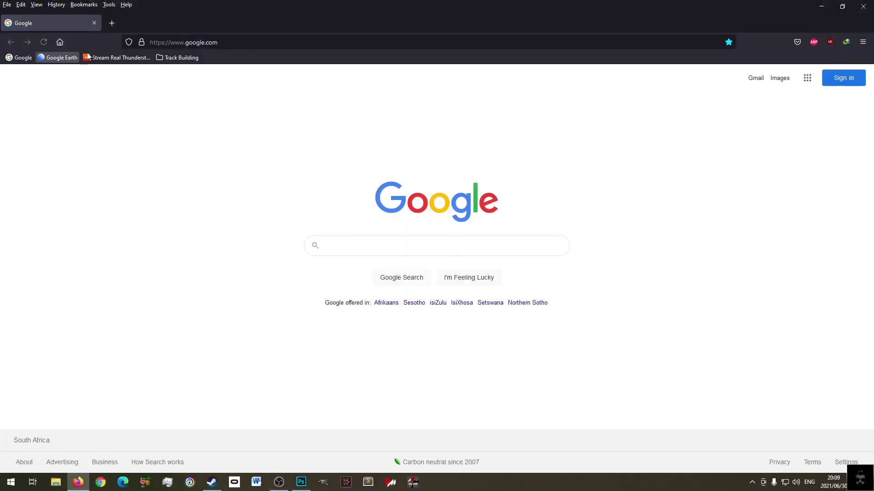
- Start the Real Thunderstorm Cought on Audio track on SoundCloud, then minimize Firefox
click(132, 58)
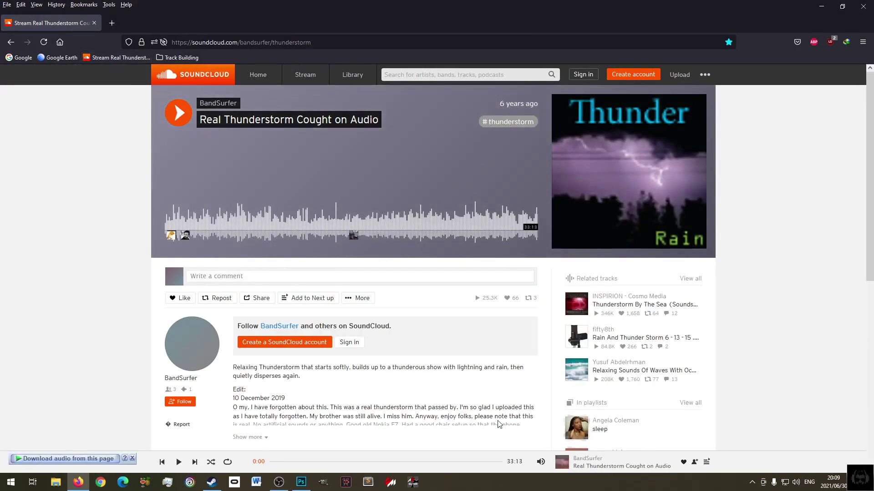
click(179, 461)
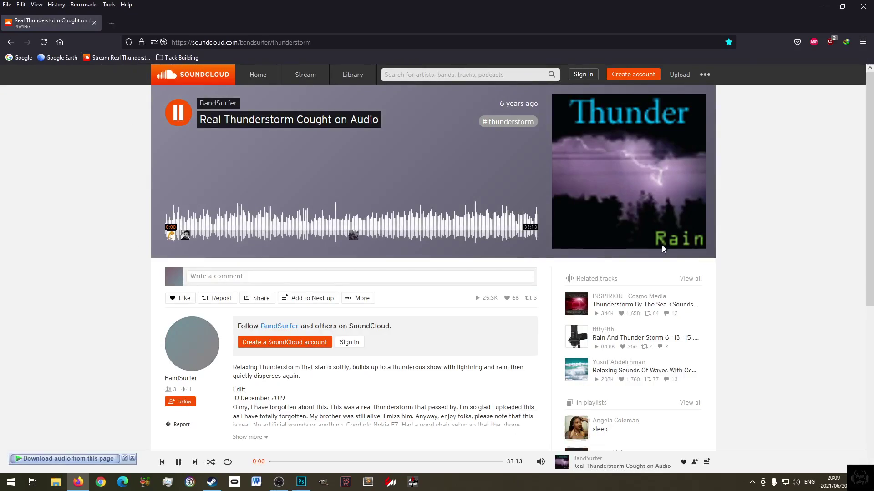
click(822, 7)
- Refresh the desktop and bring up the Race Track Builder page in the Steam library
right_click(433, 173)
click(457, 212)
click(212, 481)
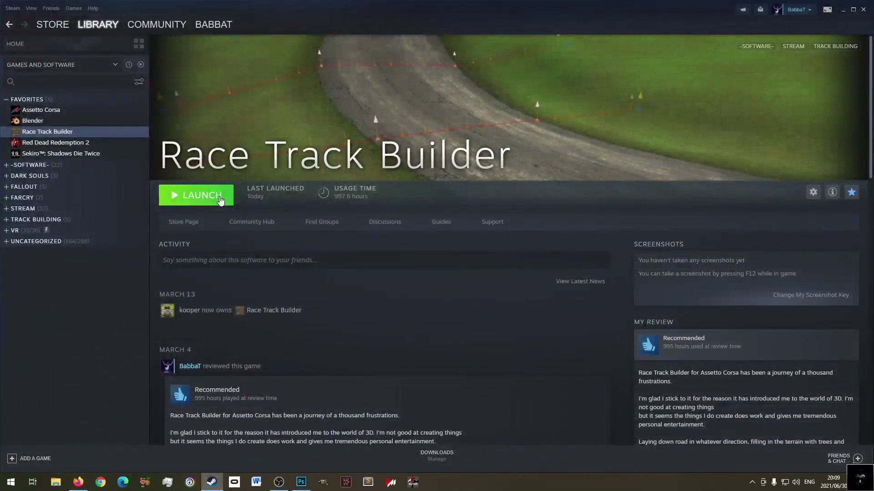
- Launch Race Track Builder from Steam with the default launch option
click(220, 201)
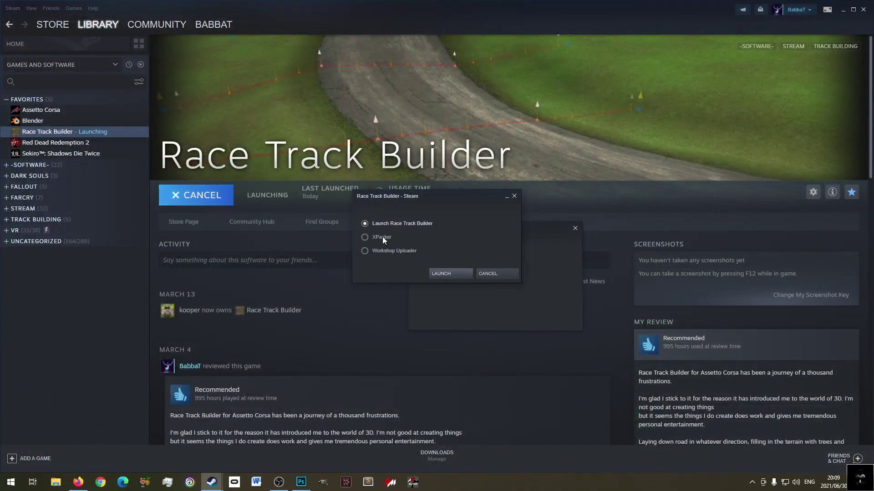
click(490, 276)
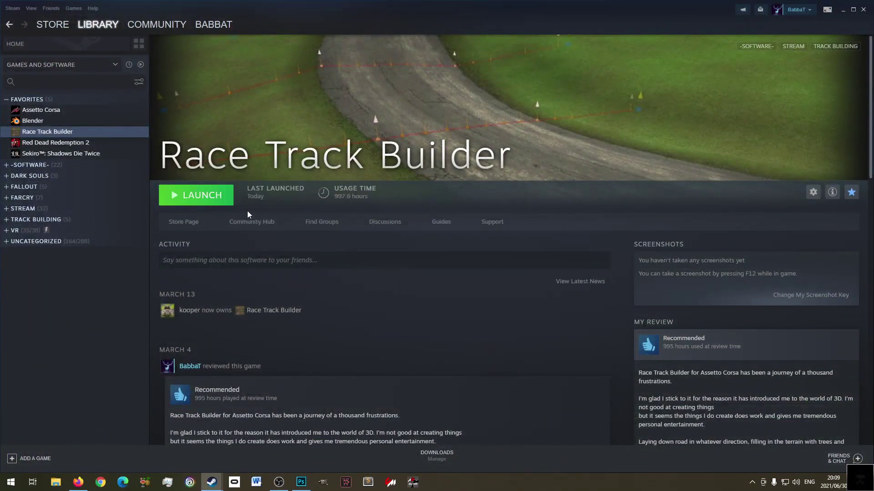
click(206, 195)
click(452, 274)
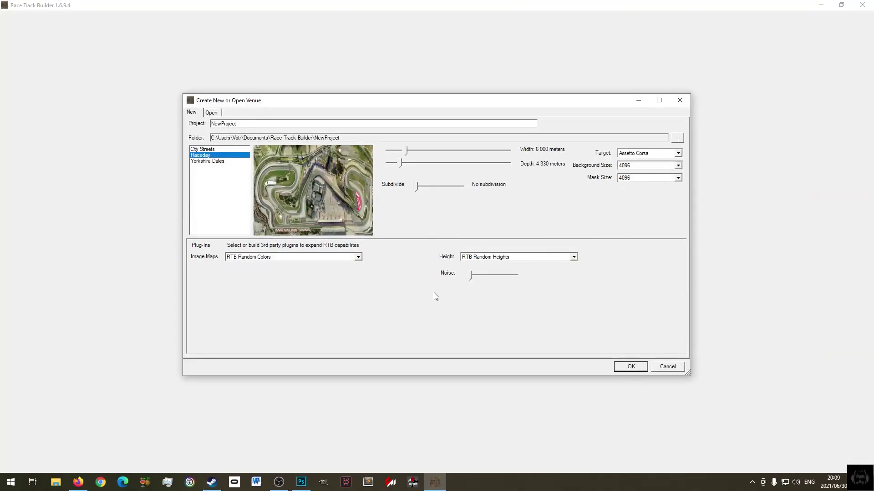
- Open the existing sterkfonteindam venue and start a blank Notepad document
click(211, 113)
click(199, 142)
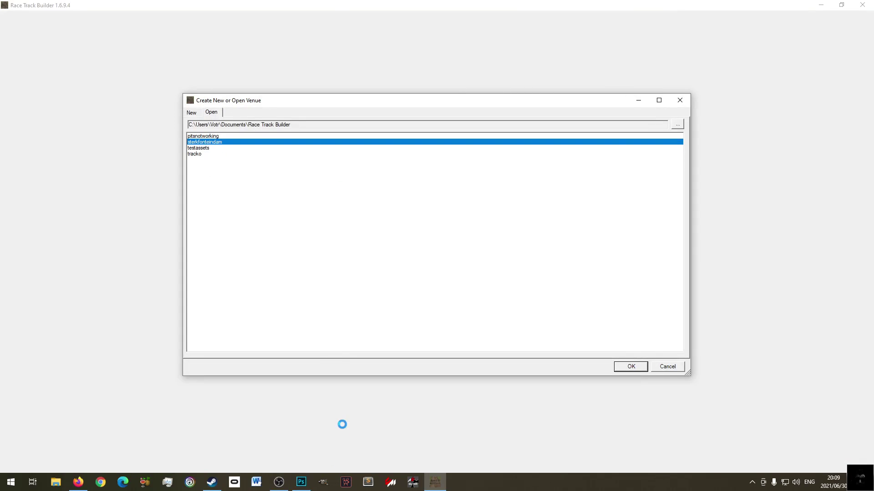
key(super+r)
click(75, 455)
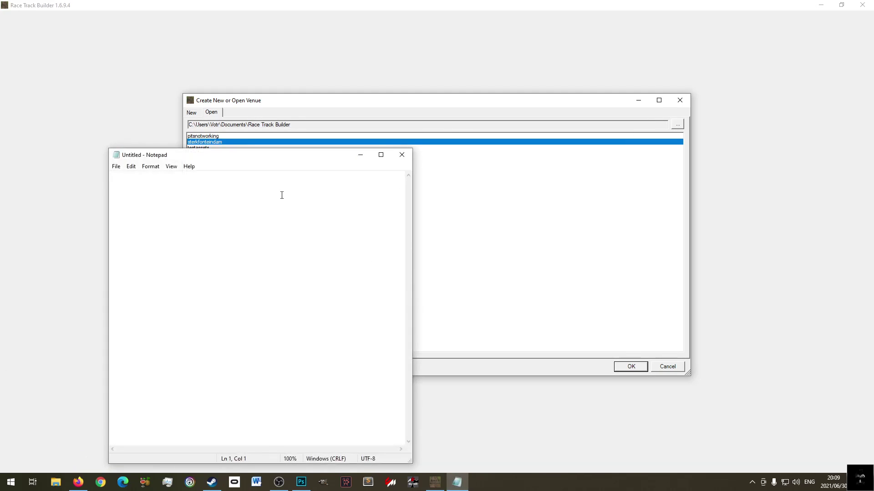
- Save the blank Notepad document in Documents as free_assets_CREDITS_XPacks30.06.2021.txt, headed 'CREDITS:'
drag(293, 156, 576, 153)
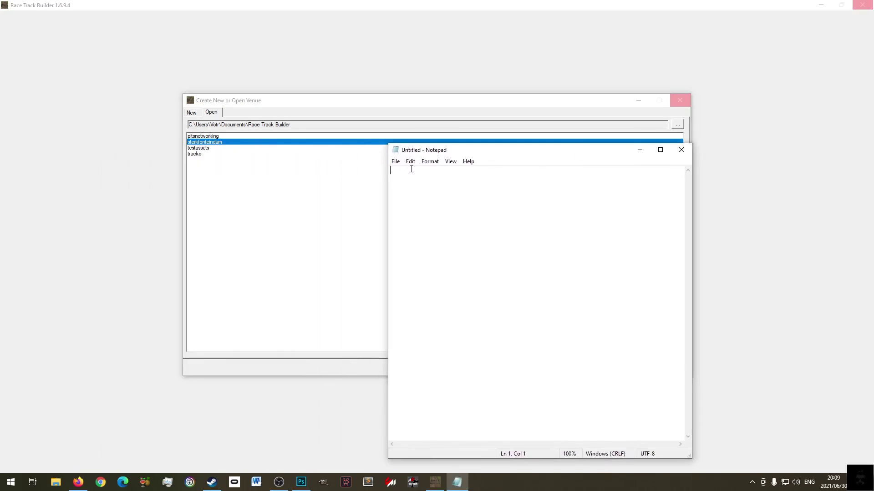
click(396, 161)
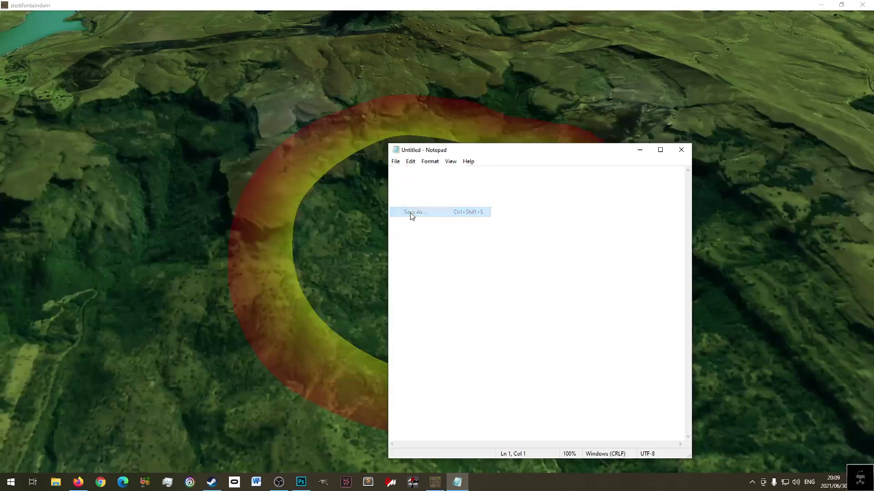
click(411, 212)
scroll(458, 291, up, 3)
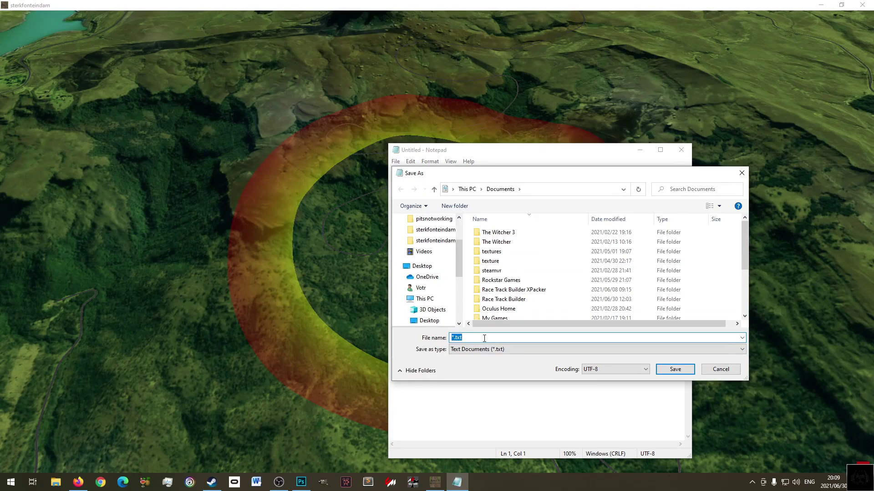
text(free_asset)
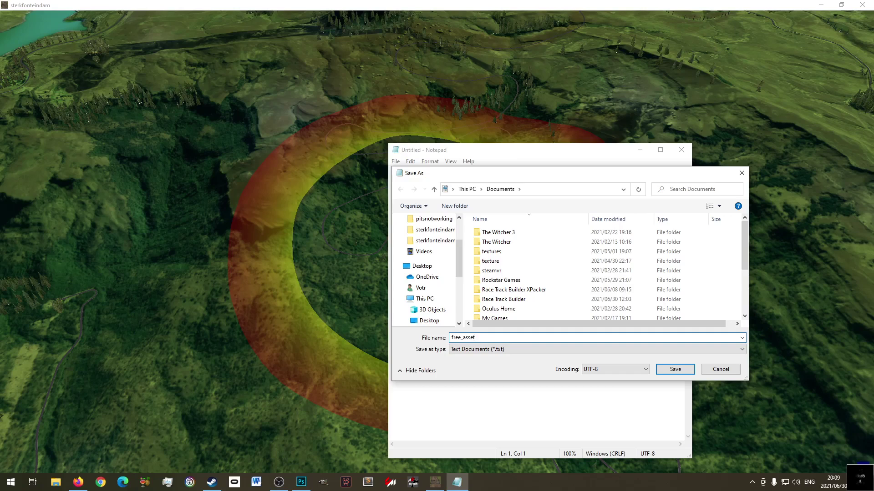
text(s_CREDITS_XPacks30.06.2021)
click(676, 369)
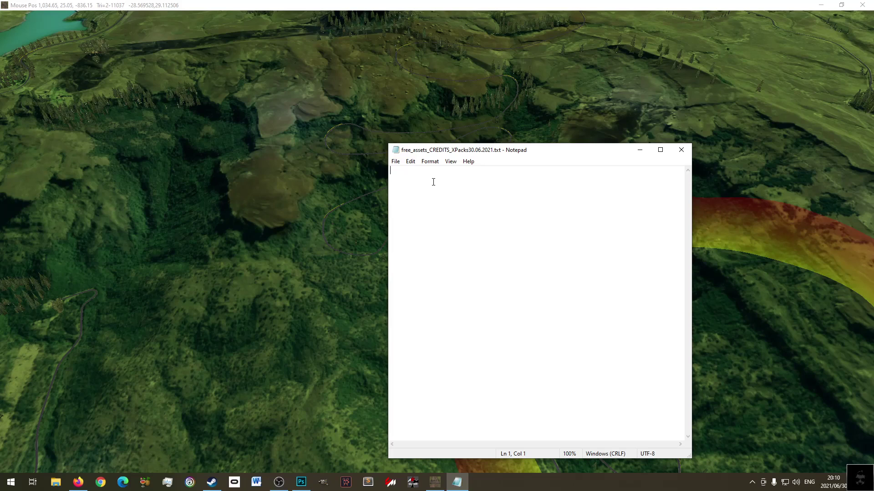
text(CREDITS:)
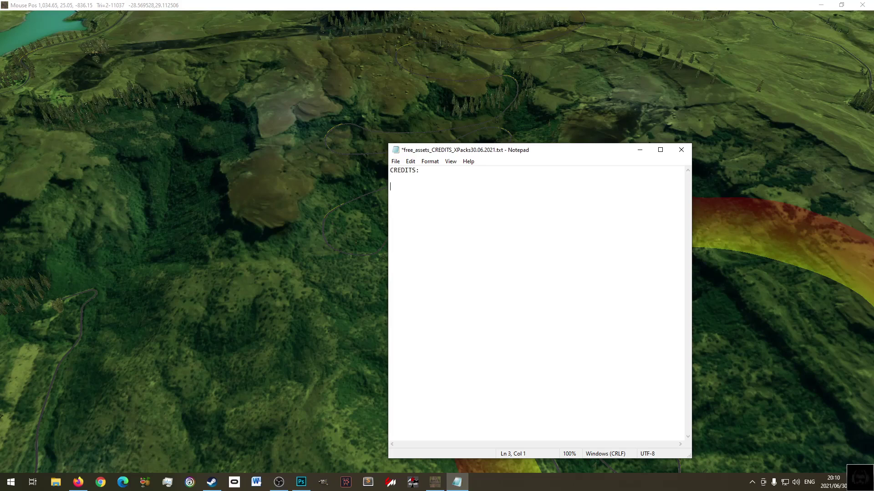
key(ctrl+s)
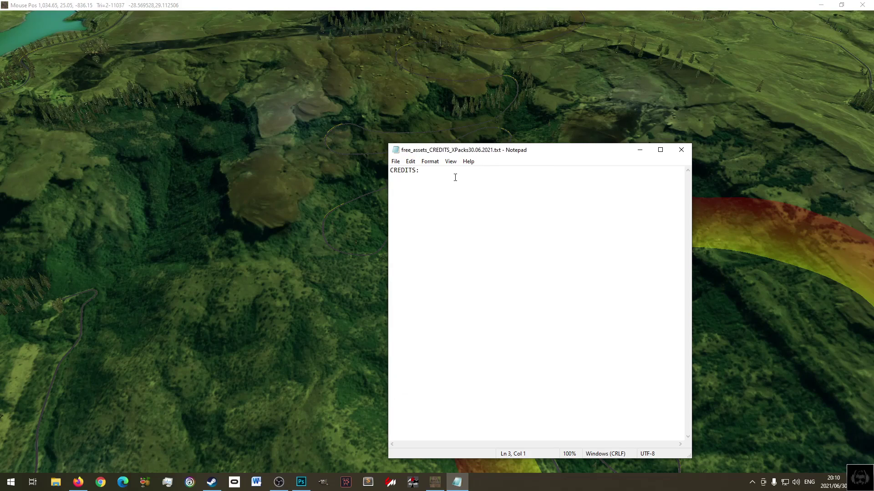
- Bring the sterkfonteindam venue editor to the front in object-placement mode
click(423, 9)
right_drag(410, 91, 273, 159)
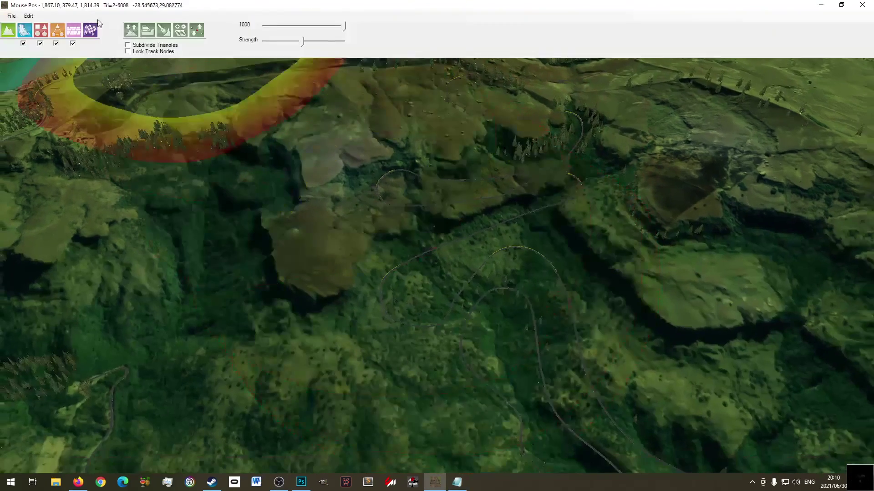
click(41, 30)
- Fly around the venue past the pit garages to the signposted road, then return to the credits file
right_drag(529, 271, 414, 222)
right_drag(297, 240, 445, 231)
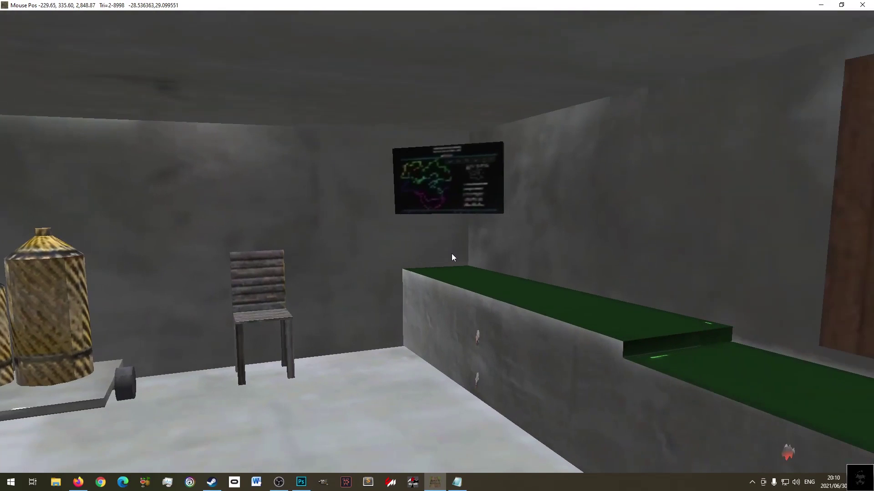
right_drag(452, 253, 540, 316)
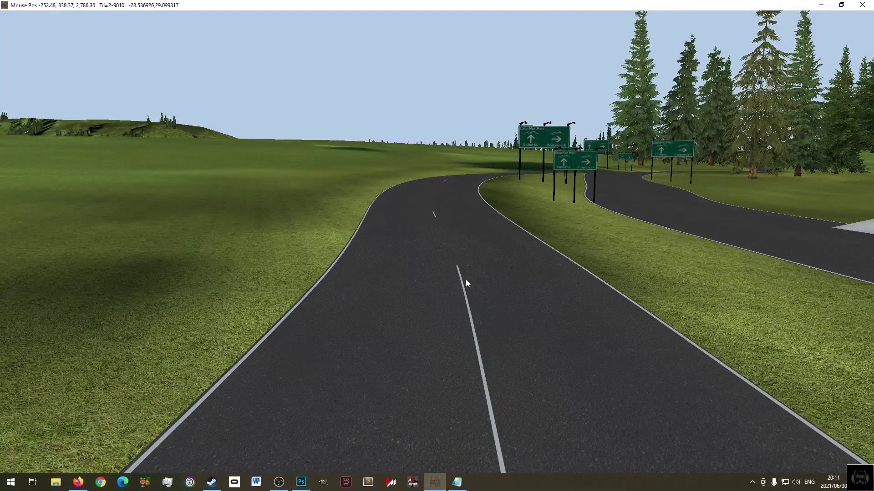
mouse_move(30, 26)
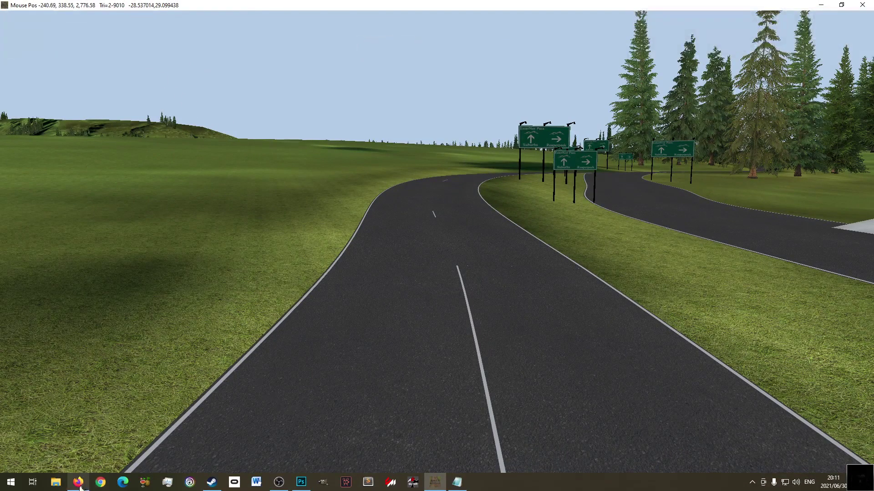
click(457, 482)
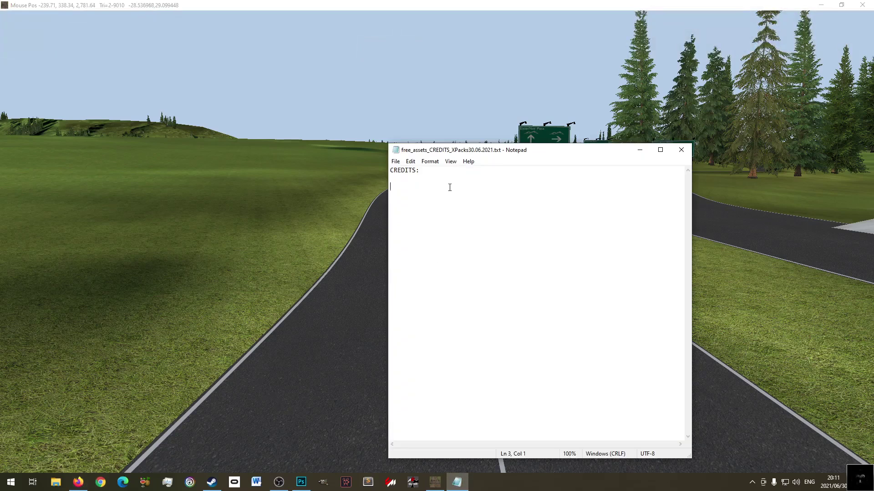
- Add the XPack and 'Group:' detail lines to the credits file and save it
text(XPack)
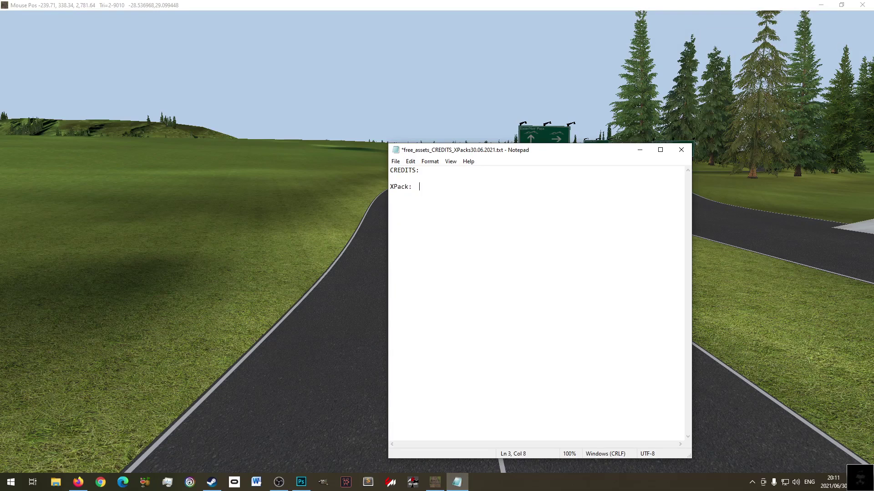
text(: Random XP)
key(BackSpace)
key(BackSpace)
text(X)
text(Pack)
text( Chill)
text(Group)
text(:)
key(ctrl+s)
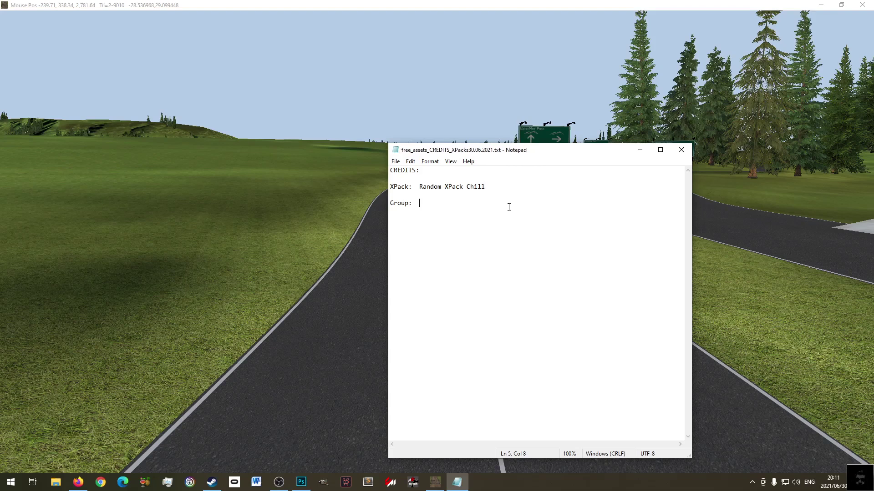
text(Random)
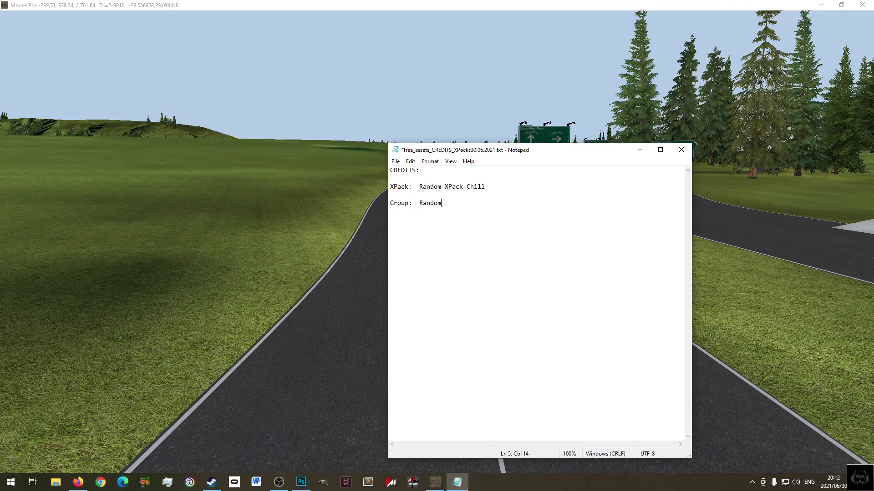
text(Pa)
text(cks)
text(Chill)
click(396, 161)
click(437, 203)
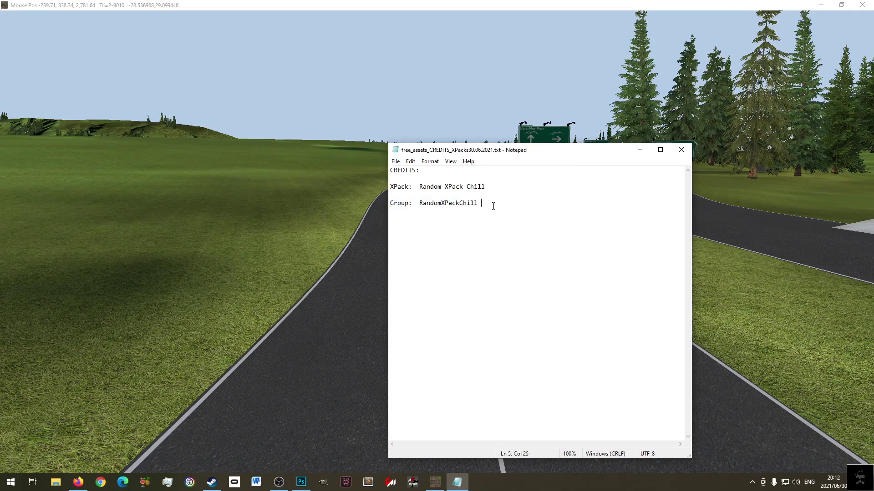
- Move the 'CREDITS:' heading down, remove the extra blank line, and save
key(Return)
key(Return)
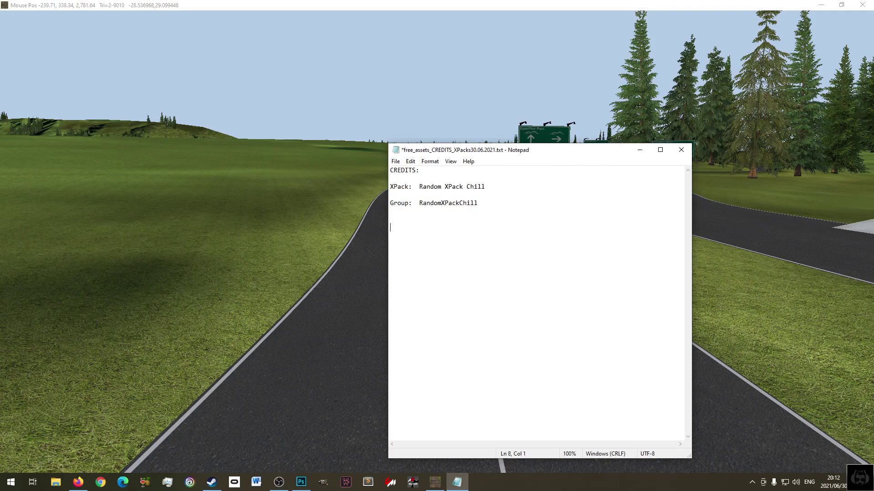
key(shift+End)
key(ctrl+c)
key(Delete)
key(Delete)
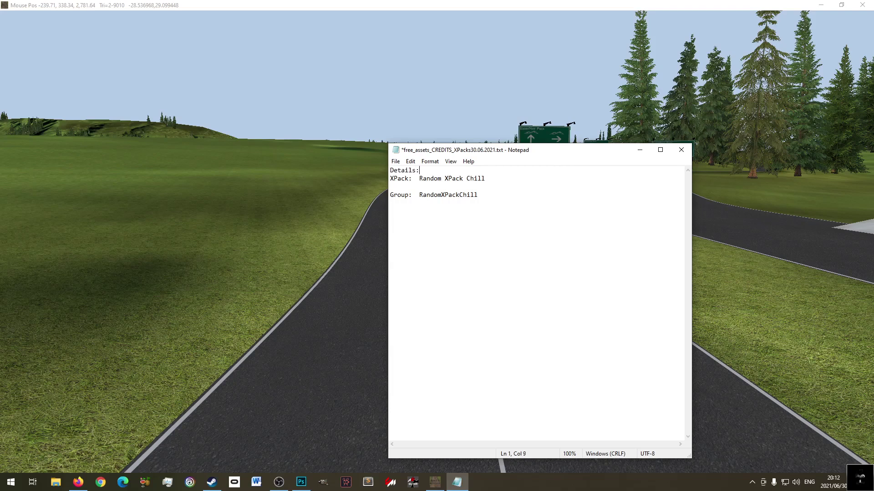
key(End)
key(Delete)
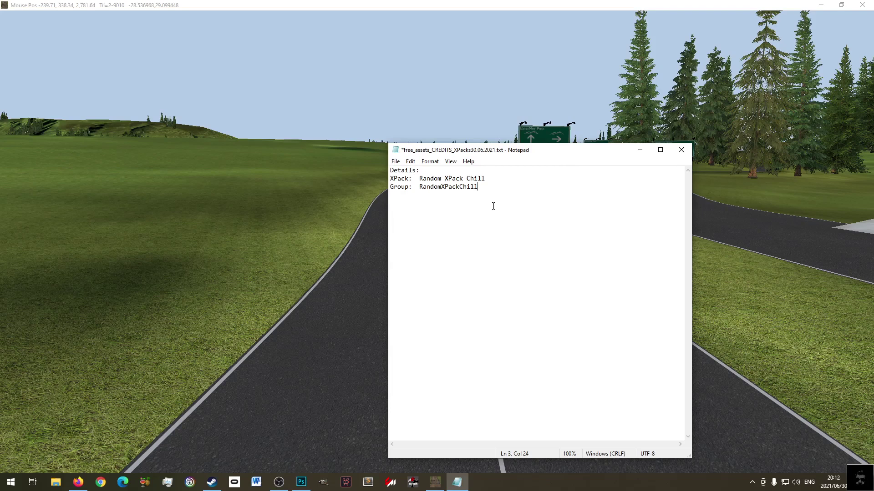
key(ctrl+v)
key(Home)
key(BackSpace)
key(ctrl+s)
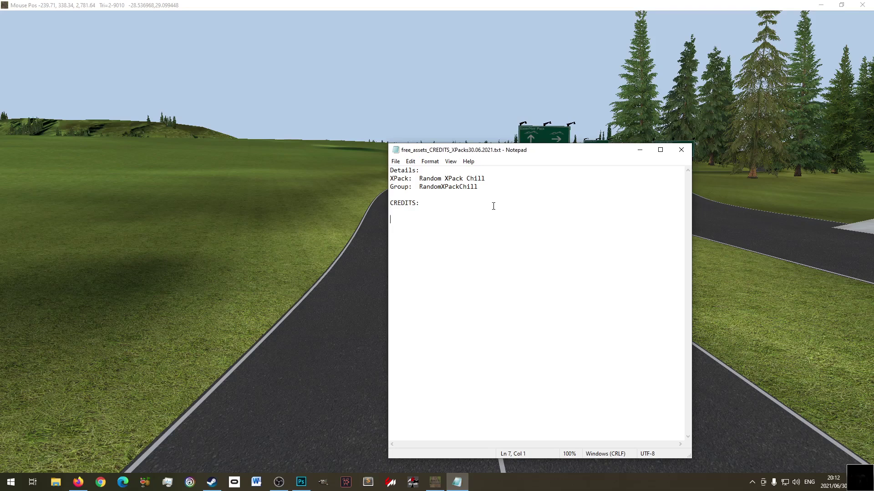
- Add and save an 'Asset Location:' line, then bring Firefox back to the front
text(Asset Locaion)
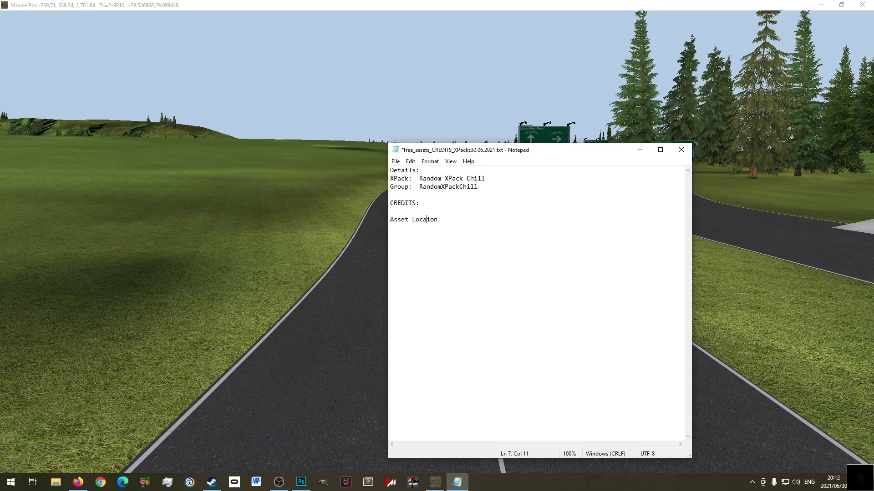
text(t)
key(End)
key(ctrl+s)
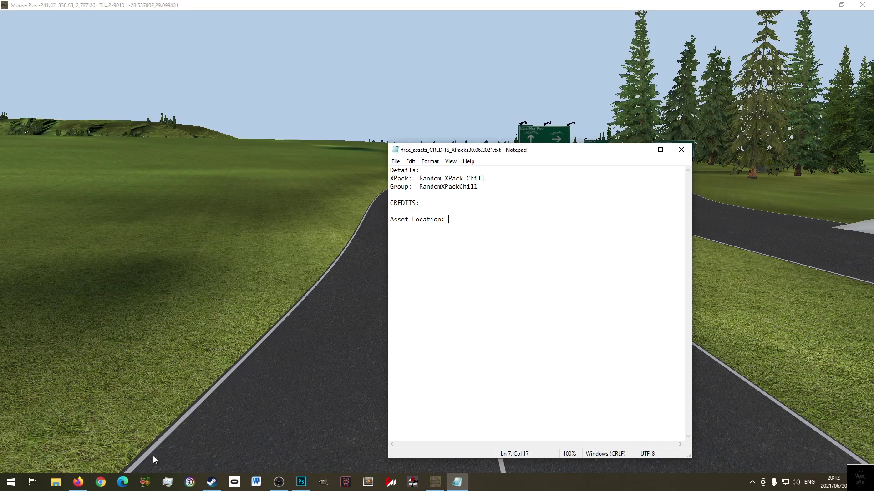
click(72, 486)
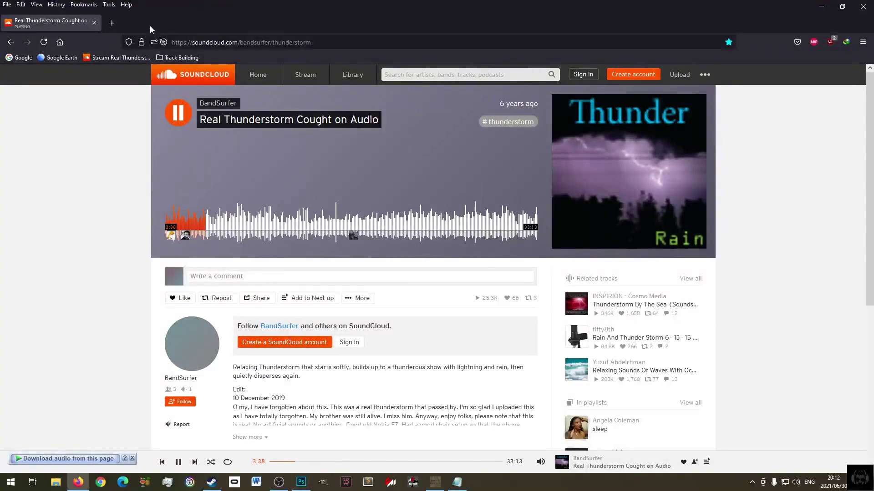
- Open Free3D from the Track Building bookmarks in a new tab and copy its address
click(111, 22)
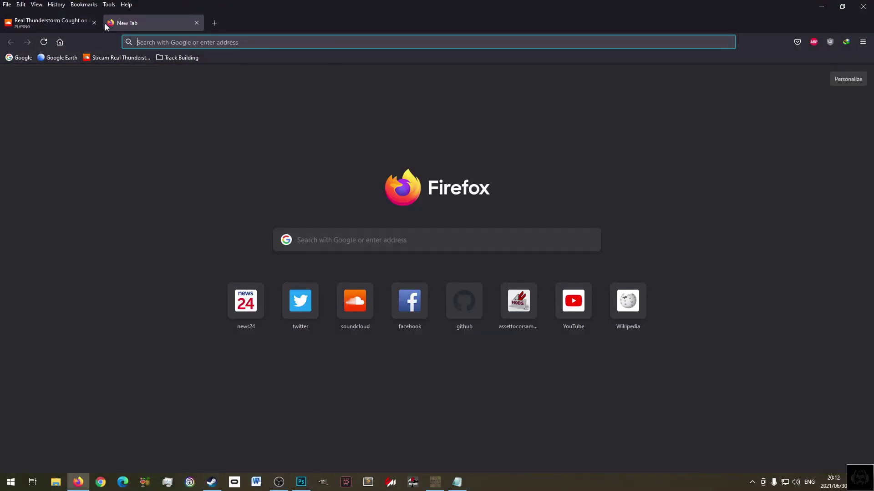
click(165, 57)
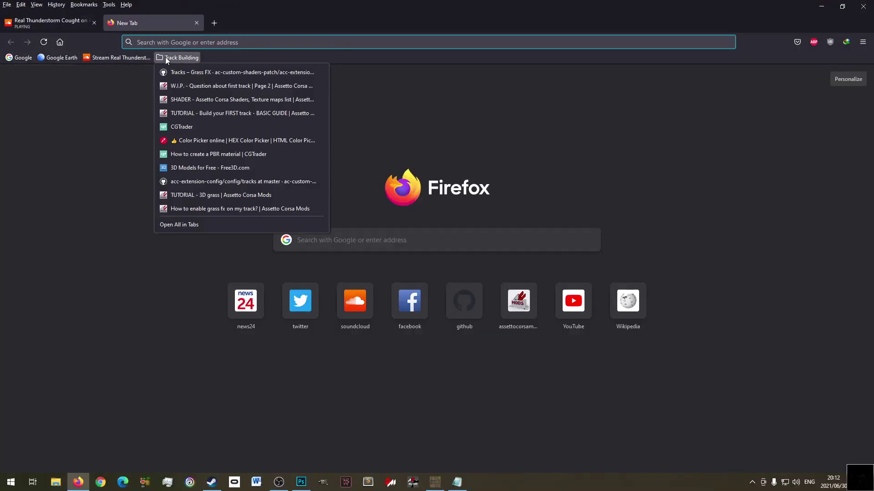
click(210, 170)
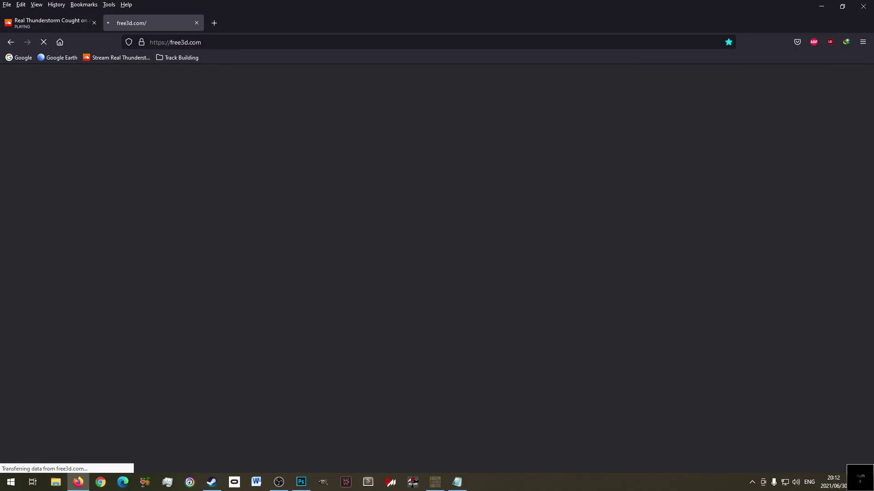
click(241, 42)
right_click(183, 43)
click(207, 94)
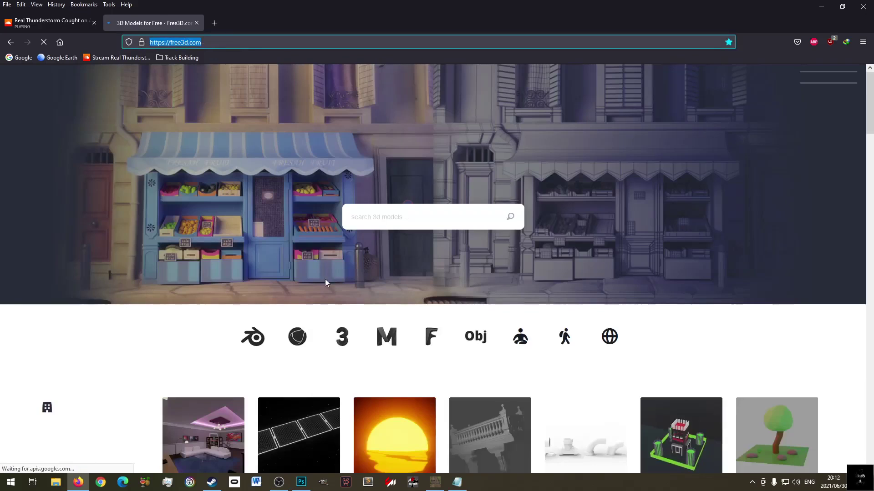
click(457, 482)
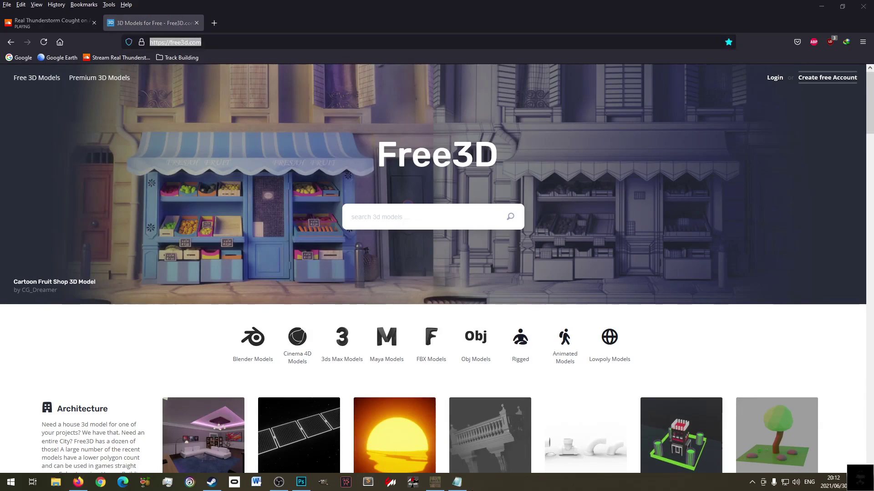
key(ctrl+v)
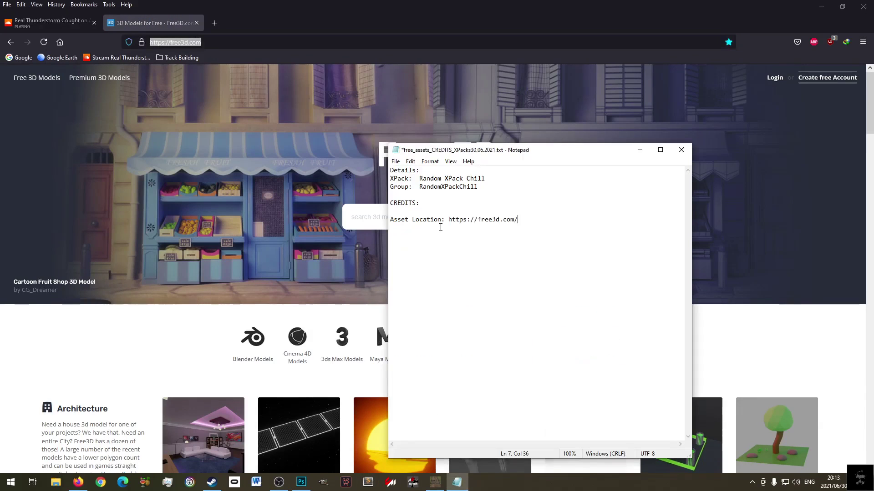
key(ctrl+s)
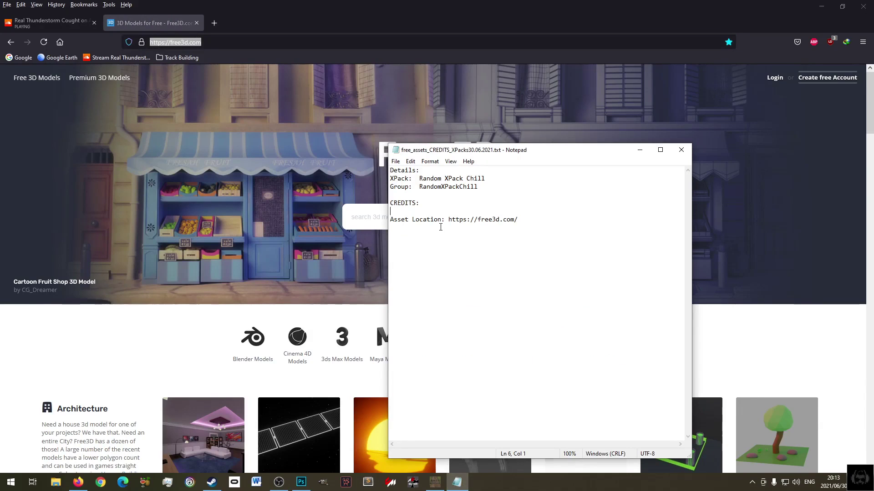
key(Delete)
key(Down)
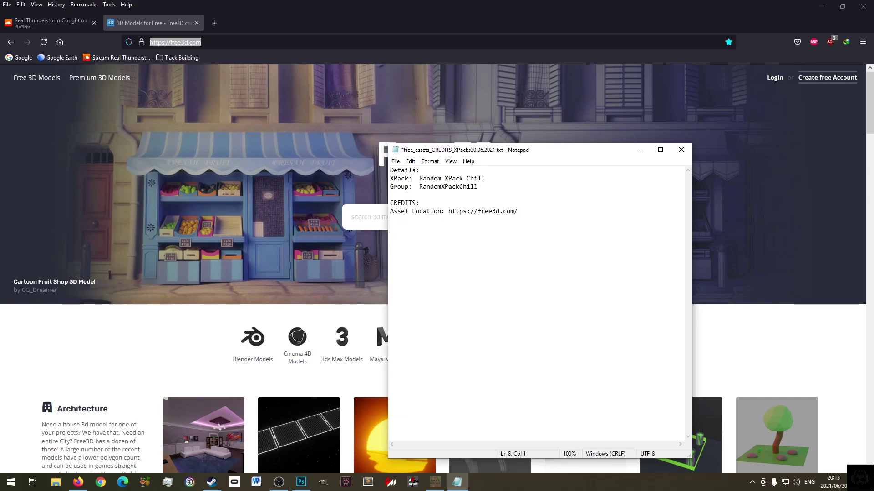
text(Authors:)
key(ctrl+s)
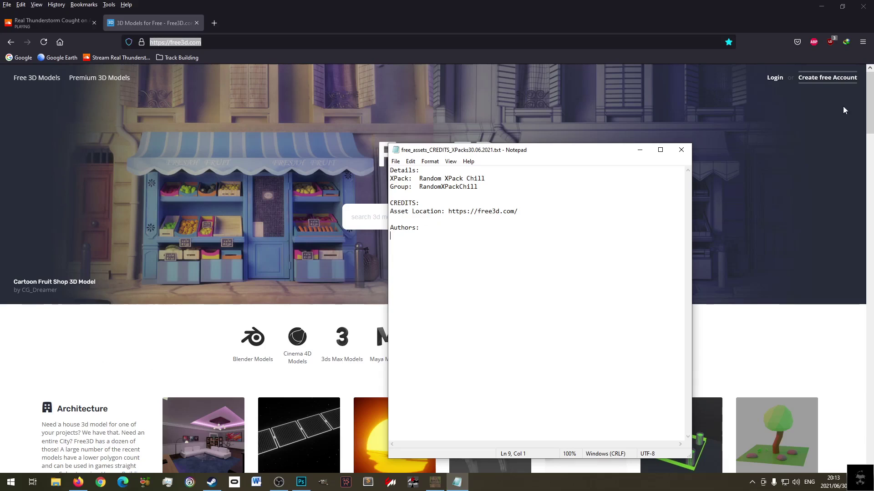
click(796, 396)
- Search Free3D for 'free models' and open the Free 3D Models catalogue
scroll(685, 341, down, 5)
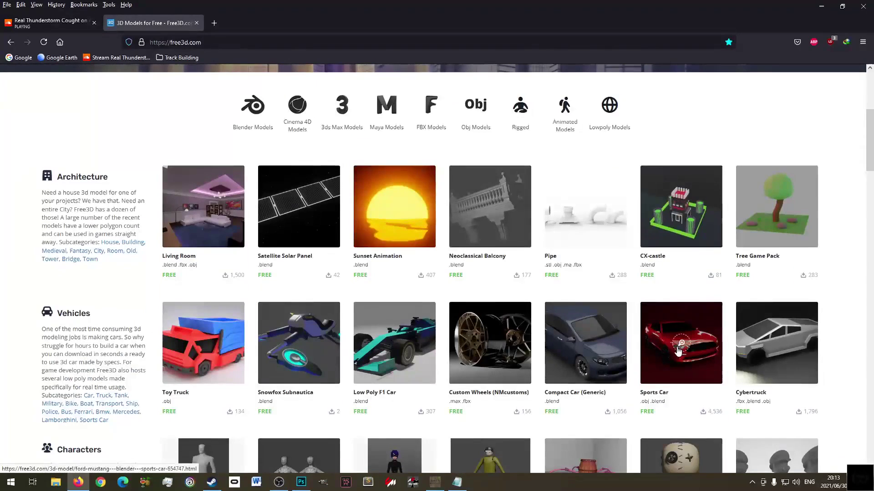
scroll(679, 351, up, 5)
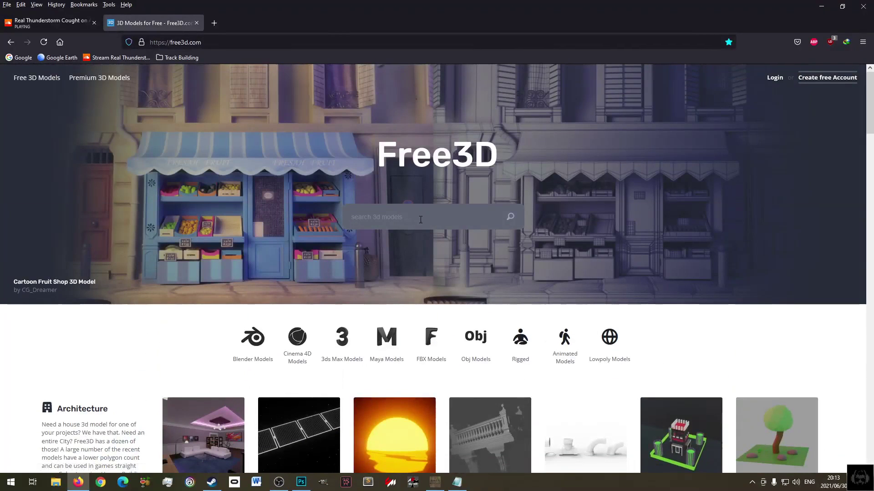
text(free models)
key(Return)
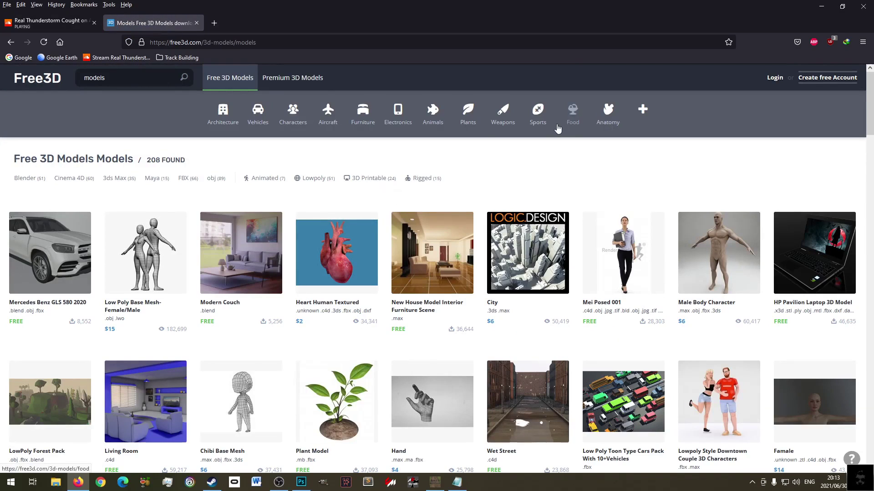
click(229, 81)
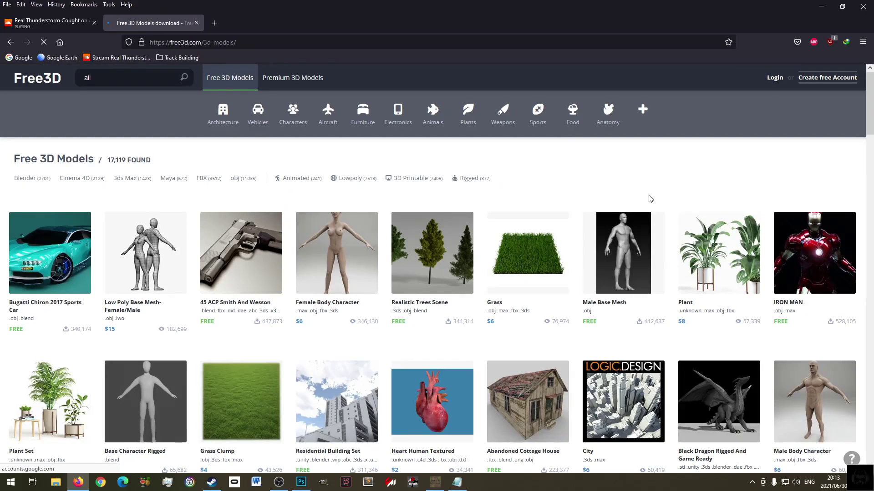
- Open Base Character Rigged from the catalogue in a new tab and switch to it
scroll(649, 195, down, 2)
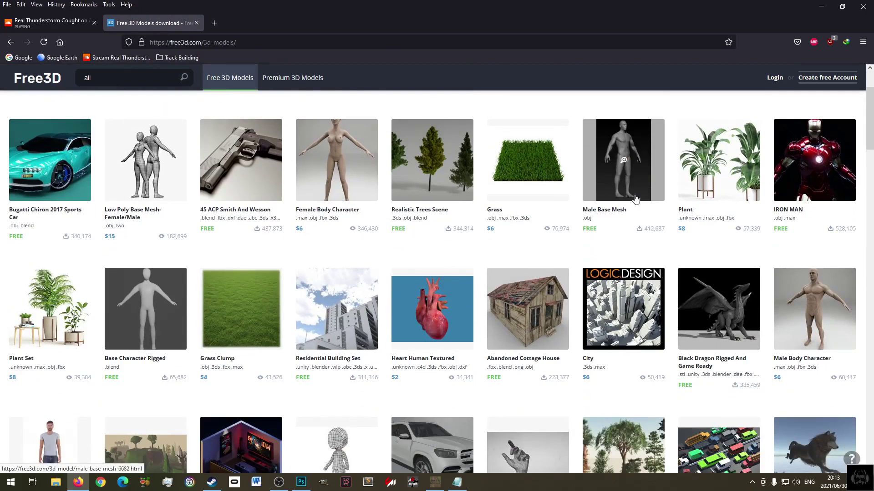
scroll(636, 199, down, 1)
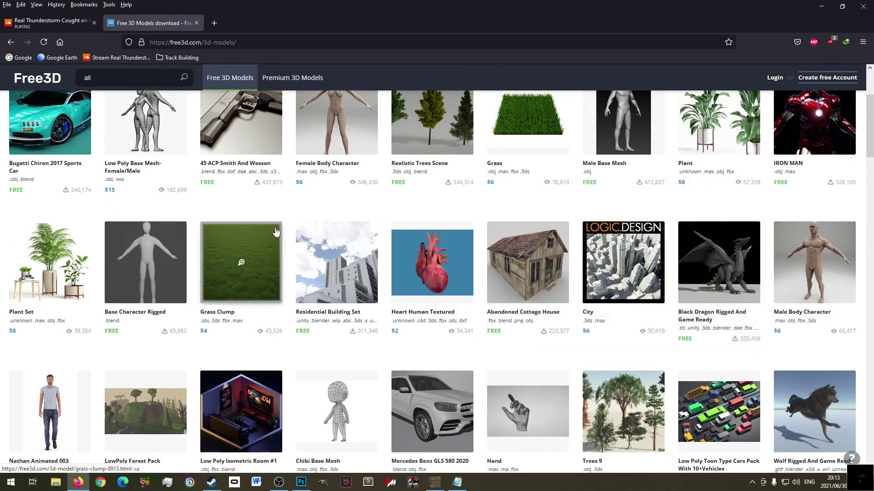
scroll(291, 214, down, 1)
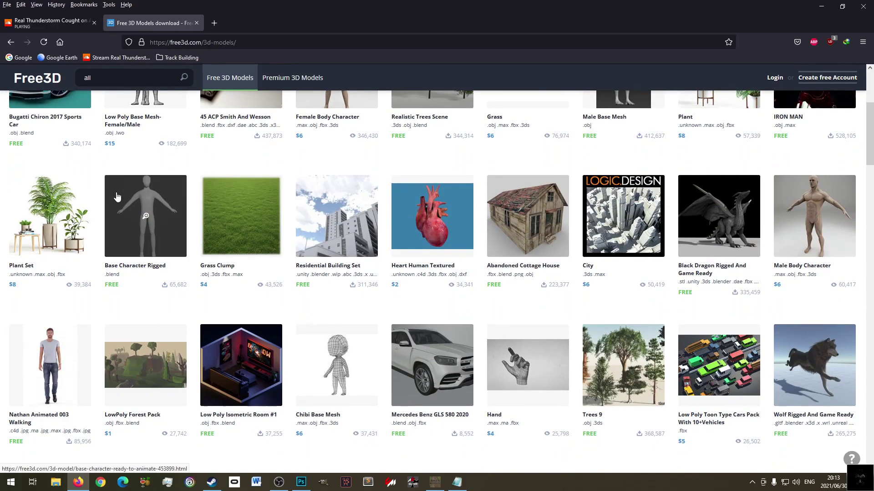
scroll(123, 197, down, 1)
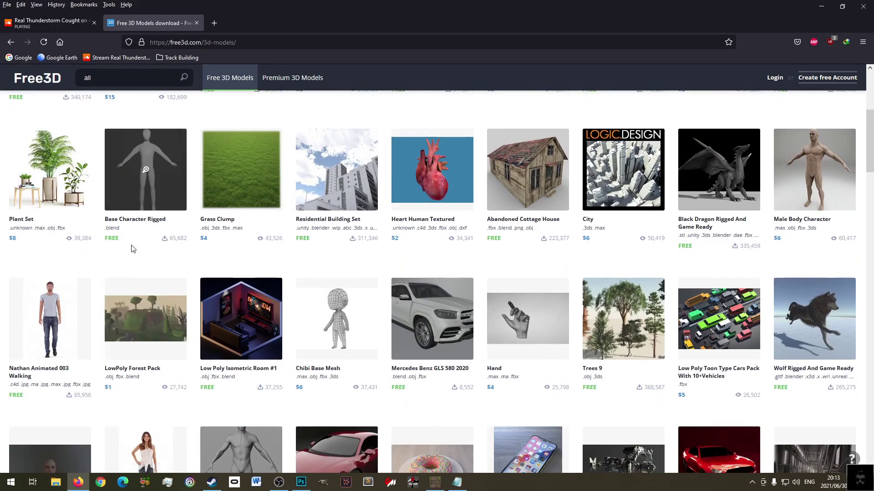
middle_click(123, 157)
click(251, 21)
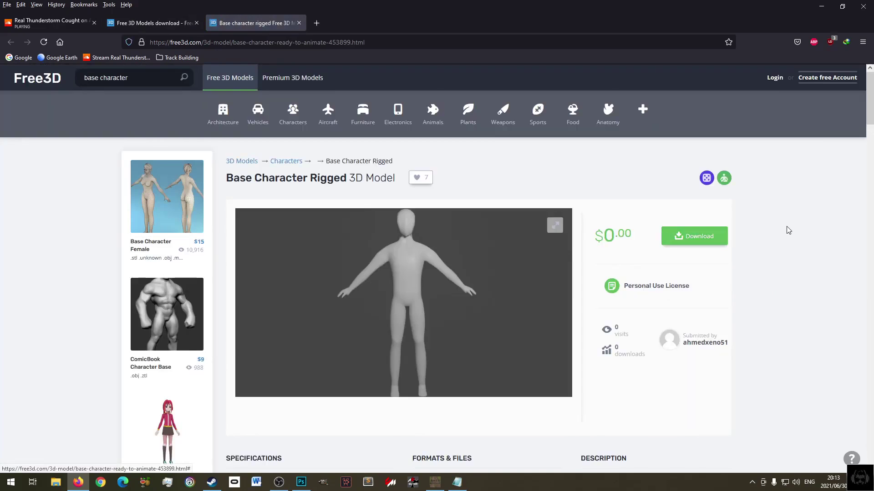
- Review Base Character Rigged's specs, such as Game Ready (low poly) and UV Mapped, then close its tab
scroll(789, 230, down, 3)
scroll(415, 128, down, 4)
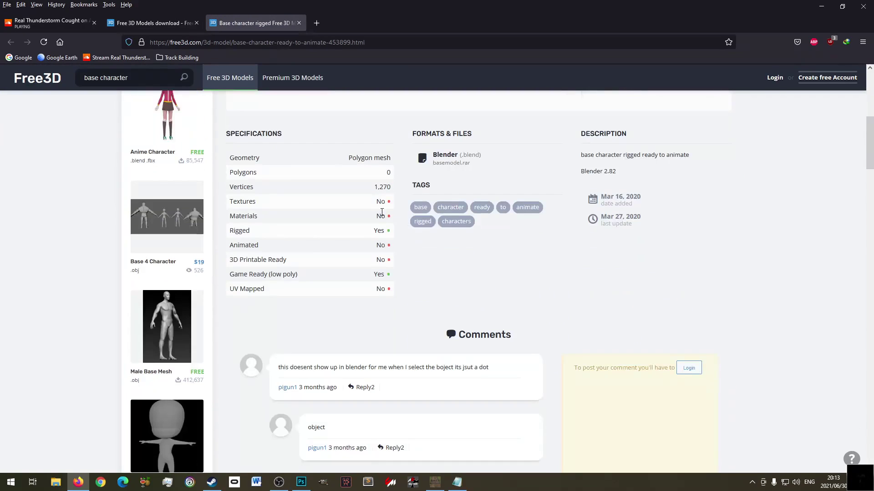
drag(260, 275, 288, 275)
drag(367, 291, 390, 293)
scroll(682, 267, up, 2)
drag(597, 248, 687, 248)
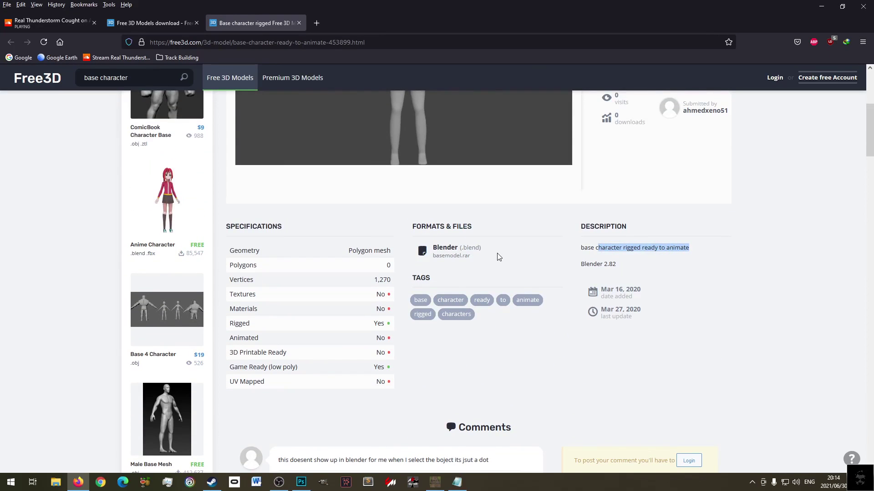
scroll(497, 255, up, 4)
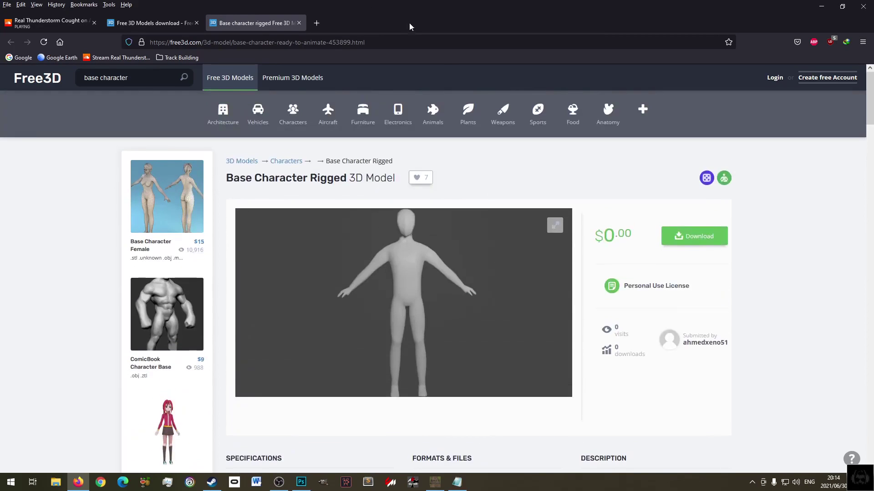
middle_click(266, 26)
scroll(362, 268, down, 1)
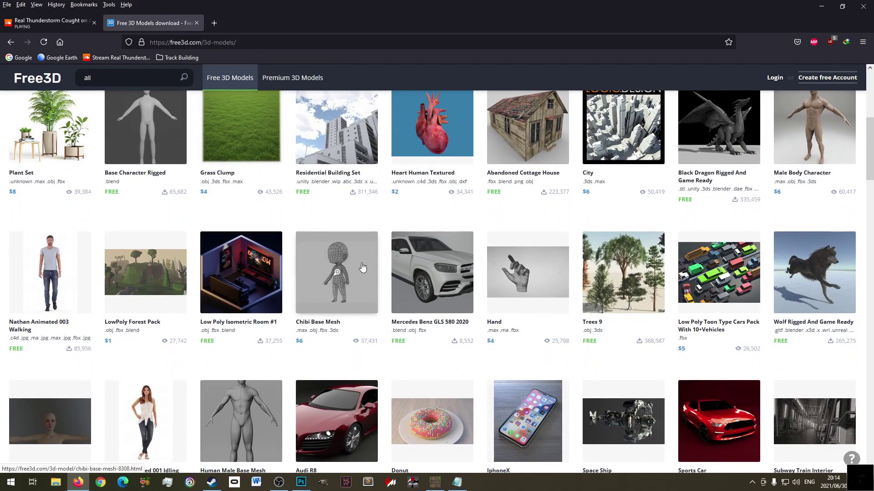
middle_click(632, 257)
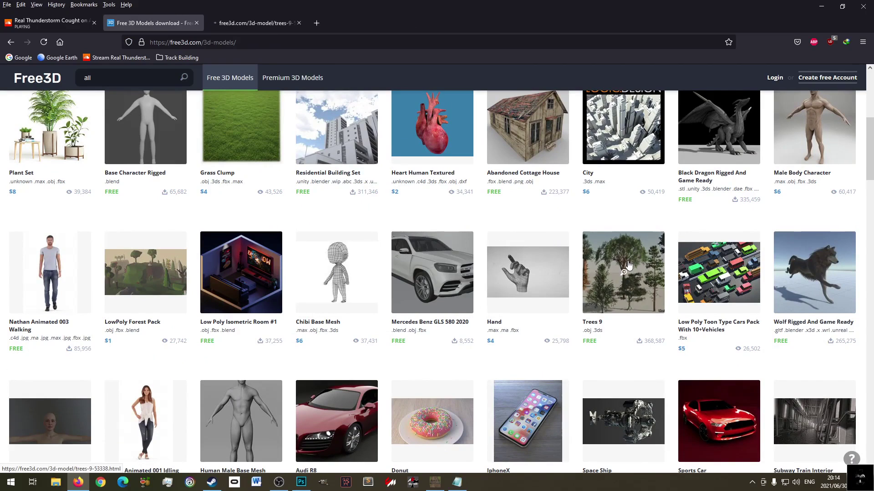
click(261, 25)
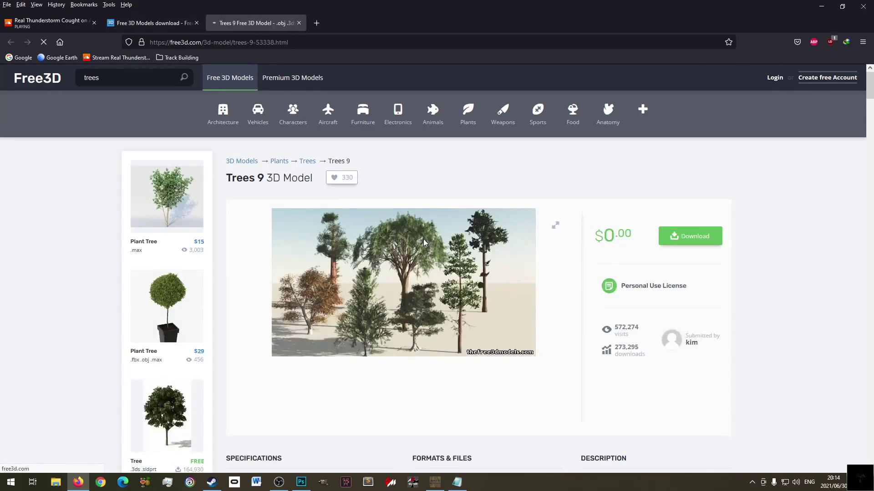
scroll(423, 239, down, 2)
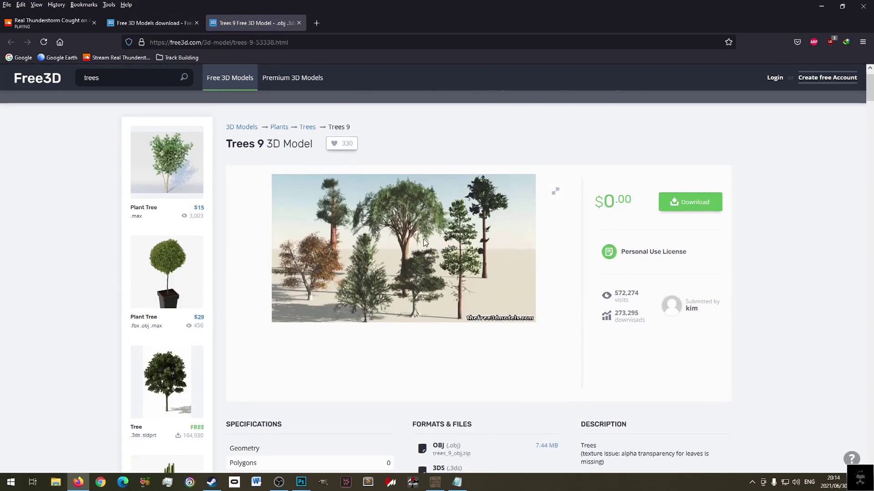
scroll(706, 191, down, 3)
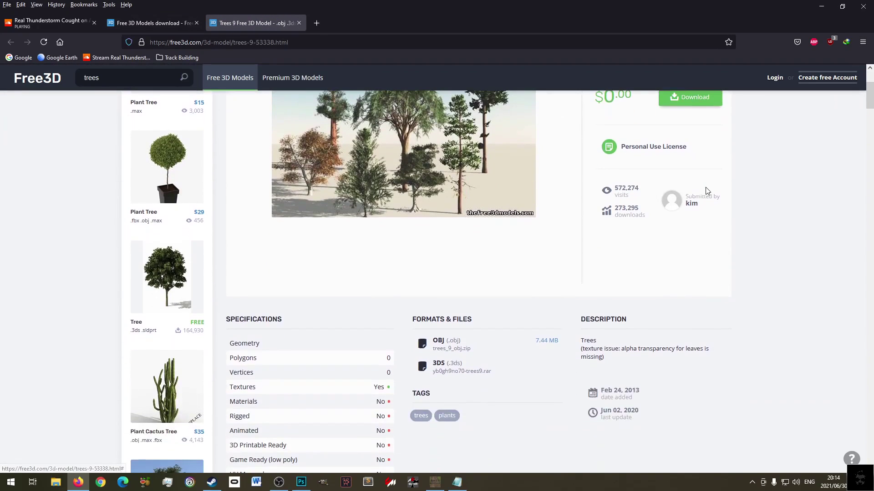
drag(496, 353, 434, 341)
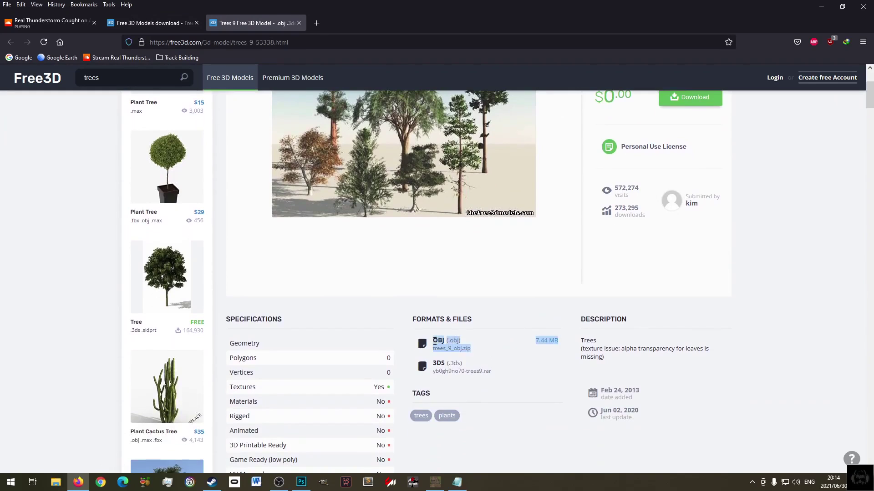
scroll(470, 341, down, 3)
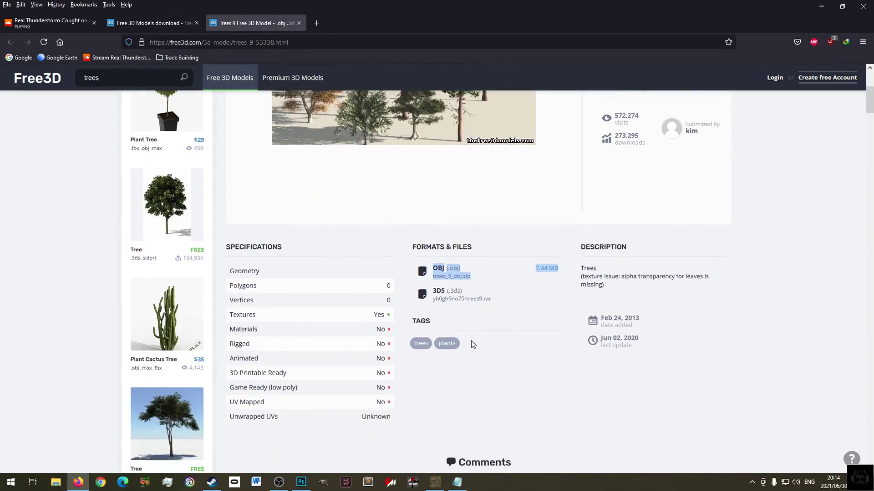
click(358, 400)
drag(358, 400, 397, 396)
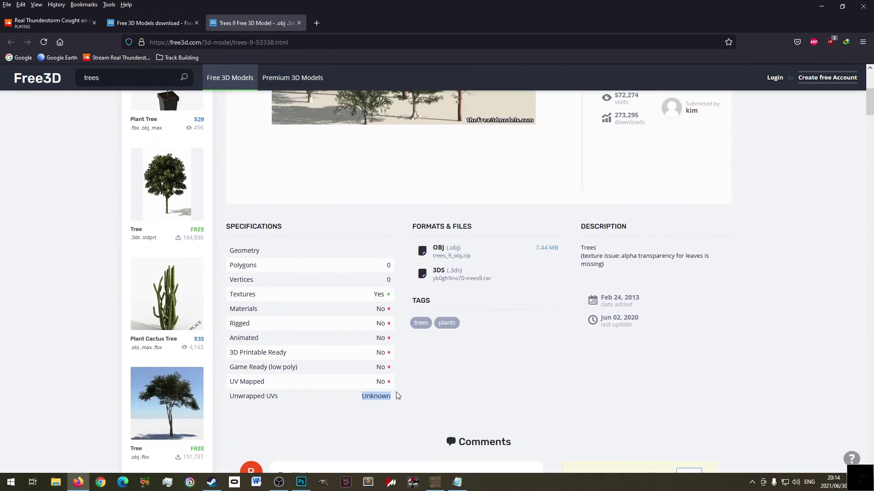
scroll(439, 399, up, 5)
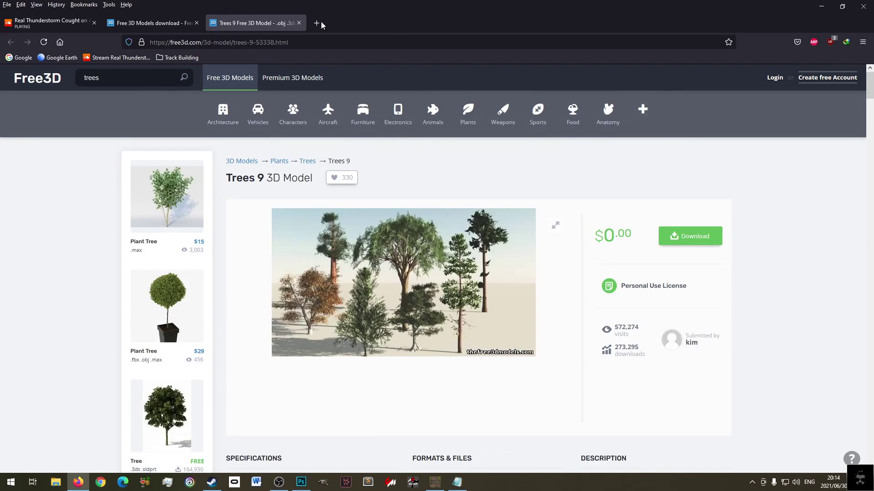
click(174, 20)
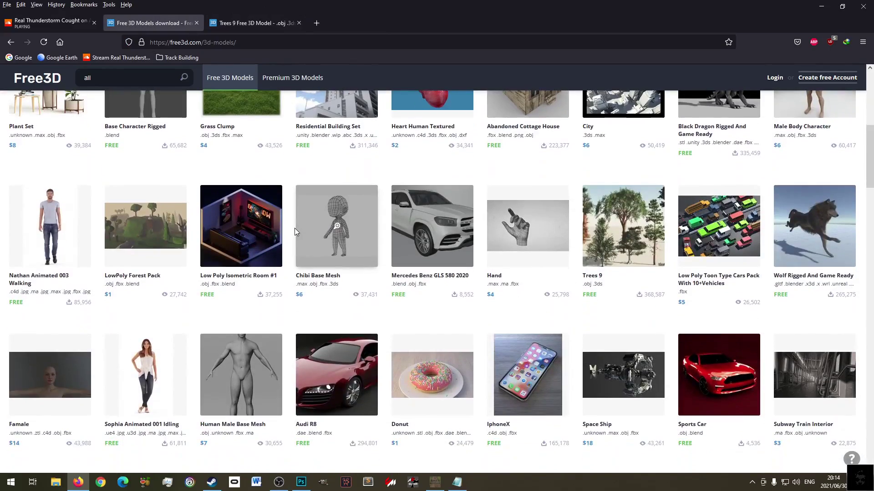
- Scroll the free models grid and open GameReady Cottage in a new tab, switching to it
scroll(294, 228, down, 3)
scroll(294, 232, down, 2)
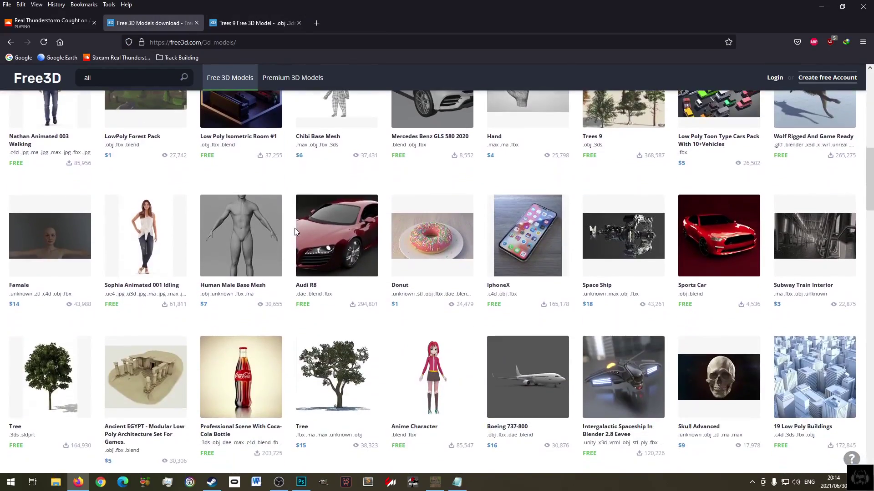
scroll(294, 232, down, 1)
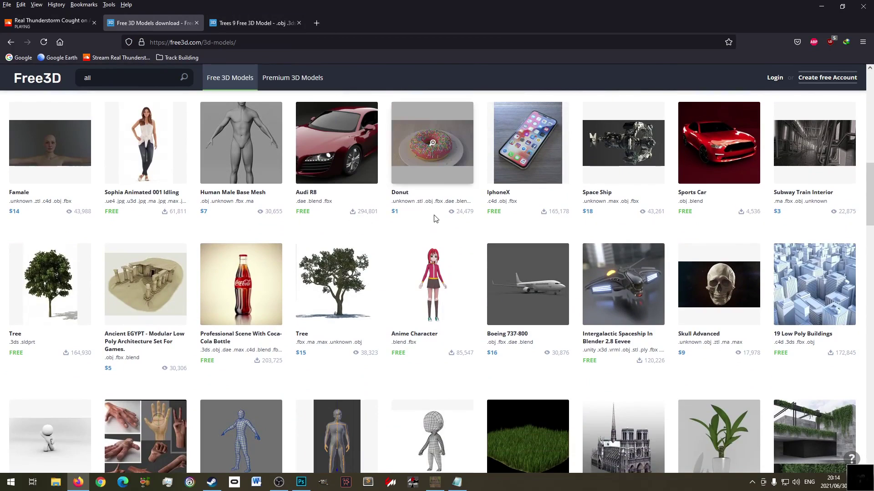
scroll(434, 219, down, 2)
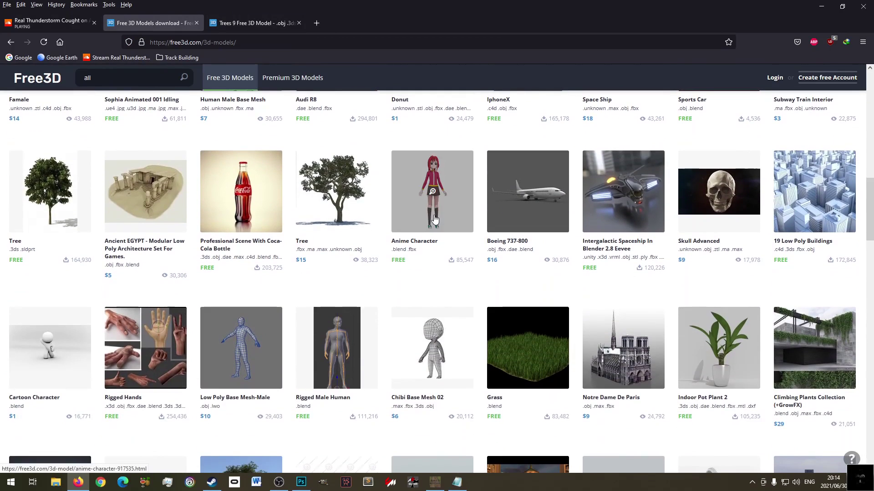
scroll(435, 220, down, 4)
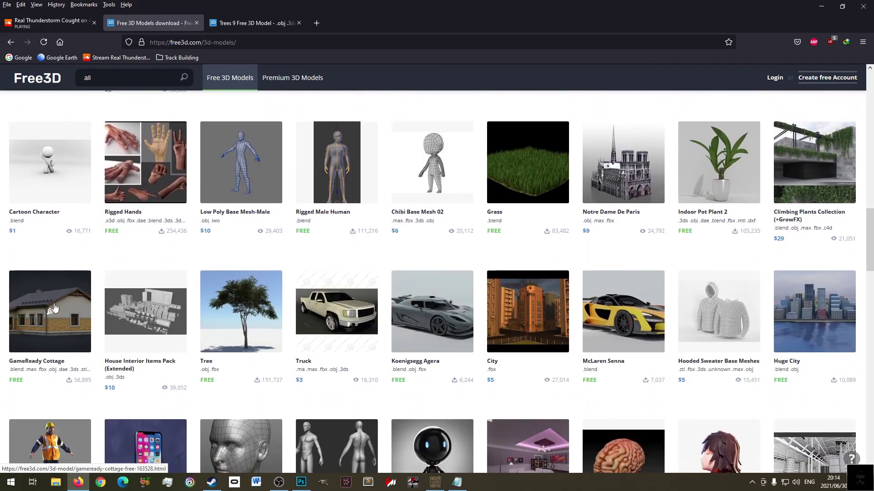
middle_click(69, 276)
click(239, 19)
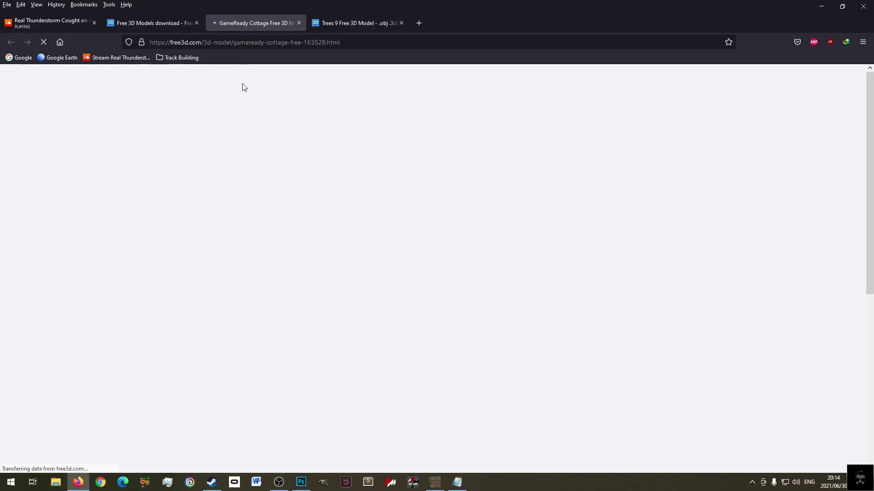
scroll(372, 255, down, 5)
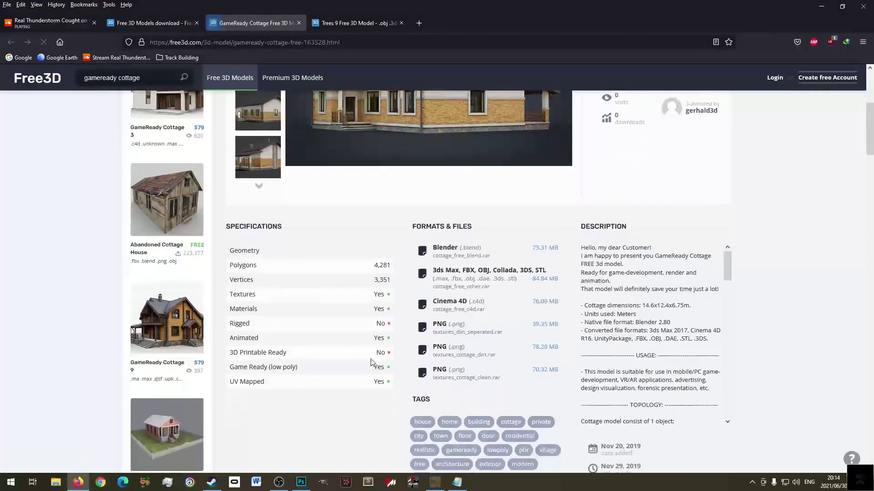
drag(360, 383, 393, 385)
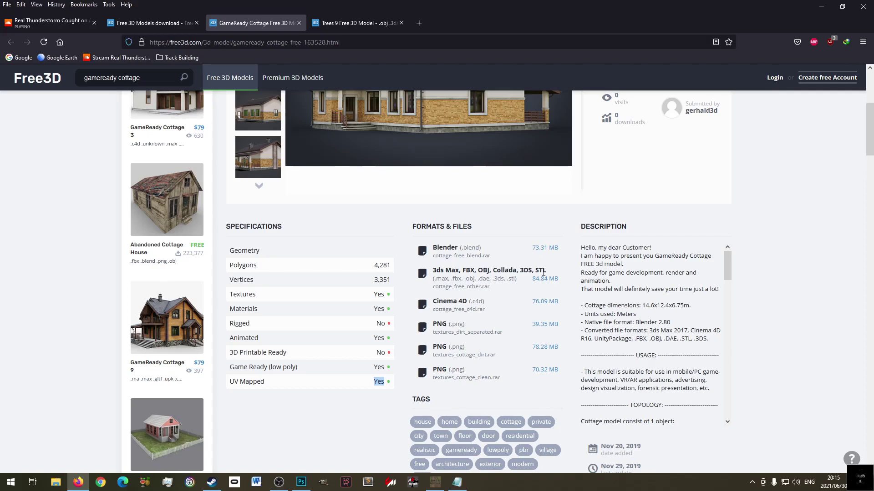
scroll(542, 273, down, 3)
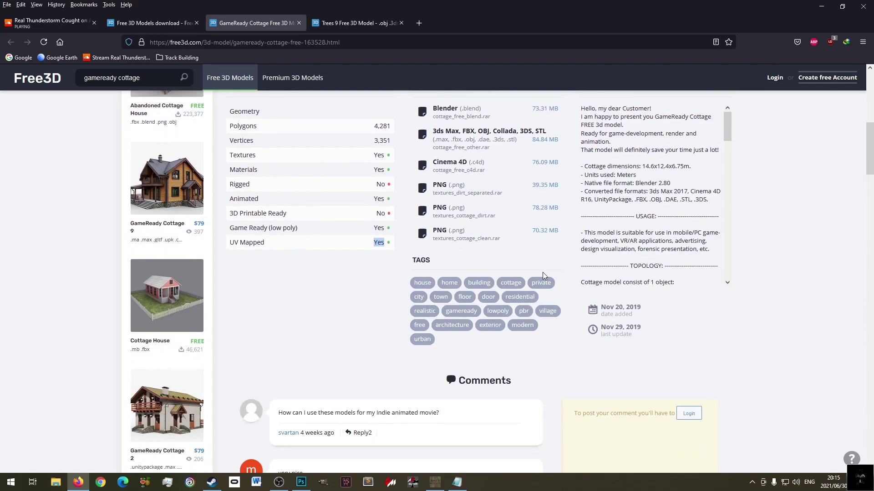
scroll(542, 272, up, 4)
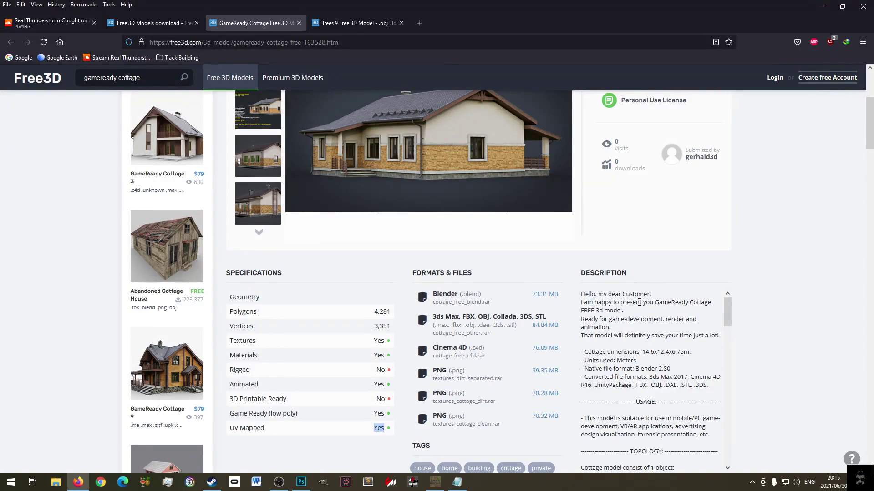
drag(634, 319, 692, 337)
scroll(683, 346, down, 5)
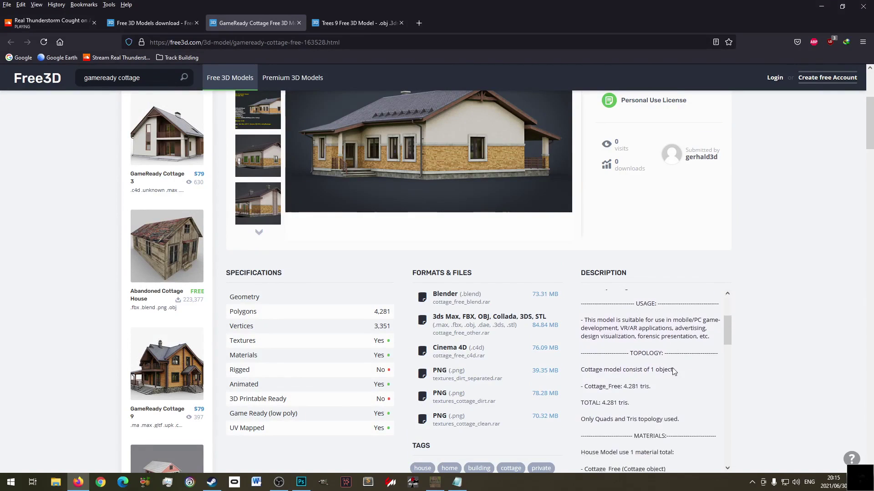
scroll(651, 372, up, 5)
drag(374, 312, 391, 312)
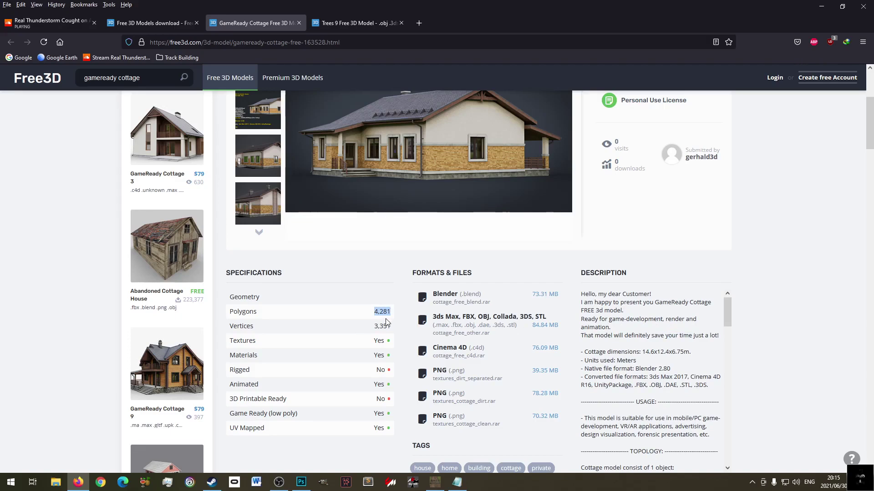
drag(375, 326, 391, 357)
click(498, 324)
drag(457, 319, 497, 317)
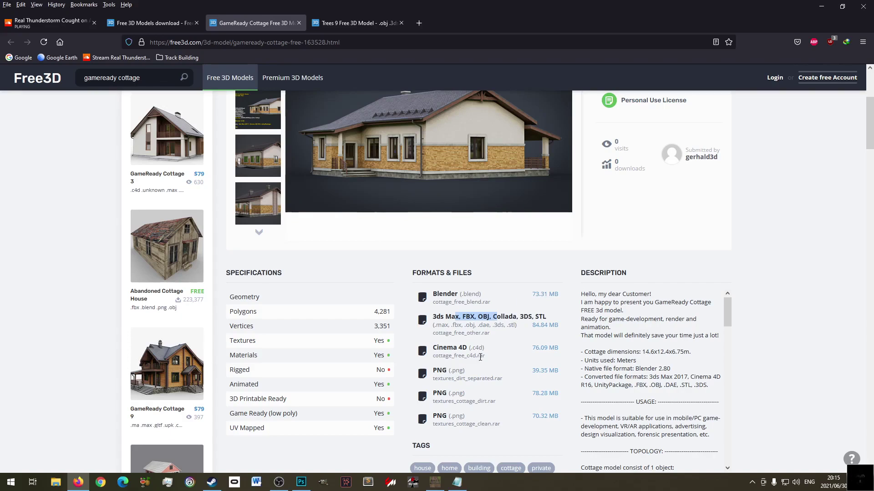
double_click(466, 318)
drag(452, 325, 461, 324)
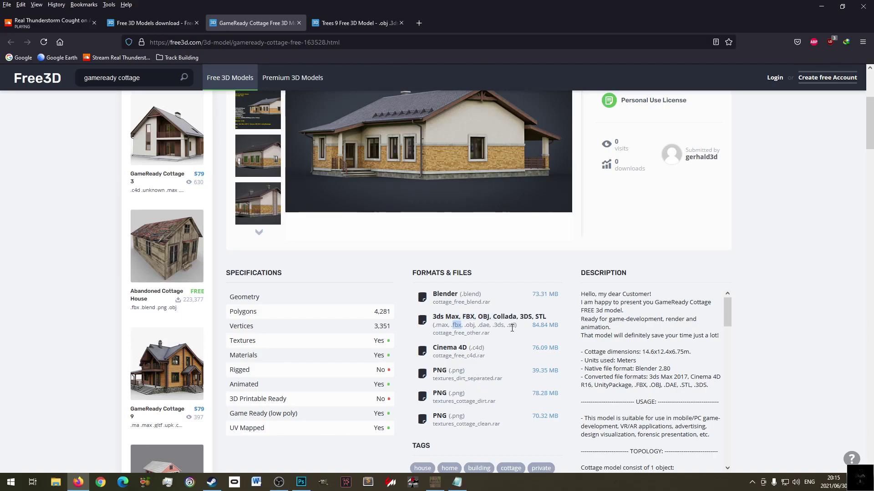
ctrl+drag(465, 325, 474, 324)
scroll(752, 291, up, 3)
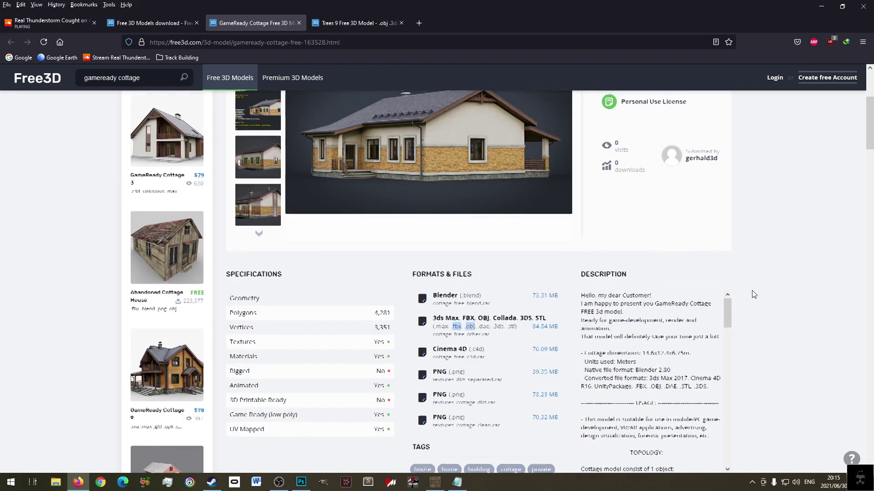
click(694, 192)
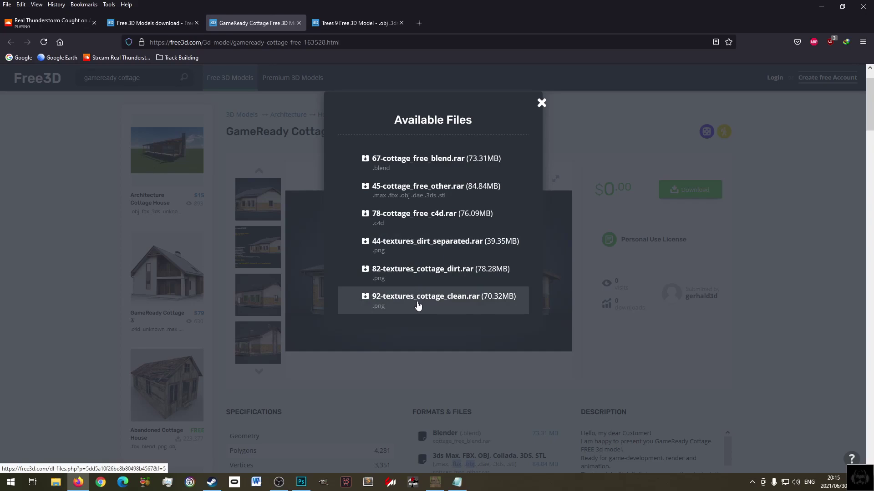
click(97, 278)
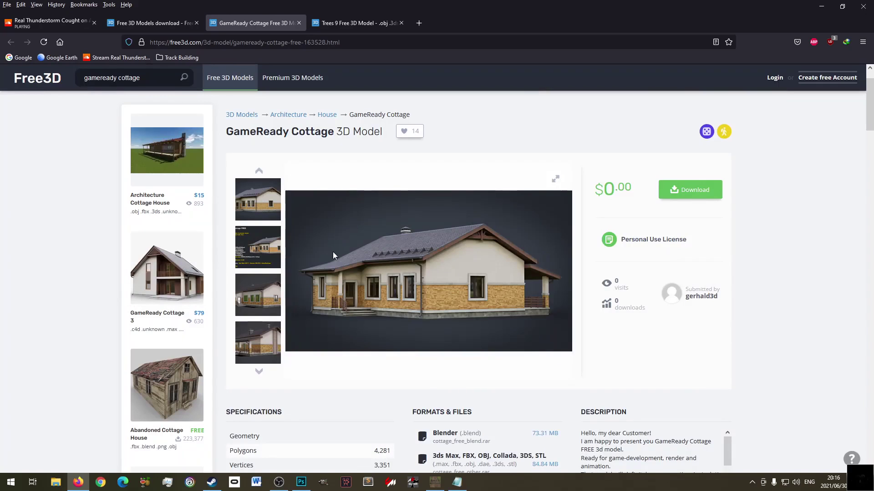
- Cycle forward through the cottage previews, past the texture sheet and wireframe views
click(263, 353)
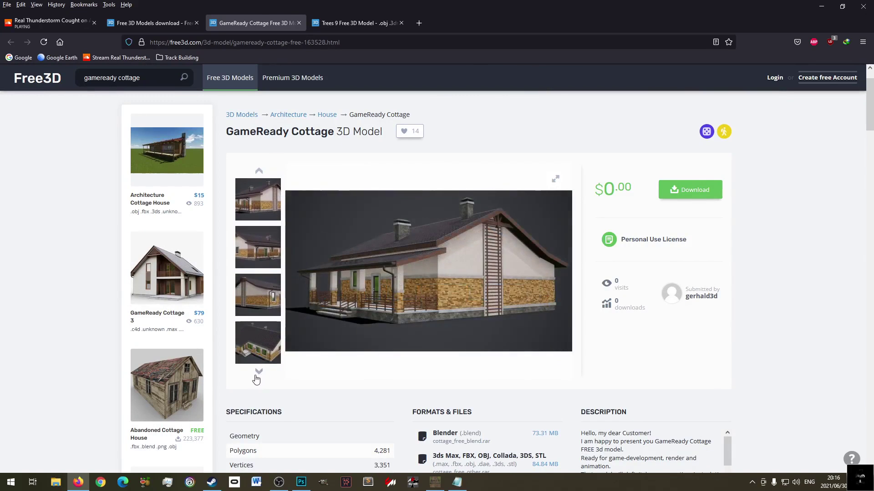
click(257, 372)
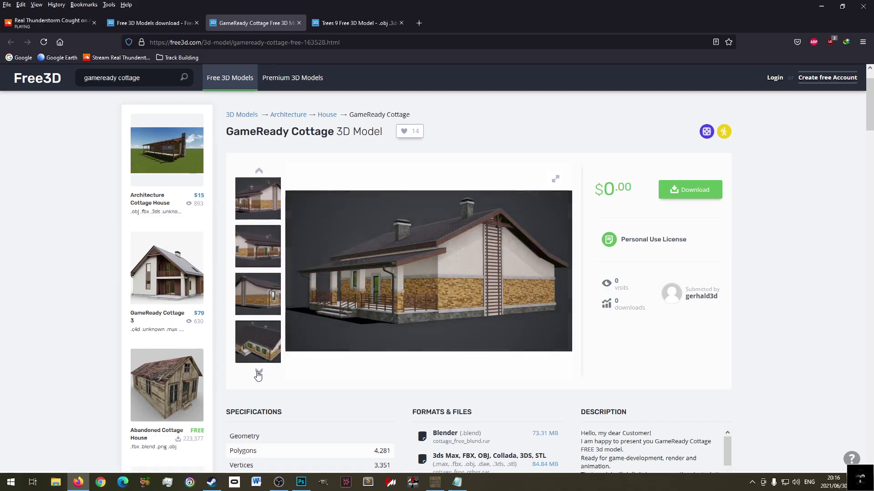
click(257, 372)
click(258, 373)
click(258, 372)
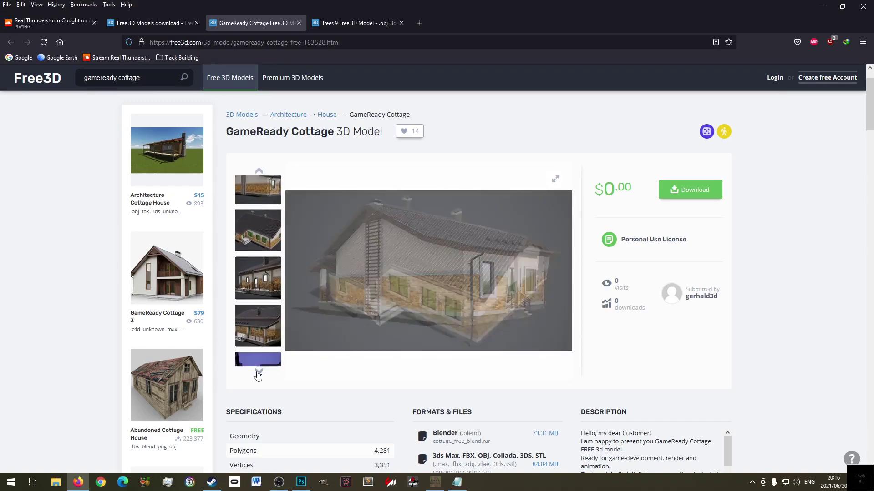
click(257, 372)
click(257, 372)
click(257, 372)
click(258, 372)
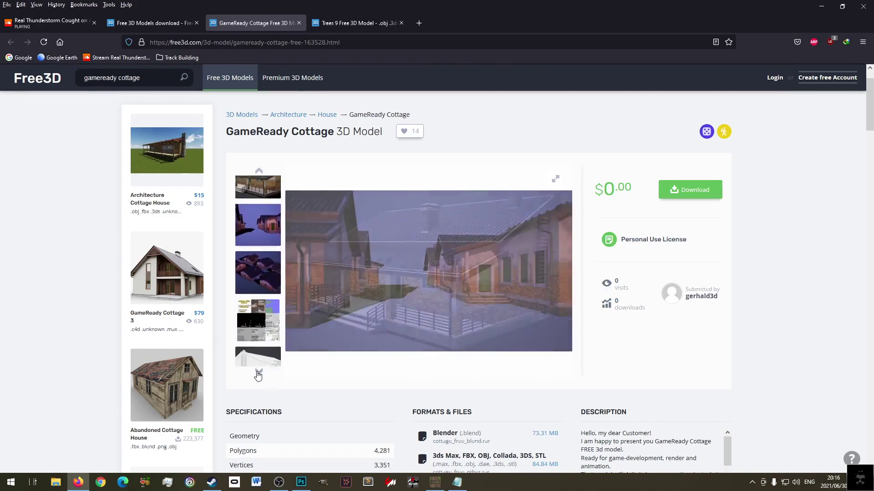
click(258, 372)
click(258, 372)
click(257, 373)
click(257, 373)
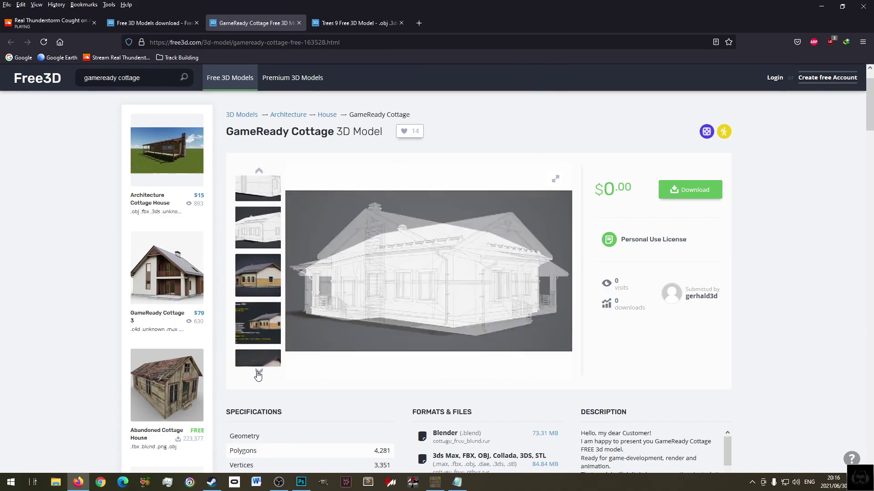
click(258, 374)
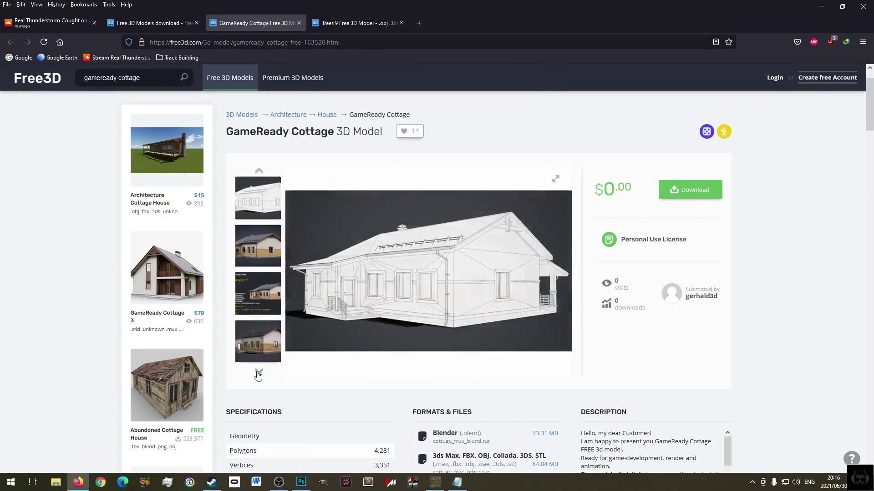
click(258, 373)
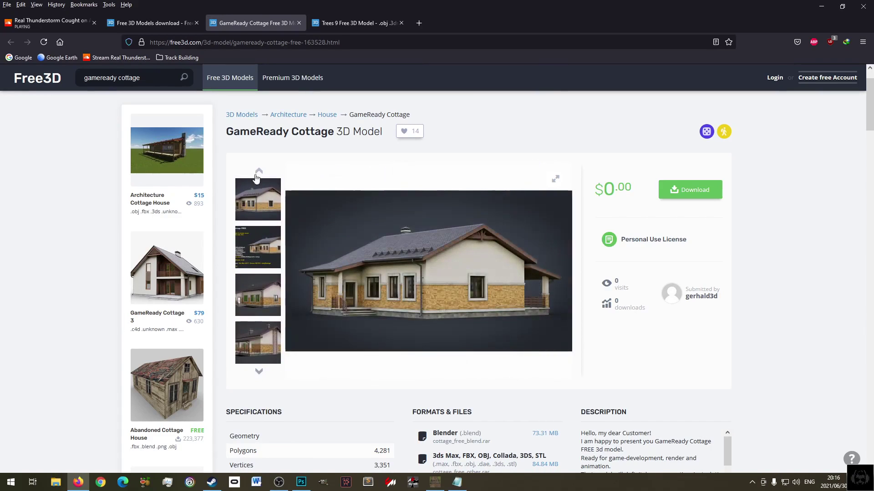
- Step back to the cottage texture sheet preview and open the list of downloadable files
click(258, 172)
click(258, 172)
click(259, 172)
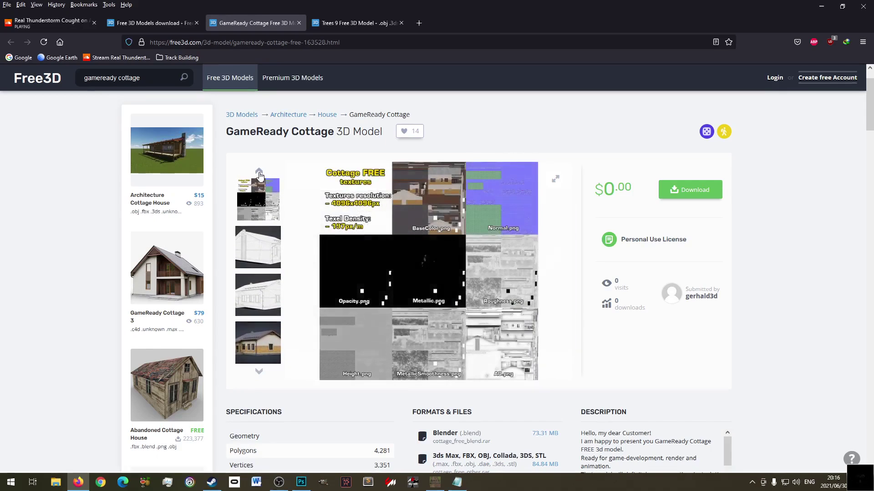
click(258, 172)
click(688, 191)
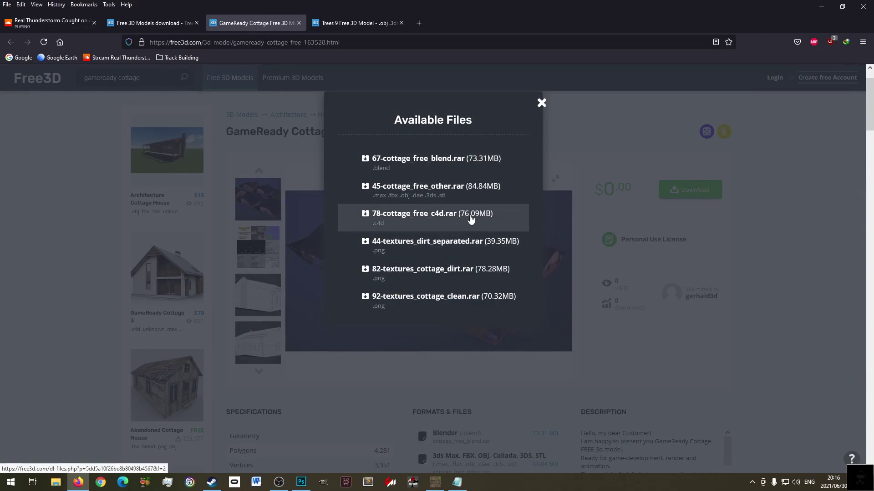
- Request the 45-cottage_free_other.rar archive, select its name in the duplicate-download link, and focus the credits file
click(437, 187)
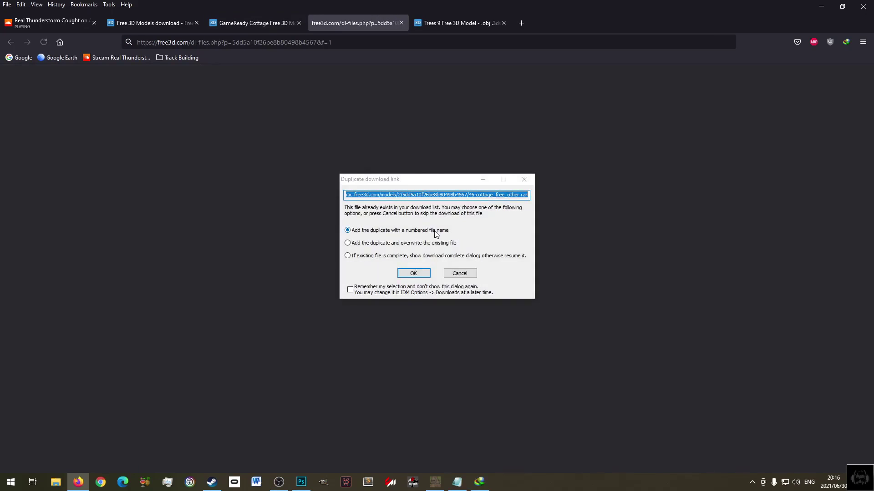
click(469, 195)
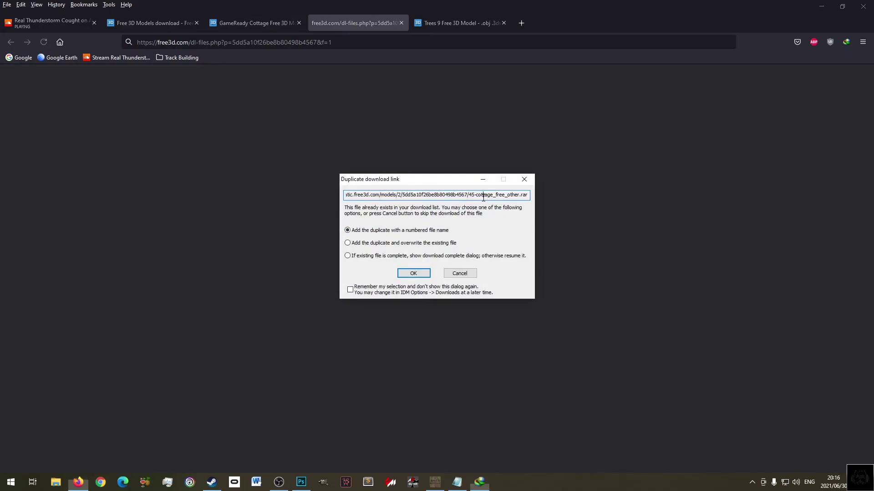
drag(468, 195, 518, 194)
key(ctrl+c)
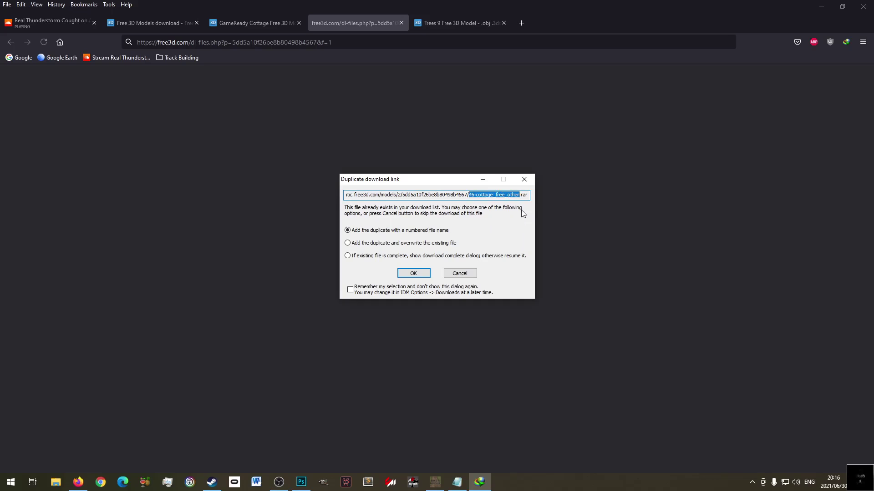
click(457, 482)
click(567, 226)
- Paste 45-cottage_free_other under Authors, labelled 'FBX/Obj File name:'
drag(576, 149, 727, 132)
click(603, 211)
key(Return)
key(Return)
key(ctrl+v)
text(File name:)
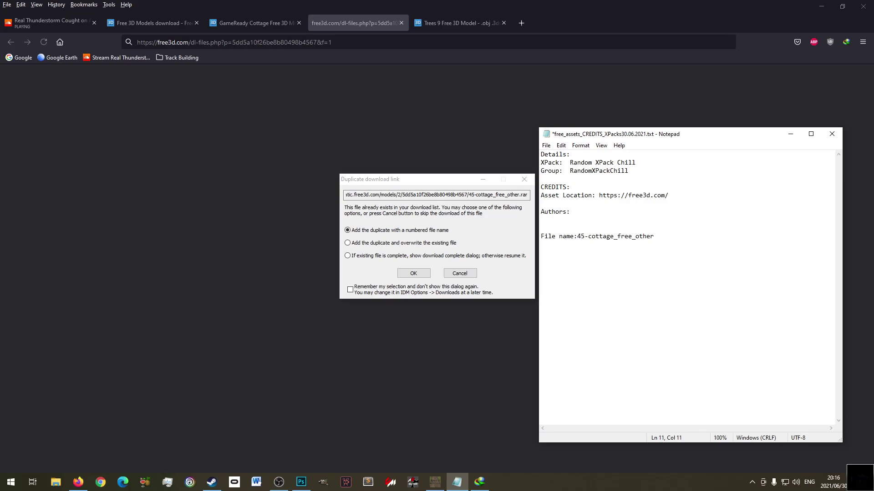
key(Tab)
text(FBX)
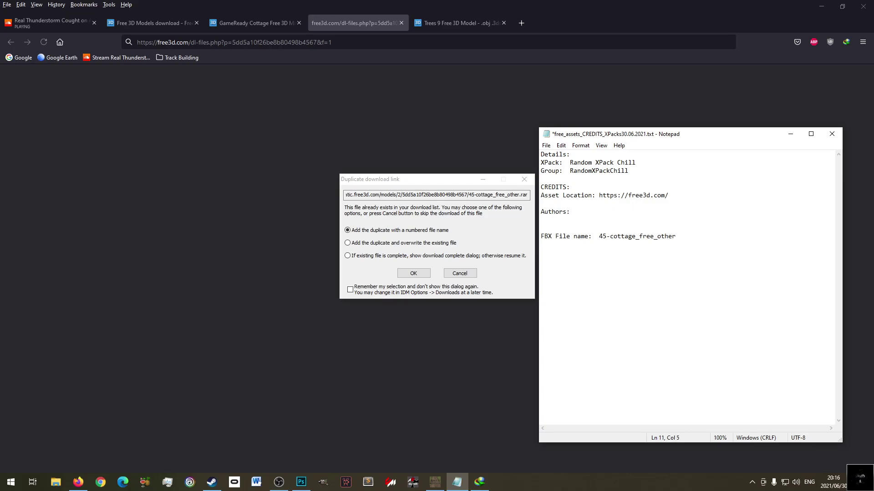
key(BackSpace)
text(/Obj)
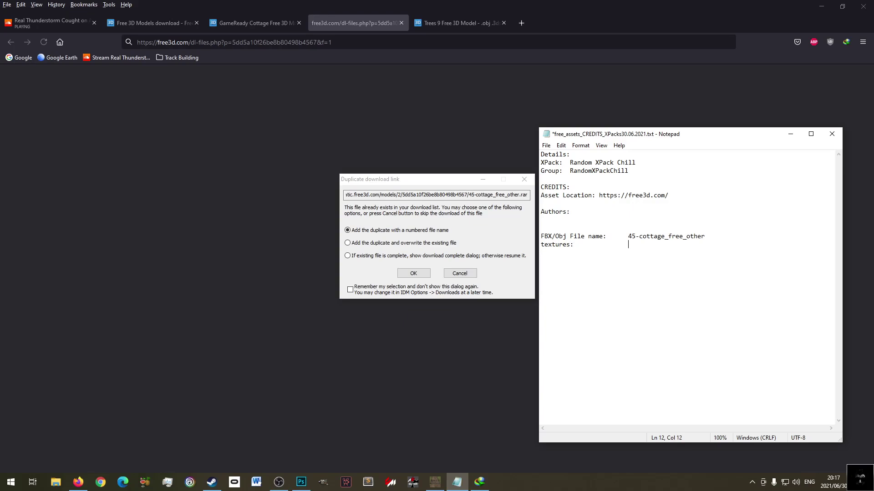
- Save the credits file and cancel the duplicate-download prompt, back to the cottage's file list
key(ctrl+s)
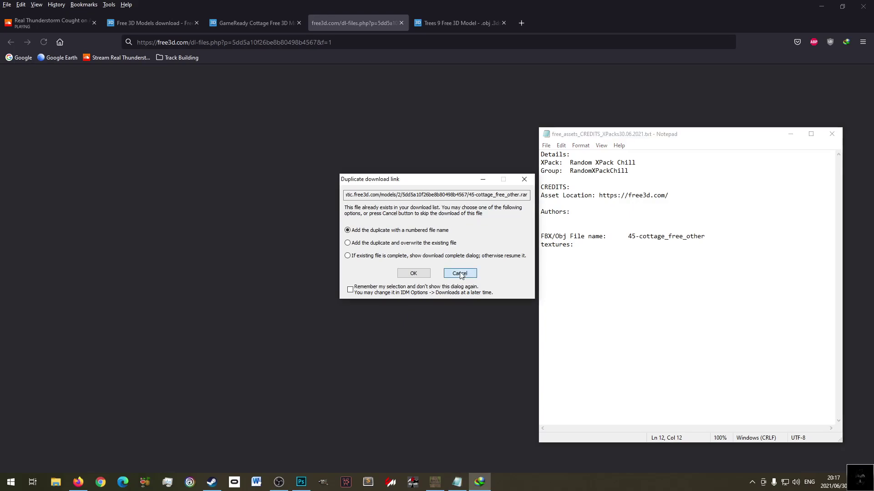
click(459, 274)
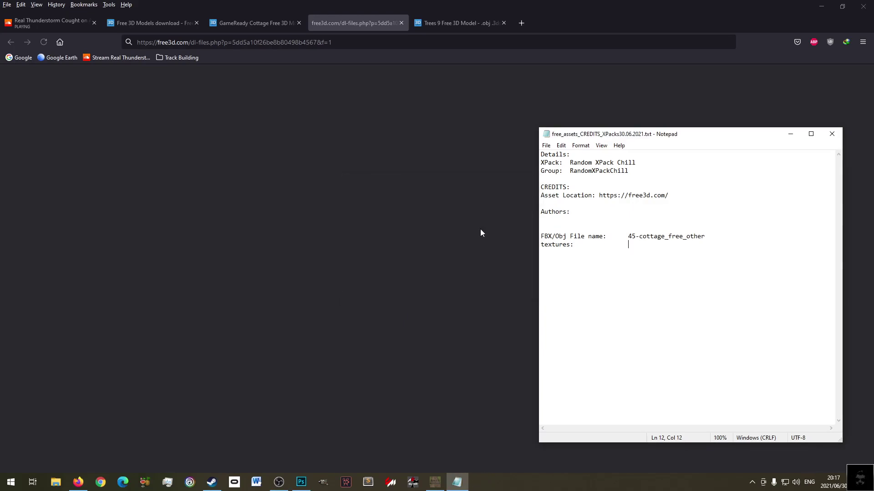
click(280, 21)
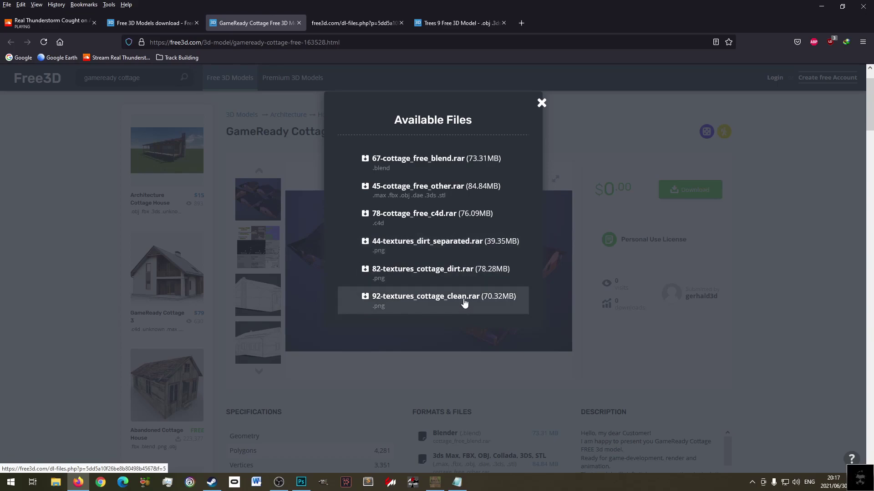
- Copy the 82-textures_cottage_dirt name from the duplicate-download link, then cancel that download
click(462, 273)
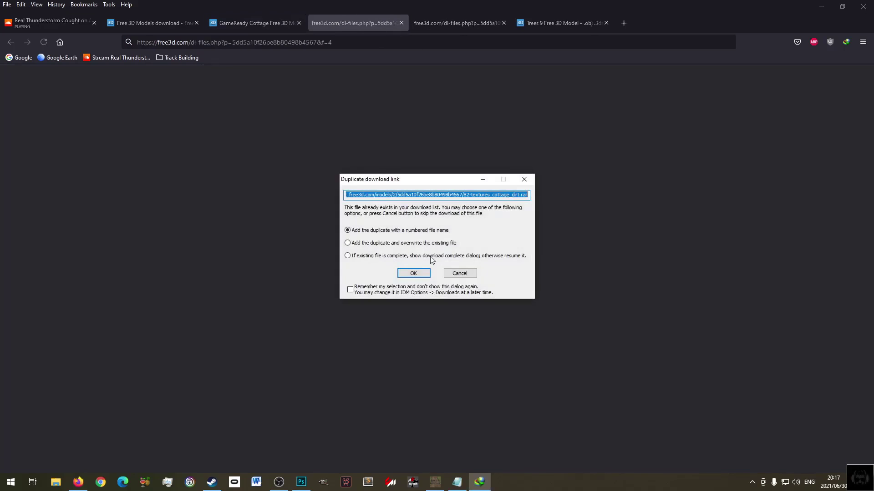
click(489, 195)
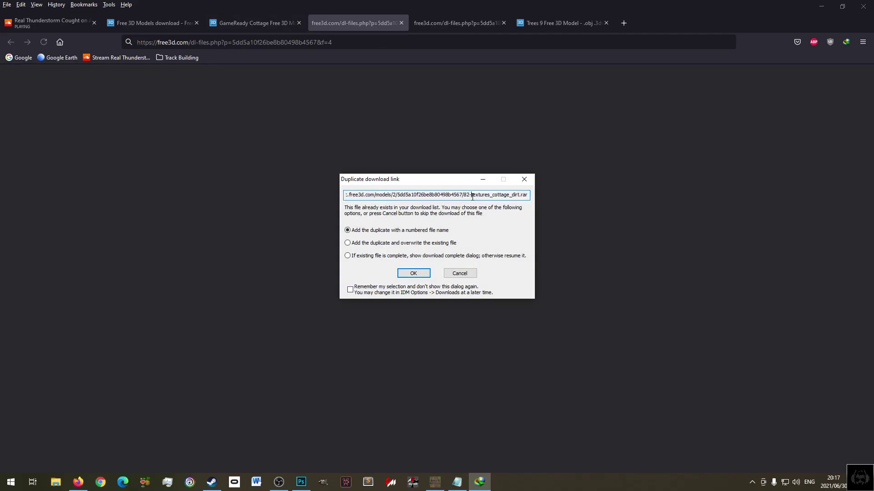
drag(464, 195, 519, 195)
key(ctrl+c)
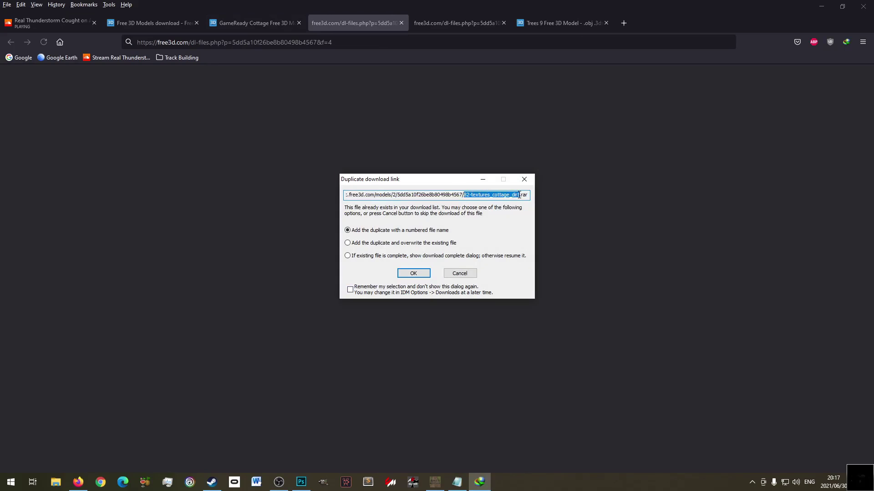
click(469, 272)
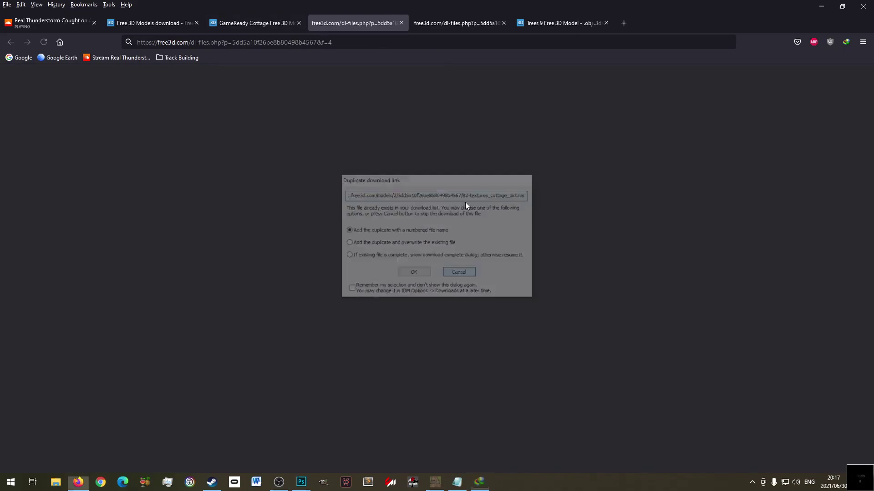
click(258, 21)
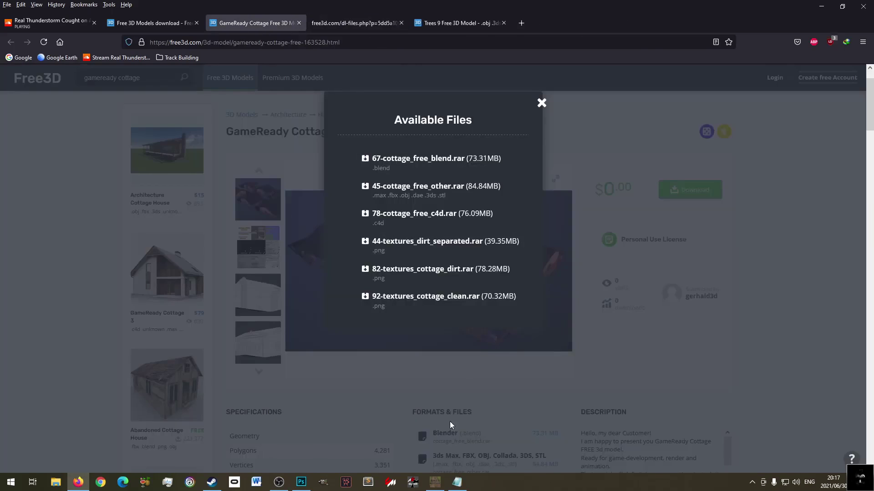
- Paste 82-textures_cottage_dirt after textures: in the credits file and start a new line
click(457, 482)
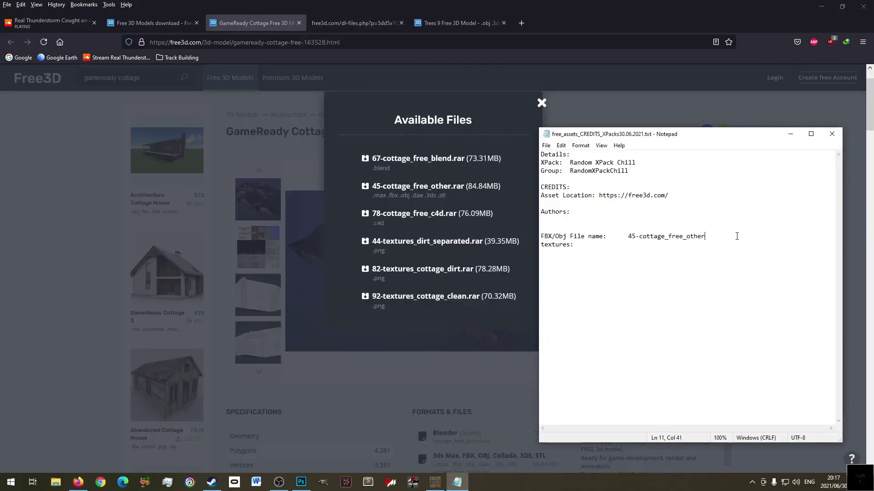
key(ctrl+v)
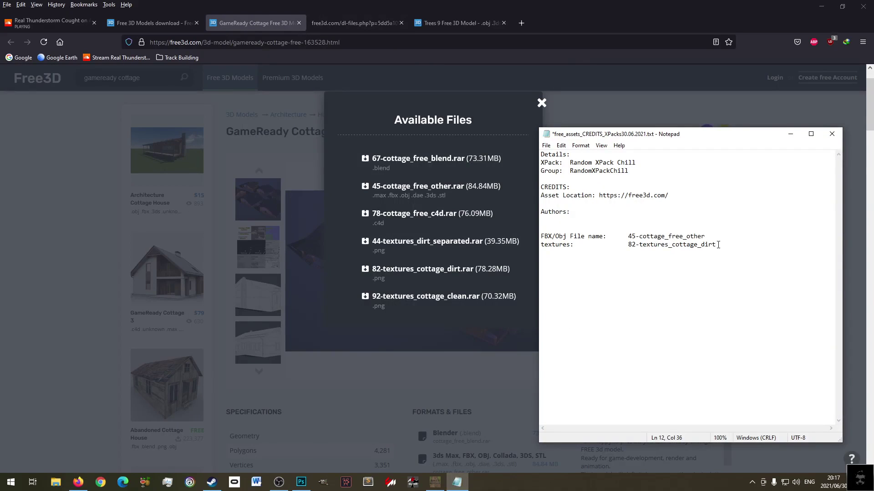
key(Return)
key(Return)
- Cancel the 92-textures_cottage_clean.rar download and close the leftover download tab
click(461, 301)
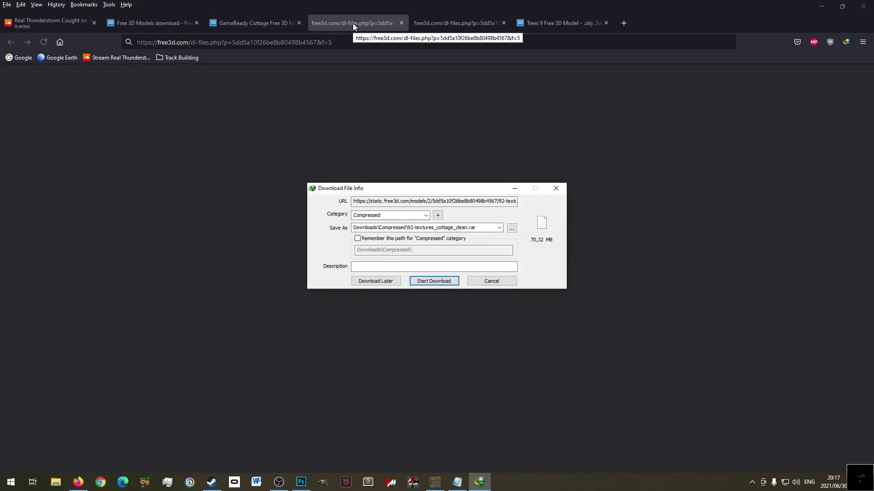
click(492, 281)
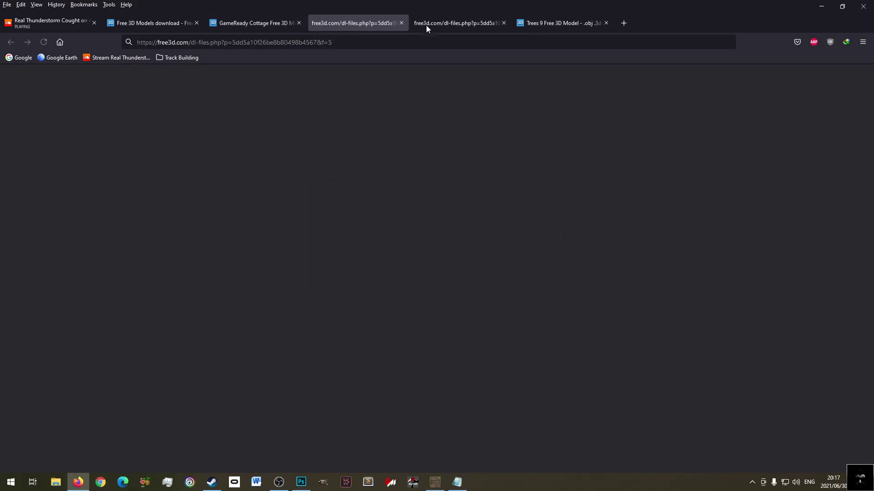
middle_click(351, 22)
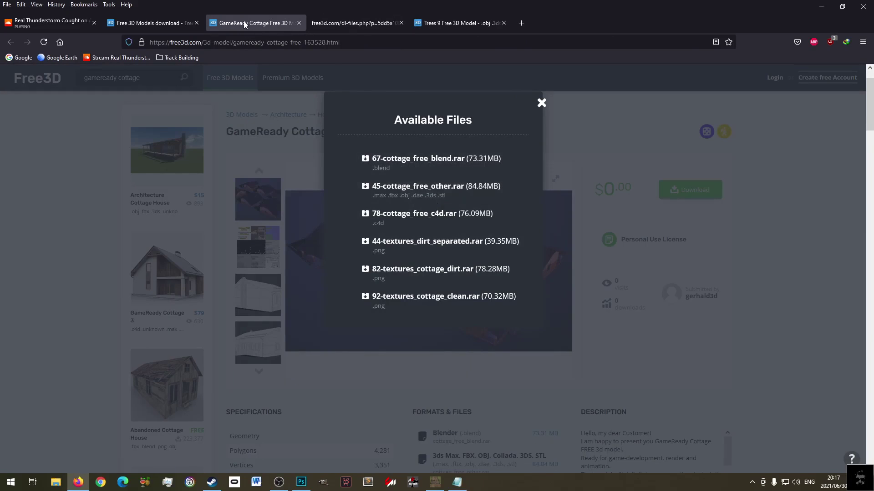
- Close the Trees 9 tab and the blank download tab, leaving the GameReady Cottage page
click(458, 23)
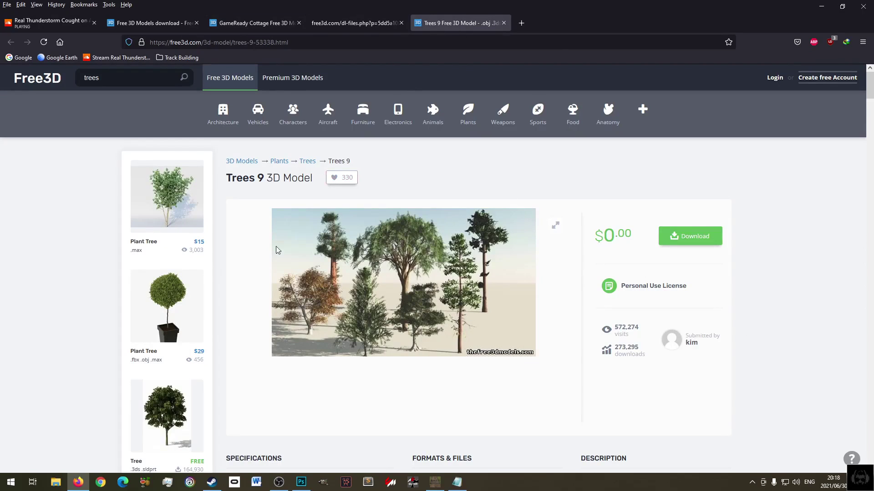
click(350, 23)
middle_click(455, 24)
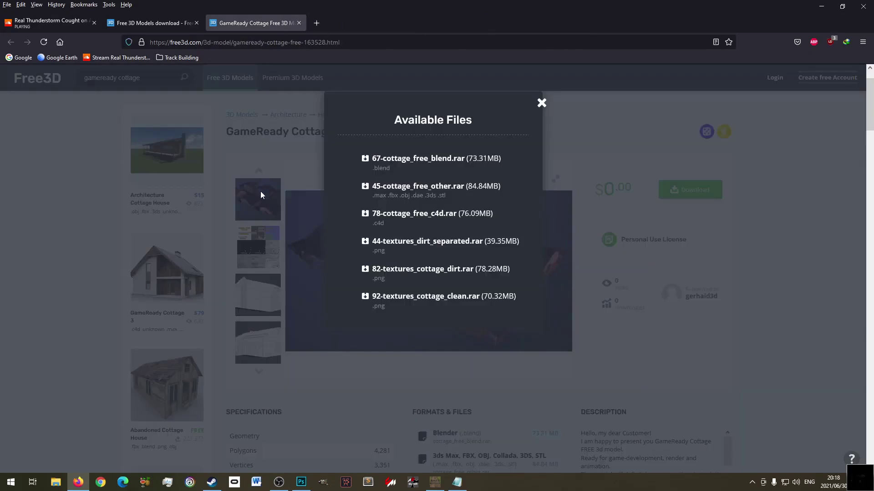
click(261, 192)
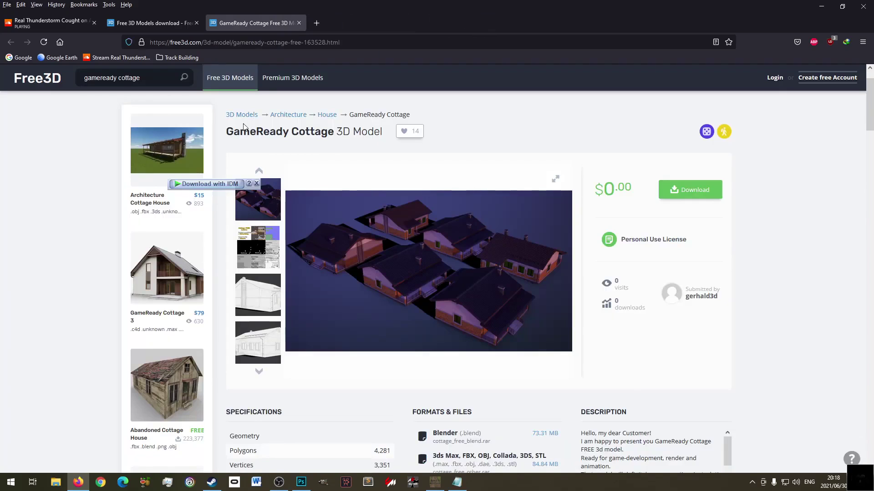
- Paste the 'GameReady Cottage 3D Model' title above the file name in the credits file and save
drag(226, 132, 384, 132)
click(407, 131)
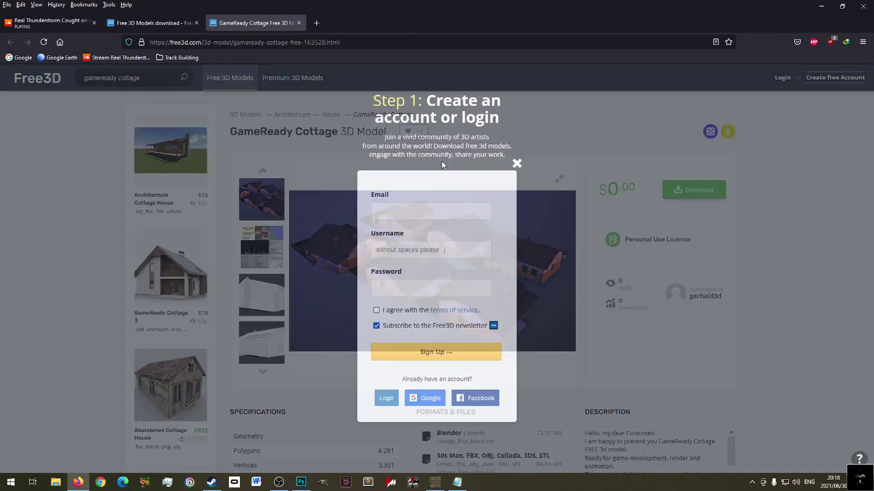
click(517, 163)
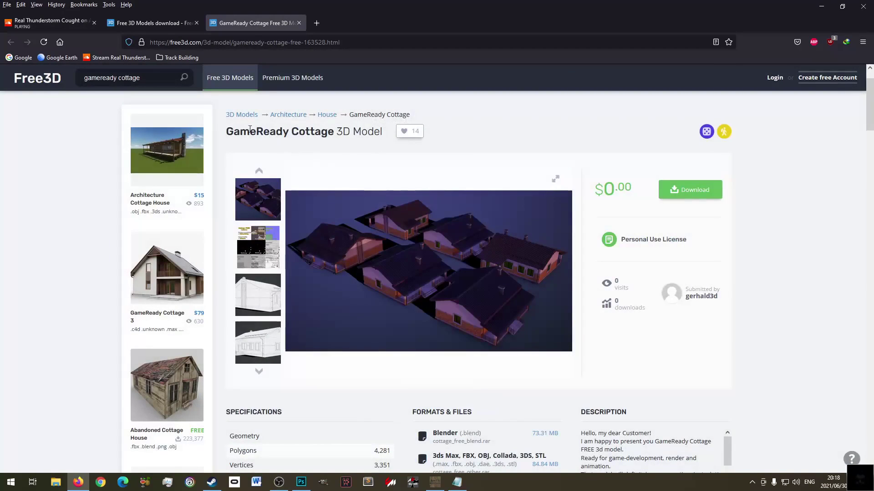
drag(226, 132, 382, 135)
key(ctrl+c)
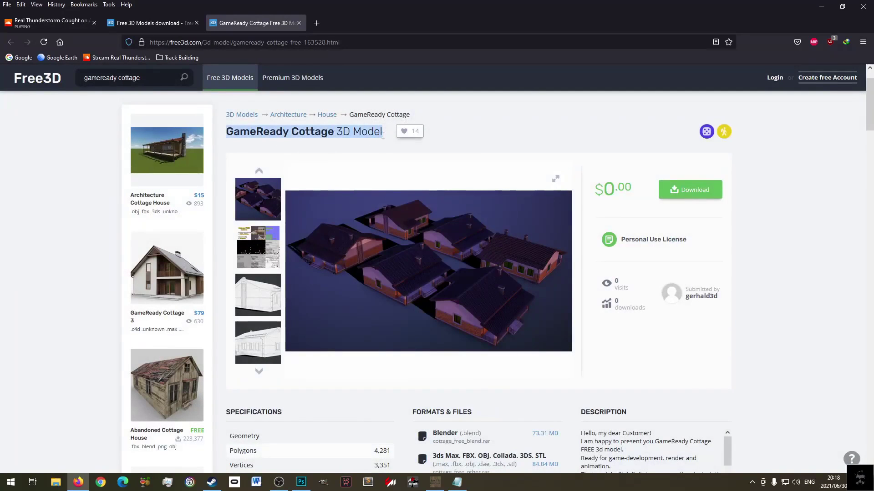
click(457, 482)
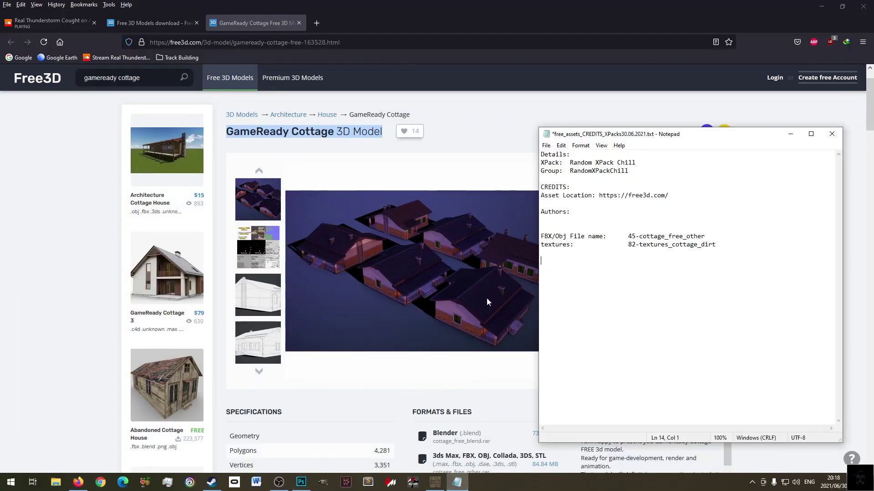
click(737, 247)
key(Up)
key(ctrl+v)
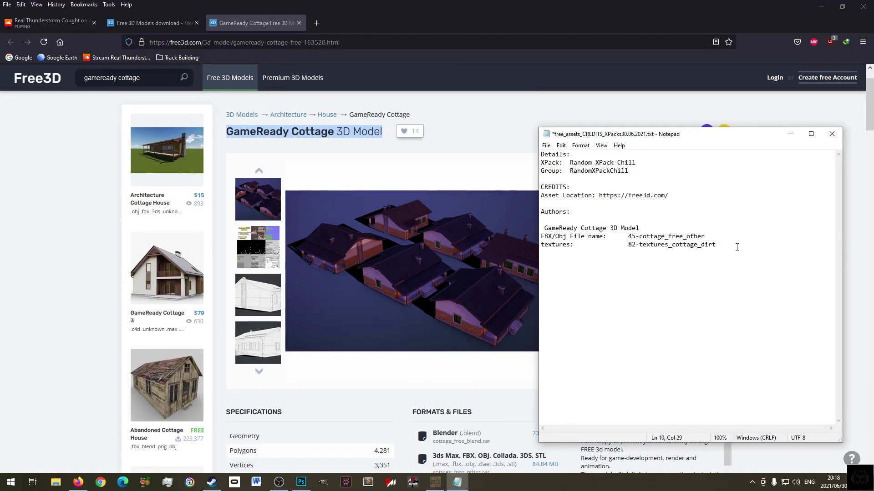
key(Delete)
key(ctrl+s)
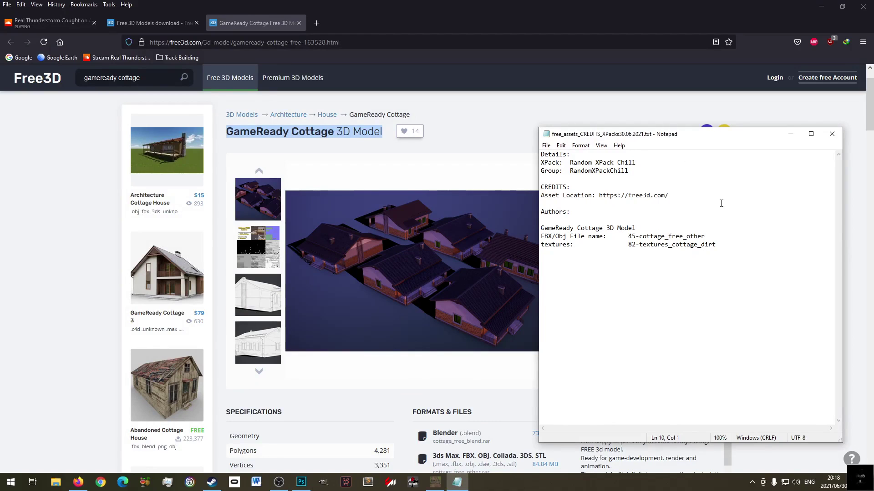
- Copy the author name gerhald3d from Free3D and paste it under Authors
click(490, 222)
scroll(490, 223, down, 5)
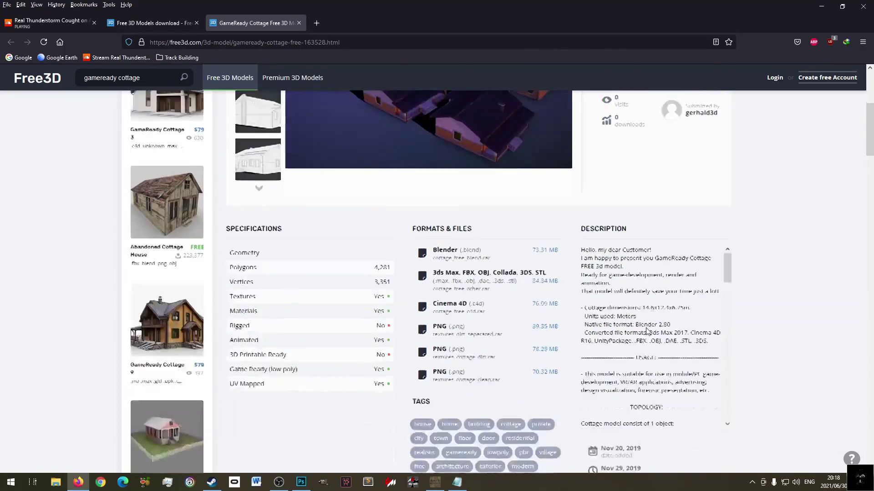
scroll(773, 329, up, 5)
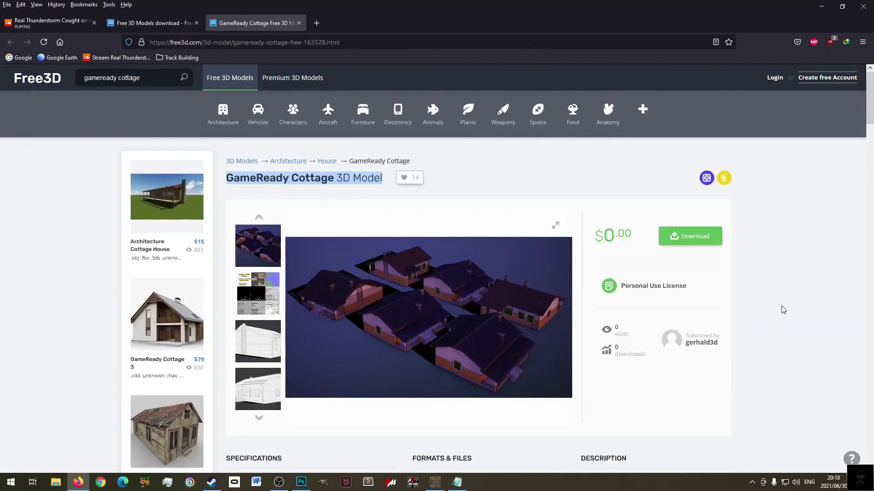
scroll(783, 310, down, 2)
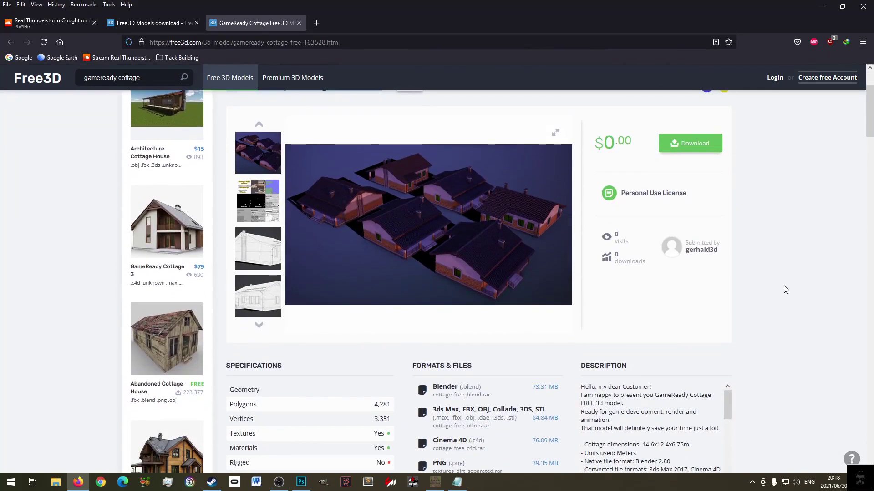
right_click(695, 250)
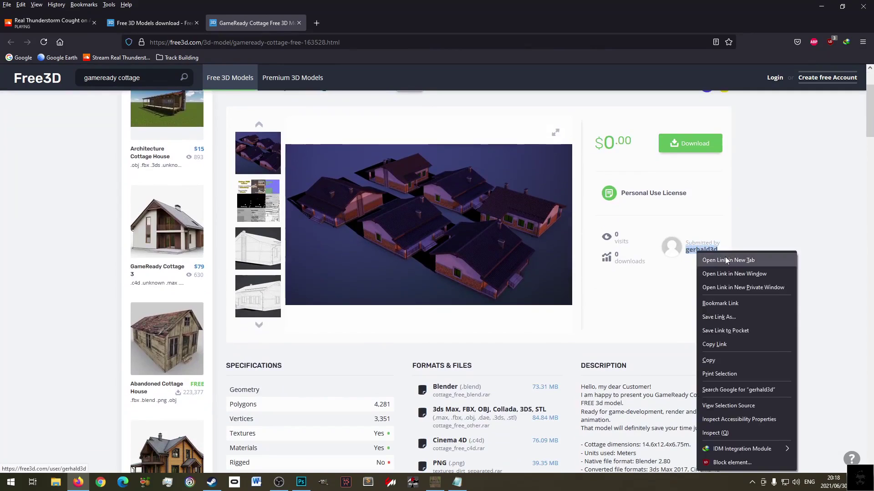
click(721, 361)
click(453, 485)
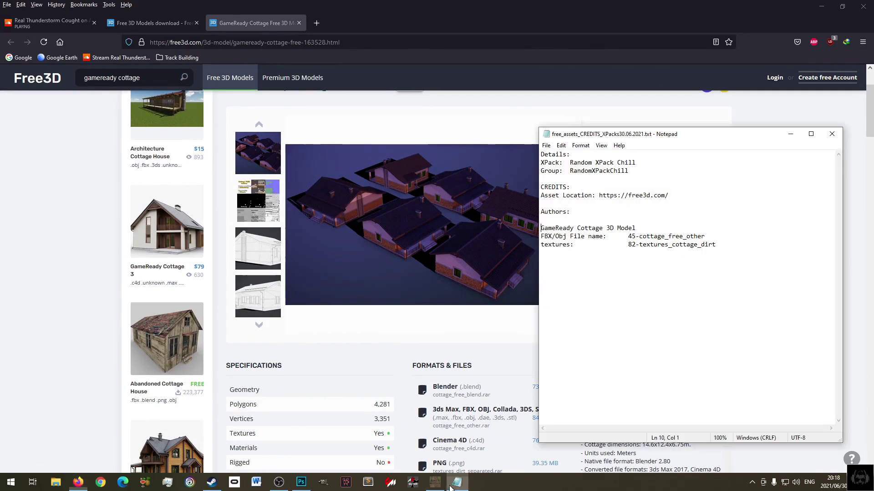
click(556, 220)
key(ctrl+v)
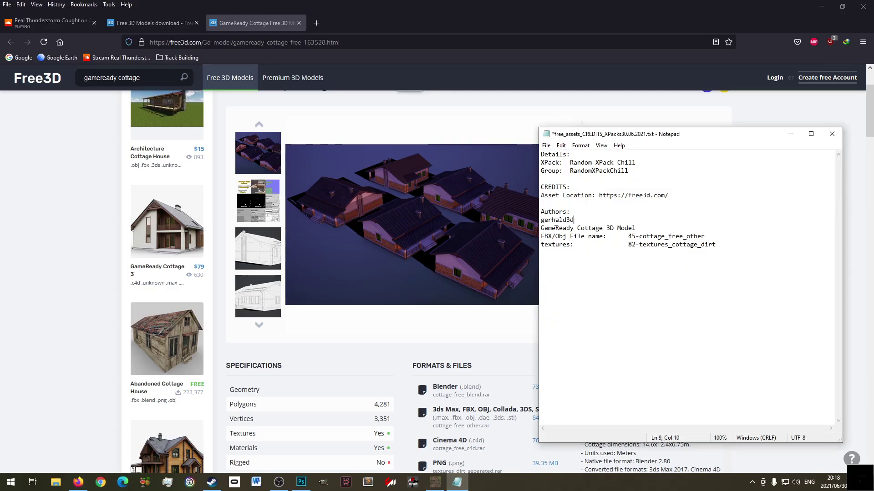
- Copy the full GameReady Cottage page address from Firefox's address bar
click(864, 199)
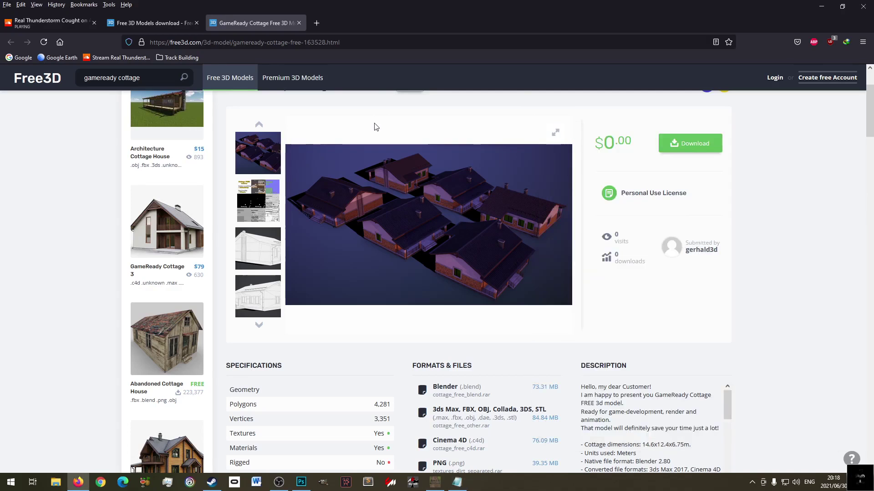
right_click(282, 42)
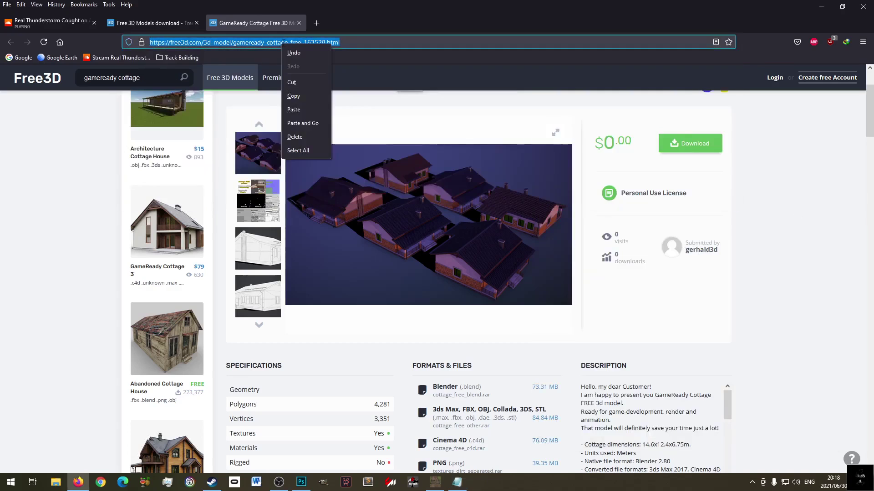
click(293, 96)
click(765, 324)
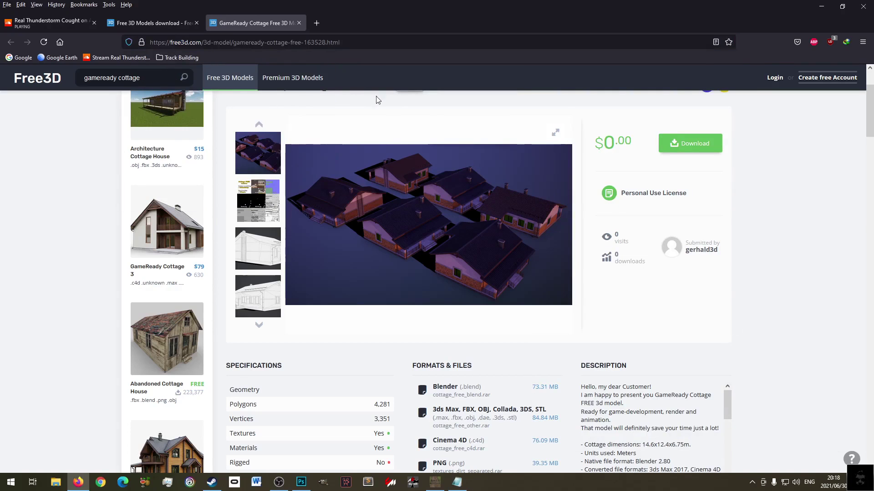
click(338, 42)
right_click(337, 42)
click(323, 42)
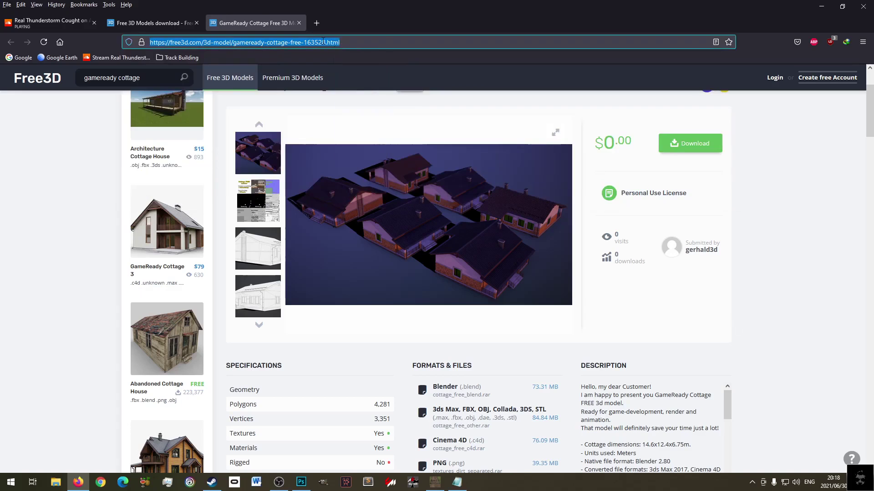
click(360, 41)
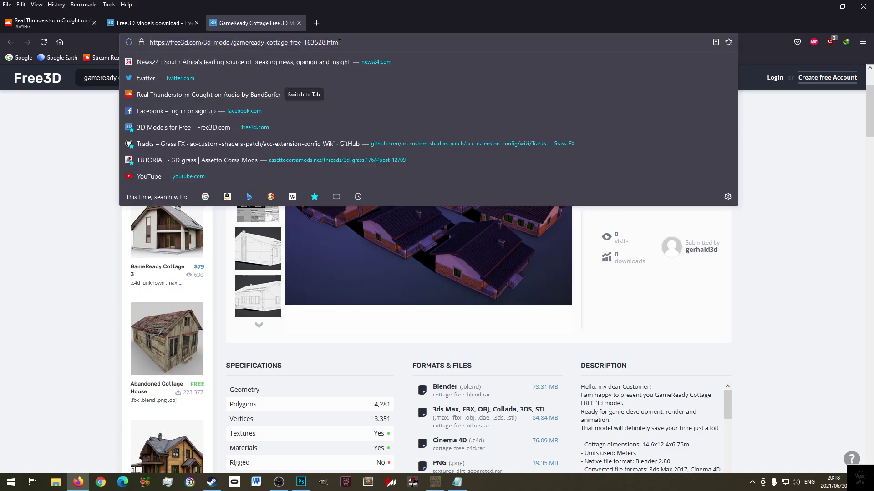
right_click(325, 42)
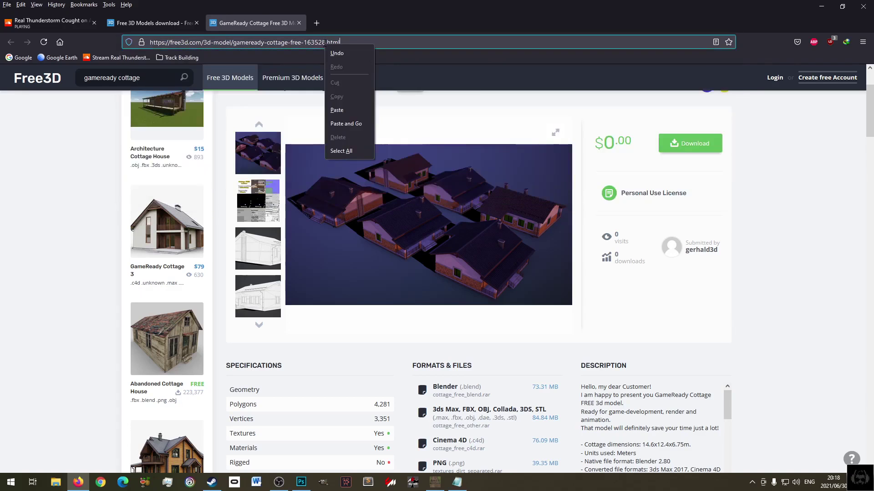
click(342, 43)
double_click(346, 42)
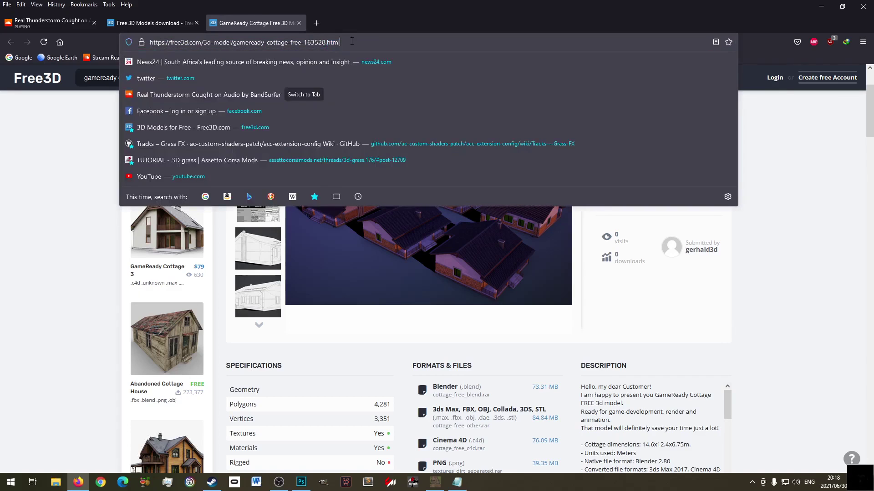
triple_click(352, 41)
right_click(311, 43)
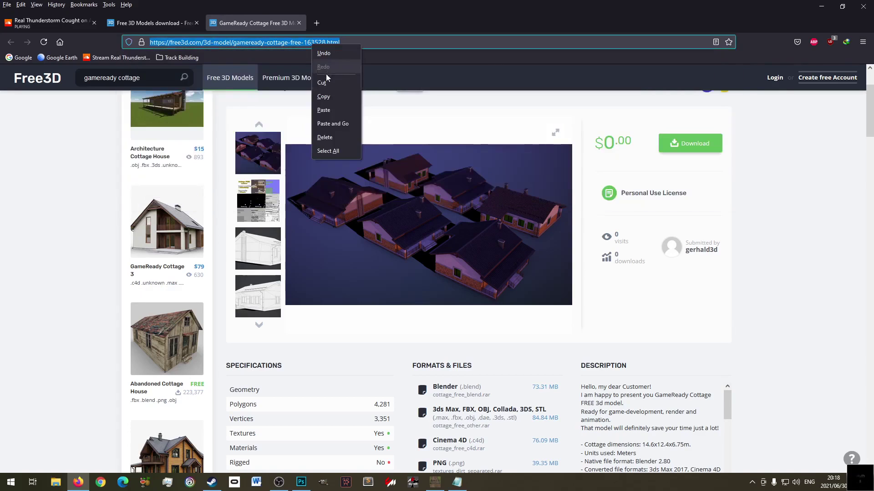
click(325, 96)
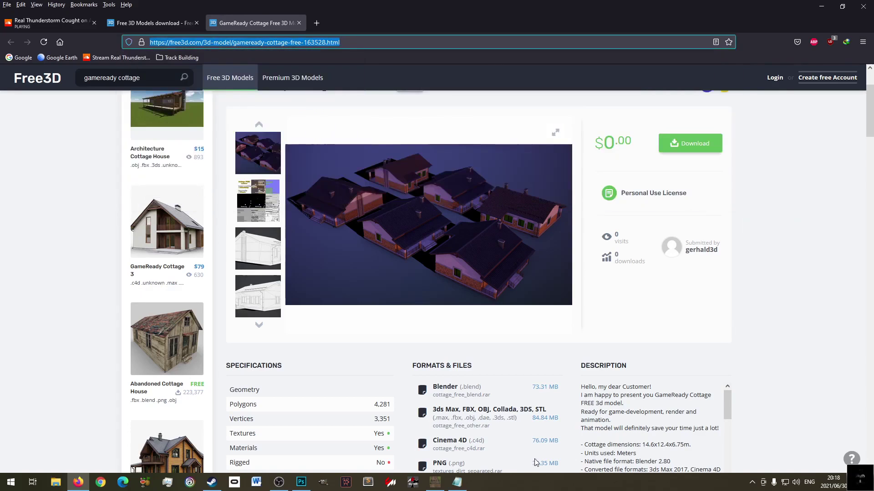
- Add a link line with the GameReady Cottage page URL below gerhald3d and save
click(457, 482)
key(Return)
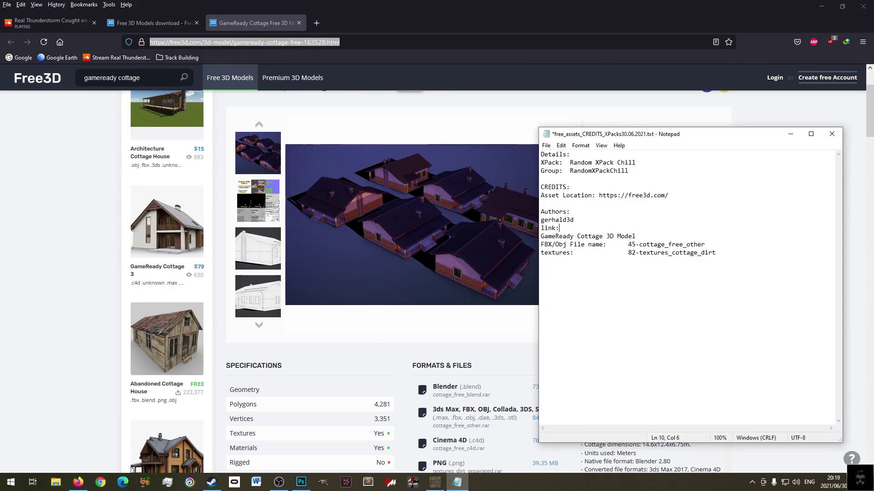
key(ctrl+v)
key(ctrl+s)
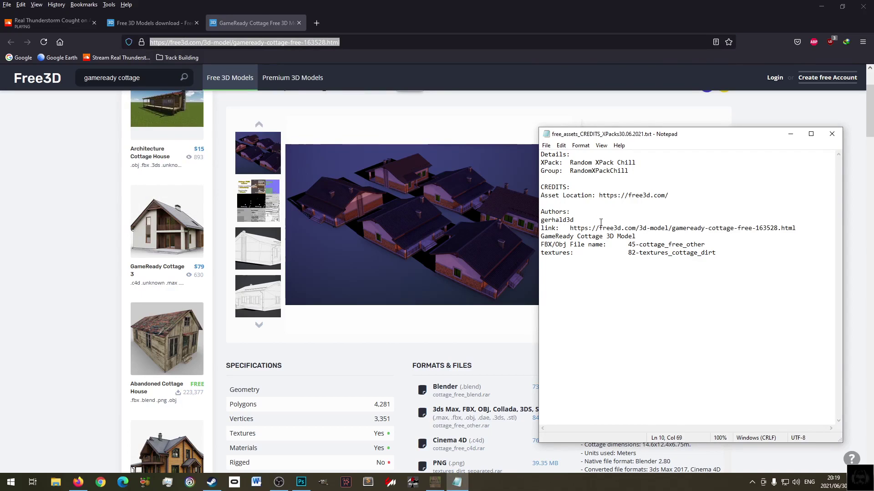
- Add a blank line after the textures entry and save the credits file again
click(596, 215)
click(749, 253)
key(Return)
key(ctrl+s)
click(100, 263)
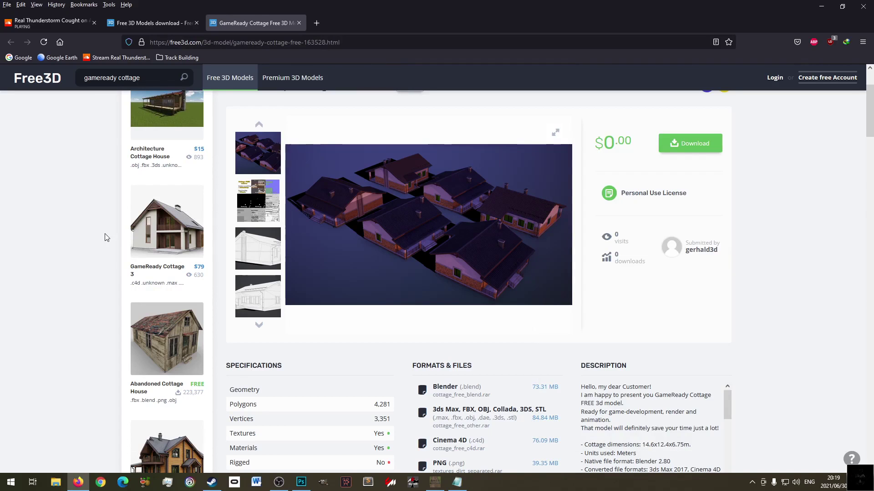
- Browse the wireframe and textured cottage preview renders, then open File Explorer at This PC
click(264, 255)
click(254, 245)
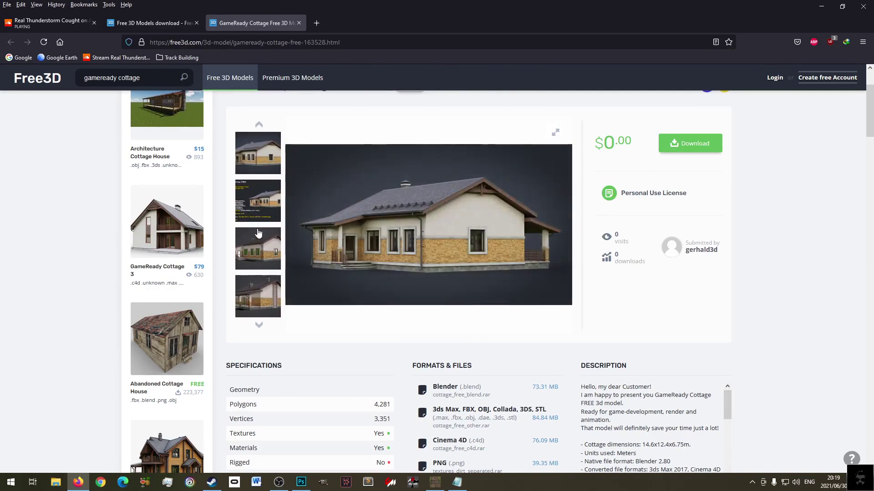
click(257, 227)
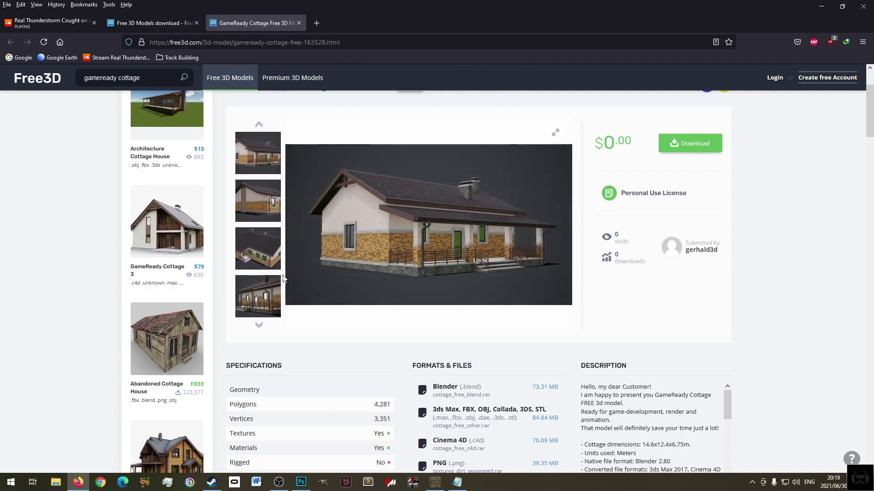
click(252, 298)
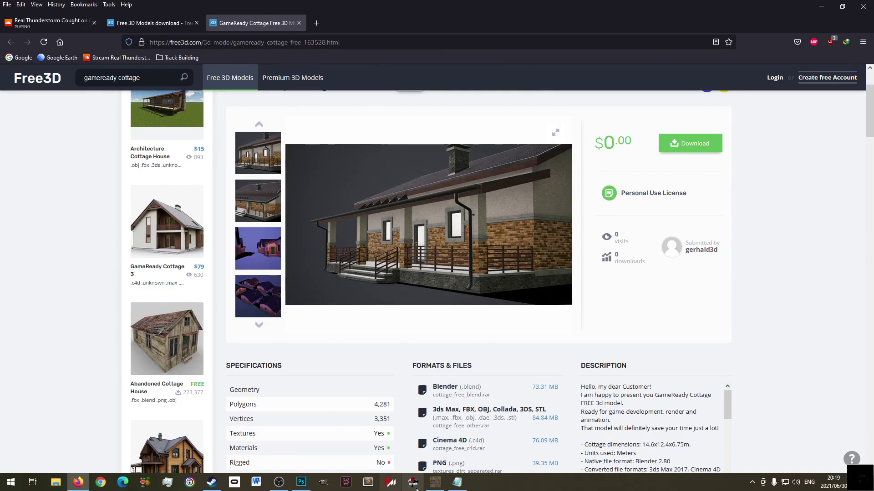
click(56, 482)
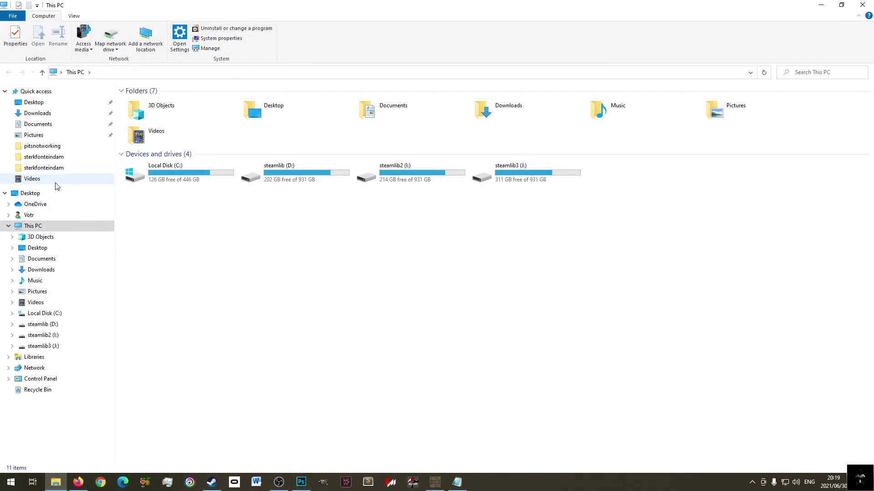
- Open the Downloads\Compressed folder and check the FBX/Obj file name in the credits file
click(37, 271)
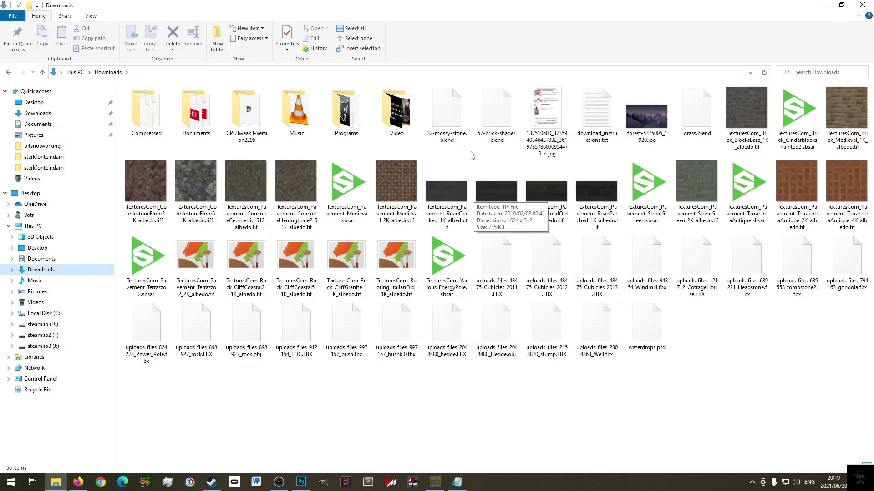
double_click(145, 119)
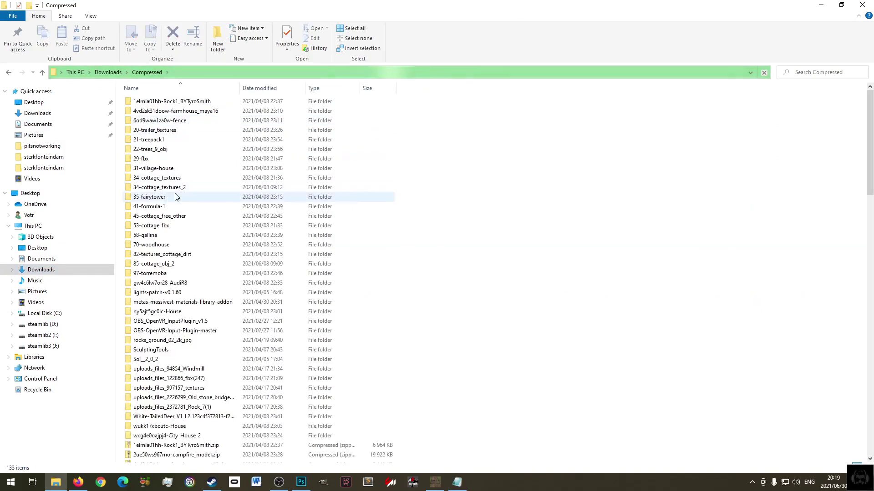
click(458, 482)
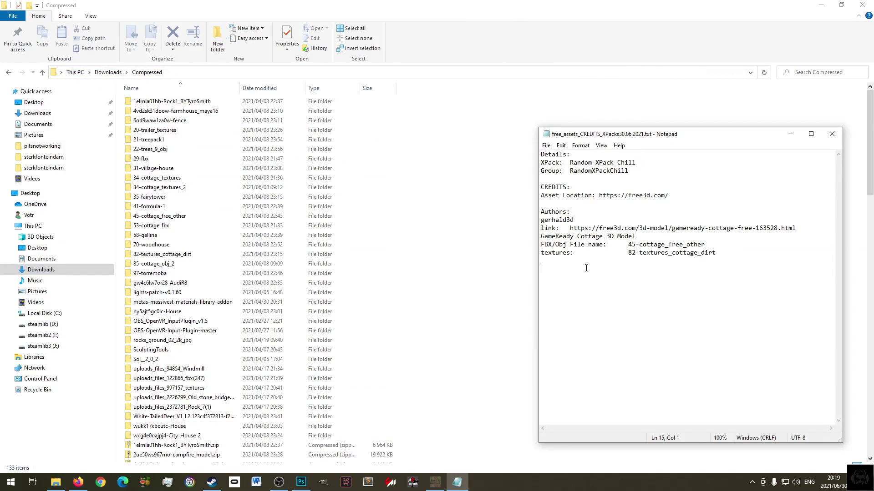
drag(630, 245, 659, 245)
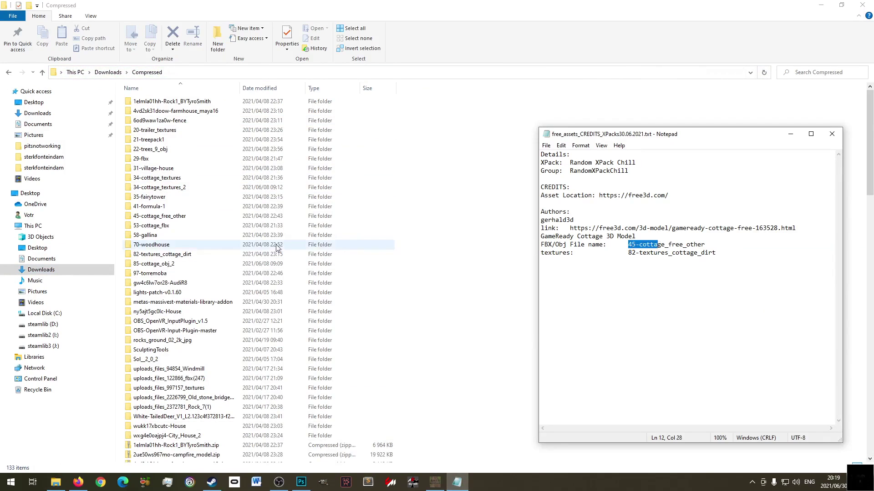
- Select both 45-cottage_free_other and 82-textures_cottage_dirt folders and copy them
click(157, 219)
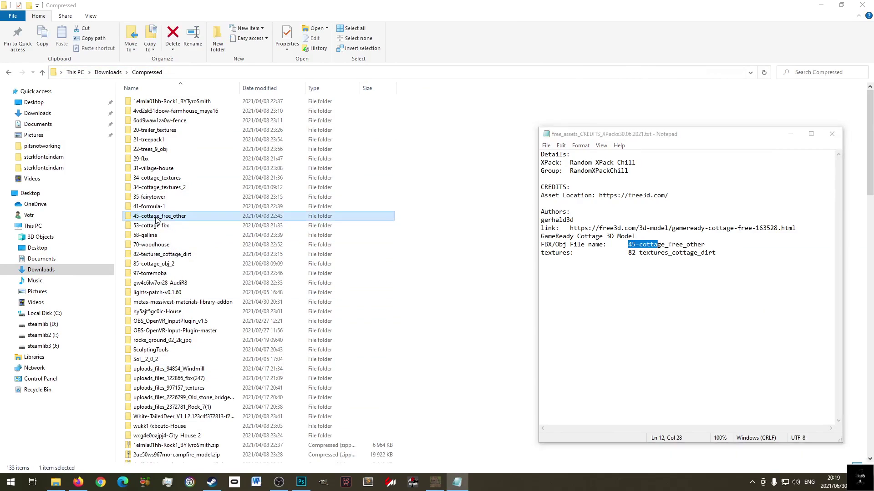
ctrl+click(162, 255)
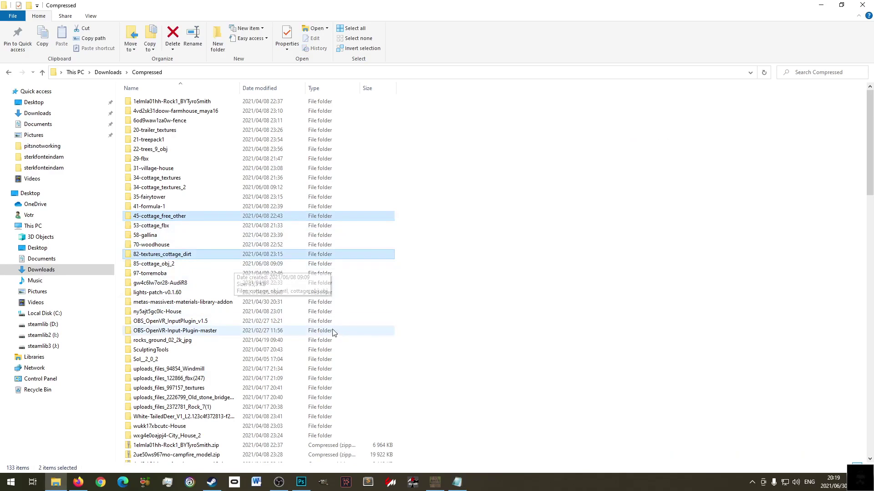
click(456, 482)
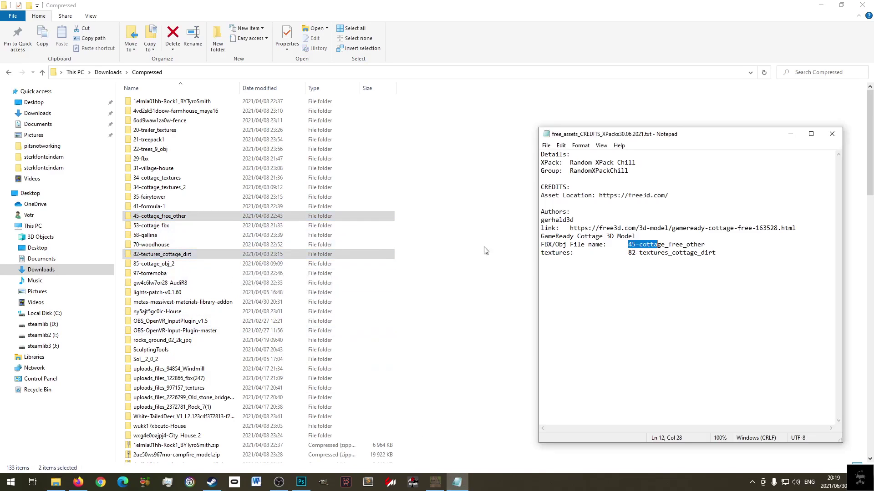
right_click(160, 218)
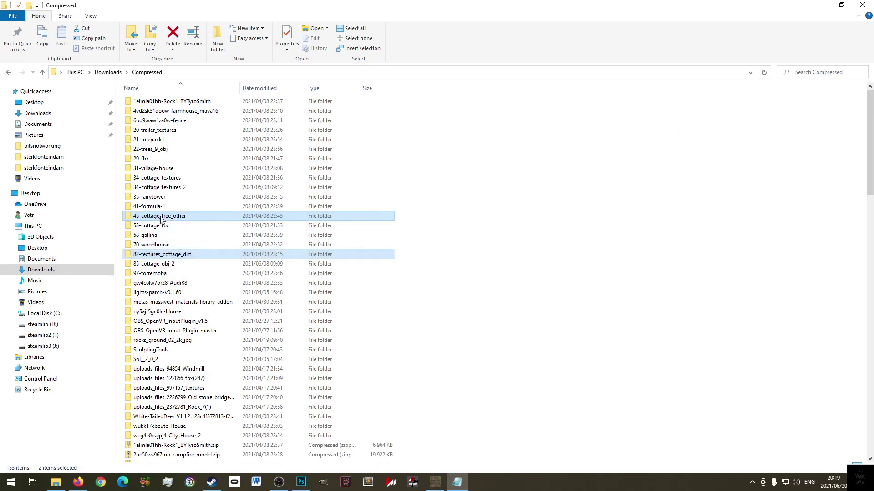
click(196, 344)
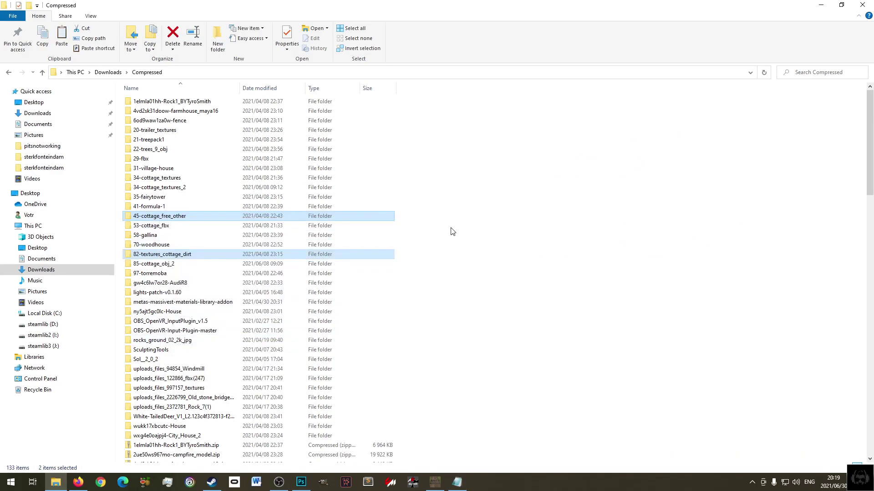
click(465, 230)
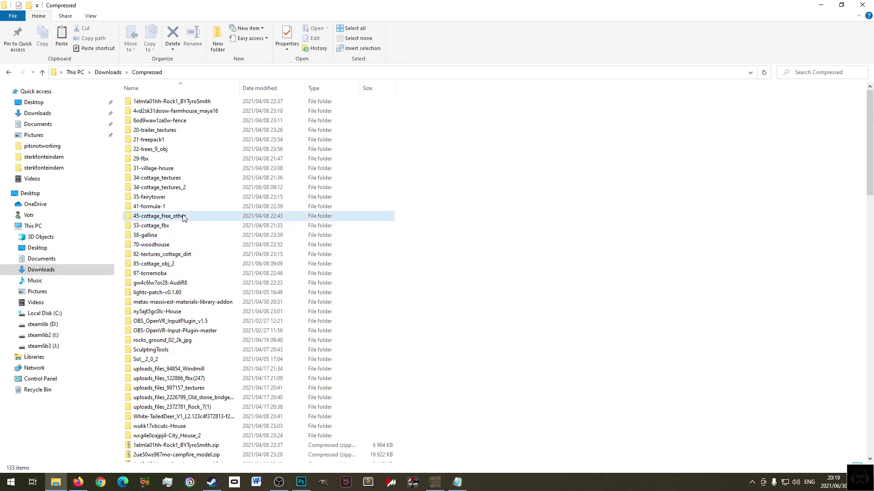
mouse_move(184, 215)
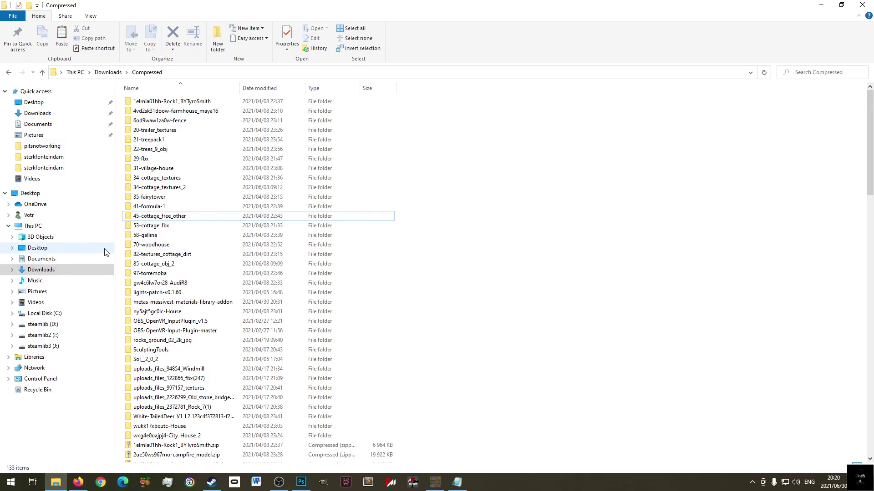
- Open the sterkfonteindam export folders from Quick access and dismiss the folder context menu unused
click(54, 170)
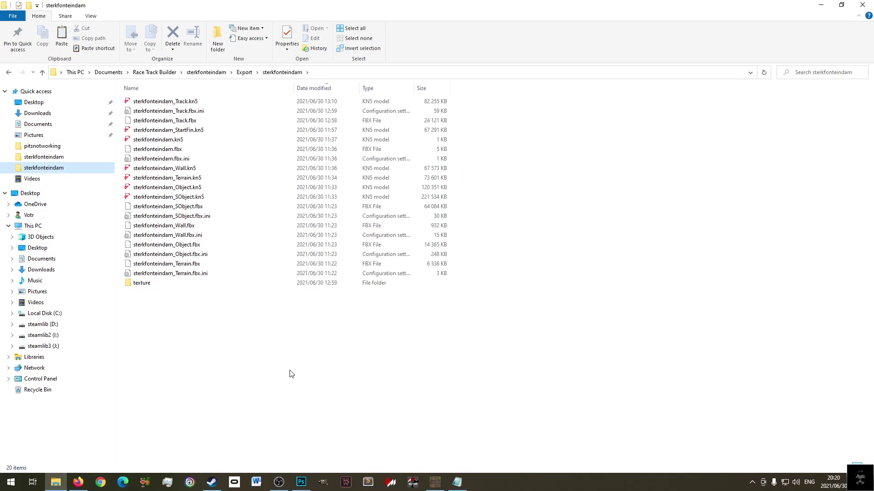
click(46, 157)
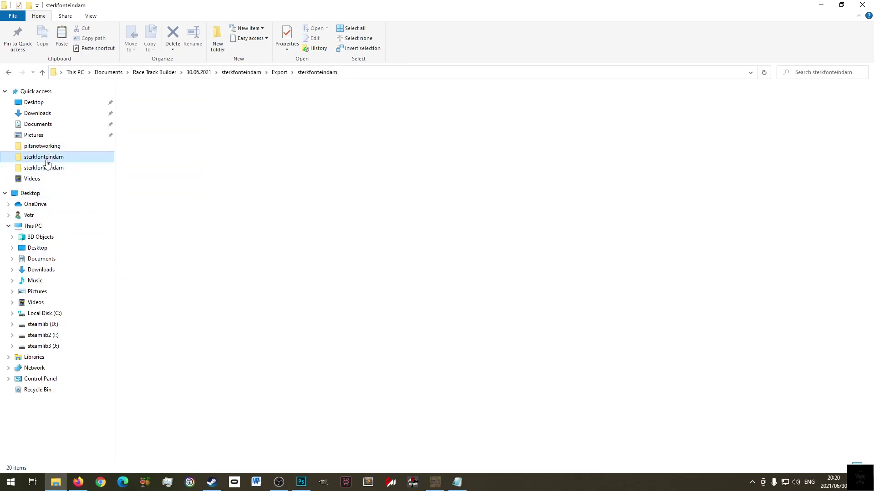
right_click(226, 358)
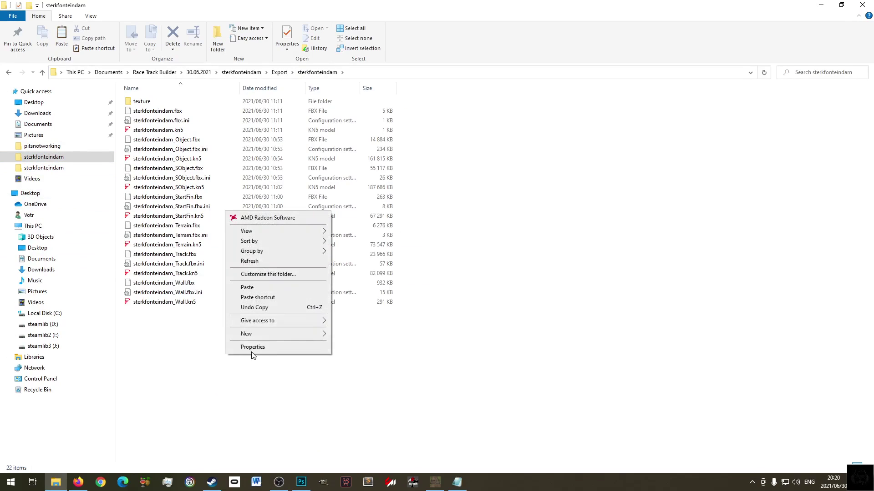
mouse_move(277, 334)
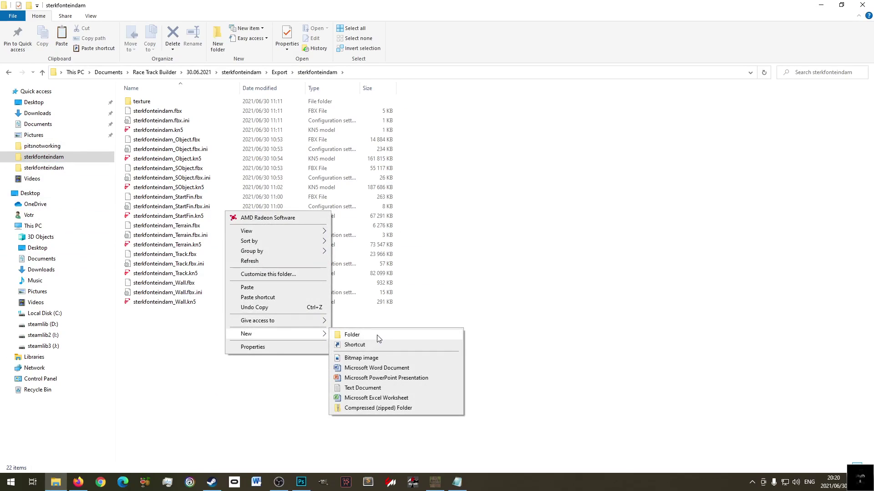
click(561, 211)
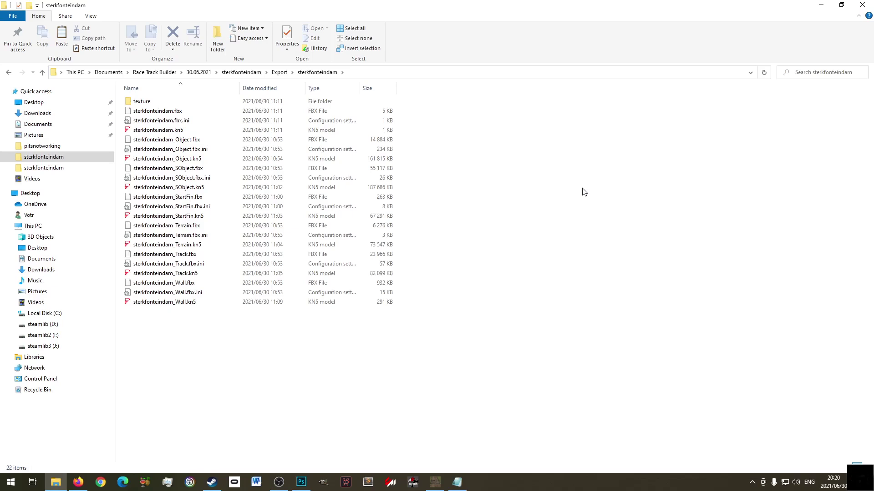
- Browse into the 30.06.2021 sterkfonteindam folder and back, then bring Race Track Builder forward
click(154, 72)
click(178, 278)
click(146, 102)
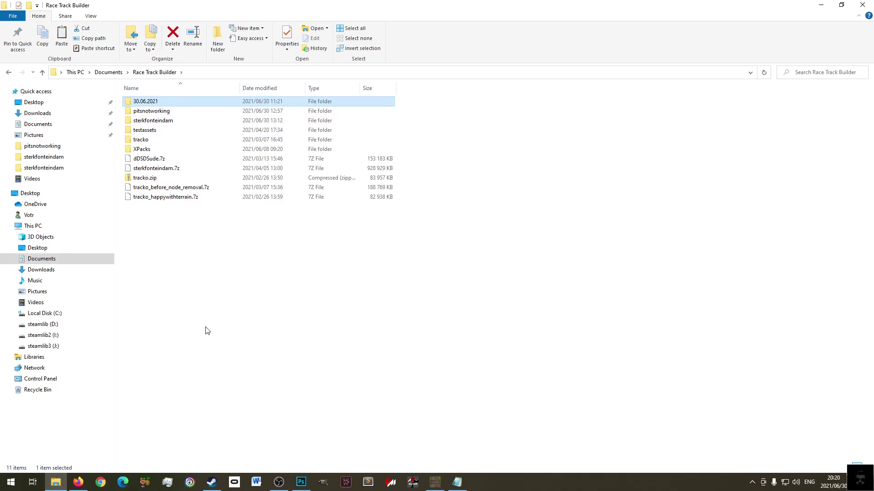
double_click(156, 102)
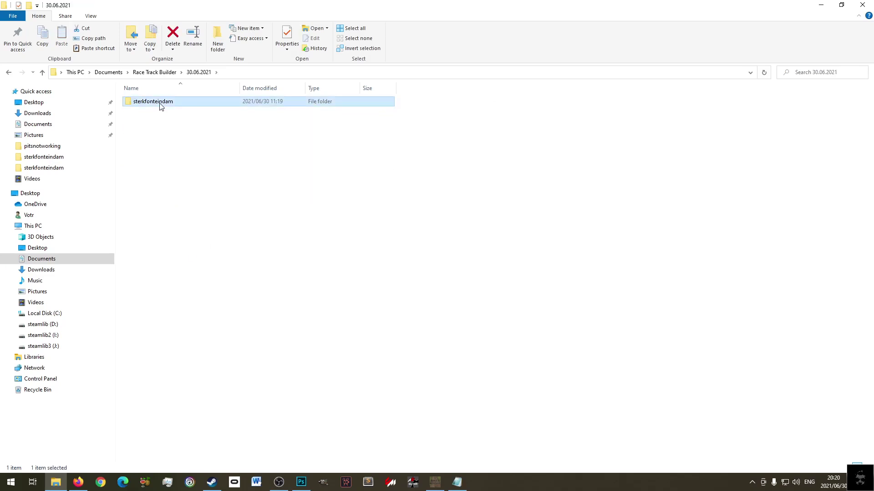
double_click(160, 105)
key(alt+Left)
key(alt+Left)
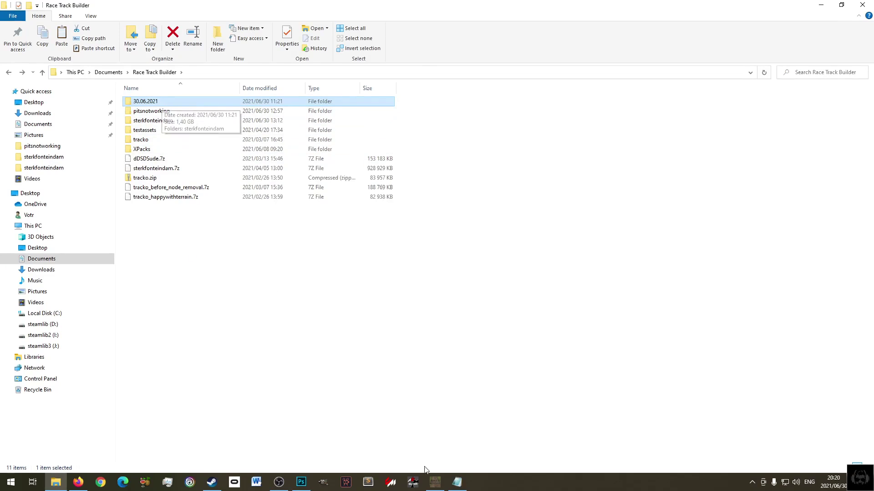
click(435, 481)
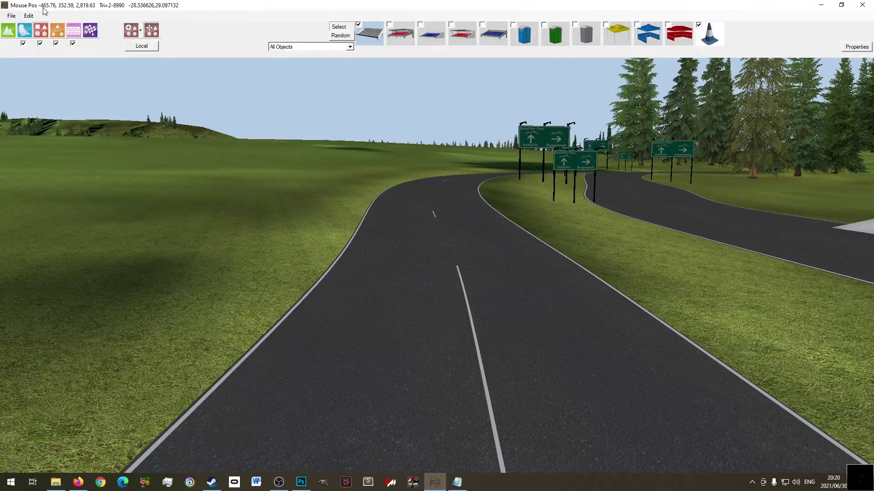
- Check the sterkfonteindam project's Save As window, then close it
click(11, 15)
click(30, 69)
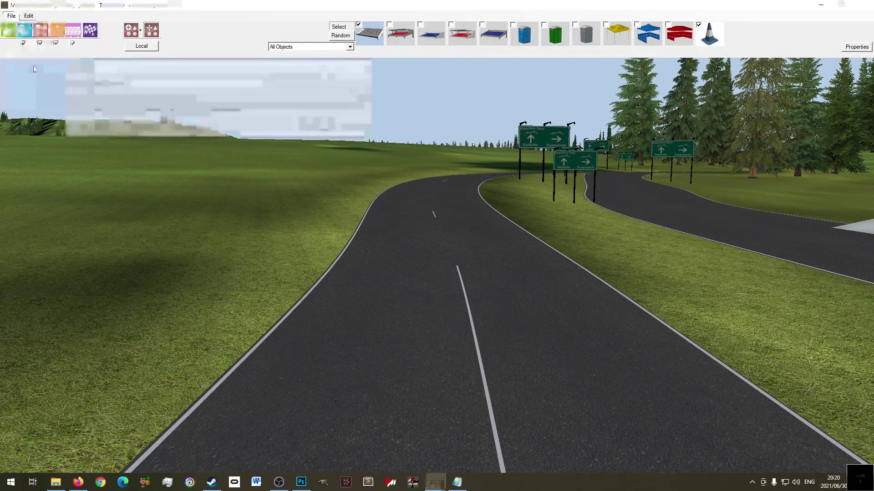
click(358, 126)
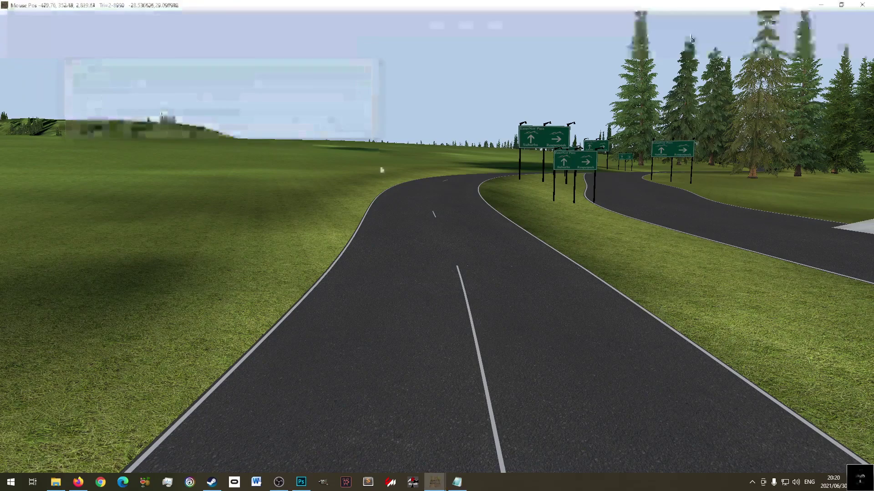
- Shift the credits notes window left and return to the Race Track Builder folder
click(457, 483)
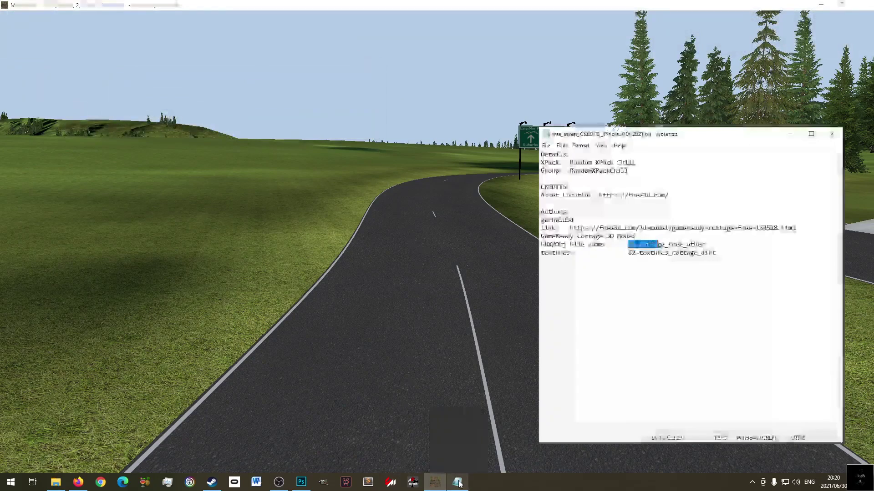
drag(759, 136, 686, 139)
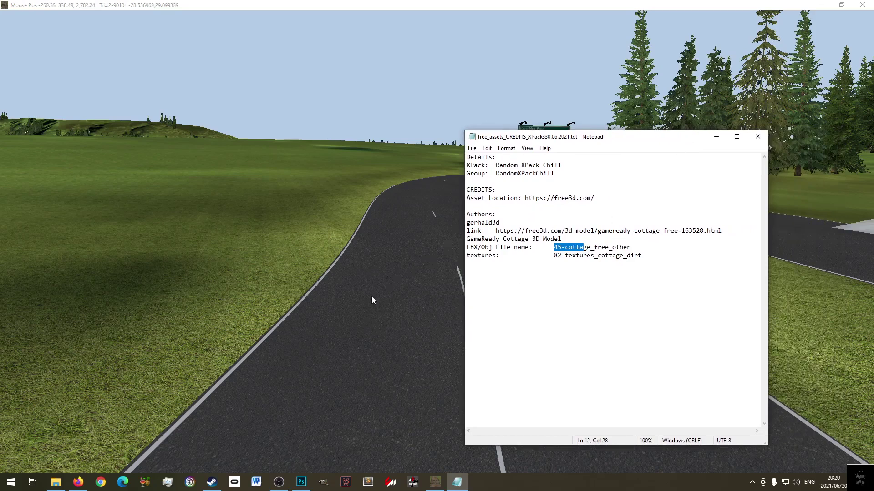
click(58, 485)
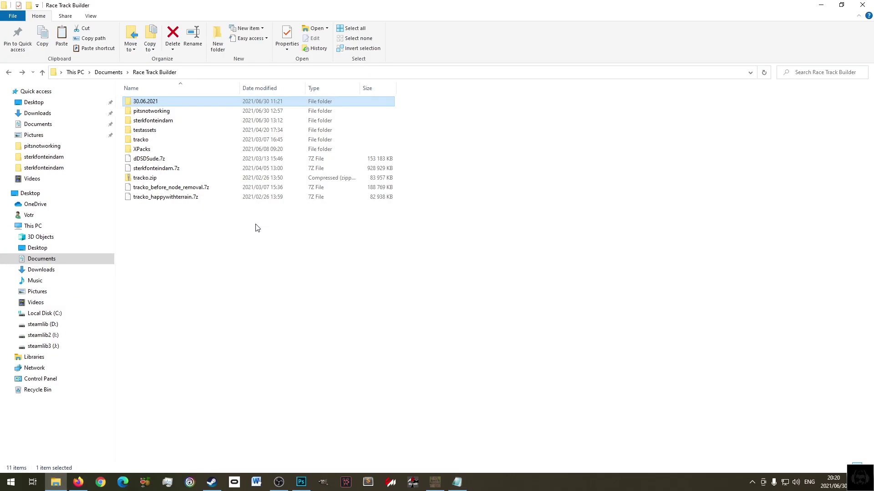
- Browse from Documents to Race Track Builder > sterkfonteindam > Export > sterkfonteindam
click(234, 277)
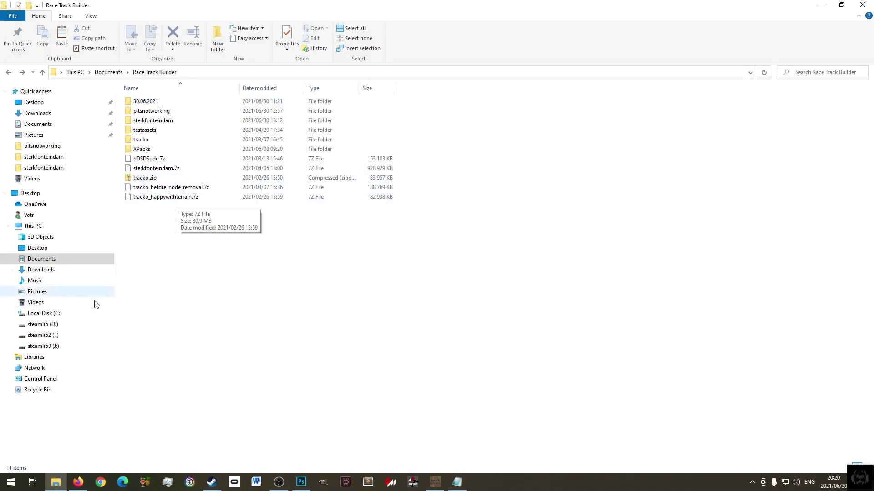
click(50, 258)
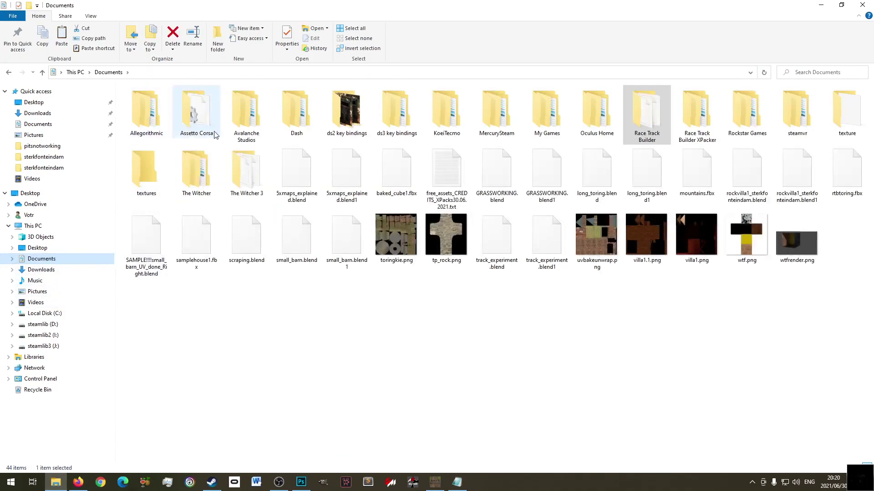
double_click(656, 112)
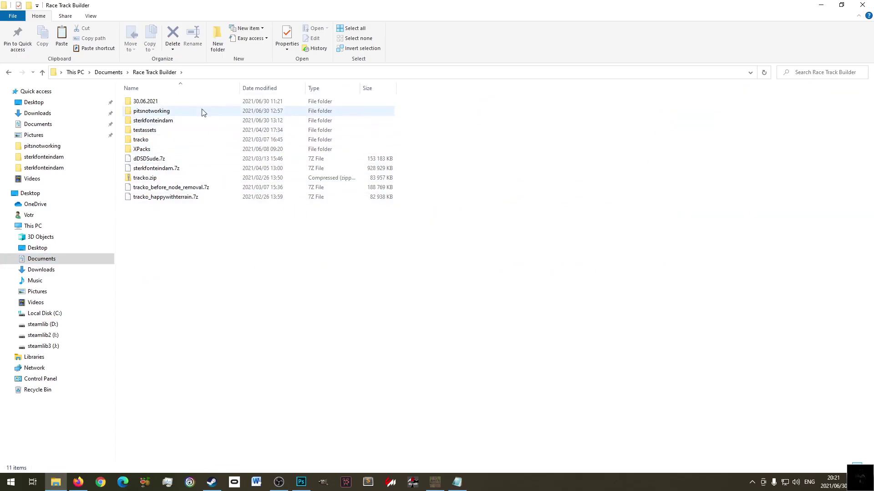
mouse_move(164, 123)
click(165, 121)
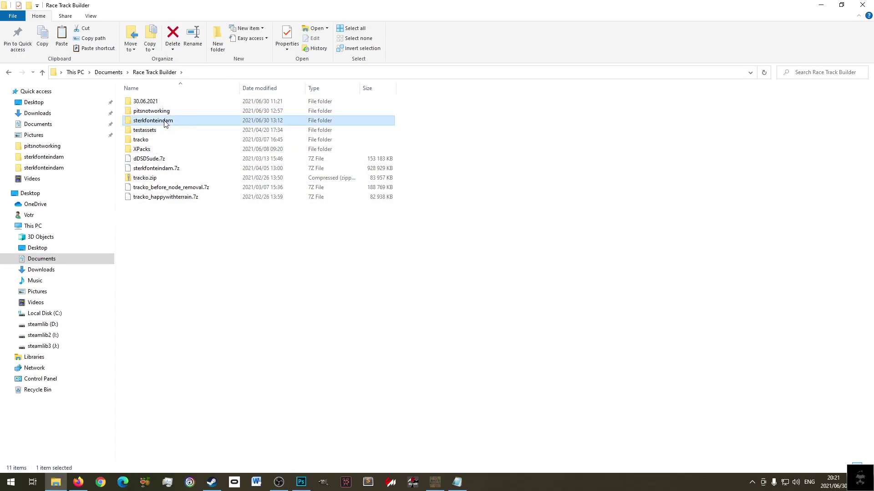
double_click(187, 122)
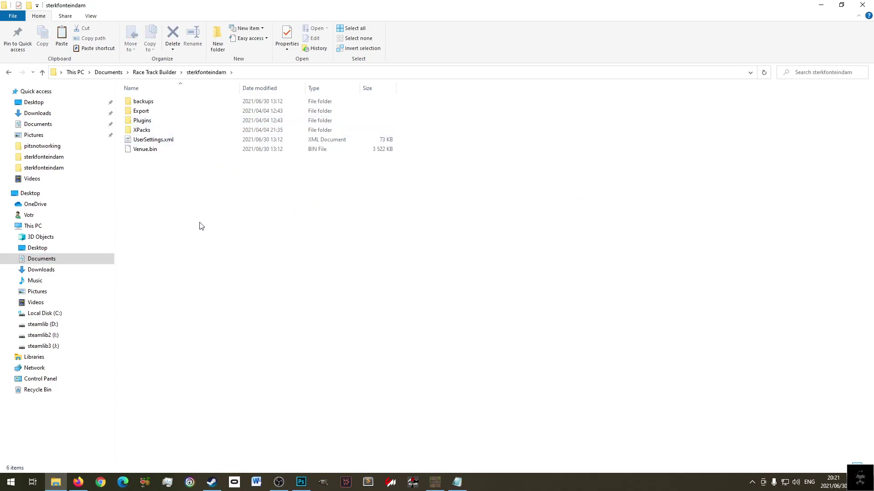
double_click(182, 111)
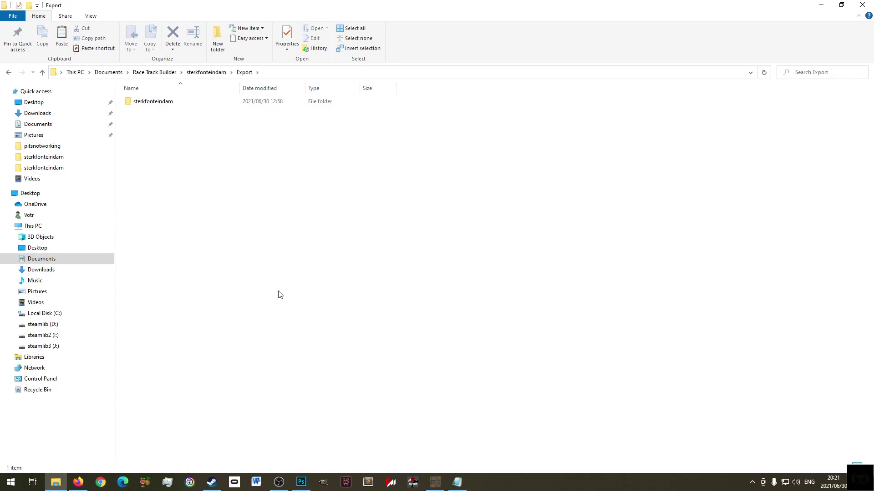
double_click(173, 104)
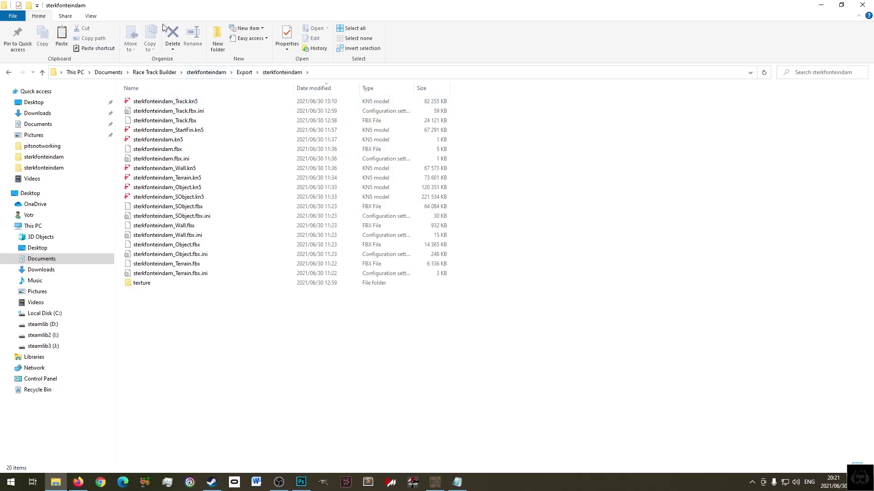
- Create a new folder named XPACK DIY there and open it
click(215, 37)
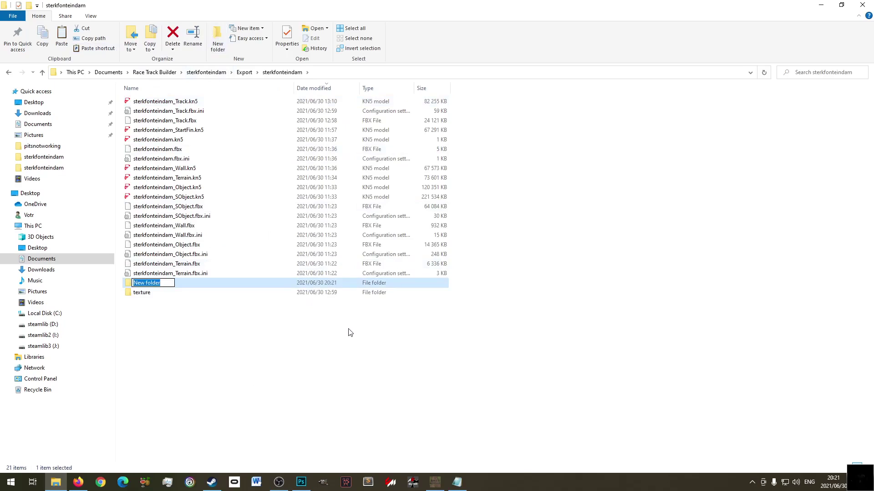
text(XPACK DIY)
key(Return)
key(Return)
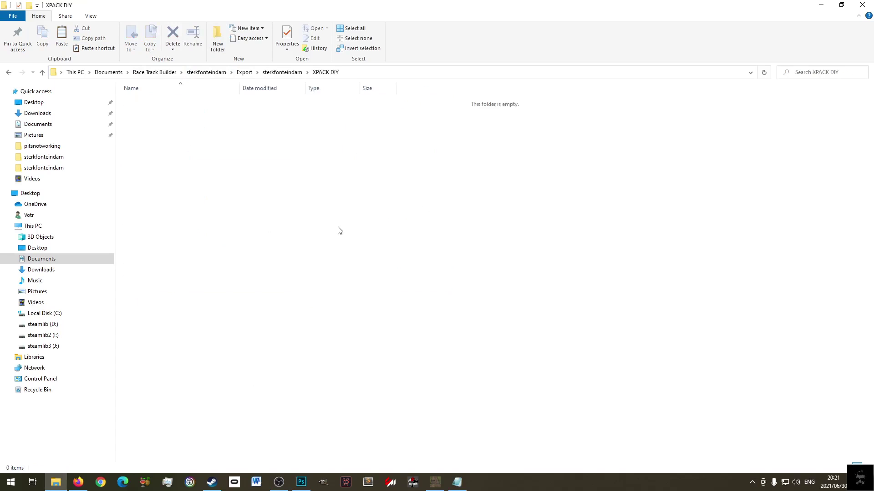
- Paste the two copied cottage asset folders into XPACK DIY and select them
right_click(237, 201)
click(291, 279)
click(221, 164)
drag(217, 131, 148, 99)
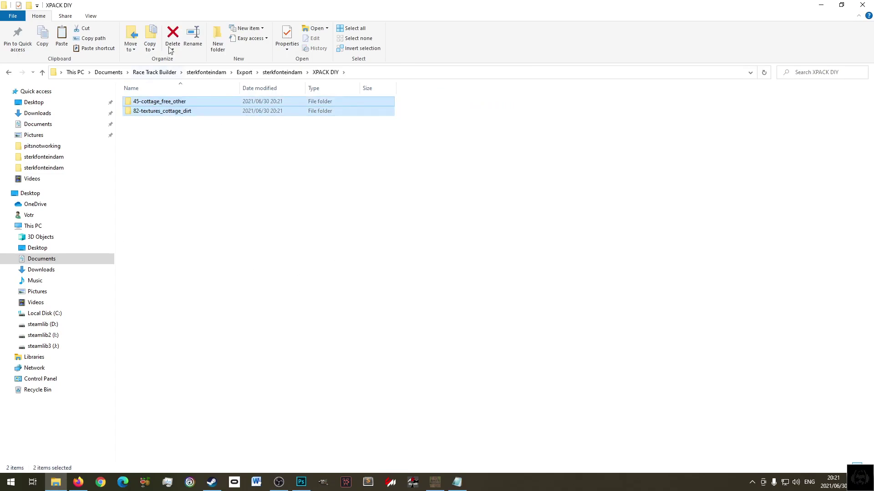
- Add a new folder named GameReady_Cottage_3D_Model using the model name copied from the Notepad credits
click(215, 29)
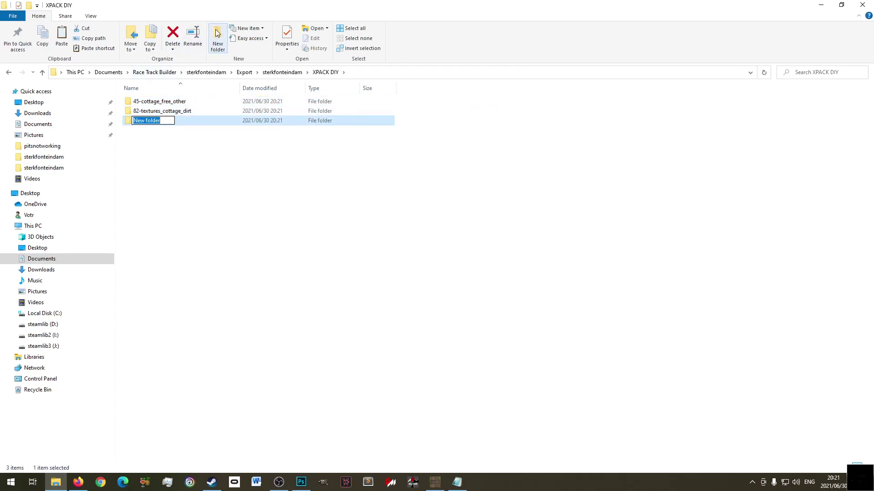
click(457, 483)
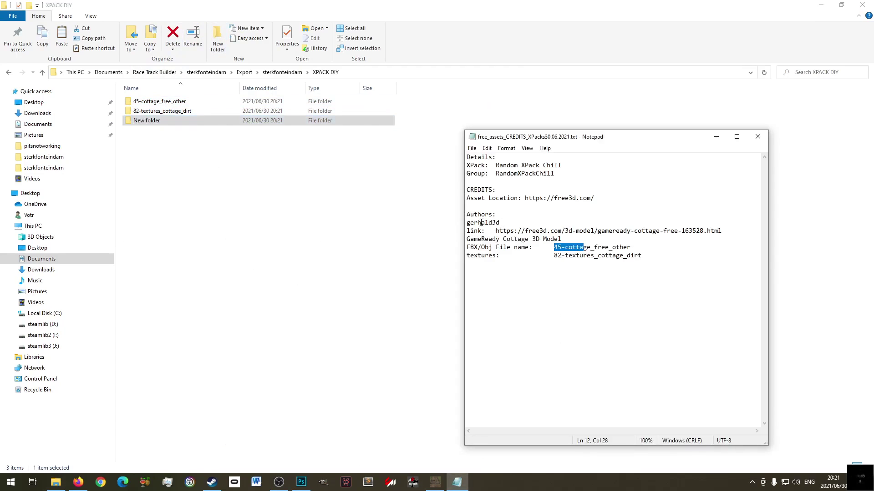
drag(468, 241, 570, 237)
key(ctrl+c)
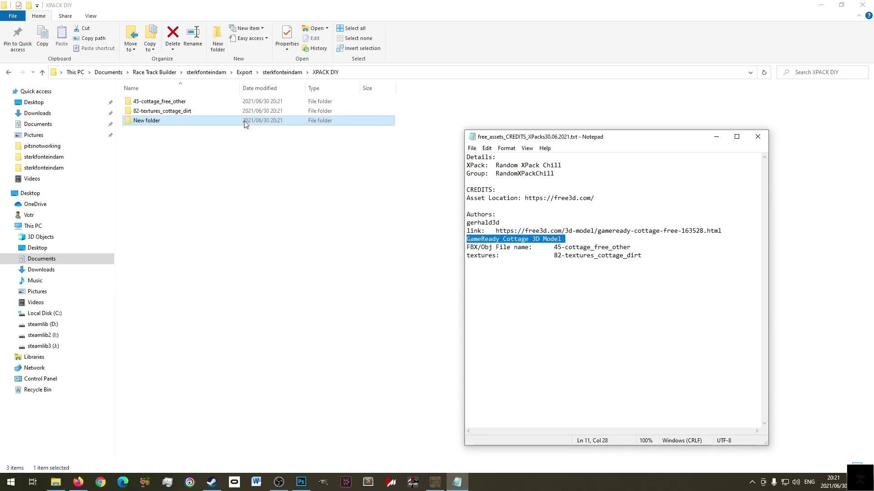
right_click(153, 120)
click(221, 311)
key(ctrl+v)
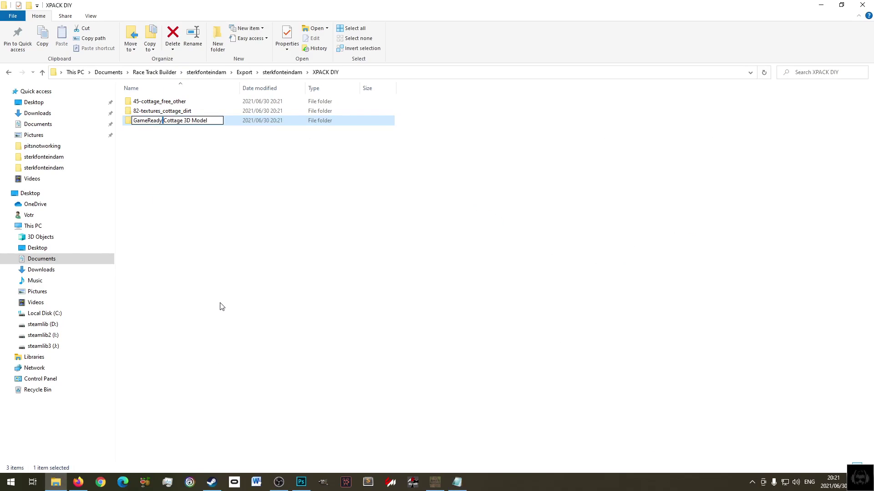
text(_)
text(_3D_)
key(Return)
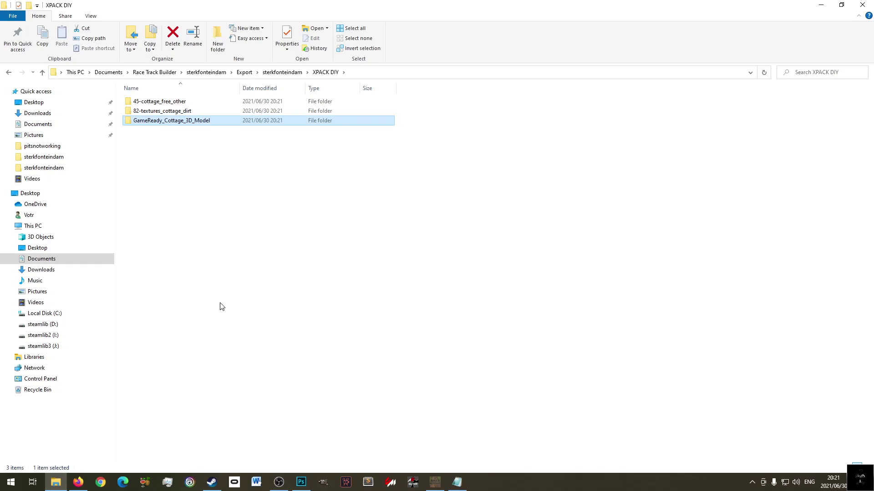
- Correct the folder name's last letter, then select 82-textures_cottage_dirt and 45-cottage_free_other
right_click(196, 121)
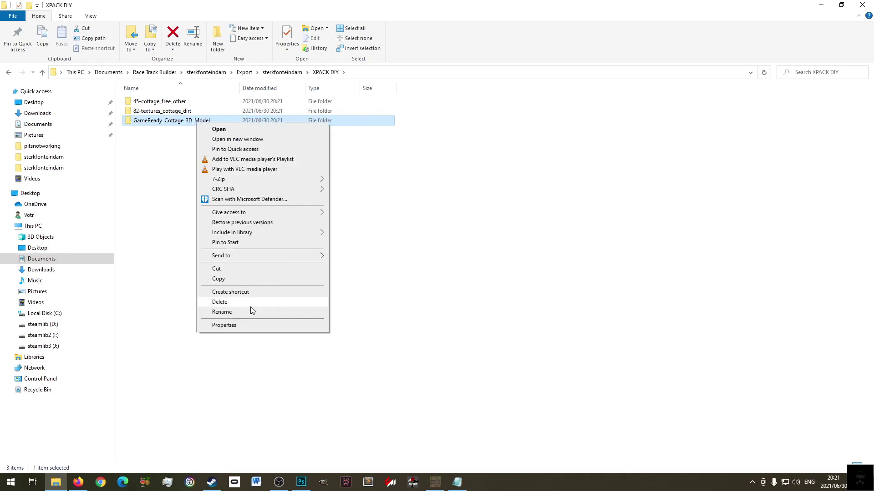
click(253, 311)
key(End)
key(BackSpace)
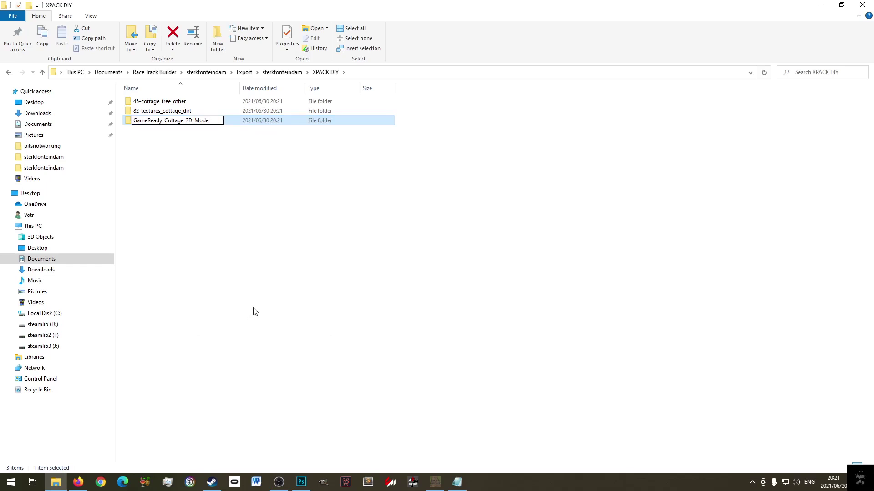
text(l)
click(203, 216)
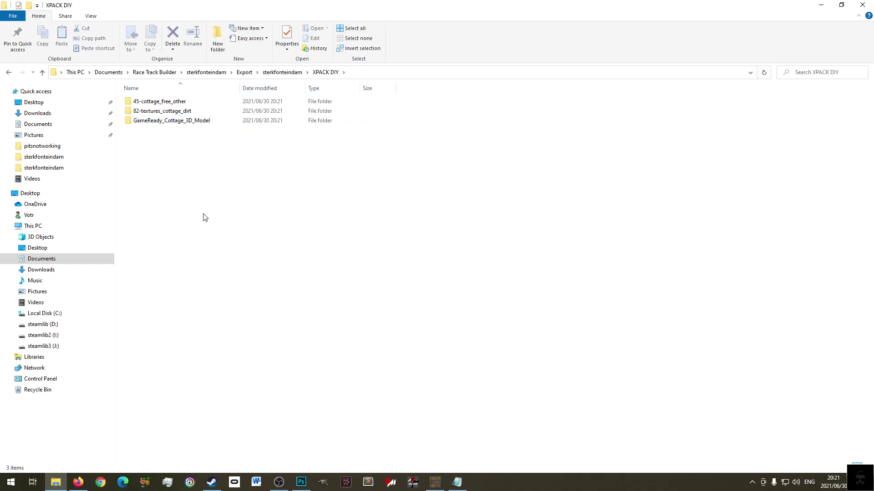
click(167, 109)
ctrl+click(169, 101)
- Move both asset folders into GameReady_Cottage_3D_Model and check Cottage_FREE.fbx inside 45-cottage_free_other
drag(169, 101, 167, 119)
double_click(167, 105)
double_click(164, 102)
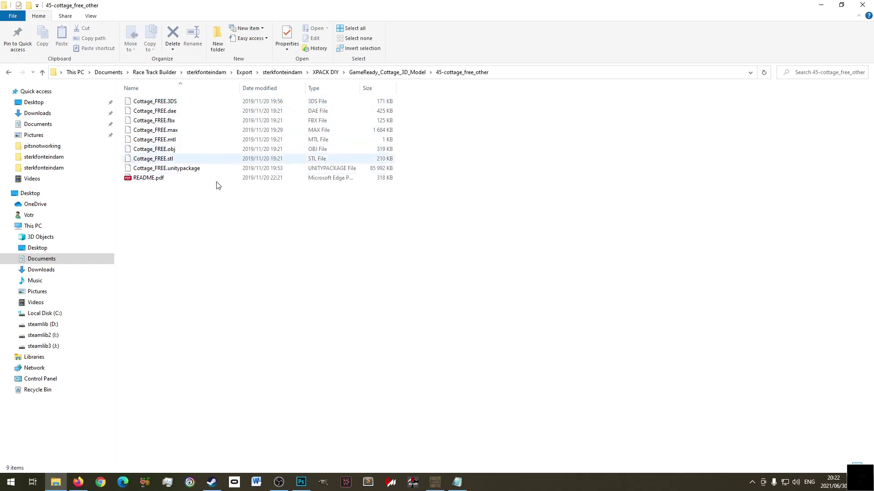
click(175, 120)
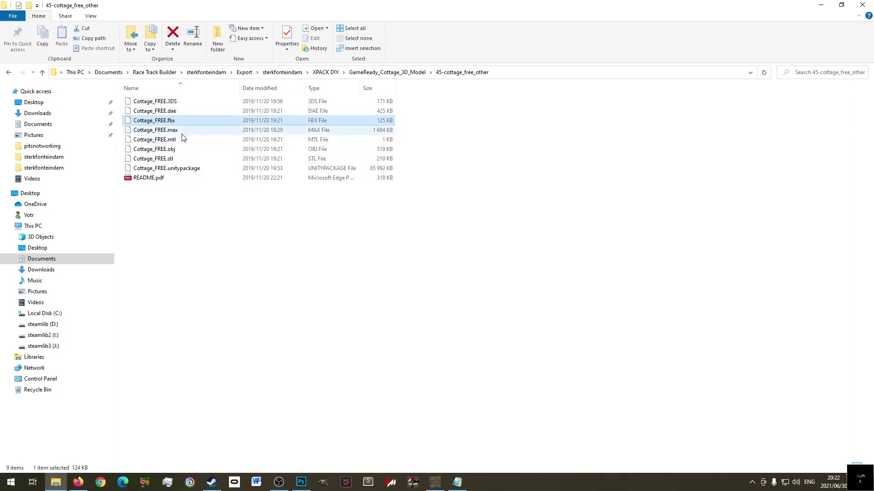
click(195, 228)
key(BackSpace)
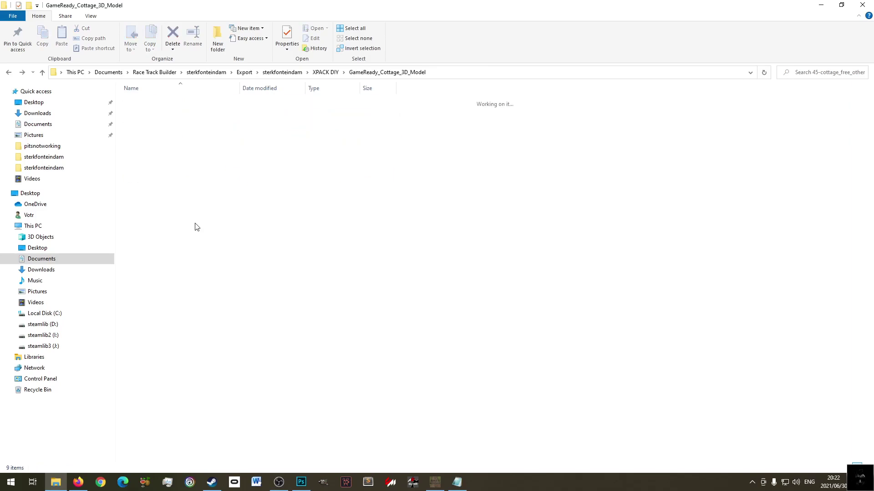
- Check the Cottage_Dirt base color and normal textures inside 82-textures_cottage_dirt
double_click(179, 112)
double_click(155, 102)
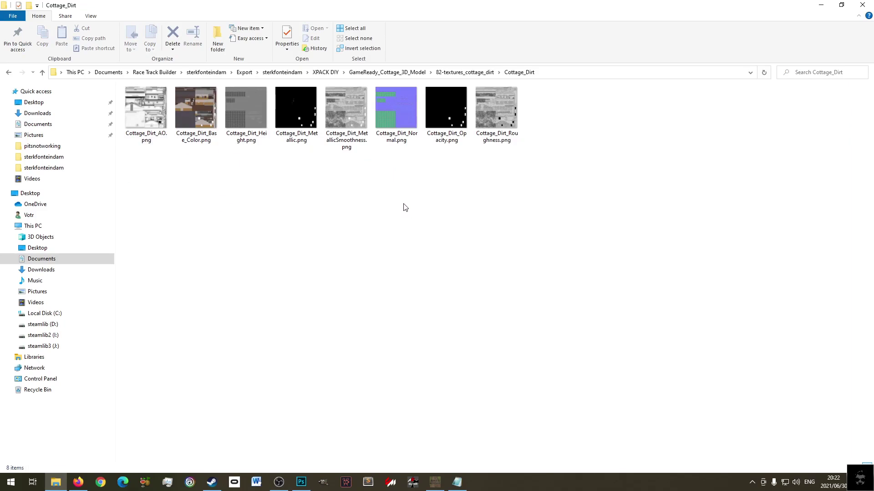
click(202, 122)
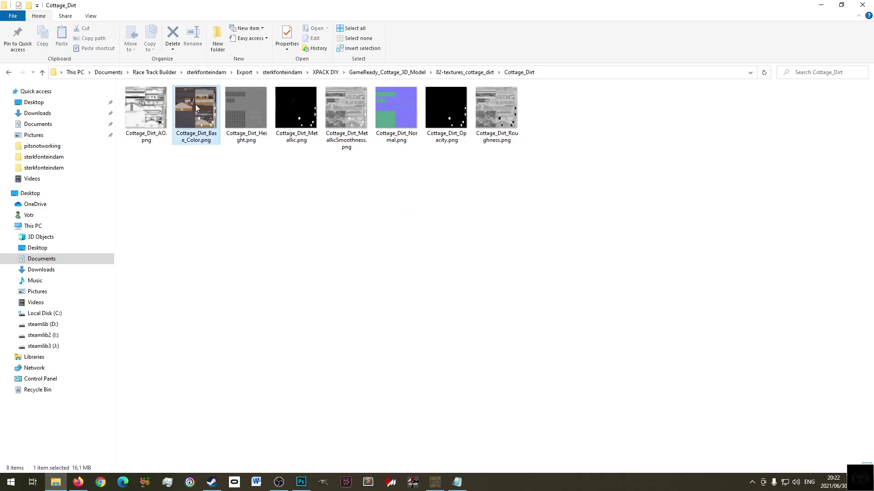
ctrl+click(414, 123)
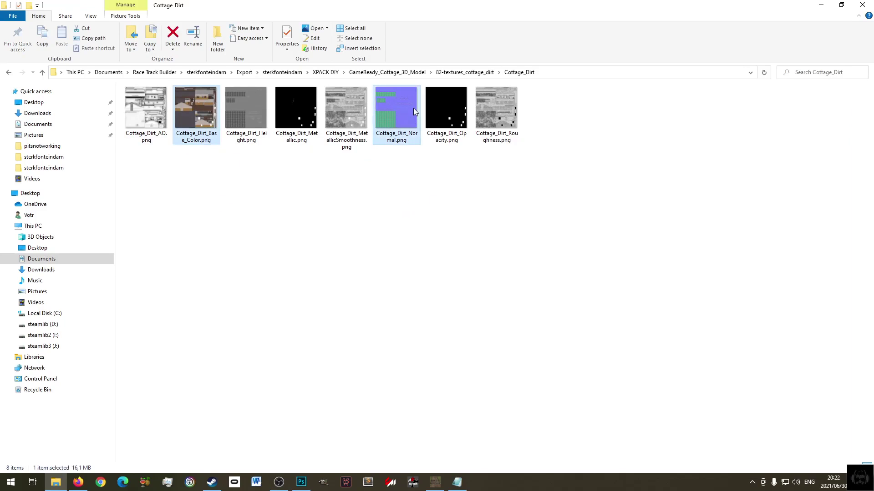
click(408, 225)
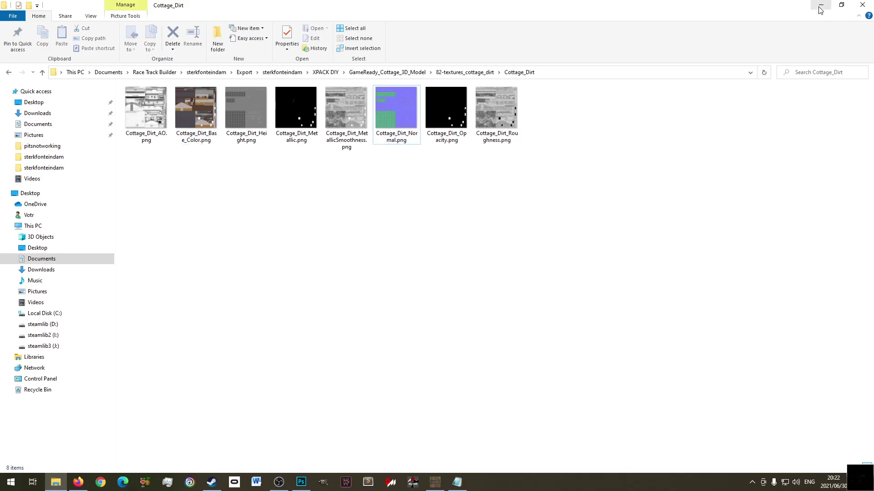
key(BackSpace)
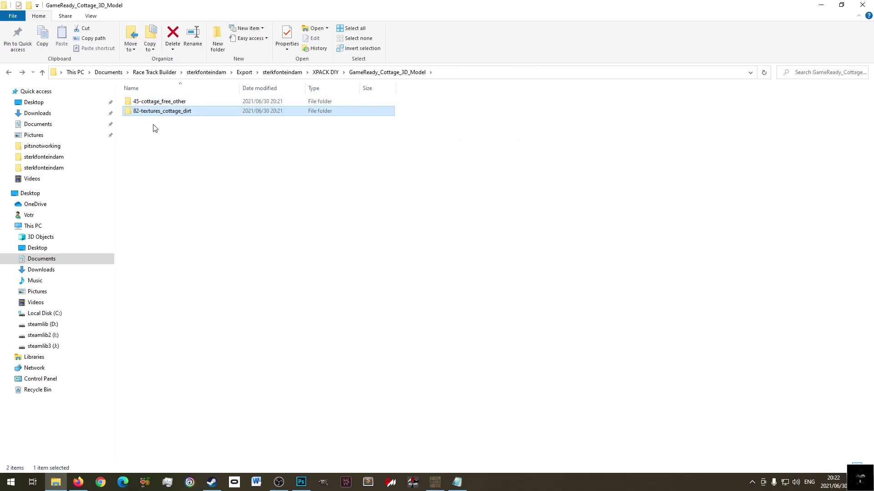
- Return to XPACK DIY, leaving the GameReady_Cottage_3D_Model name unchanged, and bring the Notepad credits forward
key(alt+Up)
click(153, 104)
click(209, 119)
click(170, 101)
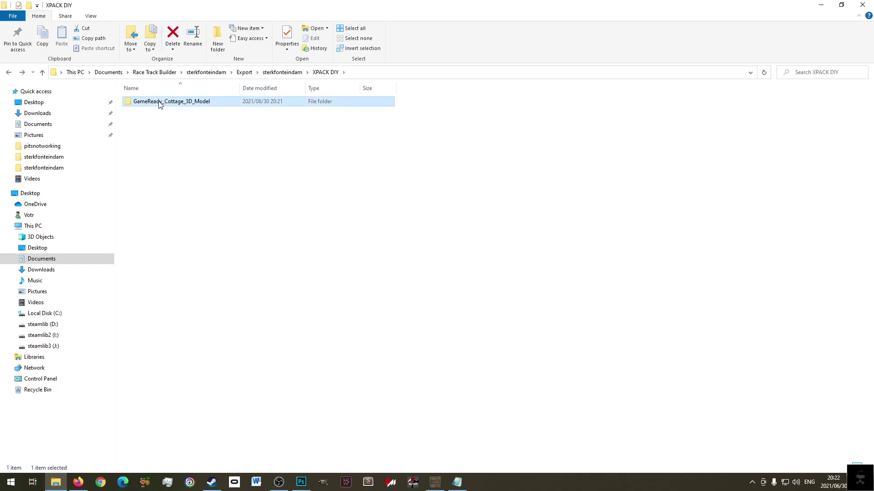
right_click(159, 103)
click(195, 292)
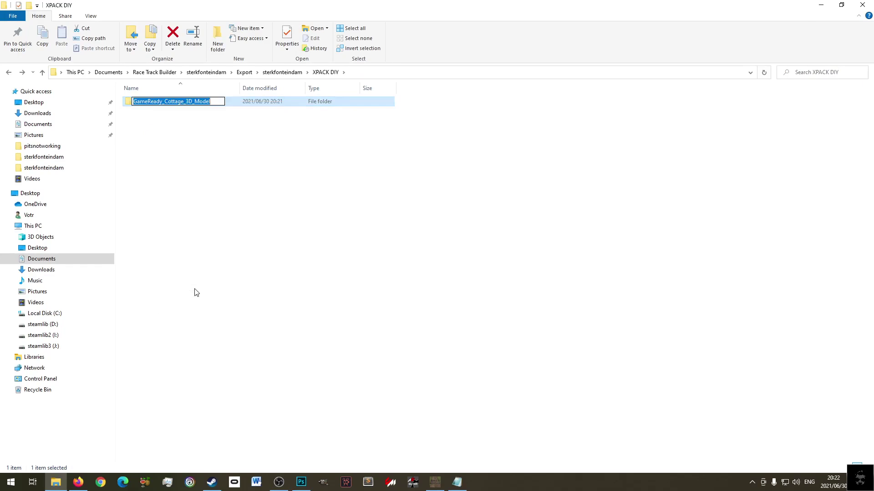
click(193, 132)
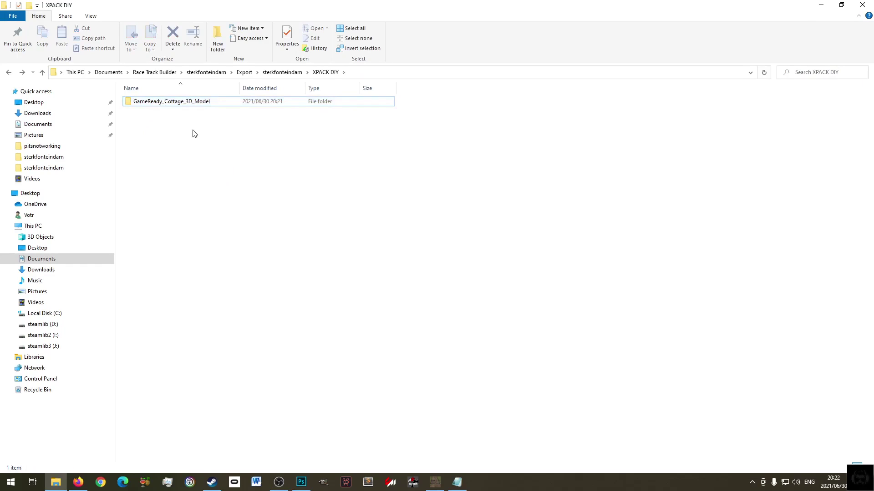
click(458, 482)
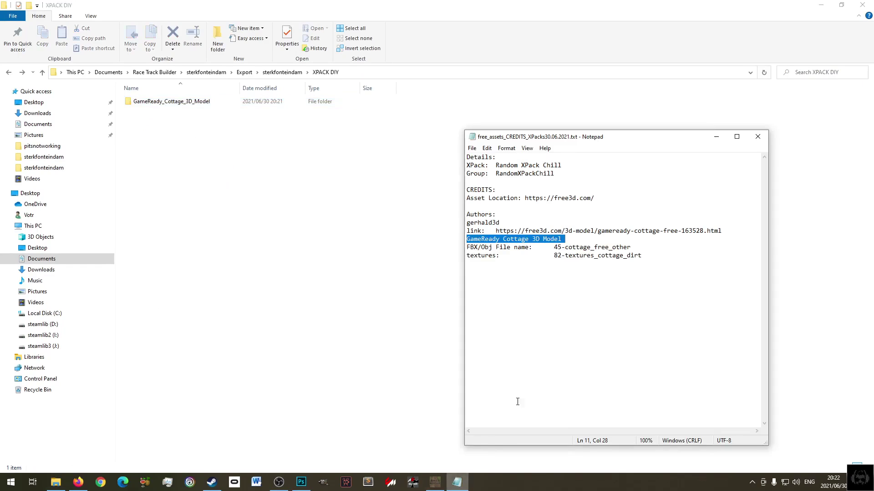
- Label the cottage line in the credits with 'Model Name:' before the model name
click(545, 217)
key(Down)
key(Down)
key(Down)
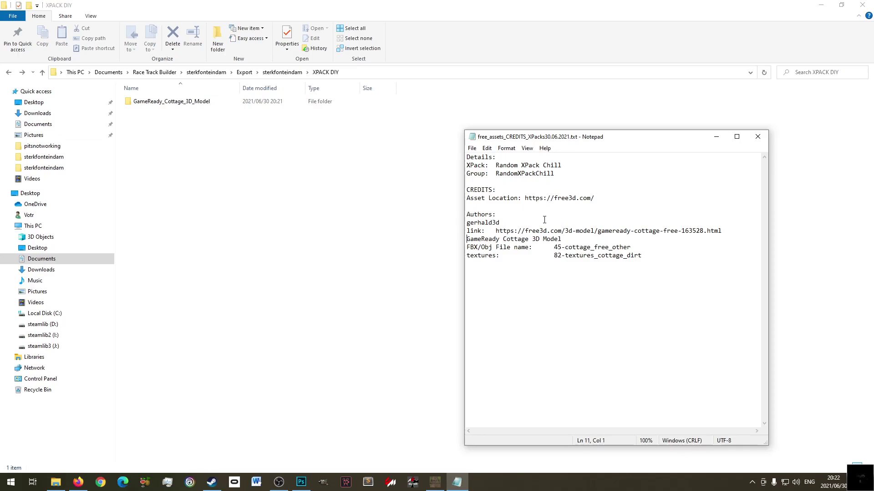
text(Model)
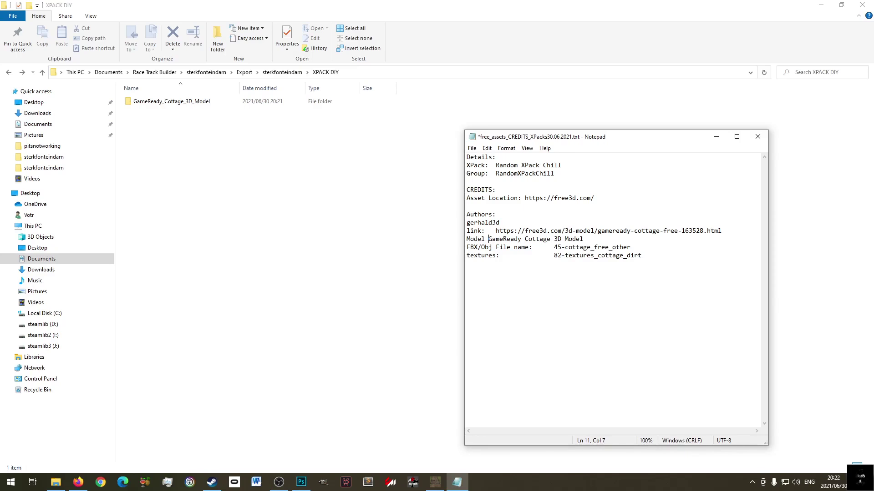
text( Name:)
key(Tab)
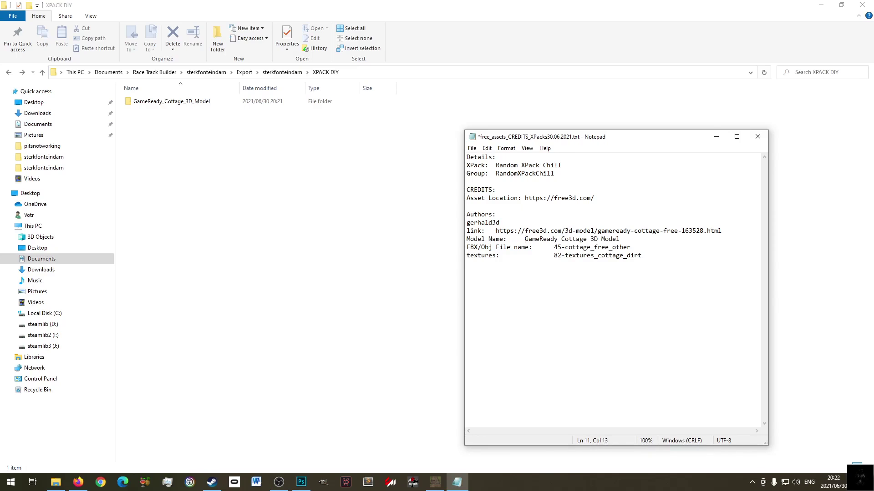
key(Return)
key(BackSpace)
key(End)
- Add a line 'XPack bname: GameReady_Cottage_3D_Model' below it and save the credits file
key(Return)
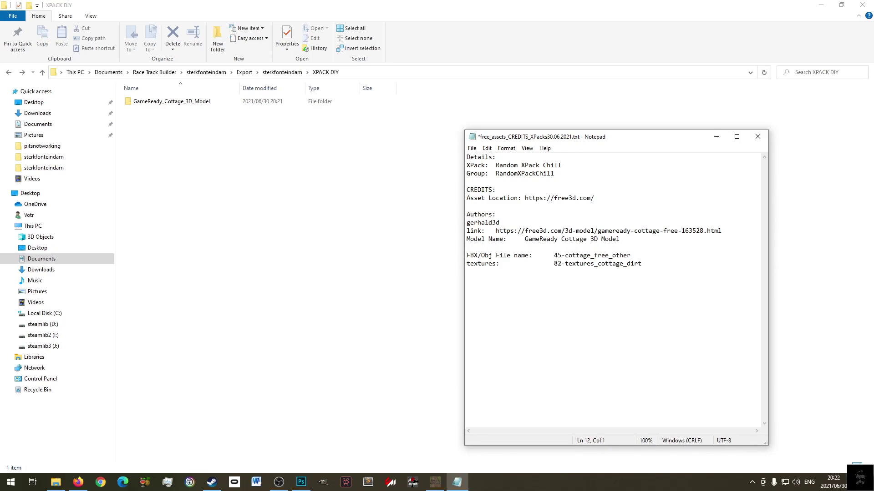
text(XPack bname:)
key(ctrl+v)
key(ctrl+s)
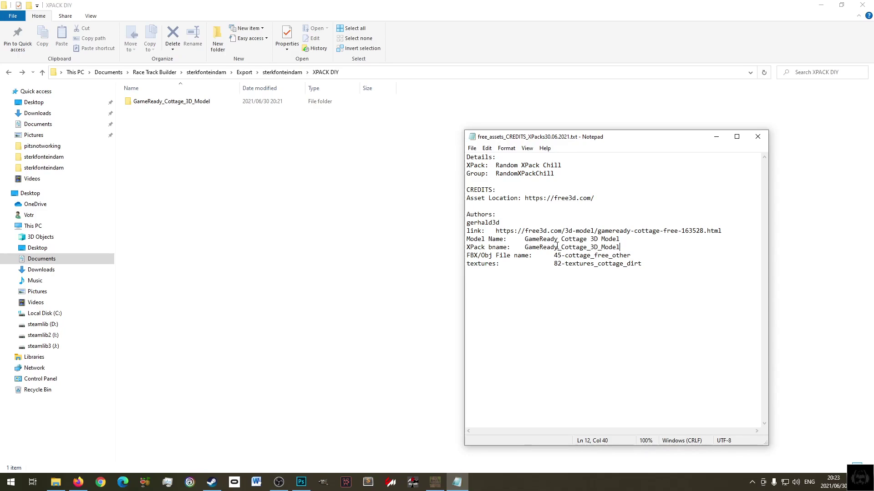
- Tab-align the Model Name and XPack bname values, save the credits file, and bring up Steam
click(525, 239)
key(Tab)
click(524, 247)
key(Tab)
key(ctrl+s)
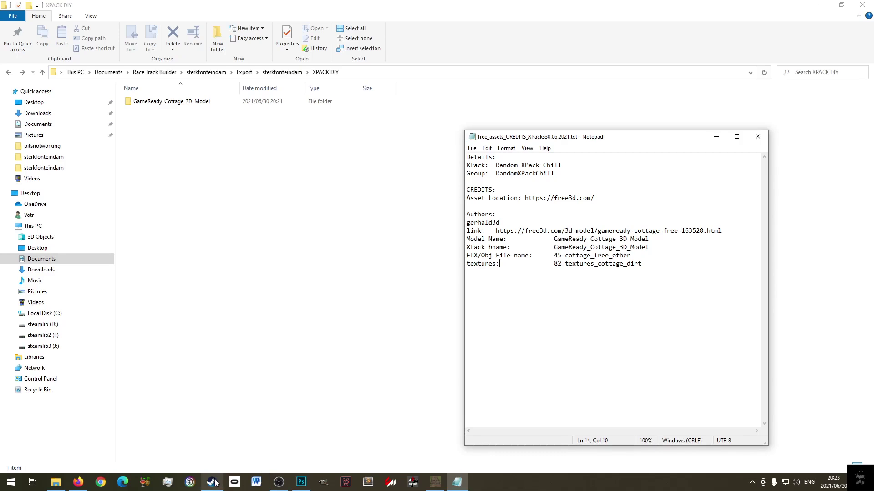
mouse_move(216, 482)
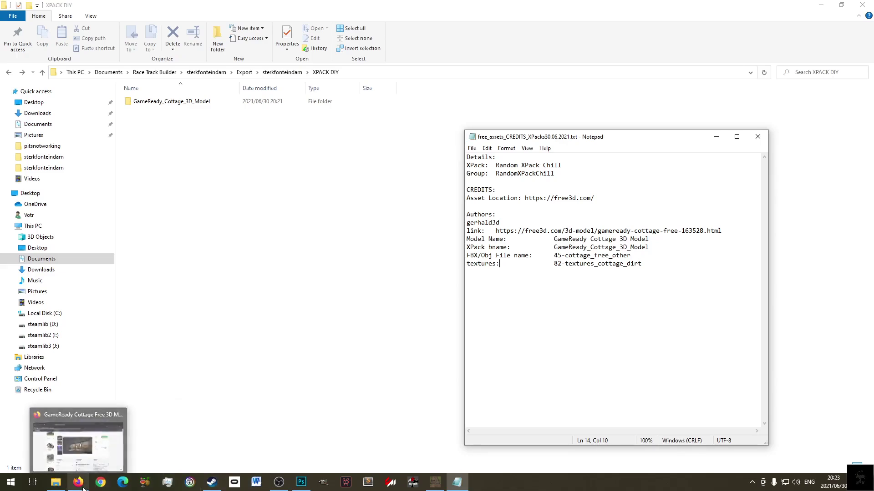
click(212, 439)
- Launch Blender from its Steam library page and dismiss the splash screen
click(41, 120)
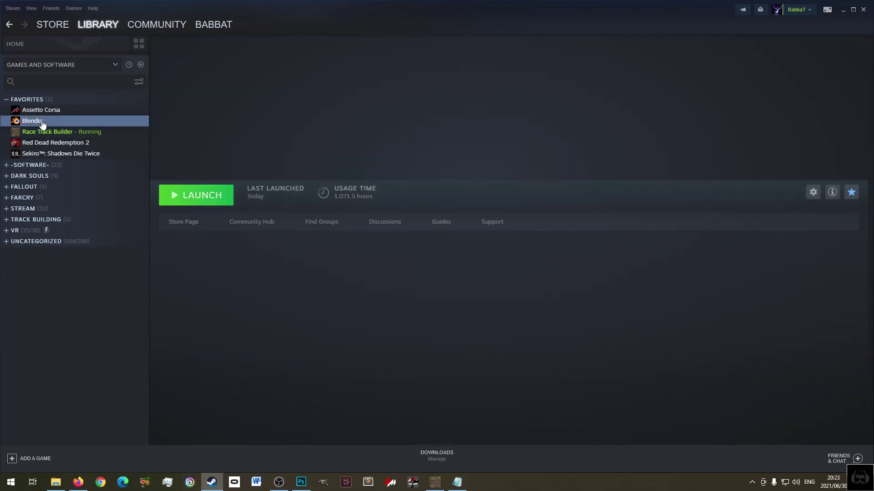
click(198, 200)
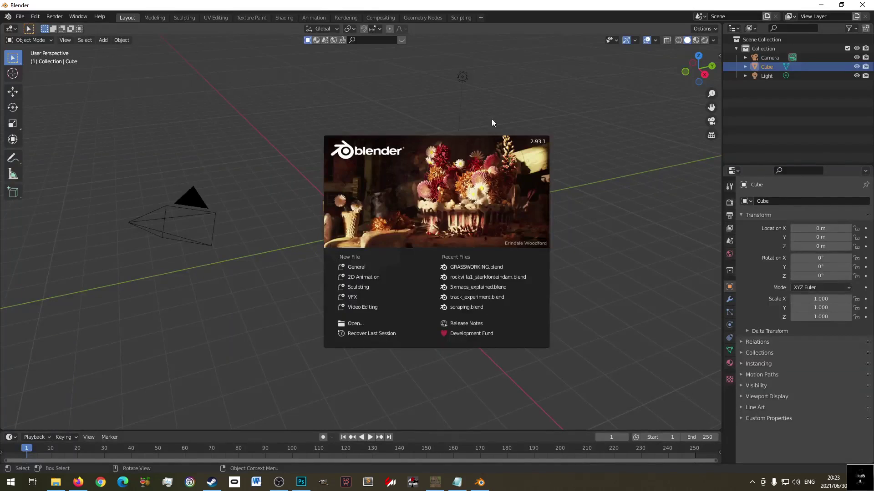
click(465, 112)
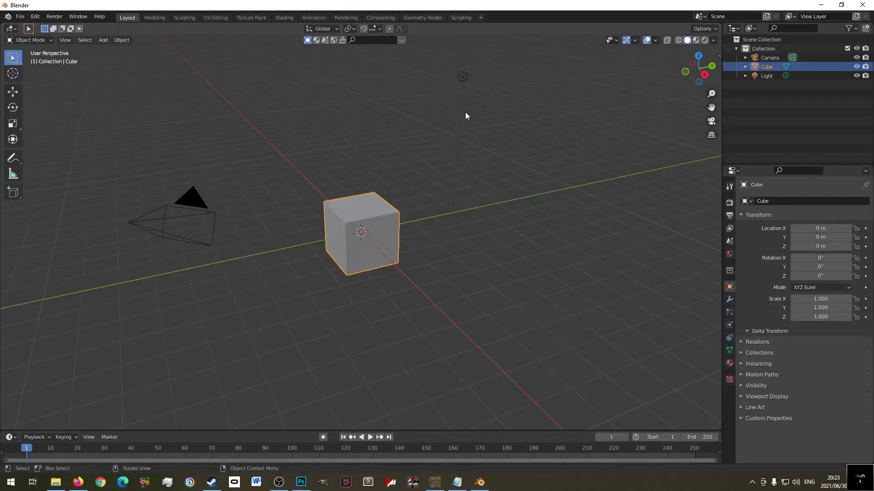
- Delete the default Collection hierarchy with its camera, cube and light
click(764, 57)
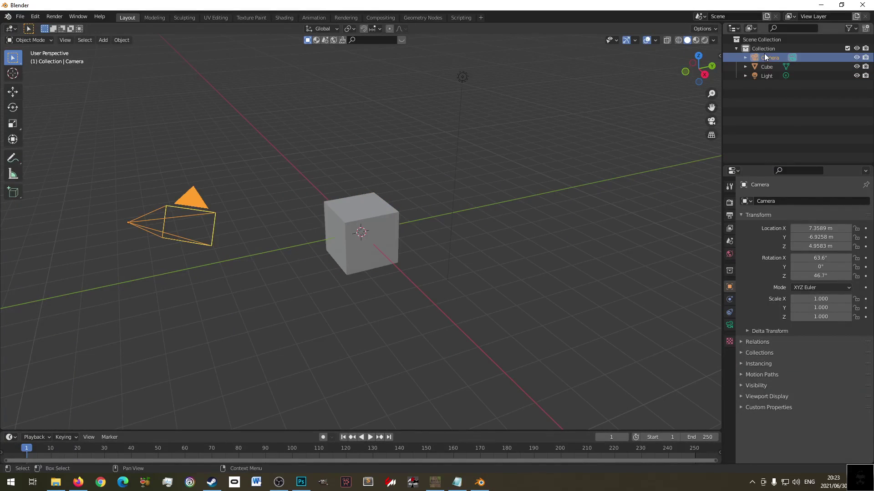
right_click(764, 50)
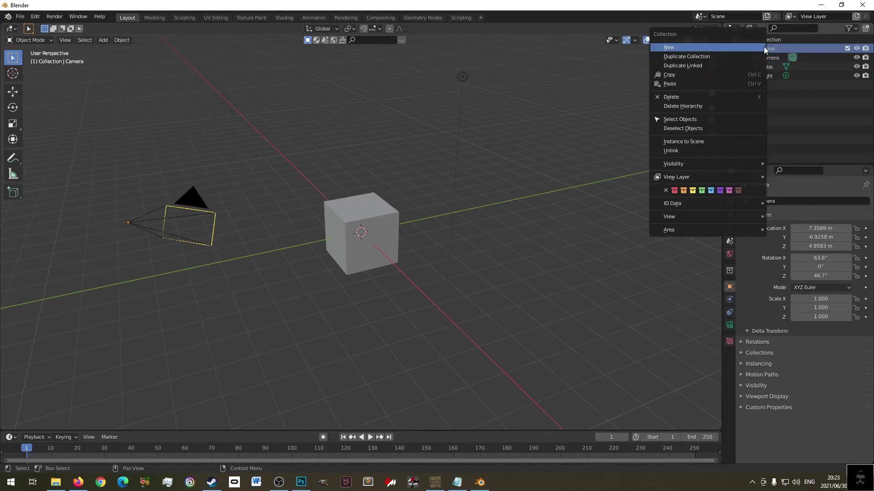
click(722, 106)
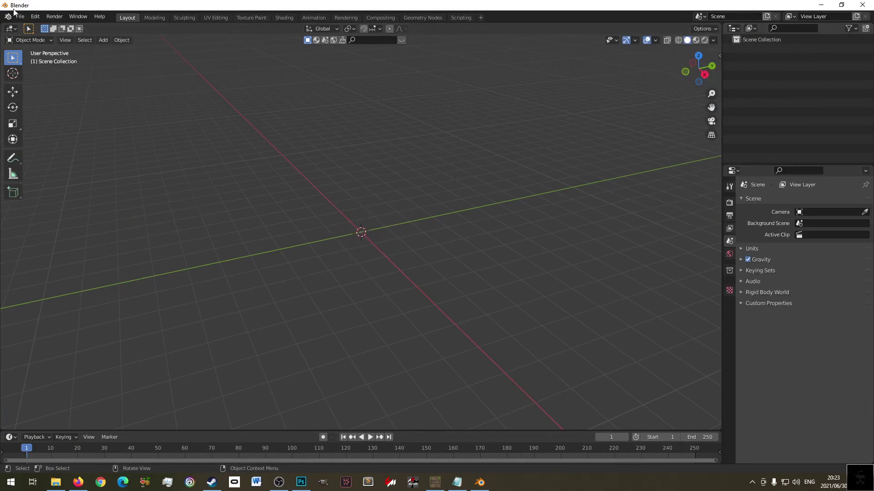
- Create a new collection and rename it GameReady_Cottage_3D_Model
right_click(755, 45)
click(786, 59)
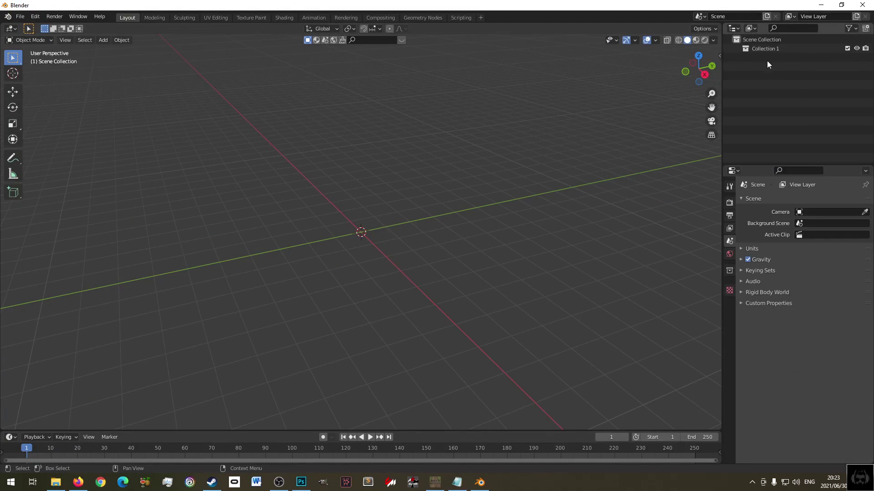
click(764, 50)
double_click(768, 48)
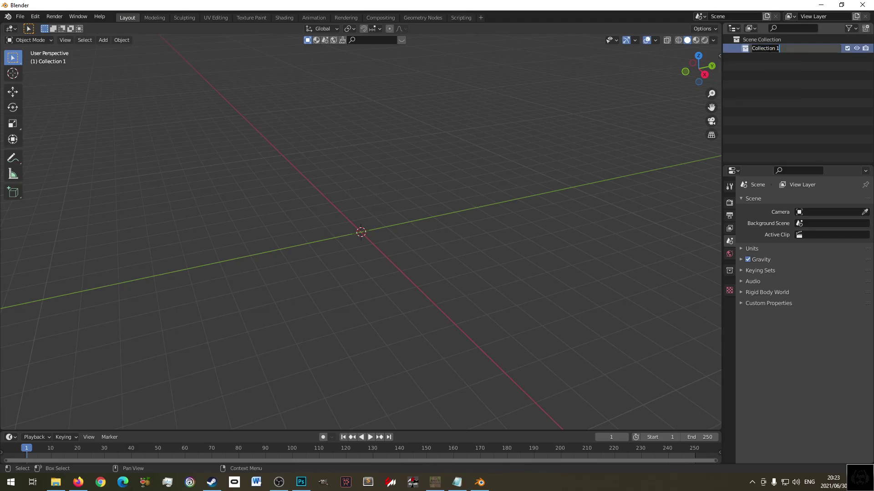
text(GameReady_Cottage_3D_Model)
key(Return)
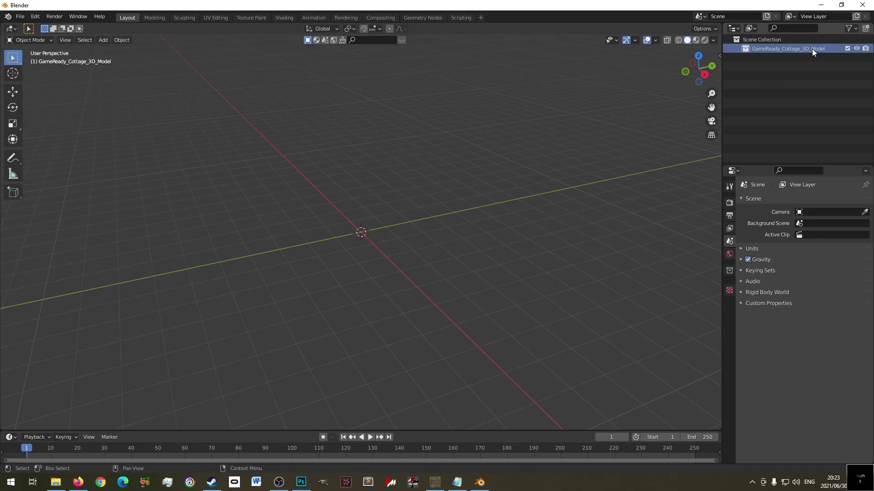
click(18, 17)
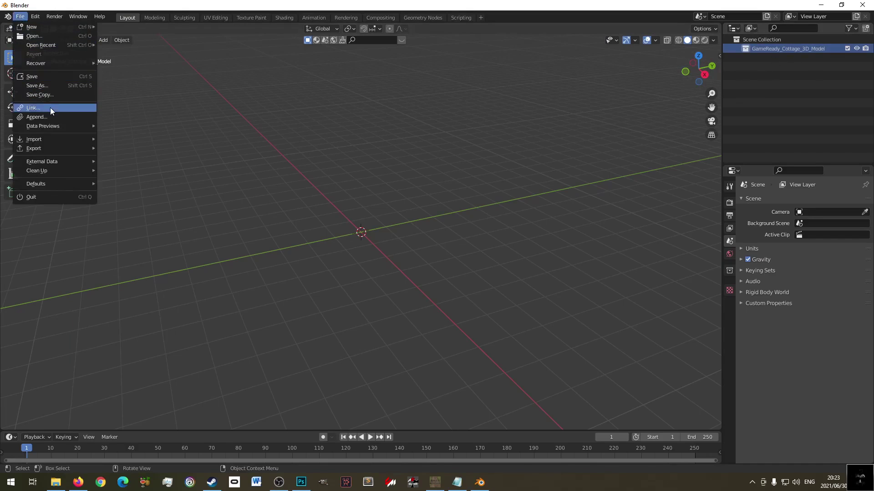
- Start an FBX import and check the target folder path in File Explorer
mouse_move(69, 139)
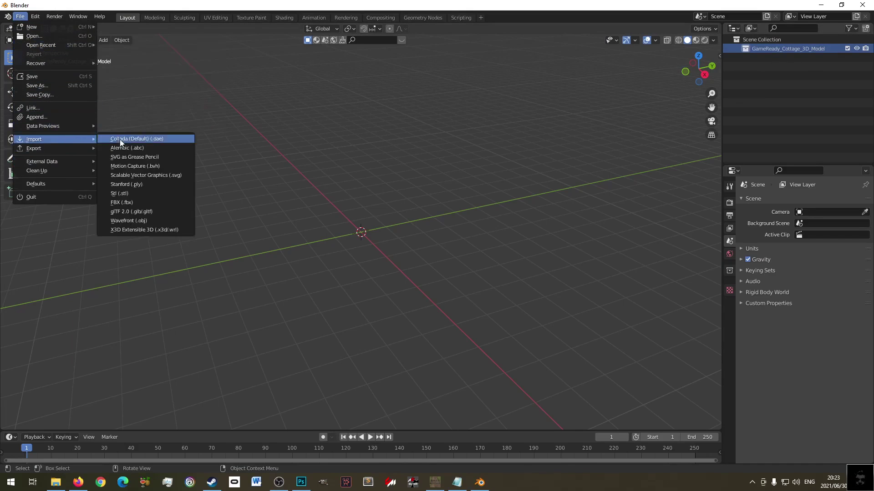
click(163, 202)
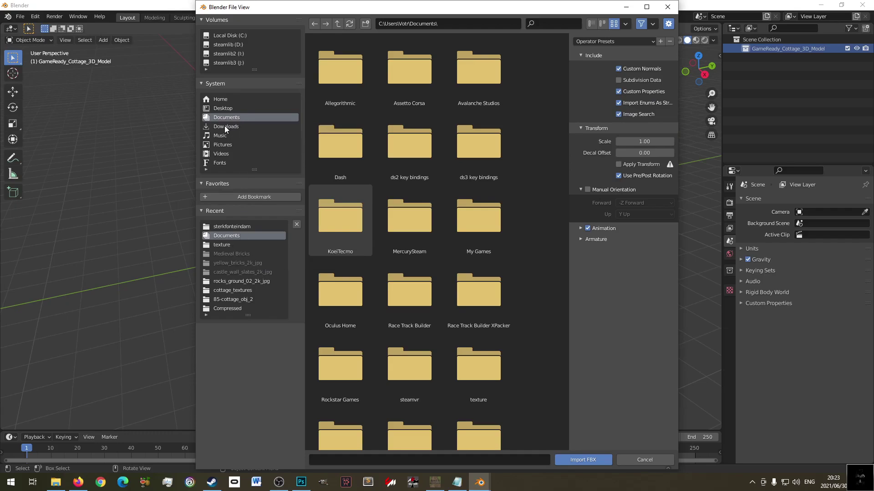
click(56, 484)
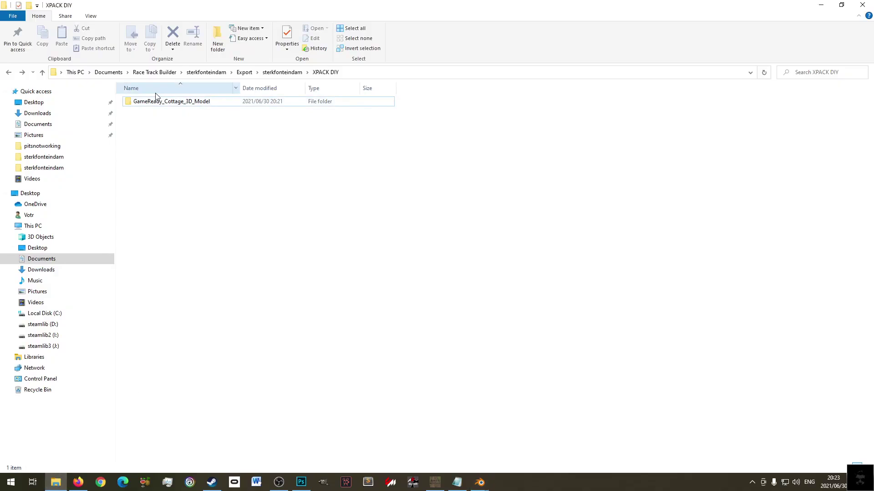
click(56, 482)
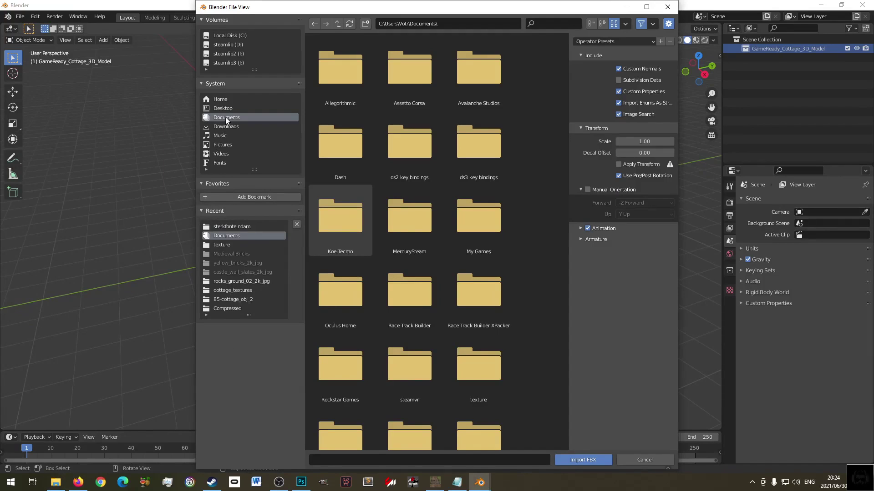
- Browse Race Track Builder\30.06.2021\sterkfonteindam into its Export folders
double_click(400, 298)
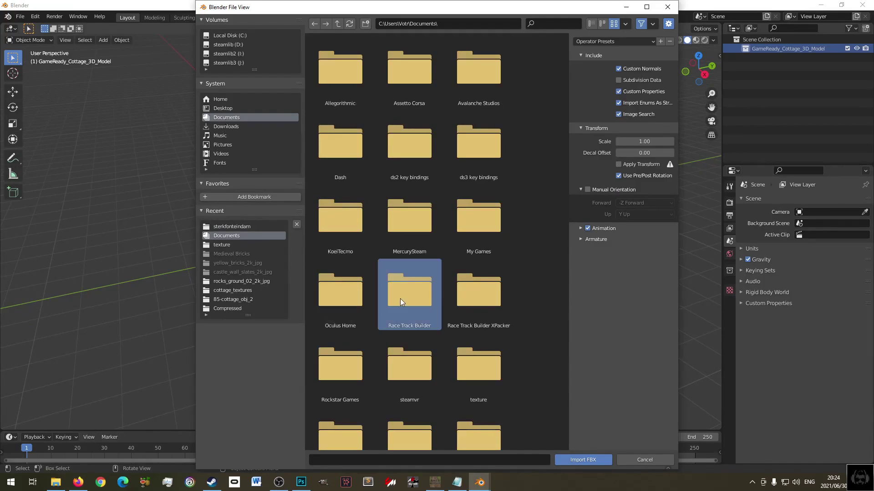
double_click(328, 63)
double_click(327, 64)
key(BackSpace)
key(BackSpace)
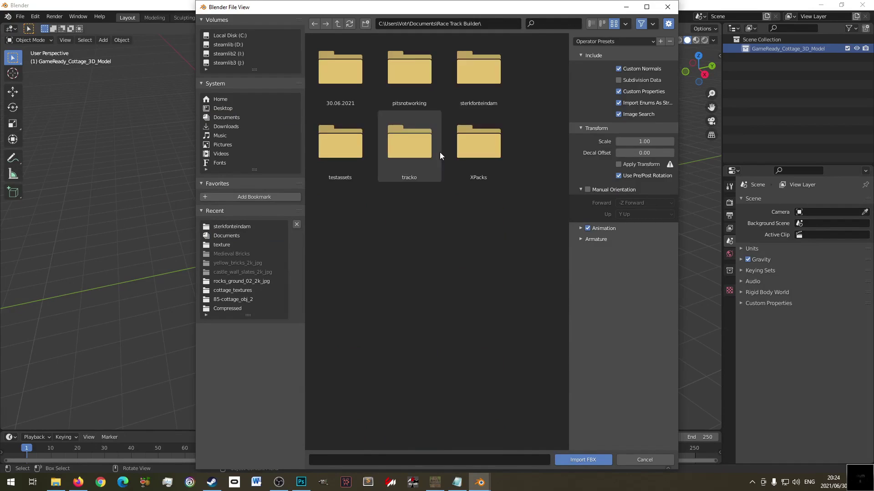
click(354, 61)
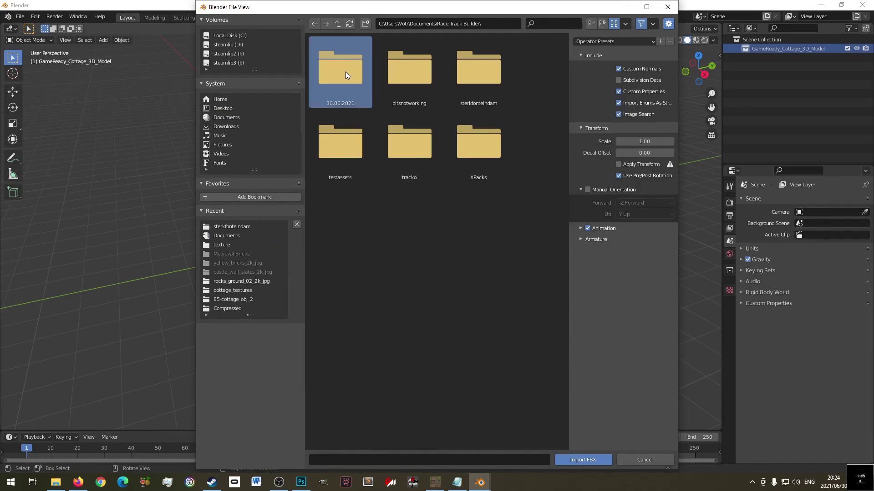
double_click(346, 72)
double_click(345, 71)
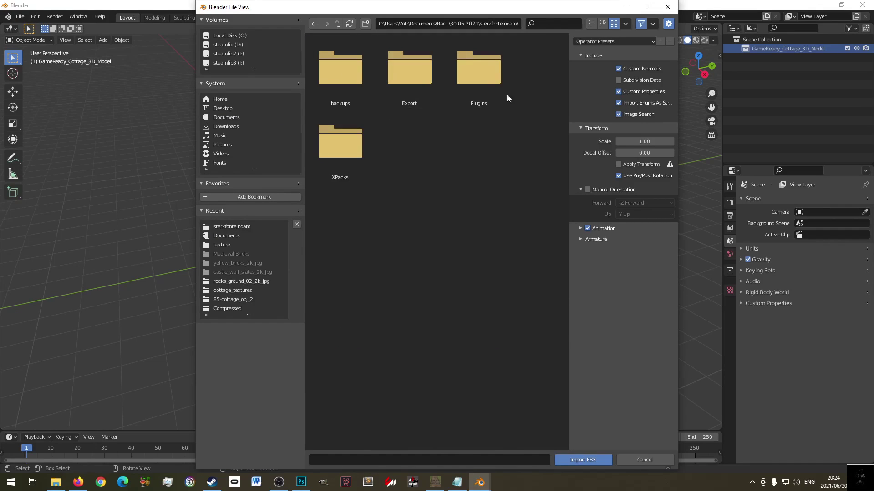
double_click(408, 77)
double_click(351, 70)
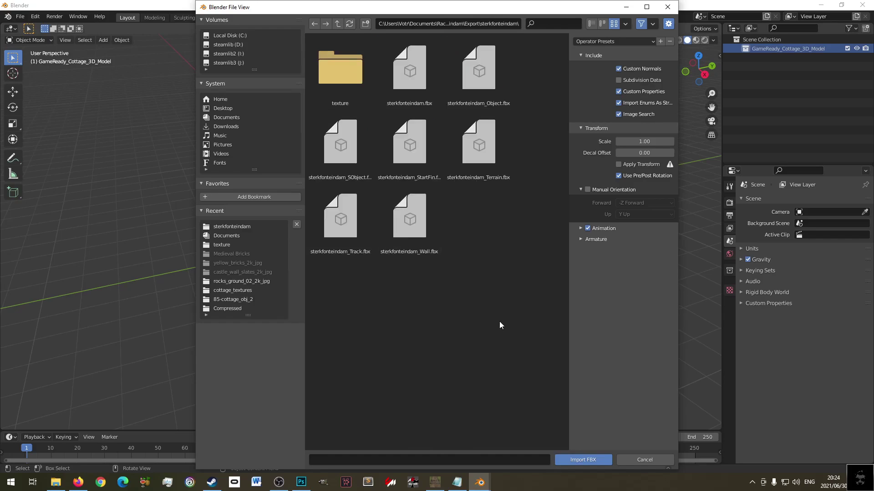
key(BackSpace)
key(BackSpace)
key(BackSpace)
key(BackSpace)
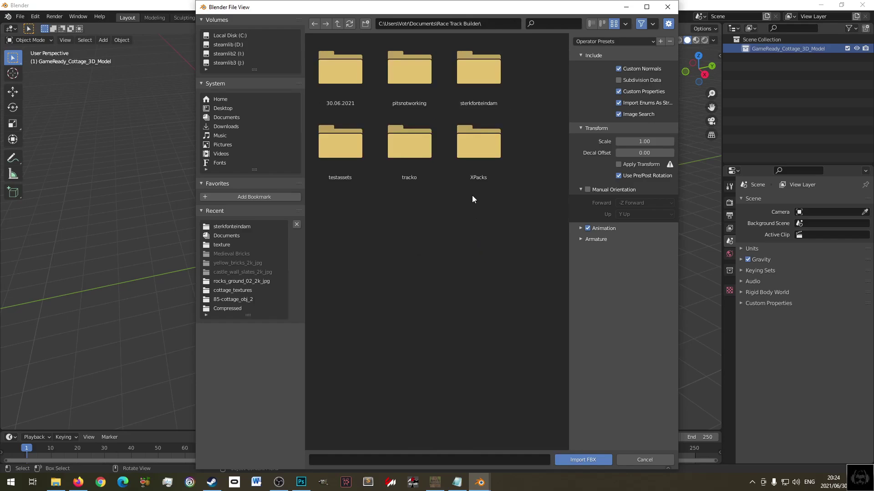
- Go to XPACK DIY\GameReady_Cottage_3D_Model\45-cottage_free_other and import Cottage_FREE.fbx
double_click(483, 89)
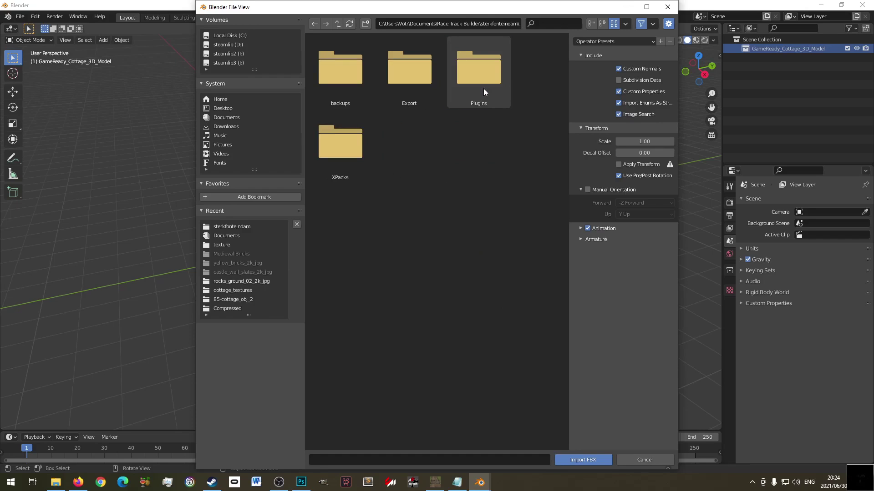
double_click(398, 75)
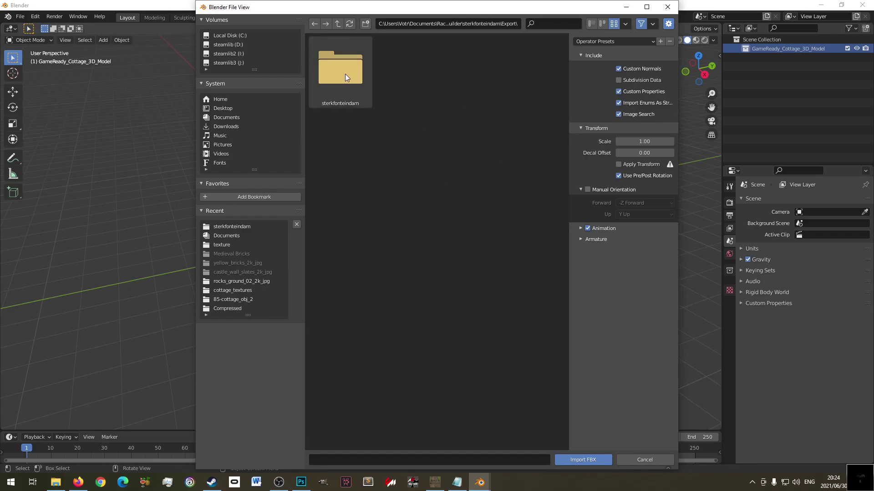
double_click(345, 73)
double_click(398, 71)
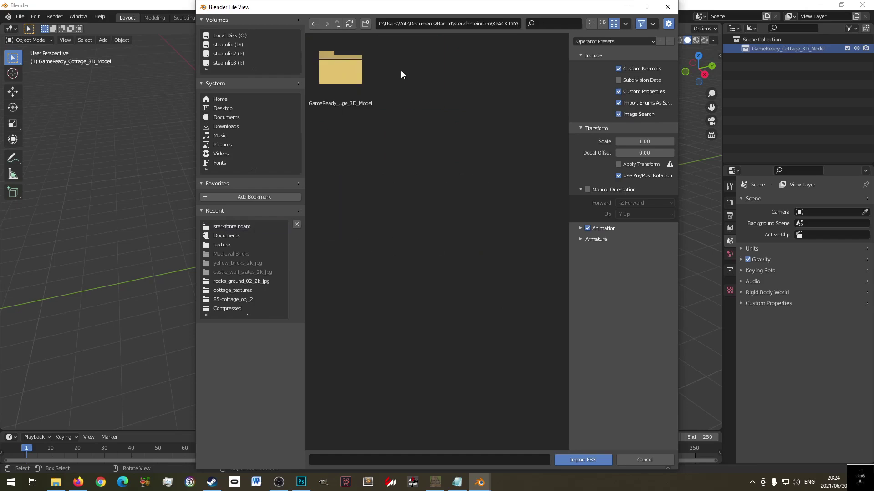
double_click(341, 65)
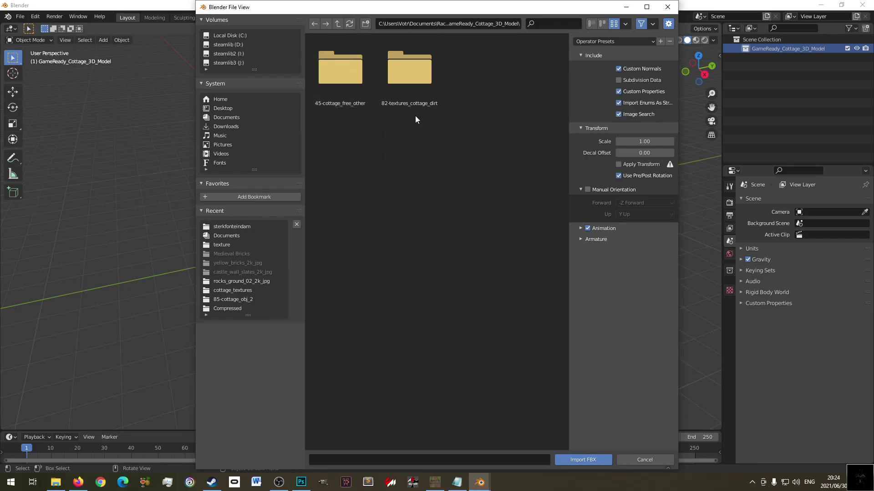
double_click(342, 70)
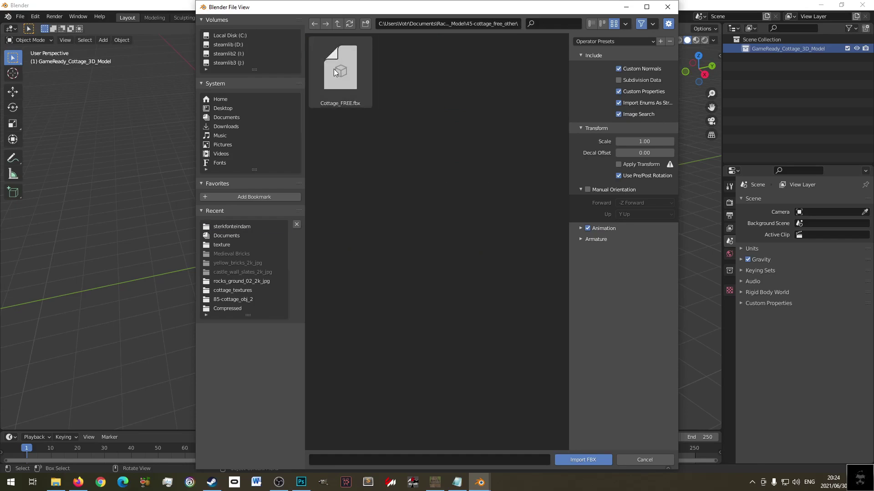
click(334, 71)
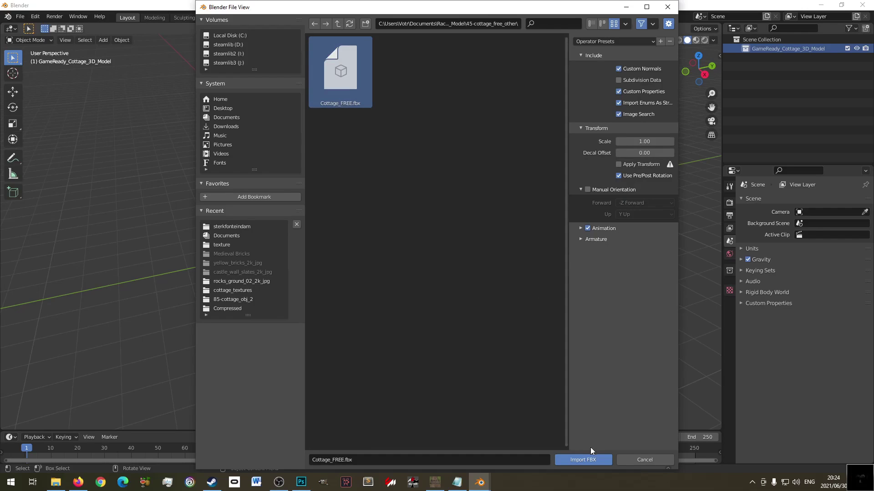
click(585, 458)
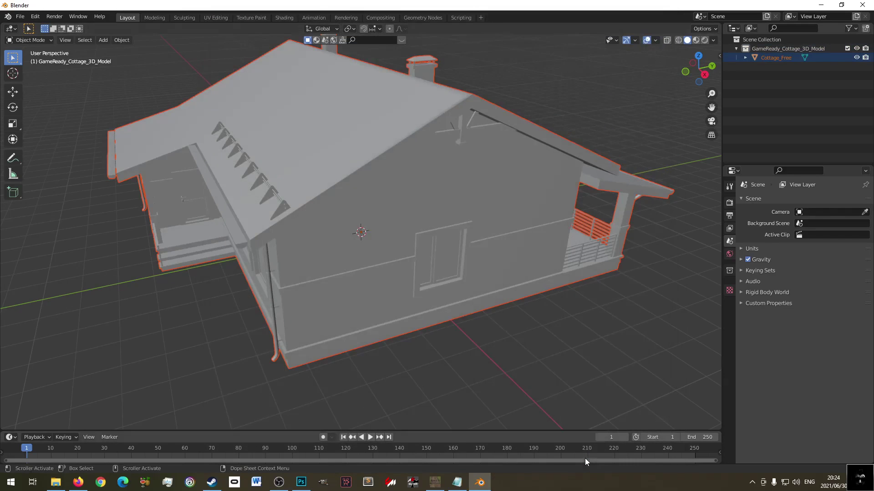
- Select the cottage in the Shading workspace and frame its Principled BSDF material nodes
scroll(477, 273, down, 5)
middle_drag(414, 248, 446, 245)
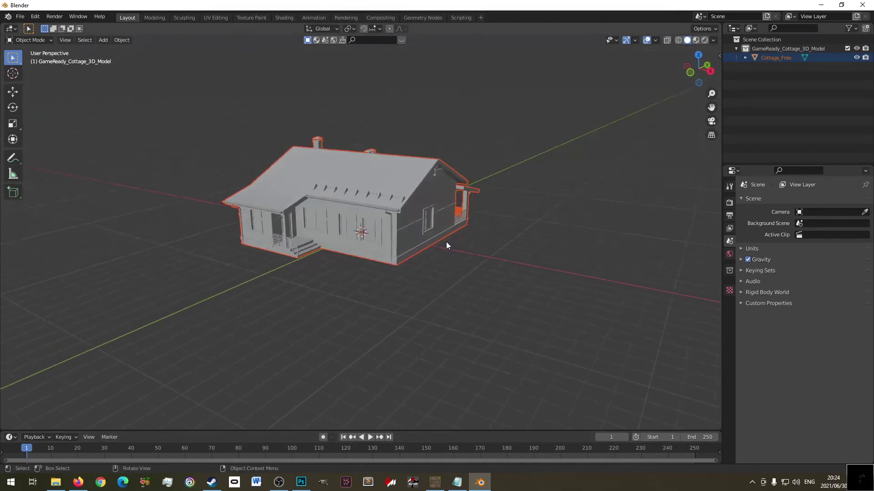
click(384, 204)
click(463, 123)
click(362, 183)
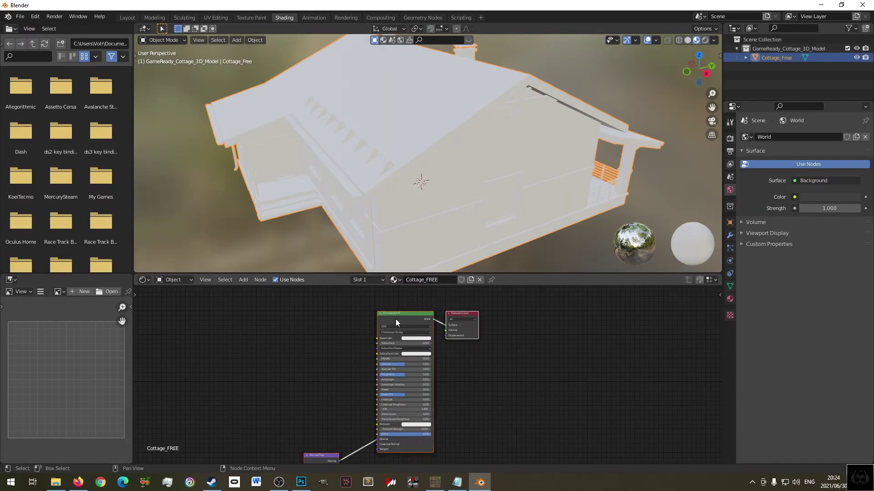
scroll(292, 330, down, 2)
middle_drag(293, 330, 312, 348)
scroll(319, 351, up, 1)
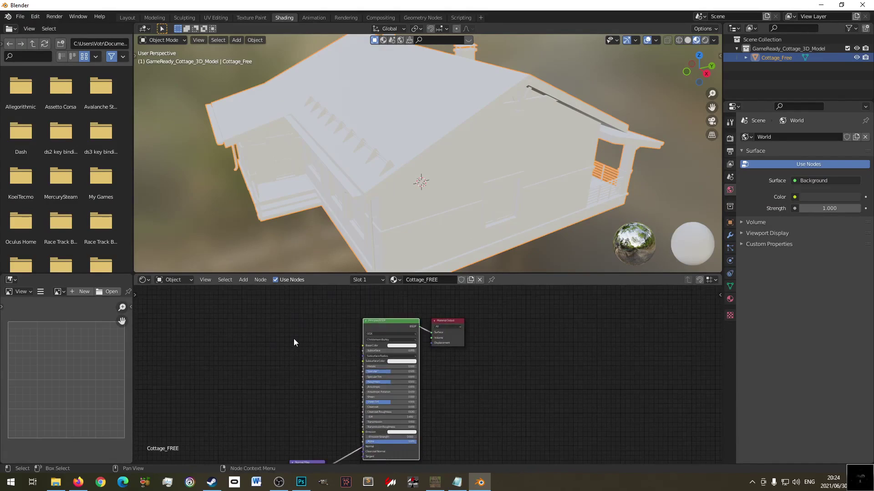
key(ctrl+shift+t)
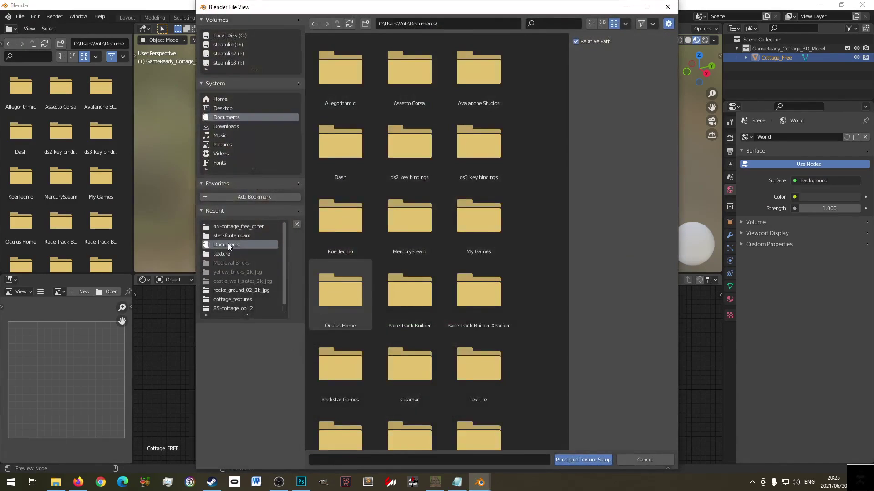
- Apply all eight Cottage_Dirt PNG textures to the cottage material via Principled Texture Setup
click(236, 226)
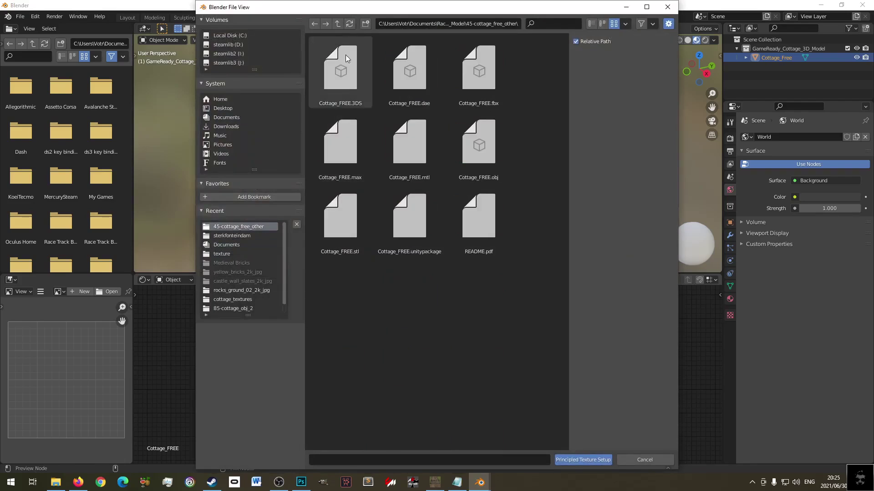
click(338, 23)
click(406, 73)
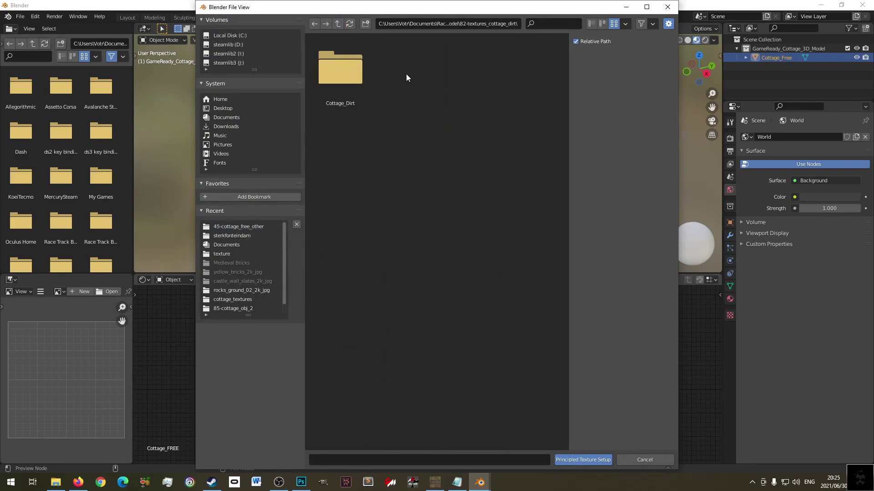
click(353, 72)
drag(523, 304, 319, 45)
click(583, 459)
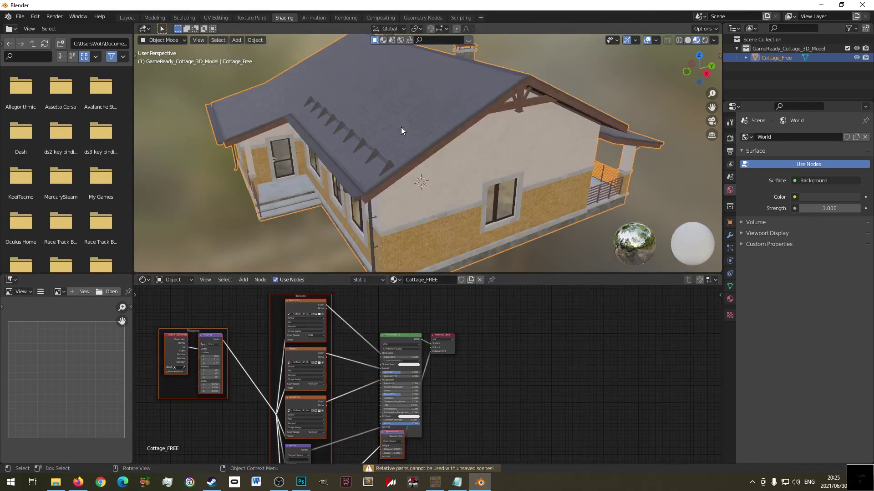
- Show the Cottage_FREE Material Properties with an enlarged material slot list
middle_drag(397, 182, 620, 181)
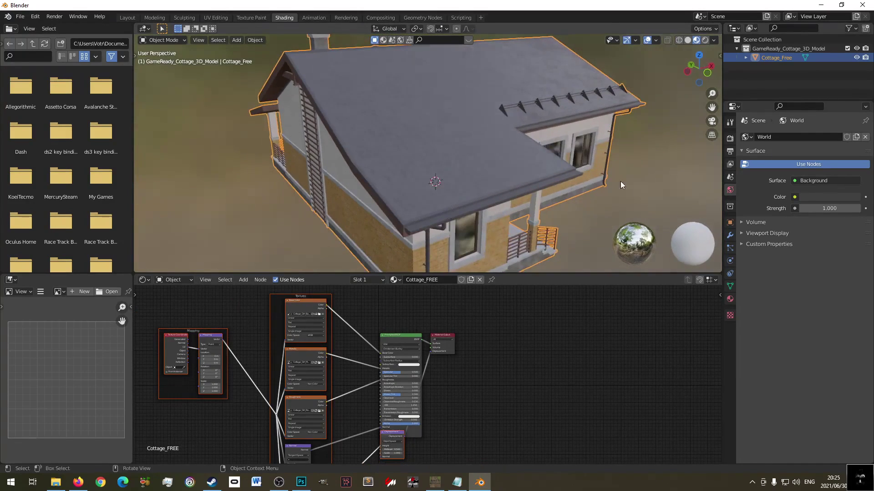
click(654, 152)
click(730, 299)
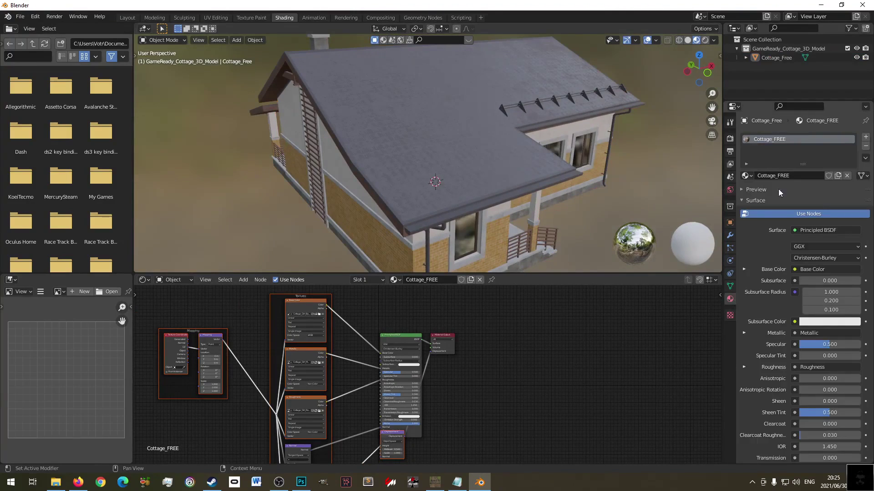
drag(803, 164, 805, 207)
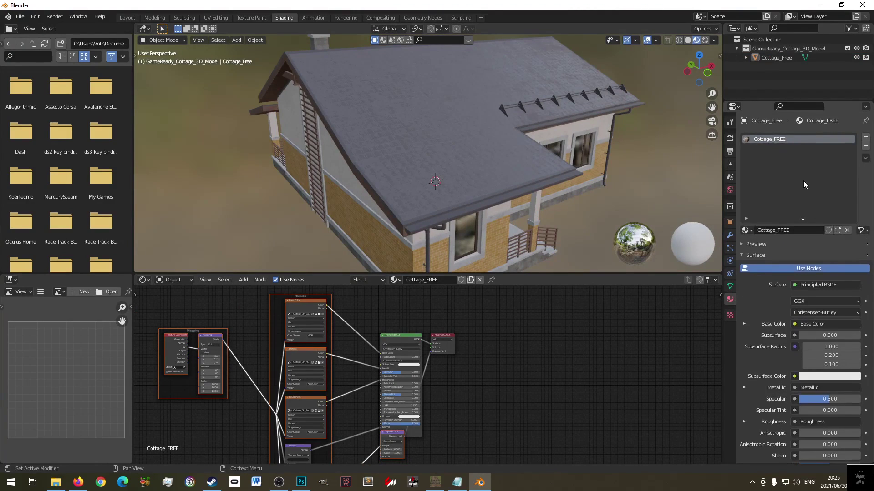
- Inspect the textured cottage from several sides, reselect it, and switch to front orthographic view
scroll(403, 207, down, 5)
middle_drag(515, 185, 425, 122)
middle_drag(419, 179, 493, 181)
scroll(424, 176, up, 4)
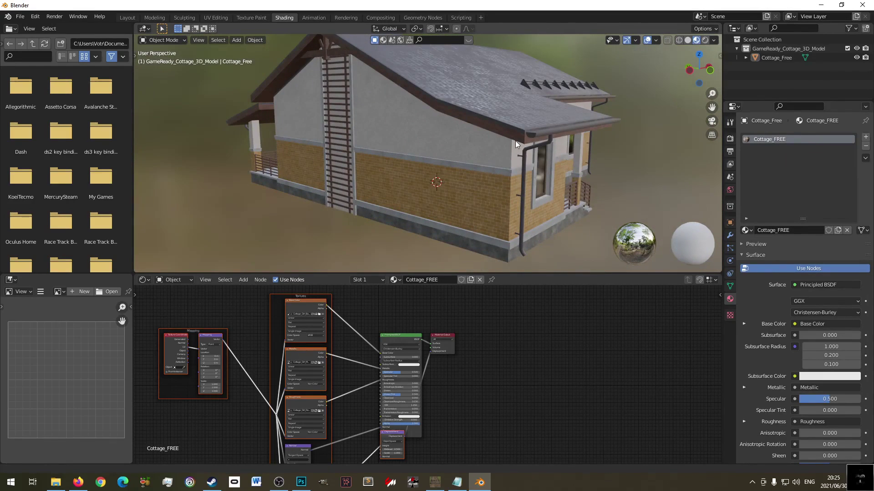
scroll(445, 121, down, 3)
click(444, 123)
scroll(449, 130, down, 3)
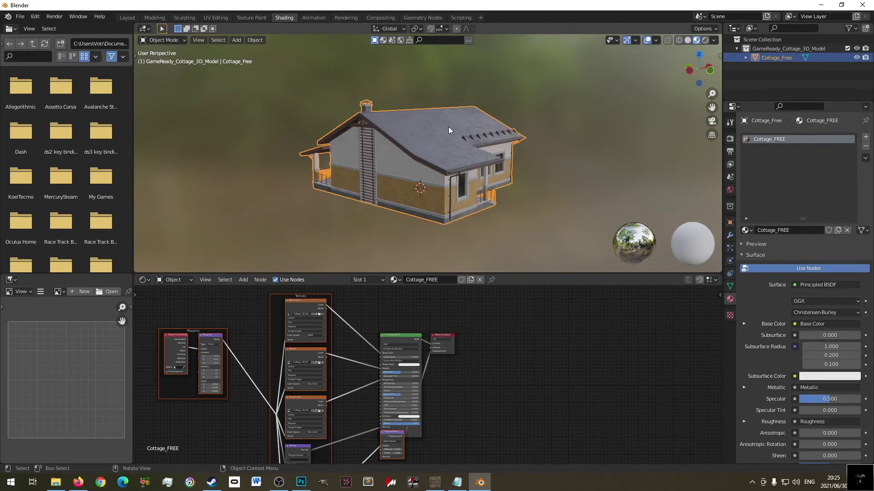
key(KP_1)
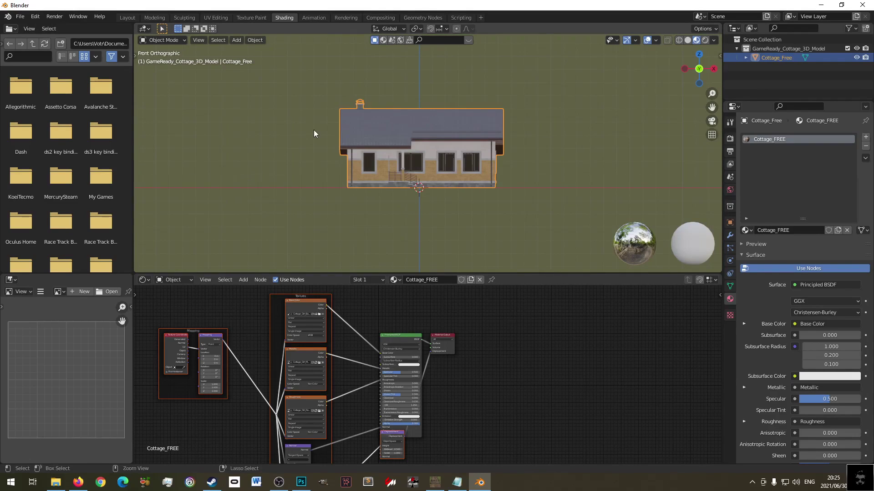
- Apply rotation and scale to the cottage and show its 12.4 × 6.75 × 14.7 m dimensions
key(ctrl+a)
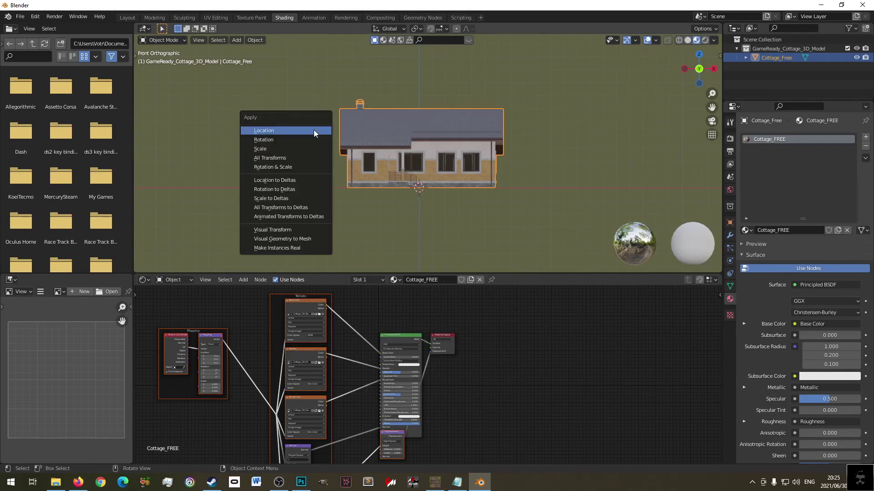
click(276, 168)
click(718, 56)
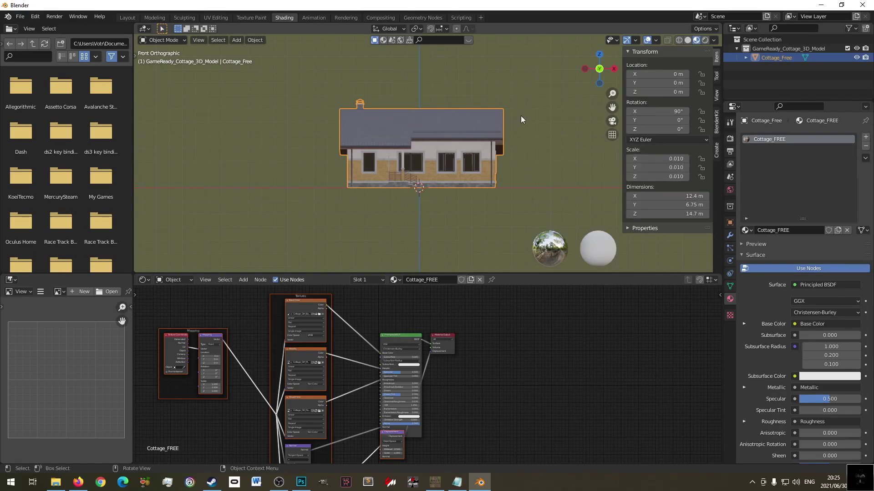
scroll(500, 132, down, 4)
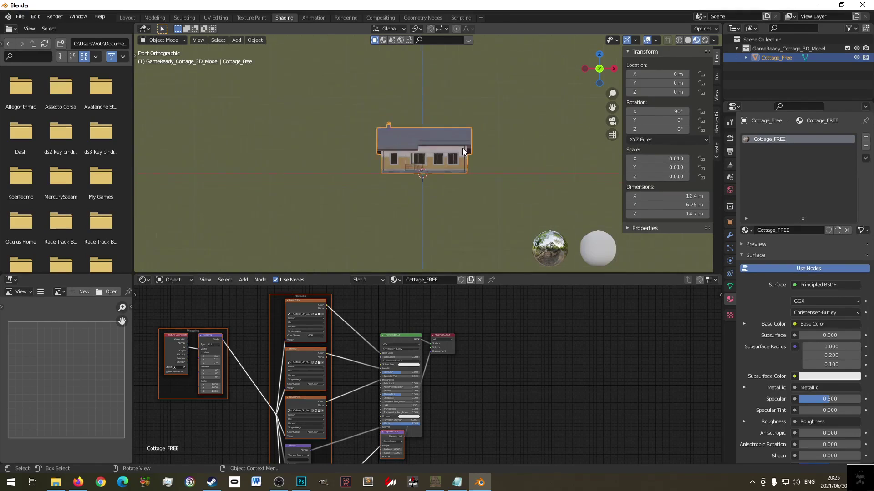
scroll(462, 148, up, 6)
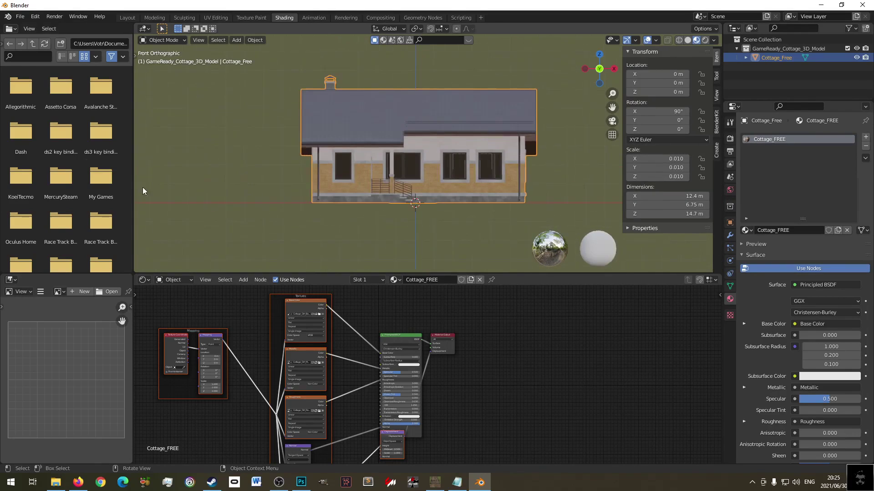
- Measure the cottage wall height at about 2.93 m, then return to the Select tool
click(134, 55)
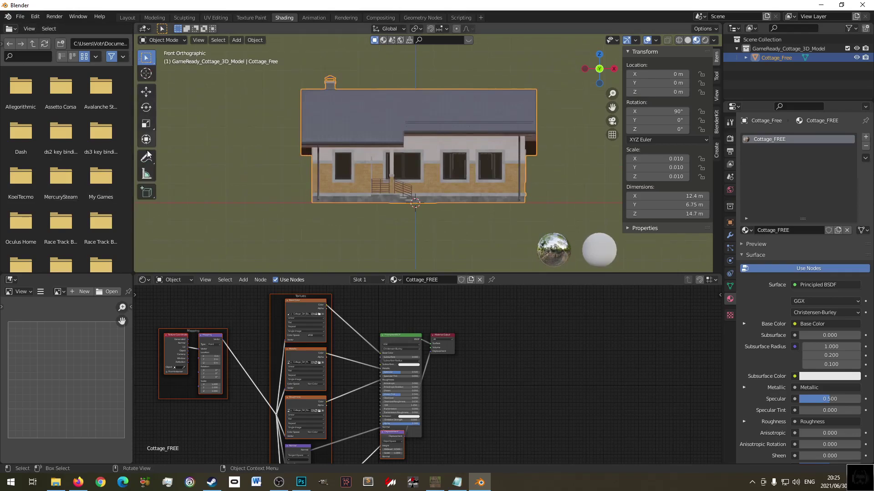
click(146, 174)
drag(292, 201, 292, 148)
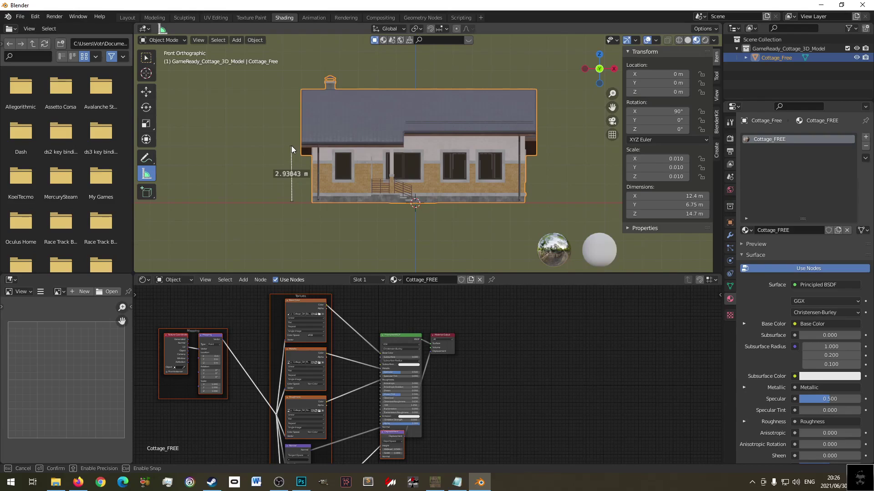
drag(292, 148, 292, 146)
key(Delete)
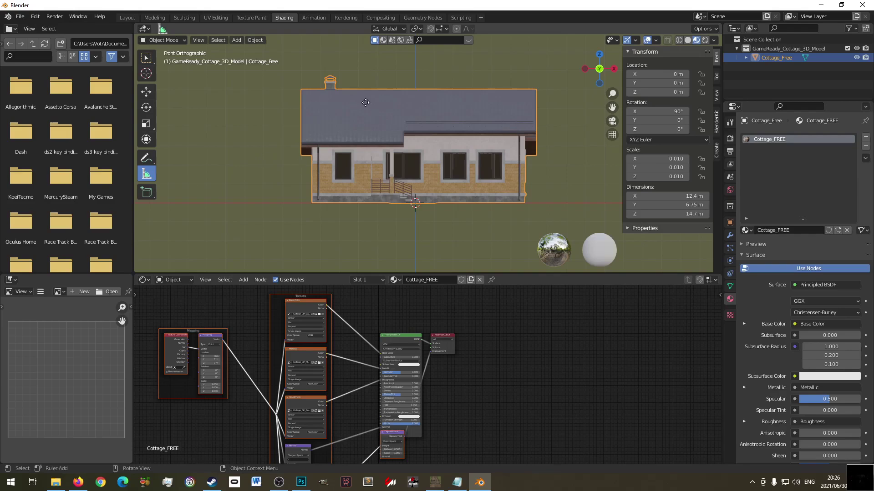
click(146, 57)
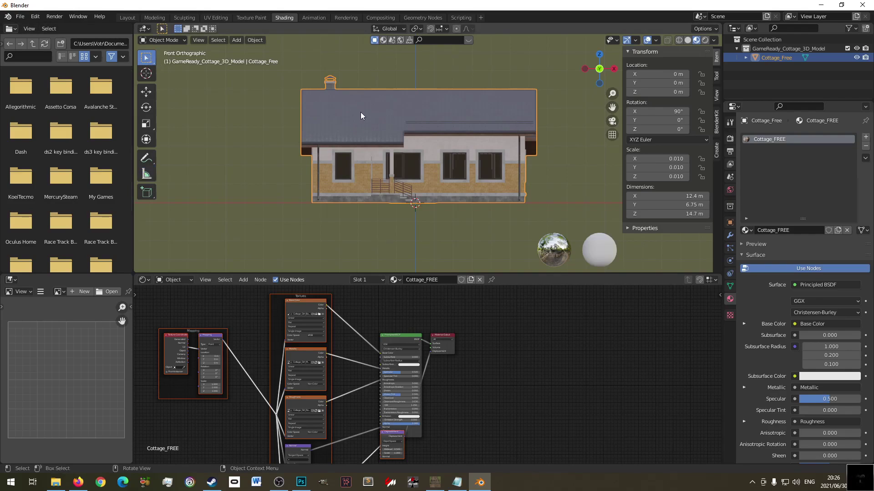
middle_drag(361, 151, 415, 150)
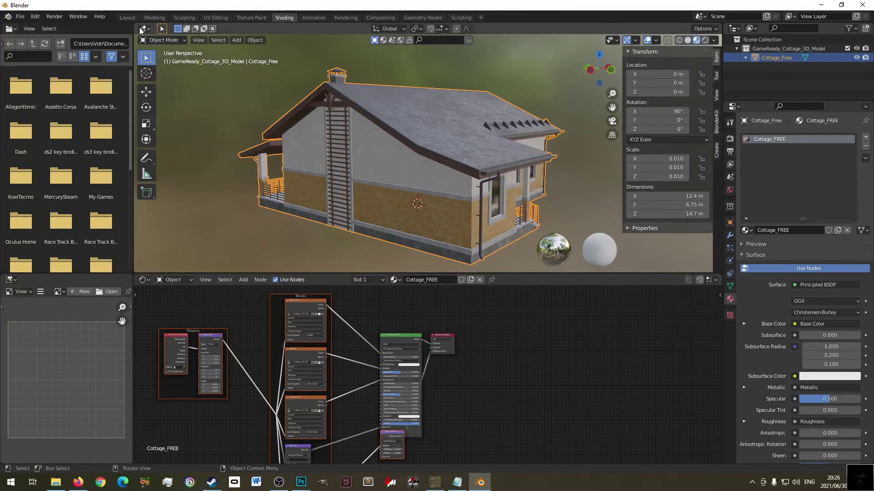
- Return to the Layout workspace with the cottage in Material Preview shading
click(127, 18)
click(694, 40)
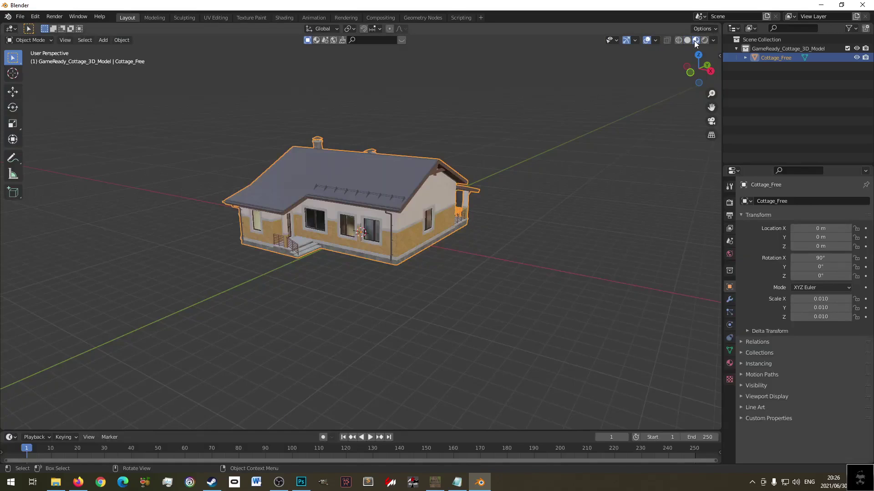
mouse_move(392, 219)
middle_down()
mouse_move(446, 213)
mouse_move(402, 165)
middle_up()
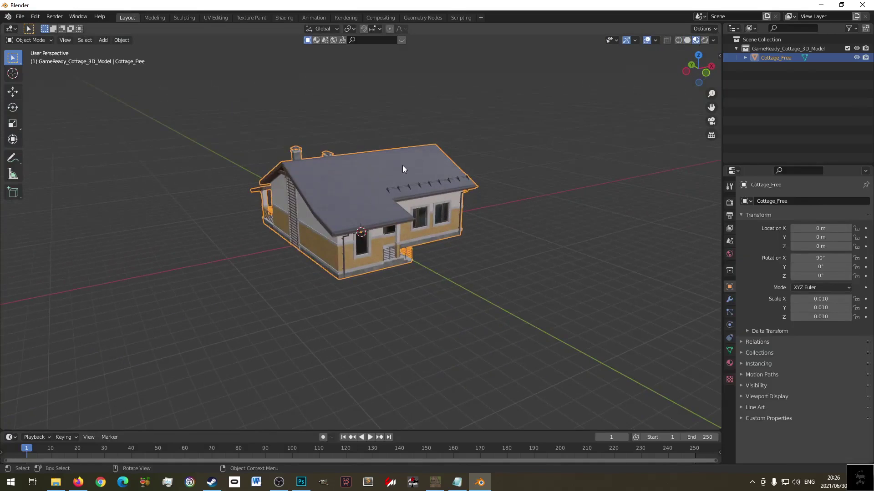
- Open the FBX export browser, then cancel it
click(19, 17)
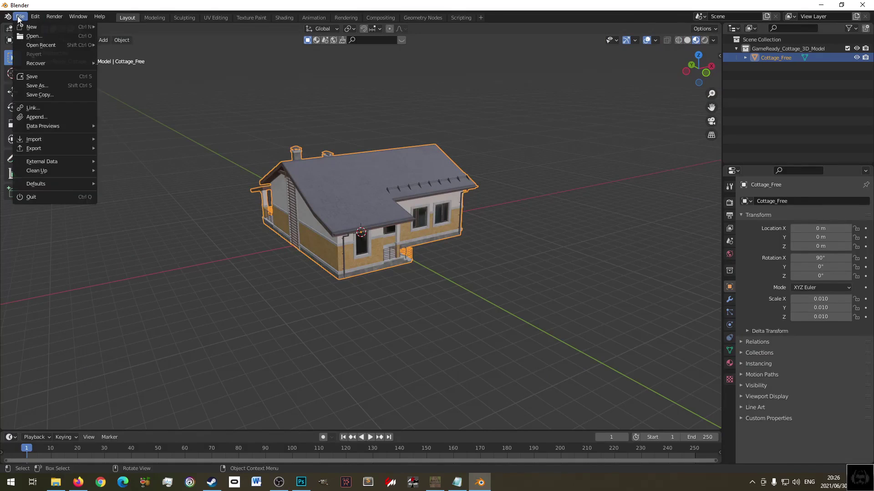
mouse_move(58, 146)
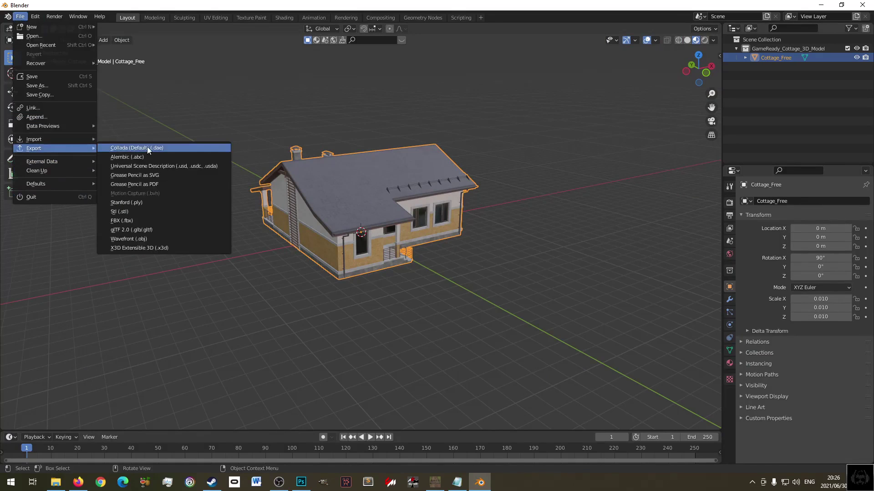
click(148, 222)
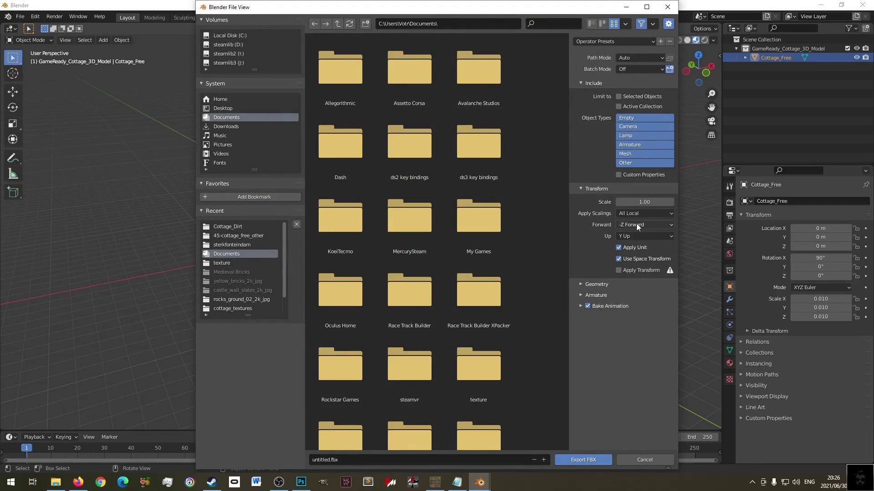
click(642, 461)
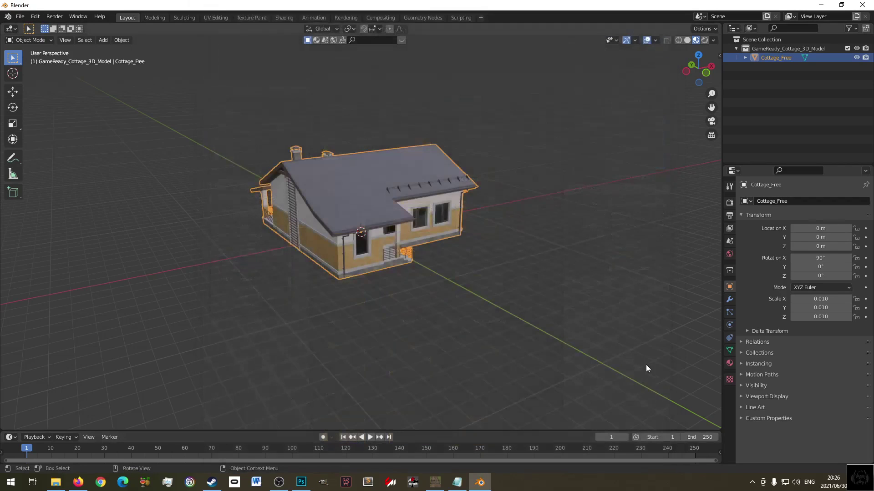
mouse_move(370, 178)
middle_down()
mouse_move(394, 179)
mouse_move(373, 178)
middle_up()
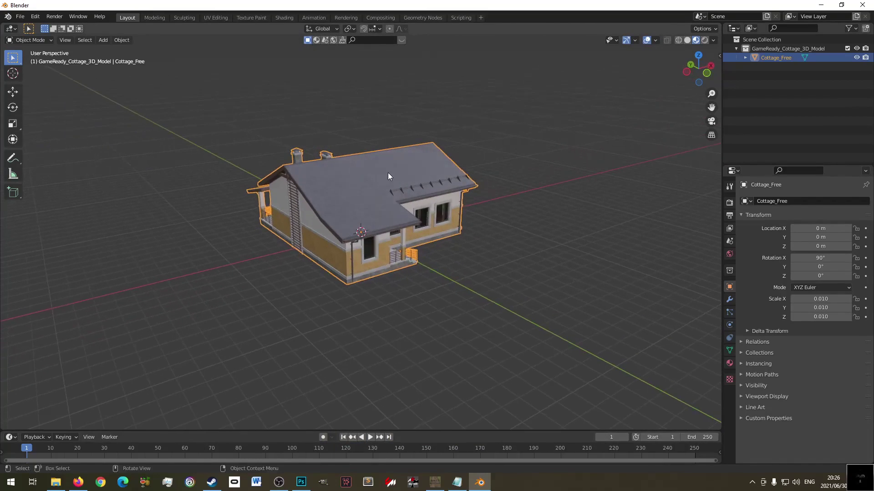
- Reopen File > Export and choose FBX
click(20, 17)
mouse_move(58, 140)
mouse_move(283, 487)
click(20, 17)
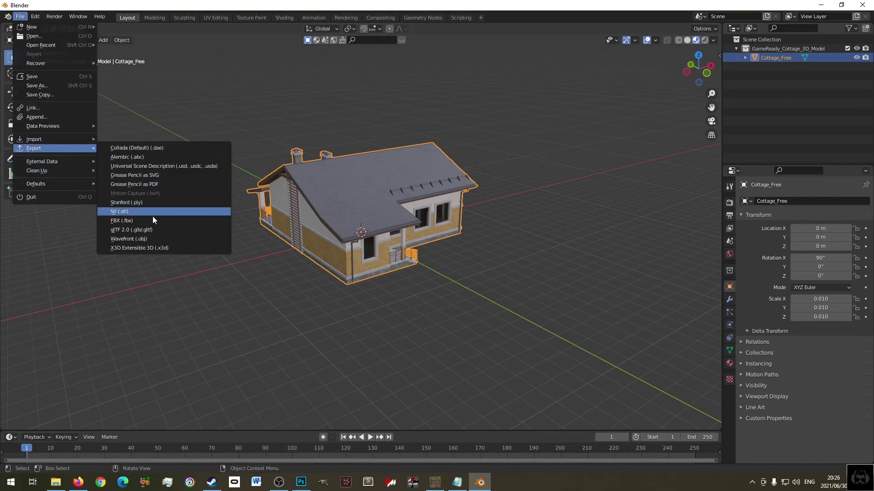
click(152, 223)
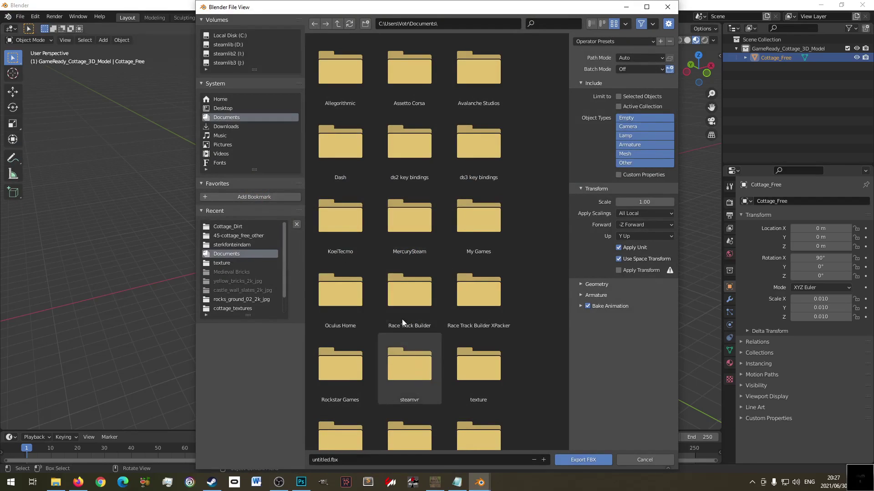
- Browse to Race Track Builder\sterkfonteindam\Export\sterkfonteindam\XPACK DIY in the export browser
double_click(409, 294)
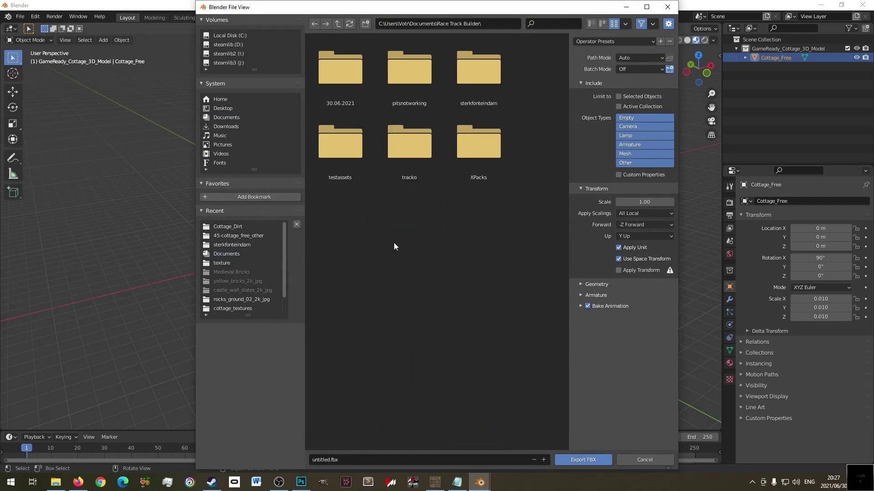
double_click(478, 69)
click(341, 82)
double_click(412, 72)
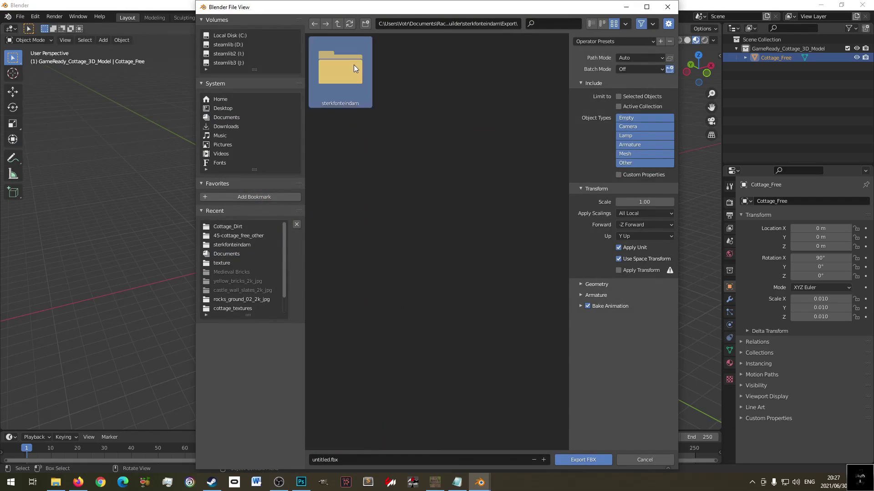
double_click(354, 65)
click(407, 70)
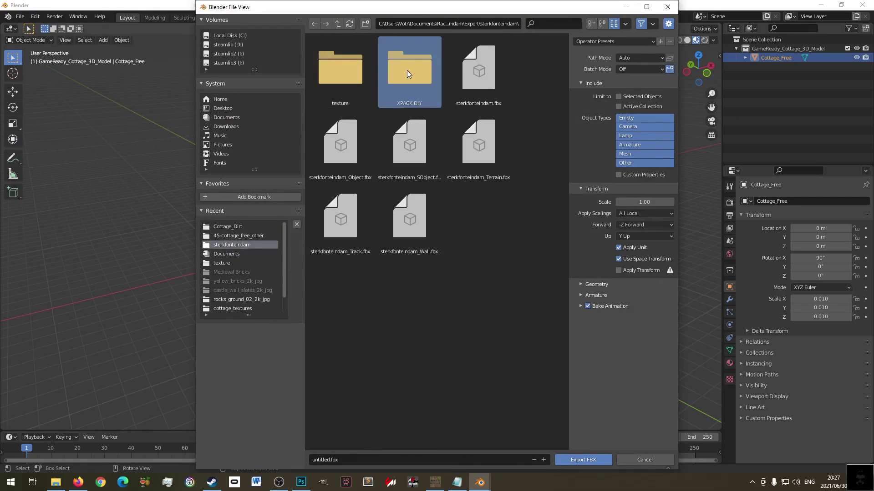
double_click(406, 70)
double_click(342, 71)
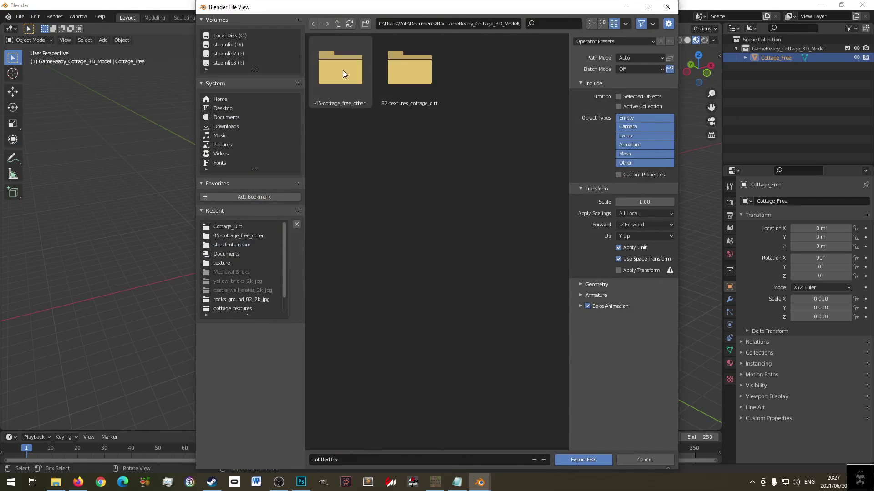
key(BackSpace)
click(329, 66)
double_click(339, 67)
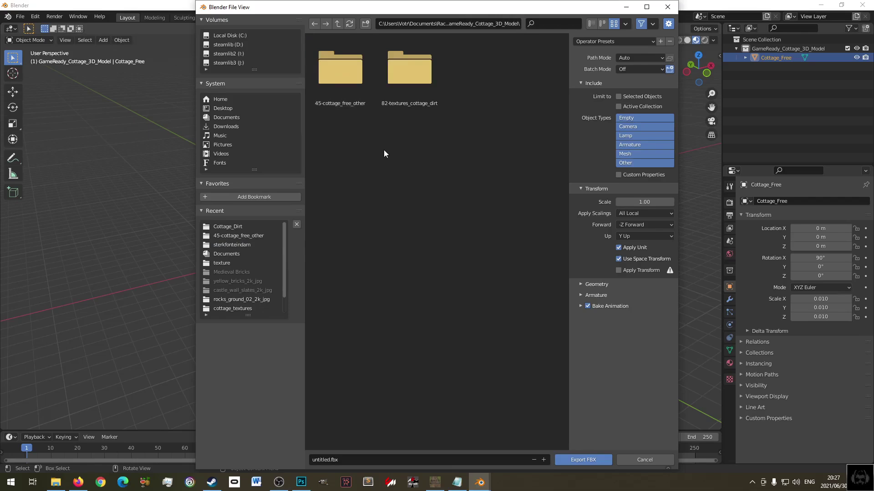
key(BackSpace)
key(BackSpace)
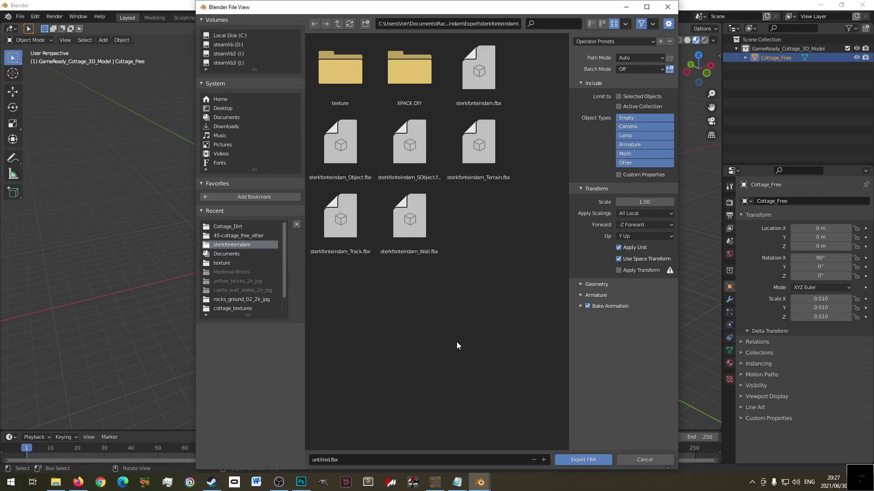
- Create a new folder named 'texture' inside XPACK DIY
click(408, 458)
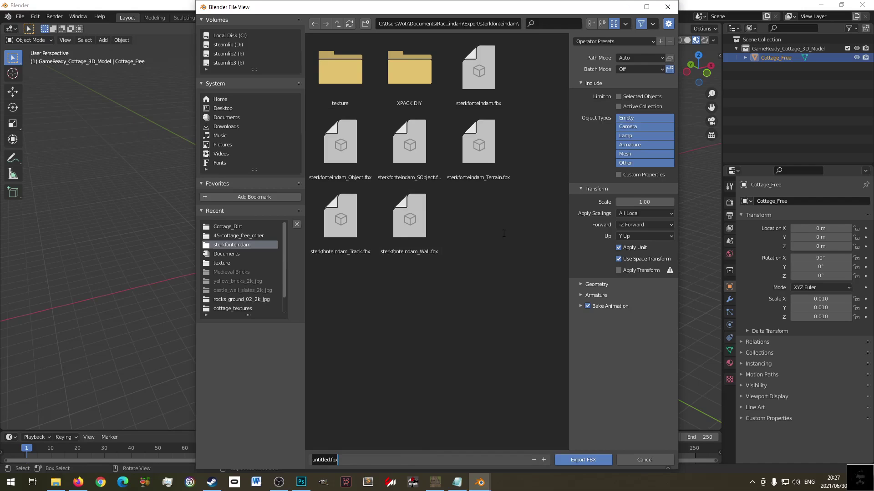
key(Escape)
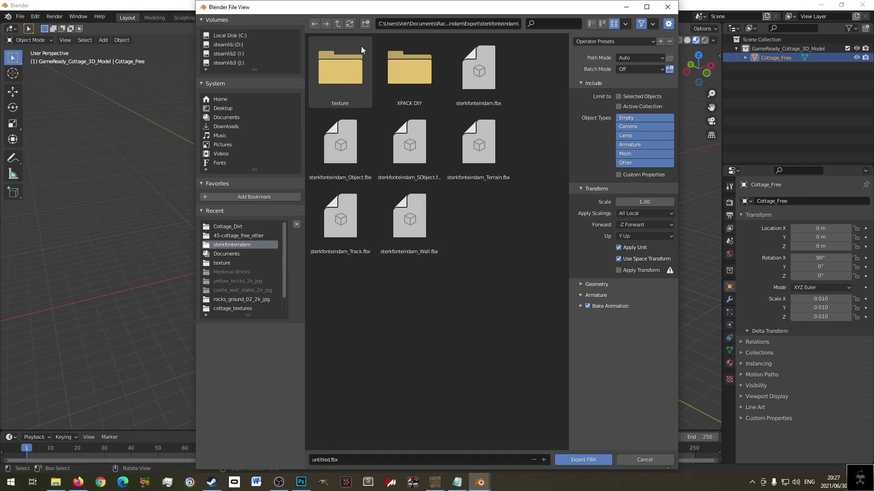
click(408, 63)
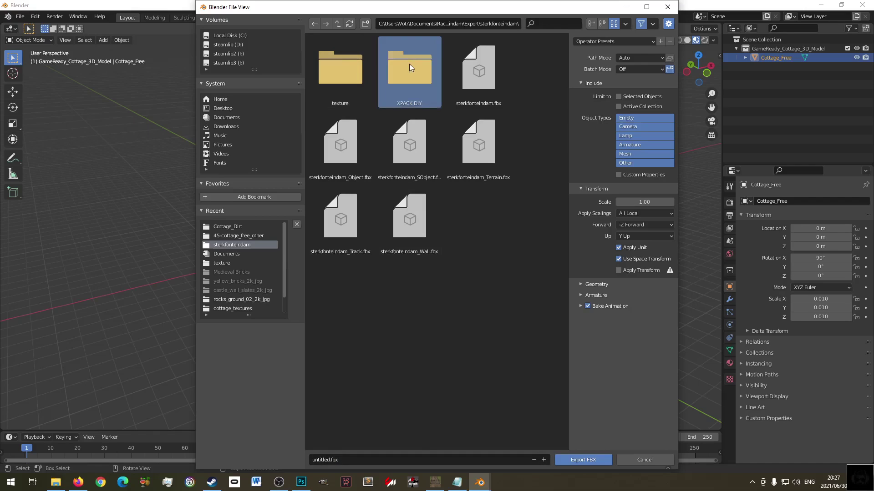
double_click(416, 71)
click(365, 23)
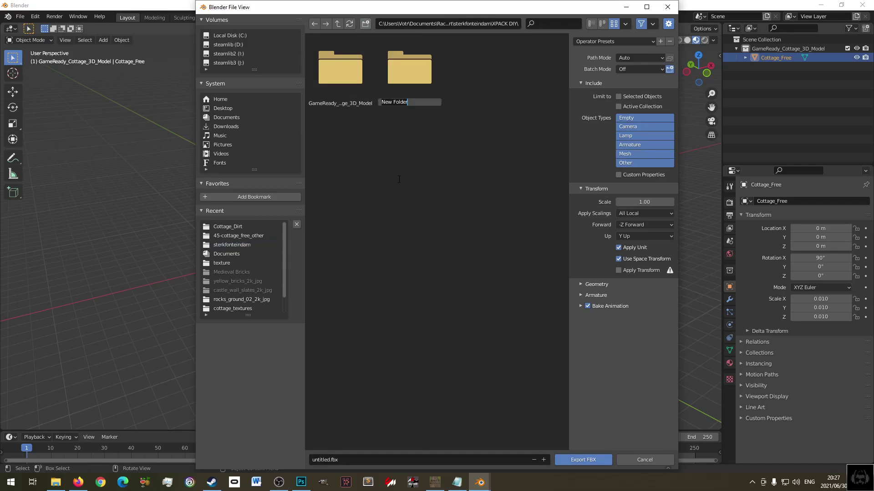
text(texture)
key(Return)
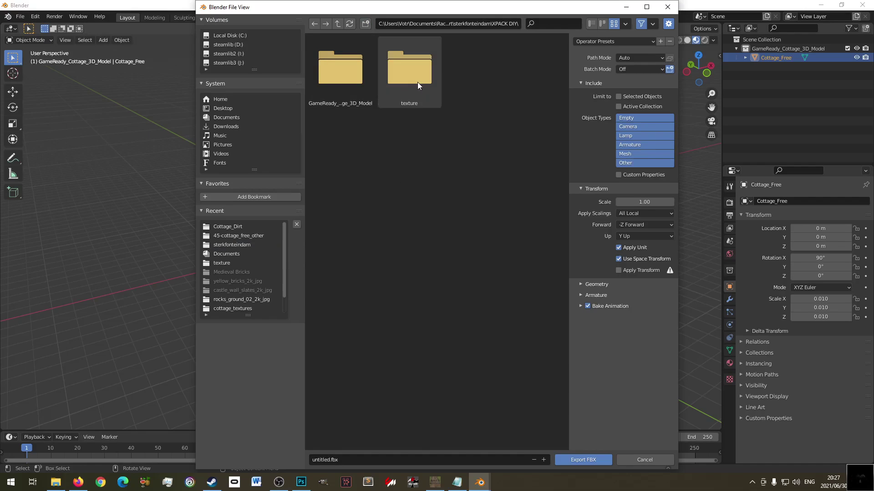
- Copy the GameReady_Cottage_3D_Model folder's name through its rename field
click(339, 68)
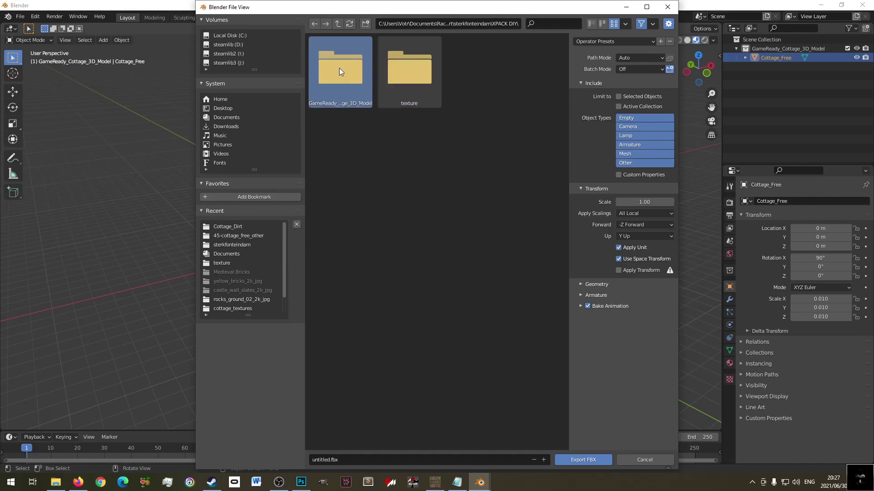
right_click(331, 88)
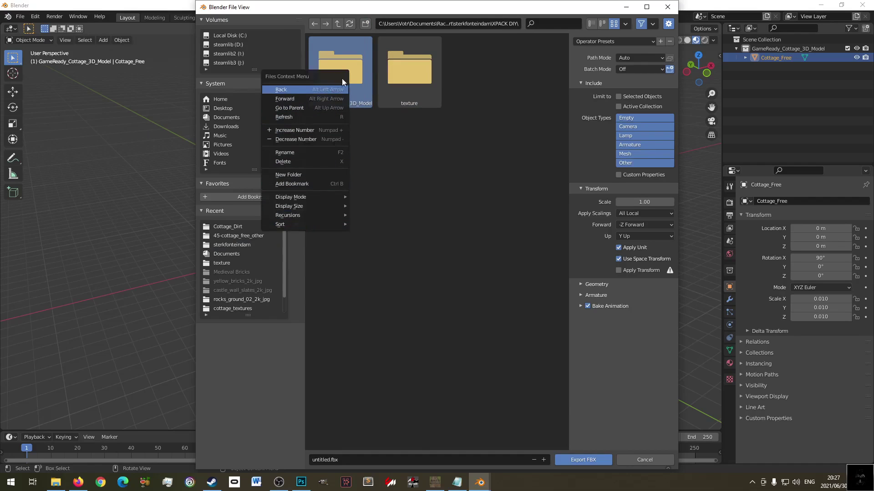
click(315, 152)
key(Return)
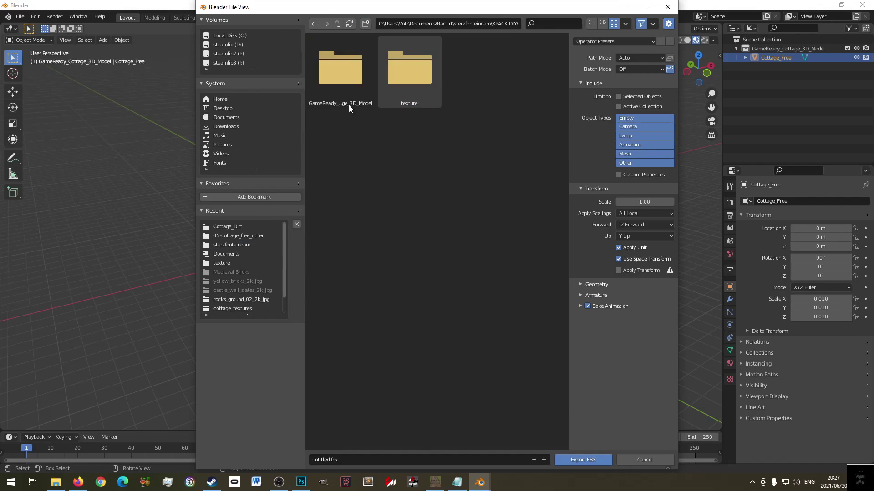
click(350, 104)
right_click(353, 106)
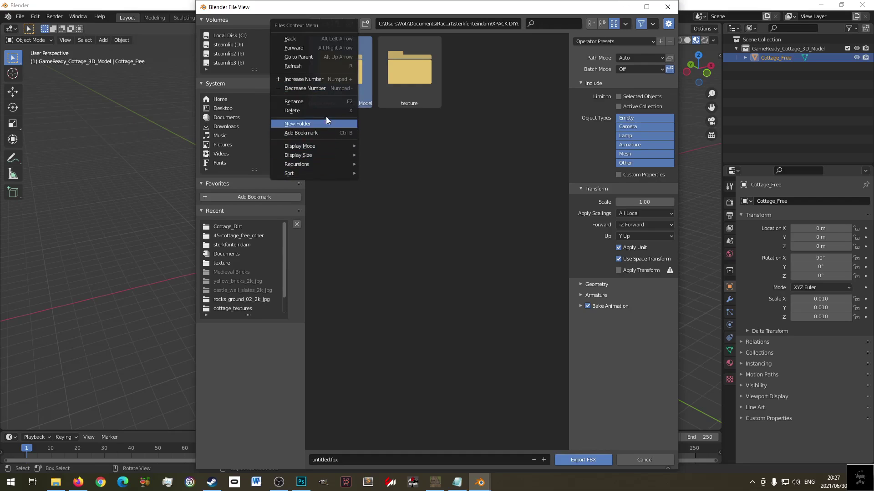
click(327, 101)
key(Return)
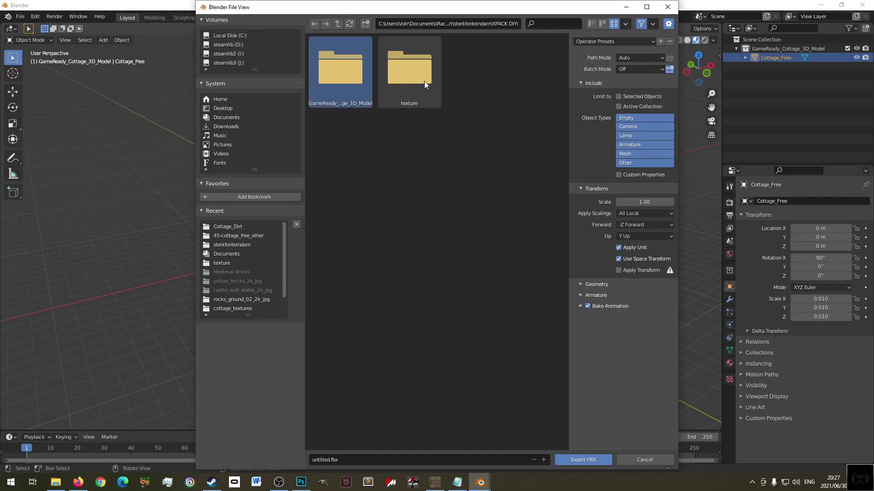
- Export selected objects only as GameReady_Cottage_3D_Model.fbx at scale 1.00
click(370, 460)
text(GameReady_Cottage_3D_Model)
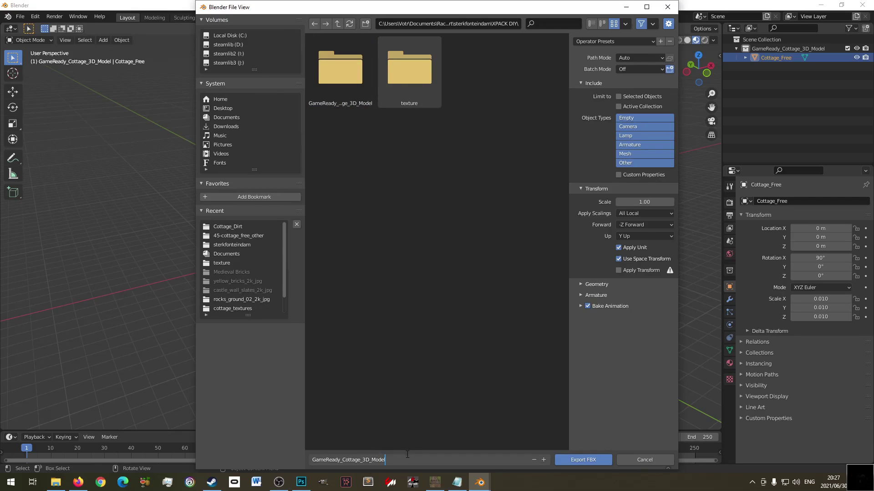
key(Return)
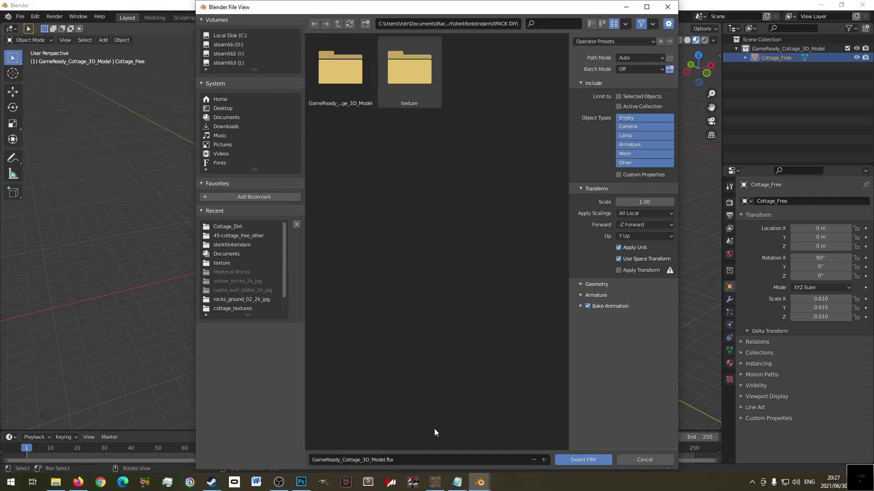
click(430, 456)
key(ctrl+c)
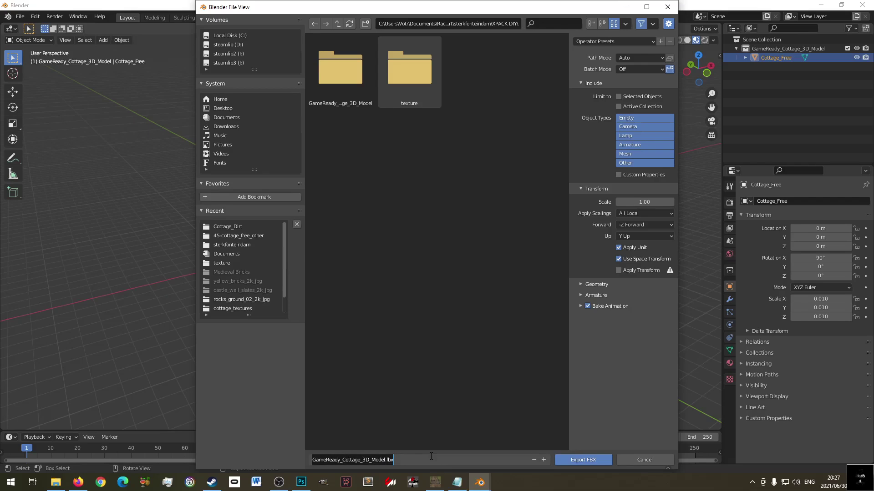
click(618, 96)
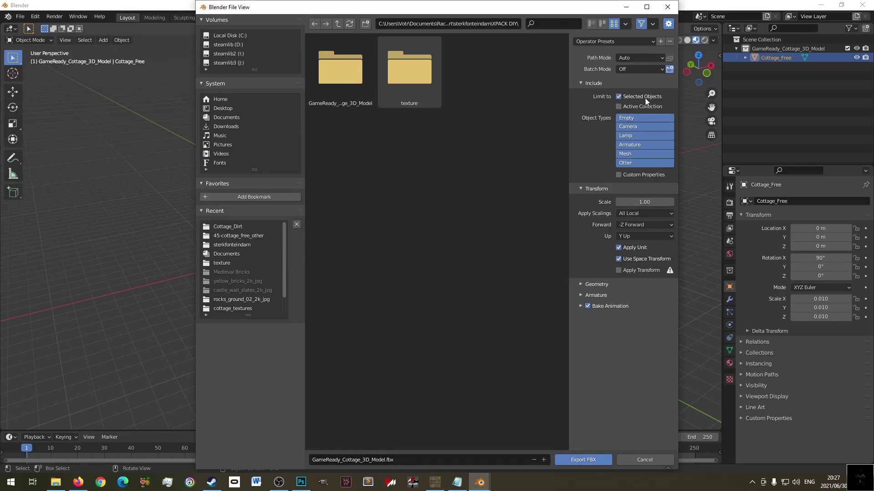
click(646, 201)
click(580, 200)
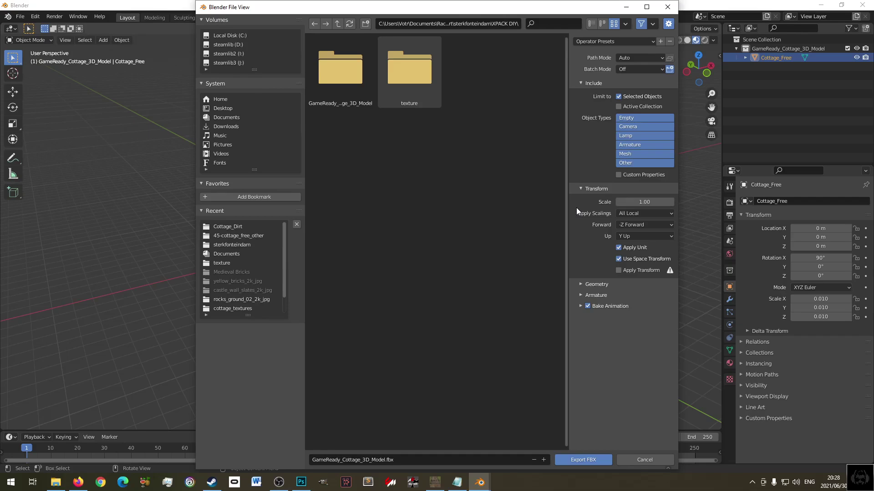
click(609, 459)
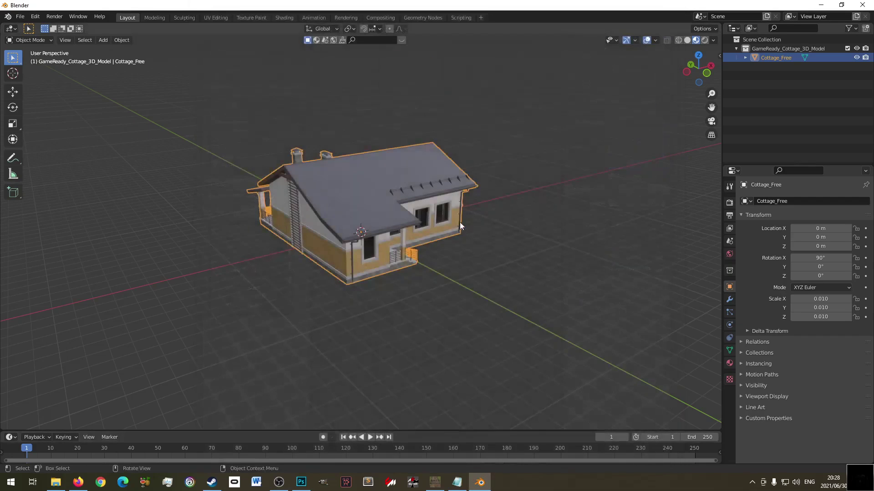
- Apply the cottage's rotation and scale, check the transform sidebar, then undo the change
key(ctrl+a)
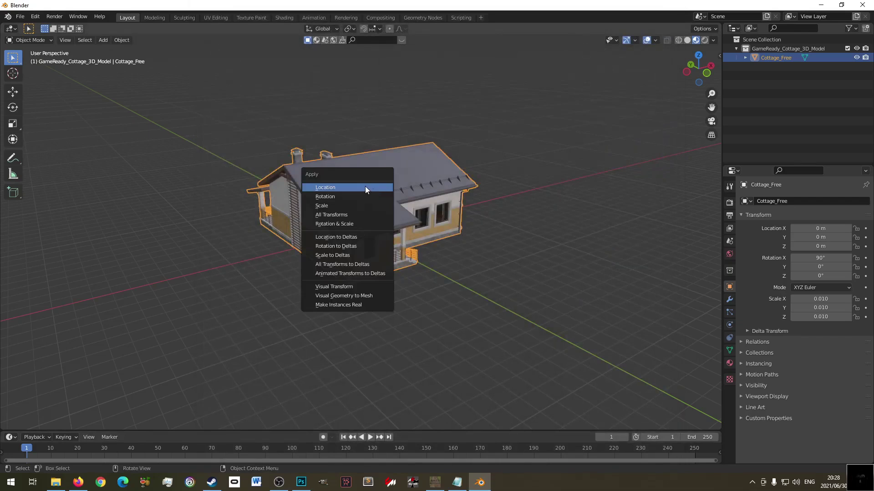
click(351, 225)
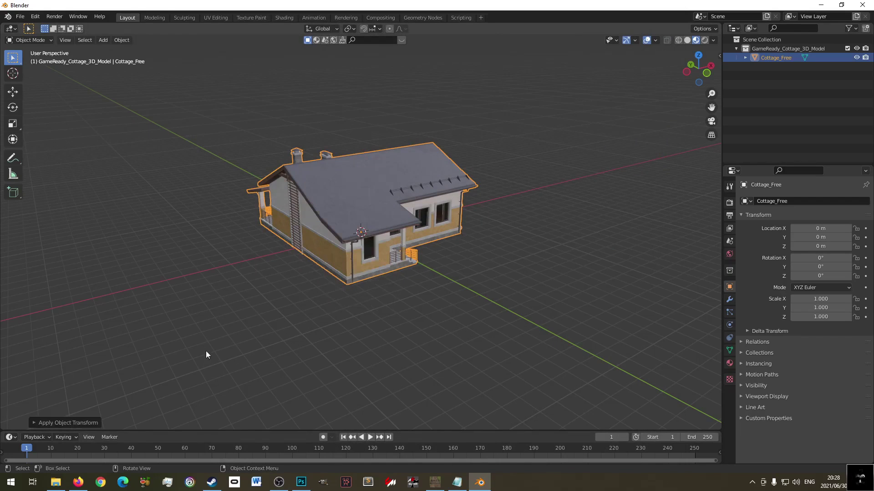
click(193, 359)
click(719, 54)
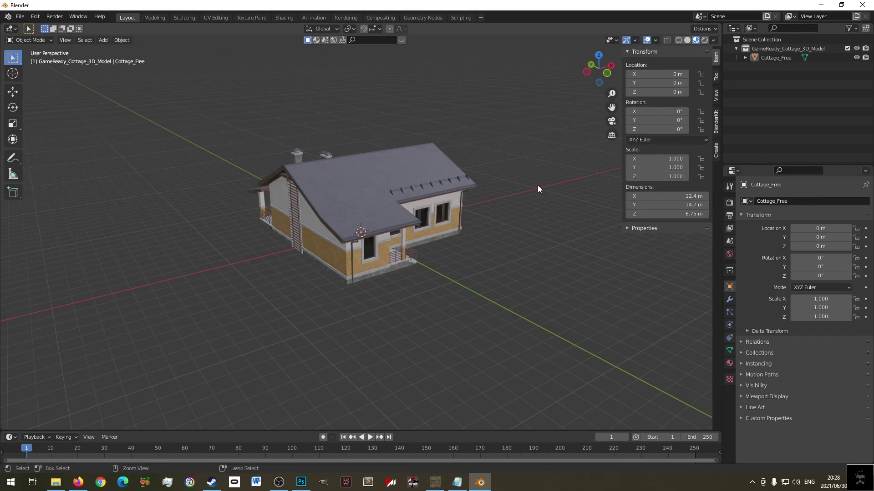
key(ctrl+z)
key(ctrl+z)
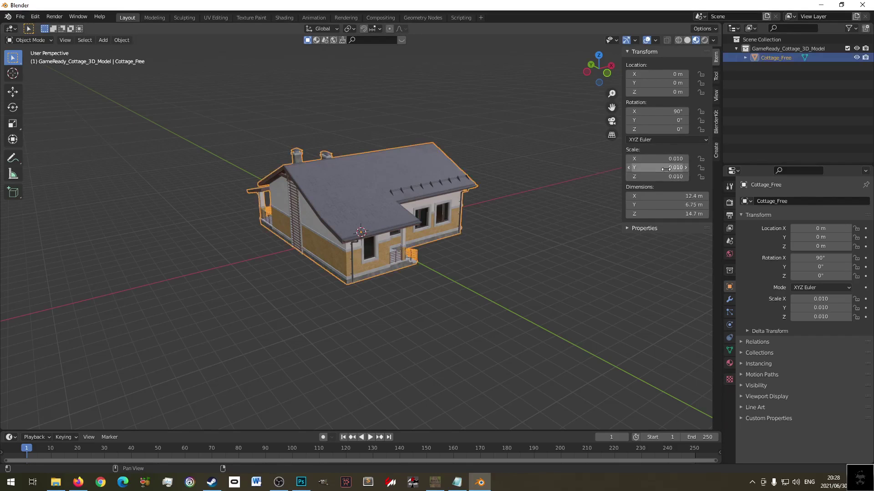
- Reapply the cottage's rotation and scale (0° rotation, scale 1.000) and leave it selected
right_click(376, 167)
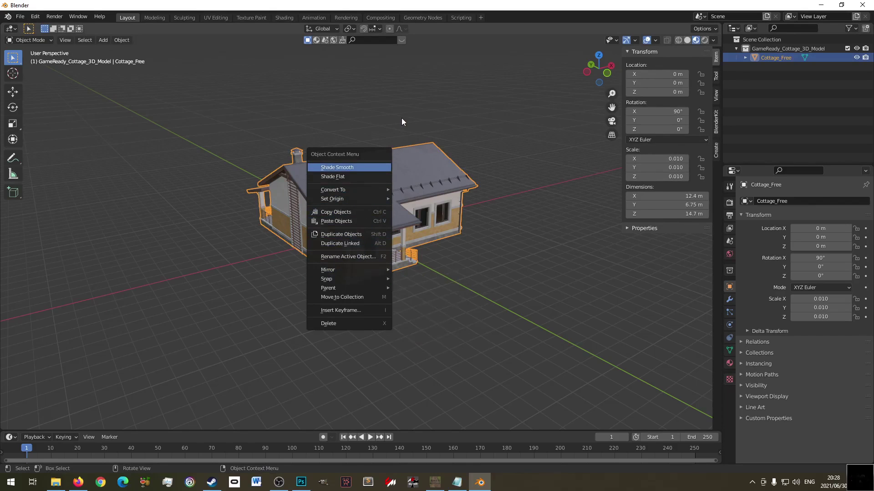
right_click(359, 193)
click(369, 130)
click(352, 196)
key(ctrl+a)
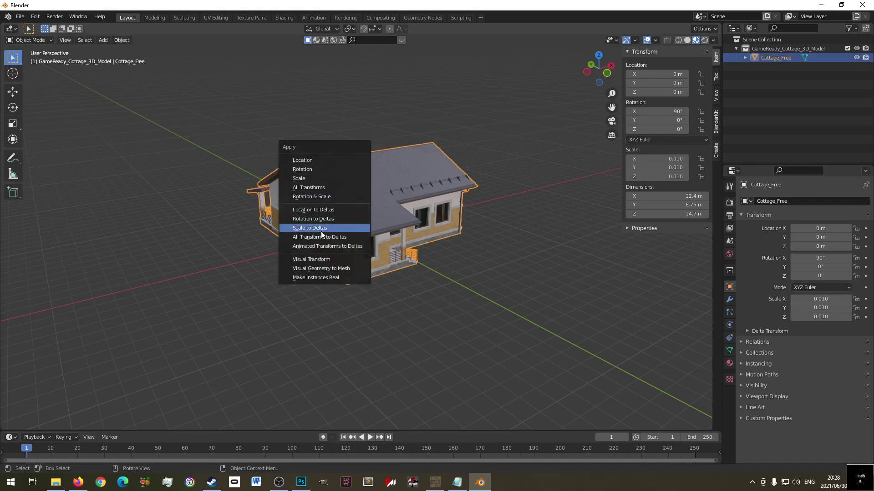
click(333, 196)
click(479, 186)
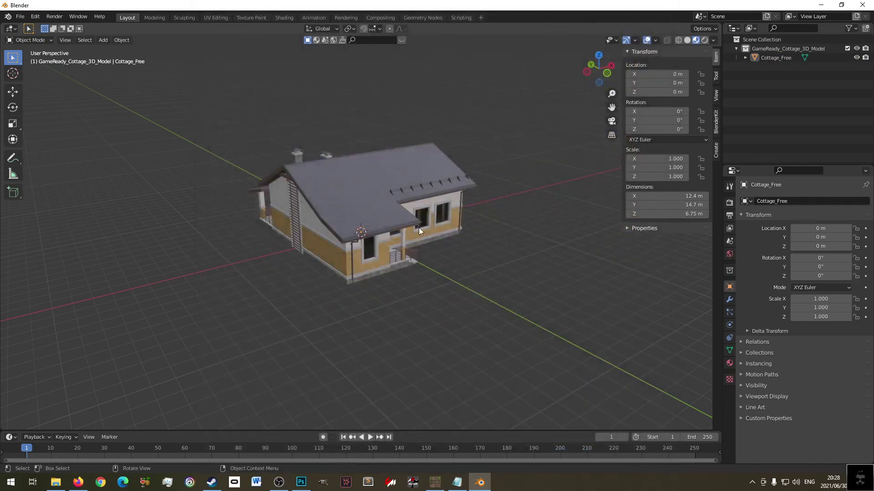
click(352, 178)
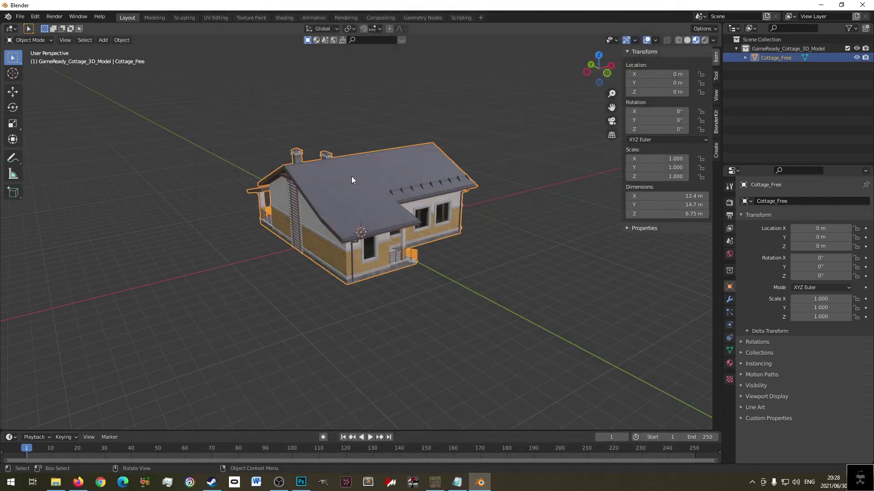
click(20, 16)
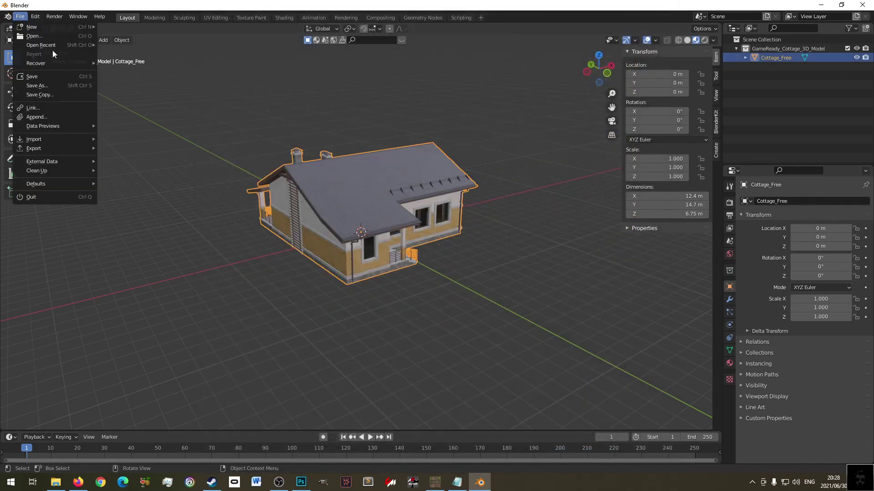
- Start an FBX export and browse to Documents/Race Track Builder/sterkfonteindam/Export/XPACK DIY
mouse_move(47, 149)
click(121, 219)
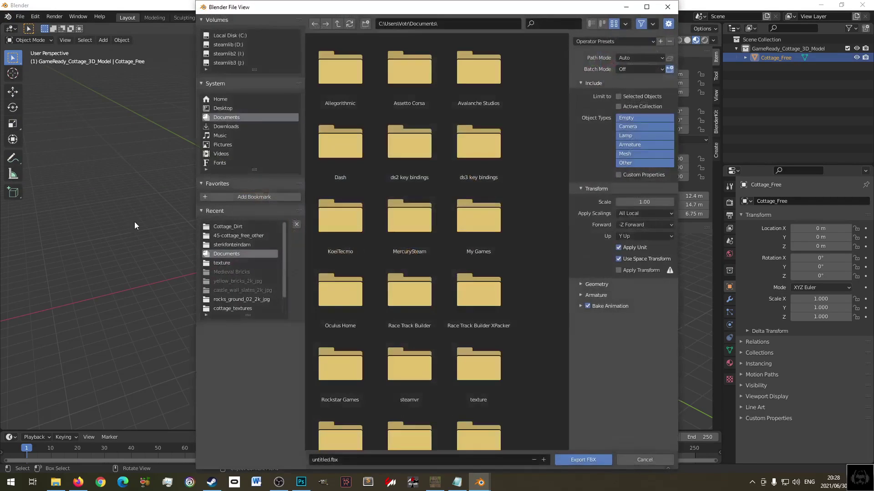
click(233, 228)
click(229, 118)
click(411, 306)
click(411, 306)
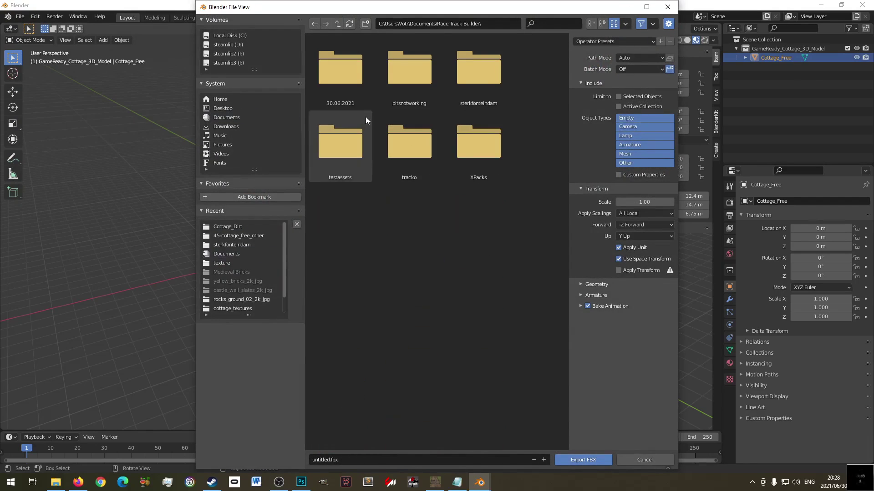
click(484, 81)
click(421, 68)
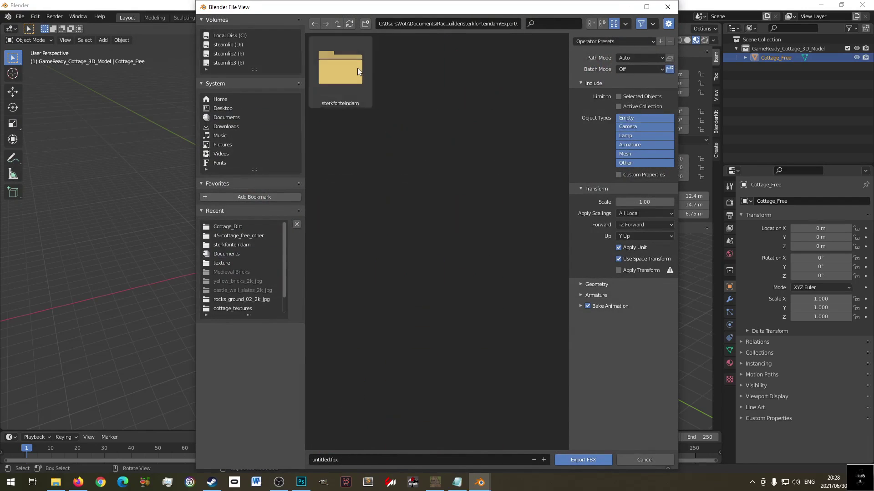
click(354, 67)
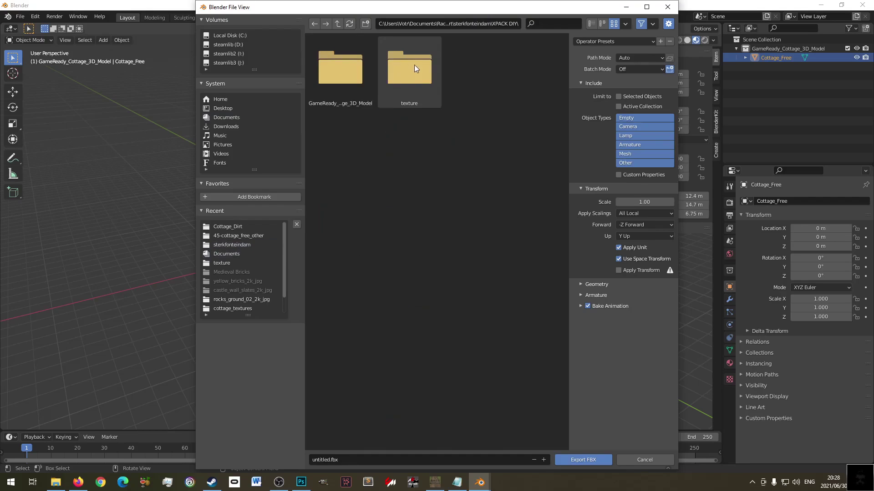
- Name the file GameReady_Cottage_3D_Model.fbx, set export scale 0.01, and export it
click(340, 460)
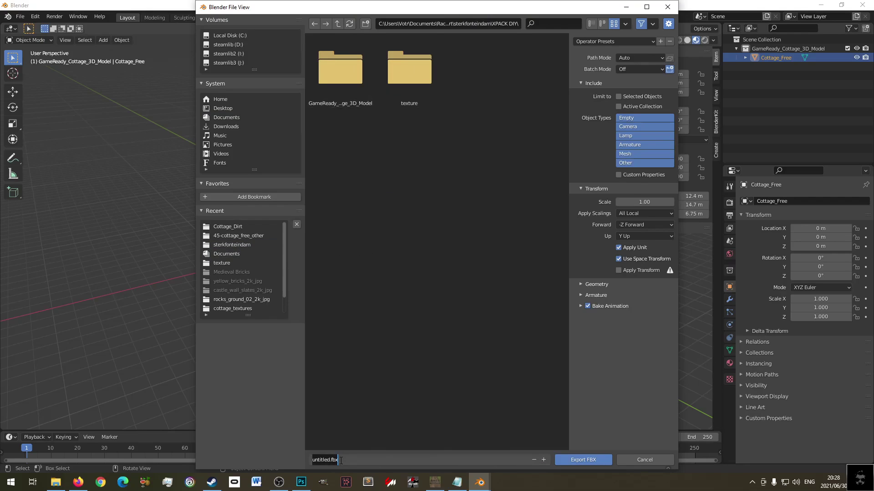
key(ctrl+v)
key(Return)
click(412, 460)
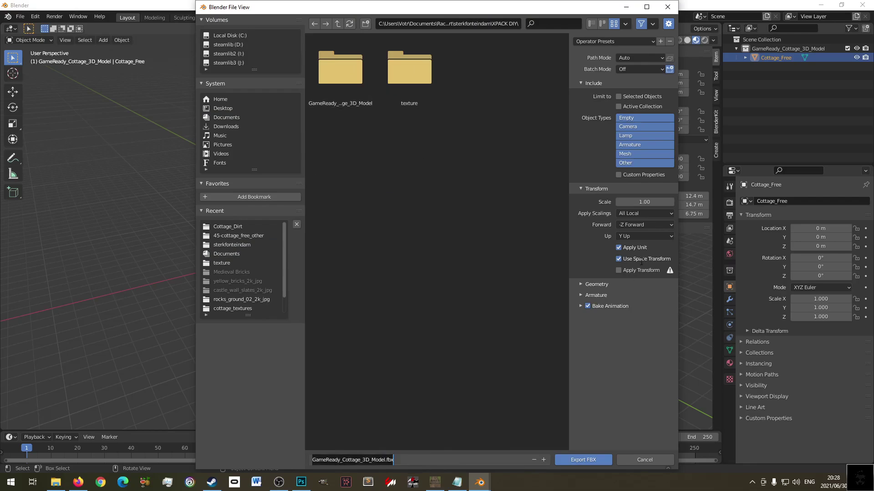
key(Return)
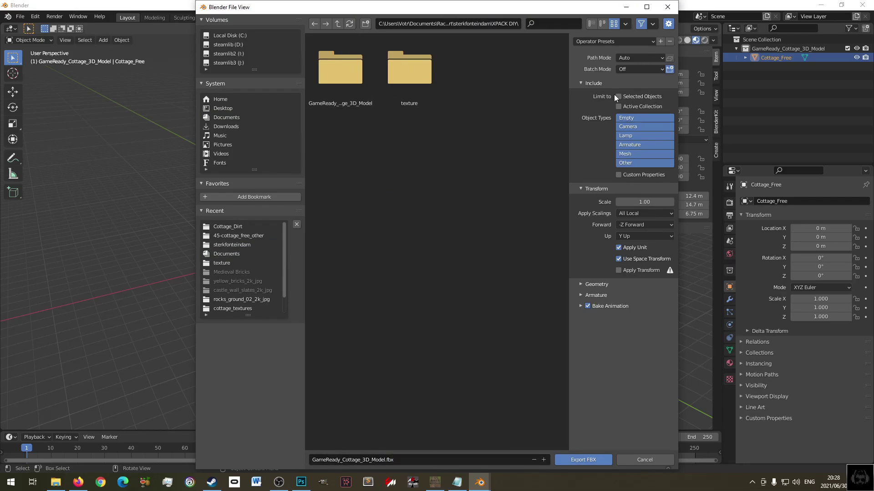
click(655, 204)
text(0.01)
key(Return)
click(578, 461)
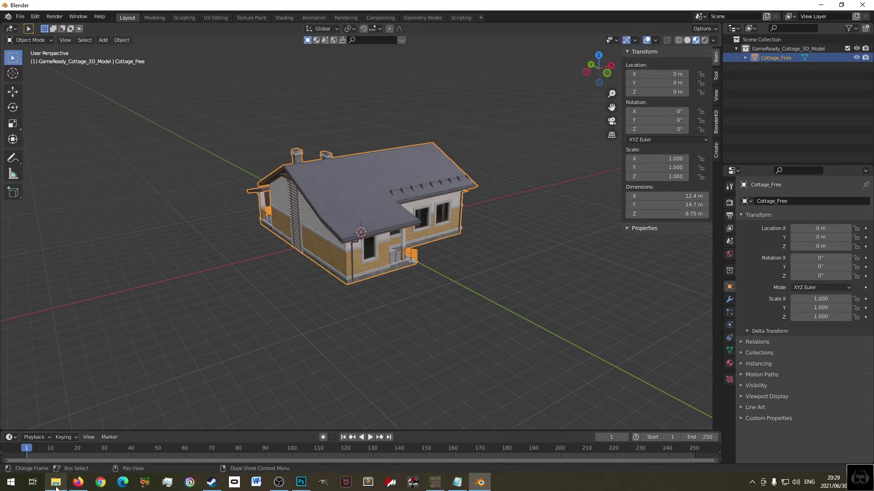
- Bring up the XPACK DIY folder window and check its empty texture folder
mouse_move(56, 487)
click(78, 444)
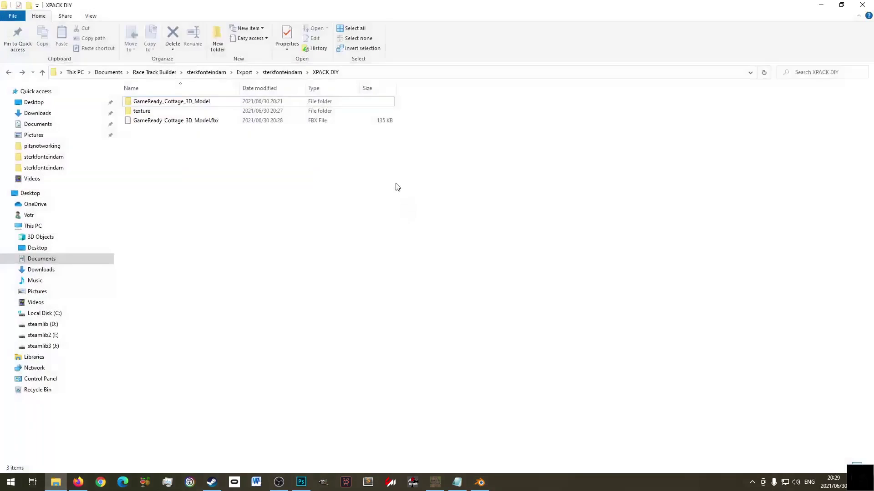
double_click(141, 114)
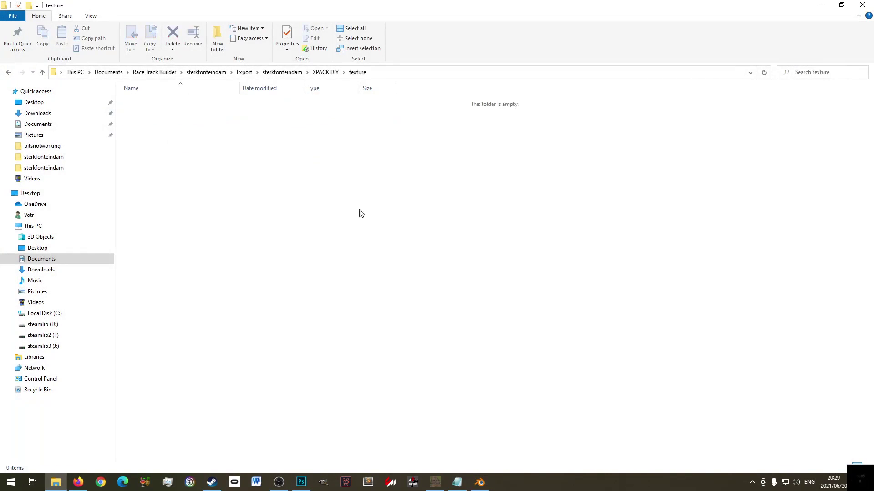
key(alt+Left)
click(145, 114)
click(170, 168)
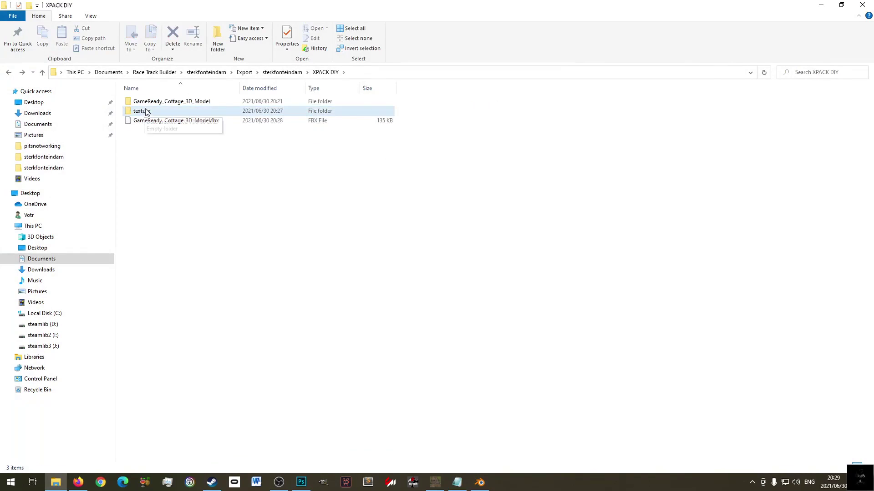
- Copy Cottage_Dirt_Base_Color.png and Cottage_Dirt_Normal.png from GameReady_Cottage_3D_Model/82-textures_cottage_dirt/Cottage_Dirt
double_click(148, 102)
click(152, 112)
double_click(152, 112)
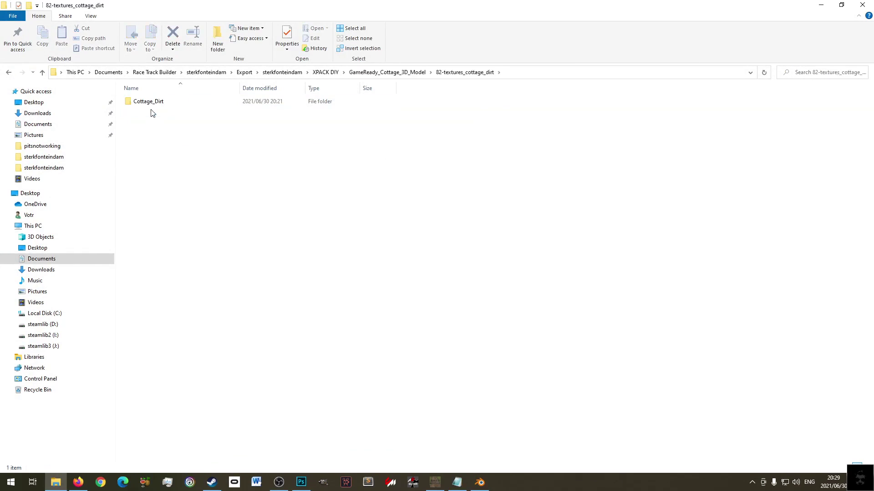
double_click(154, 103)
click(398, 131)
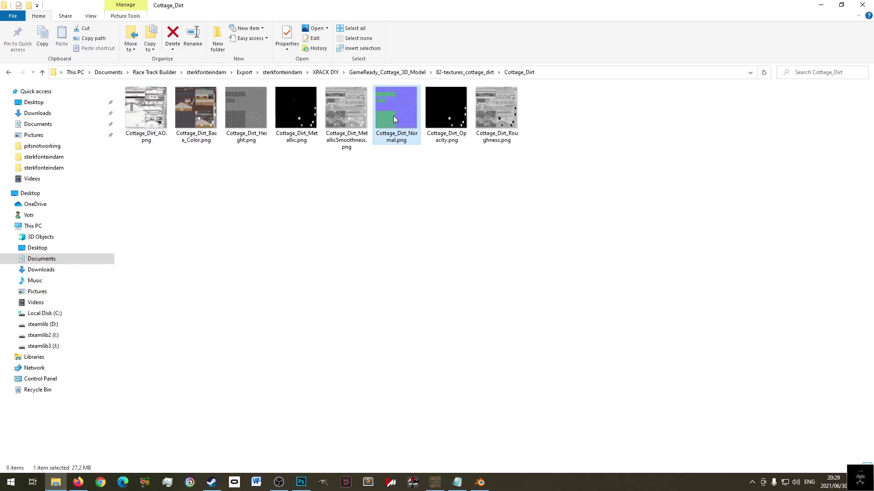
ctrl+click(205, 114)
right_click(203, 112)
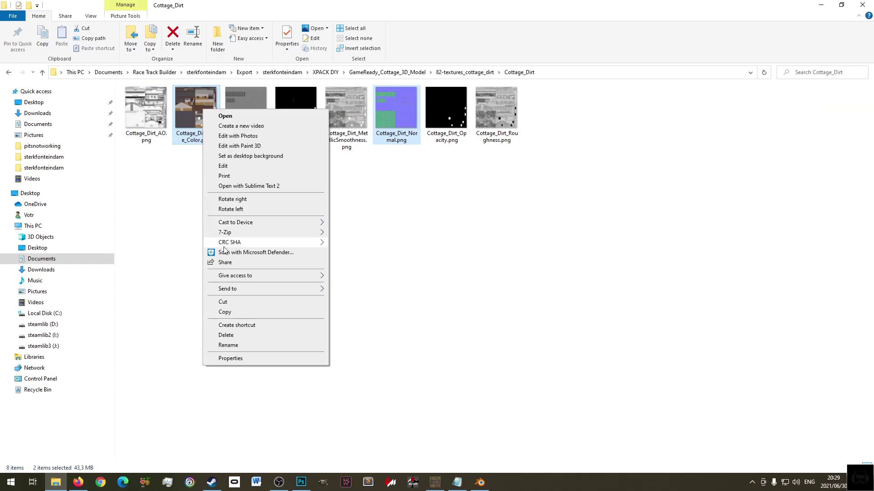
click(243, 314)
- Paste the two cottage textures into the XPACK DIY texture folder
key(alt+Left)
key(alt+Left)
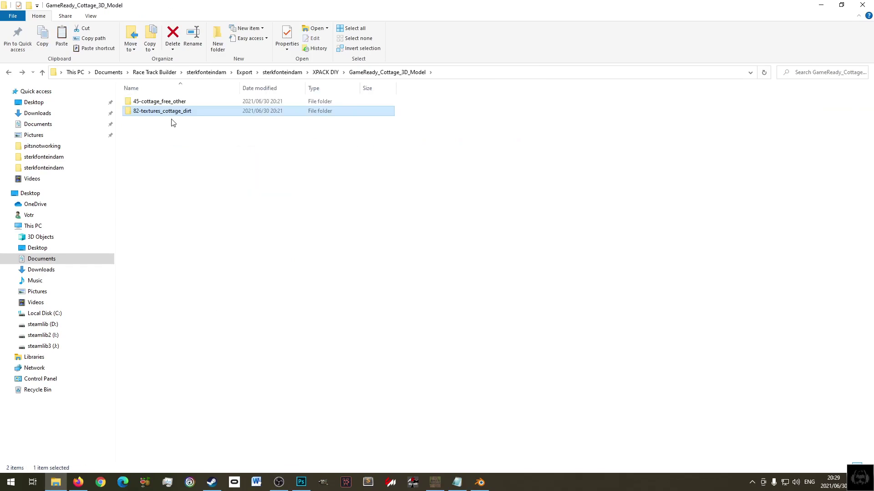
key(alt+Up)
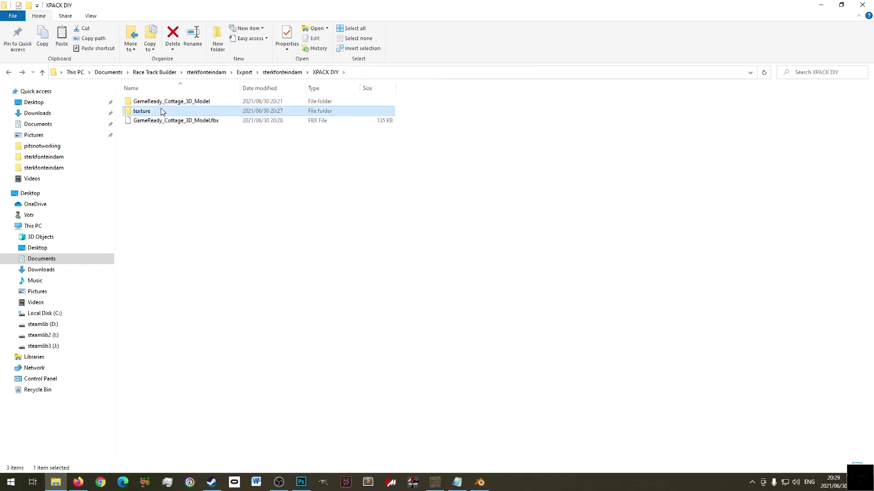
double_click(162, 113)
right_click(228, 157)
click(261, 230)
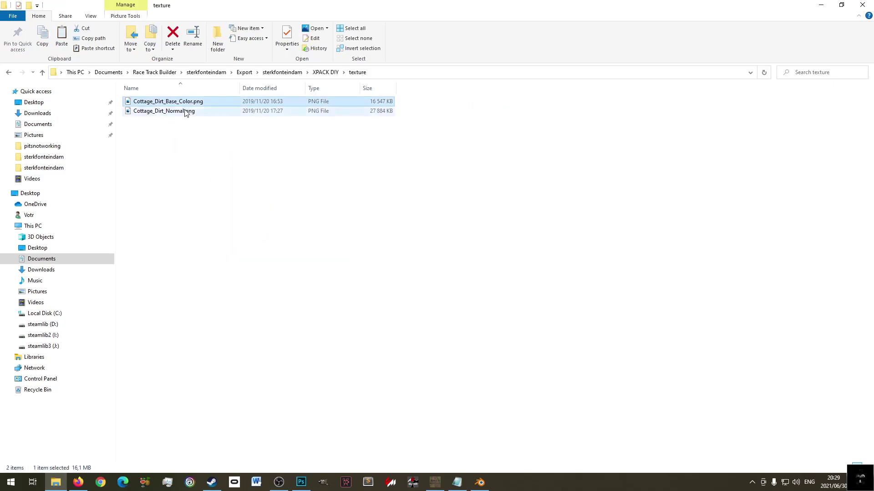
- Select both pasted texture files in the texture folder
click(188, 112)
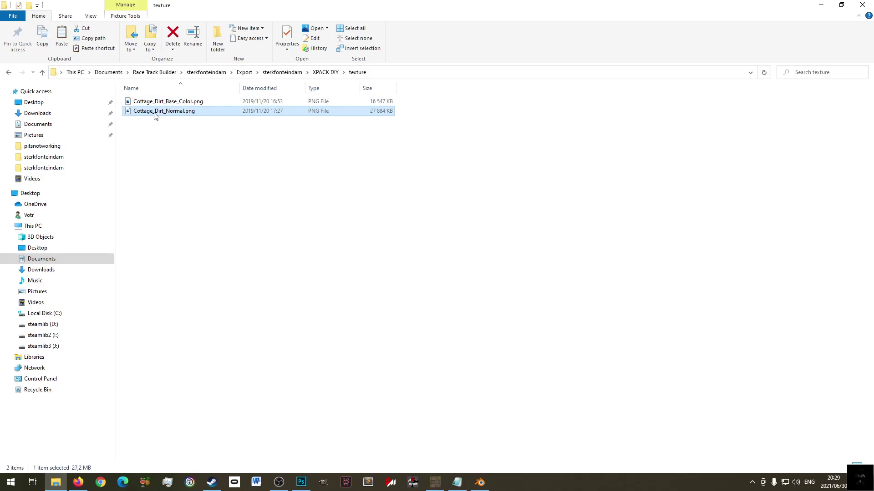
mouse_move(155, 116)
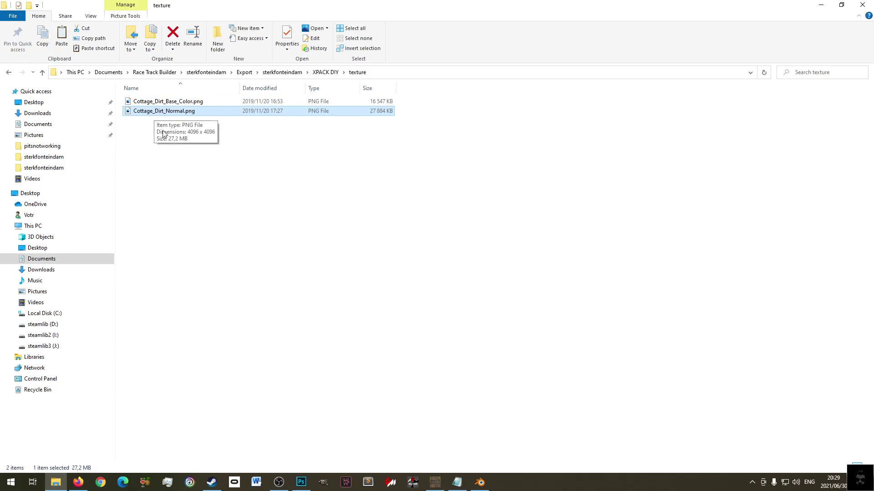
click(175, 104)
click(175, 112)
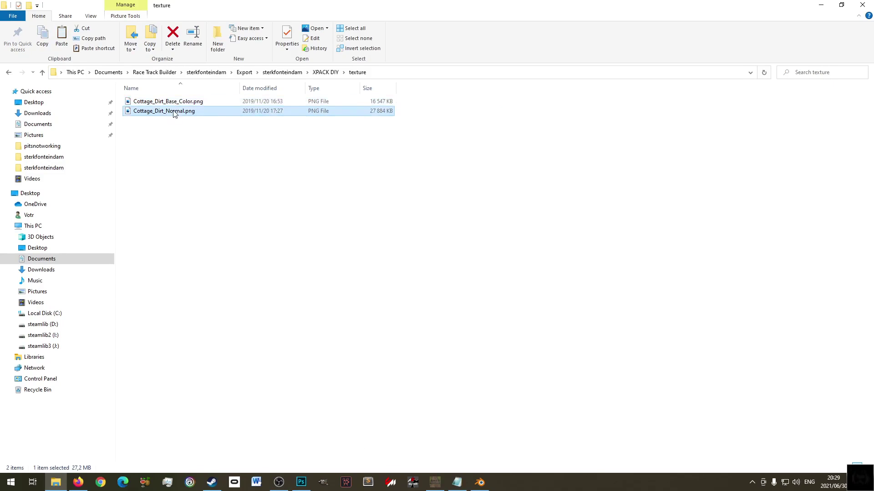
click(237, 172)
drag(241, 134, 160, 100)
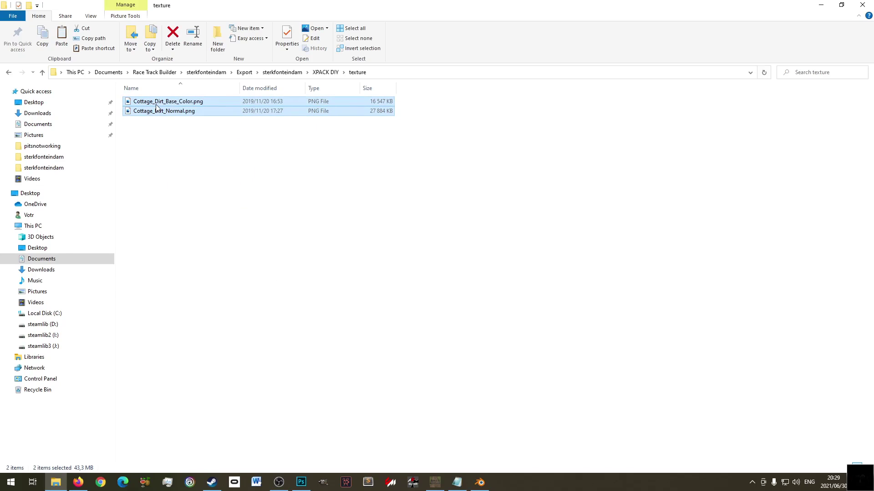
- Launch GIMP and move its toolbox out of the way
click(323, 482)
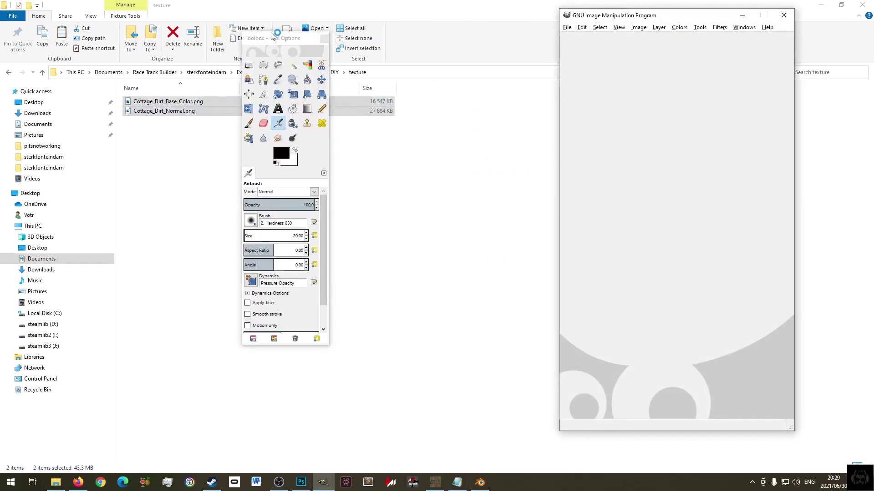
drag(272, 39, 215, 132)
click(162, 105)
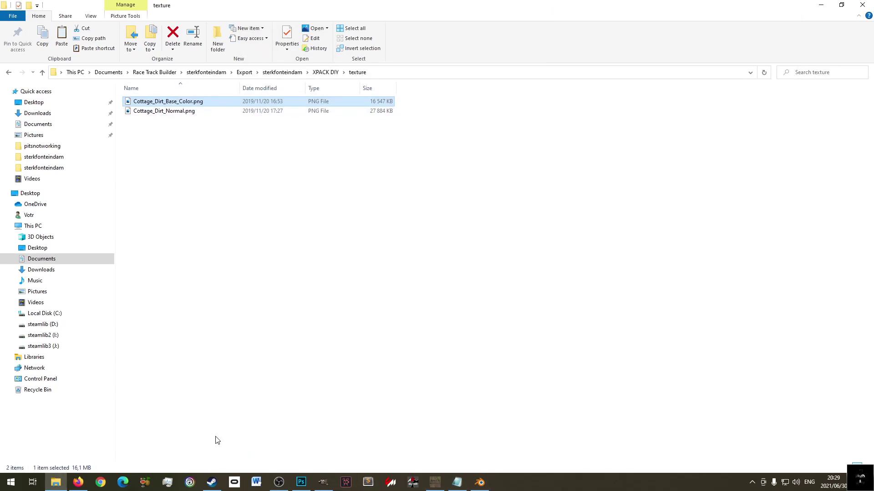
click(323, 482)
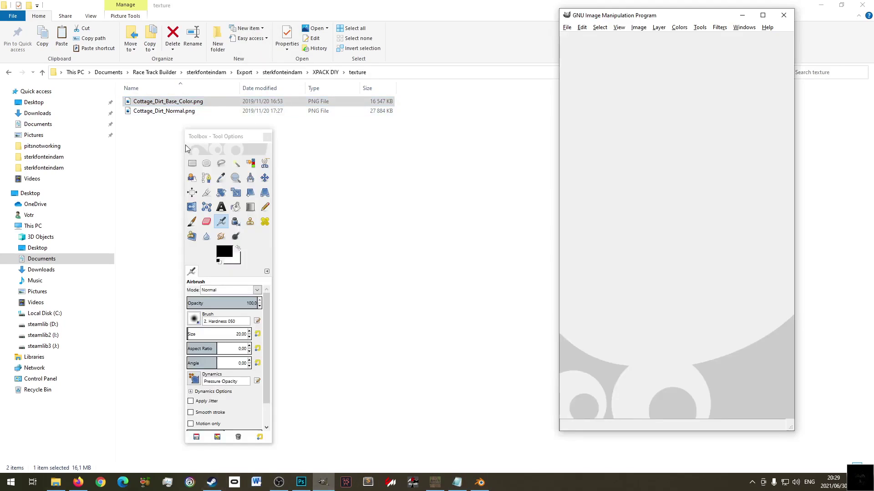
- Open Cottage_Dirt_Base_Color.png from sterkfonteindam/Export/XPACK DIY/texture and shift its window left
click(566, 28)
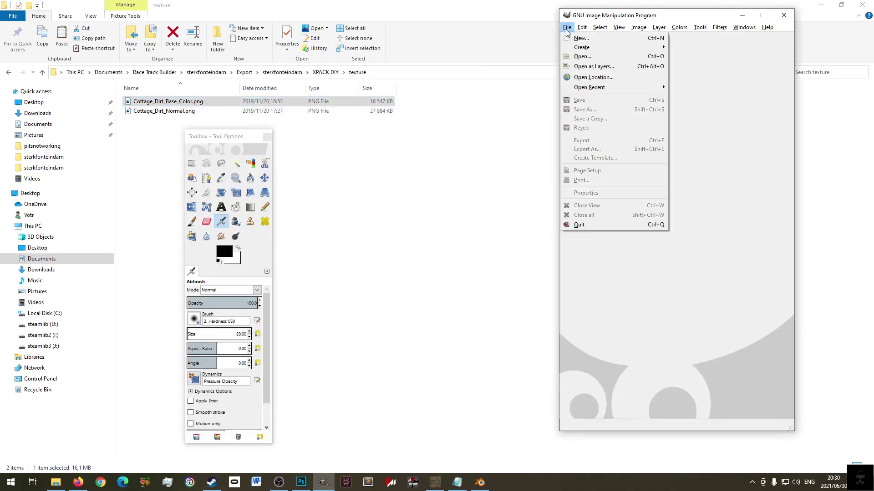
click(605, 58)
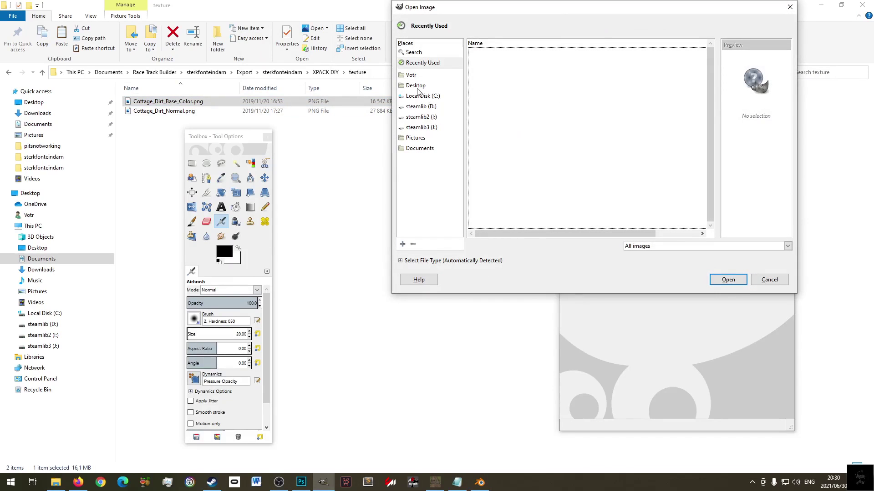
click(420, 149)
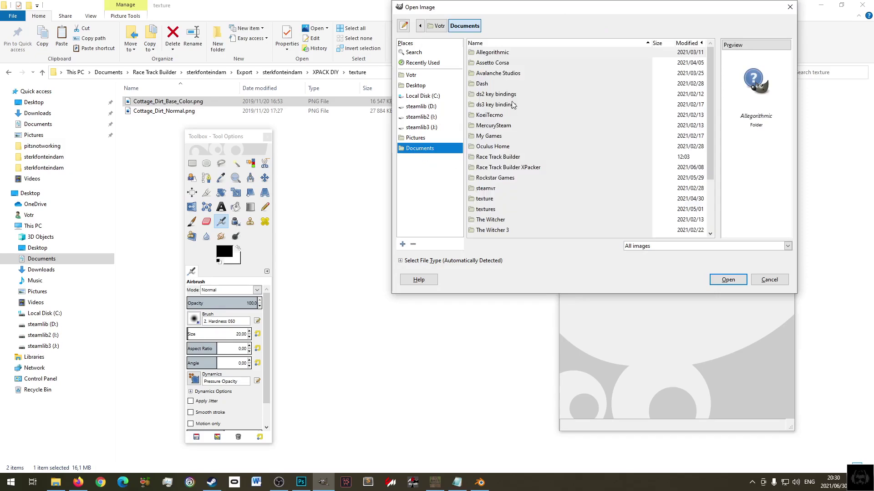
double_click(504, 158)
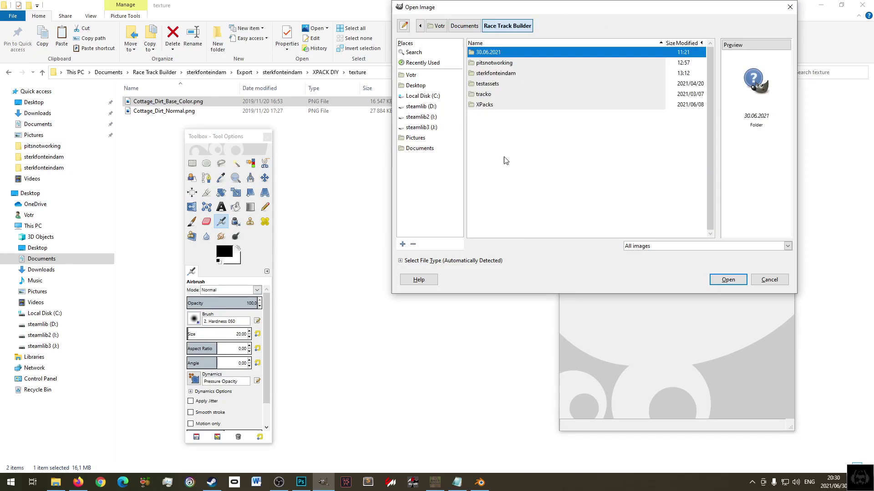
double_click(497, 74)
double_click(483, 63)
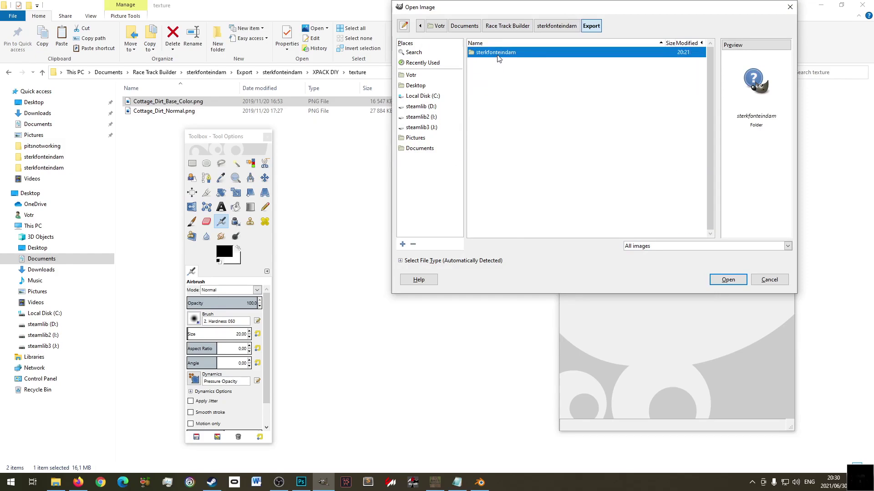
double_click(497, 53)
double_click(496, 62)
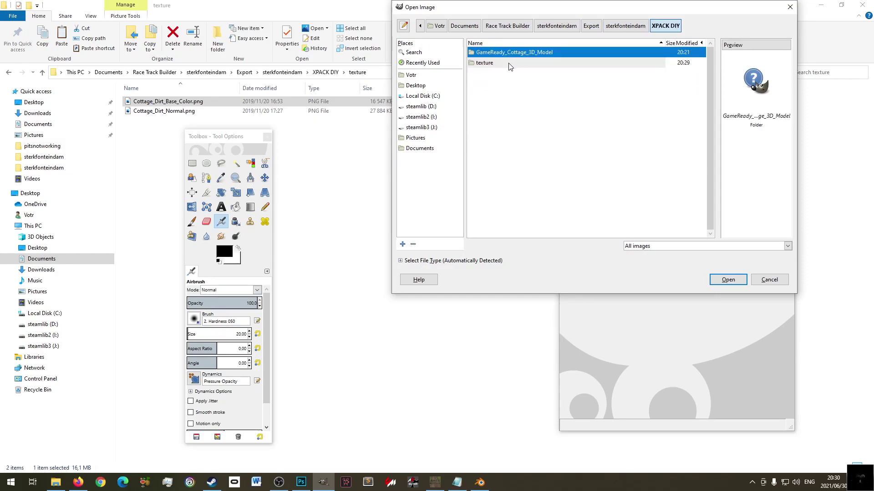
double_click(510, 66)
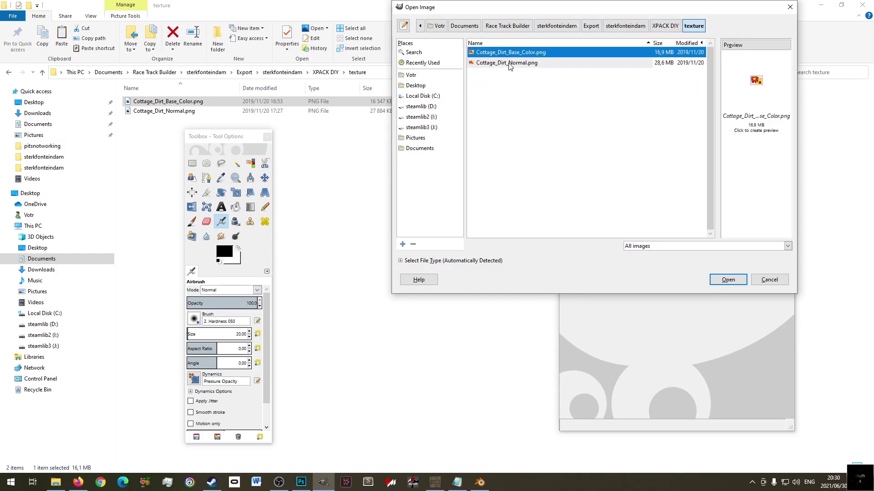
double_click(541, 53)
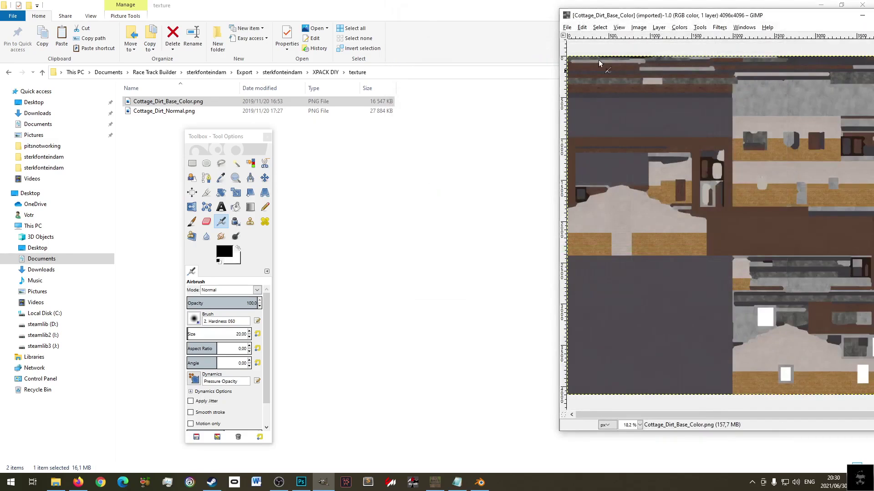
drag(718, 19, 509, 38)
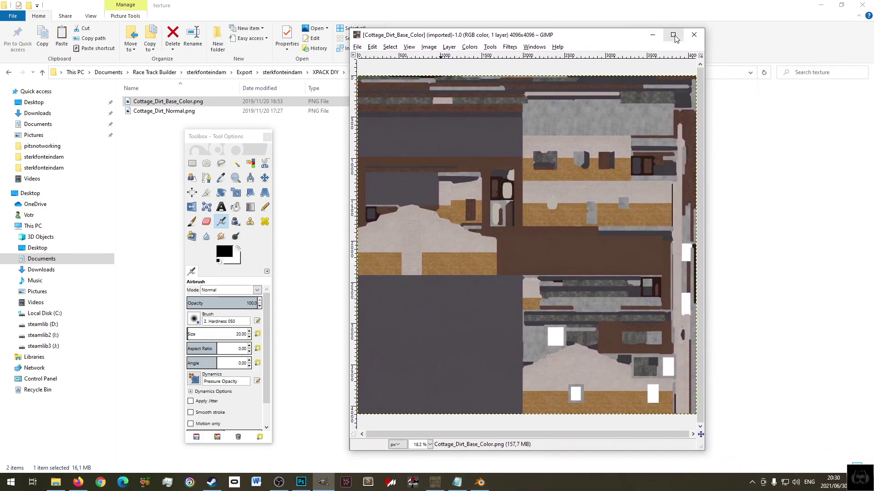
- Open Cottage_Dirt_Normal.png, keeping its embedded Adobe RGB colour profile
click(357, 47)
click(372, 76)
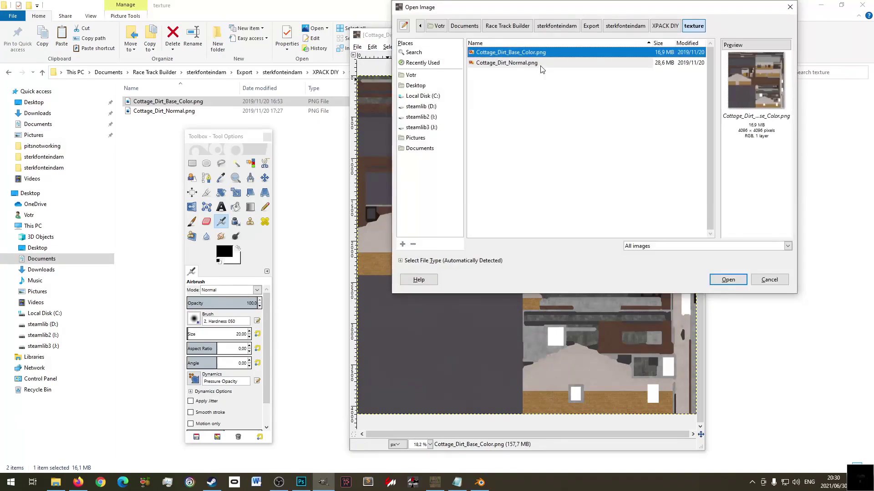
double_click(521, 63)
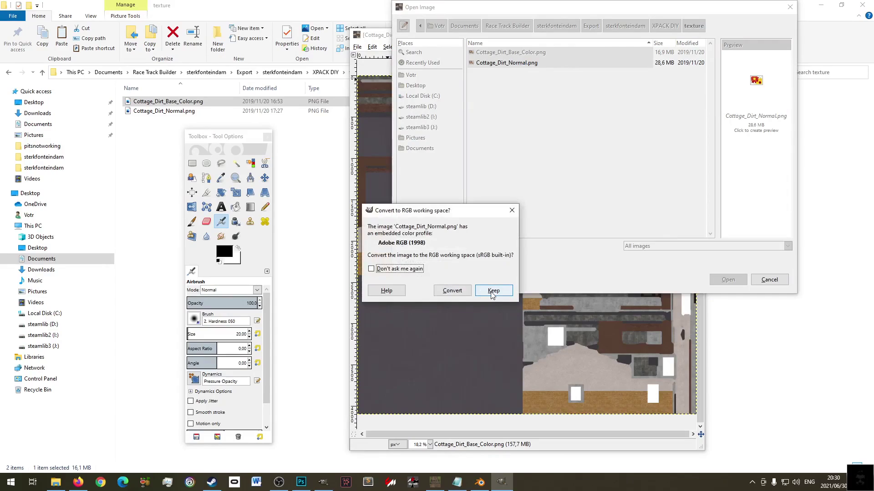
click(491, 292)
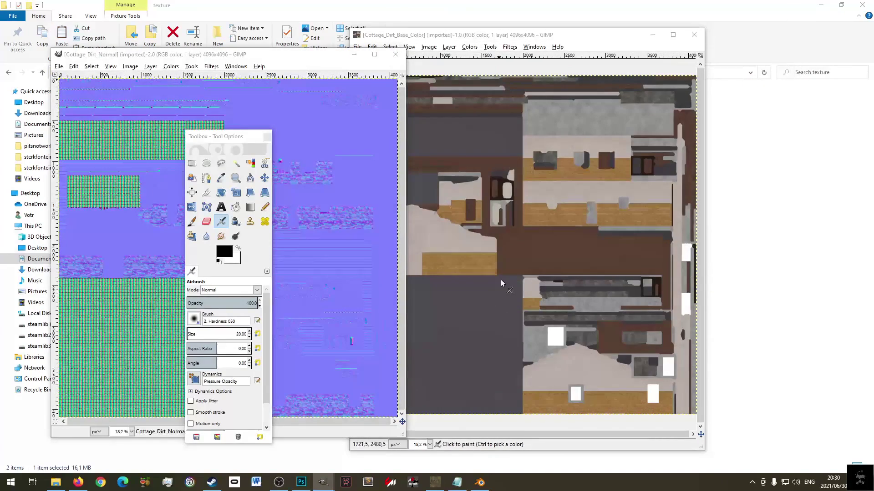
- Arrange the Normal and base colour image windows and the toolbox side by side
drag(294, 59, 633, 81)
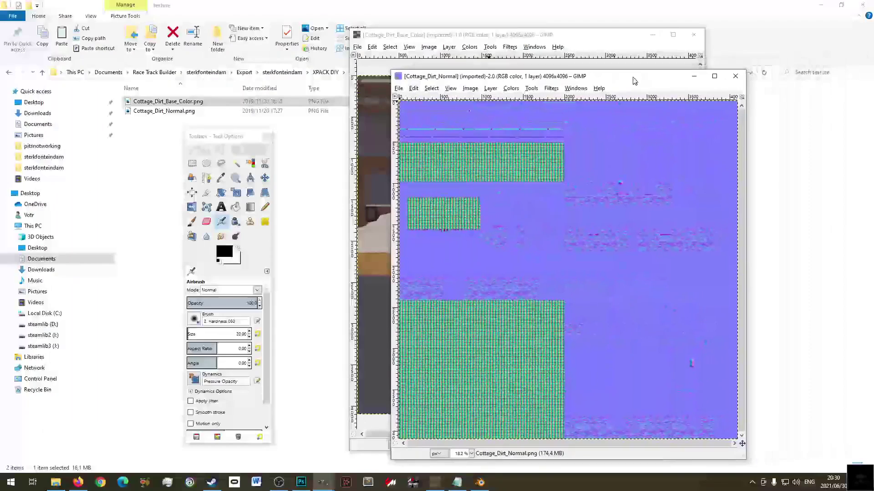
click(506, 31)
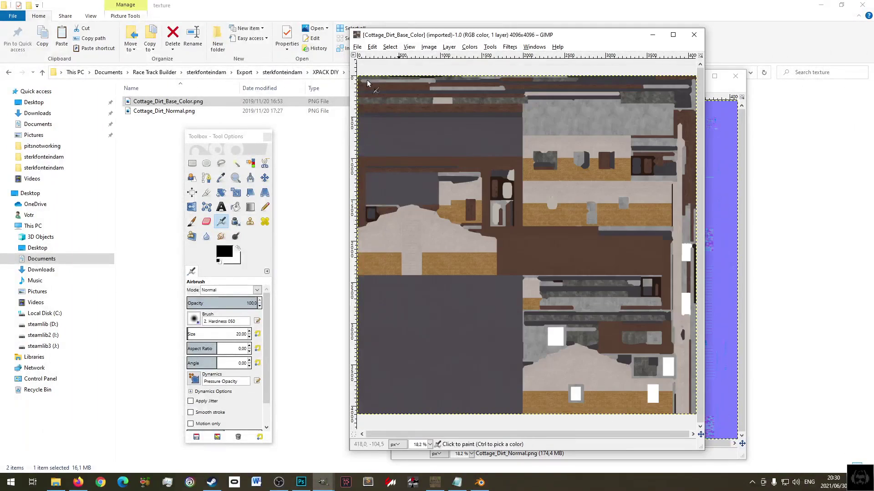
drag(217, 139, 165, 76)
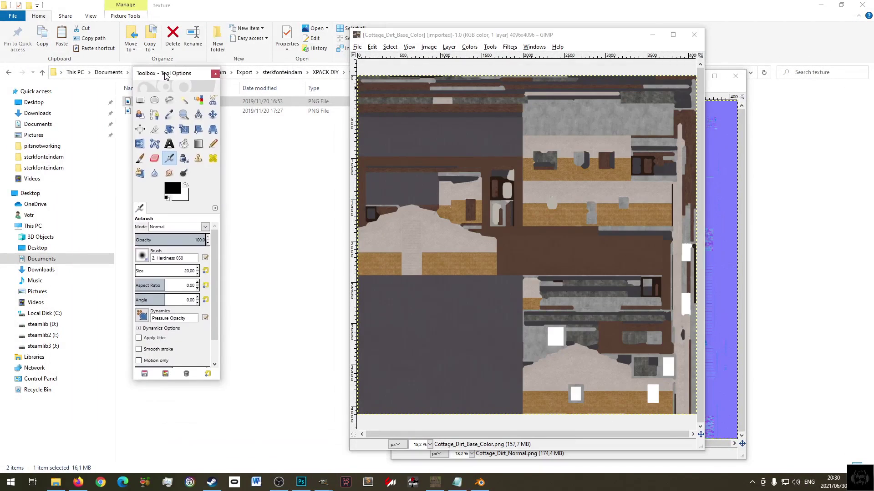
click(357, 47)
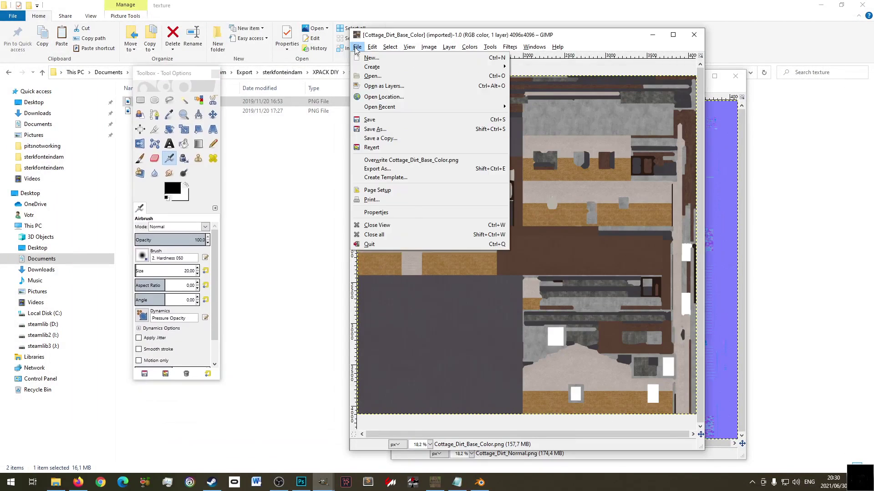
- Save the base colour texture as Cottage_Dirt_Base_Color.dds with BC3 / DXT5 compression and generated mipmaps
click(419, 169)
click(565, 41)
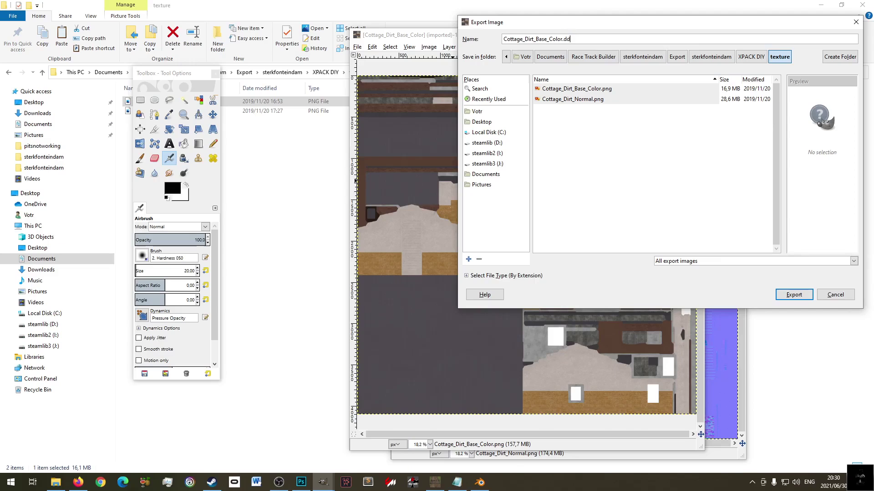
key(Return)
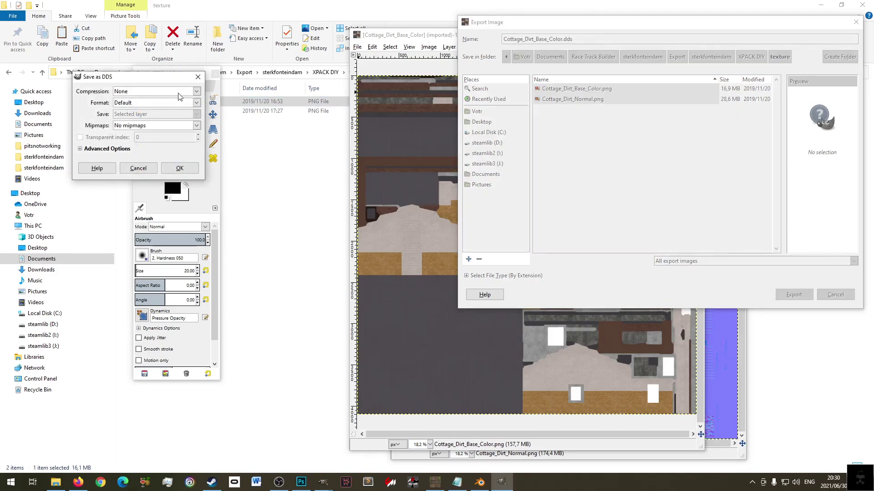
click(147, 91)
click(145, 134)
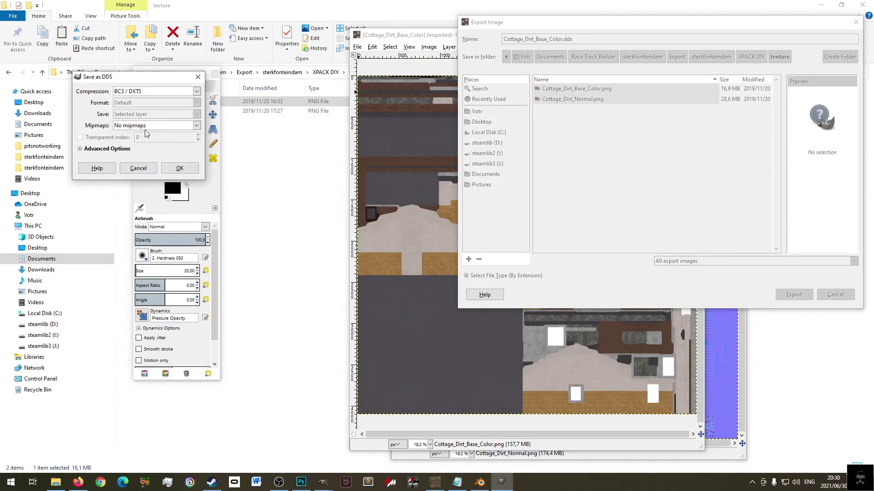
click(151, 129)
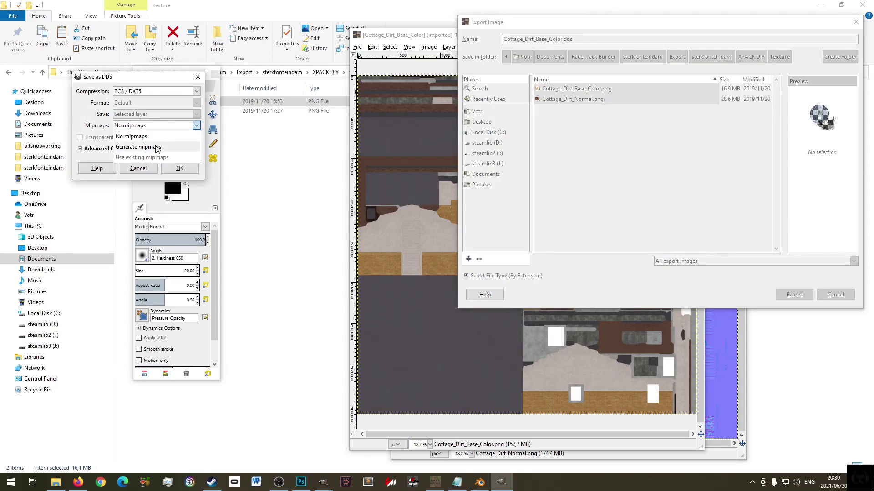
click(156, 145)
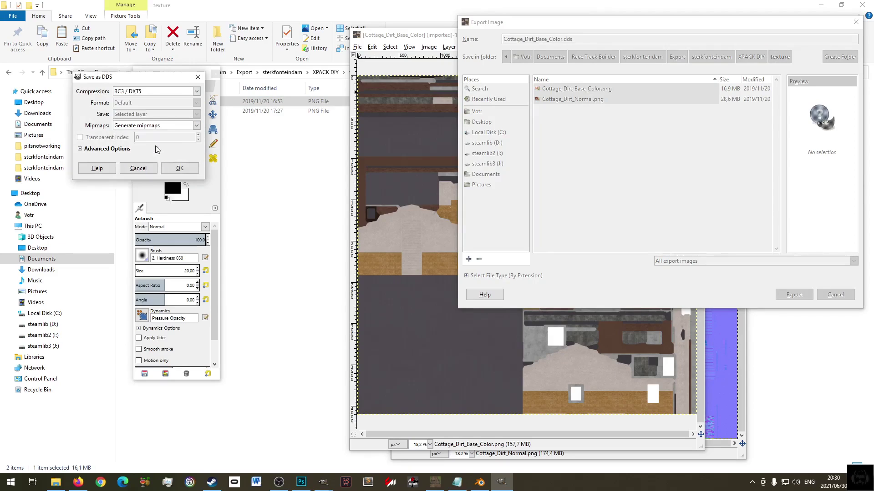
click(109, 149)
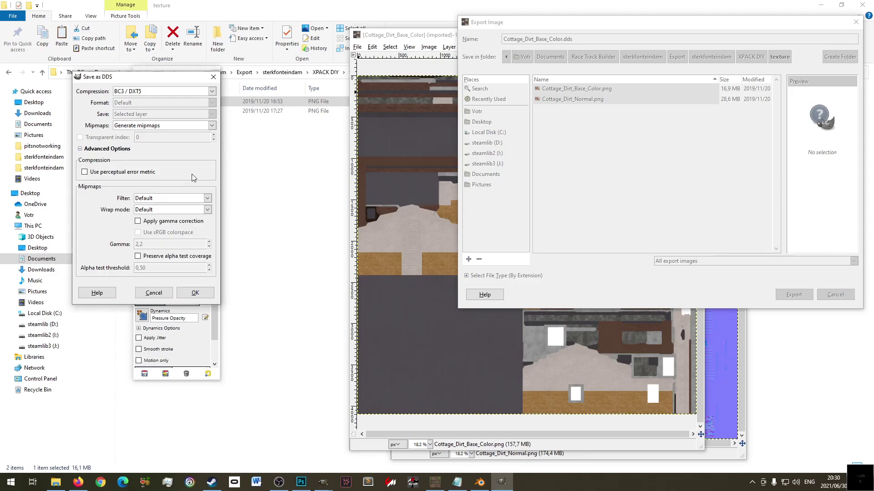
click(195, 293)
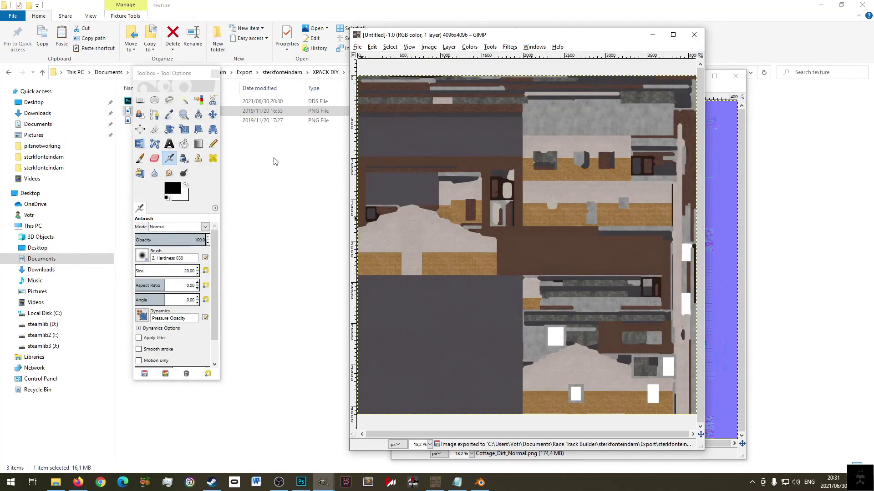
click(273, 161)
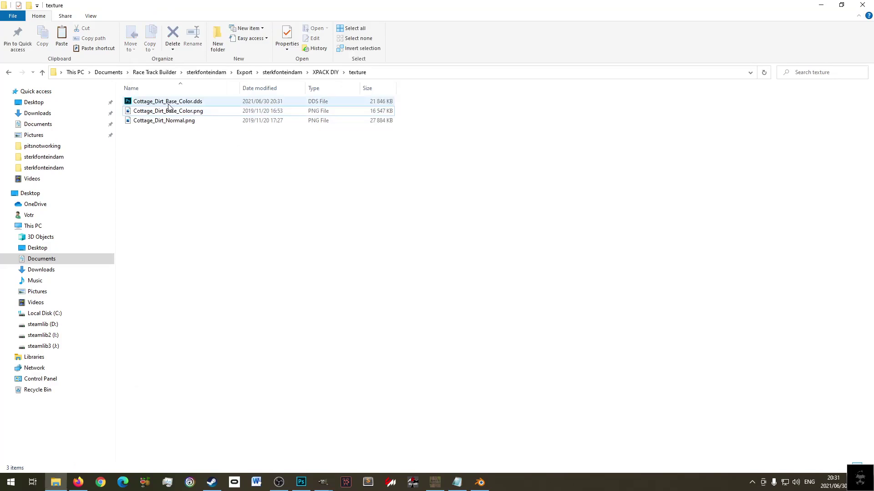
- Switch the texture folder to Large icons, select Cottage_Dirt_Normal.png, and bring GIMP's Normal image forward
key(ctrl+shift+2)
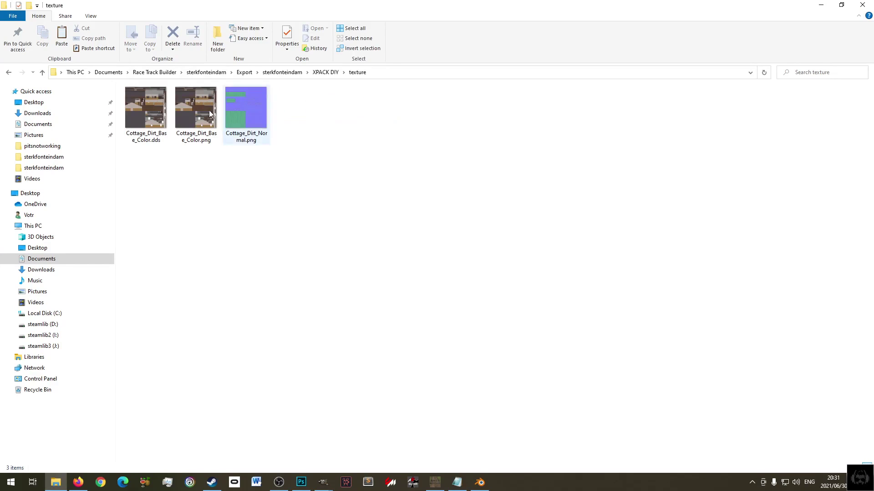
click(232, 106)
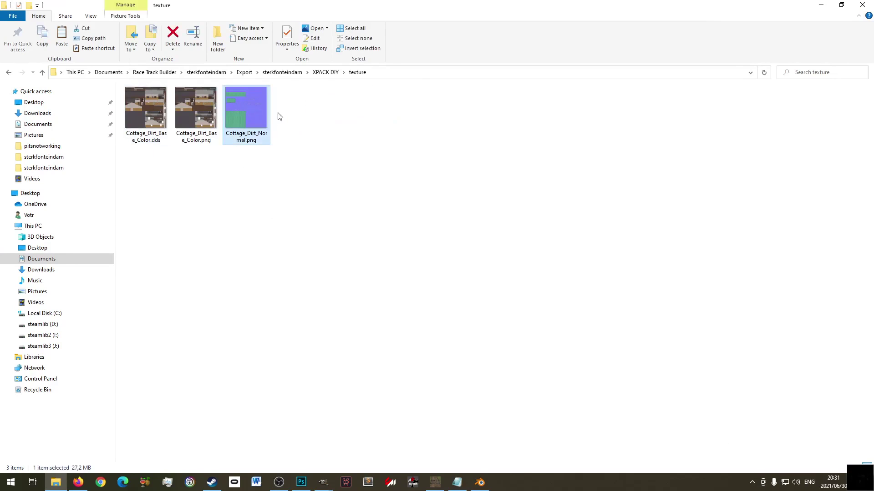
mouse_move(323, 483)
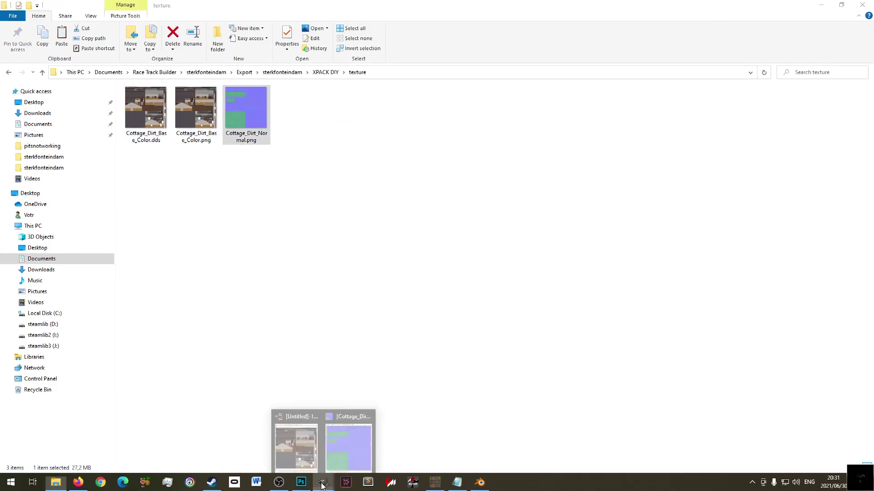
click(352, 438)
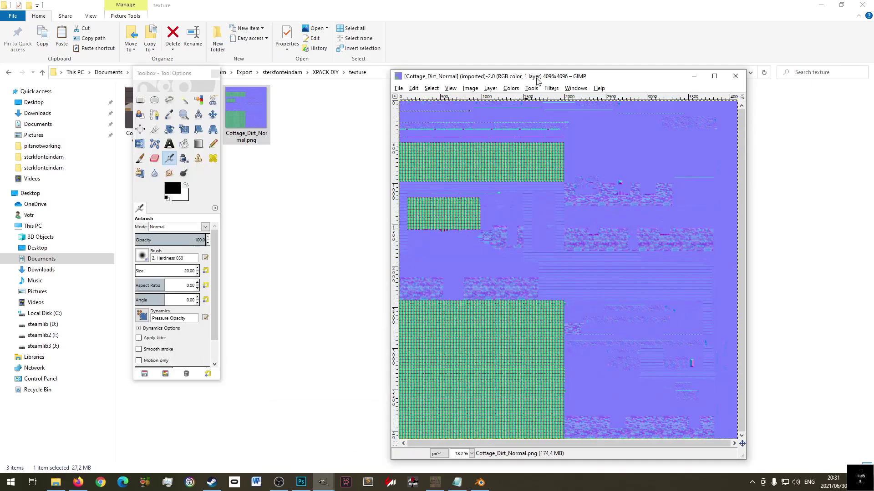
click(402, 89)
click(430, 88)
click(398, 88)
click(398, 88)
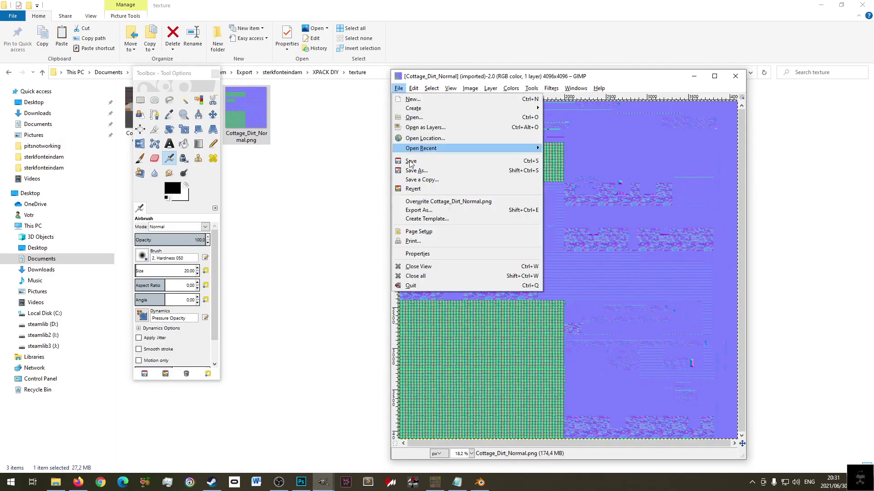
- Set the Normal image's export file name to Cottage_Dirt_Normal.dds
click(453, 210)
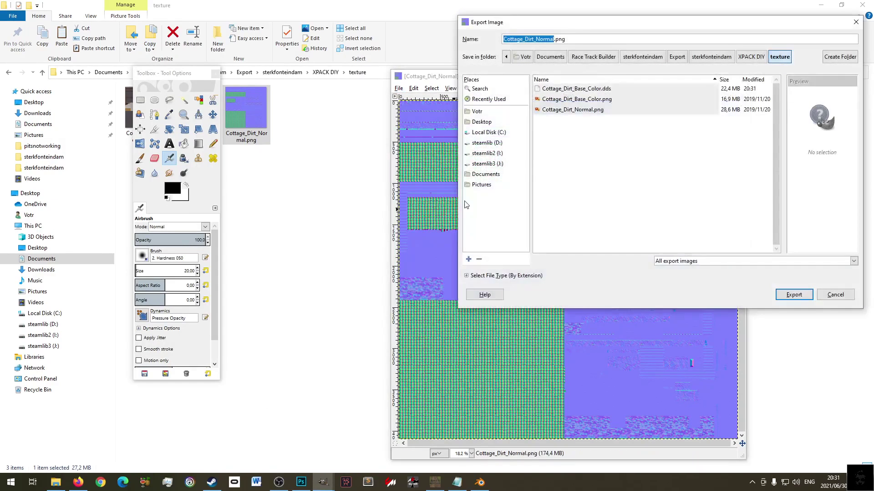
click(559, 39)
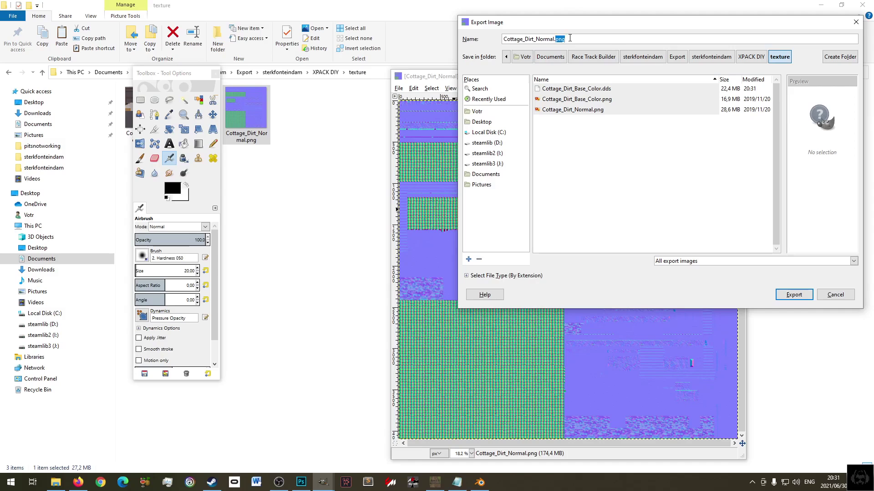
text(s)
key(Return)
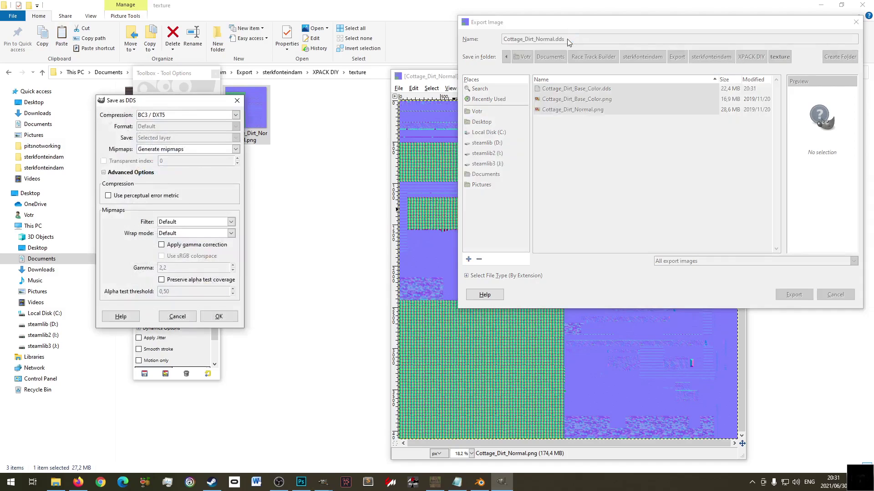
- Choose BC1 / DXT1 compression and change mipmaps from No mipmaps to Generate mipmaps
click(185, 115)
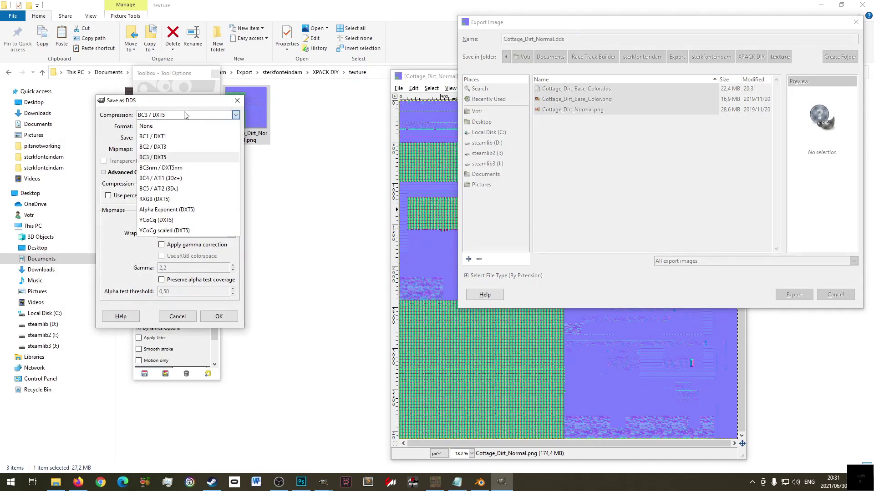
click(176, 136)
click(176, 147)
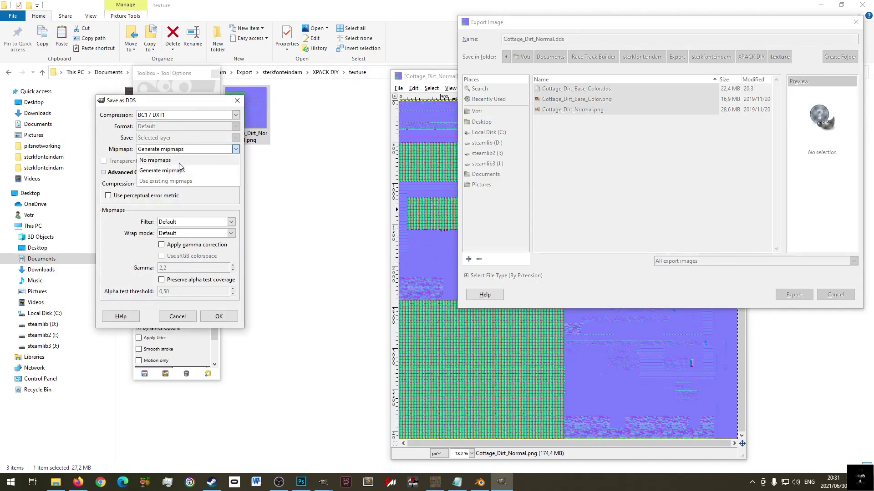
click(182, 163)
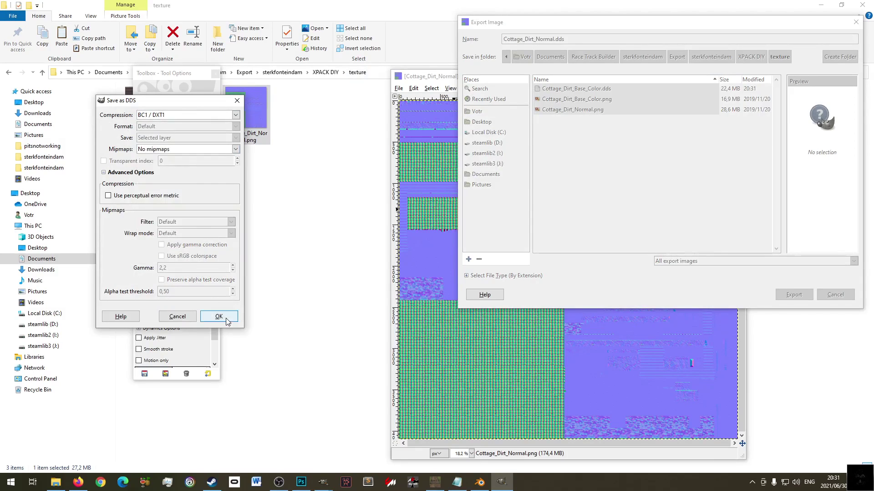
click(181, 148)
click(184, 162)
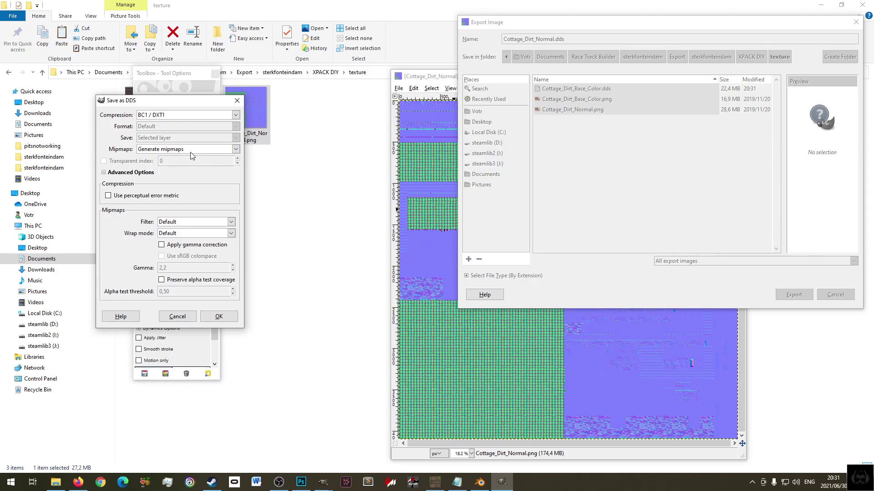
click(78, 482)
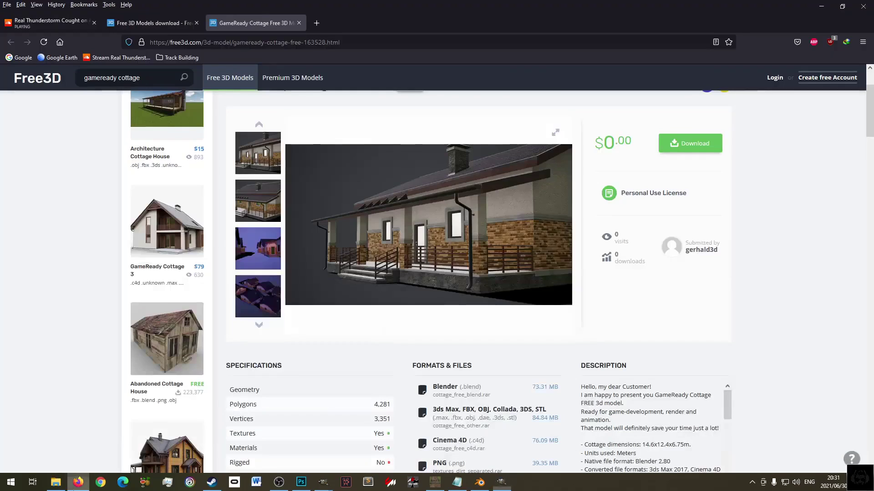
- Google 'assetto corsa normal map mipmaps' and open the 'SHADER - Photo Quality Road Surface' result
click(315, 24)
click(60, 42)
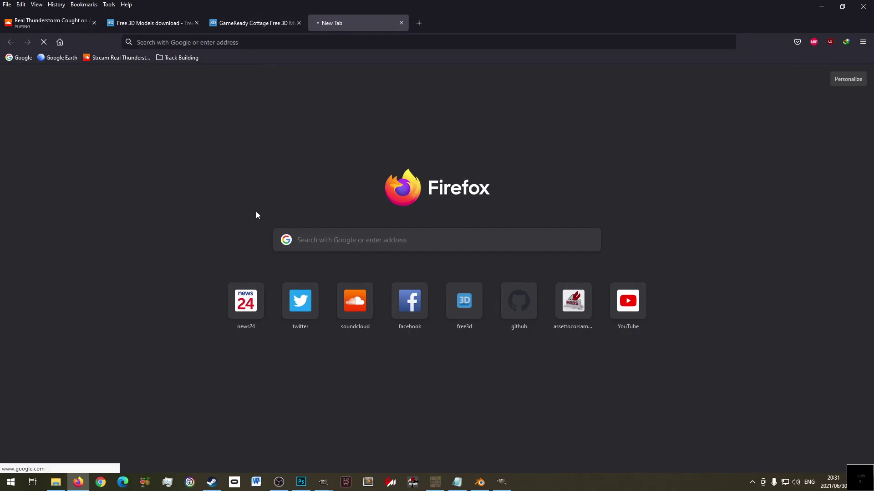
click(408, 245)
text(ass)
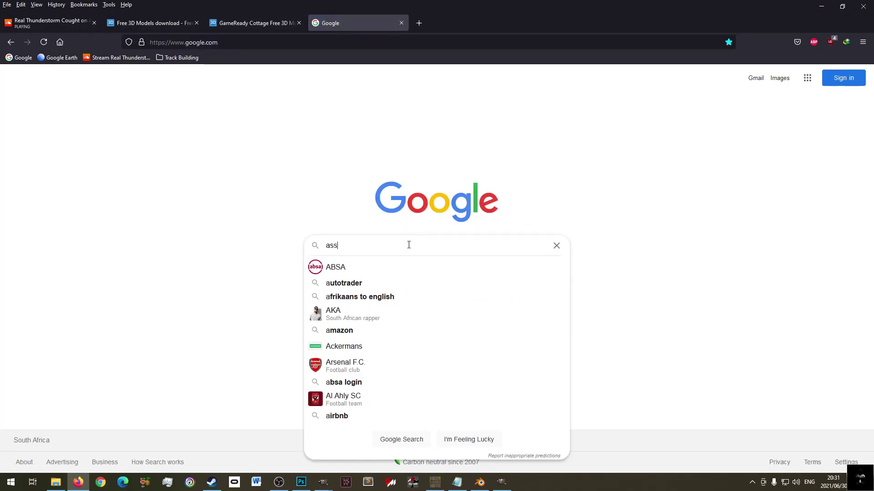
text(etto corsa )
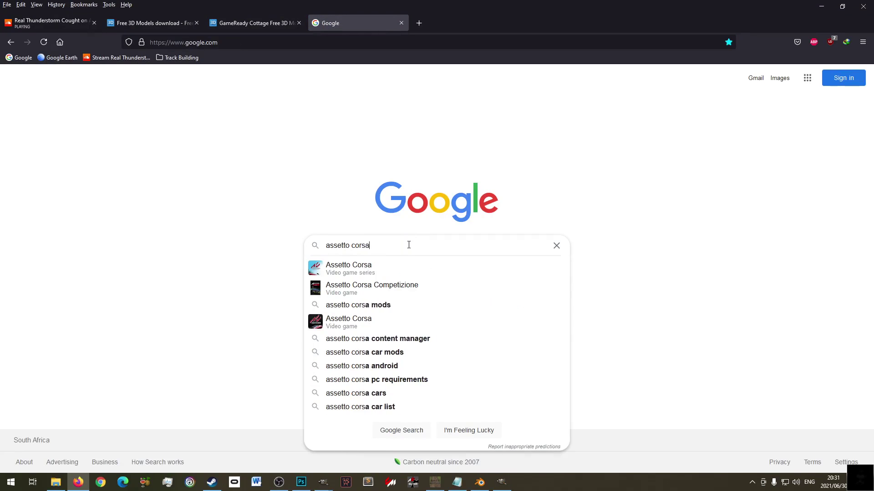
text(normal map)
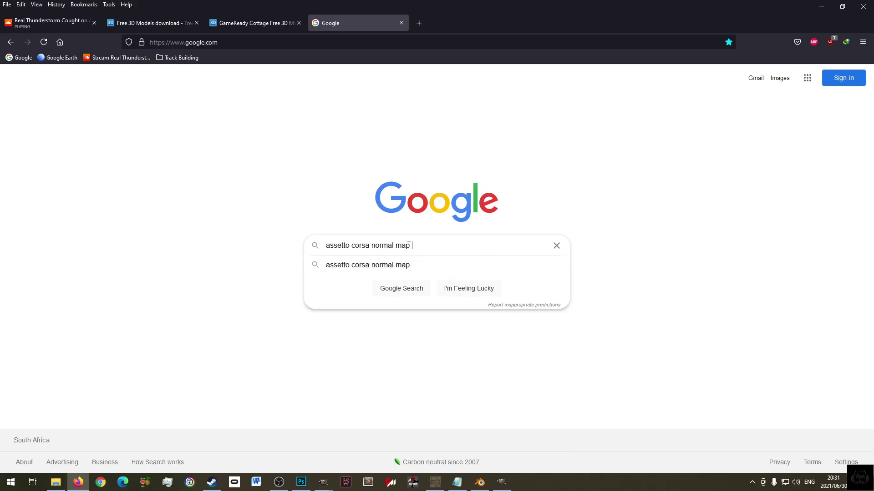
click(501, 482)
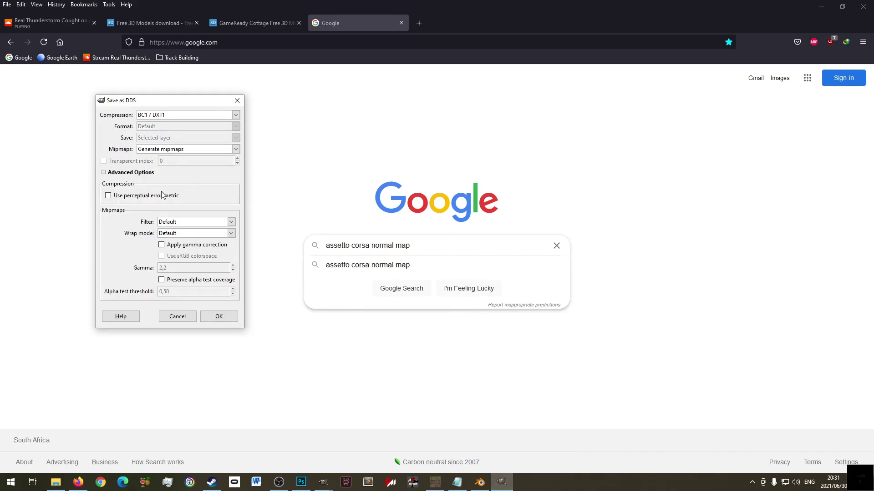
click(443, 249)
text(mipmaps)
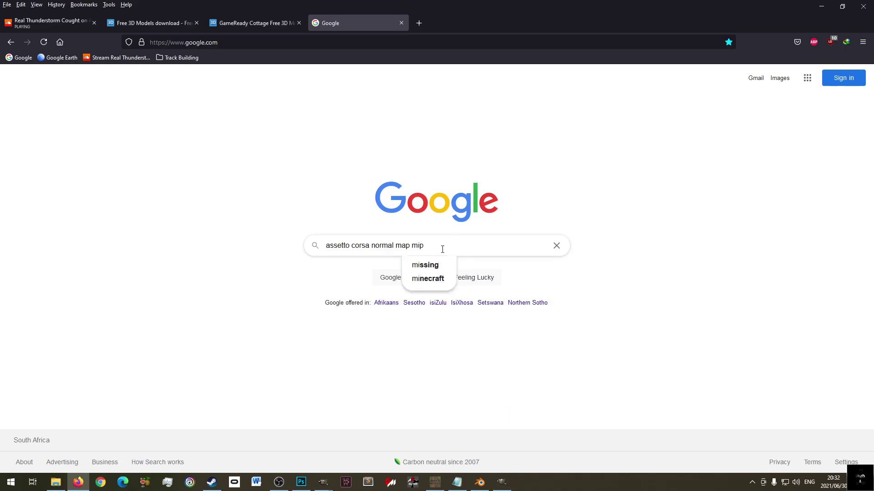
key(Return)
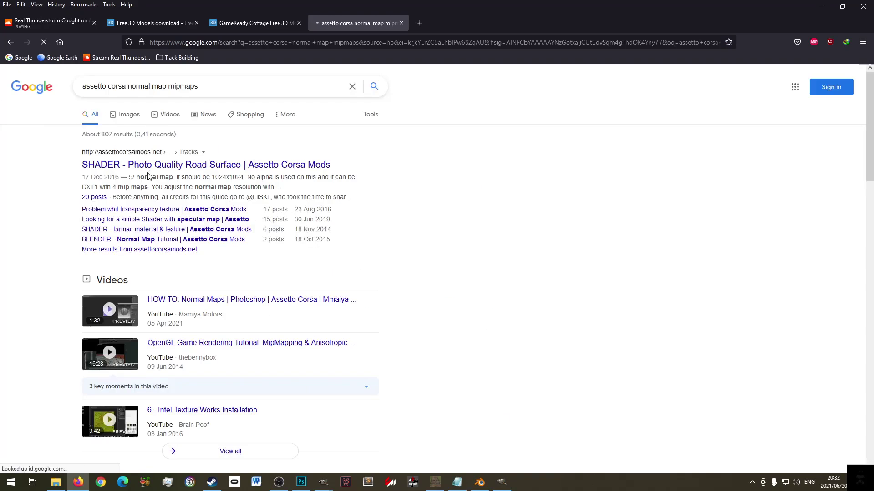
middle_click(221, 168)
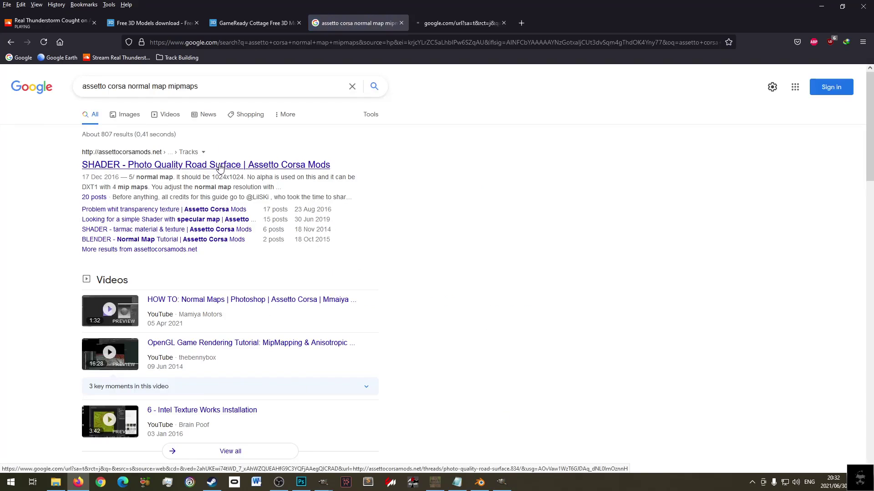
scroll(375, 311, down, 2)
scroll(376, 312, down, 3)
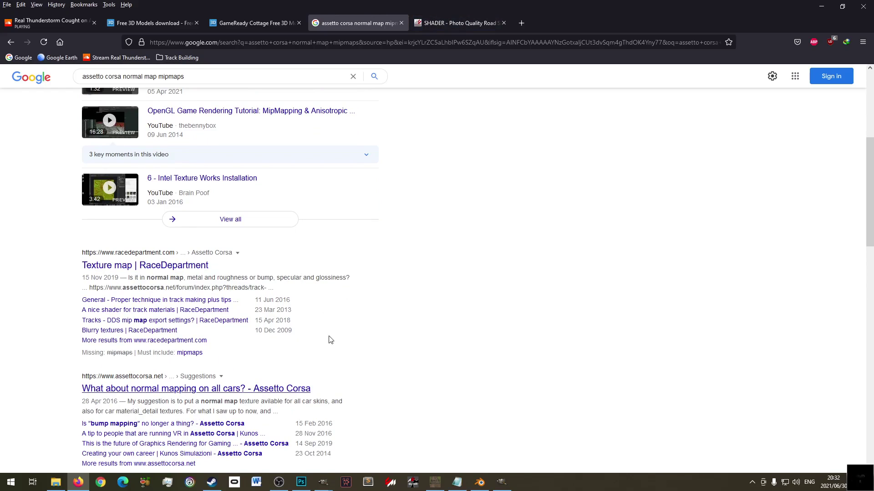
click(457, 23)
- Scroll through the shader guide to its '5/ normal map' section
scroll(433, 309, down, 15)
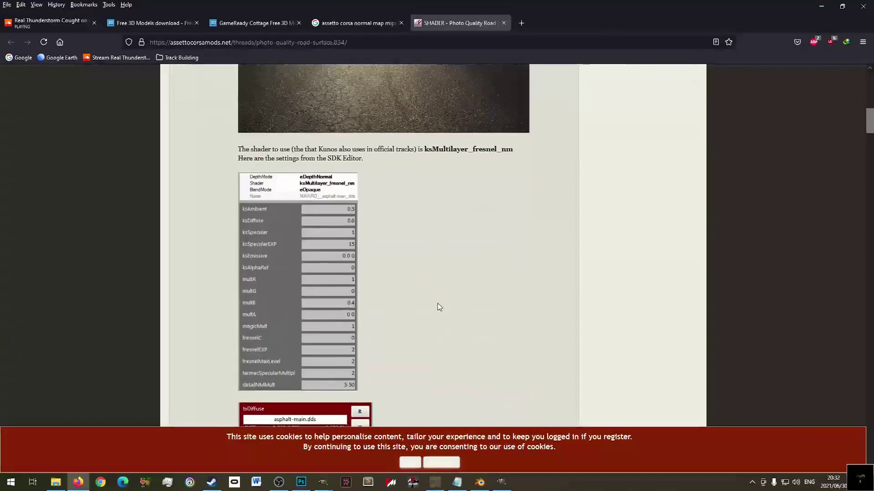
scroll(444, 302, down, 8)
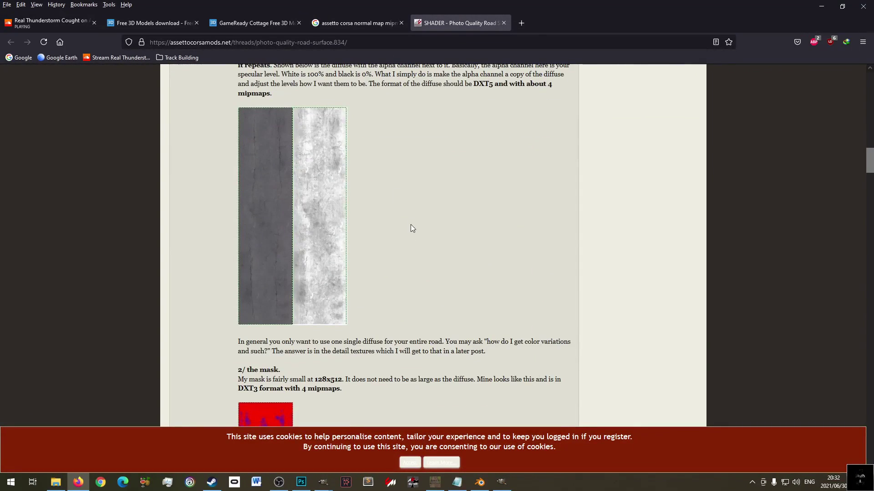
scroll(426, 257, up, 3)
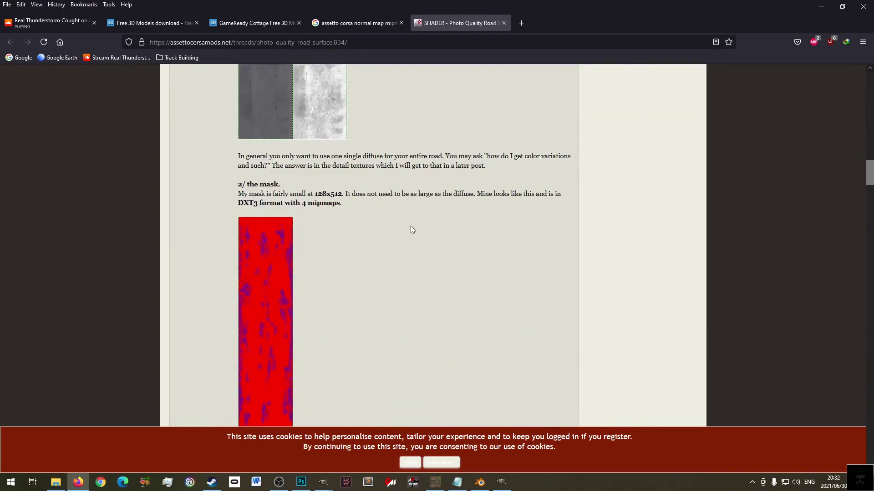
scroll(357, 197, down, 20)
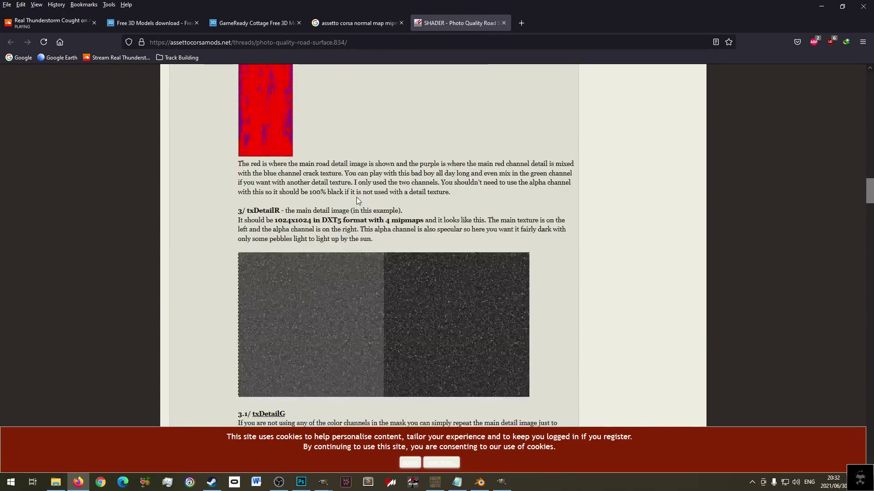
scroll(357, 198, up, 1)
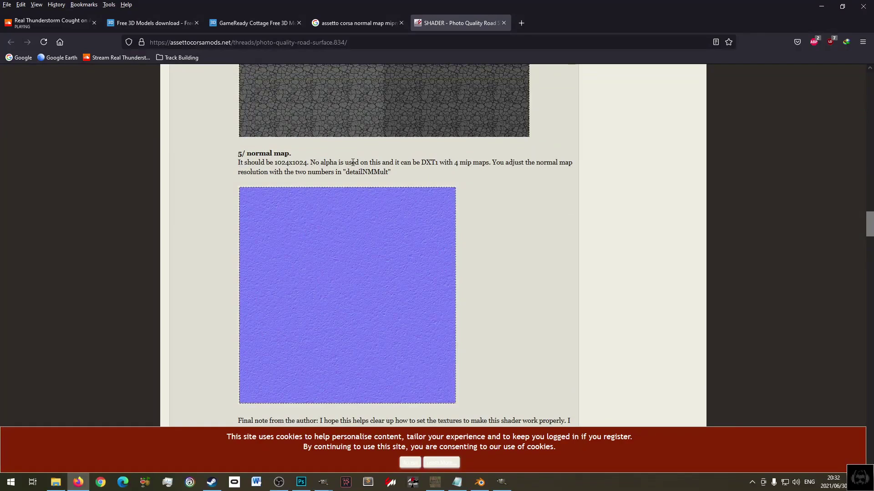
- Highlight 'DXT1 with 4 mip maps', then close the guide and Google tabs
drag(422, 162, 491, 161)
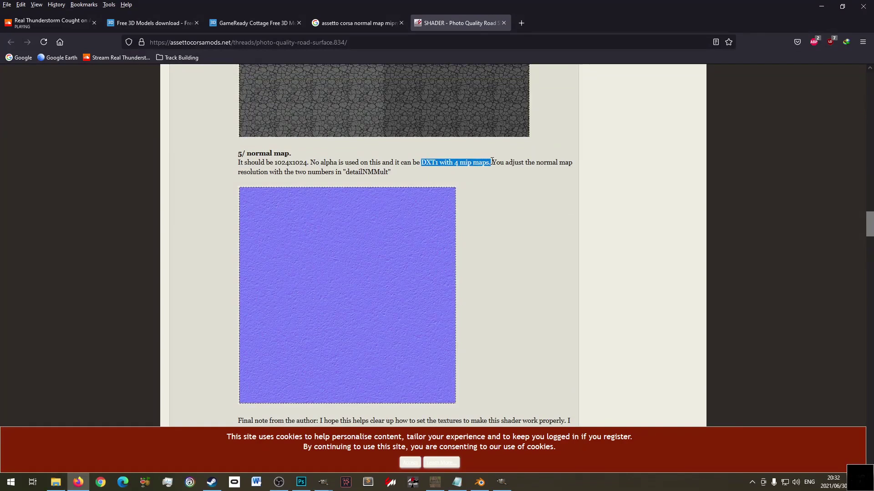
middle_click(448, 24)
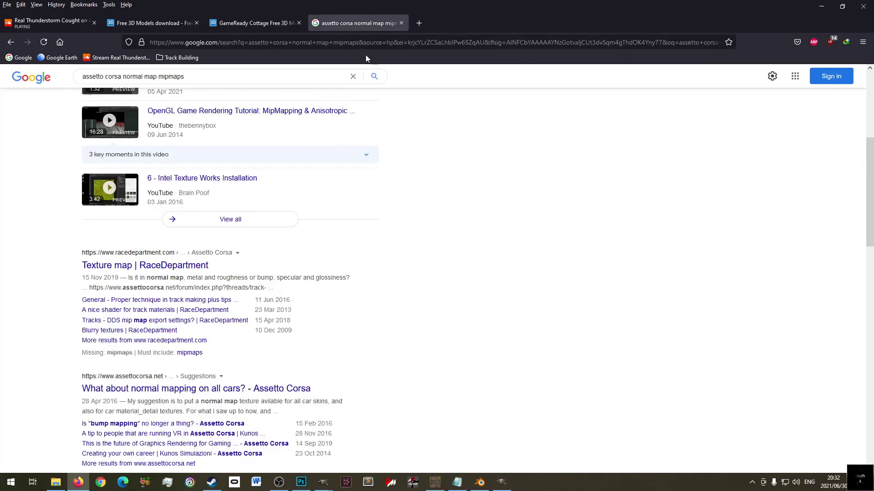
middle_click(377, 20)
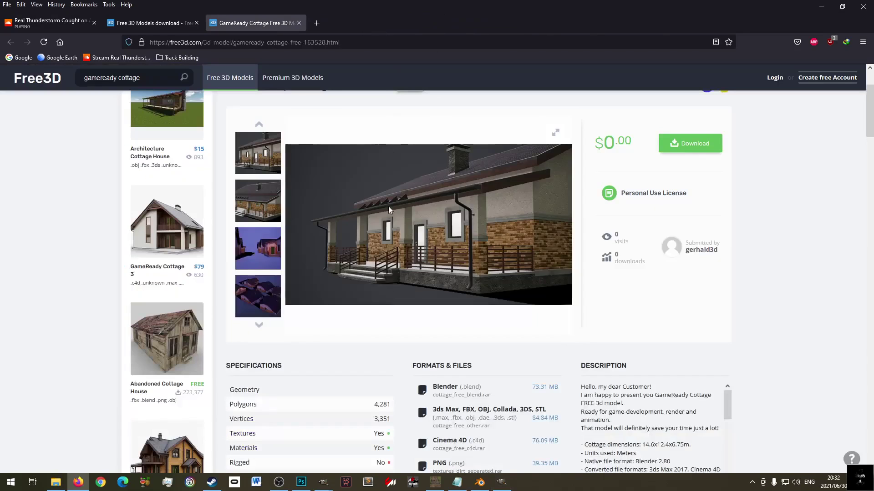
- Confirm the normal map's DDS export with mipmaps
click(500, 483)
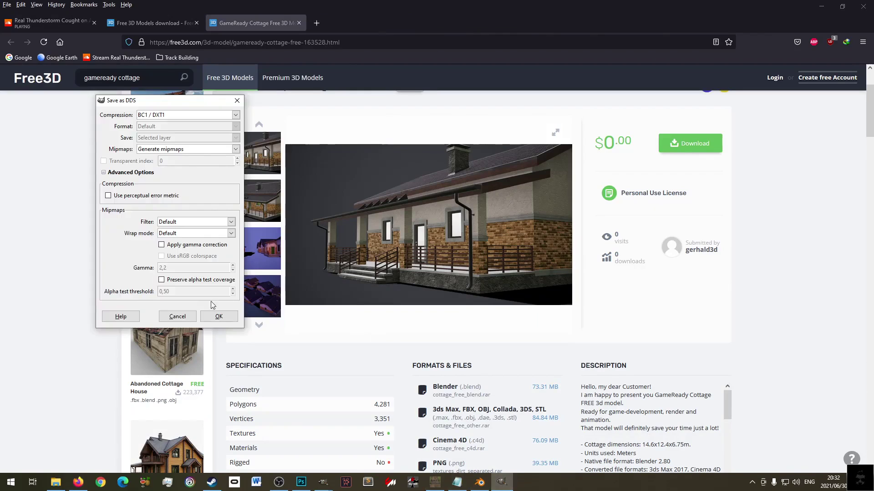
click(219, 317)
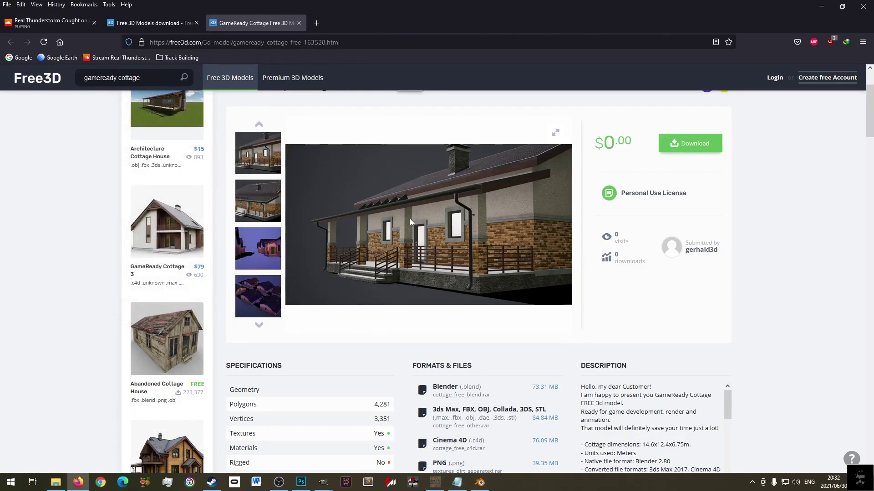
mouse_move(323, 483)
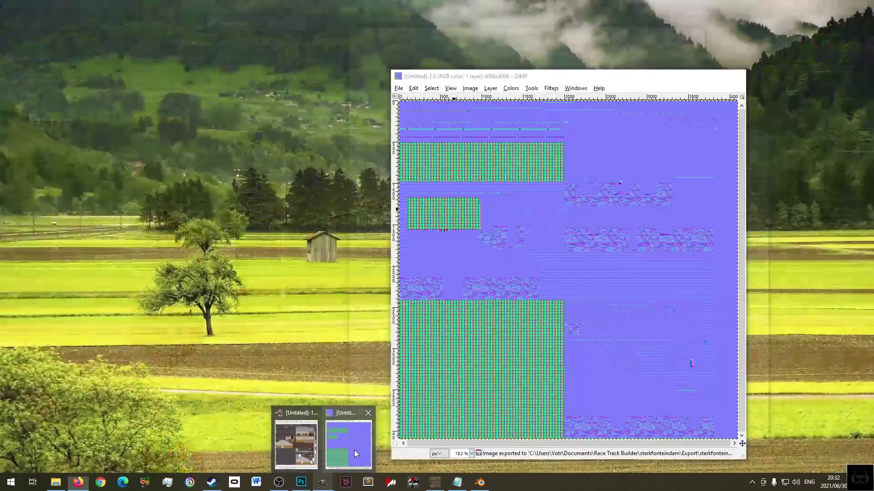
click(354, 450)
- Close the Cottage_Dirt_Base_Color.png image and quit GIMP
click(316, 112)
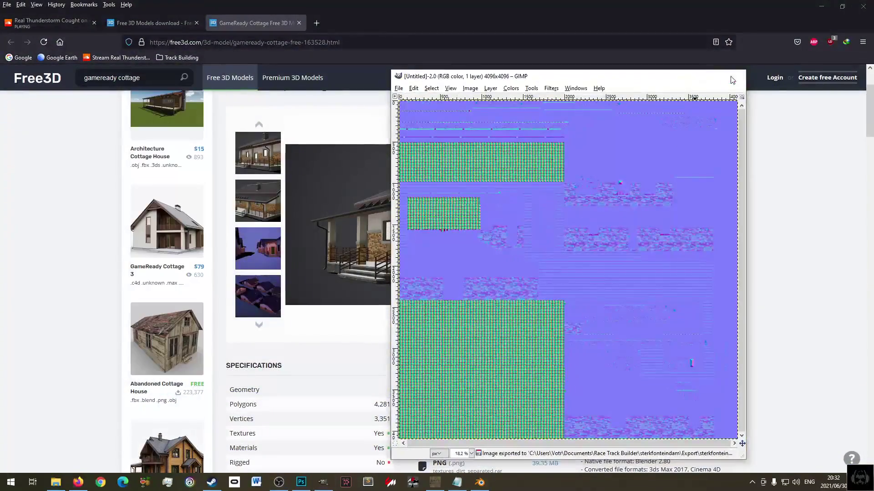
click(323, 482)
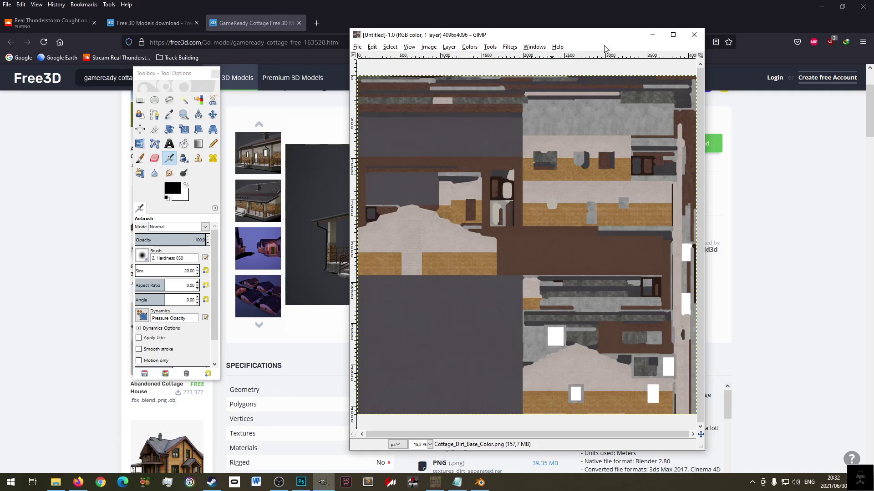
click(690, 36)
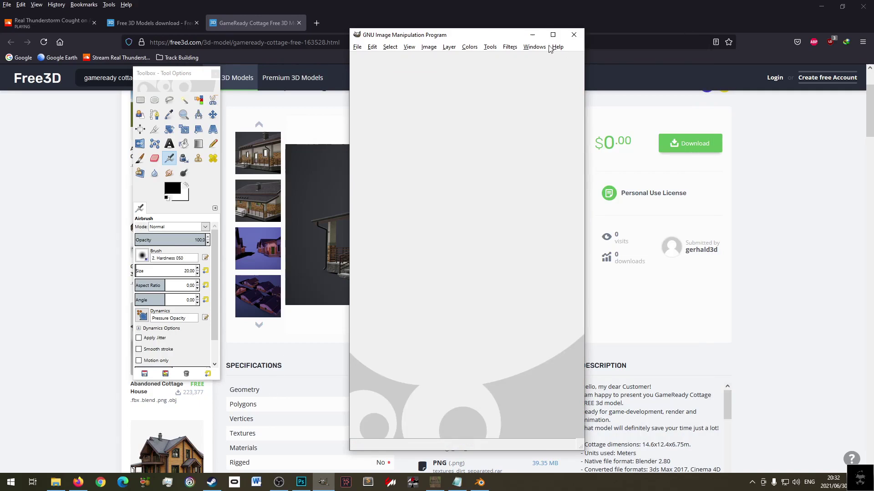
click(574, 35)
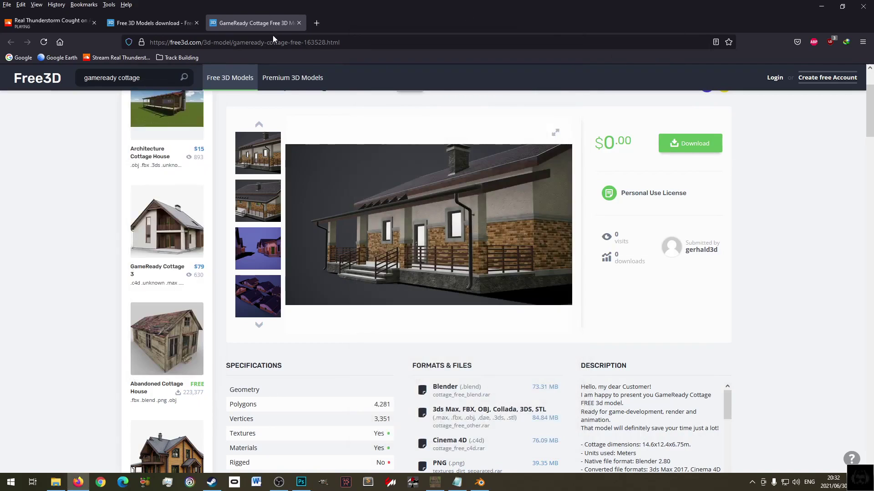
click(55, 482)
- Check that the XPACK DIY folder holds Cottage_Dirt_Normal.dds beside both PNG textures
click(253, 259)
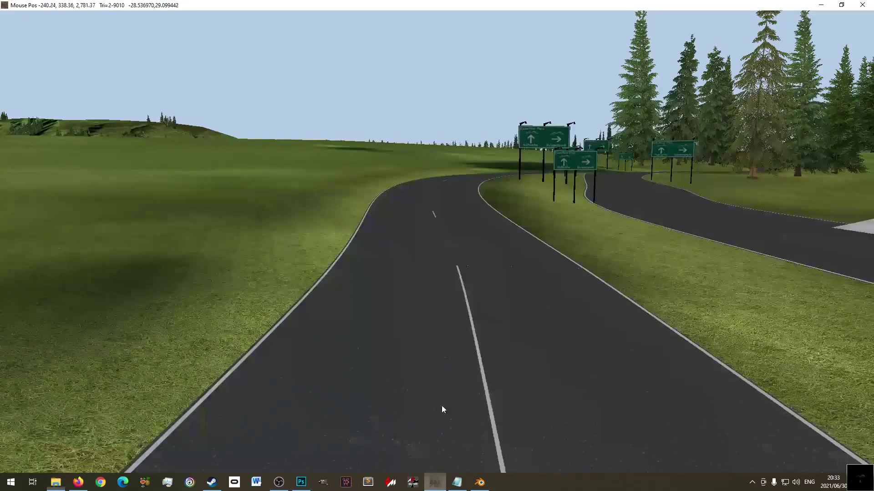
click(434, 483)
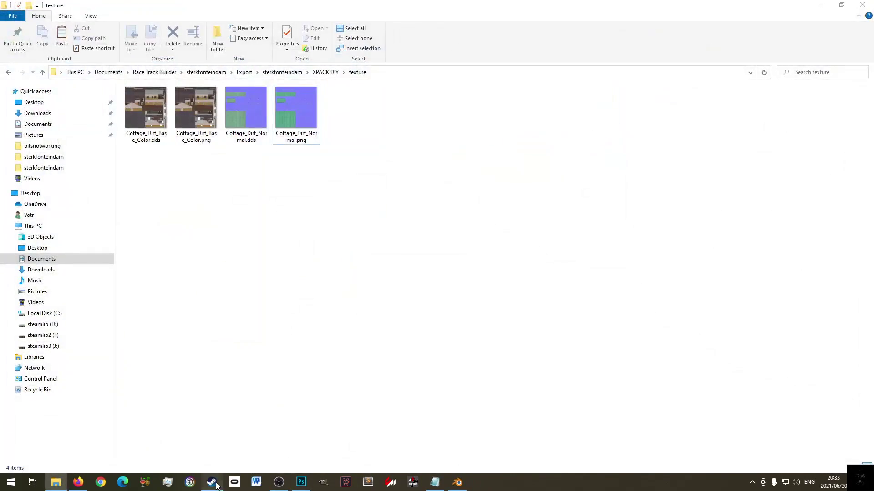
click(211, 482)
- Launch Race Track Builder's XPacker from the Steam library
click(48, 131)
click(195, 195)
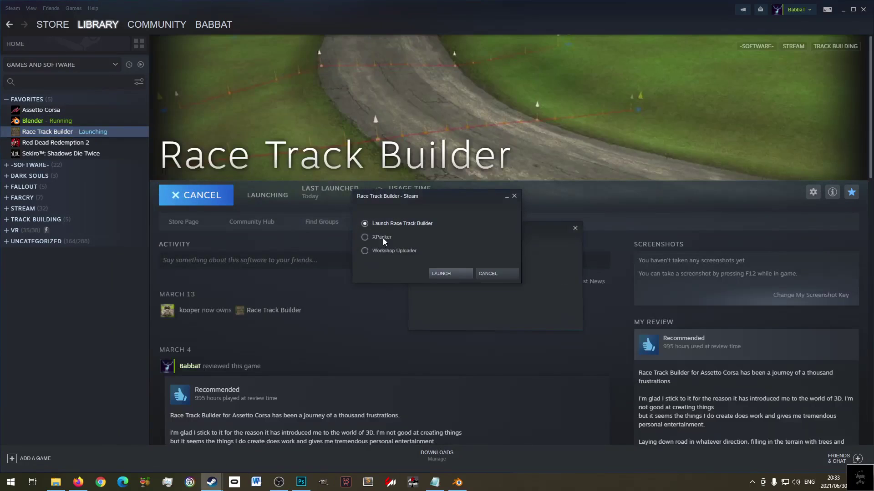
click(440, 273)
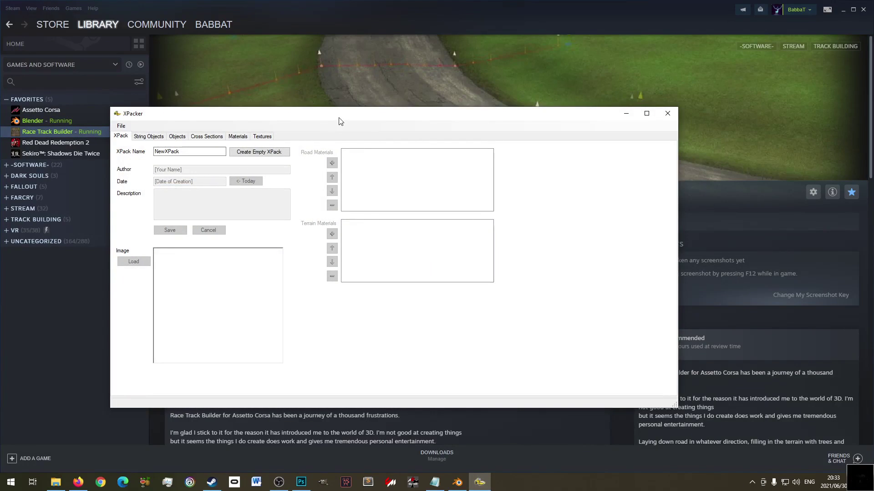
drag(340, 121, 339, 135)
- Replace NewXPack with 'Random XPack Chill' from the credits notes and create the empty XPack
double_click(166, 166)
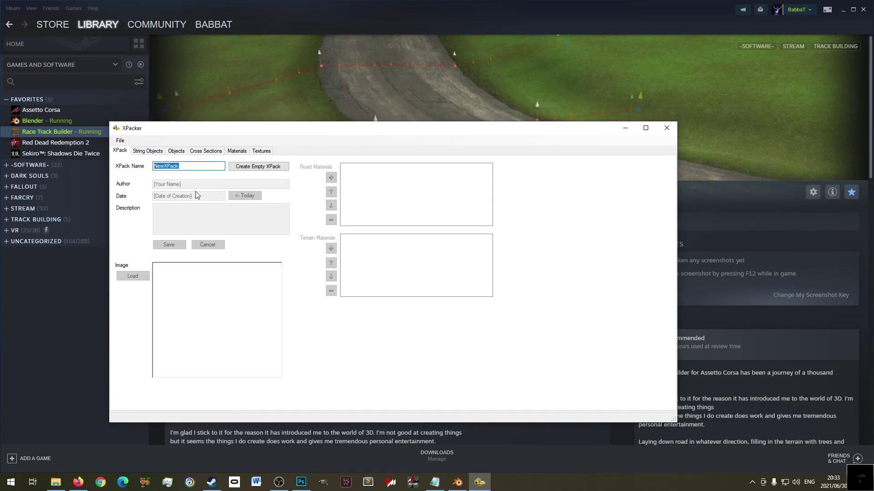
click(427, 487)
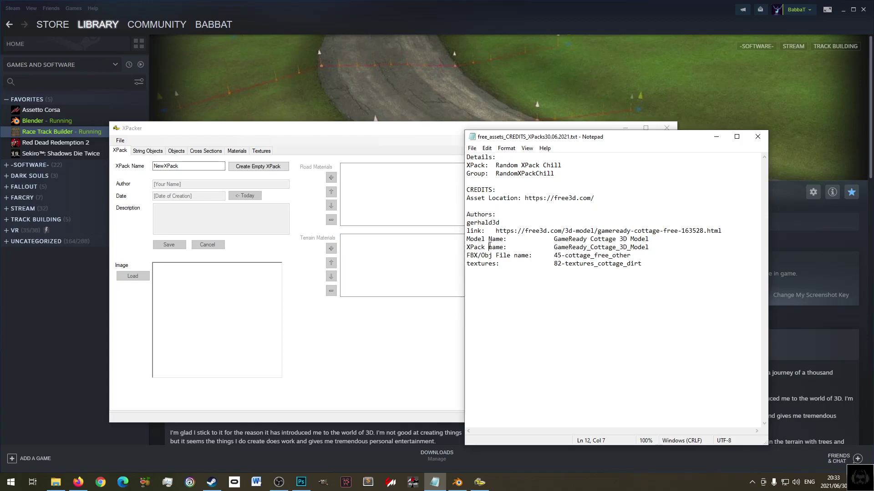
drag(554, 247, 653, 247)
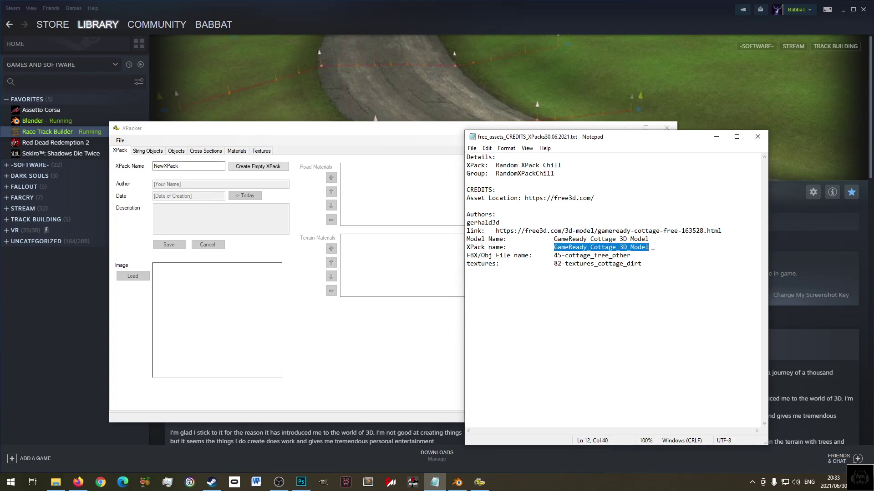
click(198, 166)
double_click(199, 166)
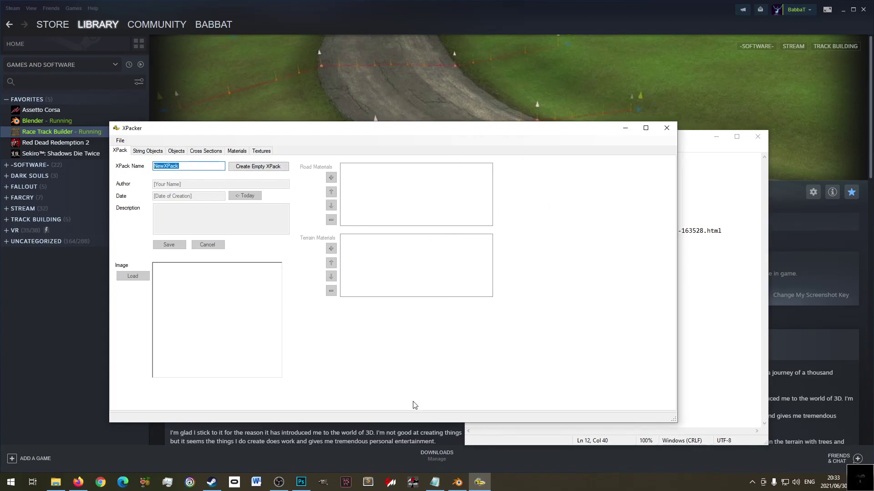
click(434, 482)
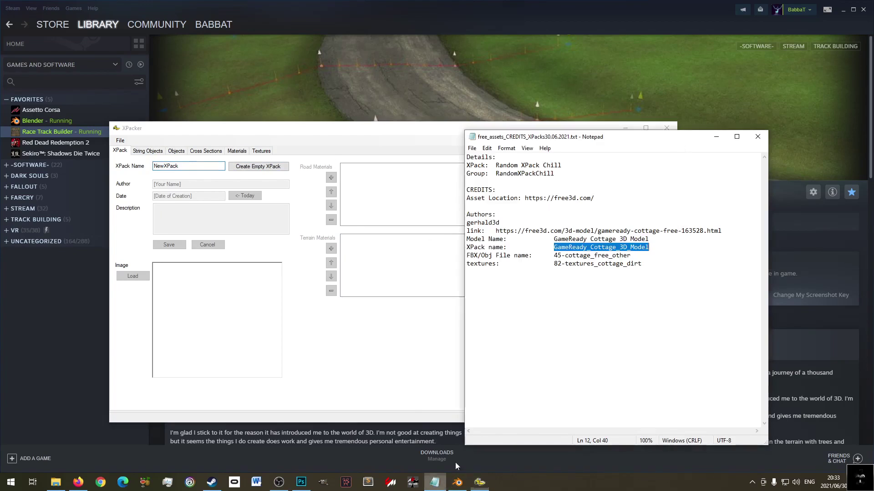
drag(496, 166, 571, 165)
key(ctrl+c)
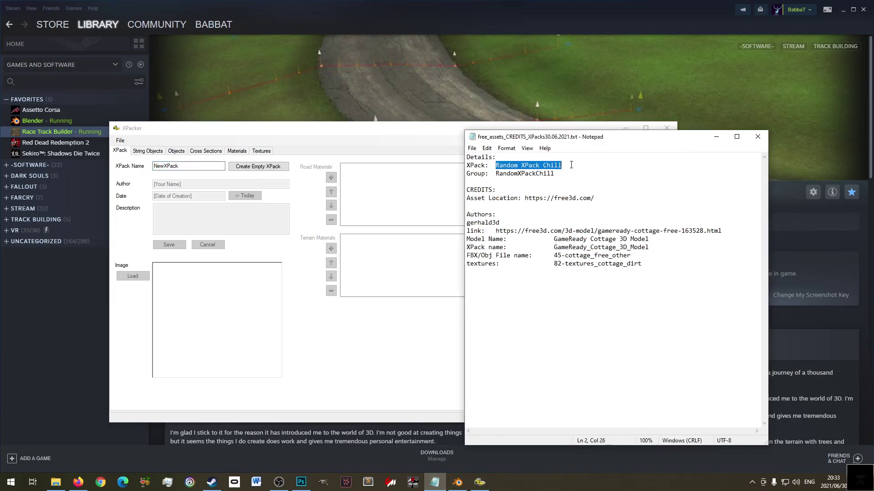
click(219, 165)
key(ctrl+v)
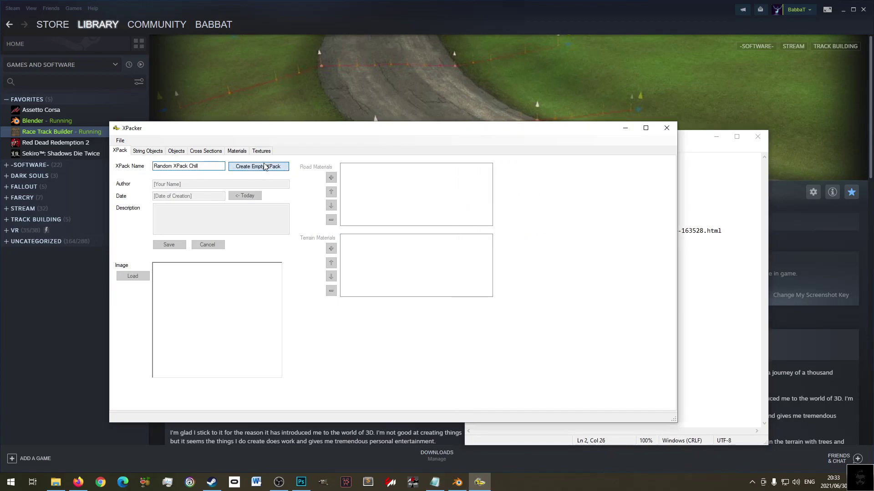
click(266, 167)
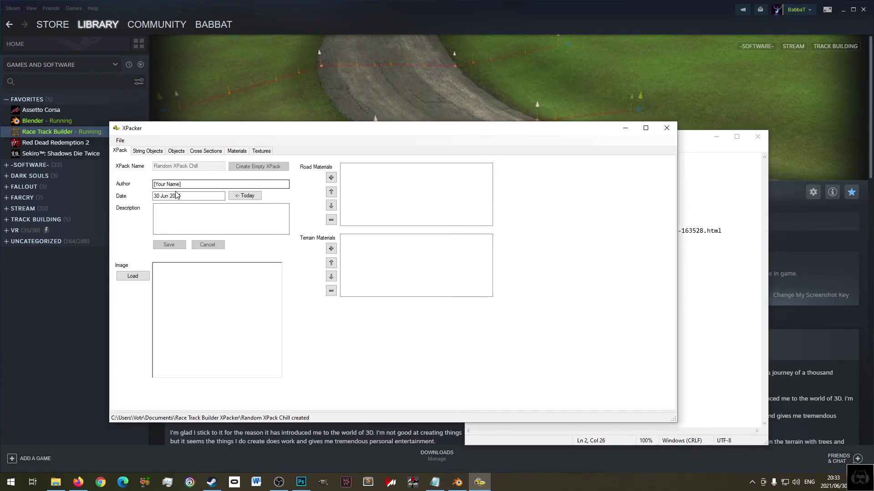
- Launch Paint from the Run box with MSPAINT
click(132, 276)
key(super+r)
text(ms)
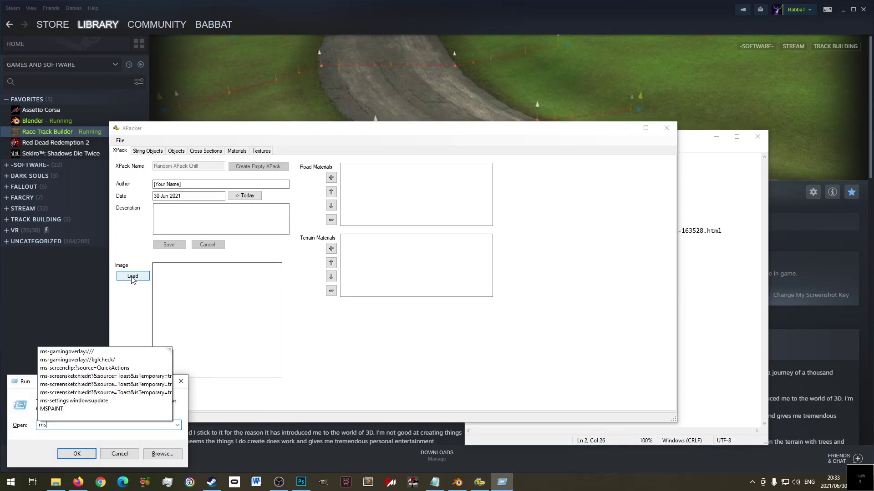
key(Up)
key(Return)
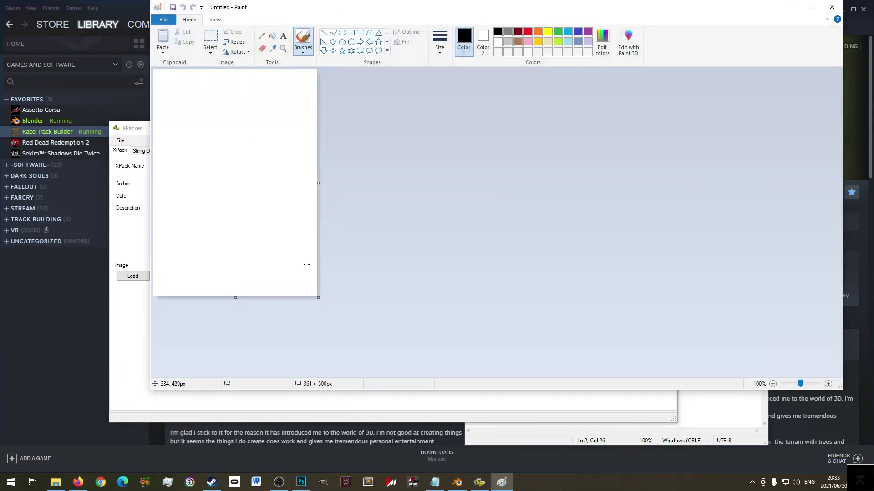
mouse_move(318, 298)
mouse_down()
mouse_move(361, 306)
mouse_move(394, 340)
mouse_move(493, 398)
mouse_up()
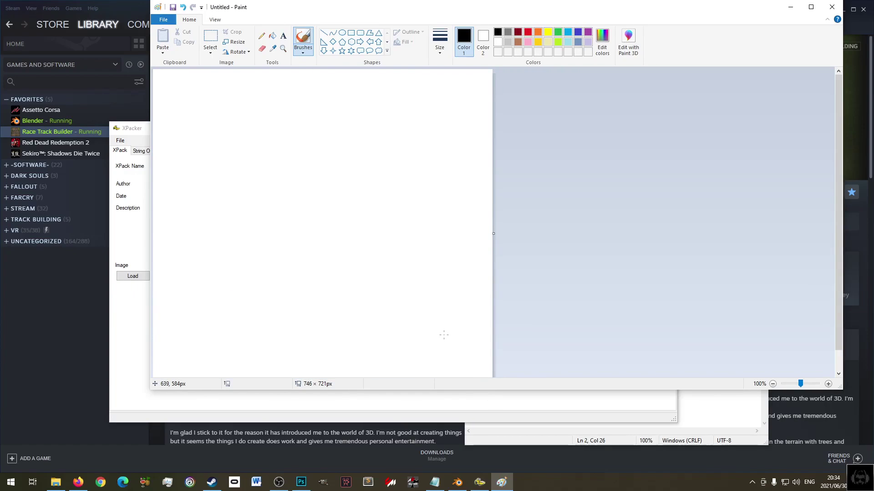
- Resize the canvas to 800 × 600 pixels with aspect ratio unlocked
key(ctrl+w)
click(259, 76)
key(Tab)
text(800)
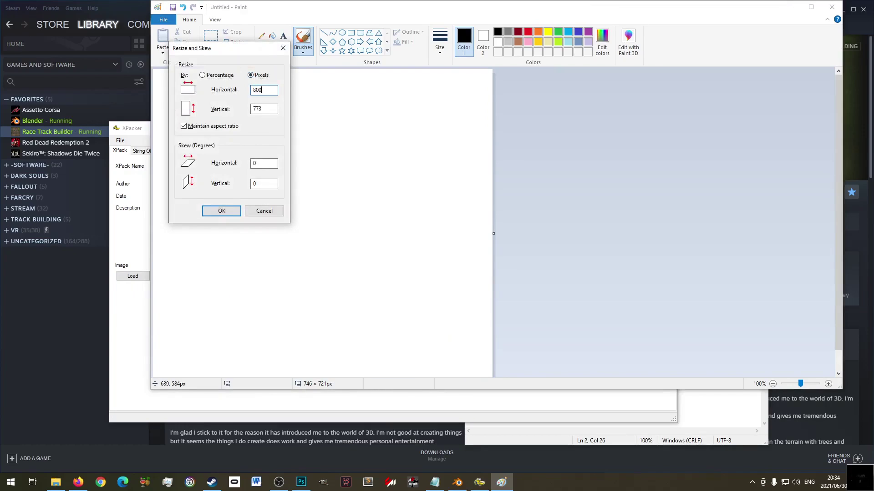
click(184, 126)
double_click(250, 109)
text(60)
click(227, 211)
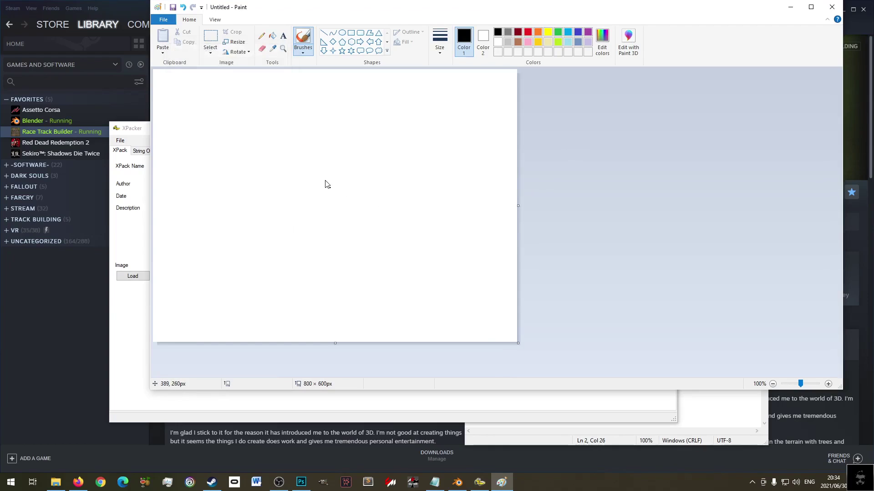
key(ctrl+s)
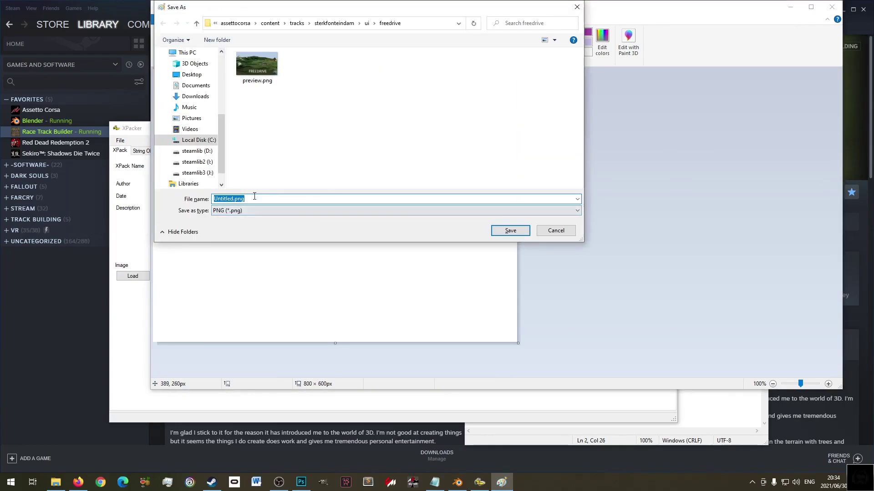
- Browse to Documents > Race Track Builder > sterkfonteindam > Export > sterkfonteindam > XPACK DIY
click(328, 26)
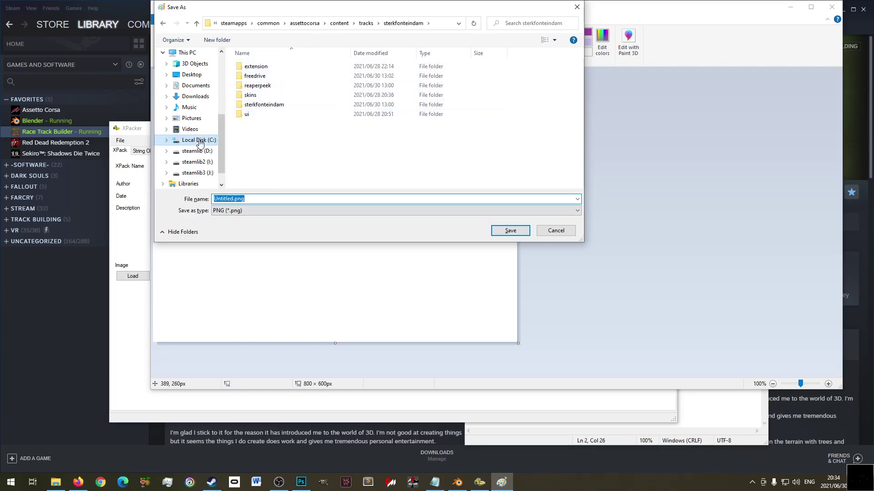
click(196, 86)
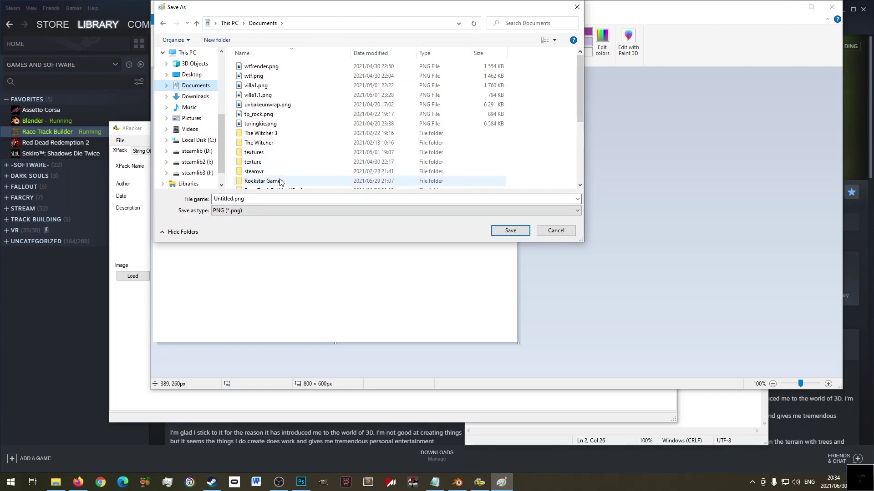
scroll(279, 176, down, 1)
click(277, 157)
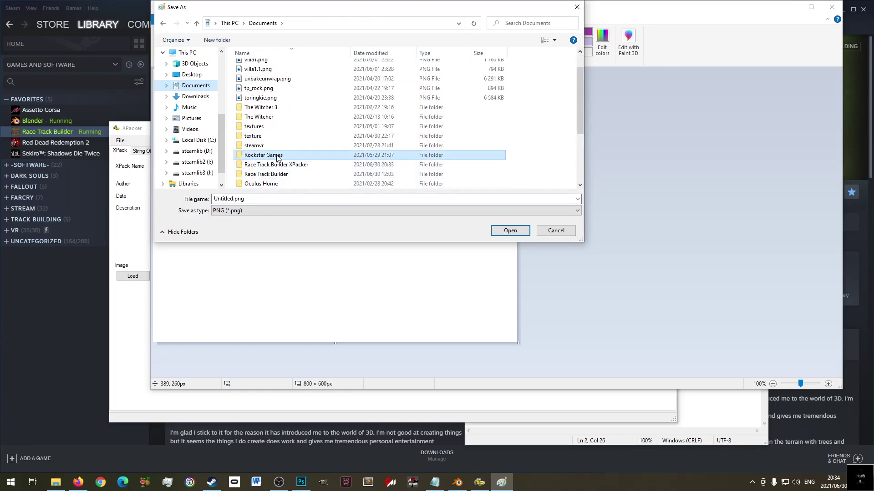
click(277, 164)
click(277, 176)
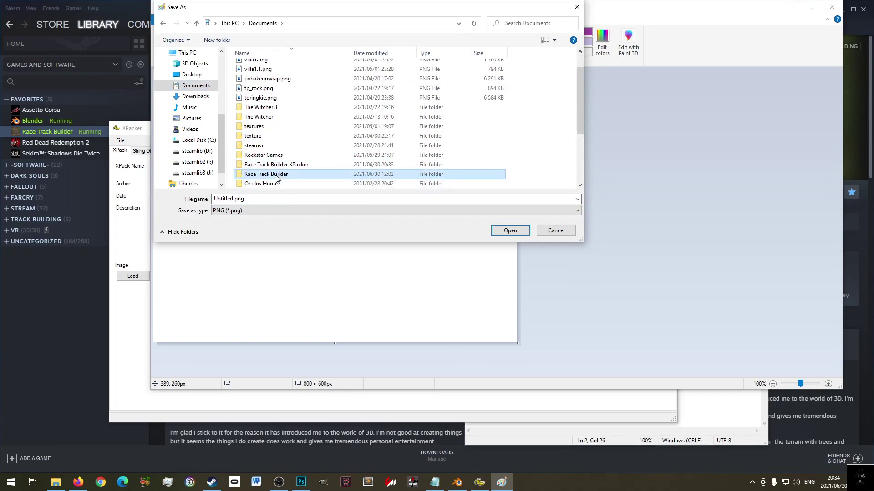
double_click(277, 175)
double_click(278, 86)
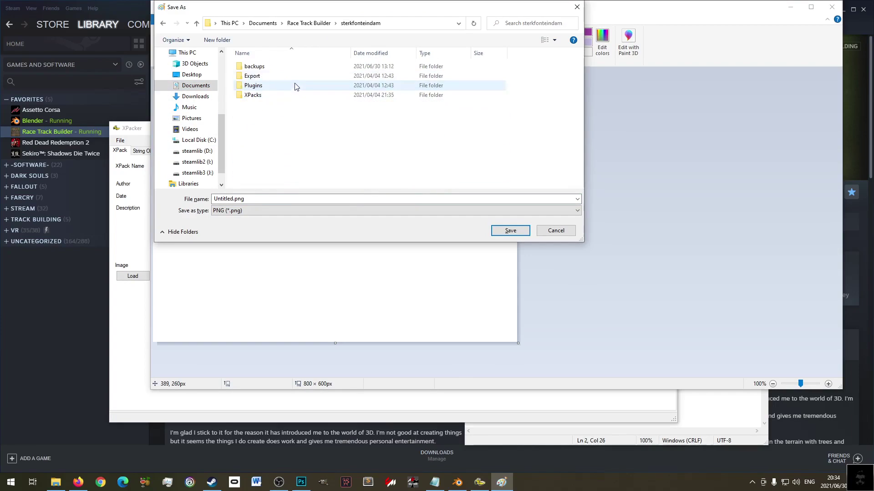
double_click(267, 76)
double_click(275, 67)
double_click(273, 76)
- Save the image as 'Random XPack Chill Preview Image.png'
click(254, 200)
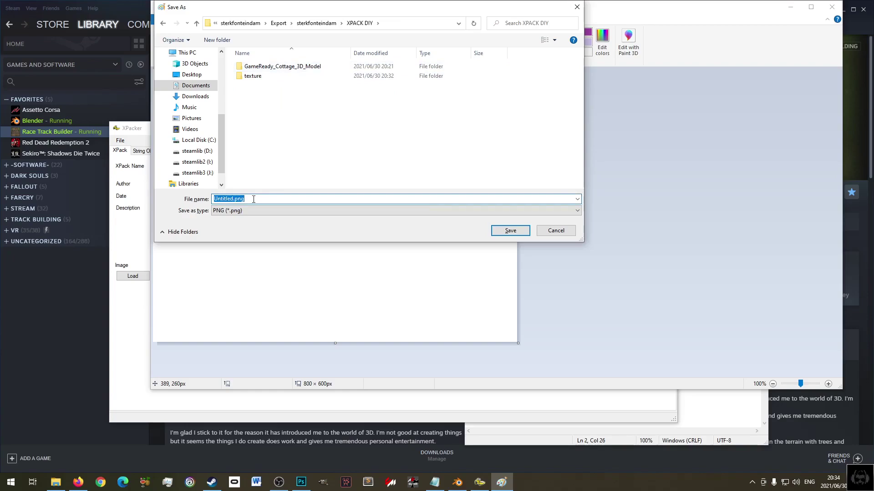
text(X)
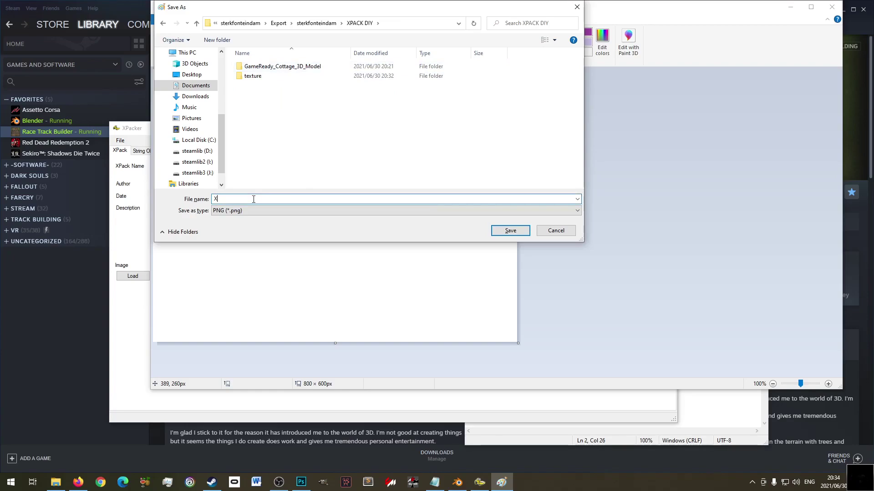
key(ctrl+v)
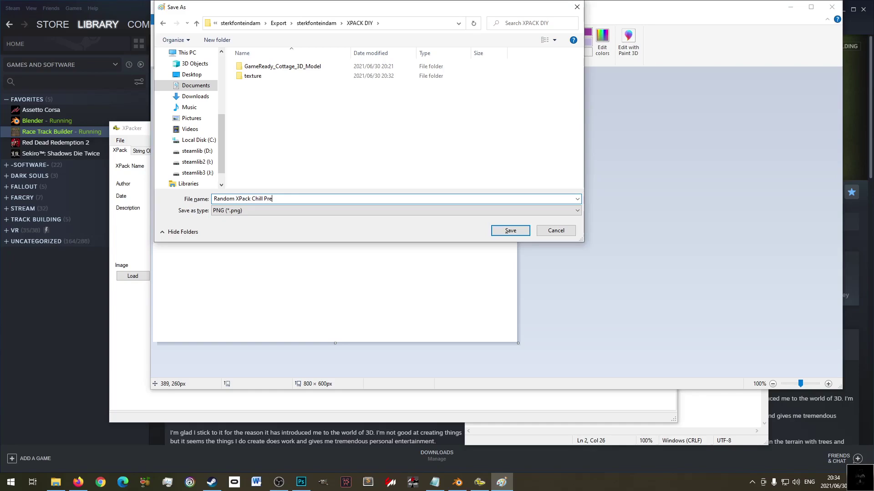
text(Preview Image)
click(522, 234)
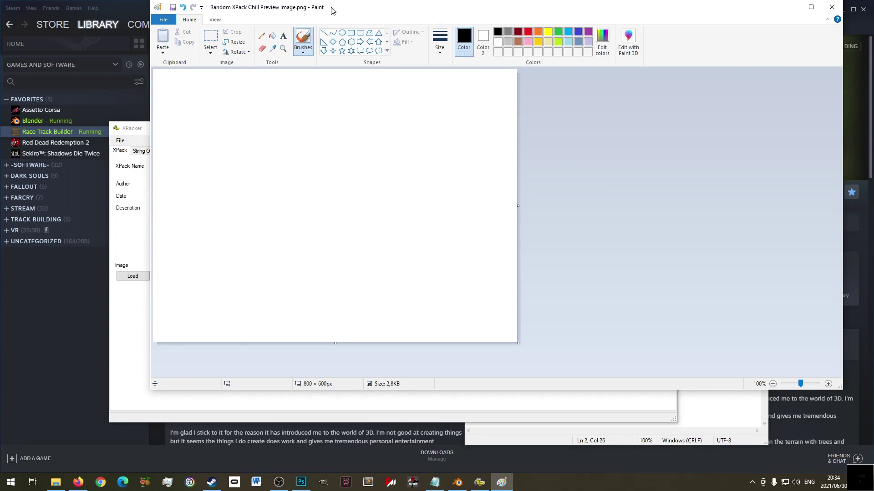
mouse_move(336, 9)
mouse_down()
mouse_move(344, 47)
mouse_move(315, 47)
mouse_up()
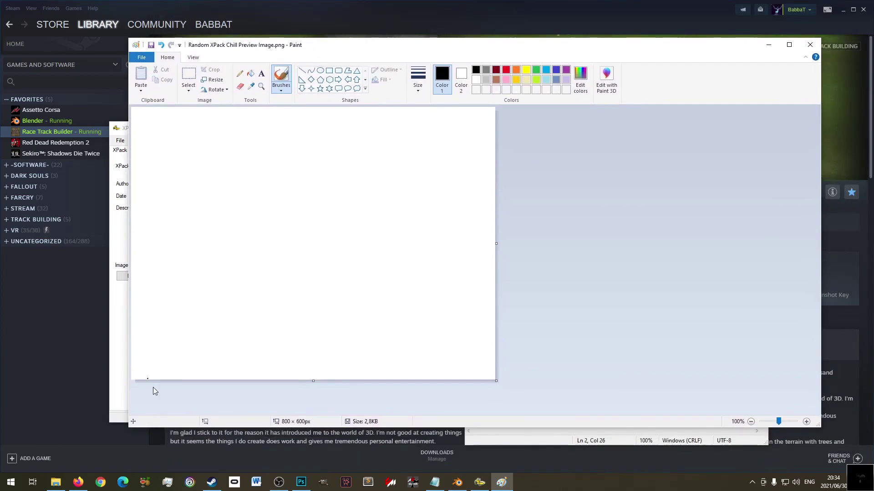
- Cycle the Free3D thumbnails to a textured cottage preview view
click(78, 482)
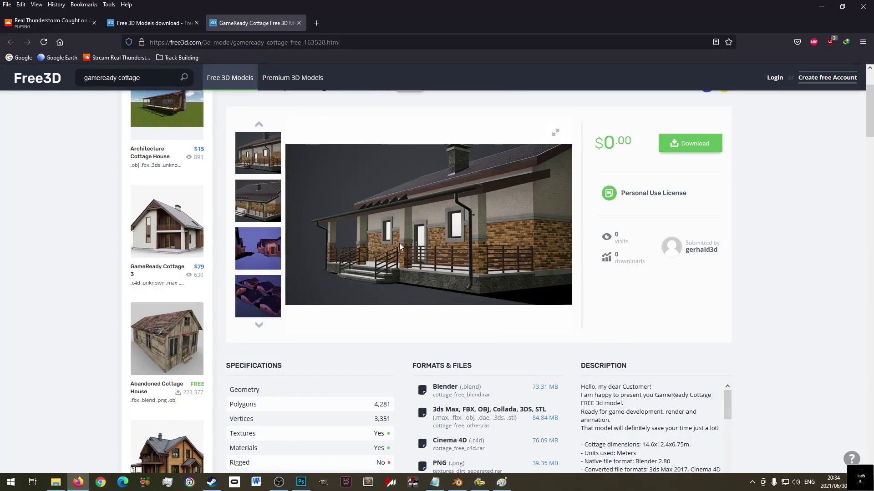
scroll(269, 182, up, 2)
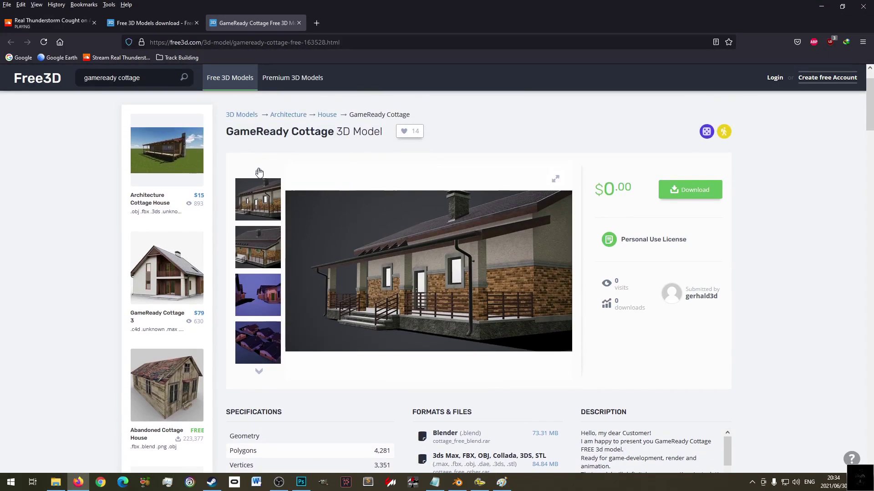
click(259, 172)
click(259, 173)
click(259, 172)
click(259, 172)
click(259, 172)
click(259, 172)
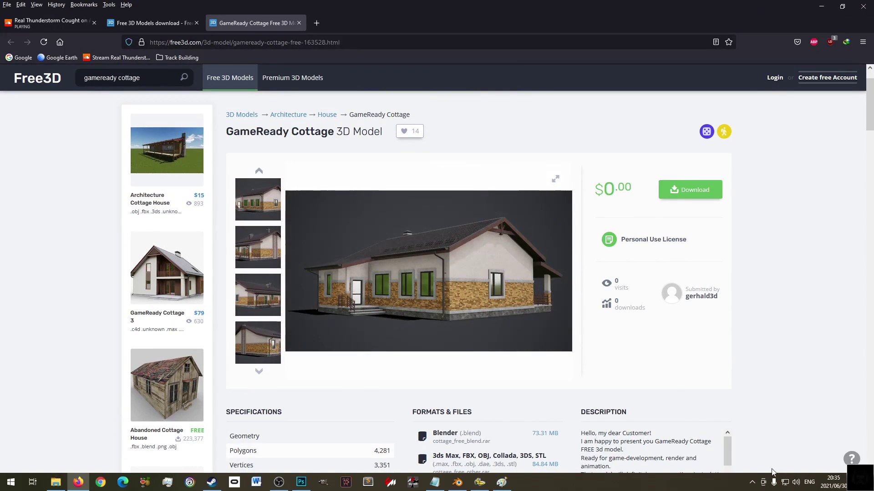
- Snip the cottage preview image and paste it onto the Paint canvas
click(859, 483)
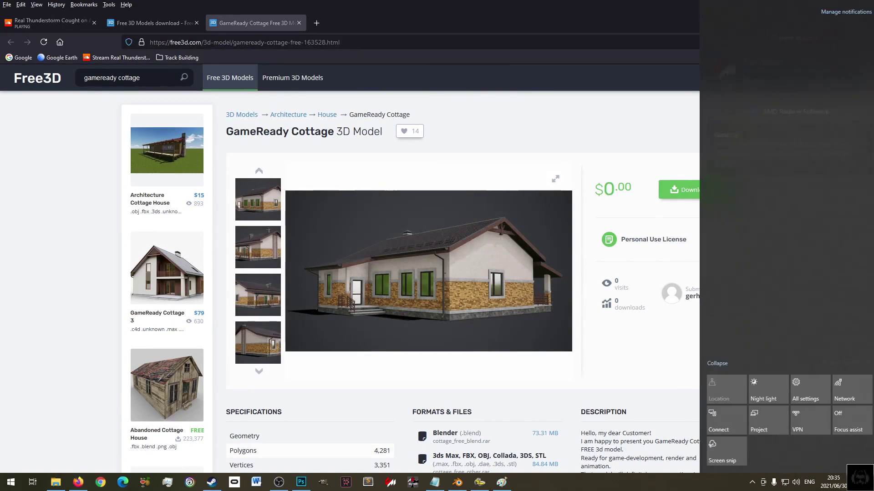
key(Escape)
key(super+shift+s)
mouse_move(293, 194)
mouse_down()
mouse_move(464, 332)
mouse_move(566, 334)
mouse_up()
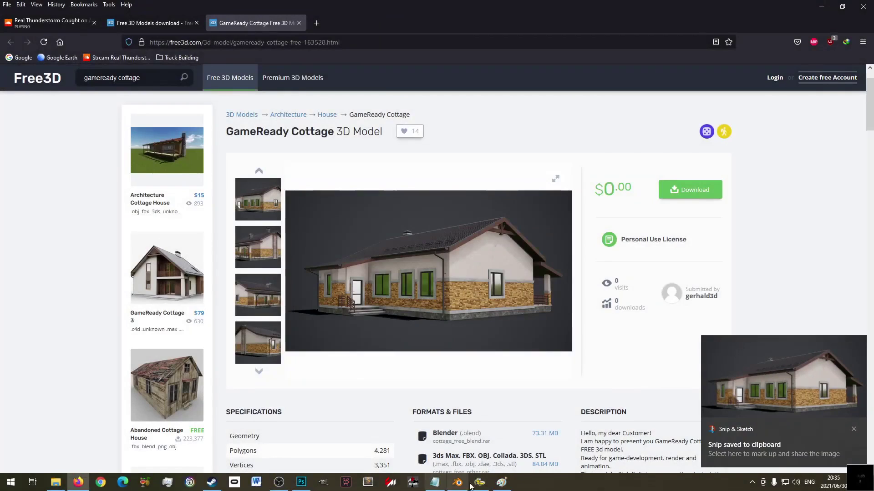
click(501, 483)
key(ctrl+v)
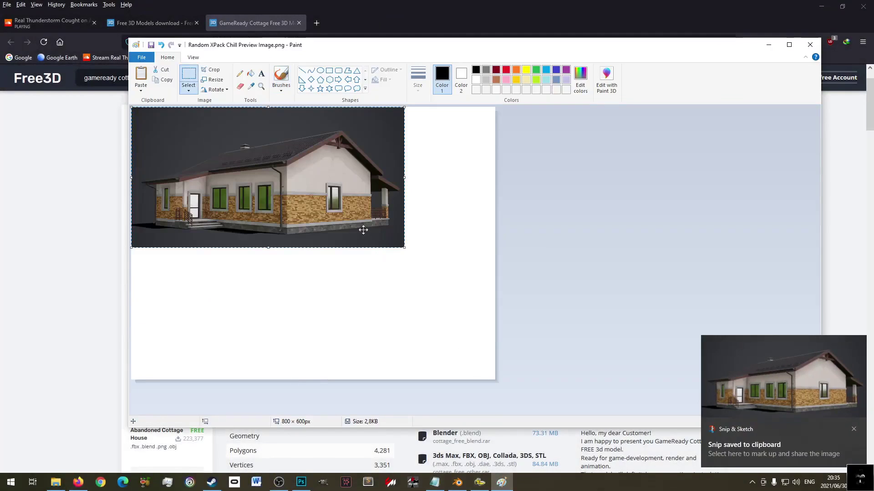
- Enlarge and position the cottage snip, crop the canvas to 800 × 480, and save
drag(404, 248, 498, 328)
drag(401, 248, 359, 215)
click(503, 215)
drag(314, 381, 323, 326)
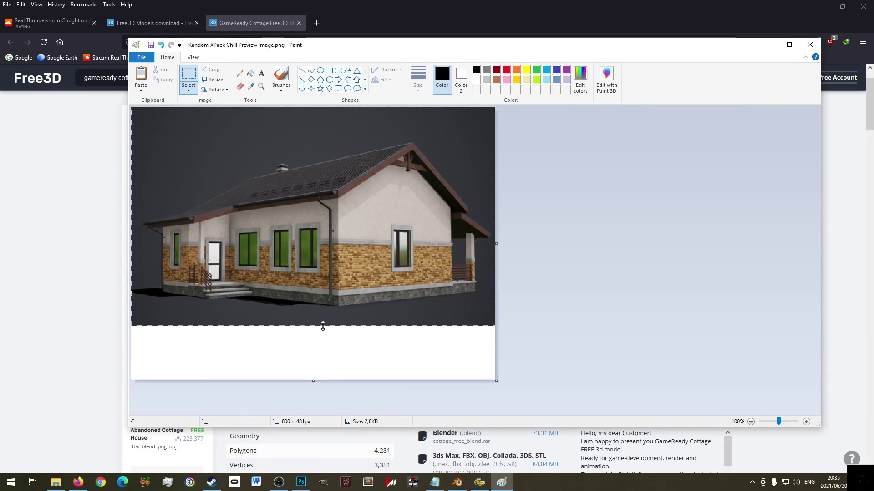
drag(324, 326, 324, 325)
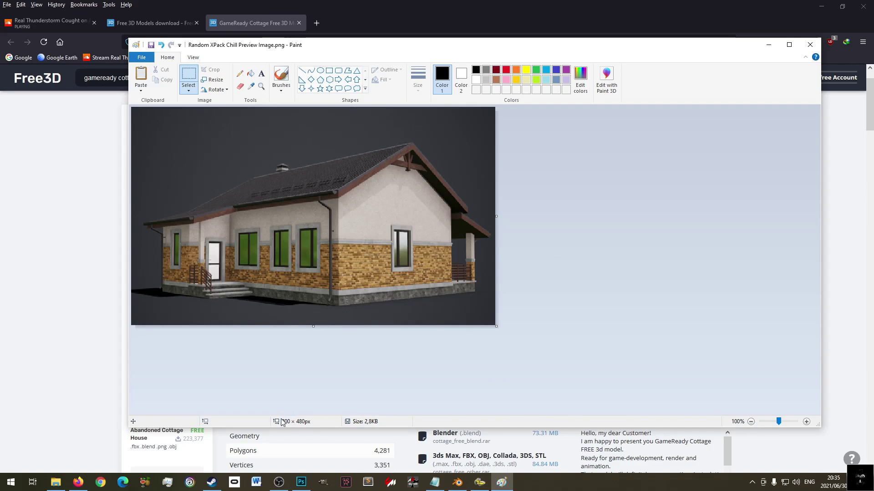
key(ctrl+s)
- Add a text box at the image's top-left reading 'Random'
click(261, 74)
click(142, 111)
text(Random)
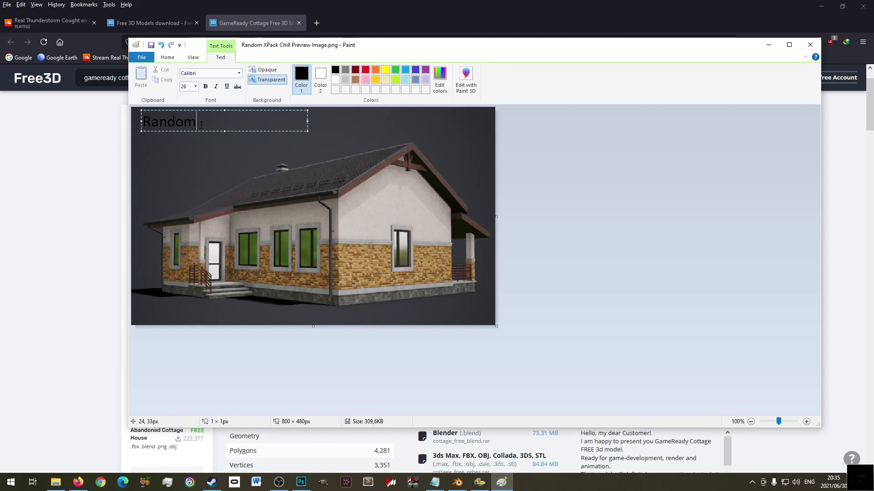
- Replace 'Random' with the 'Random XPack Chill' title copied from the notes
key(shift+Left)
key(shift+Left)
key(shift+Left)
key(shift+Left)
key(shift+Left)
key(shift+Left)
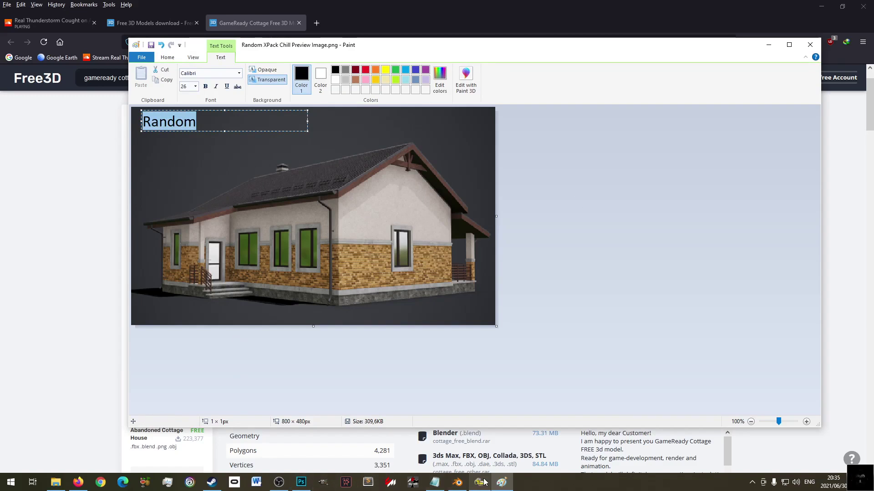
click(434, 483)
right_click(555, 165)
click(585, 193)
click(155, 124)
right_click(155, 123)
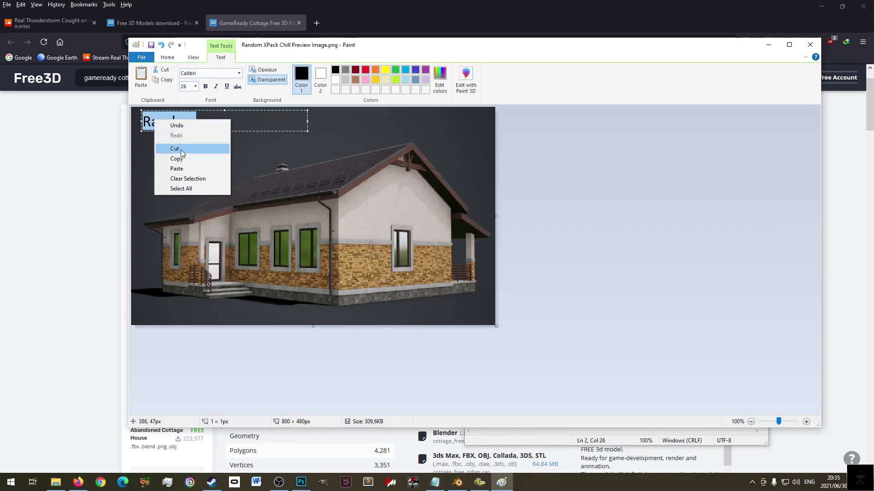
click(175, 168)
- Make the title bold white and commit it onto the image
drag(269, 122, 142, 122)
click(336, 80)
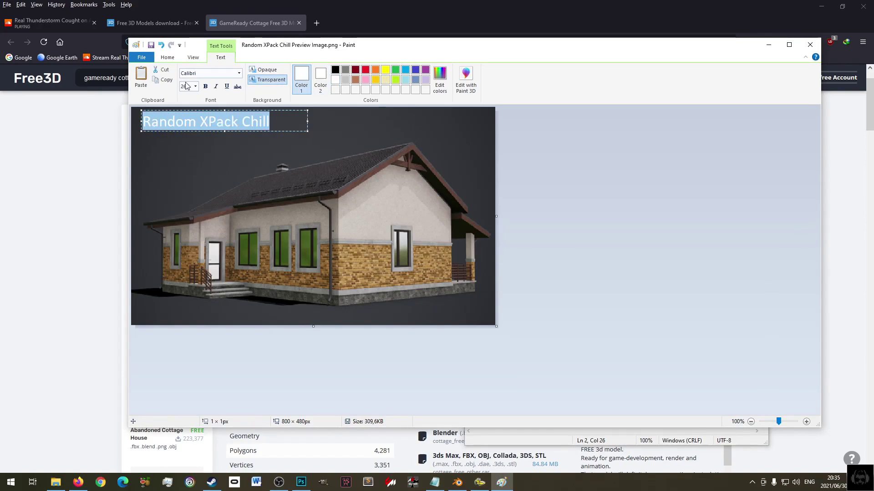
click(206, 87)
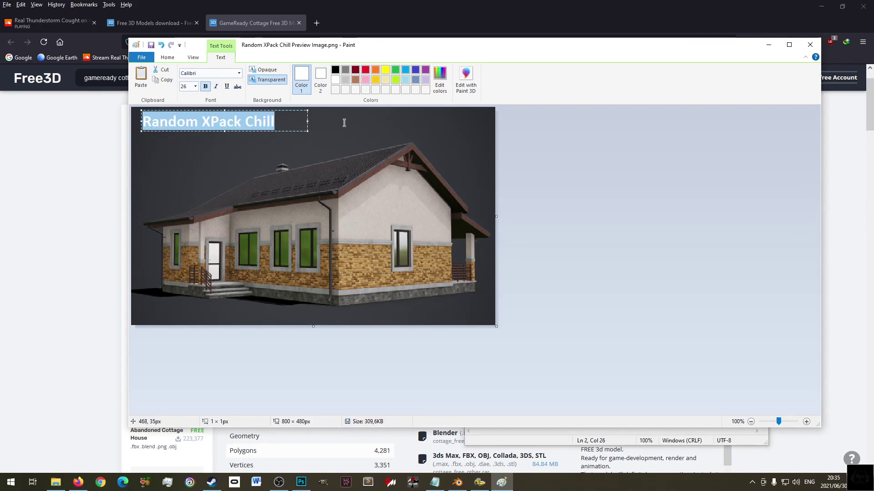
click(457, 136)
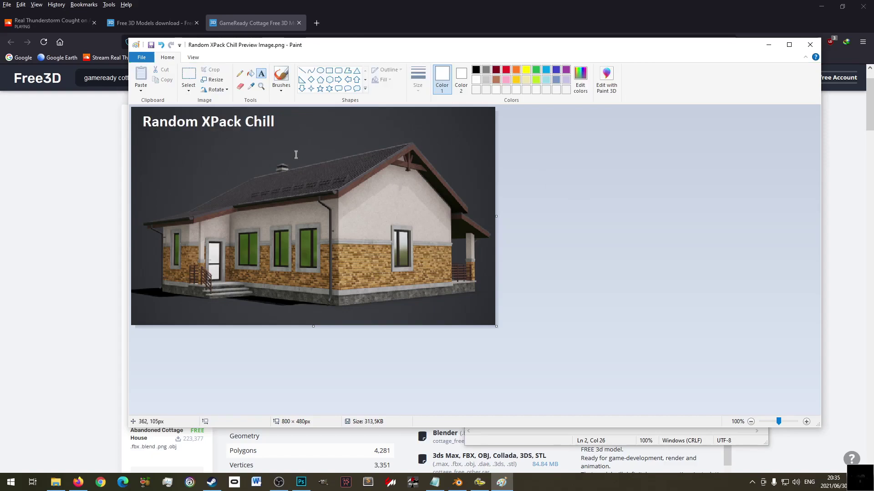
click(479, 482)
click(133, 276)
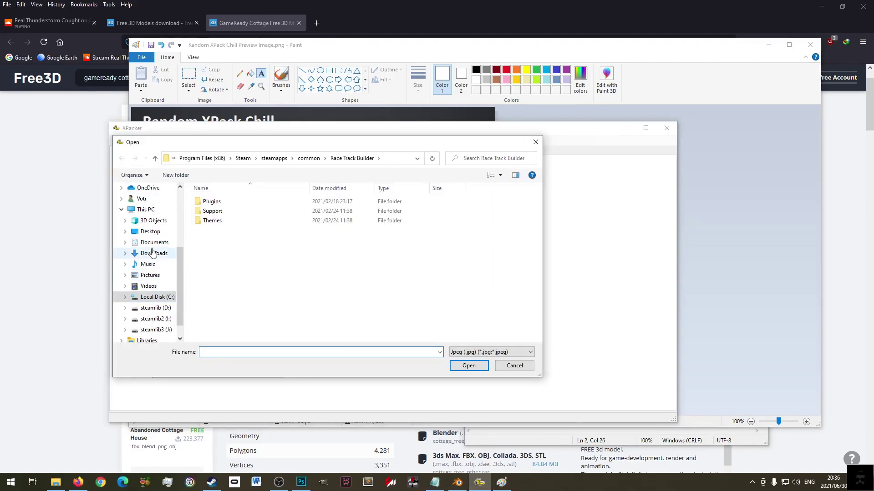
- Look for a preview JPEG in XPacker's XPACK DIY folder, then cancel since none exists
click(157, 246)
double_click(244, 268)
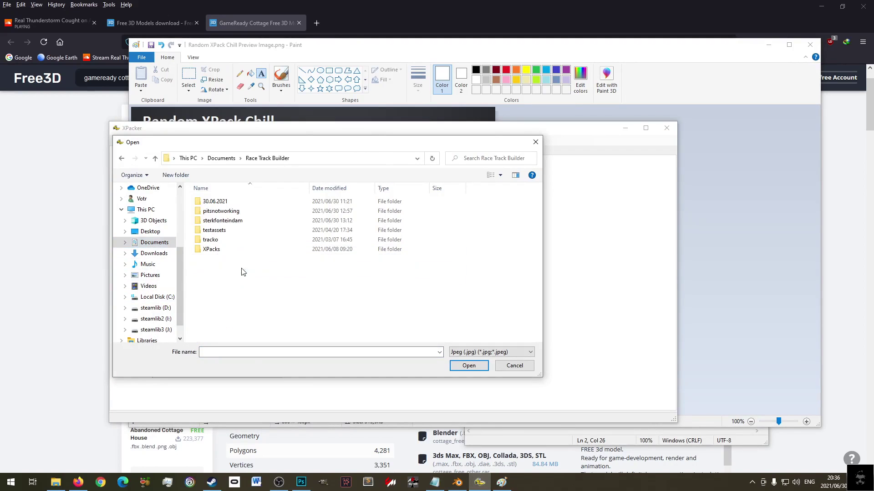
double_click(235, 220)
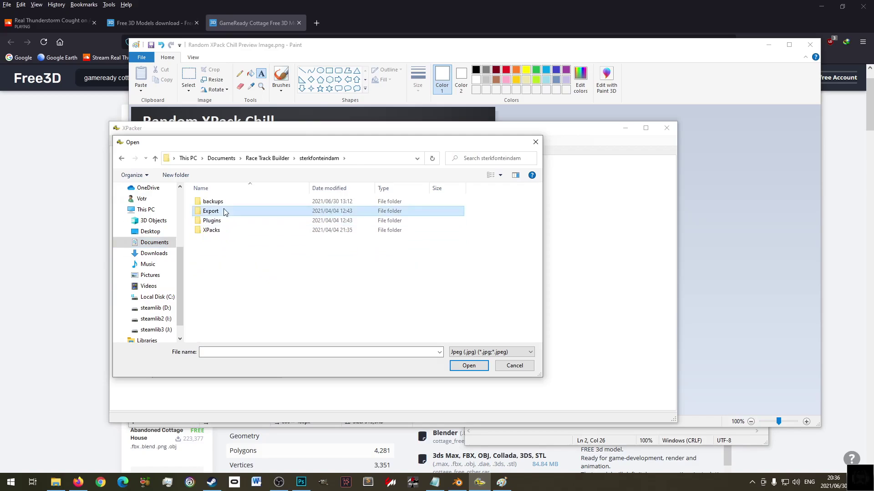
double_click(234, 210)
double_click(330, 205)
double_click(218, 212)
click(222, 212)
double_click(222, 213)
key(BackSpace)
click(492, 352)
click(489, 367)
click(485, 354)
click(485, 361)
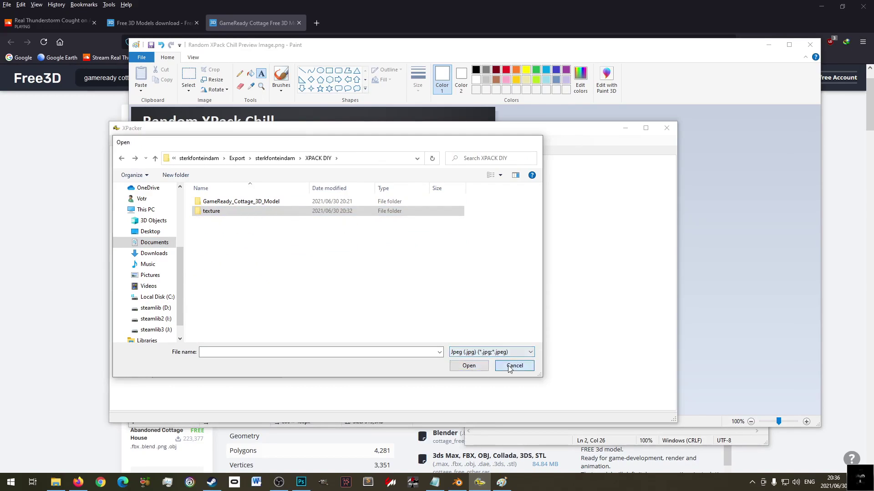
click(515, 370)
- Save the Paint preview as JPEG 'Random XPack Chill Preview Image.jpg'
click(651, 56)
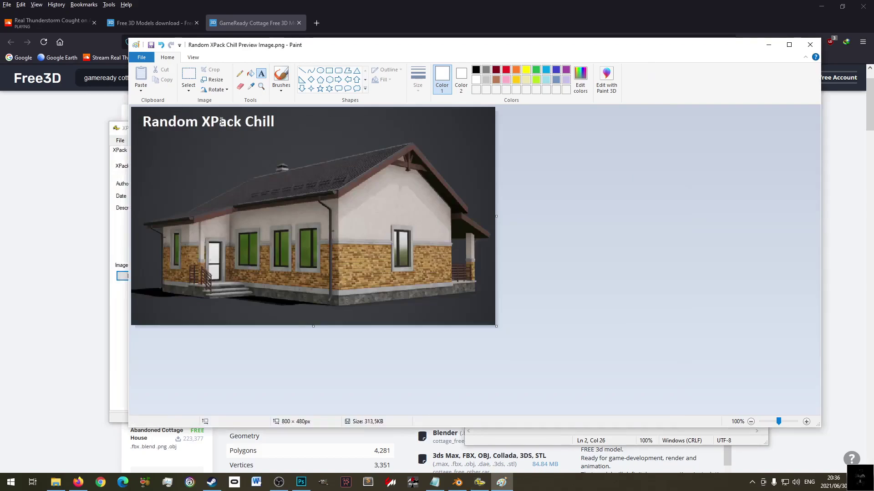
click(141, 57)
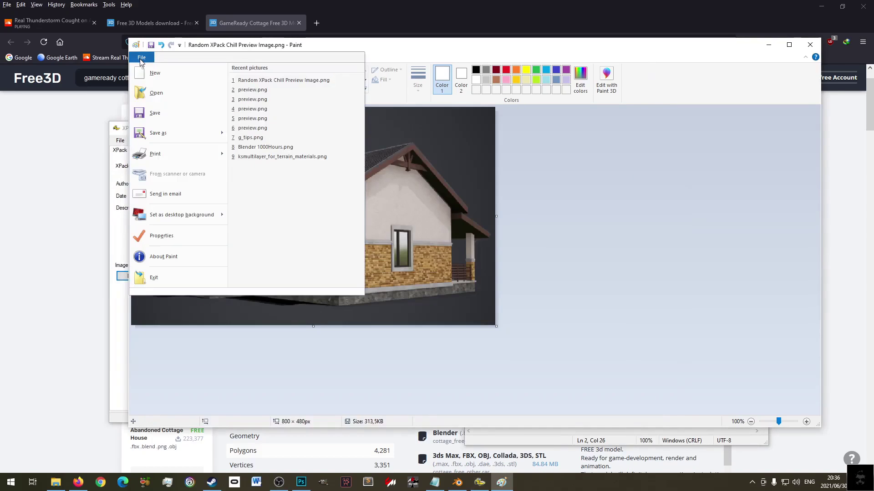
click(156, 131)
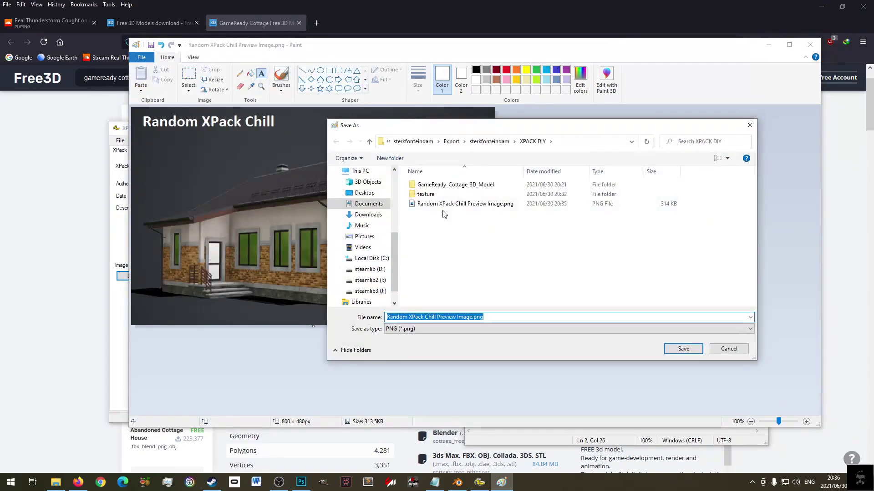
click(447, 205)
click(532, 328)
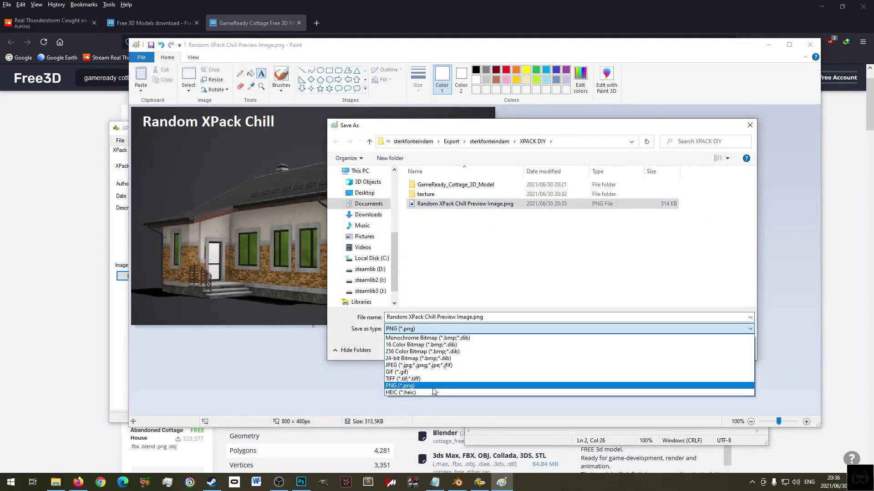
click(437, 366)
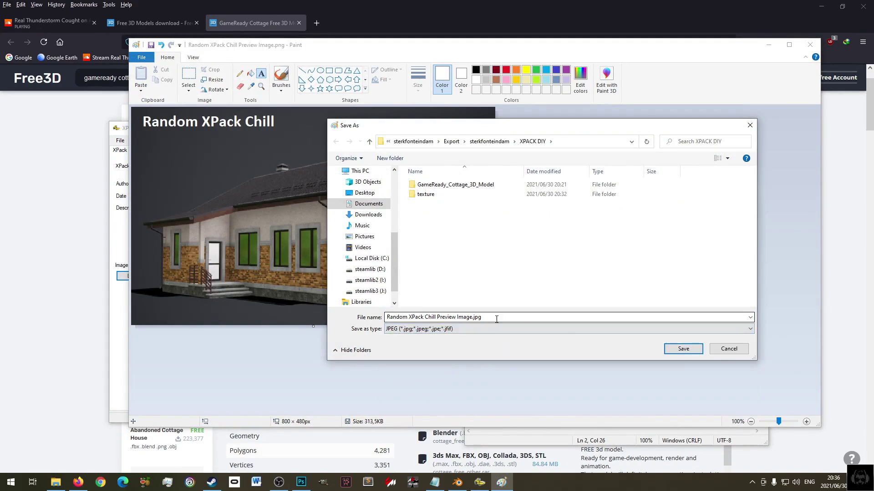
click(684, 351)
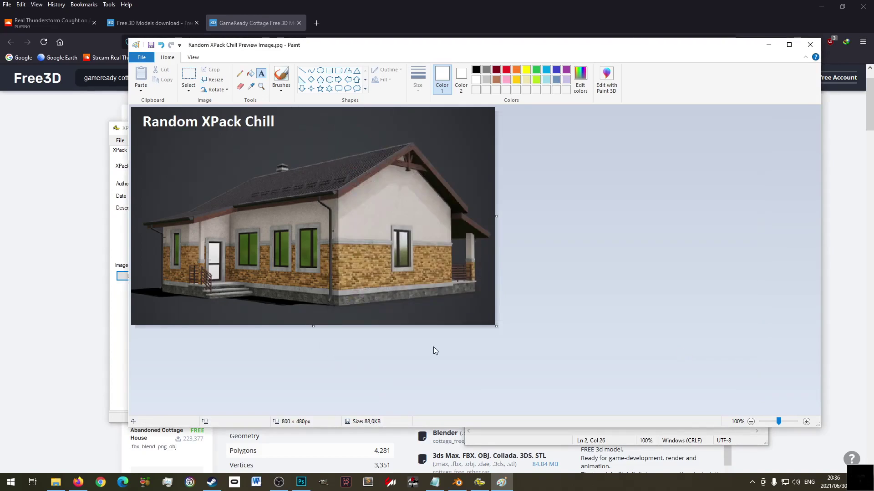
click(57, 283)
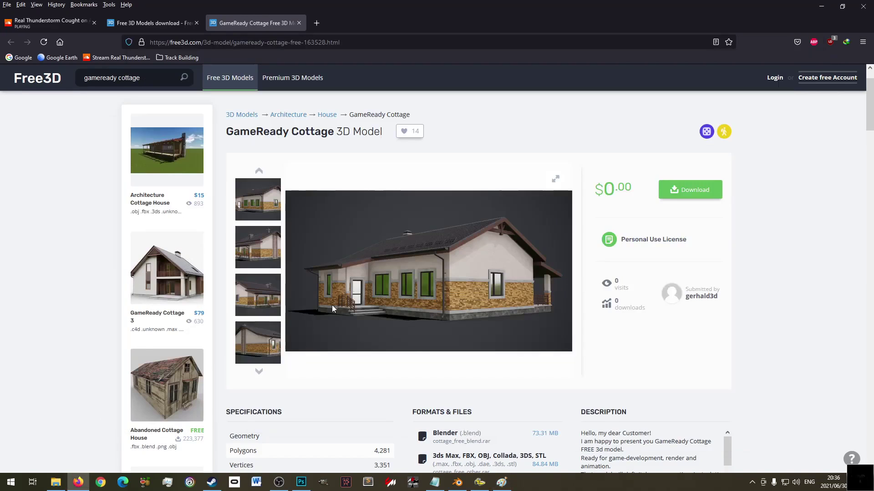
- Load Random XPack Chill Preview Image.jpg as the XPack image and paste 'Random XPack Chill' as description
click(479, 482)
click(133, 276)
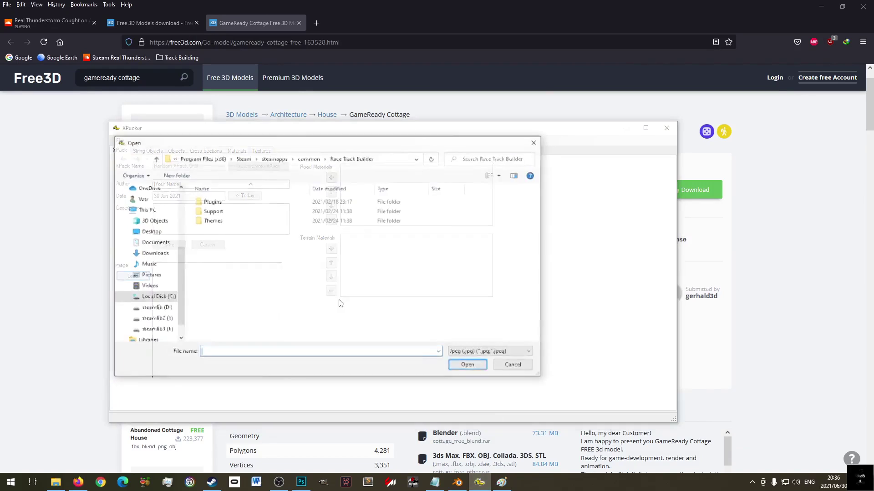
click(154, 242)
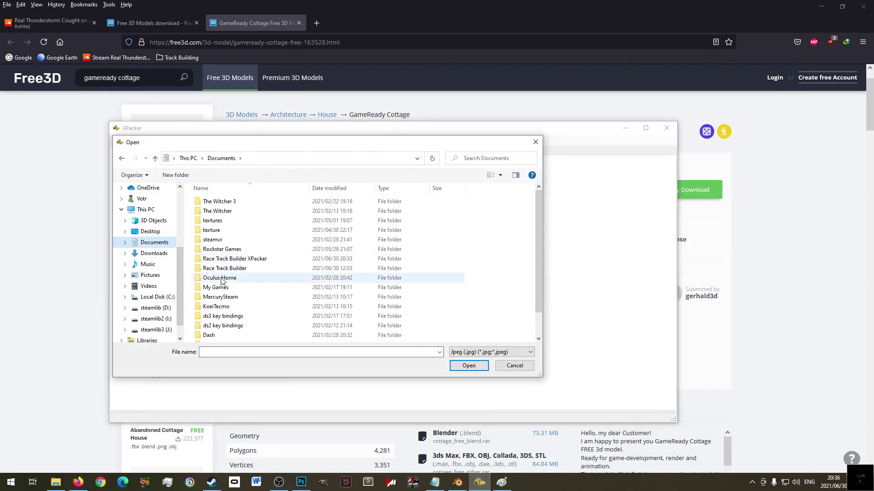
double_click(234, 268)
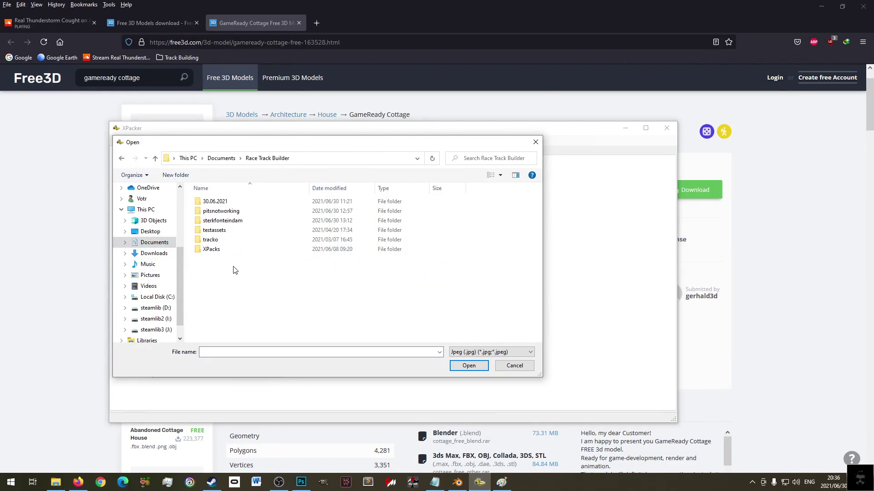
double_click(232, 221)
double_click(231, 212)
double_click(237, 202)
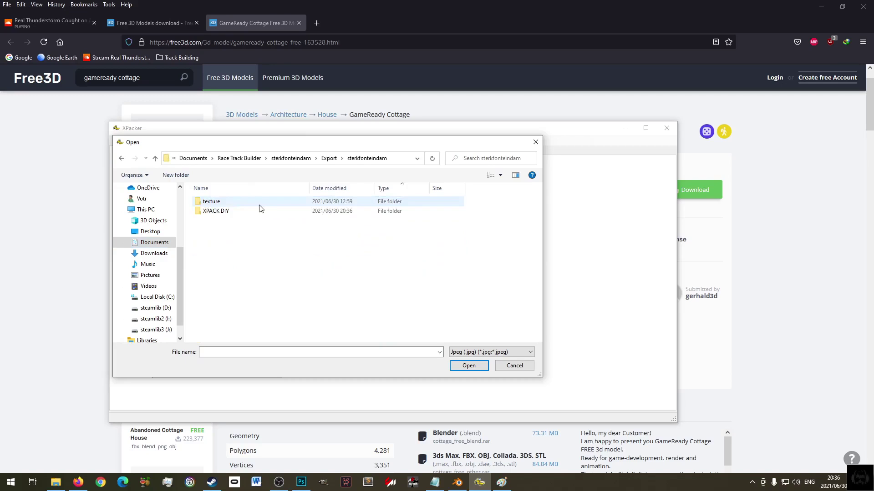
click(221, 212)
double_click(222, 211)
double_click(230, 220)
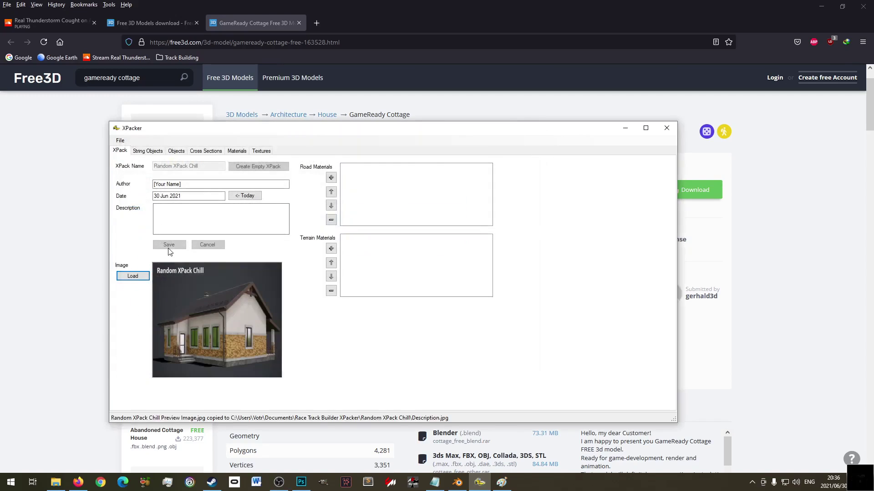
click(179, 206)
key(ctrl+v)
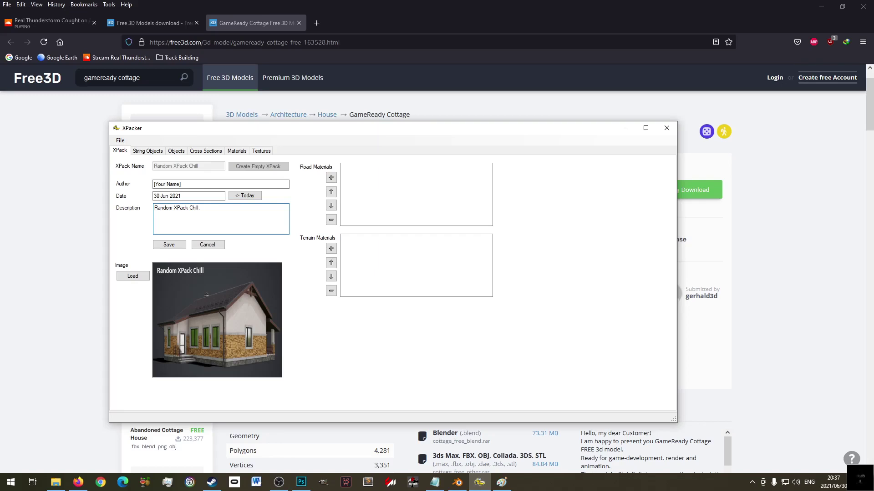
- Finish the description with the credit to other authors' free models, then save it
text(using Amzing Free Models created by other Authors)
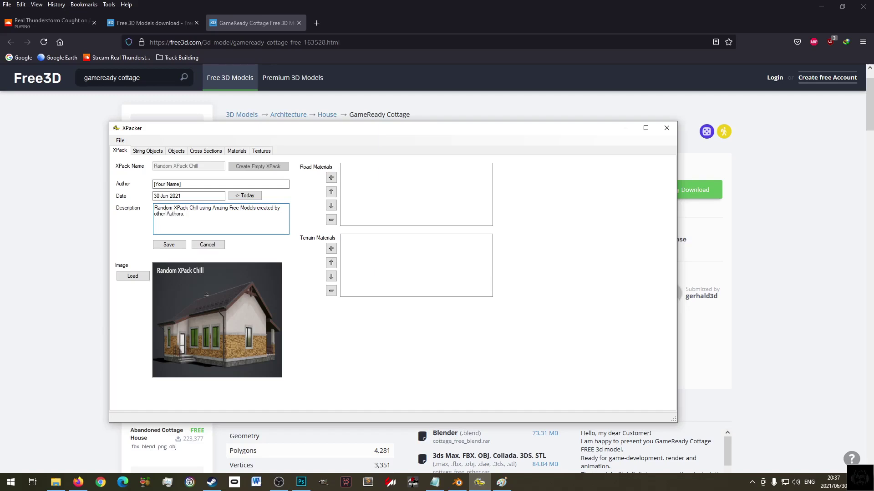
text(. Give Credit where it is due! Thanks.)
click(168, 245)
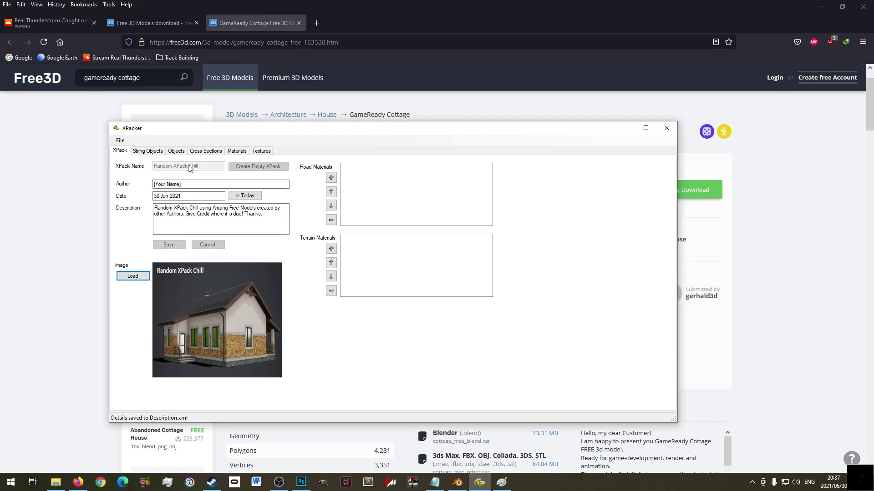
- Enter the author name plus '- Free - Not for sale/re-use. Recreational Only' and save
drag(182, 184, 151, 184)
text(Votr)
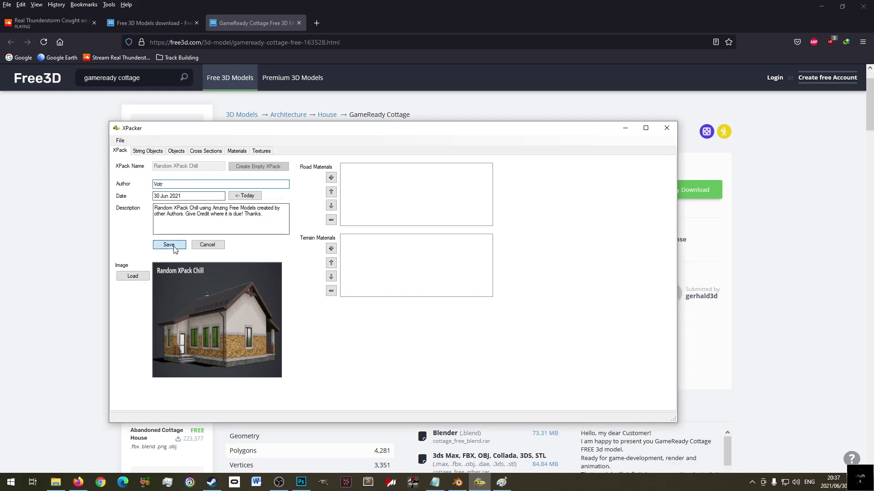
click(163, 245)
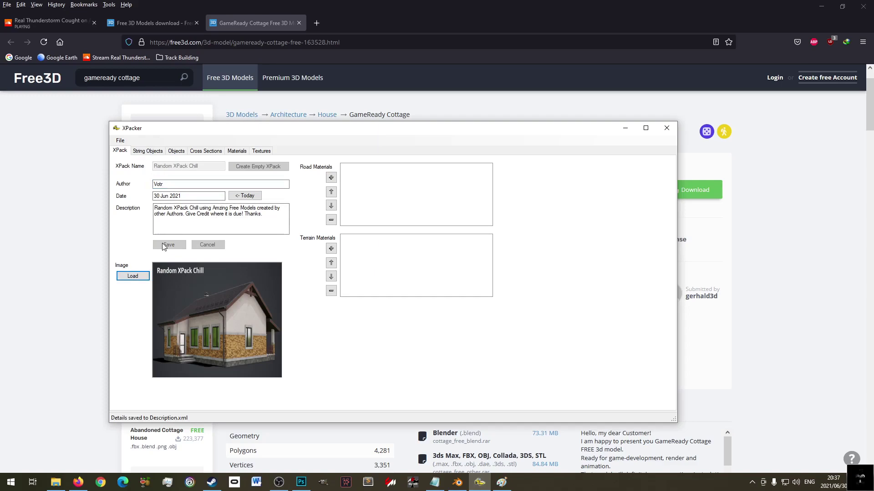
click(173, 184)
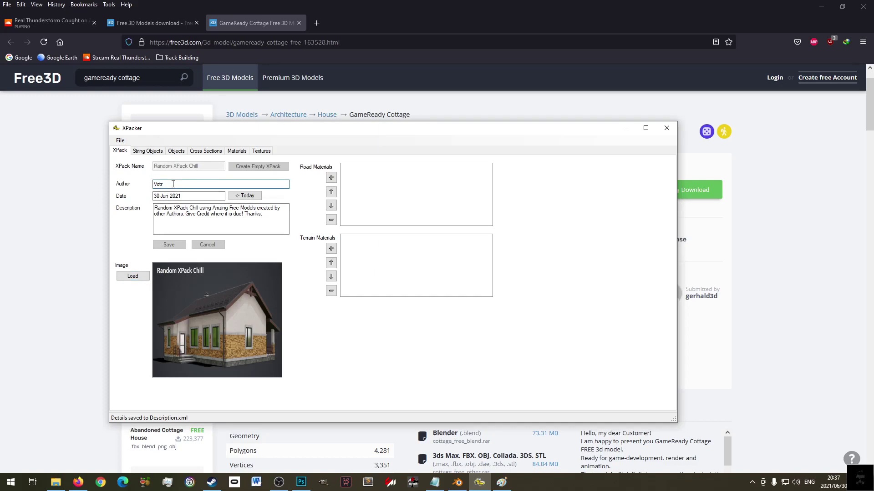
text(- Free -)
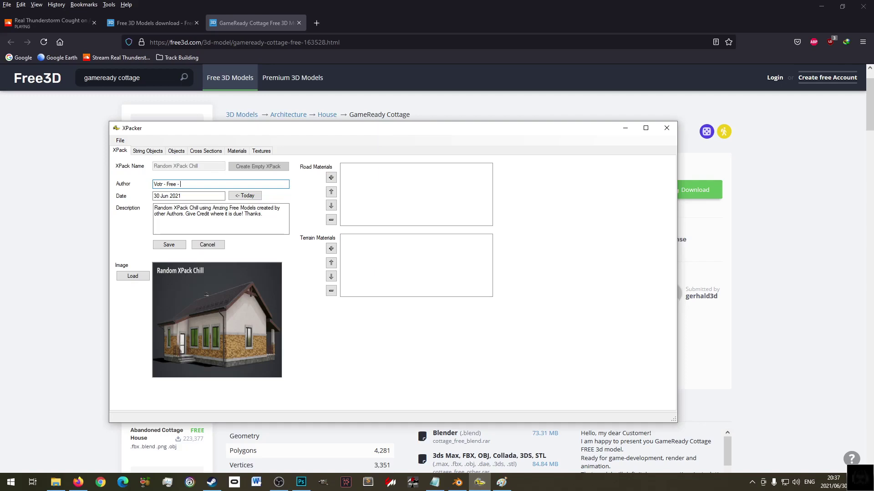
text( Not for sale)
key(ctrl+shift+Left)
key(ctrl+shift+Left)
key(End)
text(/re-use. Recreational Onl)
click(169, 245)
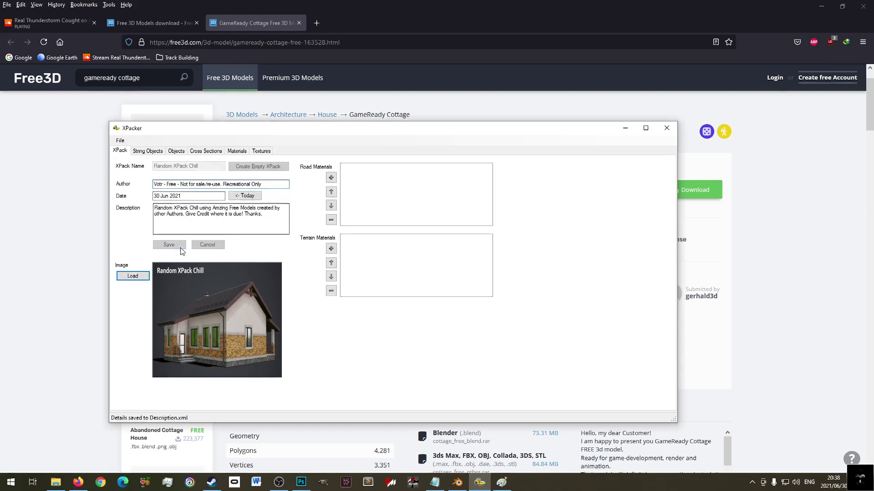
- Move the usage terms from the author field onto a new description line and save
drag(268, 184, 163, 186)
key(ctrl+c)
key(BackSpace)
click(279, 216)
key(Return)
key(ctrl+v)
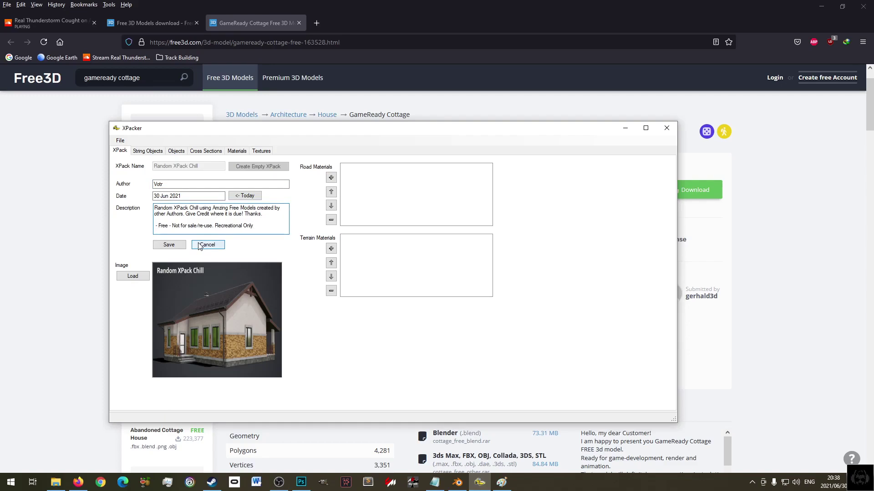
click(168, 244)
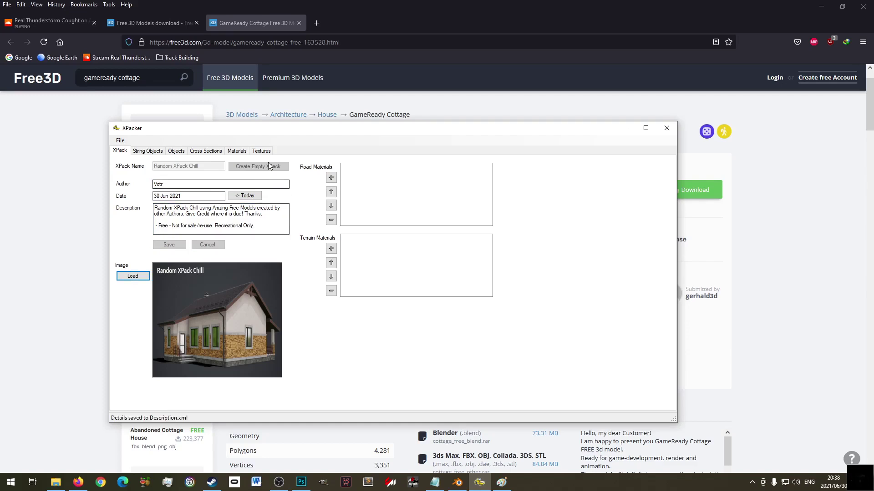
- Add an 'Educational purposes Only' line to the description, save, and show the Objects list
click(262, 221)
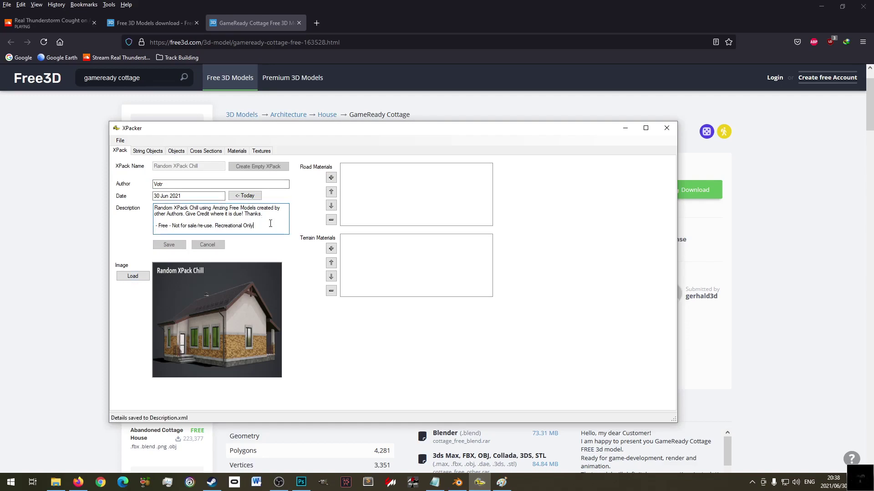
key(Return)
text(Educational)
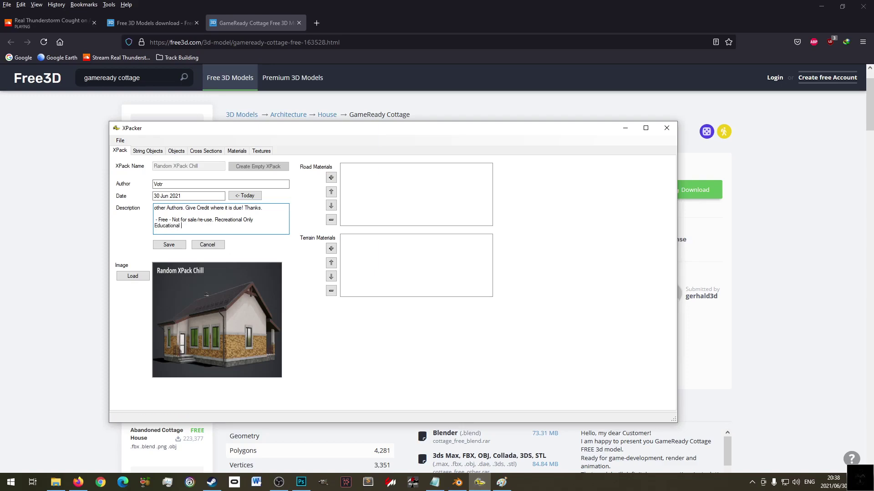
text( purposes Only)
click(174, 244)
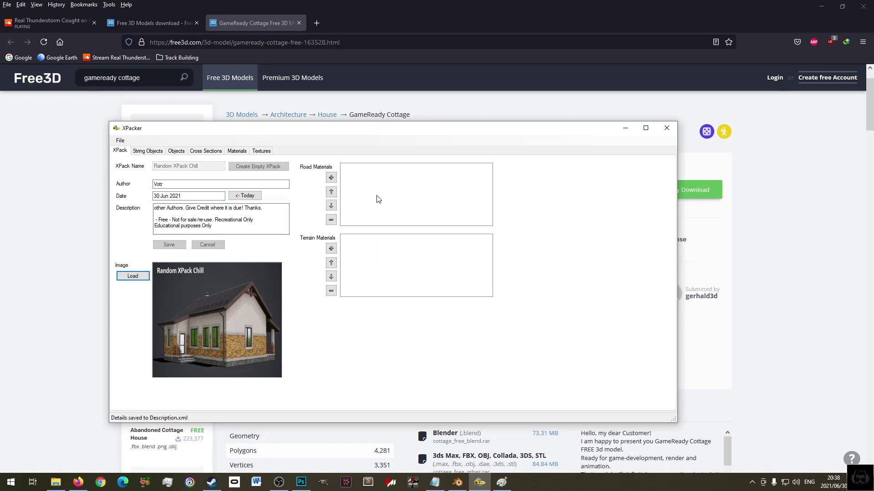
click(177, 151)
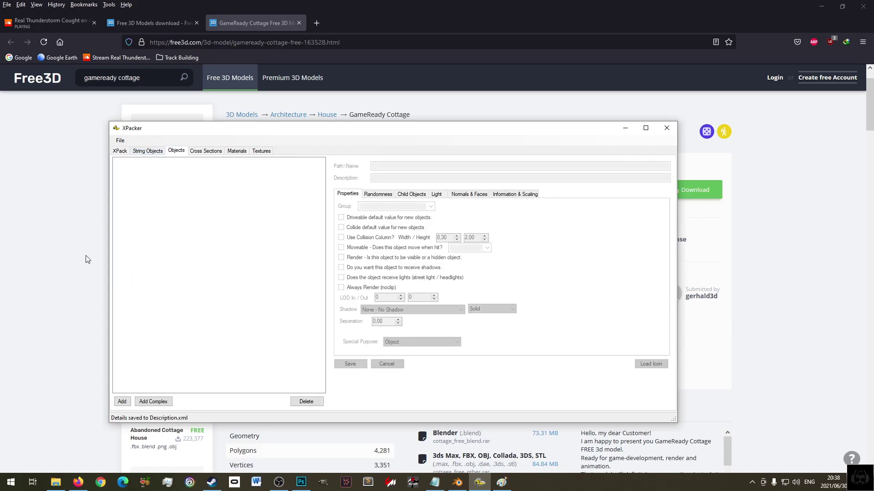
- Add an object, pick GameReady_Cottage_3D_Model.fbx, and browse into the XPACK DIY texture folder
click(122, 401)
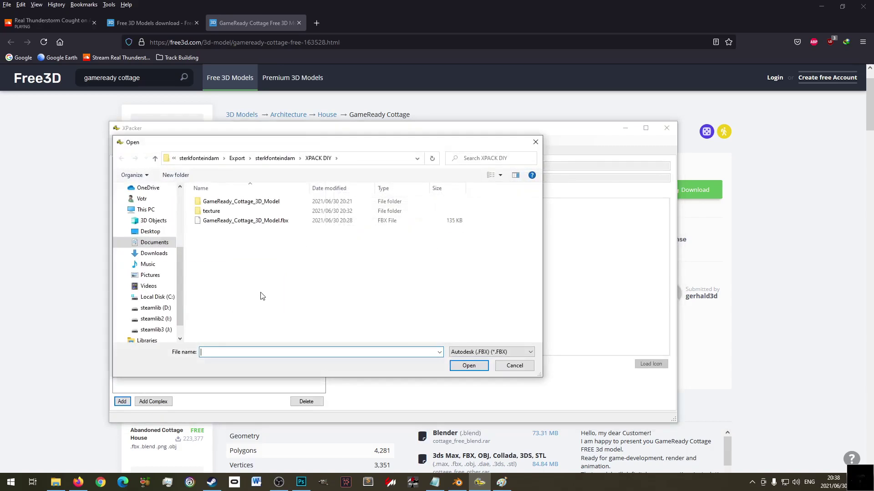
click(234, 222)
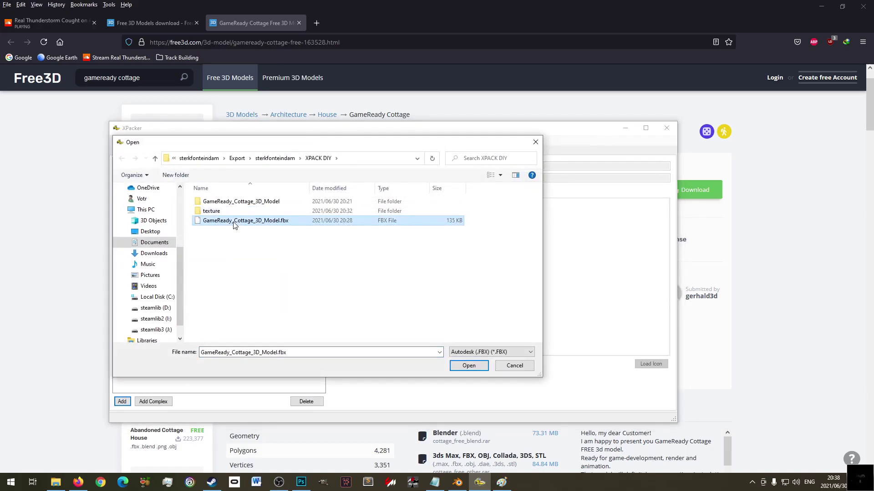
double_click(211, 211)
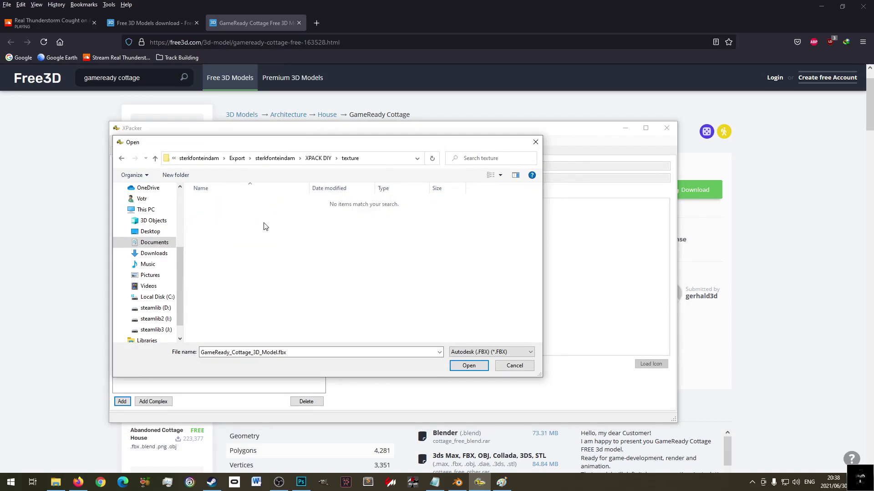
key(alt+Left)
double_click(211, 212)
click(65, 482)
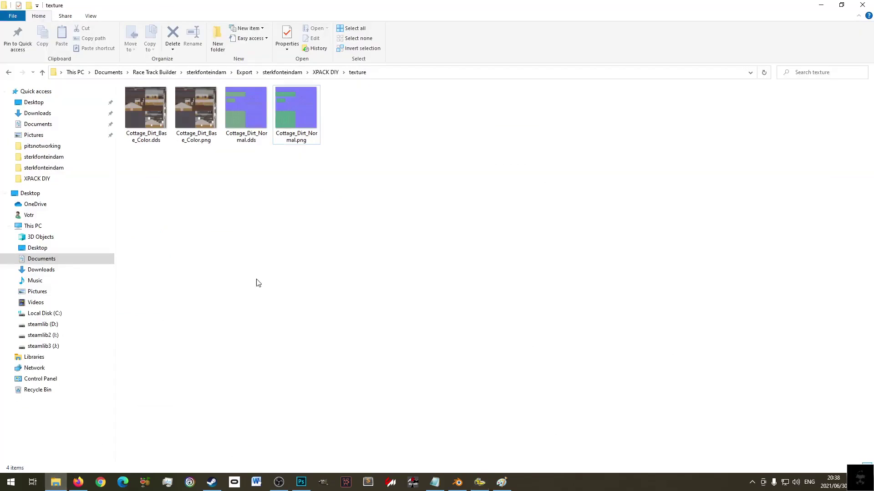
- Copy the Cottage_Dirt Base_Color and Normal .dds textures, then return to XPacker
click(154, 124)
ctrl+click(253, 117)
right_click(253, 117)
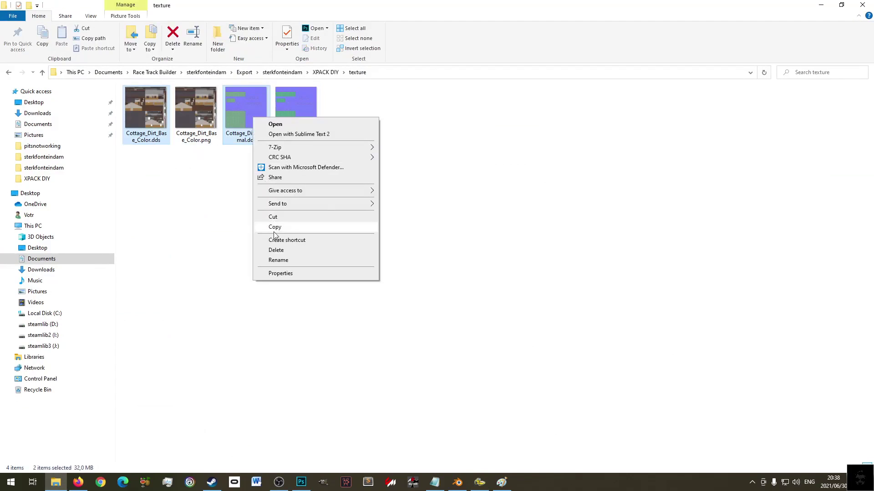
click(276, 227)
click(325, 72)
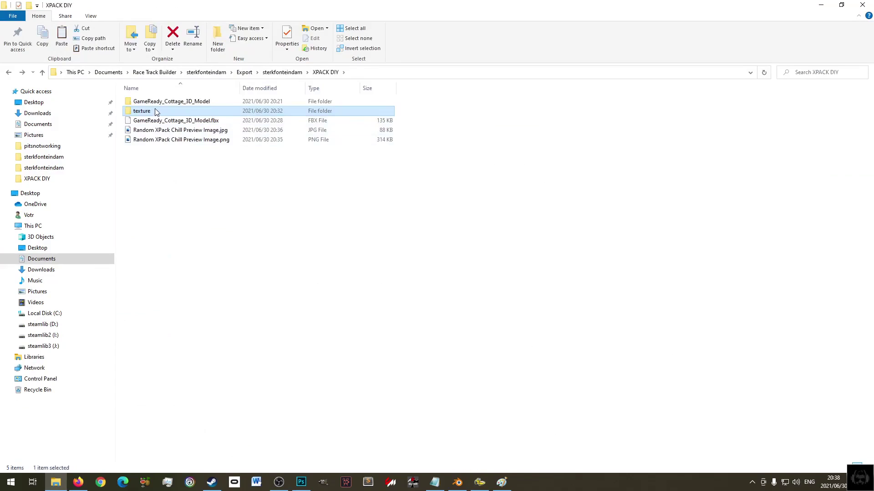
double_click(159, 113)
click(204, 138)
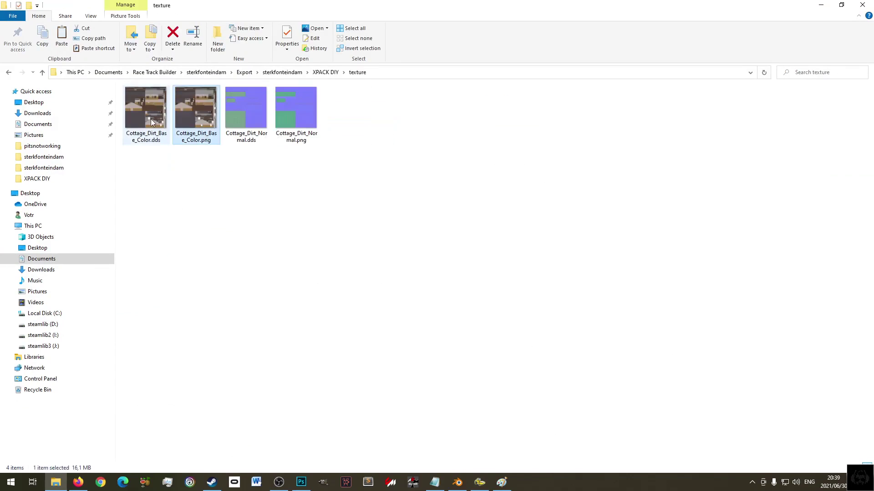
click(151, 119)
click(250, 118)
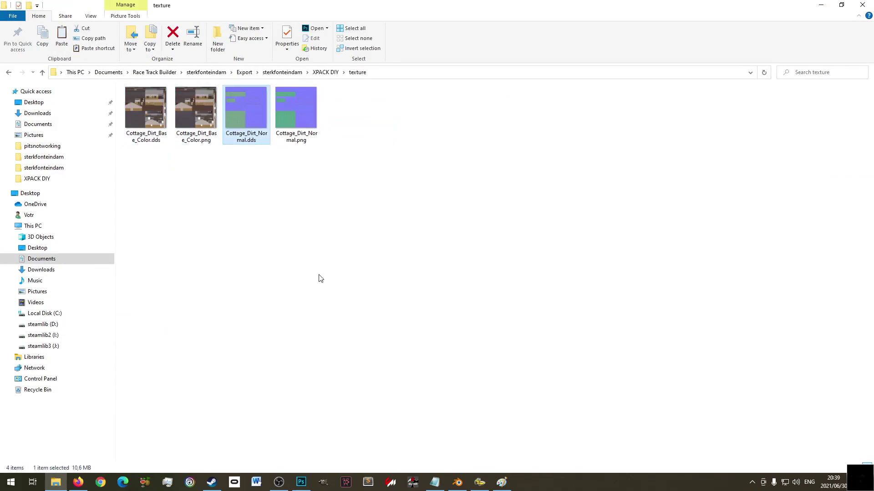
click(479, 483)
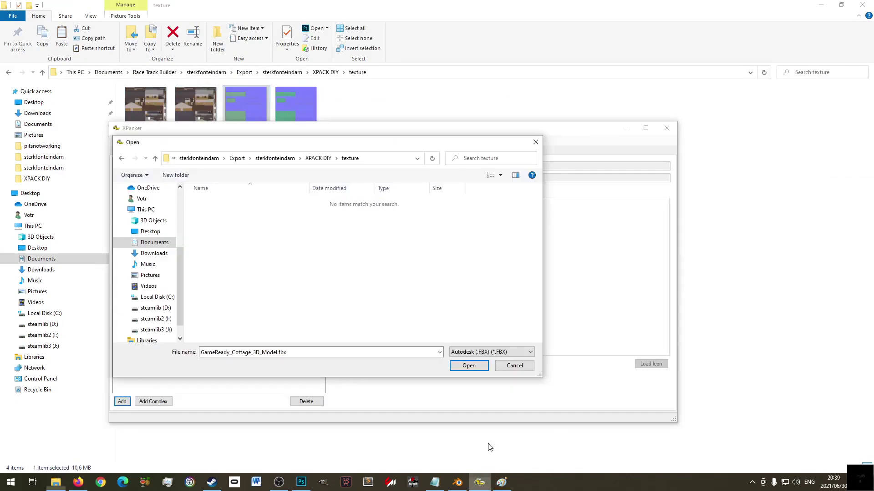
- Cancel the picker, load GameReady_Cottage_3D_Model.fbx as a new object, and select it
click(514, 365)
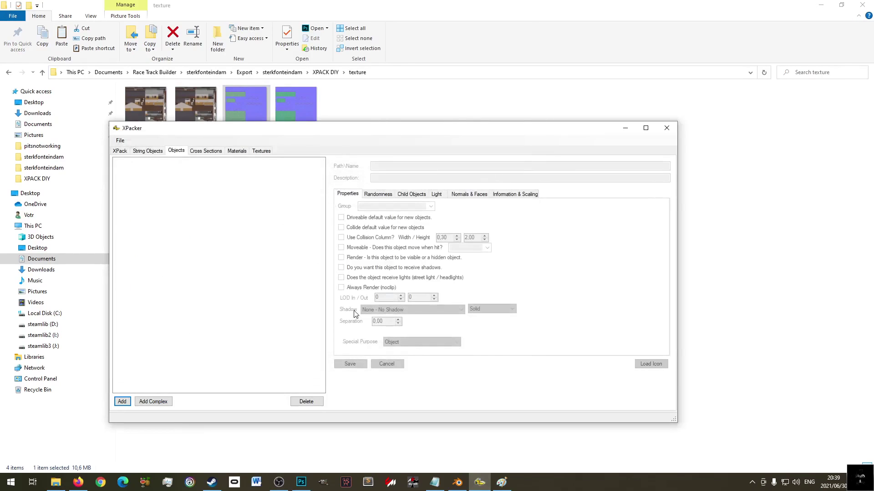
click(120, 402)
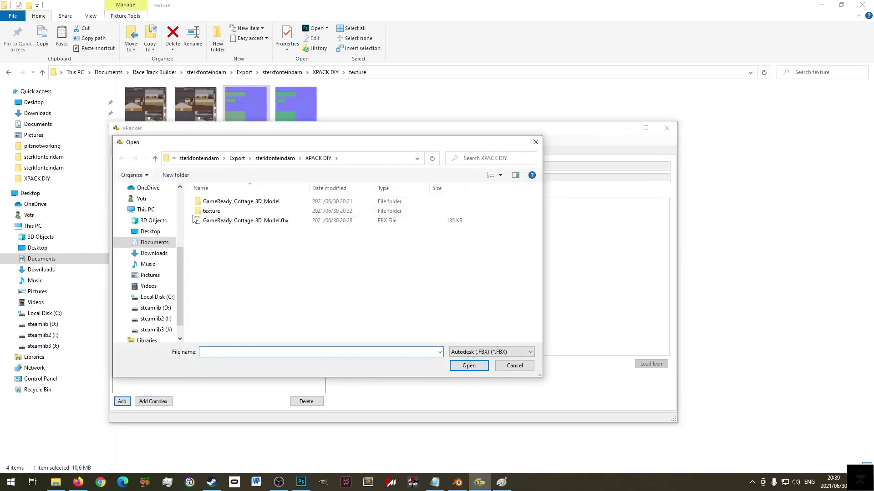
double_click(224, 223)
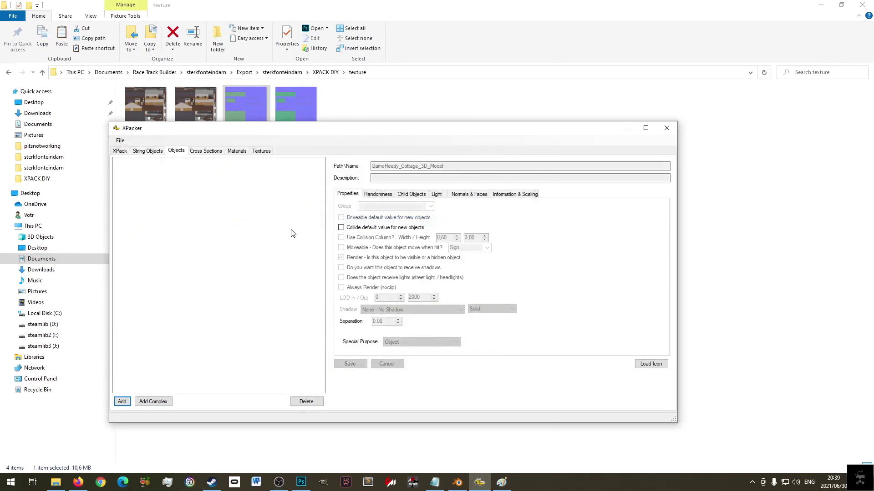
click(178, 162)
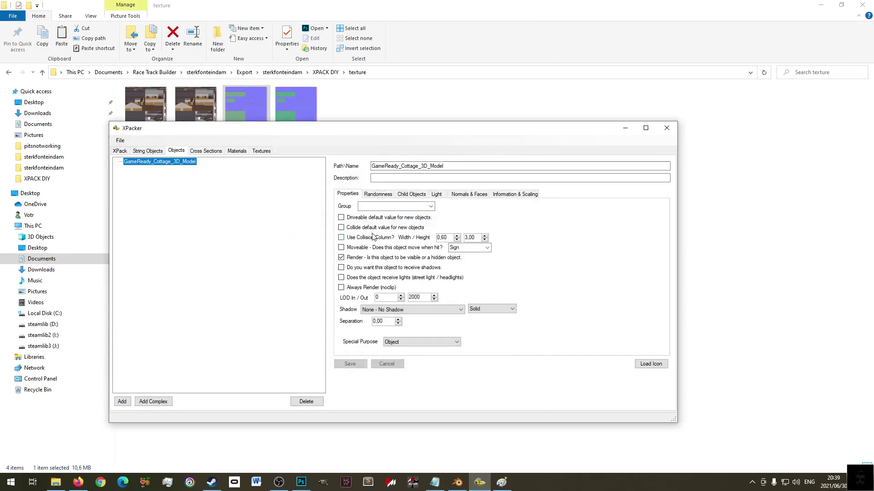
click(436, 486)
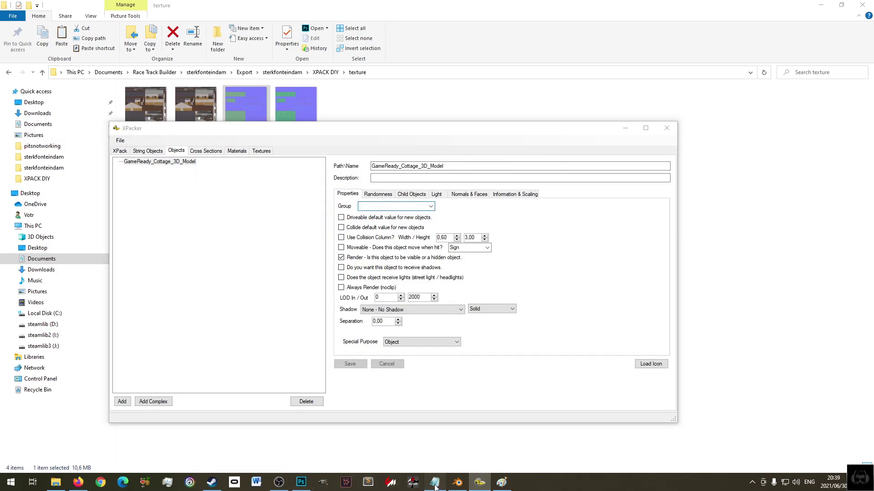
drag(495, 174, 554, 176)
- Set the cottage object's group to RandomXPackChill, enable shadow casting, and save
right_click(549, 175)
click(582, 200)
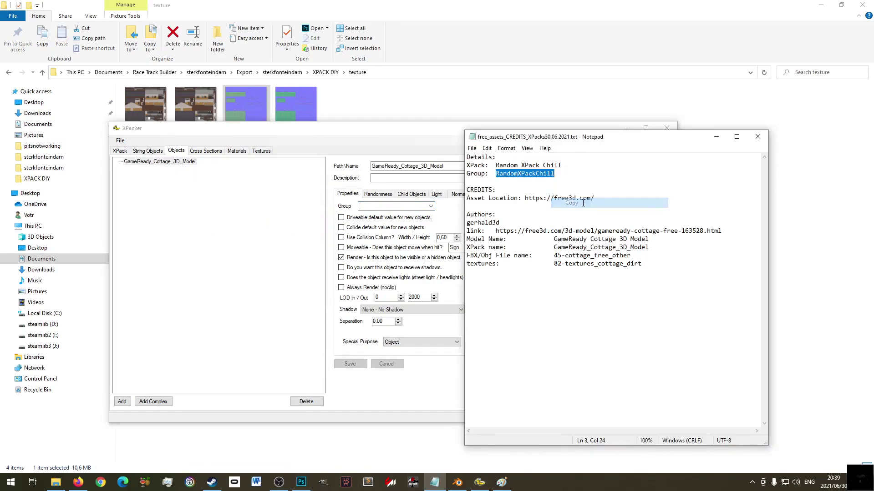
click(413, 210)
key(ctrl+v)
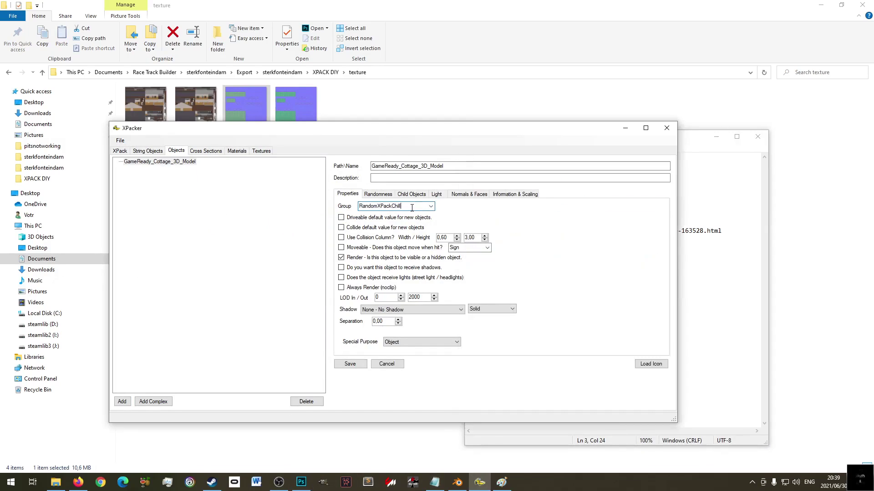
click(392, 309)
click(409, 321)
click(354, 366)
- Start the object's description with its model name followed by a dash
click(398, 178)
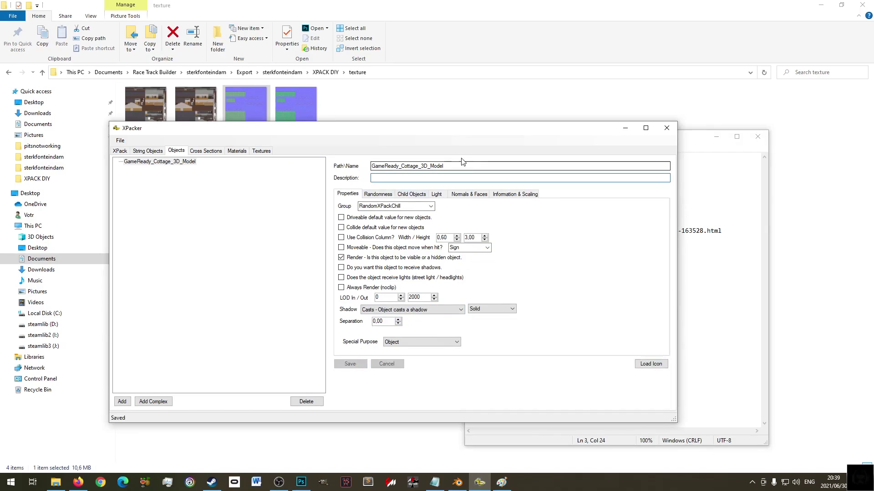
drag(454, 166, 368, 166)
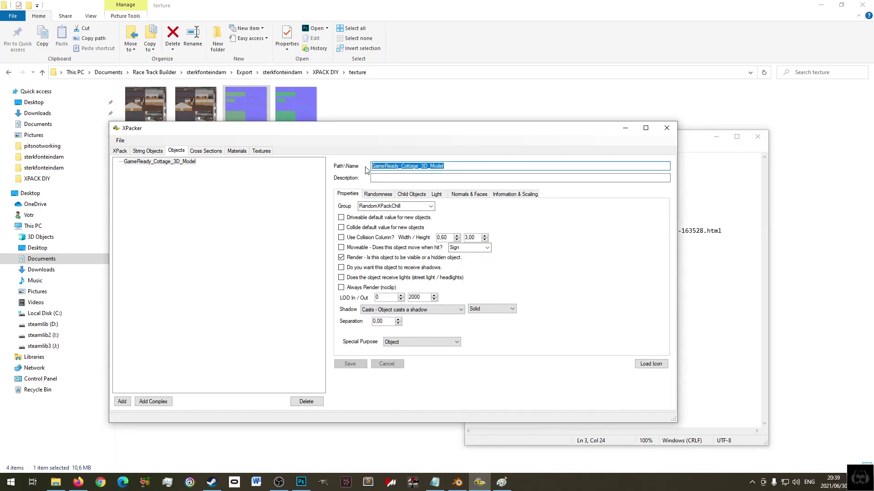
key(ctrl+c)
click(391, 179)
key(ctrl+v)
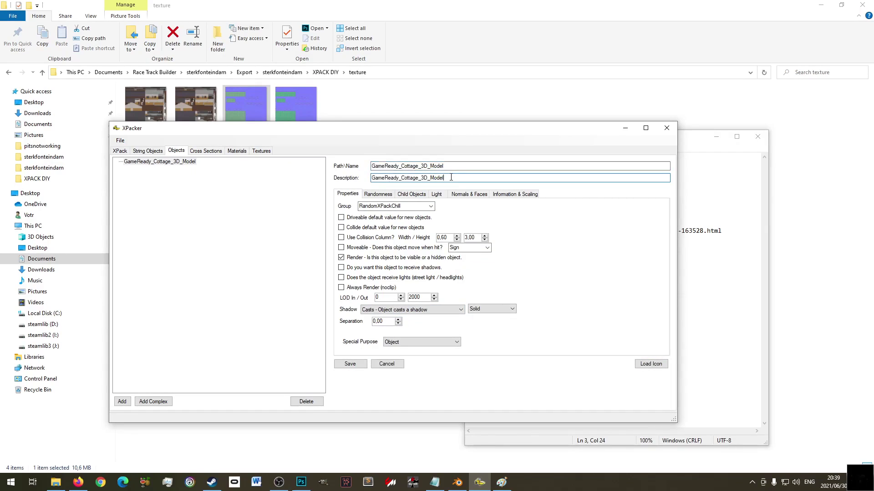
text(- Credit)
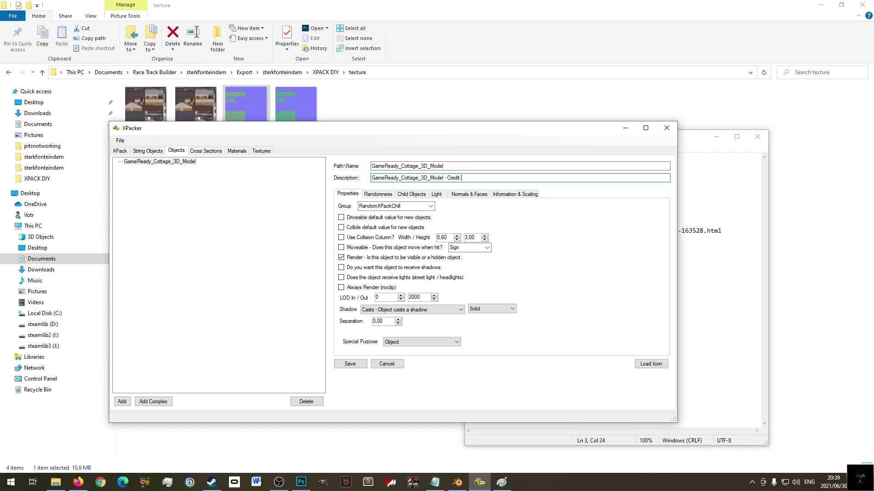
- Append the Free3d author's credit from the notes to the description and save
click(435, 481)
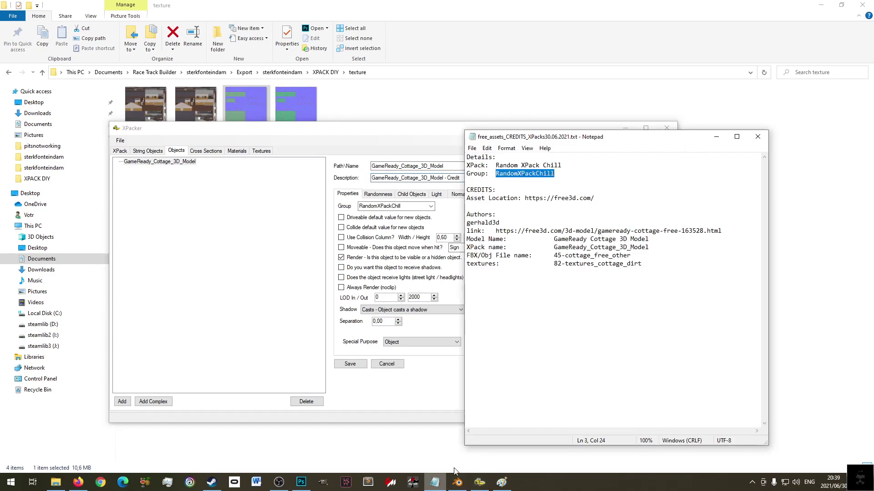
drag(540, 221, 467, 222)
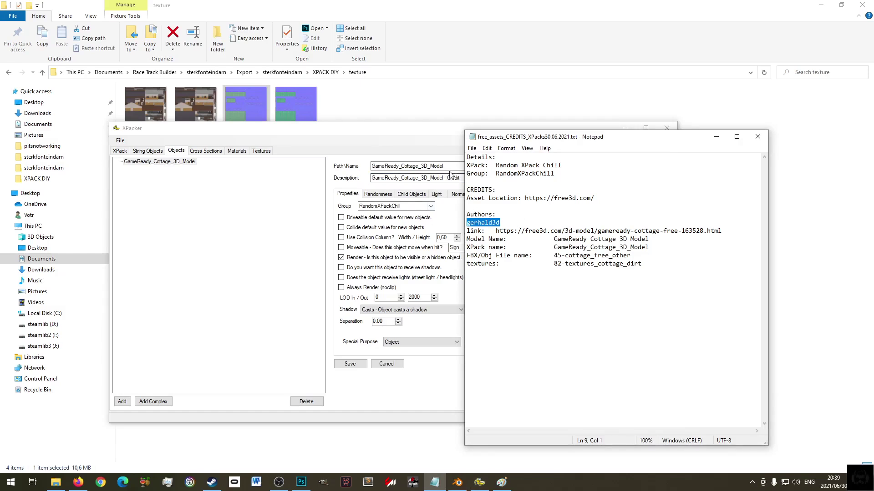
click(460, 178)
key(ctrl+v)
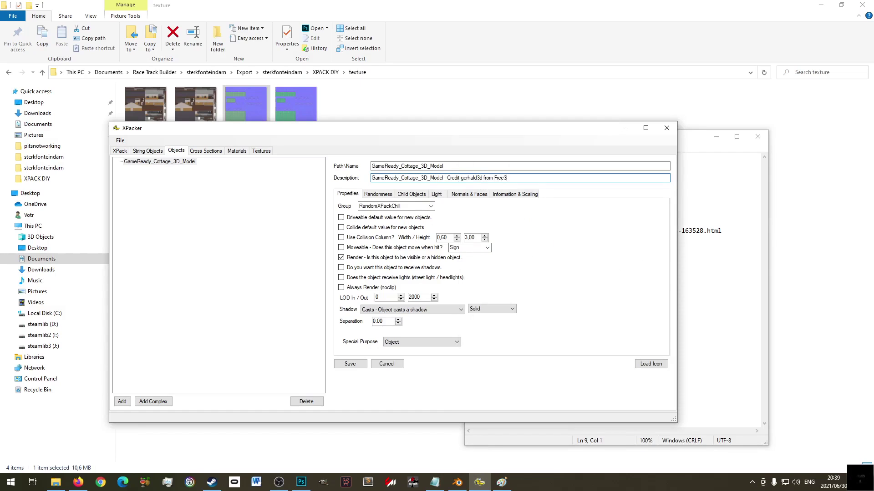
key(alt+Tab)
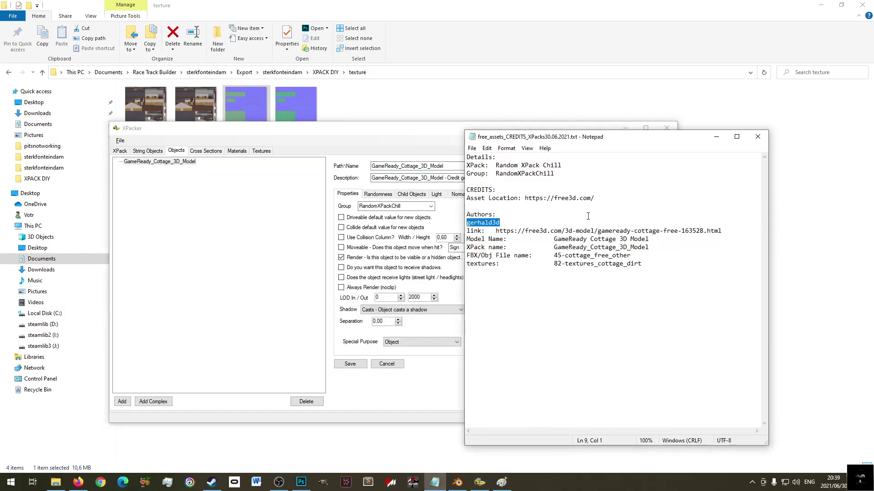
key(alt+Tab)
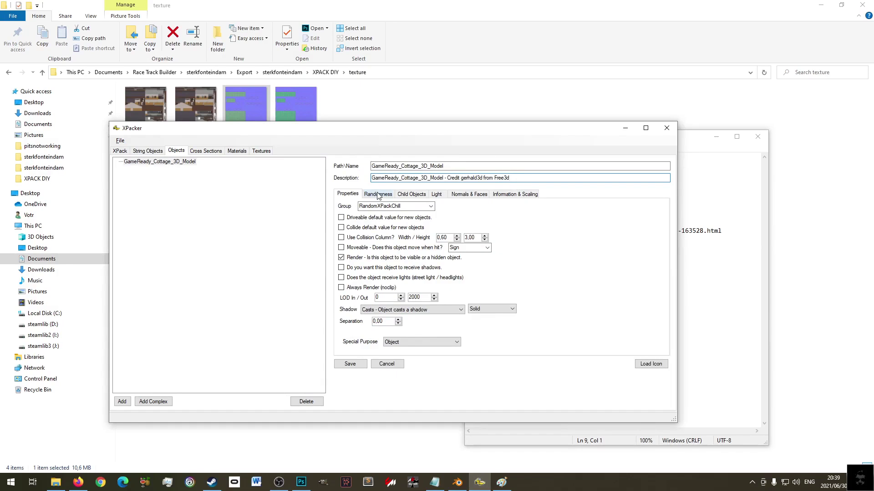
click(350, 364)
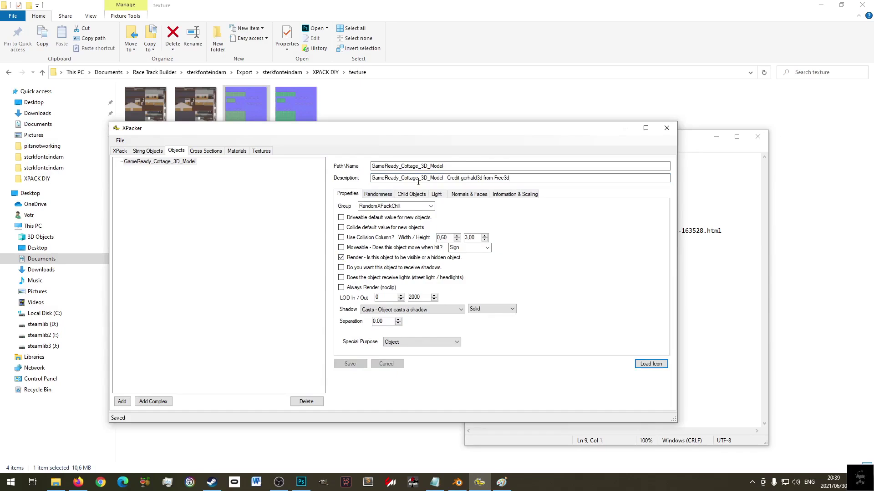
- Check the object's Information & Scaling data, noting the 6,75 m height
click(378, 194)
click(411, 194)
click(436, 193)
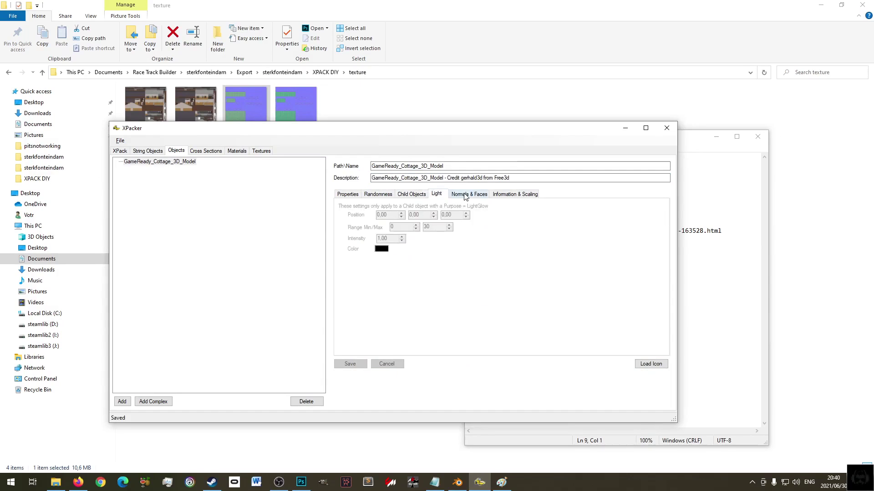
click(465, 194)
click(515, 194)
mouse_move(343, 211)
mouse_down()
mouse_move(365, 211)
mouse_move(339, 217)
mouse_up()
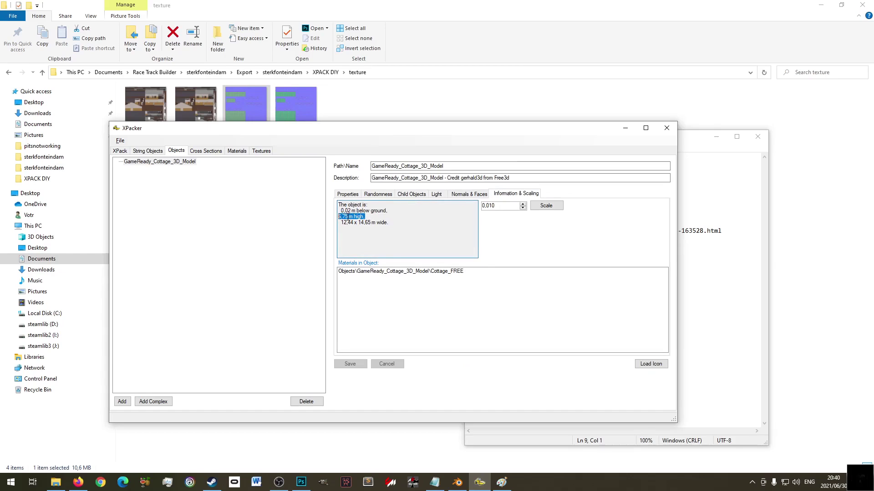
click(457, 483)
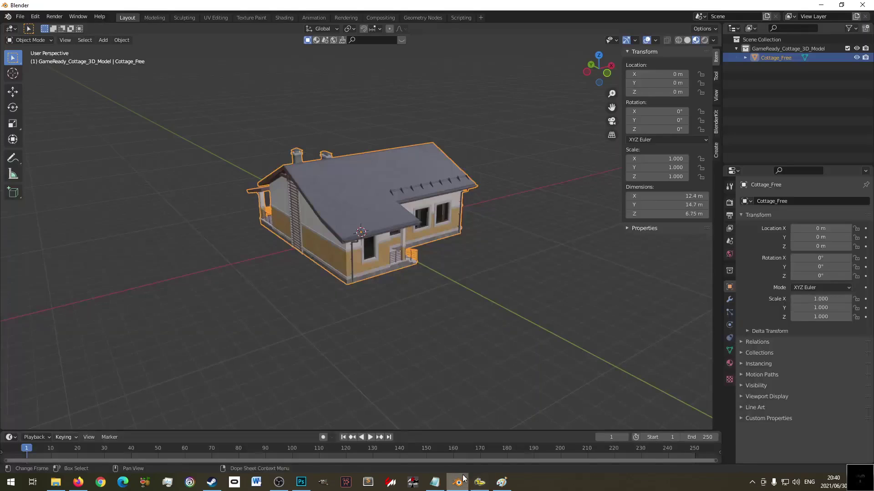
- Measure the cottage's height in Blender's front view and compare with XPacker
key(KP_1)
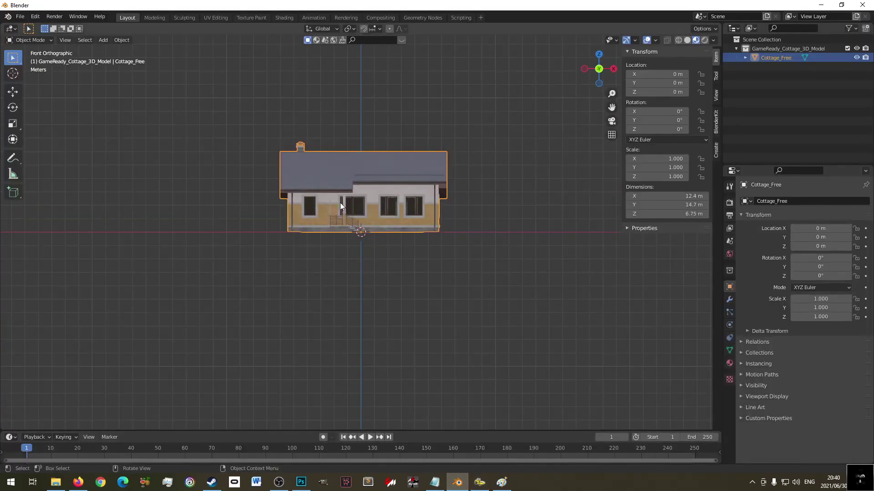
scroll(337, 220, up, 6)
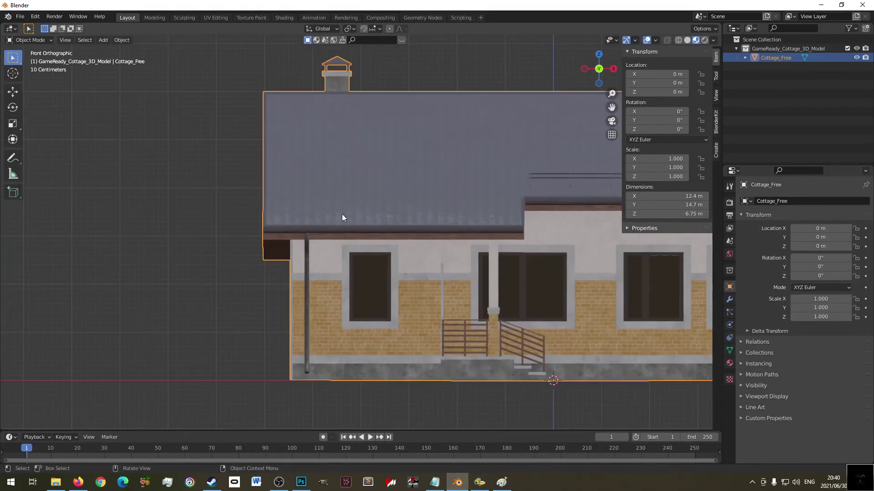
scroll(342, 217, down, 1)
click(12, 175)
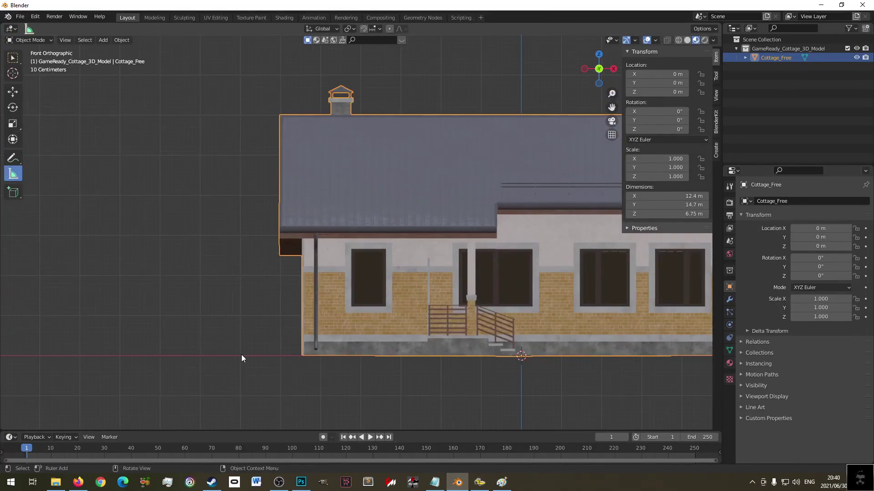
drag(250, 355, 251, 86)
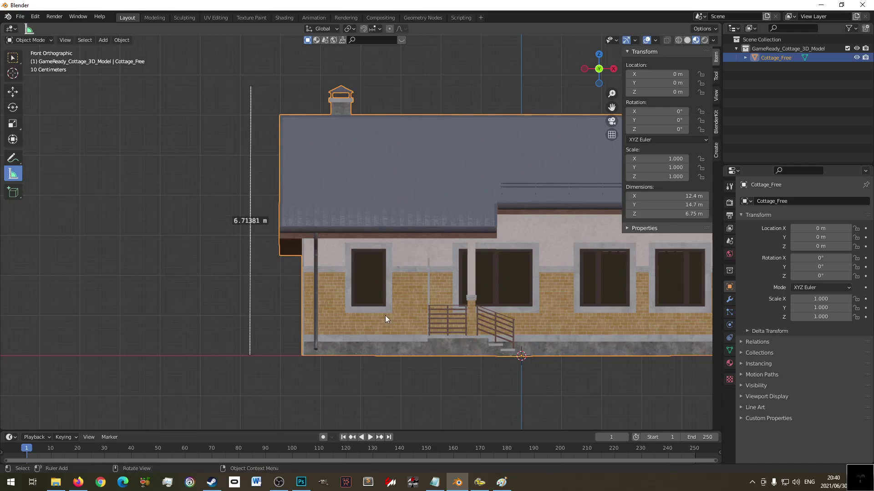
mouse_move(483, 487)
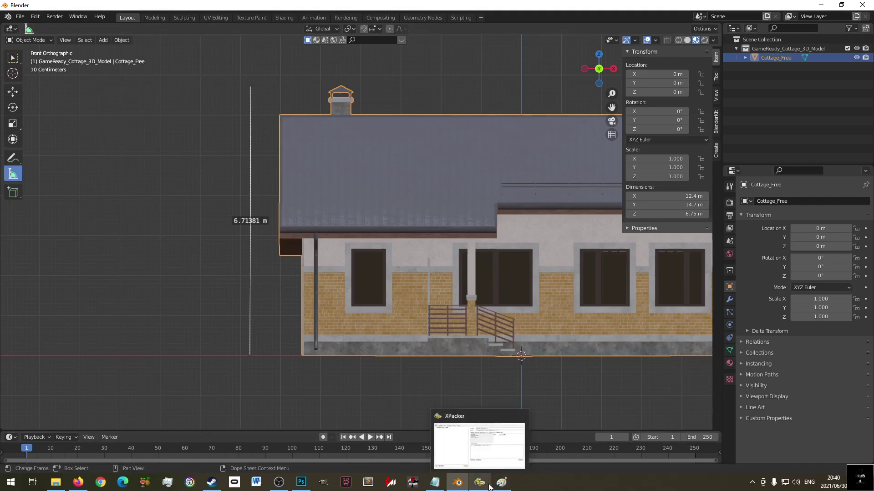
click(480, 486)
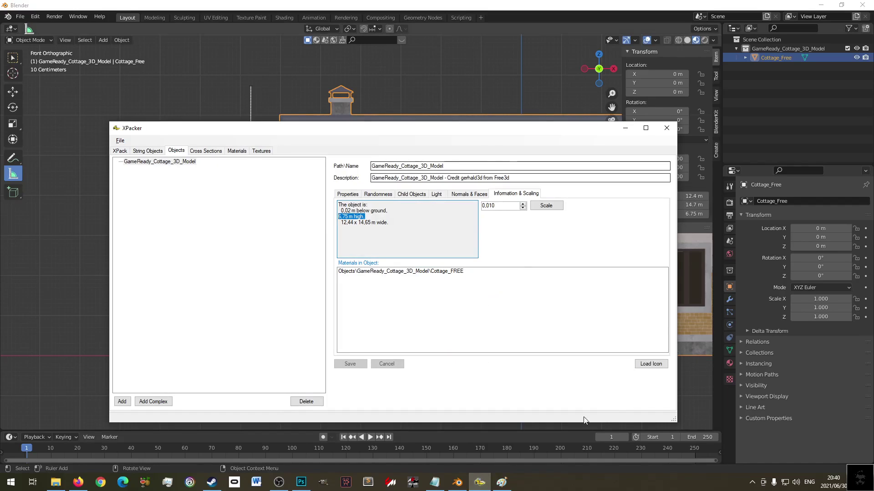
- Measure the cottage's width, 12.4182 m across the roof, against XPacker's 12.44 m
click(472, 27)
scroll(351, 212, up, 5)
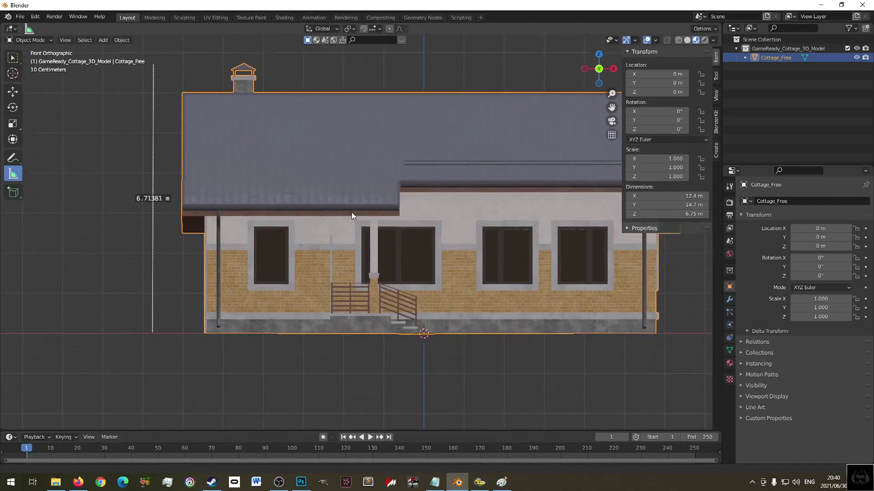
key(Delete)
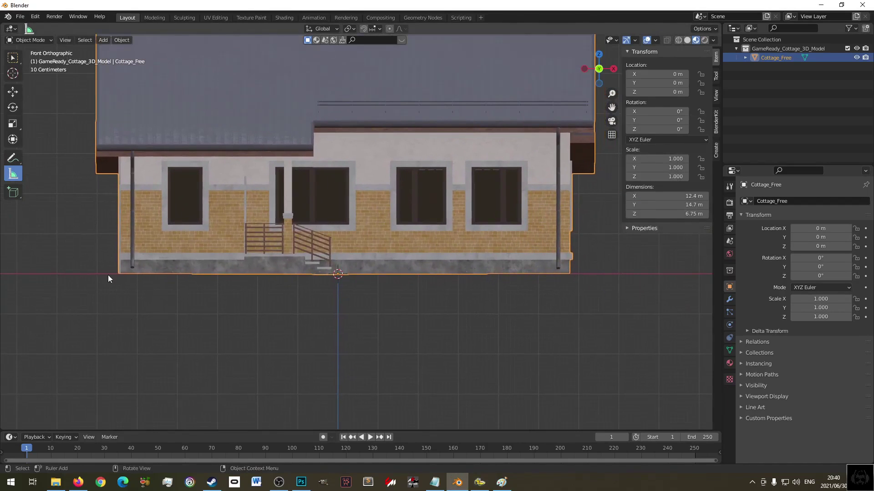
drag(119, 275, 570, 273)
key(Delete)
drag(96, 178, 596, 178)
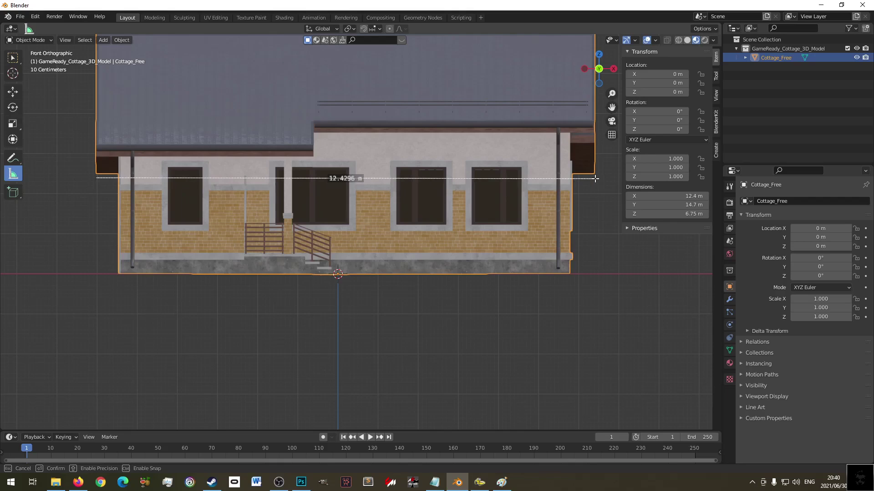
drag(595, 179, 595, 179)
click(480, 482)
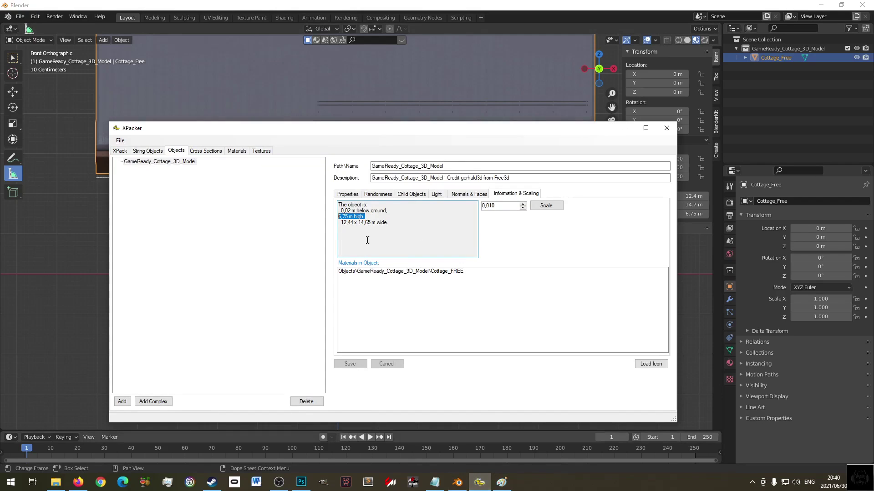
click(351, 221)
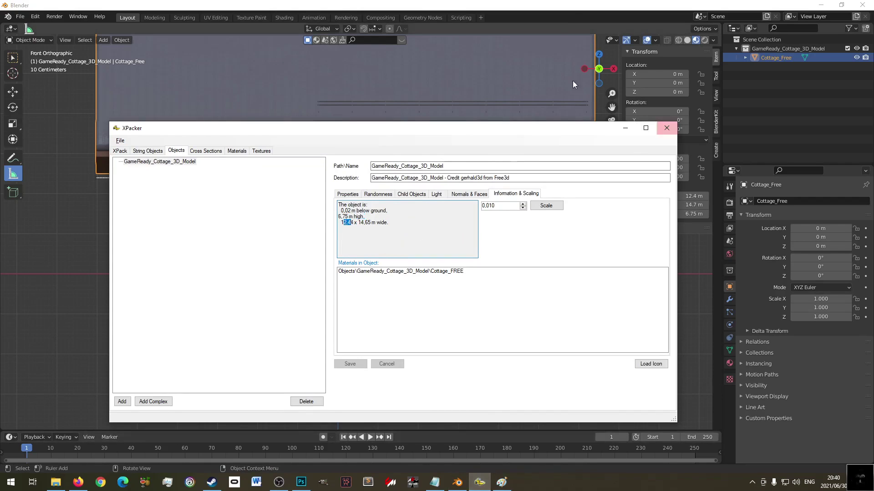
click(564, 15)
middle_drag(387, 191, 428, 192)
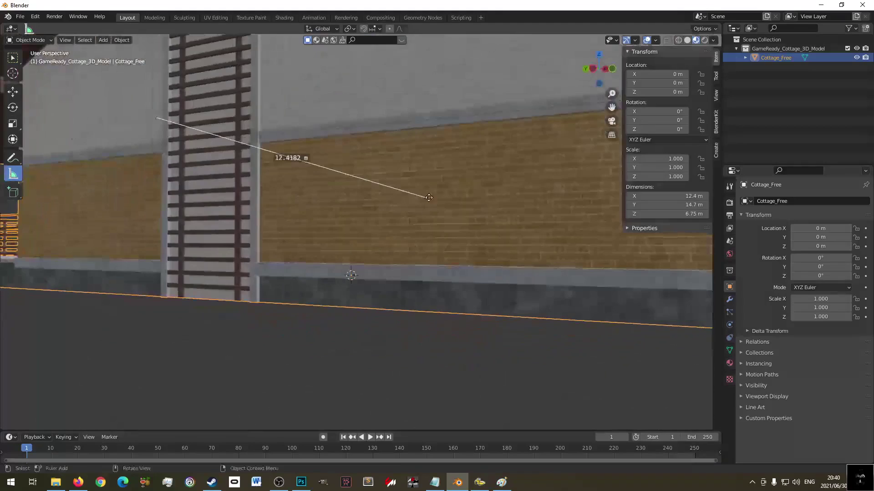
- Measure the cottage's depth in side view, about 14.77 m at the eaves, then clear the rulers
scroll(414, 250, down, 5)
key(KP_3)
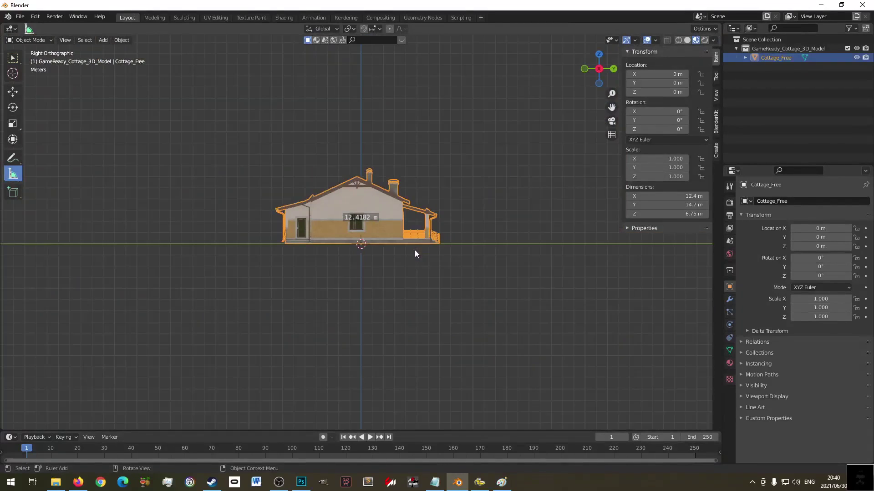
scroll(321, 259, up, 2)
drag(252, 254, 475, 250)
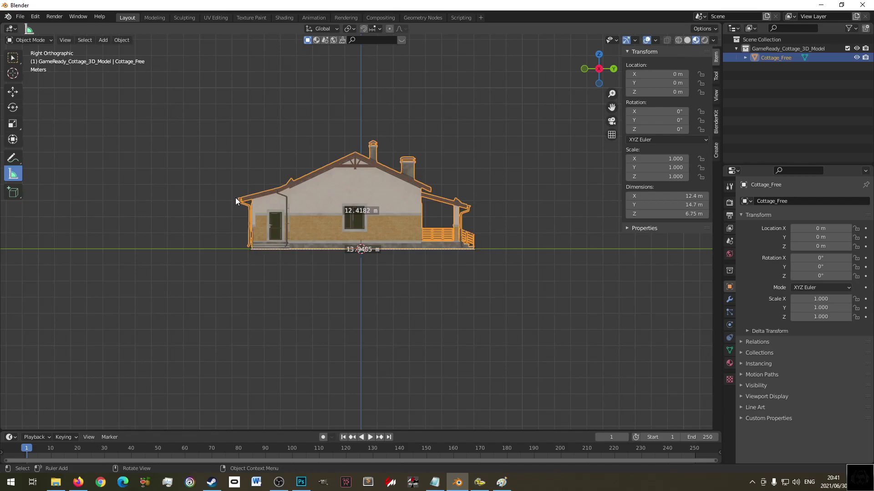
drag(239, 200, 474, 202)
key(ctrl+z)
key(ctrl+z)
key(ctrl+z)
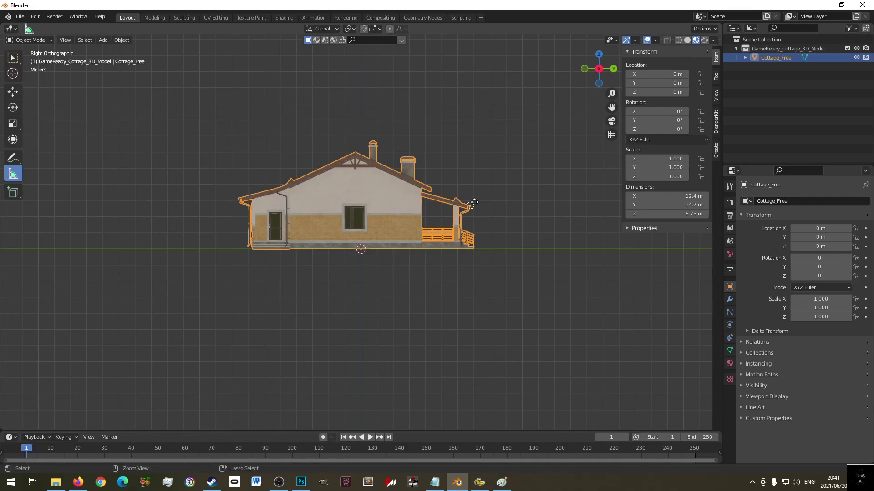
middle_drag(473, 202, 478, 319)
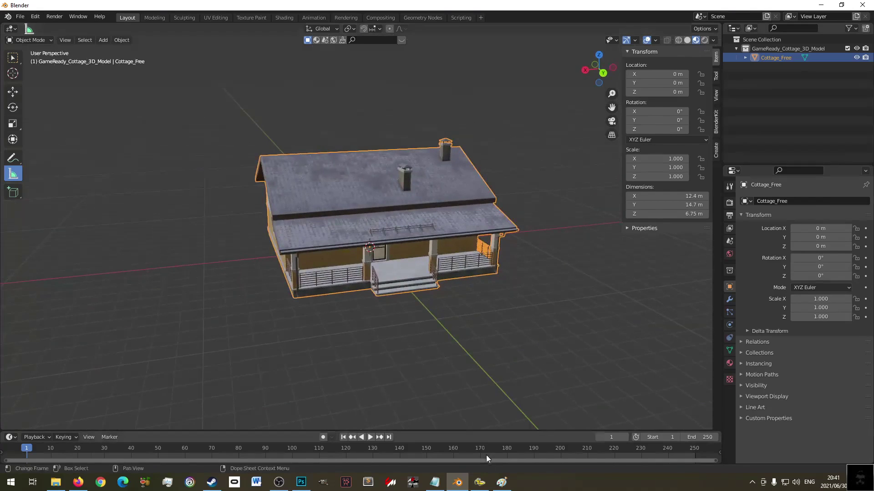
- Check the 0,010 scale value in XPacker, then return to Blender
click(480, 484)
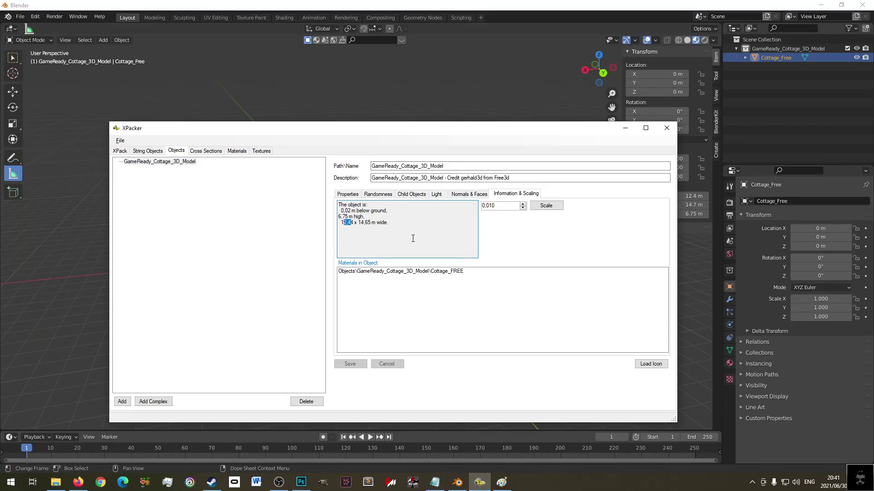
drag(499, 206, 481, 206)
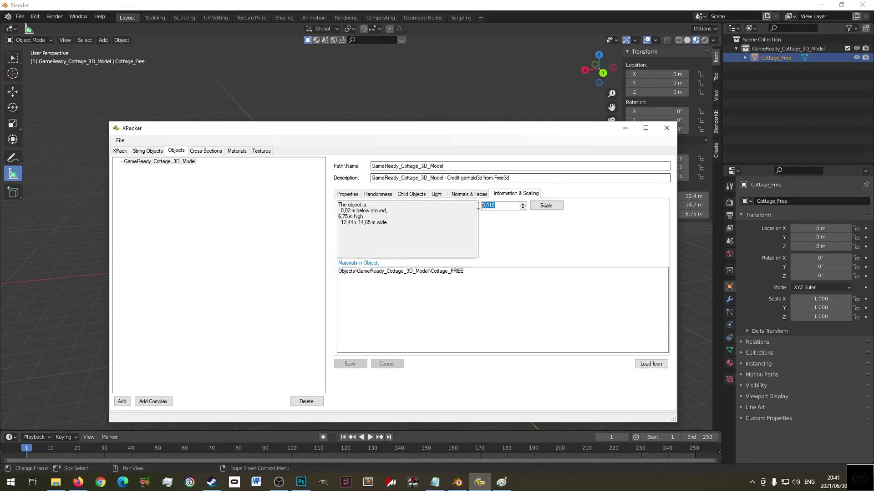
click(618, 16)
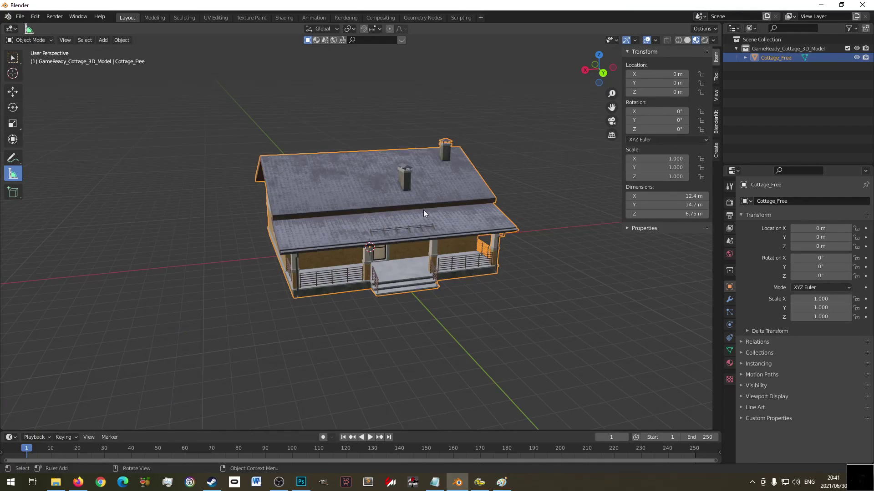
click(20, 17)
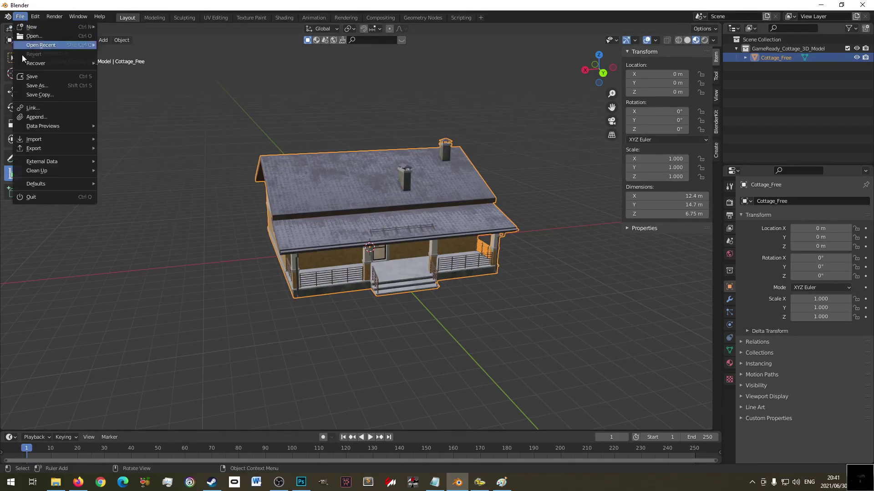
- Cancel the cottage's FBX export and show XPacker's Cross Sections page
mouse_move(52, 146)
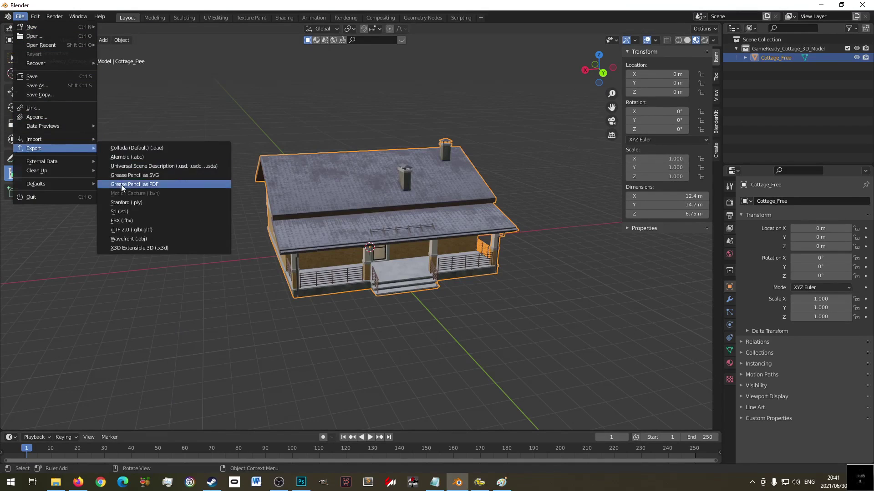
click(128, 223)
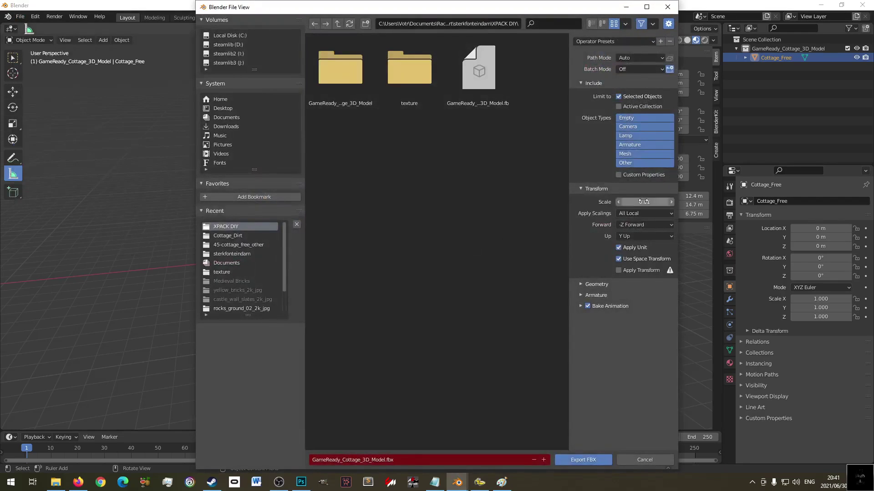
click(480, 483)
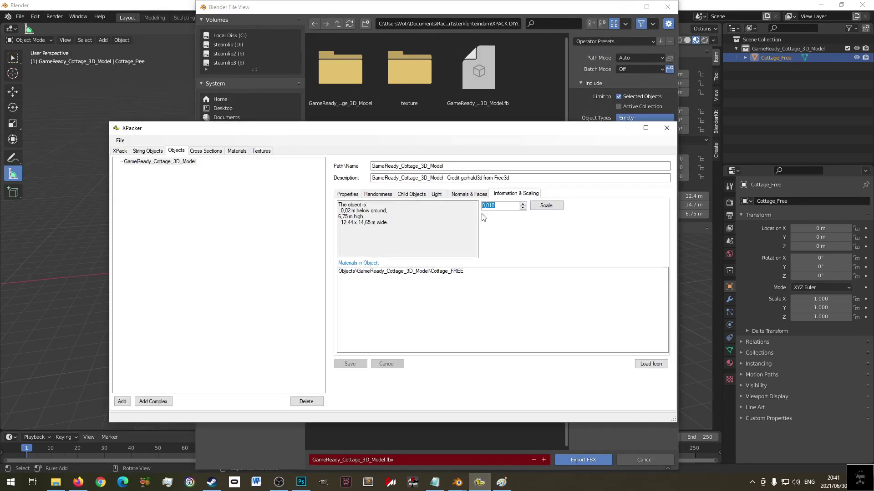
key(alt+Tab)
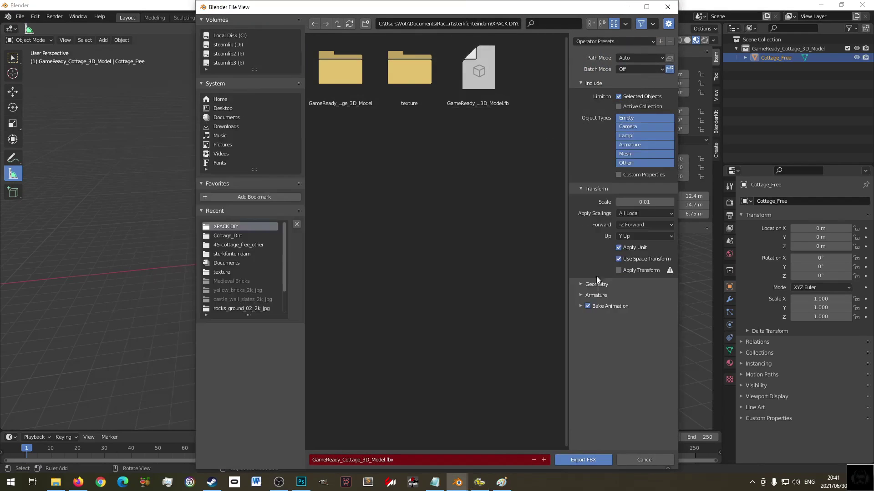
click(641, 460)
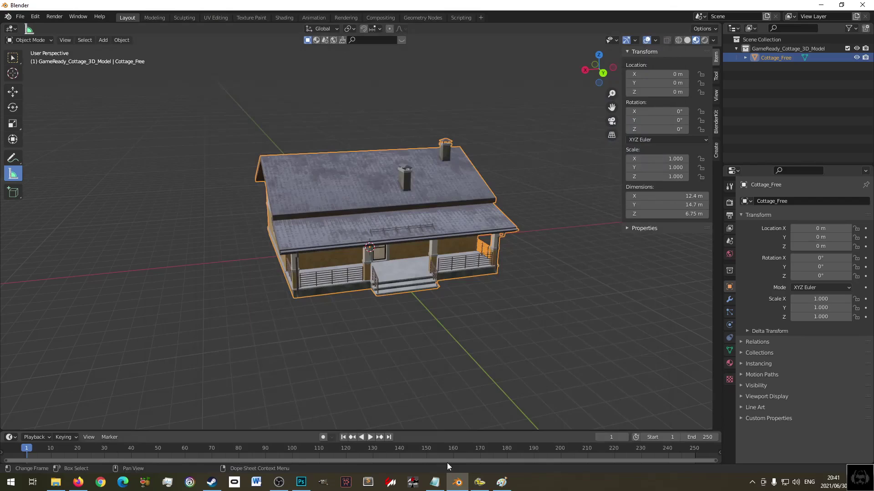
click(479, 483)
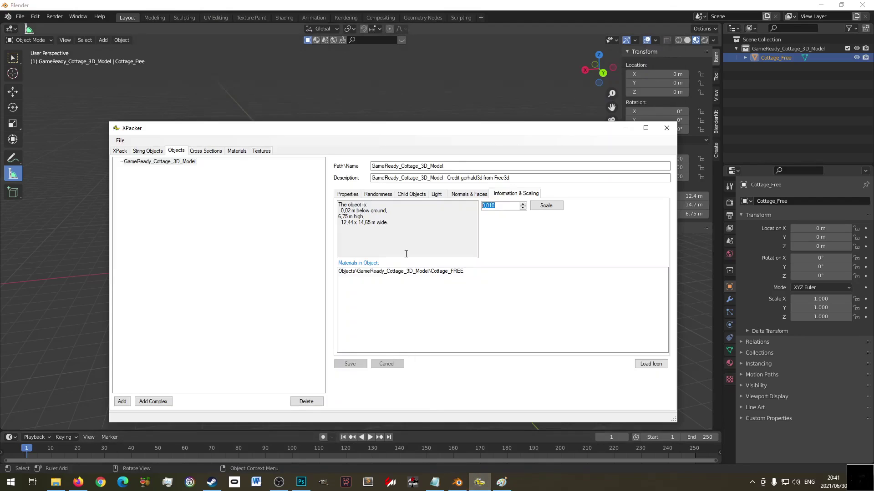
click(539, 178)
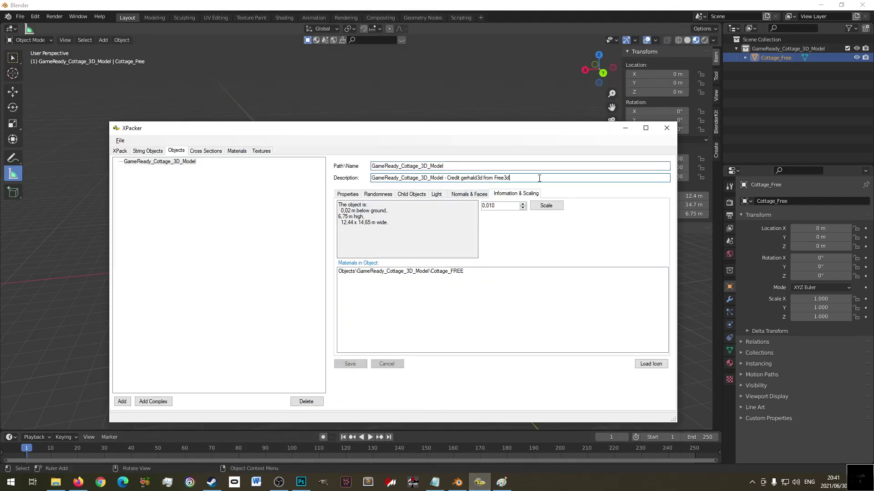
click(200, 151)
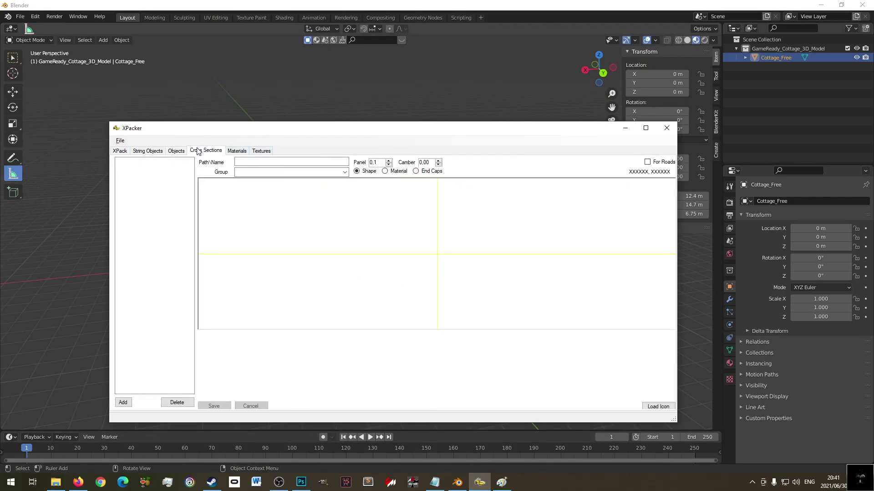
- Review the Cottage_FREE material's diffuse .png path on the Assetto Corsa and rFactor2 sub-tabs
click(235, 152)
click(156, 177)
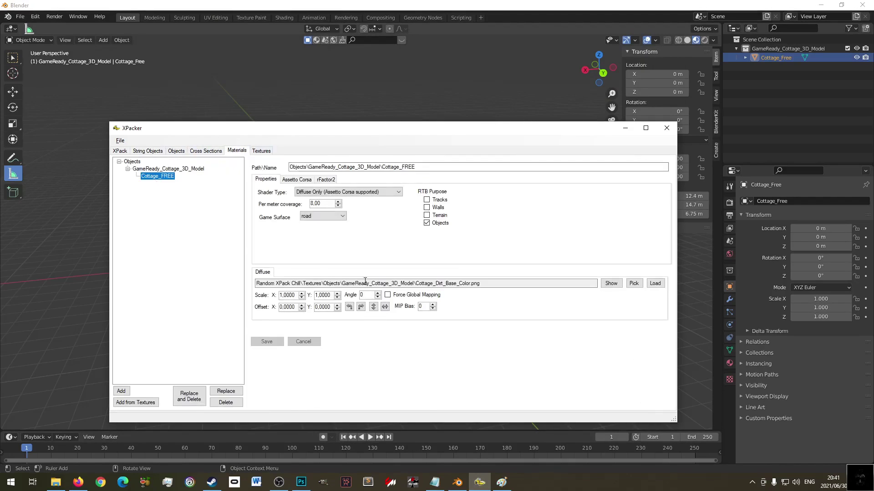
click(263, 273)
drag(481, 284, 470, 285)
click(296, 179)
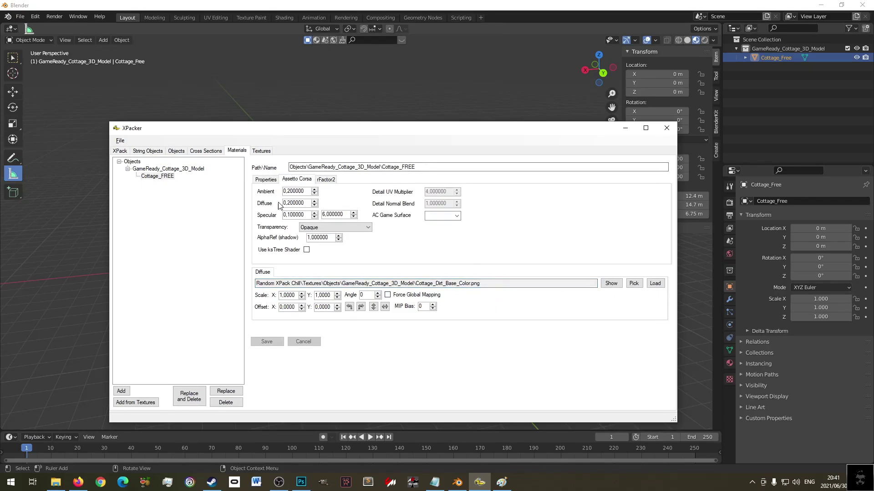
click(485, 284)
click(326, 180)
drag(481, 284, 466, 283)
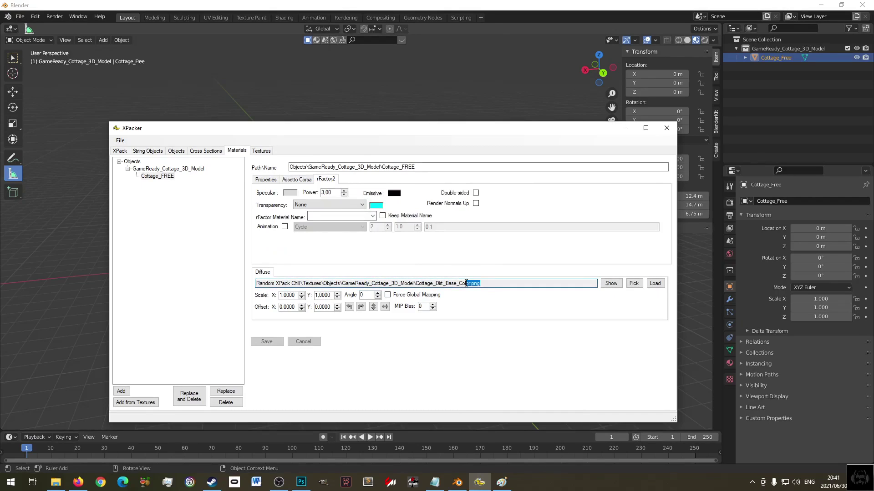
click(266, 271)
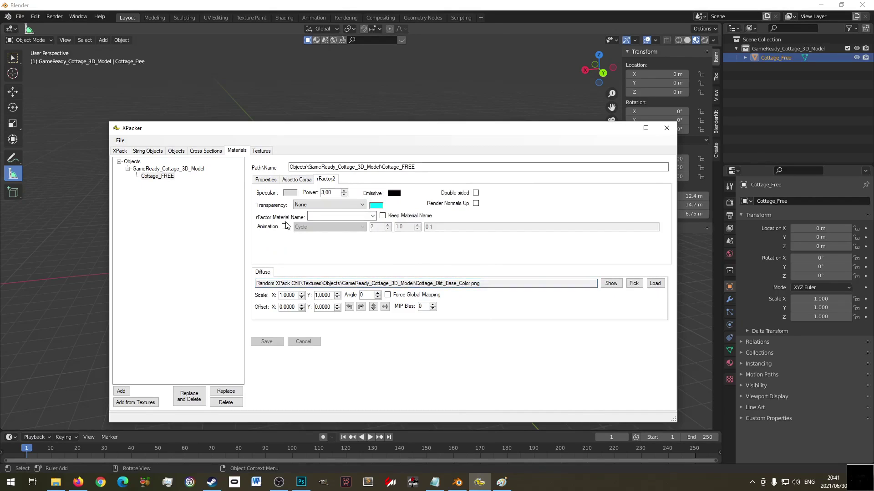
click(297, 180)
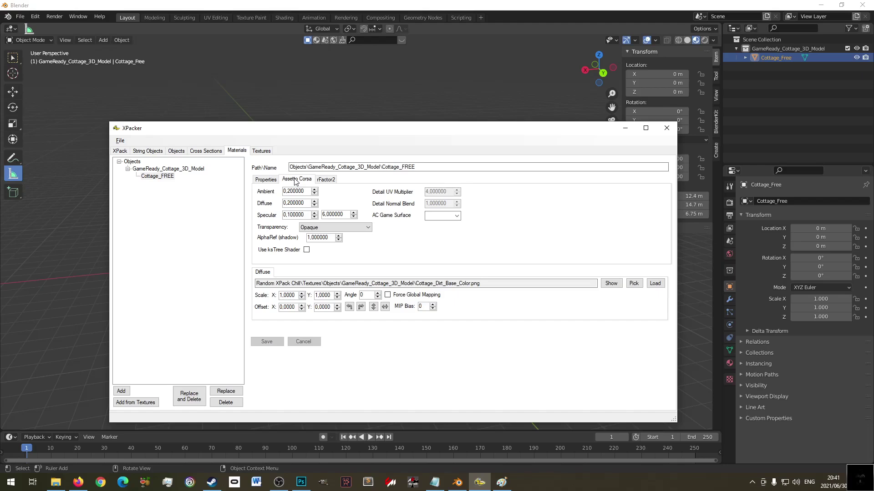
- Reselect the Cottage_FREE material and browse for a new .dds diffuse texture
click(262, 152)
click(237, 150)
click(163, 177)
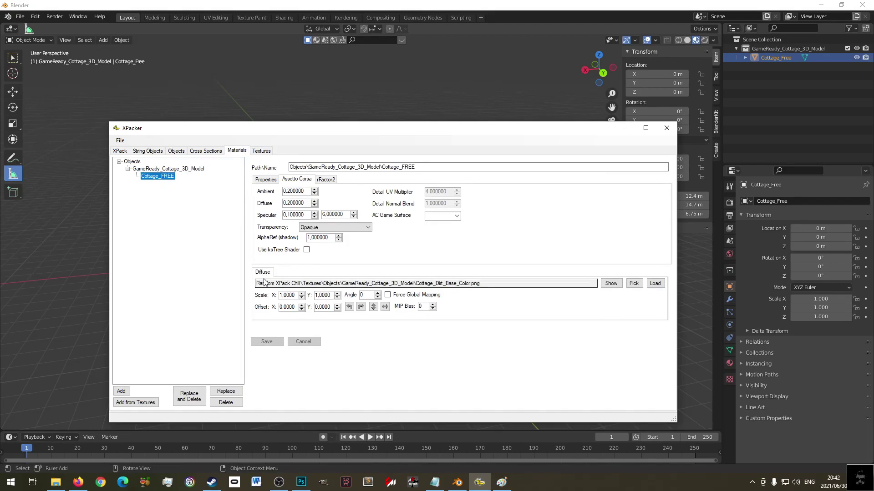
click(655, 283)
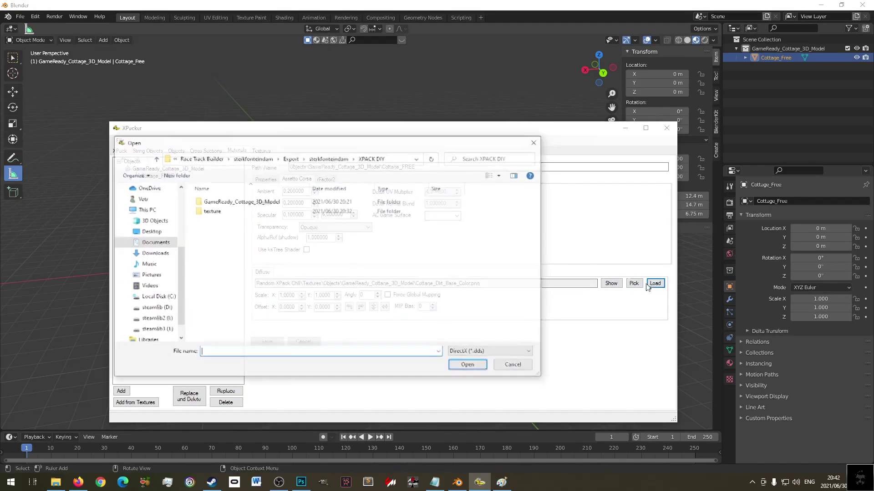
- Load Cottage_Dirt_Base_Color.dds as diffuse, set Diffuse & Normal shader, load Cottage_Dirt_Normal.dds, and save
double_click(215, 212)
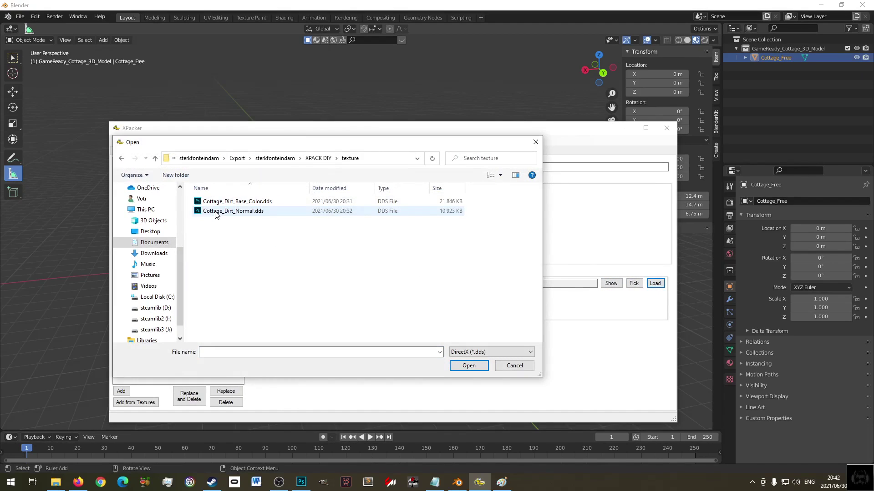
double_click(253, 203)
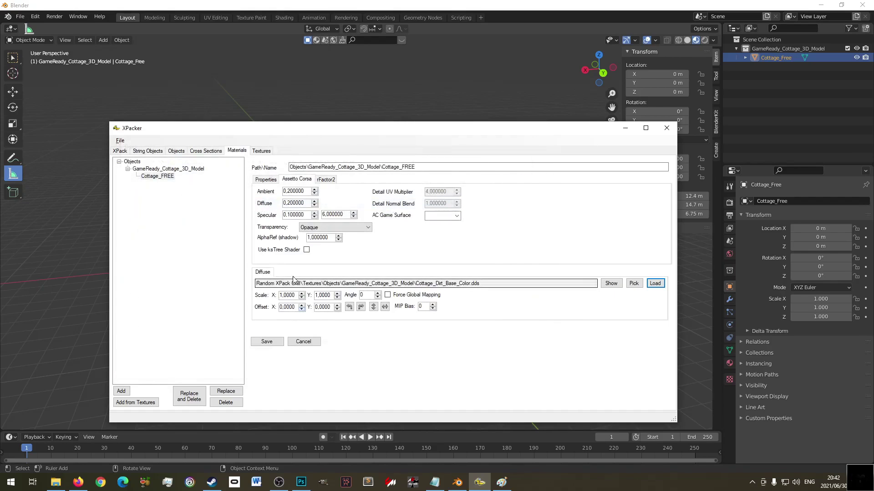
click(272, 183)
click(345, 192)
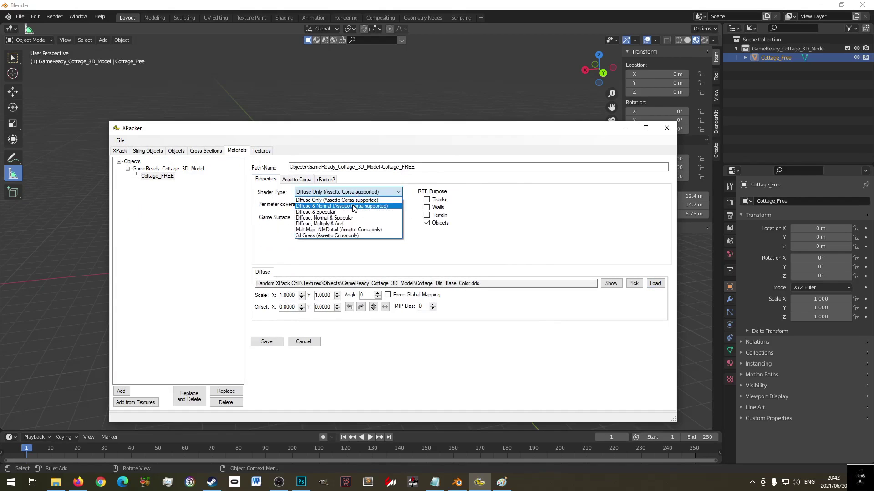
click(354, 207)
click(283, 273)
click(655, 283)
double_click(253, 211)
click(266, 342)
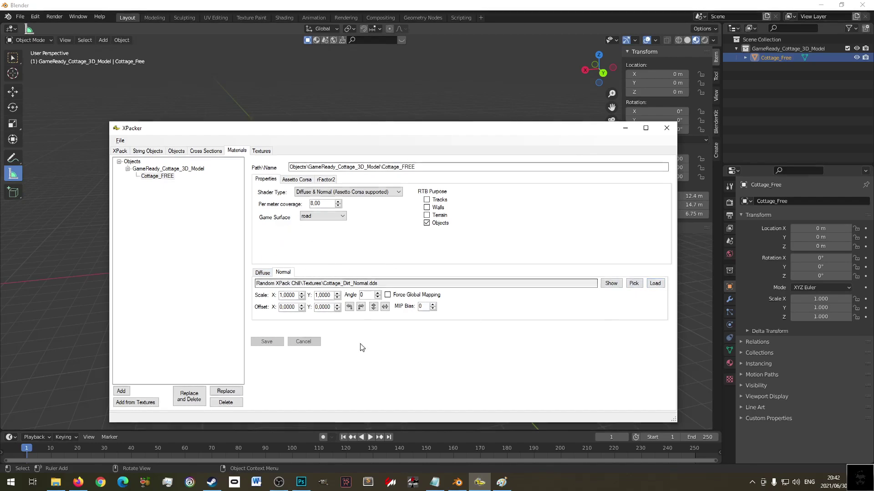
- Reload Cottage_Dirt_Base_Color.dds as the diffuse texture, allowing the overwrite, and save the material
click(263, 273)
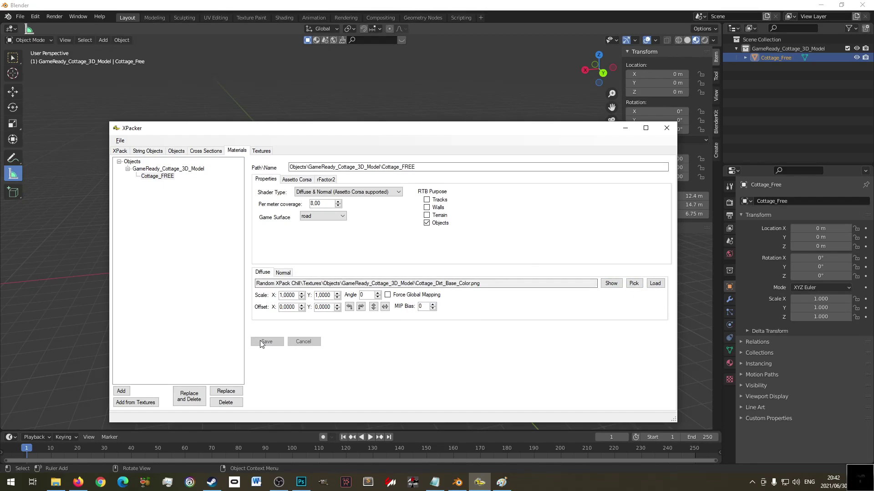
click(655, 283)
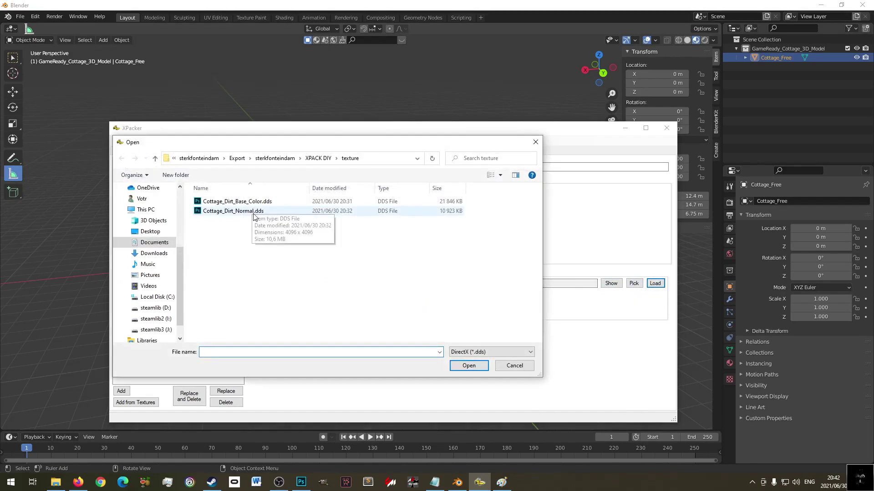
click(253, 206)
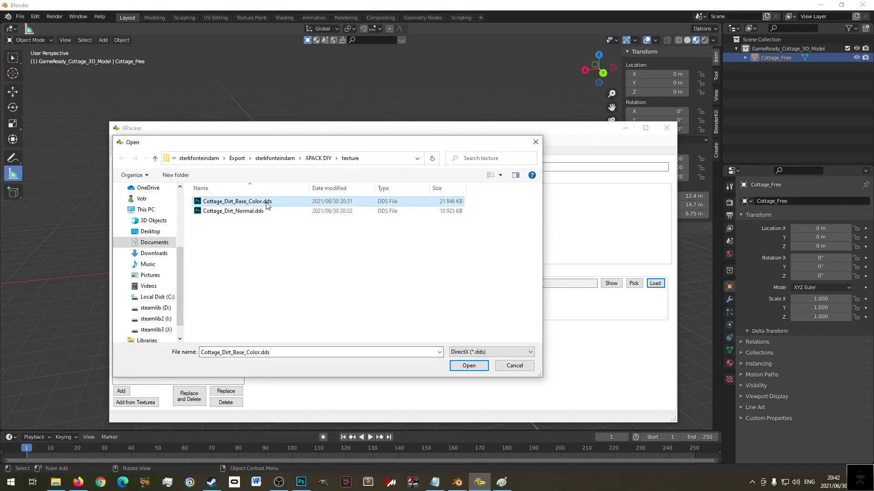
double_click(267, 206)
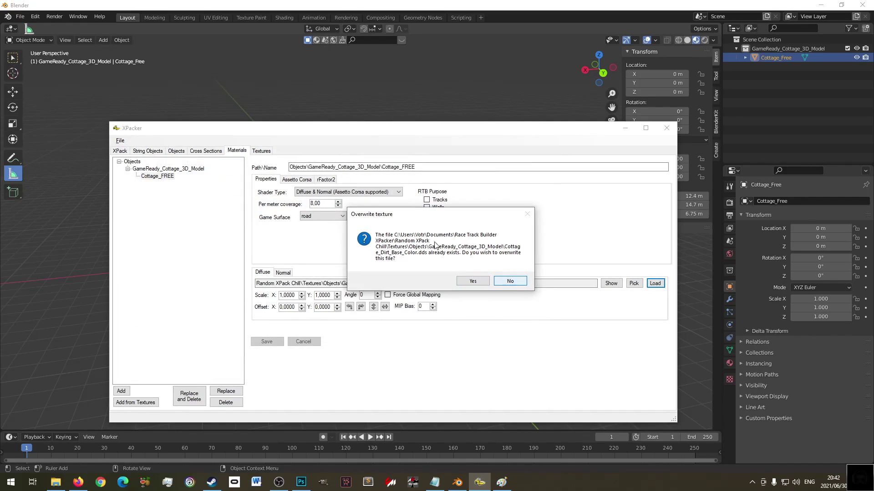
click(494, 281)
click(283, 272)
click(263, 273)
click(655, 283)
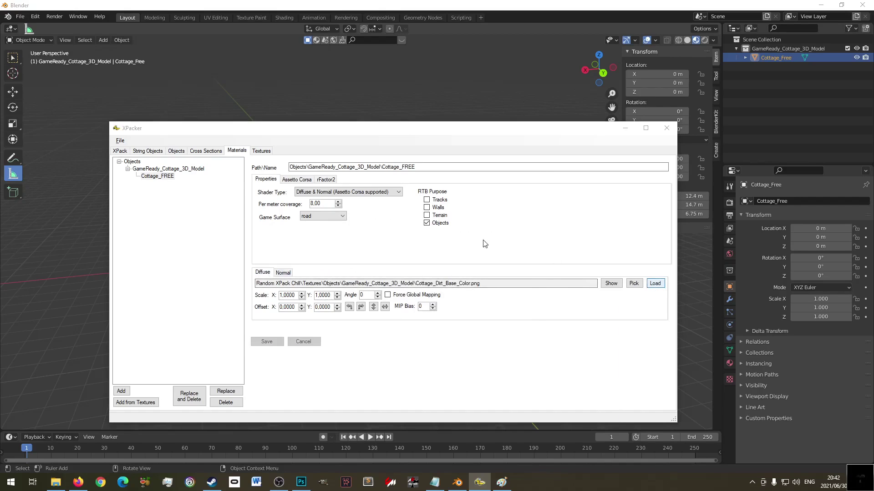
click(244, 202)
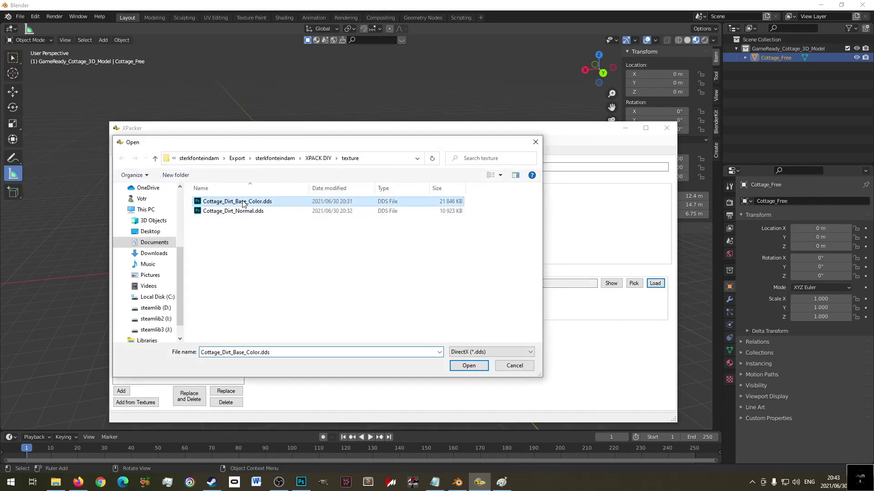
double_click(246, 201)
click(472, 281)
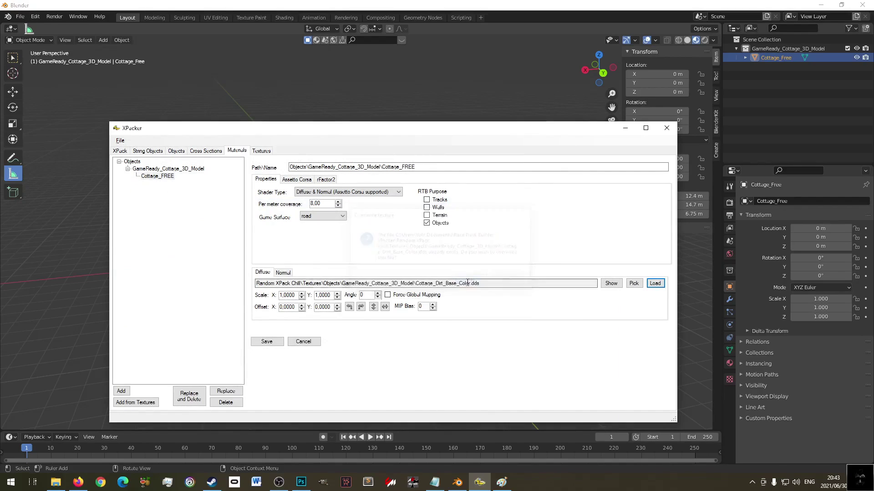
click(268, 343)
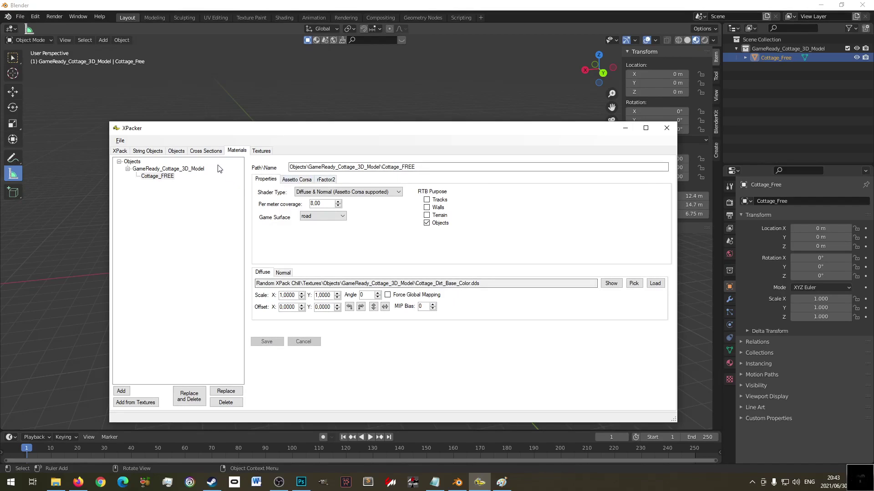
click(257, 151)
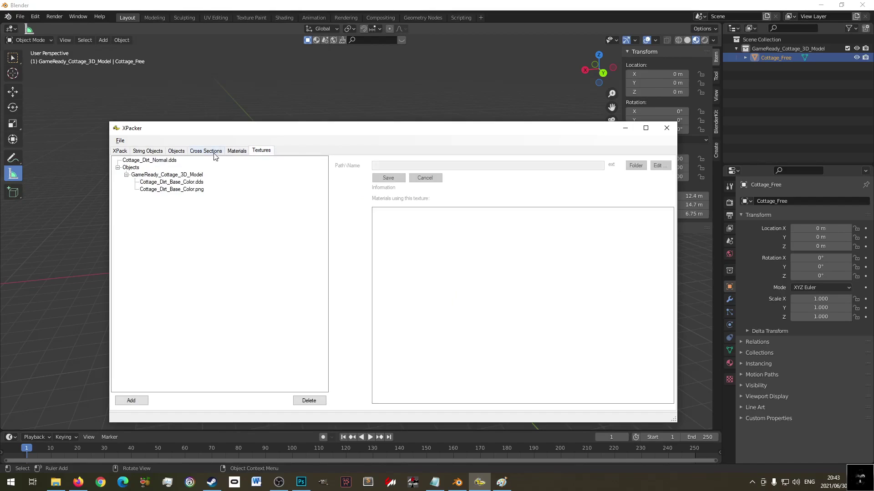
- Select the Cottage_FREE text in the material's Path\Name field and open its edit menu
click(238, 151)
click(407, 167)
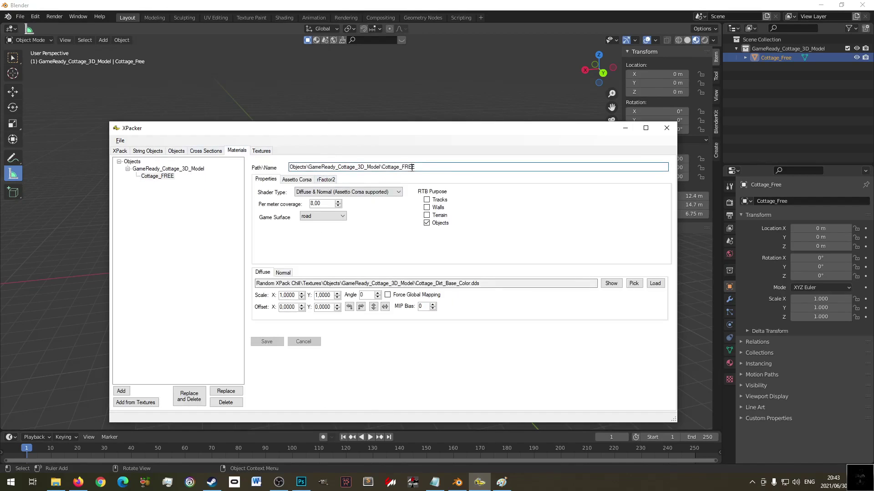
click(158, 176)
click(385, 167)
drag(384, 166, 414, 167)
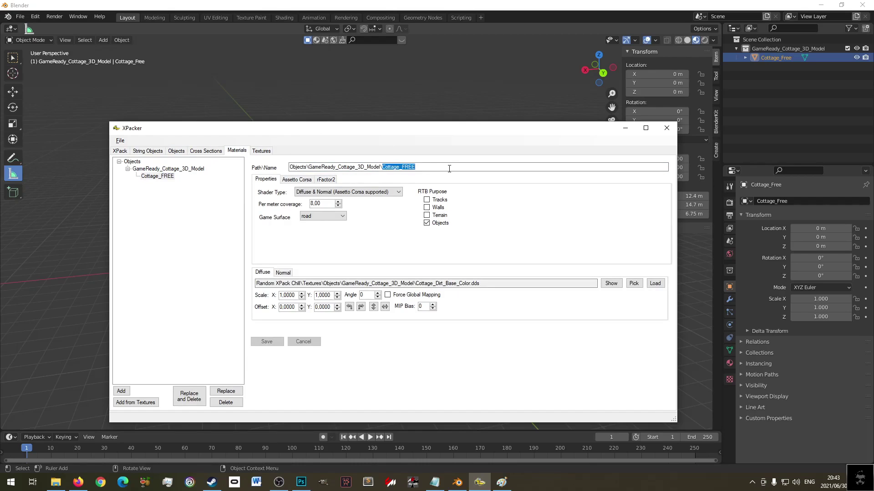
right_click(407, 168)
click(435, 216)
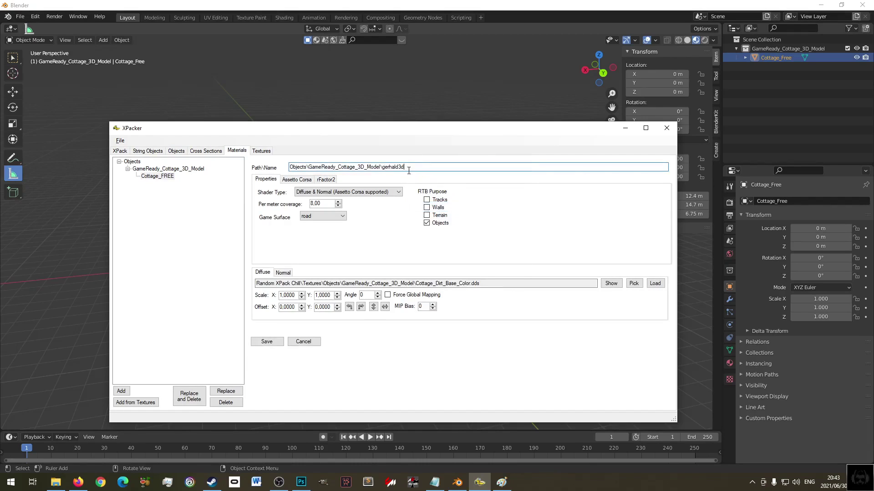
- Fix the pack description to read 'Amazing Free Models', save, and reselect the Cottage_FREE material
click(204, 152)
click(140, 153)
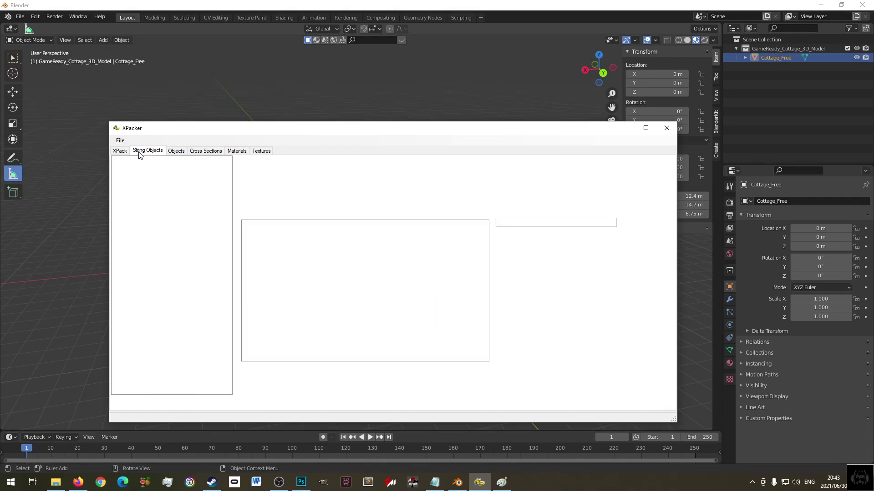
click(127, 151)
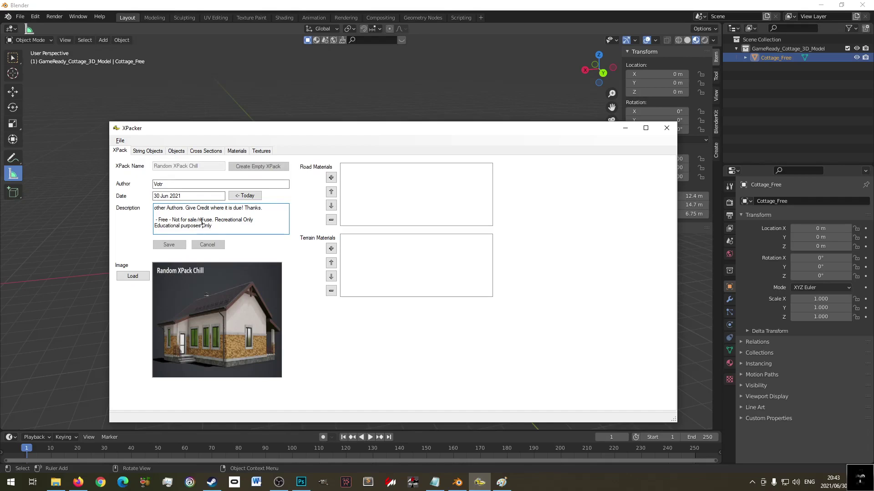
click(218, 212)
click(200, 211)
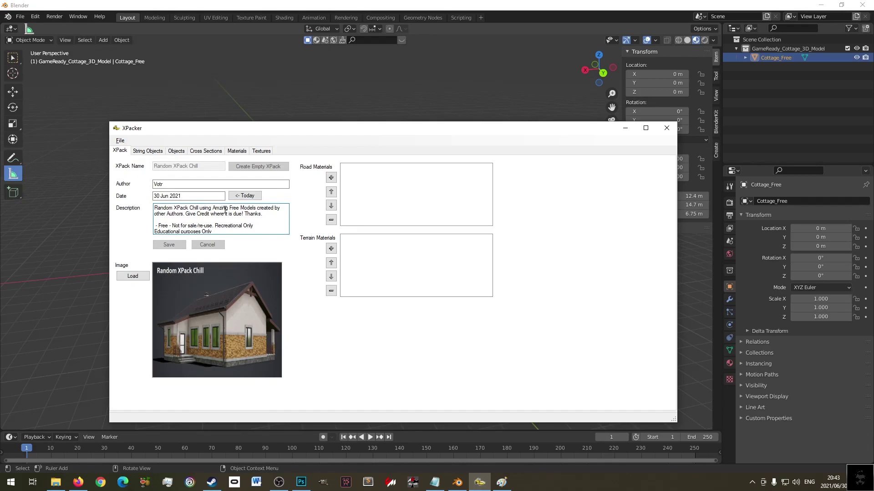
text(a)
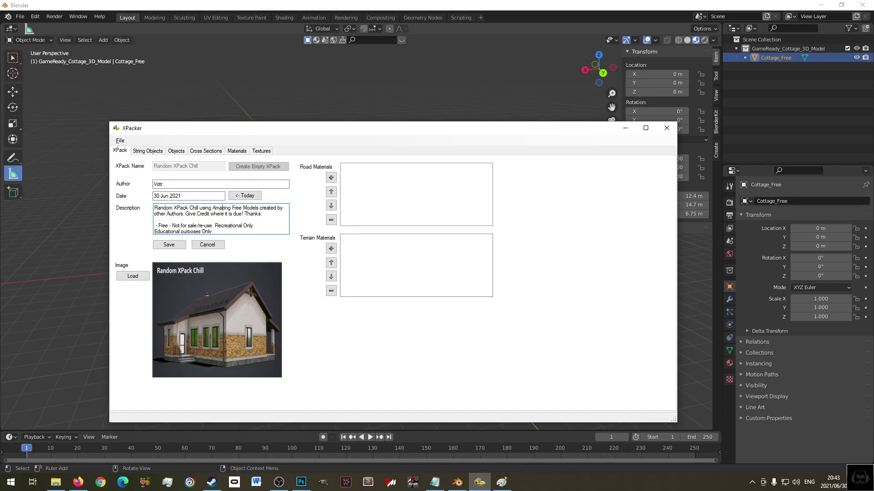
click(169, 245)
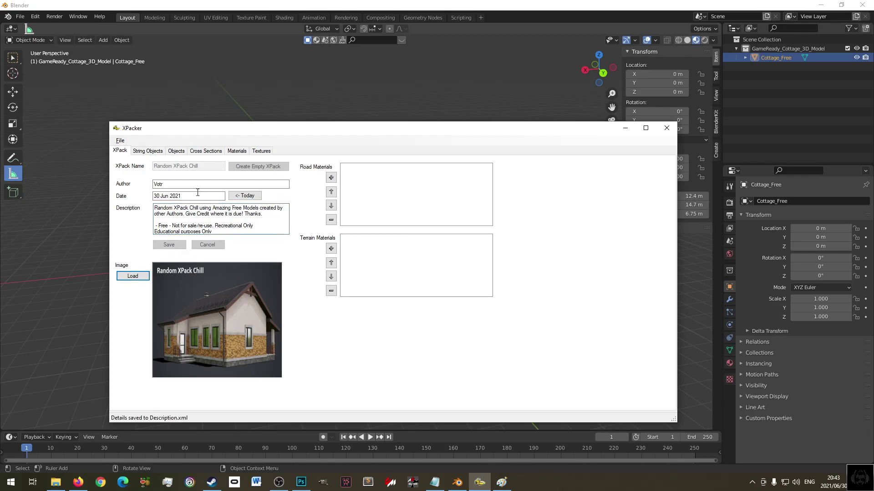
click(236, 151)
click(157, 177)
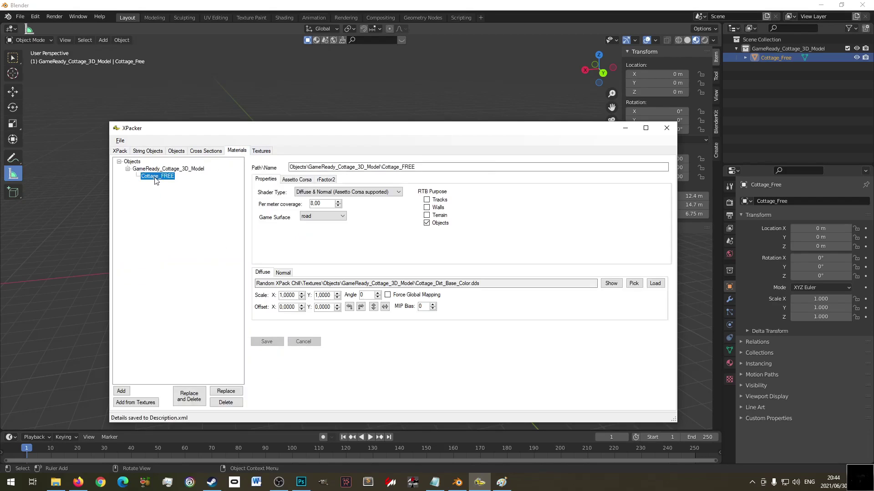
- Copy the model name 'GameReady Cottage 3D Model' from the credits text file
click(399, 167)
click(262, 152)
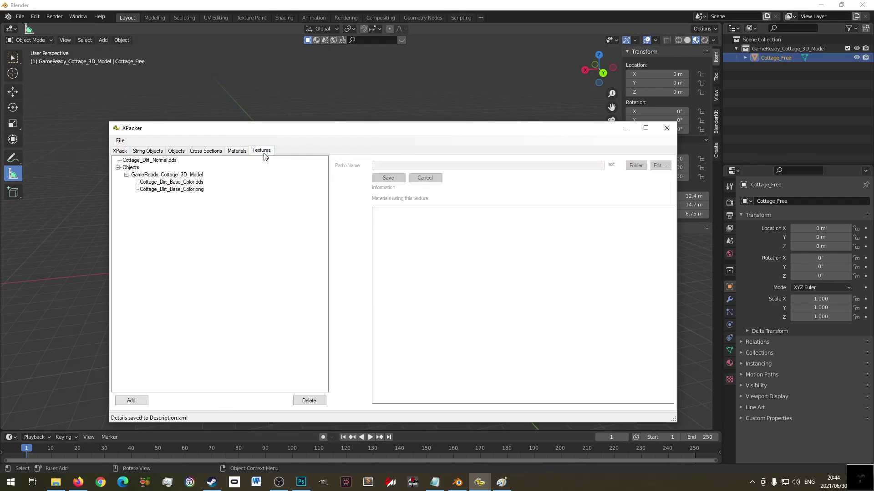
click(237, 152)
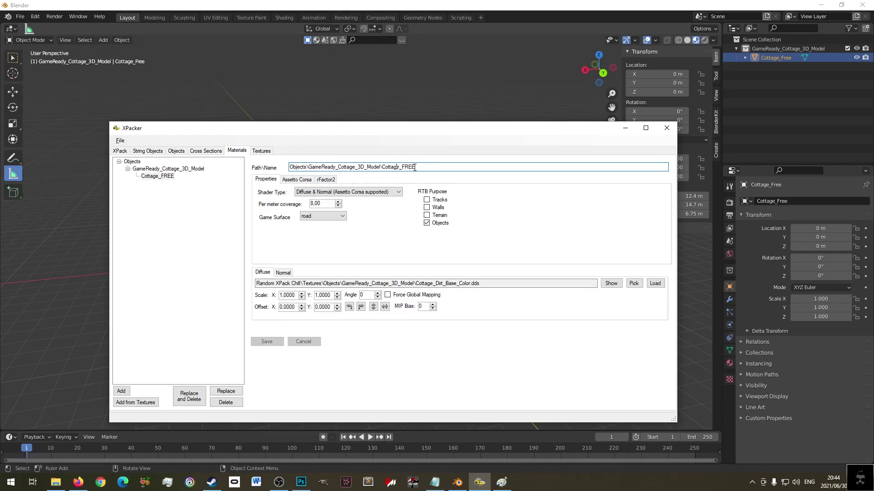
click(434, 483)
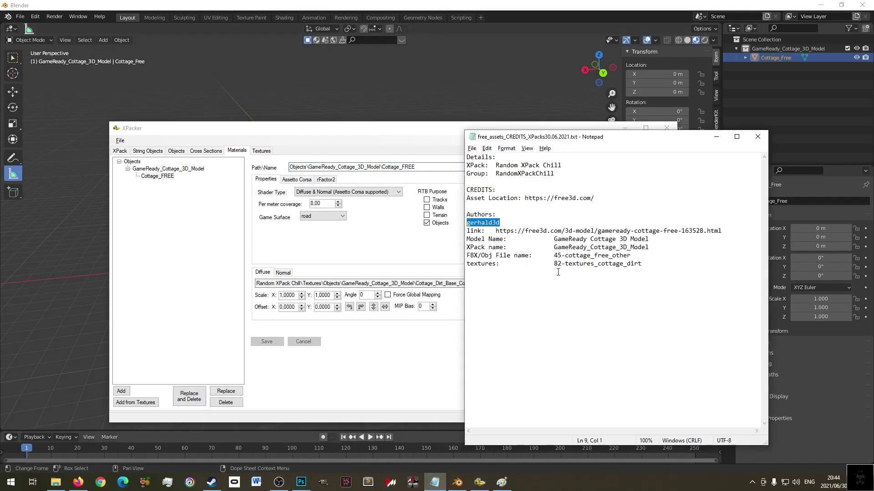
click(592, 199)
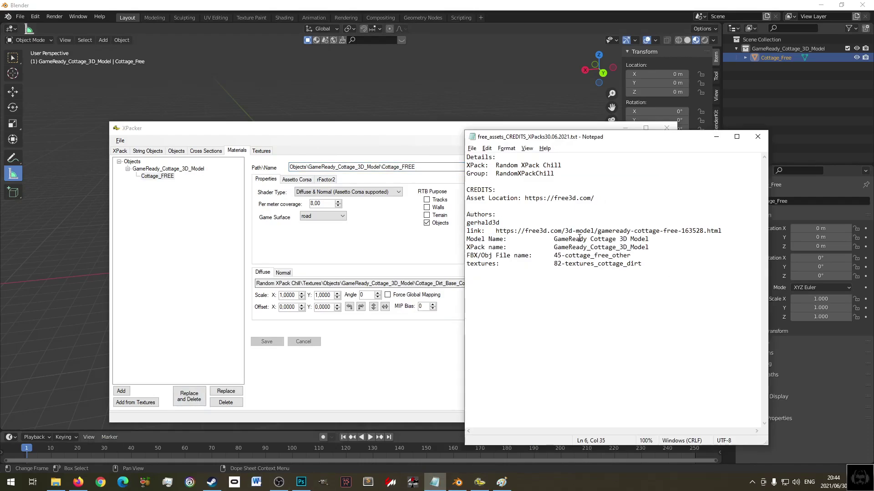
drag(554, 240, 648, 240)
right_click(640, 239)
click(678, 266)
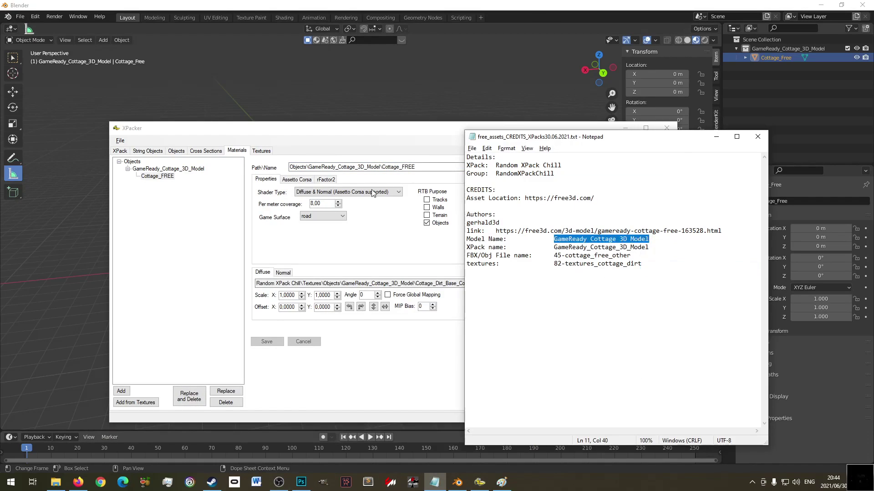
- Paste 'GameReady Cottage 3D Model' over Cottage_FREE in Path\Name, save, and view the textures
click(385, 166)
double_click(385, 167)
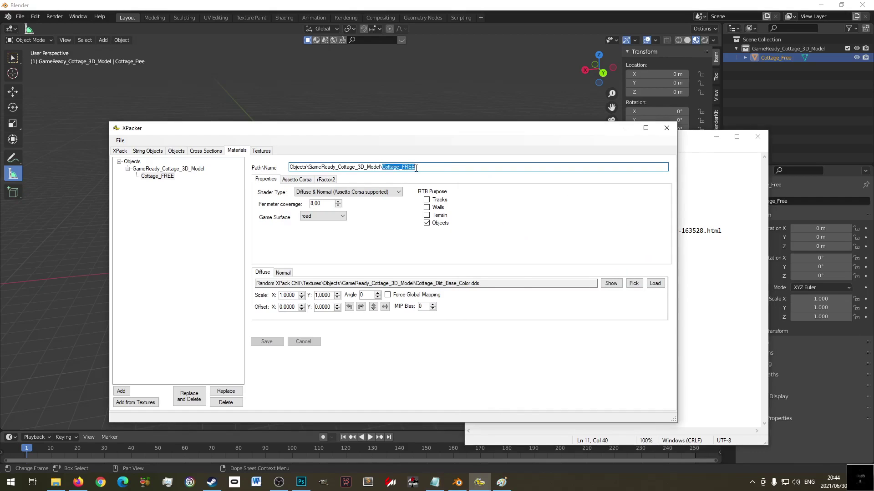
right_click(401, 166)
click(440, 204)
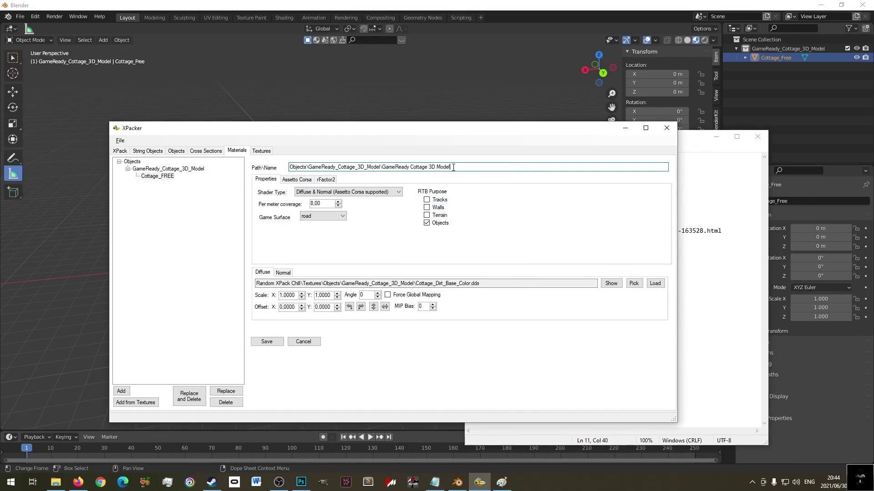
click(266, 341)
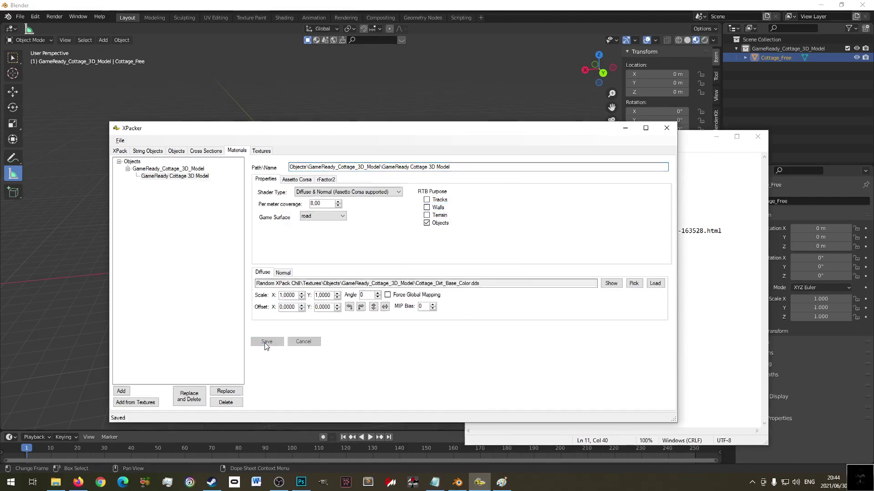
click(261, 151)
click(172, 177)
click(176, 183)
- Confirm the material uses Cottage_Dirt_Base_Color.dds but not the .png, then return to XPack details
click(177, 189)
click(147, 175)
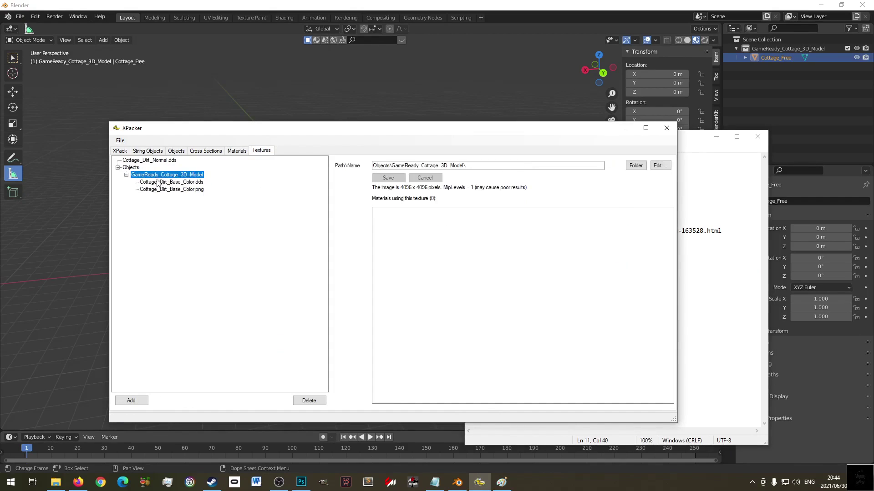
click(157, 182)
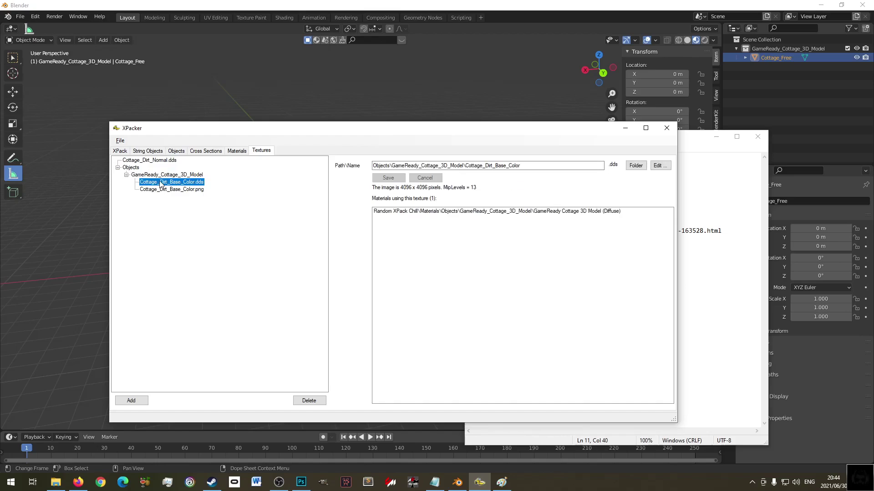
click(186, 190)
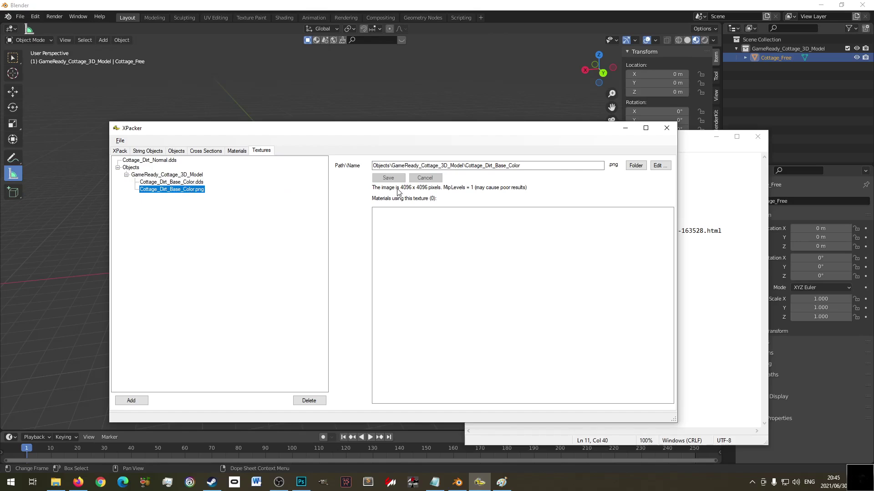
click(120, 151)
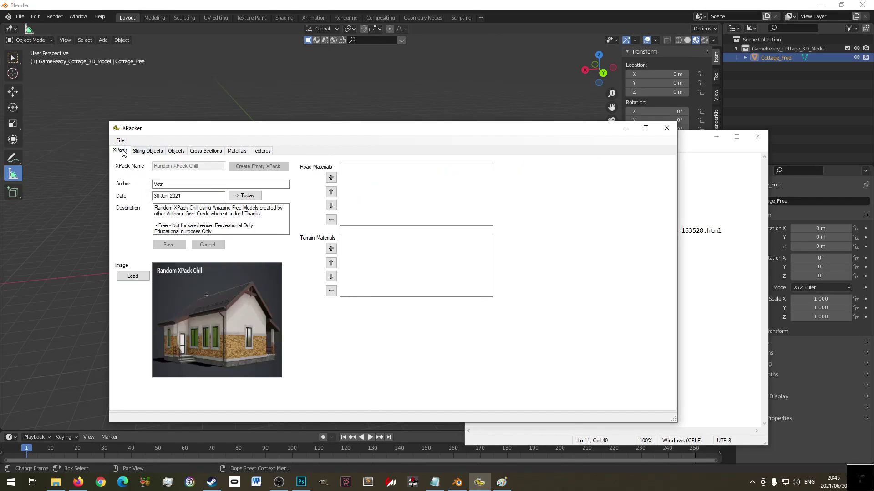
- Zip Random XPack Chill to RTB, overwriting the earlier version, and close XPacker
click(121, 140)
click(161, 137)
click(120, 141)
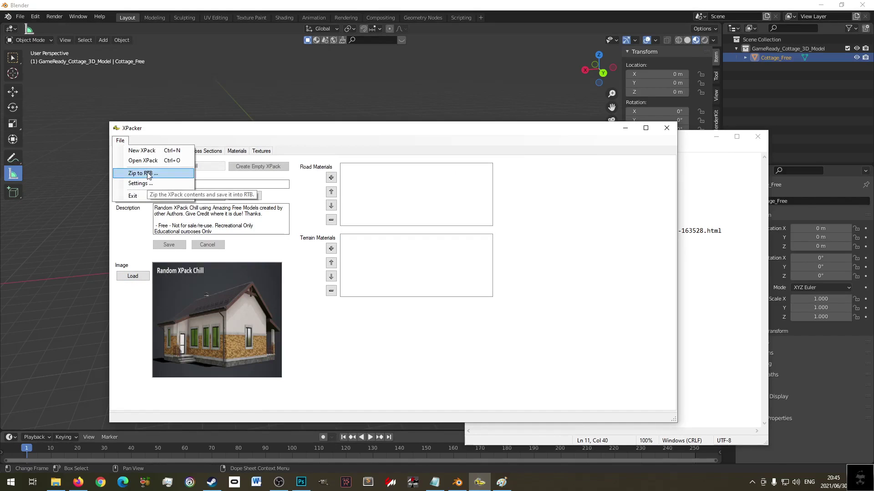
click(148, 174)
click(463, 273)
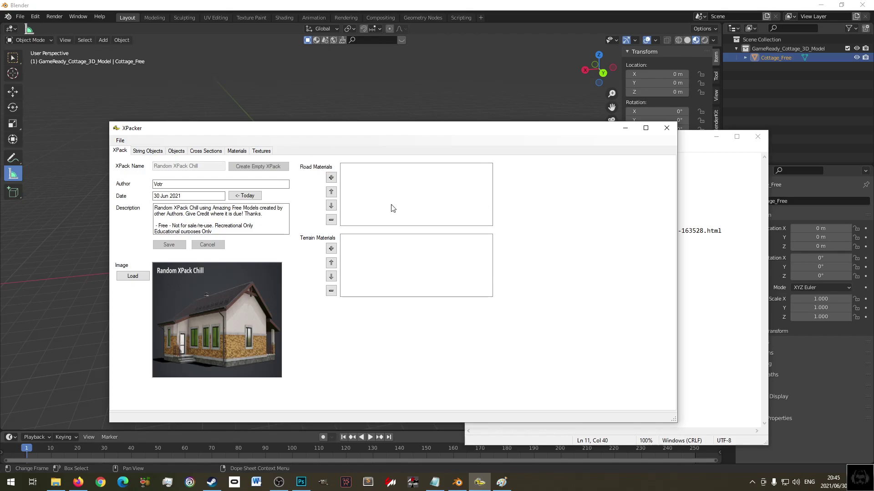
click(120, 141)
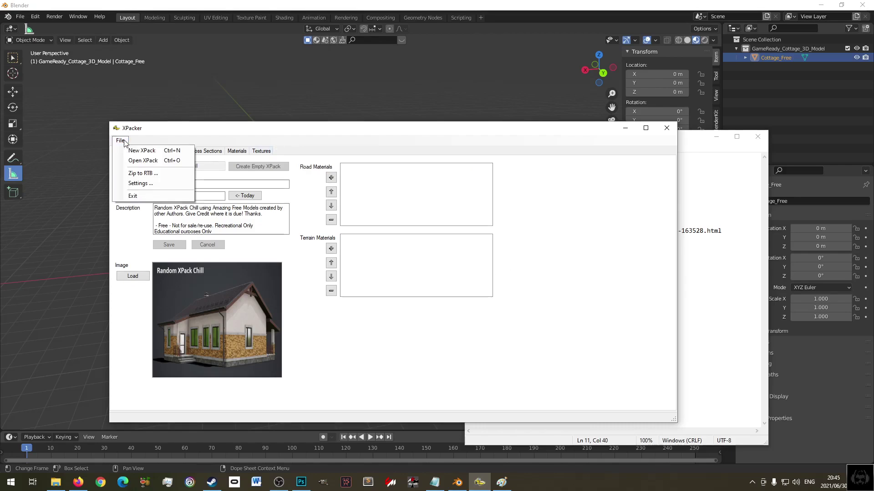
click(136, 174)
click(469, 275)
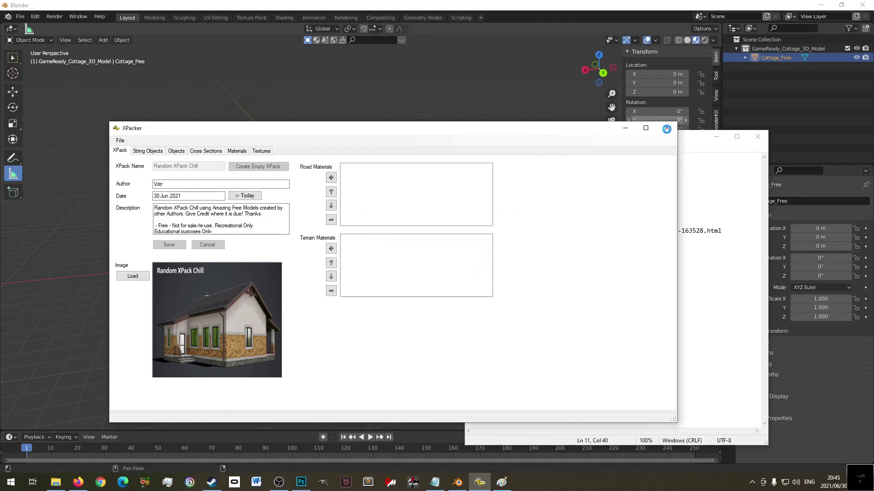
click(667, 128)
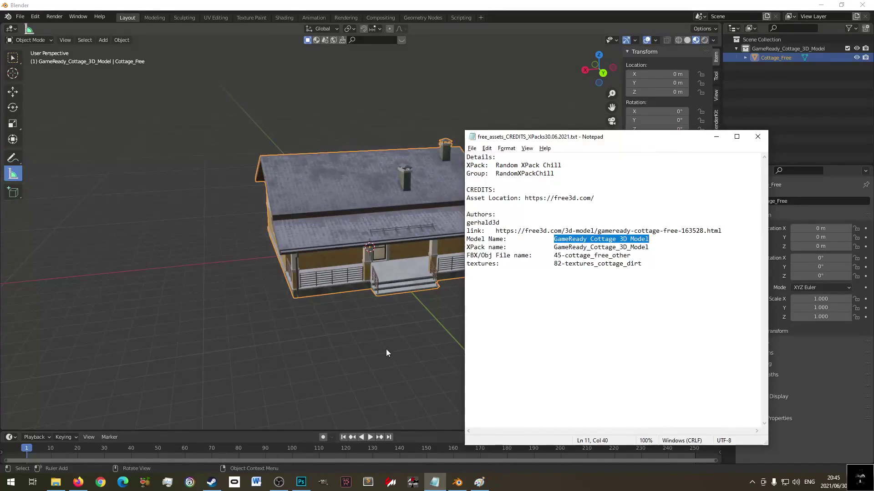
- Launch Race Track Builder from its Steam library page
click(212, 483)
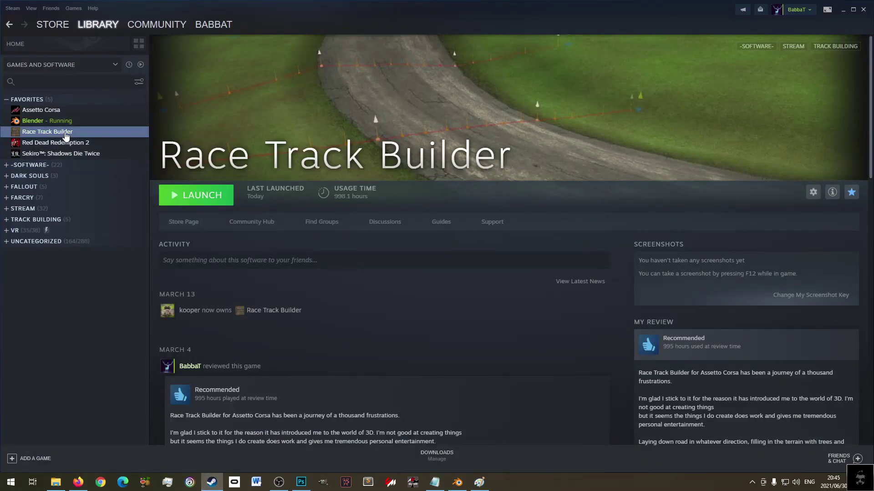
click(201, 196)
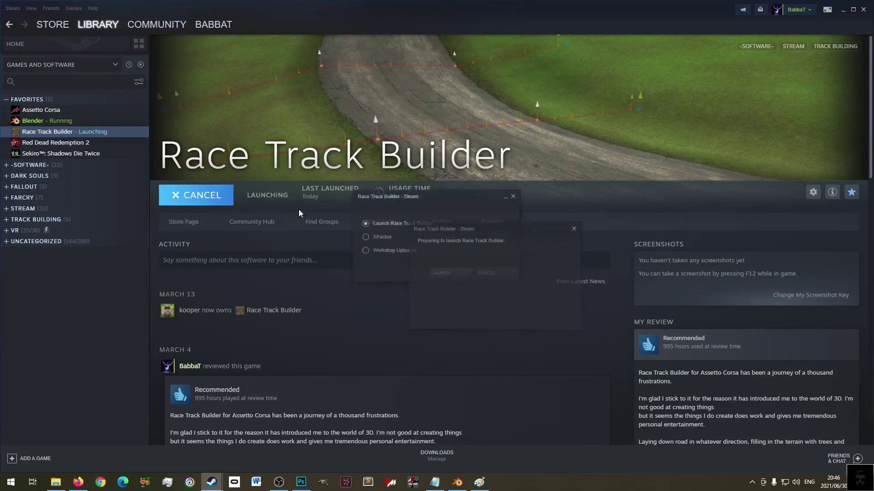
click(455, 274)
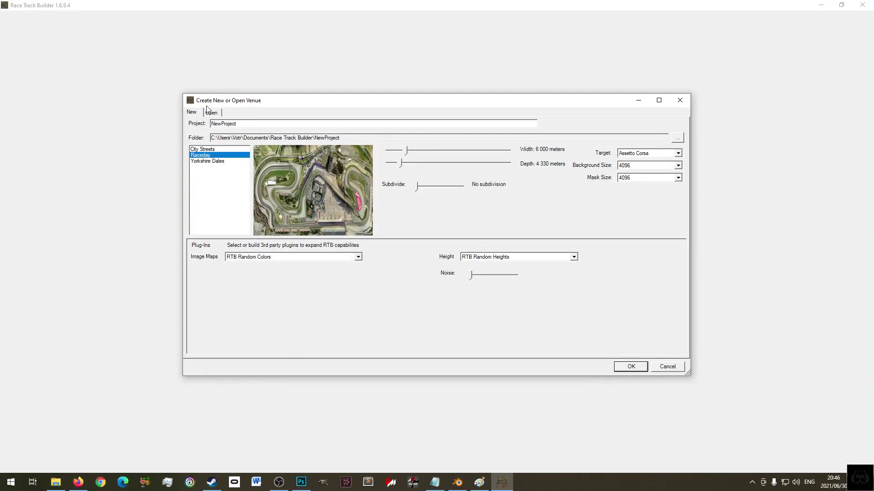
- Open the existing sterkfonteindam venue and briefly view its expansion pack list
click(211, 112)
click(208, 142)
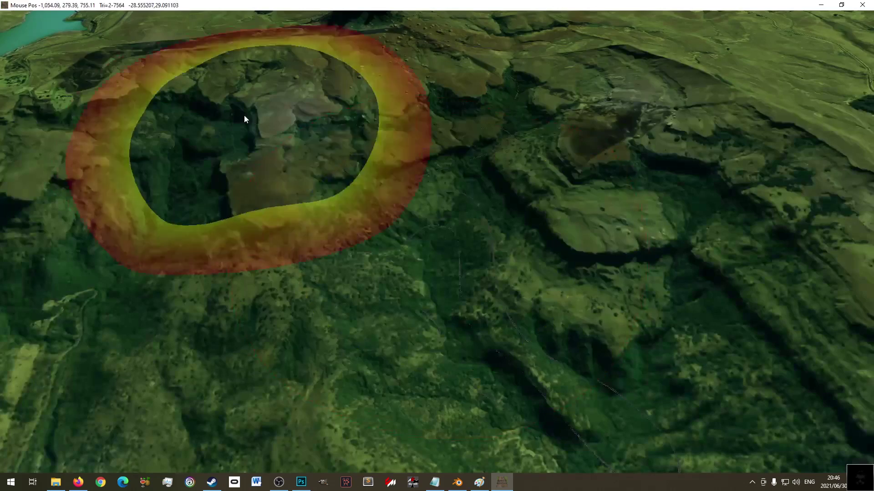
click(29, 16)
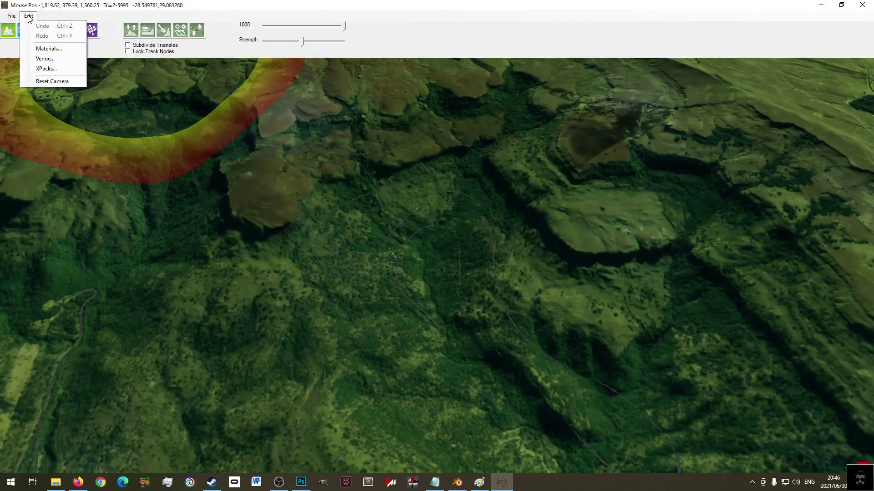
click(58, 68)
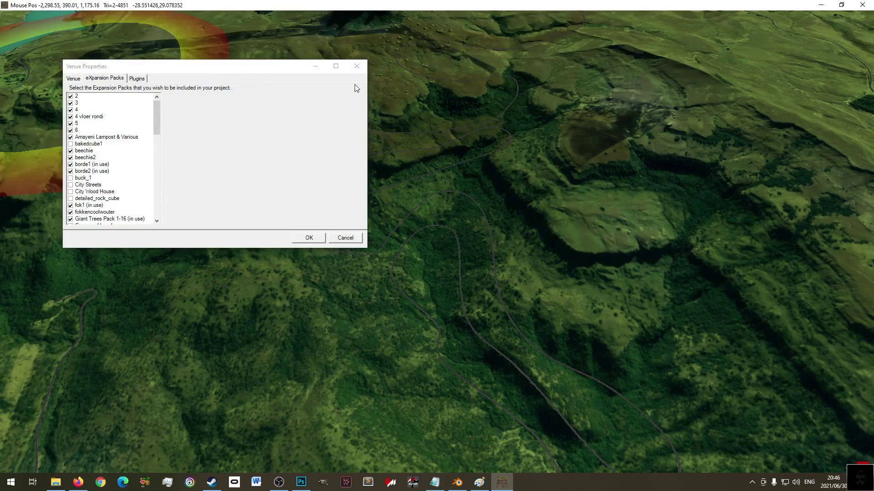
key(Escape)
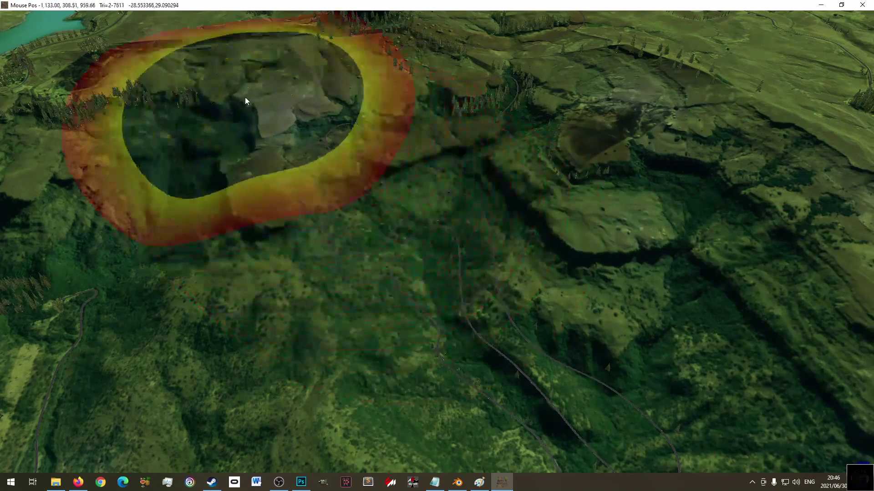
- Zoom in on the road fork beside the row of pit buildings
scroll(255, 87, up, 5)
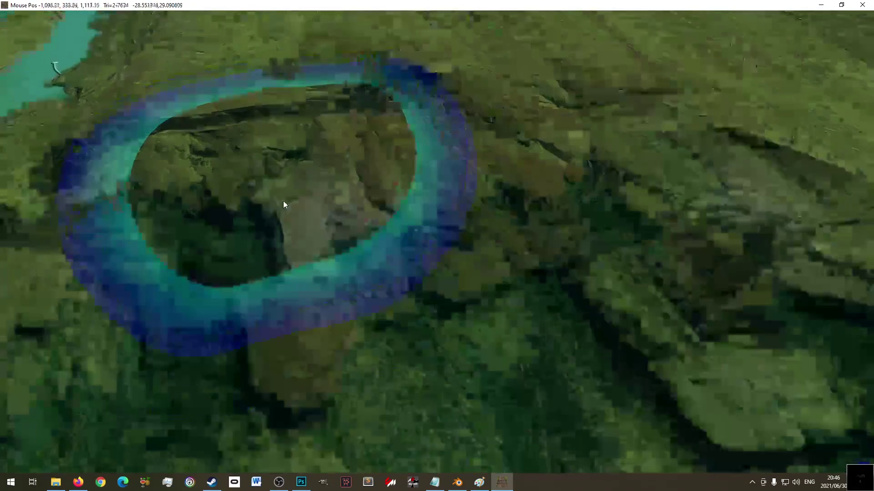
scroll(333, 210, down, 3)
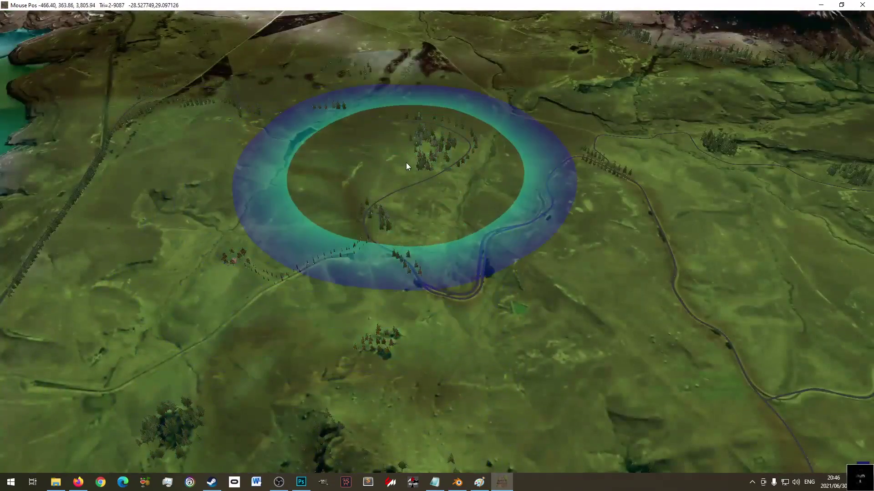
scroll(407, 166, up, 8)
scroll(468, 253, up, 10)
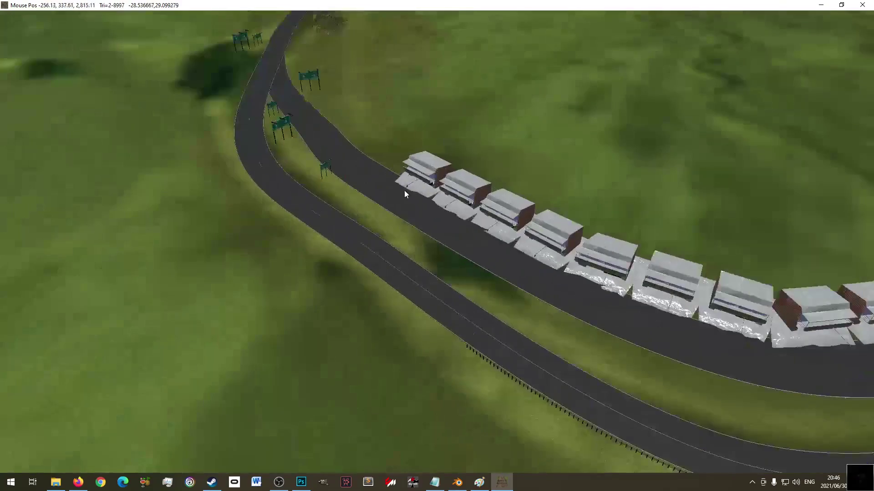
scroll(404, 190, up, 5)
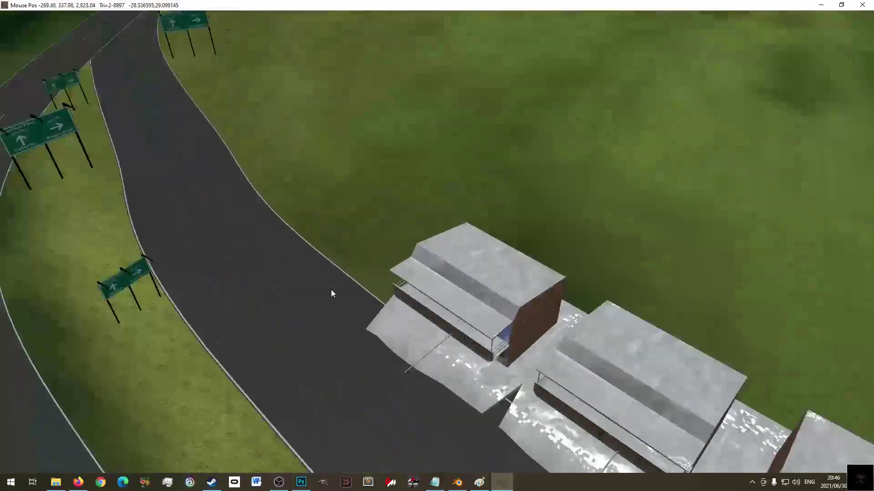
scroll(350, 275, up, 5)
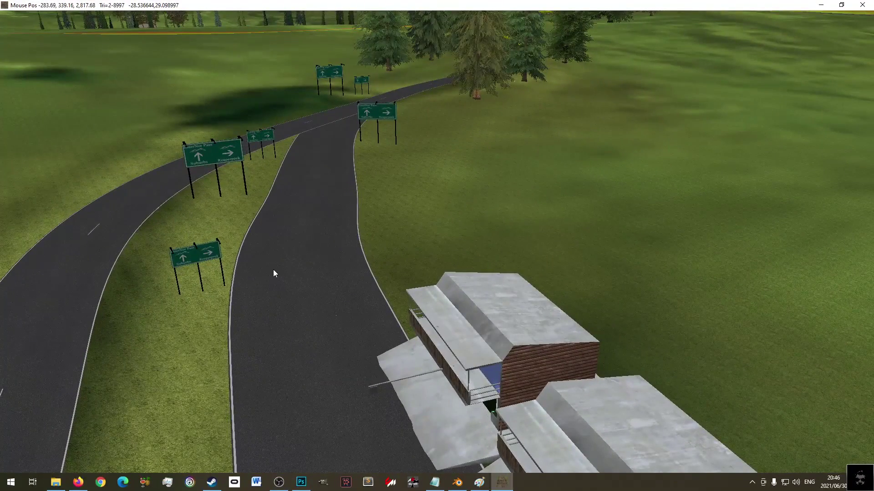
- Open the venue's eXpansion Packs settings and check the name Random XPack Chill in the credits notes
mouse_move(23, 20)
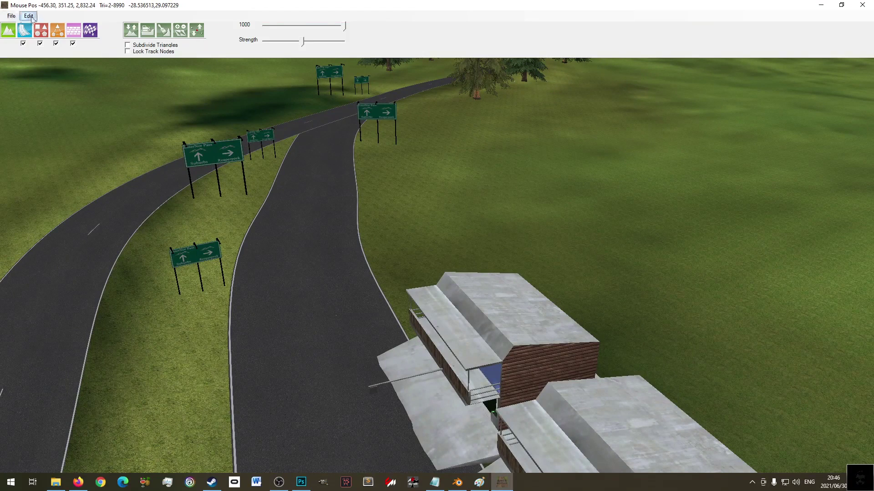
click(14, 16)
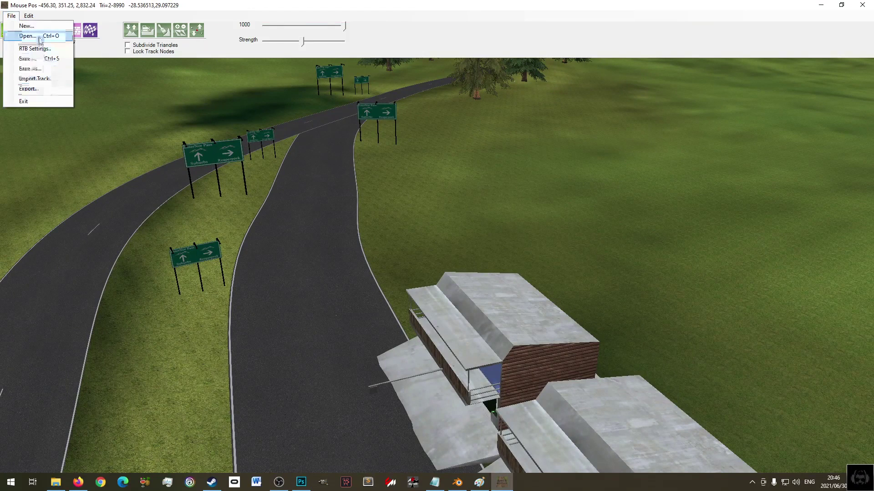
mouse_move(35, 18)
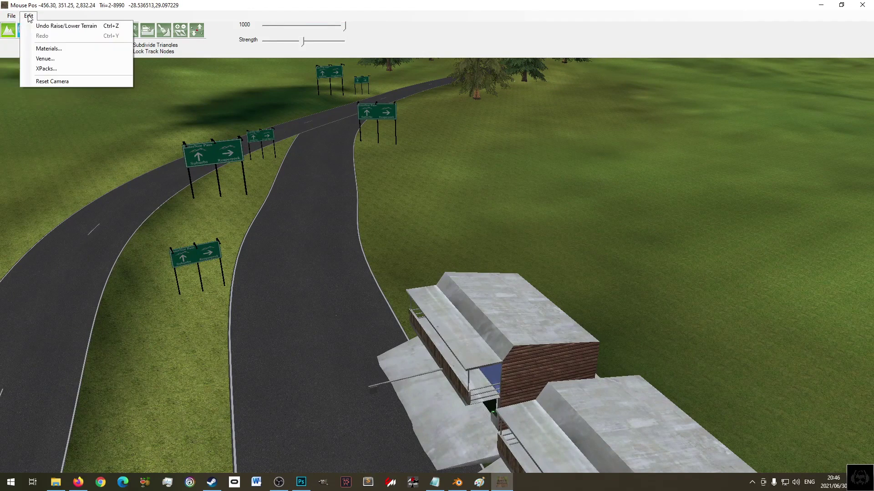
click(57, 68)
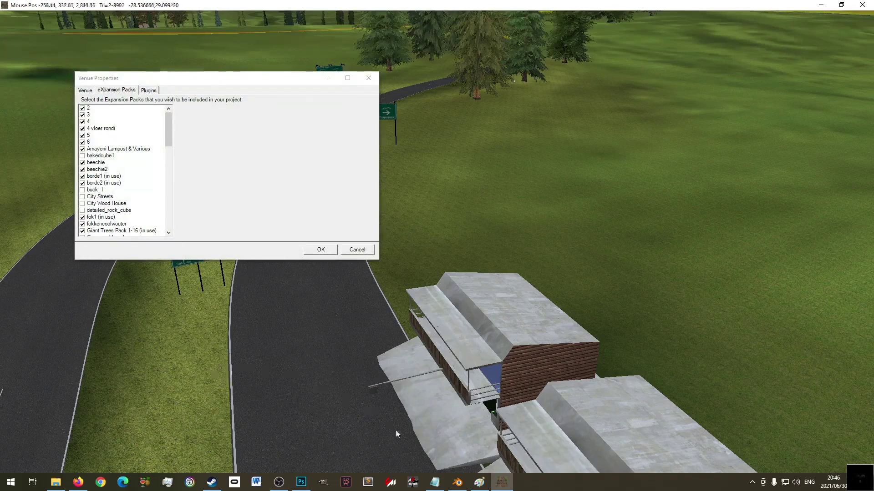
click(435, 482)
drag(495, 165, 561, 165)
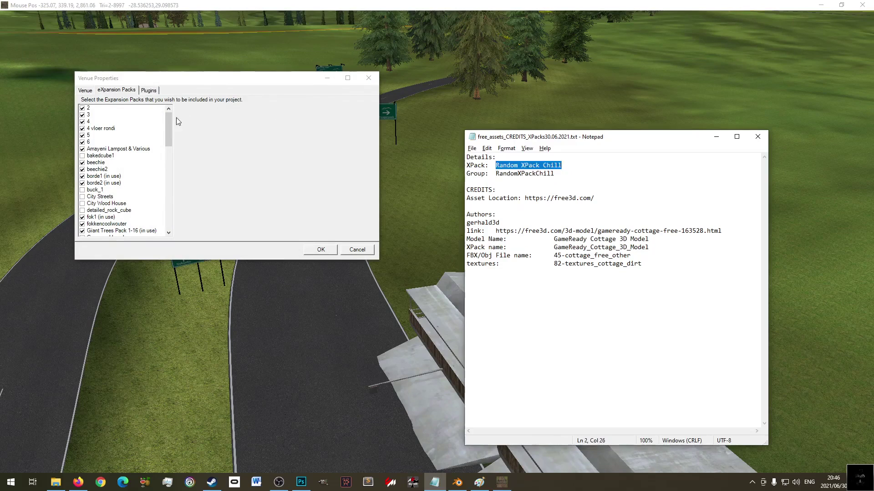
drag(166, 119, 170, 191)
scroll(102, 144, up, 1)
scroll(103, 145, up, 1)
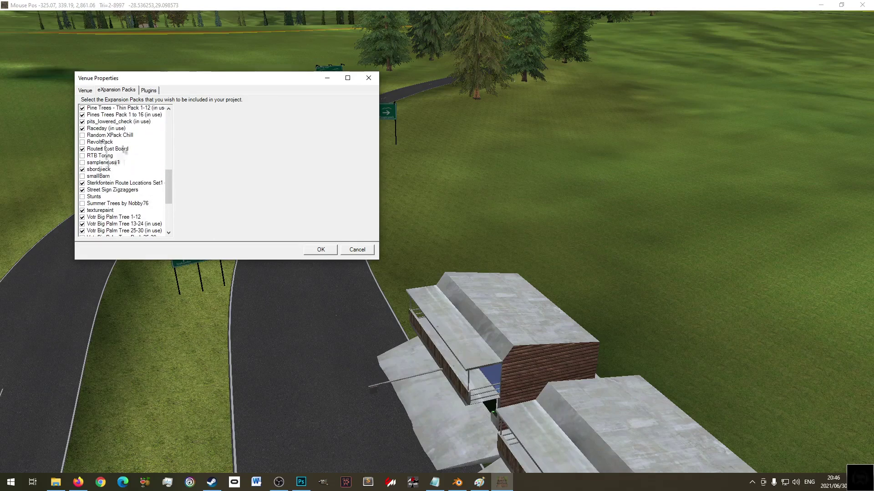
- Tick Random XPack Chill, confirm with OK, and glance at its preview image
click(115, 136)
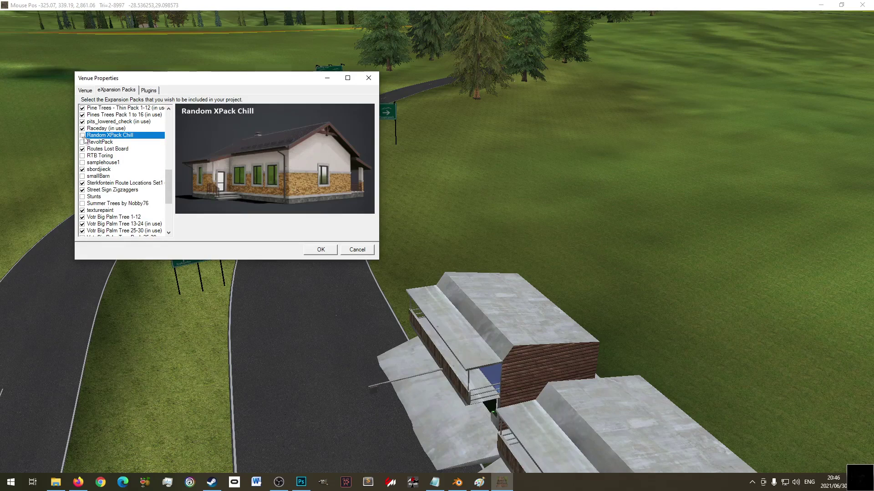
click(321, 249)
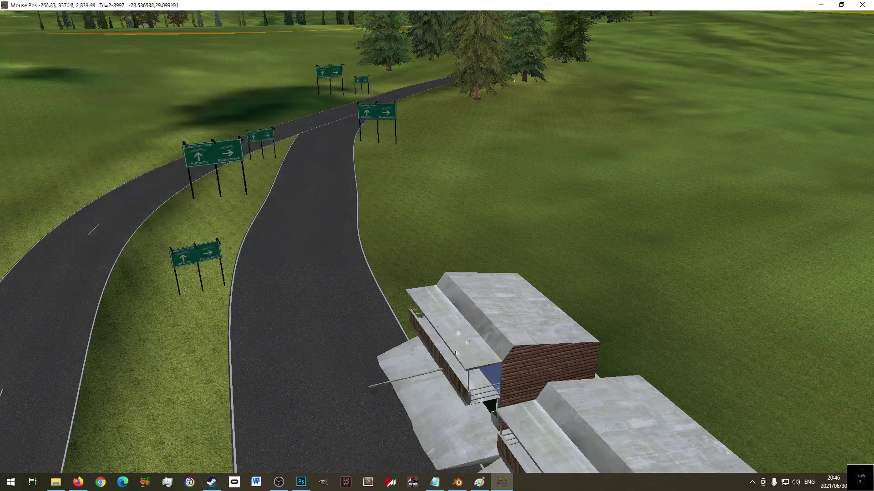
click(482, 486)
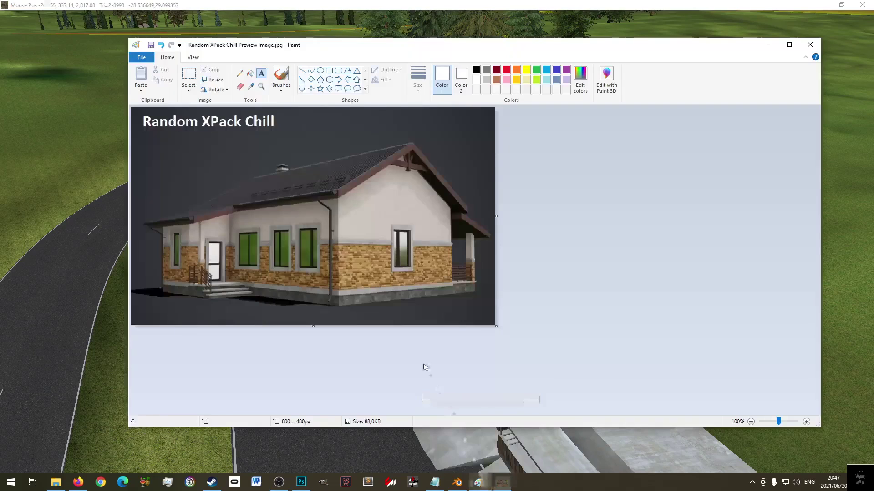
click(769, 44)
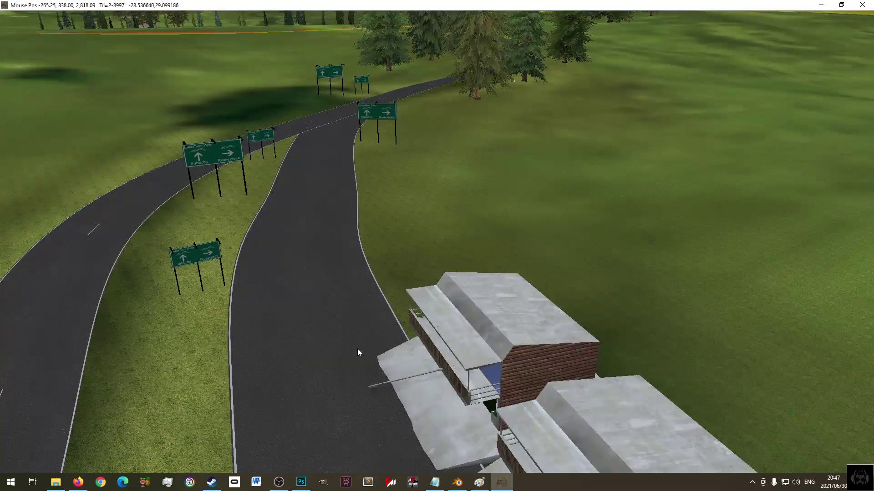
- Choose the RandomXPackChill object set and place the cottage near the road
mouse_move(52, 32)
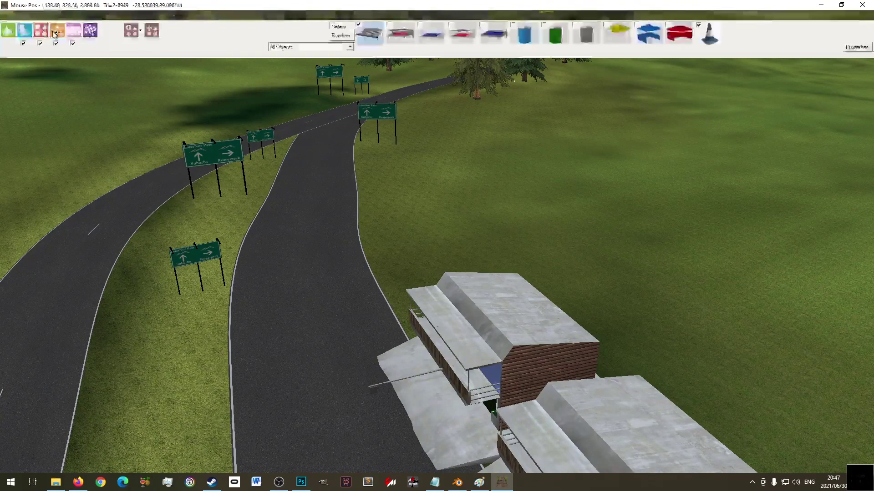
click(314, 46)
scroll(312, 84, down, 10)
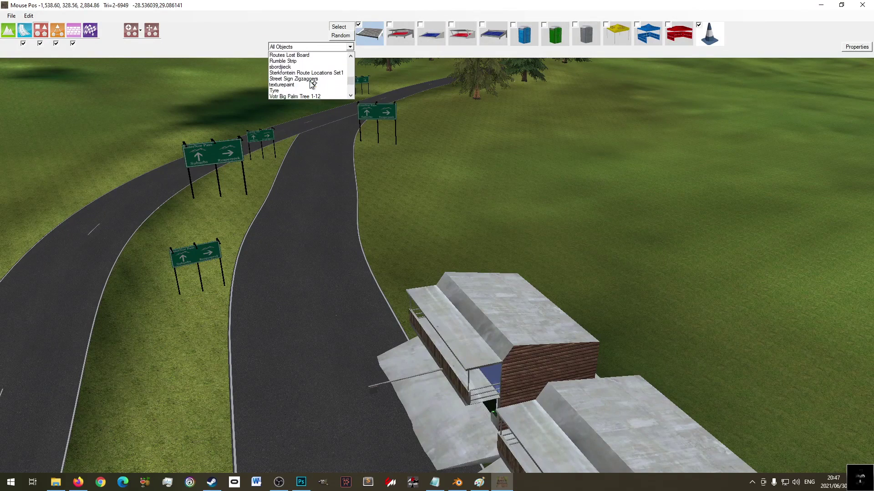
scroll(327, 73, down, 1)
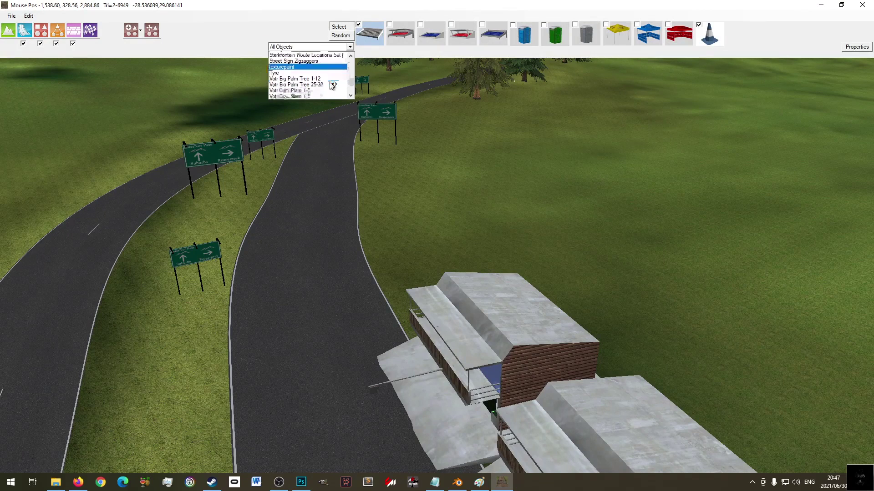
scroll(335, 73, down, 5)
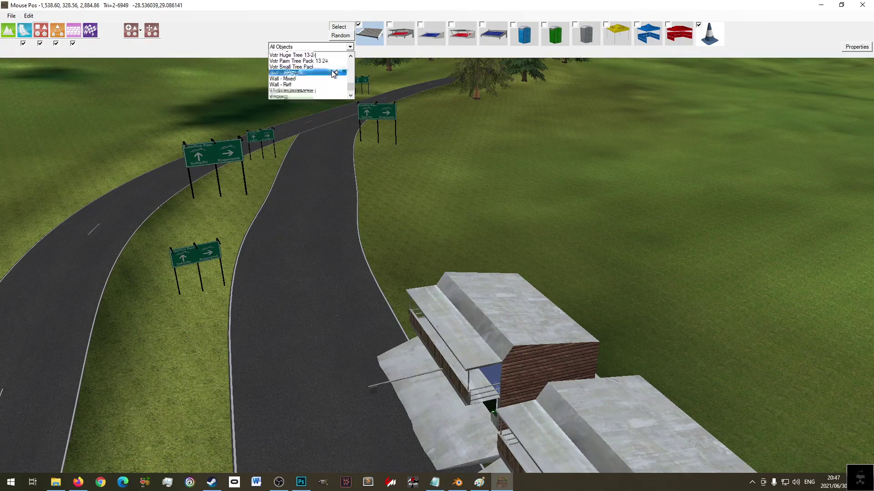
scroll(332, 79, up, 3)
scroll(337, 78, up, 5)
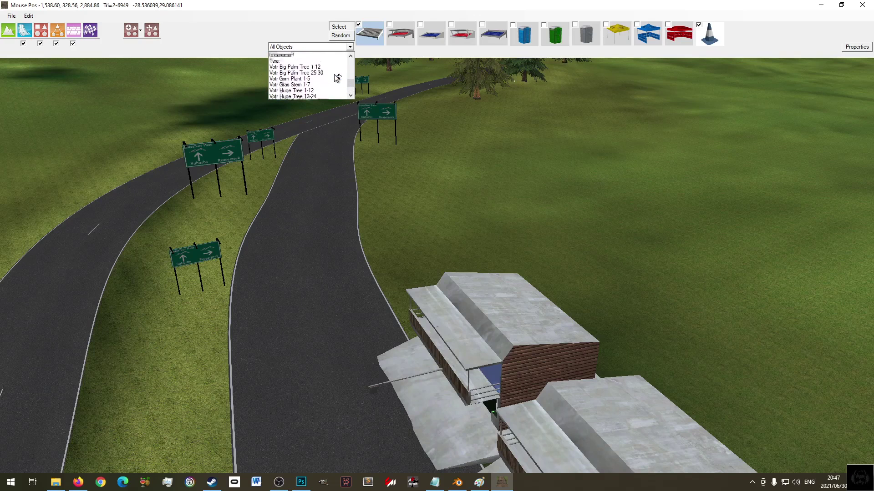
scroll(337, 78, up, 1)
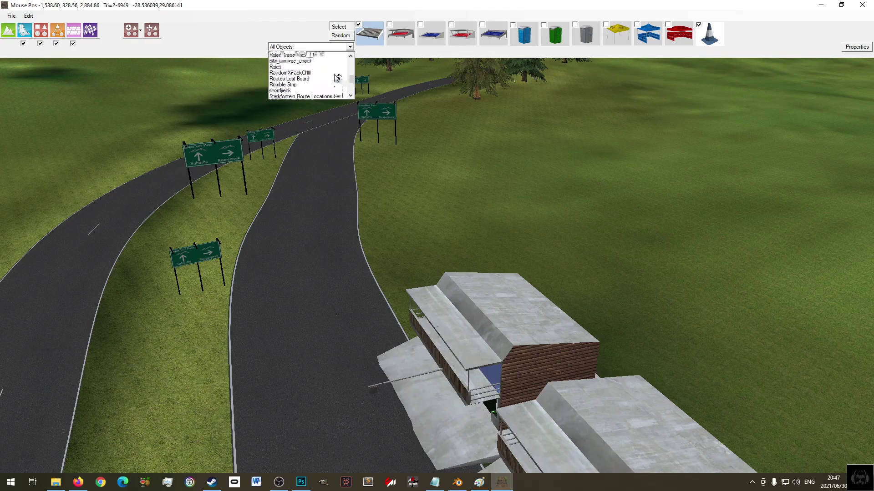
click(313, 73)
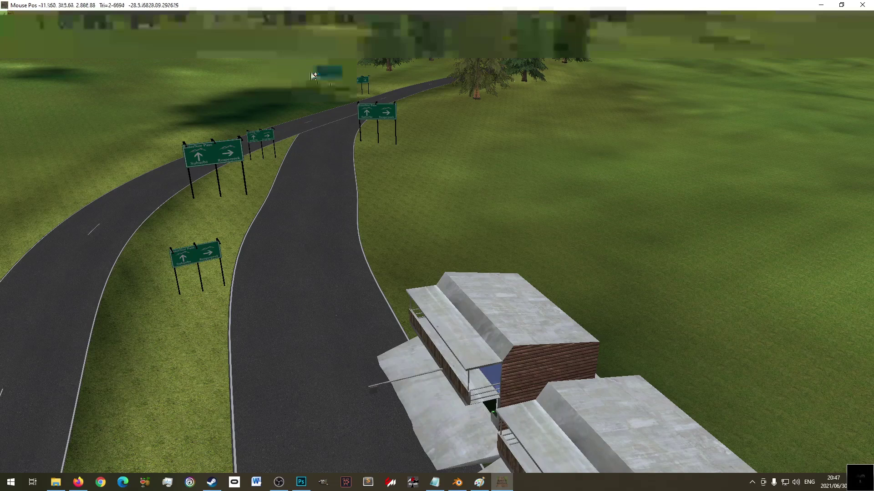
click(401, 213)
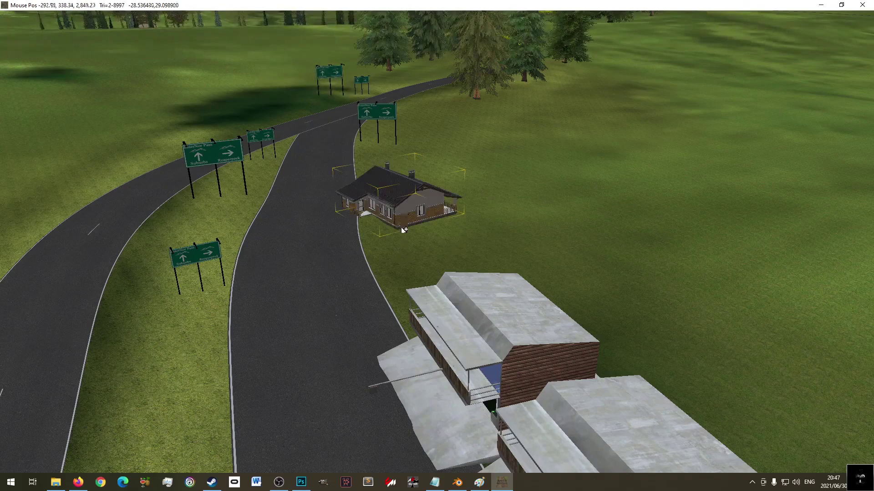
- Move the cottage next to the pit buildings and rotate it to face the road
key(Right)
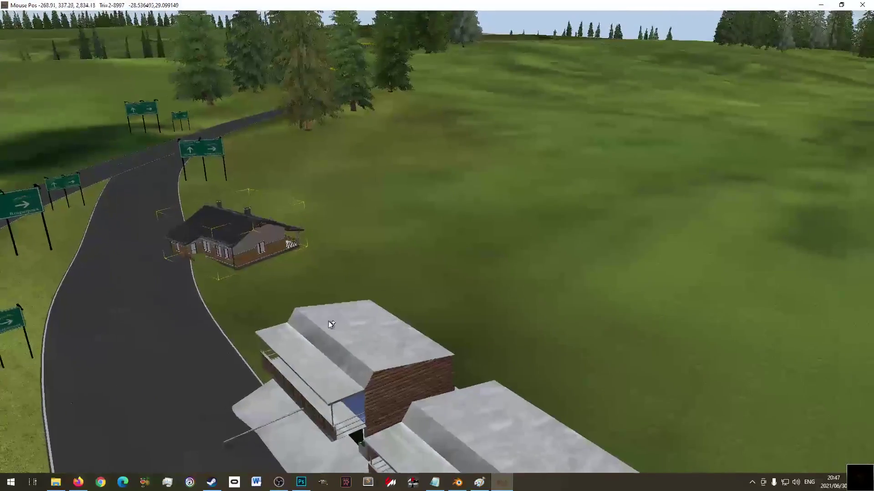
key(Left)
key(Down)
key(Up)
key(Left)
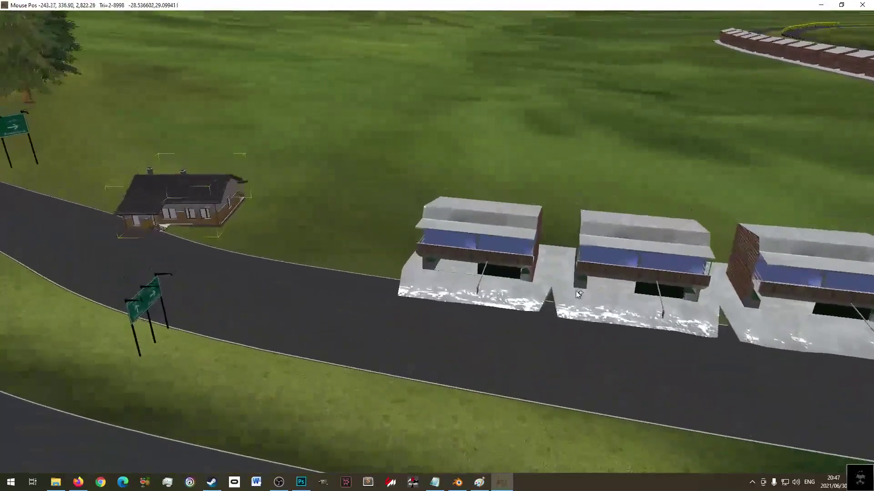
drag(188, 213, 296, 214)
drag(366, 217, 379, 220)
- Save the track project
mouse_move(49, 28)
click(11, 15)
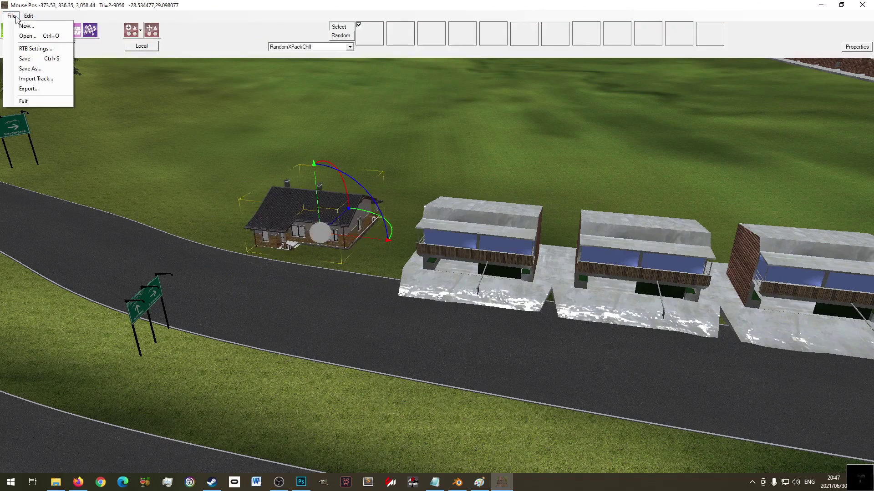
click(33, 64)
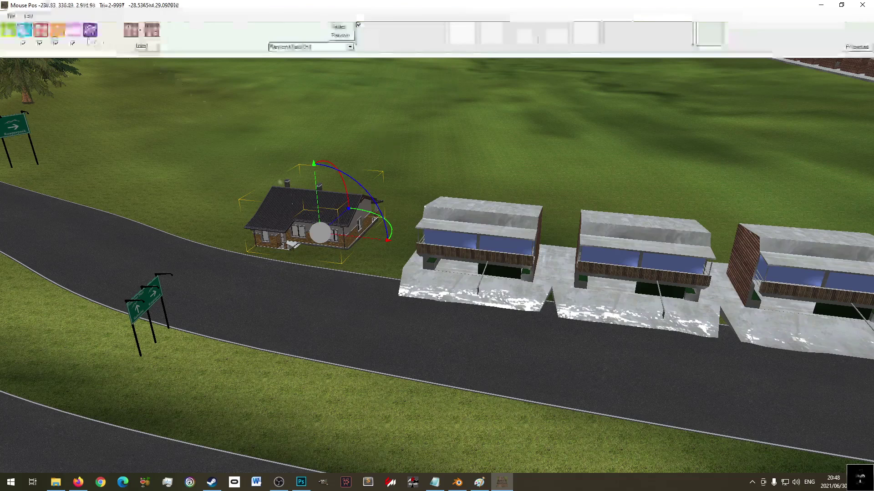
- Export the track with placed objects included, then switch to ksEditor
click(12, 17)
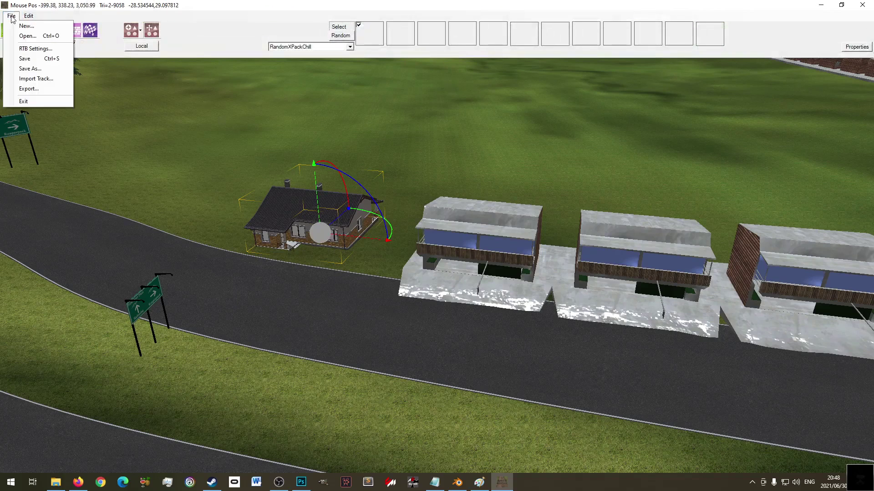
click(29, 89)
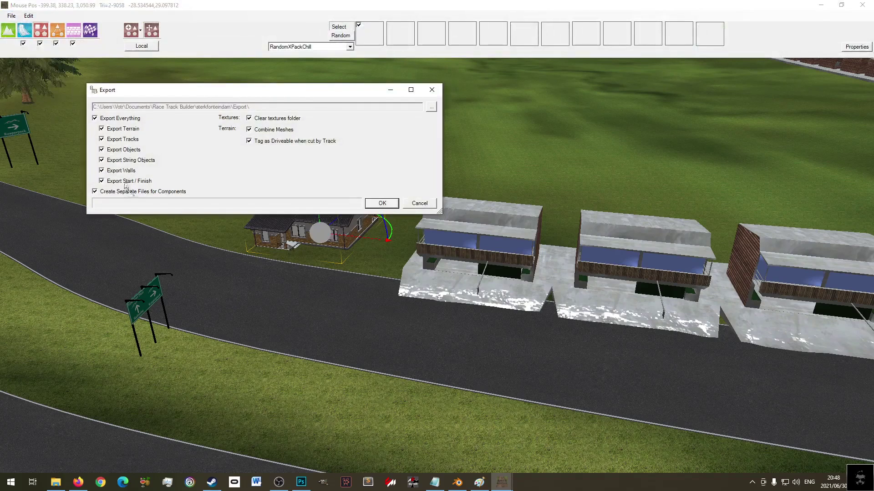
click(123, 150)
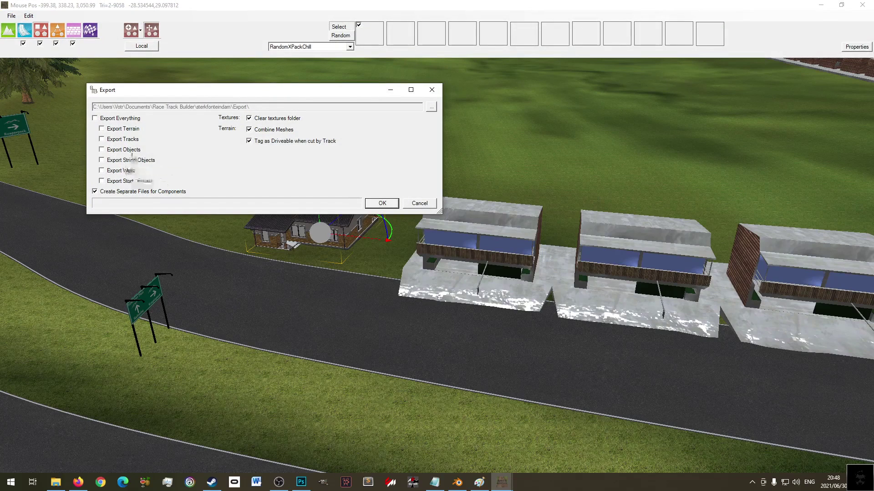
click(385, 204)
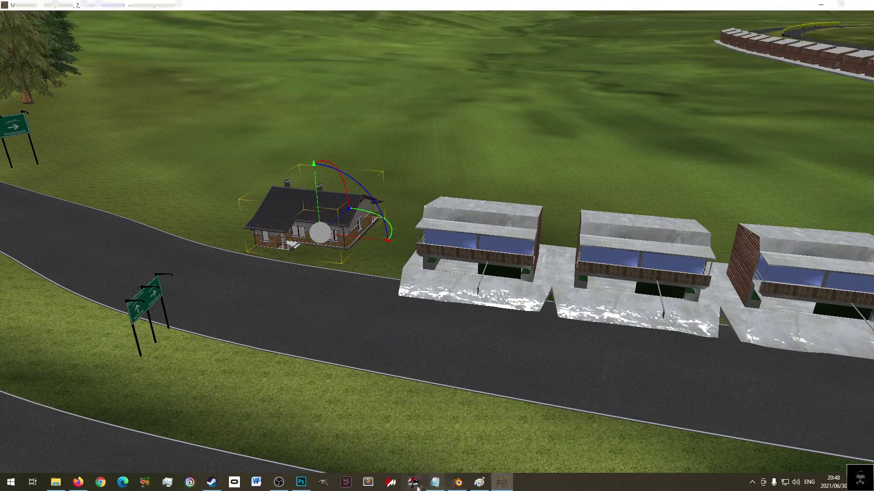
key(alt+Tab)
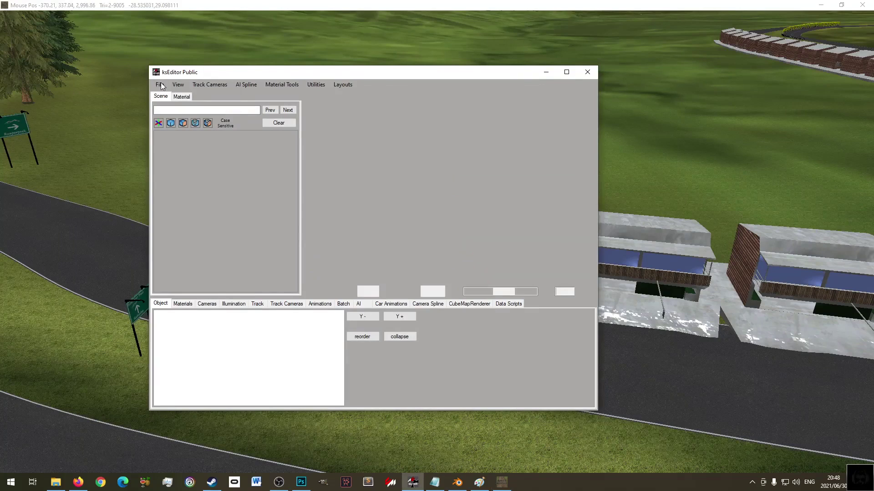
- Load sterkfonteindam_Object.fbx from the sterkfonteindam export folder into ksEditor
click(161, 87)
click(182, 107)
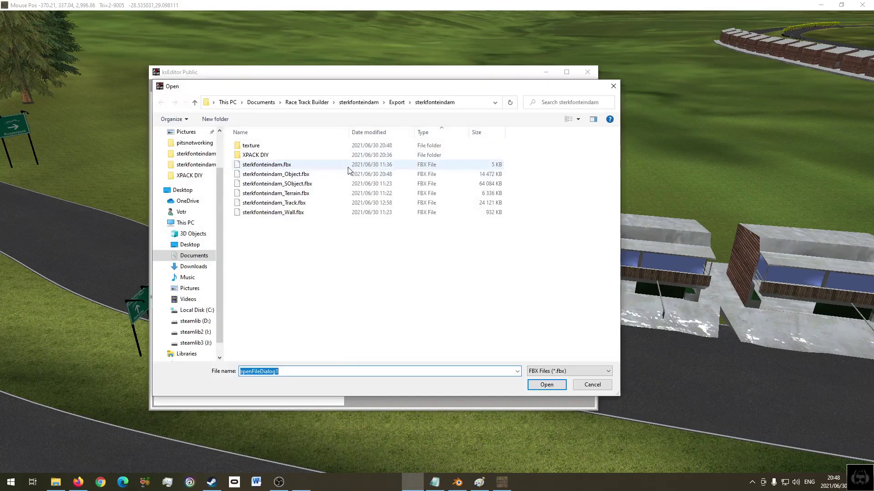
double_click(270, 155)
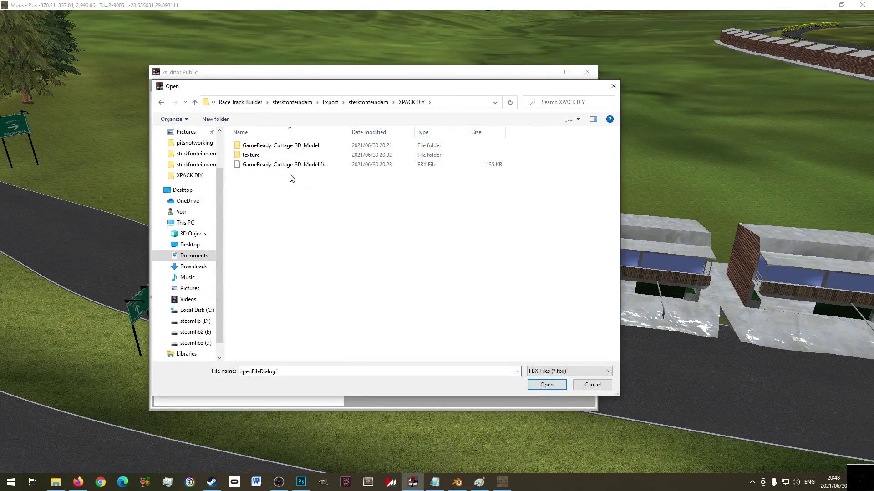
key(alt+Left)
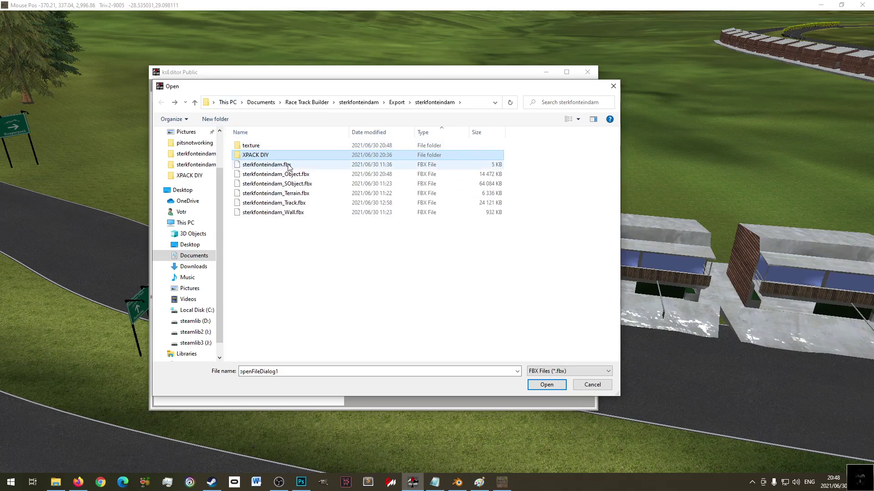
double_click(307, 174)
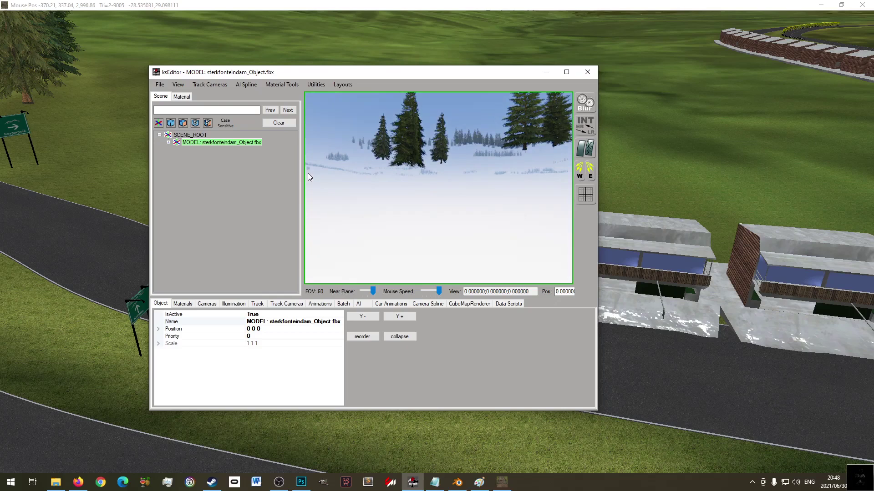
- Save the model as a track KN5, replacing the existing sterkfonteindam_Object.kn5
click(160, 85)
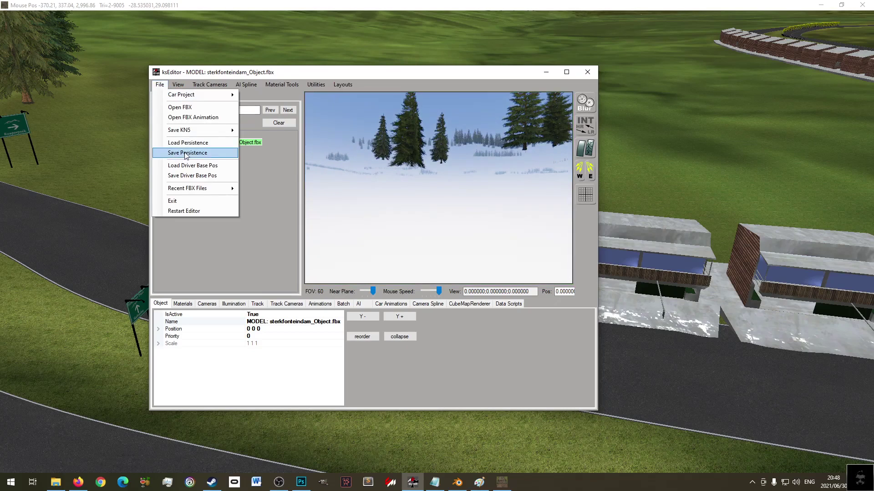
mouse_move(203, 129)
click(278, 150)
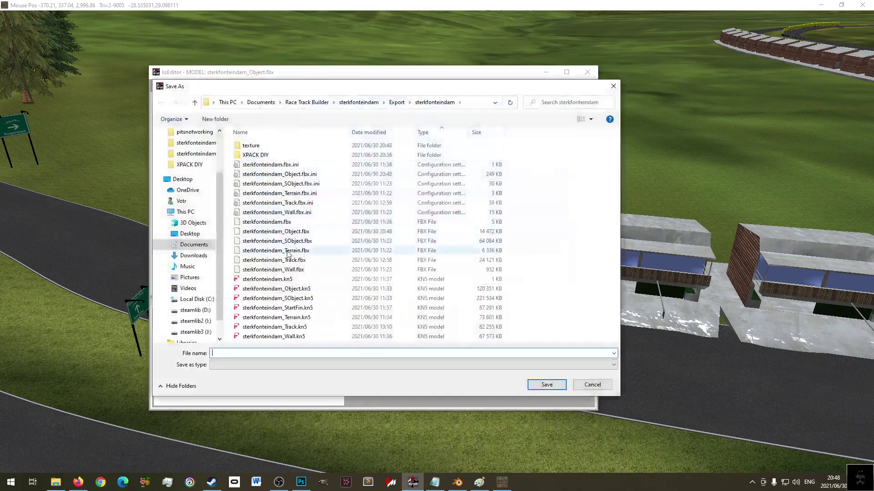
click(317, 290)
key(Tab)
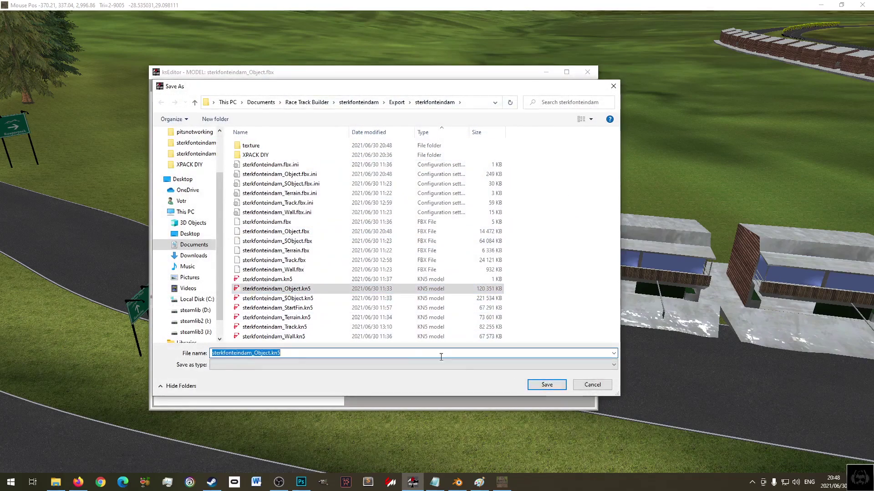
click(541, 385)
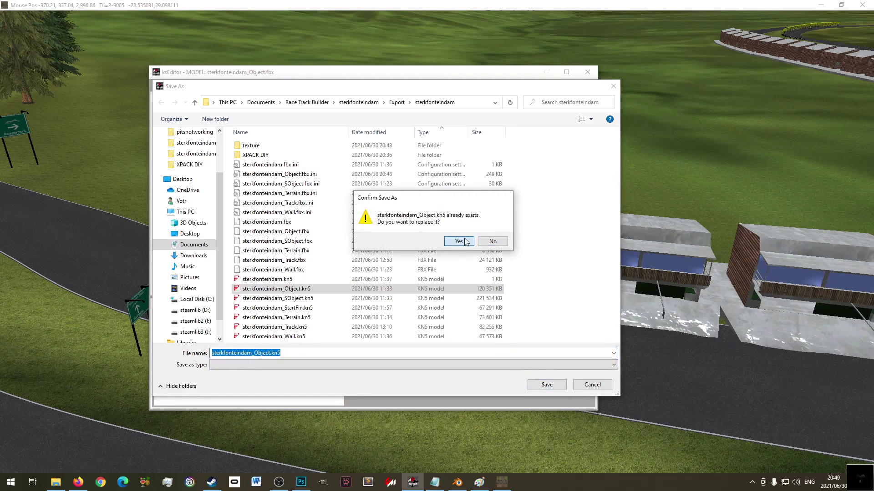
click(465, 241)
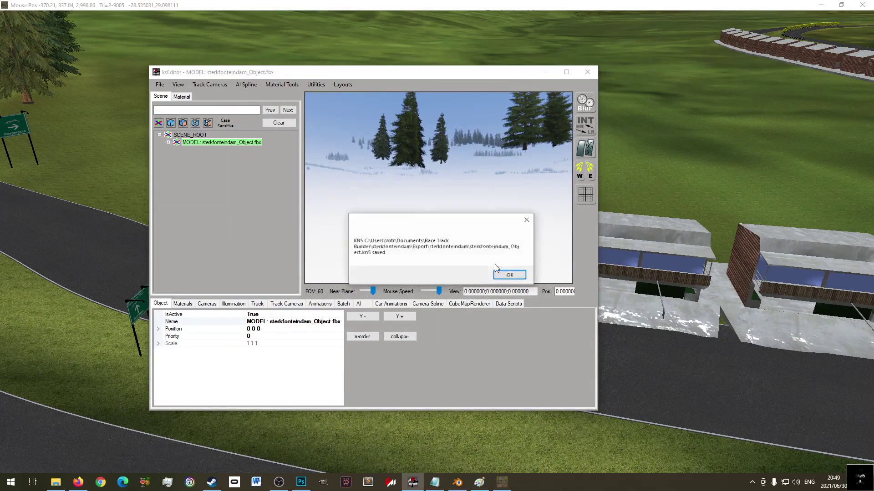
click(510, 277)
click(64, 482)
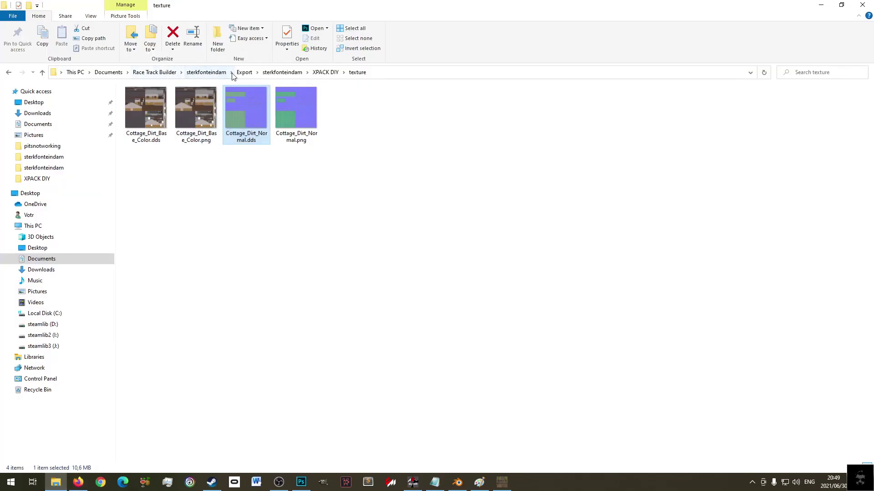
- Copy the freshly saved sterkfonteindam_Object.kn5 from the sterkfonteindam export folder
click(282, 72)
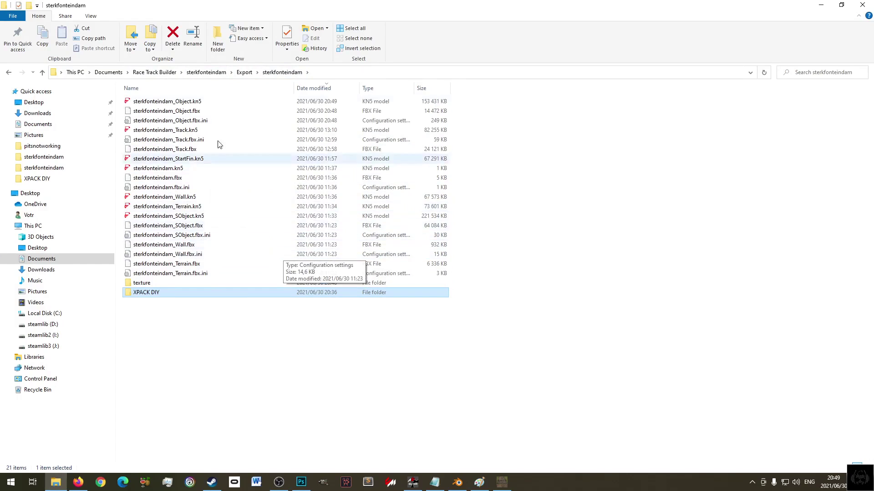
click(190, 102)
right_click(190, 102)
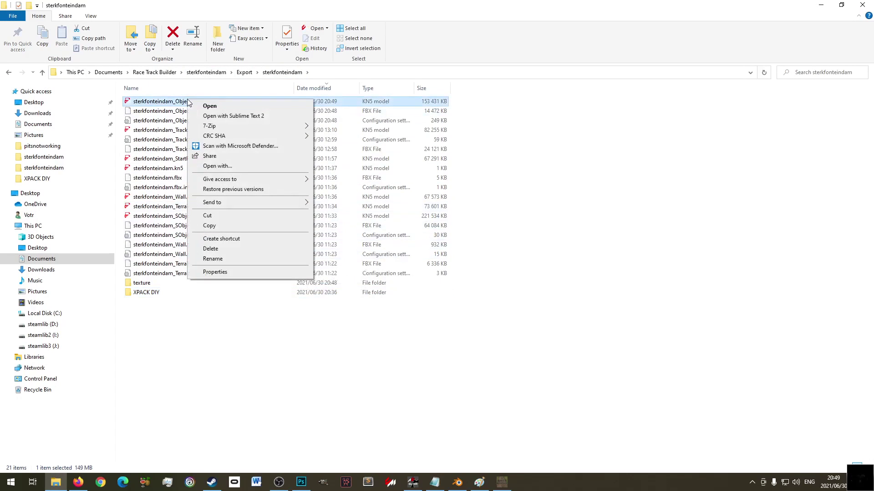
click(235, 226)
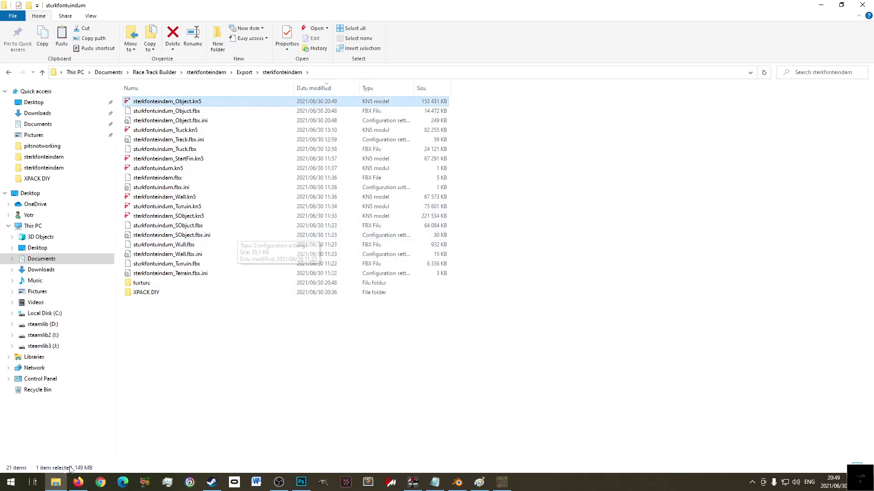
click(56, 483)
click(57, 484)
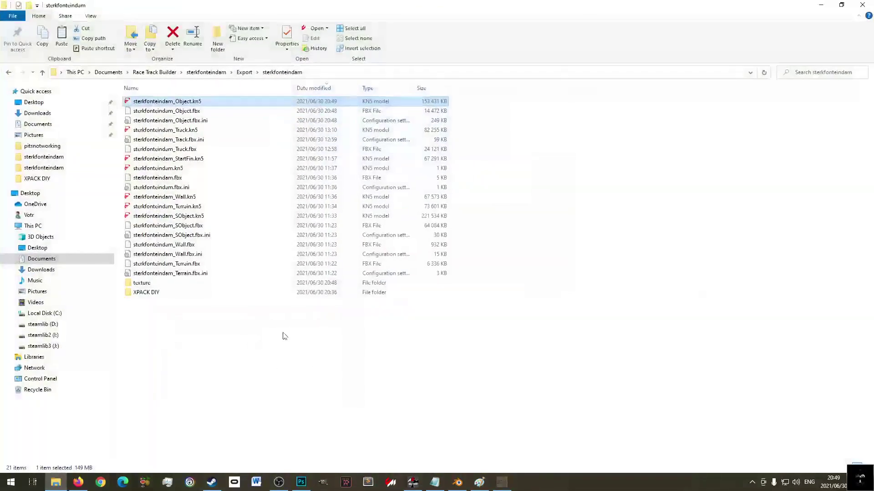
- Paste it into assettocorsa\content\tracks\sterkfonteindam, replacing the old KN5 file
click(11, 482)
click(388, 230)
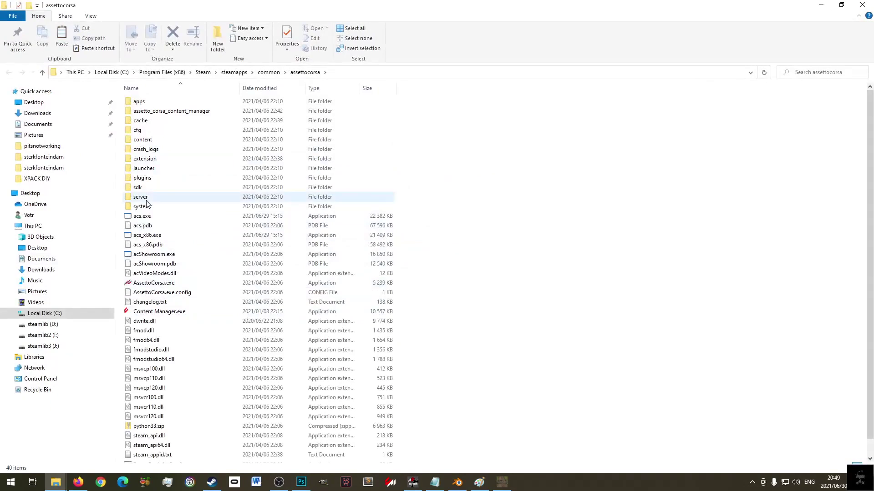
double_click(172, 140)
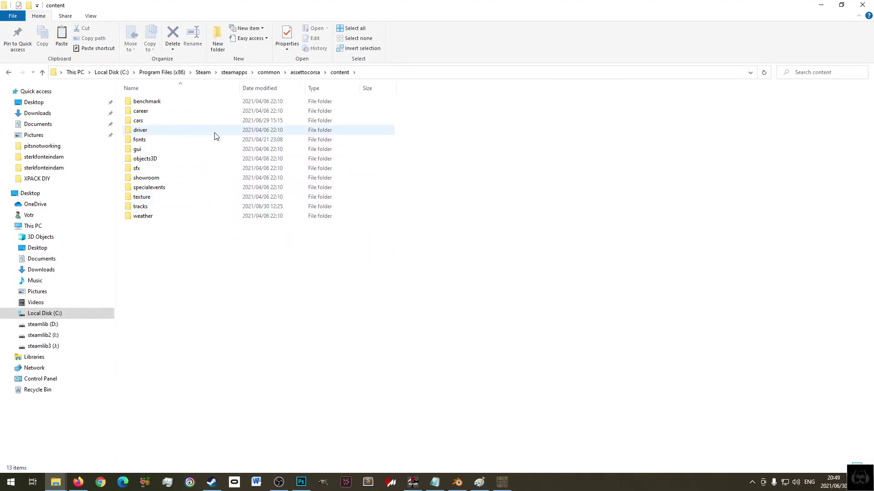
double_click(210, 208)
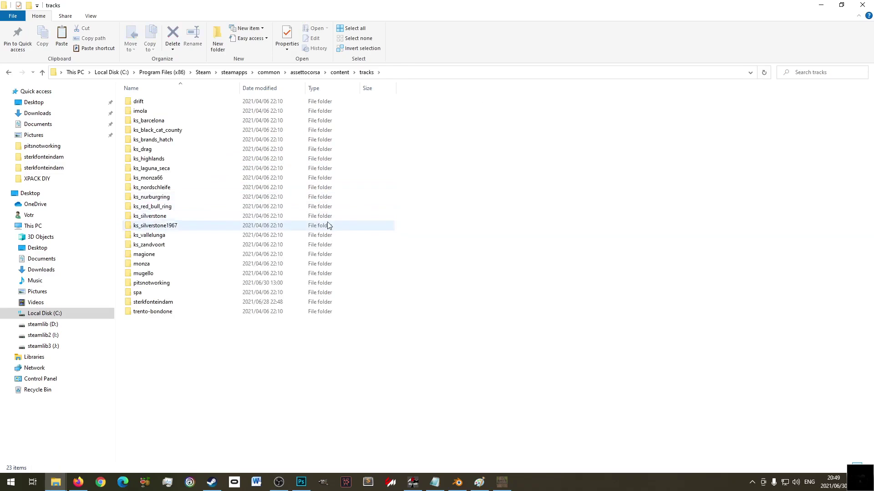
click(186, 305)
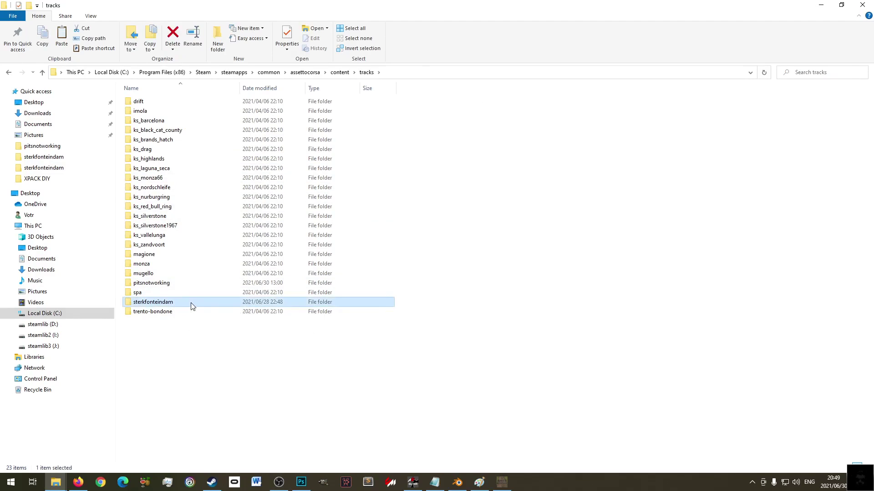
double_click(190, 304)
right_click(235, 307)
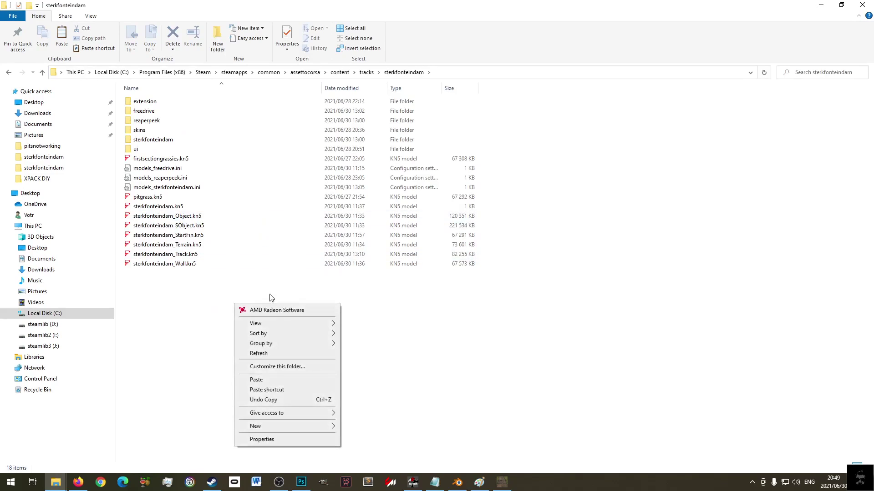
click(278, 379)
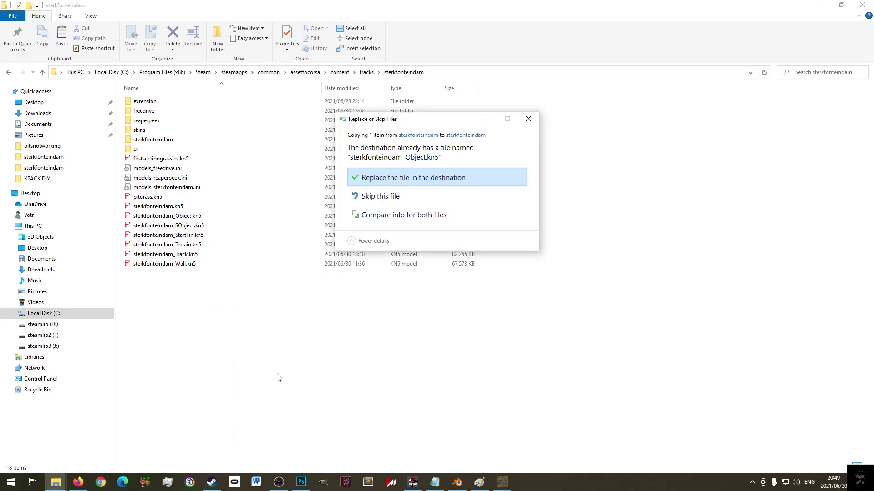
click(408, 180)
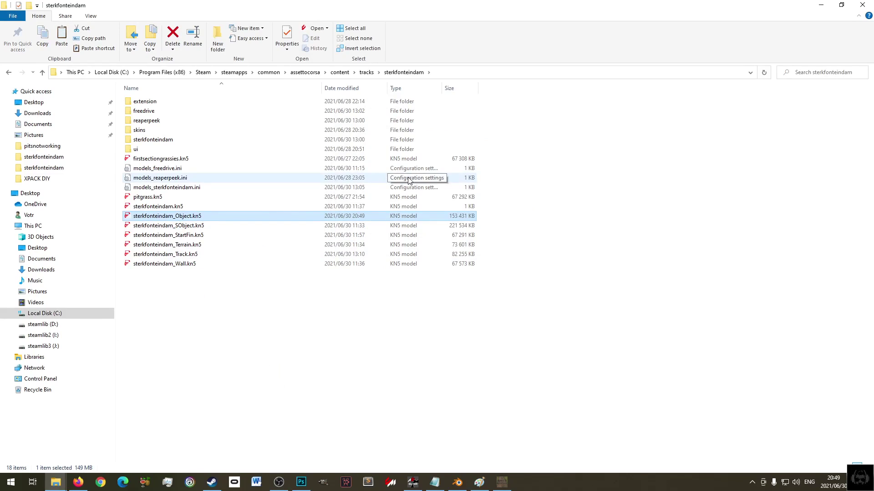
click(288, 344)
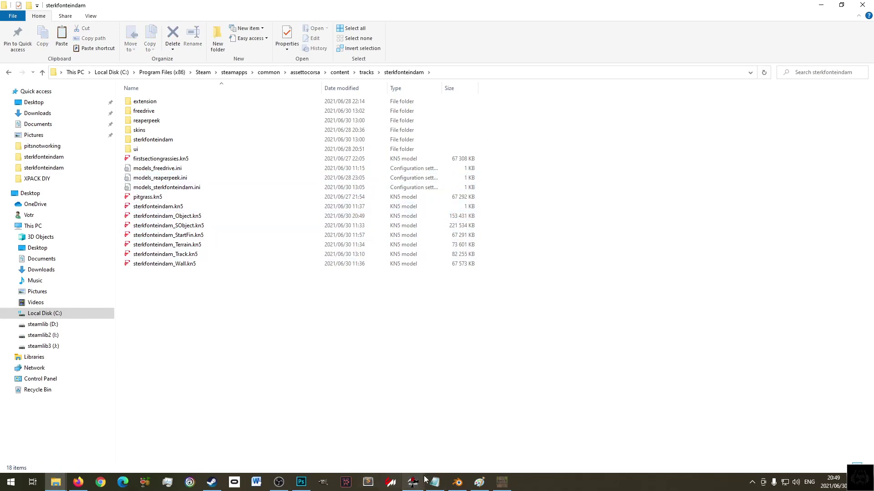
click(391, 481)
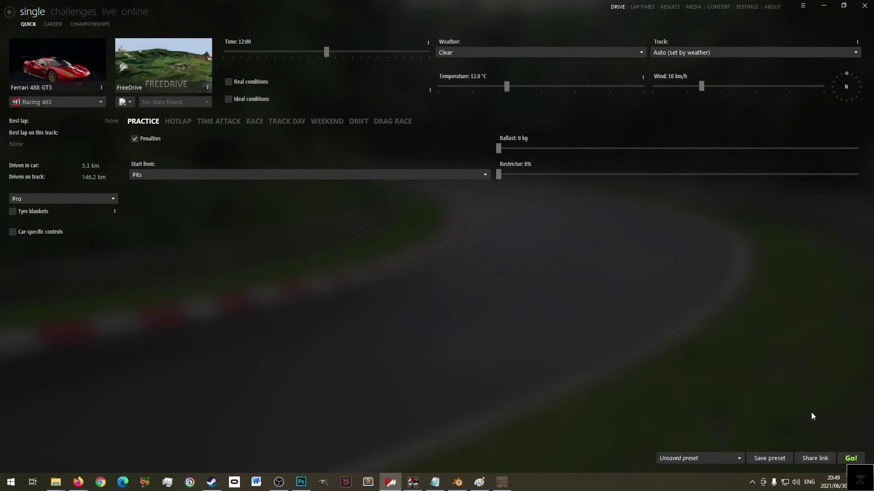
- Start the Quick Drive practice in the Ferrari 488 GT3 and leave the pit menu
click(863, 460)
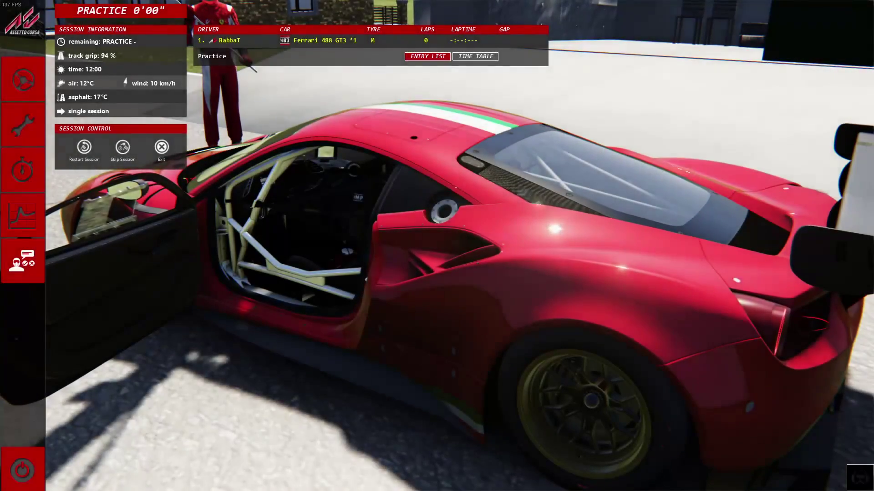
click(18, 74)
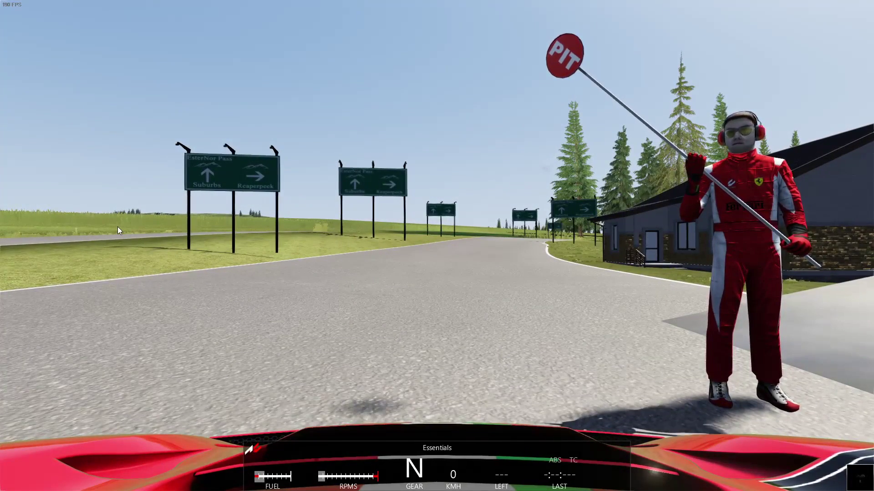
- Switch to an external camera and roll the Ferrari out of the pits, turning left past the cottage
key(F3)
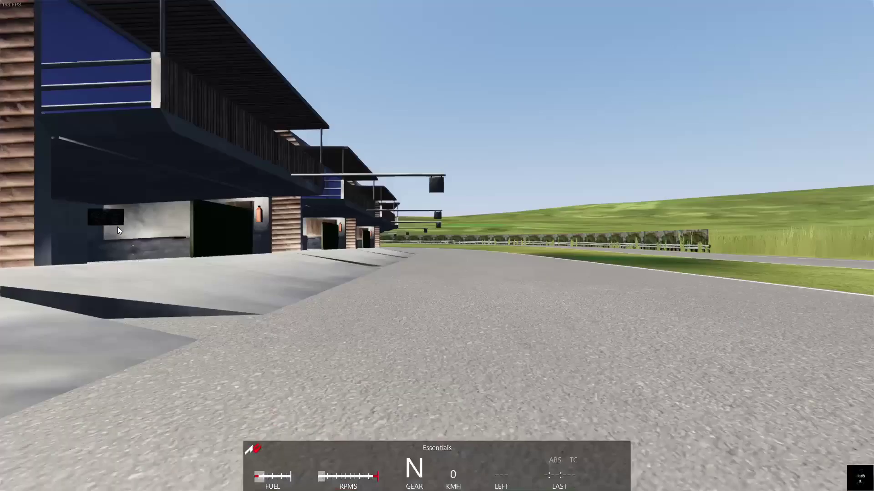
key(F1)
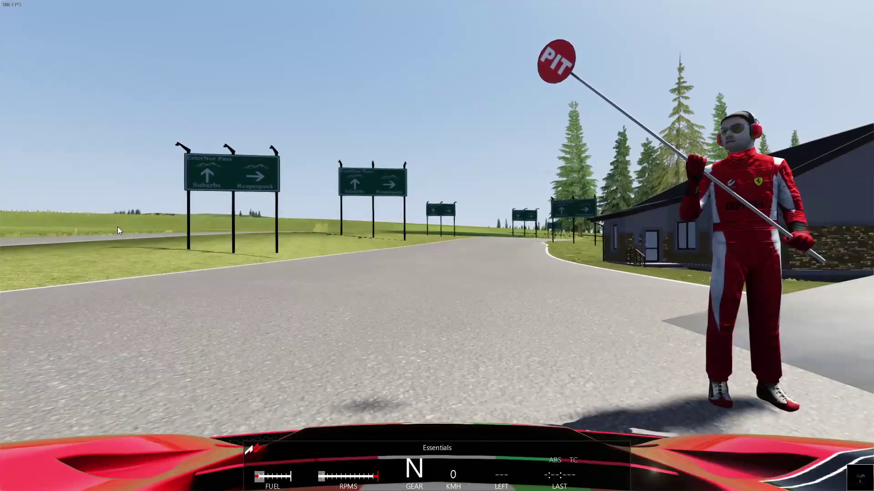
key(F3)
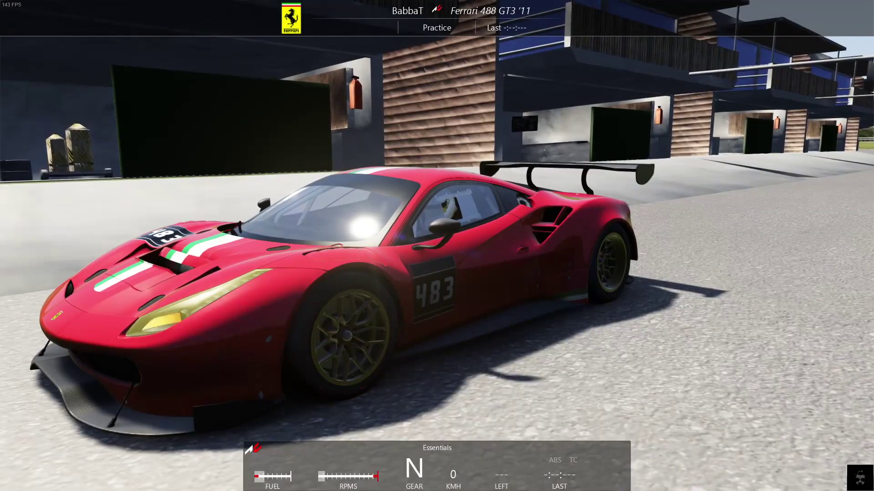
drag(579, 248, 163, 308)
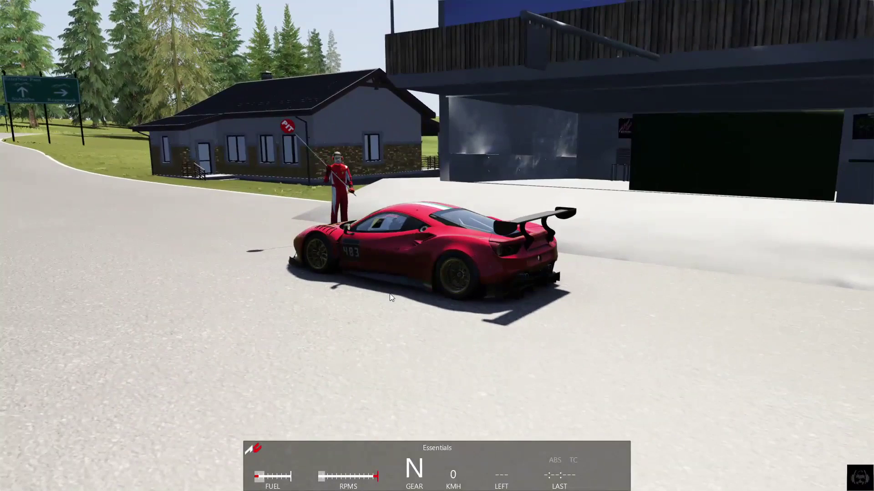
key(Up)
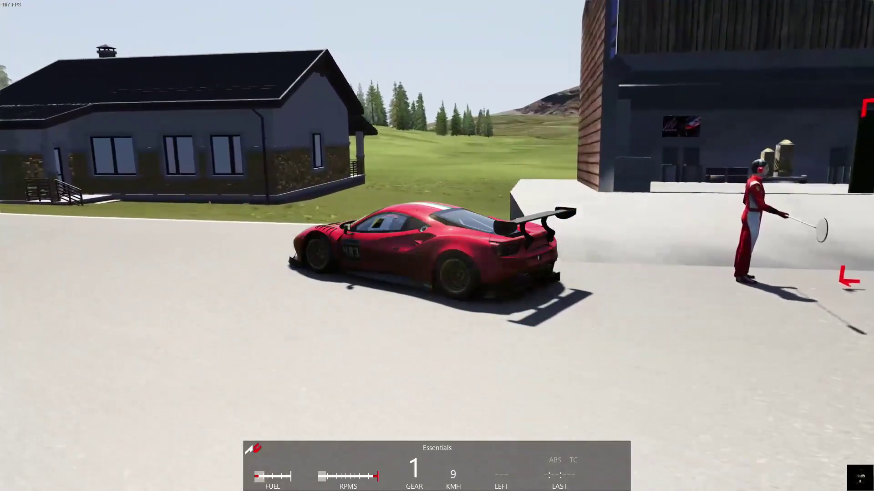
key(Left)
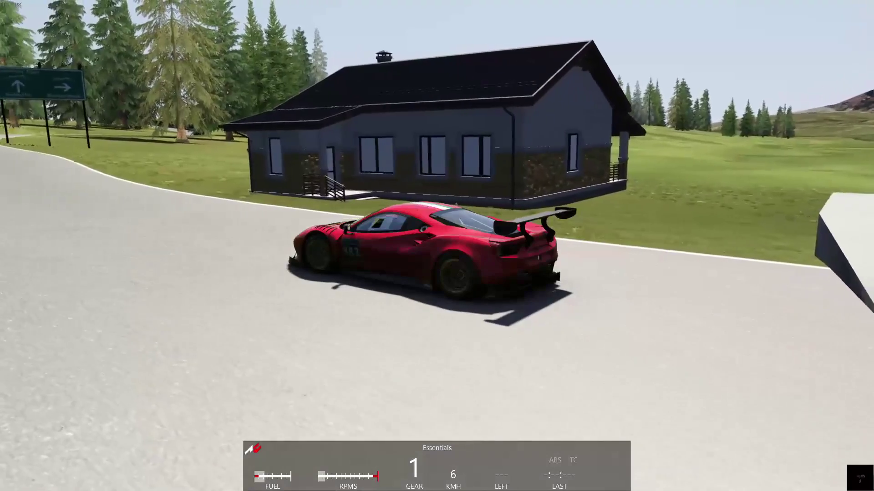
key(Down)
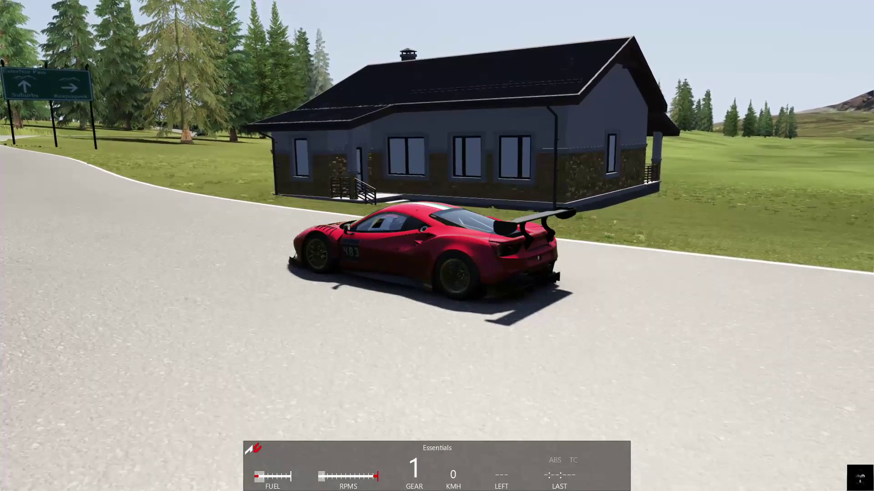
- Pull the Ferrari away from the cottage again at low speed
key(Up)
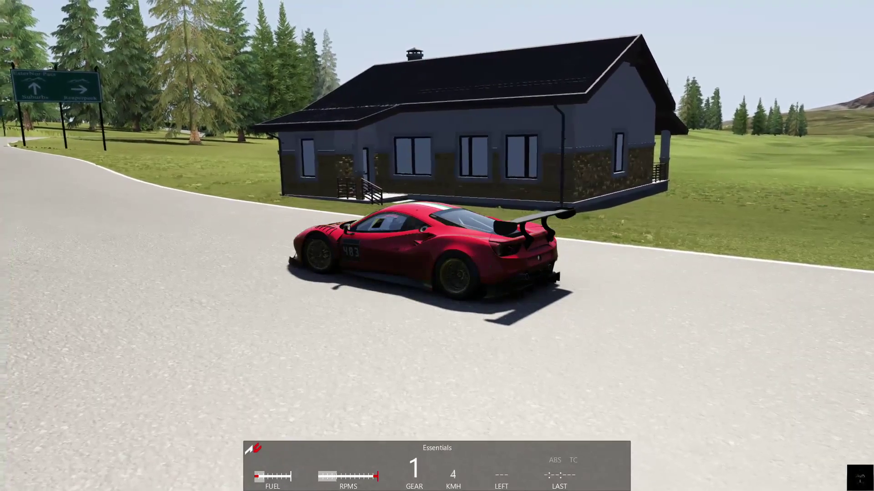
- Loop the Ferrari across the grass around the cottage, then head back toward the track and pits
key(Left)
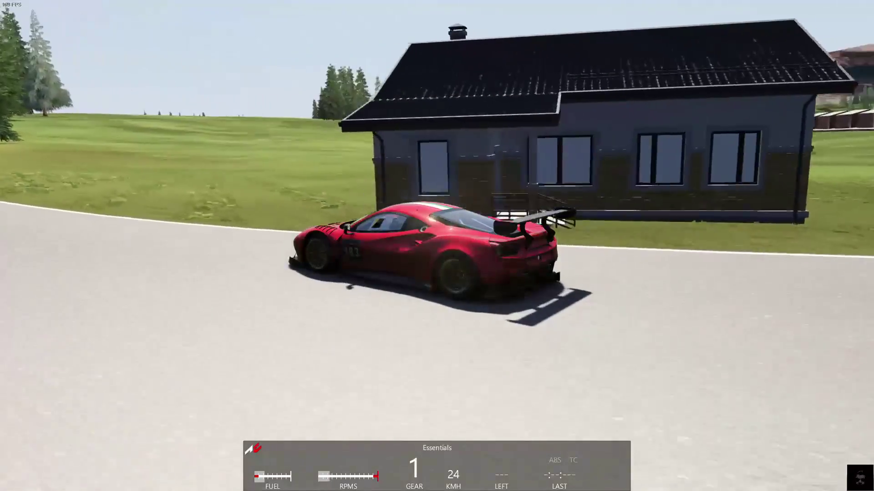
key(Up)
key(Left)
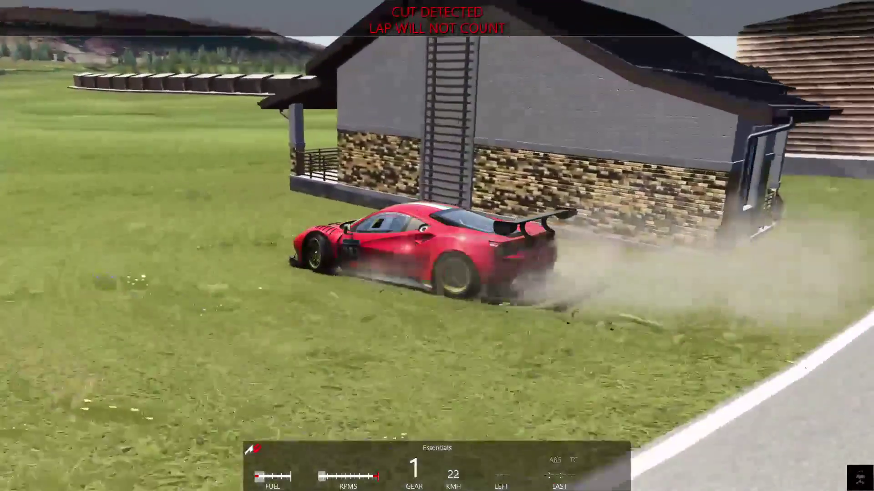
key(Left)
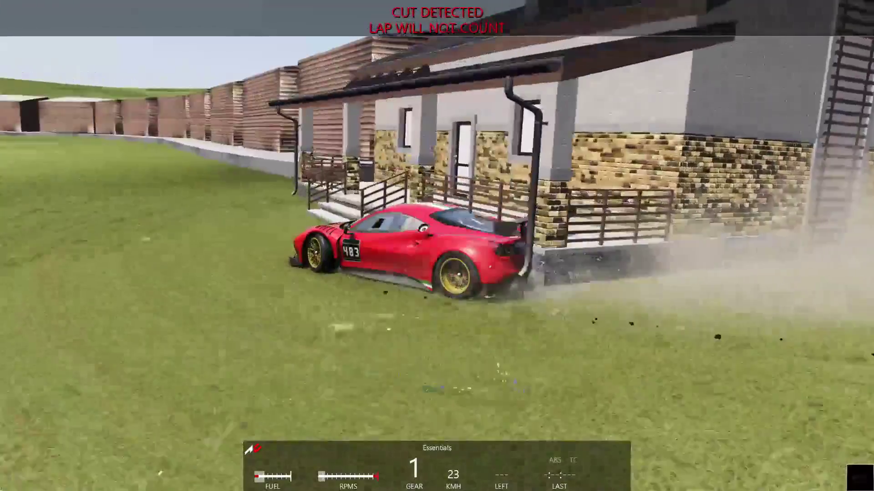
key(Up)
key(Left)
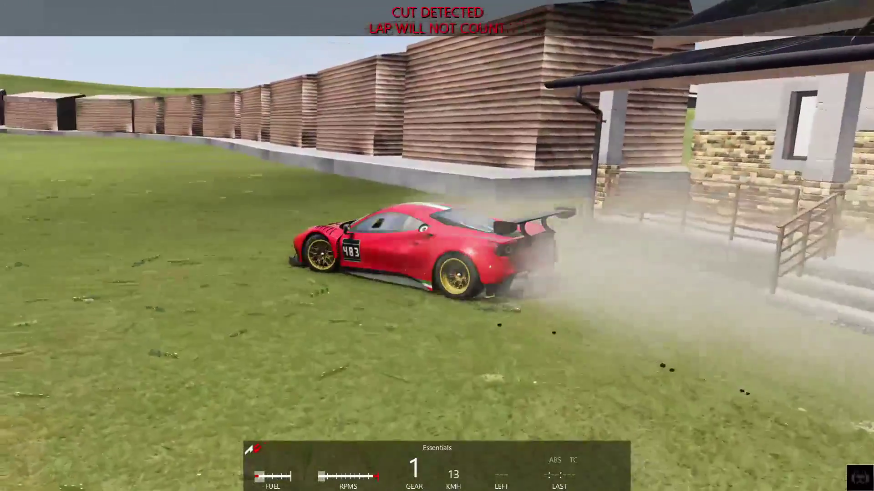
key(Left)
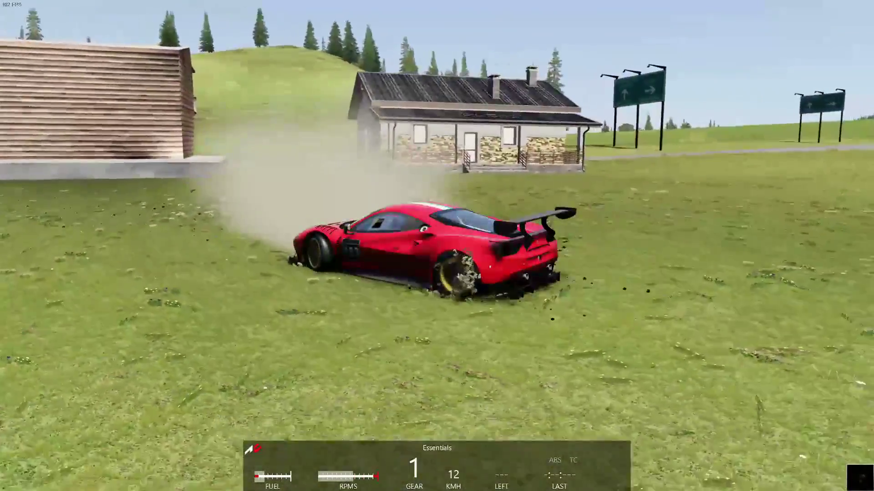
key(Up)
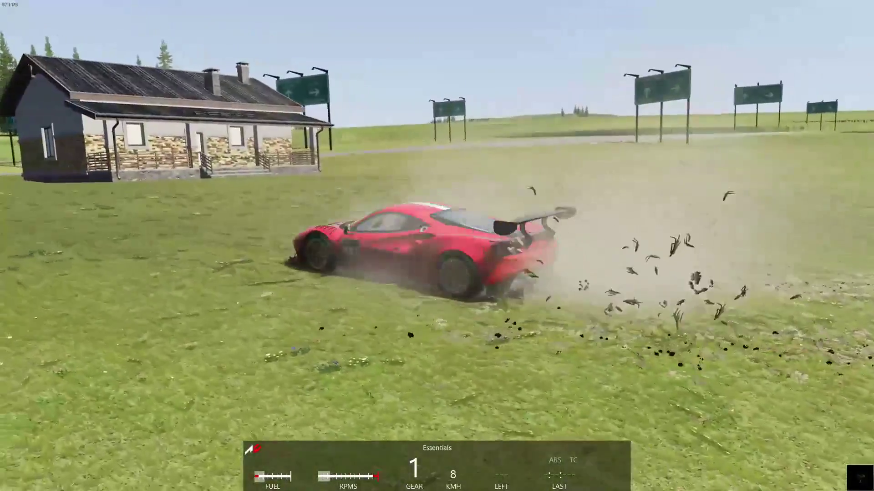
key(Up)
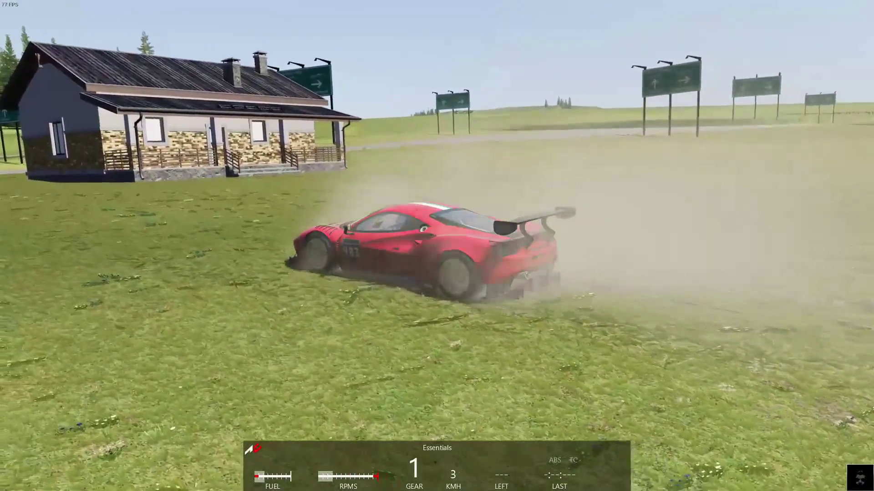
key(Up)
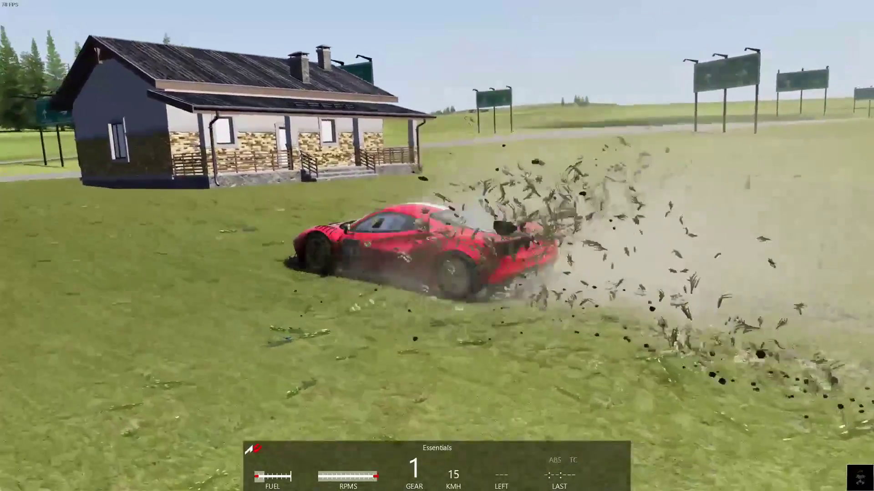
key(Up)
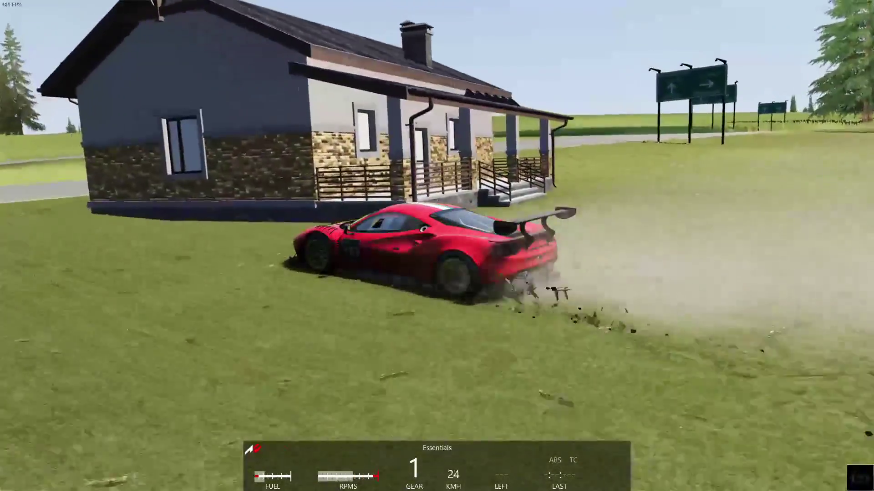
key(Up)
key(Up)
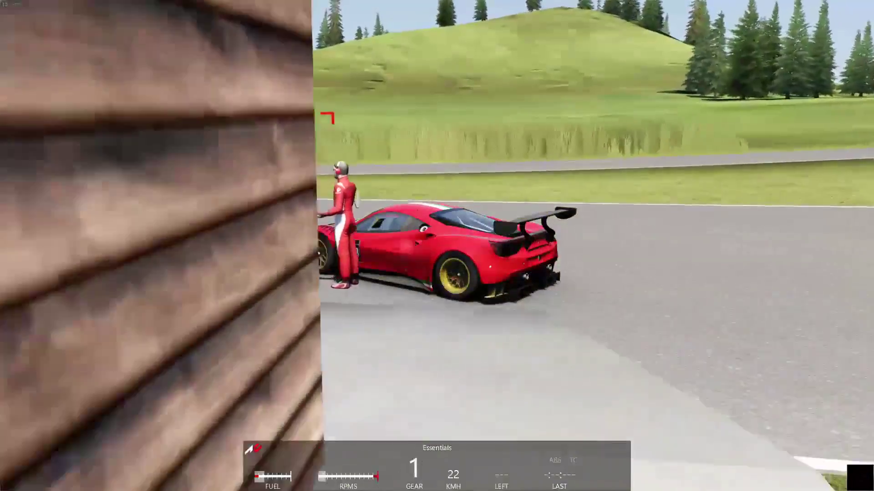
key(Down)
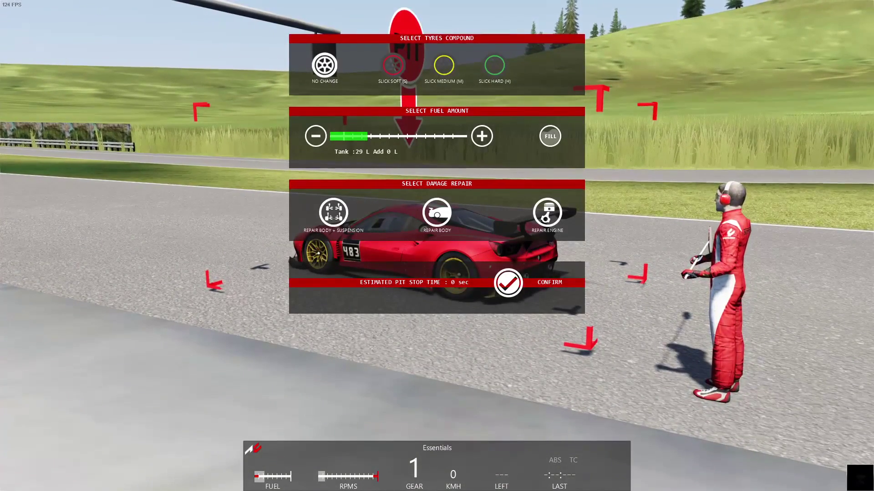
- Reverse out and drive the Ferrari back into its pit box, stopping there
click(508, 283)
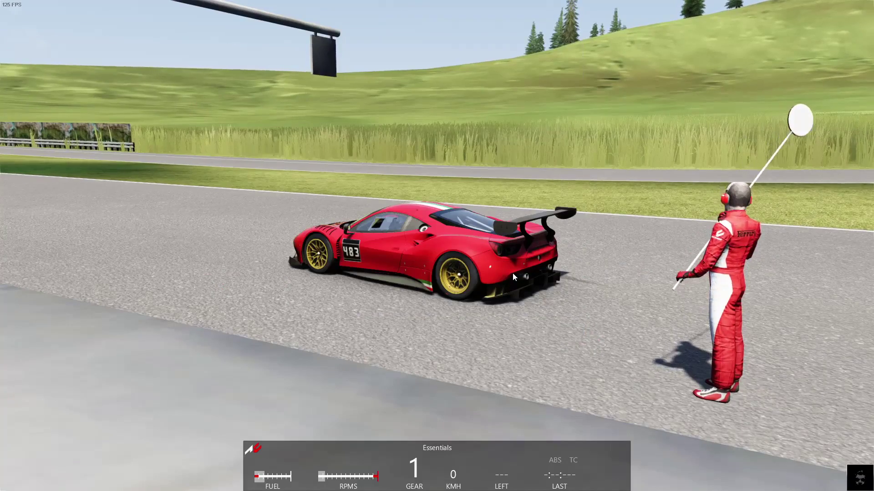
drag(535, 251, 455, 223)
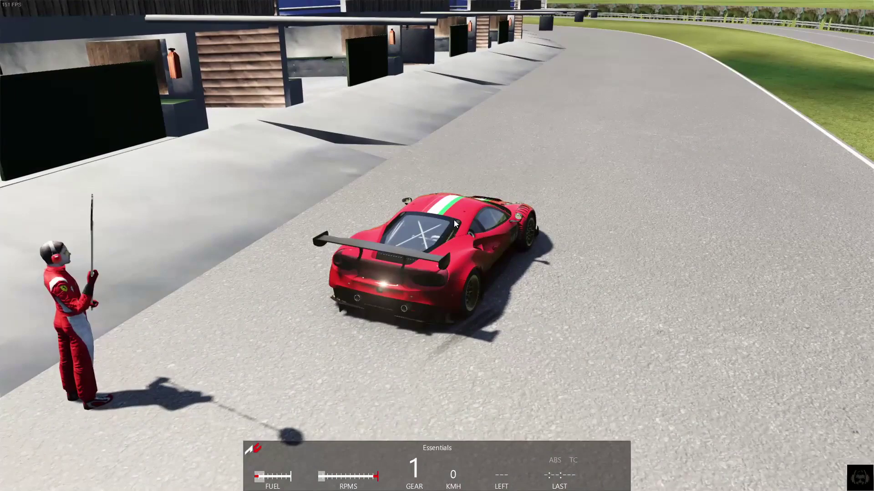
key(shift)
key(shift)
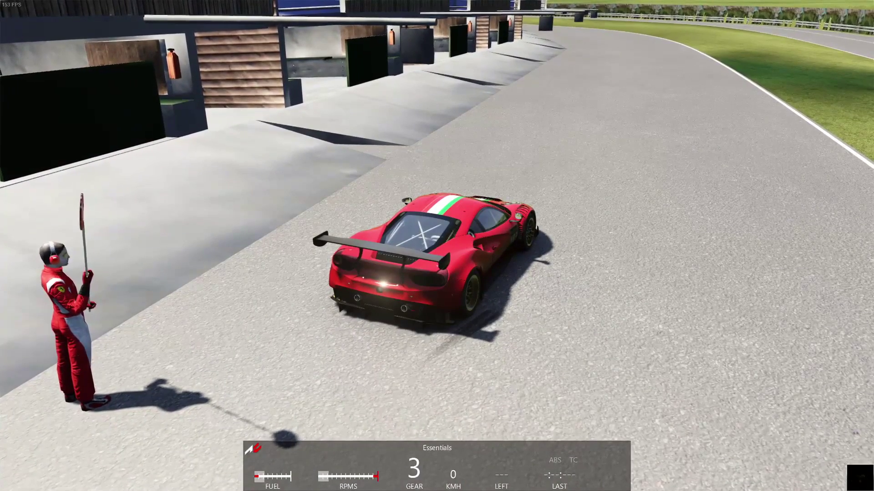
key(ctrl)
key(ctrl)
key(ctrl)
key(ctrl)
key(Up)
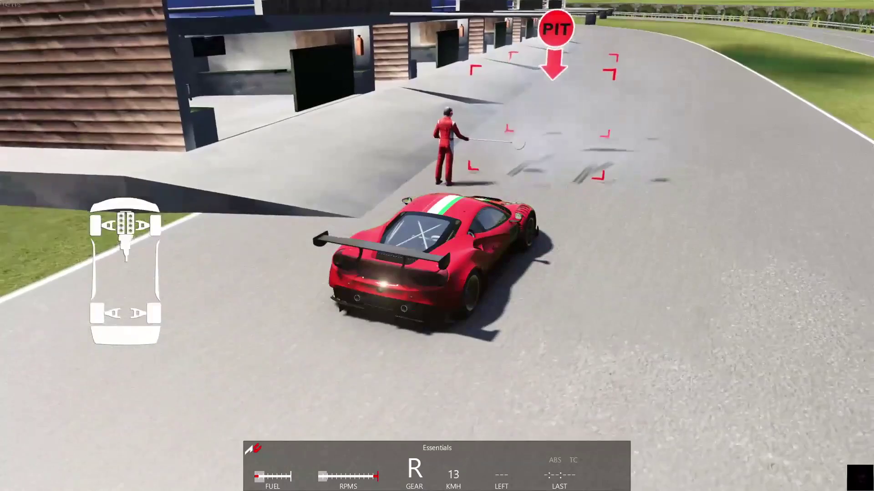
key(shift)
key(shift)
key(Up)
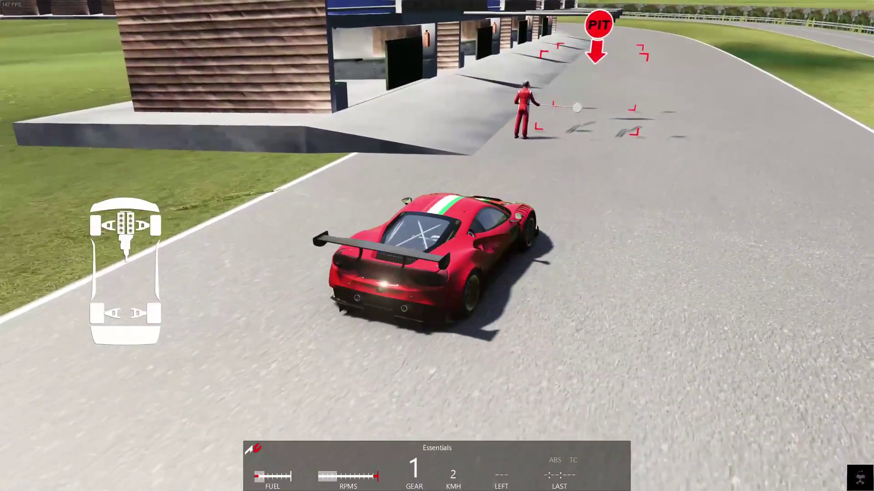
key(Right)
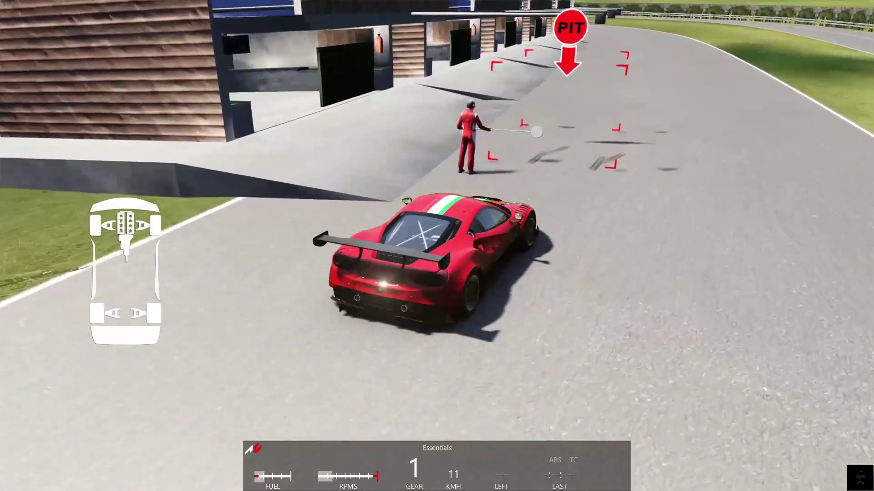
key(Right)
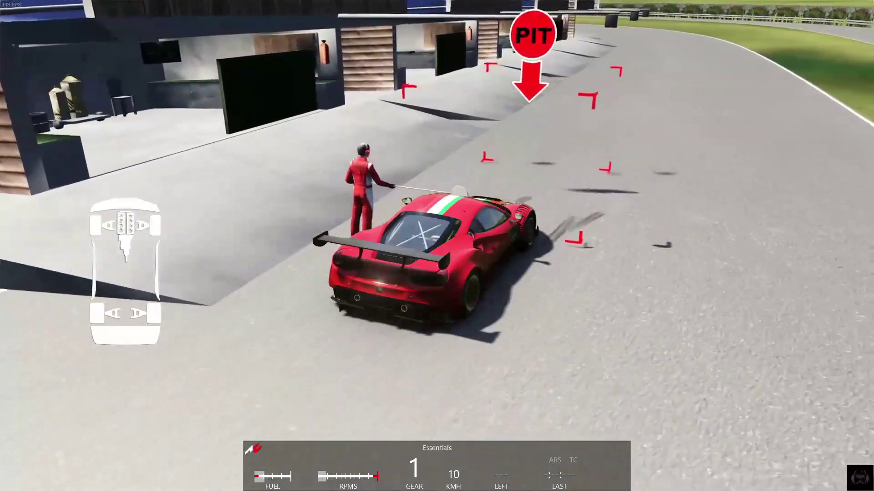
key(Down)
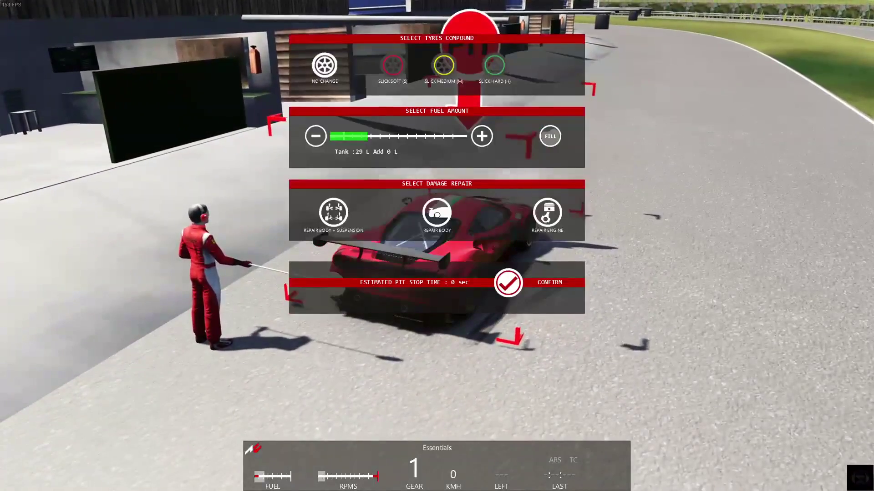
- Choose Slick Soft tyres, fill 52 L of fuel, and confirm the pit stop
click(392, 65)
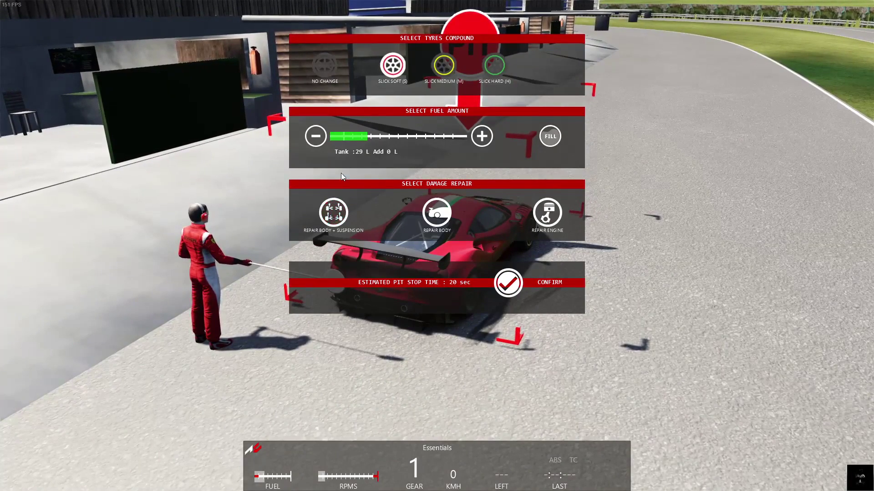
click(430, 137)
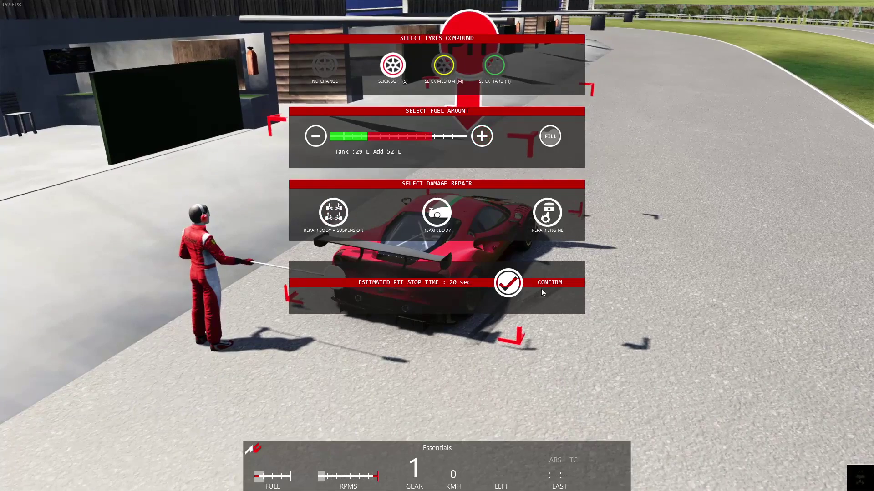
click(512, 288)
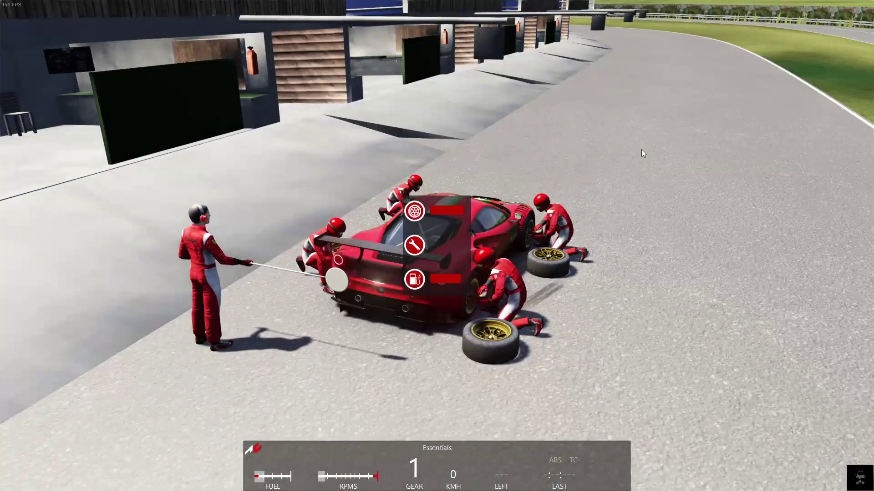
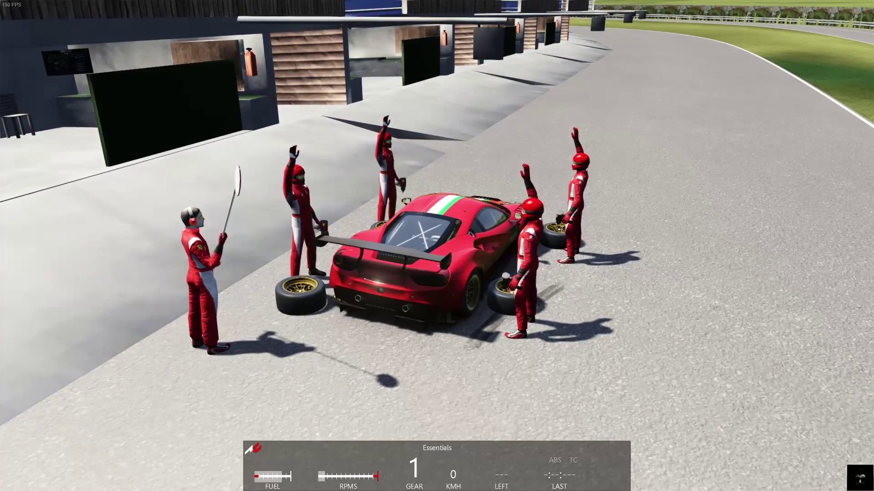
- Exit the Ferrari 488 GT3 practice session and dismiss the Practice results
key(Escape)
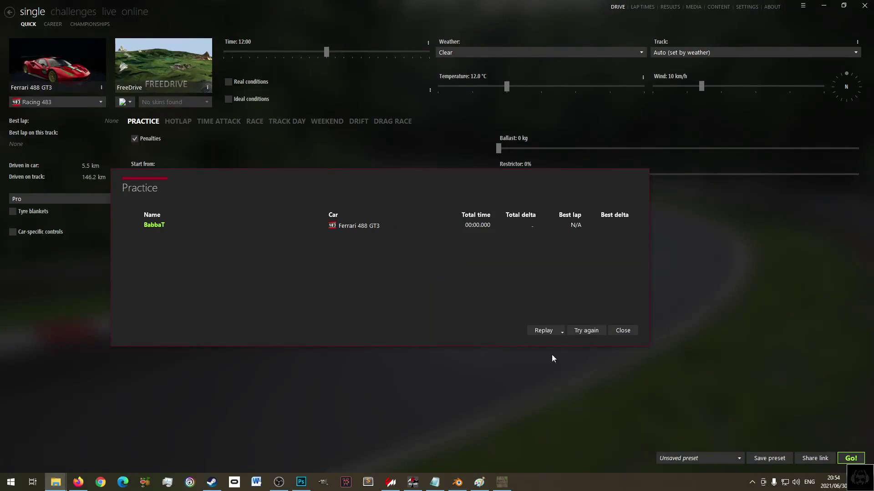
click(614, 330)
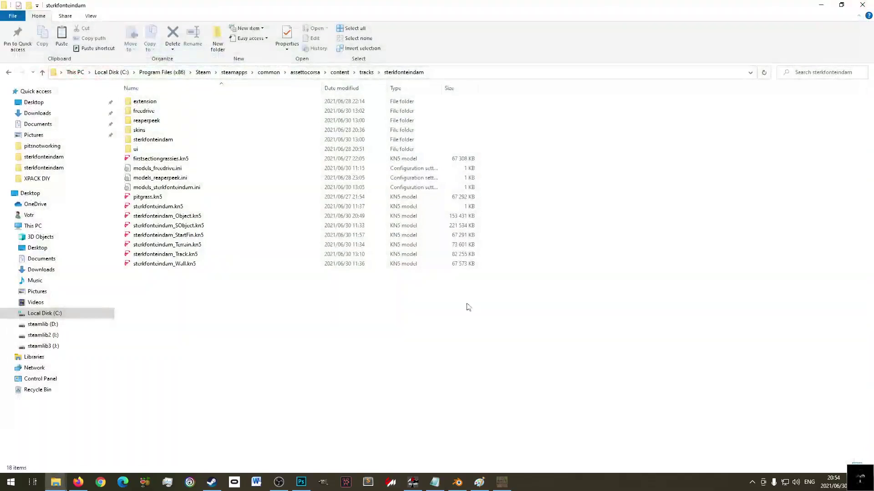
- Close Content Manager and save the current track in Race Track Builder
click(864, 5)
click(215, 482)
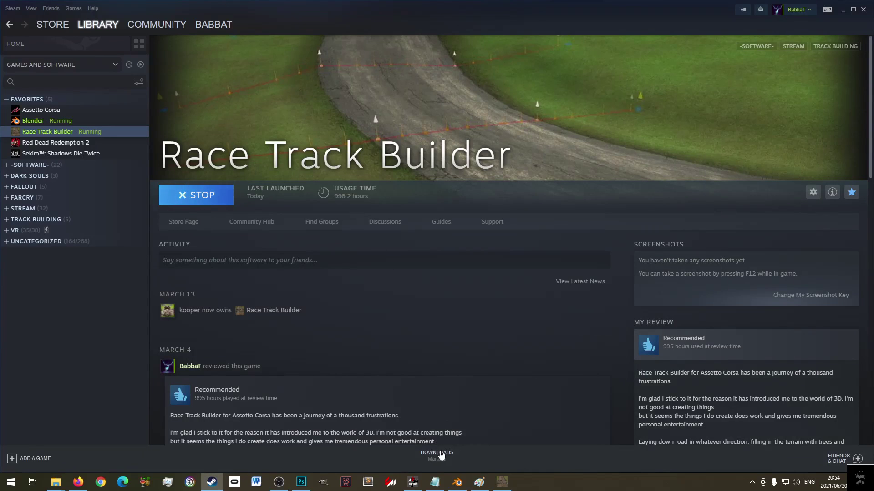
click(501, 481)
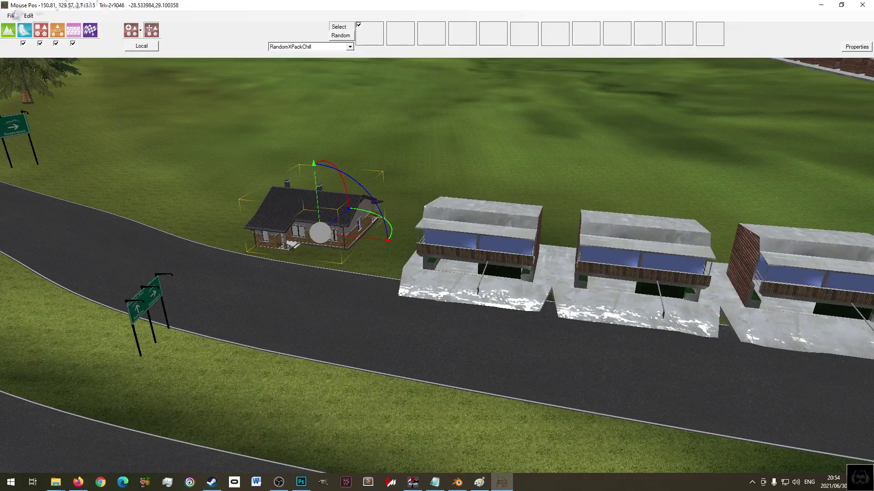
click(15, 15)
click(25, 61)
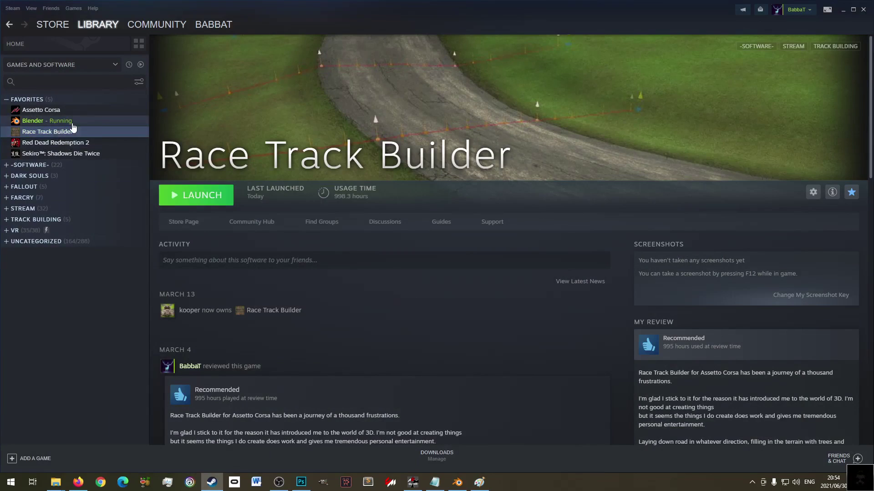
- Return to Race Track Builder's page in the Steam library
click(34, 123)
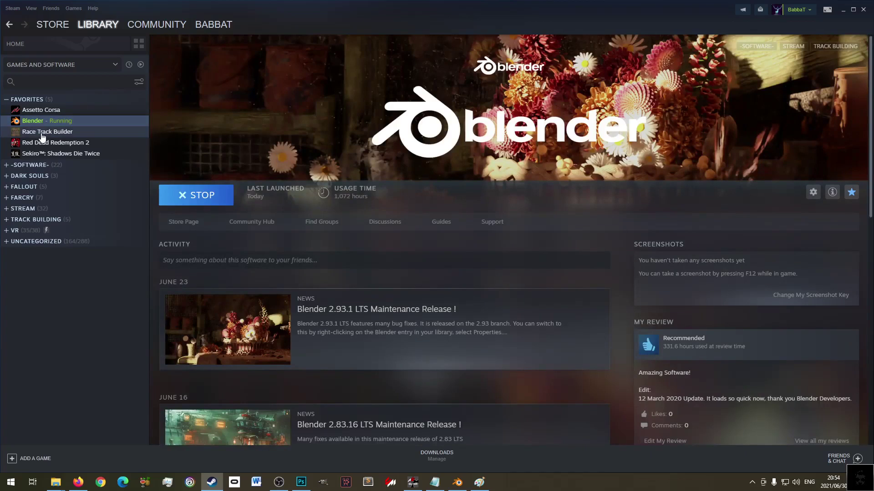
click(42, 134)
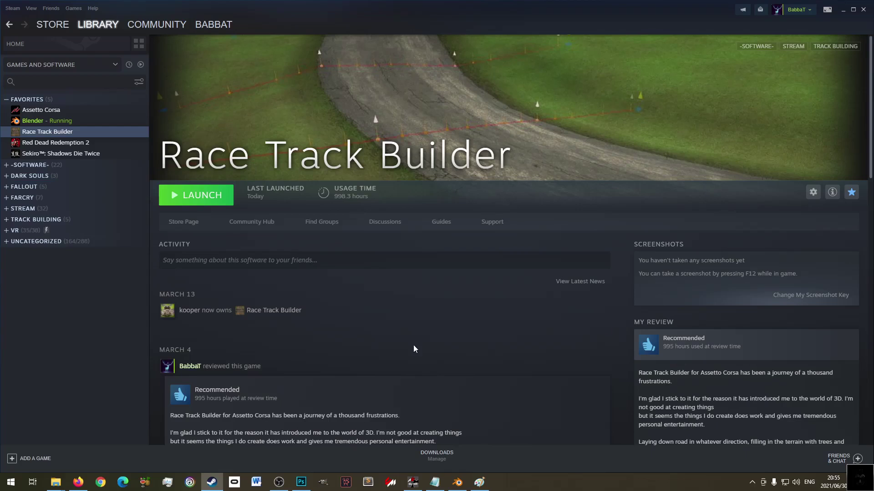
scroll(421, 329, down, 7)
scroll(441, 329, up, 7)
- Launch XPacker from Race Track Builder and open the Random XPack Chill pack
click(200, 203)
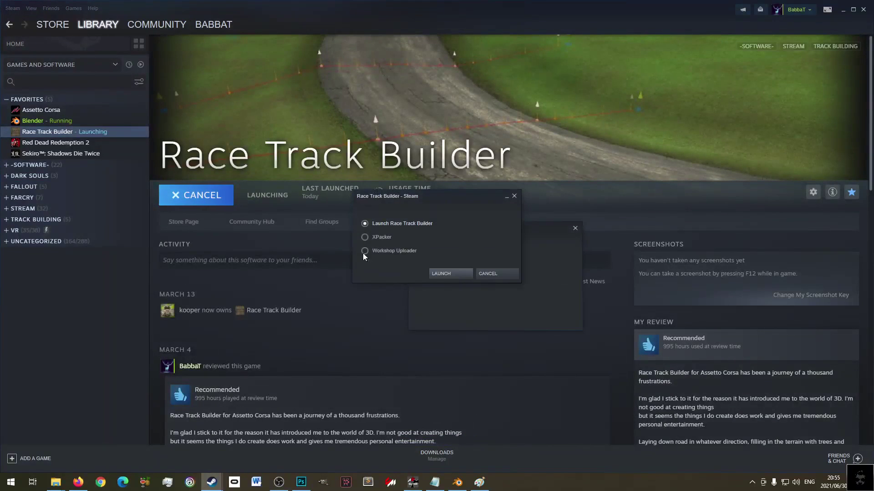
click(377, 237)
click(444, 273)
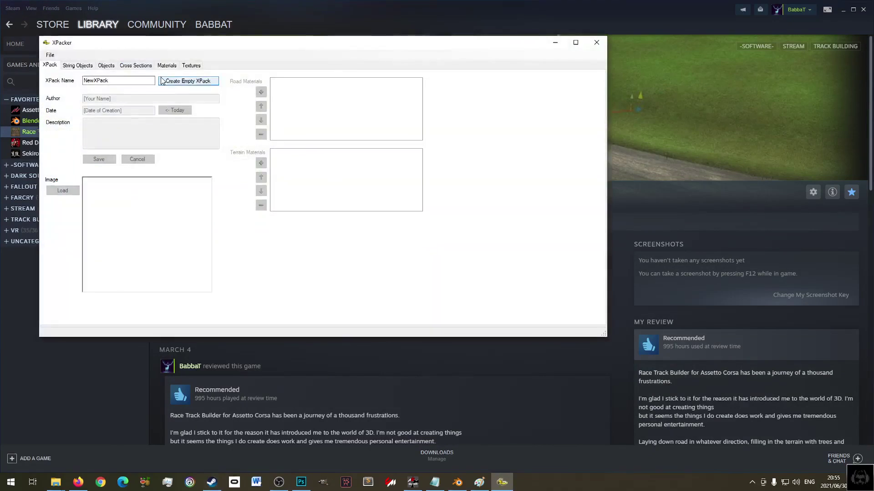
click(50, 54)
click(68, 74)
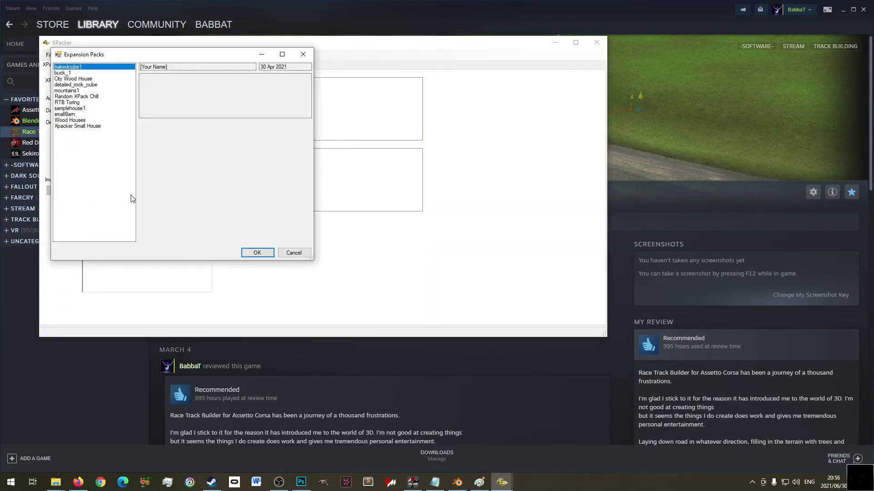
click(80, 121)
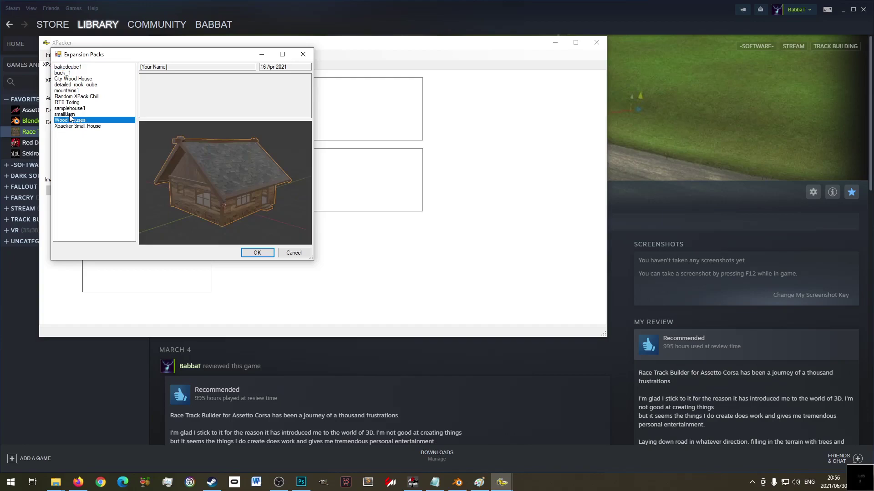
click(71, 115)
click(76, 109)
click(72, 103)
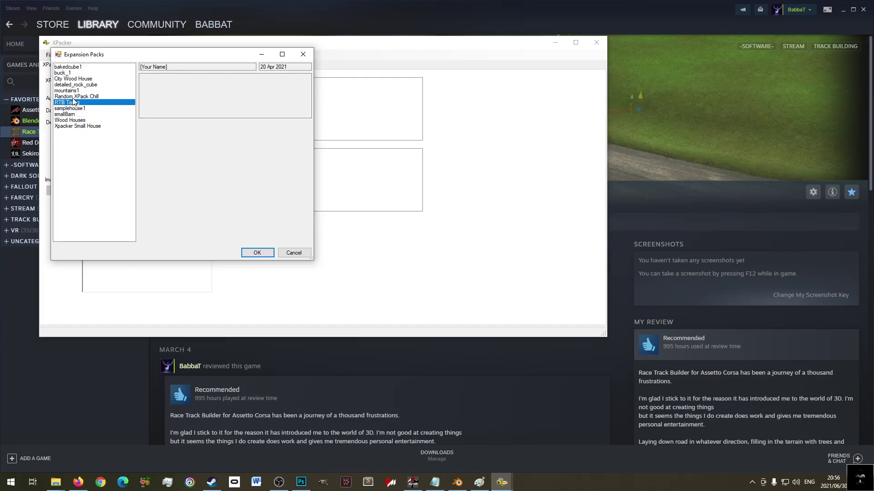
click(73, 97)
click(253, 253)
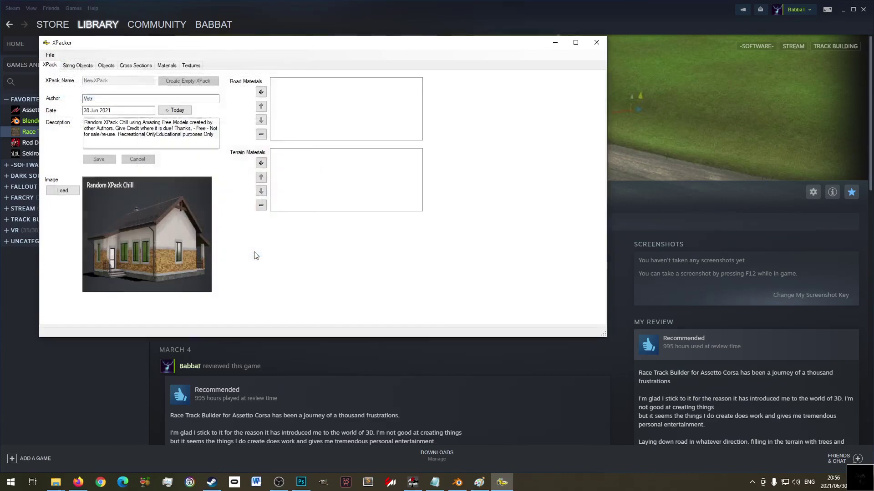
- Show the GameReady_Cottage_3D_Model object's properties, then minimise XPacker
click(105, 66)
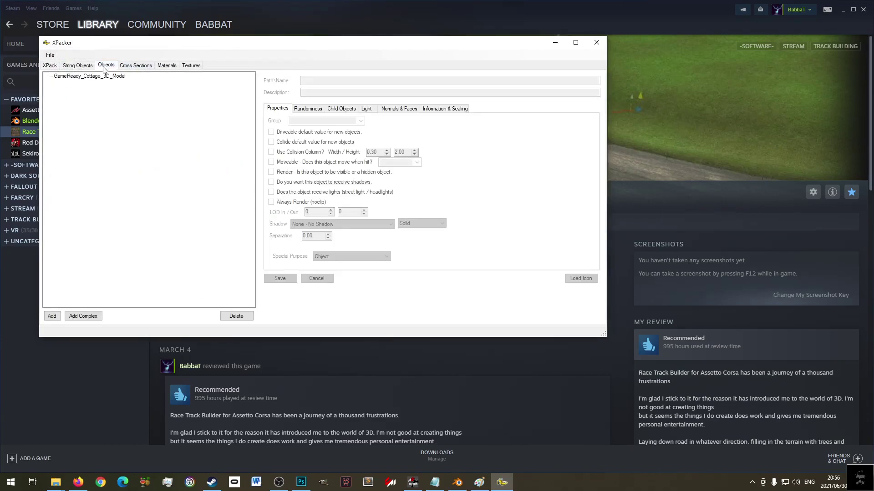
click(115, 77)
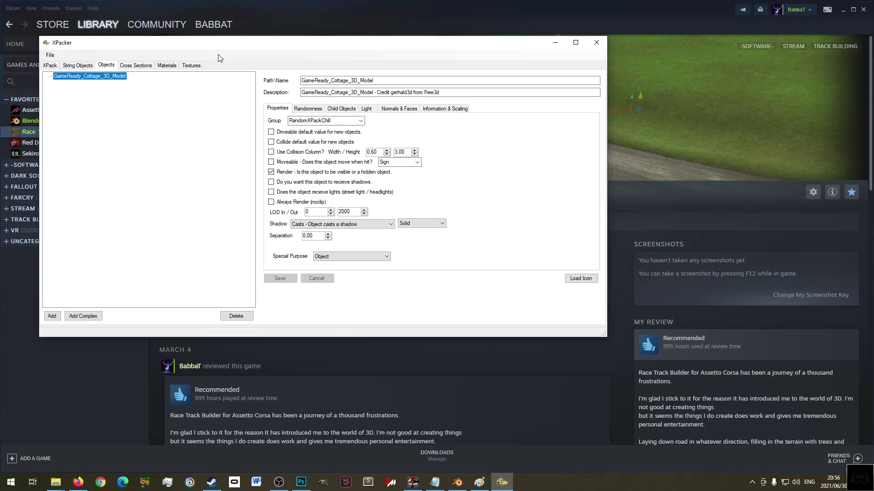
click(596, 42)
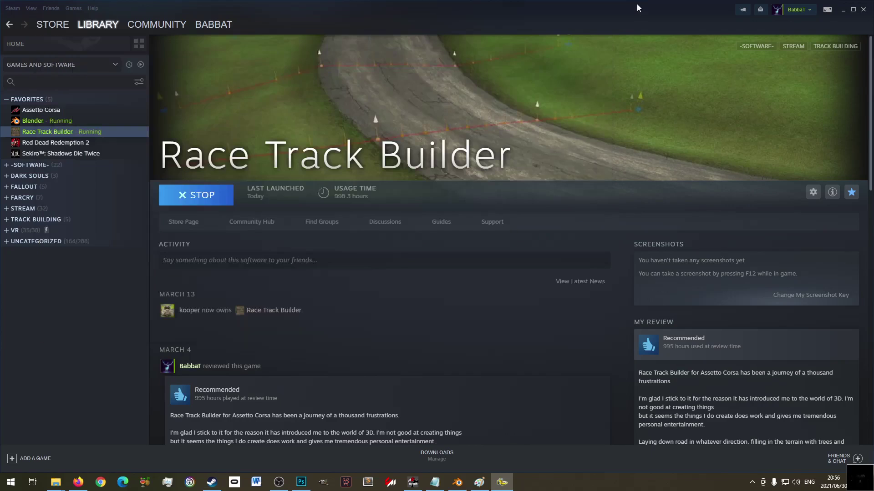
- Close the Free3D GameReady Cottage tab and save the credits file in Notepad
click(501, 475)
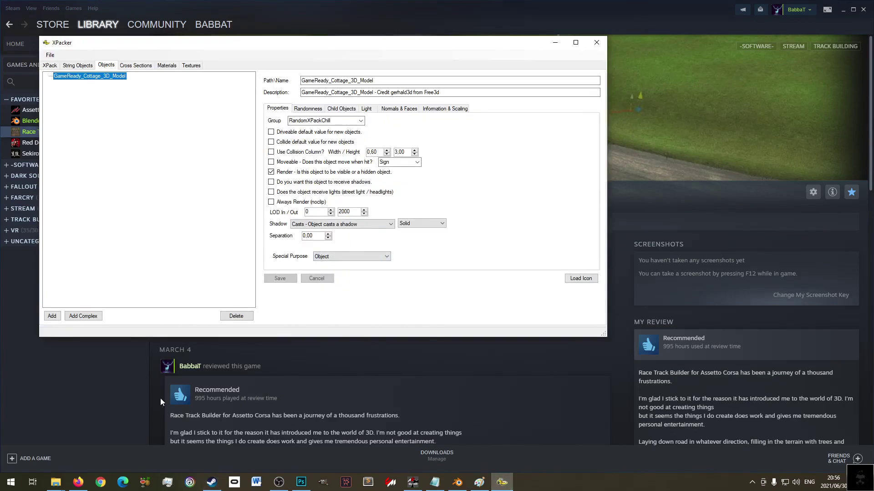
click(78, 482)
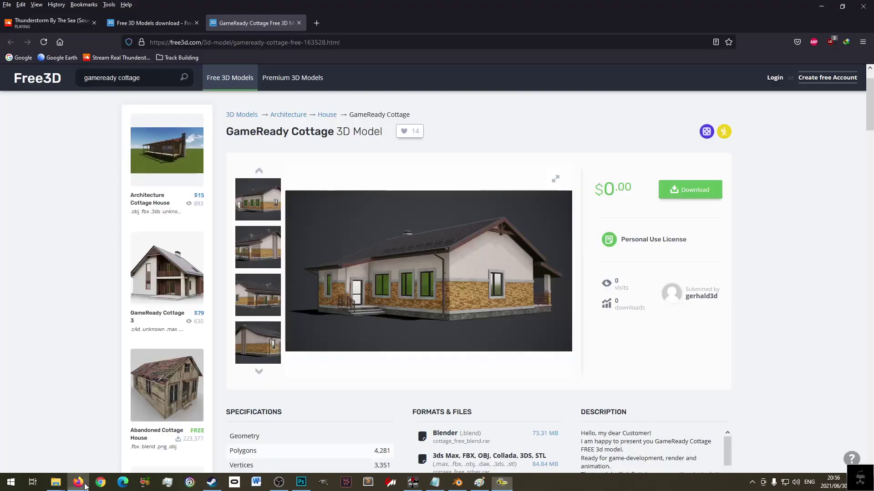
middle_click(247, 20)
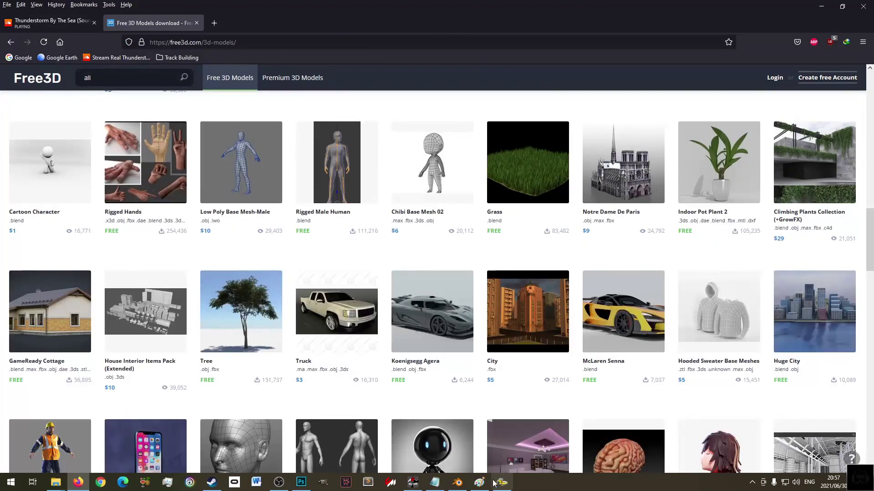
click(435, 483)
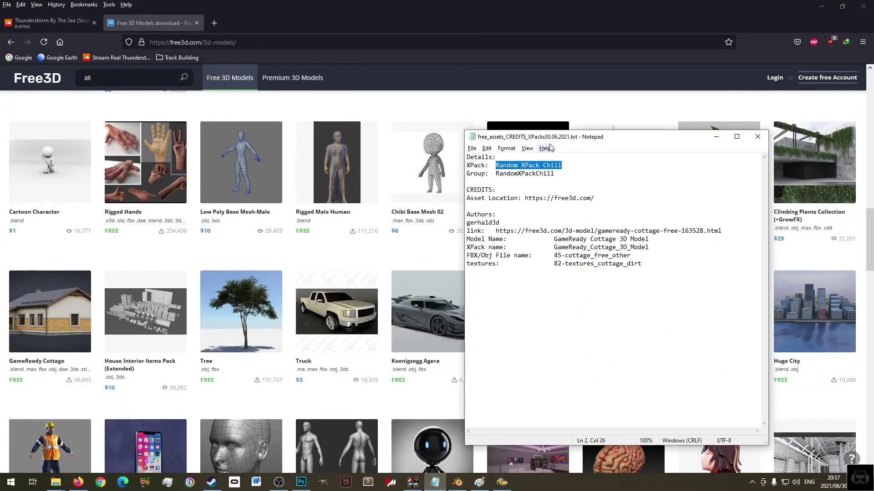
drag(553, 143, 427, 128)
click(435, 151)
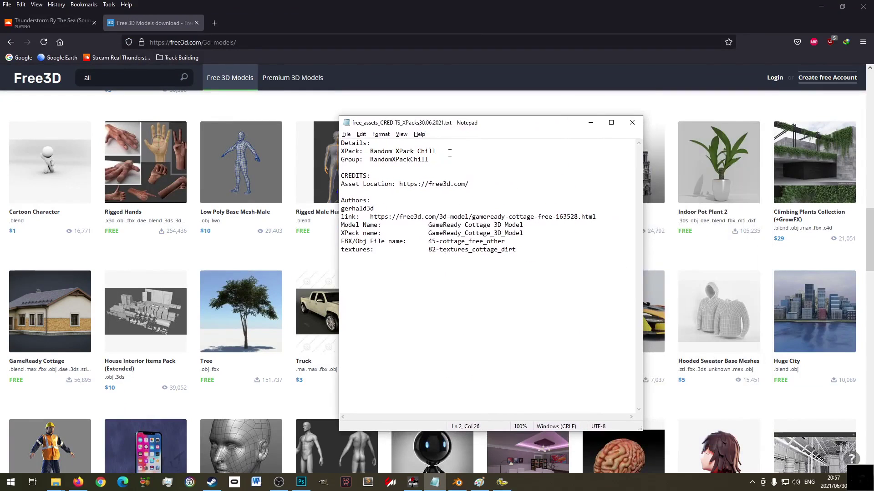
click(359, 135)
click(368, 173)
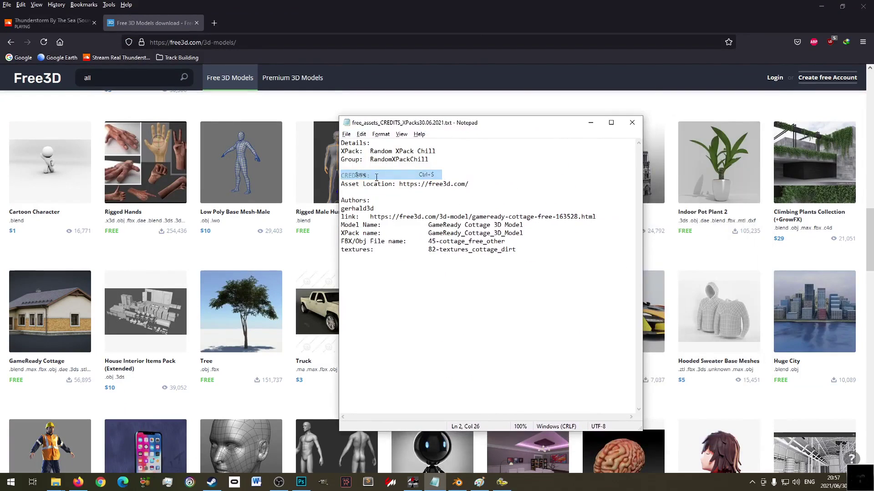
- Copy the cottage's credit lines from Authors through the textures line
drag(527, 252, 353, 201)
right_click(353, 201)
click(519, 251)
drag(516, 250, 342, 209)
right_click(358, 211)
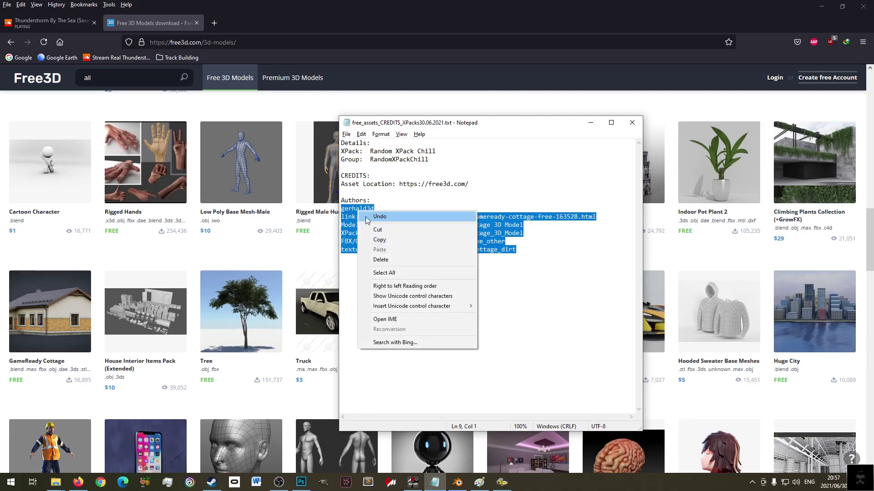
click(393, 240)
click(406, 204)
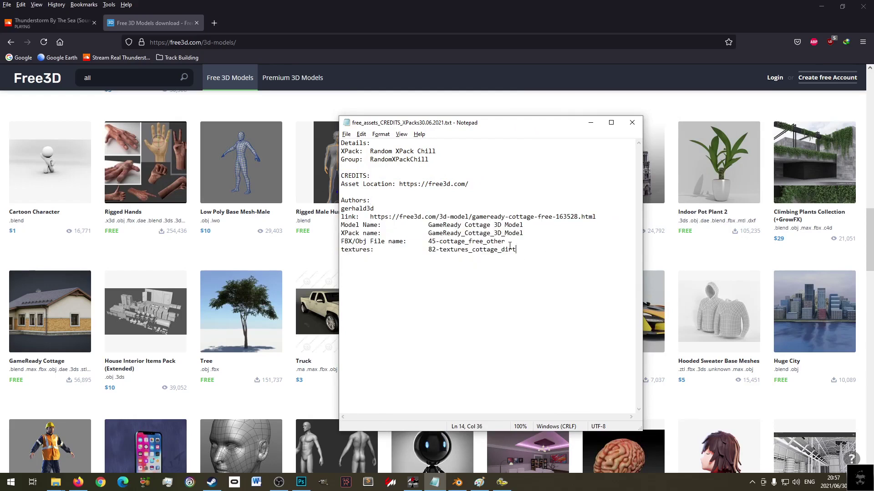
drag(516, 250, 342, 196)
right_click(354, 204)
click(381, 237)
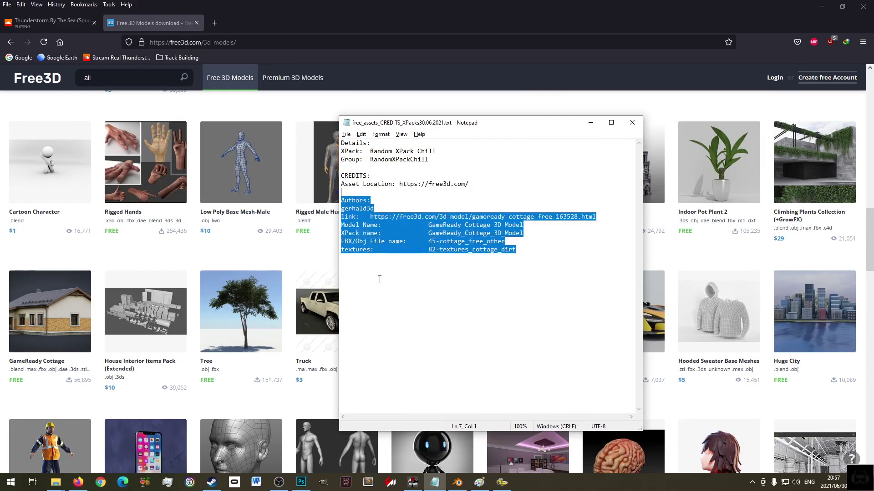
click(380, 279)
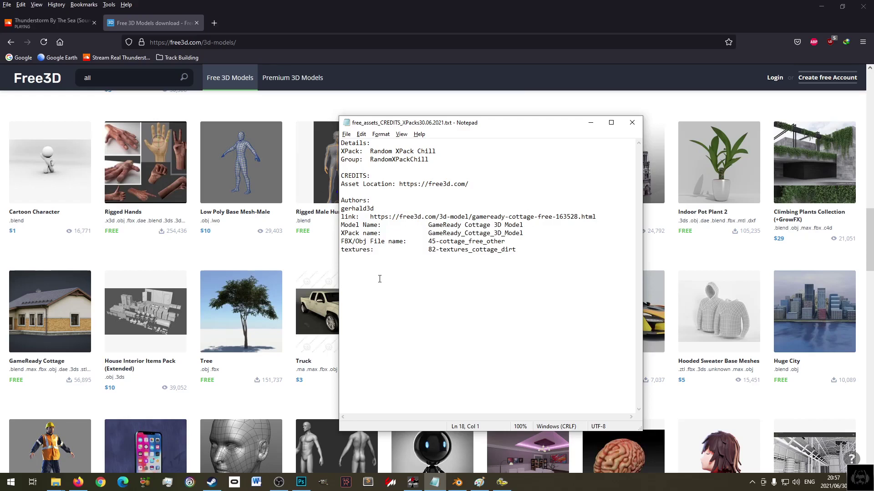
- Paste a second credit block below and tab-align its author and link values
key(ctrl+v)
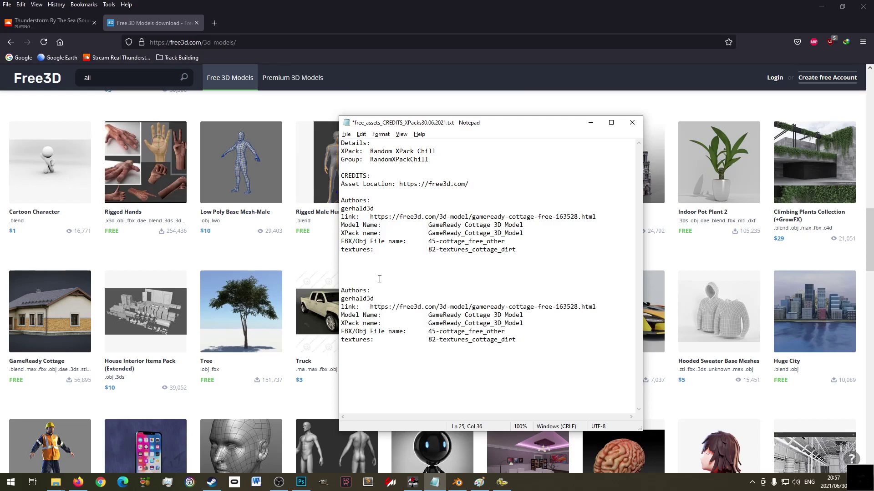
key(Up)
key(Up)
key(Up)
key(Up)
key(Up)
key(Up)
key(Up)
key(Delete)
key(Delete)
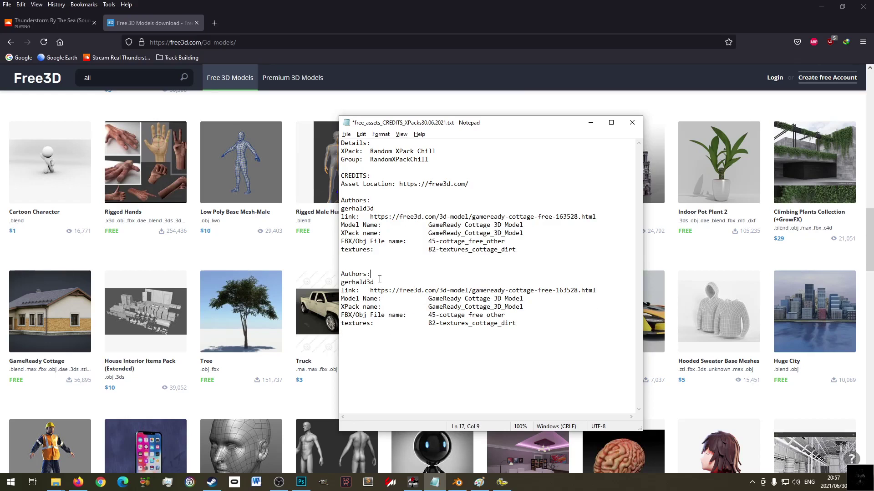
key(Delete)
key(Tab)
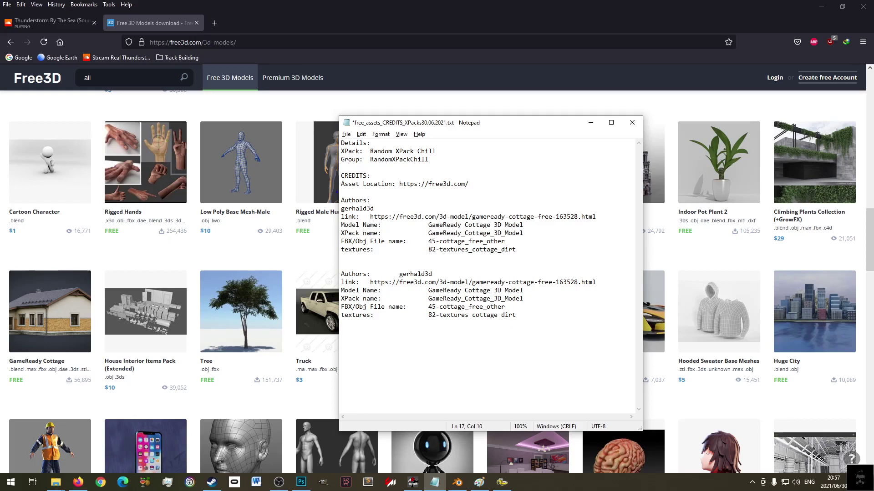
key(Right)
key(Right)
key(Right)
key(Tab)
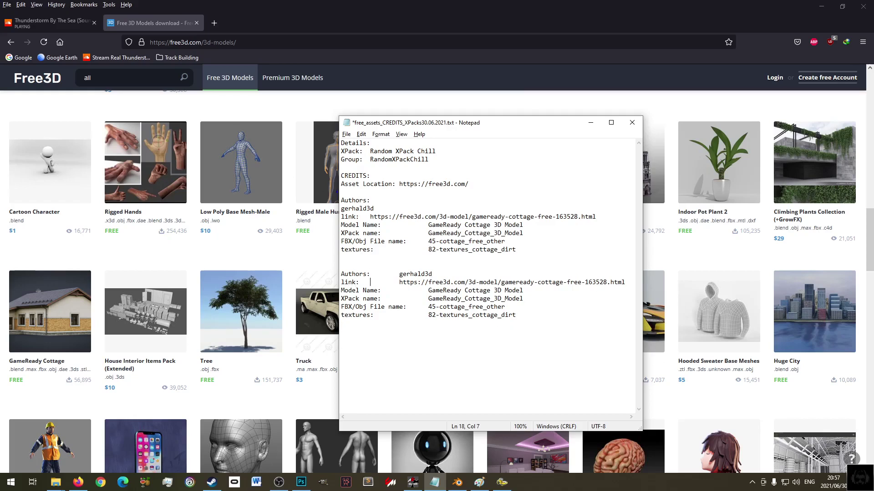
key(Tab)
click(380, 276)
key(Tab)
key(ctrl+s)
- Tab-align the first block's author name and link URL, then save
key(Up)
key(Up)
key(Up)
key(Right)
key(Right)
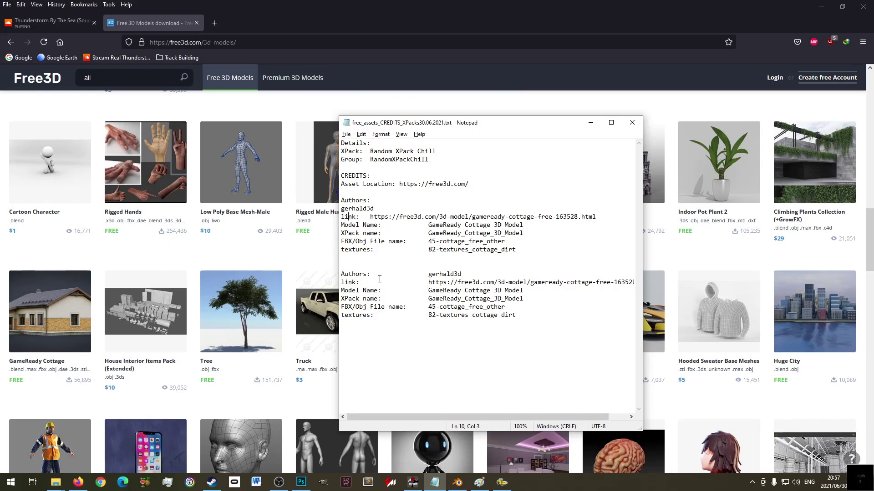
key(Tab)
key(Tab)
key(Up)
key(Home)
key(Tab)
key(Tab)
key(Delete)
key(Right)
key(Right)
key(ctrl+s)
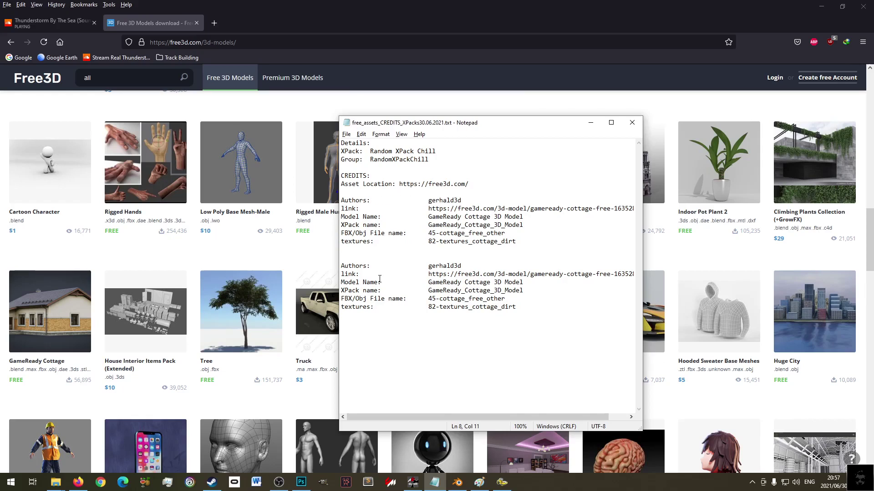
- Delete the second block's author name and link URL
click(406, 267)
drag(431, 266, 465, 266)
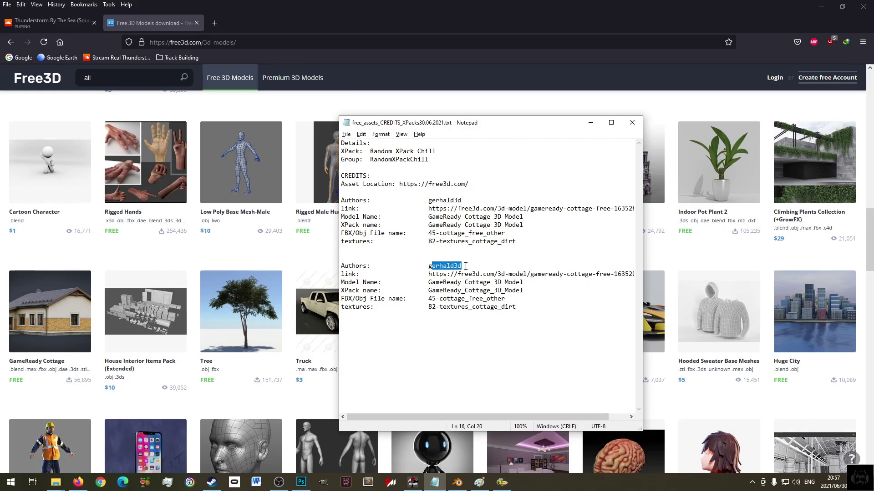
click(465, 266)
double_click(465, 266)
key(Delete)
key(Down)
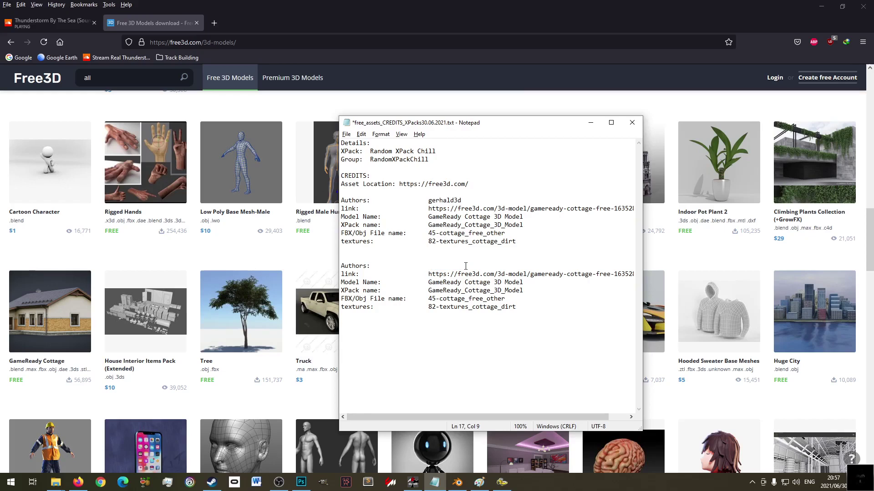
key(shift+End)
key(Delete)
- Clear the second block's Model Name, XPack name, FBX/Obj file and textures values, and save
key(Down)
key(shift+End)
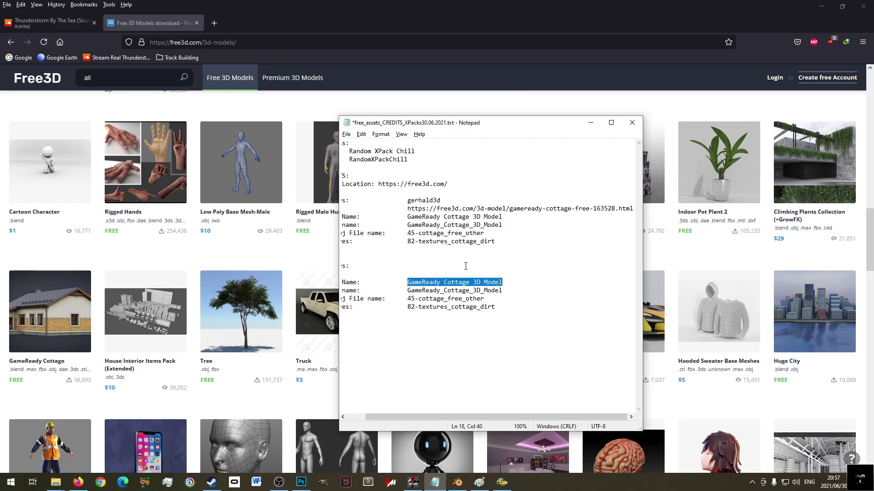
key(Delete)
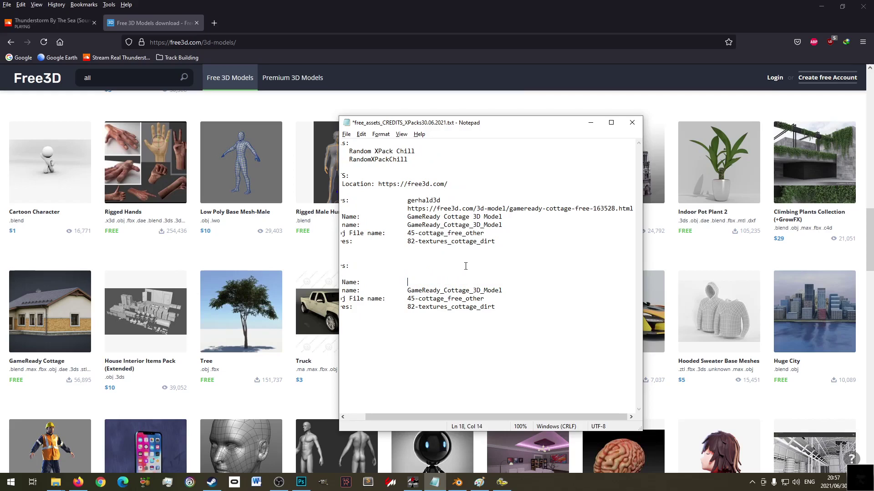
key(shift+End)
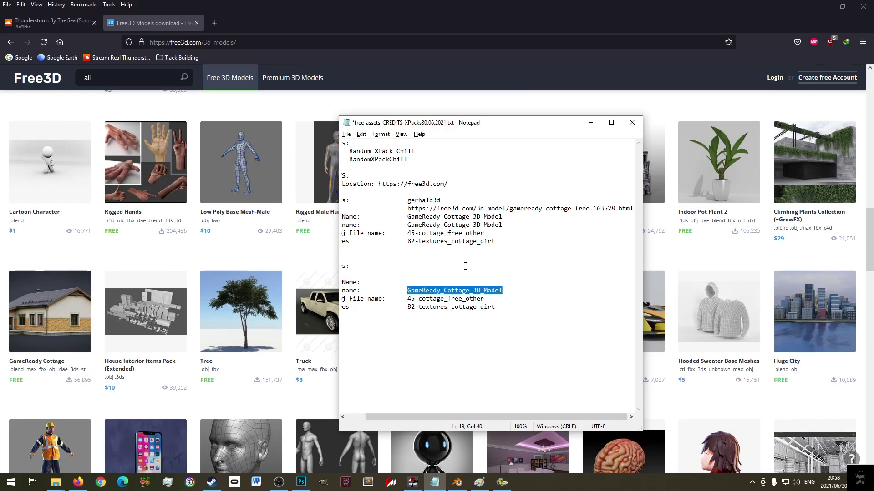
key(Delete)
key(Down)
key(shift+End)
key(Delete)
key(Down)
key(shift+End)
key(Delete)
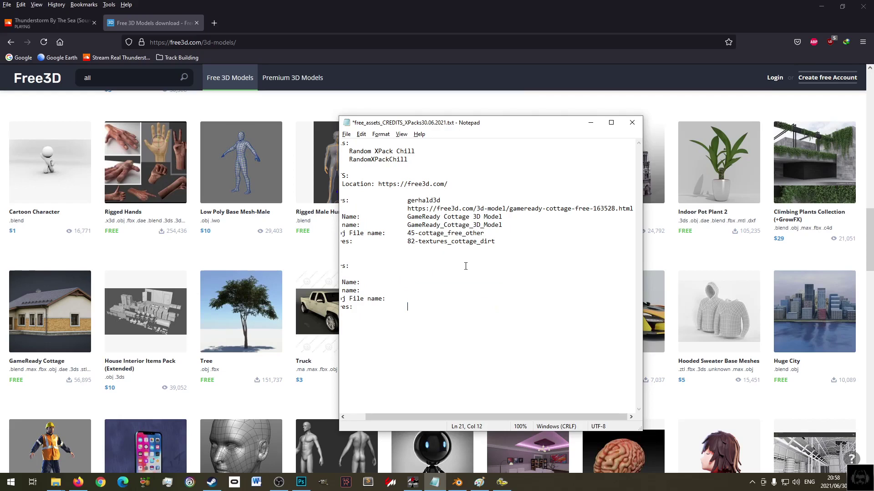
key(Up)
key(Home)
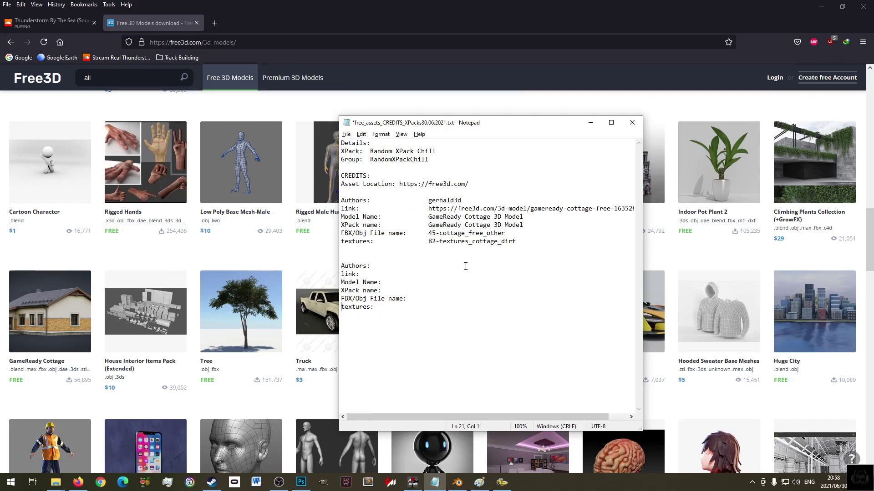
key(Up)
key(Up)
key(Up)
key(ctrl+s)
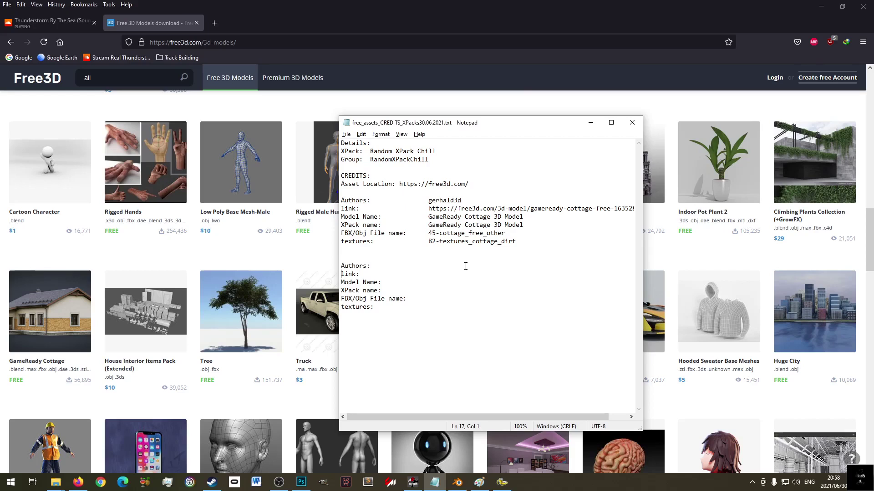
- Type an x placeholder into each empty field of the second block and save
key(End)
text(x)
key(Down)
text(x)
key(Down)
text(x)
key(Down)
text(x)
key(Down)
text(x)
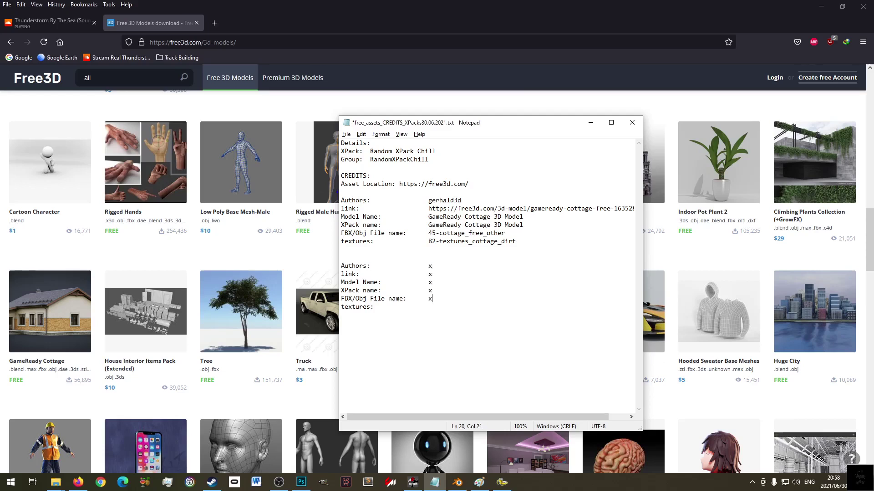
text(x)
key(Up)
key(Up)
key(Up)
key(Up)
key(Up)
click(346, 134)
click(362, 175)
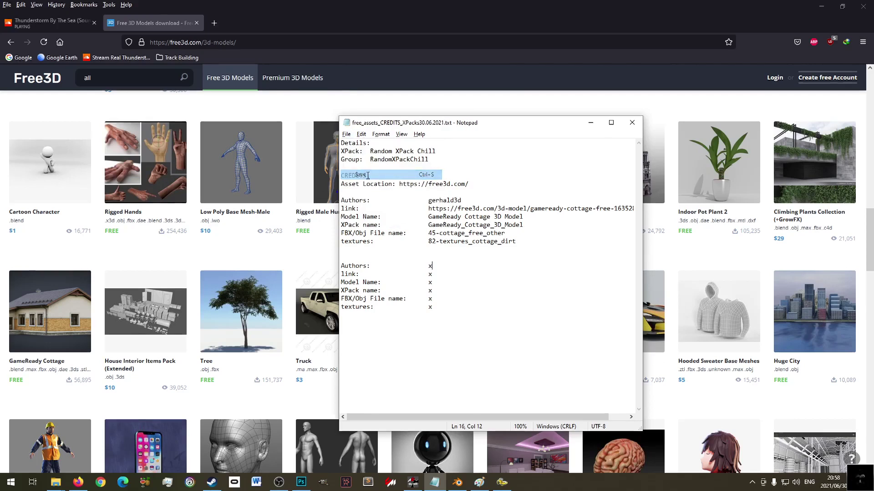
- Browse the Free3D listing and open the Base Mesh model in a background tab
click(270, 32)
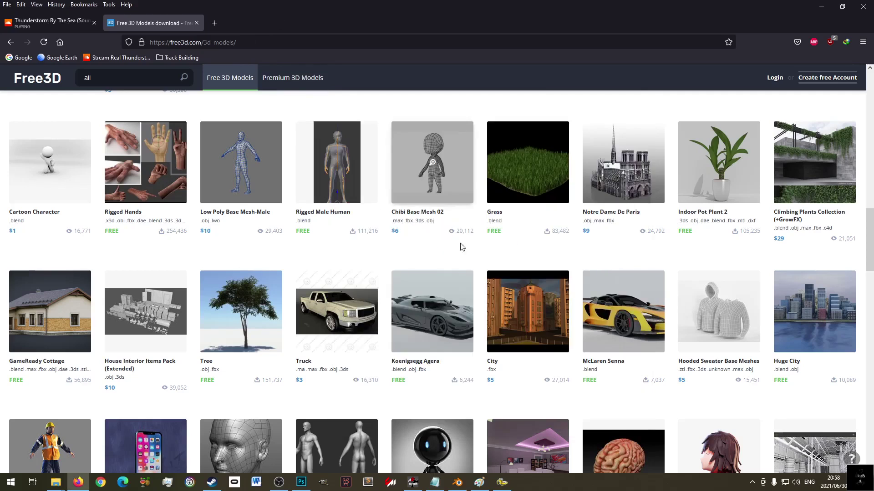
scroll(490, 261, down, 2)
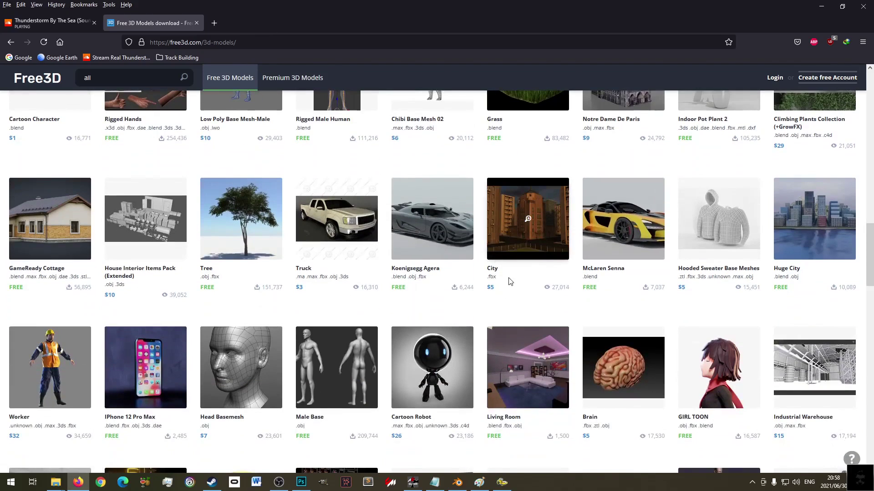
scroll(387, 287, down, 3)
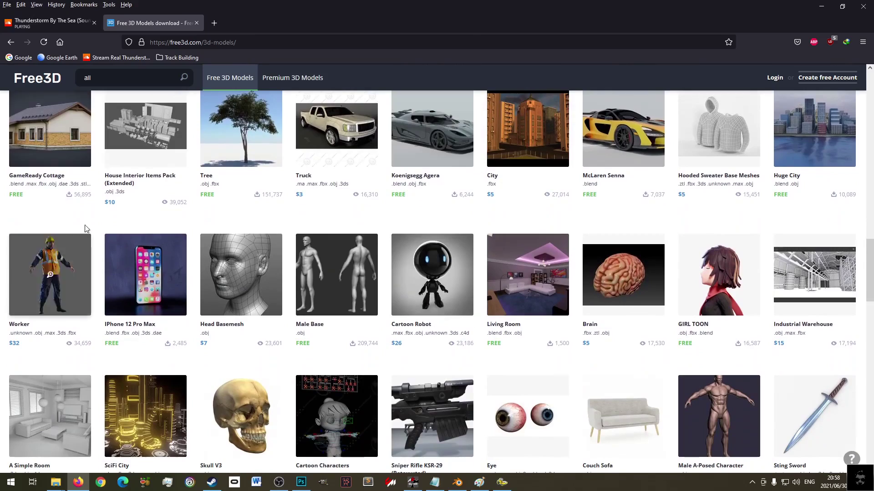
scroll(340, 207, down, 1)
scroll(340, 207, down, 2)
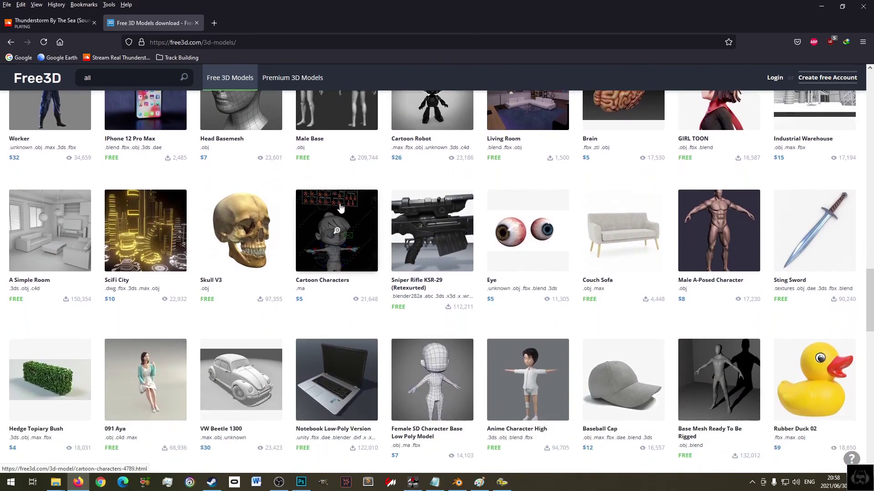
scroll(340, 208, down, 2)
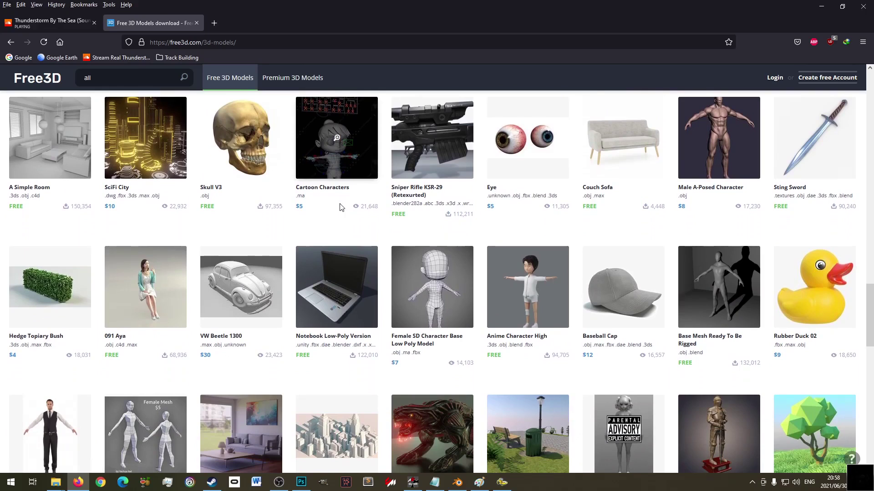
scroll(340, 208, up, 1)
scroll(339, 208, down, 3)
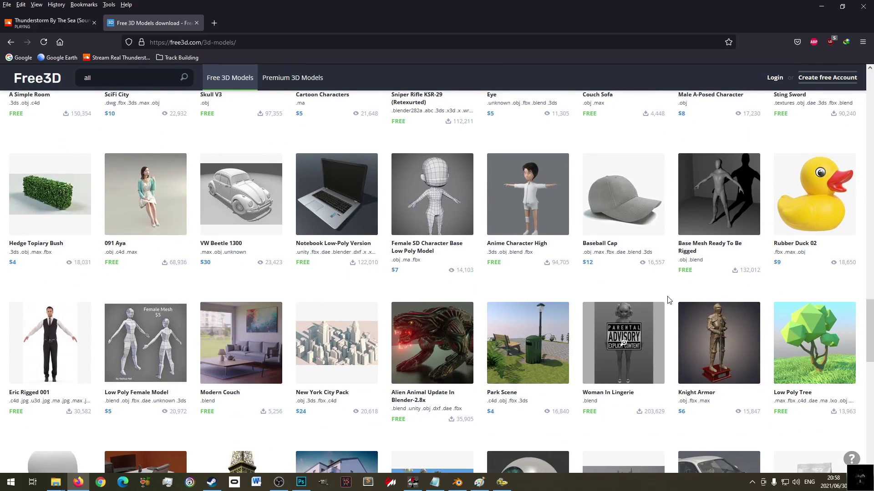
scroll(669, 300, down, 1)
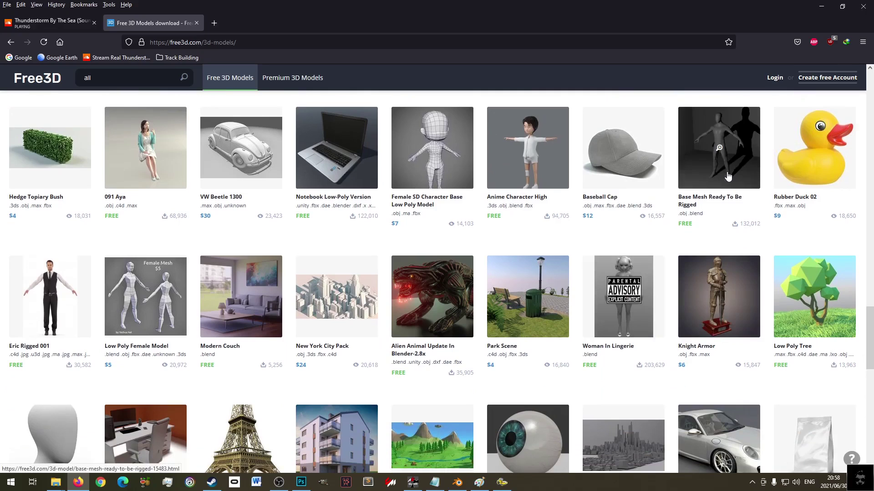
middle_click(703, 118)
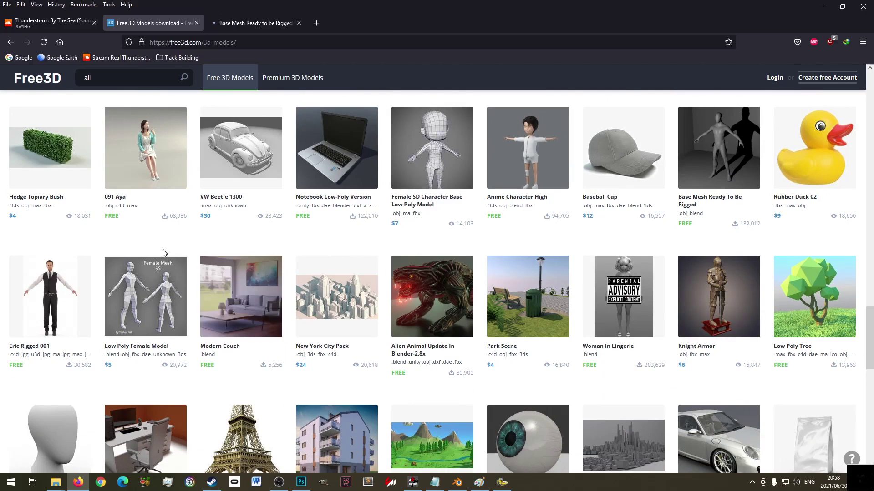
- Open the Building House 04 model page in a background tab
scroll(53, 291, down, 2)
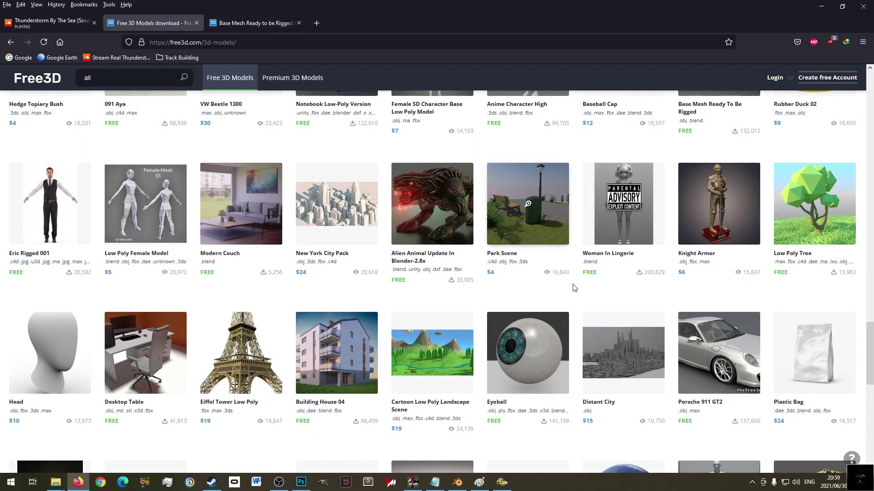
scroll(574, 288, down, 3)
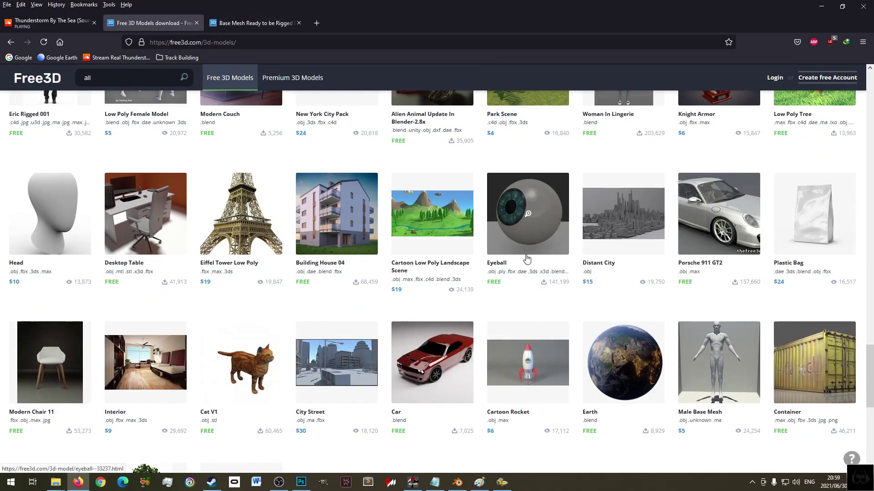
middle_click(332, 191)
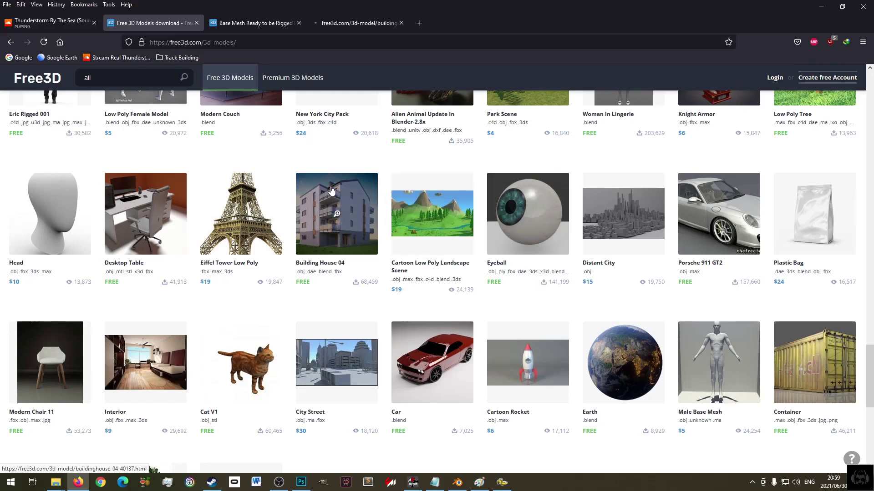
scroll(331, 190, down, 5)
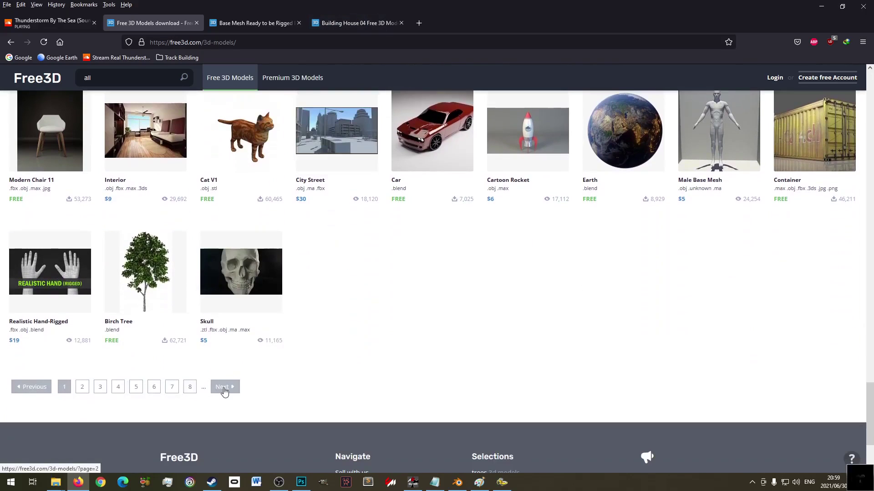
- Load page 2 of the free models and close the Base Mesh Ready to be Rigged tab
click(224, 390)
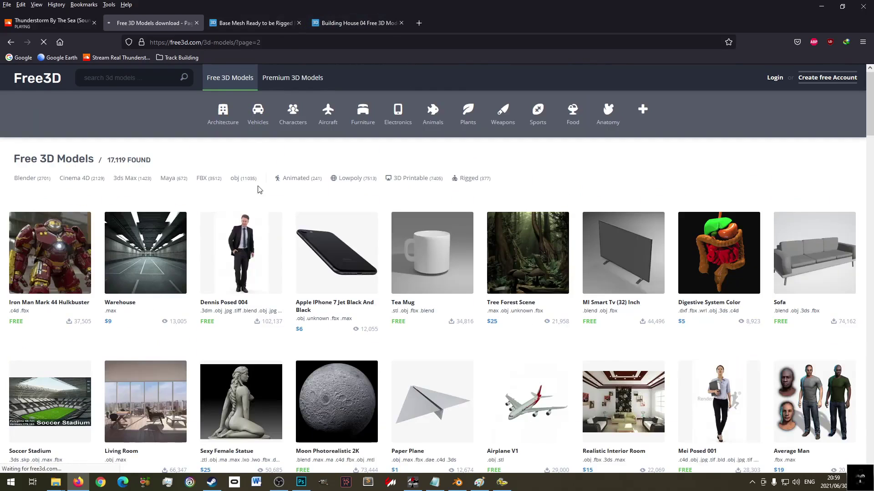
scroll(449, 231, down, 1)
scroll(449, 232, down, 5)
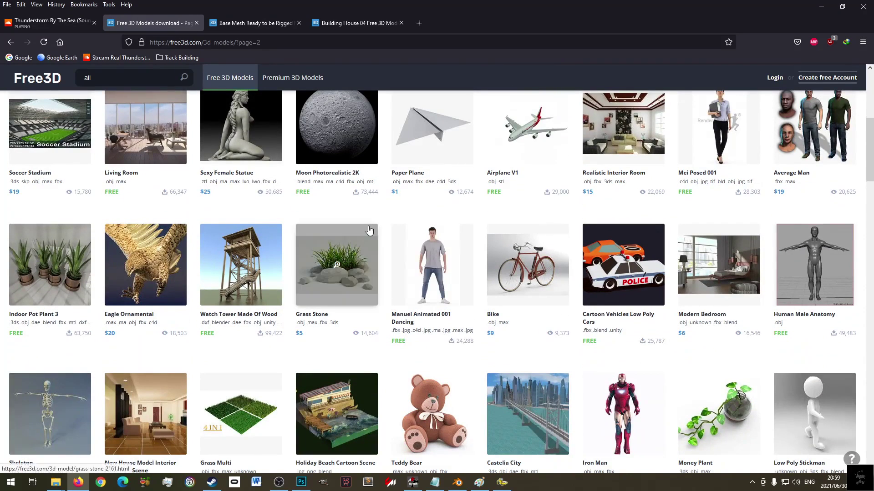
click(238, 21)
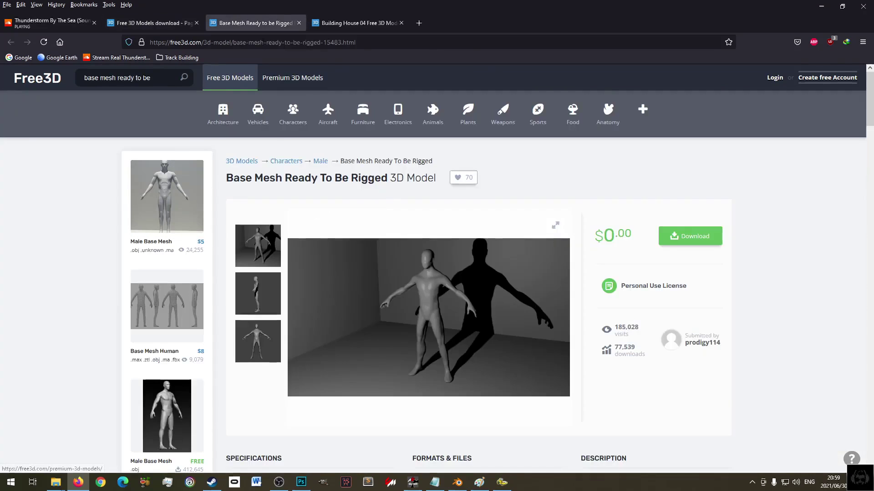
key(ctrl+w)
- Check Building House 04's specs, close its tab, and browse the Building 3D Model page
scroll(556, 247, down, 5)
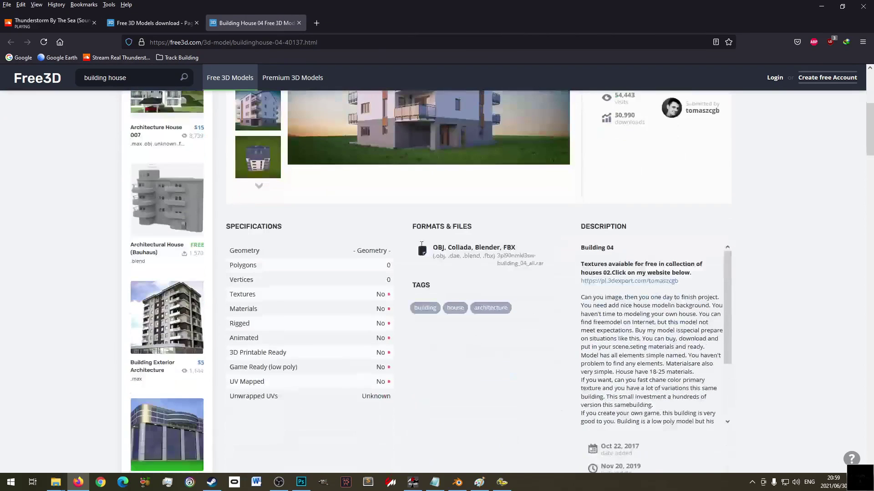
scroll(421, 245, down, 3)
drag(387, 242, 375, 242)
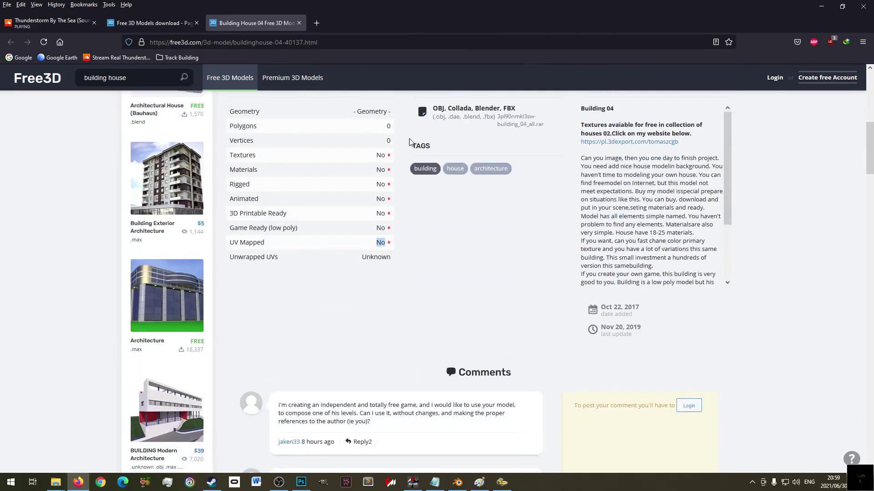
click(299, 23)
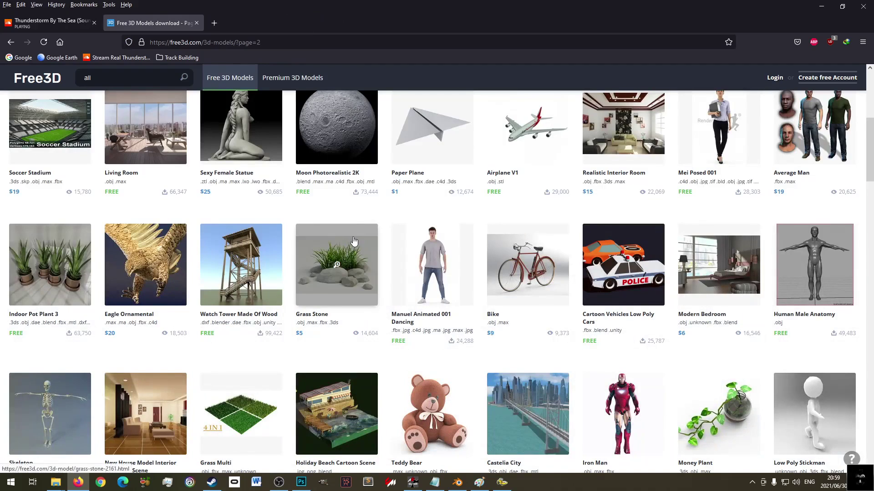
scroll(458, 216, down, 2)
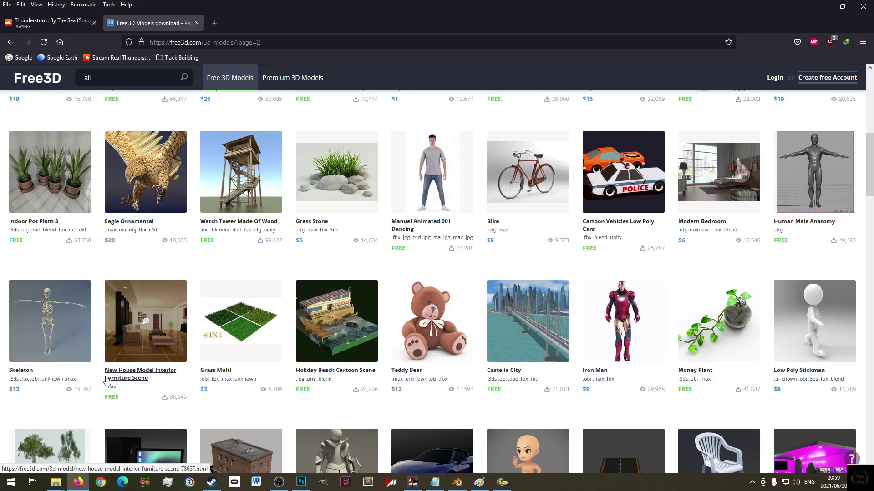
scroll(323, 268, down, 1)
scroll(323, 269, down, 2)
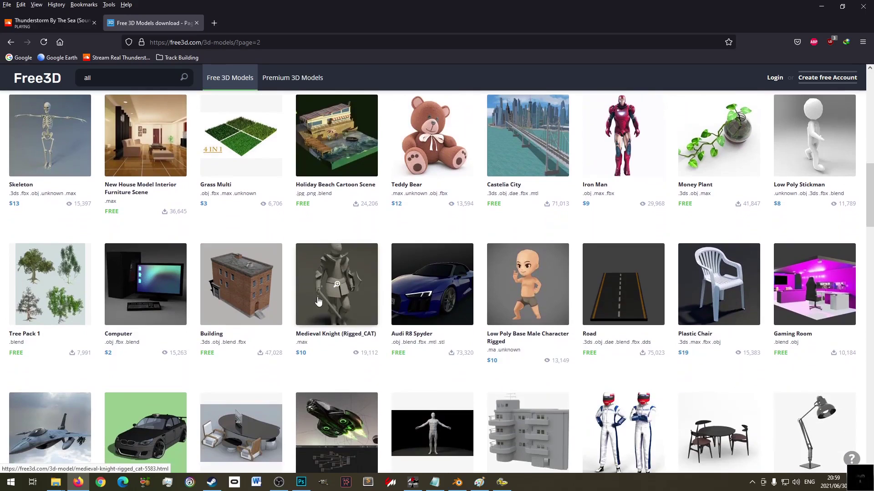
scroll(376, 302, down, 2)
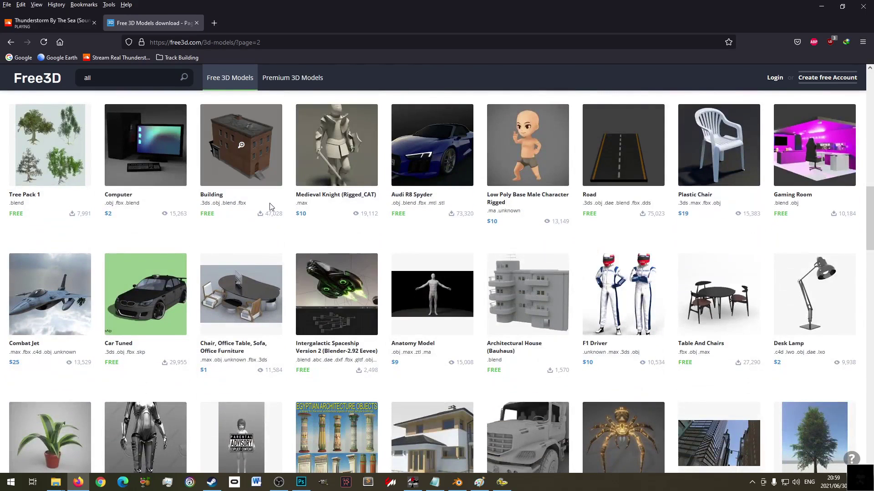
scroll(237, 135, down, 2)
scroll(241, 173, up, 3)
middle_click(241, 178)
key(ctrl+Tab)
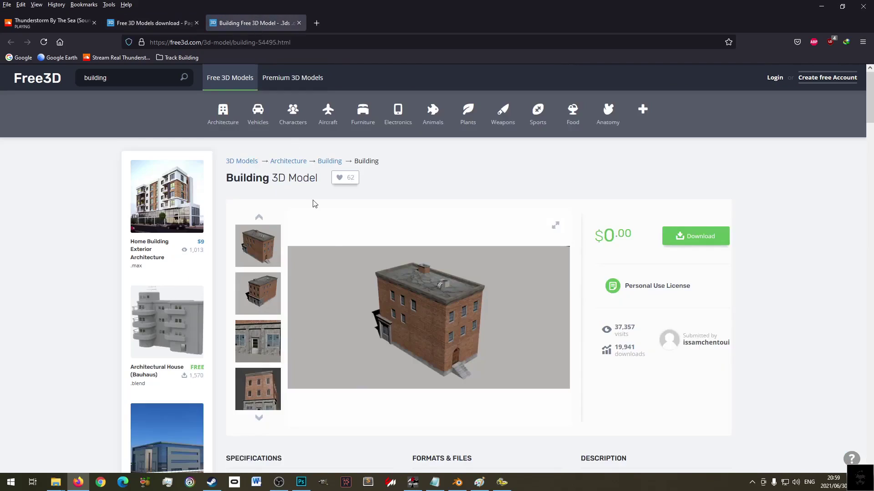
scroll(374, 308, down, 4)
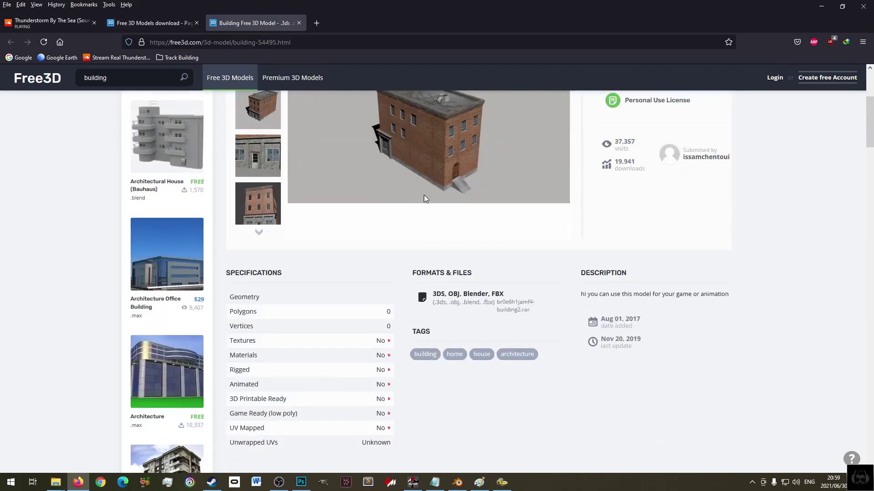
scroll(427, 156, up, 2)
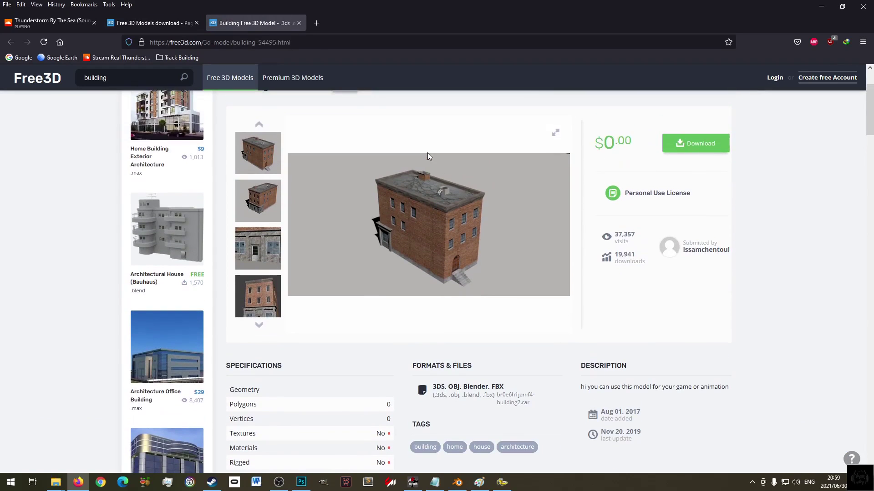
scroll(427, 157, down, 3)
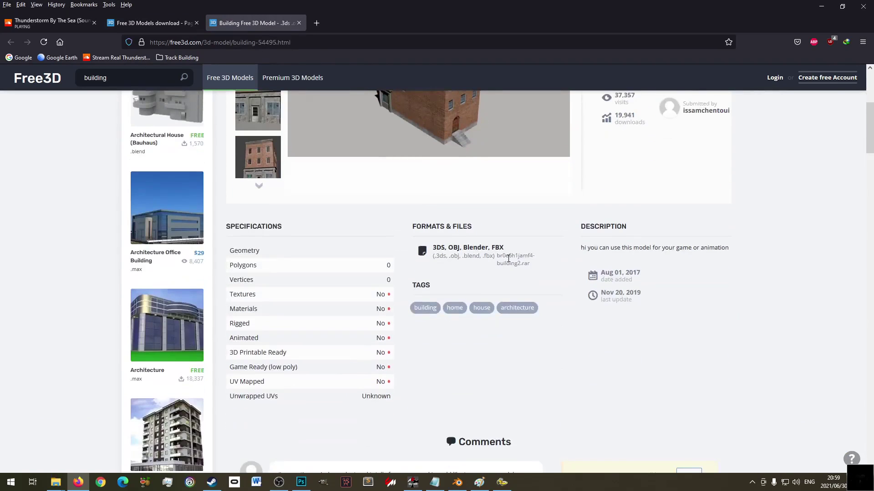
drag(438, 256, 493, 255)
scroll(493, 256, up, 3)
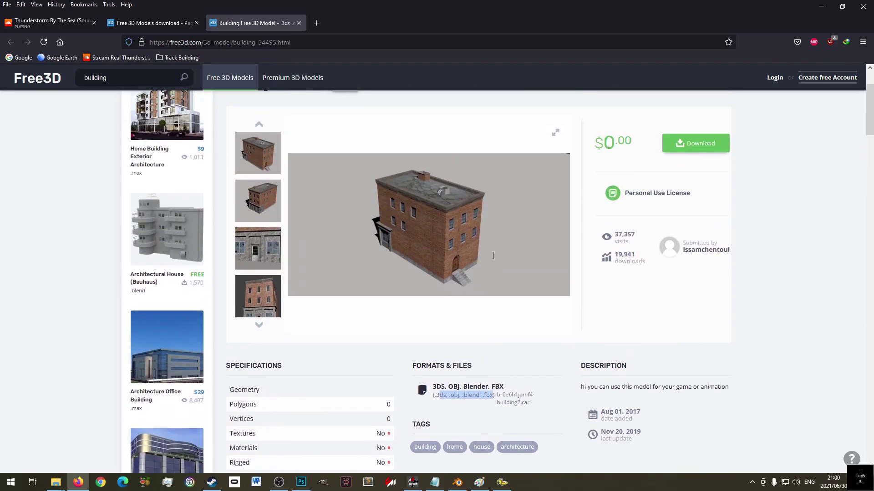
middle_click(274, 28)
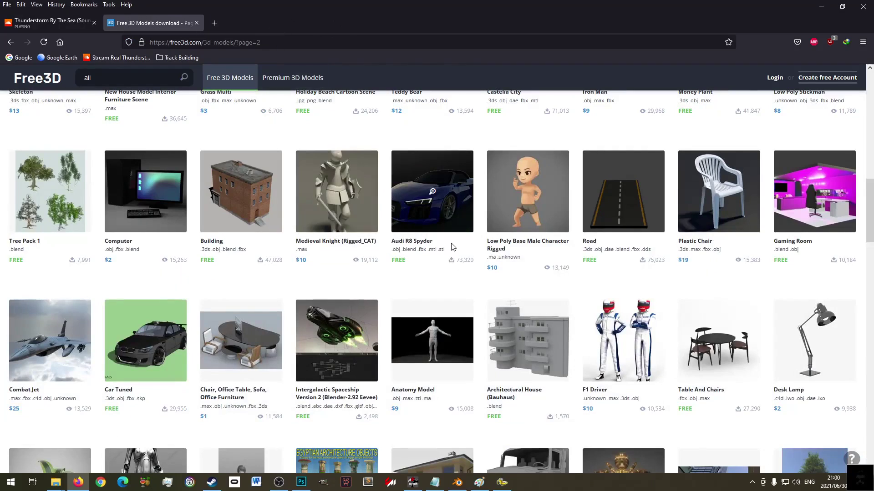
- Open the Bambo House and Environment model pages in background tabs from the listing
scroll(423, 236, down, 3)
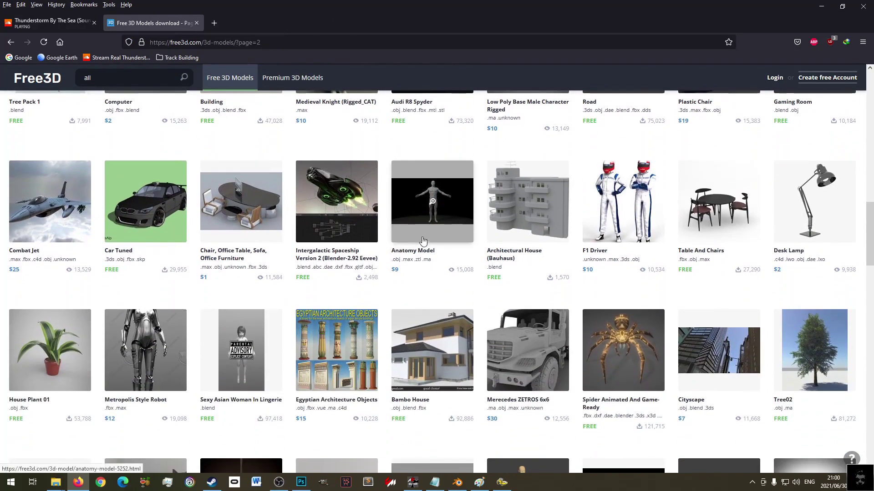
scroll(437, 236, down, 2)
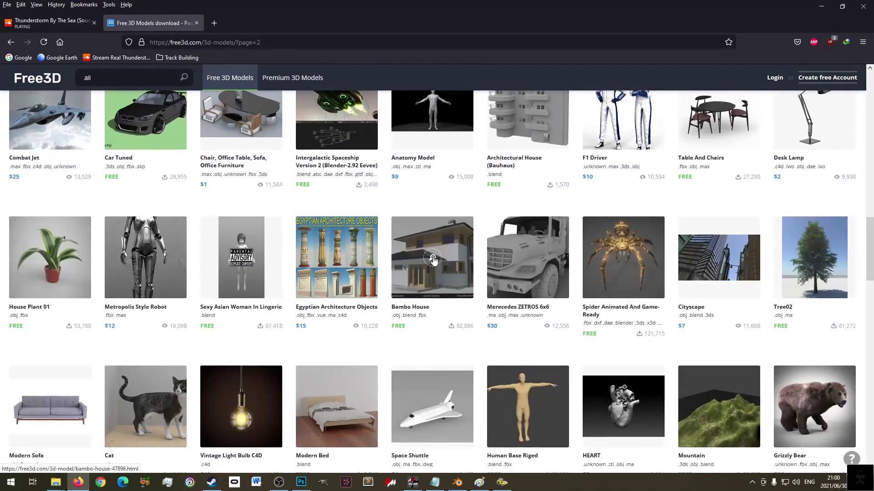
middle_click(440, 233)
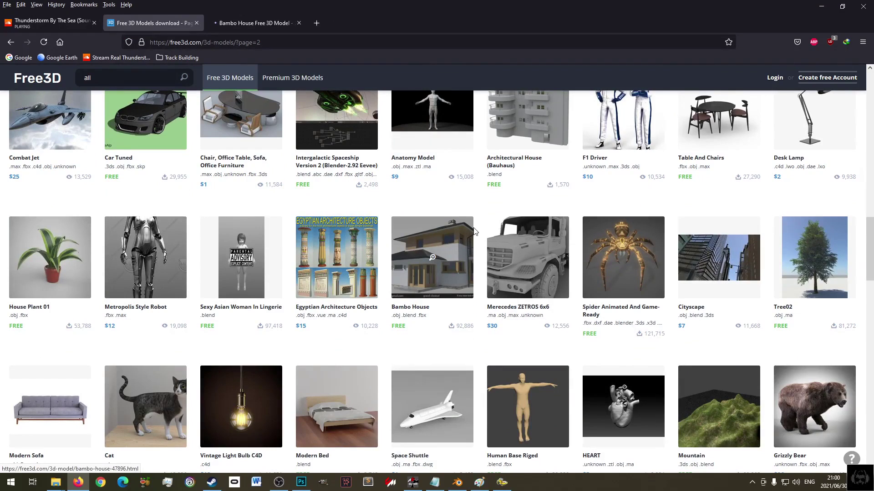
scroll(473, 231, up, 2)
scroll(473, 231, down, 5)
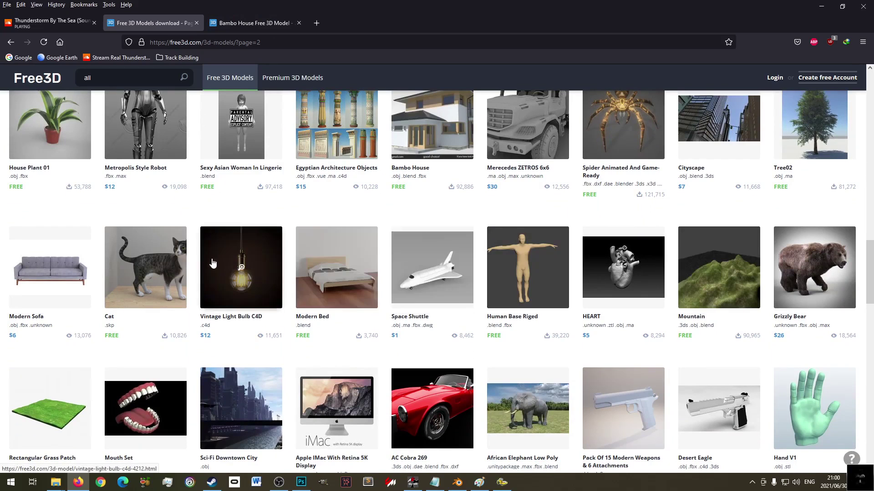
scroll(212, 267, down, 3)
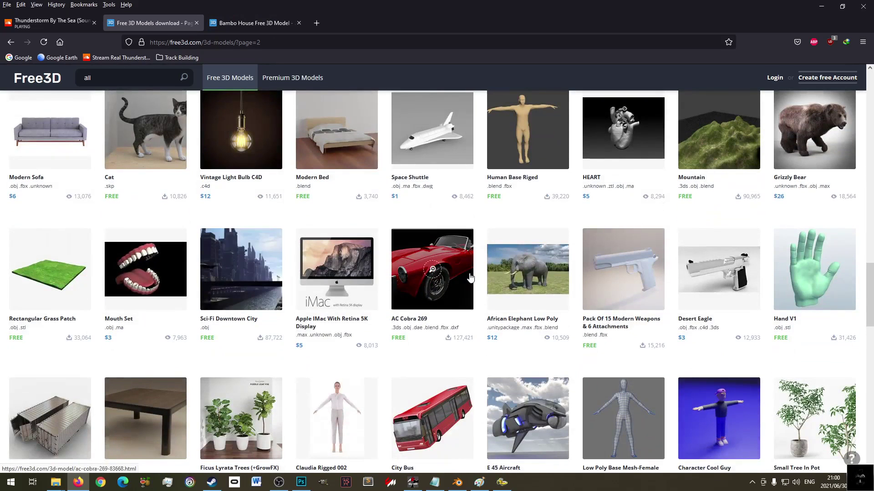
scroll(648, 269, down, 2)
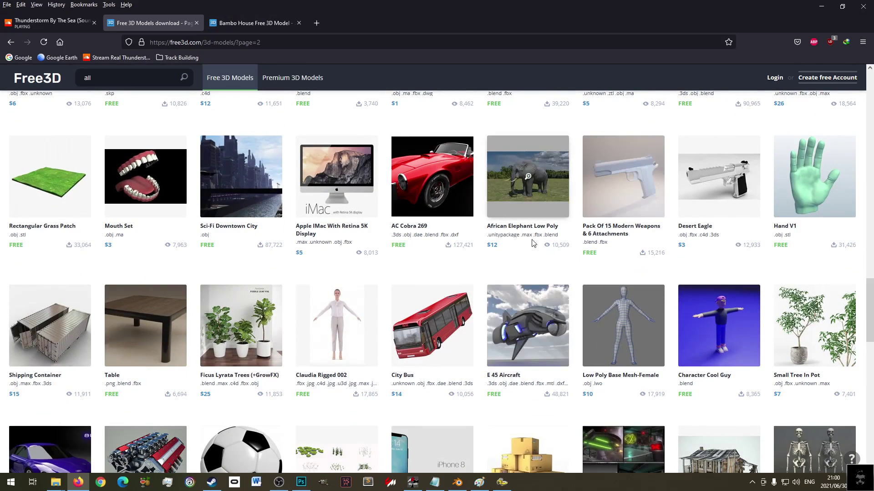
scroll(568, 223, down, 3)
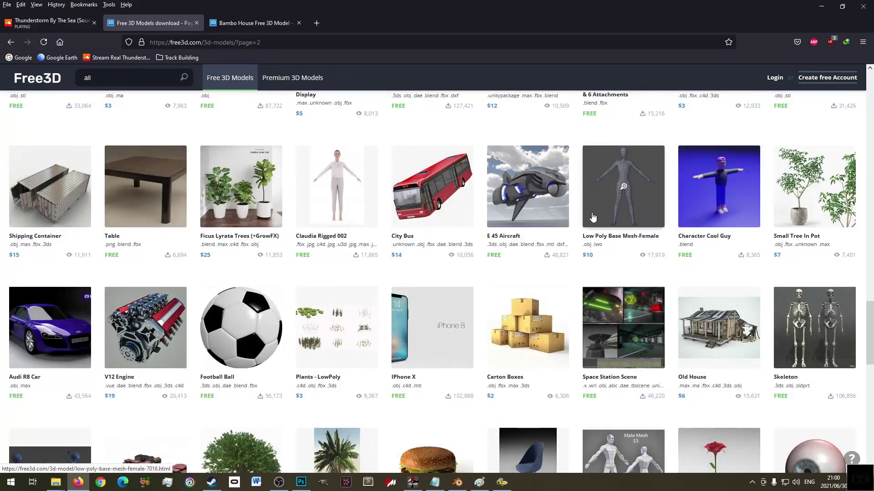
scroll(453, 296, down, 3)
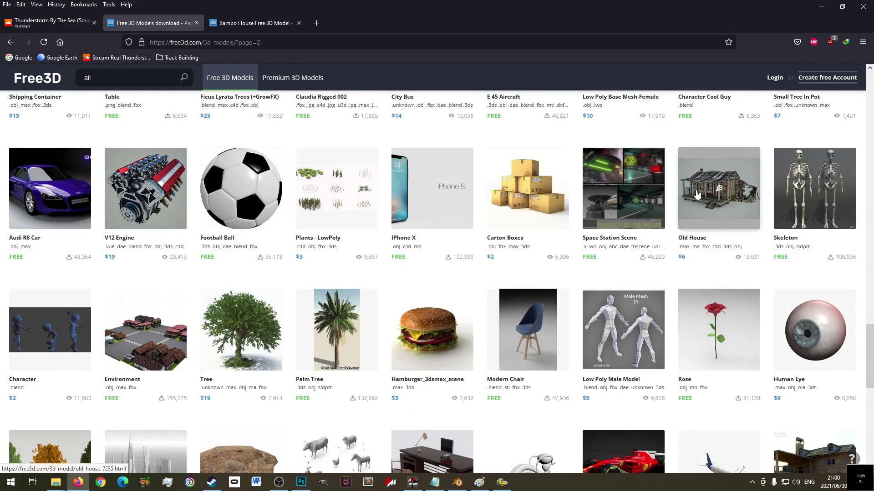
middle_click(136, 321)
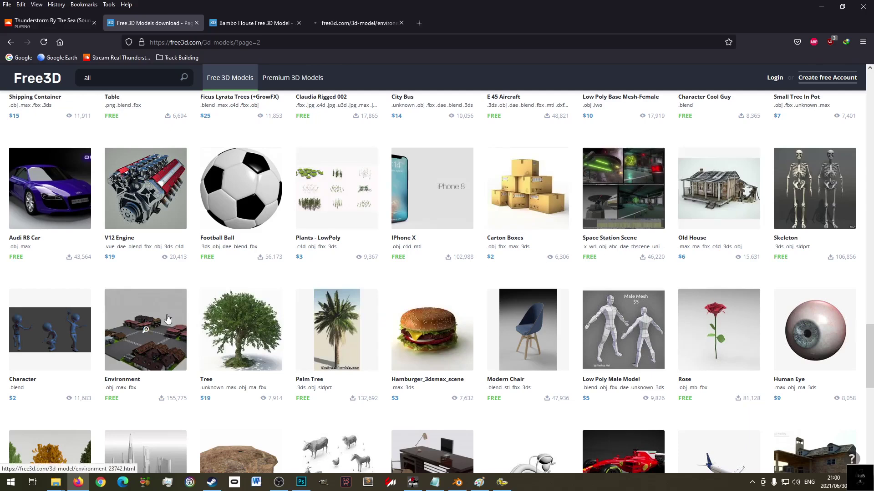
scroll(167, 318, down, 3)
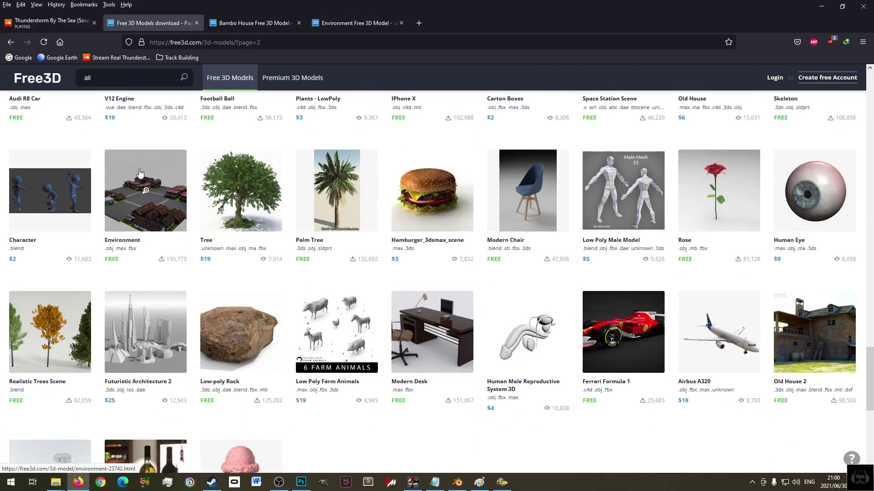
- Close the Environment and Bambo House tabs and open Low-poly Rock in a new tab
click(355, 23)
scroll(540, 309, down, 3)
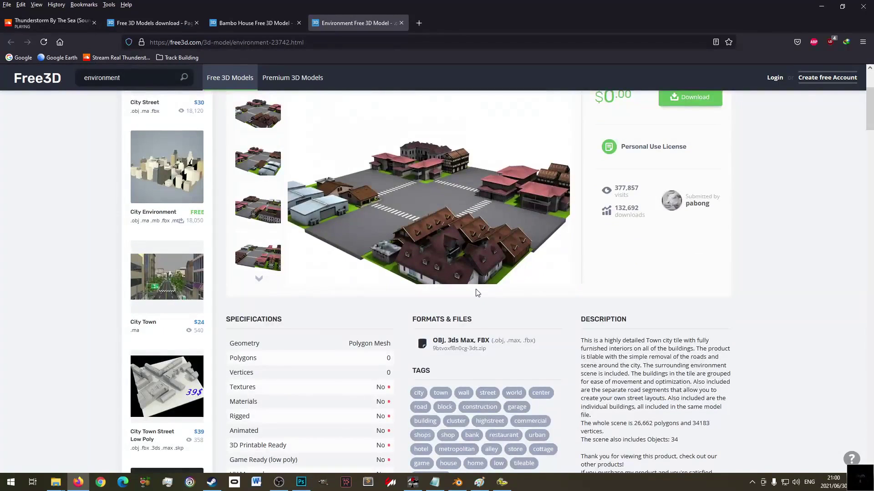
scroll(476, 293, down, 3)
middle_click(368, 21)
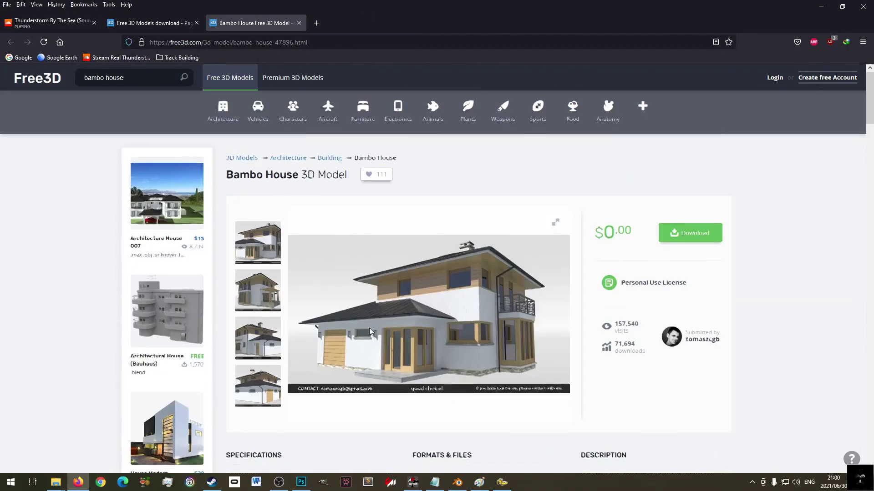
scroll(368, 326, down, 6)
middle_click(262, 24)
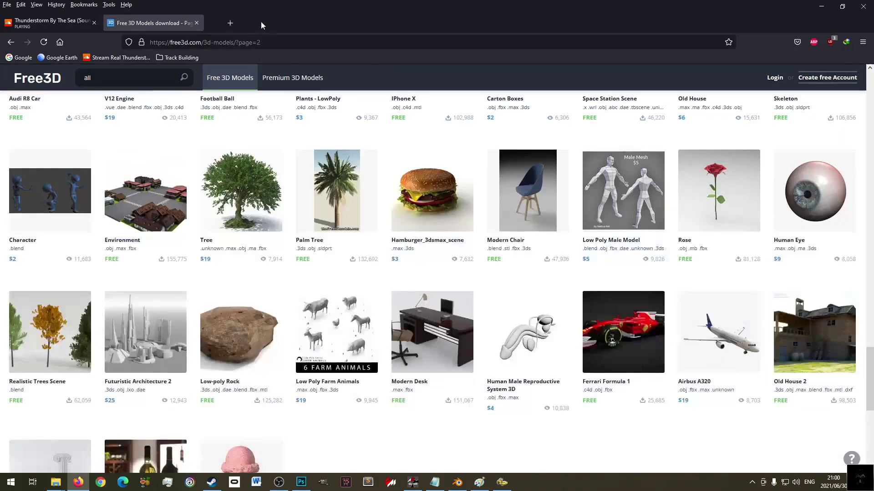
scroll(466, 205, down, 1)
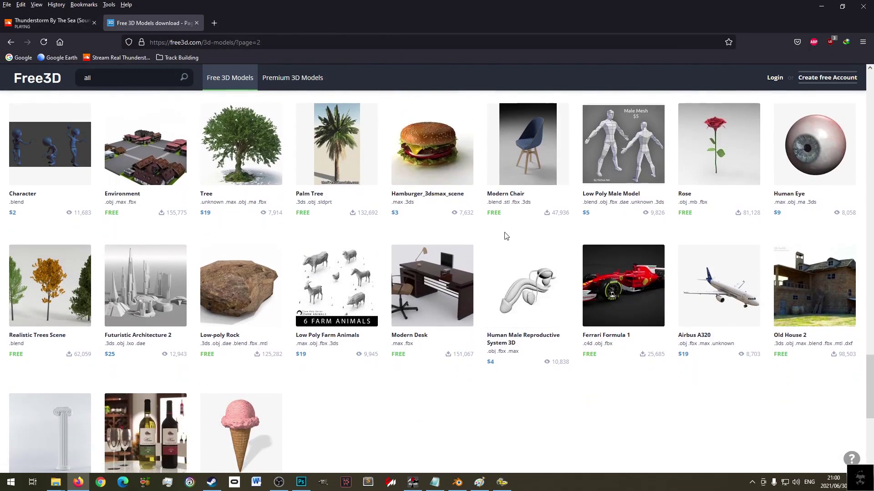
middle_click(231, 272)
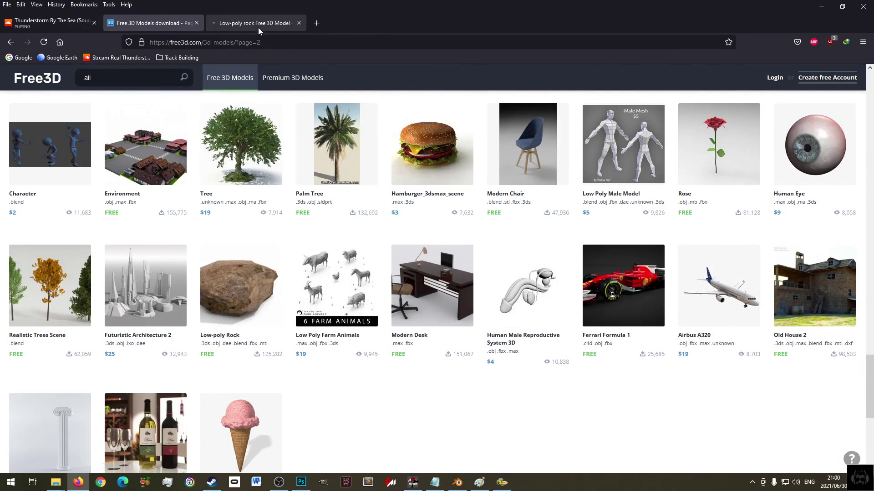
- Review the Low-poly Rock model page and its specifications
click(236, 27)
scroll(371, 341, down, 3)
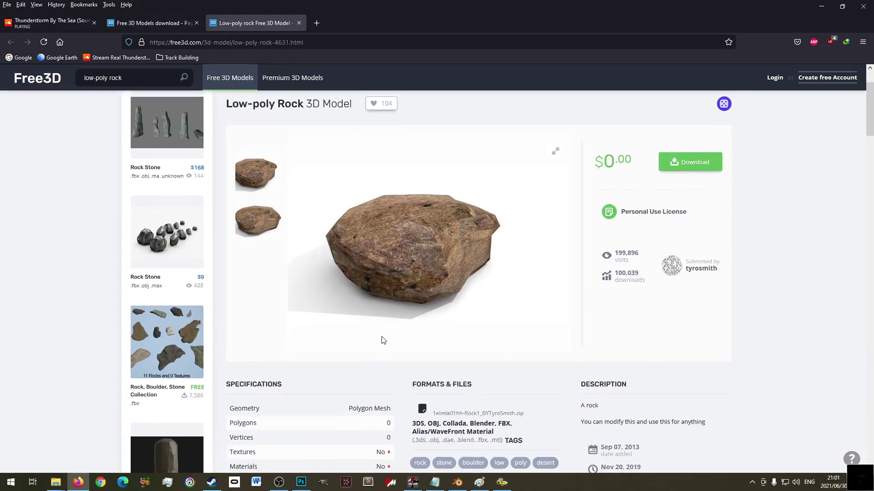
scroll(373, 360, down, 4)
drag(368, 328, 397, 325)
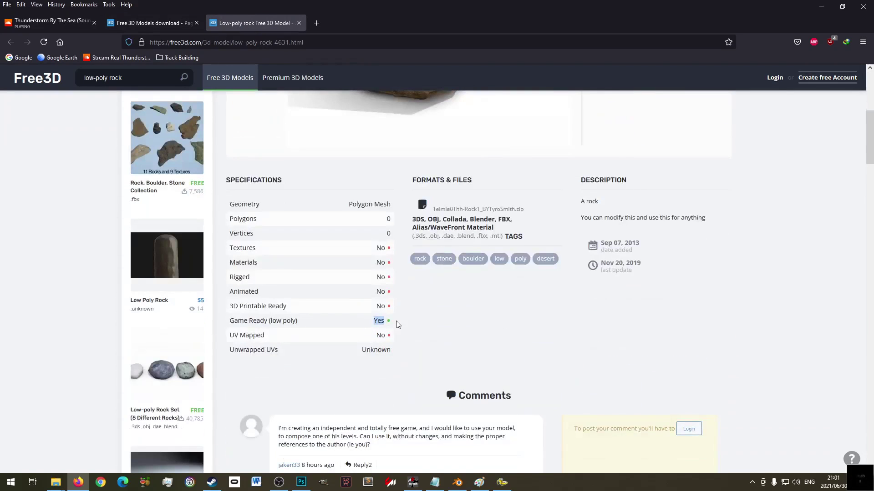
scroll(503, 228, up, 4)
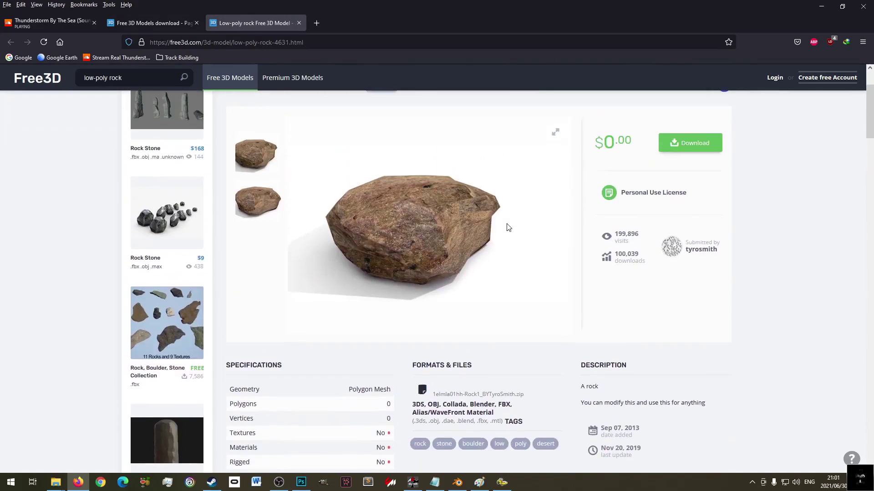
- Start the Low-poly Rock zip download, then cancel it as a duplicate
click(688, 141)
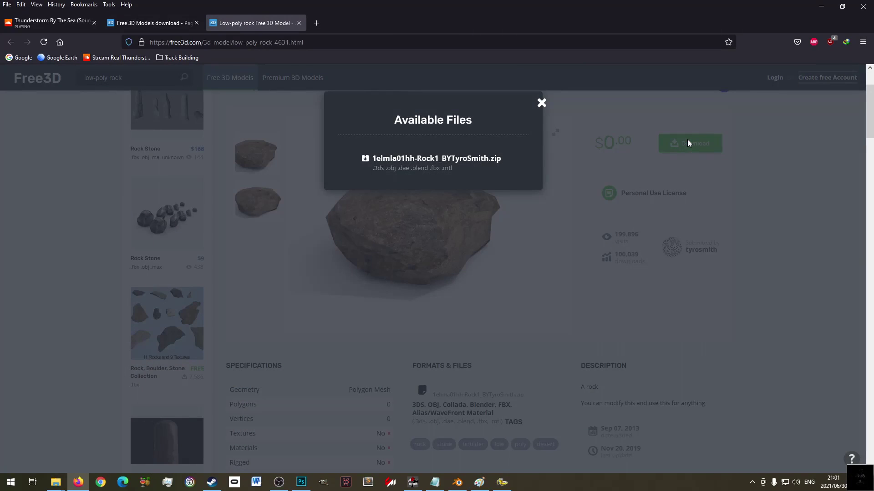
click(398, 161)
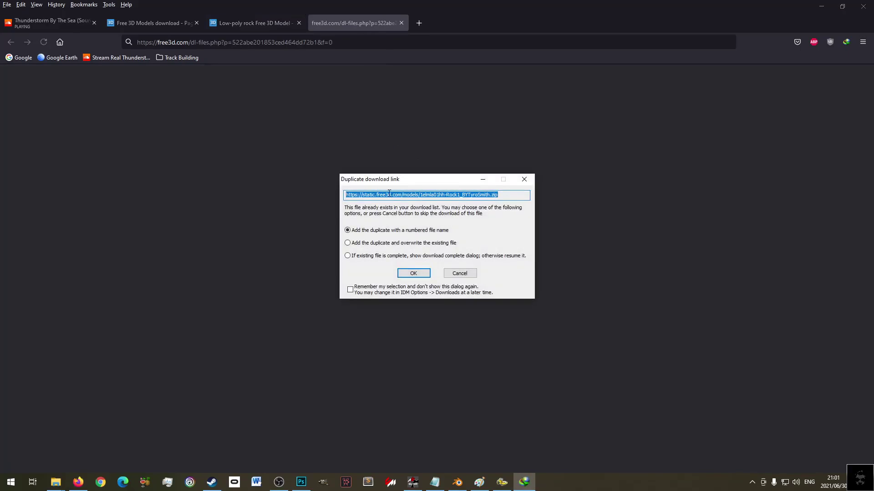
click(452, 197)
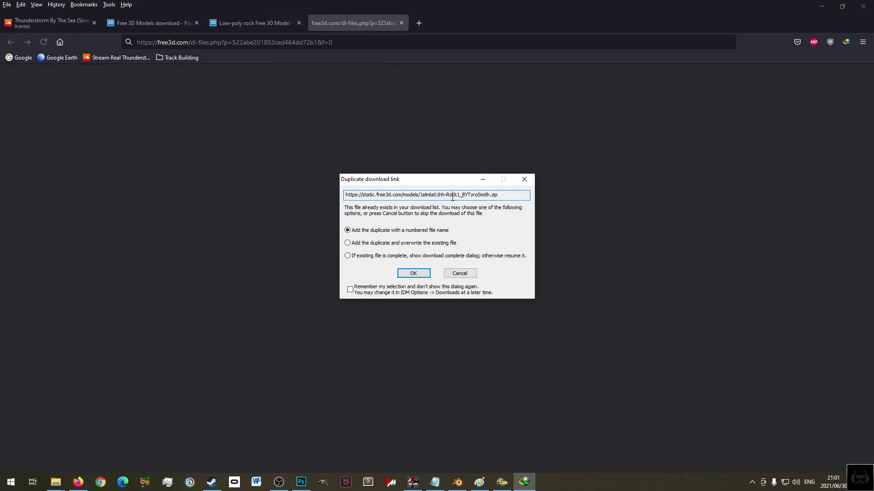
drag(420, 196, 490, 196)
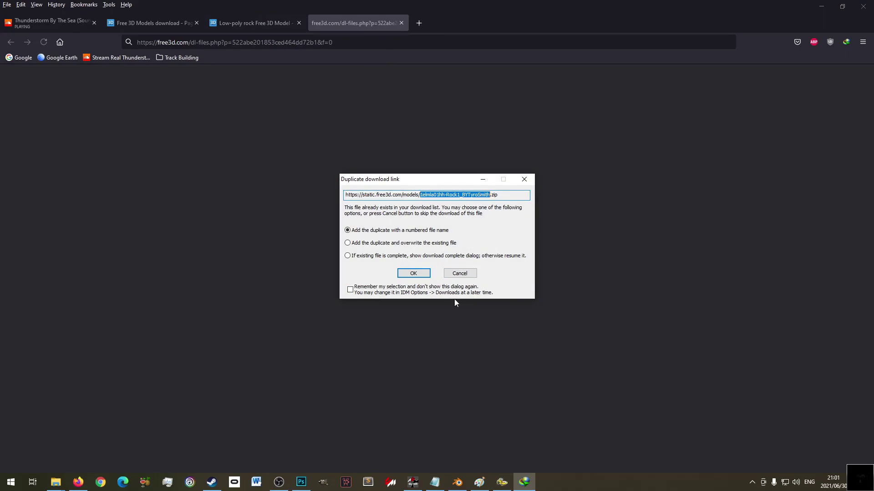
click(460, 274)
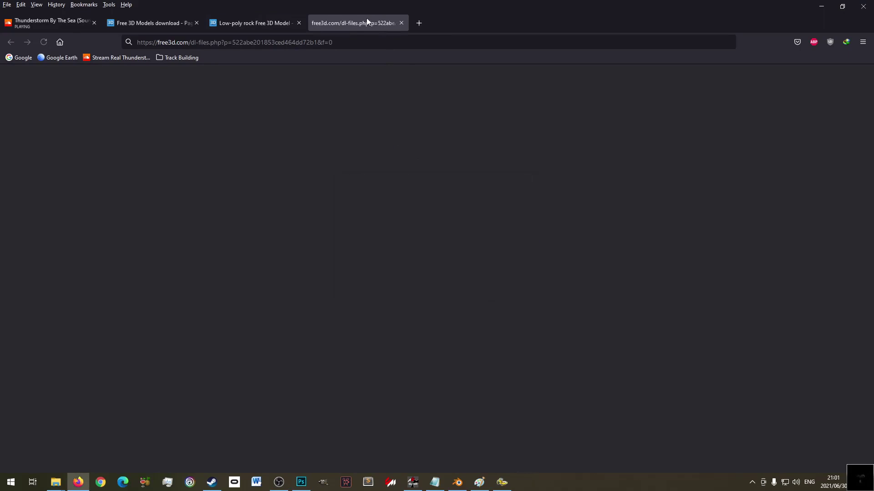
- Close the blank download page, the files list and the Low-poly Rock tab
middle_click(354, 20)
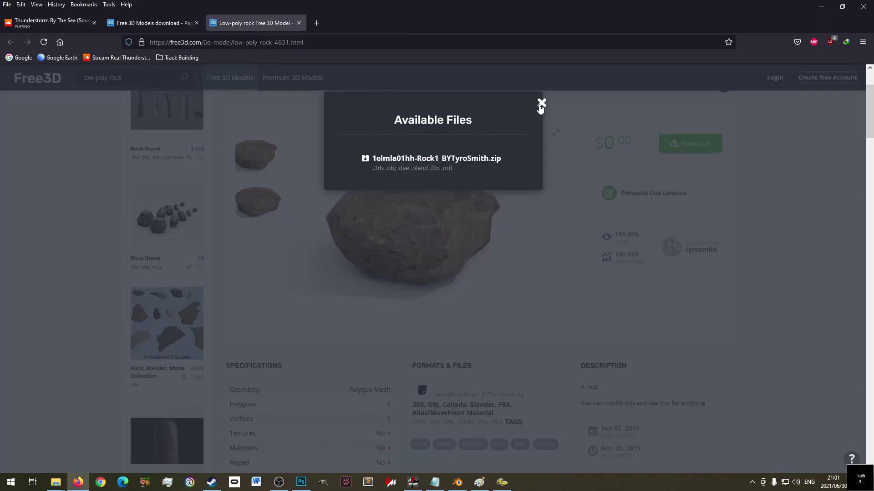
click(541, 104)
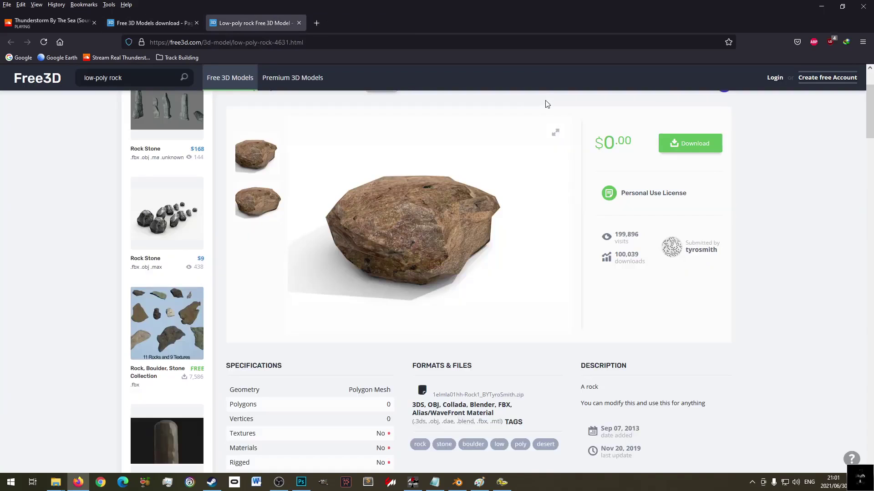
middle_click(269, 18)
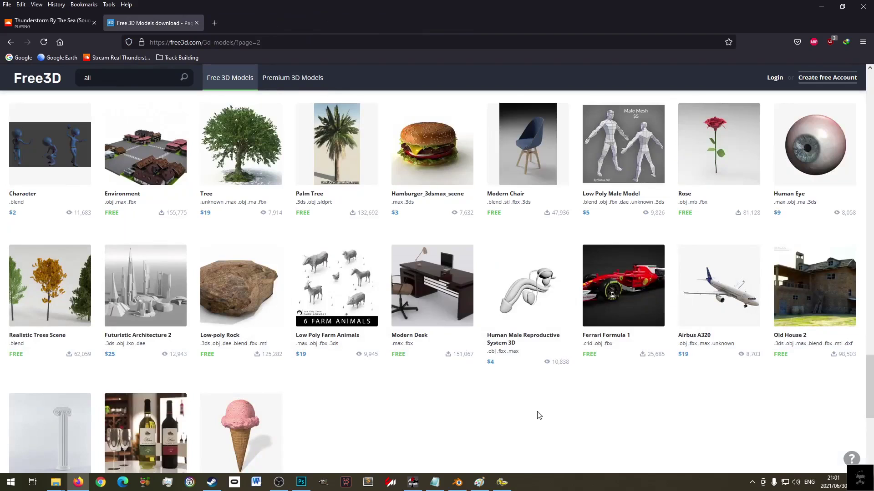
- Open Old House 2 in a background tab and advance to the next free-models page
scroll(538, 414, down, 2)
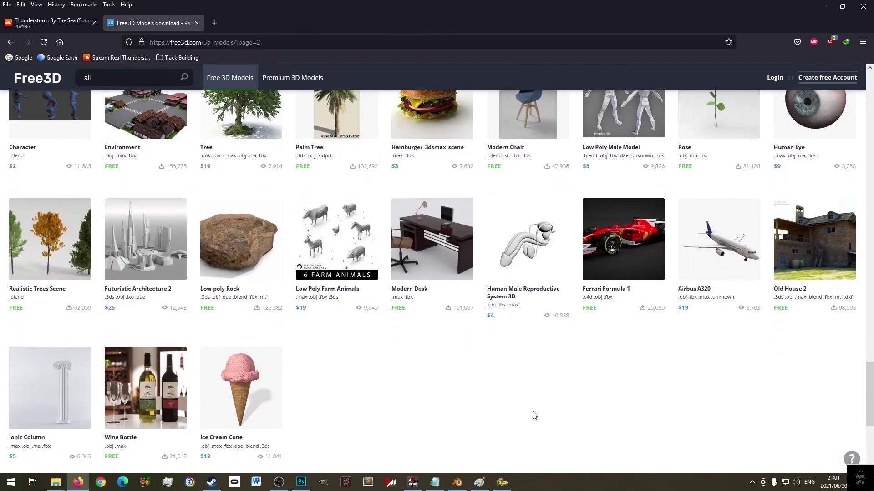
middle_click(812, 255)
scroll(357, 435, down, 3)
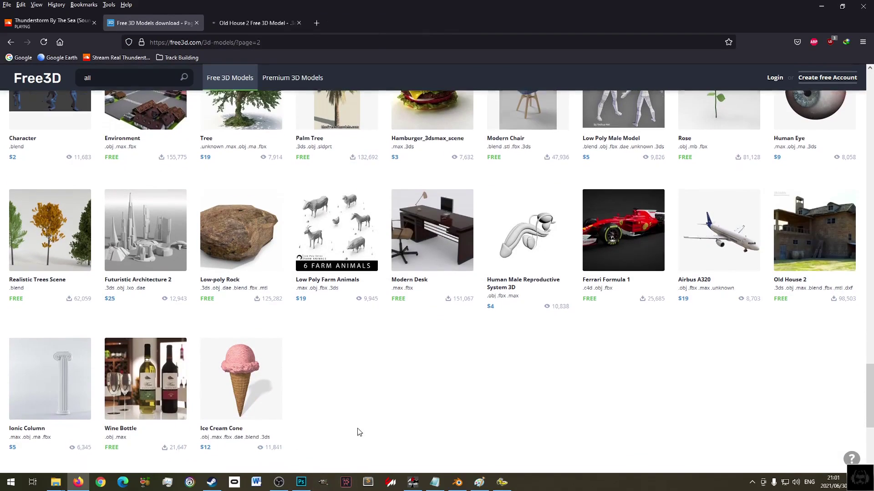
click(230, 412)
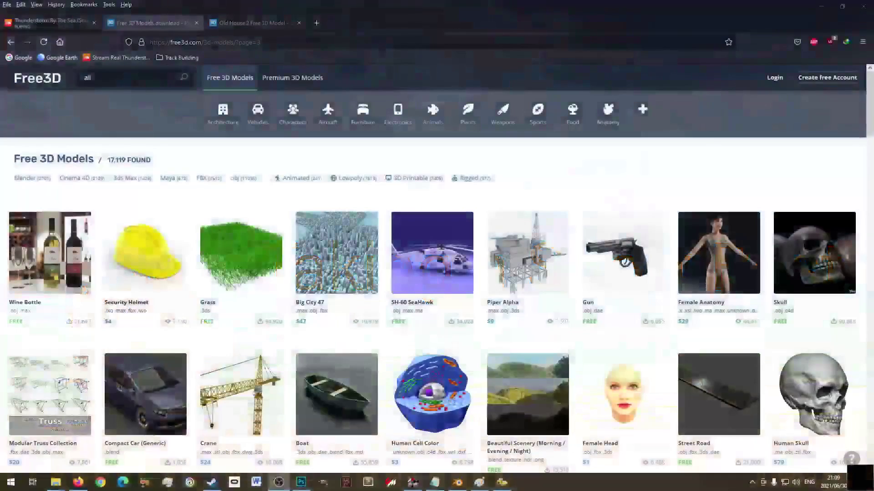
- Open the Low Poly Cat model page in a background tab
scroll(610, 224, down, 3)
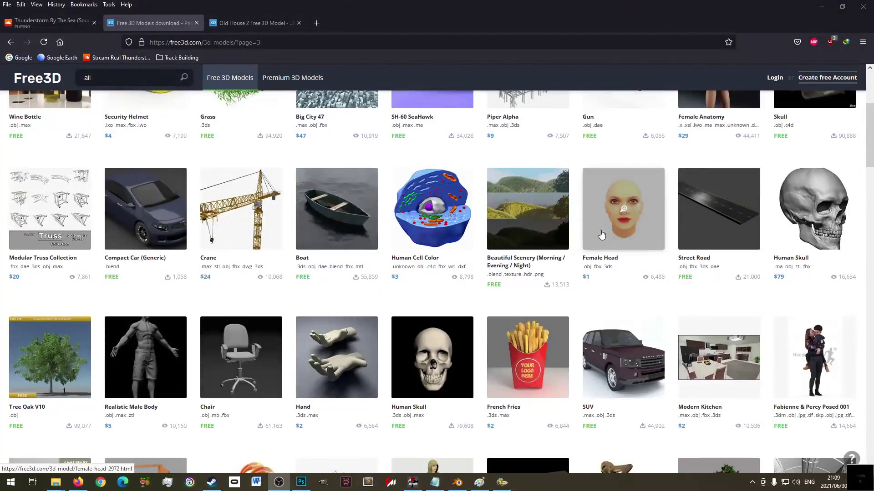
scroll(608, 283, down, 3)
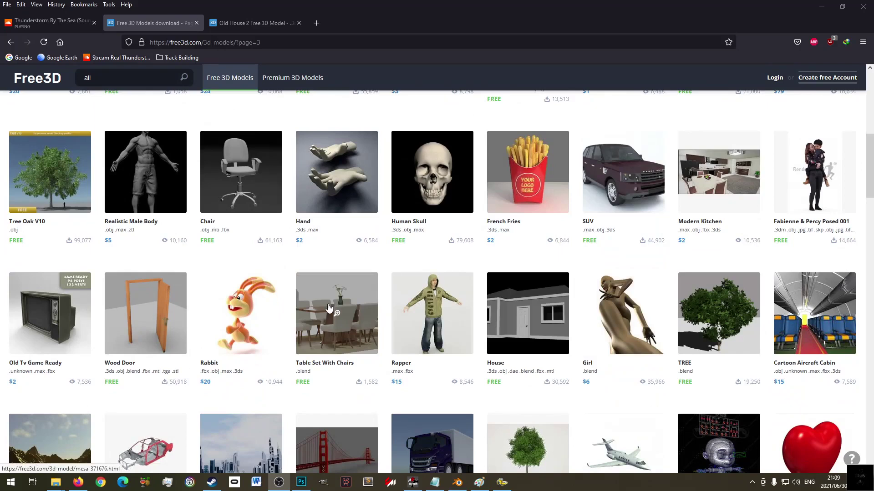
scroll(329, 308, down, 2)
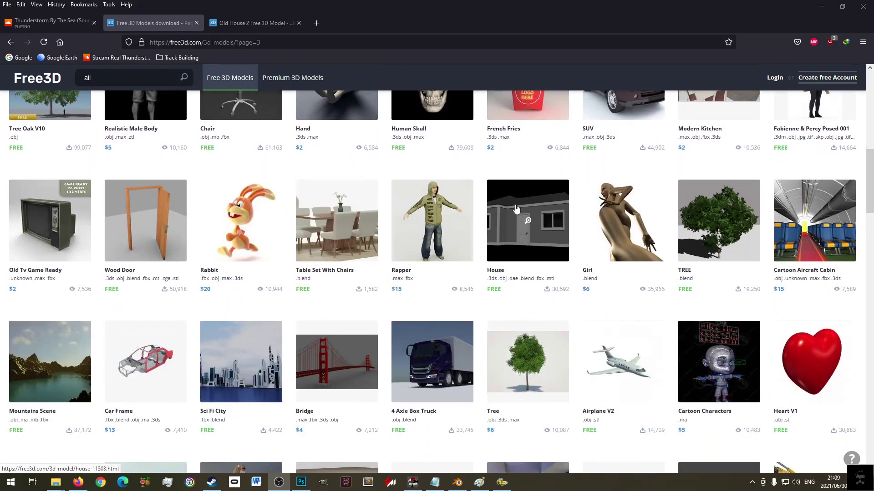
scroll(537, 245, down, 3)
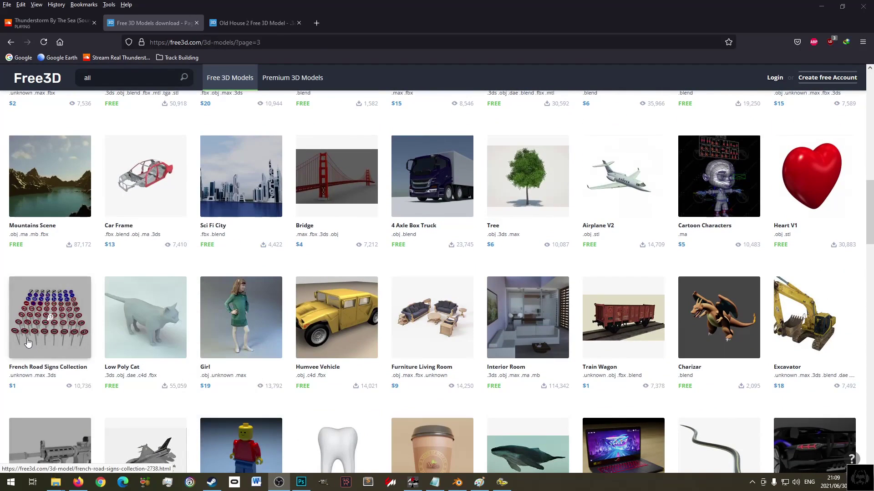
scroll(141, 302, down, 1)
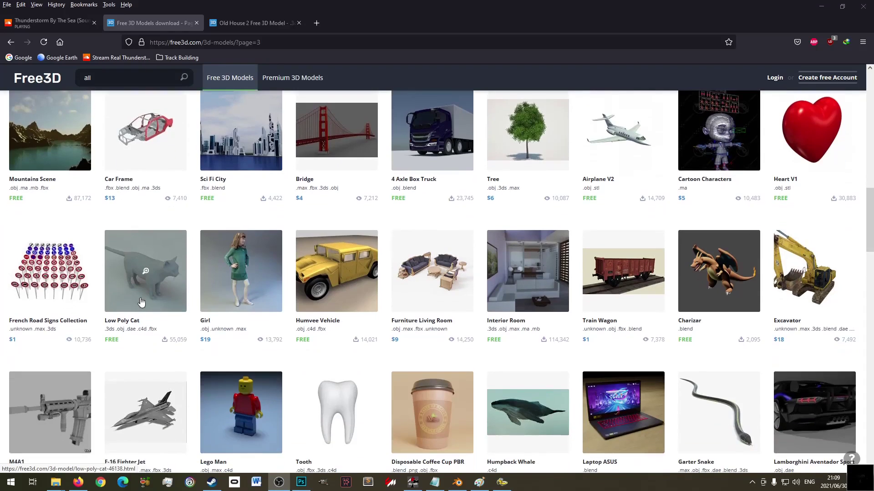
middle_click(129, 272)
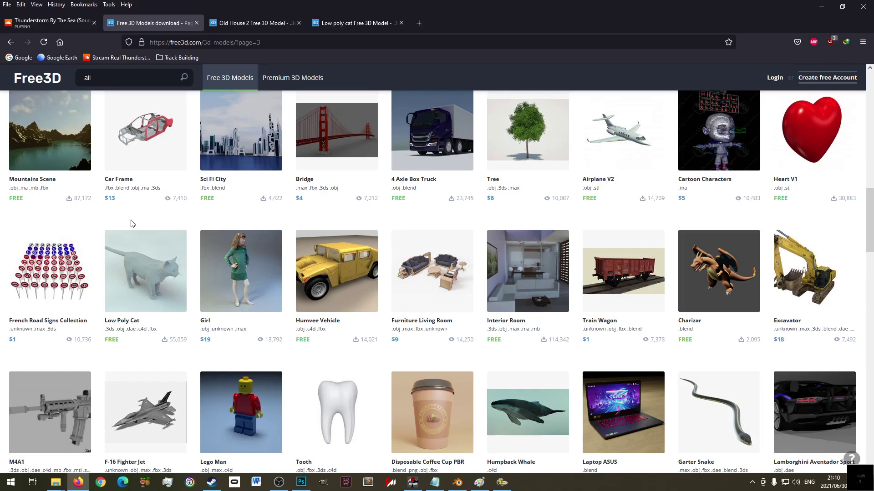
- Open the Knight model page in a background tab
scroll(331, 274, down, 2)
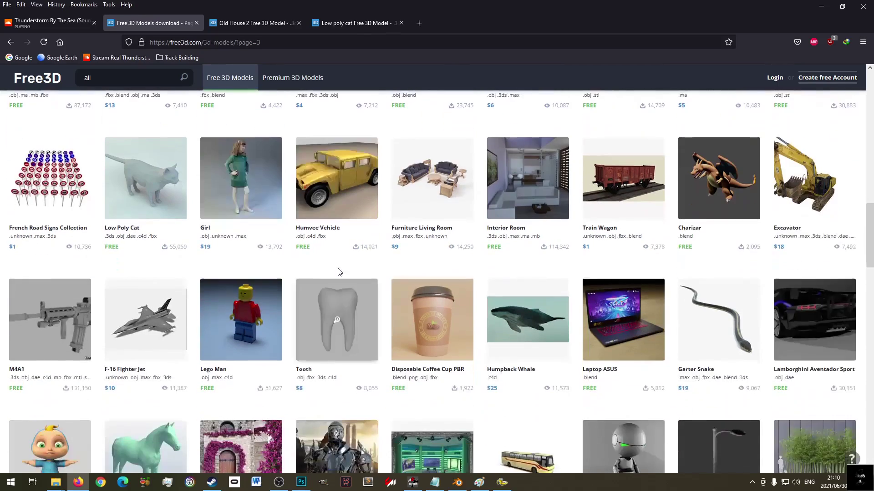
scroll(397, 171, down, 1)
scroll(365, 189, down, 2)
scroll(329, 218, down, 2)
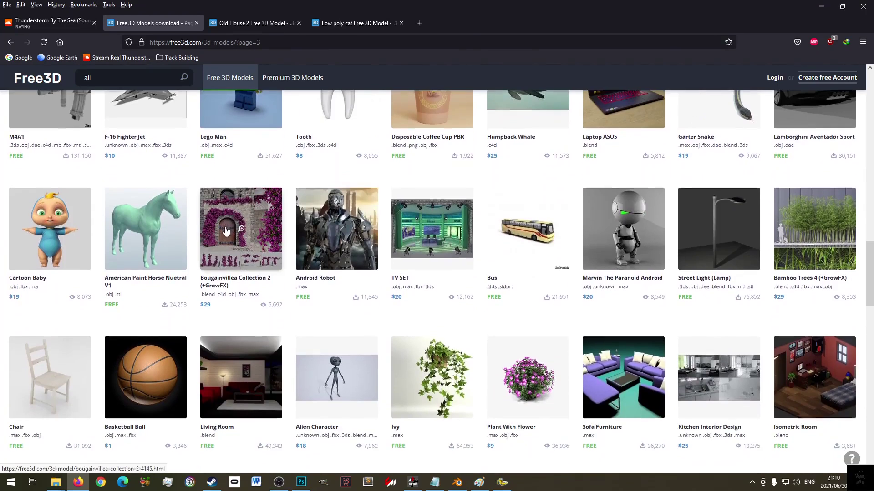
scroll(356, 229, down, 4)
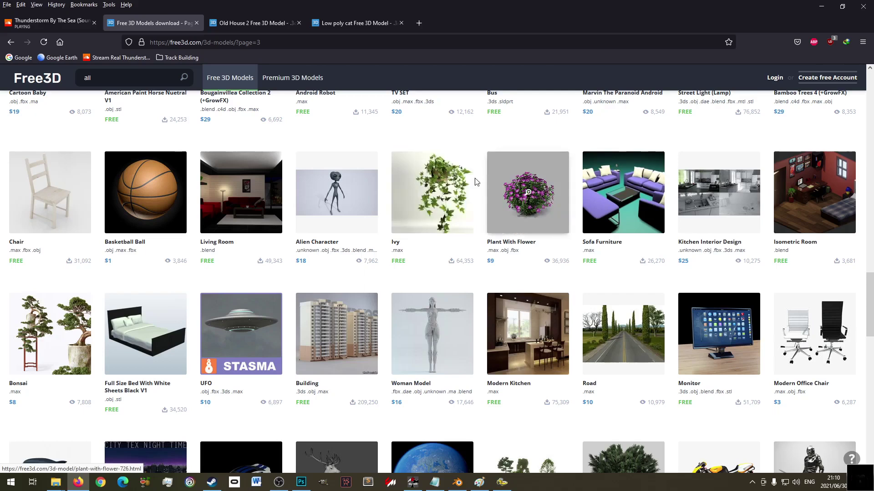
scroll(228, 264, down, 3)
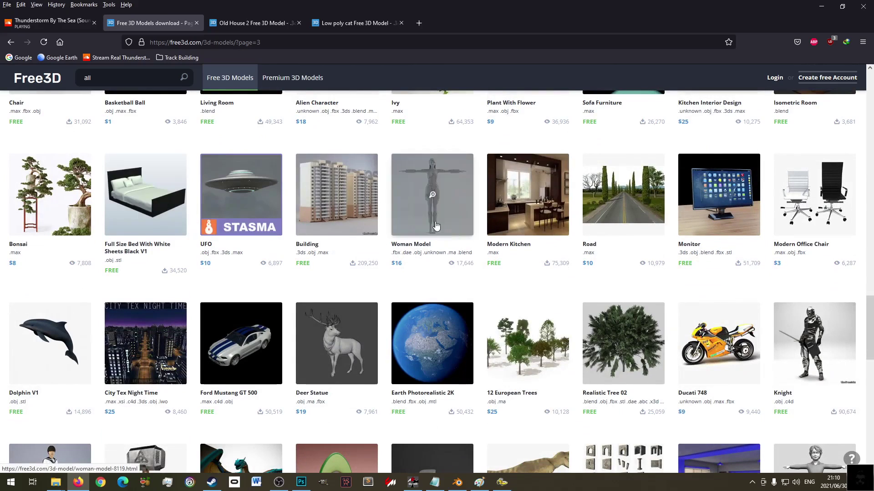
middle_click(812, 328)
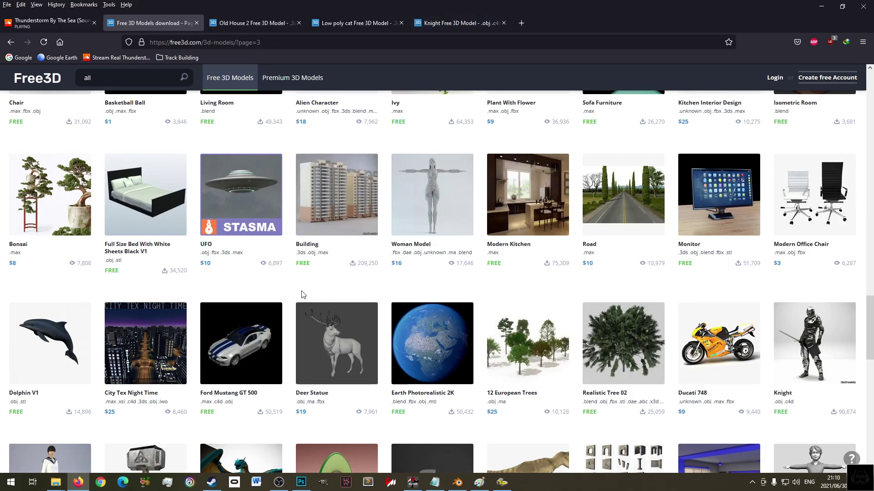
- Bring up the Old House 2 model page tab
scroll(302, 295, down, 3)
scroll(294, 298, down, 3)
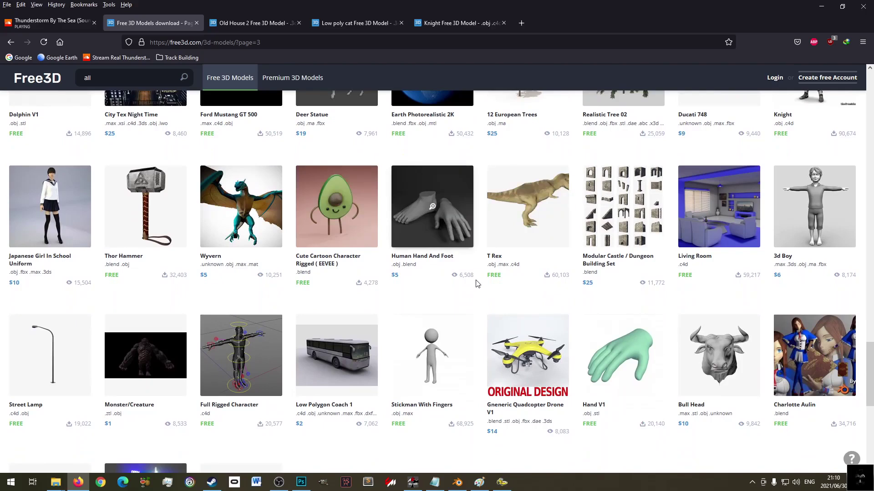
scroll(477, 284, down, 1)
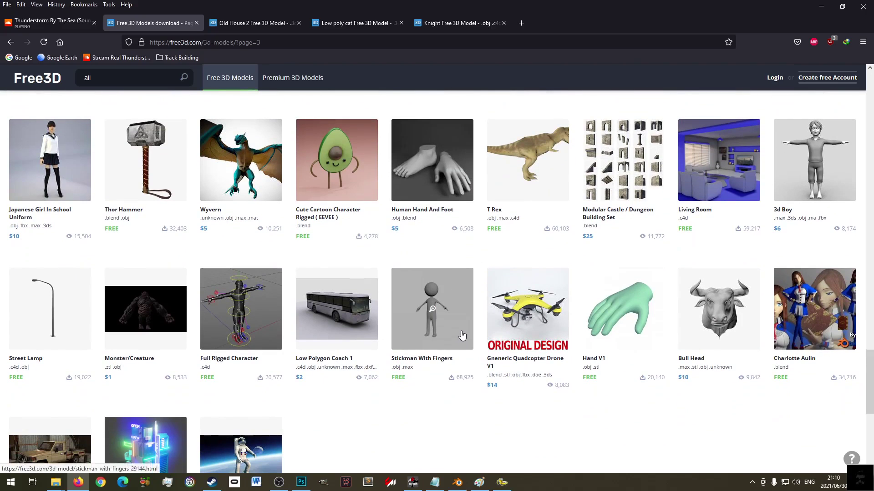
scroll(461, 336, down, 3)
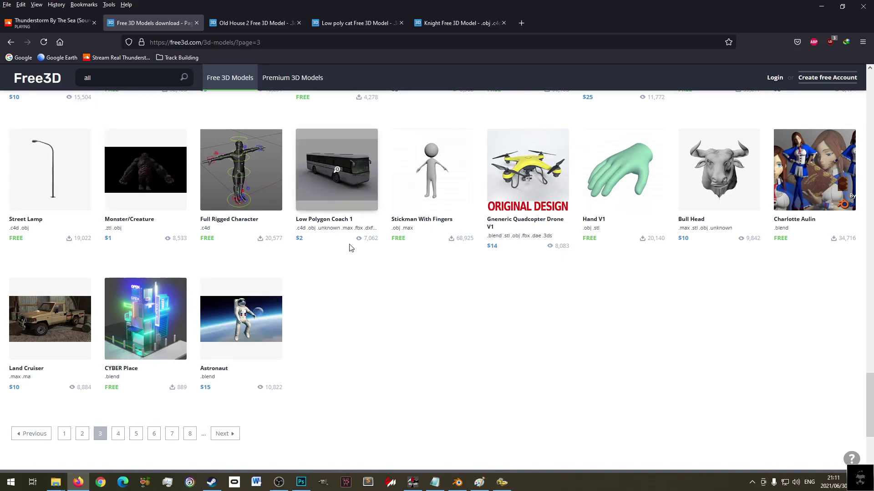
click(253, 23)
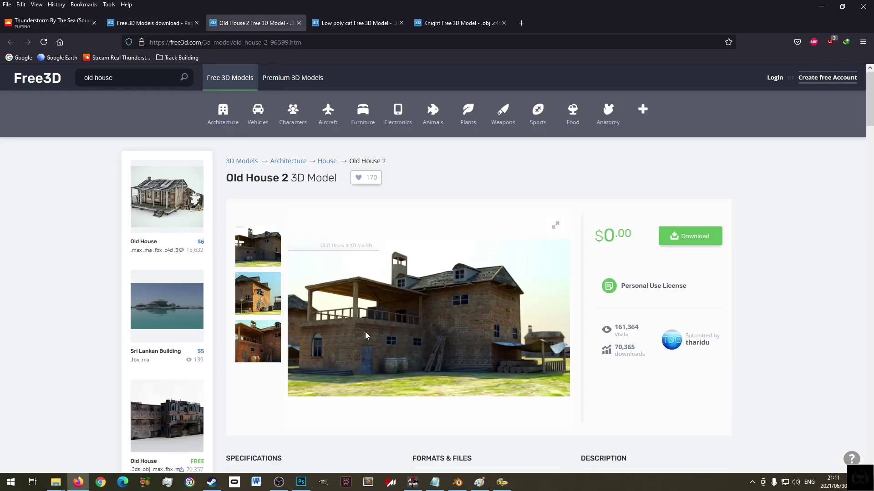
- Check the Low Poly Cat specifications, then close the Low Poly Cat and Knight tabs
scroll(464, 327, down, 6)
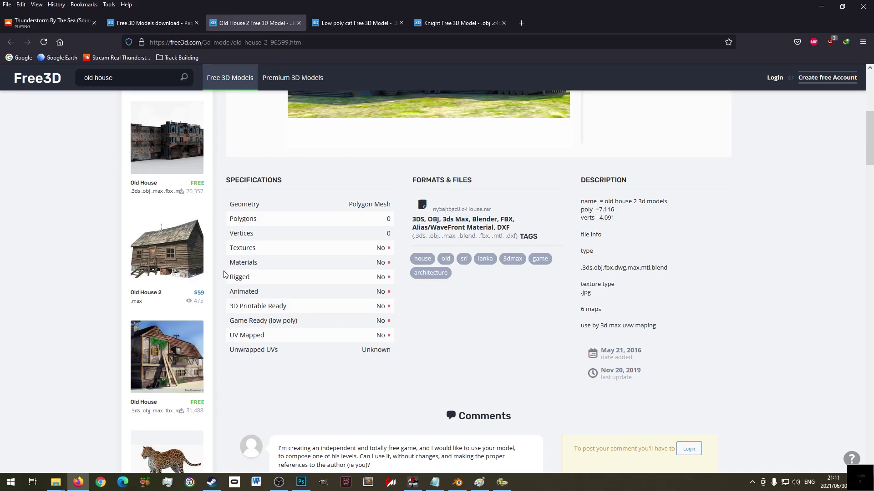
click(342, 22)
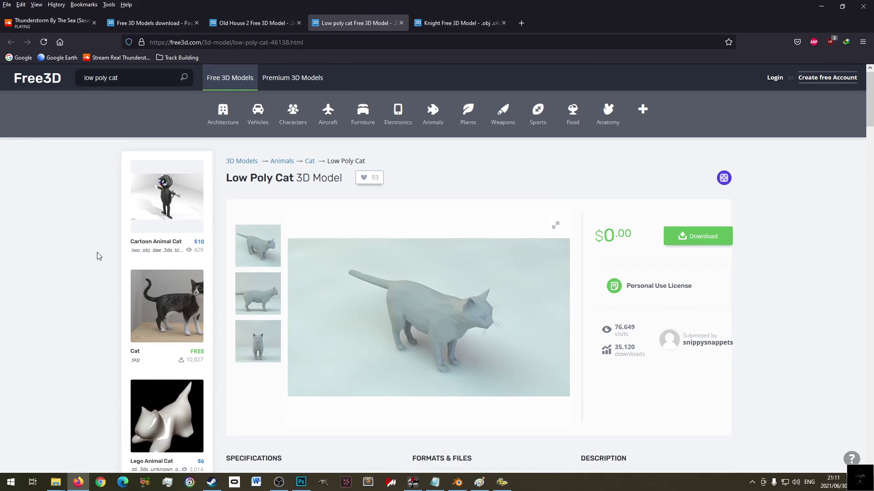
scroll(476, 239, down, 4)
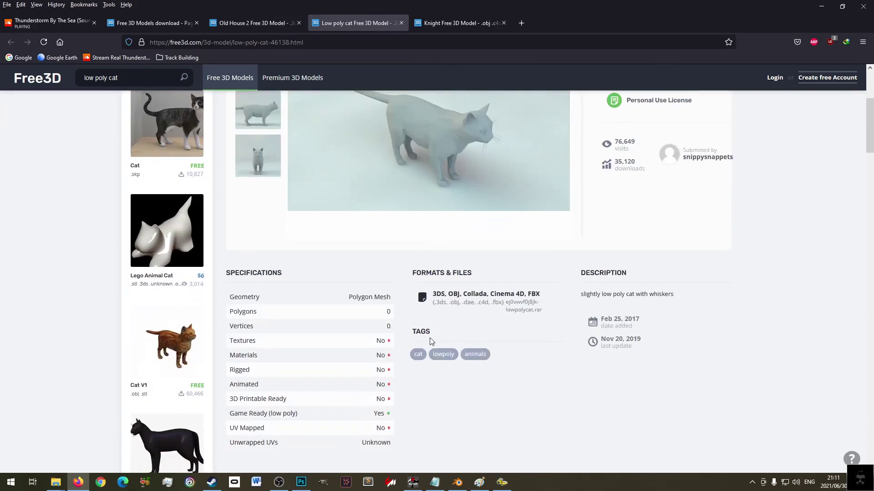
drag(329, 412, 464, 357)
click(401, 22)
scroll(493, 294, down, 5)
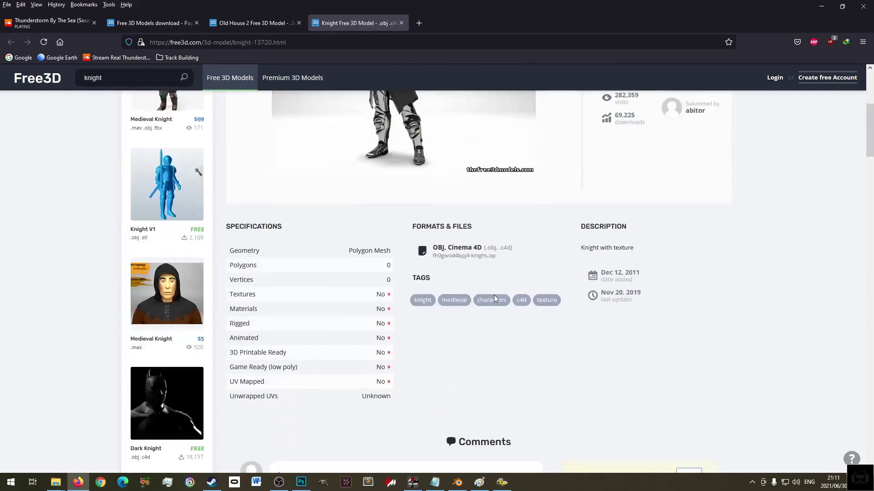
click(401, 23)
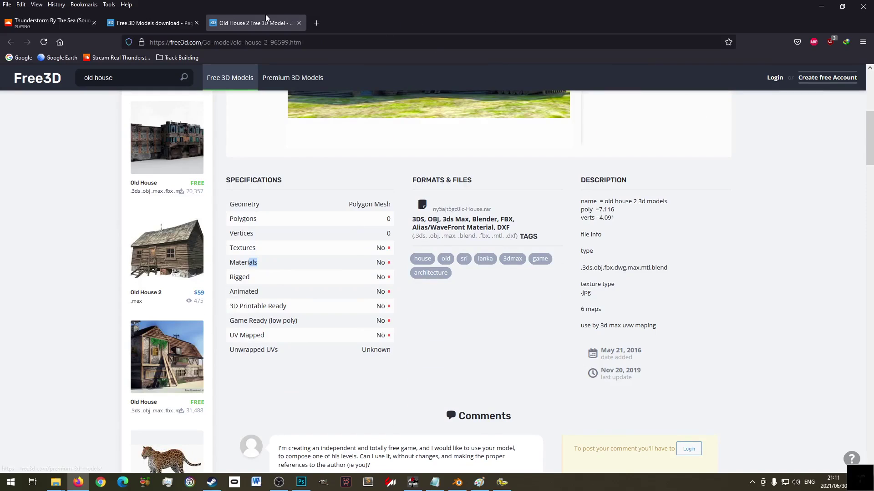
scroll(156, 318, down, 2)
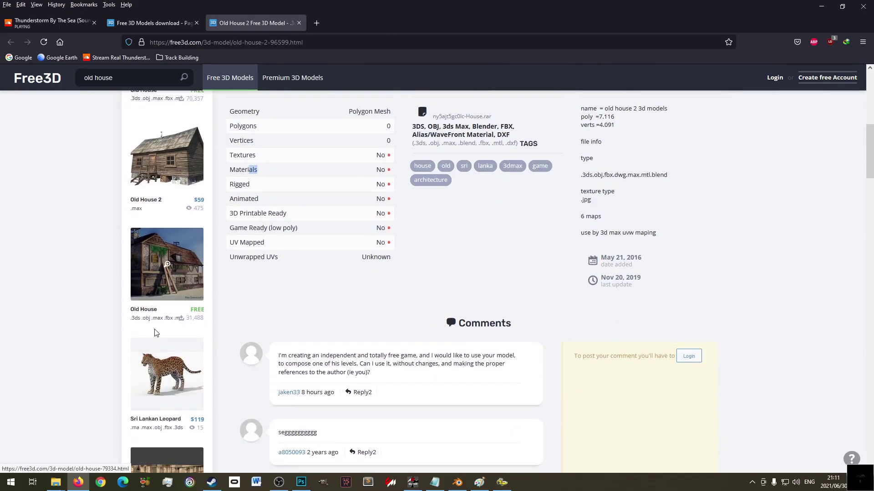
- Open the free Old House model and start downloading its House rar archive
click(150, 259)
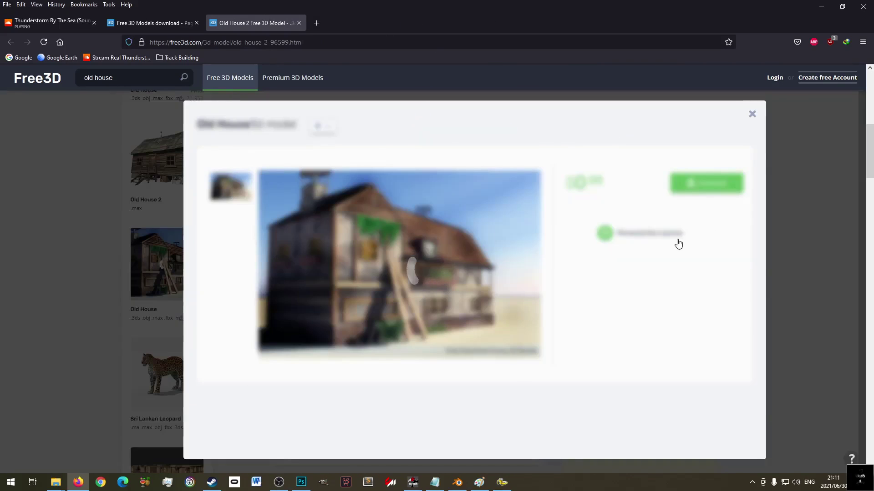
scroll(404, 389, down, 5)
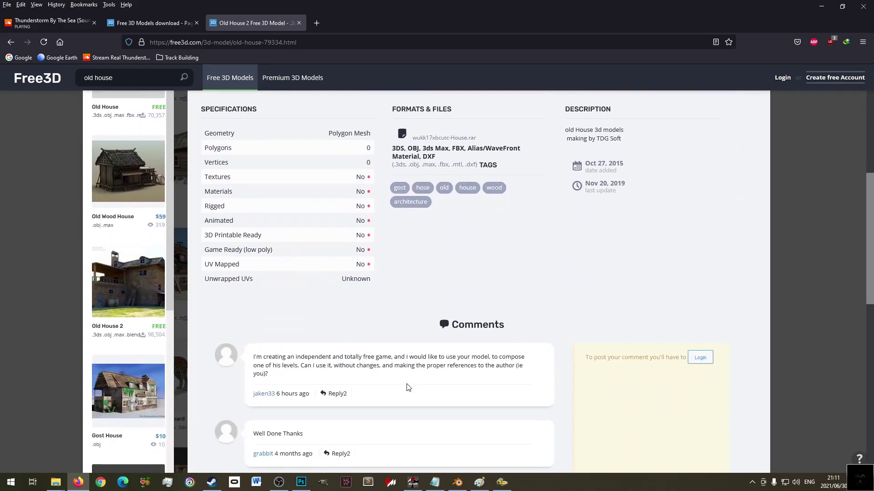
scroll(575, 263, up, 4)
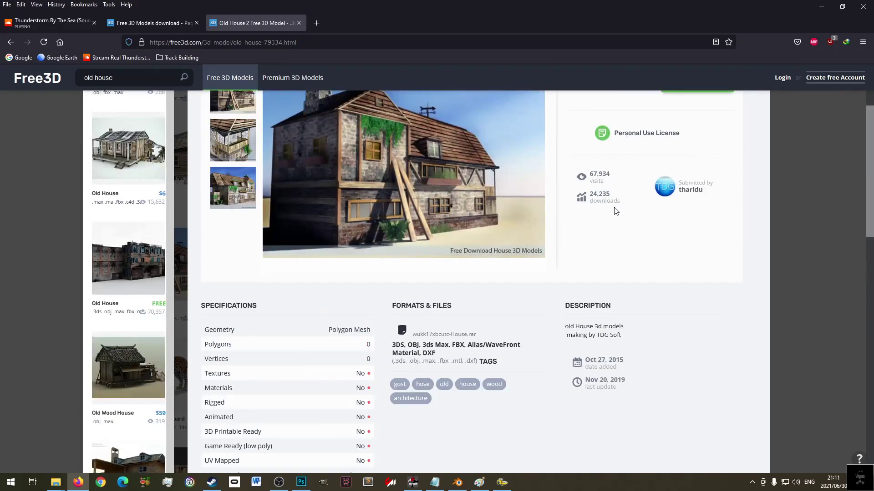
scroll(620, 180, up, 1)
click(691, 140)
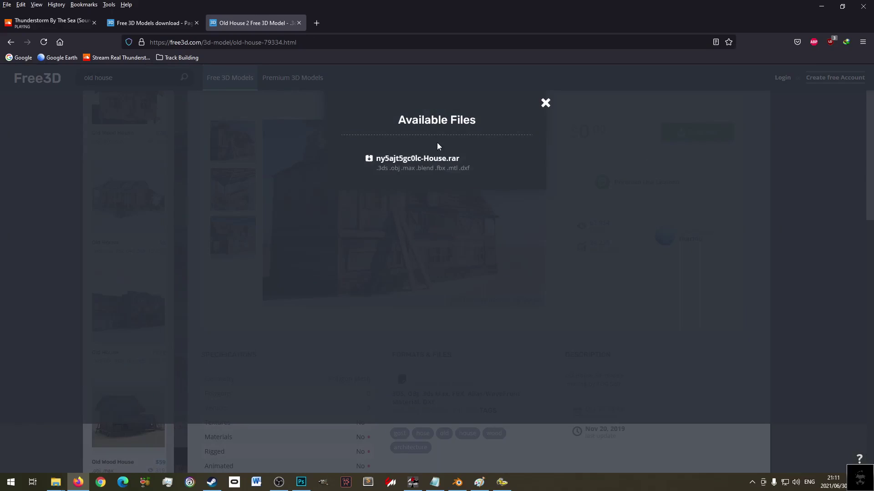
click(403, 158)
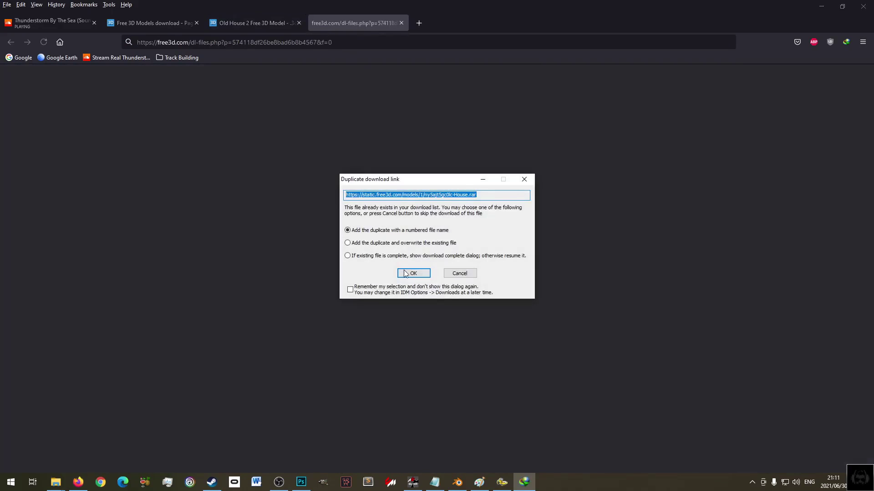
- Select the ny5ajt5gc0lc-House archive name and bring File Explorer forward beside the download dialog
click(437, 194)
drag(425, 192, 457, 192)
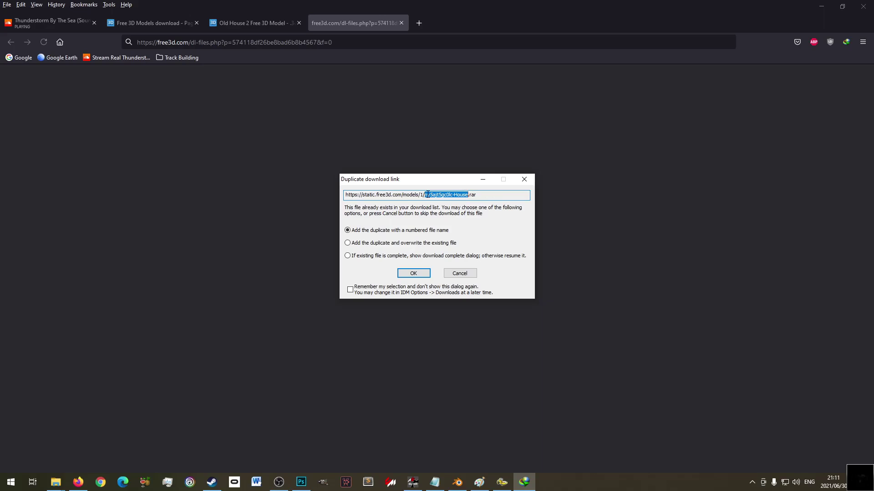
click(55, 482)
click(56, 452)
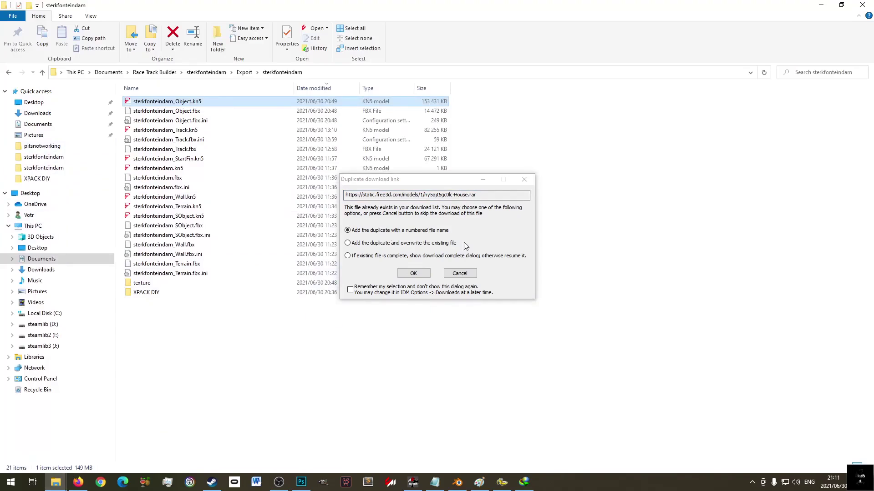
drag(433, 180, 565, 170)
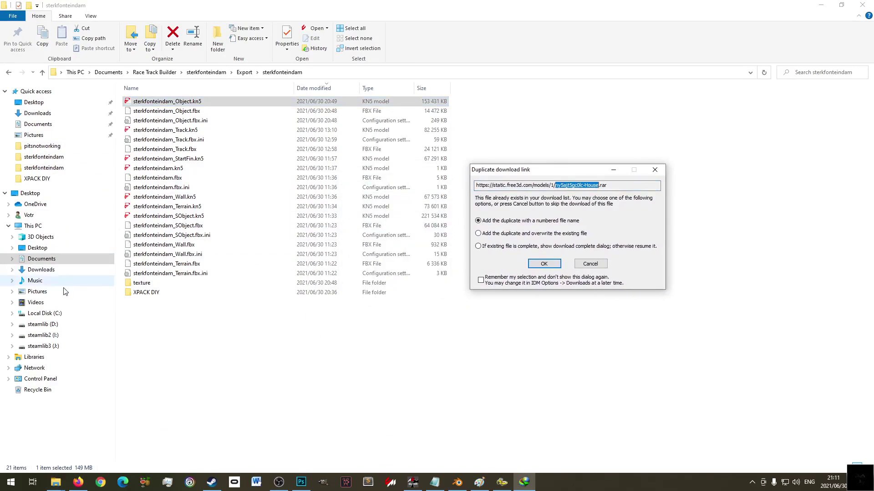
- Browse Downloads > Compressed > ny5ajt5gc0lc-House > Old House 2 > Old House Texture
click(41, 270)
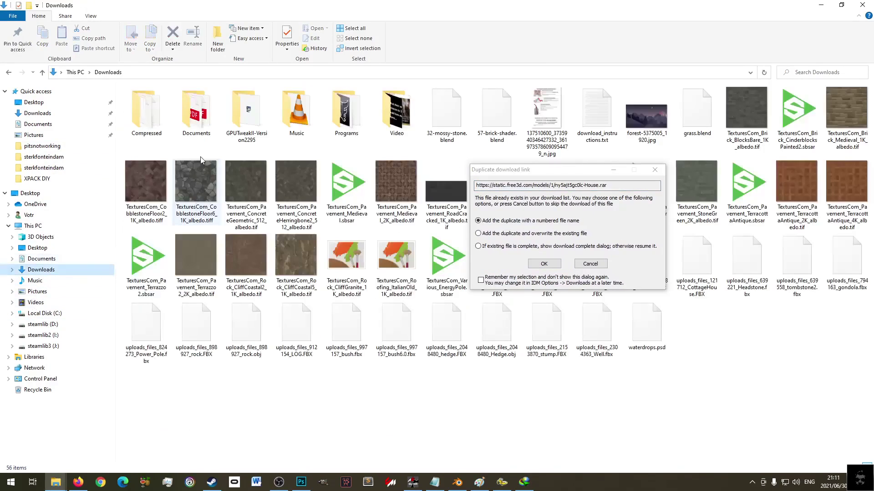
double_click(156, 126)
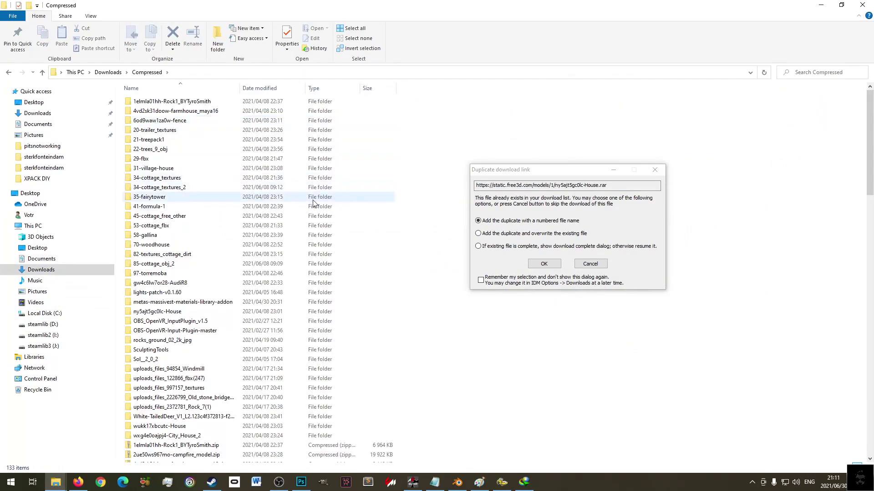
click(166, 313)
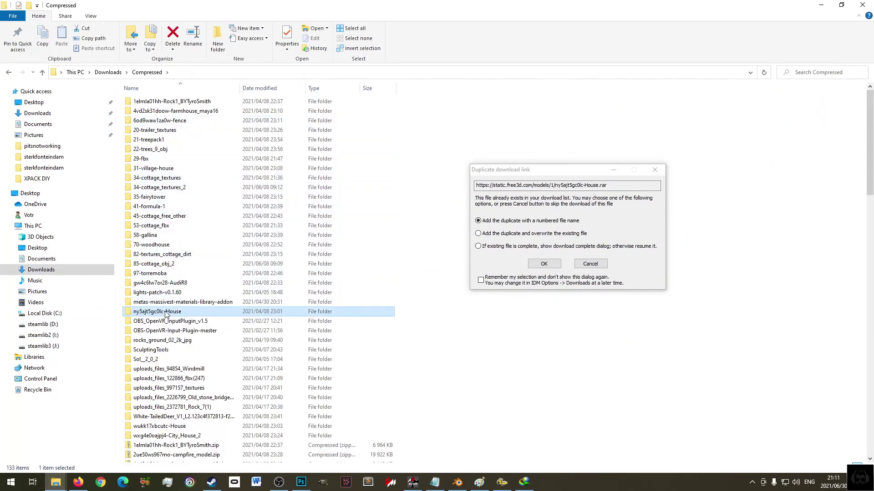
double_click(165, 313)
double_click(143, 101)
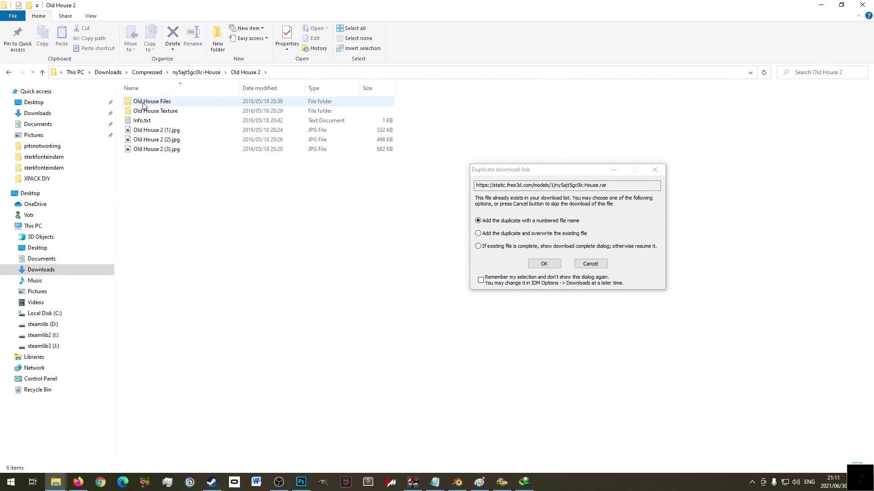
double_click(154, 113)
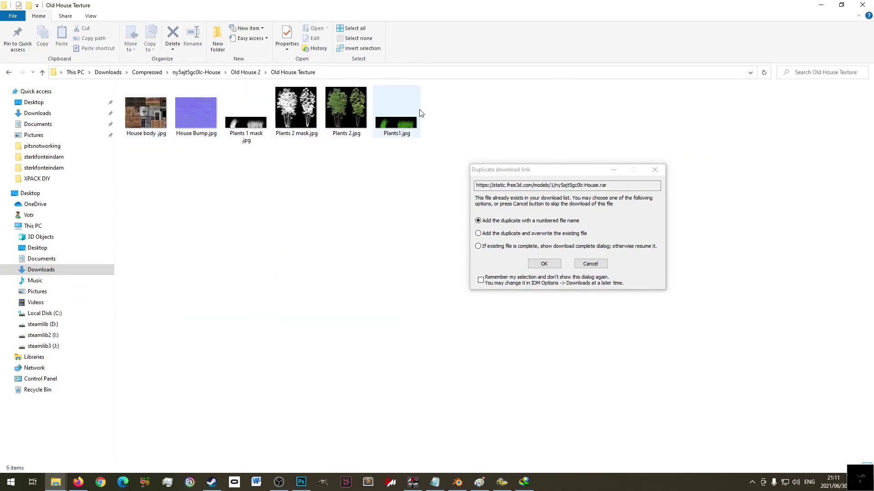
- Inspect the Old House Files folder and return to the ny5ajt5gc0lc-House folder
key(alt+Left)
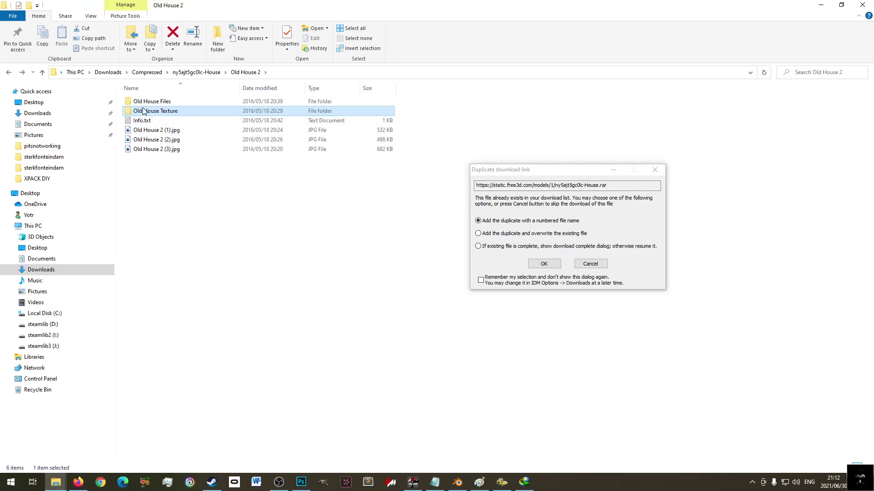
double_click(145, 102)
key(alt+Left)
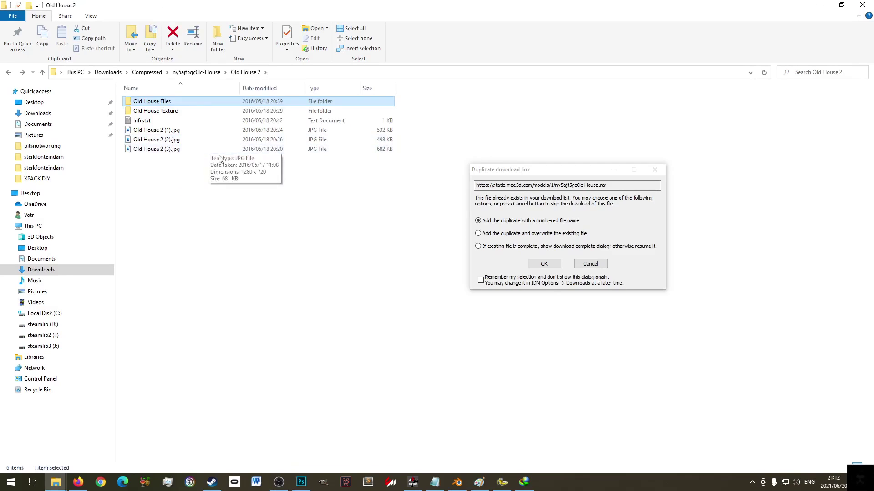
key(alt+Left)
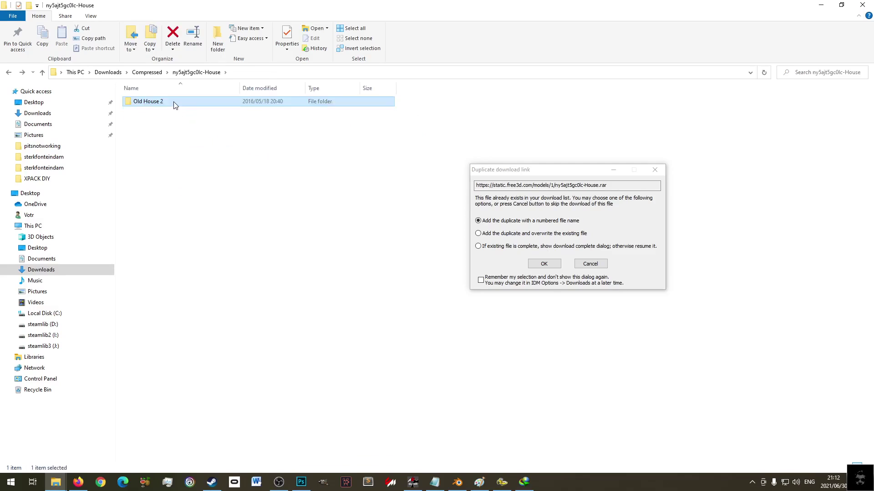
double_click(175, 105)
key(alt+Left)
- Copy the Old House 2 folder and paste it into XPACK DIY
right_click(152, 108)
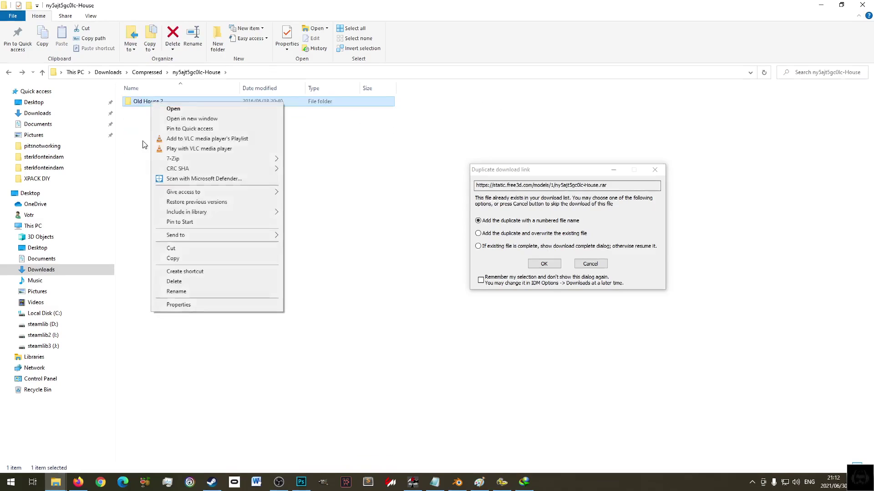
click(177, 252)
click(82, 181)
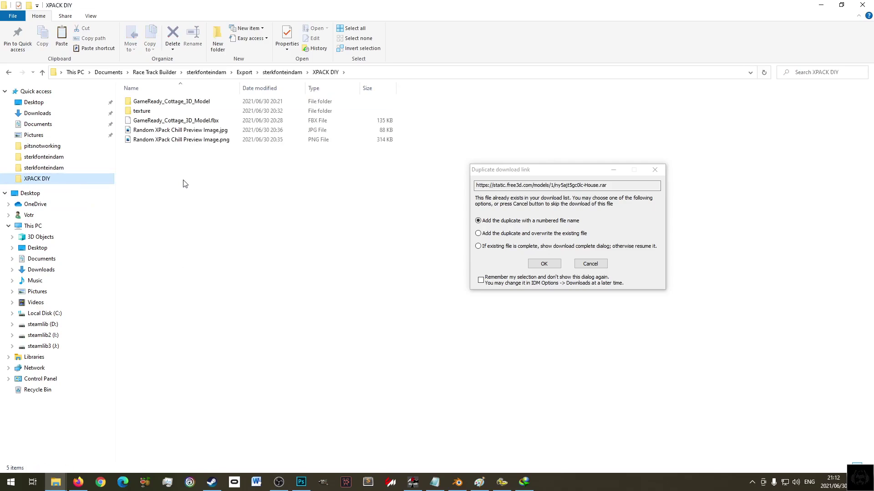
right_click(158, 230)
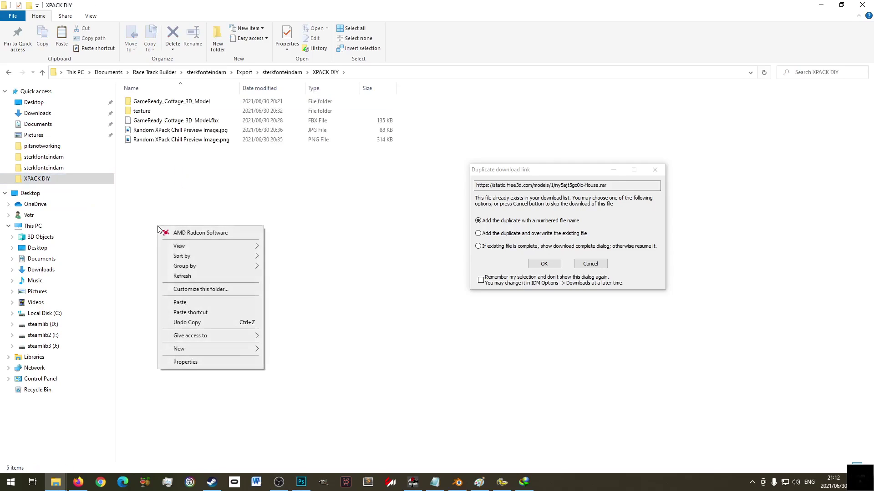
click(182, 302)
- Check the pasted texture and Old House 2 folders inside XPACK DIY
double_click(142, 121)
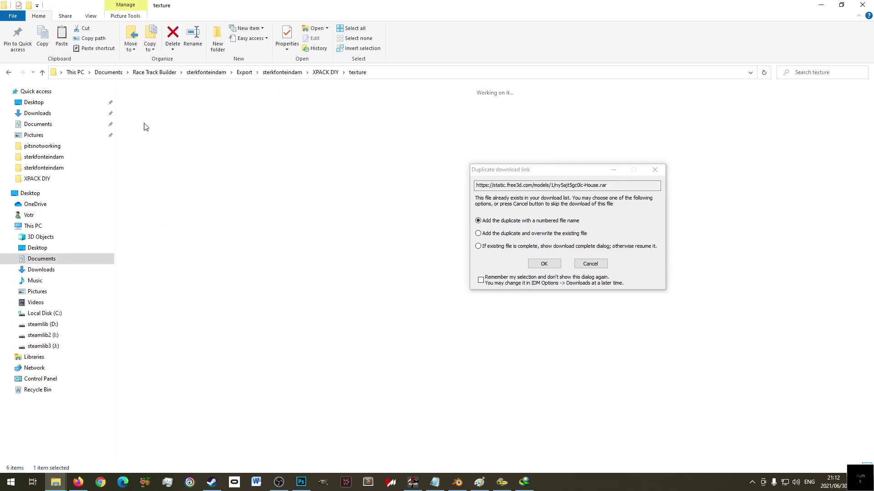
key(alt+Left)
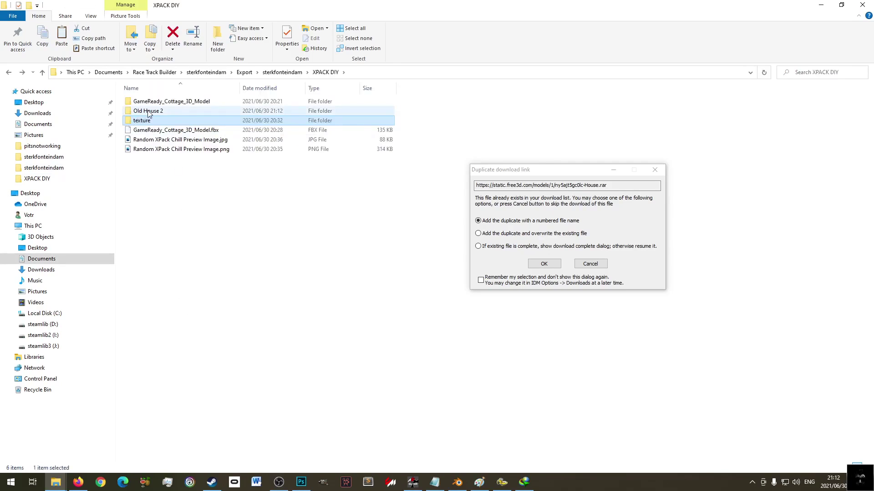
double_click(149, 112)
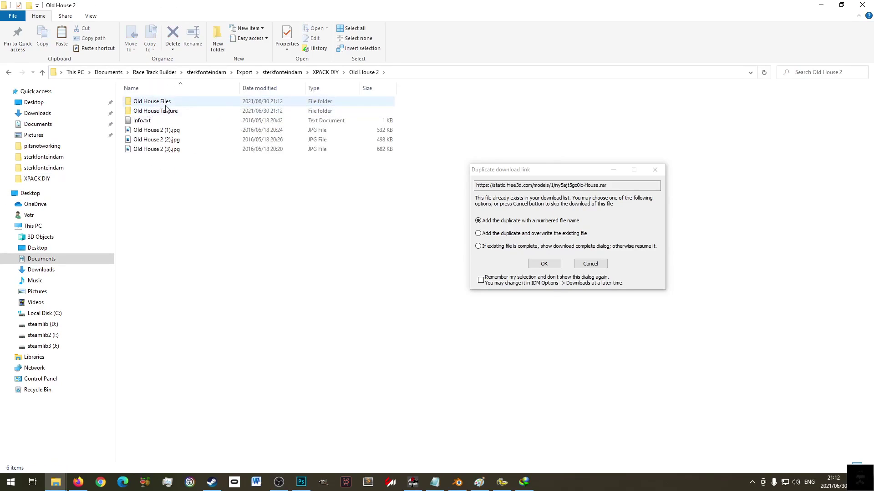
key(alt+Left)
double_click(154, 121)
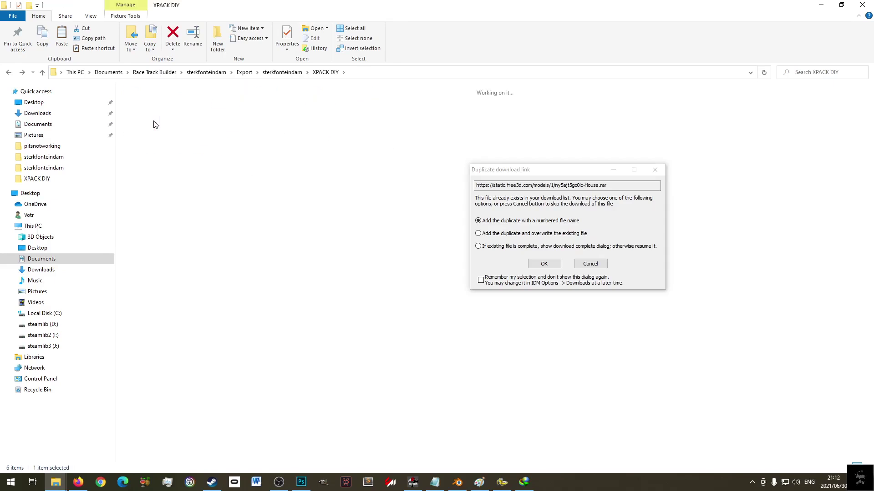
key(alt+Left)
- Locate Old House 2 3D Models.FBX in Old House Files and cancel the duplicate download prompt
double_click(143, 110)
double_click(152, 102)
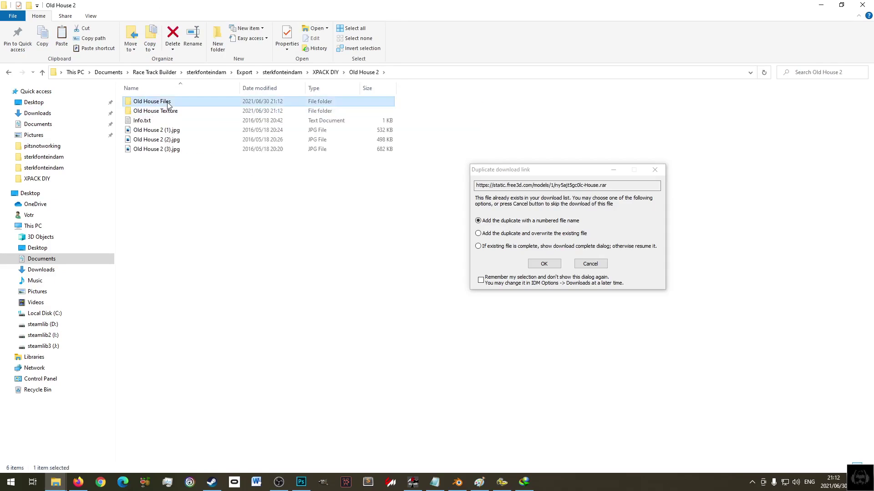
click(199, 131)
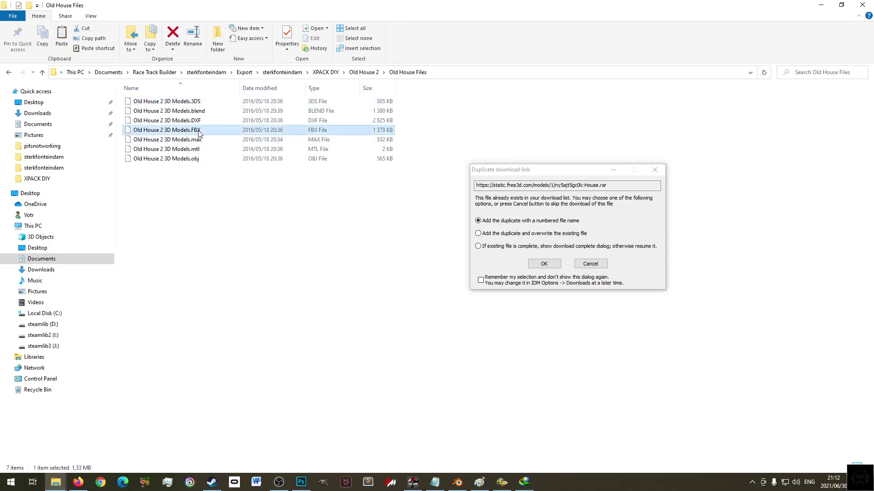
key(alt+Left)
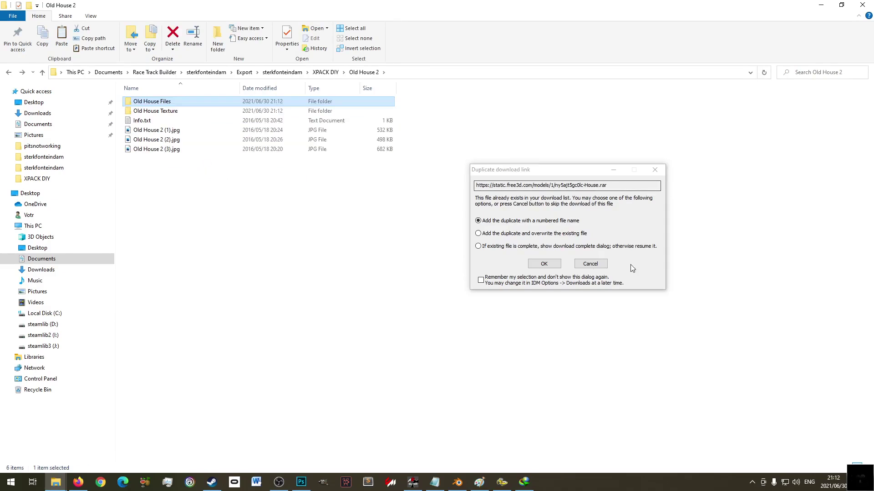
click(599, 266)
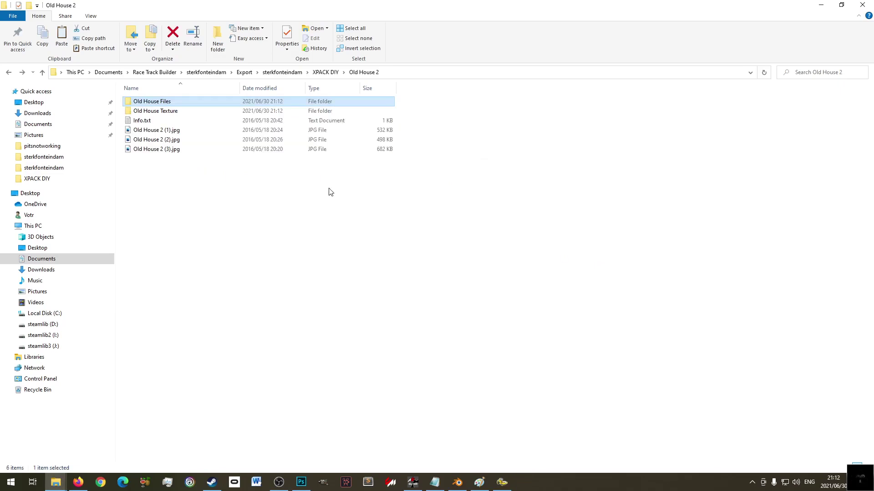
- Permanently delete Info.txt and the three Old House 2 JPG previews
click(164, 150)
click(164, 141)
click(213, 174)
drag(214, 175, 129, 130)
click(150, 132)
double_click(151, 132)
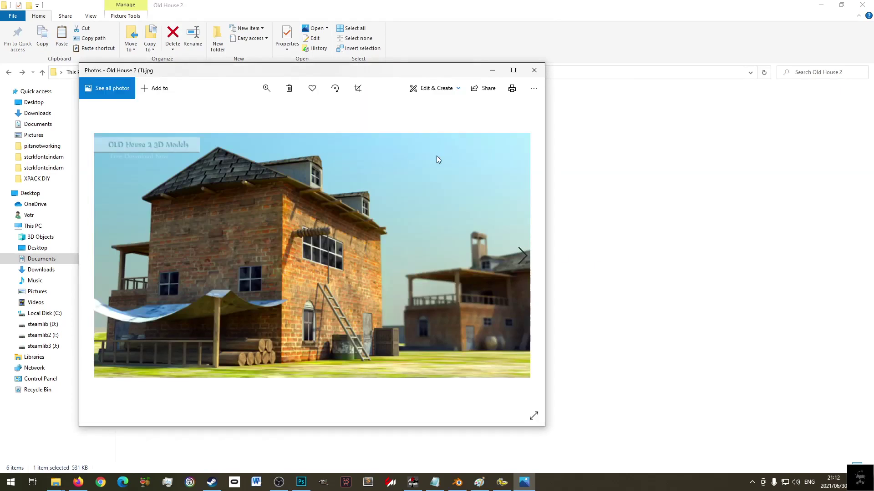
click(534, 70)
drag(248, 189, 139, 123)
key(shift+Delete)
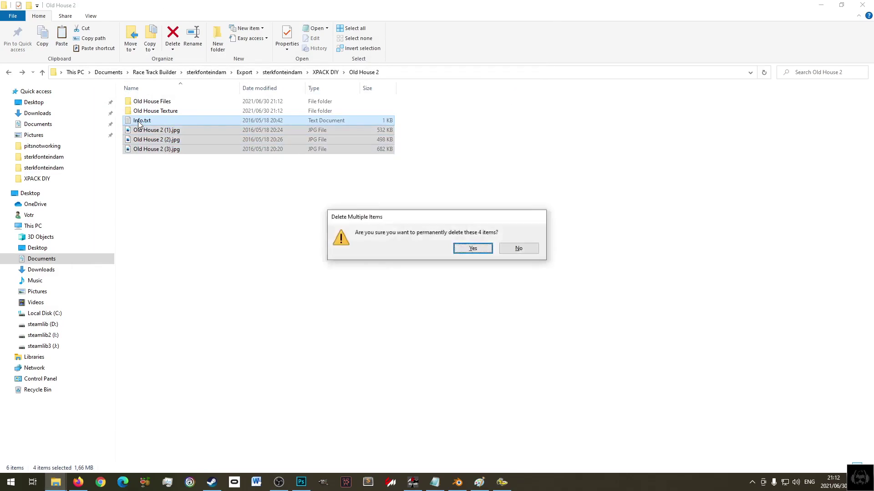
key(Return)
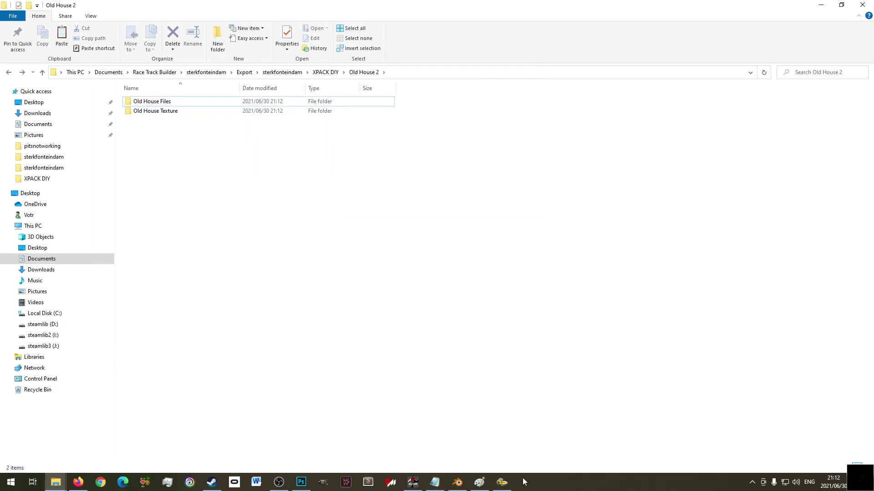
- Review XPacker's list of objects, then go back to Blender
click(502, 483)
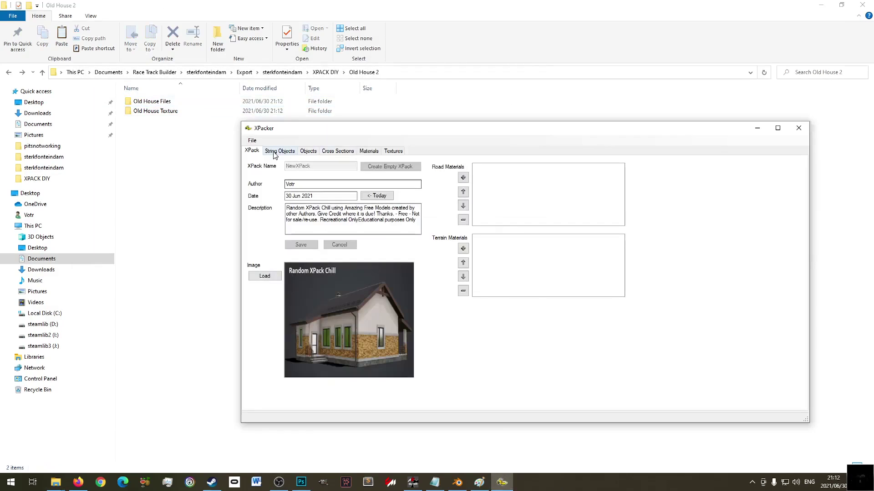
click(308, 151)
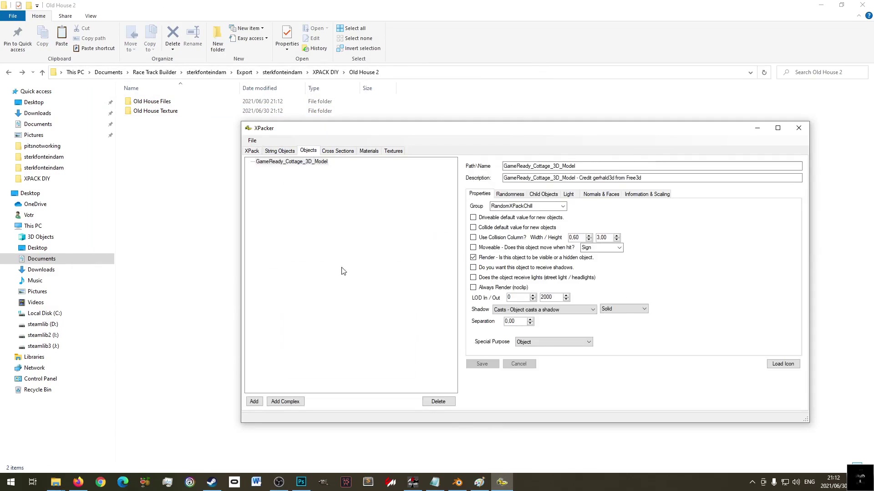
click(461, 486)
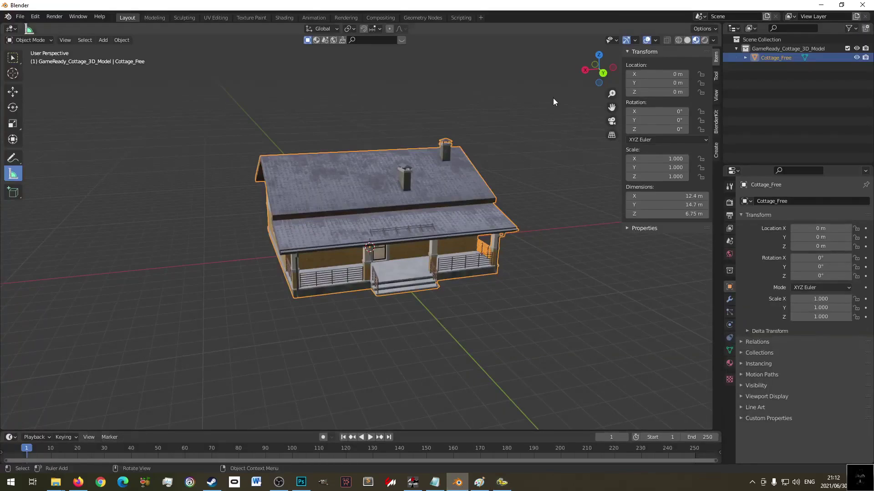
- In Blender, exclude the GameReady_Cottage_3D_Model collection and add a new collection
click(783, 83)
click(741, 49)
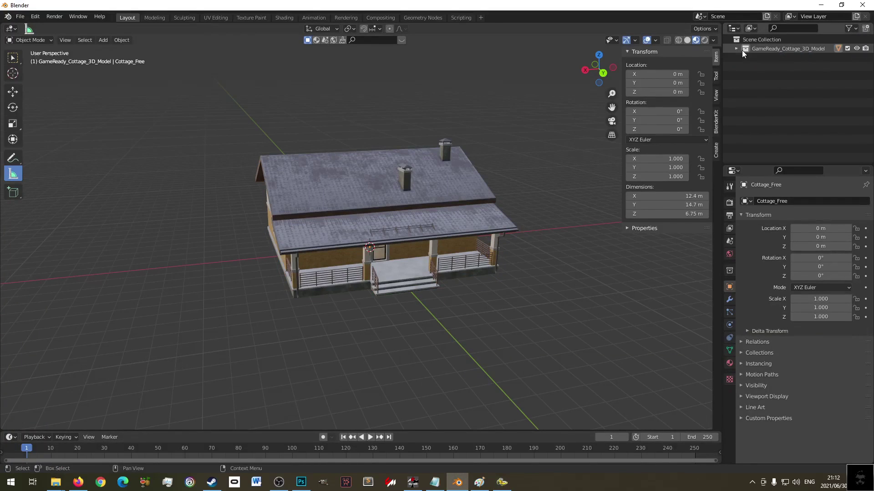
click(846, 48)
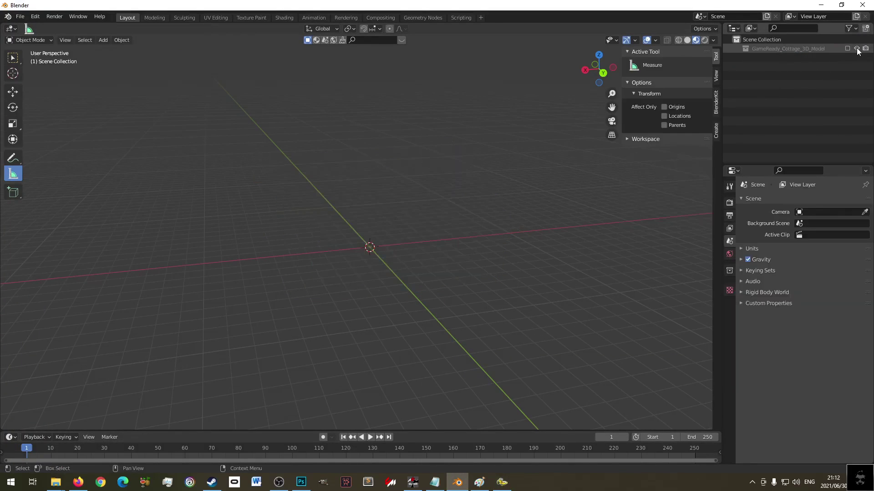
right_click(758, 76)
click(750, 65)
- Make Collection 2 active, then close the Available Files dialog on the Old House 2 page
click(758, 58)
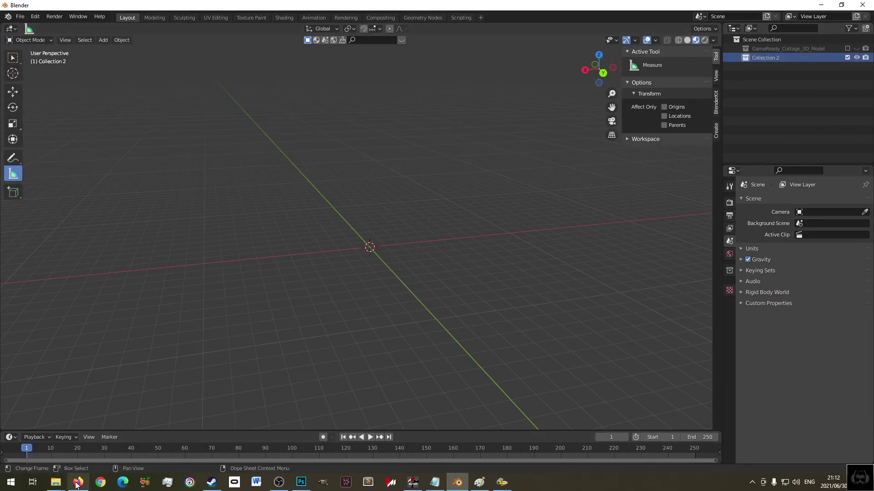
key(alt+Tab)
click(220, 25)
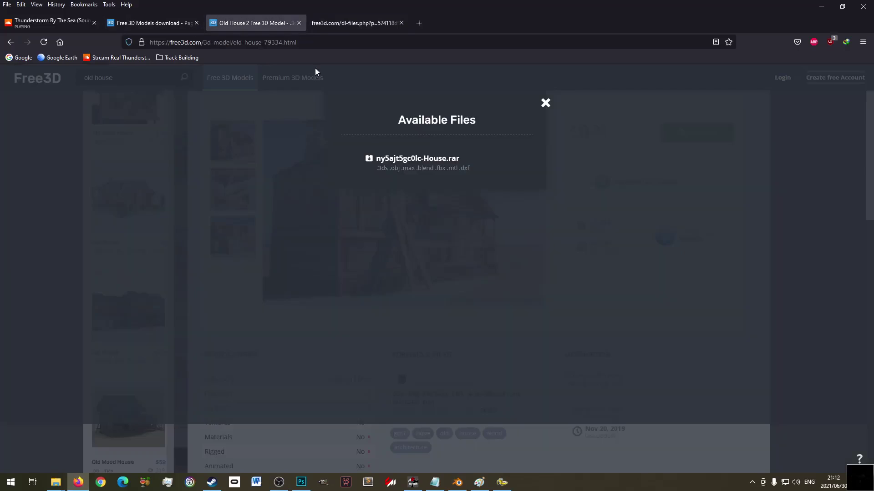
click(554, 148)
- Copy the title 'Old House 3D Model' and return to Blender
scroll(343, 229, up, 2)
drag(209, 130, 257, 124)
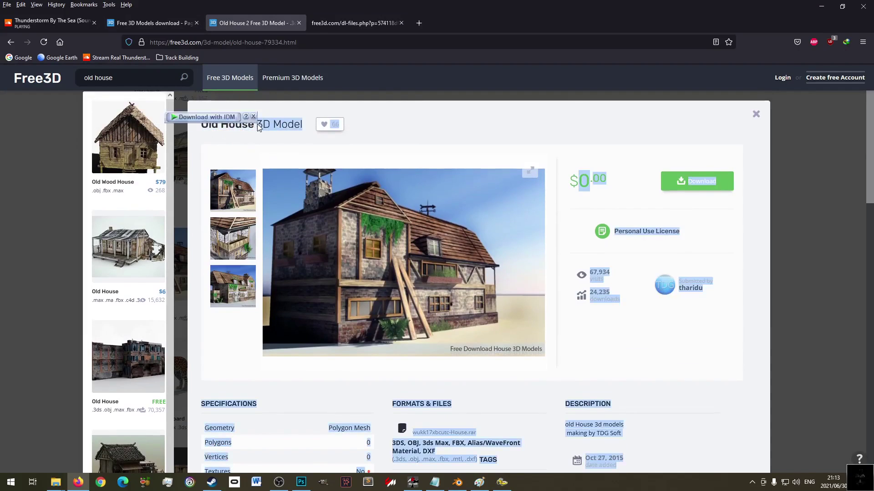
click(257, 124)
drag(203, 127, 309, 128)
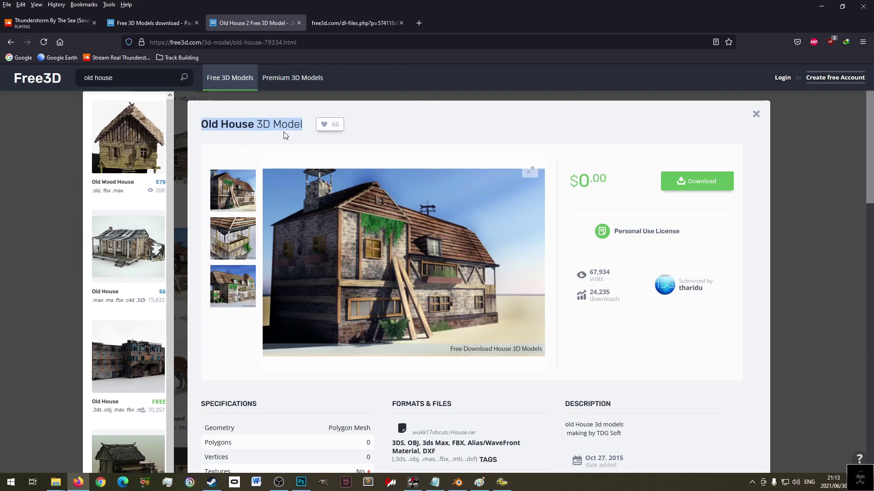
right_click(281, 125)
click(296, 135)
click(457, 482)
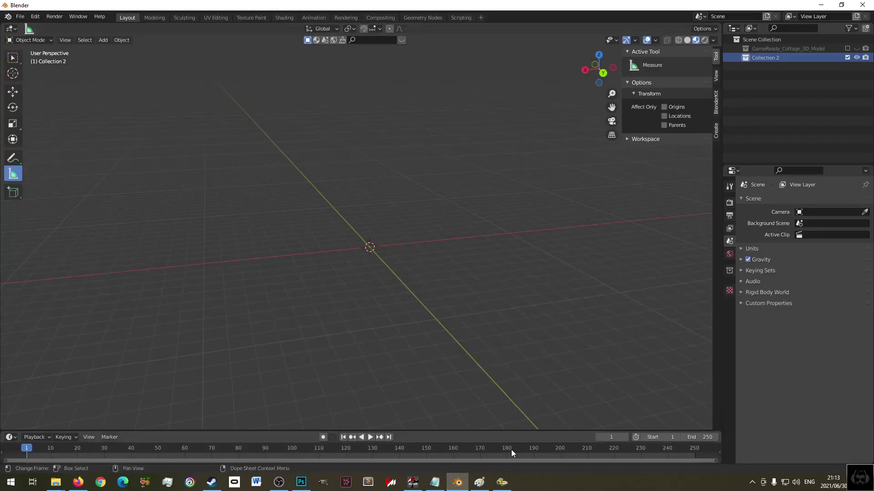
- Paste the copied model name into Collection 2 and start fixing its capitals and spaces
right_click(760, 56)
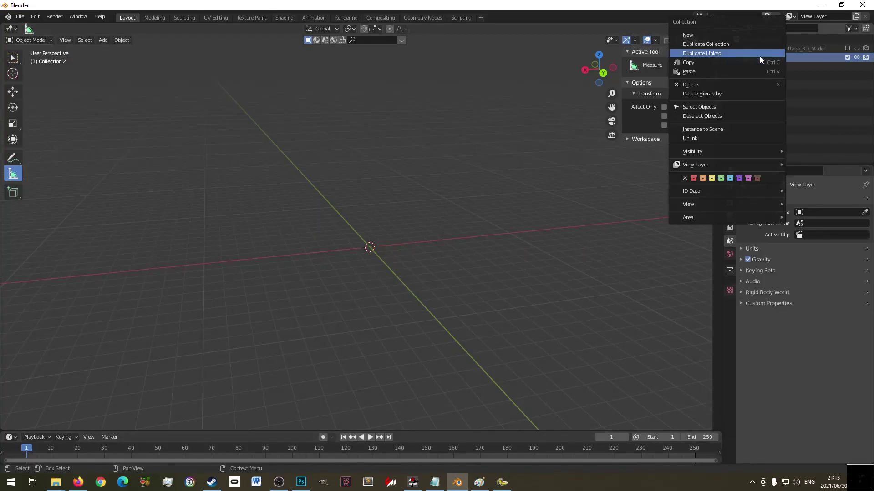
click(815, 59)
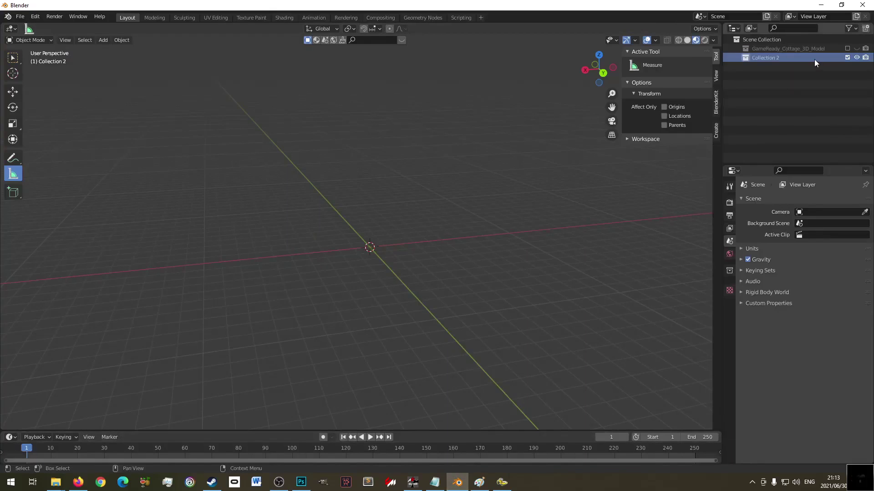
double_click(760, 58)
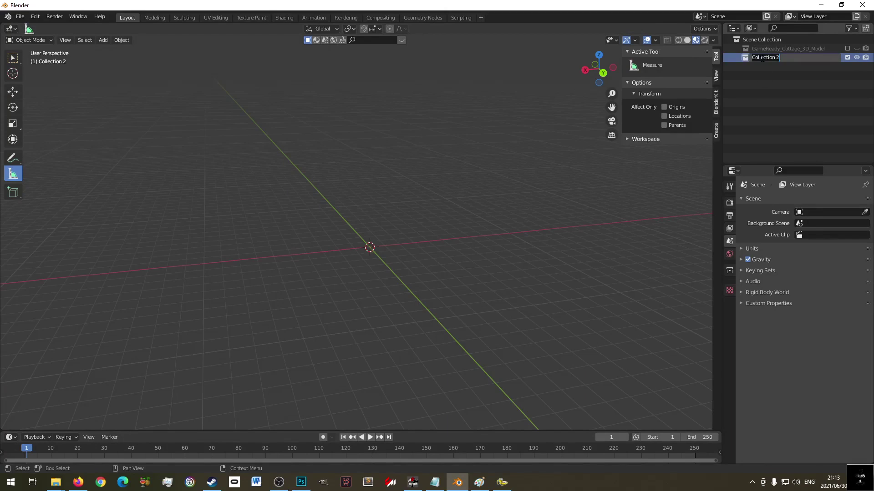
key(ctrl+v)
key(Delete)
text(O)
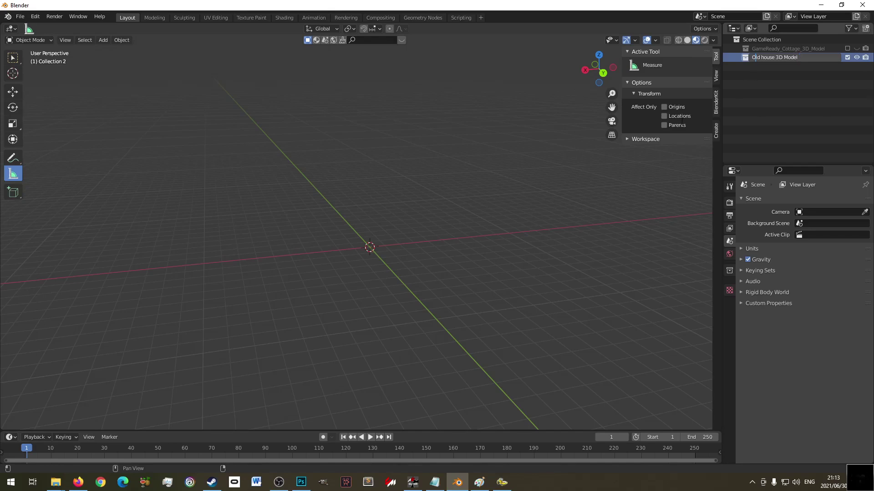
key(Right)
key(Right)
text(_)
- Finish and confirm the name Old_House_3D_Model, then return to the sterkfonteindam folder window
key(Delete)
text(H)
key(Right)
key(Right)
text(_)
key(Delete)
text(_)
key(Delete)
key(Return)
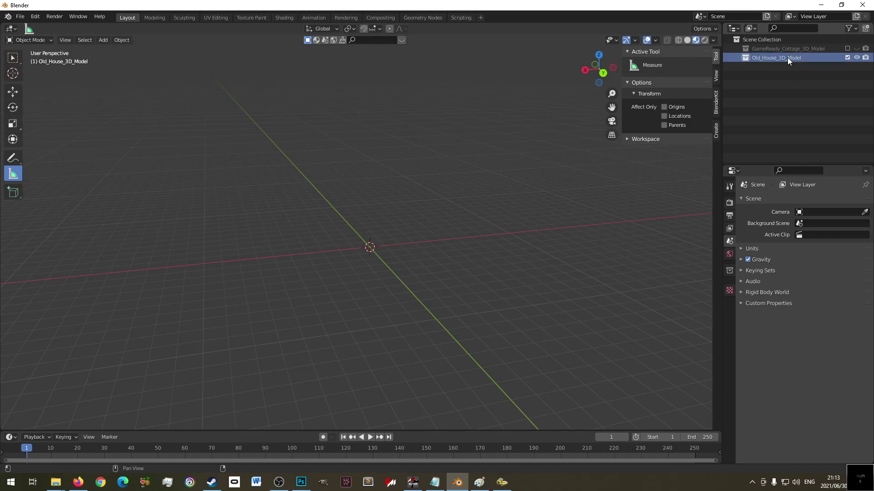
click(20, 16)
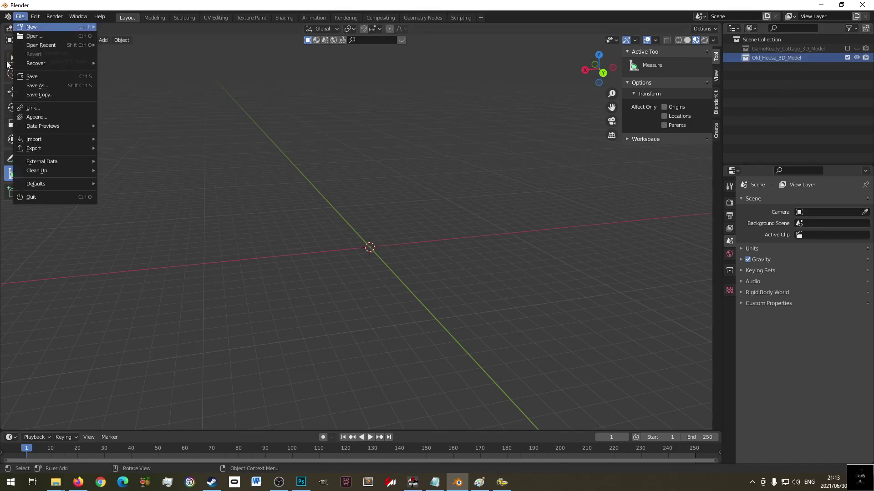
click(56, 482)
- Switch to the Old House 2 Explorer window and step back to the XPACK DIY folder
click(123, 455)
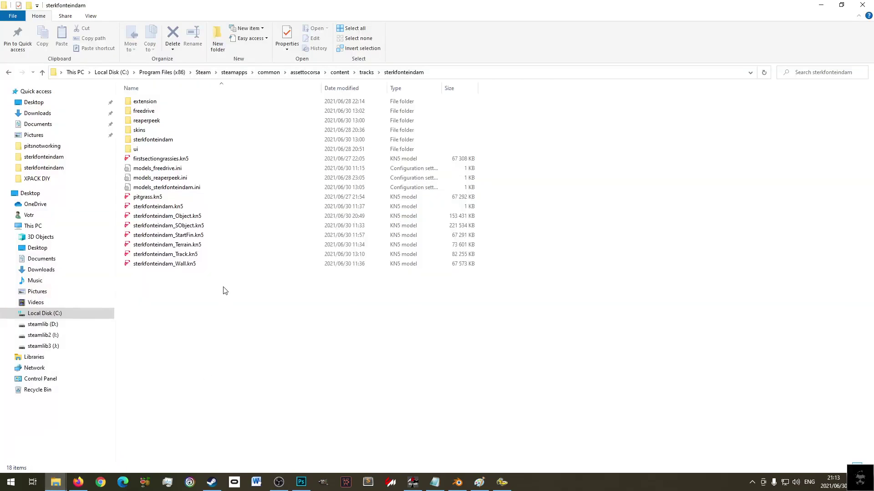
mouse_move(55, 482)
click(52, 462)
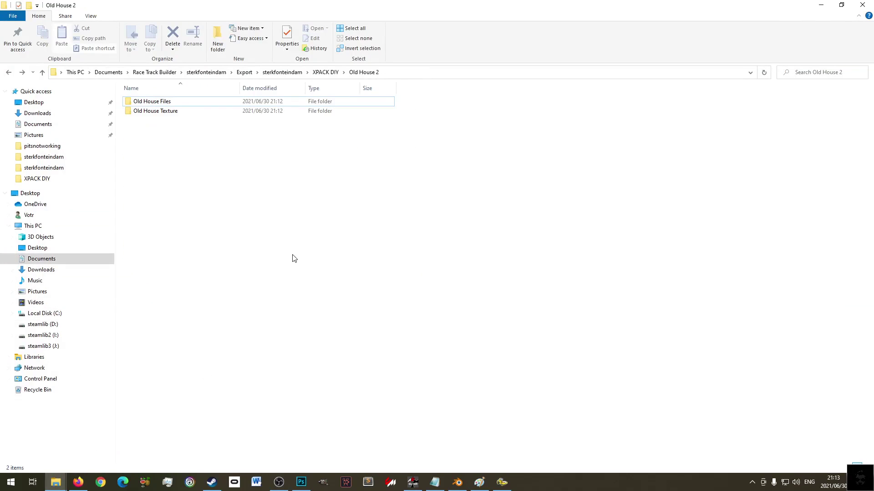
key(alt+Left)
key(alt+Left)
key(alt+Left)
double_click(197, 311)
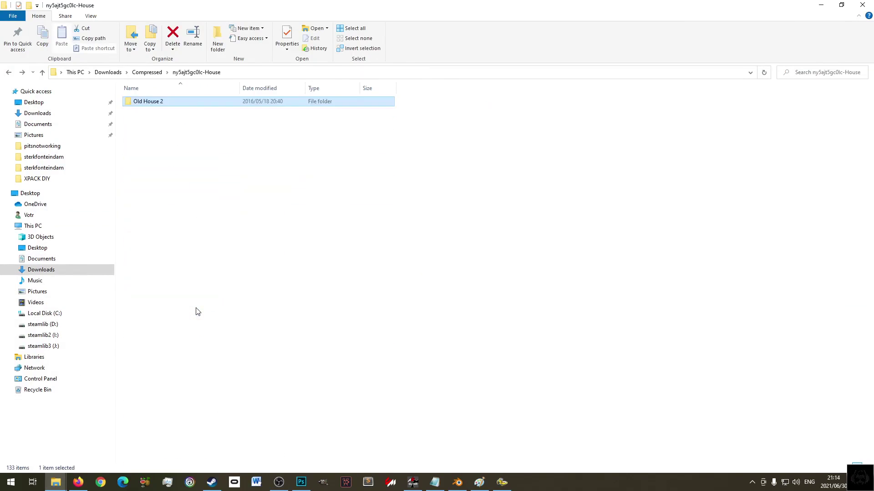
key(alt+Left)
key(alt+Right)
key(alt+Left)
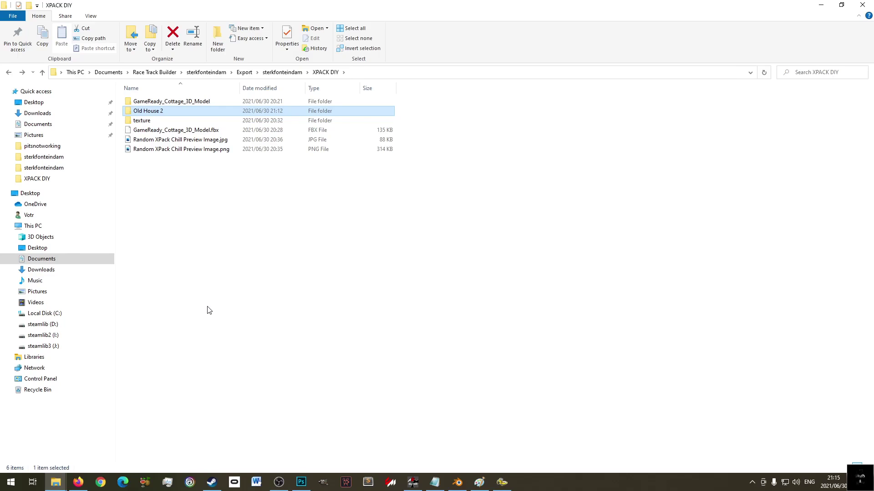
click(502, 482)
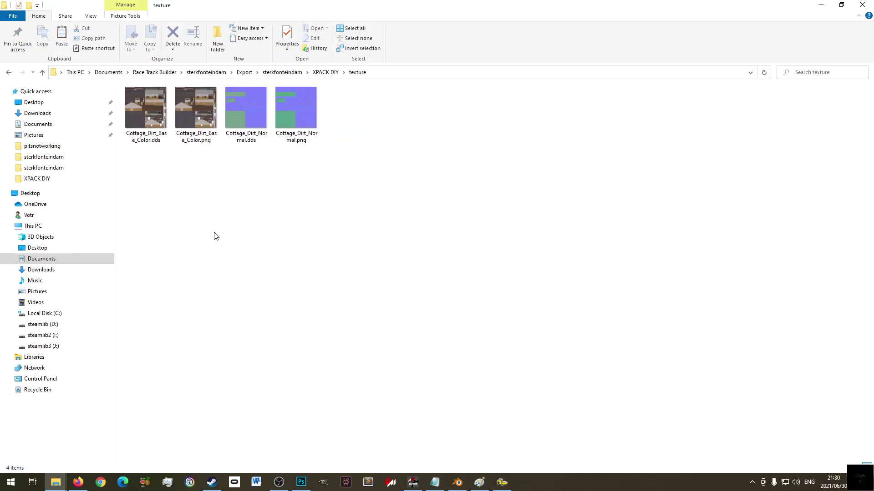
- Paste House body.jpg and House Bump.jpg into the texture folder and launch GIMP
key(ctrl+v)
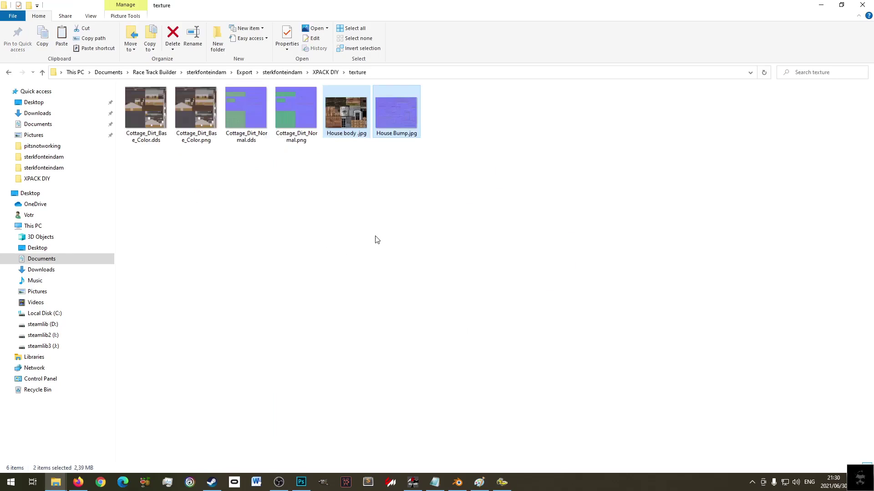
click(377, 239)
click(321, 484)
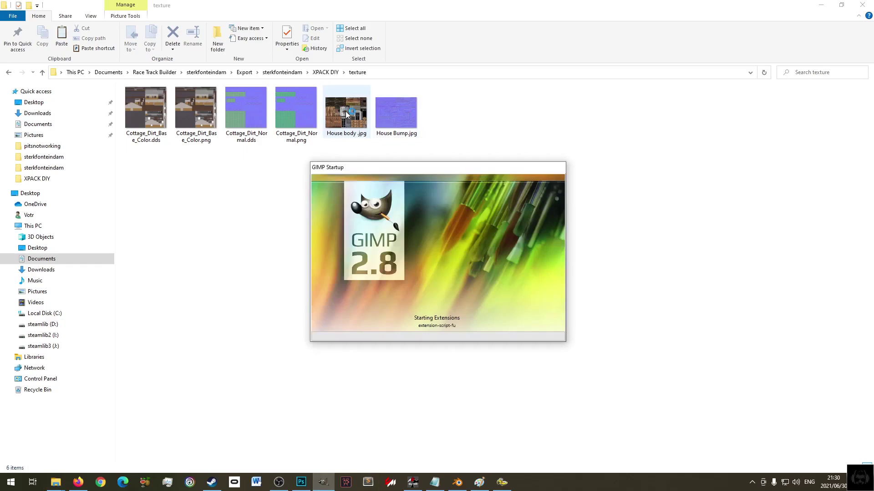
click(311, 195)
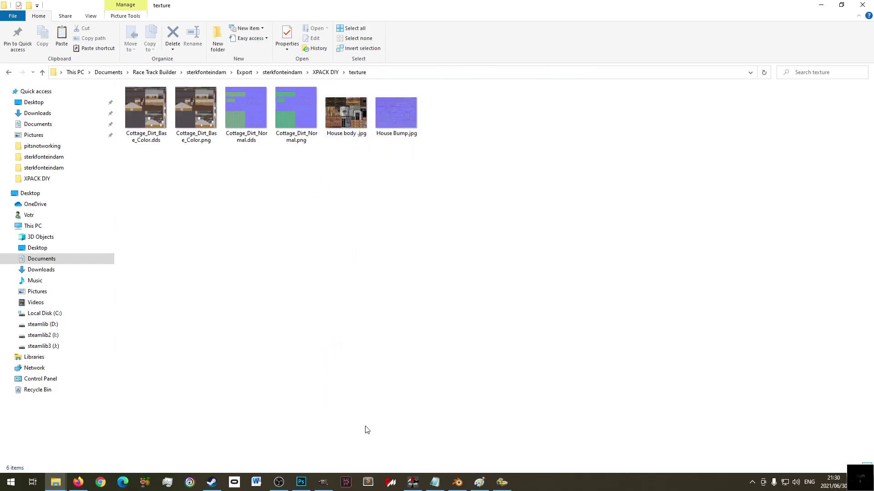
click(323, 482)
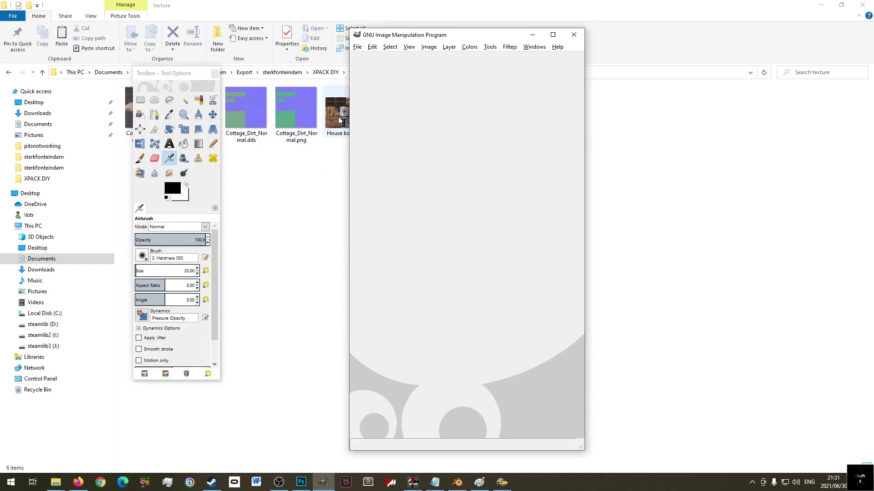
- Bring up GIMP's Open Image dialog, preview the Cottage_Dirt files, sort by name and resize the window
click(357, 47)
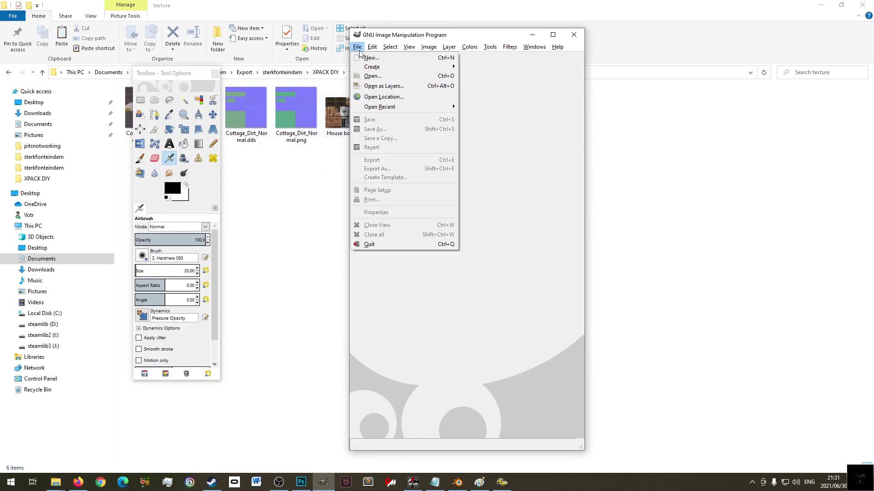
click(385, 76)
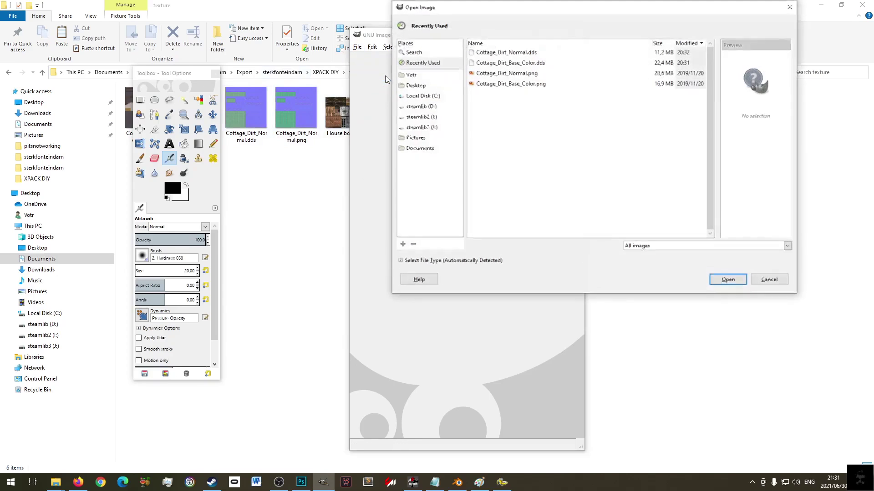
click(510, 66)
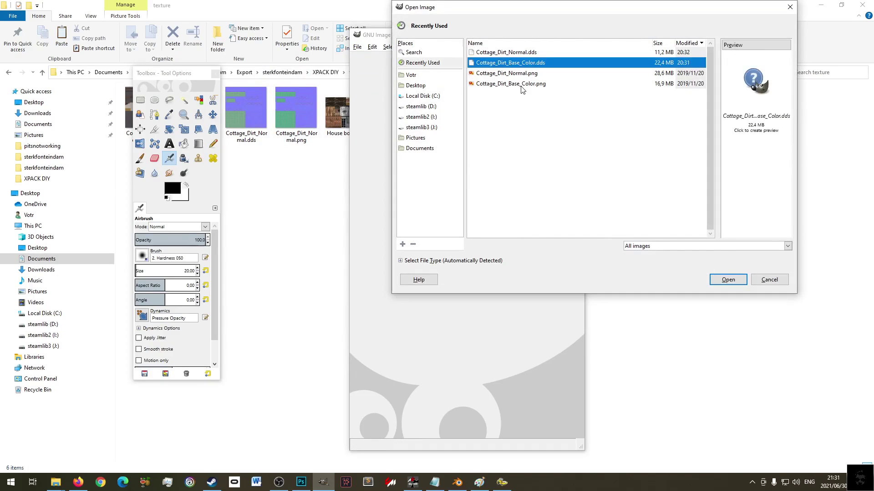
click(523, 87)
click(518, 75)
click(515, 63)
drag(529, 10, 426, 71)
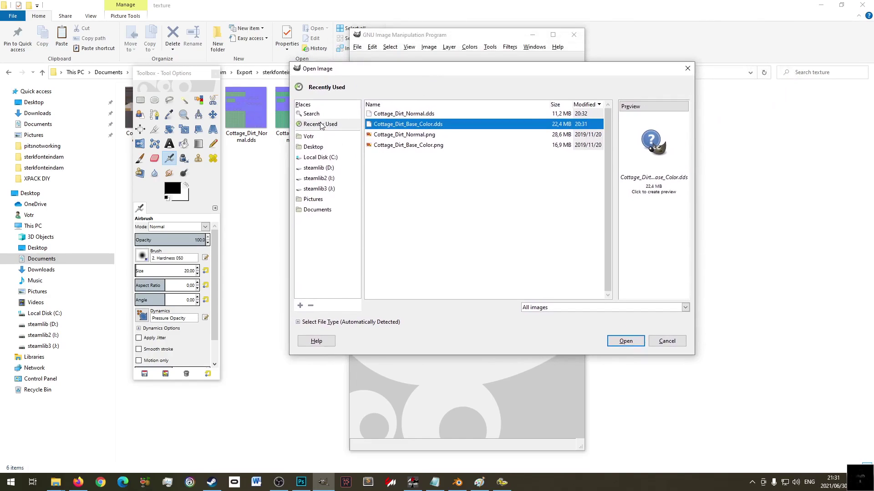
click(391, 117)
click(372, 105)
click(372, 105)
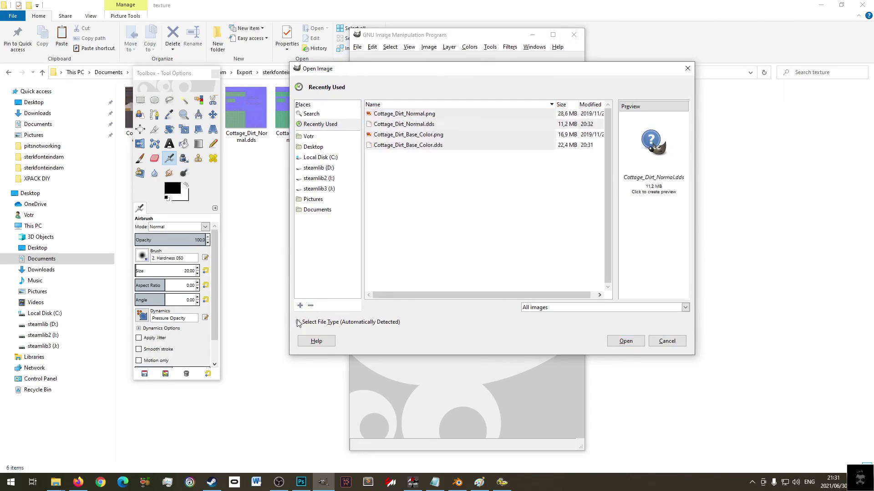
click(525, 187)
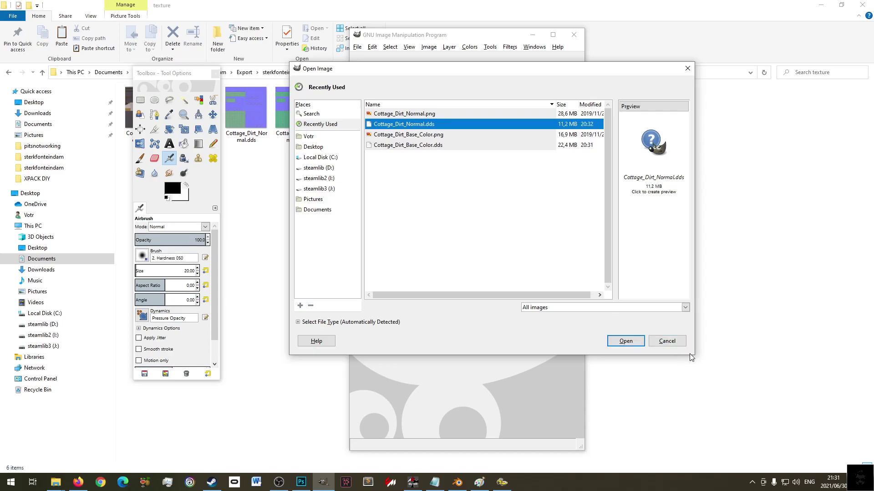
drag(694, 353, 814, 354)
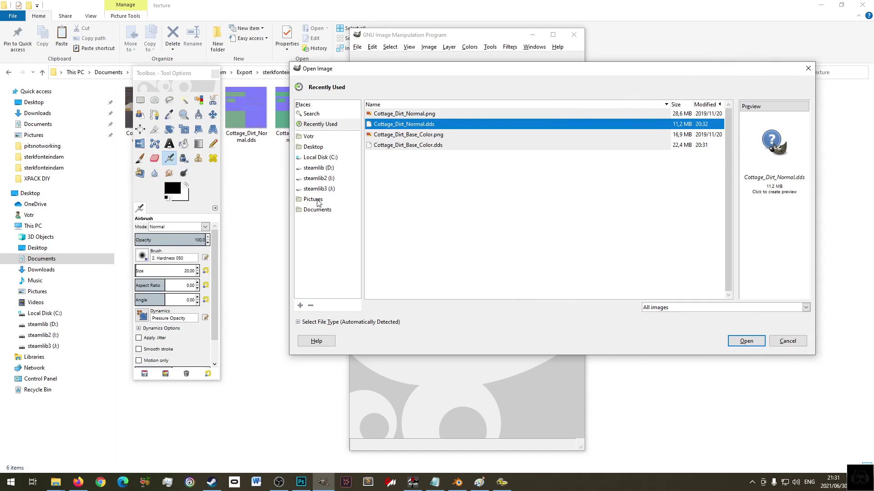
- Browse Documents > Race Track Builder > sterkfonteindam > Export > XPACK DIY > texture and open House body .jpg
click(316, 214)
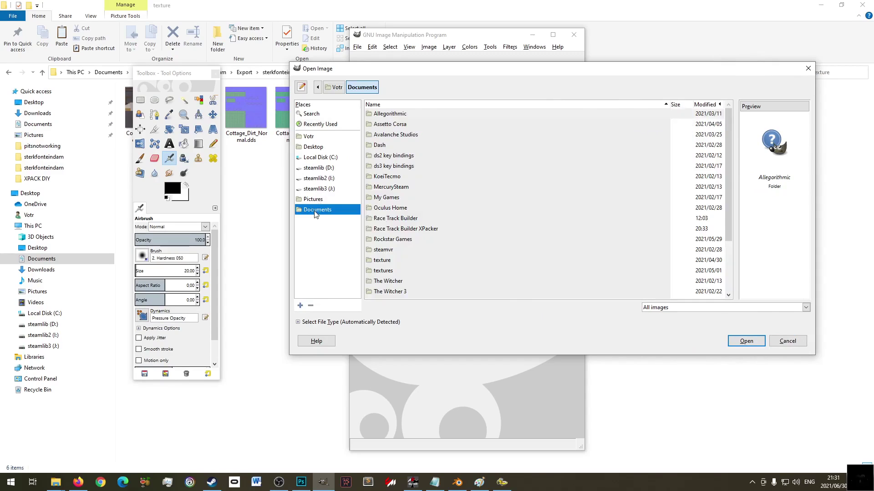
double_click(405, 219)
double_click(399, 136)
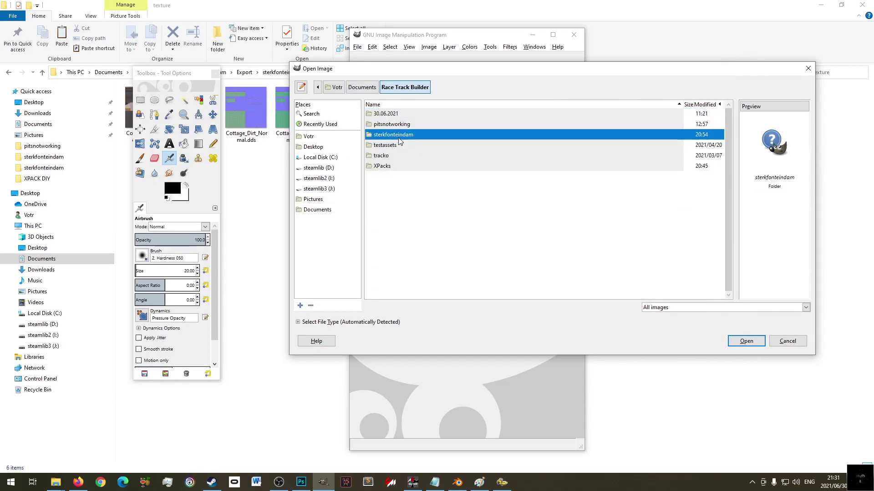
double_click(385, 124)
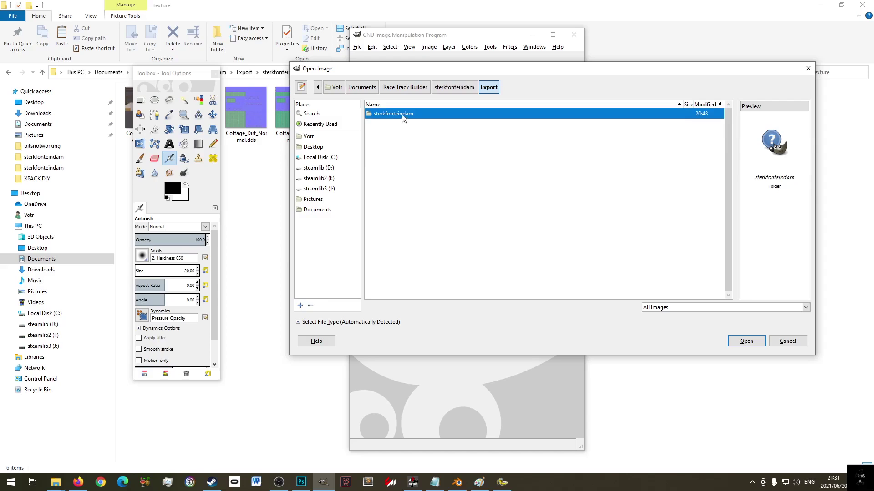
double_click(408, 114)
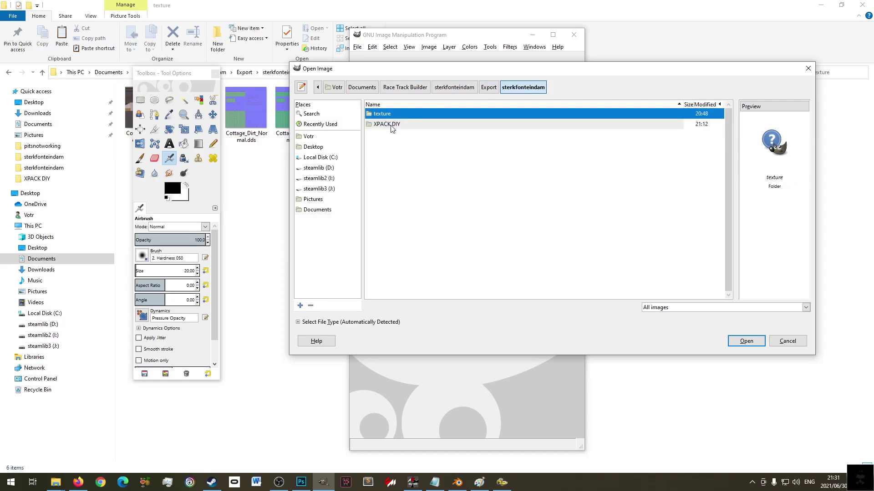
double_click(390, 124)
click(390, 125)
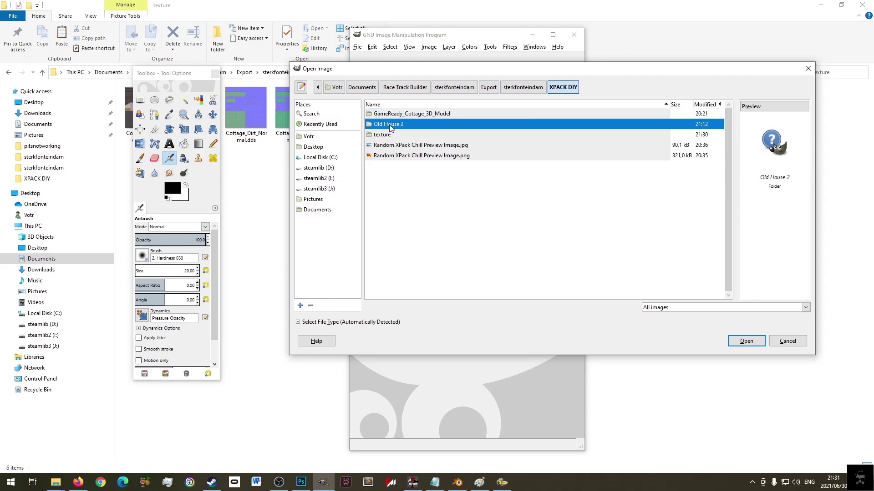
double_click(385, 135)
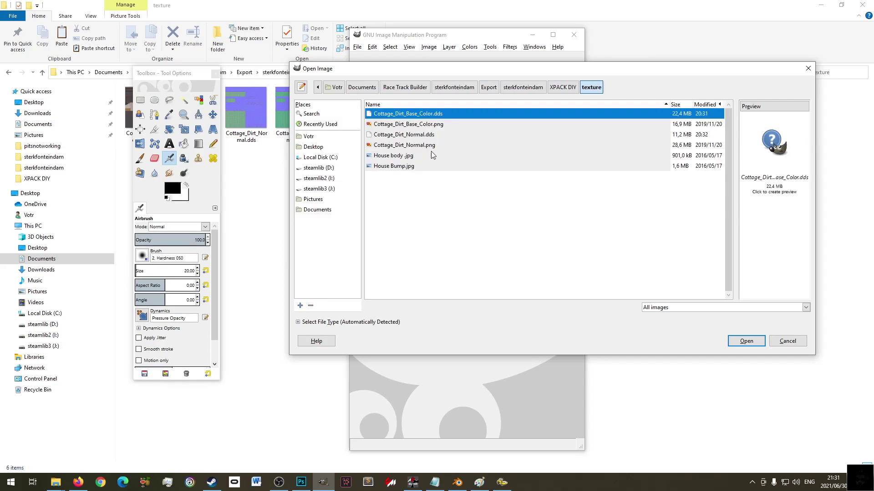
click(402, 156)
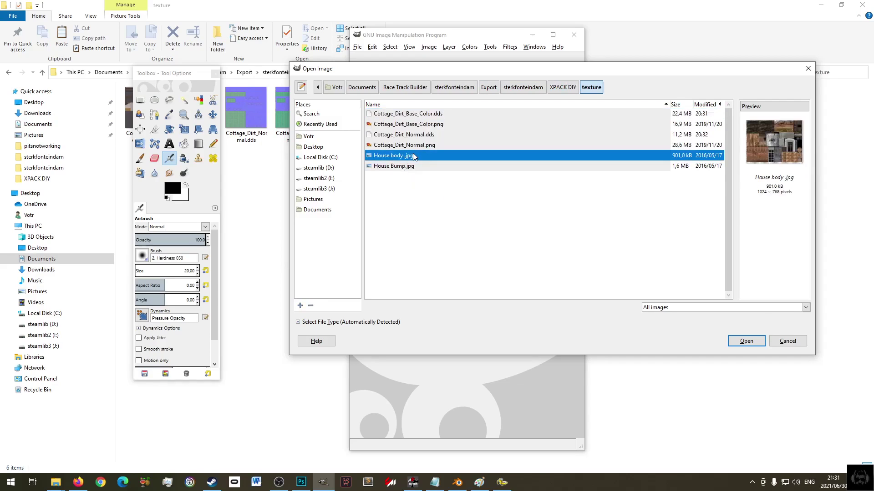
double_click(414, 156)
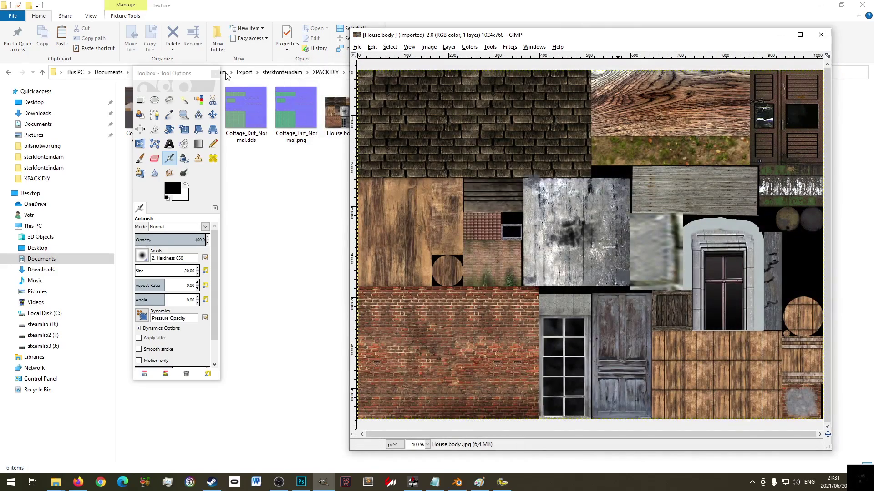
- Open House Bump.jpg from the texture folder as a second image
click(357, 46)
click(376, 76)
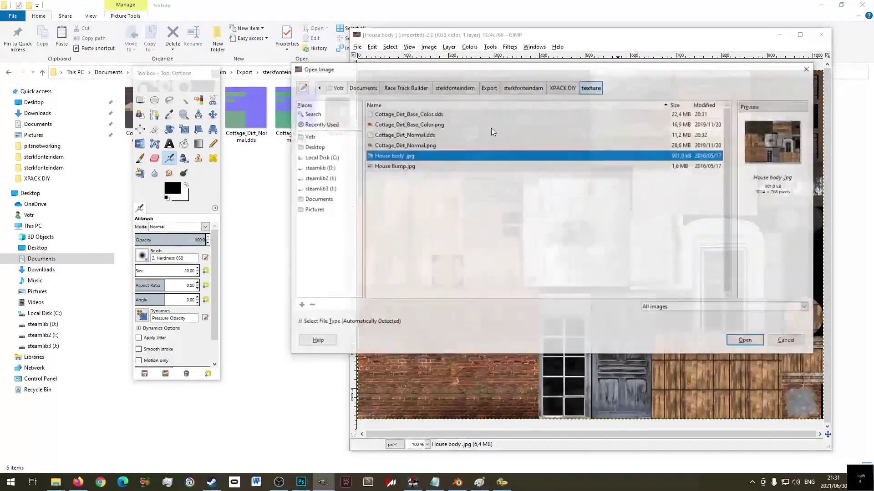
click(391, 166)
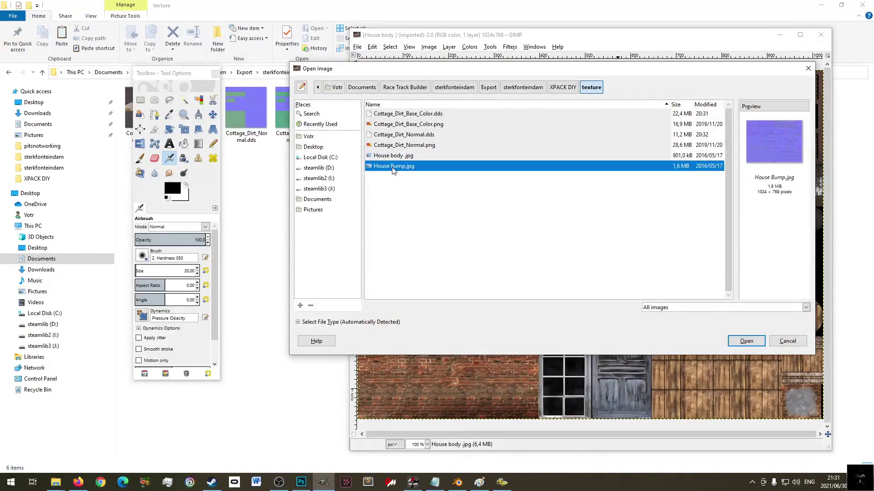
double_click(392, 167)
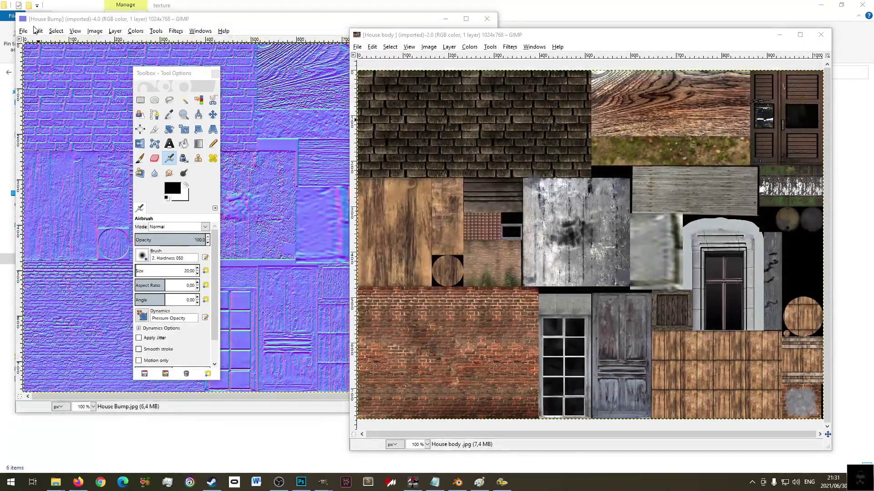
- Export House body as House body.dds with BC3/DXT5 compression and generated mipmaps, then close it
click(357, 47)
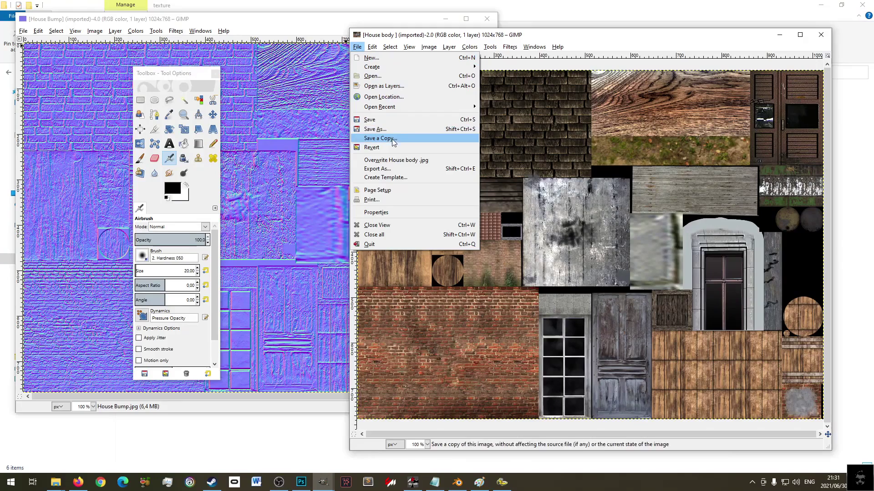
click(416, 169)
click(545, 40)
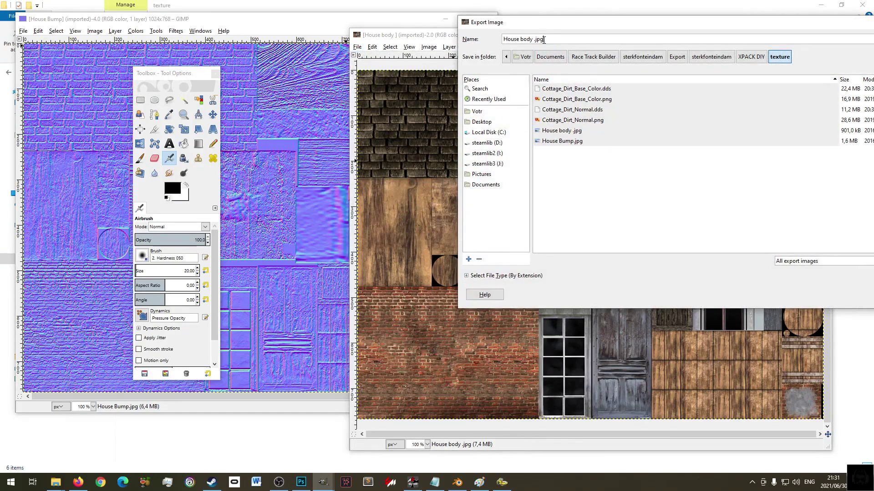
double_click(545, 40)
text(dds)
key(Escape)
key(Return)
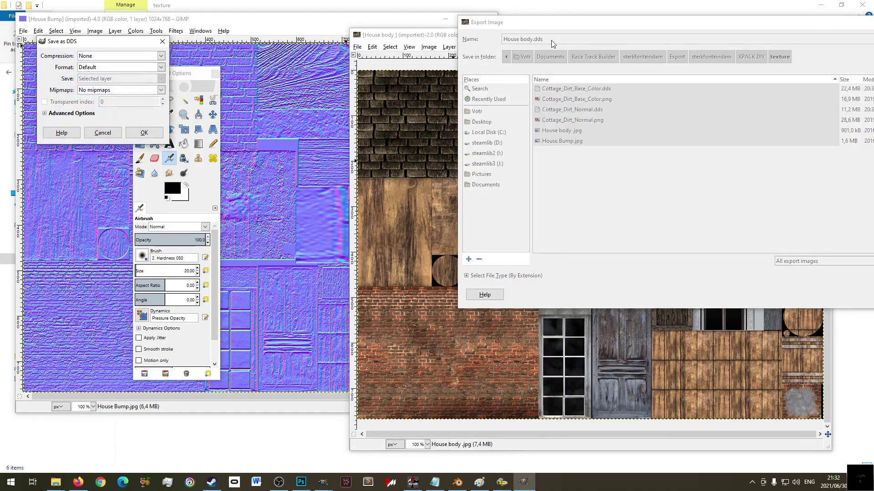
click(104, 58)
click(104, 98)
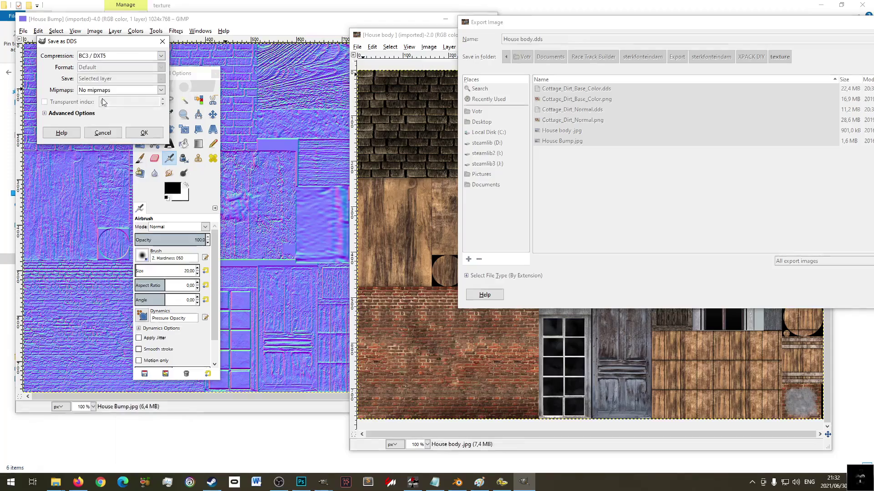
click(104, 90)
click(109, 111)
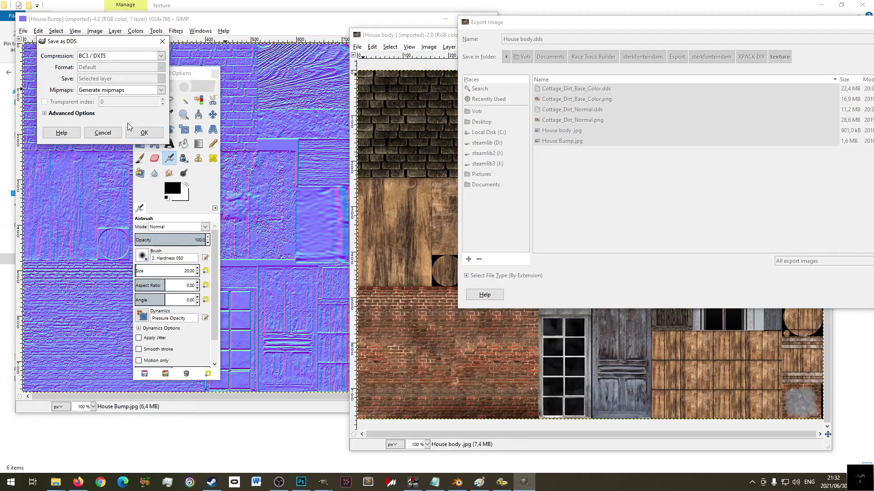
click(143, 133)
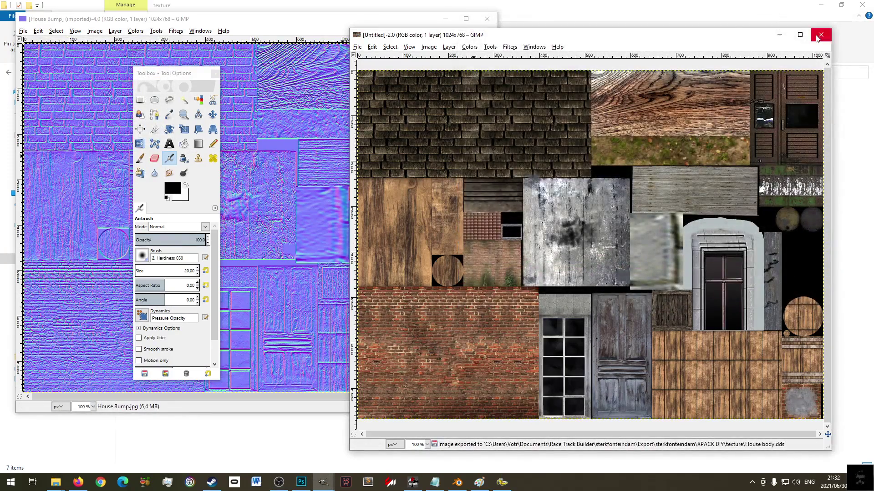
click(820, 34)
- Export House Bump as House Bump.dds with BC1/DXT1 compression and close the remaining images
drag(75, 24, 377, 63)
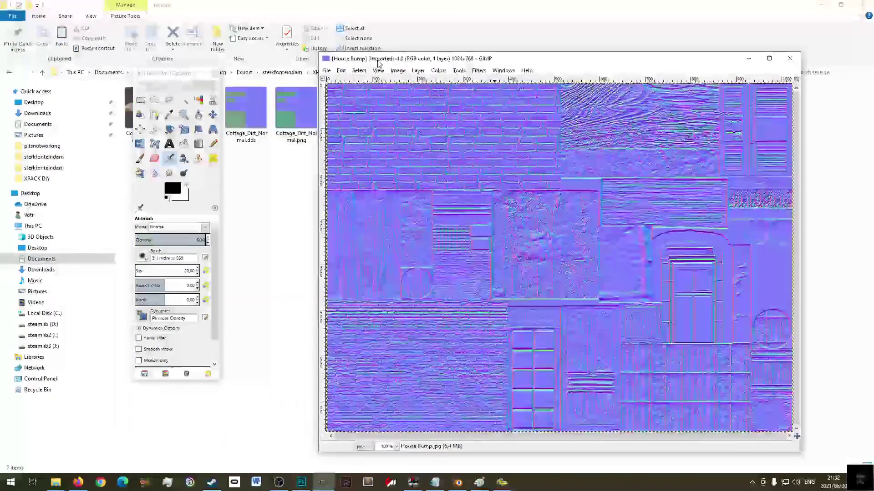
click(325, 70)
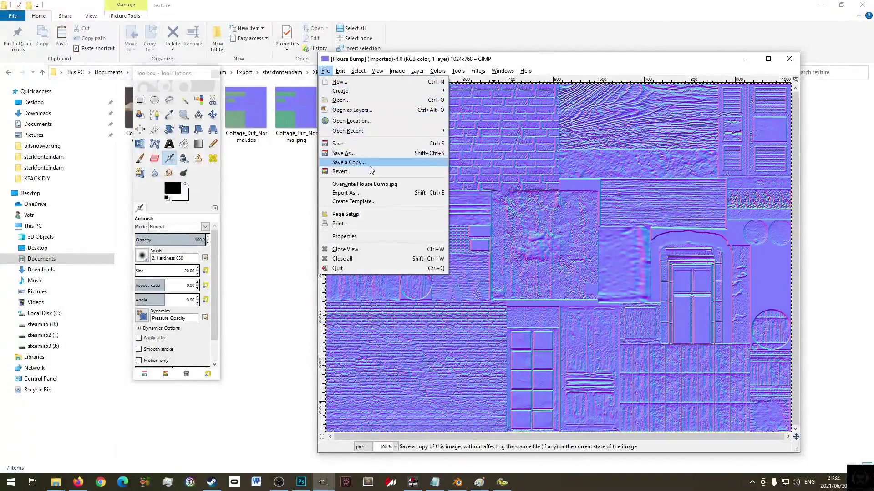
click(410, 193)
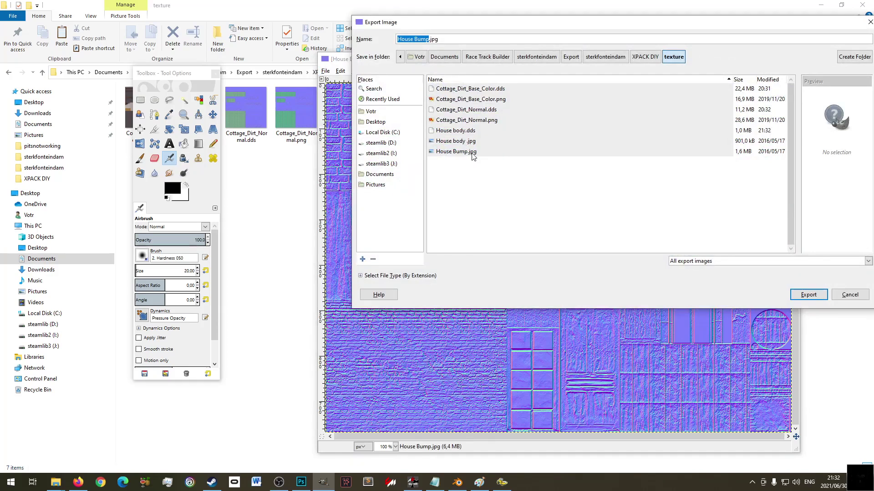
click(471, 152)
click(440, 38)
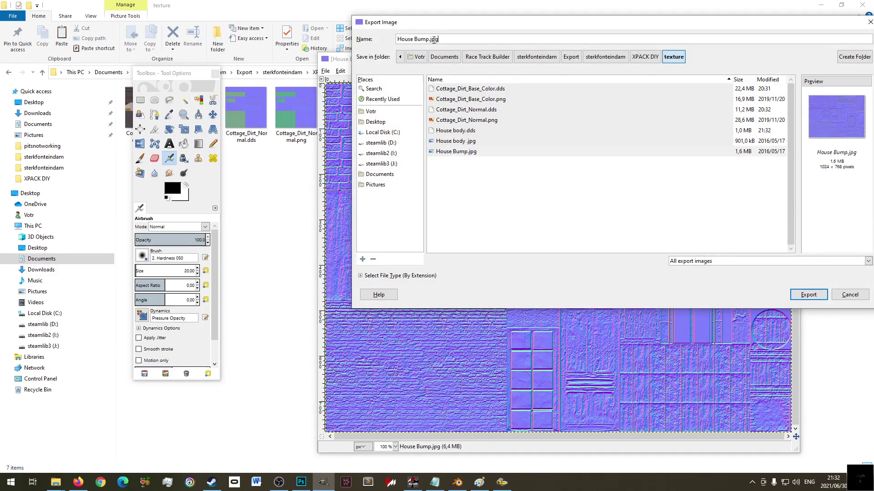
text(dds)
key(Return)
click(136, 79)
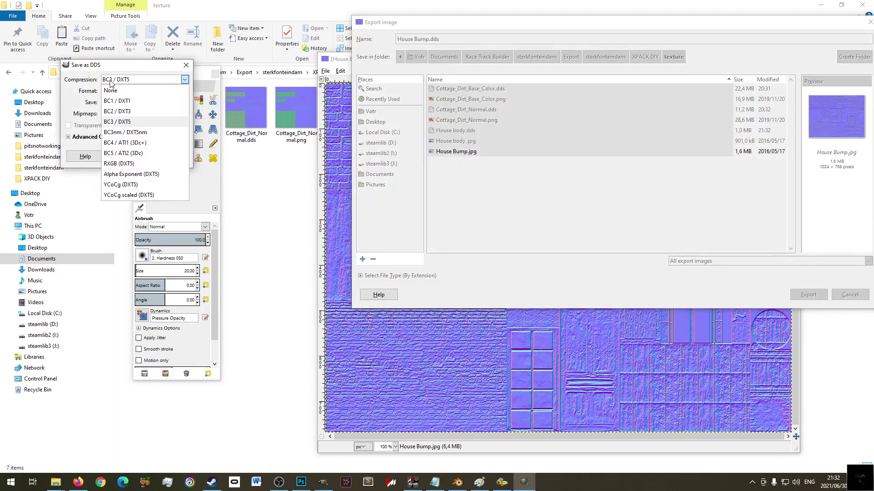
click(141, 101)
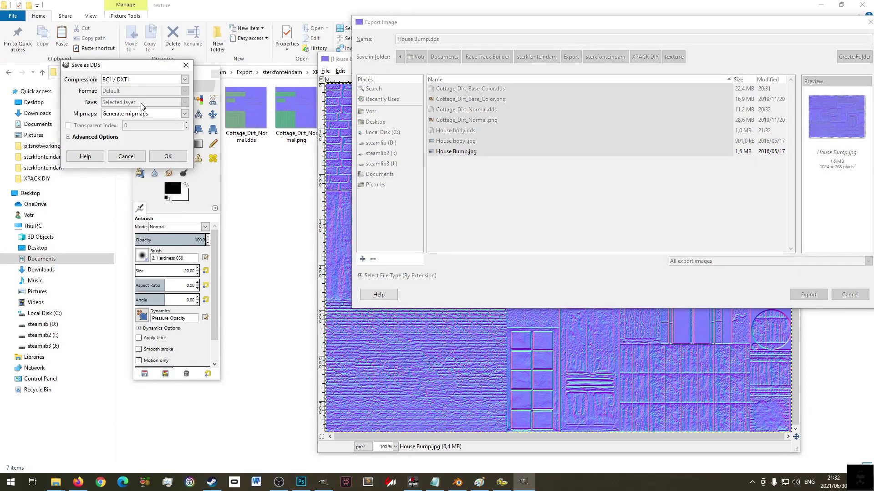
click(167, 156)
click(789, 58)
click(592, 54)
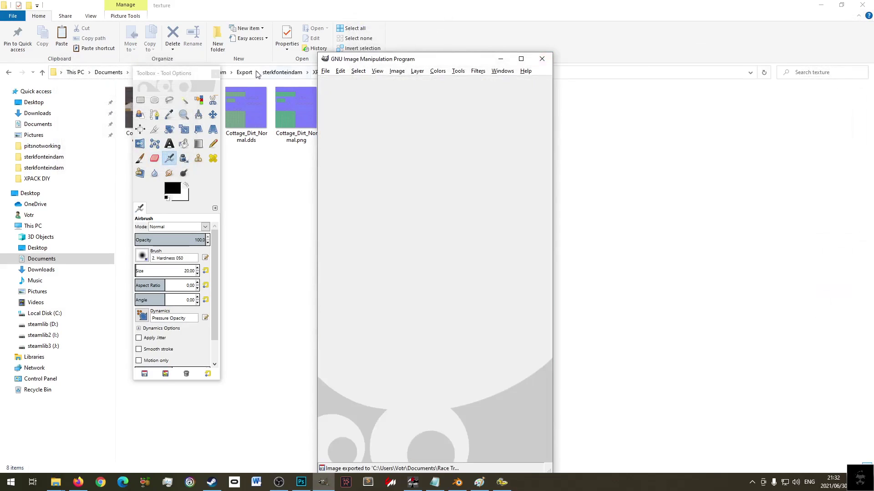
click(516, 23)
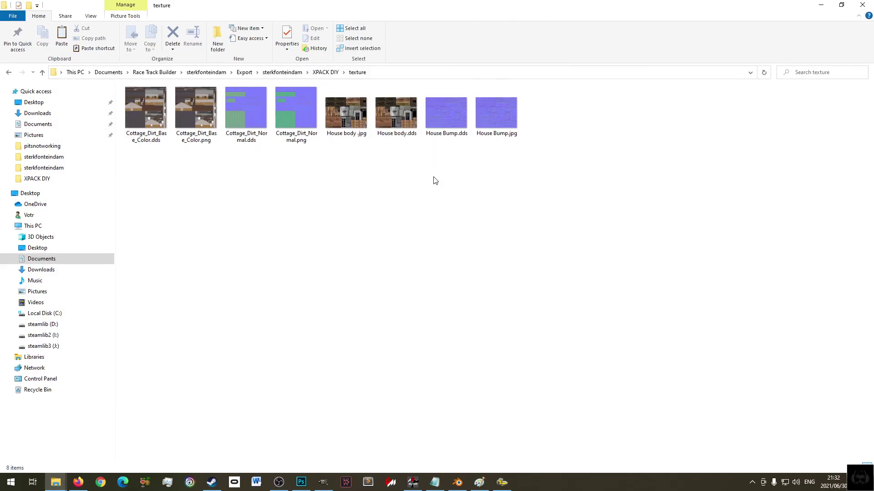
- Copy the Old House 3D Model title from Free3D into the credits file and save
click(78, 482)
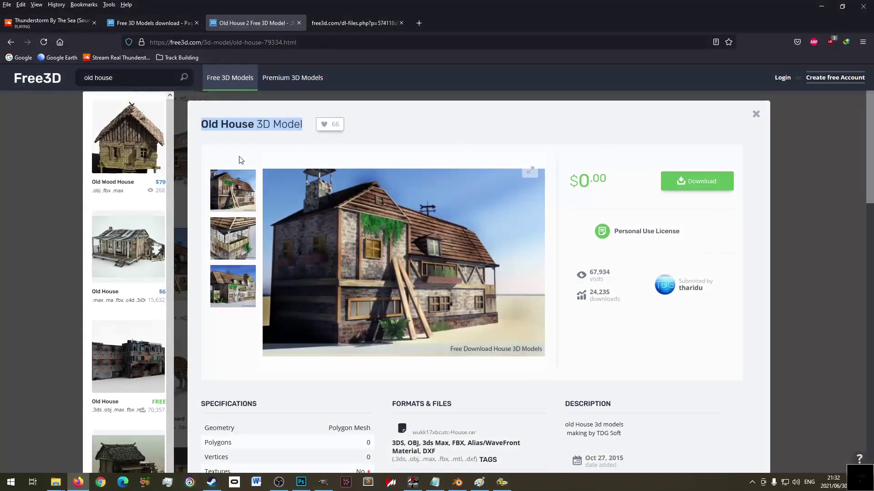
right_click(270, 121)
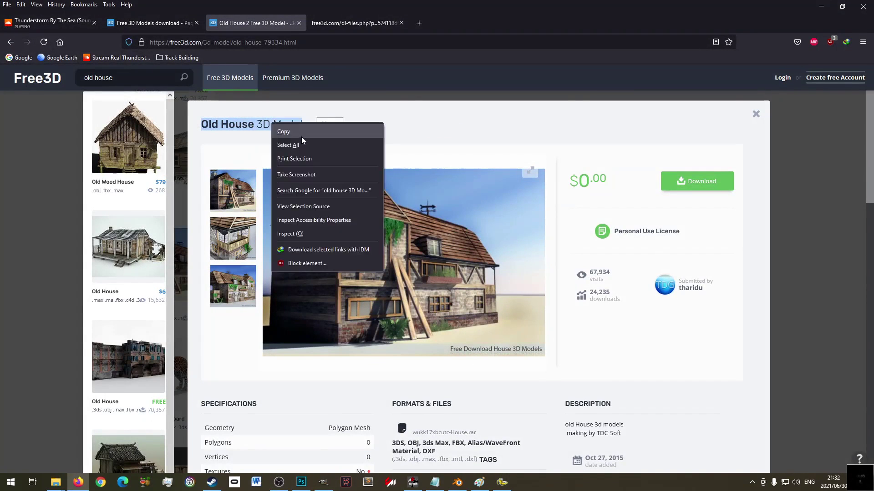
click(302, 133)
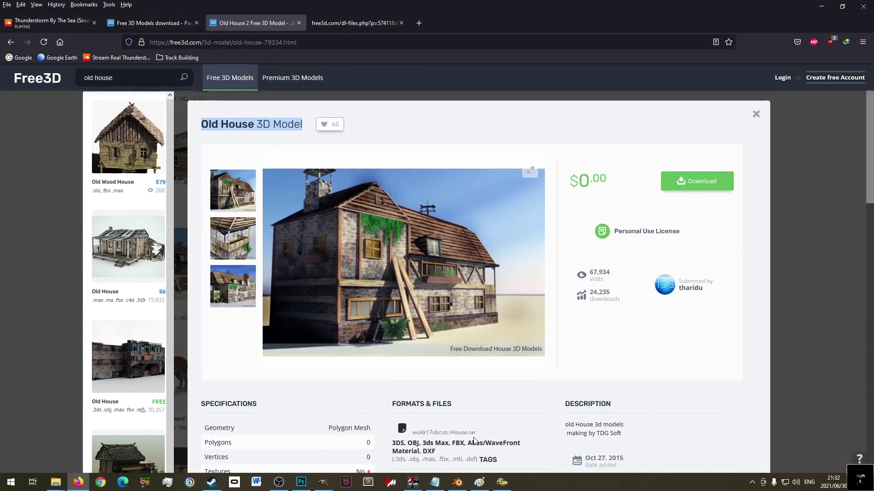
click(435, 483)
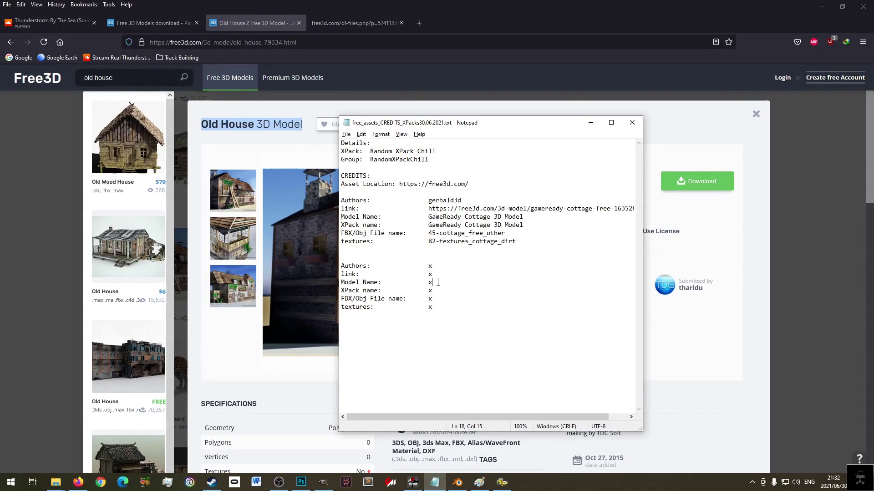
text(old house 3D Model)
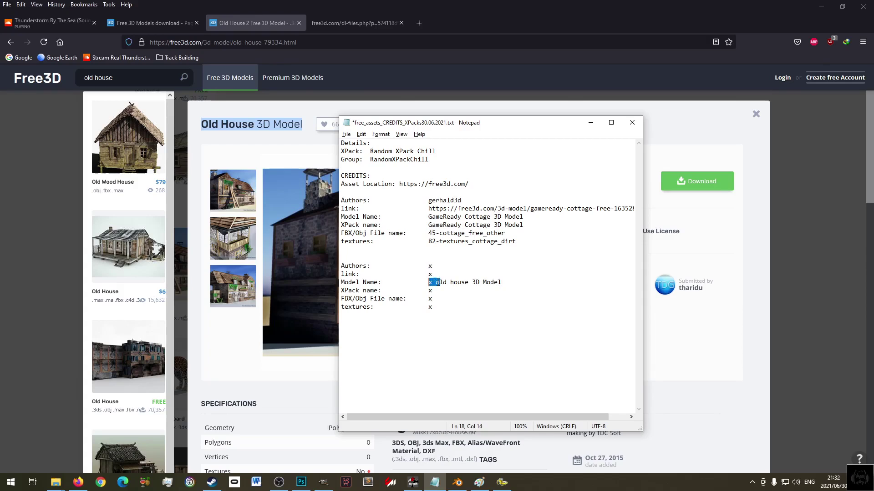
text(O)
key(ctrl+s)
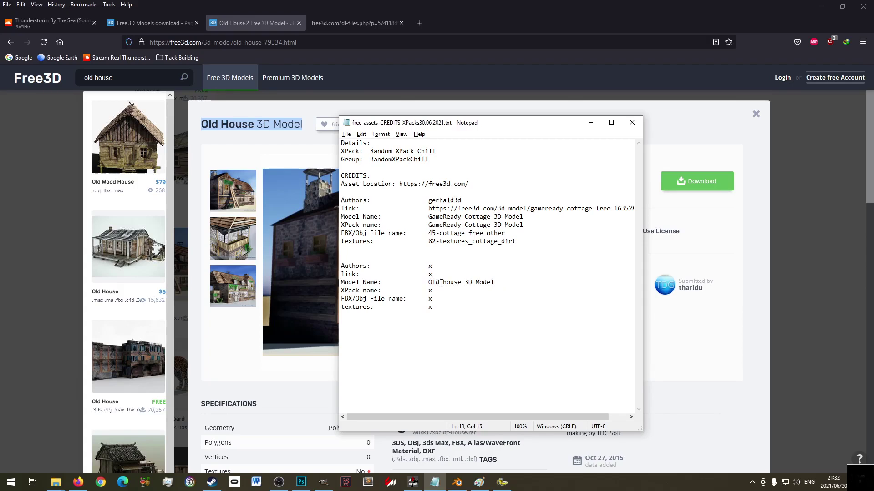
- Copy the author's username from the Free3D page over the Authors placeholder
double_click(679, 290)
key(ctrl+c)
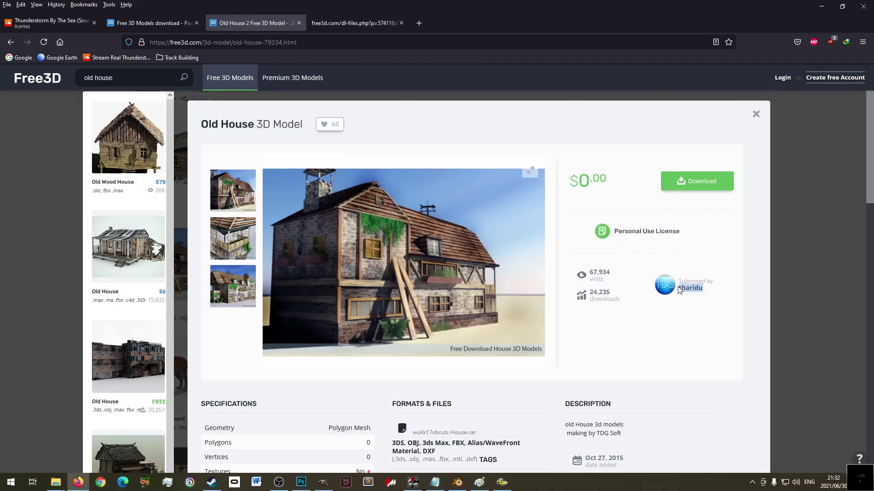
right_click(682, 292)
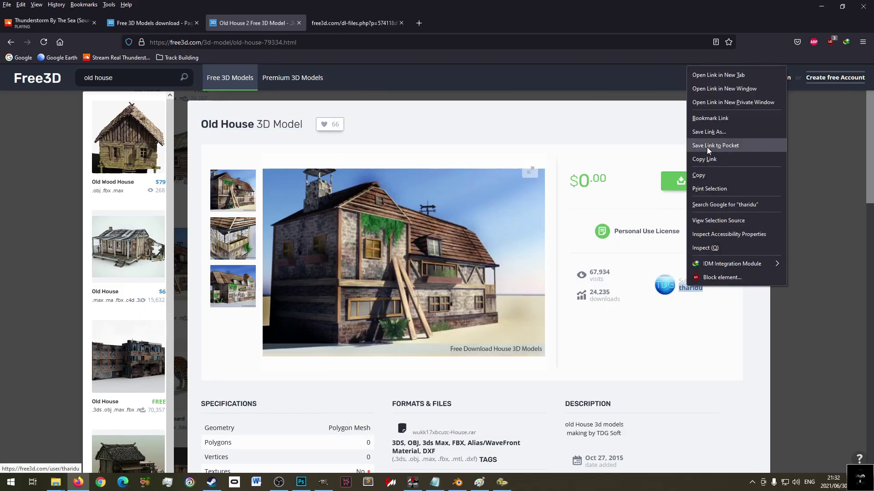
click(706, 175)
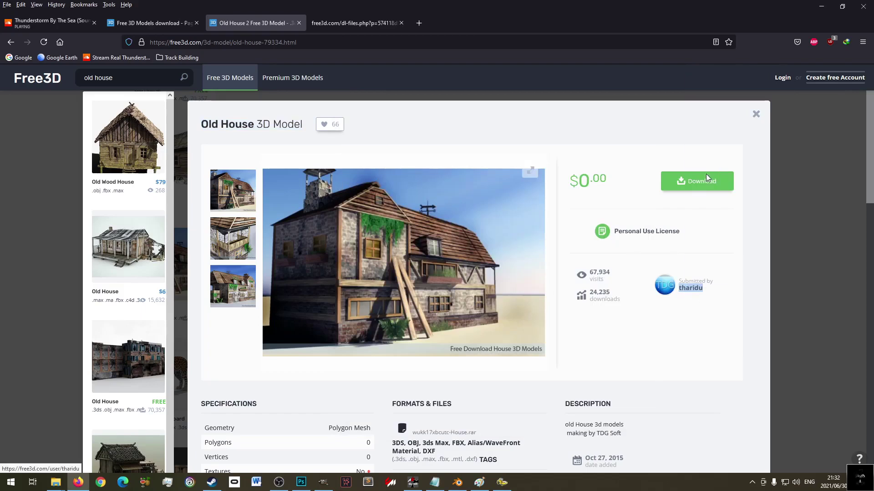
click(435, 483)
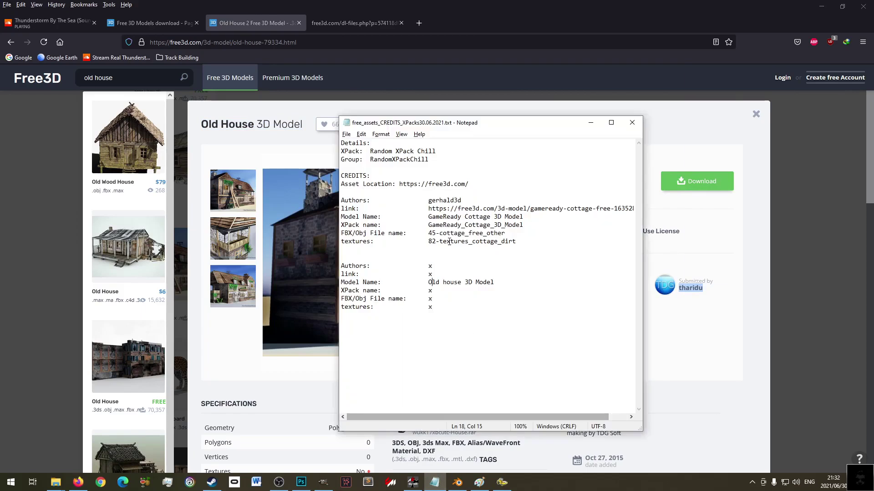
double_click(429, 266)
key(ctrl+v)
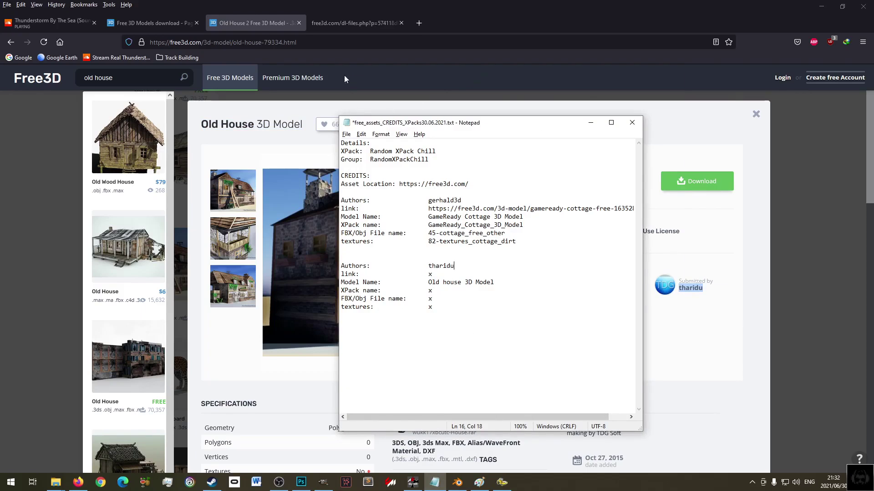
- Paste the Old House Free3D page address into the link field and save
click(288, 42)
right_click(287, 43)
click(304, 97)
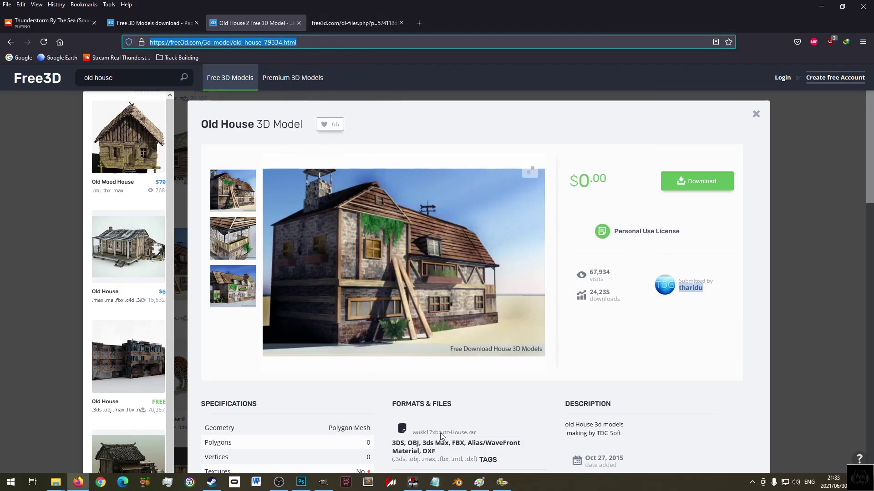
click(434, 482)
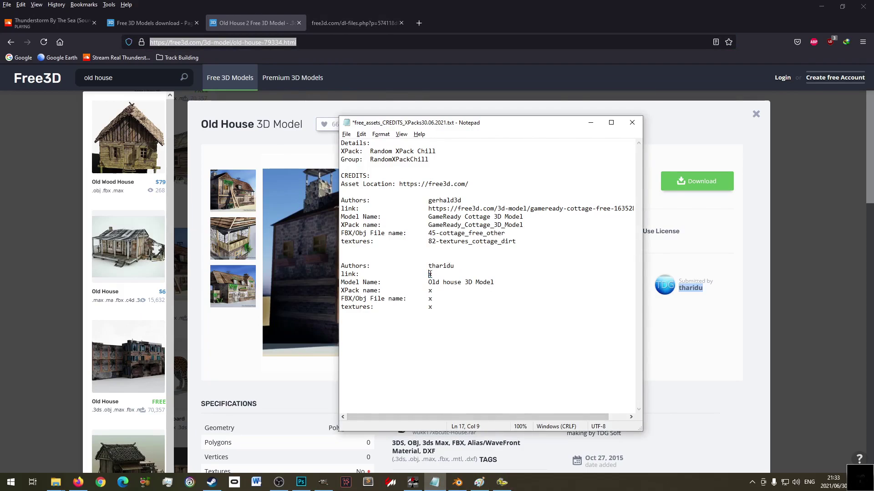
key(ctrl+v)
key(ctrl+s)
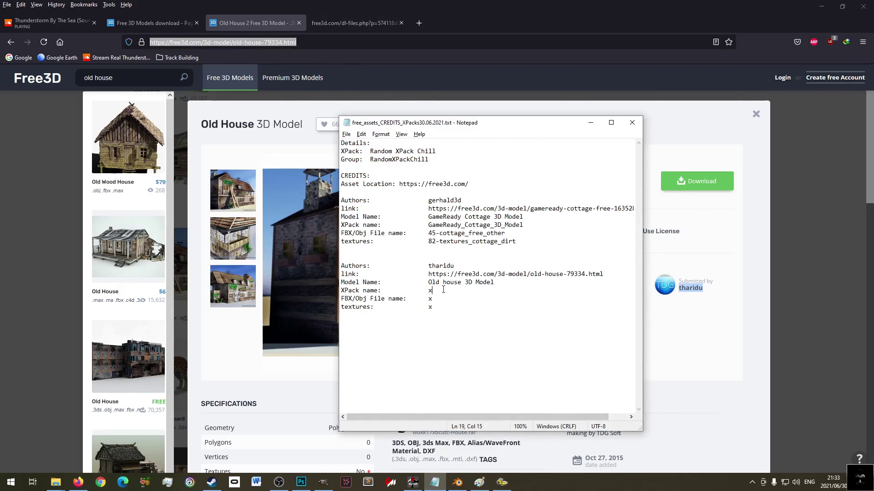
- Fill the XPack name with the model name edited to Old_House_3D_Model and save
drag(427, 283, 495, 283)
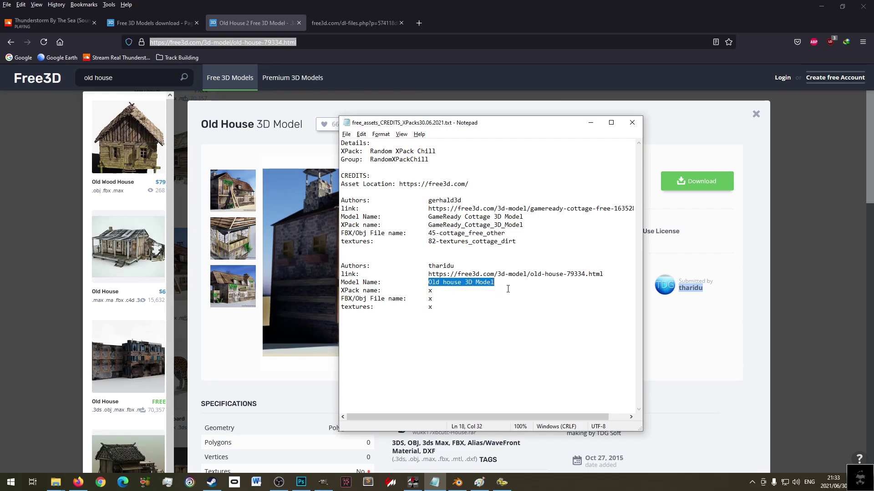
click(446, 291)
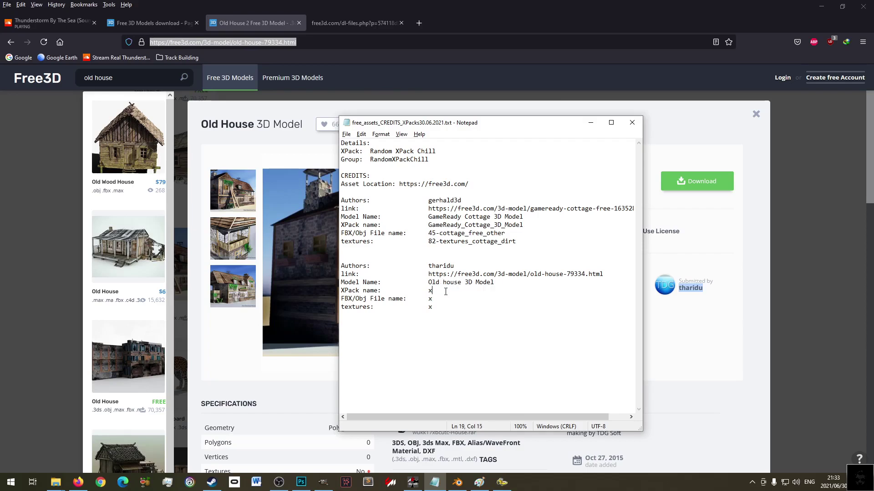
key(ctrl+v)
key(ctrl+Left)
key(ctrl+Left)
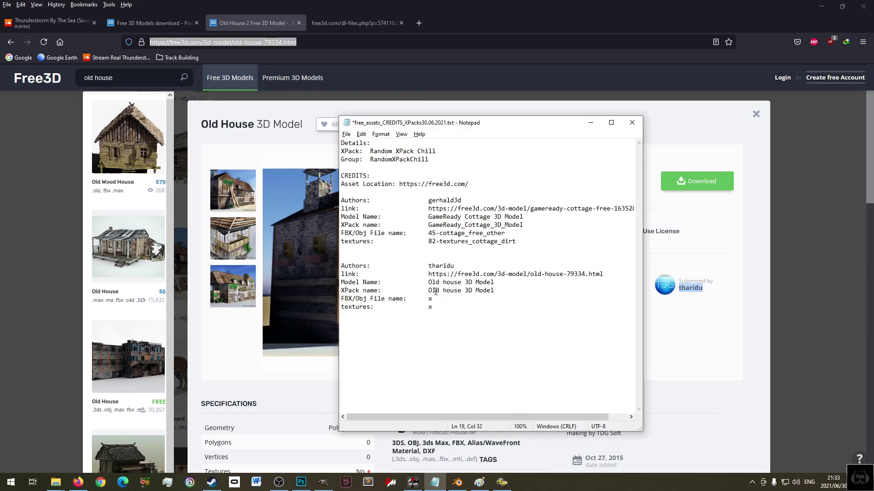
key(shift+Right)
text(H)
text(_)
text(_)
text(_)
key(ctrl+s)
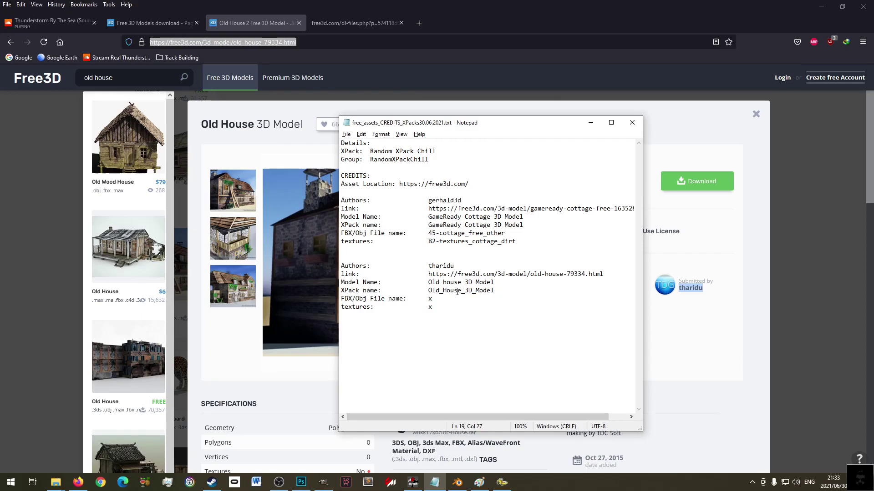
click(261, 140)
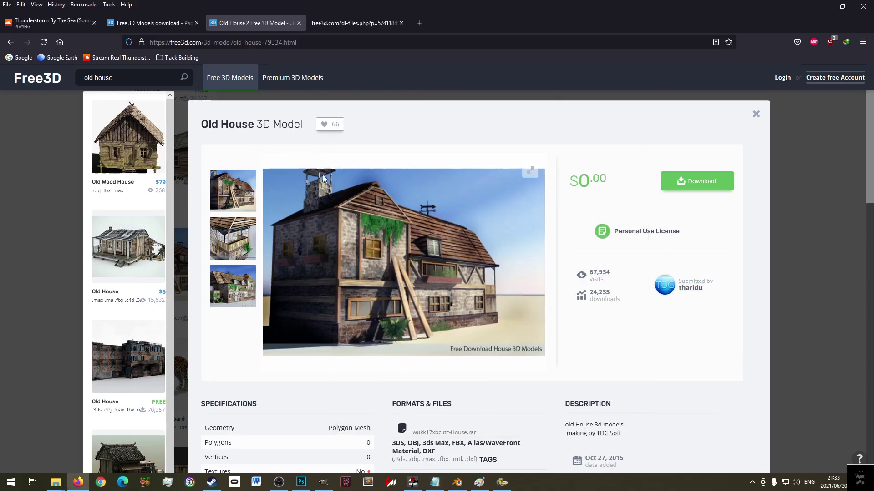
- List the Old House's downloadable files, then go to the Compressed downloads folder in Explorer
scroll(471, 380, down, 3)
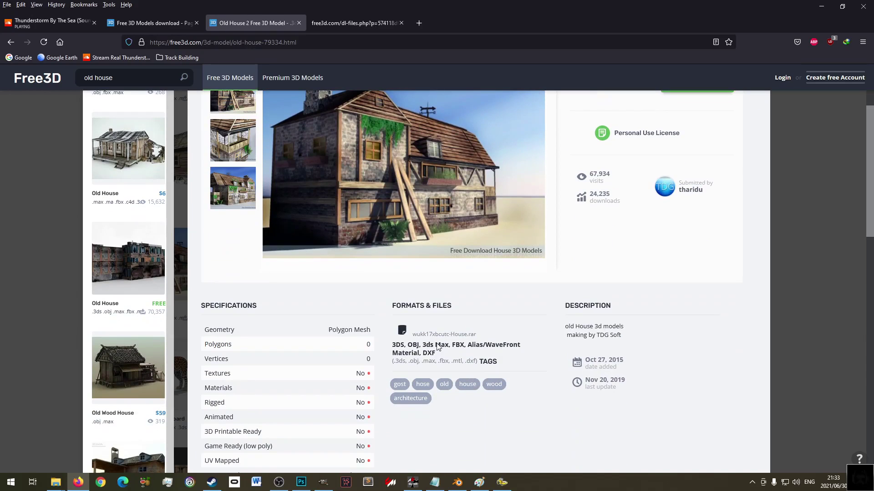
scroll(653, 143, up, 3)
click(699, 181)
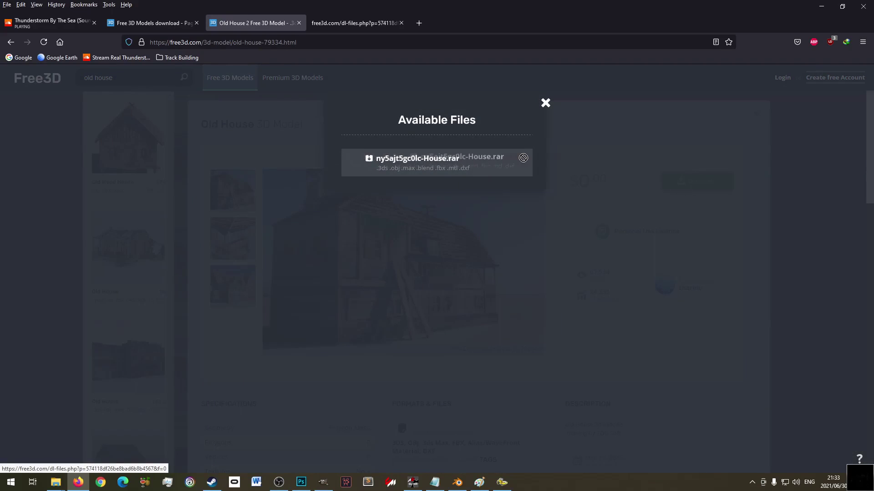
mouse_move(55, 482)
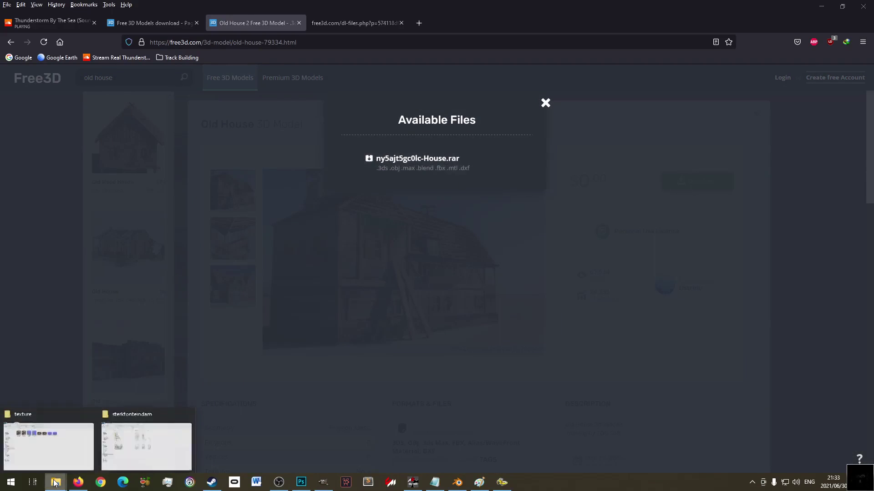
click(48, 464)
key(alt+Up)
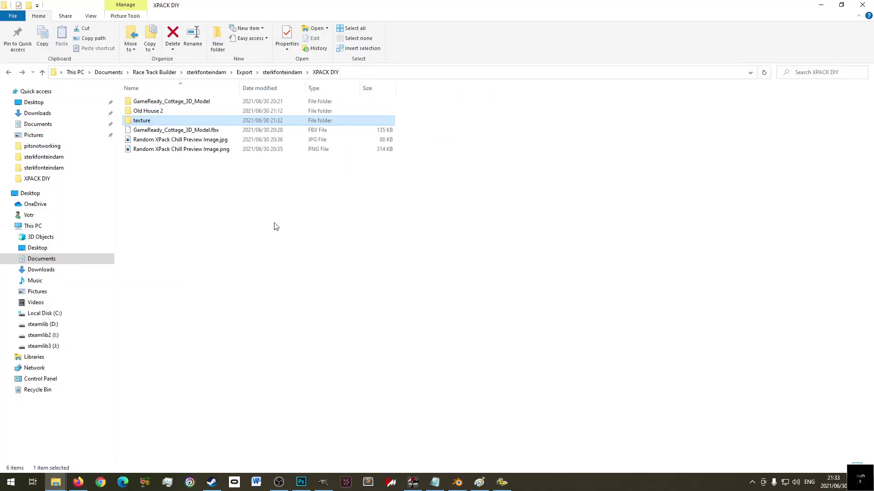
key(alt+Left)
key(alt+Left)
key(alt+Up)
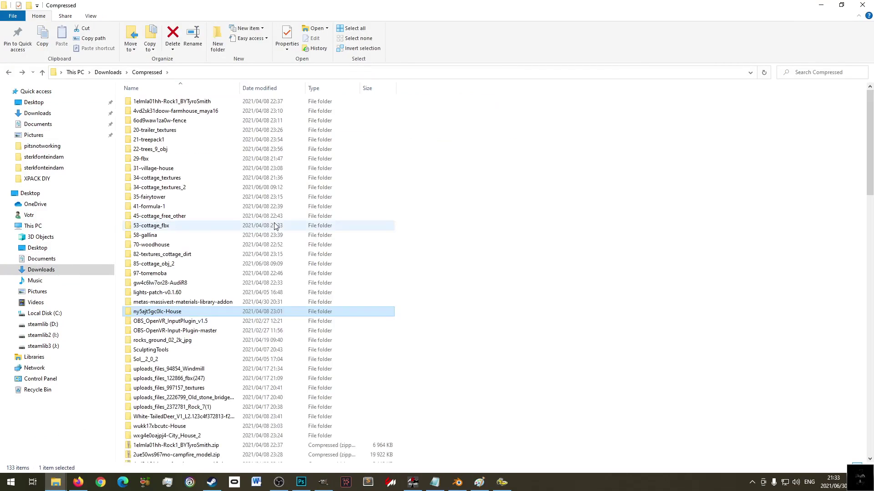
- Copy the ny5ajt5gc0lc-House folder name and select the FBX/Obj placeholder in the credits file
right_click(168, 314)
click(187, 293)
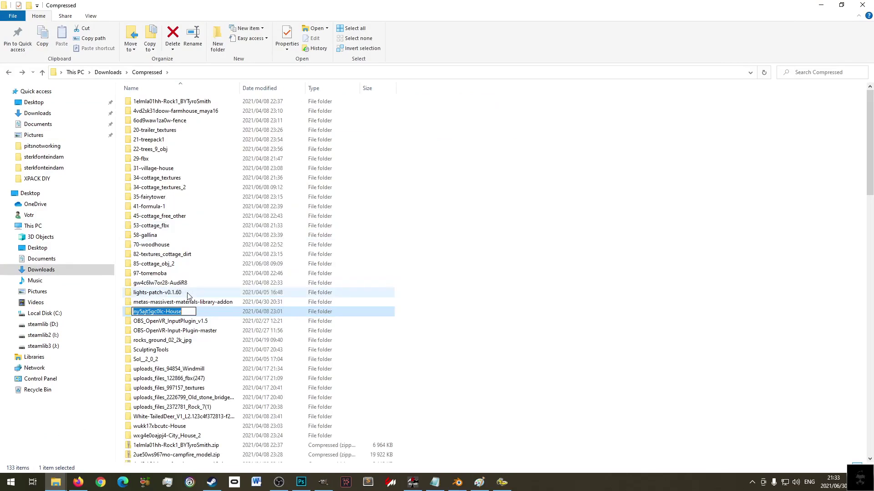
key(Escape)
key(alt+Left)
key(alt+Left)
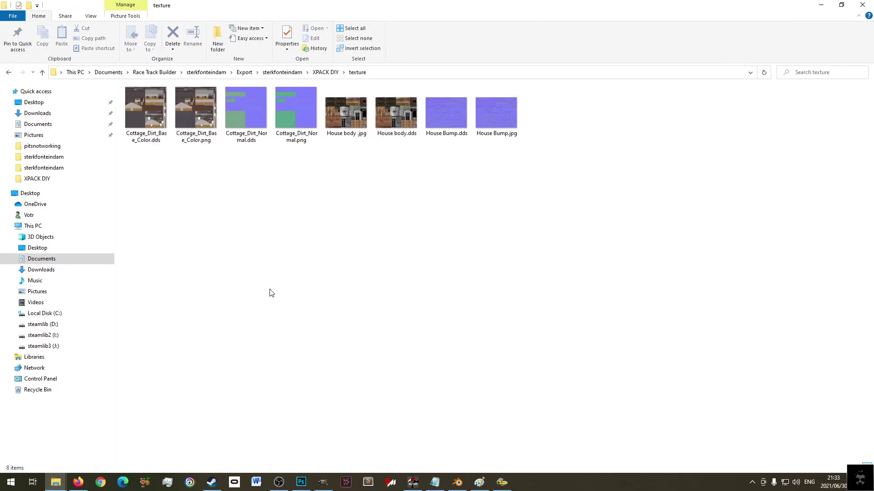
key(alt+Left)
click(435, 482)
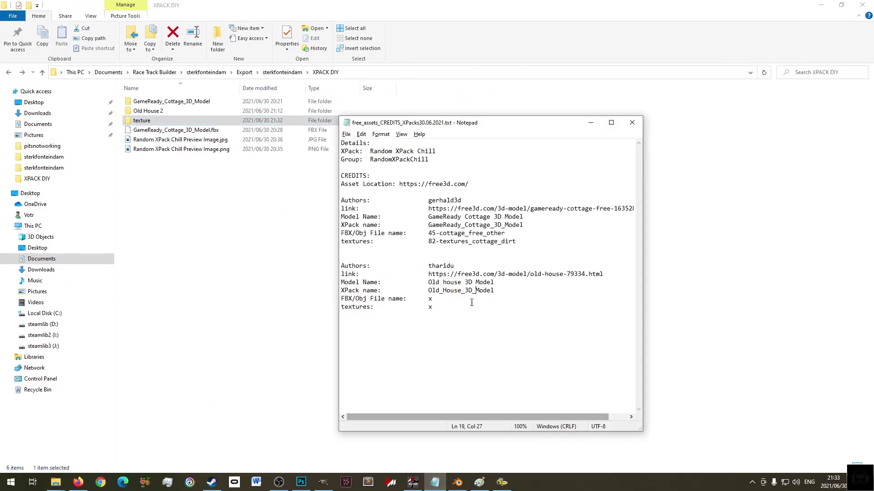
drag(429, 299, 435, 300)
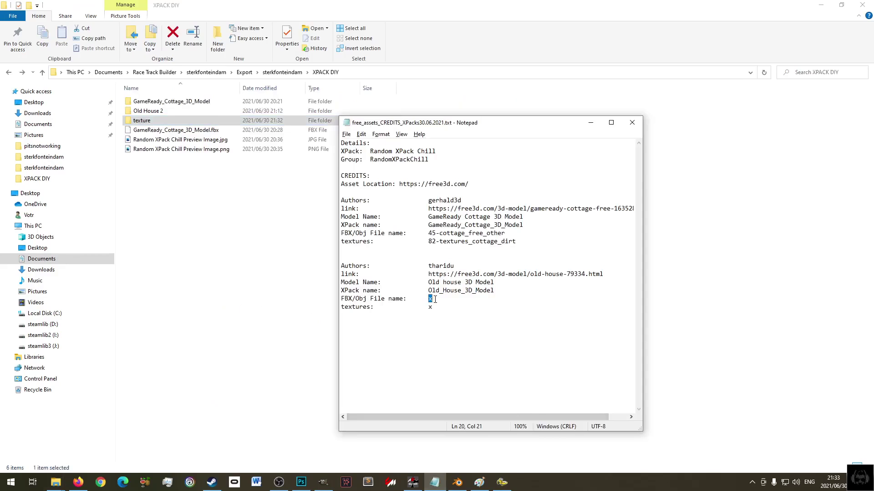
- Set both FBX/Obj file name and textures to ny5ajt5gc0lc-House and save
key(ctrl+v)
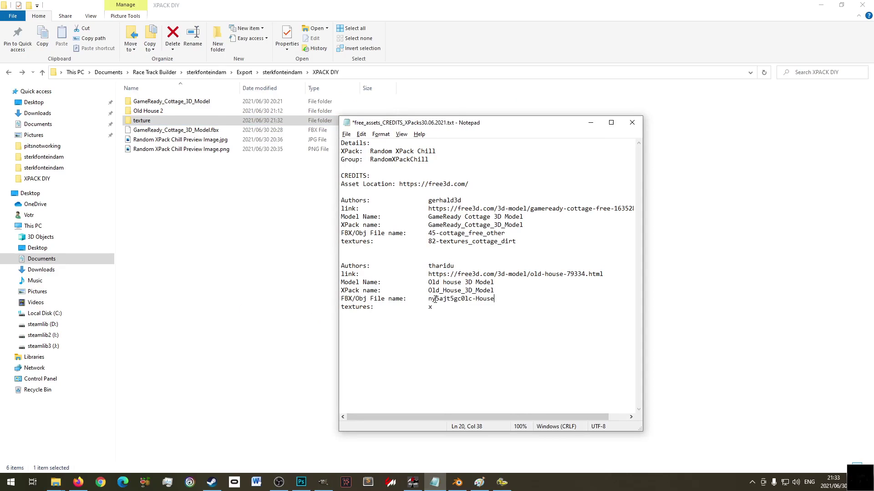
drag(429, 307, 435, 307)
key(ctrl+v)
key(ctrl+s)
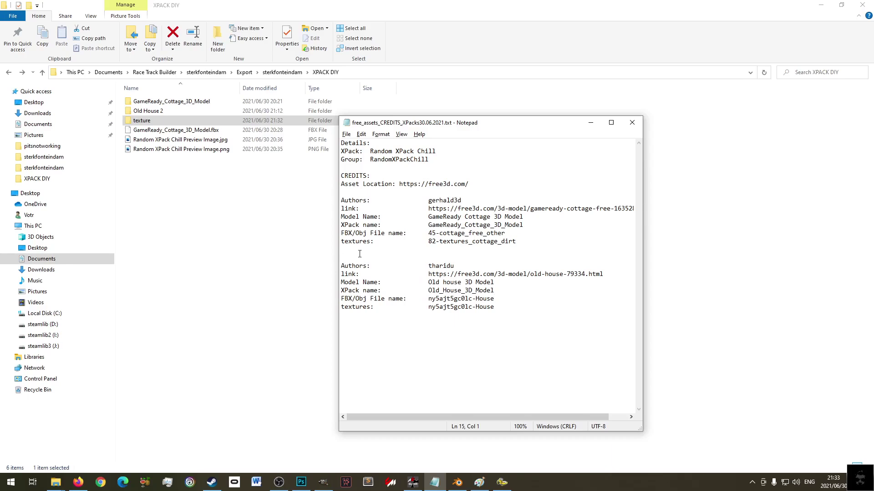
- Frame the Old House entry with x separator lines above and below, removing blank lines, and save
key(BackSpace)
text(xxxxx)
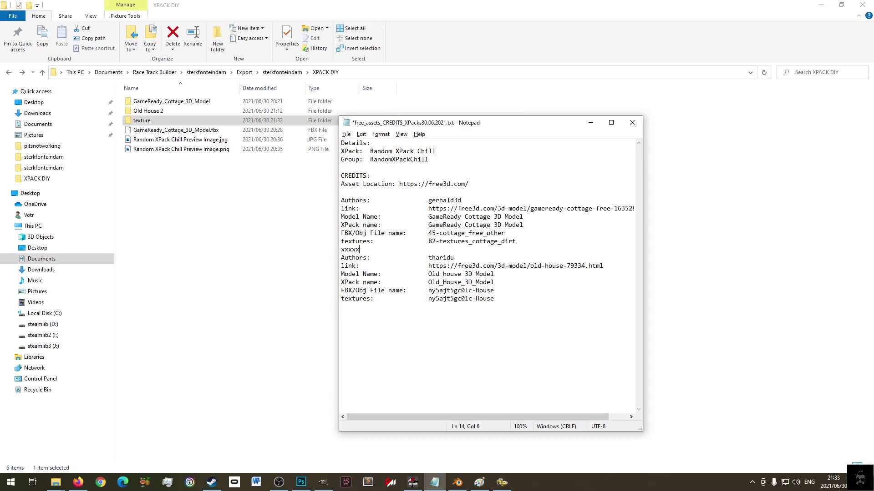
text(xxxxxxxxxxxxxxxxxxxxxxxxxxxxxxxxxxxxxxxxxxxxxxxxxxxxxxxxxxxxxxxxxxxxxxxxxxxxxxxxxxxxxxxxxxxxxxxxxxxxxxxxxxxxx)
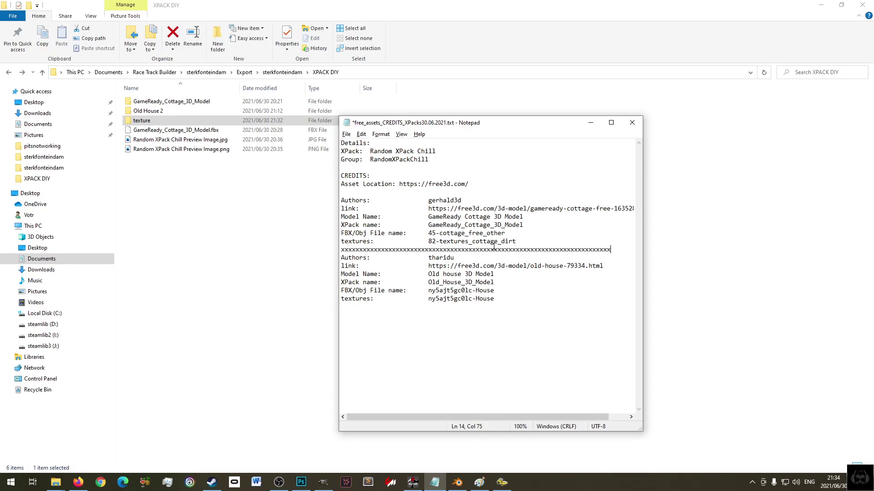
key(ctrl+s)
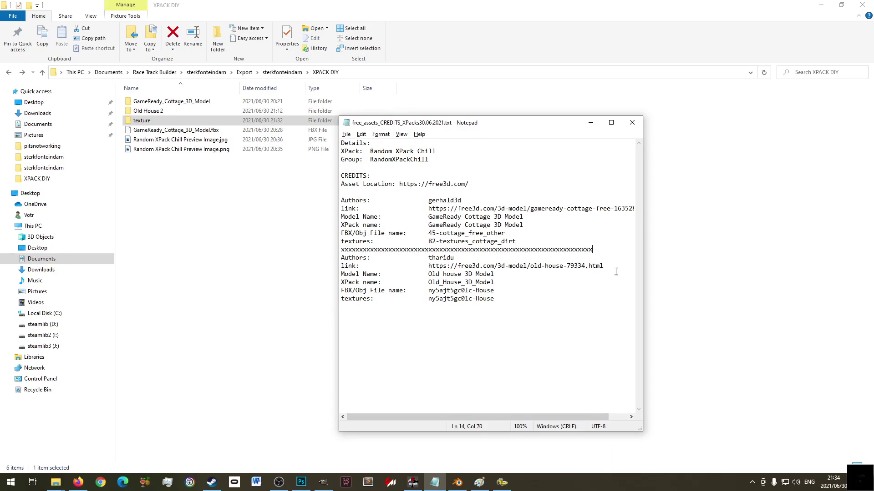
drag(603, 249, 339, 249)
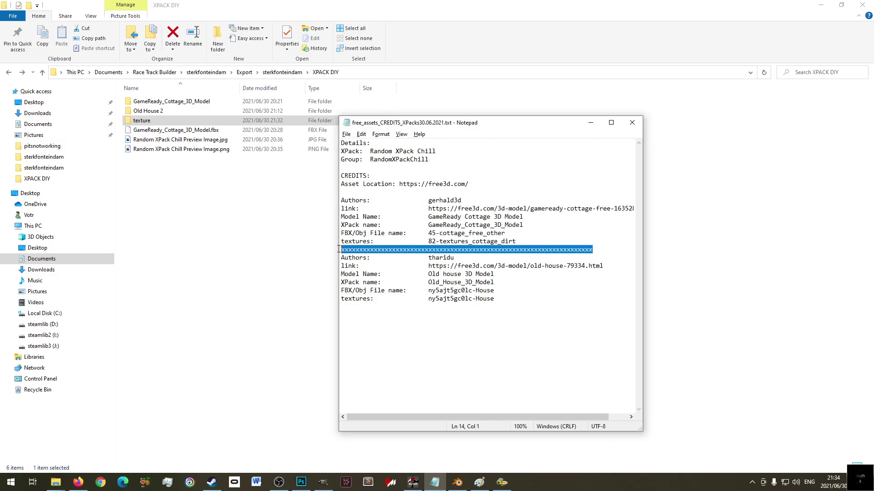
click(387, 313)
key(ctrl+v)
key(Delete)
key(ctrl+s)
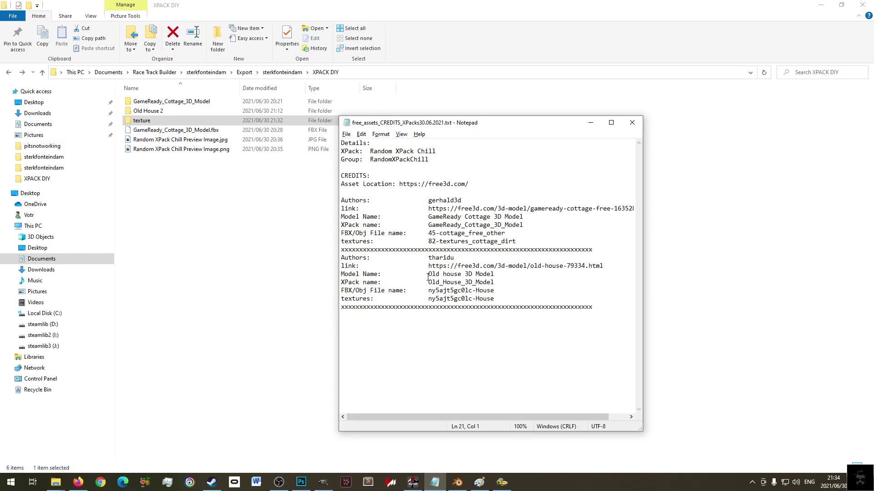
click(58, 484)
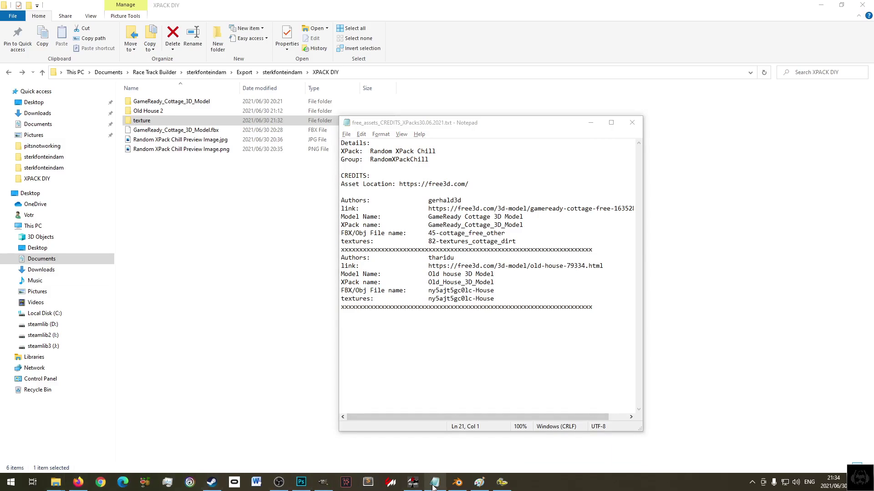
- Close the Available Files list on Free3D's Old House page and review its specifications
click(499, 452)
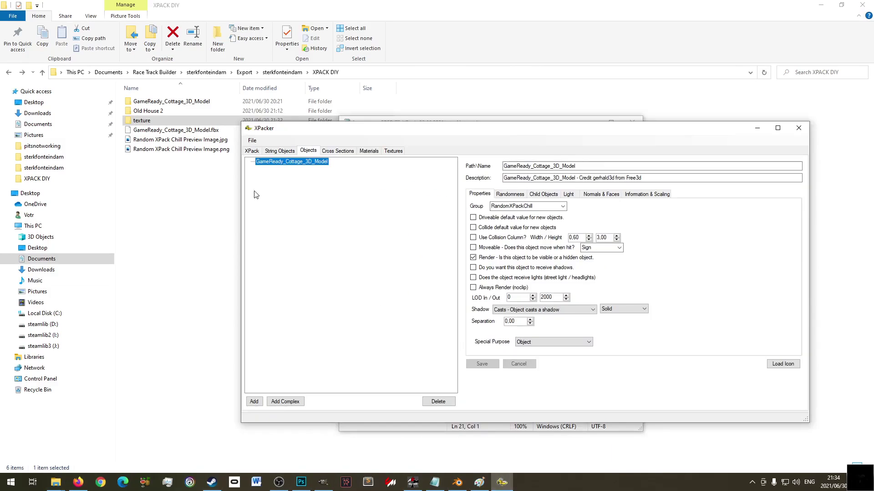
click(222, 485)
click(323, 482)
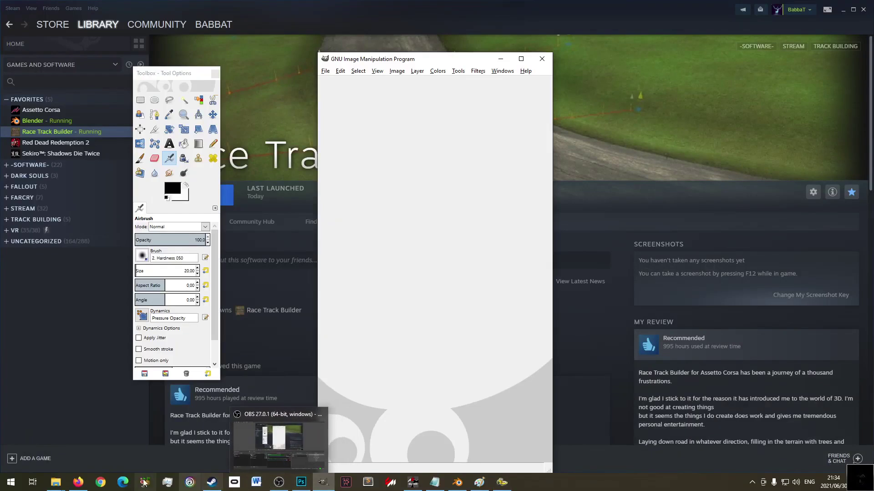
click(78, 482)
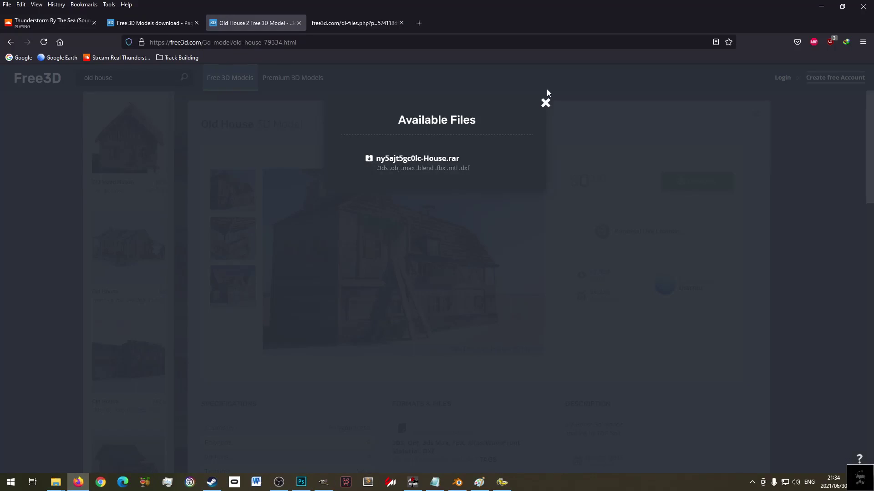
click(545, 103)
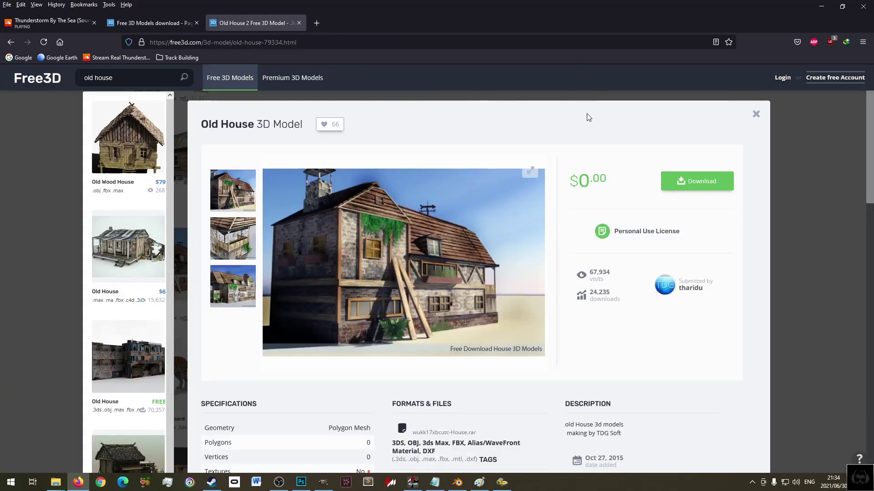
scroll(442, 351, down, 5)
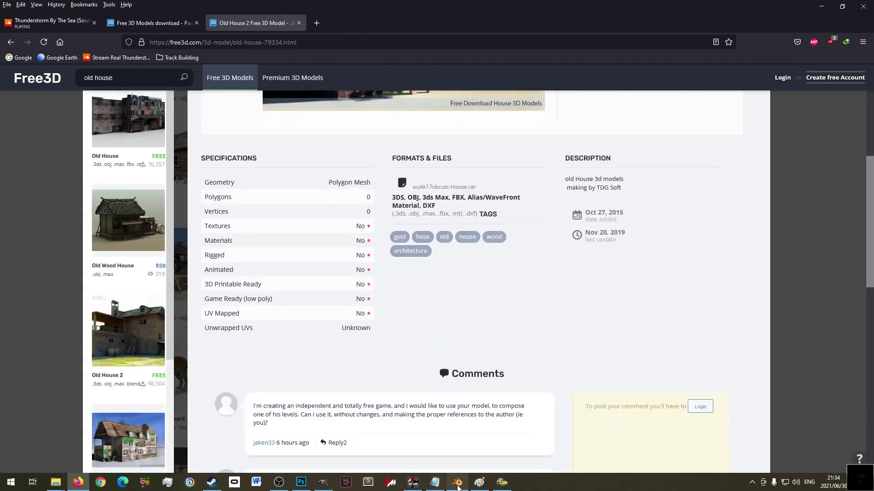
click(457, 483)
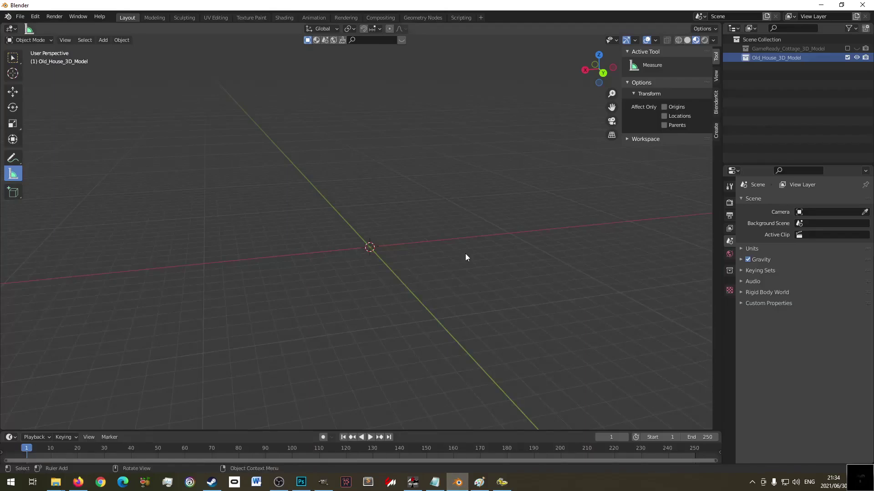
- Open Blender's FBX (.fbx) import browser on the XPACK DIY folder
click(787, 58)
click(20, 16)
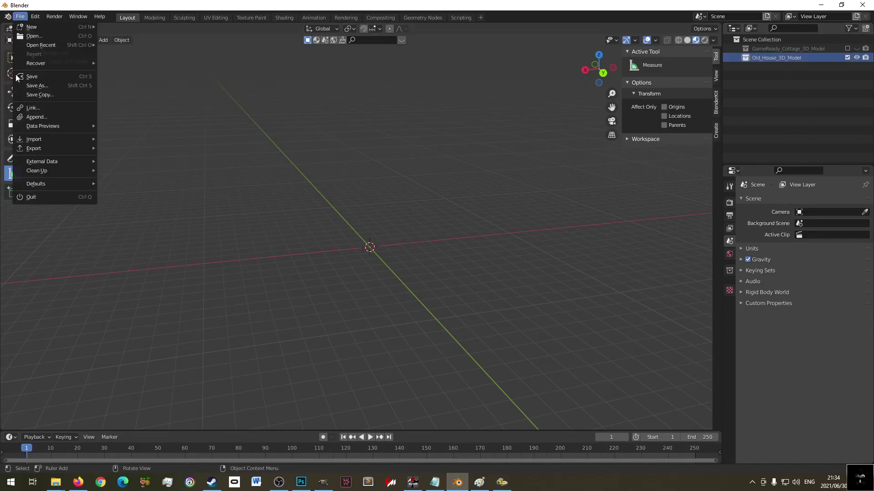
mouse_move(66, 140)
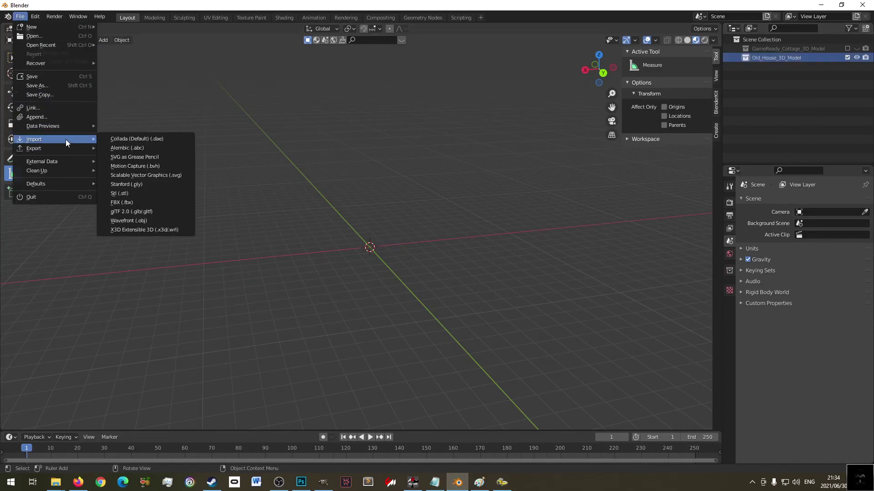
click(140, 203)
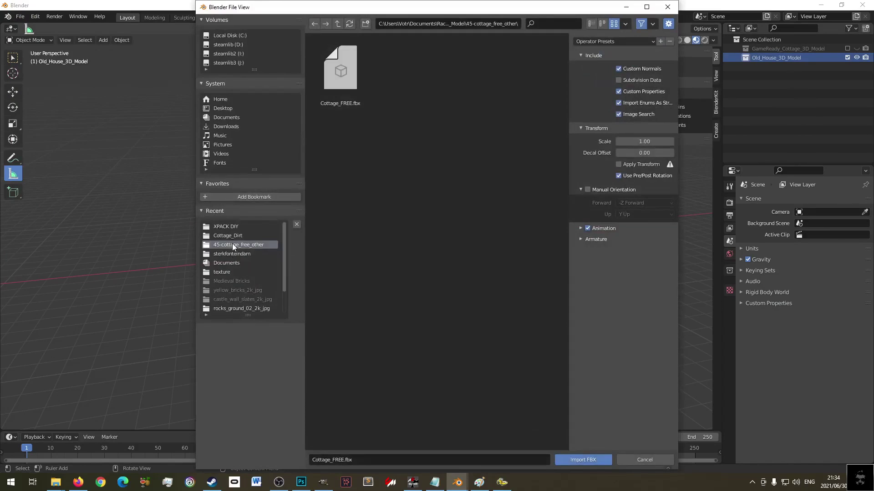
click(230, 228)
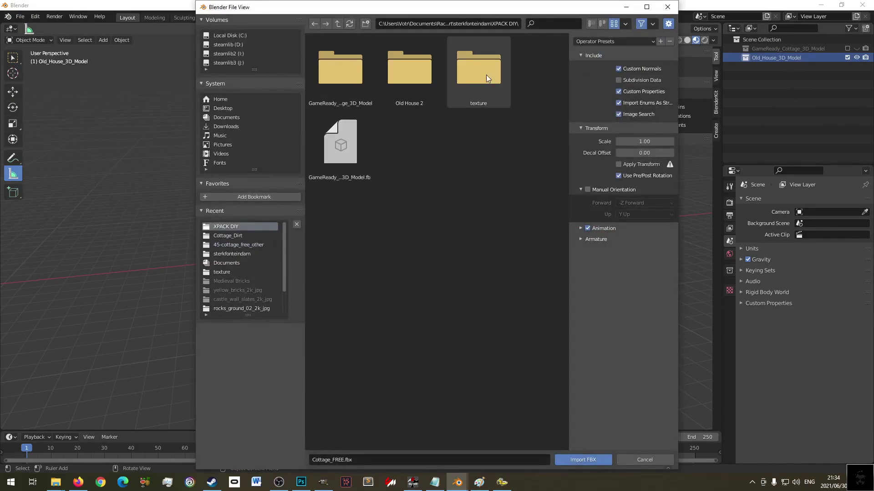
click(56, 482)
- Copy Old House 2 3D Models.FBX from the Old House Files folder into XPACK DIY
mouse_move(153, 447)
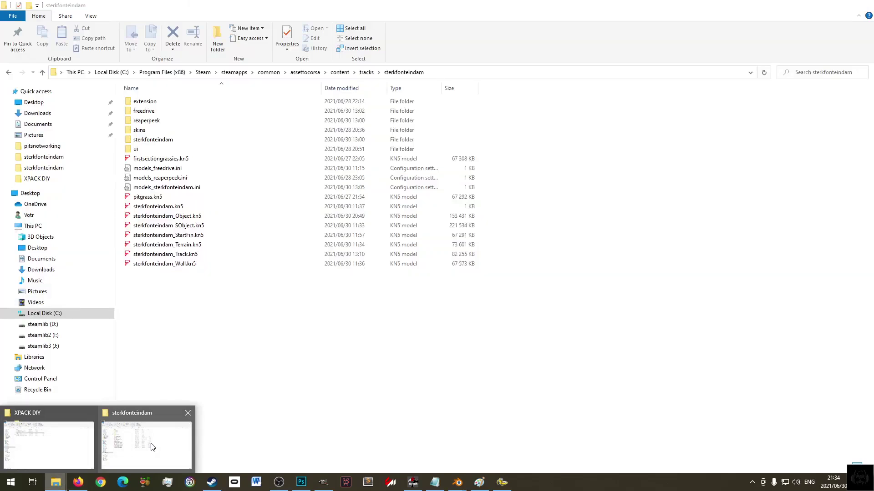
click(48, 445)
click(161, 114)
double_click(161, 113)
double_click(162, 101)
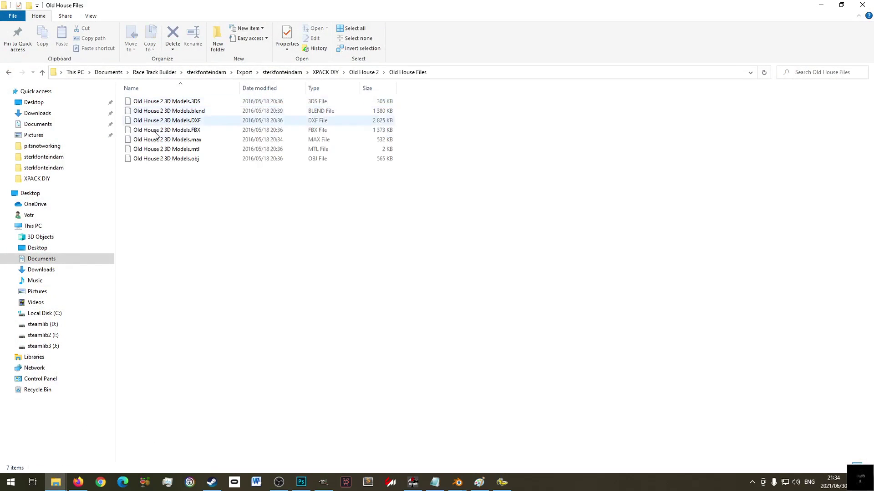
click(203, 131)
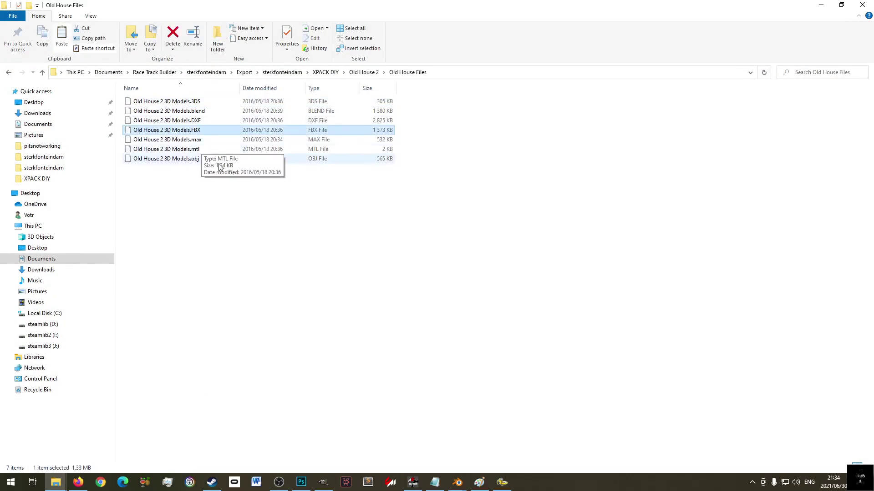
key(alt+Left)
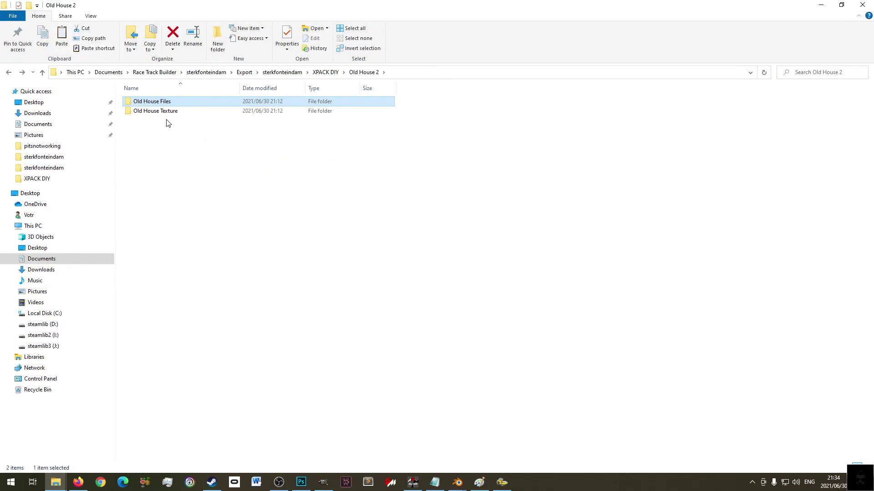
double_click(171, 111)
key(alt+Left)
key(alt+Left)
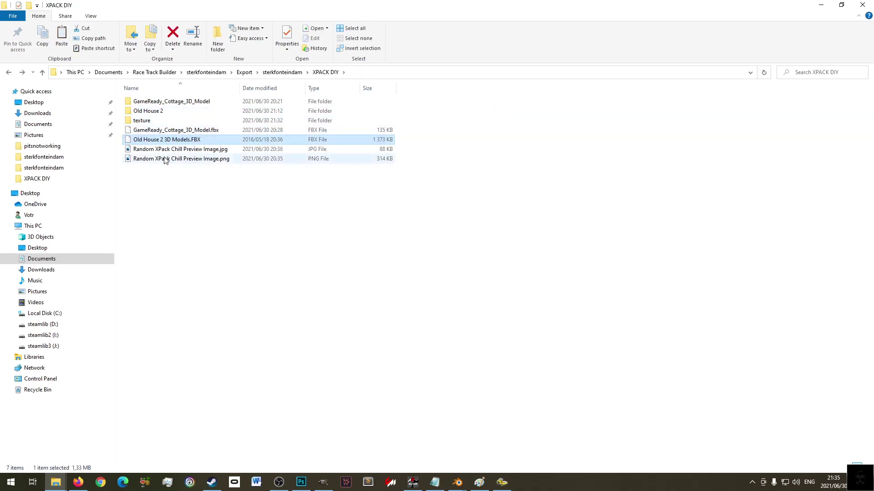
- Rename the copied file to Old_House_2_3D_Model.FBX
right_click(169, 138)
click(205, 298)
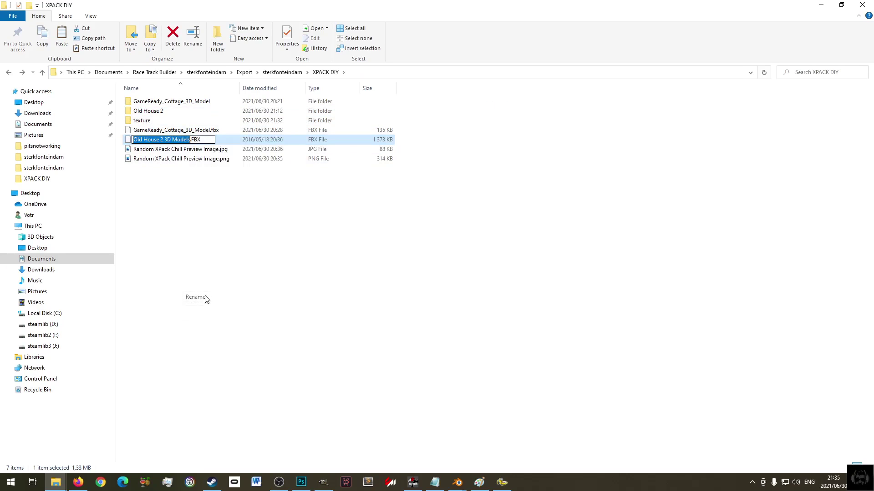
click(173, 139)
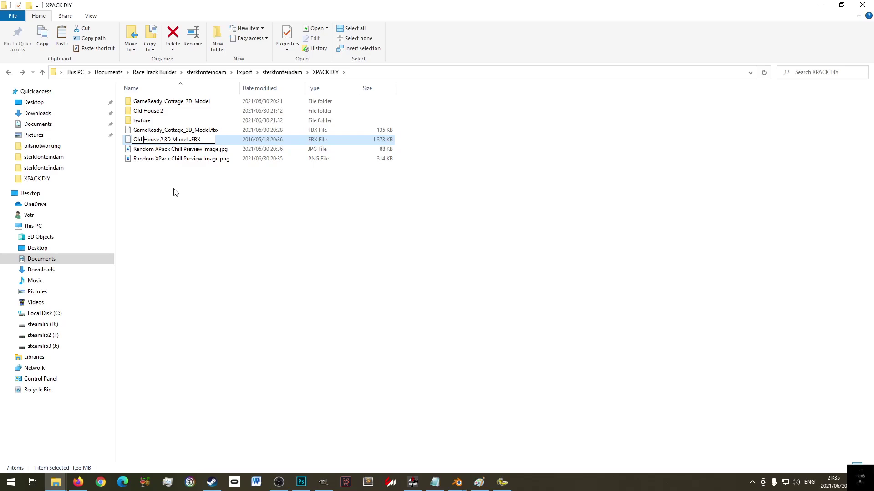
text(_)
text(_2_3D)
text(_3D)
text(_)
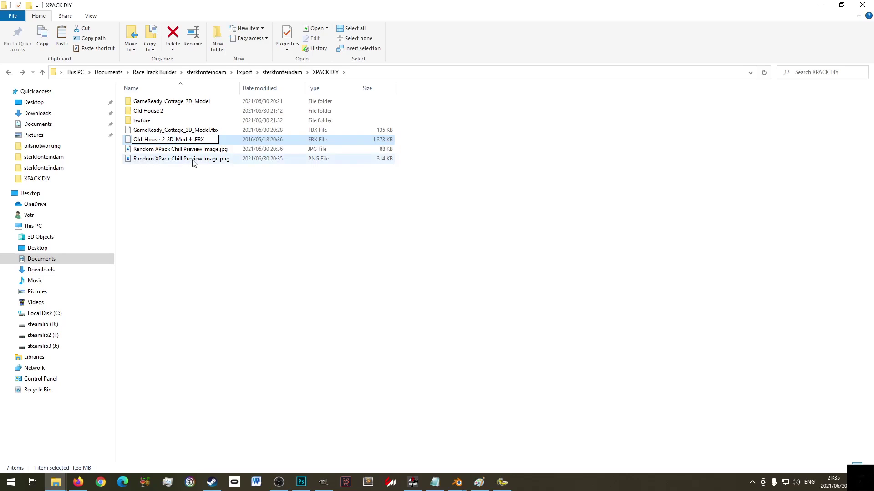
key(BackSpace)
key(Return)
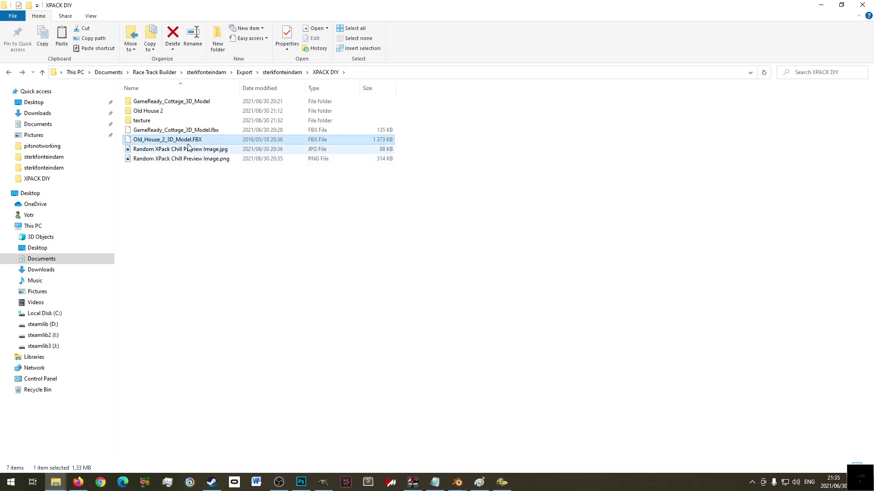
- Change the file's extension to lowercase, giving Old_House_2_3D_Model.fbx
right_click(188, 144)
click(236, 301)
key(End)
key(BackSpace)
key(BackSpace)
key(BackSpace)
key(Return)
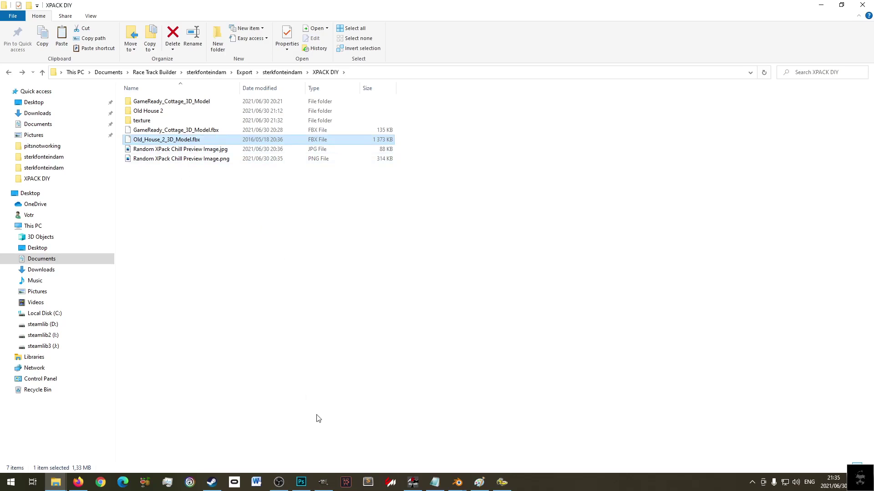
- Refresh the XPACK DIY listing and import Old_House_2_3D_Model.fbx, which fails with a Version 6100 error
click(460, 486)
click(496, 452)
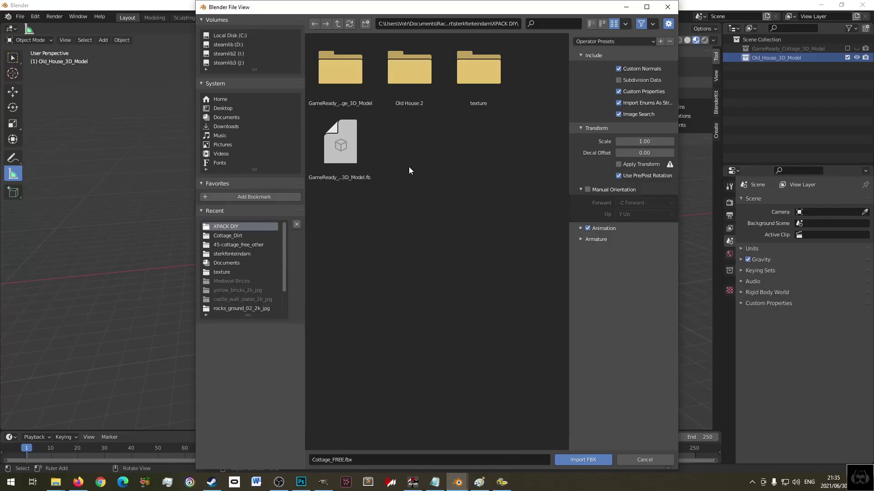
click(340, 145)
double_click(351, 73)
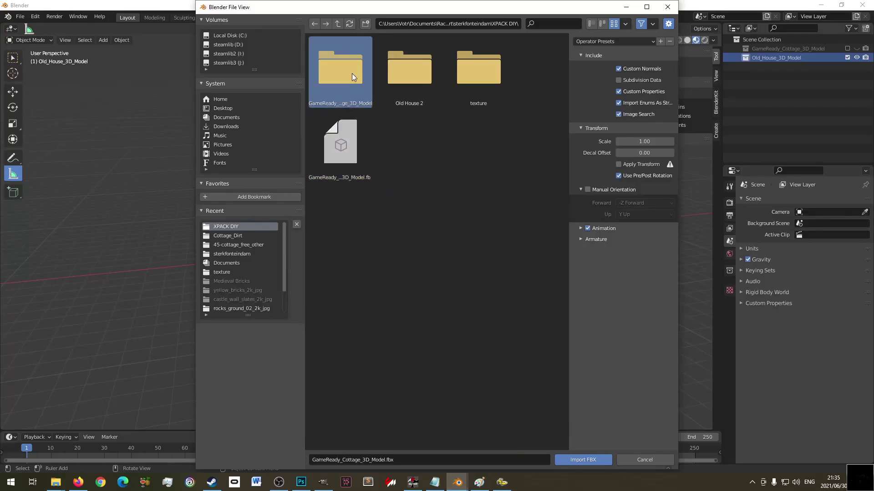
key(BackSpace)
click(421, 158)
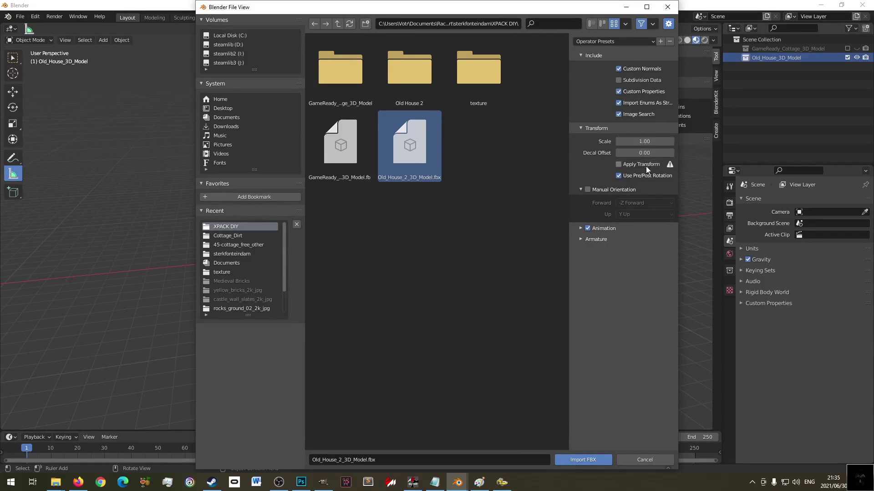
click(578, 461)
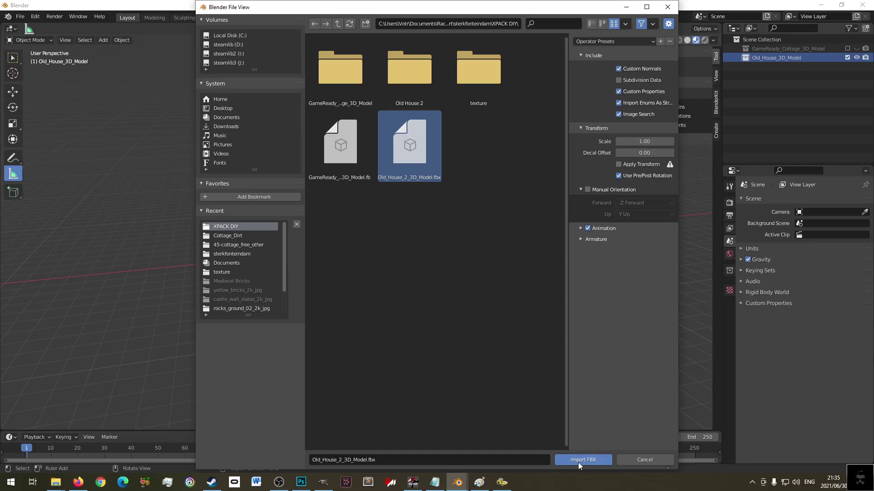
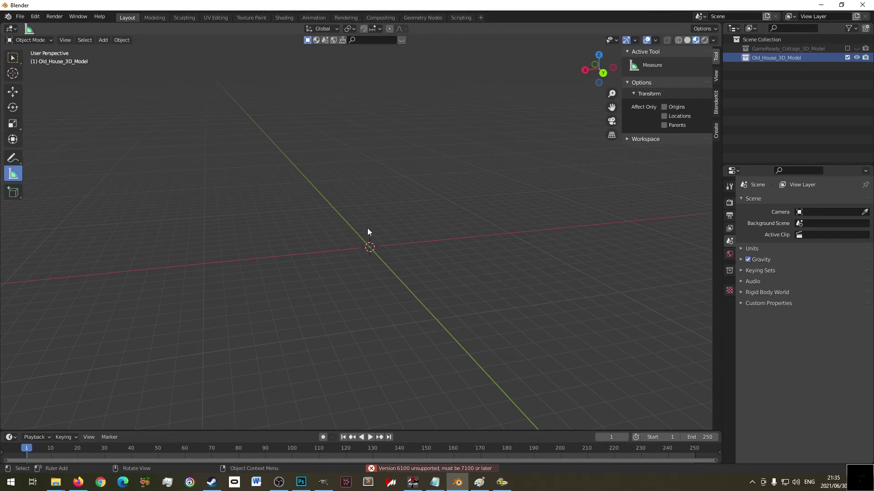
- Orbit the empty viewport and select the Old_House_3D_Model collection in the Outliner
middle_drag(366, 233, 366, 264)
scroll(366, 265, down, 5)
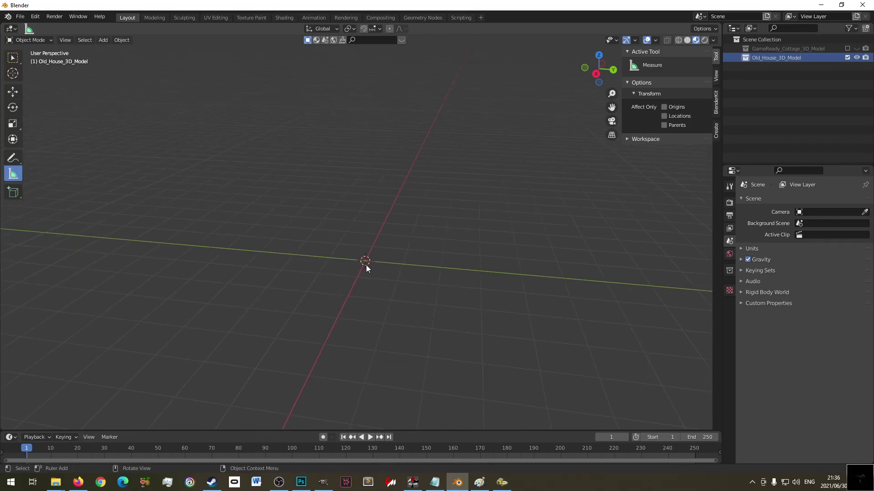
click(801, 79)
click(781, 61)
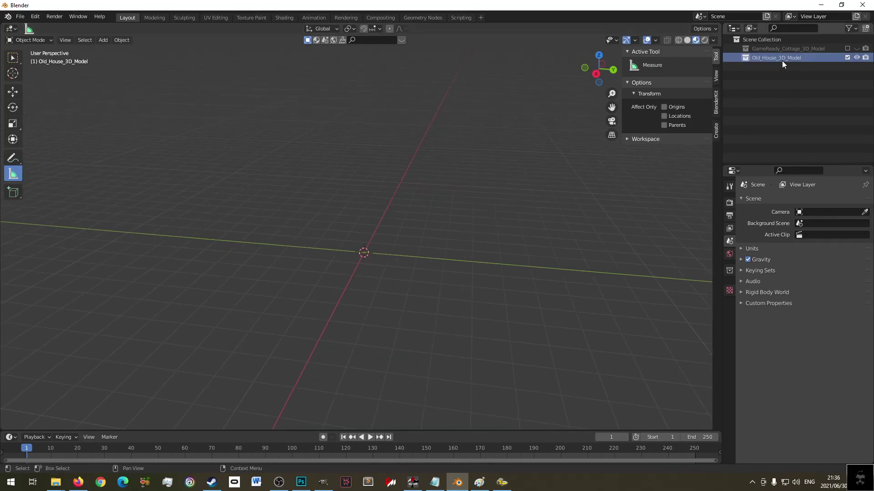
middle_drag(408, 258, 422, 289)
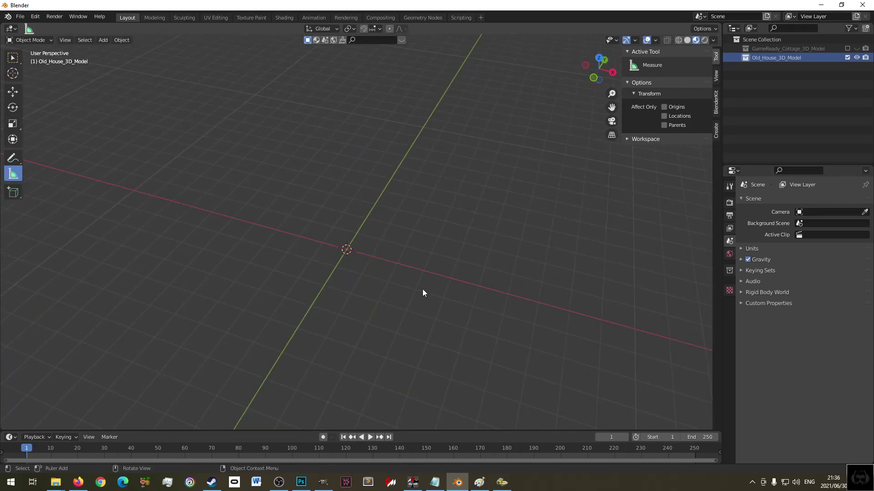
click(36, 17)
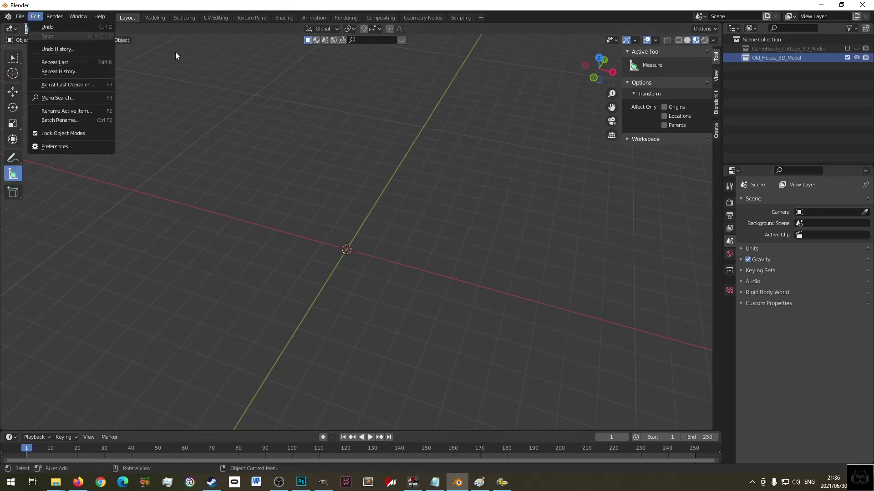
click(794, 83)
click(769, 59)
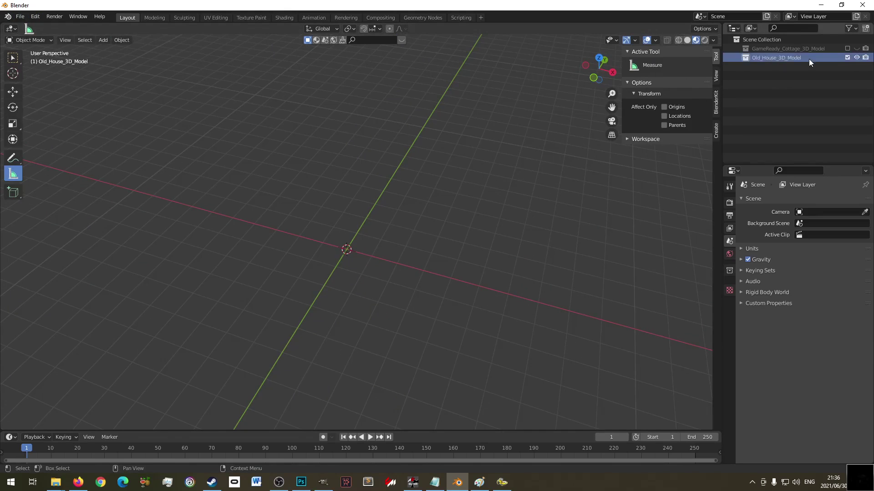
- Exclude the GameReady_Cottage_3D_Model collection from the view layer, keeping Old_House_3D_Model selected
click(853, 48)
click(855, 50)
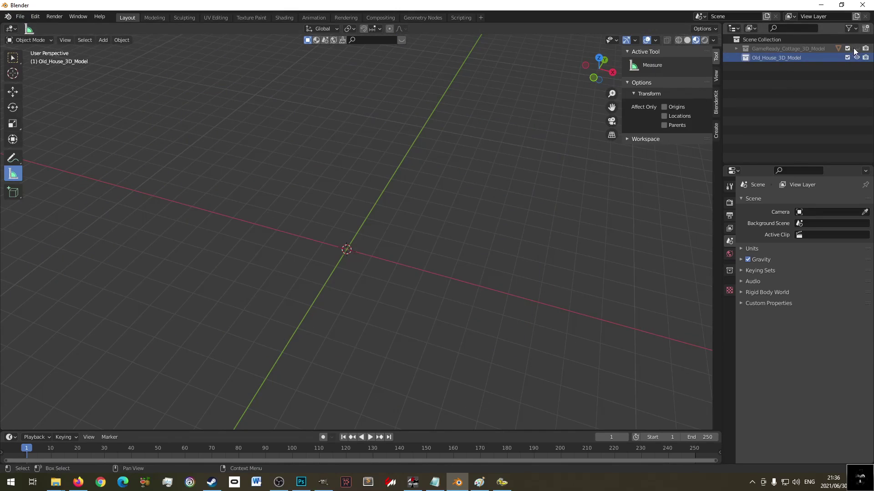
click(844, 48)
click(775, 69)
click(769, 56)
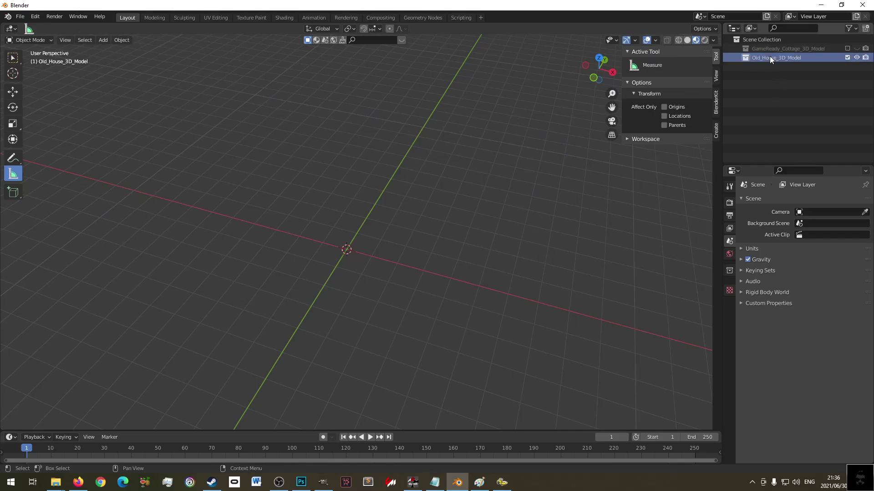
click(20, 16)
- Import Cottage_FREE.obj from the 45-cottage_free_other folder, then delete it again
mouse_move(93, 138)
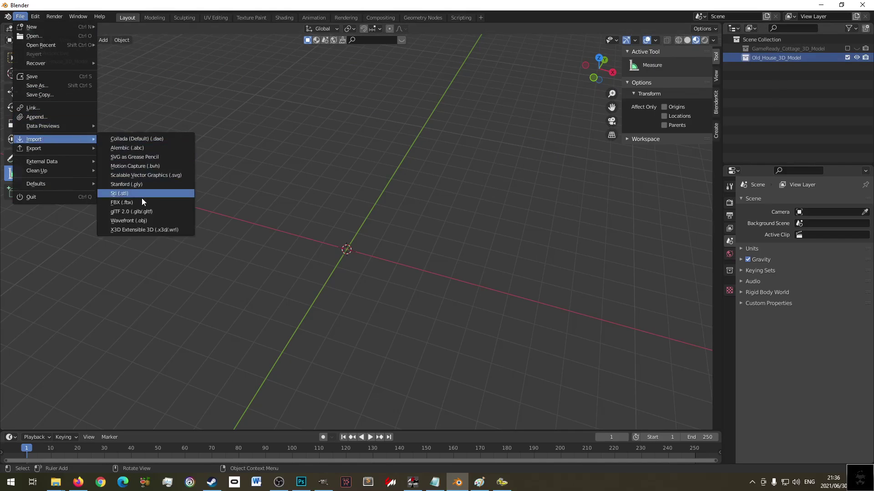
click(145, 221)
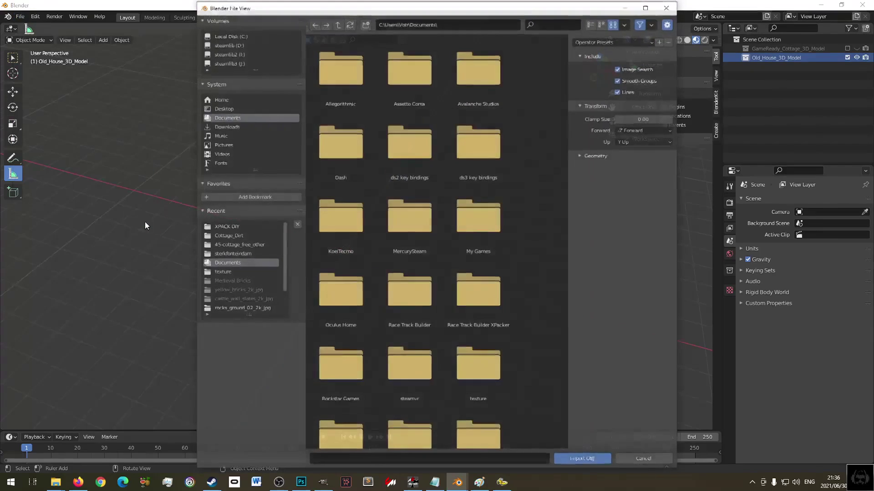
click(231, 227)
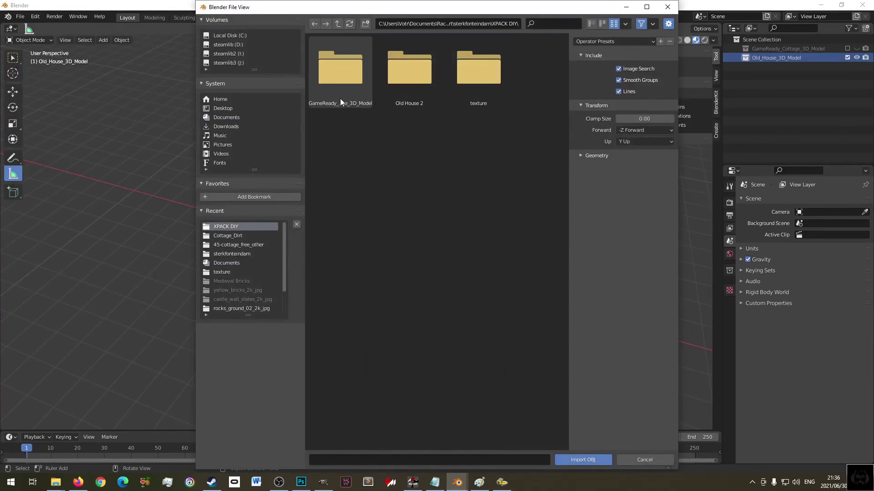
double_click(412, 72)
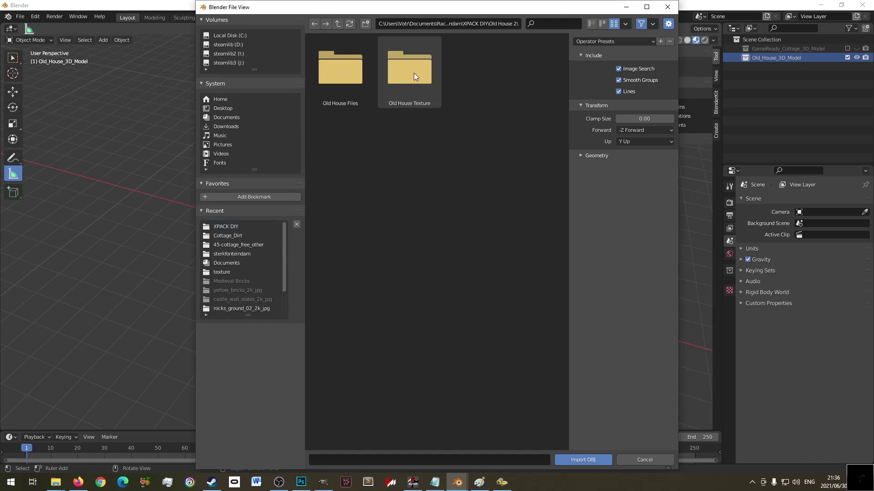
double_click(359, 70)
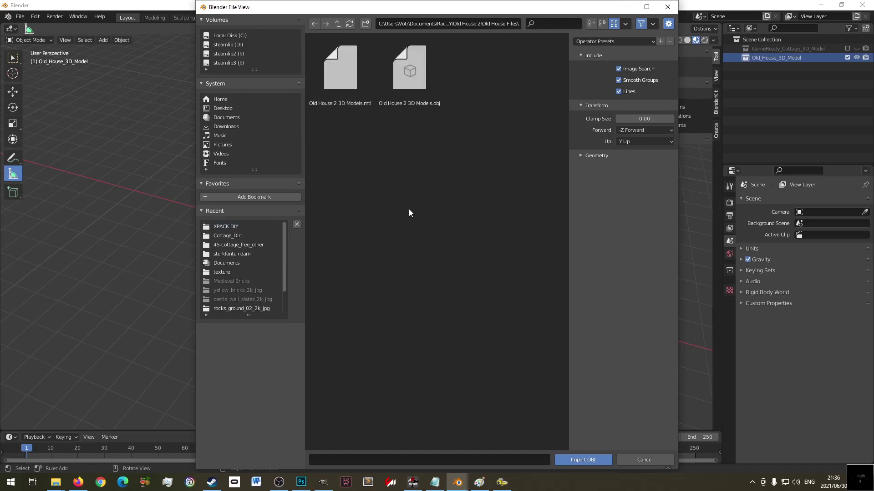
key(BackSpace)
key(BackSpace)
double_click(318, 70)
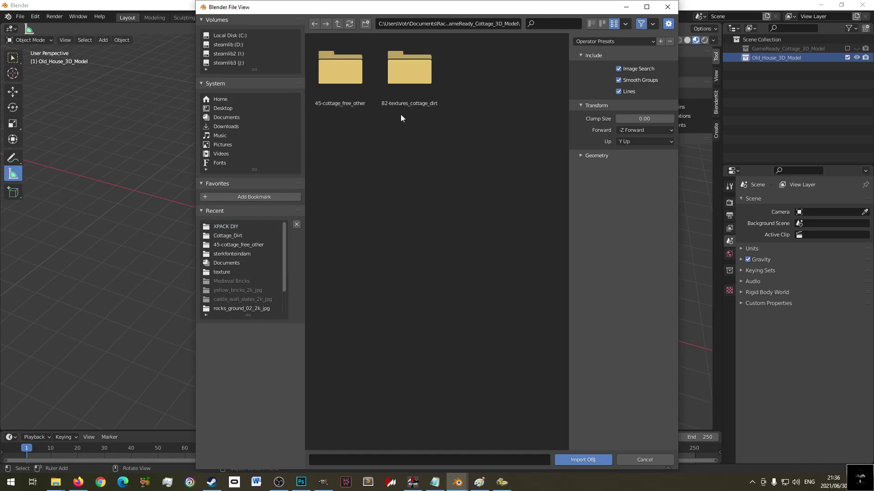
double_click(350, 73)
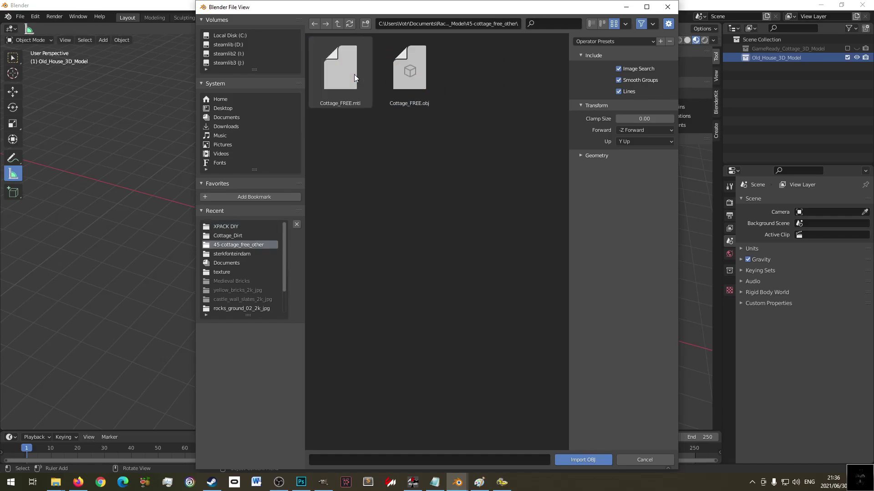
double_click(424, 69)
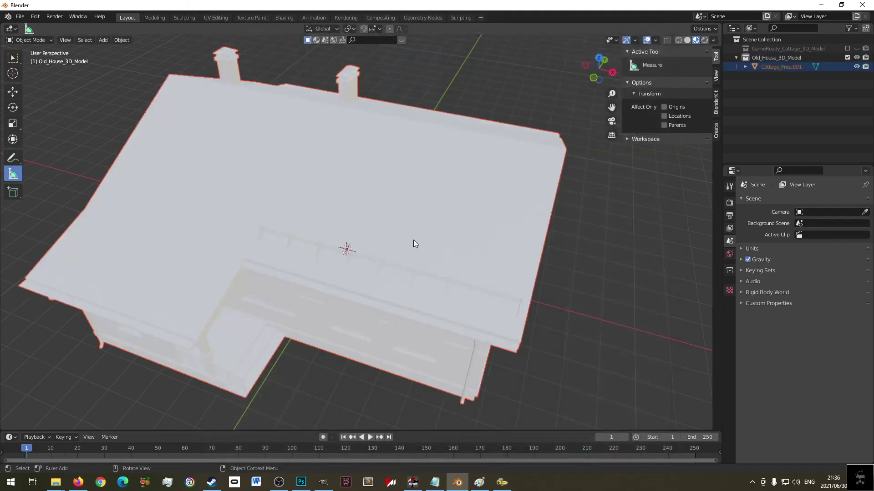
scroll(413, 239, down, 6)
key(Delete)
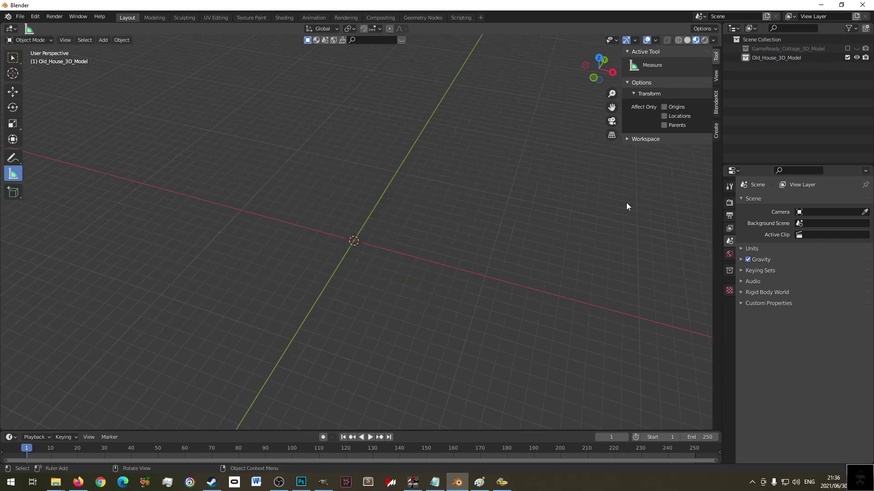
click(768, 58)
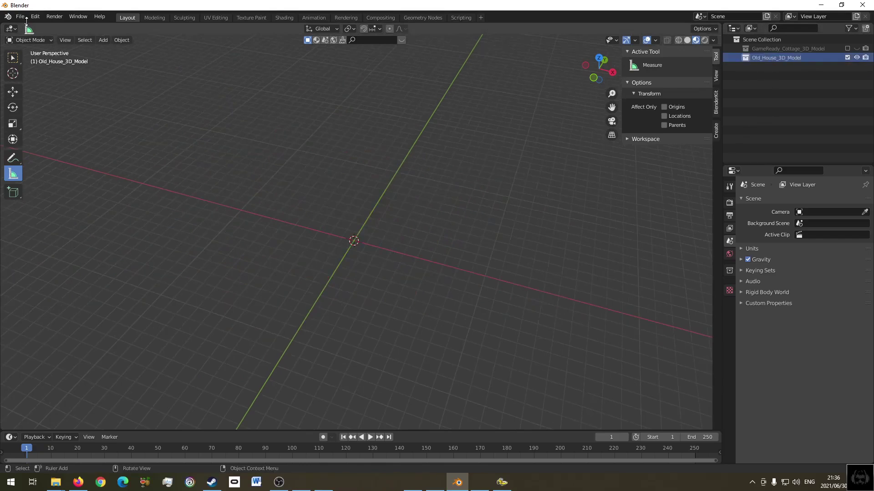
- Reopen the Wavefront OBJ import browser at XPACK DIY, then switch to the XPACK DIY Explorer window
click(26, 19)
mouse_move(58, 139)
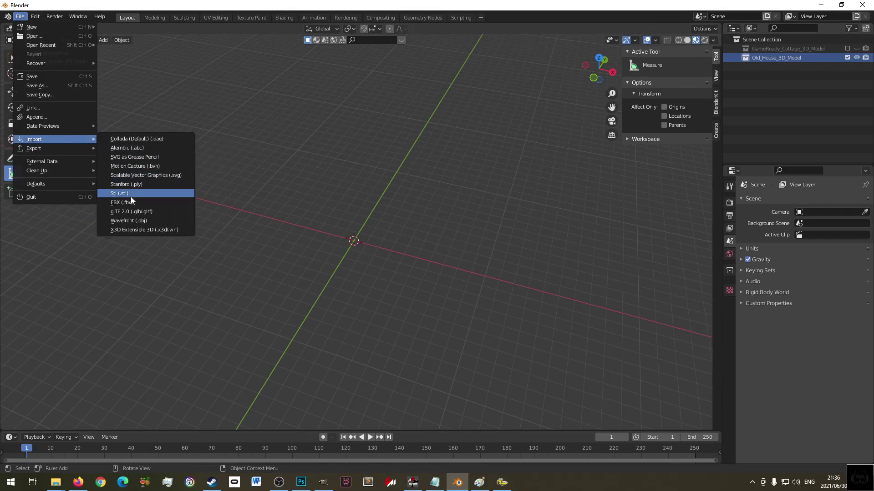
click(144, 225)
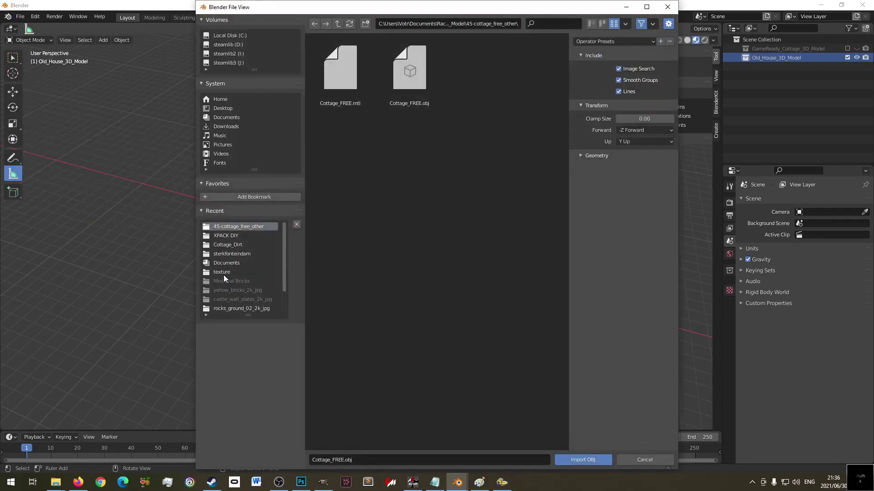
click(224, 236)
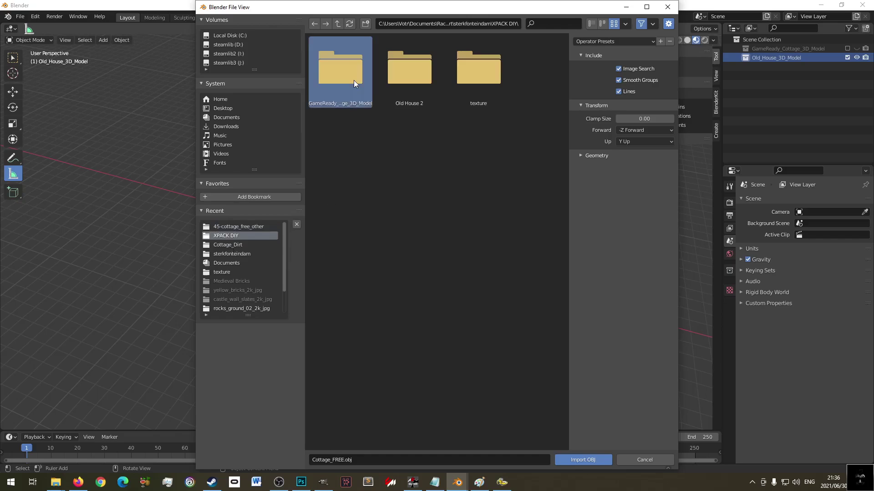
double_click(325, 79)
key(BackSpace)
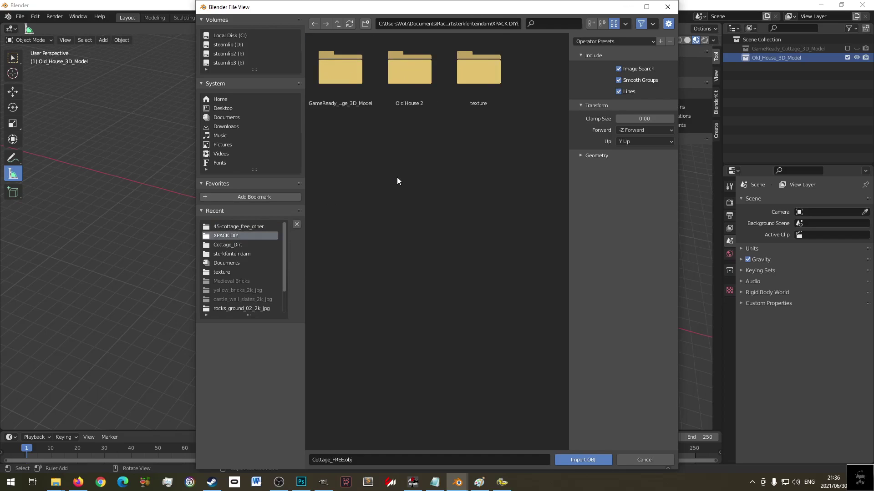
mouse_move(55, 482)
click(68, 439)
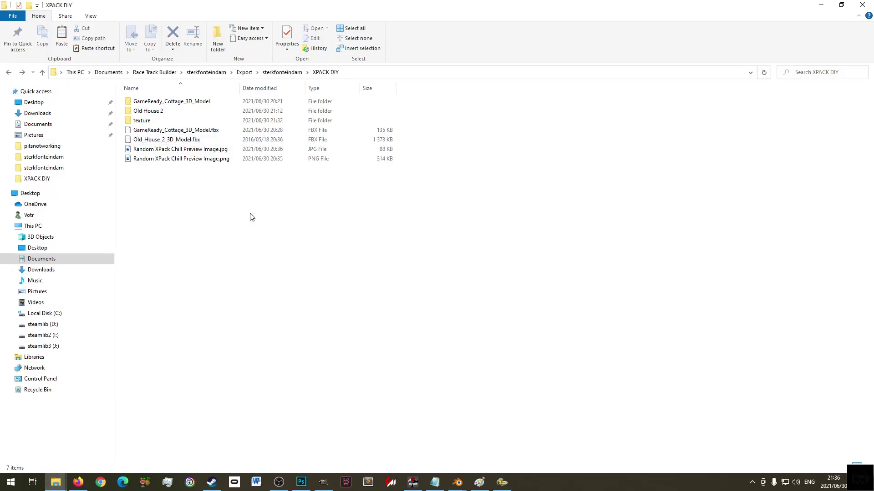
- Copy Old House 2 3D Models.obj from Old House 2 > Old House Files into XPACK DIY
click(176, 141)
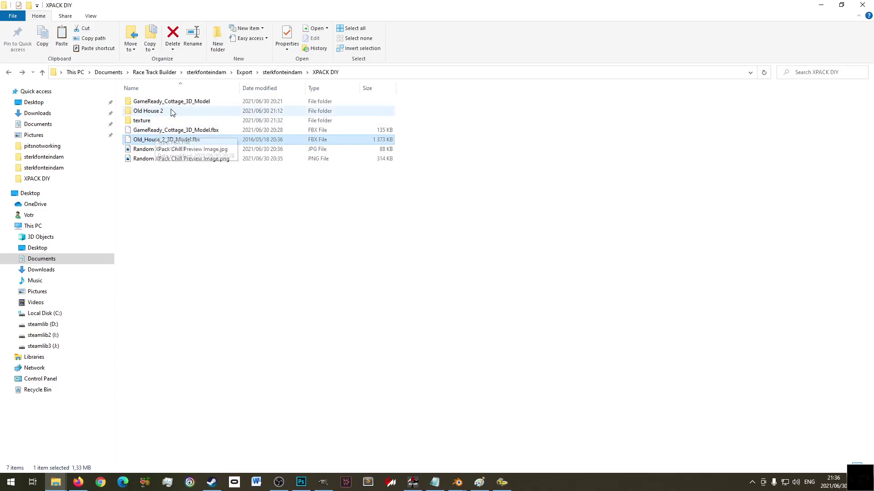
double_click(168, 111)
double_click(172, 104)
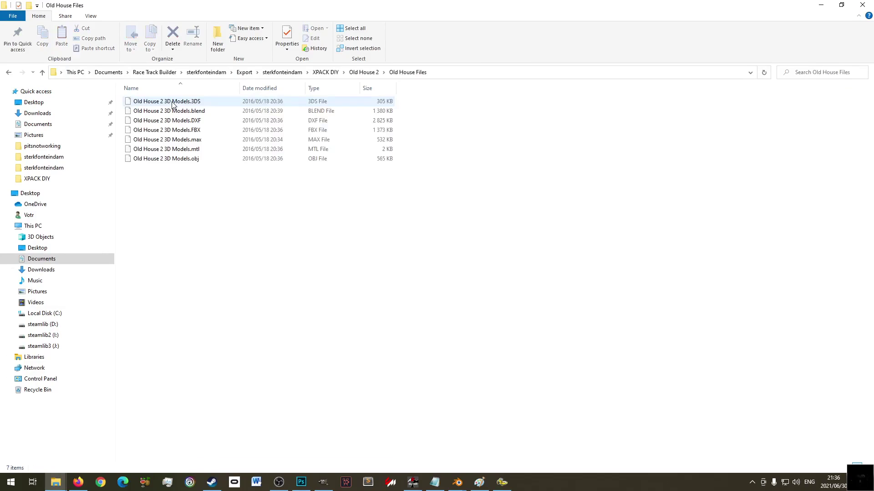
click(190, 159)
right_click(175, 163)
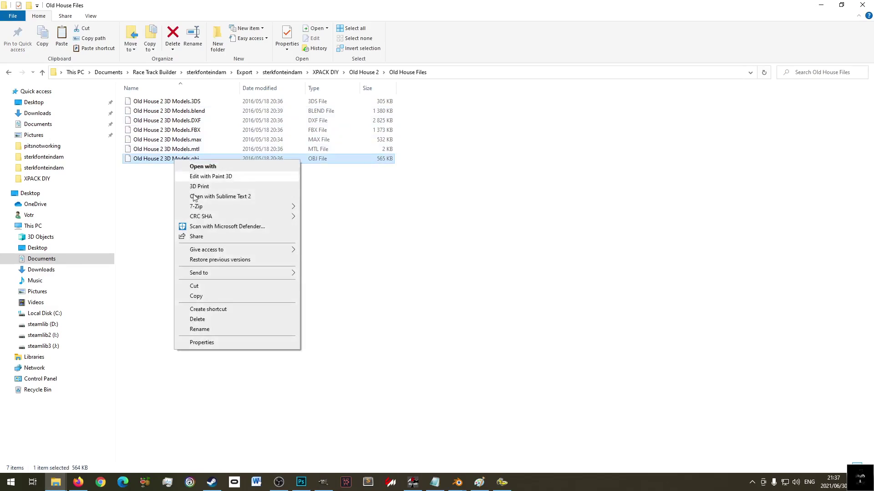
click(195, 306)
key(alt+Up)
key(alt+Up)
right_click(214, 202)
click(249, 276)
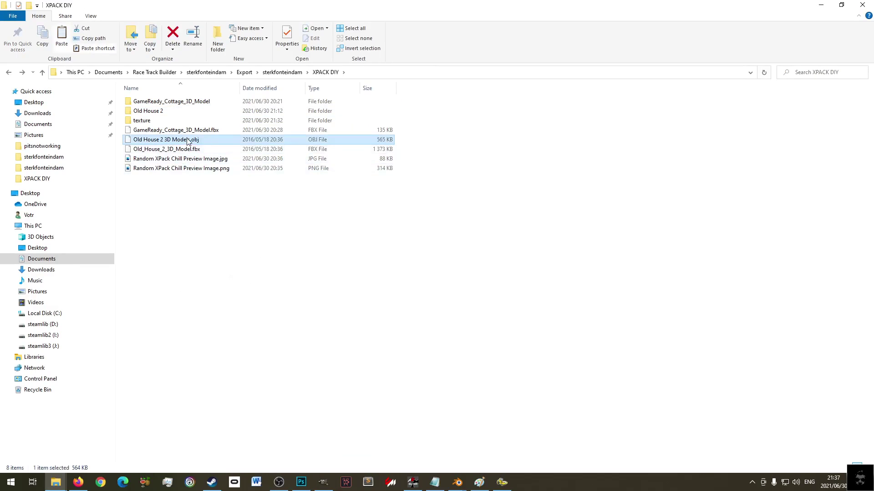
- Rename the pasted OBJ to Old_House_2_3D_Model, then delete it and reselect the FBX
right_click(187, 140)
click(216, 309)
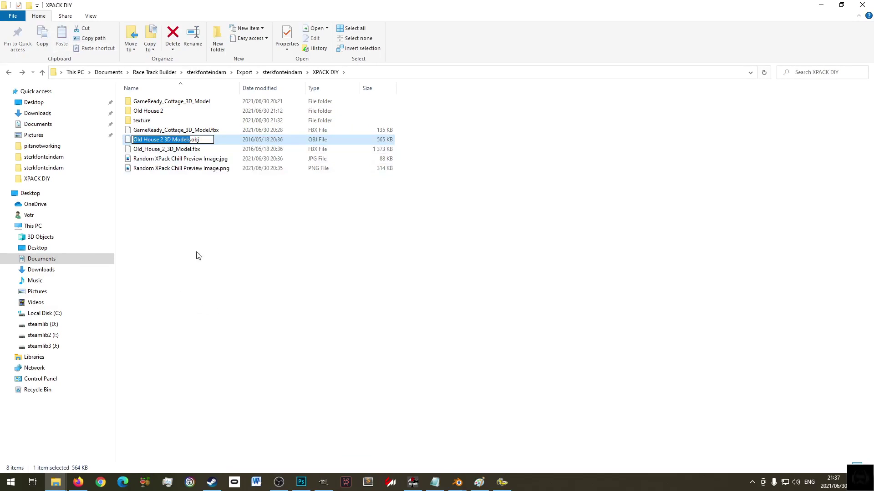
right_click(178, 150)
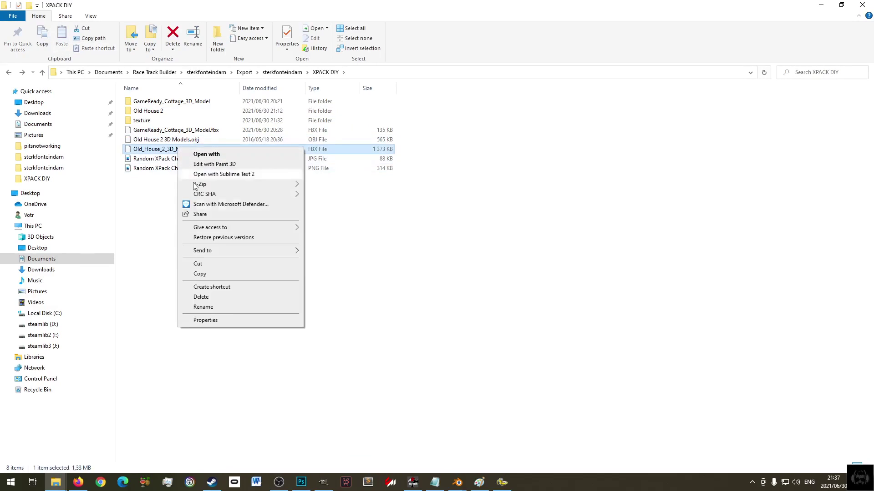
click(204, 313)
key(ctrl+c)
right_click(186, 140)
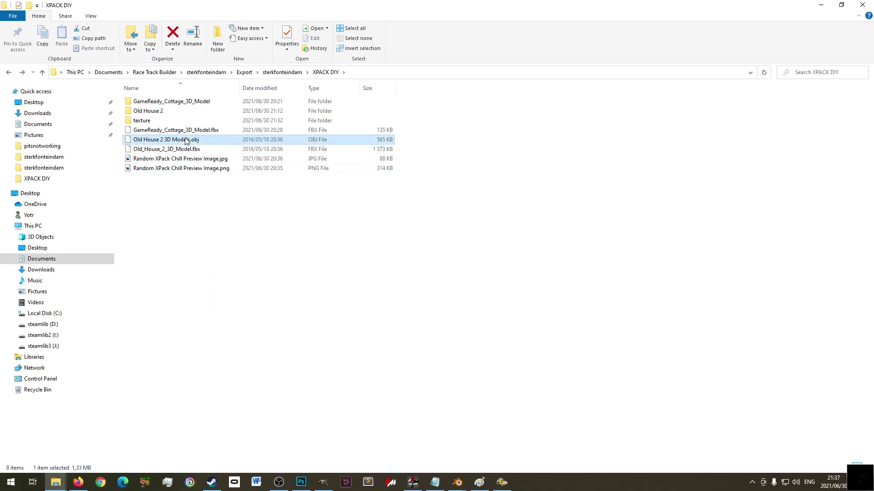
click(218, 308)
key(ctrl+v)
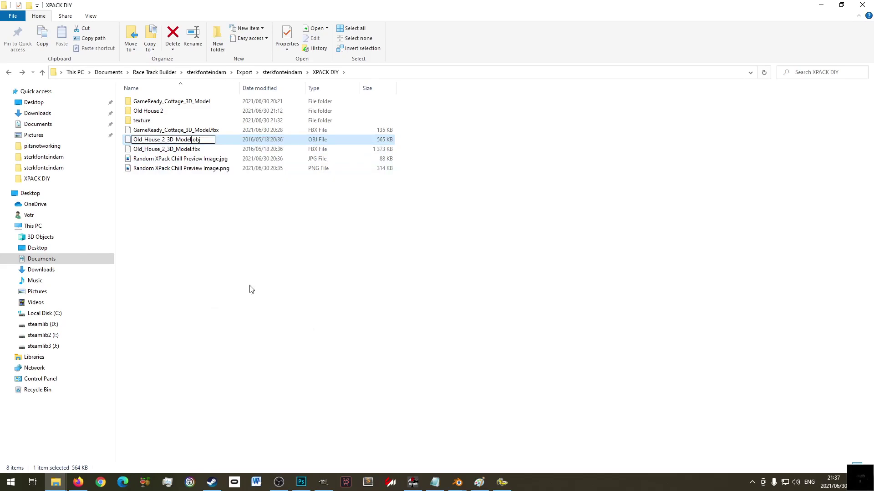
key(Return)
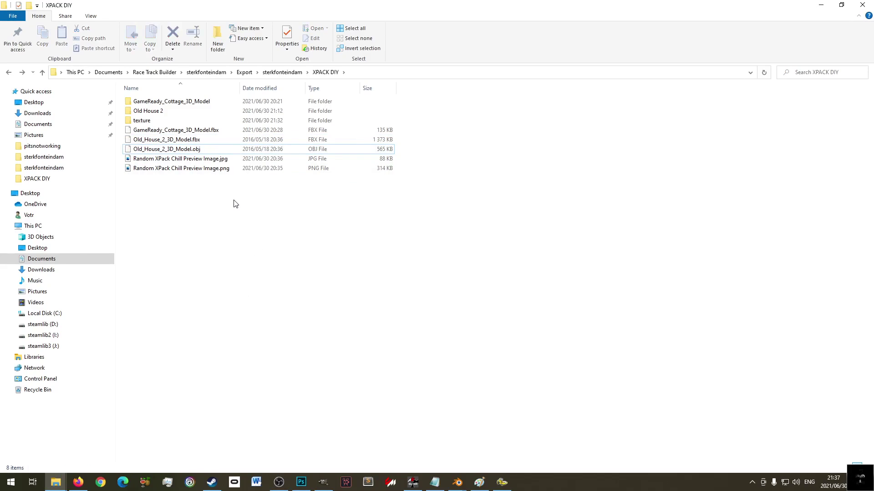
key(Delete)
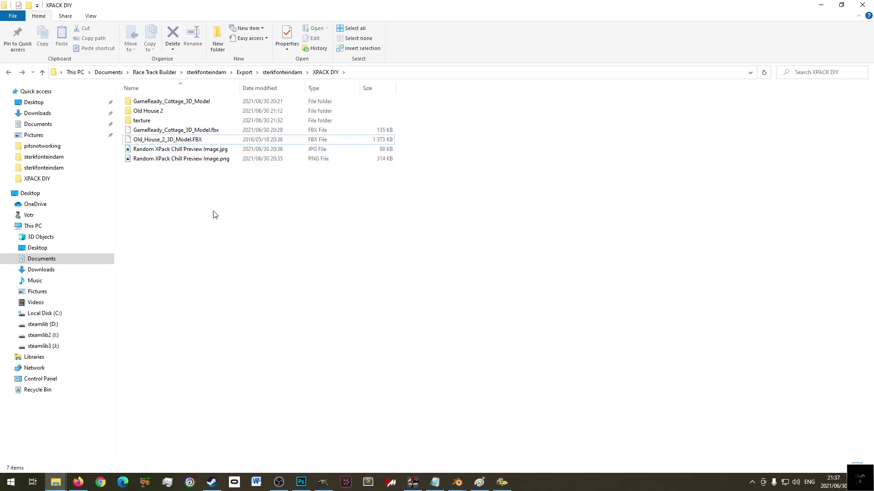
click(197, 141)
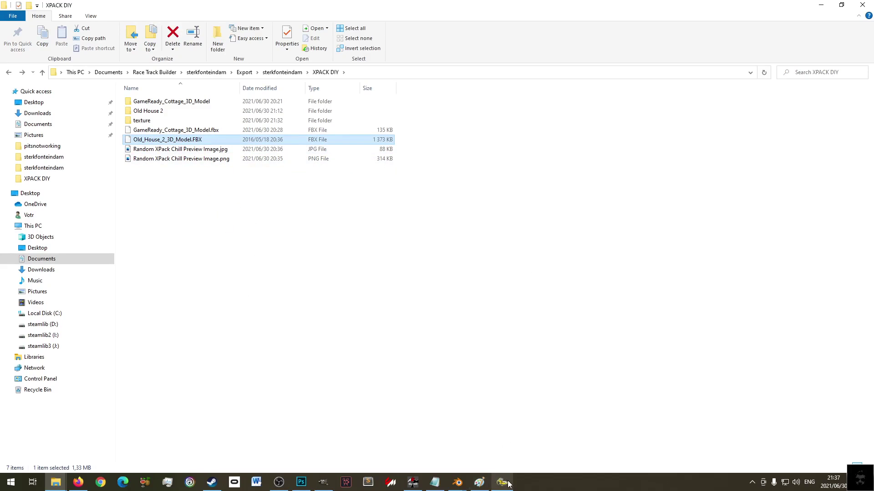
click(457, 482)
- In the import browser, navigate from GameReady_Cottage_3D_Model back up into sterkfonteindam > XPACK DIY
click(517, 448)
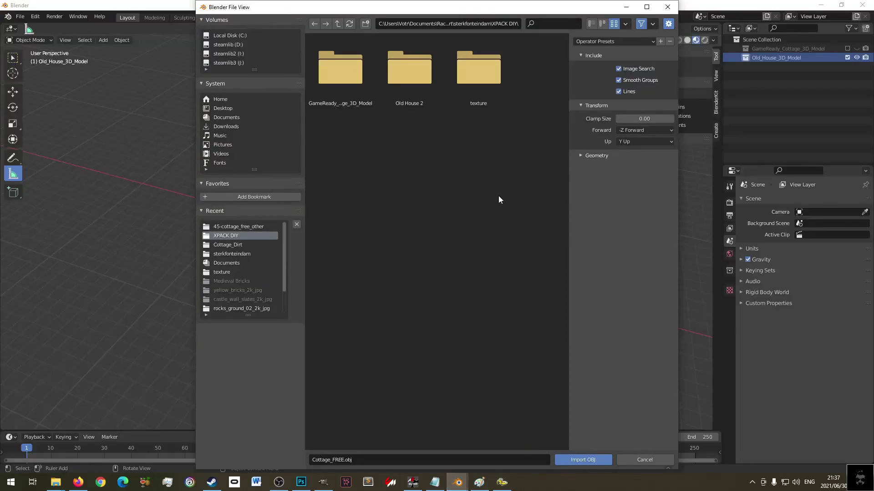
click(356, 75)
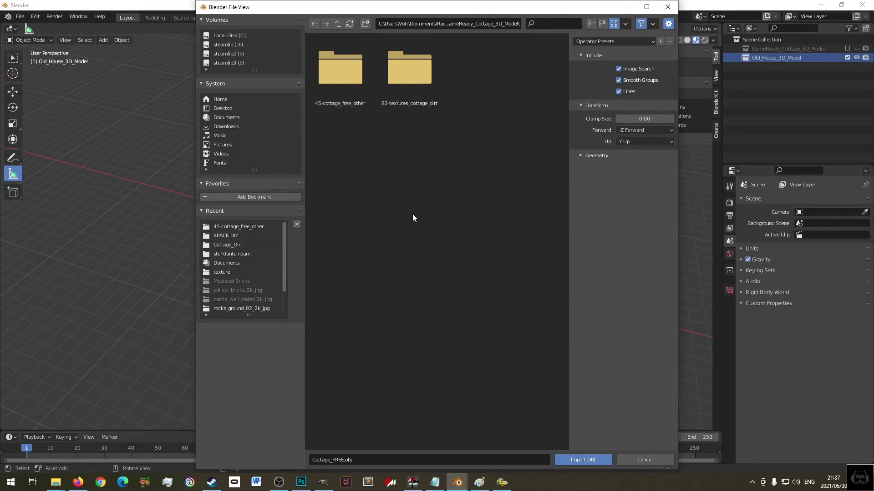
click(339, 26)
click(340, 25)
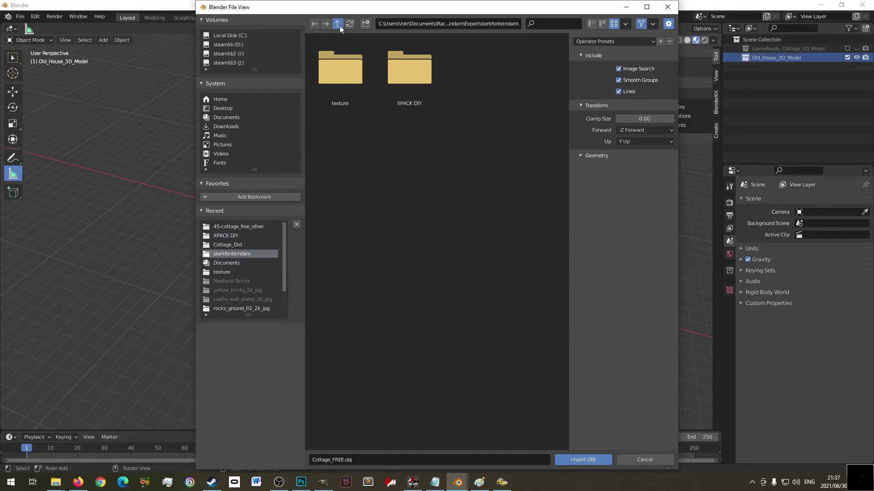
click(340, 26)
click(353, 74)
click(404, 78)
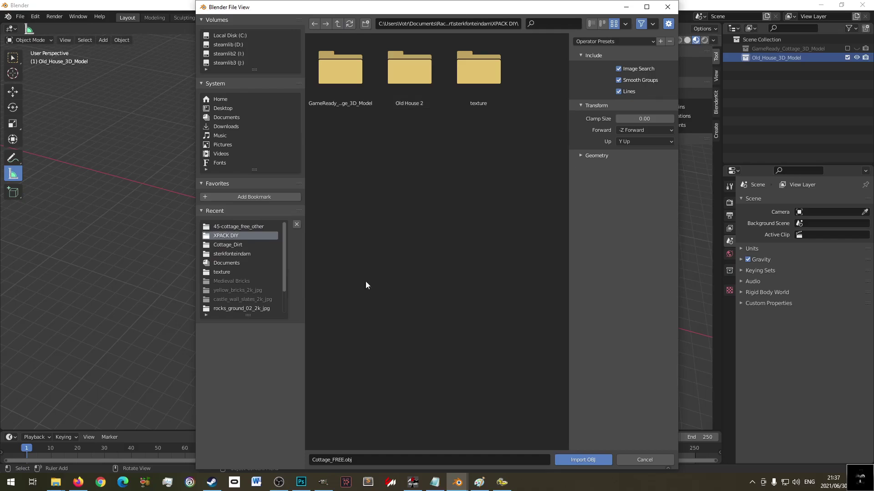
- Check the recent Cottage_Dirt and 45-cottage_free_other folders, cancel the import, and bring up XPACK DIY
click(225, 244)
click(228, 233)
click(231, 227)
click(228, 235)
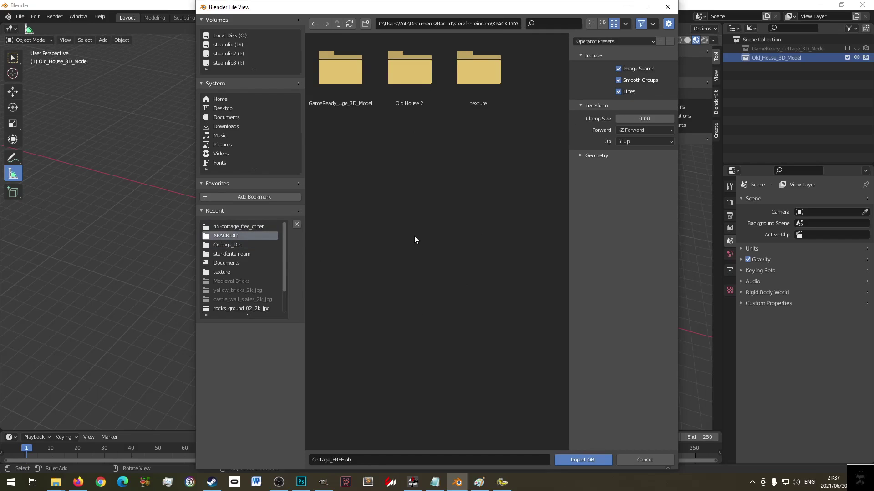
click(643, 458)
mouse_move(56, 482)
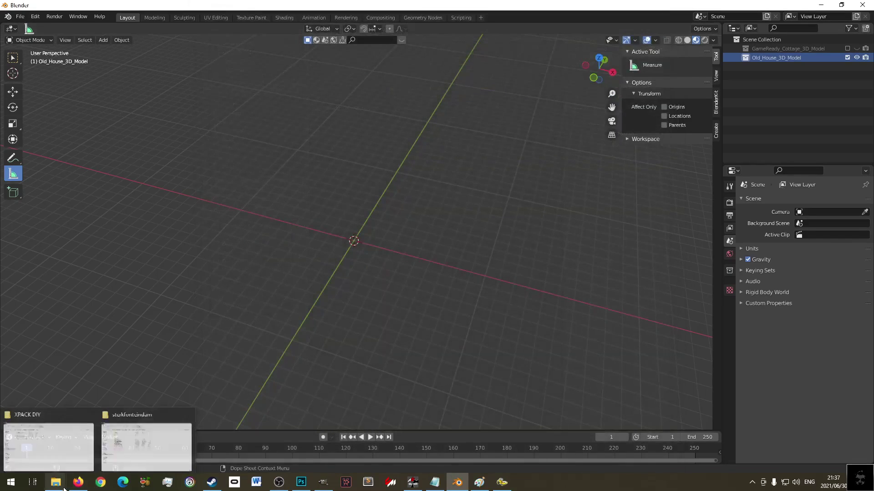
click(109, 426)
- Paste Old House 2 3D Models.obj from Old House 2 > Old House Files into XPACK DIY
click(178, 141)
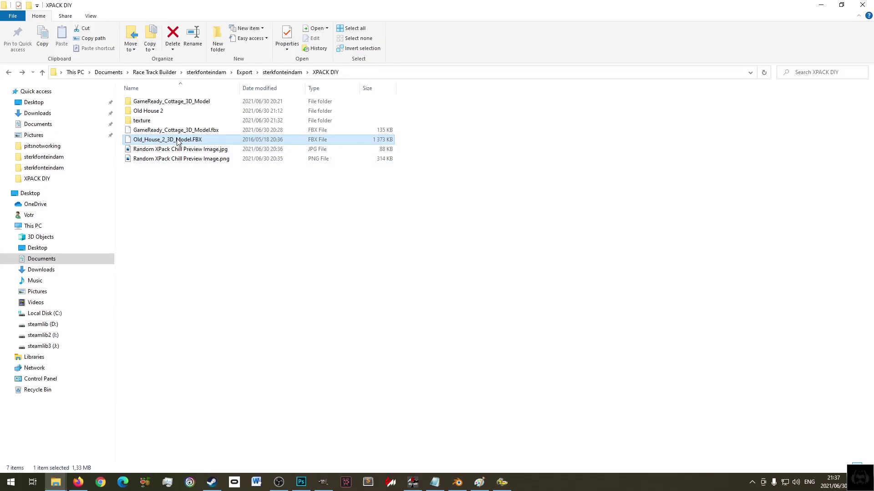
right_click(183, 210)
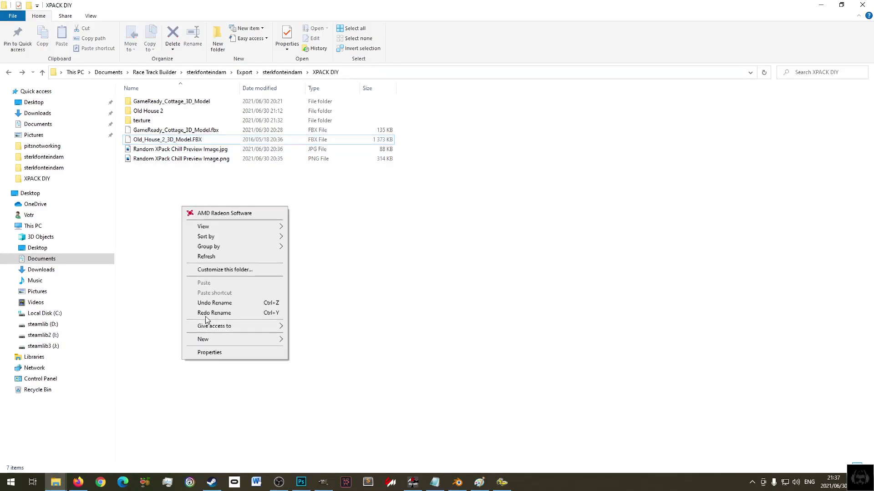
double_click(167, 113)
double_click(159, 102)
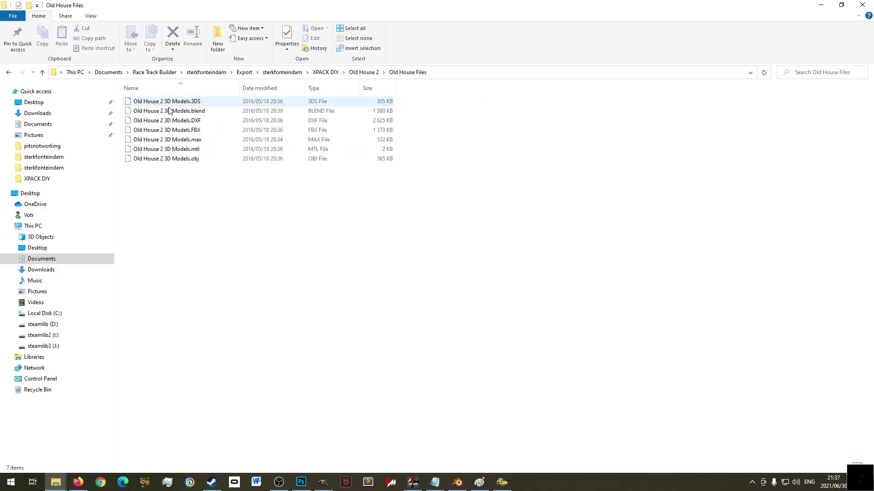
right_click(183, 161)
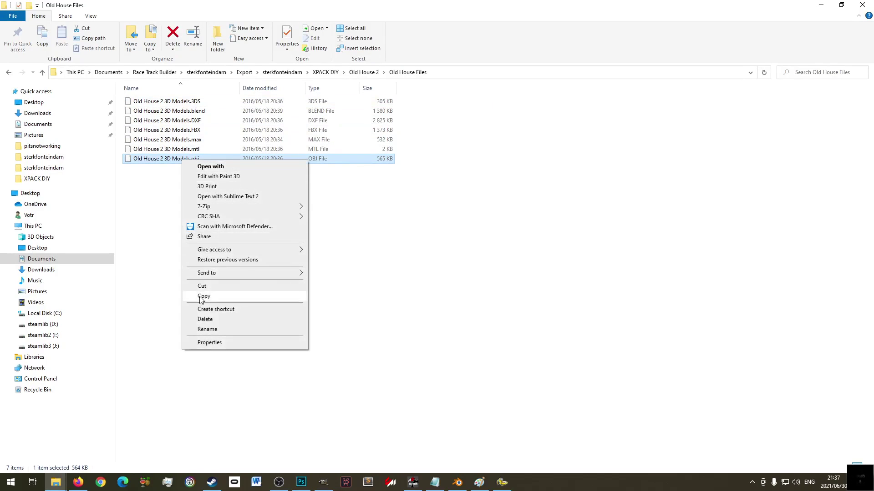
key(Escape)
key(alt+Up)
key(alt+Up)
right_click(167, 187)
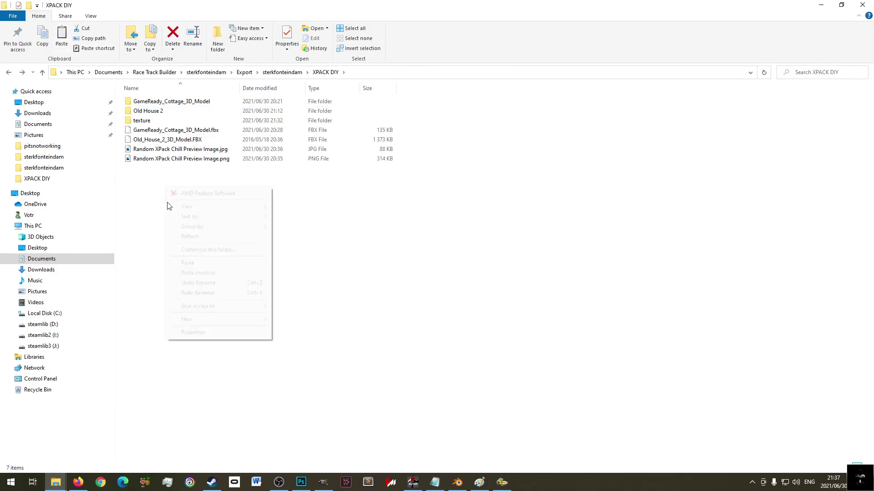
click(191, 261)
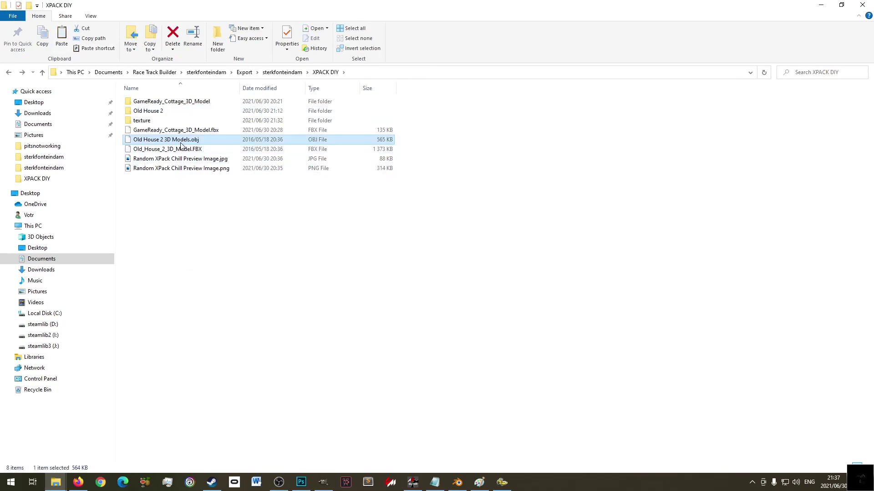
- Look into the texture folder and the downloaded Old House 2 files, then return to Blender
double_click(210, 120)
key(alt+Up)
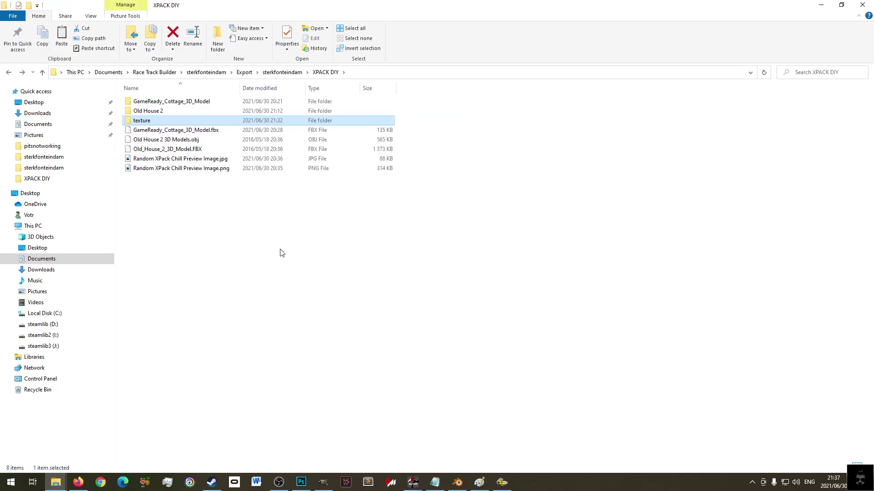
click(500, 442)
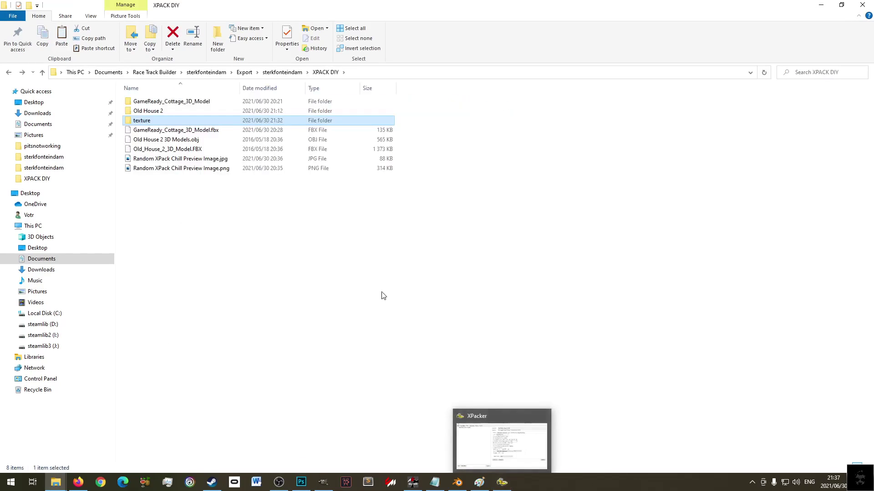
double_click(258, 102)
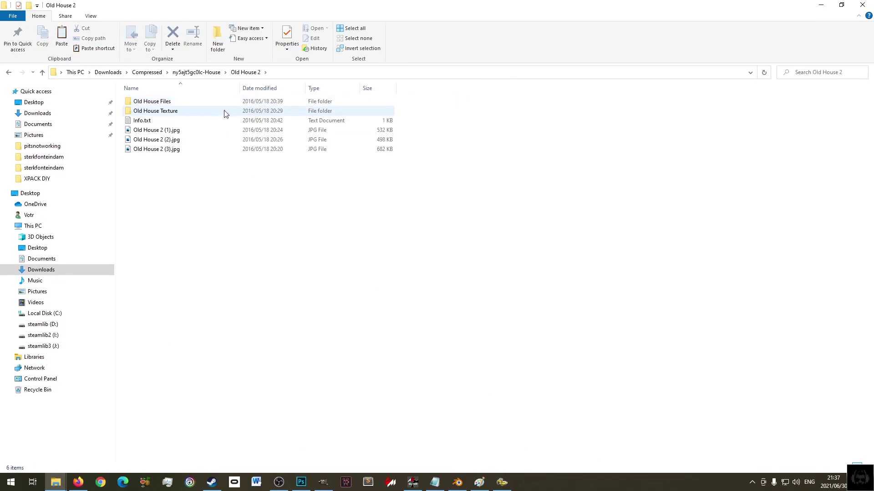
key(alt+Up)
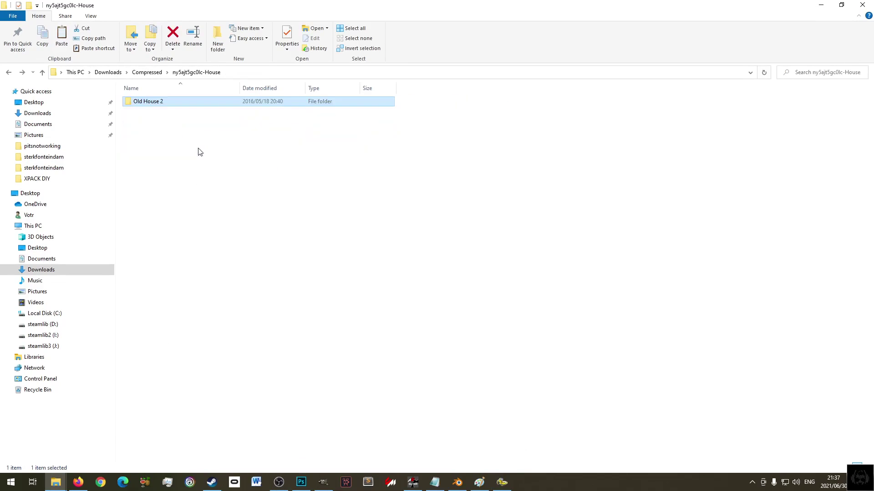
key(alt+Up)
click(456, 483)
click(20, 16)
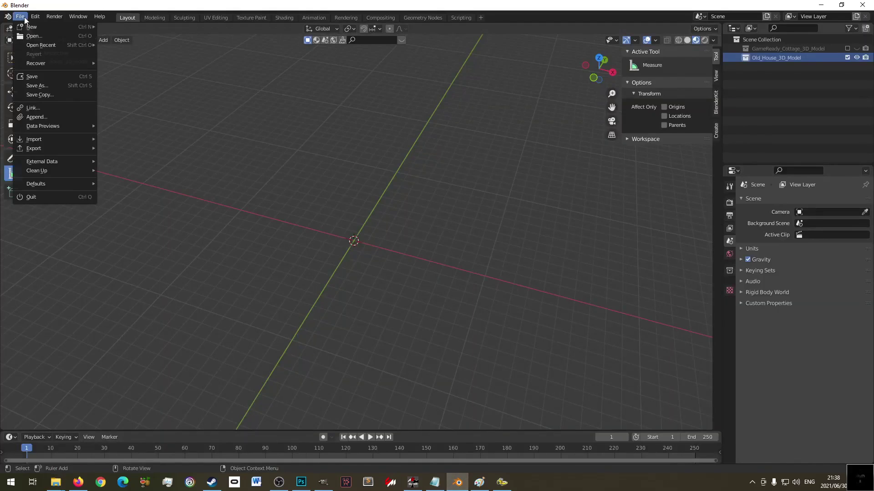
- Try importing Old_House_2_3D_Model.FBX from XPACK DIY (version 6100 rejected), then delete Old_House_3D_Model
mouse_move(53, 140)
click(140, 202)
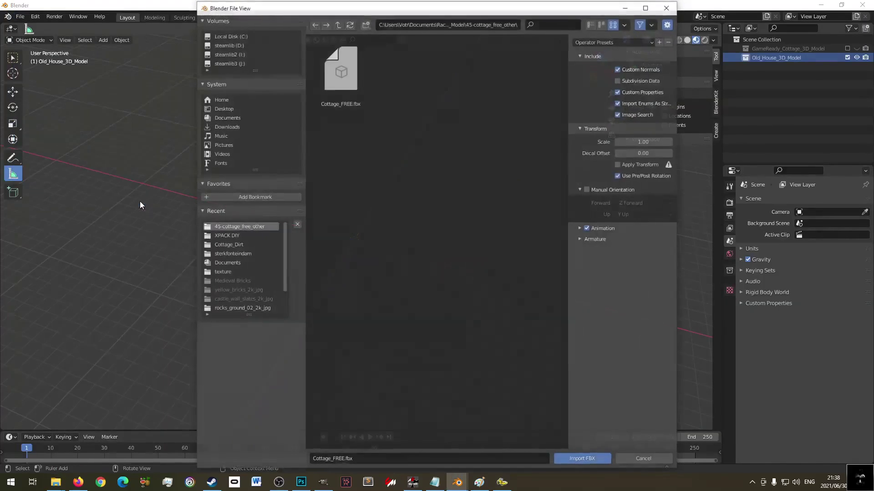
click(226, 237)
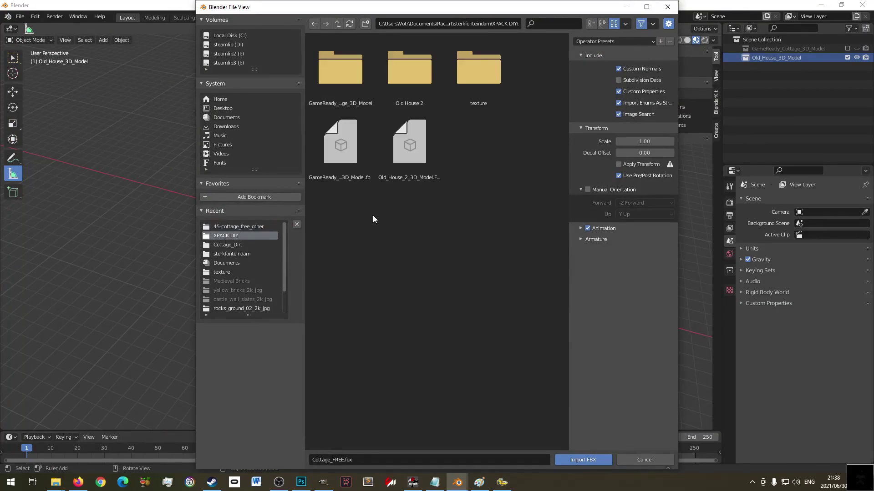
click(422, 147)
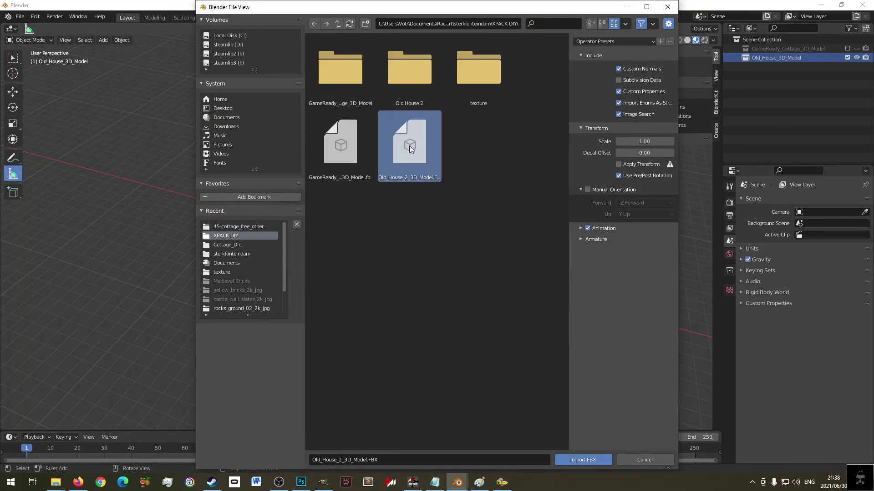
double_click(409, 147)
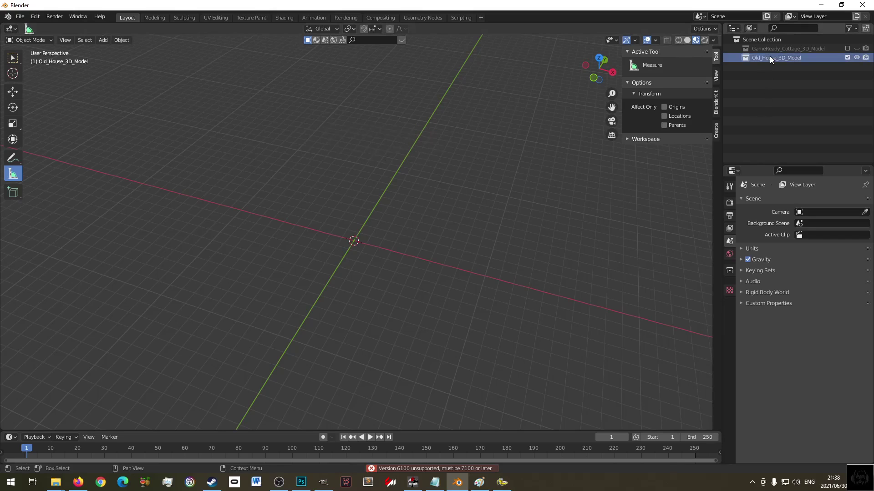
key(Delete)
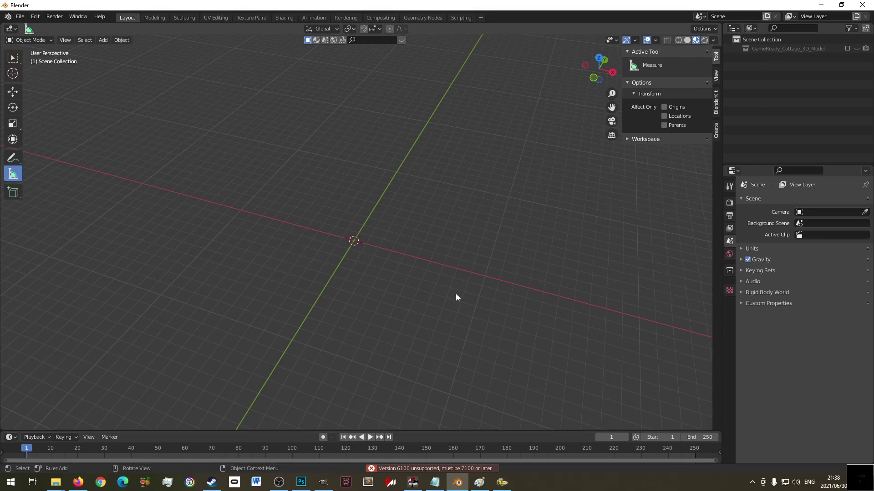
click(501, 482)
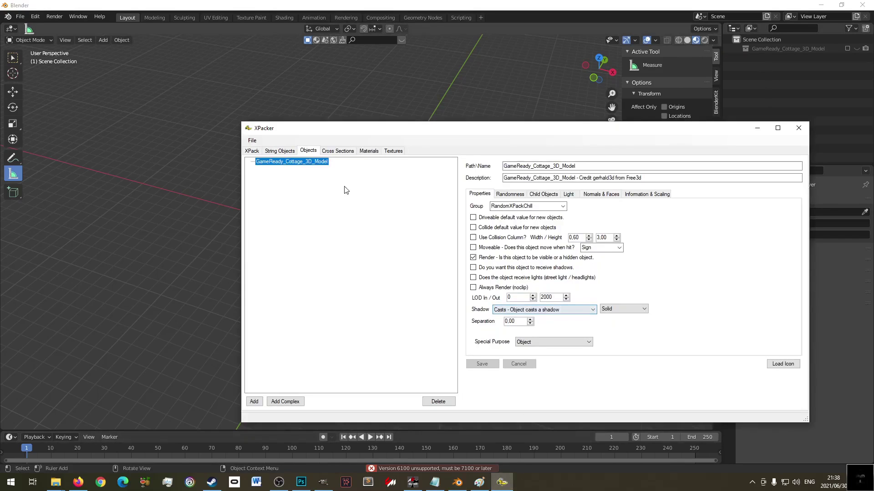
click(457, 482)
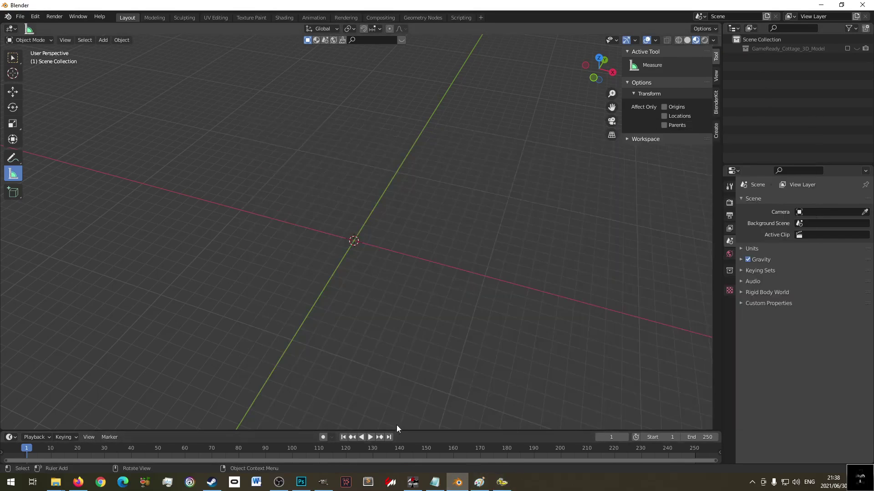
- Clear the textures and FBX/Obj file name values of the old-house credits entry
click(435, 483)
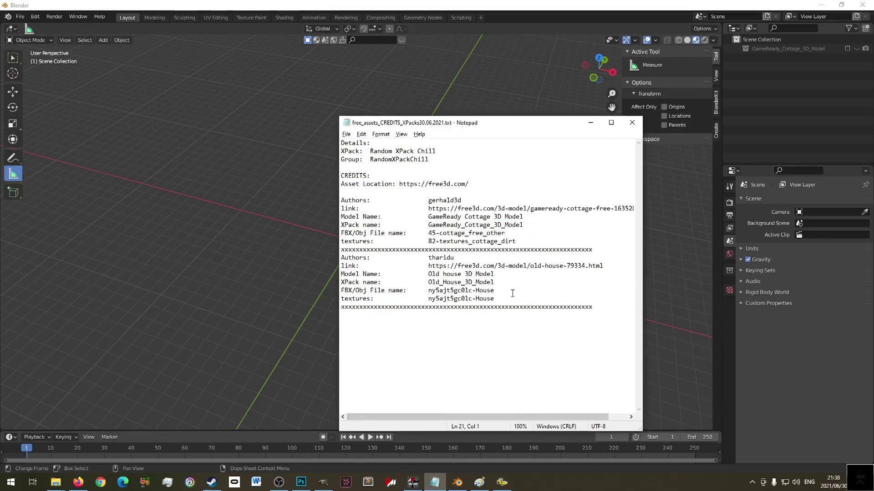
key(Return)
key(BackSpace)
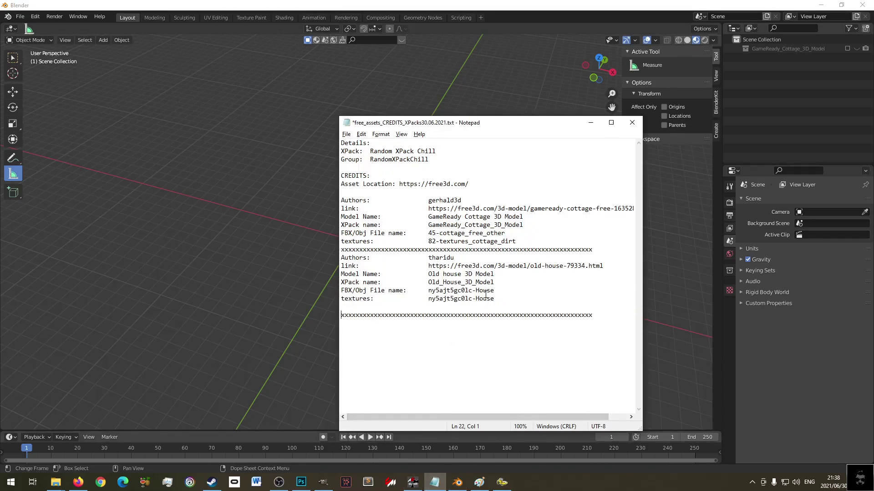
drag(494, 299, 453, 299)
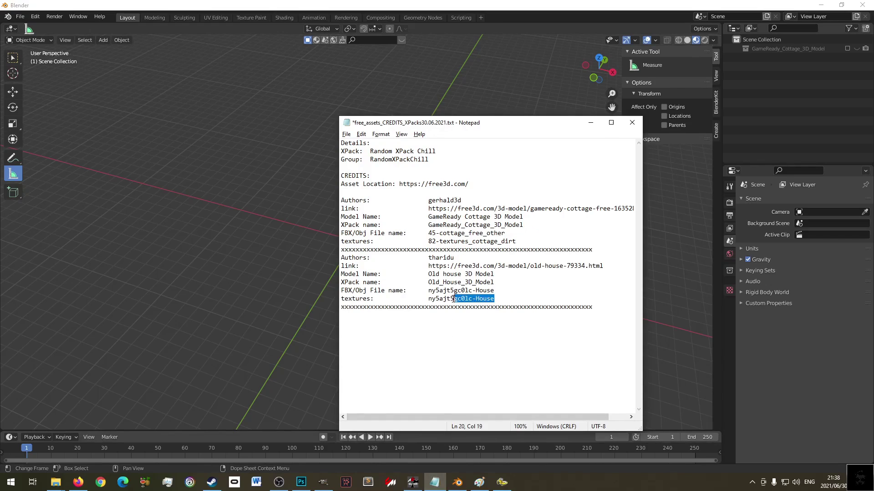
key(Delete)
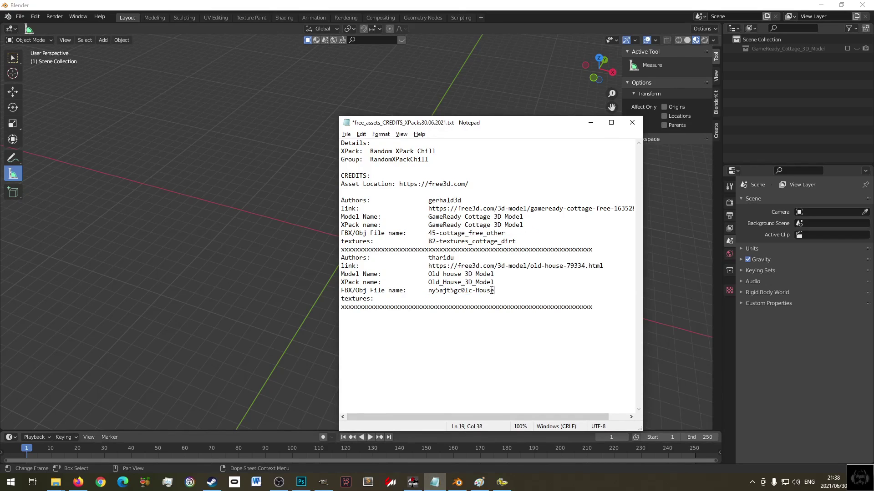
mouse_move(494, 290)
mouse_down()
mouse_move(428, 290)
mouse_move(495, 275)
mouse_move(496, 283)
mouse_up()
key(Delete)
- Clear the model name, link and author values, save the credits file, and close the Old House 2 tab
key(Delete)
drag(428, 274, 482, 276)
key(Delete)
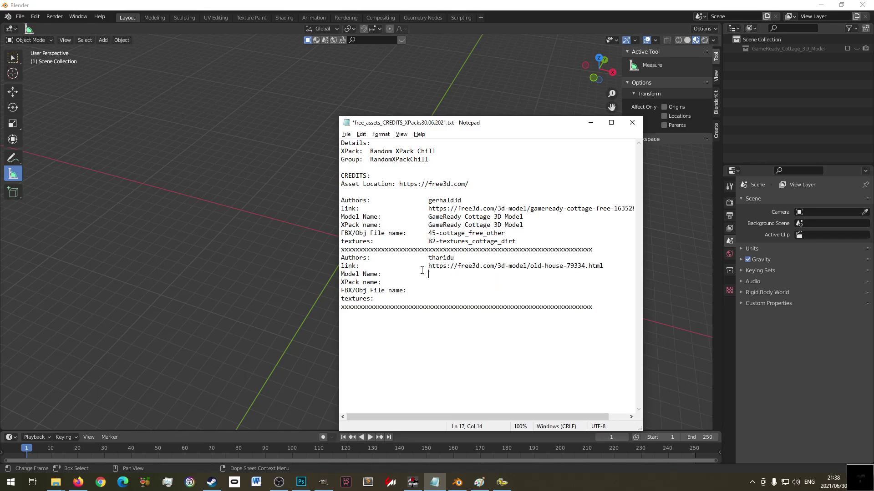
key(ctrl+shift+Right)
key(ctrl+shift+Right)
key(ctrl+shift+Right)
key(ctrl+shift+Right)
key(ctrl+shift+Right)
key(ctrl+shift+Right)
key(ctrl+shift+Right)
key(ctrl+shift+Right)
key(ctrl+shift+Right)
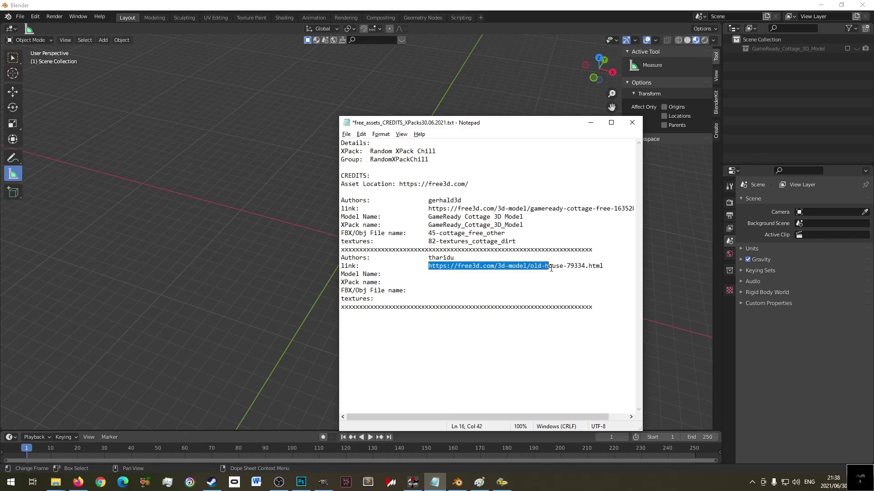
key(Delete)
drag(428, 260, 449, 257)
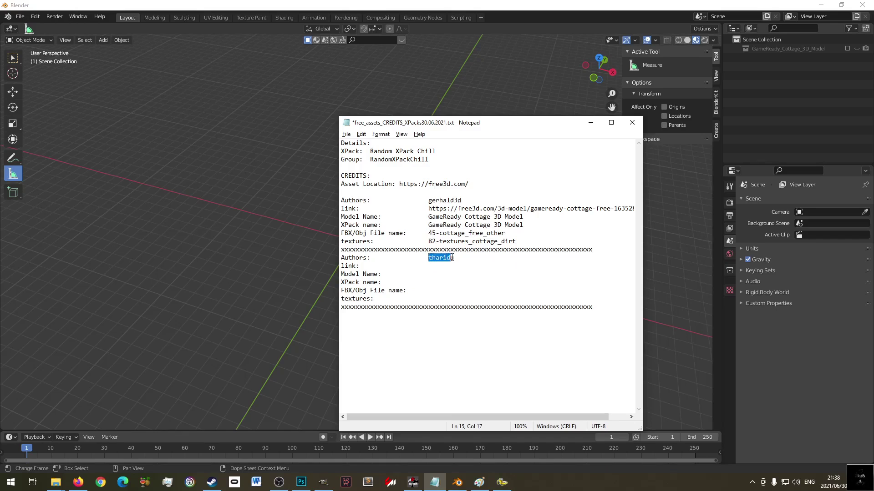
key(Delete)
key(ctrl+s)
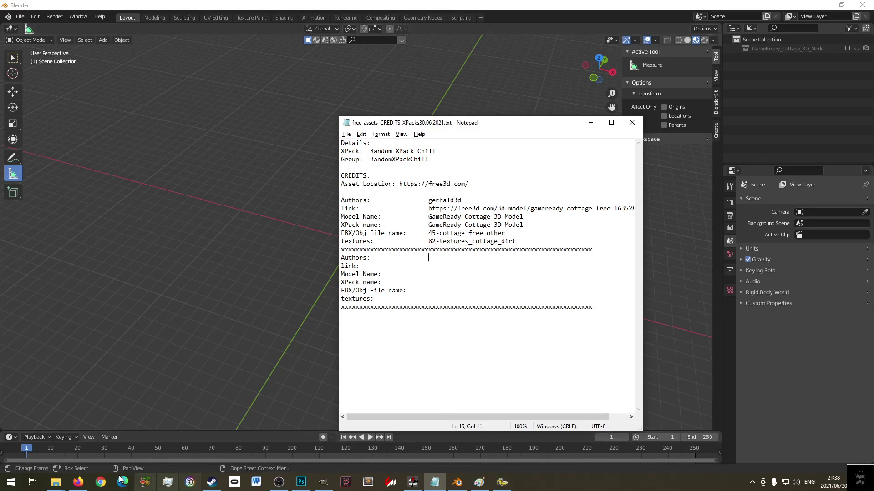
click(79, 482)
middle_click(269, 23)
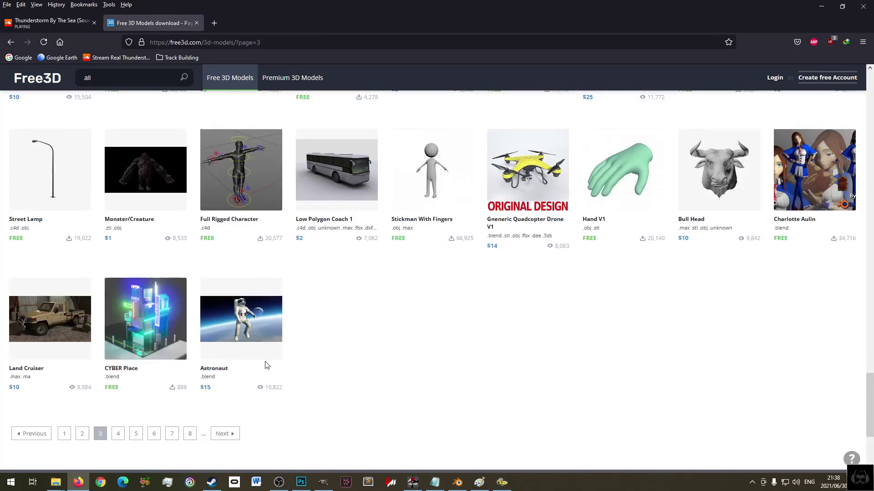
- Go to the XPACK DIY folder under Documents > sterkfonteindam in File Explorer
mouse_move(56, 482)
click(43, 437)
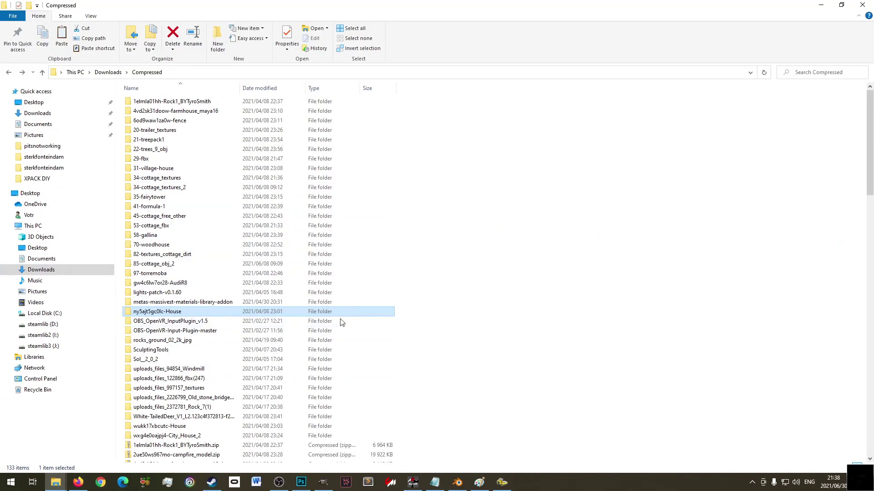
mouse_move(56, 482)
click(130, 435)
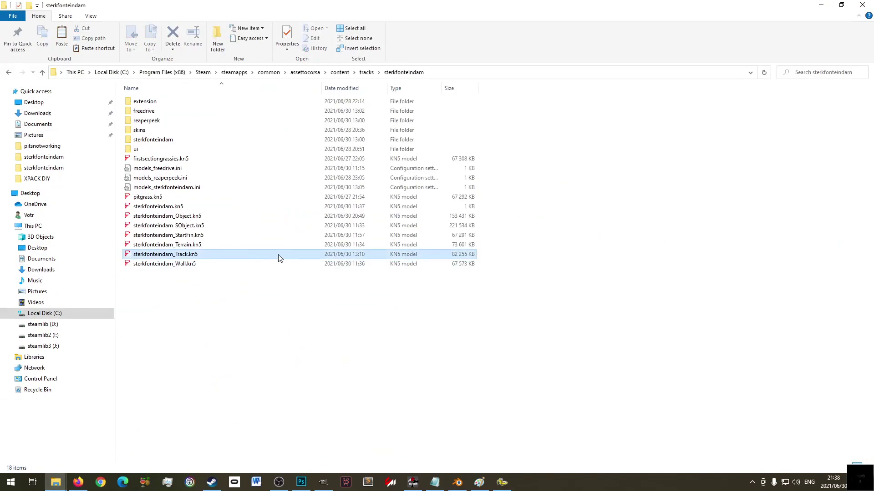
click(44, 437)
key(Return)
key(Return)
key(BackSpace)
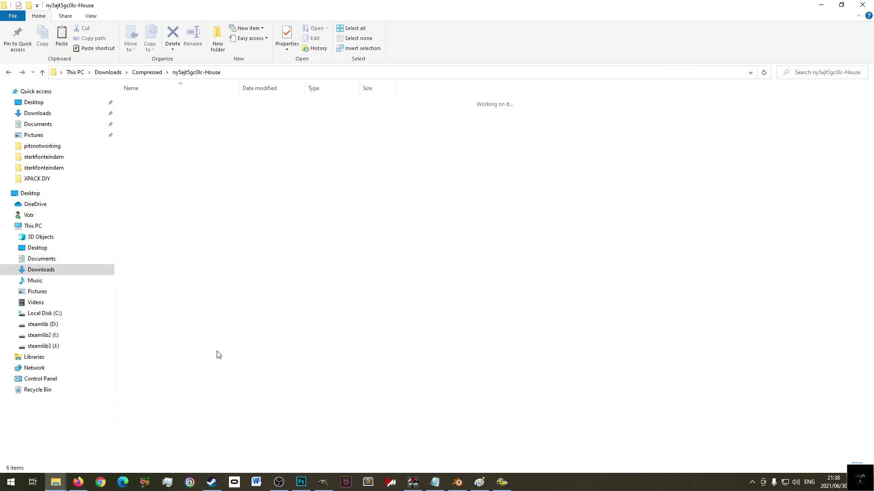
key(BackSpace)
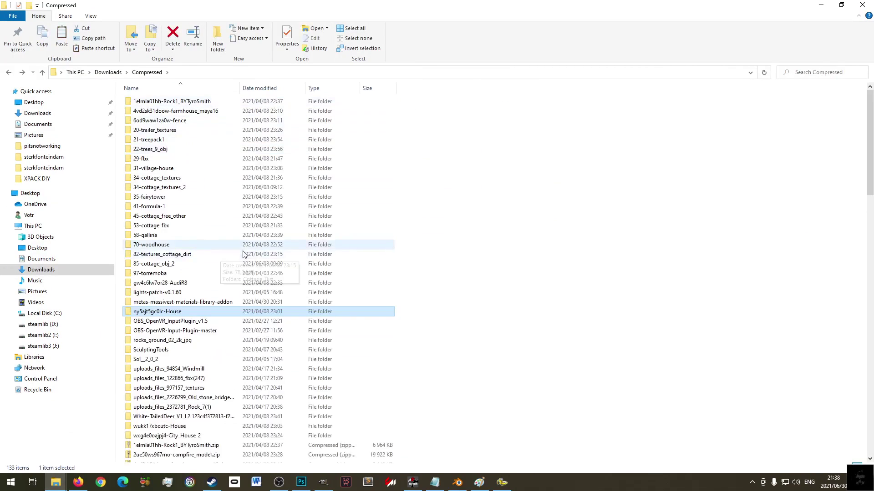
key(Return)
click(149, 72)
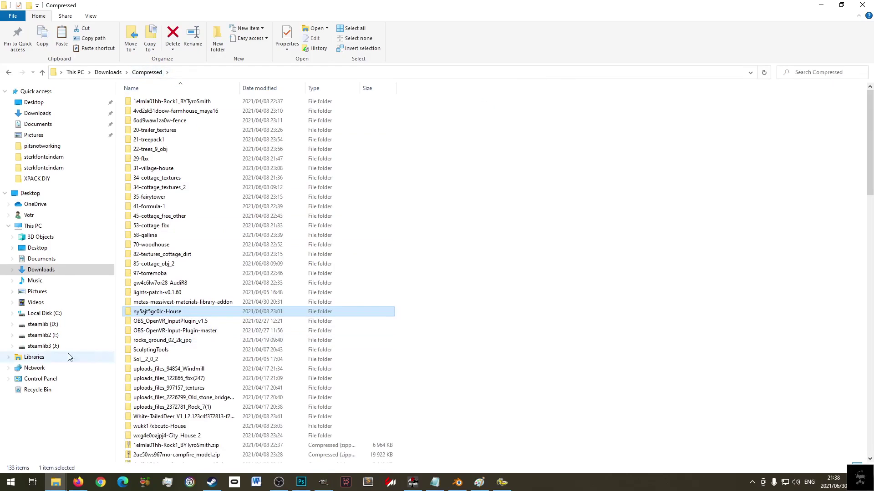
click(43, 258)
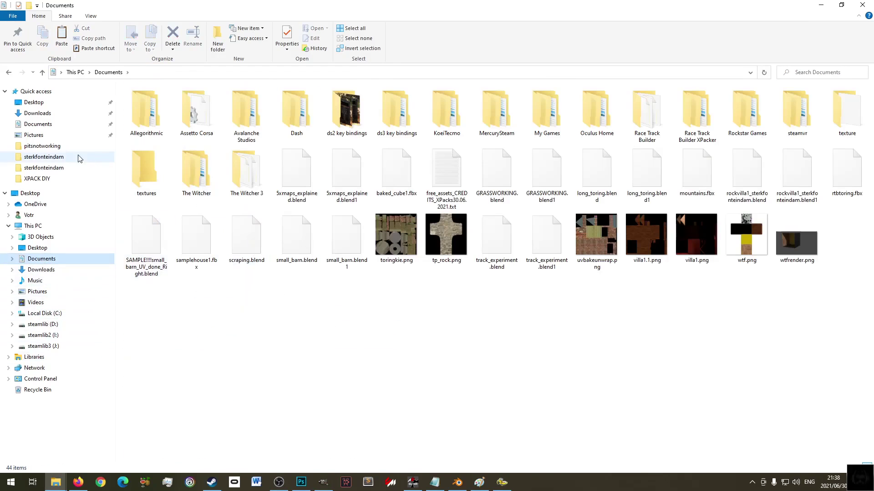
click(53, 157)
click(39, 178)
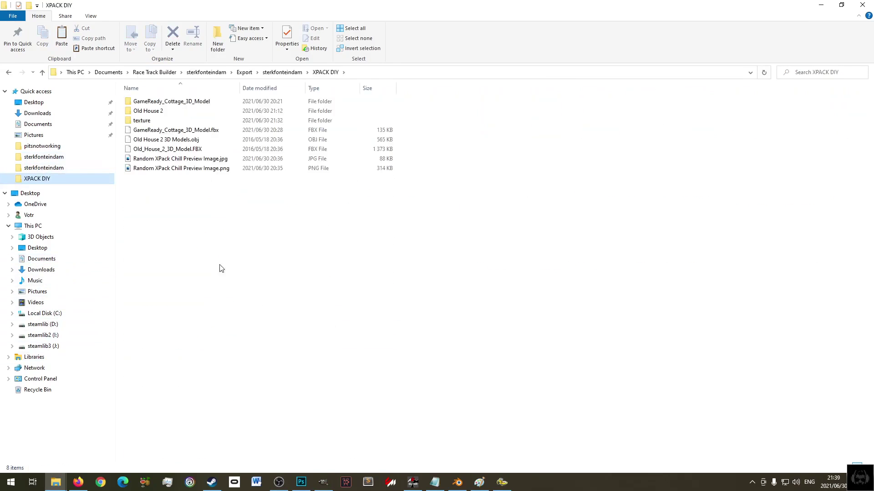
- Permanently delete the Old House 2 FBX and OBJ model files
click(200, 150)
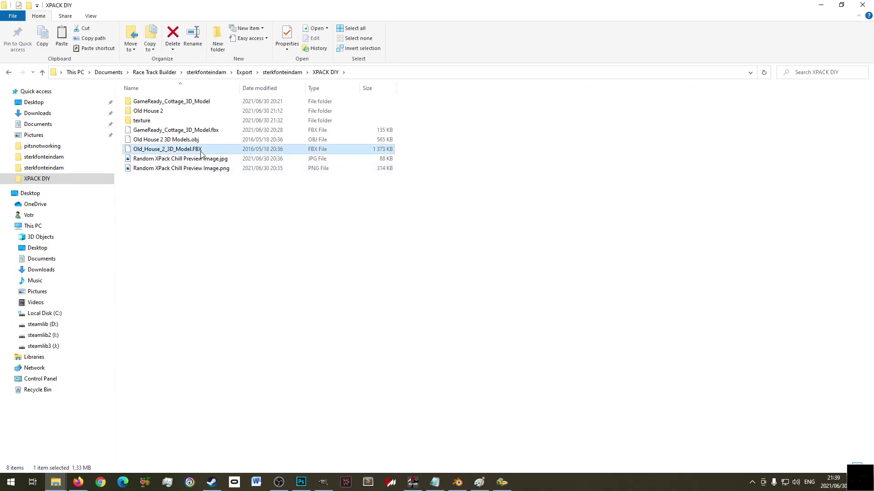
key(shift+Up)
key(shift+Delete)
key(Return)
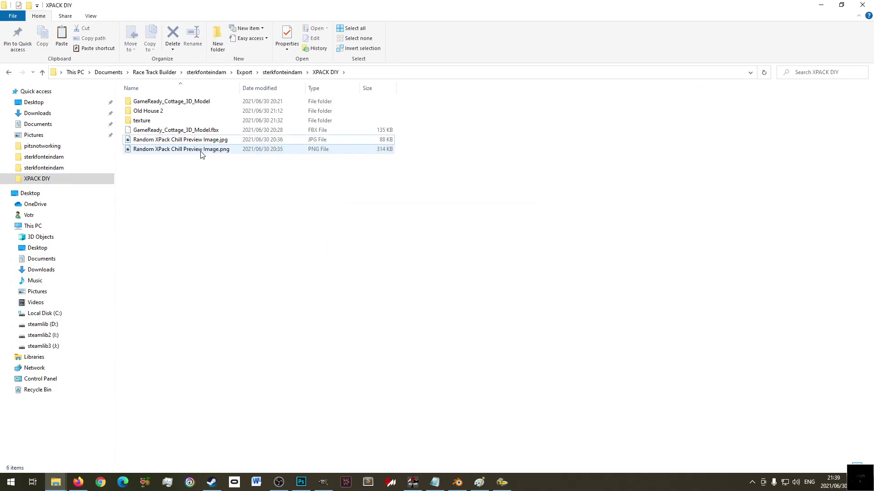
- Permanently delete the four House body and Bump textures from the texture folder
key(Up)
key(Up)
key(Up)
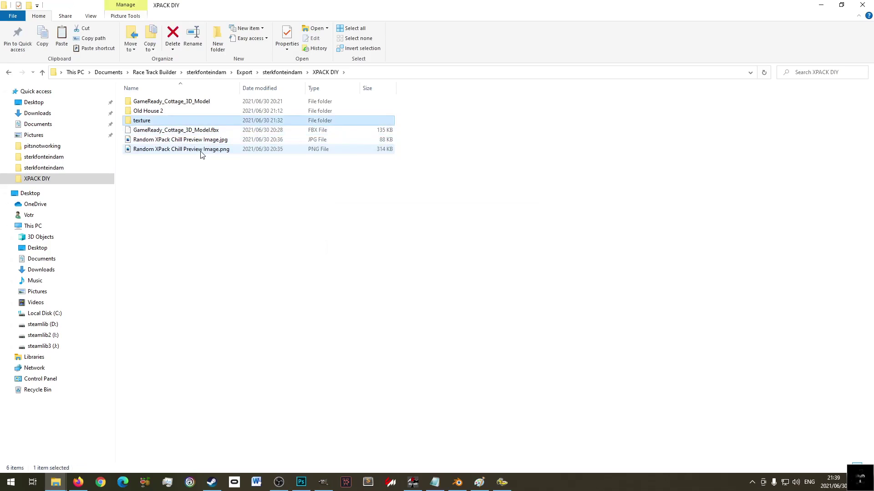
key(Down)
click(149, 122)
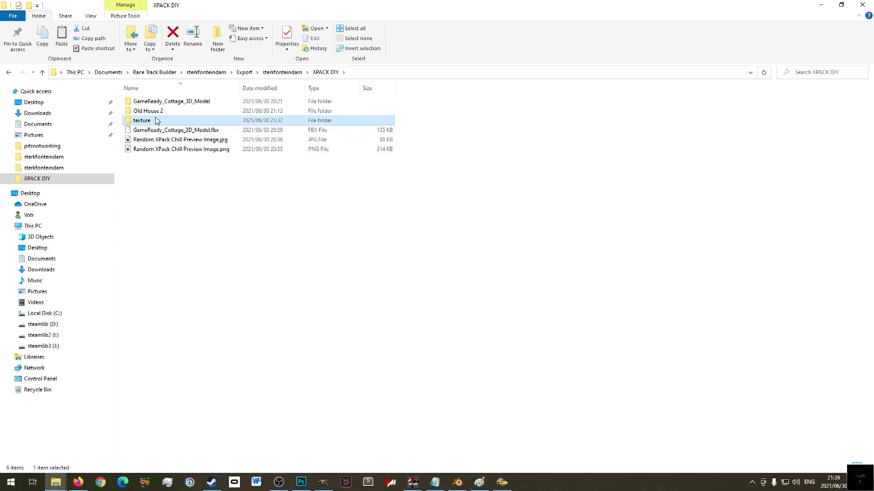
double_click(150, 121)
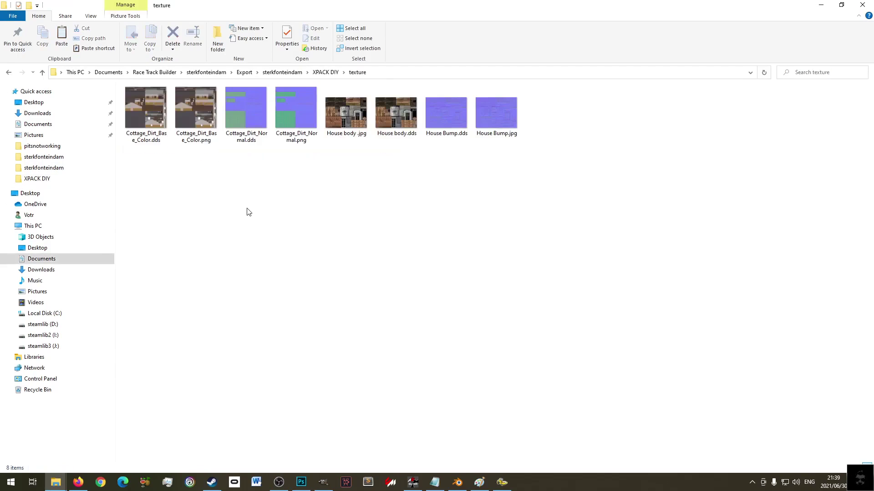
click(346, 113)
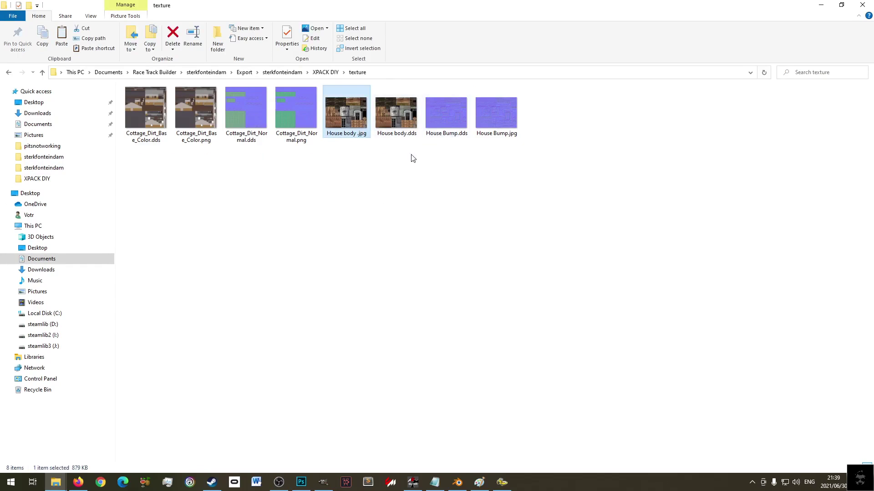
key(shift+Right)
key(shift+Right)
key(shift+Right)
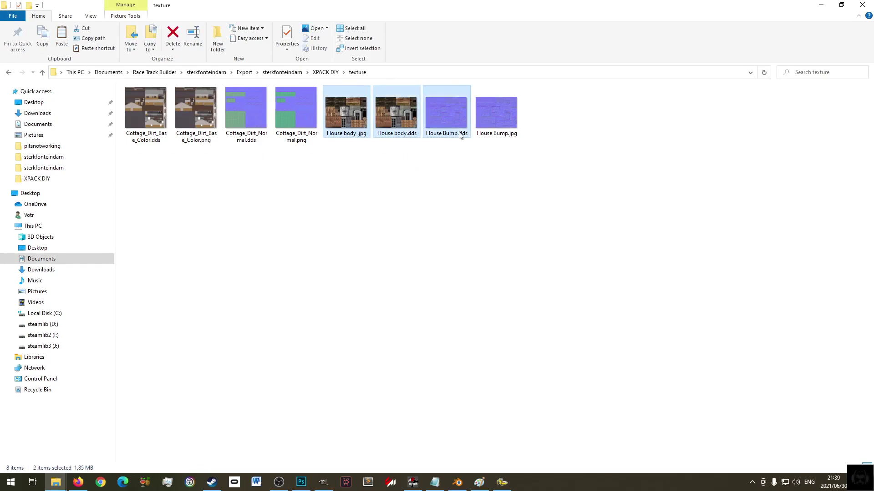
key(shift+Delete)
key(Return)
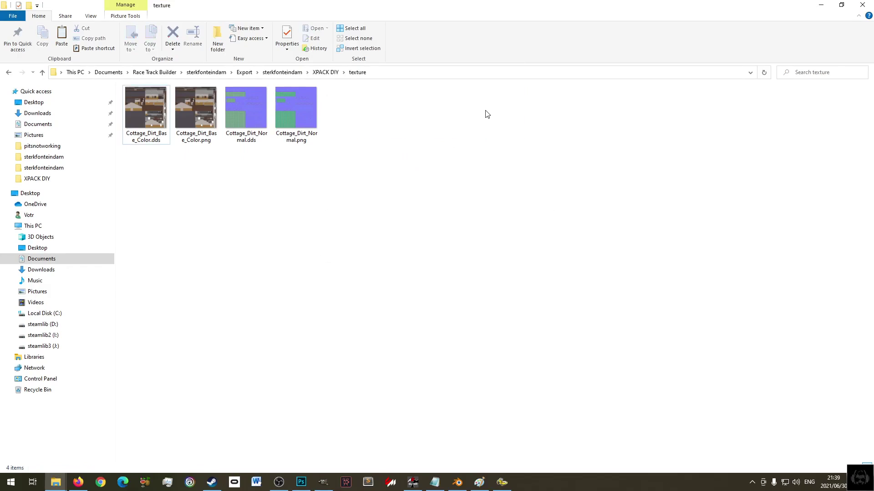
- Delete the Old House 2 folder from XPACK DIY
key(BackSpace)
double_click(165, 110)
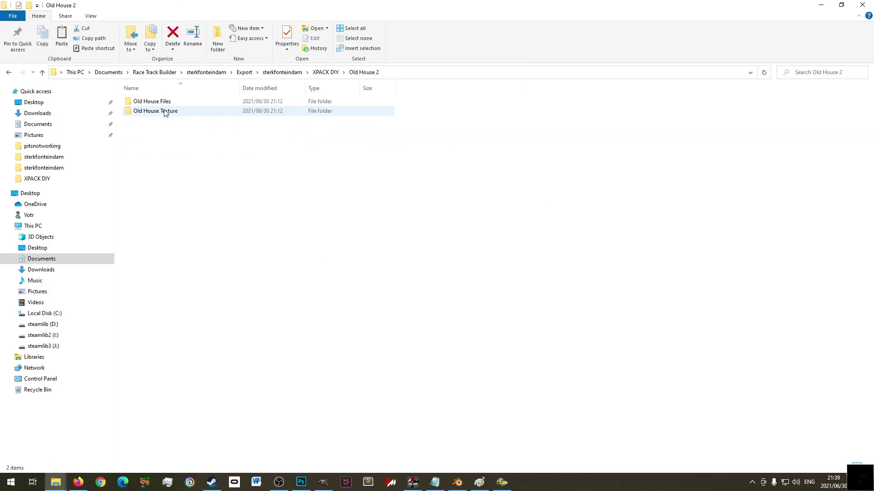
key(BackSpace)
right_click(160, 112)
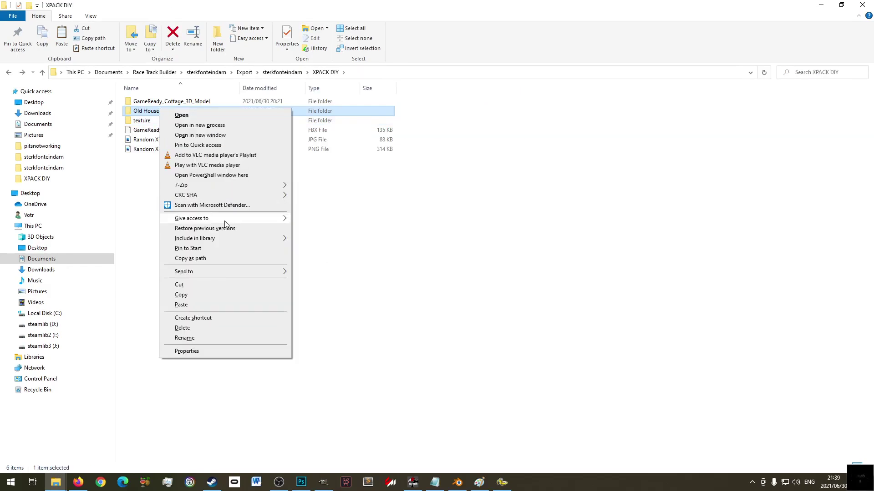
click(217, 329)
click(473, 278)
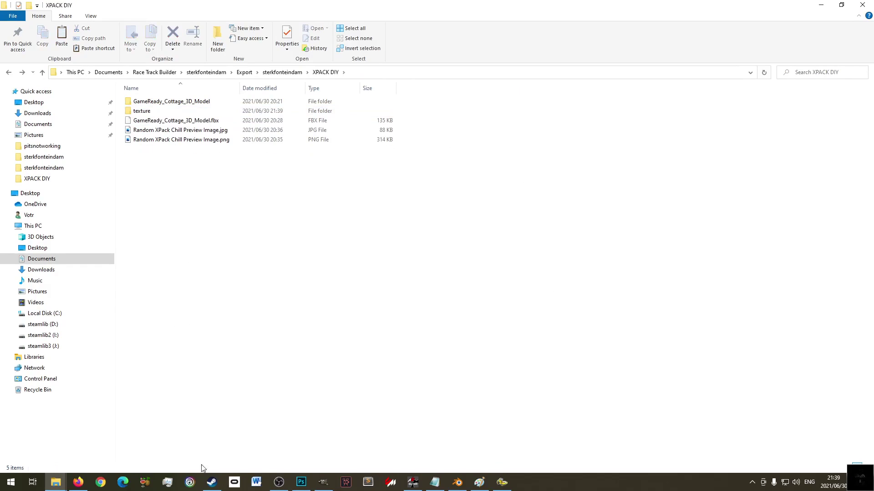
click(78, 483)
scroll(412, 340, down, 1)
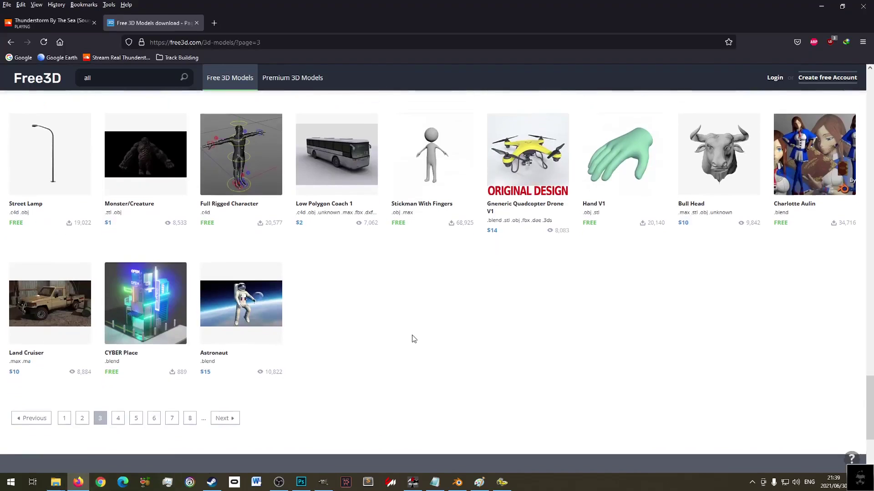
- On Free3D's next page, open Maple Tree, House 10C2, Australian Cattle Dog V1 and Container V2 in background tabs
scroll(412, 339, down, 1)
click(225, 387)
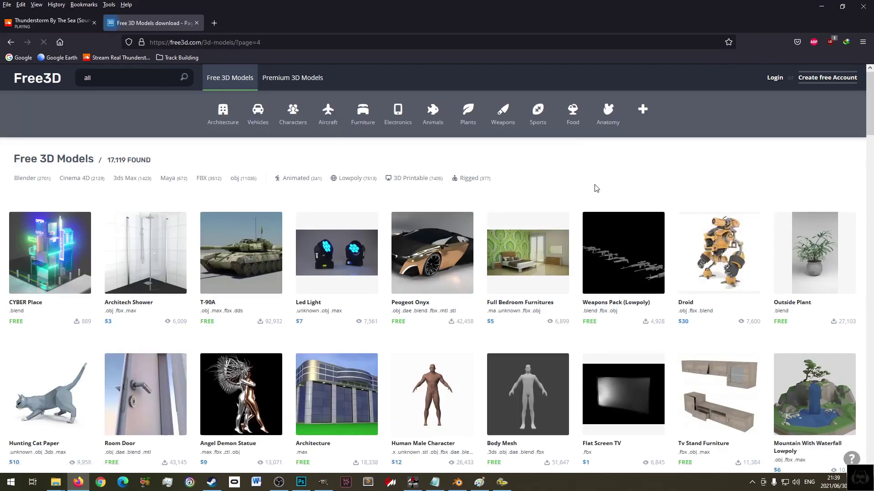
scroll(596, 188, down, 4)
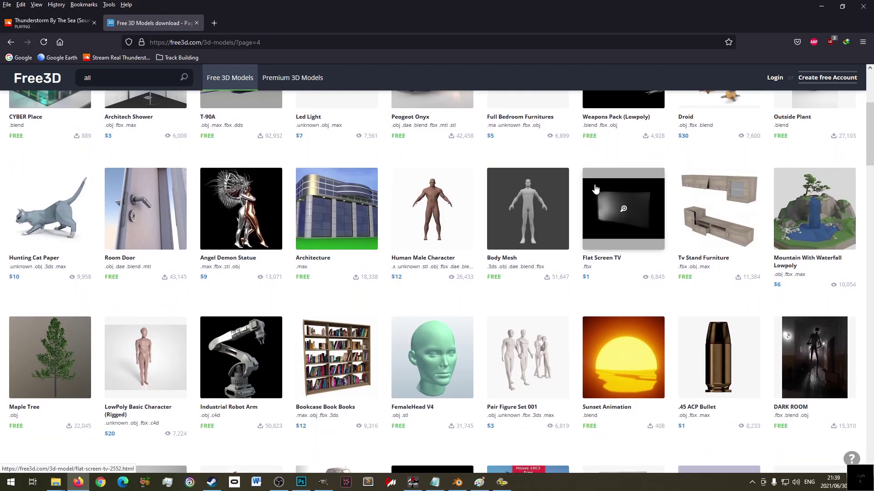
scroll(595, 188, down, 4)
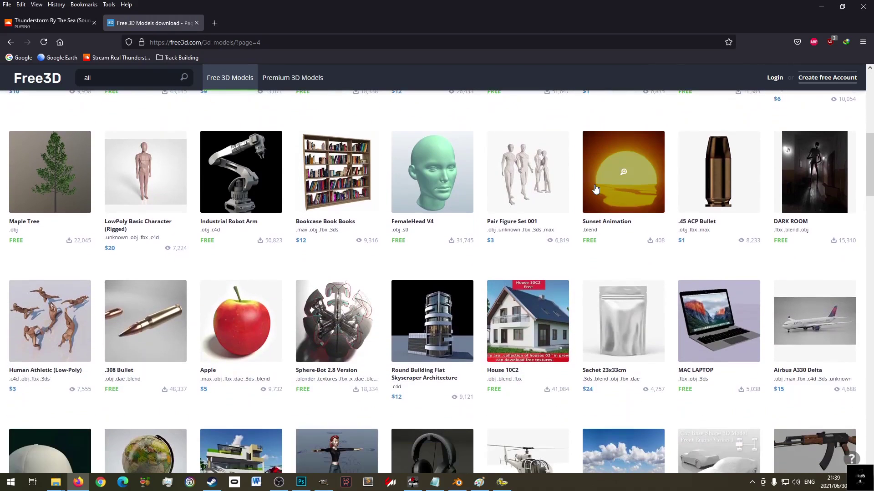
middle_click(38, 150)
scroll(306, 191, down, 4)
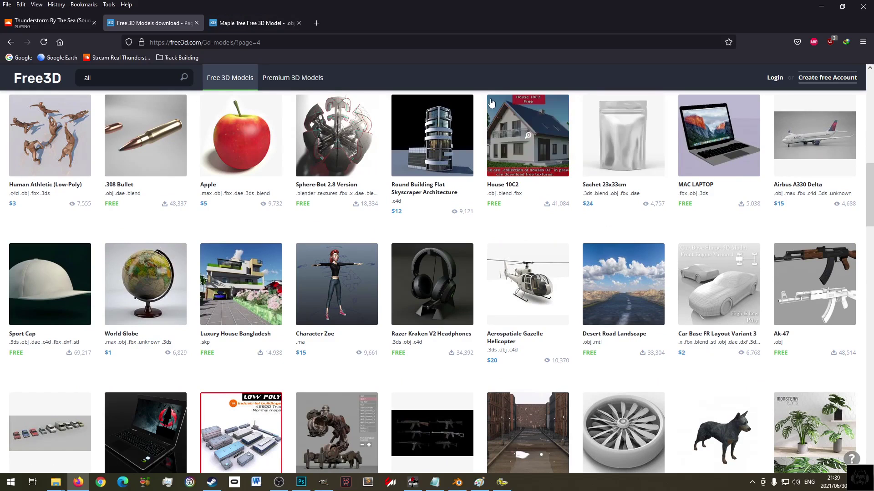
middle_click(522, 122)
scroll(530, 230, down, 4)
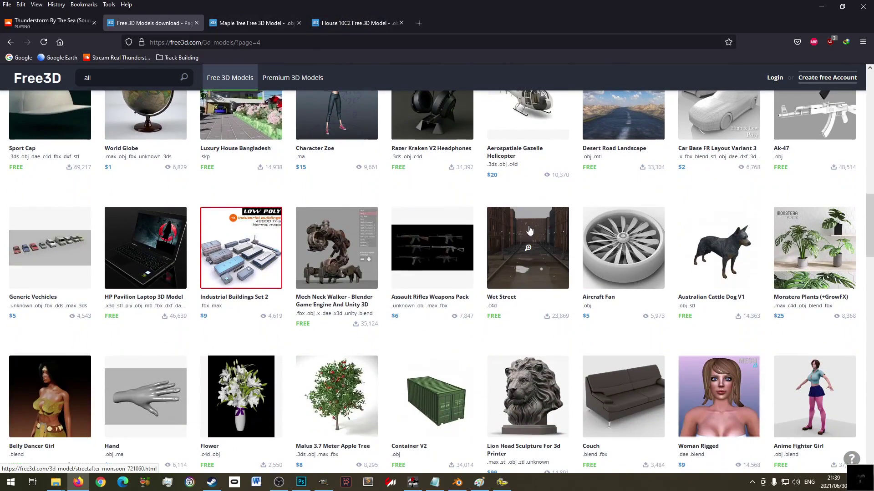
scroll(529, 231, down, 1)
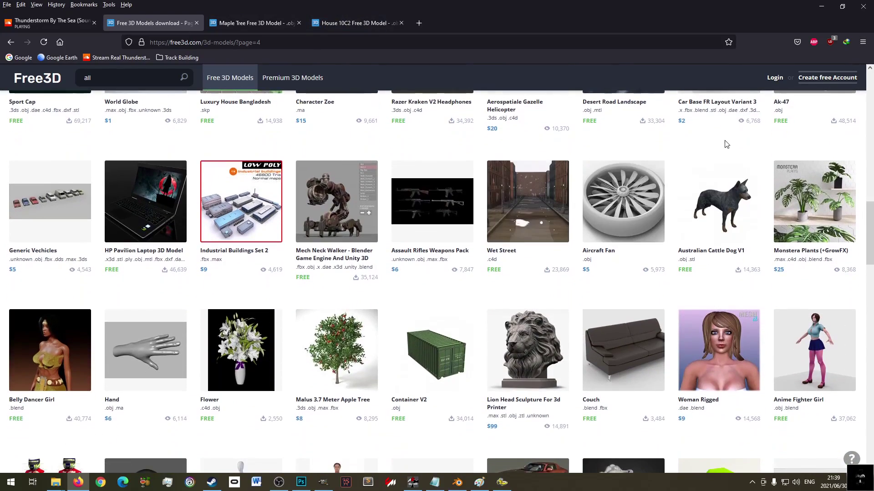
middle_click(718, 189)
scroll(528, 205, down, 1)
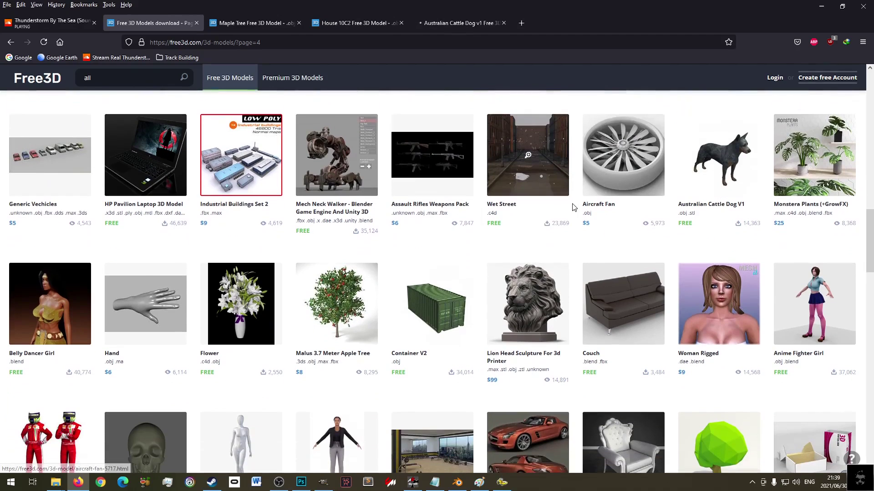
scroll(432, 282, down, 1)
middle_click(419, 276)
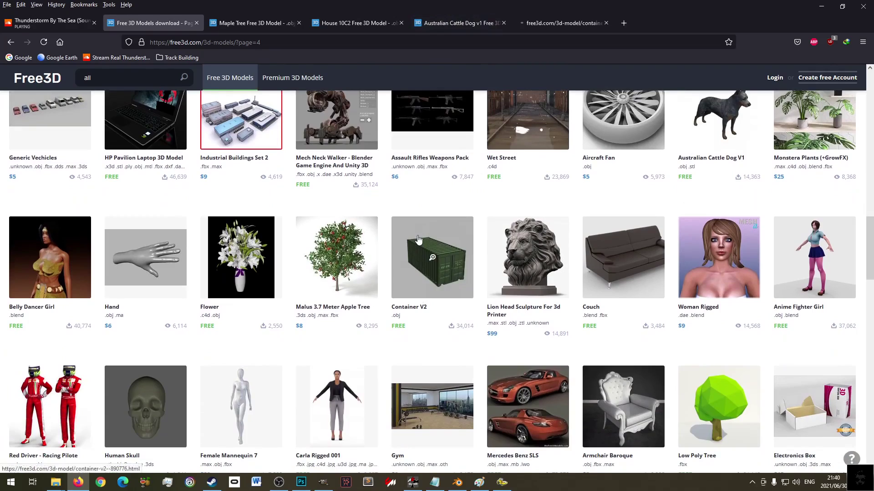
scroll(296, 212, down, 3)
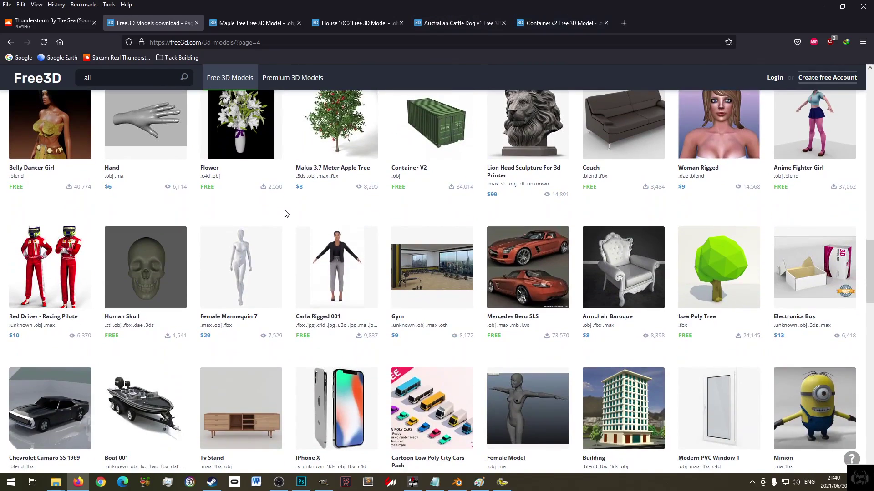
scroll(285, 214, down, 2)
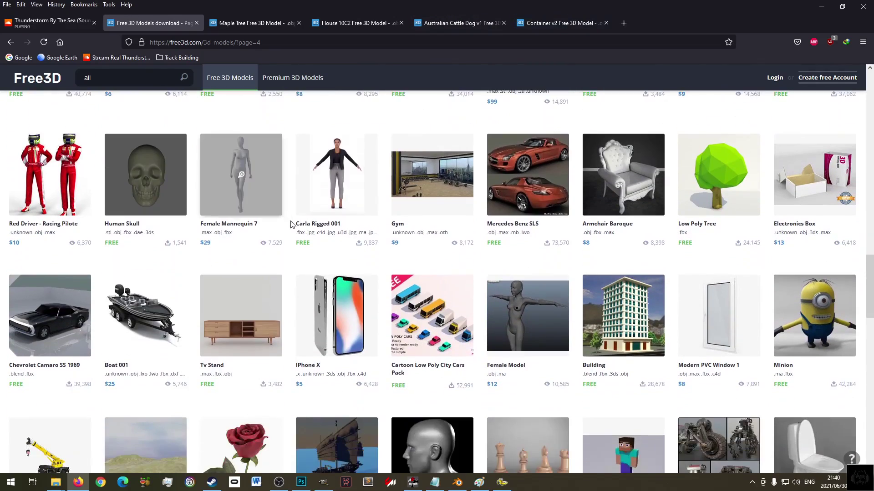
scroll(290, 223, down, 3)
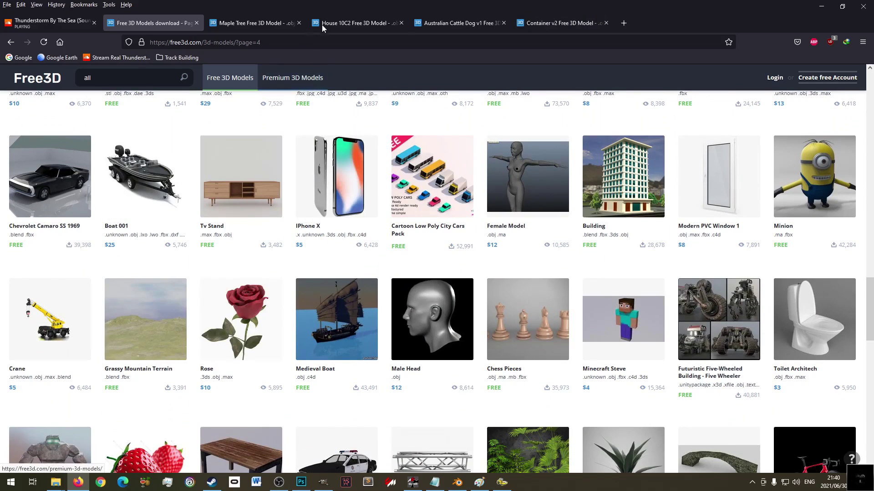
- Close the Maple Tree tab and switch to the Australian Cattle Dog V1 page
click(250, 24)
middle_click(250, 24)
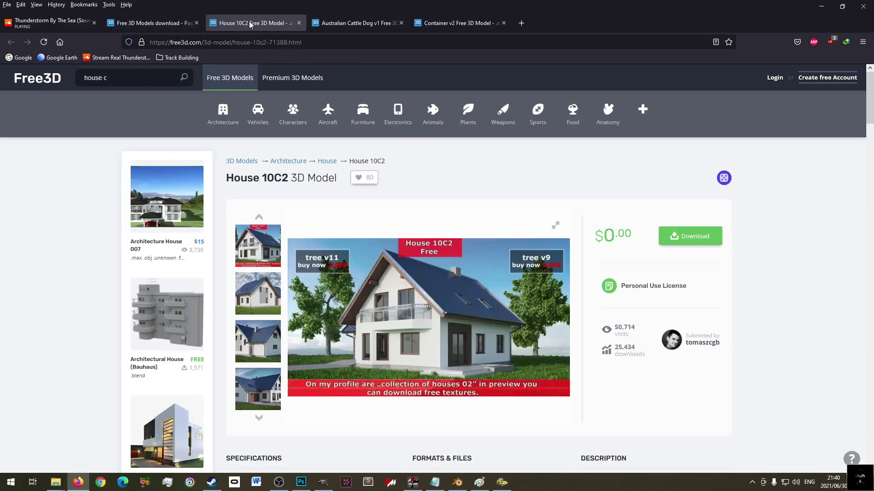
click(348, 23)
scroll(384, 297, down, 5)
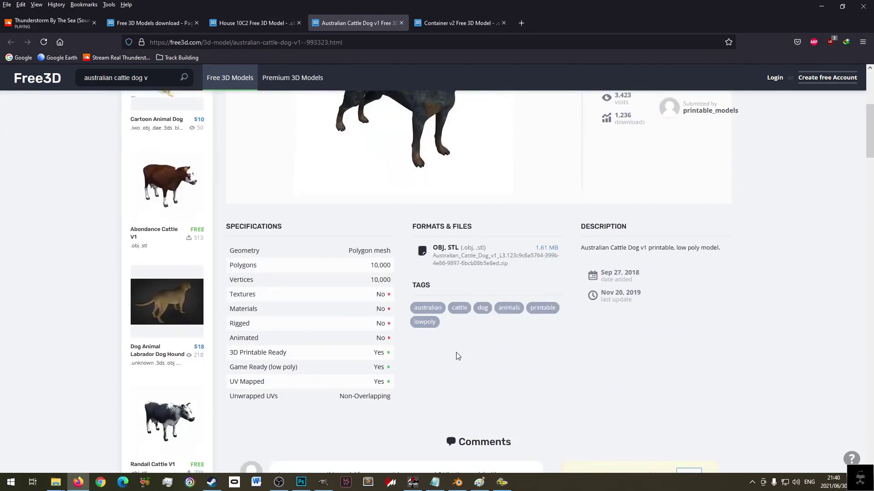
- Copy the Cattle Dog uploader's name and bring up the credits text file
drag(408, 385, 468, 390)
click(527, 370)
scroll(542, 371, up, 3)
mouse_move(749, 253)
mouse_down()
mouse_move(686, 254)
mouse_move(738, 252)
mouse_up()
click(755, 261)
right_click(738, 253)
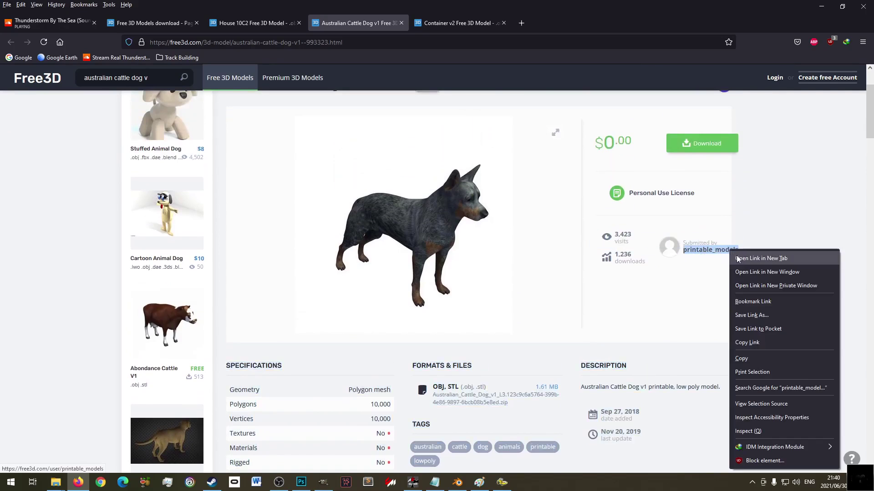
click(751, 359)
scroll(464, 273, up, 2)
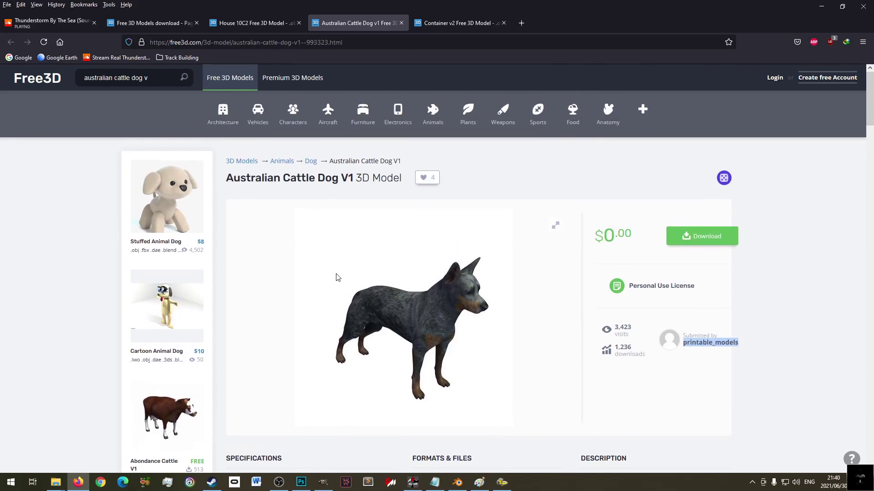
click(435, 483)
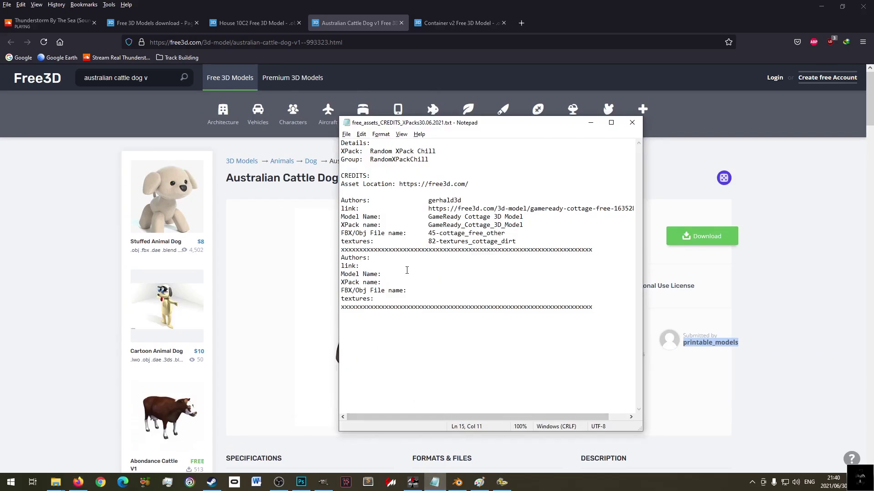
- Paste the uploader after Authors: and the copied model title after Model Name:
key(ctrl+v)
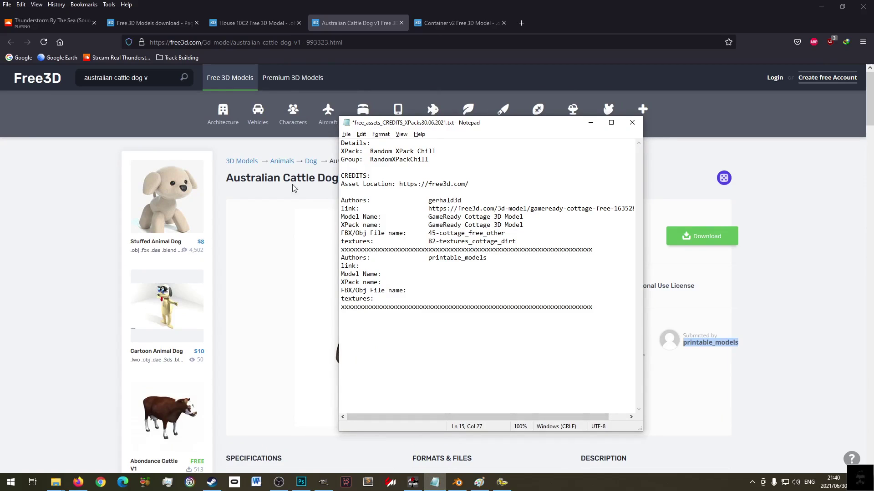
click(226, 182)
drag(402, 178, 244, 178)
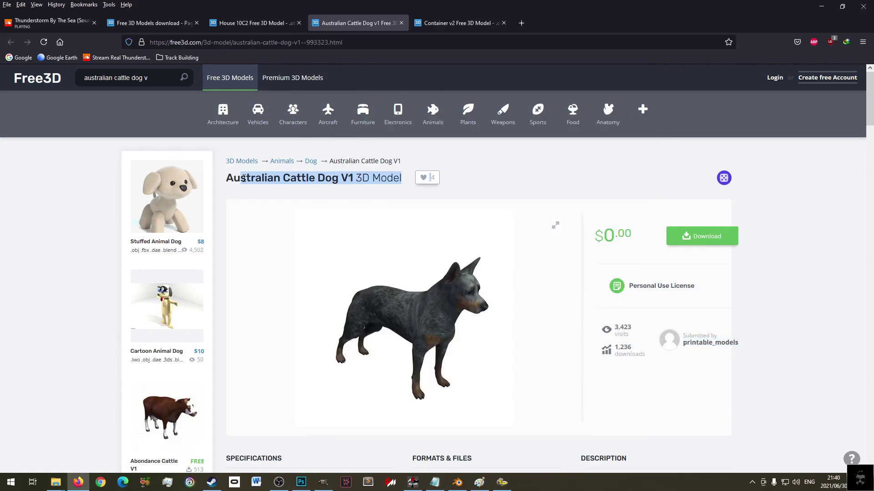
right_click(229, 177)
click(246, 189)
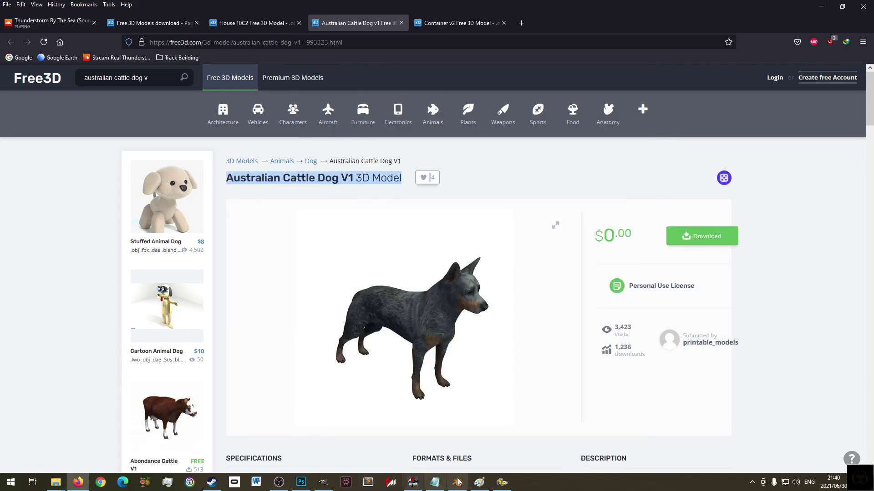
click(444, 481)
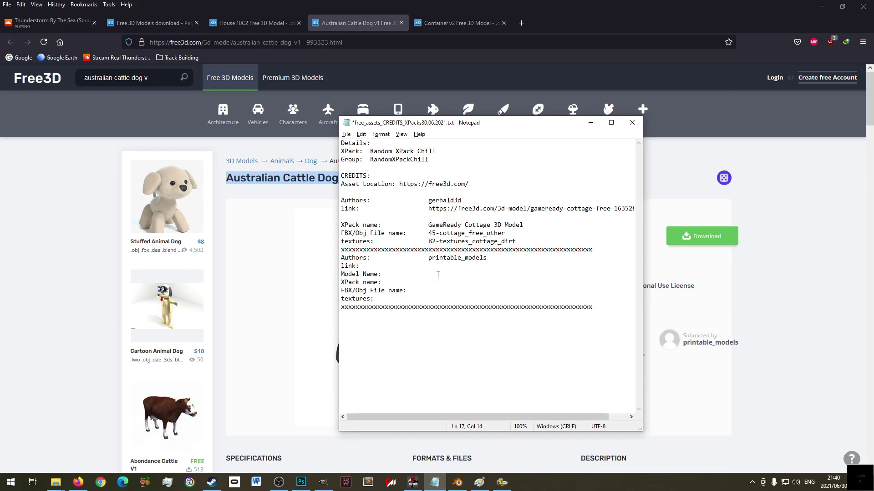
key(ctrl+v)
- Remove the extra empty line and leading space, then save the credits file
key(Return)
key(End)
key(Delete)
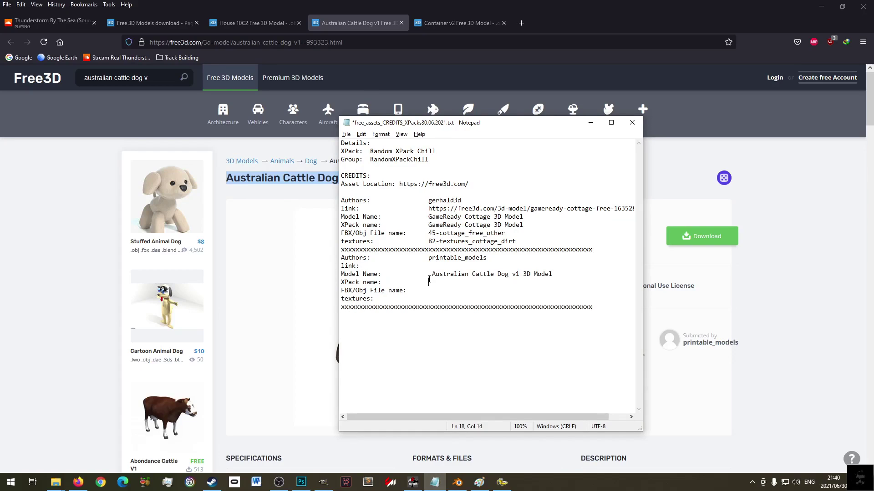
key(Delete)
key(ctrl+s)
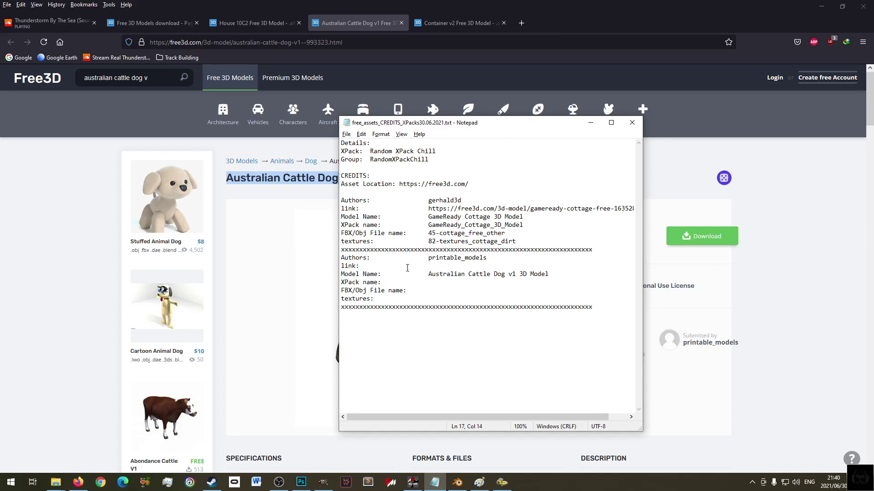
- Copy the model page URL and paste it after link: in the second entry
right_click(242, 42)
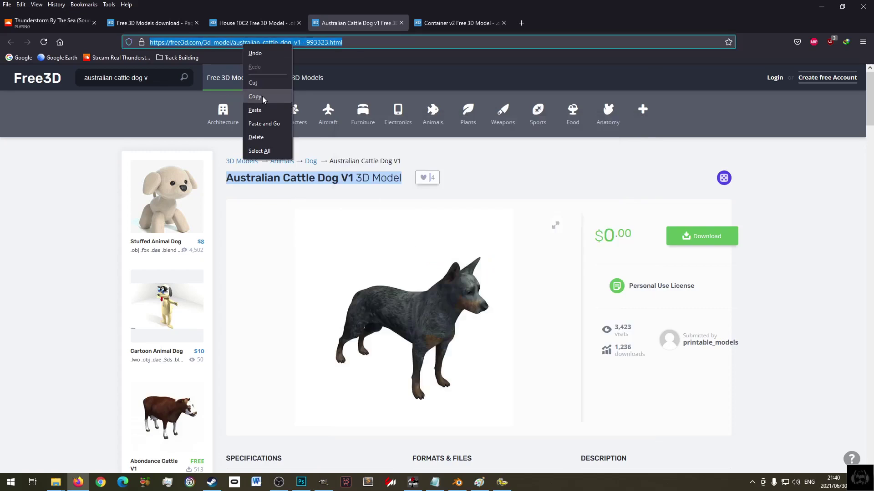
click(257, 83)
click(434, 483)
click(430, 266)
key(ctrl+v)
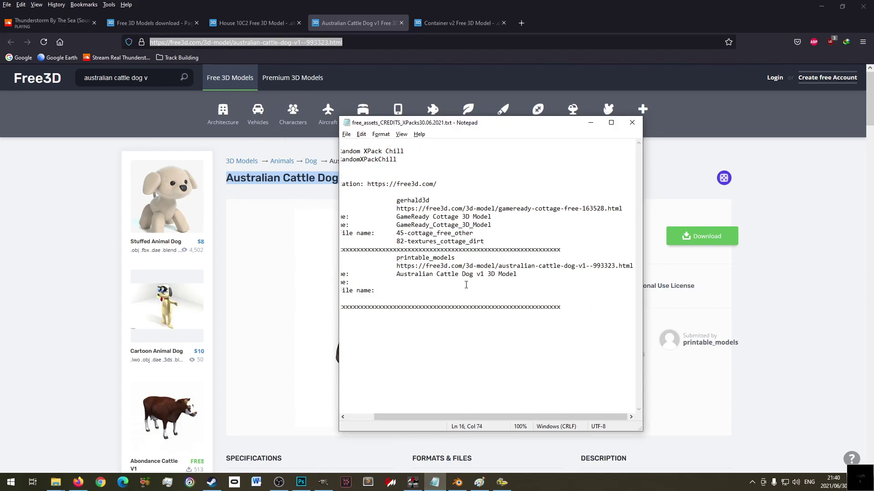
drag(404, 416, 342, 410)
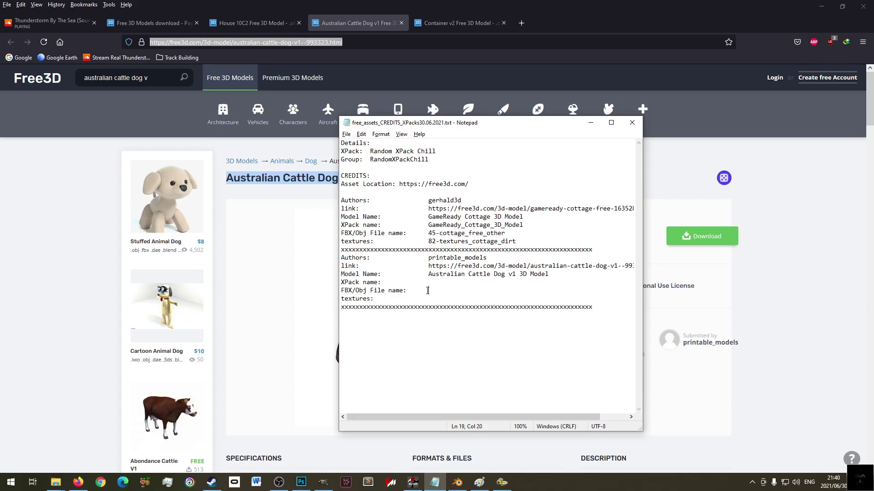
click(787, 187)
click(703, 236)
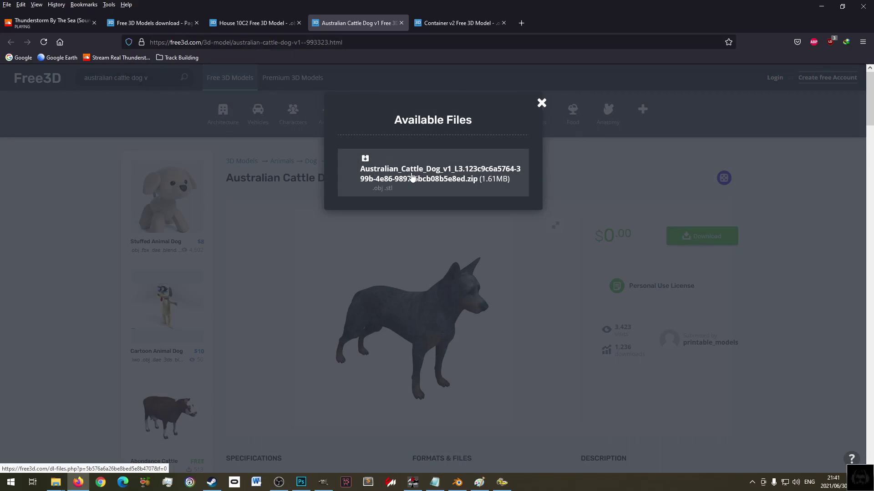
- Paste the Australian_Cattle_Dog_v1_L3 zip name on the FBX/Obj File name line and download it
click(412, 177)
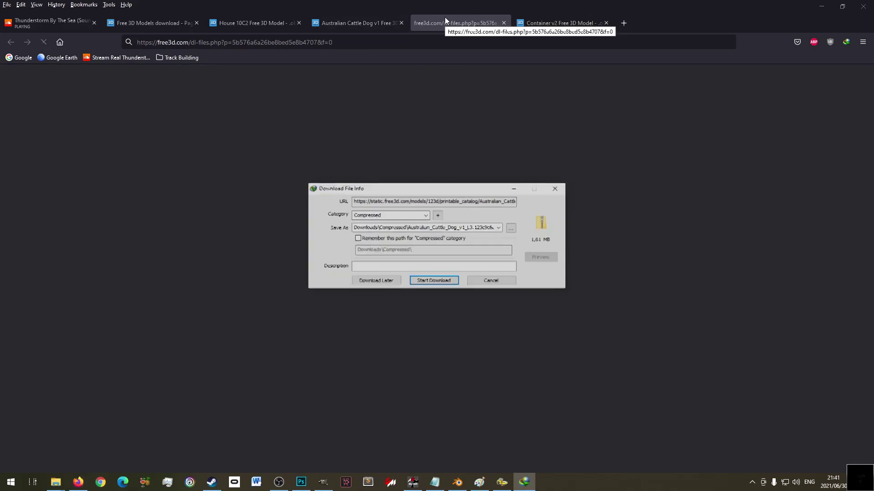
click(413, 229)
click(412, 230)
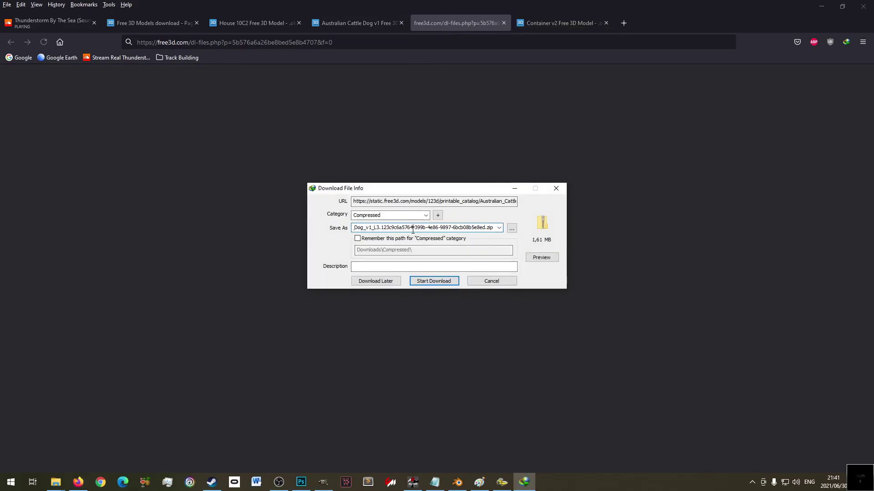
drag(485, 230, 409, 233)
right_click(410, 233)
click(423, 255)
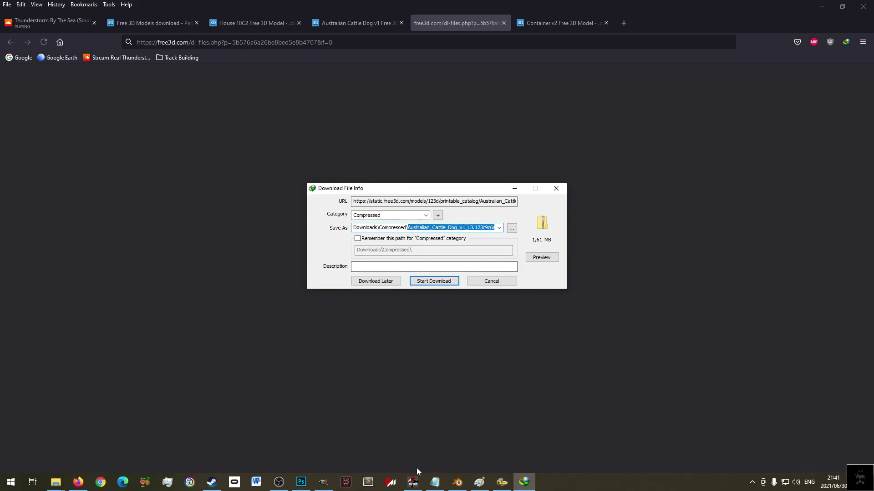
click(434, 482)
key(ctrl+v)
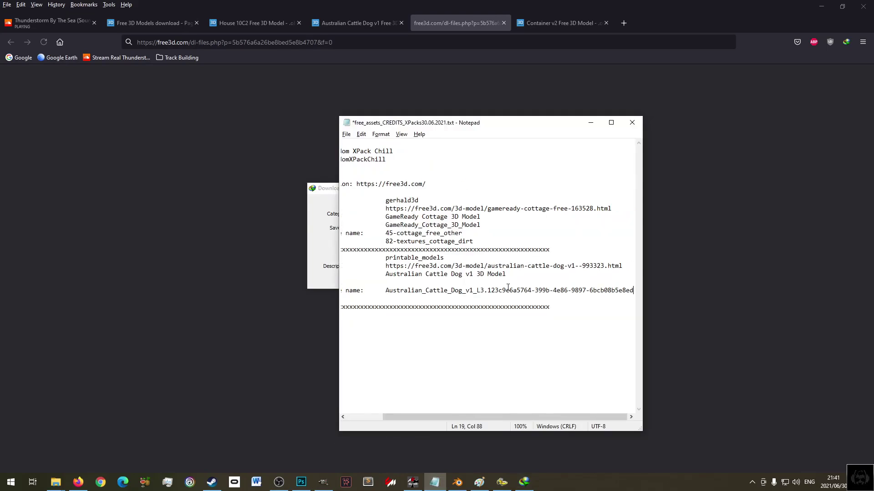
key(alt+Tab)
click(455, 279)
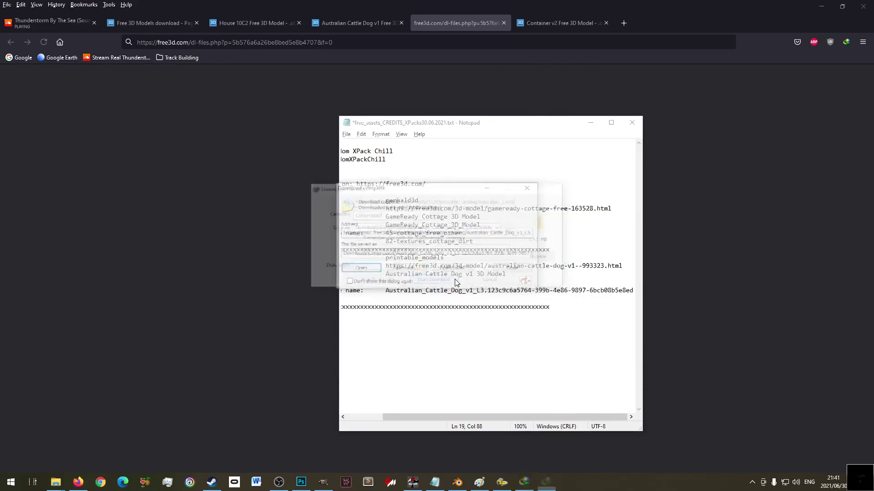
click(453, 268)
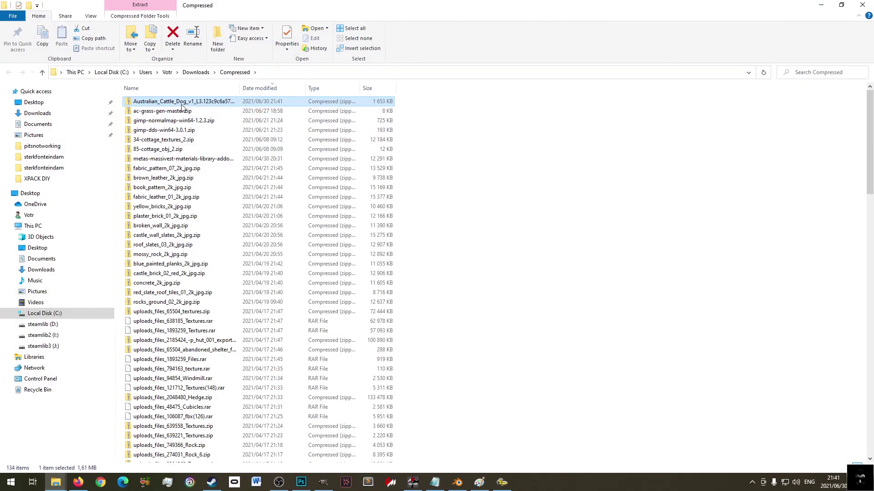
- Extract the downloaded zip and open the Australian_Cattle_Dog folder
right_click(182, 102)
mouse_move(239, 155)
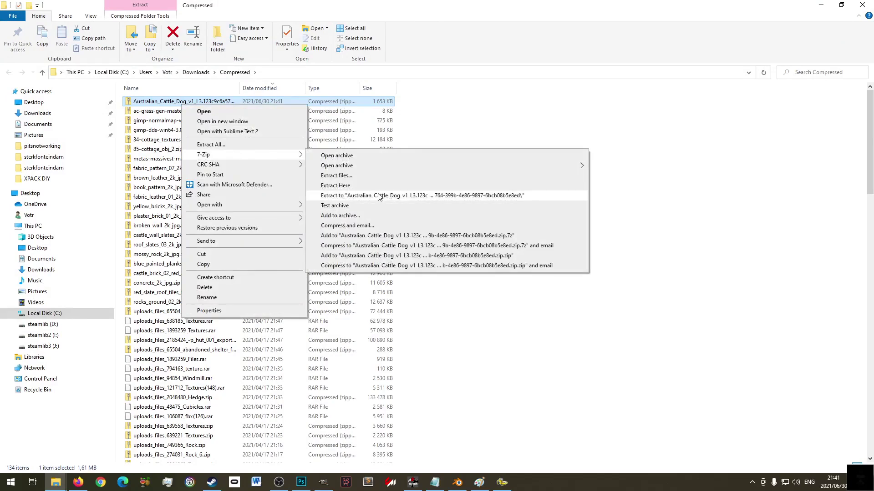
click(443, 197)
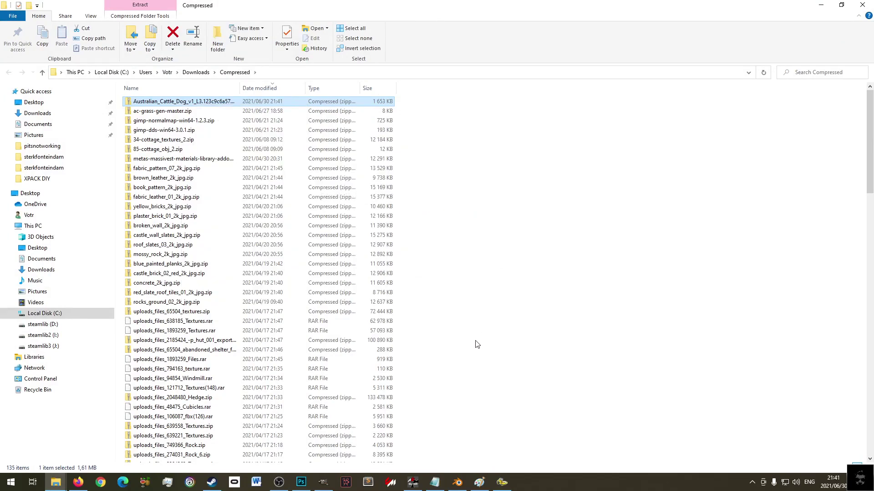
scroll(477, 342, down, 6)
scroll(477, 342, down, 20)
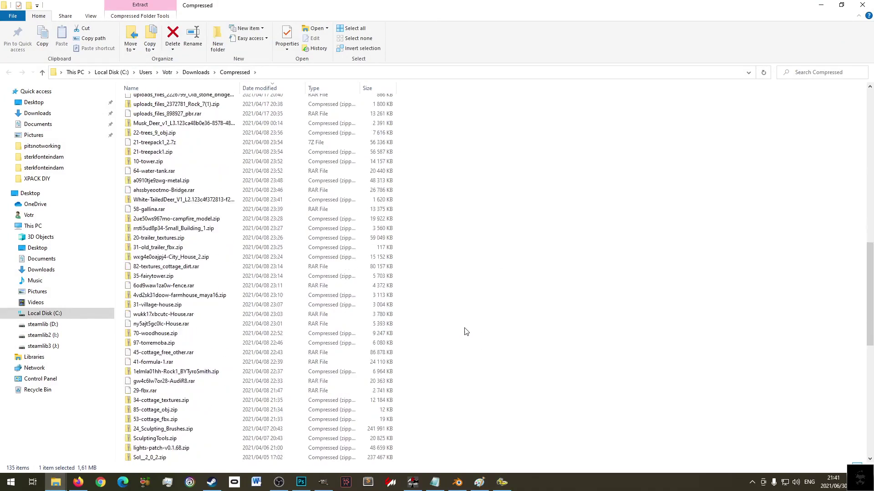
scroll(466, 331, down, 8)
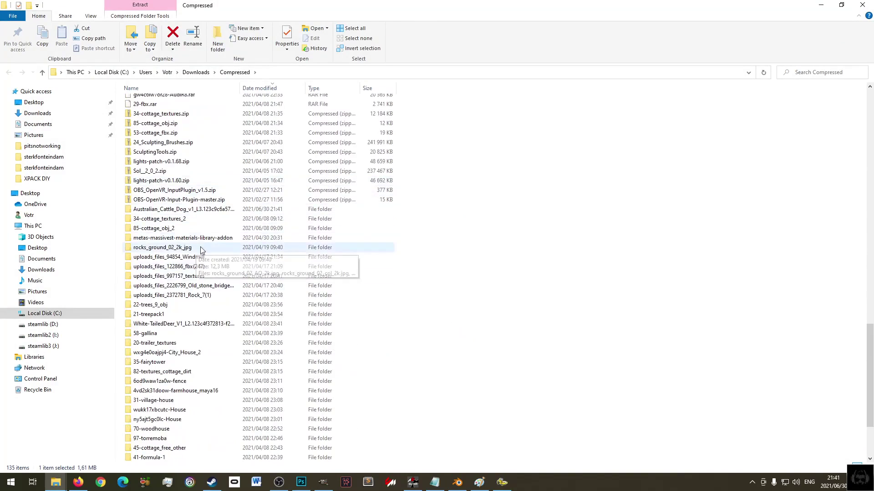
double_click(199, 210)
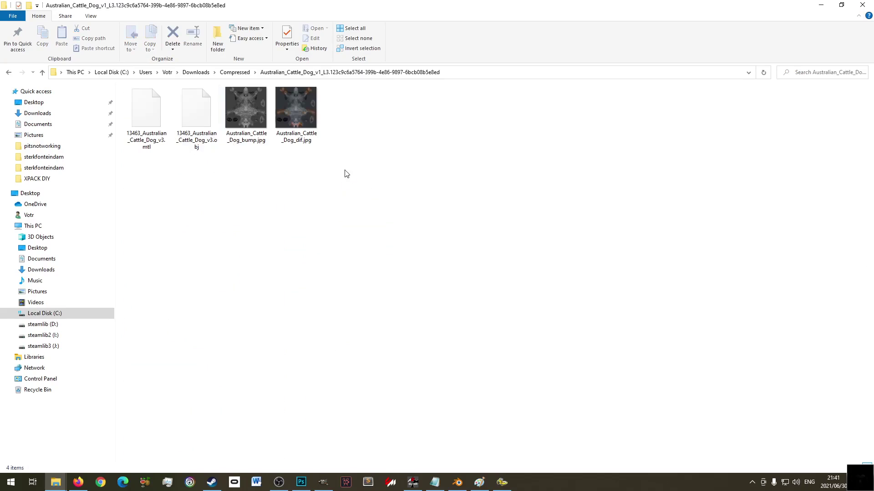
- Preview the bump and diffuse texture images and copy both
click(258, 105)
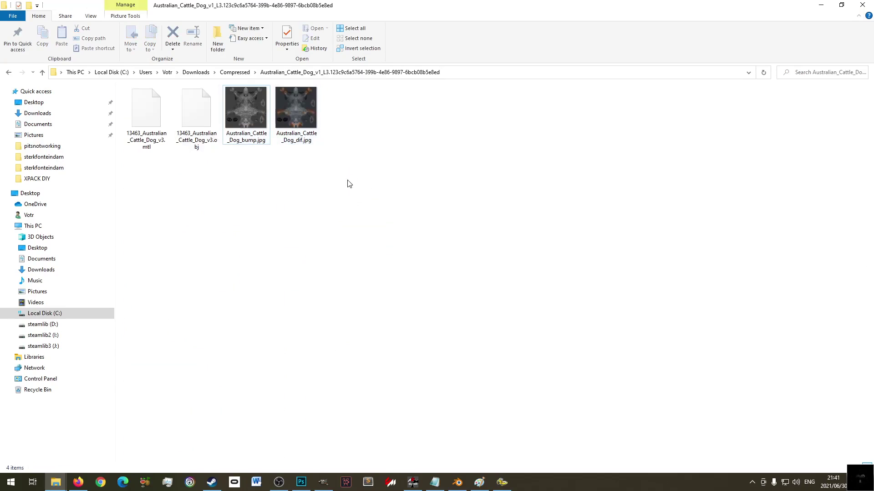
click(299, 116)
double_click(252, 105)
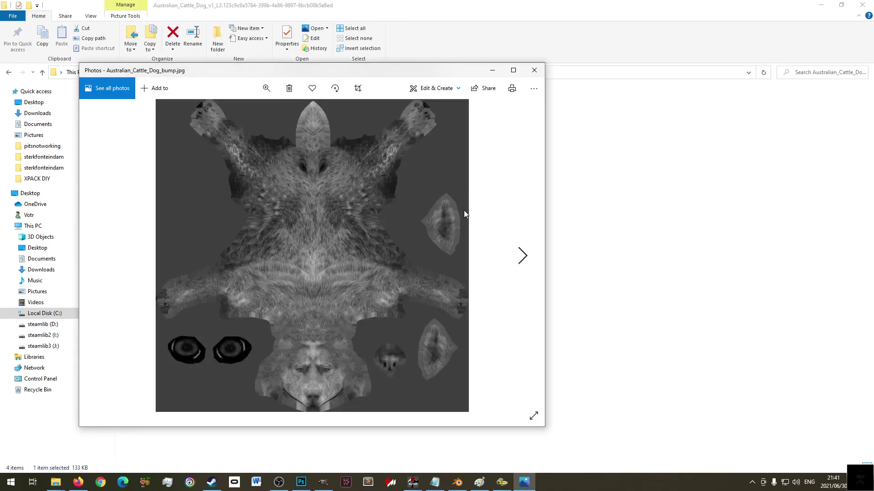
click(526, 254)
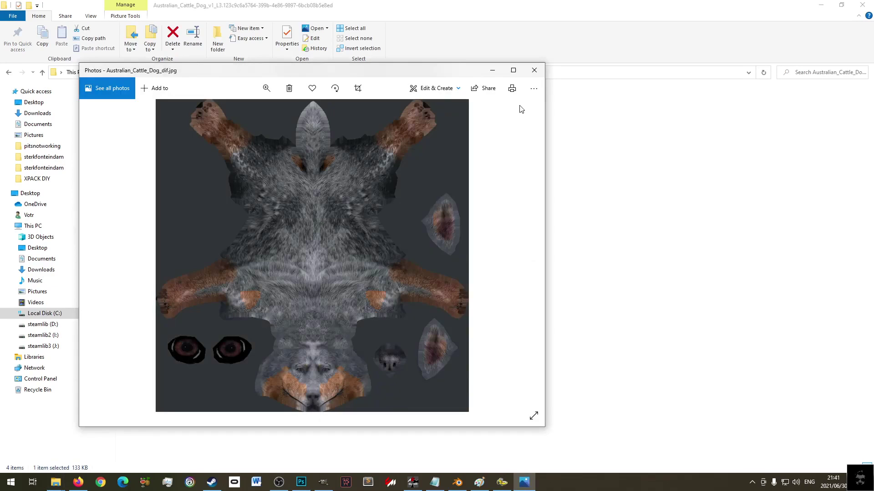
click(534, 70)
drag(331, 170, 240, 105)
right_click(240, 106)
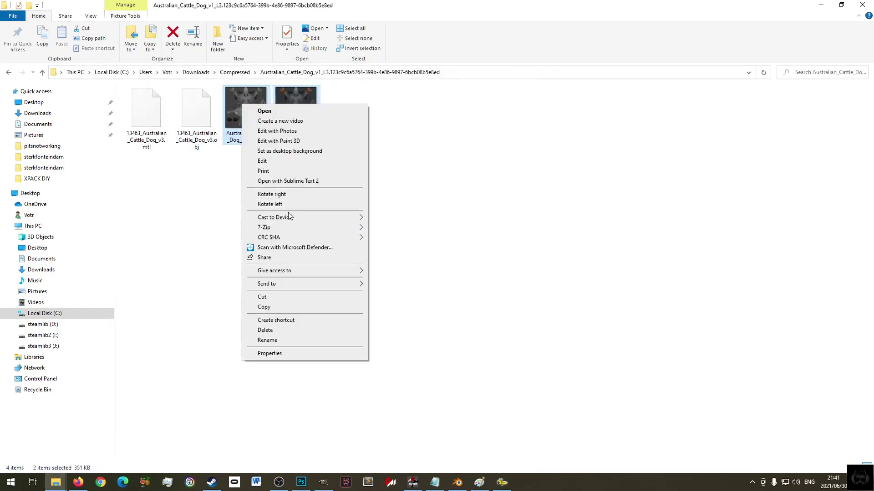
click(293, 307)
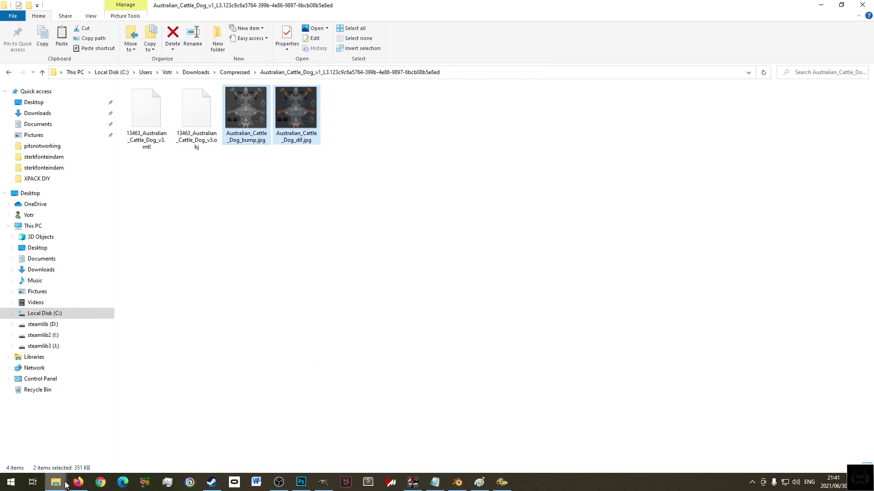
- Cut the OBJ and its two texture JPGs and paste them into XPACK DIY
click(196, 141)
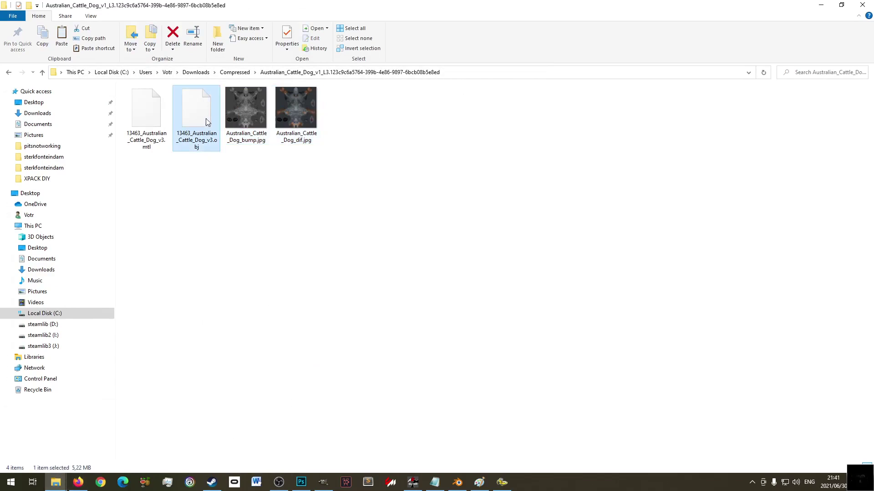
ctrl+click(291, 117)
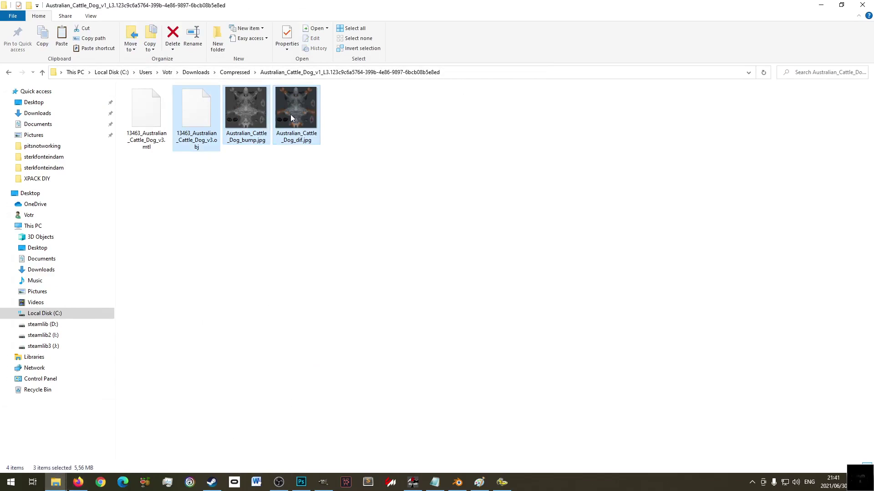
right_click(243, 114)
click(275, 293)
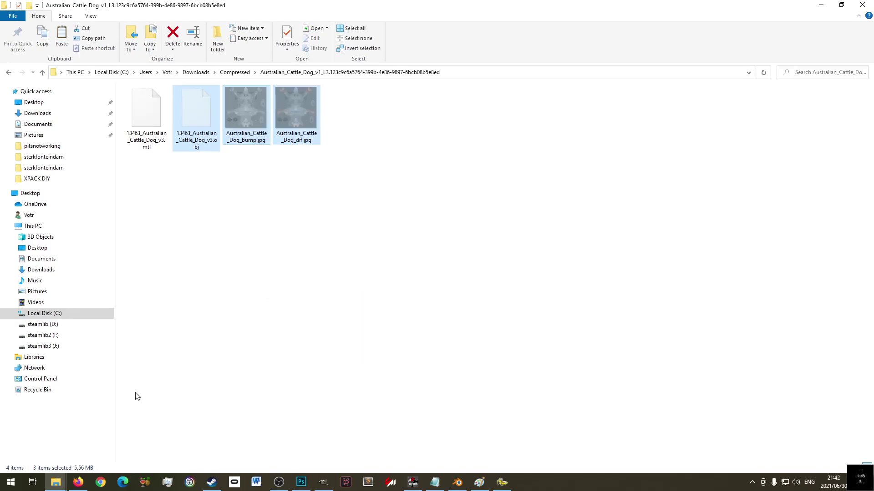
mouse_move(56, 481)
click(55, 455)
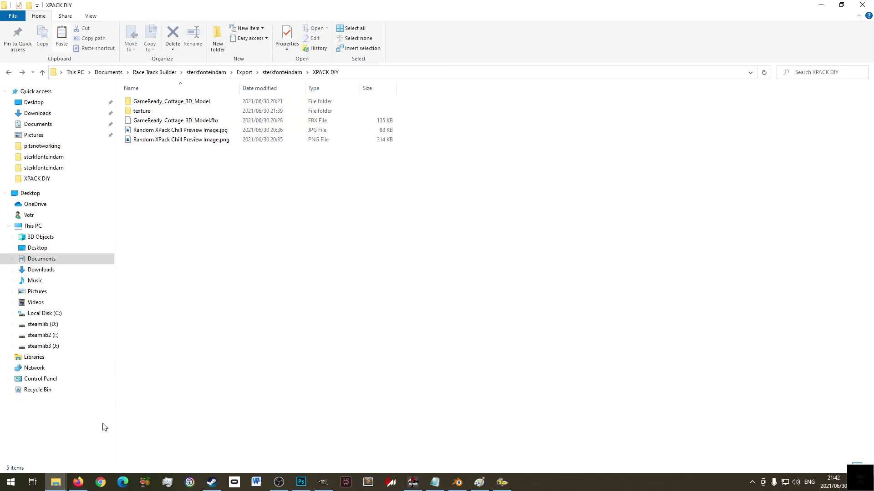
right_click(191, 208)
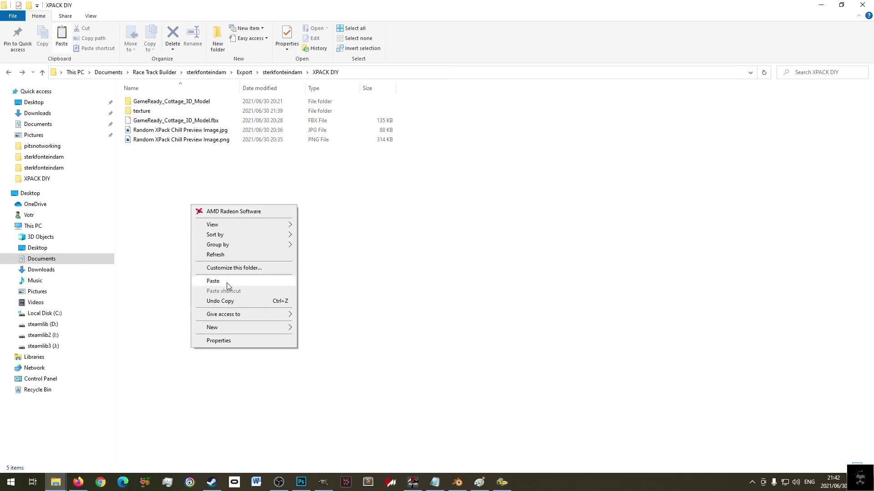
click(227, 282)
- Move the bump and dif JPGs into the texture folder, leaving the OBJ name unchanged
click(198, 223)
click(173, 130)
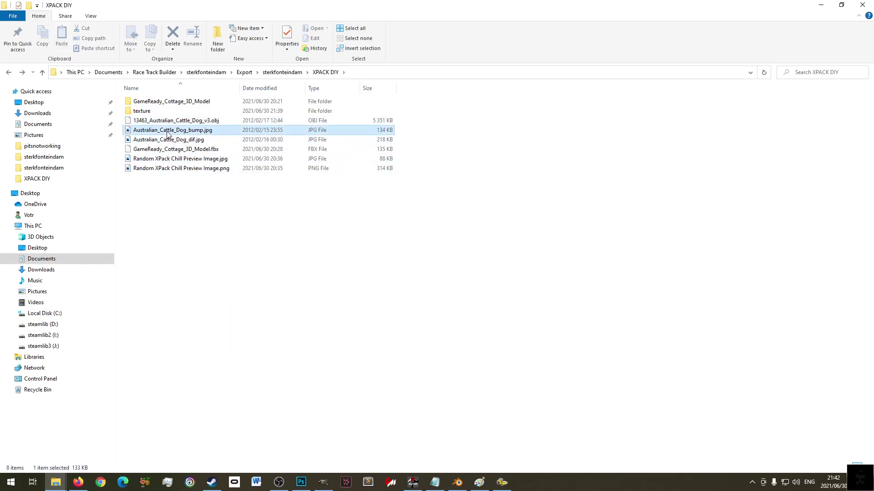
shift+click(168, 140)
drag(168, 140, 144, 111)
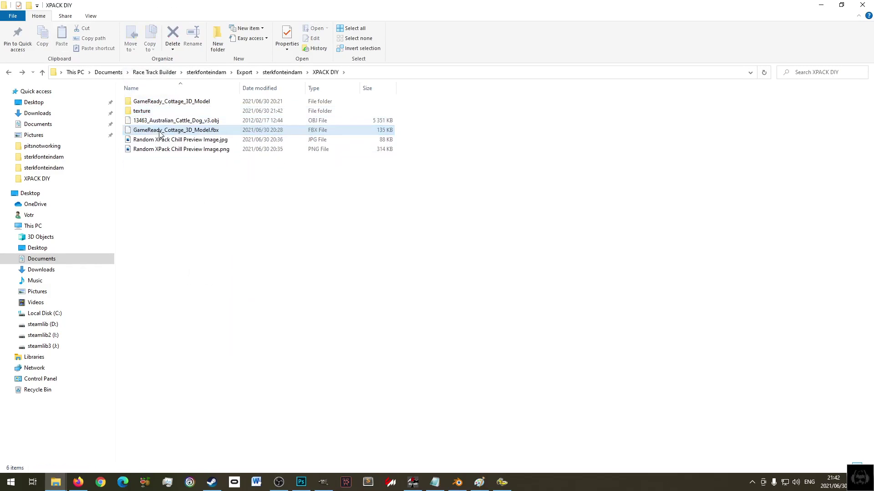
click(159, 122)
right_click(162, 120)
click(205, 287)
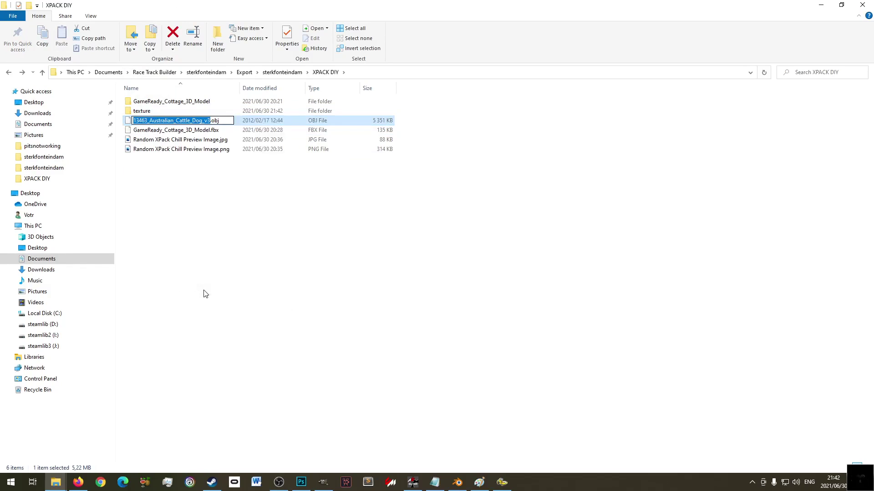
click(333, 264)
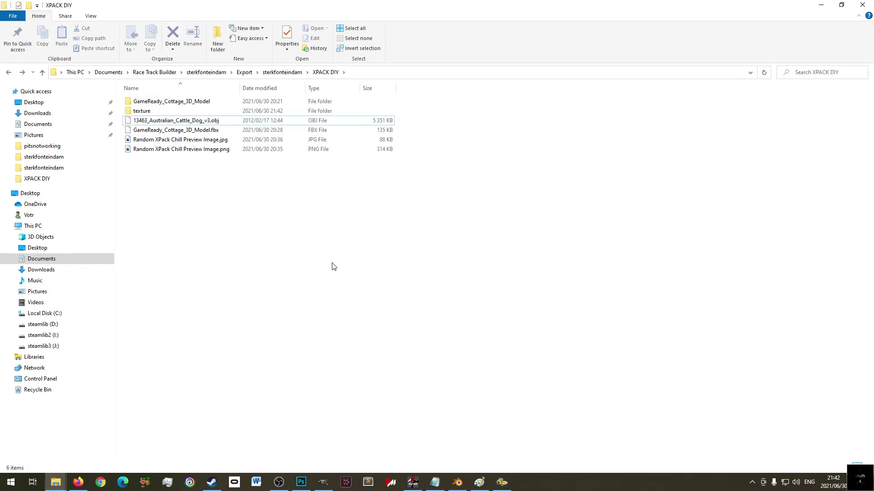
click(458, 483)
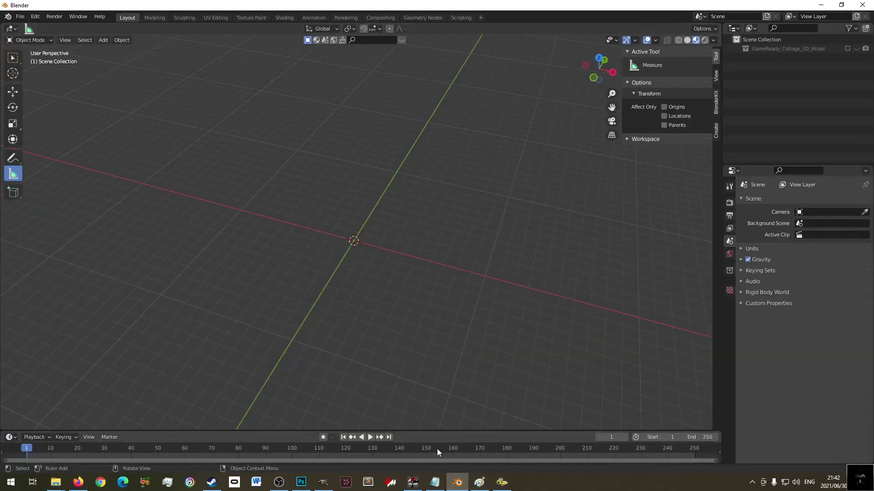
- Paste 13463_Australian_Cattle_Dog_v3 after 'textures:' in the cattle dog credits block
click(435, 484)
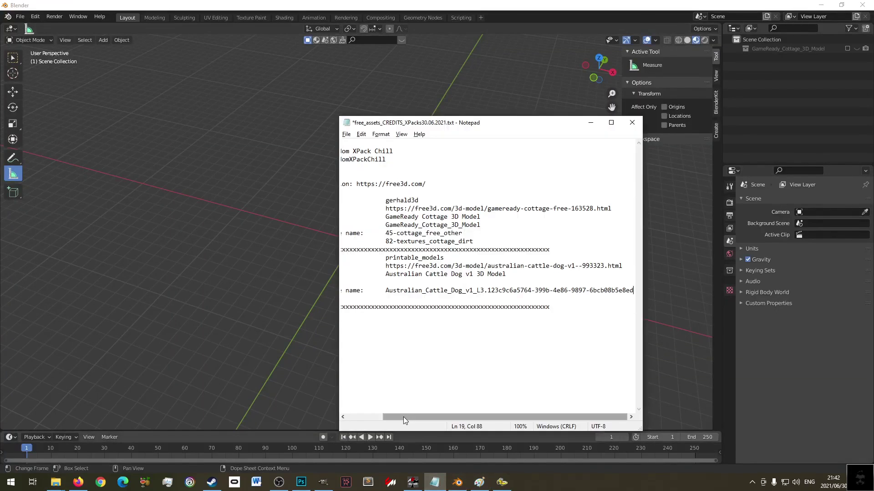
click(376, 418)
click(454, 282)
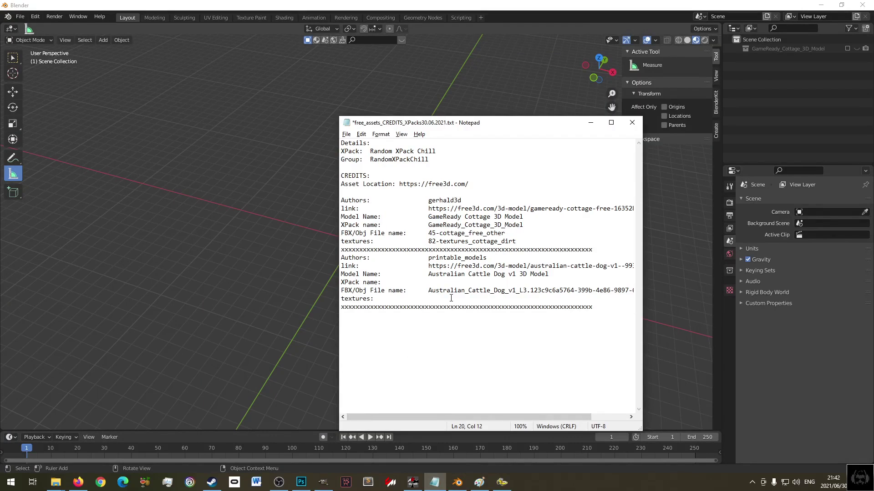
key(ctrl+v)
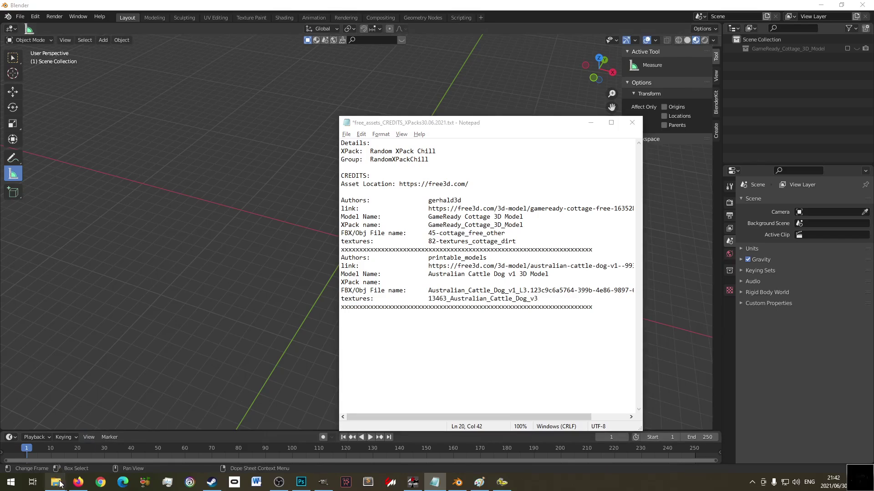
mouse_move(67, 478)
click(58, 468)
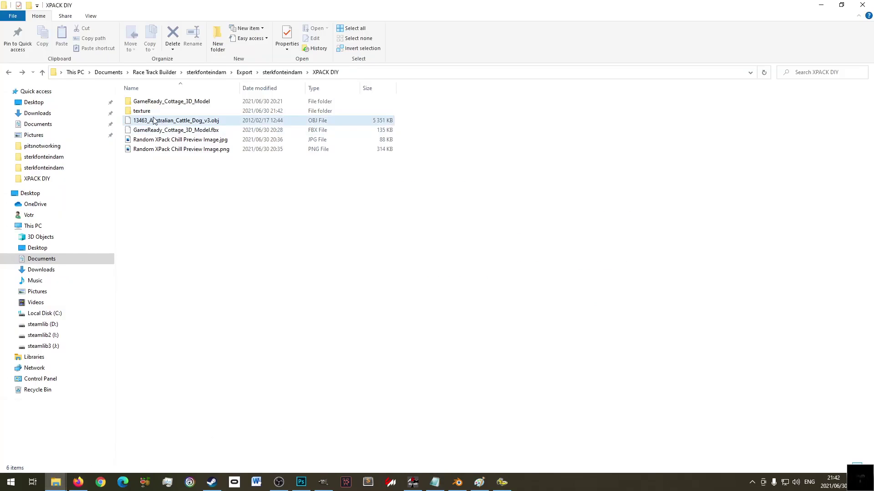
- Close the Compressed folder window and return to GIMP
mouse_move(56, 481)
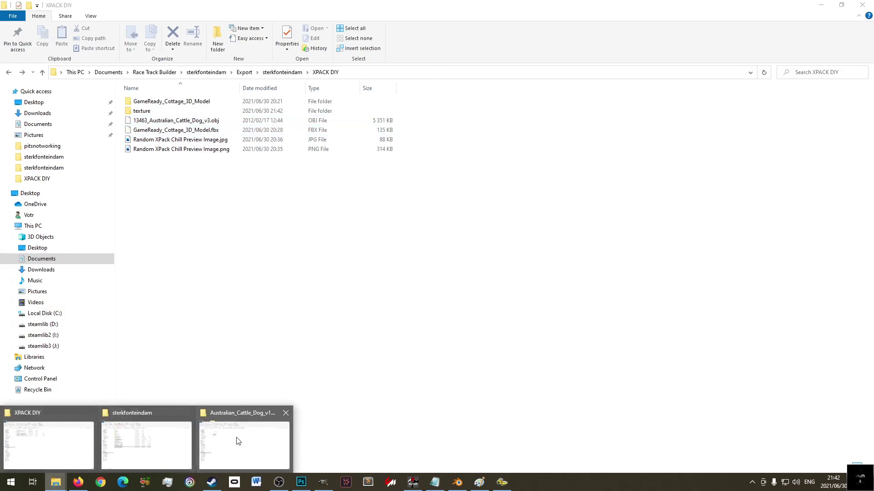
click(245, 434)
key(BackSpace)
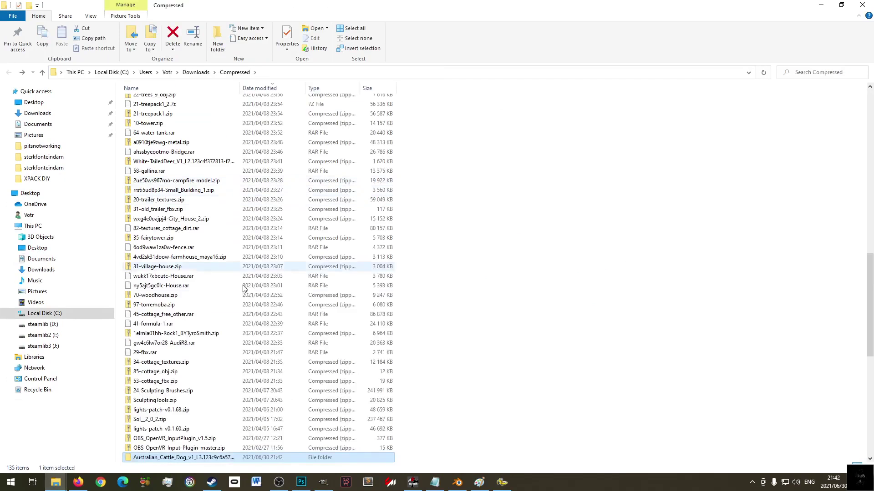
click(859, 5)
click(324, 481)
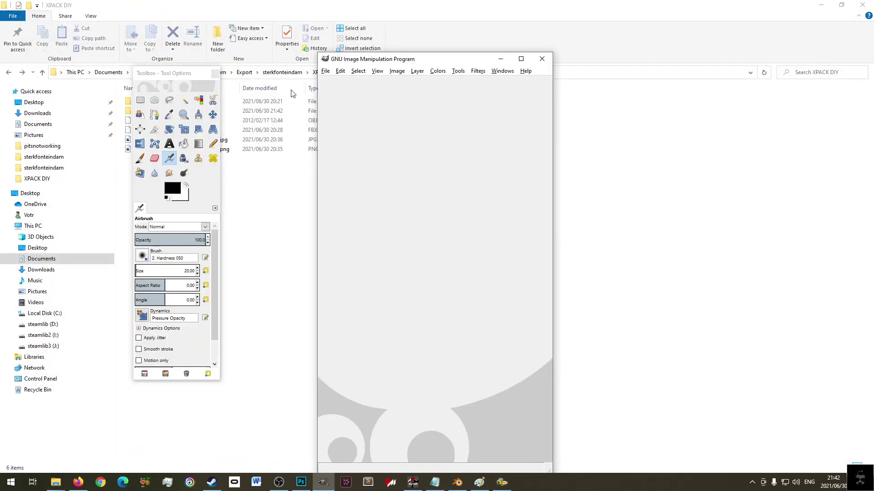
- Open the Australian_Cattle_Dog_dif texture image from the texture folder in GIMP
click(325, 71)
click(337, 100)
click(413, 144)
click(415, 116)
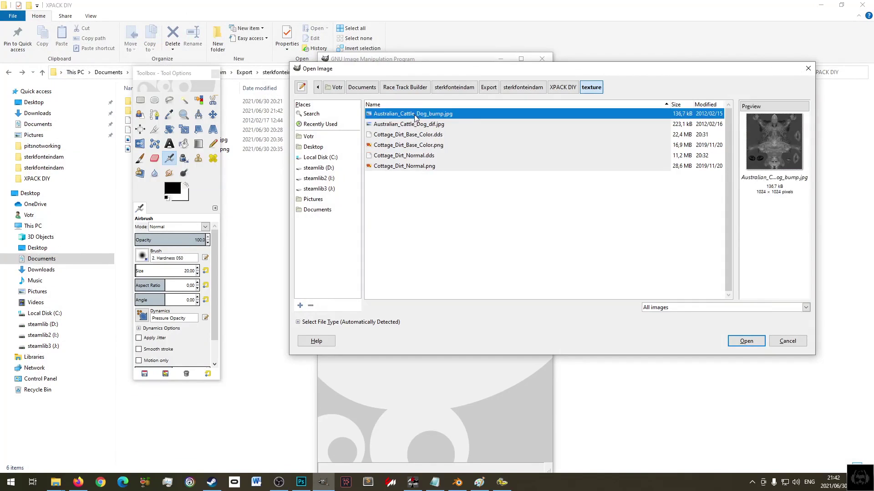
click(419, 126)
double_click(419, 125)
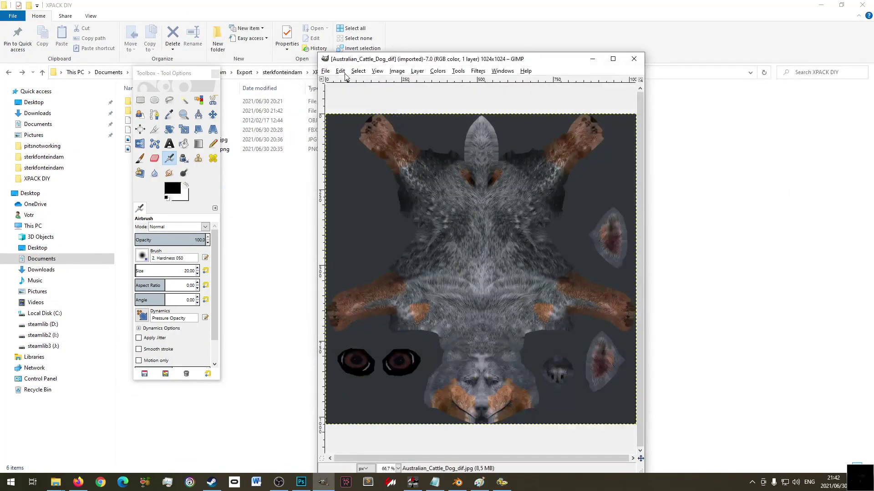
- Export the dif image as DDS with BC3 / DXT5 compression, then close it
click(325, 71)
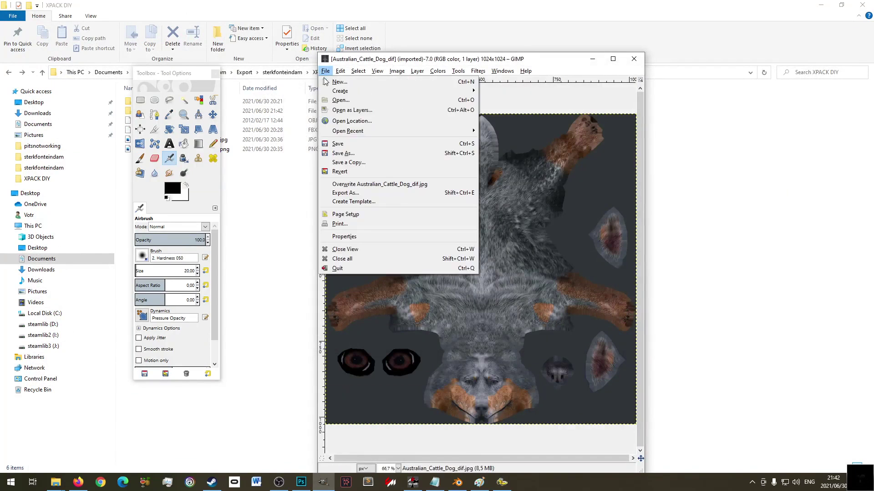
click(384, 193)
double_click(475, 38)
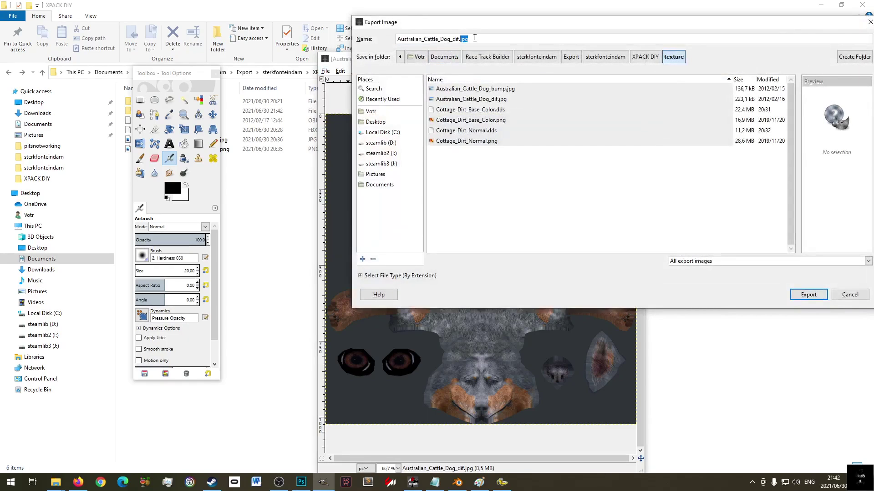
text(dds)
key(Return)
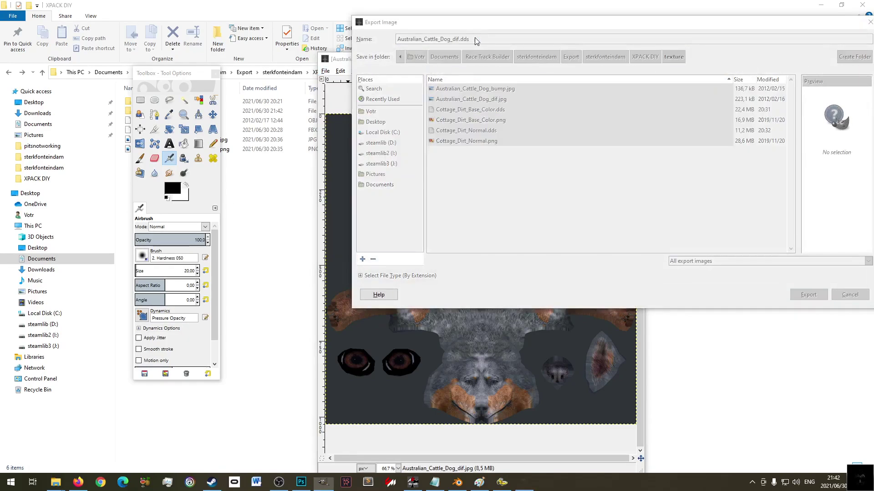
click(170, 116)
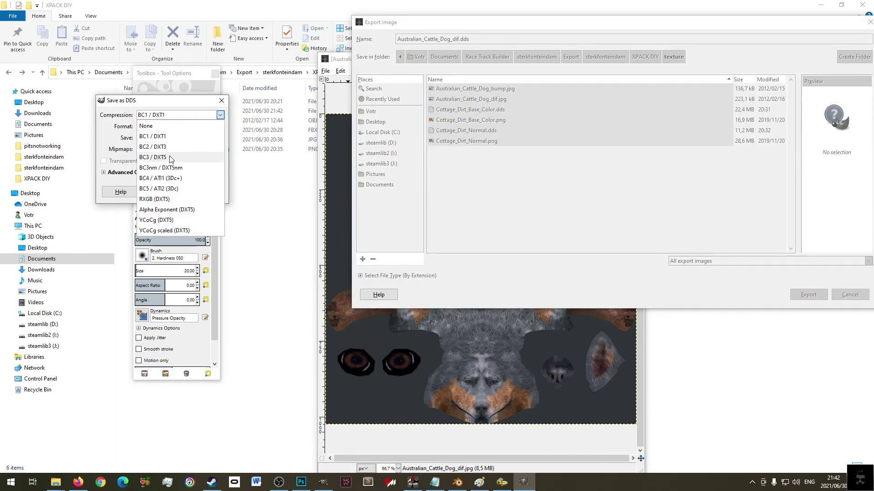
click(168, 158)
click(203, 191)
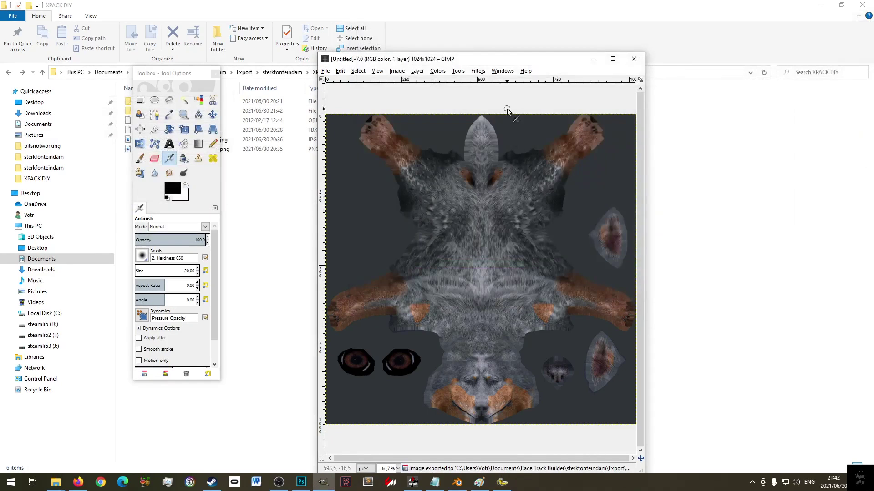
click(635, 59)
- Open the Australian_Cattle_Dog_bump texture image in GIMP
click(326, 71)
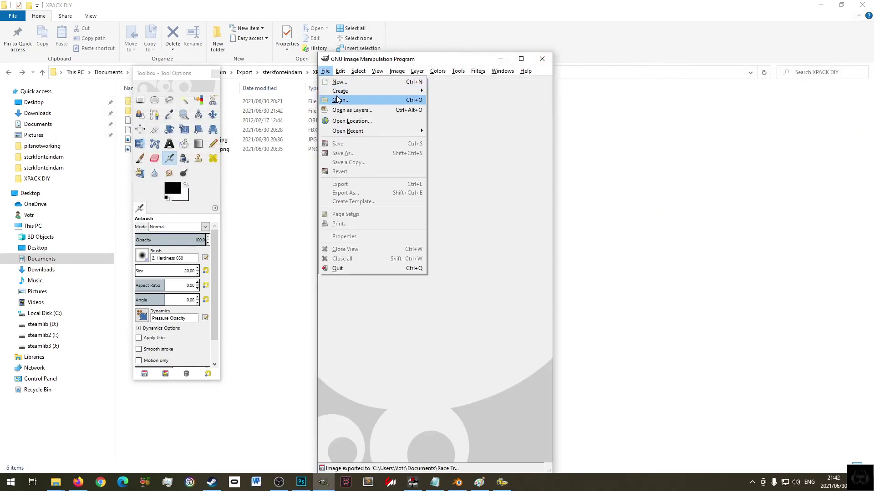
click(338, 98)
double_click(446, 115)
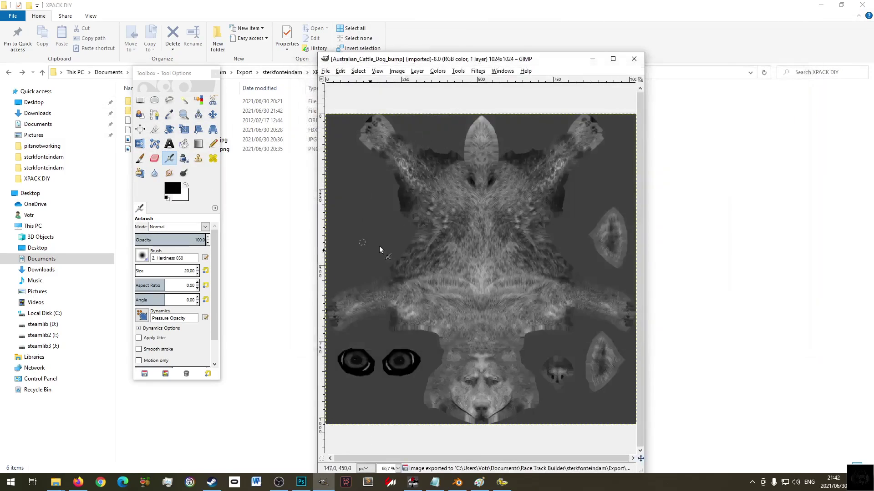
- Export Australian_Cattle_Dog_bump.dds with BC1 / DXT1 compression and close the image
click(326, 71)
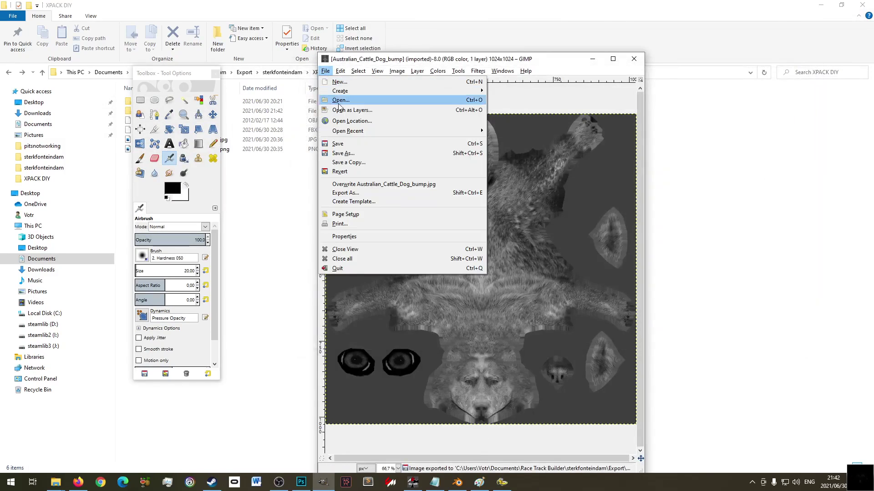
click(371, 193)
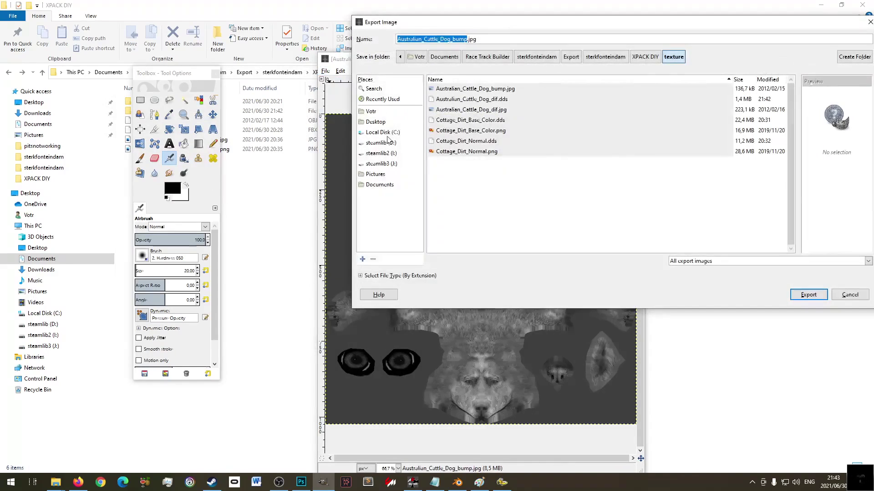
drag(469, 40, 520, 39)
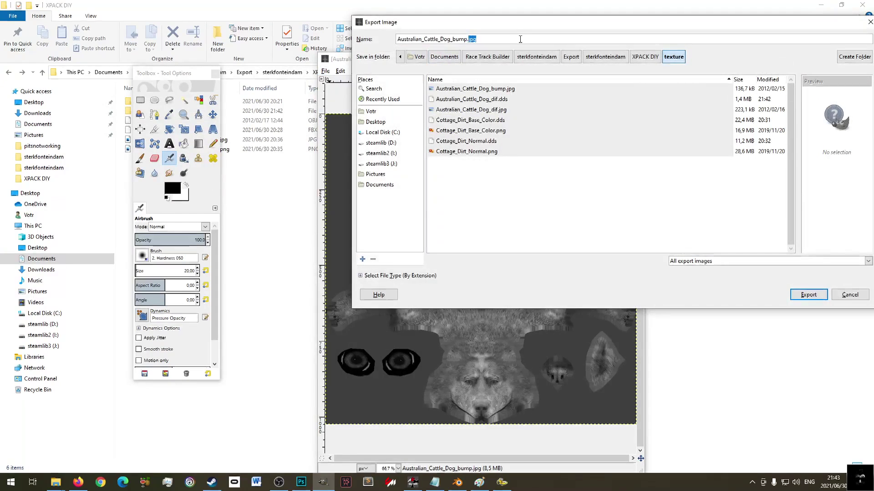
click(803, 296)
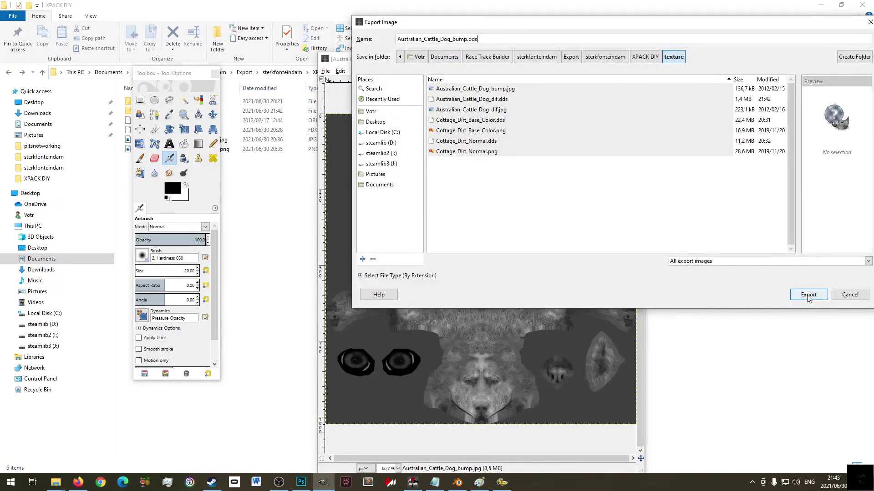
click(808, 295)
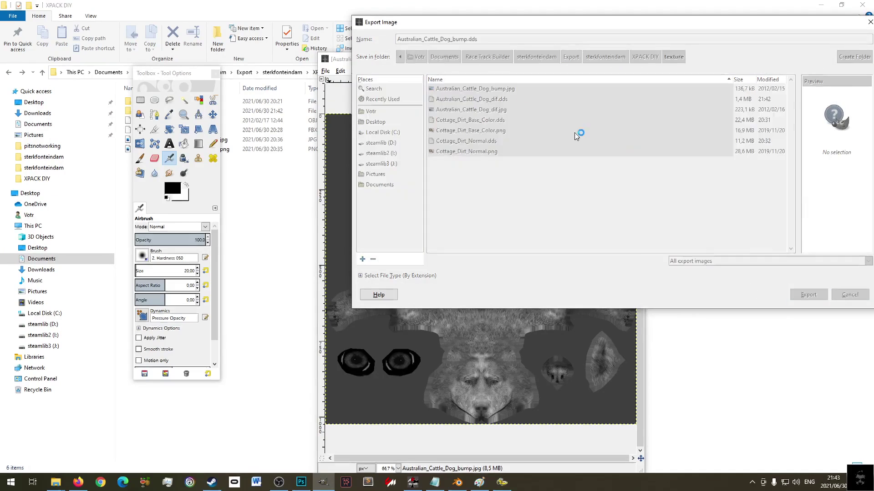
click(88, 34)
click(91, 64)
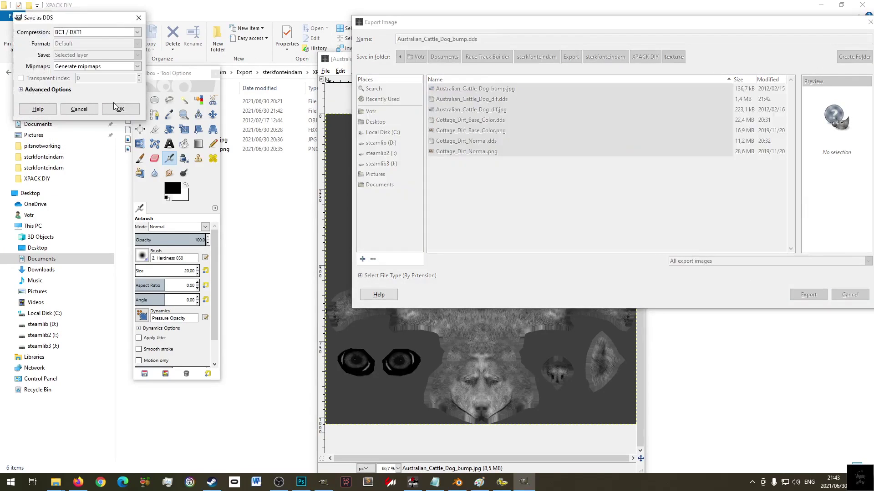
click(123, 111)
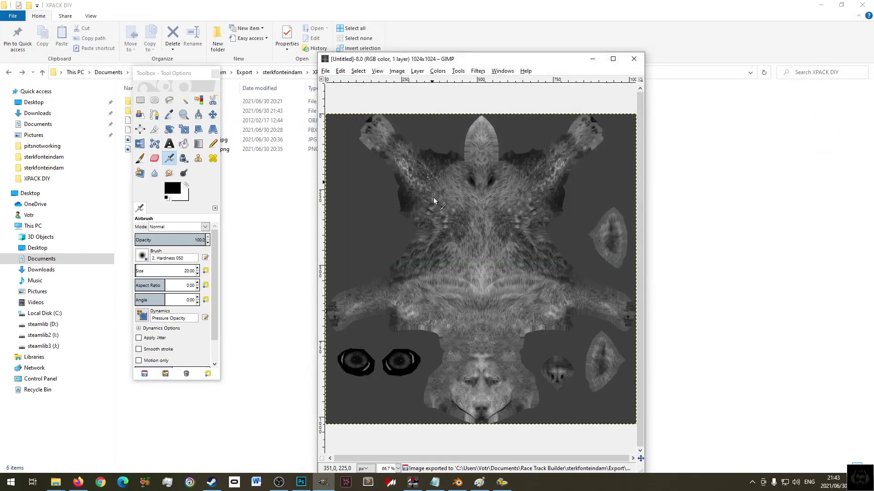
click(633, 59)
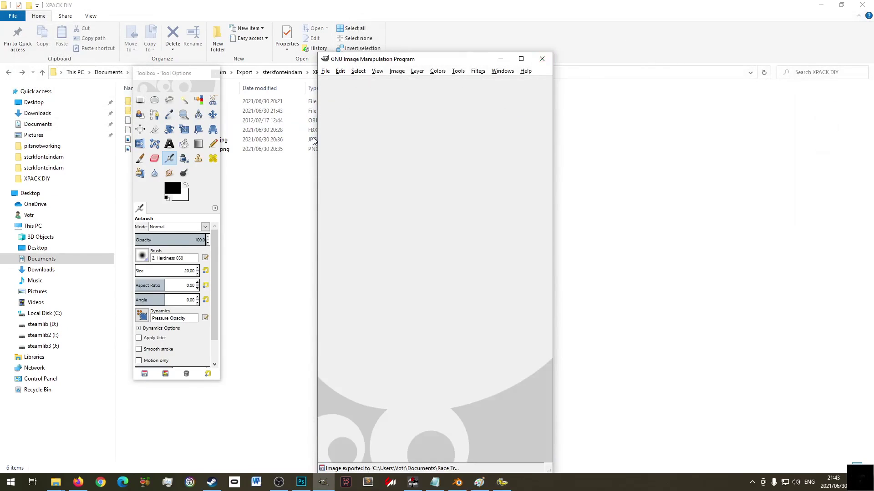
click(550, 59)
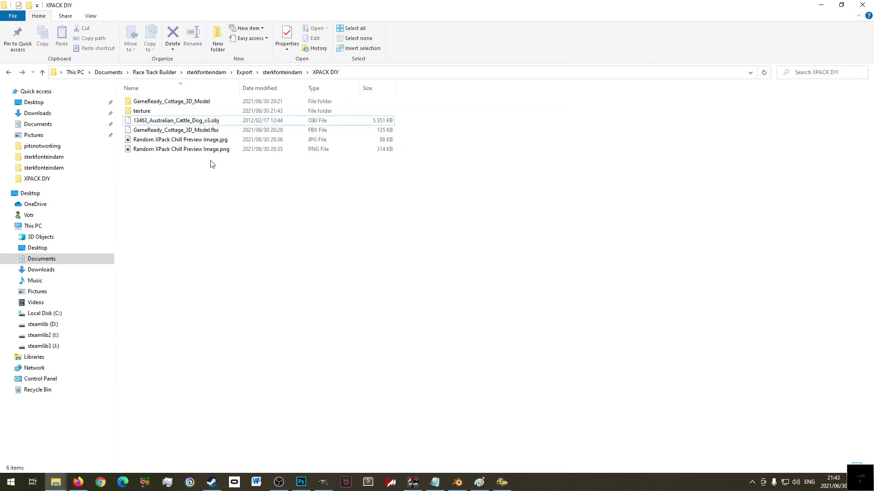
- Copy the cattle dog OBJ file name from the XPACK DIY folder
double_click(142, 111)
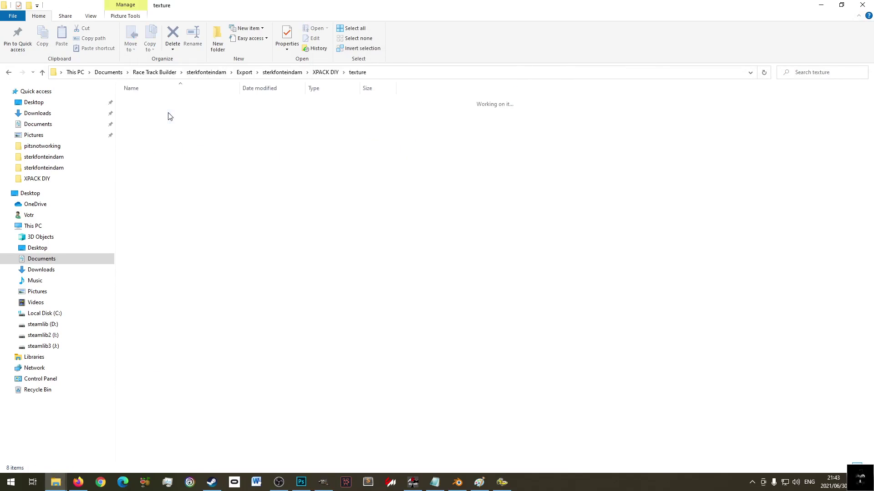
key(BackSpace)
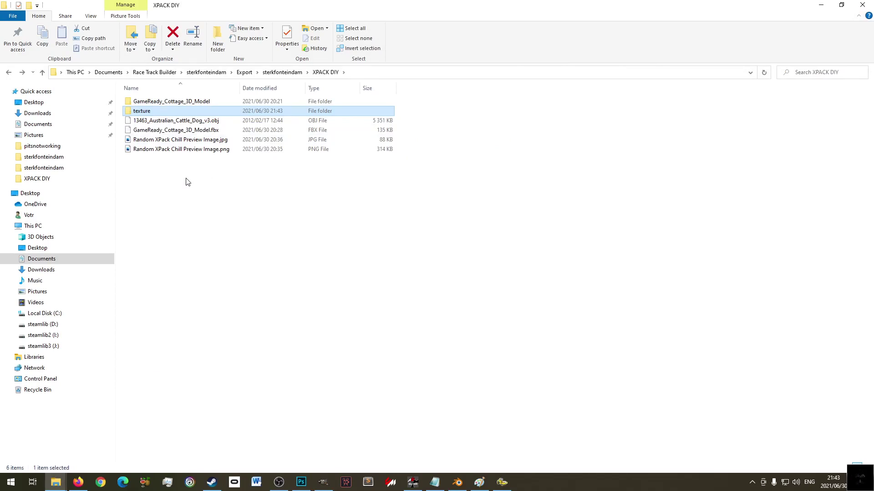
click(206, 122)
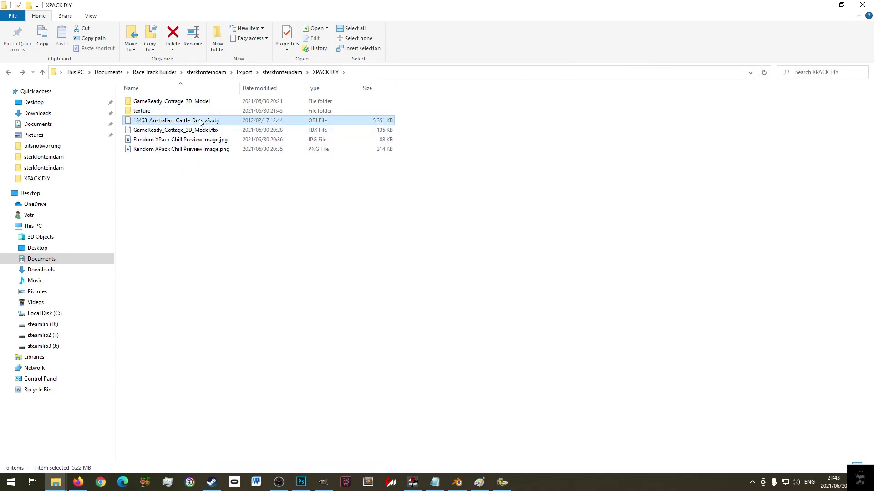
right_click(202, 125)
click(237, 289)
key(ctrl+c)
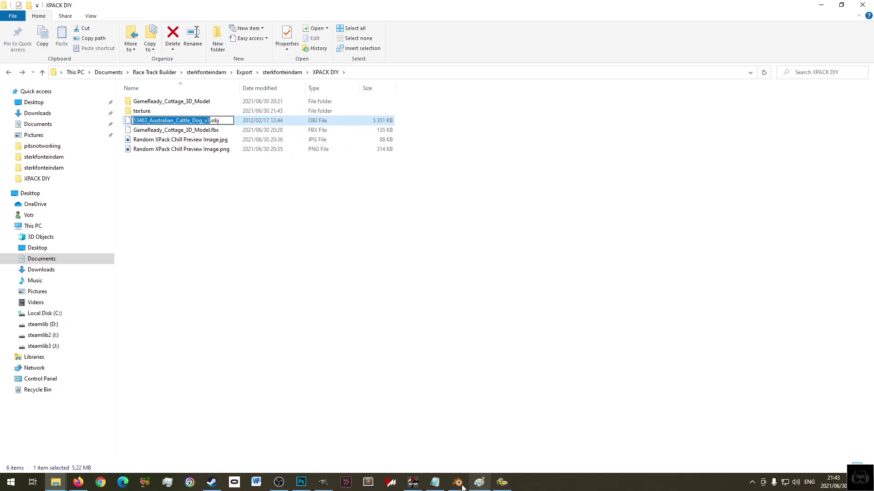
click(435, 483)
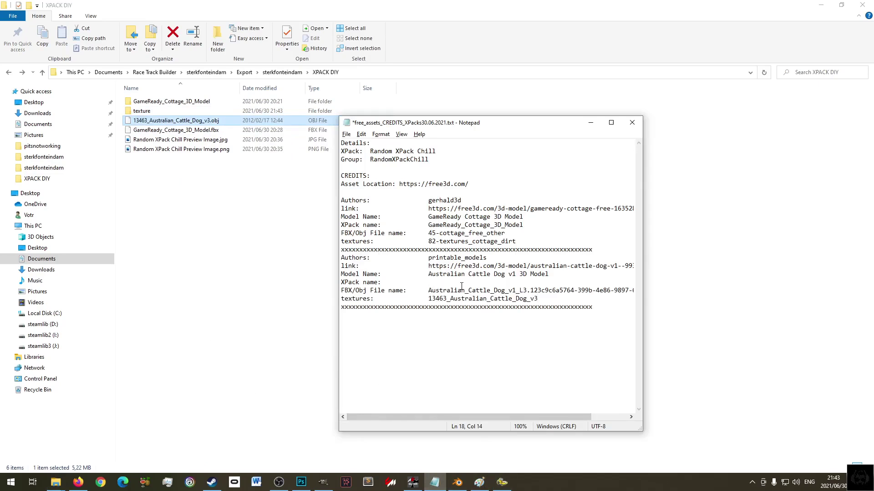
- Paste the OBJ name as the XPack name, remove the 13463_ prefix, and save
key(ctrl+v)
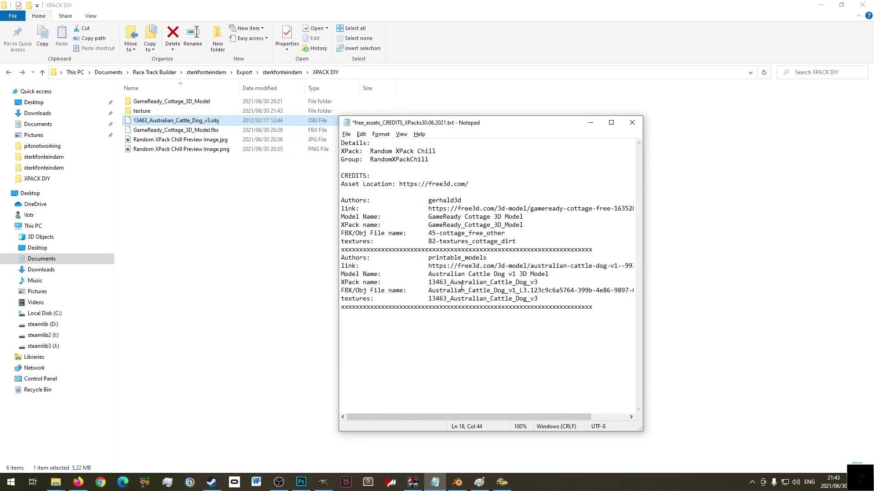
key(shift+Left)
key(shift+Left)
key(shift+Left)
key(shift+Left)
key(BackSpace)
key(ctrl+s)
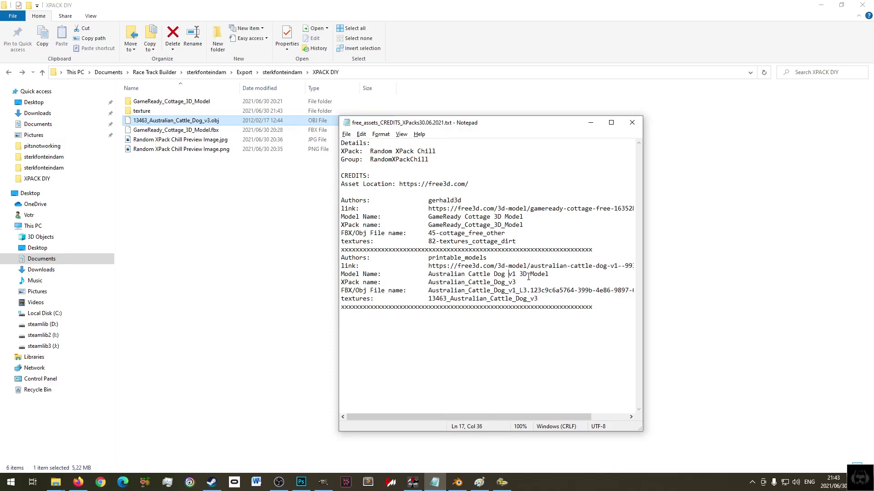
- Trim ' v1 3D Model' and '_v3' so names read Australian Cattle Dog / Australian_Cattle_Dog, and save
key(shift+End)
key(Delete)
key(shift+End)
key(Delete)
key(ctrl+s)
drag(427, 283, 510, 281)
key(ctrl+c)
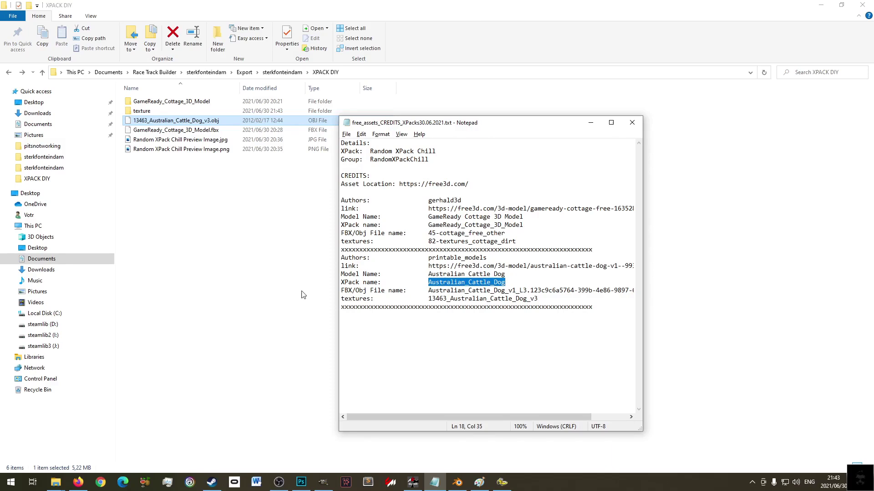
click(211, 482)
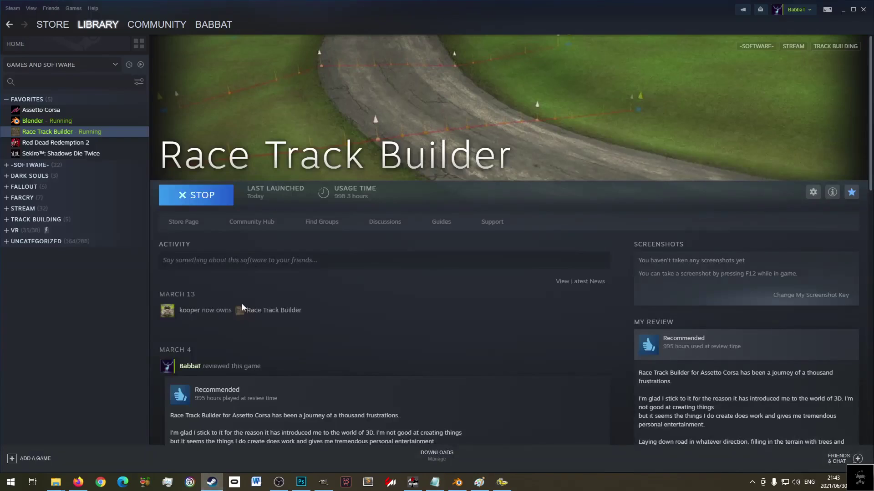
- Browse XPACK DIY for an FBX in XPacker's Objects list, cancel, and return to Blender
click(502, 483)
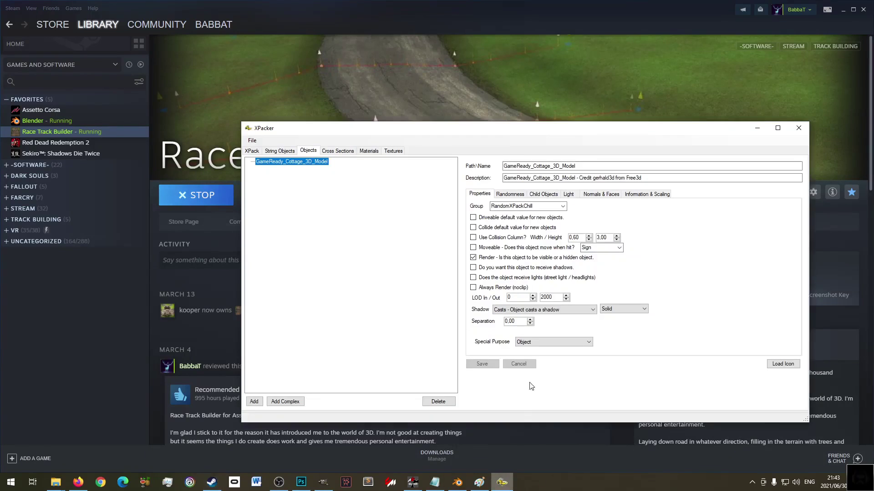
click(307, 151)
click(254, 402)
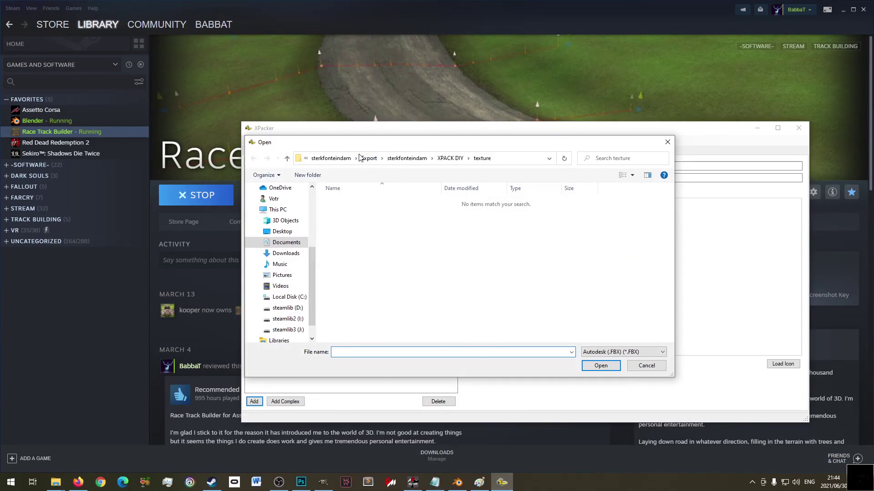
click(617, 352)
click(617, 353)
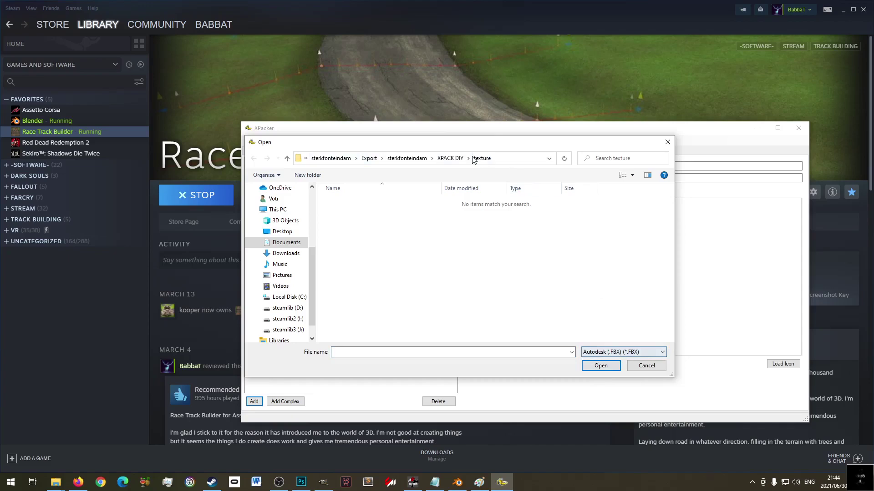
click(391, 160)
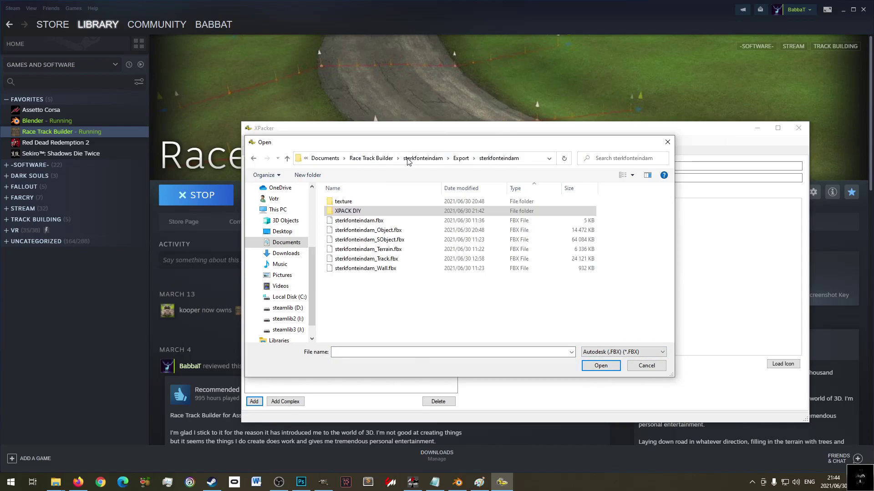
double_click(365, 212)
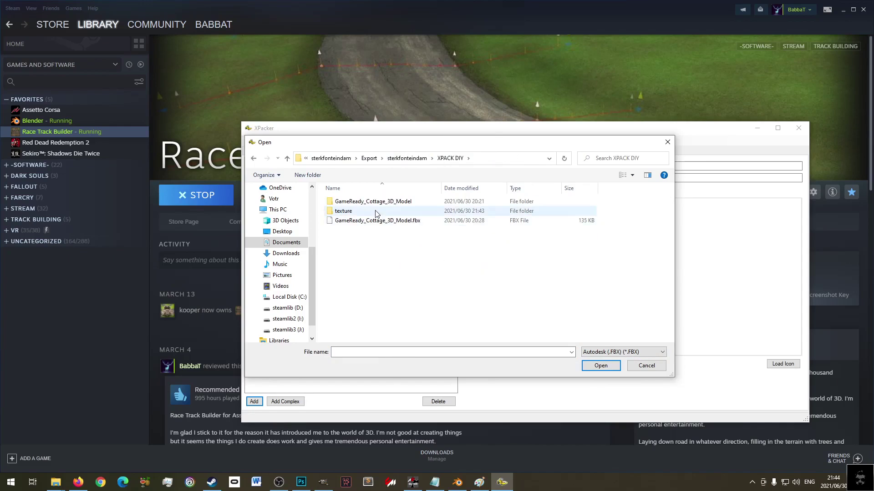
click(646, 366)
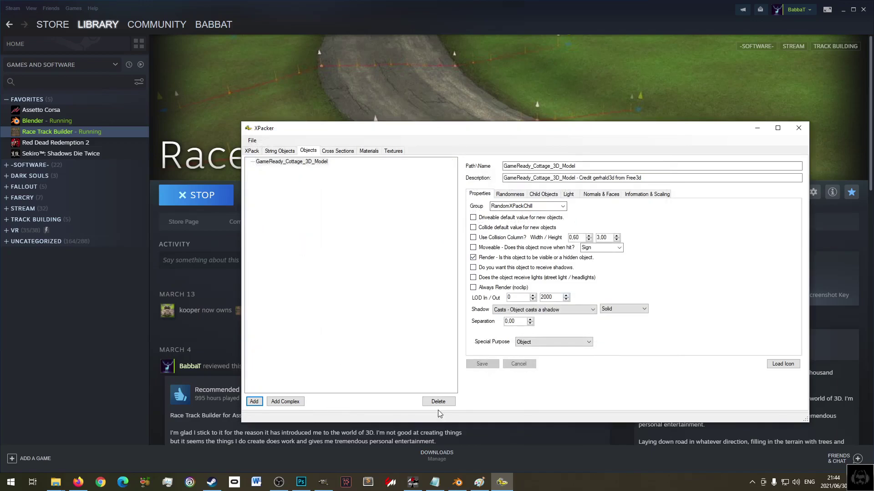
click(450, 485)
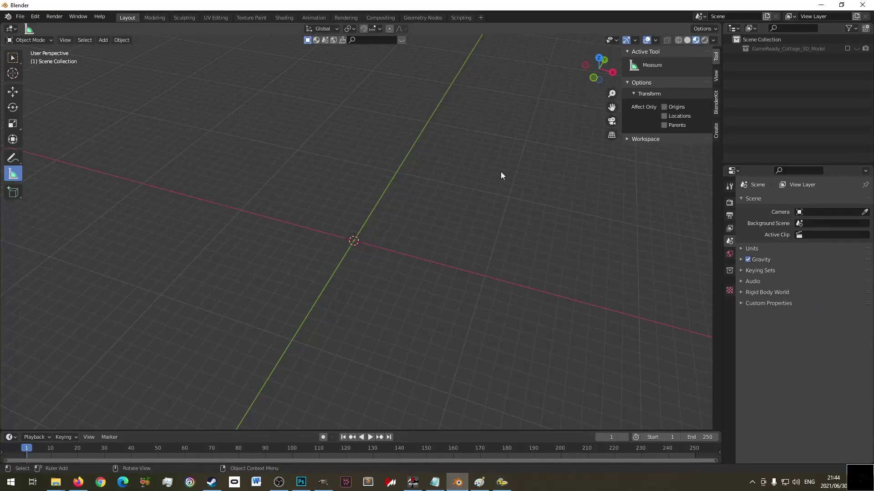
- Create a new collection in the Outliner named Australian_Cattle_Dog
right_click(791, 74)
click(776, 71)
double_click(772, 58)
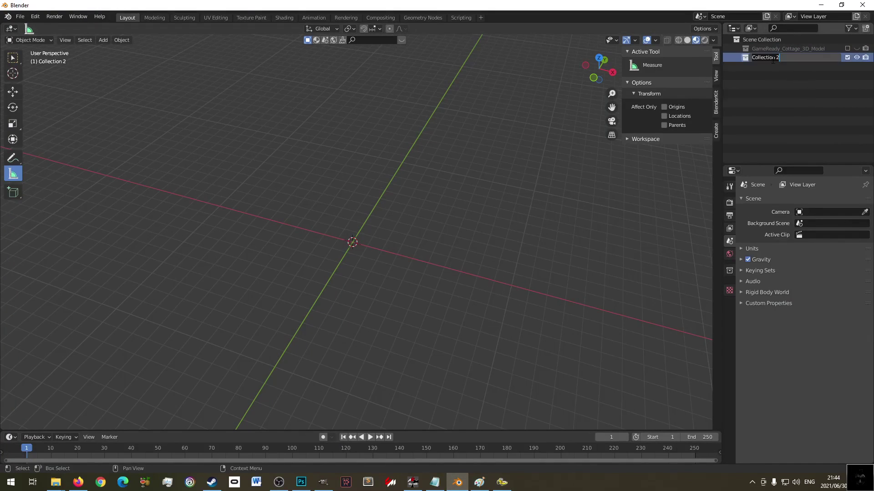
key(ctrl+v)
key(Return)
- Import 13463_Australian_Cattle_Dog_v3.obj from the XPACK DIY folder as a Wavefront OBJ
click(20, 16)
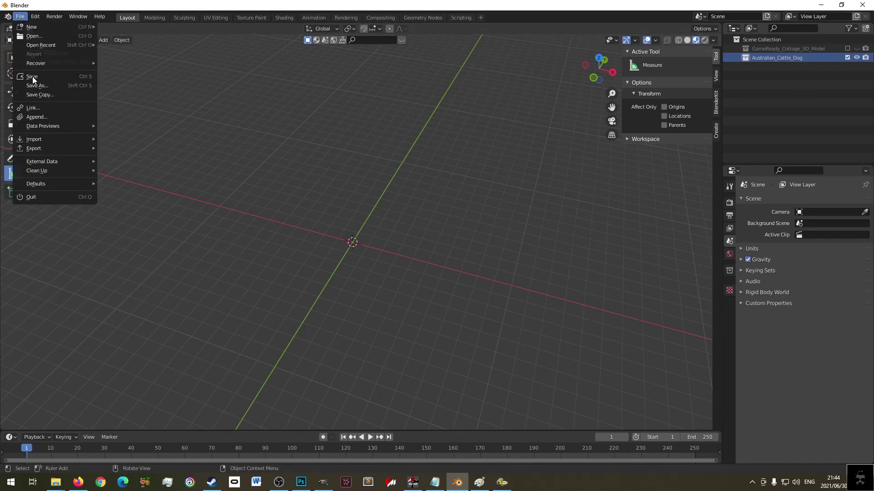
mouse_move(53, 138)
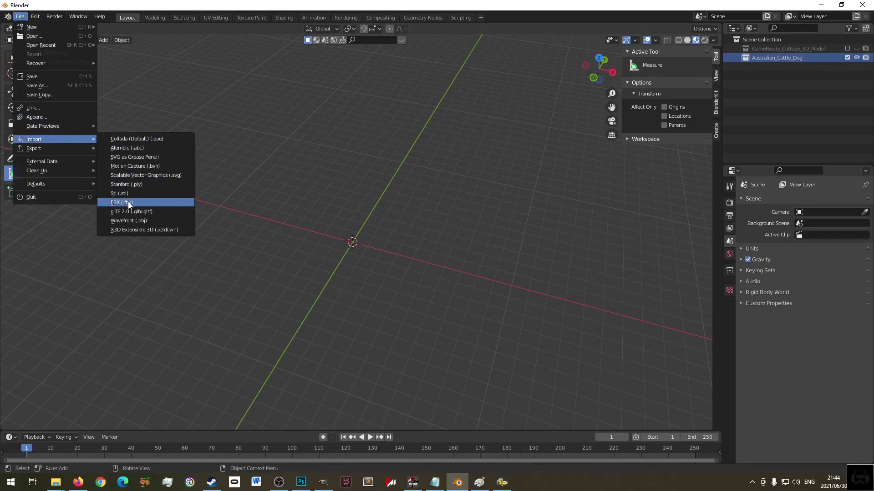
click(140, 220)
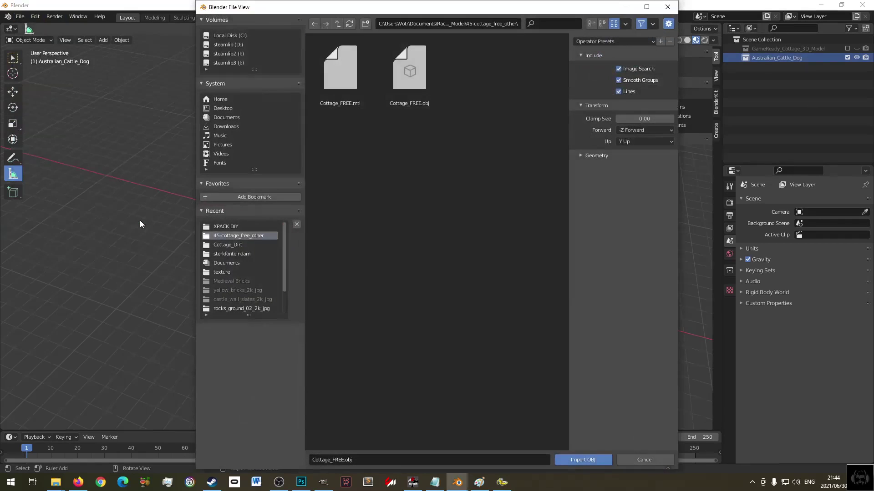
click(344, 73)
click(412, 79)
click(337, 24)
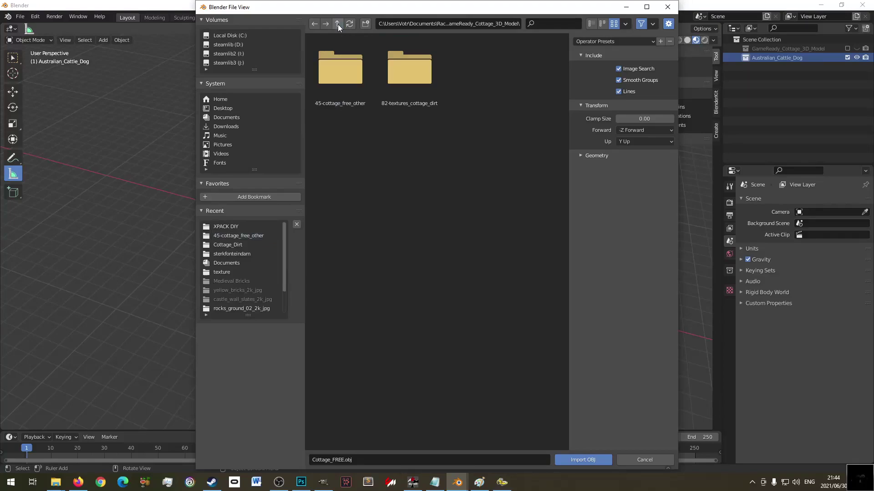
click(337, 23)
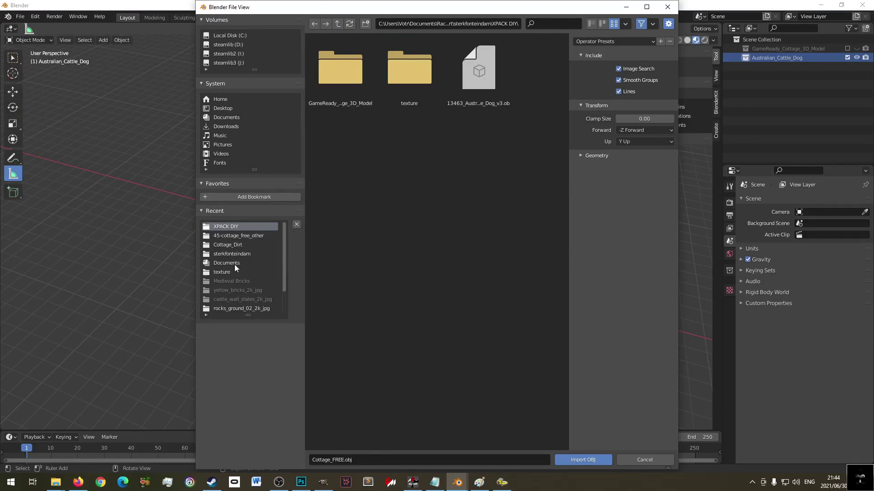
click(482, 86)
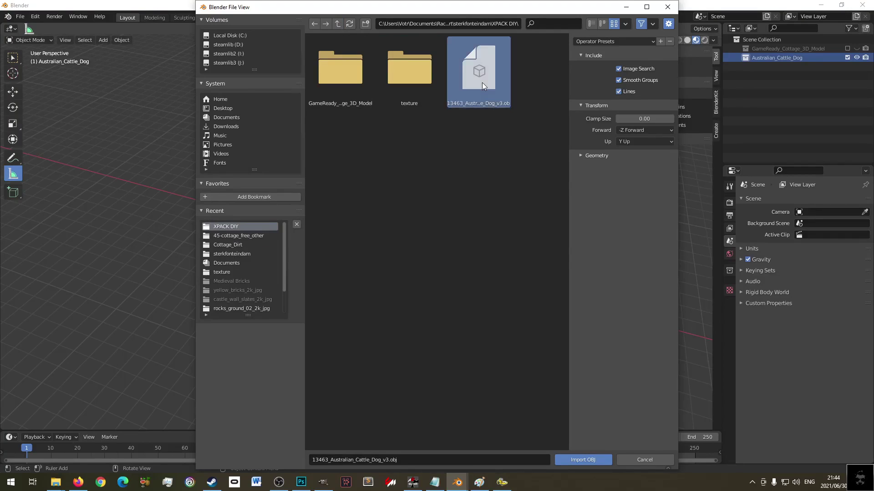
double_click(482, 82)
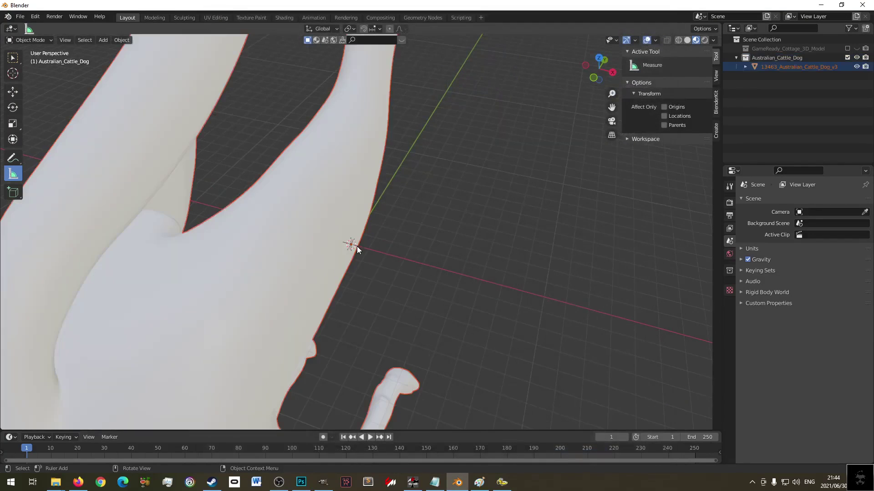
- In front view, rotate the dog -90° around X so it stands upright
scroll(304, 253, down, 8)
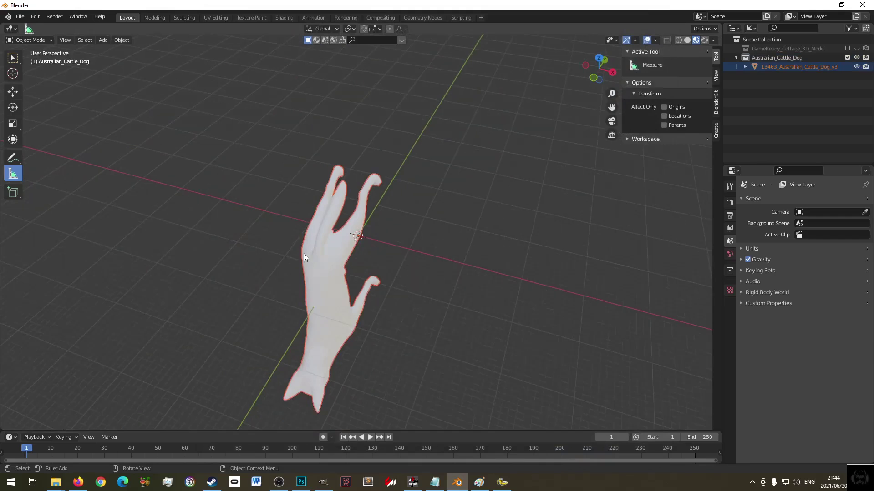
key(KP_1)
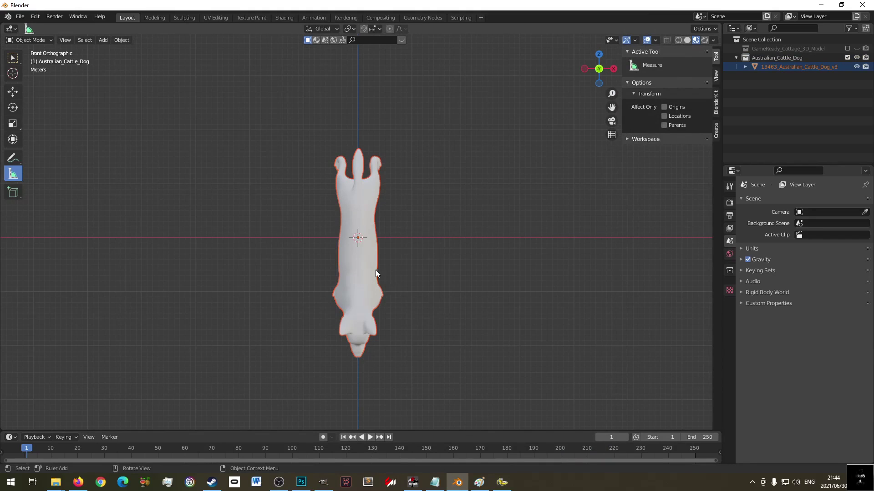
key(r)
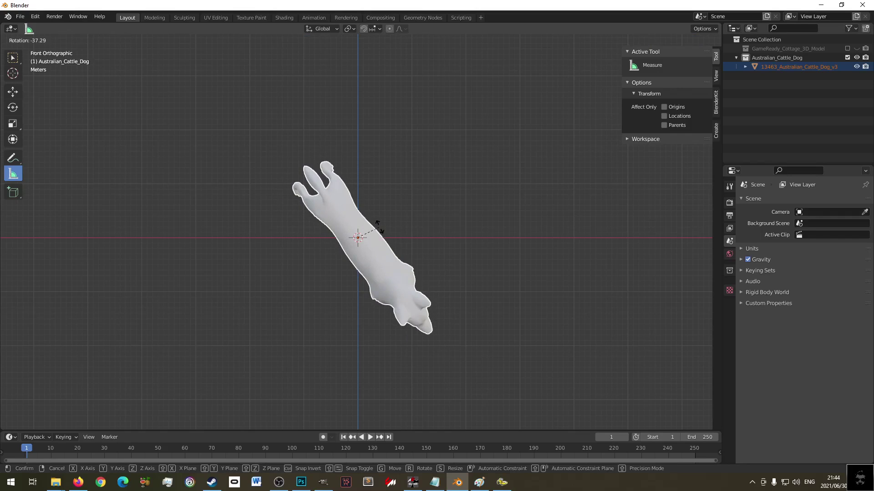
key(Escape)
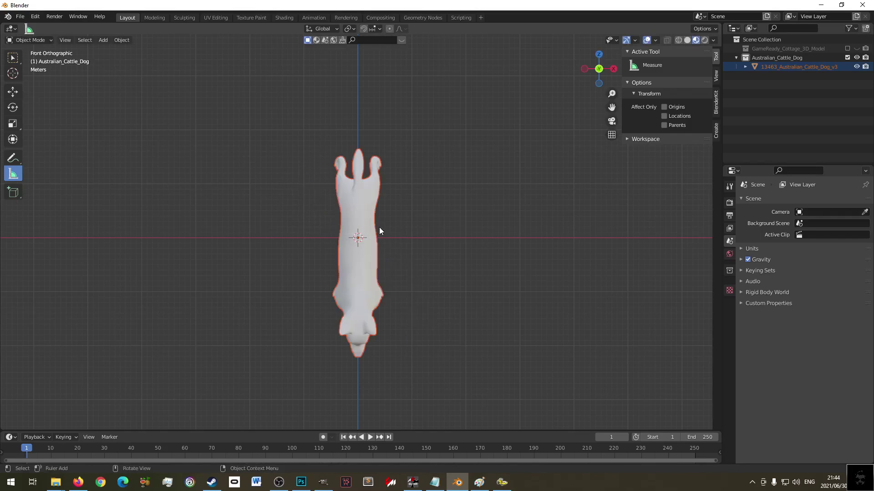
key(r)
key(x)
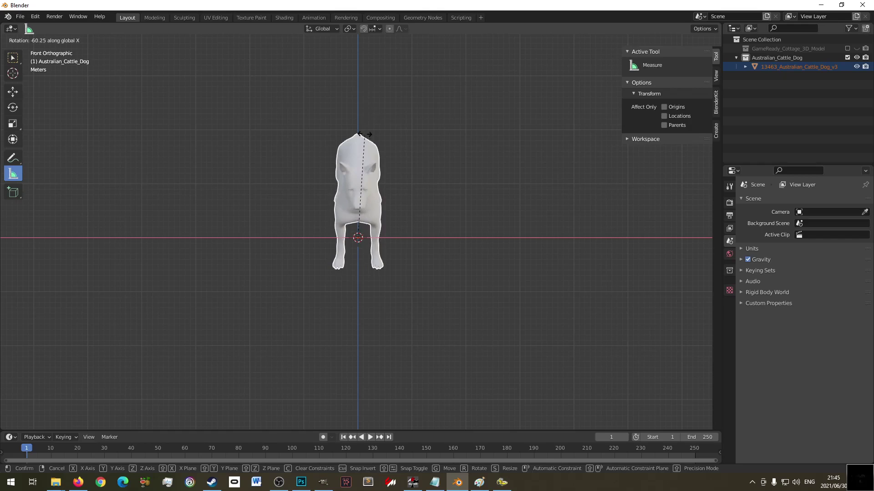
text(90)
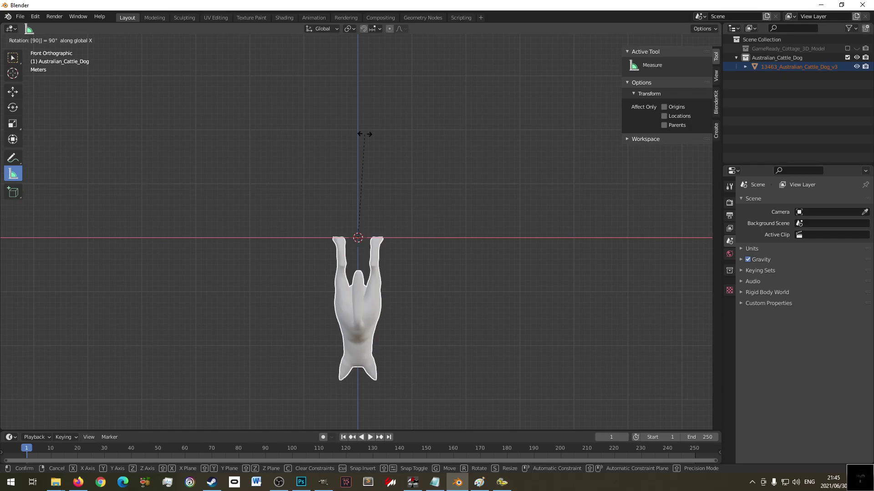
key(BackSpace)
key(BackSpace)
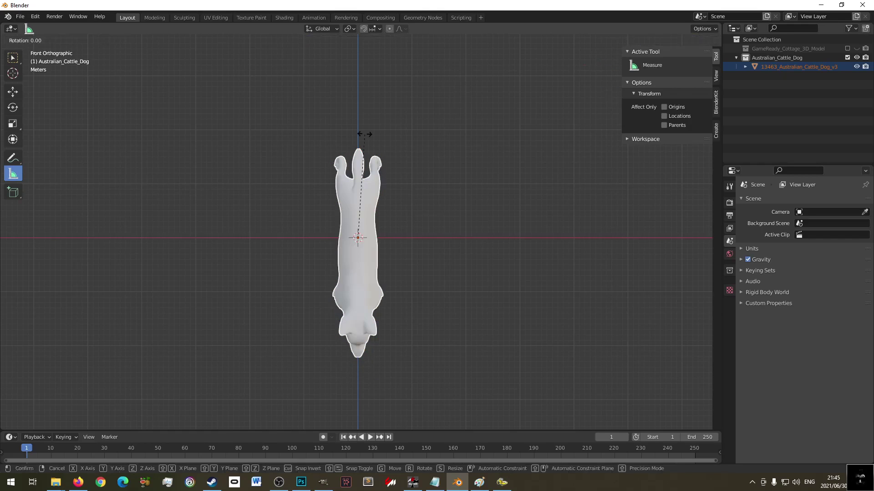
key(x)
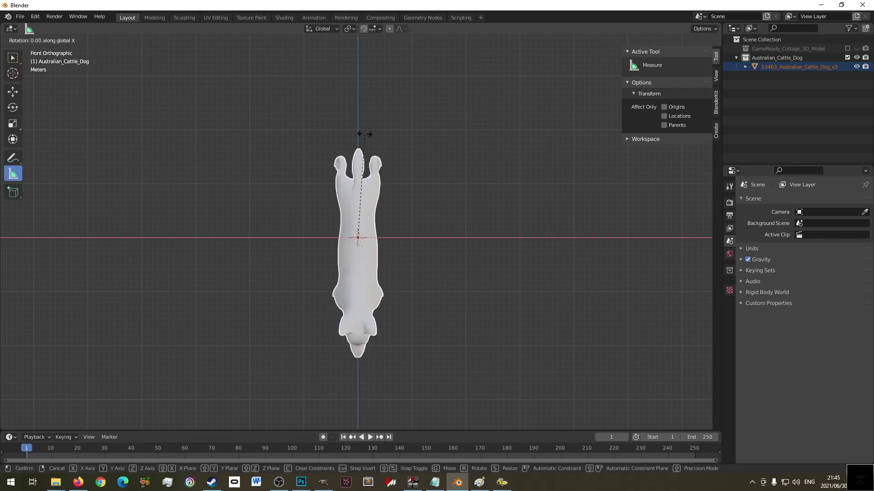
text(-90)
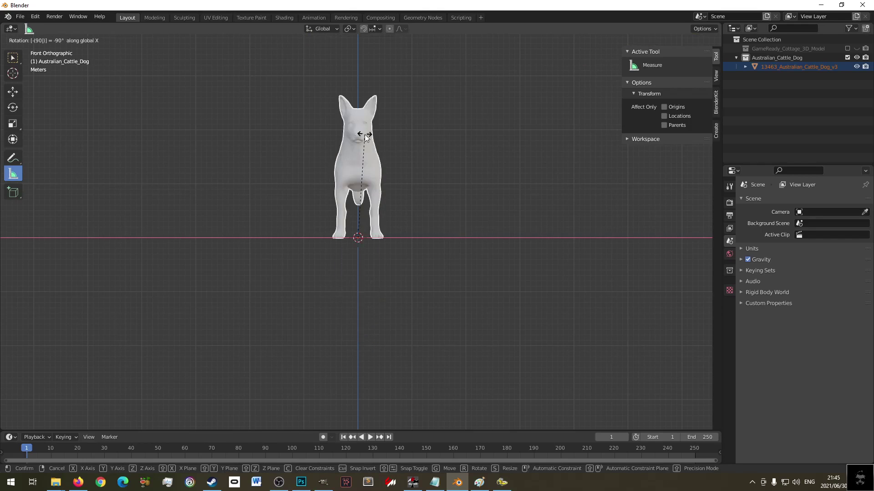
key(Return)
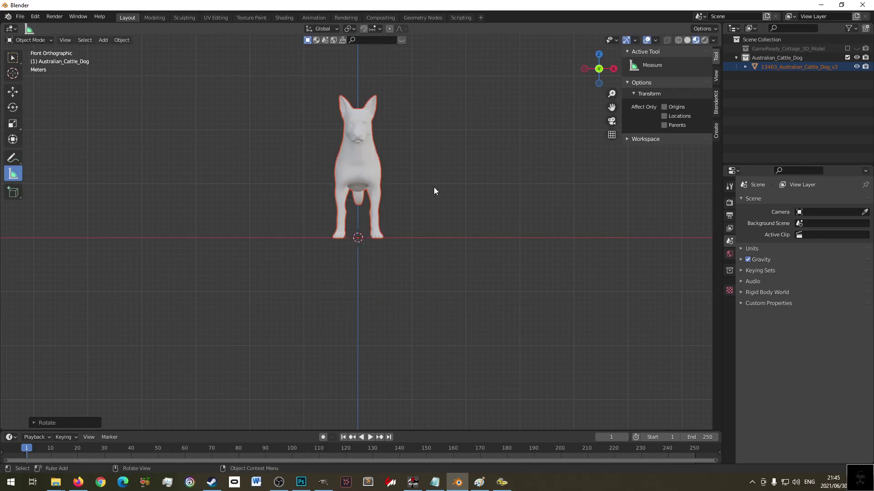
- Apply the dog's rotation and scale
key(s)
key(Escape)
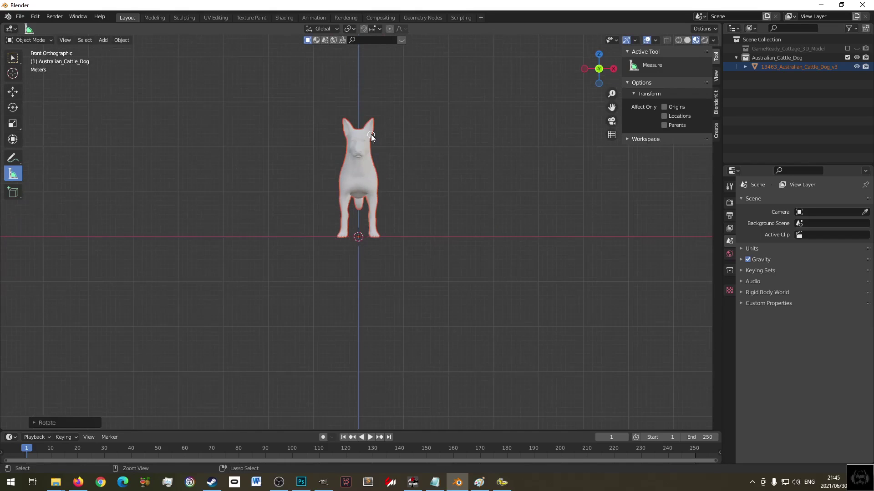
key(ctrl+a)
click(372, 135)
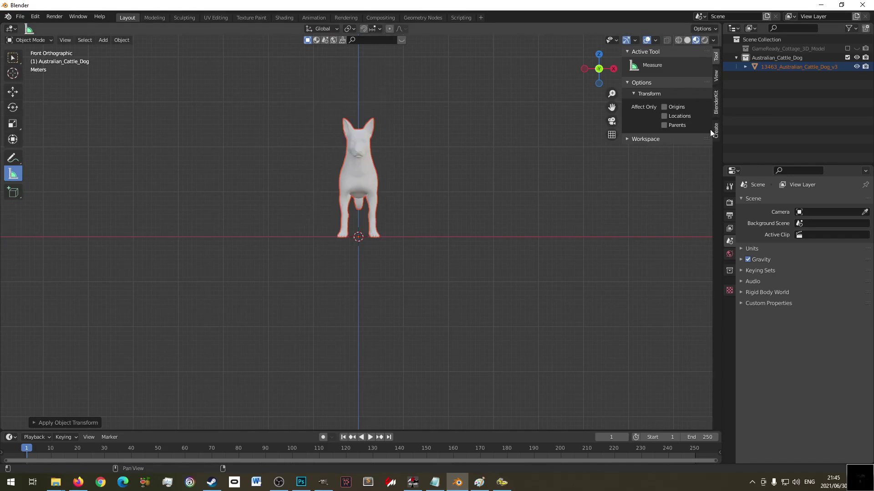
- Measure the dog's height with the ruler, reading 4.35856 m
click(716, 76)
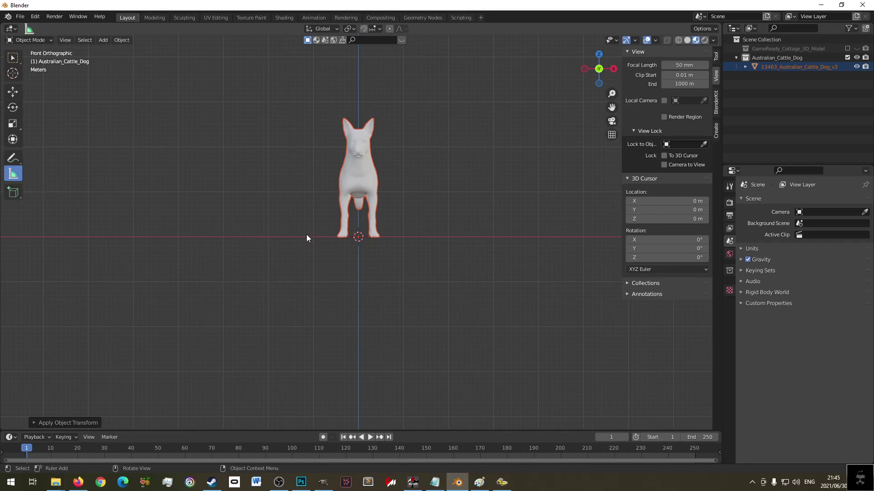
drag(311, 237, 309, 217)
click(363, 136)
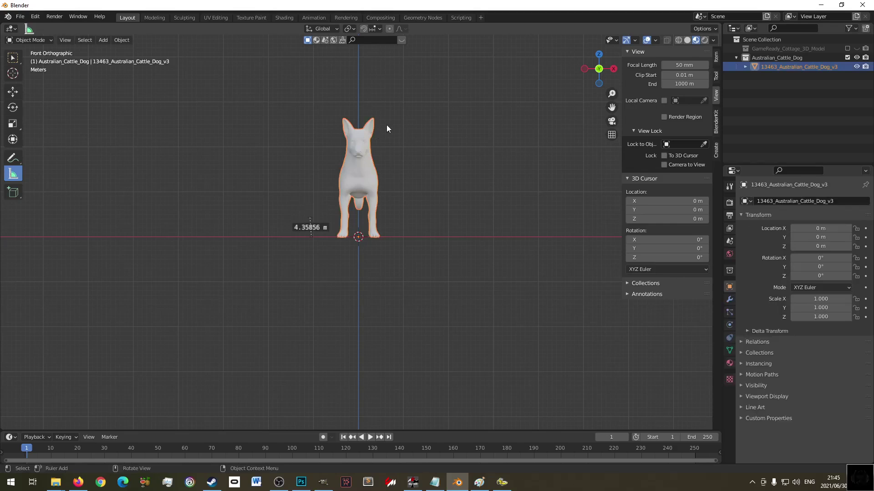
- Scale the dog down to 0.022 and centre it in the view
click(386, 125)
click(379, 133)
key(s)
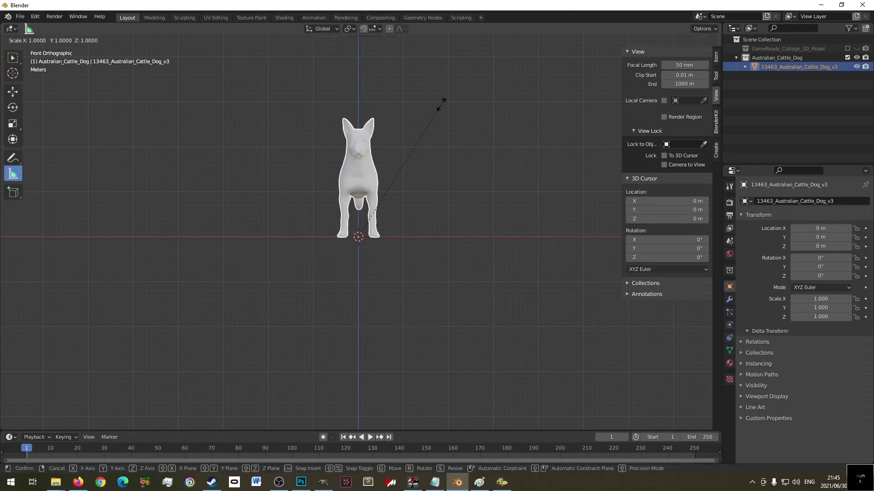
click(373, 229)
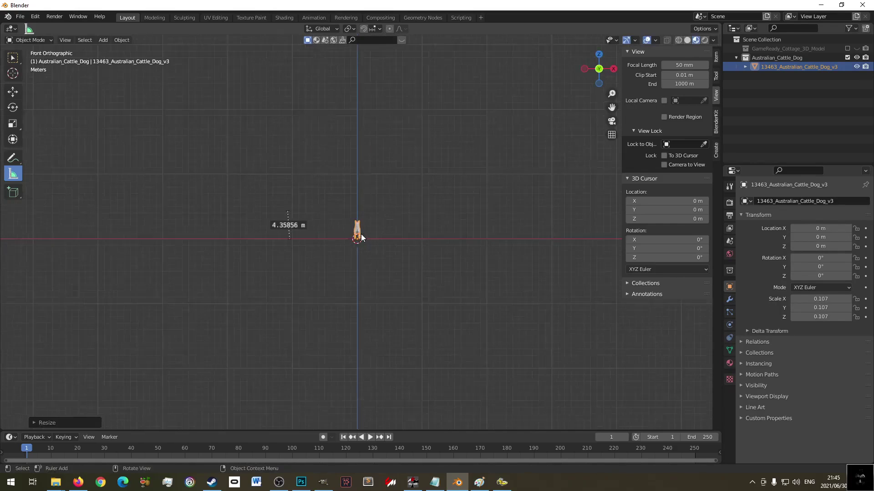
scroll(361, 234, up, 7)
key(s)
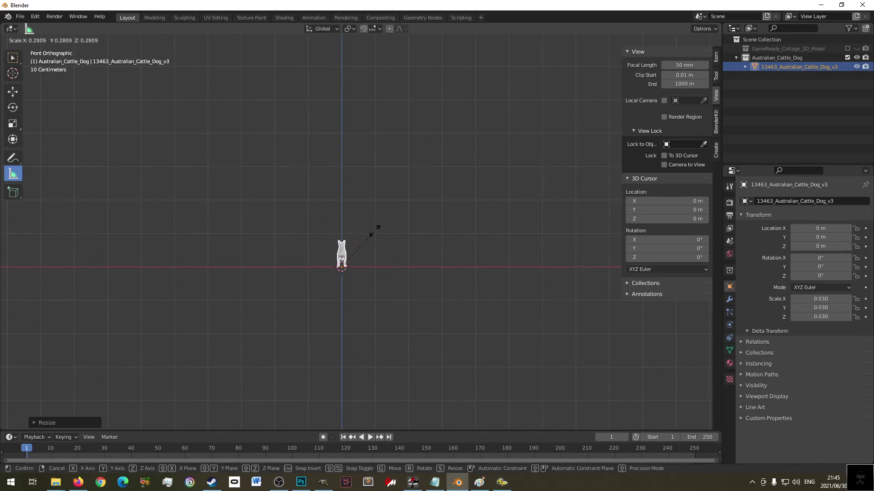
click(367, 241)
scroll(346, 245, up, 4)
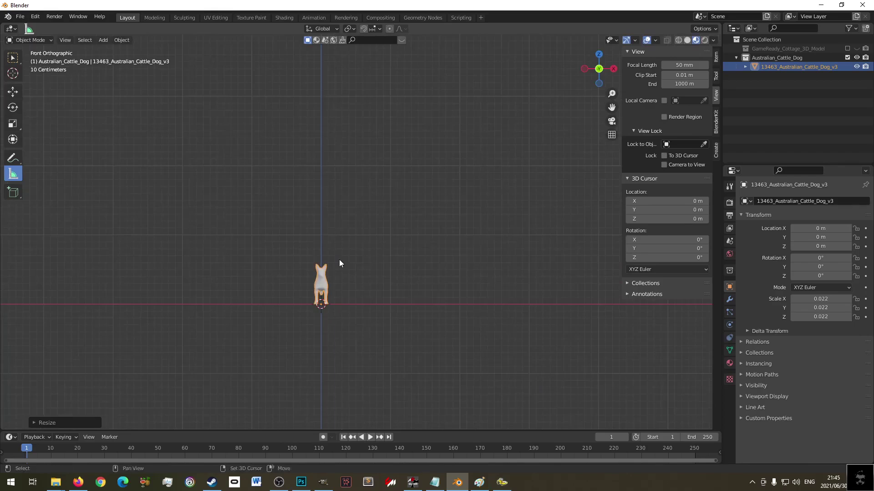
shift+middle_drag(340, 261, 450, 191)
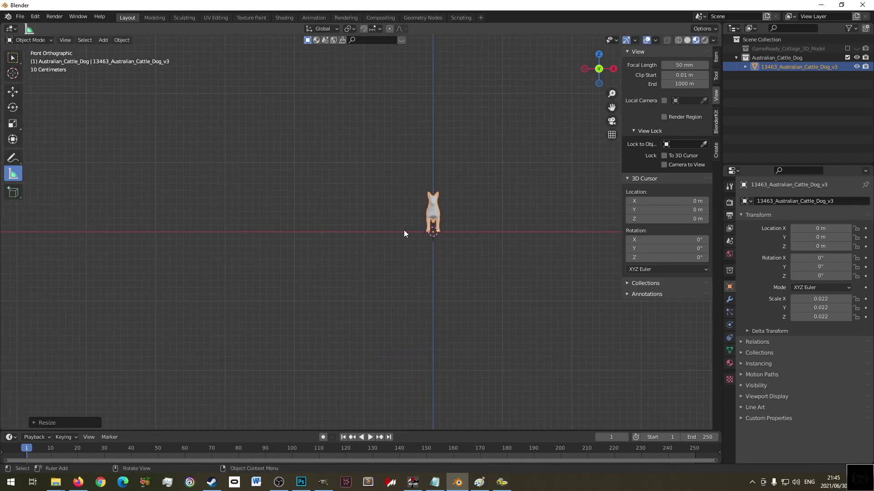
- Measure the dog at 0.689145 m tall and apply its scale
drag(404, 232, 403, 185)
middle_drag(436, 218, 470, 219)
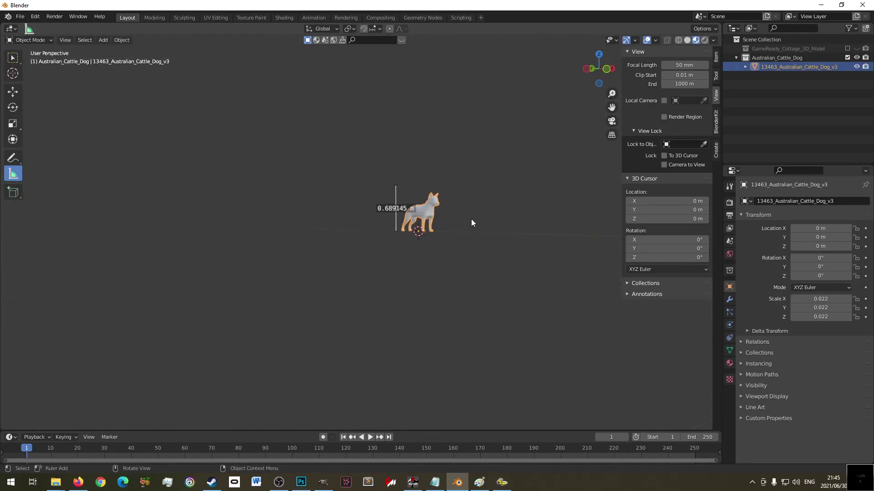
key(ctrl+a)
click(425, 212)
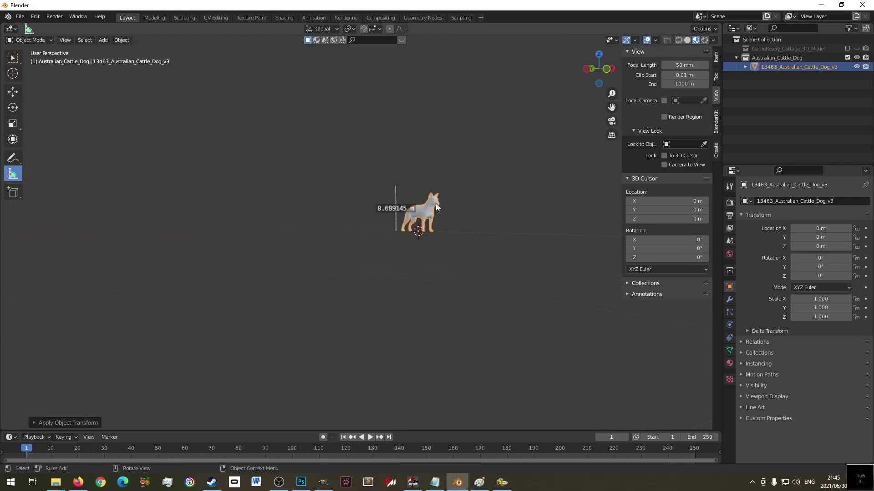
- Zoom and orbit so the dog faces forward, then switch to the Shading workspace
scroll(477, 198, up, 4)
middle_drag(496, 196, 518, 210)
middle_drag(586, 184, 497, 191)
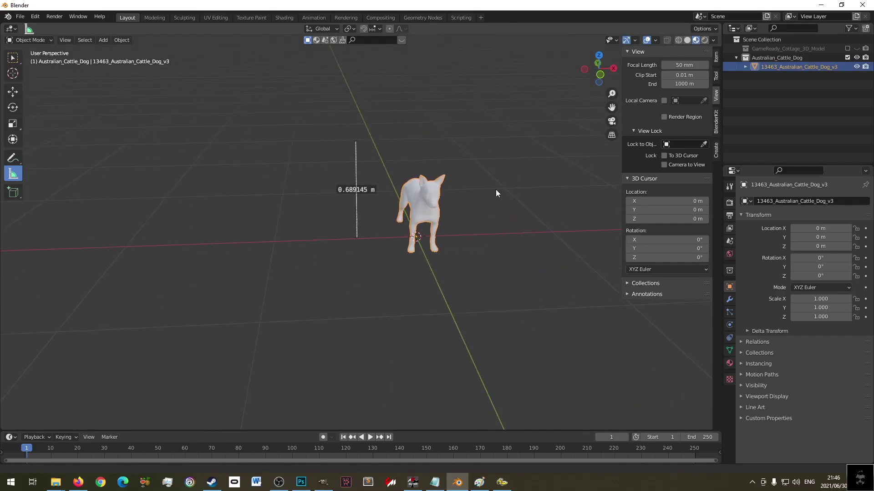
click(283, 17)
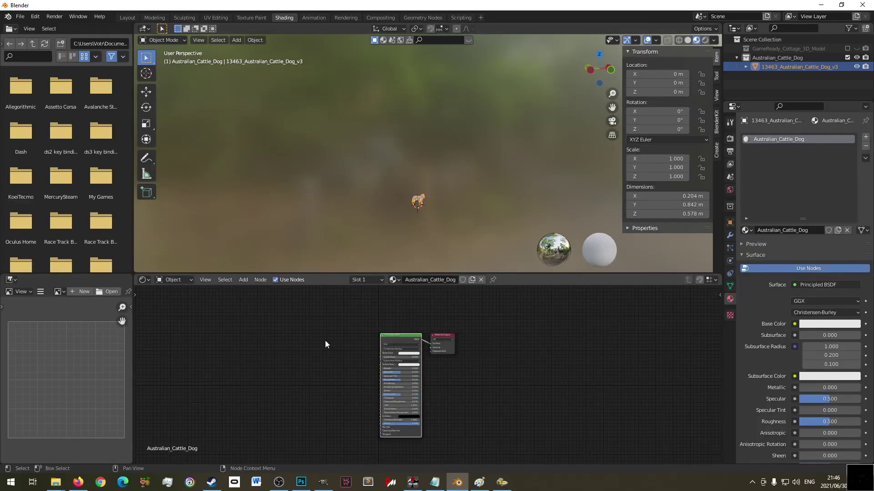
- Run Principled Texture Setup with Australian_Cattle_Dog_dif.dds and the bump image from XPACK DIY\texture
key(ctrl+shift+t)
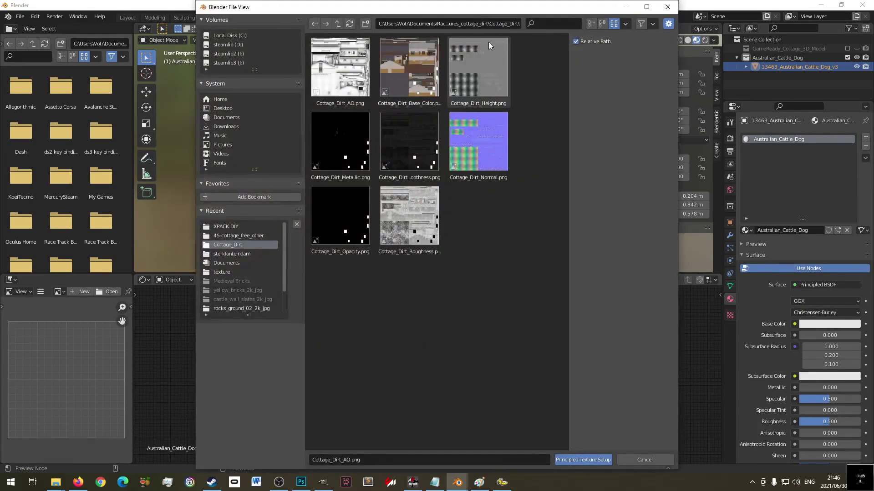
click(231, 227)
click(409, 66)
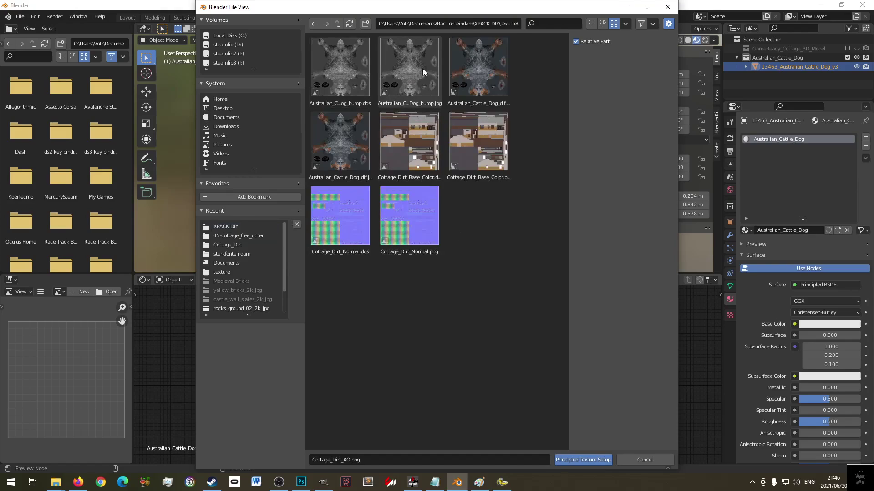
click(501, 71)
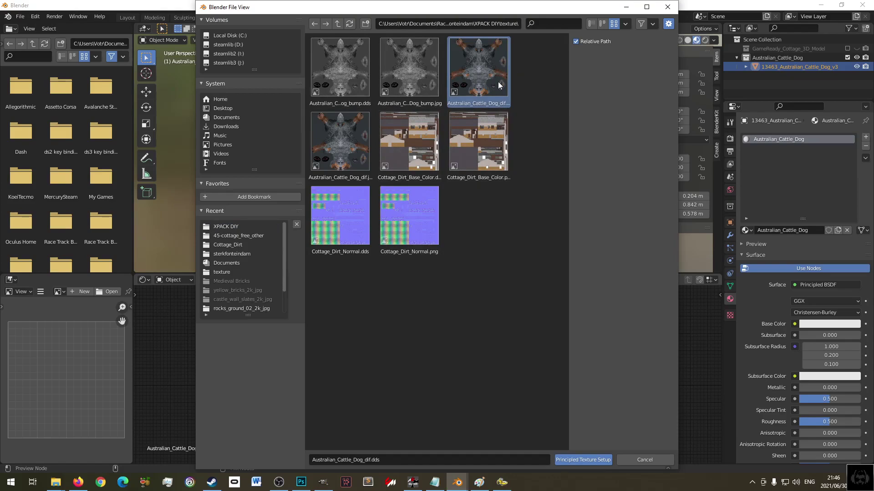
ctrl+click(341, 86)
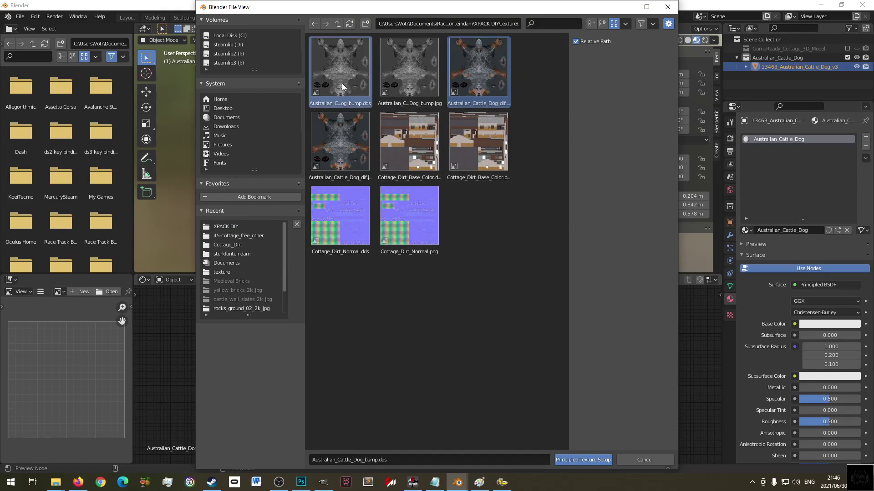
click(580, 460)
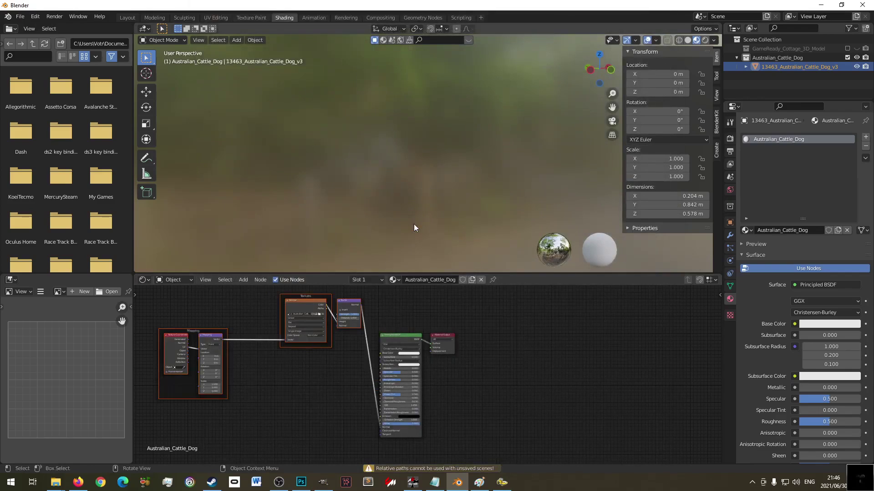
- Cut the Mapping node link and delete the added texture nodes
scroll(416, 182, up, 6)
scroll(426, 102, up, 3)
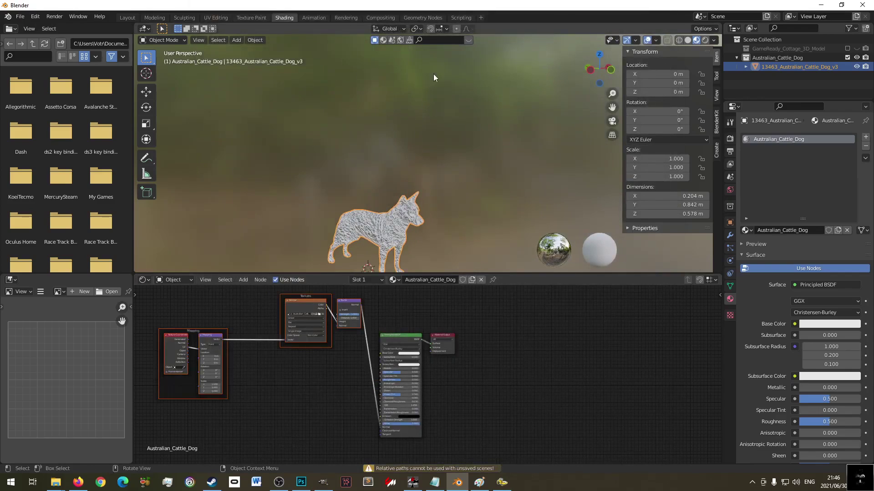
scroll(387, 198, up, 4)
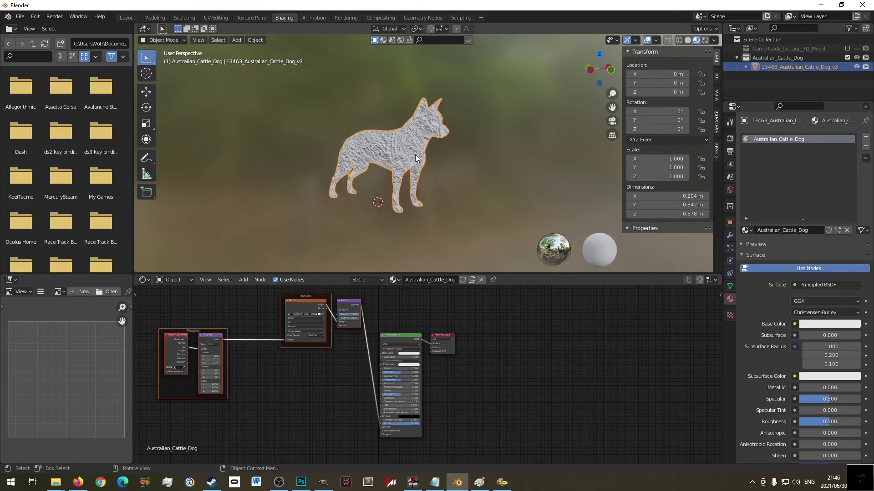
scroll(400, 171, up, 4)
middle_drag(399, 173, 416, 189)
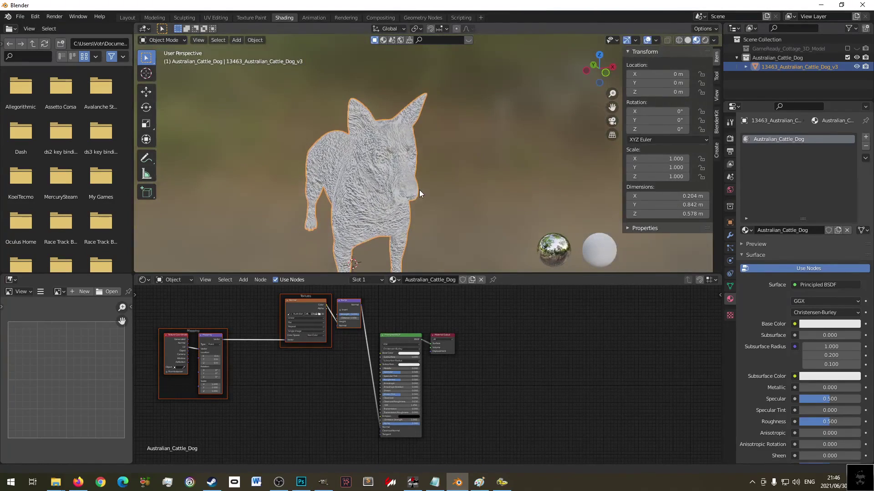
ctrl+right_drag(243, 331, 272, 365)
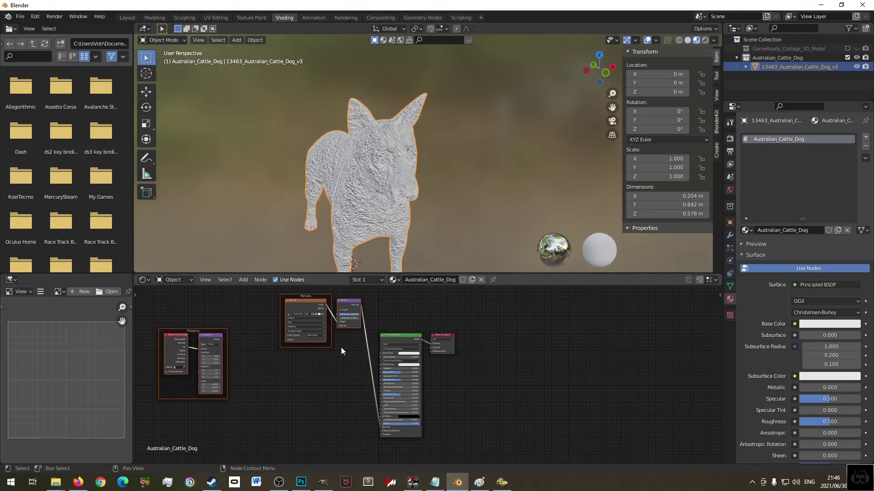
key(x)
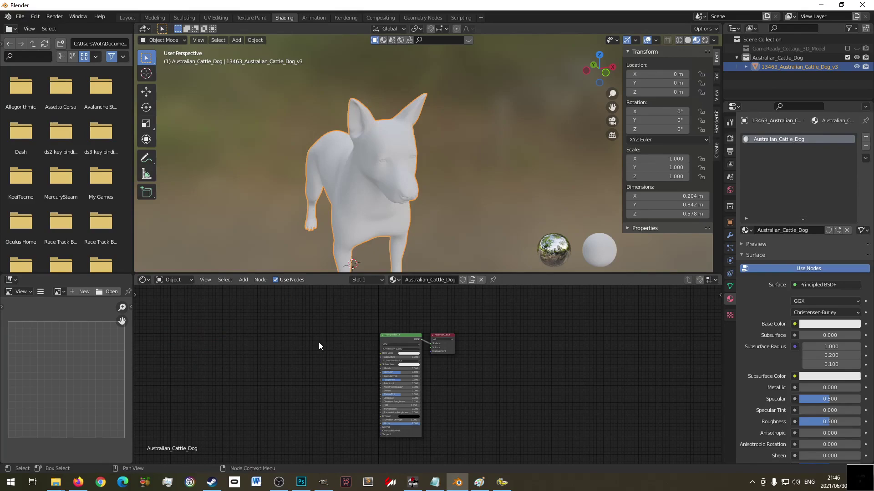
key(shift+a)
mouse_move(309, 384)
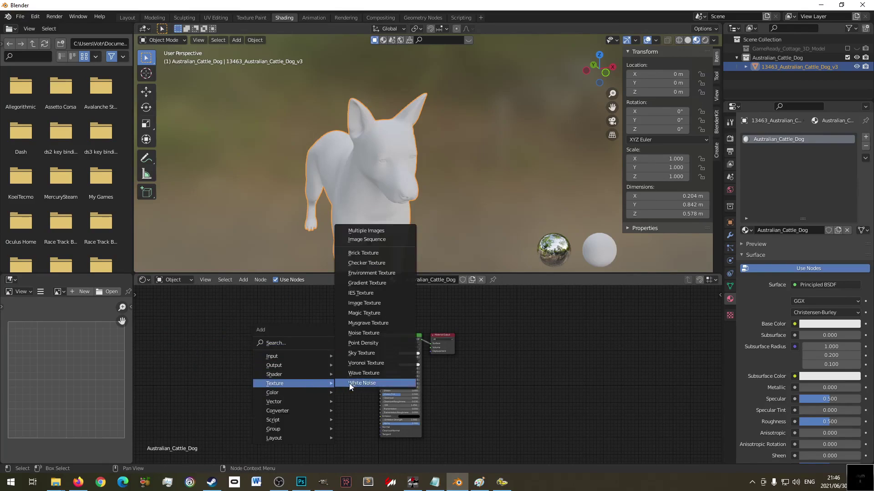
click(364, 303)
drag(332, 336, 380, 353)
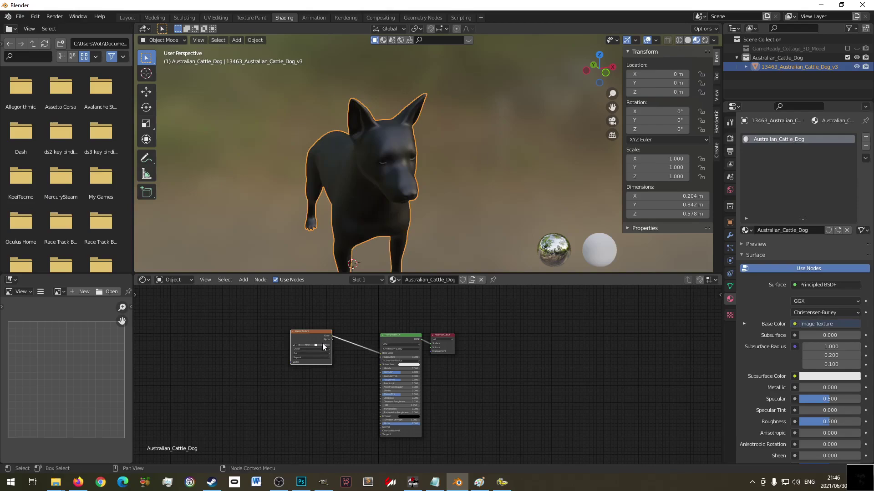
click(324, 346)
click(230, 237)
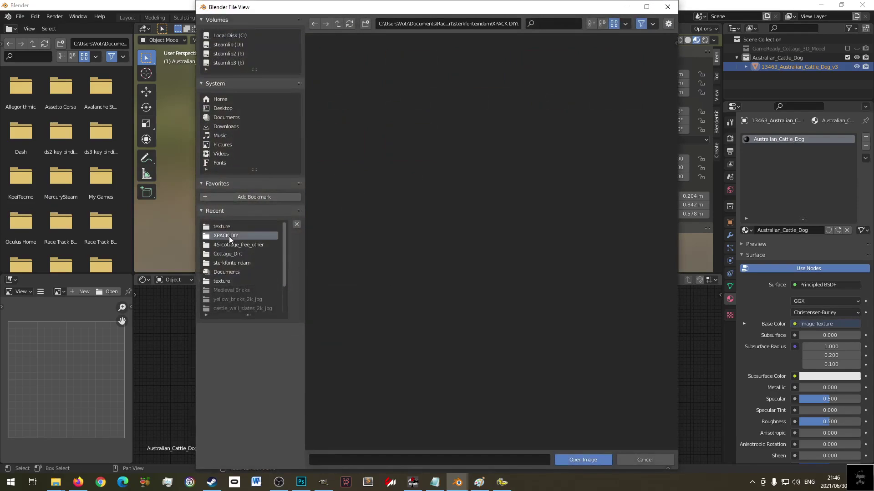
click(427, 74)
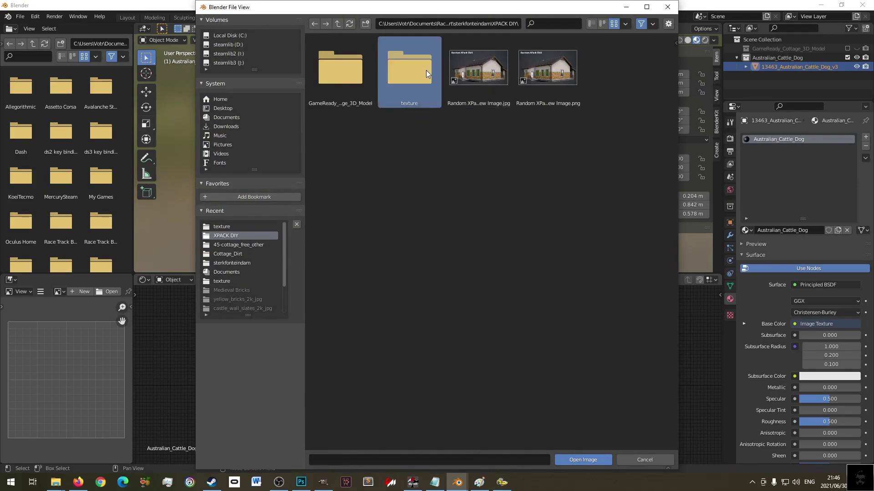
double_click(426, 74)
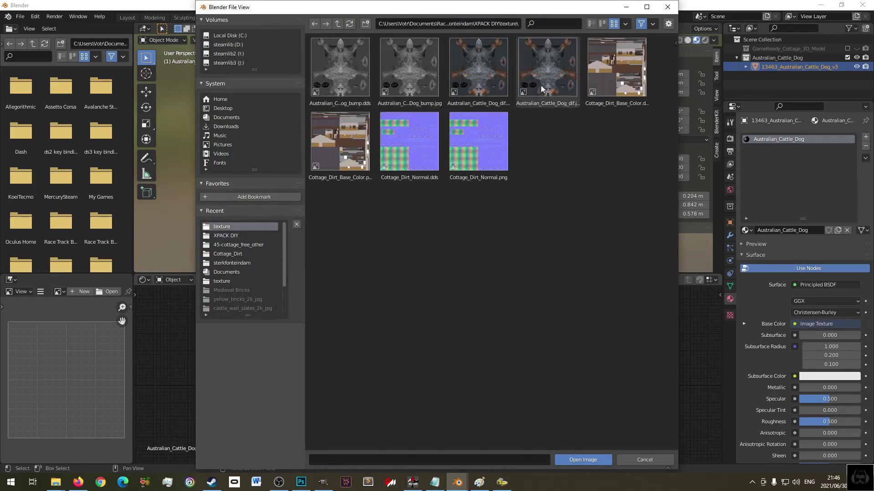
click(546, 73)
double_click(616, 70)
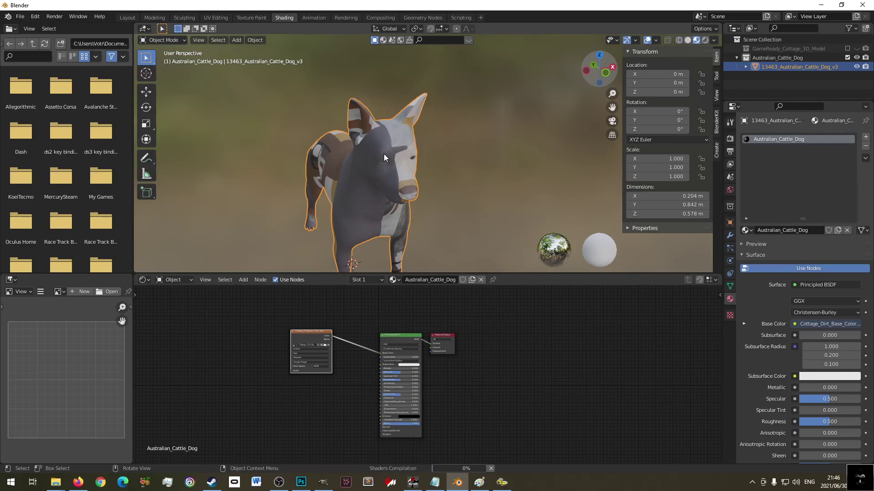
scroll(380, 179, up, 2)
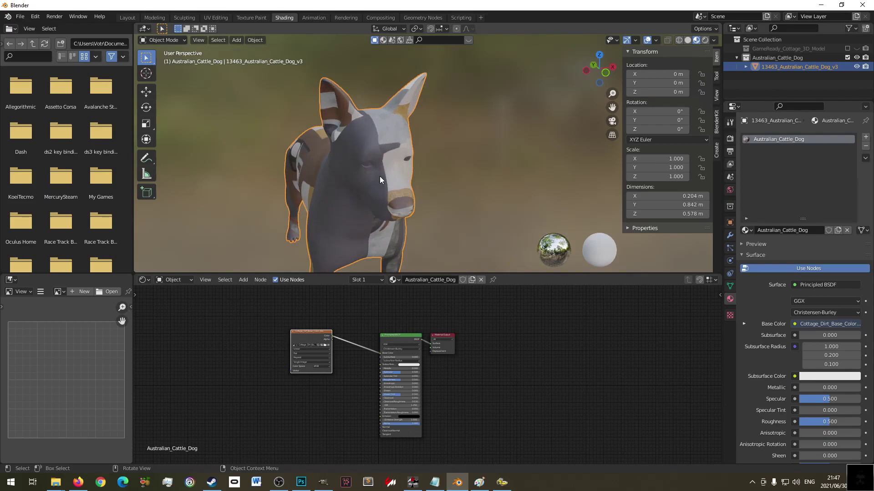
scroll(380, 187, down, 5)
mouse_move(380, 188)
middle_down()
mouse_move(440, 173)
mouse_move(513, 134)
mouse_move(362, 224)
mouse_move(361, 187)
mouse_move(373, 182)
middle_up()
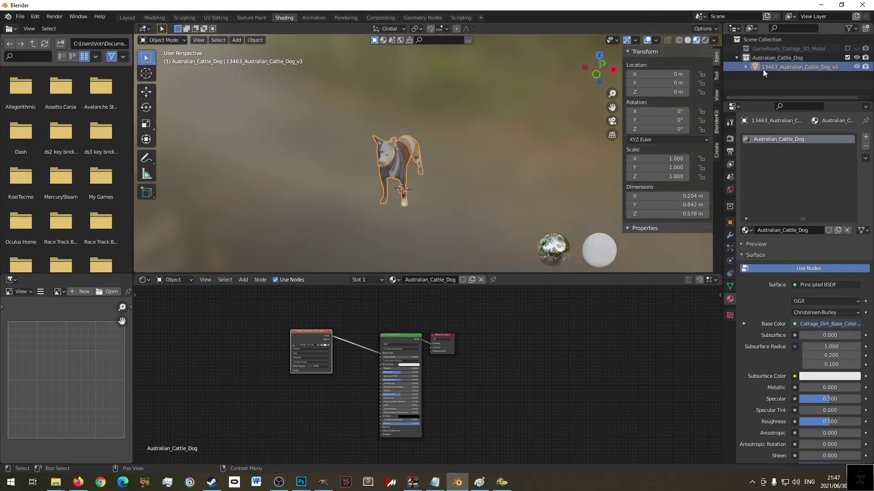
- Delete the textured dog object and make the Australian_Cattle_Dog collection active
right_click(770, 67)
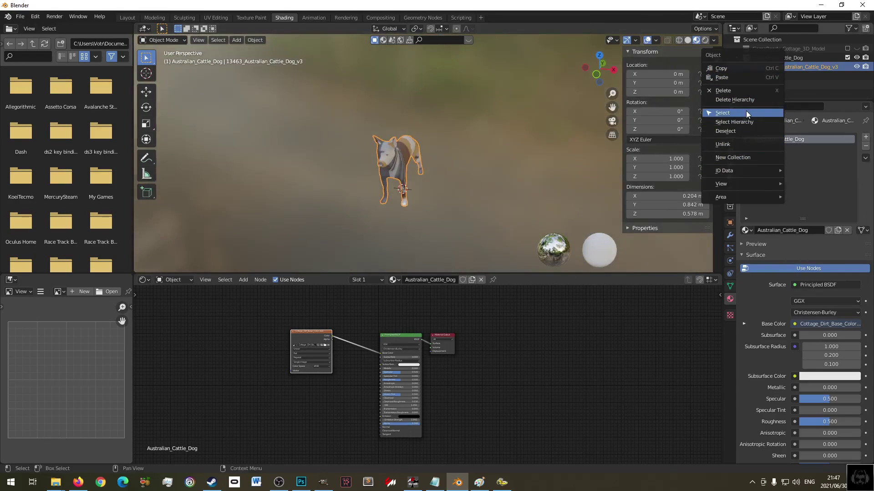
click(746, 90)
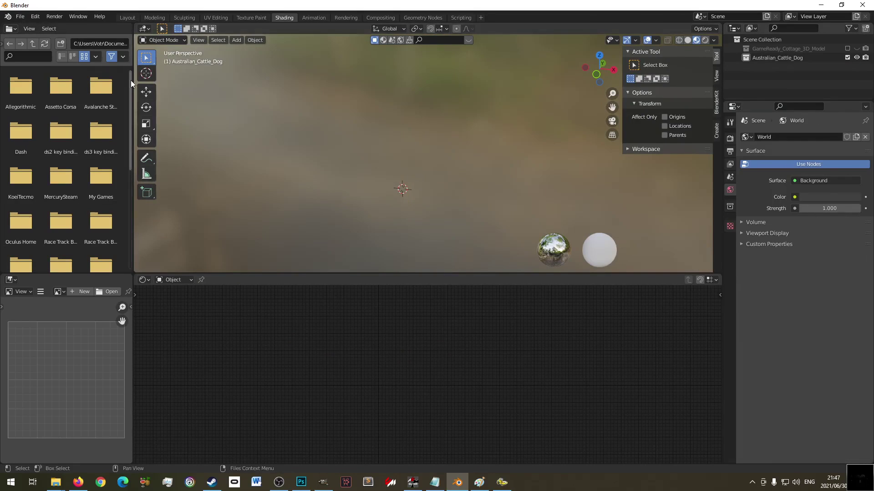
middle_drag(501, 58, 459, 121)
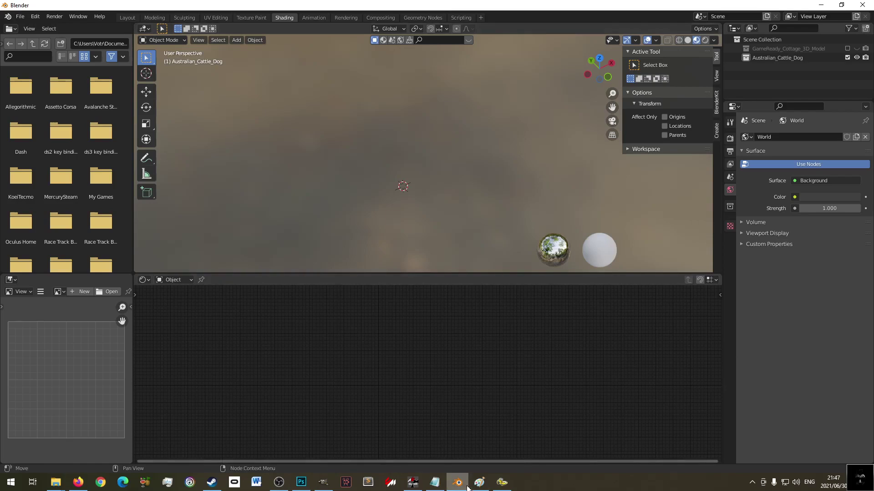
click(761, 58)
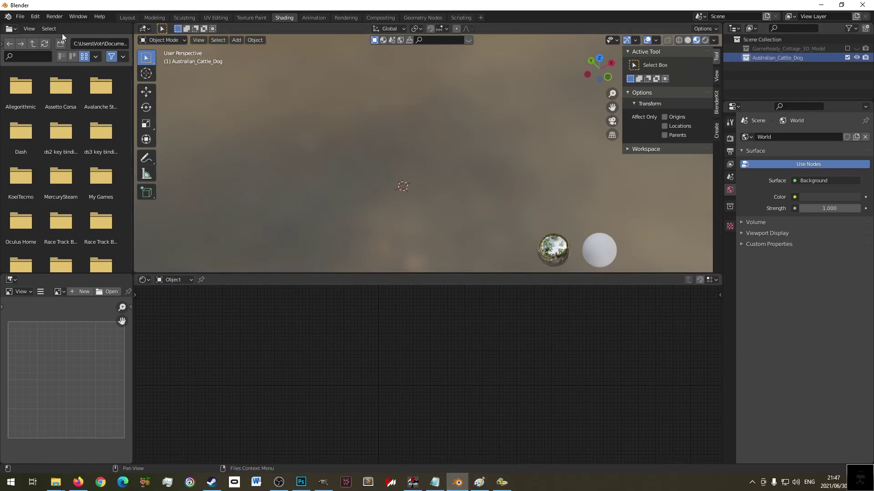
- Import the cottage FBX by mistake and delete it again
click(20, 17)
mouse_move(62, 138)
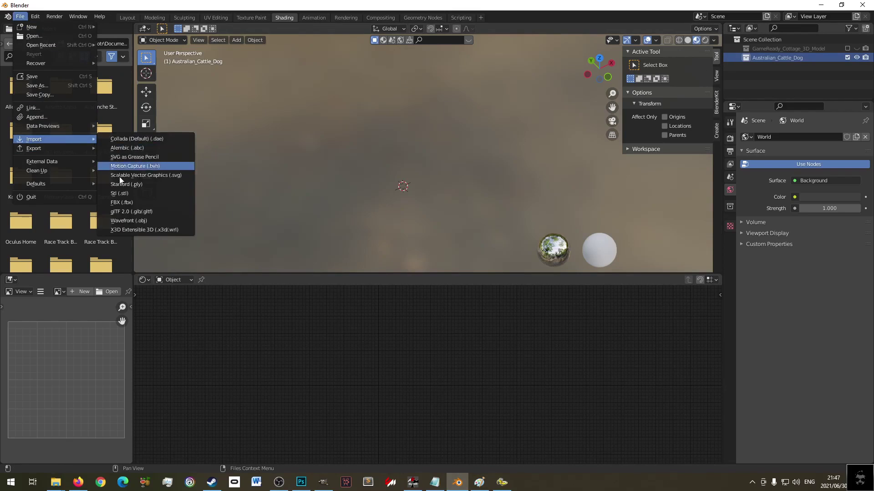
click(143, 203)
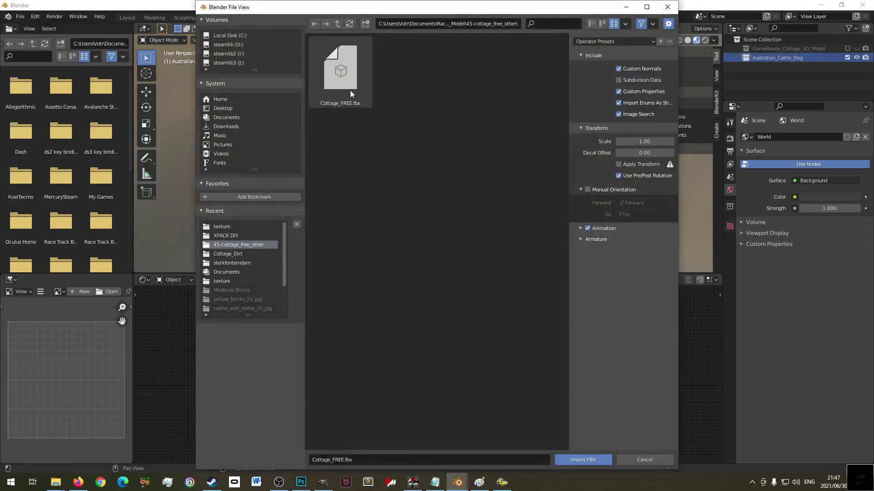
click(236, 235)
double_click(474, 65)
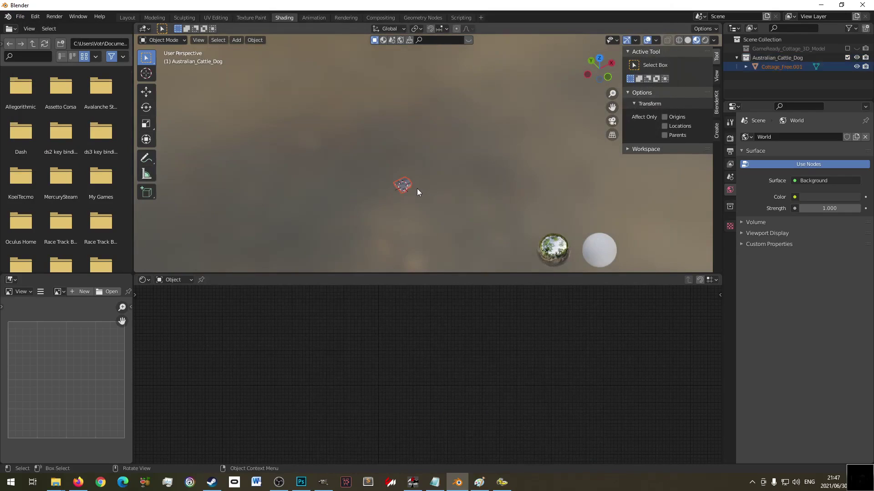
key(Delete)
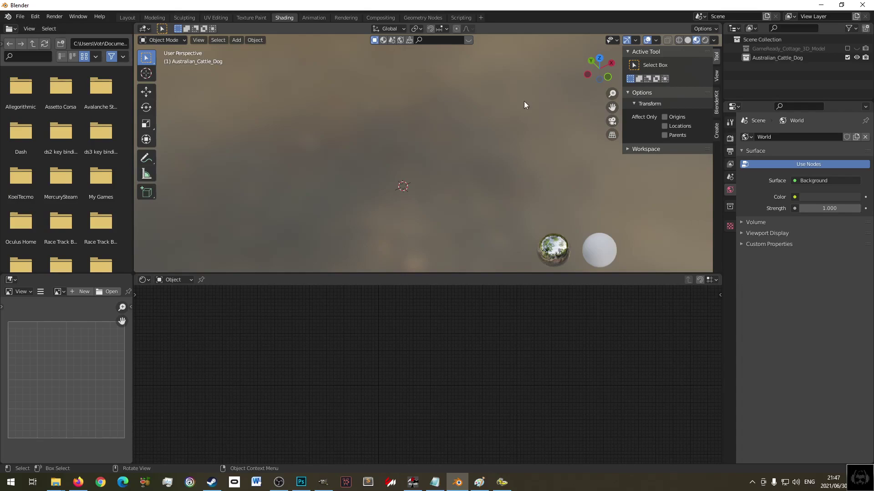
- Re-import the cattle dog OBJ into the Australian_Cattle_Dog collection and select the model
click(794, 58)
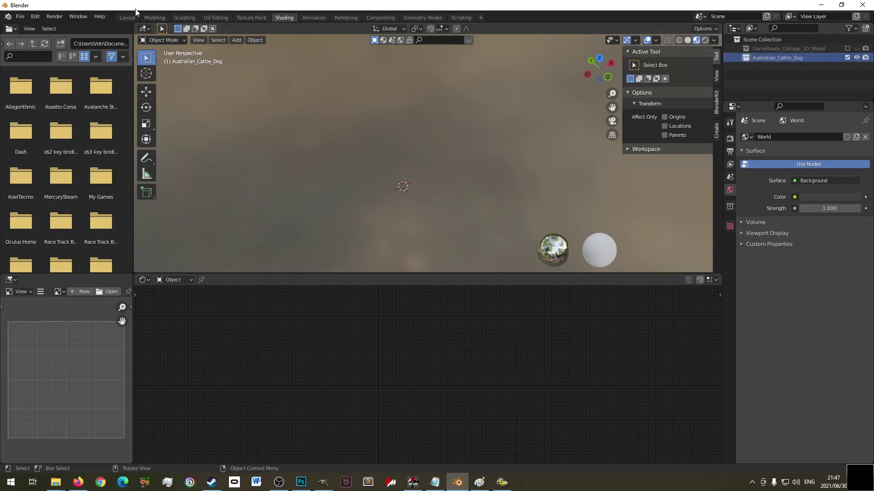
click(20, 16)
mouse_move(78, 139)
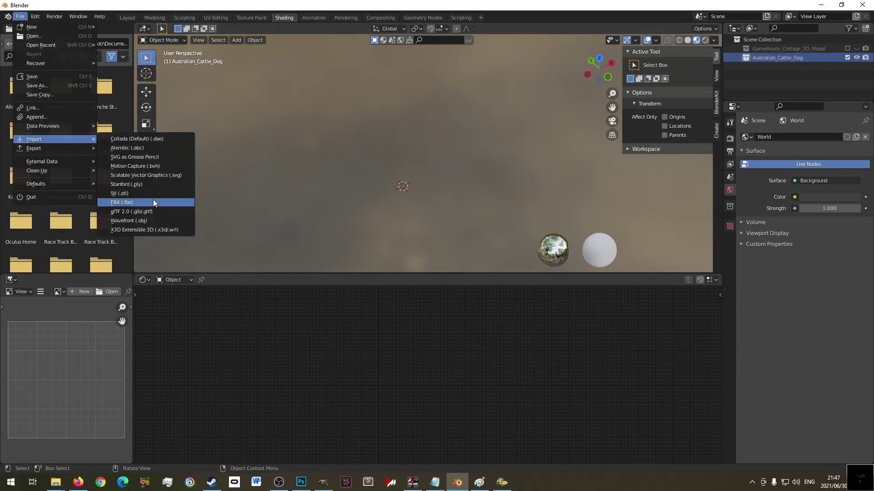
click(170, 221)
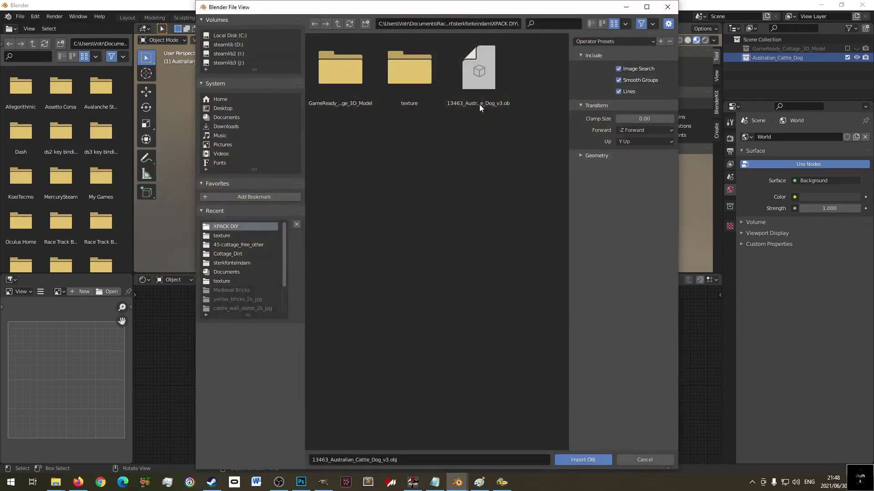
double_click(489, 75)
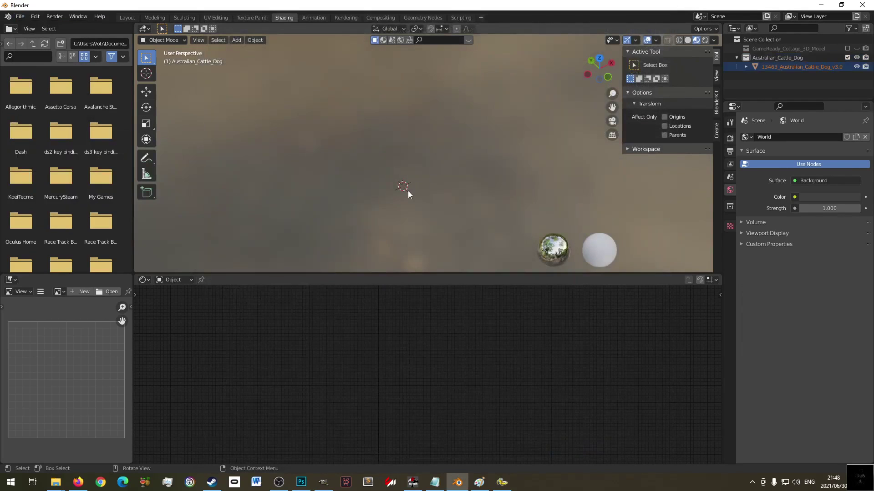
scroll(468, 160, down, 5)
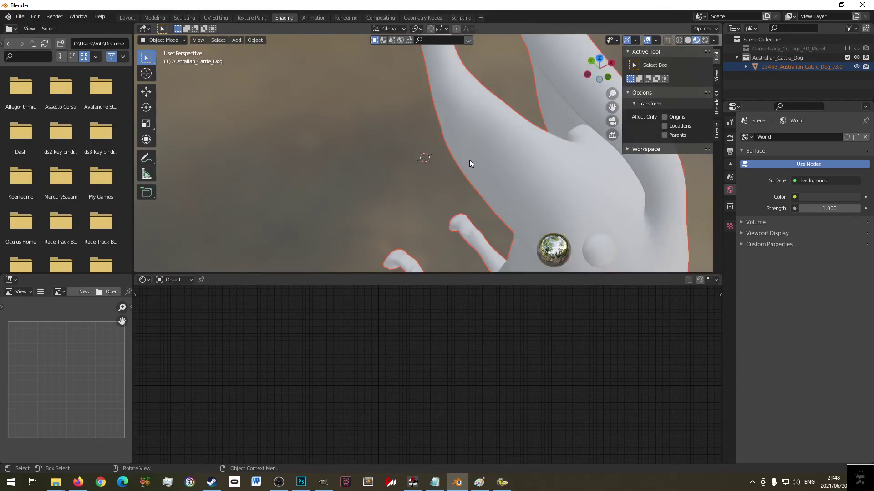
click(442, 179)
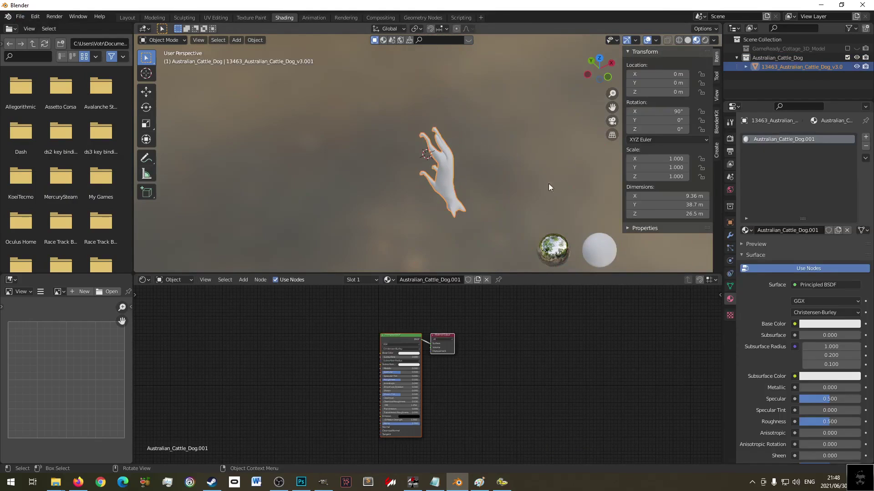
- In front view, rotate the dog -90° around X so it stands upright
key(KP_1)
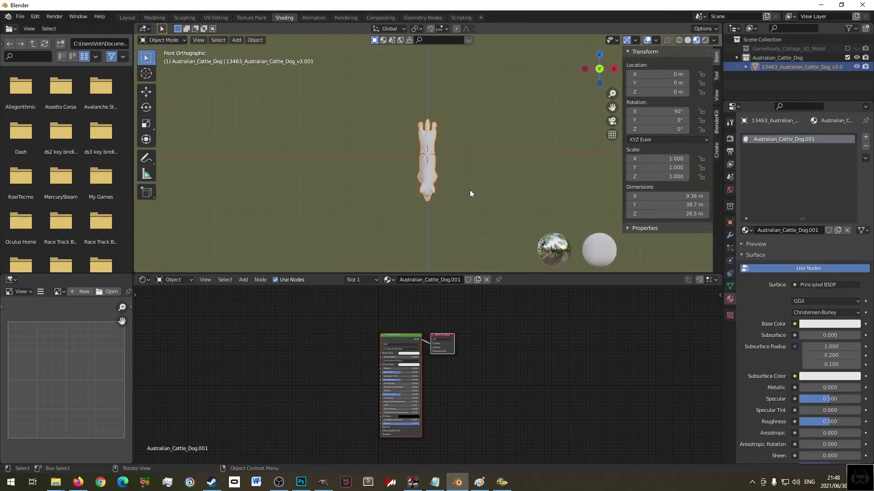
key(r)
text(x-90)
key(Return)
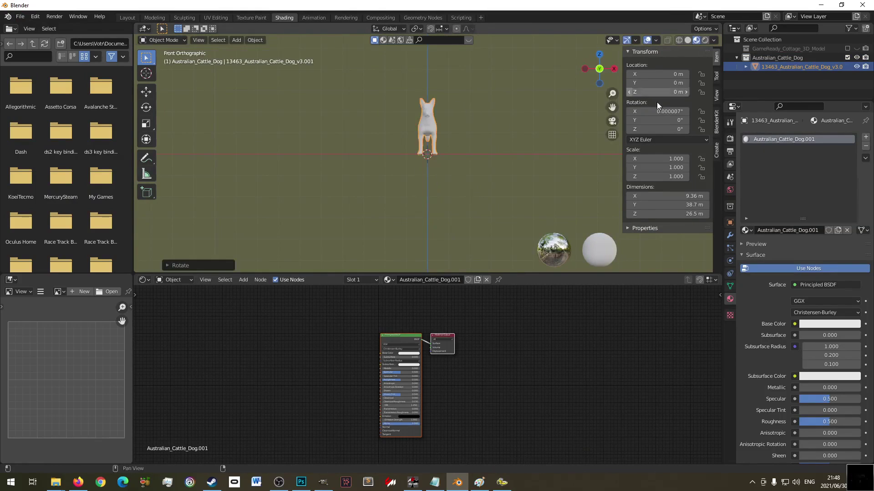
click(787, 66)
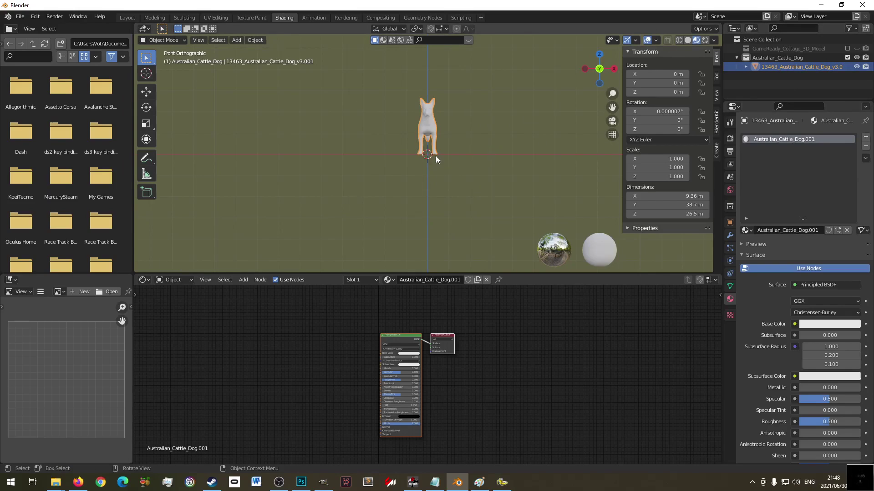
- Make the Principled BSDF node active and call up the automatic texture setup image picker
click(339, 346)
click(392, 334)
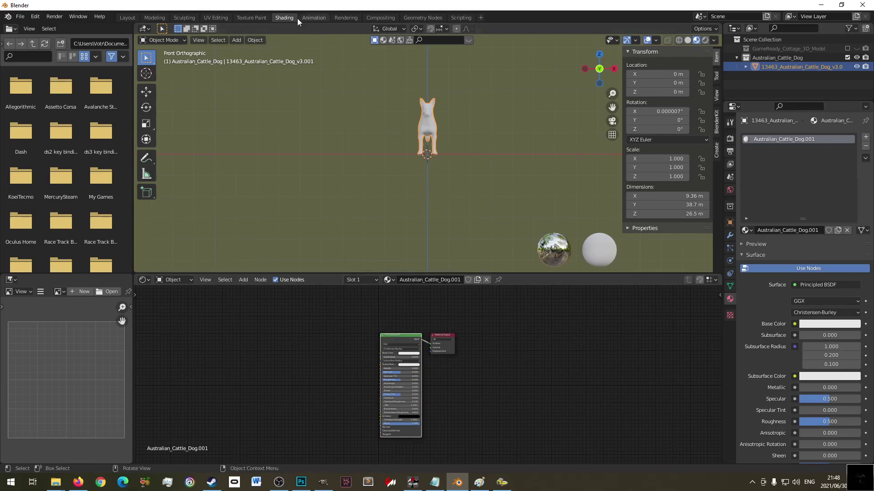
key(ctrl+shift)
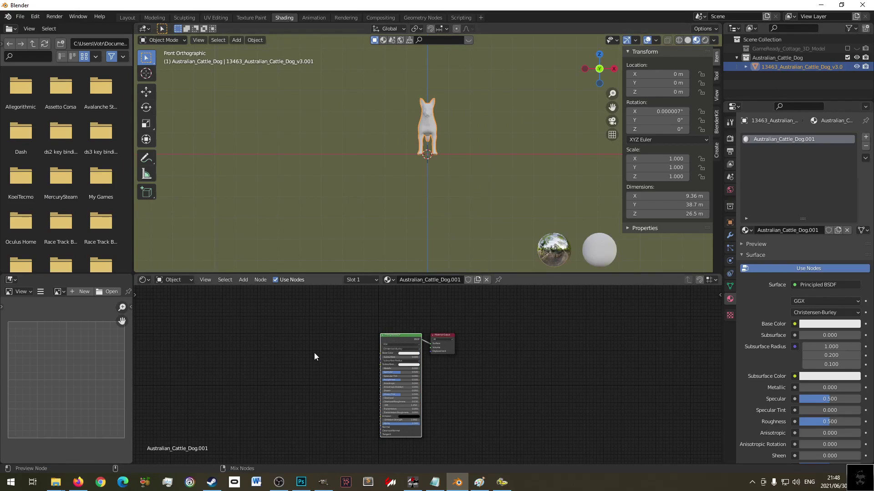
key(ctrl+shift+t)
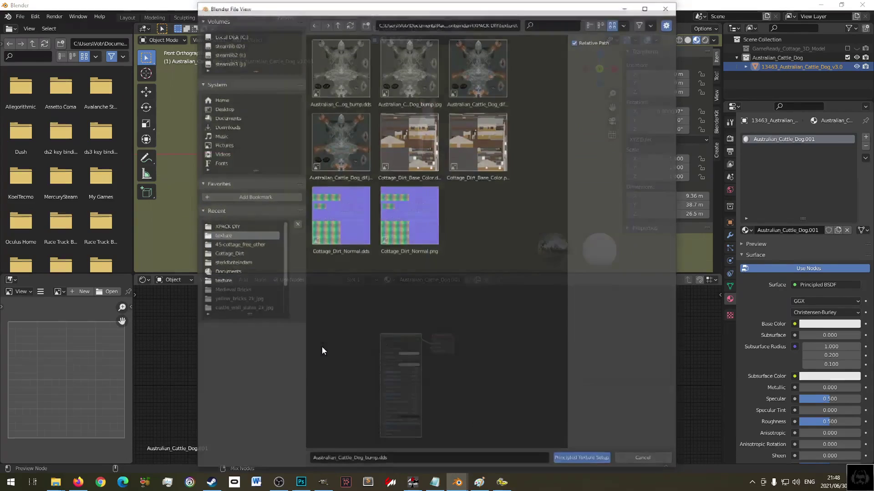
- Try Principled Texture Setup with the dog's diffuse and bump images, then undo the generated nodes
shift+click(465, 68)
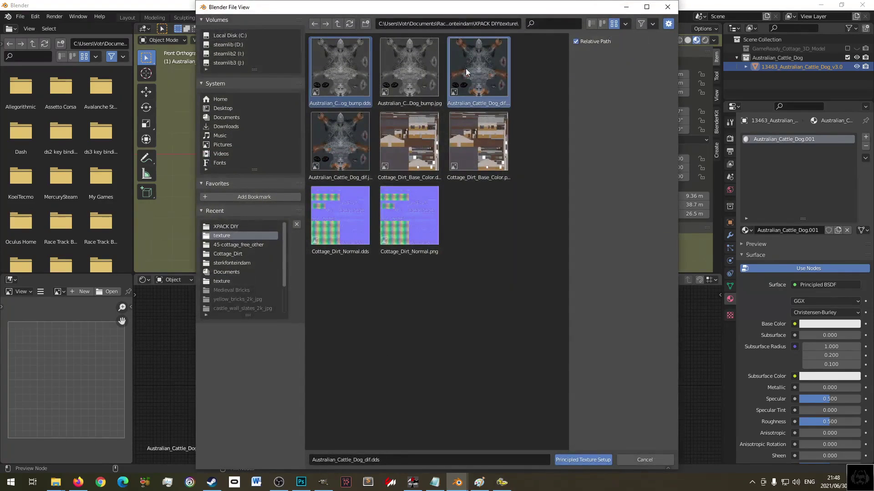
click(574, 458)
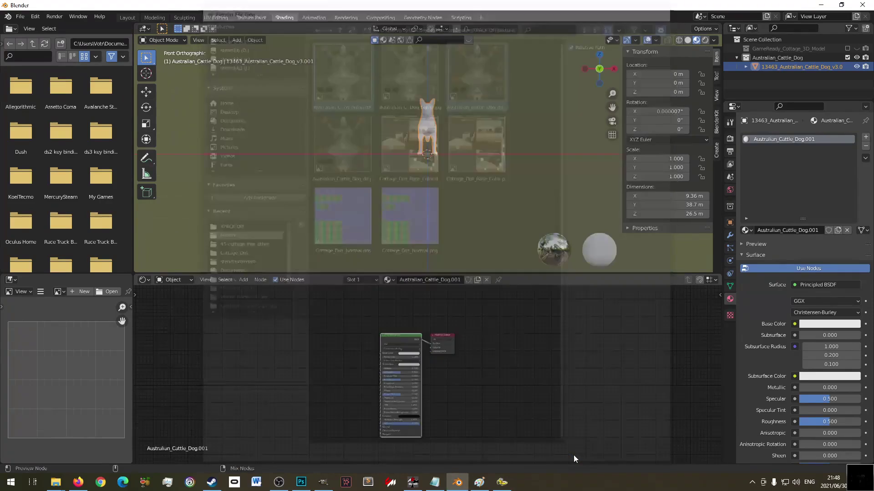
middle_drag(426, 129, 461, 151)
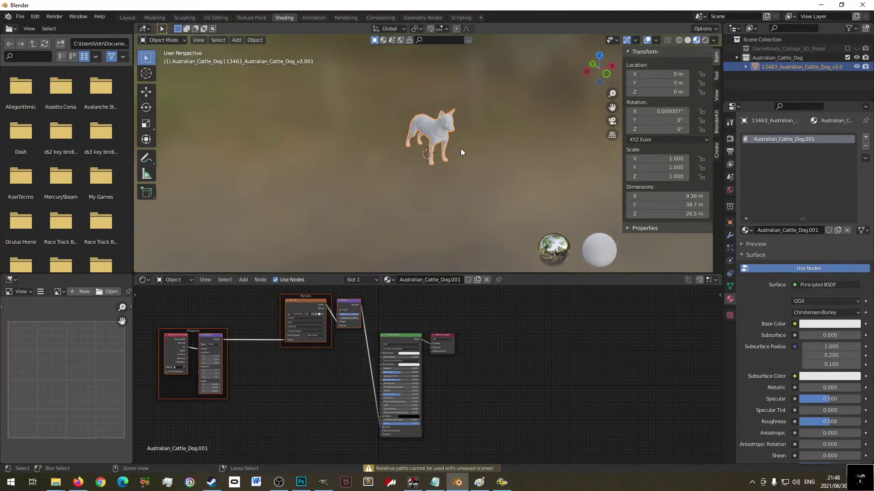
key(ctrl+z)
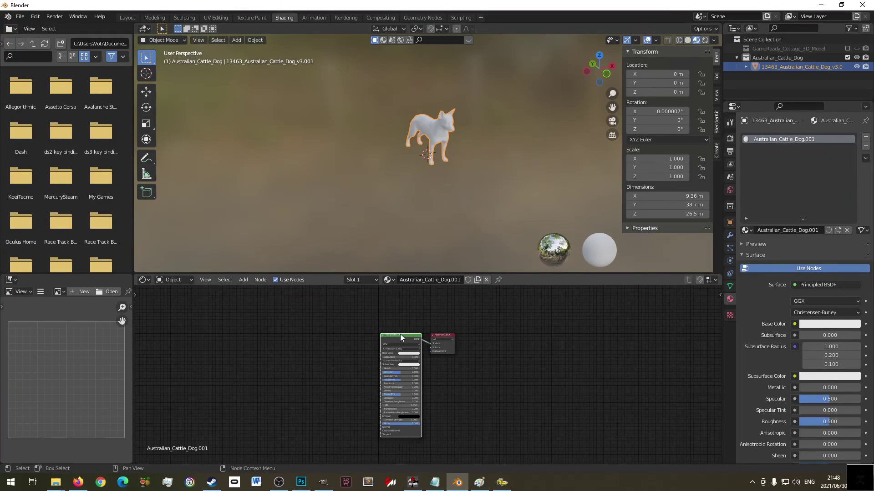
key(shift+a)
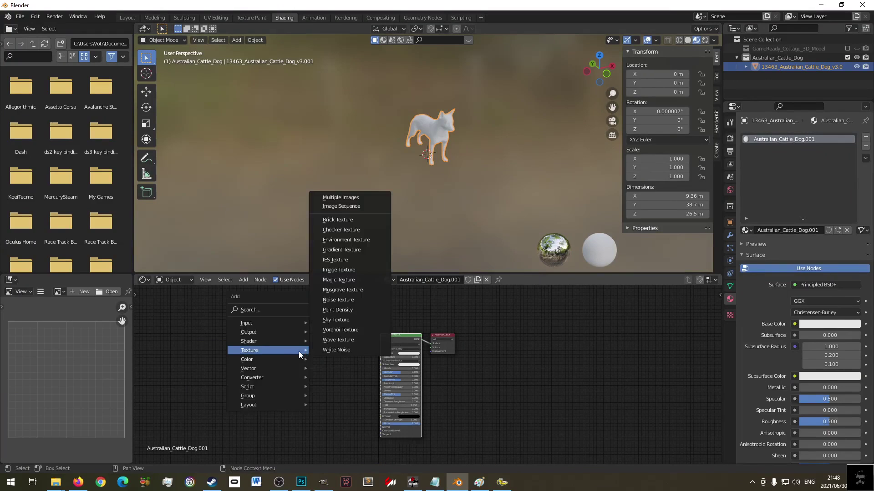
- Add an Image Texture node loading Australian_Cattle_Dog_dif and link its Color to Base Color
click(344, 269)
click(318, 346)
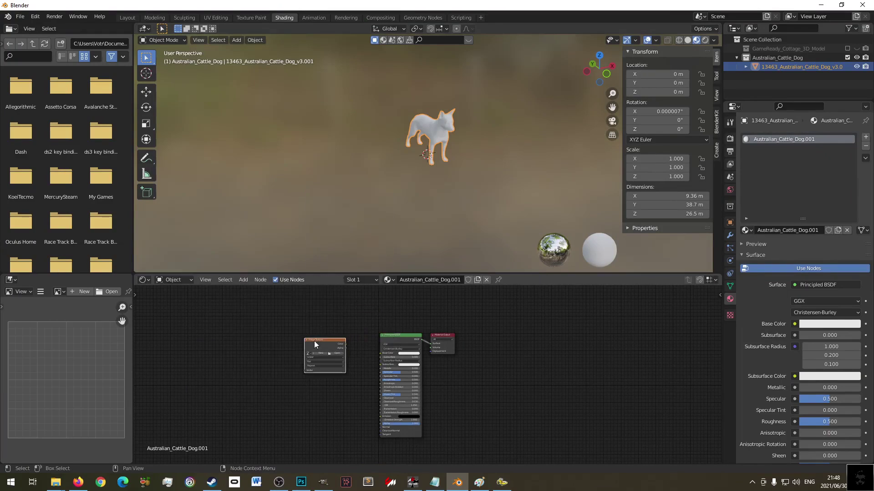
click(335, 352)
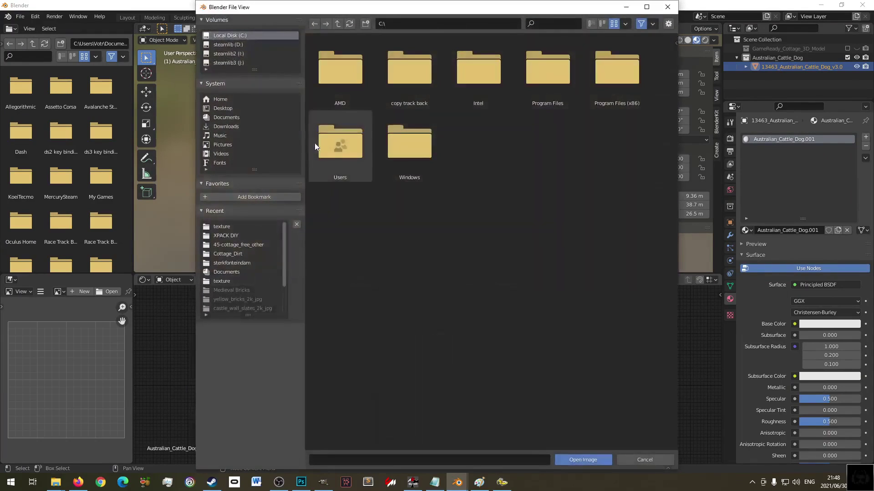
click(240, 236)
double_click(405, 70)
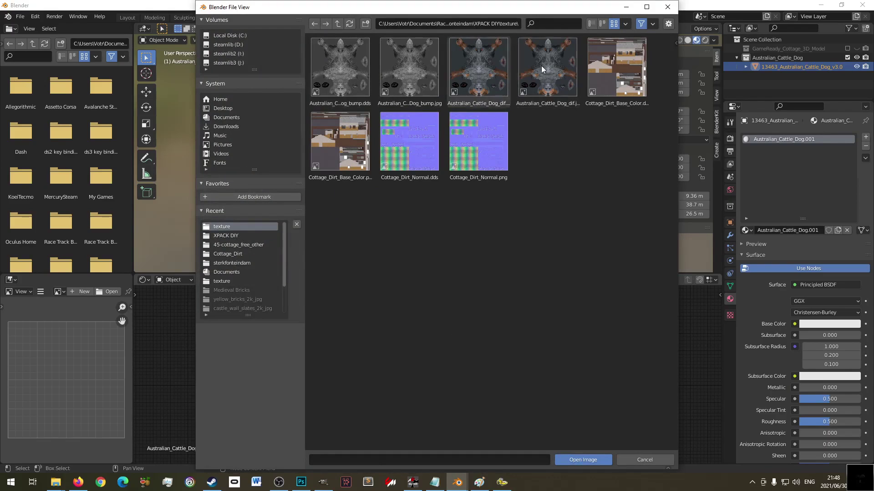
double_click(552, 65)
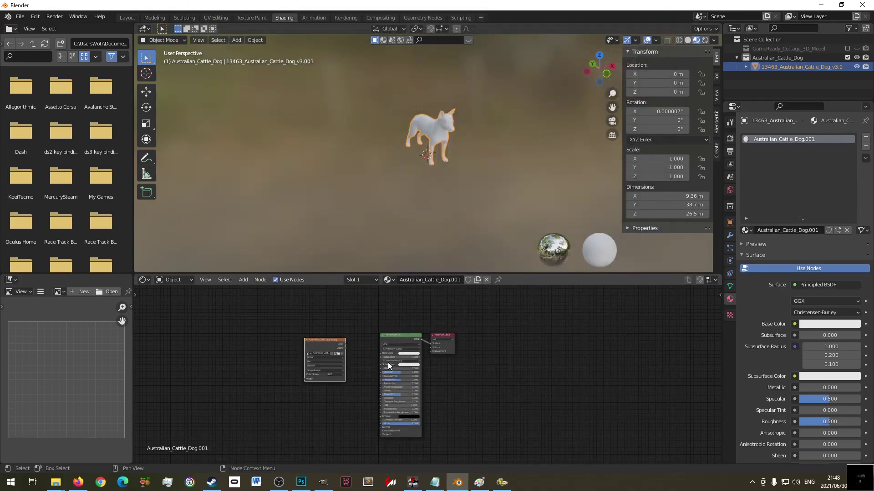
drag(345, 343, 381, 353)
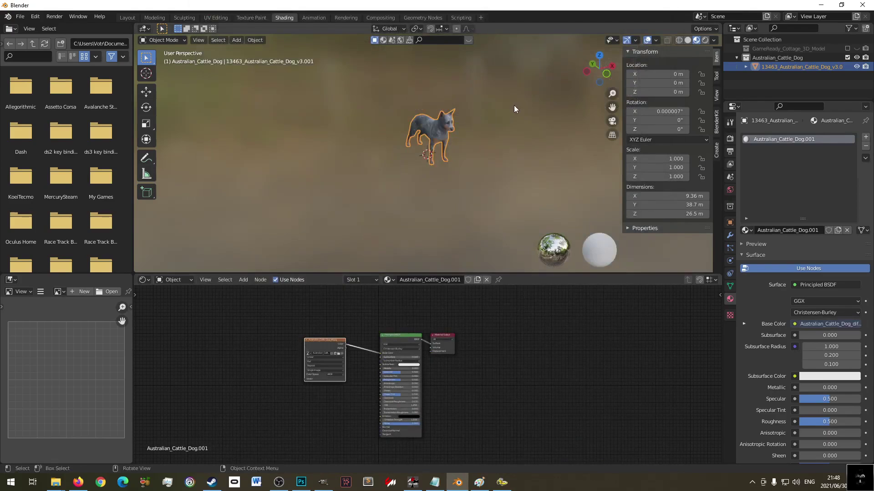
- Collapse the Australian_Cattle_Dog collection in the Outliner and reselect the dog model
scroll(441, 113, up, 5)
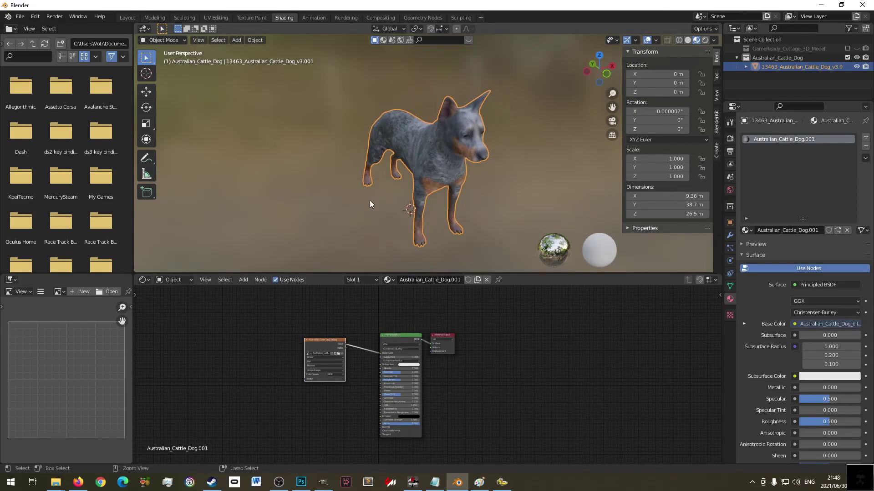
key(ctrl+o)
key(Escape)
click(529, 86)
middle_drag(511, 154, 443, 163)
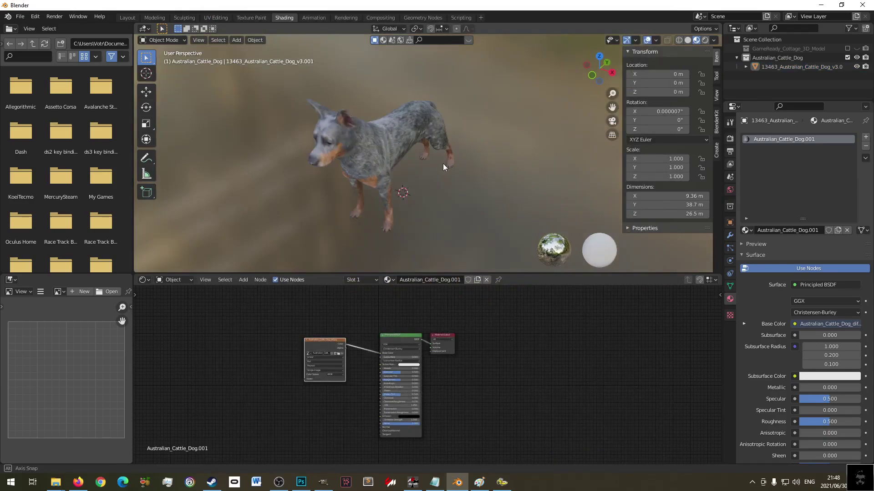
click(737, 58)
click(765, 57)
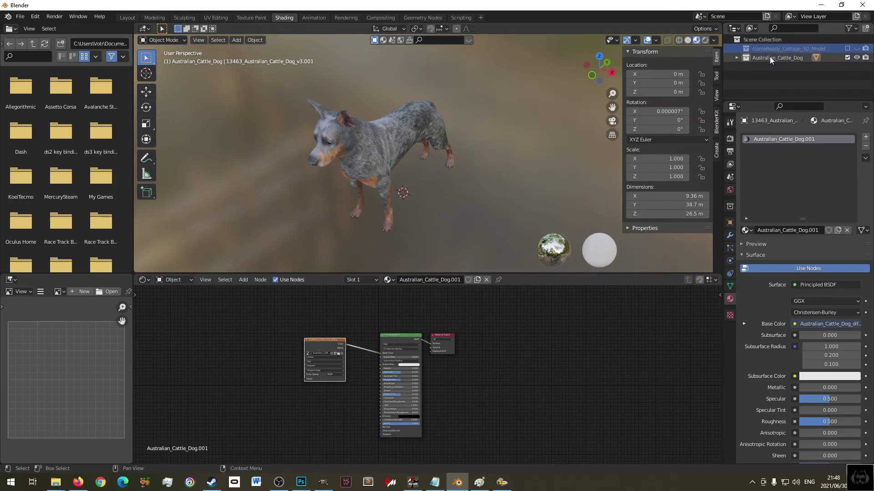
middle_drag(395, 151, 484, 132)
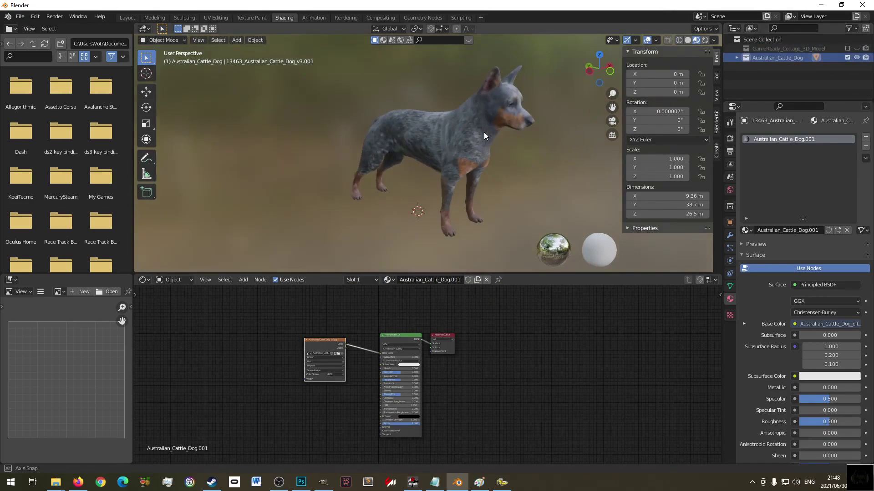
click(454, 145)
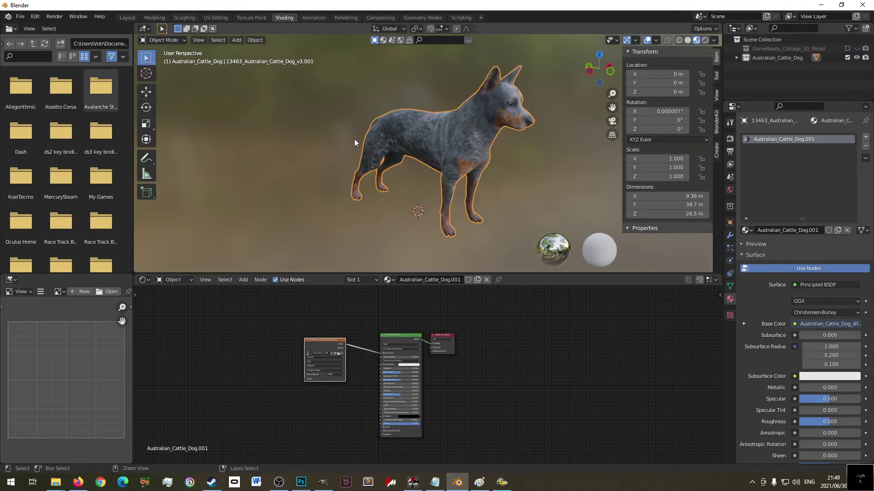
- Start saving the scene into the XPACK DIY folder and focus the file name field
key(ctrl+s)
click(226, 235)
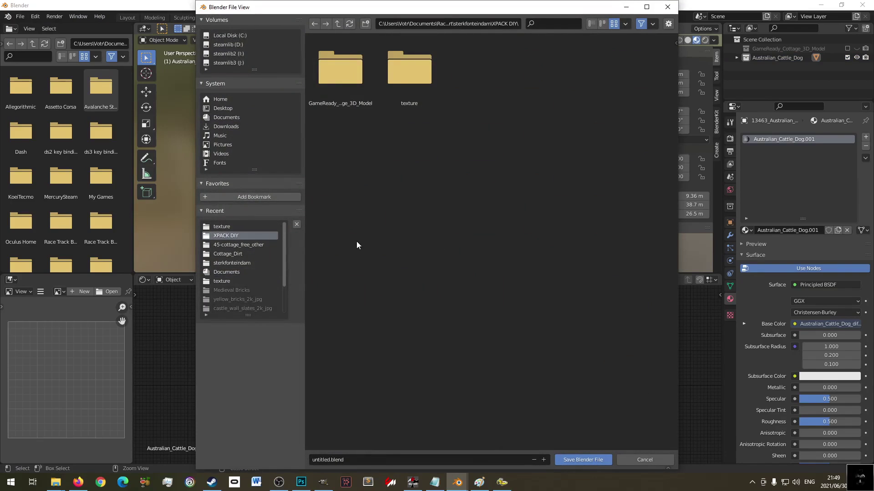
click(354, 460)
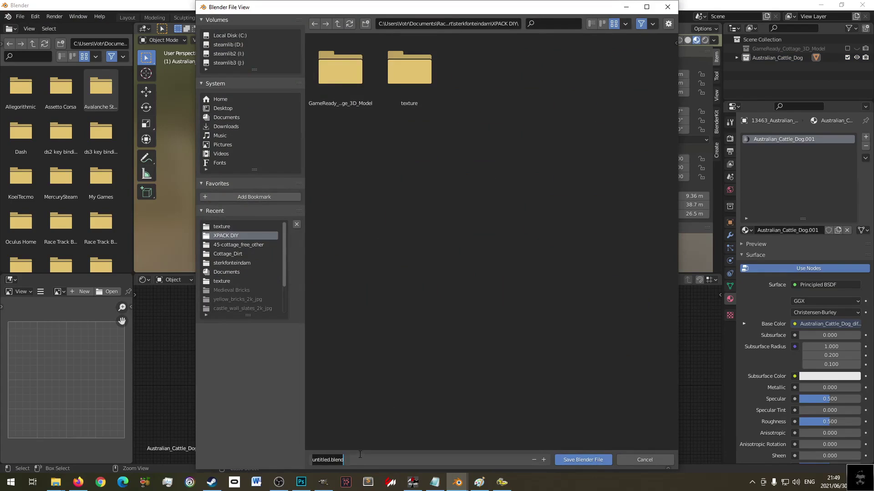
- Switch over to the File Explorer windows, including the XPACK DIY folder
click(56, 482)
click(63, 448)
key(alt+Tab)
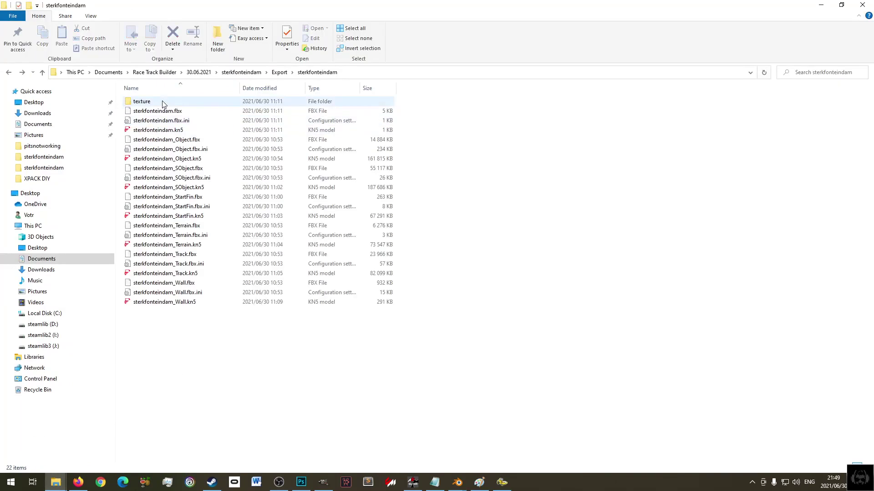
- Copy the group name RandomXPackChill from the credits text file and paste it as Blender's file name
key(alt+Tab)
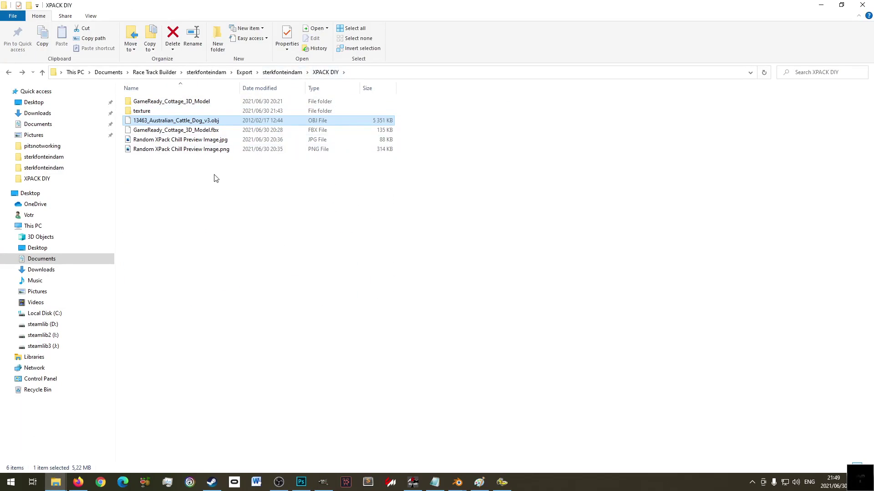
click(434, 483)
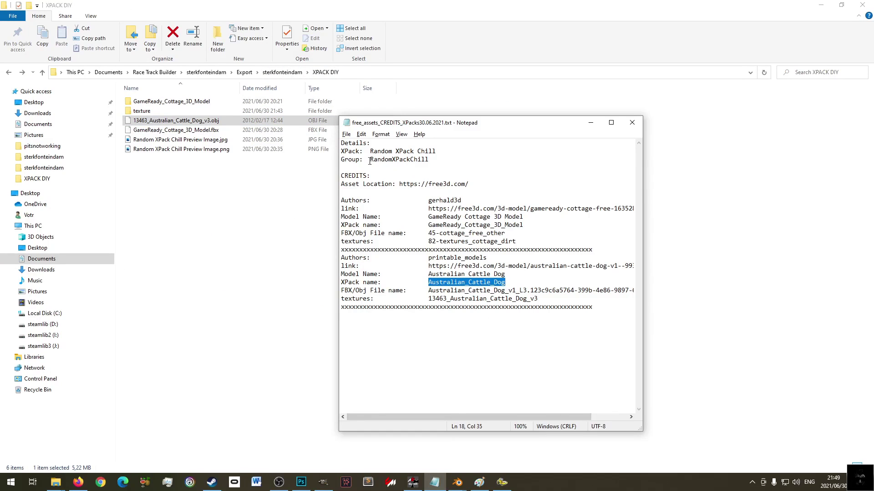
drag(369, 151, 437, 150)
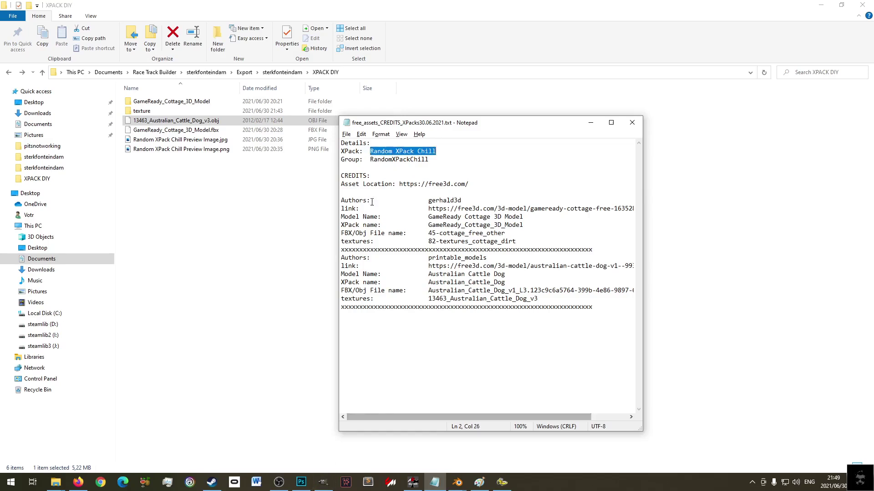
drag(370, 159, 435, 159)
key(ctrl+c)
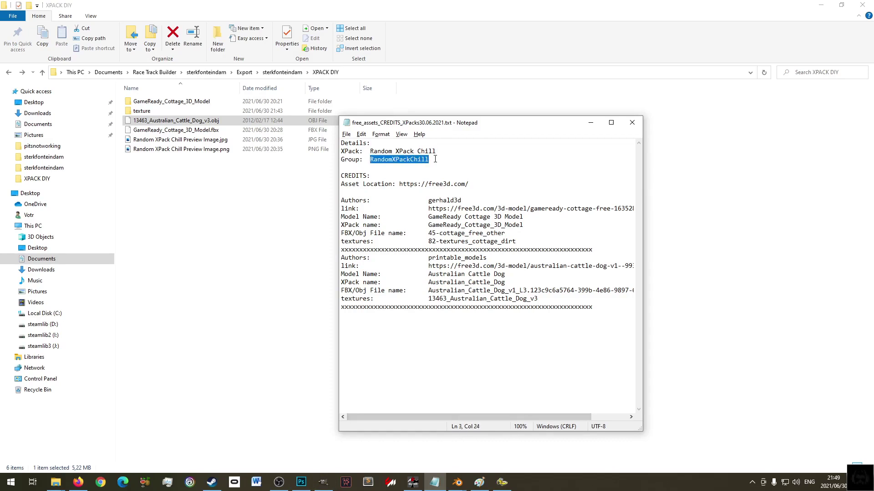
click(457, 482)
click(505, 443)
click(359, 460)
key(ctrl+v)
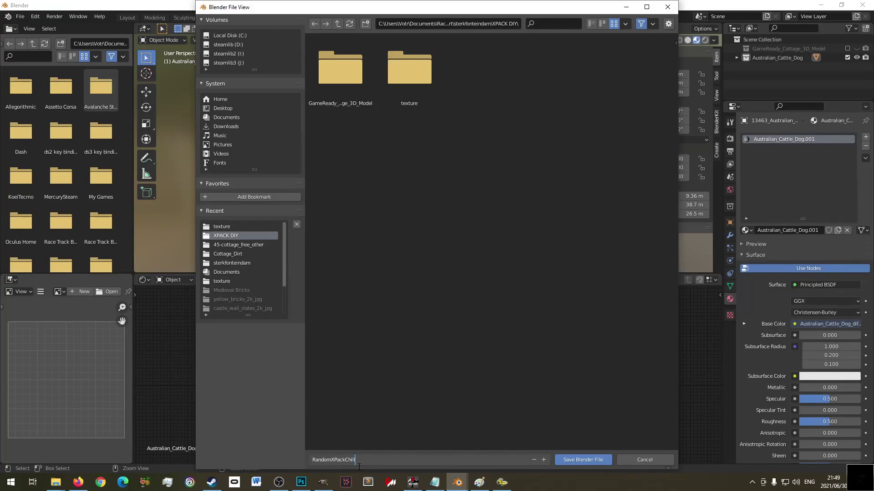
- Save RandomXPackChill.blend and verify it appears in the XPACK DIY folder before returning to Blender
key(Return)
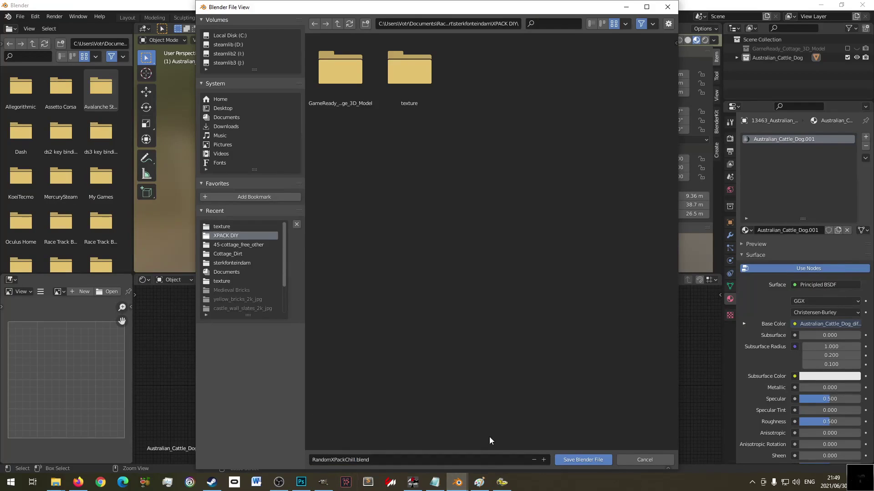
click(590, 459)
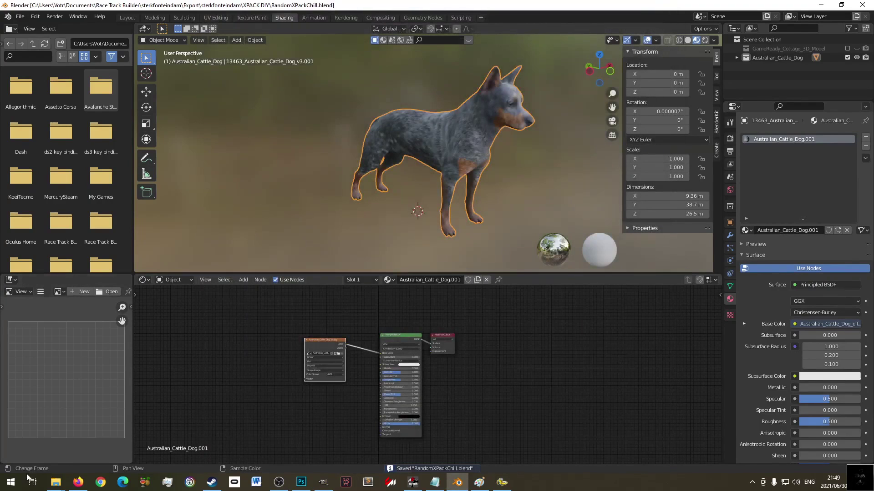
mouse_move(56, 481)
click(44, 460)
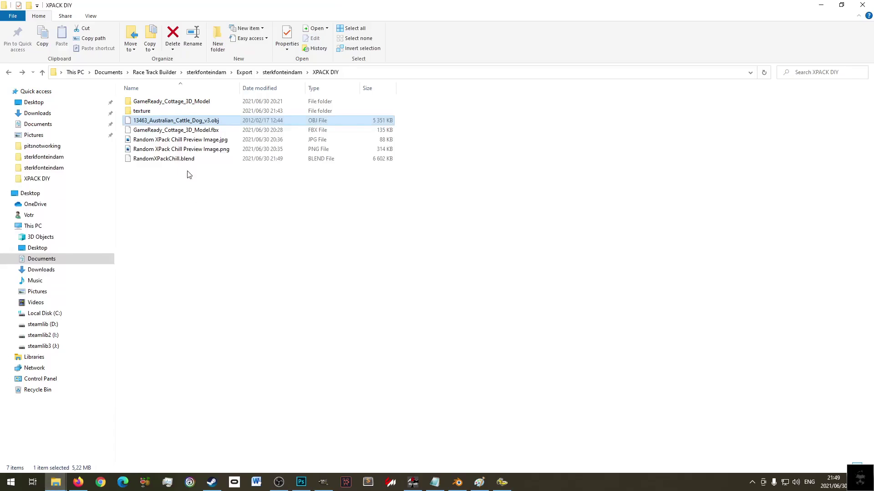
click(201, 160)
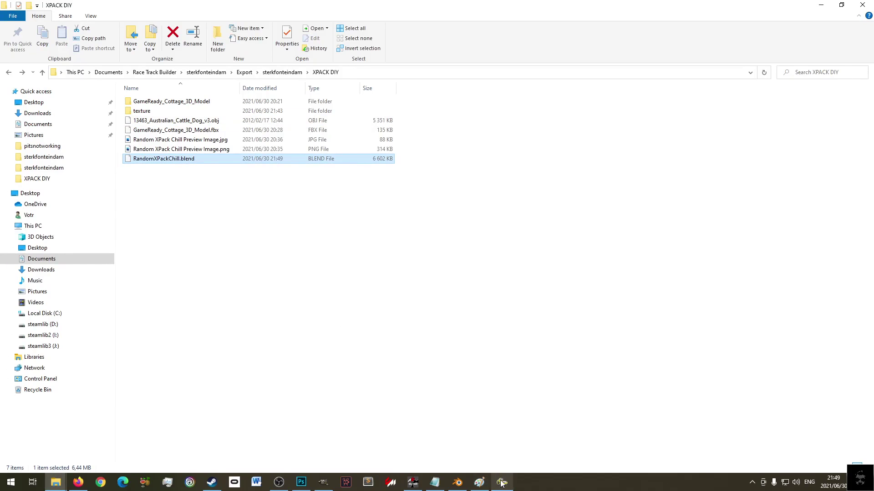
click(457, 483)
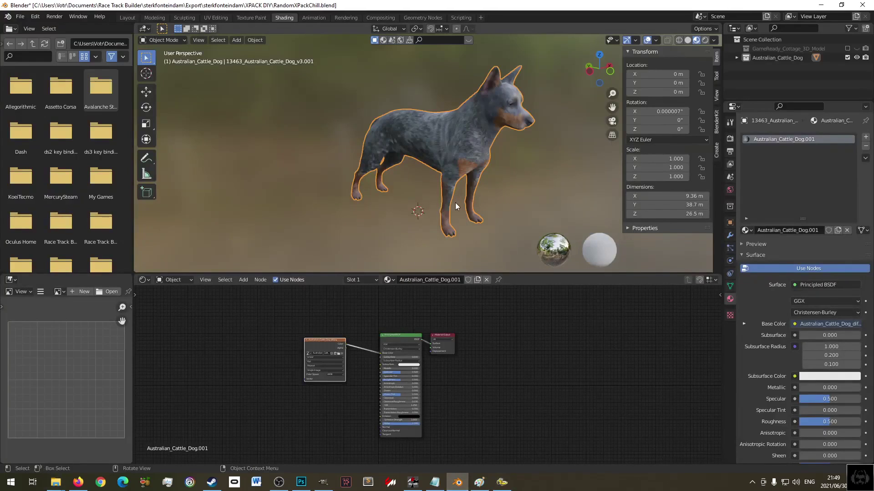
- Scale the dog uniformly to 0.078 in front view and frame it in the viewport
key(KP_1)
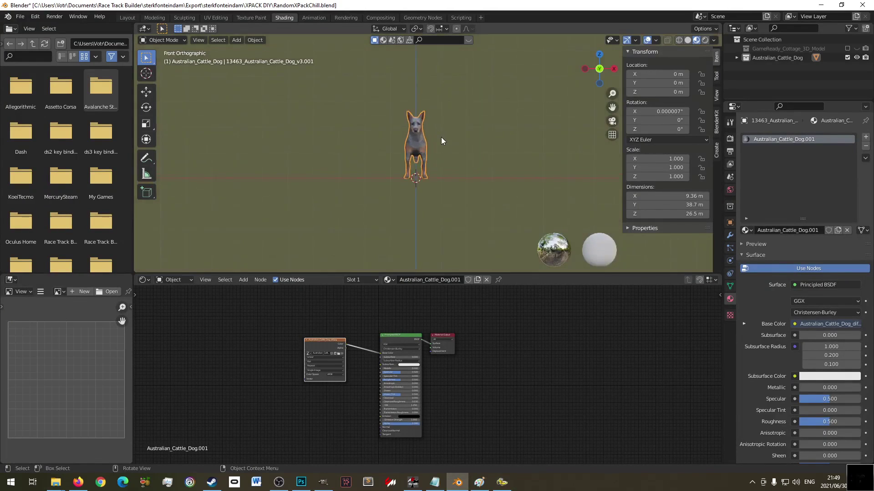
scroll(441, 137, up, 6)
key(s)
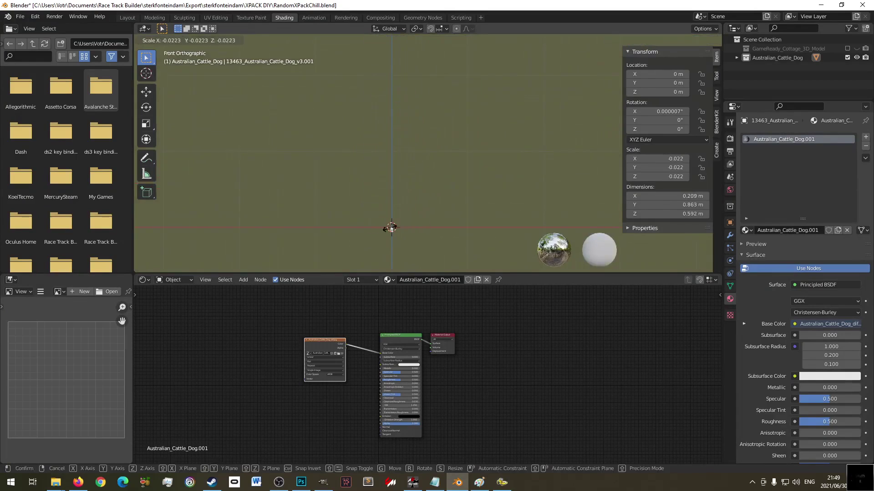
click(393, 231)
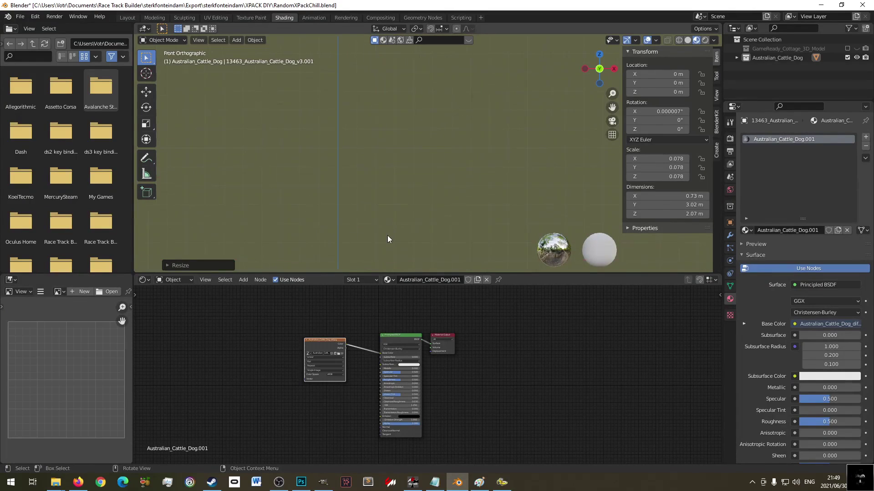
key(KP_Decimal)
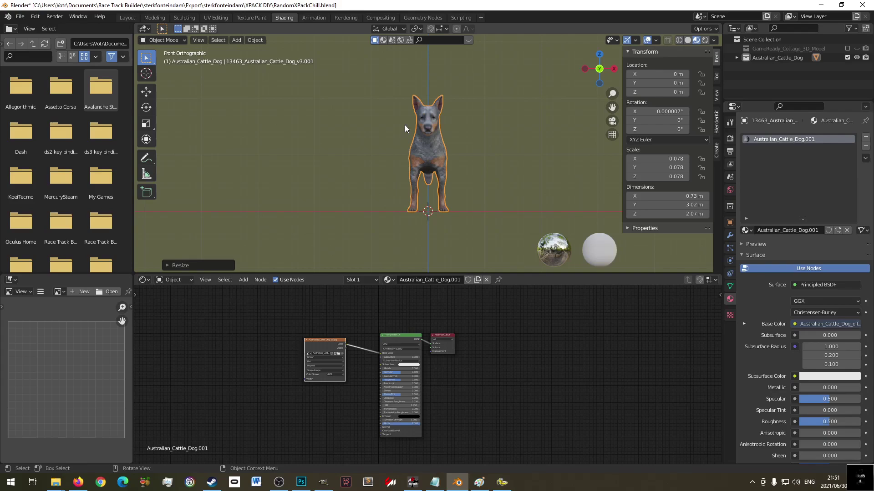
middle_drag(405, 116, 461, 156)
- Shrink the dog to scale 0.020 and measure a 0.689 m reference height beside it
key(KP_1)
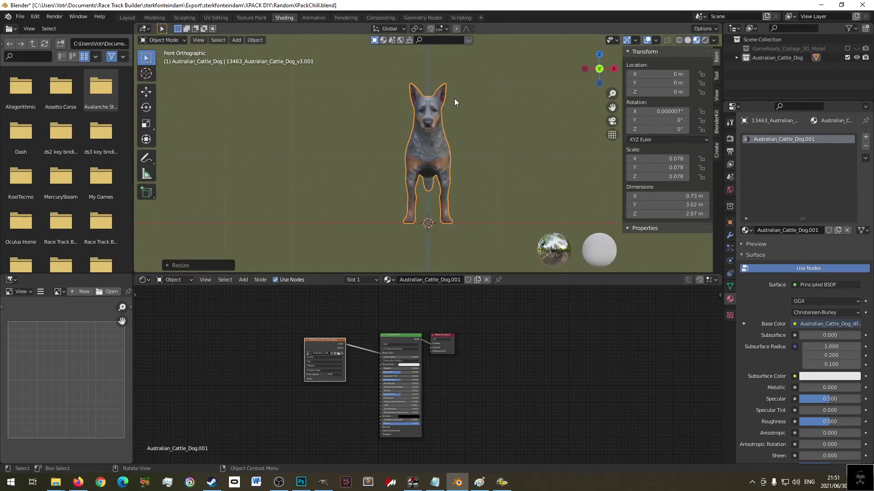
key(s)
click(428, 193)
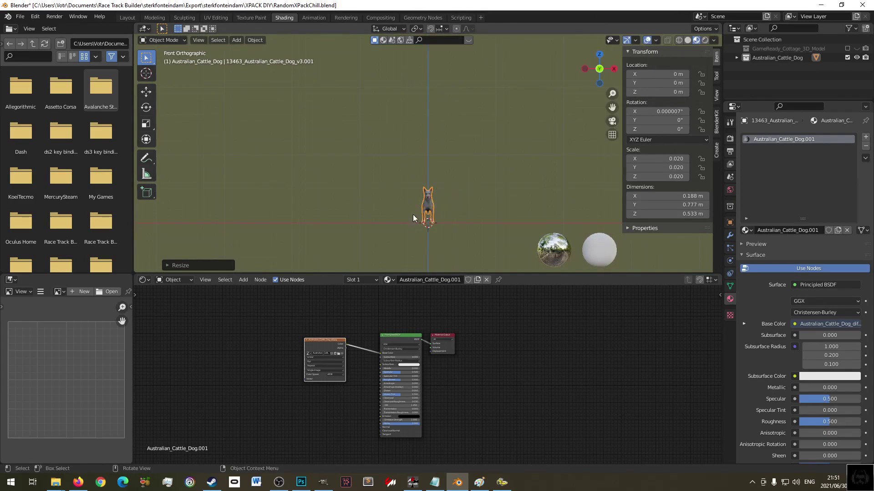
click(146, 173)
drag(398, 176, 398, 222)
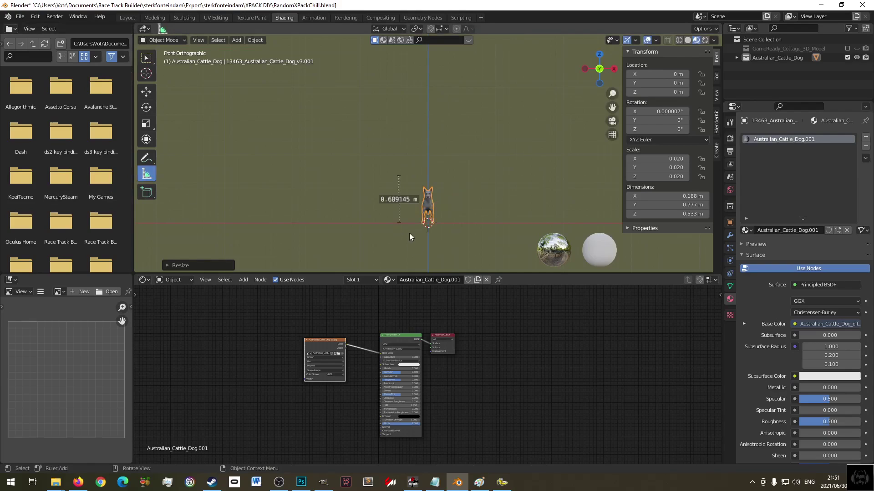
- Enlarge the dog through 0.022 to 0.027 to match the ruler, then save RandomXPackChill.blend
scroll(447, 204, up, 4)
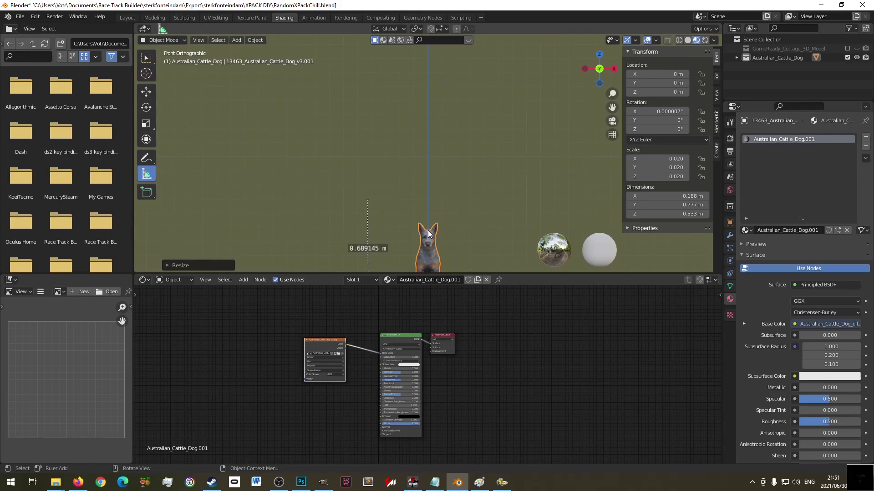
key(s)
click(435, 224)
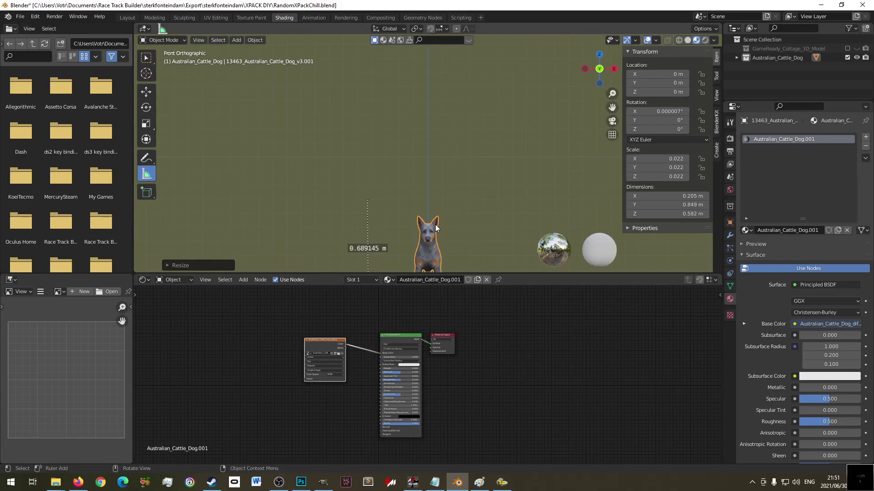
key(s)
click(439, 201)
key(s)
click(416, 196)
key(ctrl+s)
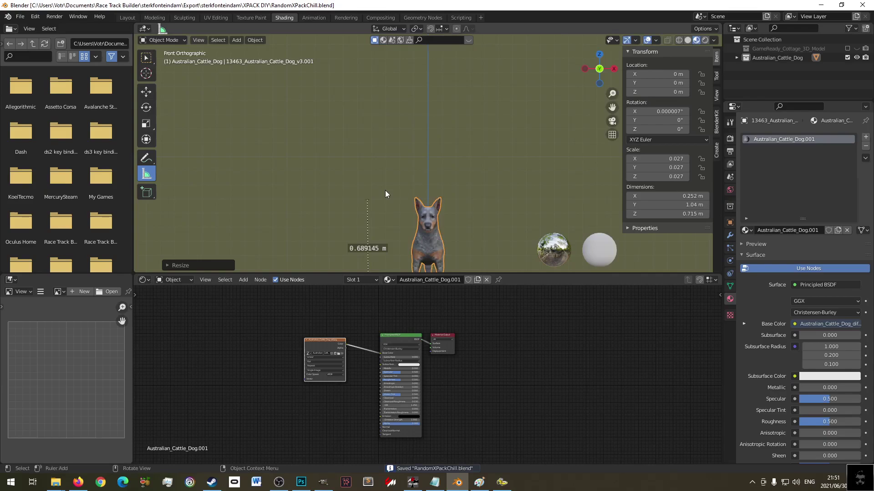
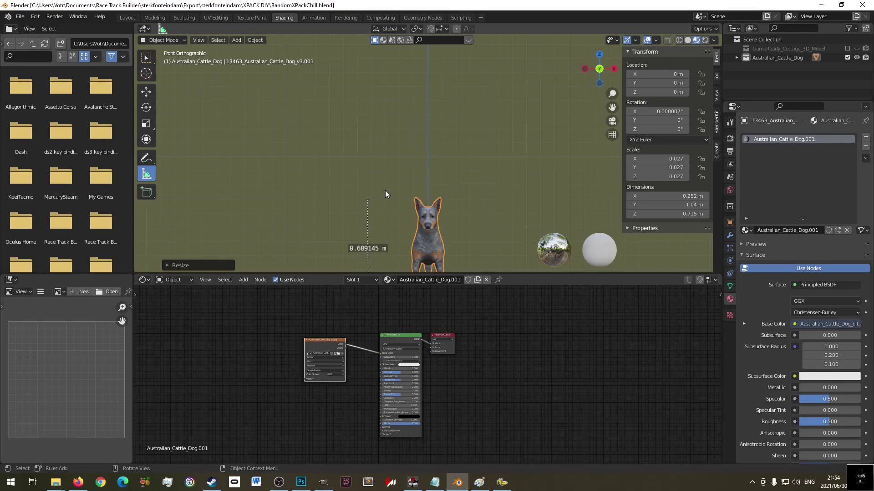
- Return to the front orthographic view of the dog and save RandomXPackChill.blend
middle_drag(418, 171, 453, 164)
click(450, 149)
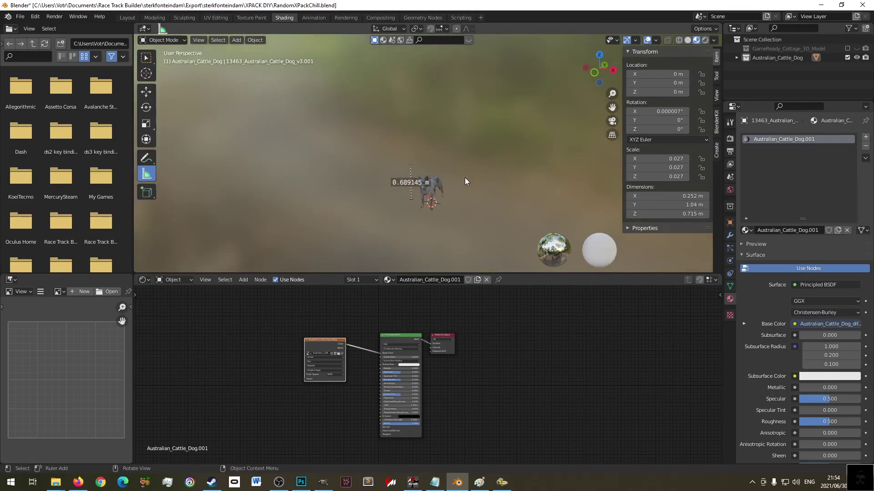
key(KP_1)
key(ctrl+s)
scroll(465, 178, up, 3)
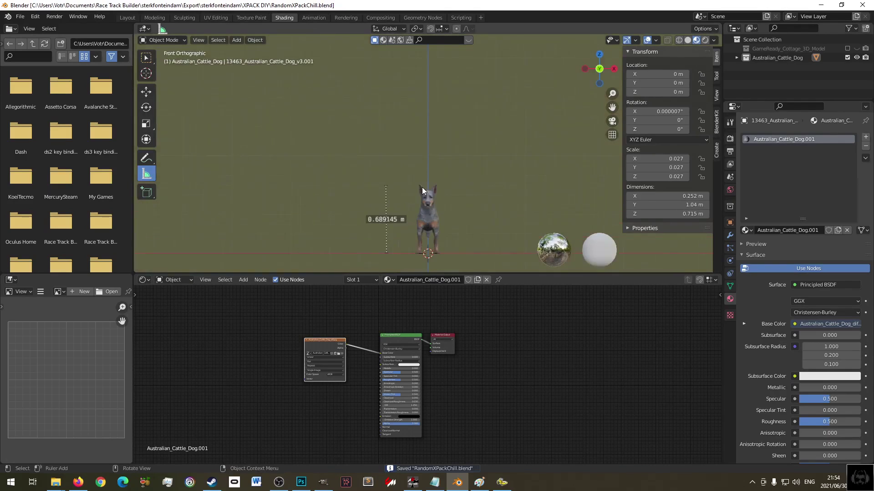
- Select the cattle dog in the Layout workspace, delete the measurement ruler, and save
click(145, 60)
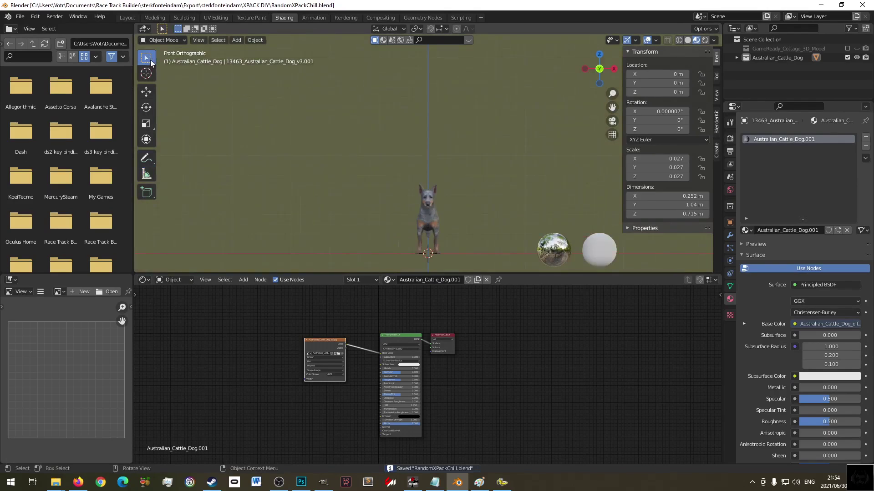
click(433, 210)
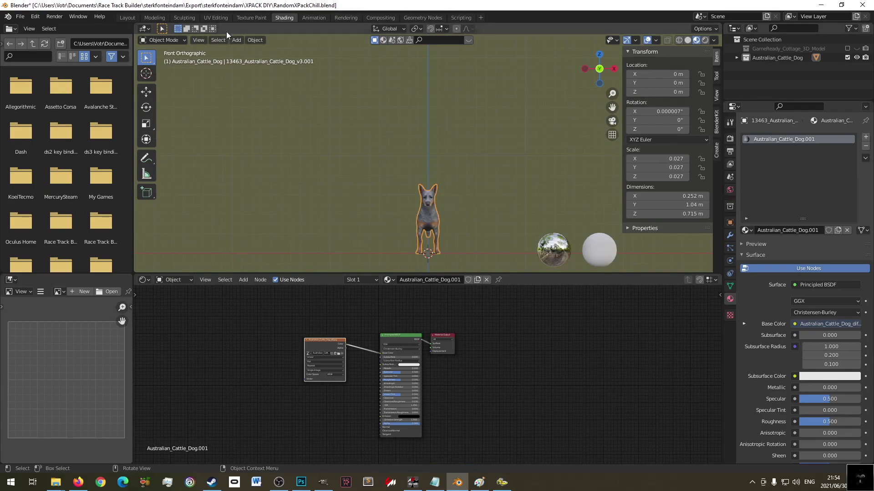
click(128, 17)
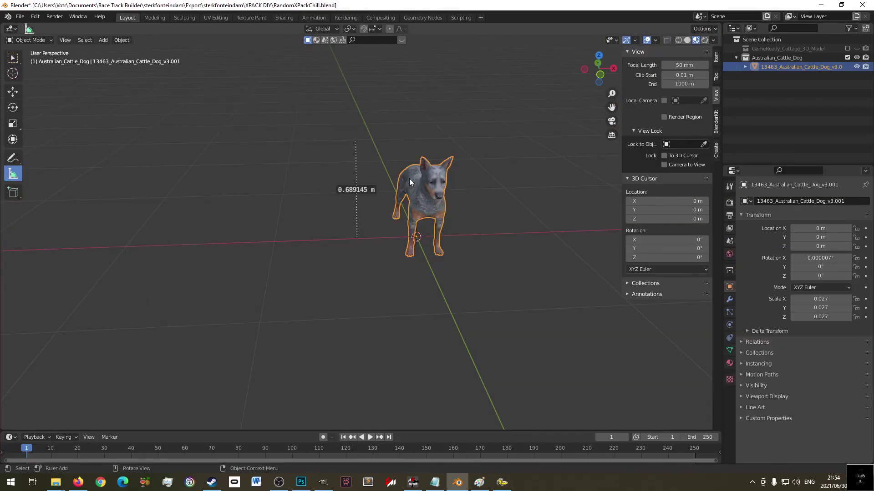
key(KP_1)
drag(356, 190, 357, 158)
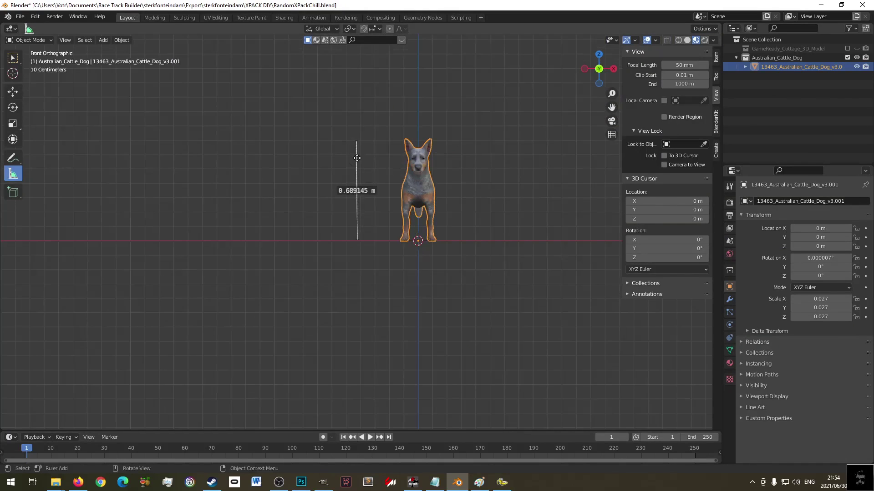
key(Delete)
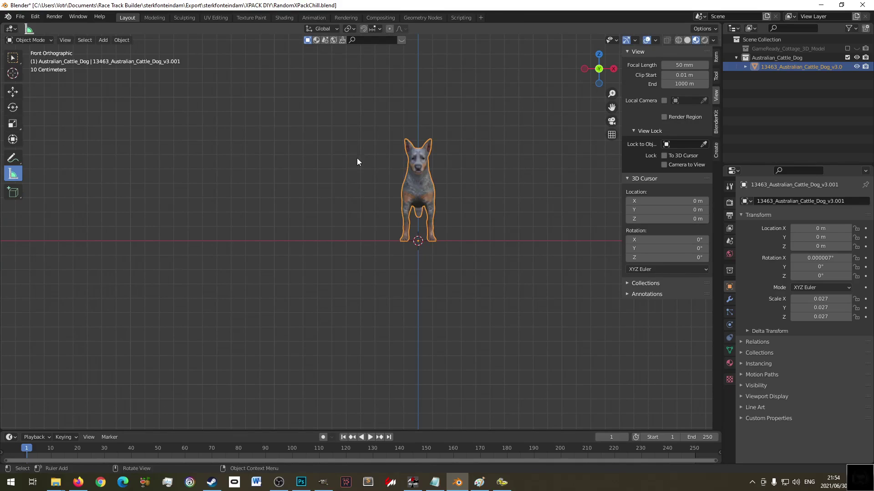
key(ctrl+s)
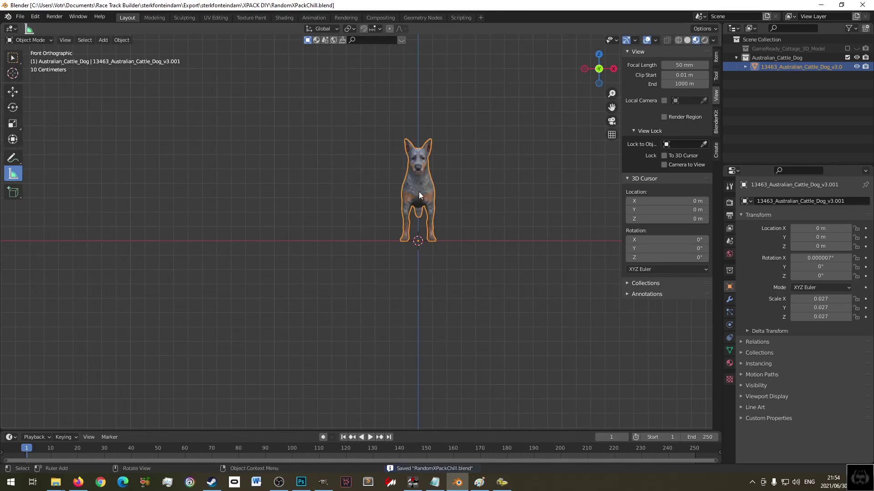
- Apply rotation and scale to the dog so it reads scale 1.000, rotation 0°, and save
click(416, 164)
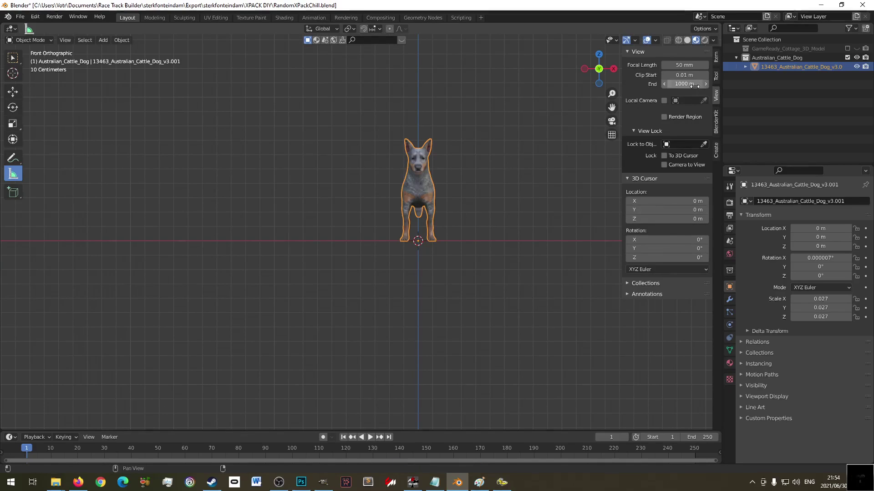
click(716, 57)
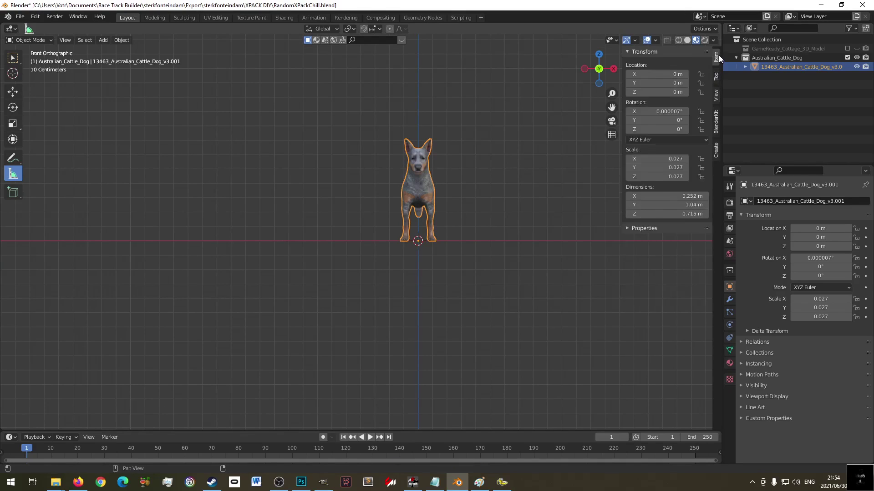
key(ctrl+a)
click(416, 179)
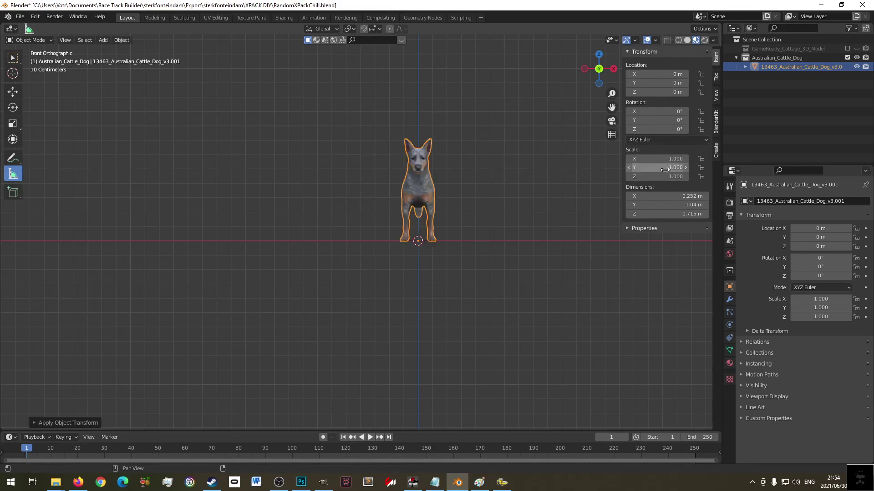
key(ctrl+s)
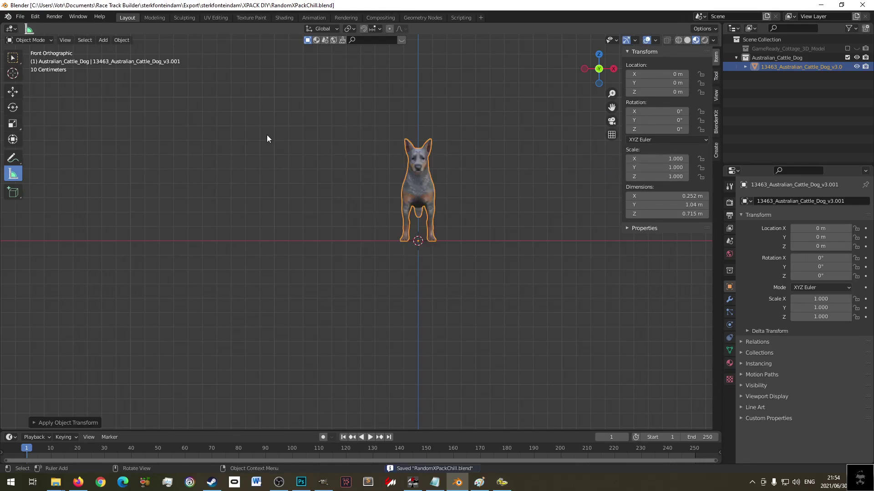
click(20, 17)
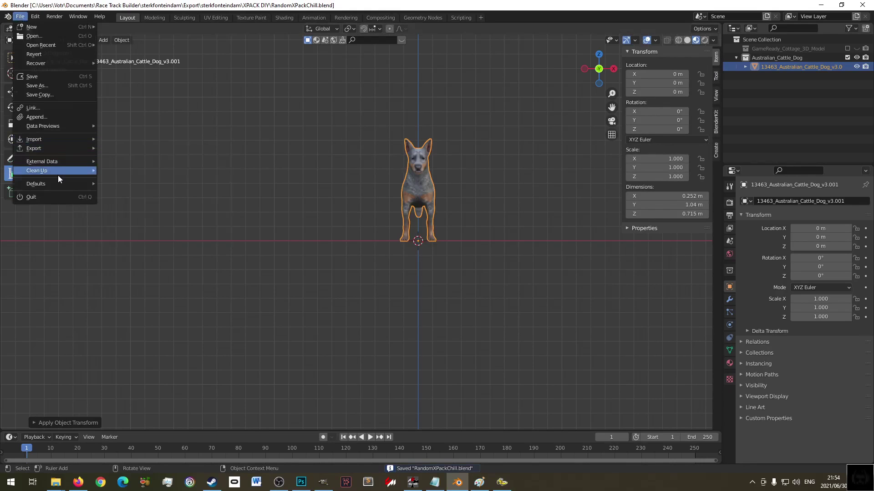
- Start an FBX export and select the Australian_Cattle_Dog name in the credits notes
mouse_move(58, 150)
click(146, 219)
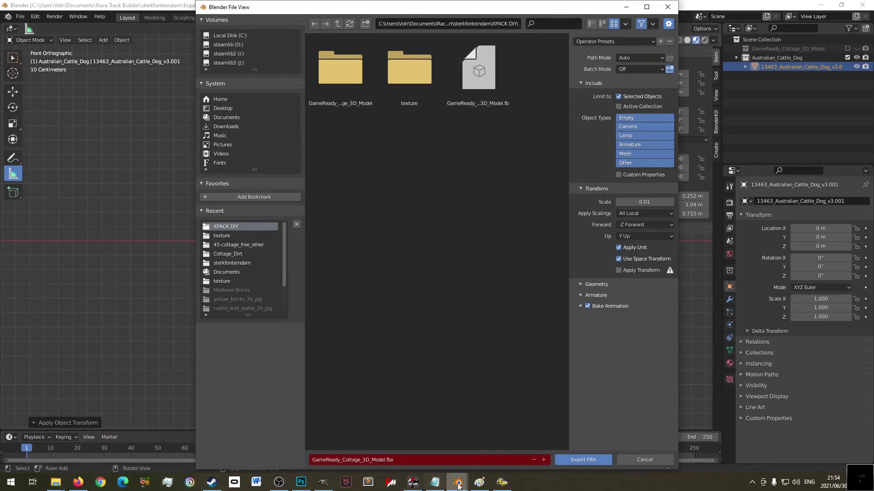
click(434, 483)
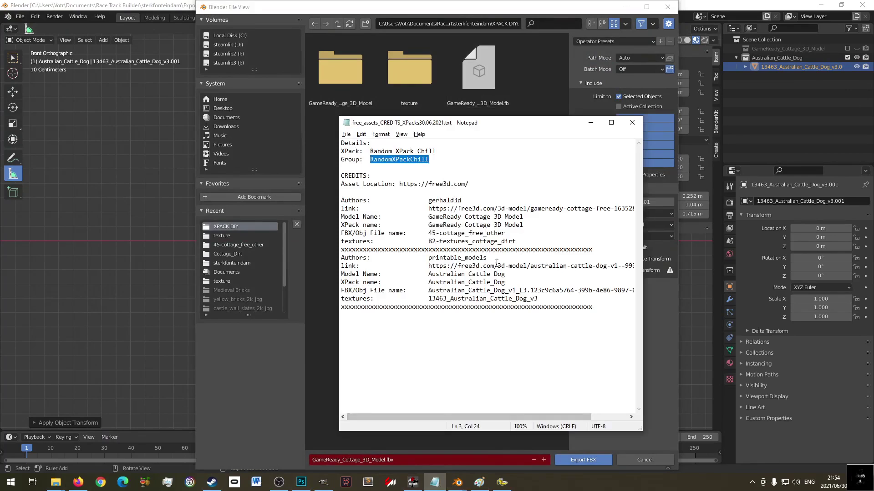
click(433, 283)
key(shift+Right)
key(shift+Right)
key(shift+Right)
key(shift+Right)
key(shift+Right)
key(shift+Right)
key(shift+Right)
key(shift+Right)
key(shift+Right)
key(shift+Right)
key(shift+Right)
key(shift+Right)
key(shift+Right)
key(shift+Right)
key(shift+Right)
key(shift+Right)
key(shift+Right)
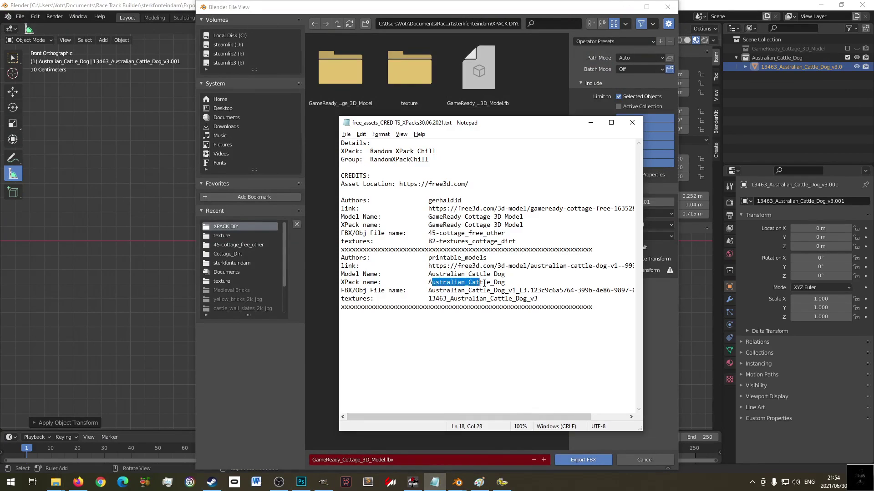
drag(430, 284, 509, 283)
key(ctrl+c)
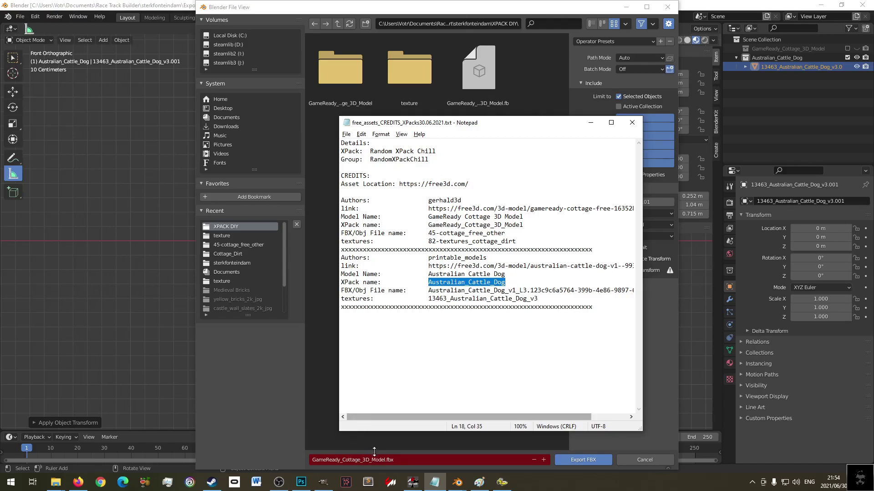
- Name the file Australian_Cattle_Dog.fbx, keep export scale 0.01, and export it
click(398, 460)
key(ctrl+v)
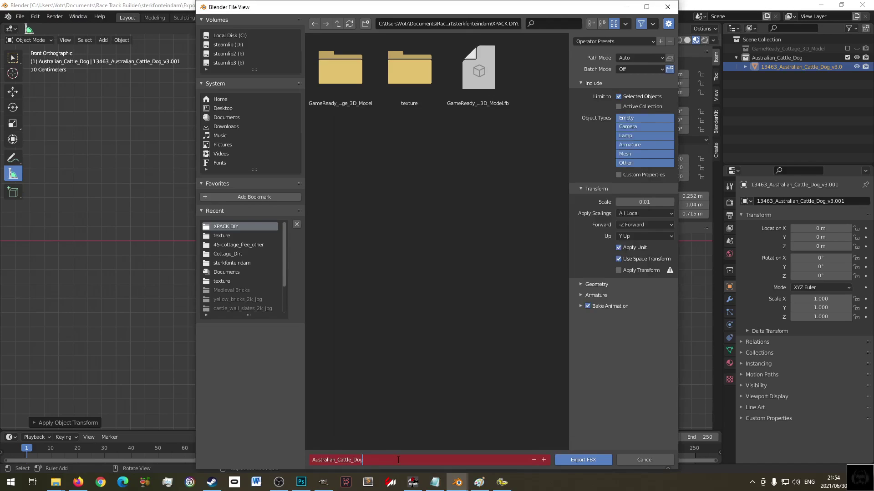
text(.fbx)
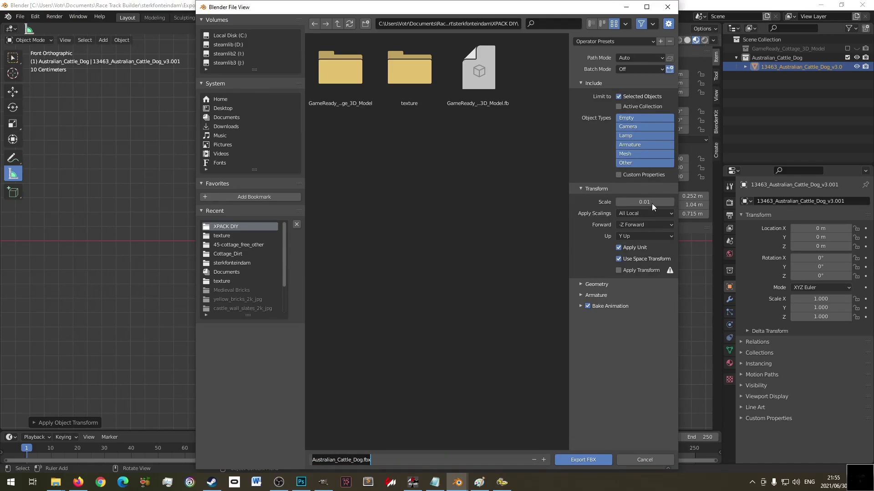
click(652, 204)
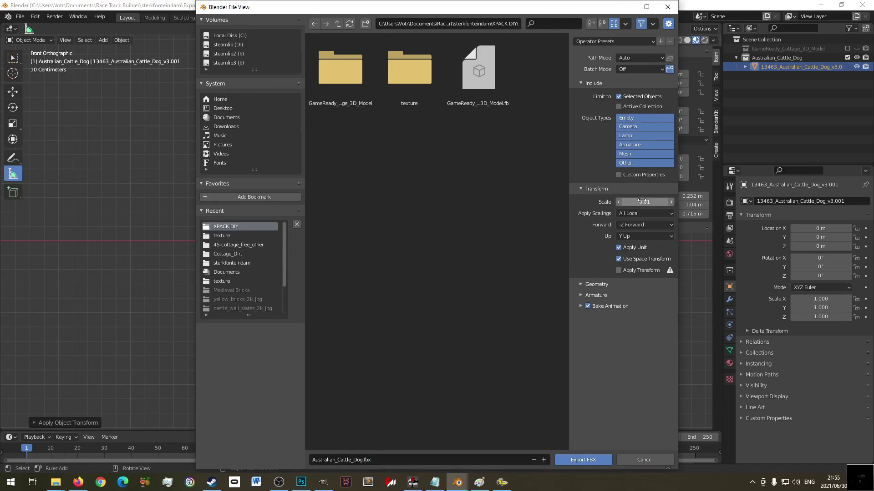
click(644, 202)
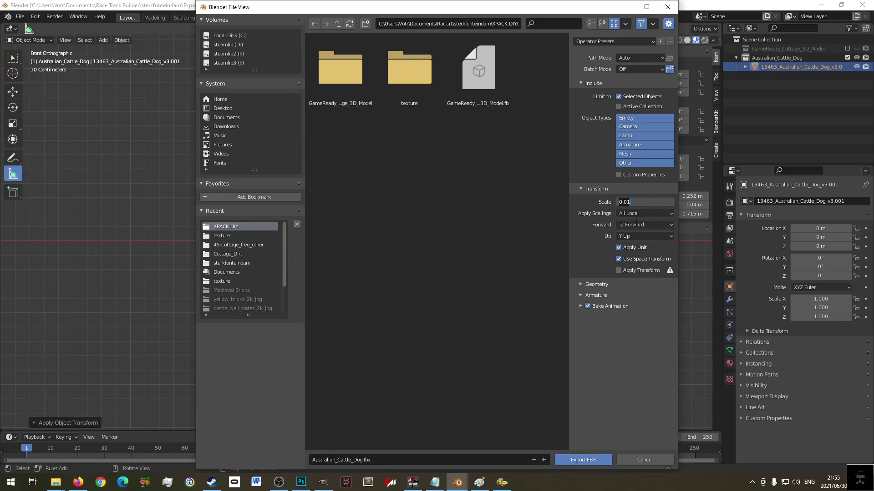
click(639, 200)
click(585, 461)
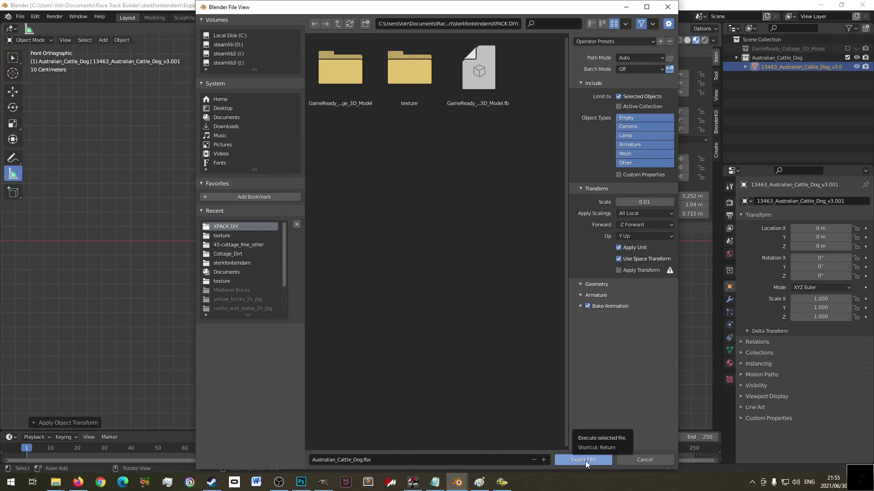
click(585, 461)
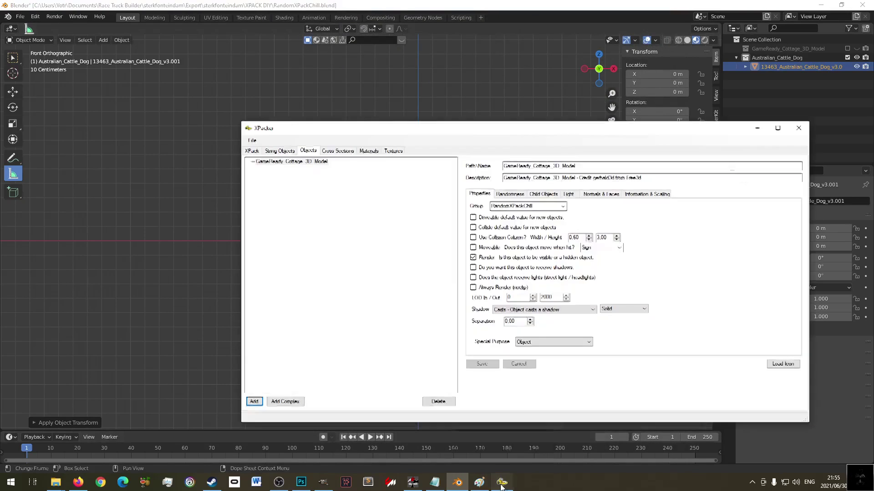
- Add Australian_Cattle_Dog.fbx from the XPACK DIY folder as a new XPacker object
click(502, 482)
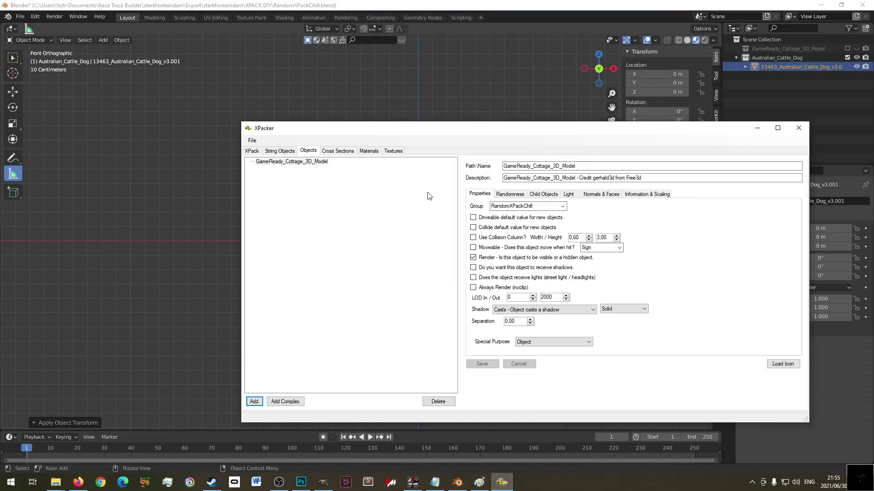
click(254, 402)
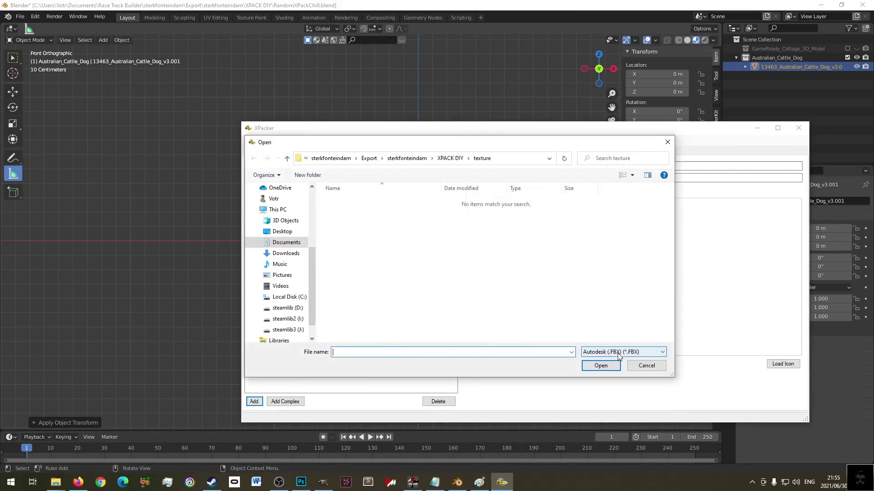
click(452, 157)
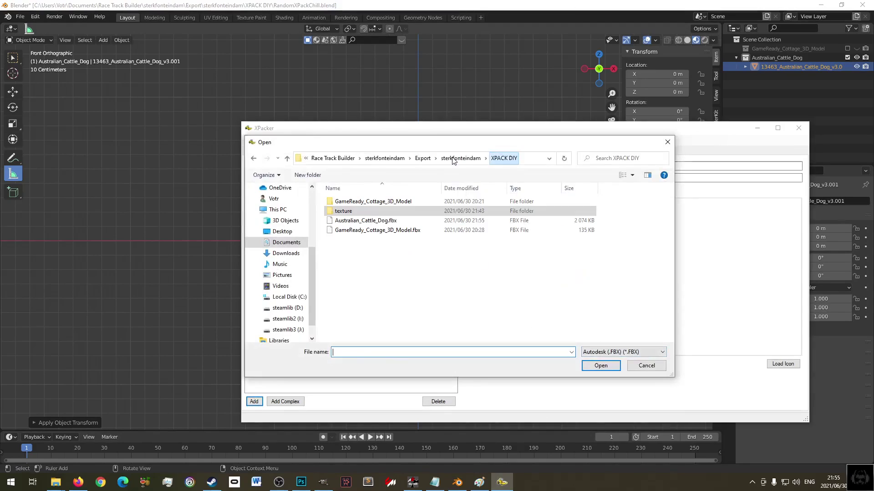
click(366, 223)
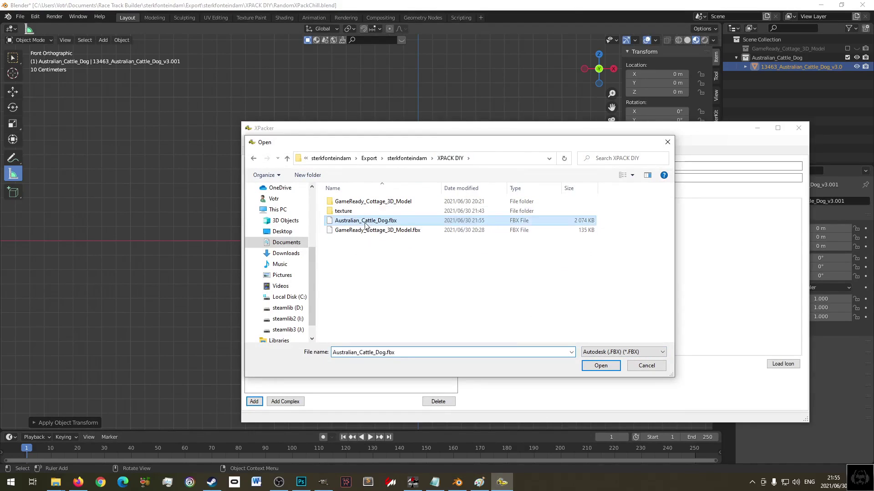
double_click(389, 223)
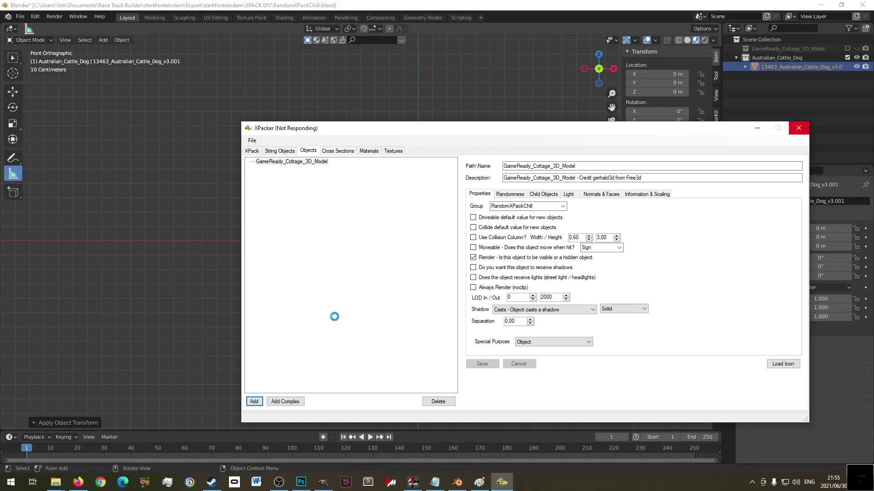
click(465, 484)
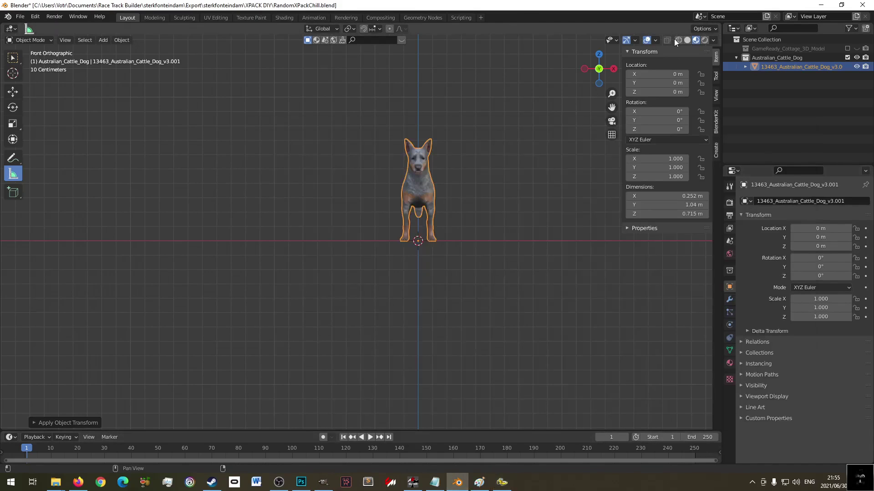
- Turn on Statistics in Blender's viewport overlays to check the dog's vertex and face counts
click(654, 40)
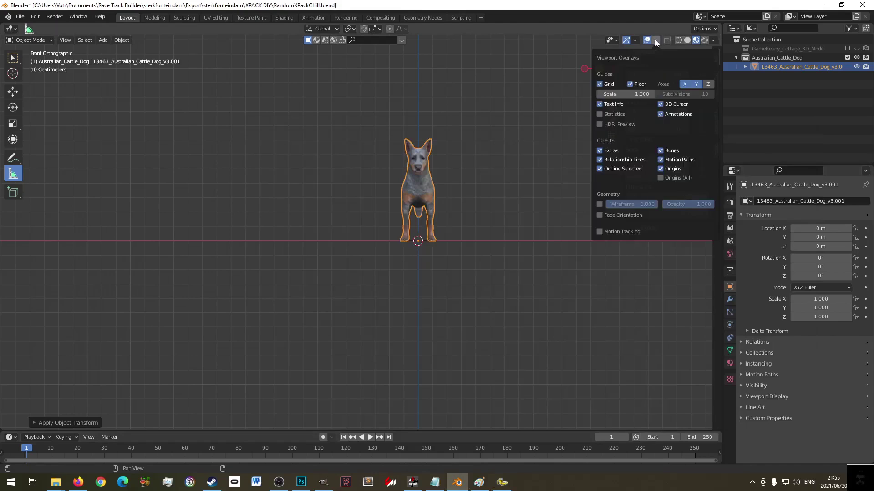
click(636, 40)
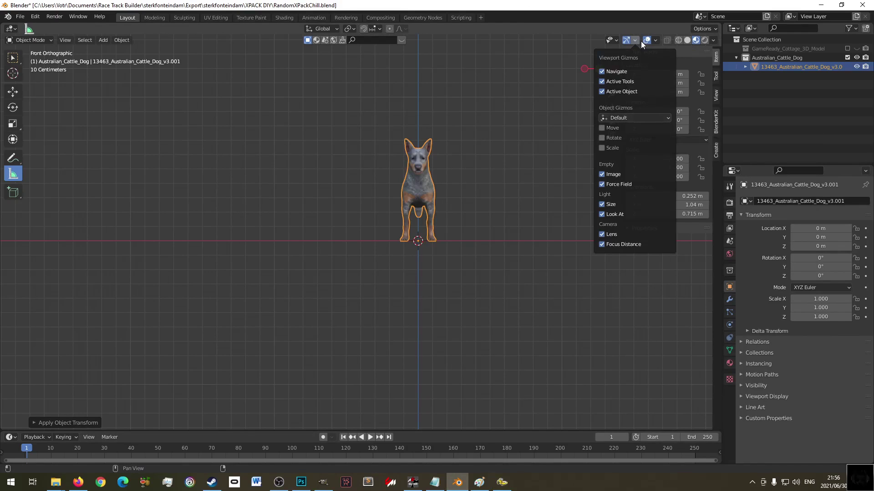
click(656, 40)
click(624, 114)
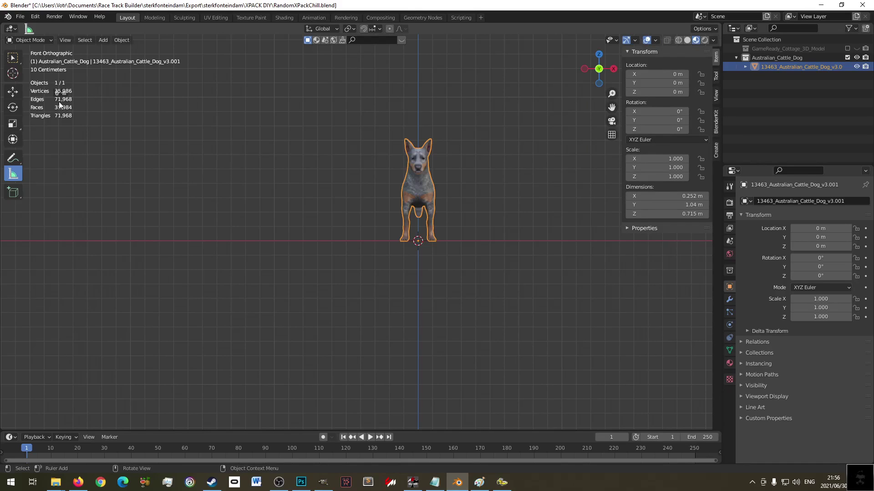
click(80, 485)
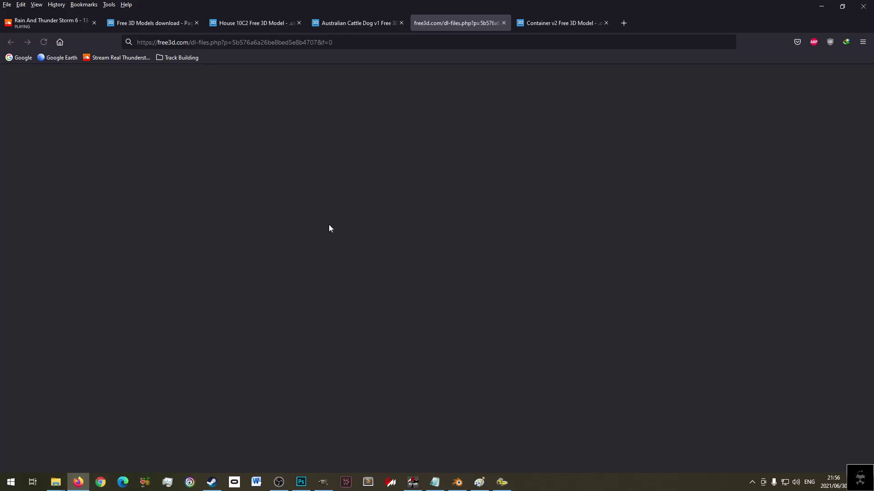
- Check the Australian Cattle Dog's Free3D specifications showing 10,000 polygons
click(559, 22)
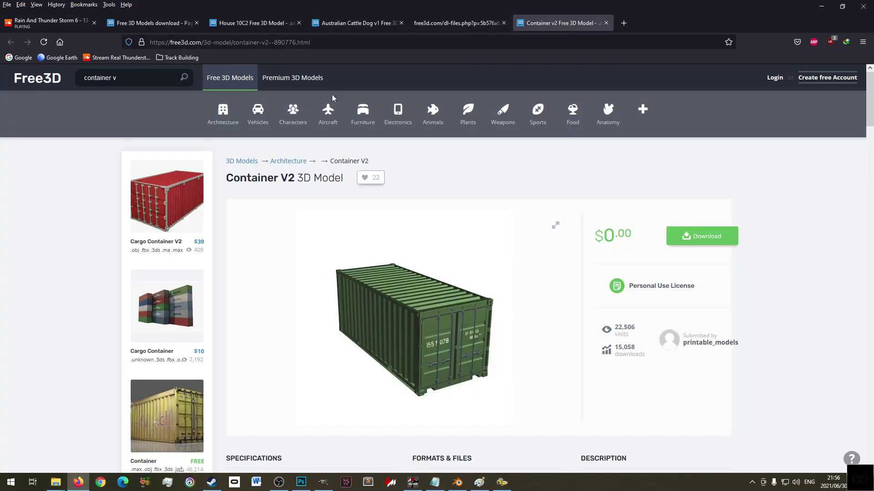
click(355, 23)
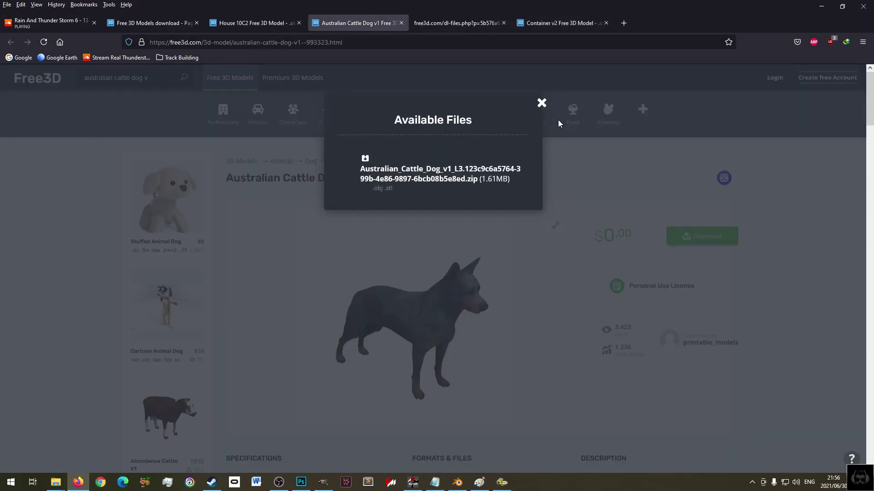
key(Escape)
scroll(457, 318, down, 5)
drag(371, 279, 390, 265)
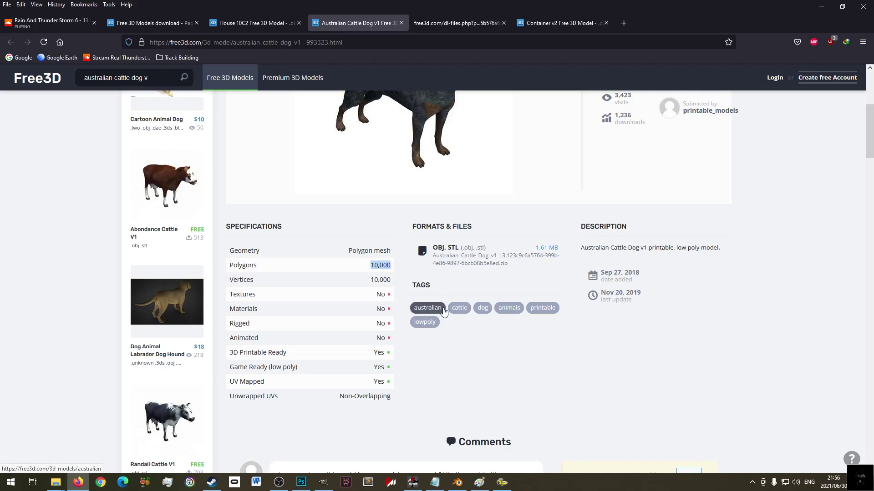
- In XPacker, look over the Australian_Cattle_Dog and GameReady_Cottage_3D_Model objects
click(500, 483)
click(307, 170)
click(298, 162)
click(298, 169)
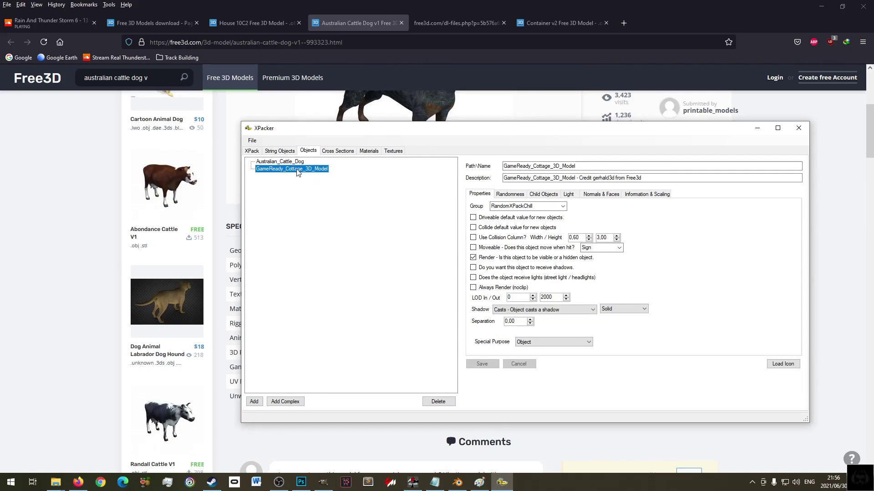
- Type and delete a test note in the credits file, then save it
click(434, 482)
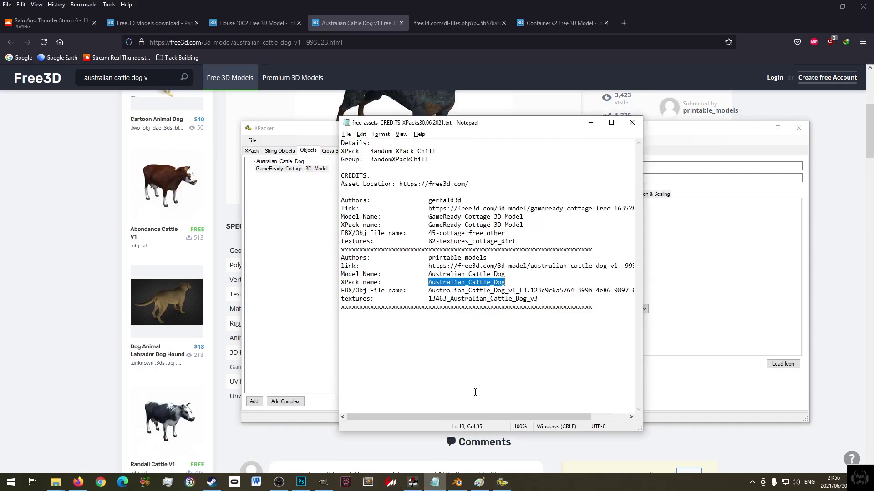
click(448, 359)
text(U)
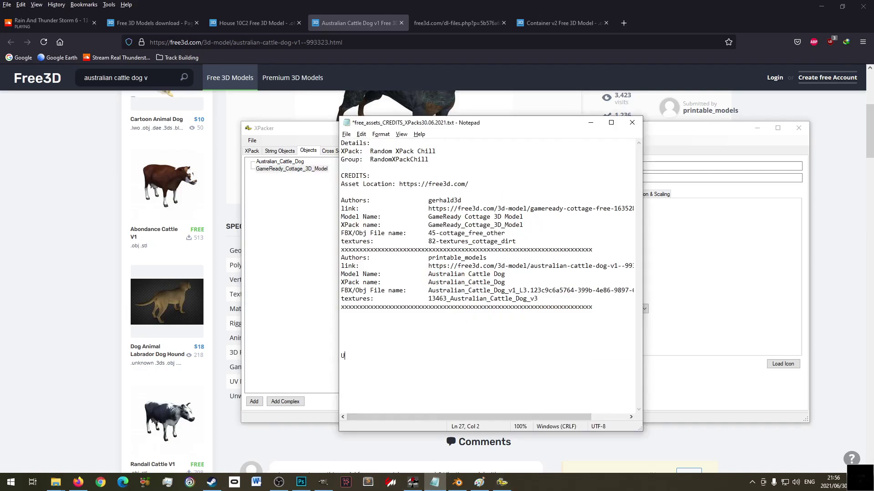
text(nbelievable it loads lol)
key(shift+Home)
key(BackSpace)
key(ctrl+s)
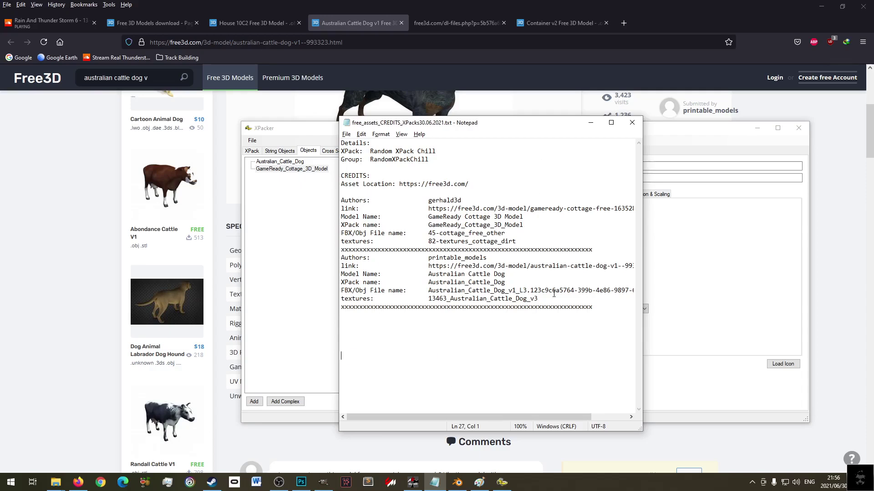
- Select the dog's polygon and vertex counts on Free3D and close the download page
click(319, 133)
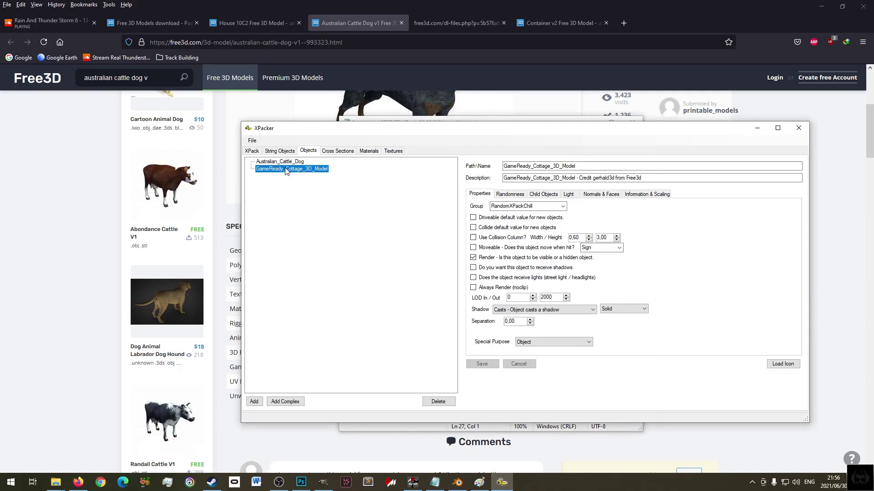
click(66, 222)
drag(366, 273, 395, 285)
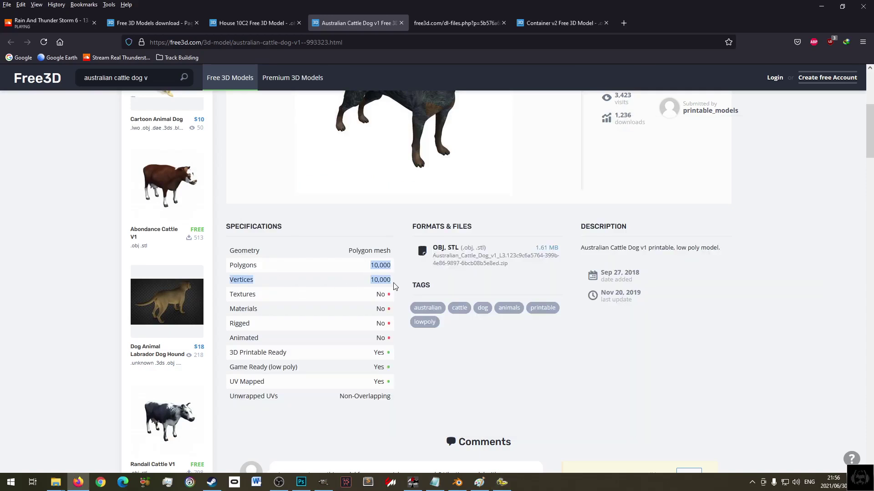
click(443, 23)
key(ctrl+w)
click(462, 14)
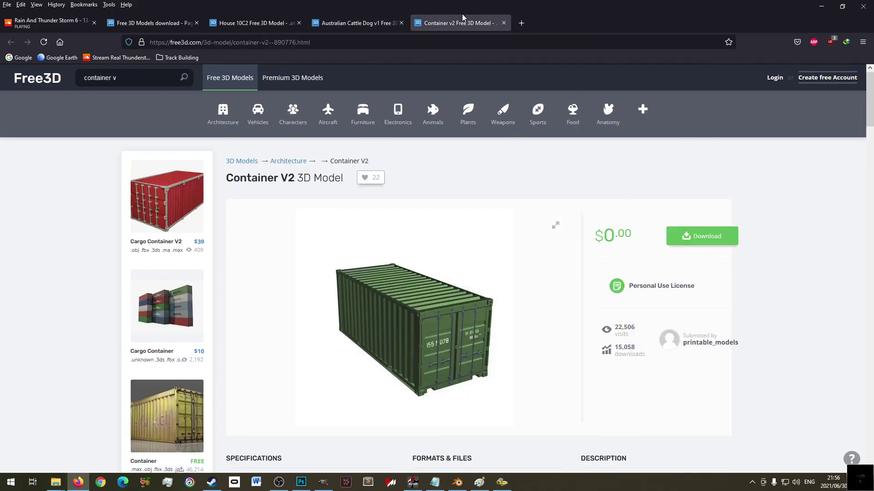
click(365, 21)
click(265, 25)
click(337, 23)
- Paste the Australian_Cattle_Dog name into the dog object's description
click(502, 482)
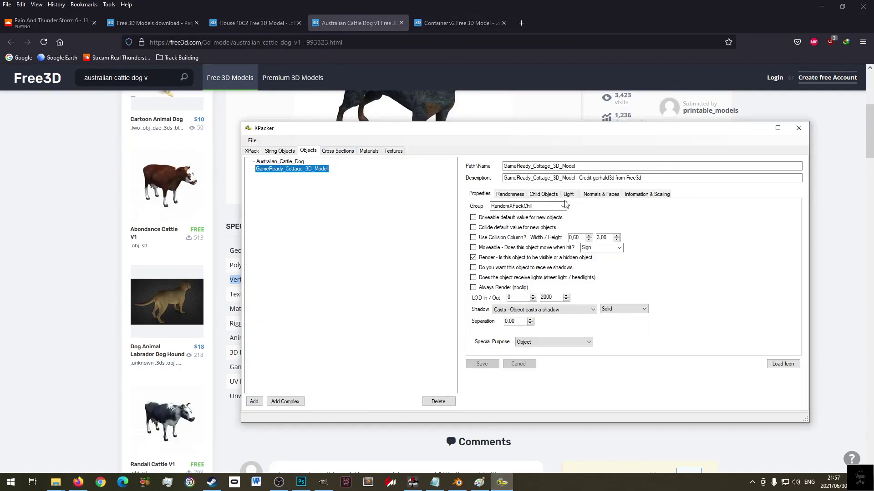
click(546, 178)
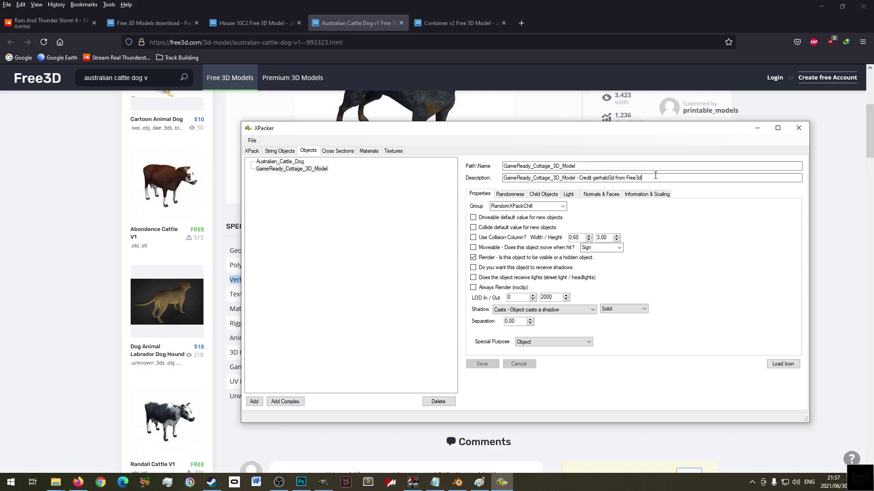
click(292, 163)
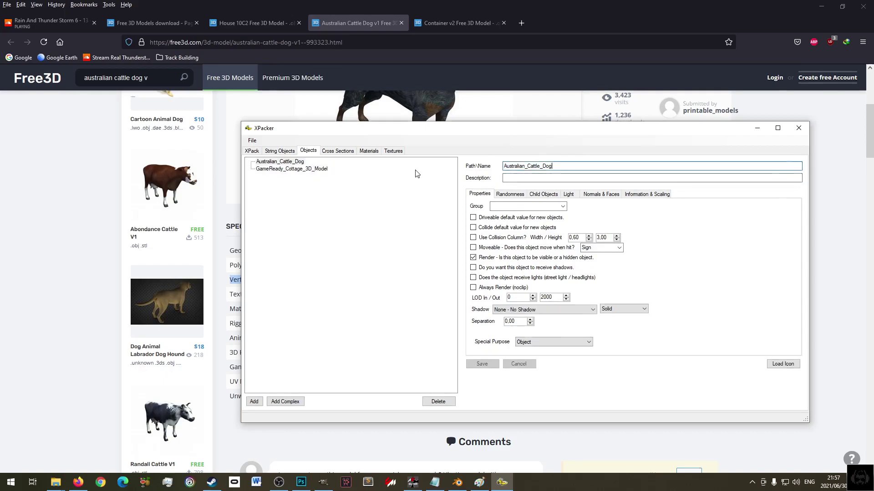
click(301, 169)
click(290, 162)
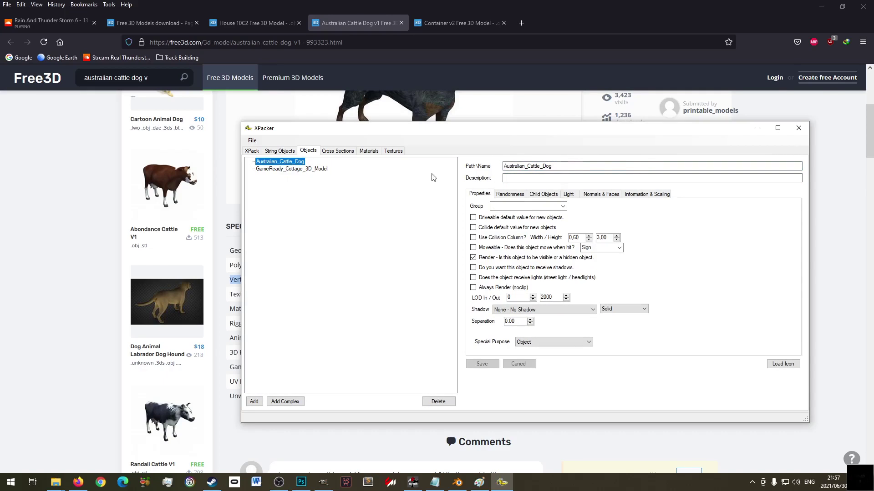
double_click(559, 166)
key(ctrl+c)
click(327, 169)
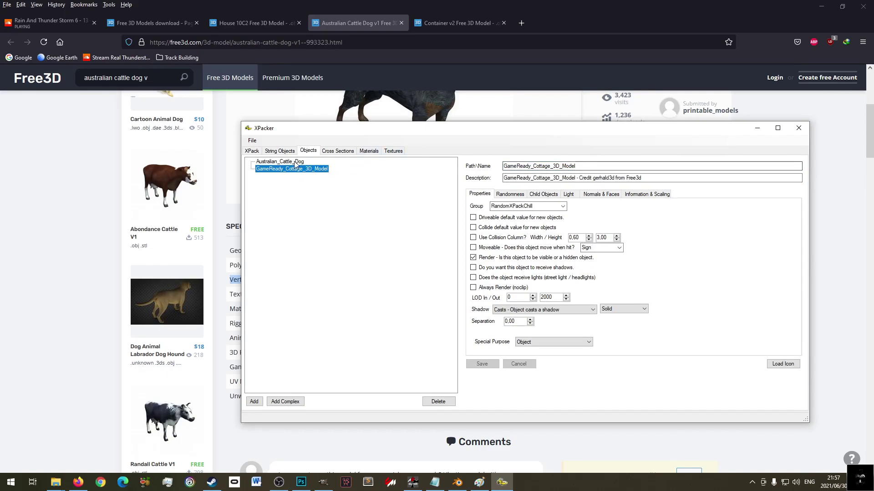
key(Up)
click(537, 178)
key(ctrl+v)
- Paste the cottage description's credit text and model name into the dog's description
click(309, 169)
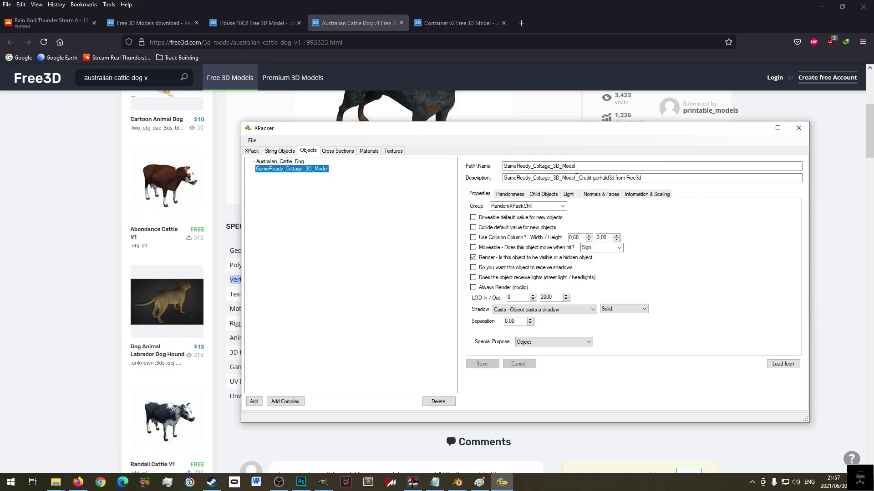
drag(577, 178, 685, 179)
key(ctrl+c)
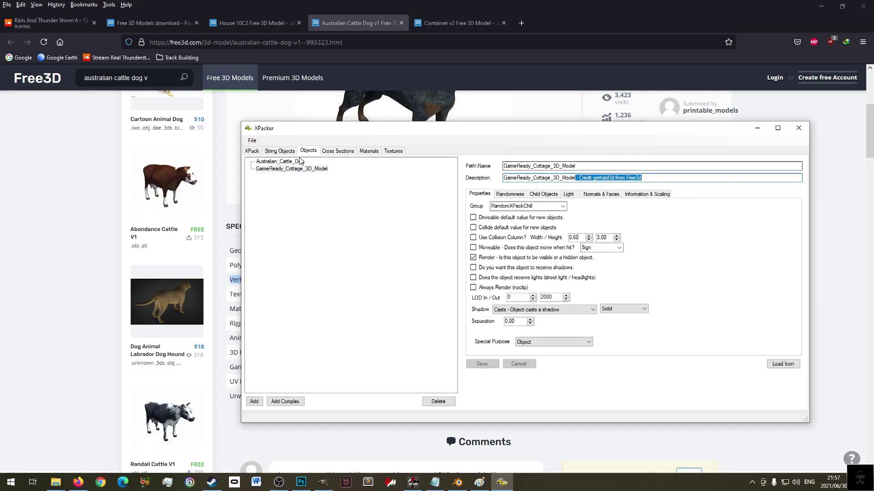
click(327, 168)
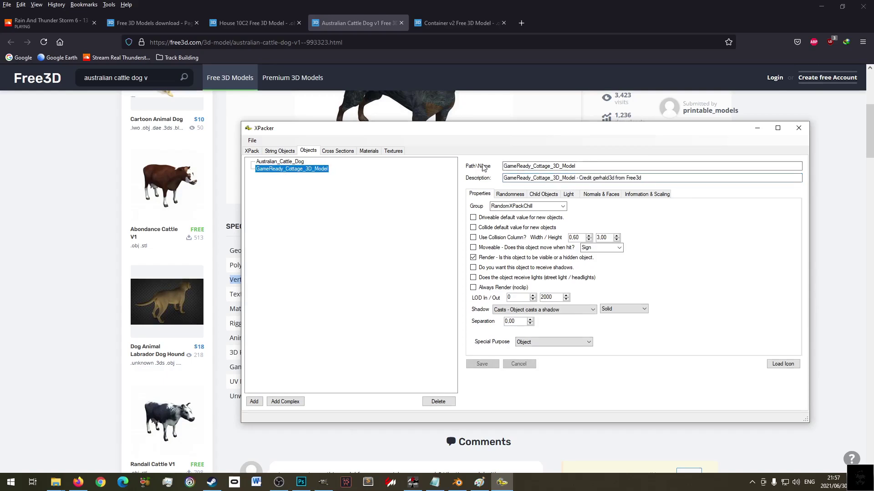
click(584, 181)
key(ctrl+v)
click(298, 169)
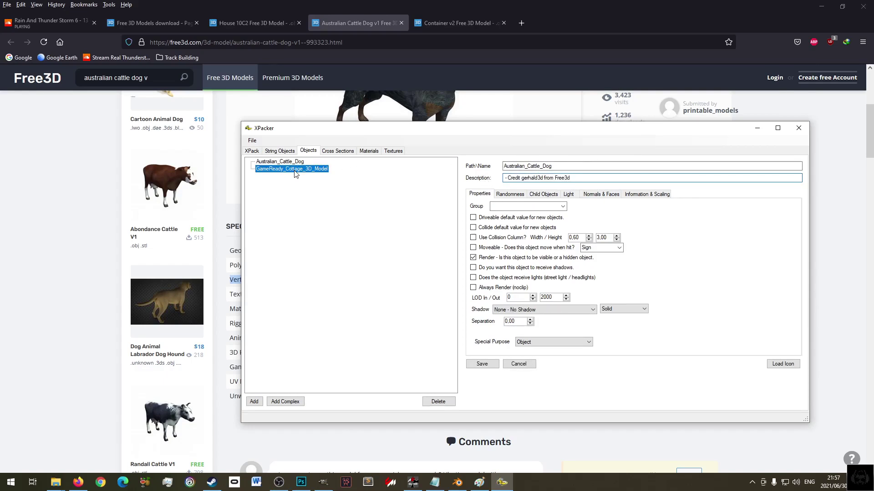
drag(576, 178, 492, 183)
key(ctrl+c)
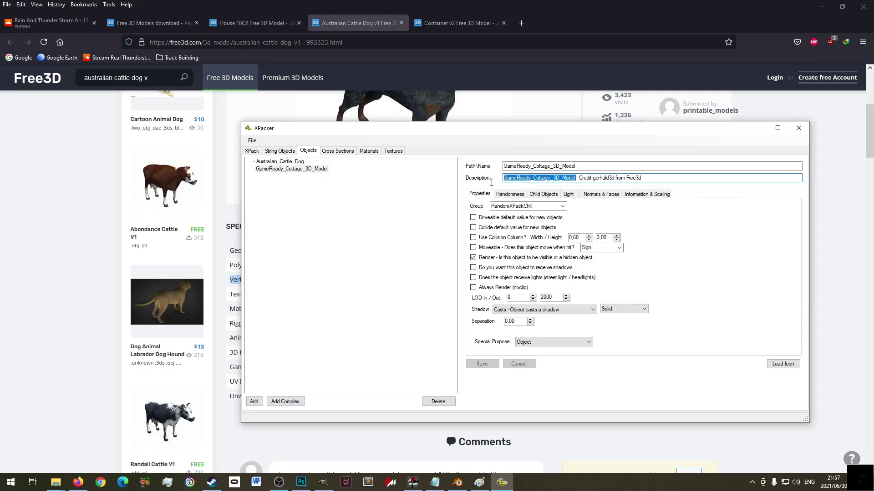
click(282, 162)
click(523, 178)
key(ctrl+v)
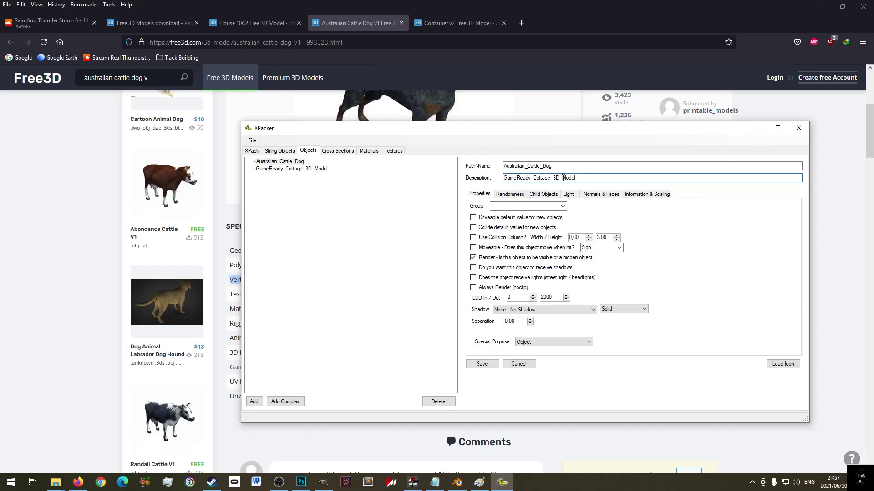
- Copy the whole cottage description and paste it into the dog object's description
click(300, 169)
click(551, 177)
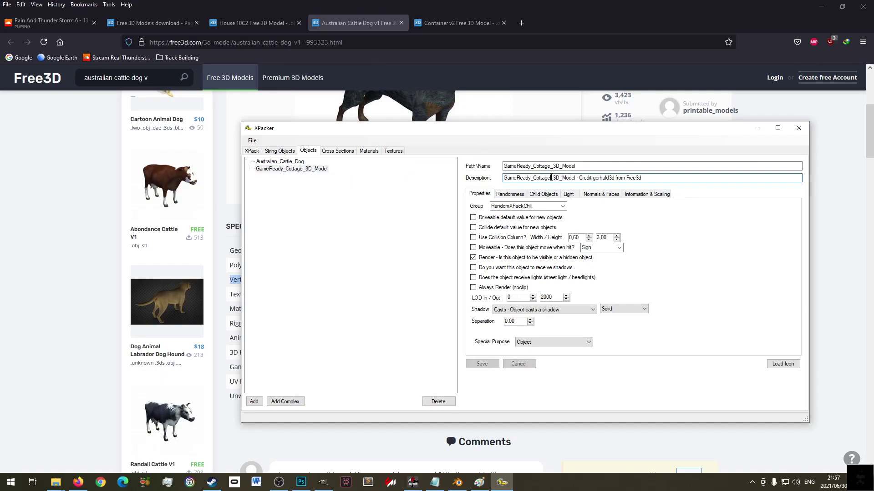
drag(653, 179, 501, 178)
right_click(508, 179)
click(523, 199)
click(282, 163)
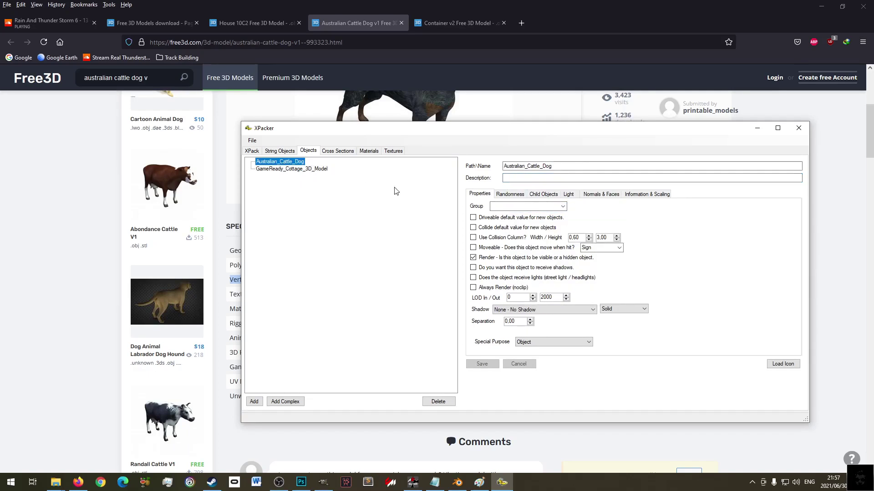
click(508, 179)
key(ctrl+v)
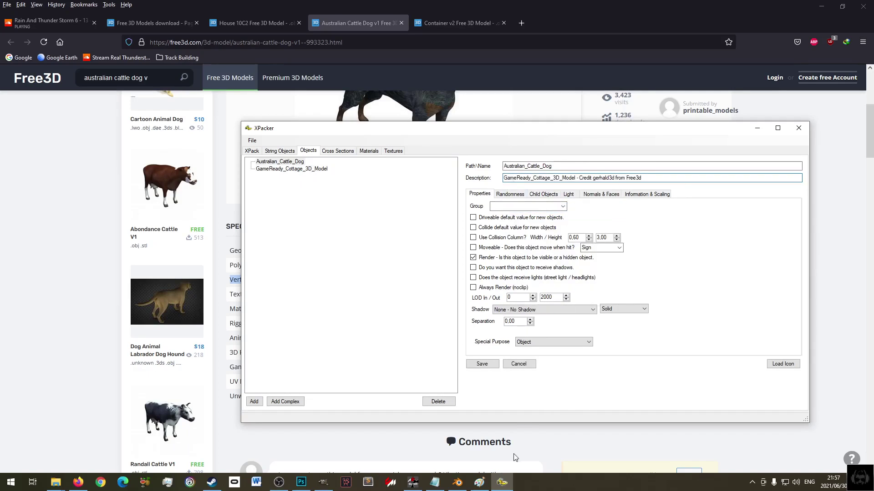
click(435, 483)
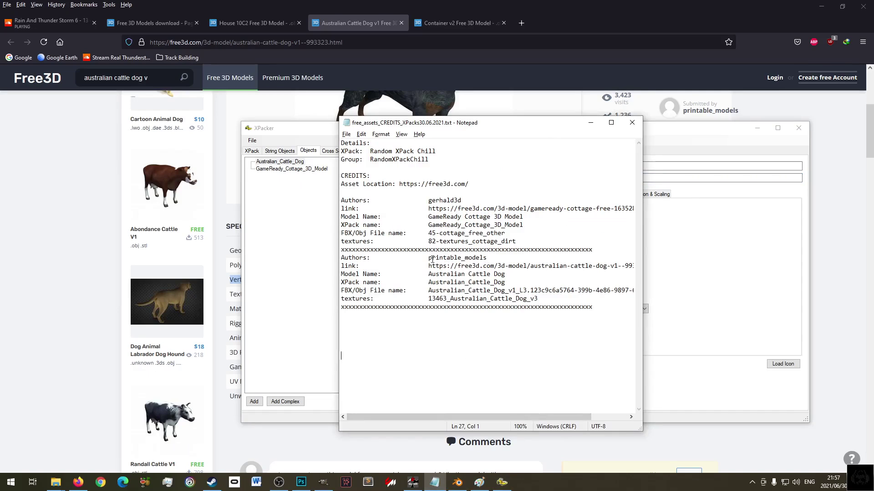
- Credit the dog's Free3D uploader in its description, make it cast a shadow, and save
drag(437, 258, 490, 258)
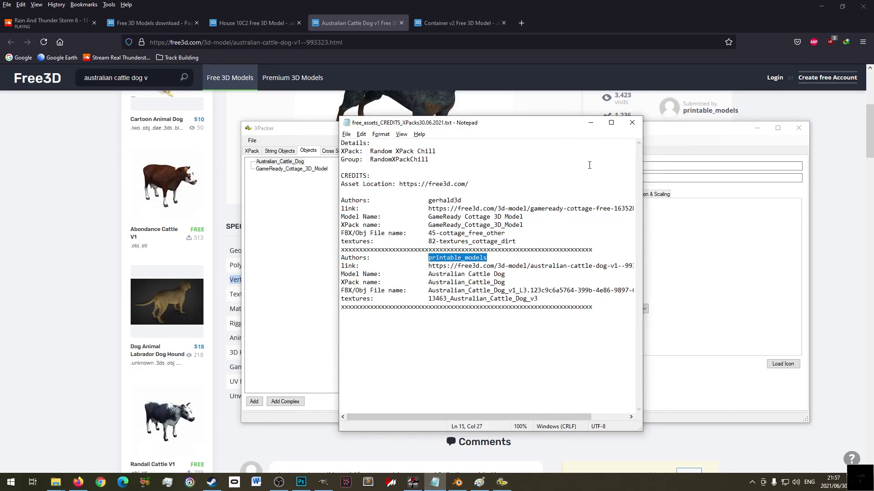
click(680, 133)
click(626, 178)
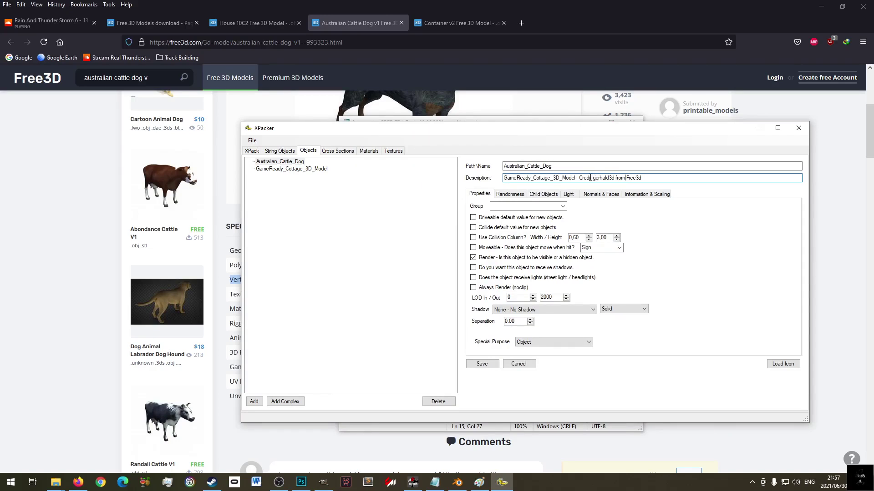
key(ctrl+v)
click(491, 364)
click(528, 310)
click(523, 318)
click(490, 364)
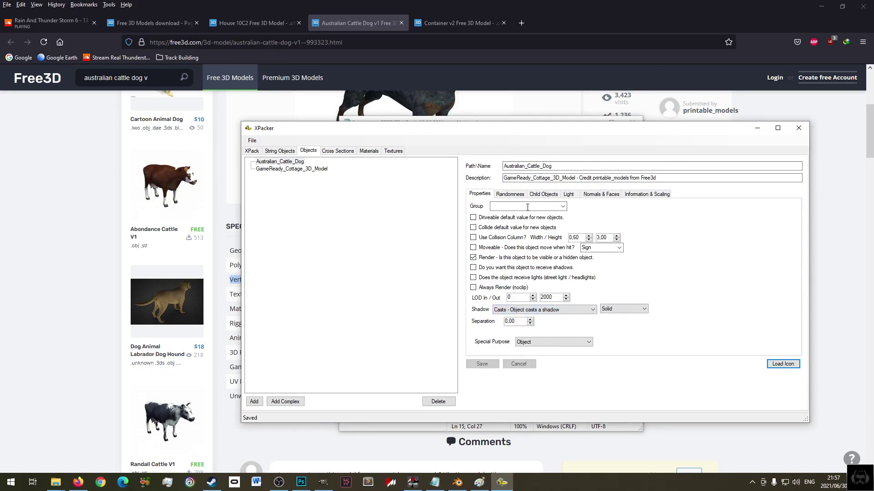
- Copy the cottage's RandomXPackChill group into the dog object's Group field and save
click(293, 169)
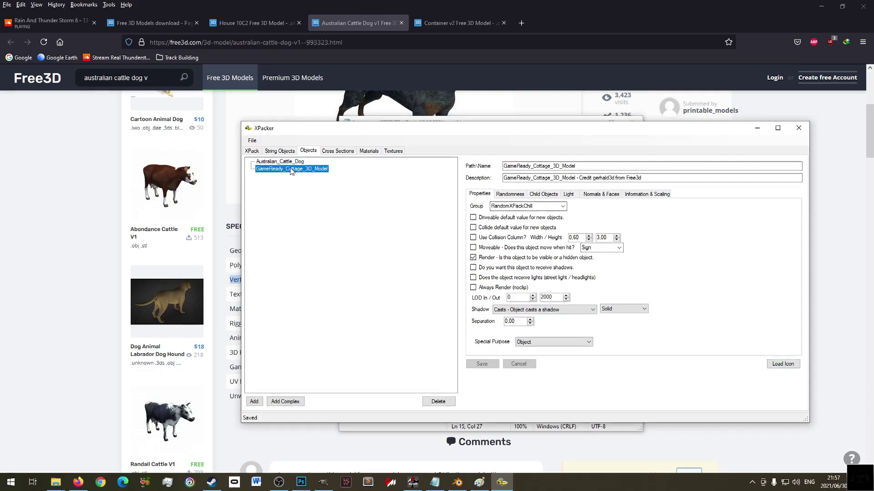
click(532, 206)
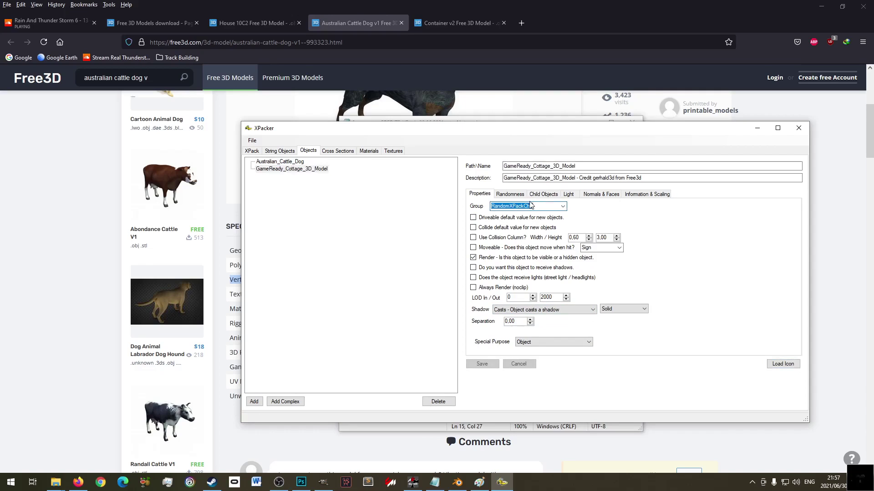
right_click(524, 203)
click(537, 231)
click(296, 164)
right_click(491, 203)
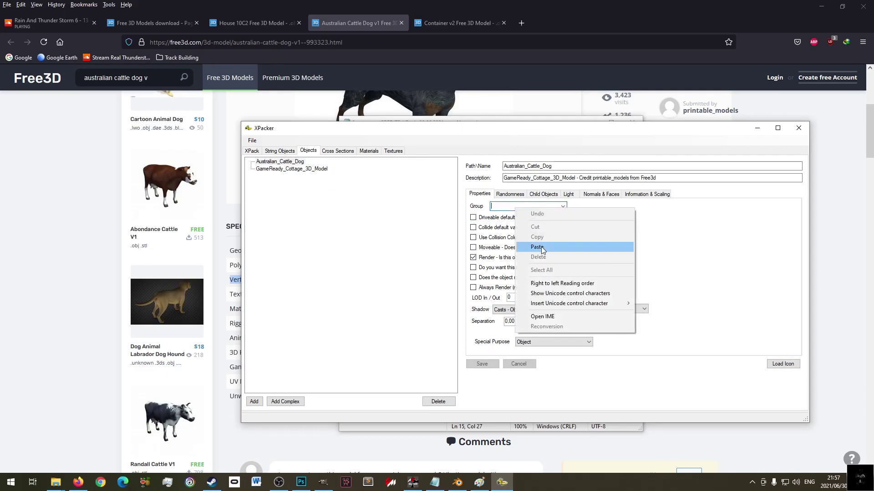
click(507, 242)
click(482, 364)
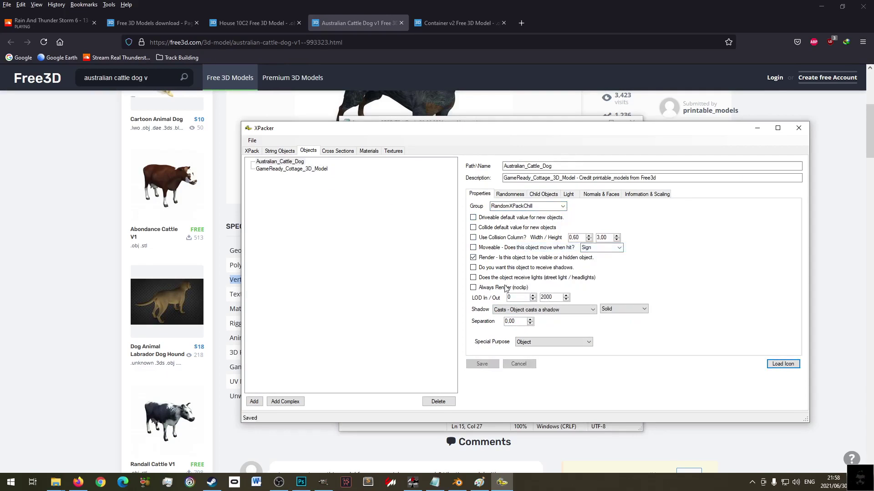
click(331, 151)
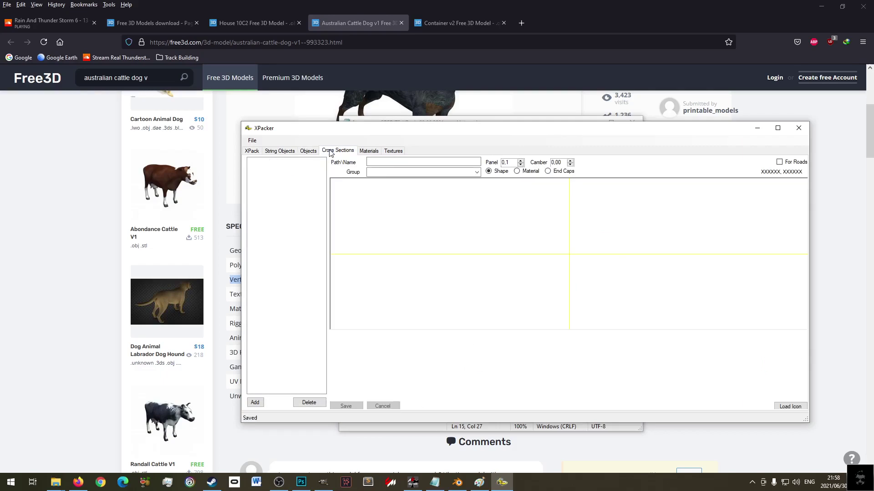
- Review the Australian_Cattle_Dog.001 and GameReady Cottage 3D Model materials in XPacker
click(368, 151)
click(312, 184)
click(312, 177)
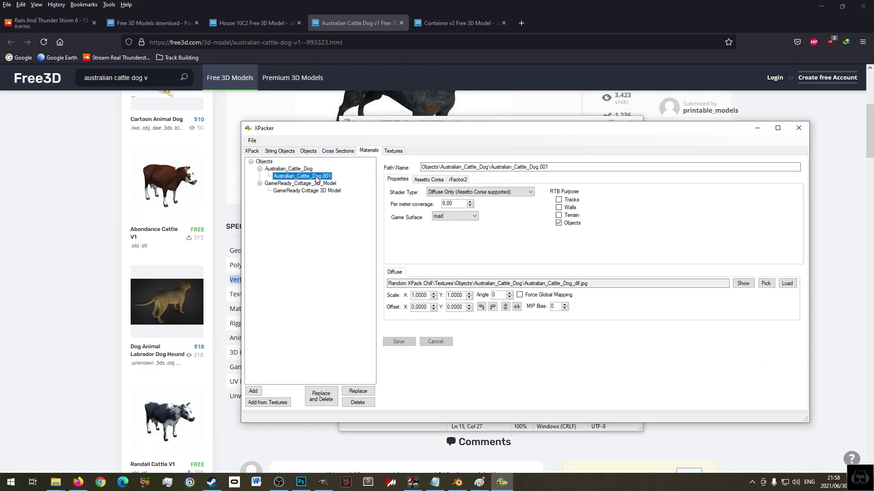
click(458, 483)
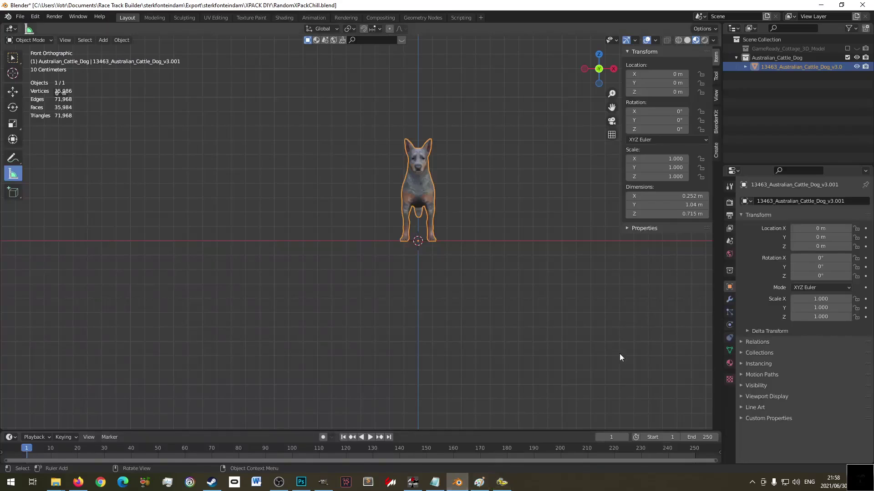
click(745, 67)
click(745, 66)
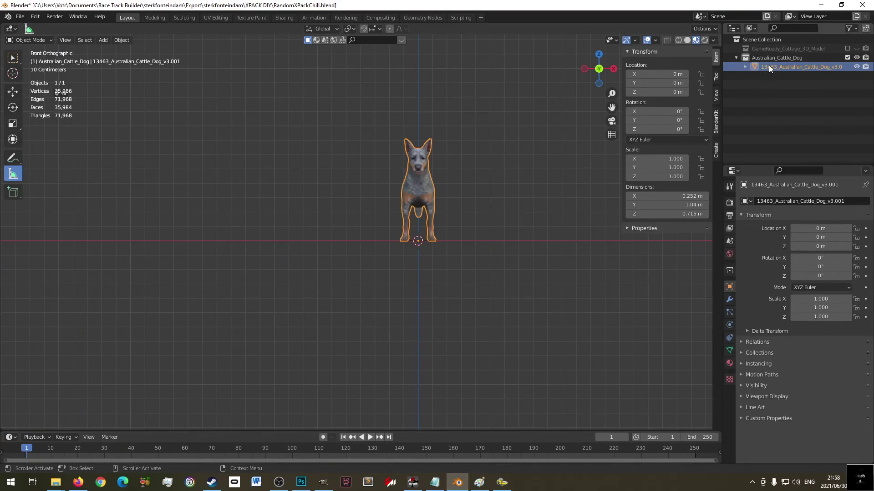
click(502, 483)
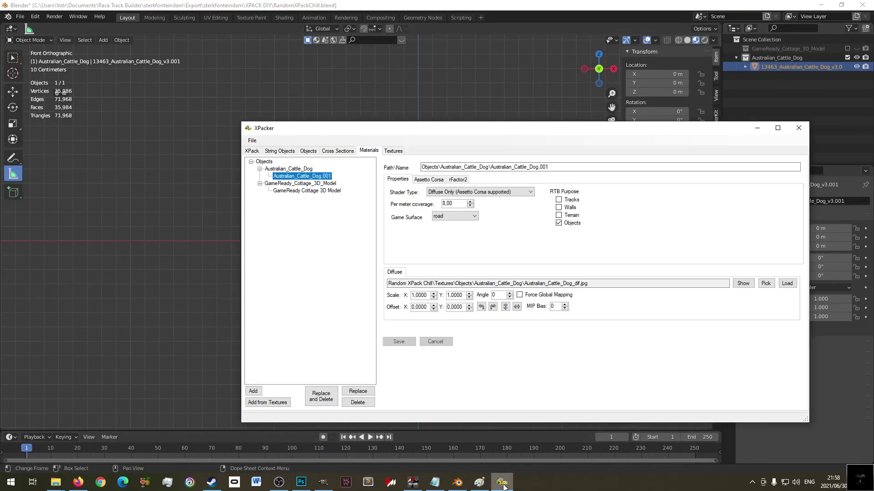
click(328, 190)
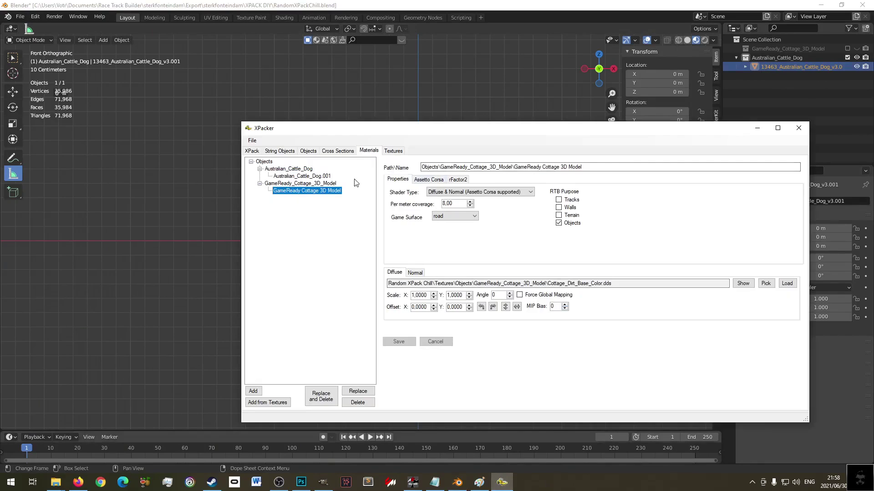
click(311, 184)
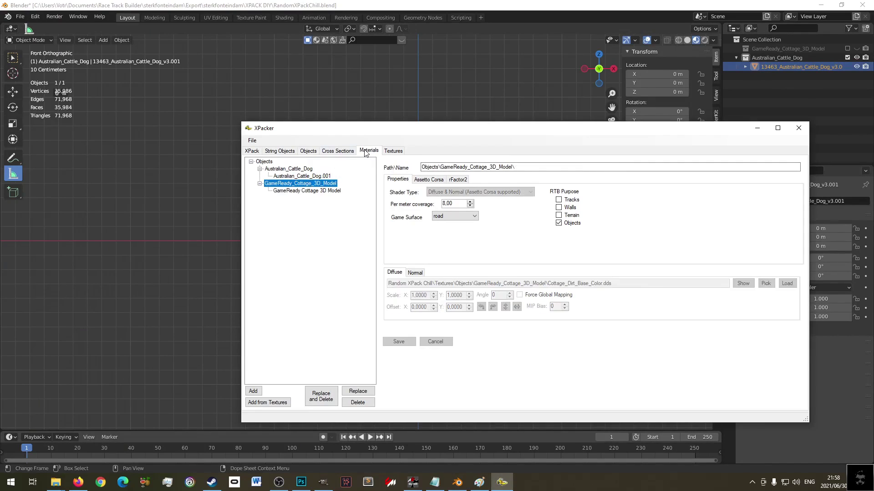
- Check the dog's Information & Scaling dimensions, then select the cottage's material group in Materials
click(393, 151)
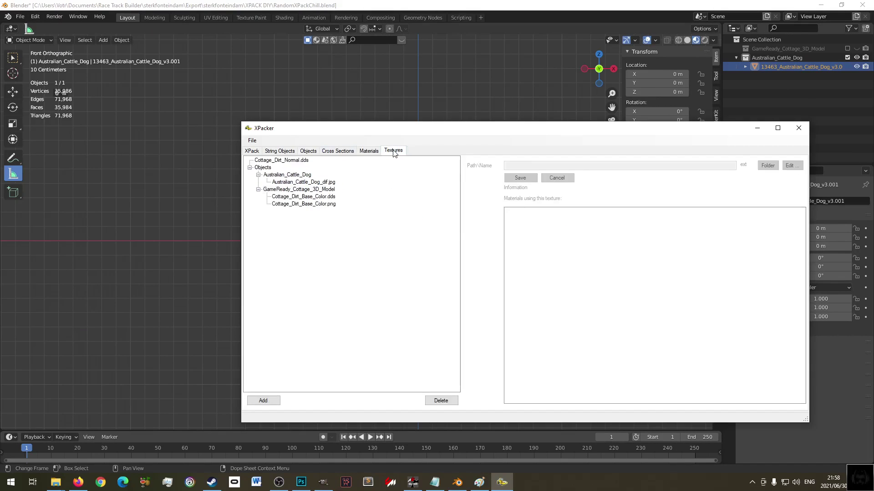
click(308, 151)
click(300, 169)
click(298, 162)
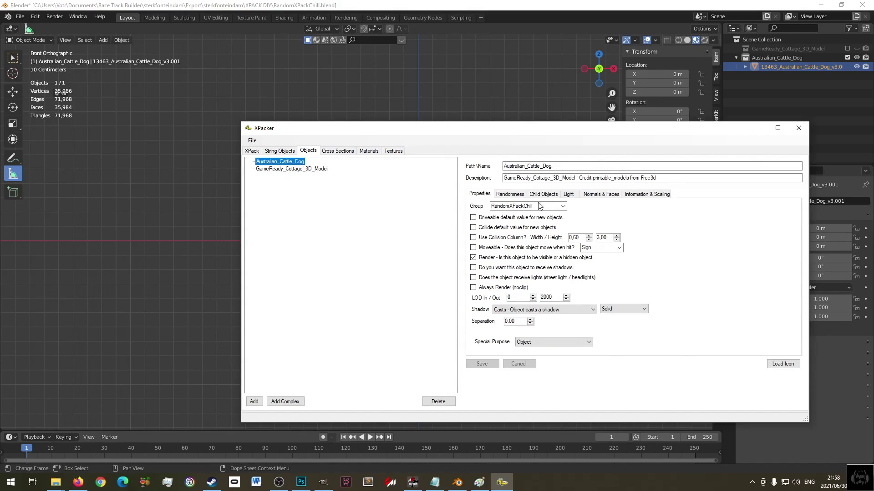
click(650, 194)
drag(500, 217, 470, 226)
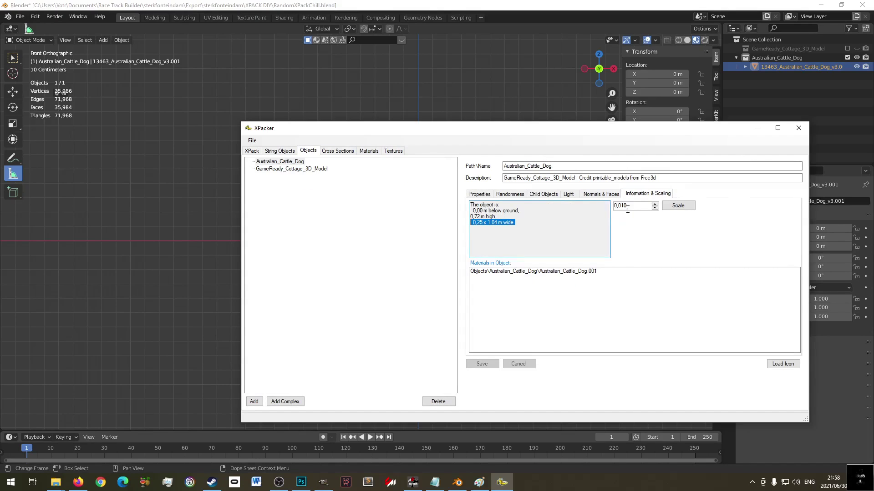
click(393, 151)
click(365, 155)
click(392, 151)
click(366, 152)
click(317, 184)
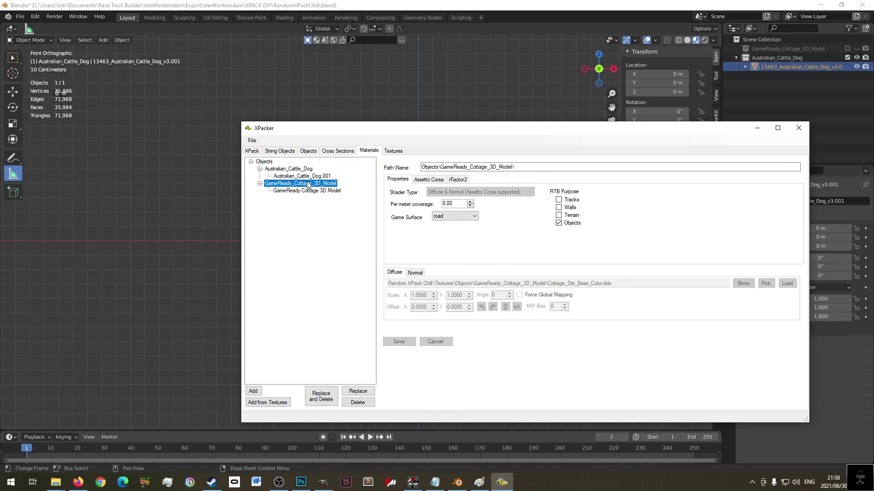
- Select the Australian_Cattle_Dog.001 material and set its shader type to Diffuse & Normal
click(292, 172)
click(428, 180)
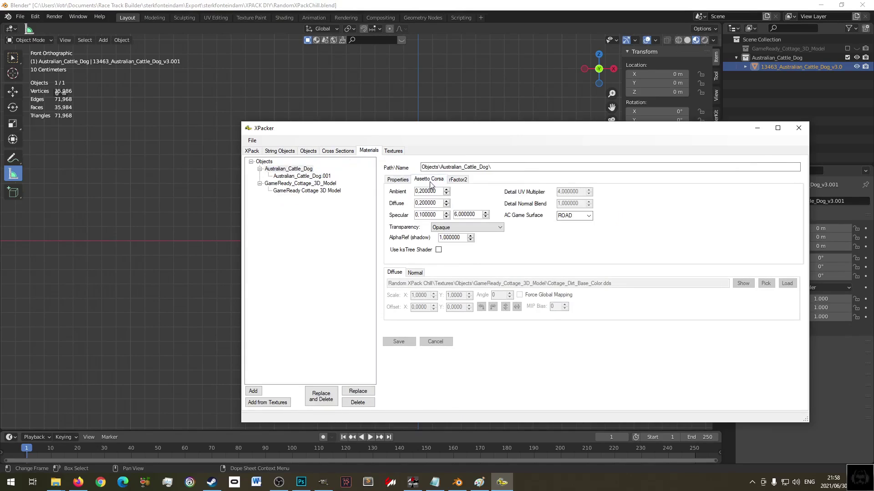
click(398, 180)
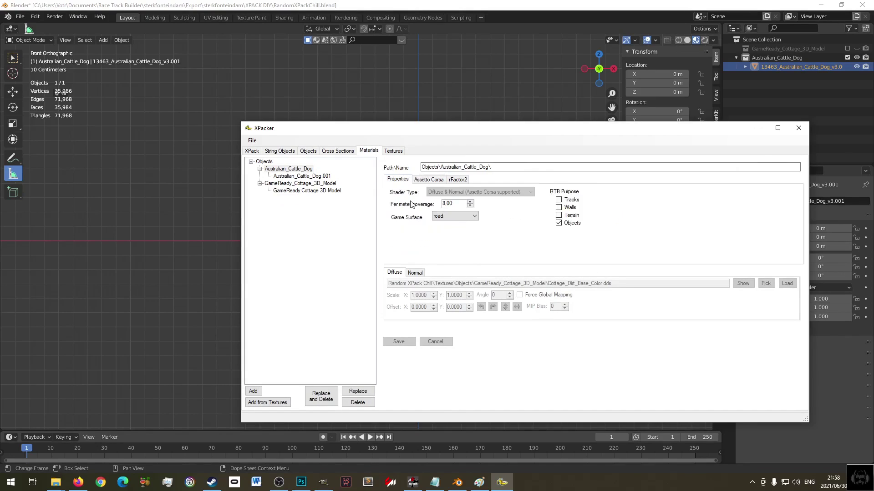
click(321, 177)
click(476, 192)
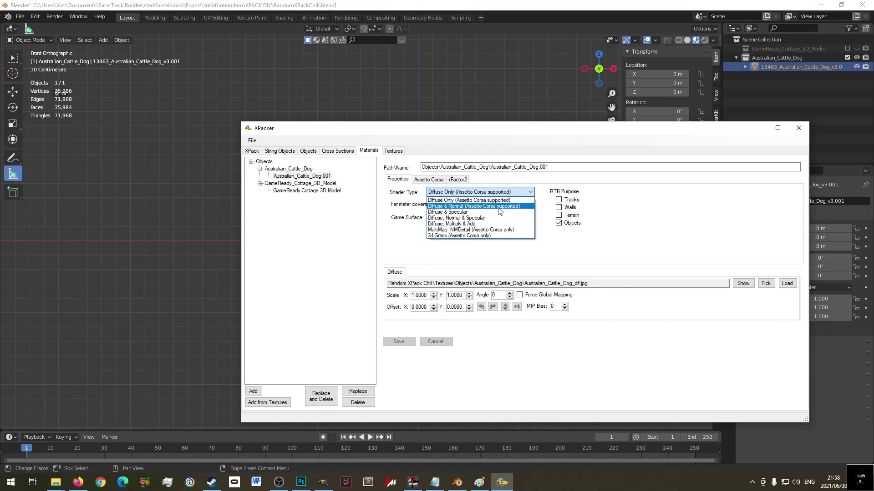
click(500, 207)
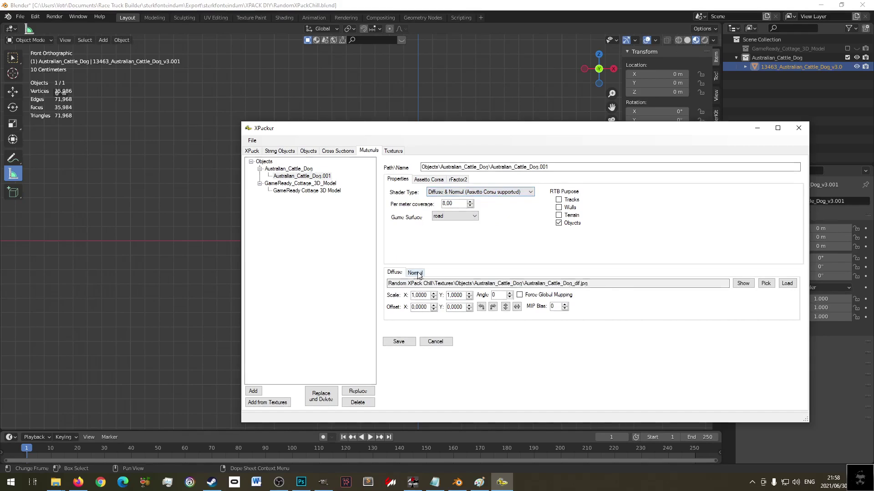
- Load Australian_Cattle_Dog_dif.dds as diffuse and Australian_Cattle_Dog_bump.dds as normal map, then save
click(788, 284)
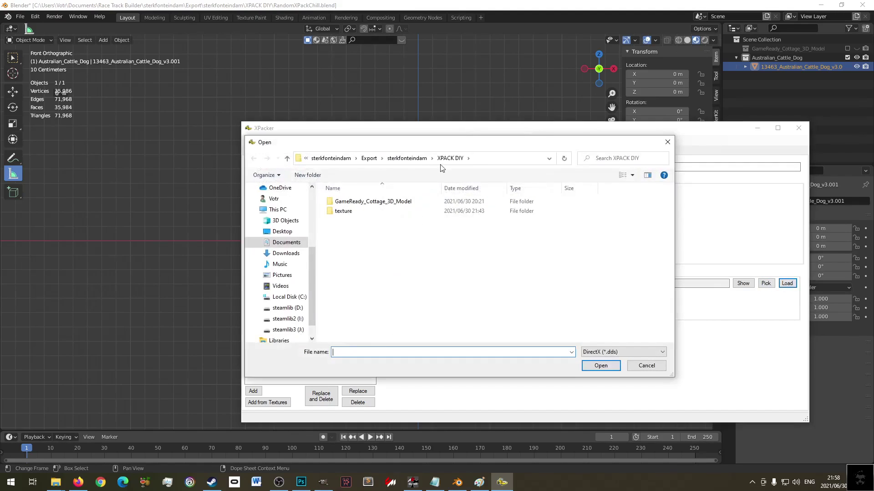
double_click(298, 211)
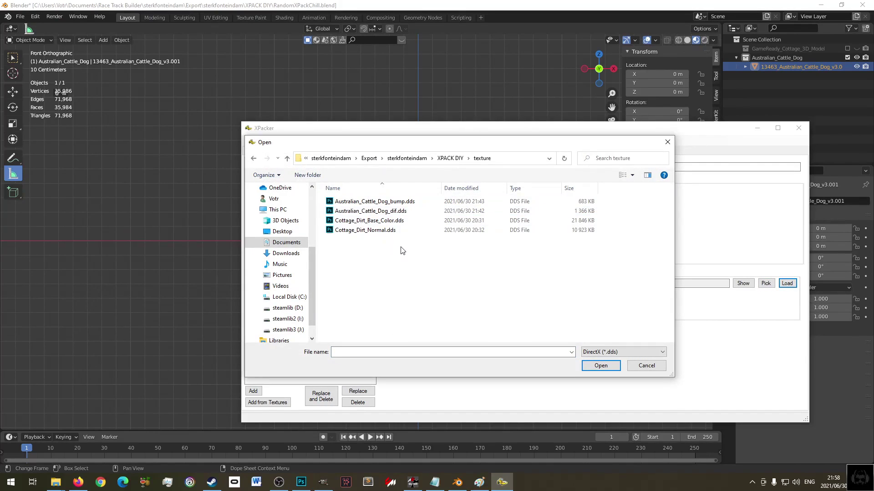
click(400, 213)
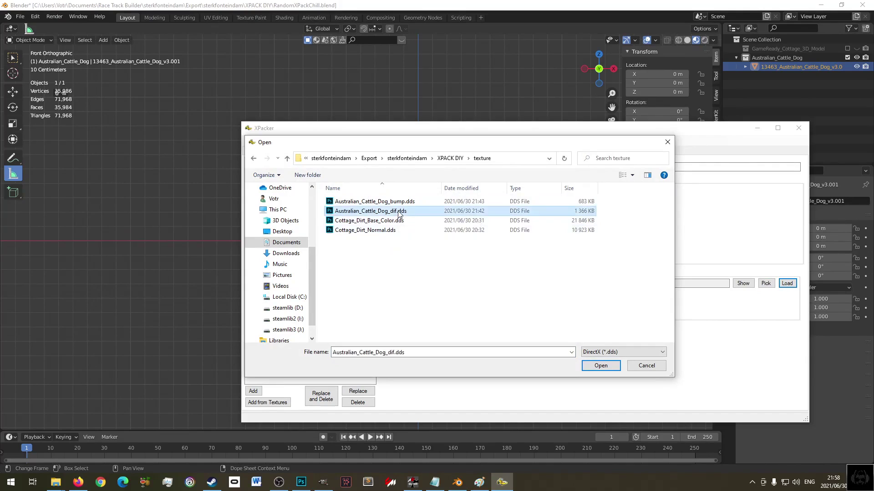
double_click(399, 212)
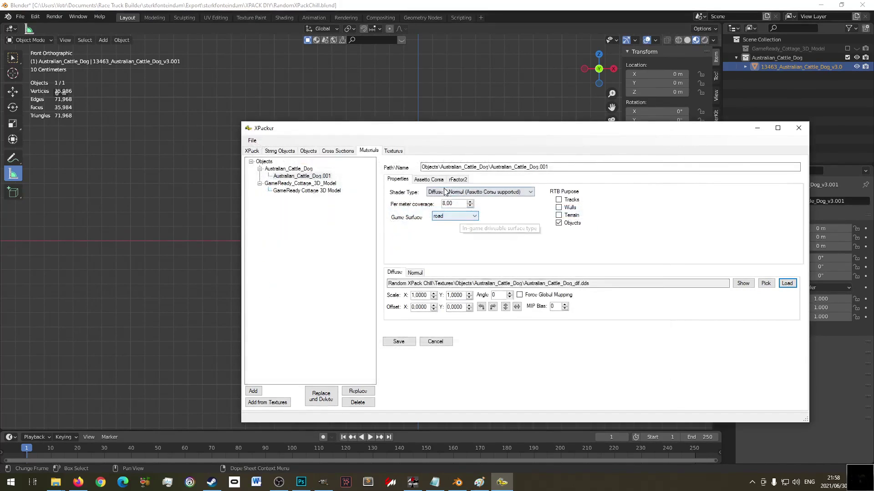
click(416, 272)
click(787, 283)
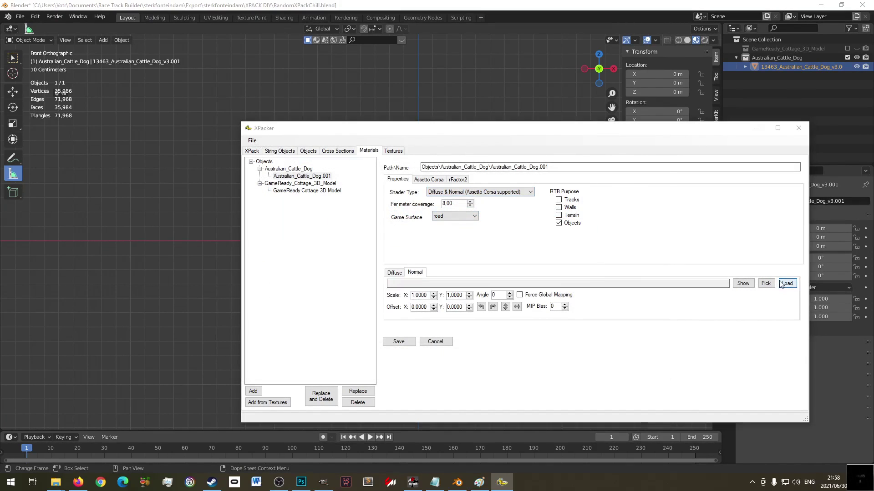
click(402, 202)
double_click(402, 204)
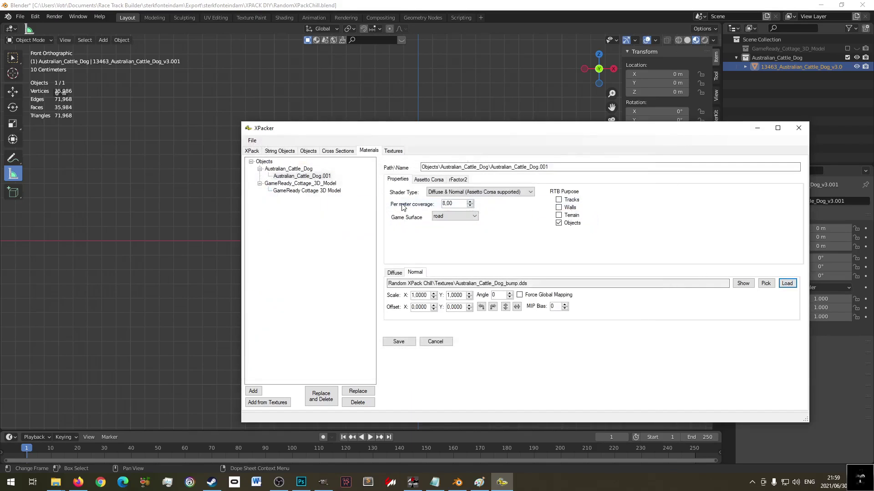
click(399, 342)
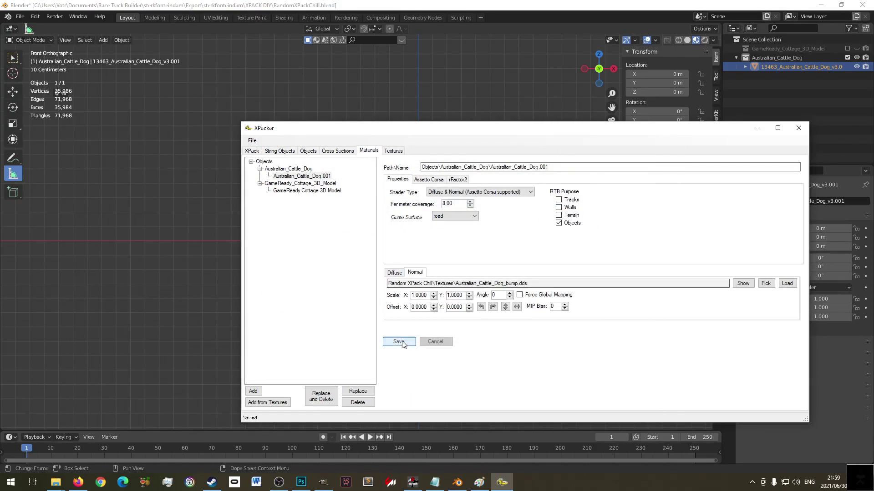
- Check the .dds extensions in the diffuse and normal texture paths and review the Assetto Corsa values
click(588, 283)
double_click(585, 284)
click(419, 273)
double_click(522, 284)
click(426, 182)
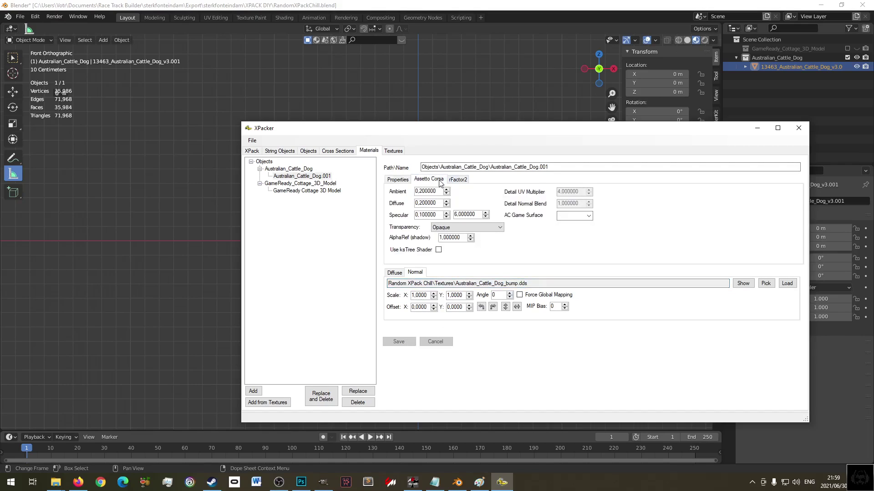
- Go back to the XPack page showing the Random XPack Chill preview image, then bring that image up in Paint
click(408, 180)
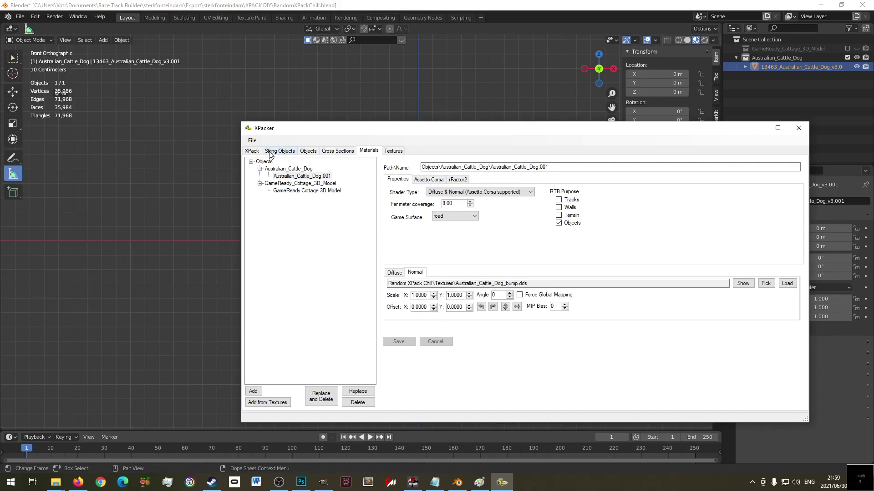
click(252, 151)
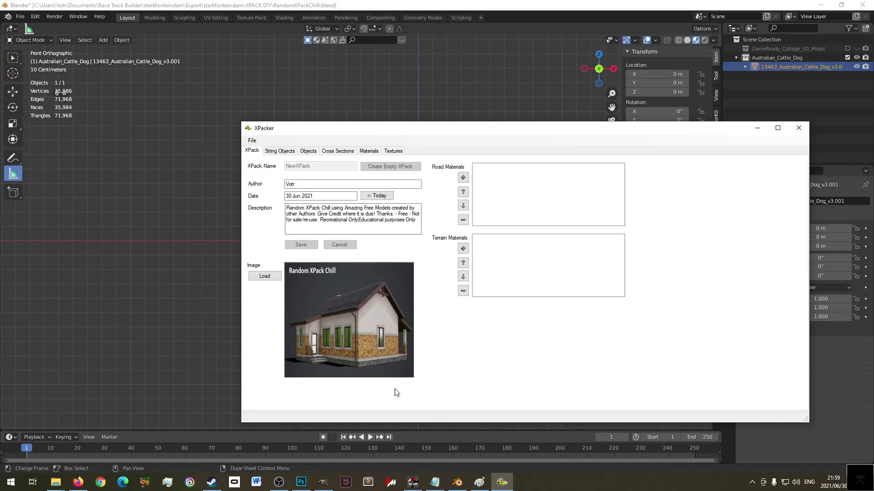
click(479, 483)
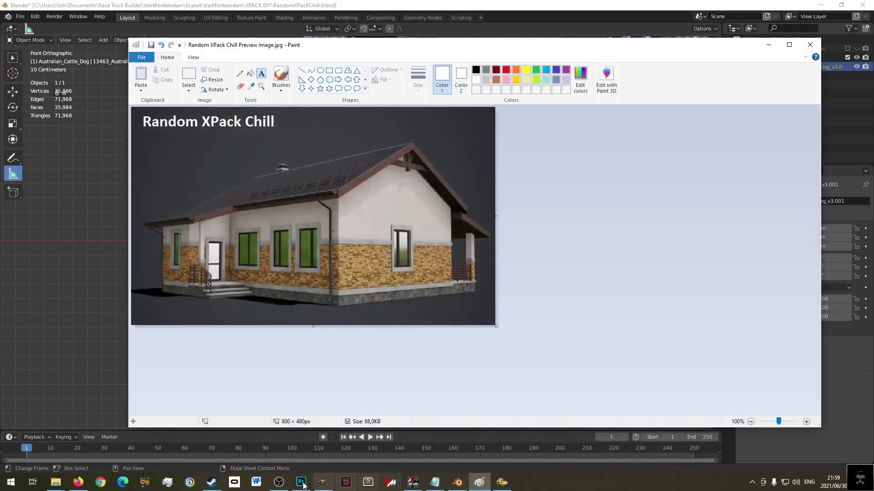
- Orbit Blender's view to a perspective of the cattle dog and capture it as a screen snip
click(457, 482)
scroll(435, 179, up, 4)
middle_drag(435, 179, 375, 250)
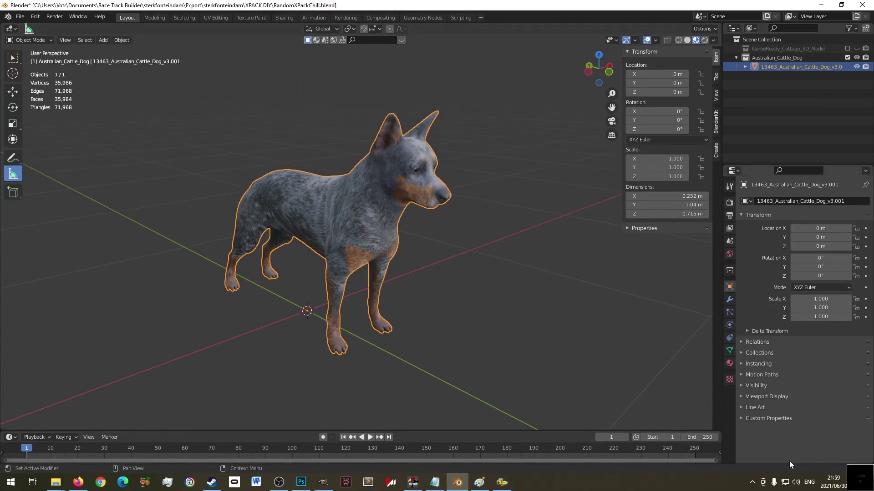
click(830, 482)
click(716, 455)
drag(177, 96, 484, 373)
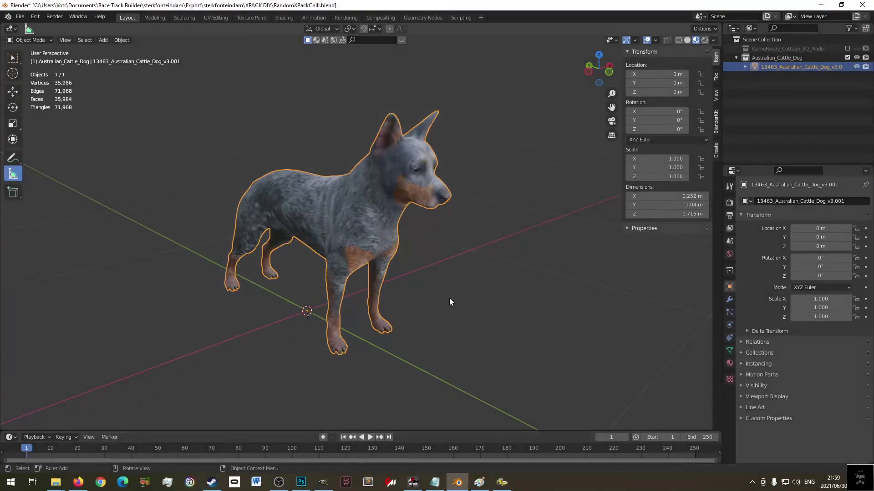
- Paste the dog snip onto the preview image, shrink it to about 207 × 131 px, and place it under the title
click(476, 480)
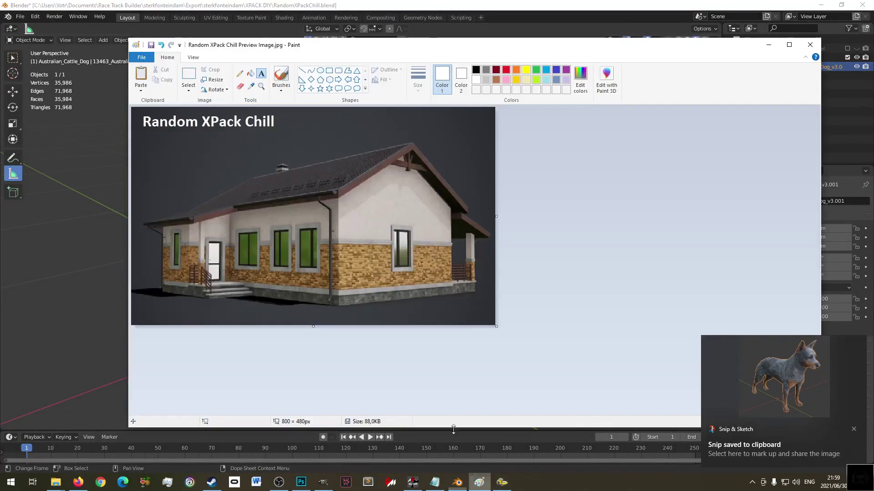
key(ctrl+v)
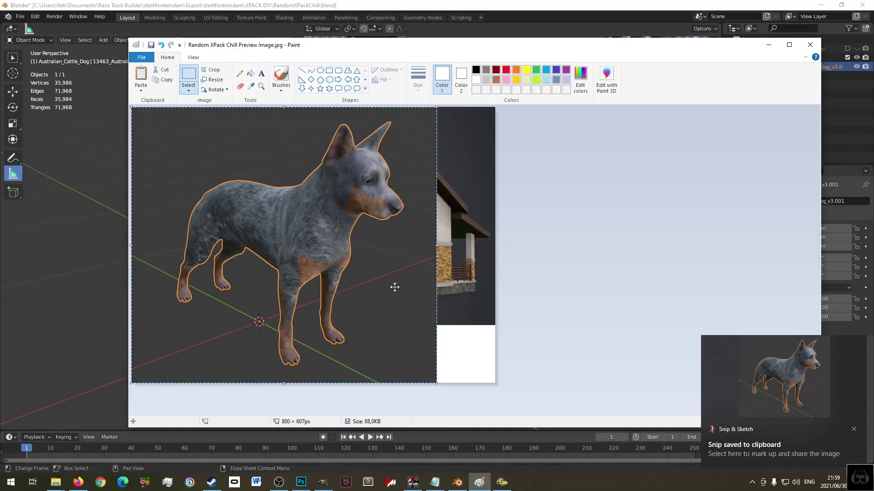
drag(433, 381, 260, 185)
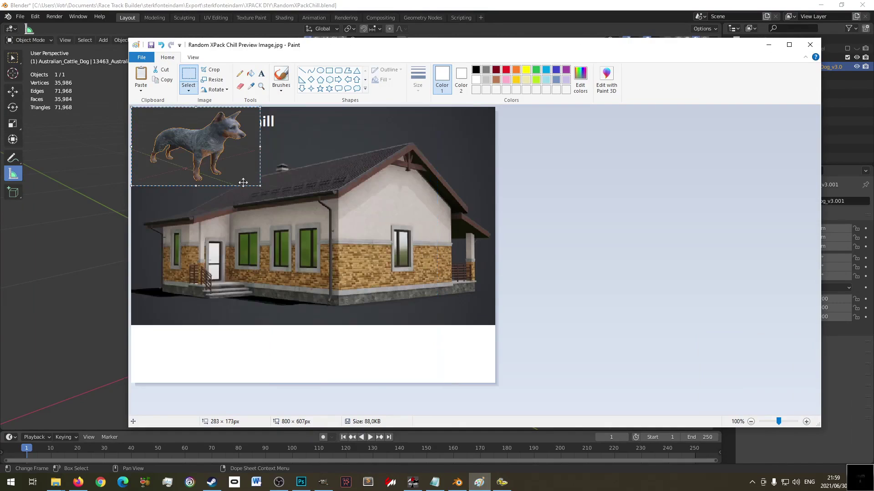
key(ctrl+z)
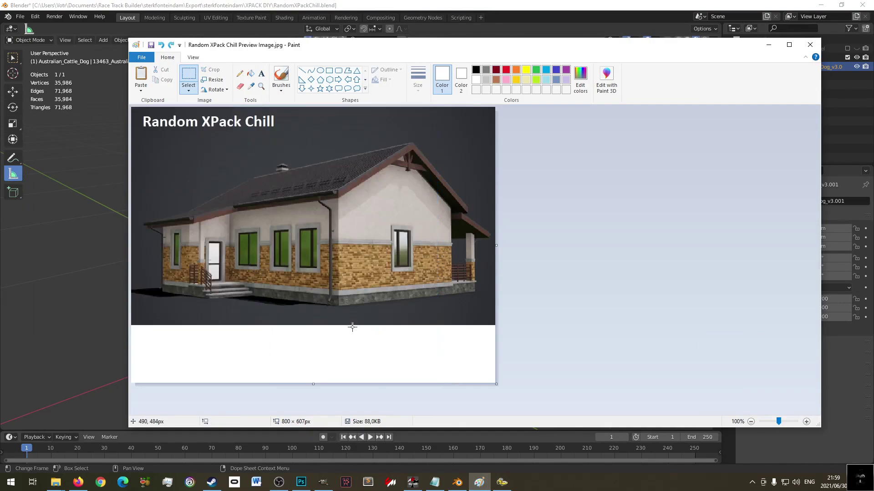
key(ctrl+v)
drag(434, 381, 225, 166)
drag(195, 139, 201, 166)
click(265, 144)
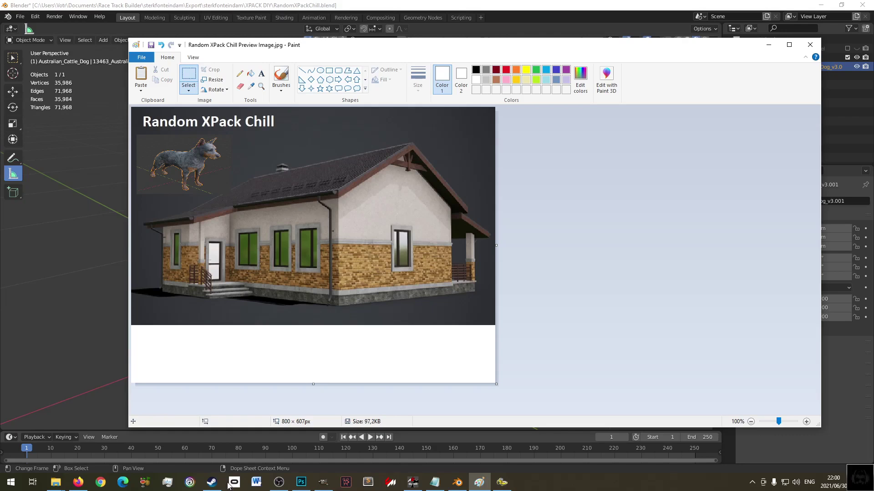
click(502, 482)
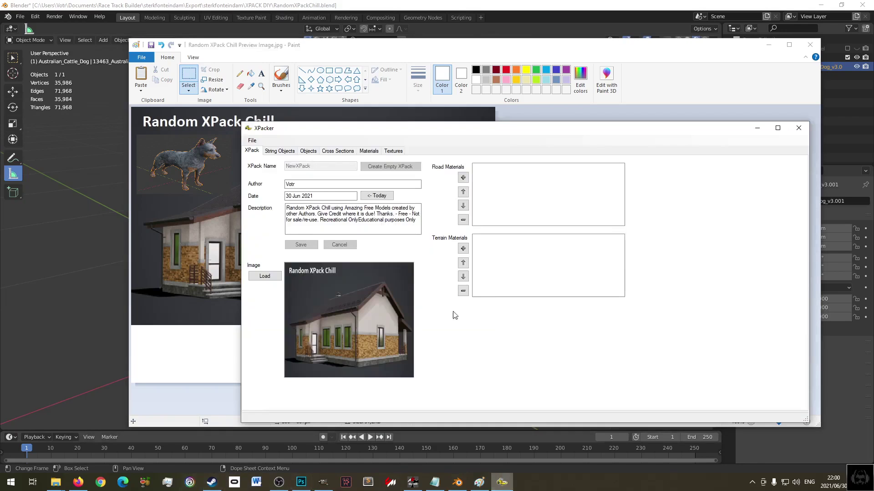
- Set Random XPack Chill Preview Image.jpg from the XPACK DIY folder as the XPack image
click(264, 276)
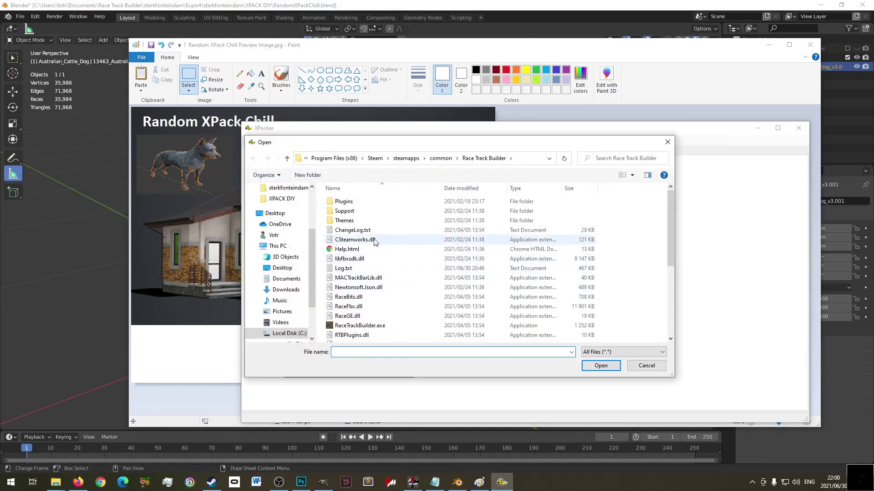
click(283, 199)
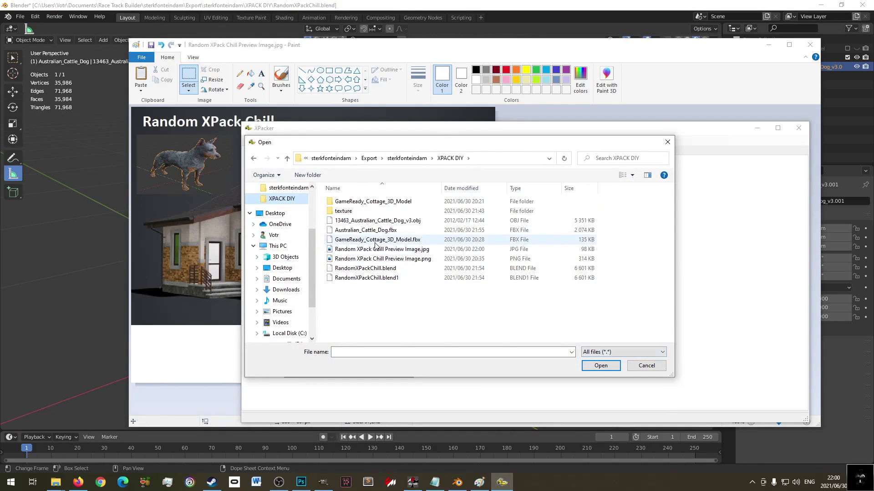
click(428, 254)
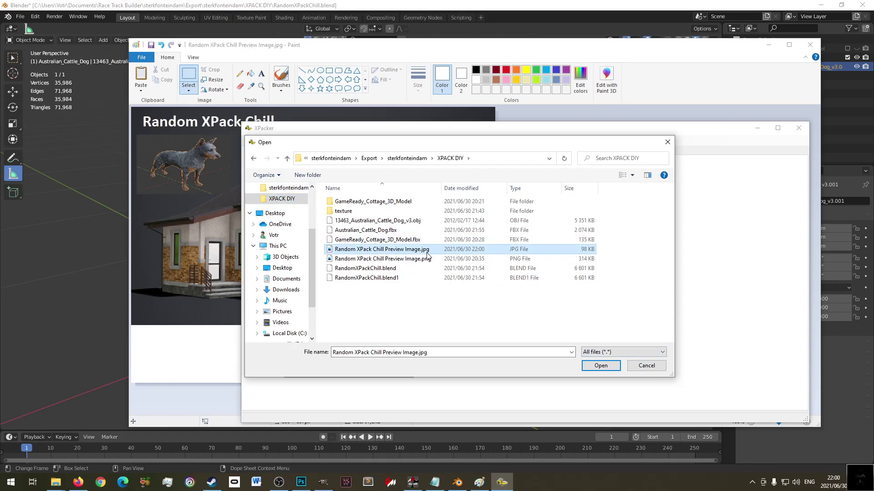
double_click(426, 253)
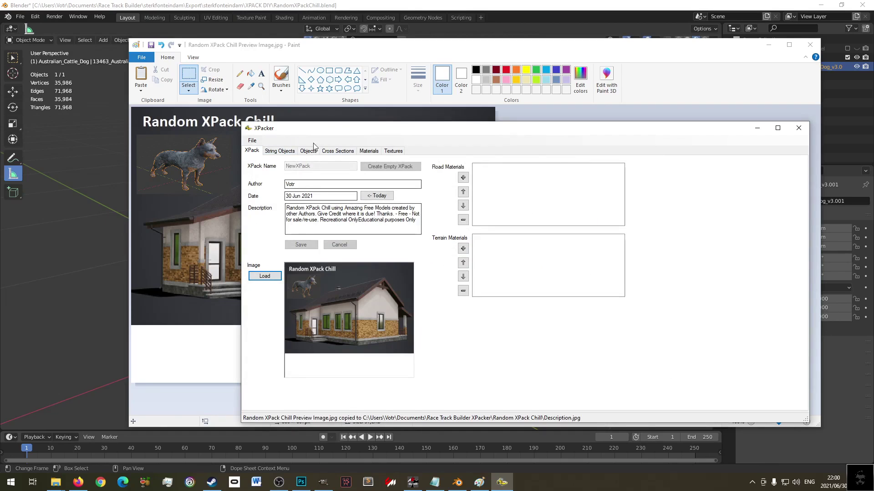
- Review the pack's textures, materials, cross sections, objects and string objects
click(399, 152)
click(374, 152)
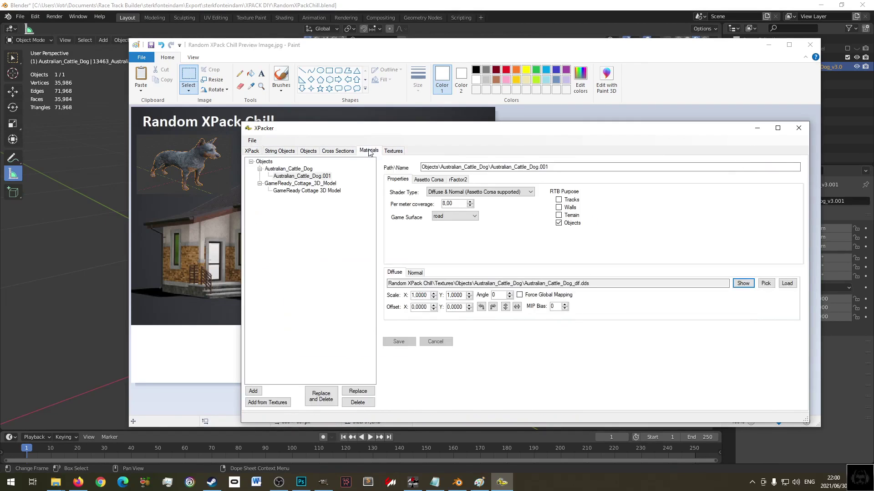
click(335, 152)
click(308, 152)
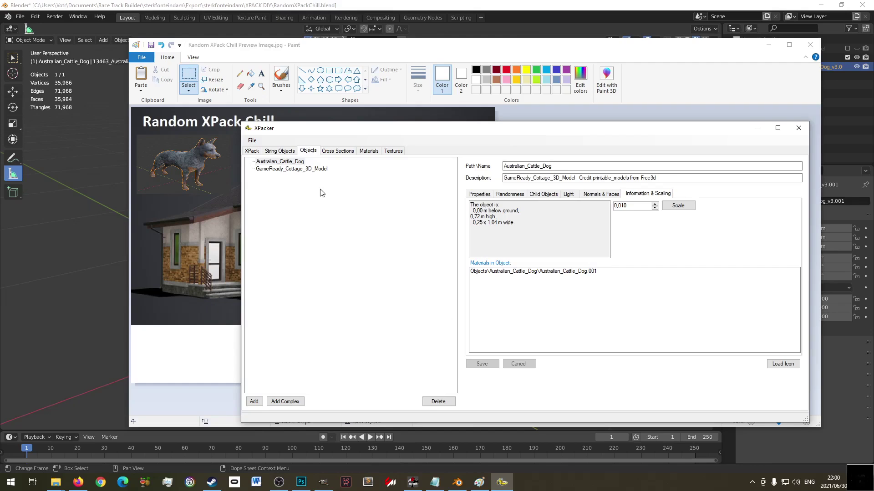
click(280, 150)
- Zip the XPack for Race Track Builder, confirm, and close XPacker
click(253, 140)
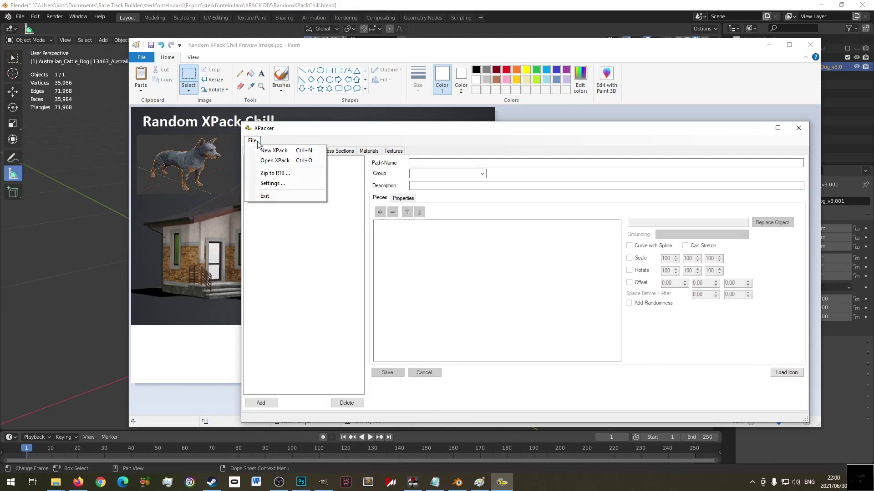
click(270, 174)
click(466, 275)
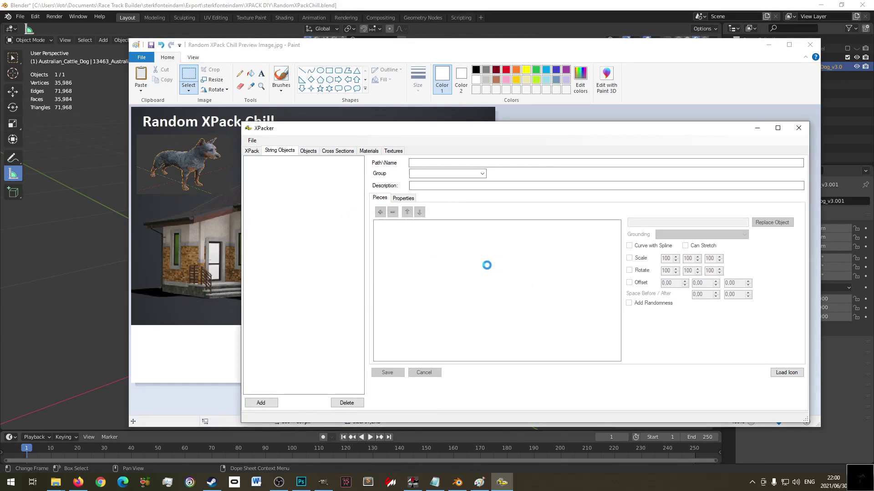
click(799, 128)
click(766, 45)
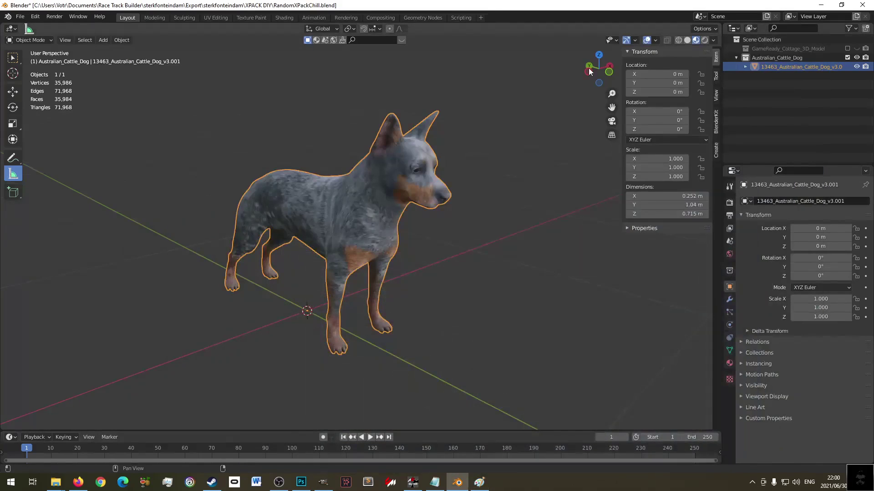
- In Blender, deselect the dog model and collapse the Australian_Cattle_Dog collection
scroll(389, 273, down, 4)
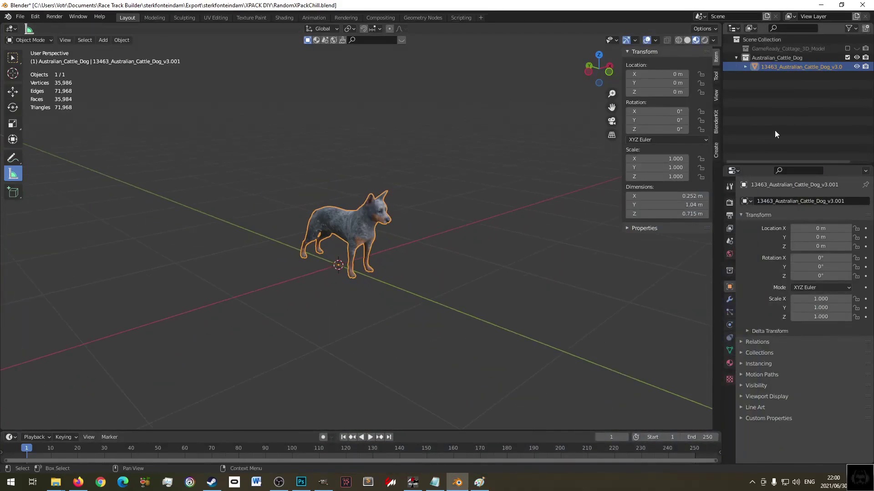
click(785, 93)
click(736, 58)
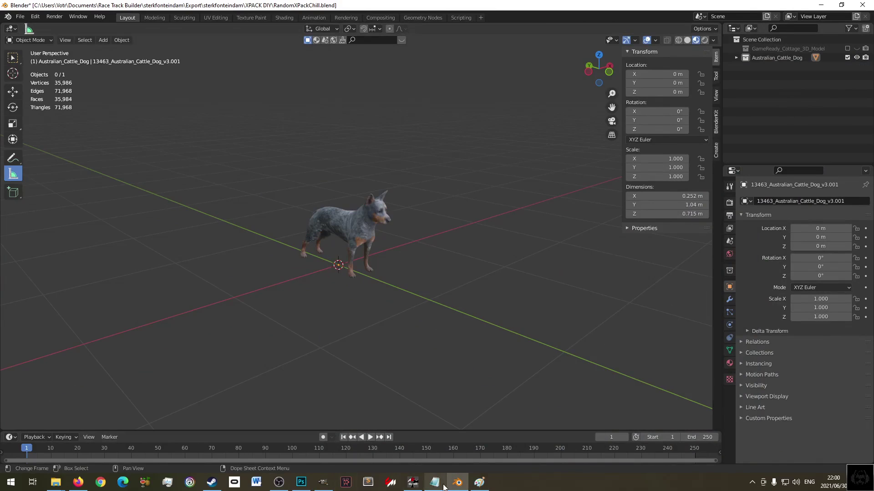
- Launch Race Track Builder from Steam and open the sterkfonteindam project
click(212, 483)
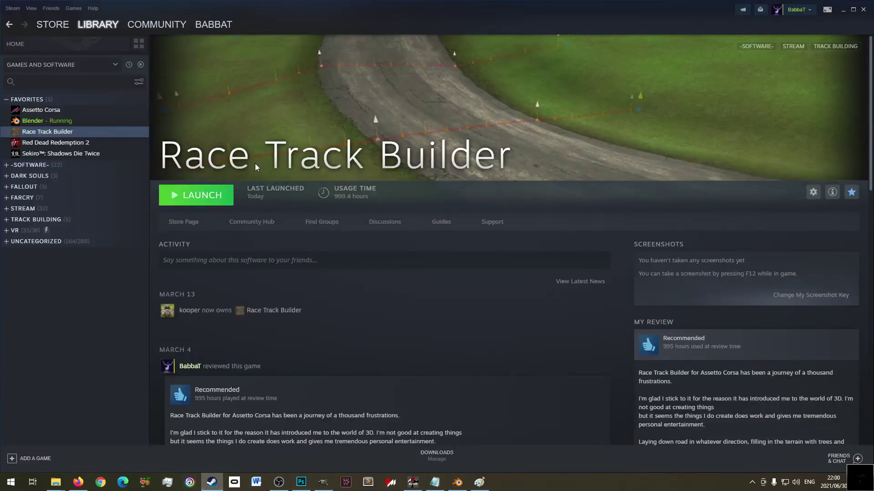
click(205, 197)
click(450, 273)
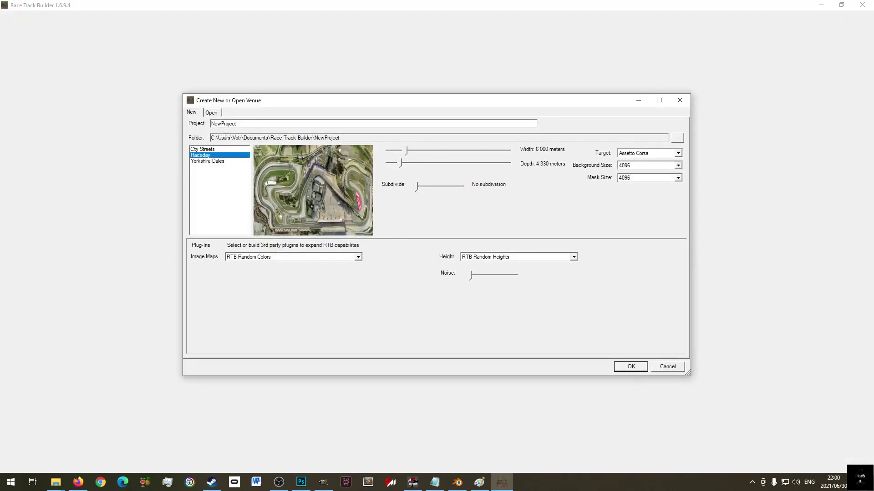
click(212, 113)
click(212, 143)
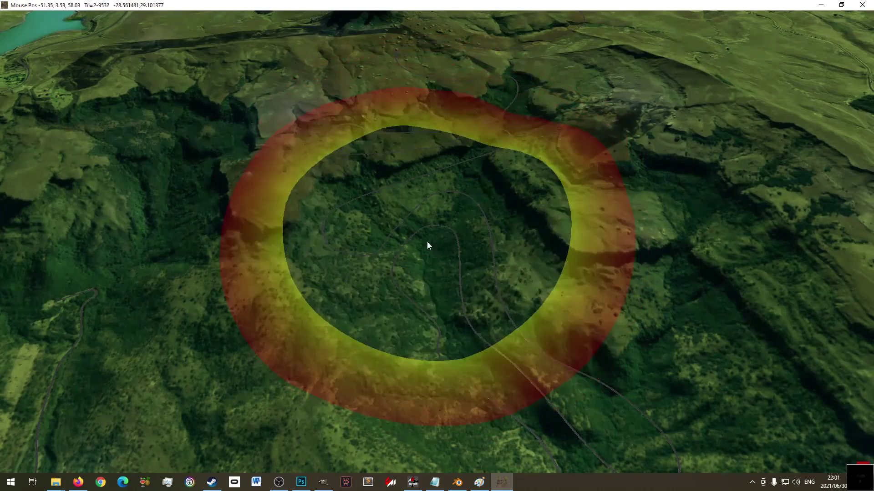
- Zoom and orbit the camera to view the cottage beside the curving road
scroll(375, 191, up, 5)
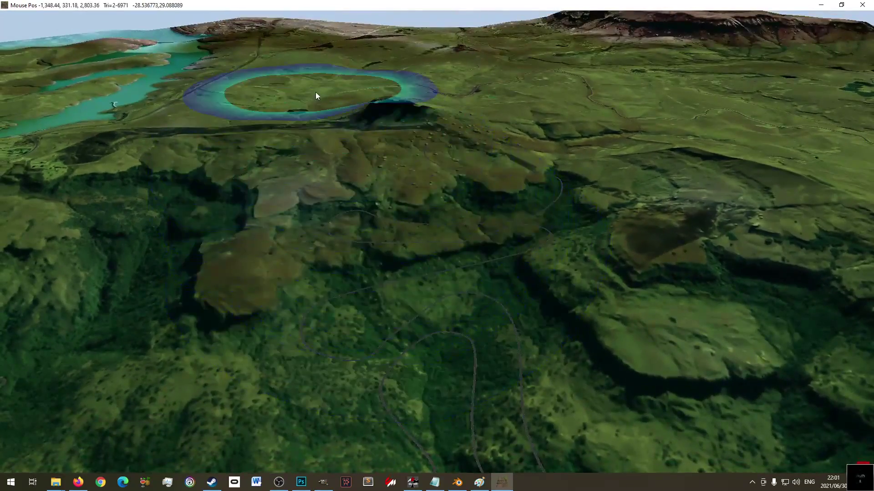
scroll(346, 223, up, 5)
scroll(478, 250, up, 10)
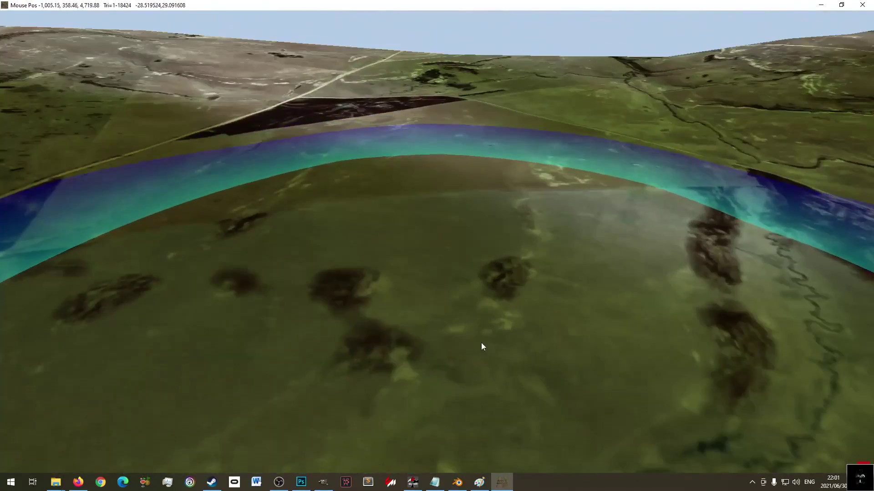
scroll(536, 139, down, 15)
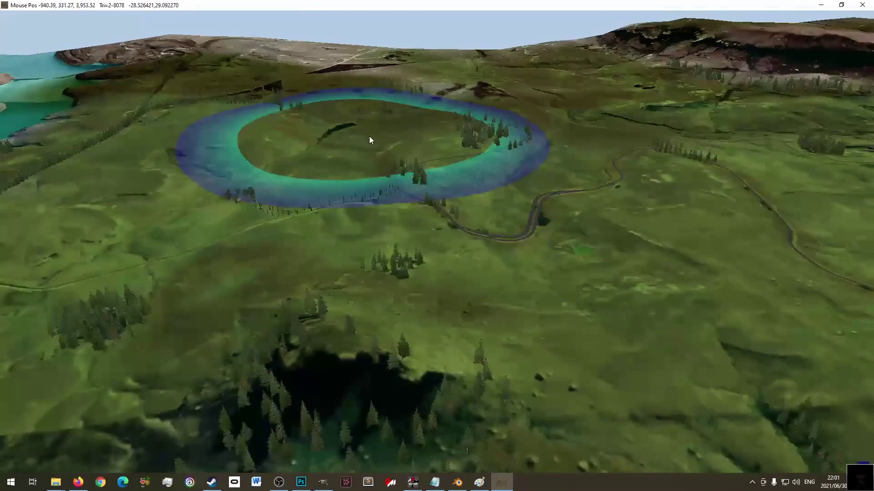
scroll(298, 150, up, 15)
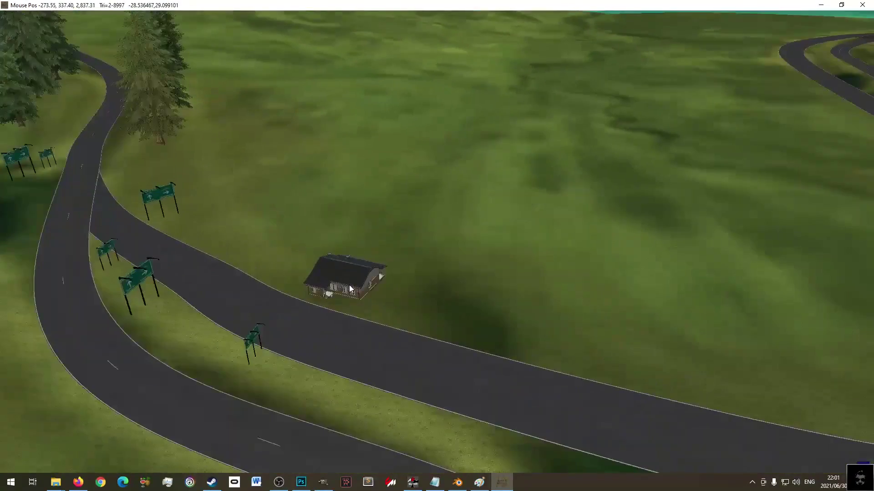
scroll(350, 289, up, 5)
scroll(319, 250, down, 2)
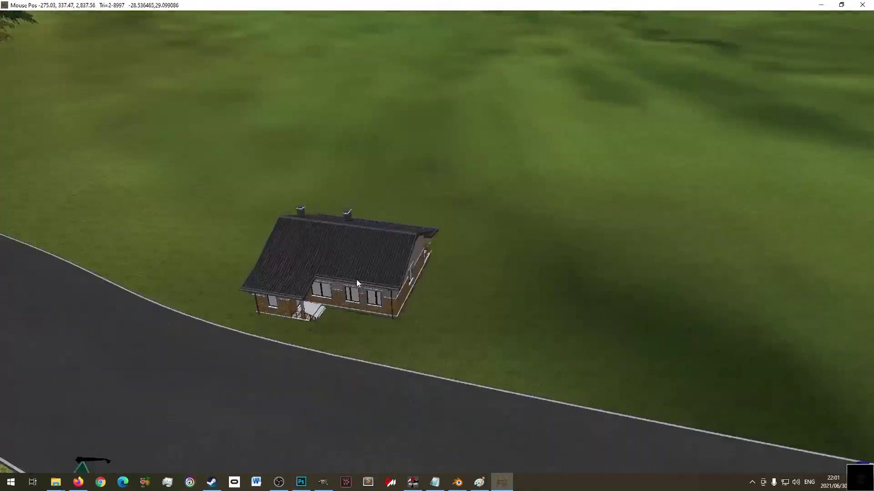
middle_drag(357, 279, 493, 266)
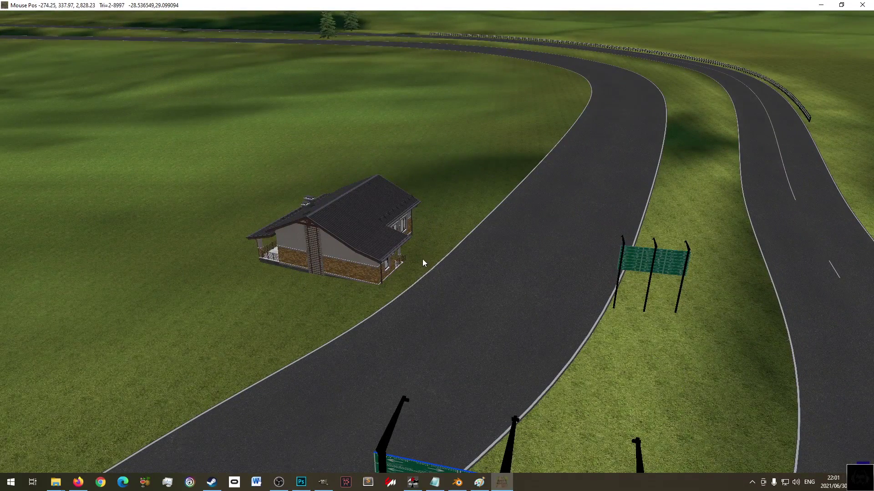
- Open the venue's Expansion Packs list via Edit > Venue
click(46, 28)
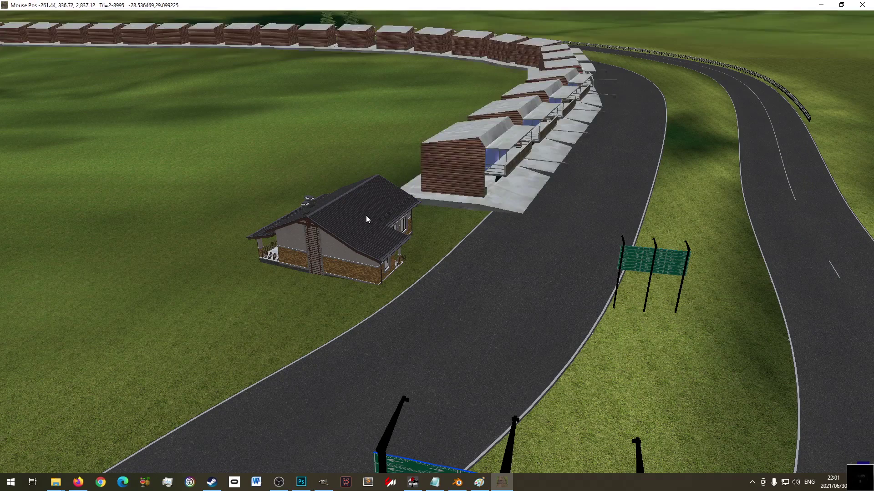
click(29, 16)
click(46, 69)
- Verify Random XPack Chill is ticked in the expansion packs list, then cancel Venue Properties
drag(142, 111, 146, 190)
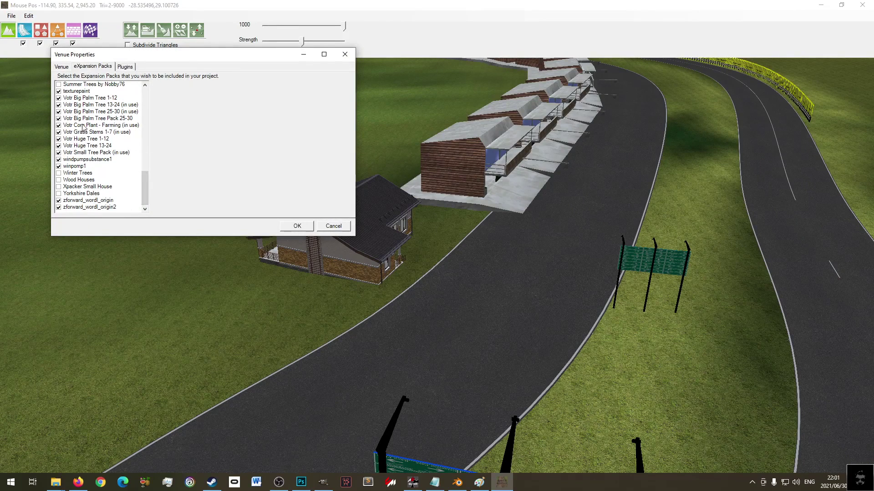
scroll(98, 131, up, 2)
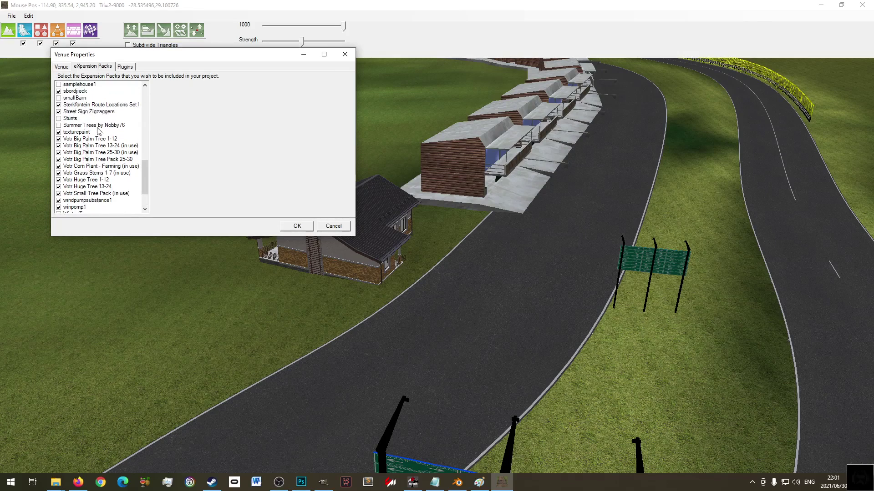
click(435, 483)
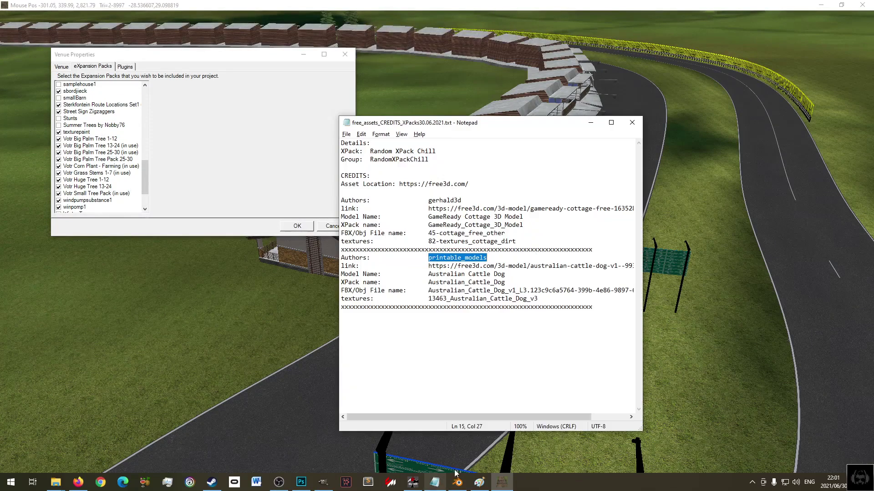
drag(370, 151, 436, 151)
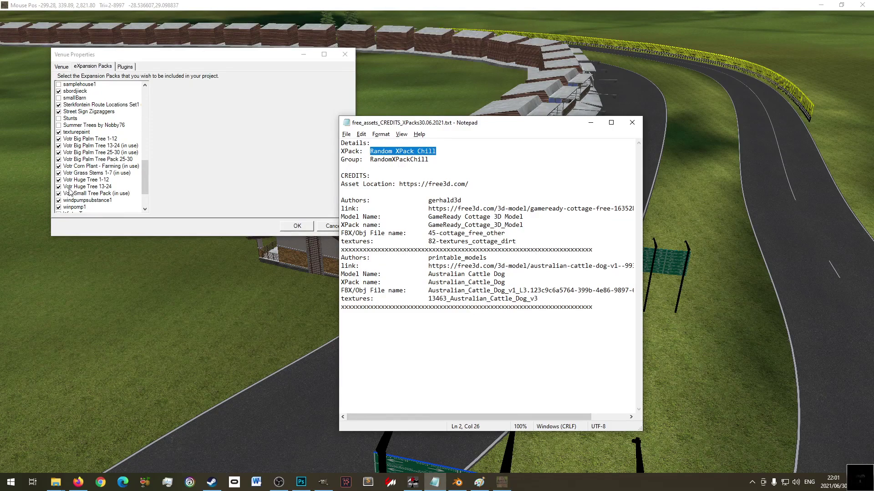
click(81, 91)
scroll(82, 98, up, 3)
scroll(81, 101, up, 2)
click(80, 139)
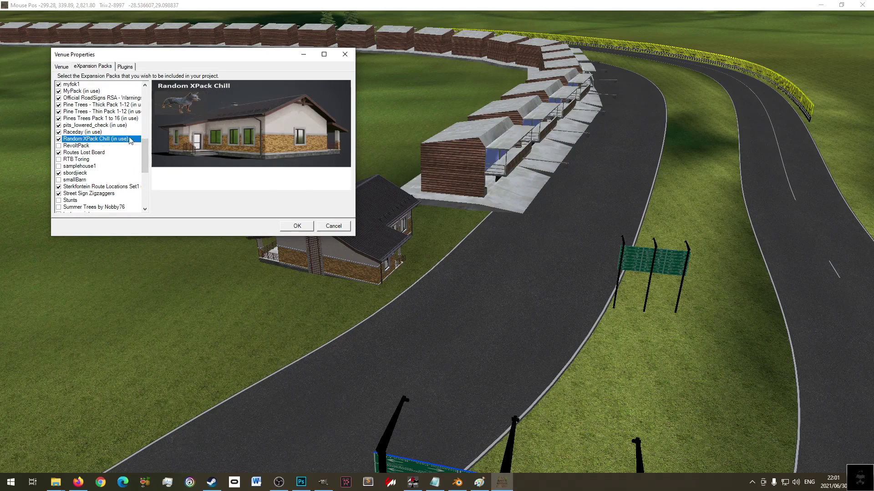
click(323, 227)
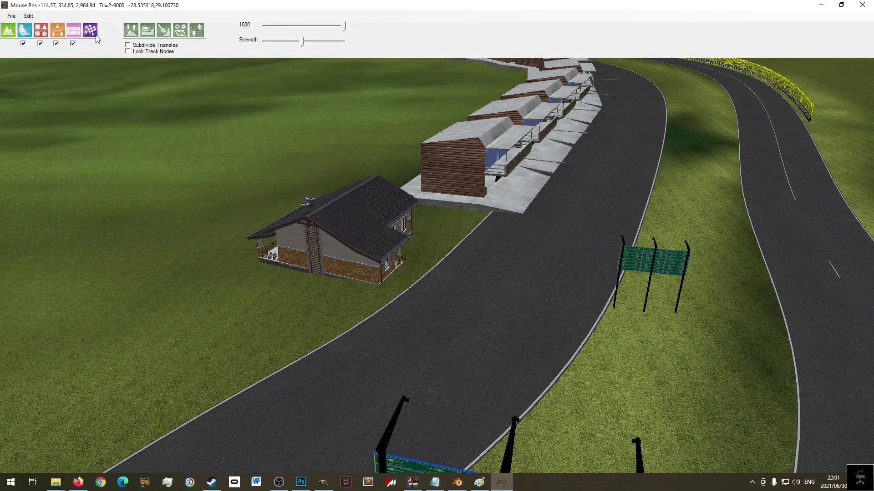
- Filter objects to the RandomXPackChill group and place a second cottage on the grass
click(41, 30)
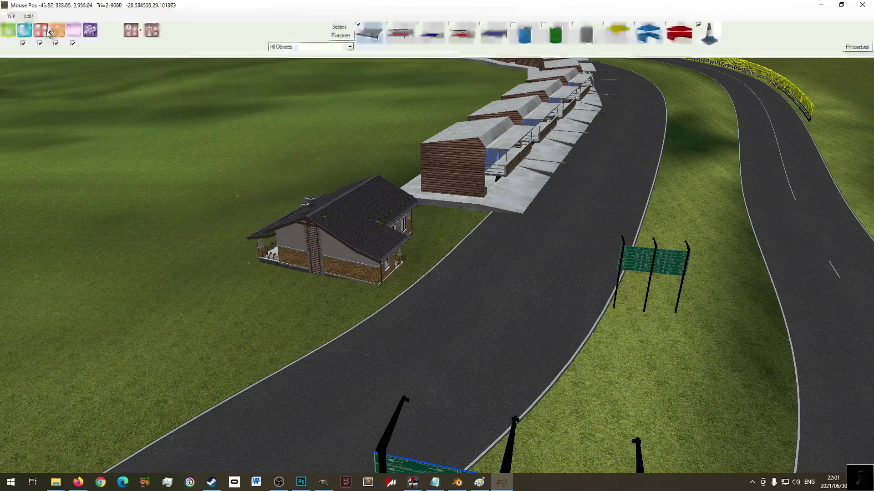
click(152, 30)
click(145, 49)
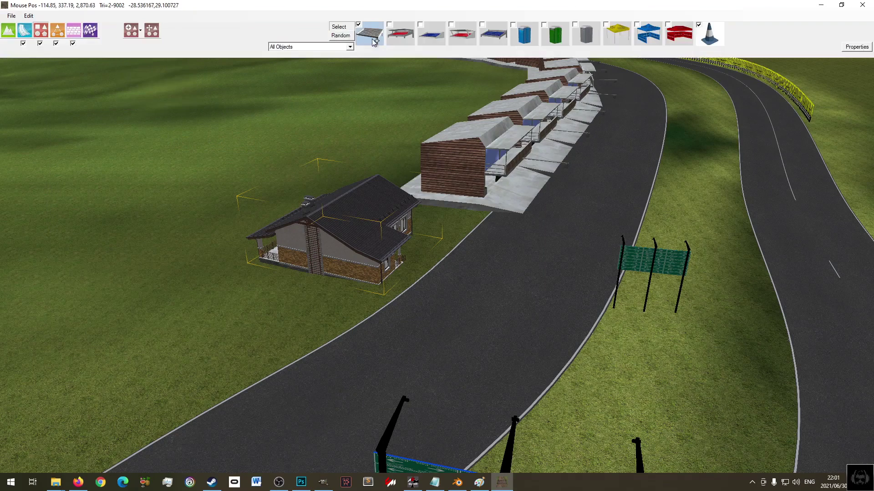
click(323, 47)
scroll(320, 85, down, 2)
scroll(320, 85, down, 8)
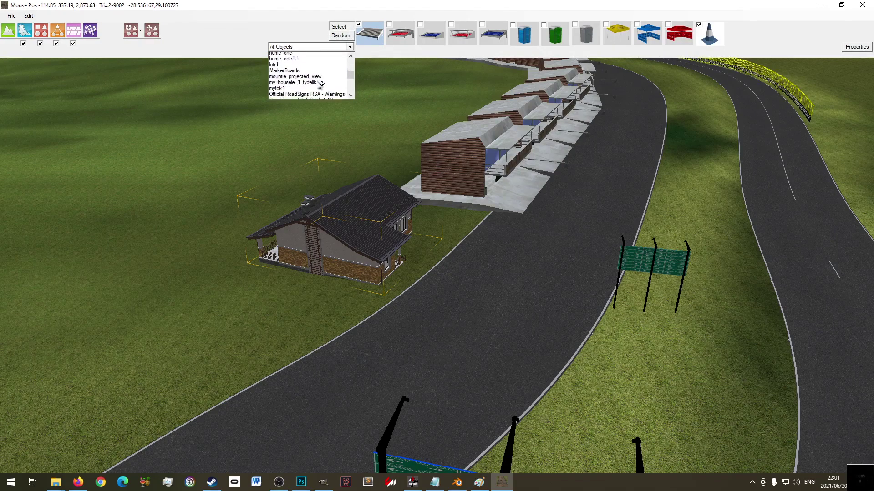
scroll(320, 85, down, 3)
scroll(320, 84, down, 2)
click(321, 85)
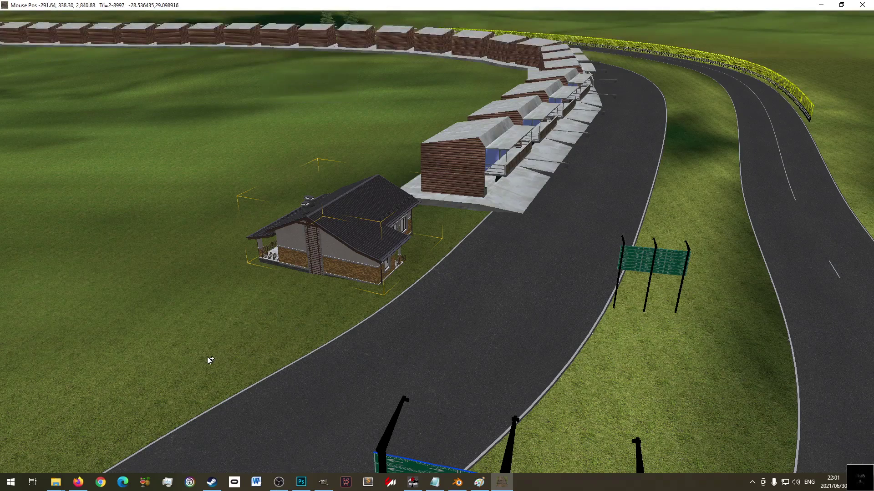
mouse_move(377, 25)
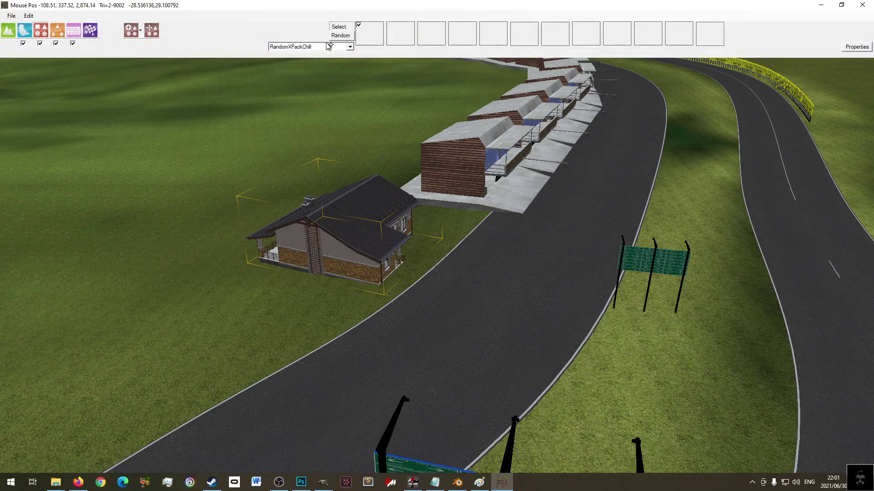
click(180, 346)
- Keep RandomXPackChill as the object group, then close Race Track Builder without saving
scroll(180, 347, down, 5)
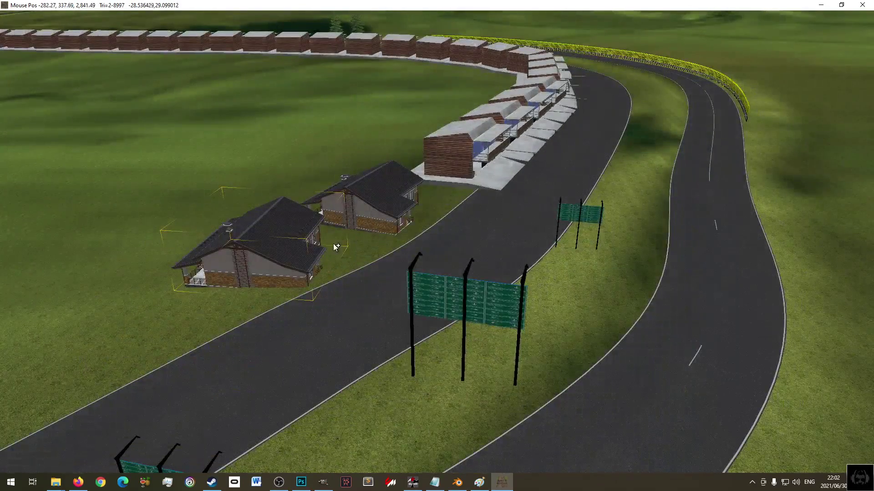
mouse_move(370, 10)
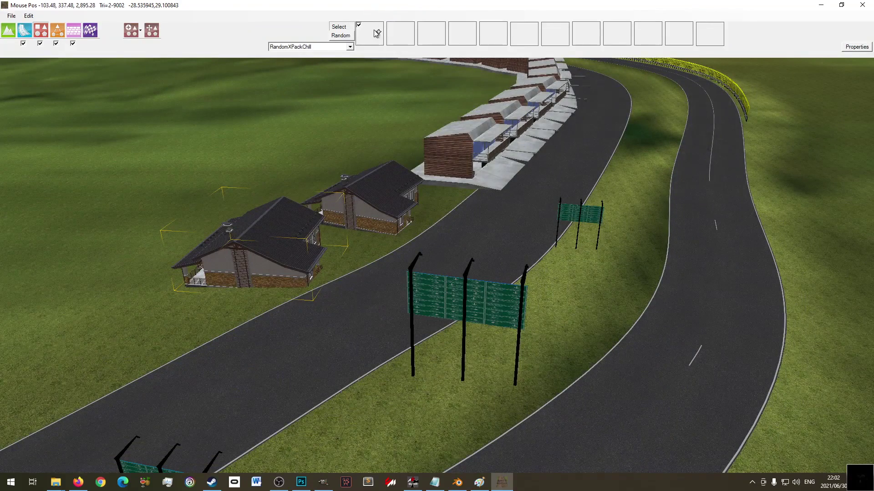
click(332, 48)
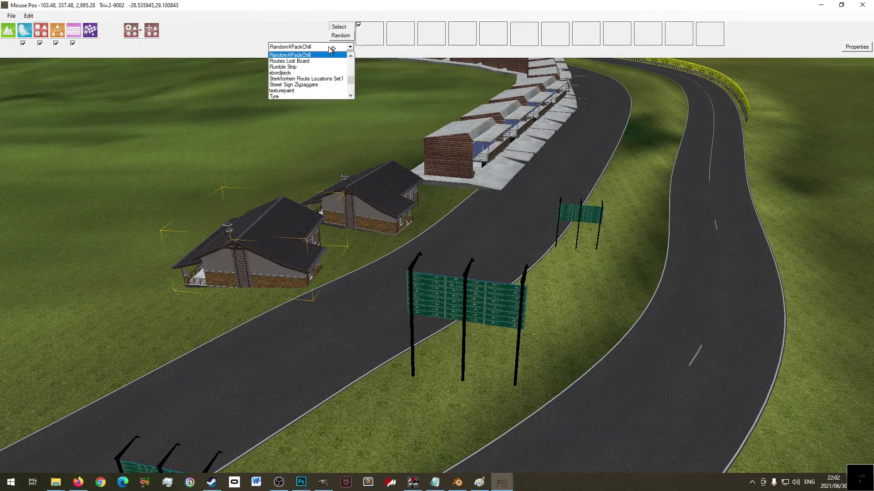
scroll(332, 73, up, 1)
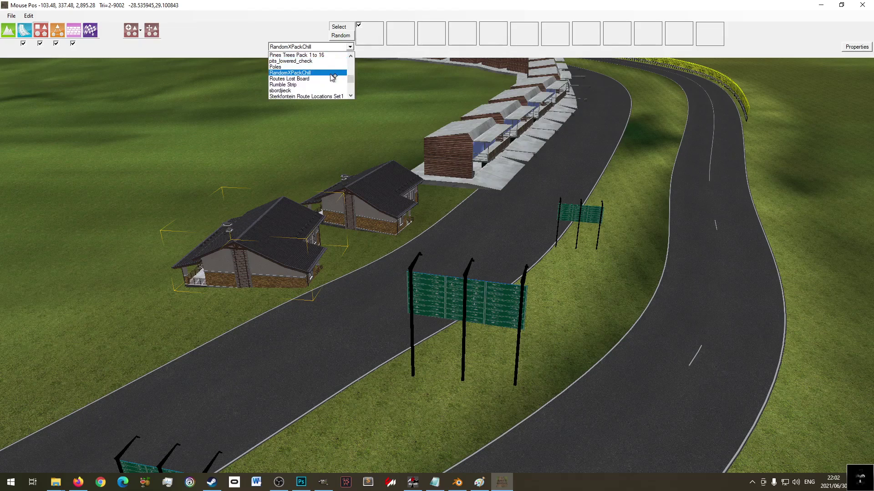
scroll(333, 75, down, 2)
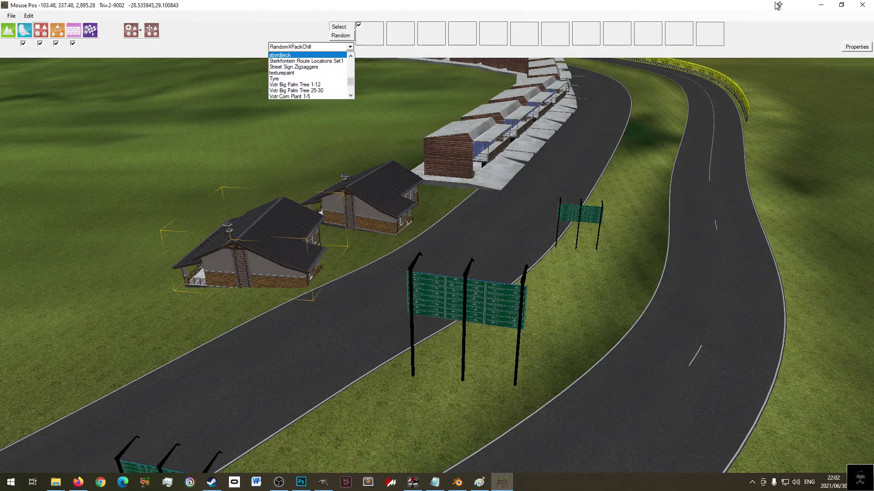
click(862, 6)
click(863, 5)
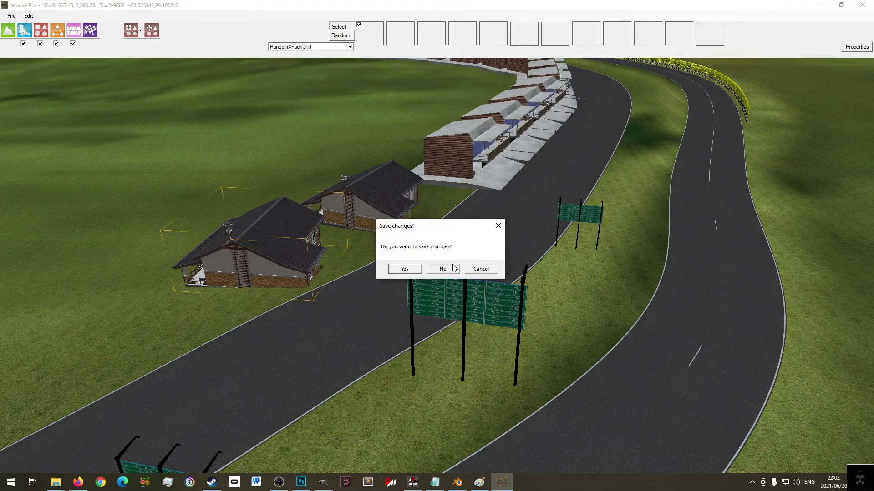
click(453, 271)
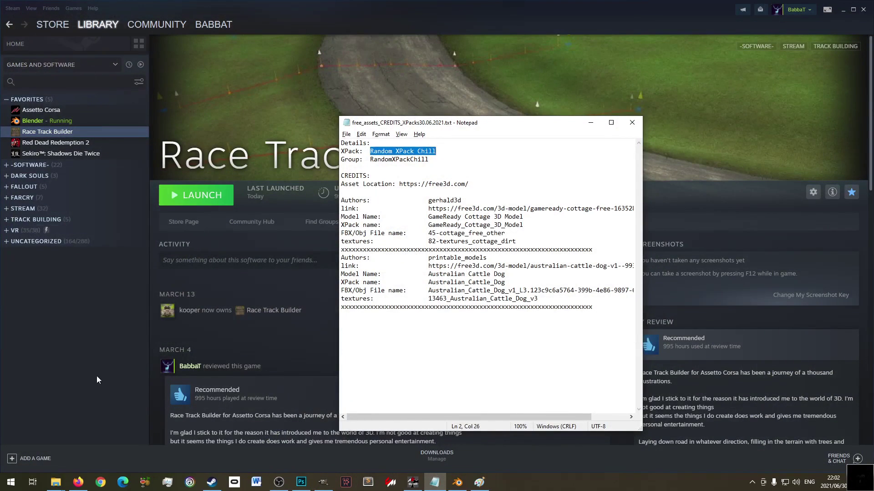
click(196, 195)
- Launch XPacker from Steam and open the Random XPack Chill expansion pack
click(381, 237)
click(445, 271)
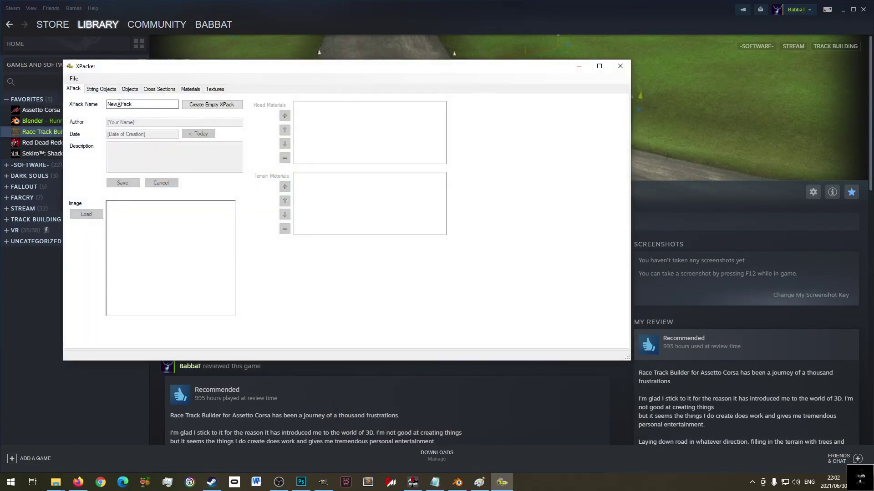
click(76, 80)
click(91, 97)
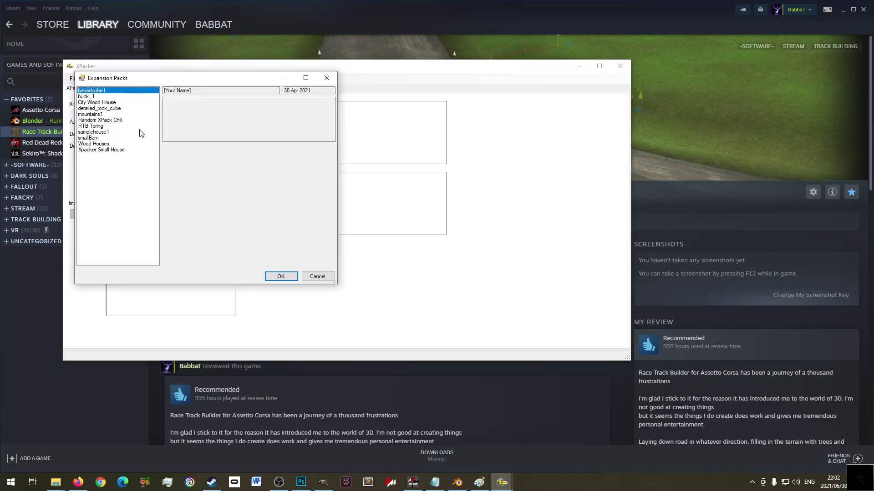
click(98, 120)
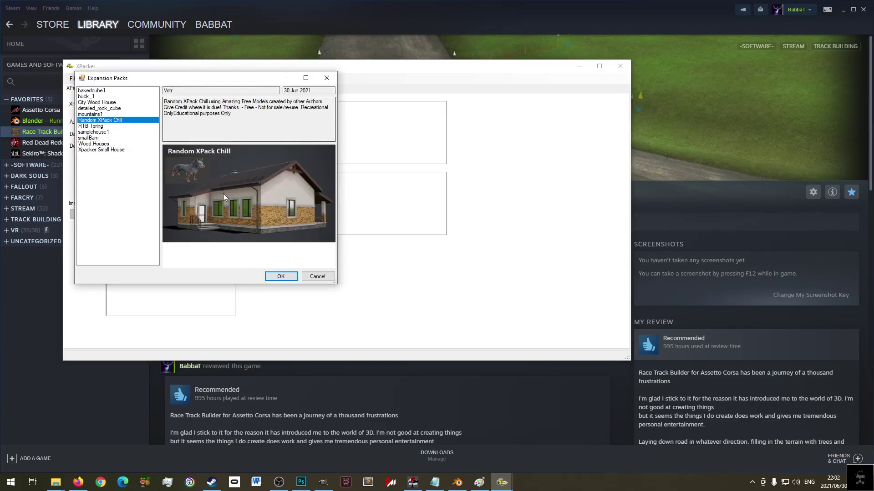
click(280, 276)
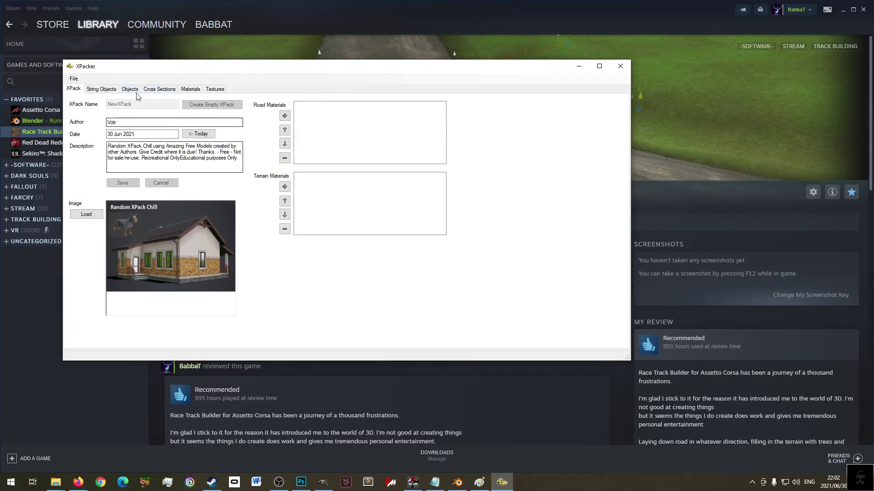
- Inspect the GameReady_Cottage_3D_Model and Australian_Cattle_Dog objects' names and descriptions
click(129, 89)
click(105, 107)
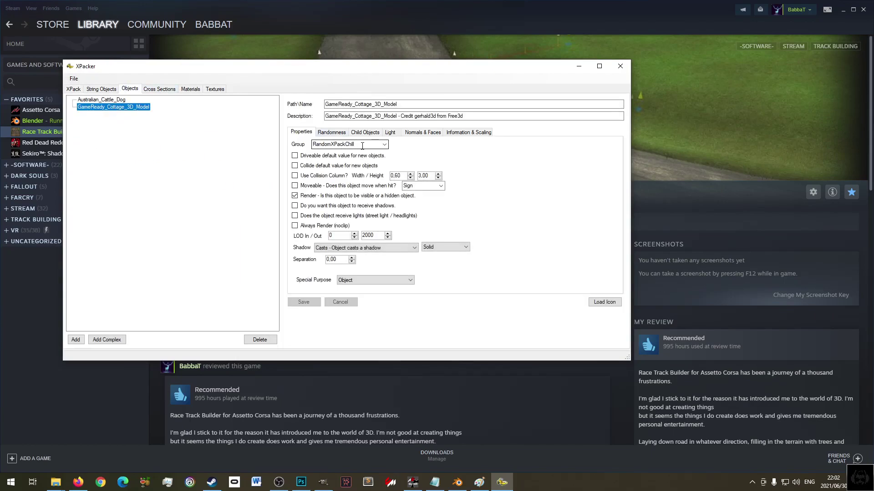
click(399, 103)
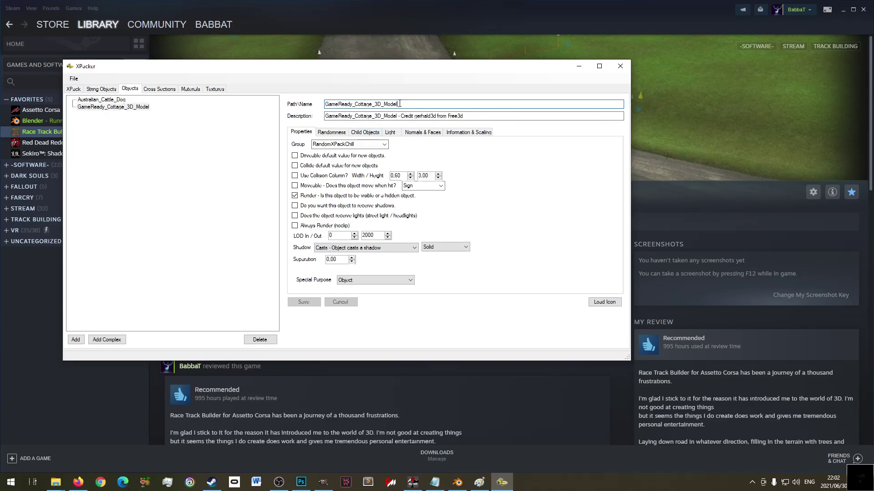
click(105, 100)
click(338, 117)
click(353, 104)
drag(376, 104, 321, 102)
- Replace the cottage name in the dog's description with the copied Australian_Cattle_Dog name and save
click(110, 101)
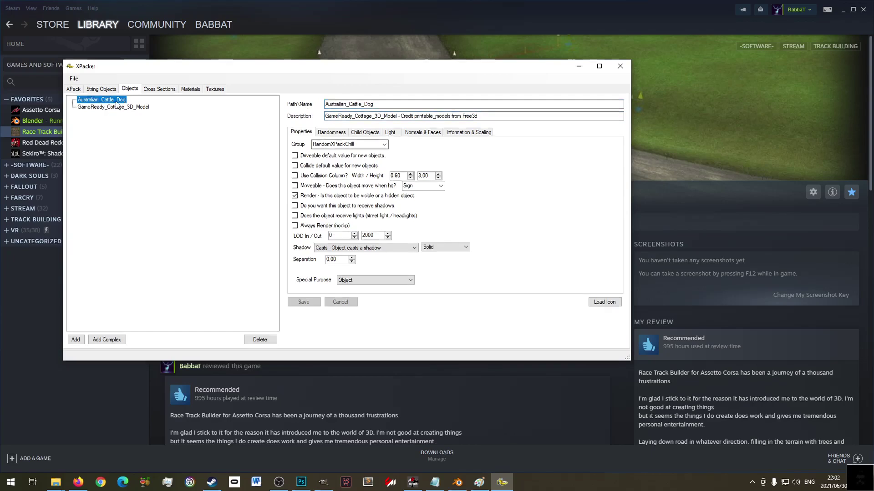
drag(376, 104, 320, 104)
key(ctrl+c)
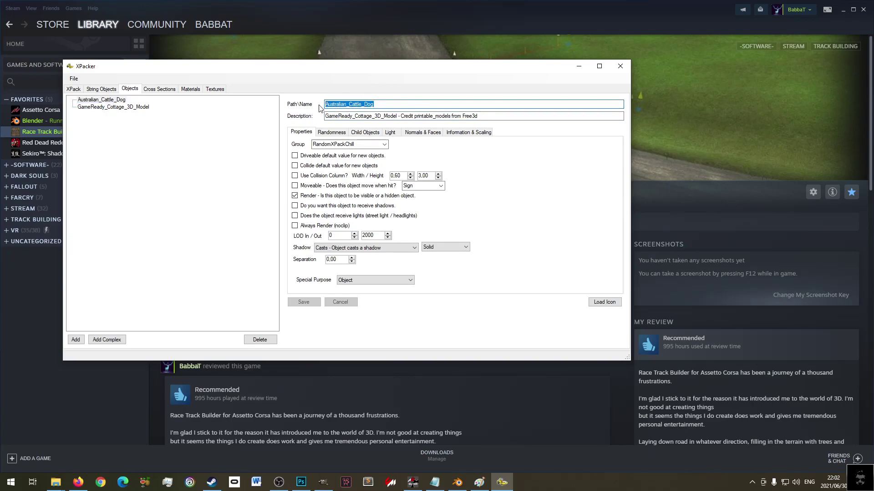
click(356, 117)
drag(396, 114, 319, 117)
key(ctrl+v)
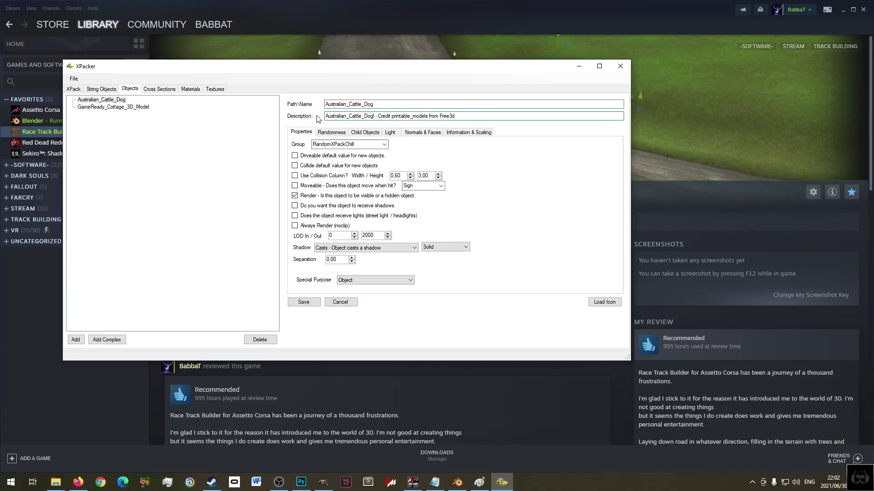
click(307, 303)
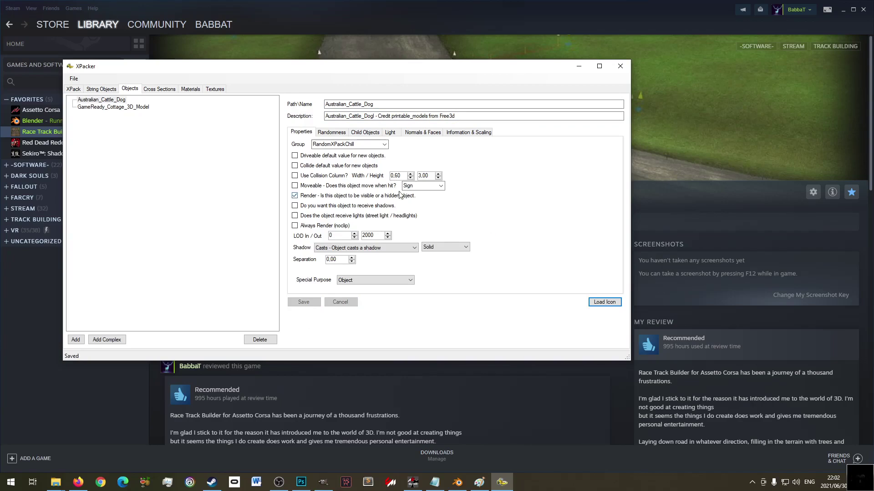
- Review the dog's randomness and scaling settings, the cross sections, and the dog material's textures
click(332, 132)
key(Right)
key(Right)
key(Right)
key(Right)
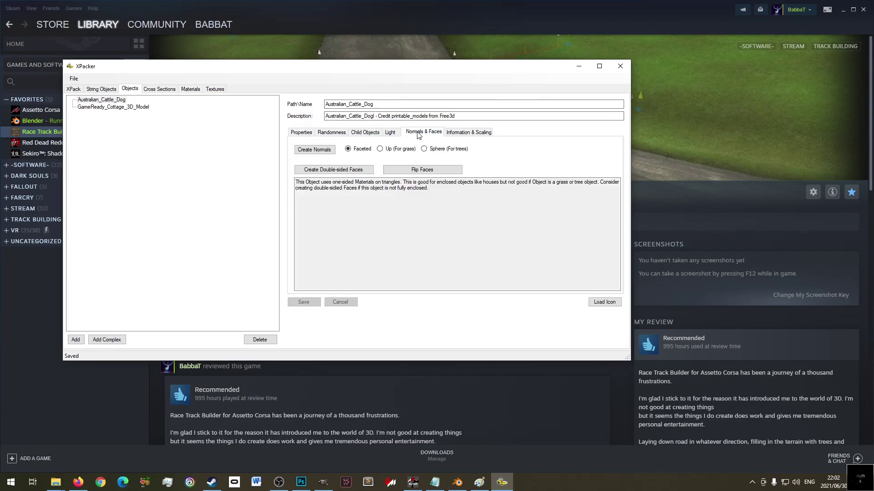
click(117, 101)
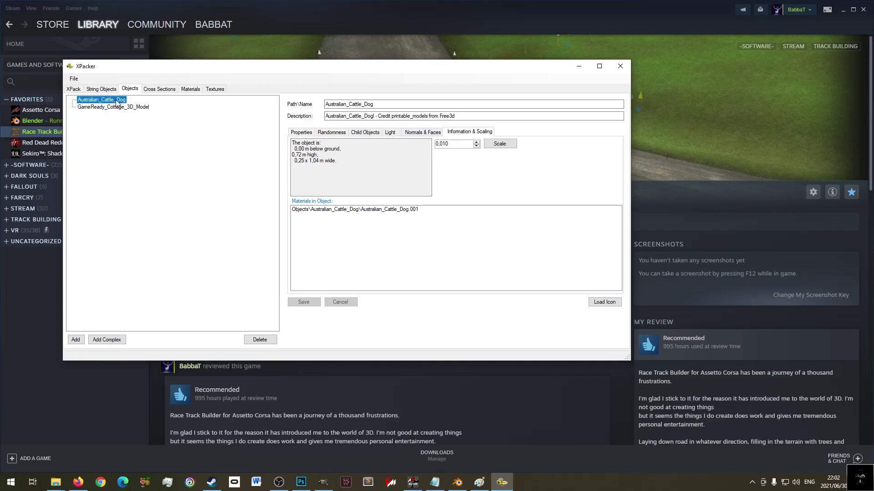
click(165, 90)
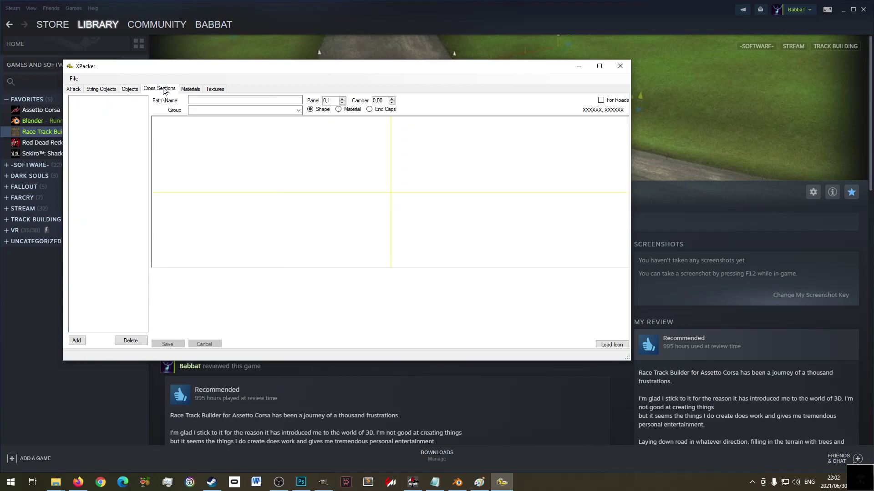
click(192, 89)
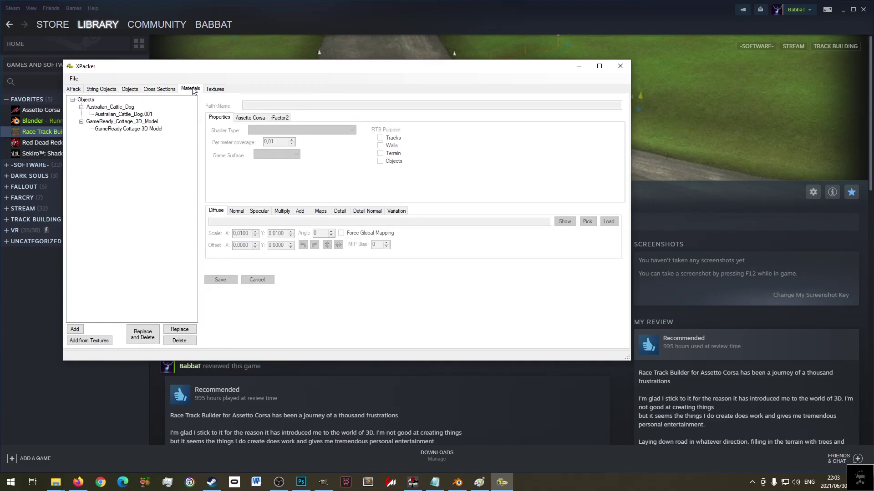
click(130, 115)
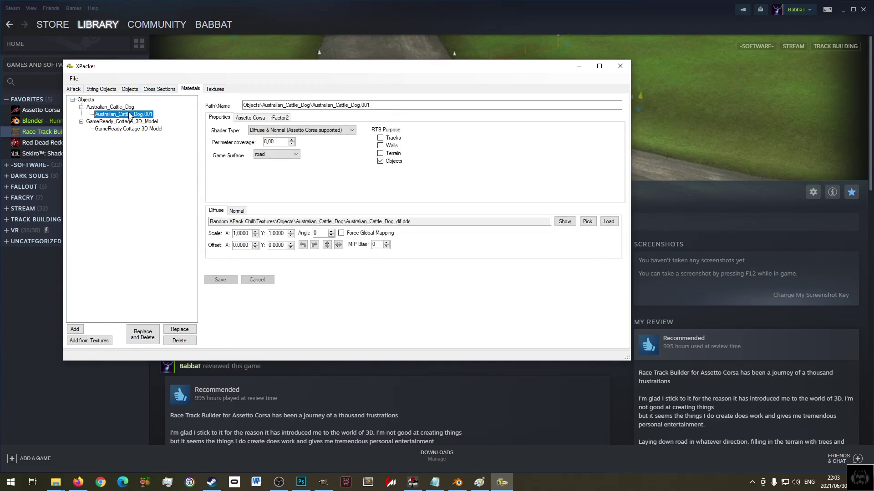
click(55, 482)
- Locate Australian_Cattle_Dog_dif.dds in the XPACK DIY texture folder, then minimize Explorer
click(49, 446)
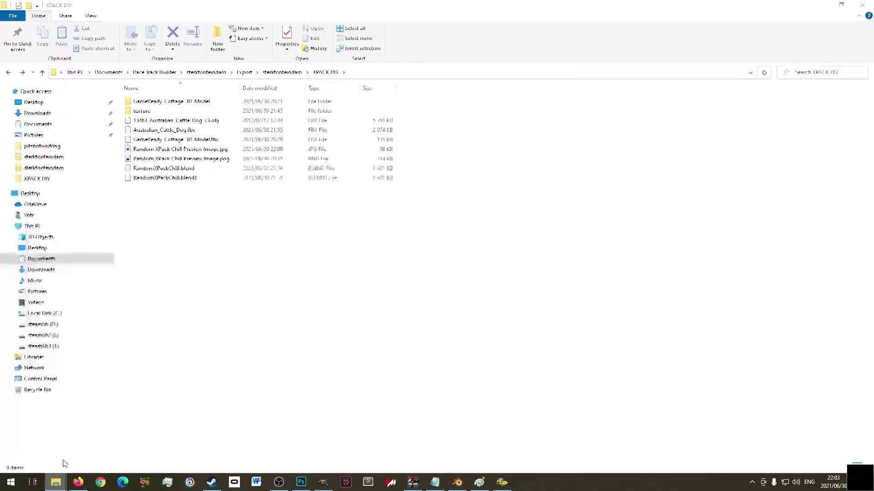
click(182, 121)
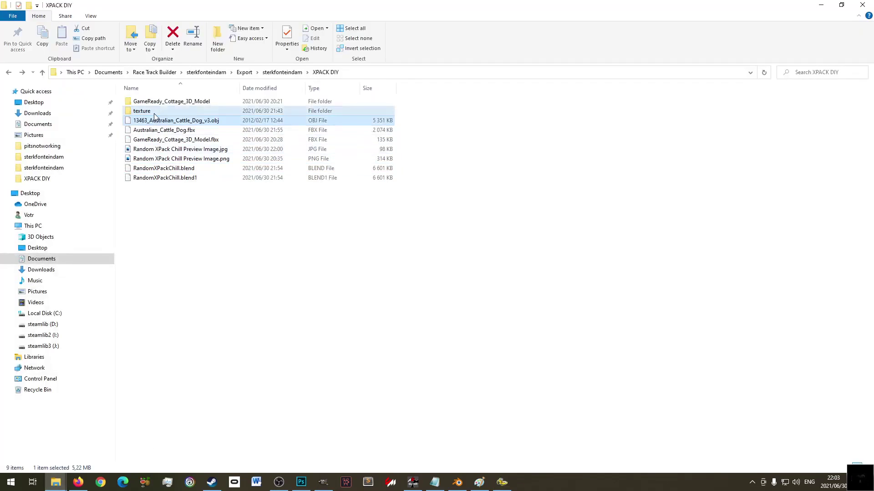
double_click(154, 113)
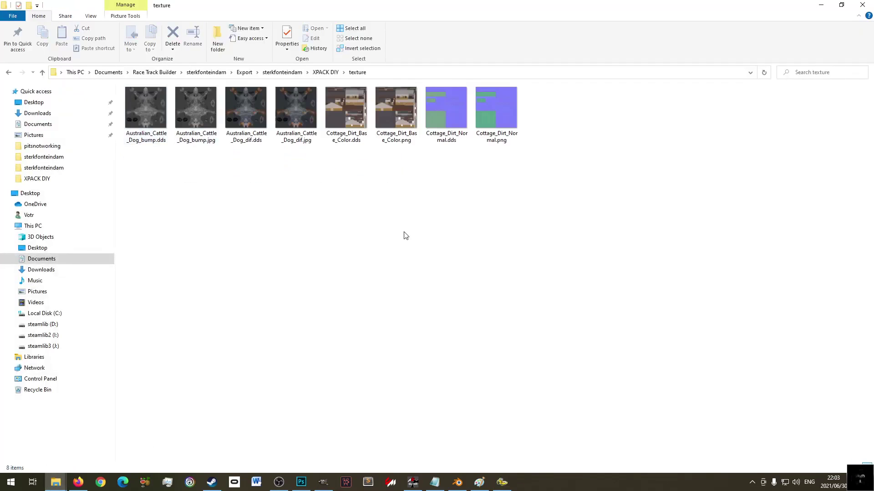
click(245, 119)
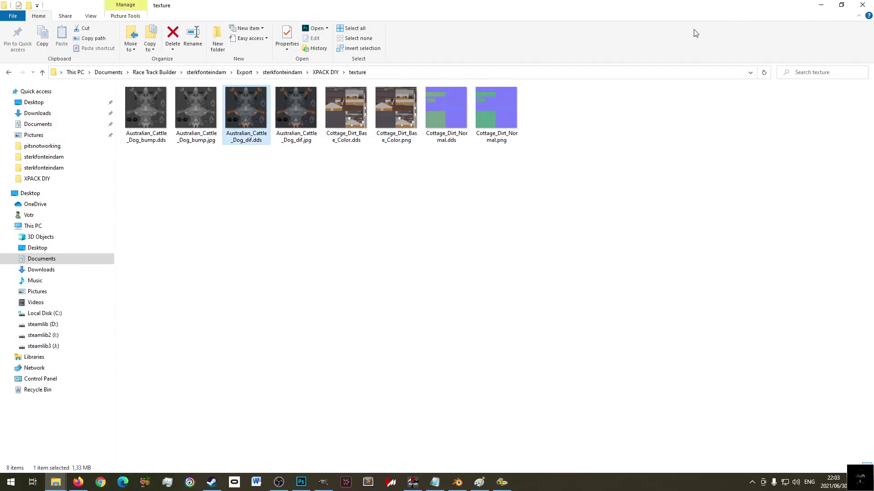
click(821, 5)
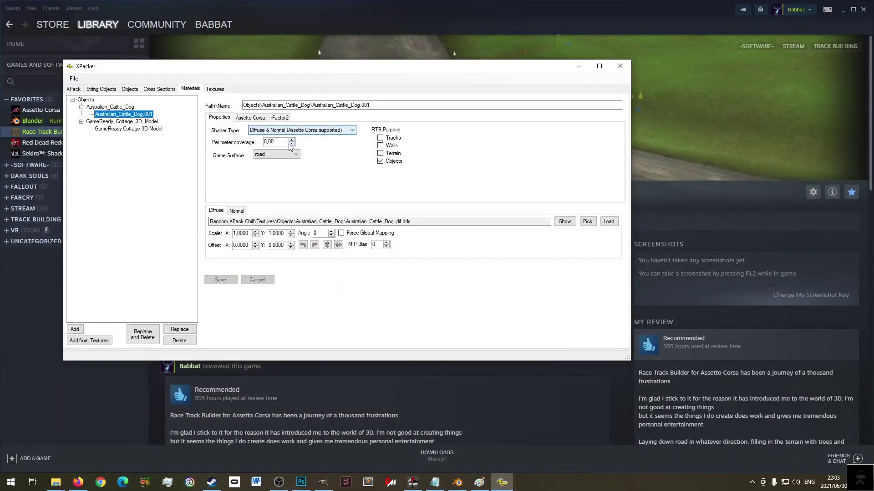
- Review the Australian_Cattle_Dog.001 material's Assetto Corsa, Normal and Diffuse settings
click(248, 118)
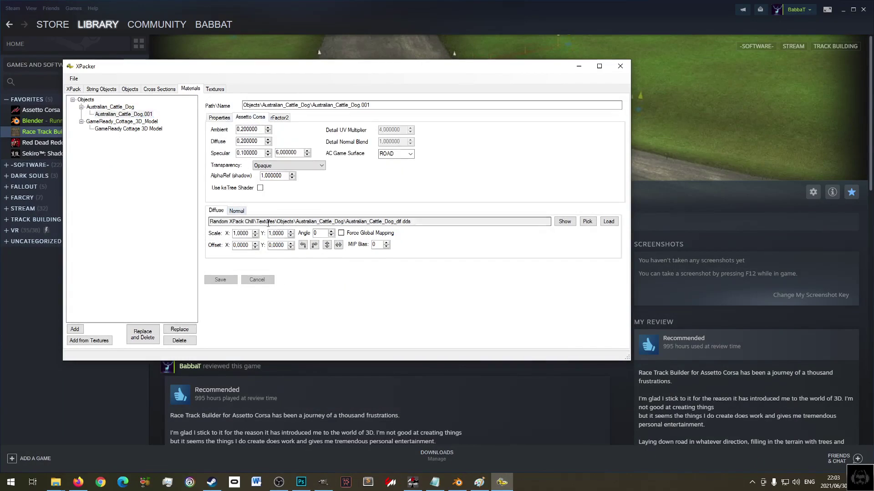
click(237, 211)
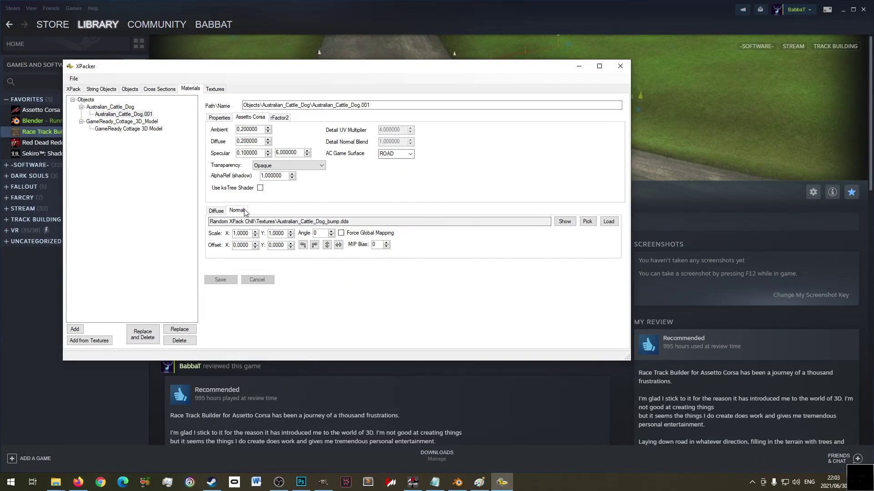
click(216, 211)
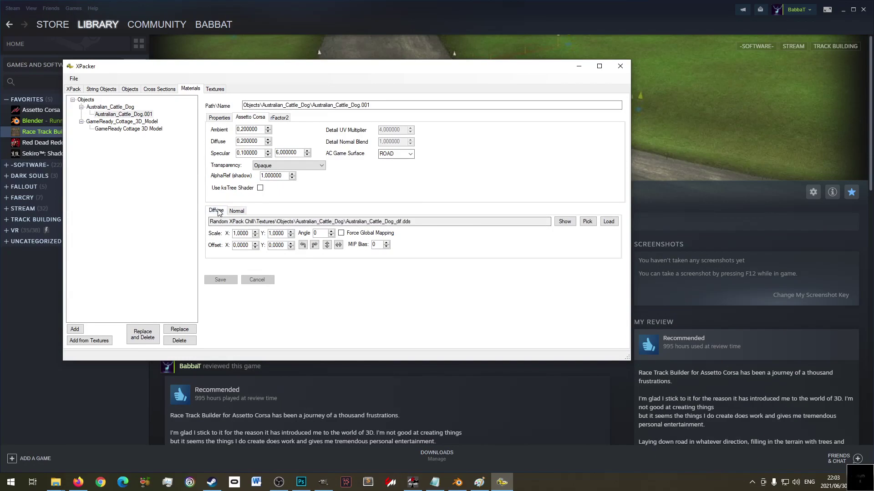
click(139, 117)
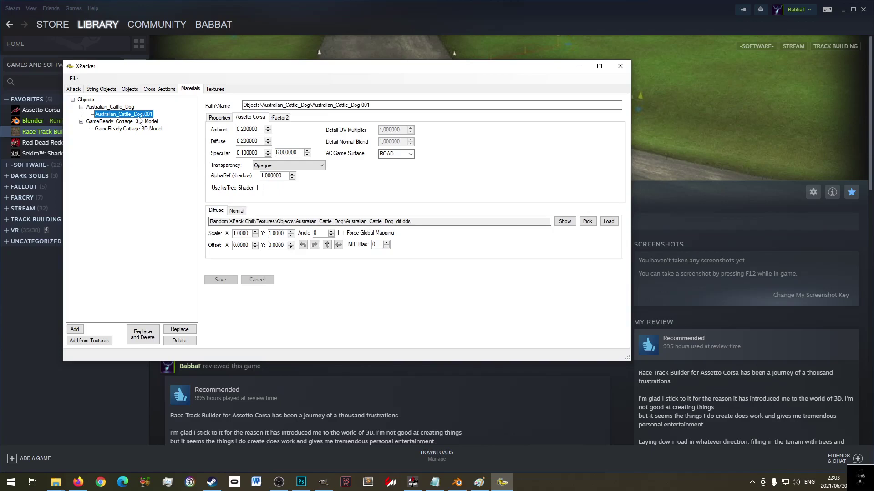
- Delete the duplicate Australian_Cattle_Dog_dif.jpg and Cottage_Dirt_Base_Color.png textures from the pack
click(215, 89)
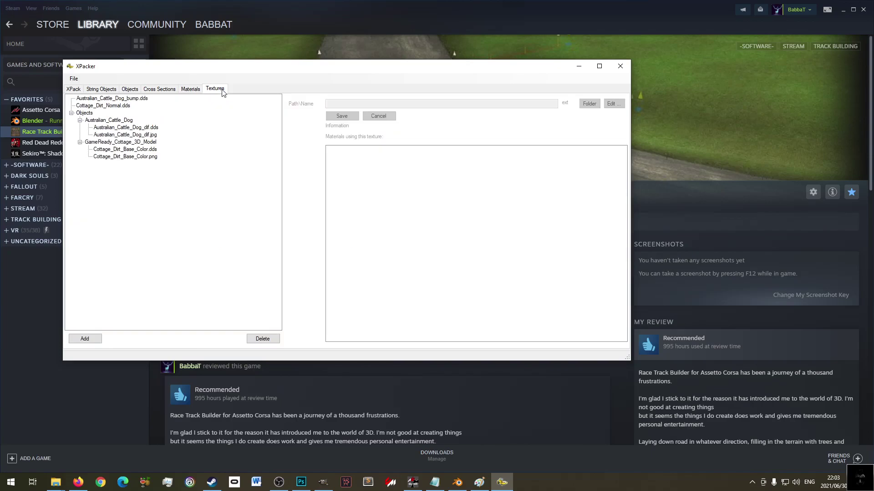
click(144, 135)
click(263, 339)
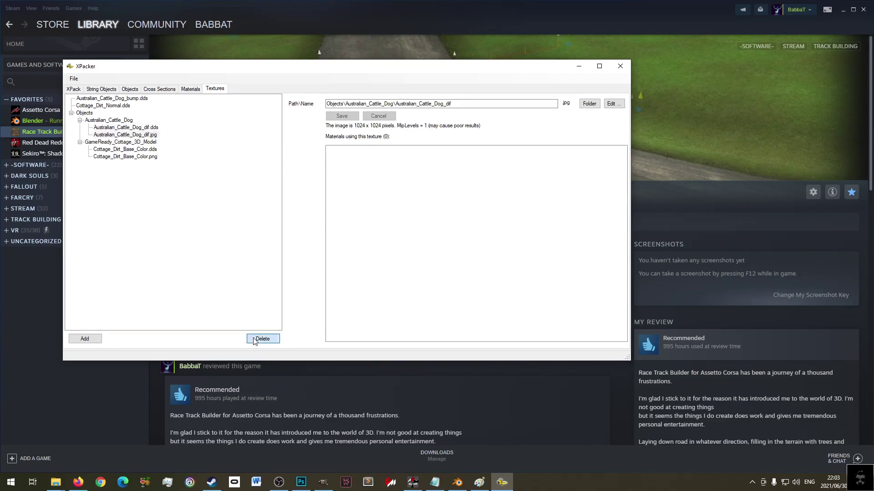
click(151, 150)
click(263, 339)
- Inspect the remaining DDS textures: Cottage_Dirt_Normal, Australian_Cattle_Dog_dif and Cottage_Dirt_Base_Color
click(123, 106)
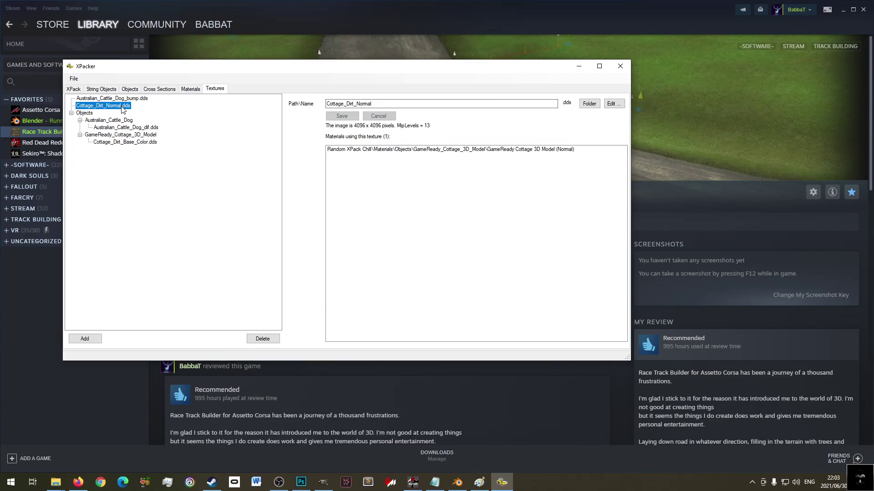
click(123, 127)
click(126, 142)
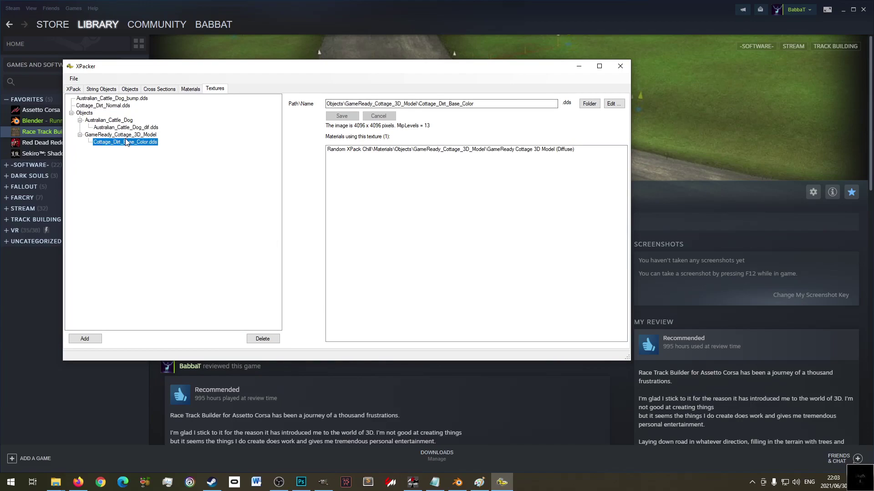
click(76, 81)
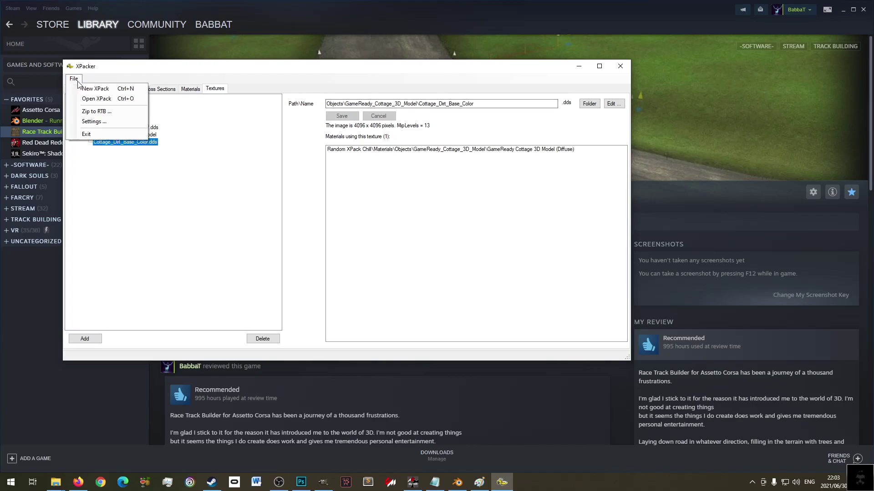
- Zip the pack to RTB, overwriting the existing Random XPack Chill zip
click(91, 112)
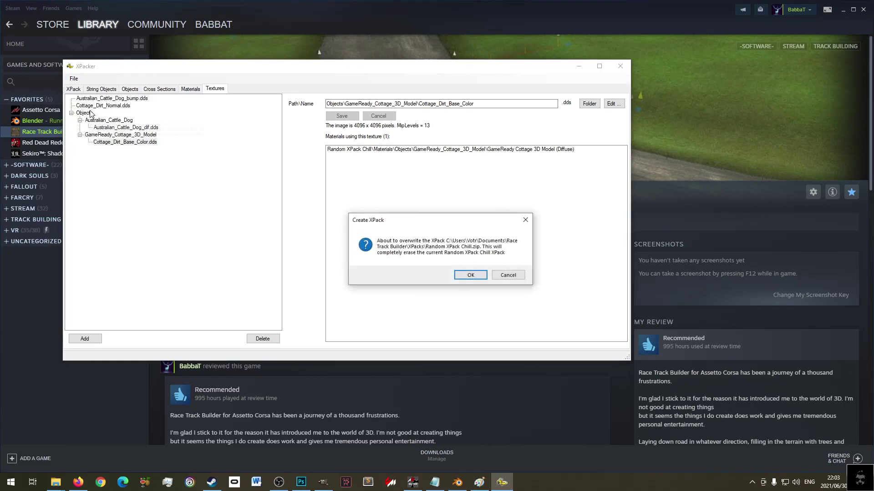
click(469, 277)
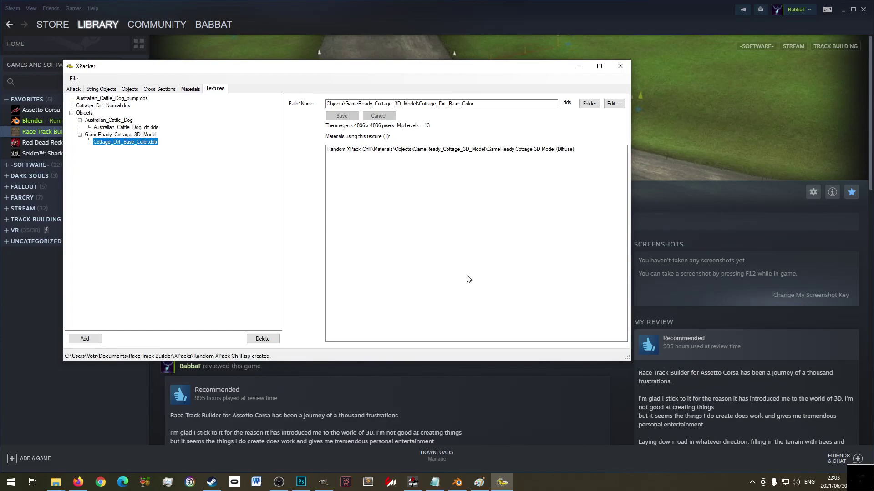
click(73, 79)
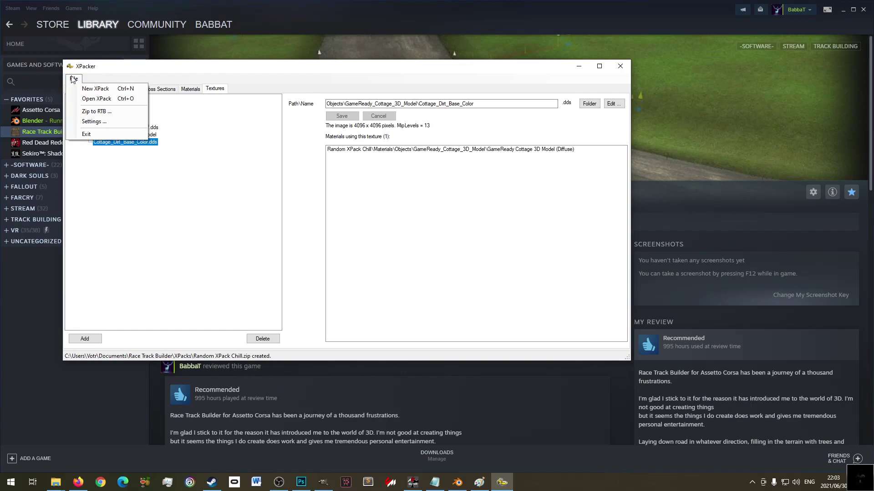
click(90, 92)
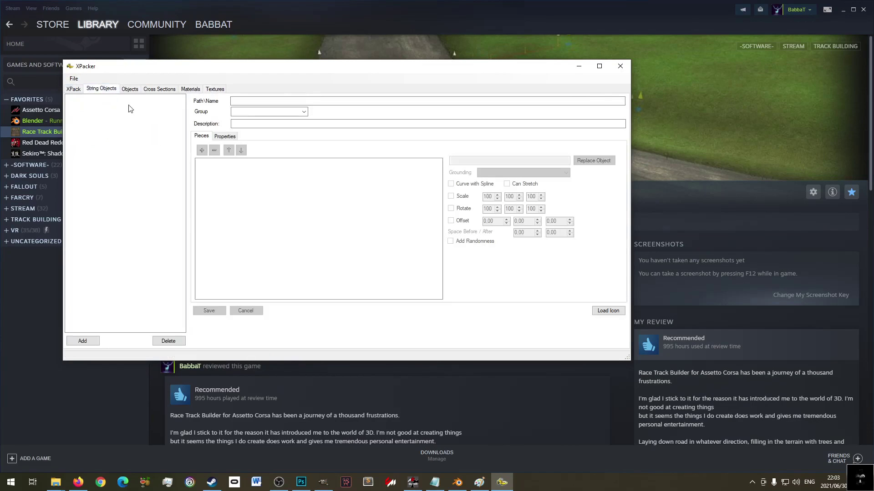
- Check the dog object's general properties, keeping RandomXPackChill as its group
click(129, 89)
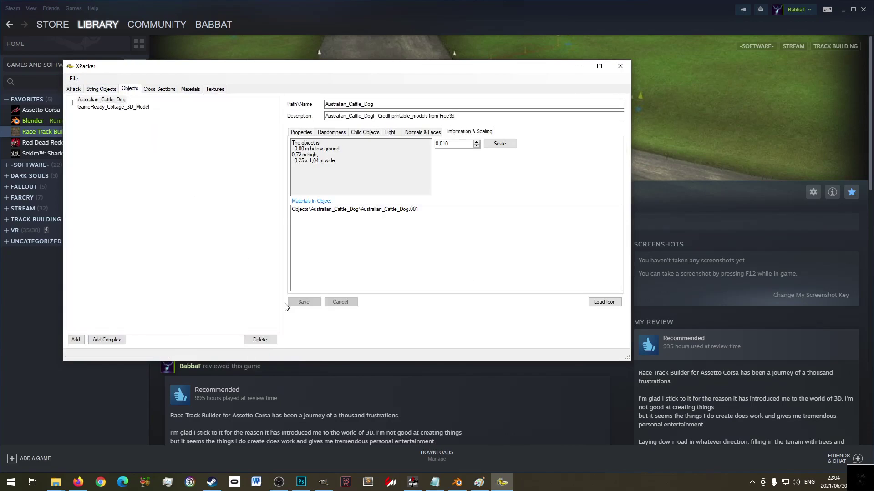
click(300, 133)
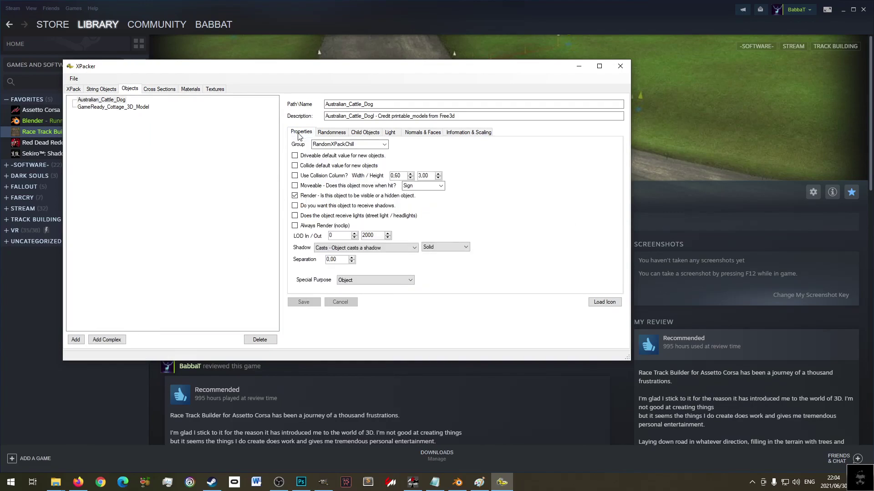
click(385, 144)
click(360, 145)
- Select GameReady_Cottage_3D_Model and start loading an icon image for it
click(142, 108)
click(109, 102)
click(112, 108)
click(113, 100)
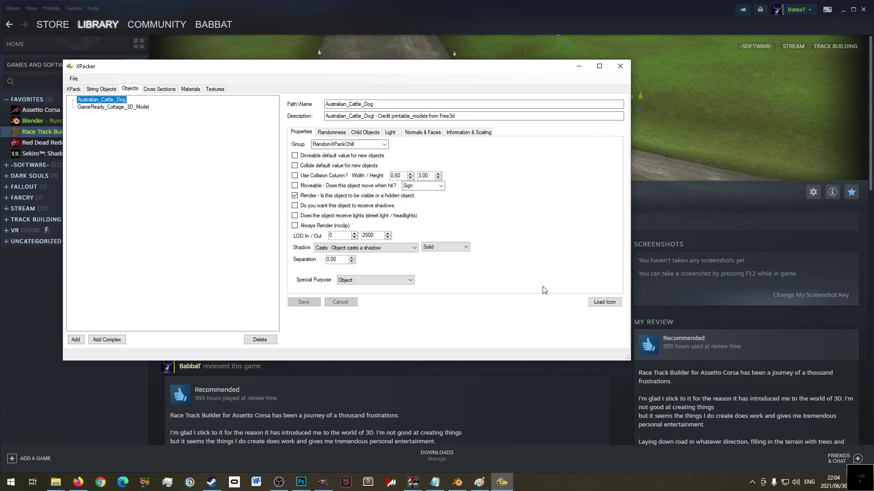
click(117, 108)
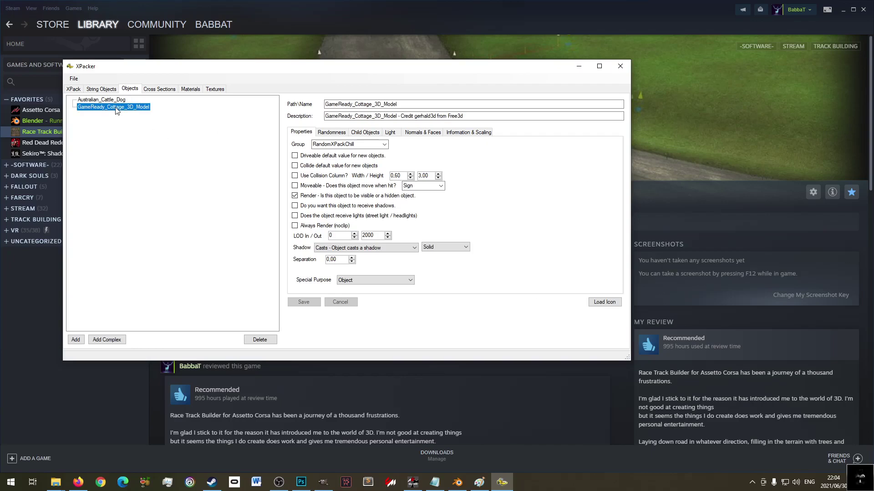
click(601, 303)
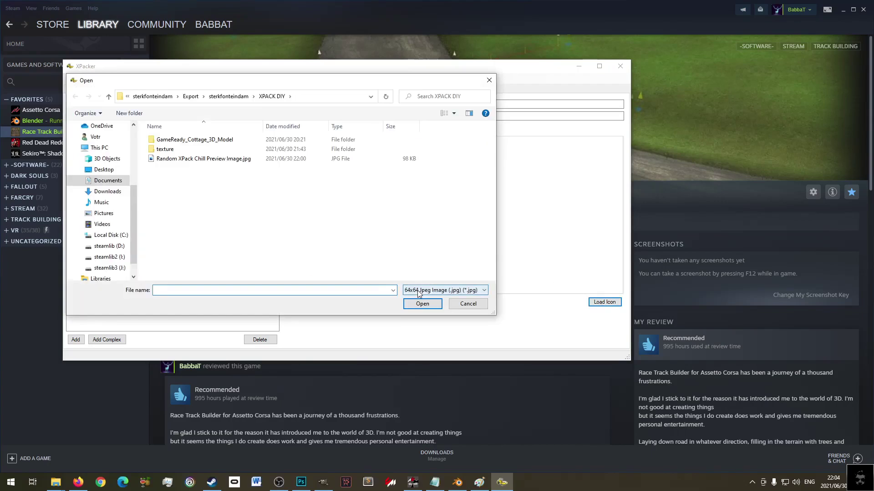
- Start a new blank picture in Paint and shrink its canvas
click(479, 483)
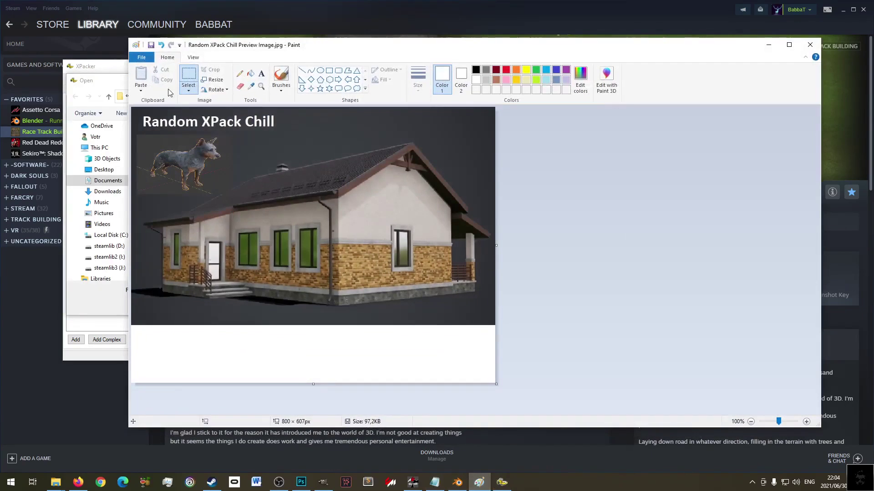
click(141, 57)
click(153, 71)
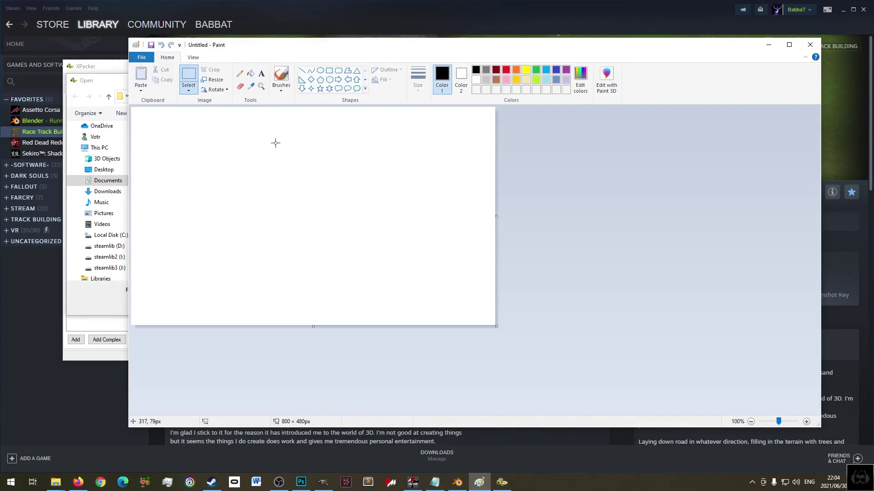
drag(496, 326, 250, 166)
key(ctrl+r)
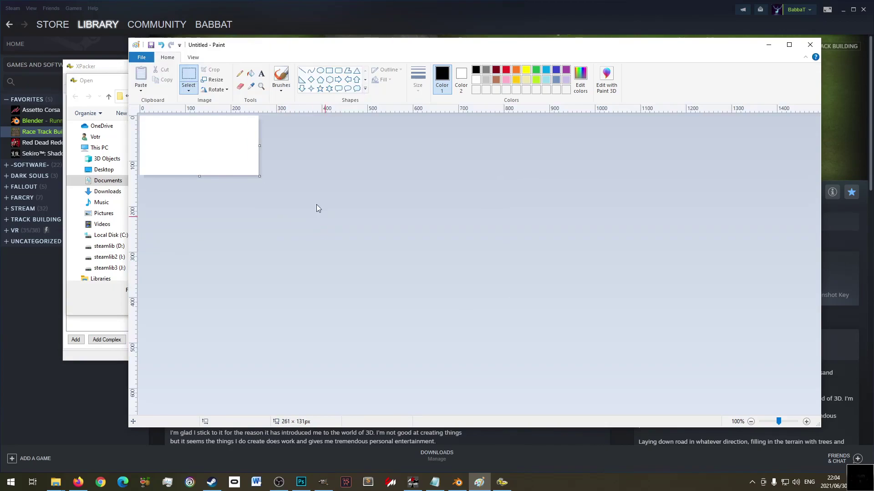
key(ctrl+r)
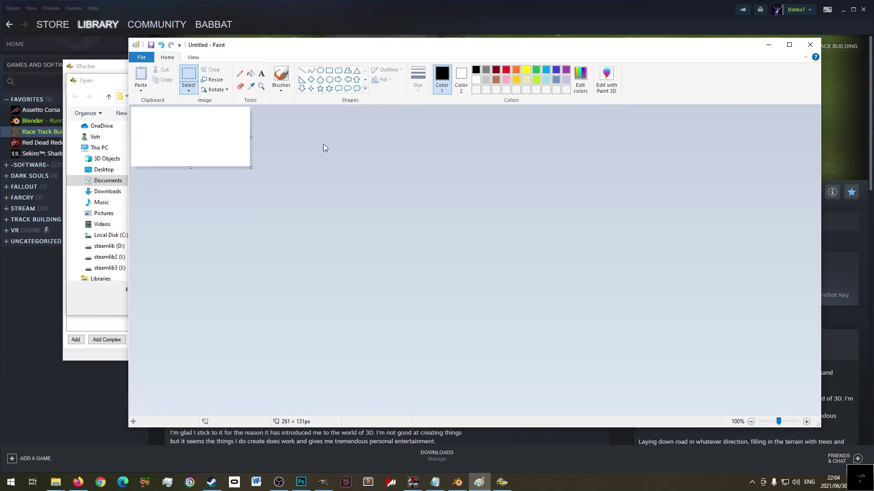
- Resize the blank canvas to 64 × 64 pixels and zoom it to 800%
key(ctrl+w)
click(239, 114)
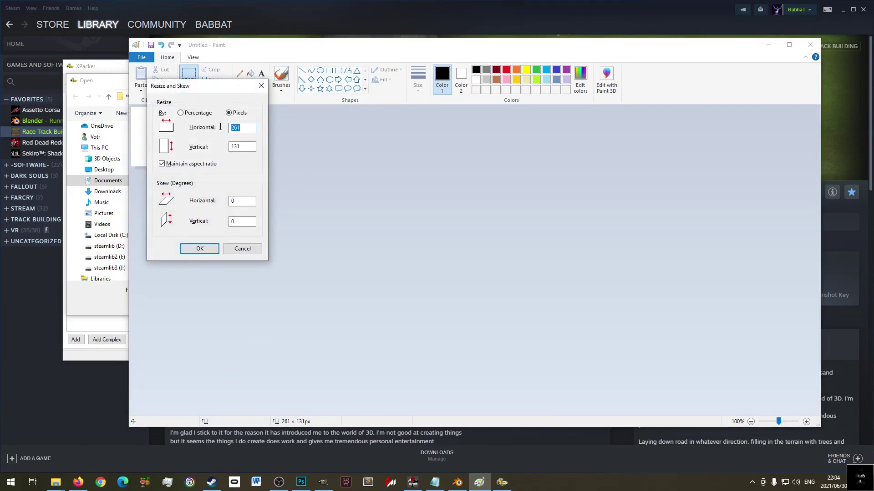
text(64)
click(187, 164)
double_click(238, 147)
text(64)
key(Return)
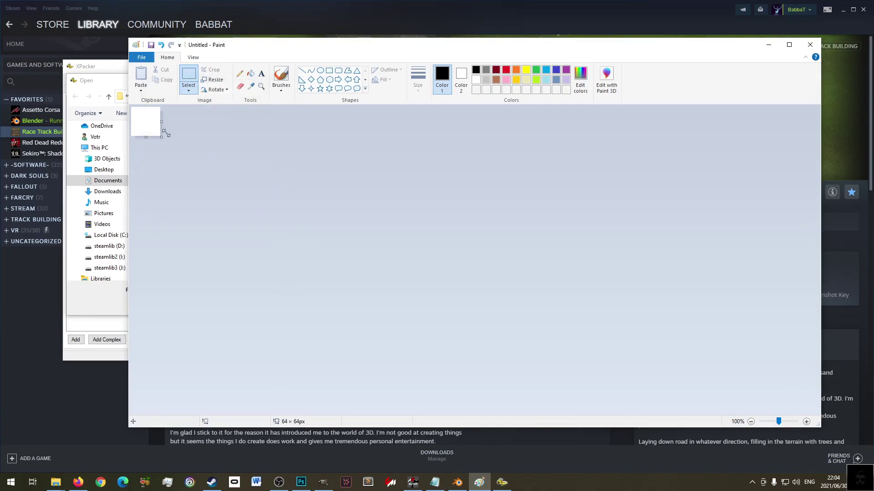
ctrl+scroll(168, 135, up, 6)
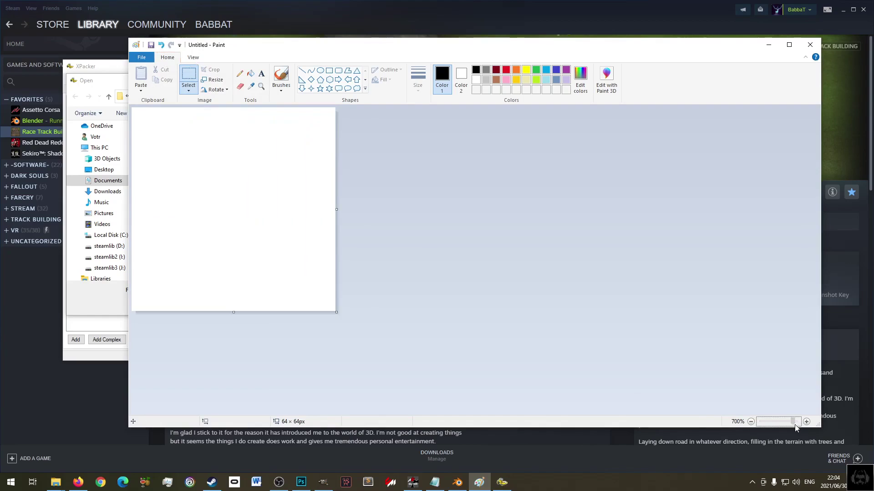
drag(794, 425, 801, 425)
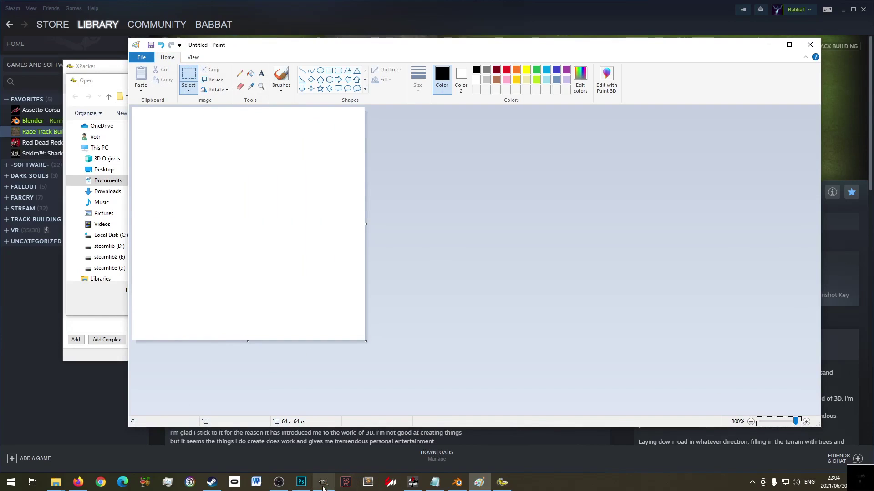
- Dismiss the tray panel and bring the Blender scene with the cattle dog forward
mouse_move(500, 485)
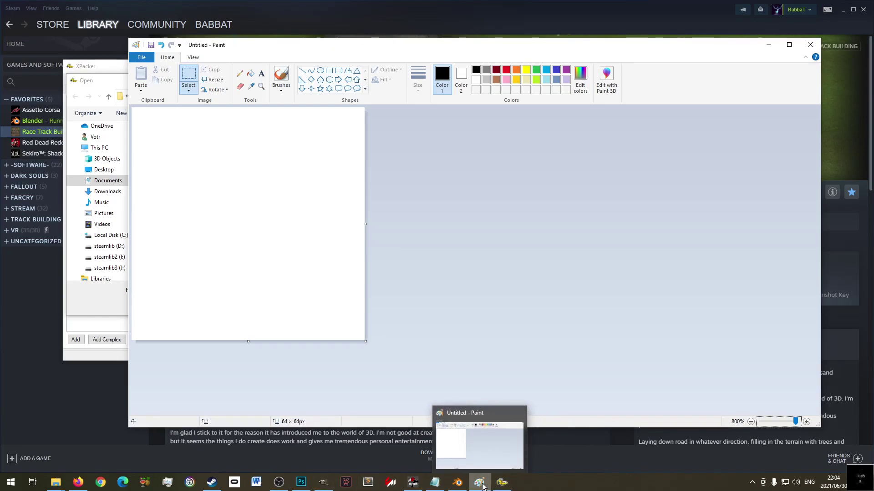
click(751, 482)
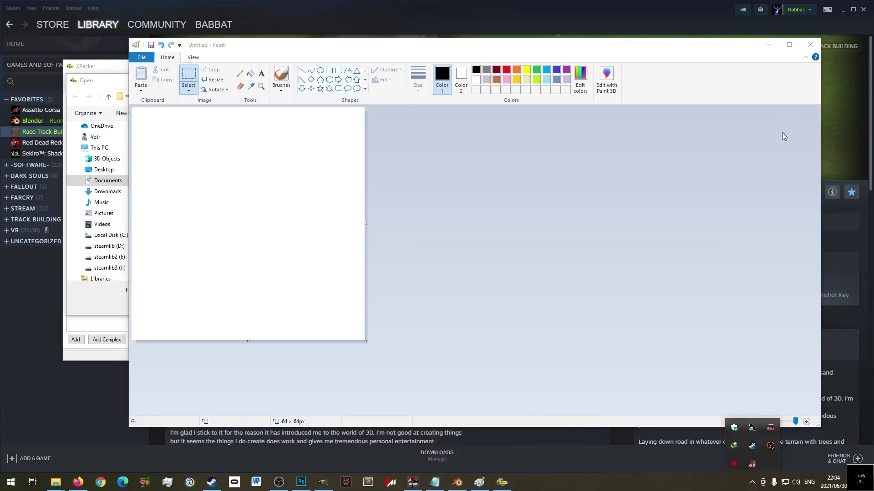
click(587, 480)
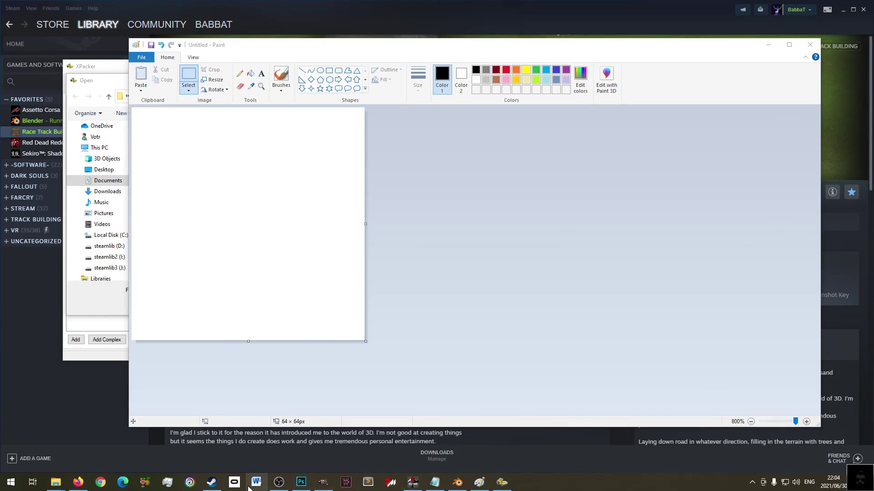
click(324, 483)
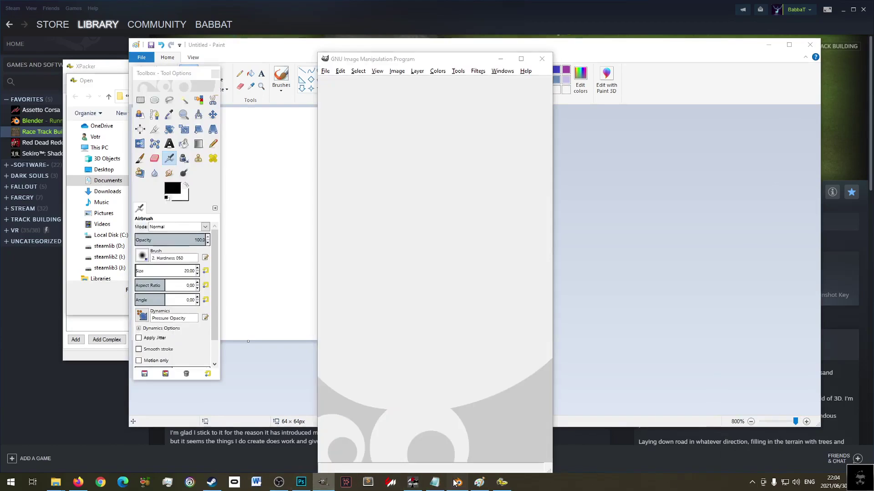
click(457, 482)
scroll(374, 225, up, 4)
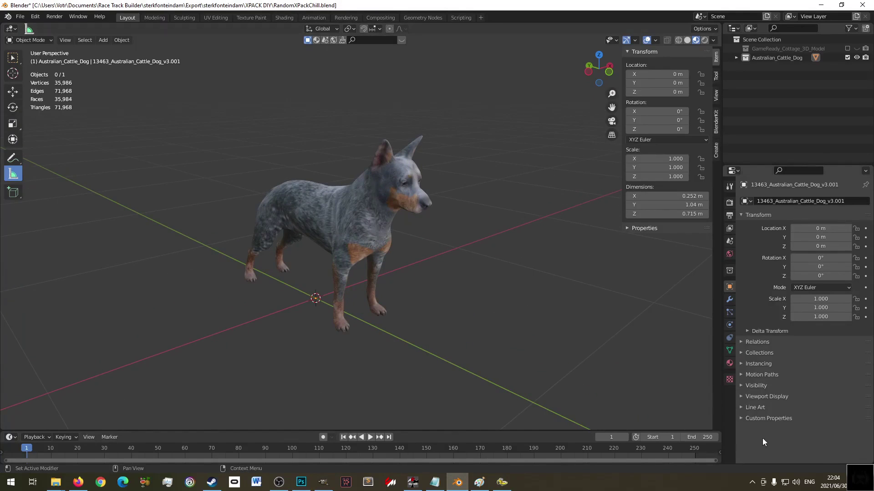
- Take two Screen snips of a region around the cattle dog in Blender
key(super+a)
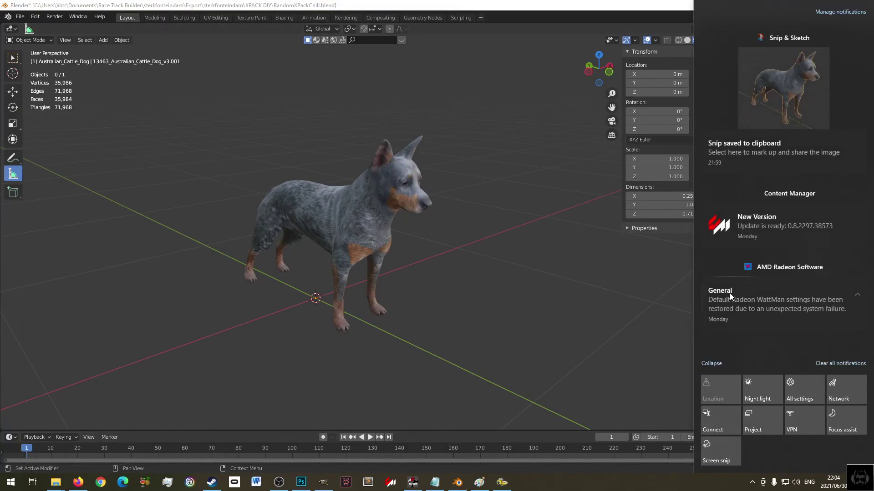
click(722, 445)
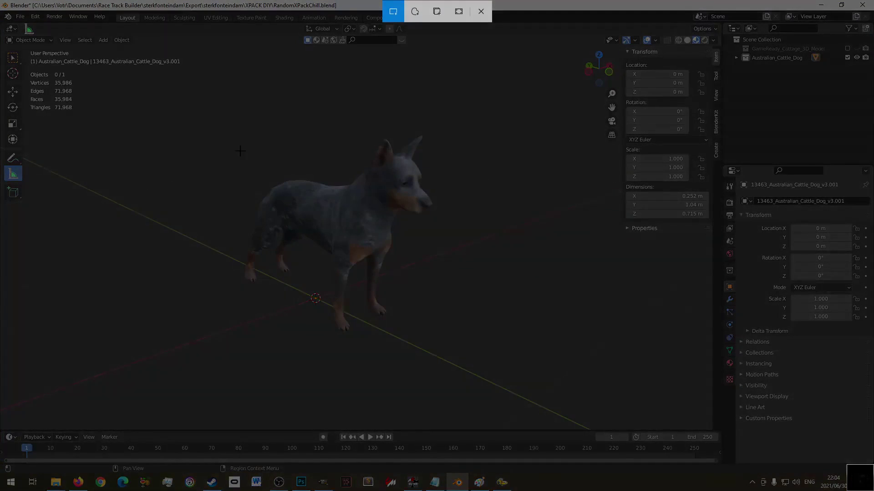
drag(234, 141, 464, 306)
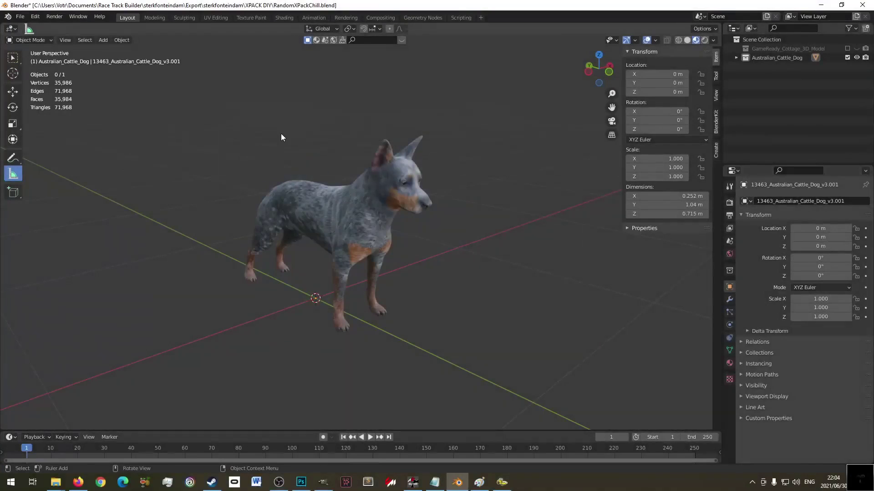
click(853, 429)
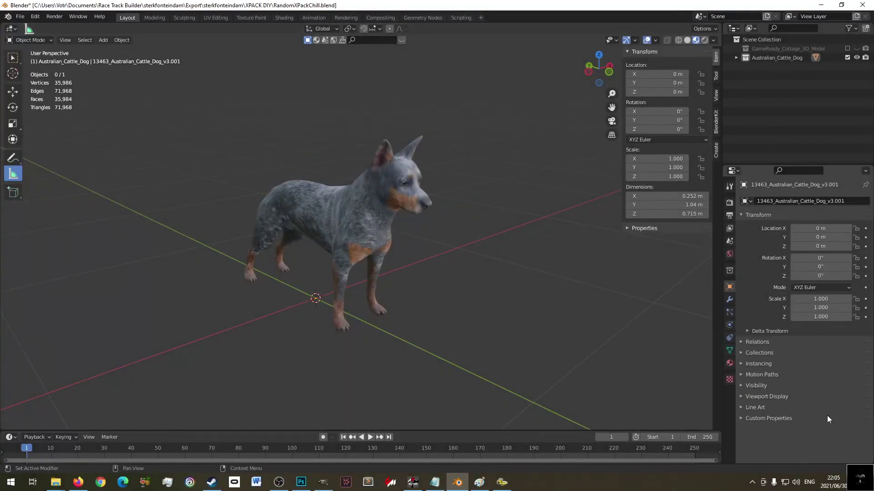
click(860, 477)
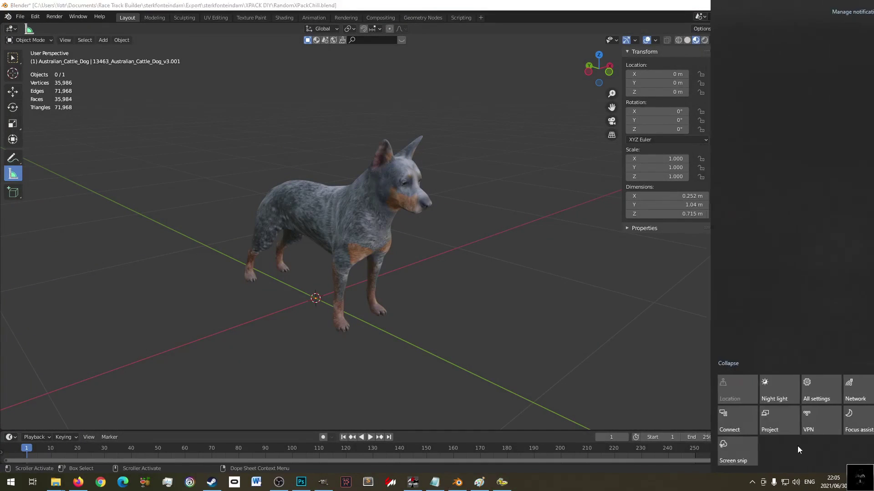
click(724, 454)
drag(428, 126, 279, 319)
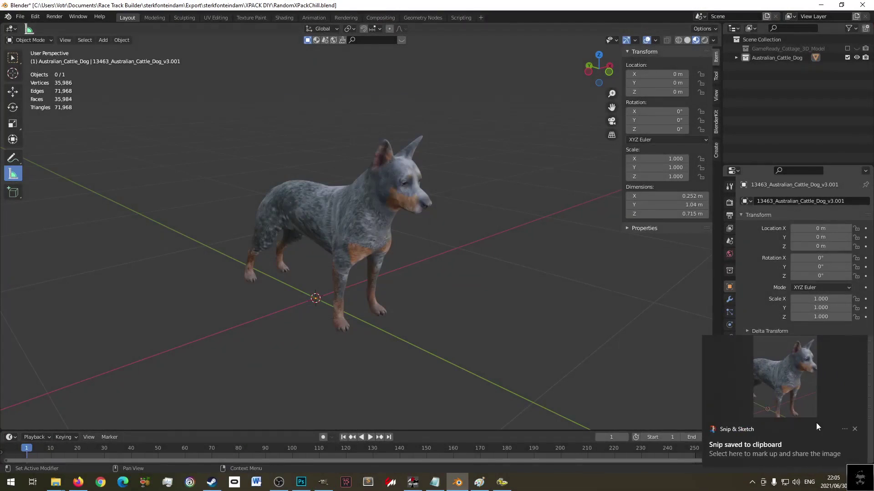
click(854, 429)
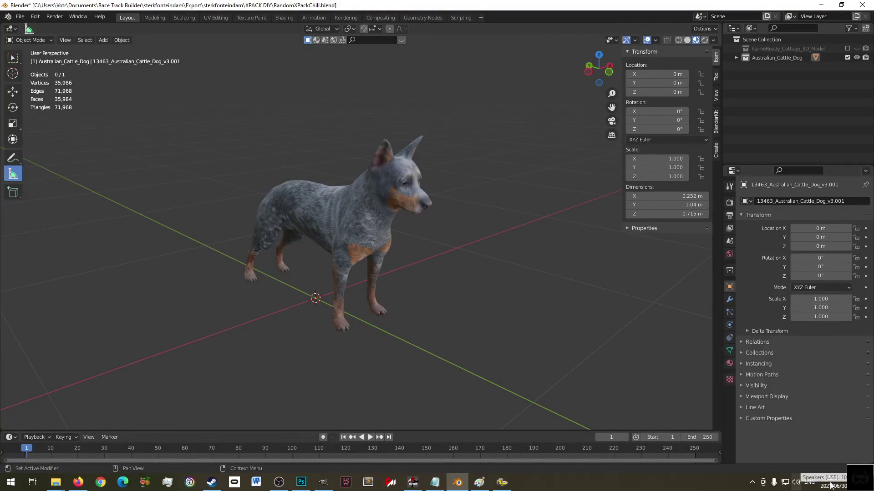
- Snip a tighter region around the dog and bring Paint to the front
click(860, 480)
click(734, 455)
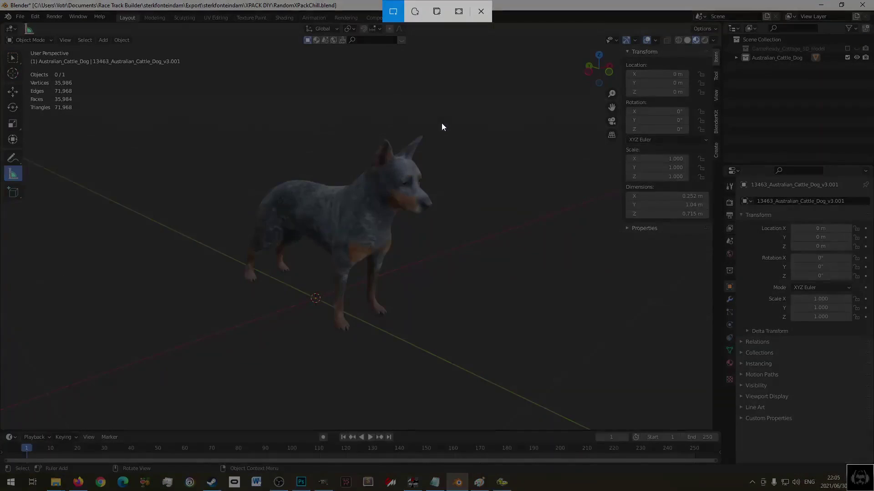
drag(438, 123, 228, 349)
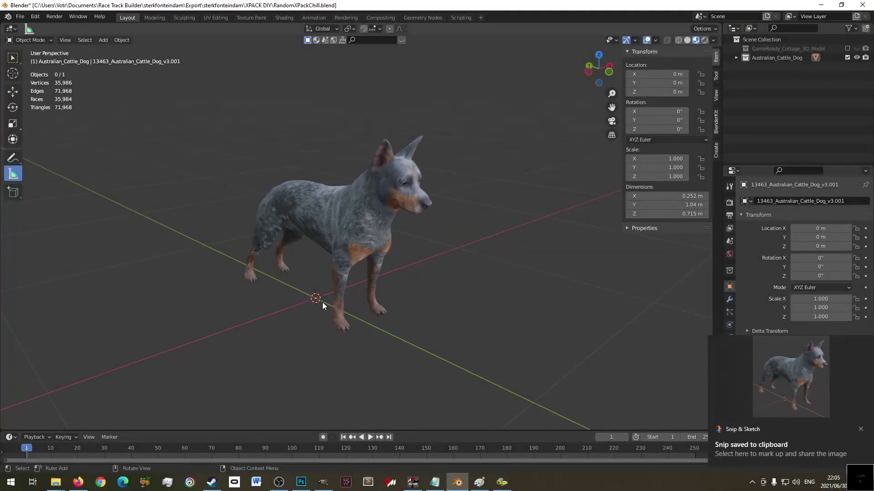
mouse_move(420, 483)
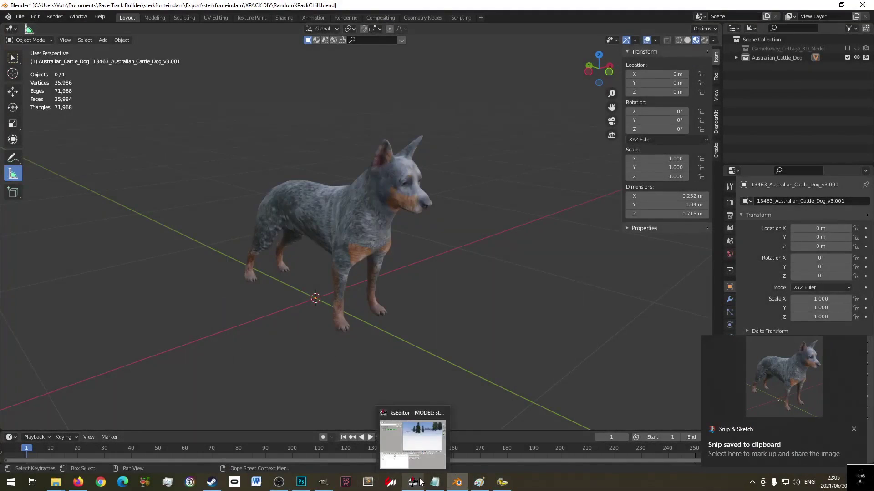
click(479, 483)
- Paste the dog snip, zoom out, resize the canvas to about 140 × 144 px and repaste
key(ctrl+v)
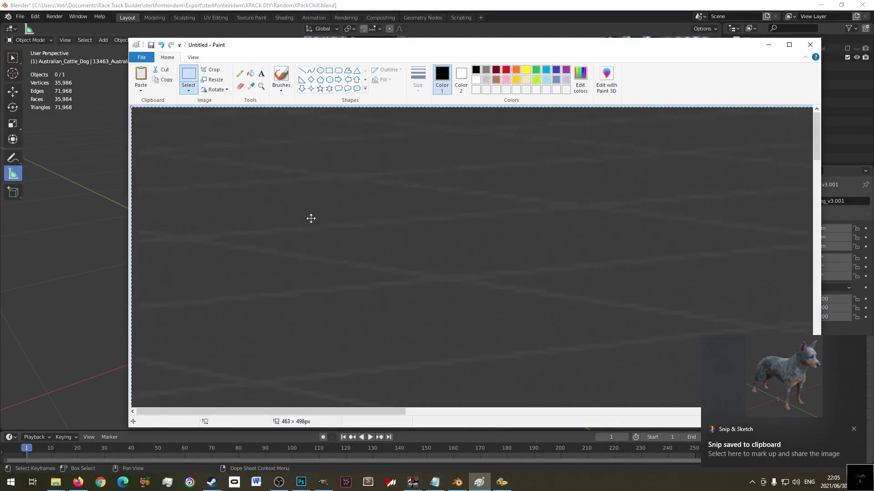
scroll(352, 267, down, 15)
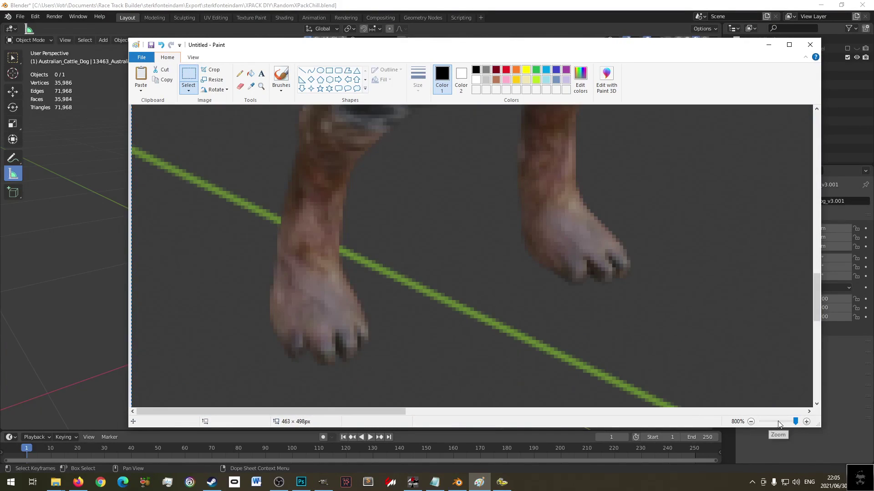
drag(794, 422, 772, 425)
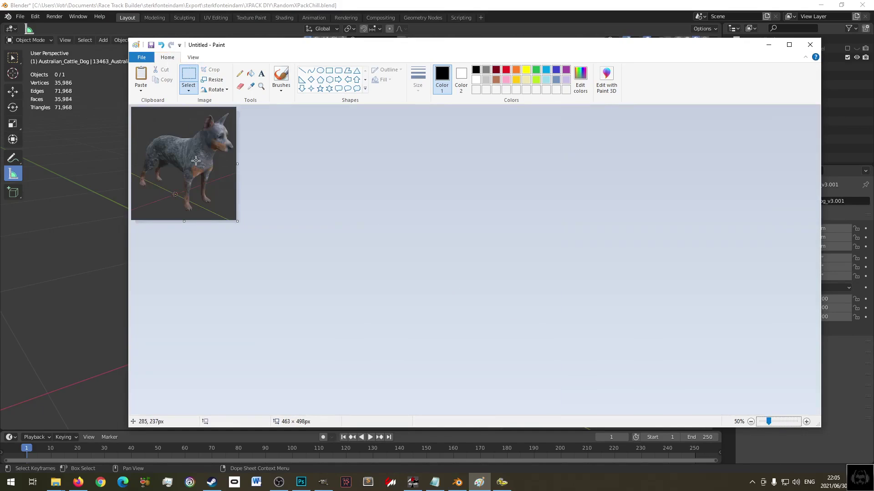
drag(236, 222, 163, 140)
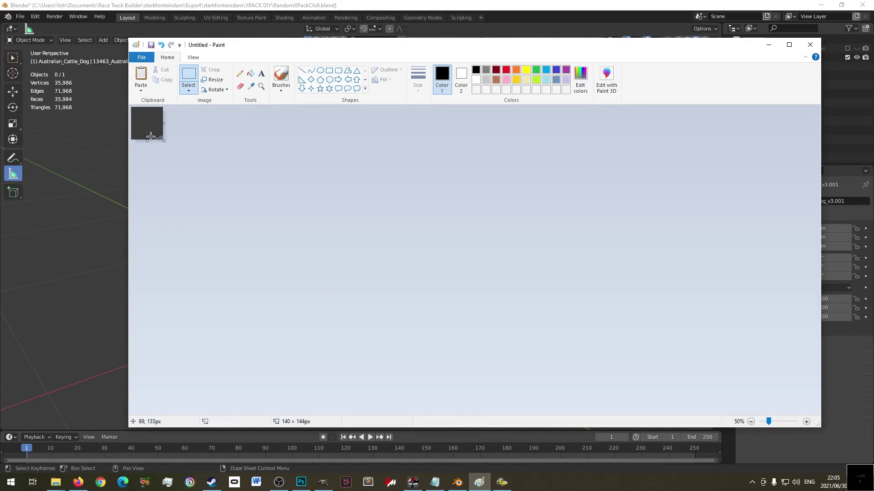
drag(163, 141, 304, 254)
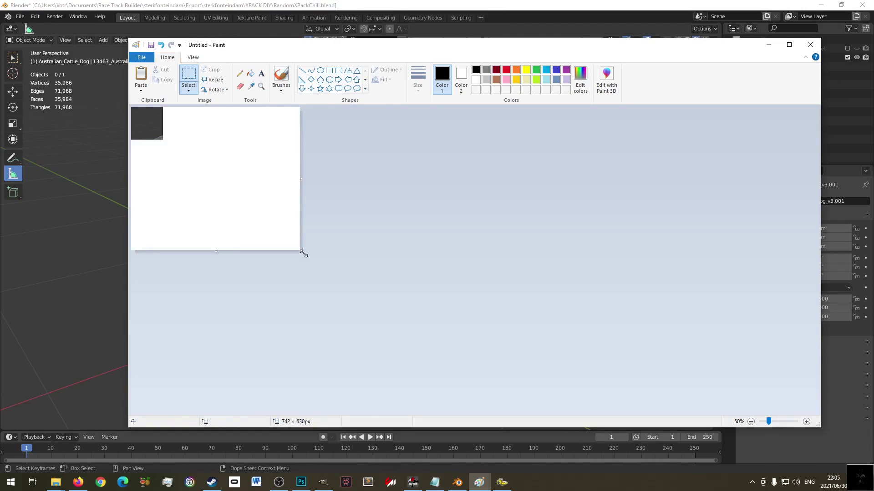
key(ctrl+v)
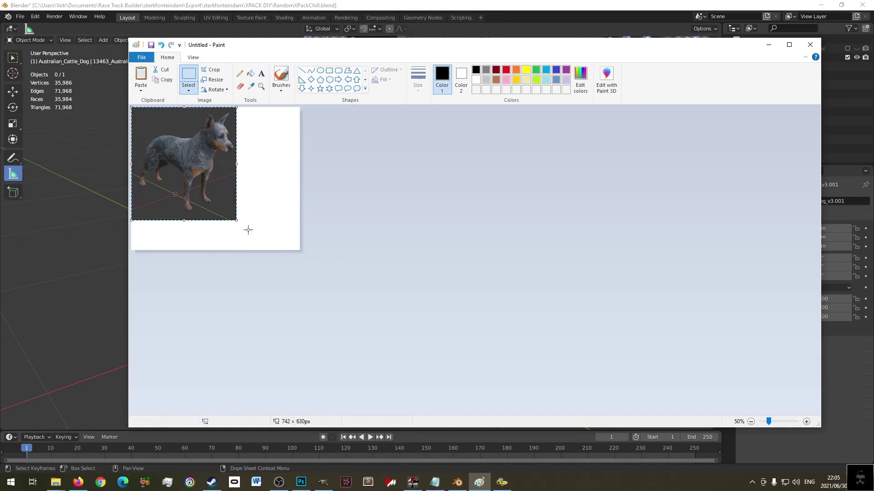
click(269, 164)
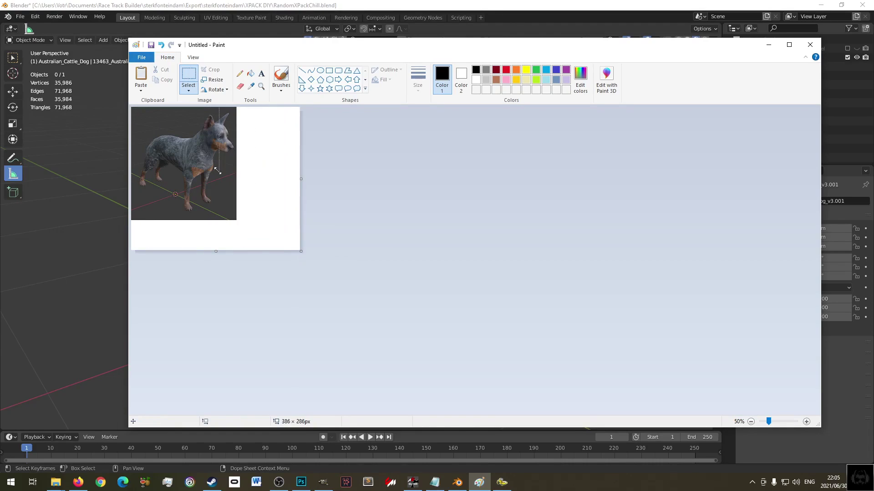
- Shrink the canvas and scale a repasted dog down to about 272 × 250 px
drag(301, 252, 201, 161)
key(ctrl+v)
drag(236, 220, 201, 184)
key(ctrl+z)
drag(236, 220, 172, 143)
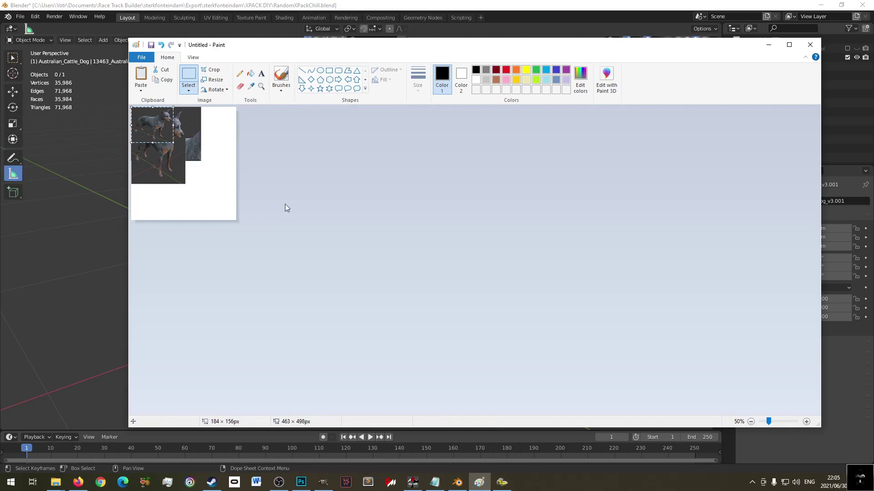
click(142, 57)
click(157, 72)
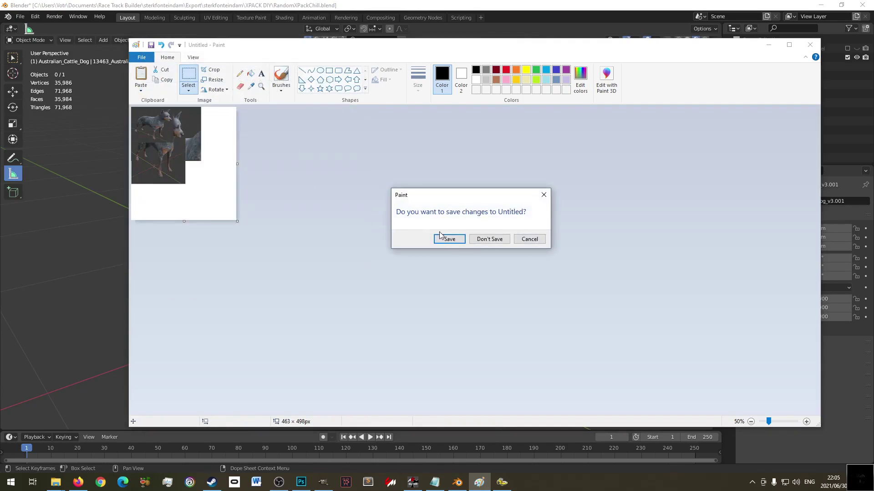
- Discard the old picture, paste the dog snip and resize it to 64 pixels wide
click(490, 241)
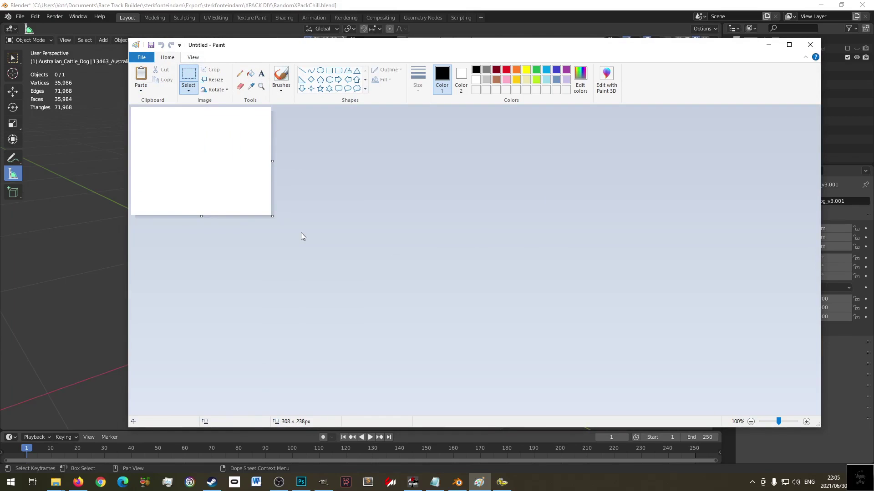
key(ctrl+v)
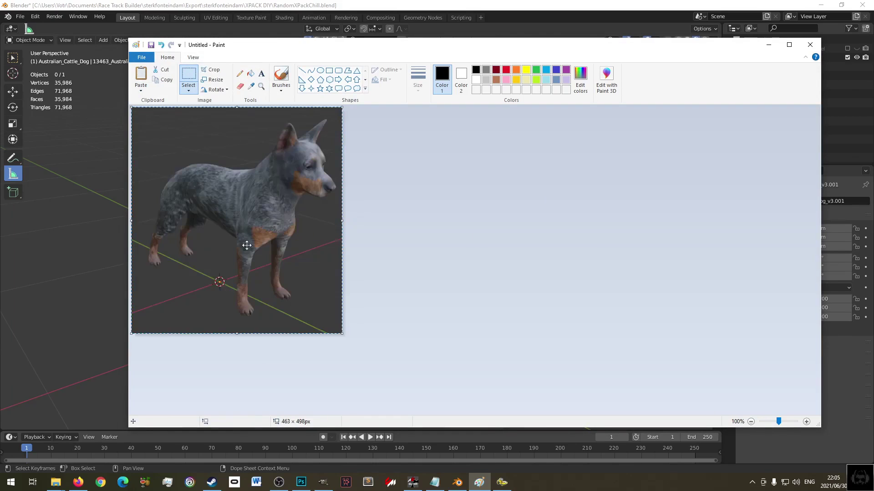
key(ctrl+w)
click(228, 112)
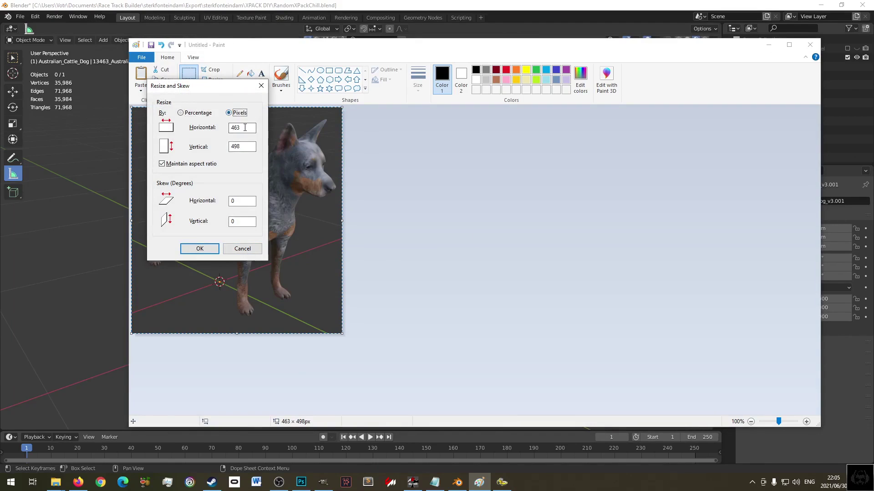
text(6)
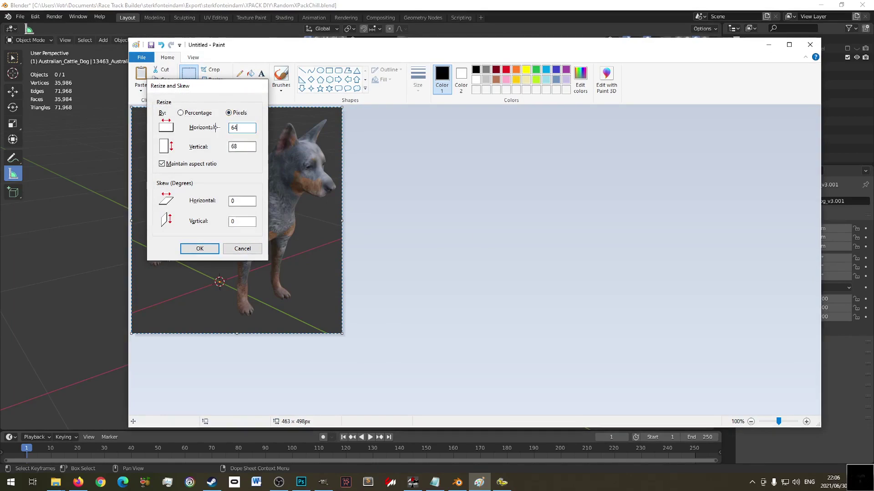
text(4)
key(Return)
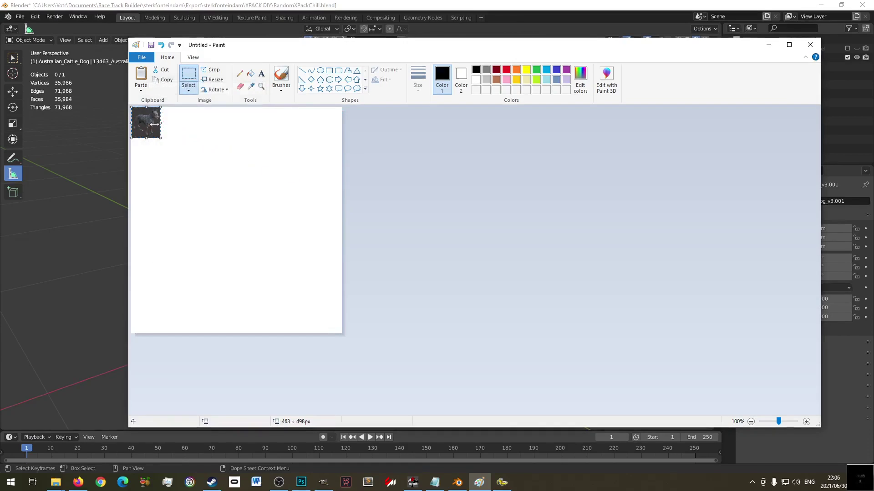
- Resize the dog to 64 × 64 px without aspect ratio and crop the canvas to it
key(ctrl+w)
click(229, 113)
click(181, 164)
double_click(235, 147)
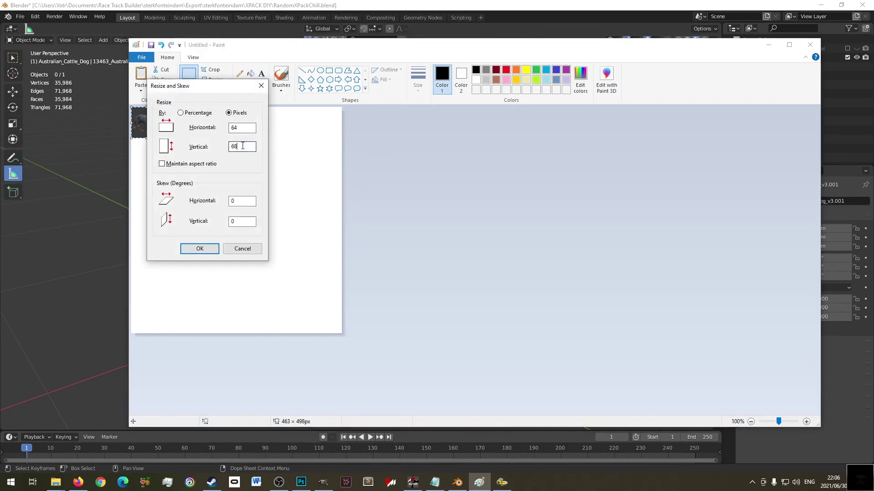
text(64)
key(Return)
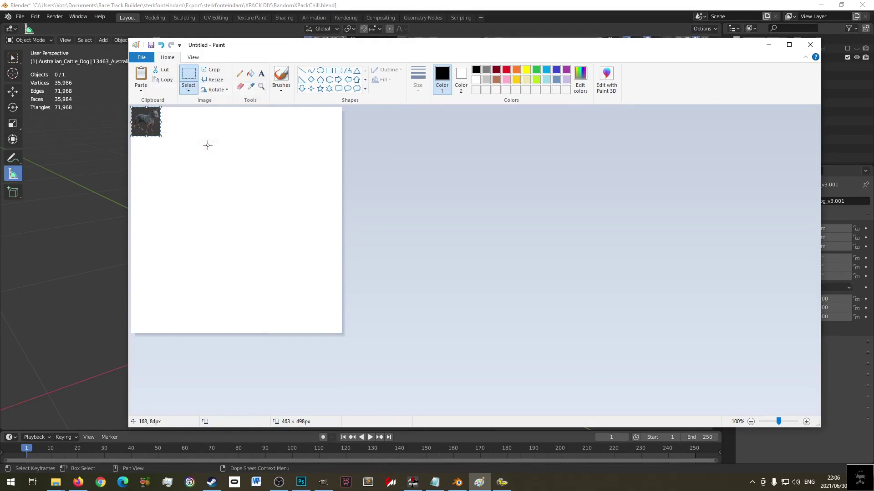
drag(337, 336, 161, 138)
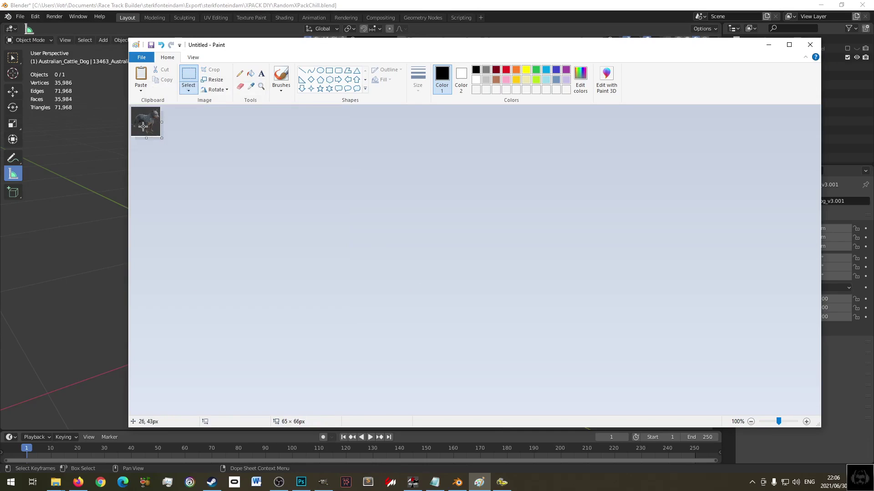
ctrl+scroll(143, 120, up, 7)
drag(368, 348, 364, 340)
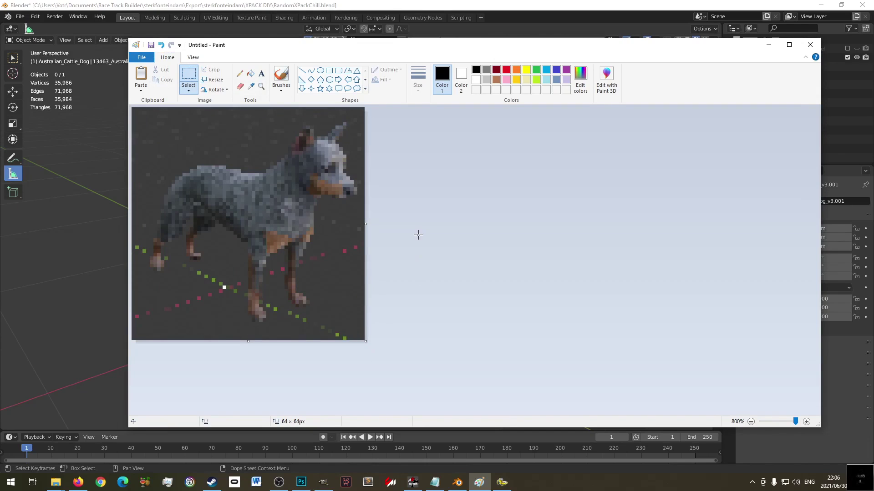
key(alt)
ctrl+scroll(294, 231, down, 6)
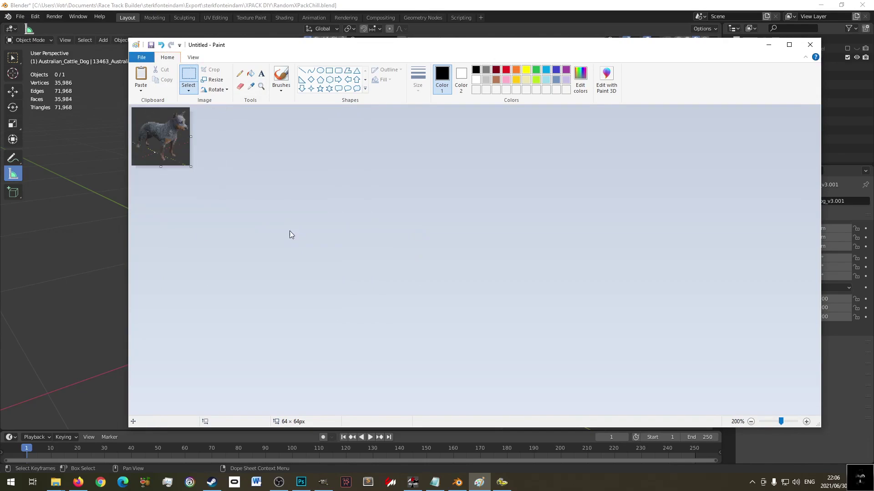
- Save the 64 × 64 dog icon as dog.png in the XPACK DIY folder
key(1)
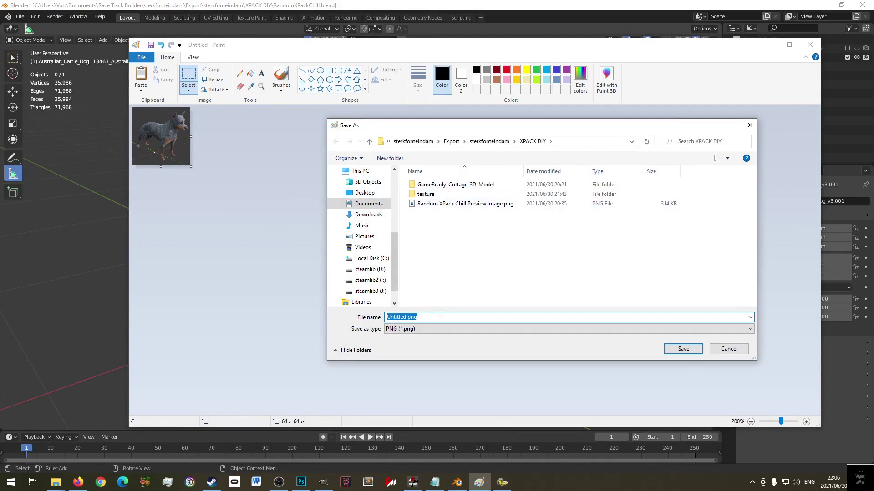
text(dog)
key(Return)
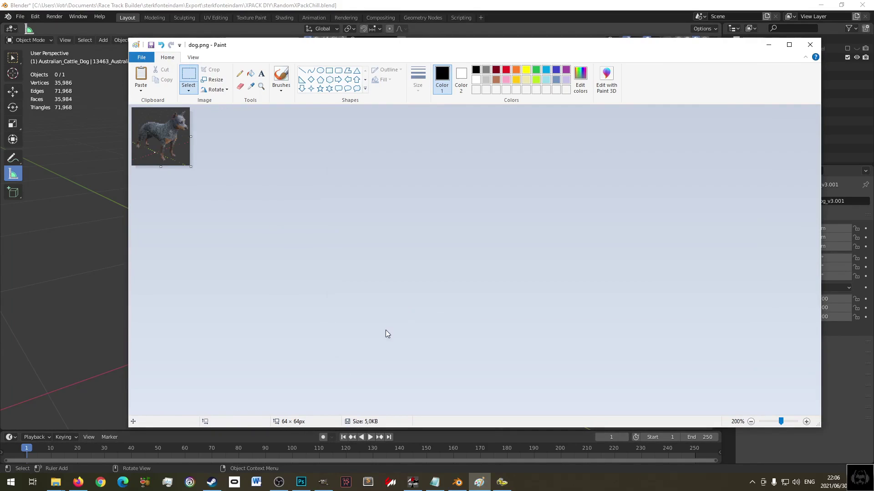
- Check XPacker's icon file filters, find only JPG types accepted, and return to Paint
click(501, 483)
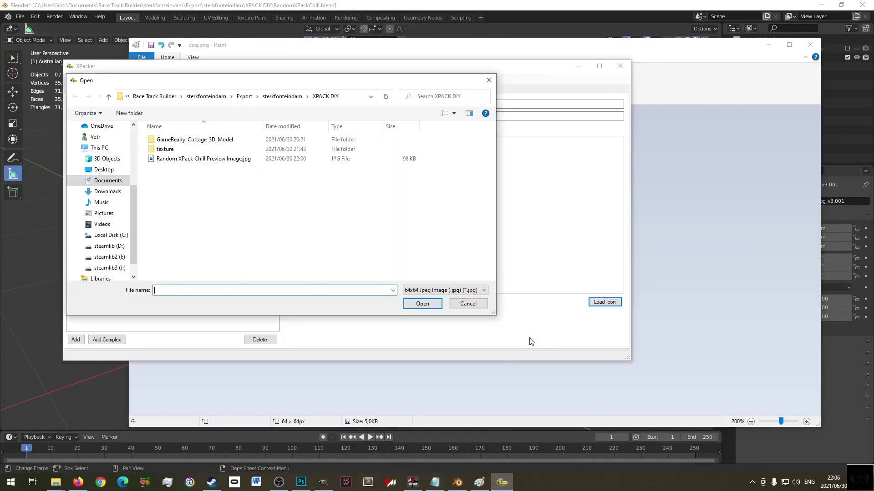
click(448, 288)
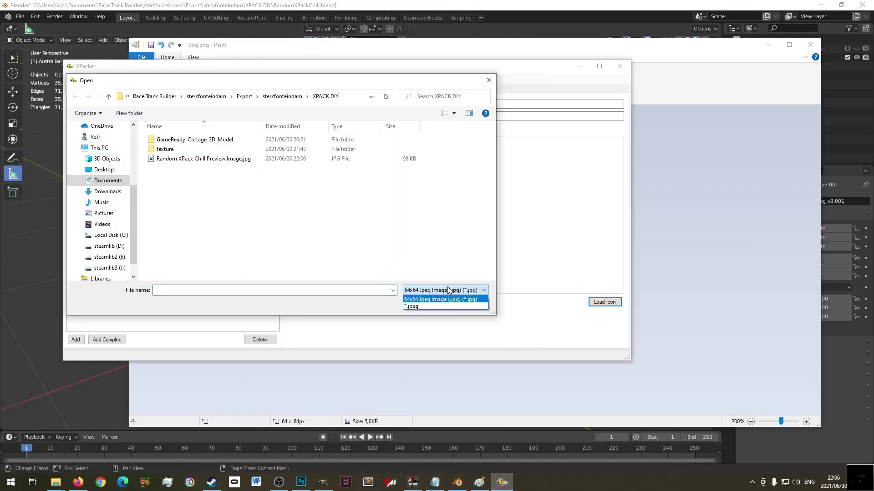
click(437, 304)
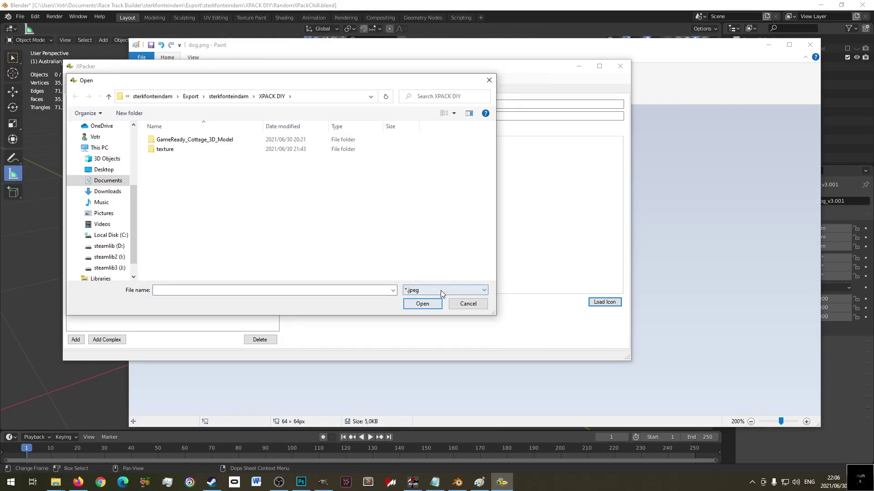
click(443, 290)
click(479, 482)
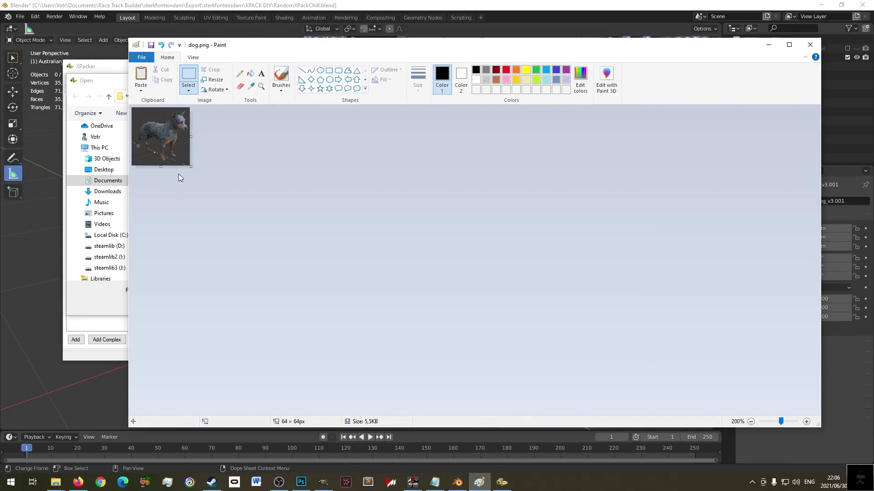
- Re-save the 64 × 64 dog icon as dog.jpg in JPEG format and return to XPacker
click(141, 58)
click(196, 140)
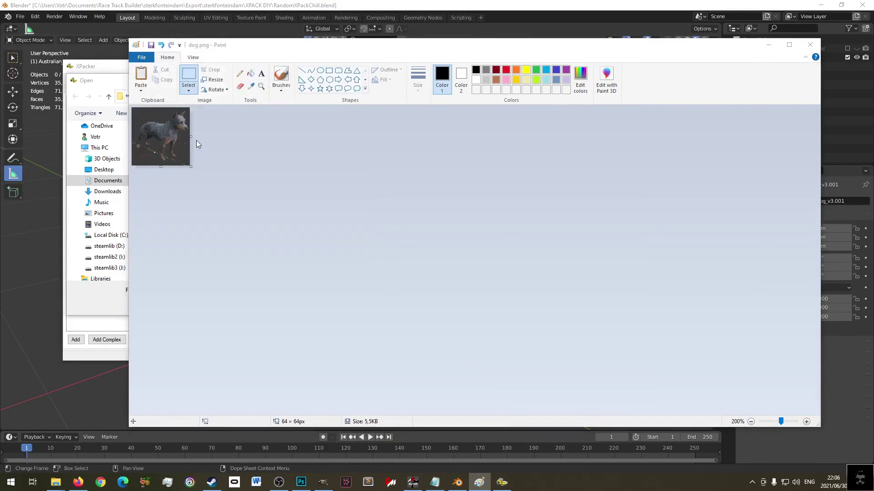
click(444, 329)
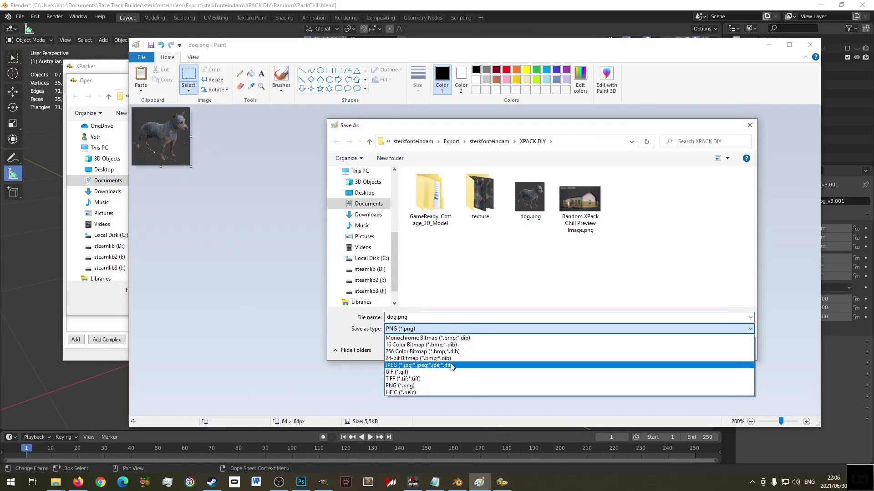
click(452, 366)
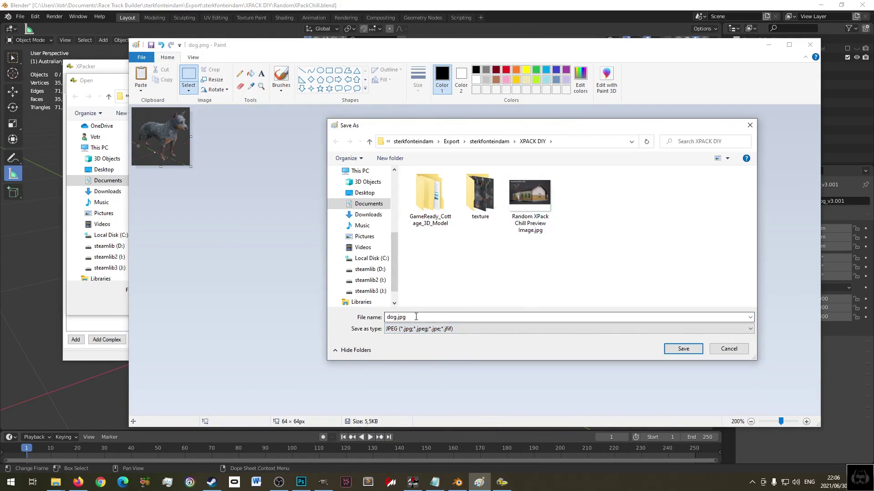
click(683, 349)
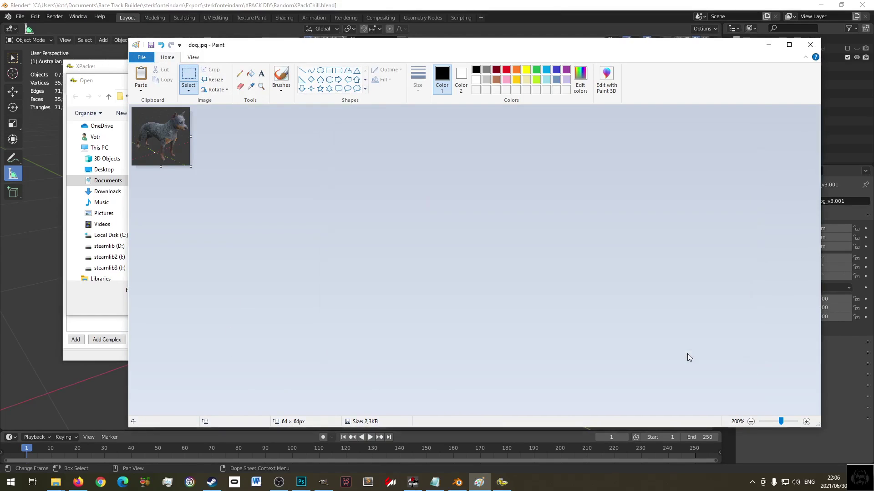
click(502, 483)
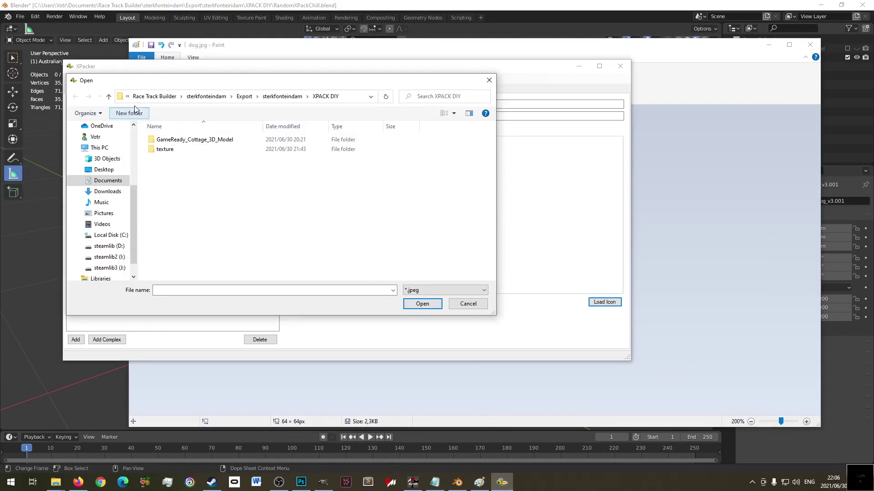
- In the XPACK DIY folder, filter to 64x64 Jpeg Image and load dog.jpg as an icon
click(325, 100)
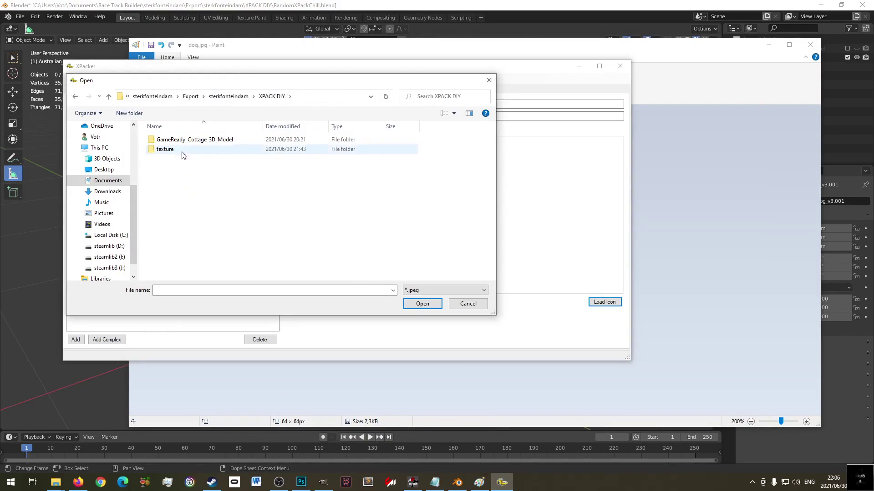
click(108, 97)
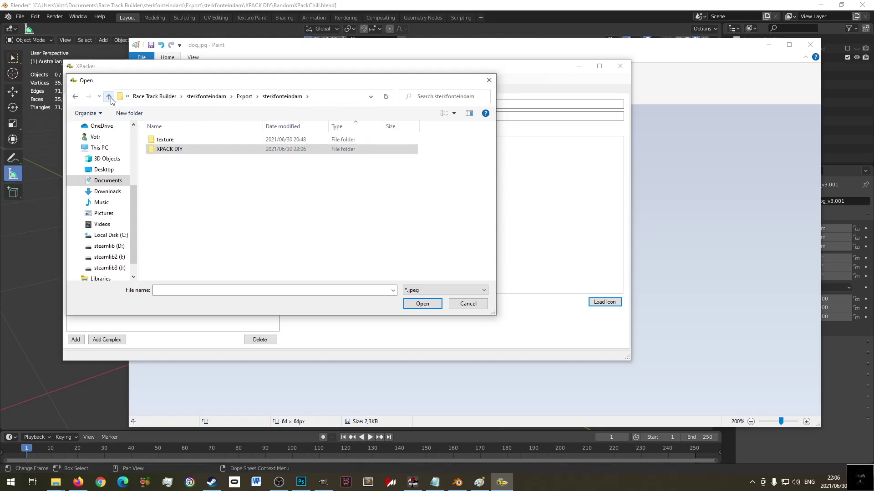
double_click(156, 150)
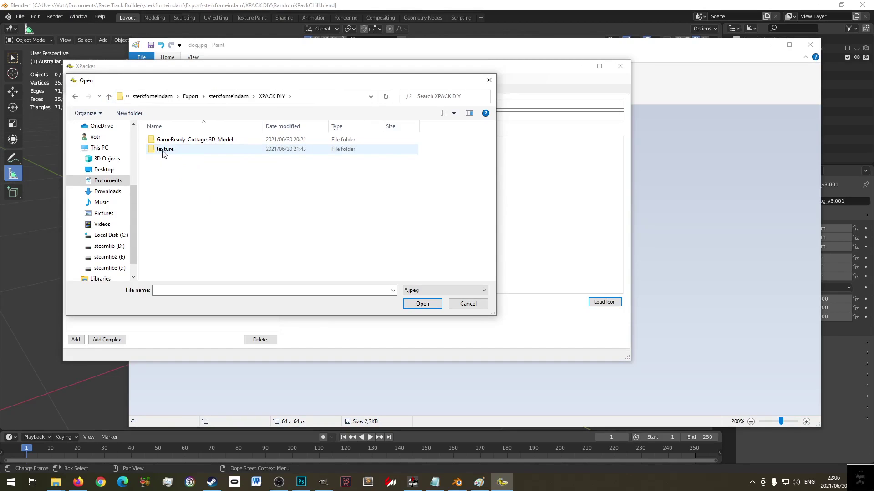
double_click(164, 150)
key(BackSpace)
click(445, 291)
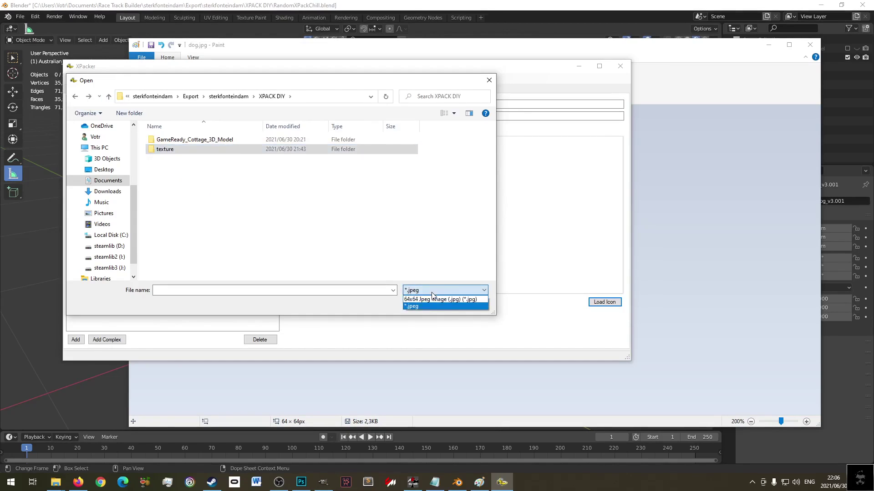
click(437, 298)
click(173, 162)
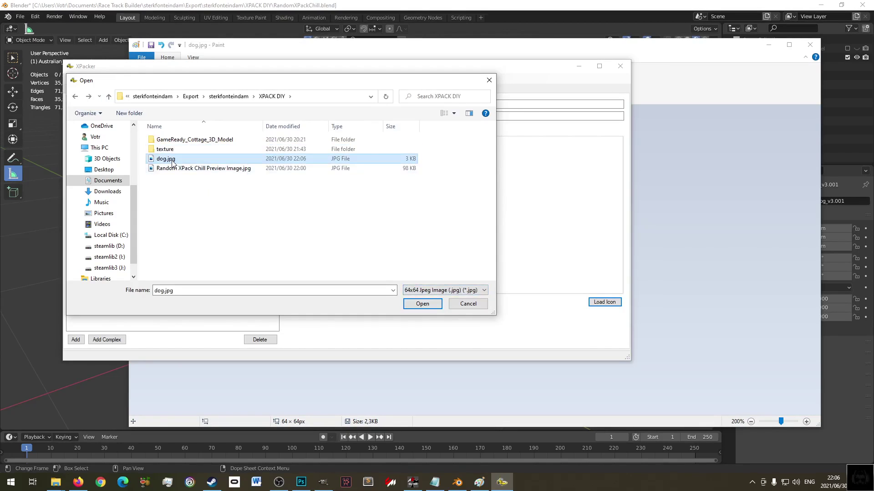
double_click(173, 162)
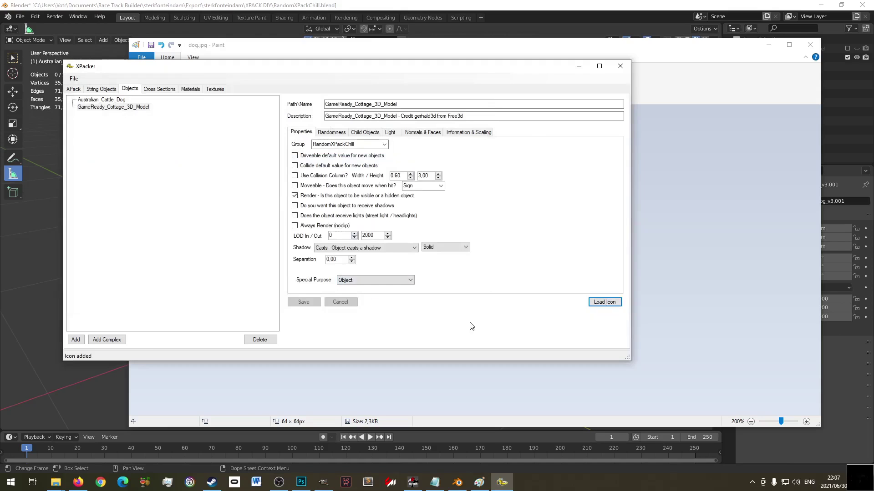
- Reselect Australian_Cattle_Dog and load dog.jpg as its icon, getting 'Icon added'
click(118, 109)
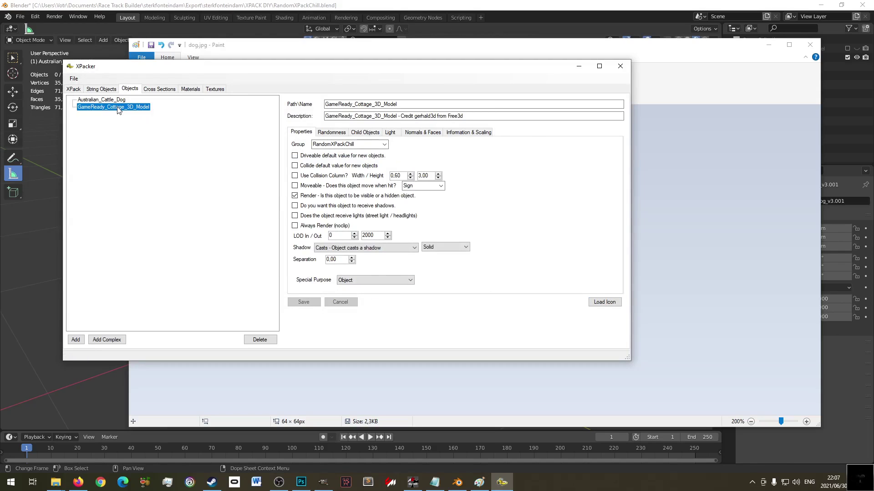
click(115, 100)
click(596, 303)
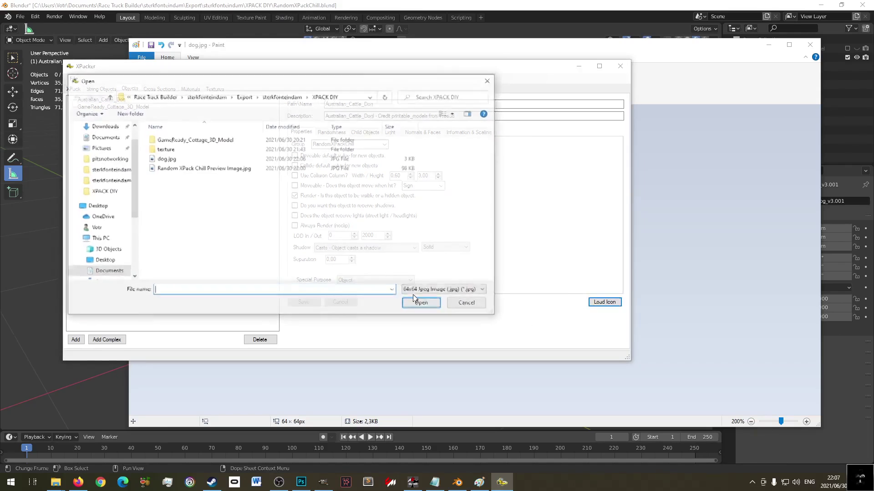
double_click(167, 159)
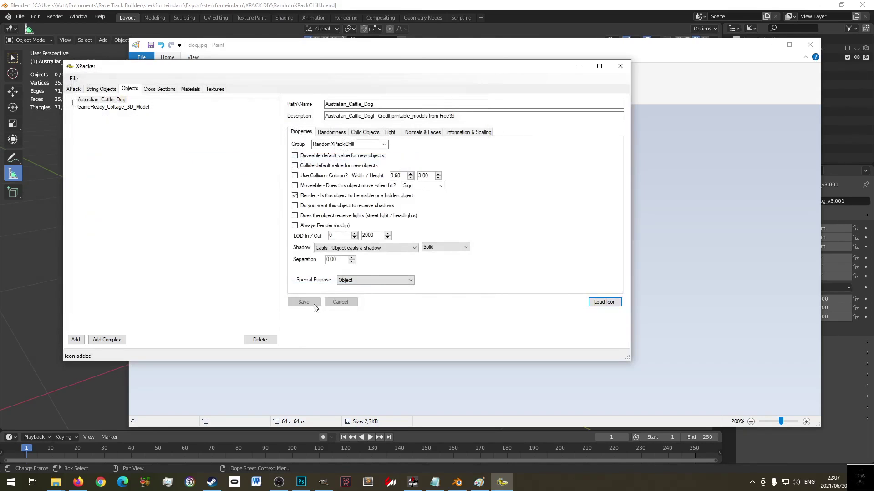
click(131, 108)
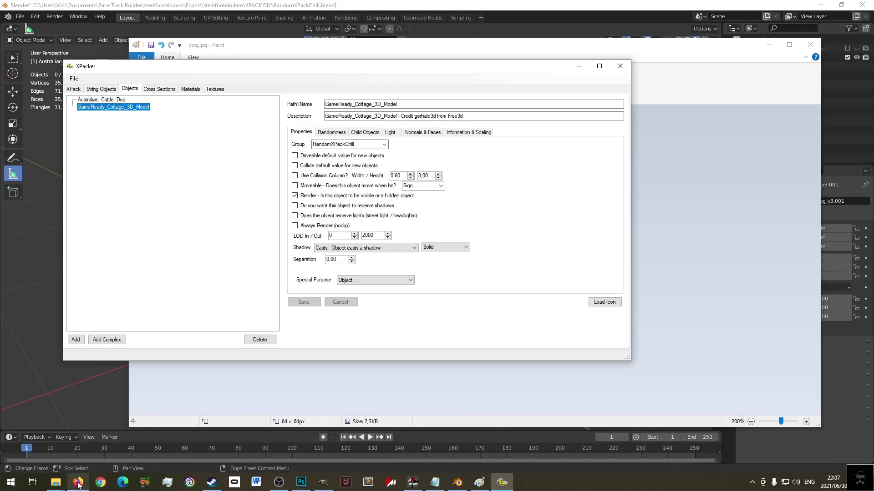
- Copy the GameReady cottage's free3d URL from the Notepad credits file, then start a new Firefox tab
click(440, 485)
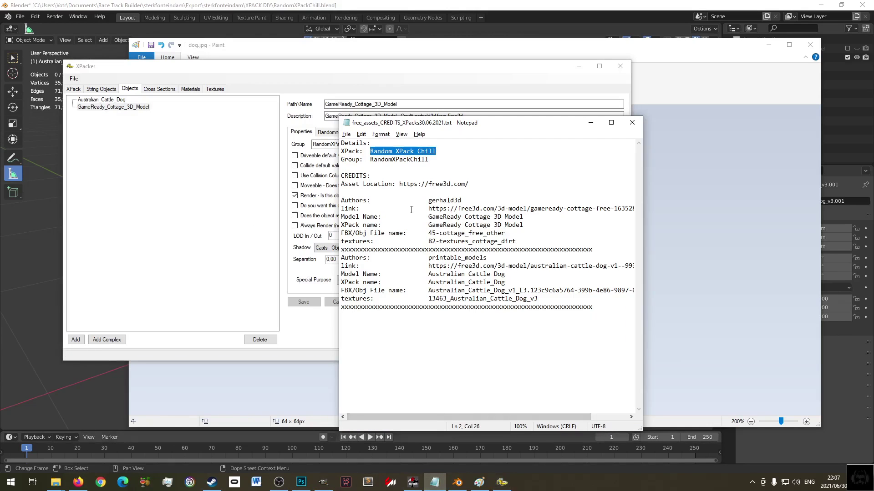
drag(427, 209, 638, 208)
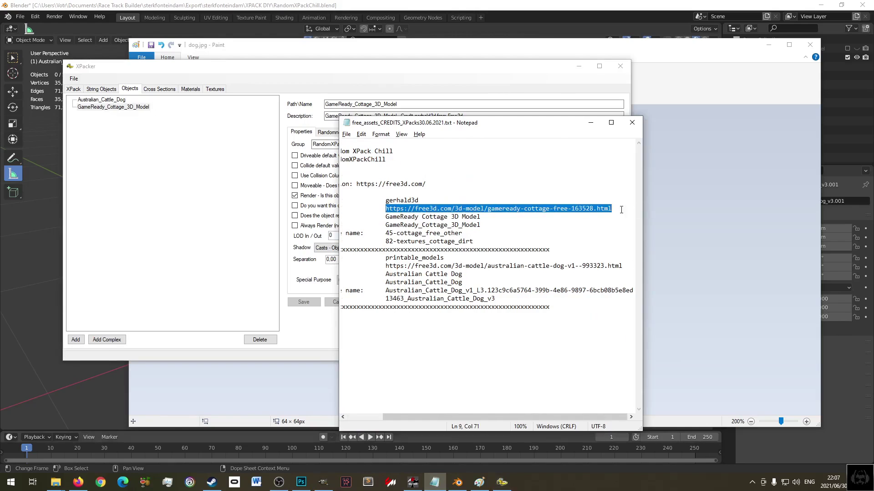
right_click(602, 207)
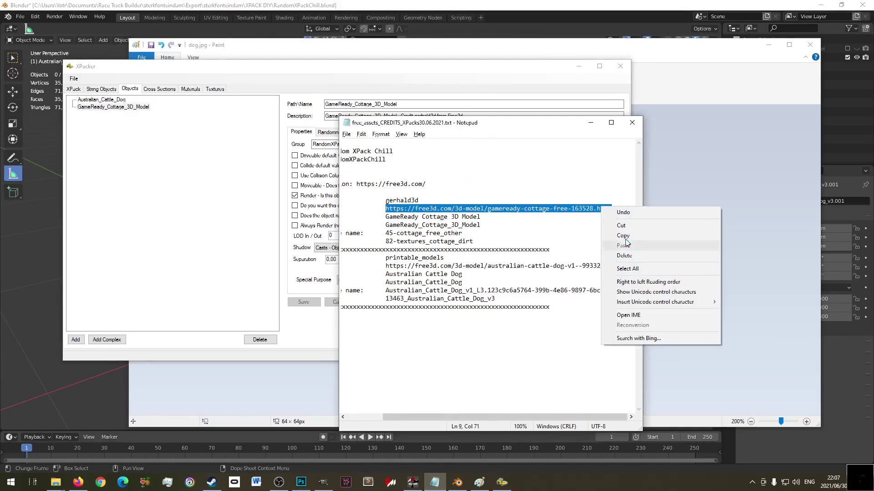
click(655, 236)
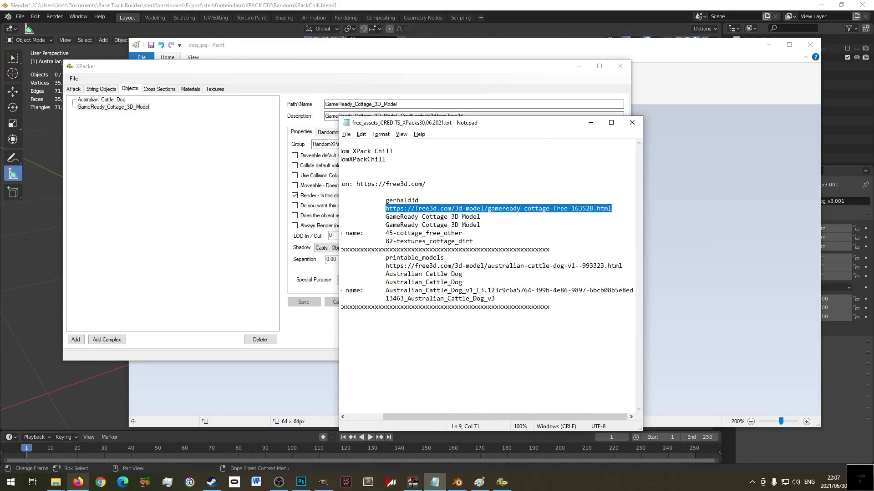
click(81, 484)
click(519, 23)
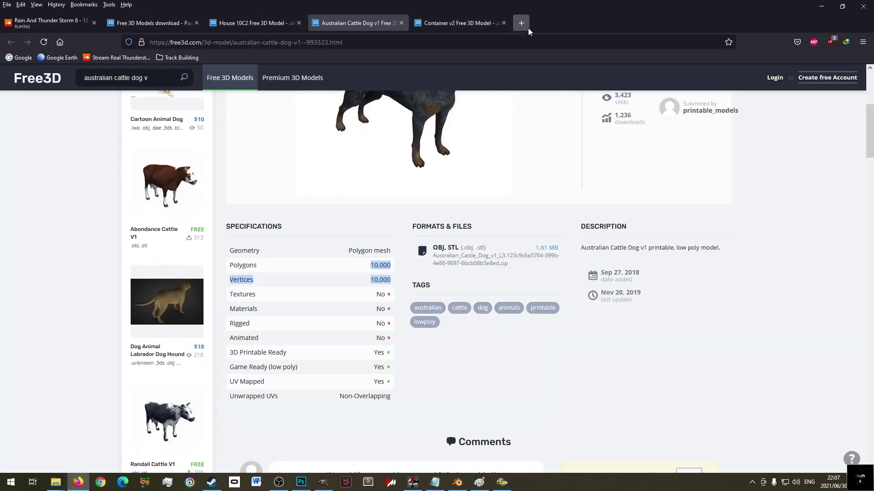
- Paste and Go the cottage link, then snip the GameReady Cottage preview render to the clipboard
right_click(472, 44)
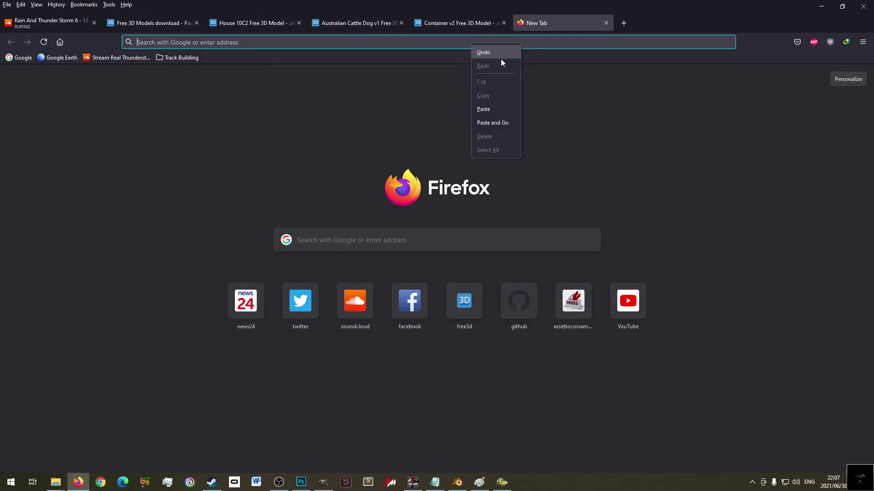
click(492, 122)
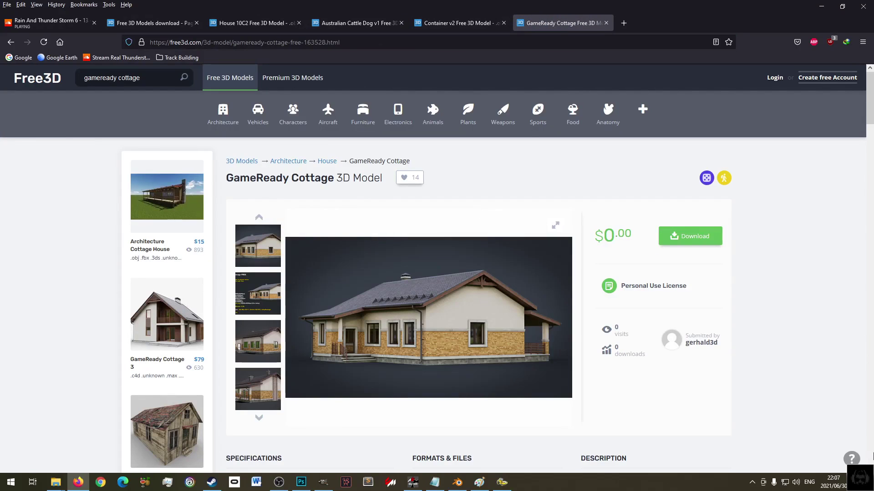
click(860, 483)
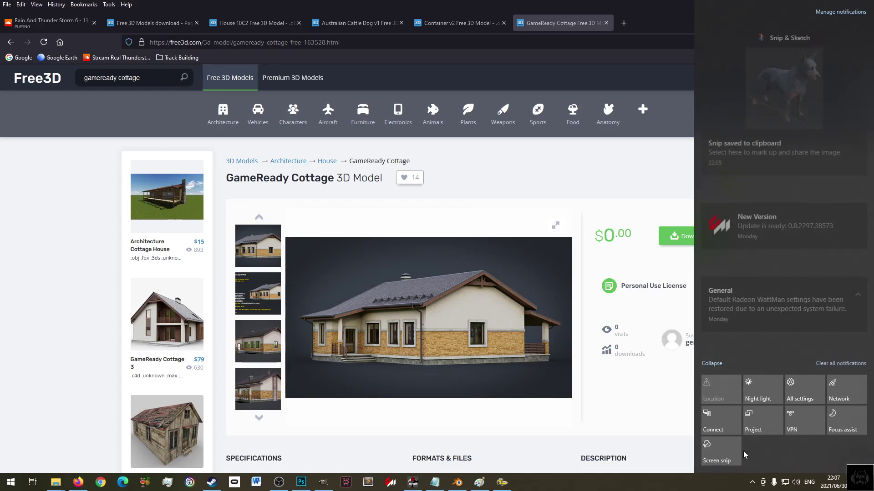
click(719, 451)
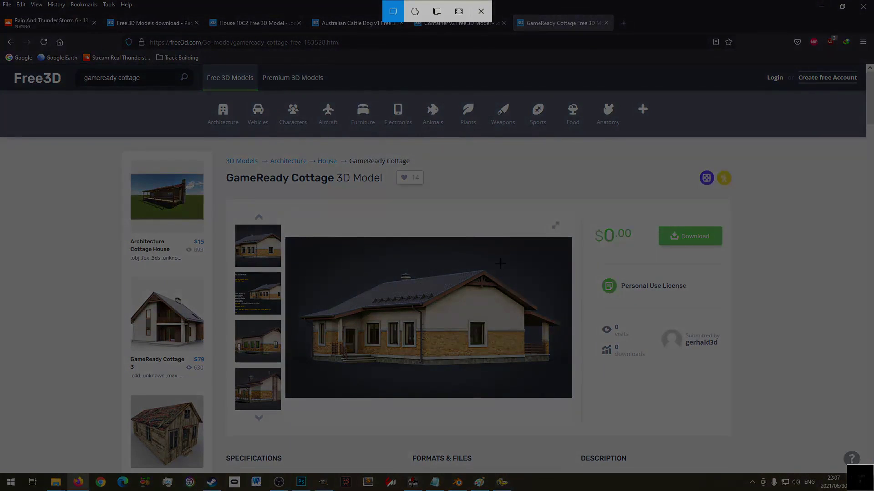
drag(558, 263, 296, 373)
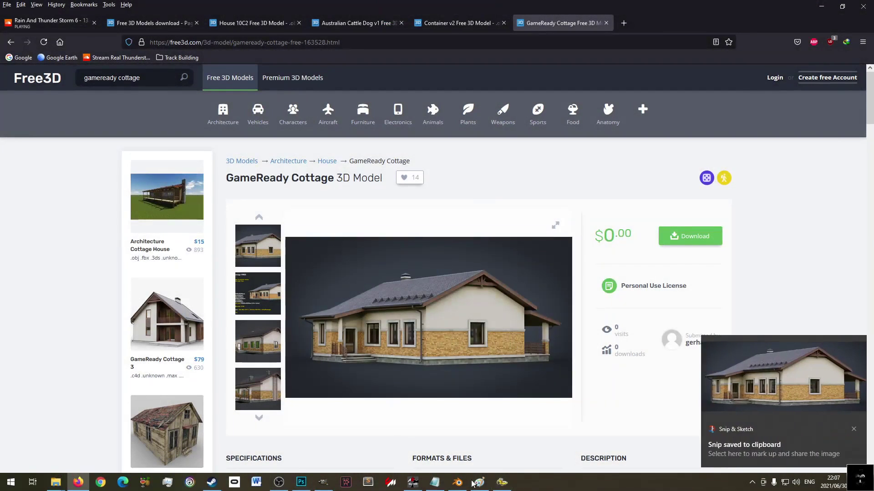
click(475, 483)
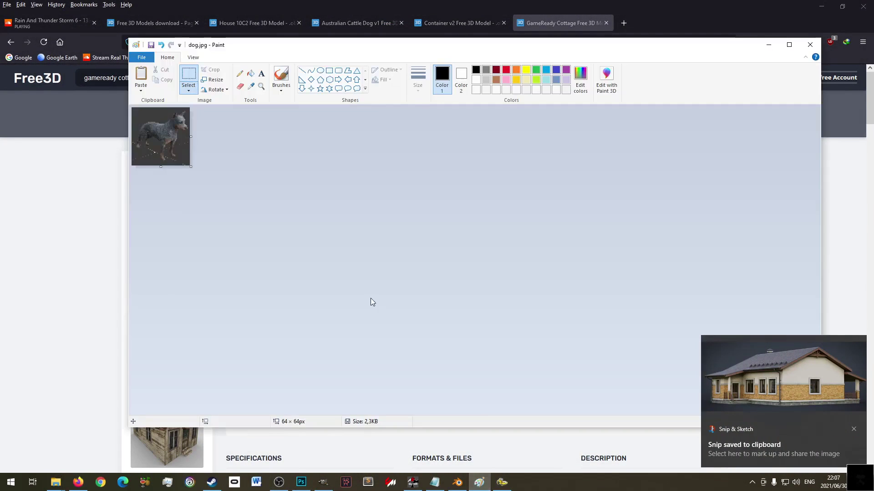
- Paste the cottage snip over the dog picture and resize it to 64 pixels wide
key(ctrl+v)
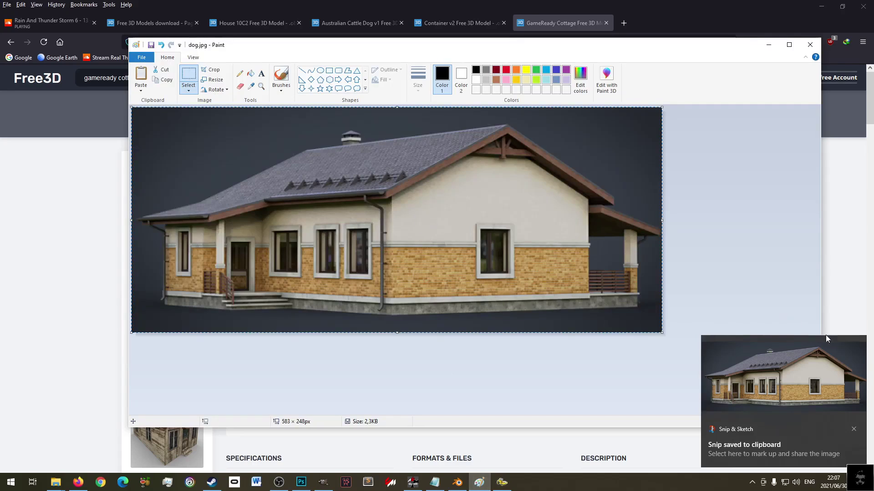
key(ctrl+w)
click(238, 113)
key(Tab)
text(64)
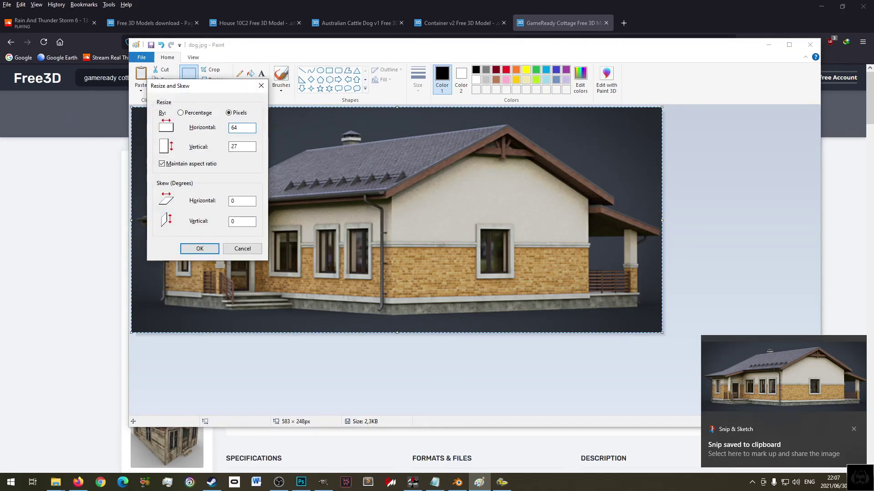
key(Return)
click(212, 137)
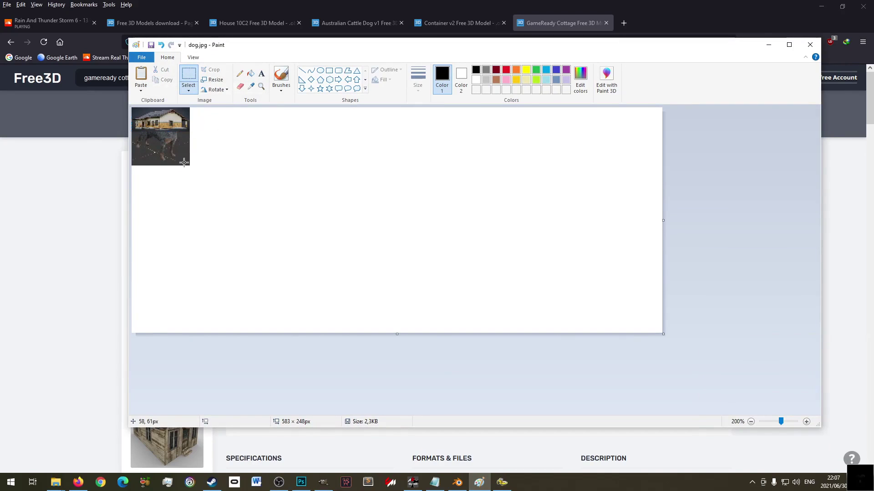
- Paste the snip into a new blank image and resize it to 64×64 pixels with aspect ratio off
key(ctrl+n)
key(n)
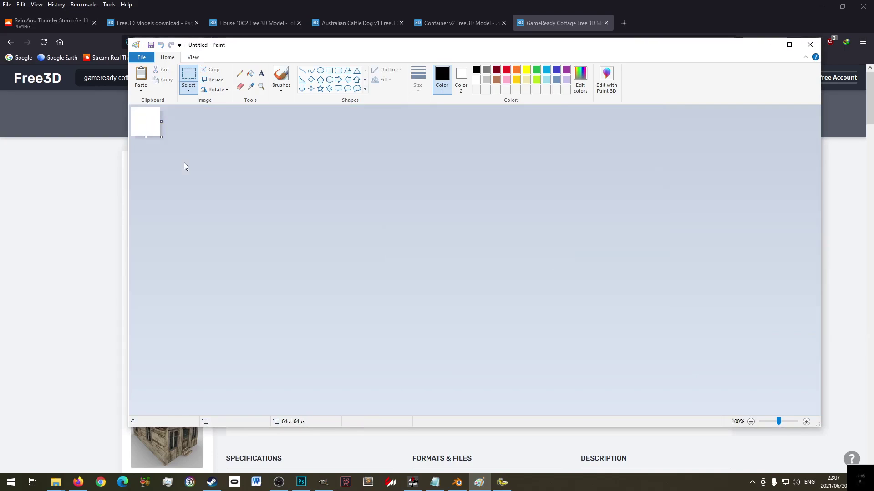
key(ctrl+v)
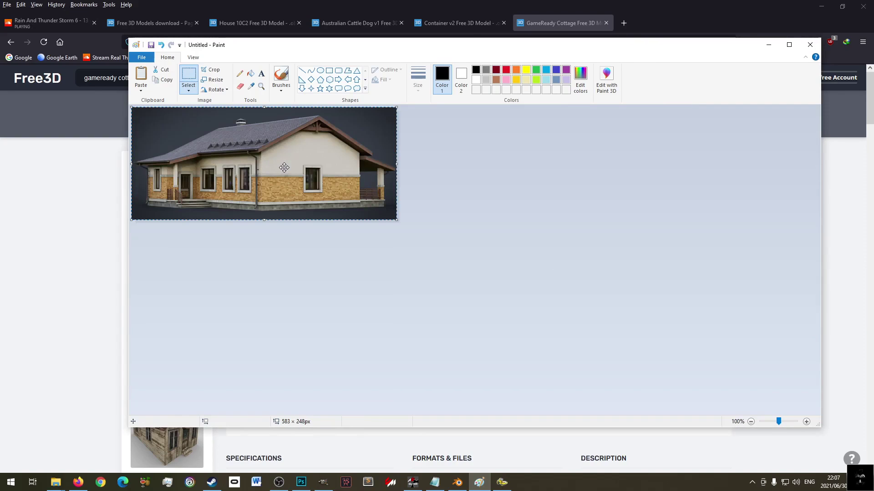
key(ctrl+w)
click(228, 113)
key(Tab)
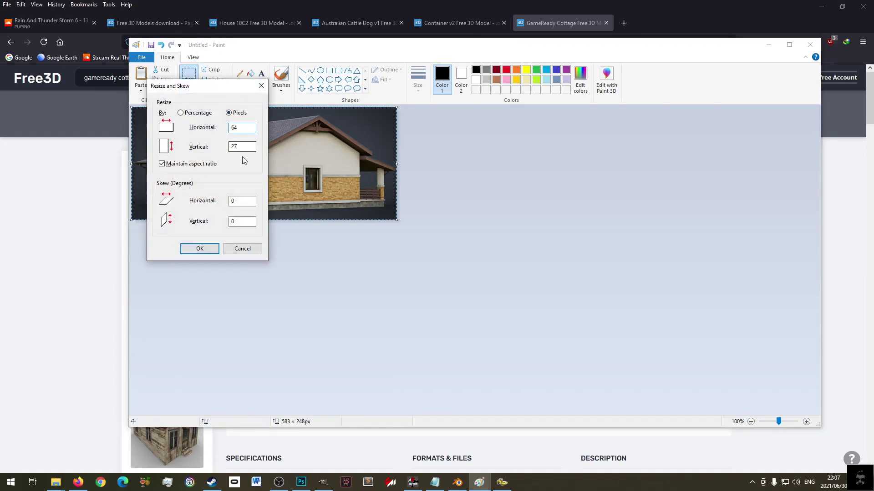
click(162, 163)
drag(241, 147, 226, 148)
text(64)
key(Return)
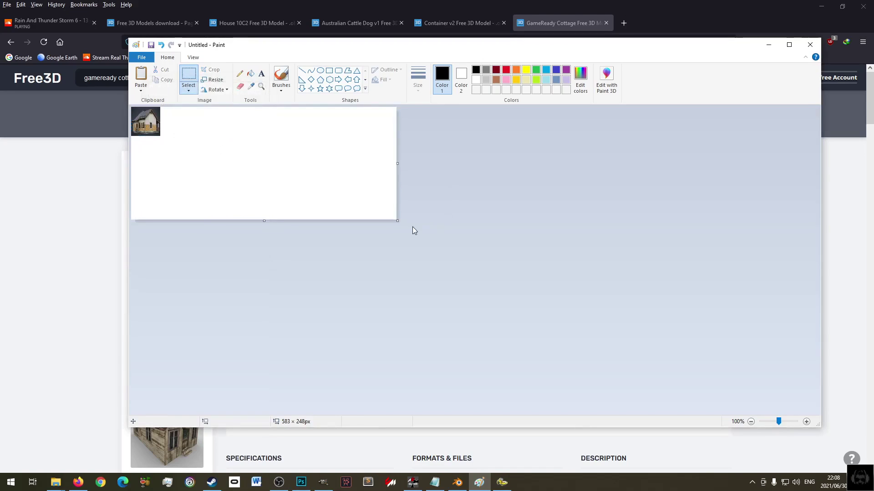
- Crop the canvas down to the 64-pixel cottage thumbnail
drag(398, 222, 162, 136)
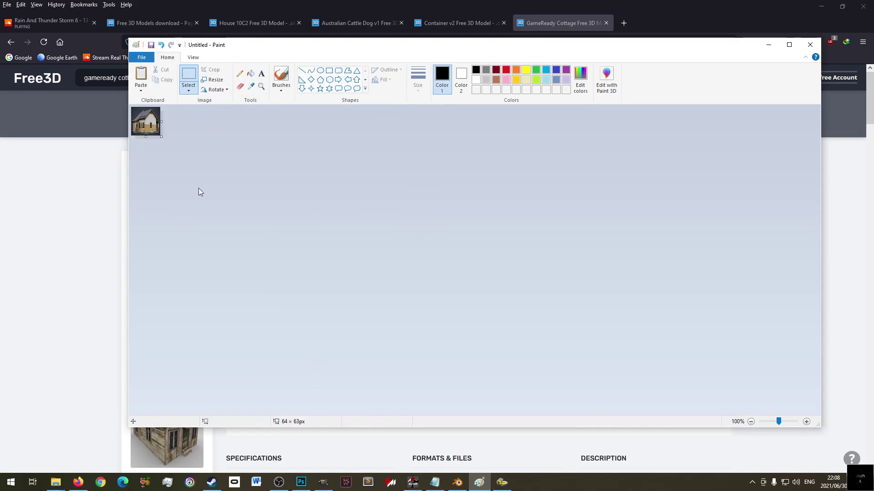
ctrl+scroll(163, 135, up, 5)
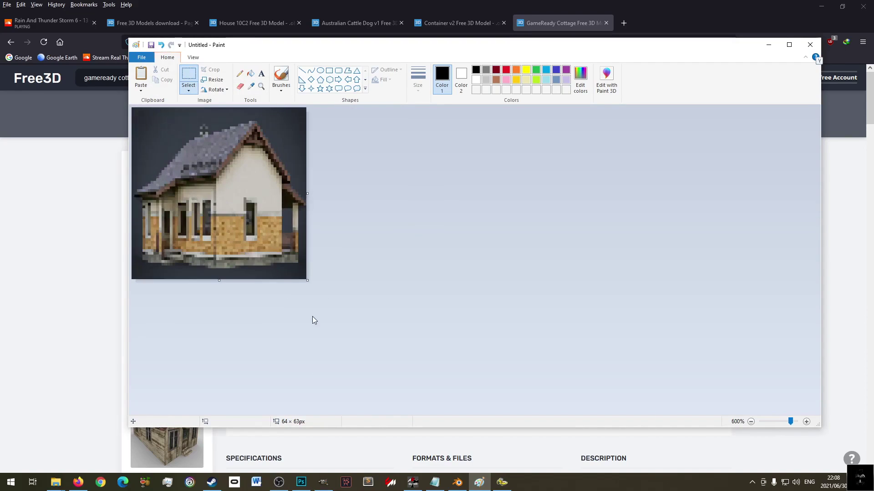
key(ctrl+a)
drag(308, 281, 311, 284)
key(ctrl+z)
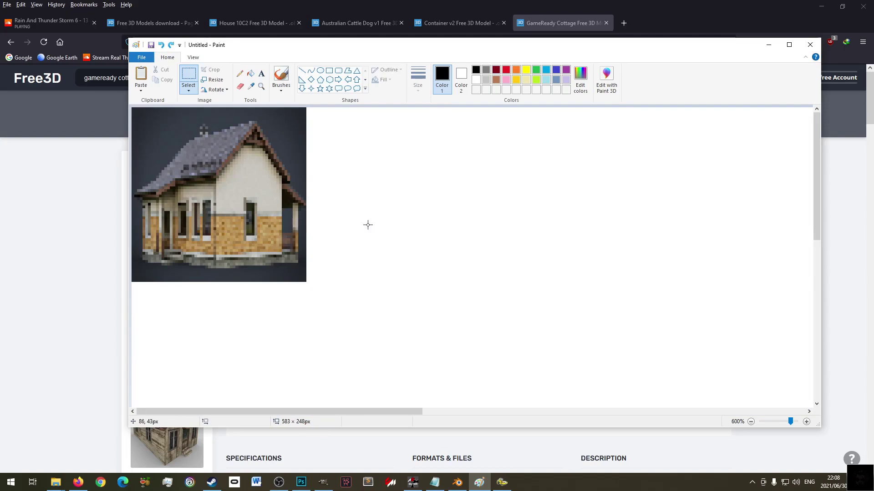
key(ctrl+z)
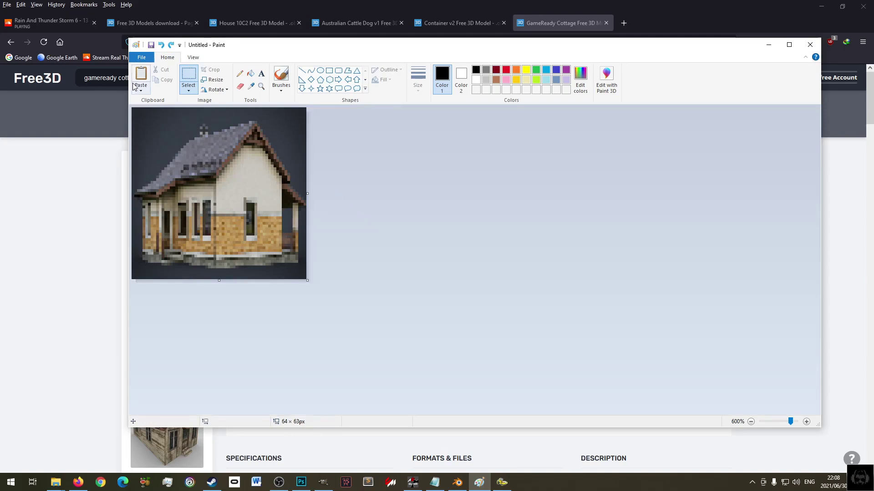
- Save the cottage icon as home.jpg in JPEG format
click(150, 47)
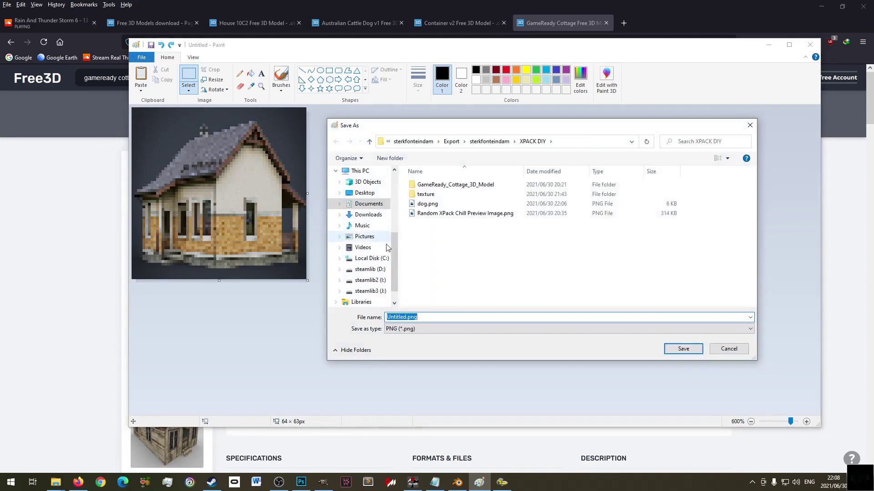
click(427, 204)
click(435, 319)
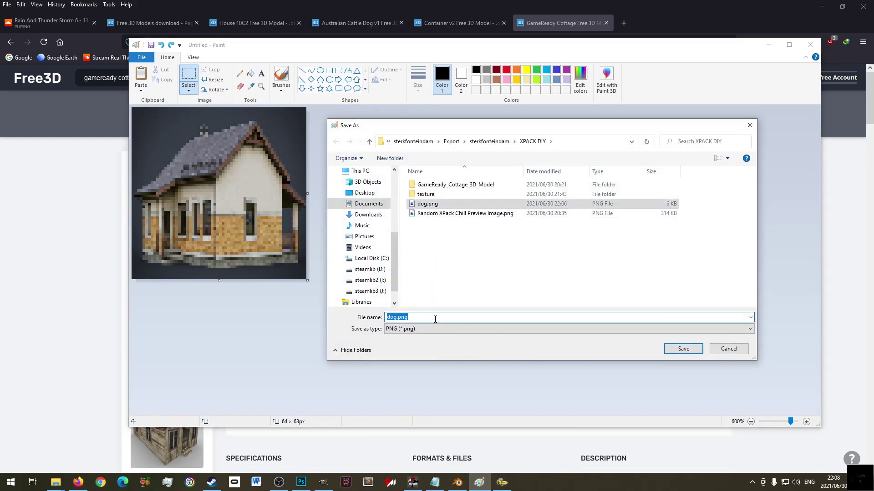
text(home)
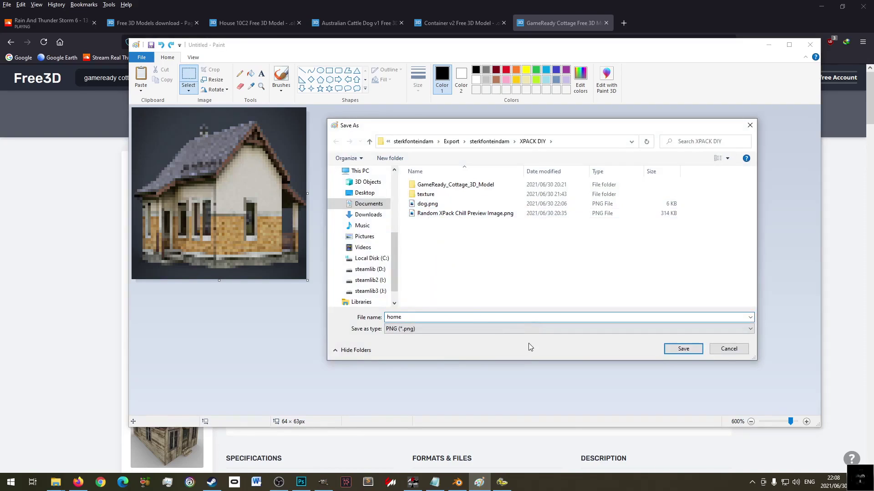
click(472, 330)
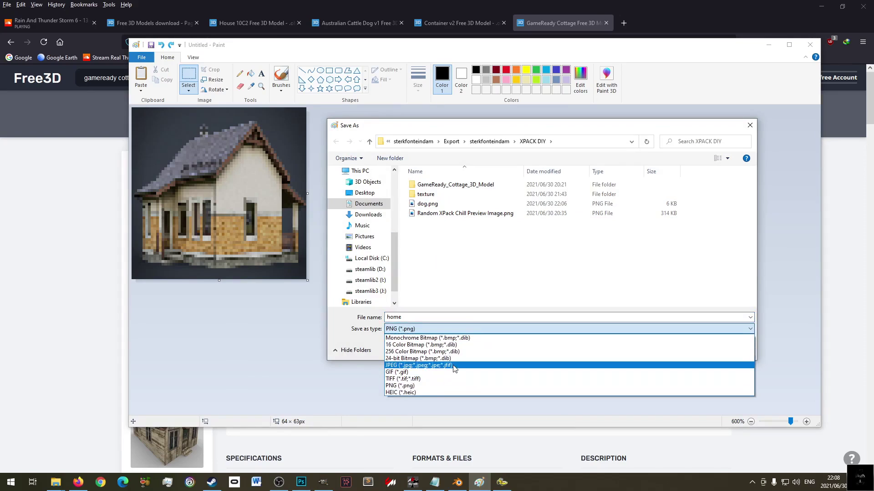
click(454, 365)
click(696, 352)
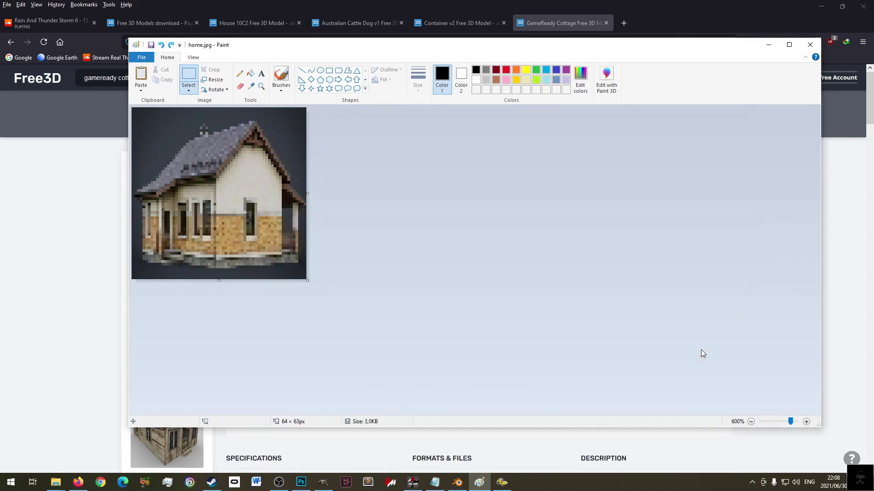
click(501, 482)
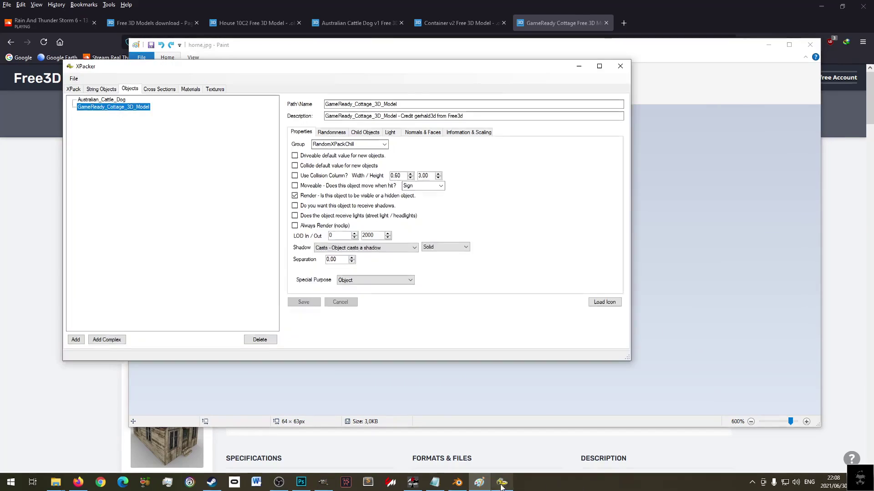
- Load home.jpg as the icon of the GameReady_Cottage_3D_Model object
key(Up)
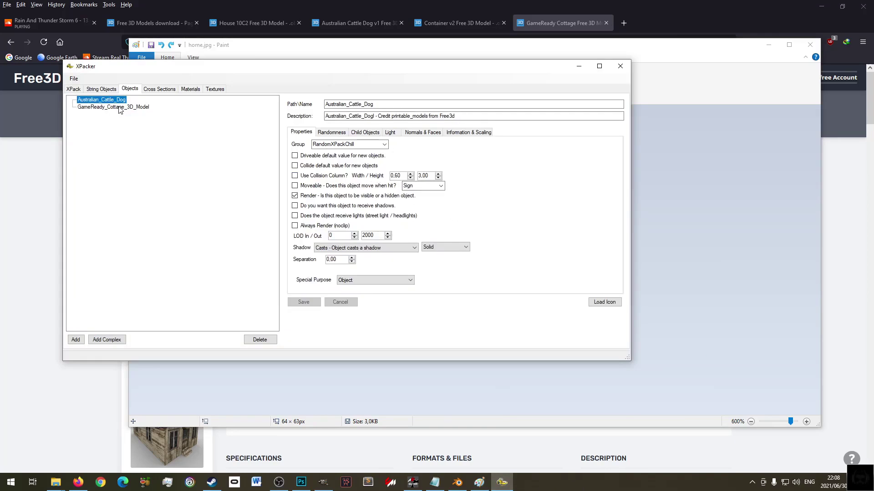
click(120, 107)
click(604, 303)
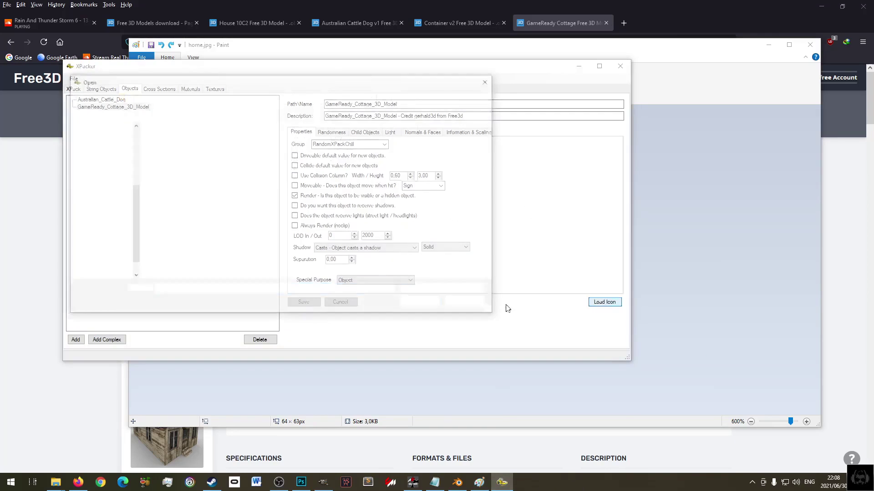
double_click(169, 169)
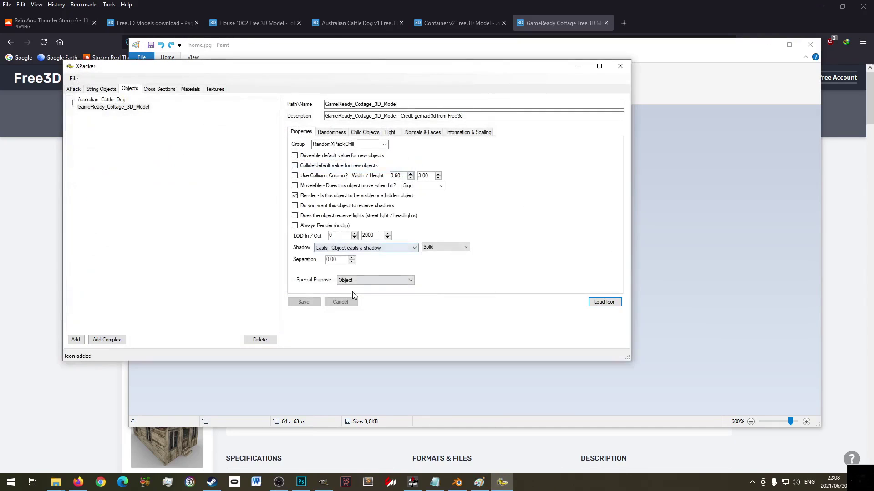
- Create the Random XPack Chill XPack, confirm the overwrite, and close XPacker
click(74, 78)
click(90, 111)
click(74, 78)
click(91, 87)
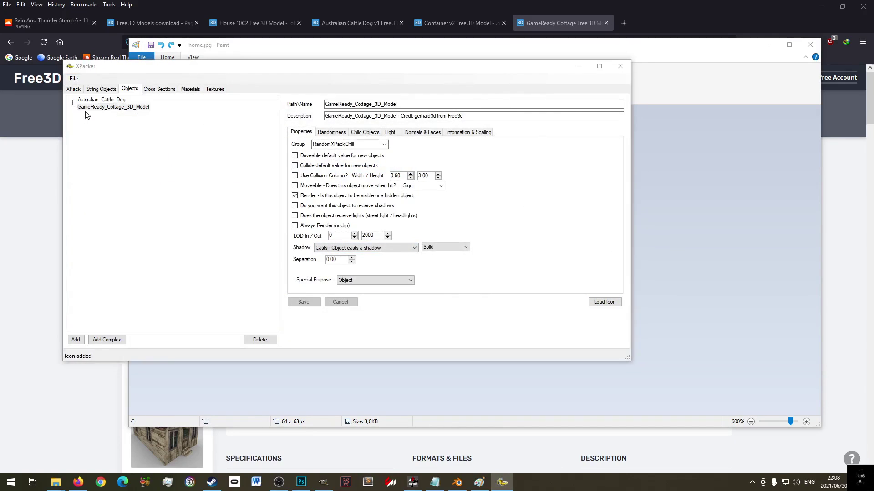
click(464, 277)
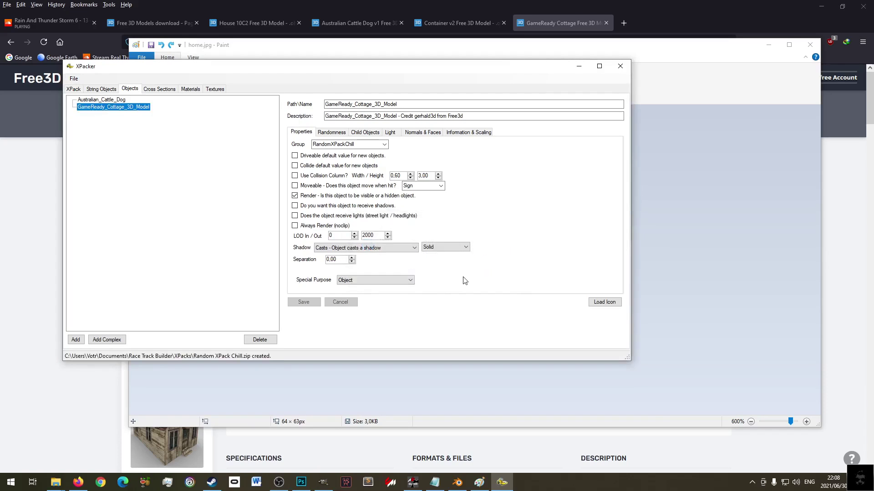
click(621, 66)
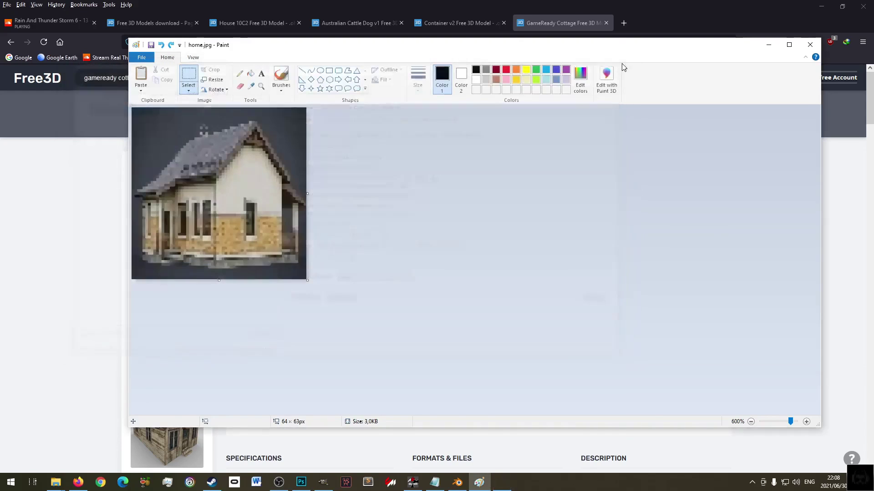
click(768, 45)
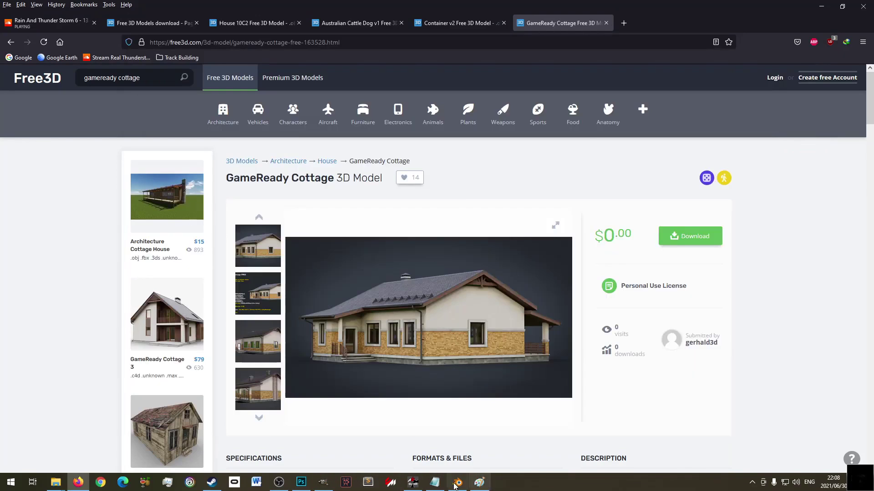
click(78, 485)
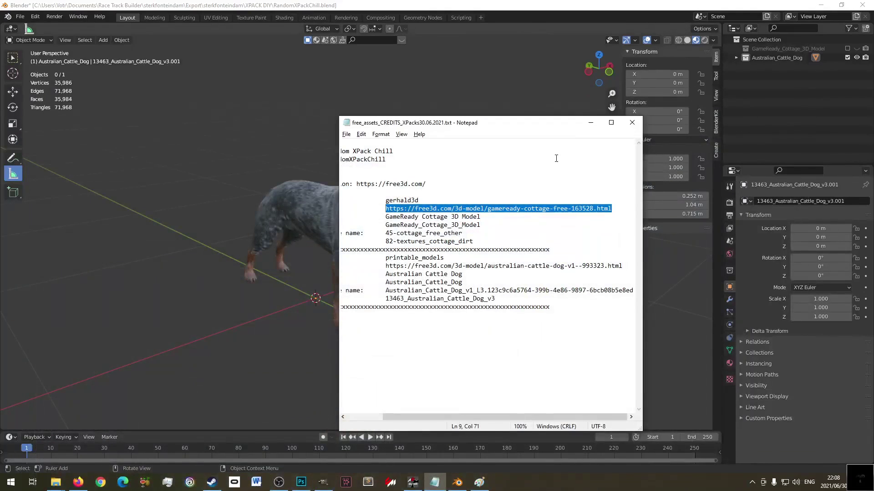
- Launch Race Track Builder from Steam with the default option and select the saved sterkfonteindam venue
click(211, 483)
click(200, 191)
click(449, 273)
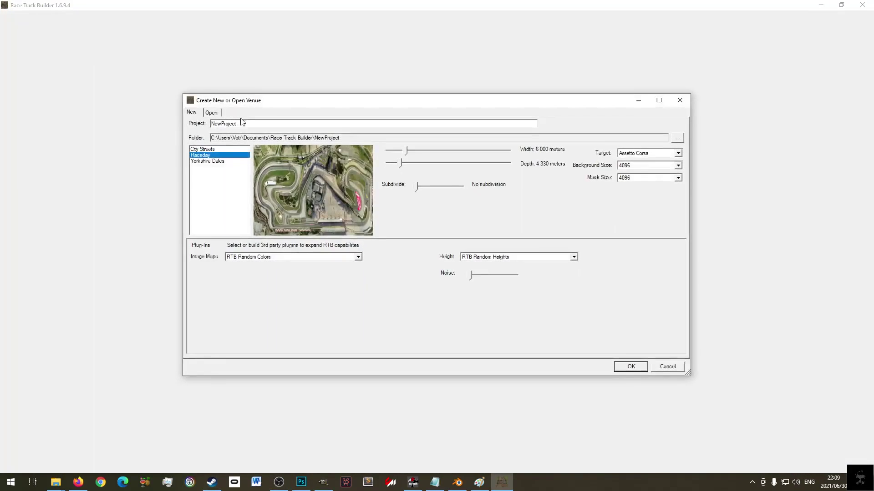
click(215, 113)
click(198, 143)
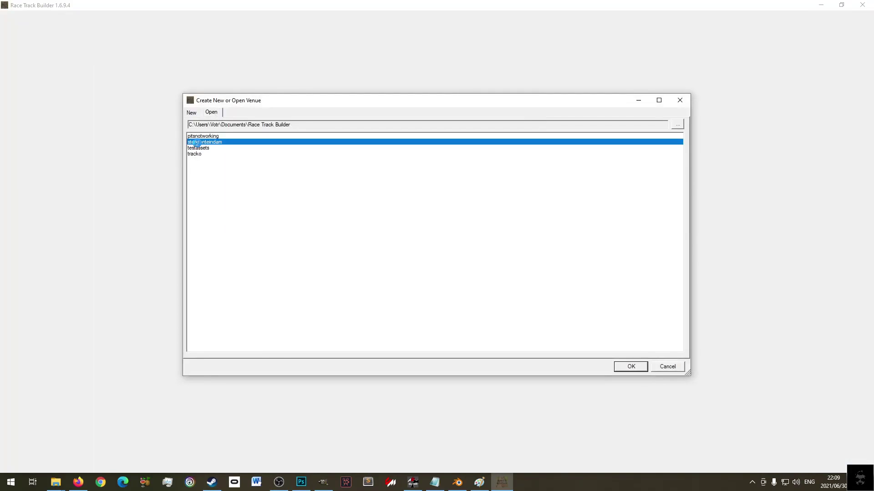
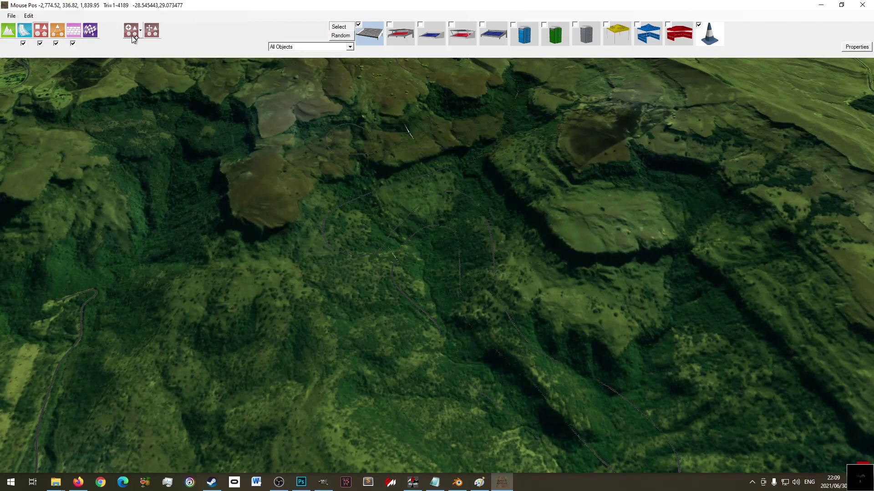
- Select the small house beside the road next to the row of trackside buildings
scroll(427, 108, up, 5)
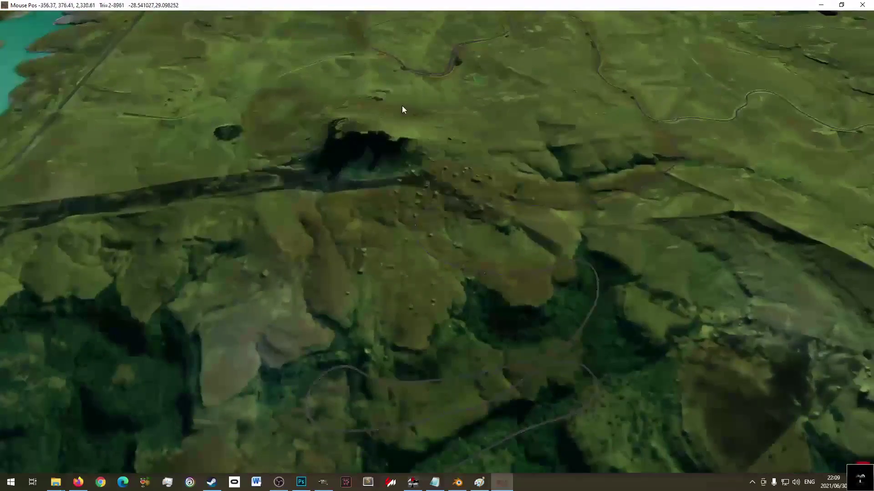
scroll(433, 194, up, 5)
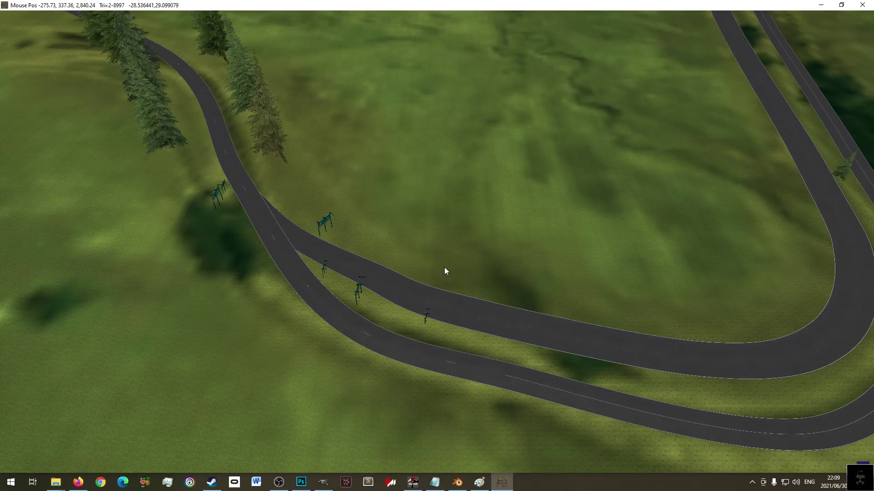
mouse_move(175, 36)
click(11, 15)
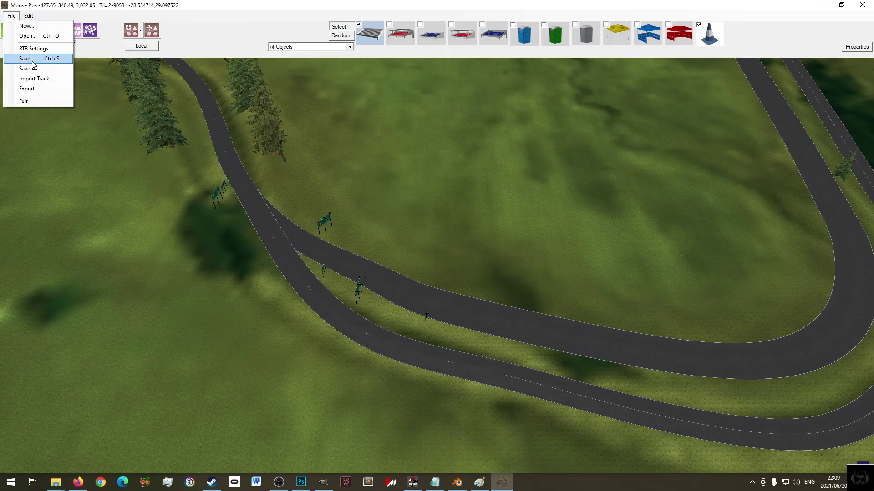
right_drag(788, 447, 260, 223)
click(371, 314)
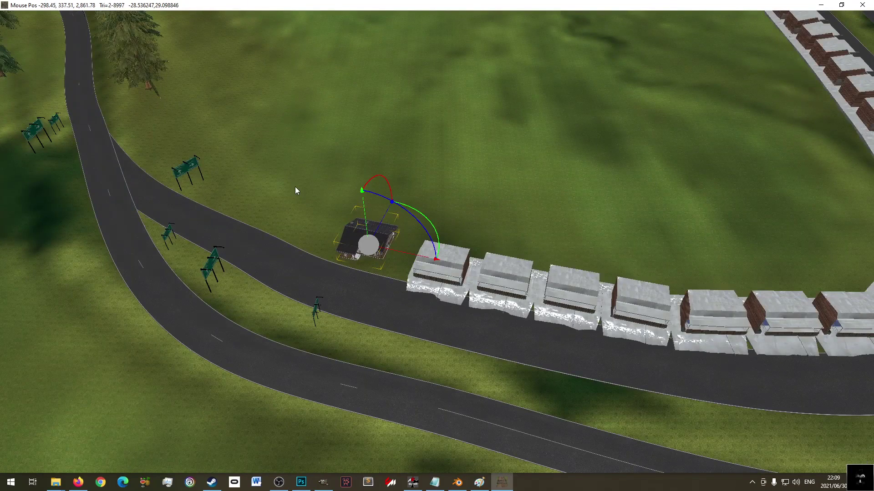
click(214, 271)
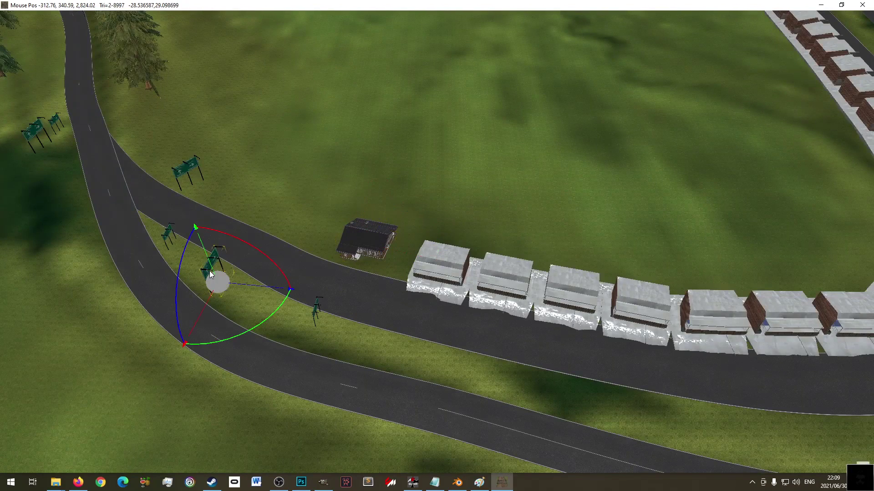
click(372, 246)
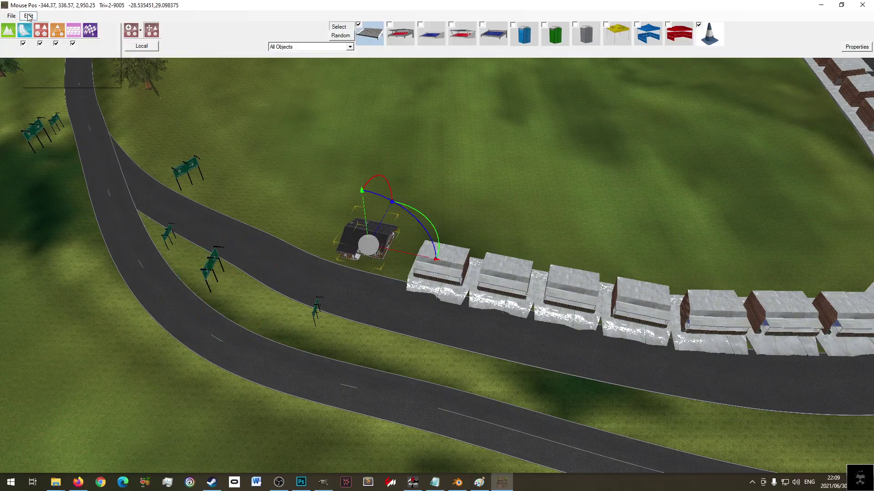
- Delete the selected house and save the venue
click(28, 15)
mouse_move(11, 19)
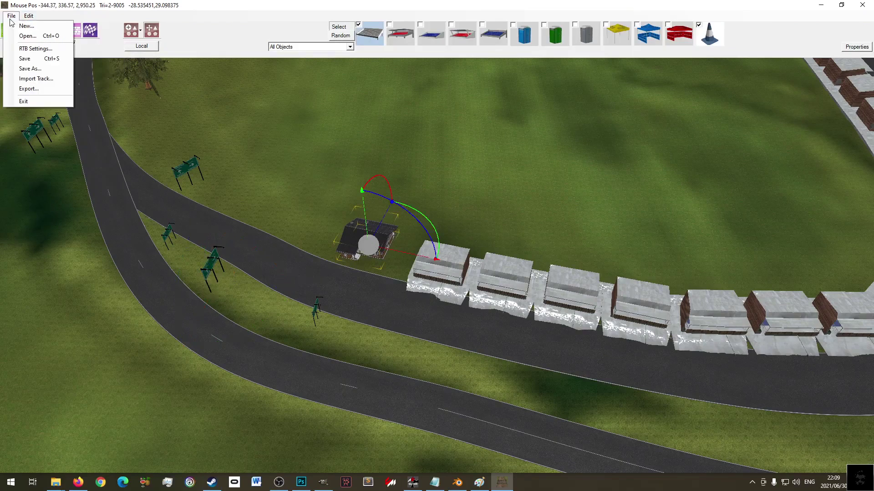
click(28, 16)
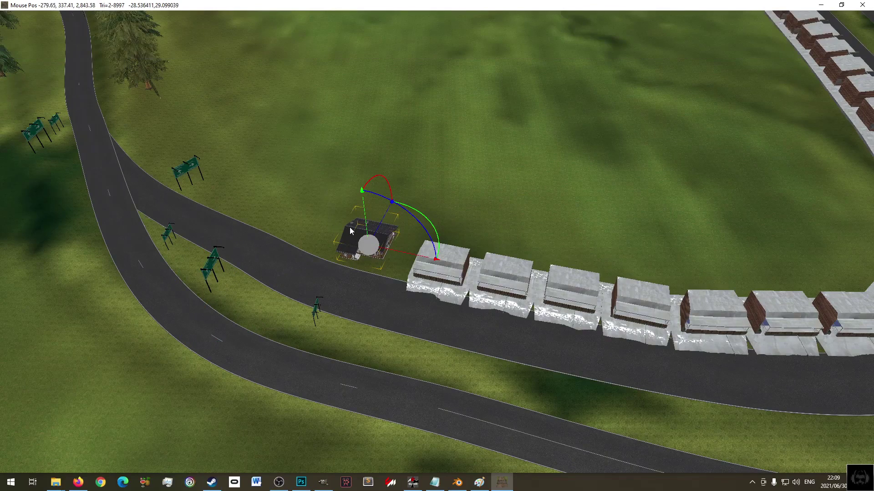
key(Delete)
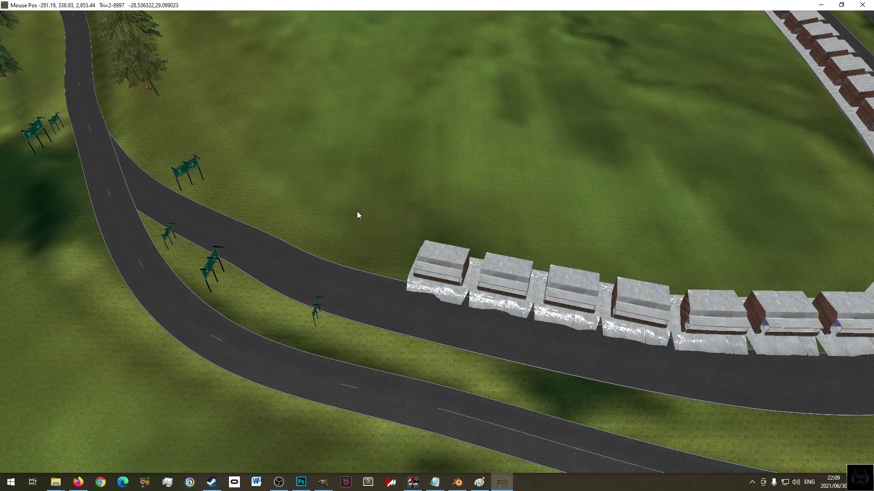
click(10, 15)
click(28, 61)
click(28, 16)
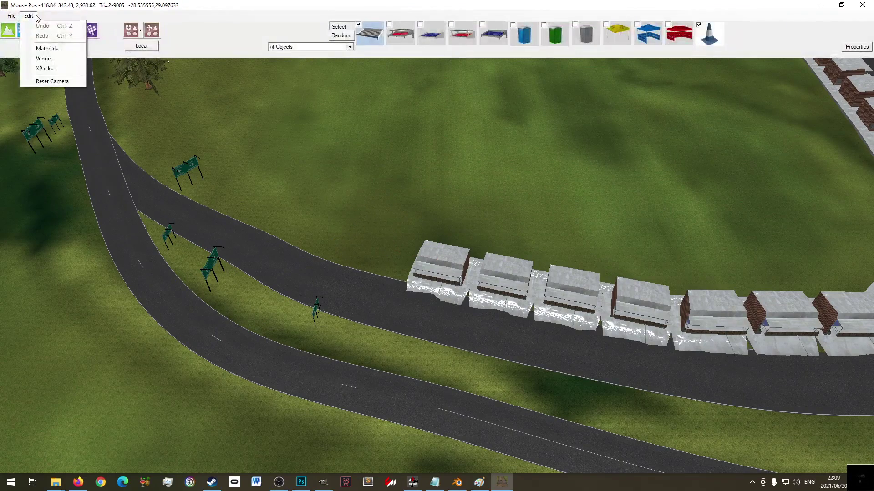
click(51, 69)
scroll(205, 228, down, 10)
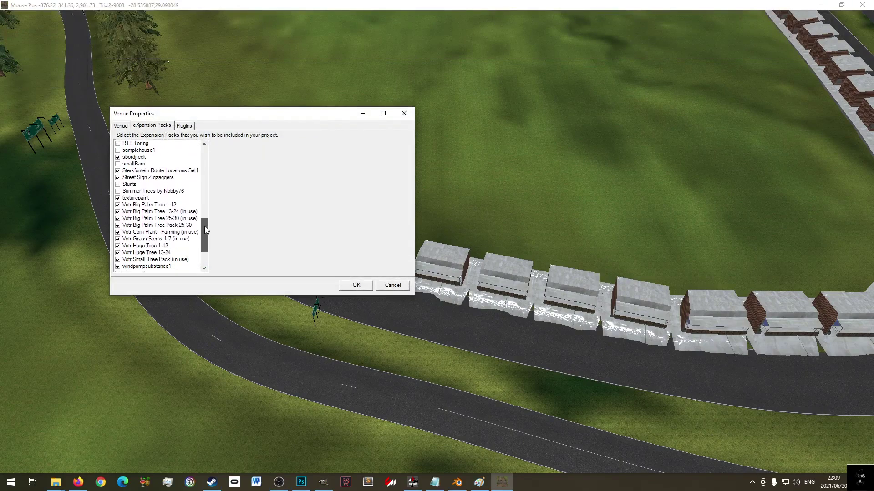
scroll(152, 179, up, 3)
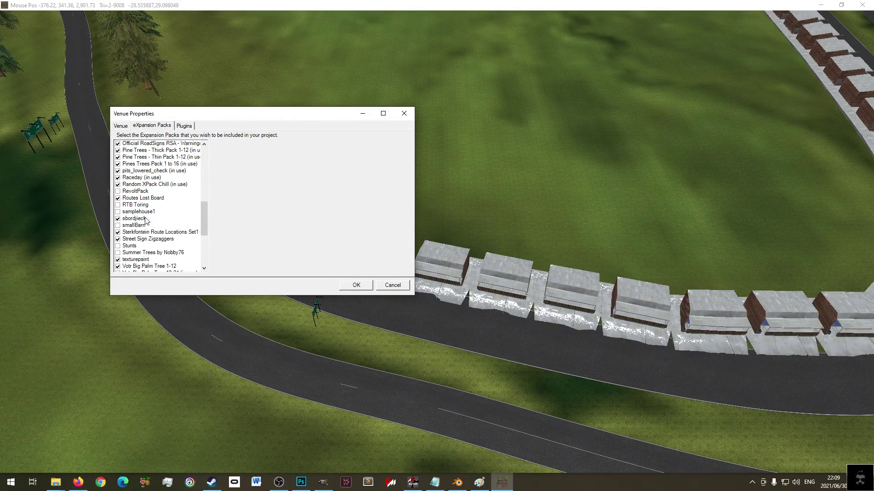
click(148, 185)
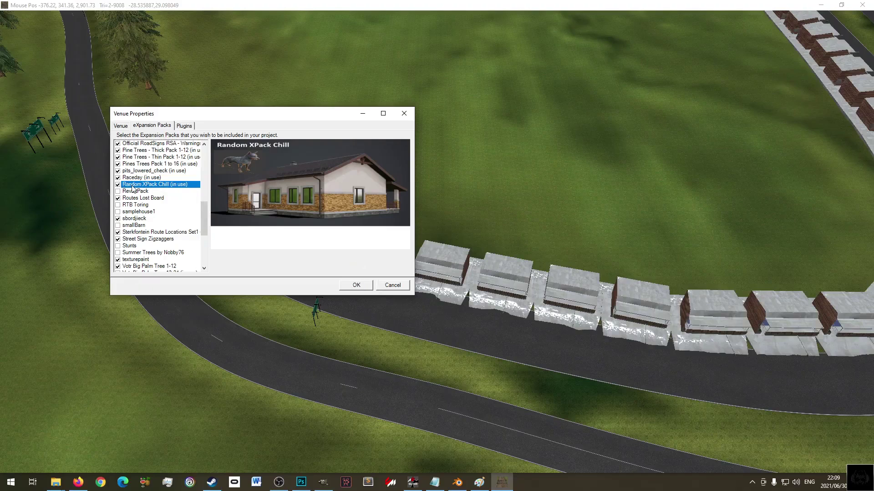
click(356, 286)
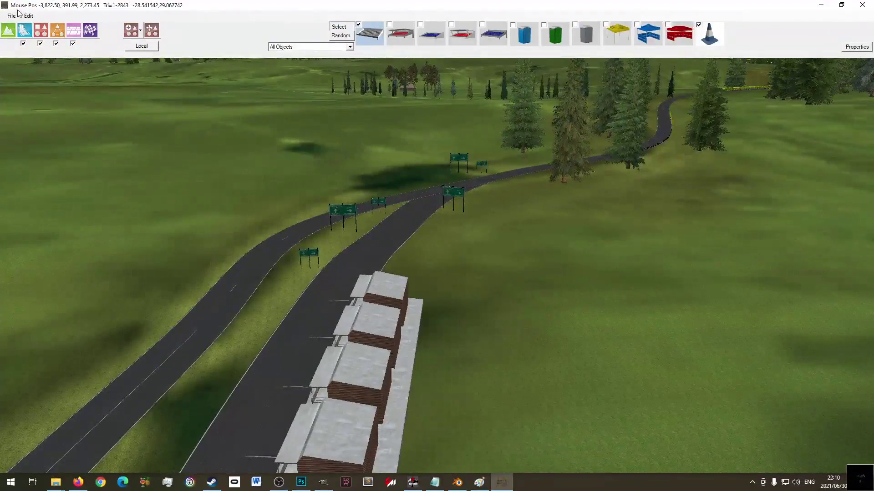
click(11, 16)
click(11, 16)
click(11, 16)
mouse_move(29, 16)
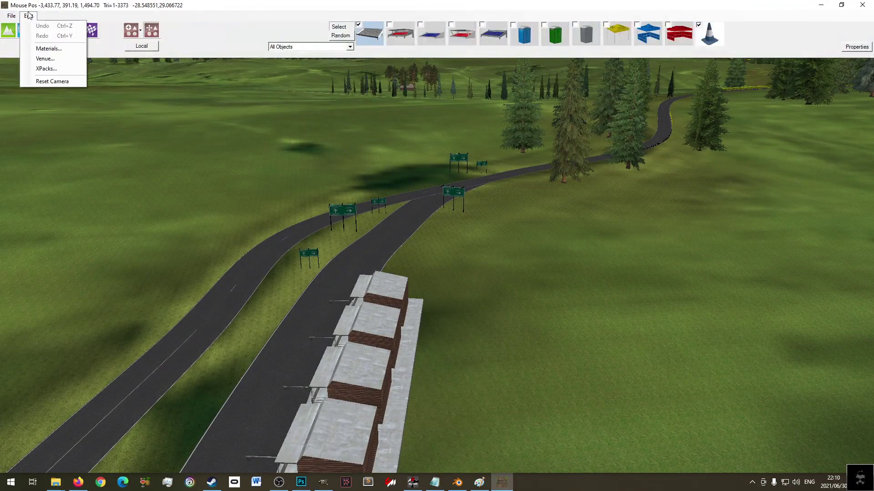
click(41, 68)
click(105, 68)
drag(109, 71, 94, 140)
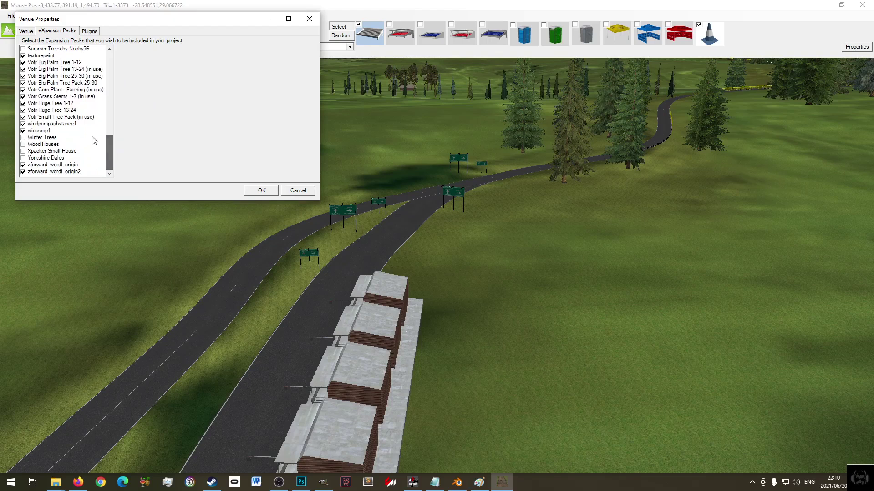
scroll(73, 95, up, 5)
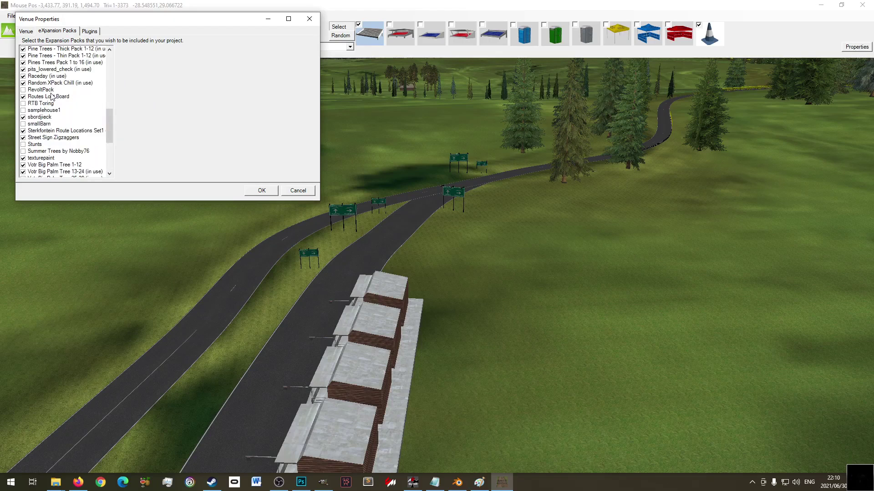
click(52, 89)
click(52, 83)
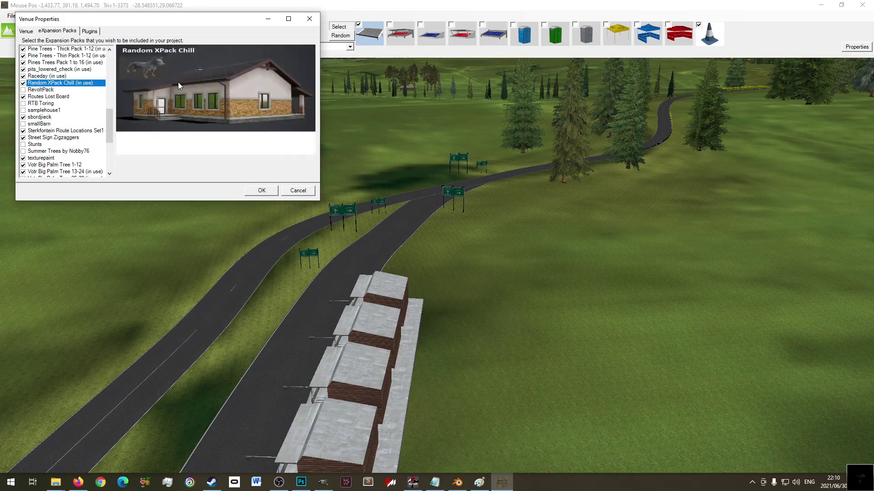
click(272, 192)
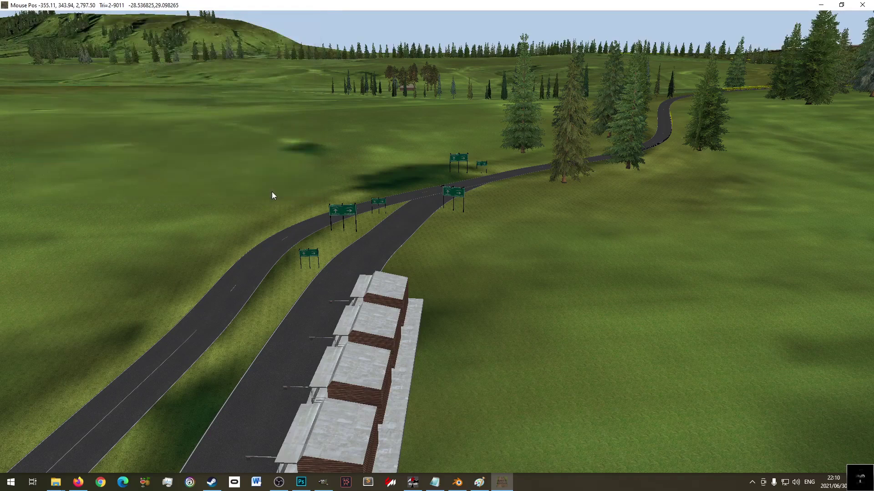
mouse_move(33, 28)
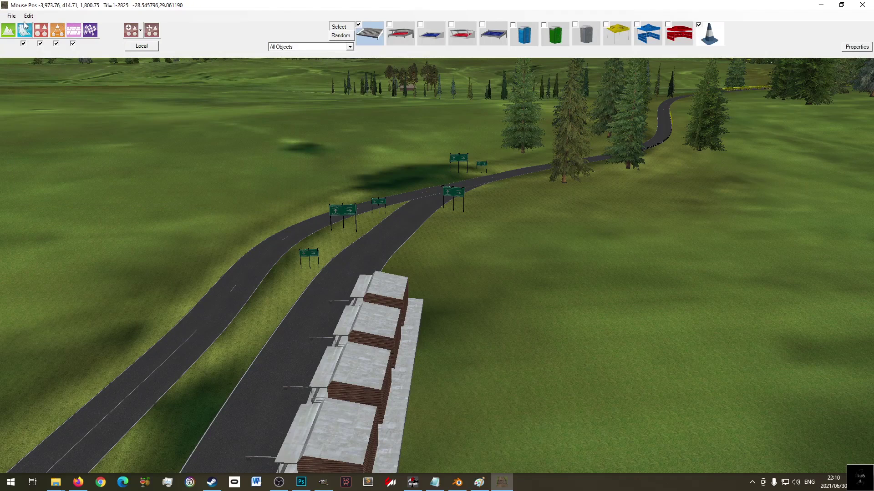
- Open the sterkfonteindam venue from the venue list and orbit the view along the road
click(11, 15)
click(21, 36)
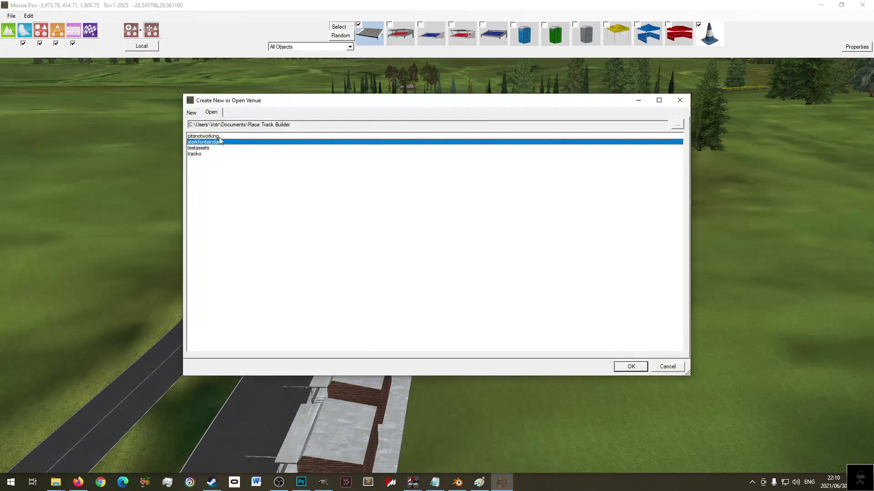
double_click(206, 143)
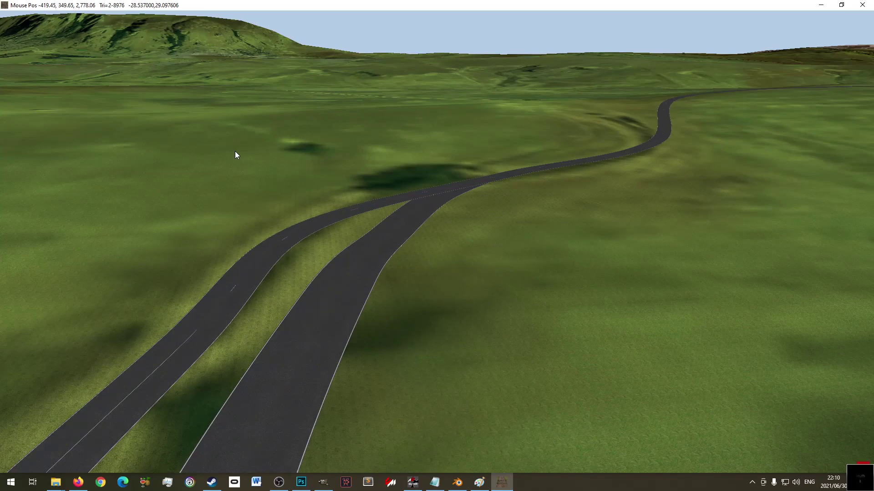
middle_drag(276, 291, 327, 293)
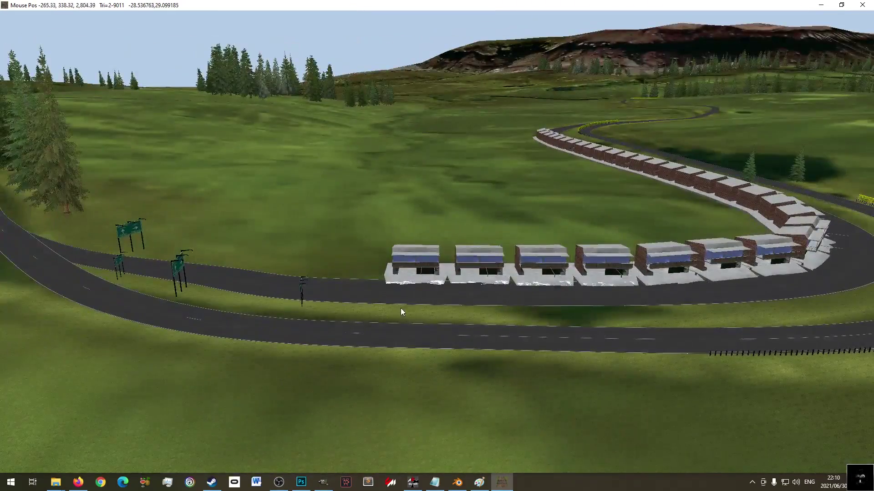
- Untick Random XPack Chill in the venue's XPacks list and apply the change
click(28, 16)
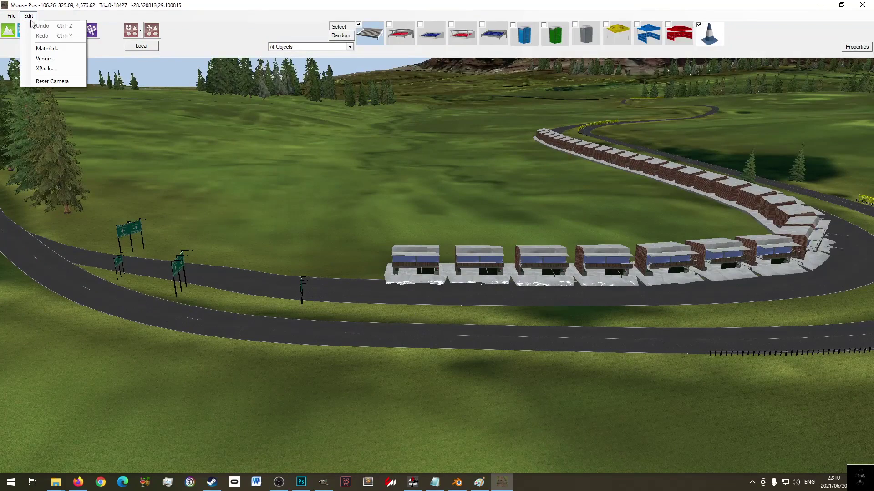
click(46, 68)
drag(137, 98, 144, 148)
click(98, 87)
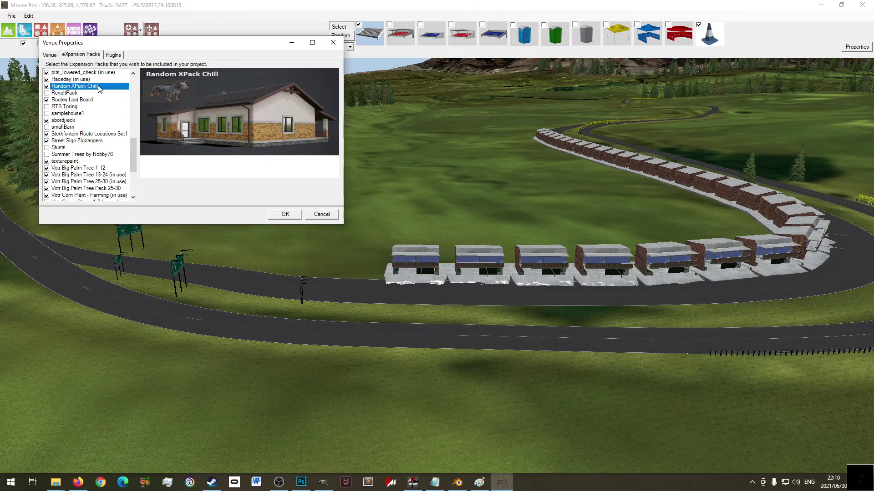
drag(168, 51, 197, 141)
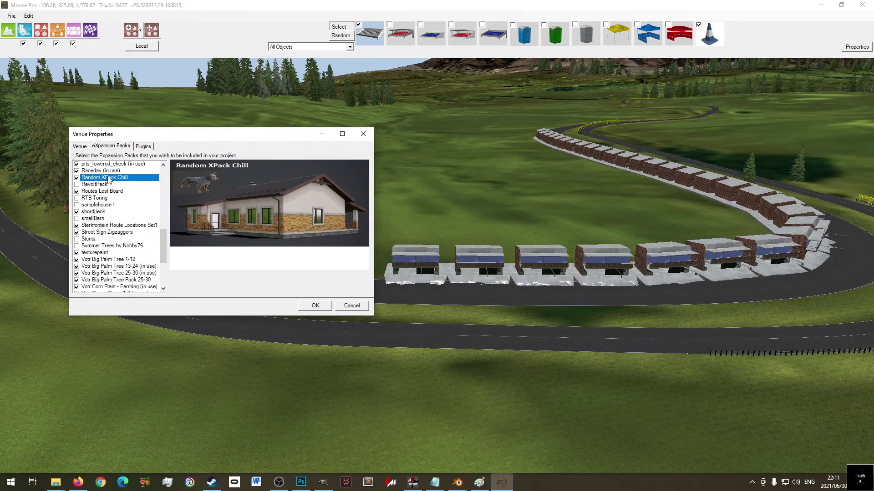
key(Down)
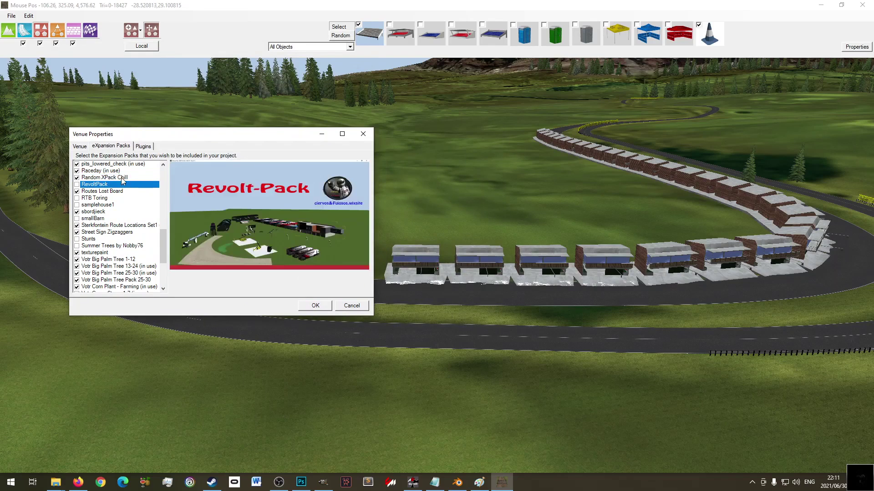
key(Up)
key(space)
click(315, 305)
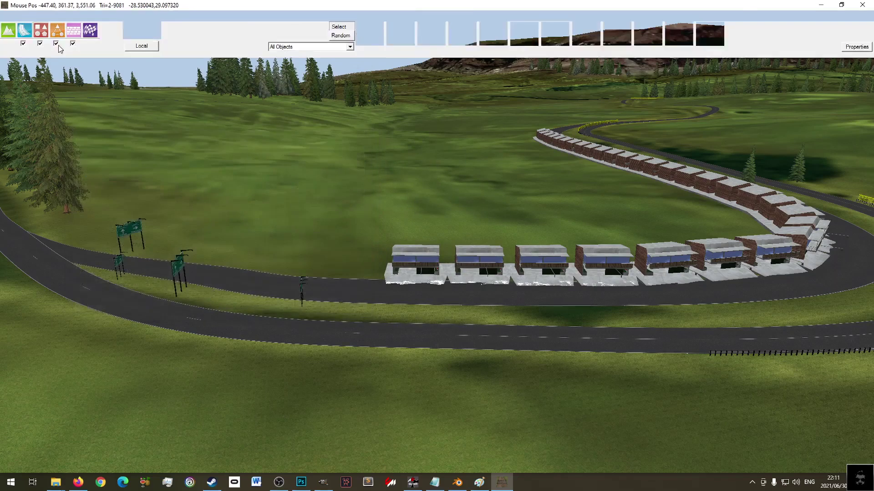
- Save the venue and close Race Track Builder
click(12, 15)
click(38, 58)
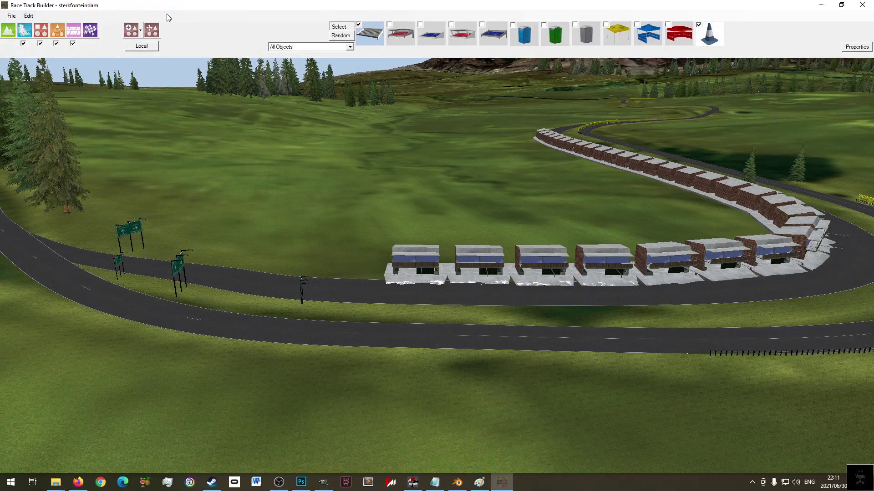
click(862, 5)
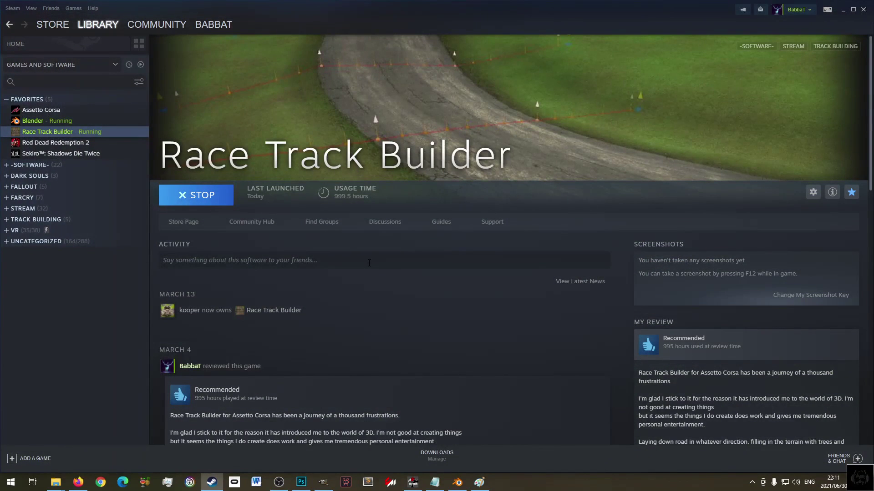
- Launch Race Track Builder from the Steam library and open the sterkfonteindam venue
click(210, 195)
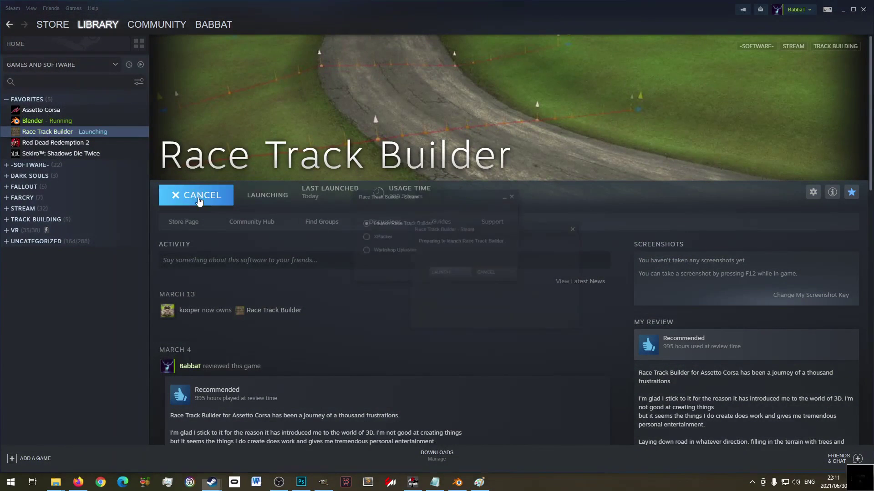
click(434, 273)
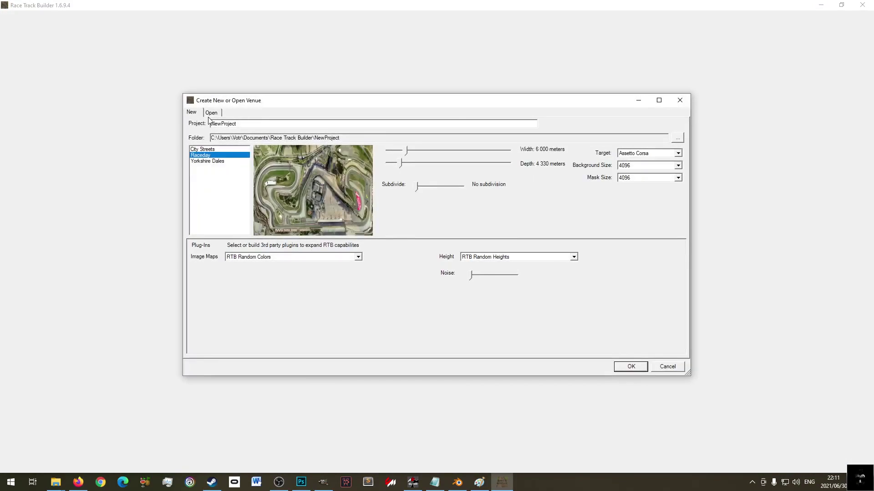
click(212, 113)
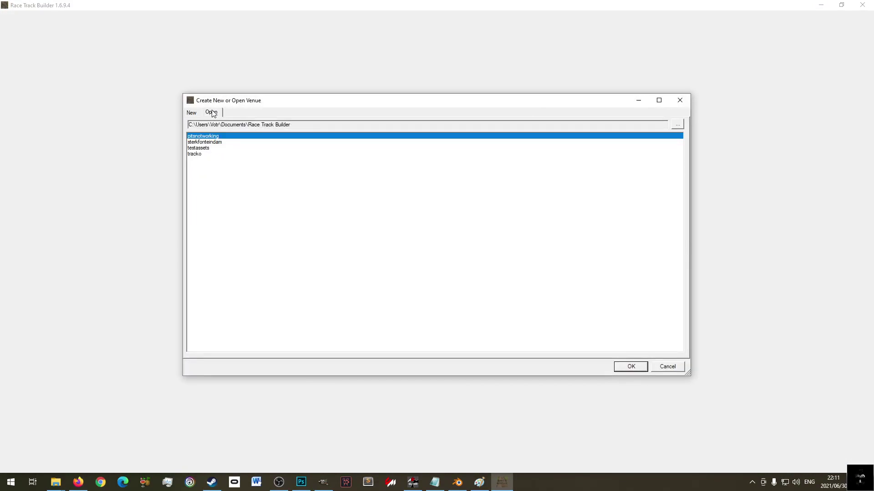
click(205, 142)
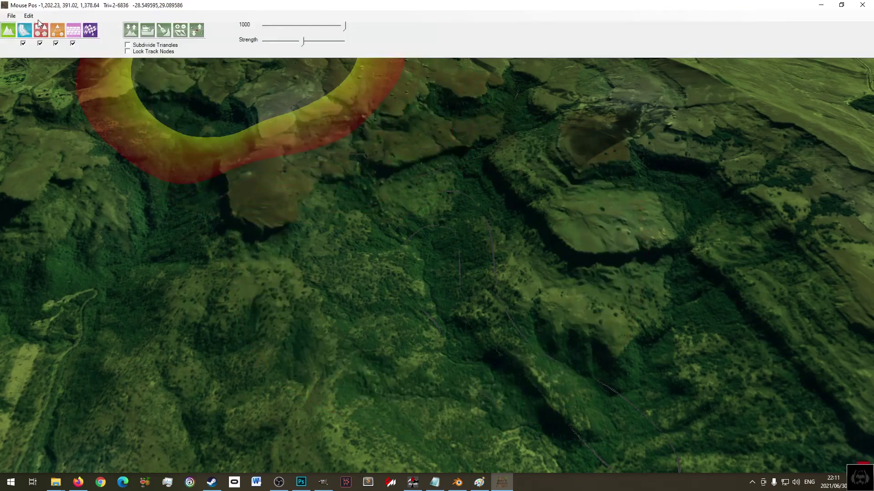
- Tick Random XPack Chill in the XPacks list to add it back to sterkfonteindam
drag(319, 91, 785, 452)
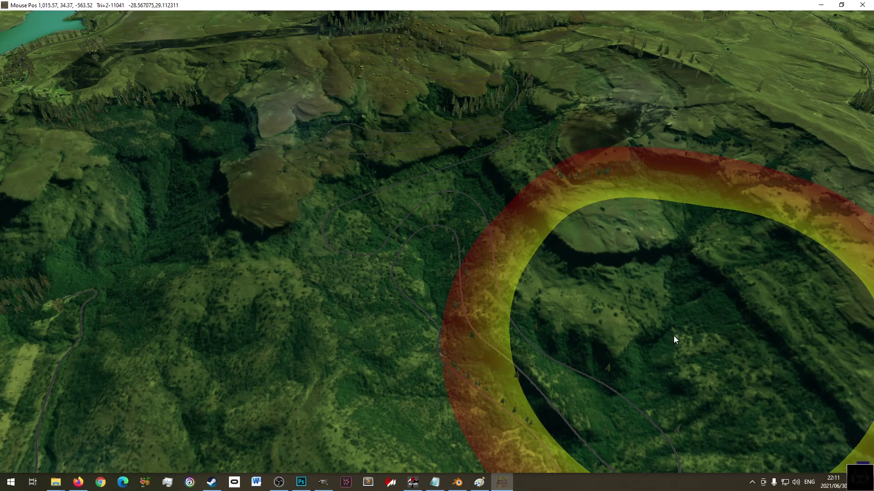
click(28, 15)
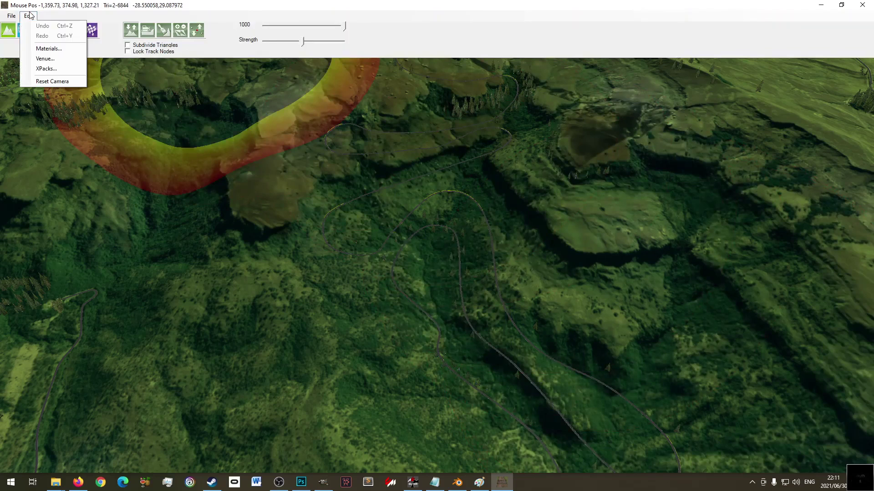
click(52, 69)
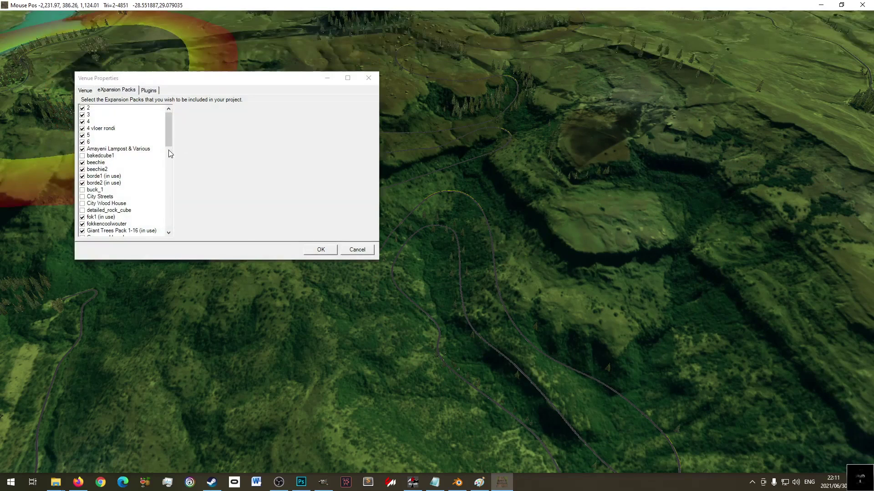
drag(170, 133, 179, 207)
scroll(179, 209, up, 4)
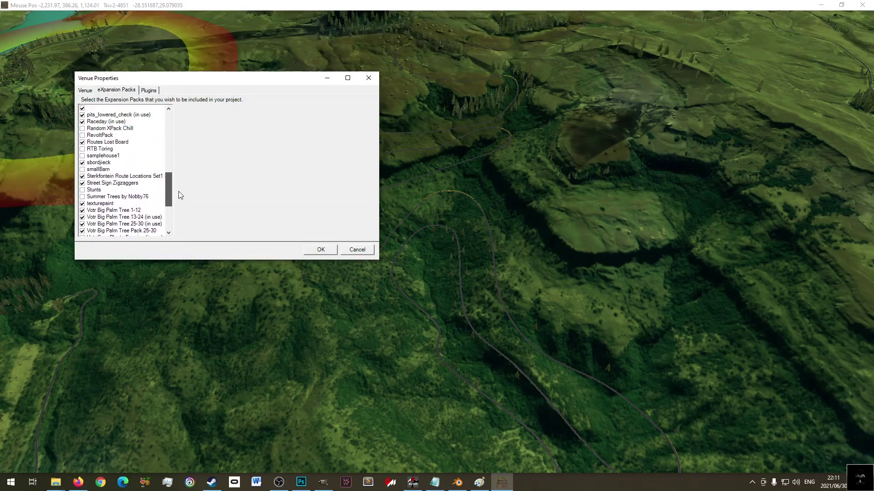
click(114, 149)
click(82, 148)
click(334, 249)
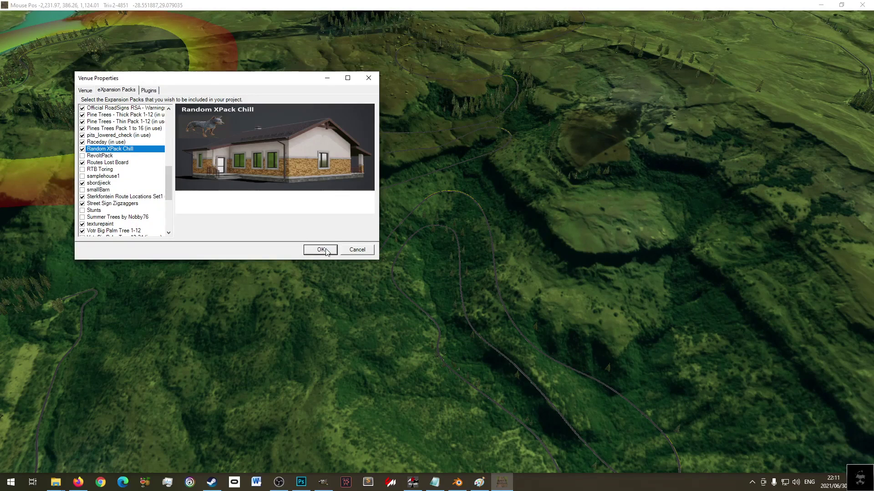
scroll(331, 156, up, 10)
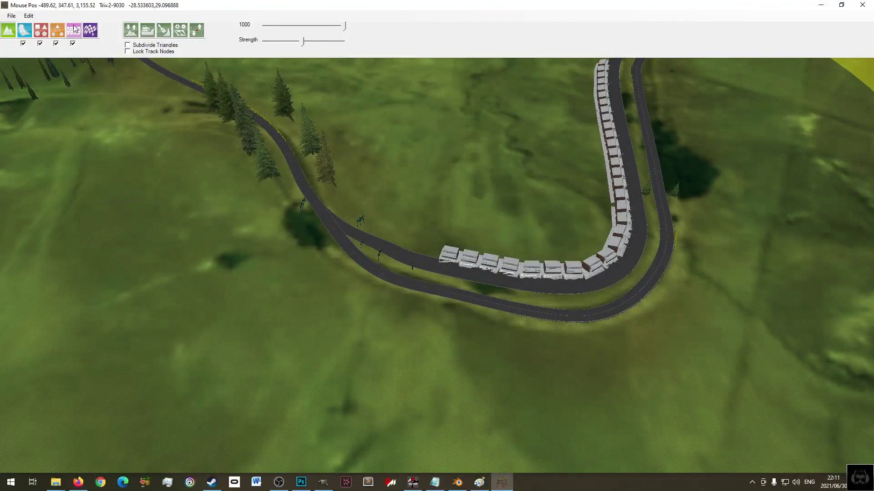
click(41, 30)
- Choose the RandomXPackChill object pack and place a house on the grass beside the road
click(305, 48)
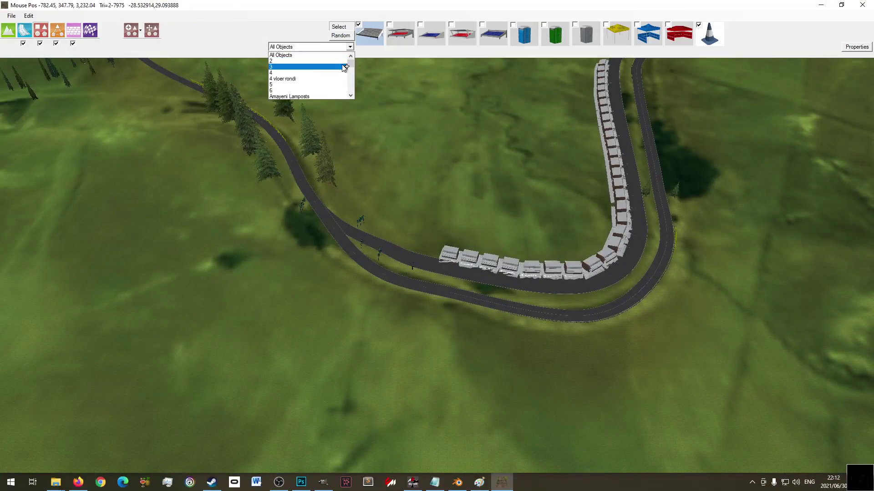
drag(352, 64, 353, 81)
scroll(322, 75, up, 2)
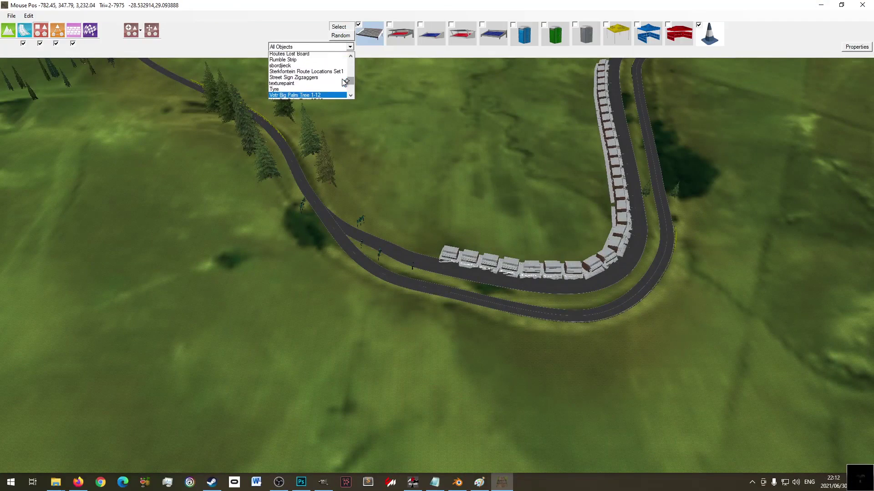
click(321, 68)
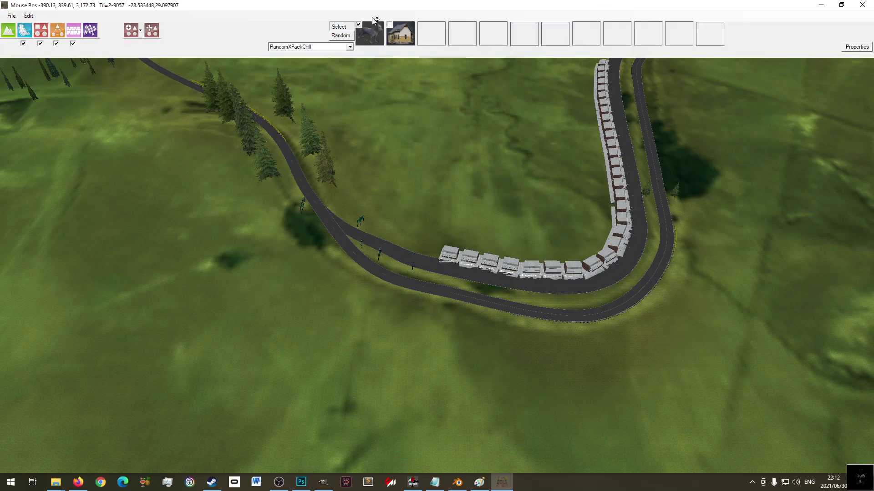
click(398, 36)
scroll(422, 254, up, 5)
mouse_move(396, 38)
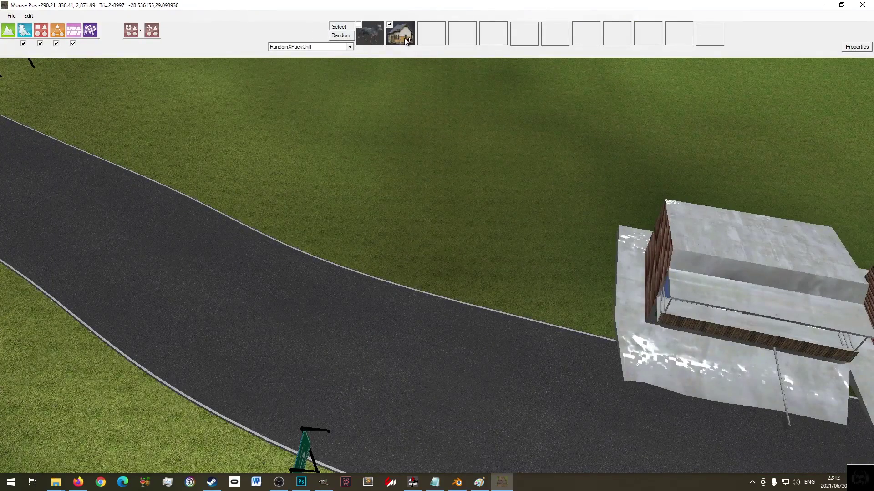
click(230, 139)
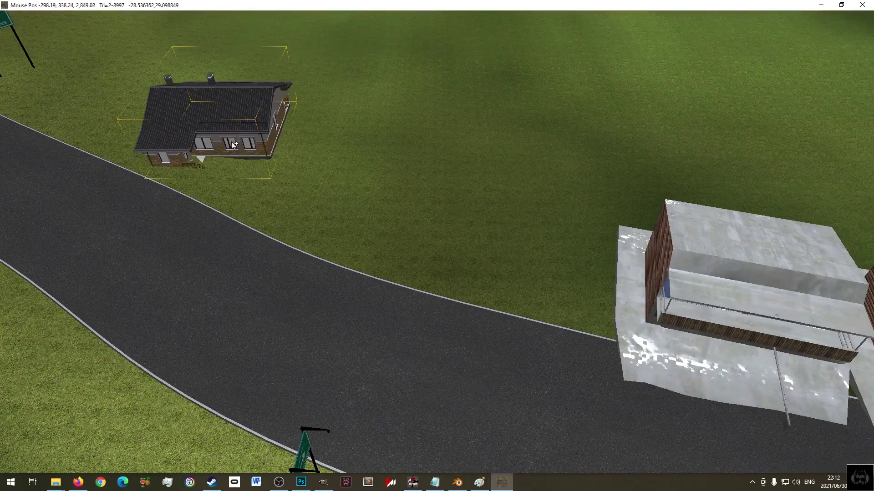
- Place a dog from the same pack on the grass near the house
scroll(255, 170, up, 5)
mouse_move(375, 32)
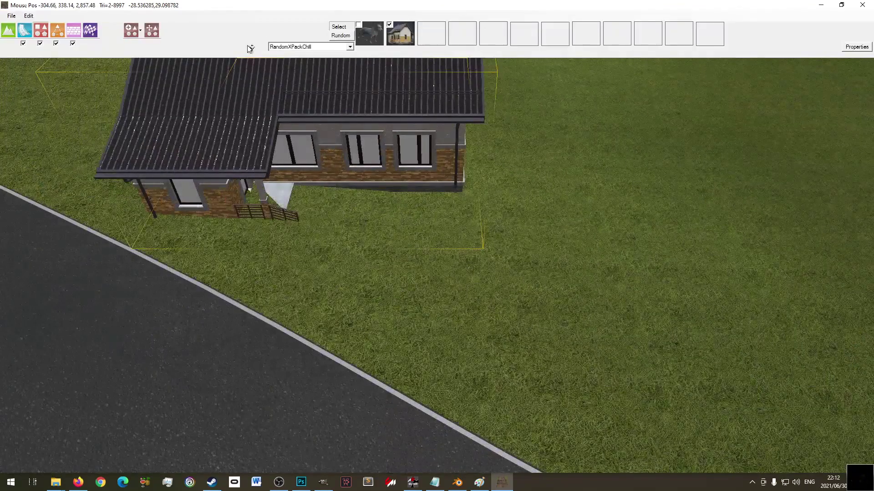
click(380, 32)
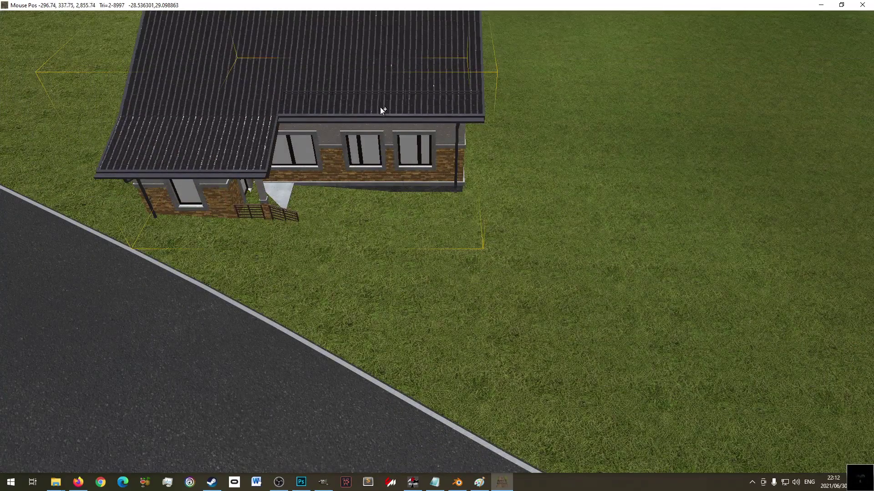
click(426, 228)
scroll(455, 214, up, 8)
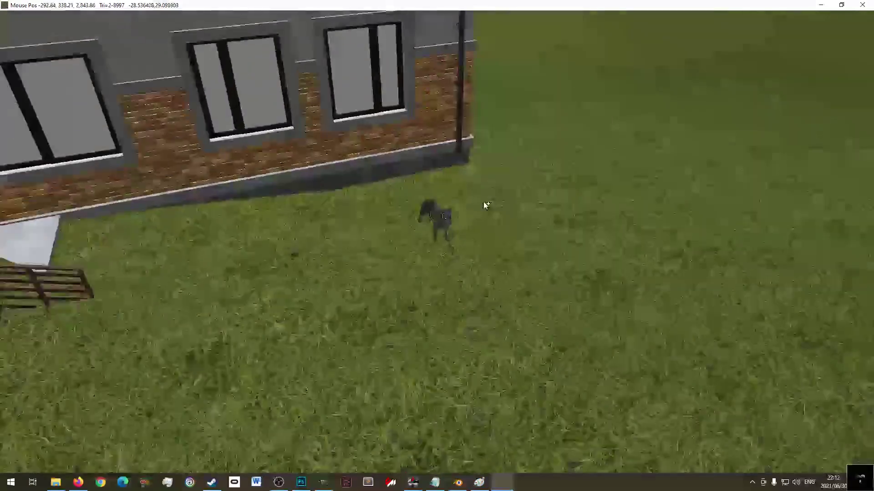
scroll(383, 246, down, 5)
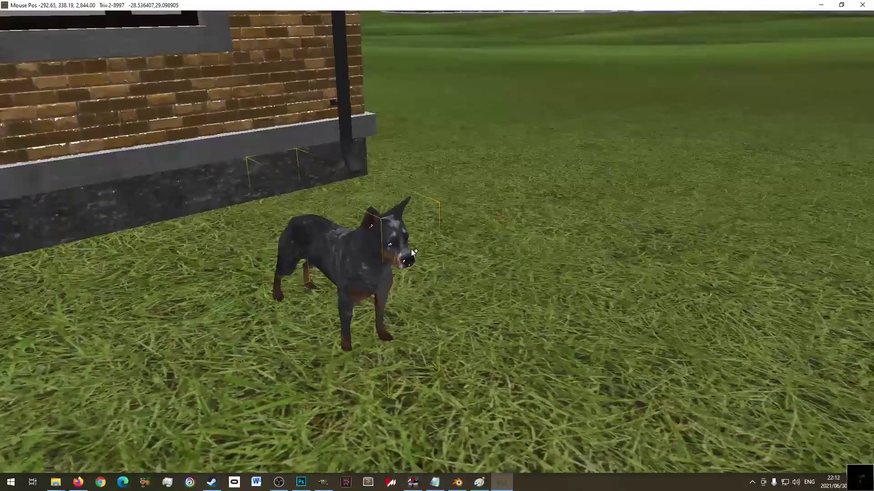
scroll(359, 241, up, 4)
scroll(410, 243, down, 4)
scroll(441, 243, up, 2)
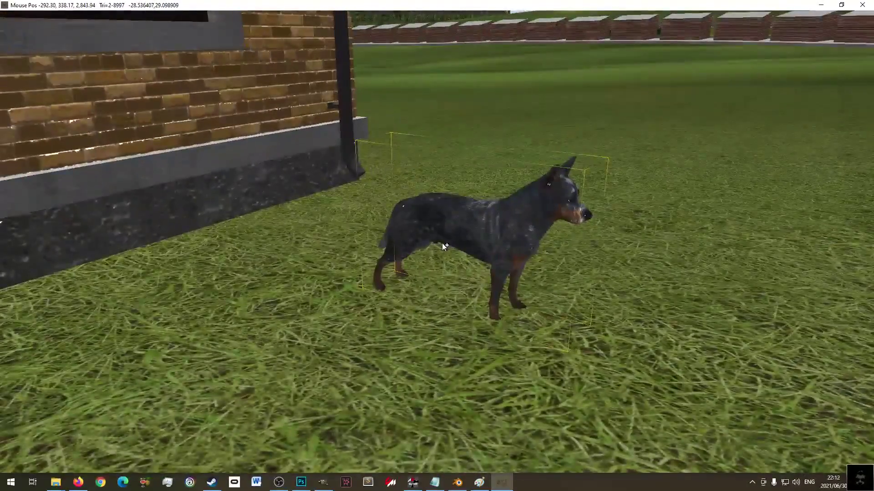
drag(438, 243, 364, 114)
- Nudge the house sideways and move the dog further across the grass
mouse_move(163, 22)
click(131, 30)
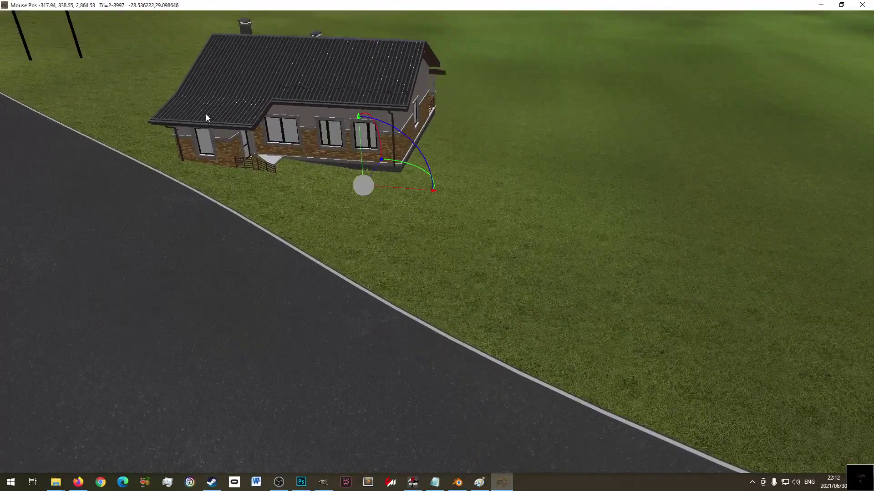
mouse_move(309, 152)
mouse_down()
mouse_move(351, 184)
mouse_move(300, 166)
mouse_up()
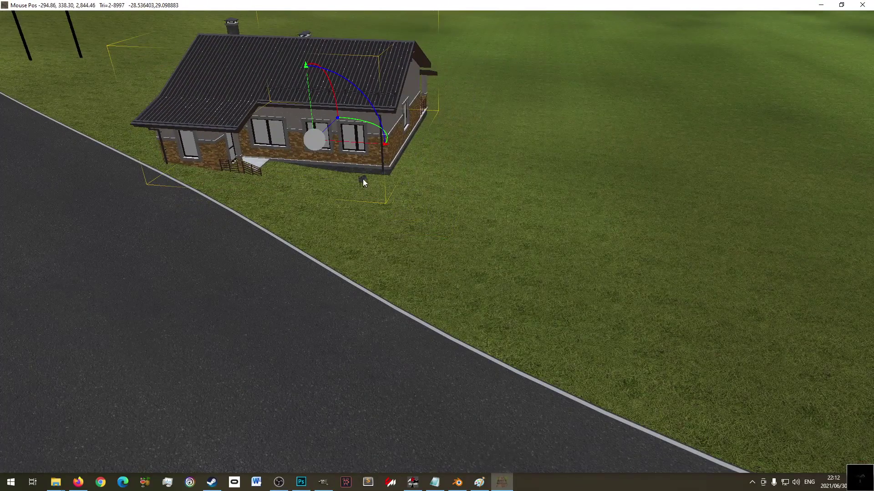
drag(379, 230, 413, 264)
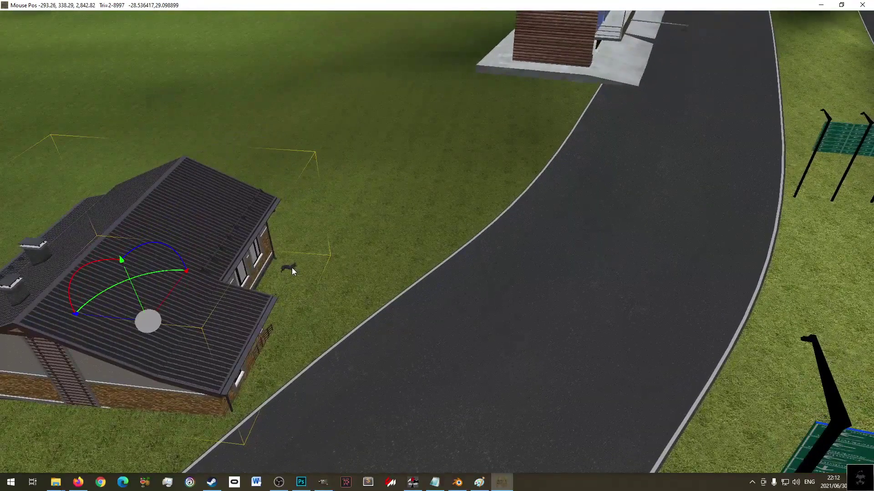
key(Left)
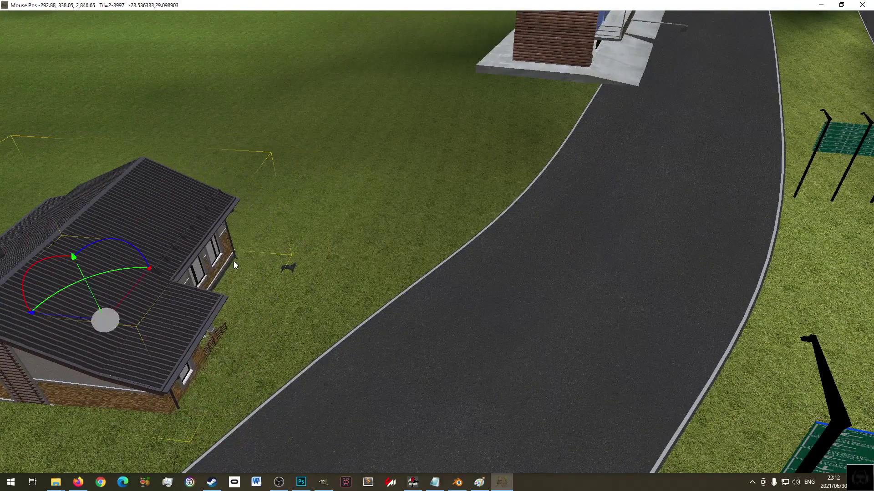
click(287, 271)
scroll(284, 273, up, 3)
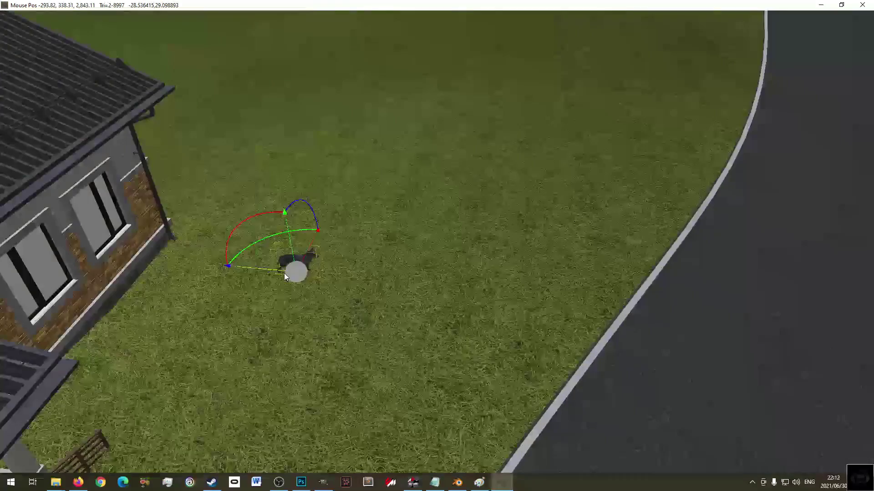
drag(284, 273, 394, 300)
drag(597, 113, 572, 187)
right_drag(552, 259, 313, 210)
- Move the house closer to the road and rotate it to face the road
double_click(501, 113)
drag(678, 168, 763, 176)
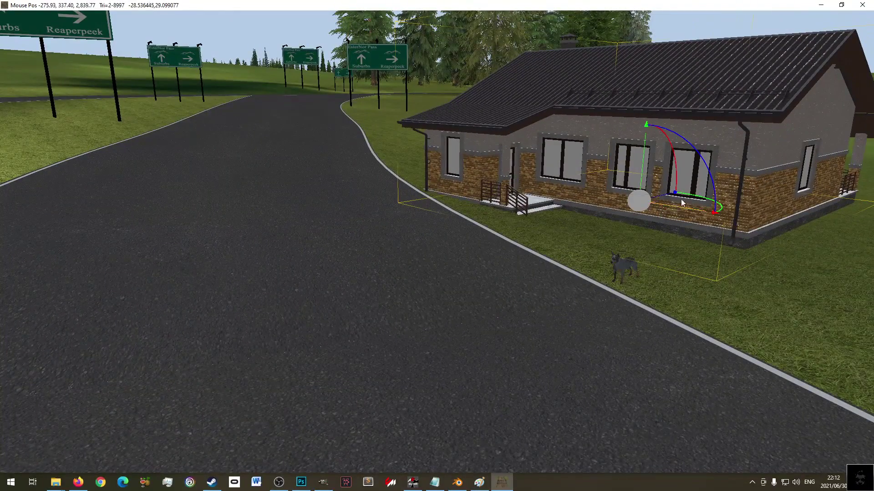
drag(695, 198, 711, 198)
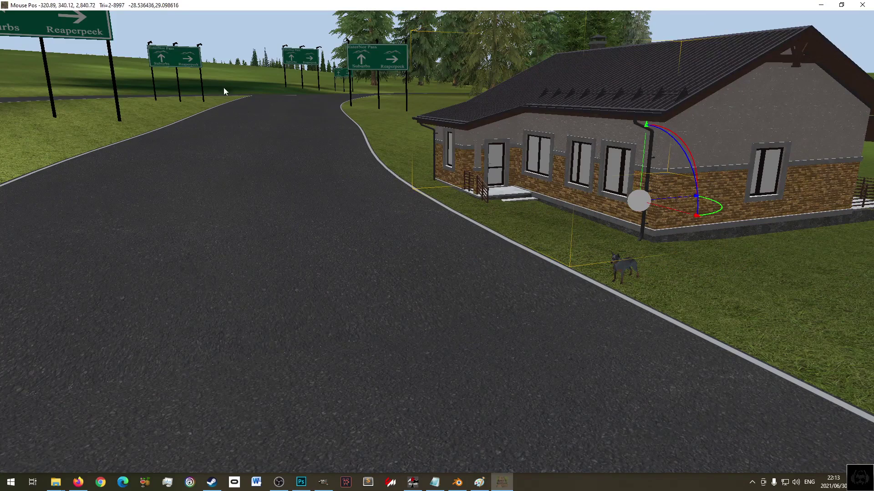
click(12, 16)
- Save the venue and export it with Export Everything off and separate component files on
click(22, 61)
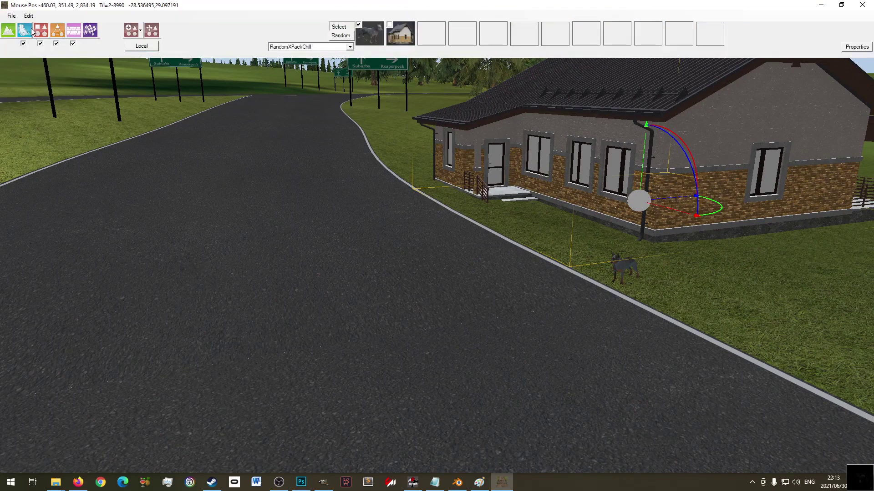
click(14, 17)
click(30, 89)
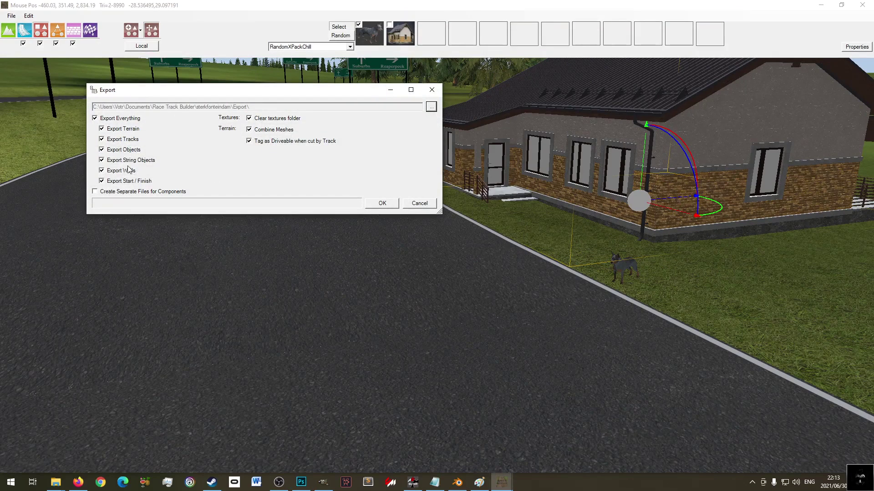
click(112, 119)
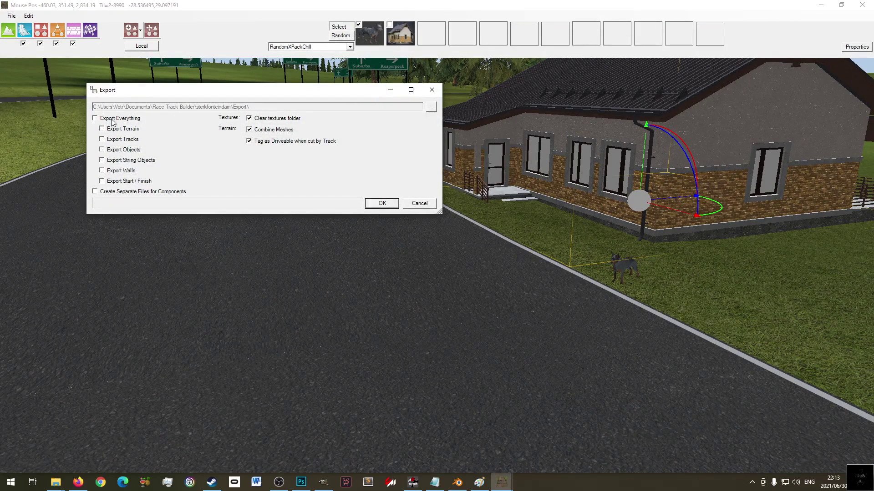
click(131, 193)
click(382, 204)
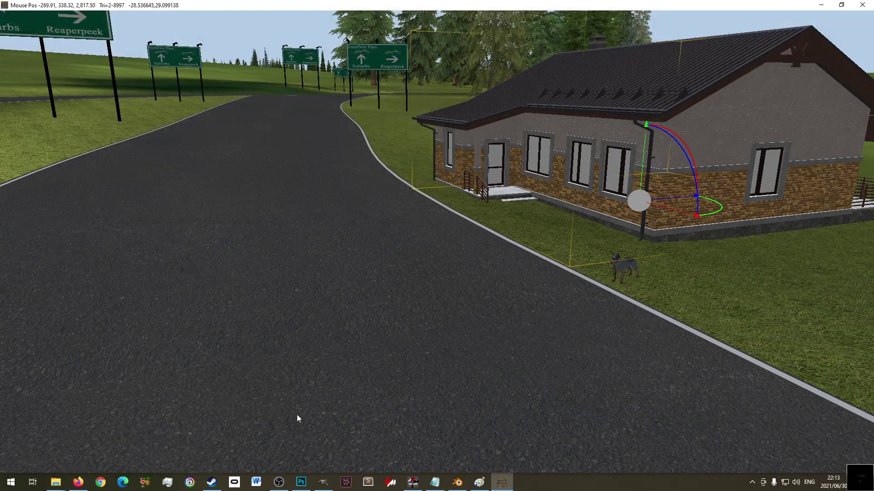
- Import sterkfonteindam_Object.fbx into ksEditor
mouse_move(331, 485)
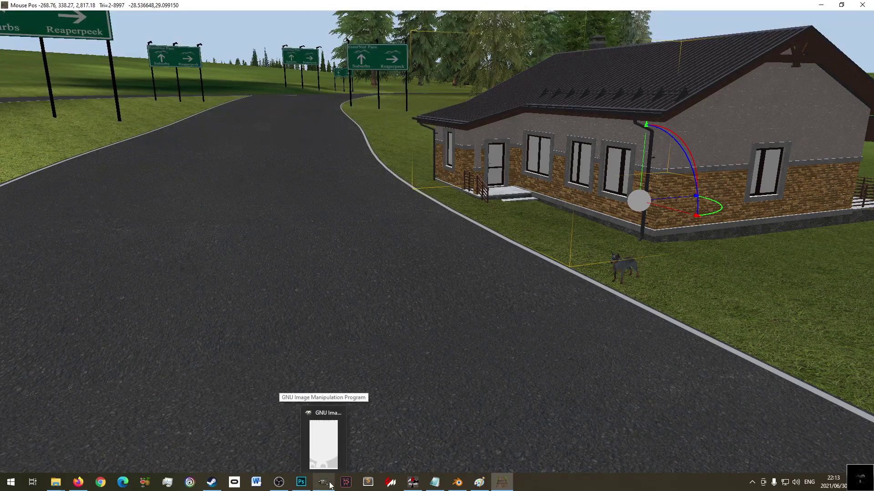
click(412, 482)
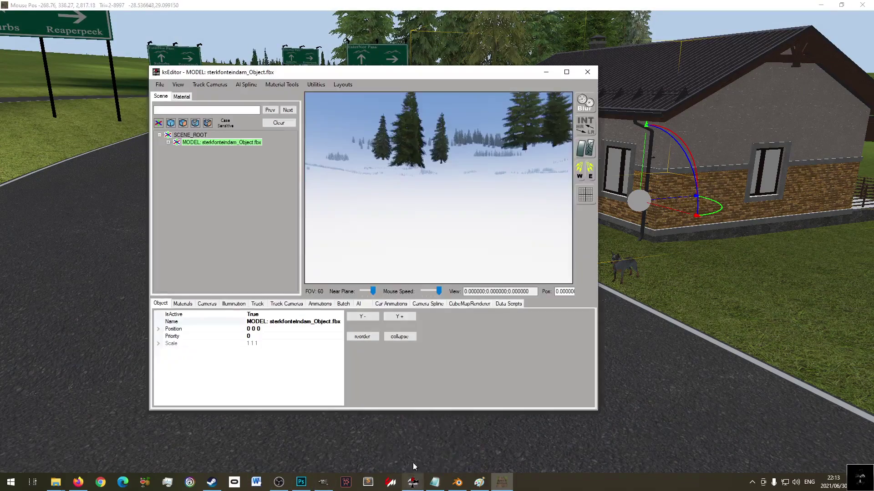
click(586, 75)
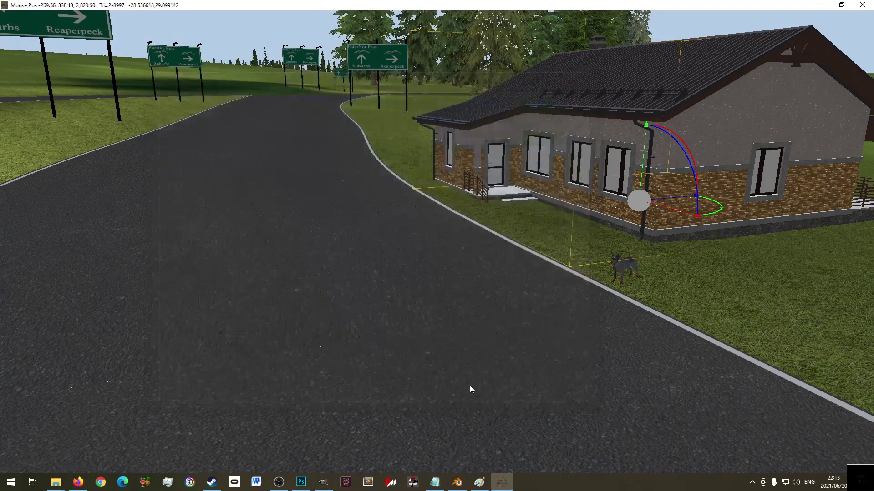
click(411, 482)
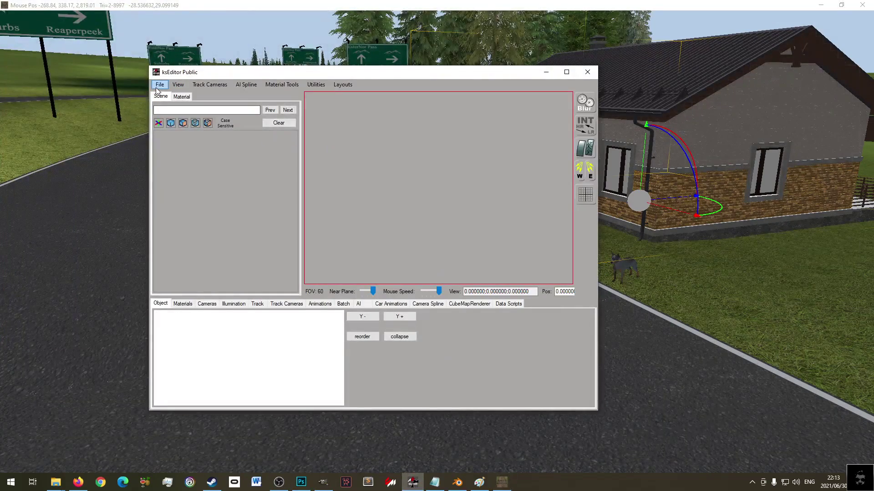
click(159, 84)
click(180, 108)
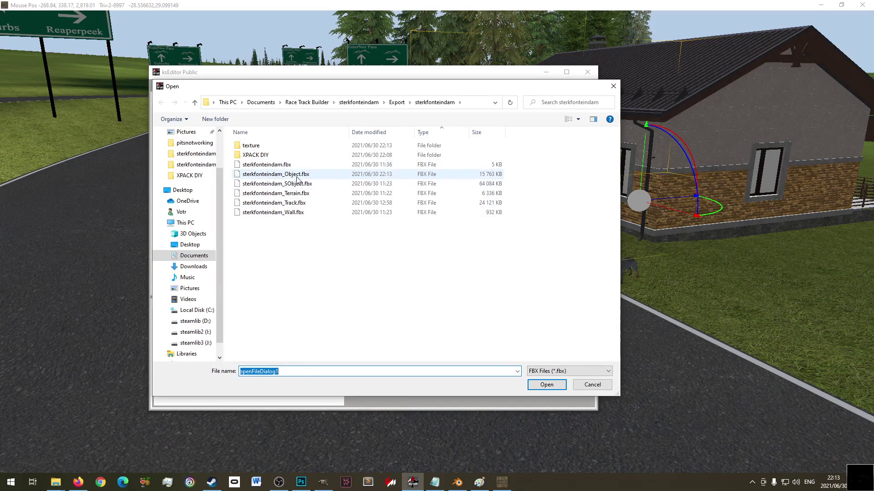
double_click(298, 176)
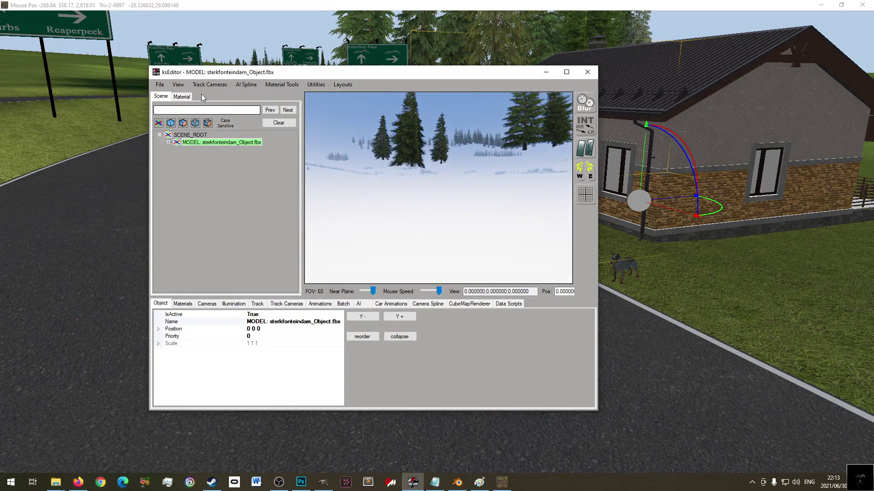
- Save it as a track KN5 over sterkfonteindam_Object.kn5, then close ksEditor
click(160, 85)
click(269, 152)
double_click(291, 289)
click(448, 242)
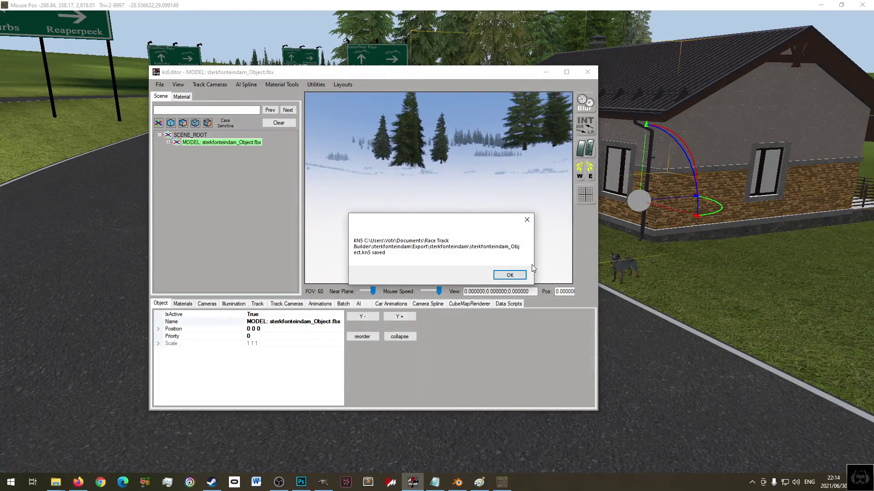
click(514, 275)
click(585, 73)
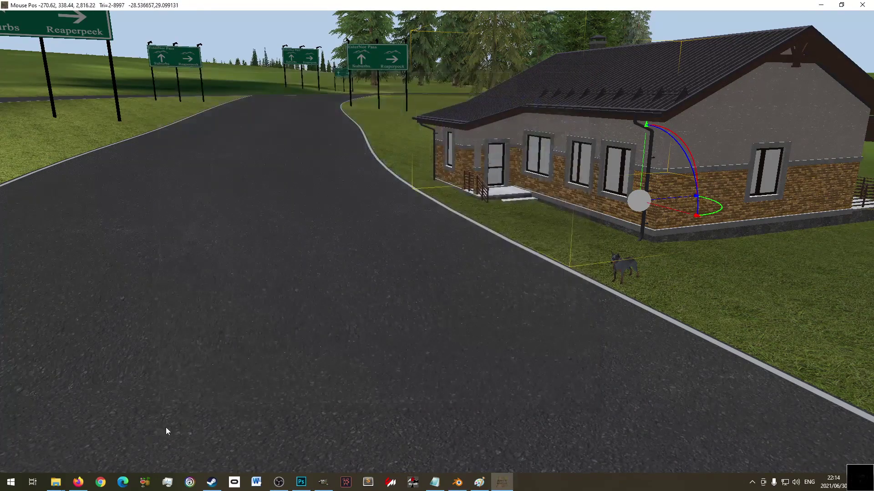
- Copy sterkfonteindam_Object.kn5 from the Race Track Builder export folder
mouse_move(59, 483)
click(145, 444)
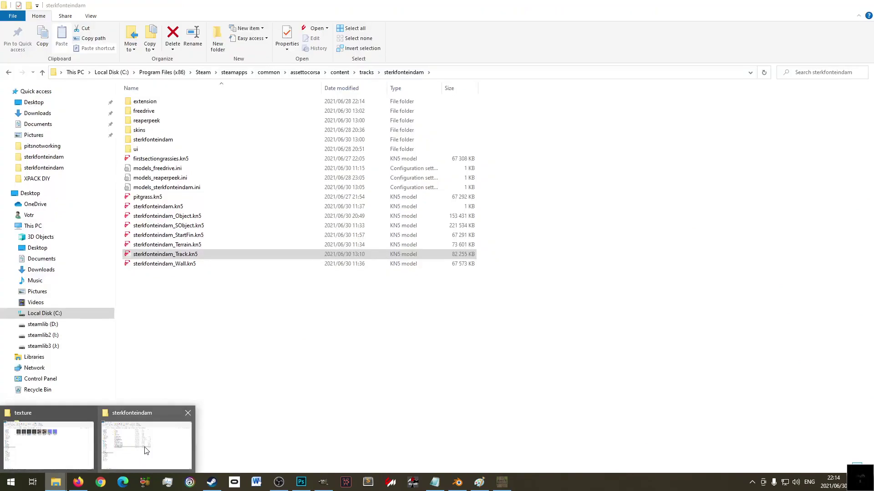
click(20, 488)
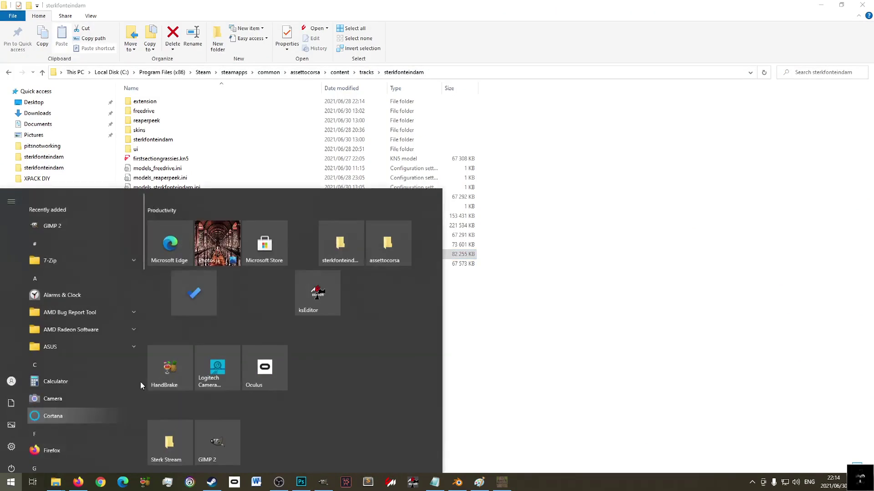
click(343, 228)
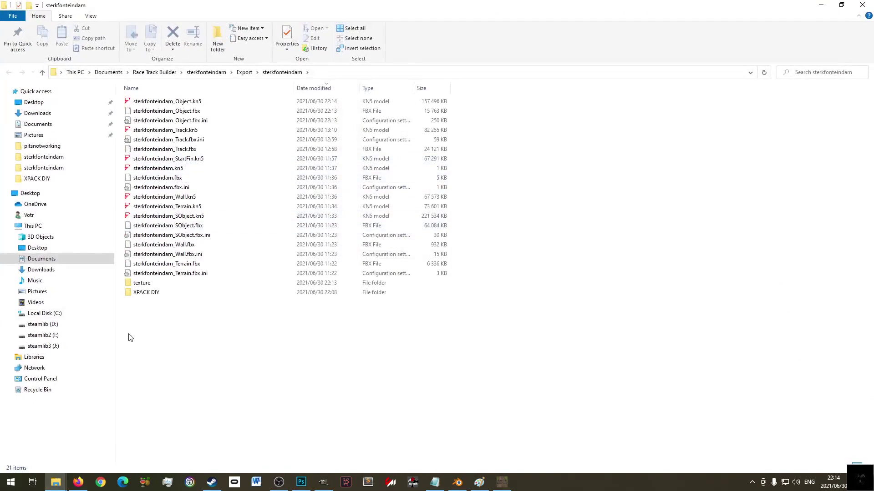
right_click(186, 102)
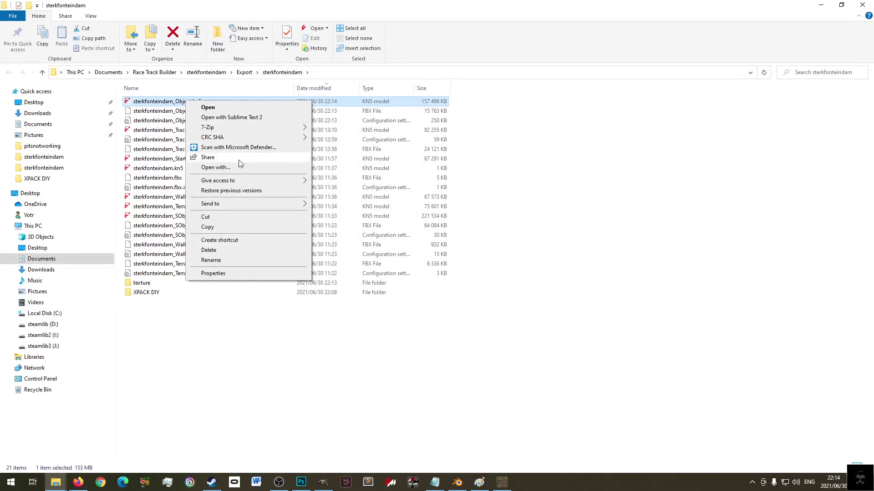
click(225, 226)
- Paste it into the Assetto Corsa sterkfonteindam track folder, replacing the old file, and close ksEditor
mouse_move(63, 485)
click(137, 441)
right_click(203, 200)
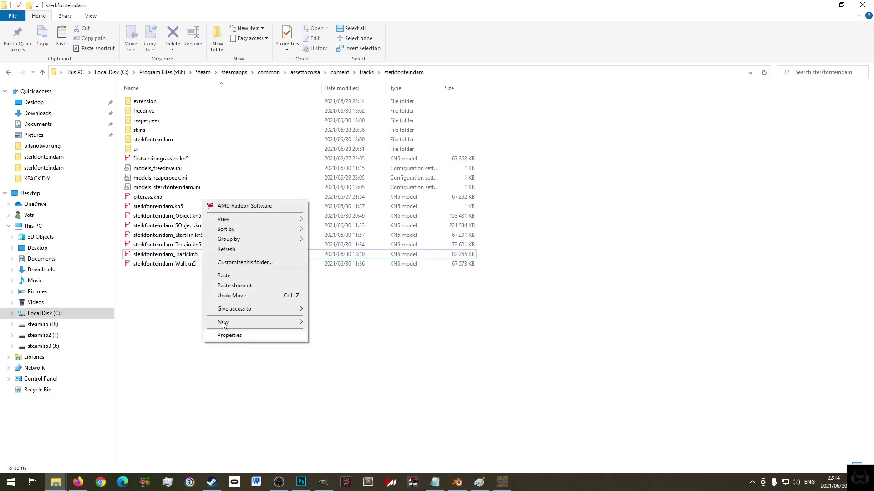
click(240, 275)
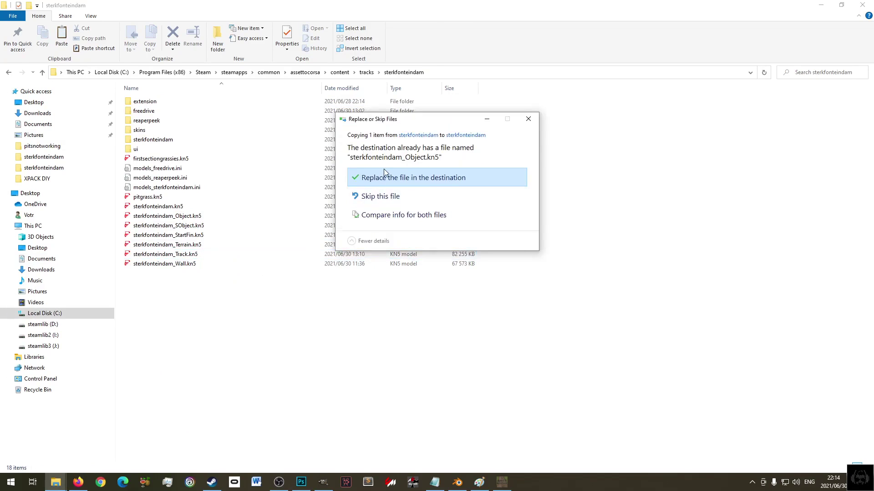
click(384, 169)
click(412, 482)
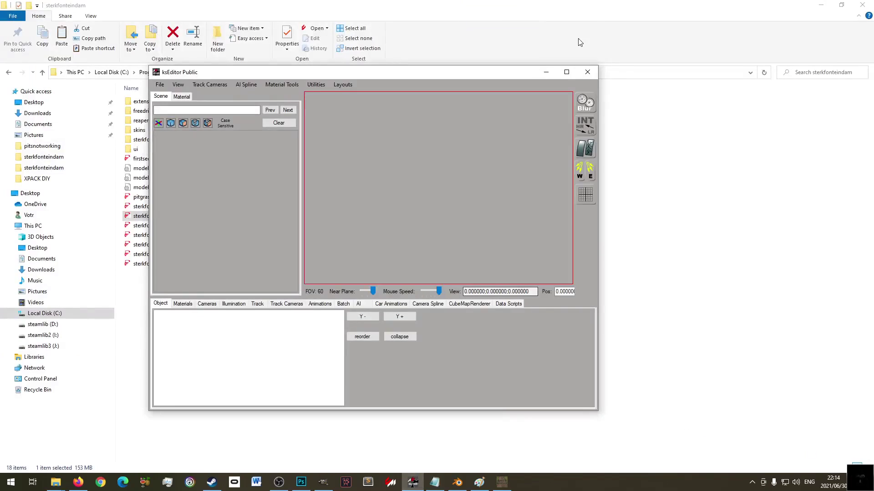
click(593, 73)
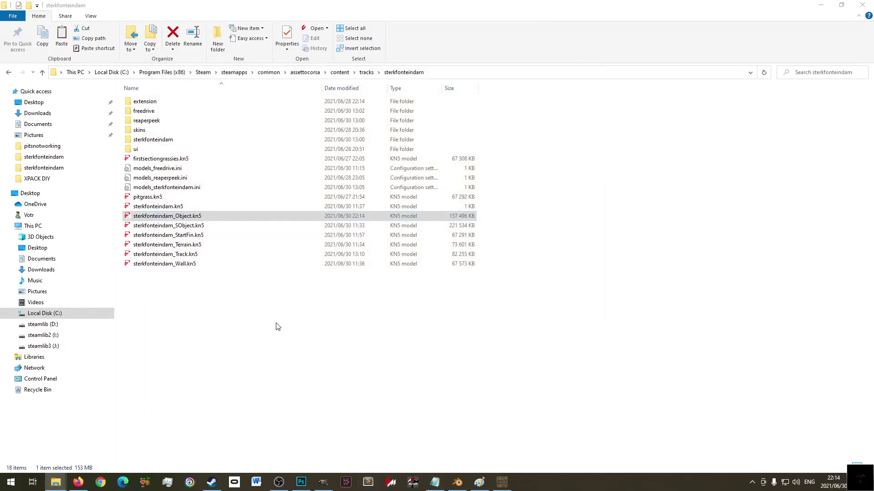
key(alt+Tab)
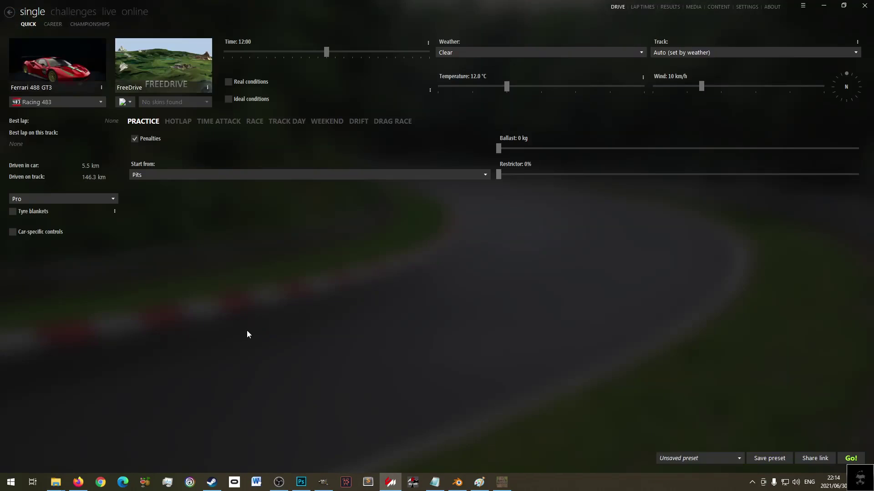
- Choose the Ferrari F2004 under BRANDS > Ferrari and start driving the practice session
click(47, 67)
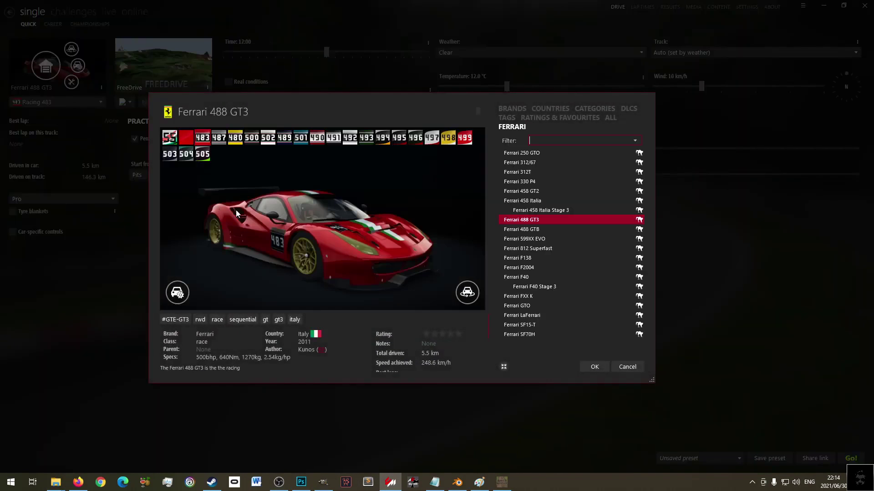
click(506, 112)
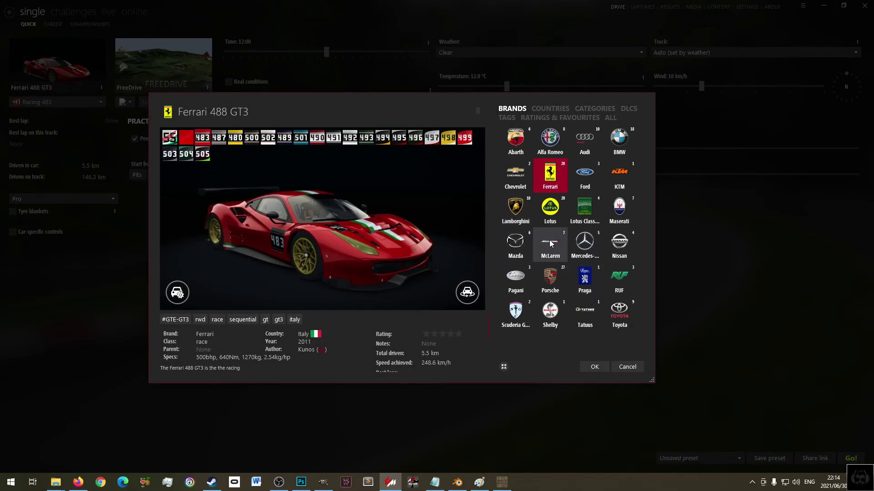
click(553, 278)
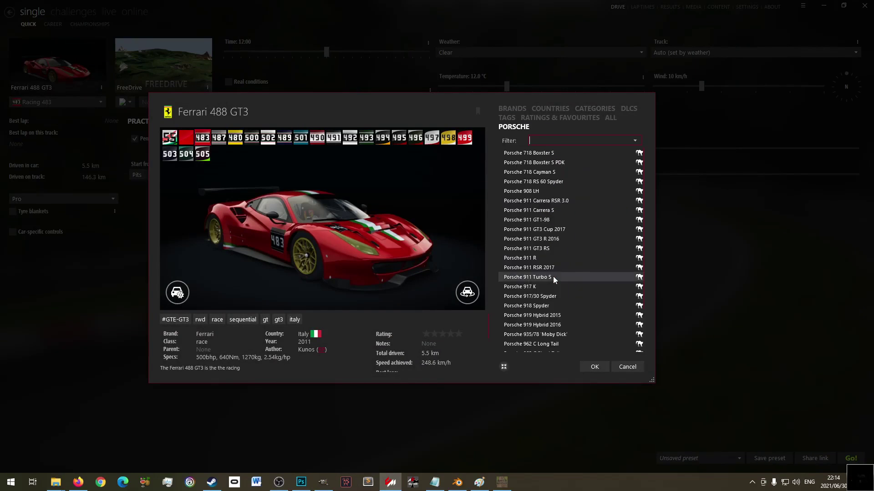
click(512, 110)
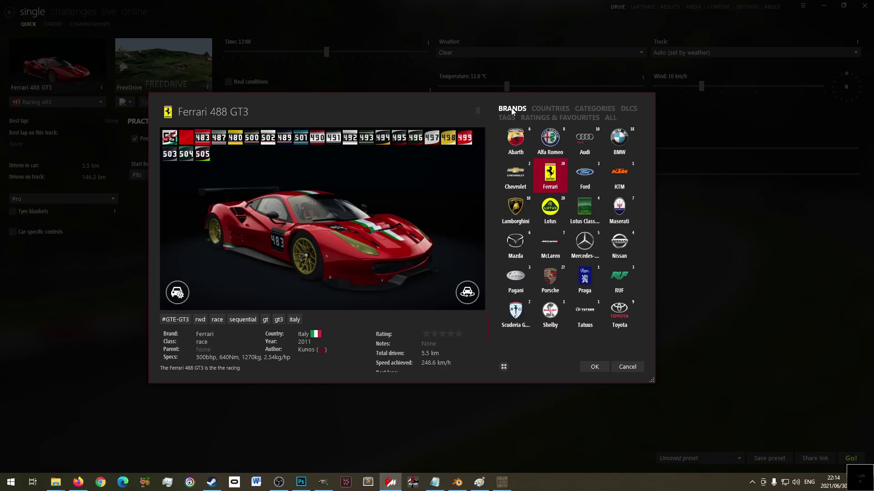
click(554, 178)
click(529, 268)
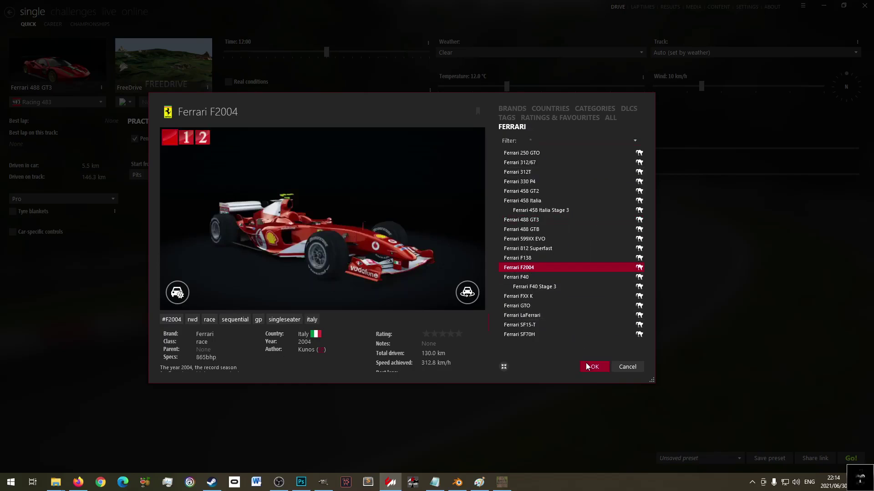
click(591, 367)
click(849, 459)
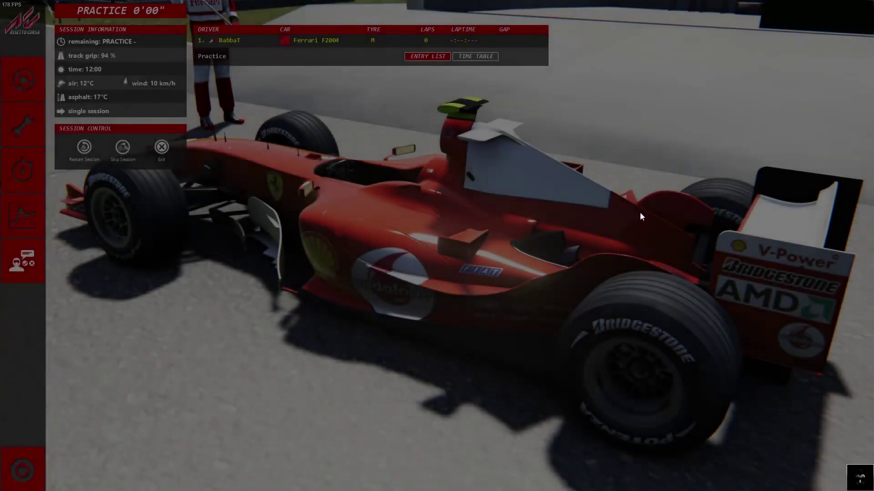
click(40, 84)
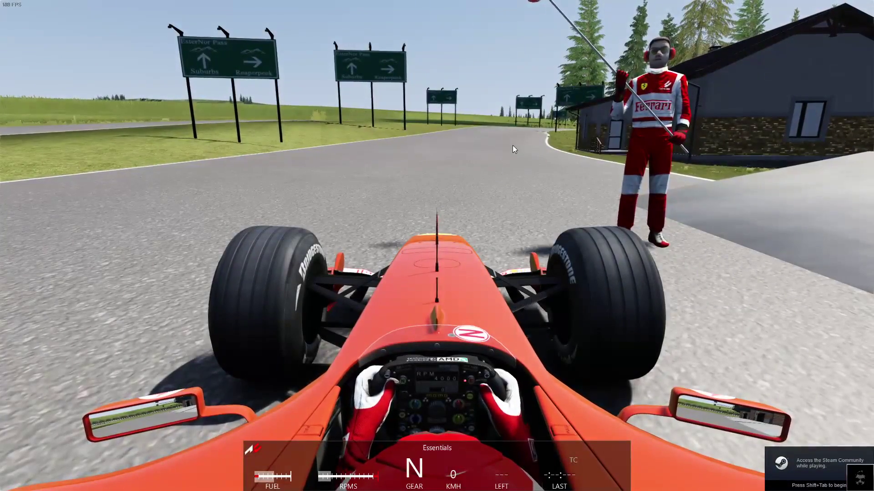
- Pull away in first gear past the house and stop, trying outside and cockpit cameras
key(e)
key(Up)
key(Right)
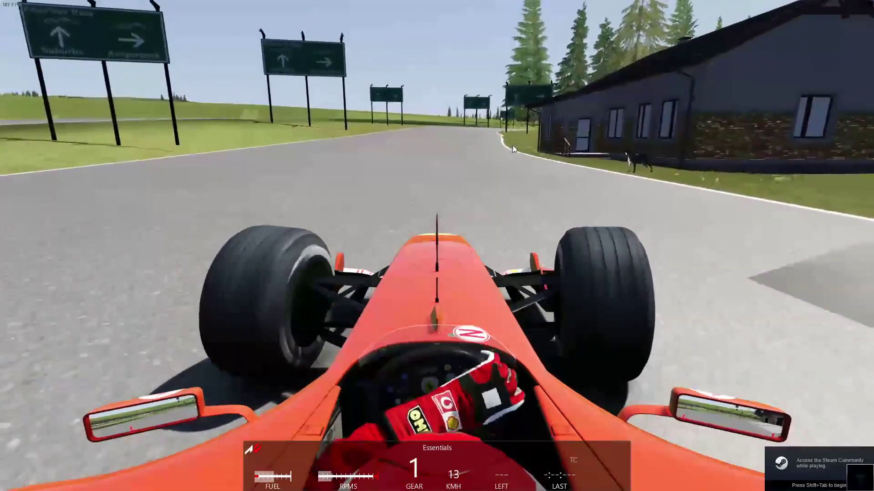
key(Left)
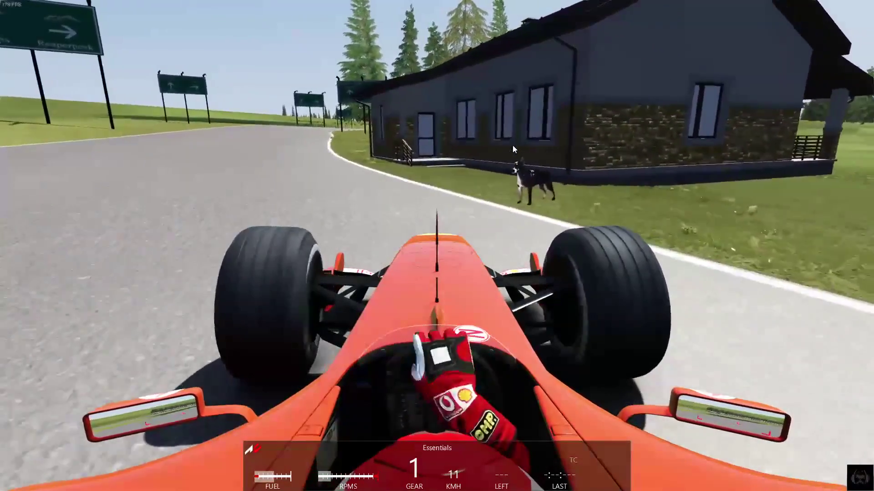
key(F1)
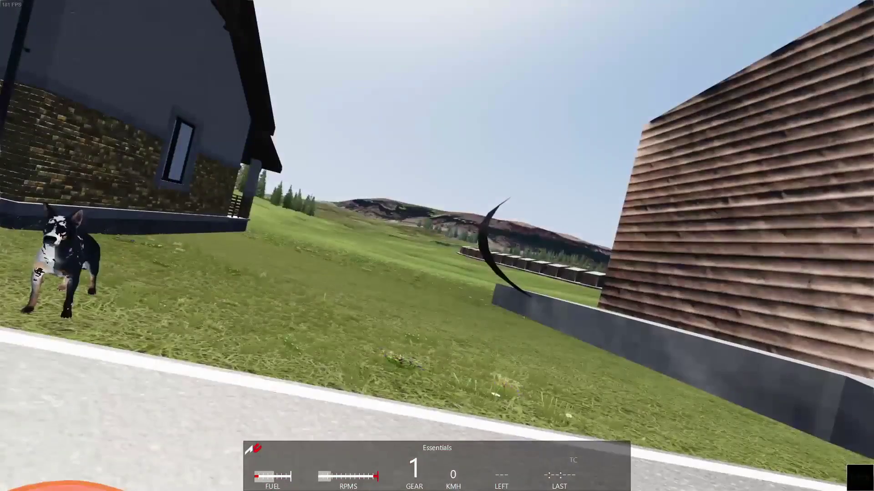
key(Down)
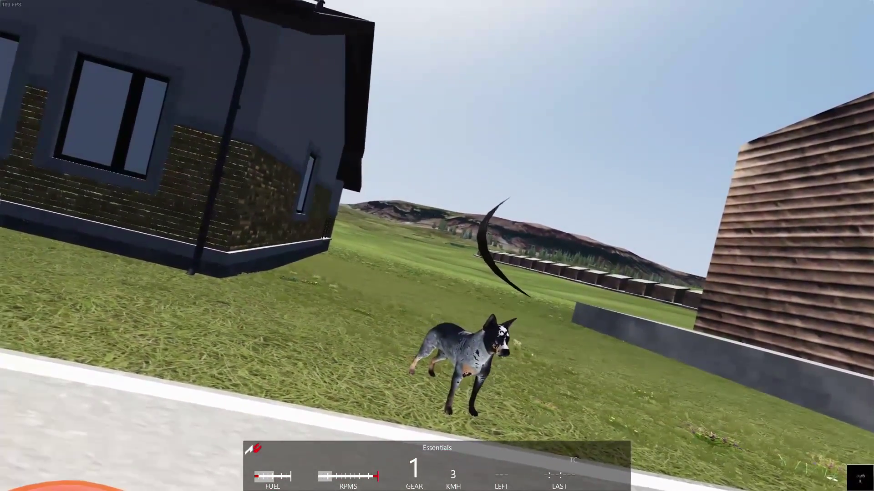
key(Up)
key(F1)
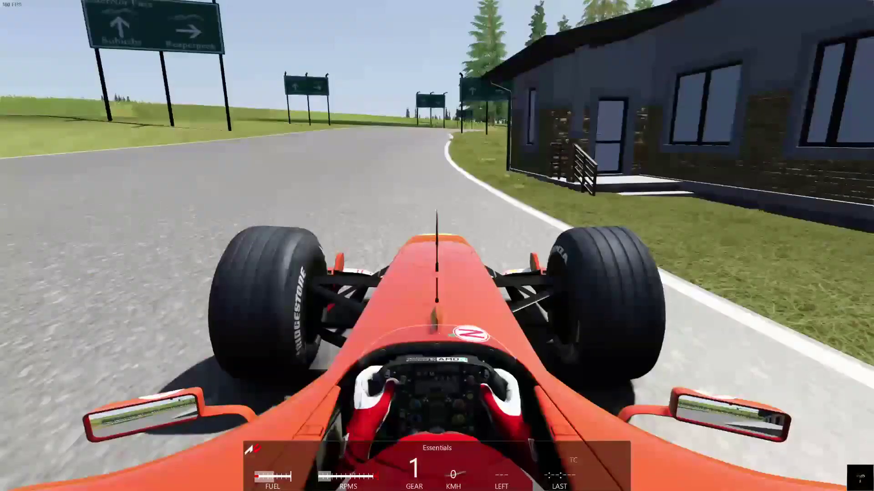
key(F1)
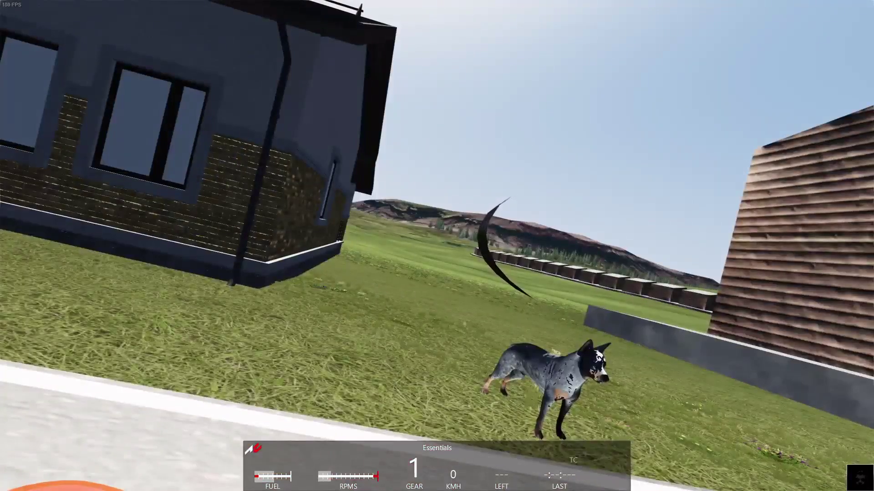
key(F1)
- Drive the Ferrari flat out through the bends onto the straight, shifting up to top gear
key(Up)
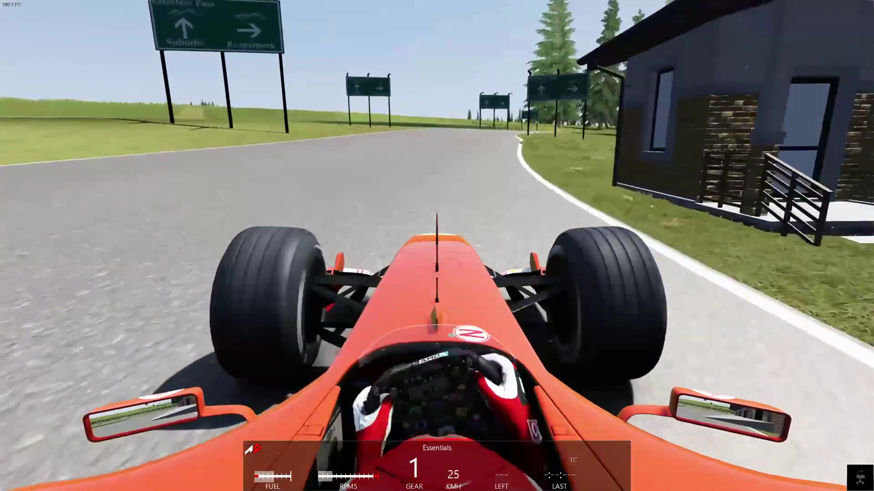
key(Up)
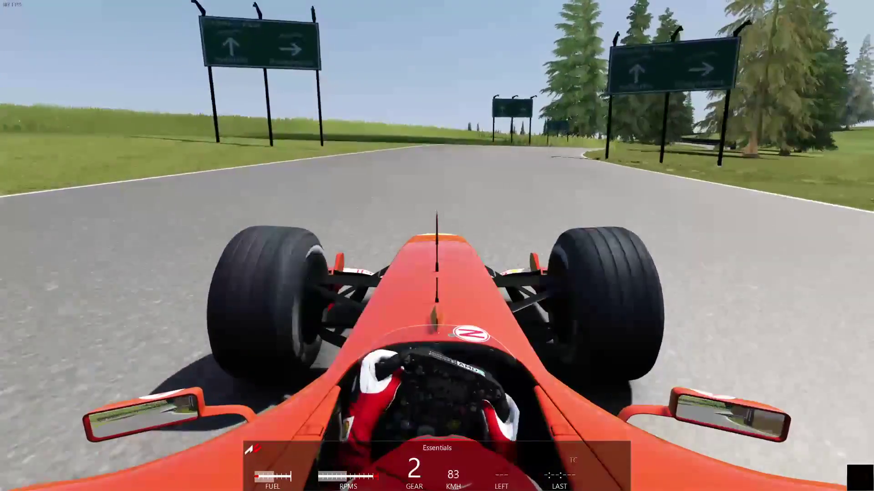
key(Right)
key(Left)
key(Down)
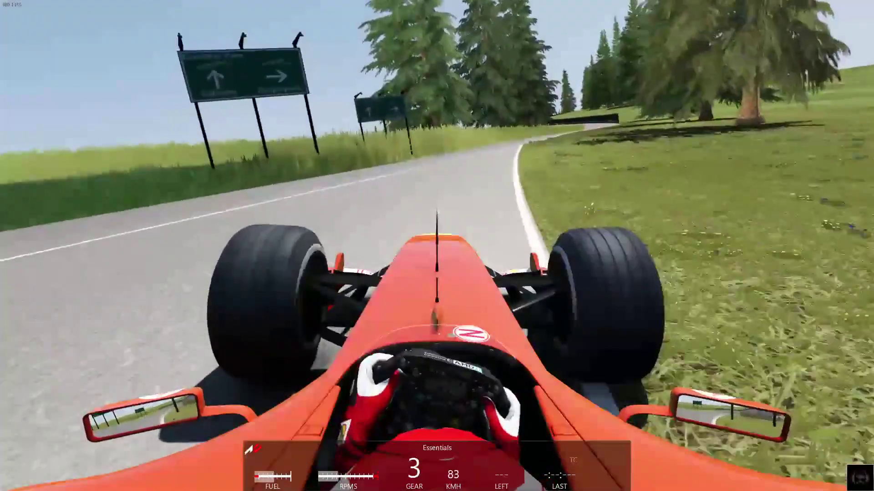
key(Up)
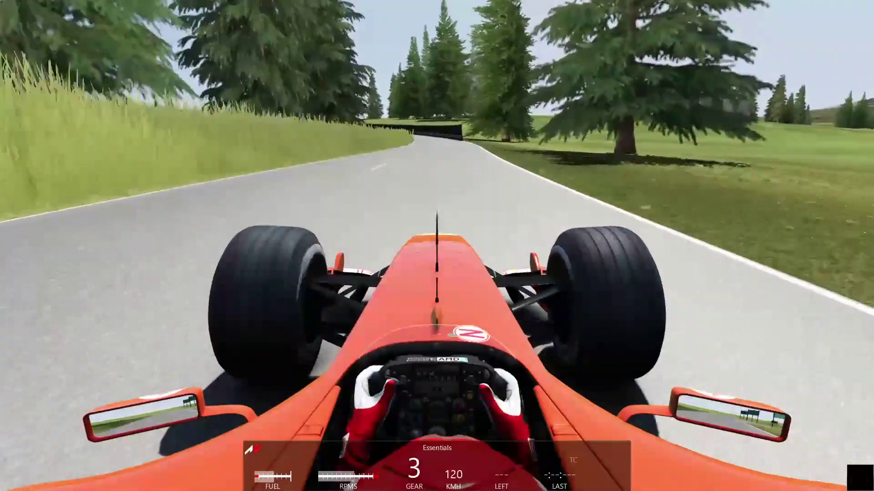
key(Up)
key(Right)
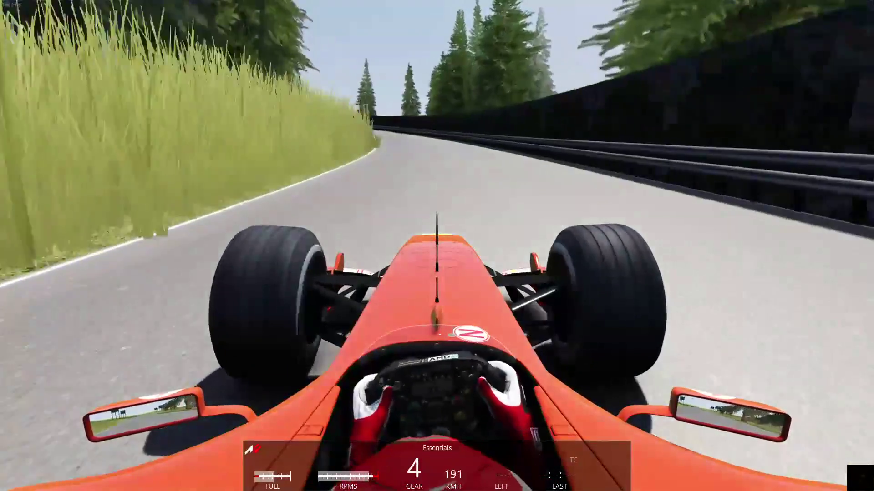
key(Up)
key(Left)
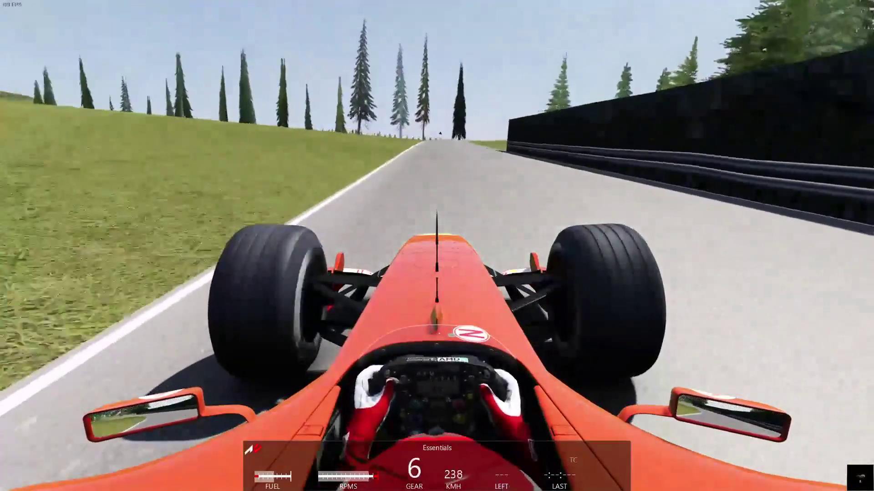
key(Down)
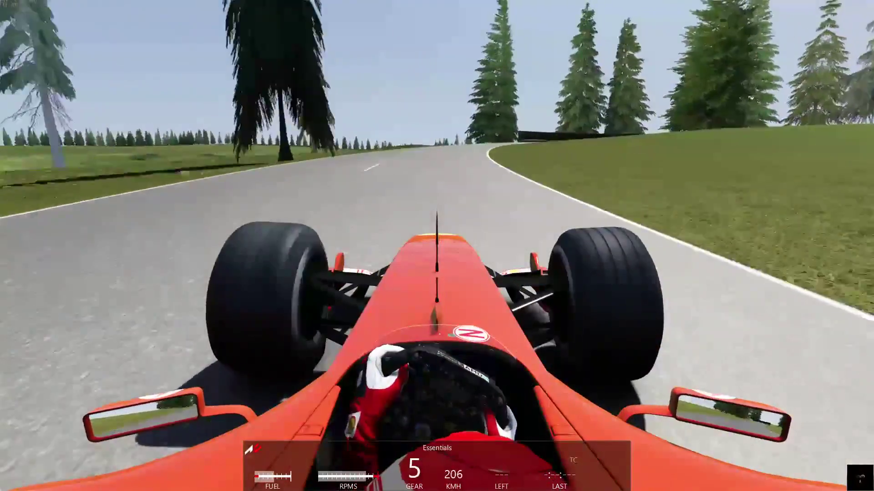
key(Up)
key(Right)
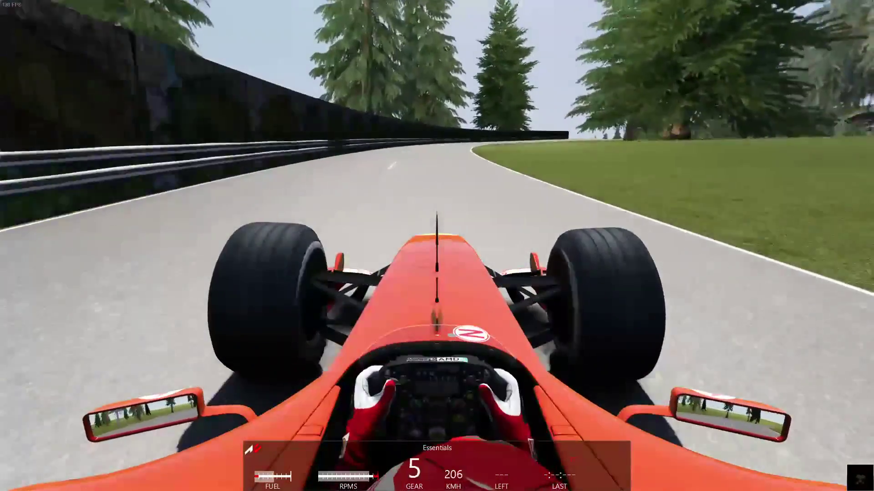
key(Left)
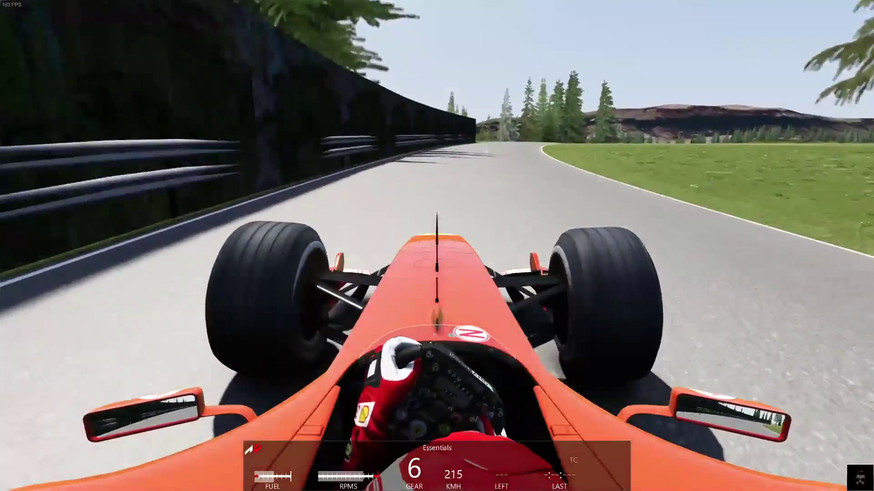
key(Up)
key(Up)
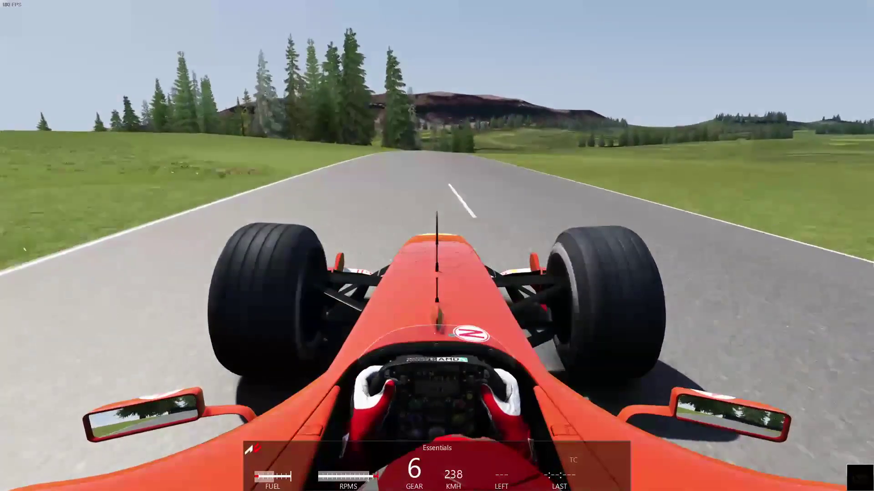
key(Up)
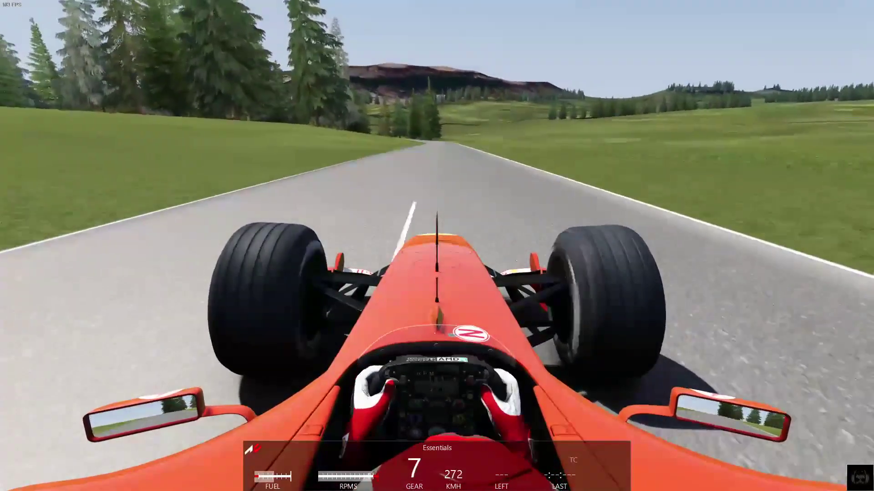
key(Up)
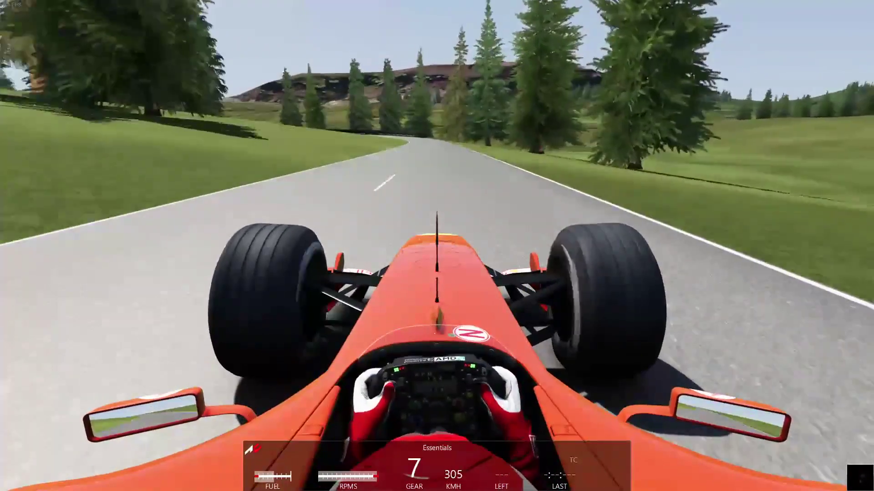
- Brake through the final left bends to a stop, then bring up the Start menu
key(Down)
key(Down)
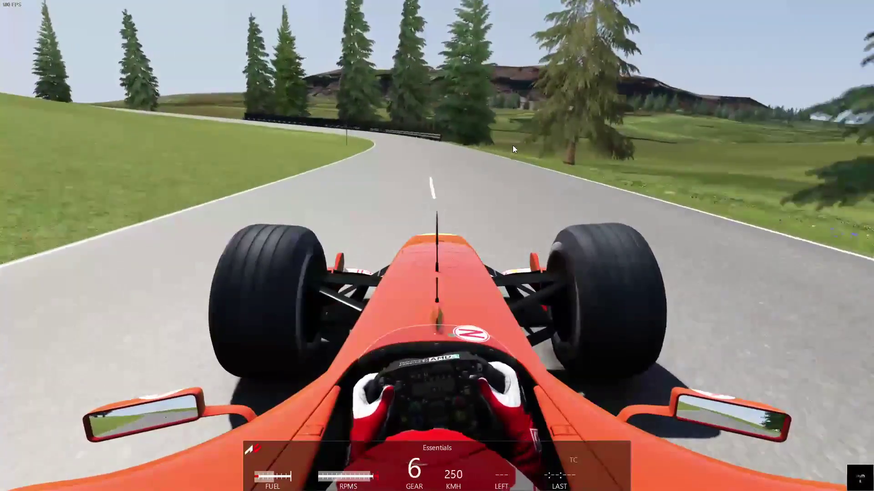
key(Left)
key(Down)
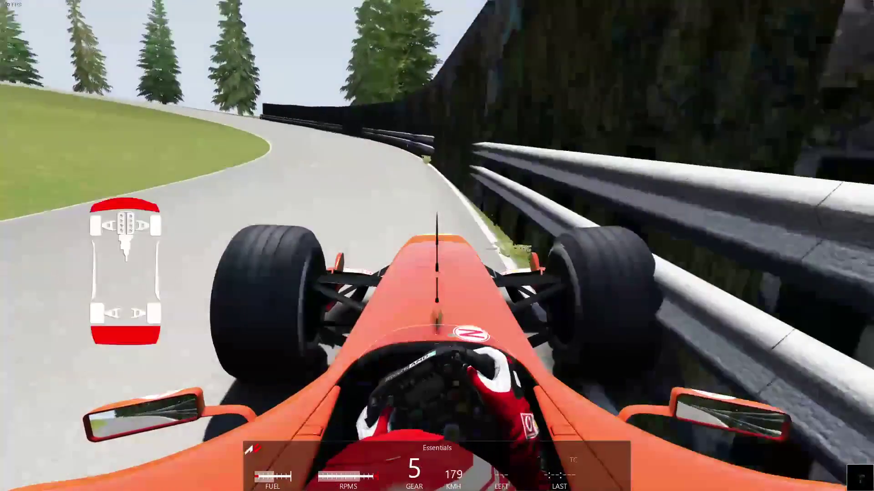
key(Up)
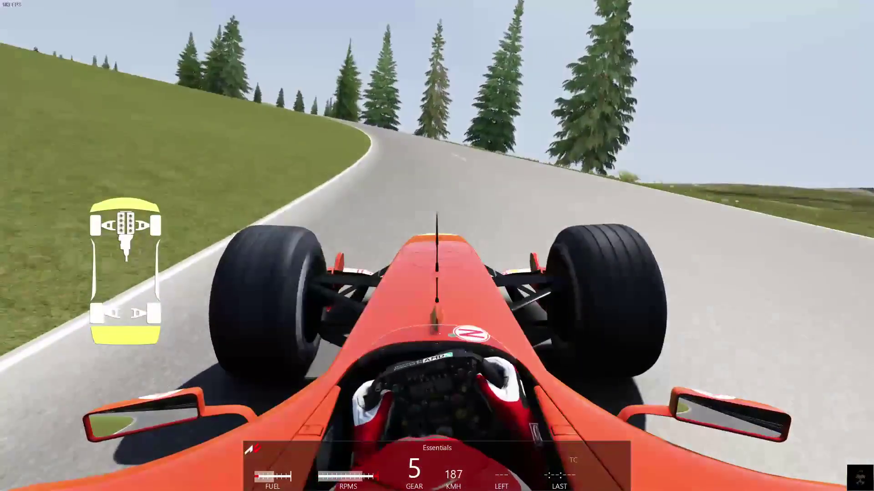
key(Up)
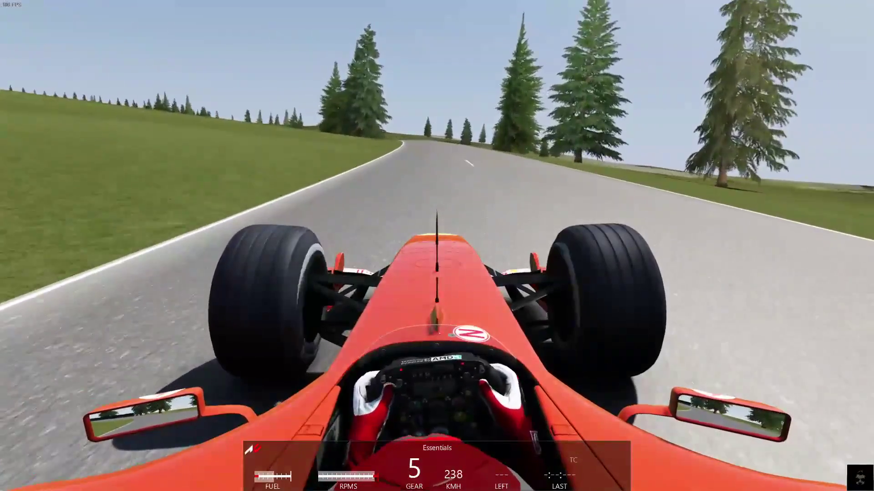
key(Up)
key(Left)
key(Down)
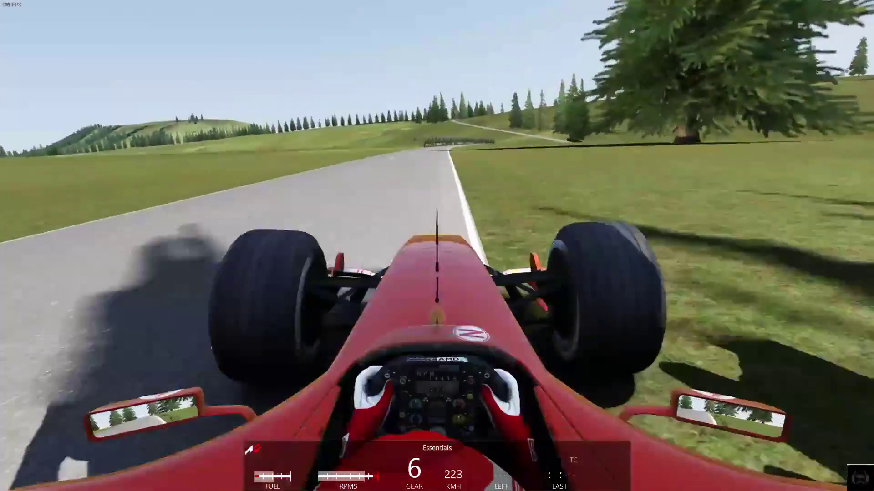
key(Down)
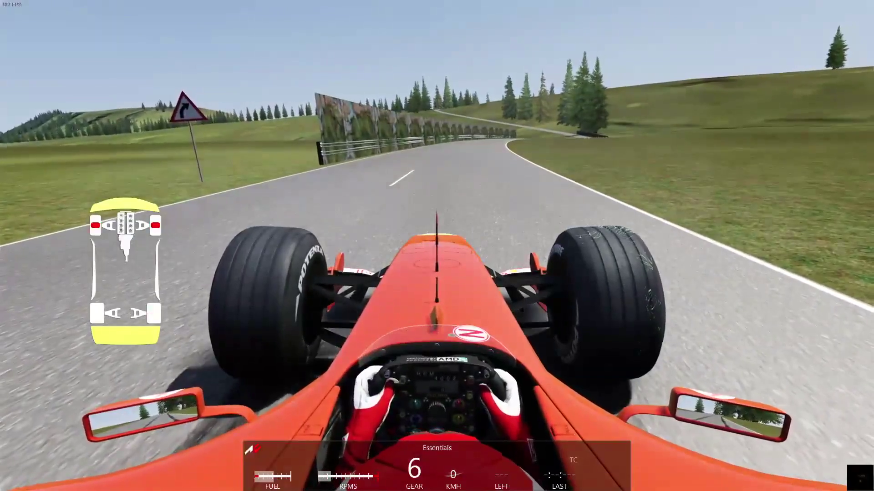
key(super)
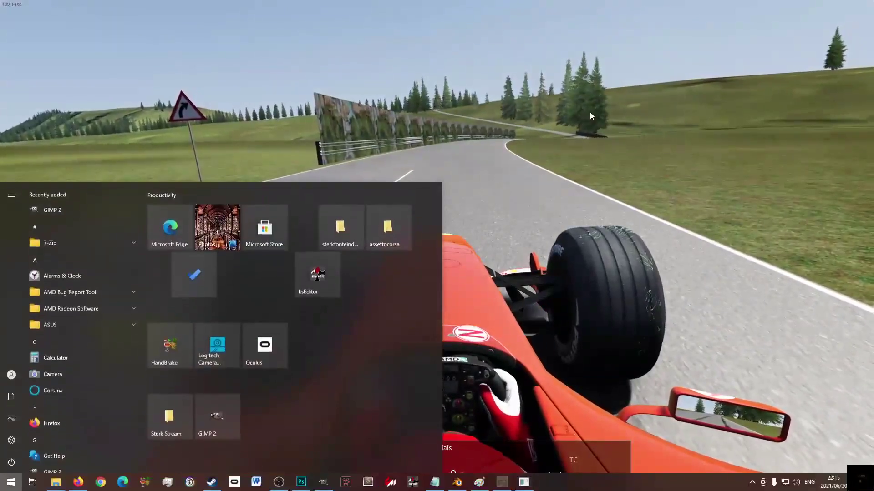
- Back in ext_config.ini, copy the 1GRASS2 mesh name from line 3
click(368, 482)
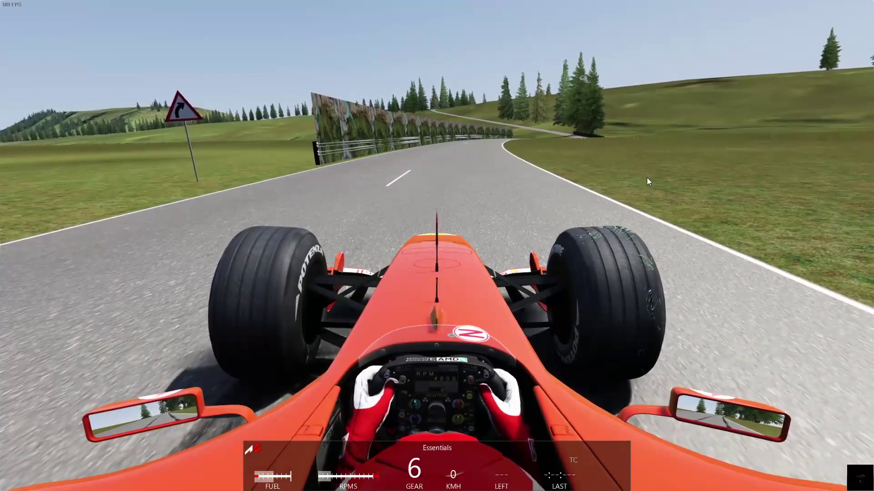
key(alt+Tab)
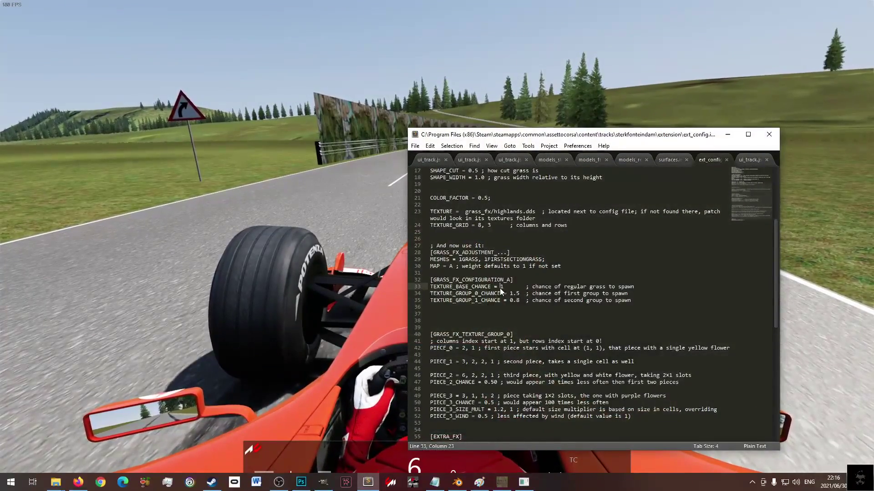
scroll(501, 291, up, 5)
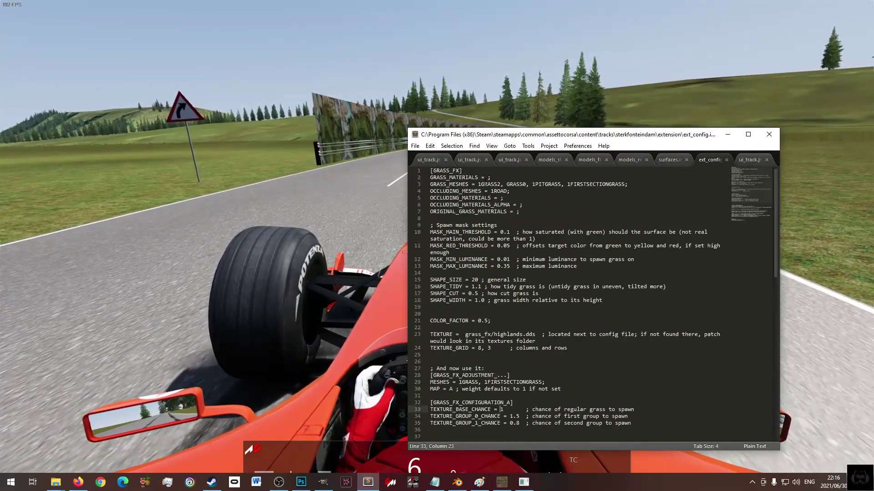
key(ctrl+Left)
key(shift+Right)
key(shift+Right)
key(shift+Right)
key(shift+Right)
key(shift+Right)
key(shift+Right)
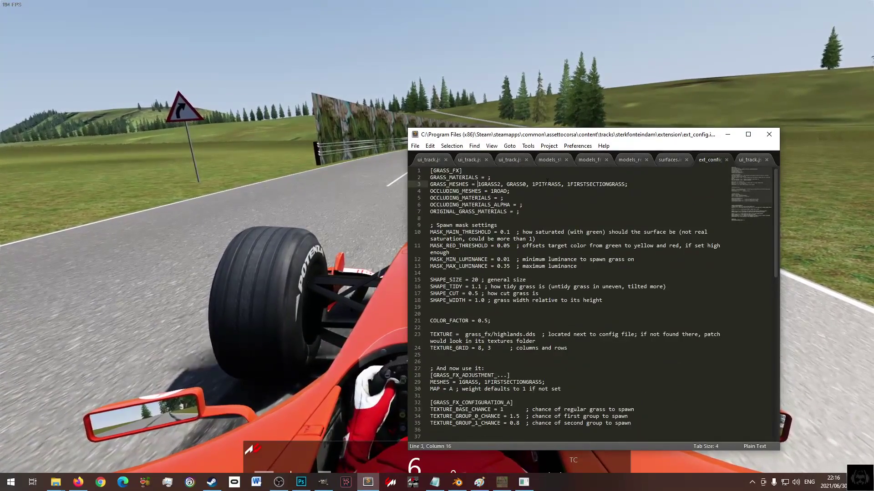
key(shift+Right)
key(ctrl+c)
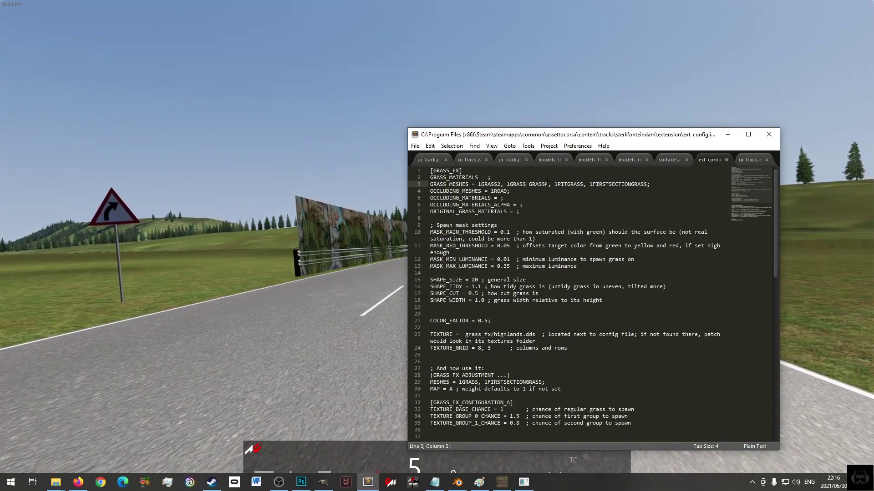
- Add 1GRASS3 and 1GRASS4 to the GRASS_MESHES list and save the file
text(3, 1GRASS2)
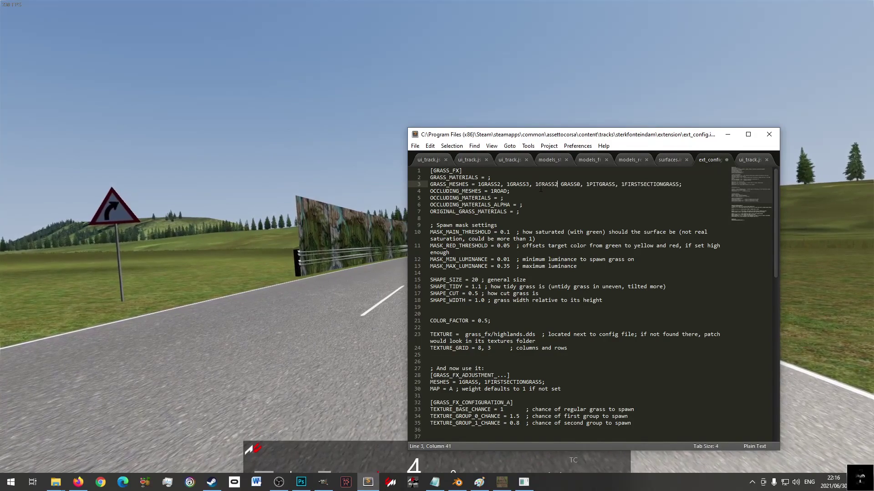
text(1GRASS4,)
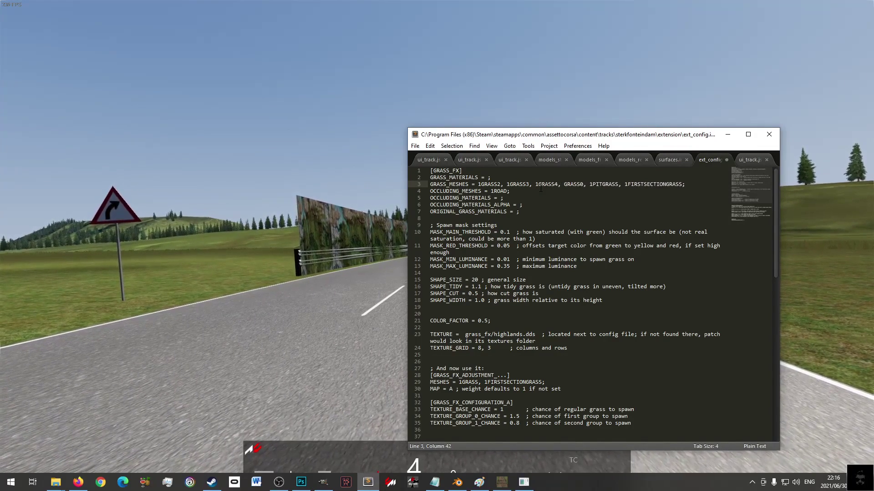
key(ctrl+s)
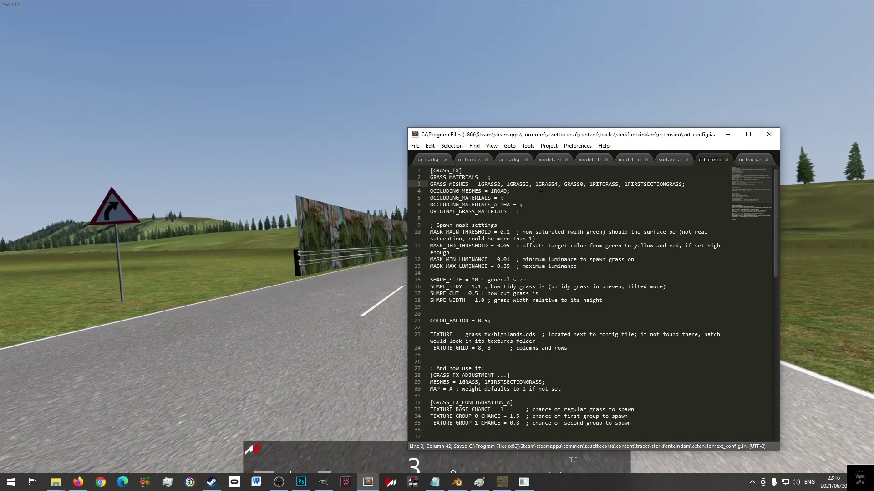
- Return to the game, switch to an outside view of the car, then open the Start menu
click(343, 294)
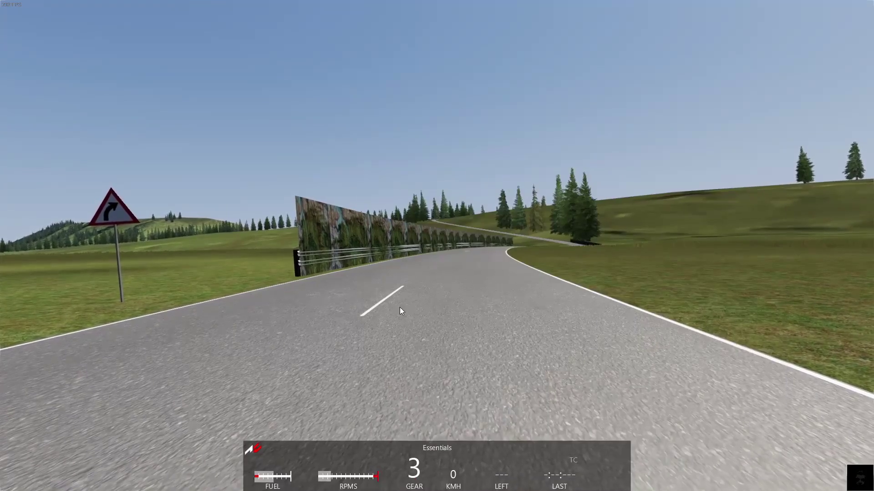
key(F3)
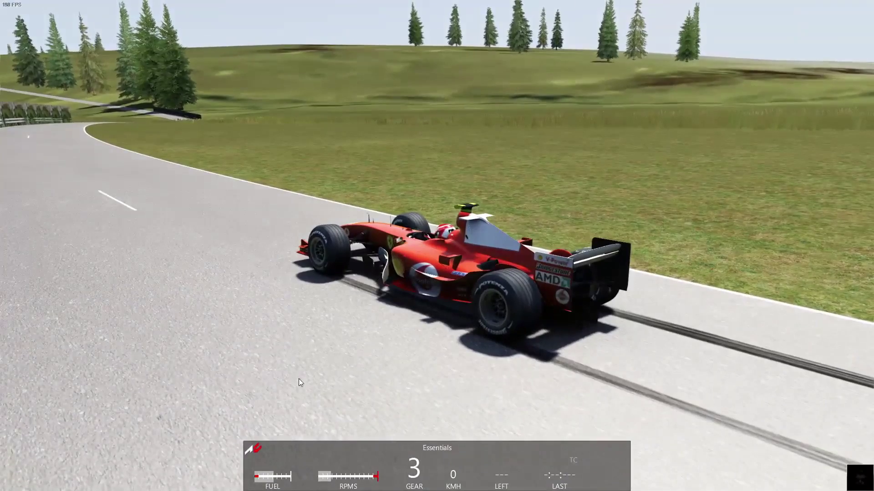
key(super)
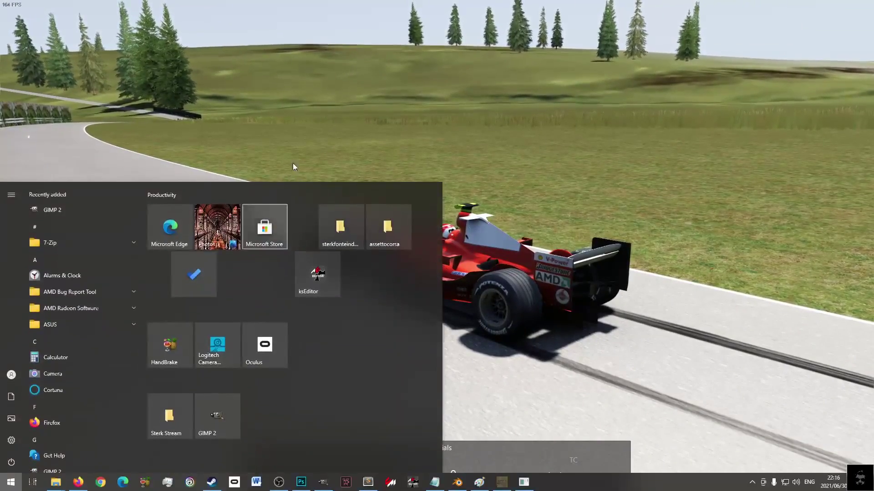
- Bring the ext_config.ini editor back to the front and save it
click(305, 137)
key(super)
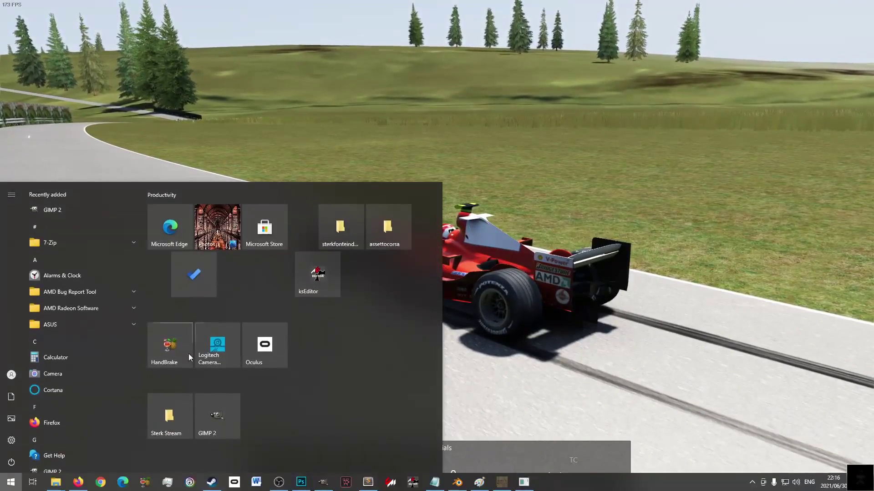
click(365, 483)
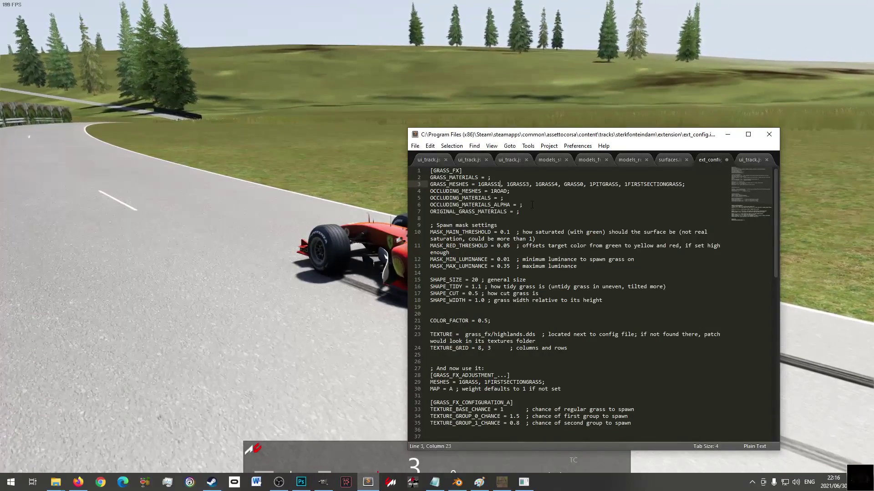
key(ctrl+s)
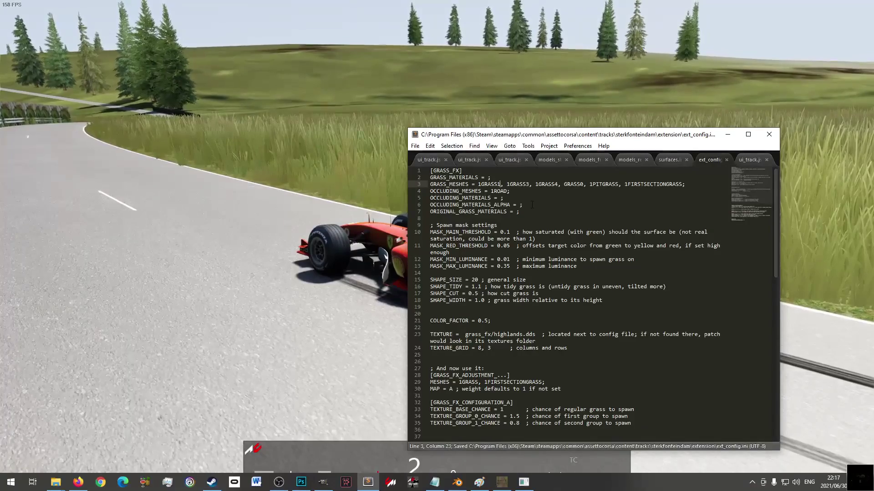
- Insert '1GRASS2,' into the GRASS_MESHES line, save, and return to the game
key(Left)
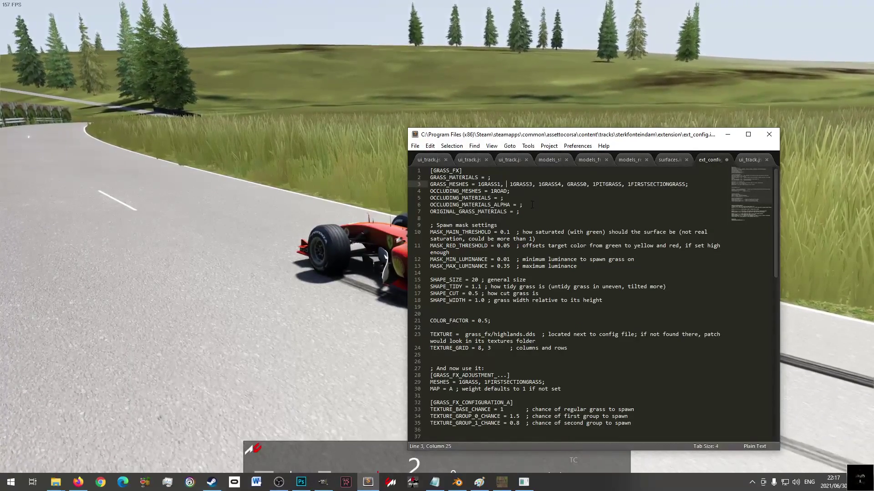
text(1GRASS2,)
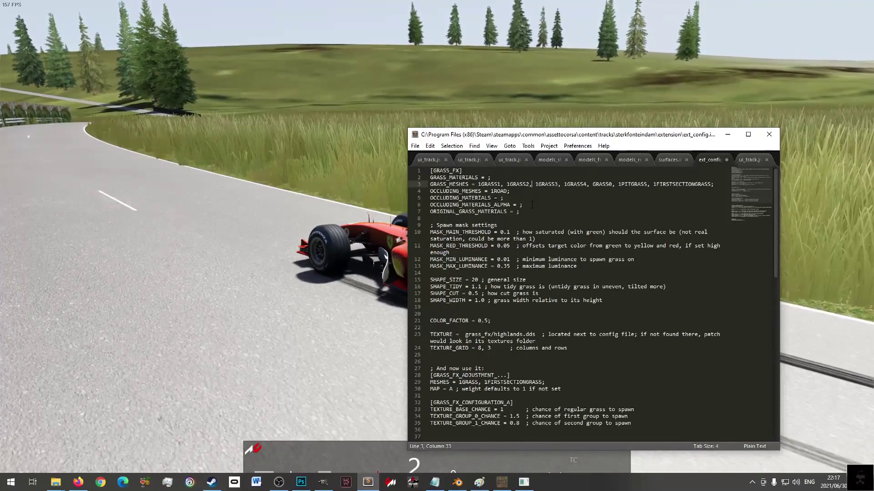
key(ctrl+s)
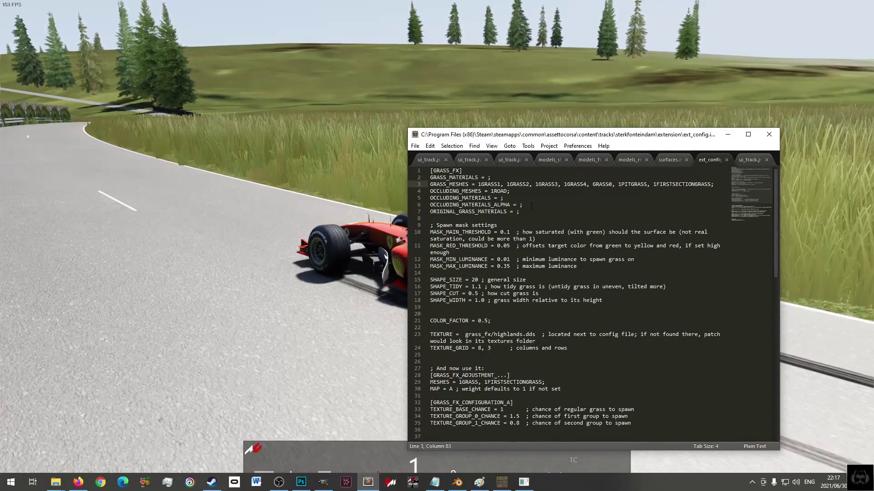
click(487, 320)
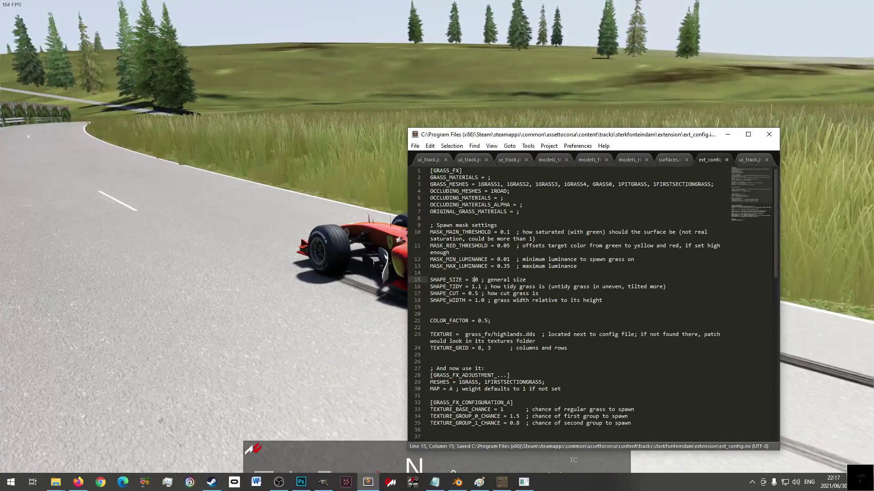
click(476, 84)
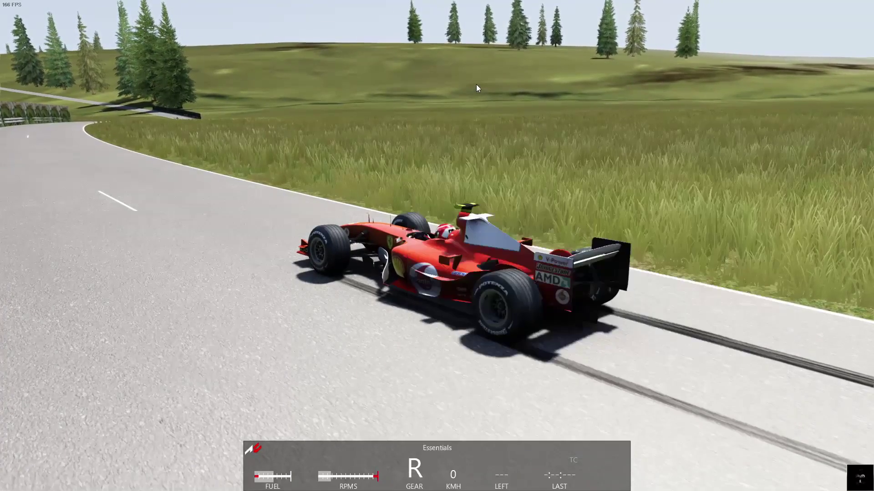
- Cycle between cockpit and chase cameras while driving, then exit the session and close the results
key(F1)
key(F1)
key(F1)
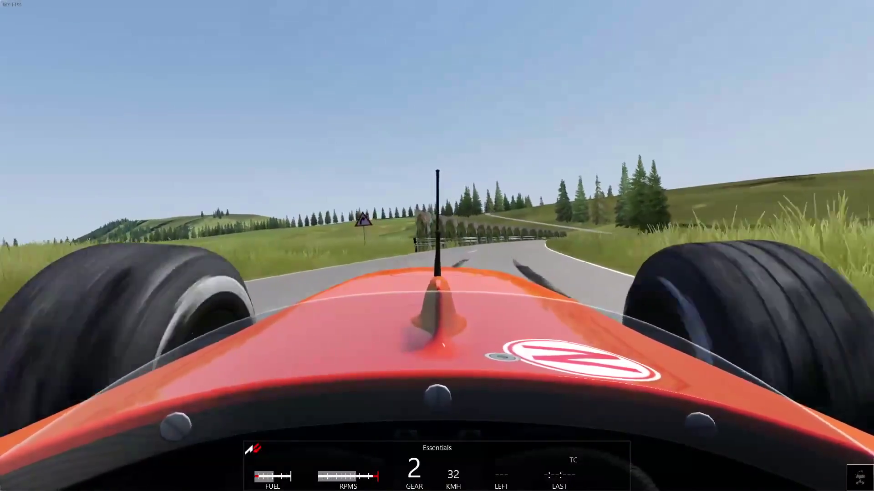
key(F1)
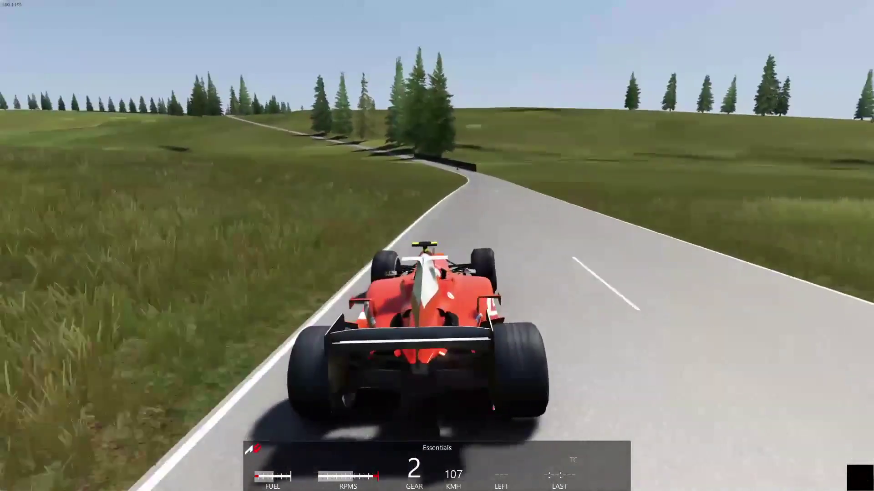
key(F1)
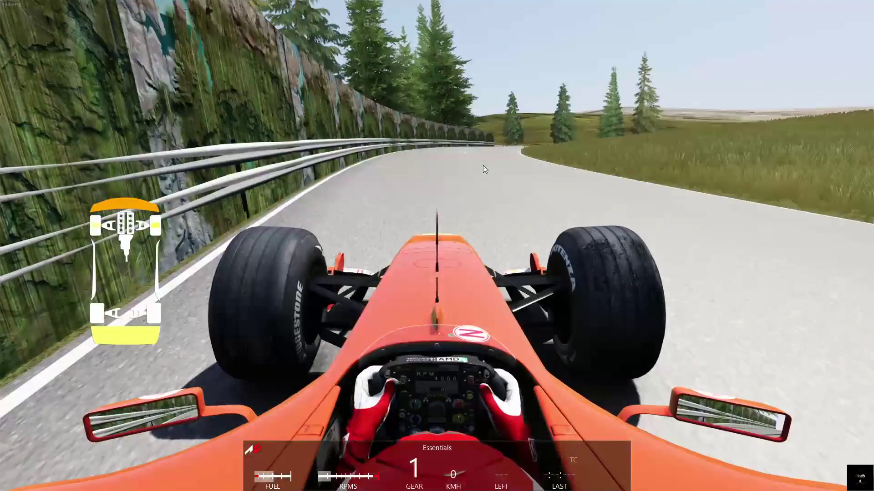
key(Escape)
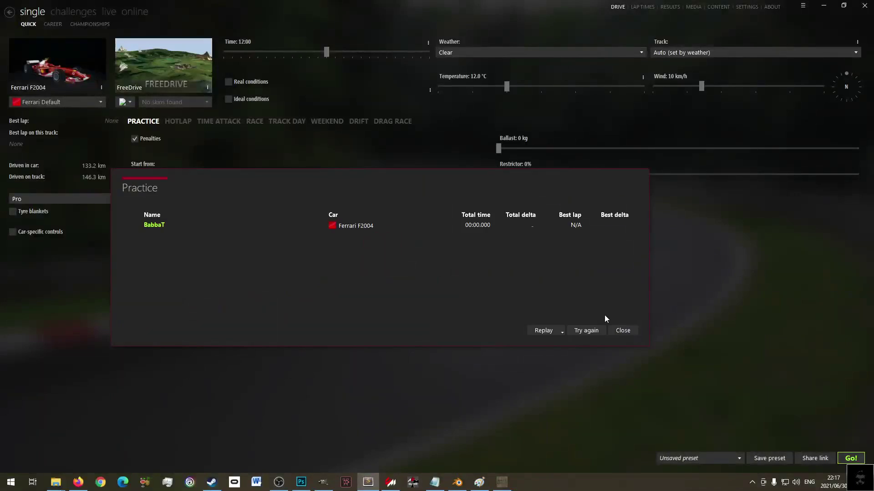
click(614, 327)
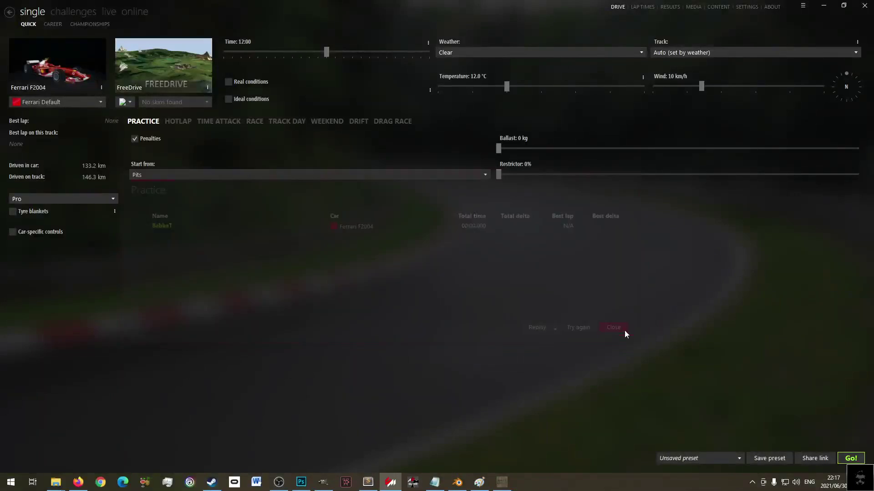
- Load sterkfonteindam_Wall.fbx into ksEditor
click(419, 485)
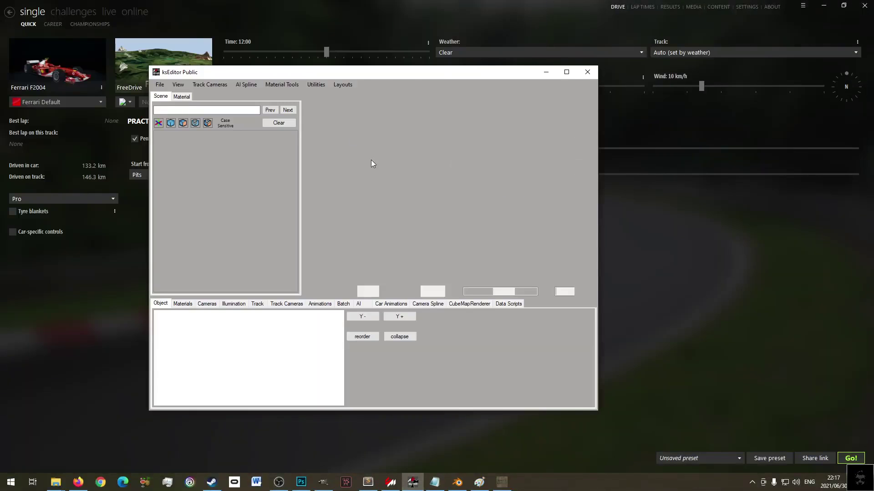
click(159, 85)
click(189, 107)
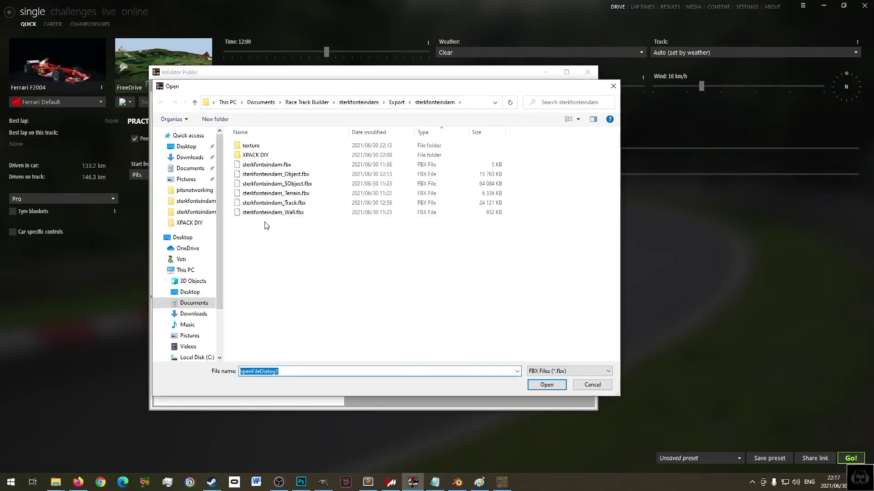
click(288, 212)
double_click(288, 213)
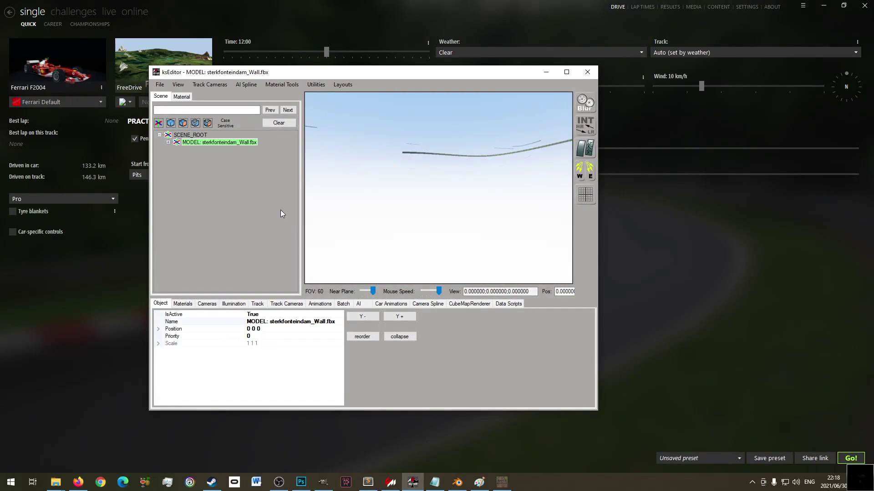
- Expand the model tree, select the 1WALL0 wall piece, and show its material settings
click(168, 141)
click(209, 150)
click(177, 149)
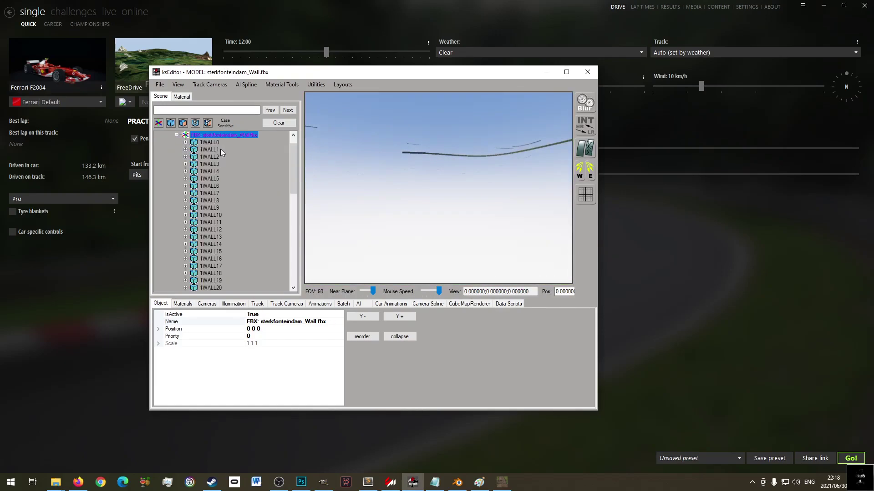
click(209, 143)
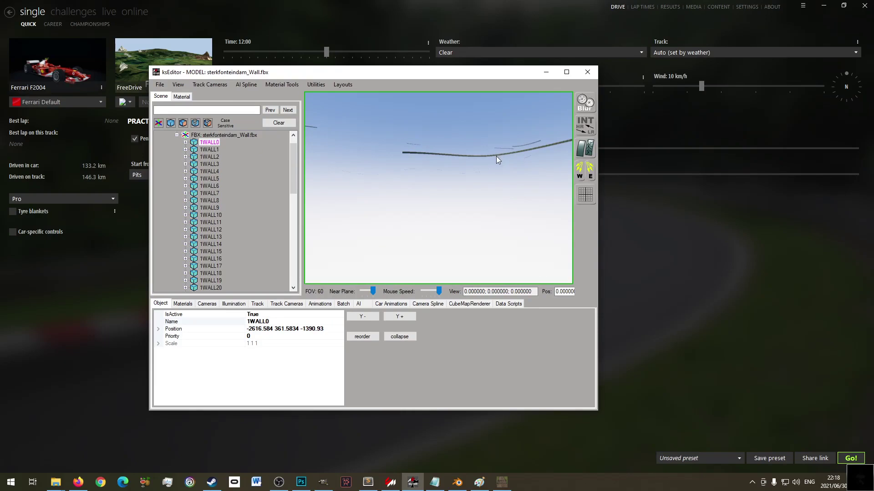
scroll(493, 149, up, 5)
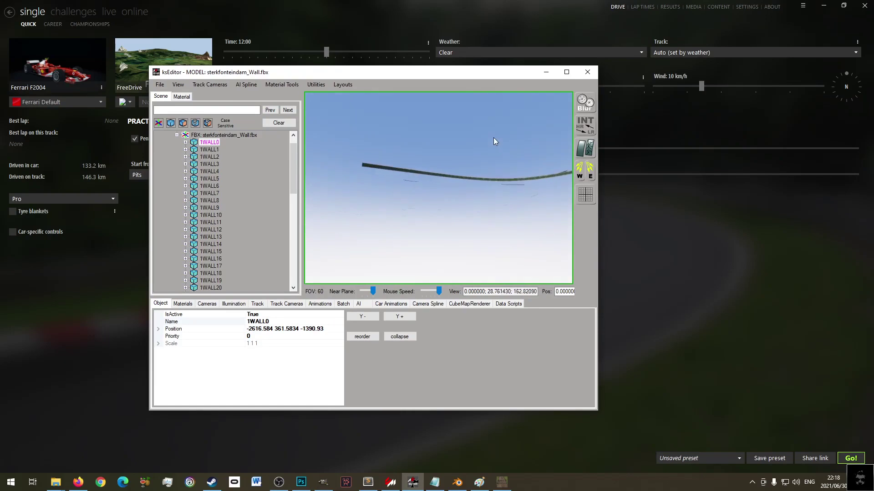
scroll(502, 124, up, 6)
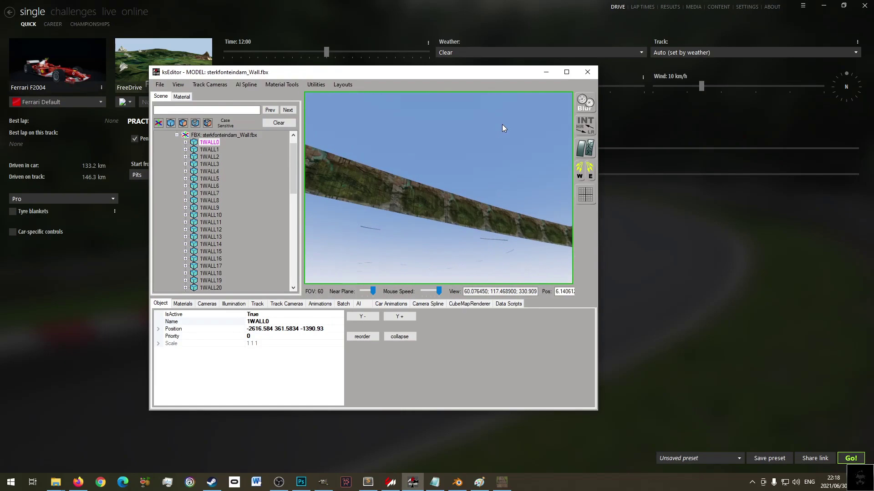
drag(501, 125, 459, 207)
click(459, 207)
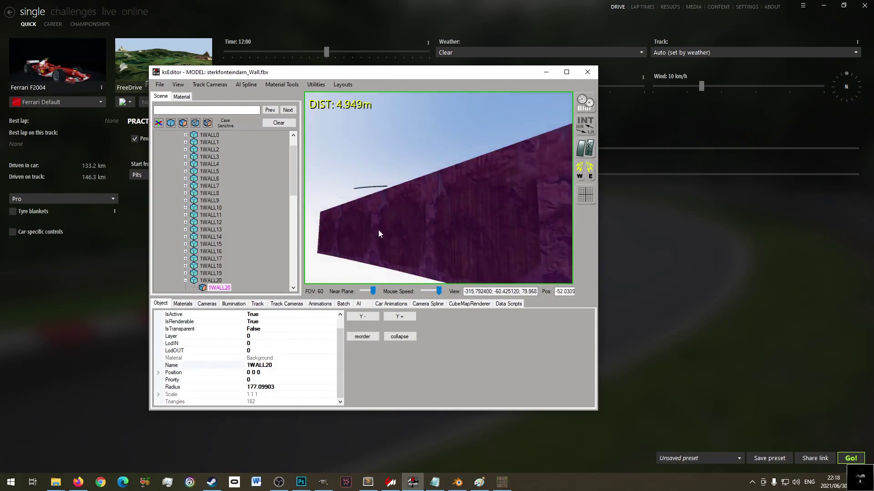
click(181, 99)
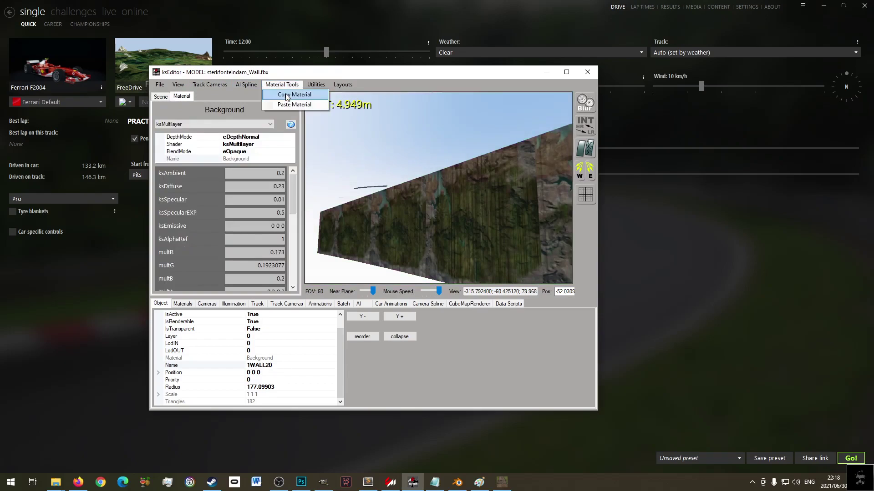
- Open the Node Grid from the Utilities menu
click(315, 80)
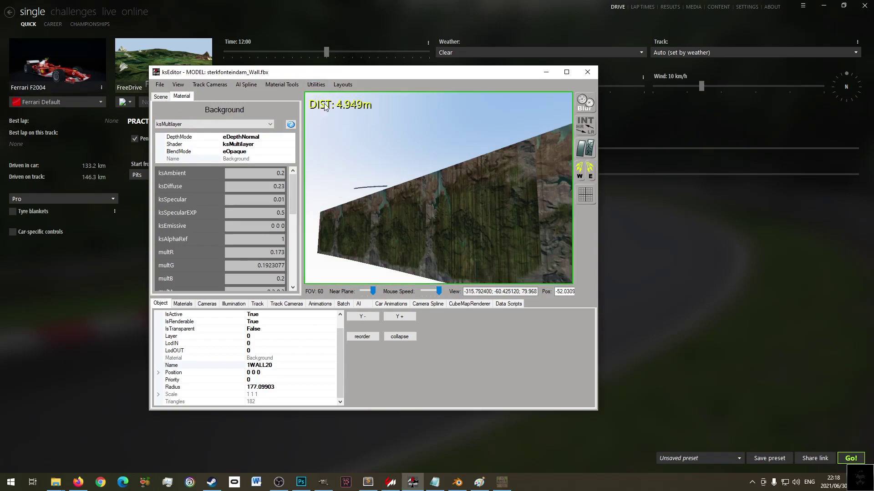
click(317, 86)
click(331, 115)
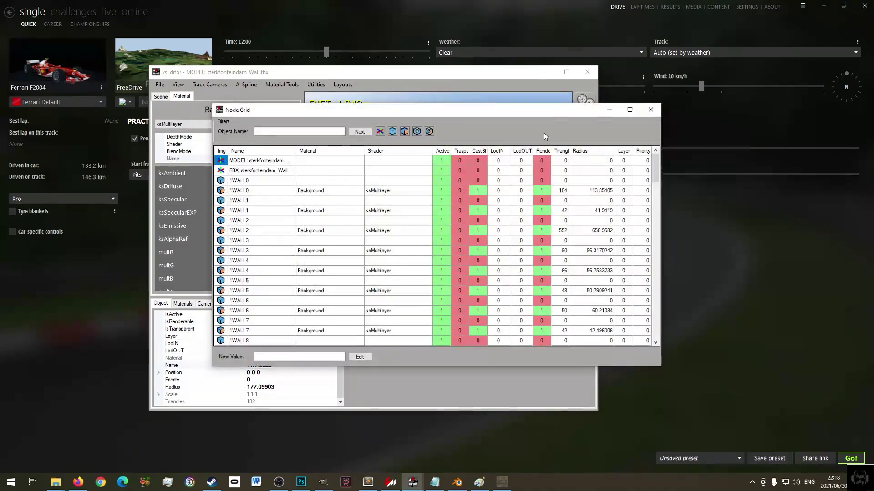
- Maximize the Node Grid, sort it by Render, and locate the 1WALL rows
double_click(549, 113)
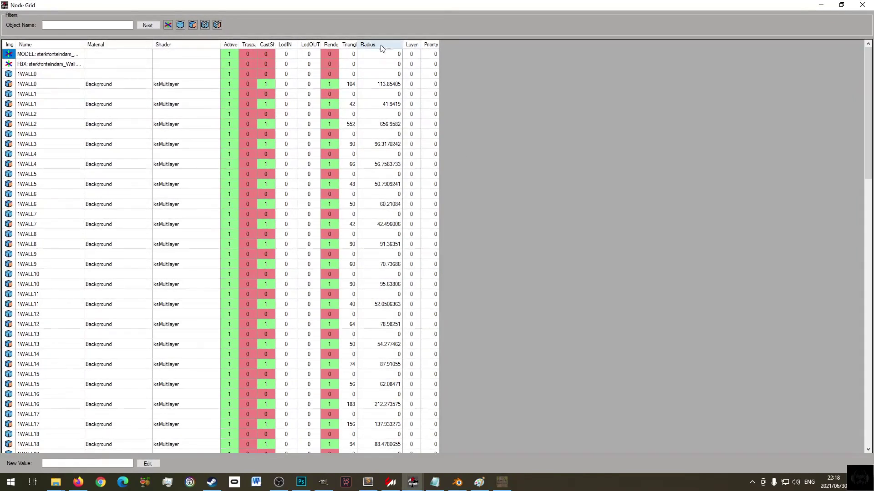
click(333, 44)
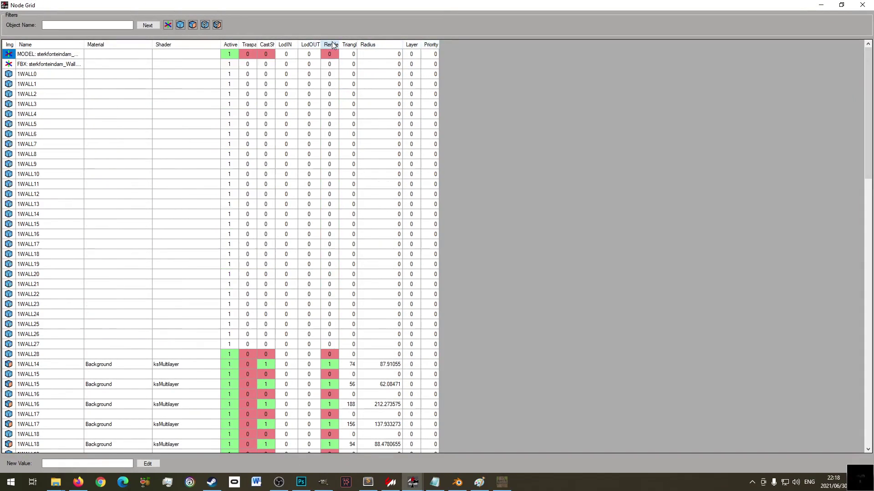
scroll(102, 281, down, 5)
scroll(102, 287, down, 10)
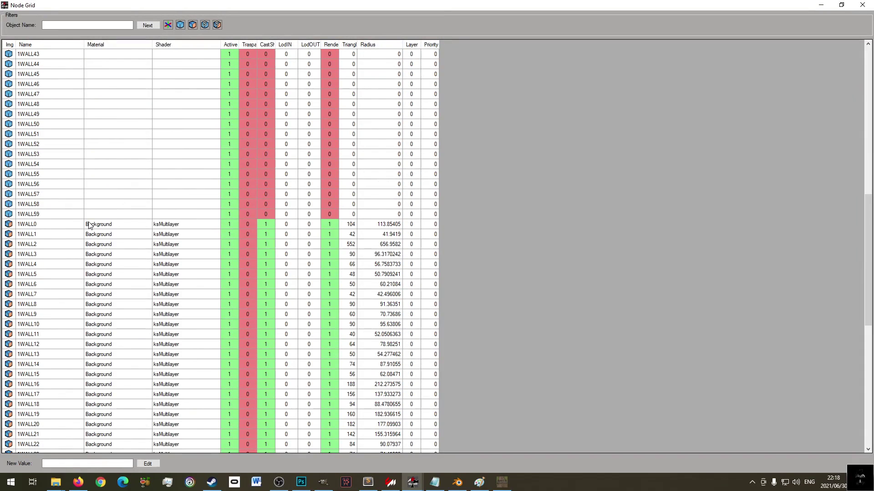
scroll(107, 269, down, 5)
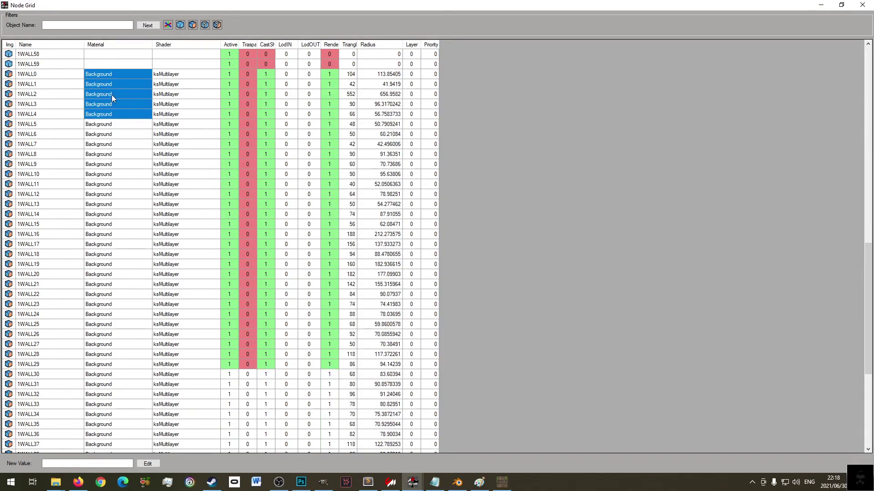
click(113, 74)
shift+click(113, 445)
scroll(117, 364, down, 7)
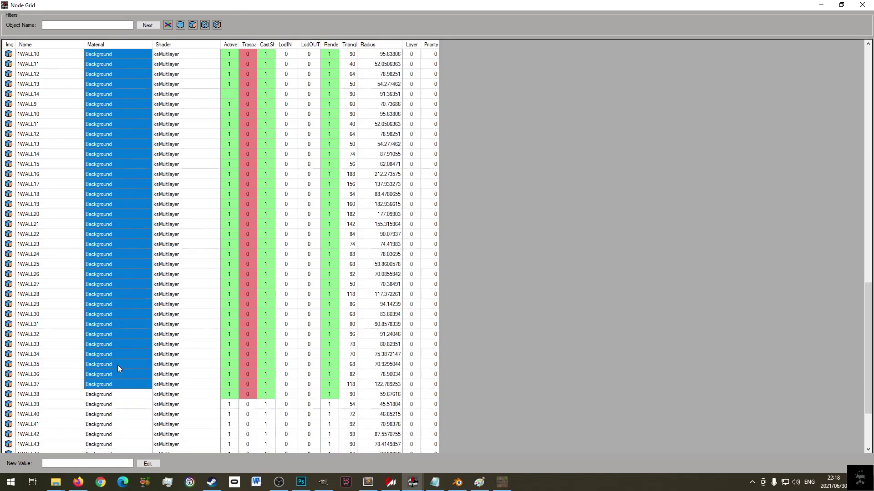
scroll(118, 362, up, 14)
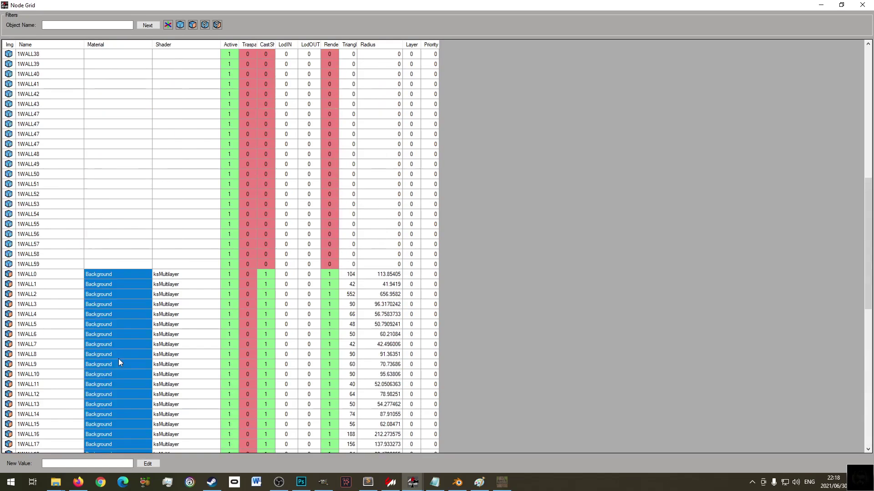
- Set the Render value of 1WALL0 through 1WALL59 to 0 and close the grid
click(329, 274)
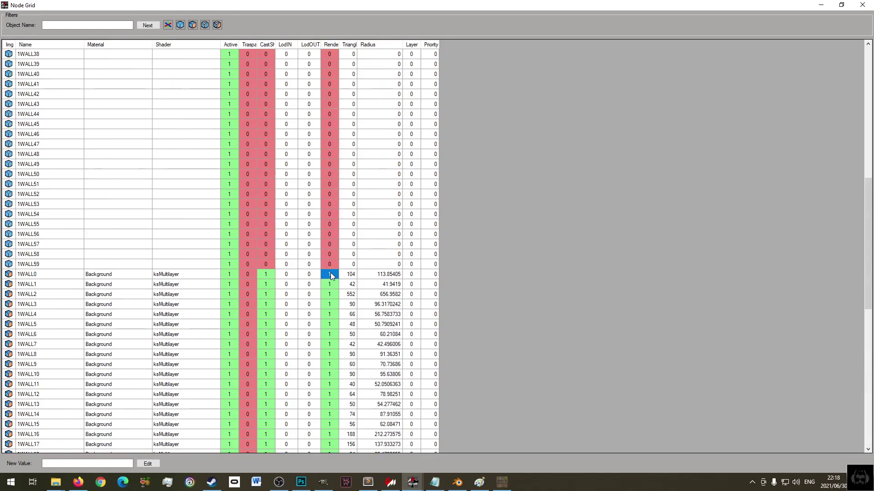
scroll(328, 319, down, 14)
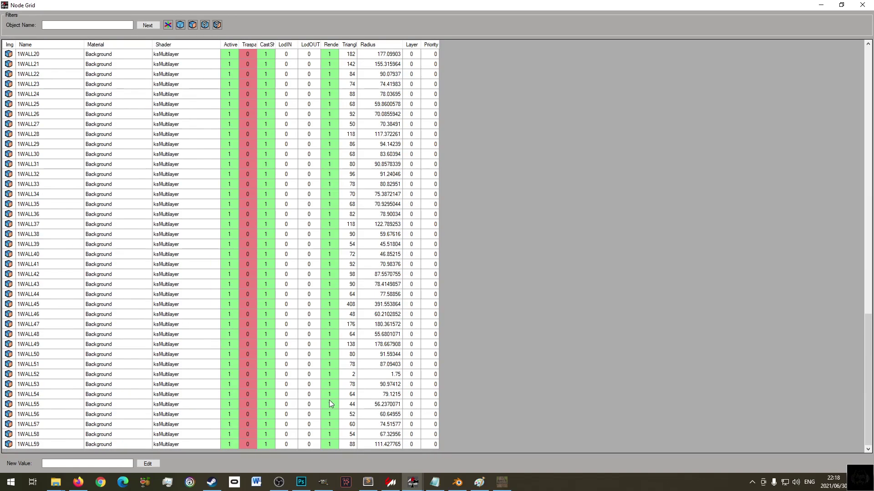
shift+click(327, 444)
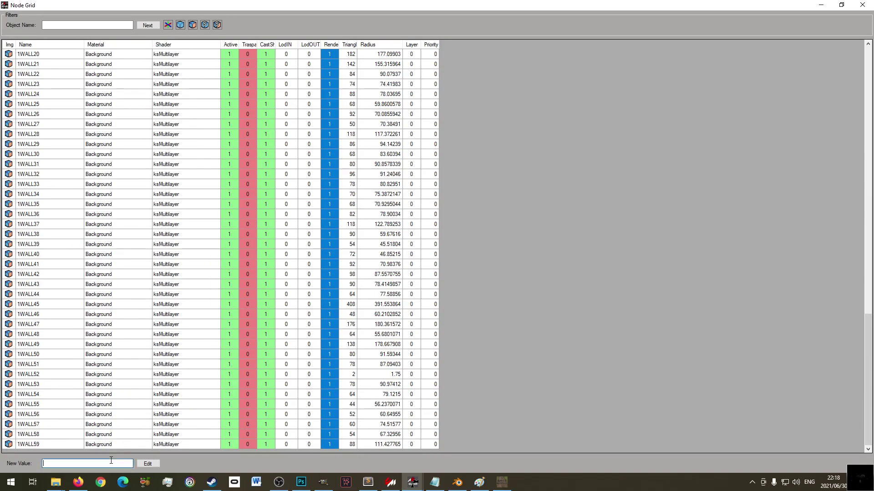
text(0)
click(148, 464)
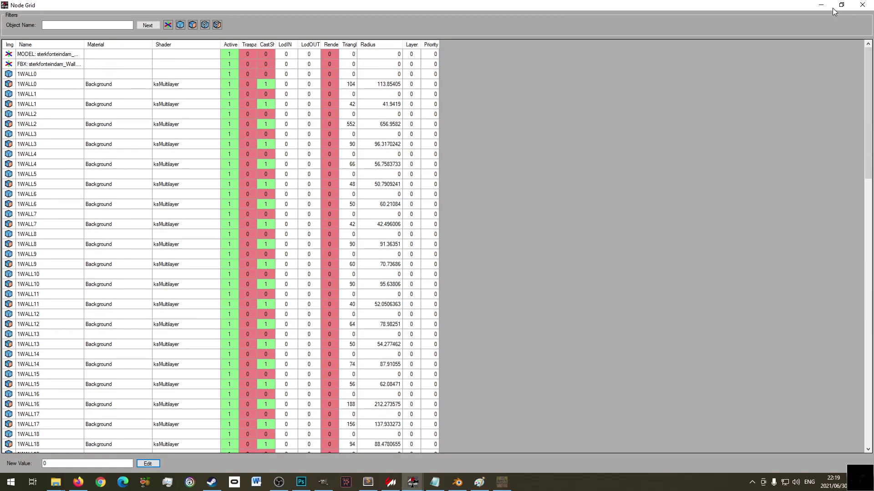
click(862, 5)
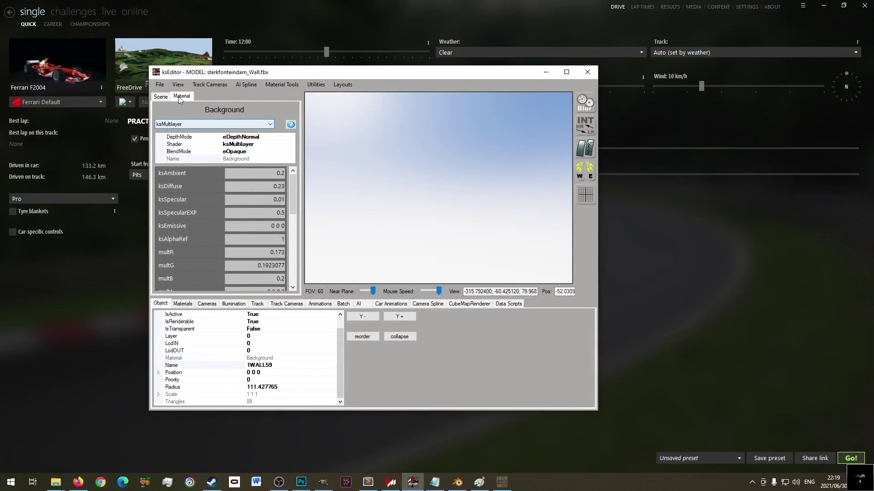
- Change the Background material's shader to ksPerPixel
click(191, 123)
scroll(211, 178, down, 5)
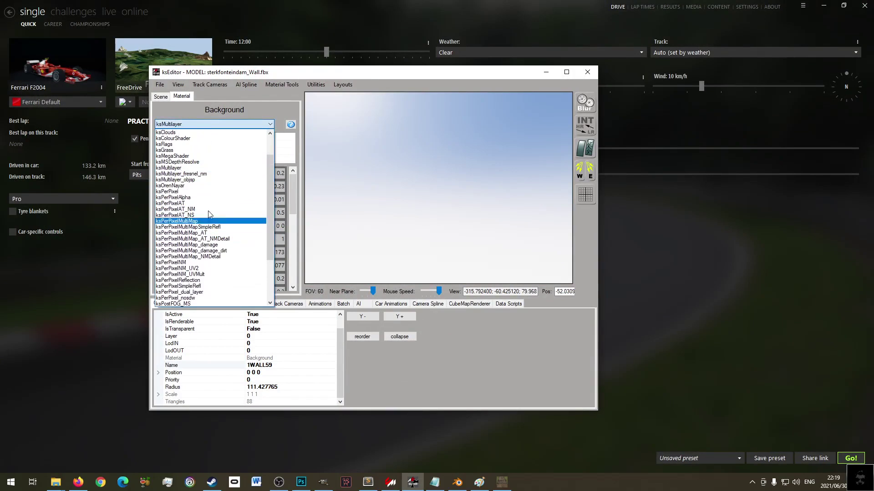
click(205, 192)
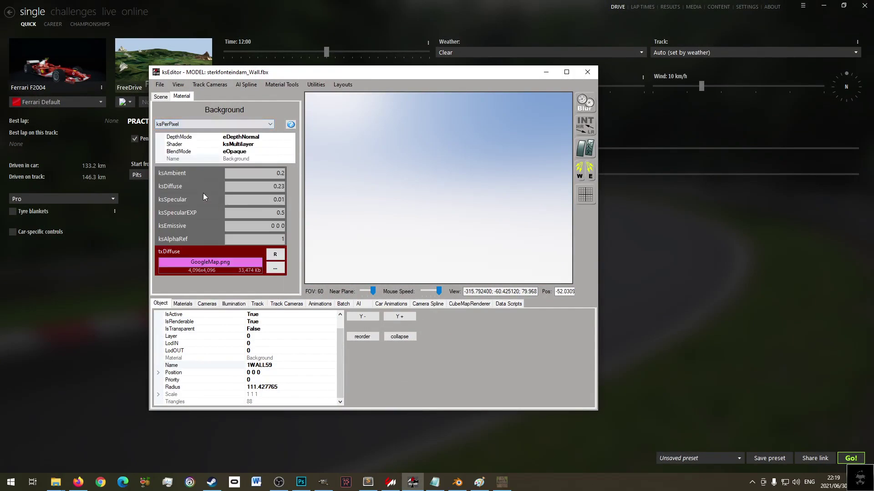
- Assign NULL.dds from Export\sterkfonteindam\texture as the txDiffuse texture
click(274, 270)
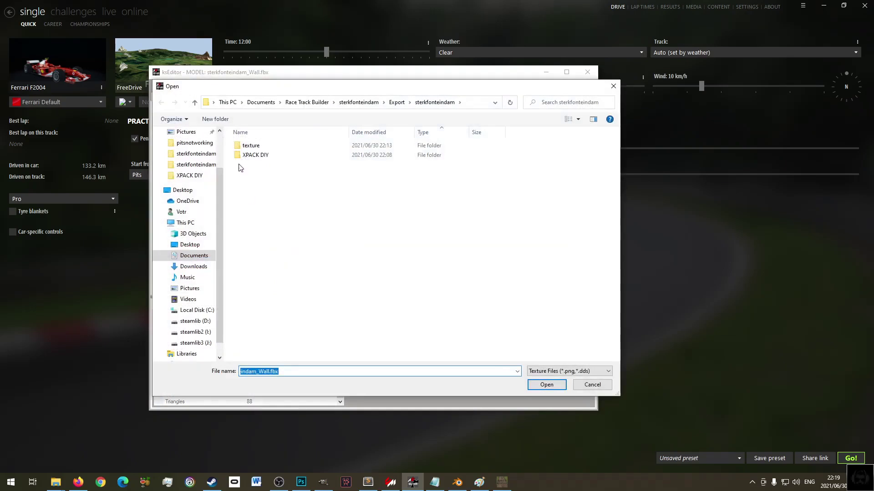
click(201, 256)
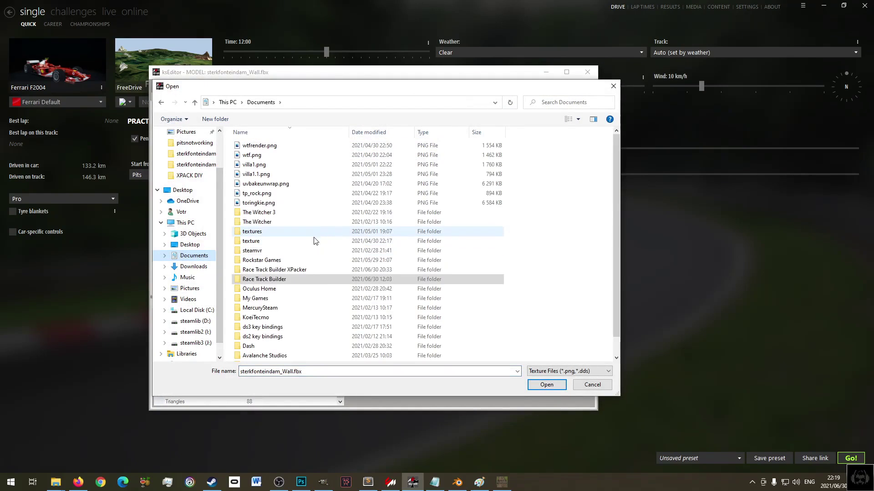
double_click(268, 281)
double_click(261, 164)
double_click(275, 156)
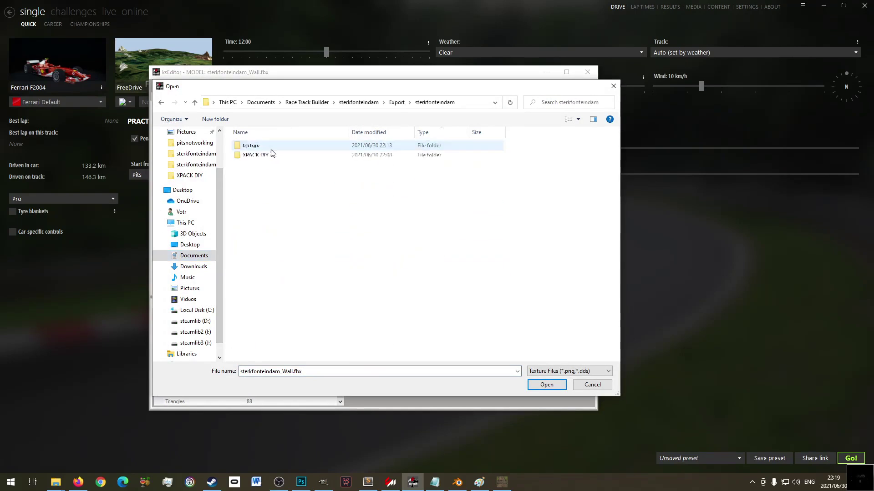
double_click(264, 146)
scroll(367, 323, down, 3)
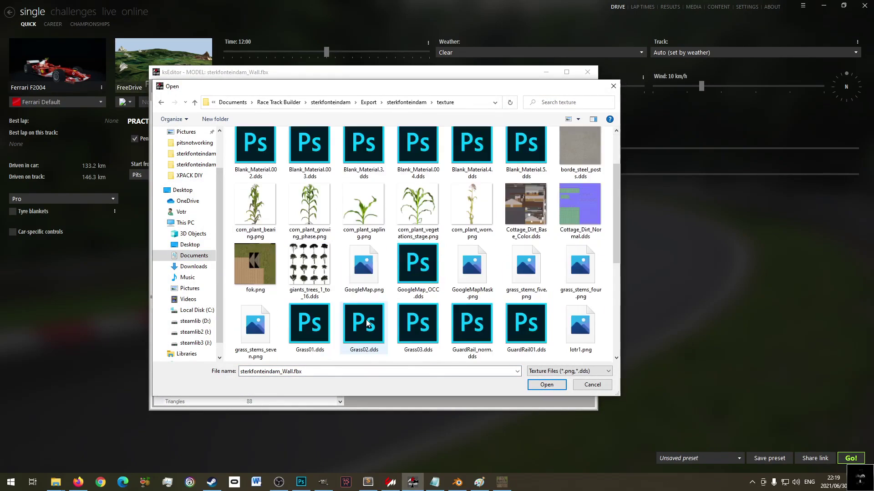
scroll(368, 323, down, 3)
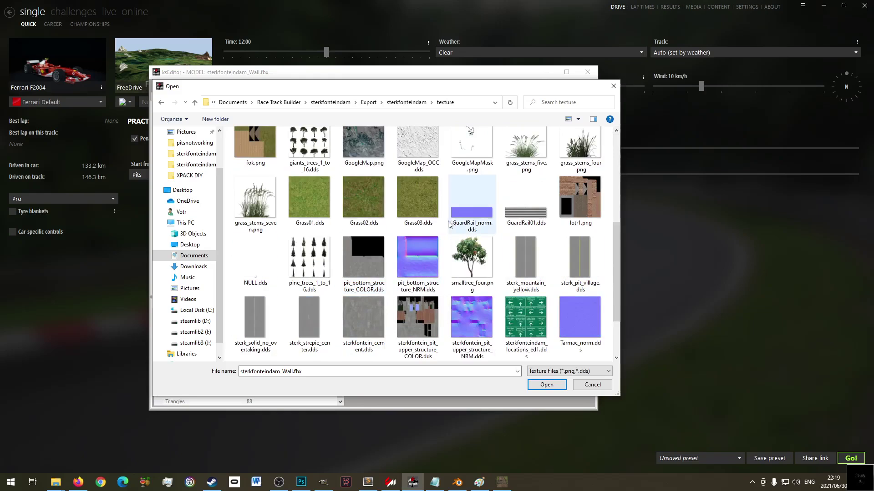
double_click(261, 264)
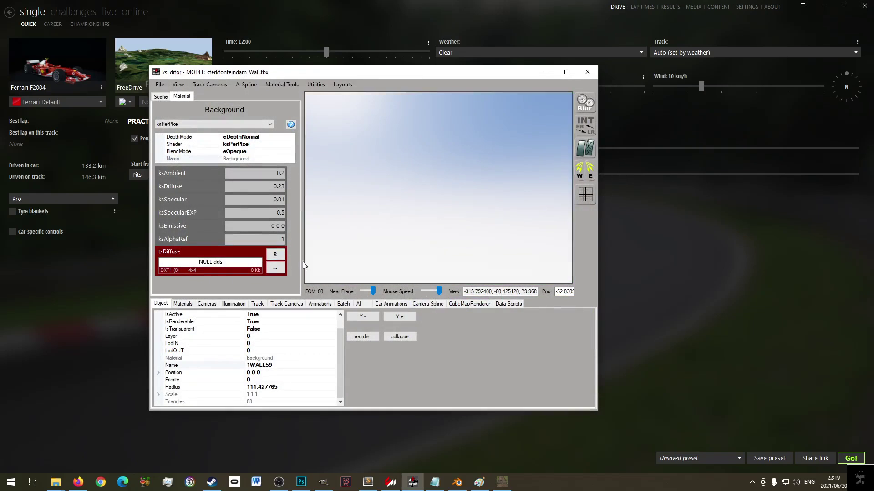
click(160, 85)
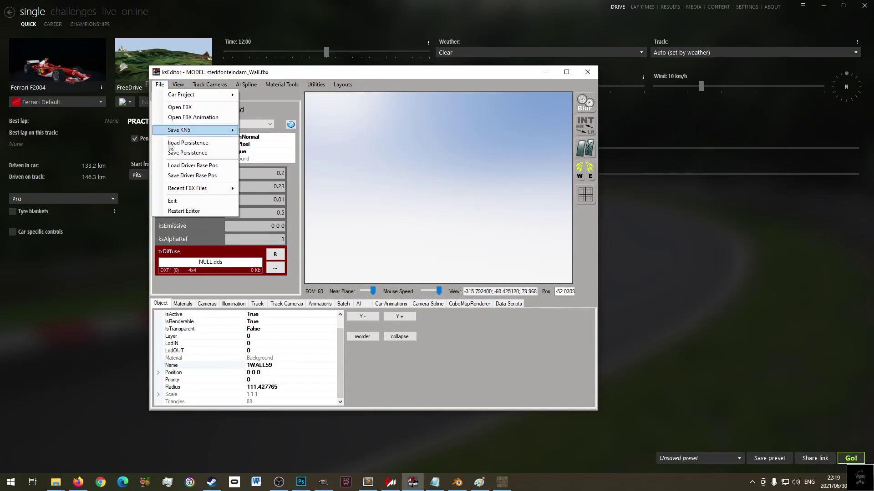
- Save as a track KN5 overwriting sterkfonteindam_Wall.kn5 in Export\sterkfonteindam, then close ksEditor
click(286, 153)
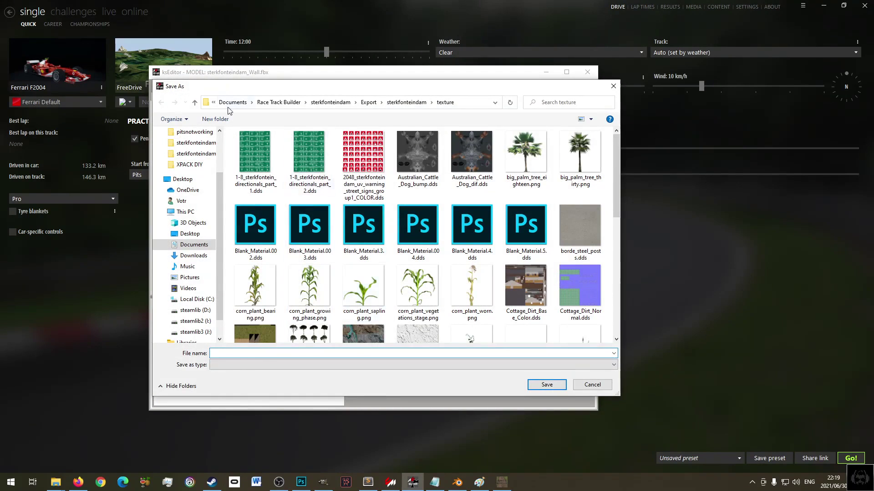
click(195, 103)
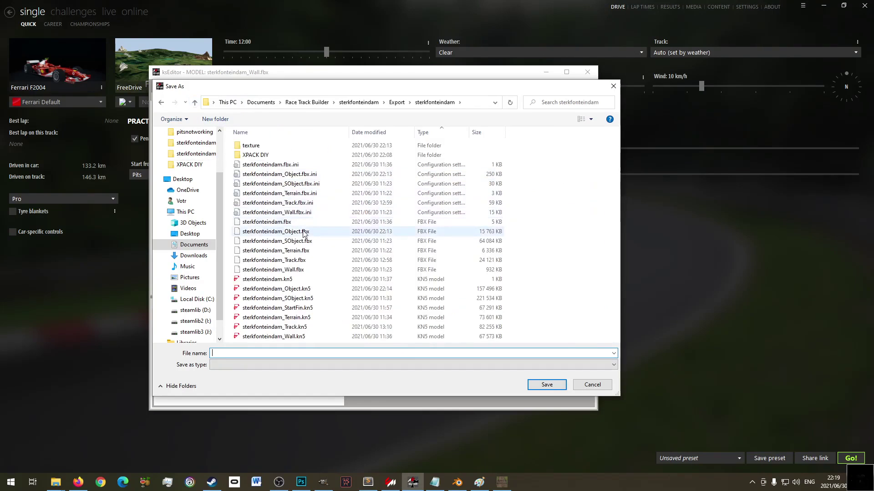
double_click(295, 340)
click(459, 241)
click(506, 274)
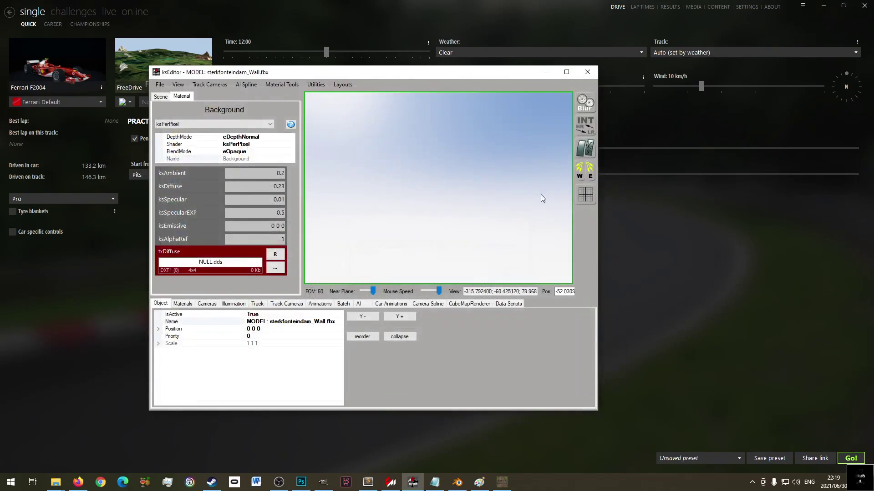
click(588, 72)
- Copy the new sterkfonteindam_Wall.kn5 from the Export folder
mouse_move(55, 482)
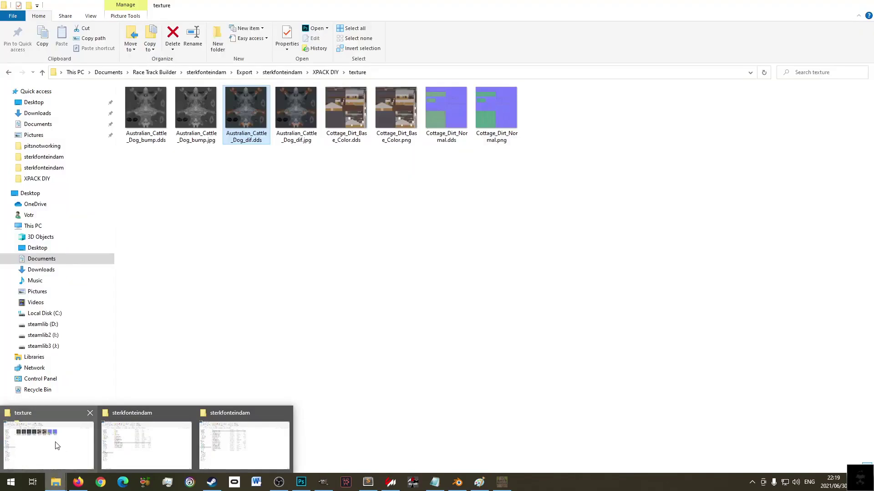
mouse_move(132, 439)
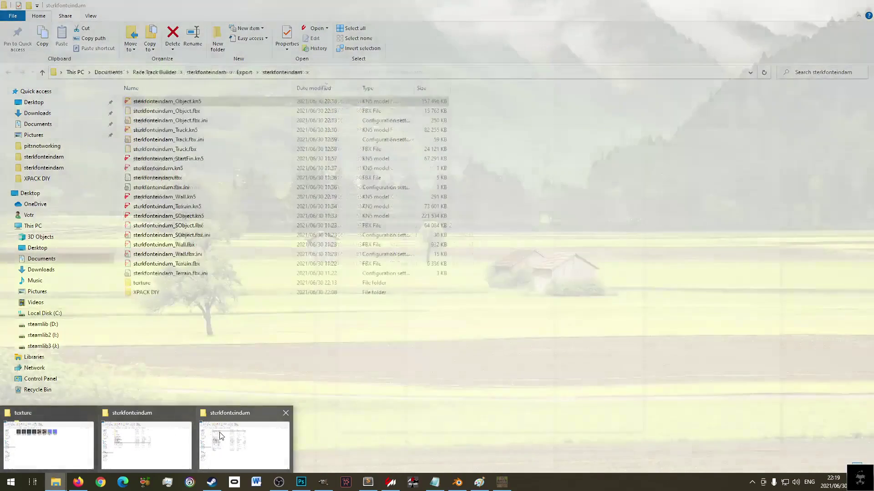
click(220, 433)
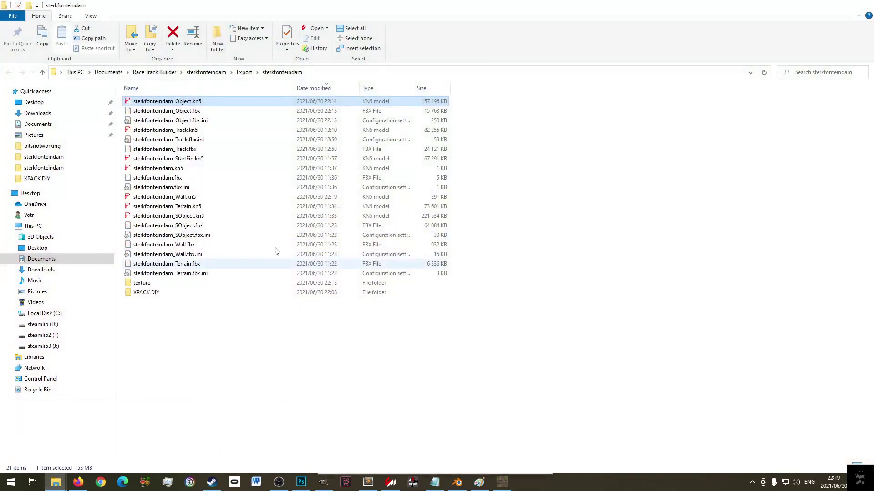
right_click(185, 196)
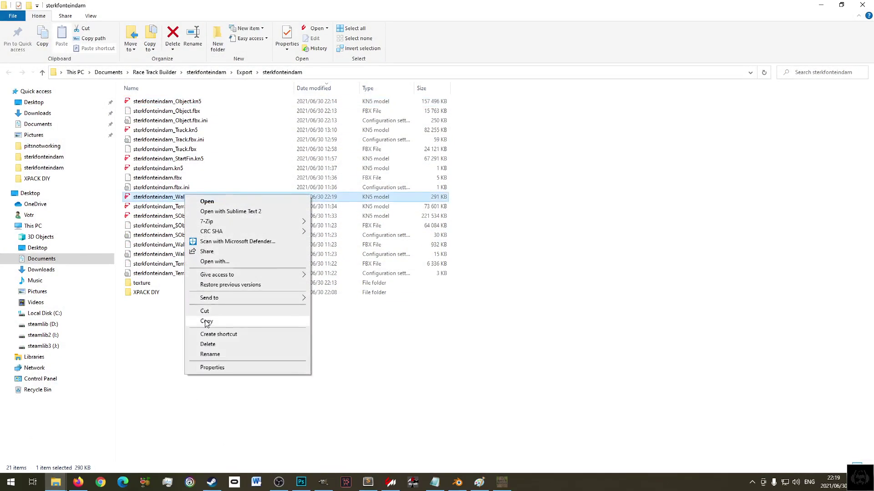
click(206, 322)
- Paste it into the game's sterkfonteindam track folder, replacing the old file, then return to Content Manager
mouse_move(51, 486)
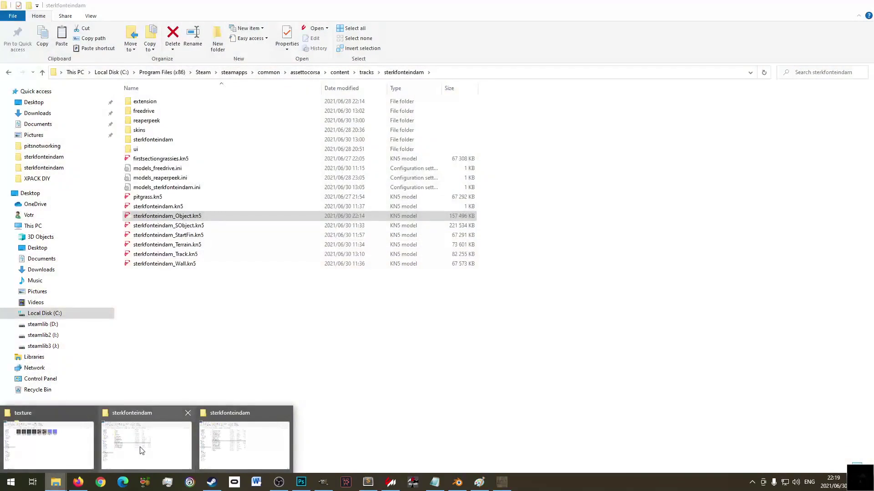
click(146, 445)
right_click(195, 351)
click(216, 283)
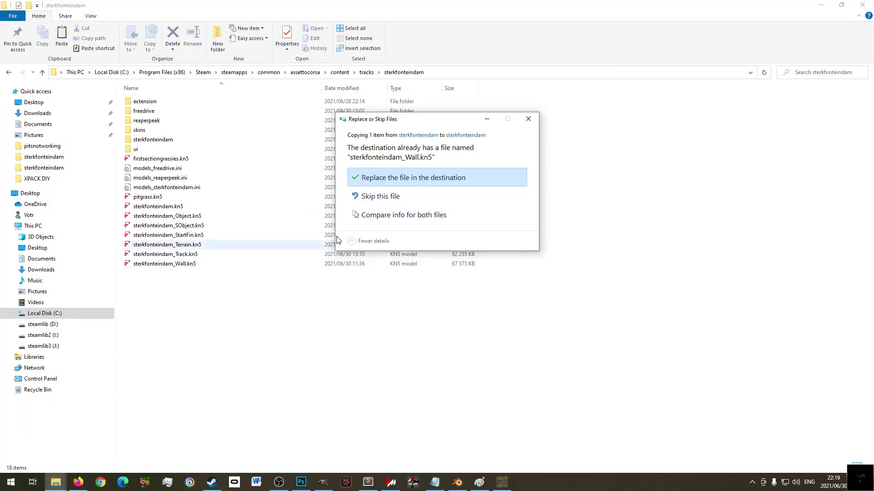
click(412, 181)
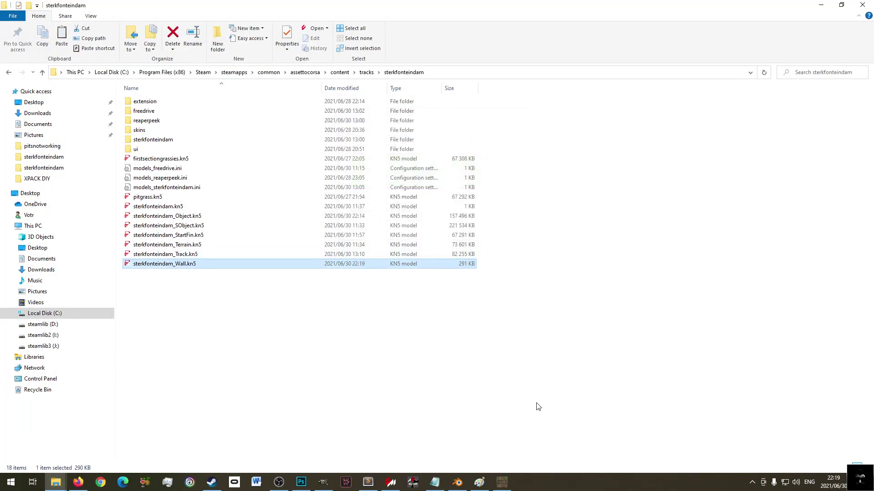
click(391, 482)
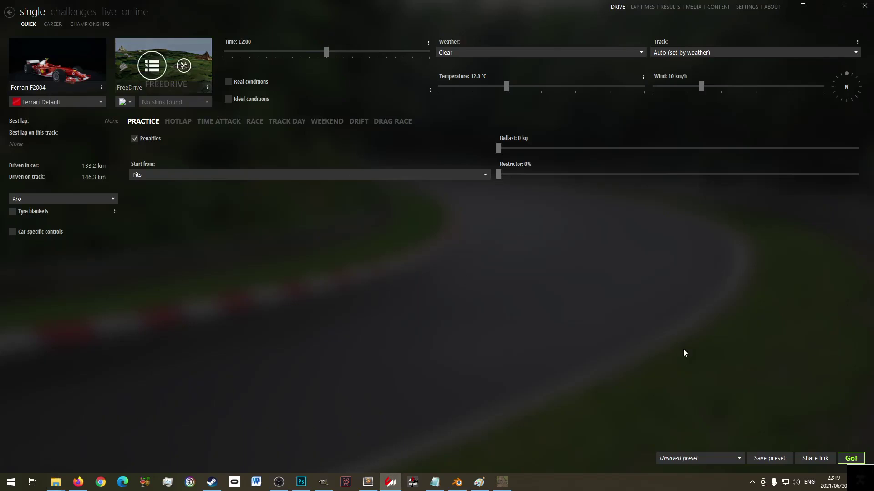
- Start the practice session and pull out of the pits in the Ferrari F2004
click(849, 458)
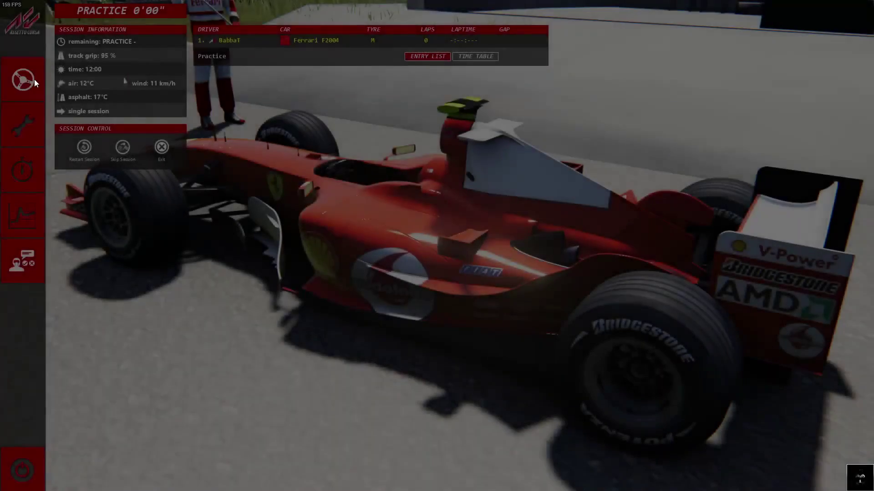
click(25, 73)
key(Up)
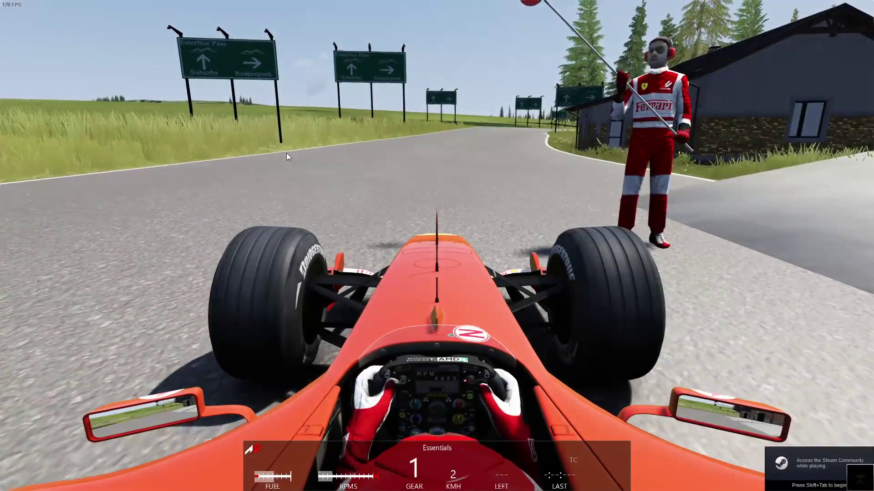
key(Up)
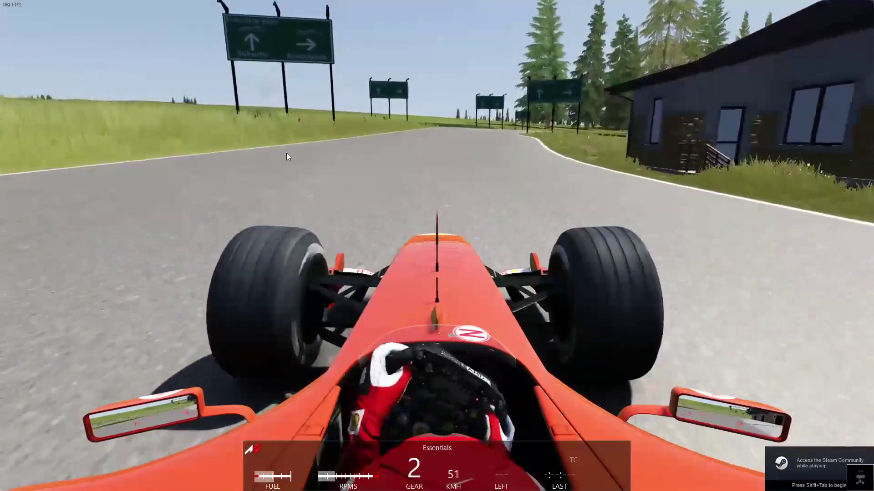
key(Up)
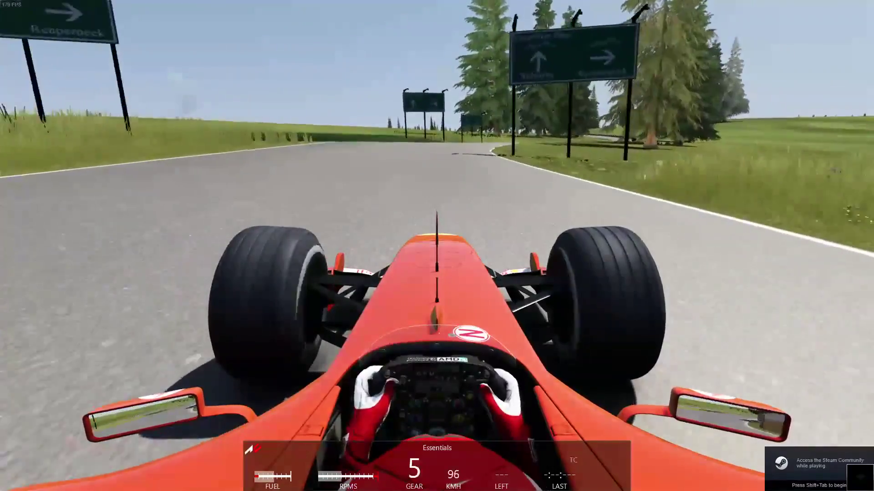
key(Up)
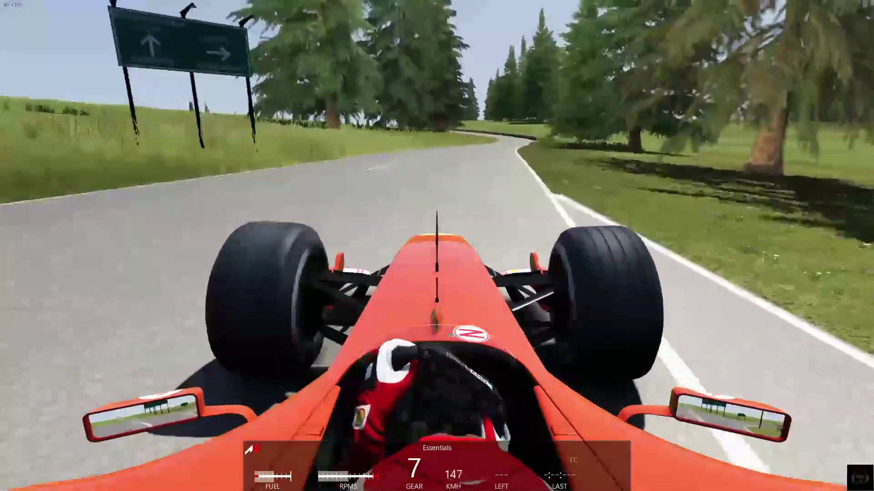
key(Up)
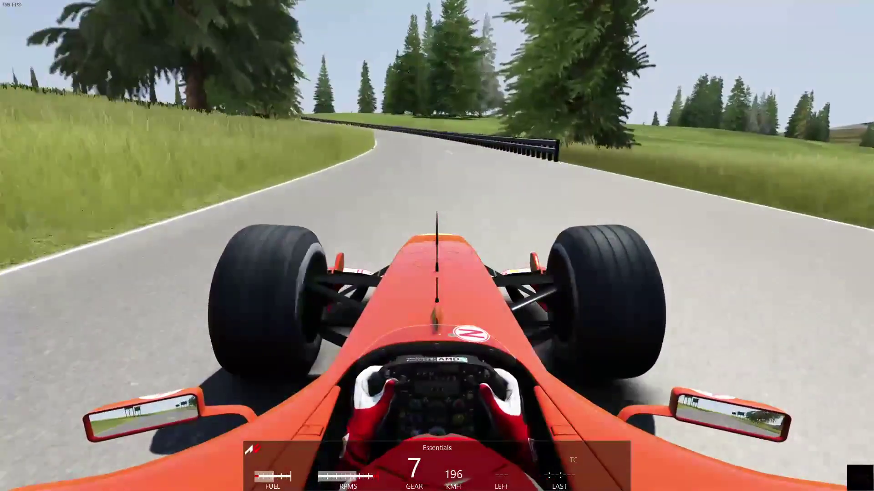
- Drive the lap through the bends and straights, then brake and pause the session
key(Down)
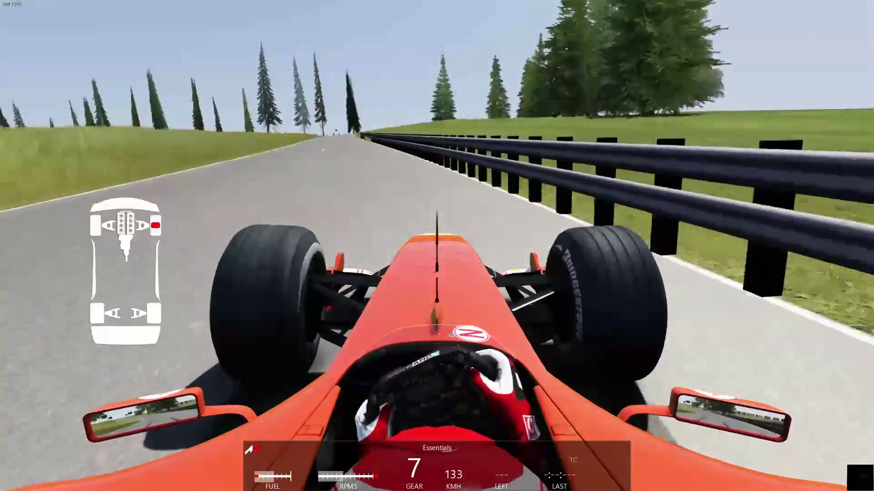
key(Left)
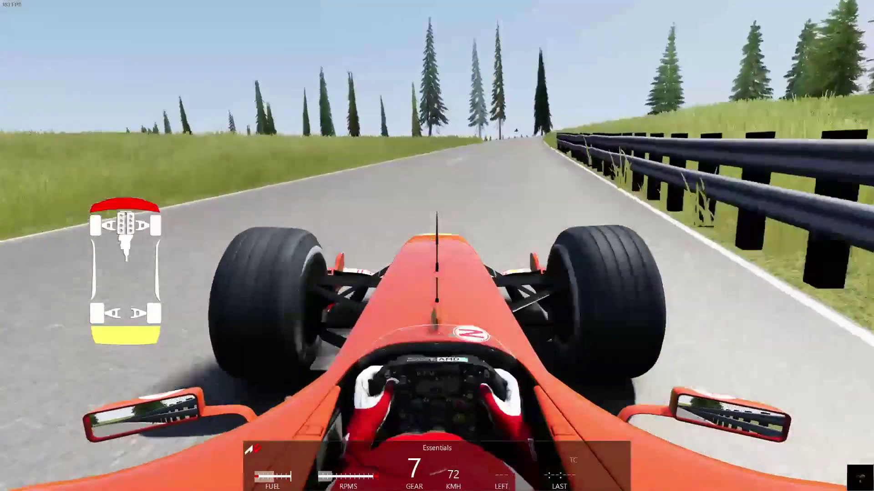
key(Up)
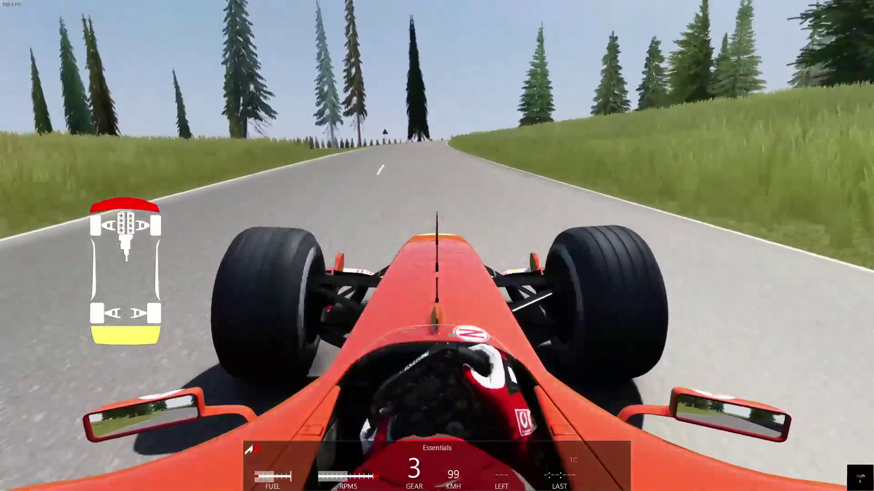
key(Up)
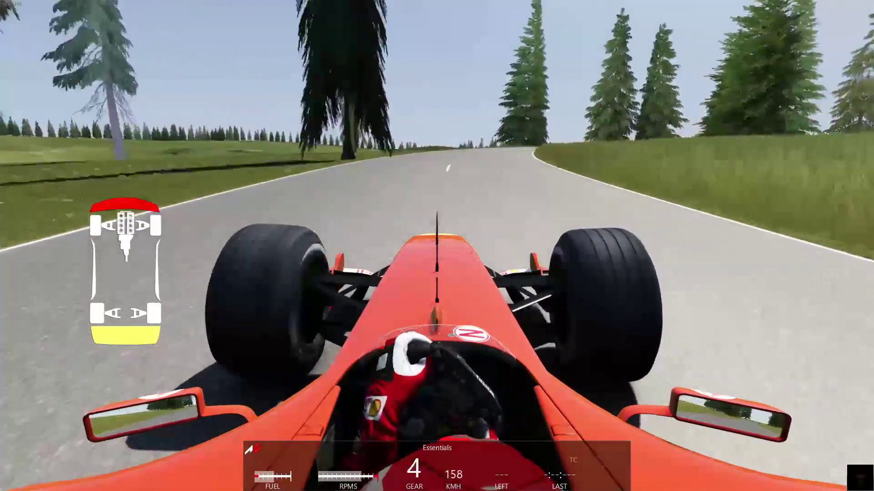
key(Up)
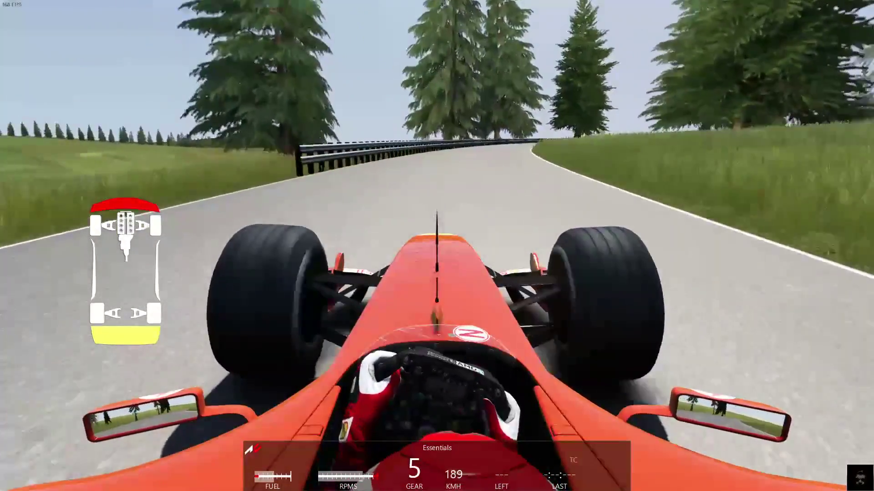
key(Up)
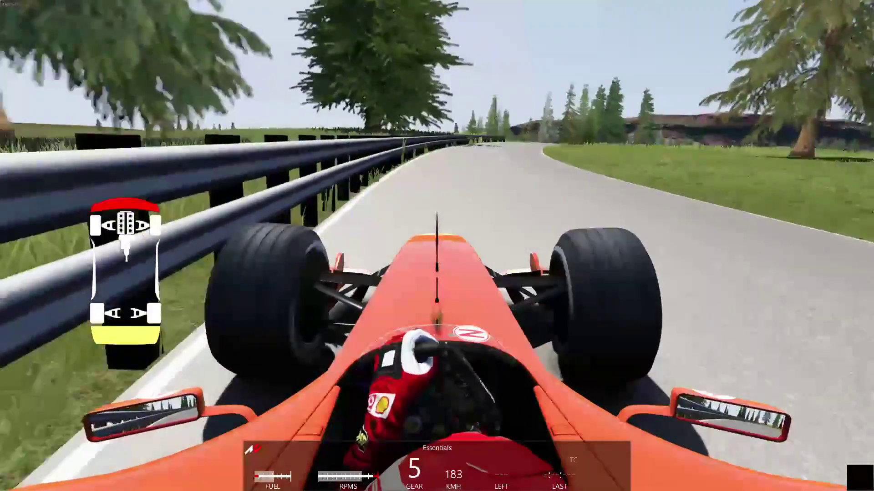
key(Up)
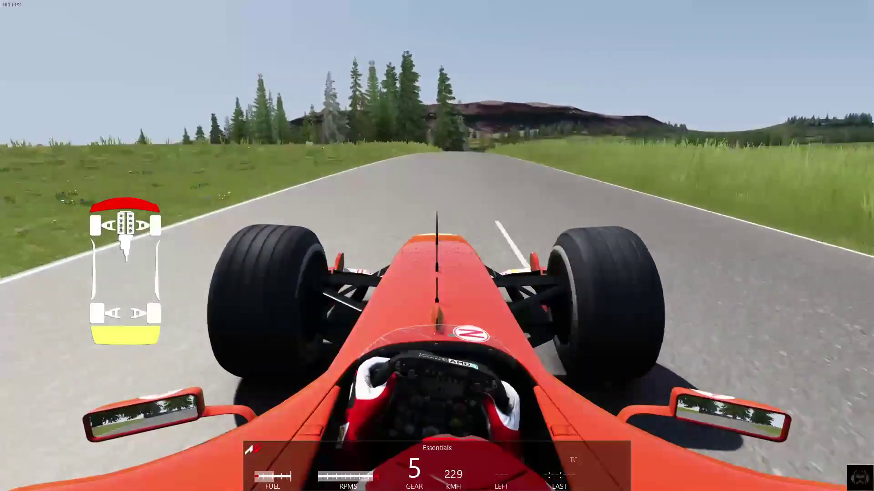
key(Up)
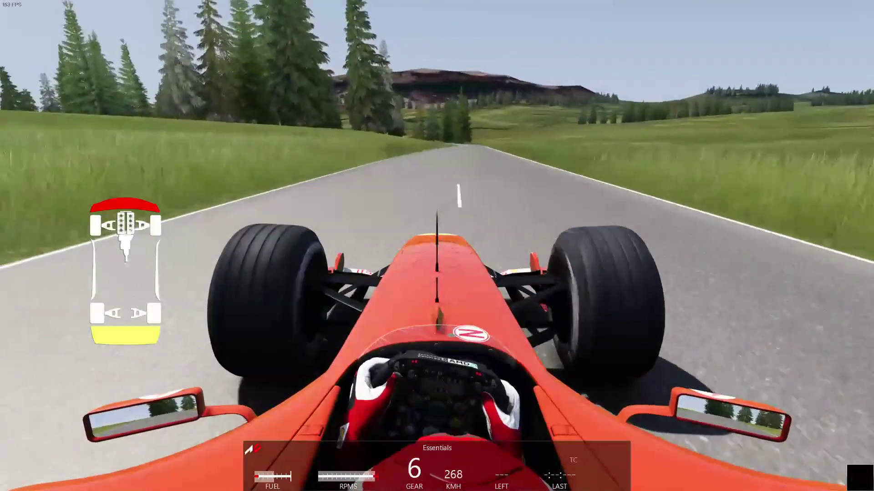
key(Up)
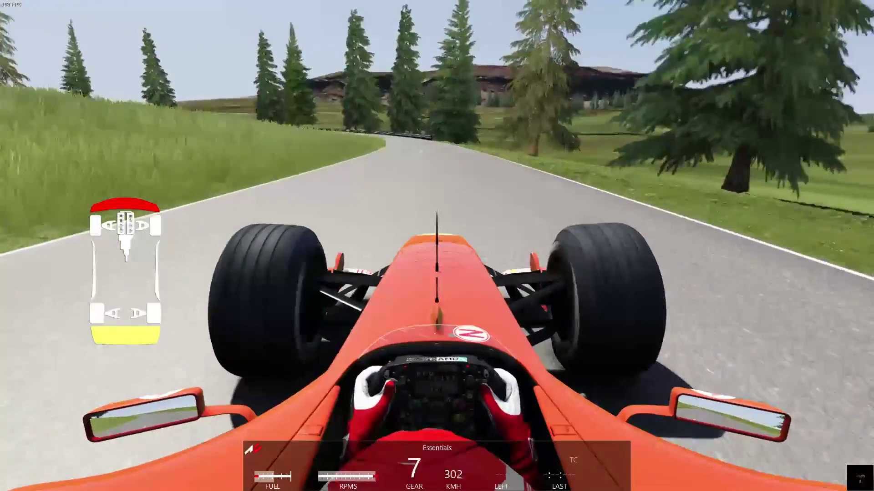
key(Down)
key(Down)
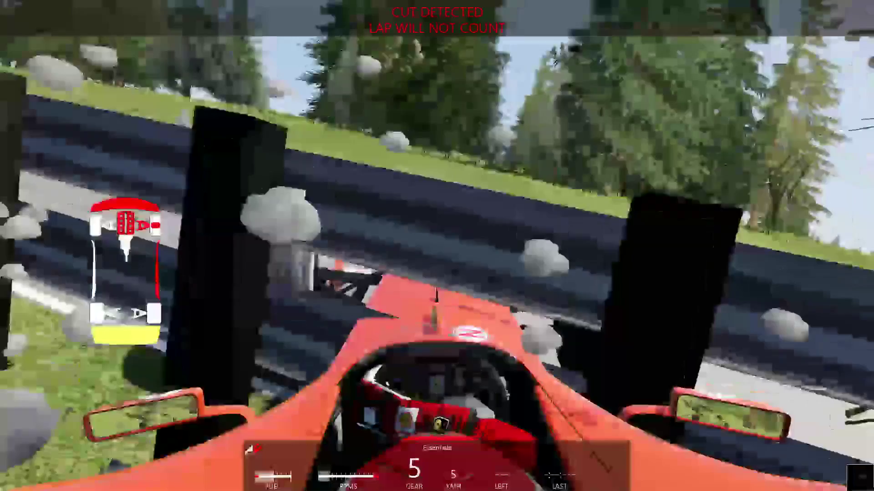
key(Escape)
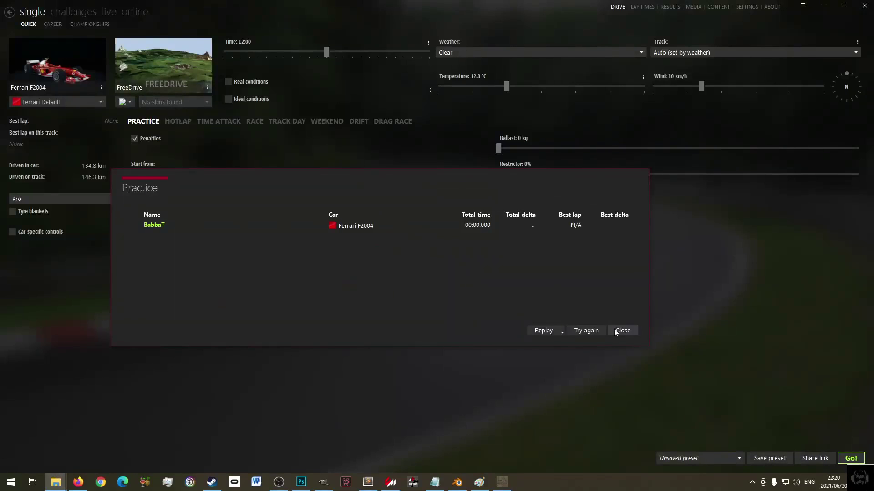
- Close the practice results and Content Manager, minimize the tracks folder, and return to Race Track Builder
click(628, 331)
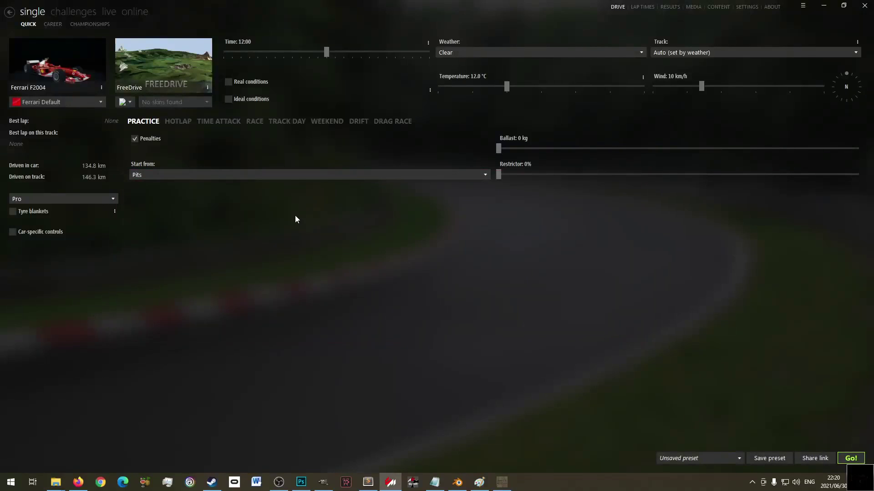
click(863, 6)
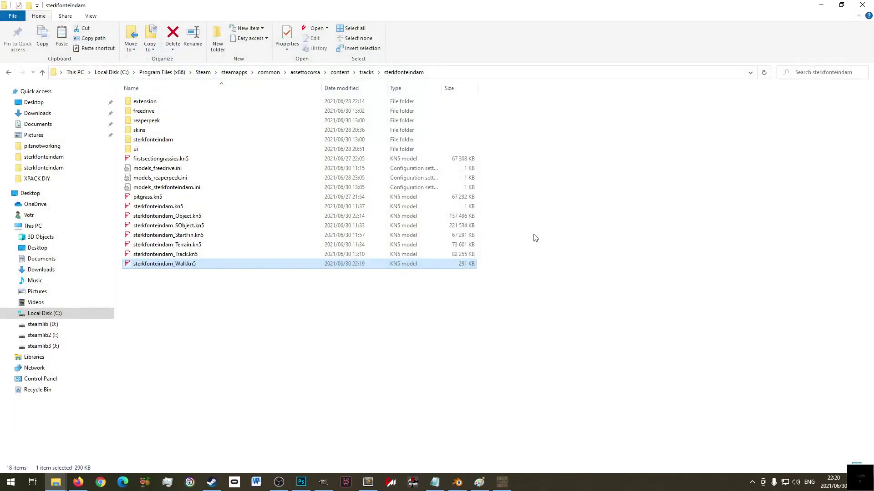
click(821, 5)
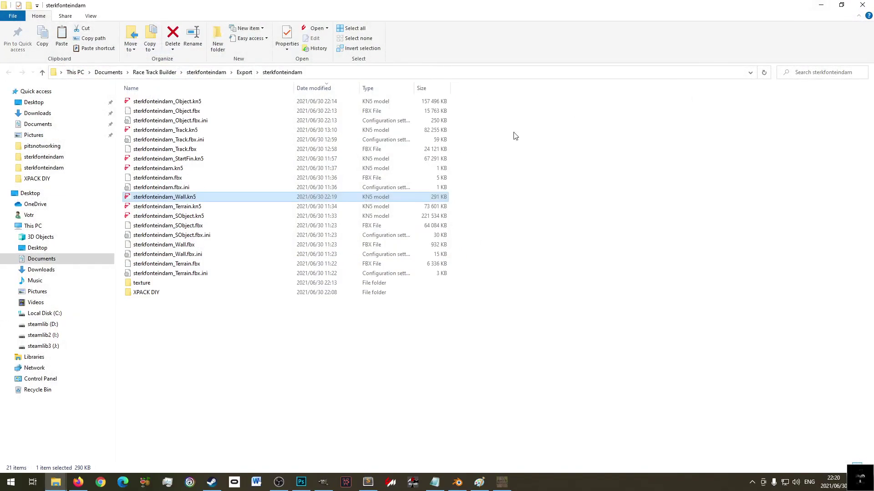
click(501, 481)
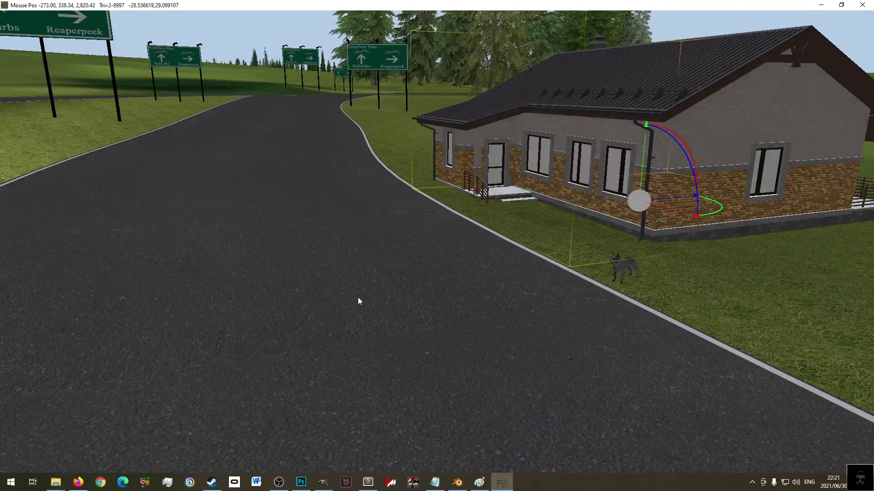
- Review the XPack settings, including Random XPack Chill, and cancel without changes
right_drag(358, 297, 298, 6)
mouse_move(299, 6)
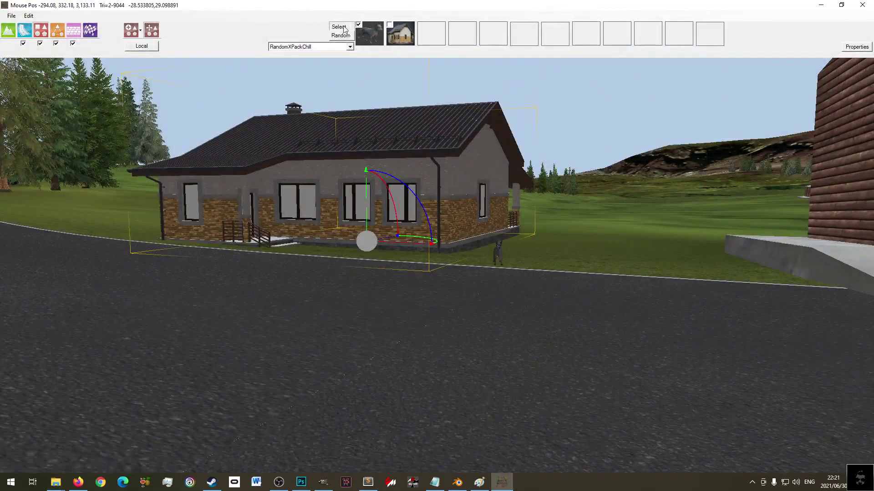
click(29, 16)
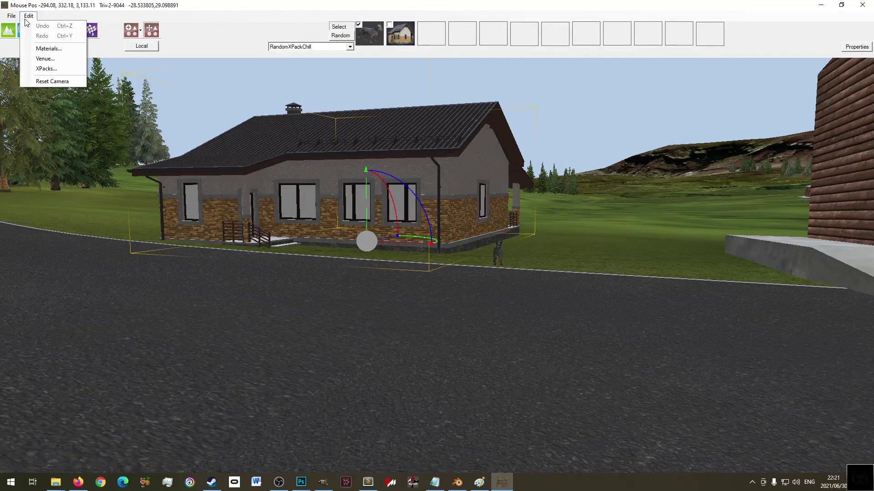
click(54, 67)
drag(203, 160, 203, 249)
scroll(144, 187, up, 4)
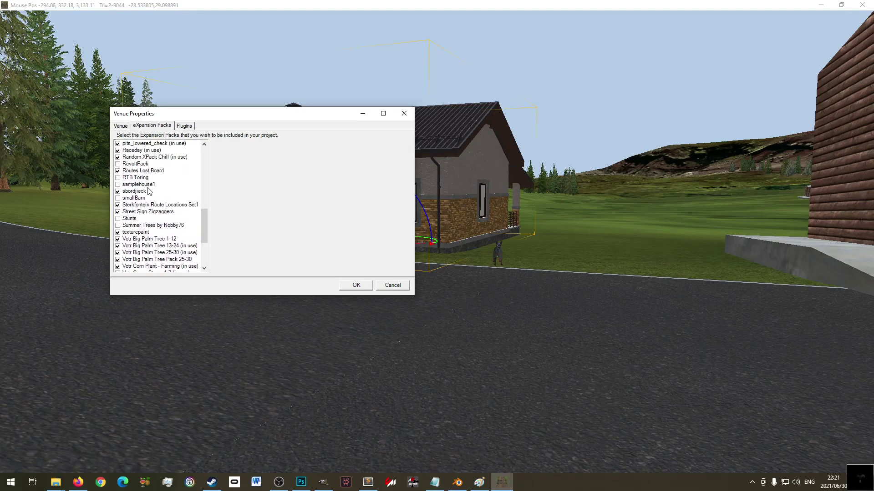
scroll(154, 172, up, 1)
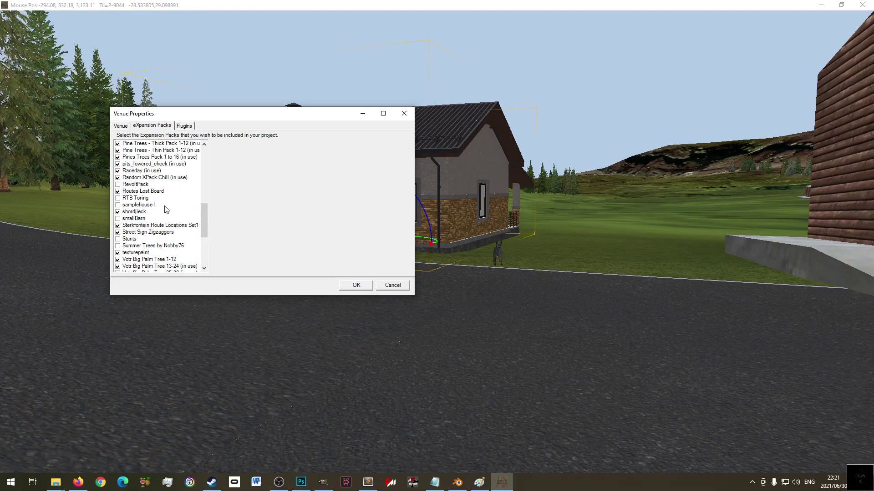
drag(204, 221, 204, 222)
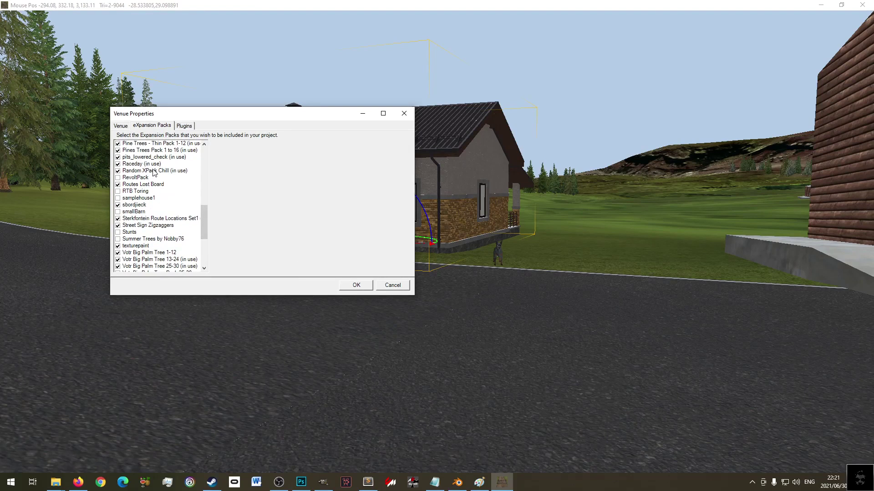
click(165, 171)
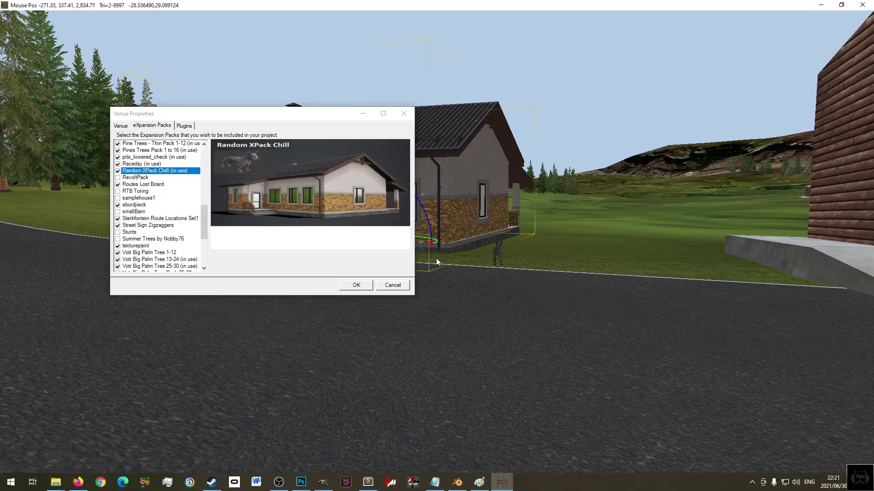
click(393, 286)
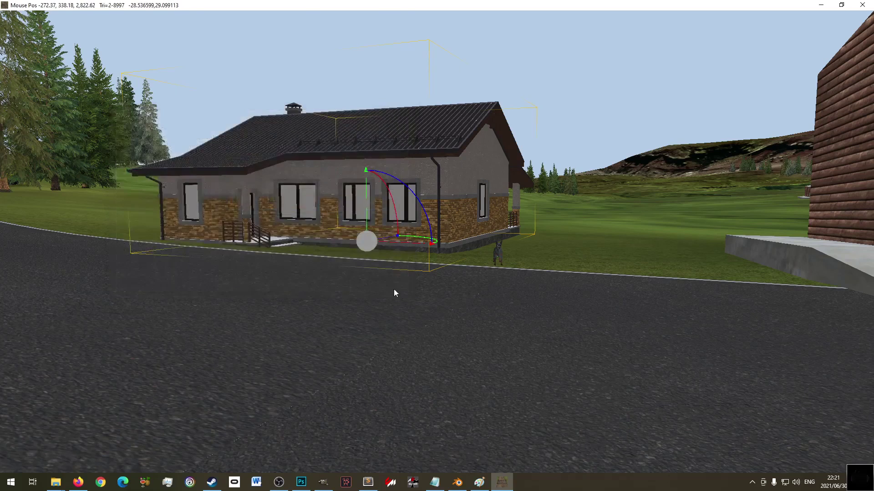
- Delete the house beside the road and save the venue
click(499, 253)
click(447, 212)
key(Delete)
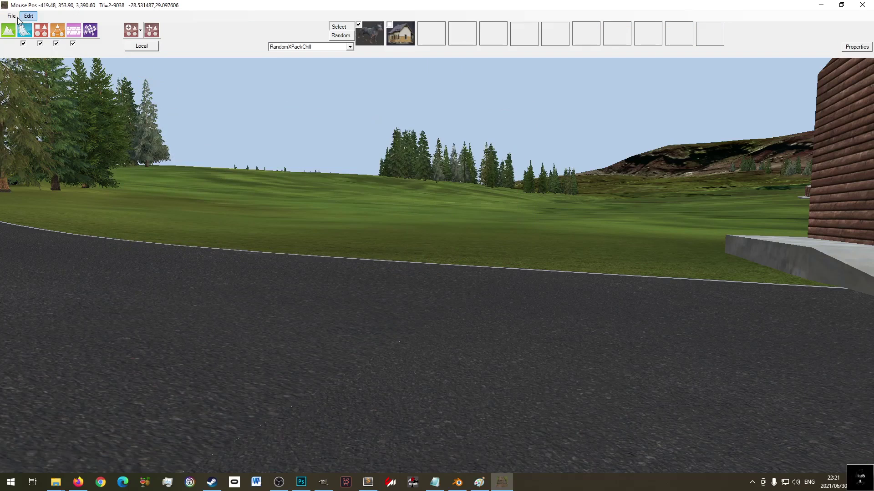
click(9, 13)
click(24, 59)
- Glance at the Materials list, quit the editor, and bring up Steam's Race Track Builder page
click(28, 15)
click(48, 49)
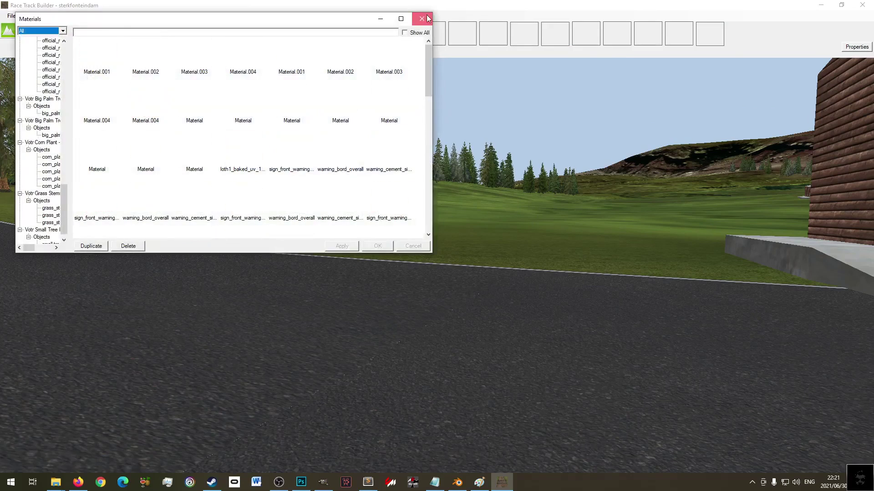
click(421, 18)
click(860, 6)
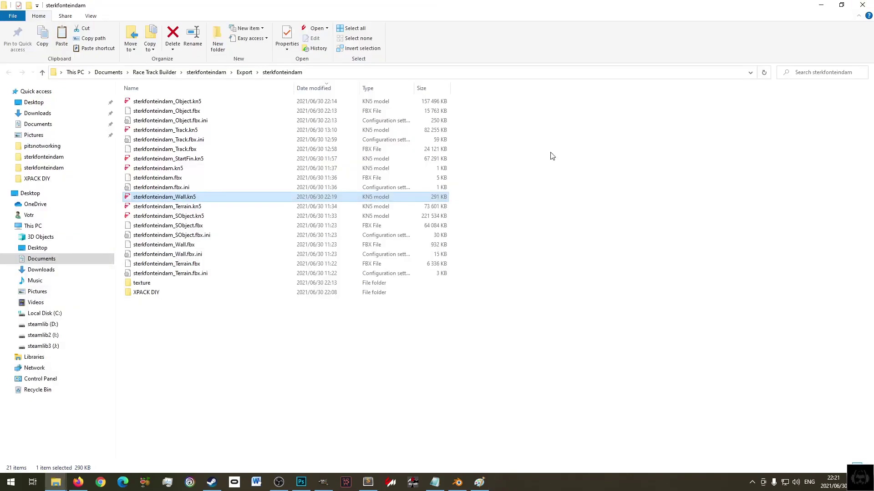
click(221, 480)
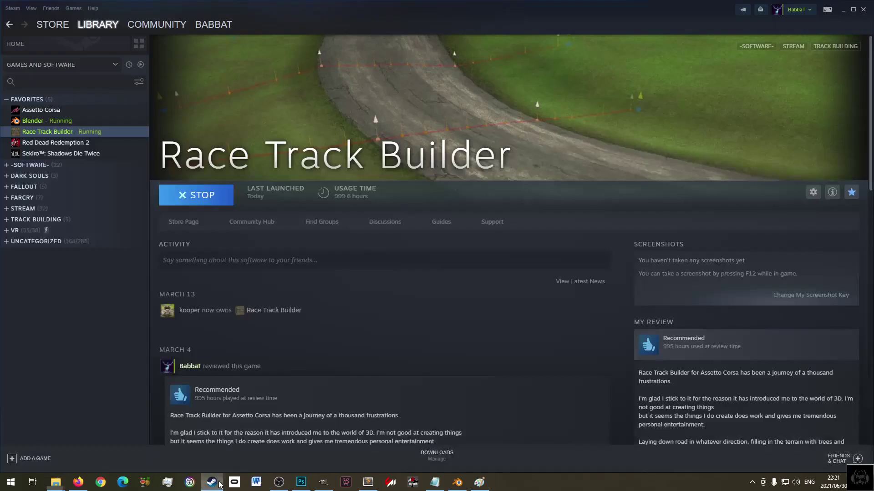
- Launch Race Track Builder from Steam and open the sterkfonteindam venue, zooming in over the road loop
click(197, 195)
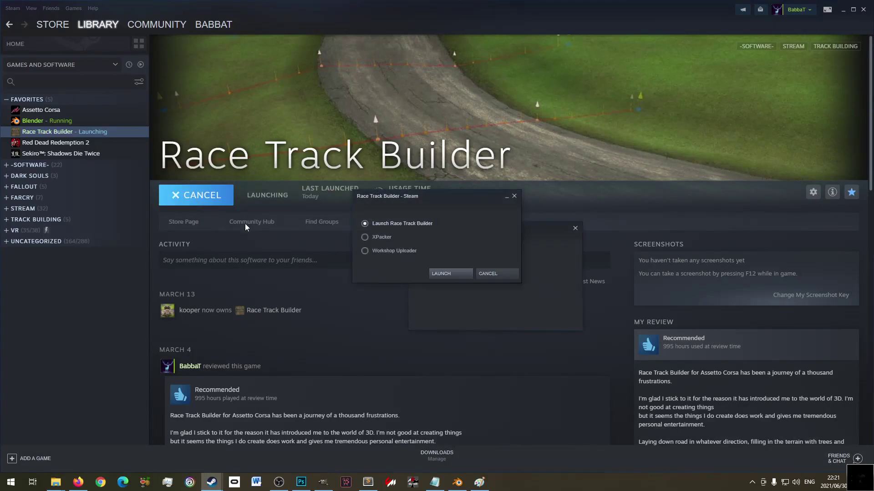
click(443, 269)
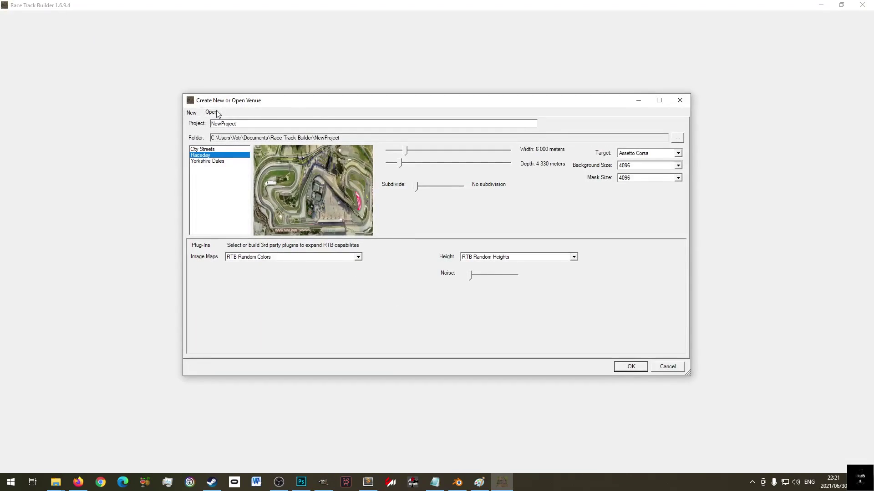
click(212, 112)
click(203, 142)
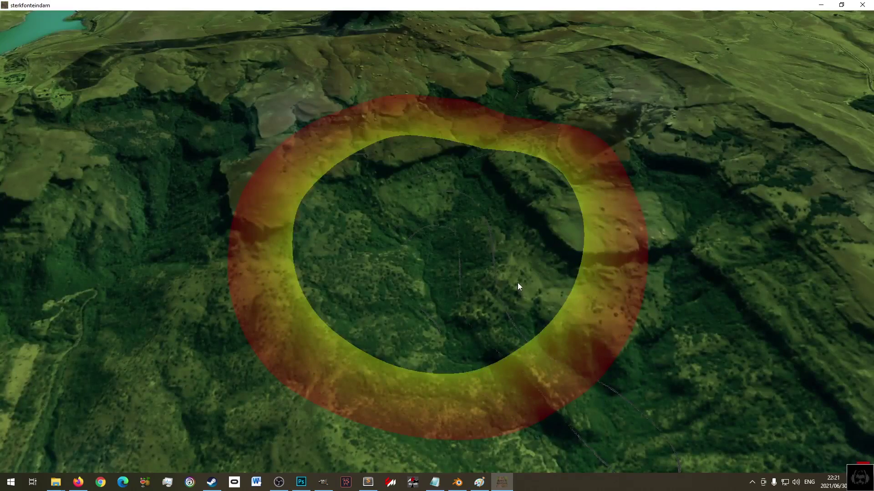
drag(517, 283, 426, 165)
scroll(430, 255, up, 5)
scroll(370, 257, up, 3)
scroll(371, 259, up, 2)
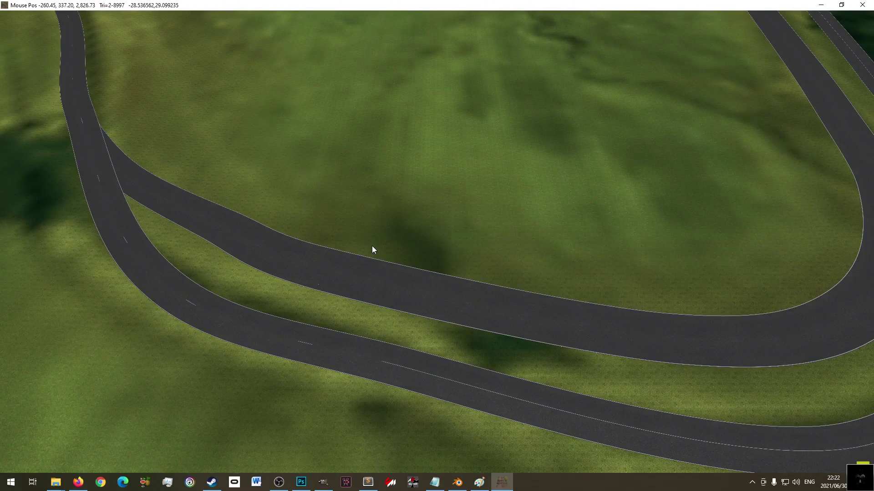
- Review the XPack settings, including the Random XPack Chill pack, then close them
drag(384, 335, 384, 258)
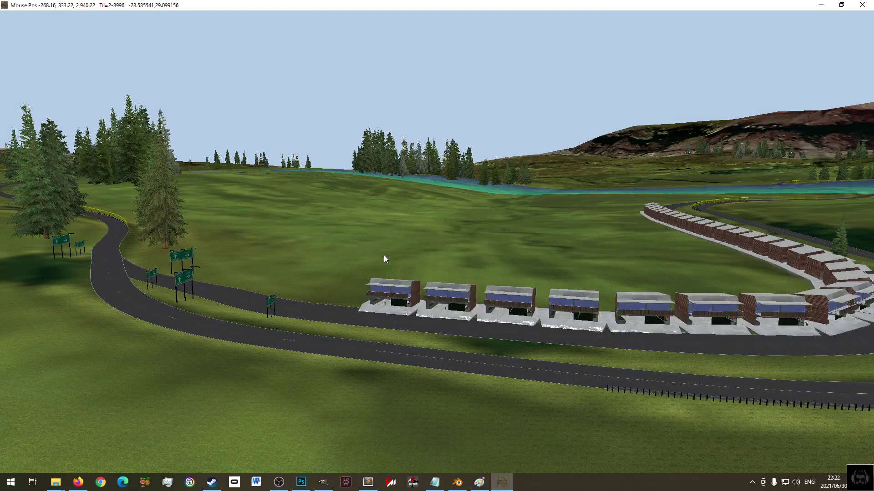
scroll(287, 303, up, 5)
scroll(288, 303, up, 3)
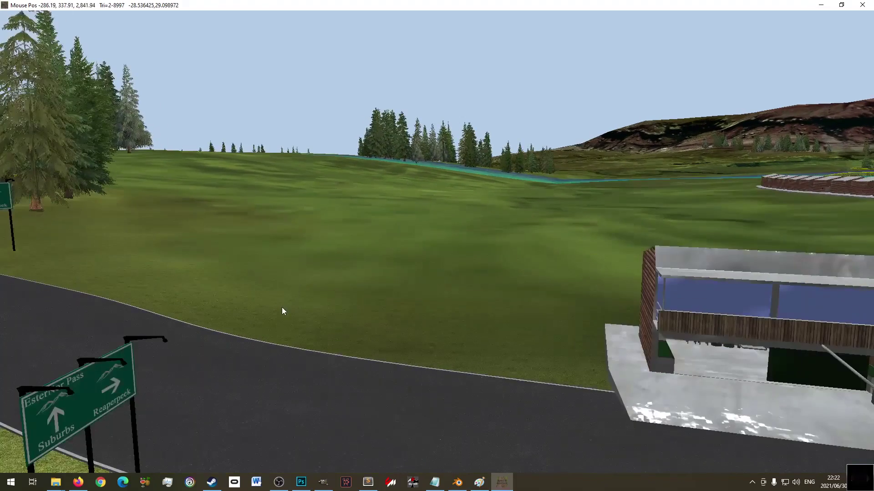
click(28, 15)
click(50, 70)
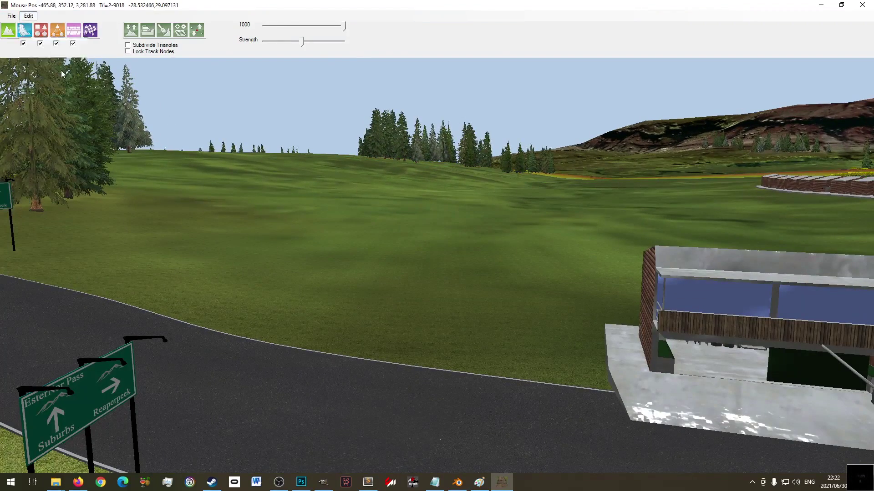
drag(146, 104, 164, 163)
click(103, 119)
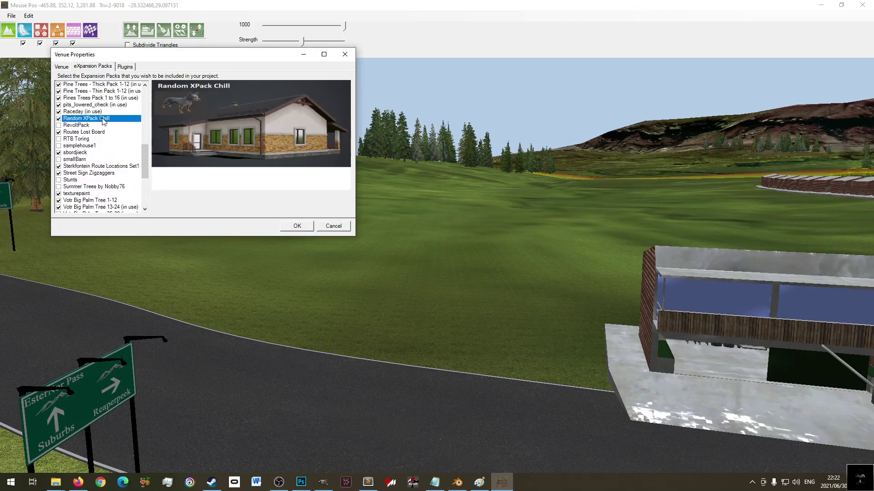
click(296, 226)
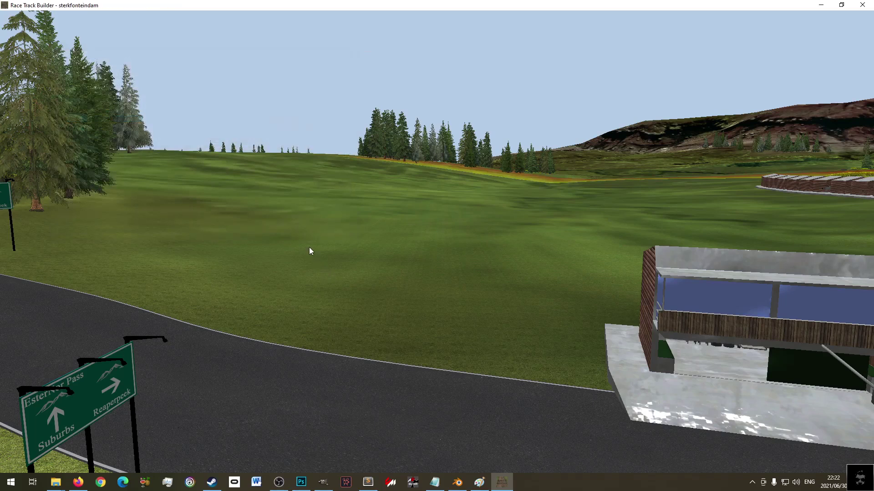
- Scroll the venue's eXpansion Packs list, close the Venue dialog, and quit Race Track Builder
click(11, 15)
mouse_move(28, 16)
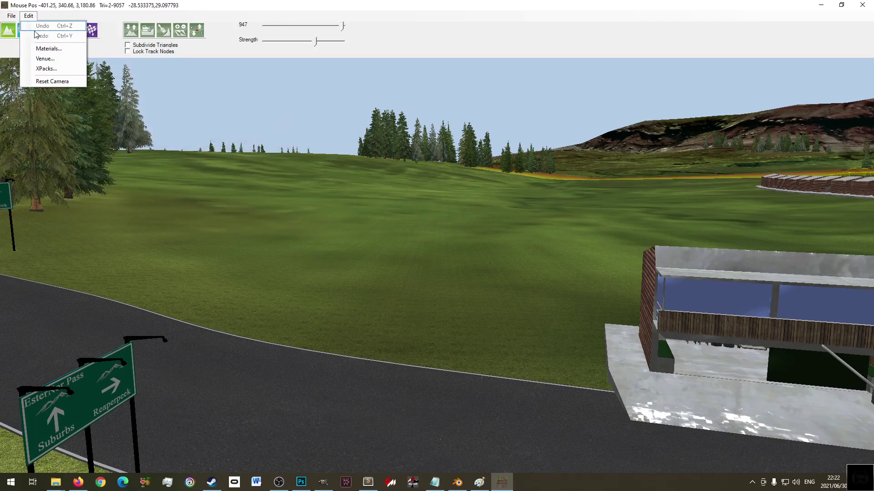
click(49, 76)
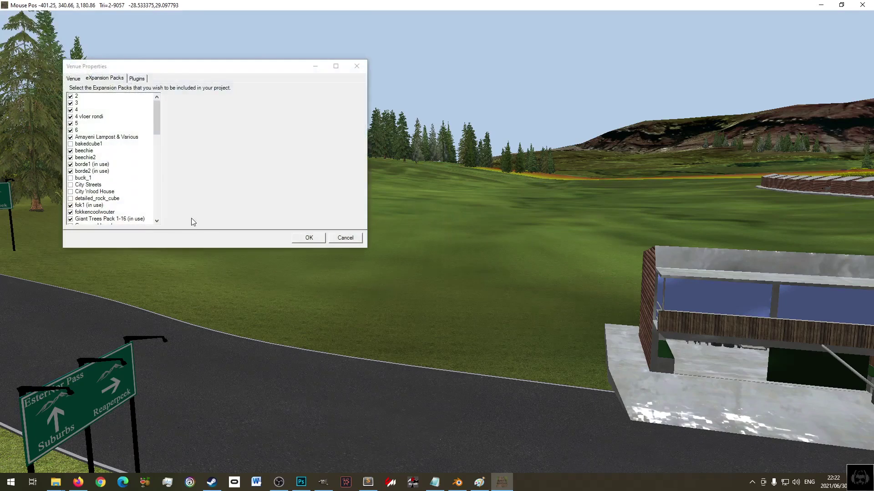
drag(154, 110, 128, 160)
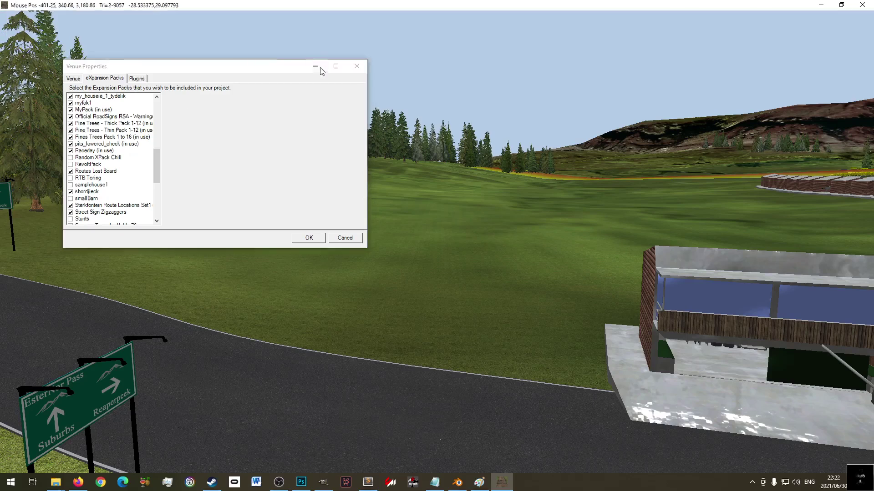
click(357, 66)
click(860, 5)
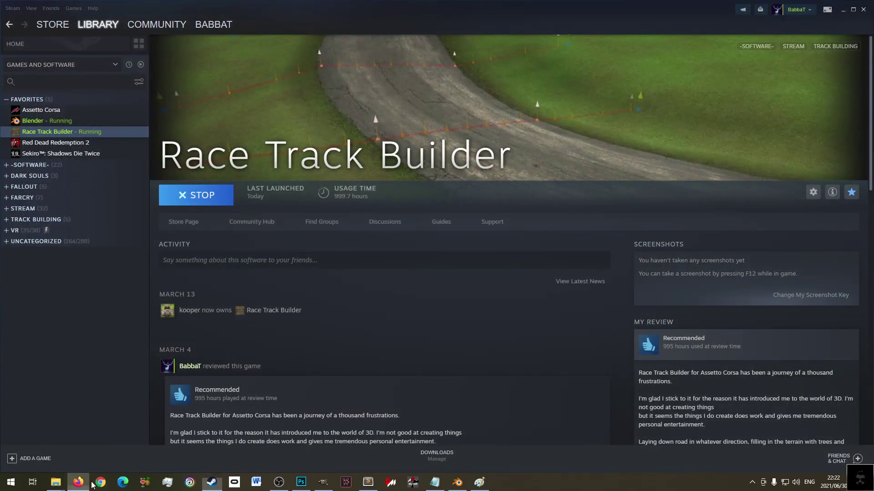
- Close the GameReady Cottage, Australian Cattle Dog, Container v2 and House 10C2 tabs; open Square Truss Straight Segment 21
click(88, 487)
click(598, 28)
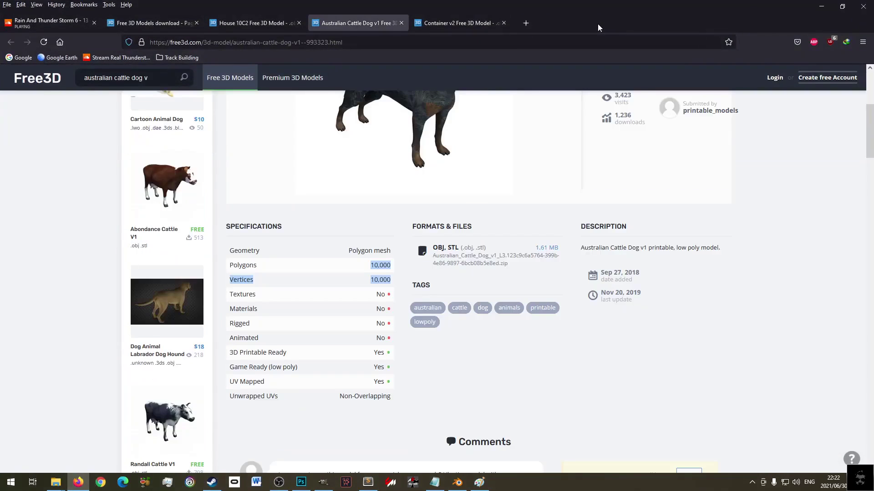
click(401, 23)
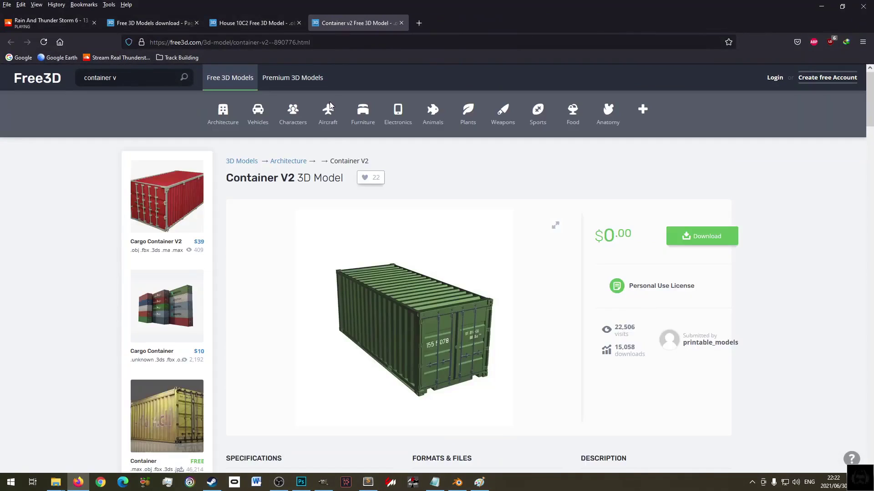
scroll(394, 309, down, 3)
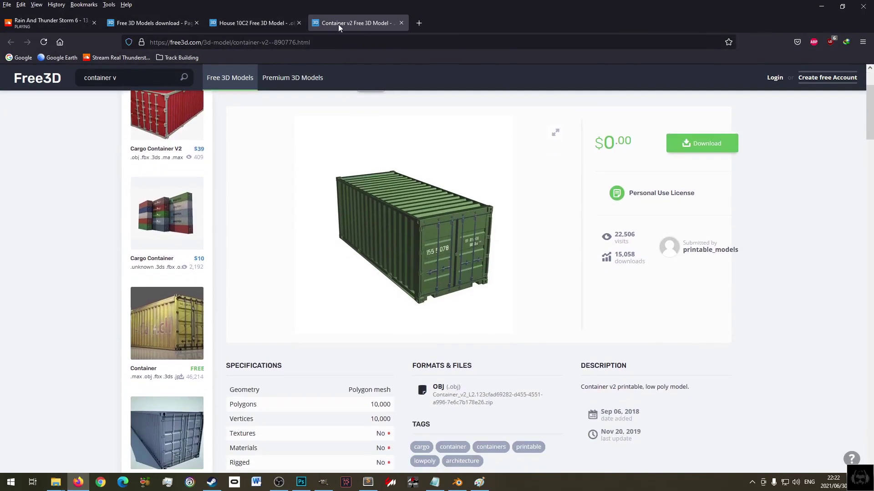
middle_click(339, 26)
scroll(460, 284, down, 5)
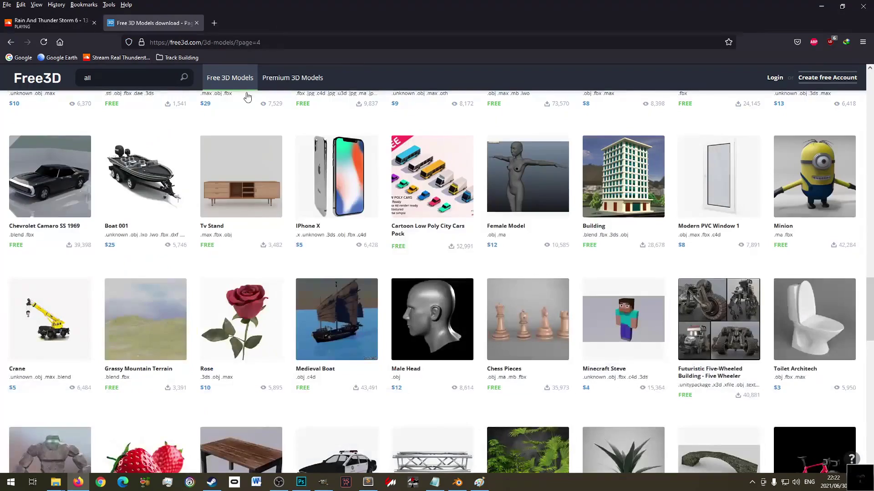
middle_click(280, 25)
scroll(359, 290, down, 3)
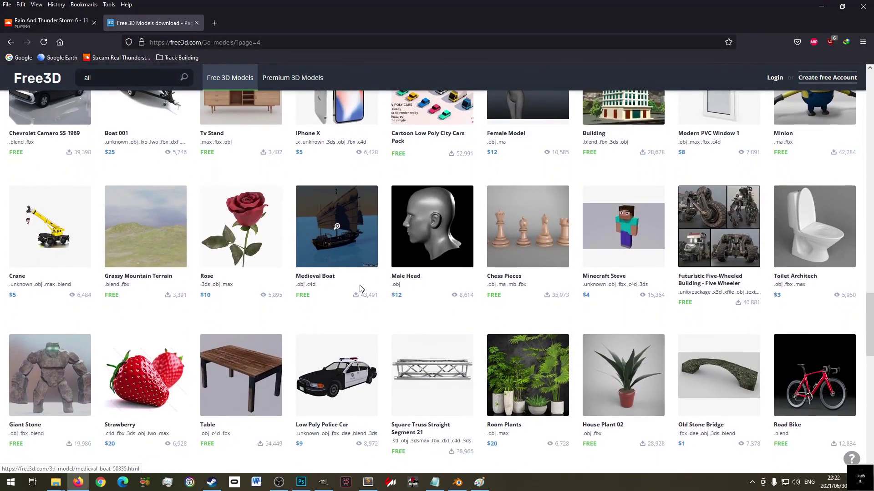
scroll(359, 290, down, 1)
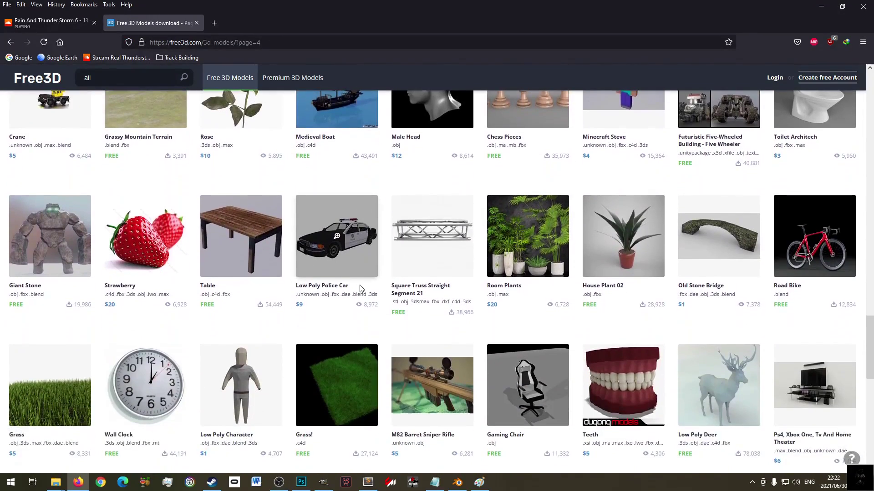
scroll(361, 289, down, 1)
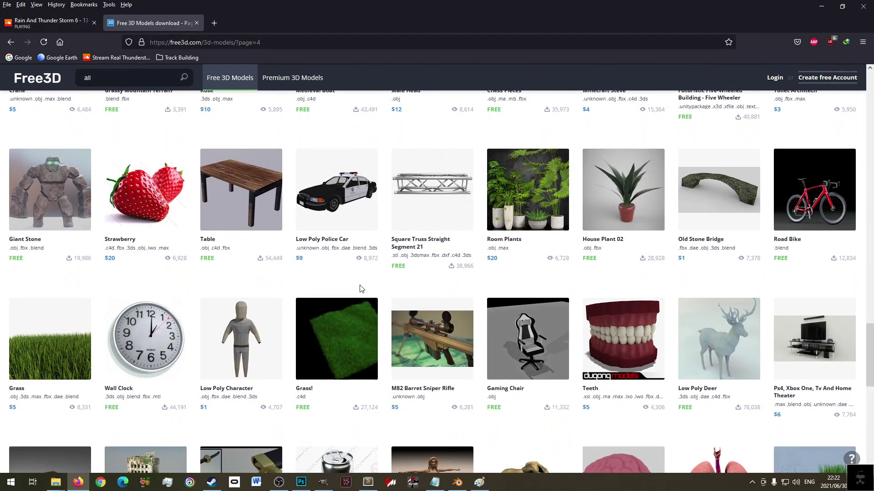
middle_click(416, 175)
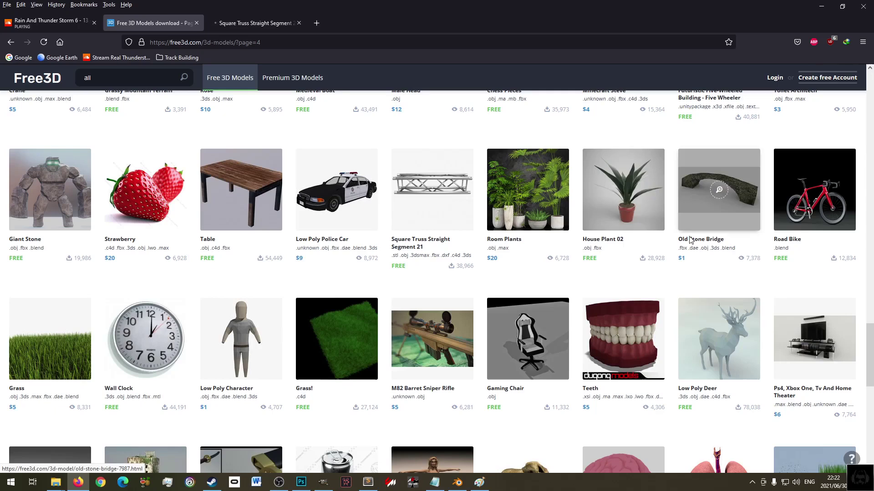
- On the next listings page, open Fantasy Castle and Cottage House in background tabs
scroll(362, 312, down, 3)
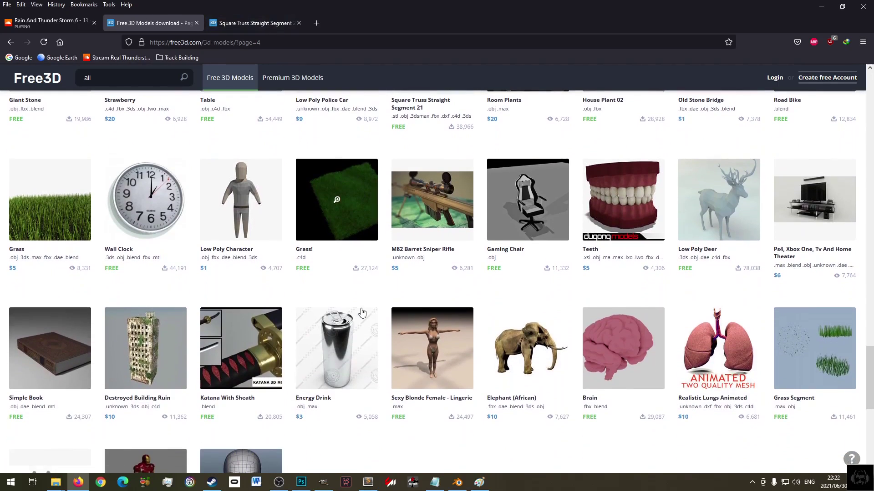
scroll(362, 312, down, 3)
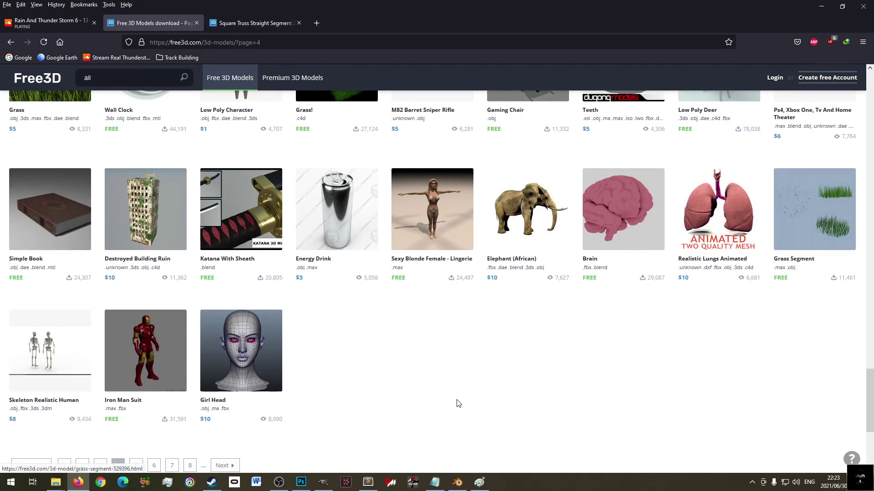
click(223, 466)
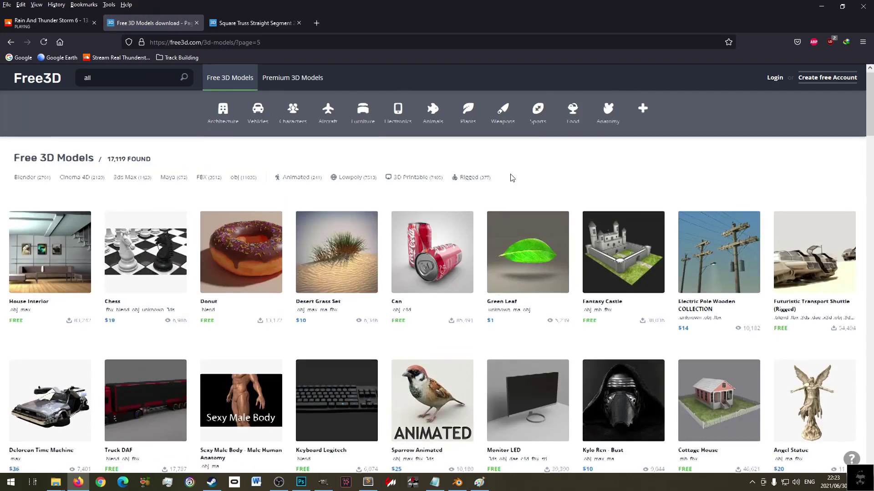
scroll(510, 173, down, 1)
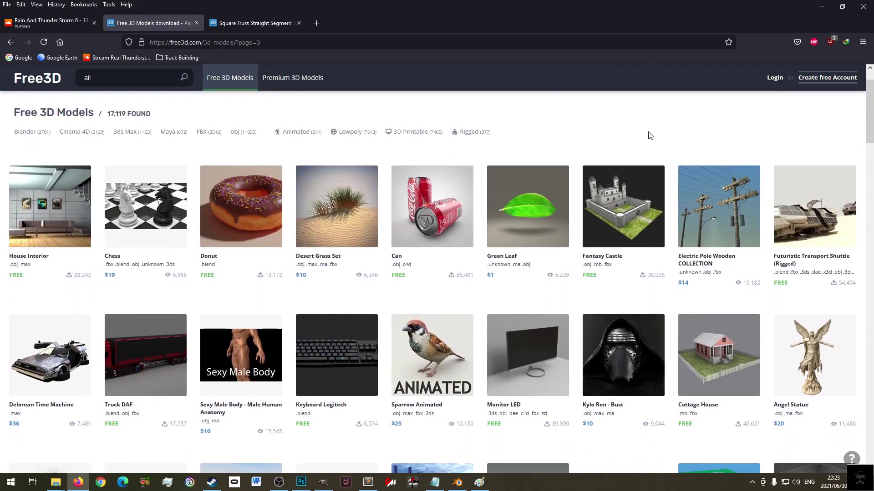
scroll(649, 135, down, 1)
scroll(649, 135, up, 1)
middle_click(620, 200)
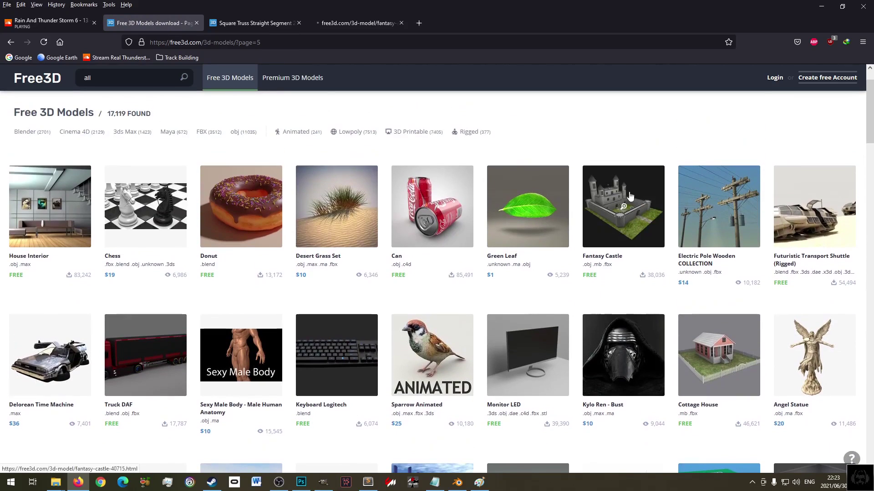
scroll(689, 137, down, 2)
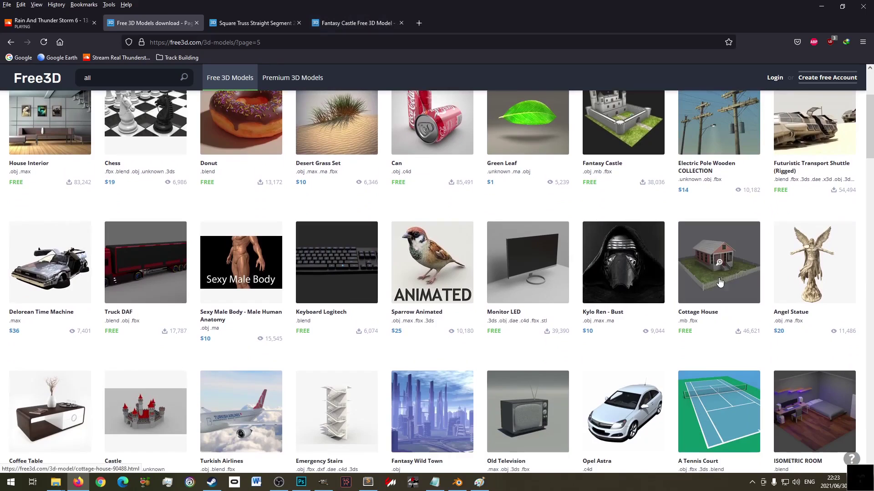
middle_click(715, 257)
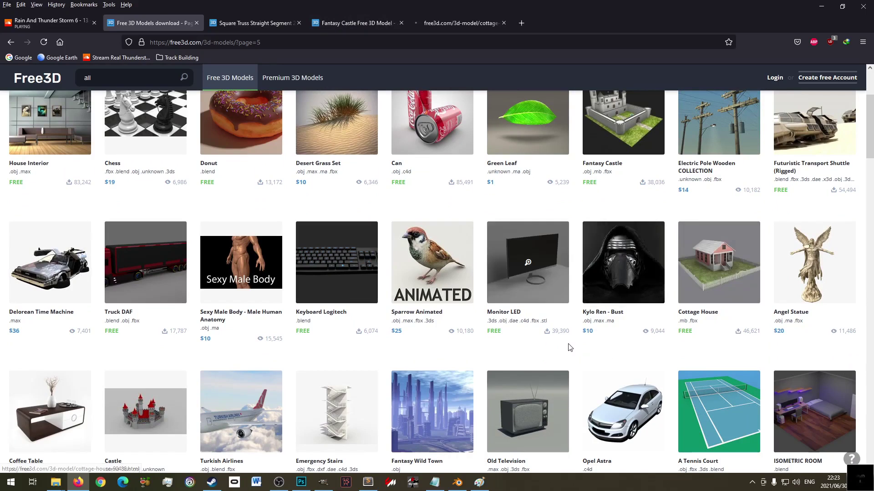
- Open the Mountain model in a background tab, load the next page, and view the Square Truss tab
scroll(459, 365, down, 2)
scroll(458, 367, down, 3)
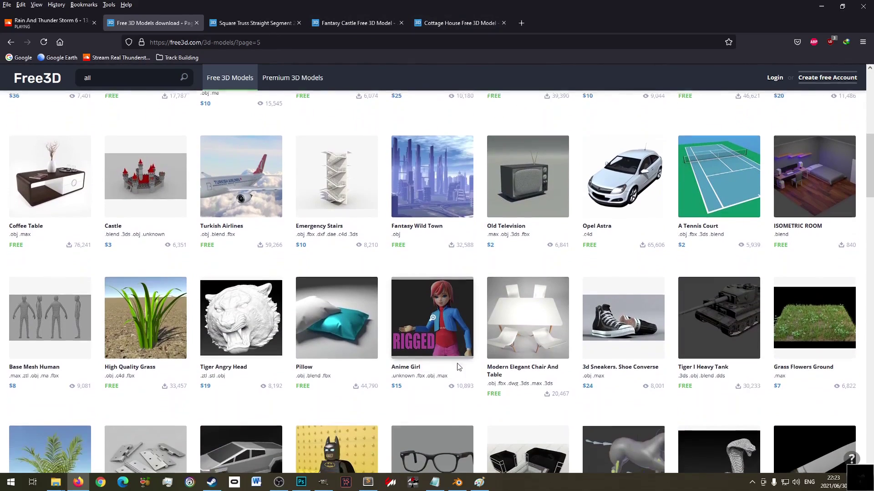
scroll(458, 367, down, 1)
scroll(459, 367, down, 2)
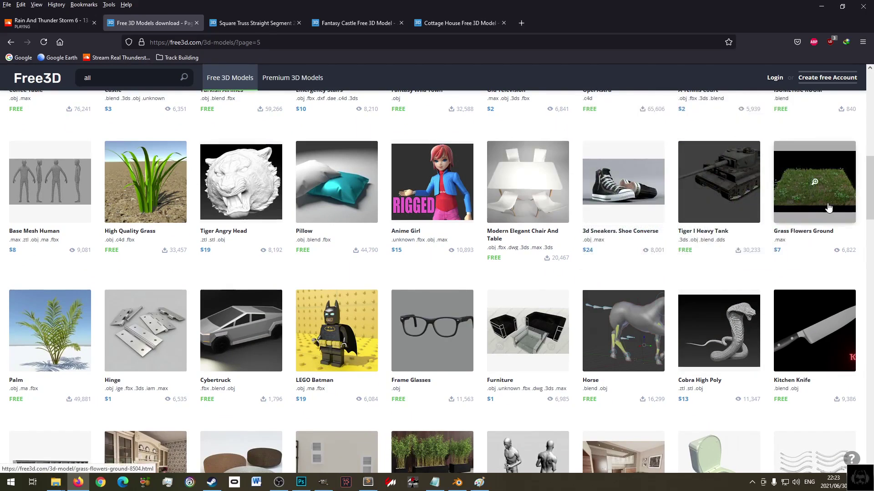
mouse_move(817, 190)
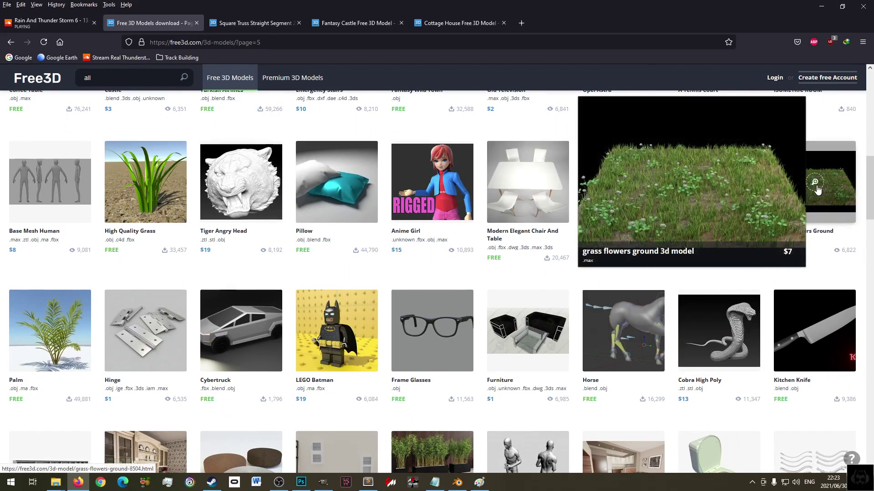
scroll(329, 255, down, 3)
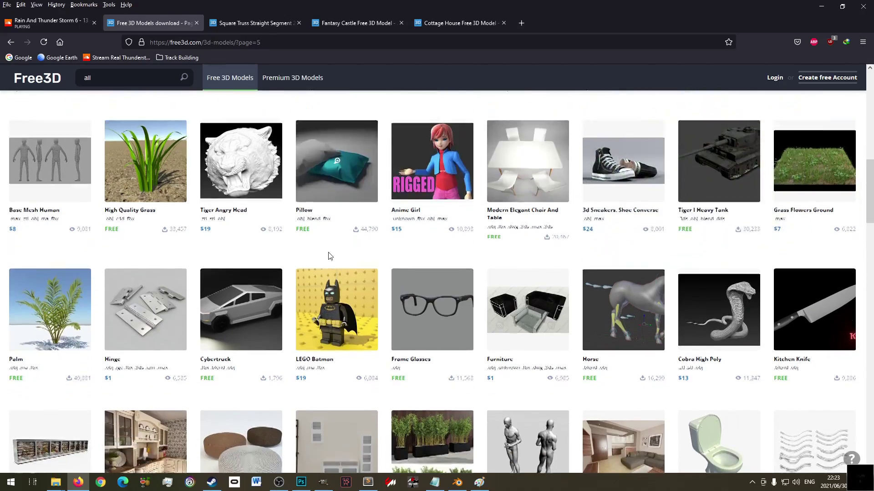
scroll(330, 256, down, 4)
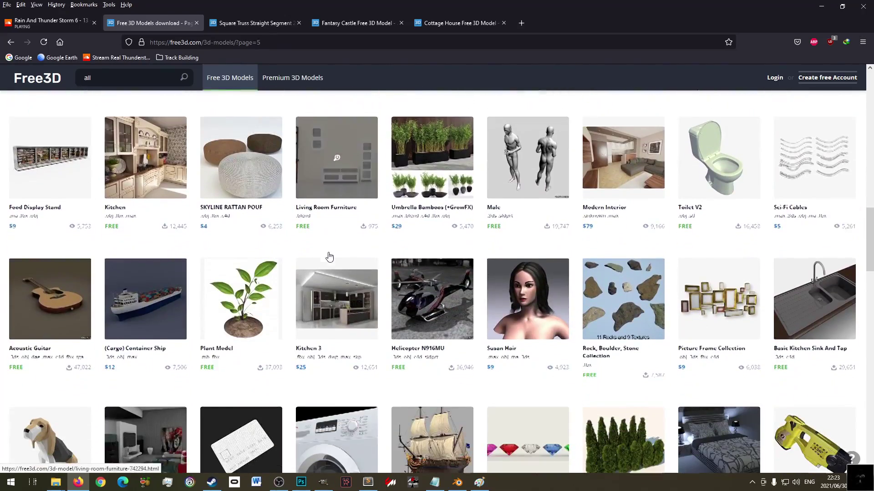
scroll(330, 256, down, 2)
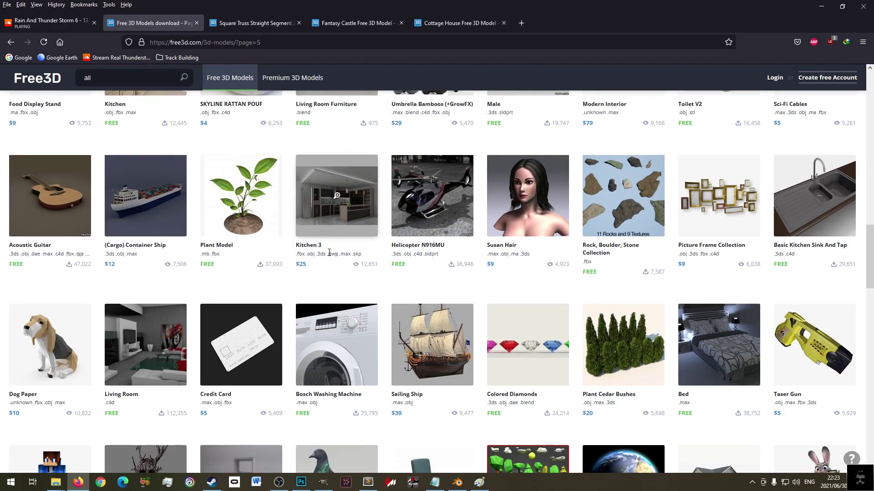
scroll(329, 253, down, 2)
mouse_move(329, 256)
scroll(329, 255, down, 2)
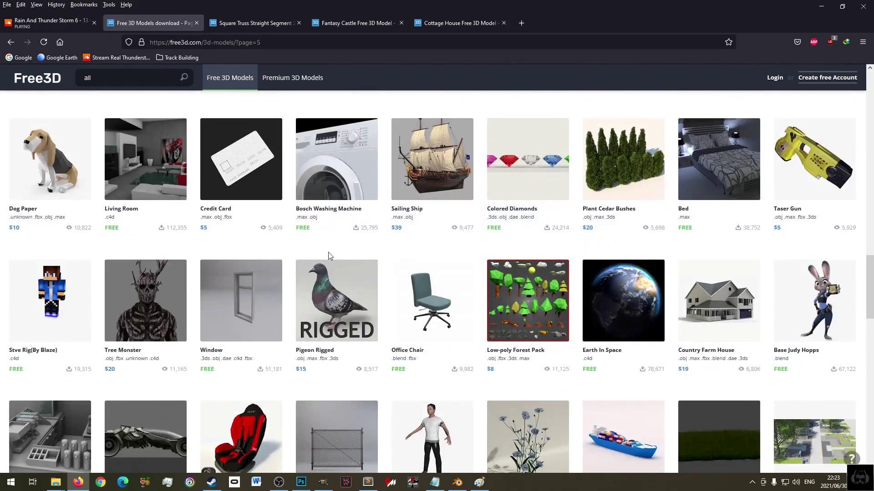
scroll(329, 253, down, 1)
scroll(328, 253, down, 1)
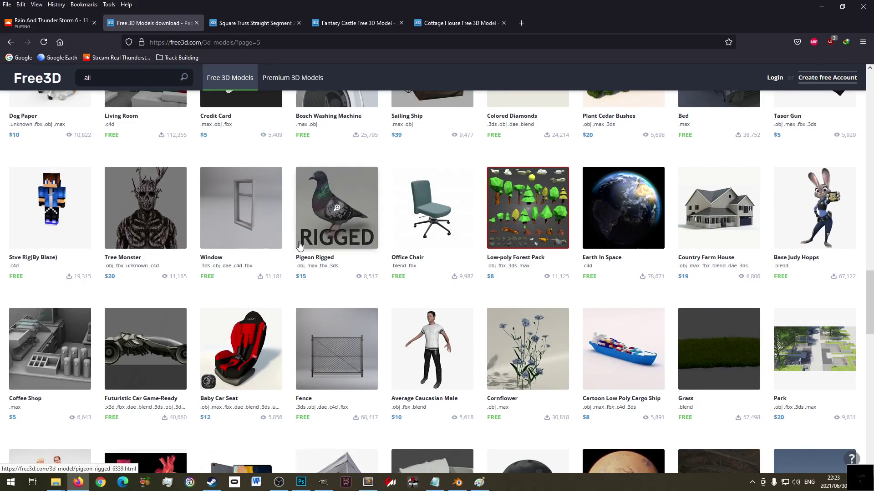
scroll(299, 245, down, 2)
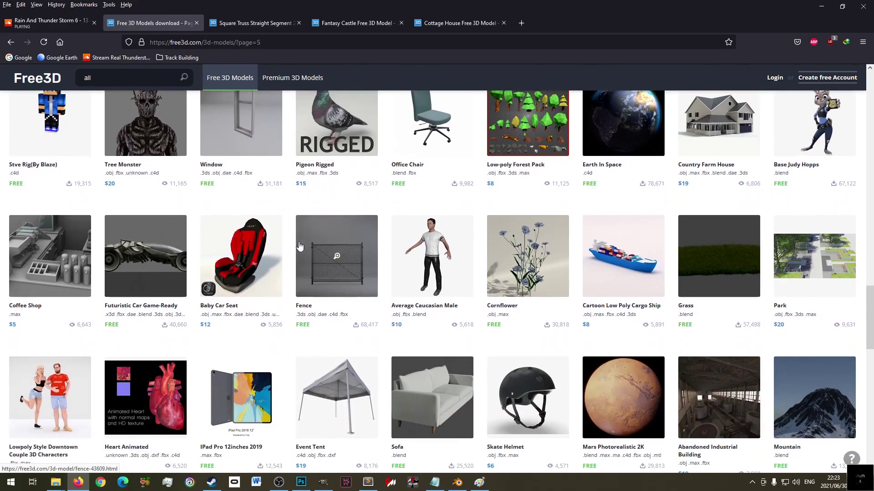
scroll(299, 245, down, 2)
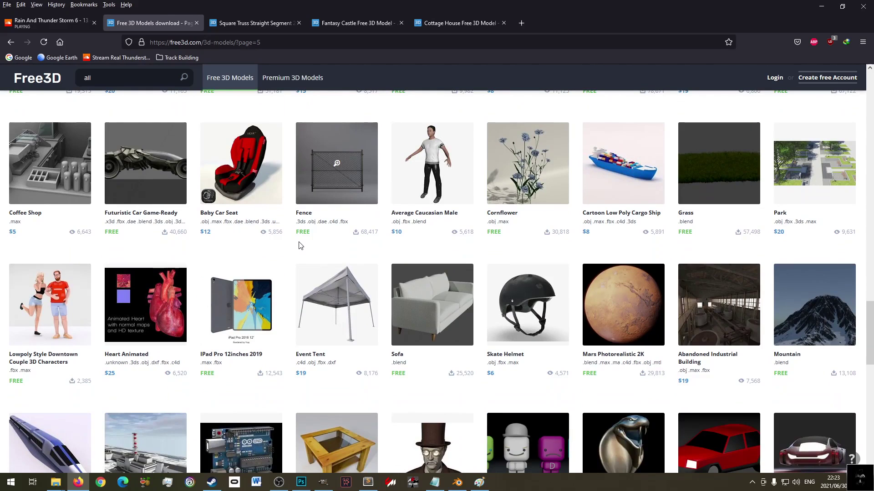
middle_click(806, 316)
scroll(337, 296, down, 4)
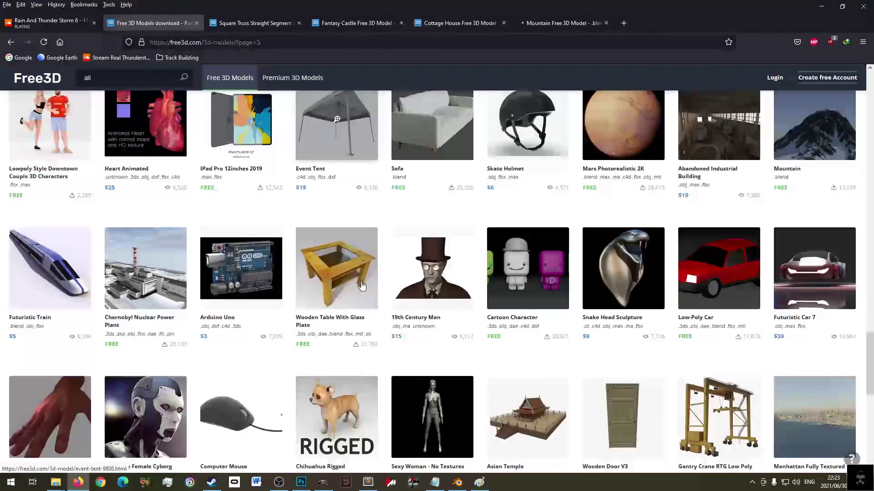
scroll(476, 226, down, 3)
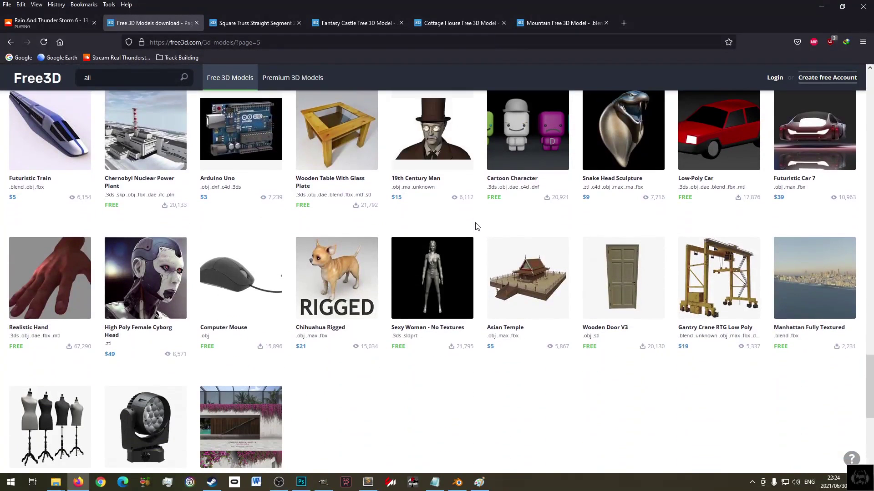
scroll(475, 223, down, 3)
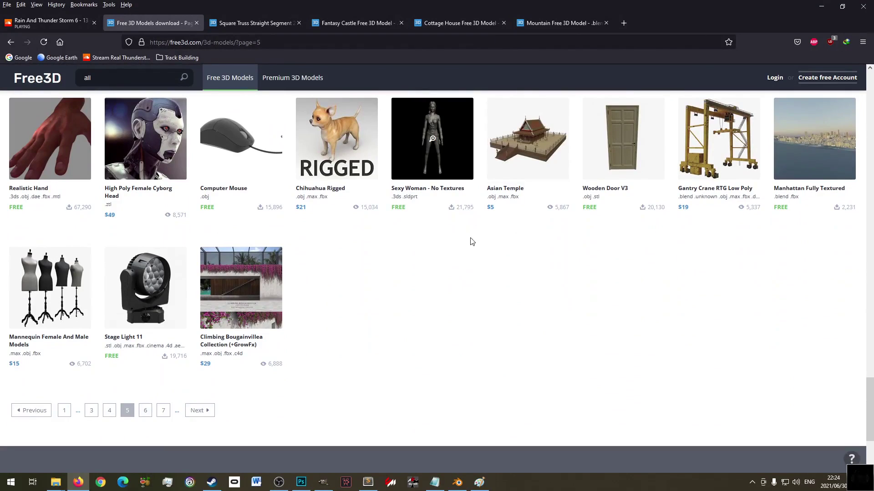
click(200, 410)
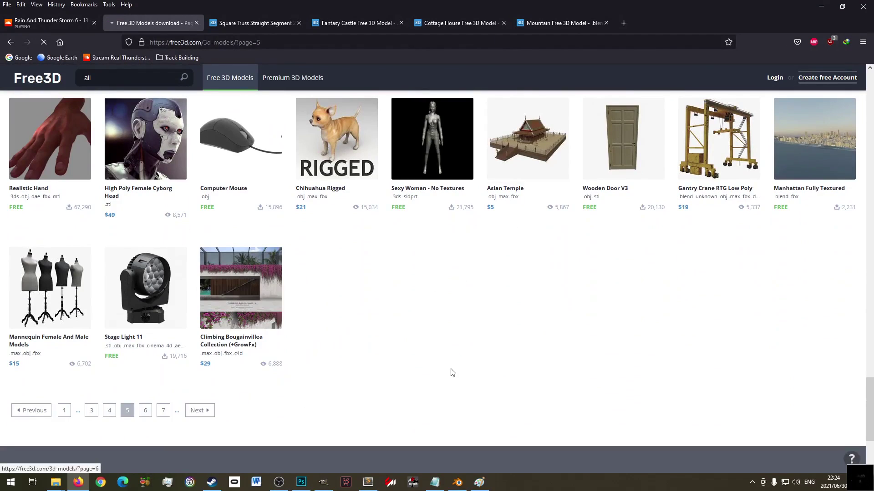
click(244, 24)
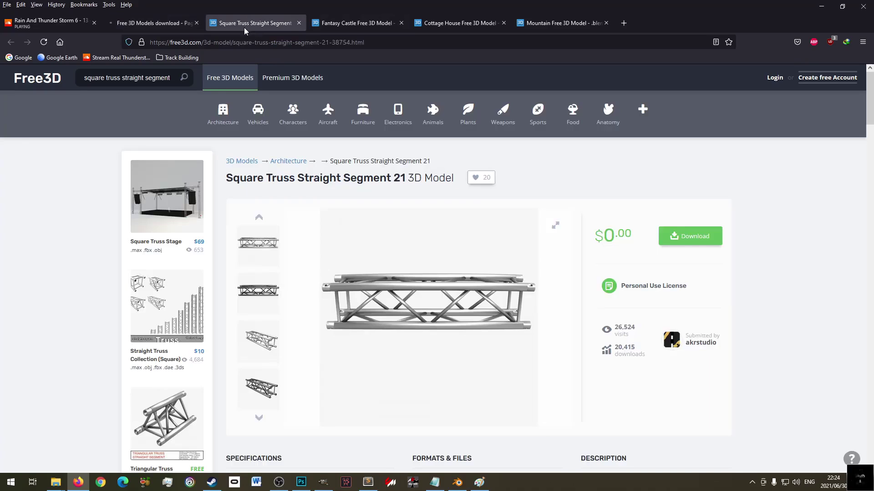
- Close the Square Truss tab and check the Fantasy Castle's polygon, vertex, texture stats and download files
scroll(424, 277, down, 4)
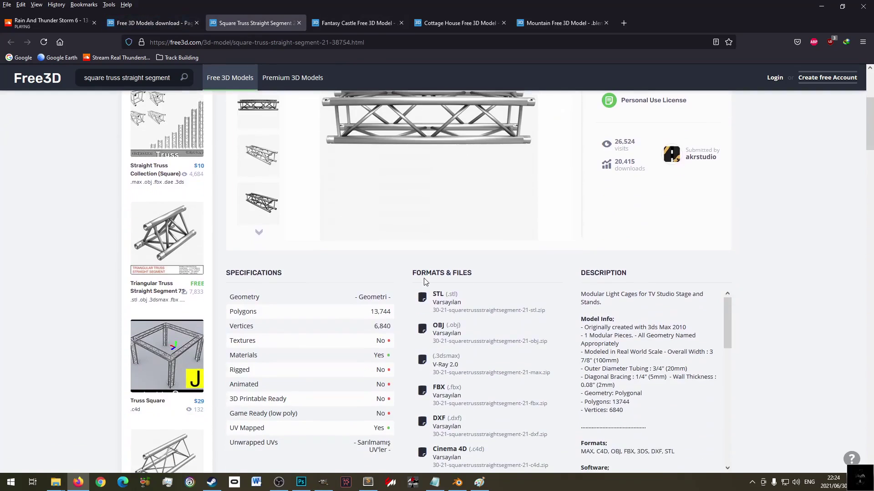
drag(371, 297, 397, 329)
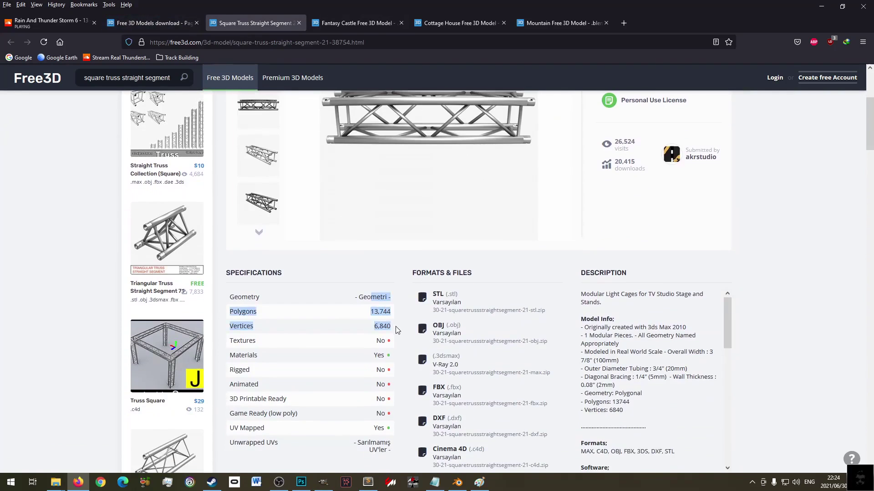
middle_click(272, 23)
scroll(416, 304, down, 4)
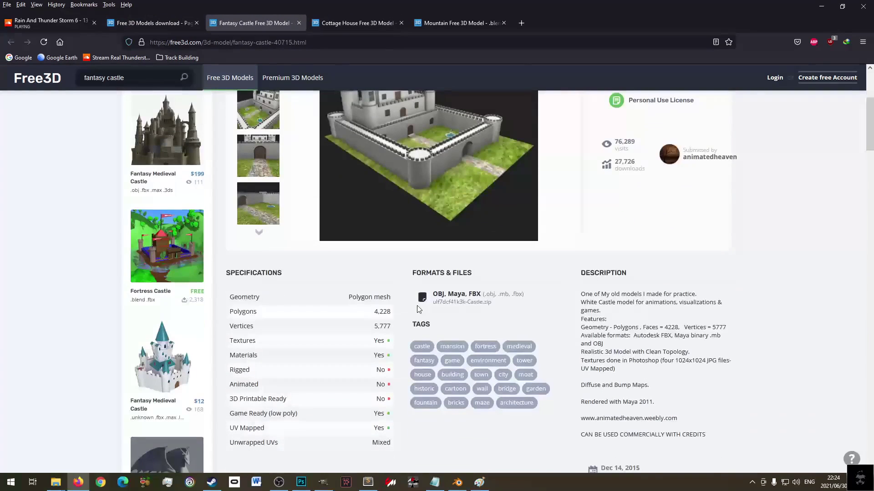
drag(373, 312, 390, 327)
drag(375, 412, 389, 435)
scroll(437, 430, up, 4)
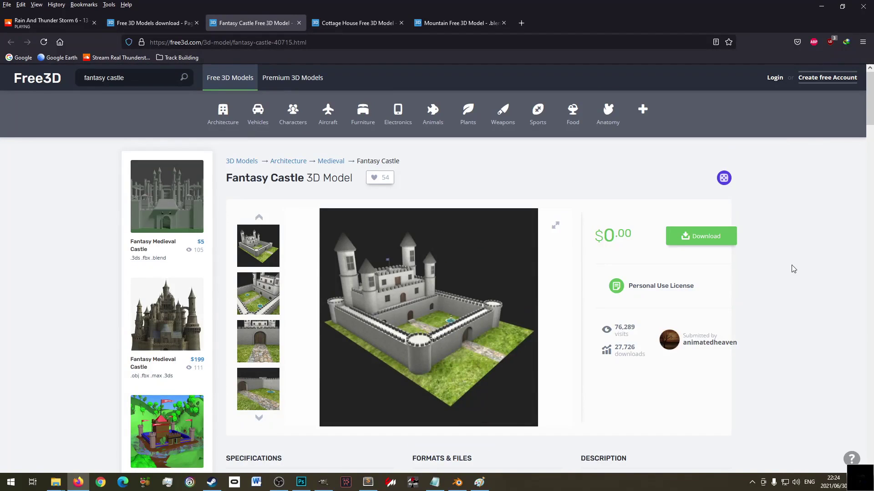
click(723, 236)
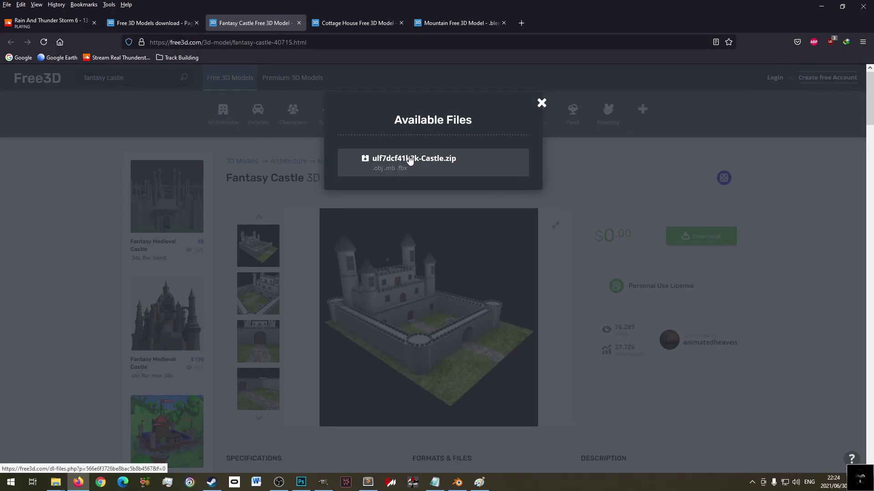
click(421, 361)
scroll(331, 253, down, 6)
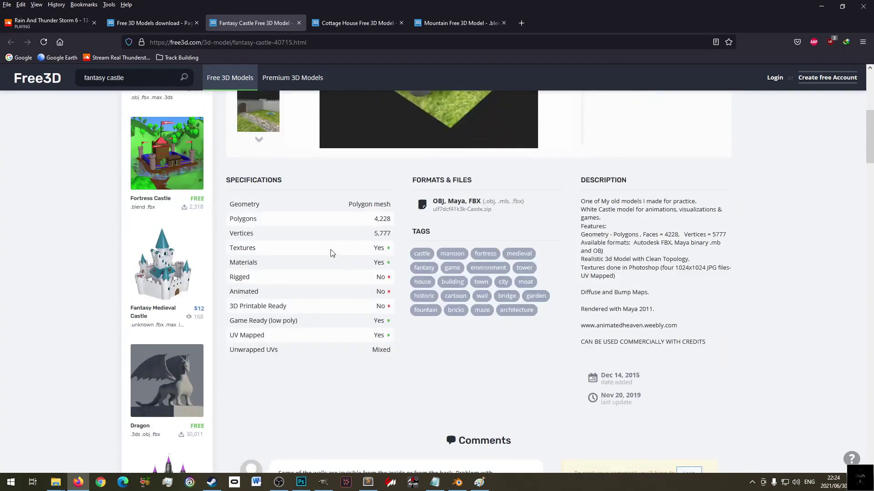
drag(374, 248, 393, 251)
scroll(737, 256, up, 6)
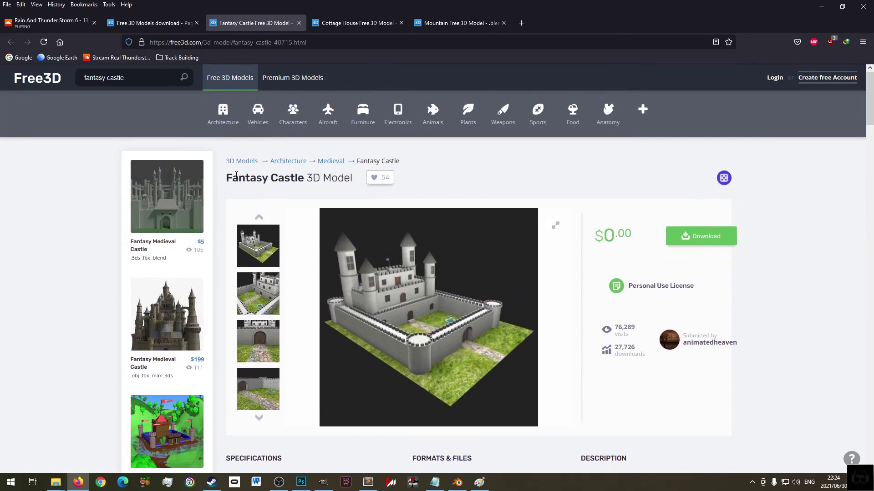
- Copy the 'Fantasy Castle 3D Model' title and switch to the Notepad credits file
triple_click(230, 179)
triple_click(228, 179)
click(227, 178)
triple_click(228, 178)
click(227, 179)
drag(227, 179, 351, 178)
right_click(351, 178)
click(376, 187)
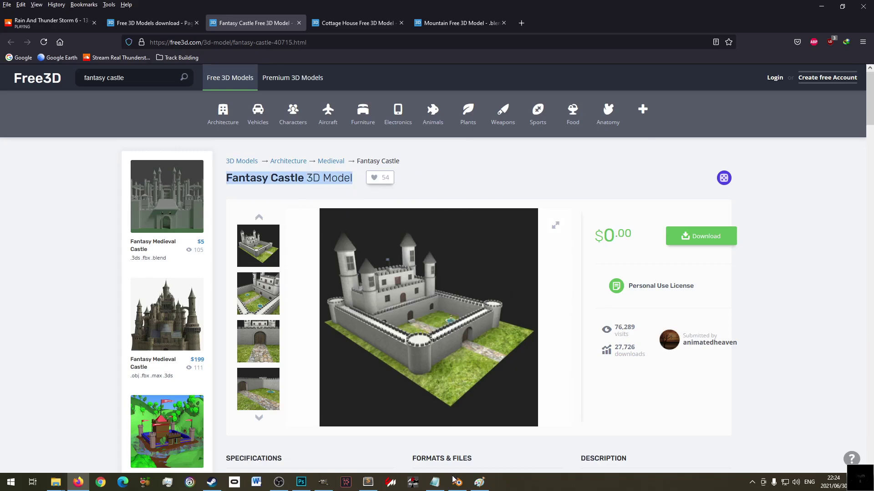
click(437, 486)
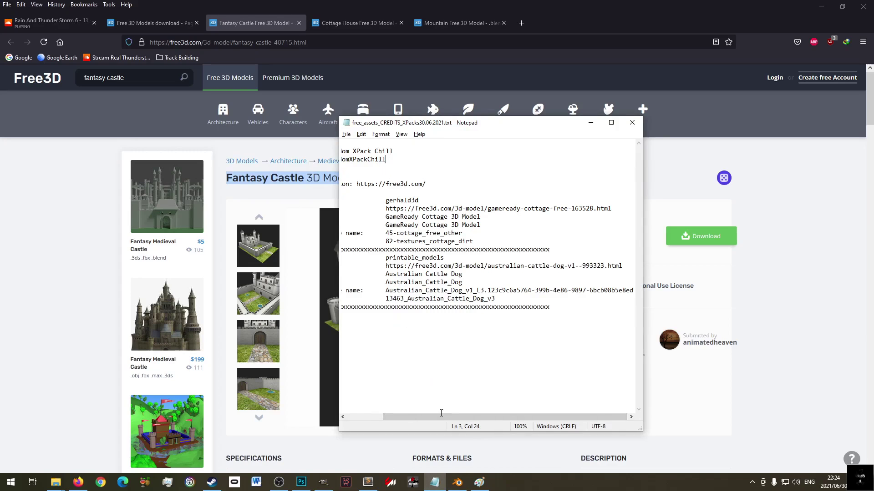
- Add a Fantasy Castle 3D Model heading and copy the previous credit block beneath it
drag(440, 412, 406, 413)
click(394, 326)
key(BackSpace)
key(ctrl+v)
drag(546, 301, 339, 258)
key(ctrl+c)
click(361, 323)
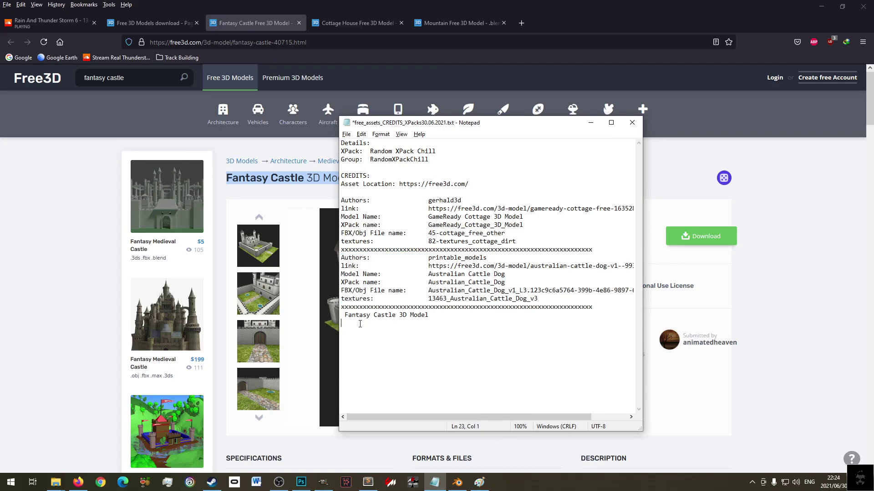
key(ctrl+v)
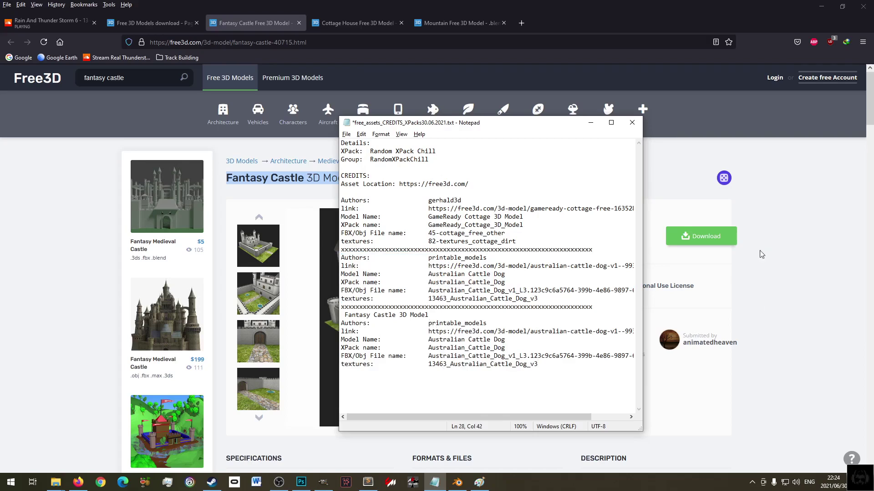
- Replace the old author in the new entry with the Free3D submitter's name
click(782, 255)
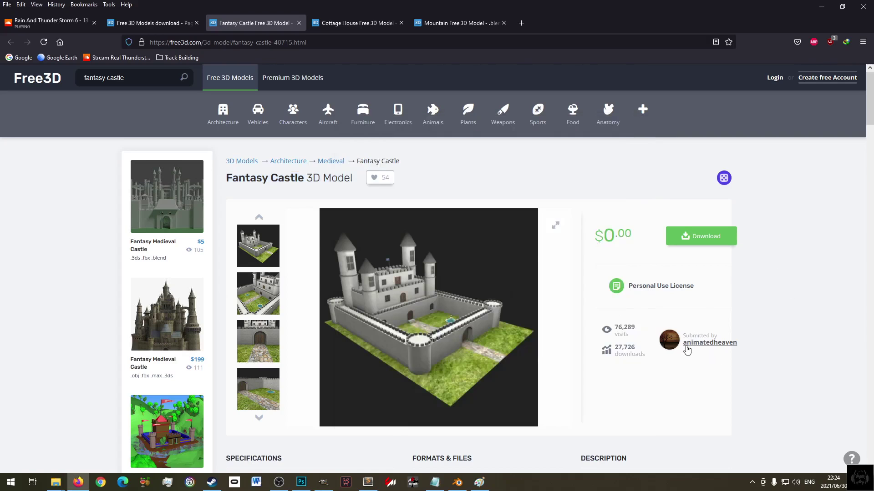
drag(682, 342, 733, 345)
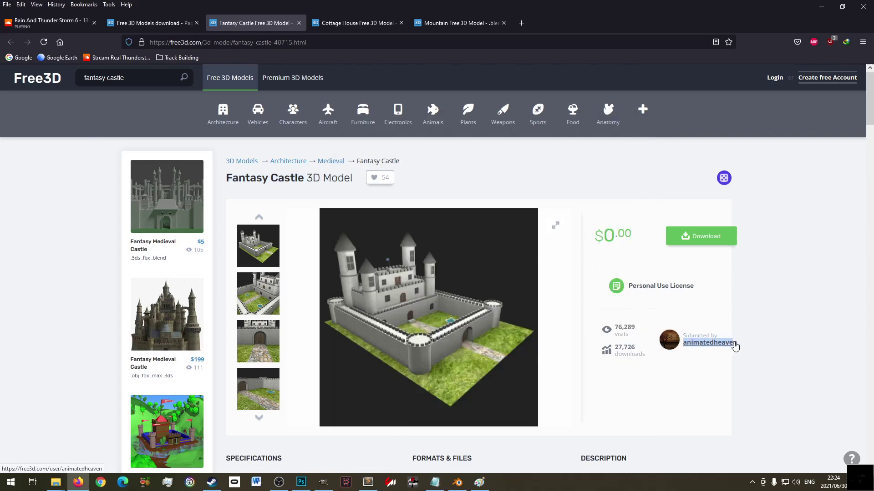
right_click(733, 345)
click(772, 229)
click(435, 482)
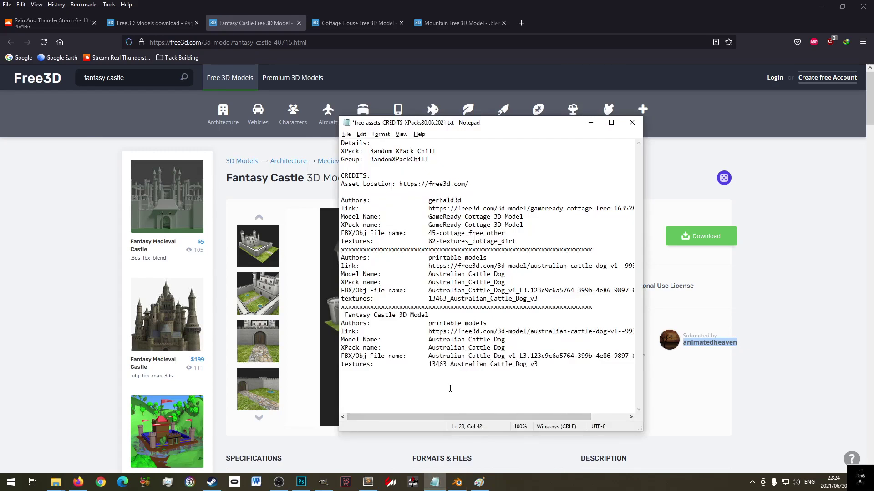
drag(429, 324, 488, 322)
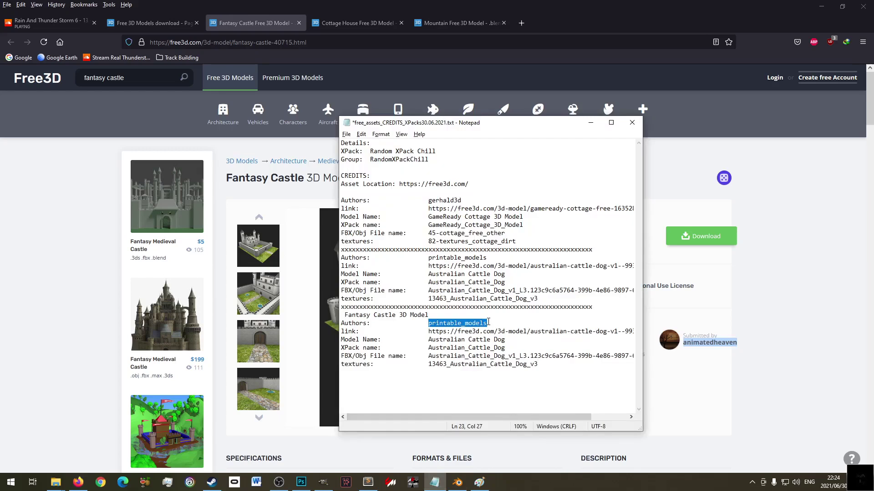
key(ctrl+v)
- Replace the old link with the Fantasy Castle Free3D page address
click(317, 42)
right_click(317, 44)
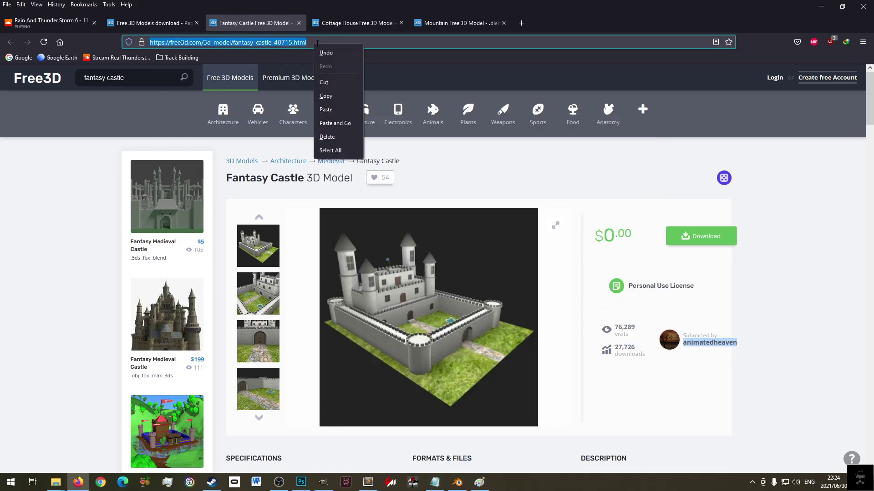
click(326, 96)
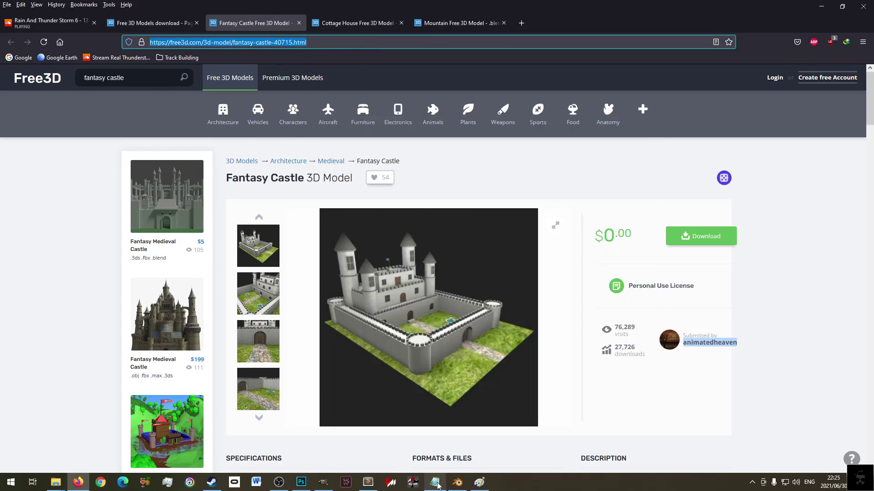
click(437, 486)
drag(429, 331, 649, 332)
key(ctrl+v)
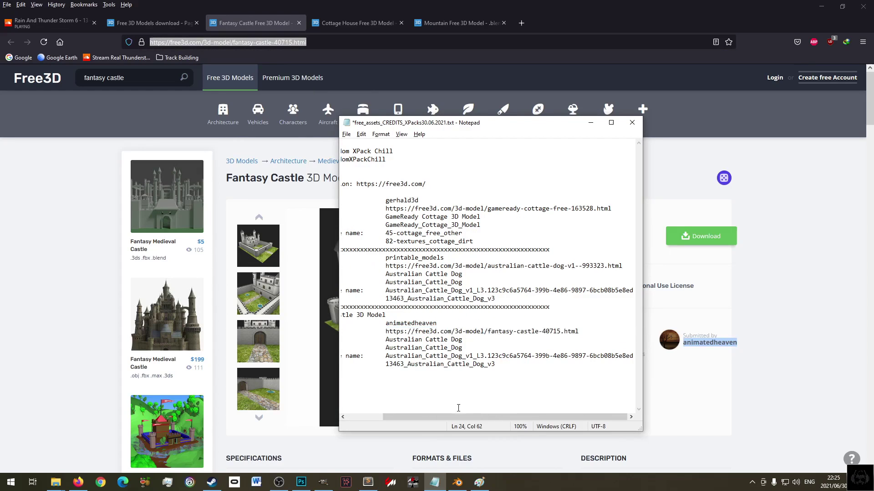
- Set both Model Name and XPack name to 'Fantasy Castle 3D Model', removing a stray space
drag(455, 417, 419, 417)
drag(226, 178, 353, 175)
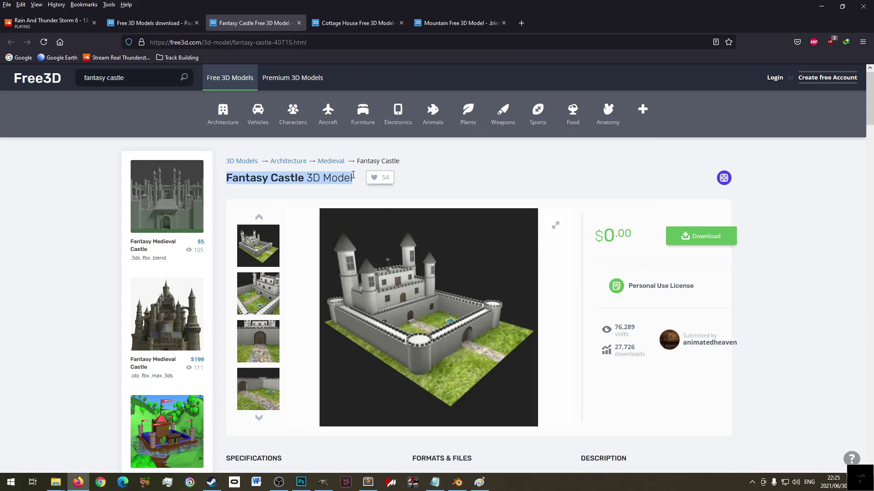
click(435, 482)
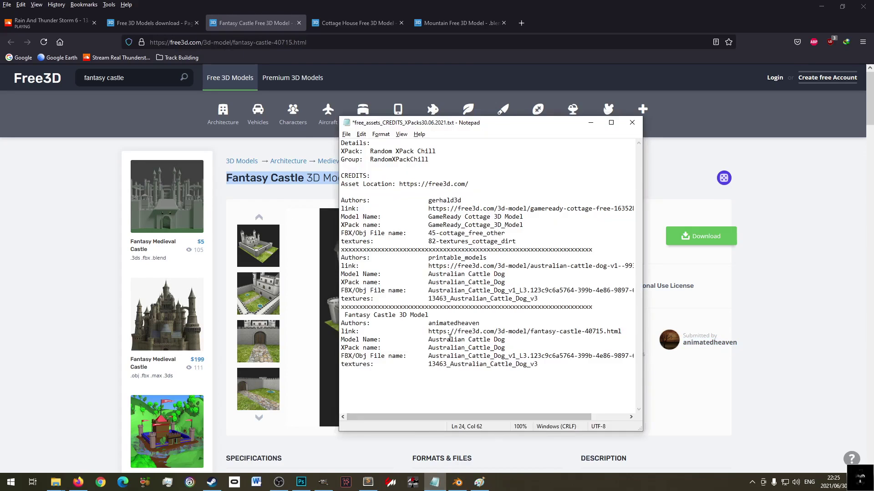
drag(428, 340, 505, 340)
key(ctrl+v)
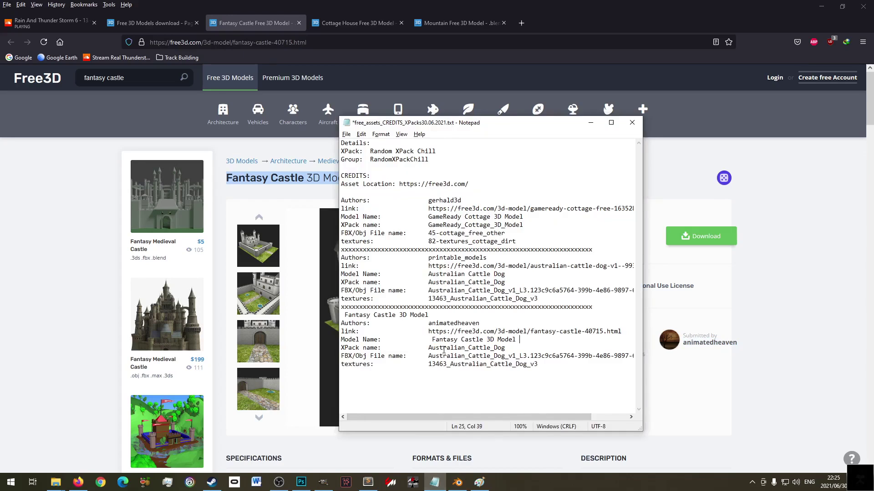
drag(428, 348, 505, 347)
key(ctrl+v)
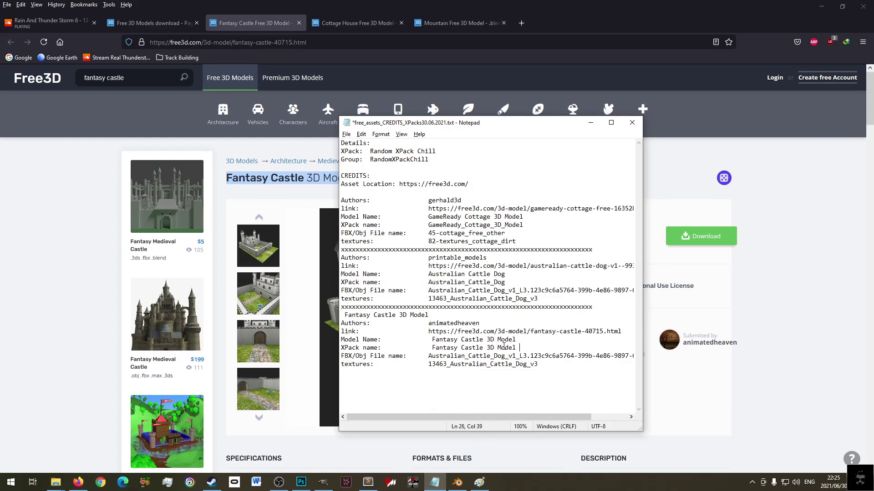
key(BackSpace)
key(Down)
key(Delete)
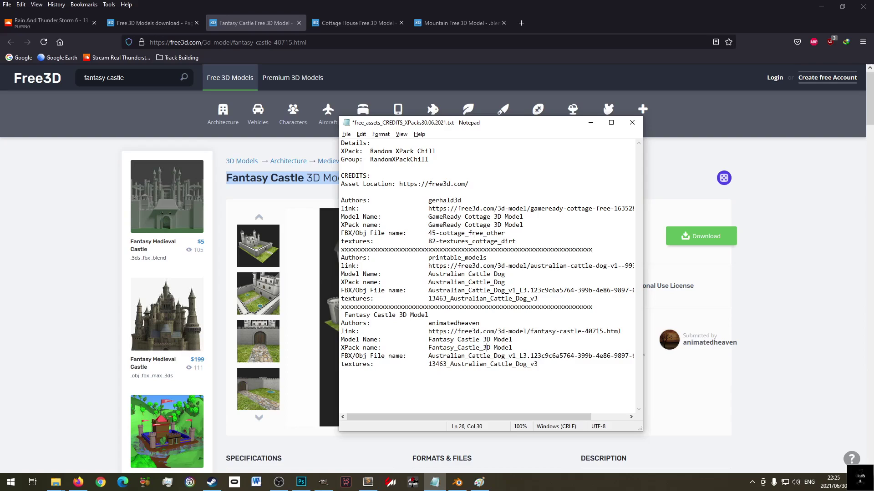
- Fix the XPack name to Fantasy_Castle_3D_Model, save the credits, and list the castle's download files
text(+_)
key(Delete)
key(ctrl+s)
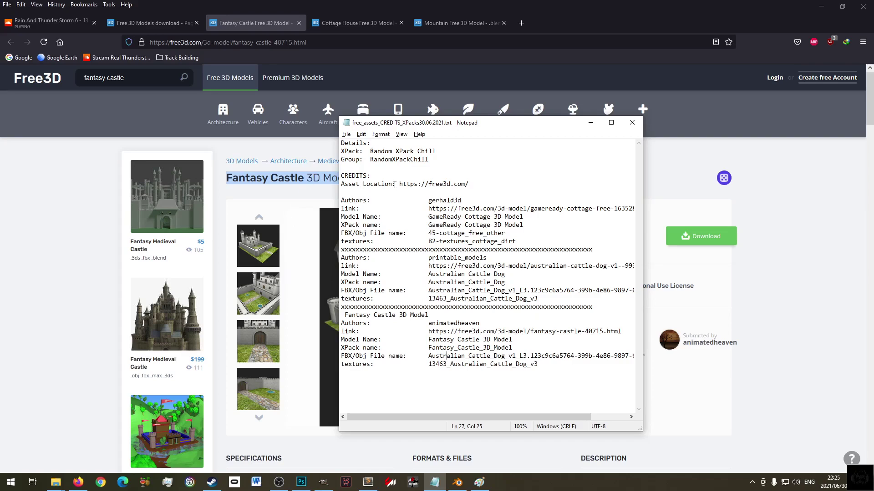
click(695, 239)
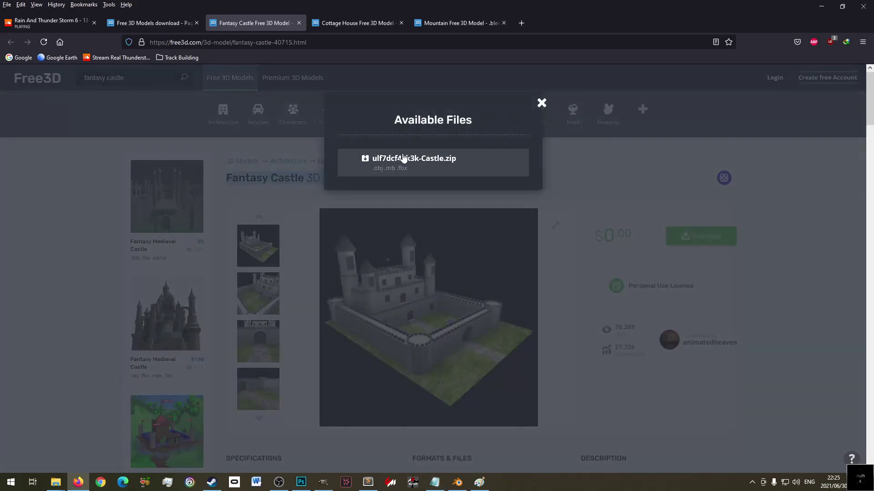
- Download the castle zip from Free3D, copying its file name ulf7dcf41k3k-Castle
click(403, 158)
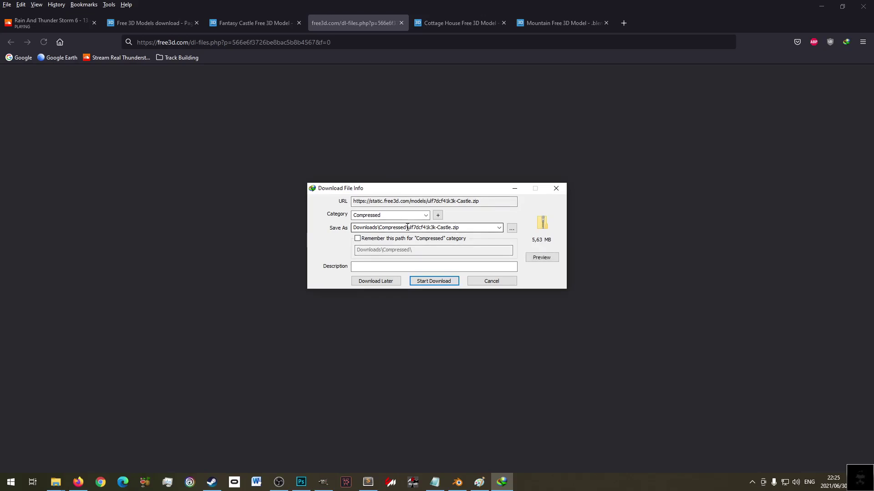
double_click(408, 228)
drag(408, 228, 452, 228)
key(ctrl+c)
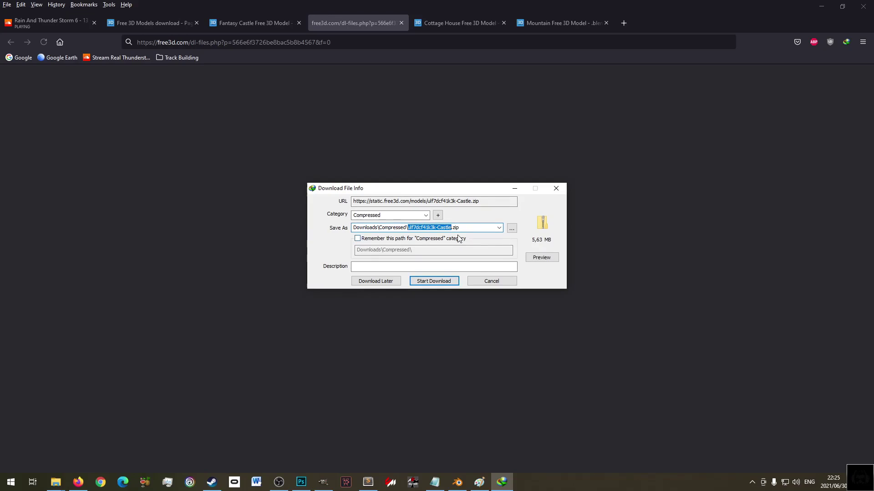
click(434, 280)
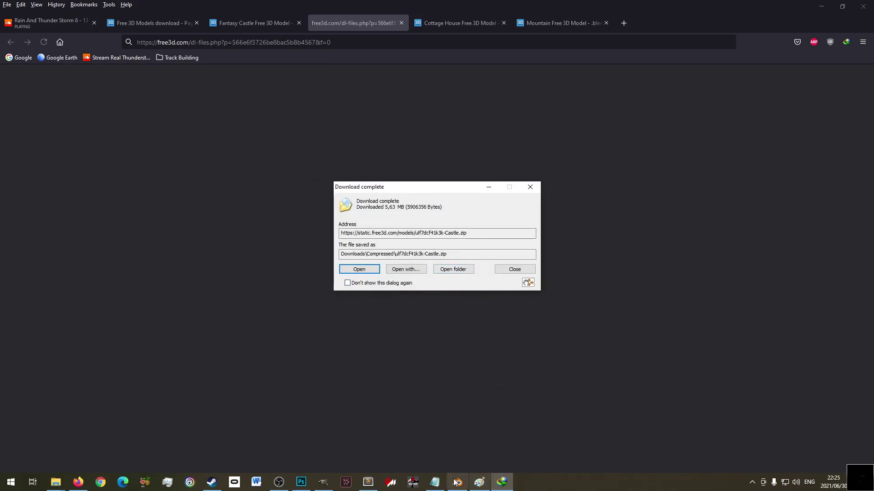
- Enter ulf7dcf41k3k-Castle as the FBX/Obj file name and textures entry in the credits
click(434, 482)
drag(430, 357, 651, 359)
key(ctrl+v)
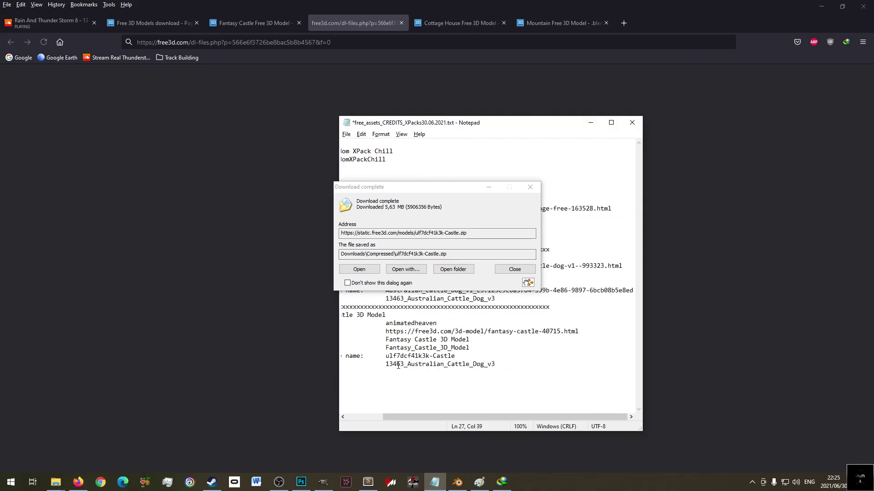
drag(387, 366, 495, 365)
key(ctrl+v)
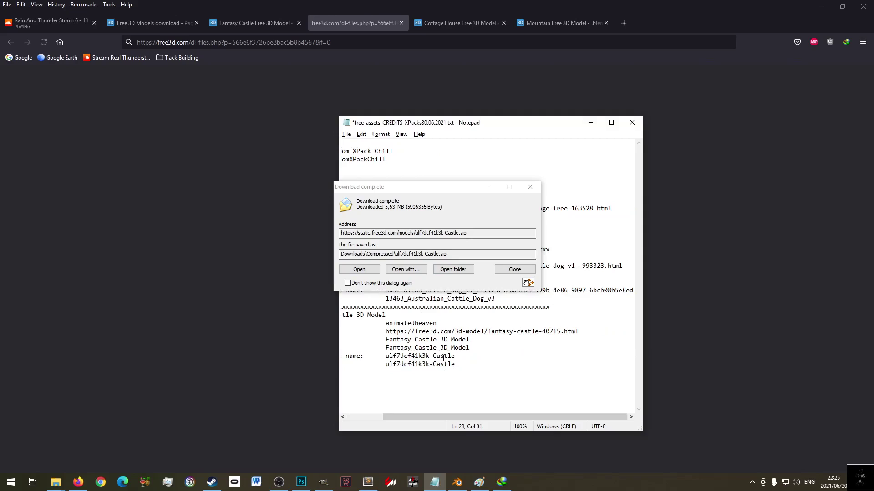
click(454, 271)
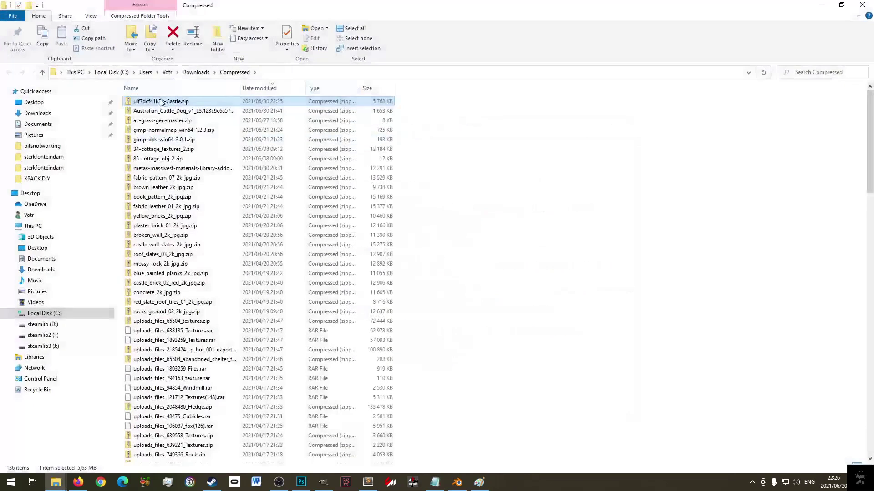
- Extract the castle zip with 7-Zip into its own ulf7dcf41k3k-Castle folder
right_click(159, 100)
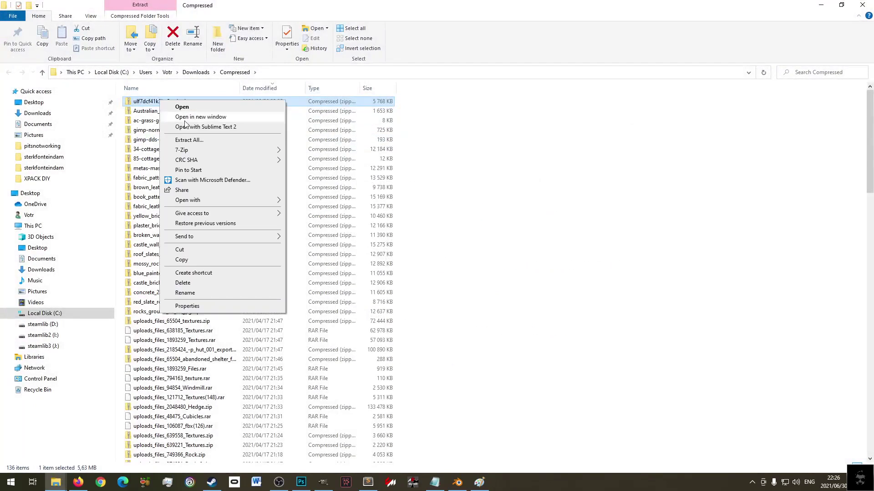
mouse_move(263, 150)
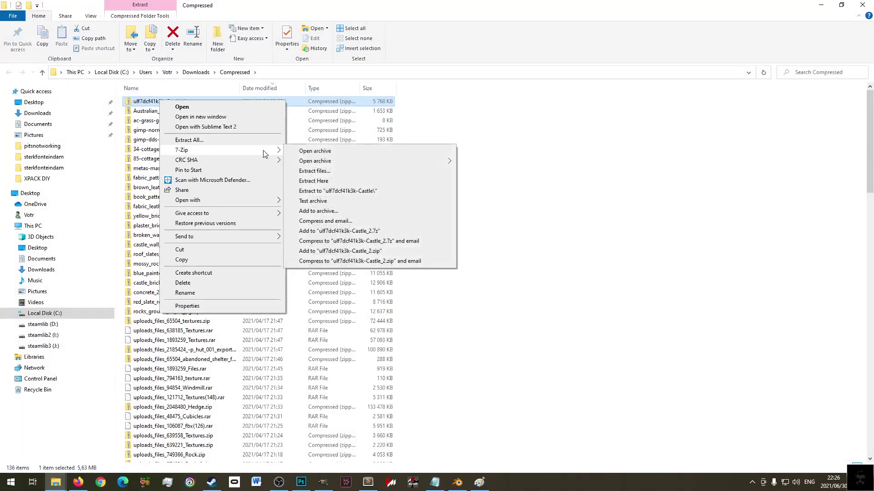
click(375, 193)
- Open the extracted ulf7dcf41k3k-Castle\Castle folder, then return to the credits notes
scroll(347, 335, down, 18)
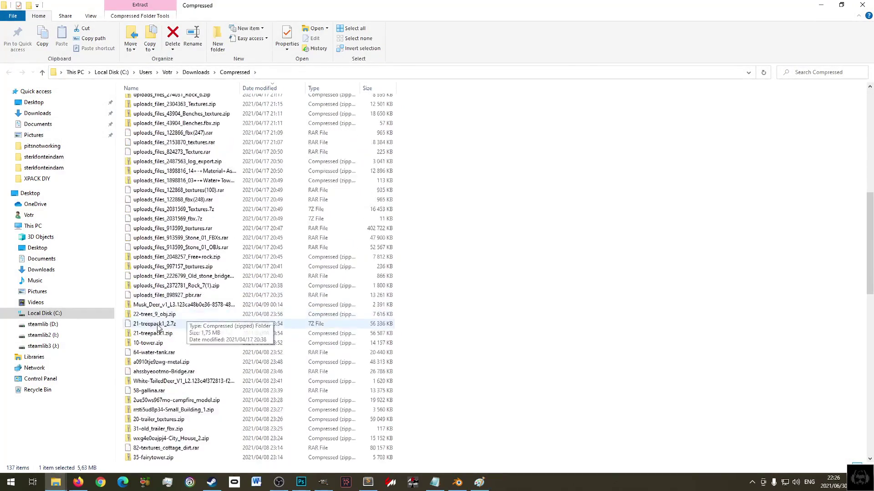
scroll(168, 348, down, 4)
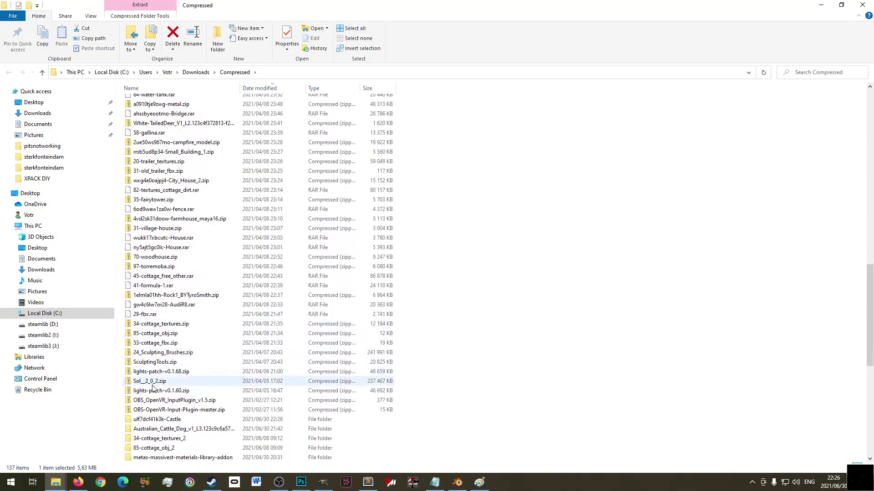
click(152, 411)
scroll(213, 341, down, 3)
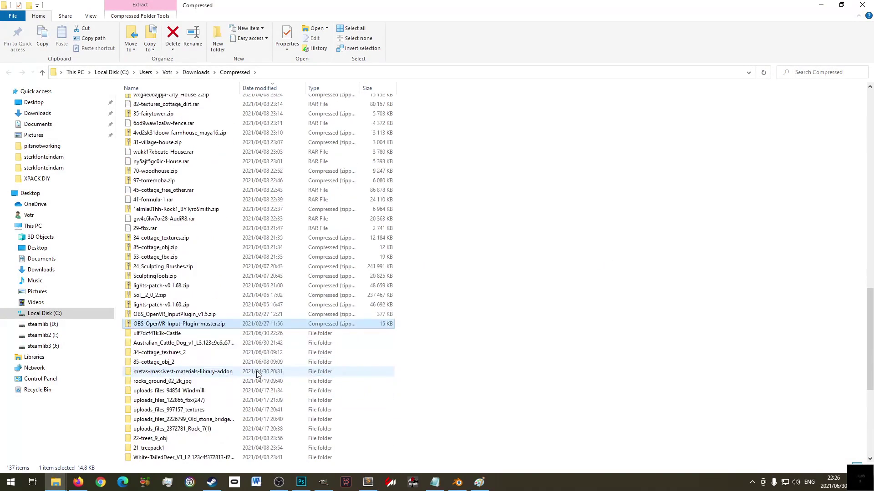
double_click(213, 334)
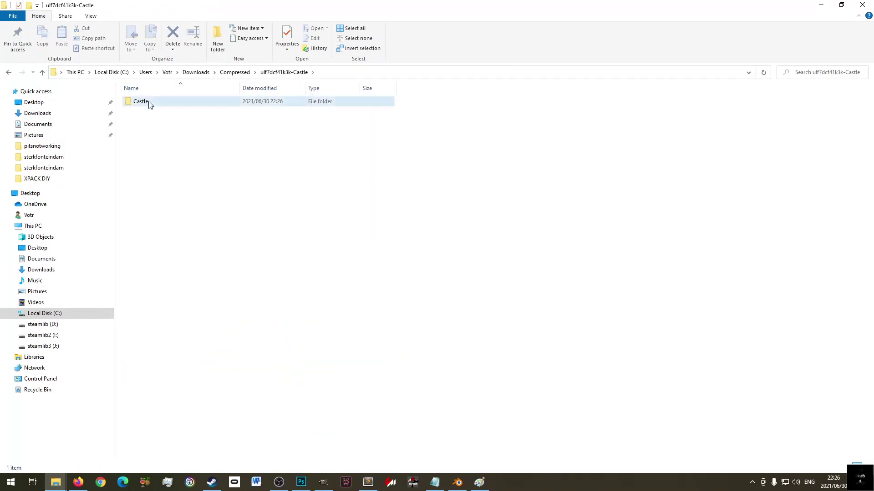
double_click(148, 102)
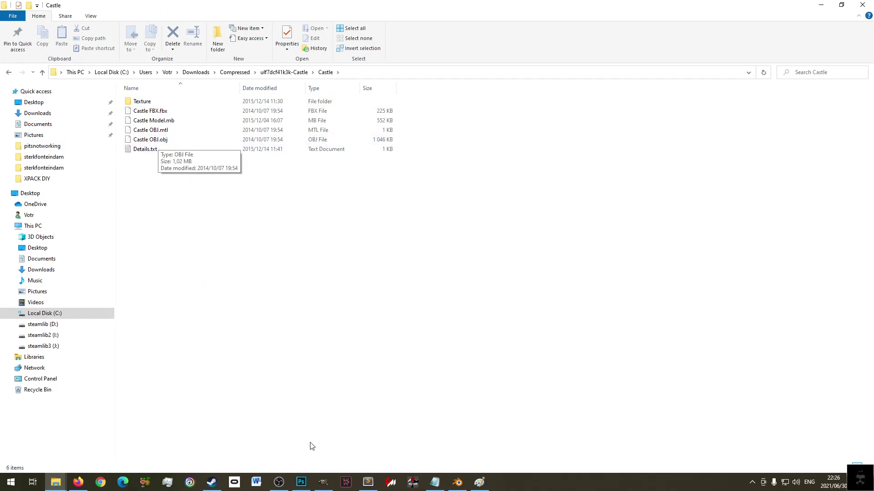
mouse_move(484, 486)
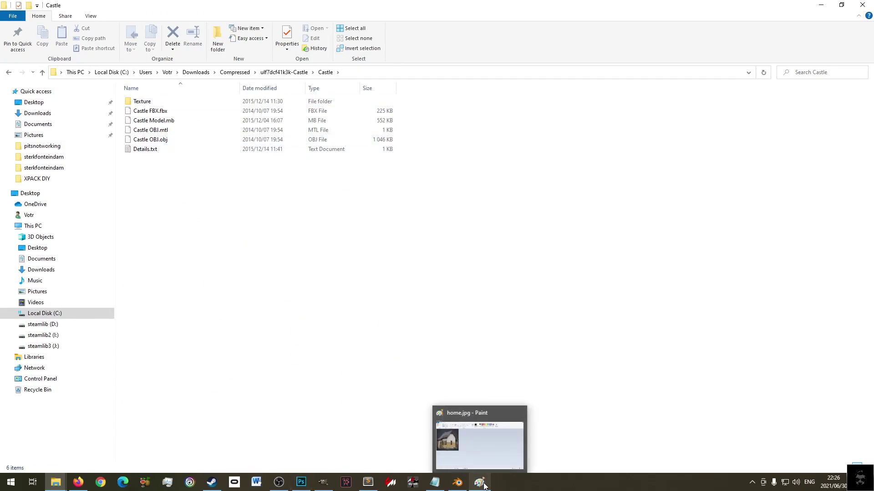
click(435, 484)
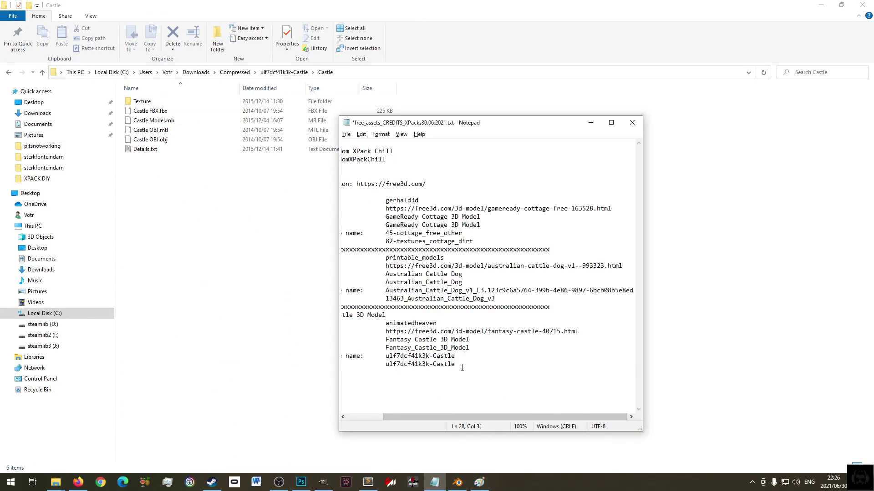
- Remove the leading space before the Fantasy Castle 3D Model heading, save the credits, and close Notepad
click(345, 134)
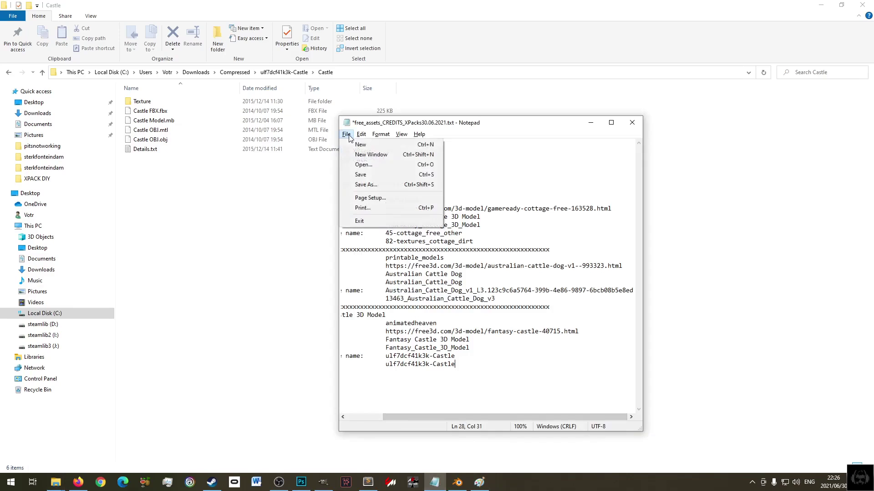
click(357, 173)
drag(441, 416, 403, 416)
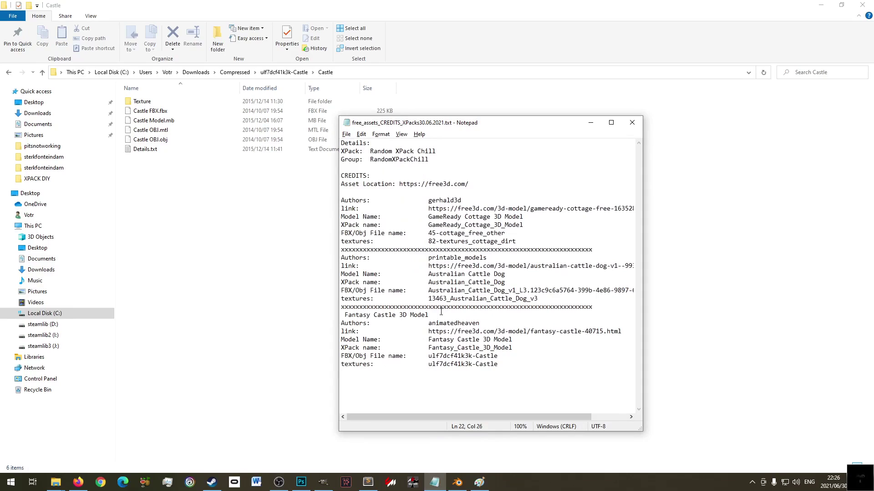
key(Delete)
key(shift+End)
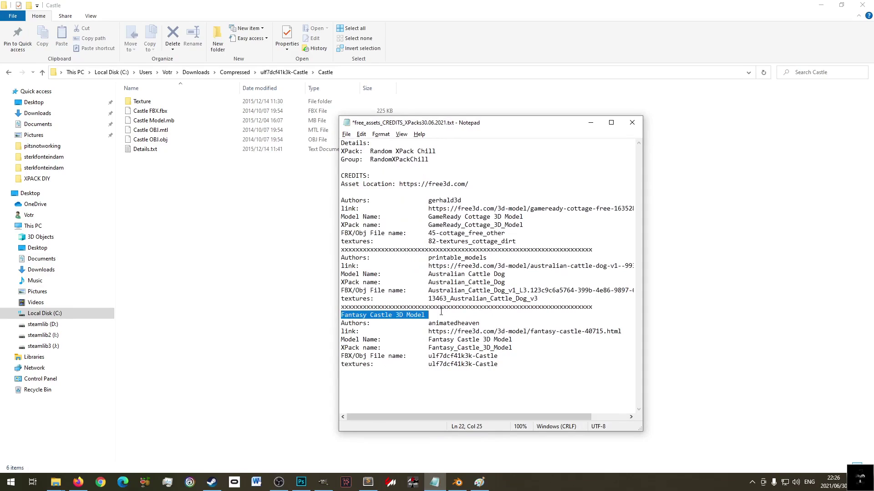
key(End)
key(shift+Home)
key(ctrl+s)
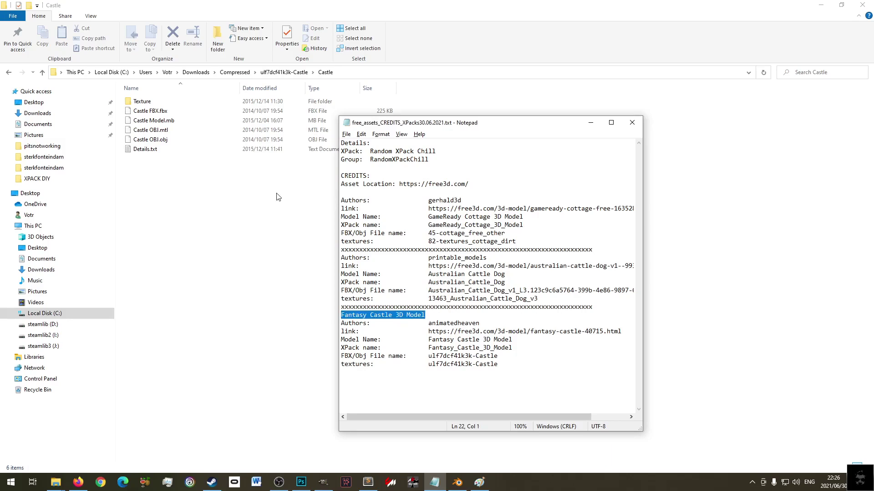
key(alt+F4)
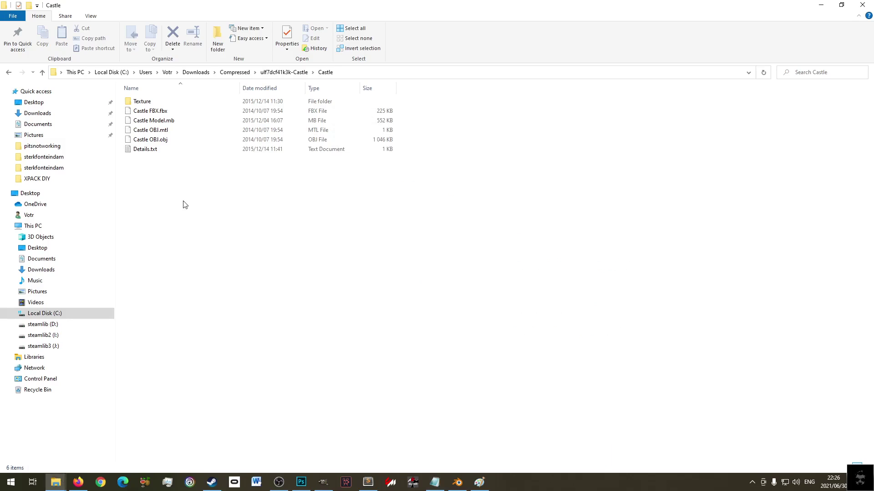
- Review the castle's exterior, interior and towers texture and bump images in the Texture folder
click(150, 102)
double_click(167, 102)
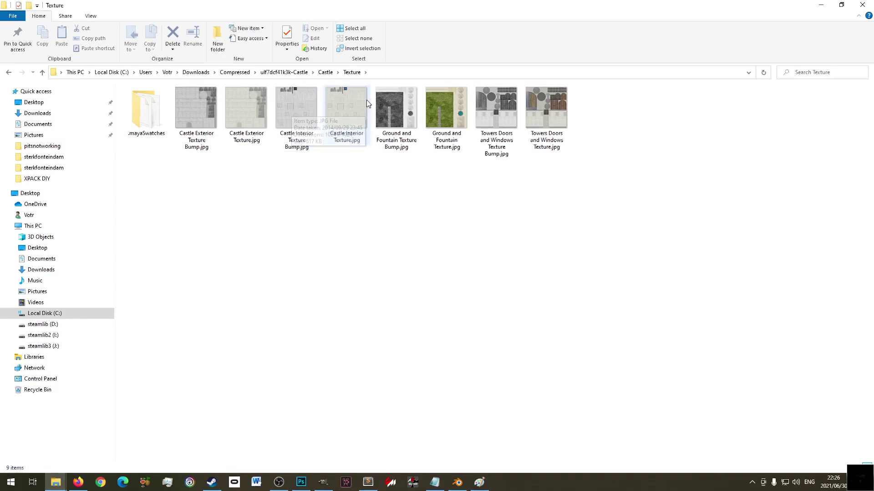
click(230, 132)
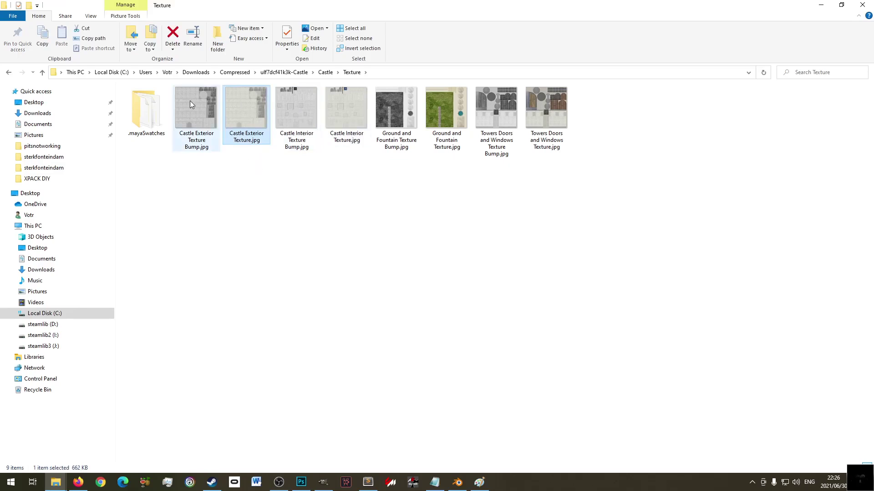
click(188, 119)
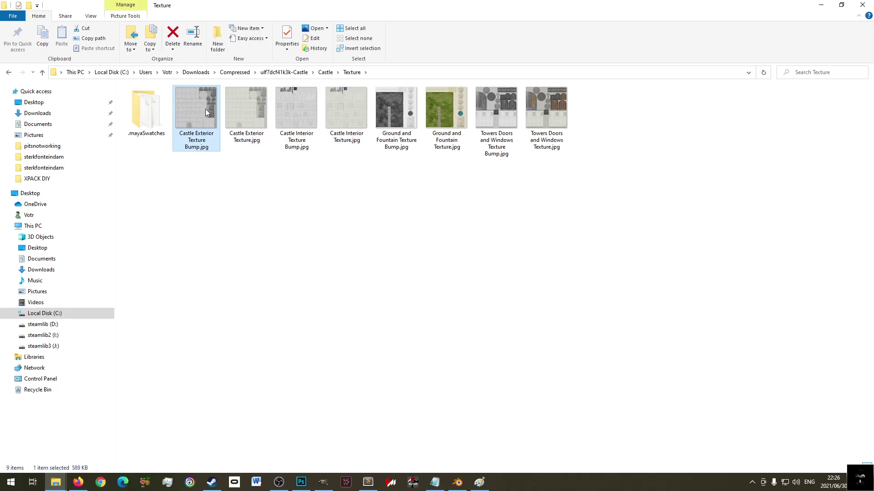
click(237, 111)
click(304, 108)
click(337, 109)
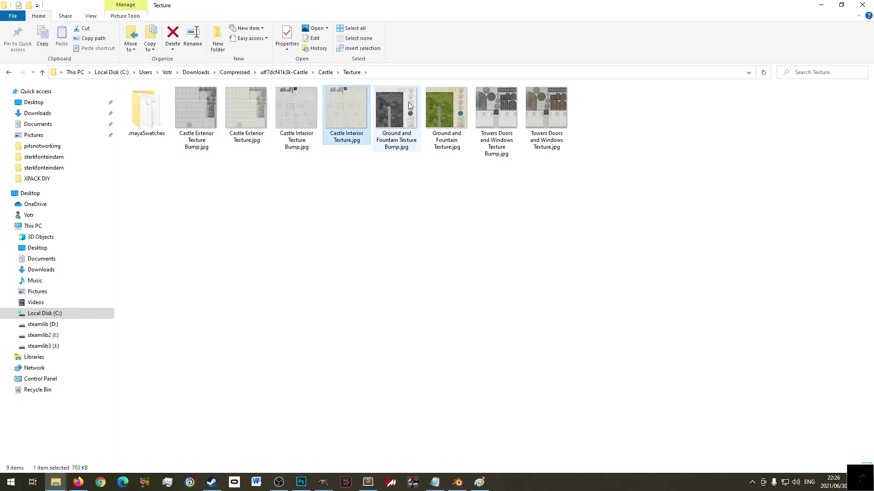
click(503, 117)
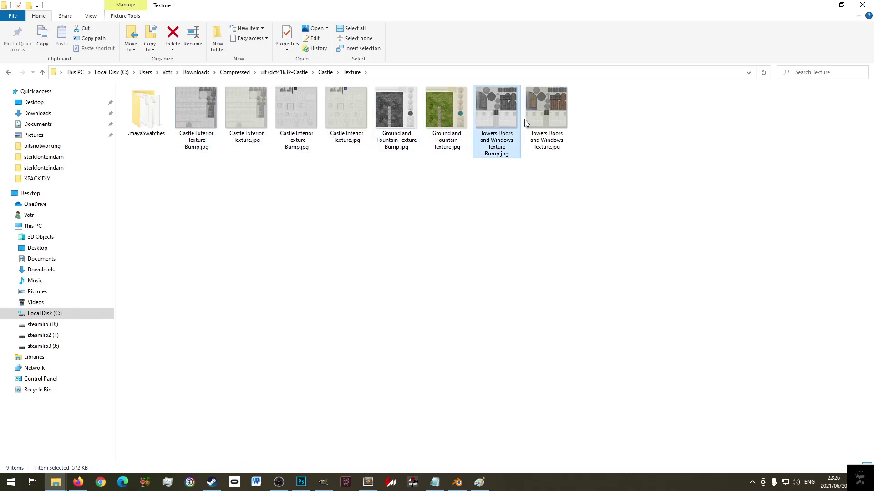
click(525, 118)
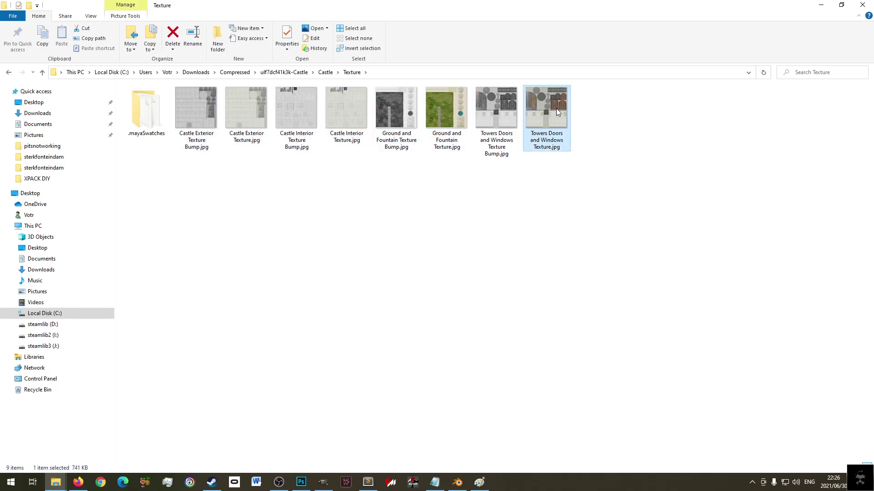
click(612, 135)
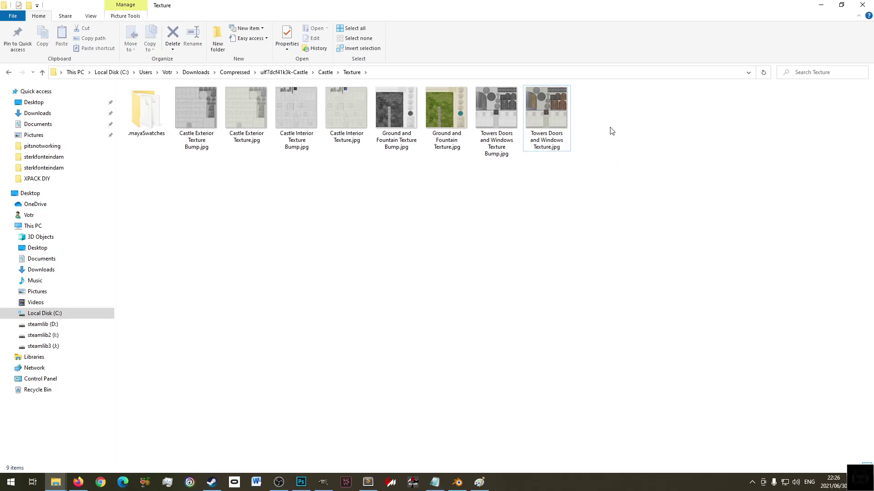
- Go back to the Castle folder, select Castle OBJ.obj, and bring Blender forward
click(149, 115)
key(BackSpace)
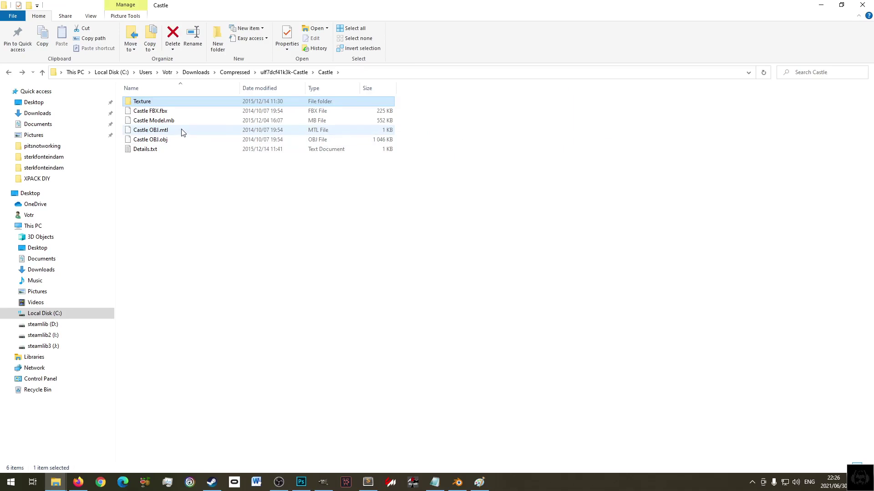
click(174, 139)
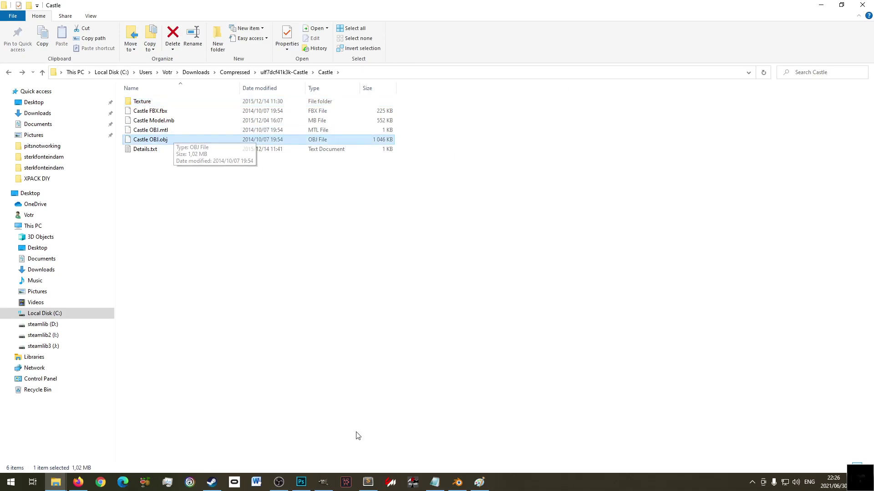
click(457, 482)
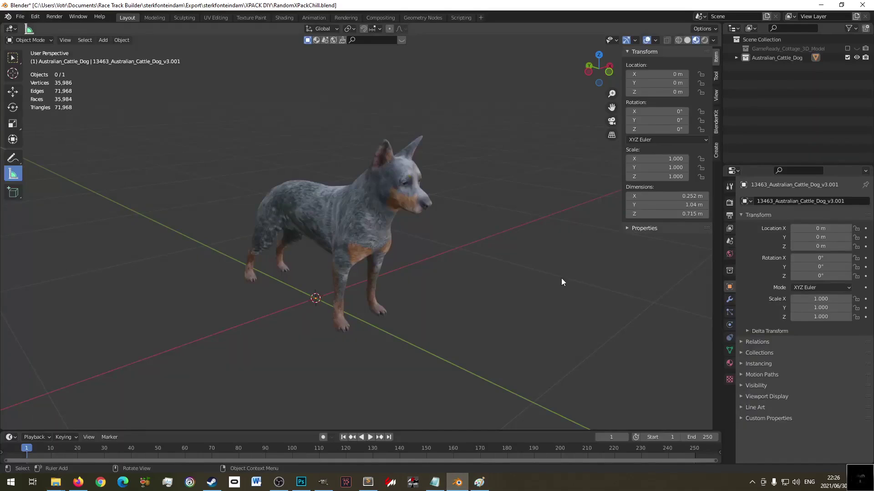
- Hide and exclude the Australian_Cattle_Dog collection, then save the blend file
click(757, 59)
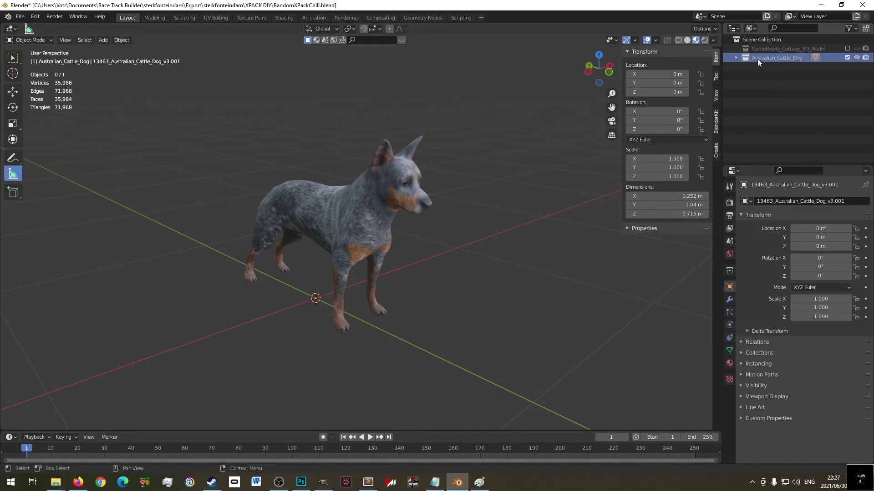
click(855, 58)
click(847, 58)
click(769, 97)
key(ctrl+s)
- Add a new collection and start renaming it 'Fantasy Cas'
right_click(775, 83)
click(774, 83)
click(771, 69)
double_click(771, 69)
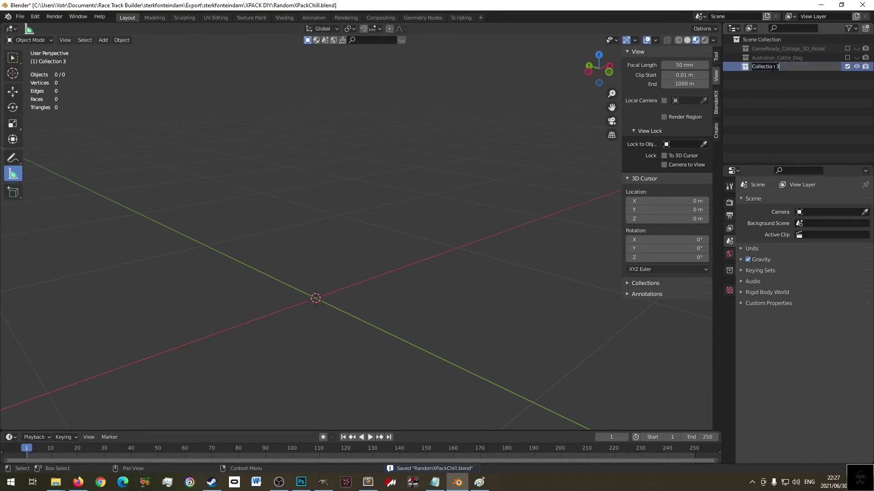
text(Fa)
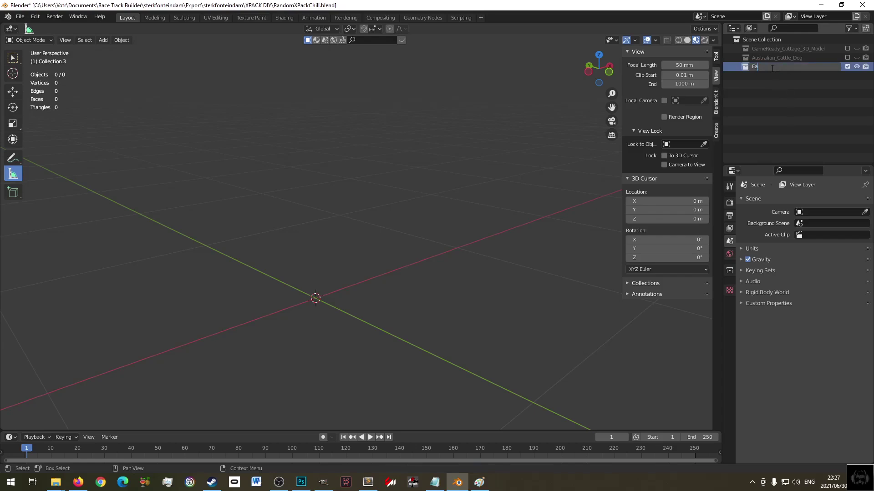
text(ntasy Castle)
- Copy the 'Fantasy Castle 3D Model' title from the Free3D model page
click(79, 483)
click(263, 22)
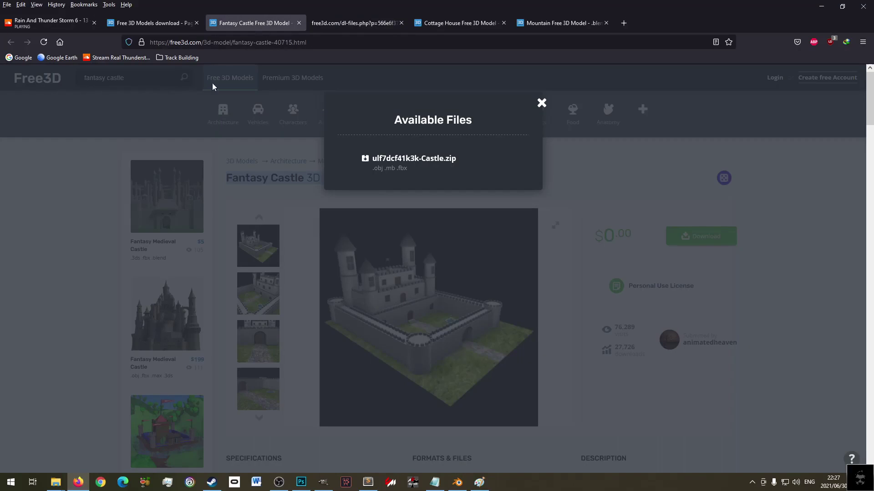
click(264, 201)
drag(226, 179, 352, 179)
click(250, 178)
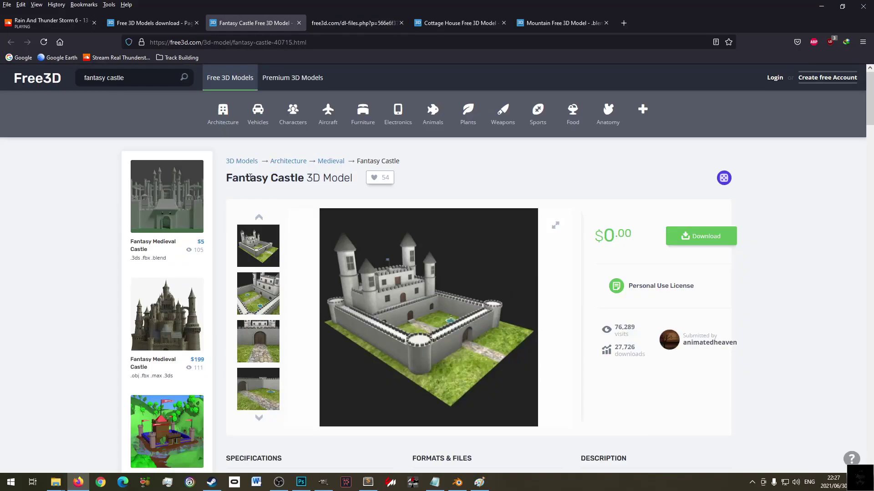
drag(226, 178, 348, 179)
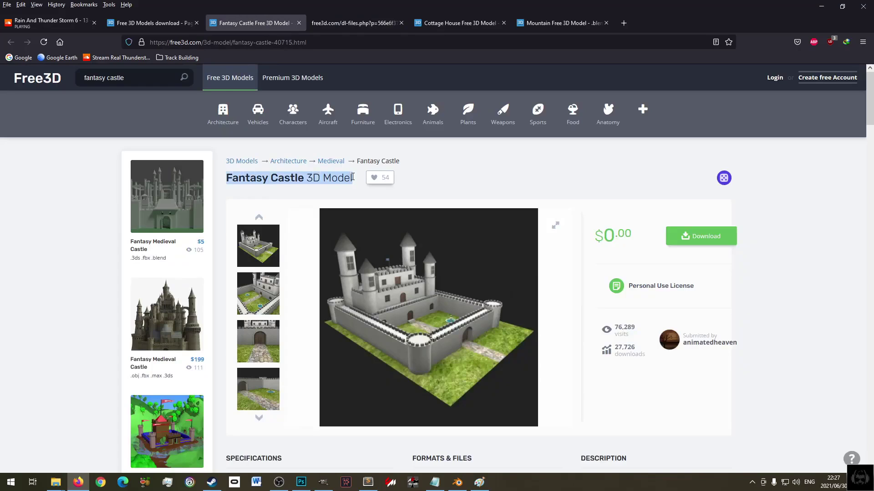
- Paste the title as the castle's XPack name in the credits and save them
click(435, 480)
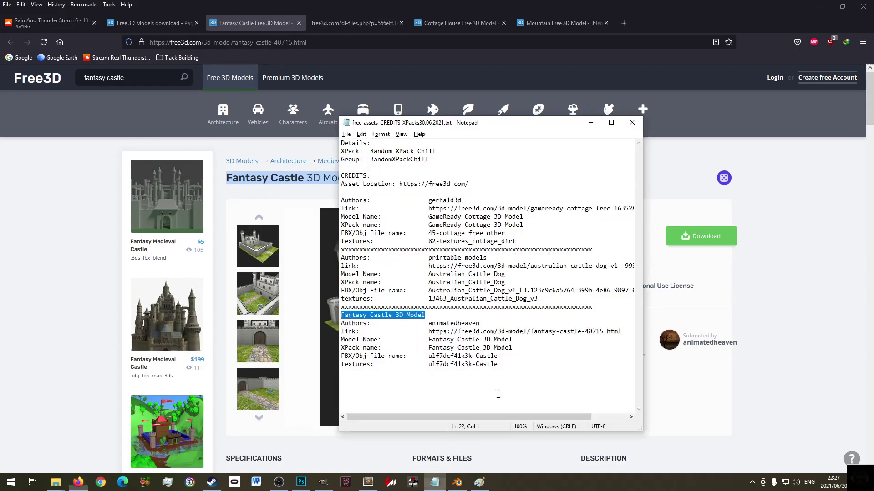
drag(429, 349, 519, 344)
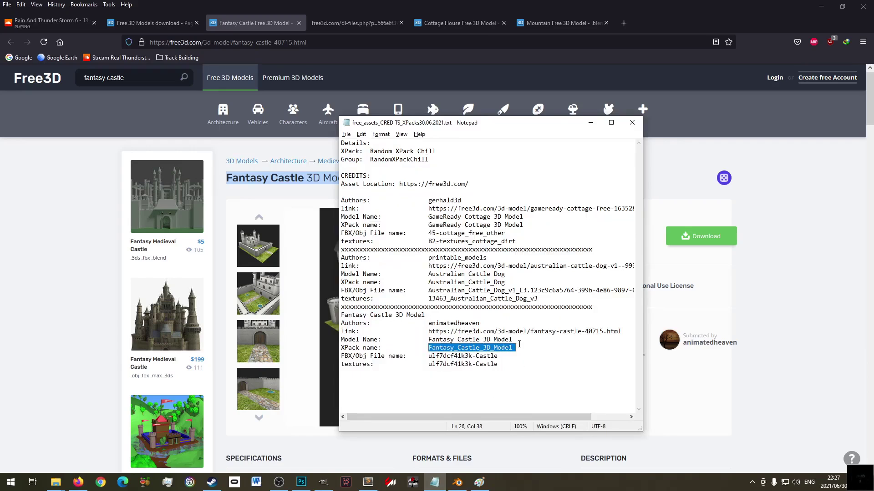
text(Fantasy_Castle_3D_Model)
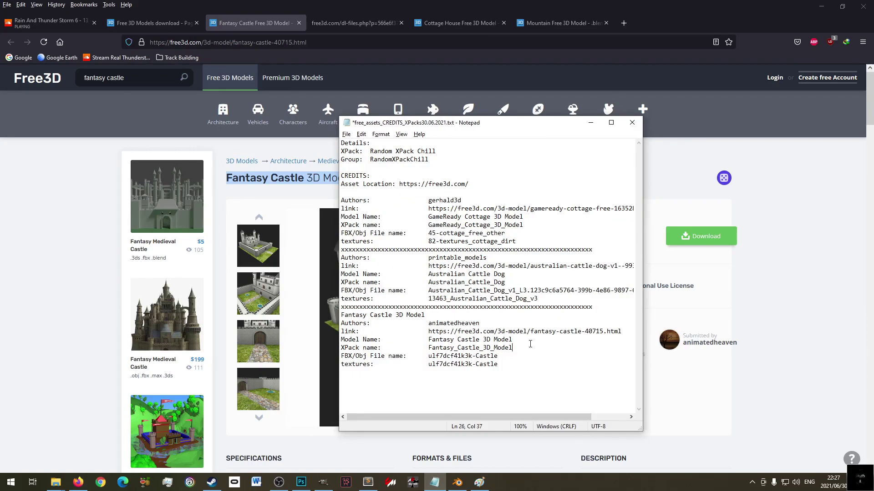
key(ctrl+shift+Left)
key(ctrl+s)
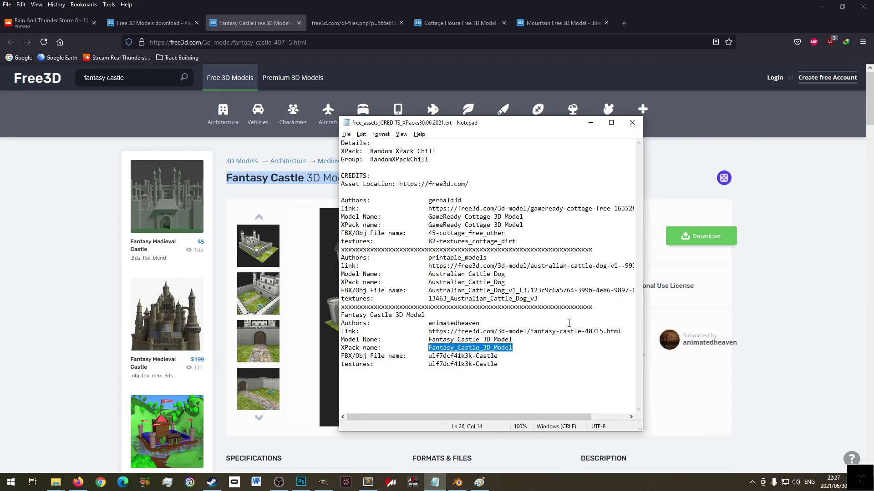
- Finish naming the Blender collection Fantasy_Castle_3D_Model and save the blend file
click(458, 482)
text(_3D_Model)
key(Return)
key(ctrl+s)
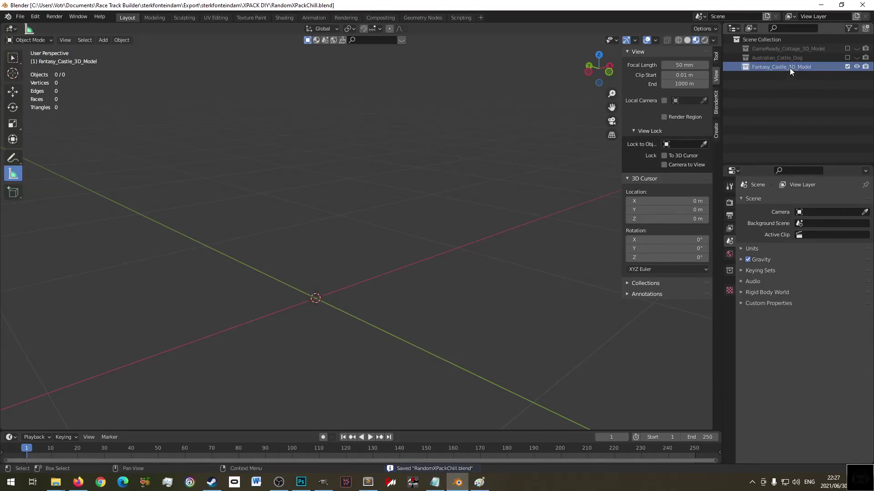
- Copy Castle OBJ.obj from the Castle download folder
click(55, 482)
click(314, 446)
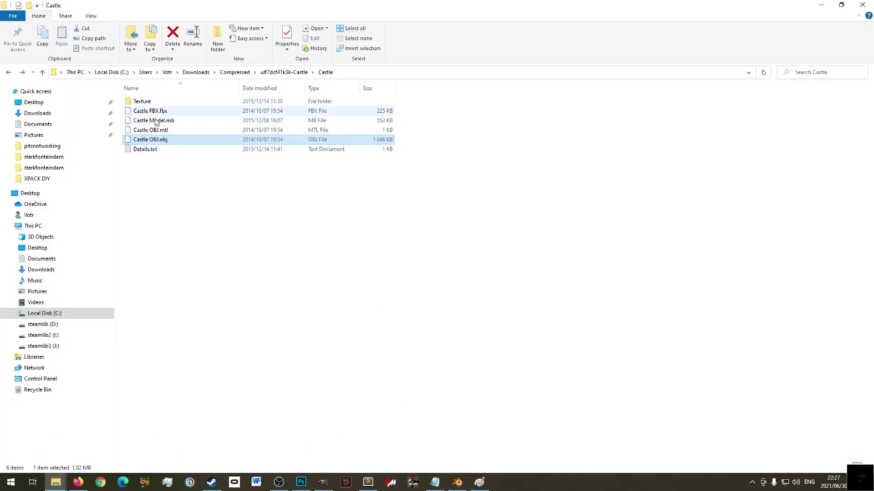
right_click(162, 140)
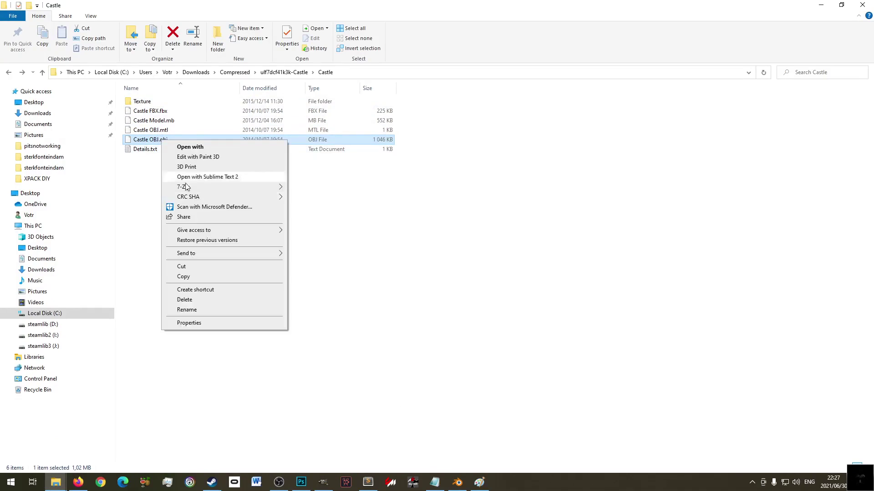
click(185, 277)
- Paste Castle OBJ.obj into the XPACK DIY folder and return to Blender
click(58, 486)
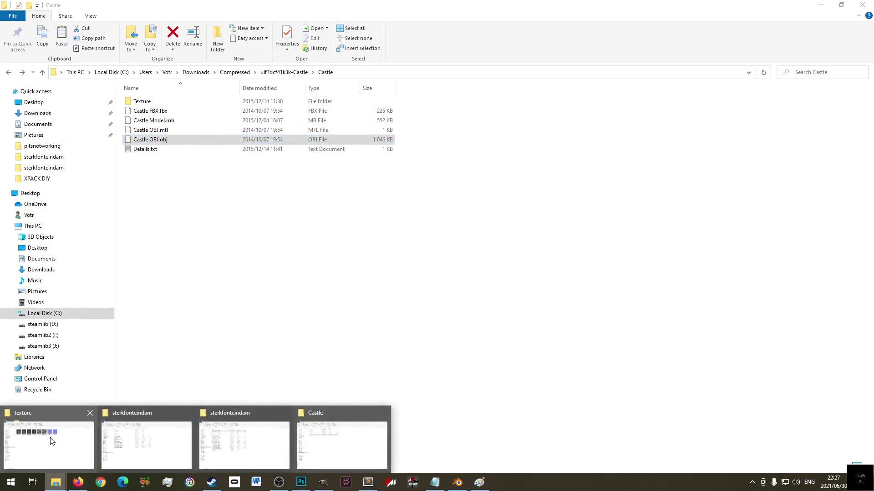
click(49, 438)
key(alt+Up)
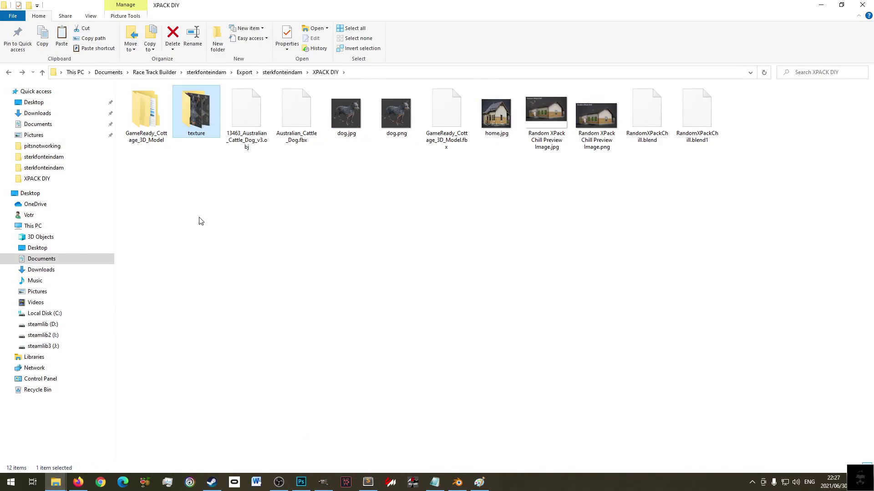
right_click(255, 211)
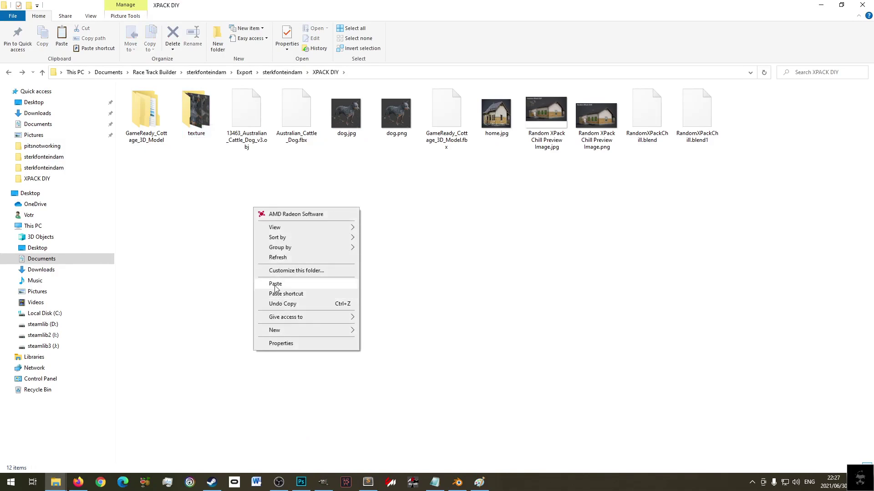
click(273, 285)
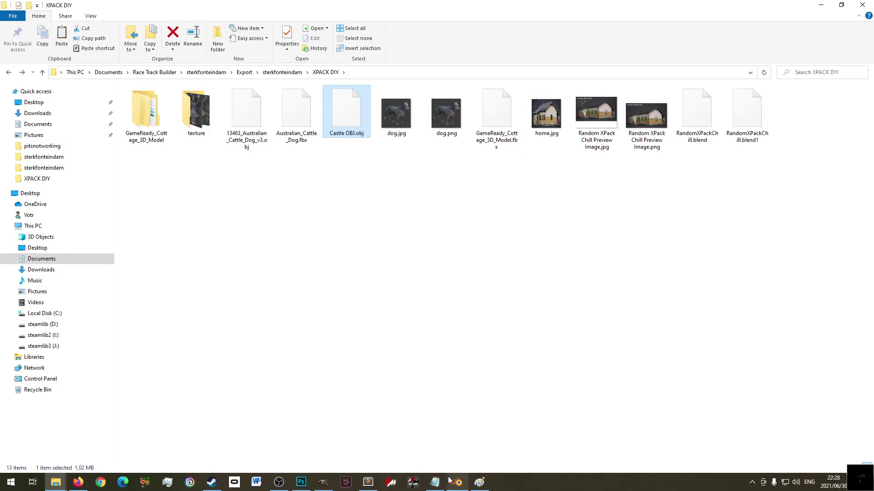
click(368, 483)
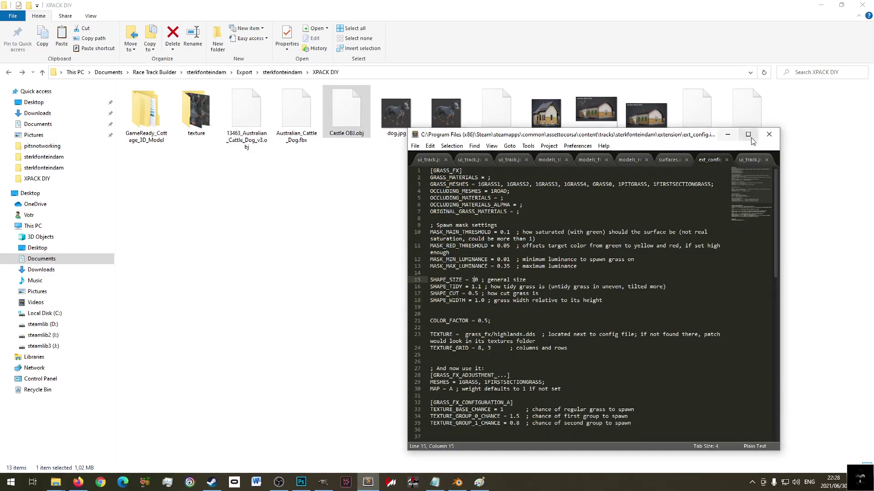
click(458, 483)
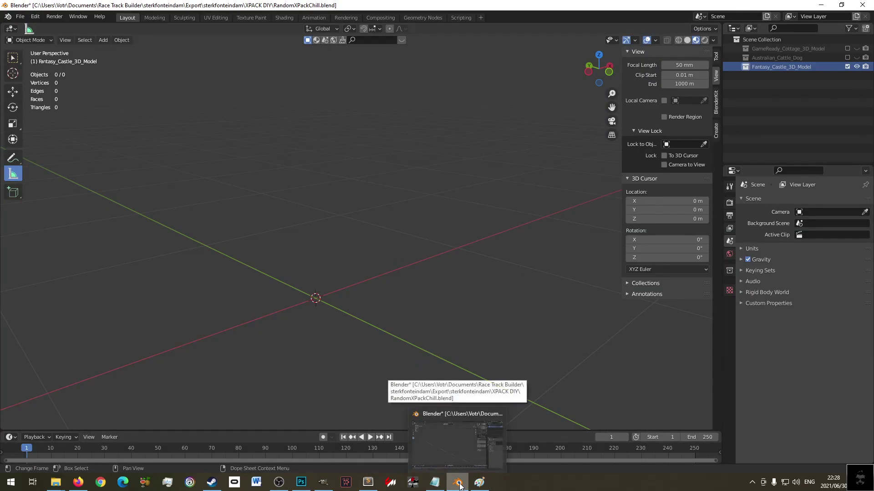
- Import Castle OBJ.obj as a Wavefront (.obj) model
click(26, 19)
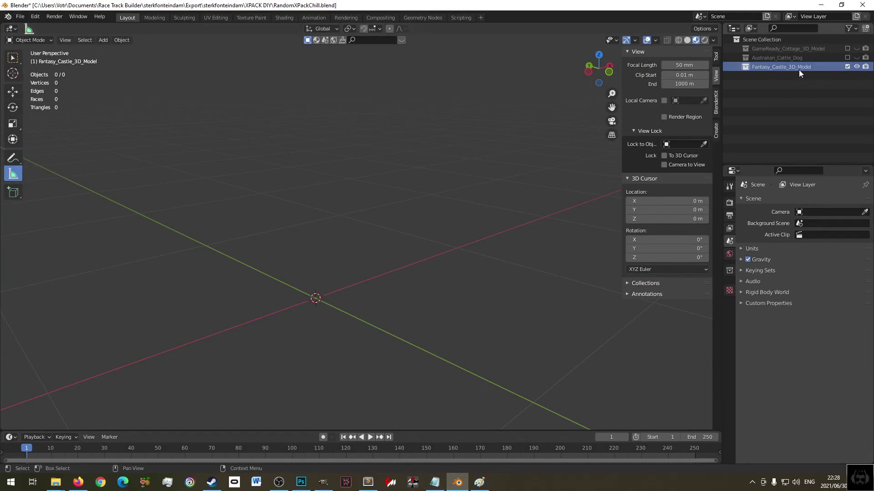
click(21, 17)
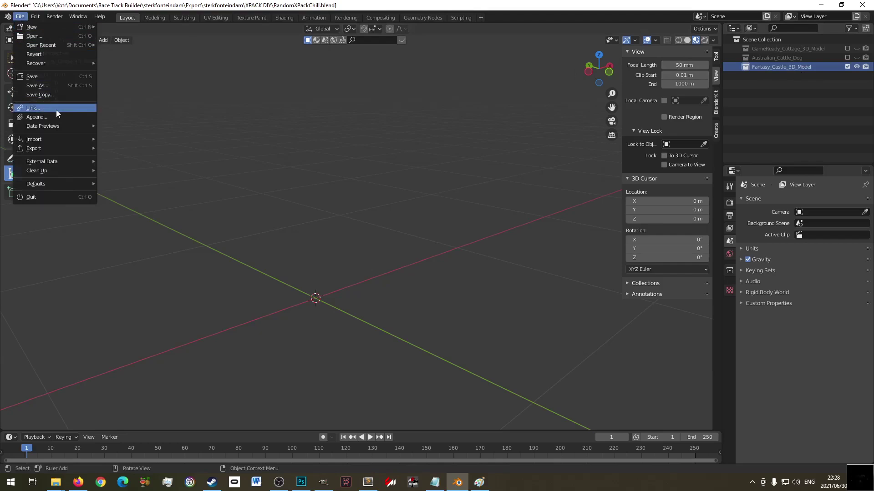
mouse_move(63, 140)
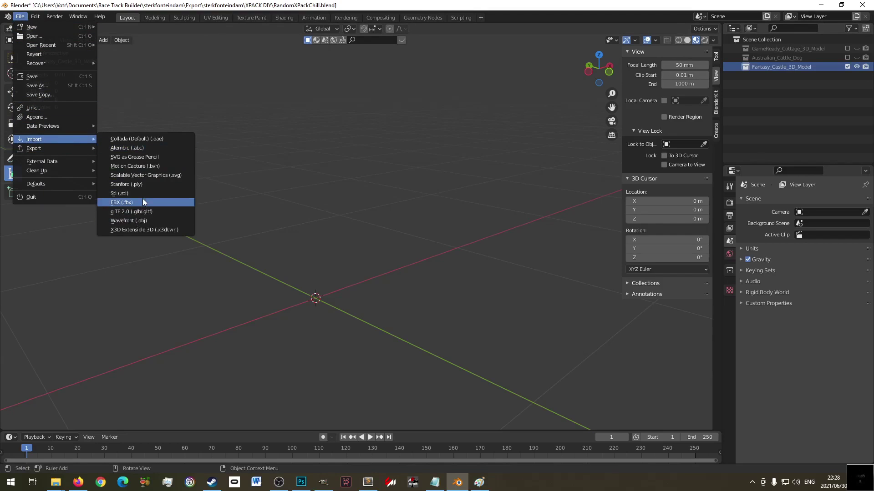
click(150, 221)
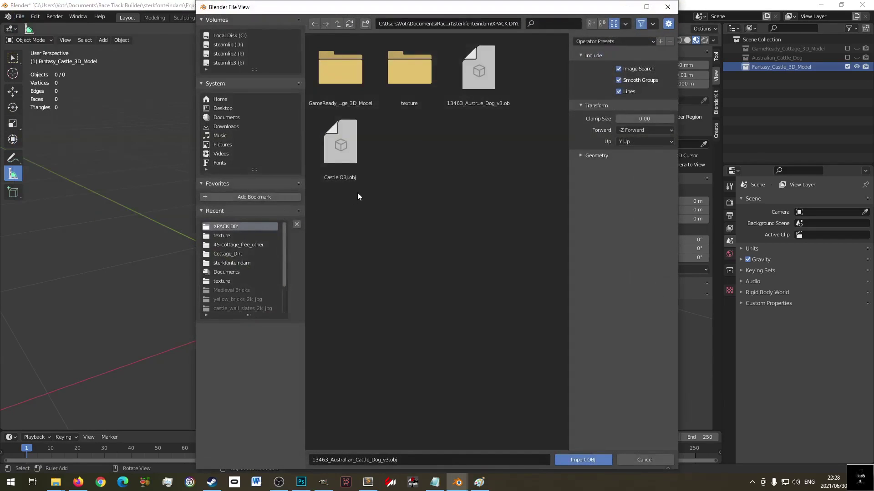
click(342, 150)
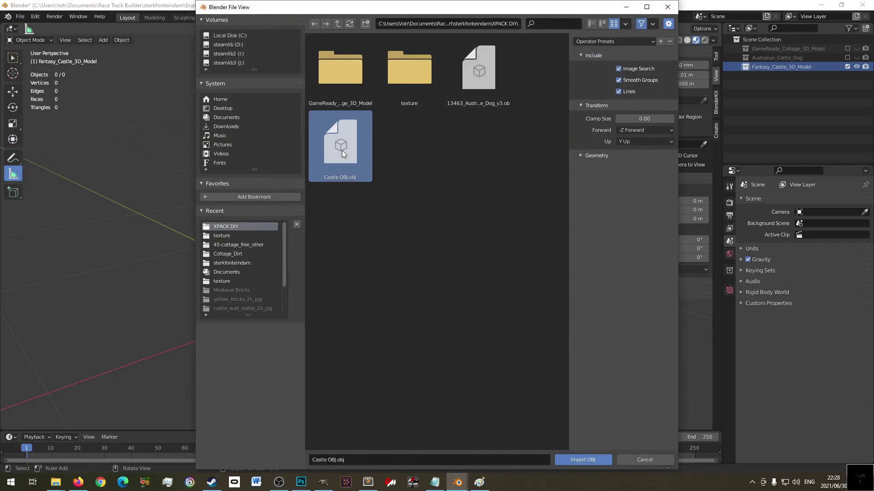
double_click(342, 151)
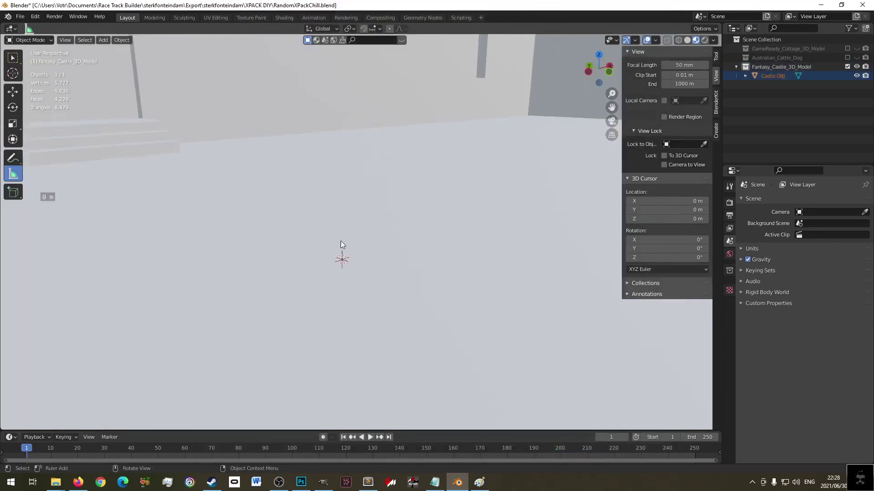
- Orbit around the imported castle and select the castle object
scroll(341, 243, down, 15)
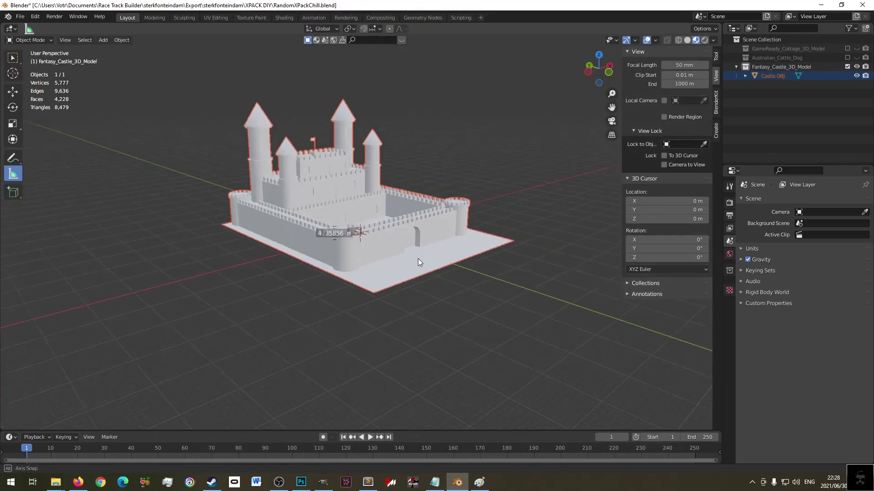
middle_drag(418, 258, 402, 249)
scroll(385, 231, up, 5)
scroll(394, 236, down, 3)
click(469, 124)
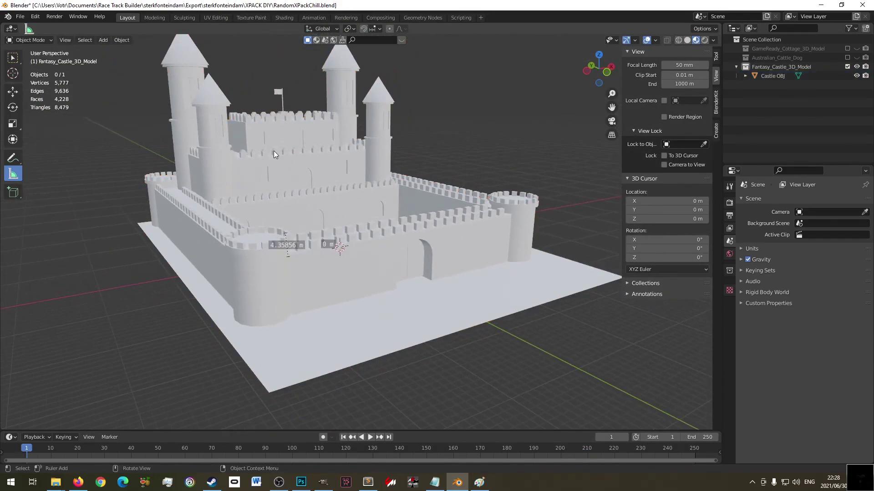
click(329, 302)
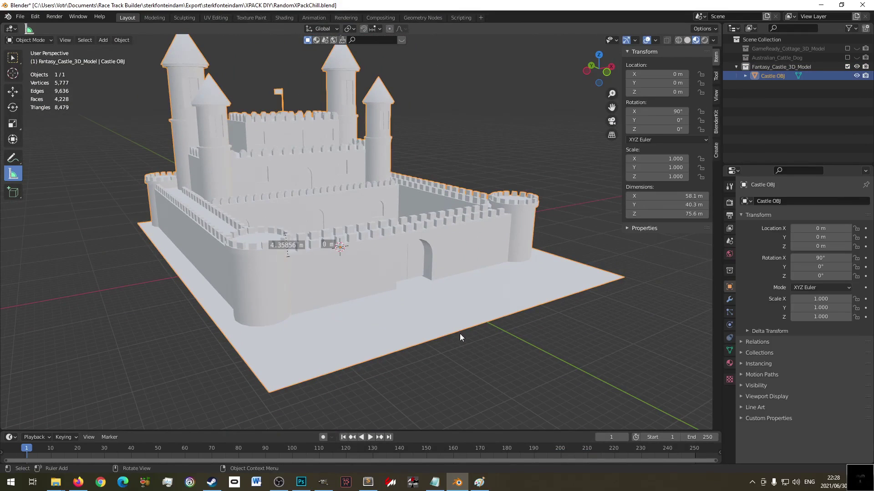
click(510, 385)
click(389, 343)
- Switch to the Shading workspace, then bring up the Castle download folder in File Explorer
click(284, 17)
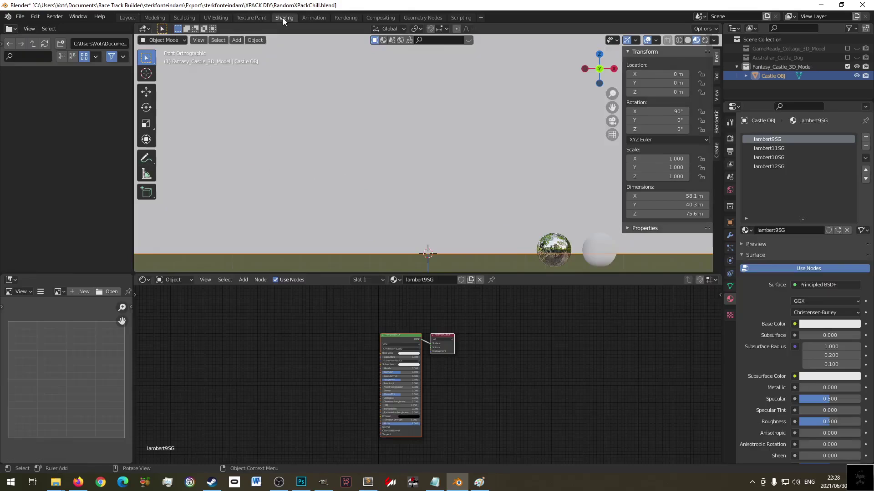
mouse_move(64, 487)
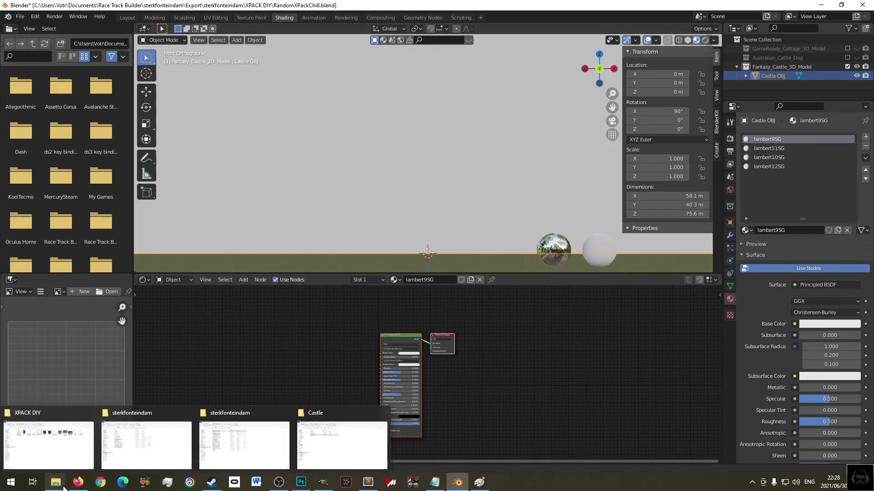
click(55, 443)
mouse_move(56, 483)
click(327, 444)
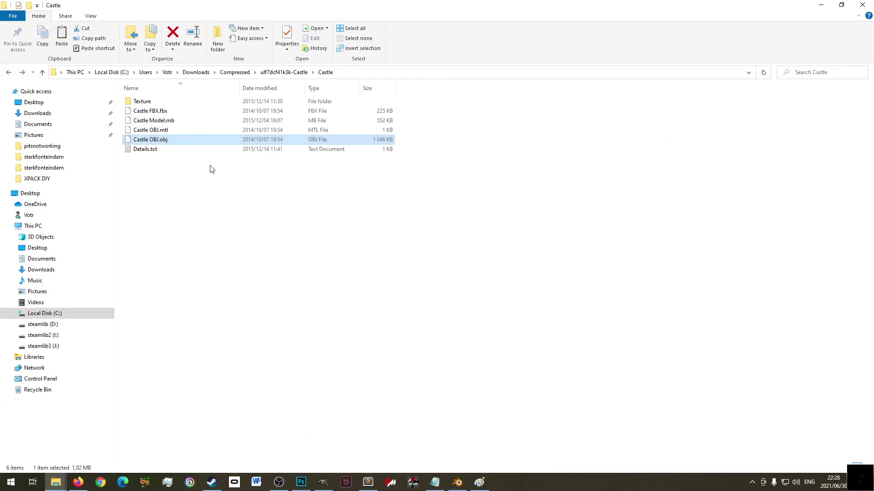
- Review the Ground and Fountain texture and bump images, then select the Principled BSDF node
double_click(141, 101)
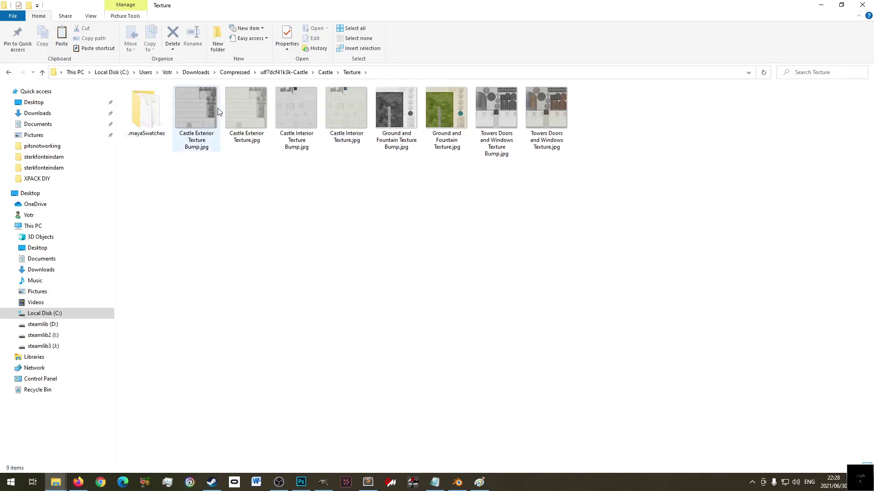
click(461, 106)
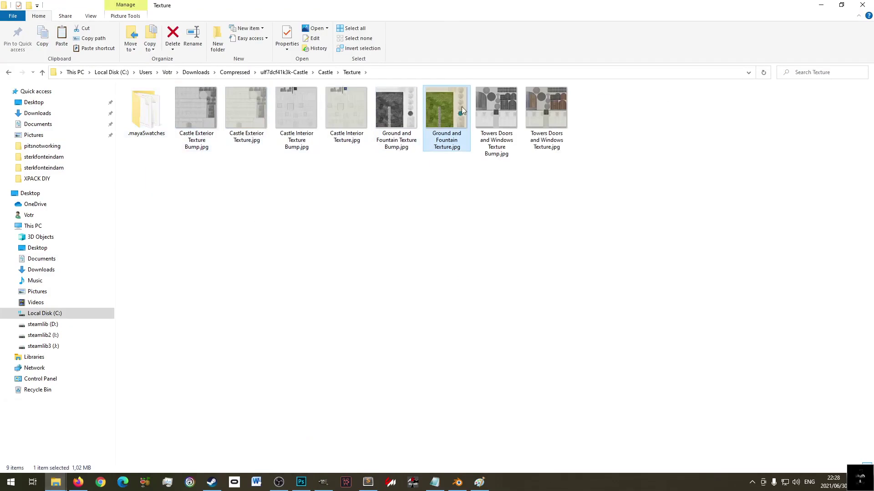
click(387, 105)
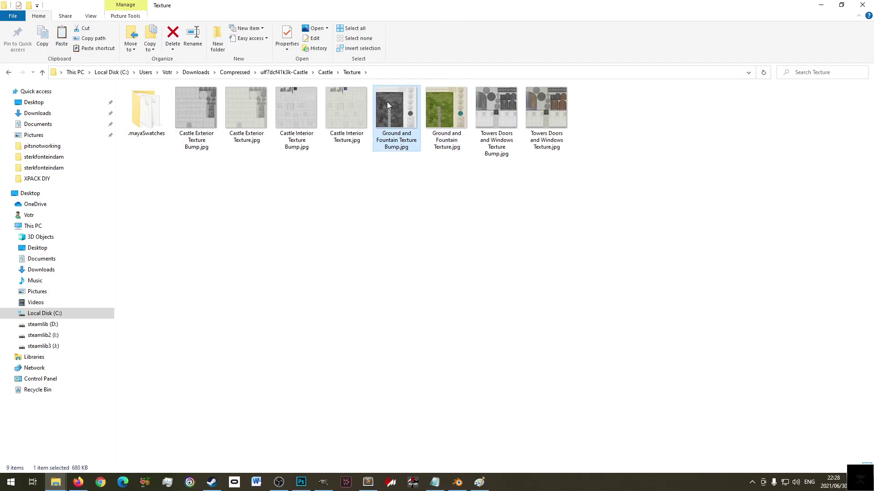
click(597, 207)
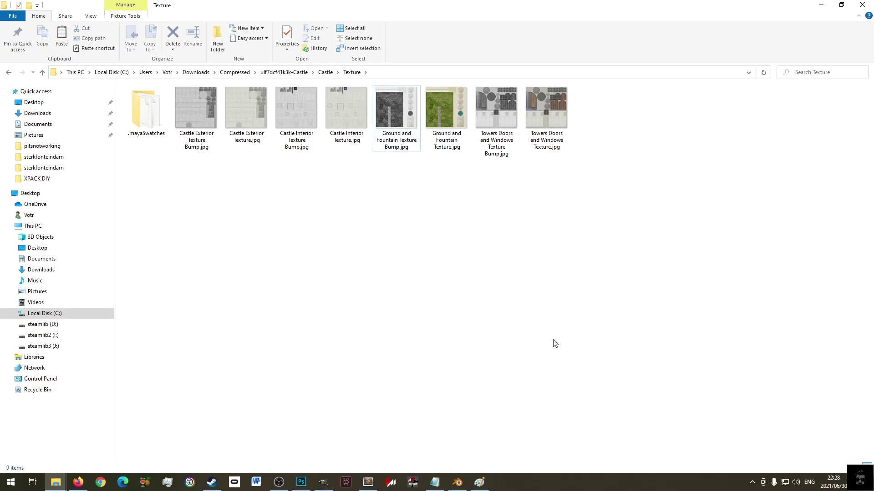
click(457, 483)
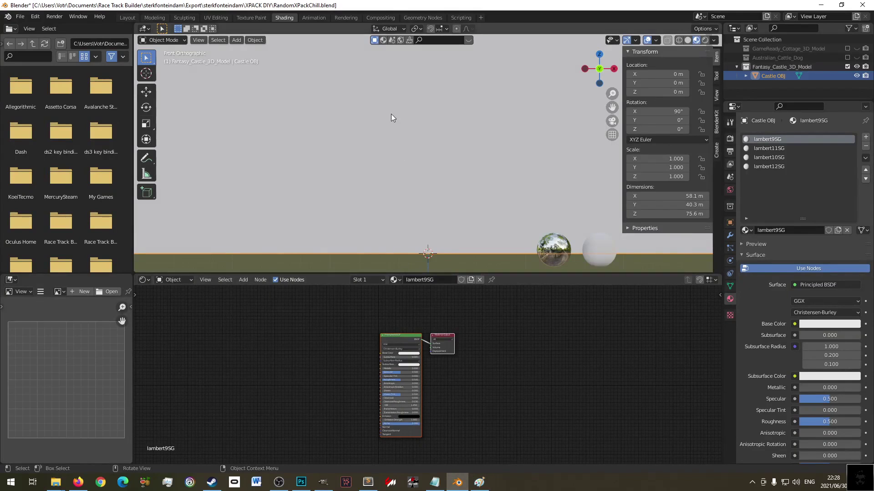
click(396, 338)
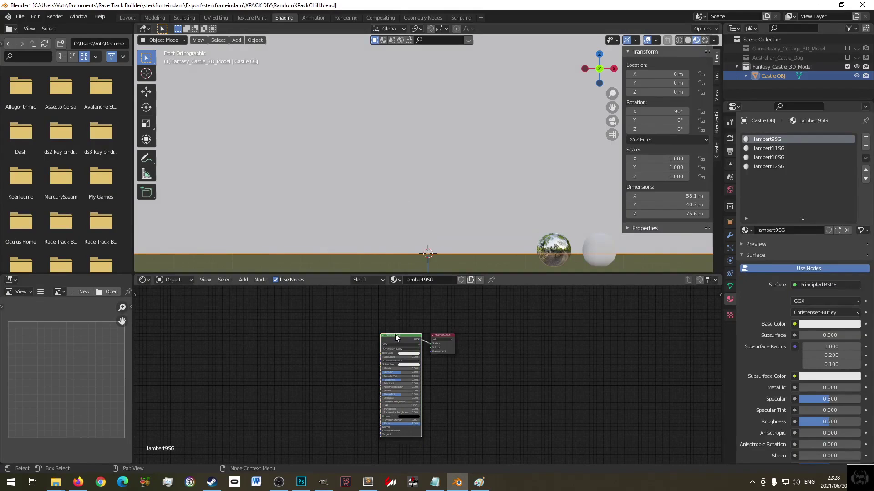
- Copy all eight castle texture images from the downloaded Texture folder with Ctrl+Shift+T's picker open
key(ctrl+shift+t)
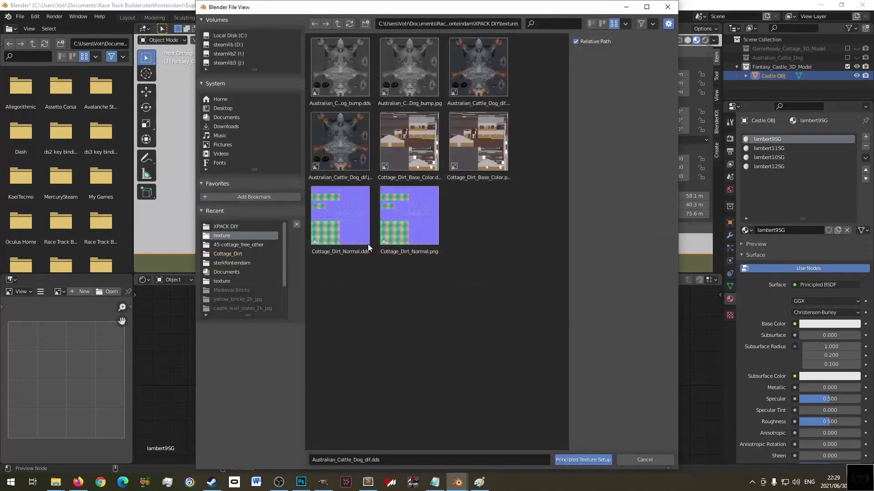
click(226, 281)
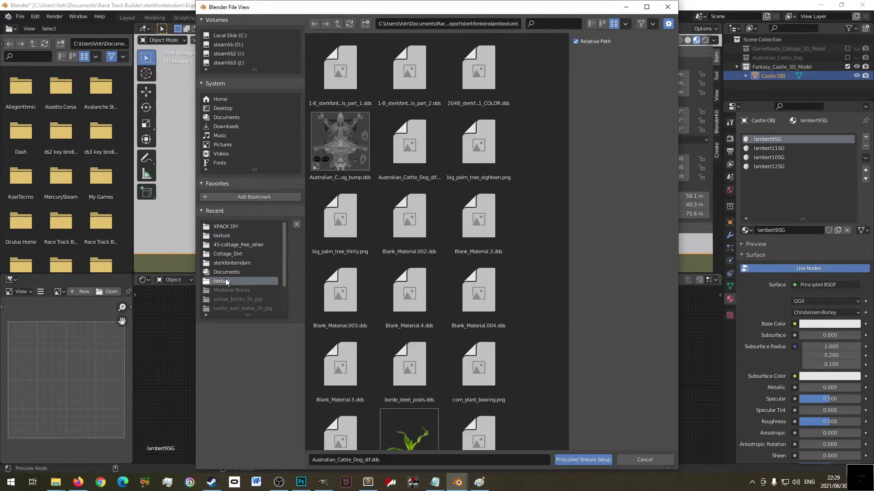
click(231, 227)
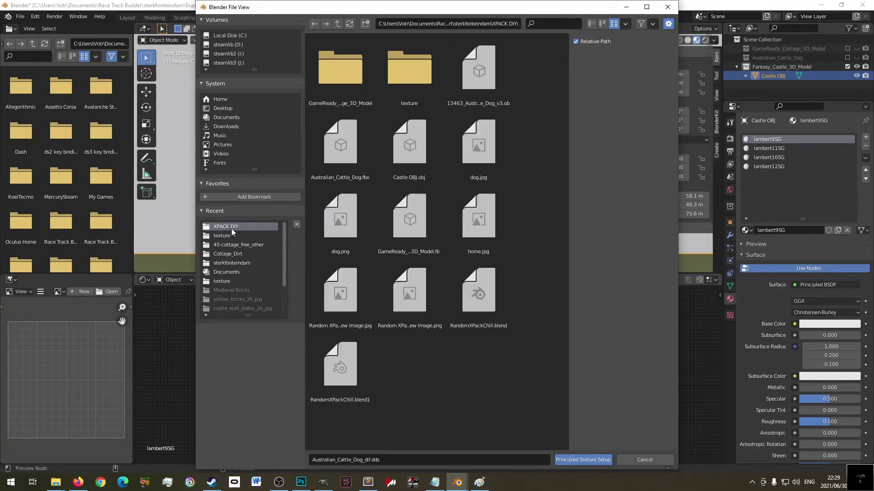
mouse_move(52, 487)
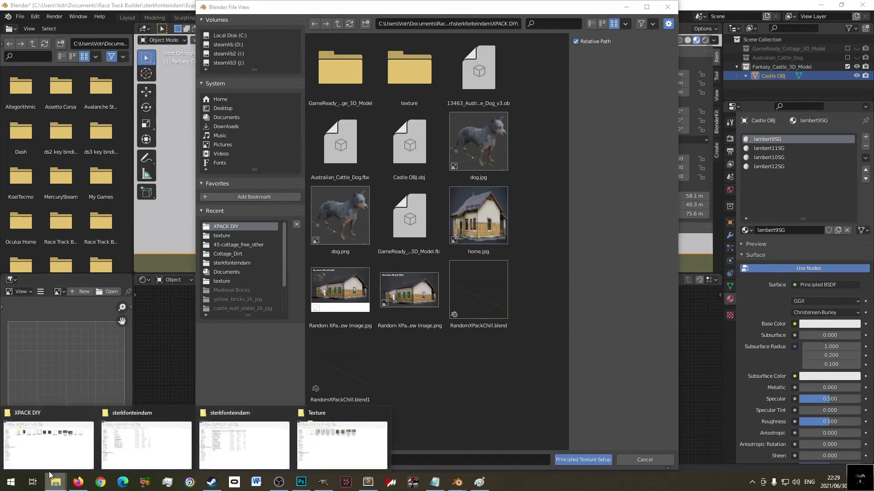
click(341, 444)
drag(610, 187, 193, 108)
right_click(193, 108)
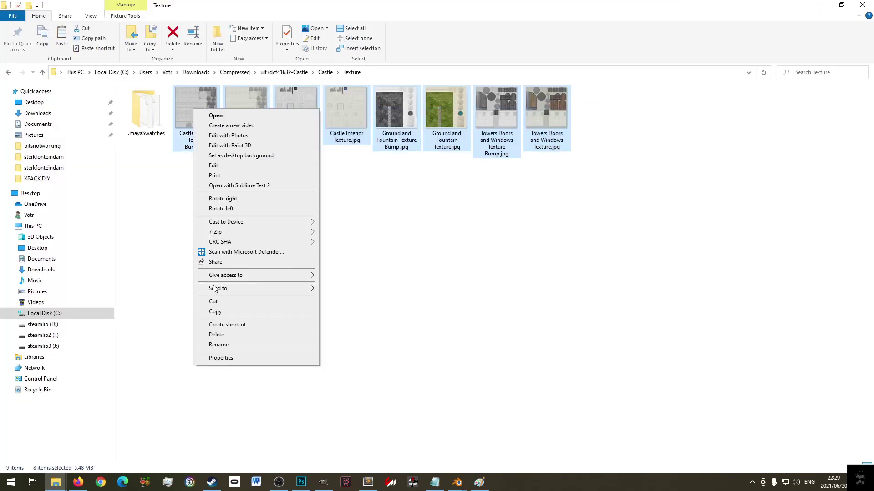
click(219, 314)
- Paste the castle textures into the XPACK DIY texture folder
mouse_move(56, 485)
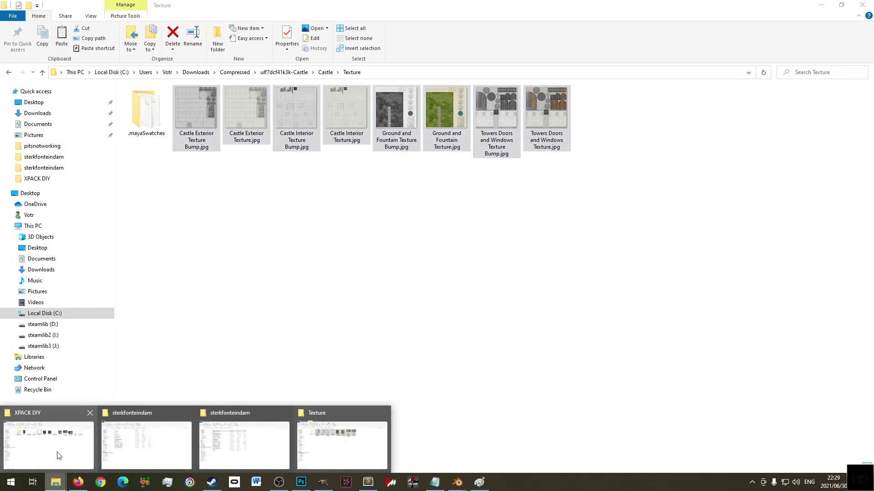
click(65, 458)
double_click(196, 111)
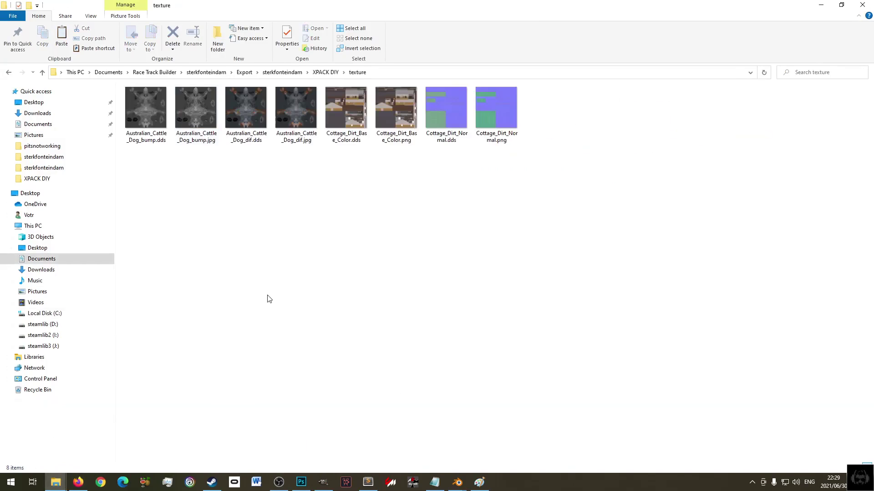
right_click(268, 296)
click(292, 372)
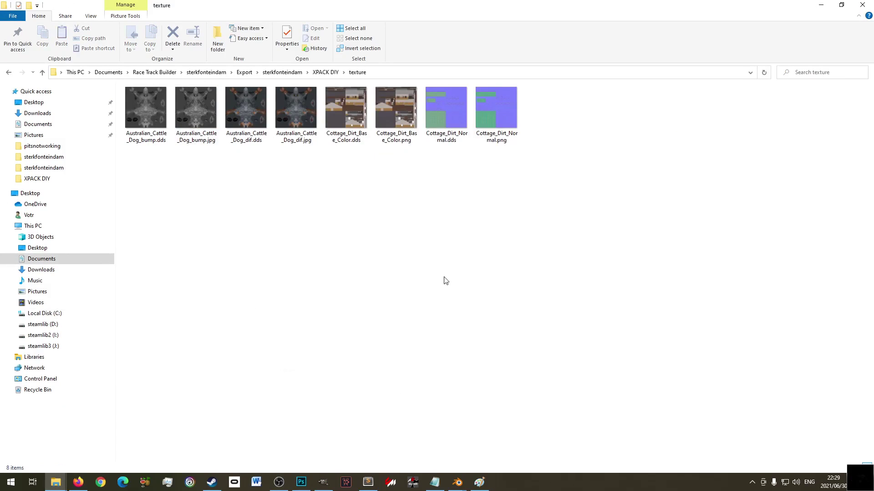
click(507, 279)
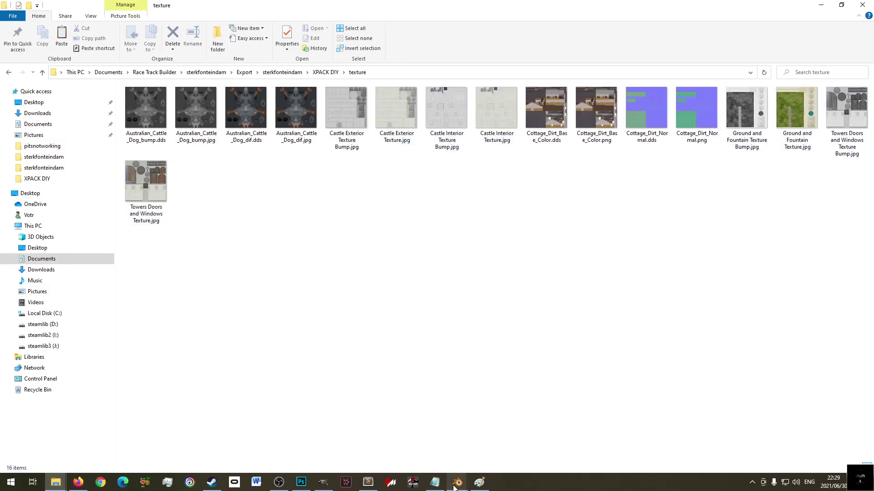
- In the texture folder, select the Castle Exterior and Castle Interior textures and their bump images
mouse_move(457, 481)
click(508, 449)
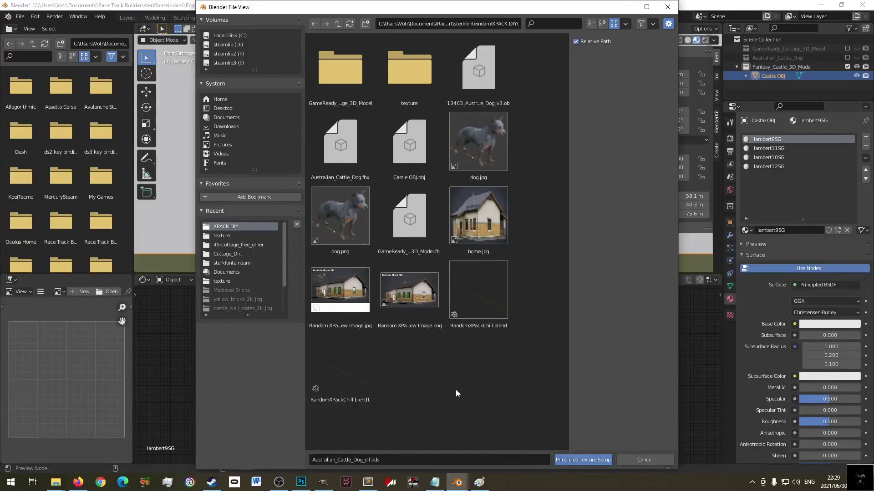
click(56, 483)
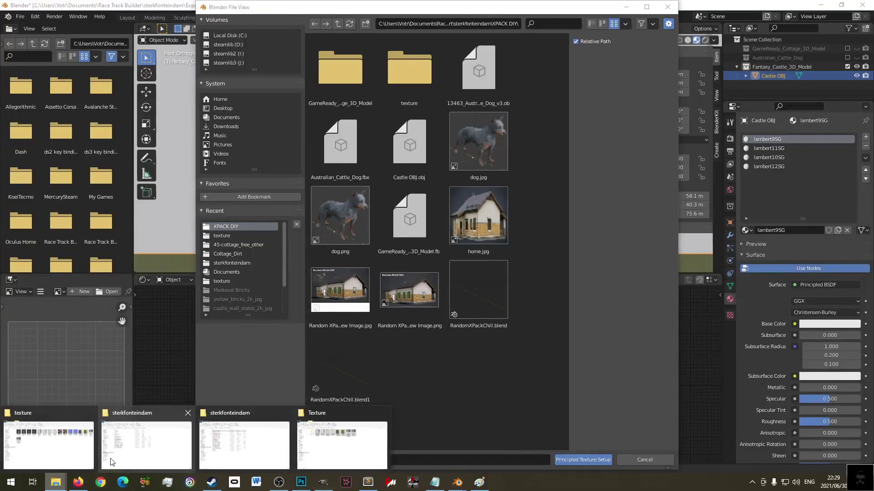
double_click(409, 68)
click(409, 141)
shift+click(478, 141)
shift+click(340, 215)
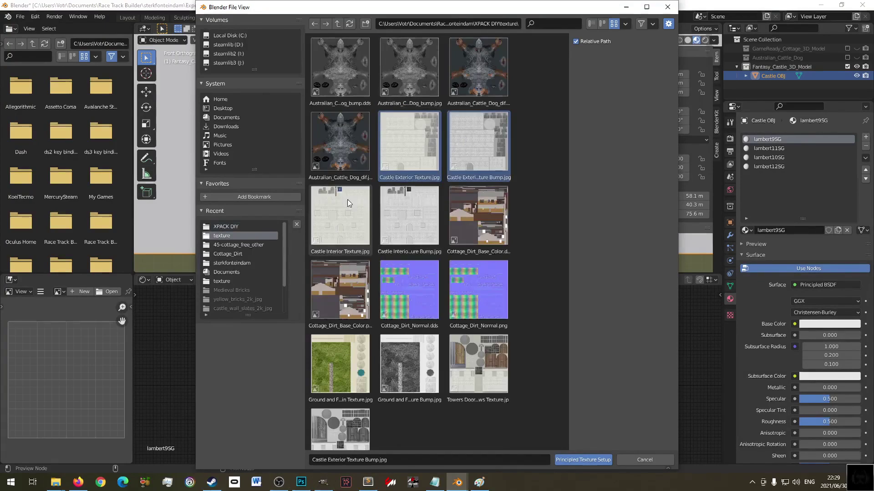
shift+click(411, 215)
- Add the ground and fountain images and Towers Doors and Windows Texture.jpg, then run Principled Texture Setup
shift+click(397, 291)
shift+click(462, 292)
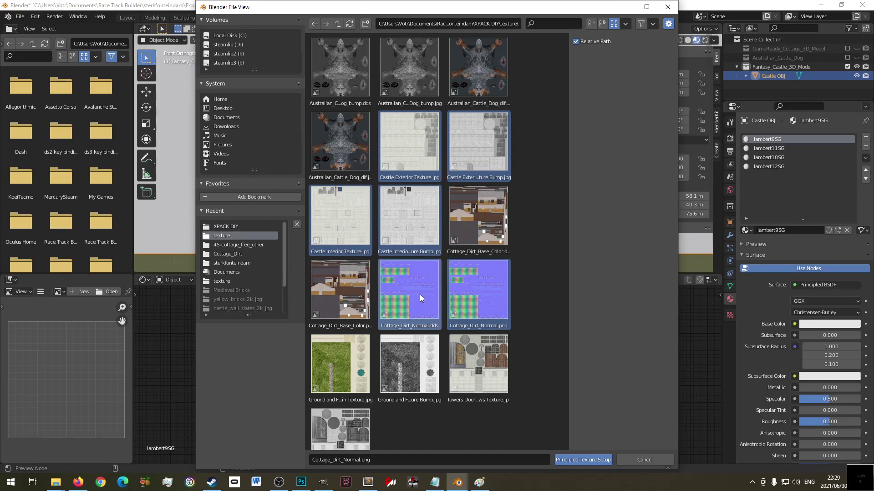
ctrl+click(419, 297)
ctrl+click(467, 288)
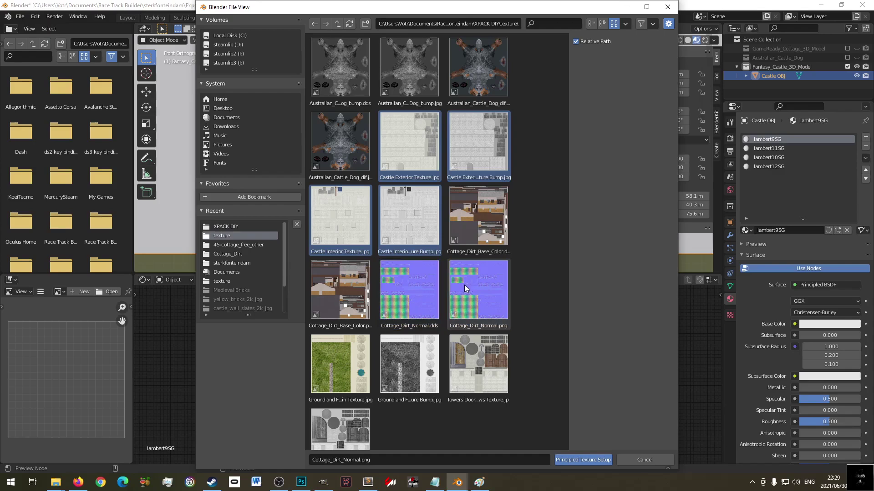
shift+click(330, 368)
shift+click(403, 368)
shift+click(467, 368)
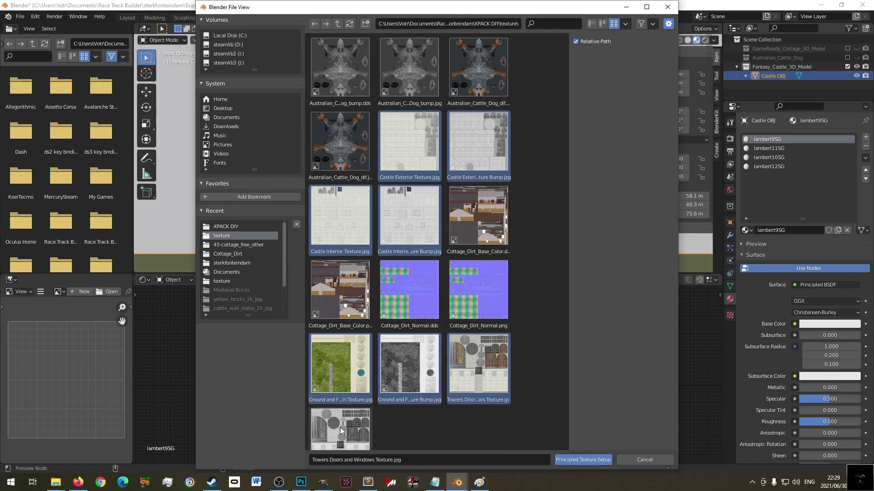
scroll(341, 431, down, 2)
click(576, 461)
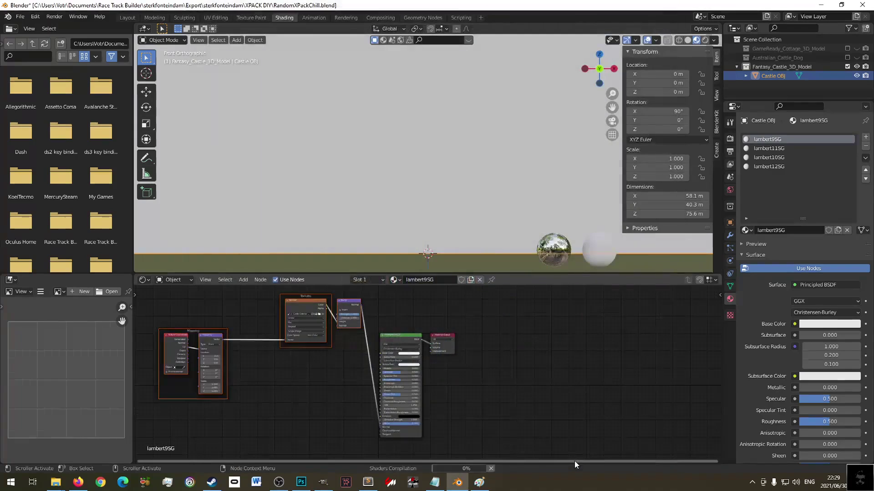
- Inspect the castle's lambert9SG–lambert12SG material slots, ending back on lambert9SG
scroll(431, 167, down, 6)
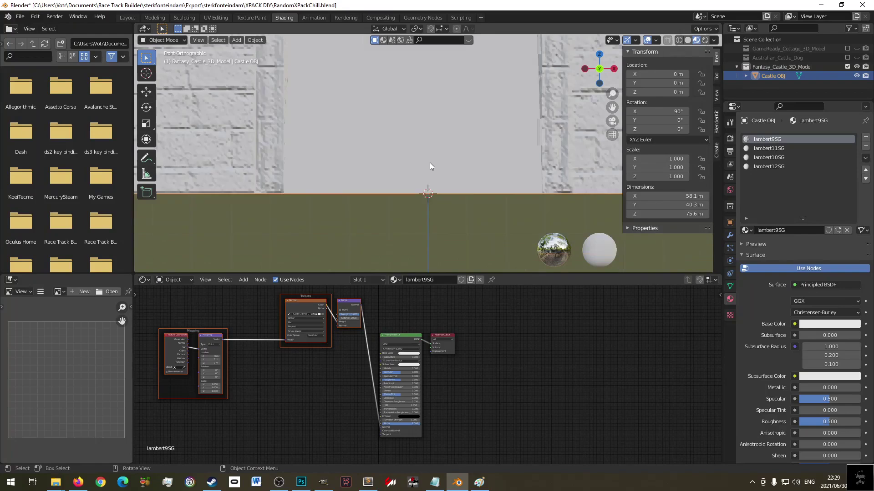
middle_drag(431, 167, 452, 227)
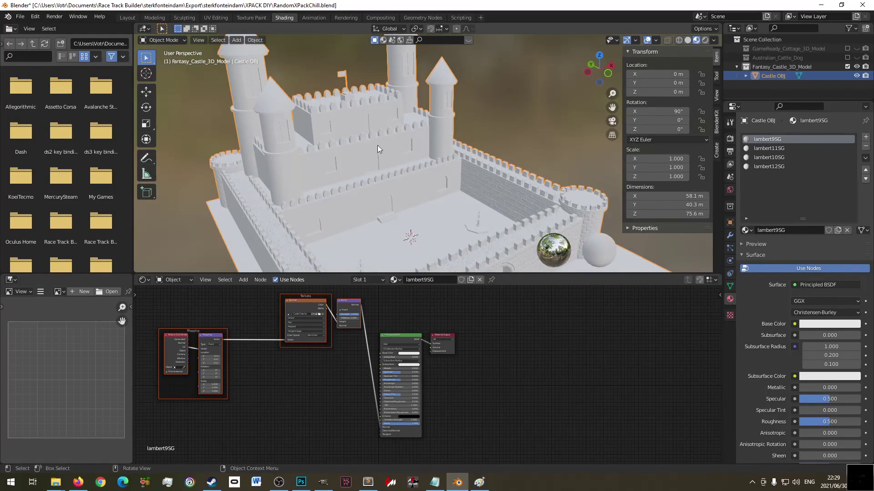
click(768, 157)
click(771, 141)
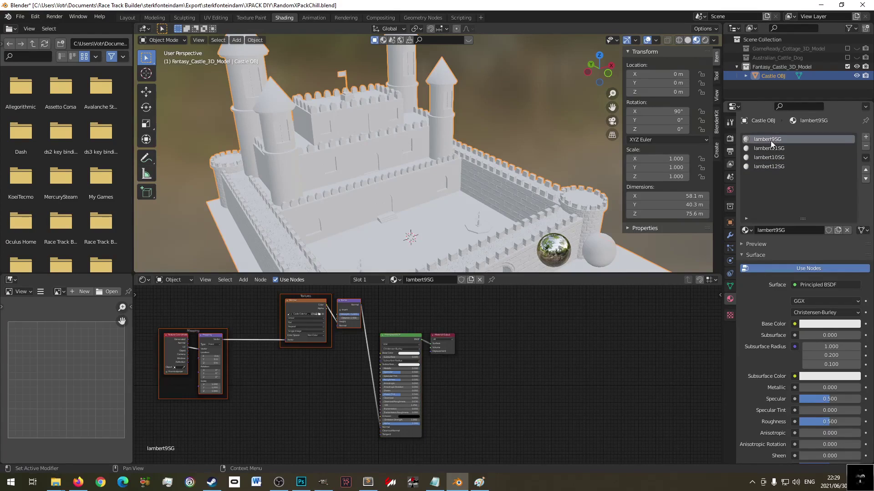
click(770, 149)
click(771, 157)
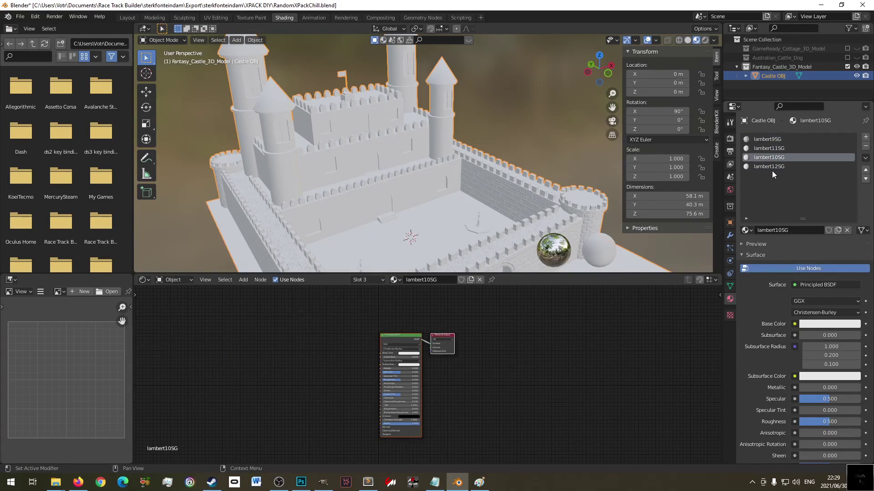
click(772, 168)
key(ctrl+z)
key(ctrl+z)
key(ctrl+z)
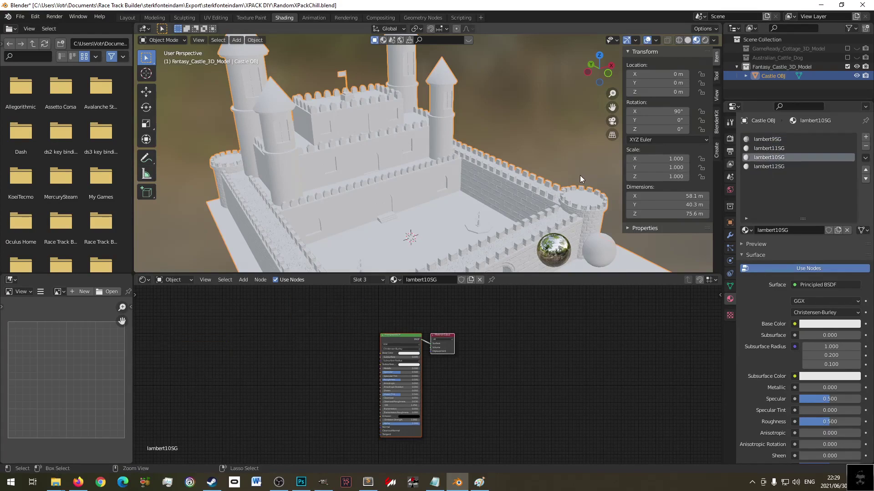
key(ctrl+shift+z)
key(ctrl+shift+z)
key(ctrl+z)
key(ctrl+z)
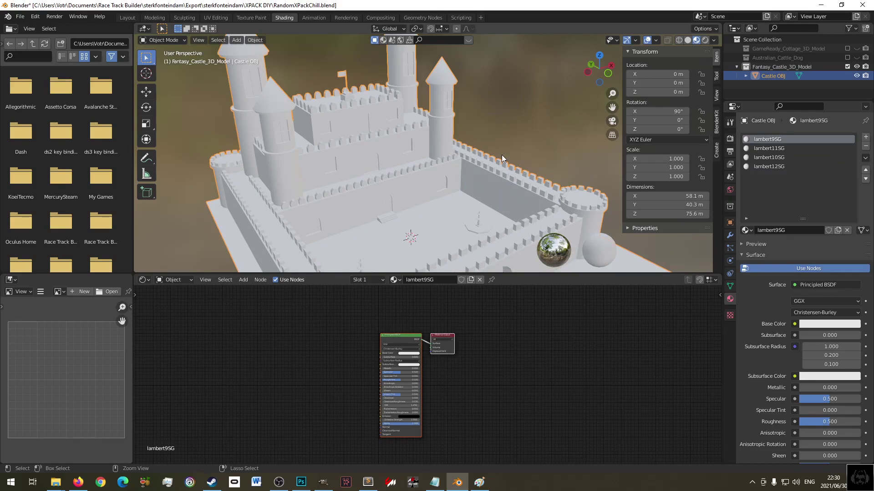
key(ctrl+z)
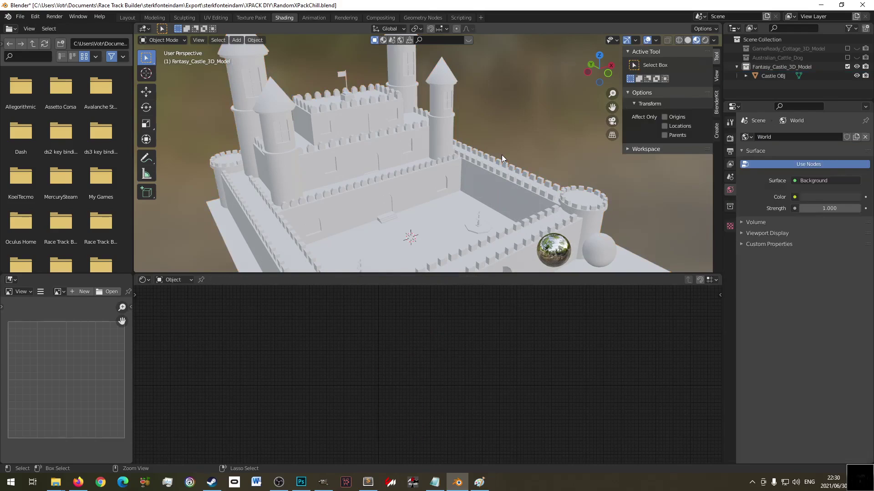
- Delete the Castle OBJ model from the Fantasy_Castle_3D_Model collection
click(772, 76)
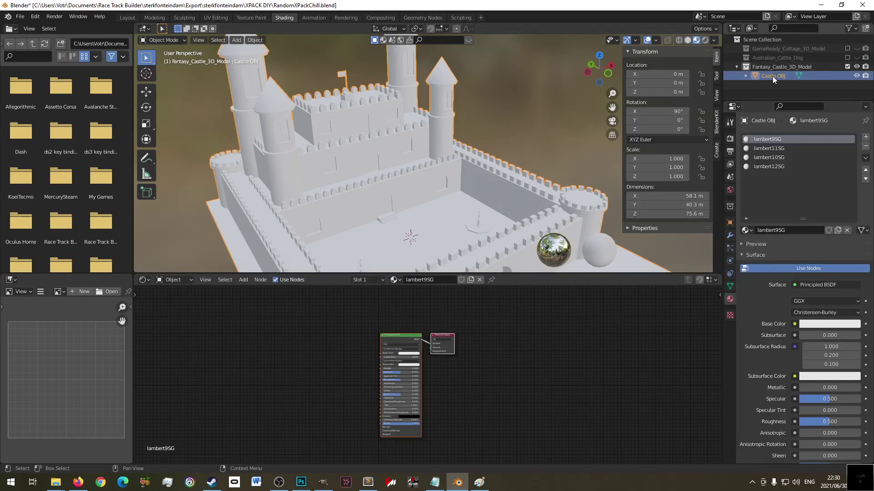
right_click(771, 75)
click(754, 80)
click(784, 67)
click(20, 17)
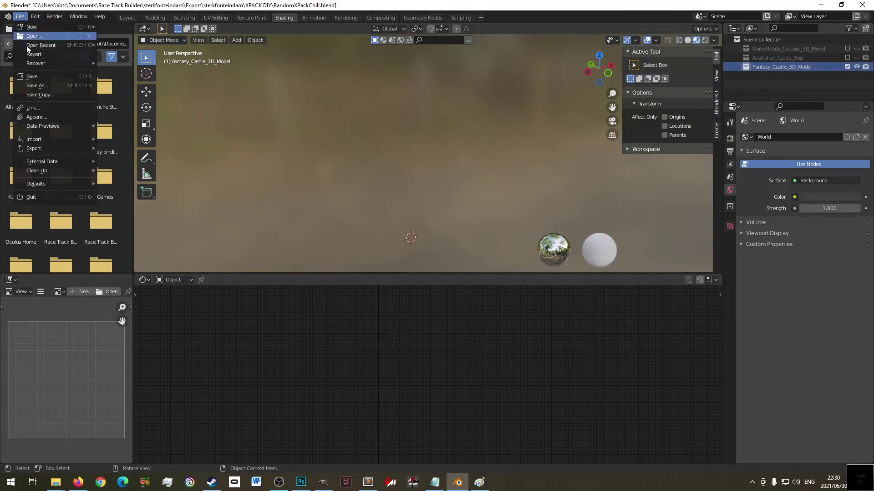
- Start a File > Import > FBX (.fbx) import, then bring up the Explorer texture folder
mouse_move(83, 138)
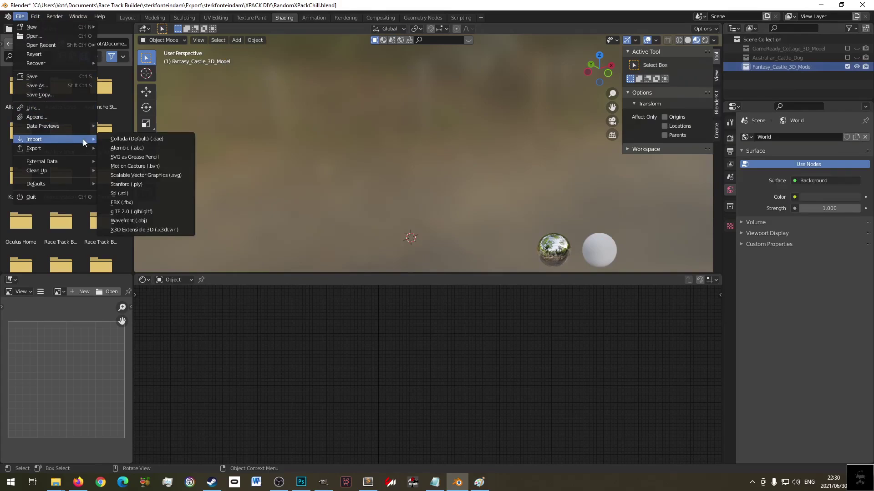
click(151, 201)
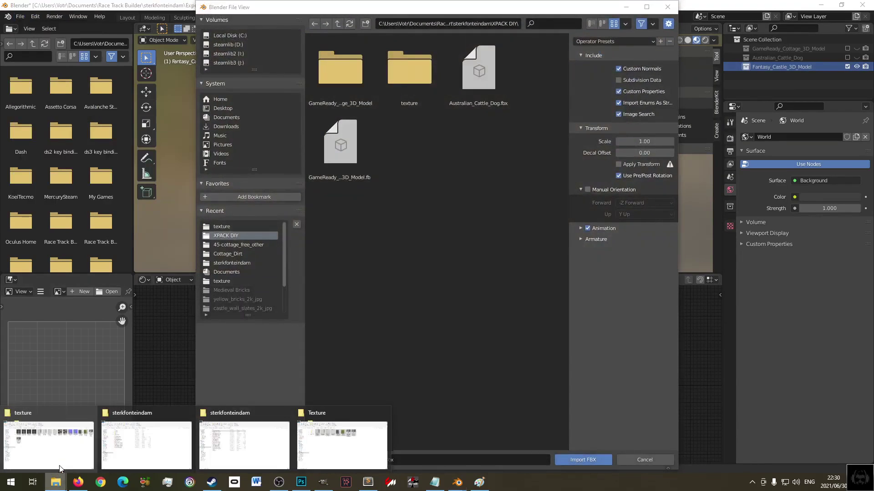
click(61, 470)
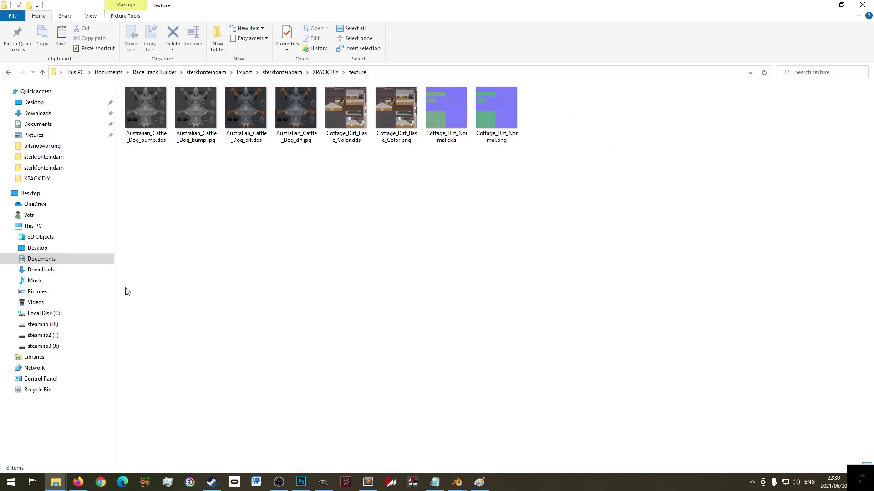
- Copy Castle FBX.fbx from the Castle download folder
key(BackSpace)
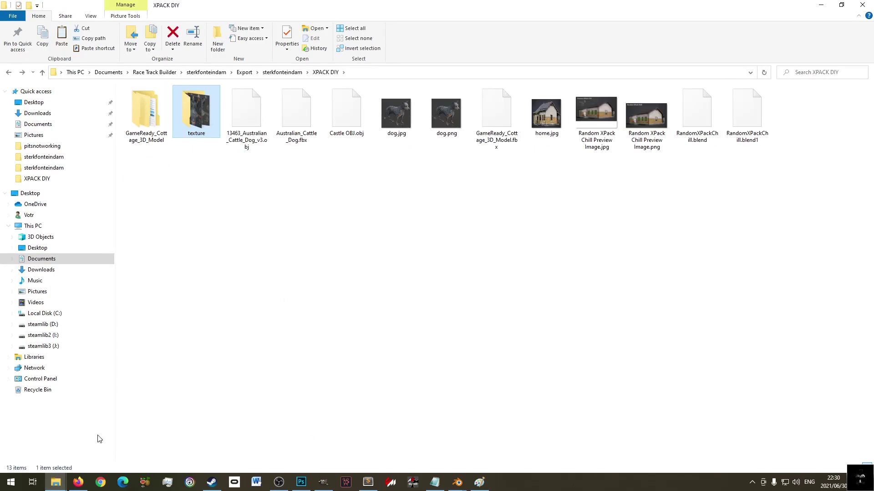
mouse_move(56, 482)
click(342, 439)
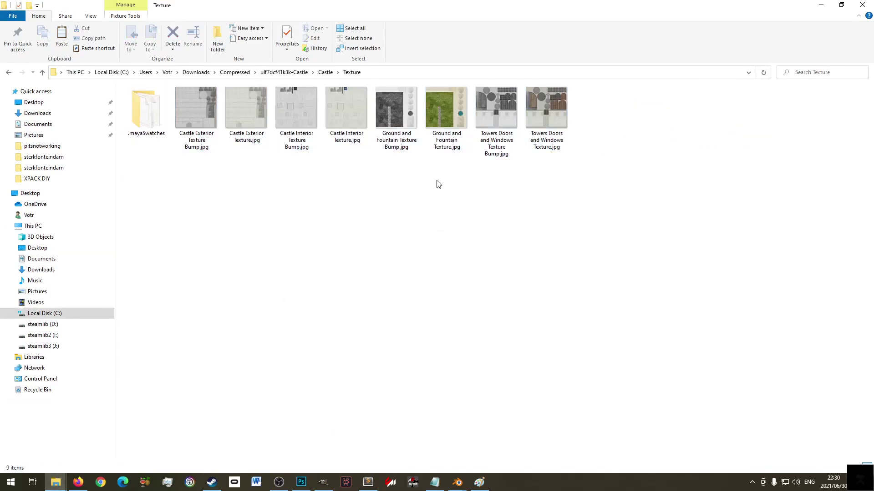
key(BackSpace)
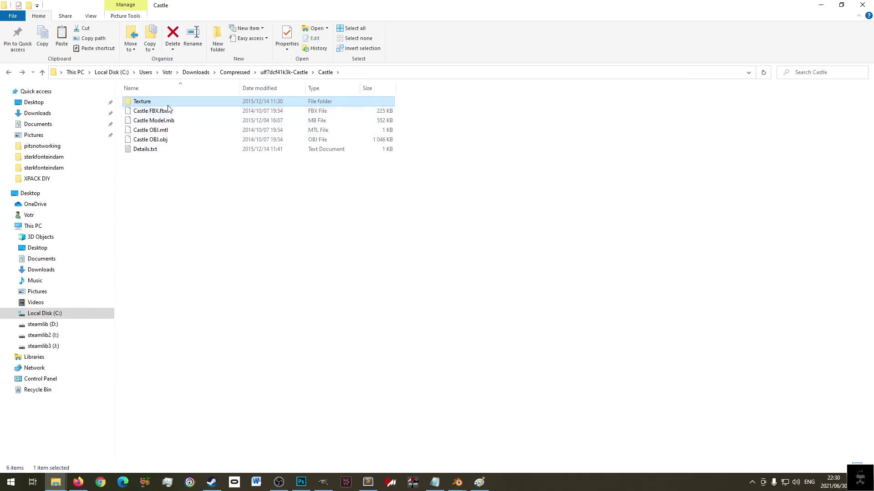
click(163, 111)
right_click(163, 111)
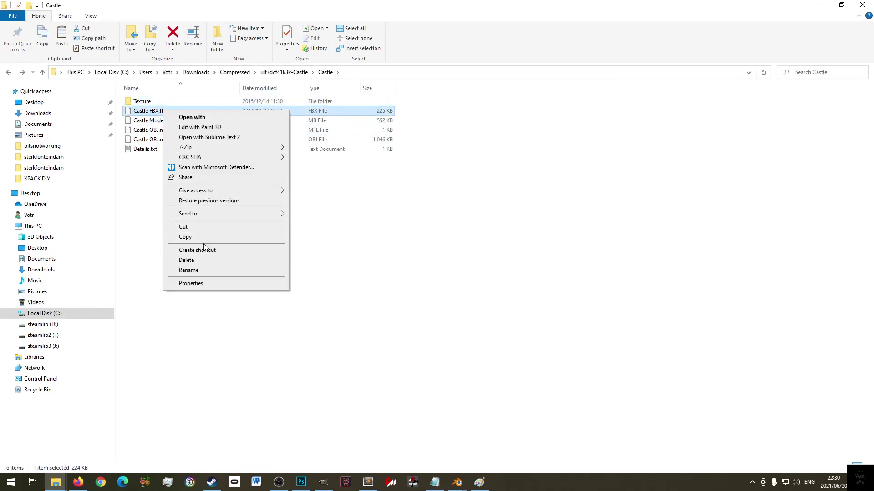
click(182, 237)
- Delete Castle OBJ.obj from XPACK DIY and paste Castle FBX.fbx in its place
mouse_move(56, 482)
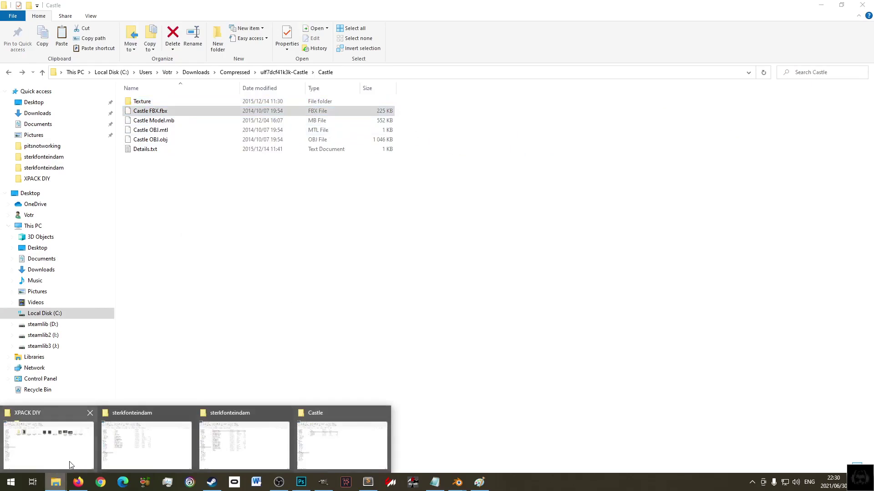
click(47, 455)
click(343, 115)
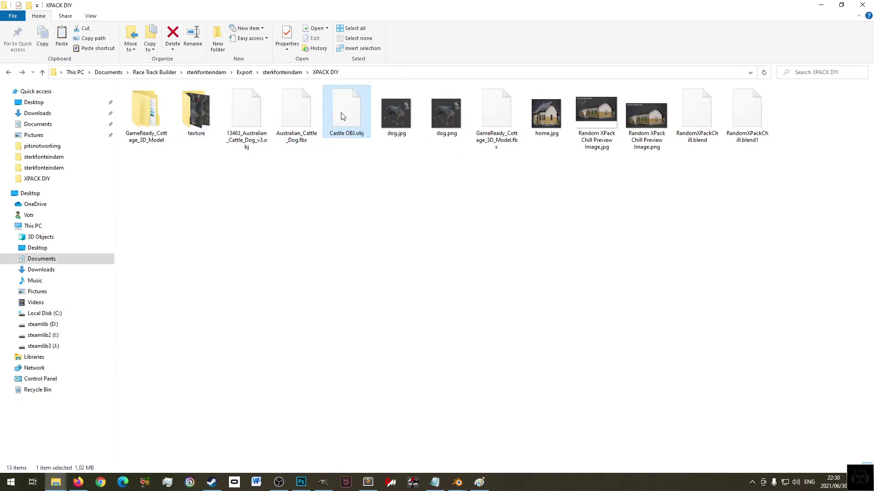
key(Delete)
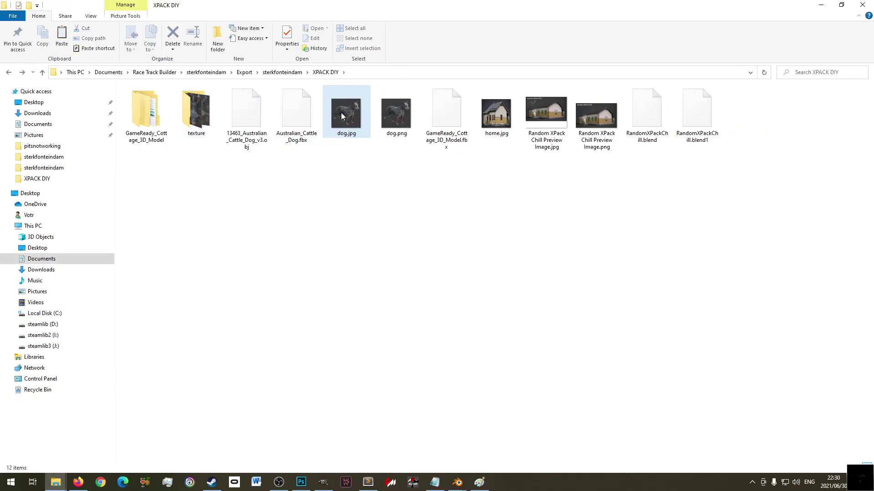
key(ctrl+v)
click(492, 463)
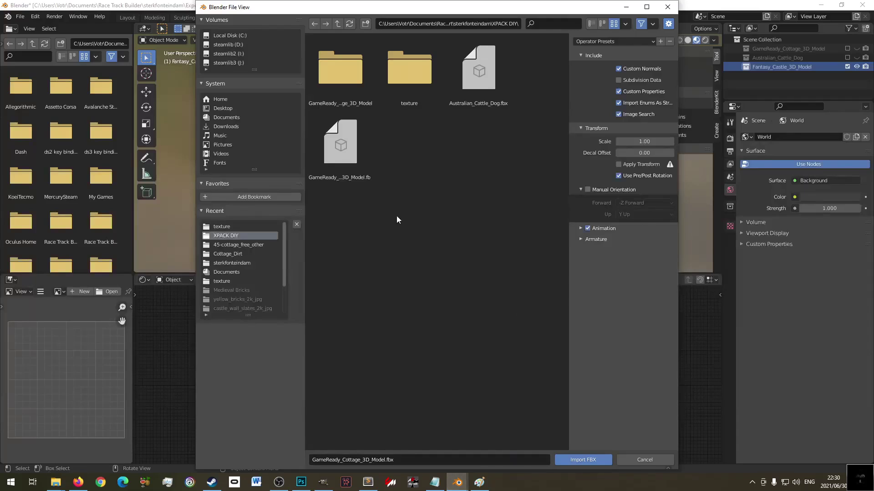
- Import Castle FBX.fbx into the scene
click(474, 81)
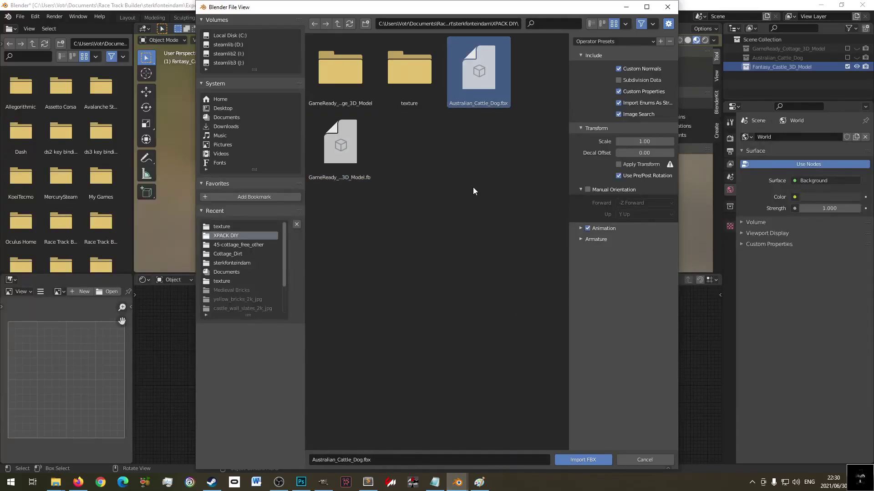
click(354, 152)
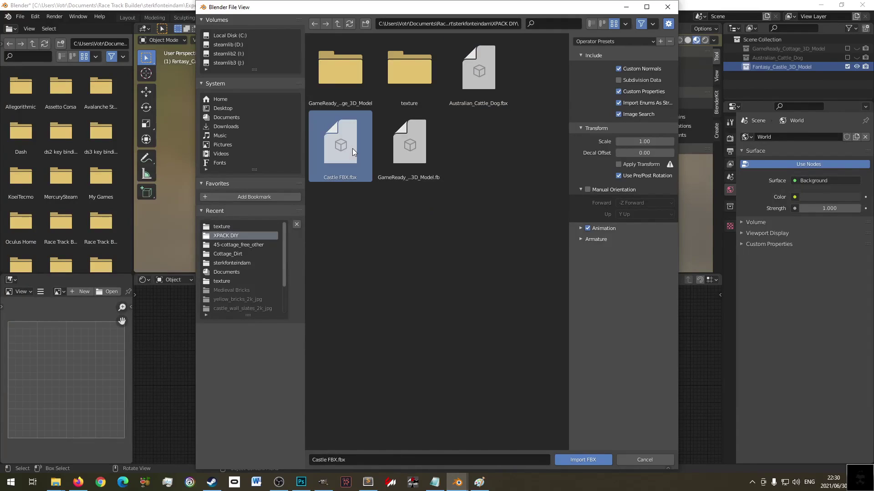
click(637, 141)
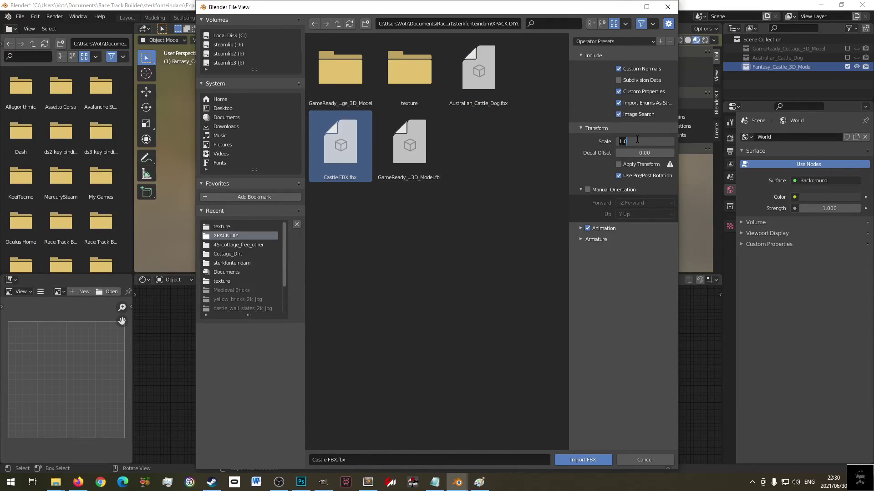
double_click(346, 146)
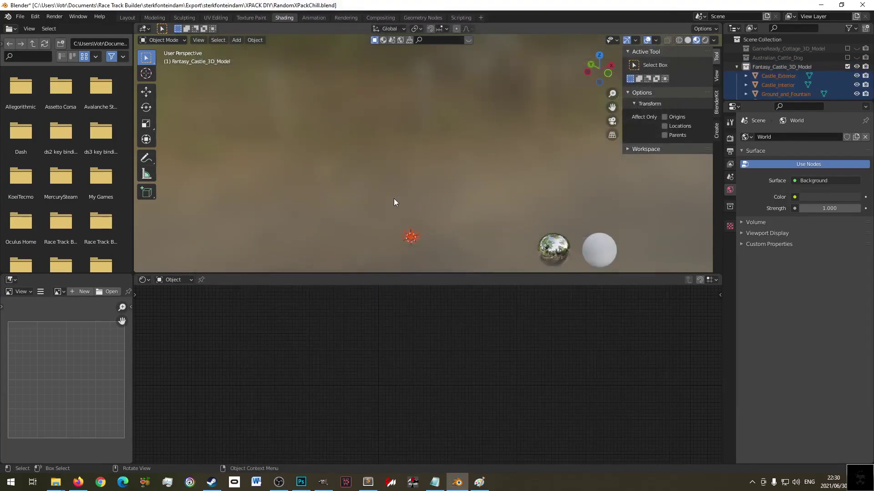
scroll(412, 253, down, 1)
scroll(419, 136, up, 2)
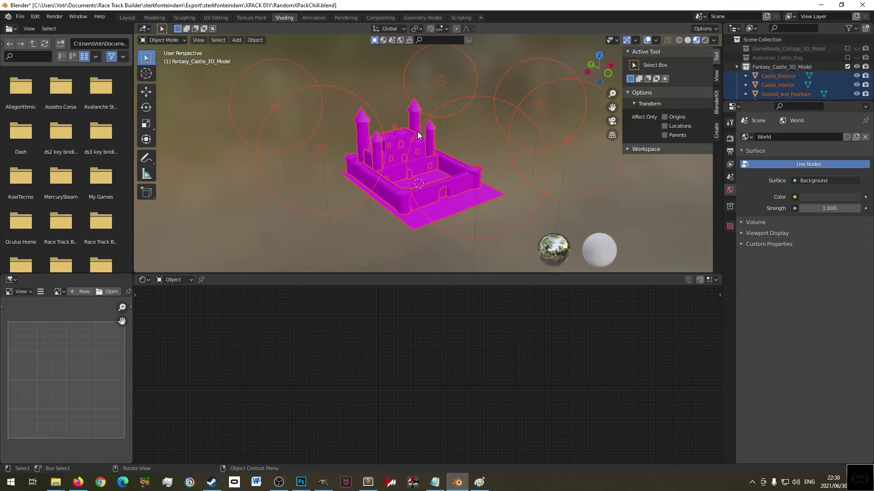
scroll(381, 157, up, 2)
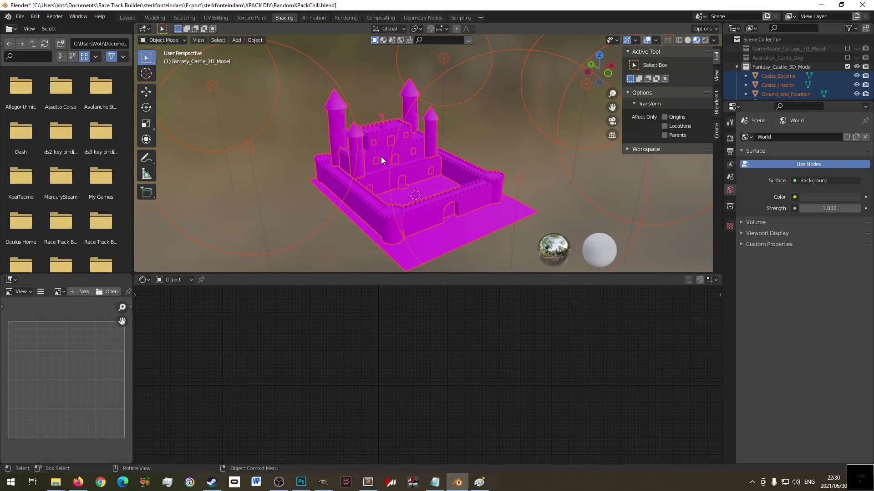
- Delete the imported pointLight1 through pointLight6 from the Outliner
click(500, 100)
scroll(419, 134, down, 3)
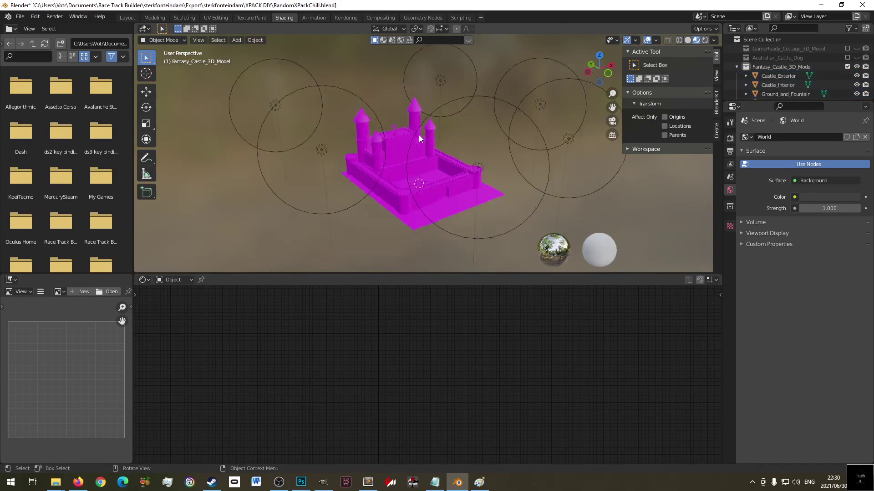
middle_drag(421, 138, 460, 139)
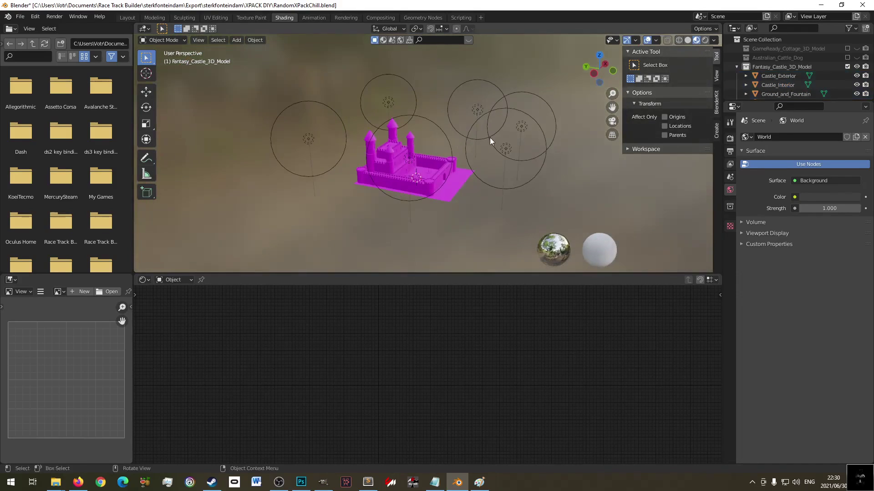
drag(797, 100, 797, 258)
click(774, 103)
shift+click(779, 146)
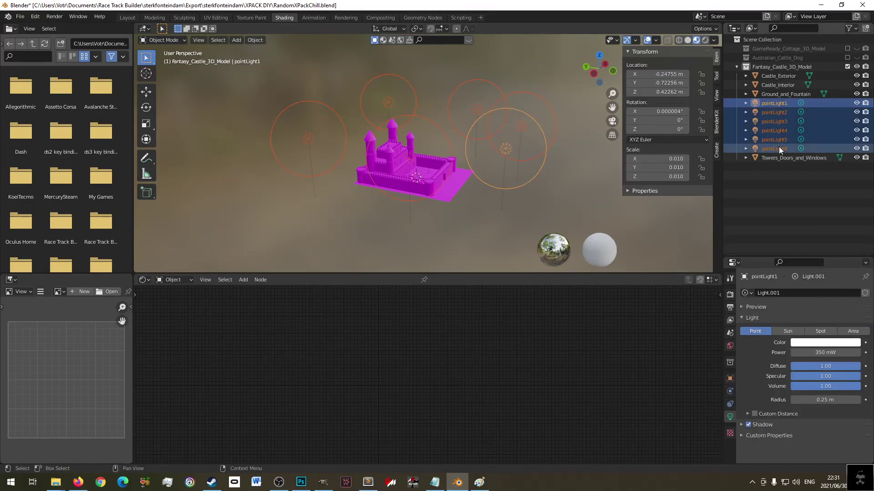
key(Delete)
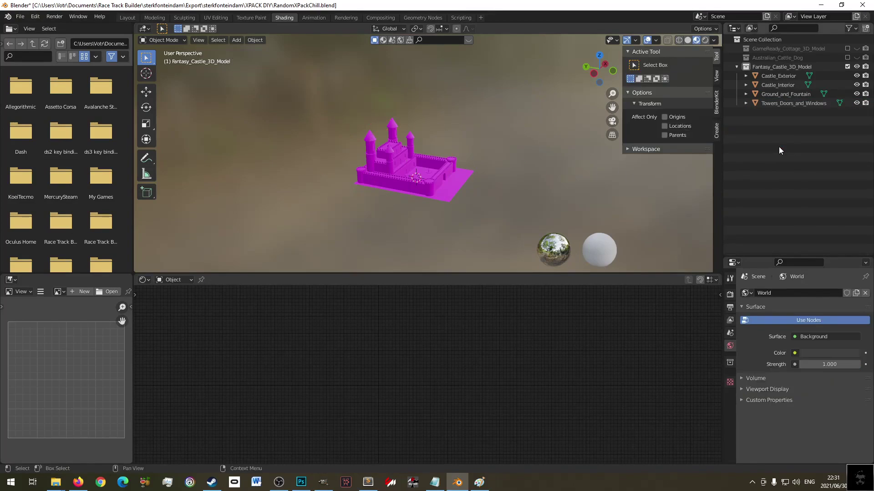
- Make Castle_Exterior the active object and save RandomXPackChill.blend
click(779, 95)
click(774, 88)
click(775, 76)
middle_drag(529, 151, 414, 158)
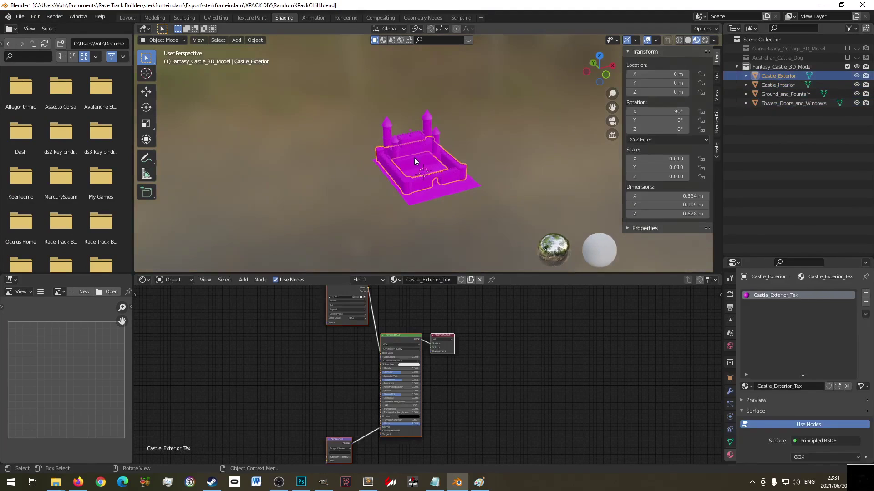
scroll(410, 157, up, 4)
key(ctrl+s)
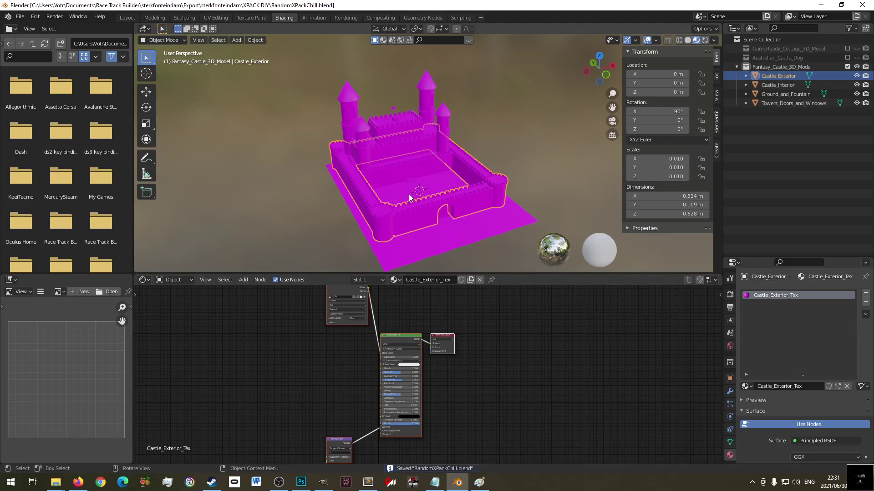
- Make the 3D viewport taller and select all four castle objects
drag(439, 273, 439, 335)
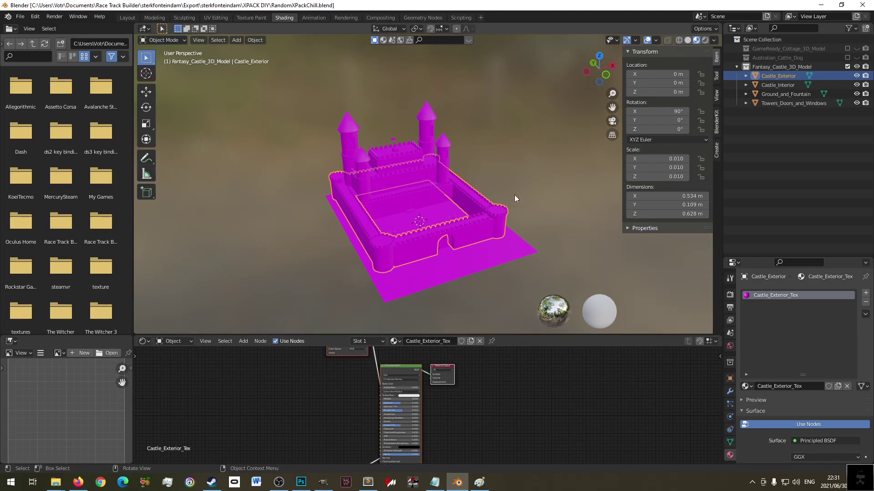
key(alt+a)
key(a)
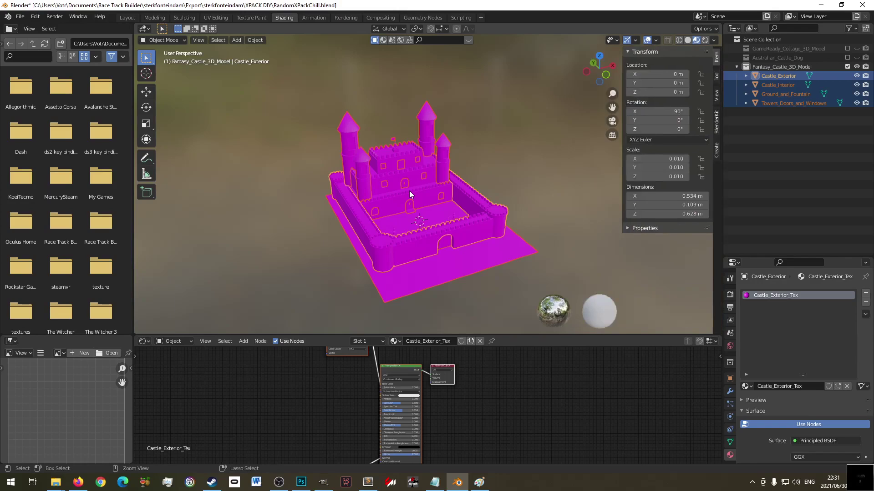
- In Edit Mode, select the whole castle mesh and recalculate its normals outside
key(ctrl+n)
key(Escape)
key(Tab)
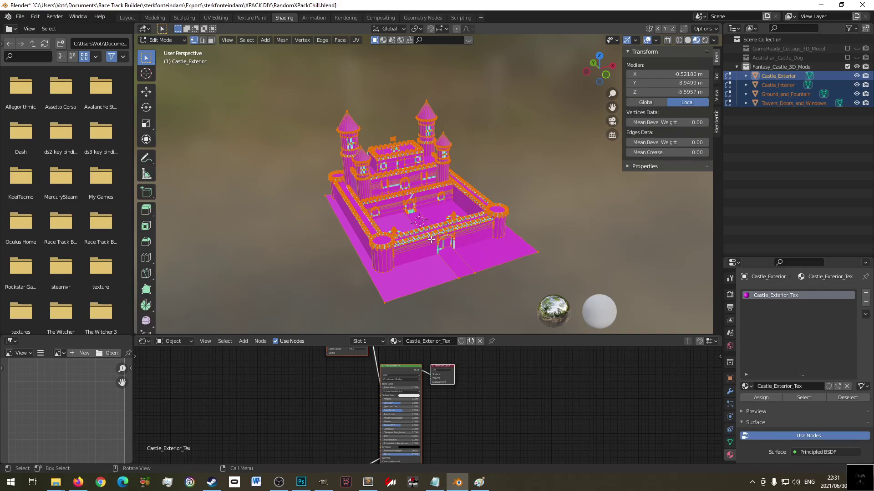
key(alt+a)
key(a)
key(n)
key(n)
key(alt+n)
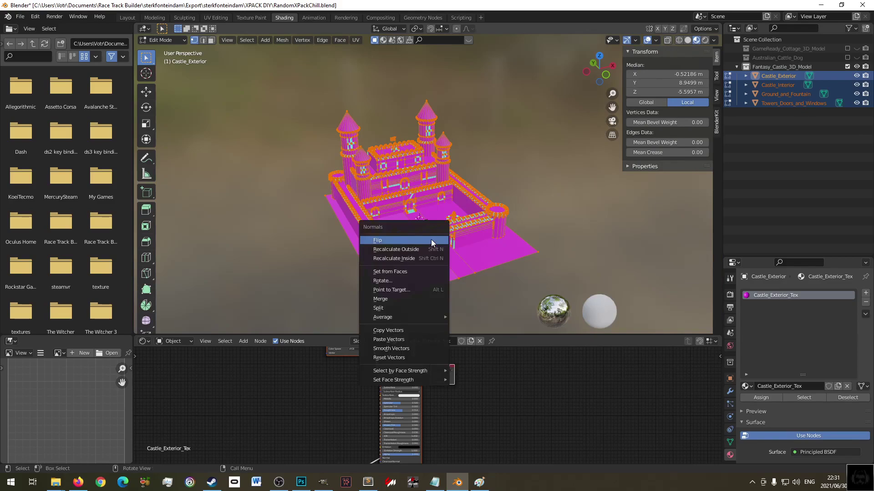
click(430, 251)
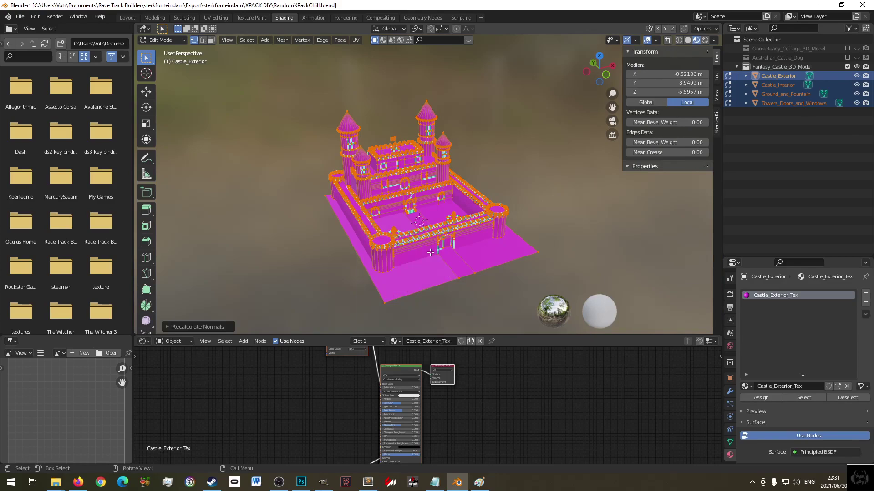
- Flip the normals of the entire mesh, then reselect all and return to Object Mode
key(alt+a)
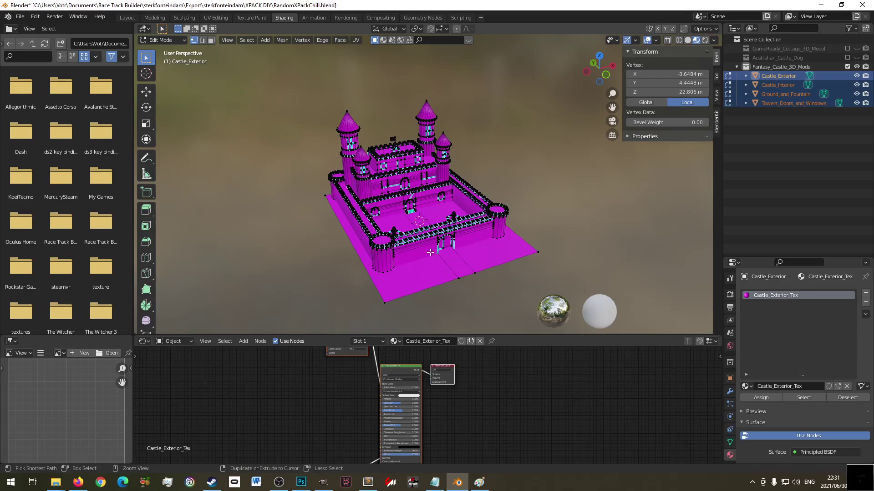
key(a)
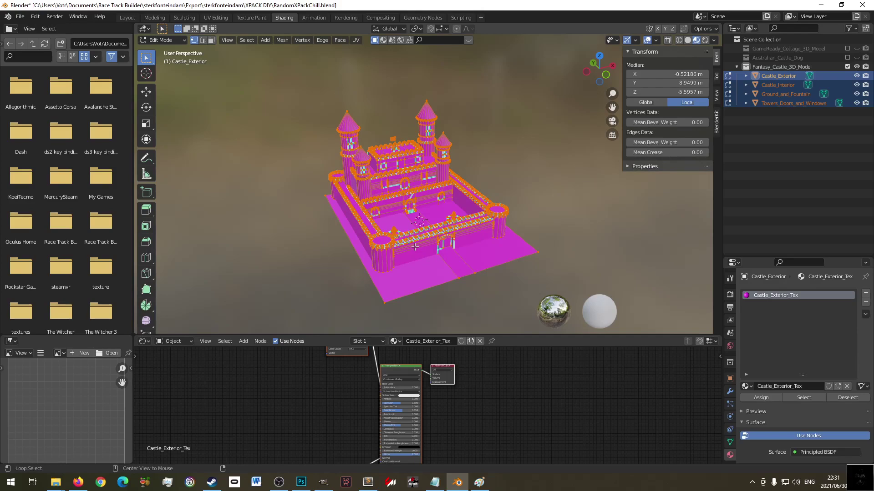
key(alt+n)
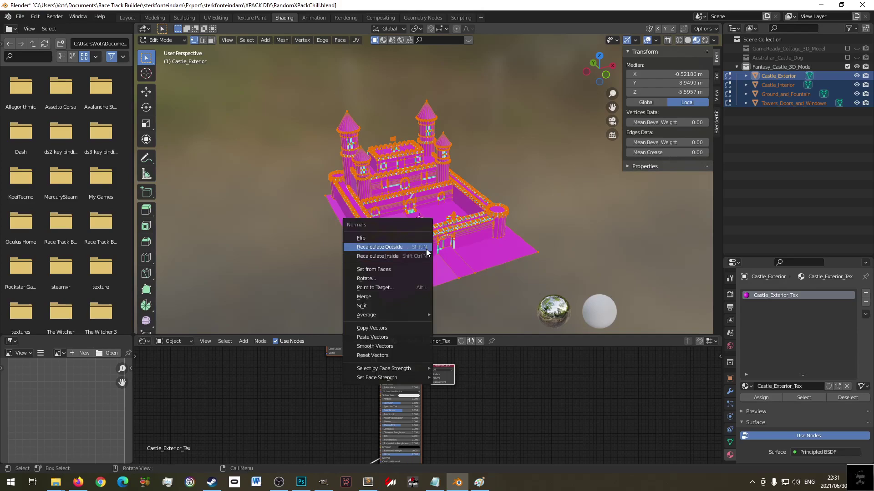
mouse_move(430, 376)
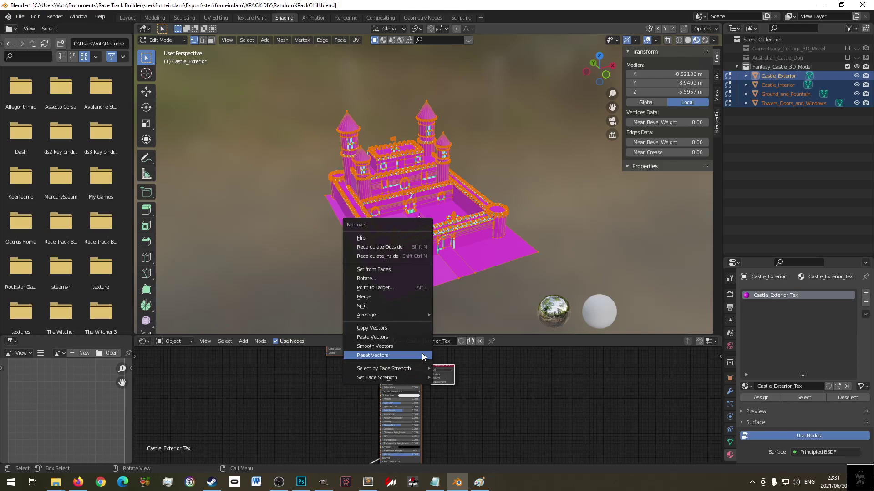
mouse_move(424, 317)
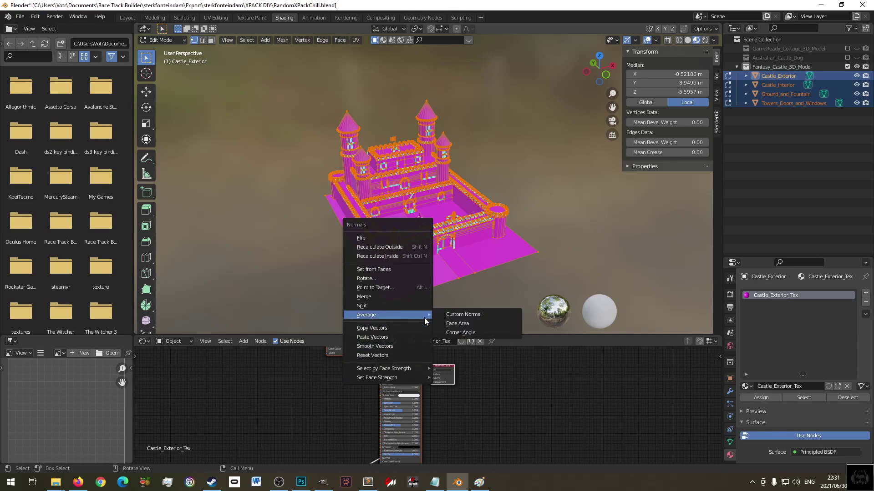
click(403, 238)
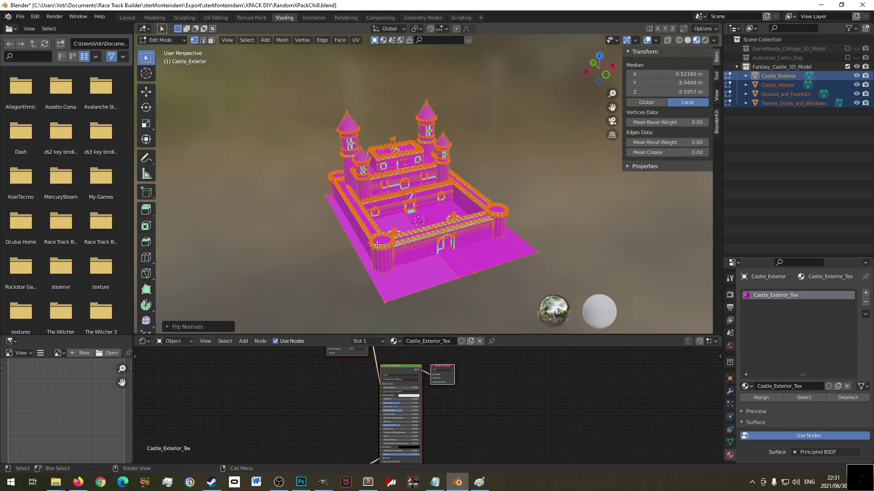
click(400, 239)
key(ctrl+z)
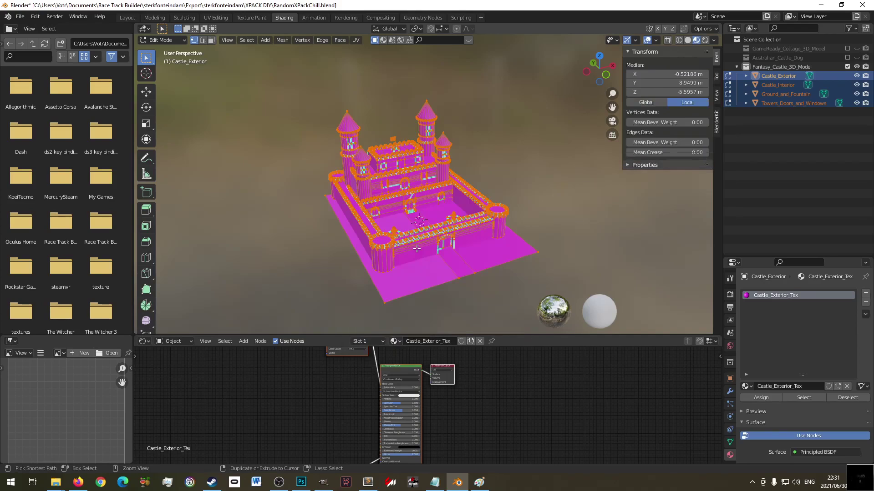
click(535, 175)
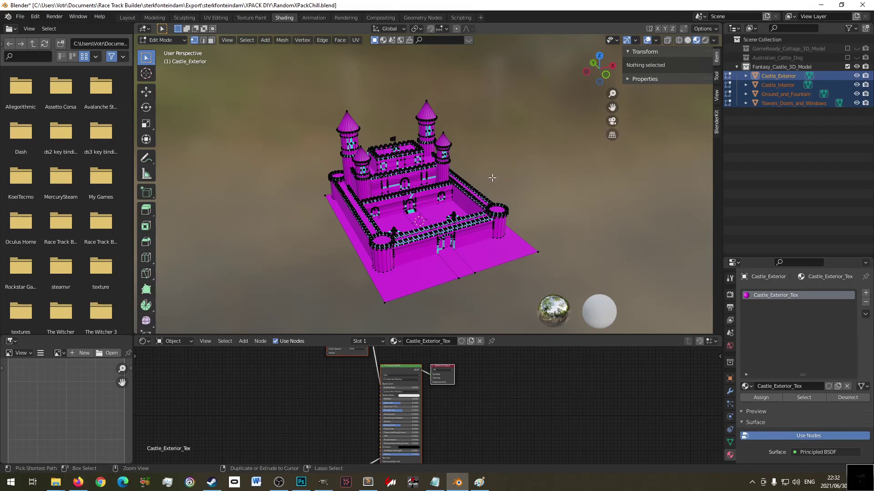
key(a)
key(Tab)
click(552, 151)
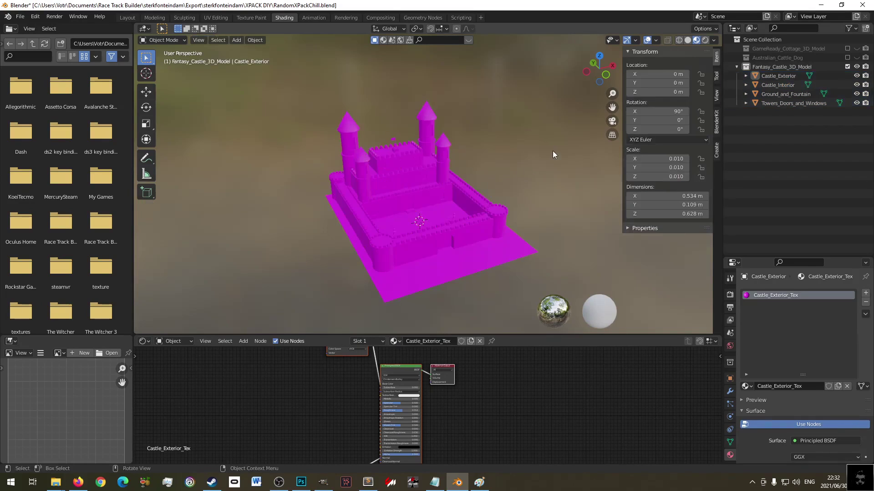
click(435, 181)
click(439, 219)
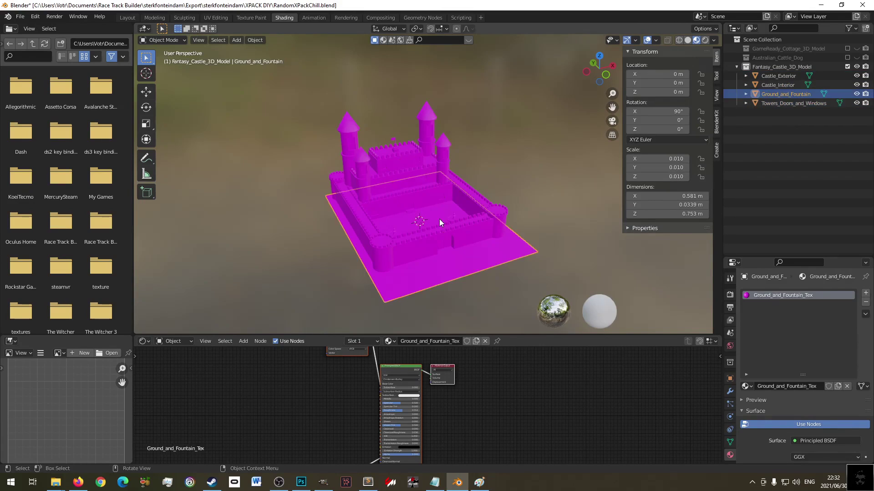
click(686, 40)
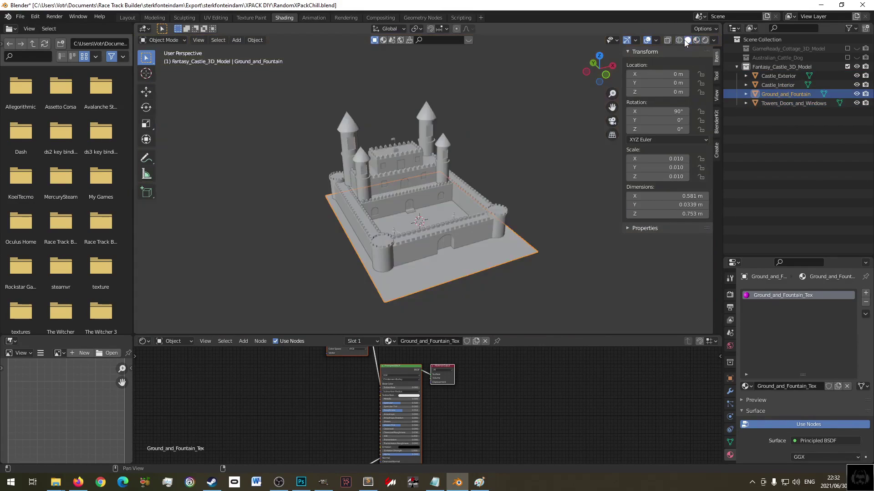
click(696, 40)
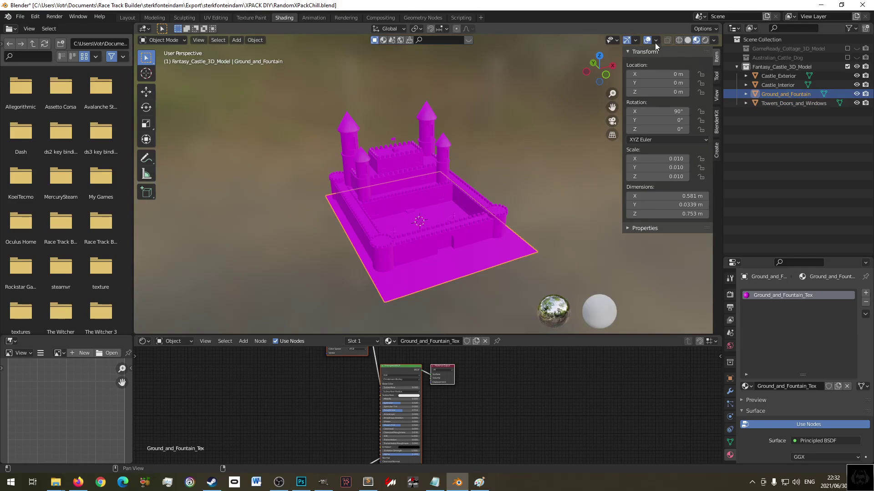
click(669, 40)
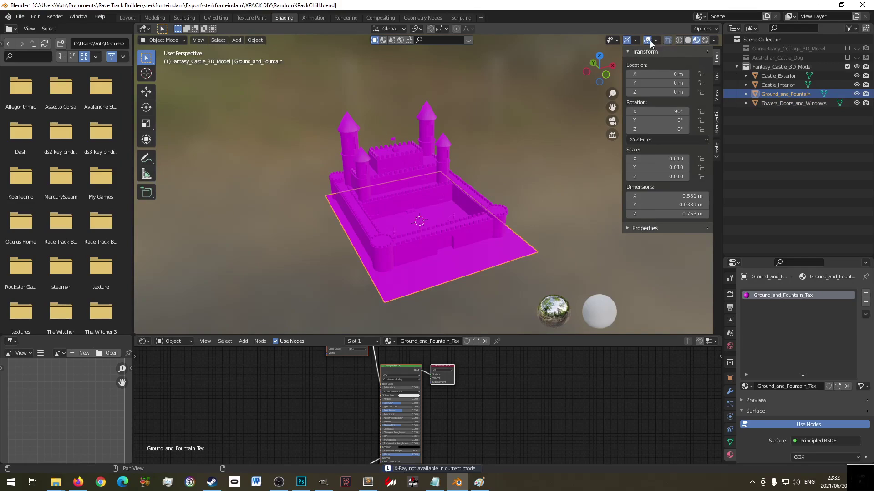
click(655, 39)
click(611, 215)
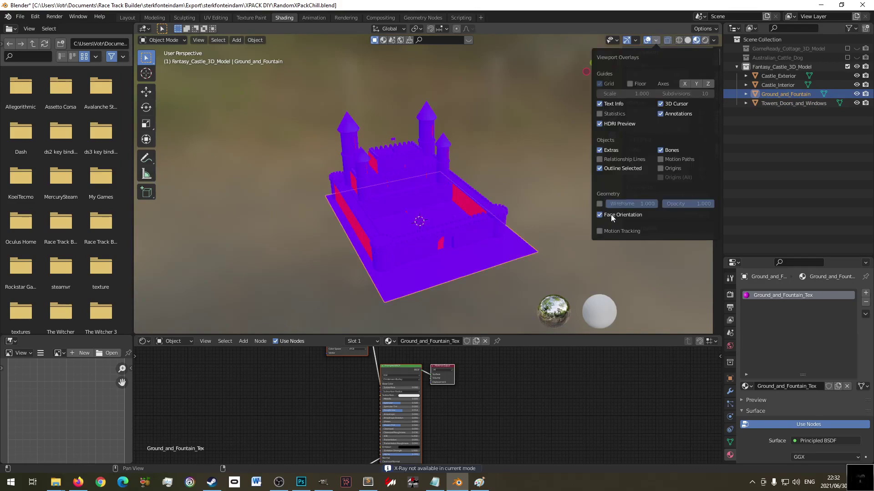
middle_drag(450, 237, 413, 240)
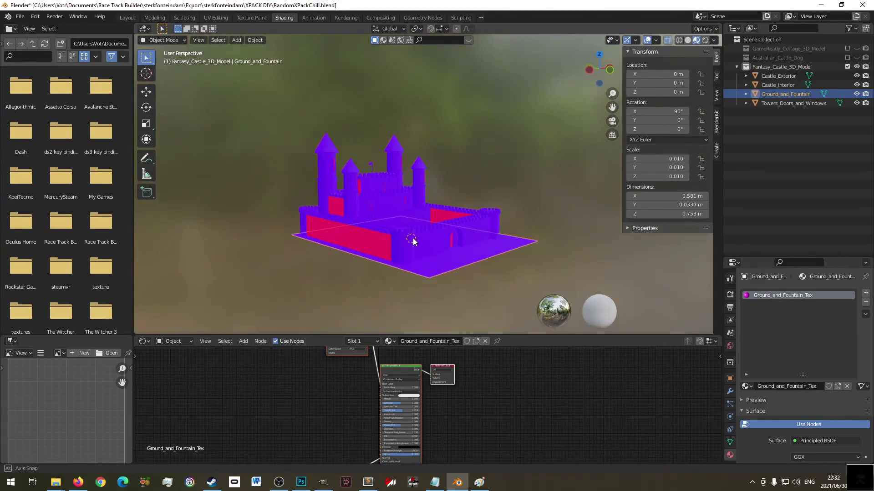
click(341, 206)
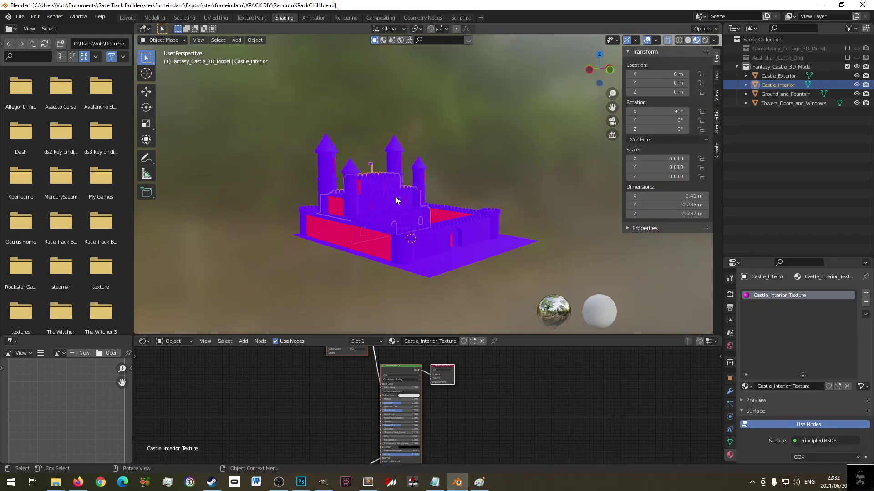
scroll(379, 212, up, 5)
shift+middle_drag(341, 212, 543, 187)
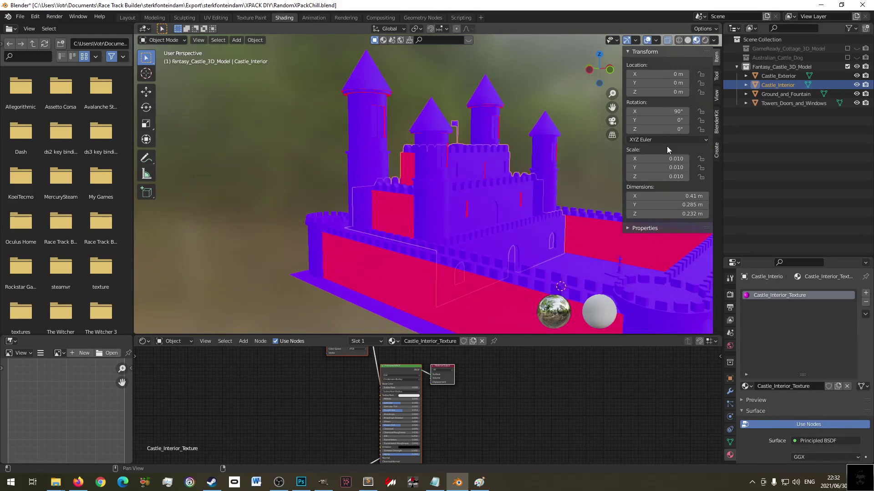
click(655, 41)
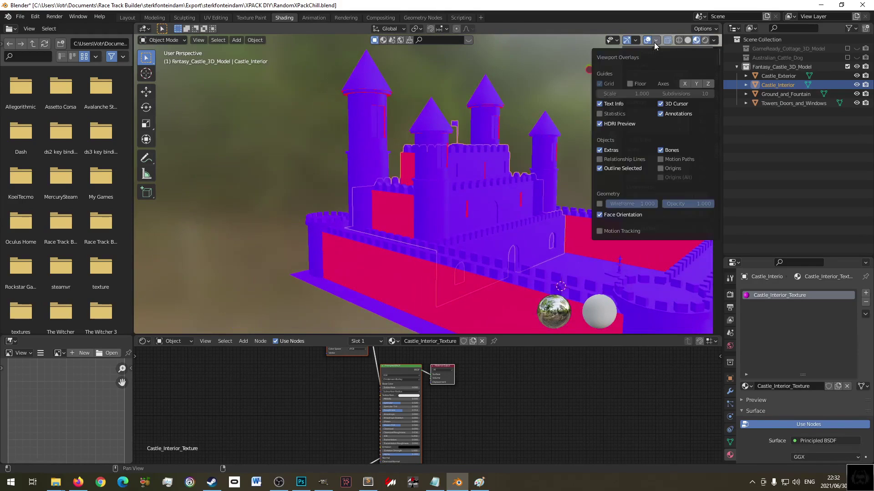
click(612, 216)
middle_drag(412, 216, 396, 202)
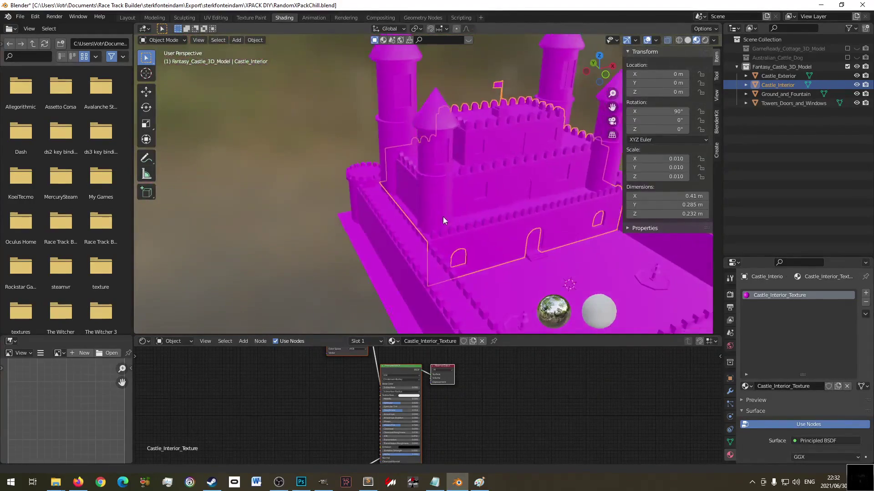
middle_drag(453, 221, 486, 126)
click(526, 105)
middle_drag(408, 196, 436, 200)
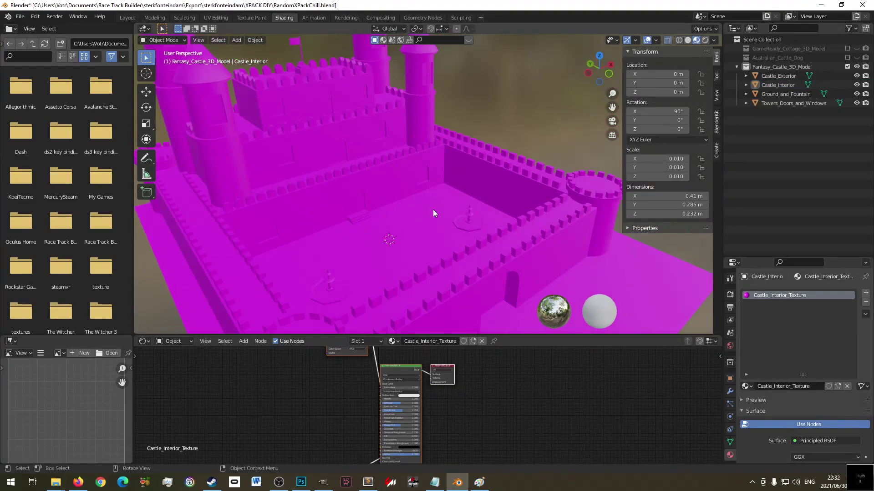
scroll(335, 368, down, 3)
scroll(408, 246, down, 4)
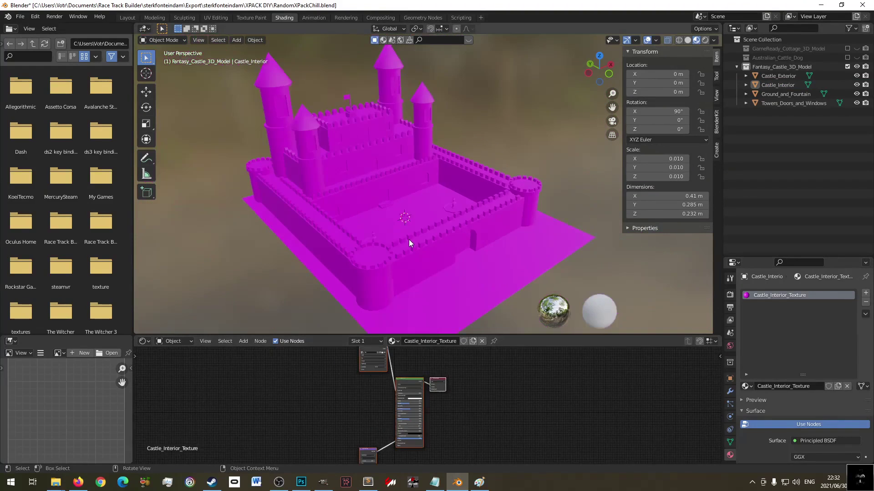
scroll(409, 239, down, 3)
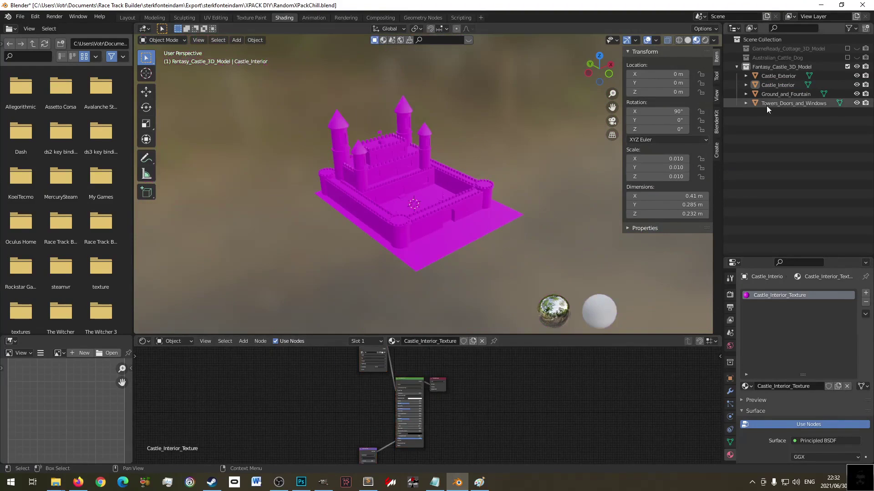
click(781, 68)
- Select Castle_Exterior in the Outliner and go to the Layout workspace via Modeling
click(777, 75)
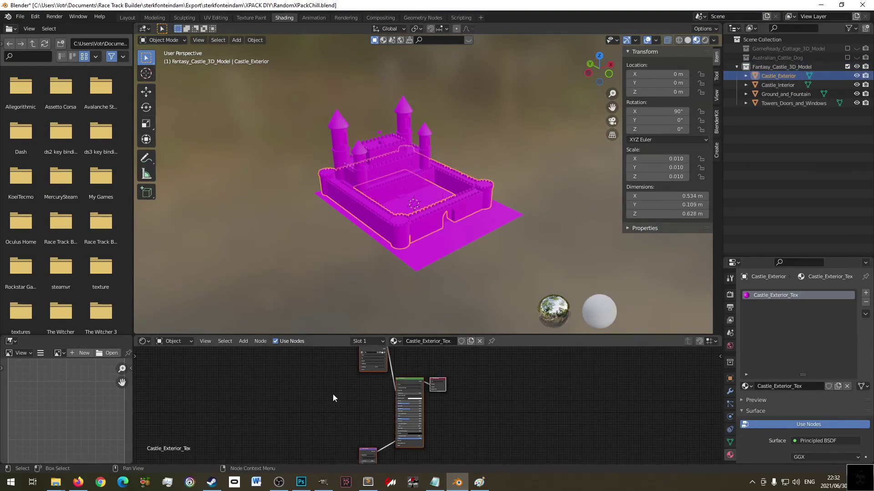
scroll(335, 393, down, 2)
middle_drag(356, 402, 312, 398)
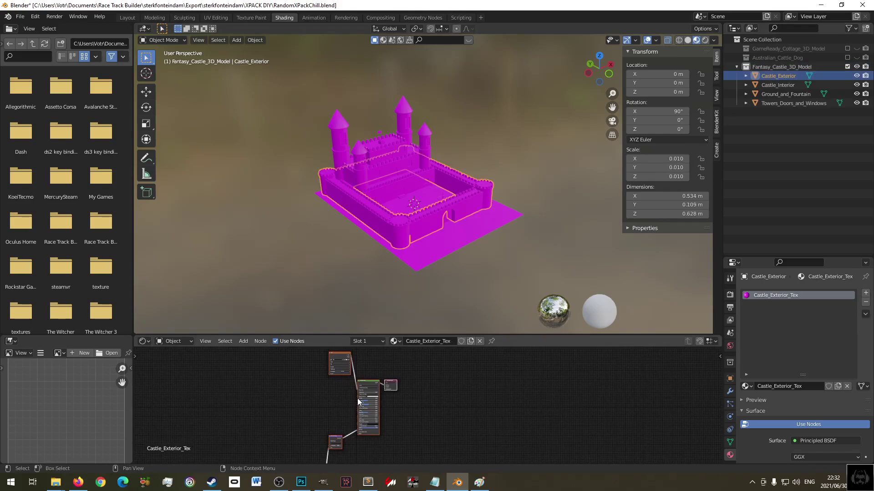
scroll(339, 398, up, 1)
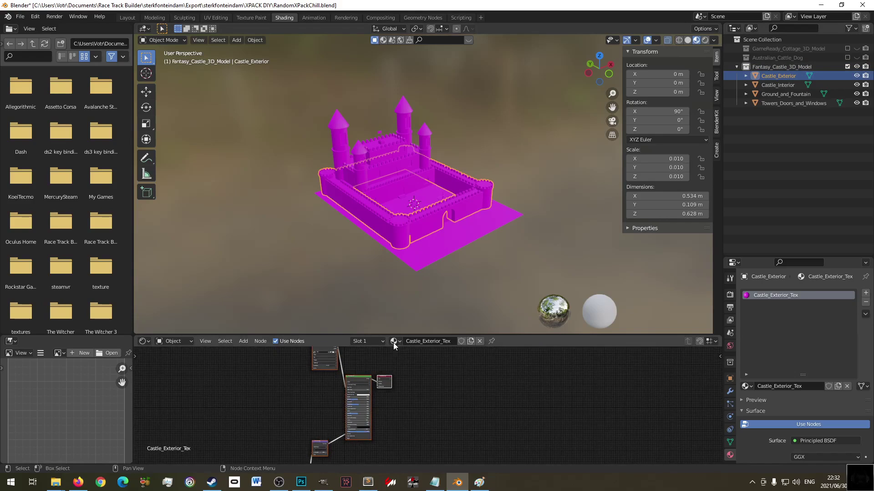
click(156, 18)
click(127, 17)
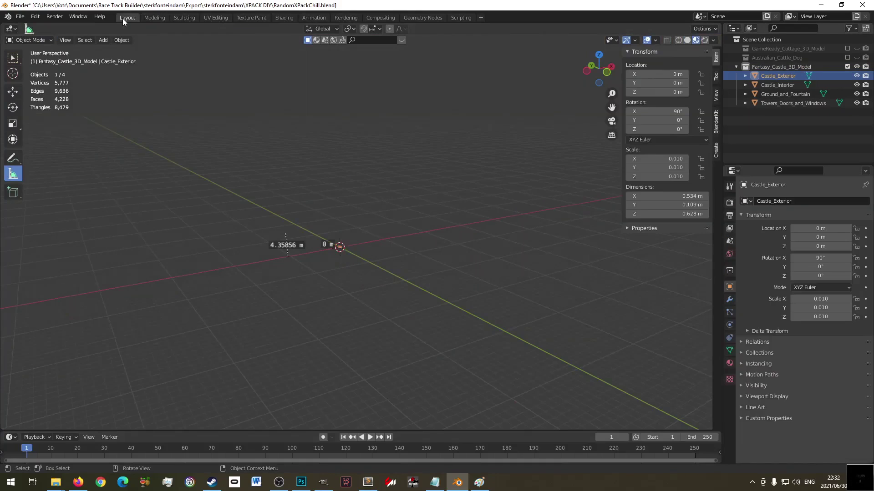
- Frame Castle_Exterior in front view and measure its height, about 0.394 m
scroll(353, 273, up, 3)
key(KP_Decimal)
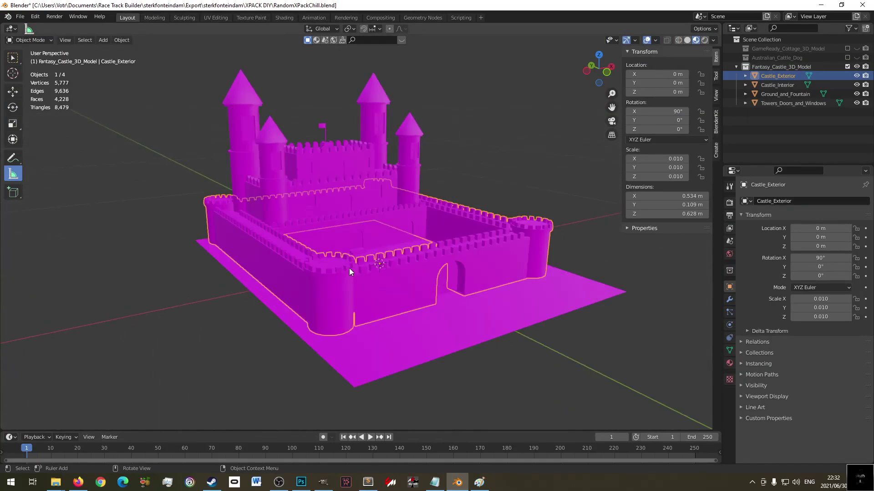
key(KP_1)
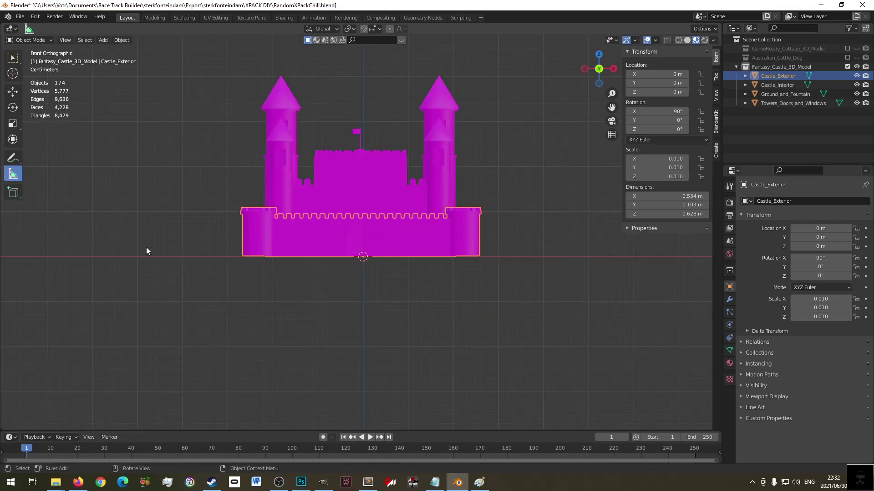
drag(226, 254, 228, 76)
- Orbit back to a perspective view and go to the Shading workspace
scroll(277, 208, down, 9)
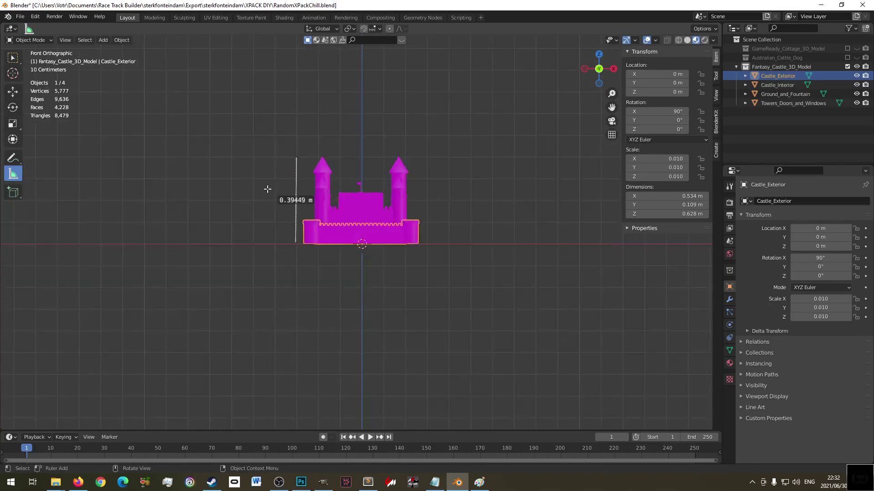
scroll(302, 228, up, 5)
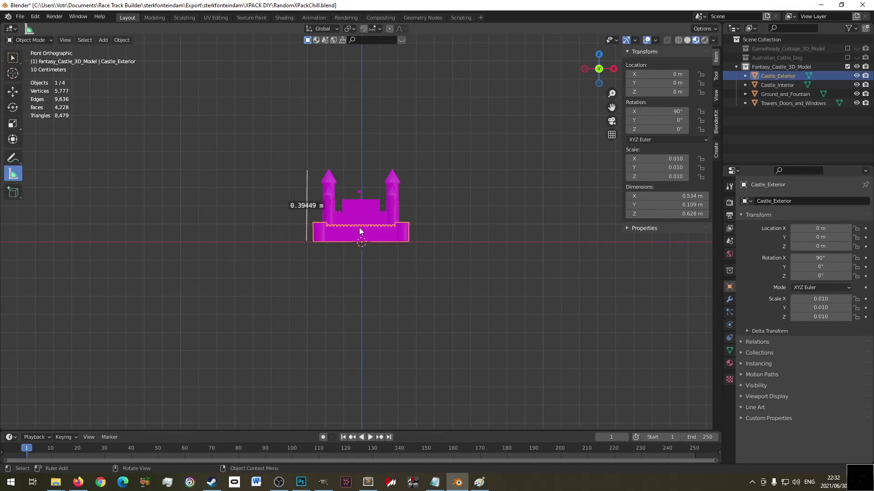
middle_drag(359, 227, 397, 247)
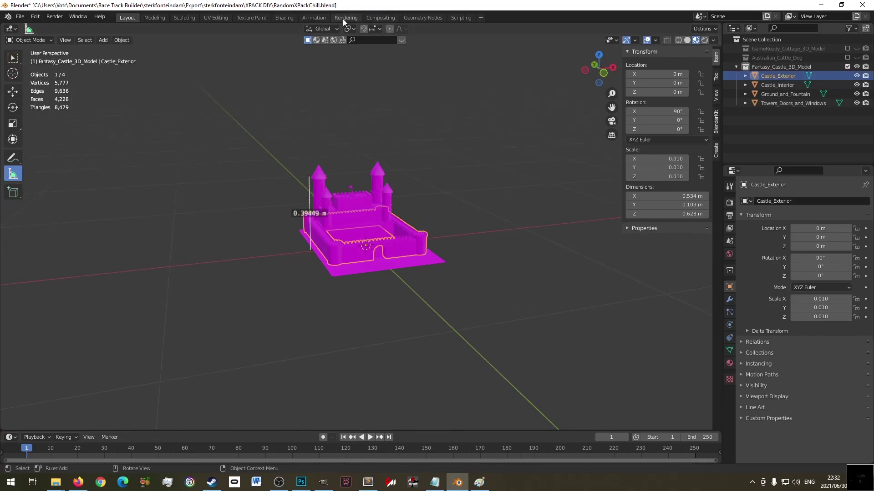
click(290, 20)
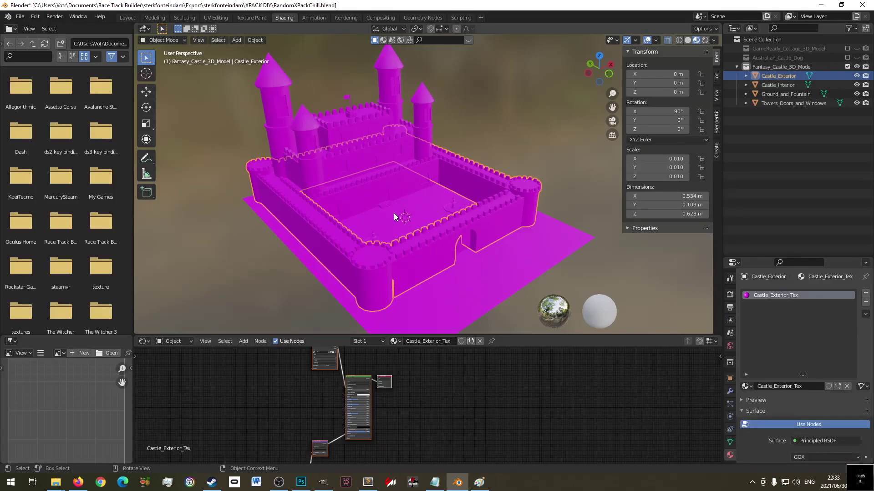
- Select the Ground_and_Fountain courtyard floor and browse for an image in its Image Texture node
click(389, 333)
drag(389, 336, 389, 253)
click(365, 157)
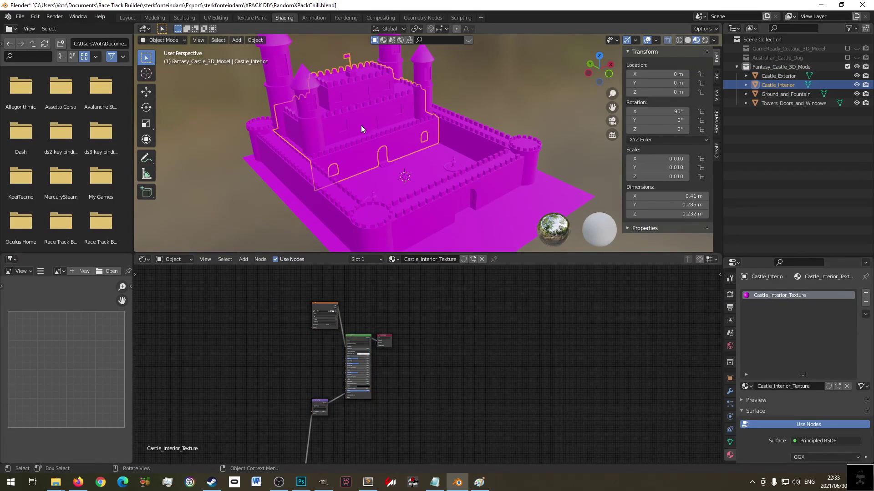
click(415, 186)
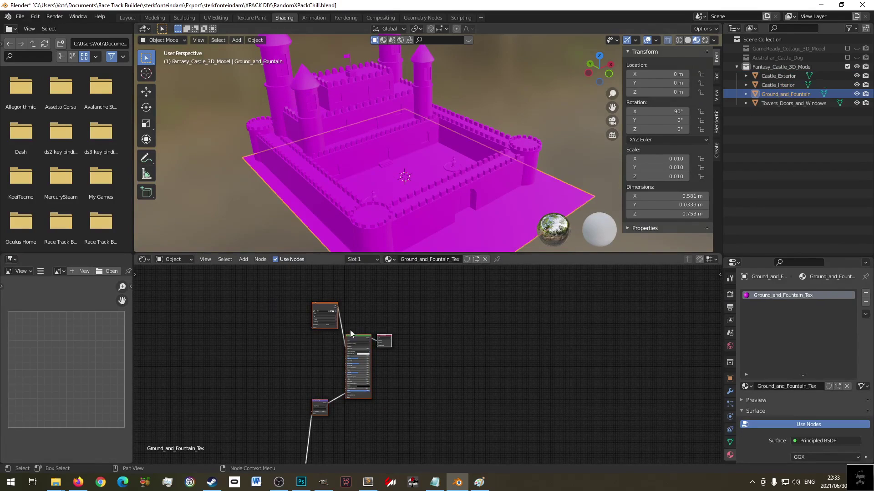
scroll(278, 297, up, 3)
middle_drag(278, 297, 360, 358)
scroll(313, 327, up, 3)
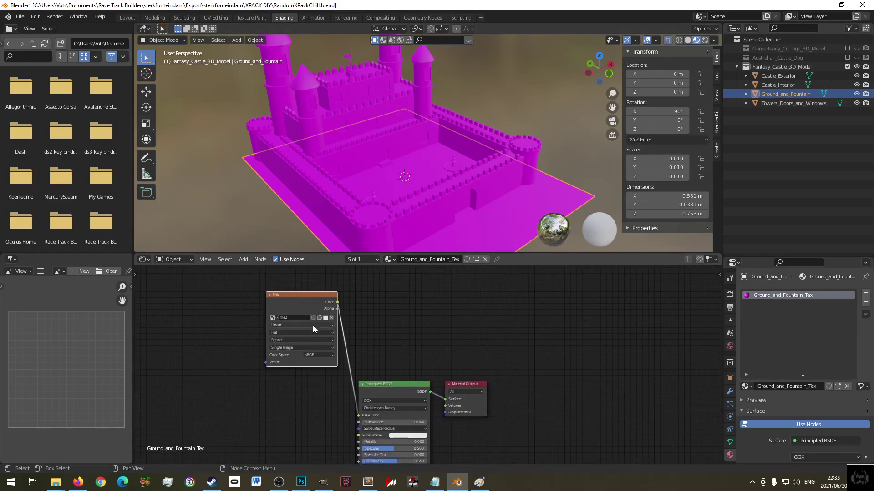
click(325, 318)
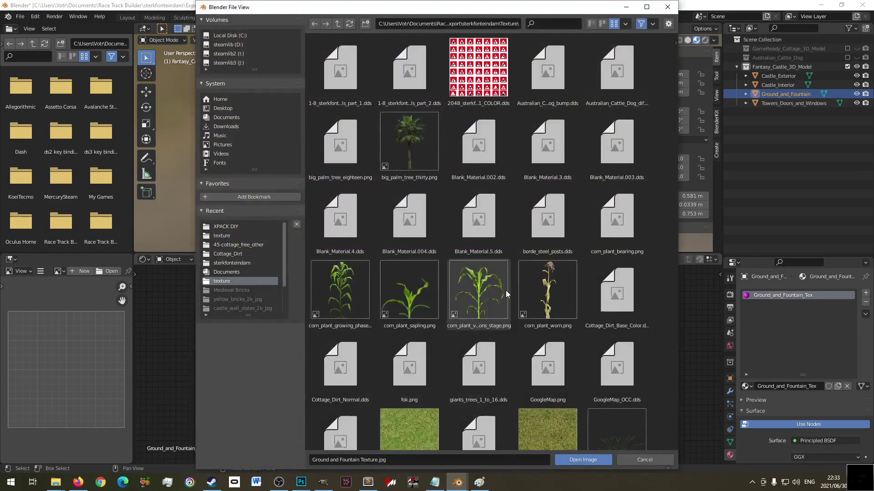
- Browse to XPACK DIY's texture folder and back, then cancel without loading an image
click(337, 23)
click(228, 227)
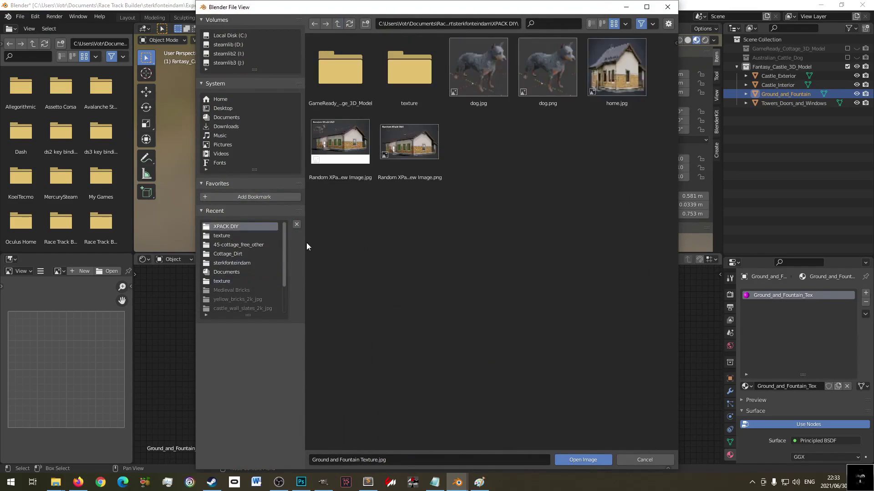
double_click(418, 78)
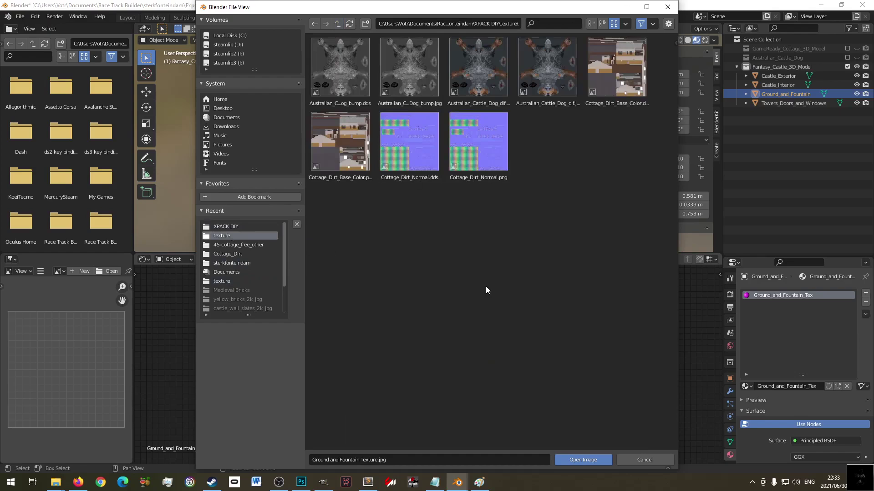
key(BackSpace)
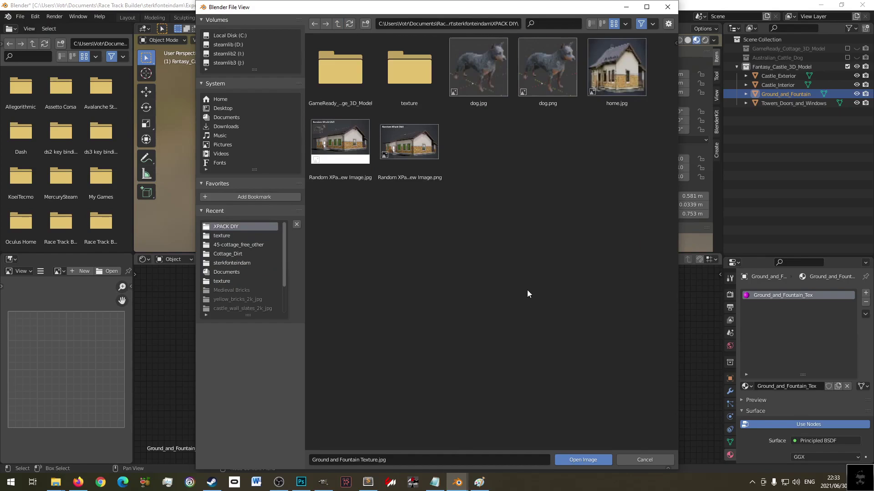
click(639, 459)
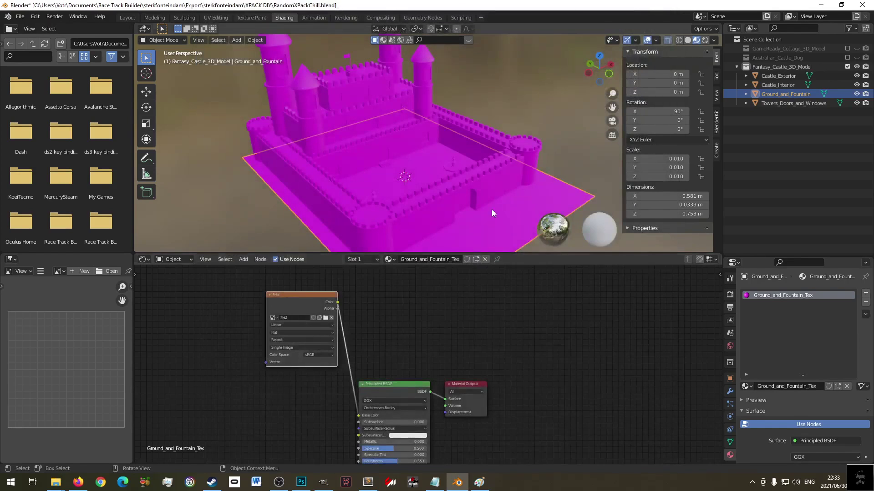
- Select Castle_Exterior through Towers_Doors_and_Windows in the Outliner and delete all four castle objects
click(779, 85)
click(777, 67)
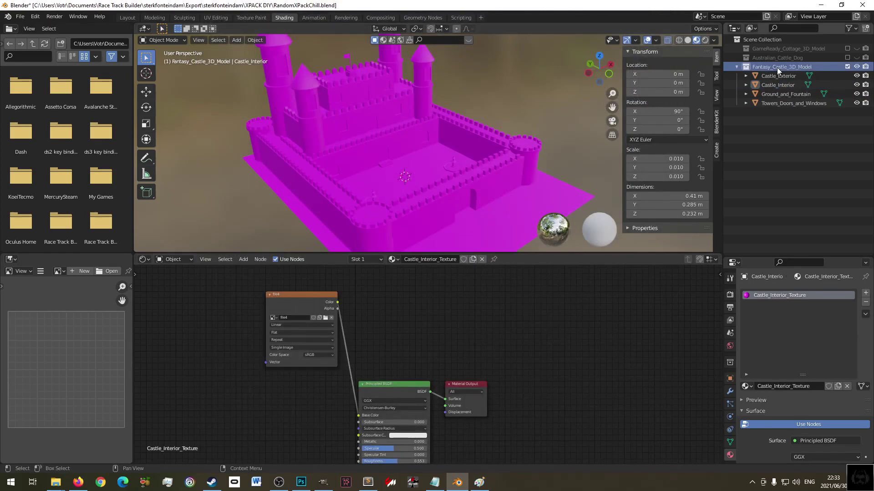
click(776, 77)
shift+click(790, 102)
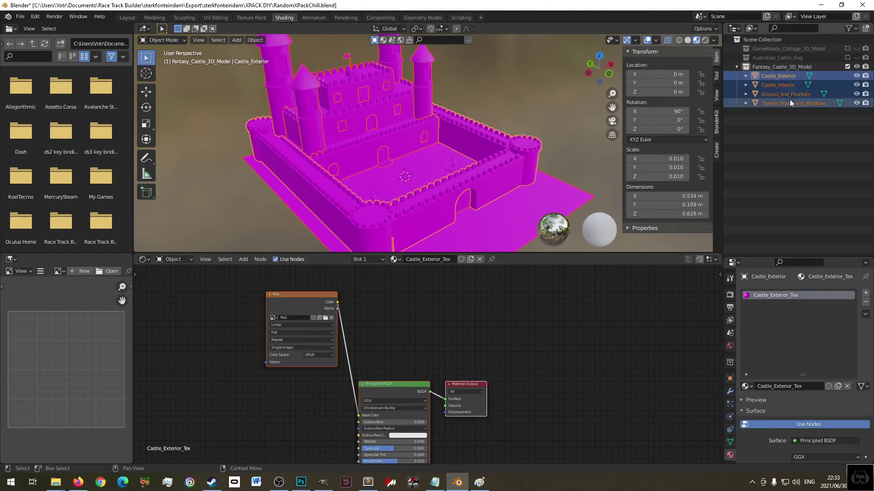
key(Delete)
click(772, 67)
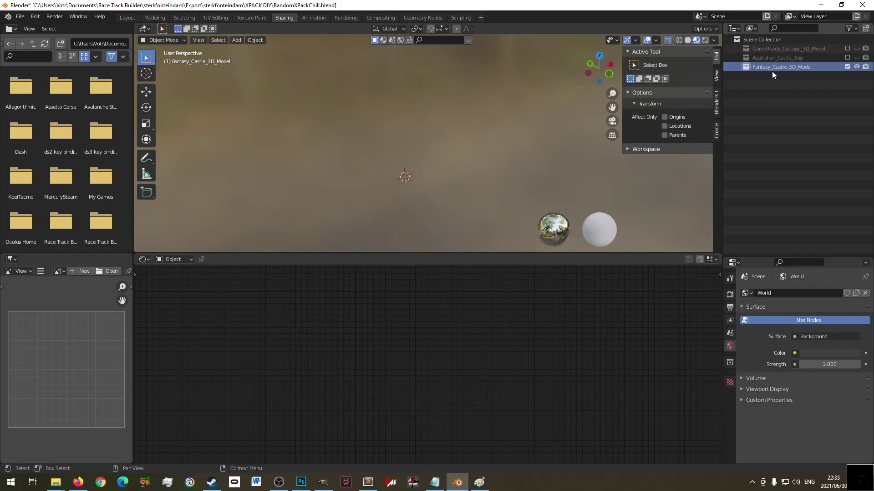
click(797, 120)
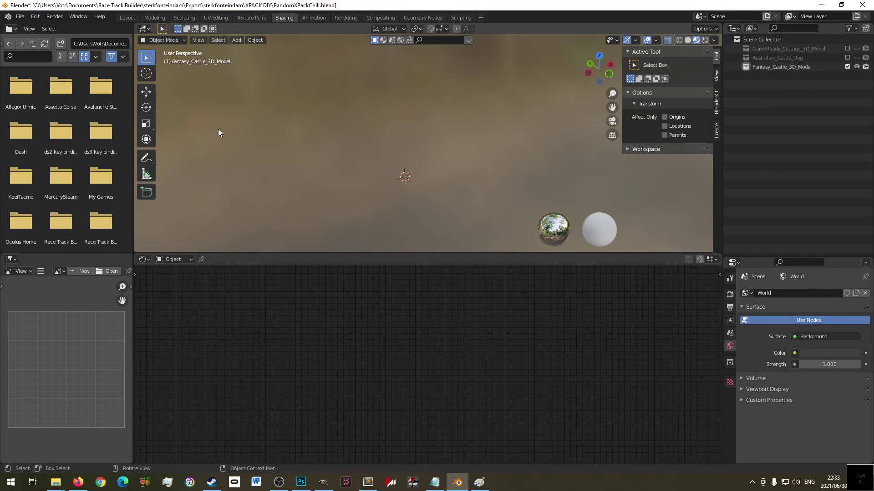
- In the XPACK DIY texture folder, undo and then redo the earlier file copy
mouse_move(55, 483)
mouse_move(44, 450)
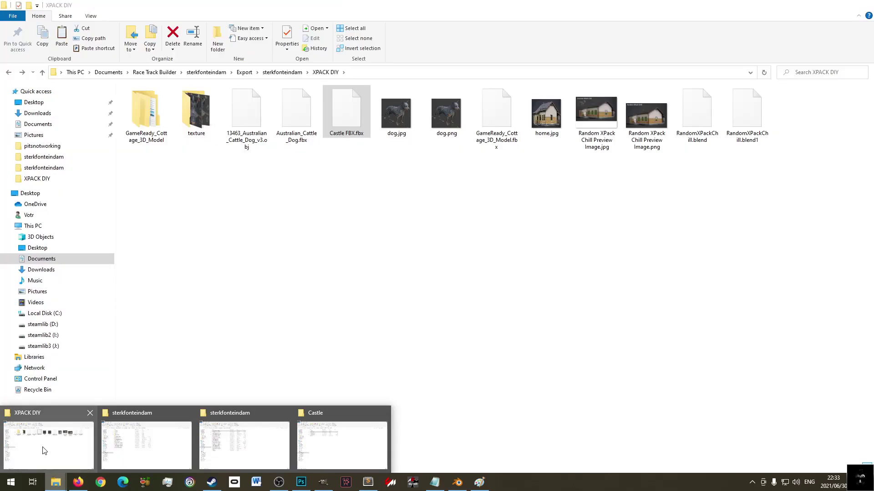
click(66, 447)
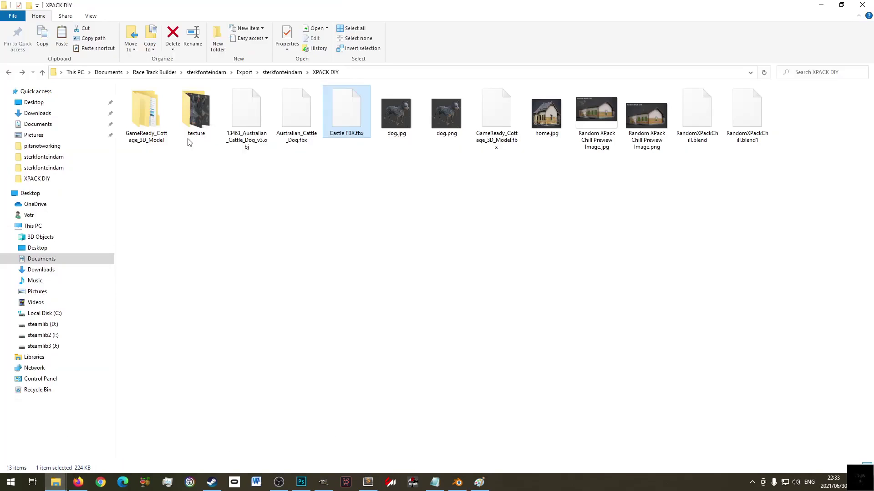
click(202, 115)
double_click(203, 115)
right_click(404, 219)
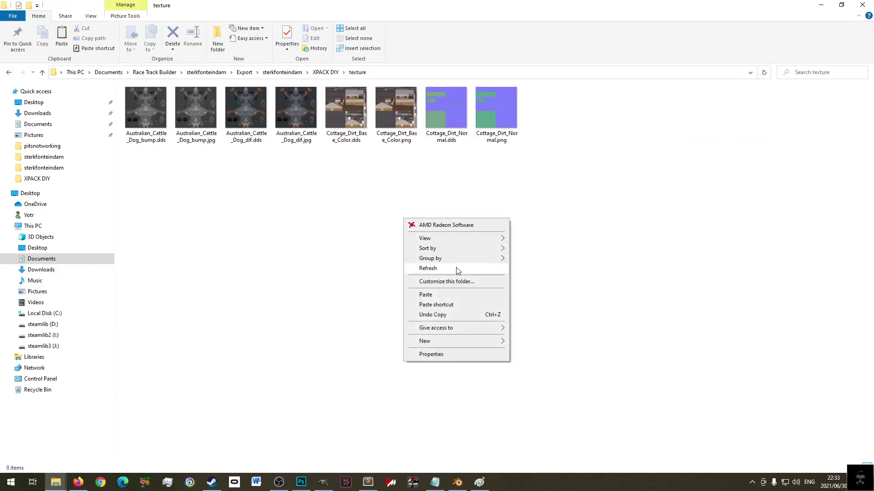
click(491, 315)
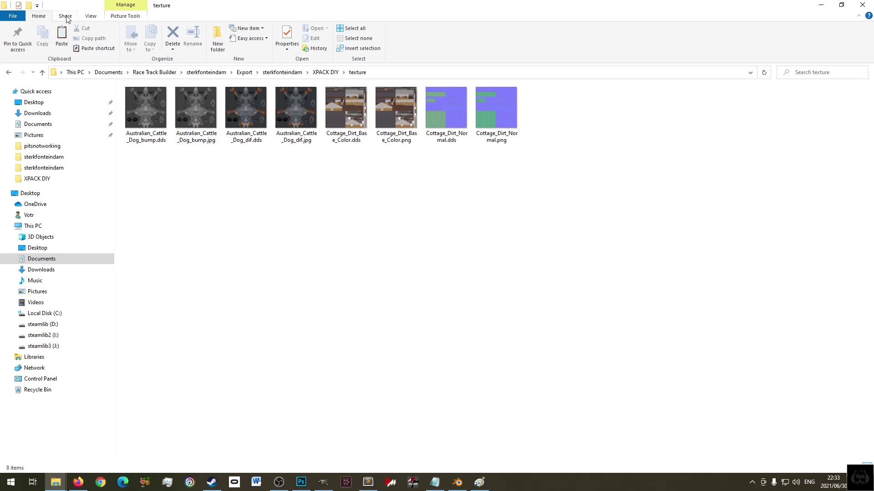
right_click(381, 278)
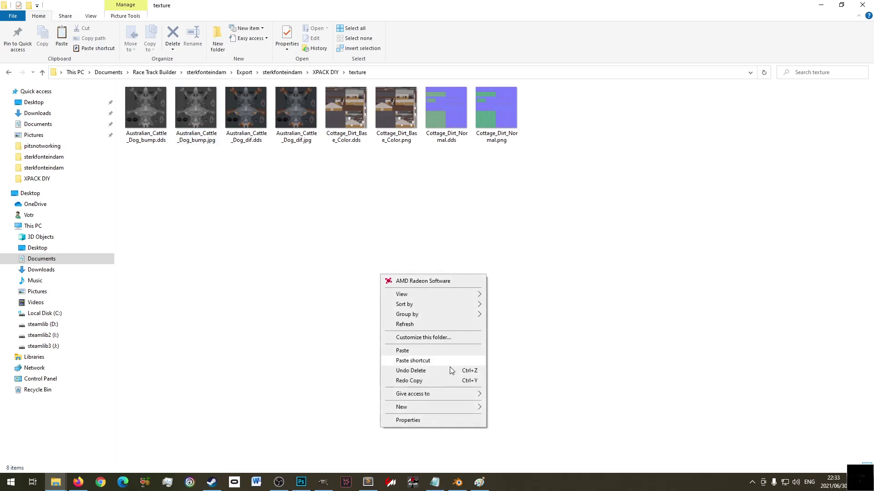
click(452, 381)
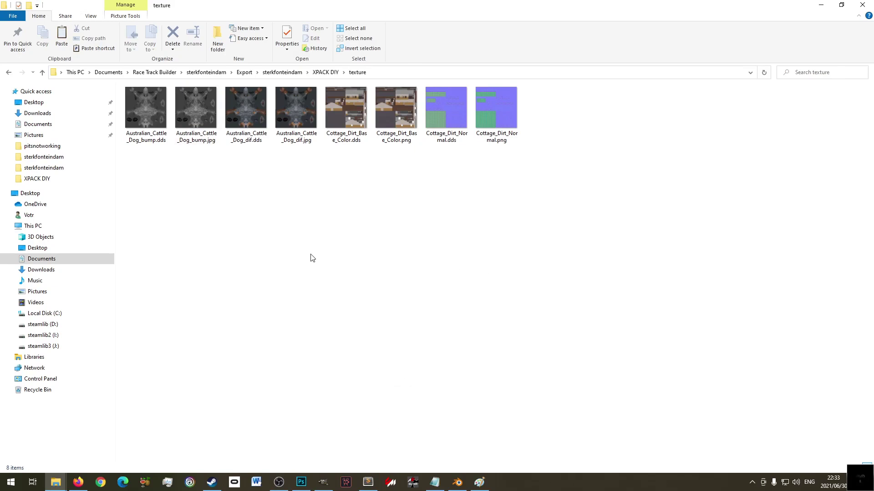
key(BackSpace)
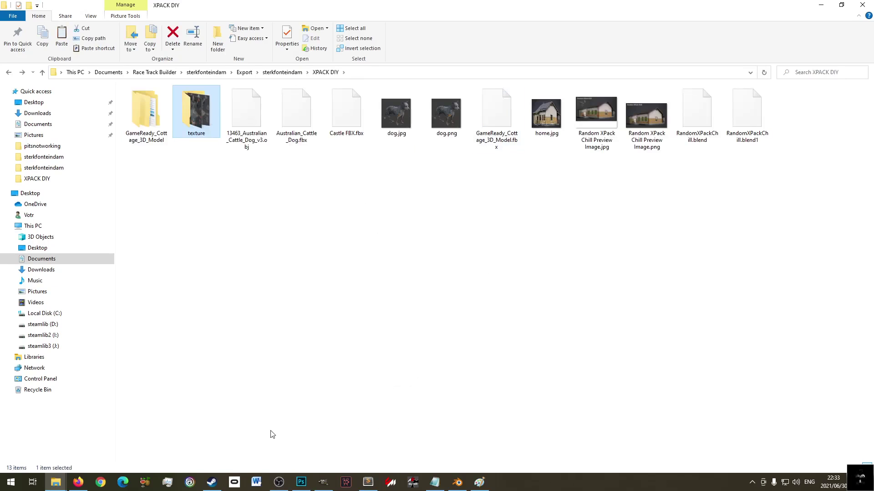
- Copy the eight images from the downloaded Castle\Texture folder
click(56, 481)
click(326, 444)
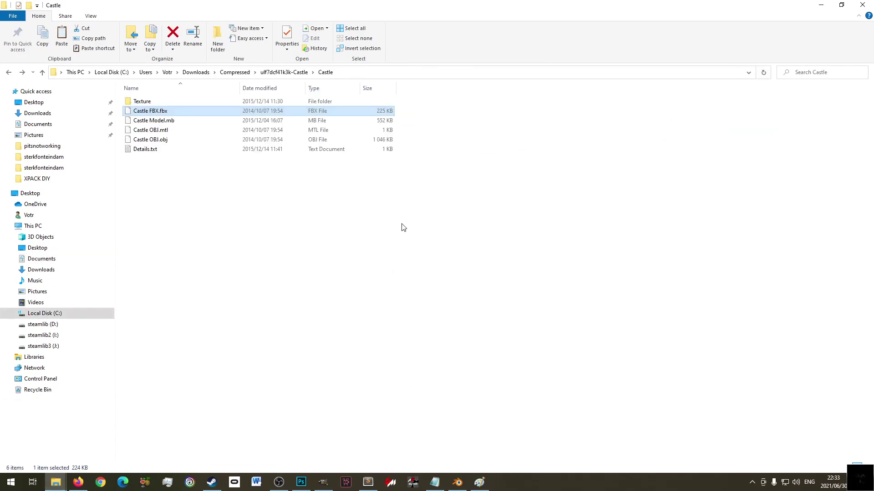
double_click(156, 101)
drag(577, 182, 205, 91)
right_click(205, 91)
click(227, 294)
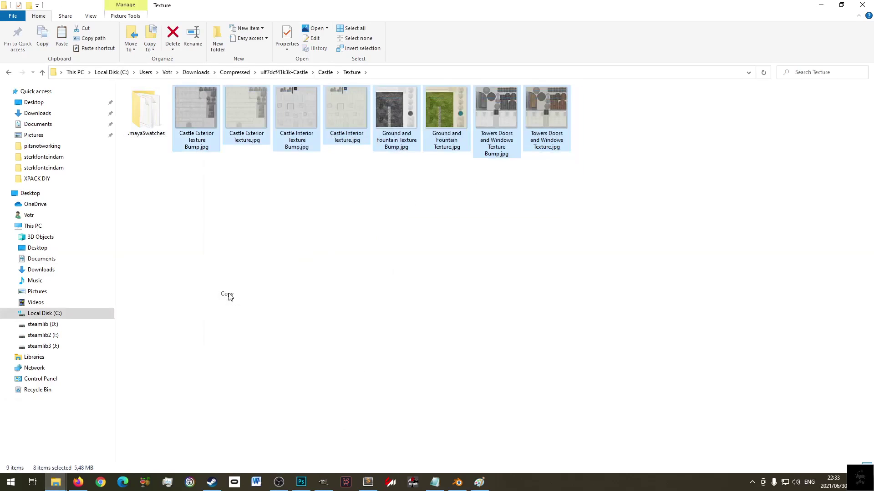
- Paste the castle textures into the XPACK DIY texture folder and return to Blender
click(55, 483)
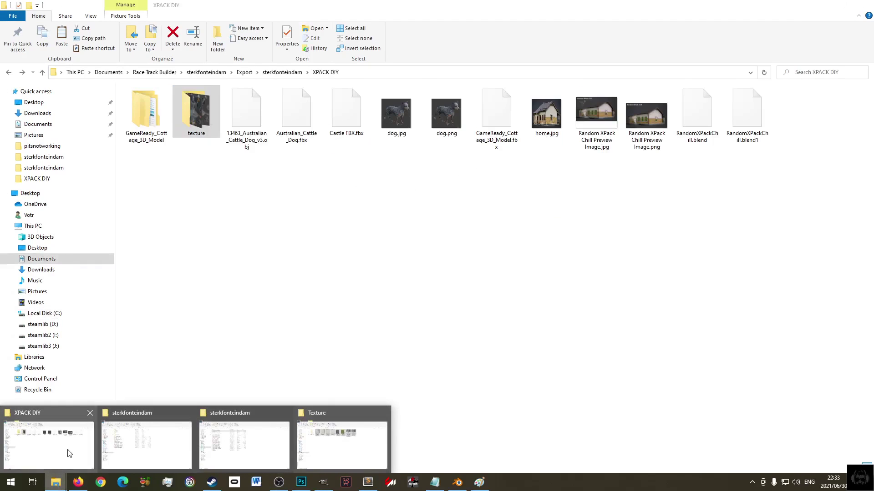
click(69, 469)
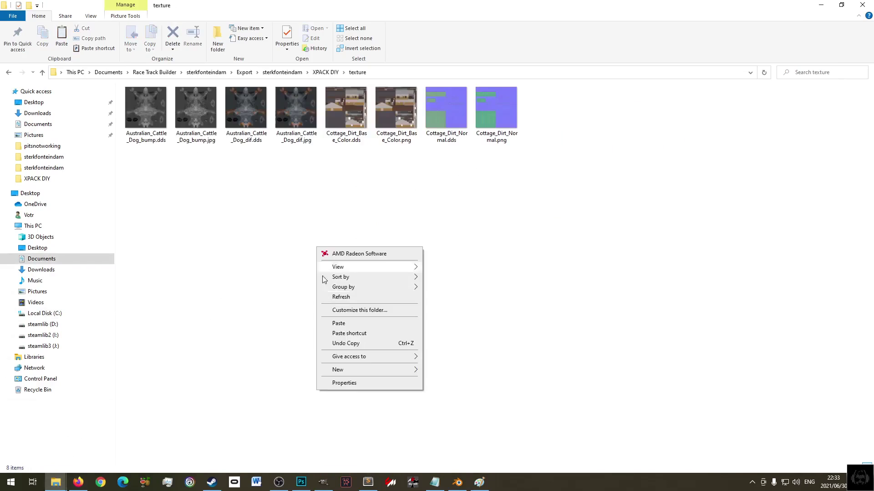
click(372, 324)
key(BackSpace)
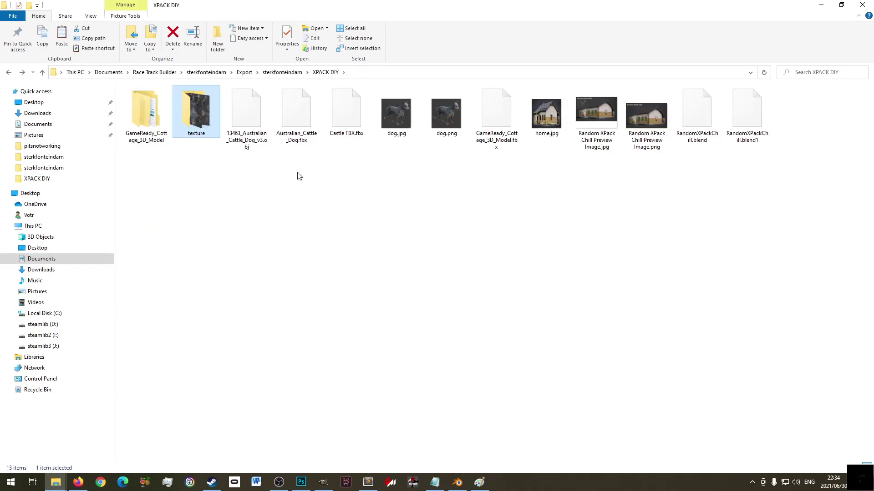
click(457, 482)
- Import Castle FBX.fbx into the Fantasy_Castle_3D_Model collection
click(778, 66)
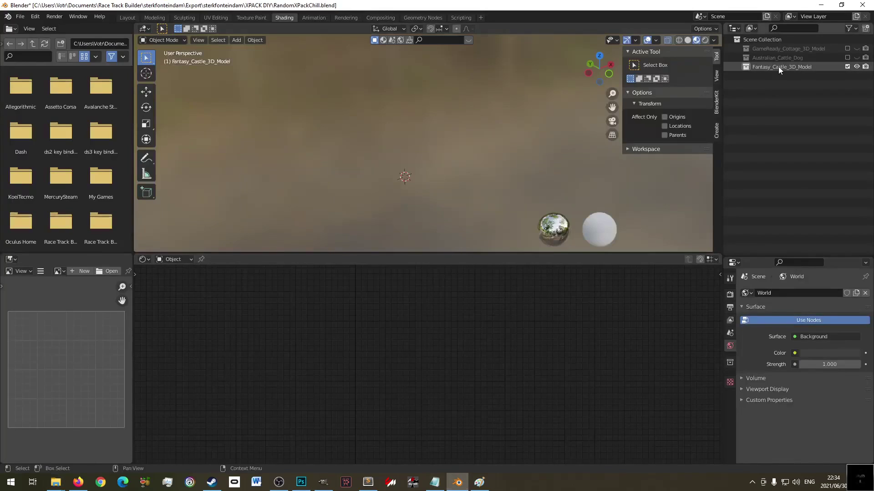
click(20, 16)
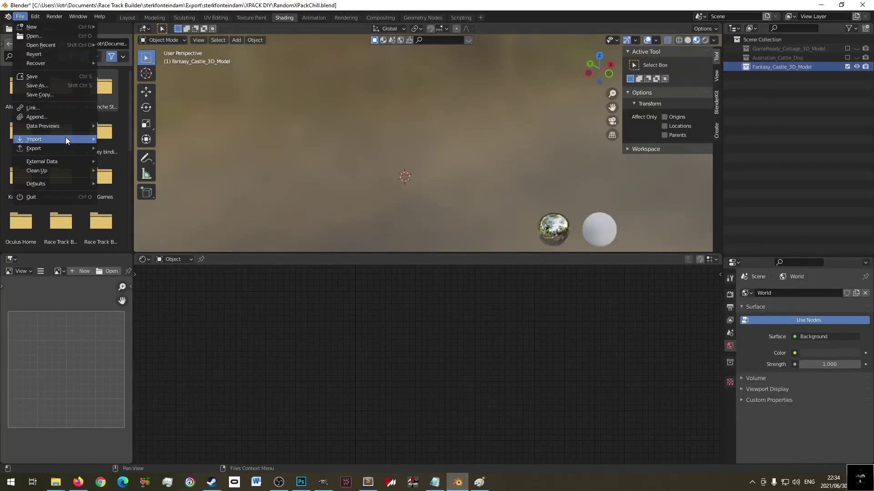
mouse_move(65, 139)
click(121, 200)
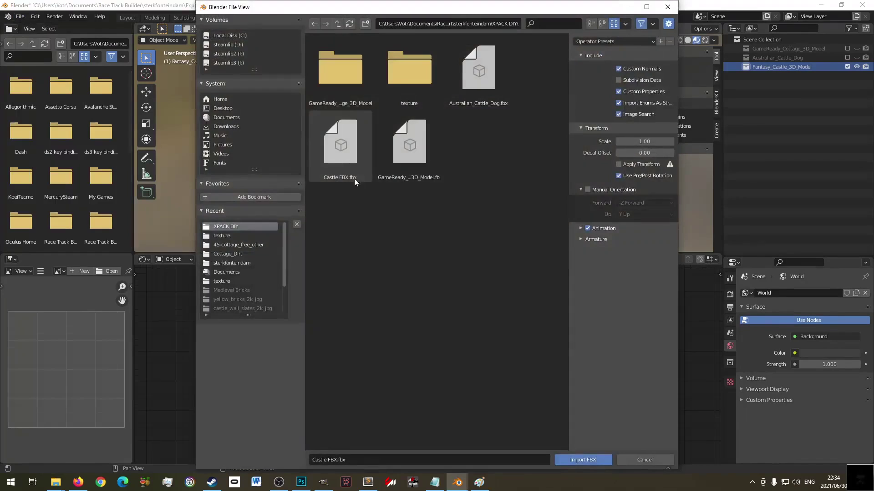
click(351, 138)
double_click(350, 138)
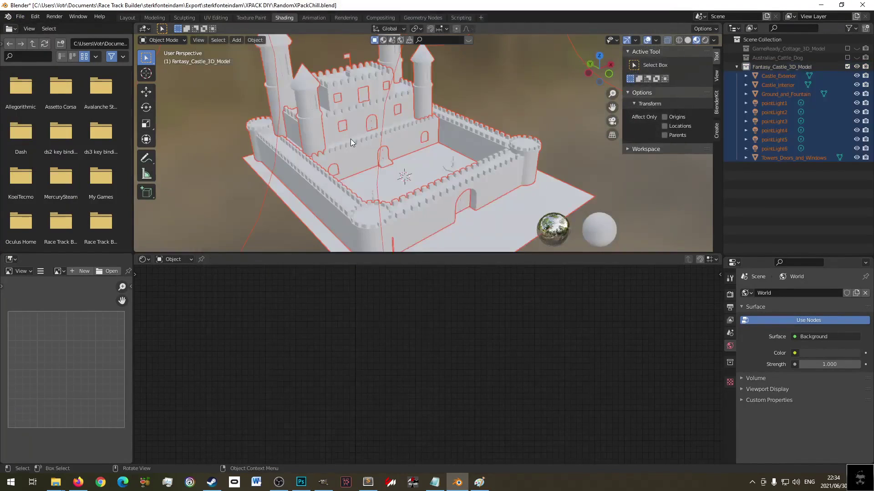
middle_drag(431, 159, 528, 144)
click(547, 111)
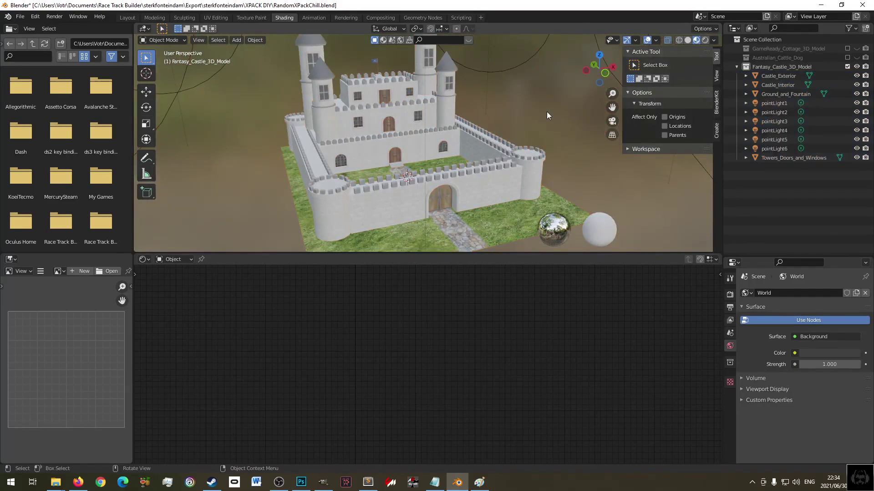
- Delete pointLight1 through pointLight6 and save RandomXPackChill.blend
click(773, 103)
shift+click(774, 148)
key(Delete)
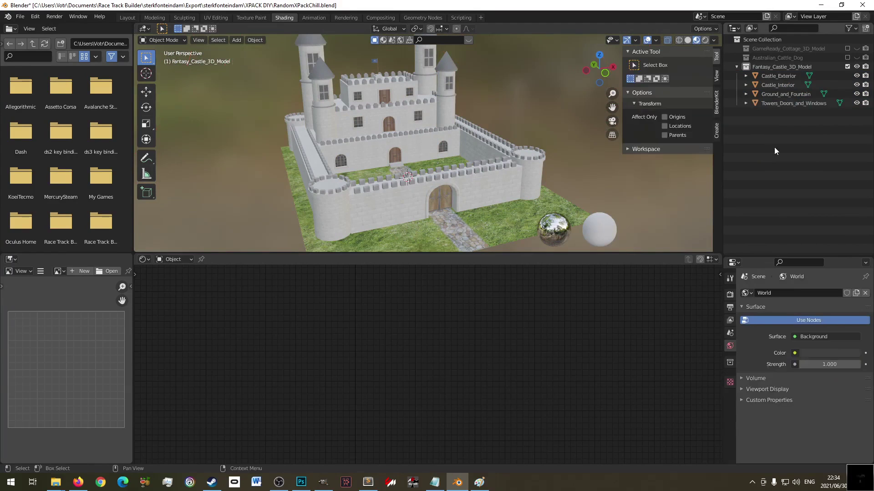
key(ctrl+s)
middle_drag(422, 175, 449, 177)
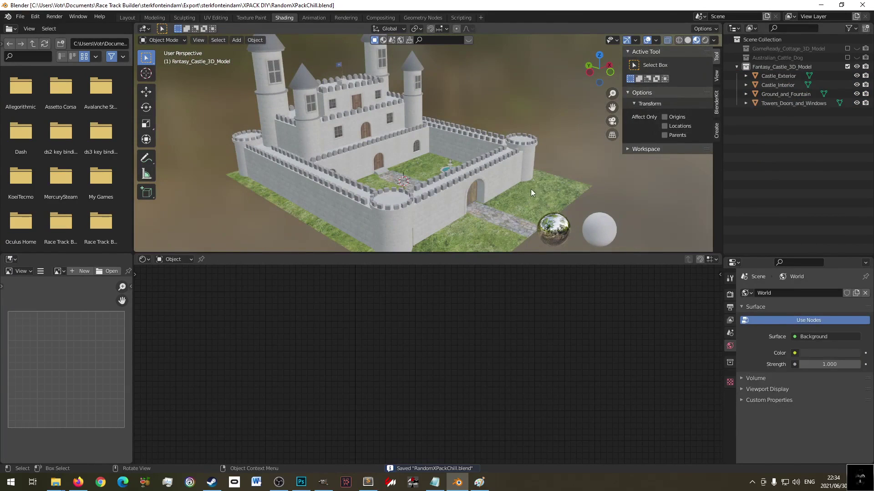
- Click through the castle parts and the Fantasy_Castle_3D_Model collection in the Outliner
click(543, 189)
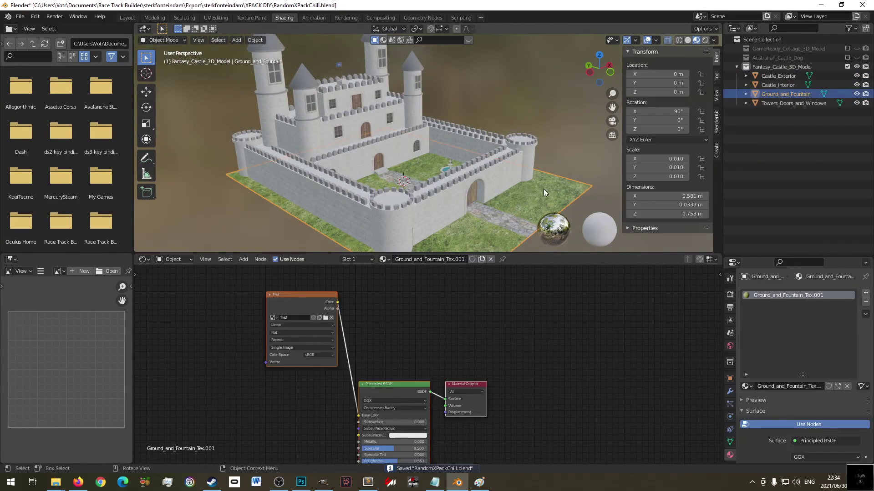
click(792, 103)
shift+click(781, 74)
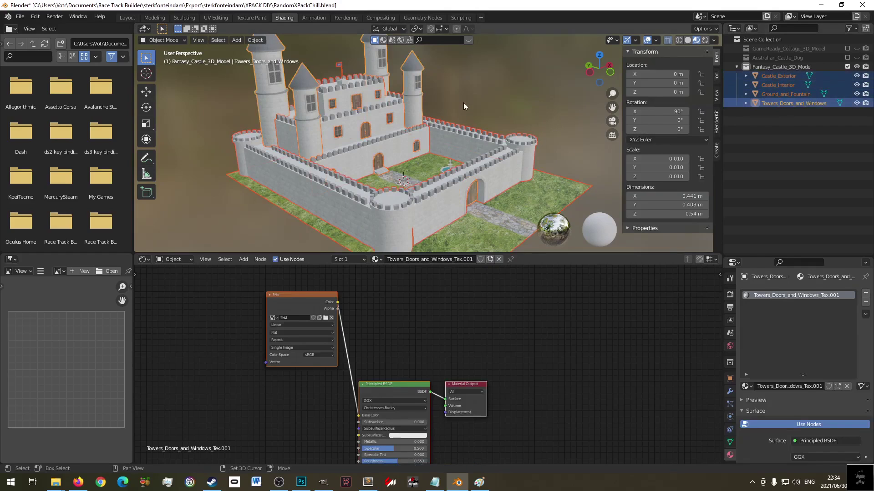
click(801, 140)
click(787, 69)
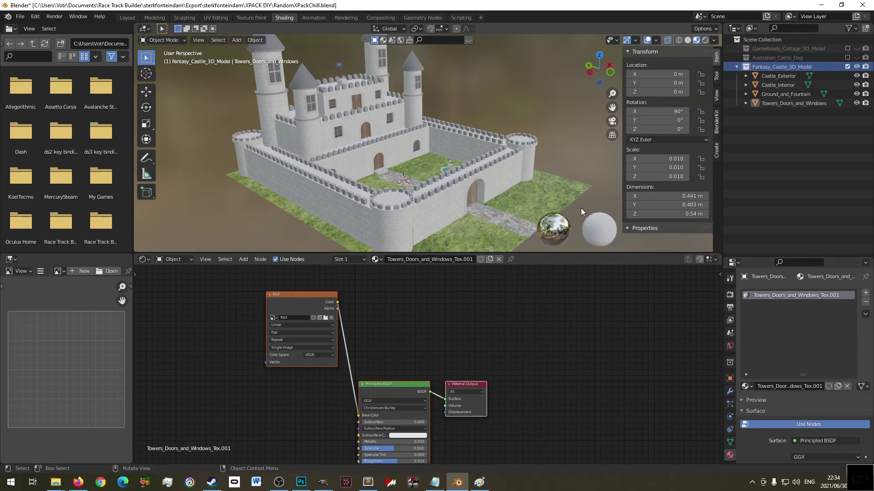
- Select Castle_Exterior, Castle_Interior and Ground_and_Fountain, orbit to the castle front, and save
click(782, 75)
click(782, 84)
click(784, 92)
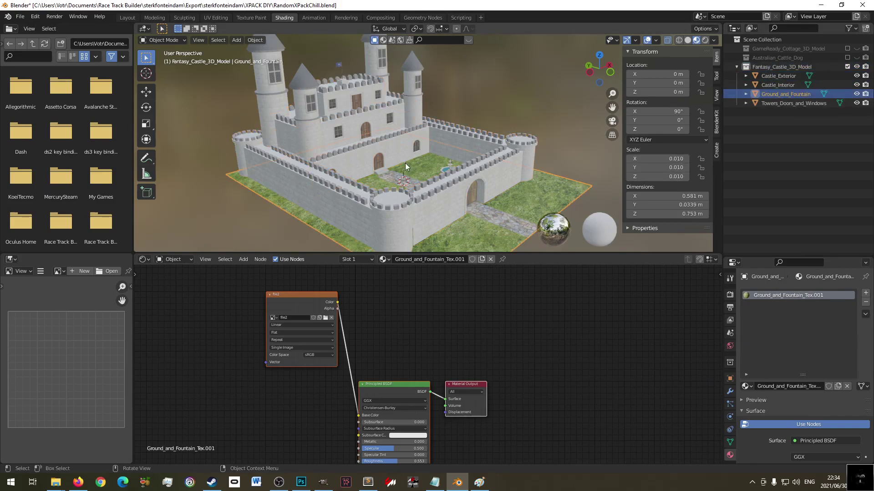
click(544, 92)
middle_drag(545, 91, 509, 165)
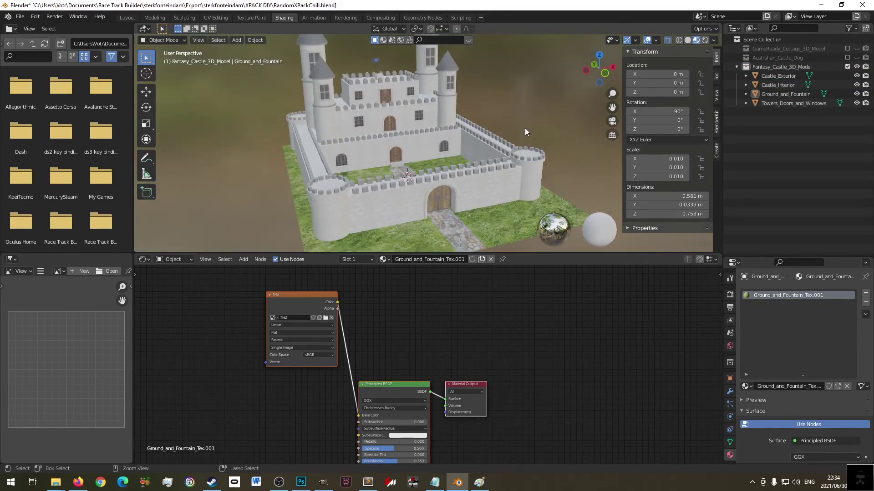
key(ctrl+s)
click(20, 16)
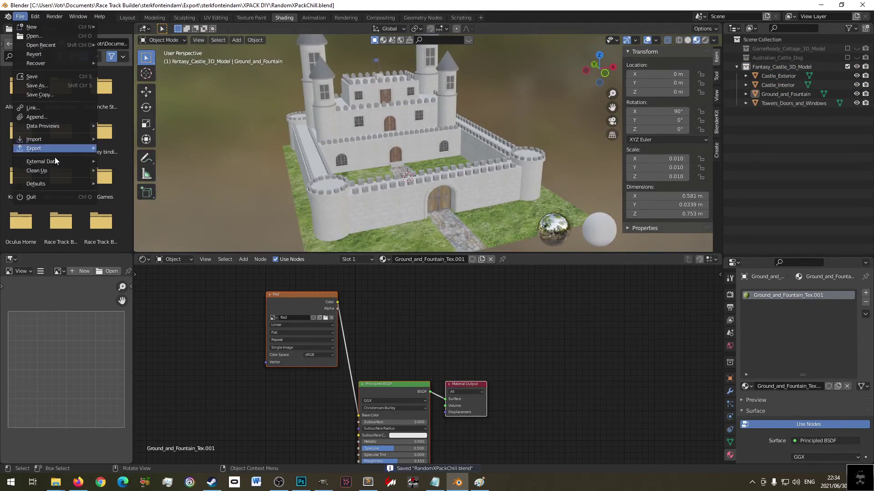
- Dismiss the FBX import, then duplicate the four castle parts in place and join them
mouse_move(59, 139)
click(158, 200)
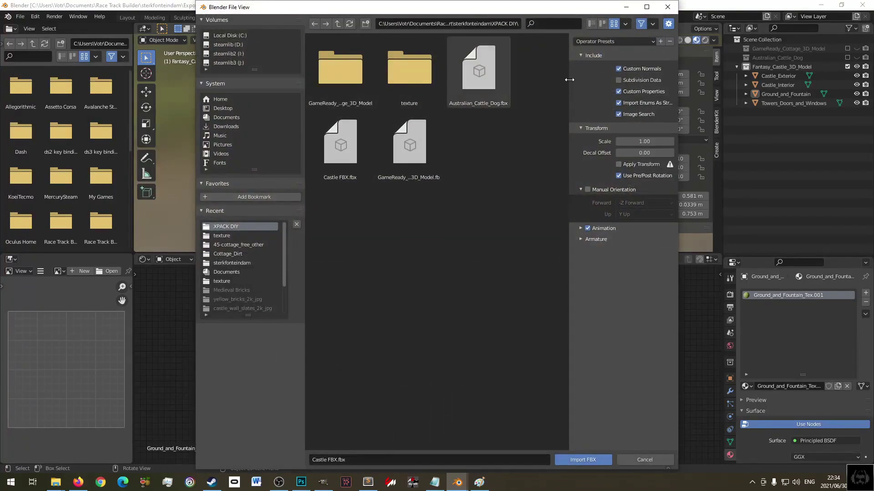
click(667, 7)
click(782, 75)
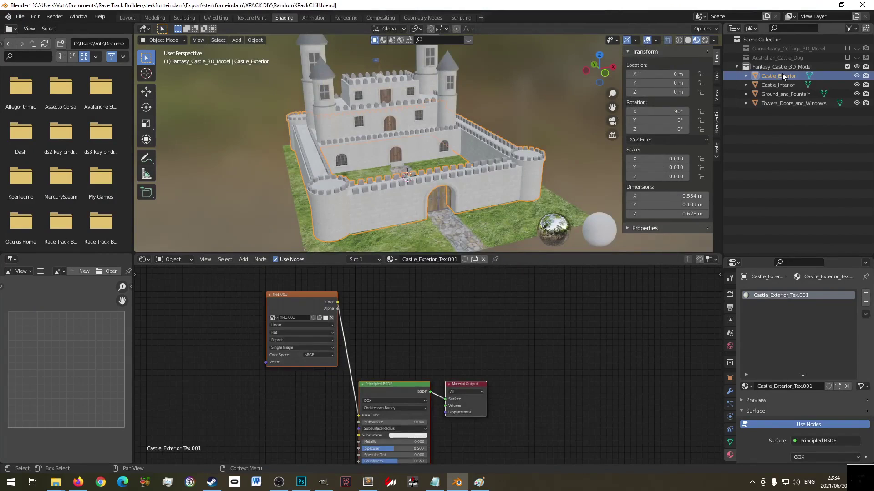
shift+click(790, 103)
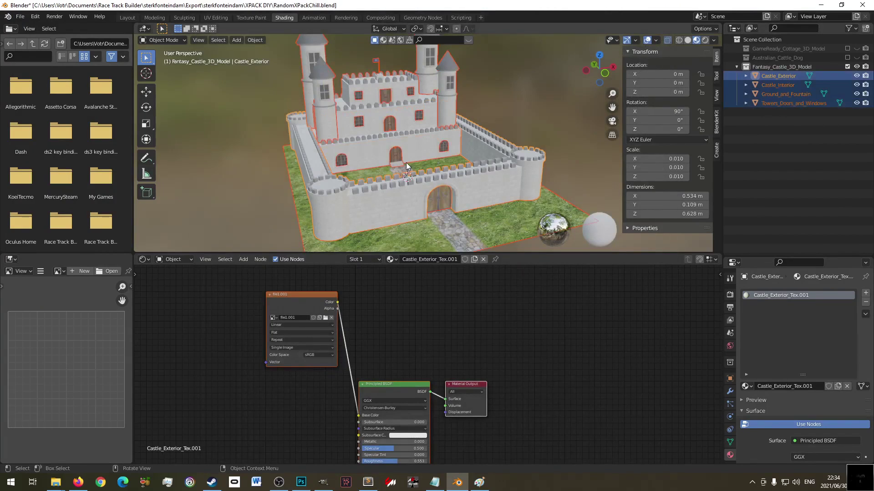
key(shift+d)
right_click(479, 152)
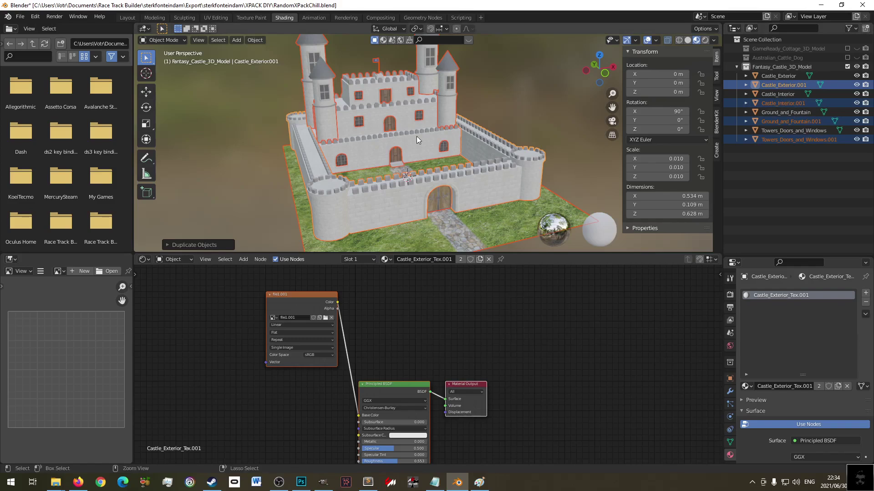
key(ctrl+j)
- Move Castle_Exterior.001 to the Scene Collection and exclude Fantasy_Castle_3D_Model
drag(791, 85, 798, 140)
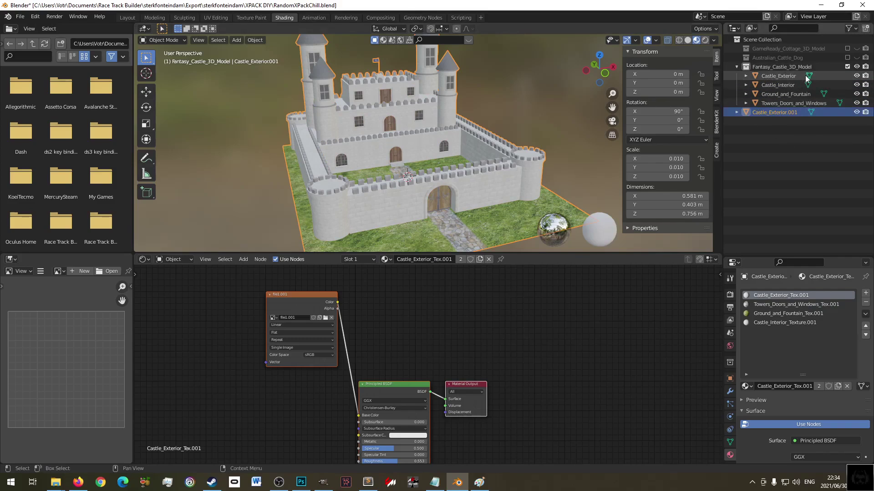
click(733, 66)
click(847, 67)
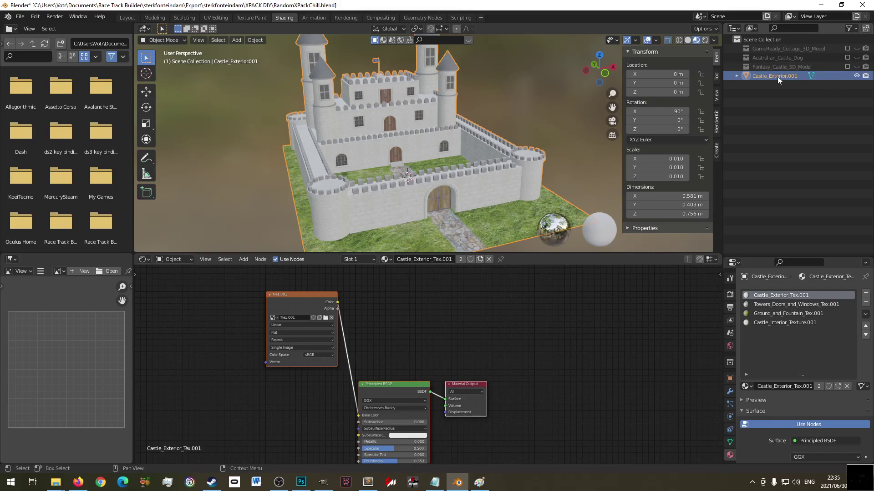
- Cycle through the joined castle's four .001 material slots, ending on Castle_Interior_Texture.001
click(855, 76)
click(855, 76)
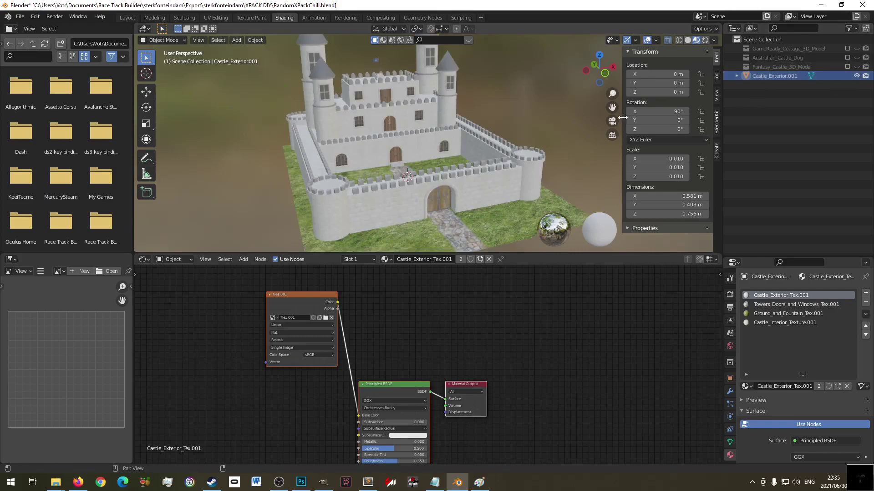
click(772, 322)
click(776, 313)
click(779, 304)
click(783, 296)
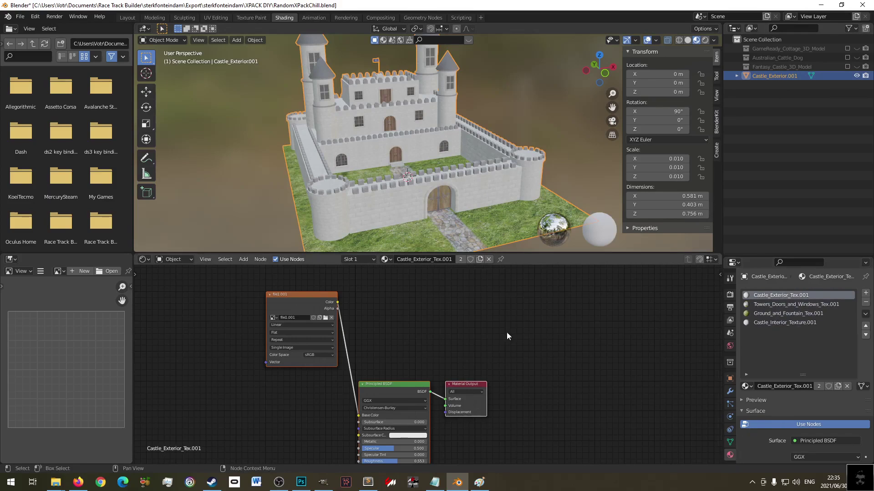
scroll(430, 160, down, 3)
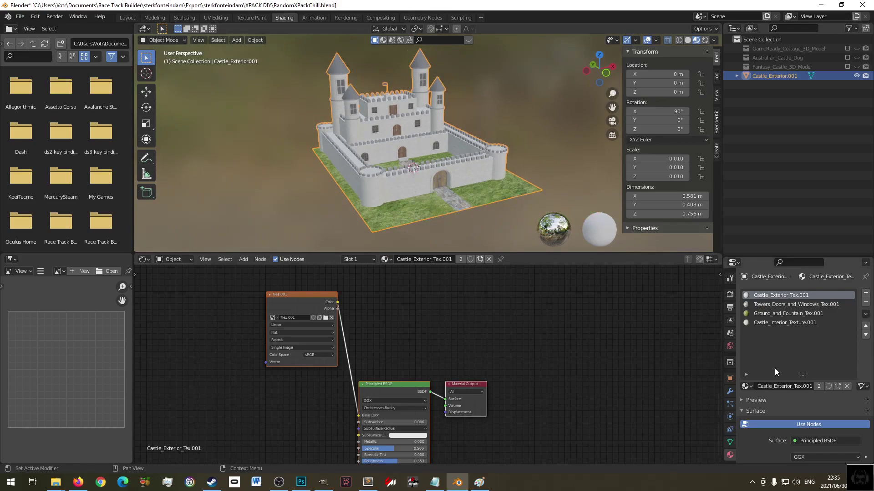
click(780, 304)
click(782, 314)
click(782, 323)
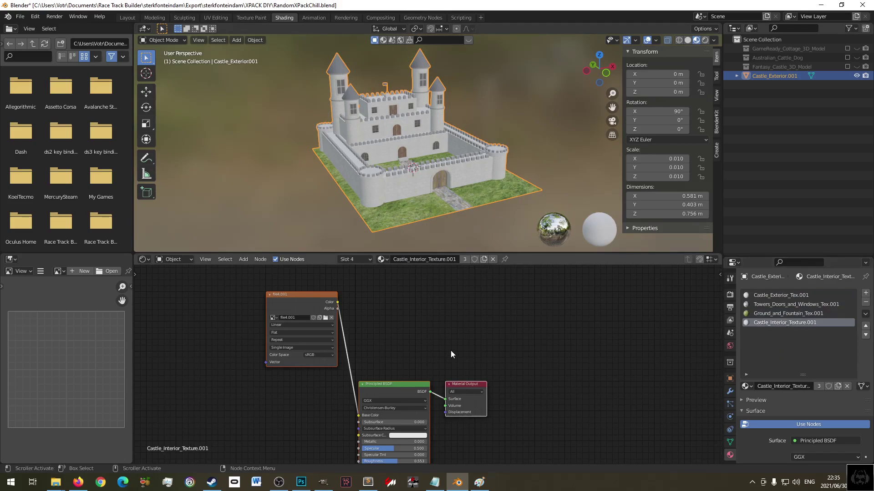
scroll(443, 331, down, 2)
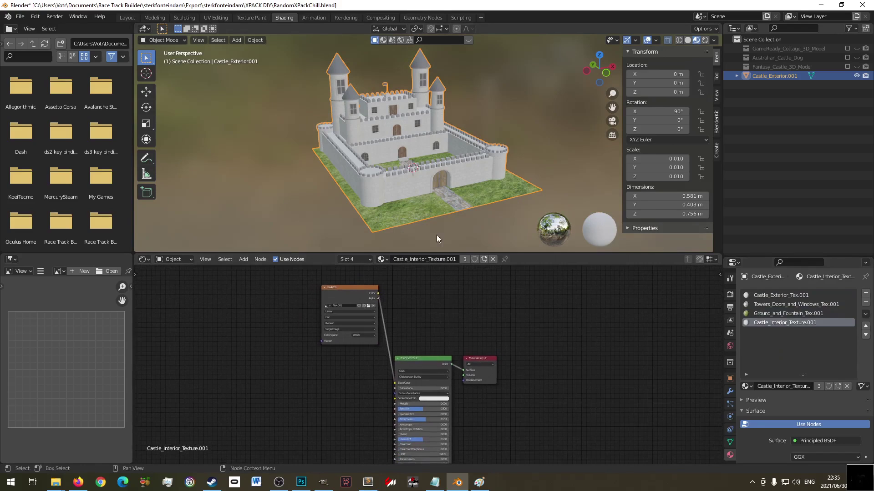
- Show Mesh.008's UV Maps list, which holds only map1
click(729, 441)
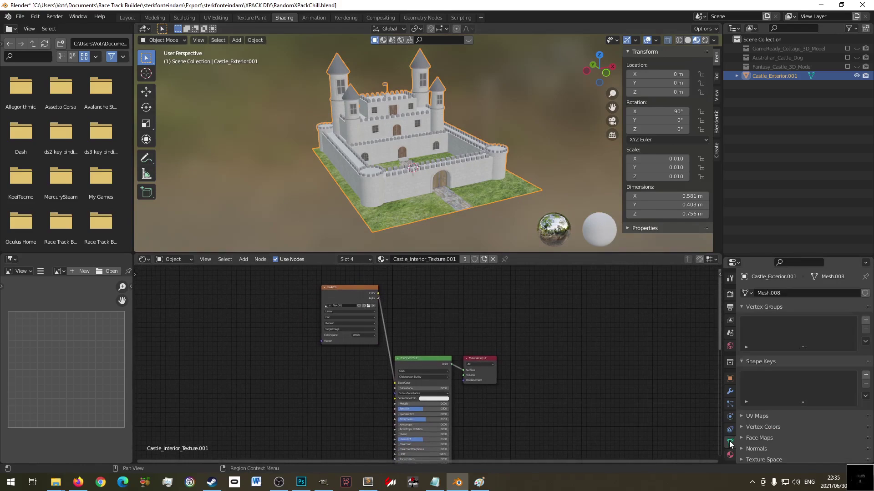
click(742, 416)
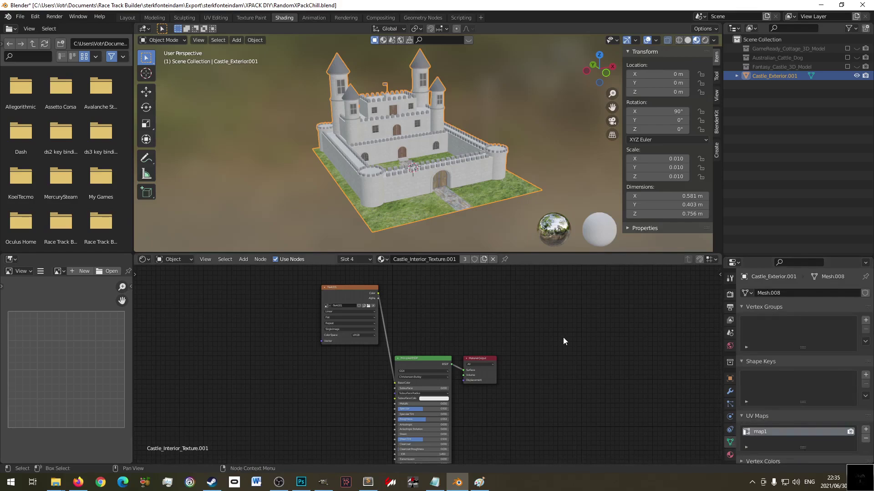
middle_drag(562, 339, 542, 303)
- Add an Image Texture node at the top-left of the Castle_Interior_Texture.001 node tree
mouse_move(547, 253)
mouse_down()
mouse_move(548, 220)
mouse_move(548, 239)
mouse_up()
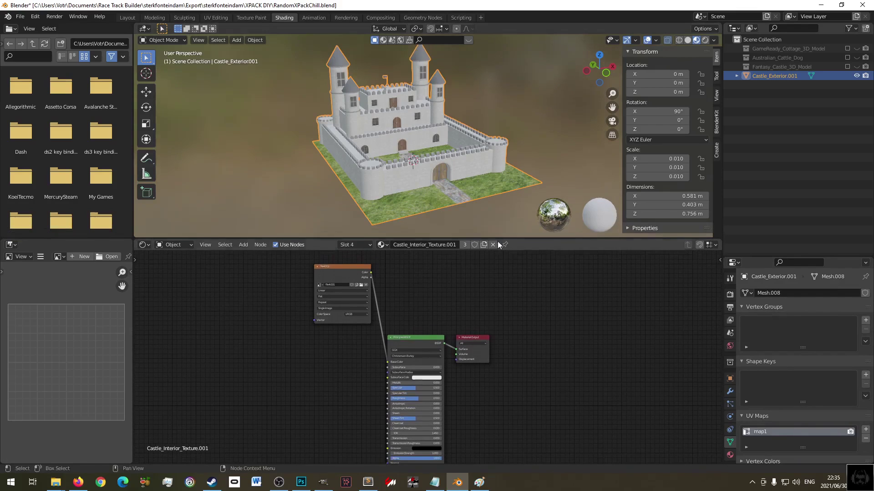
click(531, 106)
click(384, 111)
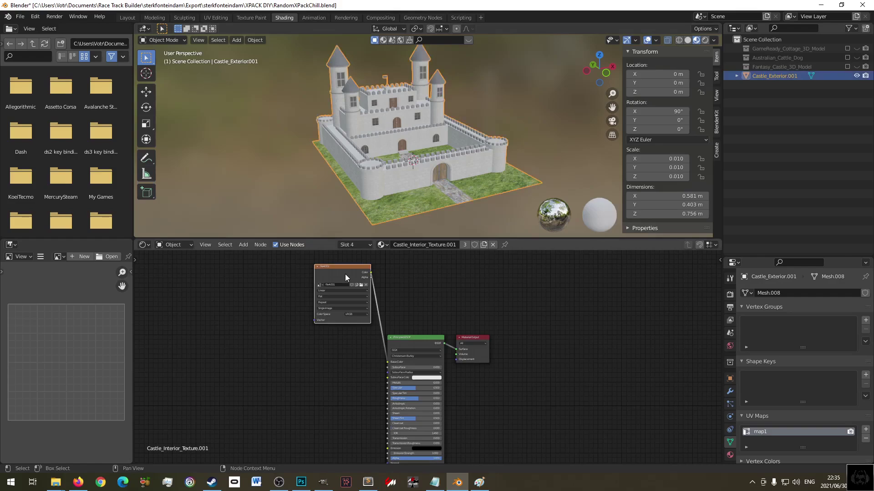
key(shift+a)
mouse_move(187, 278)
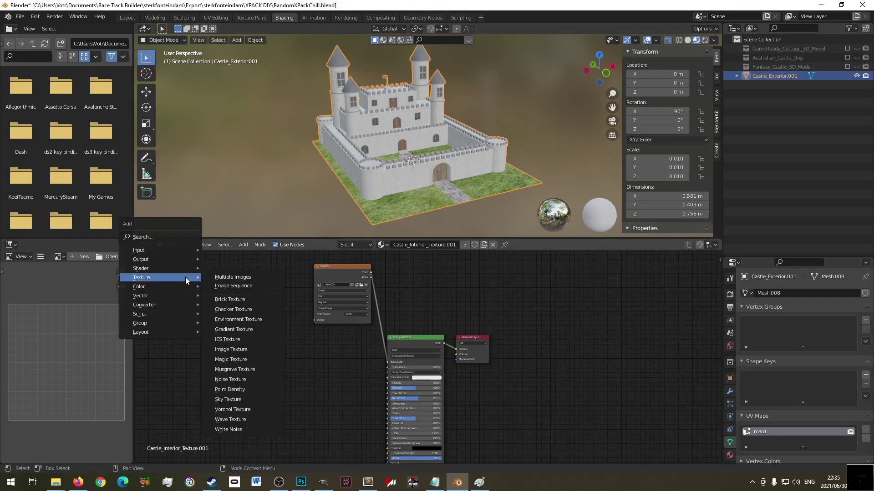
click(243, 351)
click(201, 262)
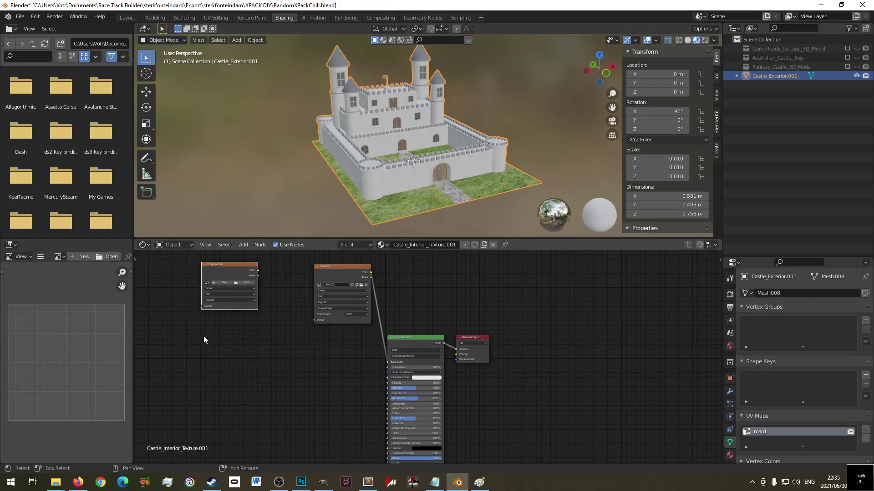
- Add a UV Map node below the new image node
key(shift+a)
mouse_move(179, 385)
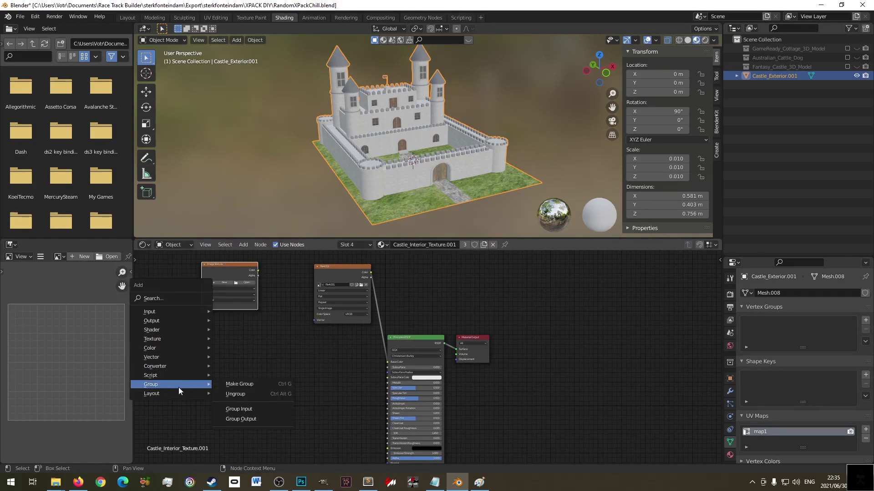
mouse_move(184, 359)
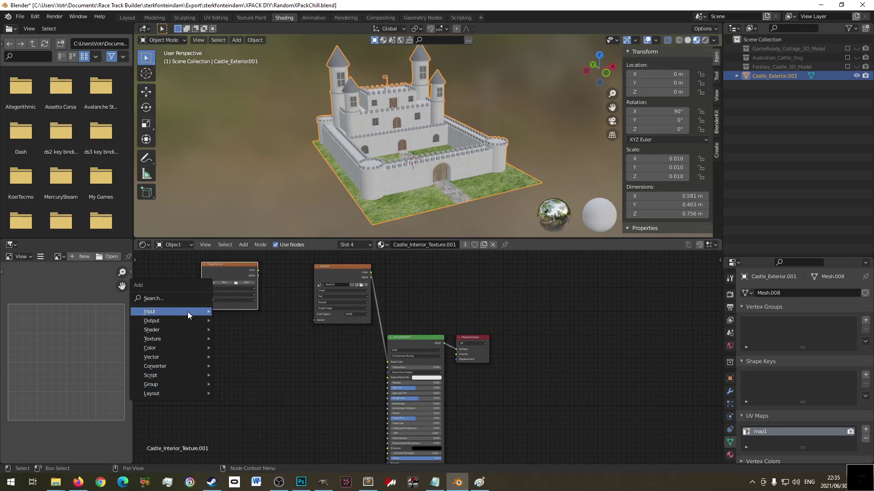
mouse_move(188, 312)
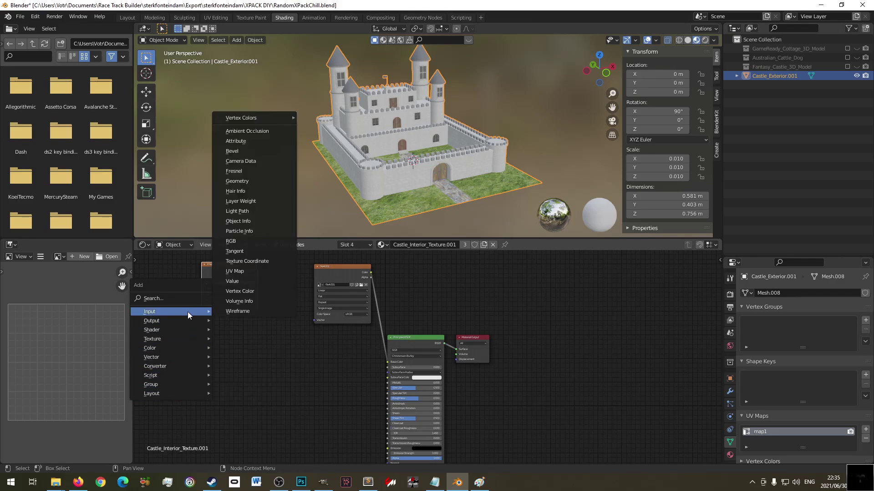
click(243, 272)
click(243, 338)
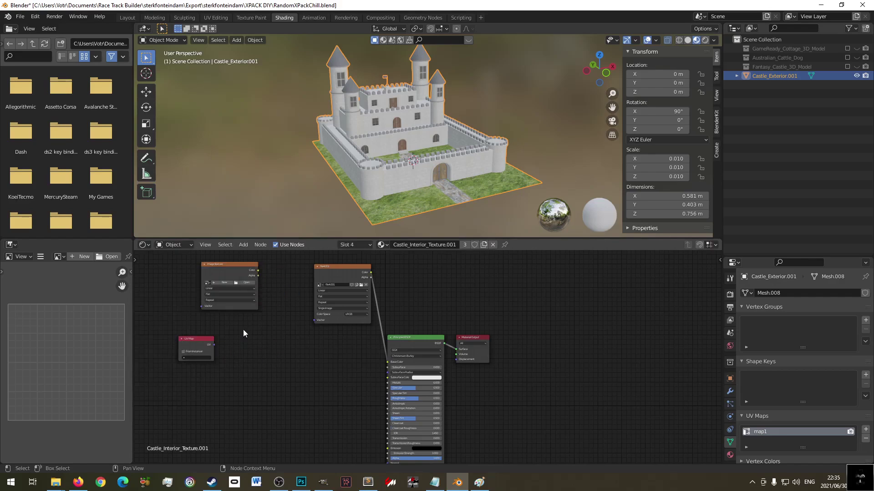
- Open the Image menu in the image editor
click(29, 258)
click(41, 256)
mouse_move(59, 277)
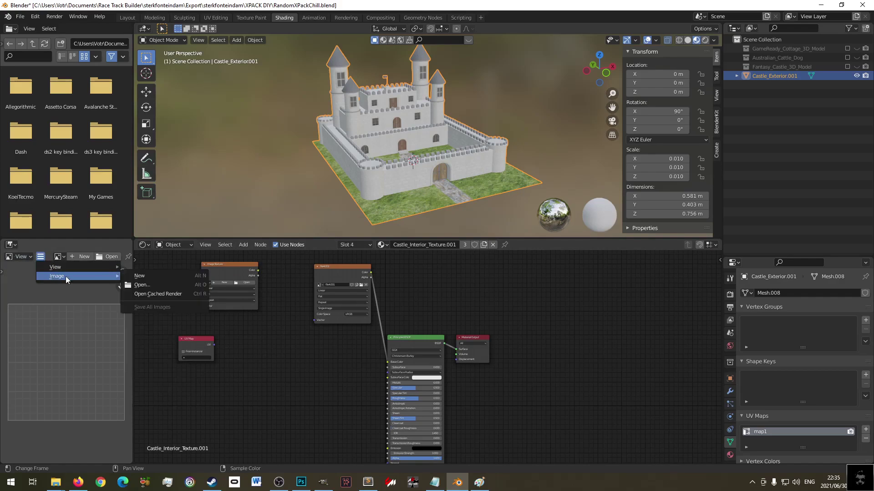
click(159, 275)
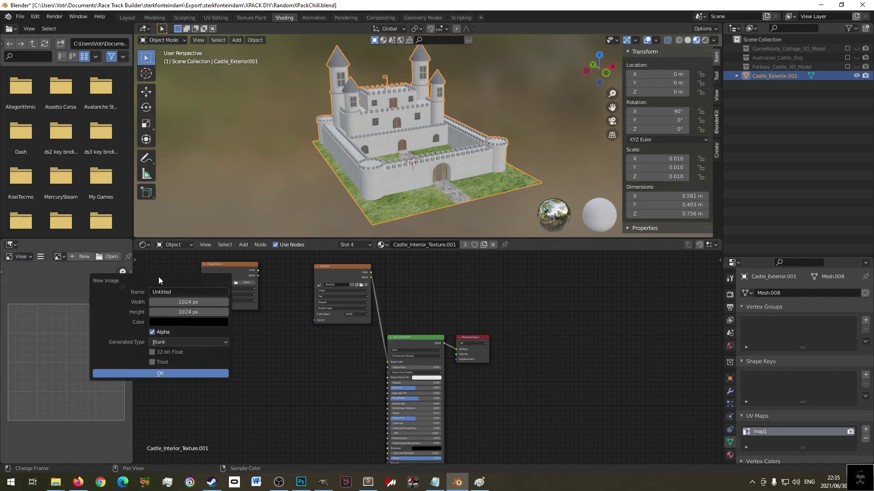
click(185, 303)
click(186, 303)
text(2048)
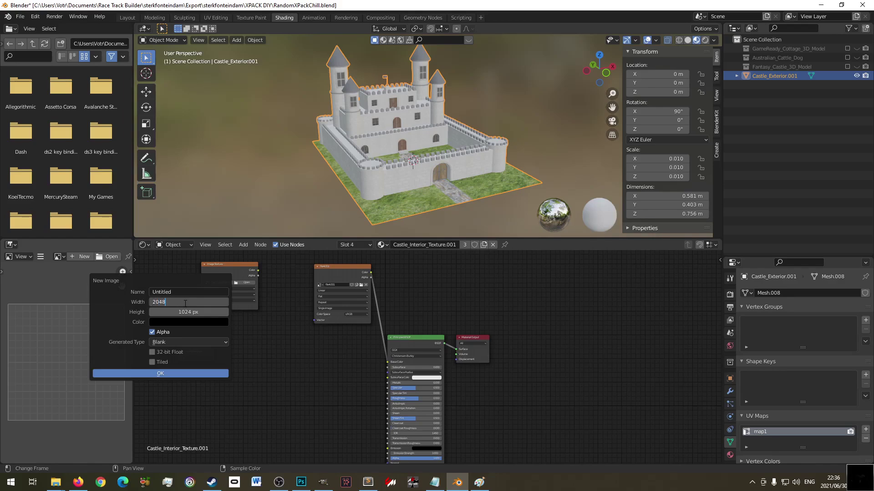
key(Tab)
text(2)
click(152, 332)
click(181, 292)
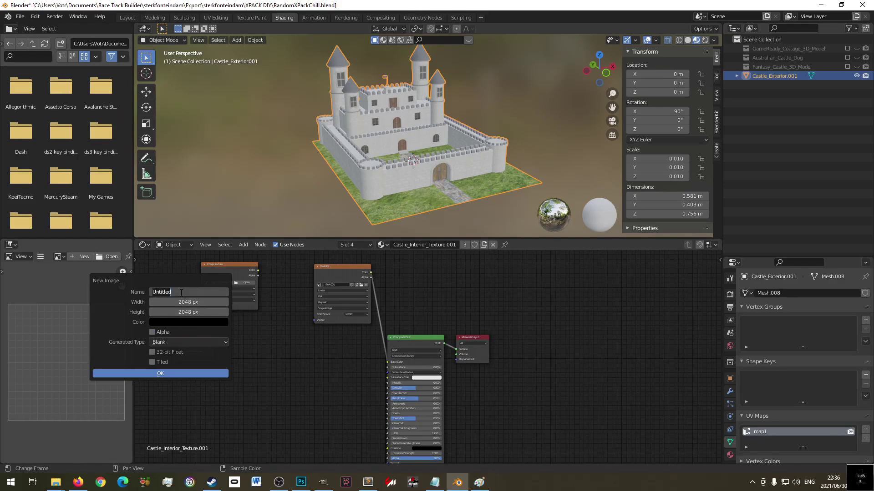
text(castle_bake)
click(170, 376)
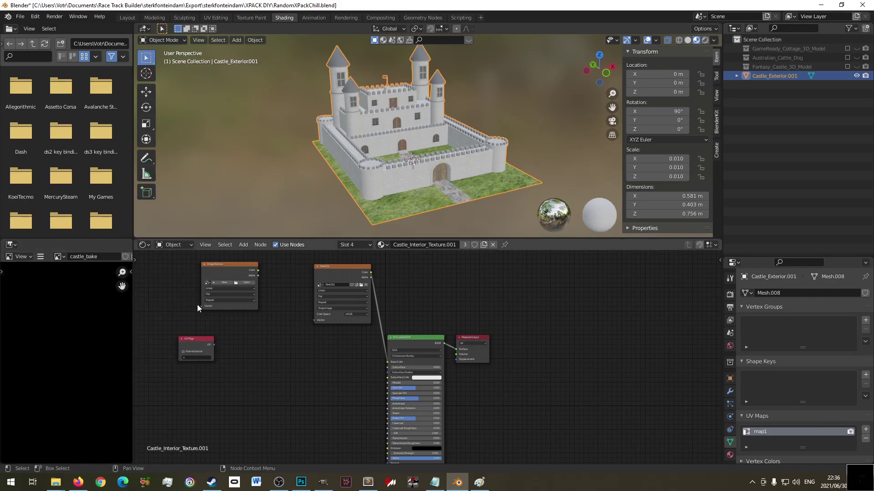
click(227, 272)
click(334, 268)
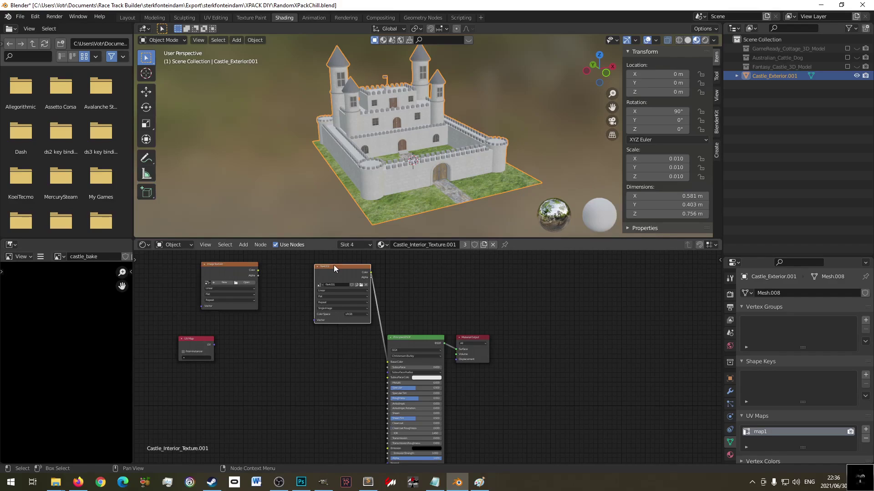
- Duplicate the UV Map node, link it to file4.001's Vector input, and set it to map1
drag(336, 273, 324, 286)
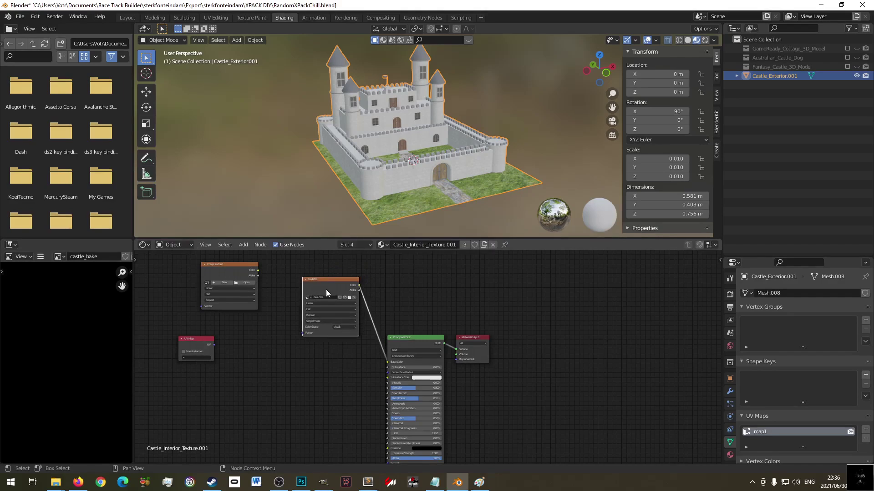
click(192, 338)
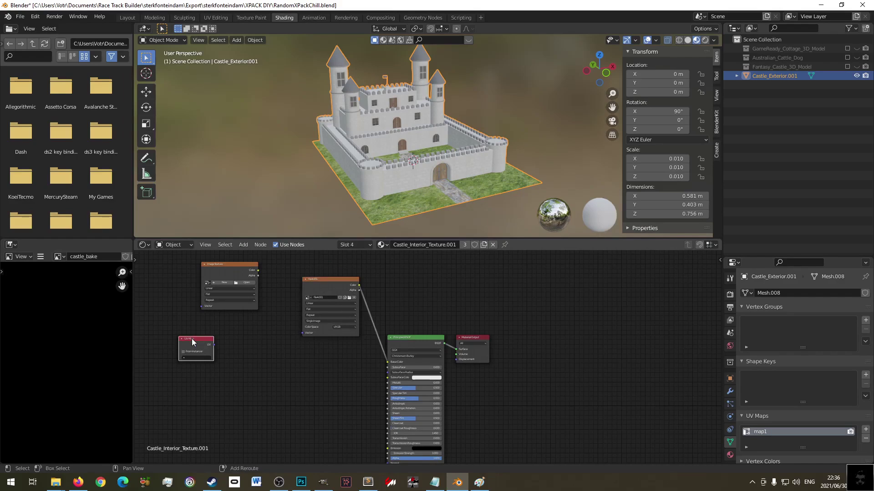
key(shift+d)
click(281, 355)
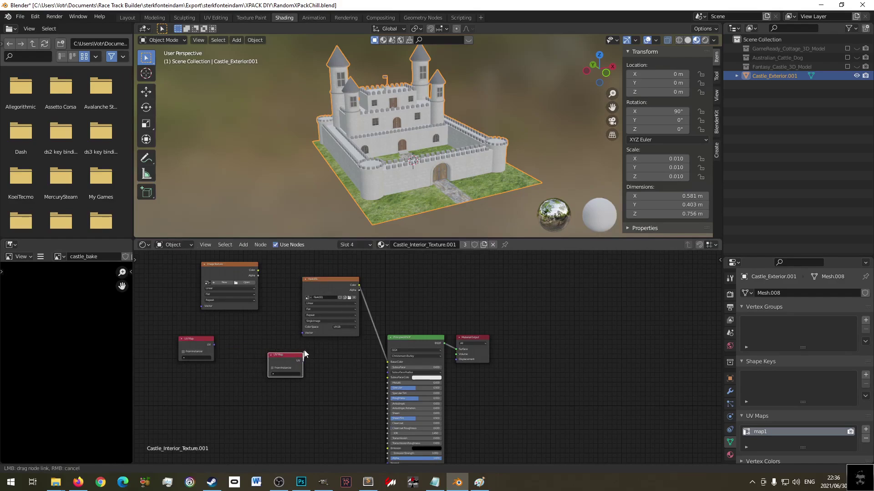
drag(304, 334, 302, 333)
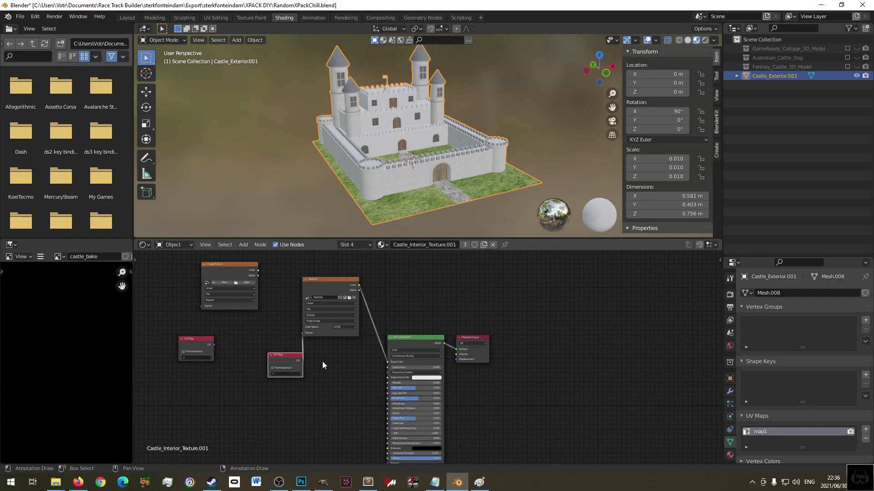
click(282, 382)
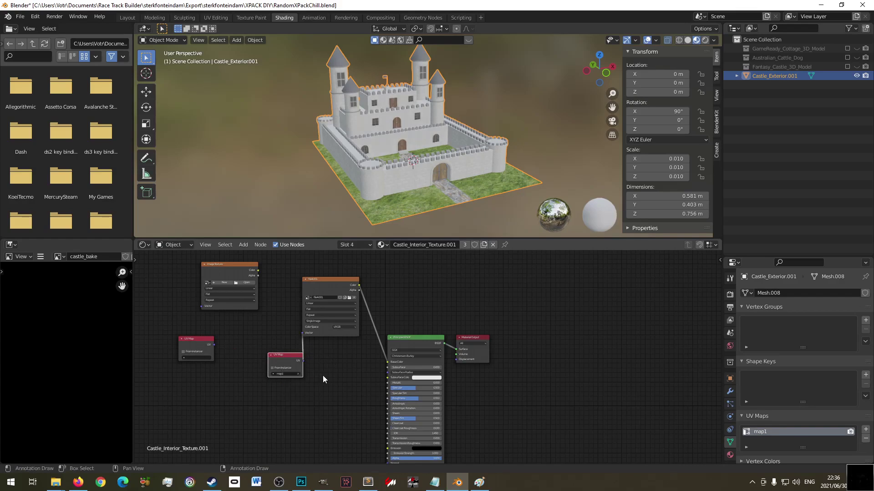
drag(285, 359, 266, 359)
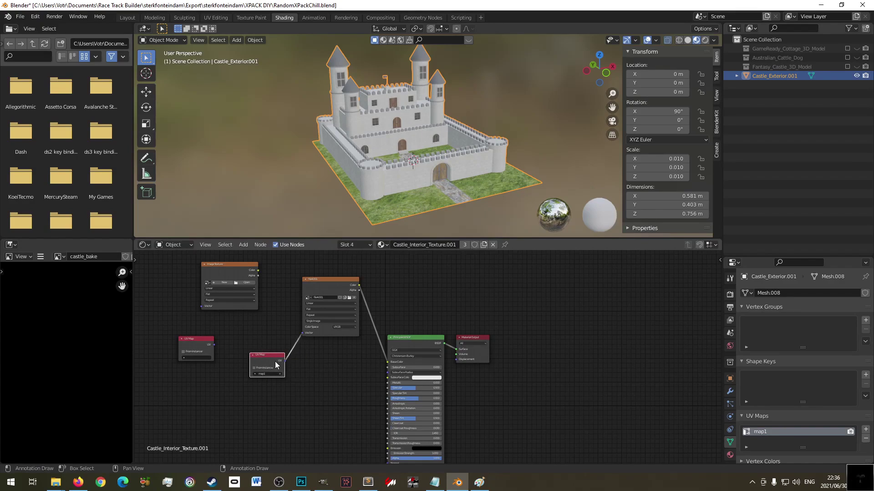
- Add a new UVMap layer to the castle mesh and set the other UV Map node to UVMap
click(866, 430)
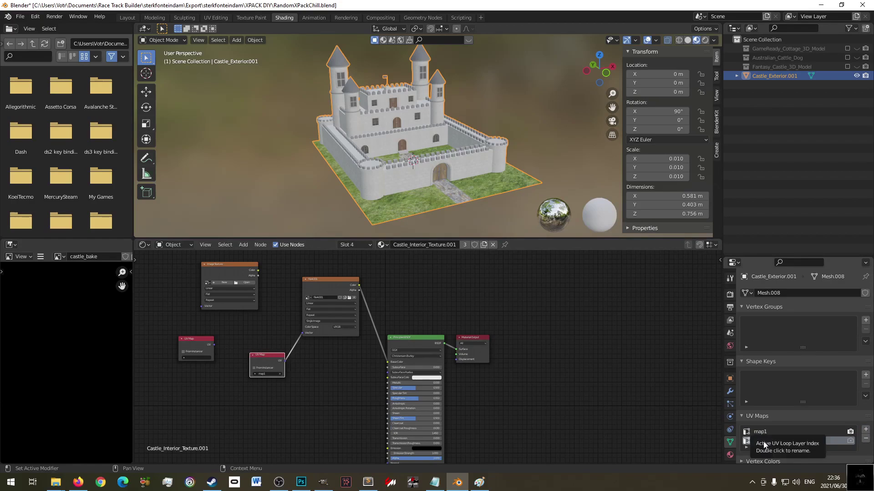
click(196, 372)
drag(202, 345, 184, 328)
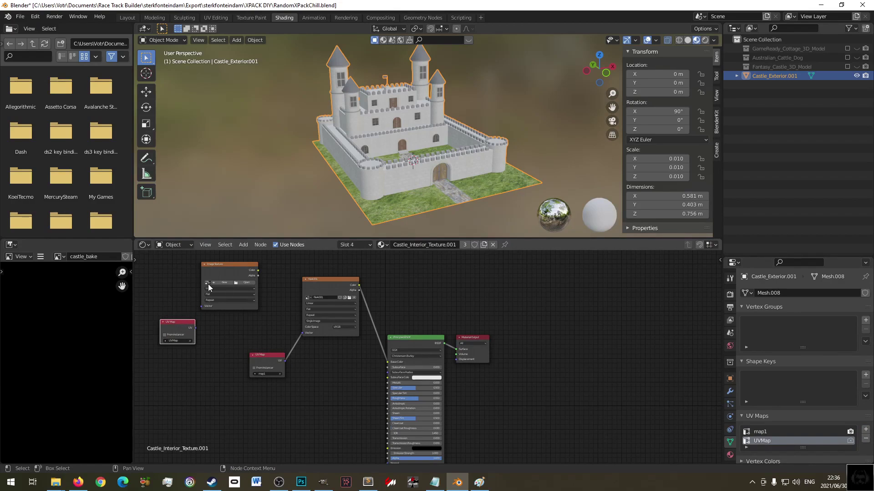
- Assign the castle_bake image to the blank Image Texture node and select it
scroll(206, 278, up, 4)
middle_drag(248, 367, 499, 348)
scroll(498, 349, up, 2)
click(432, 337)
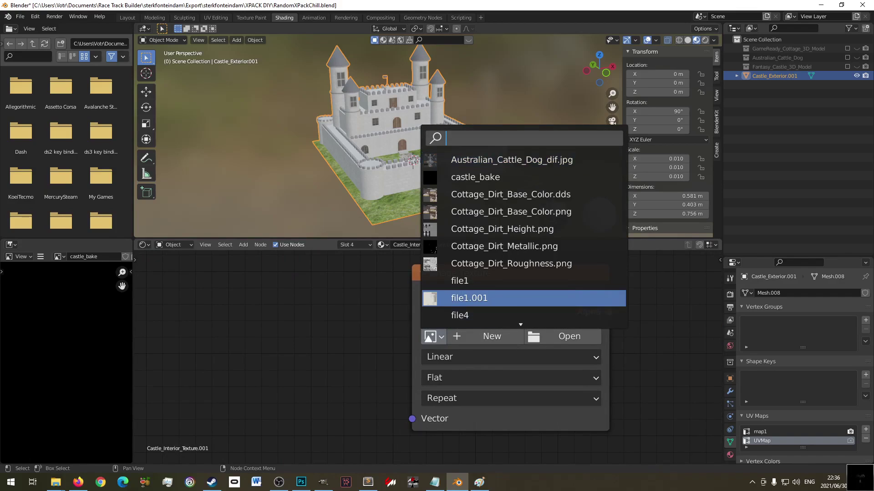
click(479, 178)
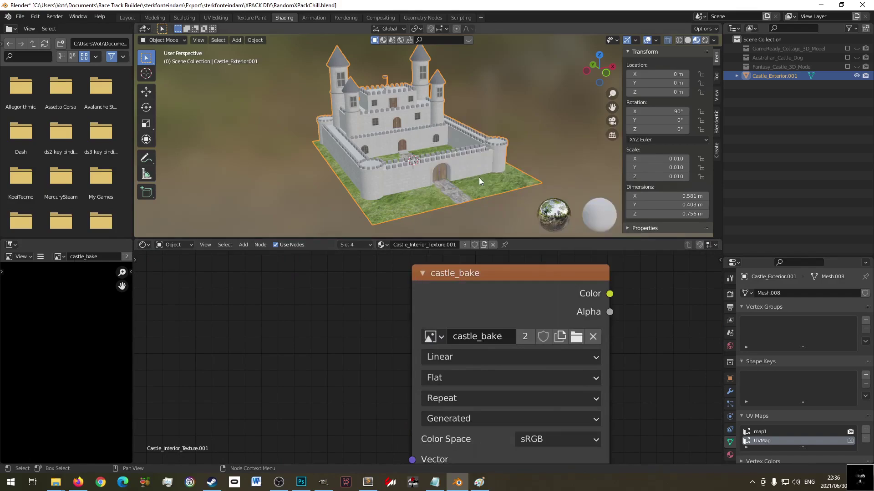
scroll(356, 356, down, 3)
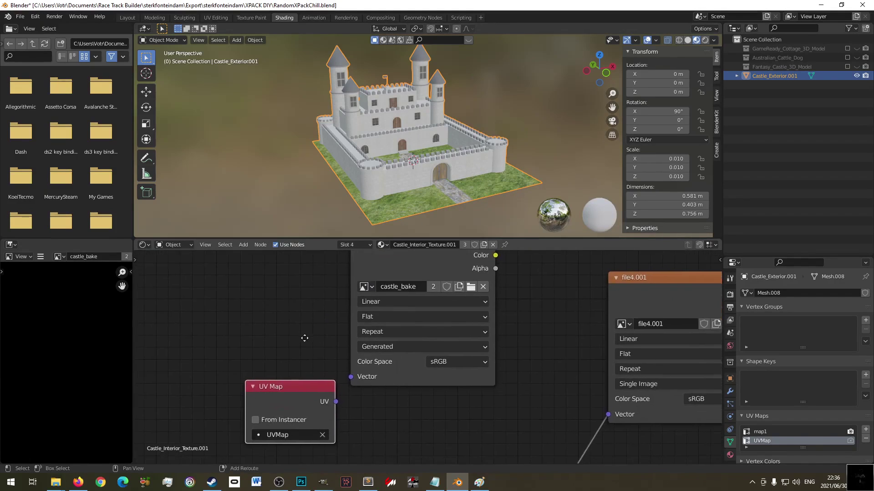
scroll(321, 357, down, 2)
middle_drag(323, 365, 223, 366)
click(340, 317)
scroll(432, 331, down, 1)
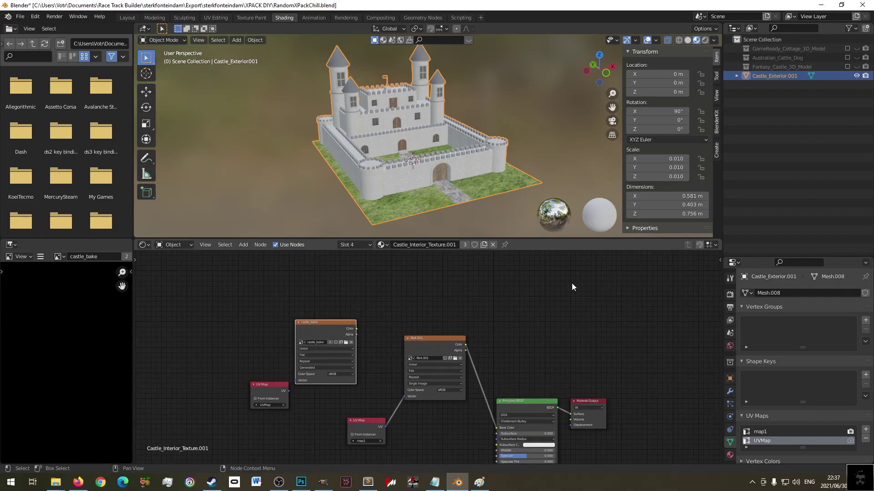
click(729, 278)
- Set the render engine to Cycles with GPU Compute as the device
click(733, 295)
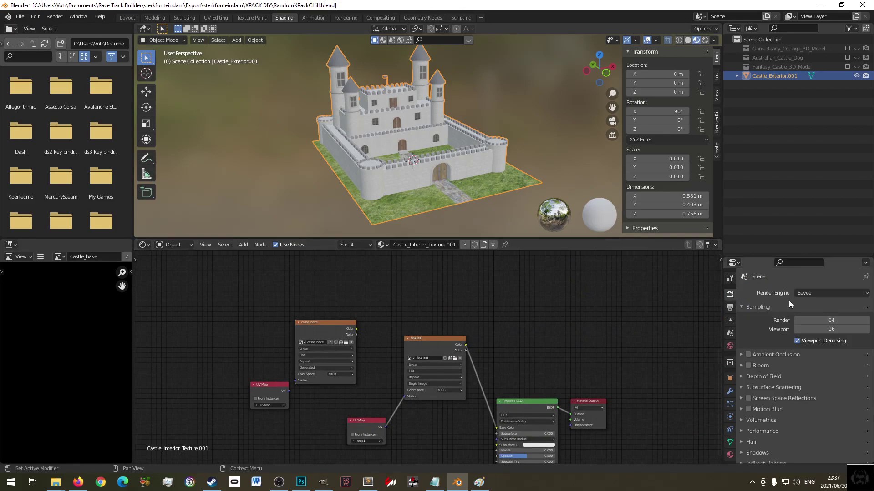
click(825, 291)
click(818, 320)
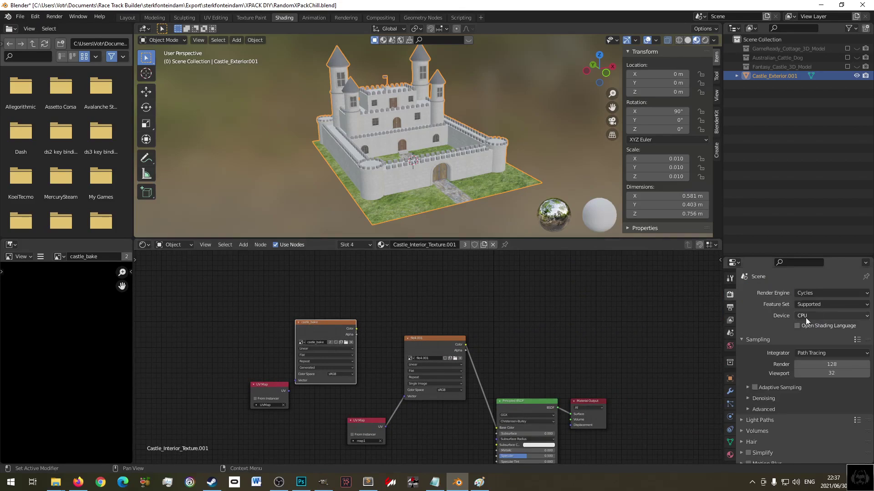
click(804, 317)
click(817, 337)
- Set the bake type to Diffuse with Direct and Indirect off, keeping Color only
scroll(785, 328, down, 4)
scroll(787, 328, up, 4)
scroll(788, 331, down, 4)
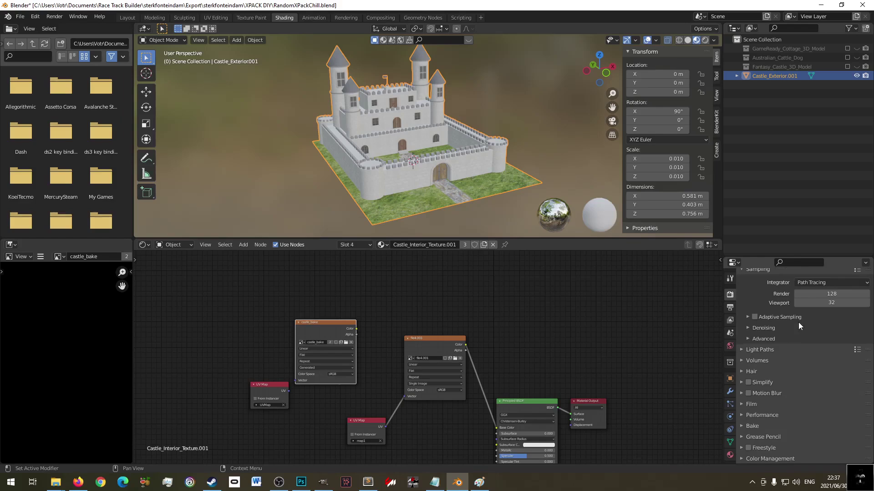
click(752, 426)
scroll(815, 403, down, 4)
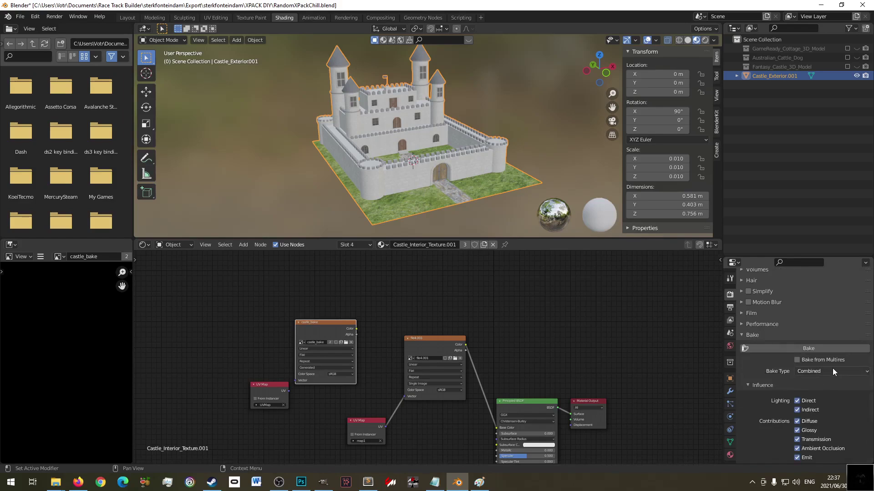
scroll(832, 368, down, 4)
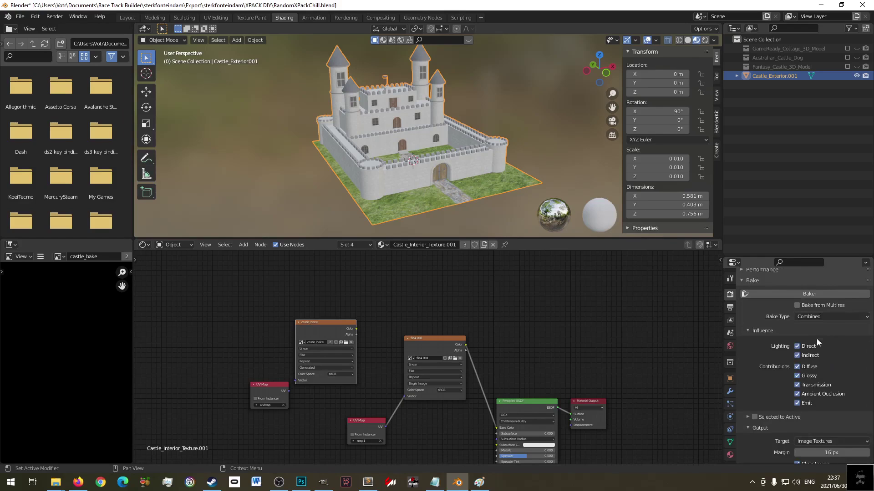
click(824, 317)
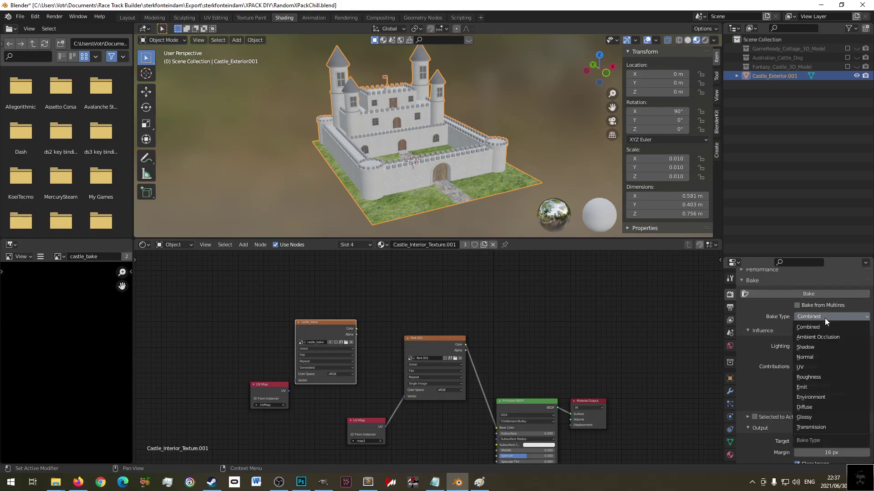
click(815, 408)
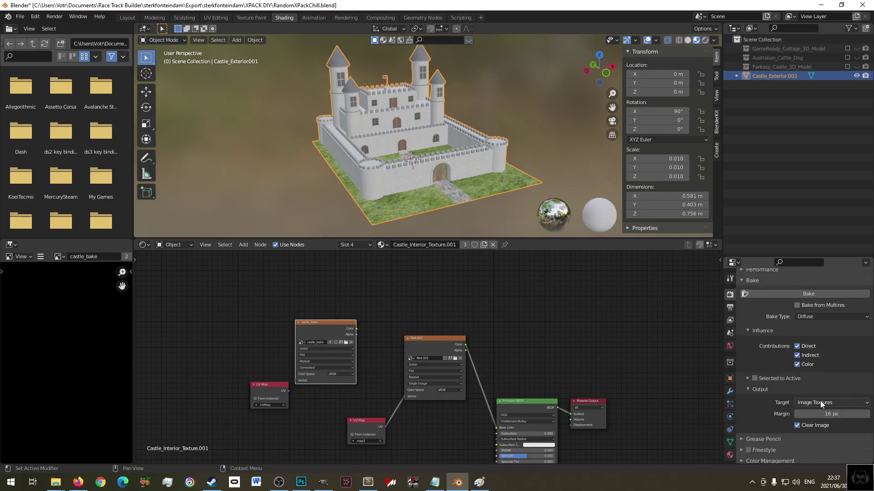
click(809, 349)
click(809, 357)
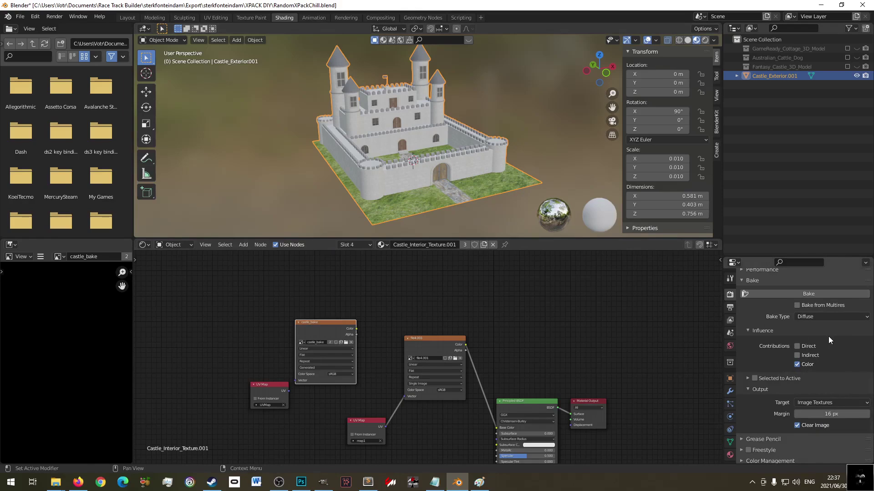
- Start baking the diffuse colour into the castle_bake image
scroll(838, 368, down, 1)
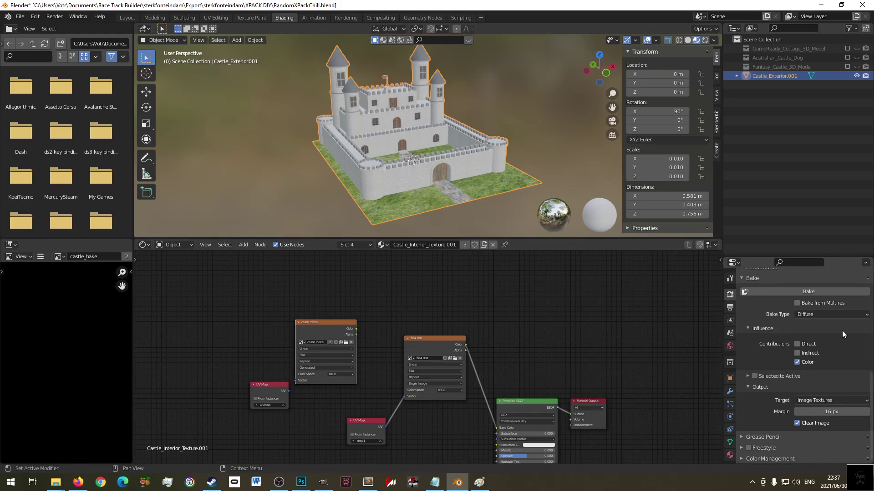
scroll(831, 358, up, 3)
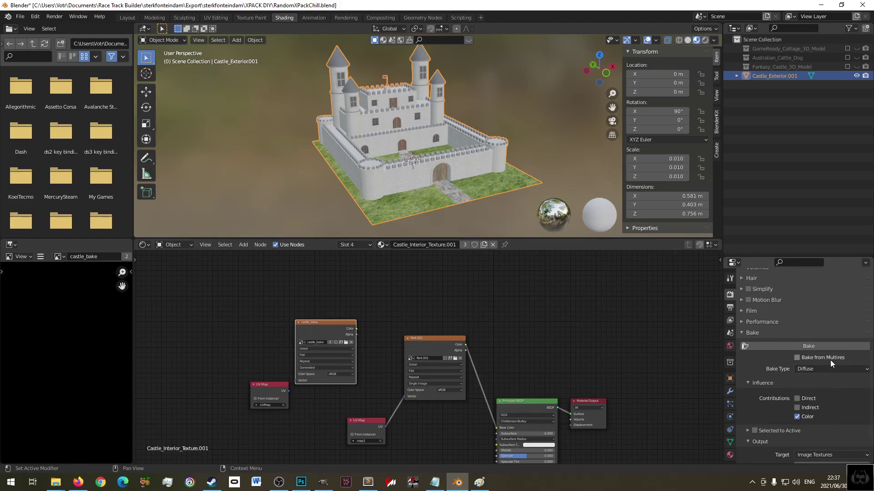
click(818, 345)
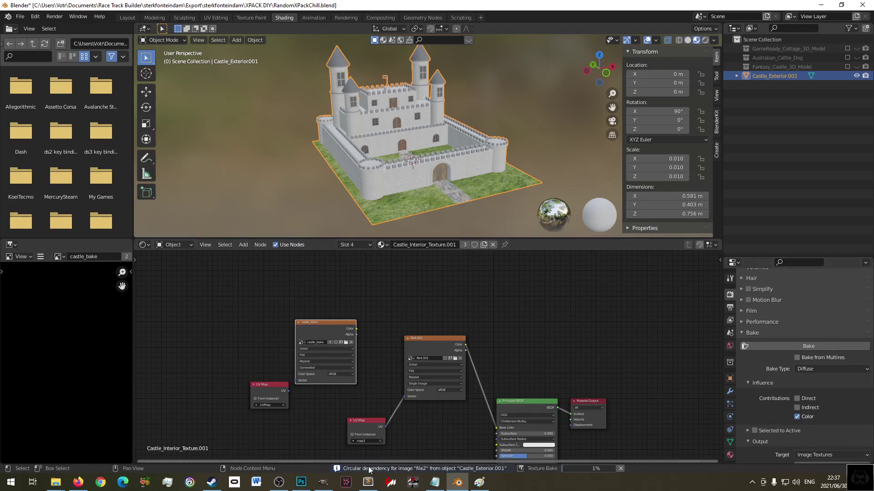
- Review the Info Log's circular dependency warnings for images file1.001, file3 and file2, then close it
click(457, 467)
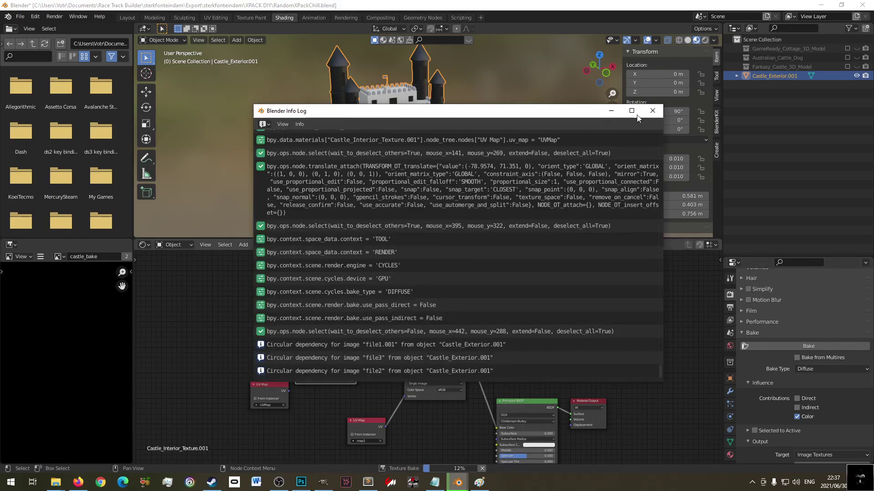
click(652, 111)
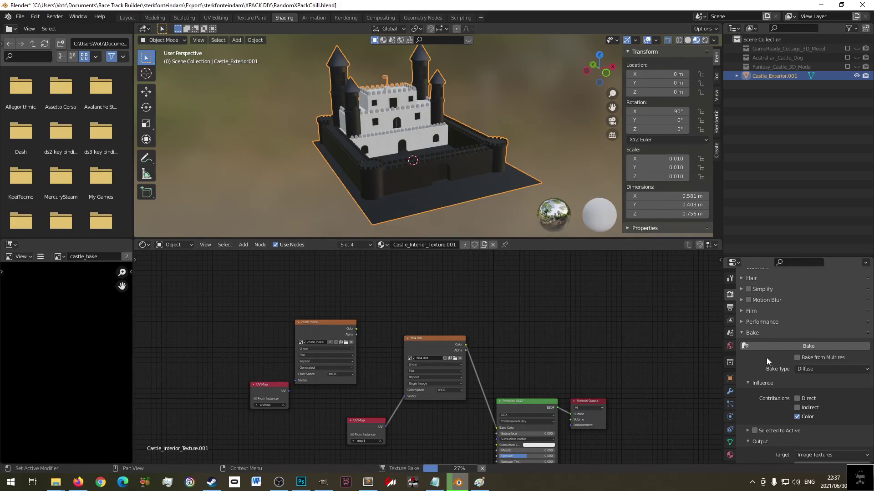
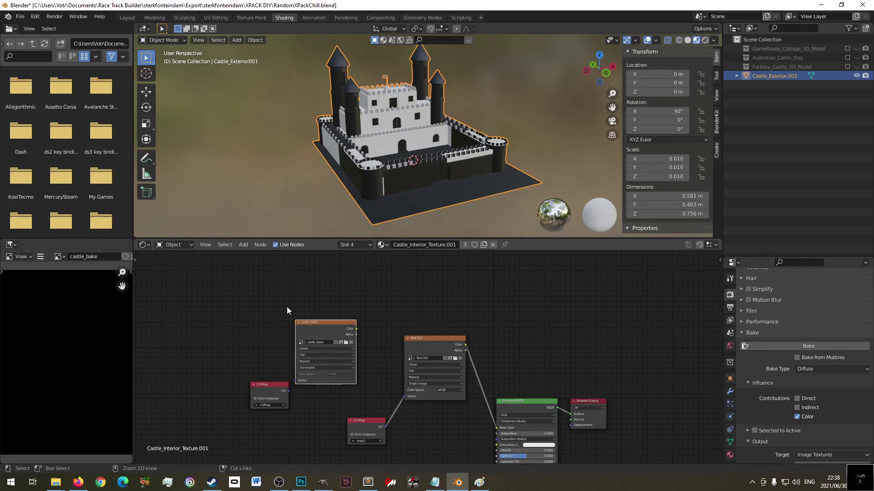
- Toggle the bake type to Combined and back to Diffuse, then select the castle_bake image node
key(ctrl+z)
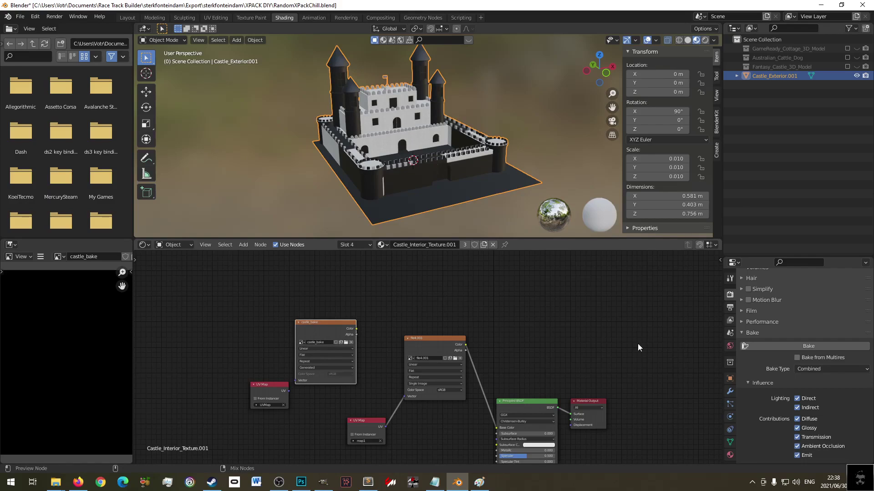
key(ctrl+shift+z)
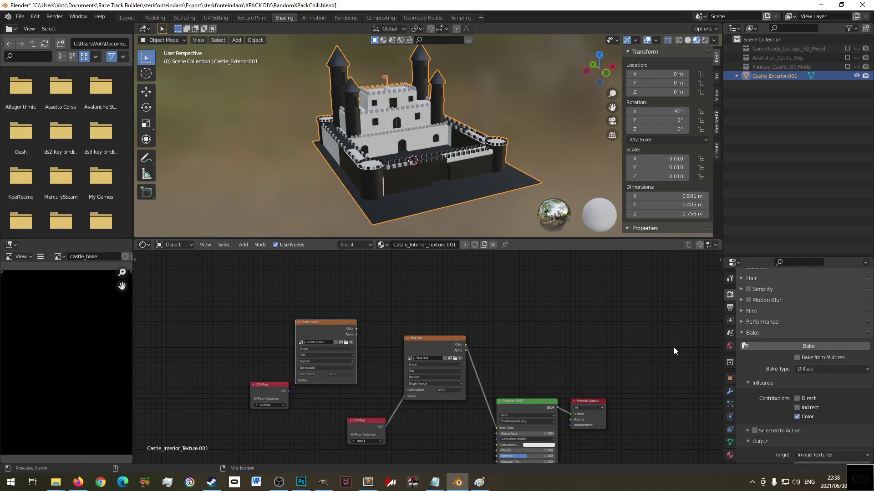
click(553, 346)
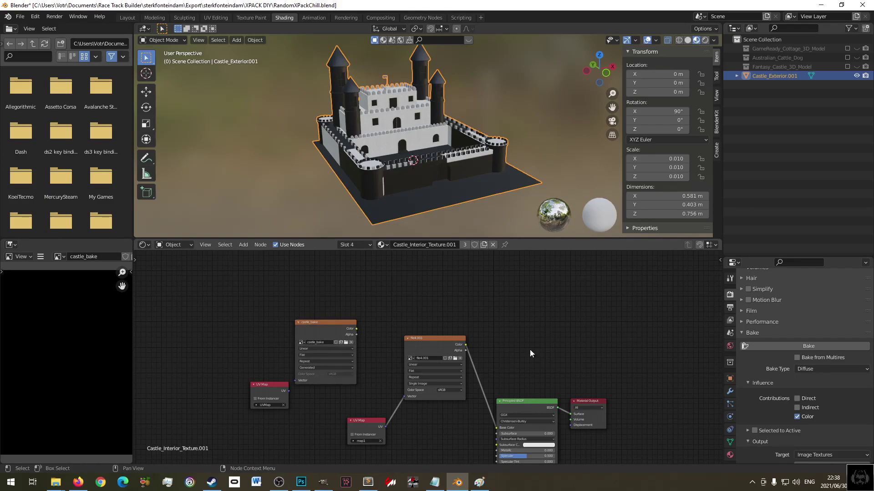
click(325, 324)
- Show the mesh's UV maps, map1 and UVMap, in the Object Data properties
click(300, 343)
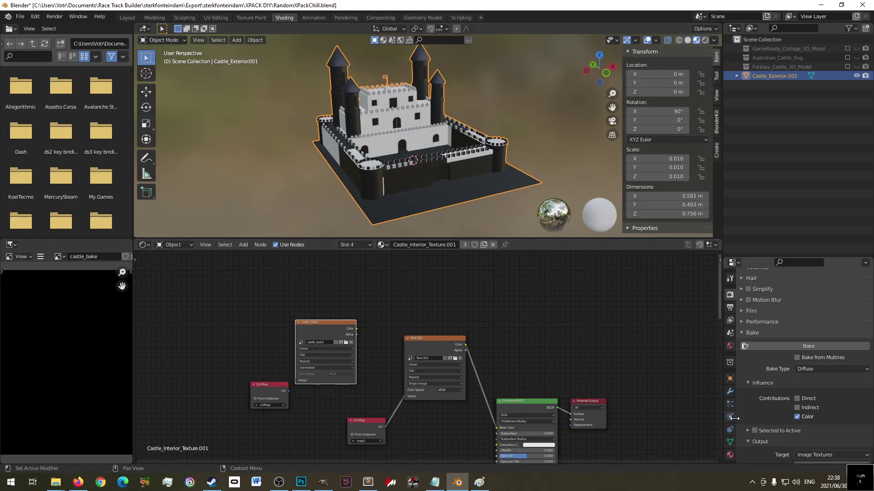
click(730, 391)
click(730, 441)
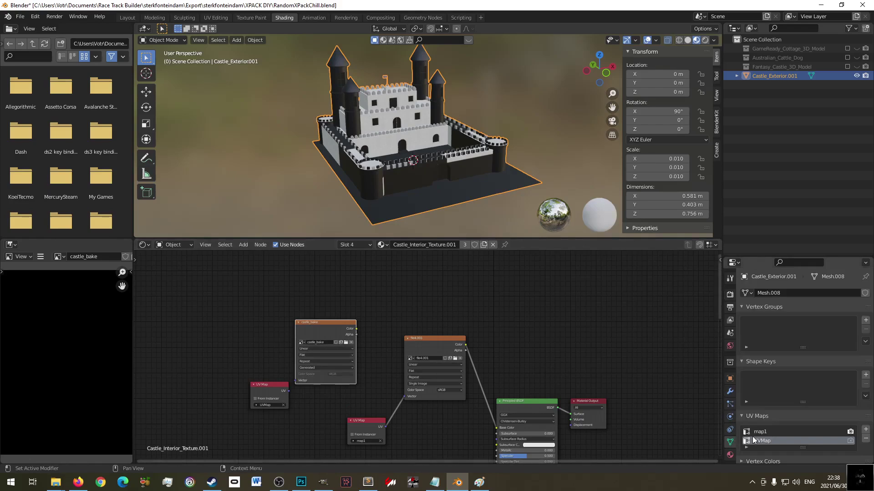
- Remove the UVMap UV map, leaving map1, and check map1's layout in UV Editing
click(866, 439)
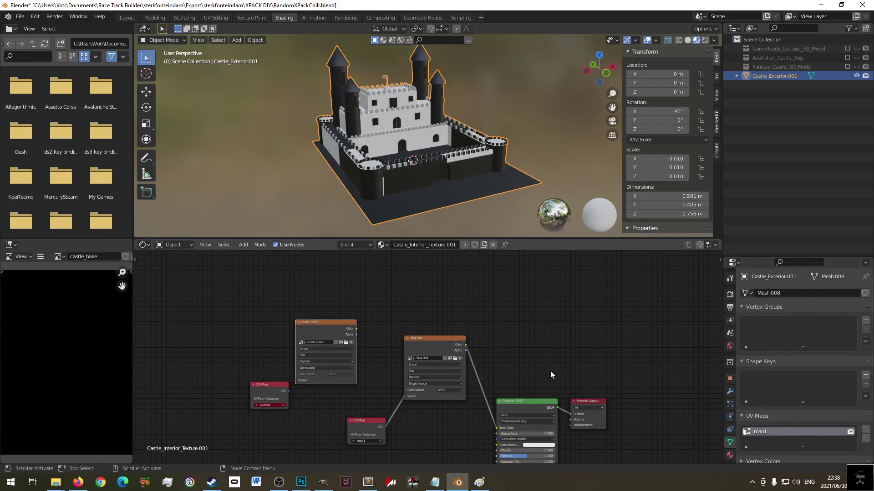
key(Tab)
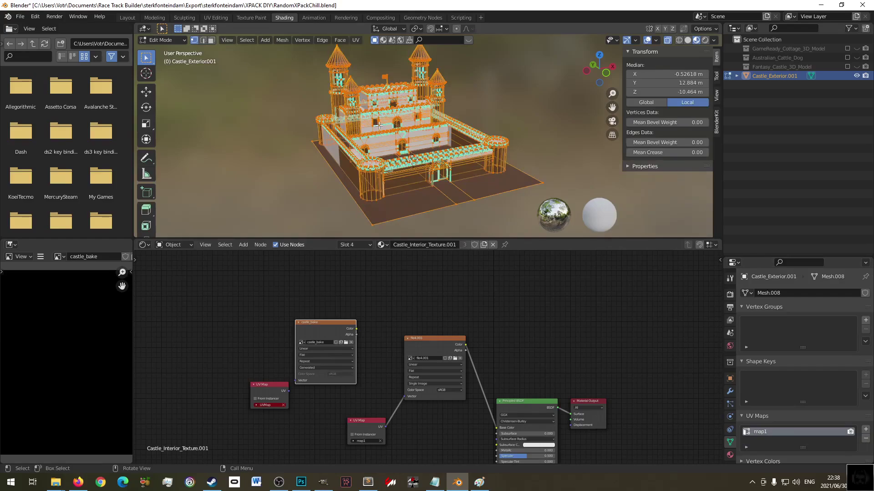
click(216, 18)
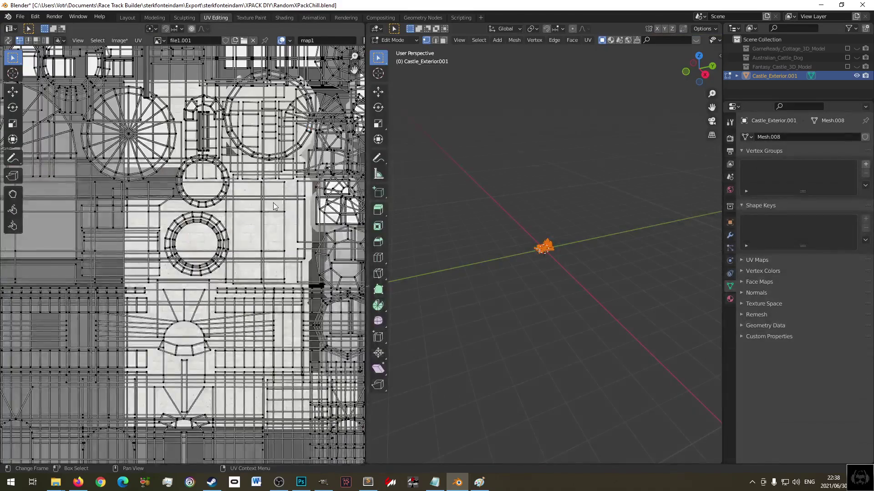
key(Home)
scroll(208, 205, up, 2)
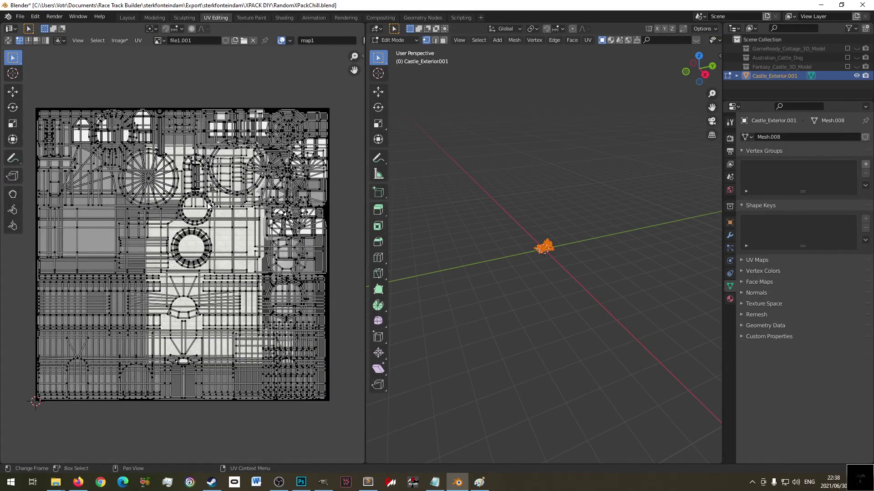
key(Tab)
key(Tab)
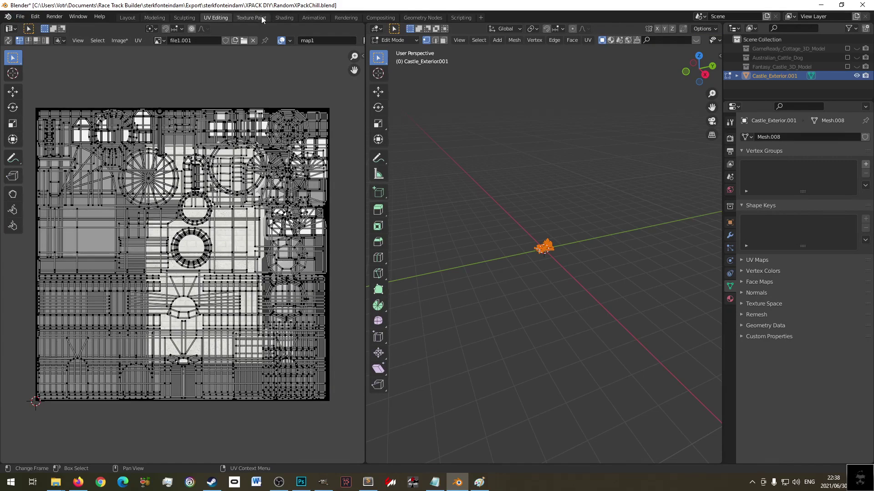
click(283, 18)
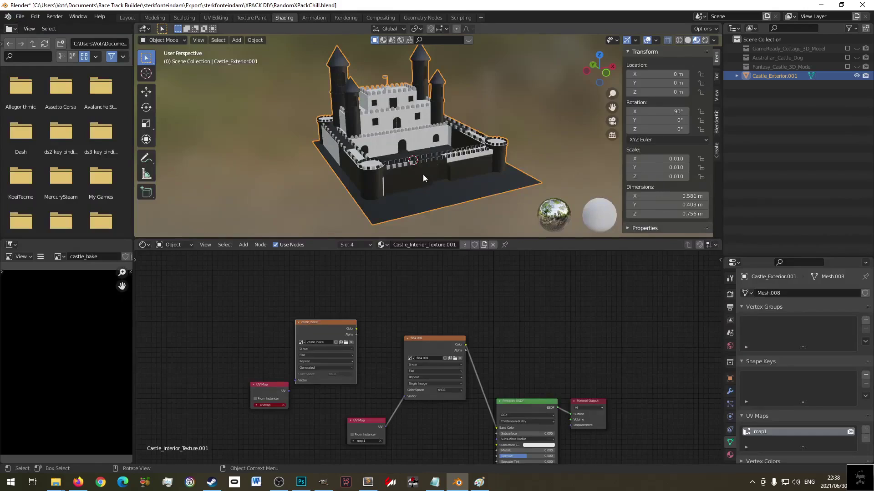
- Select the duplicate castle Castle_Exterior.001 in the Outliner and delete it
key(Tab)
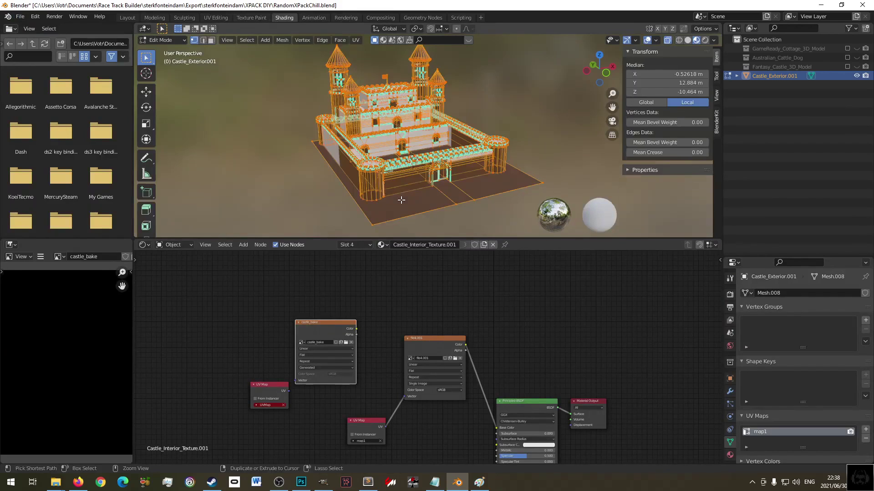
key(Tab)
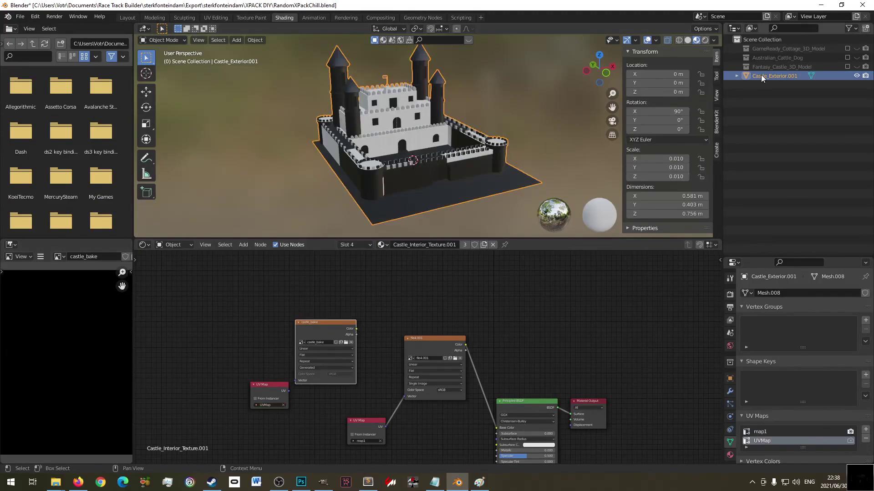
click(737, 76)
click(779, 79)
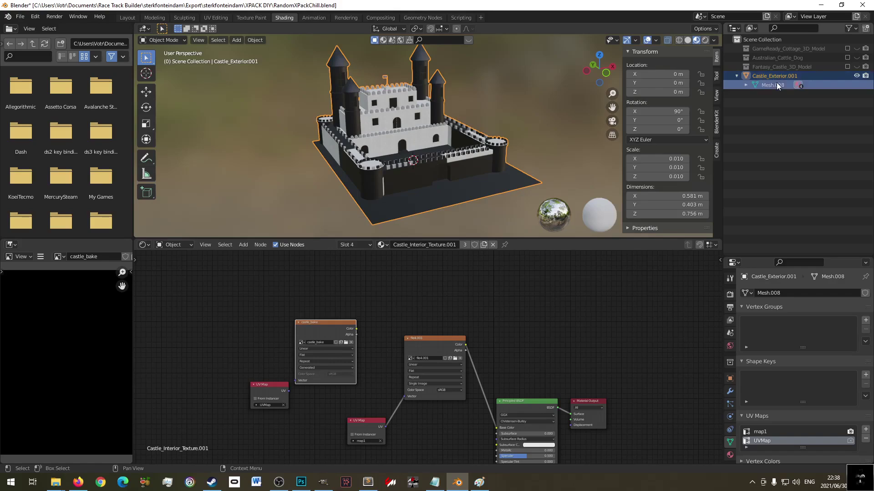
click(780, 79)
click(771, 85)
click(773, 75)
key(x)
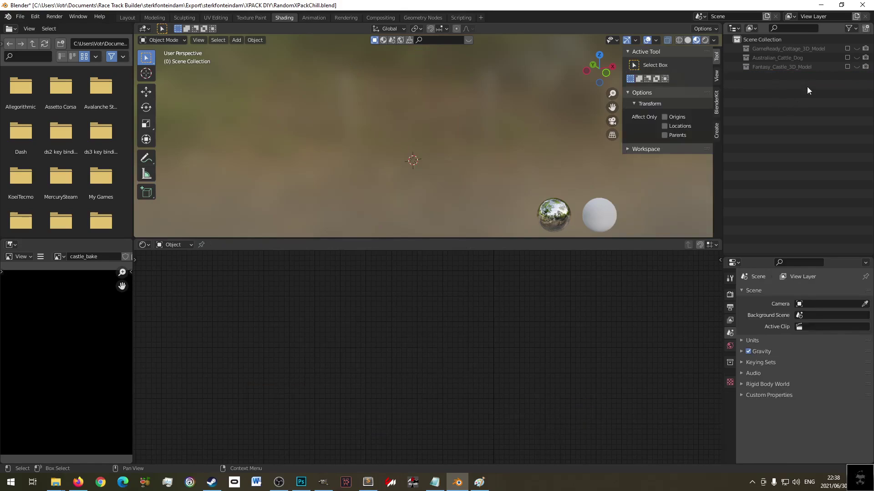
- Re-enable the Fantasy_Castle_3D_Model collection, select Castle_Interior, and bring up recent files
click(847, 67)
click(856, 67)
click(772, 67)
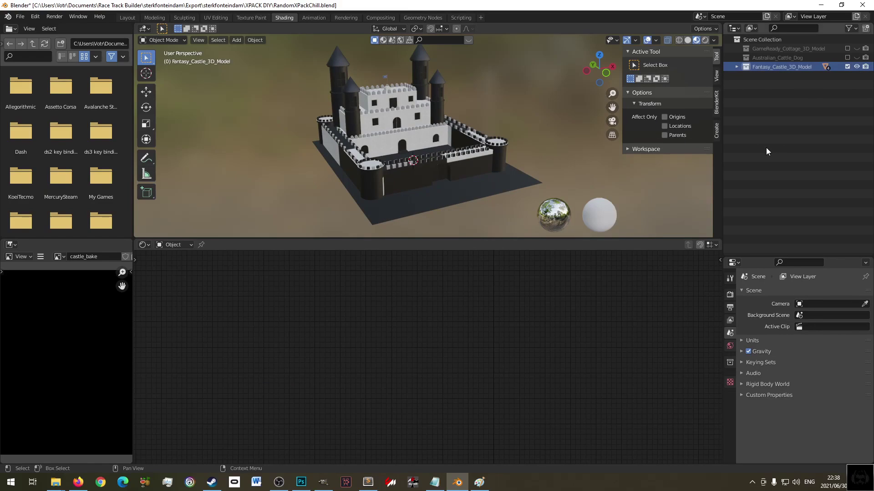
click(736, 67)
click(777, 75)
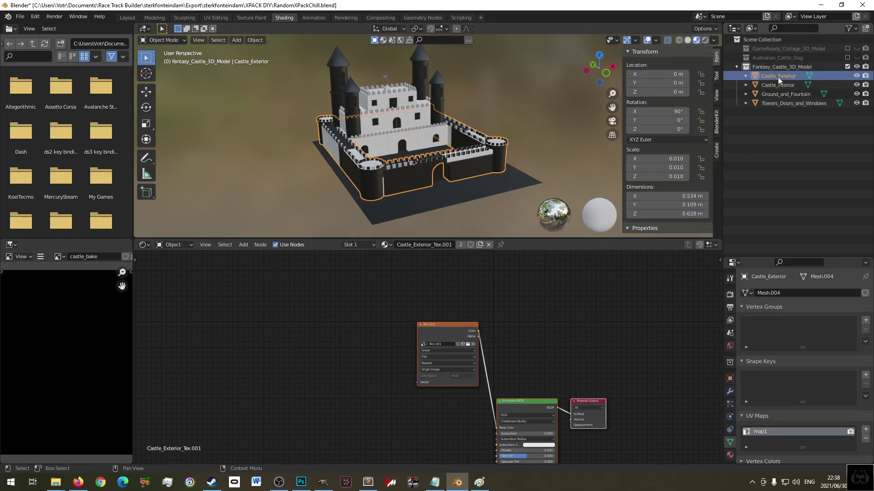
click(380, 117)
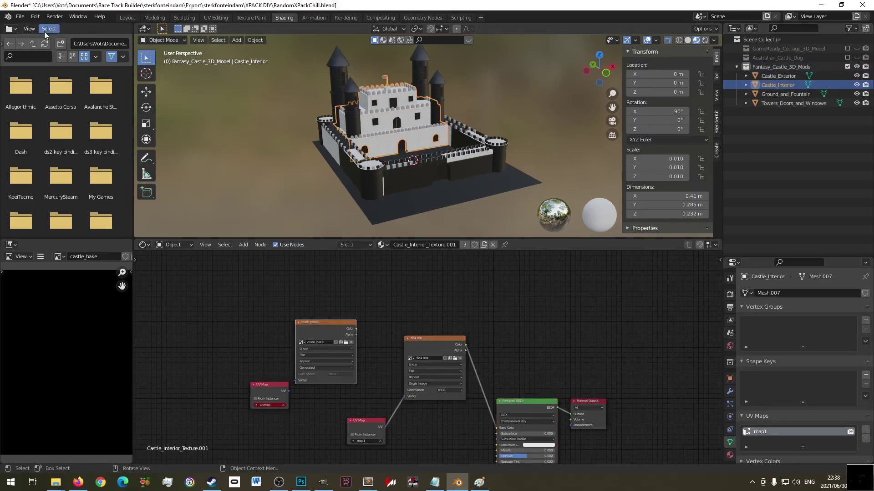
click(20, 17)
mouse_move(69, 43)
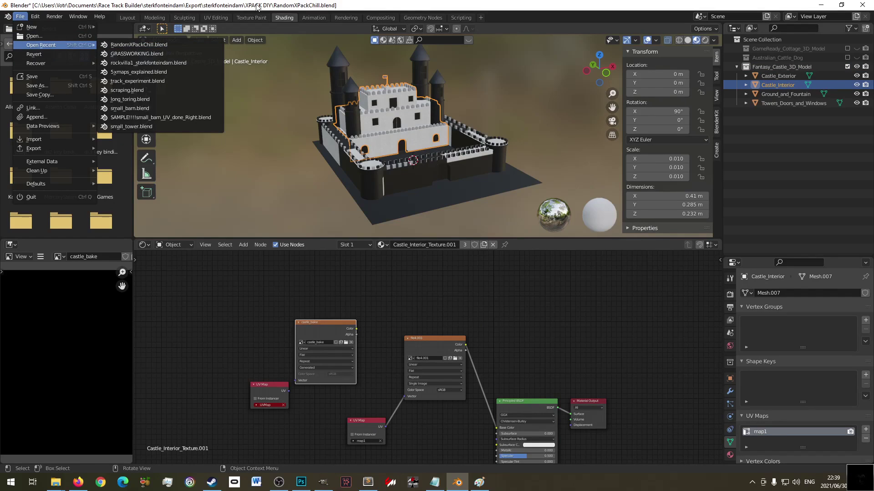
- Reload the recently used blend file, discarding unsaved changes
click(20, 16)
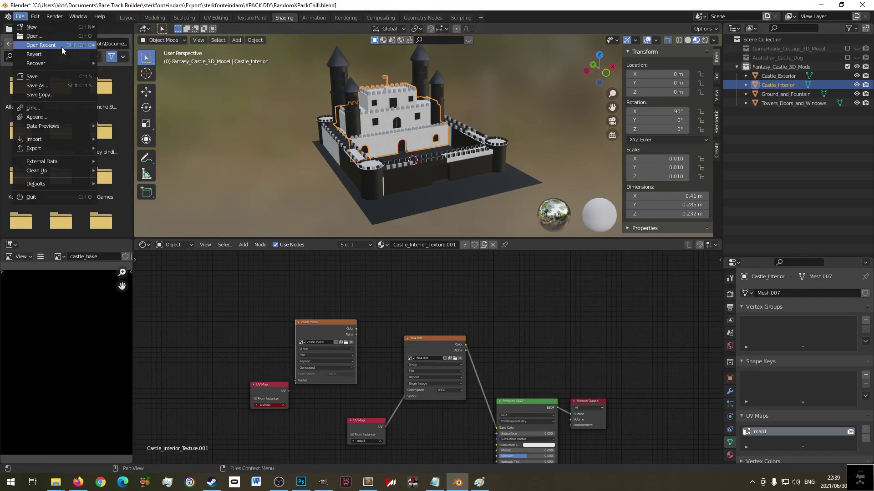
click(133, 45)
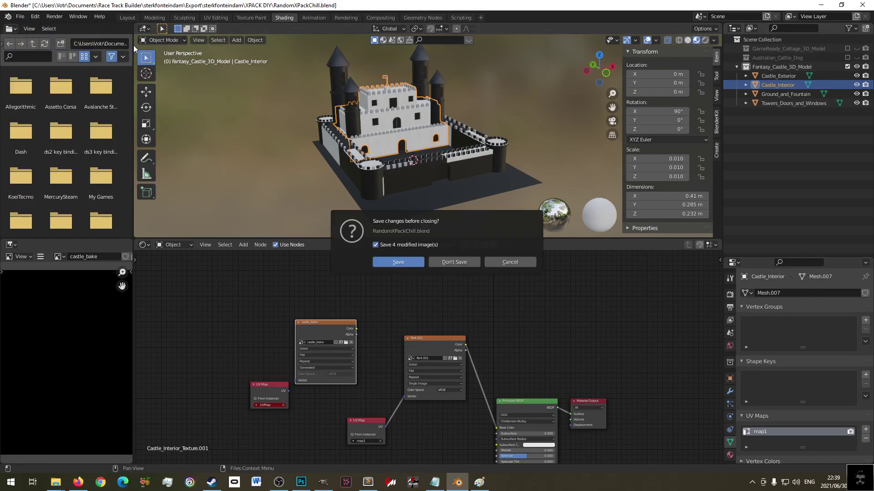
click(453, 263)
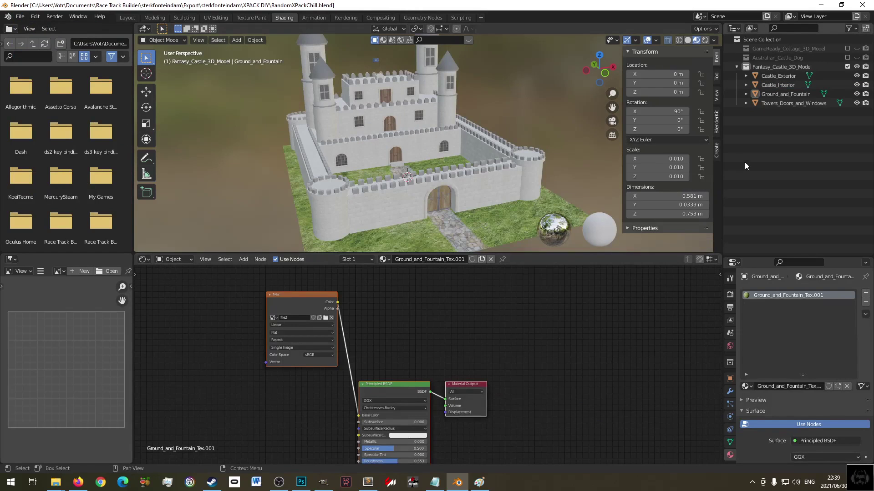
- Duplicate all four castle objects in place and join them into one object
click(367, 108)
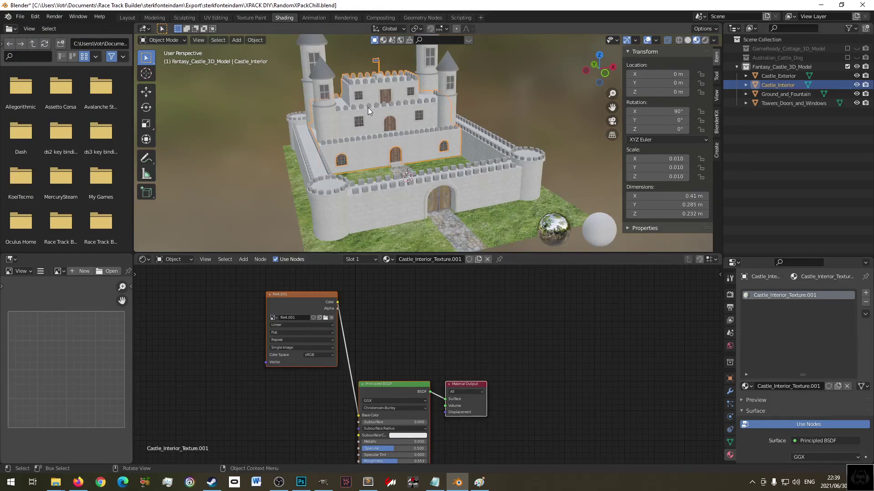
key(a)
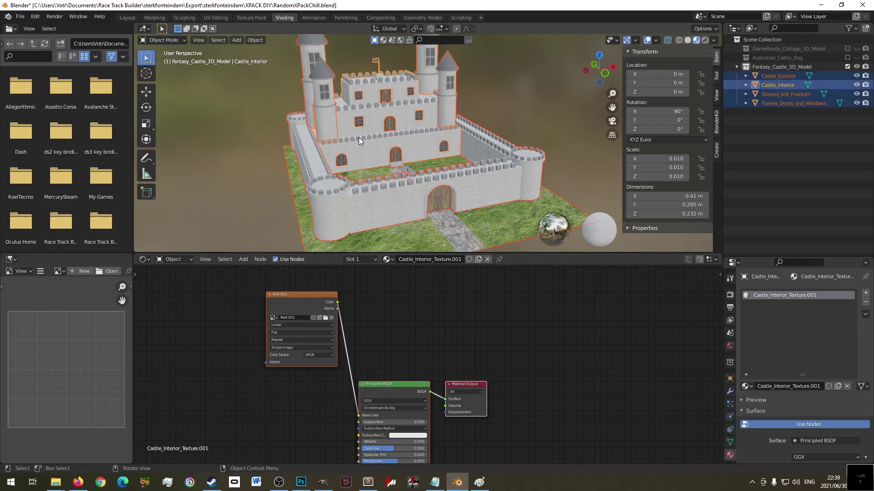
key(shift+d)
right_click(380, 141)
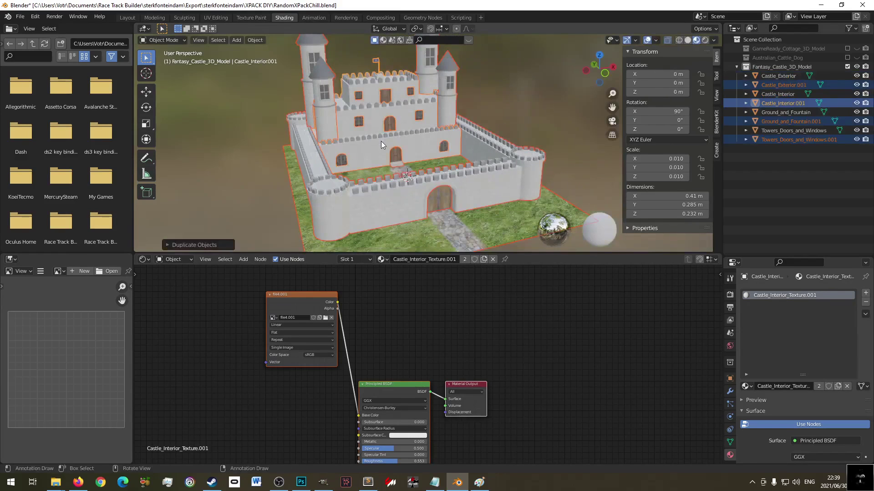
key(ctrl+j)
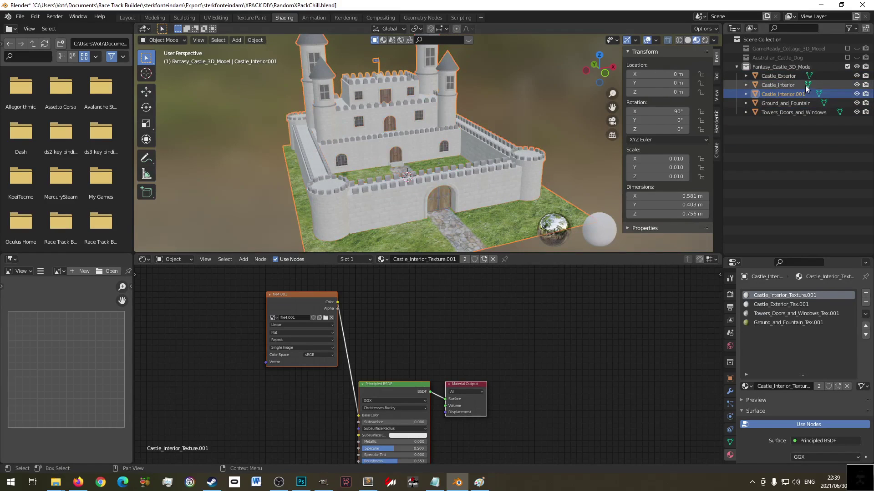
- Move the joined Castle_Interior.001 under Scene Collection and exclude Fantasy_Castle_3D_Model
drag(793, 93, 802, 132)
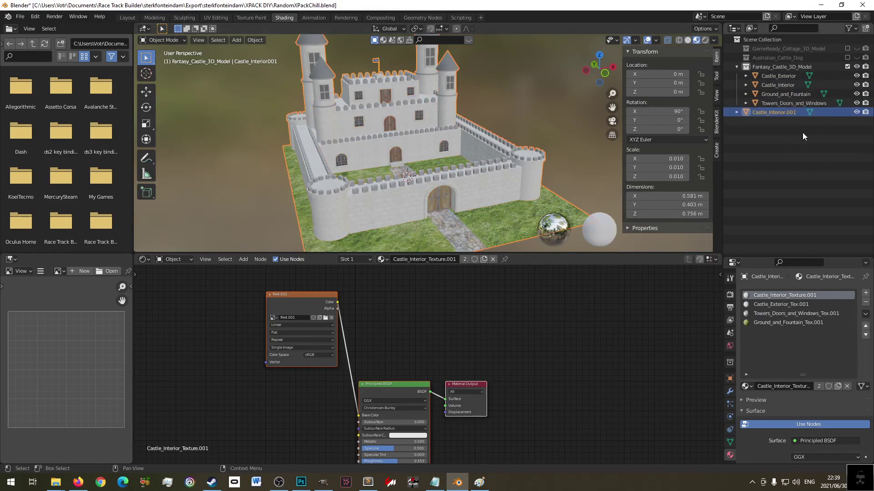
click(735, 67)
click(847, 67)
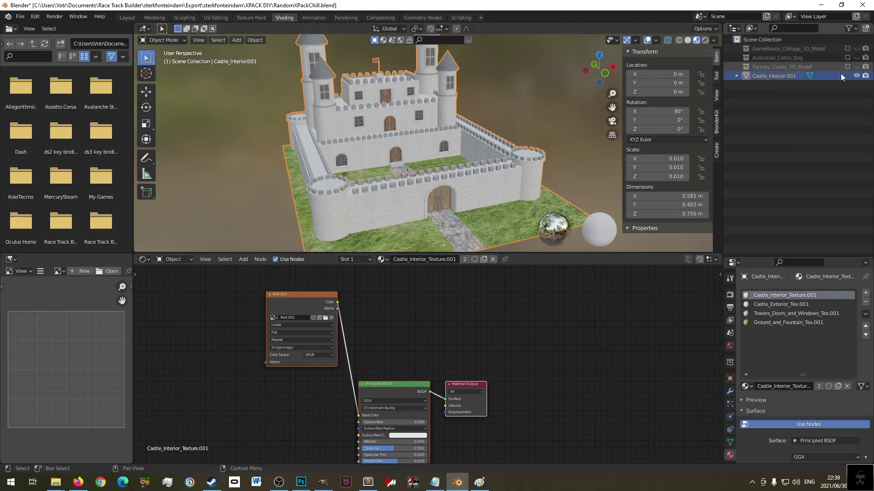
- Rename the joined object Castele_baked and select its Castle_Exterior_Tex.001 material slot
double_click(766, 75)
text(C)
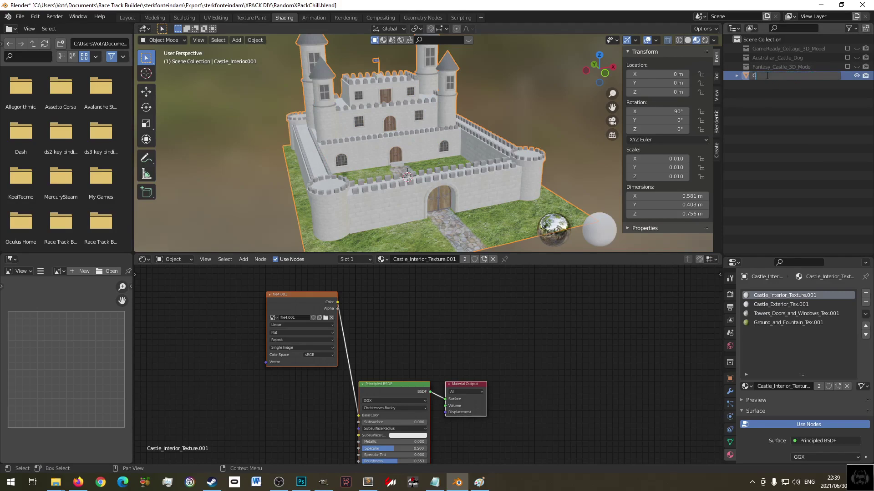
text(astele_baked)
key(Return)
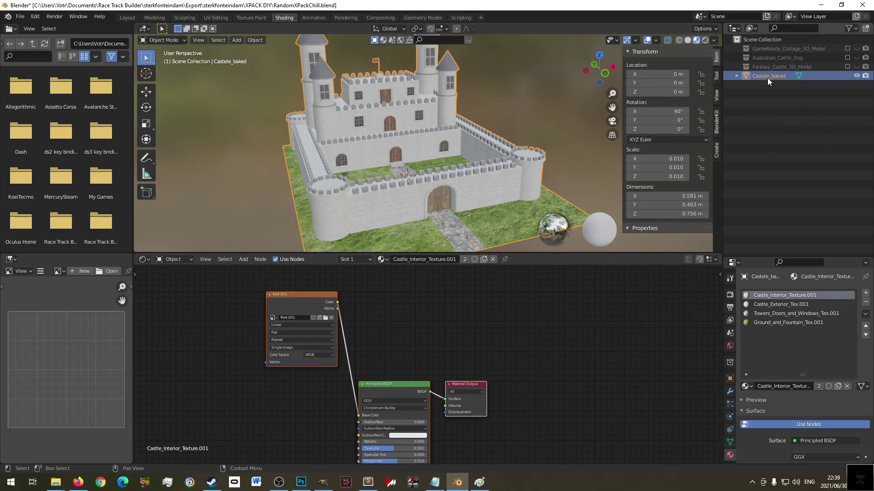
click(766, 304)
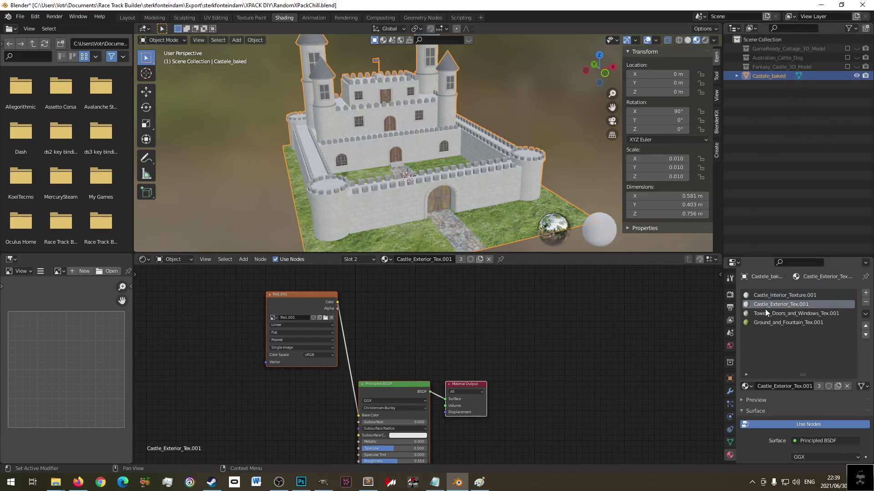
- Select the Ground_and_Fountain_Tex.001 material slot and set the render engine to Cycles
click(766, 313)
click(768, 321)
click(731, 279)
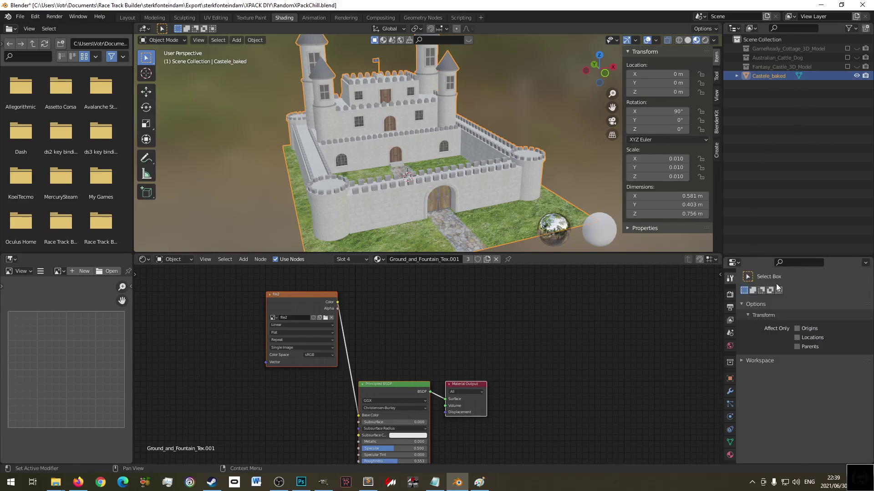
click(731, 297)
click(802, 294)
click(812, 321)
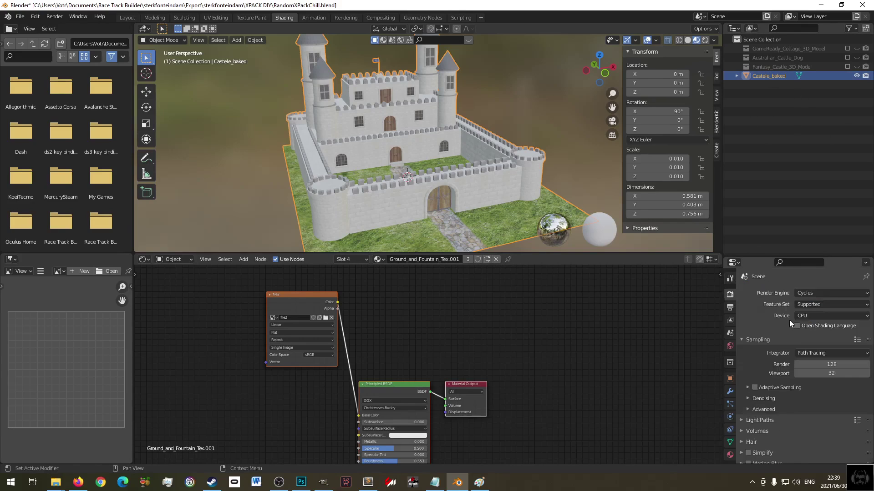
click(730, 279)
- Reselect Castele_baked, frame it in the view, and save the blend file
click(780, 121)
click(768, 75)
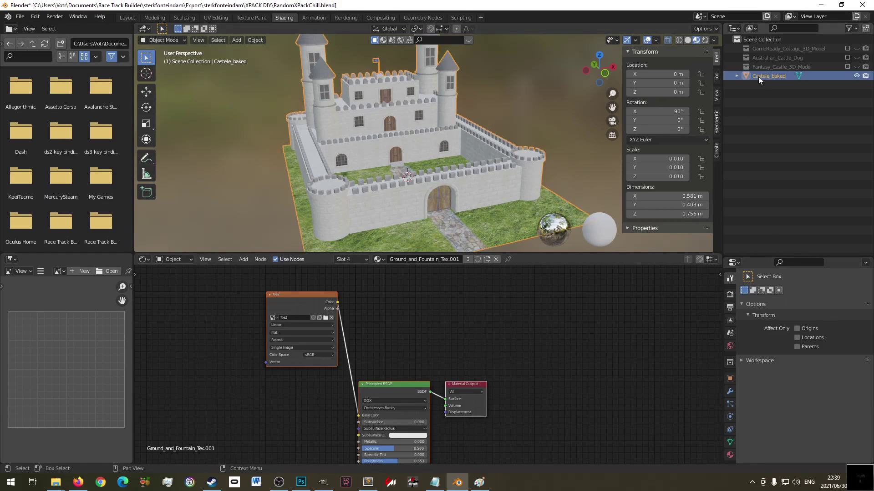
key(KP_Decimal)
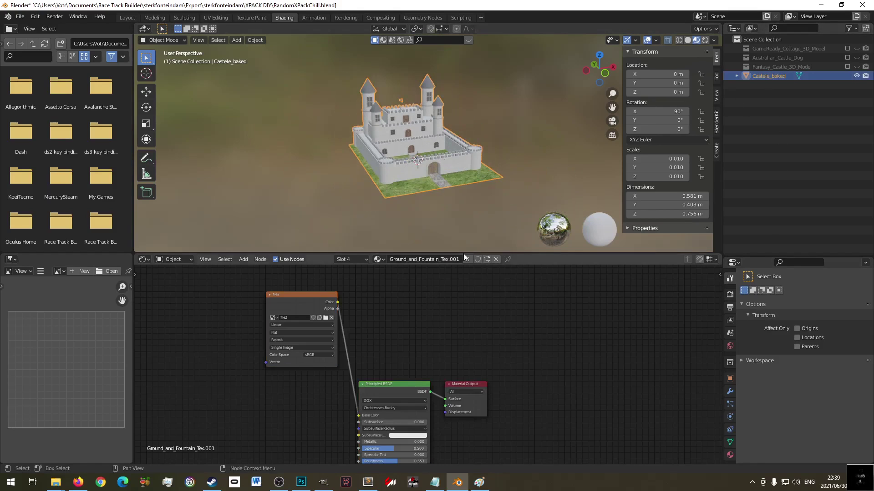
middle_drag(435, 319, 473, 305)
key(ctrl+s)
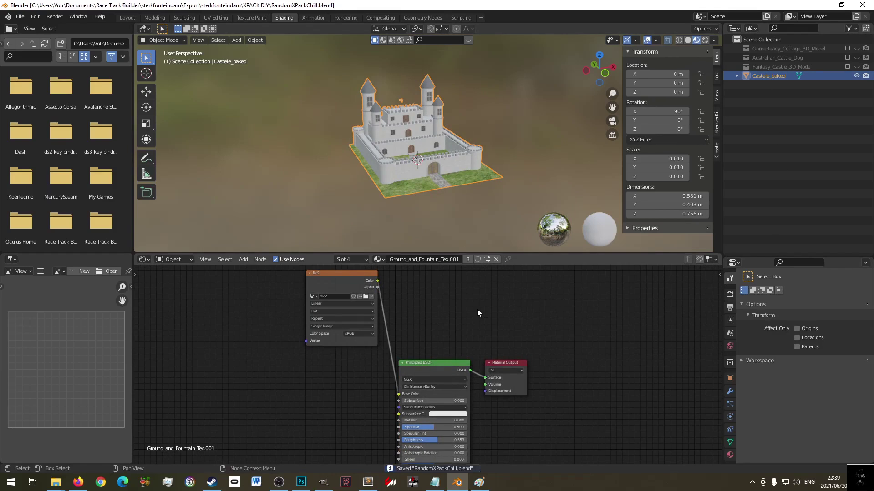
- Add an empty Image Texture node to the left of file2 in the Shader Editor
key(shift+a)
mouse_move(192, 327)
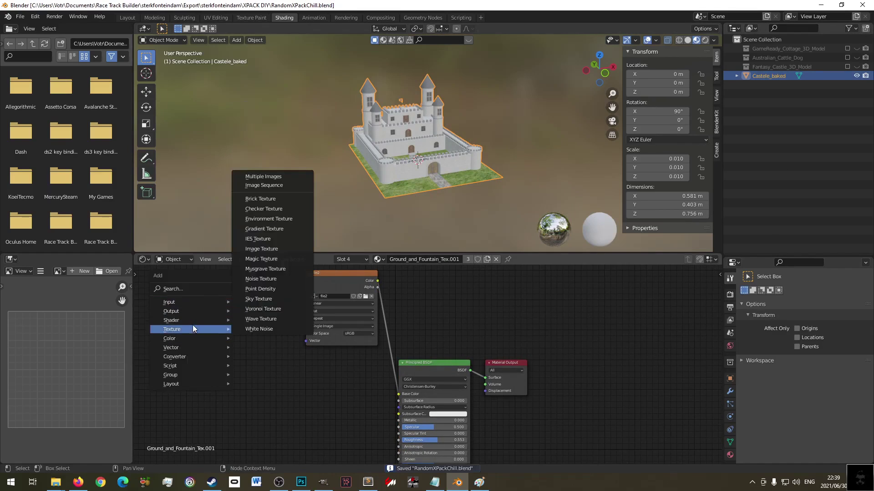
click(262, 249)
click(226, 314)
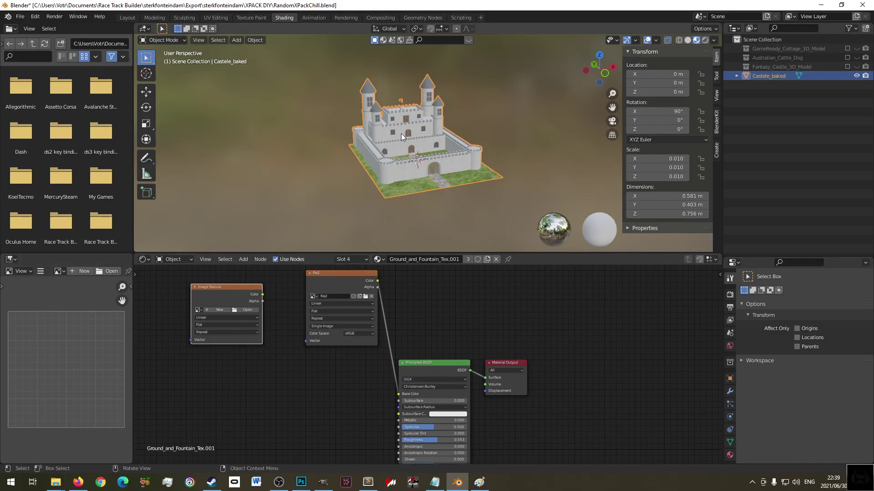
- Smart UV Project the whole castle mesh with a 0.010 island margin, then return to Object Mode
key(Tab)
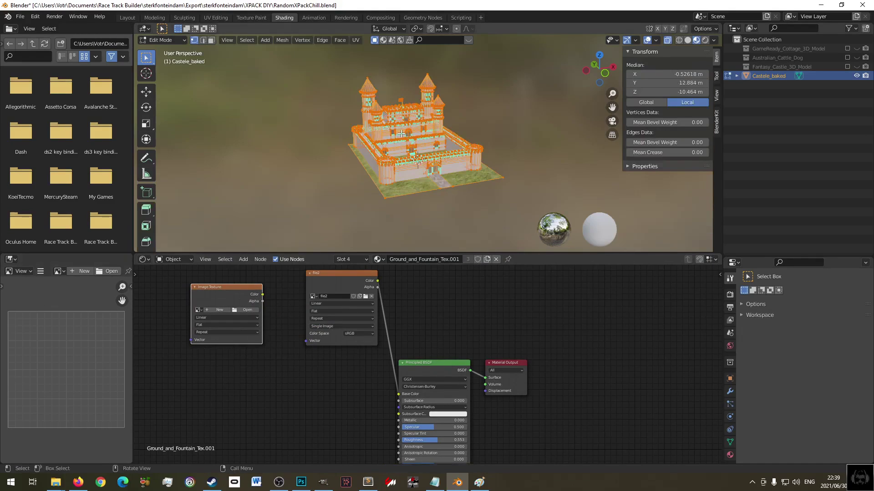
key(u)
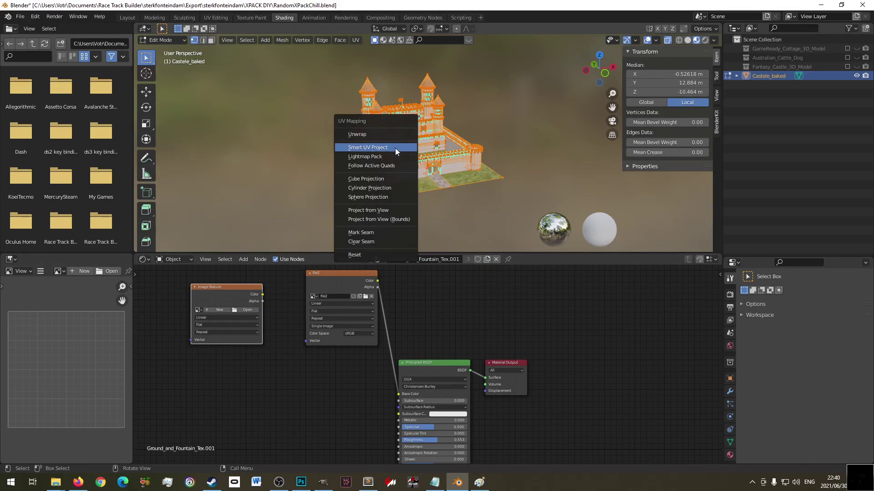
click(395, 149)
click(462, 176)
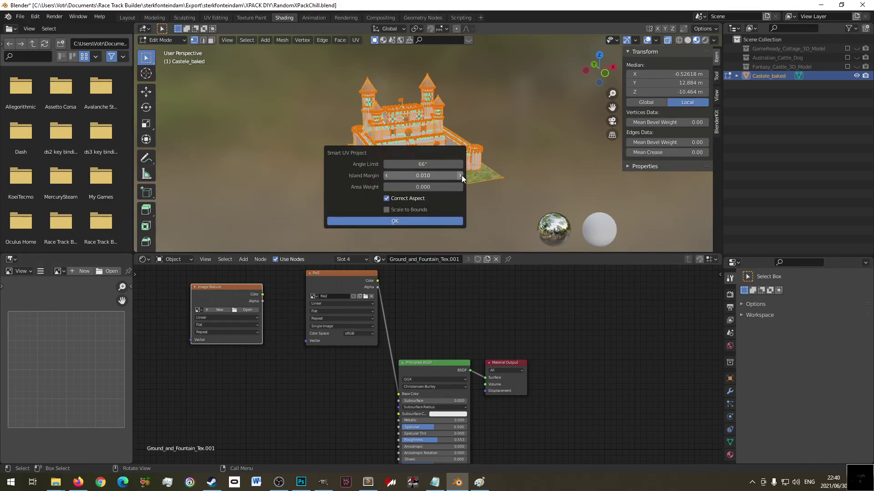
click(405, 222)
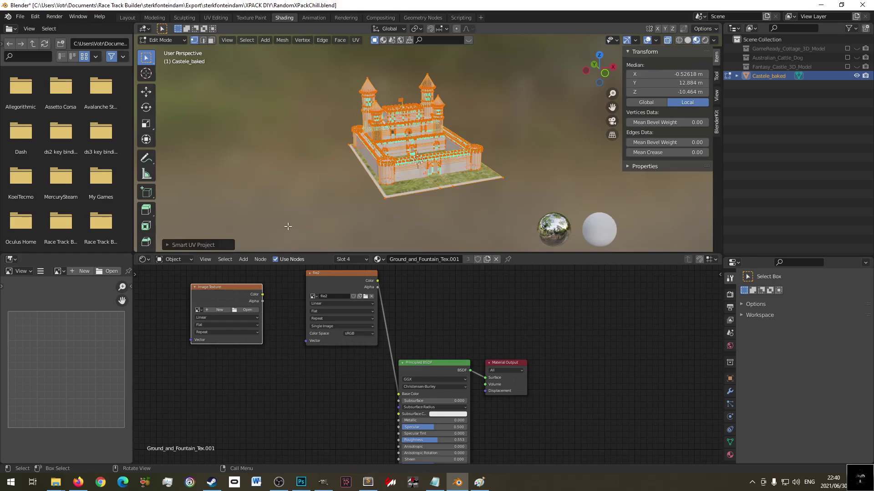
key(alt+a)
key(a)
key(Tab)
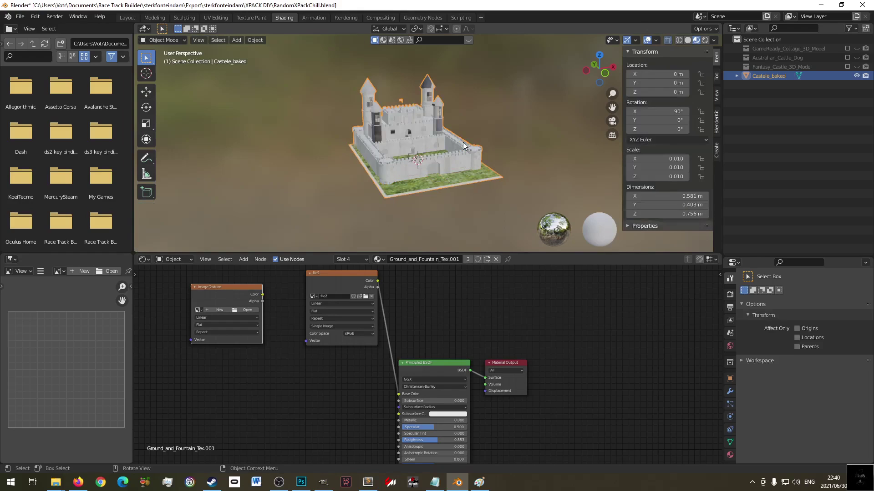
- Deselect the castle and orbit around it to inspect the new mapping
key(alt+a)
scroll(403, 124, up, 4)
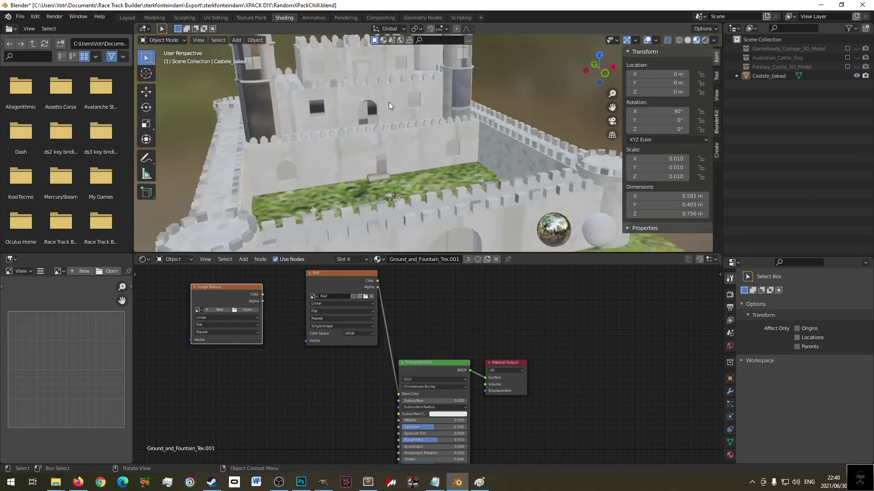
middle_drag(385, 103, 348, 179)
scroll(377, 184, down, 3)
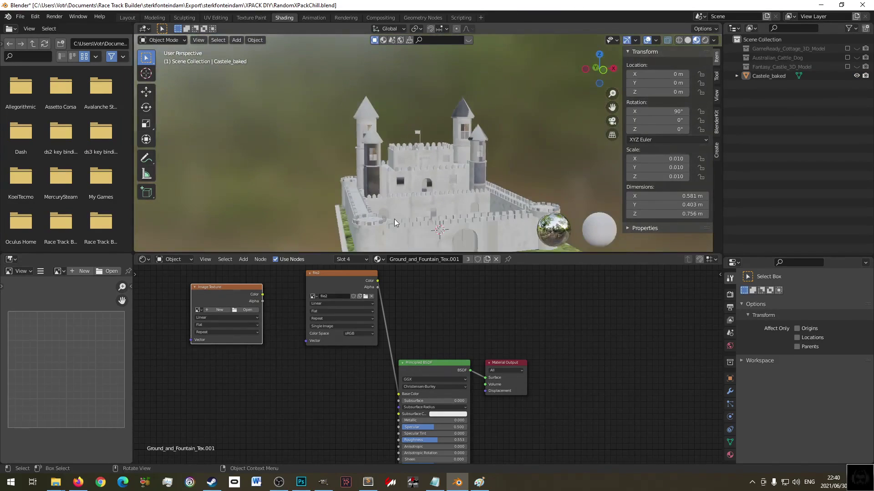
middle_drag(394, 219, 404, 186)
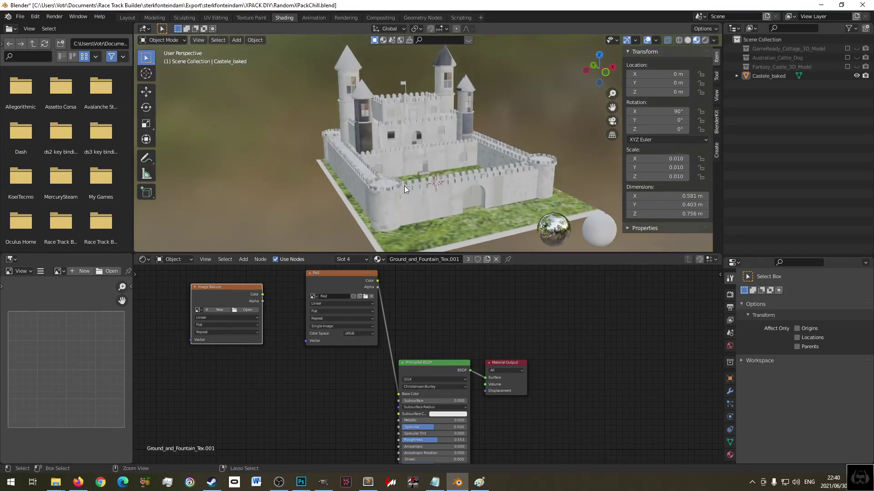
- Toggle Edit Mode, invert the selection, then reselect the castle and open the Edit menu
key(Tab)
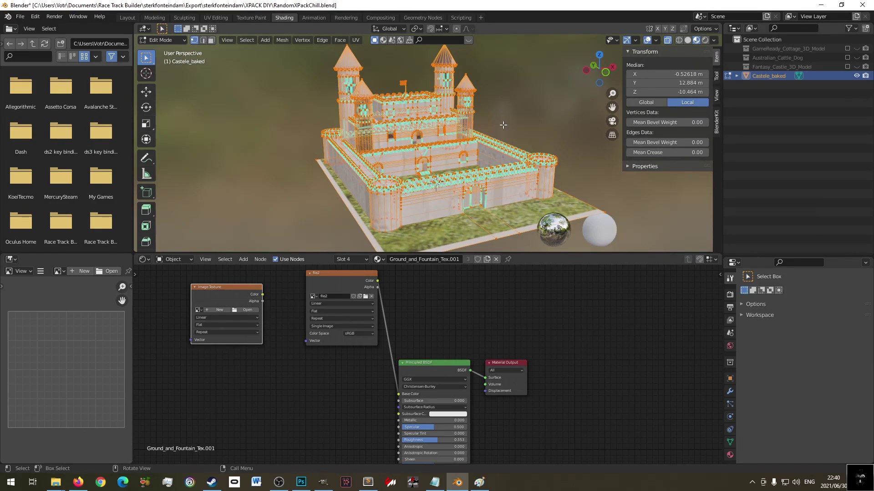
key(ctrl+i)
key(ctrl+i)
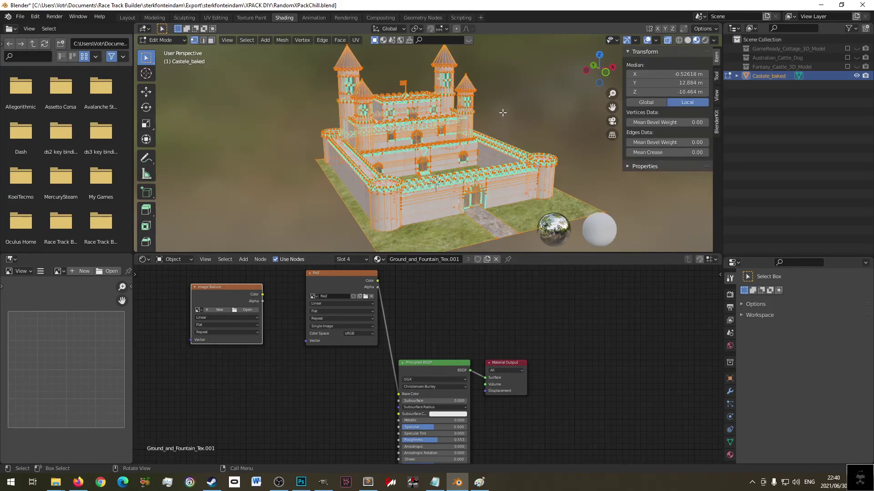
key(Tab)
click(503, 113)
key(ctrl)
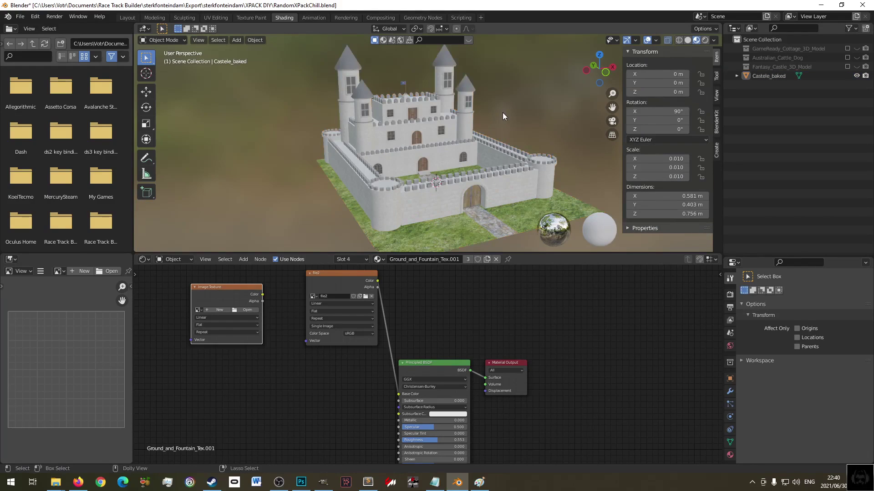
key(ctrl)
click(412, 130)
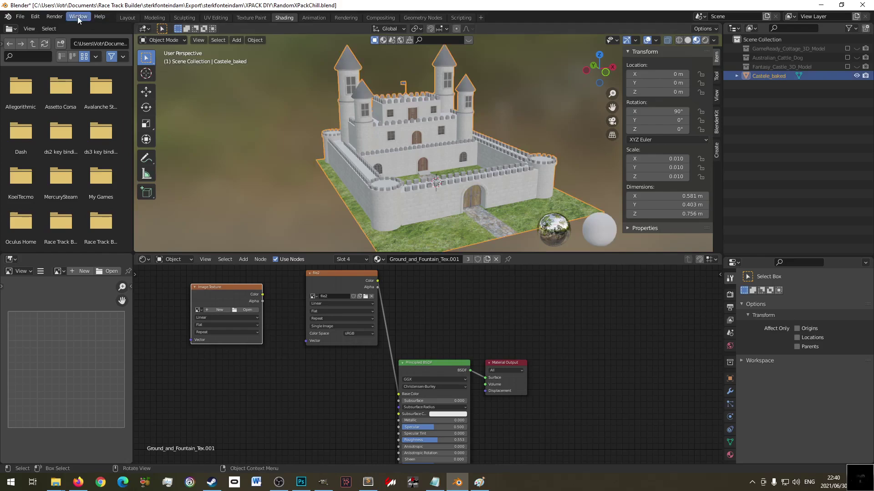
click(38, 18)
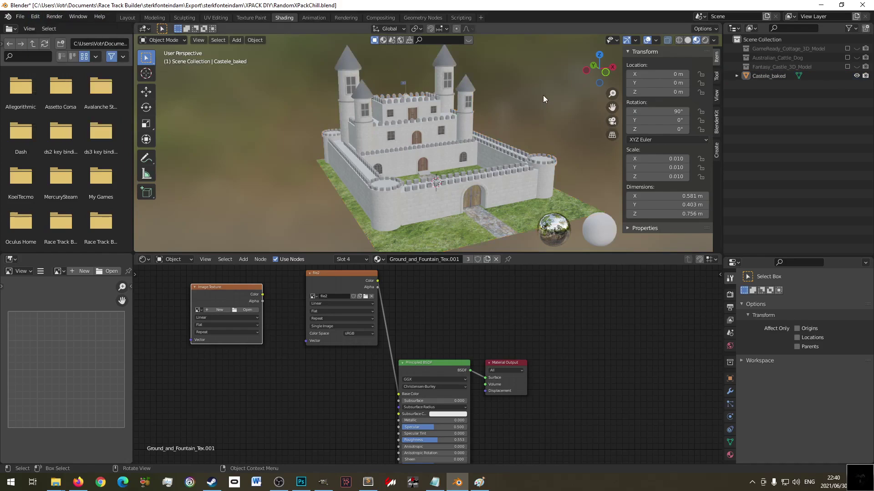
- Select the file2 node, then make the new empty Image Texture node active
click(332, 279)
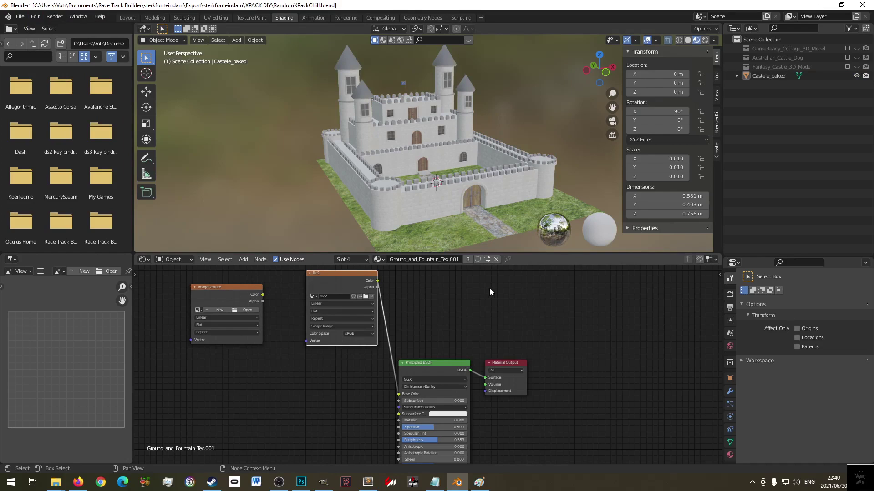
middle_drag(473, 302, 455, 342)
click(210, 321)
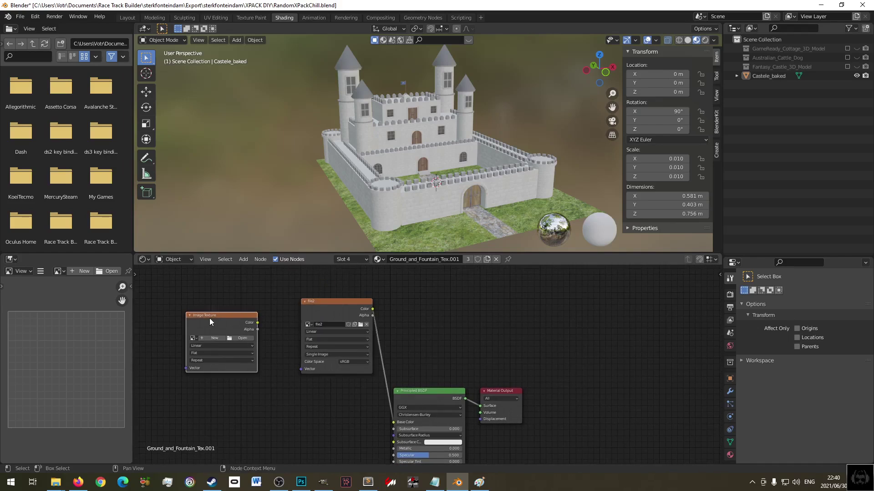
- Create a new 2048 × 2048 image named castlebake from the image editor's menu
click(45, 272)
mouse_move(57, 289)
click(144, 289)
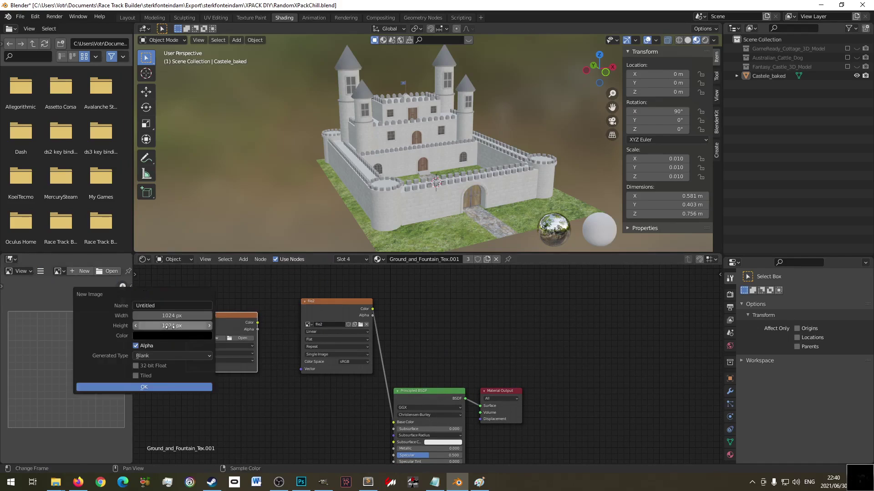
click(168, 315)
text(2048)
key(Tab)
text(2048)
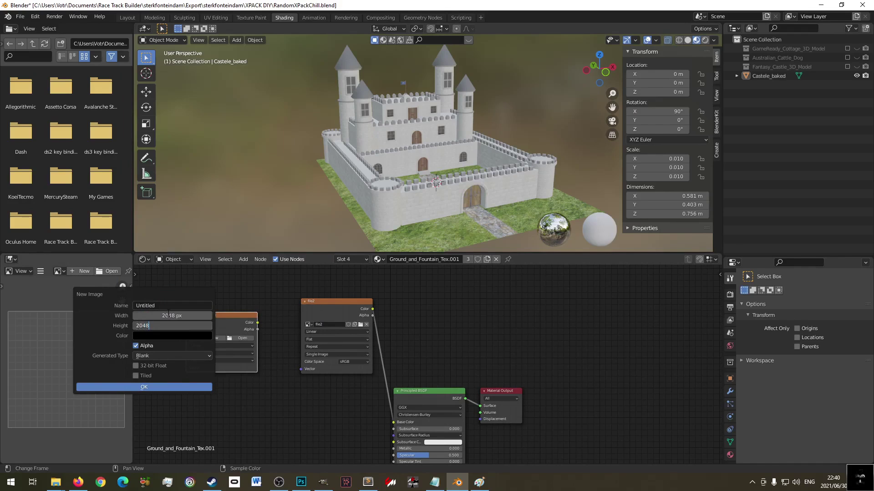
key(Return)
click(184, 305)
text(castebake)
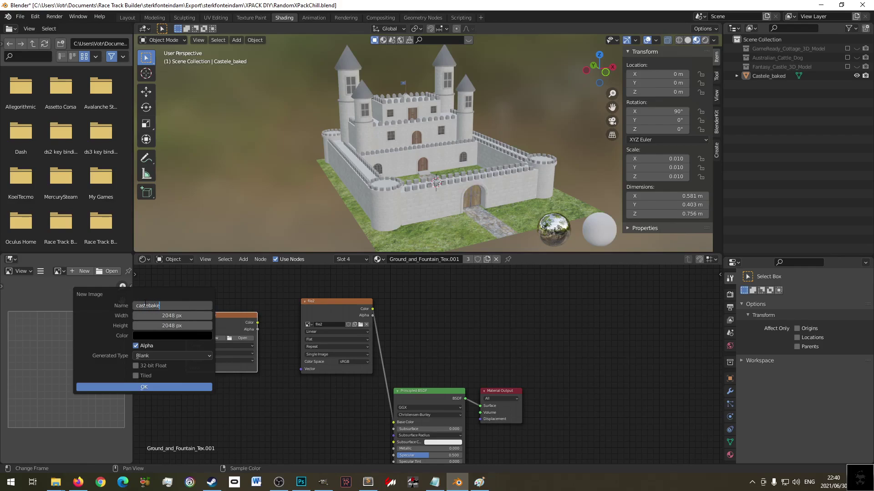
text(l)
key(Return)
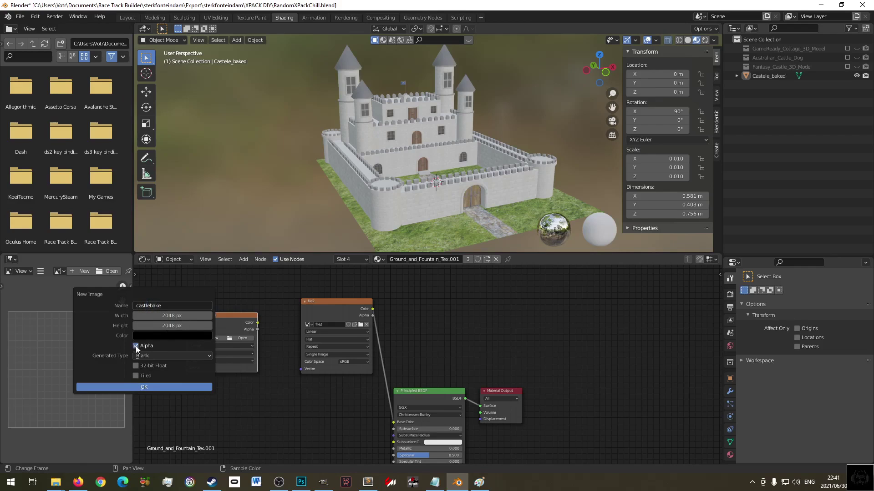
click(144, 387)
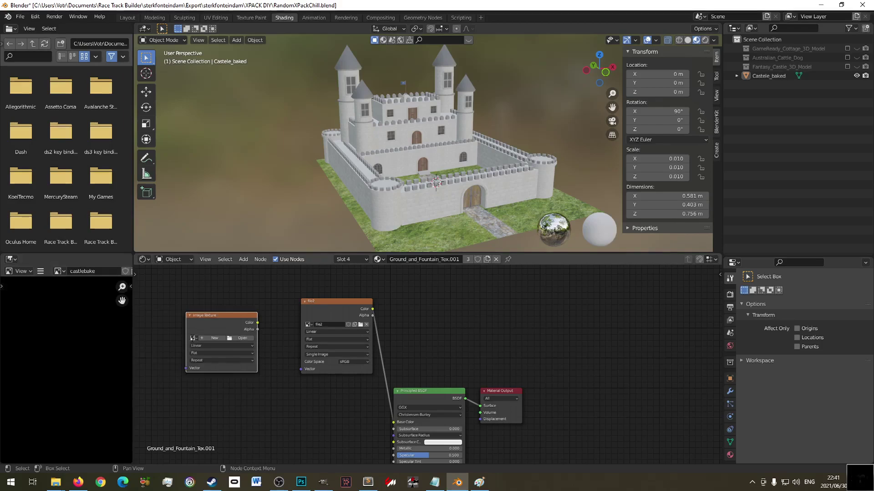
- Load castlebake into the Image Texture node and add a UV Map node below it
click(193, 338)
click(227, 354)
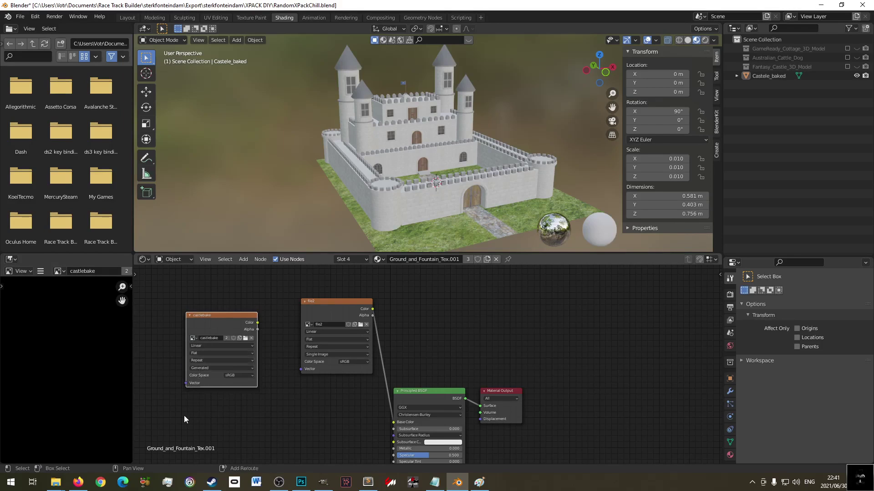
key(shift+a)
mouse_move(173, 378)
click(221, 339)
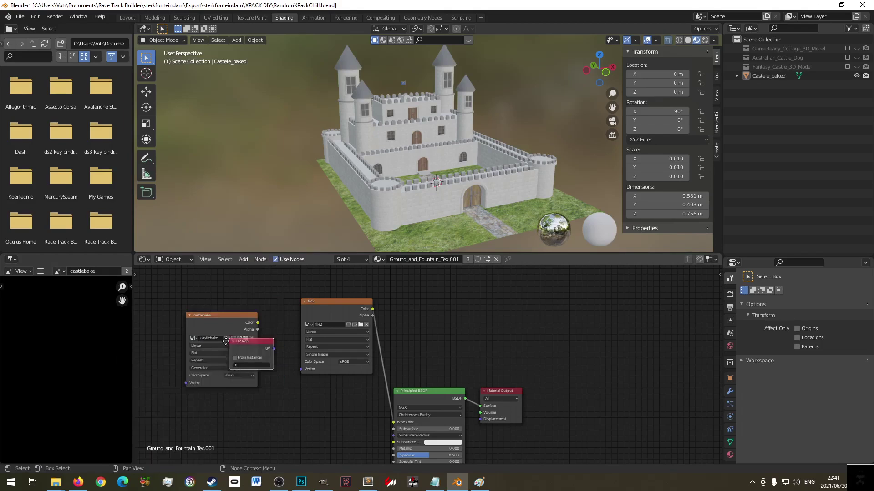
click(142, 400)
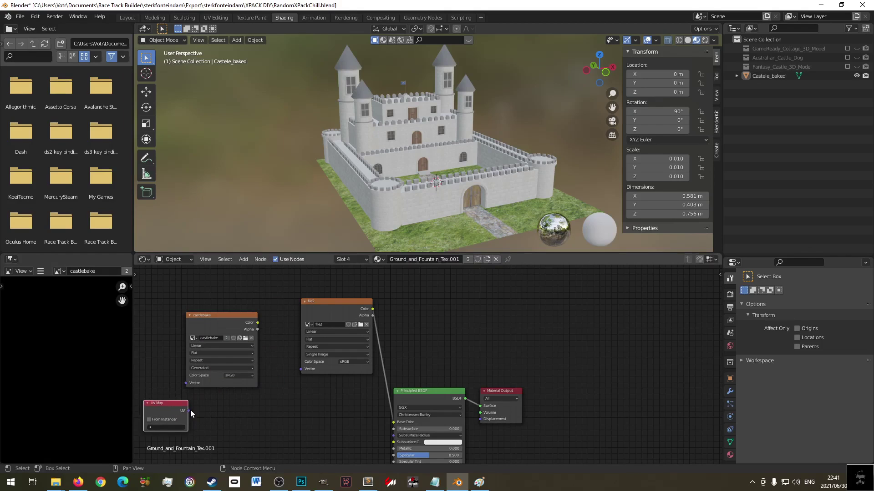
- Set the UV Map node to map1, link it to castlebake's Vector, and make castlebake active
click(174, 427)
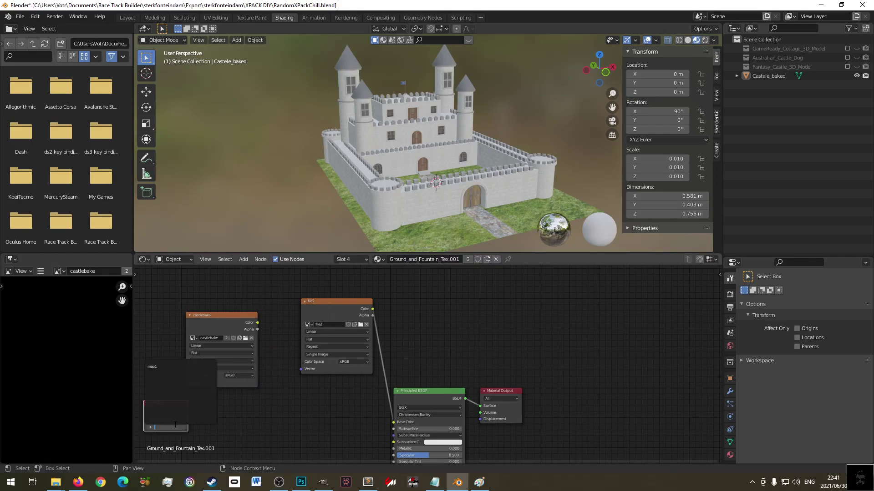
click(178, 367)
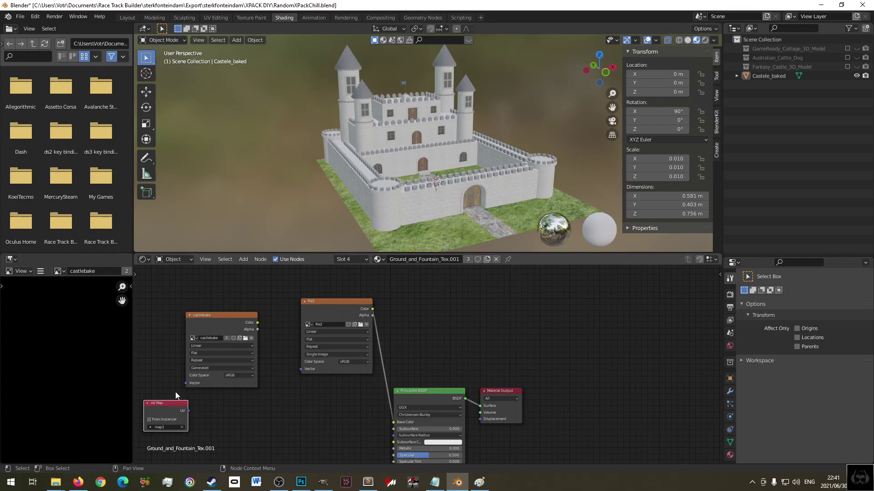
drag(188, 410, 171, 401)
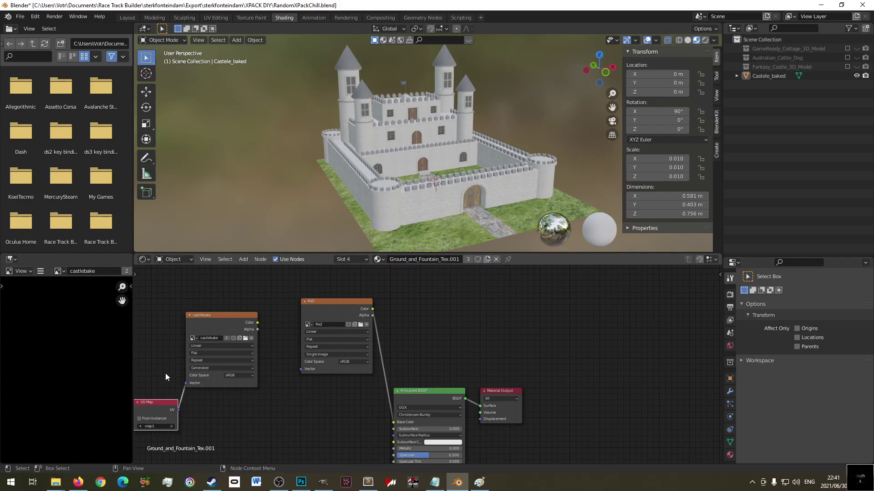
middle_drag(165, 373, 193, 373)
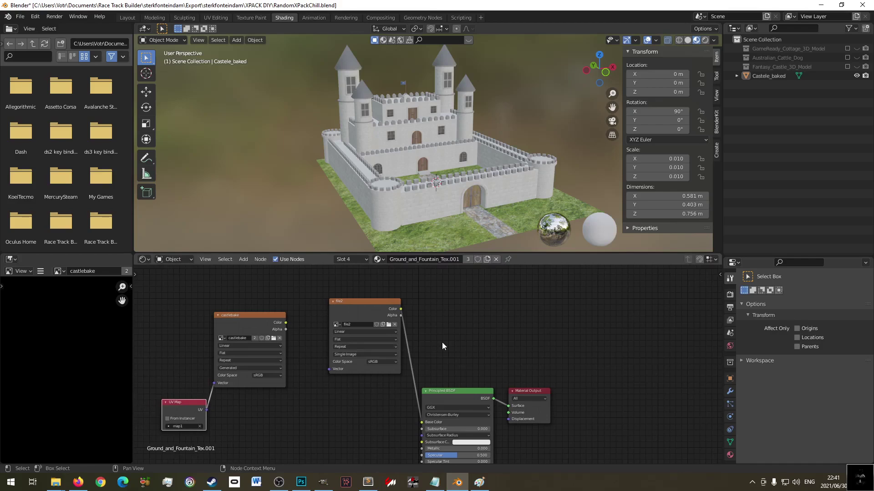
click(233, 325)
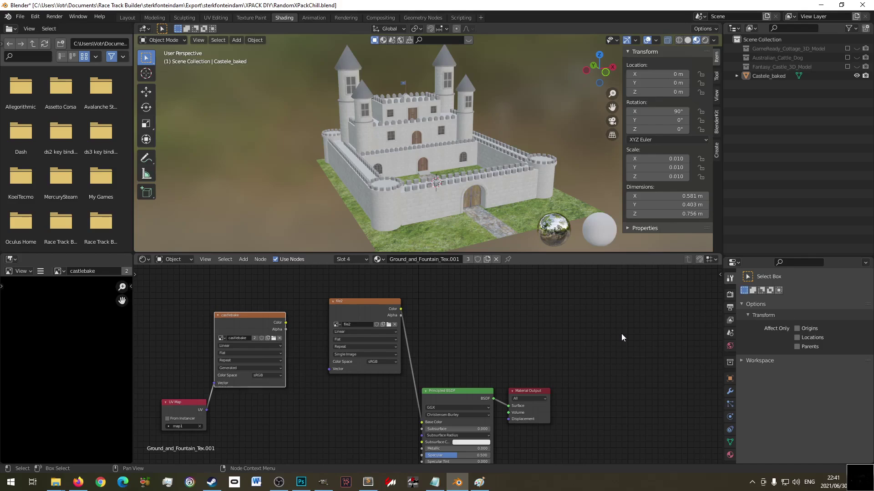
click(730, 392)
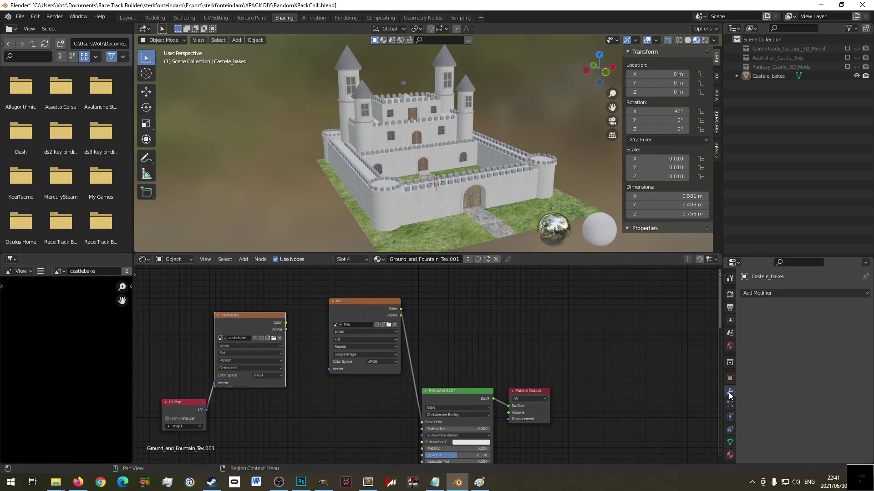
- Switch to the Render properties and choose the render device
click(729, 443)
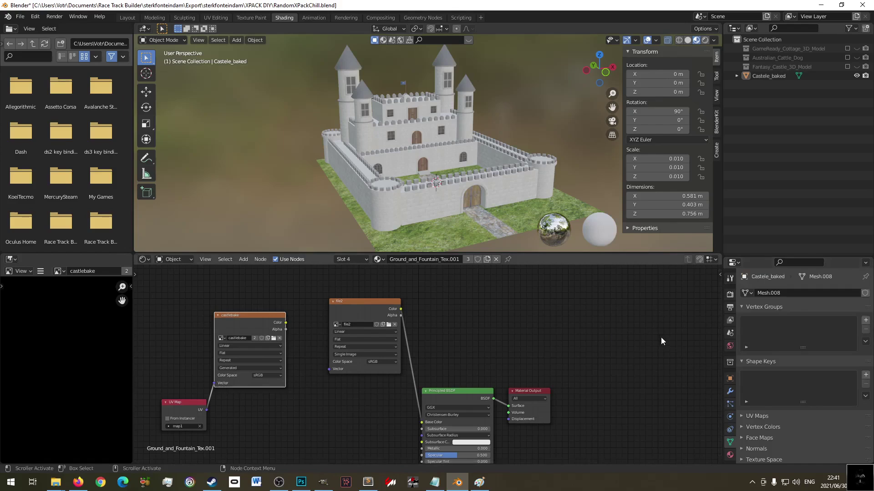
scroll(660, 337, down, 1)
click(730, 294)
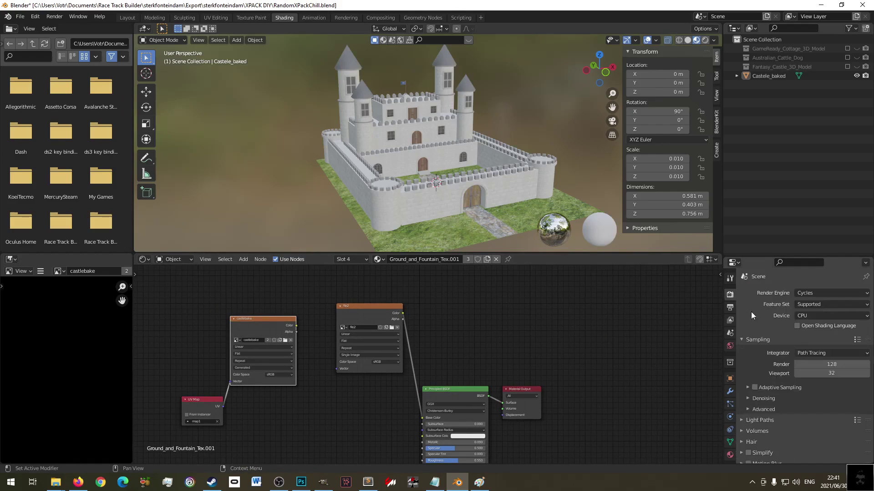
click(821, 317)
click(817, 336)
scroll(803, 348, down, 4)
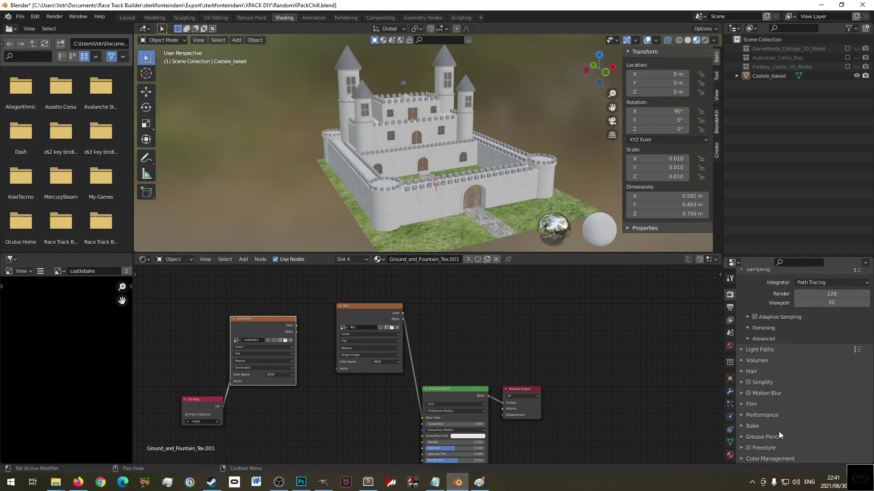
- Set the bake type to Diffuse with Direct and Indirect off, and start the bake
click(753, 426)
scroll(805, 426, down, 5)
click(817, 353)
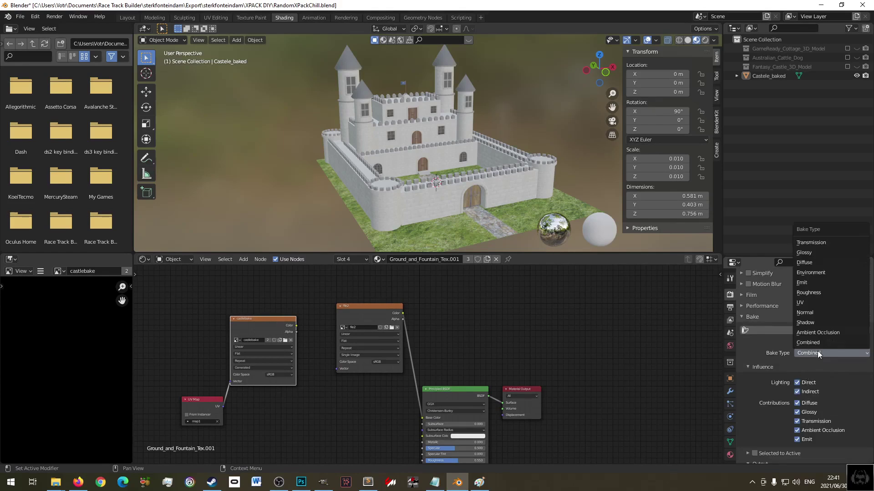
click(812, 263)
drag(797, 383, 797, 391)
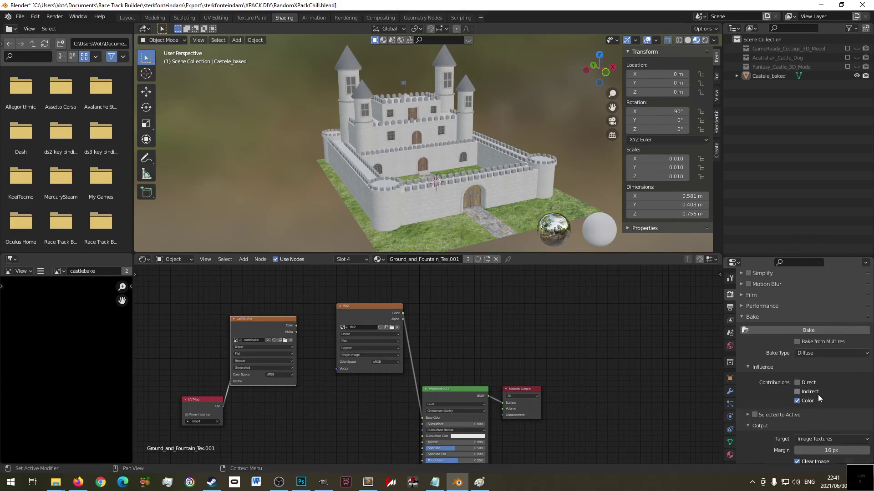
scroll(817, 394, down, 2)
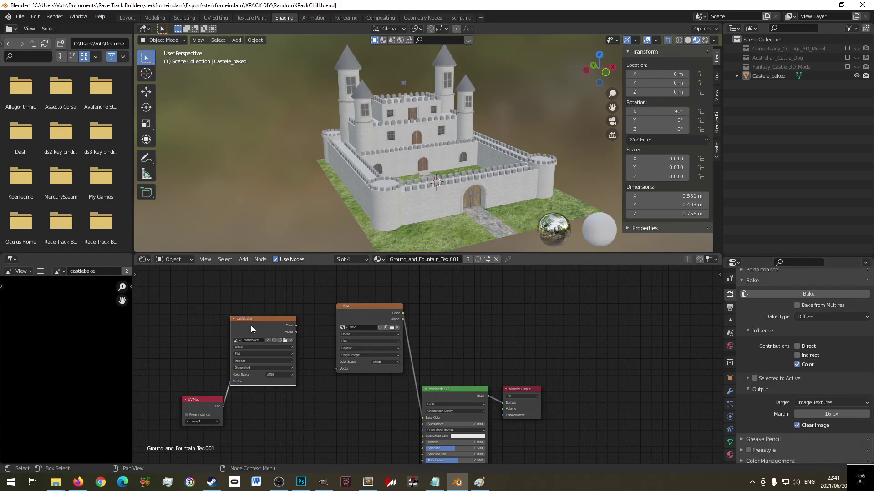
click(823, 294)
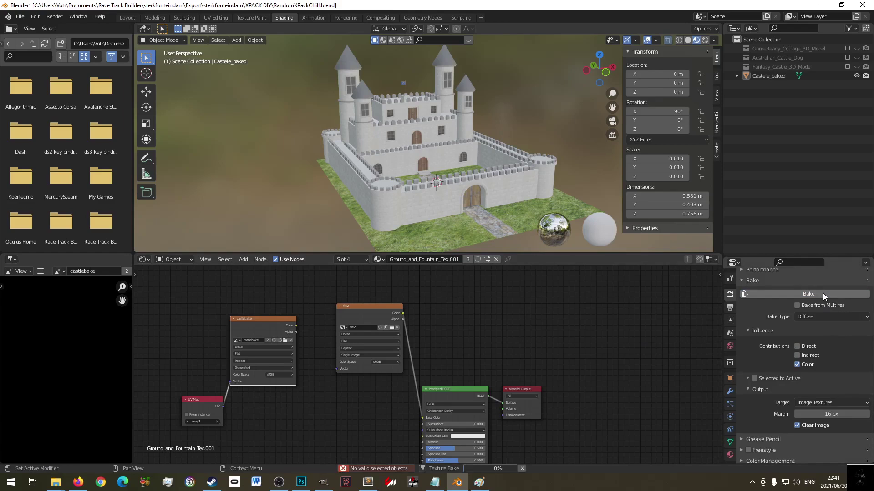
- Select Castele_baked and run the diffuse bake into castlebake, cancelling the image file browser
click(431, 179)
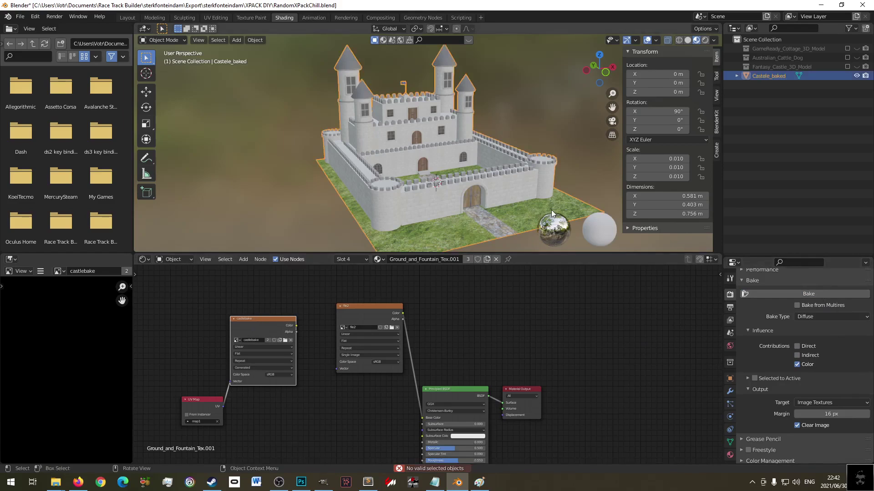
click(819, 293)
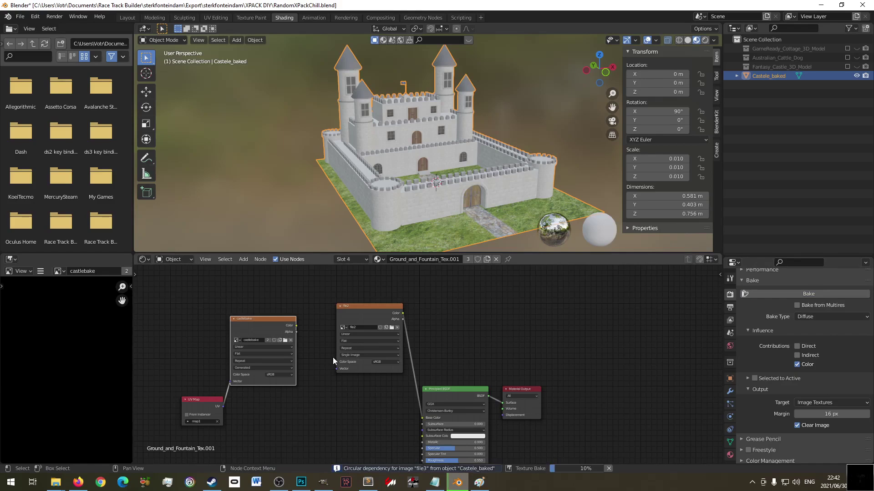
click(285, 340)
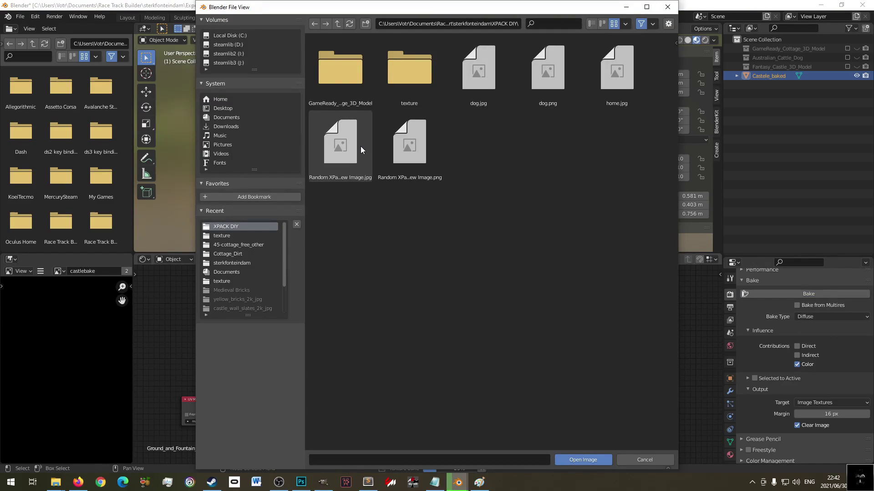
click(642, 457)
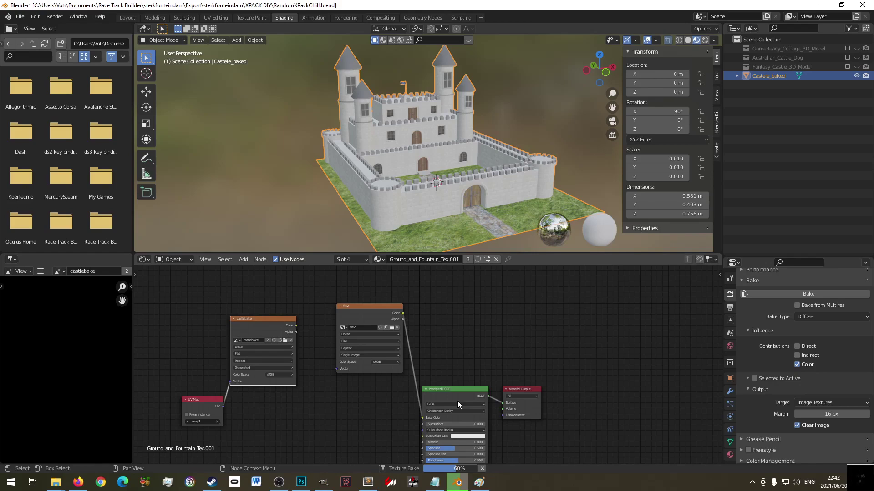
scroll(454, 368, down, 1)
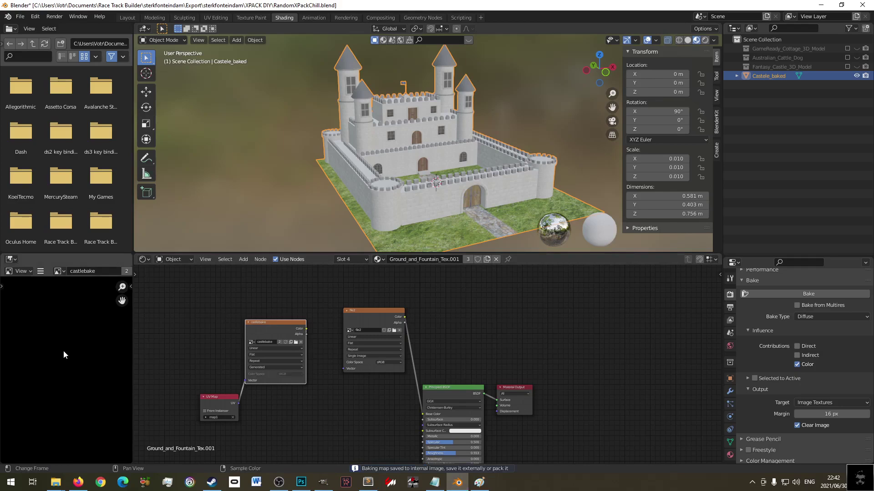
scroll(69, 359, down, 3)
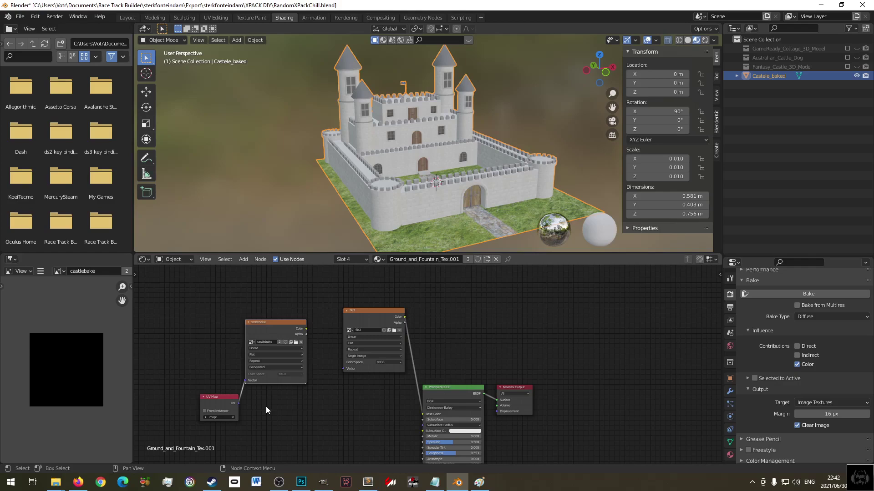
click(372, 319)
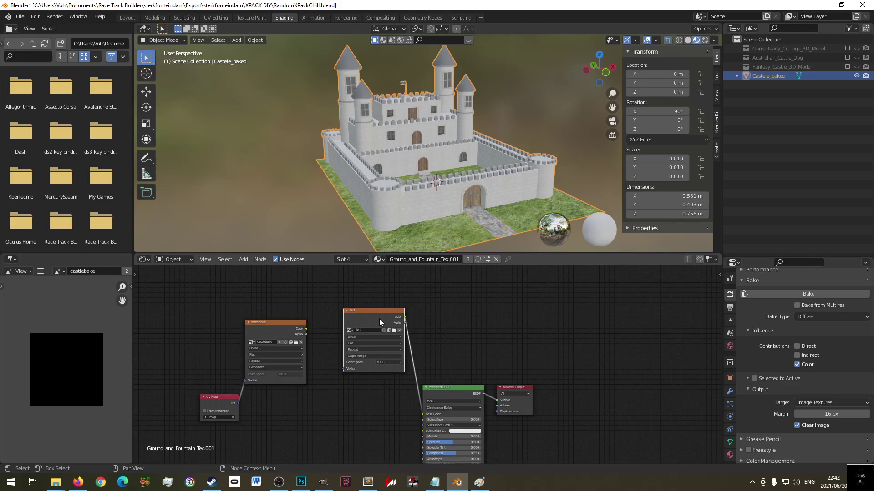
click(395, 330)
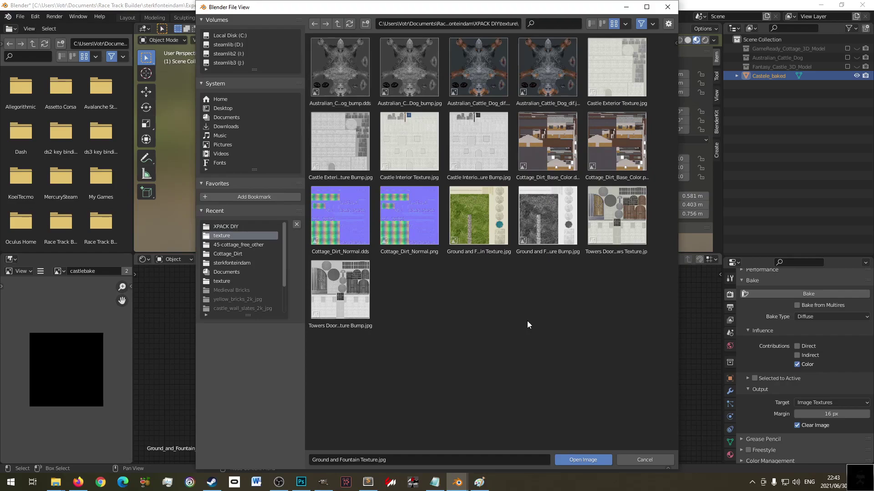
click(621, 115)
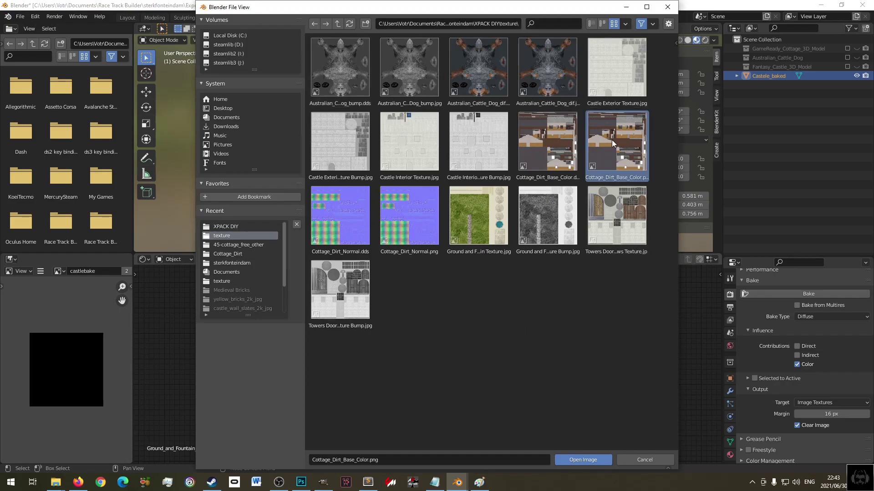
click(650, 458)
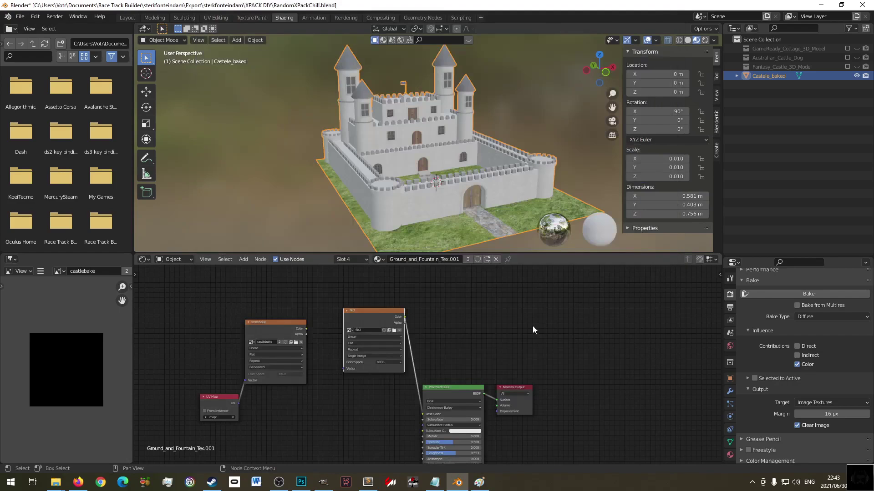
- Reload RandomXPackChill.blend from recent files, discarding current changes
click(20, 17)
mouse_move(61, 44)
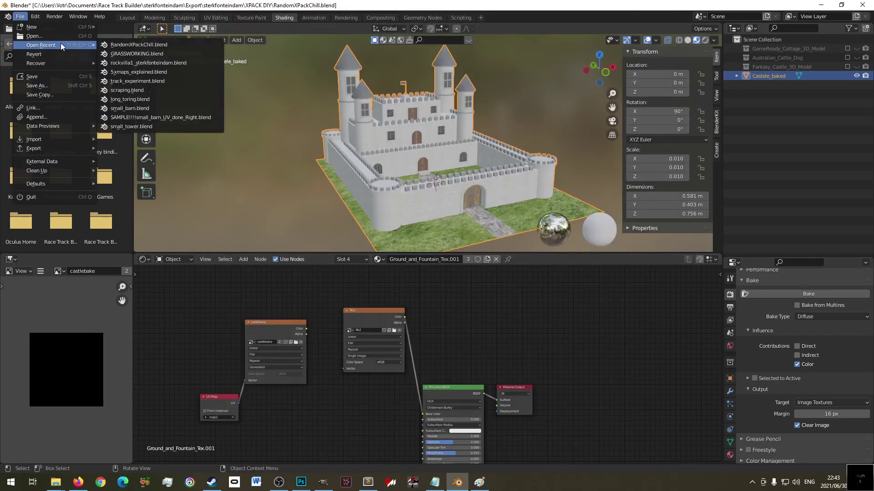
click(137, 44)
click(455, 262)
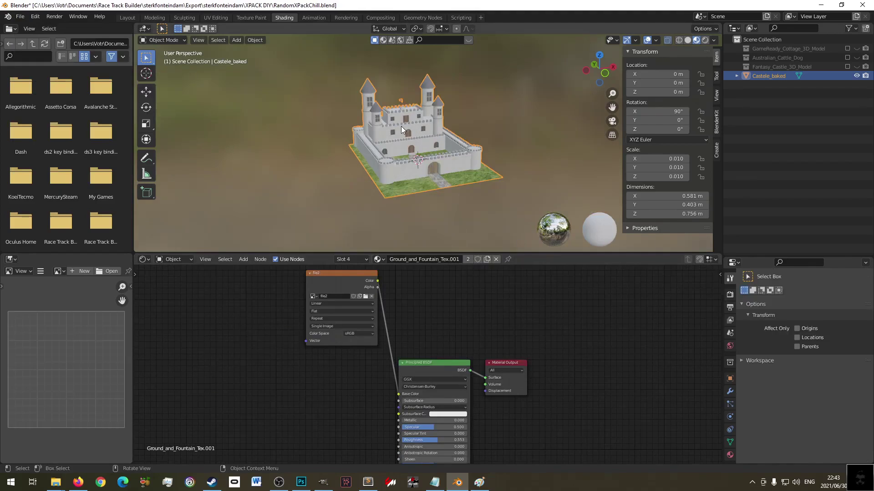
click(856, 76)
click(856, 76)
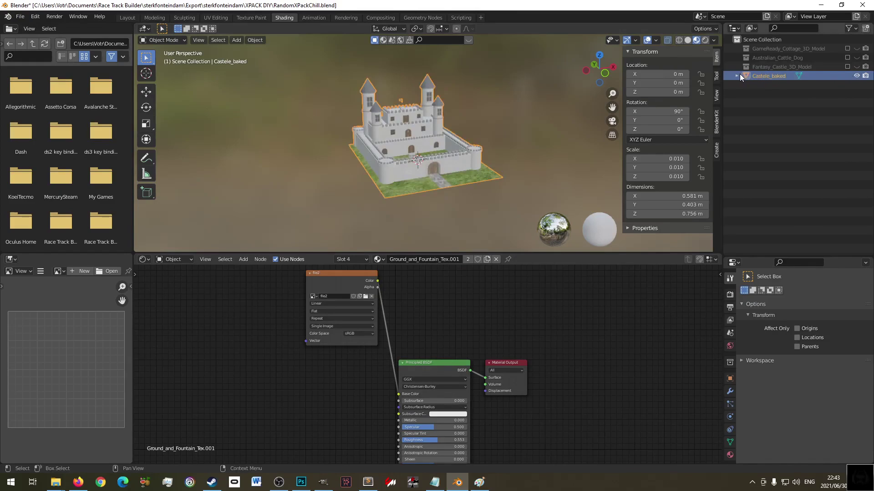
- Apply the castle's rotation and scale, then view it in front orthographic
key(ctrl+a)
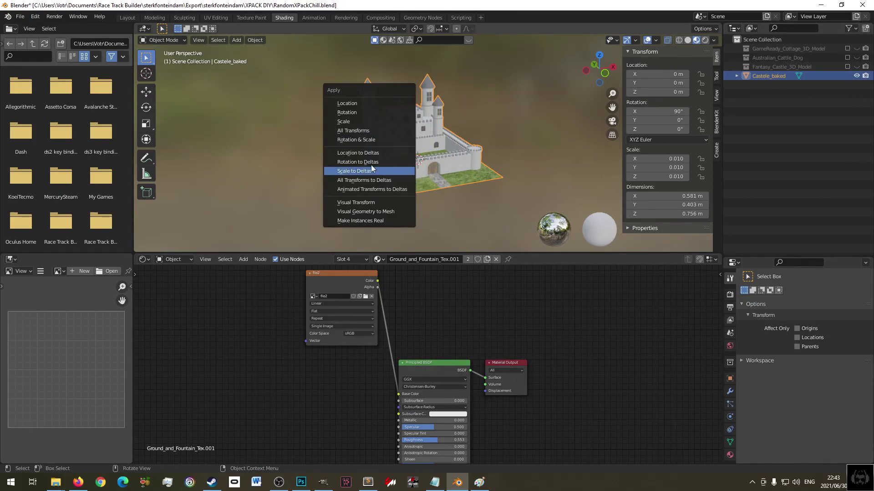
click(375, 137)
click(507, 116)
click(400, 141)
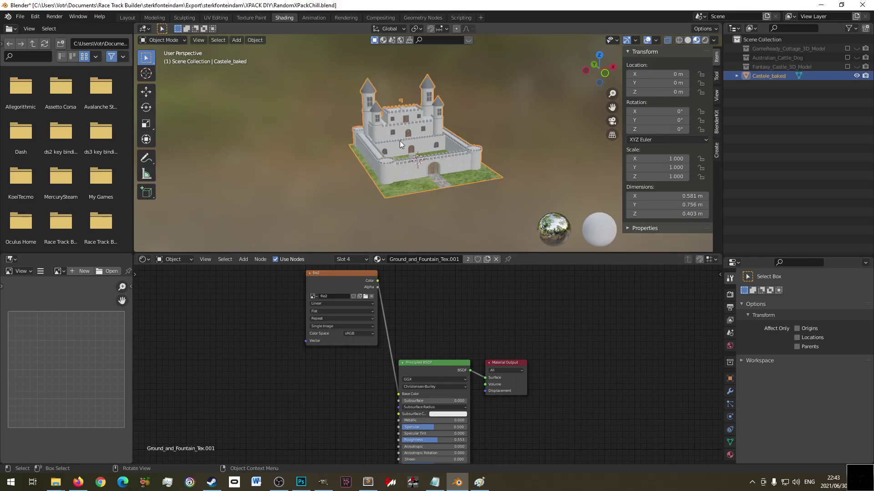
key(KP_1)
scroll(408, 141, down, 4)
shift+middle_drag(413, 127, 399, 94)
scroll(406, 220, up, 3)
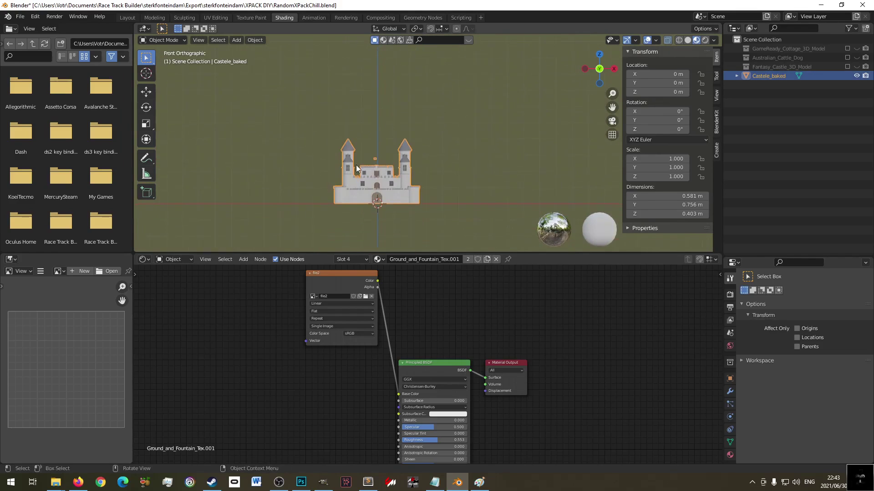
- Measure the castle's height with the Measure tool, about 4.35856 m
click(145, 173)
drag(328, 139, 328, 203)
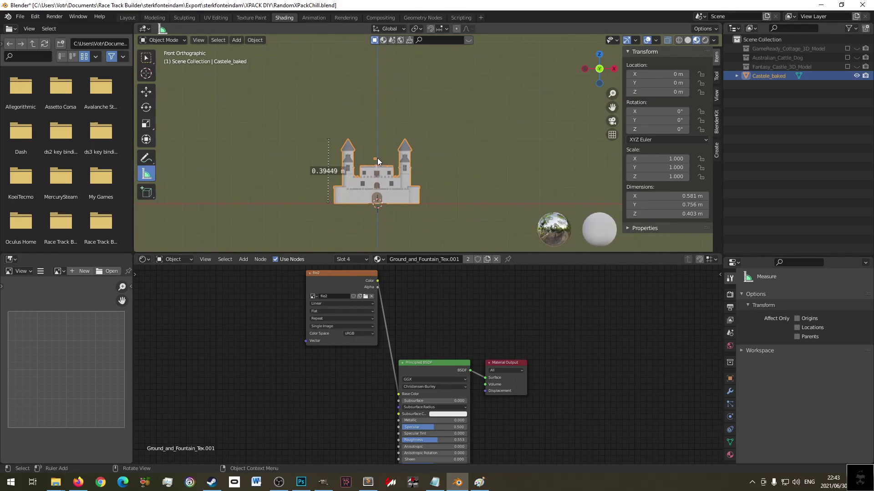
scroll(377, 159, down, 3)
scroll(419, 114, down, 2)
shift+middle_drag(420, 115, 409, 167)
scroll(410, 168, down, 3)
shift+middle_drag(428, 130, 405, 176)
scroll(405, 176, down, 3)
shift+middle_drag(433, 119, 392, 187)
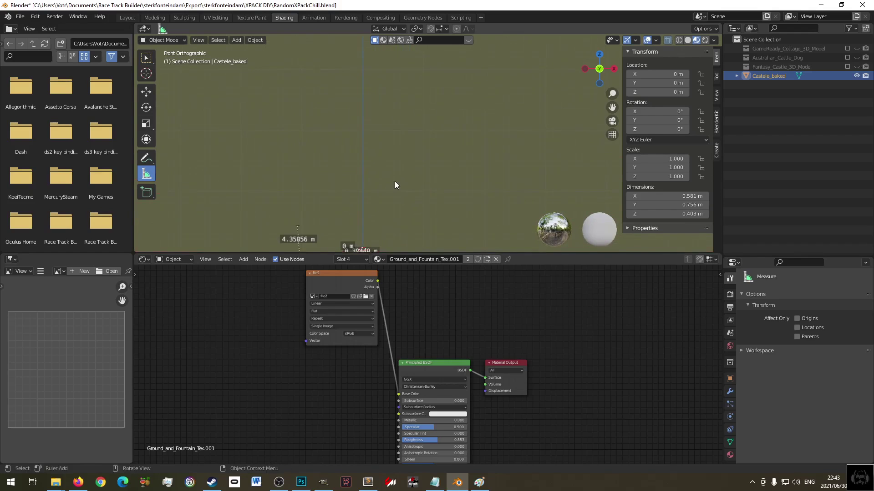
- Scale the castle up repeatedly (271.178, then 596.051) and measure a 192 m reference
key(s)
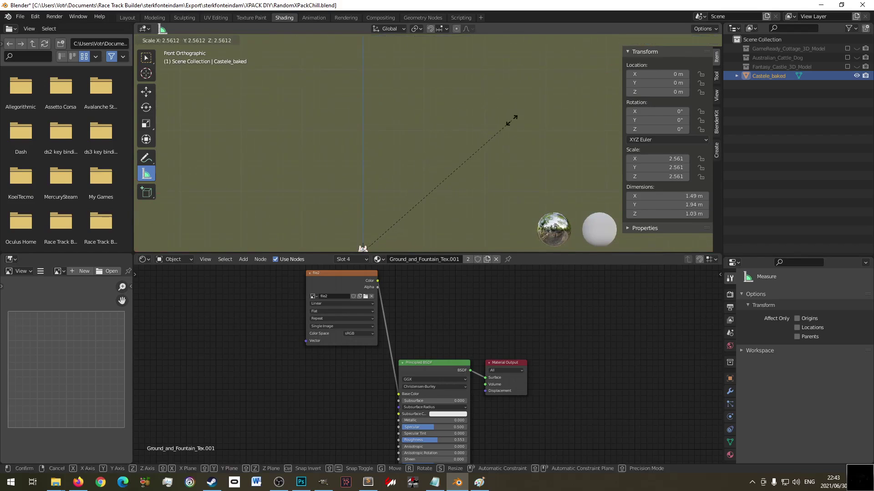
click(539, 92)
key(s)
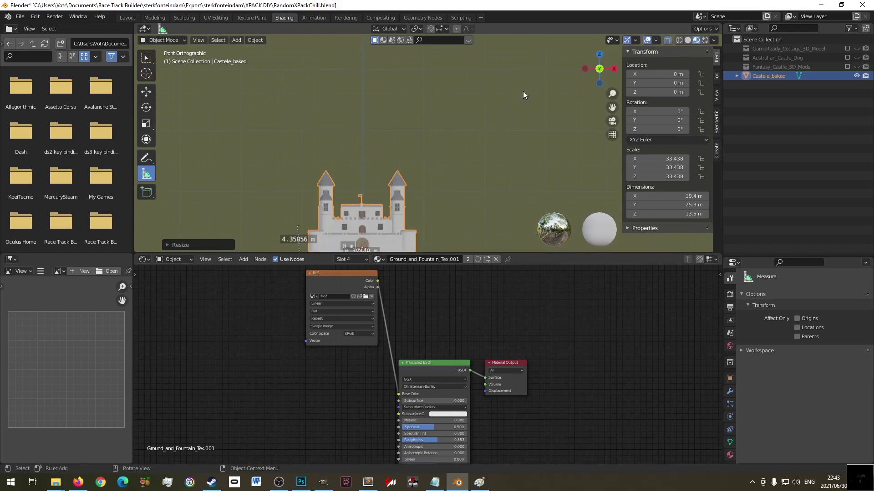
click(441, 197)
scroll(440, 197, down, 6)
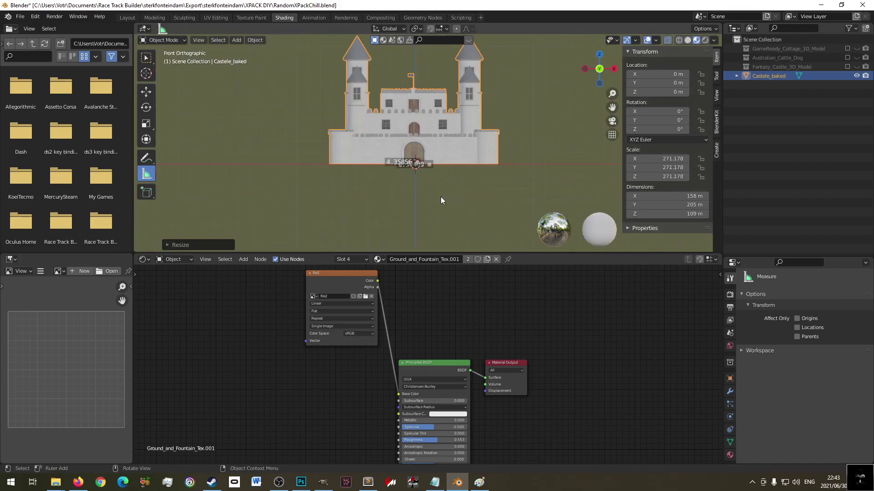
scroll(412, 232, down, 6)
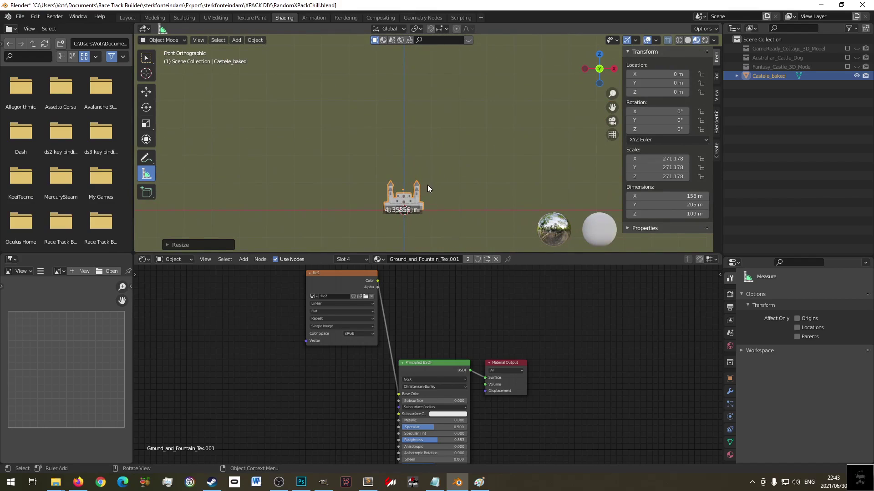
key(s)
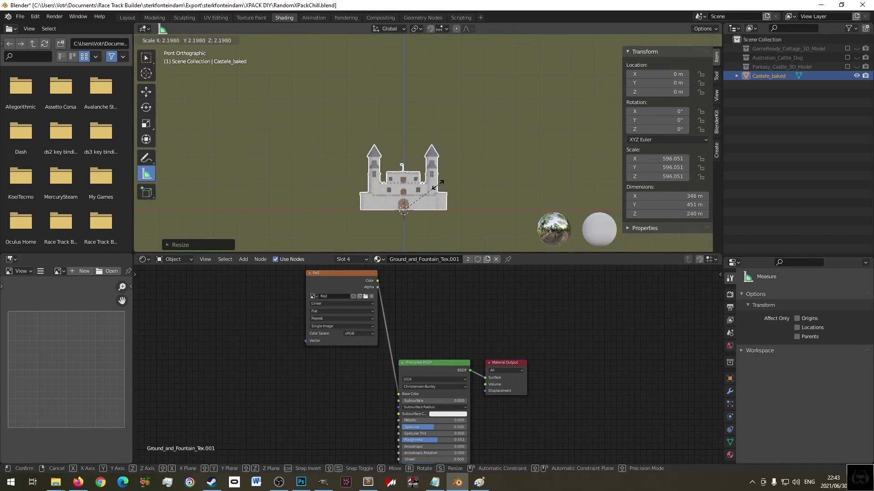
click(439, 190)
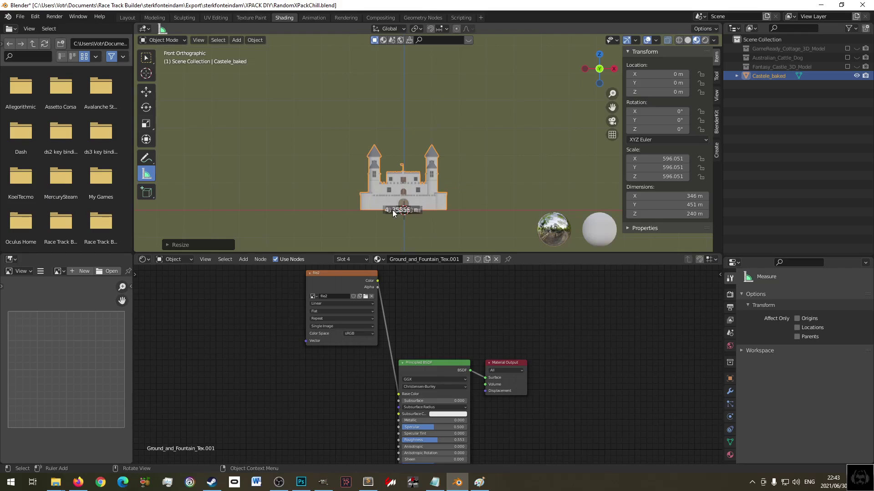
drag(353, 209, 353, 157)
drag(353, 210, 353, 157)
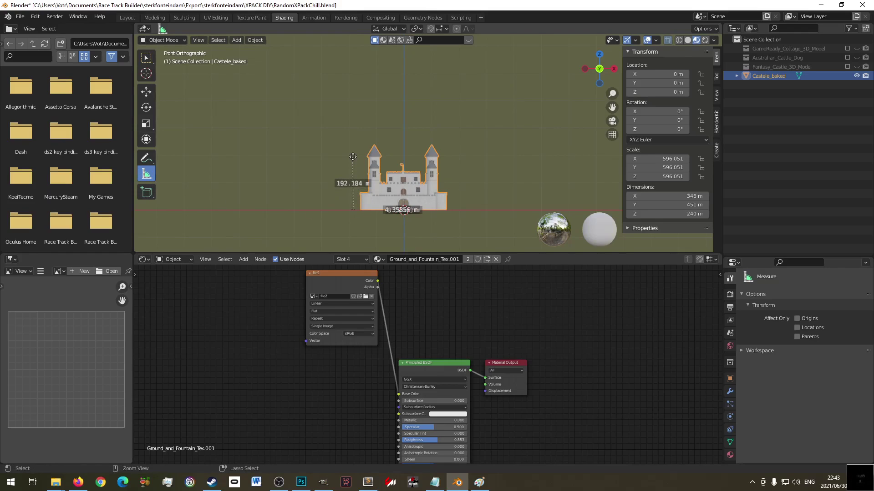
- Undo the oversized scaling back to scale 33.438 and frame the castle
key(ctrl+z)
scroll(404, 228, up, 2)
scroll(404, 228, up, 5)
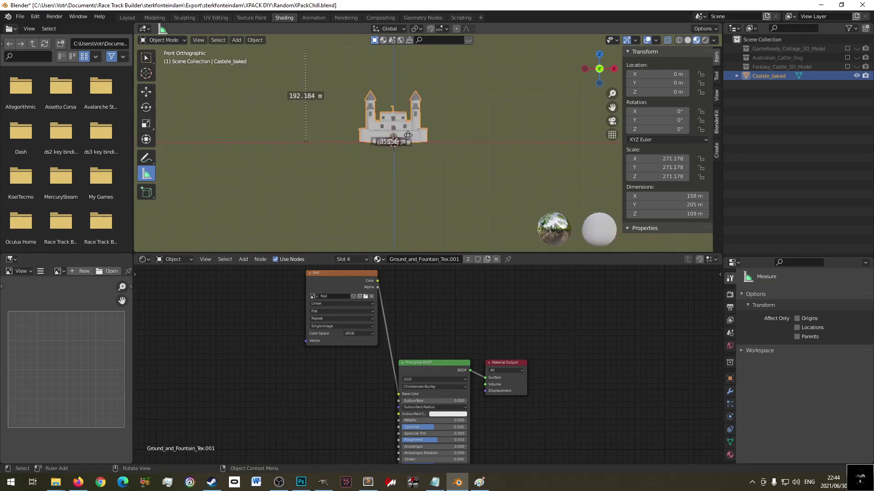
click(533, 176)
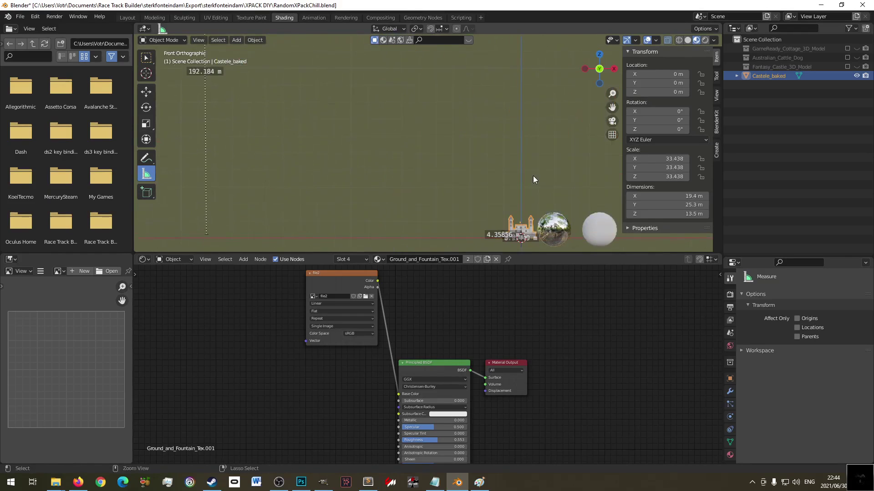
key(KP_Decimal)
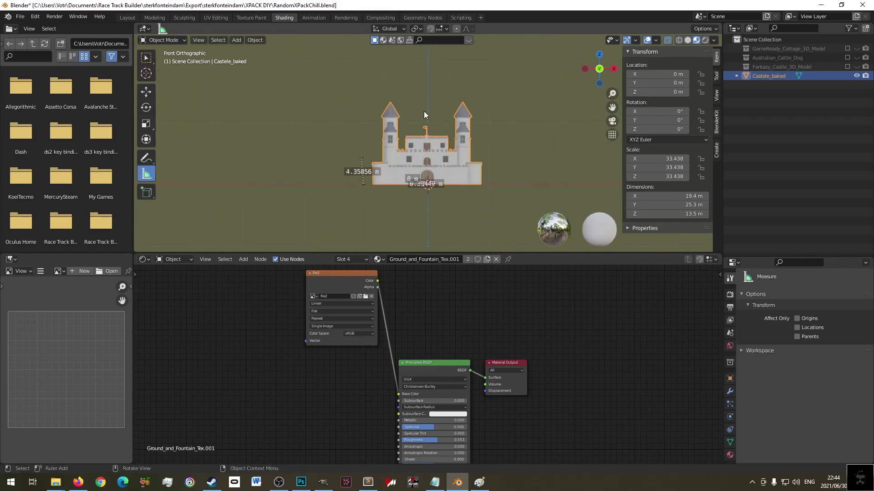
scroll(400, 153, up, 4)
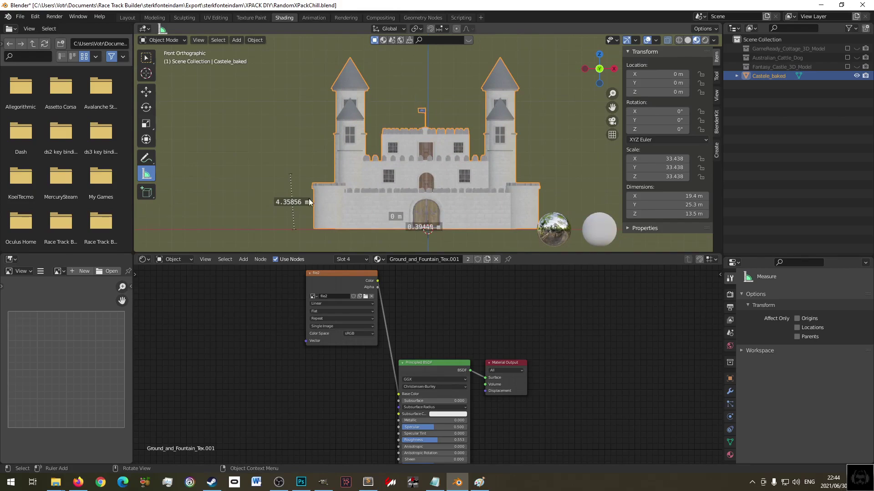
drag(291, 174, 295, 197)
- Delete the 2.59351 m ruler, reposition the 0.39409 m ruler, and save the file
key(alt+a)
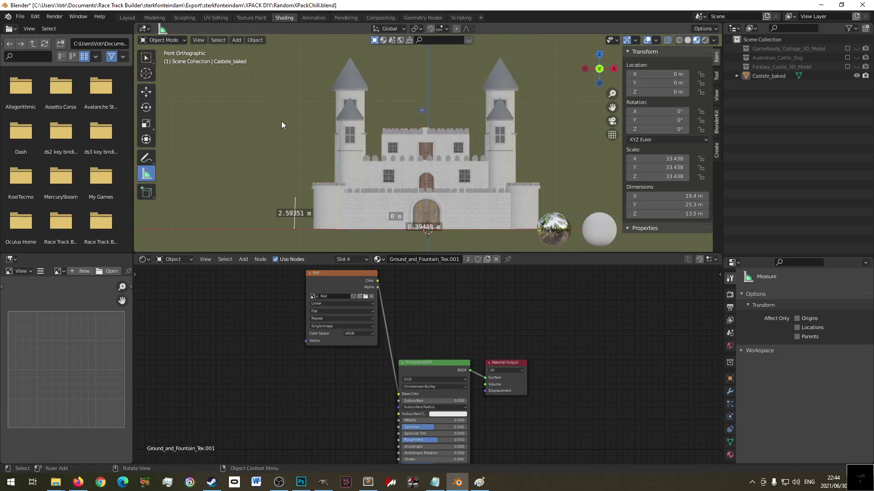
key(ctrl+s)
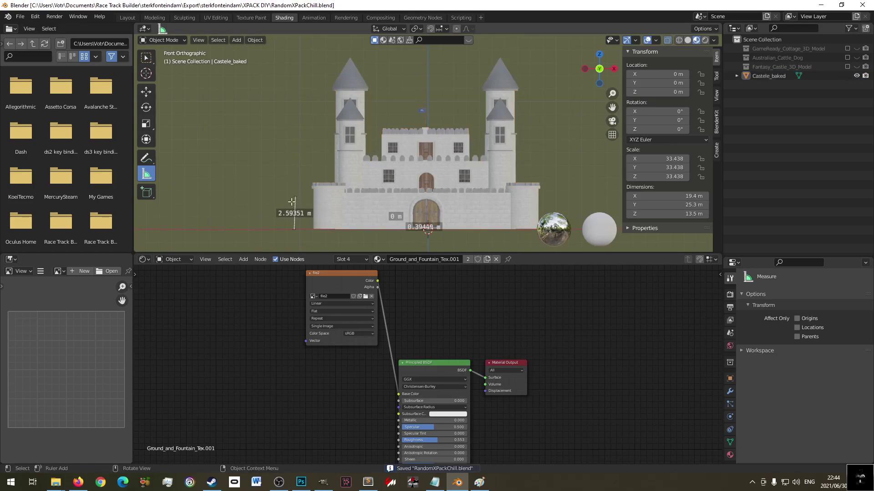
key(Delete)
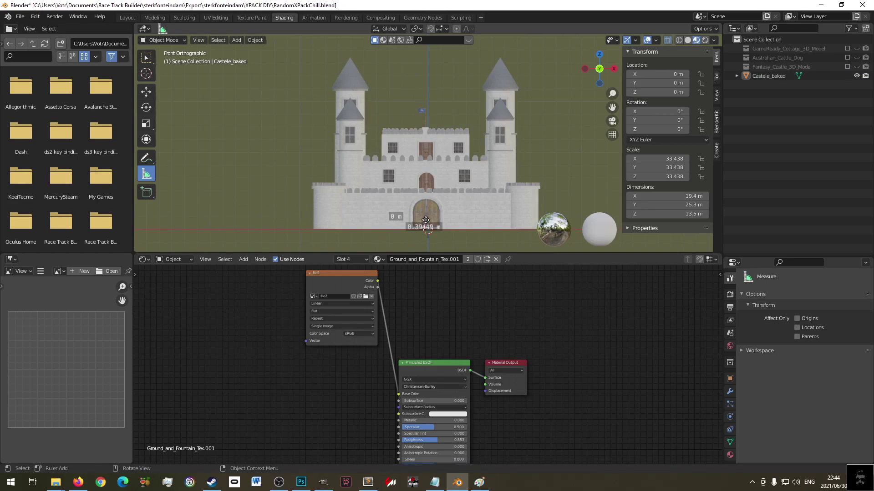
drag(428, 224, 395, 216)
key(ctrl+s)
click(774, 77)
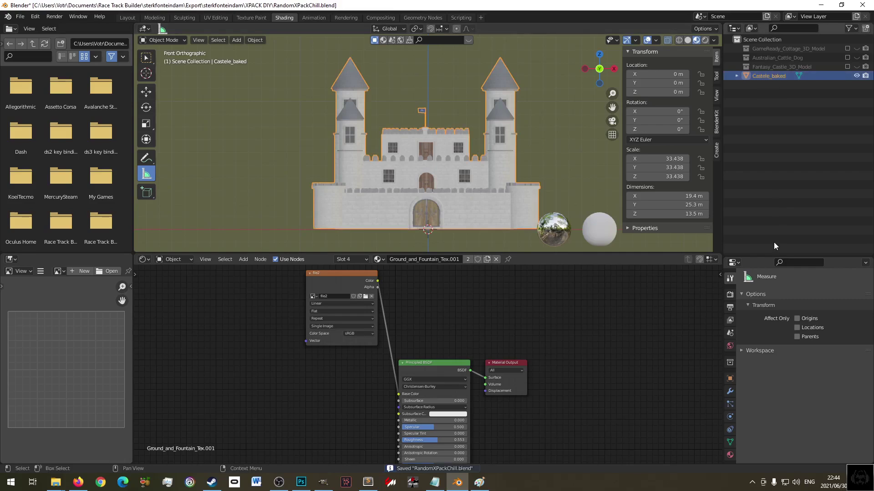
- Make Castle_Interior_Texture.001 the active material slot and save the file
click(729, 455)
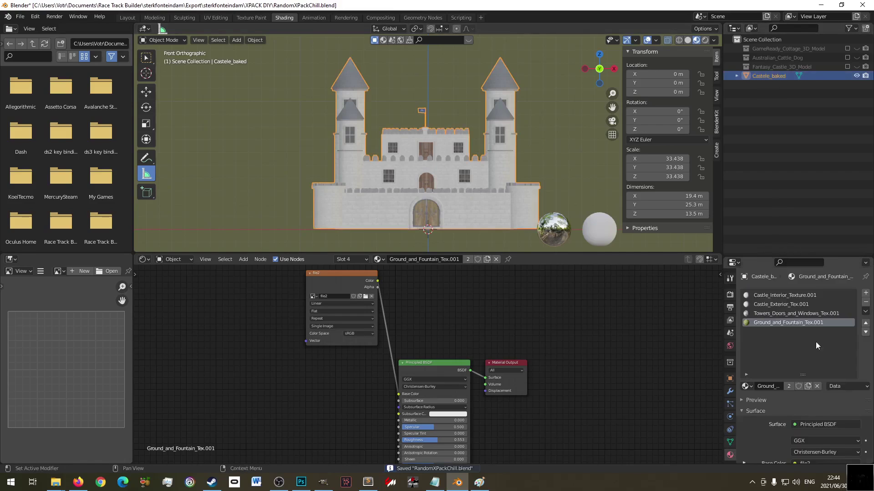
click(789, 314)
click(782, 305)
click(773, 295)
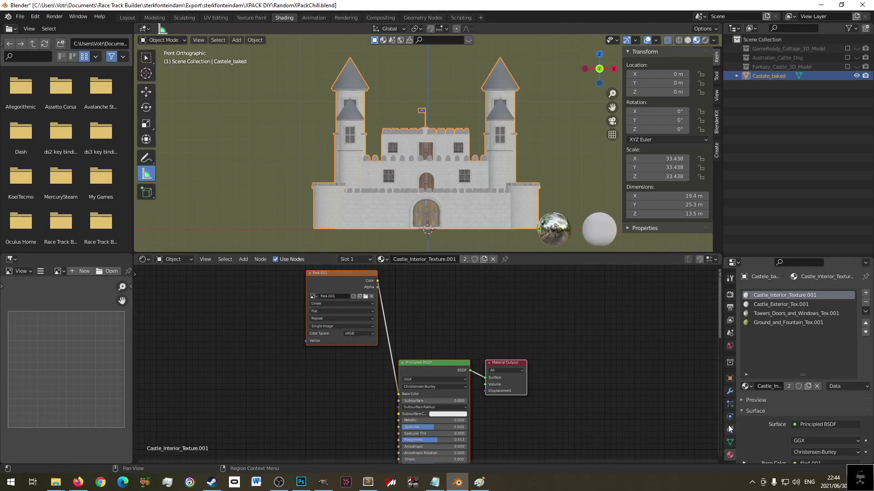
key(ctrl+s)
- Reselect Castele_baked in the Outliner and viewport after toggling its visibility
click(771, 76)
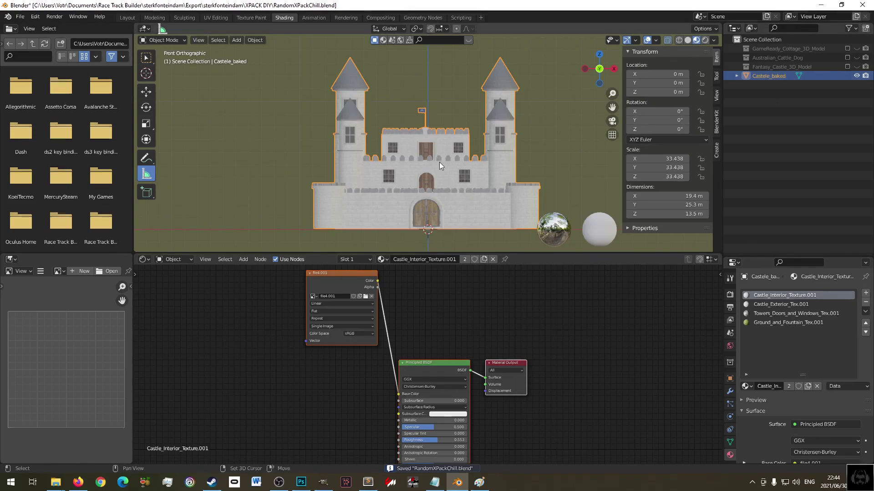
click(856, 75)
click(856, 76)
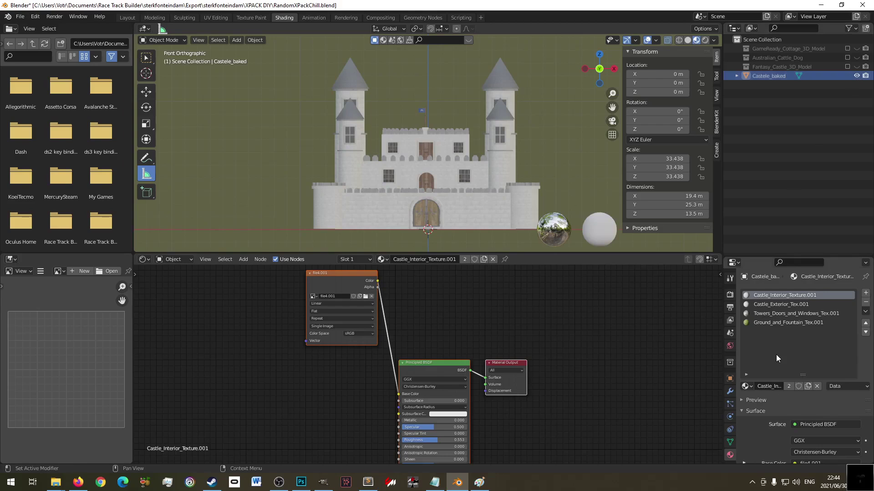
scroll(776, 354, down, 10)
scroll(455, 316, down, 2)
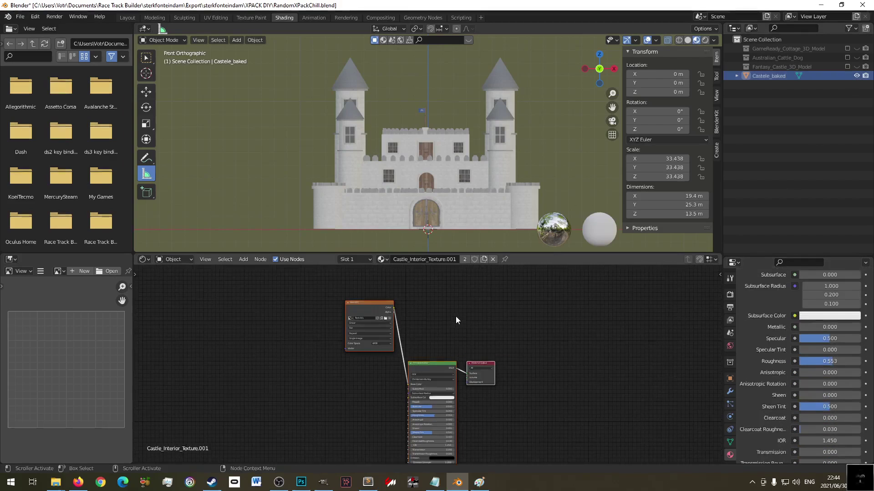
click(446, 180)
- Duplicate Castele_baked in place with Shift+D and rename Castele_baked.001 to 'baking'
middle_drag(446, 179, 467, 187)
scroll(467, 187, down, 4)
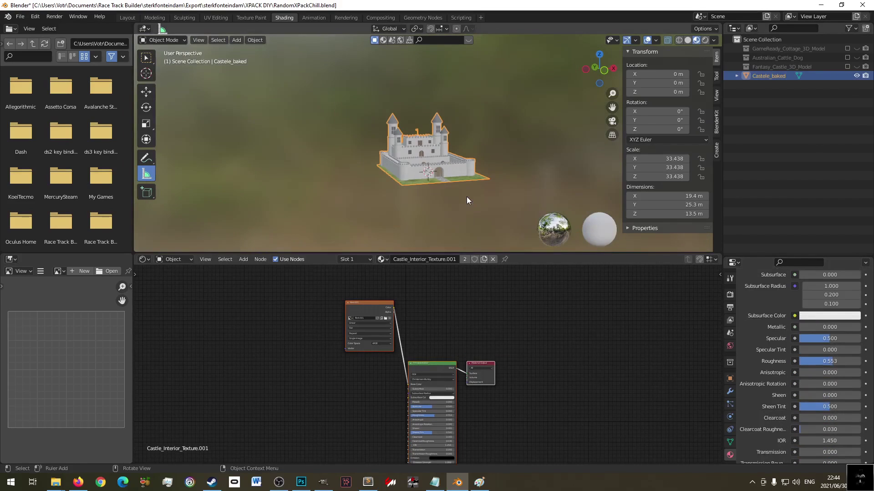
key(shift+d)
right_click(542, 181)
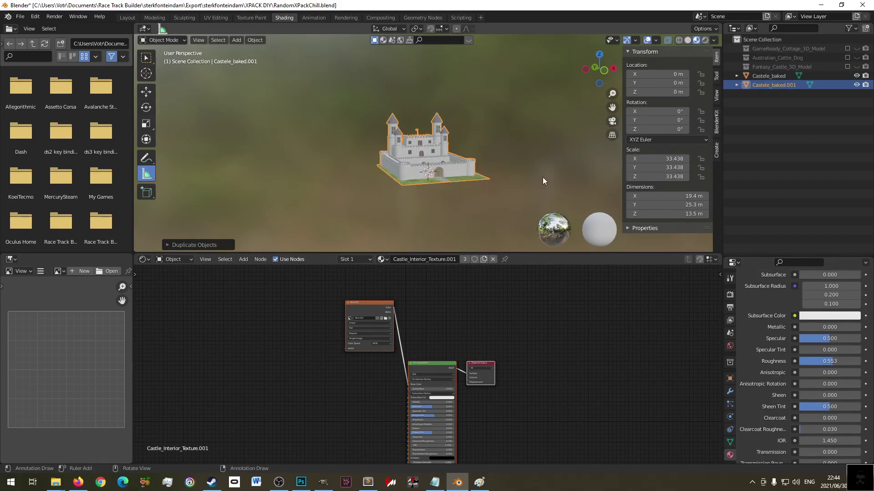
double_click(768, 86)
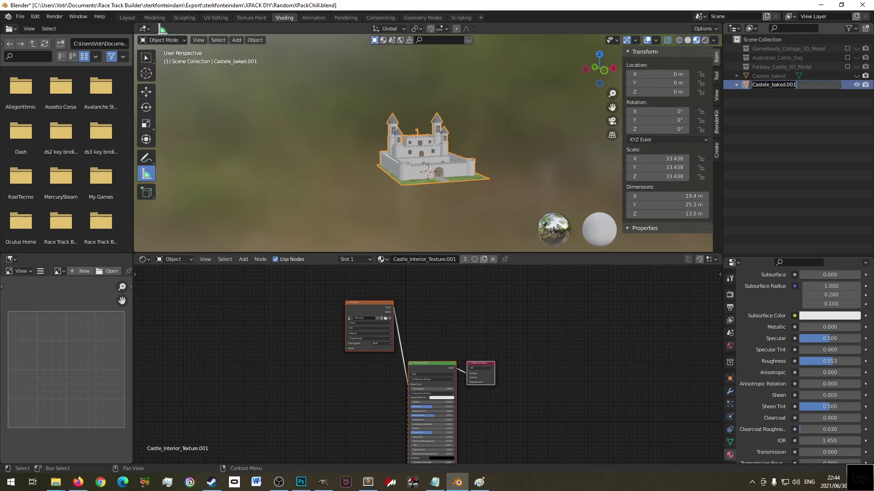
text(baking)
key(Return)
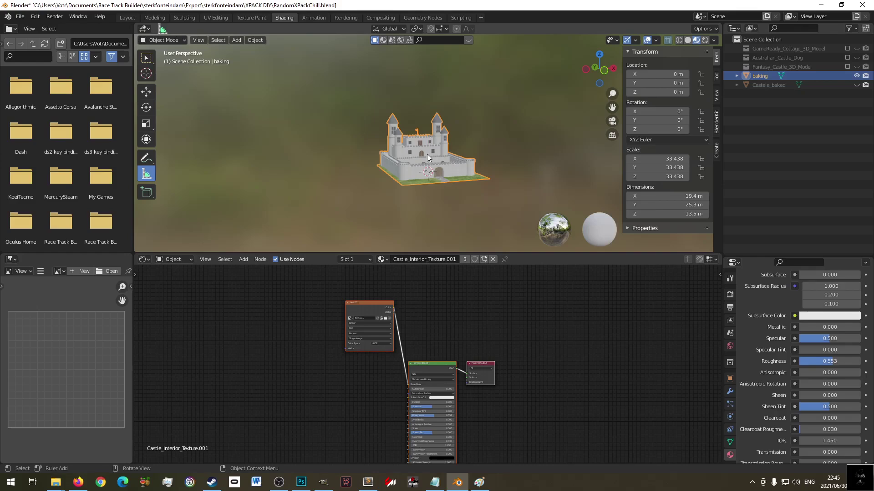
- Smart UV Project the entire baking mesh in Edit Mode
key(Tab)
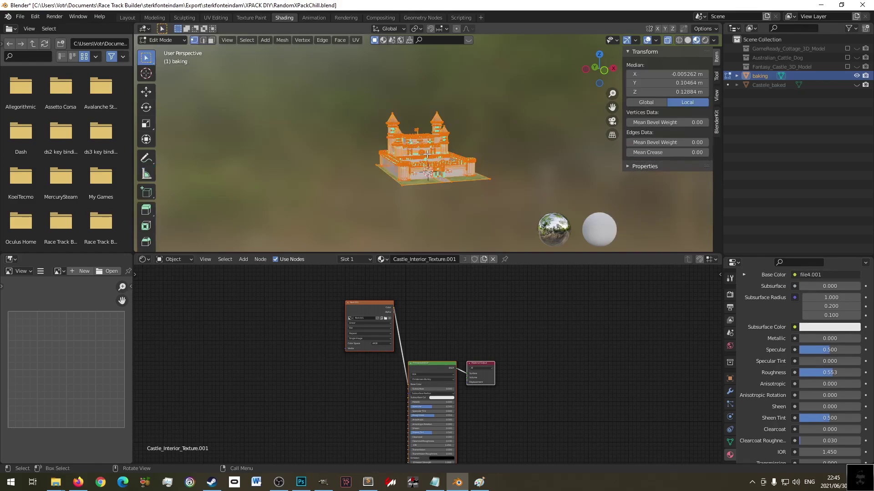
key(u)
click(427, 154)
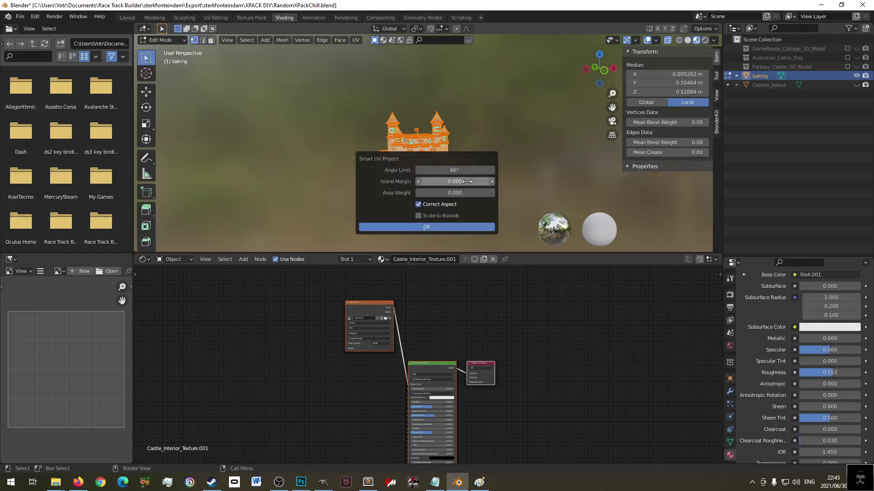
click(446, 227)
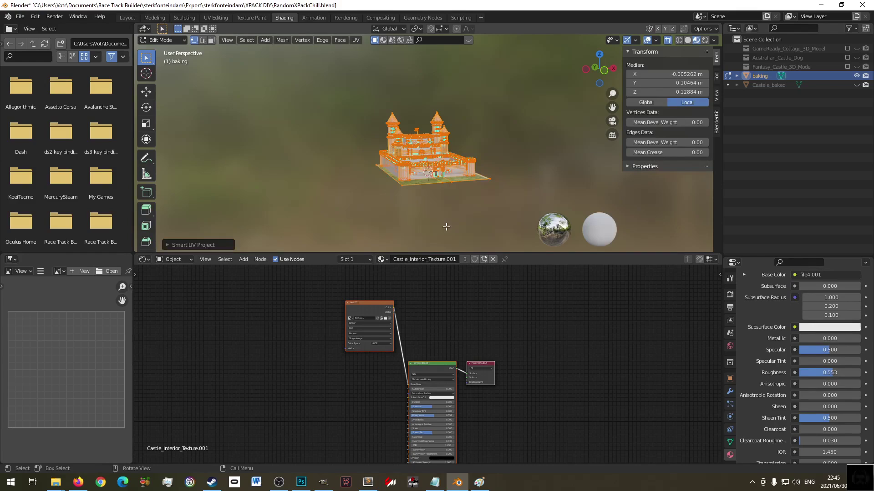
- Inspect the new UV islands in UV Editing, then go back to Layout
click(216, 18)
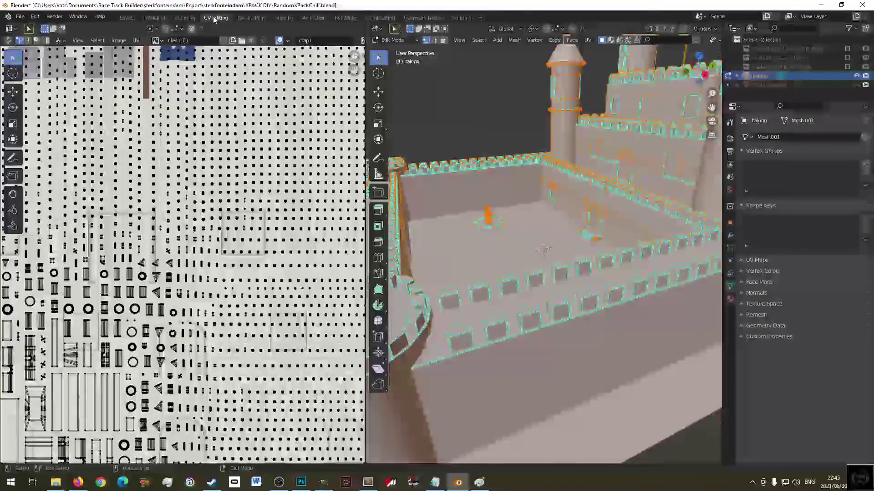
scroll(219, 255, up, 5)
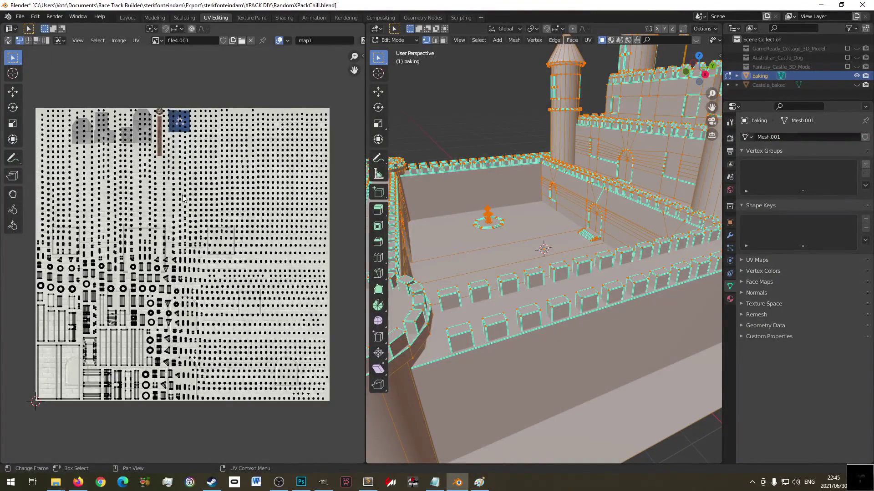
scroll(183, 213, up, 7)
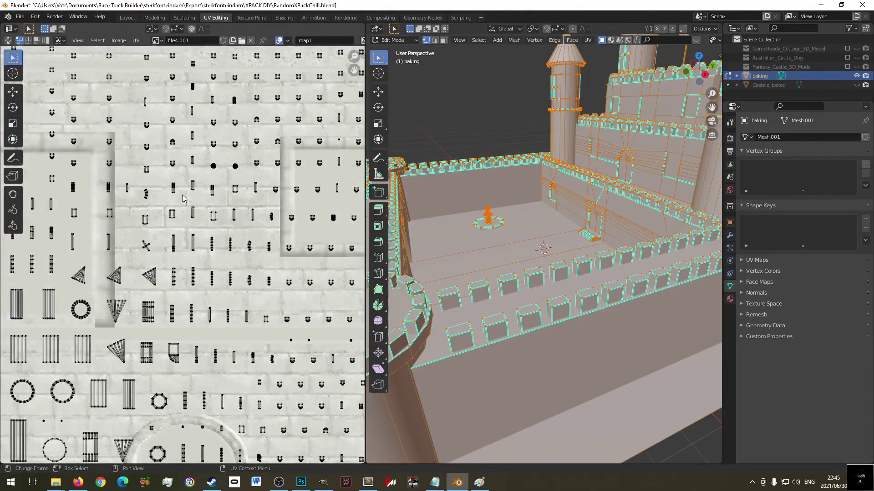
key(Home)
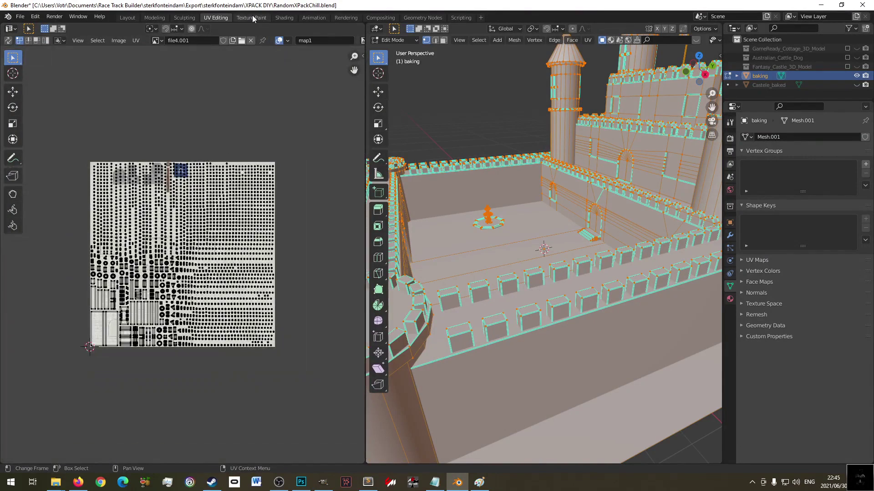
click(125, 18)
key(Home)
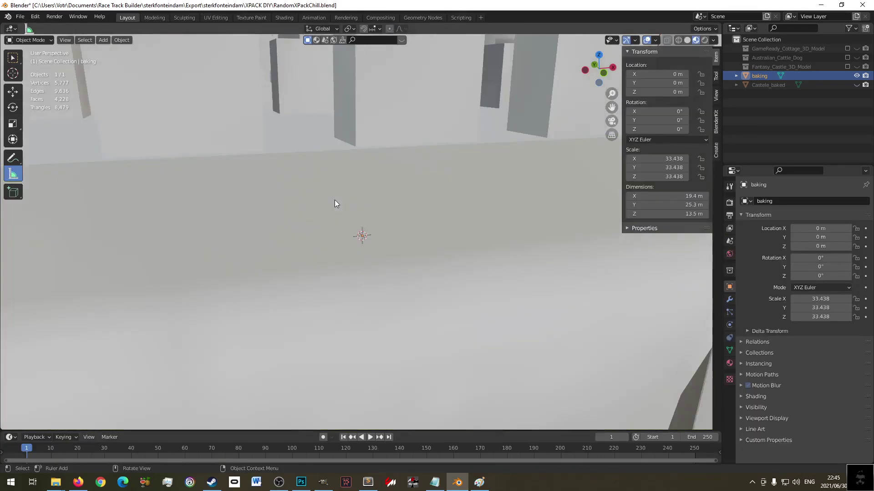
- Orbit around the baking castle, reselect it, and switch to the Shading workspace
middle_drag(326, 185, 333, 205)
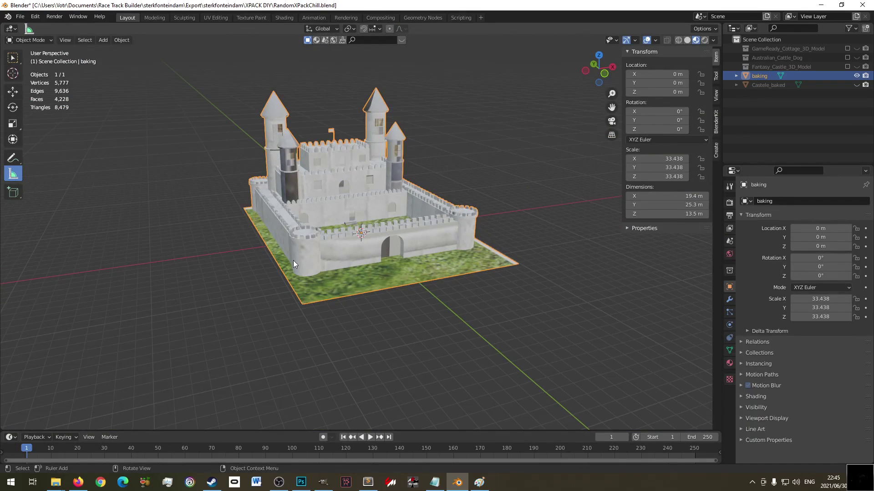
click(460, 153)
click(362, 175)
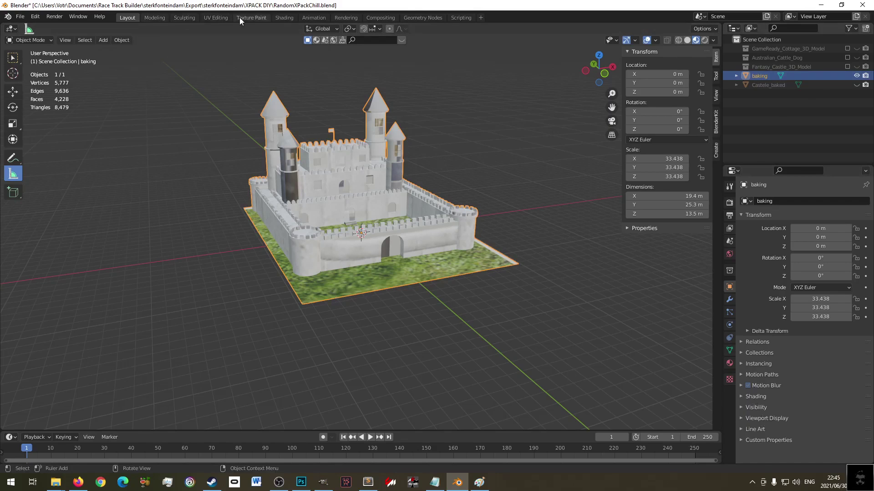
click(186, 18)
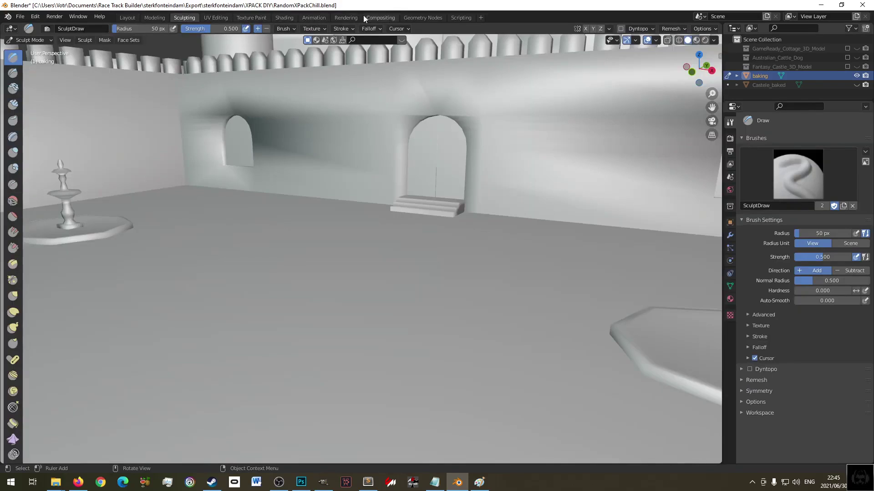
click(285, 16)
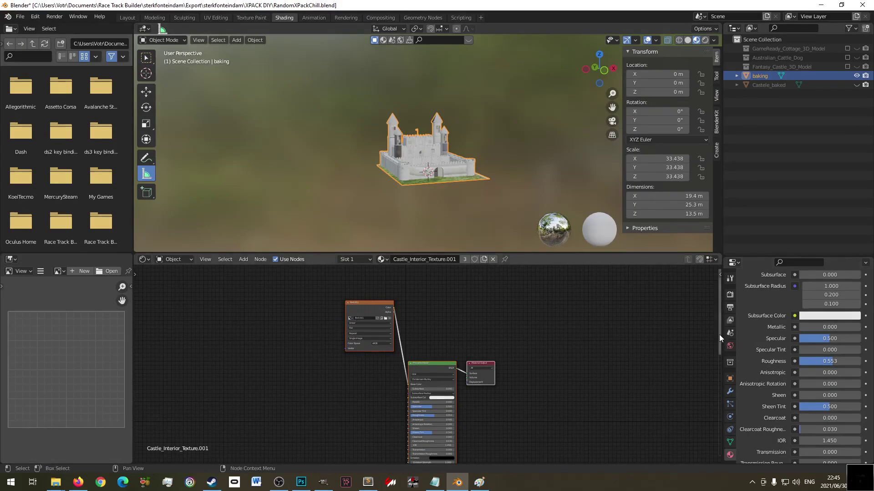
- Add a new UV map below map1 in the castle's Object Data UV Maps list
click(730, 295)
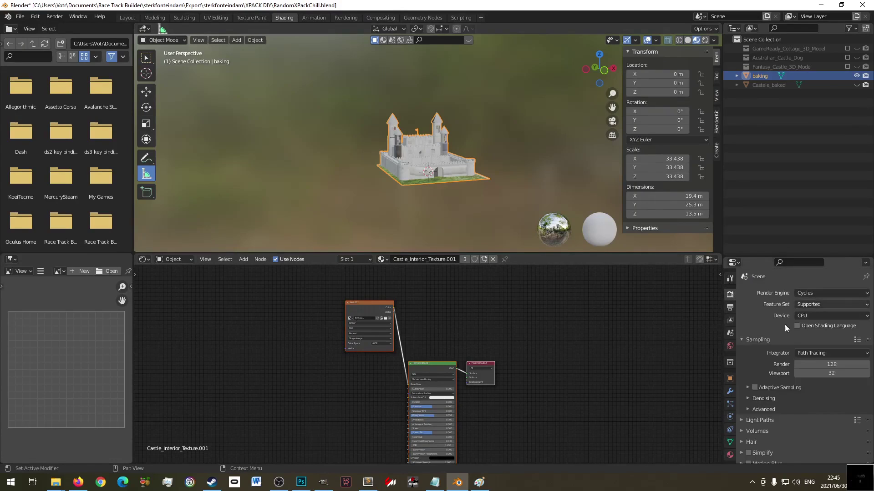
scroll(752, 388, down, 5)
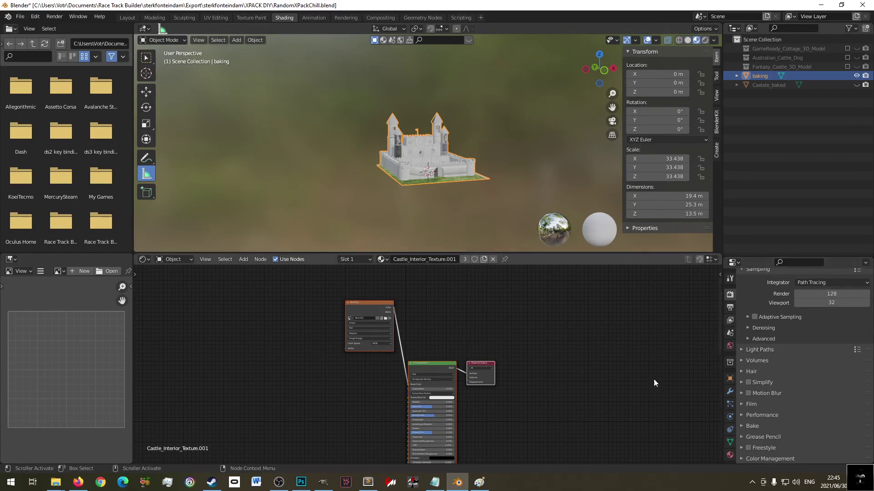
click(729, 441)
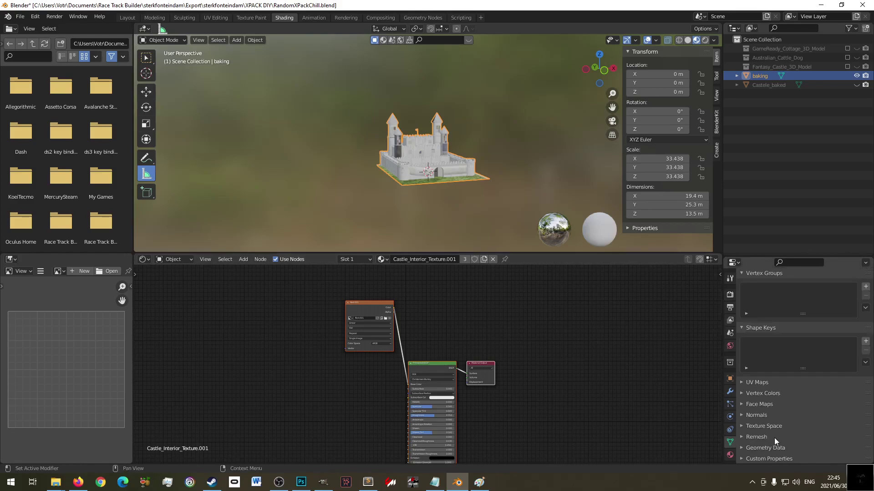
click(762, 383)
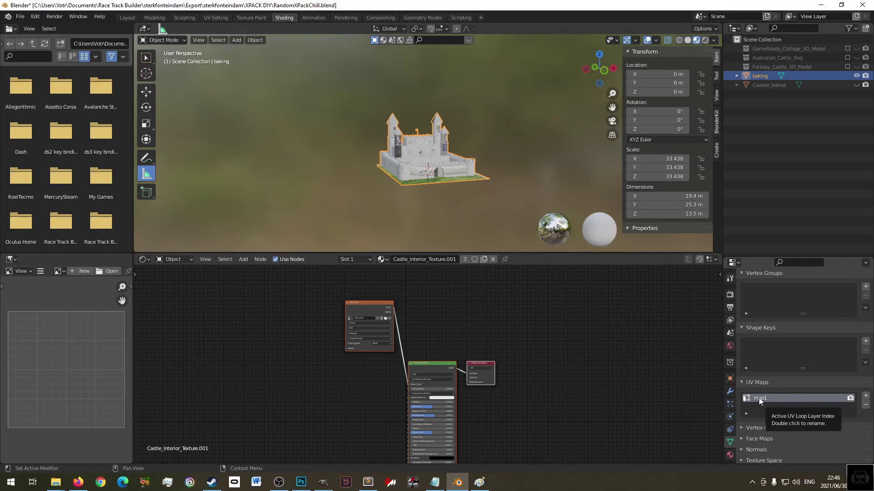
click(864, 398)
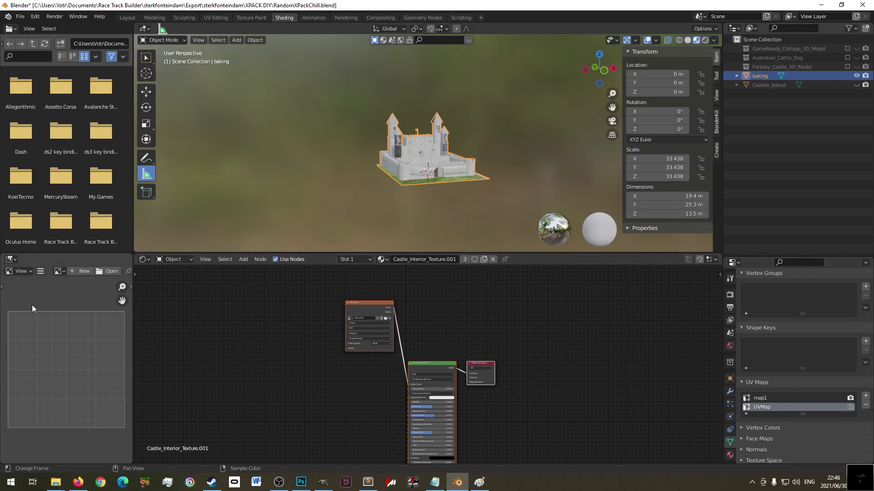
- Create a new 2048 x 2048 image named 'baked' in the image editor
click(40, 271)
mouse_move(78, 296)
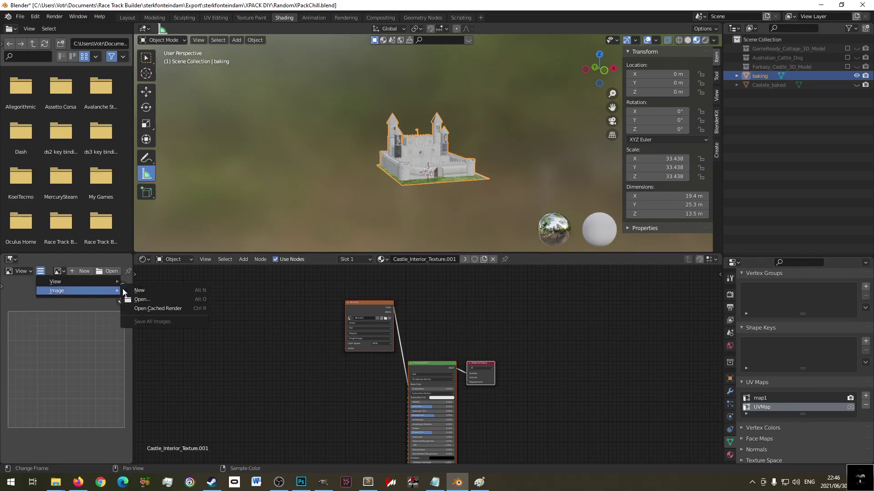
click(168, 291)
click(200, 319)
text(2048)
key(Tab)
text(2048)
key(Tab)
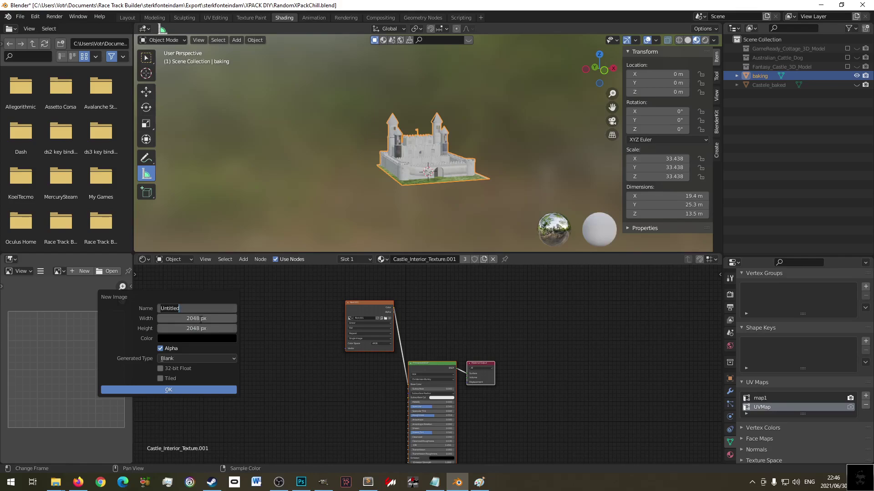
double_click(181, 310)
text(baked)
key(Return)
click(170, 392)
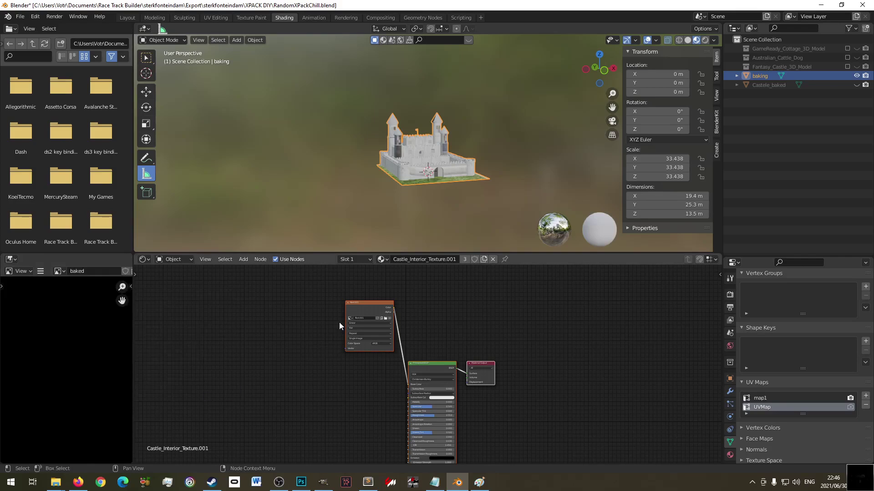
- Add a UV Map node to the material set to UVMap
key(shift+a)
mouse_move(231, 329)
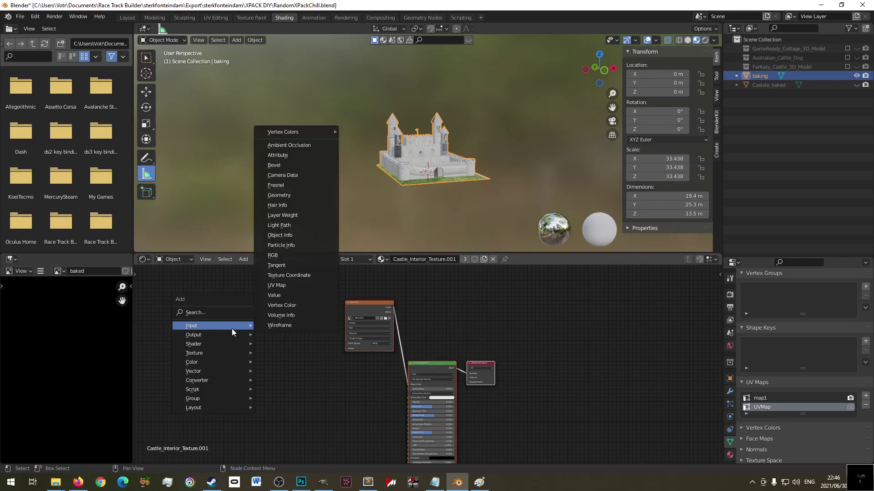
click(277, 285)
click(201, 354)
click(192, 359)
click(200, 369)
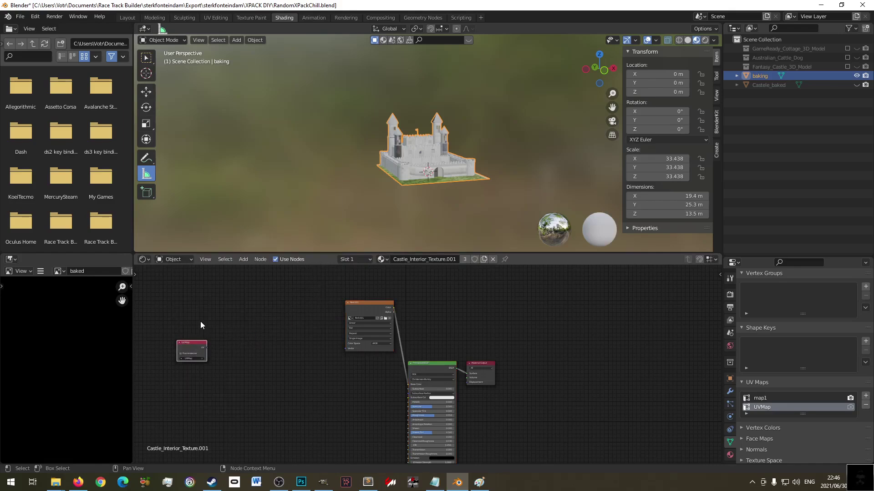
- Add an Image Texture node fed by the UV Map node and holding the baked image
key(shift+a)
mouse_move(200, 321)
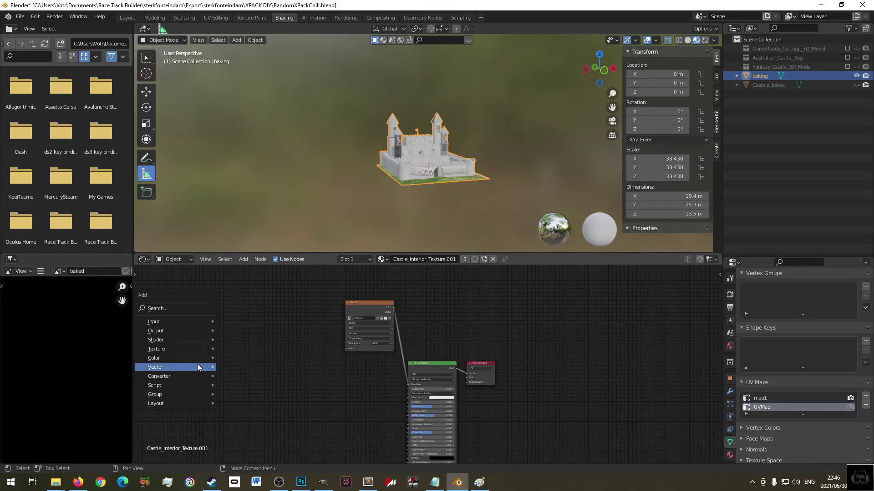
mouse_move(190, 348)
click(248, 265)
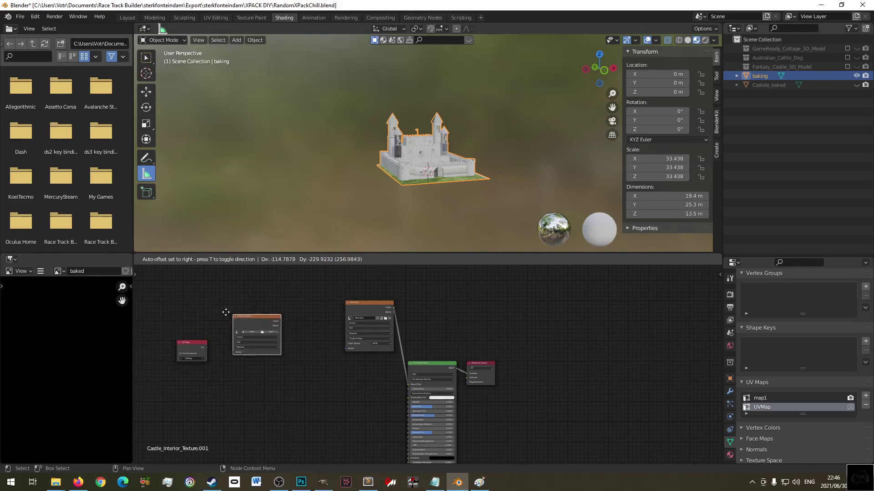
click(231, 293)
drag(207, 348, 231, 331)
scroll(234, 311, up, 4)
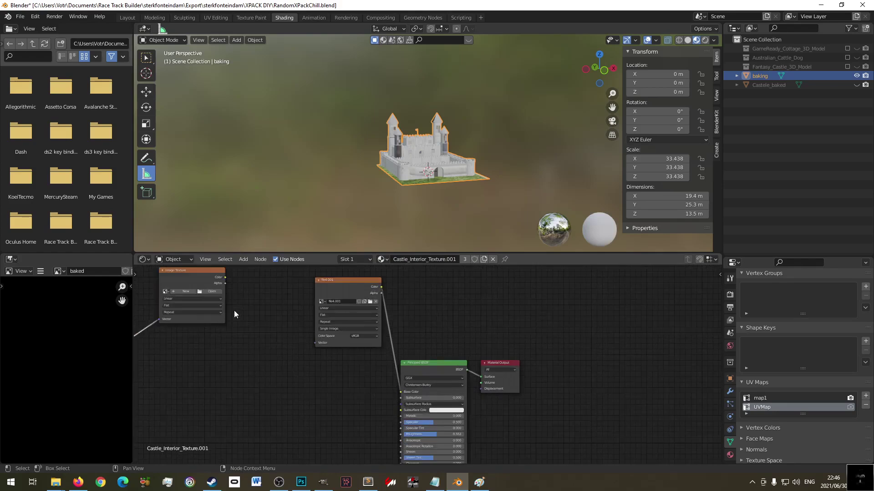
click(267, 312)
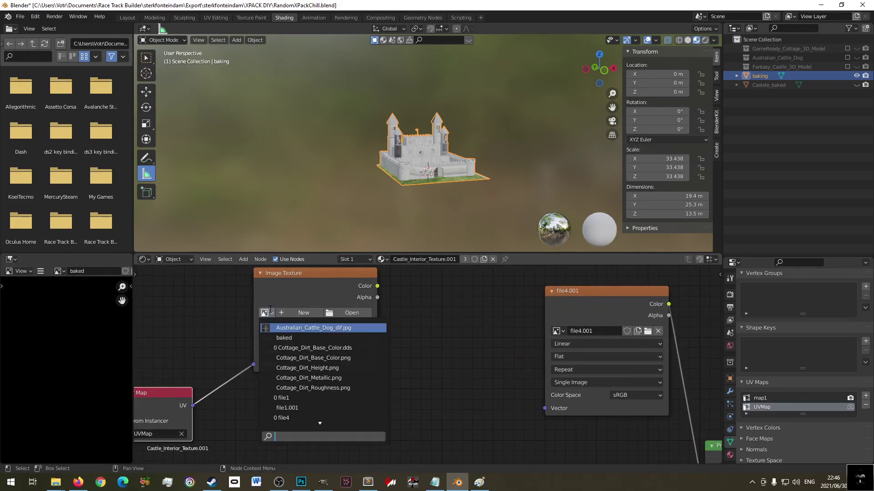
click(293, 337)
scroll(312, 374, down, 2)
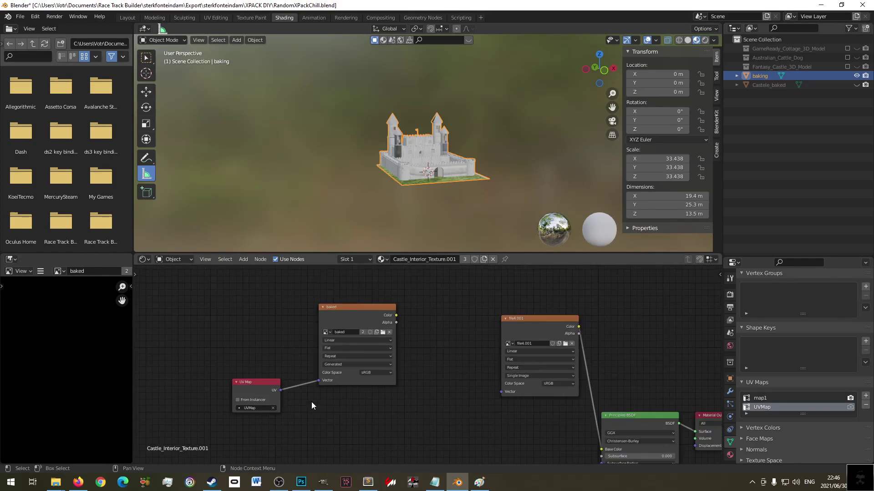
middle_drag(636, 345, 523, 326)
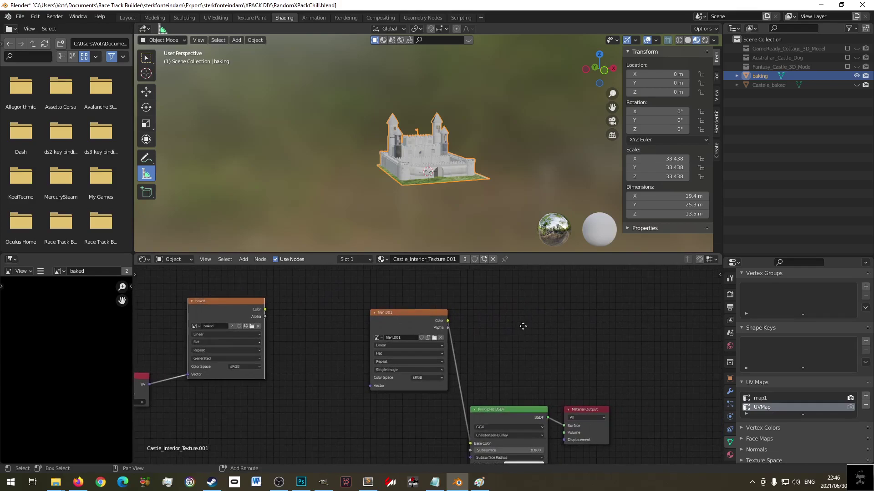
scroll(415, 335, down, 3)
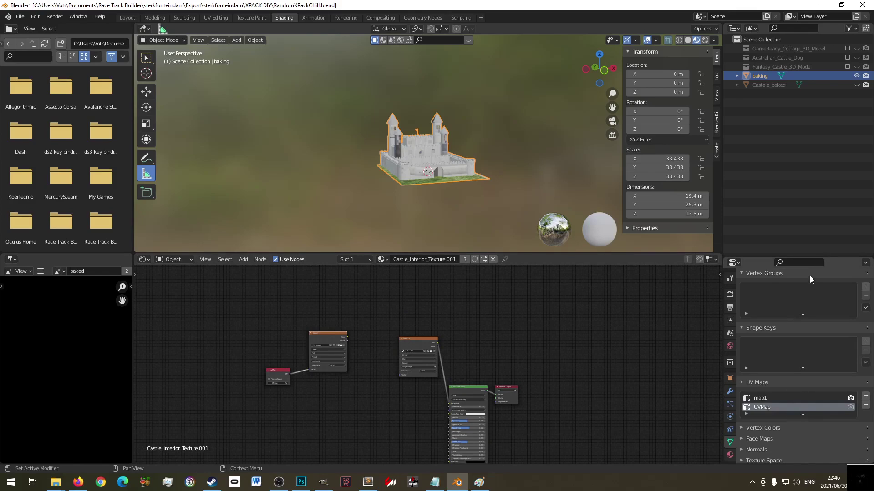
- Copy the UV Map and Image Texture node pair from the Castle_Interior_Texture.001 material
click(730, 455)
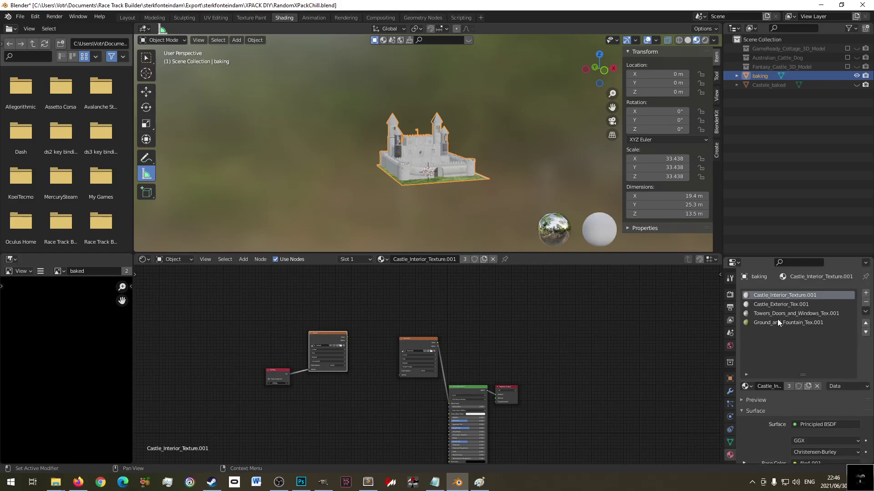
scroll(463, 342, down, 1)
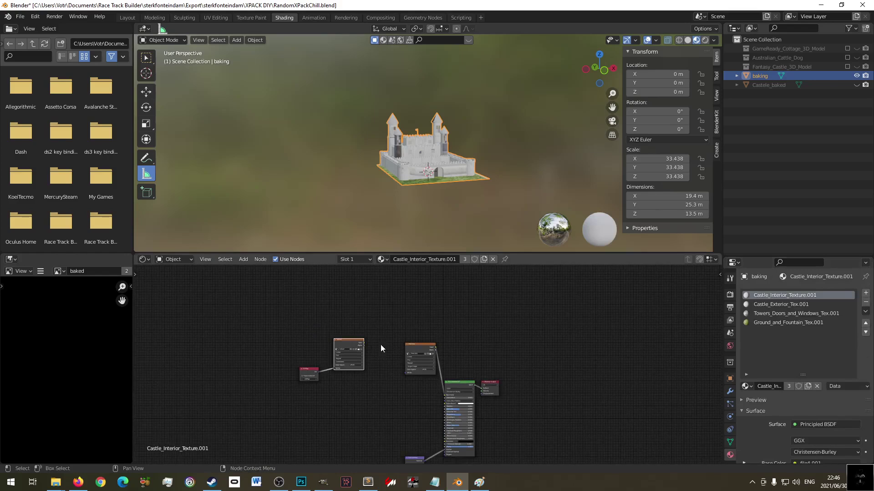
drag(377, 313, 273, 398)
right_click(352, 346)
click(307, 323)
drag(383, 323, 267, 408)
click(348, 340)
click(350, 343)
- Paste the node pair into Castle_Exterior_Tex.001, Towers_Doors_and_Windows_Tex.001 and Ground_and_Fountain_Tex.001
click(764, 303)
right_click(287, 320)
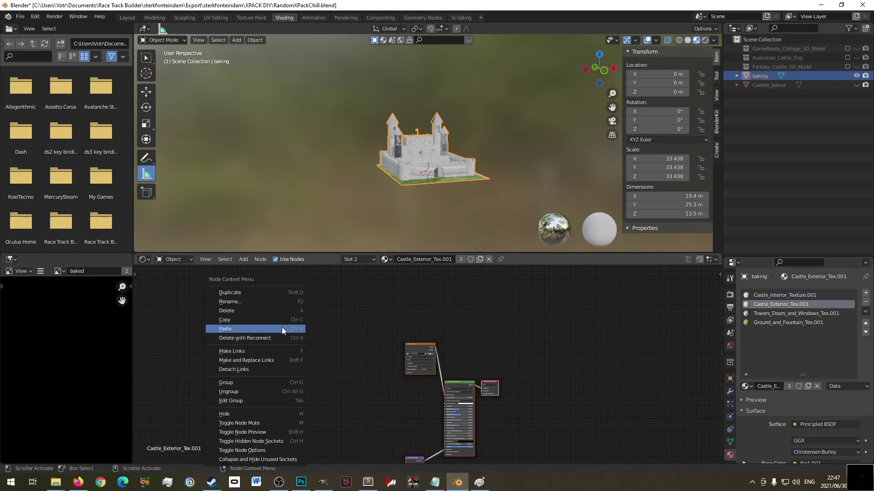
click(282, 327)
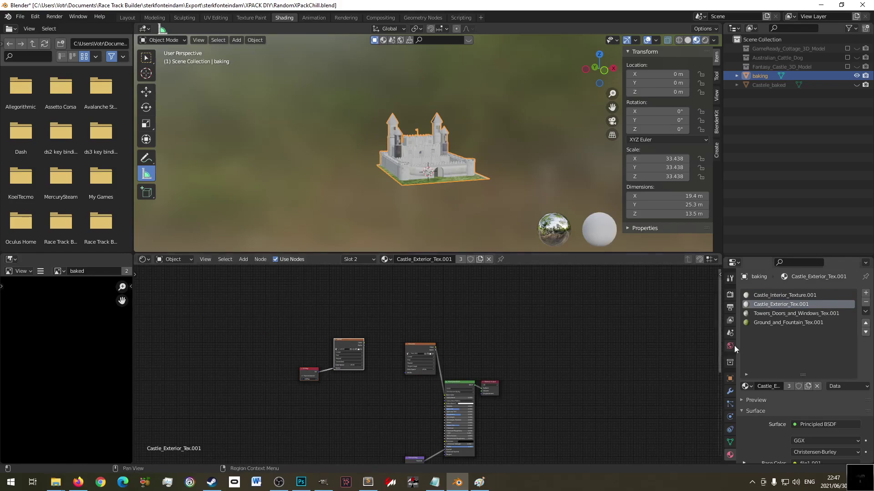
click(776, 313)
right_click(336, 334)
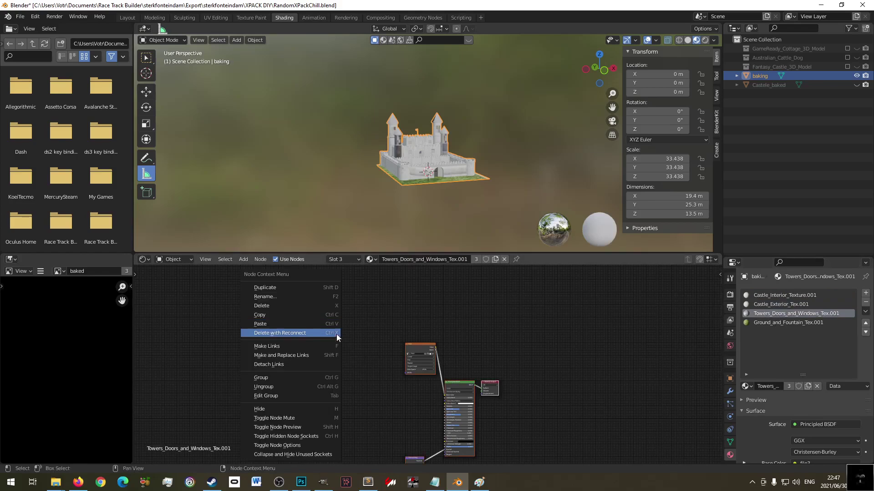
click(288, 324)
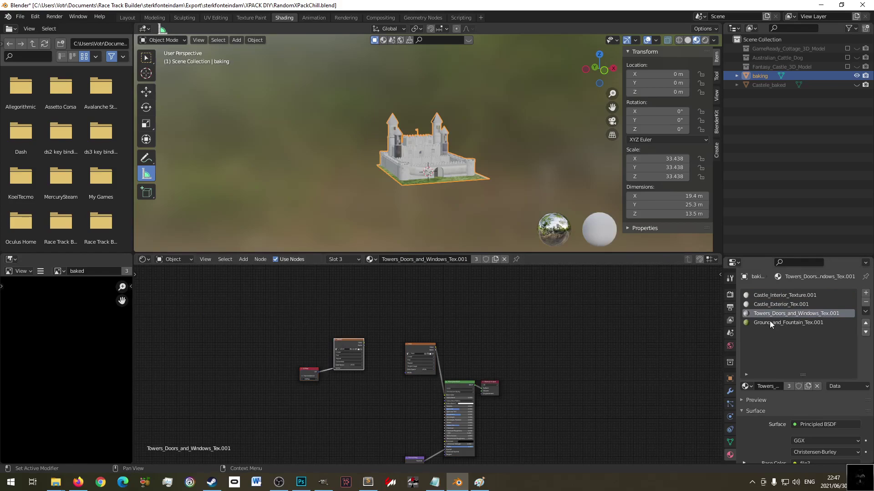
click(769, 322)
right_click(326, 336)
click(280, 331)
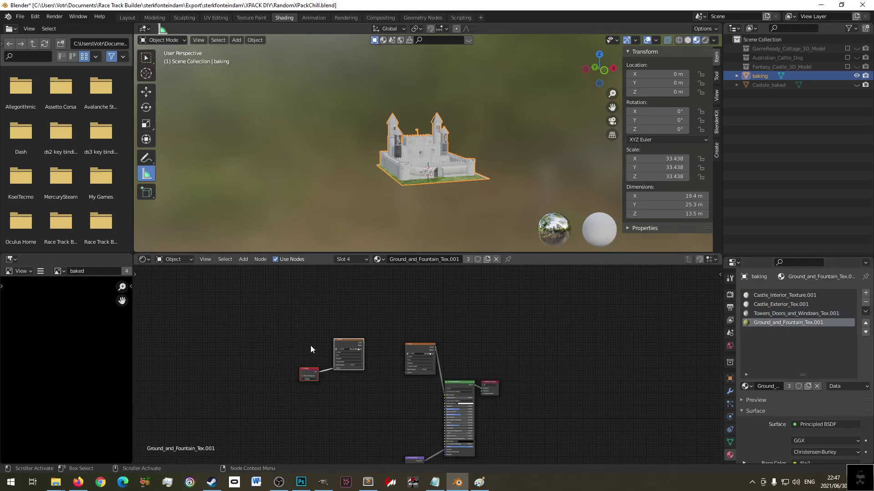
click(340, 342)
- Return to Castle_Interior_Texture.001 and bring up the render device choices in Render properties
click(785, 313)
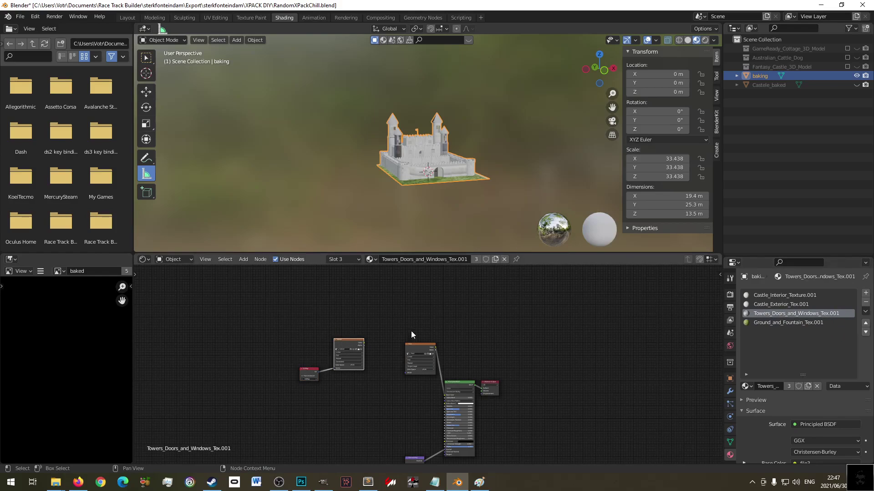
click(767, 305)
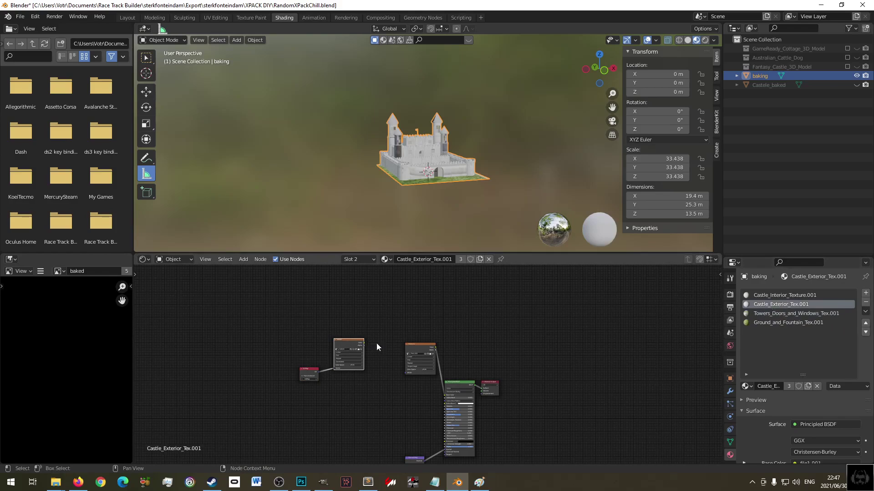
click(764, 294)
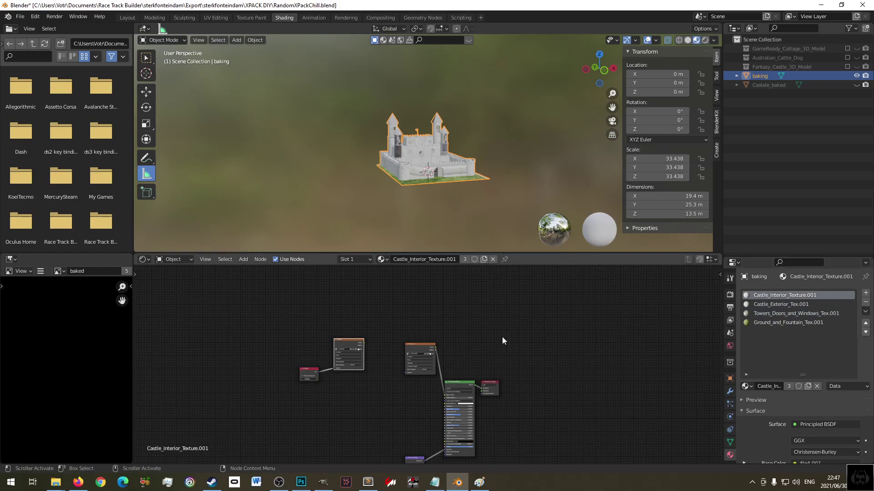
click(730, 295)
click(831, 316)
- Choose the render device and set the bake type to Diffuse with Direct and Indirect disabled
click(823, 333)
scroll(773, 374, down, 4)
click(746, 426)
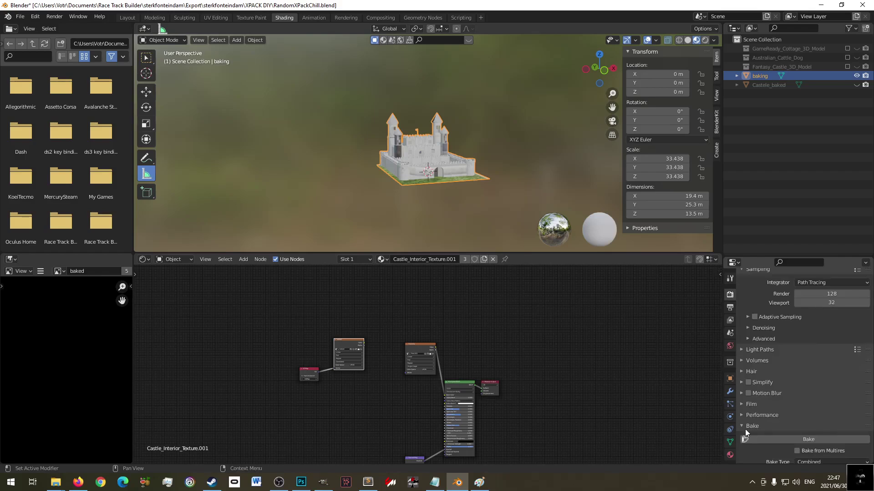
scroll(806, 433, down, 4)
click(818, 390)
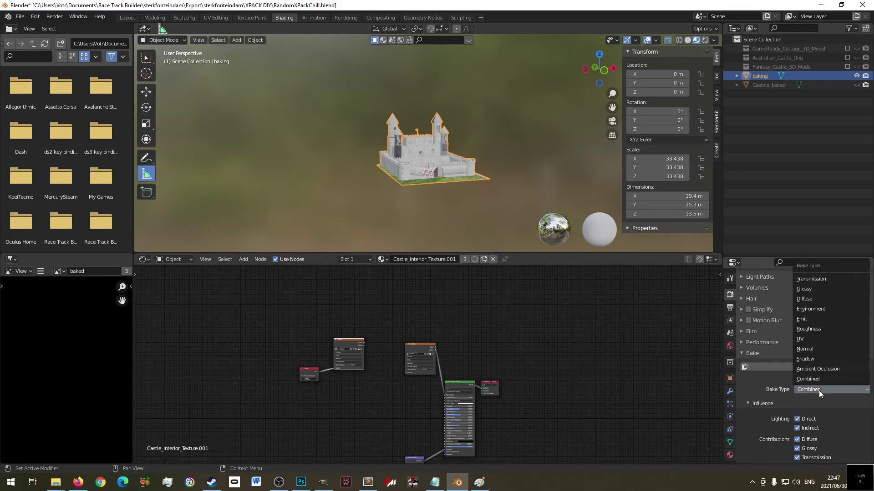
click(827, 299)
scroll(826, 381, down, 4)
click(809, 344)
click(814, 354)
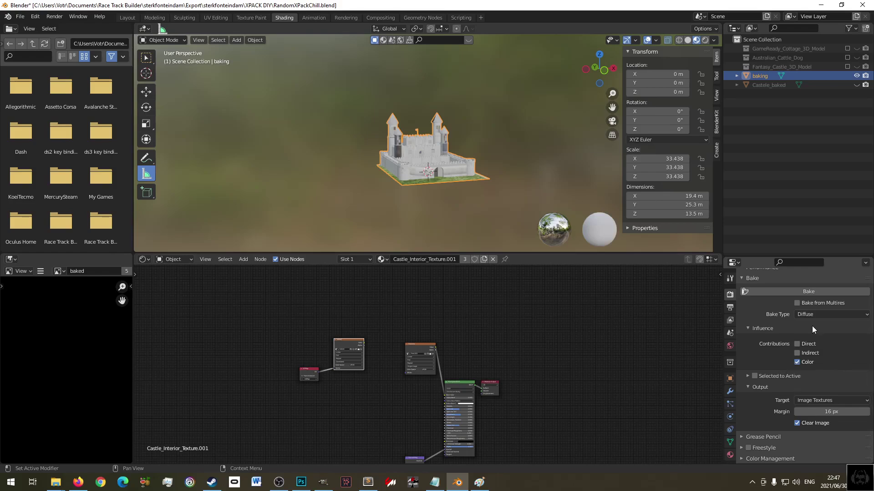
- Run the Diffuse bake into the shared image, then clear the node selection
click(815, 289)
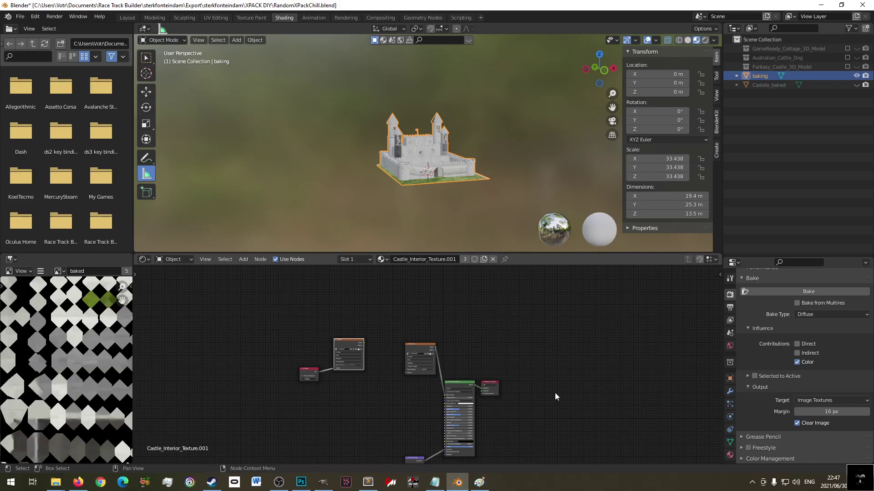
scroll(75, 377, down, 5)
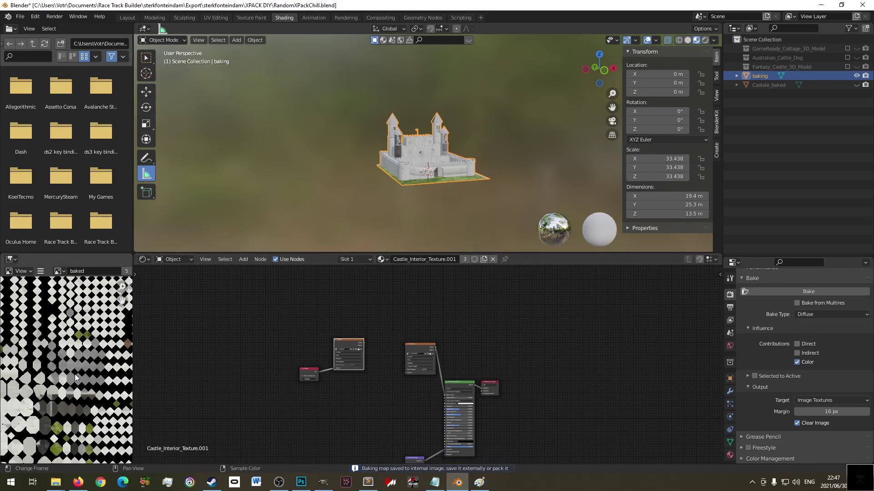
scroll(75, 378, up, 3)
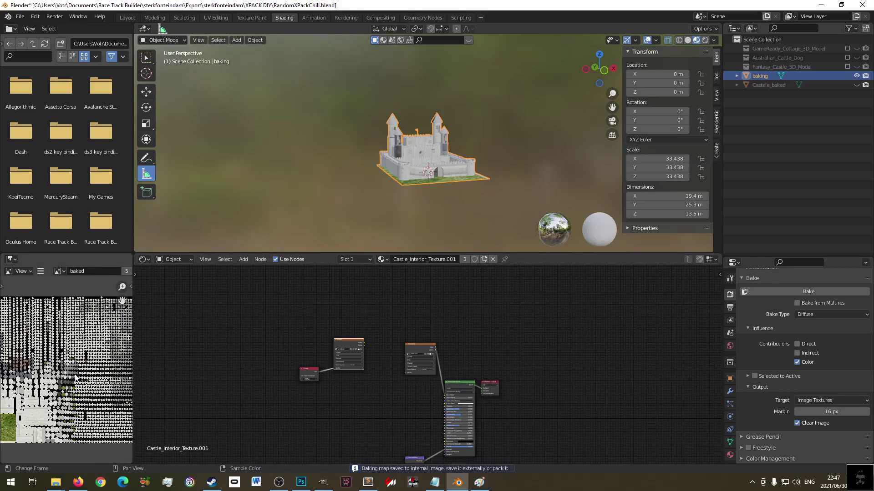
scroll(75, 377, down, 3)
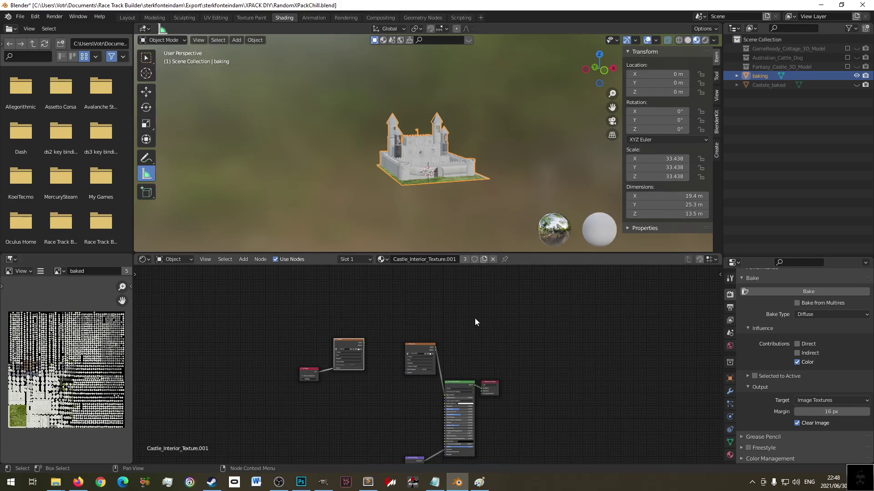
click(536, 314)
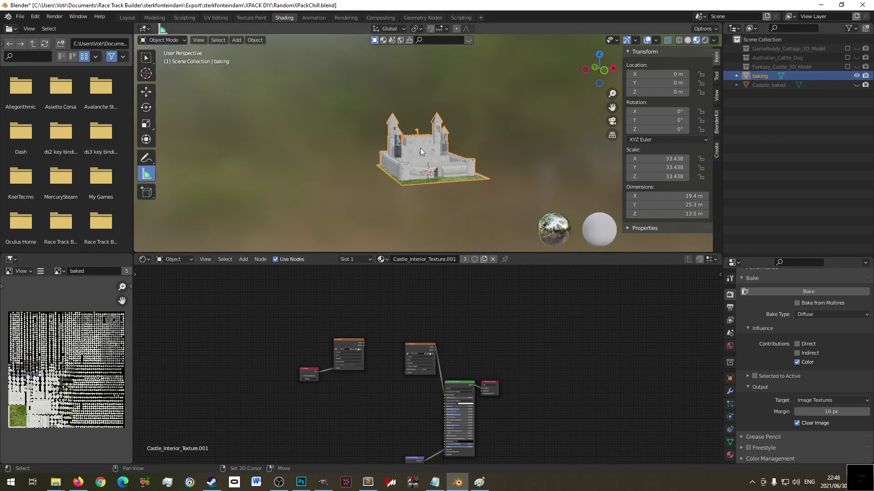
- Duplicate the castle in place, hide the original, and rename the copy blank_castle_baked
key(shift+d)
right_click(469, 178)
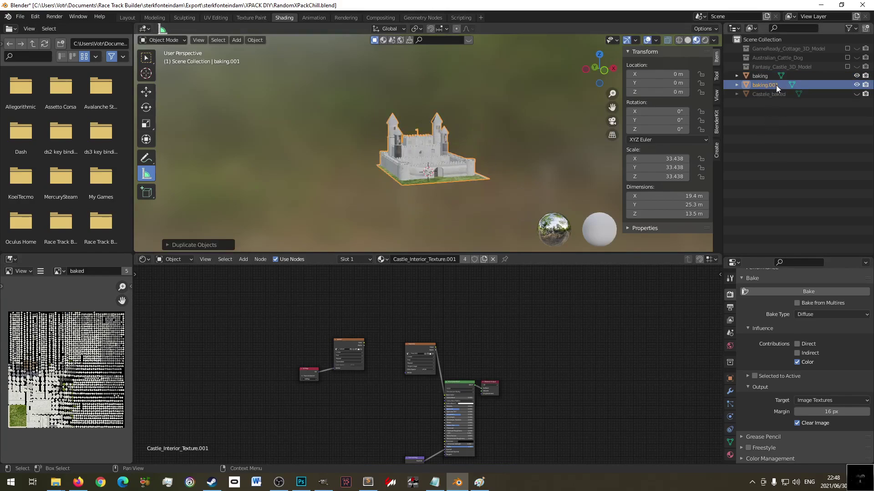
key(shift+h)
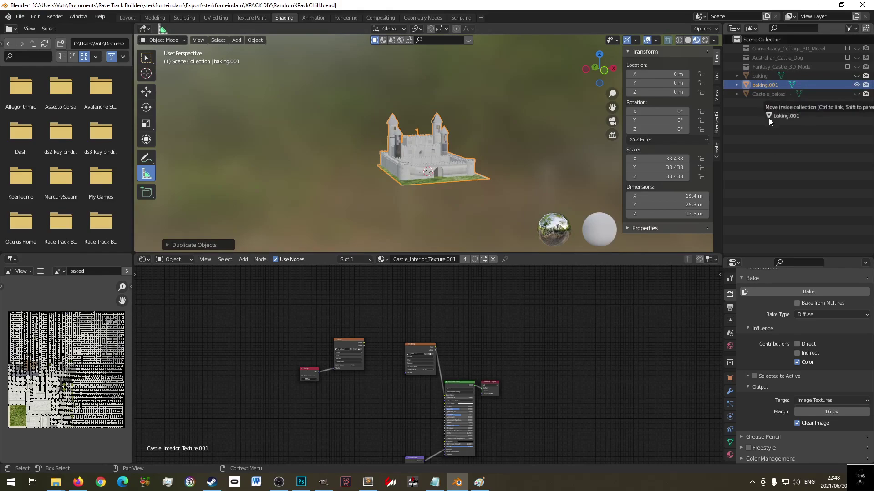
double_click(768, 86)
text(BLANK)
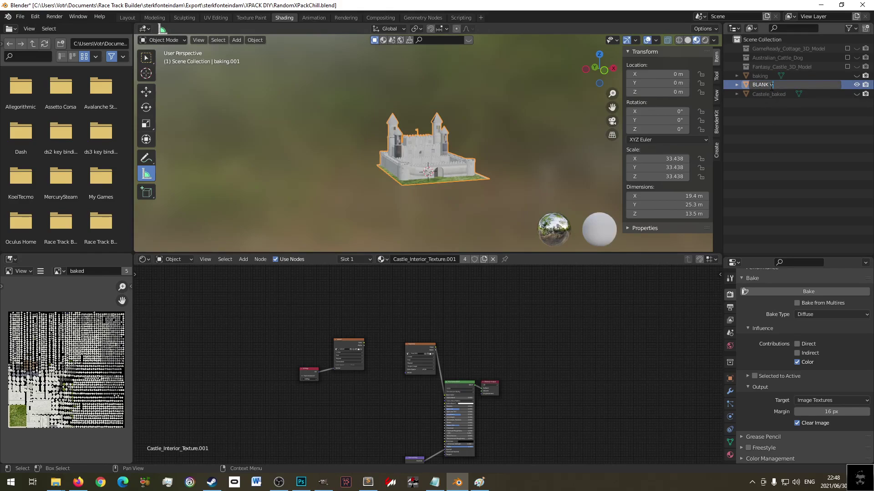
text( CASTEL)
key(BackSpace)
key(BackSpace)
key(BackSpace)
key(BackSpace)
key(BackSpace)
key(BackSpace)
key(BackSpace)
text(blank )
text(_baked)
key(Return)
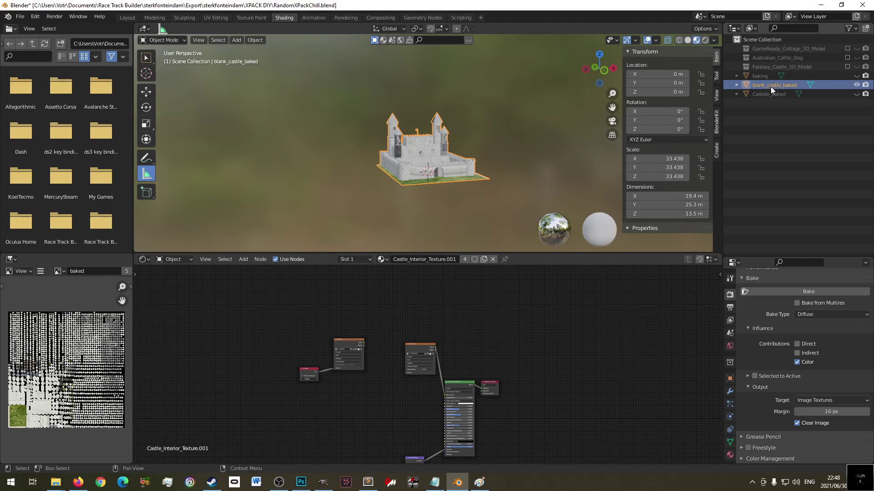
- Remove all material slots from blank_castle_baked
click(730, 455)
scroll(791, 359, up, 15)
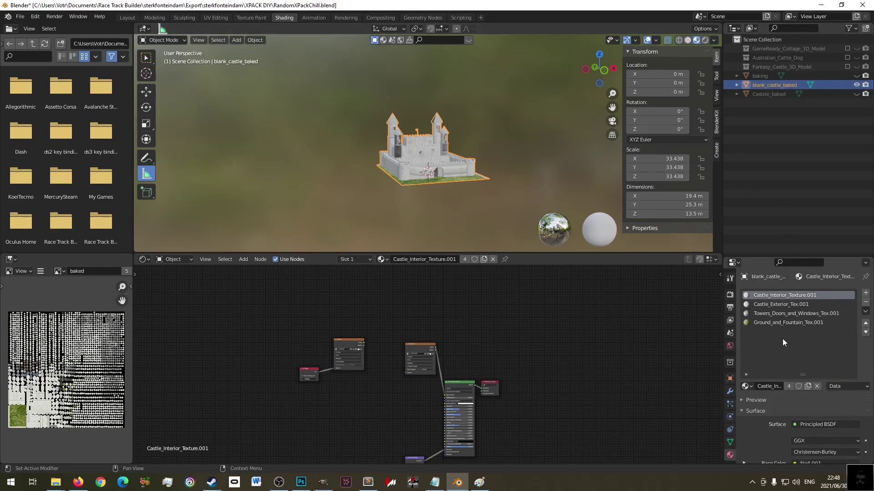
click(865, 302)
click(865, 303)
click(865, 303)
click(865, 302)
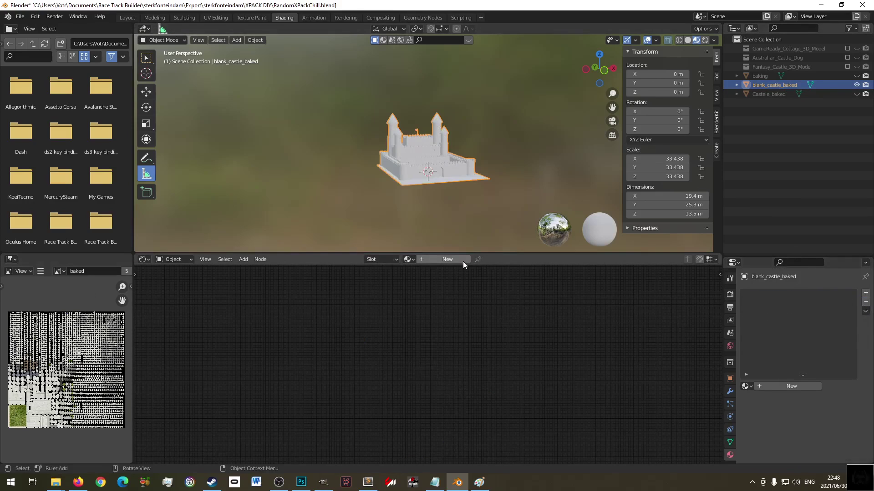
- Use Image > Save As to store the baked texture as blank_castle_bake.png in XPACK DIY
click(41, 271)
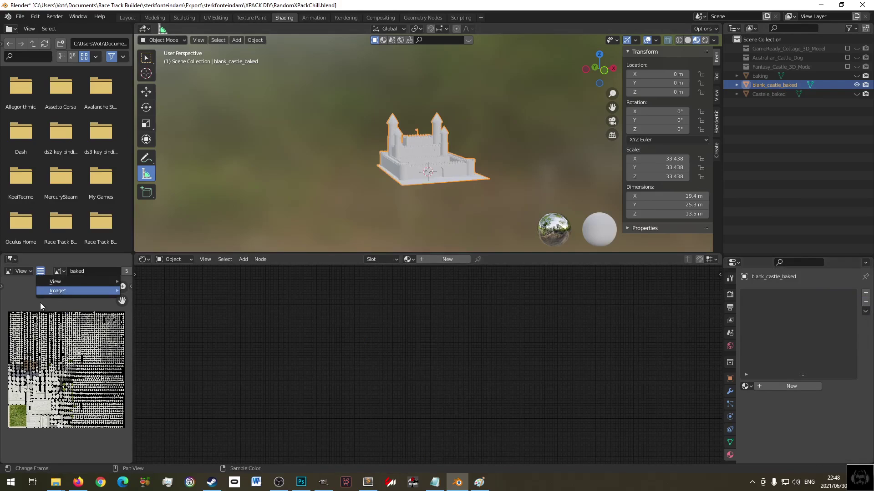
mouse_move(59, 298)
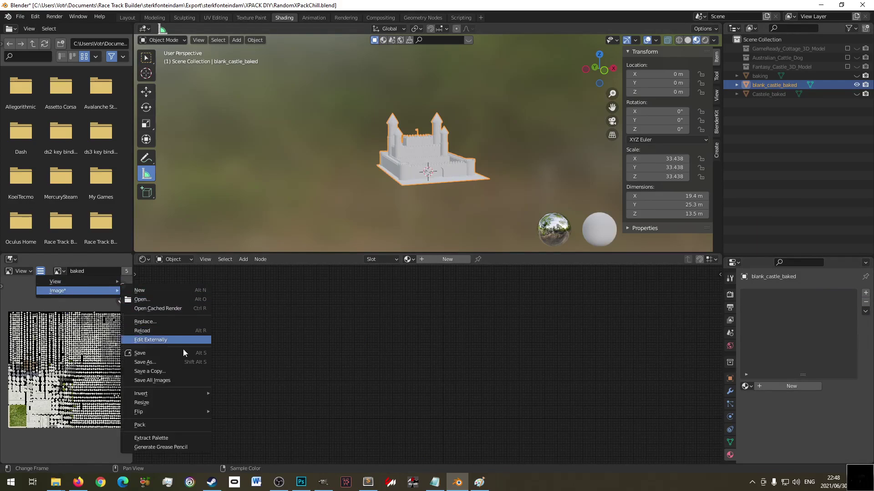
click(181, 361)
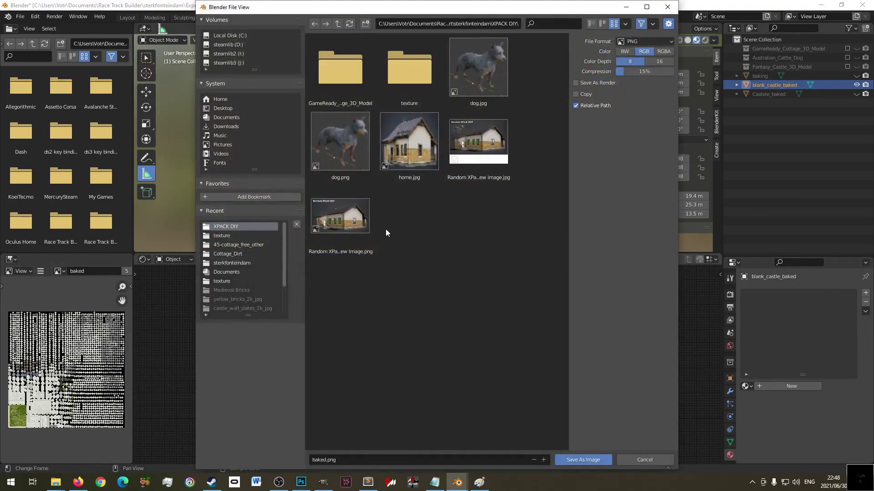
click(358, 458)
text(blank_castle_bake)
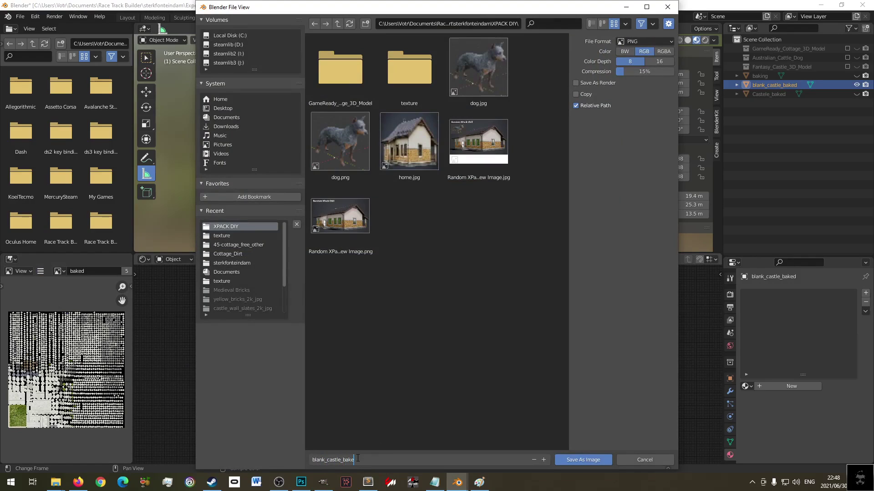
key(Return)
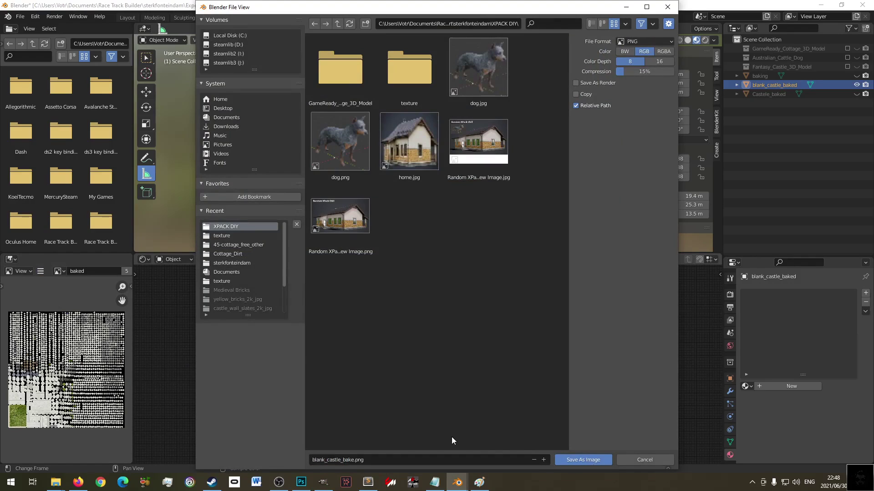
click(361, 464)
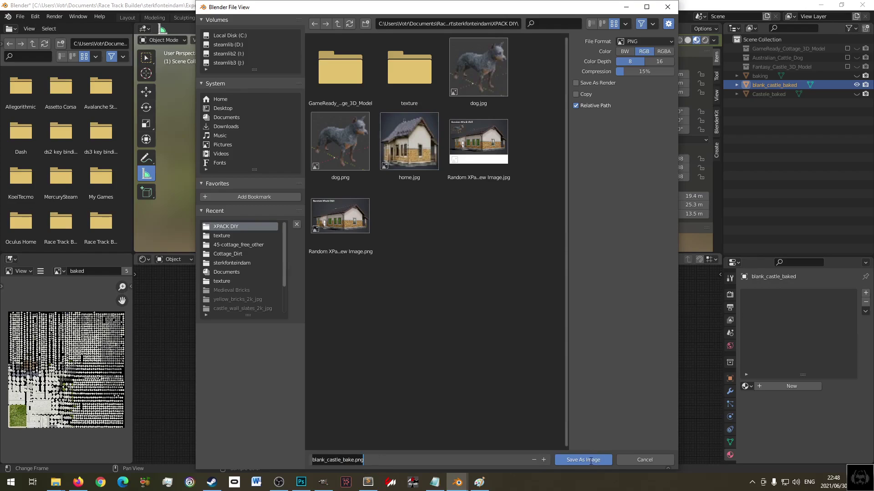
click(590, 461)
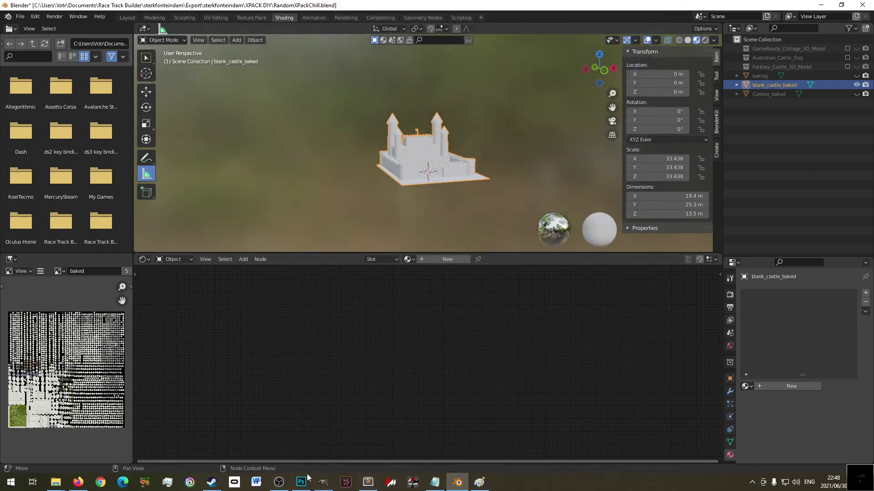
- Open blank_castle_bake.png from the XPACK DIY folder in GIMP
click(321, 483)
click(326, 72)
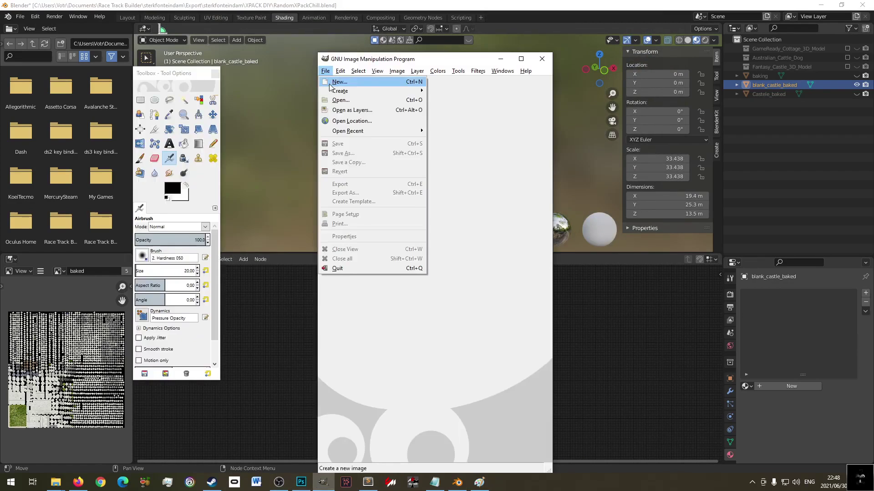
click(348, 100)
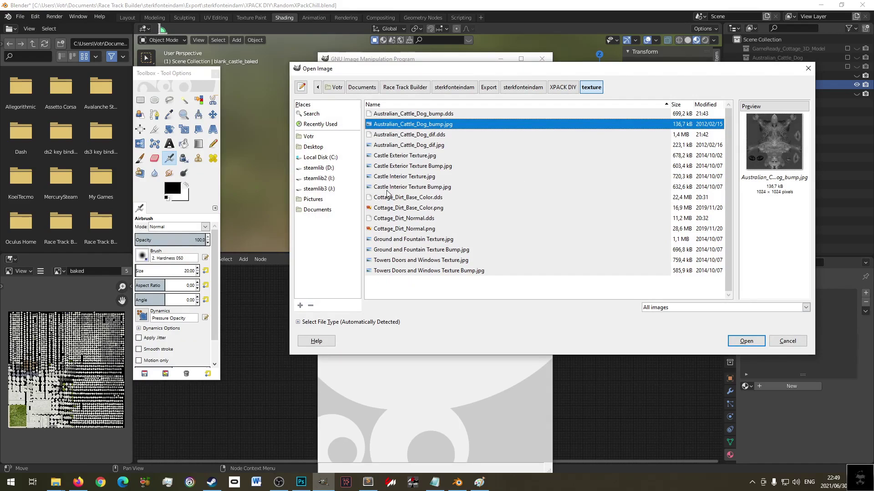
key(BackSpace)
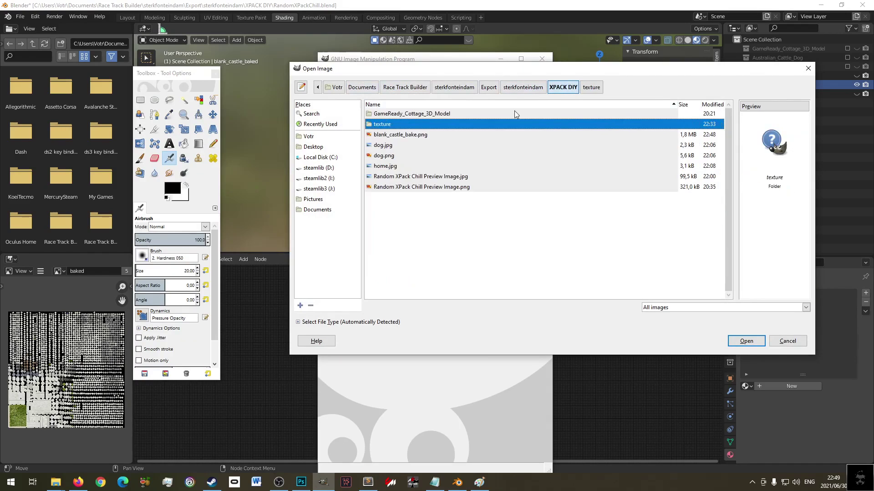
click(414, 134)
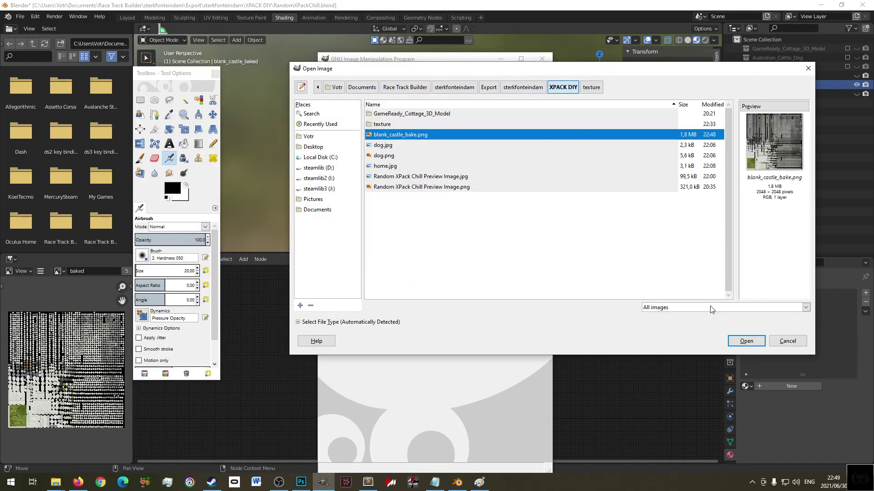
click(746, 340)
- Export it as blank_castle_bake.dds with BC3 / DXT5 compression, then close the image
click(325, 71)
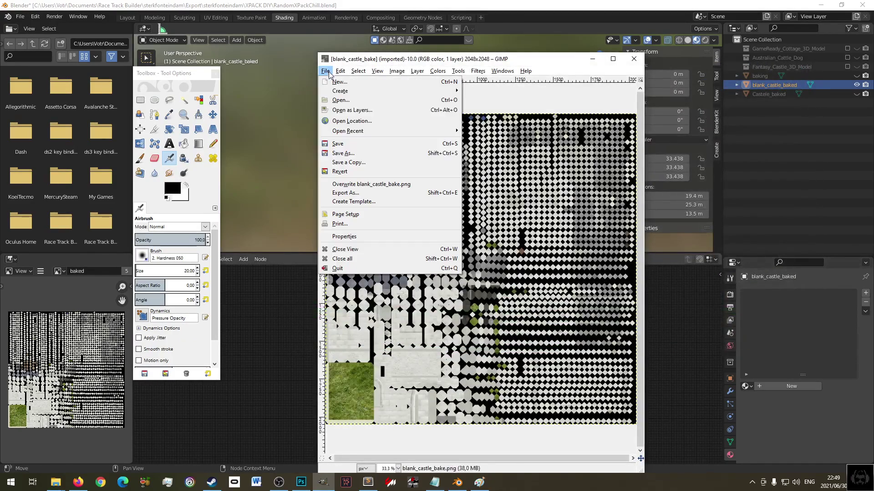
click(386, 197)
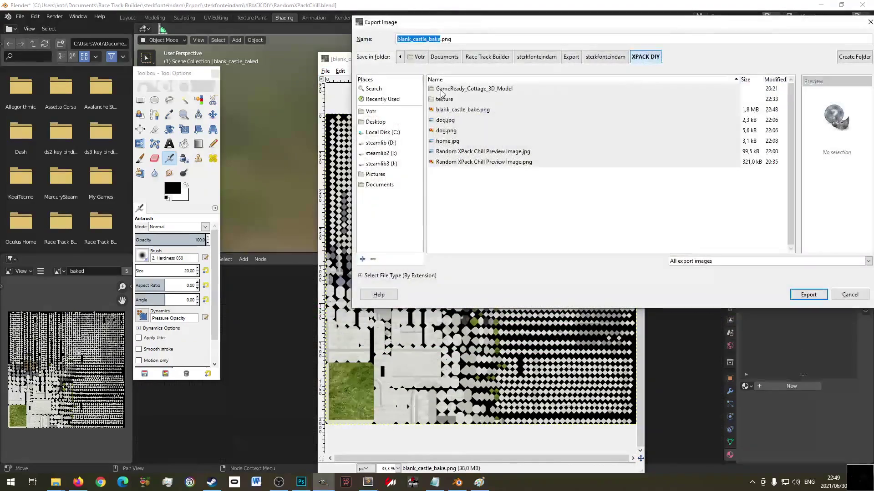
click(438, 39)
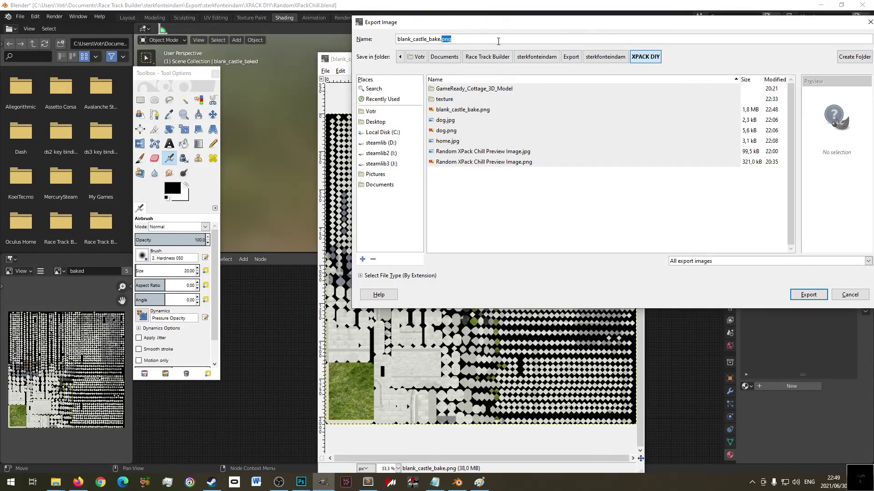
key(Return)
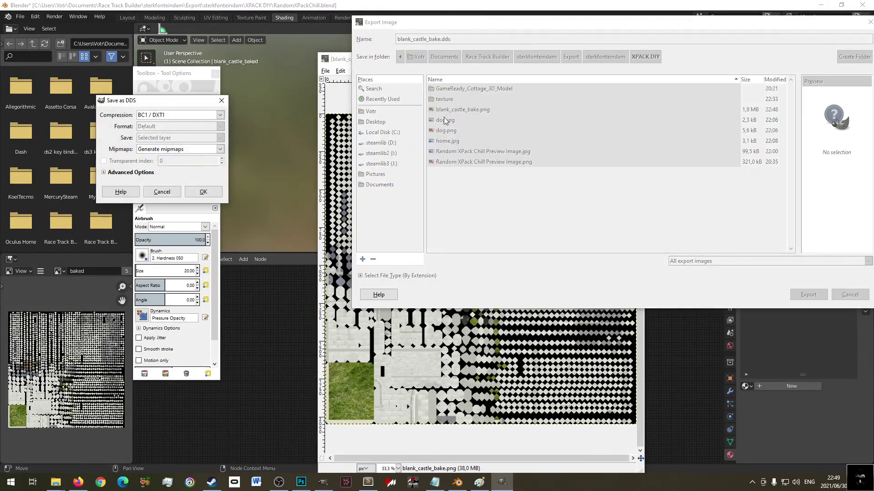
click(178, 115)
click(177, 157)
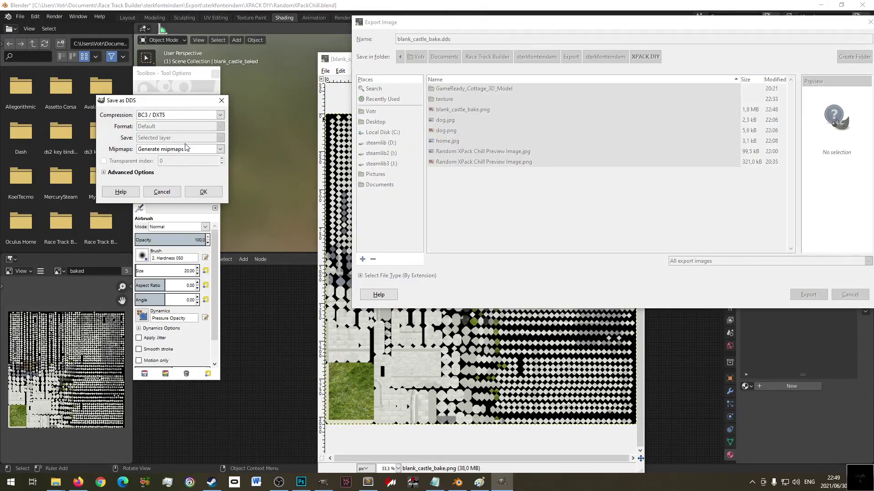
click(203, 191)
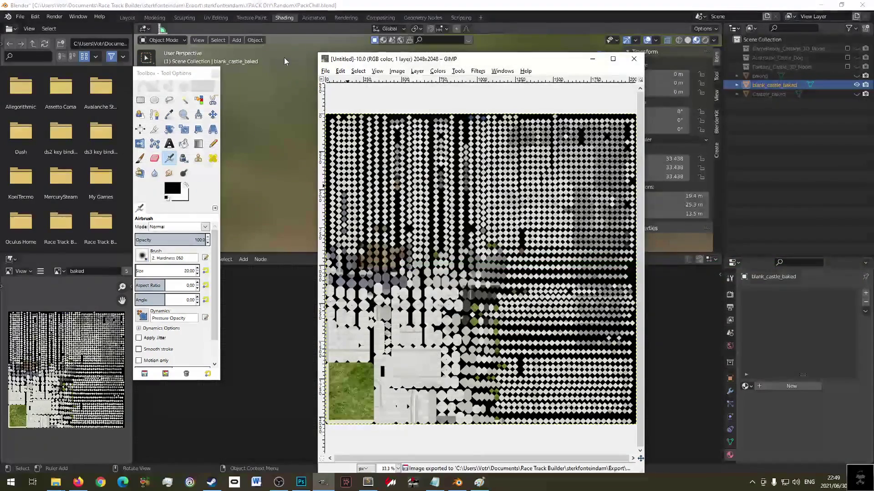
click(634, 61)
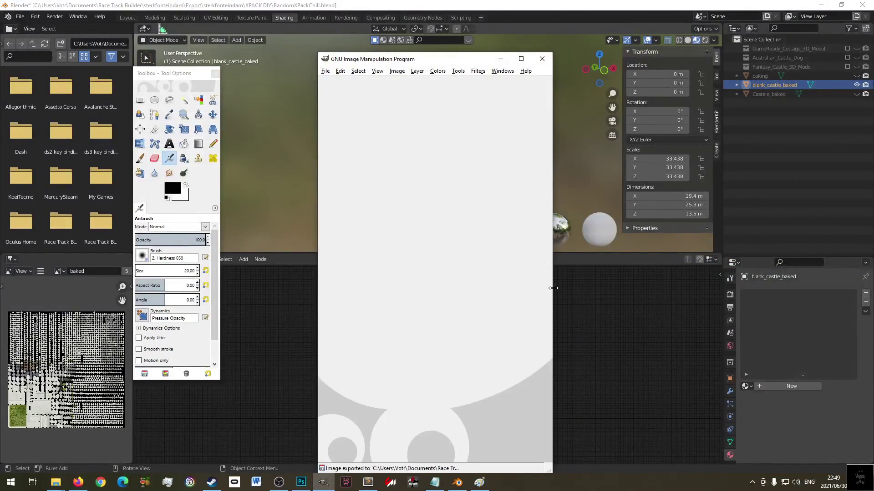
- Create a new material on blank_castle_baked with an Image Texture node feeding Base Color
click(542, 56)
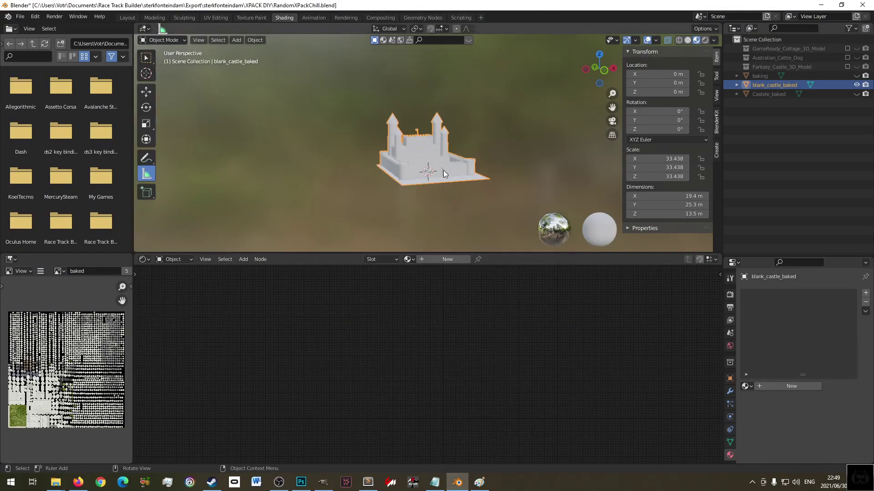
click(435, 263)
middle_drag(460, 387, 412, 310)
scroll(372, 310, up, 4)
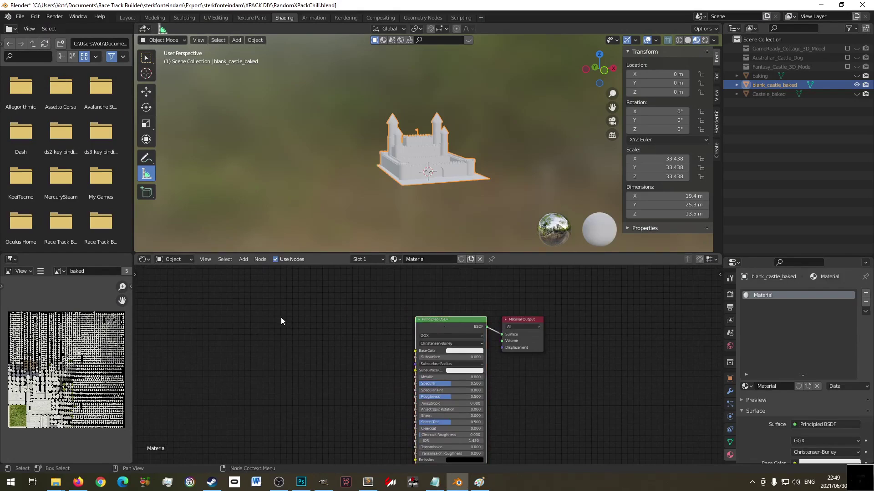
key(shift+a)
mouse_move(281, 318)
click(330, 237)
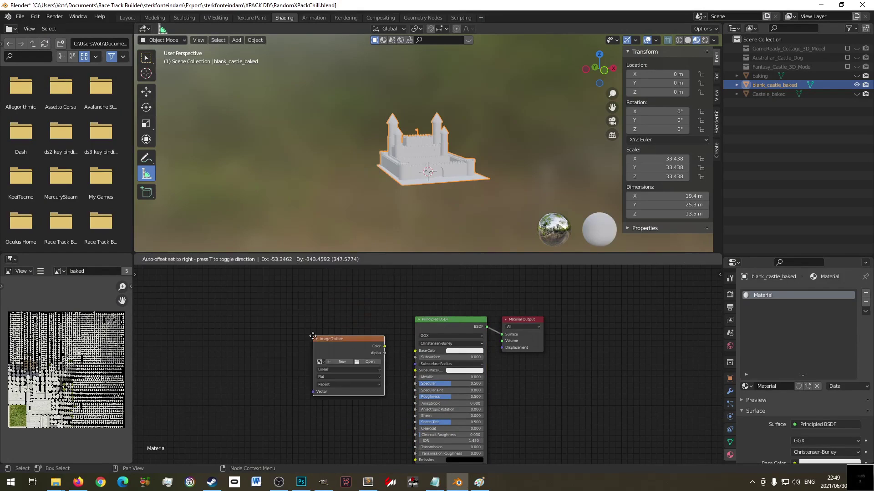
drag(385, 347, 415, 351)
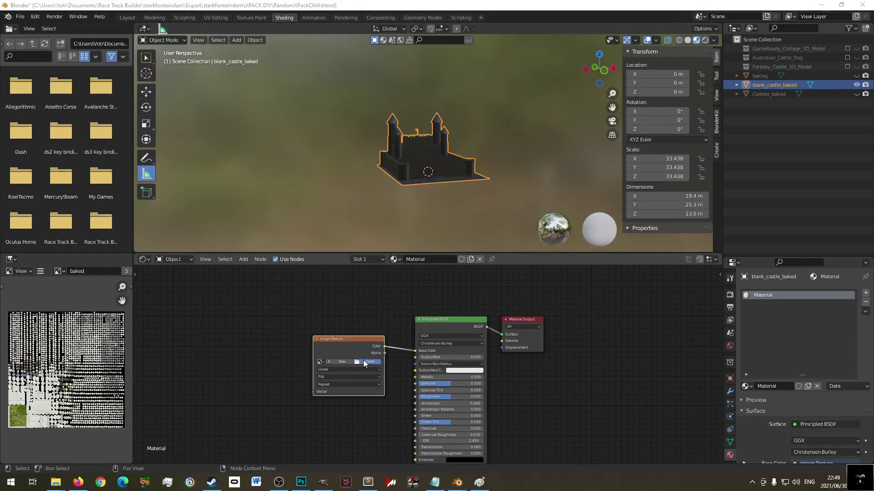
- Load blank_castle_bake.dds into the Image Texture node and inspect the textured castle
click(370, 361)
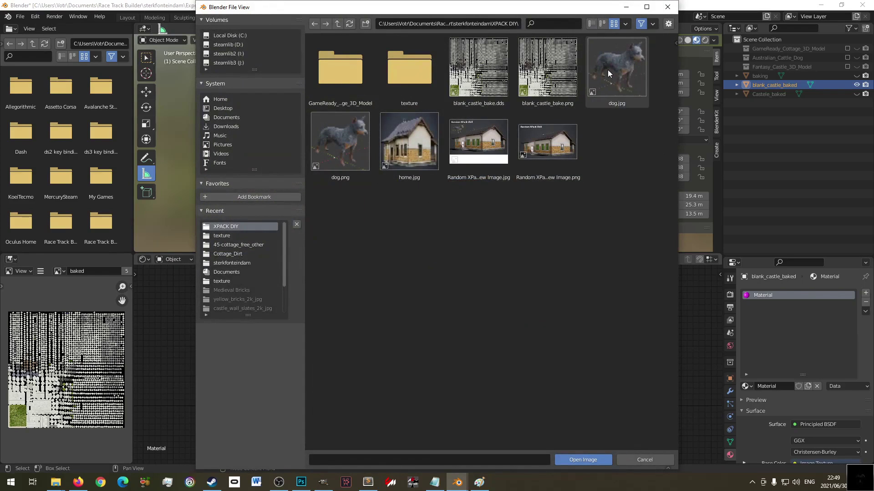
double_click(475, 74)
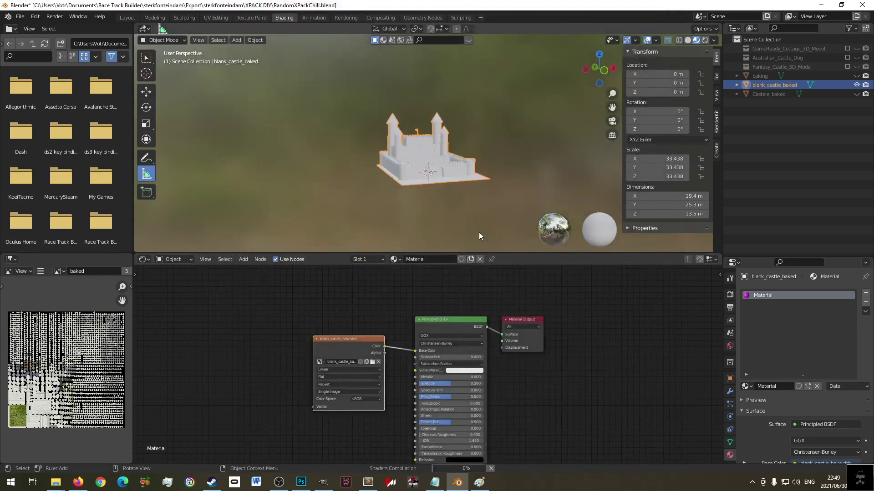
scroll(415, 157, up, 5)
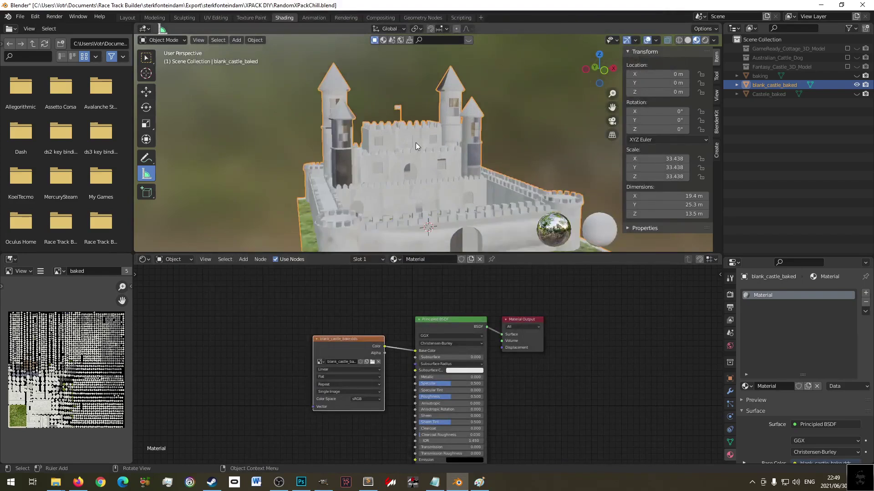
scroll(419, 187, down, 4)
mouse_move(419, 188)
middle_down()
mouse_move(498, 194)
mouse_move(421, 198)
middle_up()
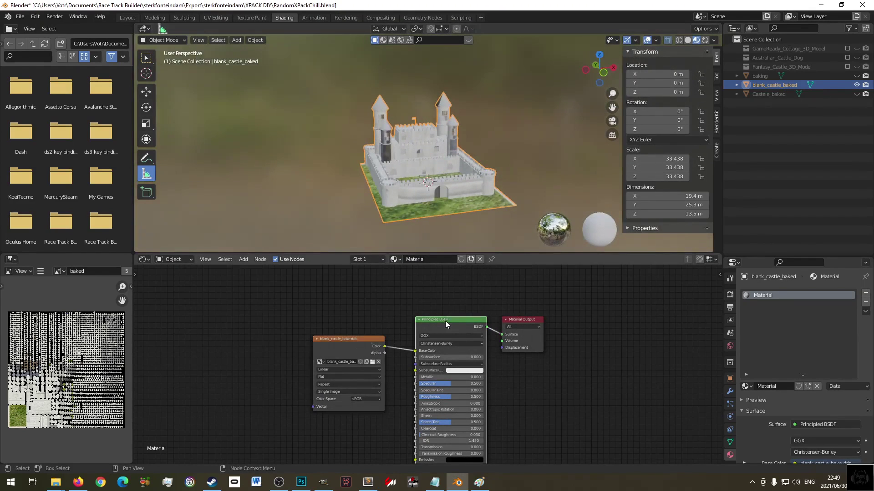
middle_drag(444, 330, 420, 303)
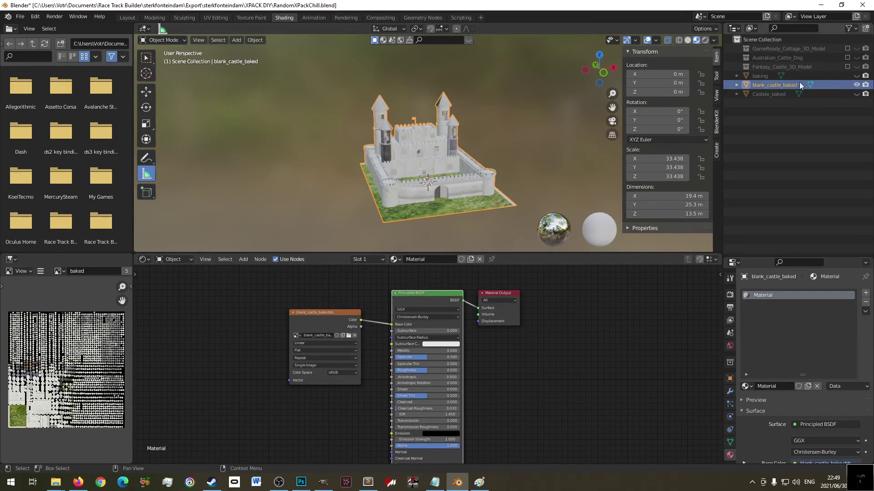
- Check the castle mesh's UV maps in its Object Data properties
click(781, 75)
click(775, 85)
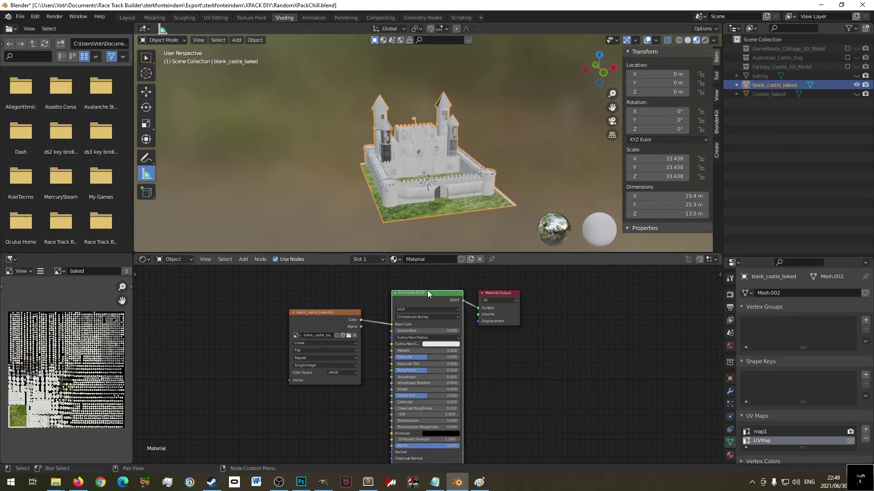
click(20, 17)
mouse_move(68, 148)
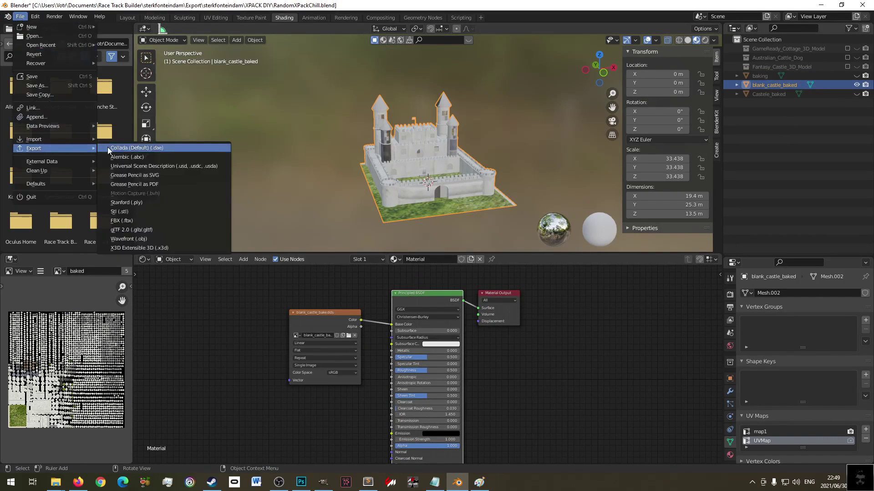
- Set up an FBX export named baked_castle_sample.fbx limited to selected objects
click(134, 221)
click(384, 460)
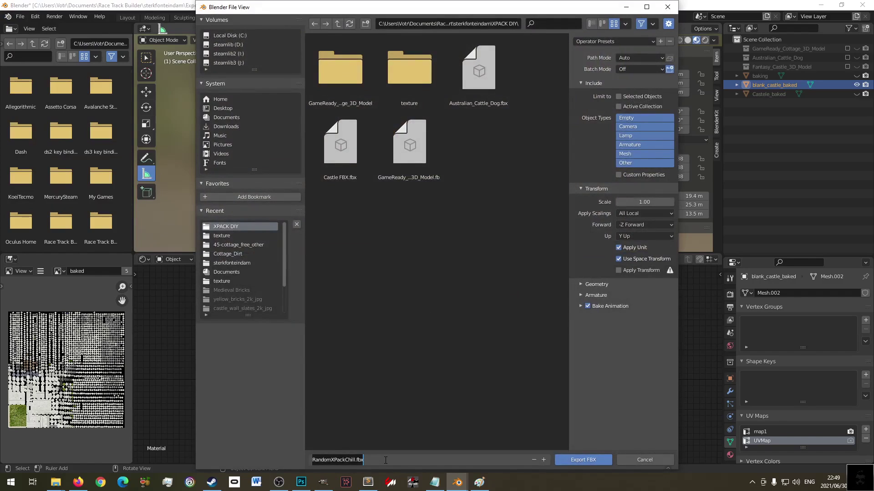
text(baked_castle_sample)
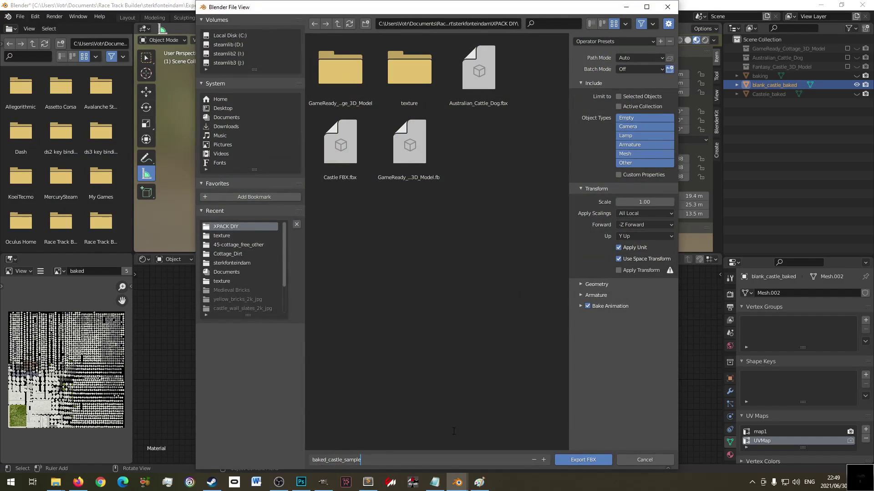
click(462, 433)
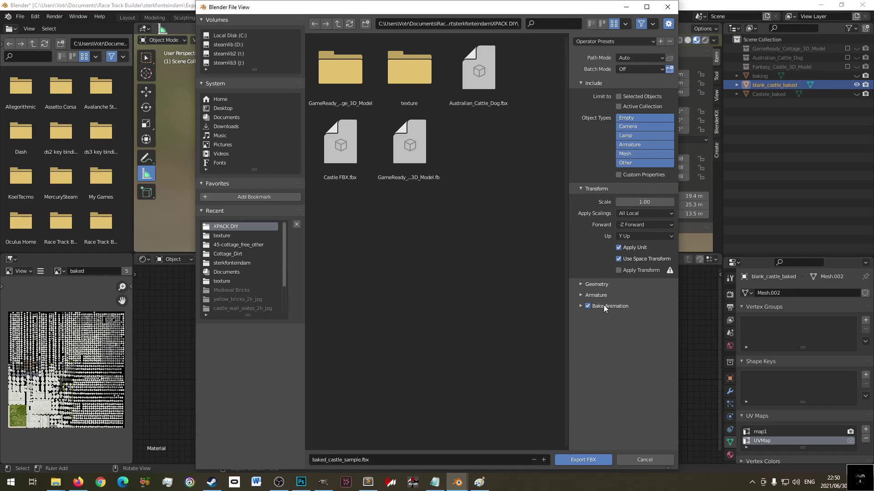
click(635, 98)
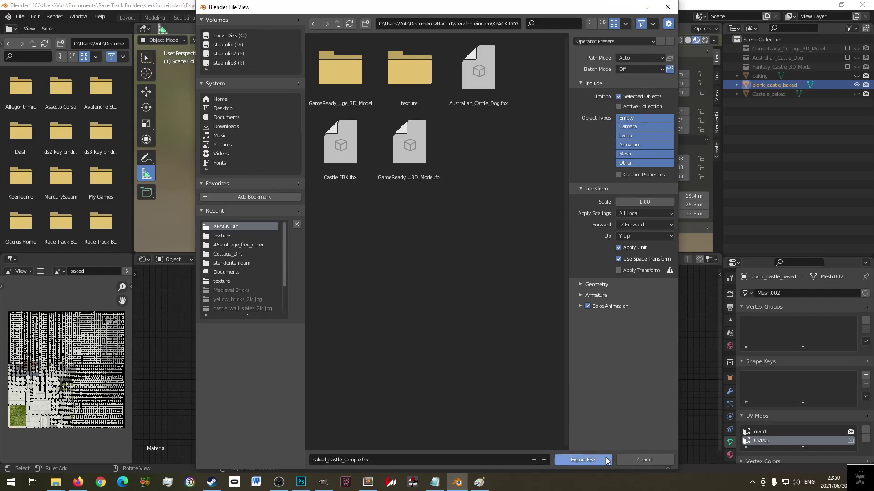
click(411, 66)
- Copy blank_castle_bake.dds from XPACK DIY and paste it into the texture folder
mouse_move(71, 479)
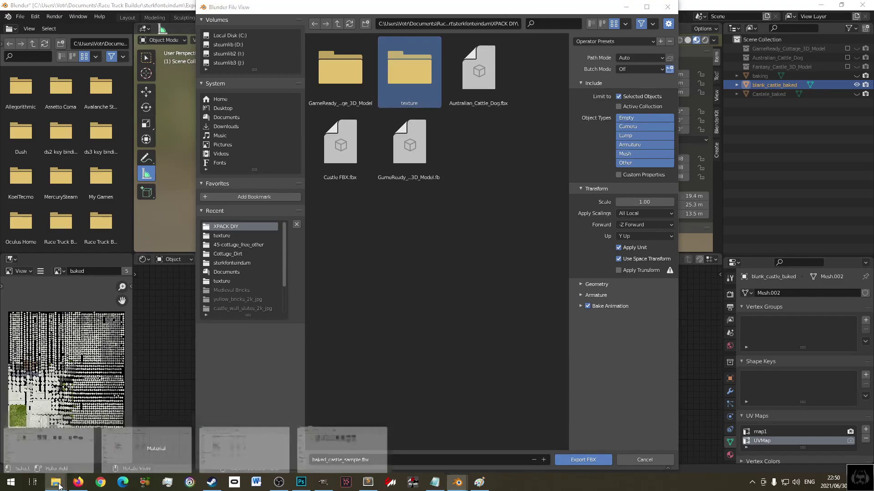
mouse_move(342, 451)
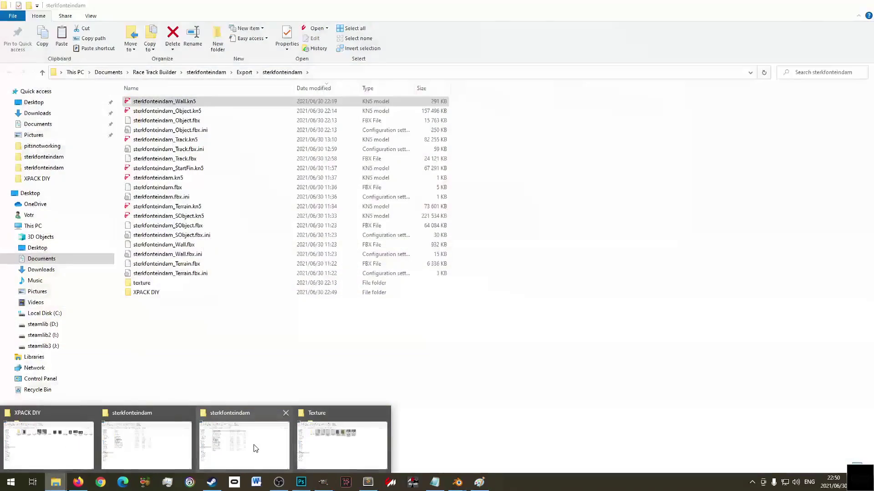
mouse_move(96, 440)
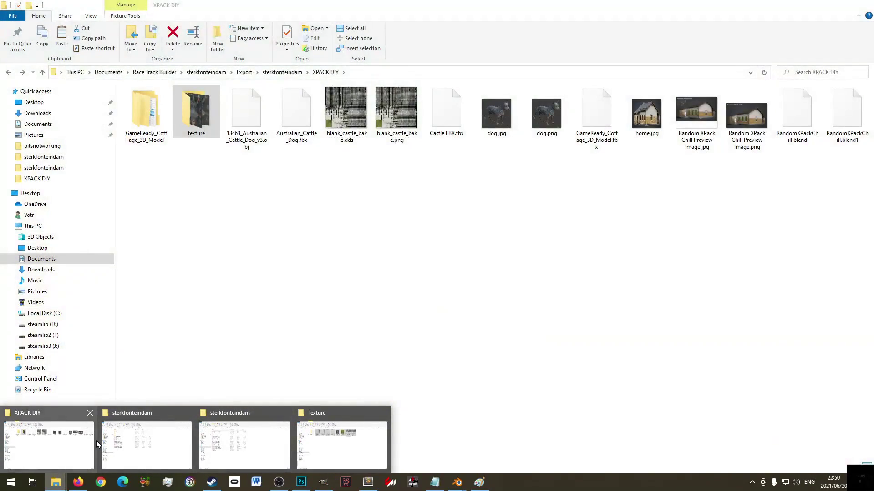
click(97, 440)
click(324, 103)
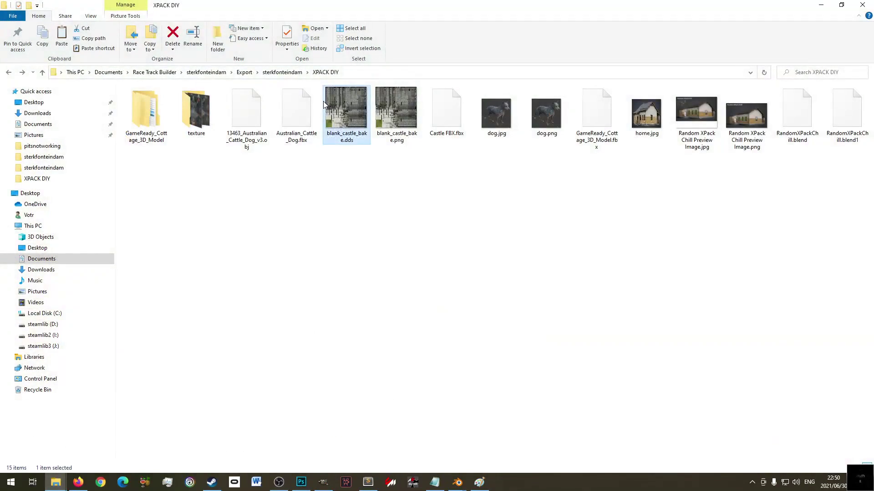
right_click(359, 118)
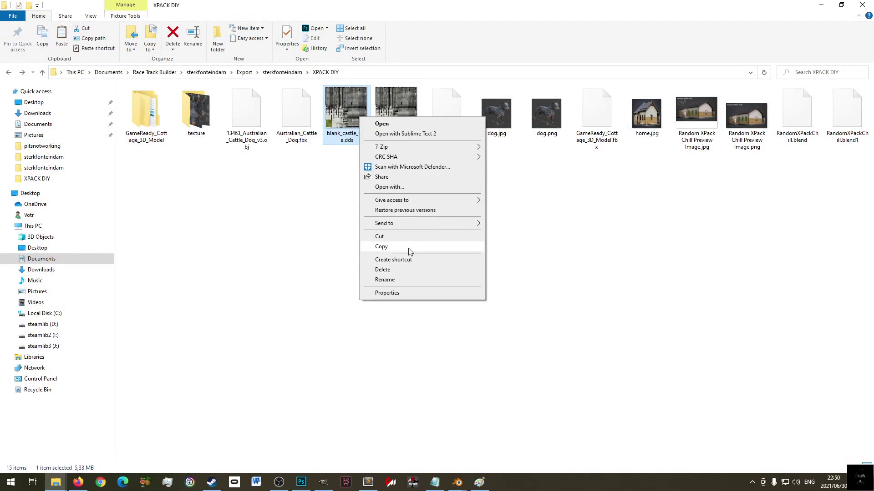
click(383, 246)
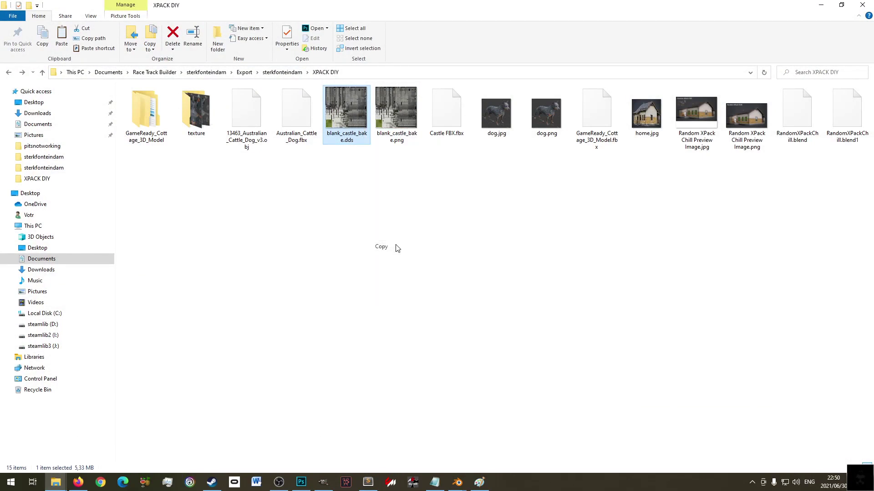
right_click(191, 110)
click(212, 306)
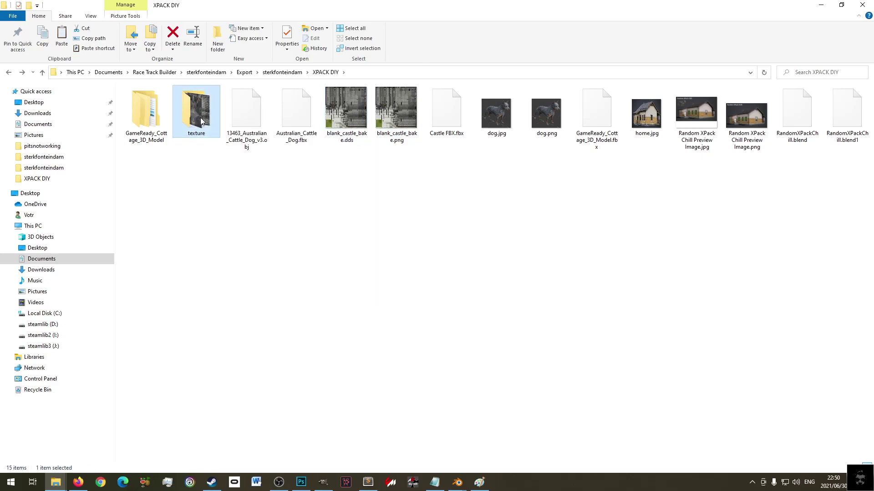
- Open the texture folder and begin selecting the old Castle texture files
key(Return)
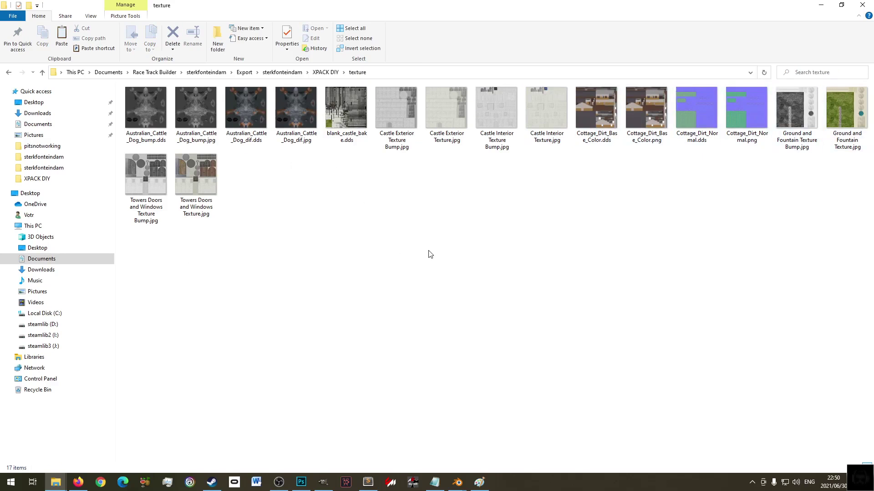
key(BackSpace)
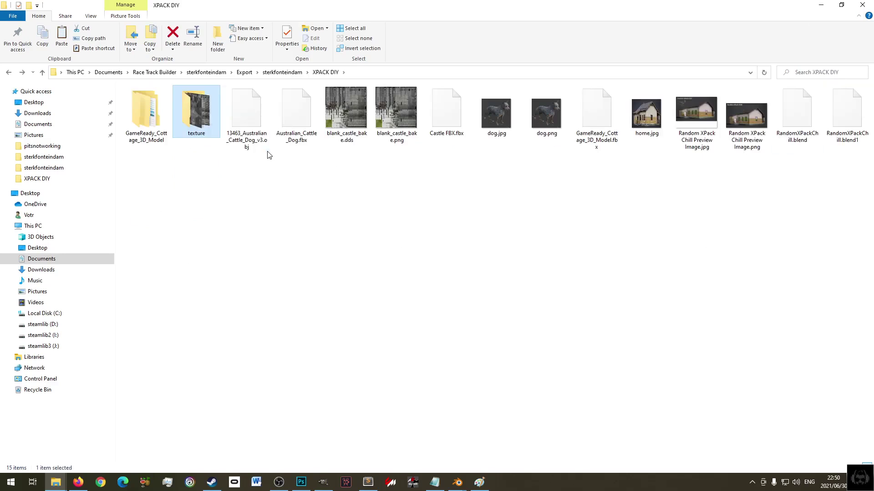
key(Return)
click(398, 110)
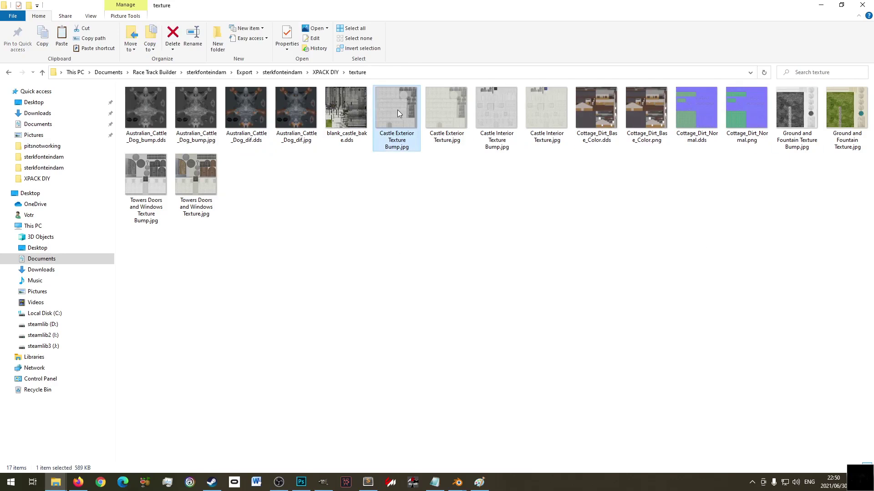
ctrl+click(443, 109)
ctrl+click(496, 112)
ctrl+click(544, 114)
ctrl+click(846, 110)
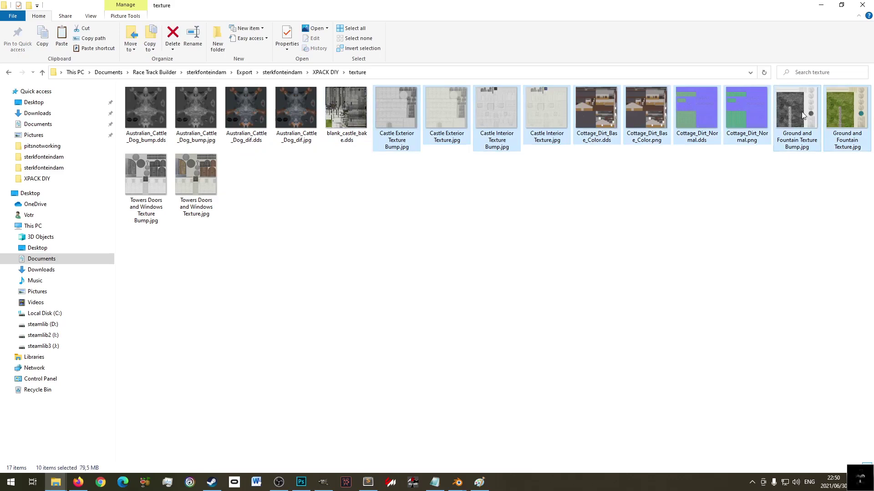
- Reselect the old Castle and Ground and Fountain textures and delete all eight
click(749, 214)
click(408, 110)
ctrl+click(446, 109)
ctrl+click(496, 110)
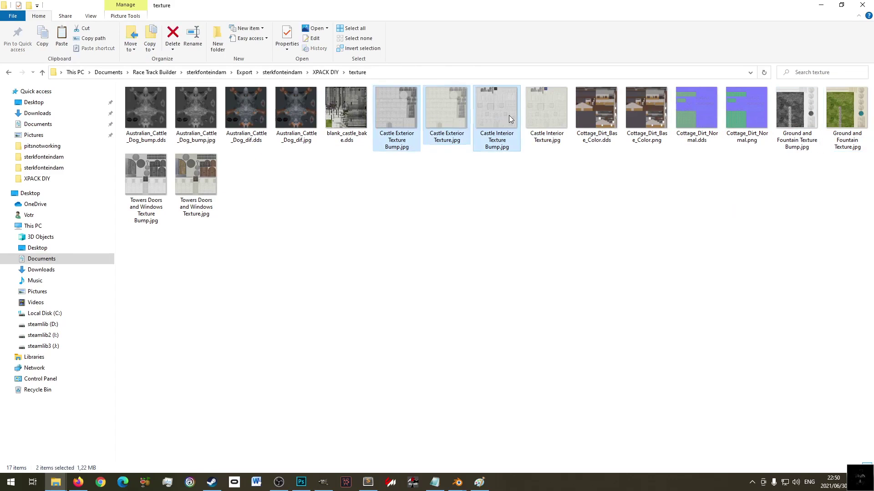
ctrl+click(546, 111)
ctrl+click(794, 120)
ctrl+click(845, 119)
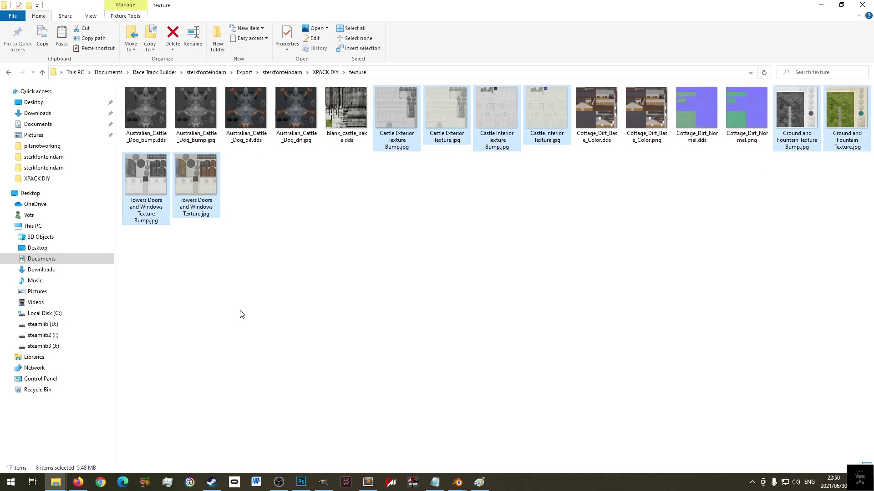
key(Delete)
- Refresh the texture folder, confirm blank_castle_bake.dds is there, and move on to Steam
right_click(434, 253)
click(458, 306)
key(b)
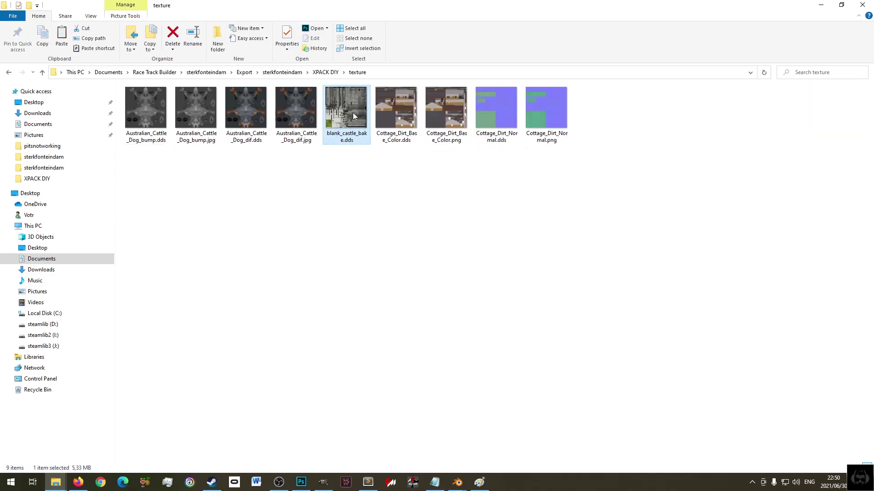
mouse_move(350, 107)
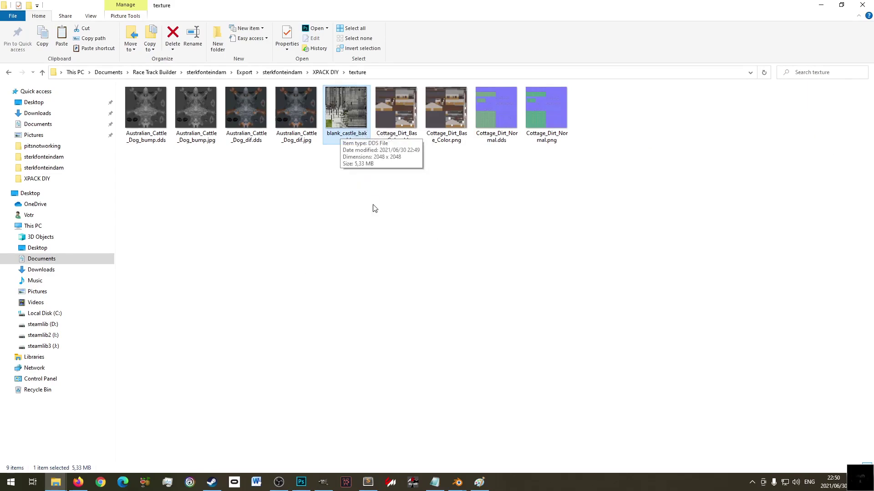
click(369, 237)
click(347, 116)
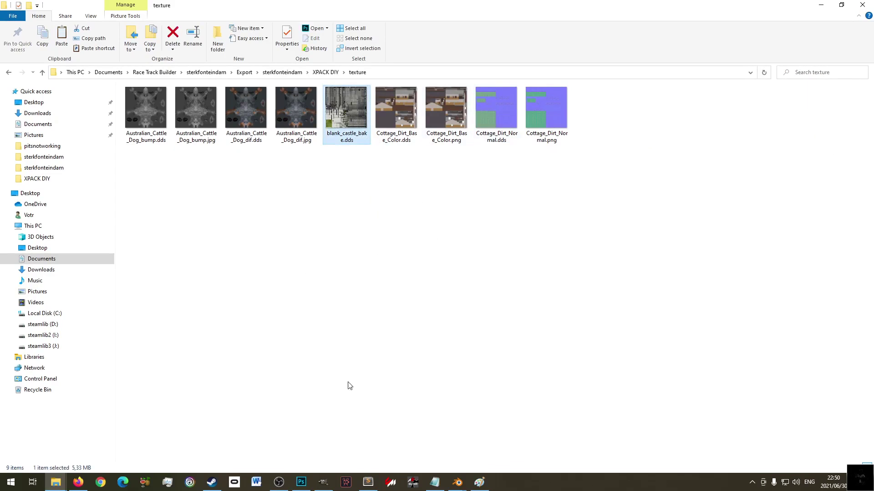
click(323, 482)
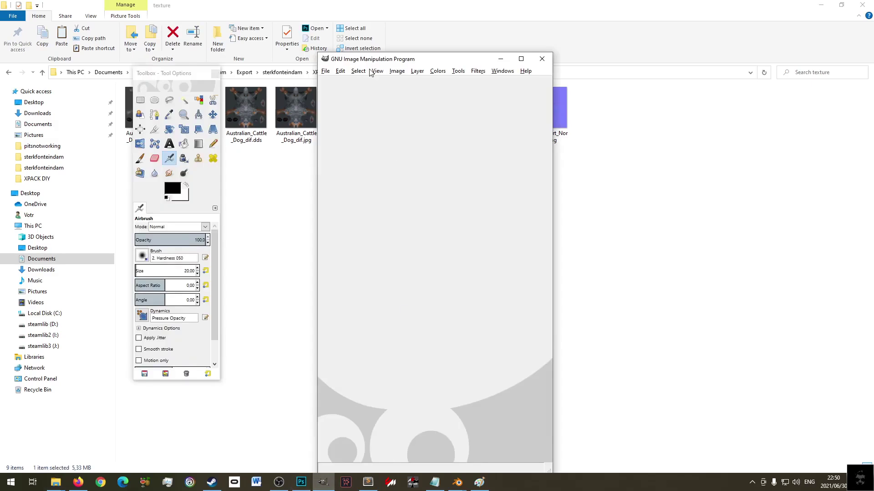
key(alt+Tab)
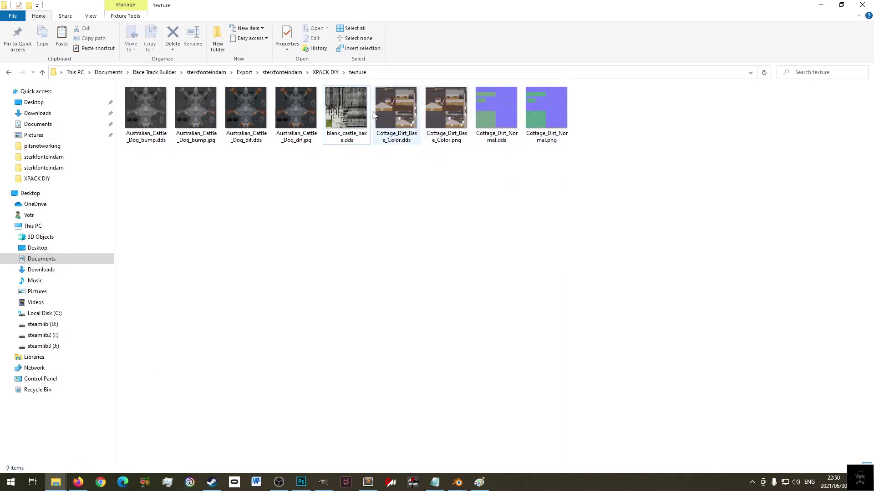
click(212, 482)
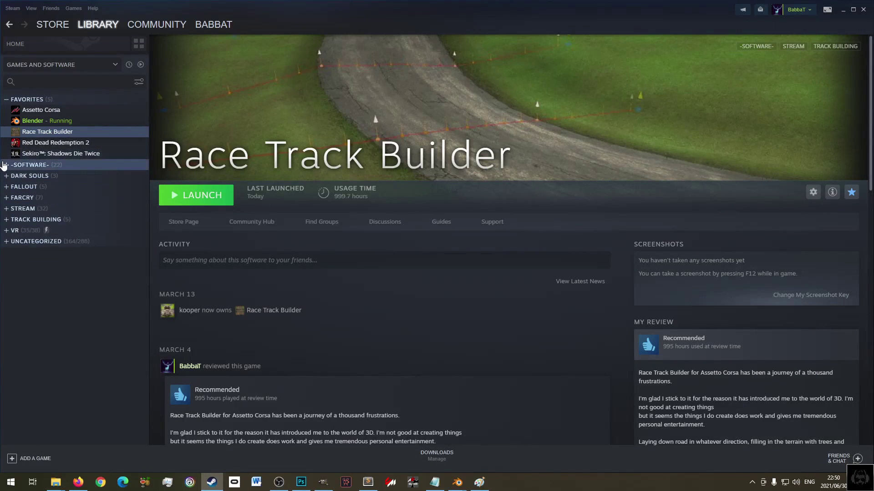
- Launch Substance B2M 3 from Steam's -SOFTWARE- library and accept its EULA
click(30, 164)
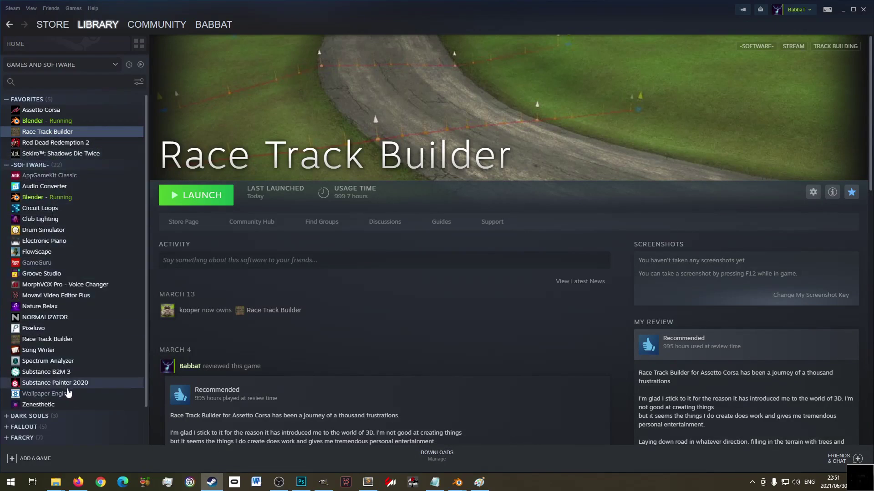
click(59, 372)
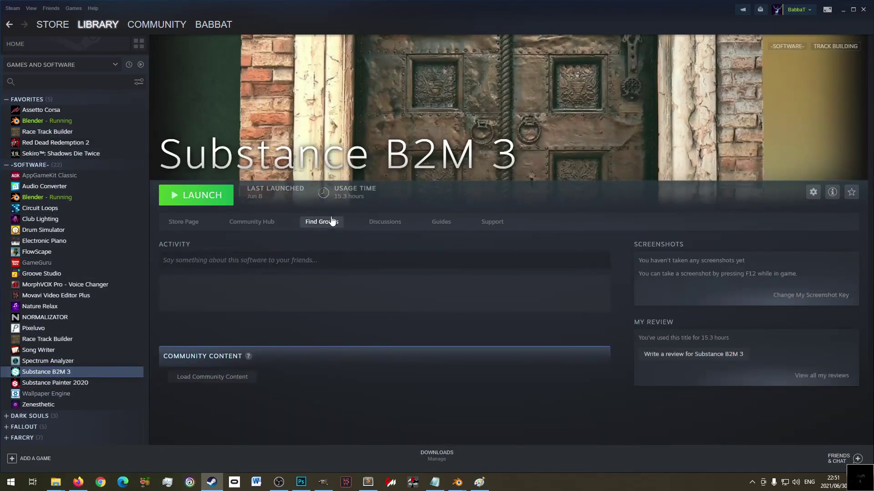
click(201, 195)
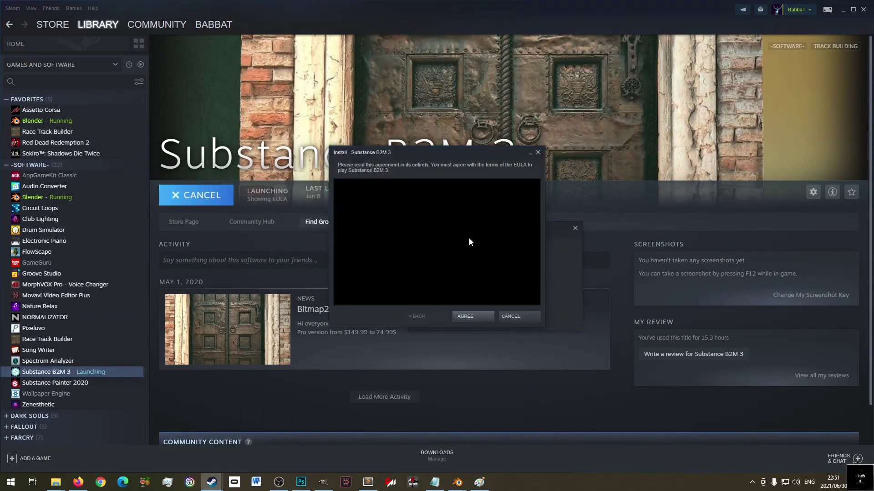
click(474, 317)
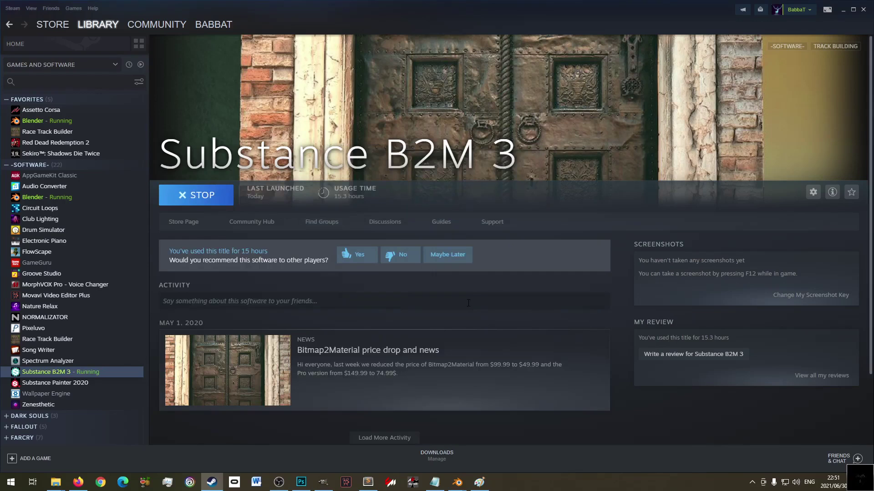
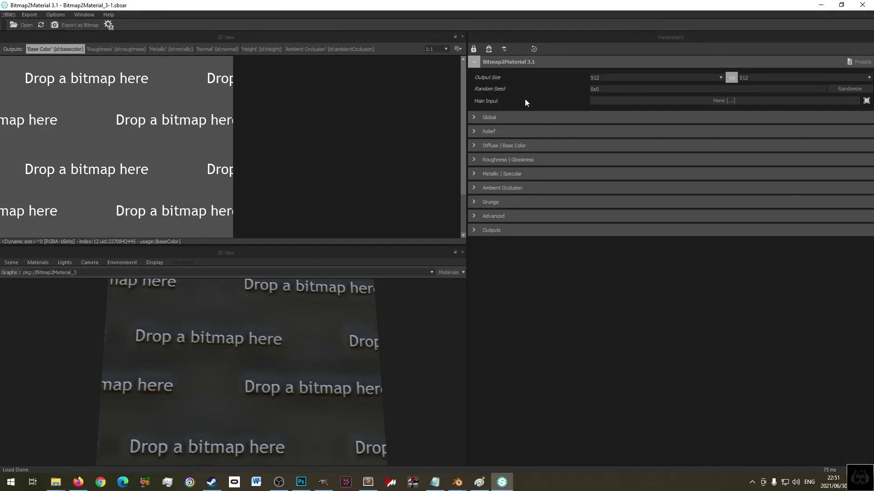
- Browse to the XPACK DIY folder for the main input, showing files as medium thumbnails
click(687, 100)
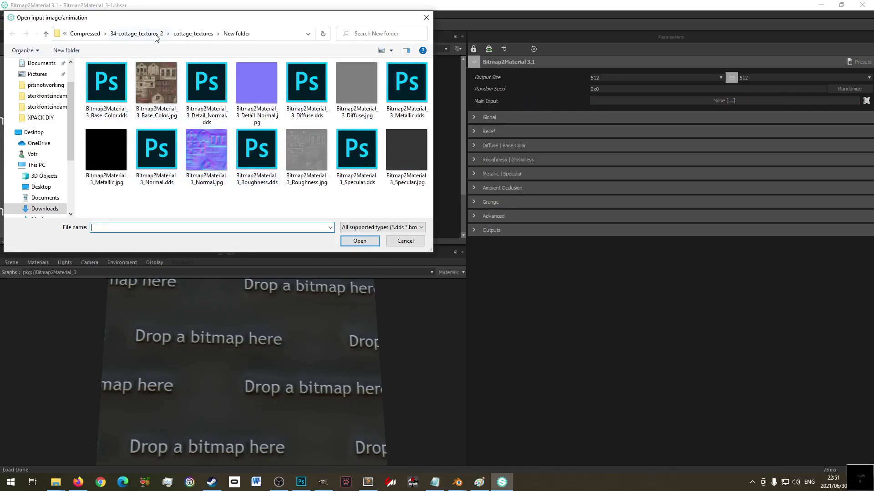
click(46, 199)
click(49, 119)
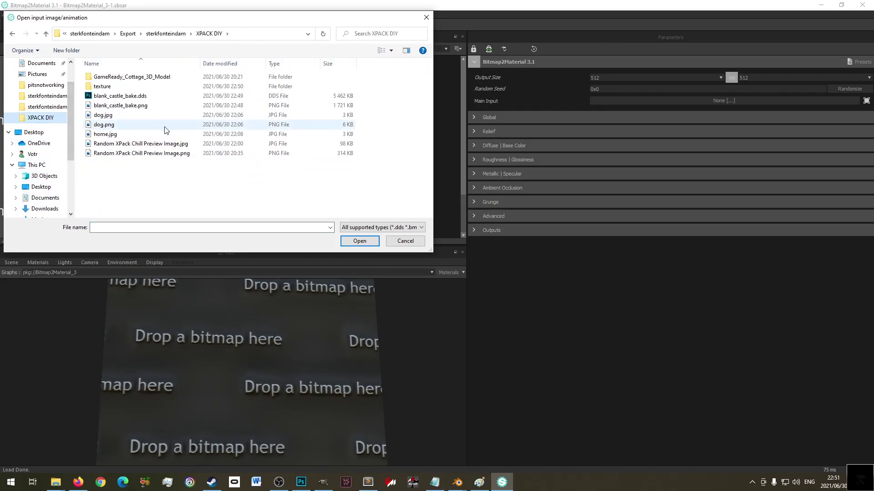
click(390, 51)
click(418, 40)
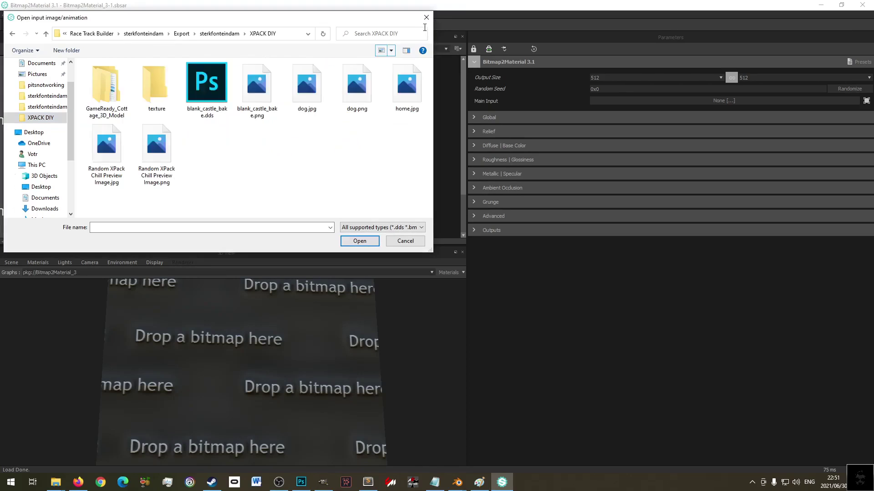
- Load blank_castle_bake.png as the main input and set the output size to 2048
click(245, 91)
click(224, 96)
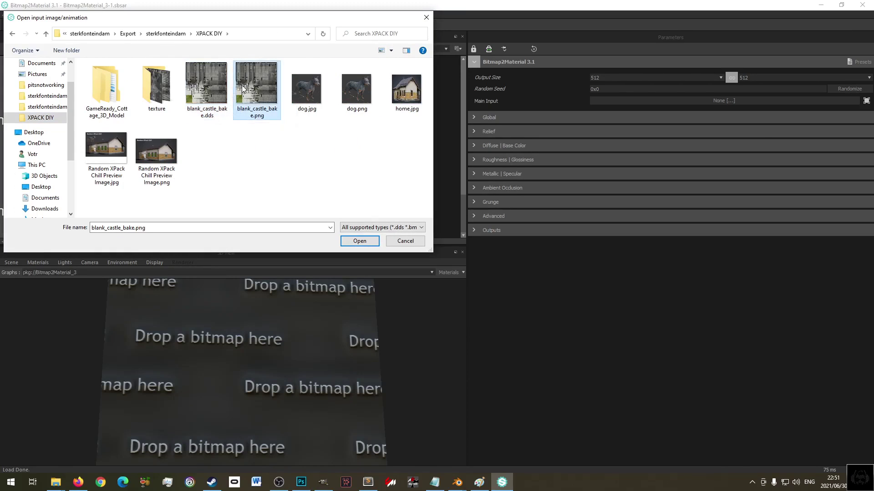
double_click(241, 86)
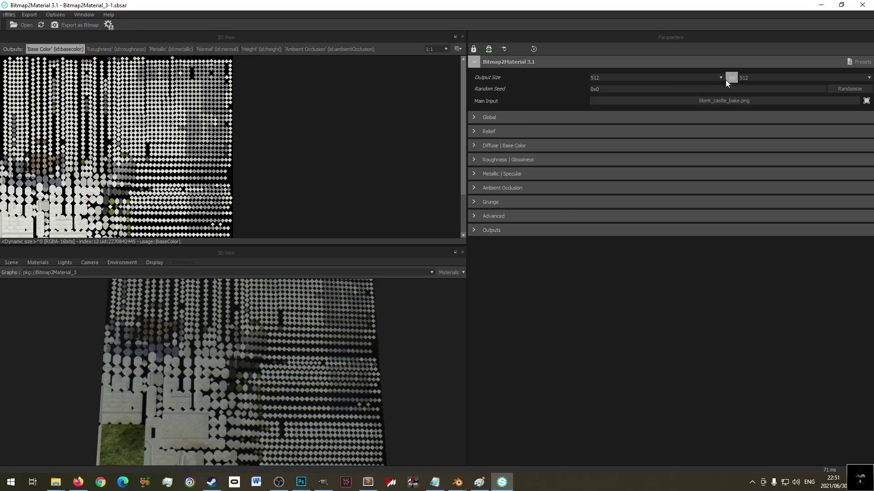
click(662, 78)
click(614, 148)
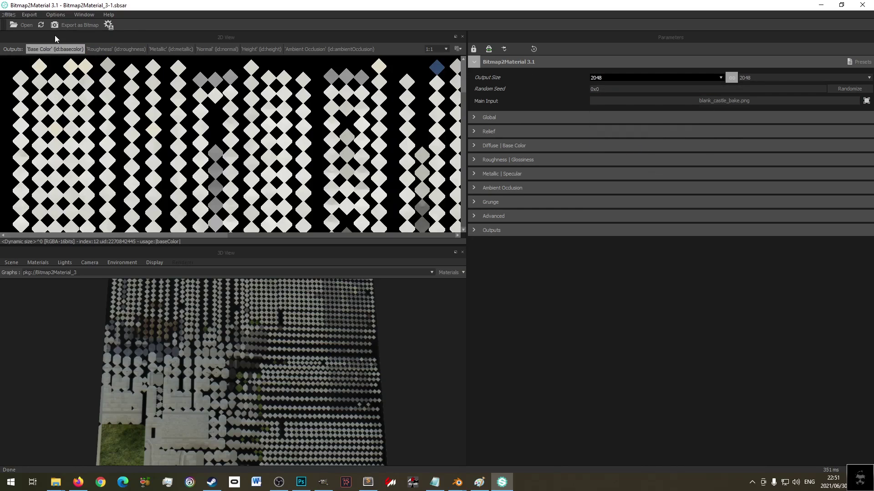
- In Export as Bitmap, untick Base Color, Roughness, Metallic, Specular, Glossiness, Height and Displacement
click(71, 27)
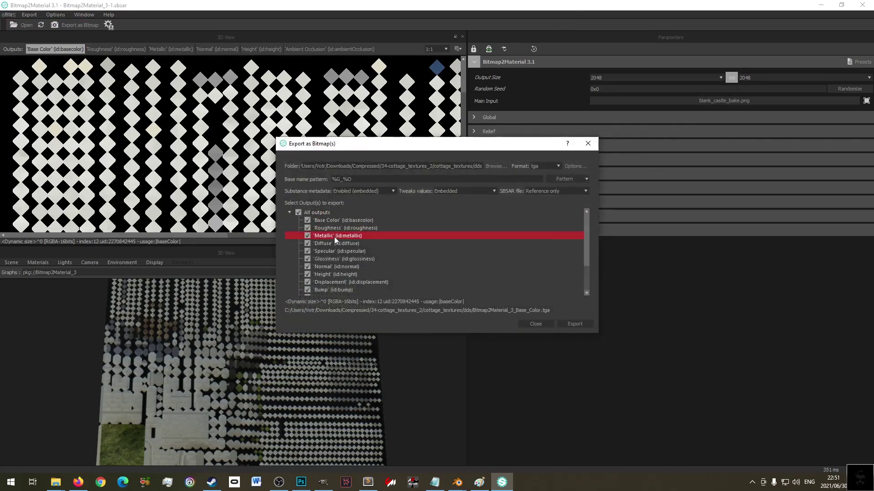
click(309, 220)
click(310, 228)
click(309, 235)
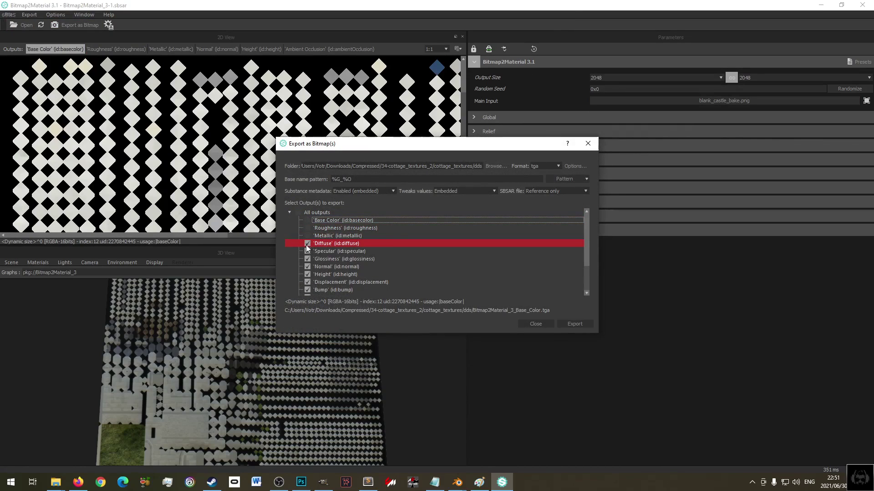
click(307, 251)
click(307, 259)
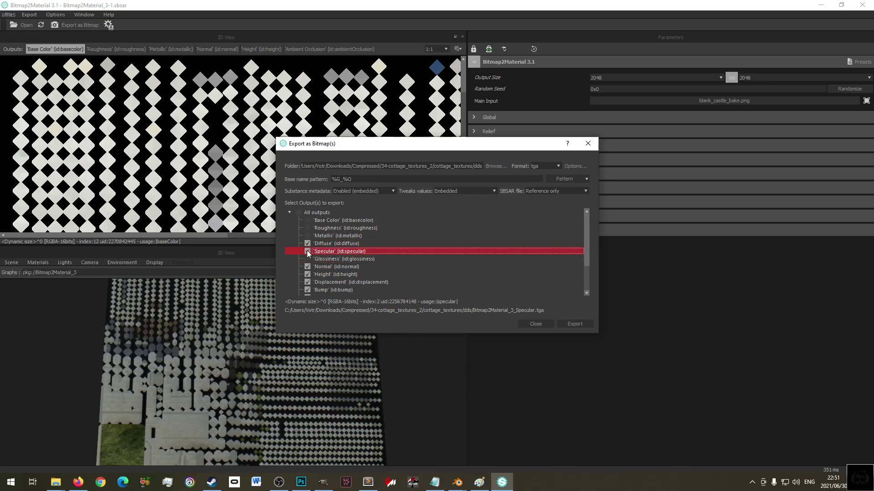
click(307, 274)
click(308, 282)
- Also untick Bump, Ambient Occlusion, Curvature, Detail Normal, Emissive and Opacity
scroll(306, 288, down, 2)
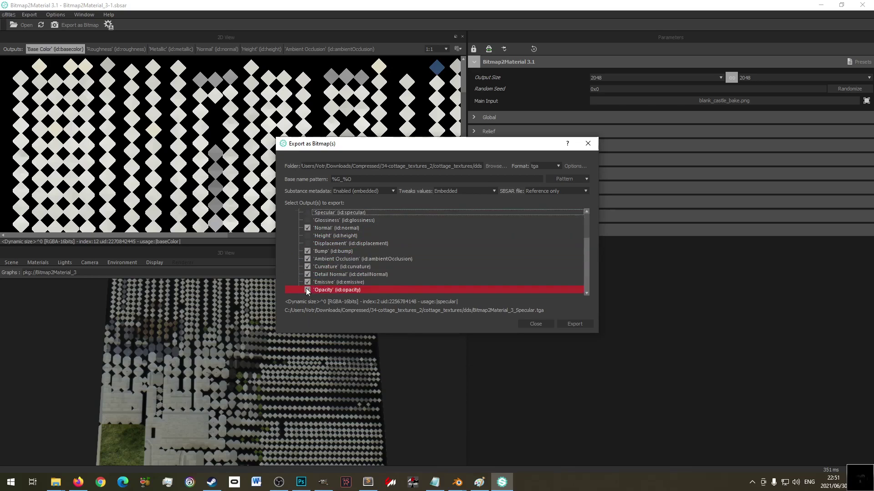
click(307, 251)
click(307, 259)
click(307, 267)
click(307, 274)
click(307, 283)
click(307, 290)
- Set the export format to png and browse for an output folder
click(543, 167)
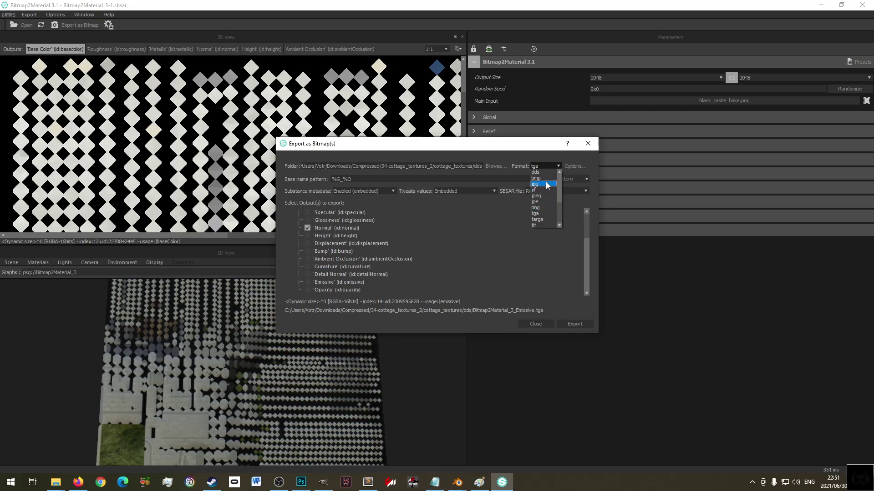
click(541, 208)
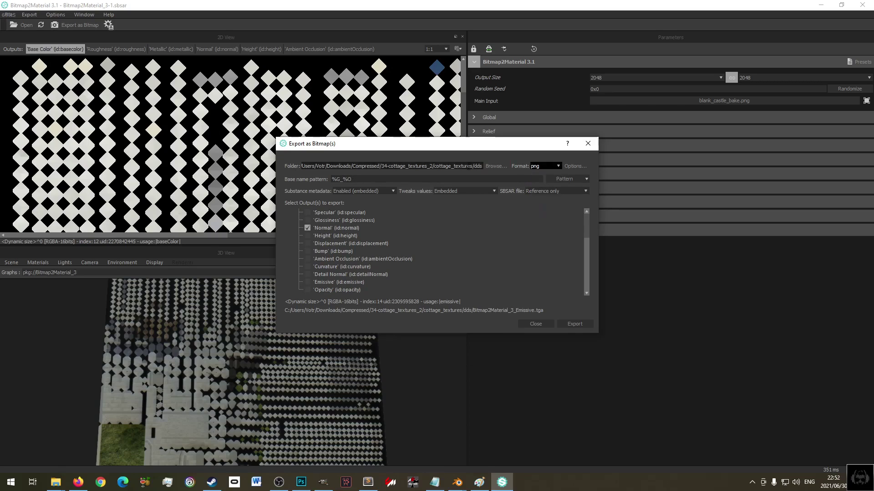
click(495, 166)
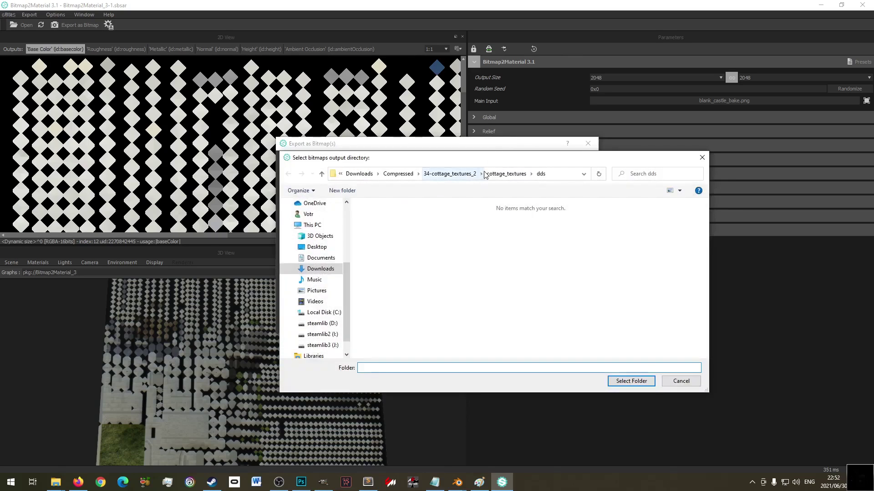
- Set the output folder to XPACK DIY's texture folder under Race Track Builder's sterkfonteindam export
click(320, 258)
click(398, 265)
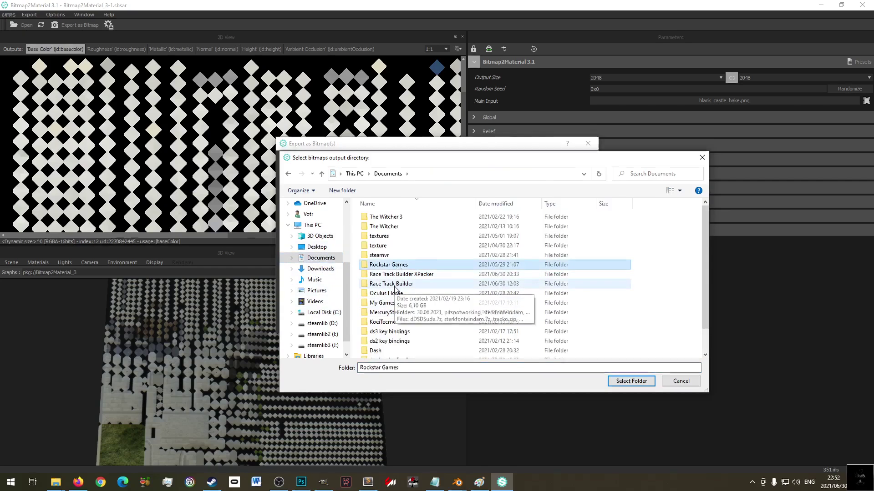
double_click(392, 284)
click(403, 238)
double_click(403, 238)
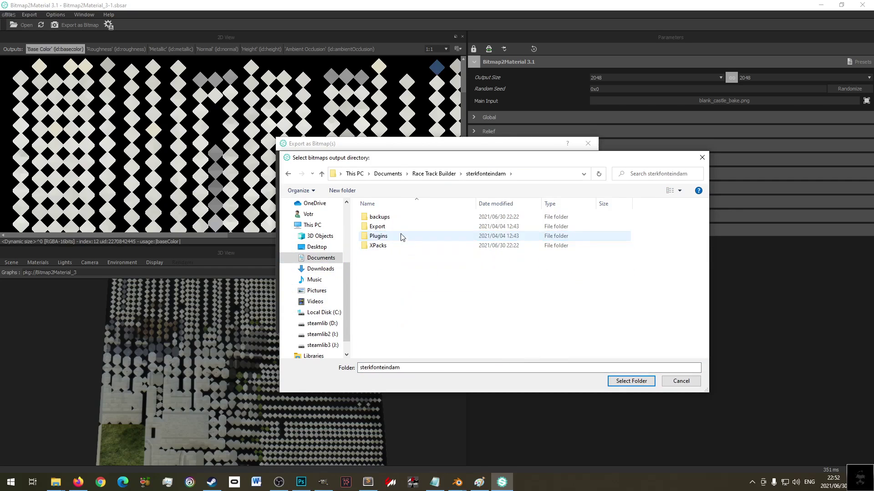
double_click(386, 226)
double_click(390, 217)
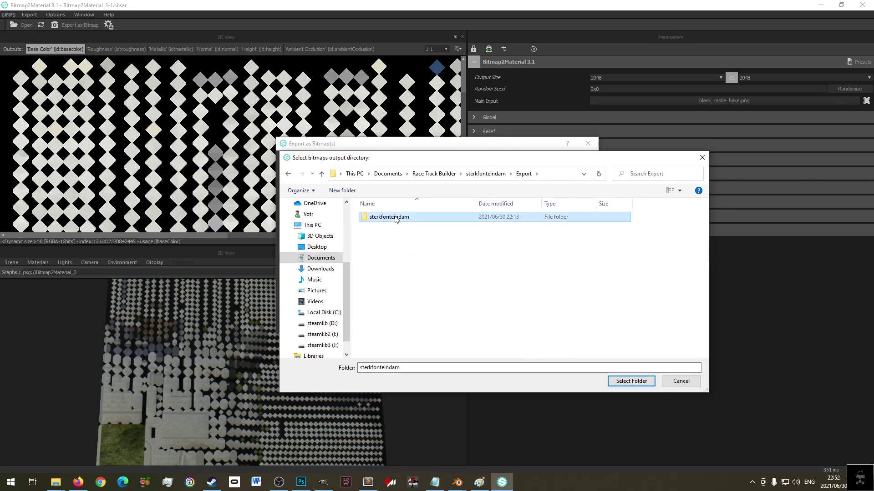
double_click(389, 227)
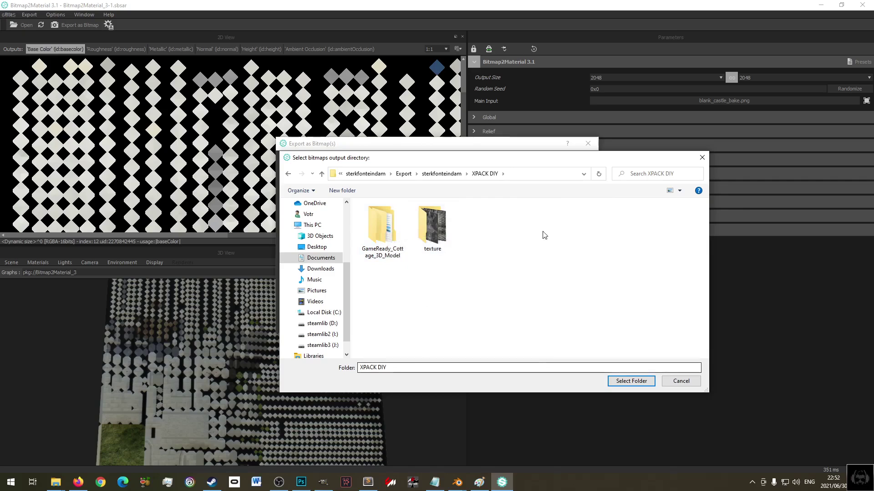
click(433, 231)
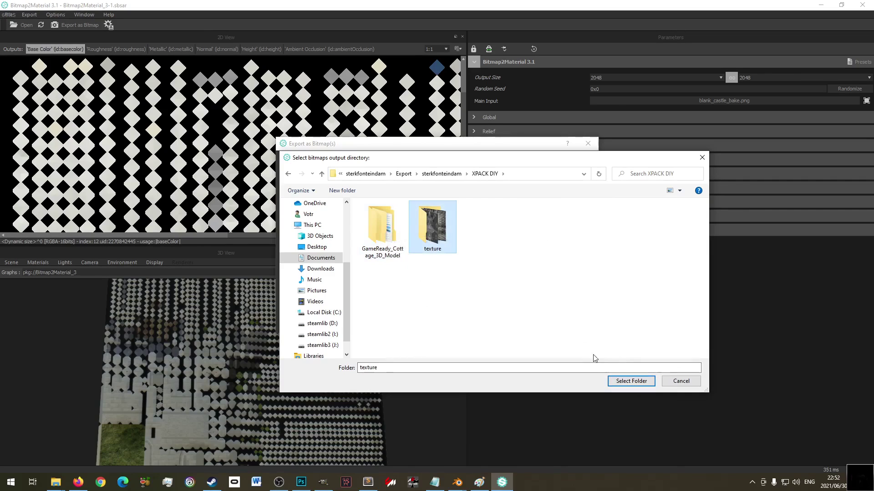
click(631, 382)
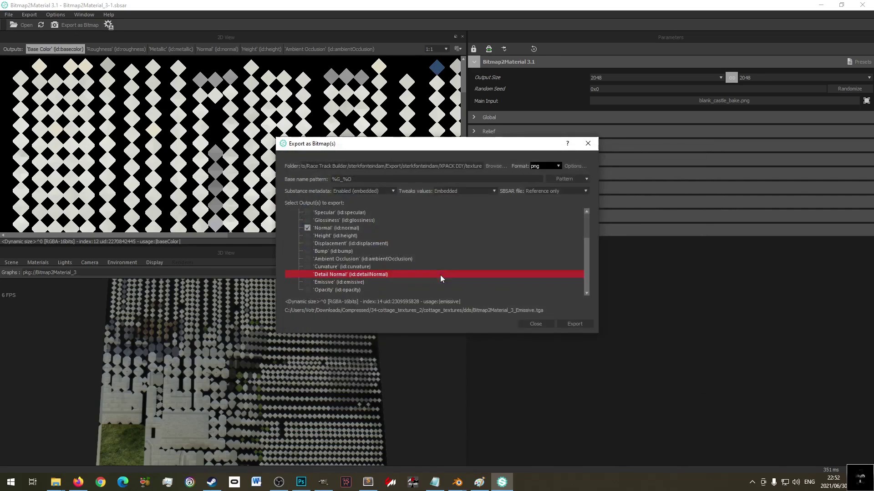
- Create a 'converted maps' folder in XPACK DIY and use it as the output folder
click(496, 166)
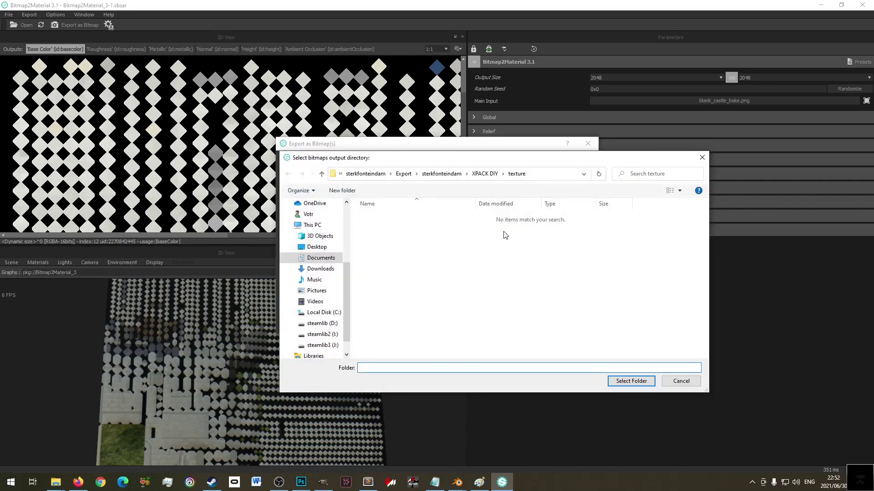
click(487, 174)
click(346, 190)
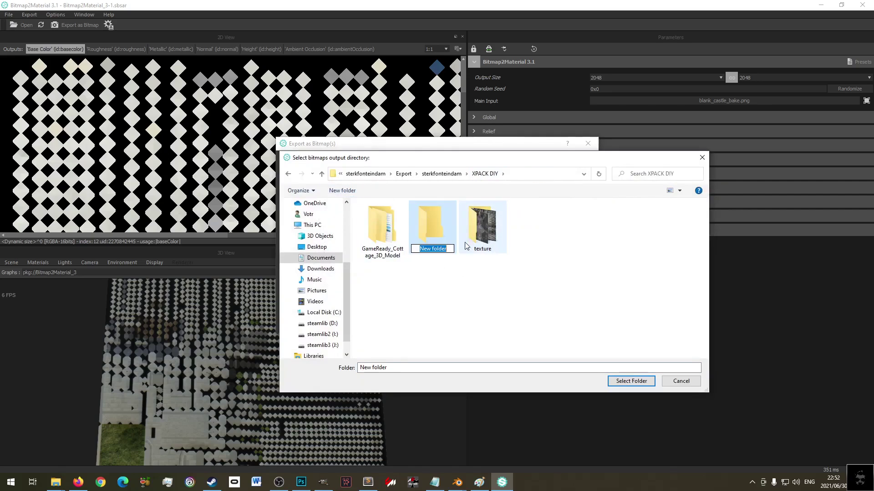
text(converted maps)
key(Return)
double_click(435, 231)
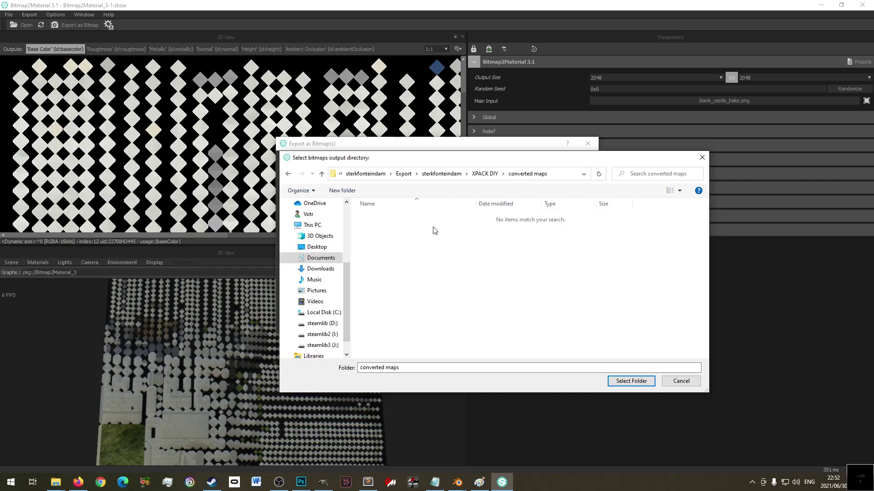
click(631, 380)
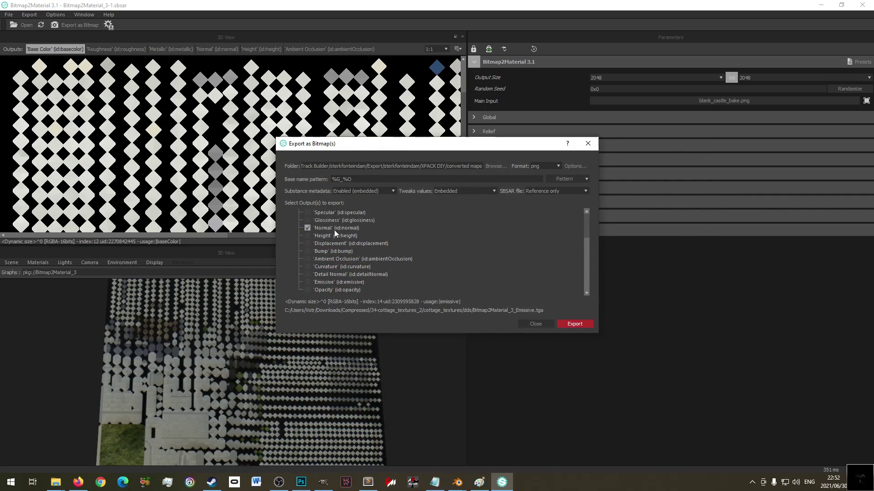
- Include Base Color, export the maps, and close the export report
scroll(450, 234, up, 3)
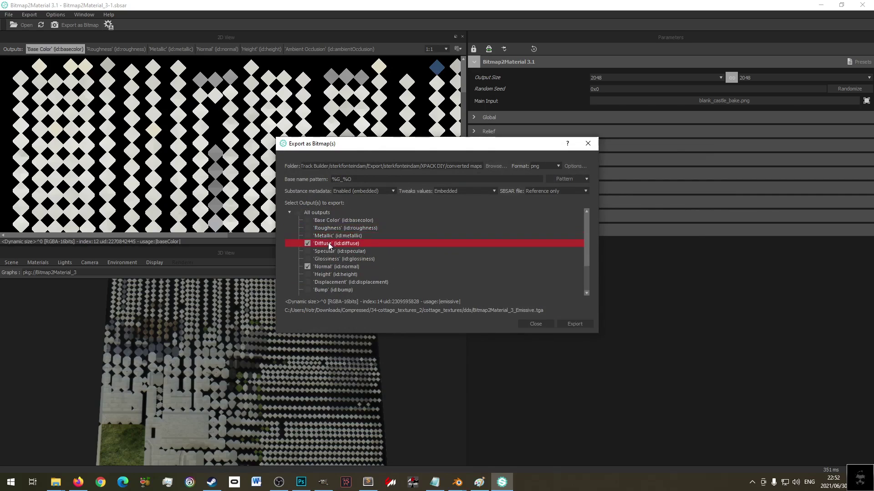
click(324, 222)
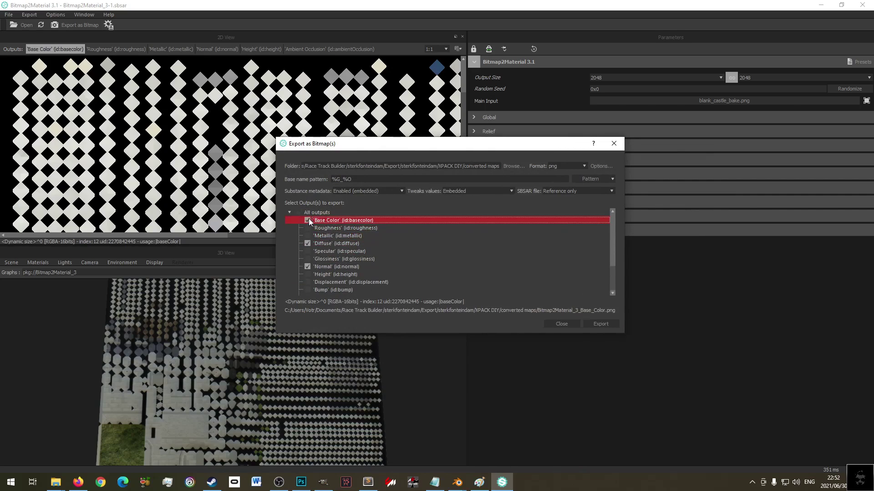
click(600, 324)
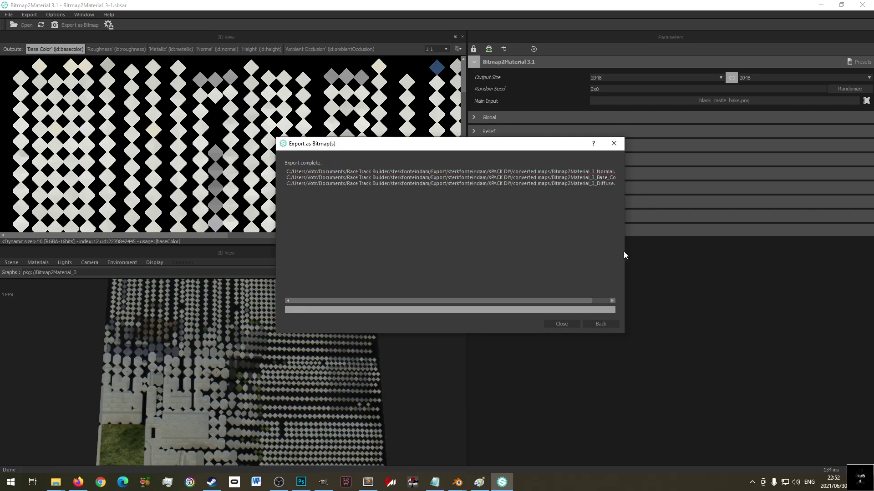
click(577, 324)
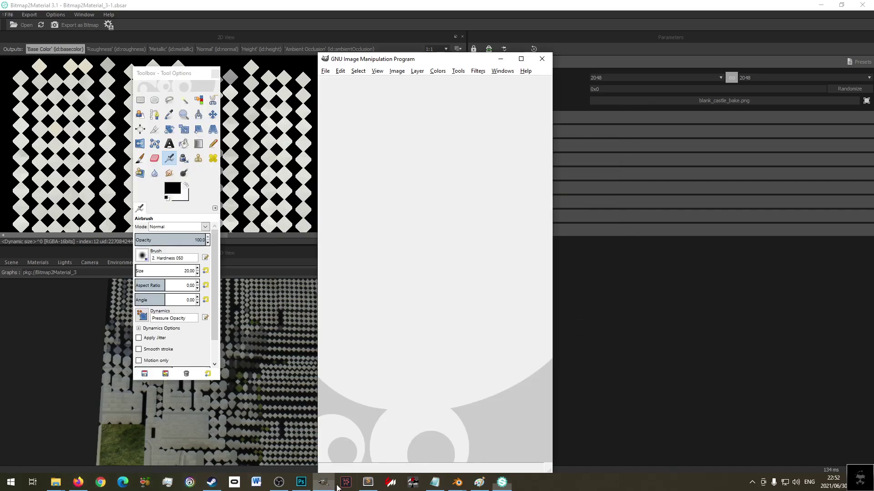
- Open Bitmap2Material_3_Normal.png from the converted maps folder in GIMP
click(323, 482)
click(326, 71)
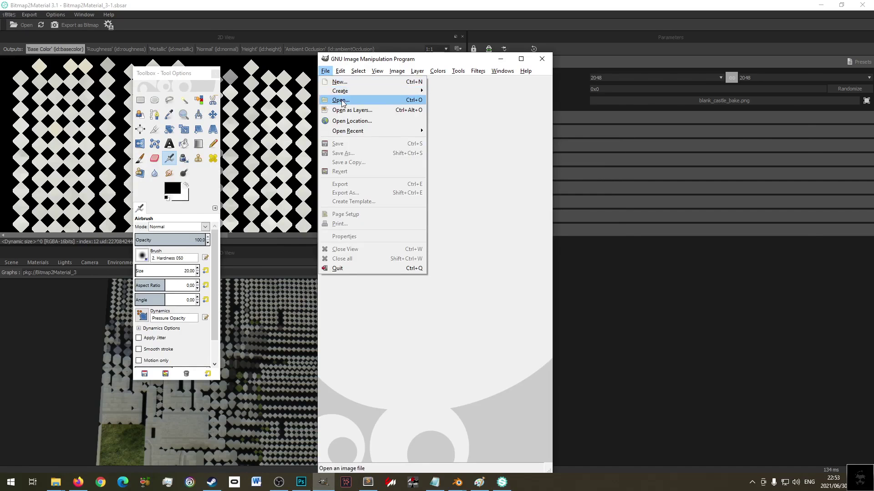
click(345, 99)
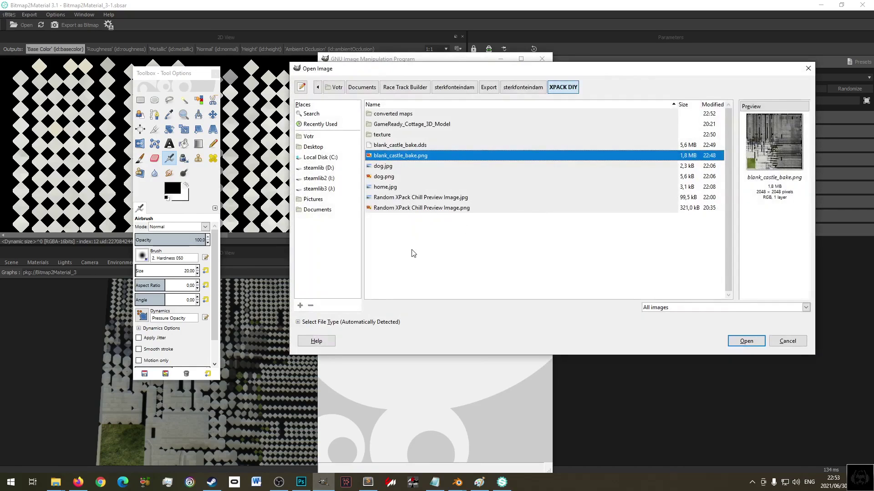
double_click(396, 114)
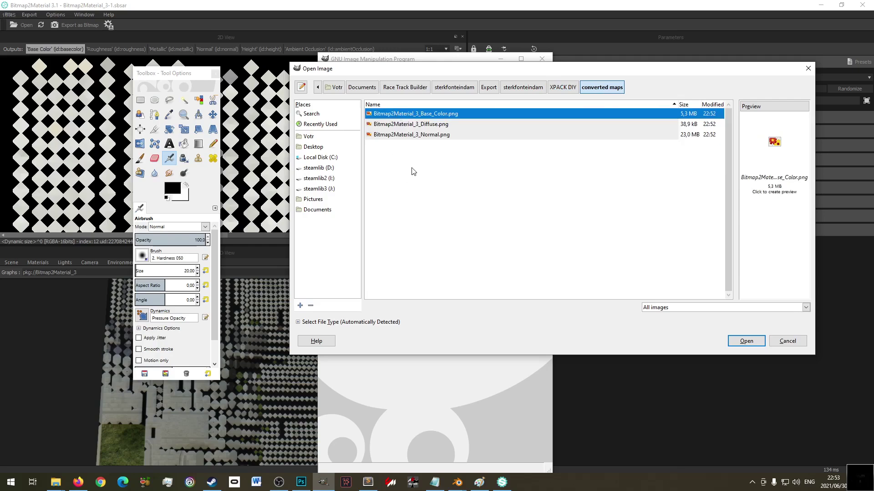
click(423, 125)
click(421, 136)
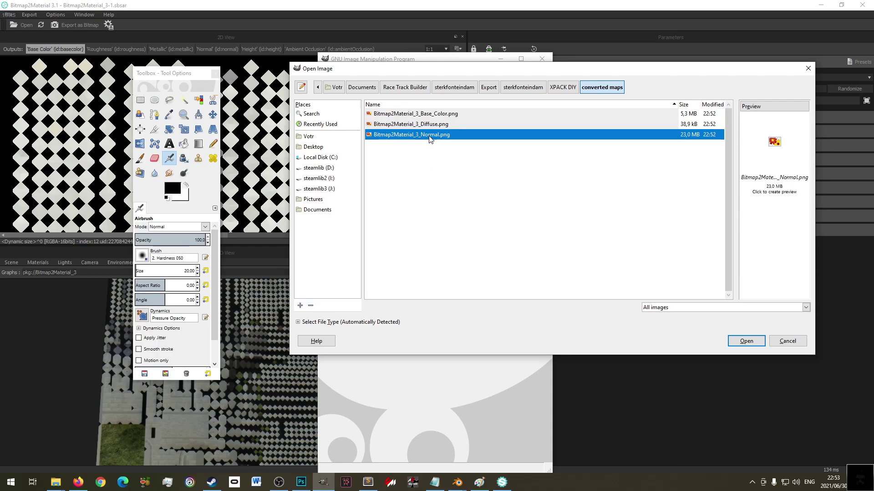
double_click(428, 135)
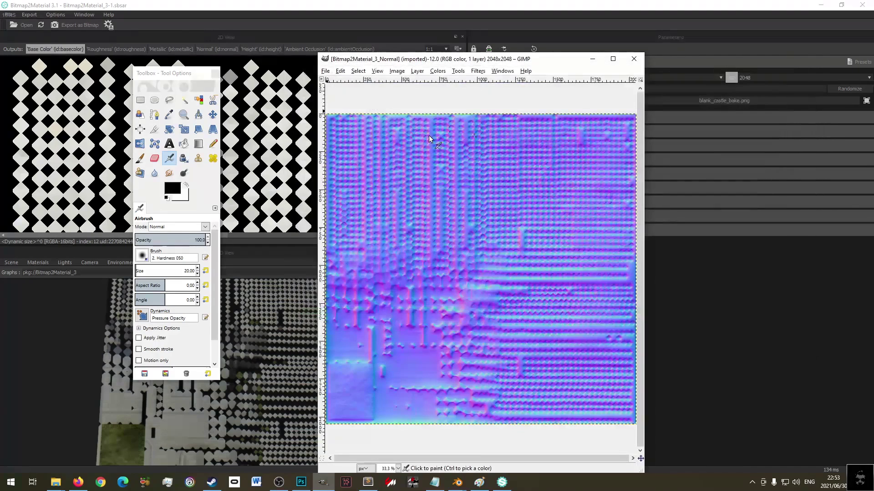
click(331, 71)
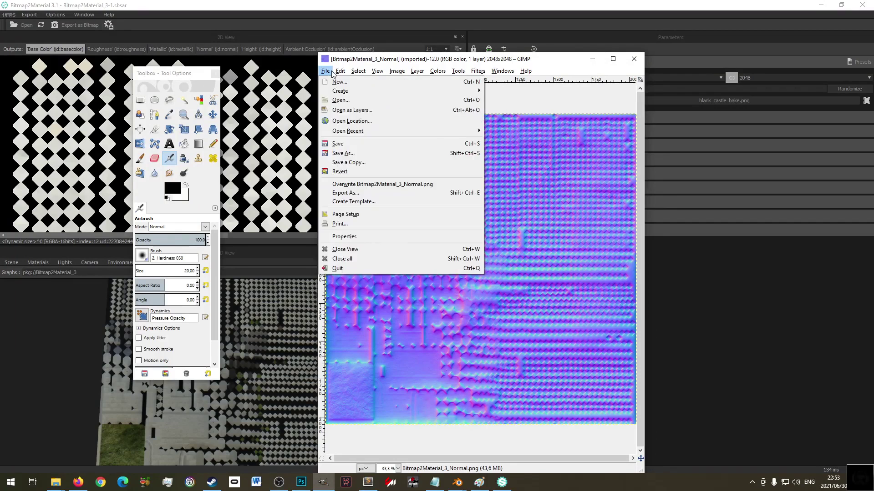
- Start Export As and navigate to the XPACK DIY texture folder
click(372, 195)
click(468, 40)
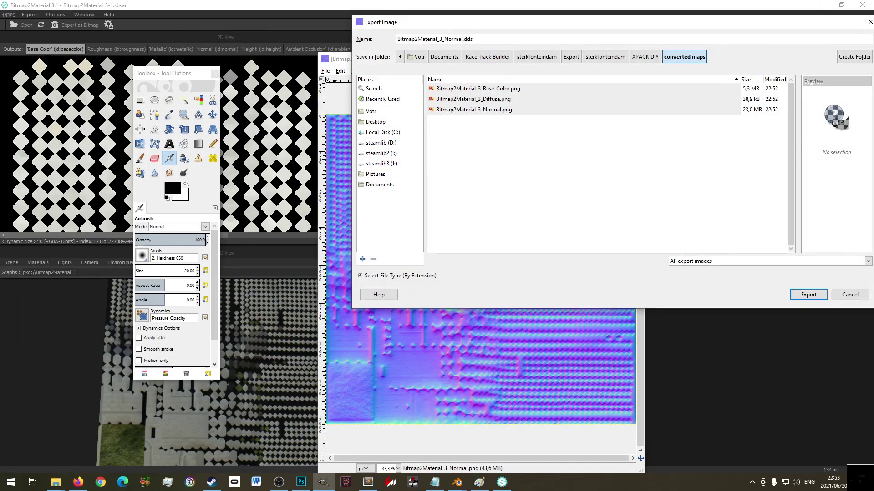
click(660, 51)
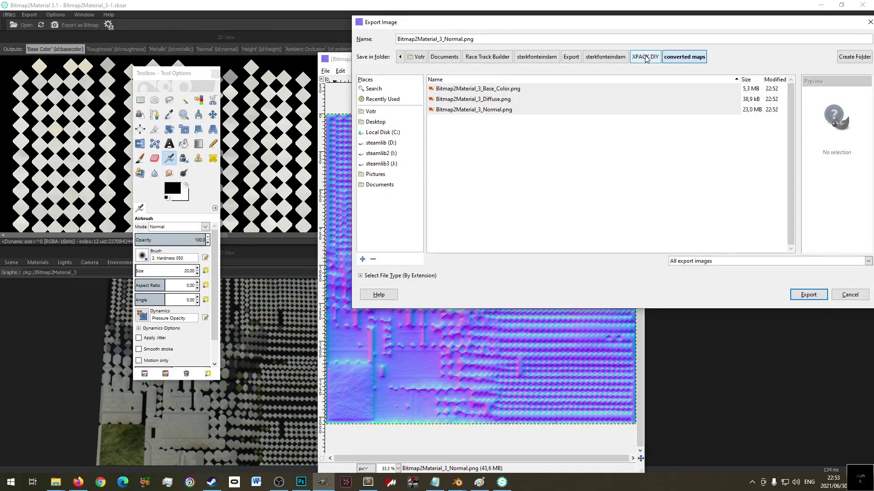
click(645, 56)
double_click(445, 110)
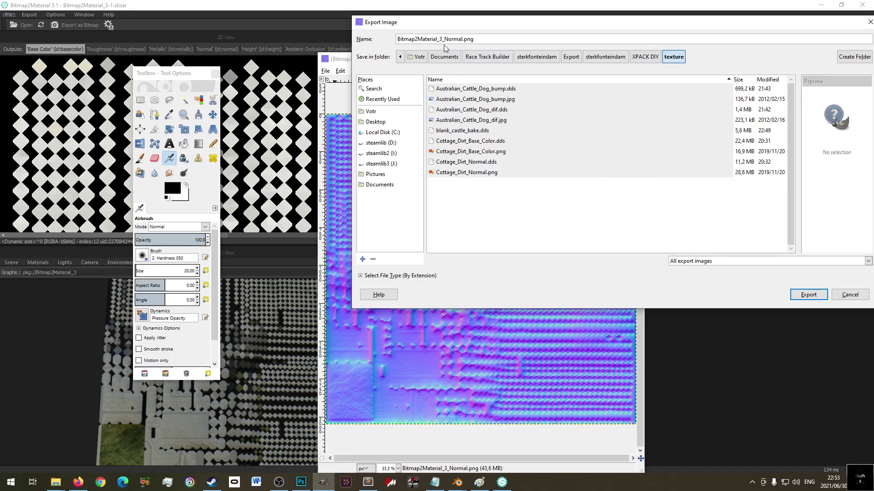
- Name the exported file blank_castle_bake_normal.dds
drag(463, 38, 379, 37)
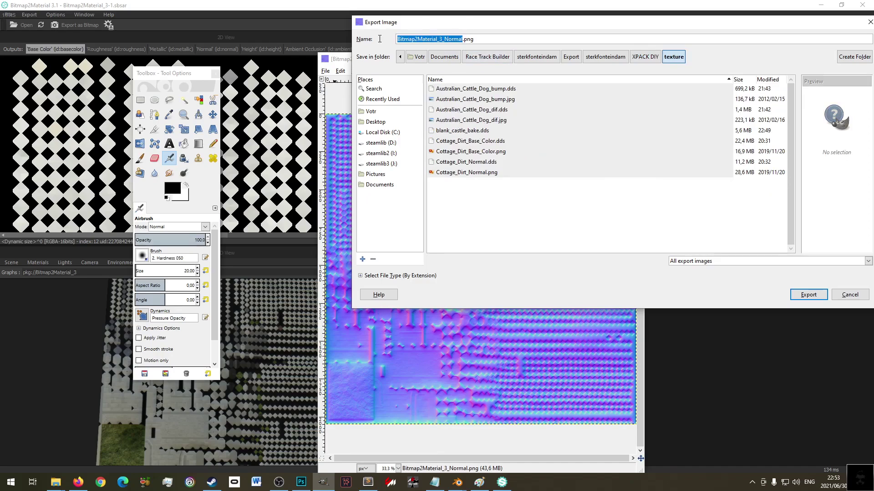
text(cast)
text(ele)
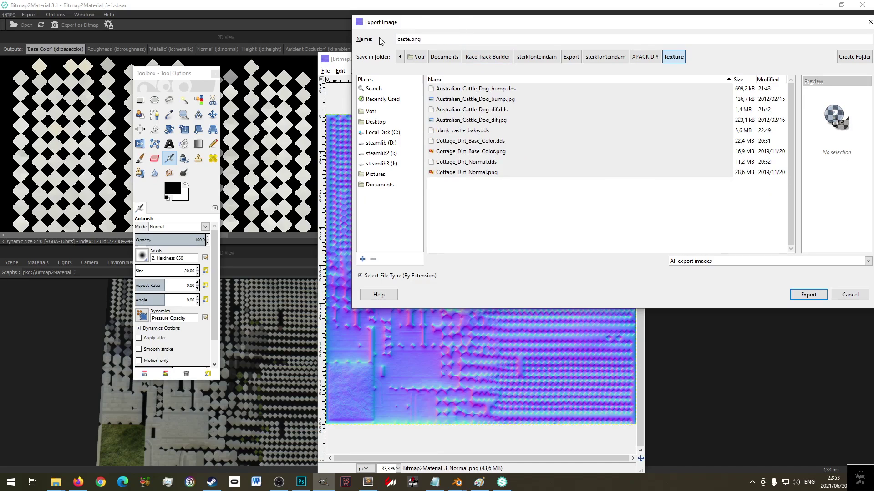
key(BackSpace)
key(BackSpace)
key(BackSpace)
text(le_)
text(normal_ma)
text(p)
click(473, 131)
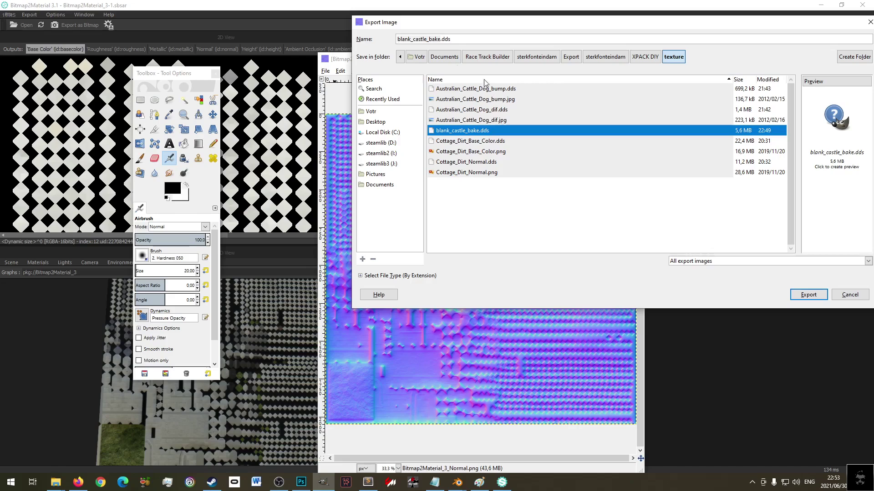
click(447, 40)
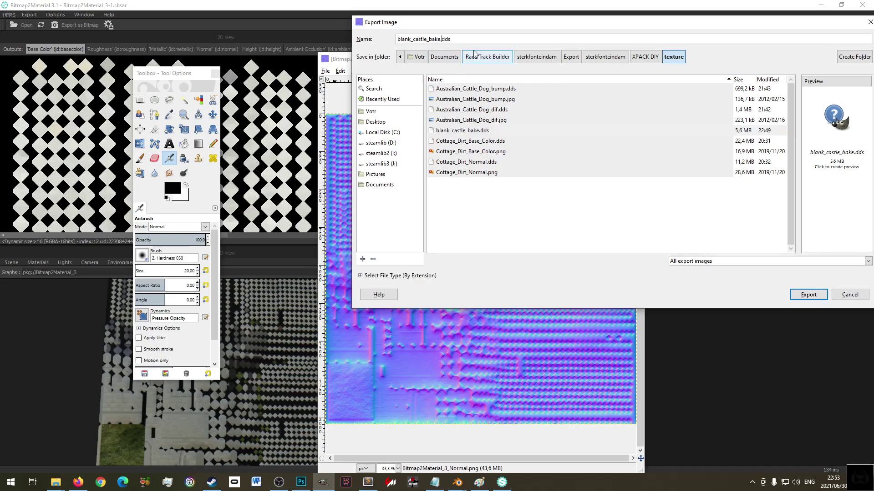
text(_normal)
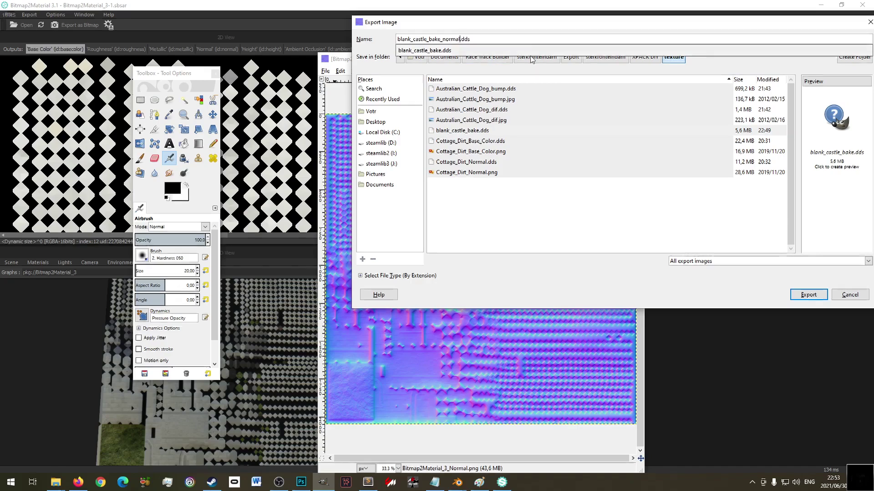
- Export the normal map as DDS with BC1/DXT1 compression
click(805, 297)
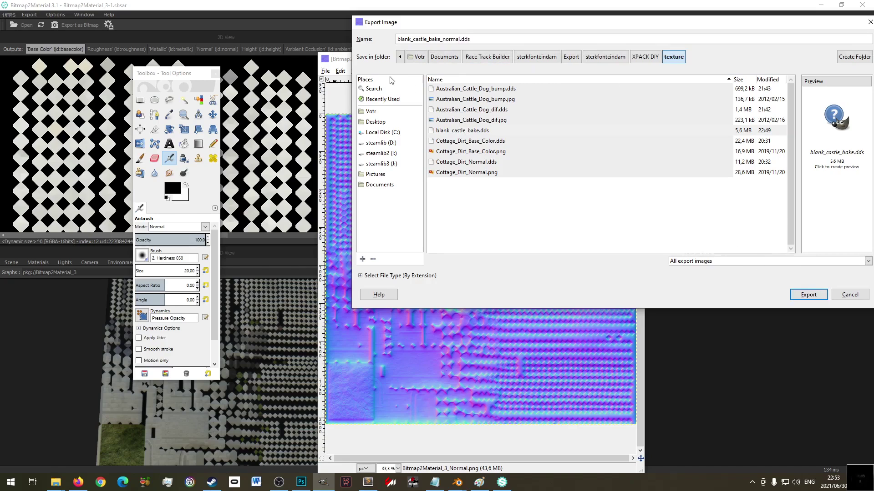
click(804, 294)
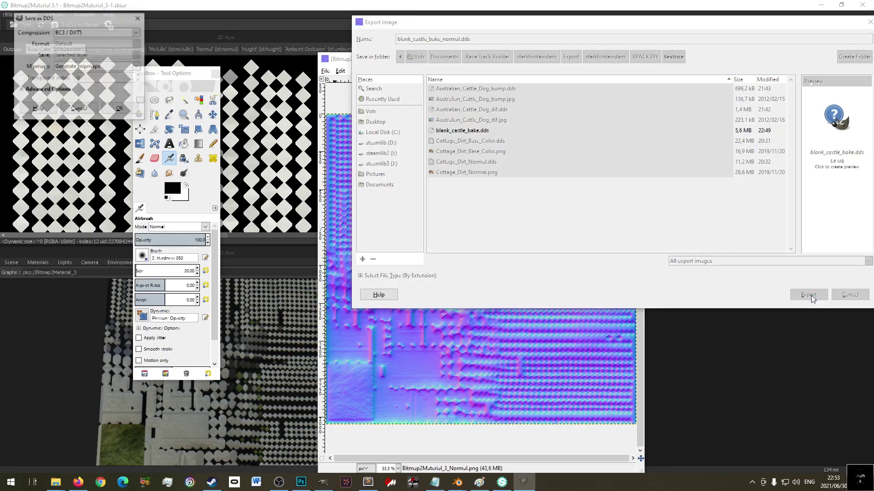
click(87, 54)
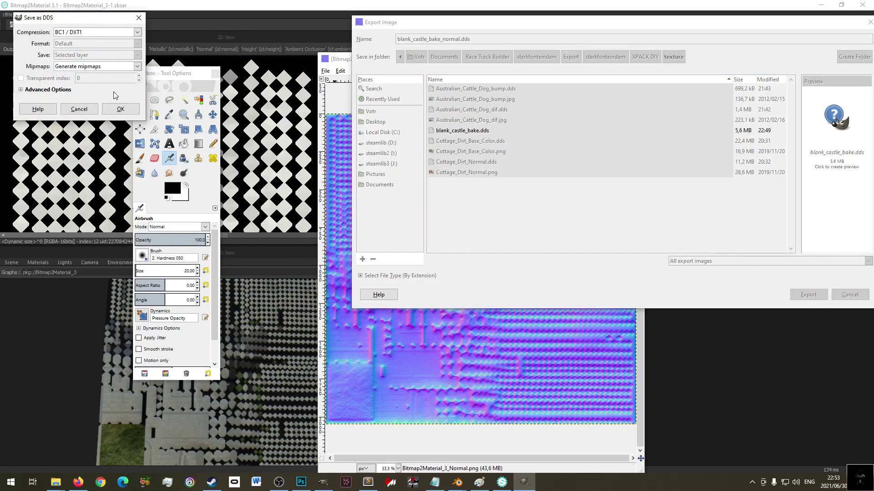
click(121, 110)
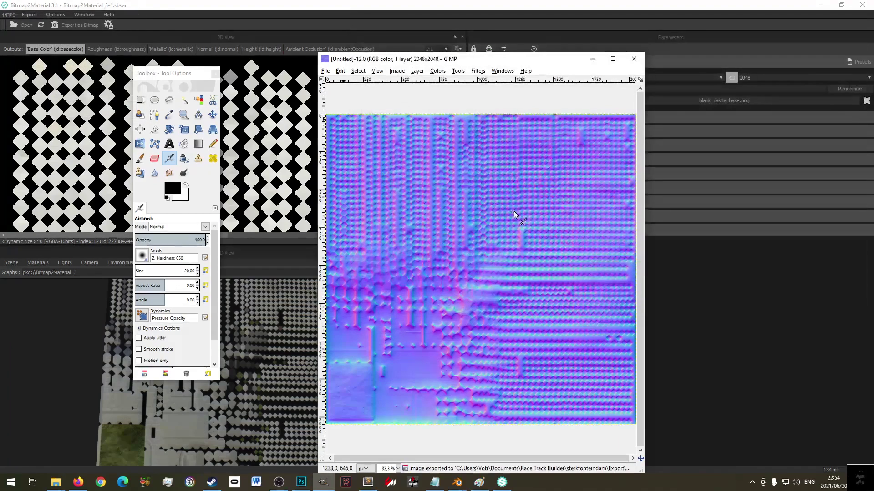
- Close the normal map image, then quit Bitmap2Material and GIMP
click(634, 59)
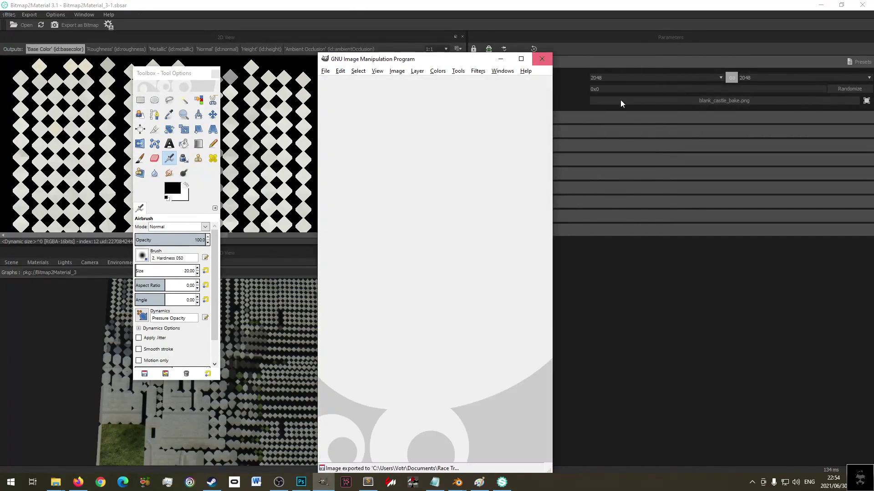
click(398, 9)
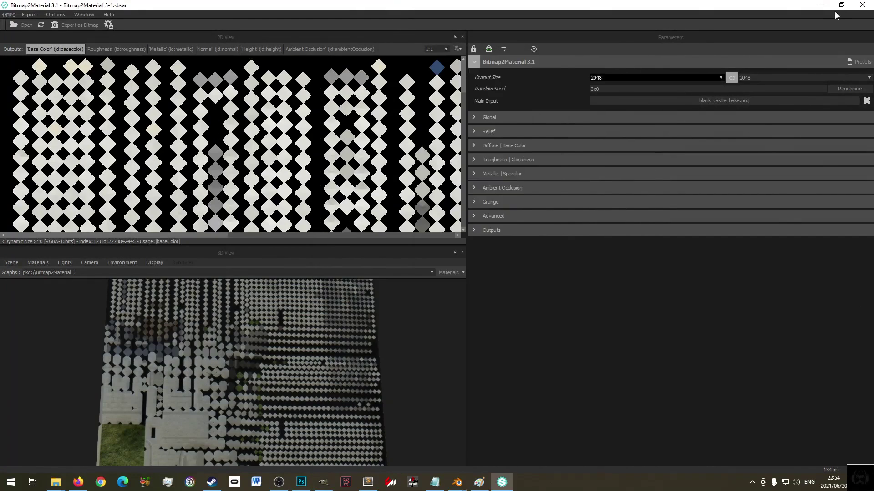
click(862, 5)
click(597, 10)
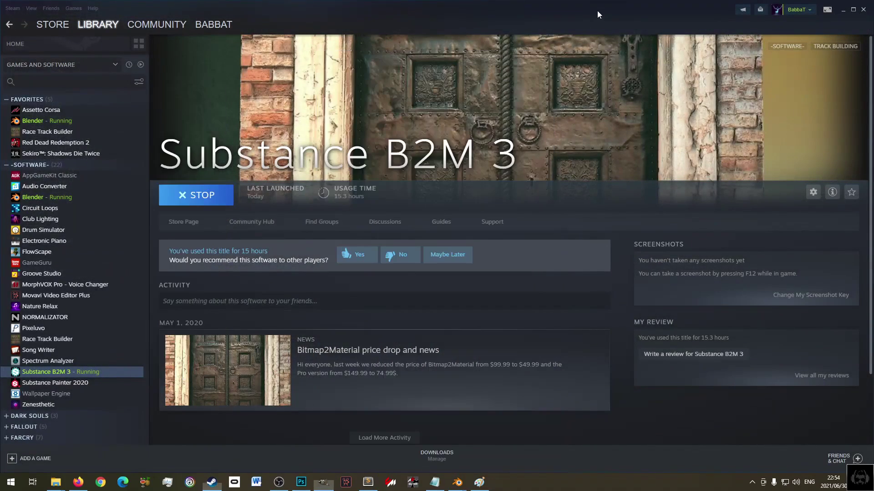
- Return to Blender's FBX export browser and resize and reposition it
mouse_move(454, 485)
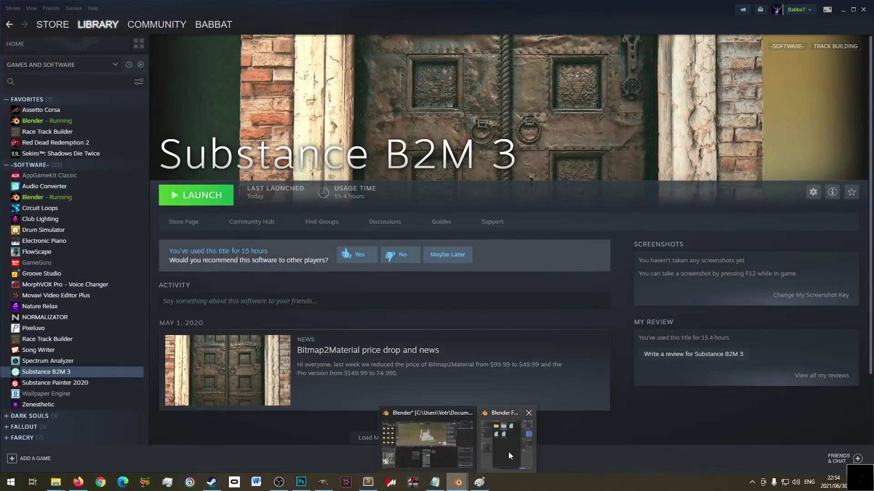
click(508, 452)
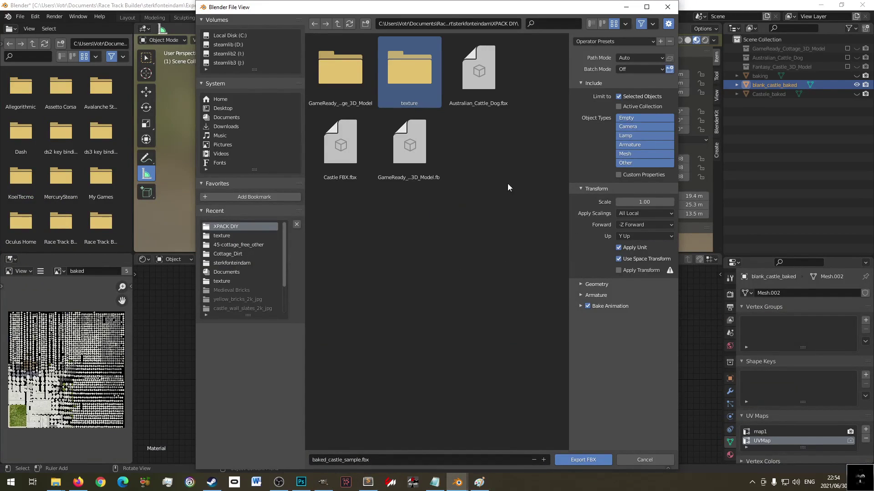
click(436, 308)
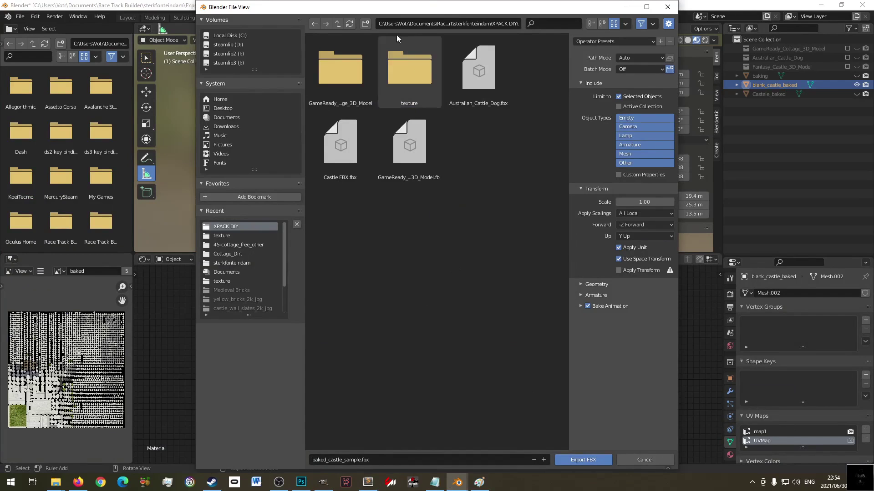
drag(451, 32, 500, 42)
drag(477, 123, 401, 66)
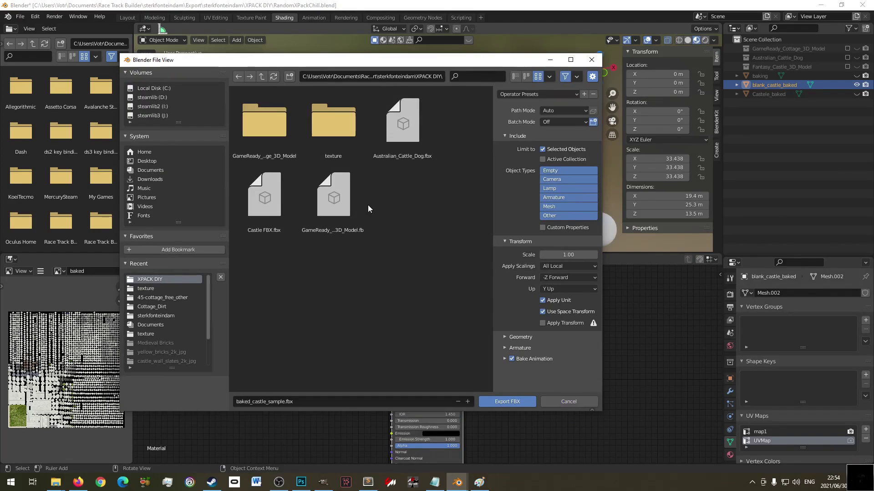
- Check the texture folder, then export baked_castle_sample.fbx into XPACK DIY
double_click(339, 131)
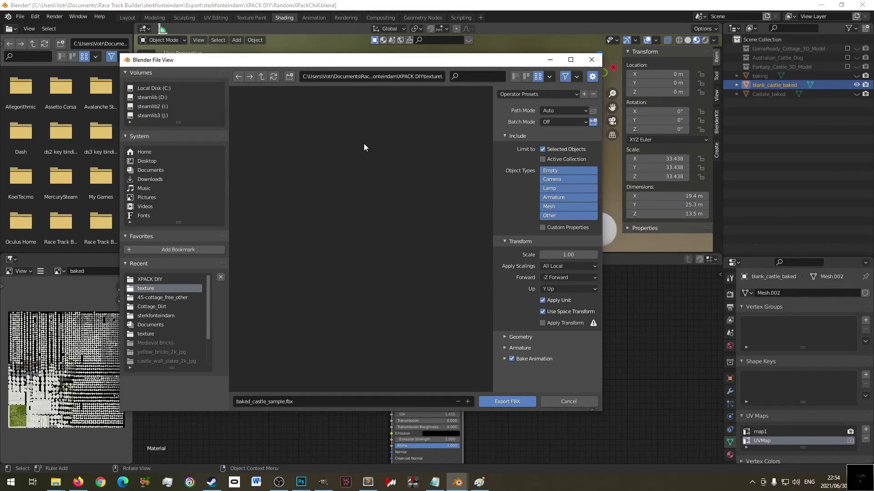
click(262, 77)
click(313, 402)
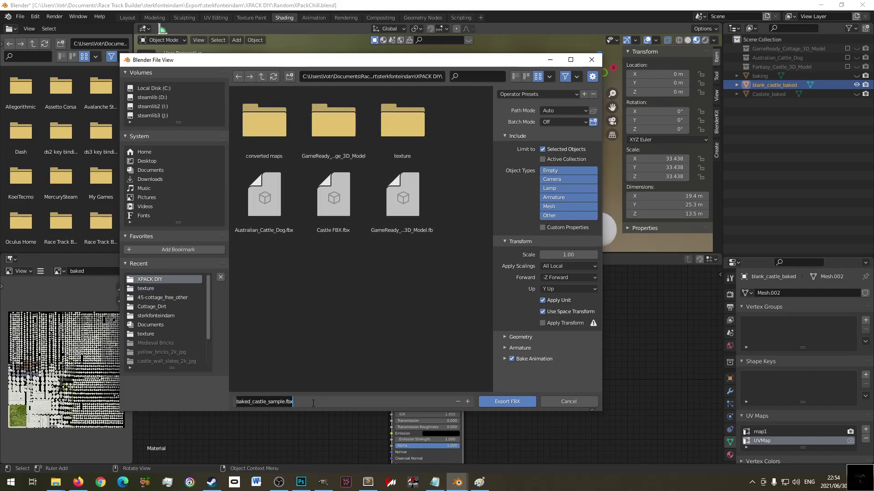
click(336, 403)
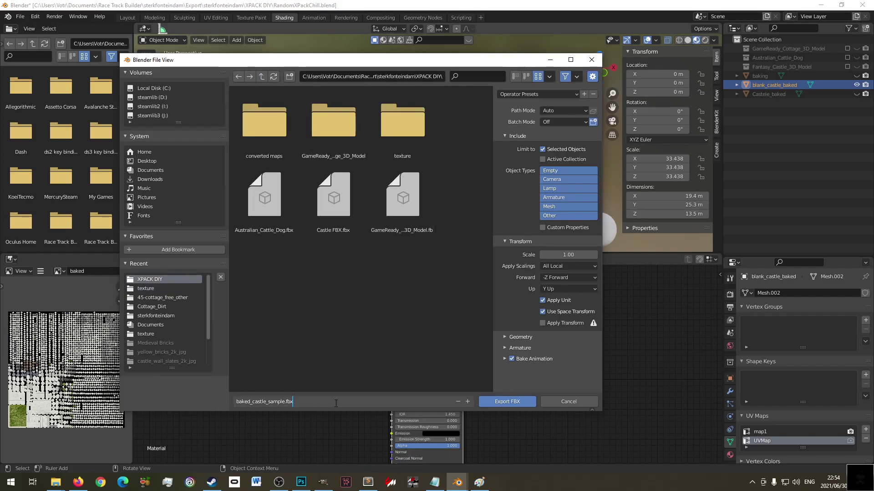
click(506, 402)
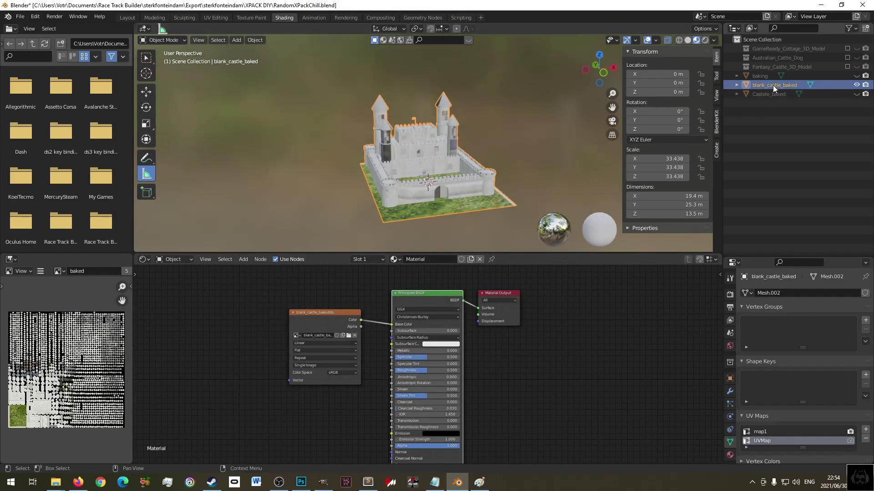
- Switch to the Steam library, launch Substance B2M 3, and close it again
middle_drag(471, 169, 446, 164)
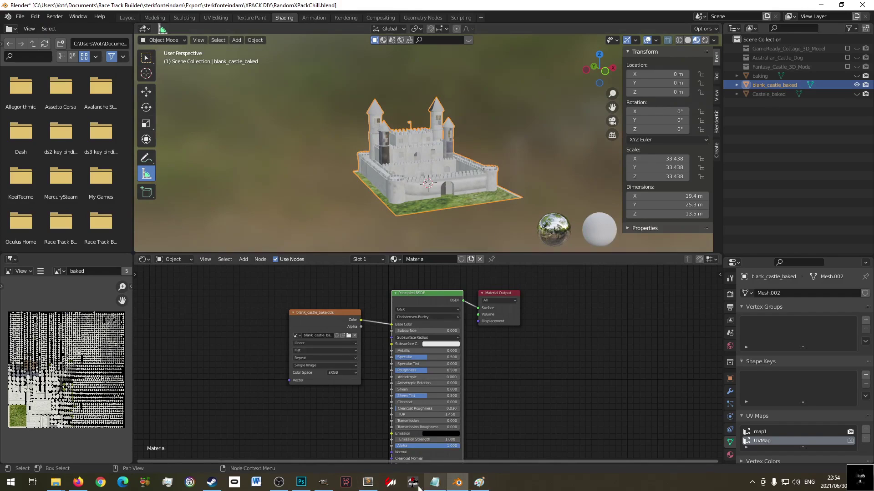
click(211, 482)
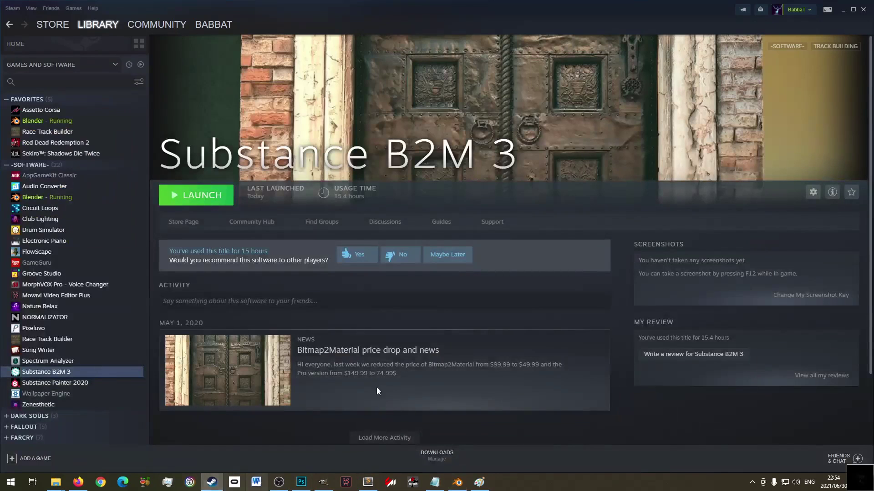
click(178, 197)
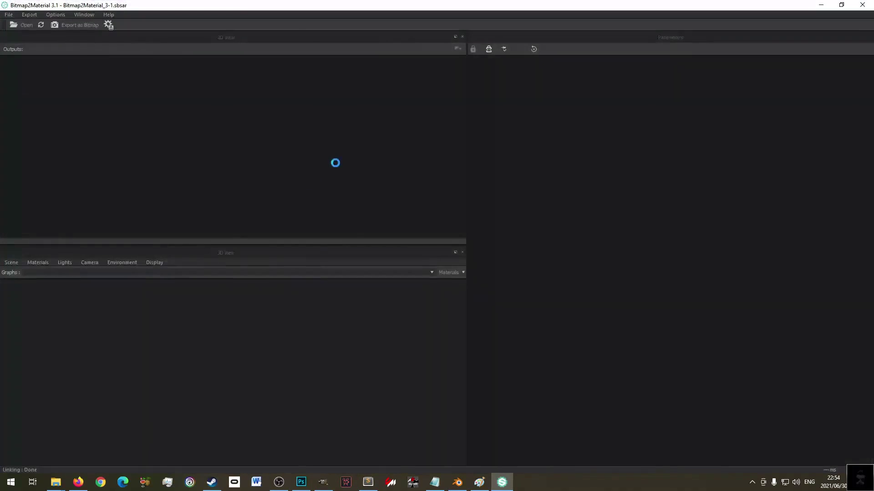
click(866, 5)
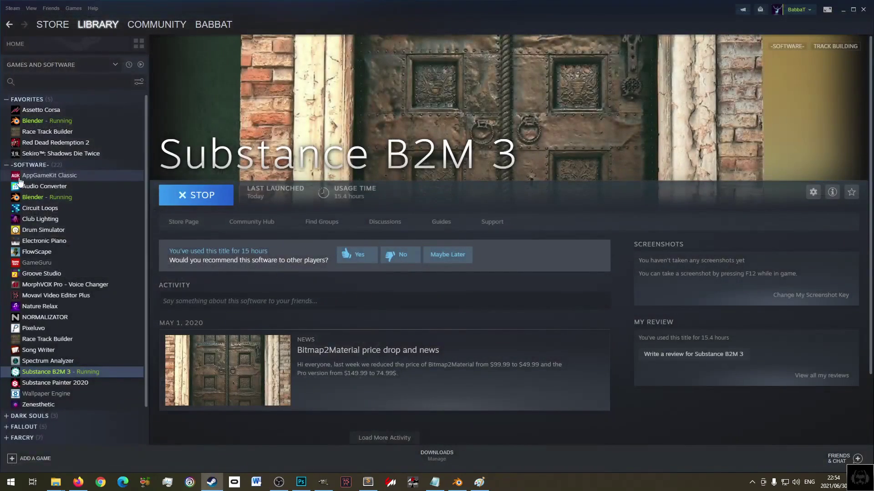
- Launch Race Track Builder from its Steam library page and start XPacker
click(34, 121)
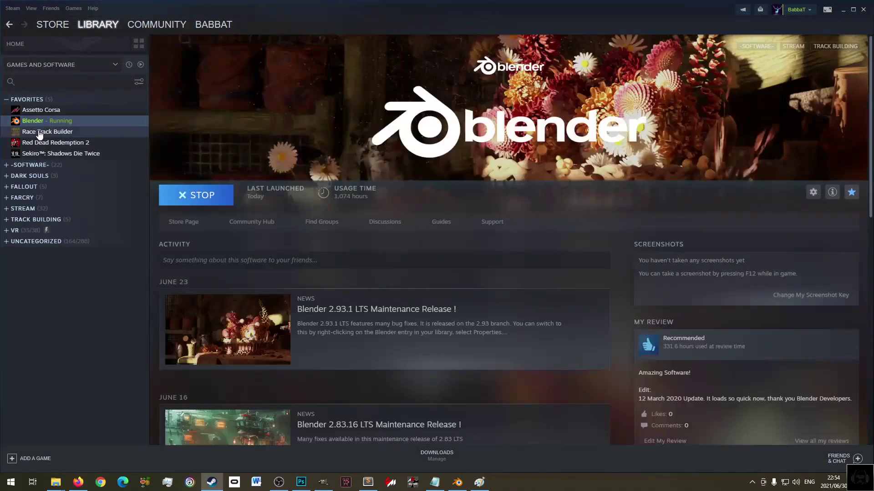
click(39, 132)
click(194, 193)
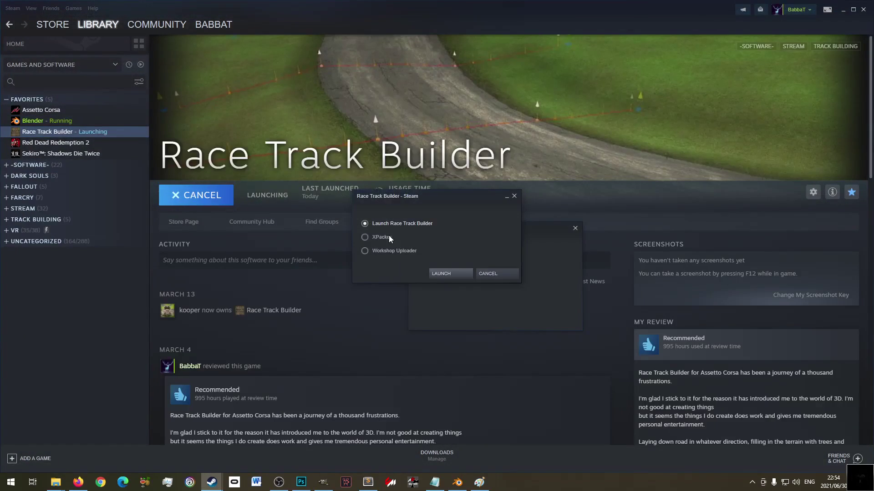
click(441, 273)
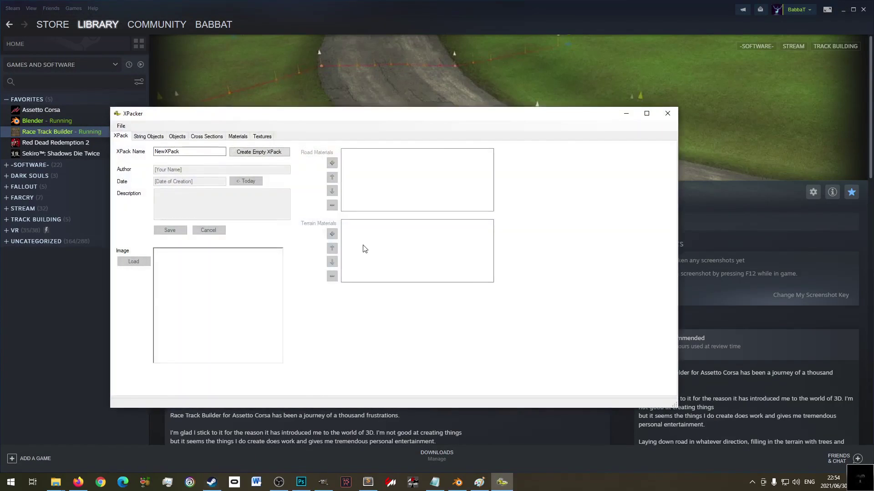
- Open the Random XPack Chill expansion pack from XPacker's Objects tab, then return to Blender
click(178, 137)
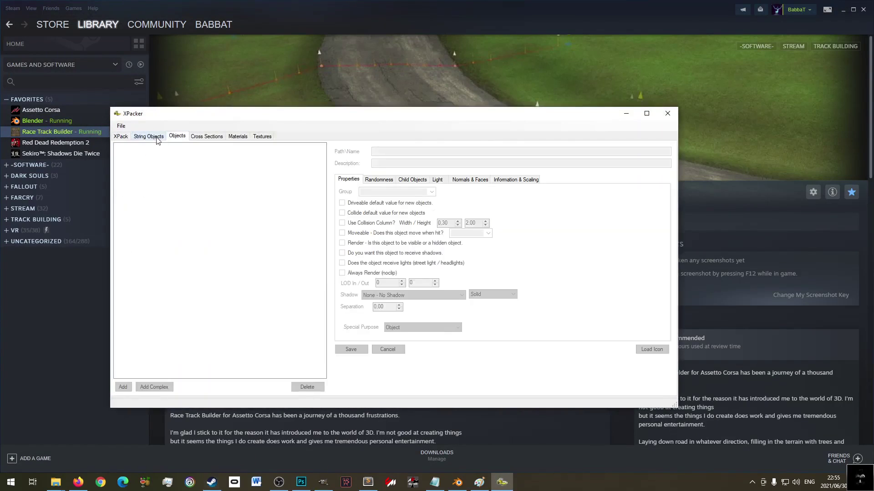
click(121, 125)
click(136, 147)
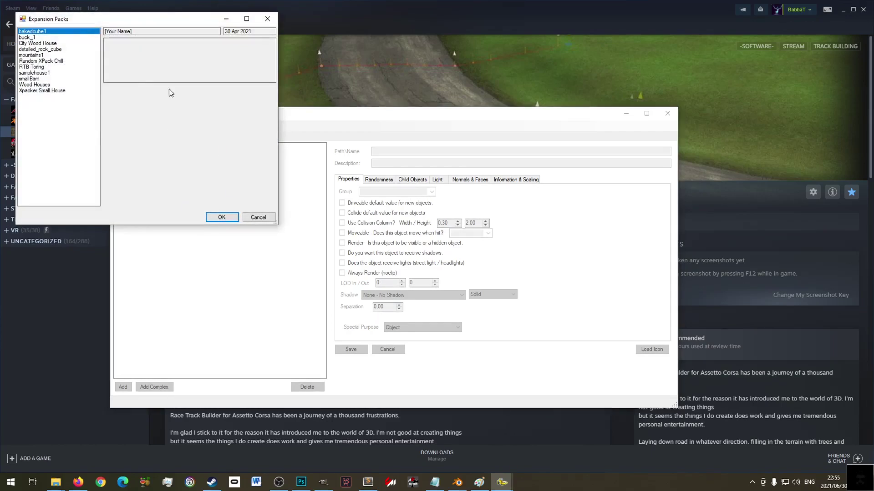
click(36, 62)
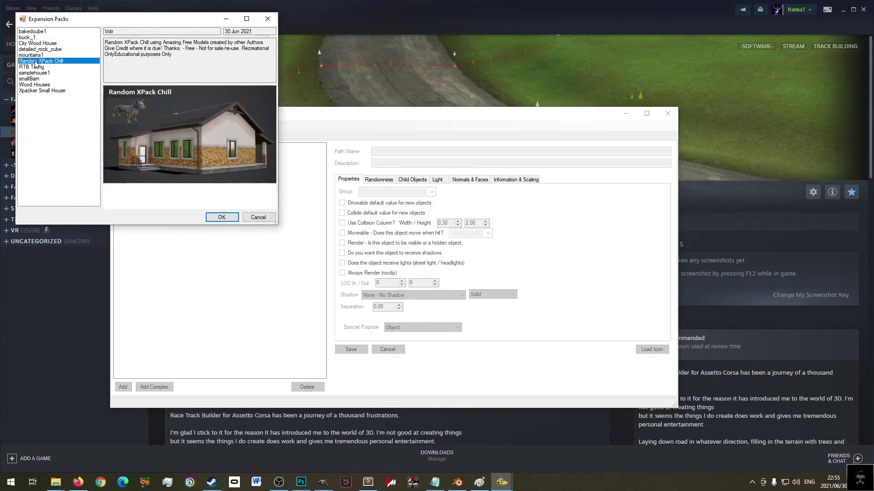
click(222, 217)
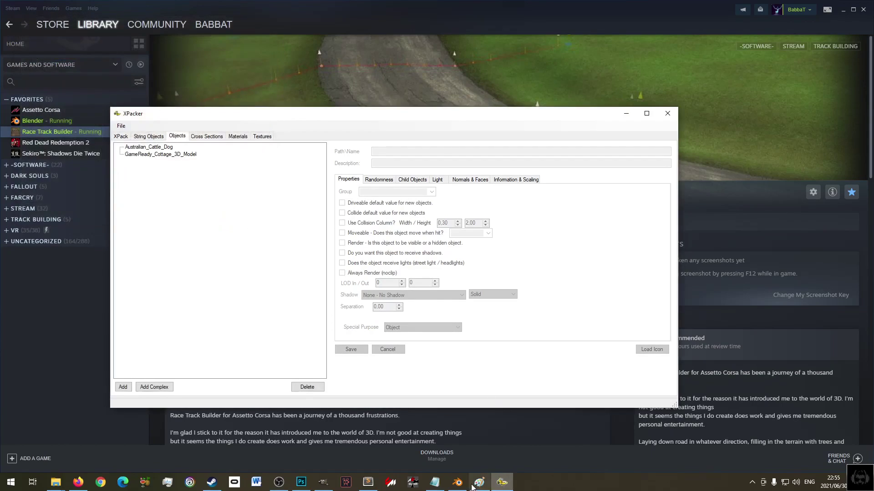
click(457, 482)
scroll(442, 151, up, 3)
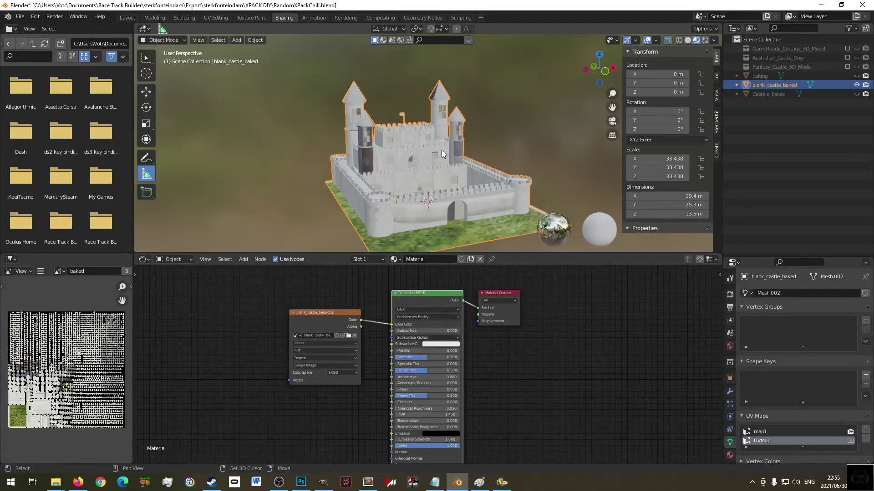
- Screen-snip the castle framed in Blender's Layout workspace to the clipboard
click(127, 18)
scroll(346, 198, up, 5)
scroll(380, 232, down, 4)
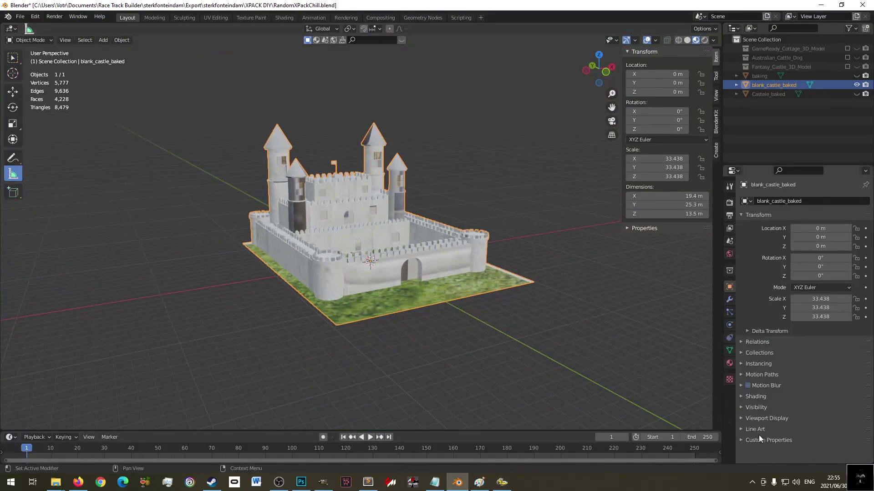
click(860, 482)
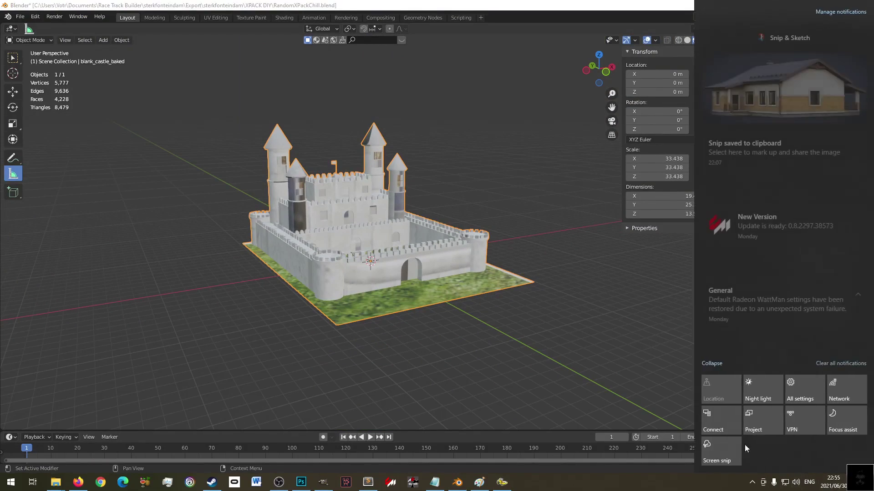
click(713, 448)
drag(212, 109, 552, 348)
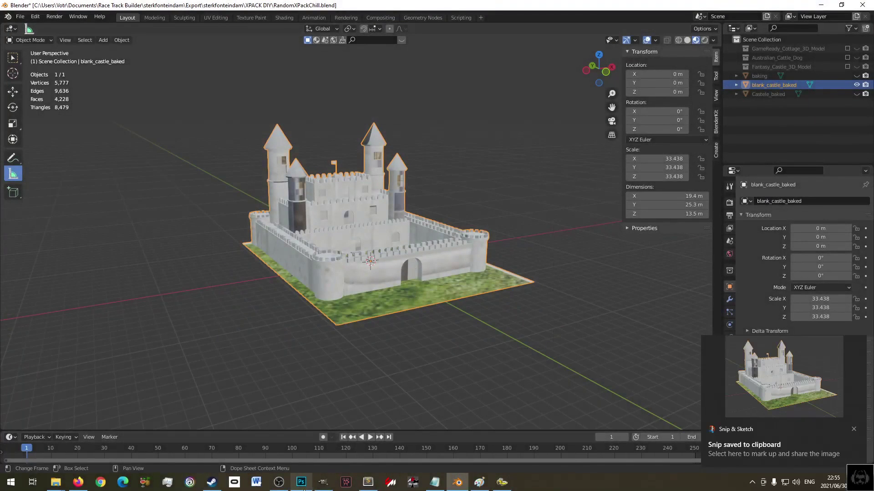
click(479, 482)
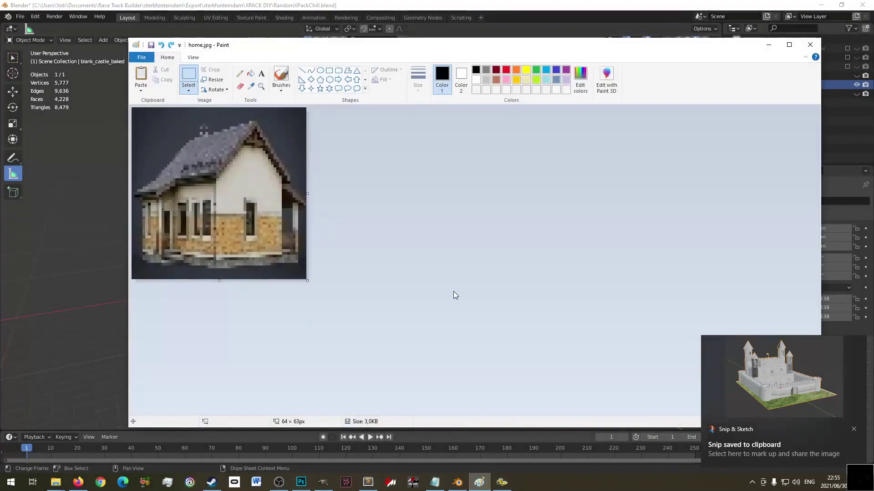
- Paste the castle screenshot over the house picture in home.jpg
key(ctrl+v)
scroll(404, 251, down, 10)
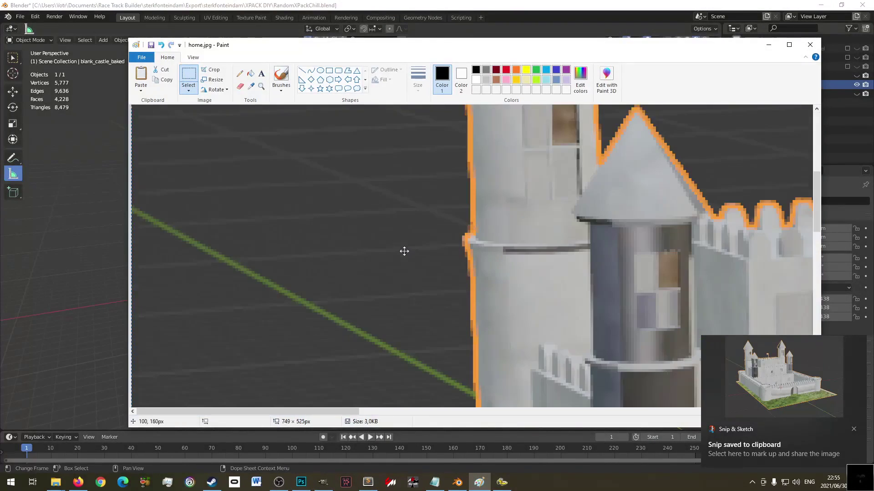
ctrl+scroll(404, 251, down, 8)
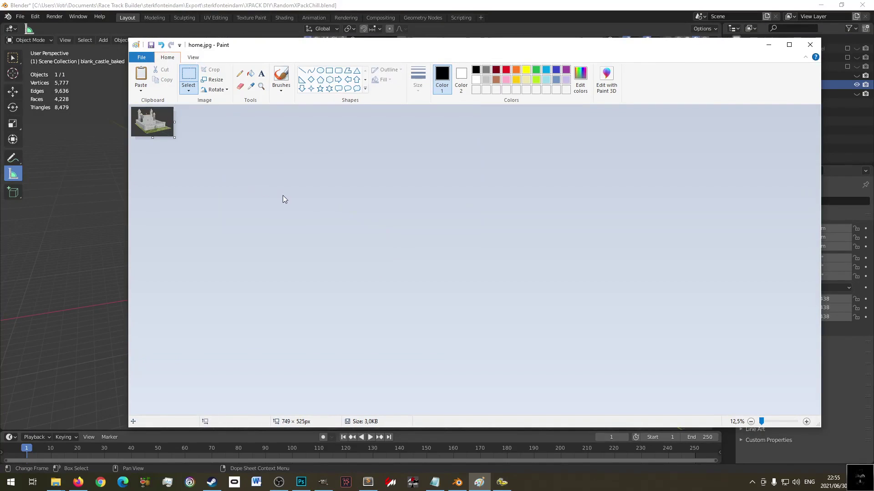
ctrl+scroll(283, 195, up, 2)
click(227, 167)
- Resize the image to 64 × 64 pixels without maintaining the aspect ratio
key(ctrl+w)
click(229, 113)
click(180, 164)
key(shift+Tab)
key(shift+Tab)
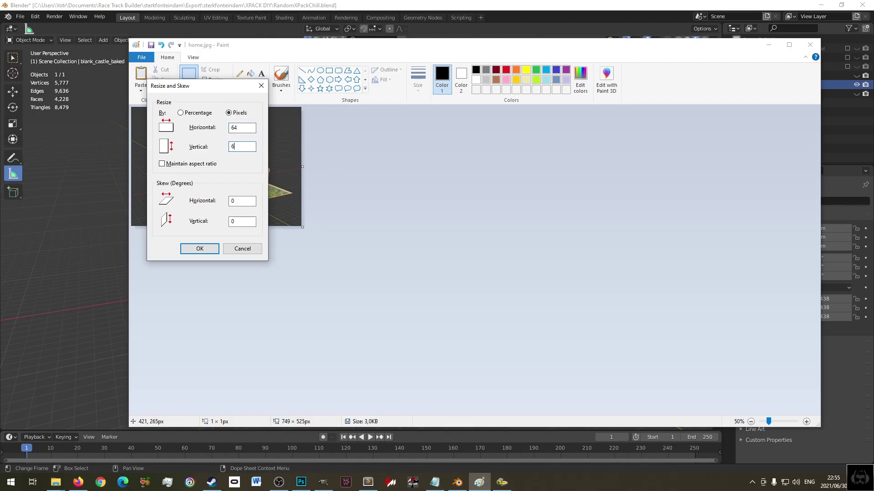
text(x)
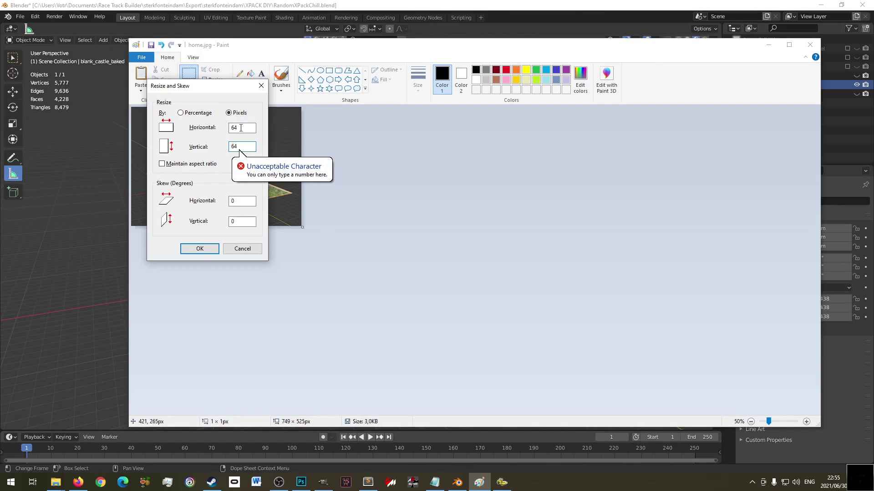
click(199, 248)
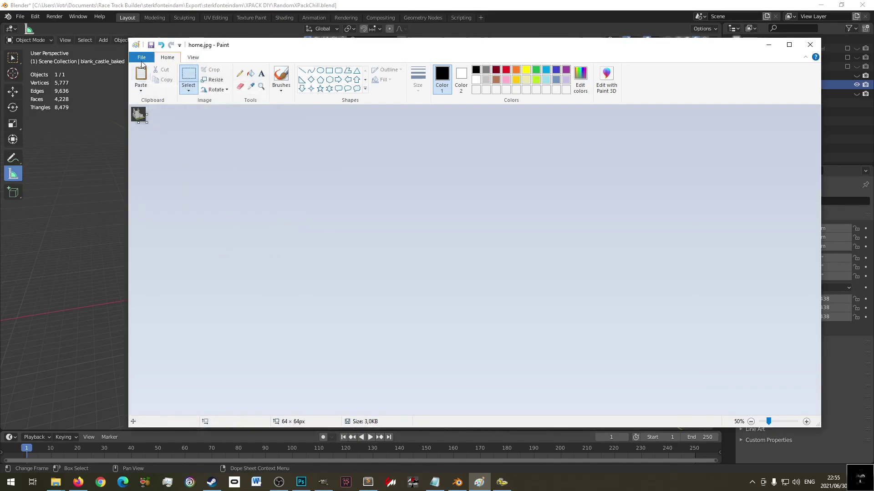
key(alt)
click(150, 48)
click(152, 45)
- Save the 64 × 64 castle picture in Paint as baked_castle_sample.jpg
click(141, 58)
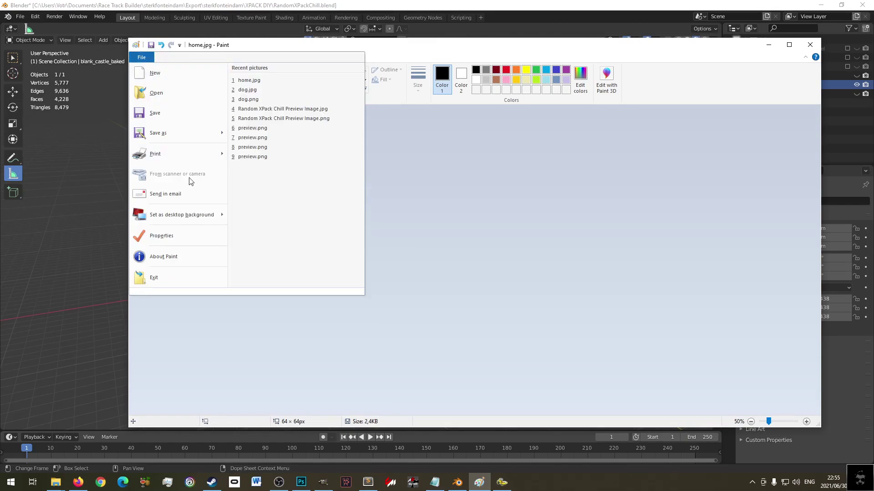
click(168, 129)
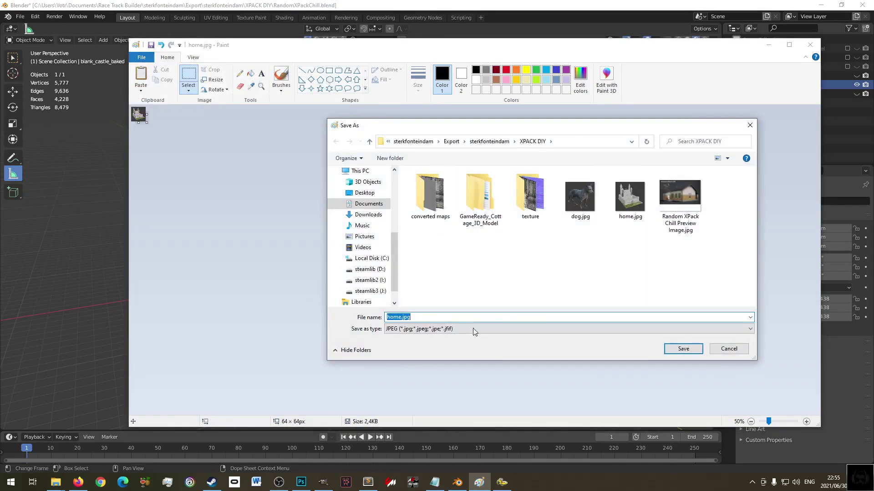
text(bake)
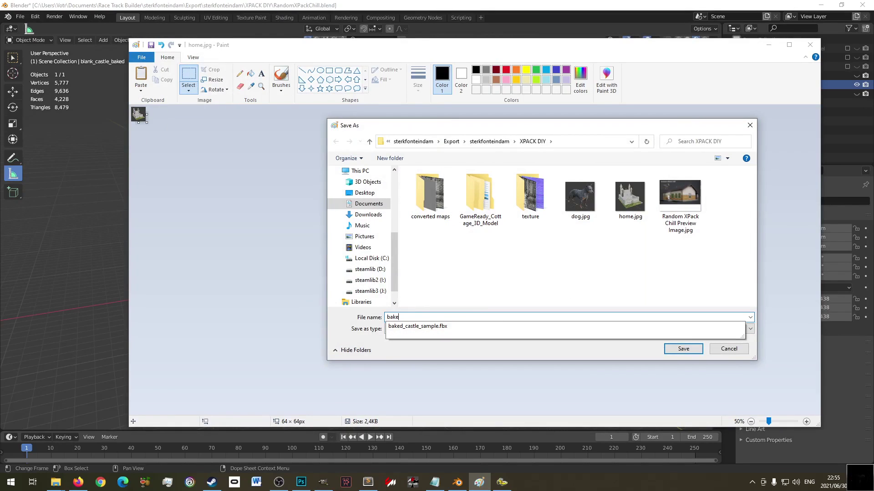
key(Down)
key(BackSpace)
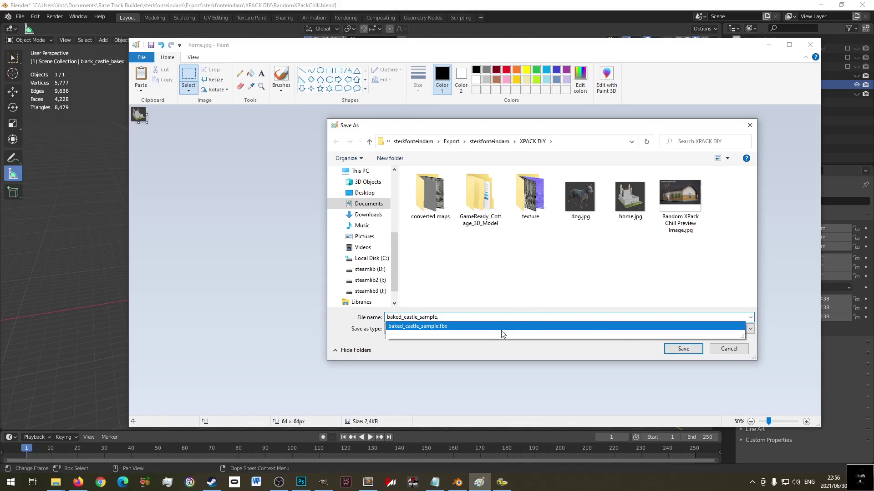
text(jpg)
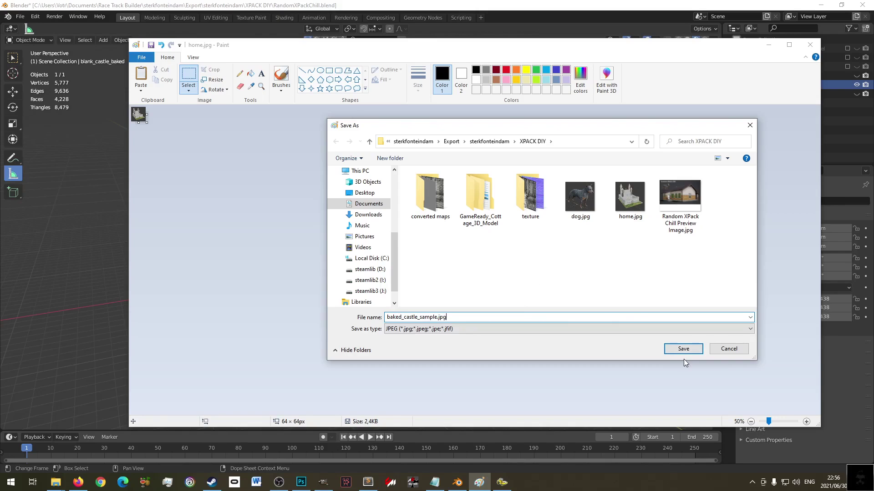
click(684, 350)
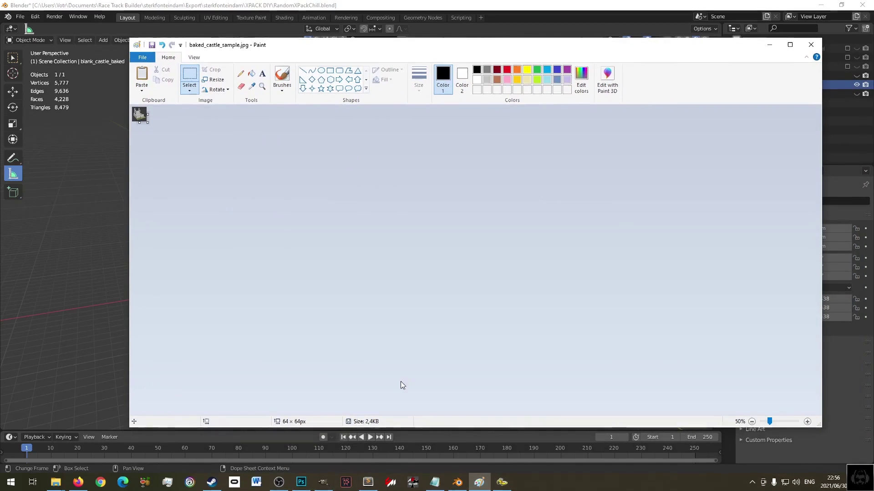
- Paste the full-size castle screenshot back onto the canvas, then bring up the Free3D castle page
key(ctrl+v)
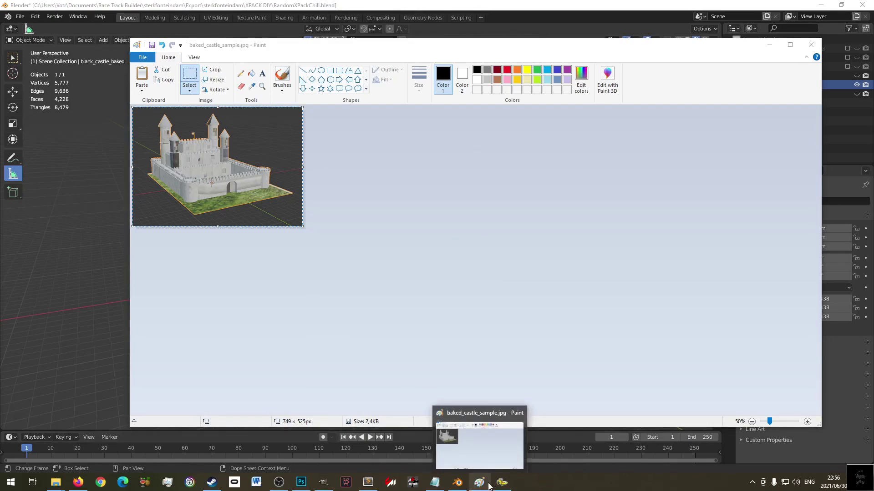
mouse_move(498, 485)
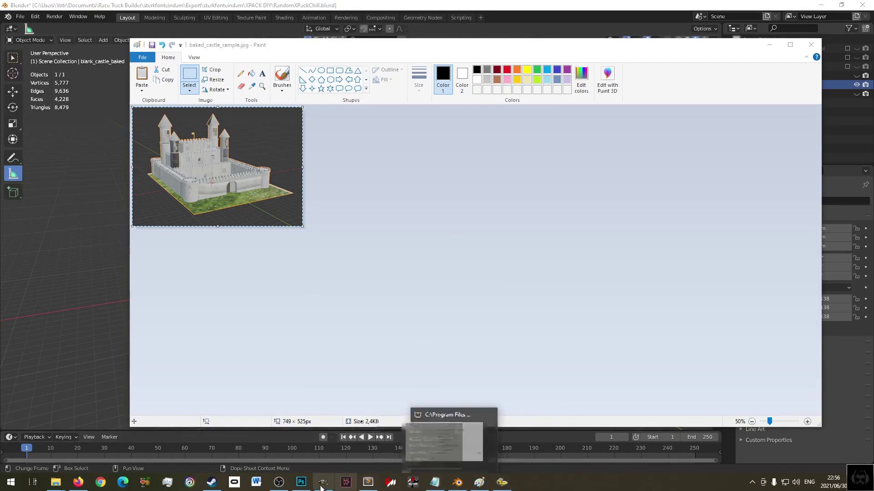
mouse_move(321, 488)
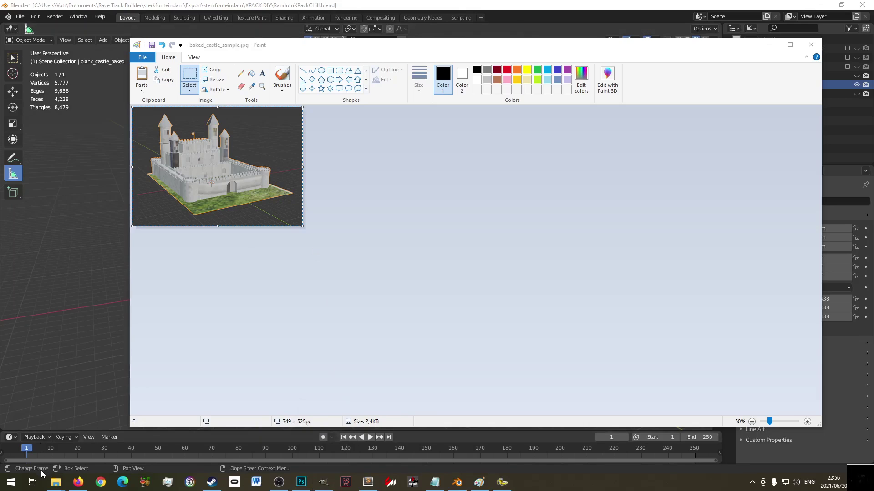
click(78, 482)
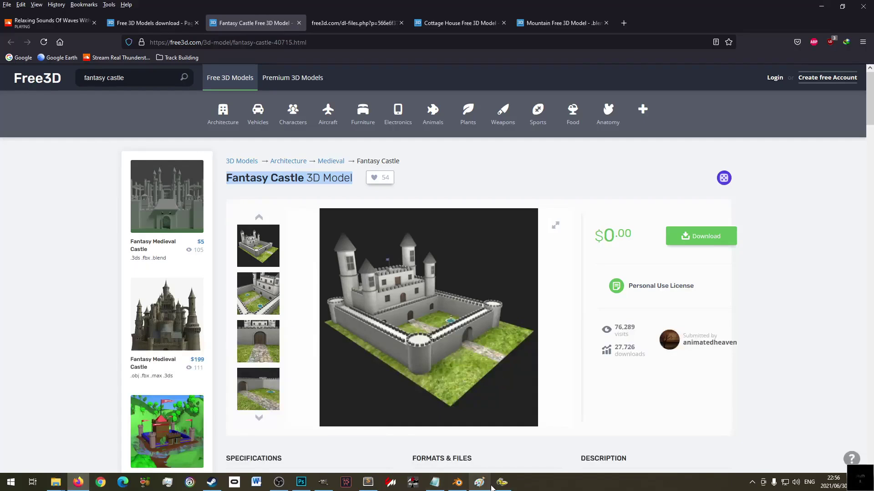
- From the XPACK DIY folder, open Random XPack Chill Preview Image.jpg in Paint with Edit
click(502, 482)
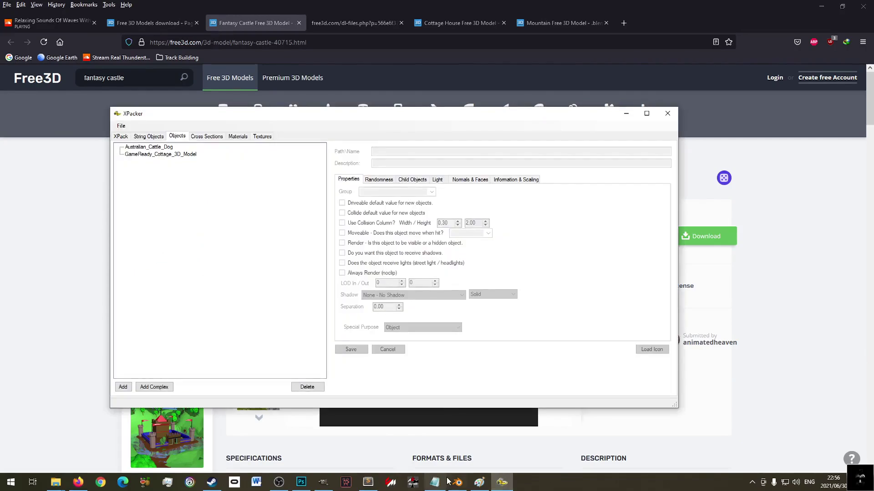
click(479, 482)
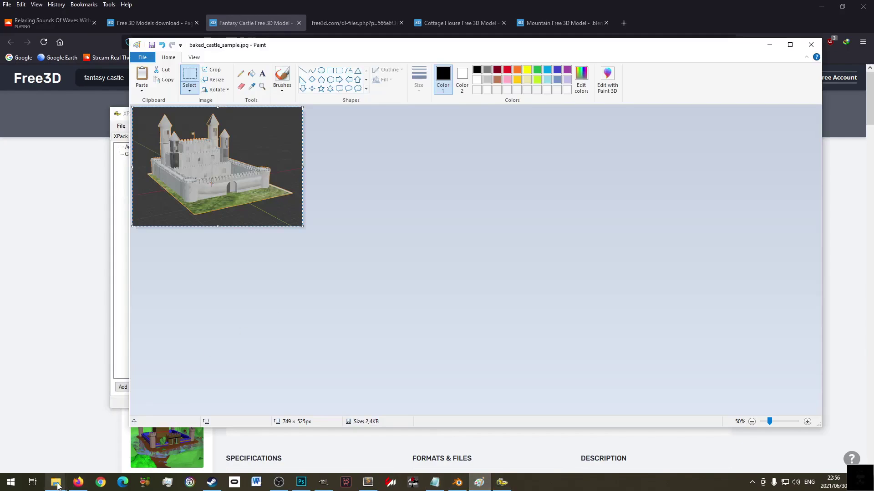
mouse_move(55, 481)
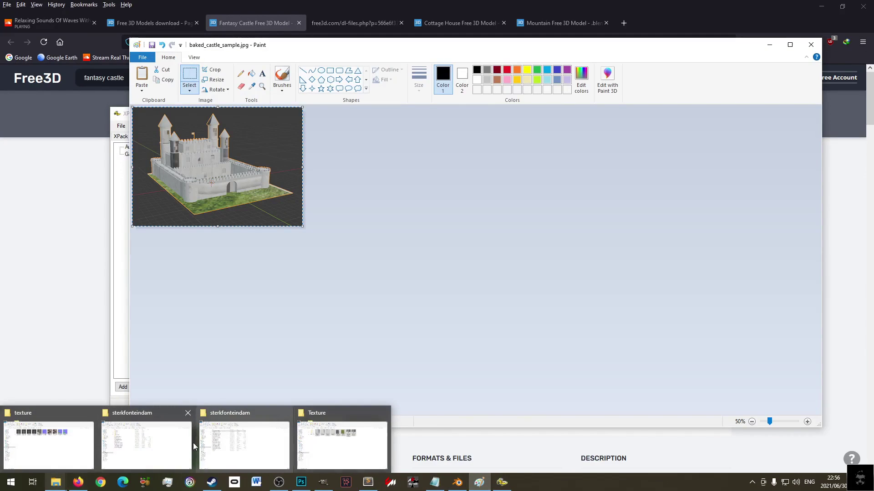
click(52, 446)
key(BackSpace)
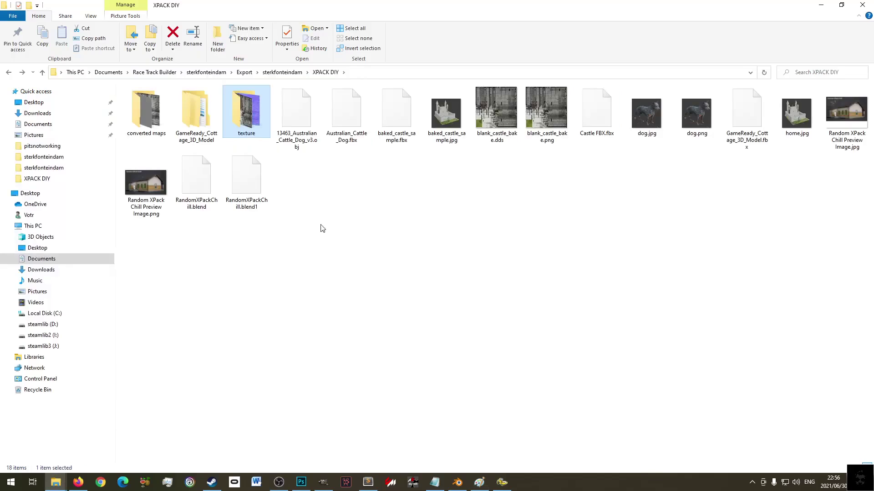
click(837, 114)
right_click(837, 112)
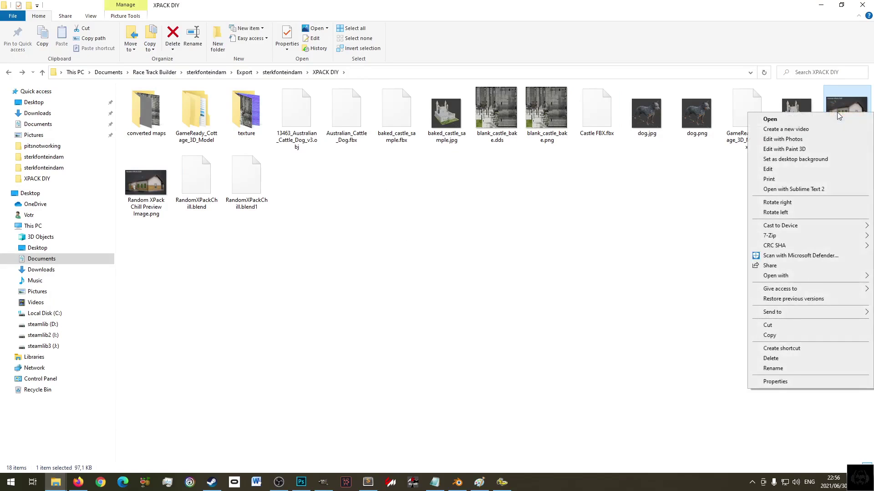
click(801, 173)
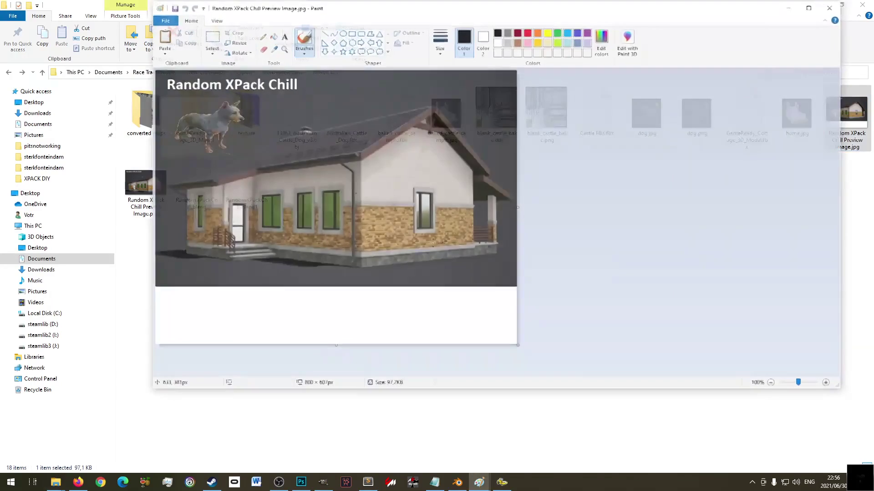
- Paste the castle render as a top-left thumbnail and trim the canvas to 800 × 480 px
key(ctrl+v)
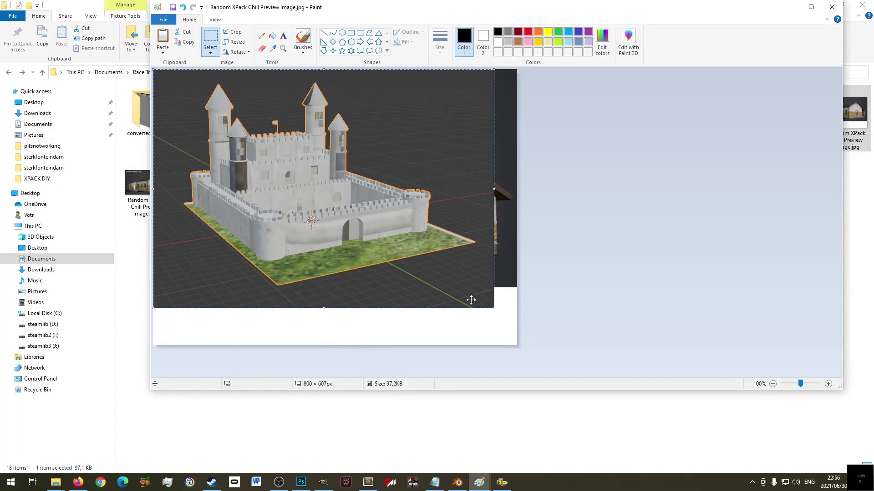
drag(497, 312, 201, 187)
click(257, 143)
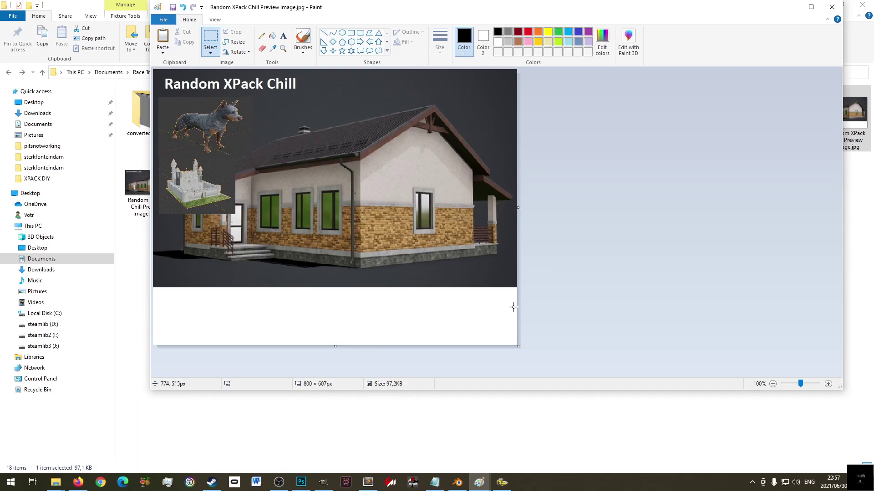
drag(338, 345, 340, 288)
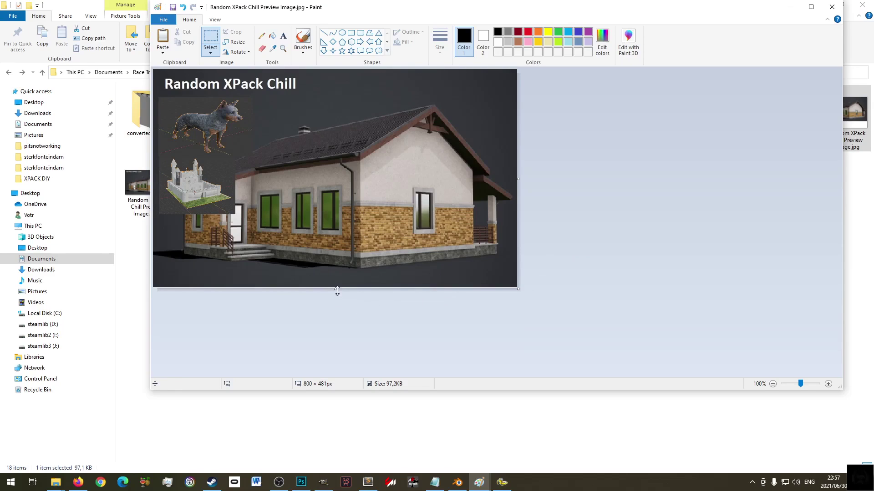
drag(337, 289, 337, 287)
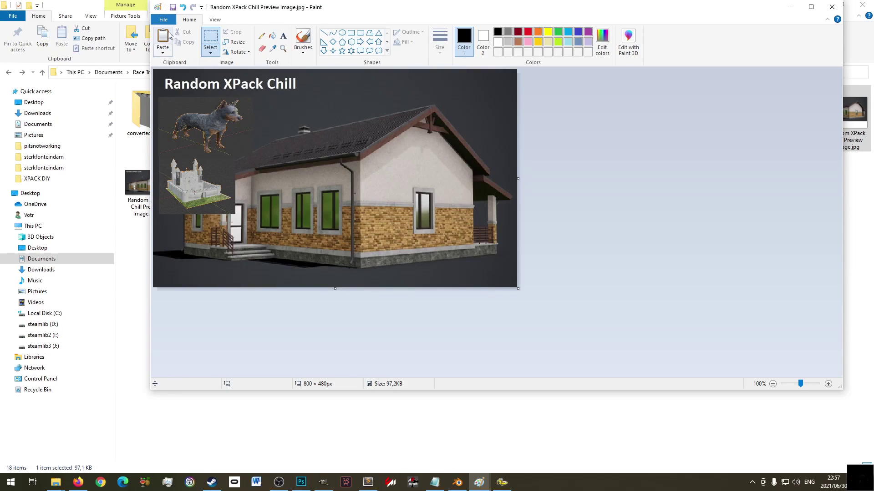
- Save over the existing Random XPack Chill Preview Image.jpg, confirming the replacement
click(173, 7)
click(163, 20)
click(299, 135)
key(F12)
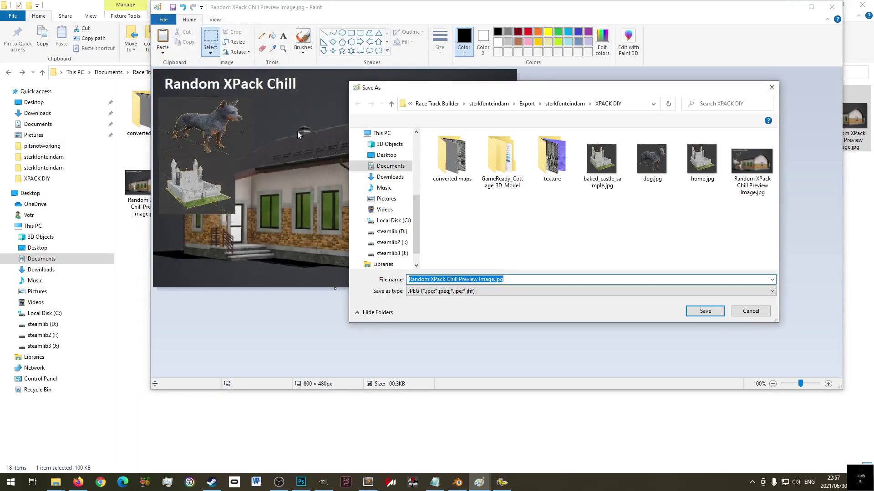
double_click(752, 164)
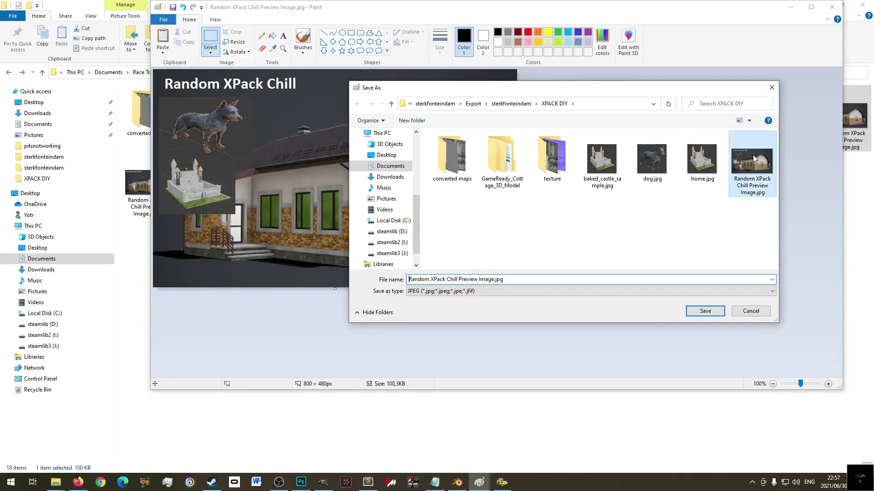
click(459, 242)
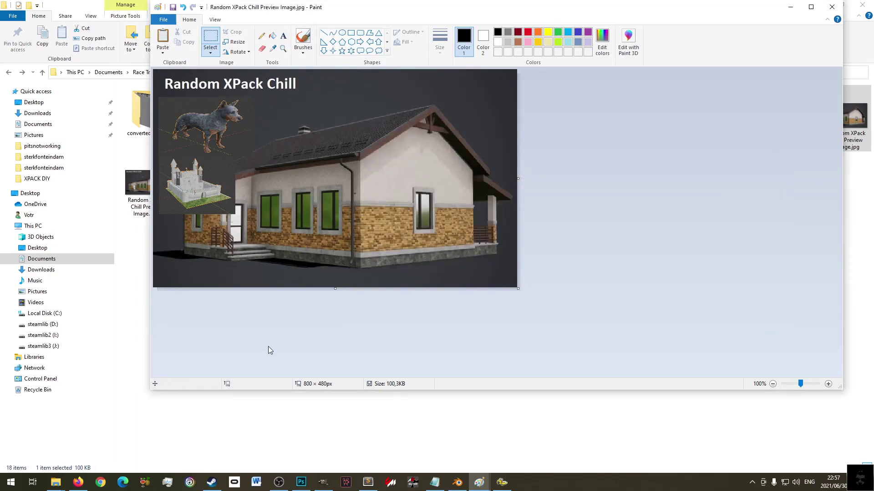
click(502, 482)
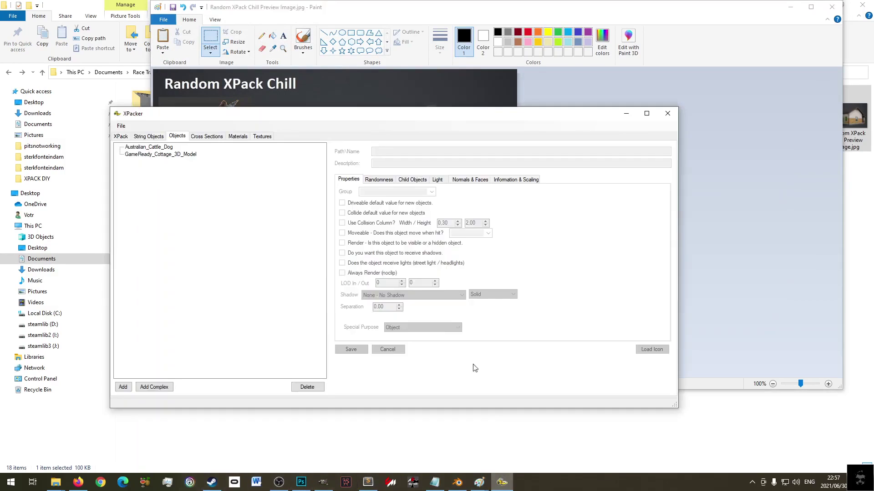
- Load Random XPack Chill Preview Image.jpg from the sterkfonteindam XPACK DIY export folder as the XPack image
click(121, 136)
click(134, 264)
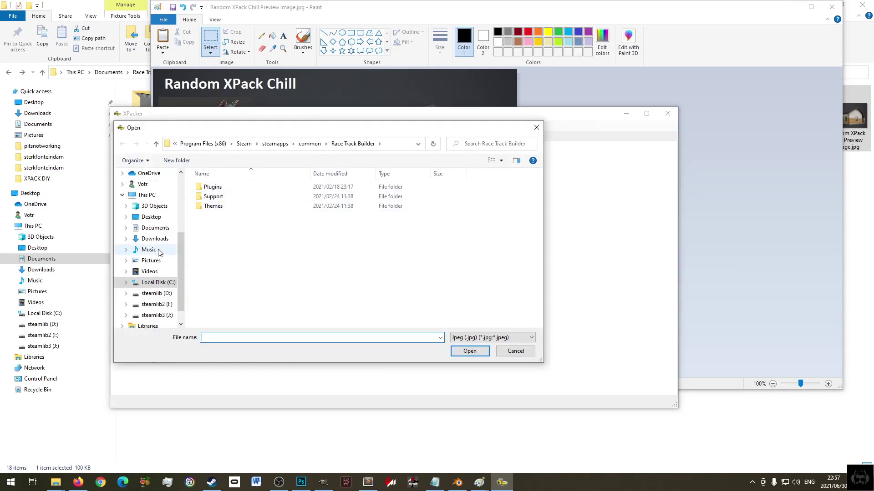
click(158, 283)
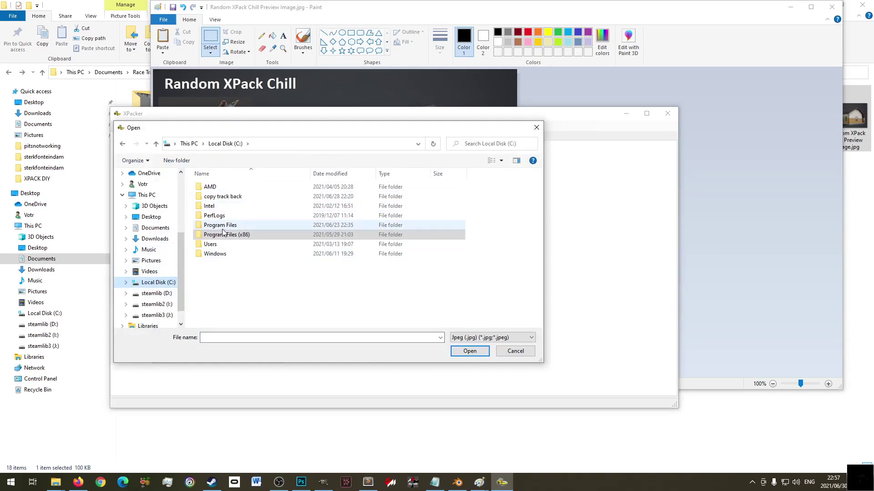
click(154, 228)
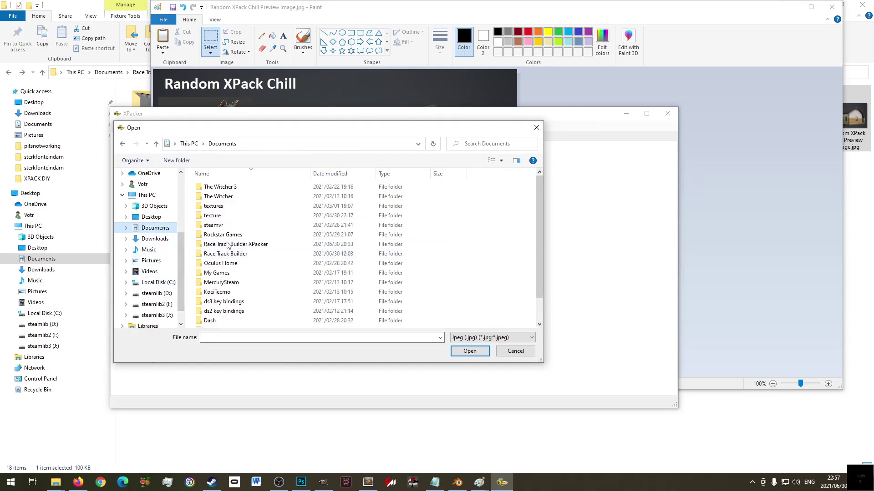
double_click(234, 254)
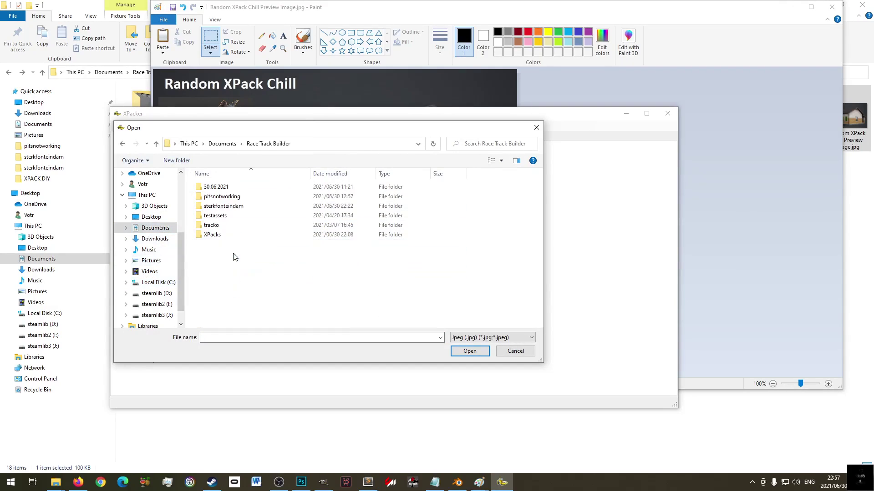
double_click(232, 205)
double_click(240, 197)
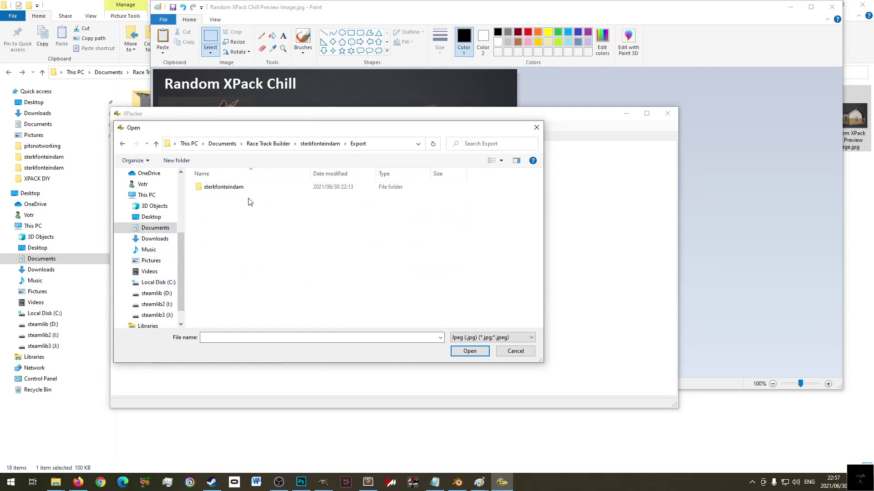
double_click(250, 188)
double_click(241, 197)
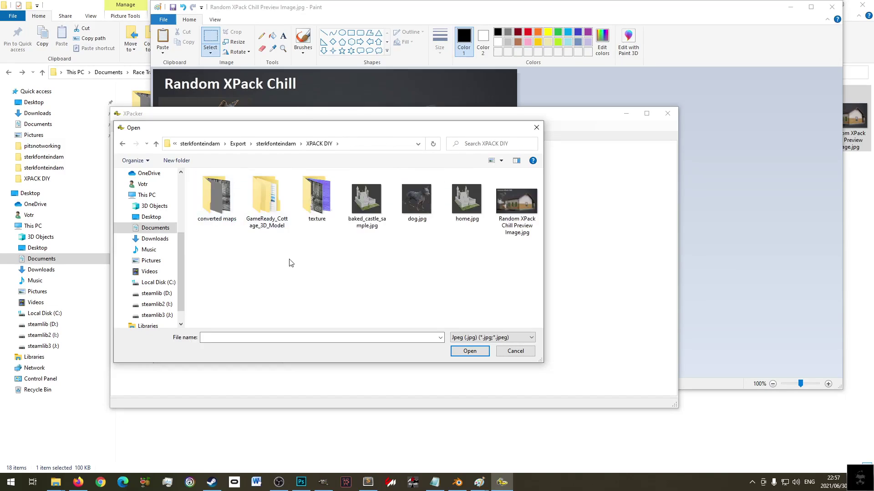
double_click(497, 212)
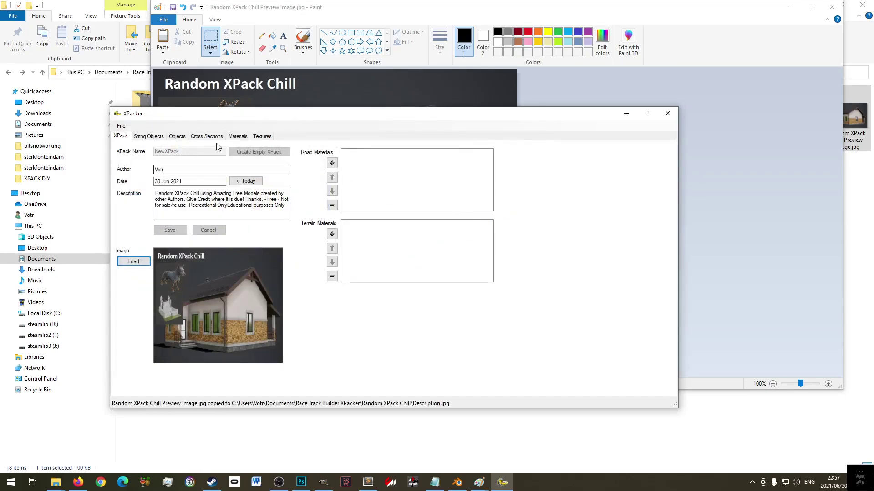
- Save the XPack's general details and return to its object list
click(179, 137)
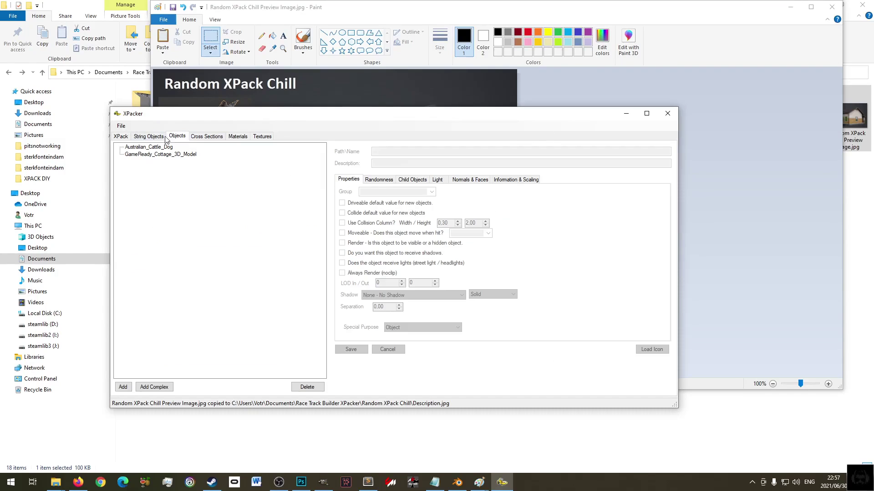
click(121, 137)
click(168, 234)
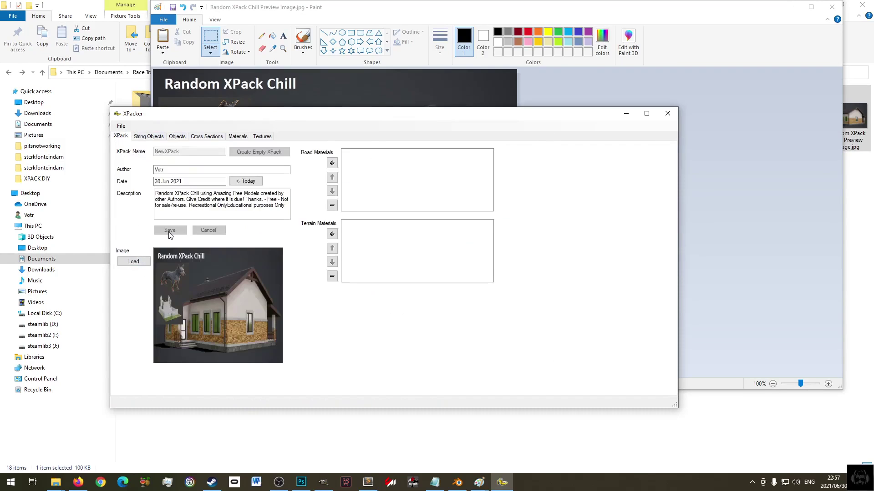
click(177, 136)
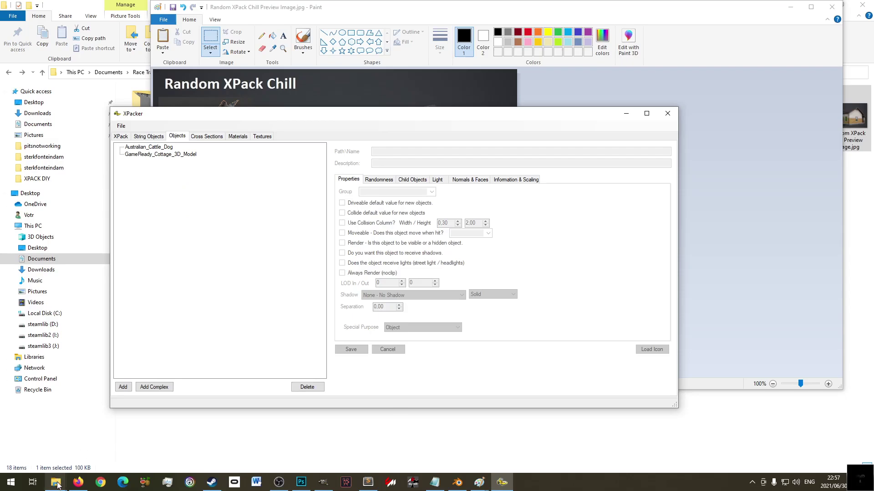
- Look over home.jpg and Castle FBX.fbx in the XPACK DIY folder, then bring up Blender's castle scene
mouse_move(59, 482)
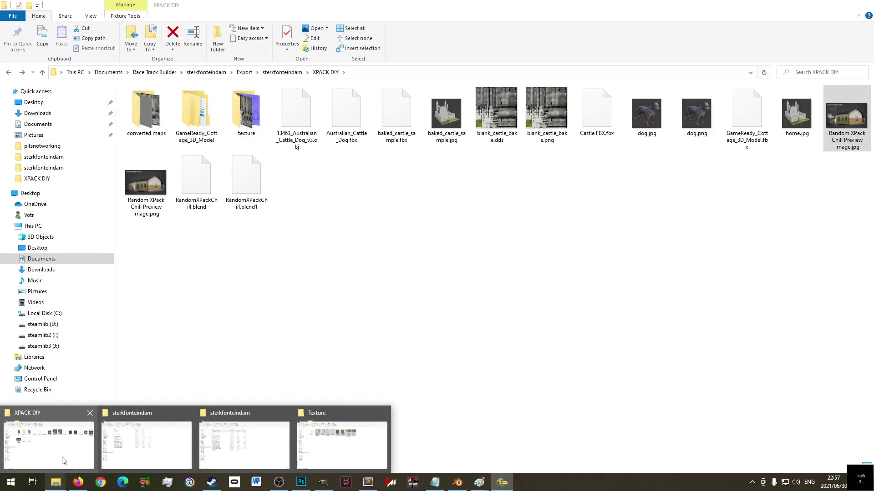
click(63, 461)
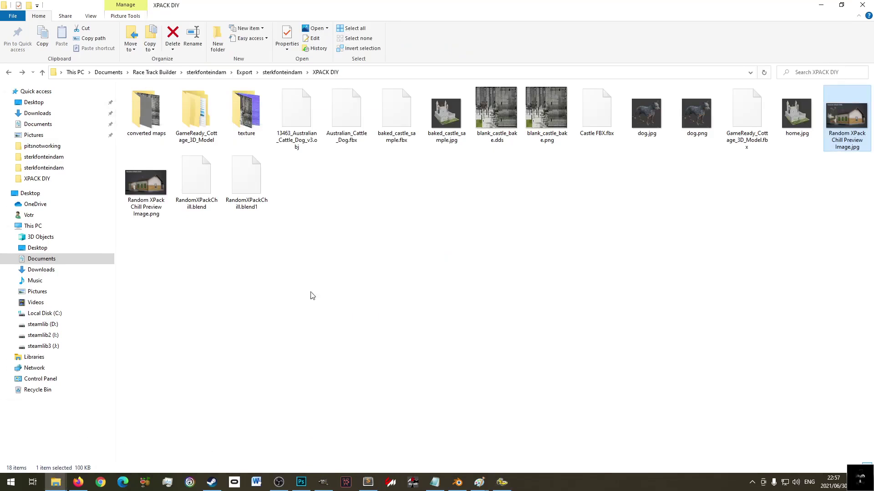
click(797, 122)
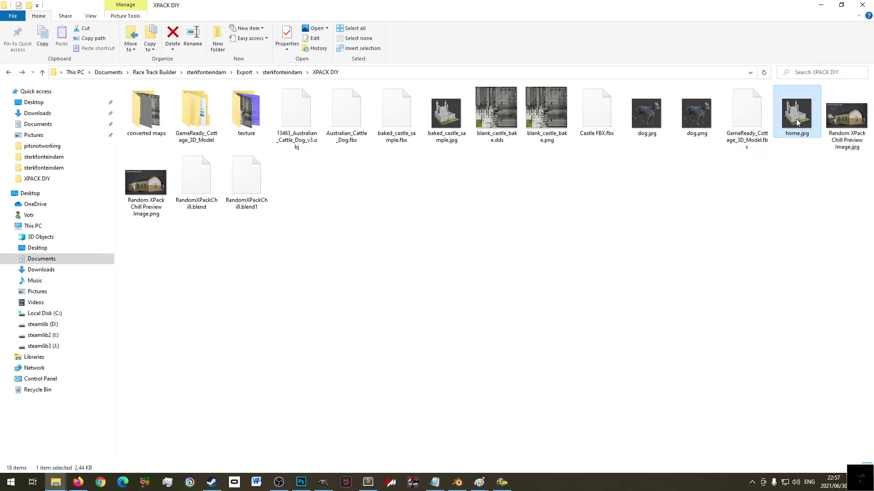
click(592, 123)
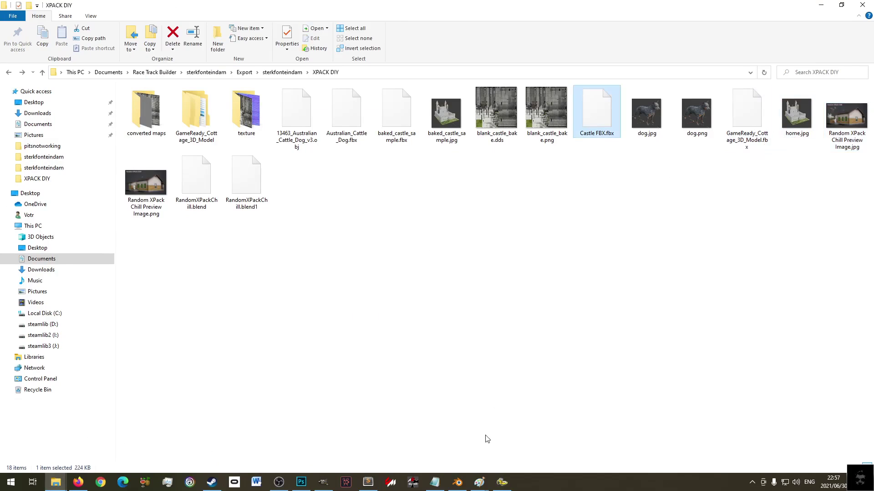
mouse_move(459, 484)
click(467, 457)
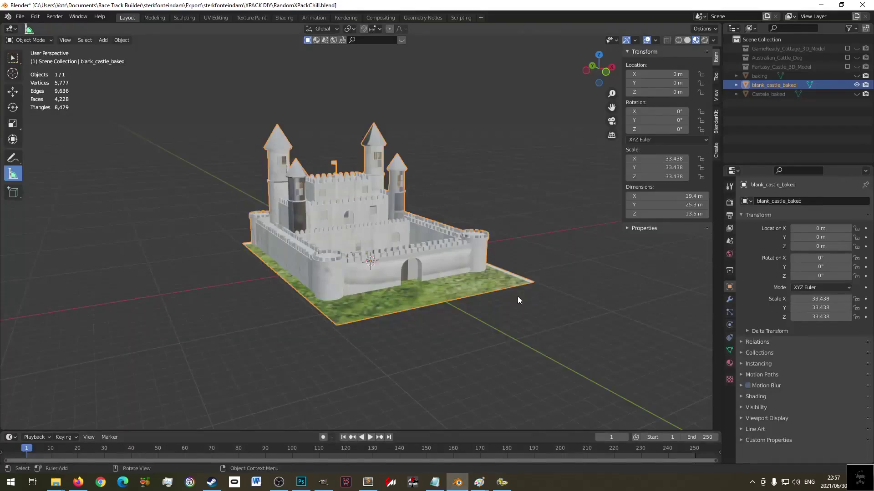
- Apply the castle's rotation and scale so they read 1.000, and save the Blender file
key(ctrl+s)
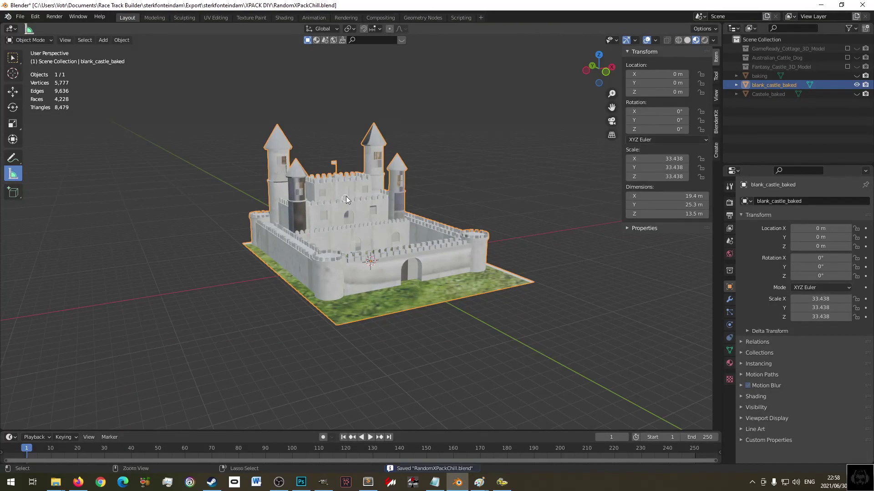
key(ctrl+a)
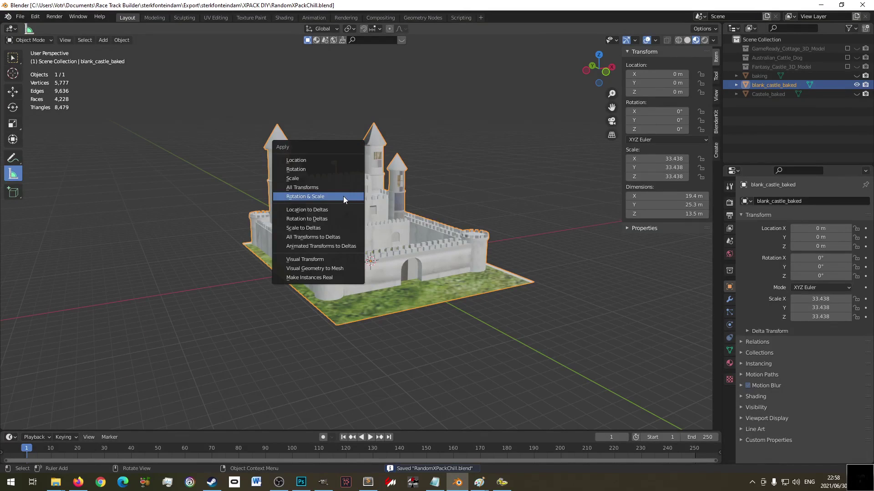
click(343, 195)
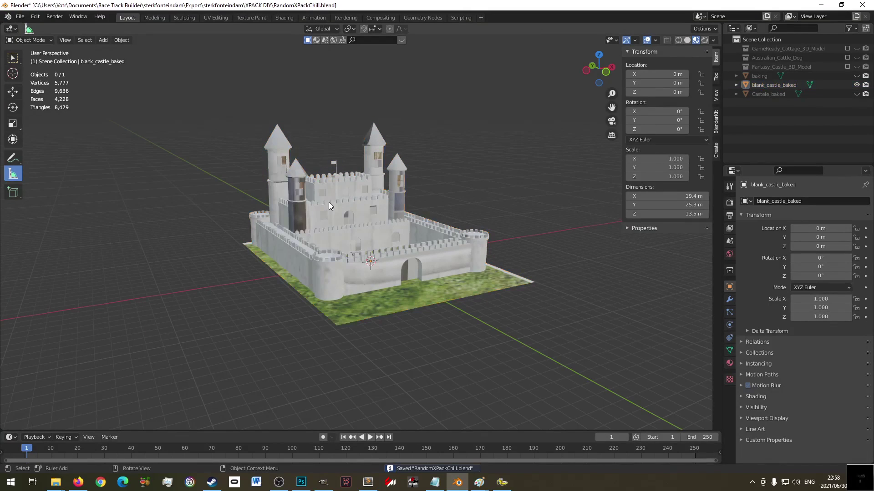
key(ctrl+s)
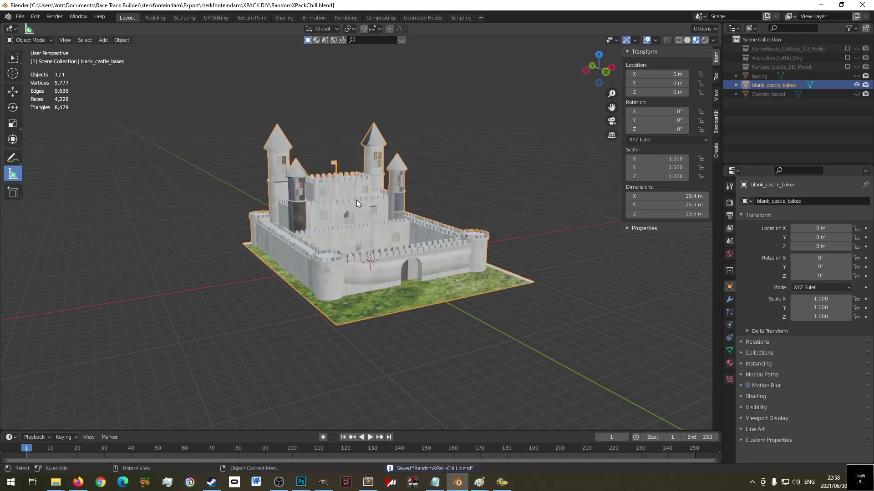
- Export the castle as baked_castle_sample.fbx into XPACK DIY
click(20, 16)
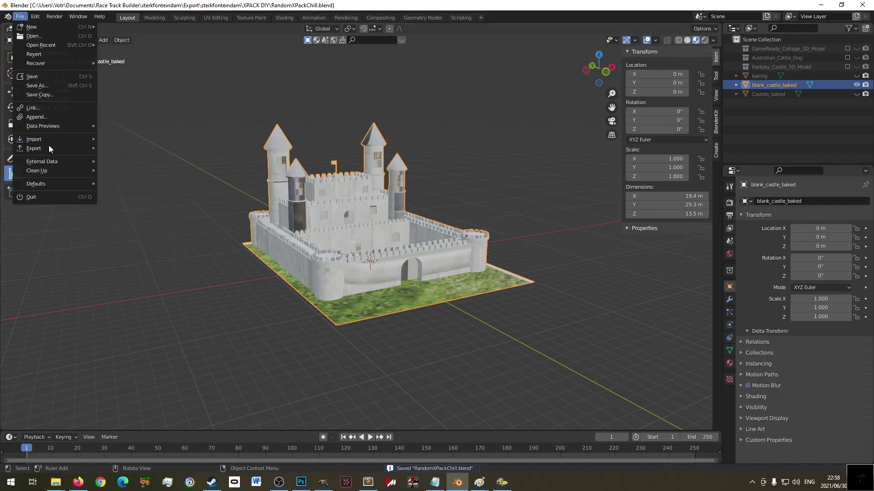
mouse_move(50, 149)
click(143, 220)
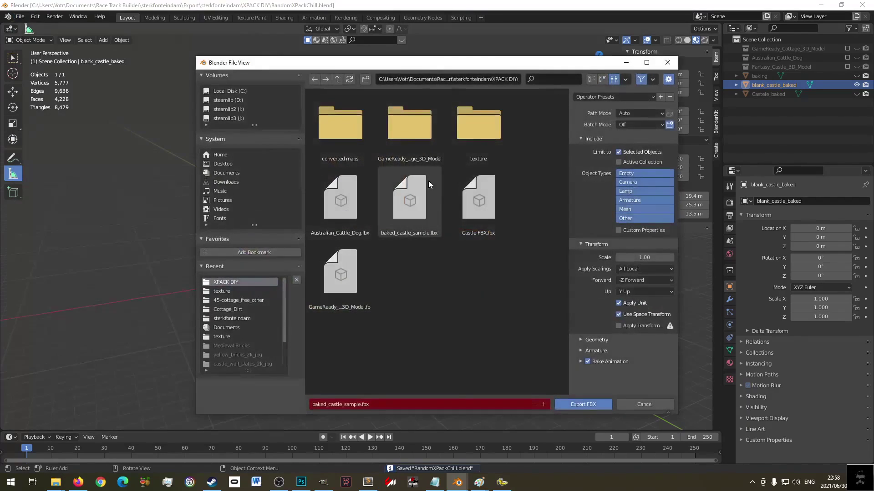
click(384, 408)
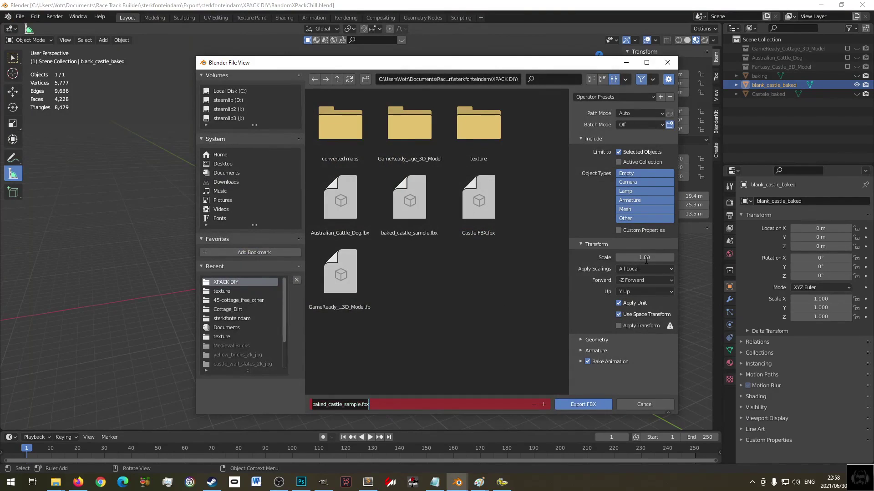
key(Return)
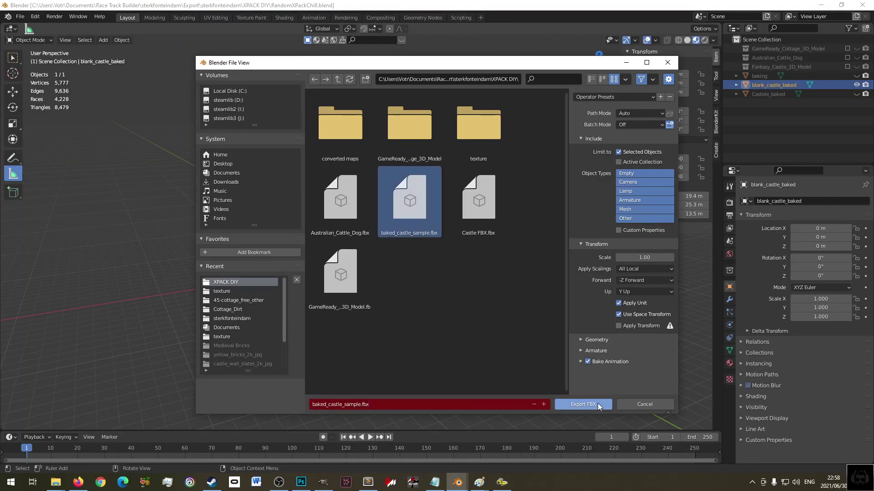
click(597, 404)
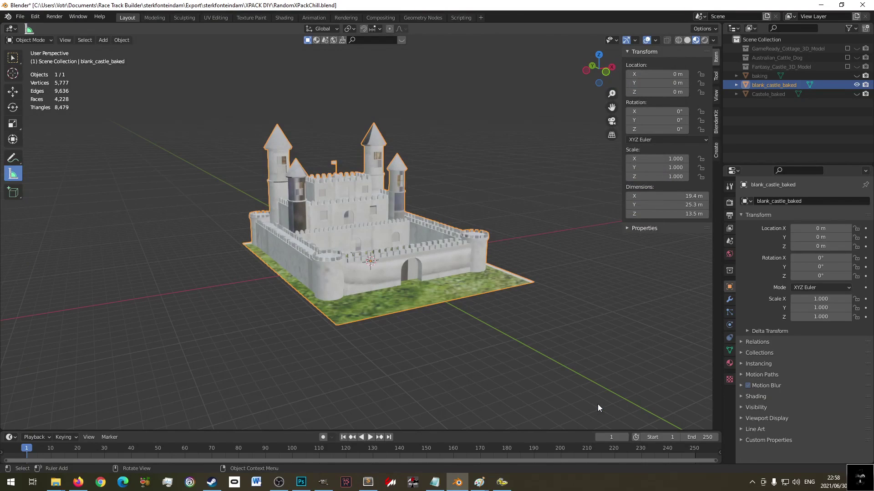
key(alt+Tab)
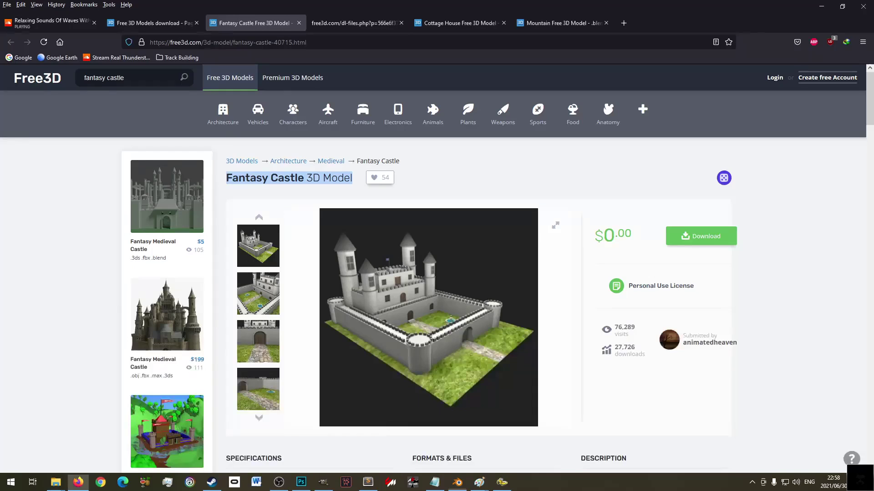
- Start the Real Thunderstorm track playing in the SoundCloud tab
click(53, 23)
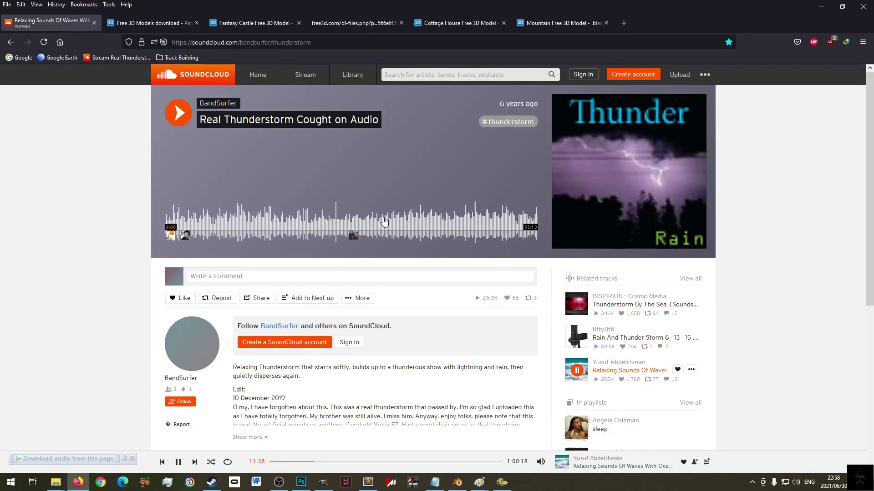
click(236, 235)
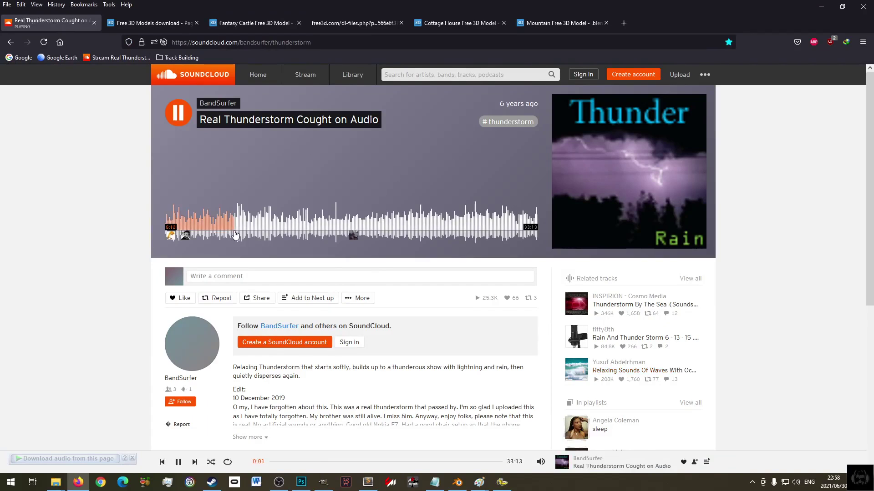
click(182, 233)
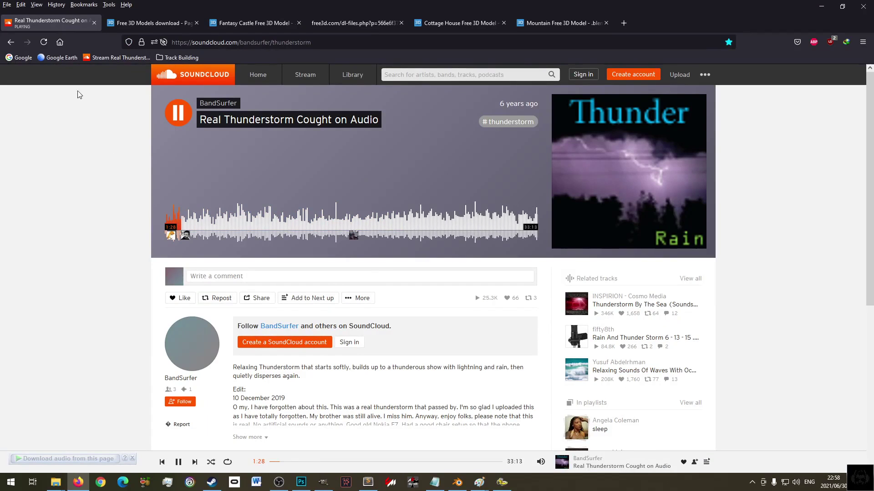
- Return to the Free3D Fantasy Castle page, then bring XPacker back in front
click(562, 23)
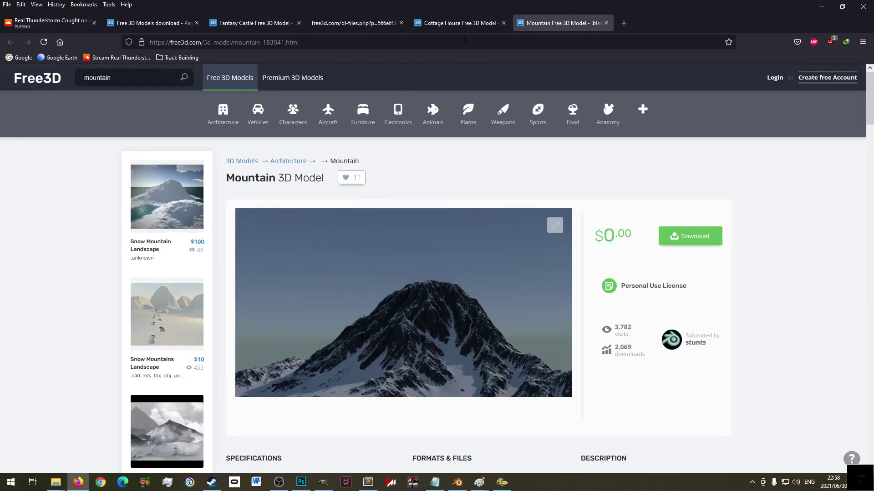
click(239, 24)
click(150, 23)
click(226, 26)
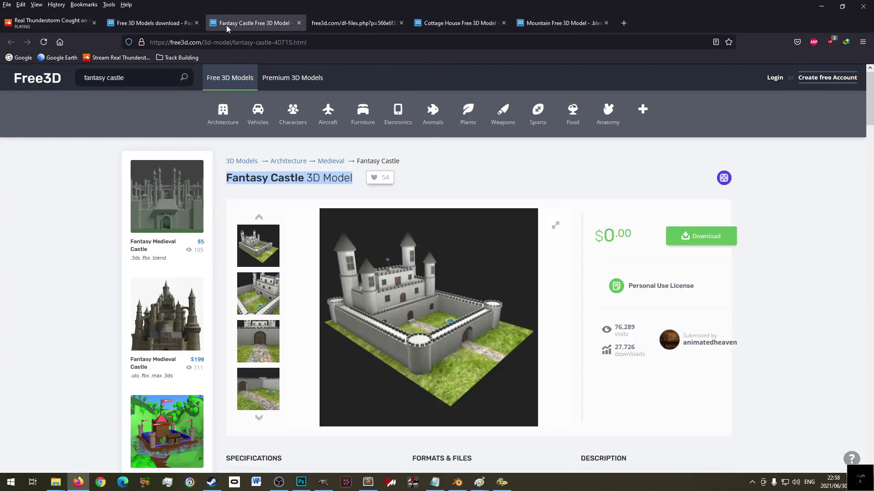
click(501, 483)
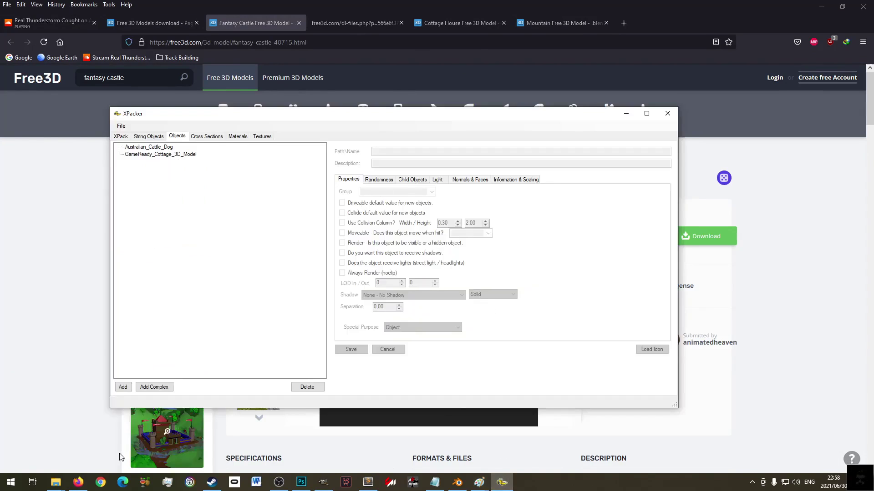
- Check the downloaded Castle folder and its Texture subfolder, close Explorer, and return to Blender
click(55, 482)
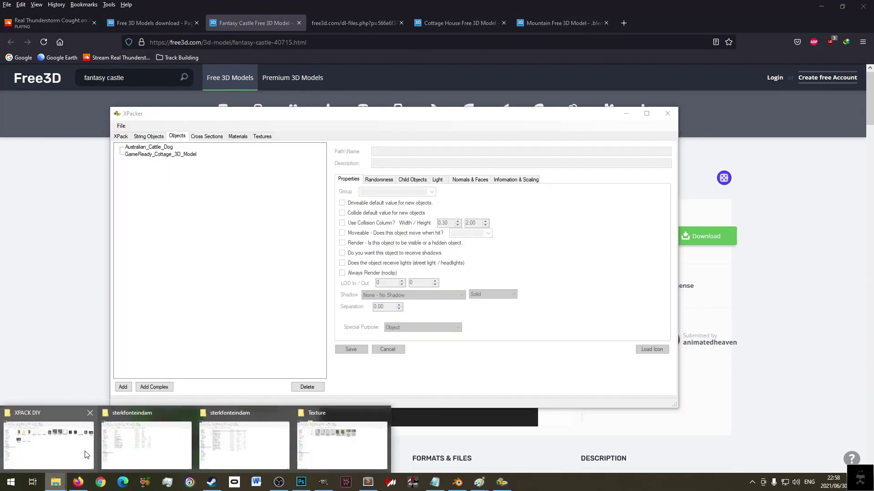
click(330, 441)
key(alt+Up)
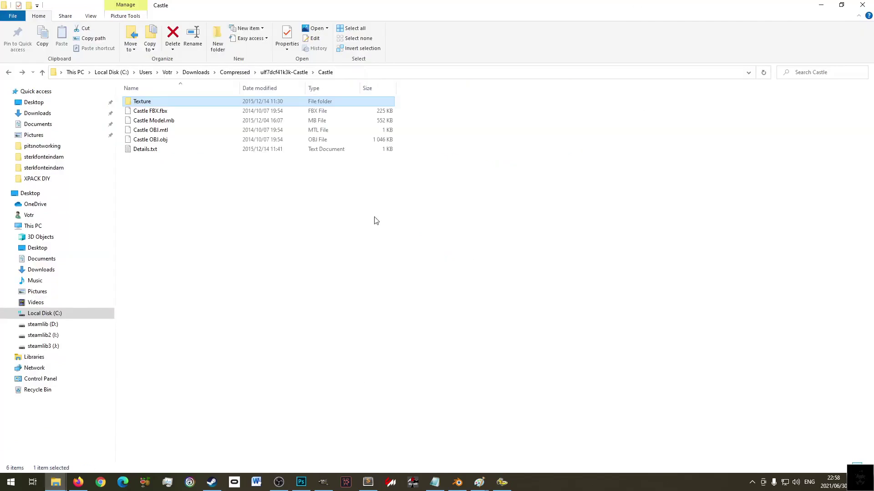
click(862, 5)
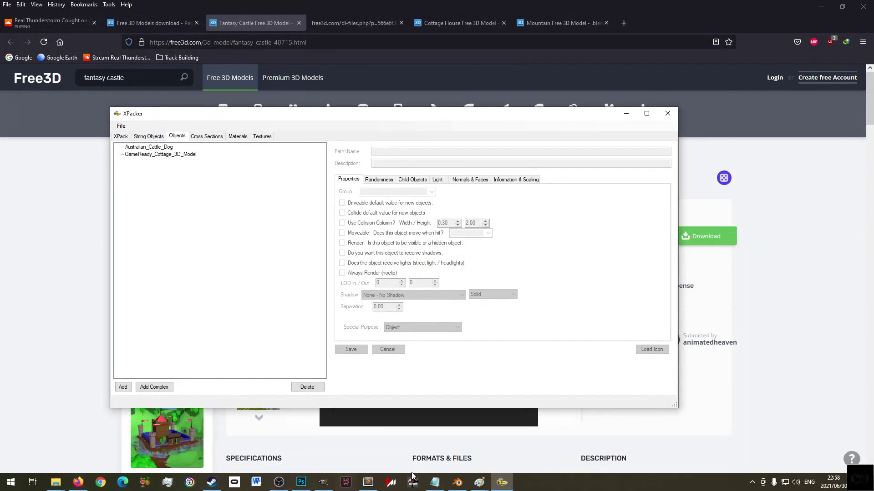
click(457, 482)
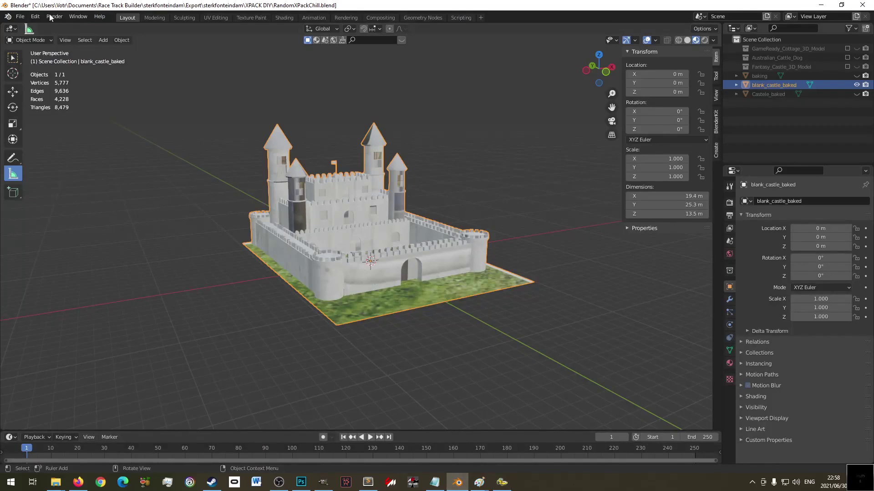
- Re-export the castle over the existing baked_castle_sample.fbx file
click(20, 17)
mouse_move(59, 149)
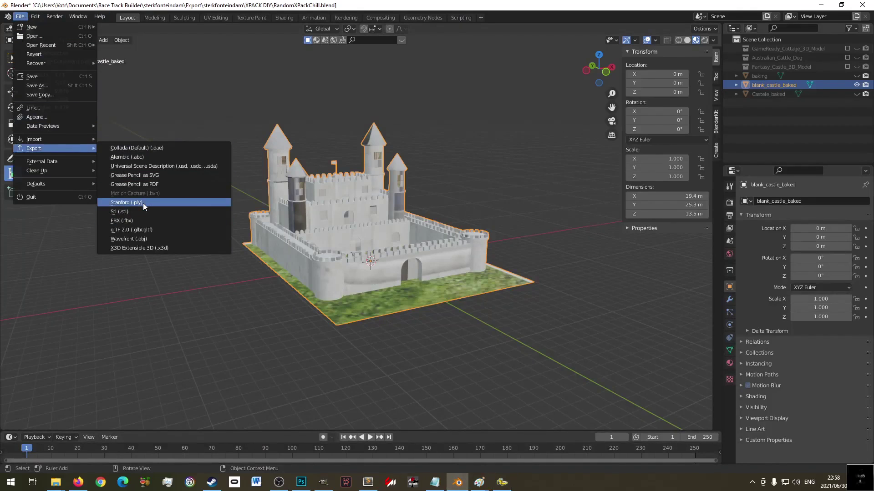
click(144, 220)
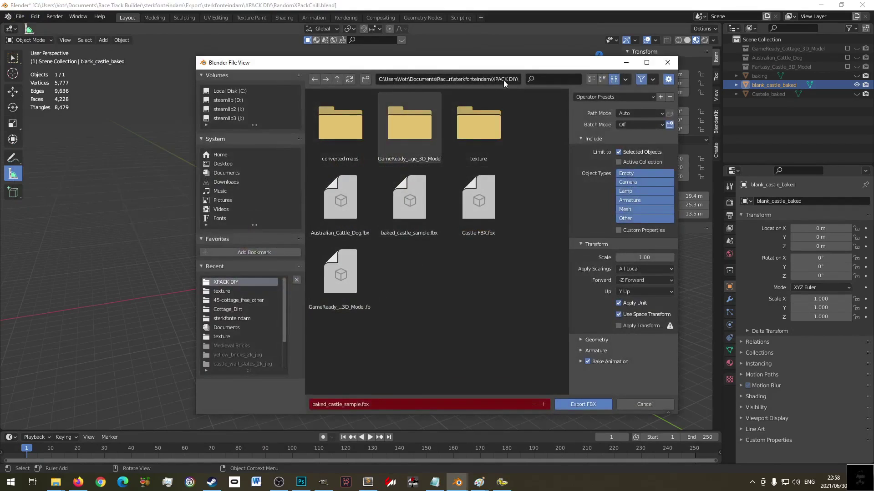
click(412, 200)
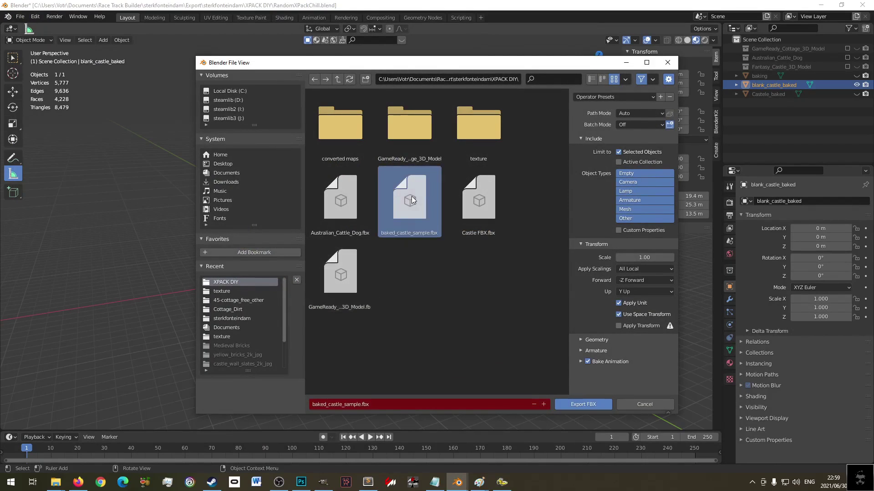
click(590, 403)
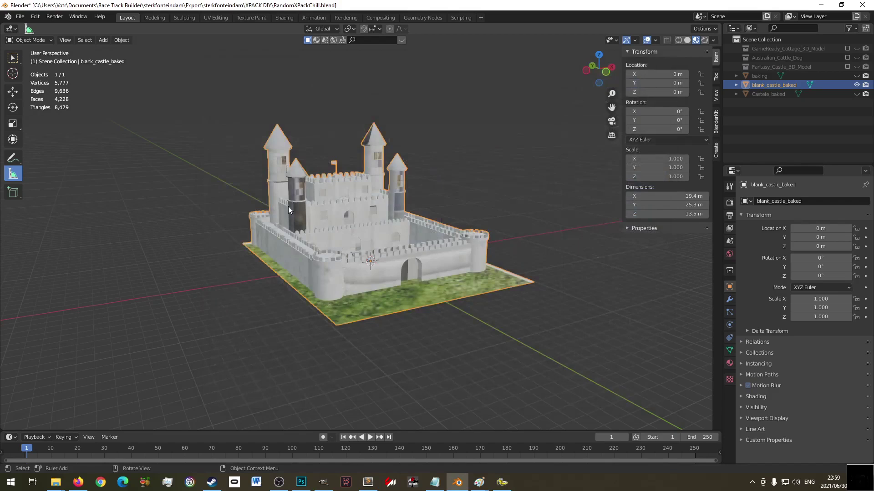
- In front orthographic view, measure the castle's height with the Ruler at about 13.55 m
key(KP_1)
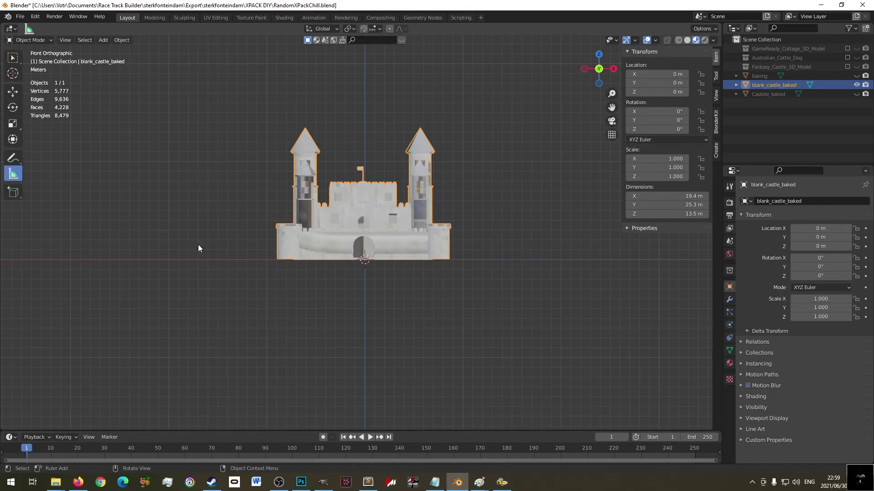
drag(244, 257, 244, 129)
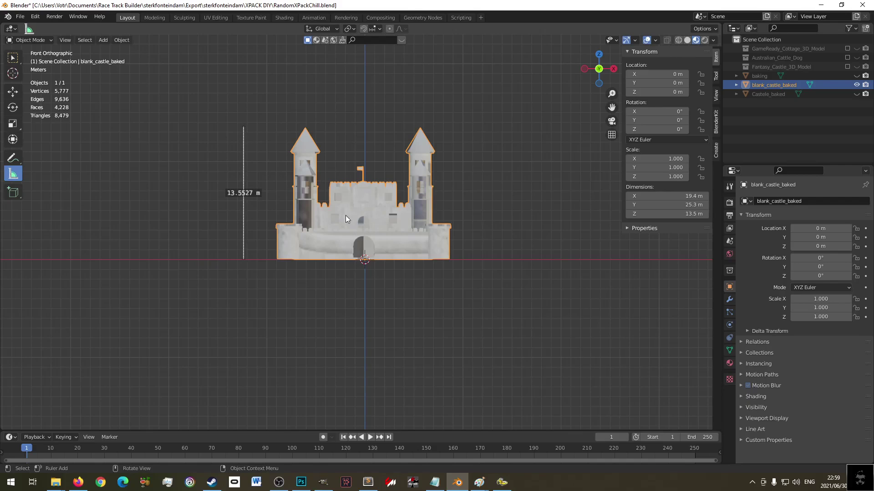
key(ctrl)
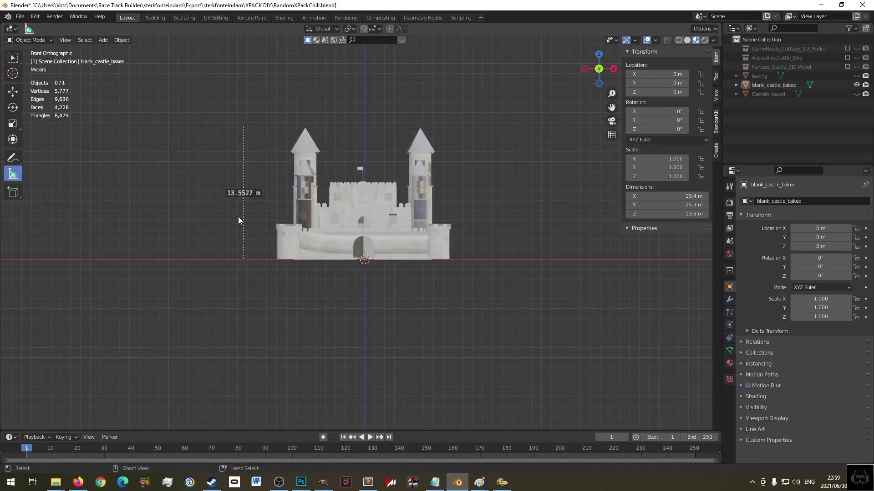
key(Delete)
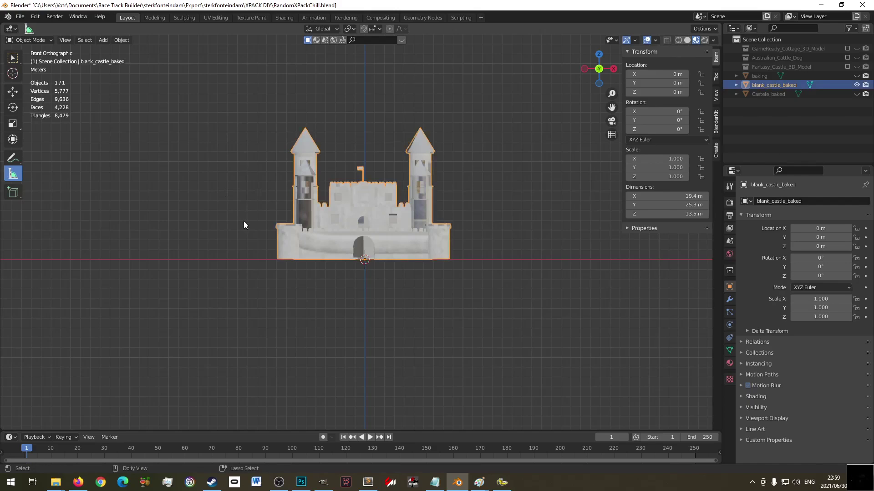
key(ctrl+z)
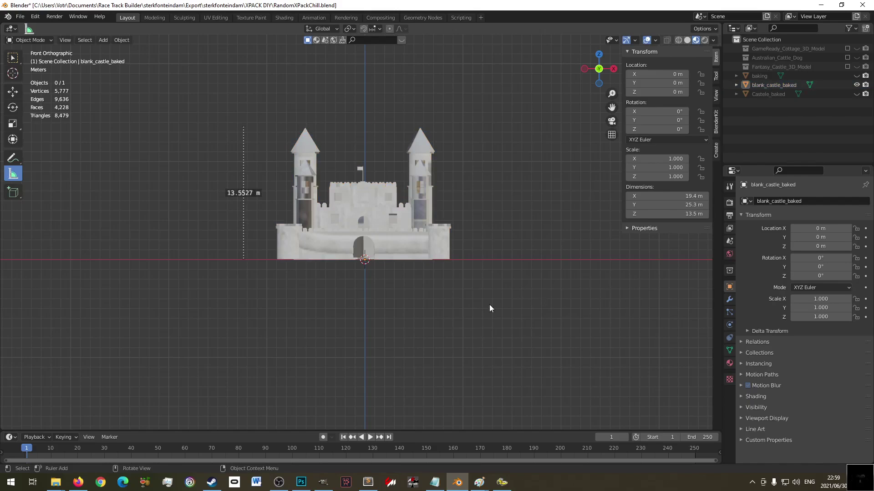
- Add baked_castle_sample.fbx as a new XPacker object, accepting the 0.01 scale
click(502, 482)
click(176, 154)
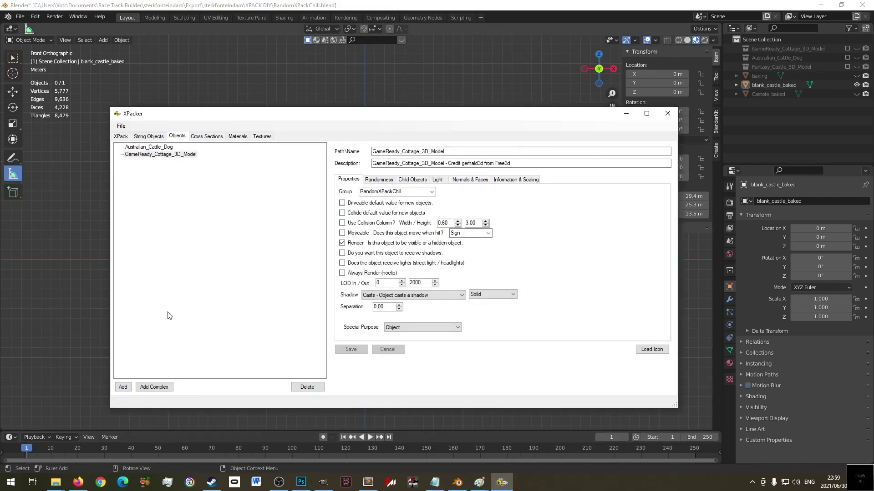
click(122, 387)
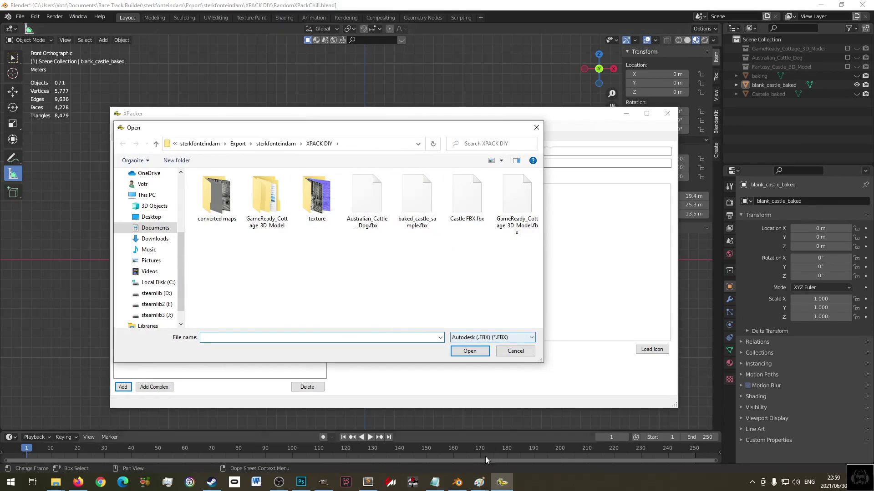
click(437, 484)
click(518, 332)
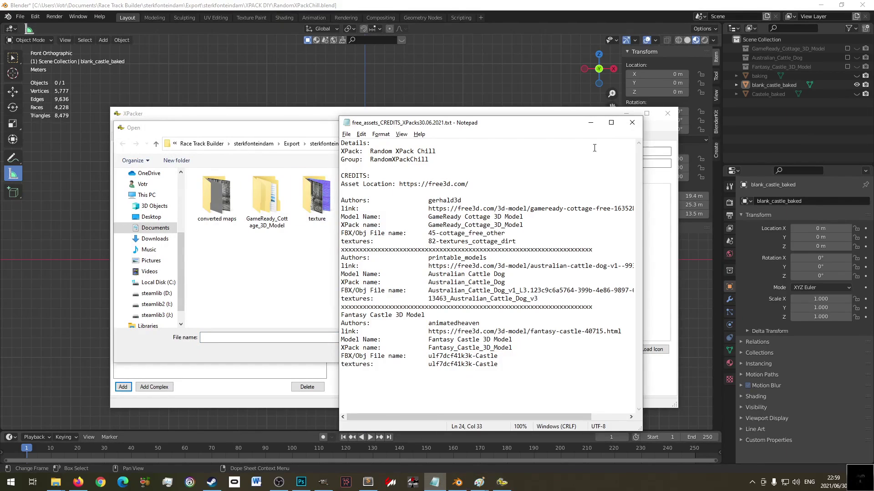
click(632, 123)
click(427, 194)
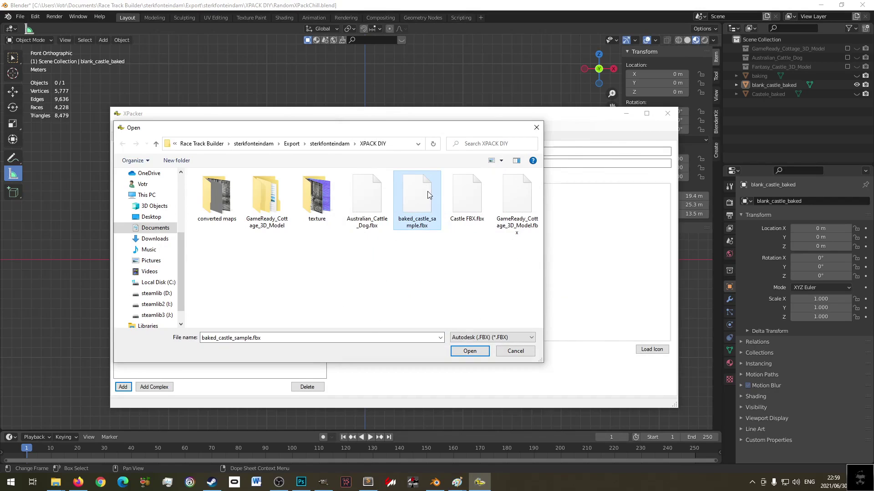
double_click(427, 191)
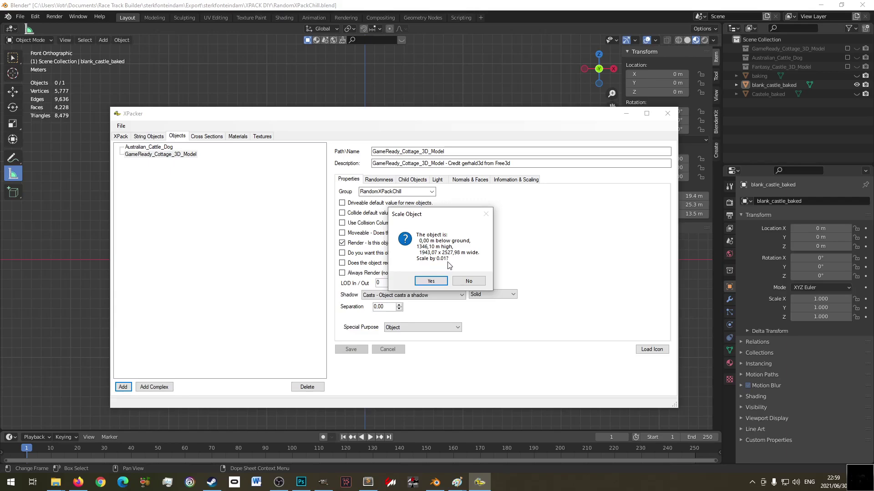
click(431, 281)
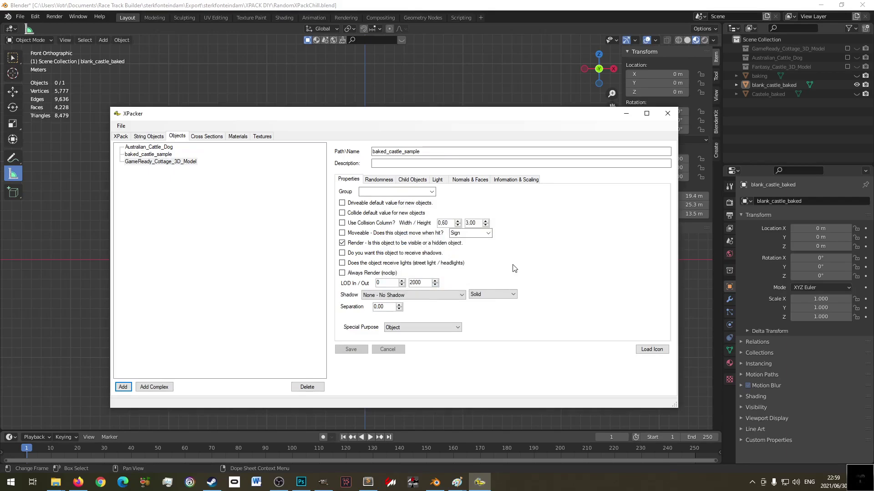
- Select the GameReady_Cottage_3D_Model entry, then select blank_castle_baked in Blender
click(156, 162)
click(443, 426)
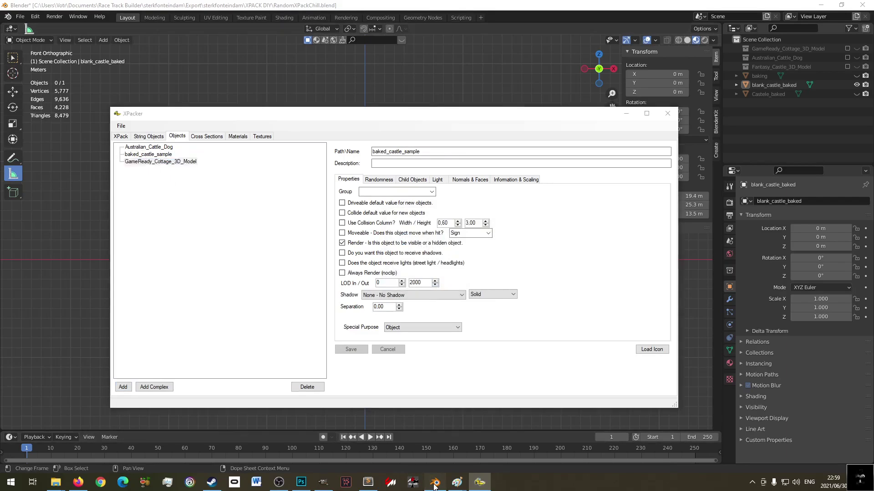
click(366, 203)
- Export blank_castle_baked over baked_castle_sample.fbx again with the FBX scale set to 0.01
click(20, 17)
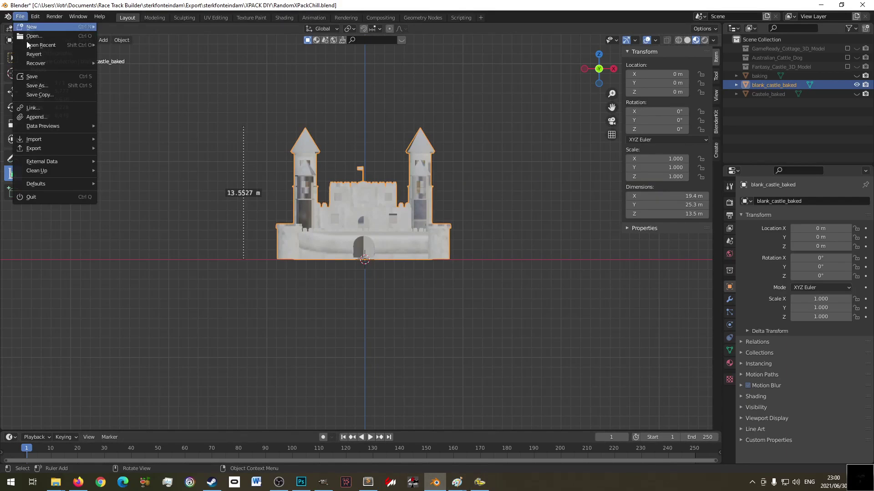
mouse_move(53, 147)
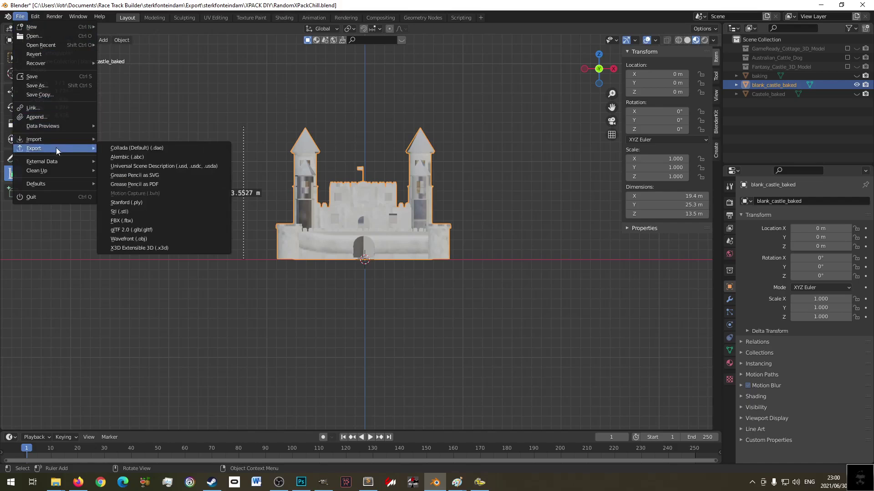
click(157, 218)
click(650, 258)
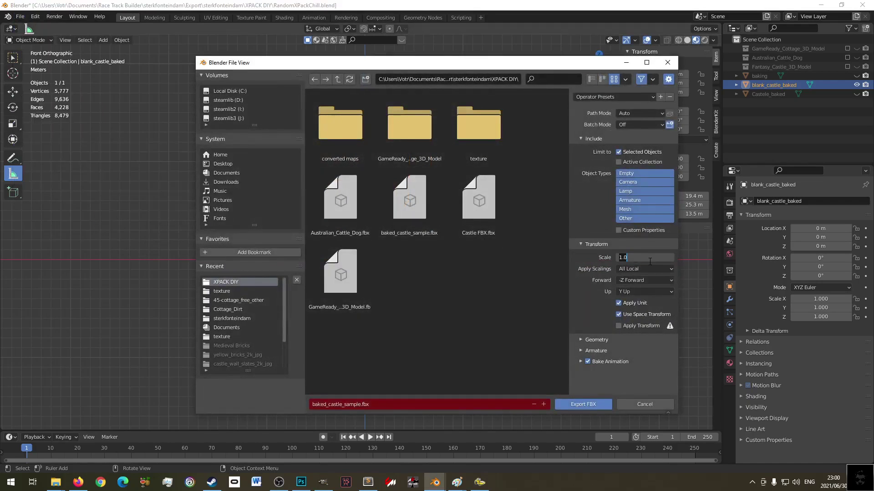
text(0.)
key(Return)
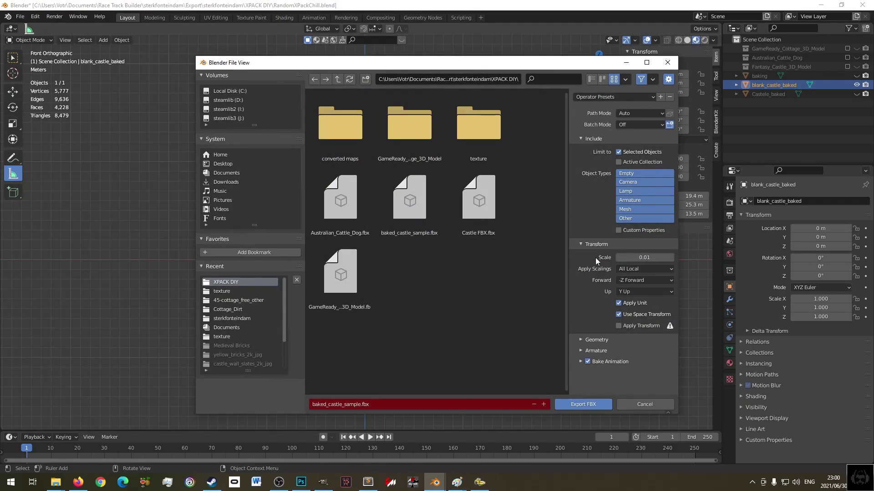
click(595, 405)
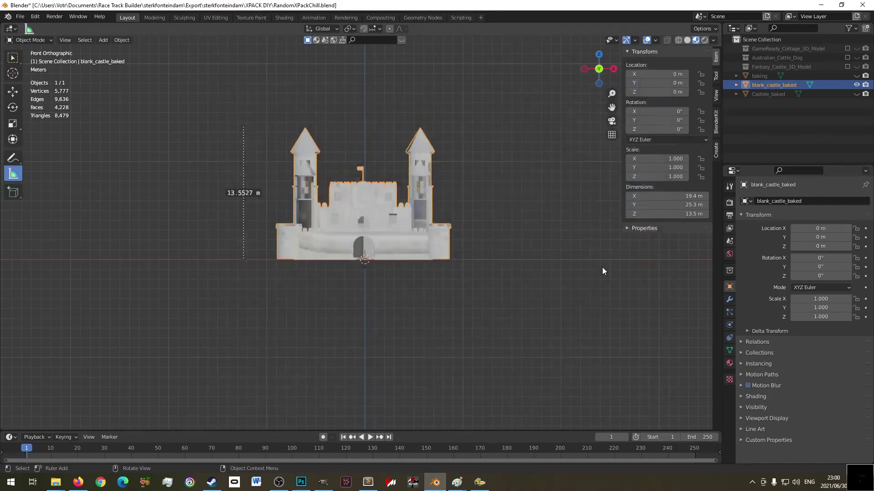
click(480, 483)
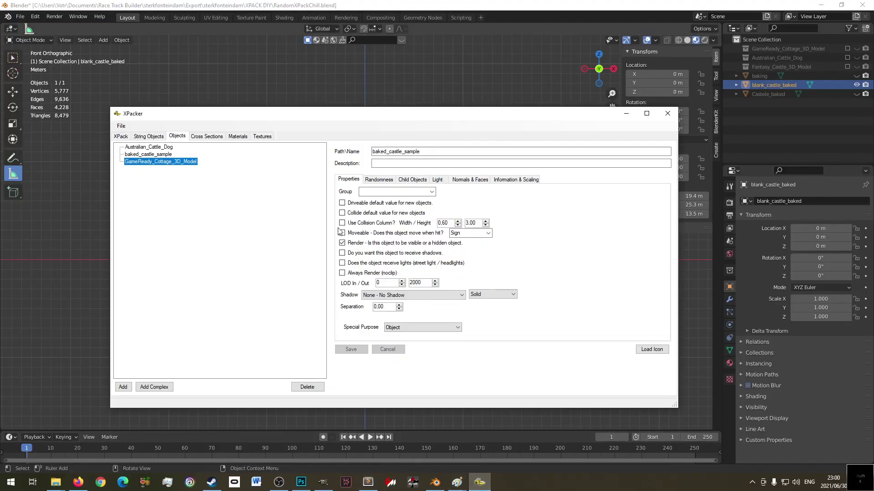
- Replace the old castle object with baked_castle_sample.fbx, reported 13.46 m high, 19.43 × 25.28 m wide
click(306, 387)
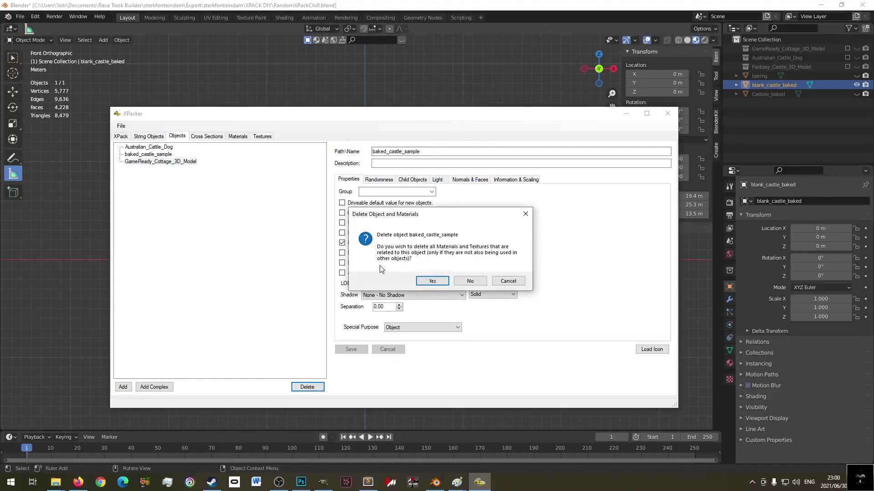
click(431, 282)
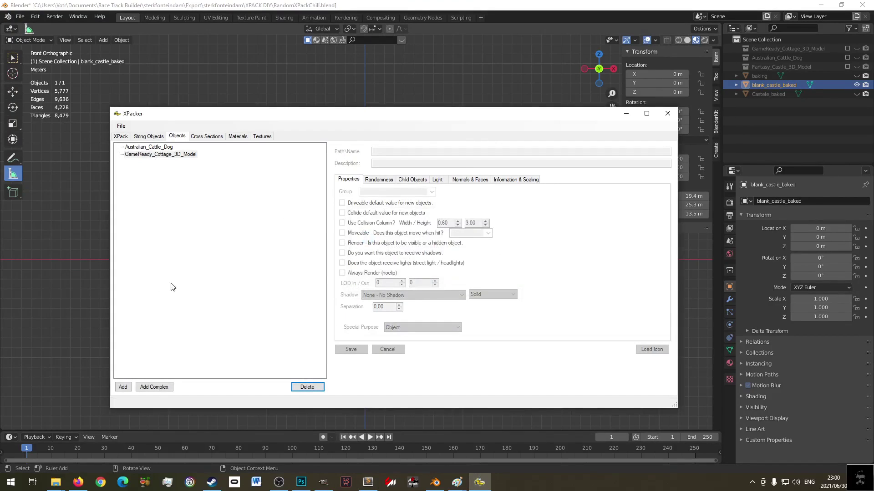
click(123, 387)
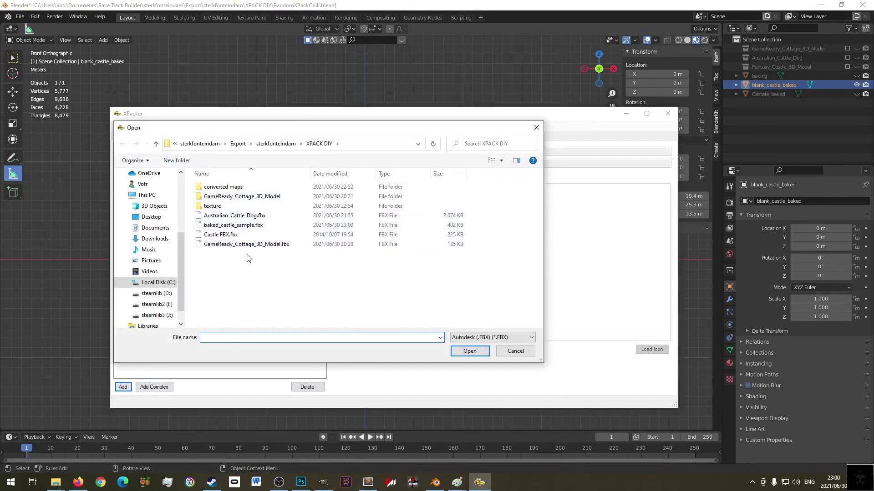
click(231, 225)
double_click(227, 225)
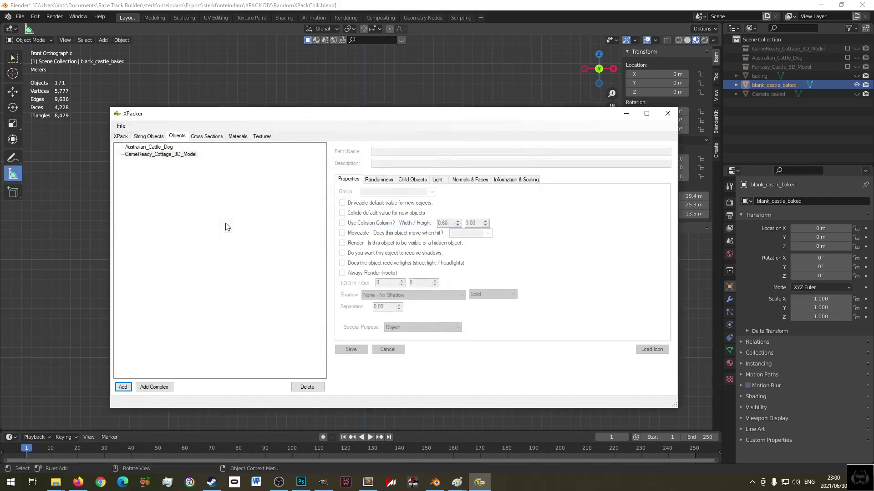
drag(382, 203, 341, 202)
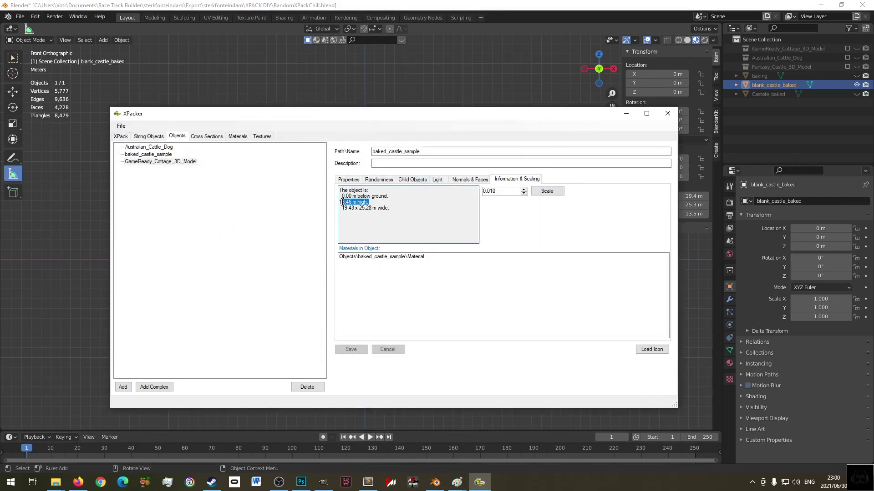
click(496, 181)
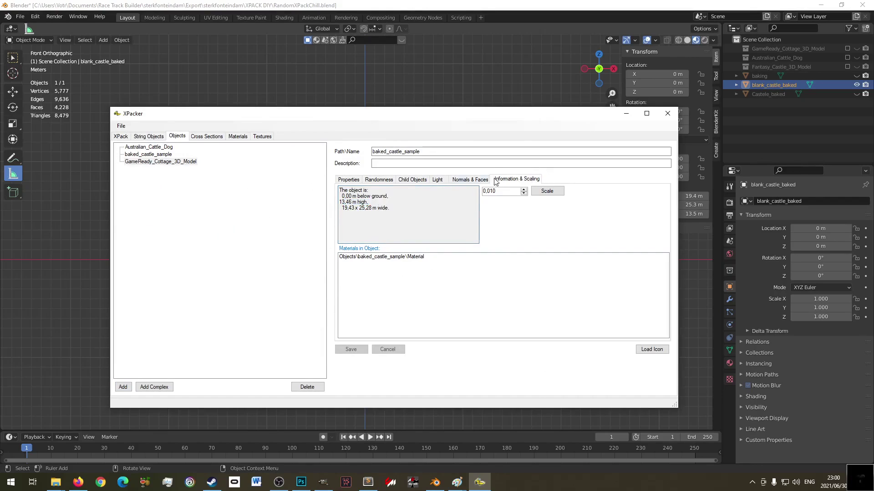
click(358, 179)
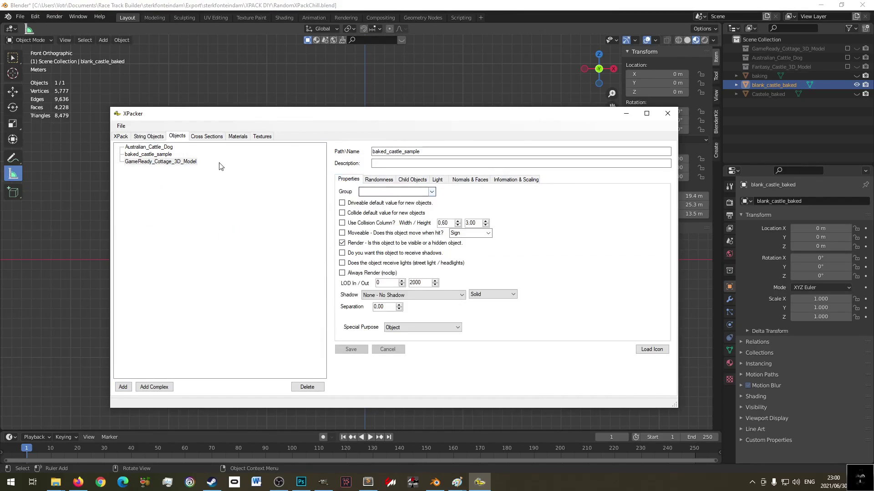
- Copy the dog's RandomXPackChill group name into the castle's Group field
click(144, 149)
click(413, 192)
key(ctrl+c)
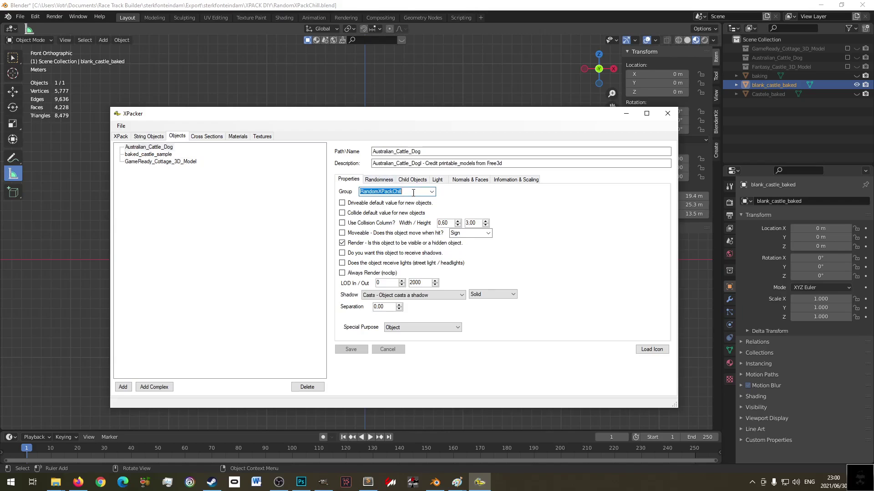
click(189, 162)
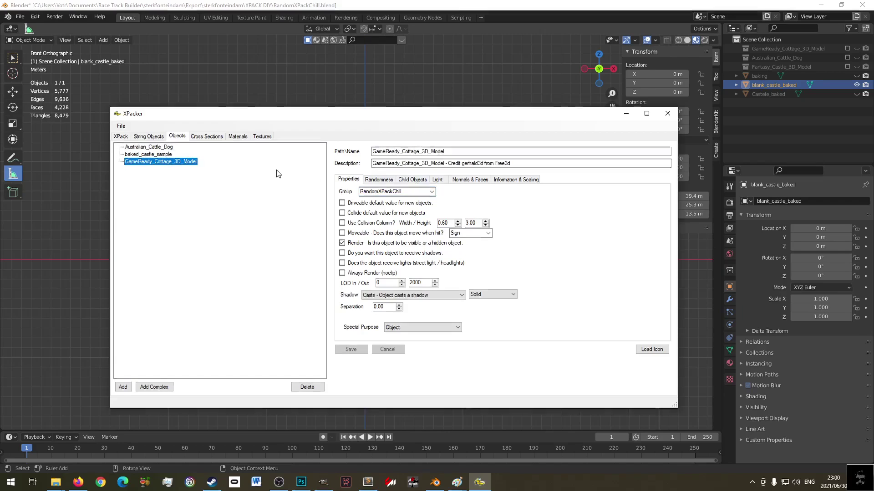
click(164, 155)
click(397, 191)
key(ctrl+v)
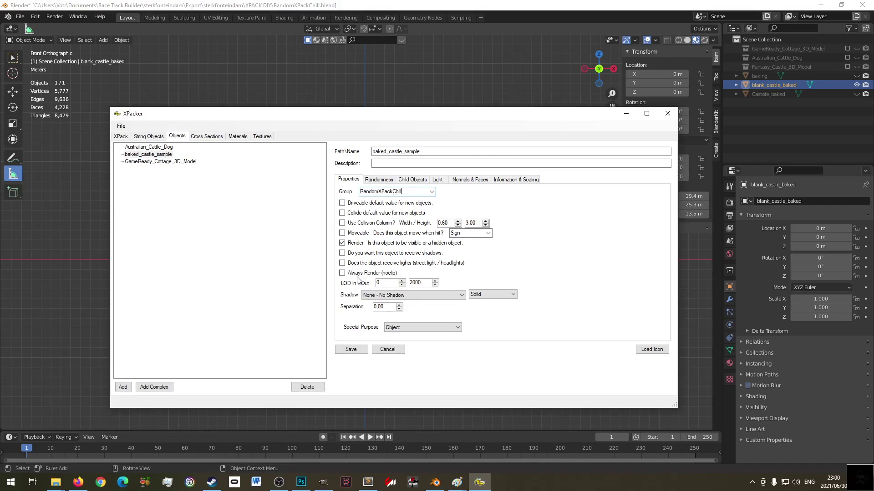
- Set the castle's Shadow to Casts and load baked_castle_sample.jpg as its icon
click(351, 349)
click(395, 310)
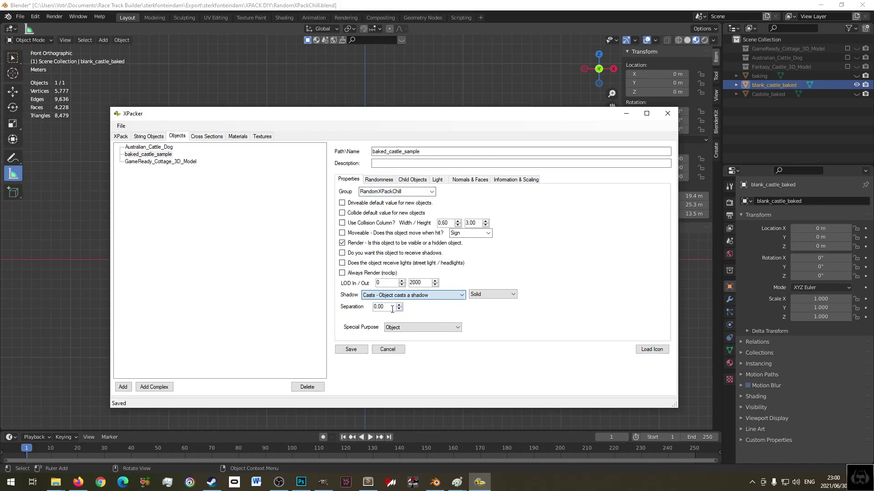
click(652, 349)
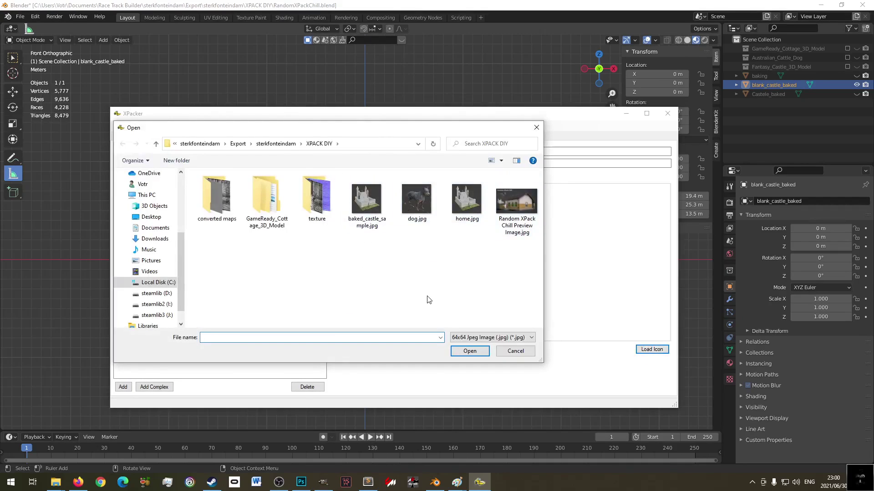
double_click(368, 200)
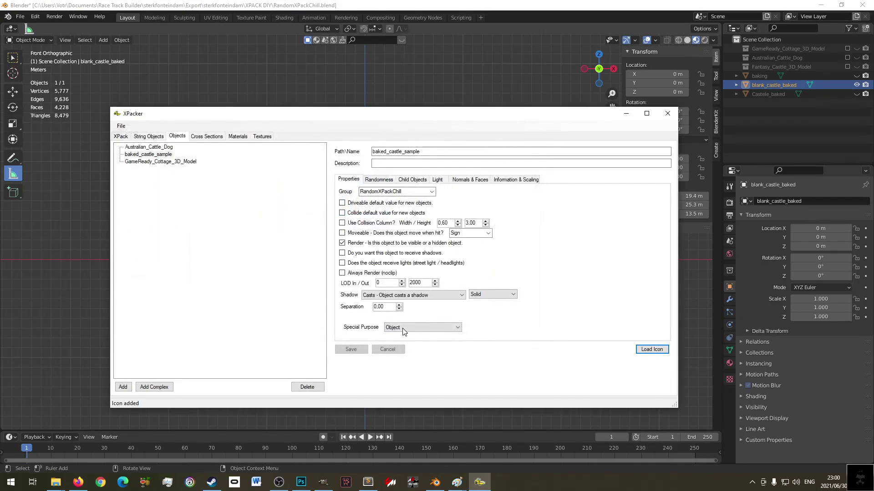
- Paste the dog's Free3d credit description into the castle's Description field
click(382, 180)
click(441, 180)
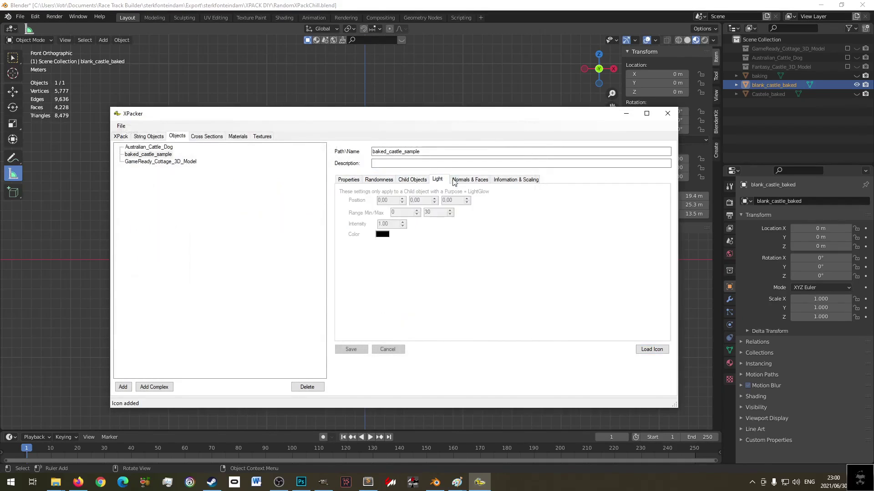
click(470, 179)
click(516, 179)
click(155, 148)
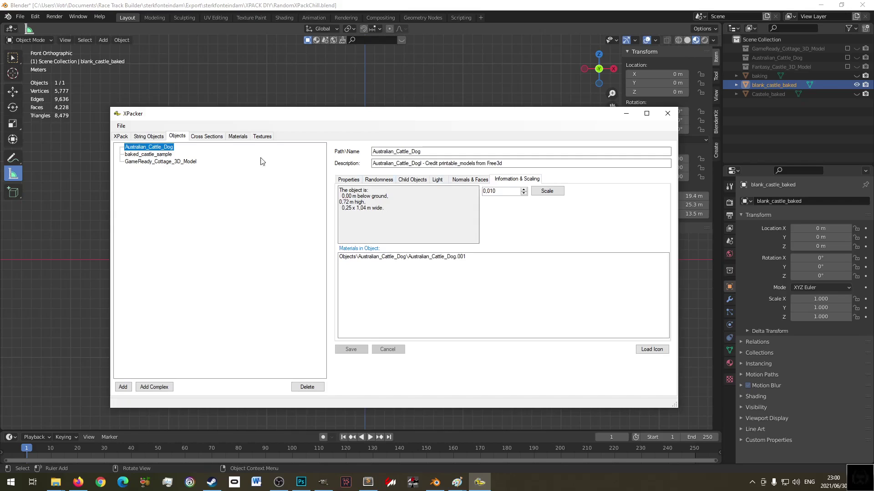
drag(503, 164, 393, 163)
key(ctrl+c)
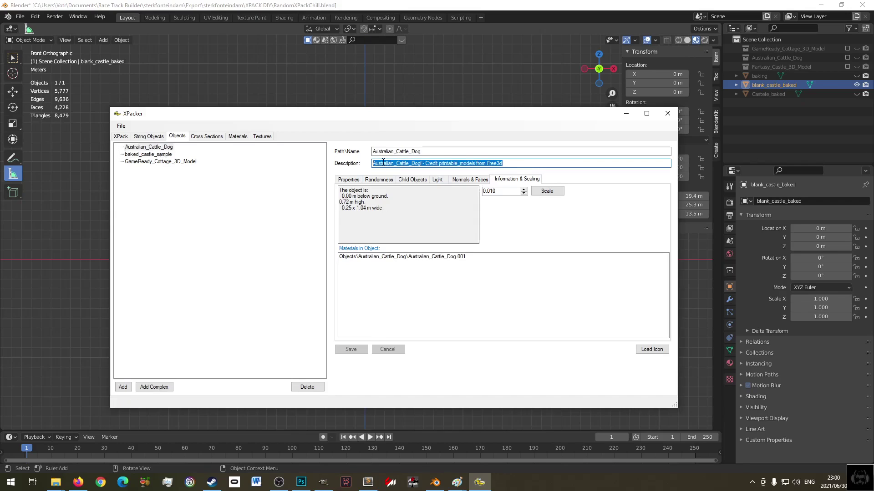
click(148, 163)
click(149, 157)
click(384, 162)
key(ctrl+v)
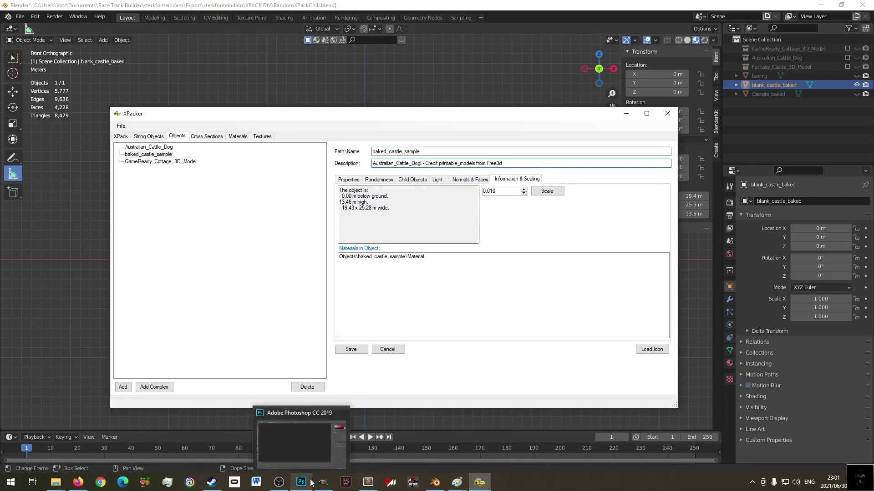
- Launch Notepad and open the free_assets CREDITS text file
key(super+r)
text(no)
key(Down)
key(Return)
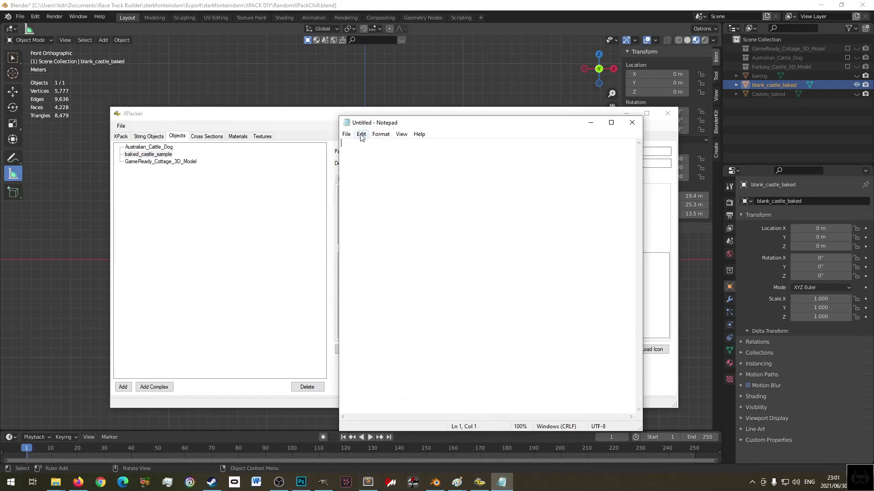
click(346, 135)
click(371, 165)
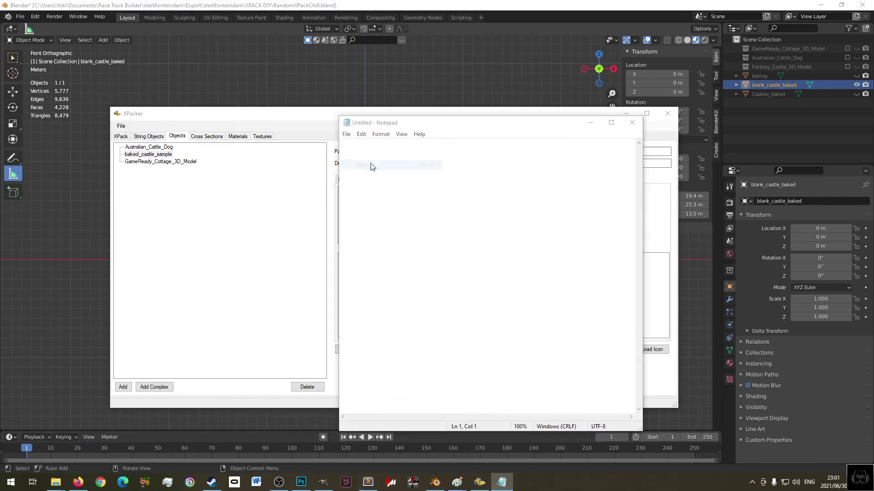
double_click(473, 205)
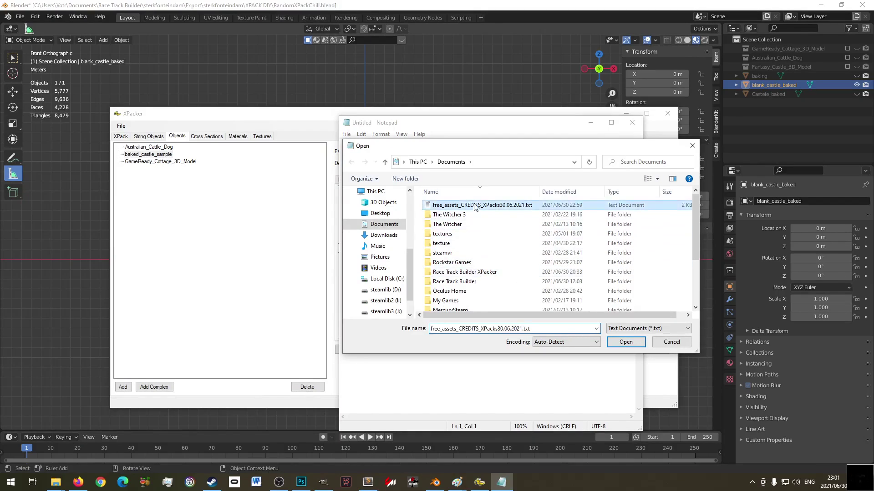
- Copy the castle author's name from the credits, then select the old author in XPacker's description
scroll(471, 274, right, 1)
drag(417, 323, 476, 323)
key(ctrl+c)
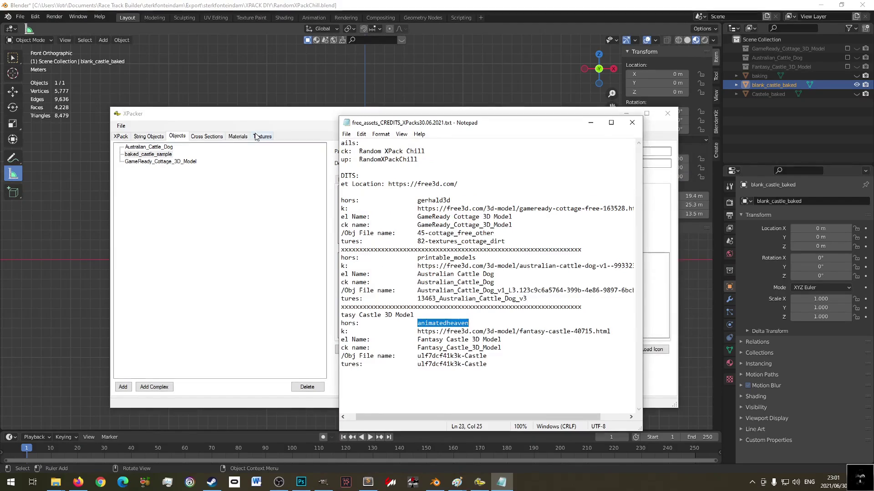
click(191, 150)
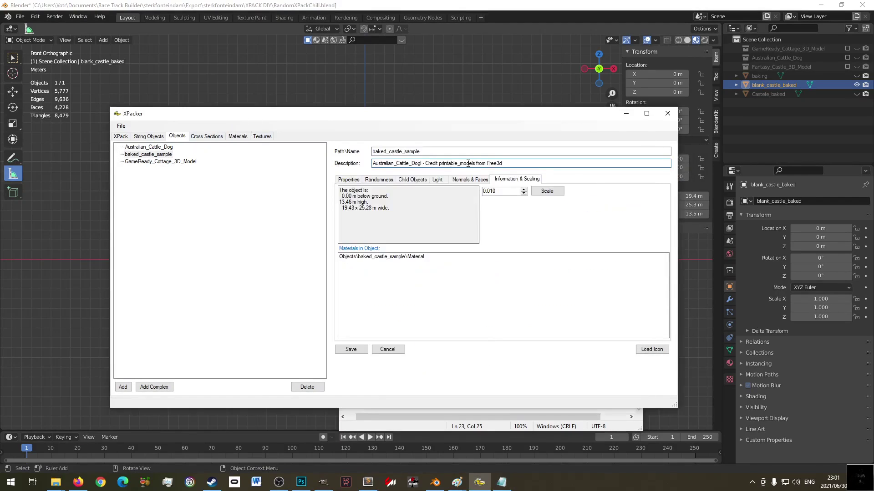
drag(438, 164, 474, 163)
click(436, 162)
click(456, 164)
- Paste the castle's author into the description and rename the object Baked_Castle_Sample, then save
key(ctrl+v)
click(420, 151)
double_click(421, 151)
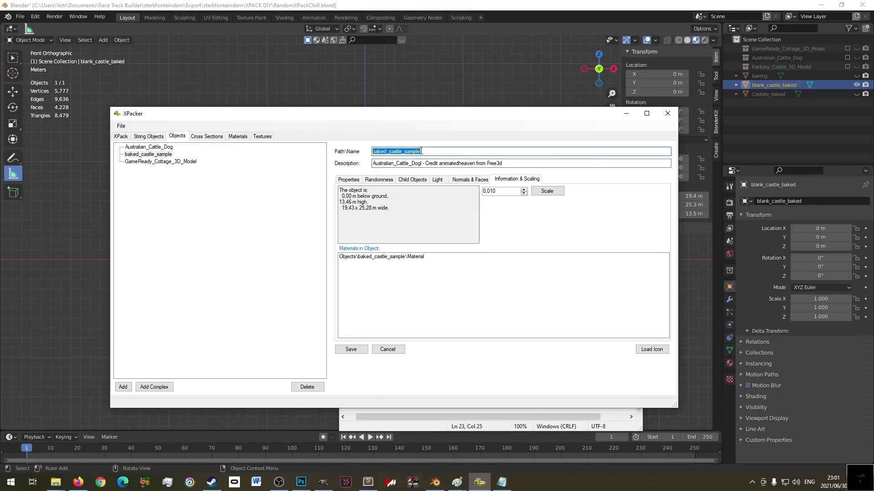
click(421, 151)
text(B)
click(353, 351)
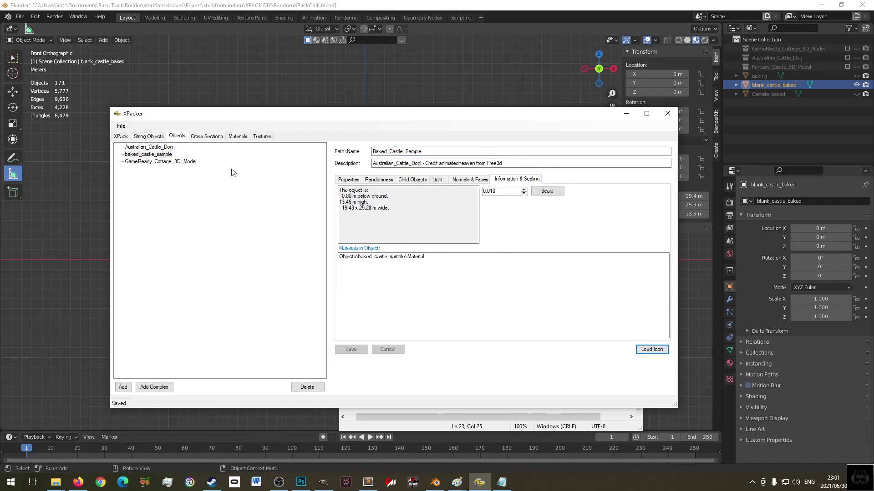
- Replace the dog name at the description's start with Baked_Castle_Sample and save
double_click(394, 151)
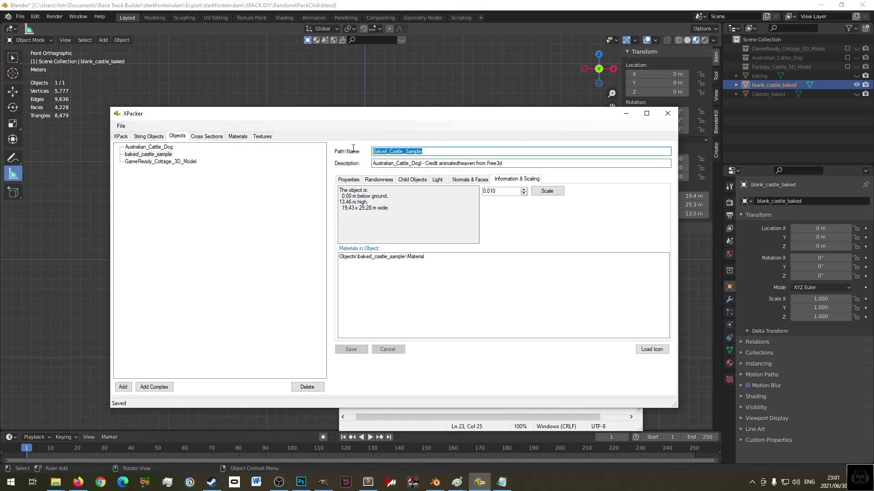
key(ctrl+c)
drag(422, 163, 360, 165)
key(ctrl+v)
click(358, 349)
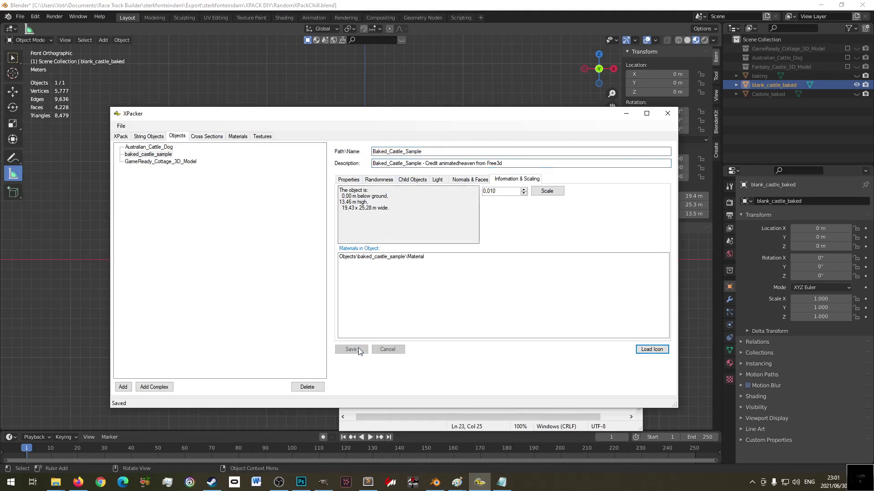
- Review the dog, castle and cottage objects' details and properties
click(156, 149)
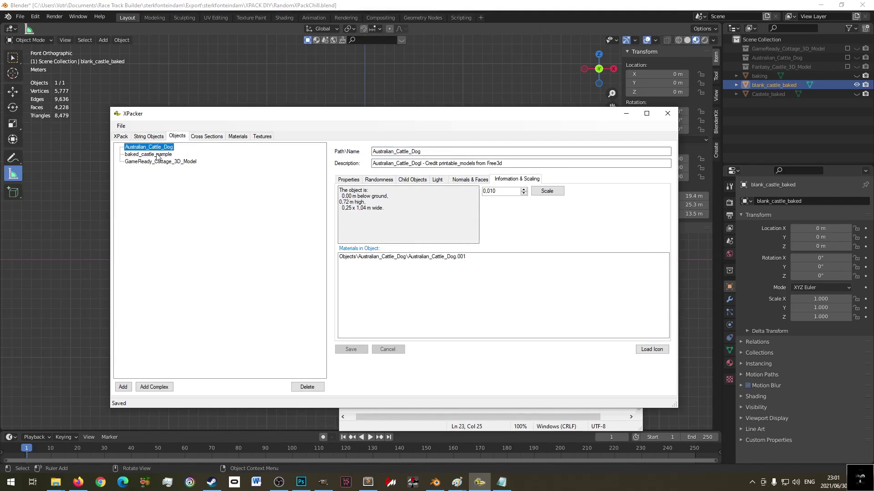
click(153, 137)
click(177, 136)
click(157, 147)
click(156, 155)
click(156, 162)
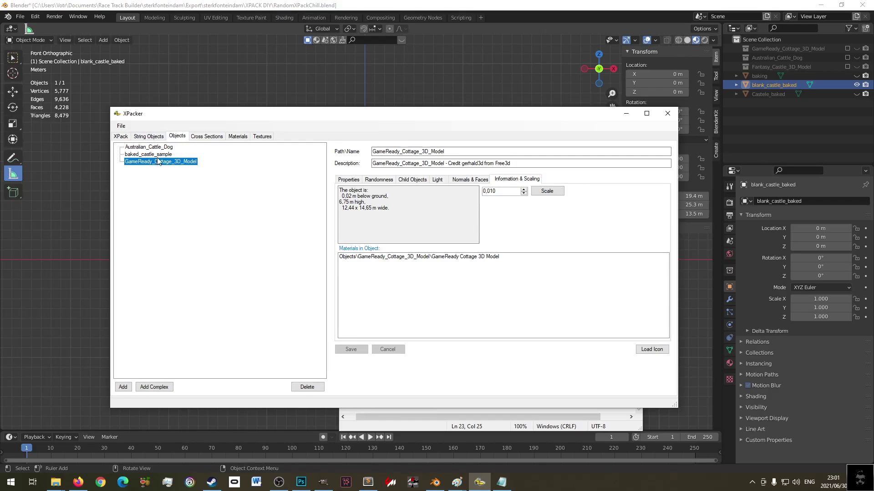
click(348, 179)
click(161, 150)
click(161, 155)
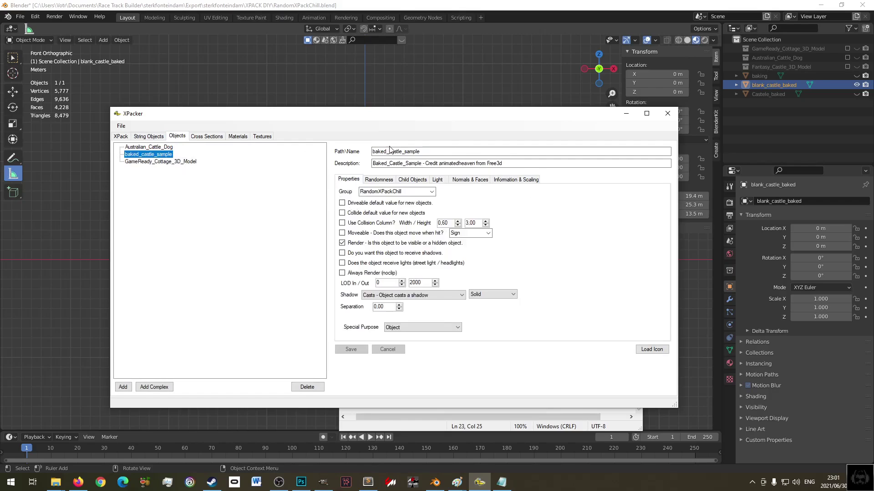
click(239, 136)
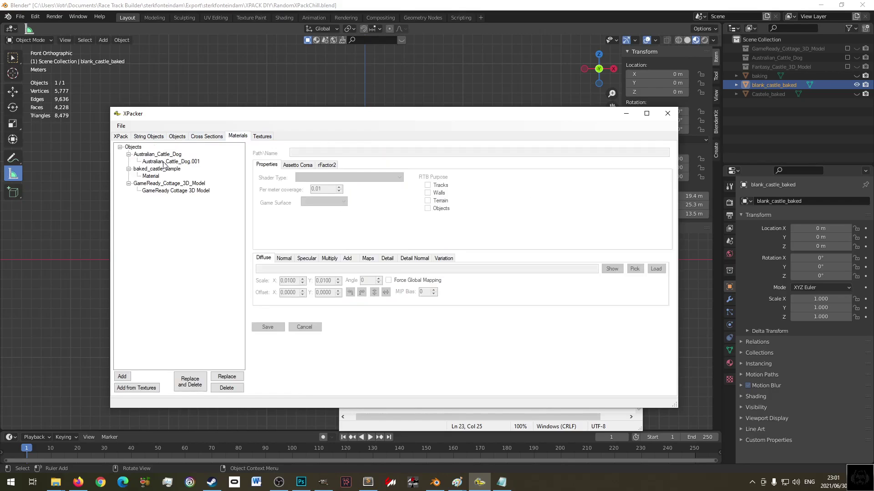
click(178, 191)
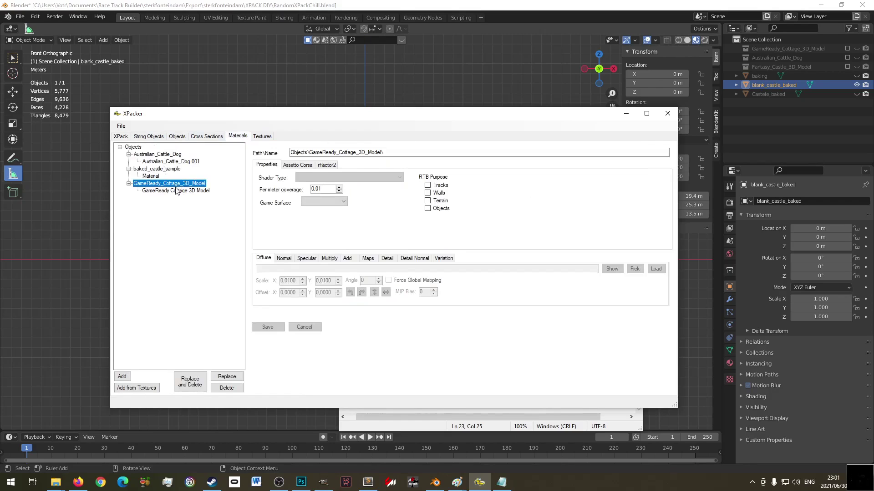
click(151, 176)
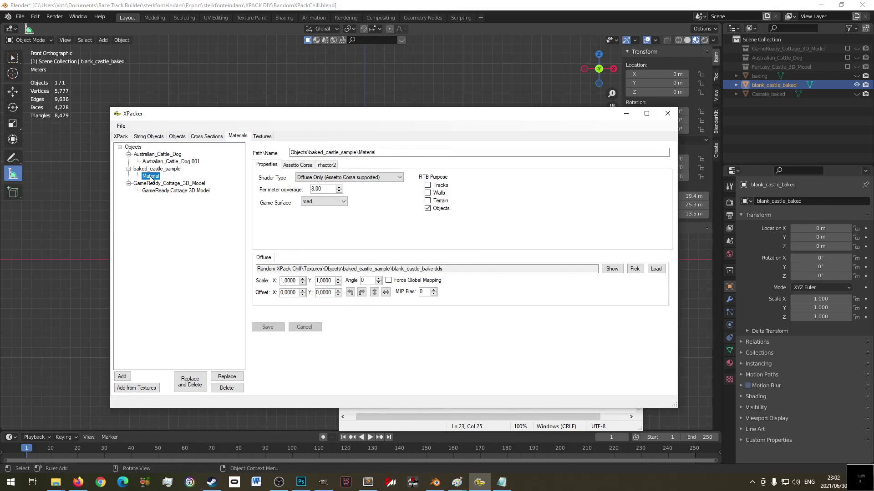
click(153, 162)
click(466, 269)
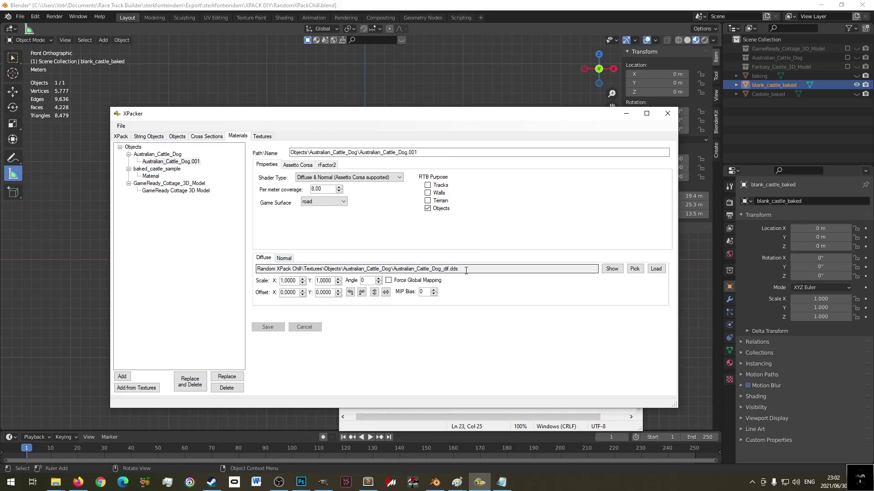
click(155, 177)
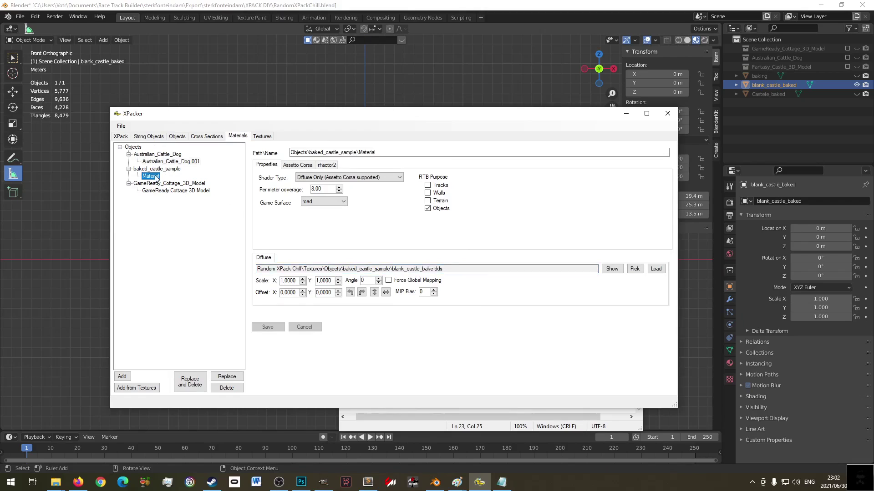
click(364, 152)
drag(360, 152, 404, 152)
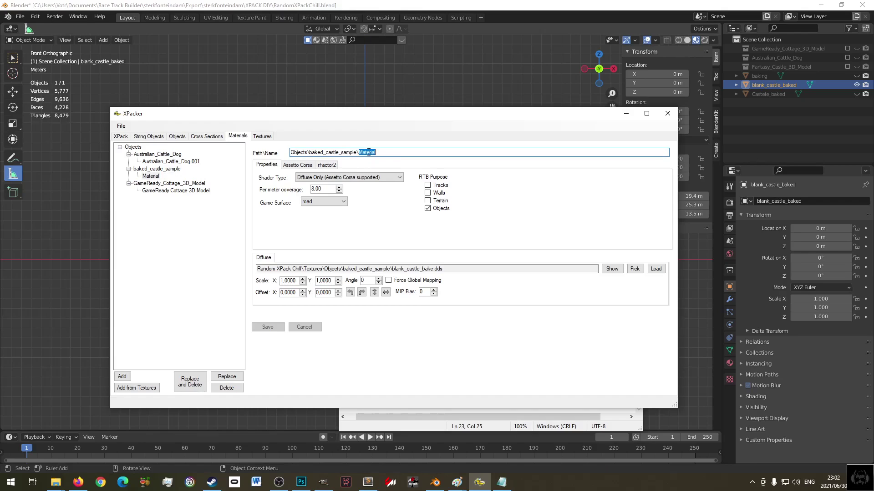
click(455, 269)
drag(407, 269, 419, 268)
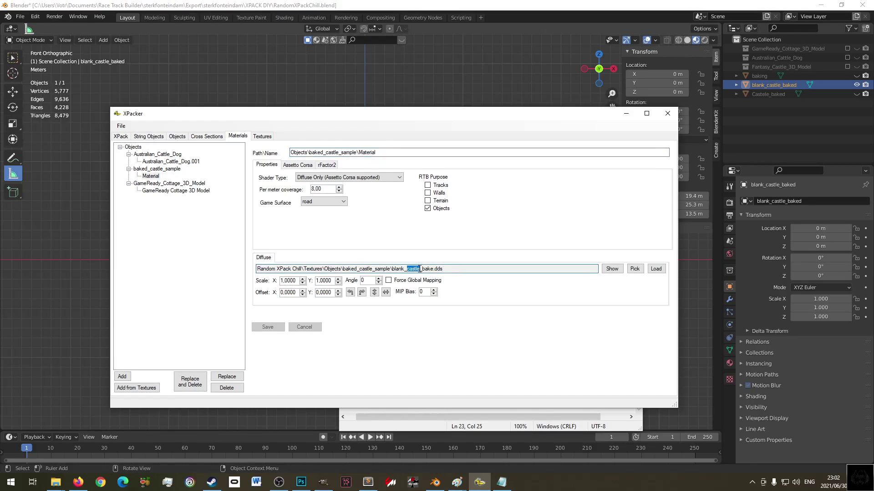
click(634, 269)
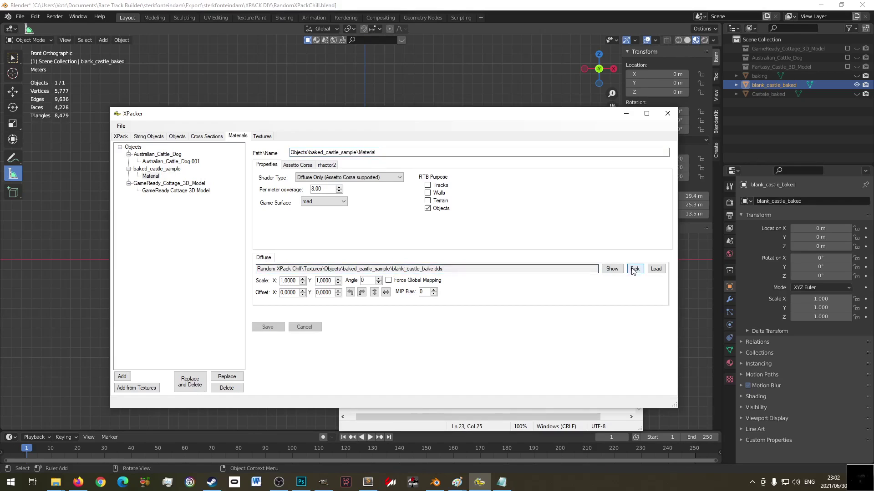
click(612, 269)
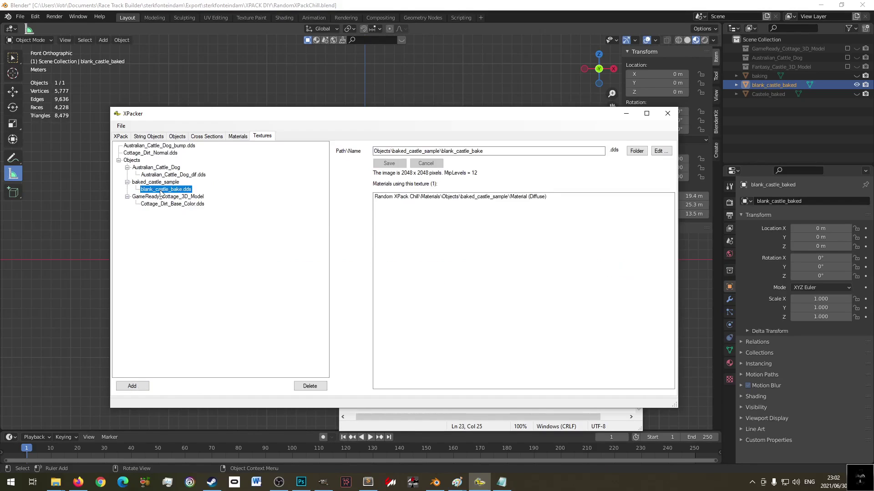
click(637, 151)
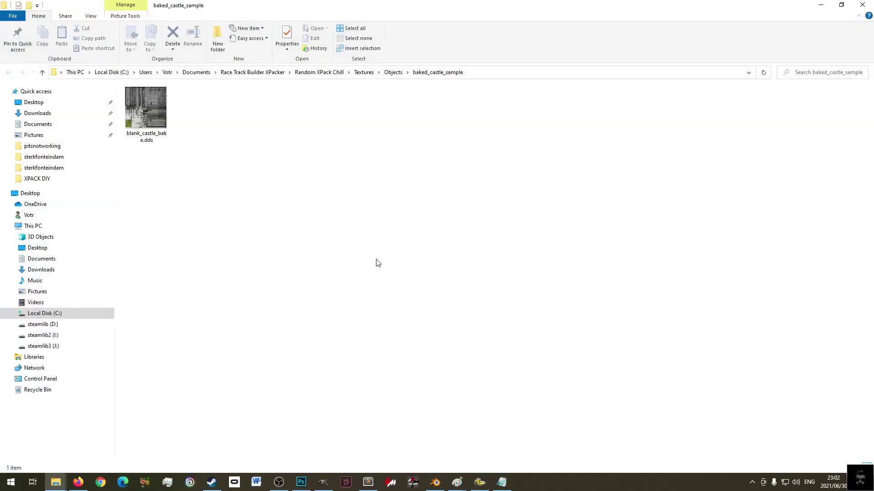
click(135, 120)
click(863, 4)
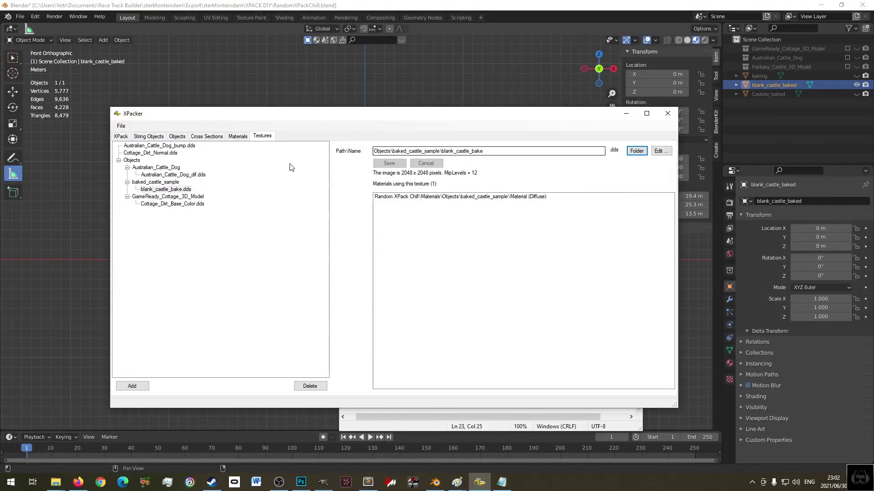
click(238, 137)
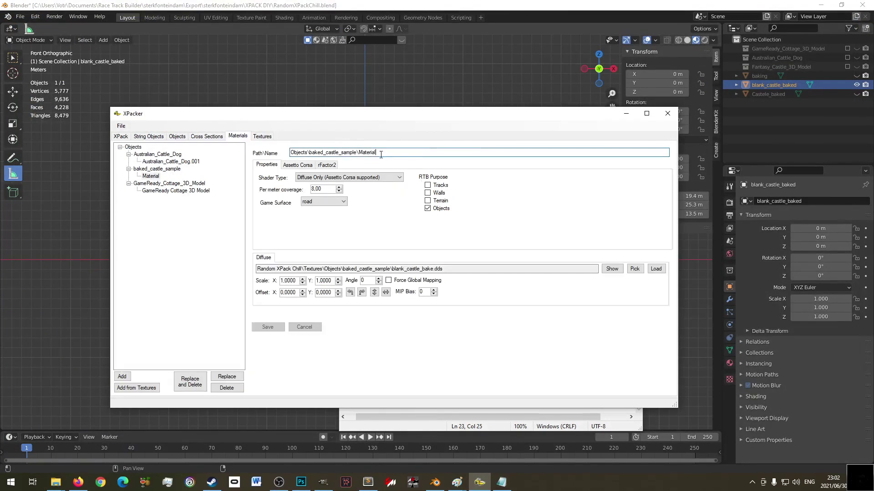
- Rename the castle's material to castle_baked_uv and save it
drag(359, 152, 407, 152)
text(castle_baked_uv)
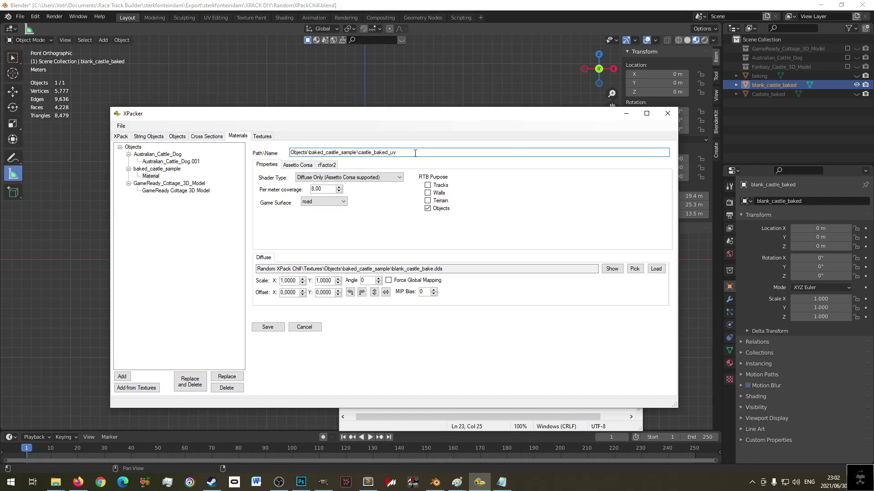
click(272, 325)
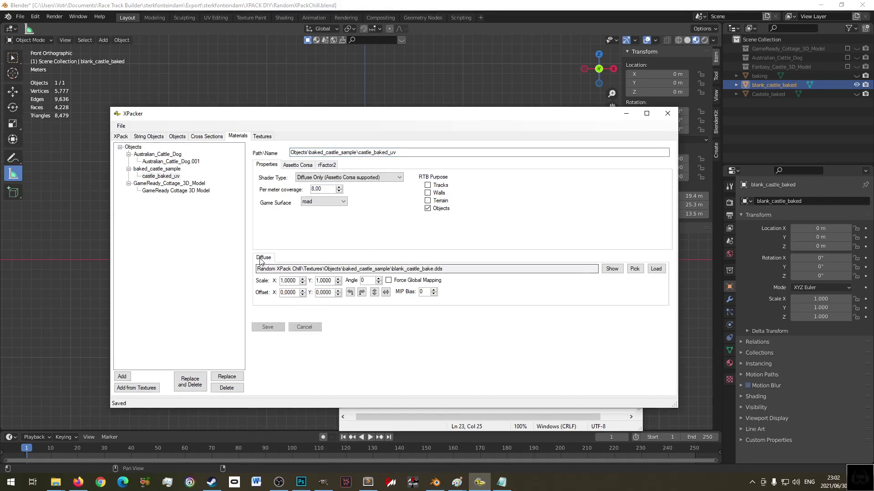
double_click(438, 269)
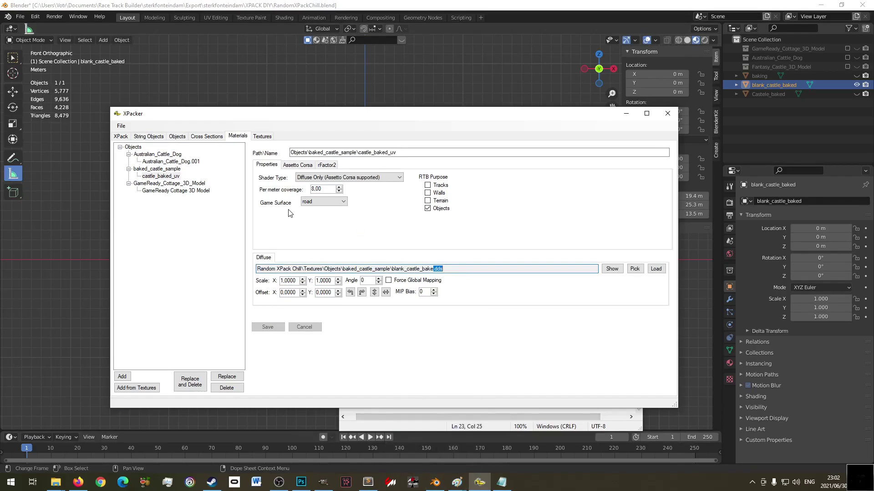
click(152, 177)
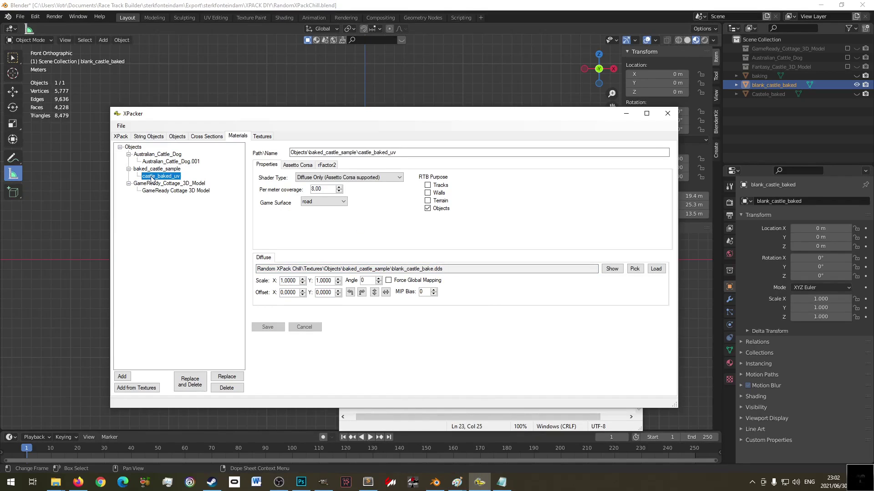
- Inspect the pack's dog and cottage textures, ending on blank_castle_bake.dds
click(207, 137)
click(258, 137)
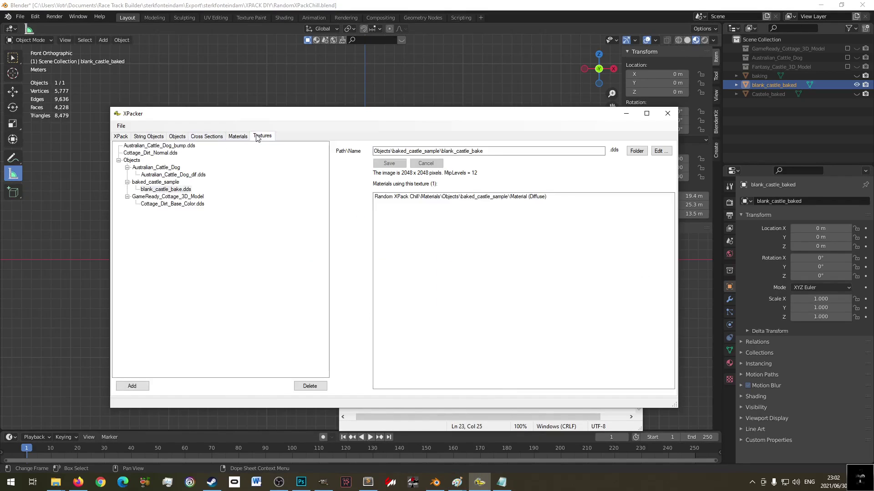
click(186, 176)
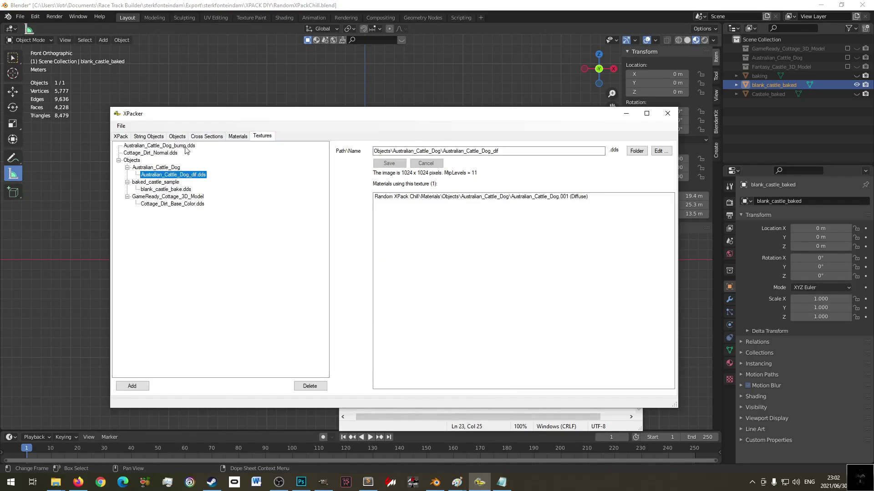
click(187, 146)
click(176, 154)
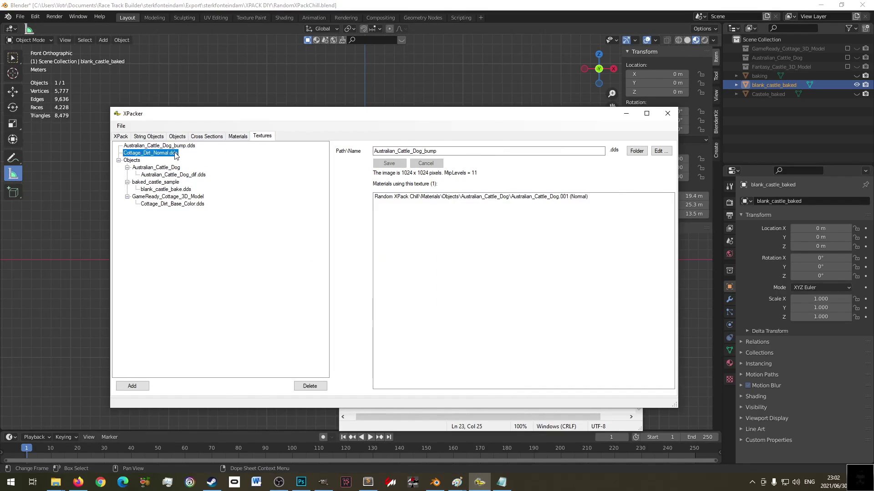
click(193, 204)
click(185, 189)
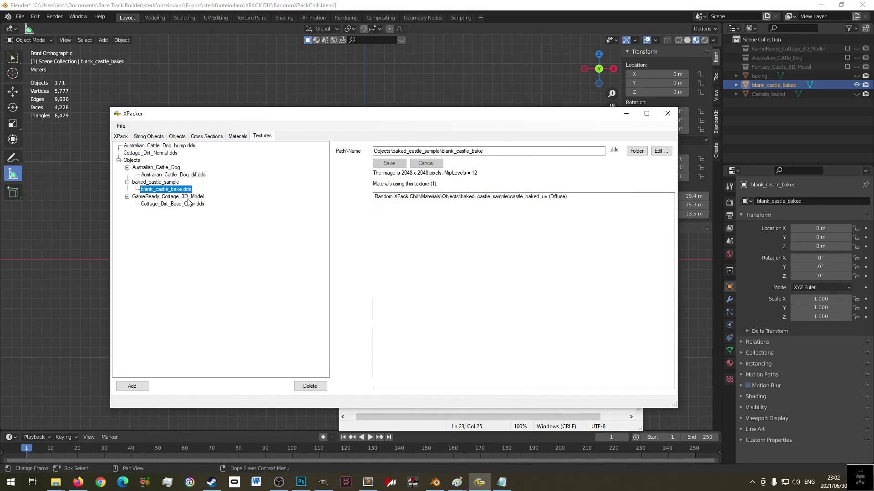
- Create Random XPack Chill.zip over the existing pack, then close XPacker and the credits Notepad
click(121, 126)
click(136, 159)
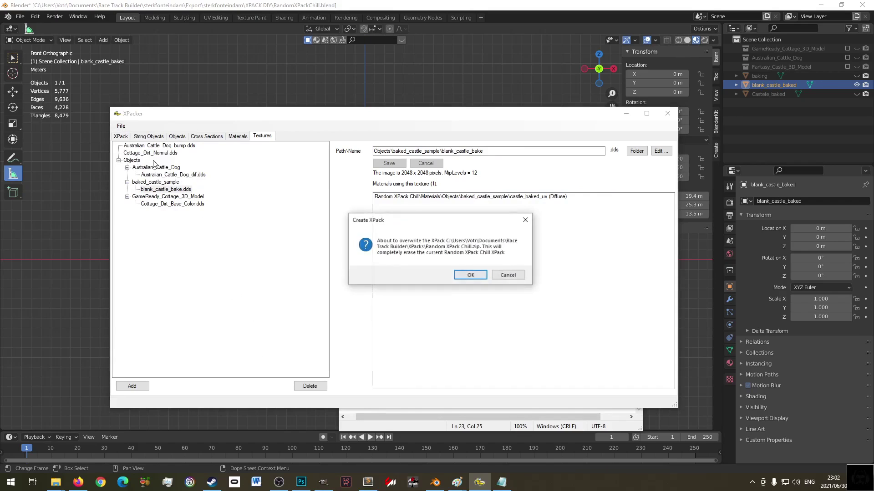
click(457, 276)
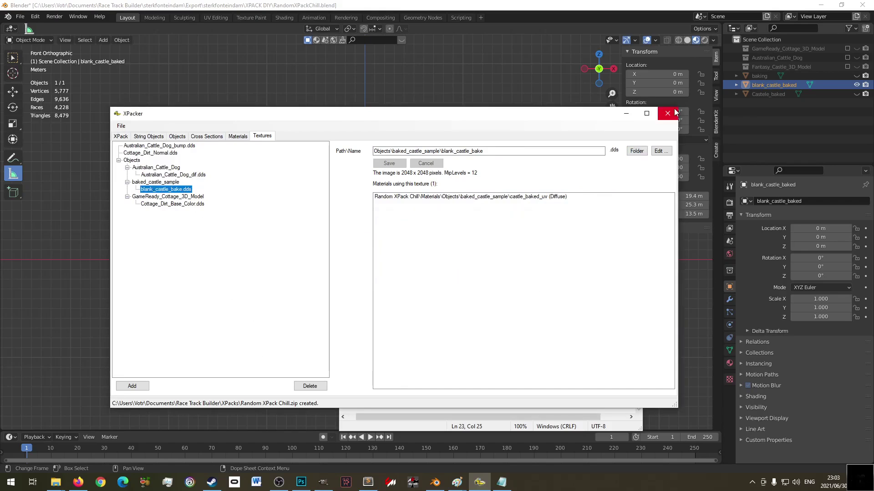
click(667, 113)
click(631, 122)
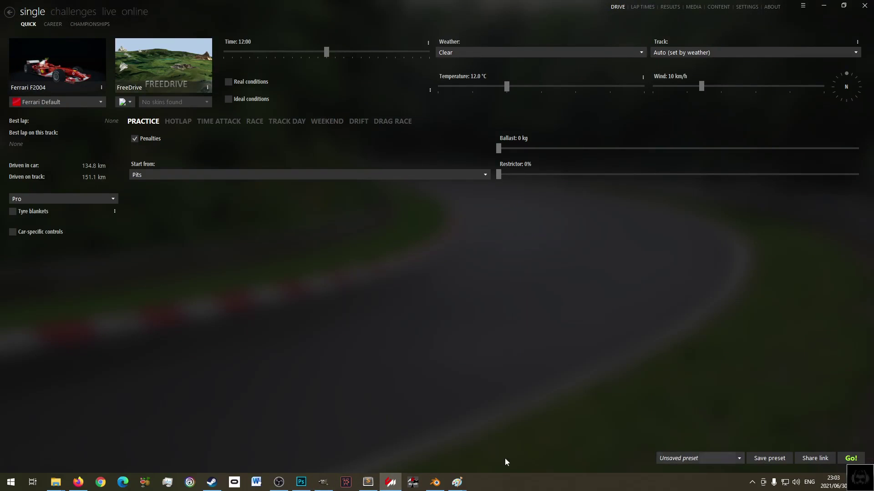
- Launch Race Track Builder from the Steam library and open the sterkfonteindam venue
click(212, 483)
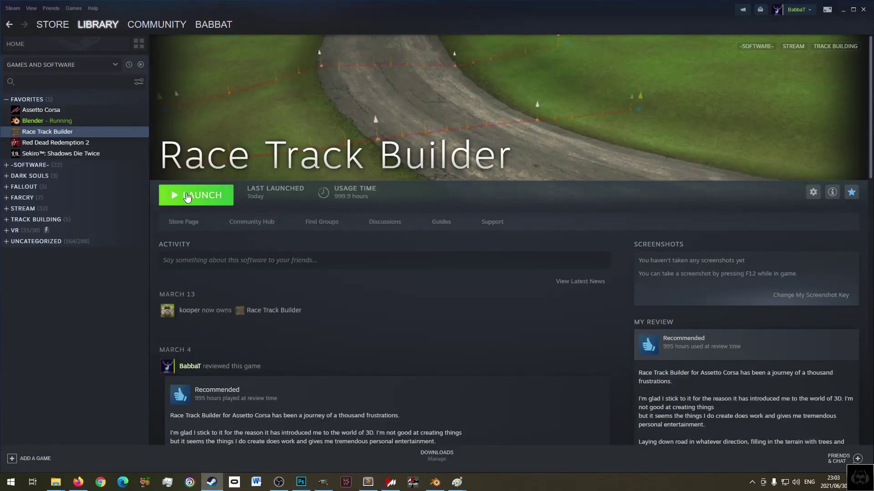
click(187, 197)
click(463, 276)
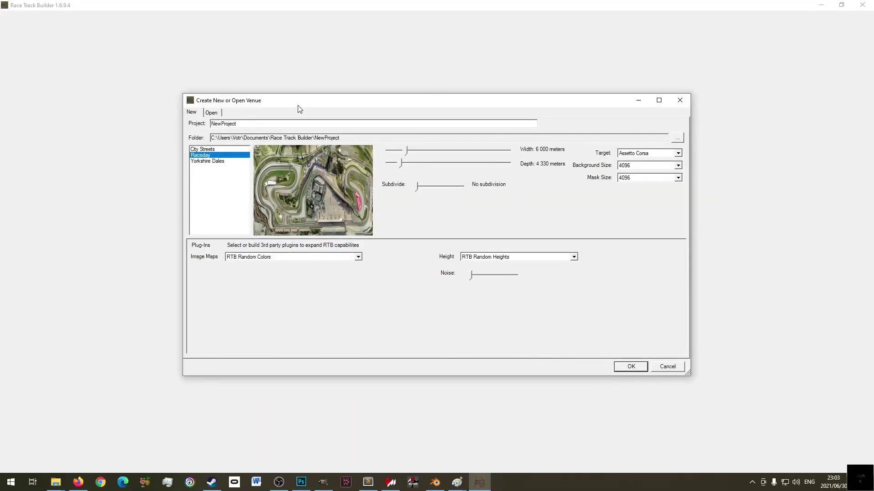
click(212, 114)
click(208, 142)
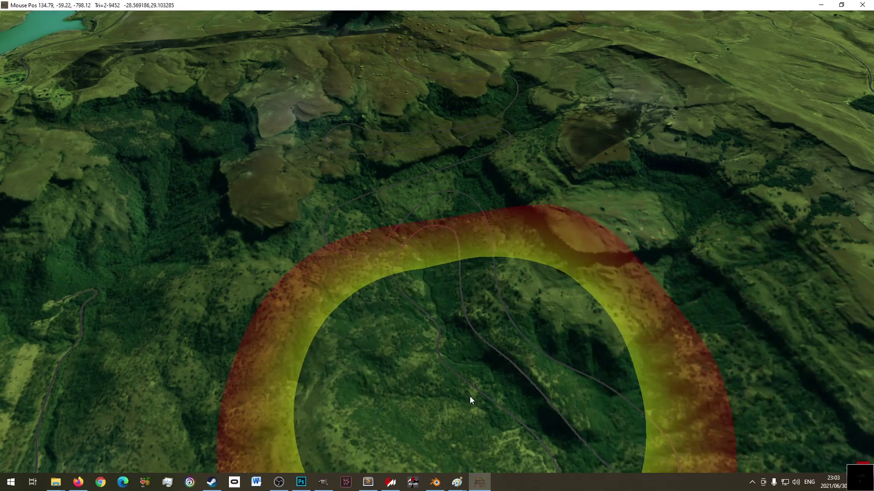
- Close the Paint window, discarding the image's changes
mouse_move(457, 483)
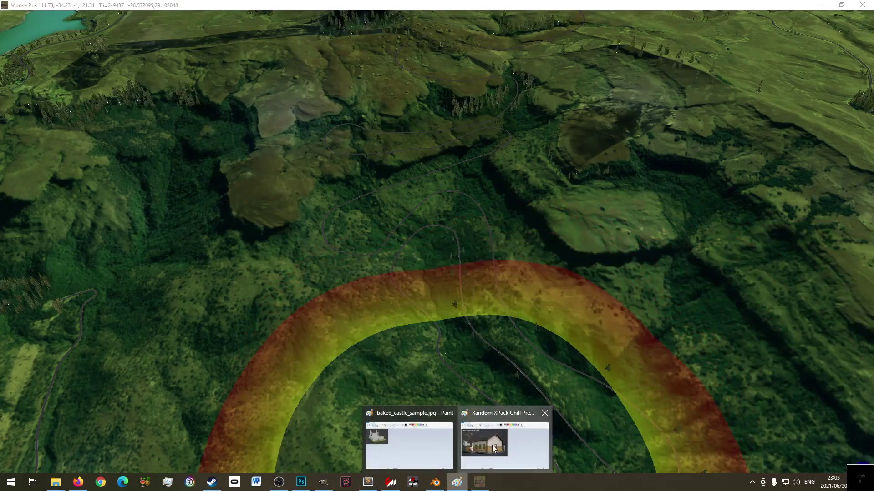
click(493, 445)
click(832, 7)
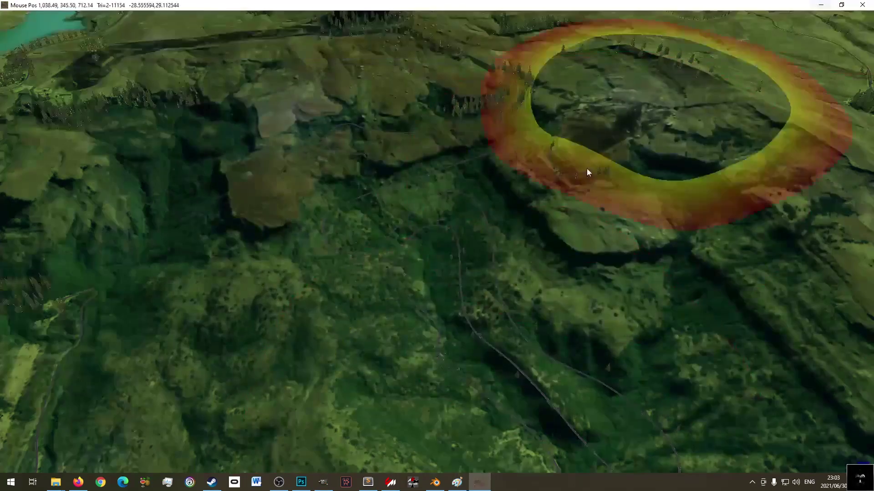
click(457, 482)
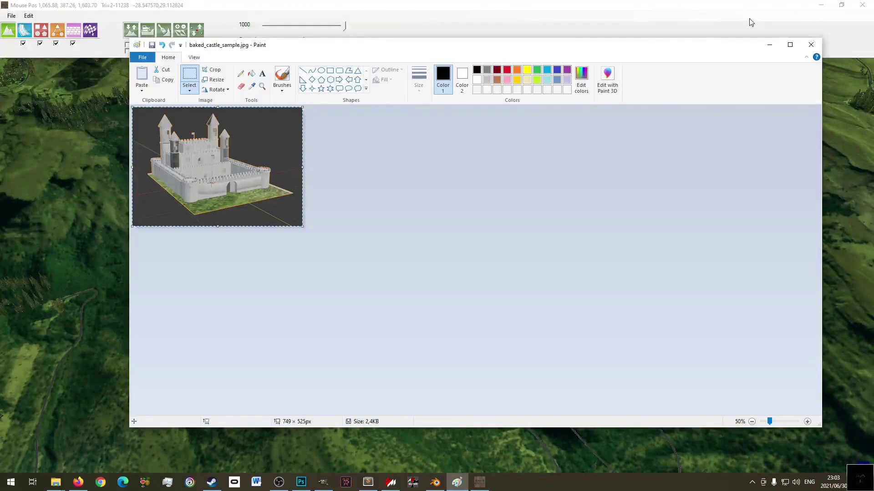
click(810, 45)
click(485, 255)
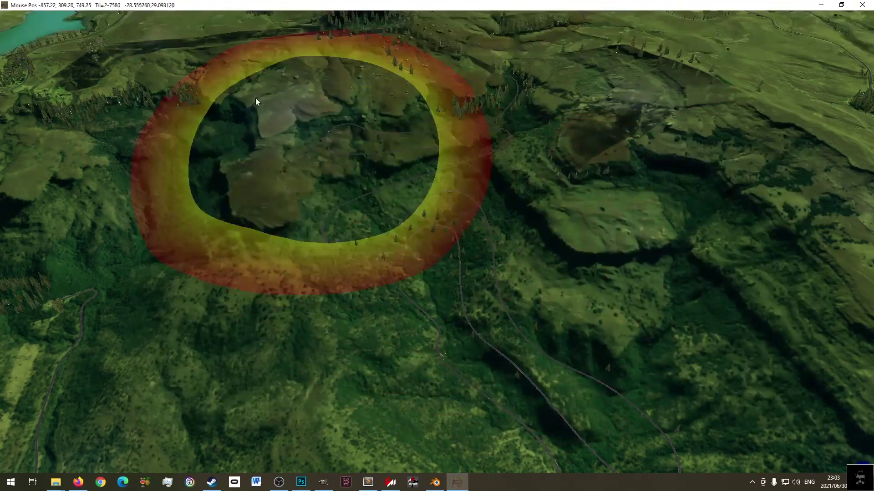
- Tick Random XPack Chill in the venue's eXpansion Packs list and apply
click(29, 16)
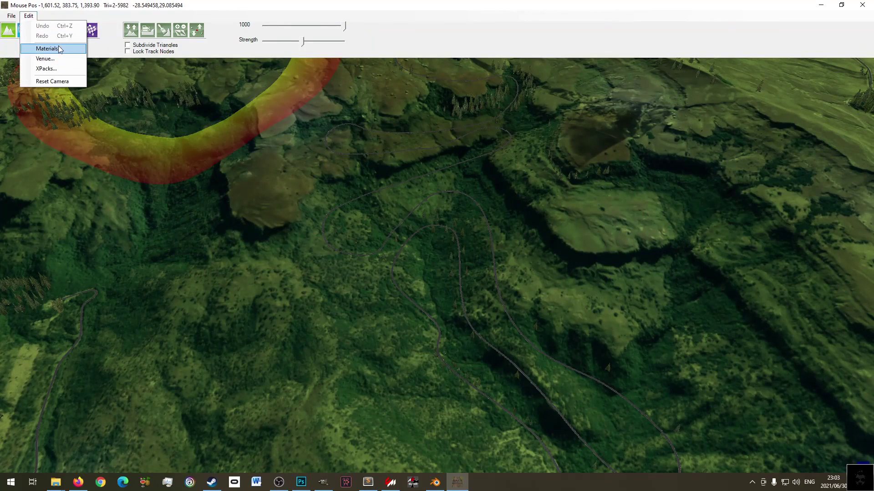
click(55, 69)
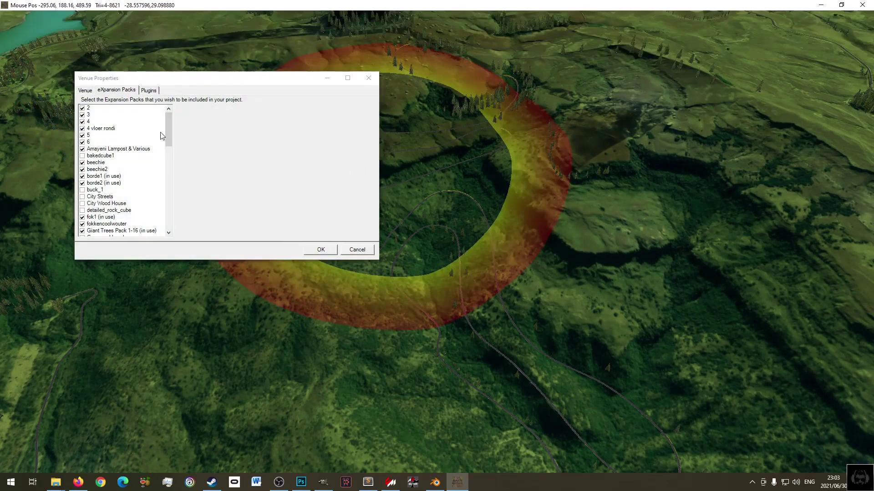
drag(171, 124, 168, 178)
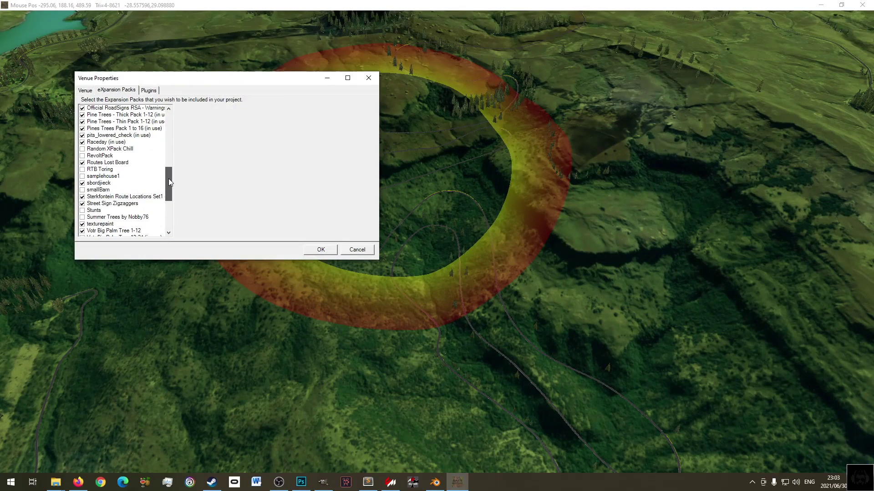
click(111, 150)
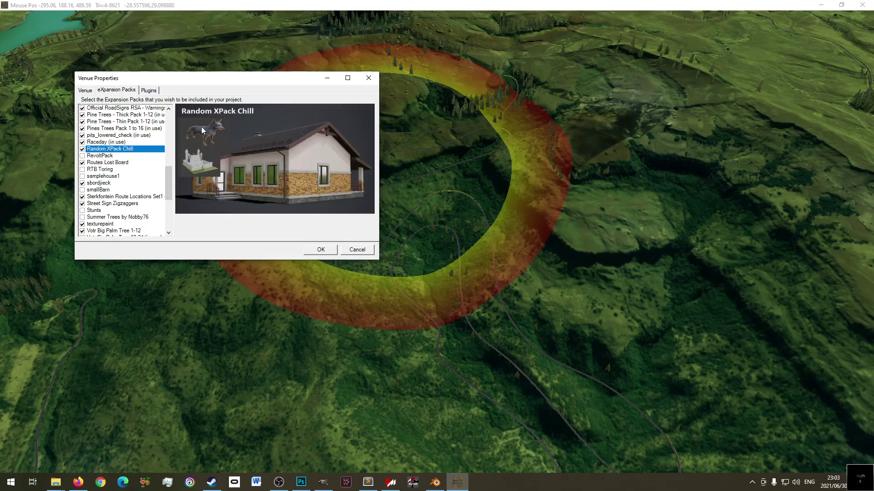
click(321, 250)
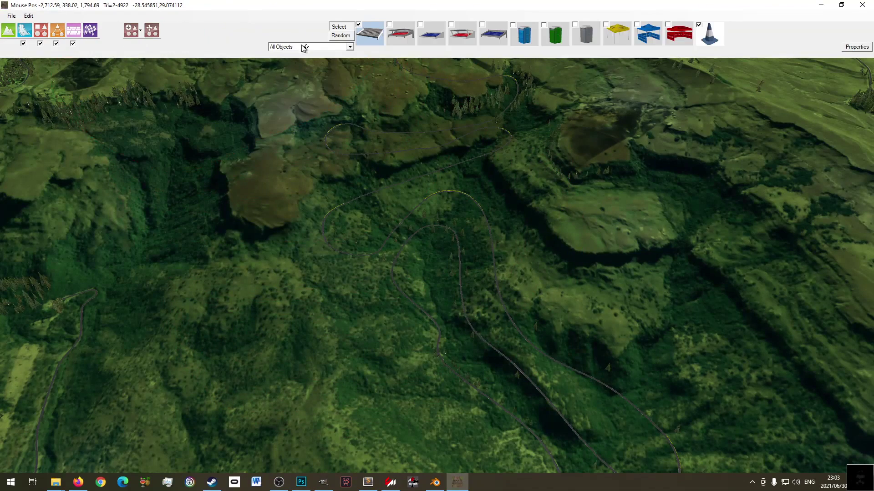
- Load the RandomXPackChill object set from the object category dropdown
click(305, 47)
scroll(315, 85, down, 6)
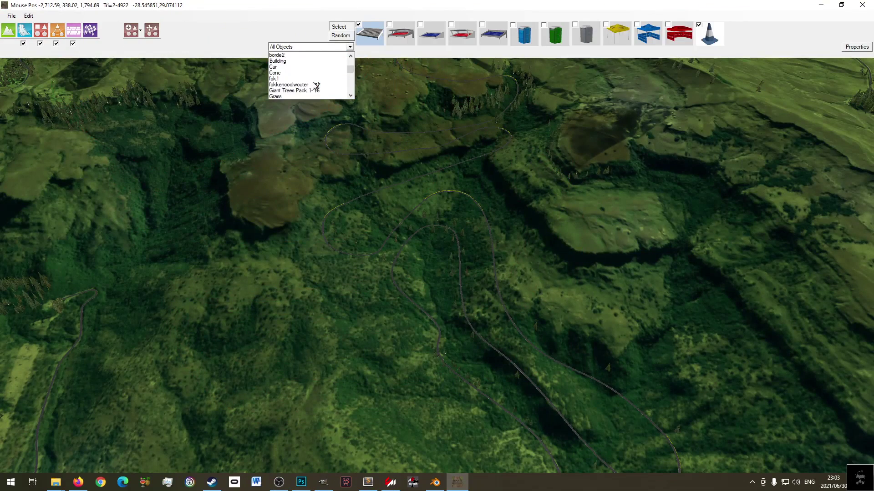
scroll(316, 86, down, 2)
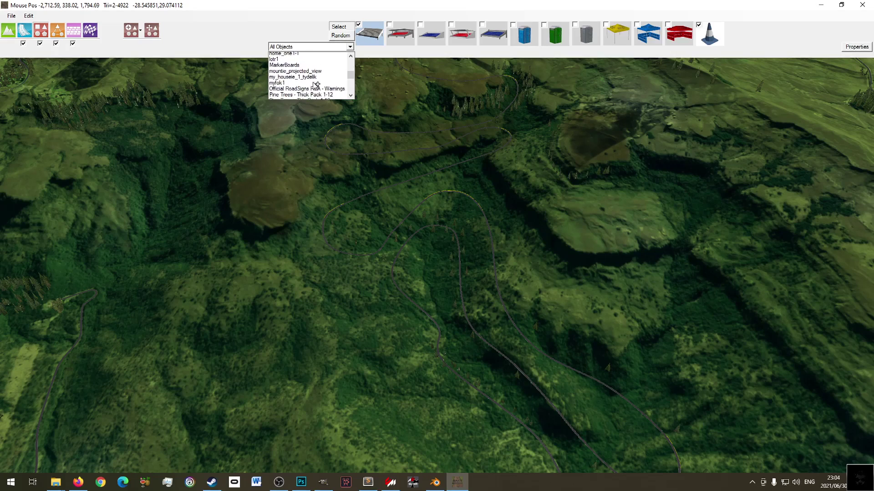
click(329, 84)
scroll(330, 86, down, 2)
scroll(331, 87, down, 5)
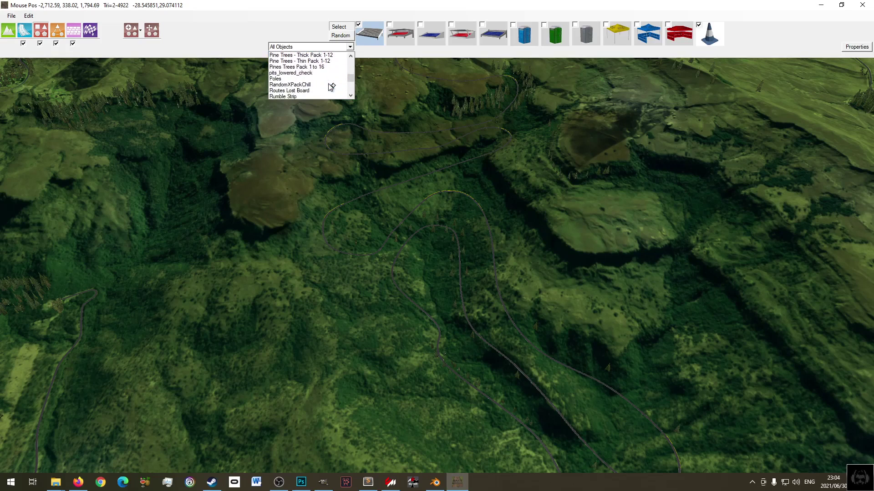
click(304, 68)
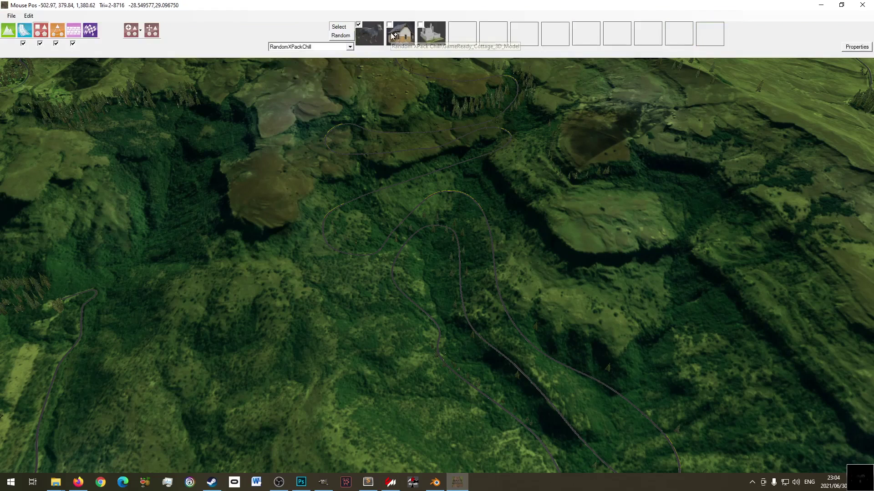
- Place the cottage model on the grass beside the road near the dog
scroll(503, 106, up, 15)
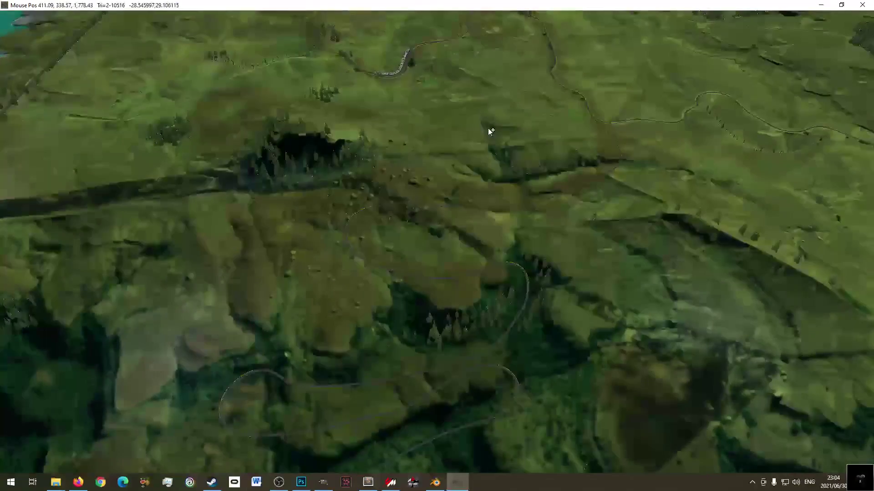
scroll(492, 186, up, 8)
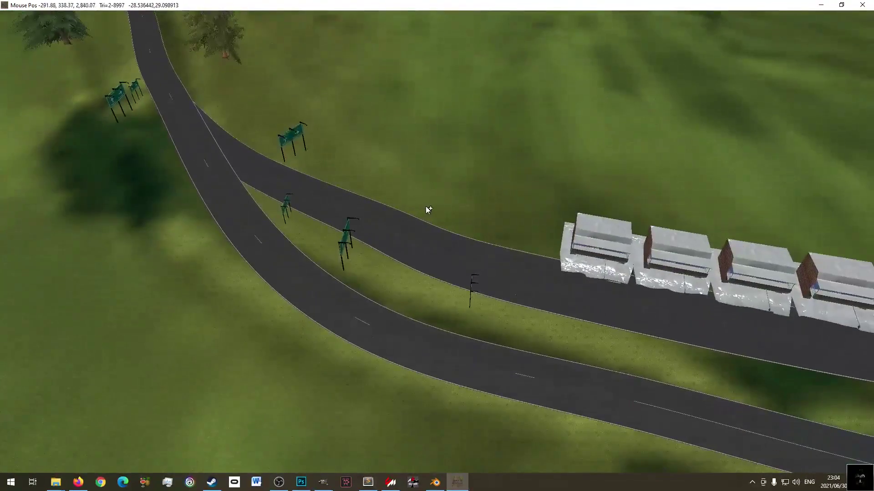
scroll(486, 188, up, 3)
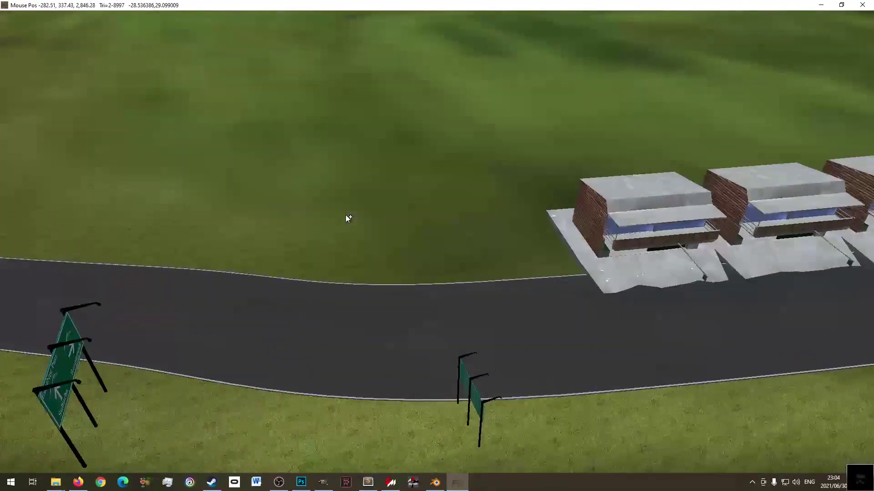
mouse_move(161, 2)
scroll(422, 273, up, 5)
middle_drag(409, 267, 864, 225)
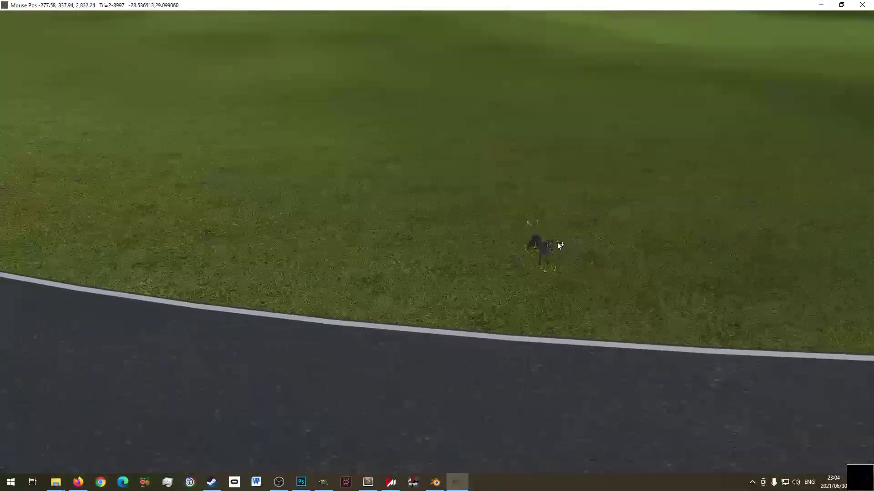
mouse_move(329, 12)
click(401, 34)
click(293, 231)
scroll(293, 231, down, 5)
- Rotate the placed cottage to a new orientation with the rotate gizmo
mouse_move(277, 31)
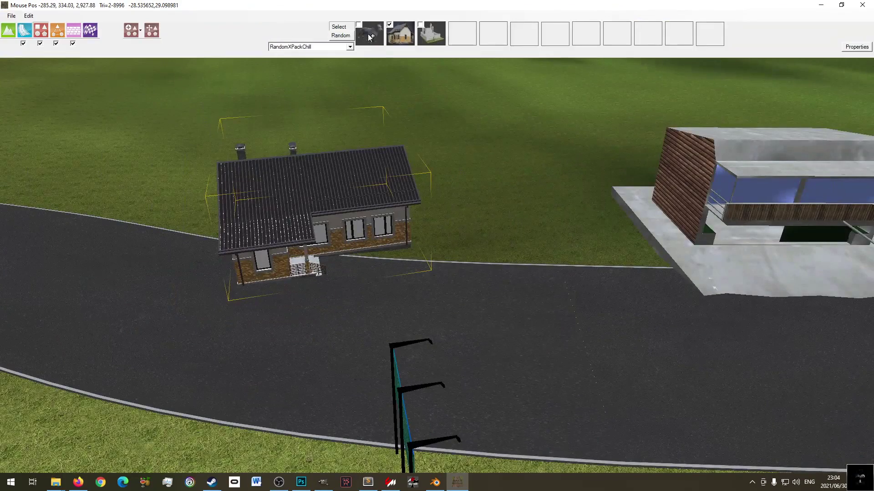
click(147, 32)
drag(284, 184, 351, 197)
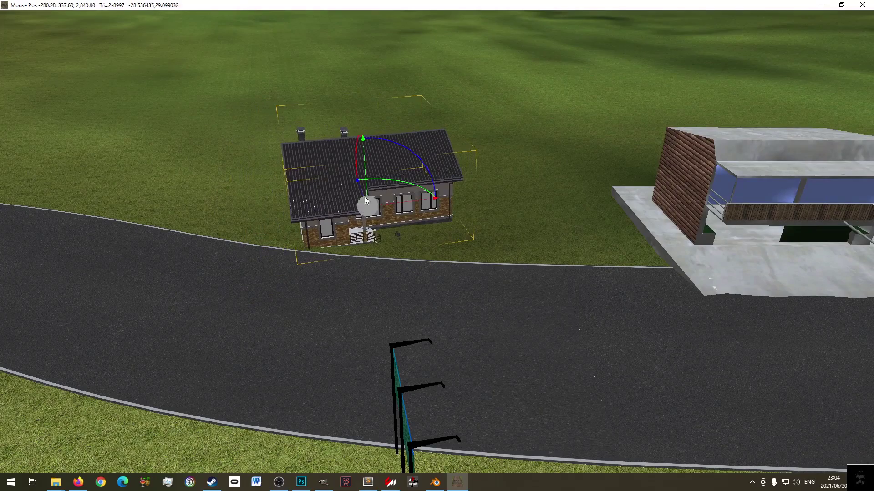
drag(409, 187, 437, 290)
- Fly the camera from street level over the terrain to a high overview
right_drag(437, 290, 532, 290)
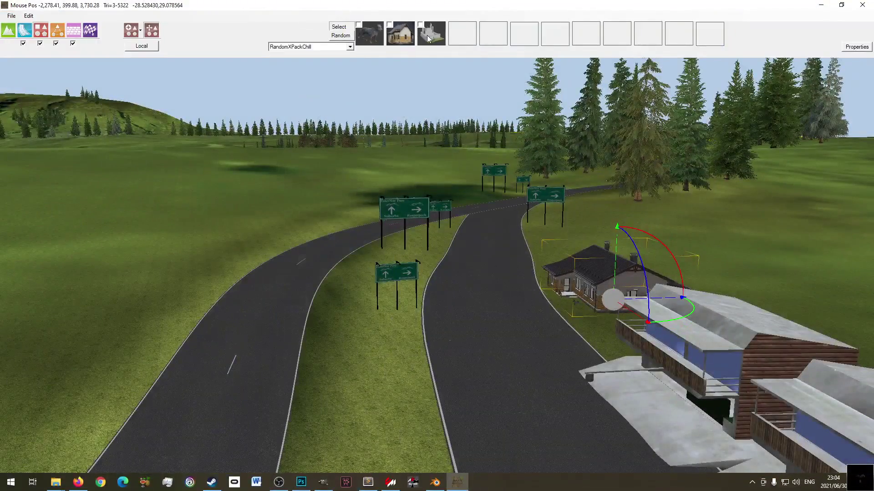
right_drag(364, 136, 387, 143)
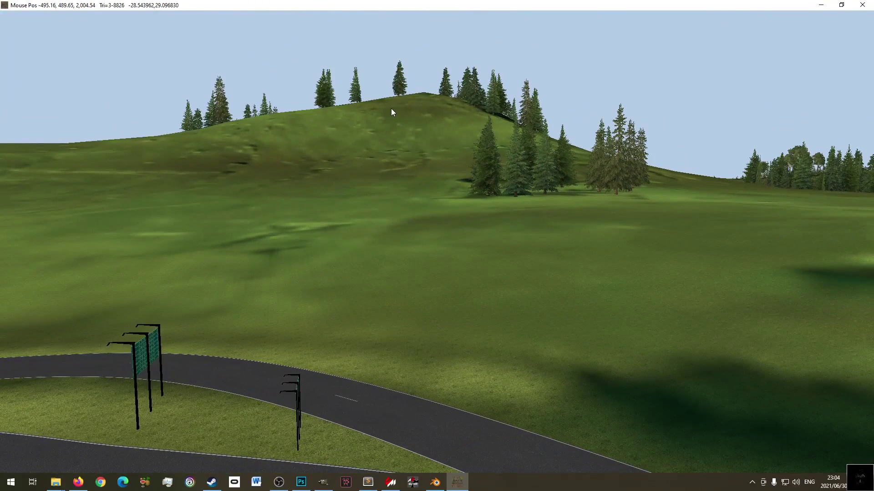
right_drag(461, 176, 411, 190)
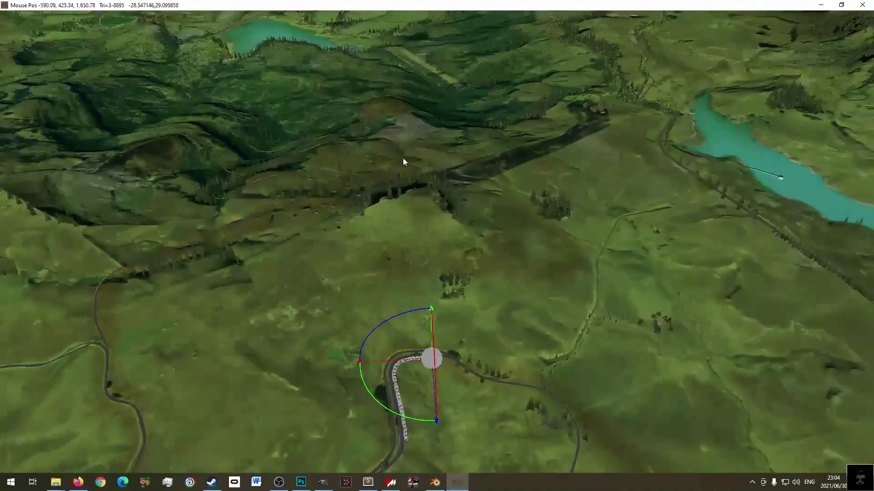
- Switch placement to Single Object and place the castle on the hill
mouse_move(163, 39)
click(132, 30)
click(135, 50)
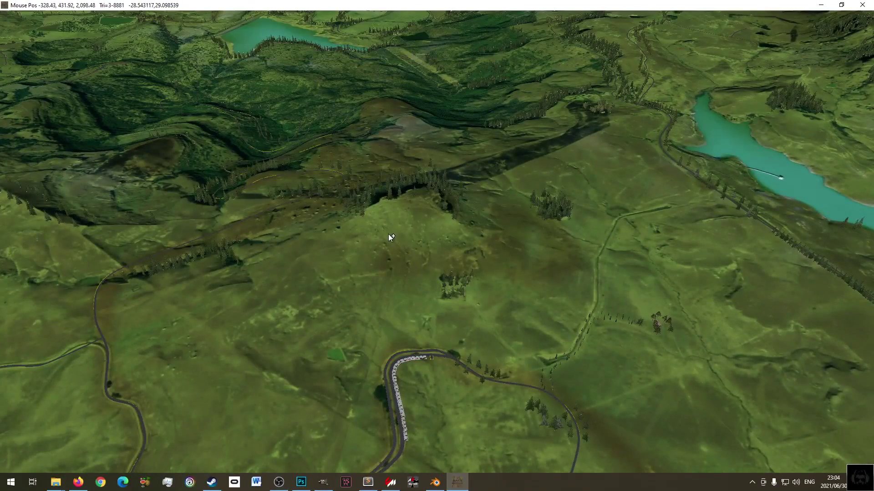
click(396, 216)
scroll(396, 216, up, 5)
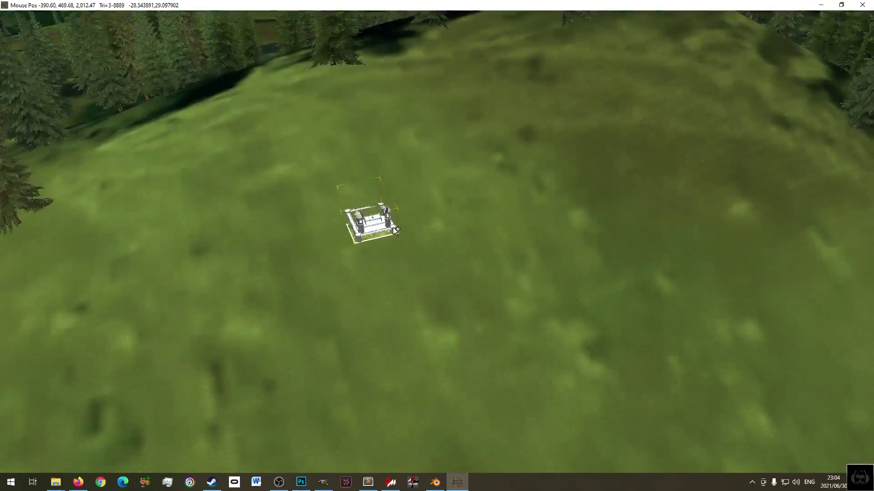
right_drag(397, 215, 829, 218)
- Undo the hill castle and re-place it beside the road near the cottage
key(ctrl+z)
scroll(472, 189, down, 5)
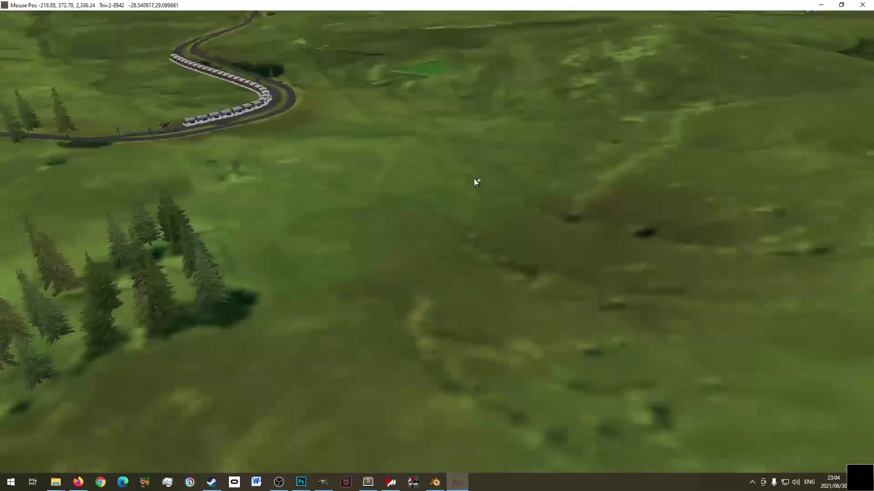
right_drag(553, 191, 400, 172)
scroll(396, 172, up, 6)
click(422, 212)
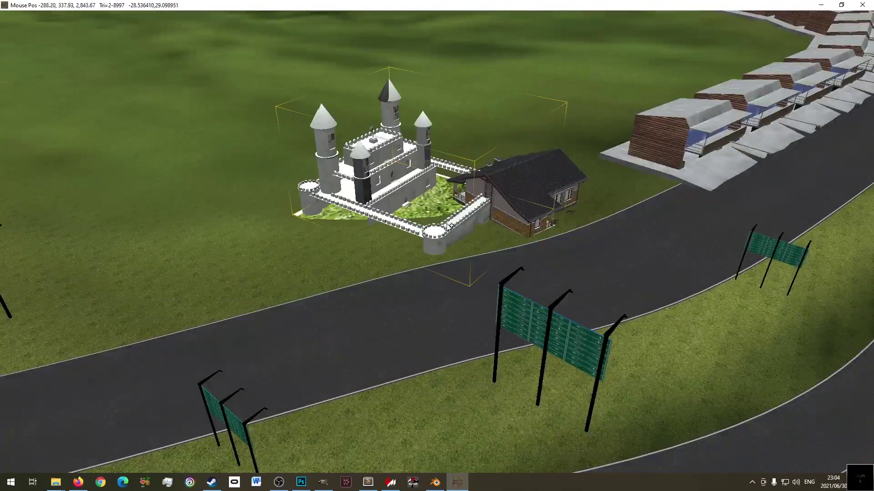
- Move the castle left across the grass and rotate it about its vertical axis
scroll(419, 237, up, 2)
right_drag(410, 202, 383, 204)
scroll(382, 205, up, 2)
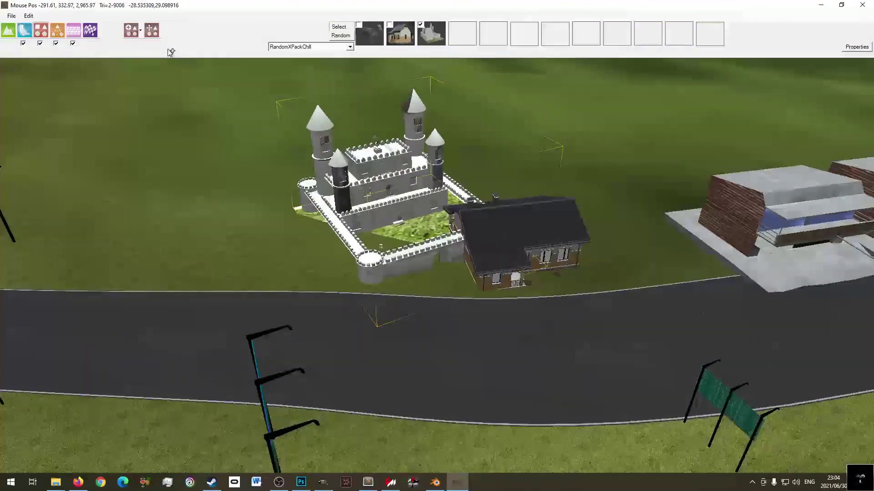
click(376, 206)
drag(409, 235, 289, 227)
drag(348, 206, 355, 218)
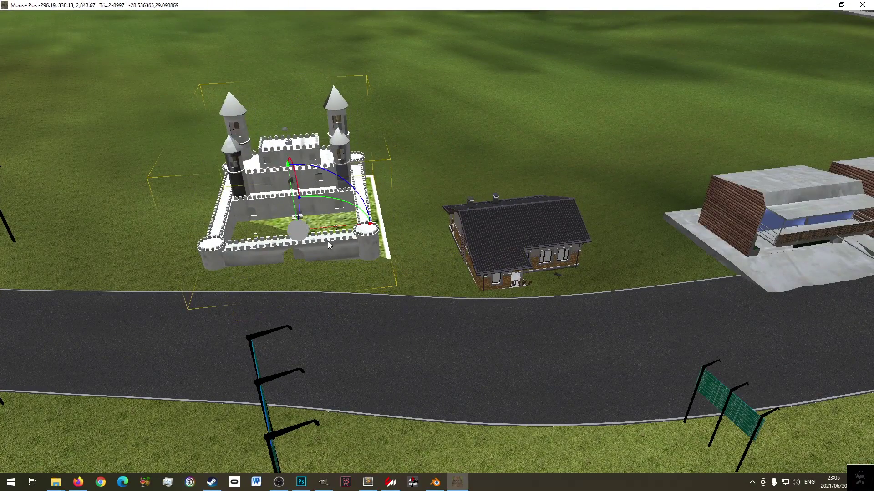
mouse_move(295, 194)
mouse_down()
mouse_move(290, 175)
mouse_move(297, 201)
mouse_move(304, 186)
mouse_up()
- Place a tree on the hillside and move it to a new spot
right_drag(304, 187, 534, 140)
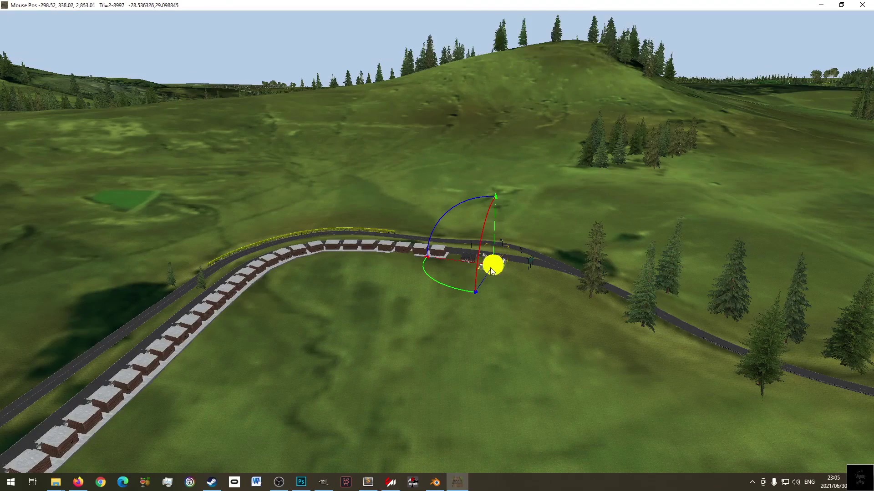
right_drag(495, 271, 458, 242)
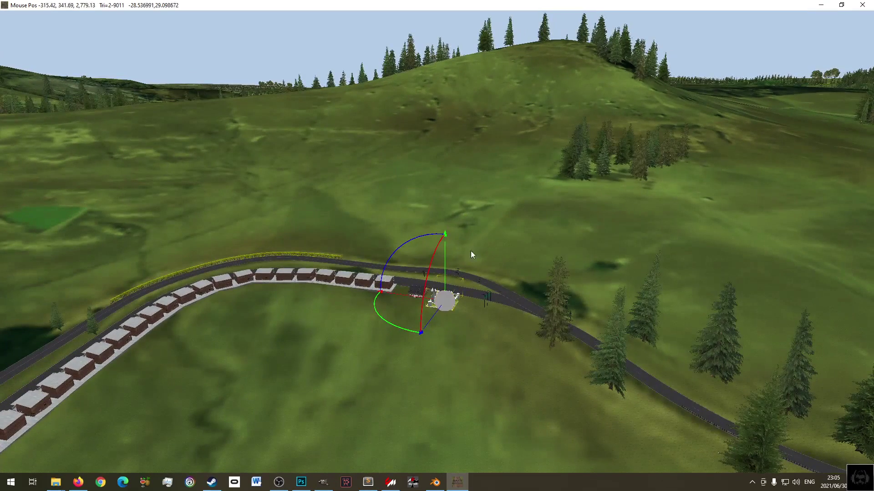
click(538, 101)
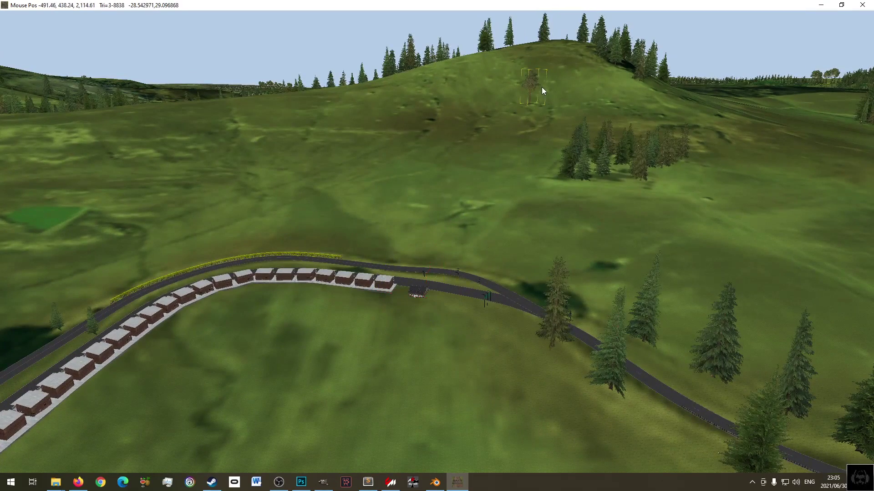
click(521, 118)
right_drag(451, 299, 297, 129)
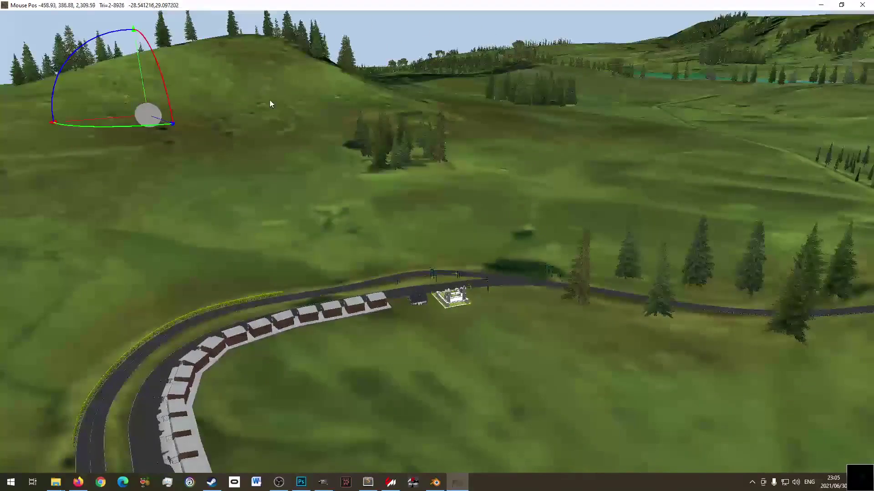
click(220, 63)
right_drag(261, 77, 330, 184)
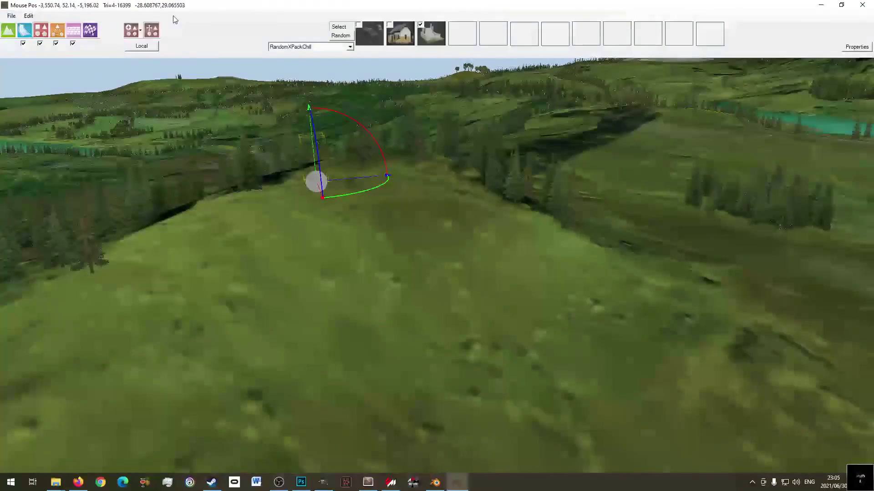
- Place the castle on the hilltop and scale it up with the scale tool
click(132, 30)
click(145, 54)
click(362, 188)
click(152, 30)
drag(377, 188, 448, 194)
- Drag the enlarged castle up the hill and settle it among the hilltop trees
right_drag(448, 194, 392, 192)
drag(391, 191, 437, 130)
right_drag(447, 212, 449, 181)
click(455, 162)
right_drag(473, 155, 365, 189)
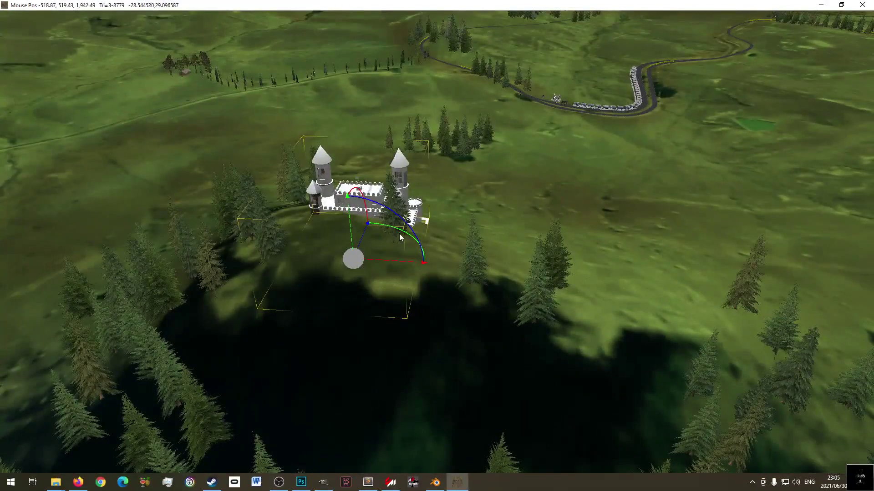
drag(399, 230, 363, 311)
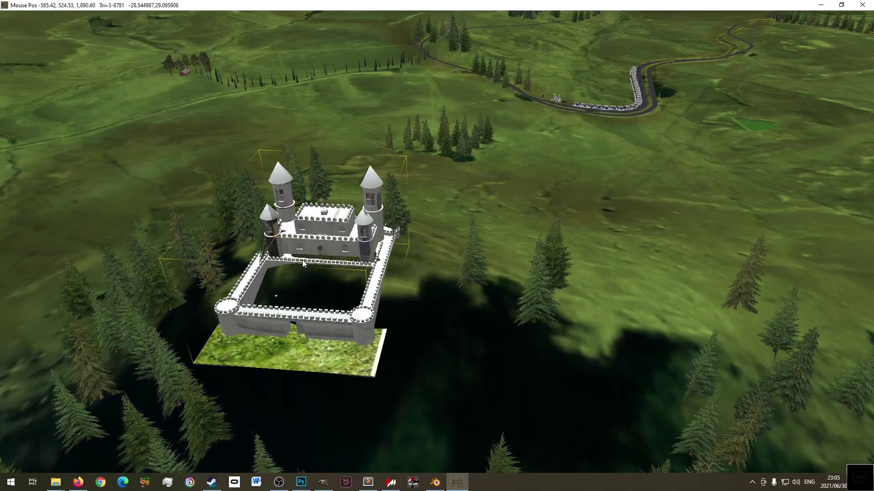
right_drag(365, 276, 427, 451)
click(436, 481)
- Enable Face Orientation in Blender's viewport overlays and orbit the castle to inspect its normals
middle_drag(386, 220, 462, 265)
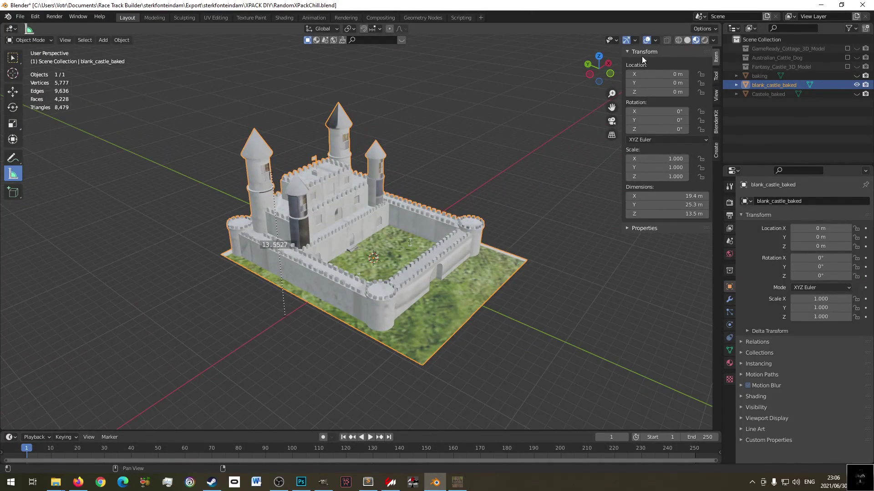
click(655, 41)
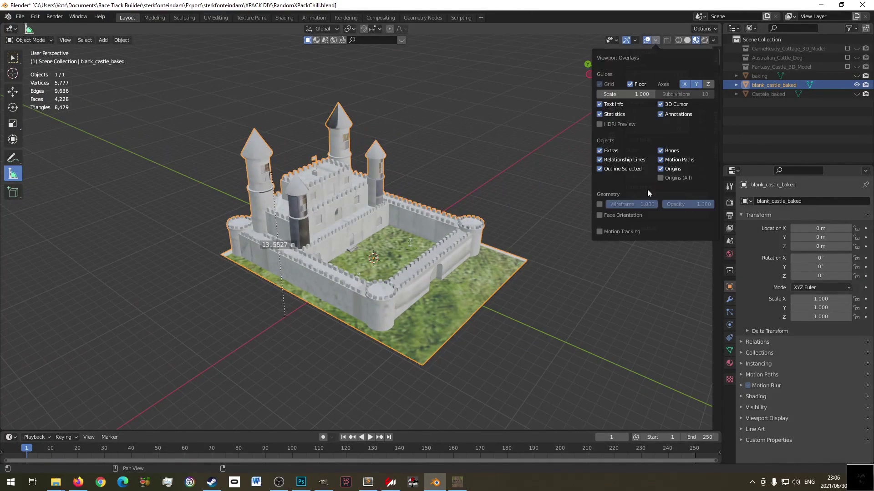
click(615, 213)
middle_drag(570, 223, 498, 217)
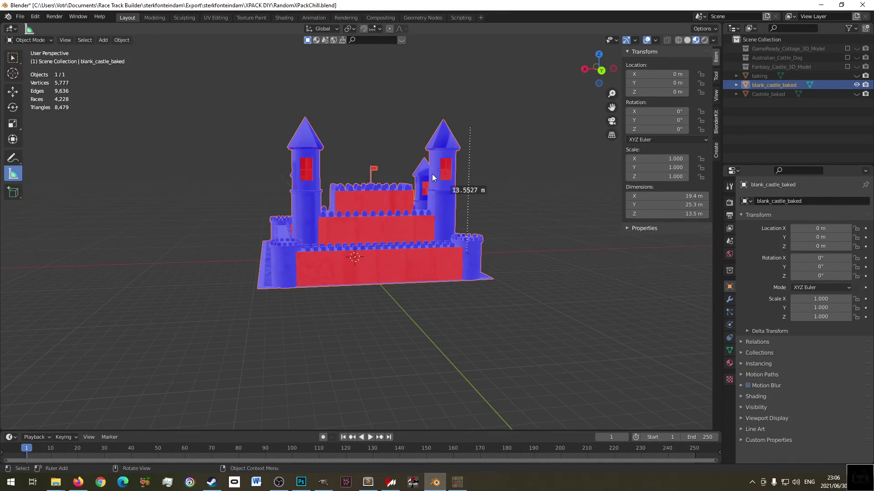
middle_drag(427, 244, 357, 249)
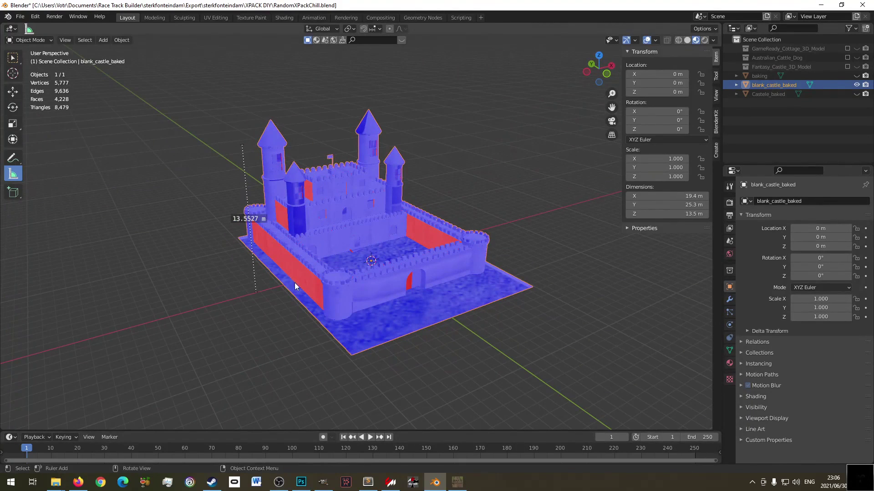
key(alt+Tab)
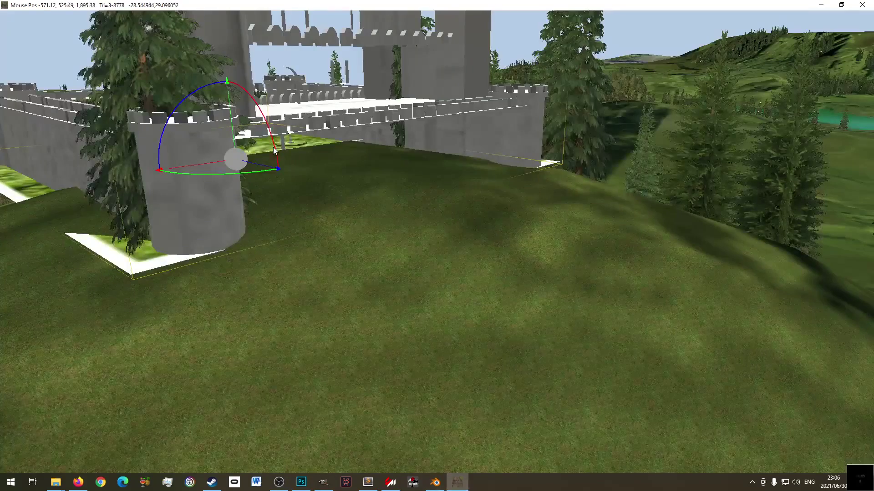
- Adjust the castle's position, sliding and nudging it down the hill
middle_drag(281, 203, 358, 135)
scroll(313, 240, down, 10)
drag(358, 135, 346, 227)
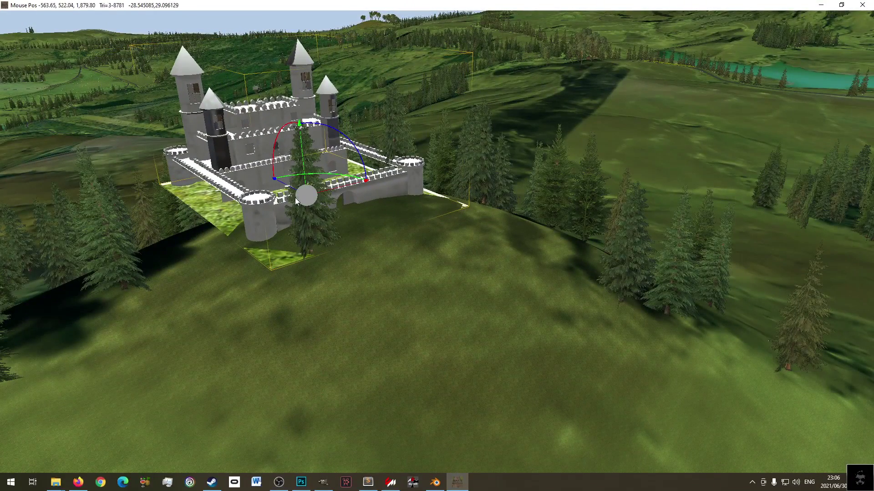
drag(281, 183, 348, 209)
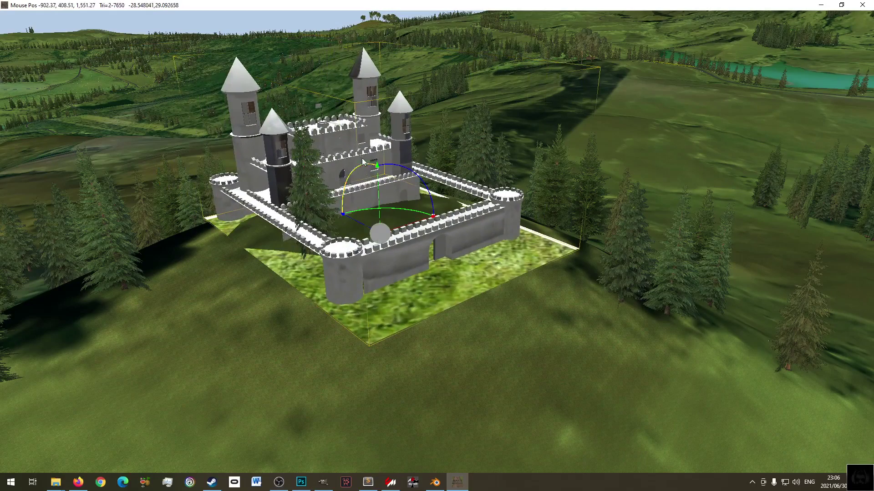
drag(378, 182, 382, 238)
mouse_move(369, 278)
mouse_down()
mouse_move(351, 266)
mouse_move(368, 274)
mouse_move(545, 257)
mouse_move(384, 264)
mouse_move(377, 276)
mouse_move(371, 259)
mouse_move(374, 269)
mouse_up()
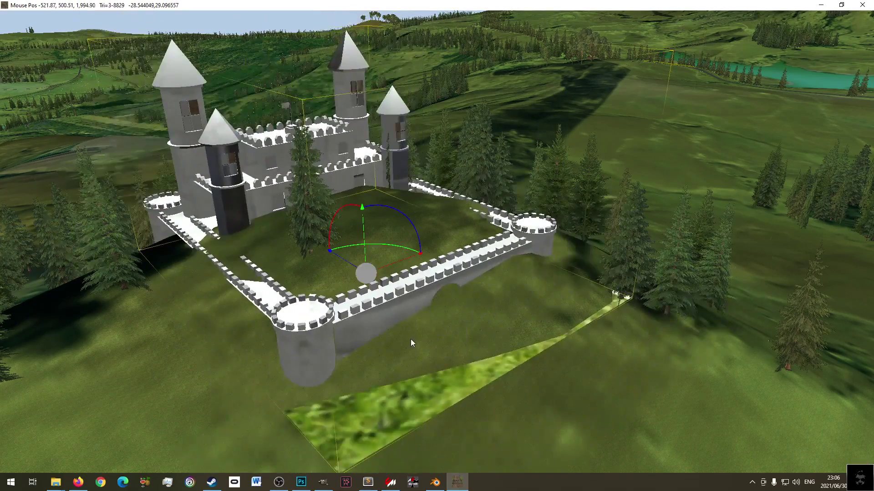
- View the roadside signs, hill and castle from ground level
scroll(410, 342, down, 10)
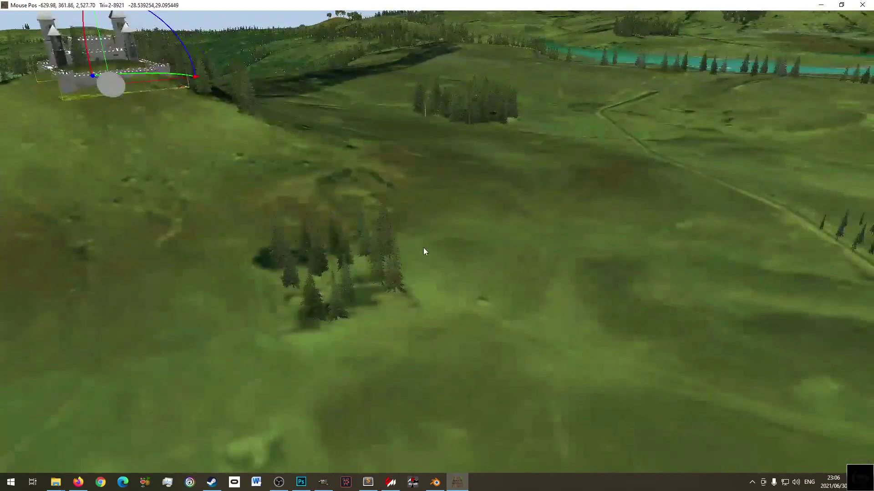
middle_drag(425, 250, 314, 311)
scroll(277, 295, up, 15)
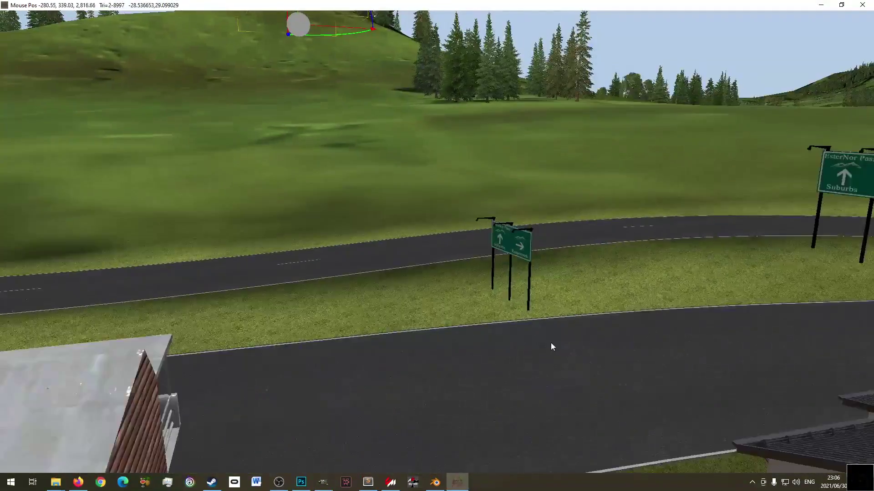
scroll(552, 347, up, 10)
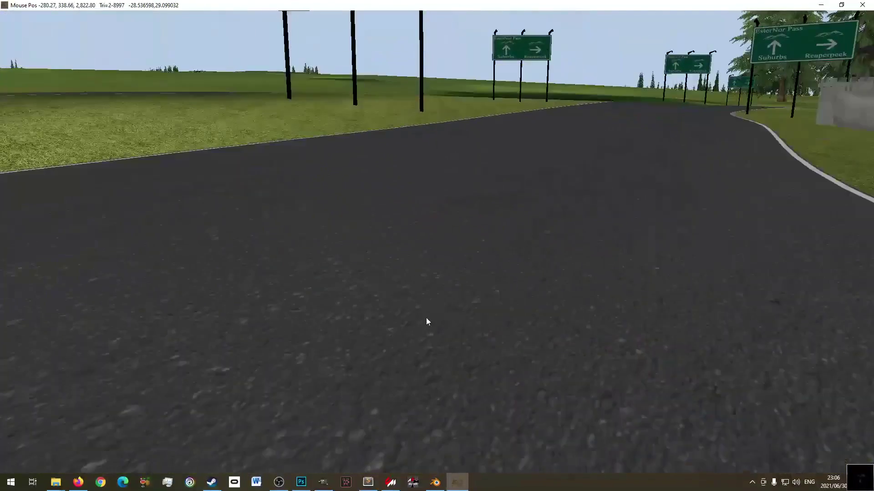
scroll(426, 322, up, 3)
right_drag(469, 314, 440, 251)
scroll(246, 242, down, 2)
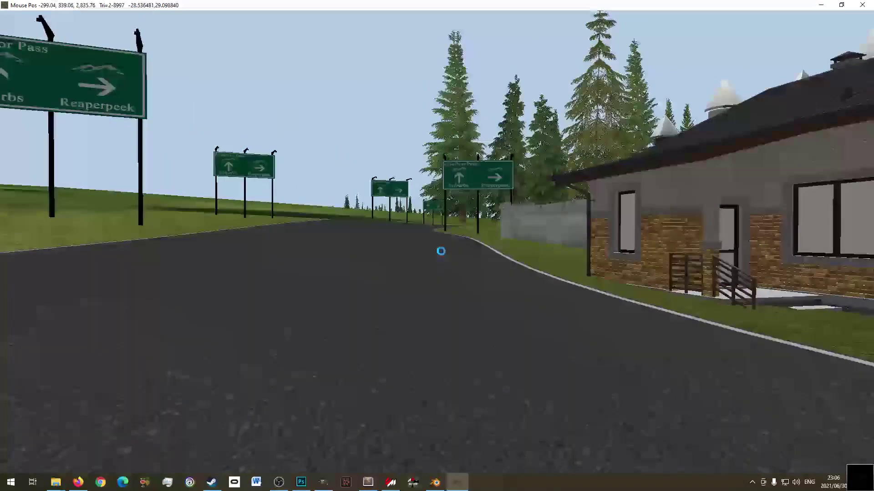
- Save the sterkfonteindam track project with File > Save
mouse_move(67, 22)
click(16, 17)
click(23, 59)
click(9, 17)
click(11, 16)
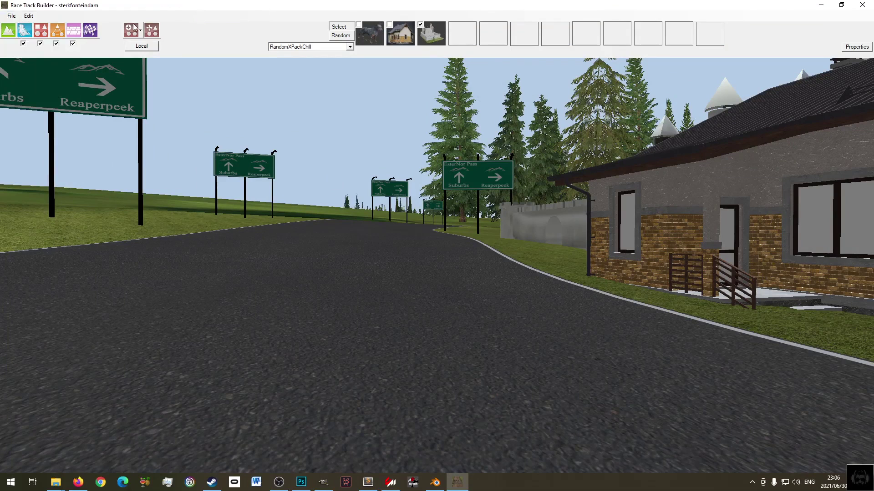
- Export the objects with Create Separate Files for Components, then close Race Track Builder
click(11, 16)
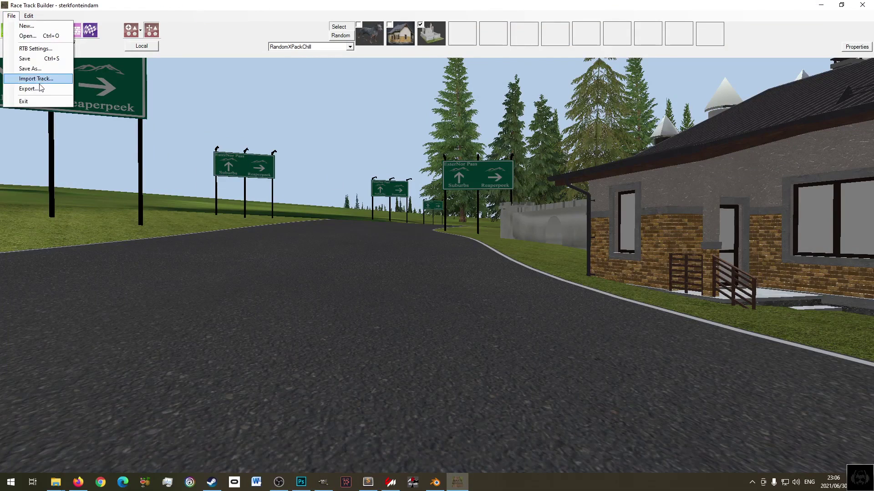
click(25, 91)
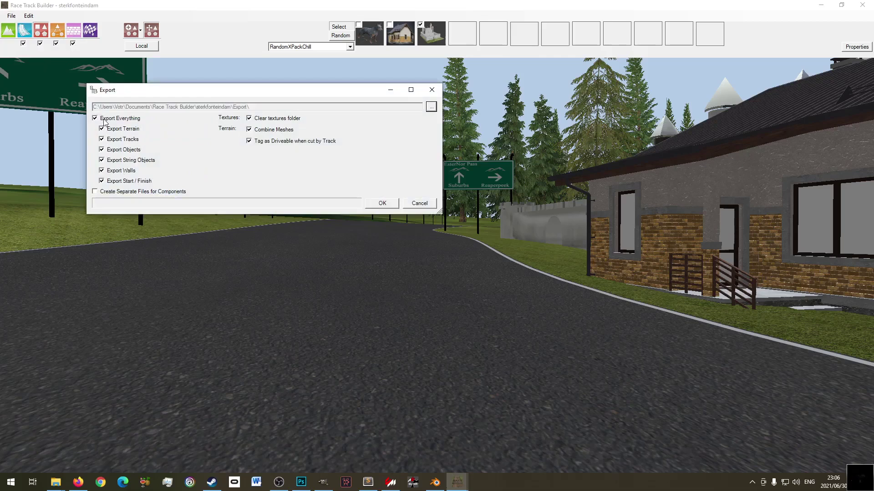
click(125, 192)
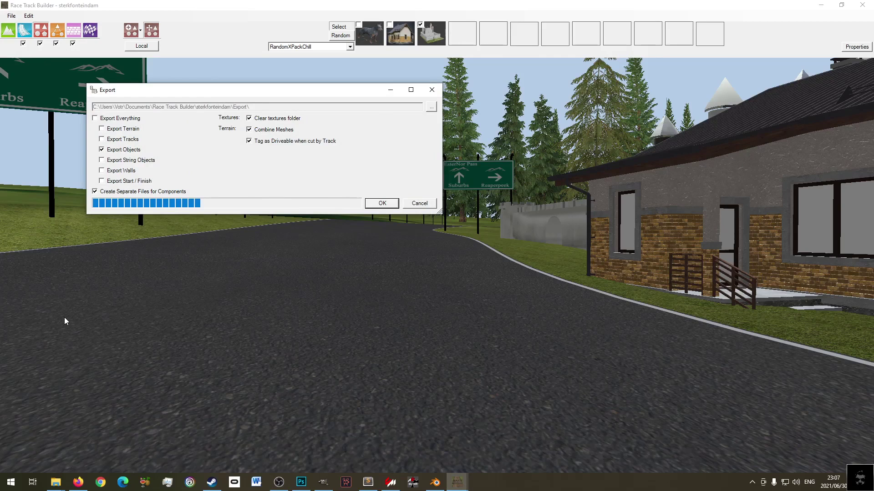
mouse_move(364, 9)
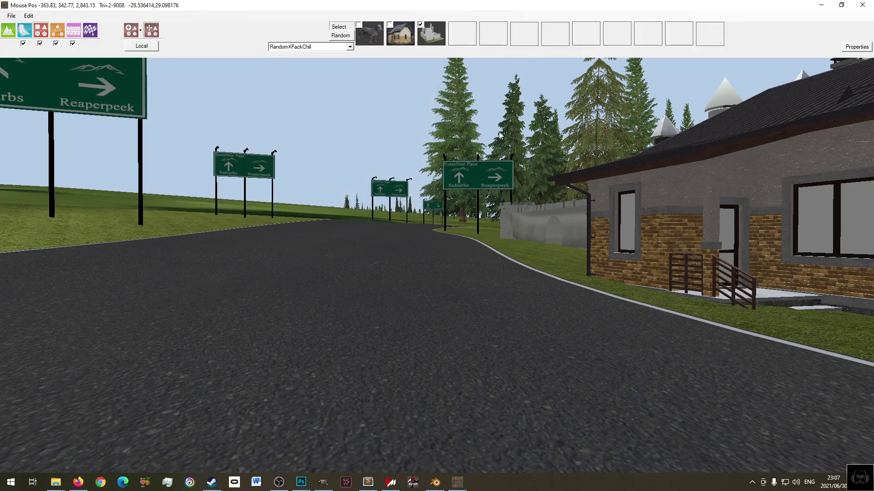
click(862, 4)
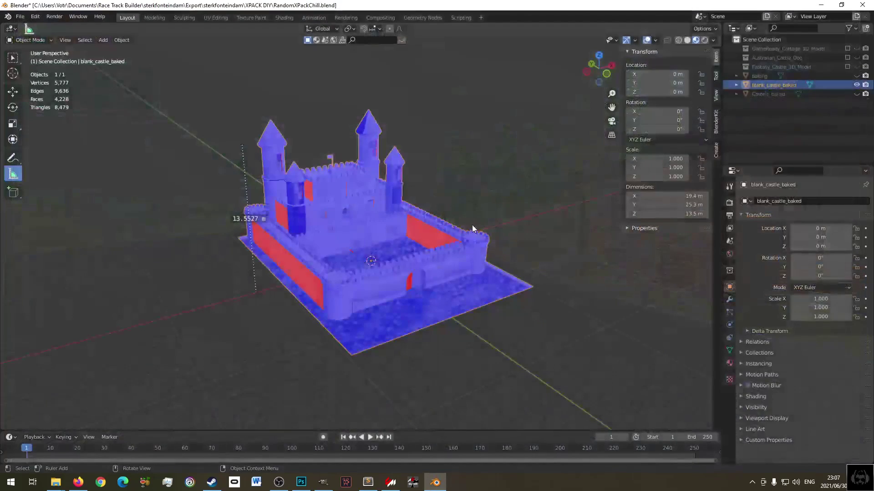
- Save and close Blender, then load sterkfonteindam_Object.fbx into ksEditor
click(870, 6)
click(411, 261)
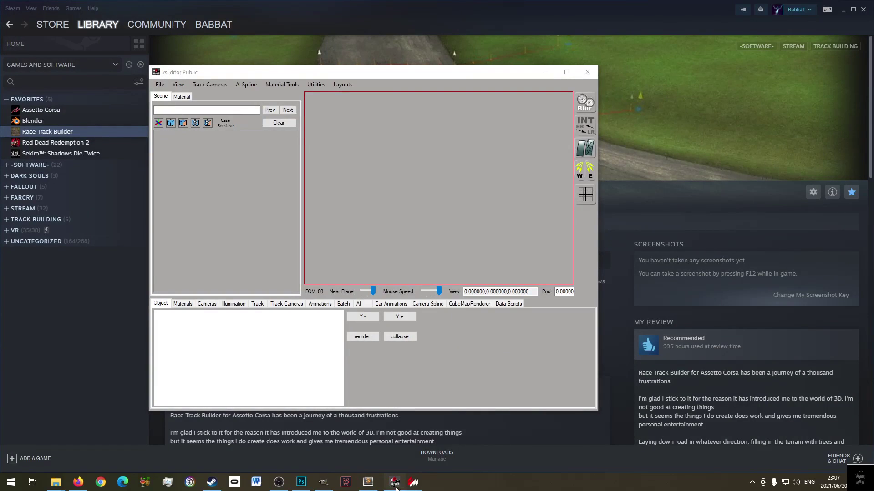
click(161, 84)
click(173, 107)
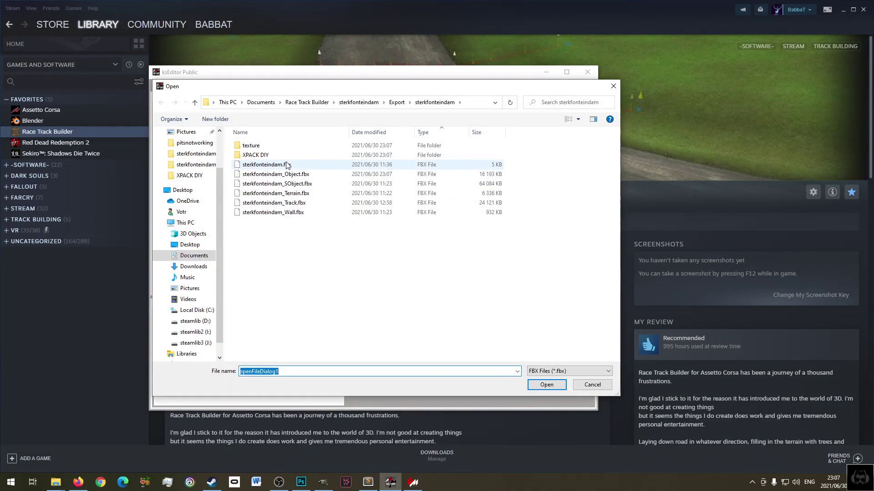
double_click(301, 176)
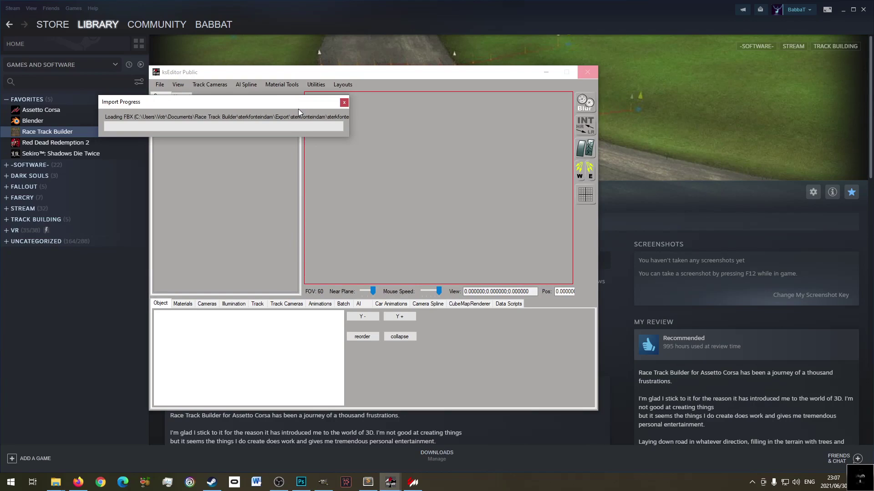
- Save the model as a track KN5 overwriting sterkfonteindam_Object.kn5, then close ksEditor
click(160, 85)
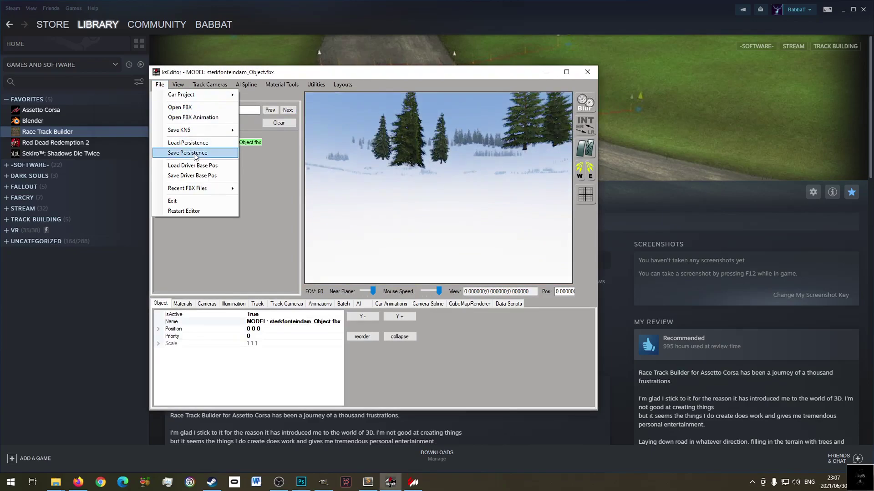
mouse_move(205, 130)
click(291, 152)
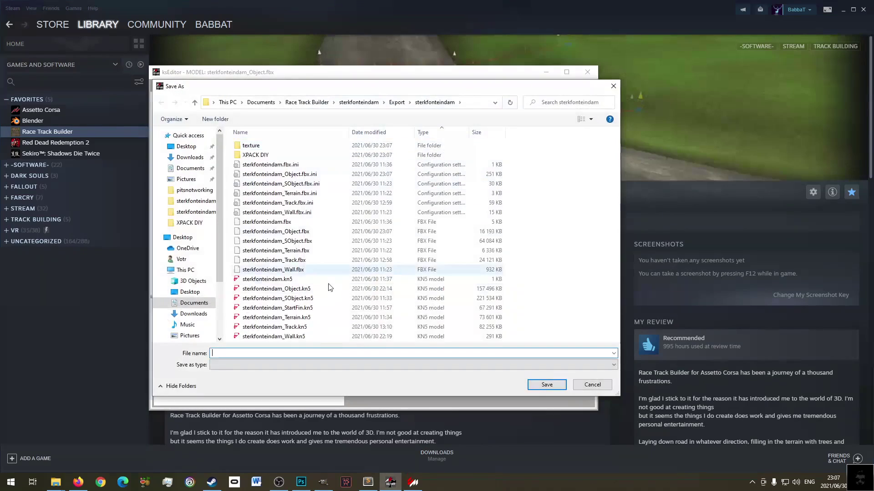
double_click(305, 289)
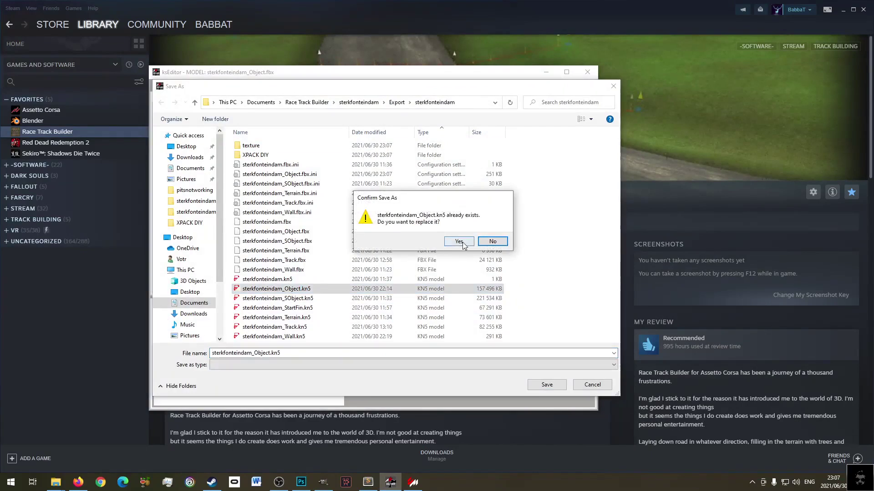
click(462, 245)
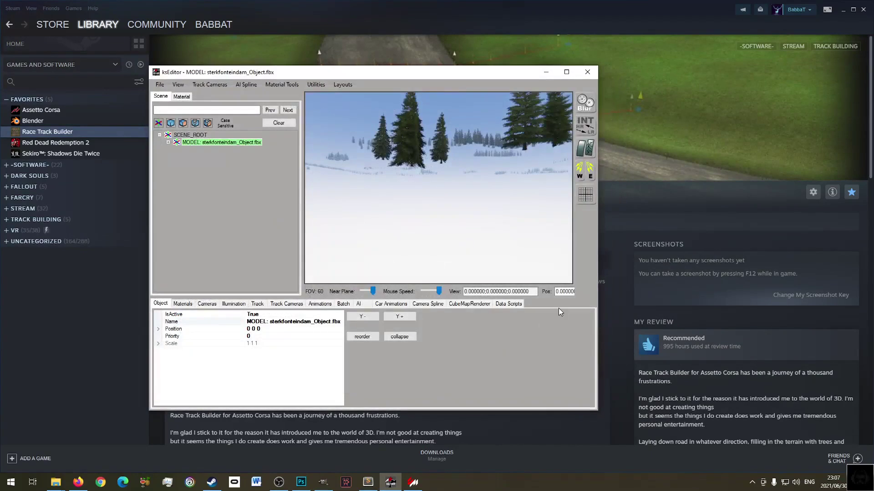
click(510, 275)
click(587, 72)
- Copy sterkfonteindam_Object.kn5 from the export folder
mouse_move(62, 483)
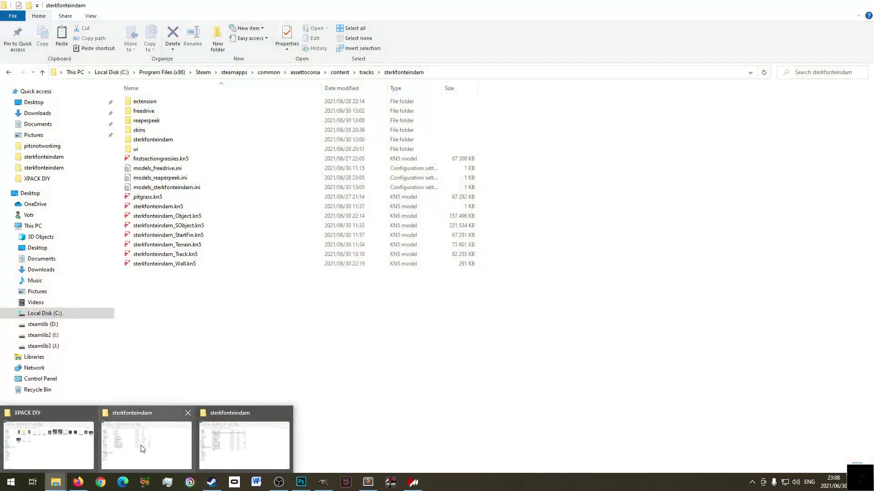
click(144, 448)
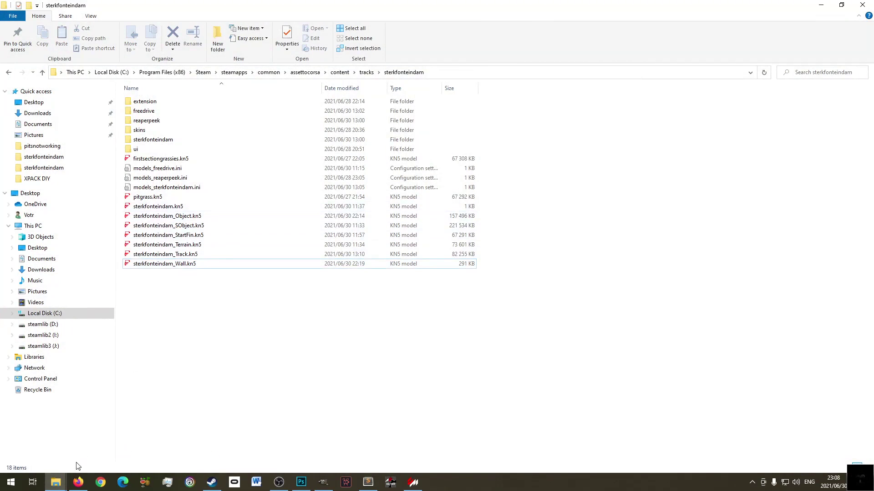
click(242, 444)
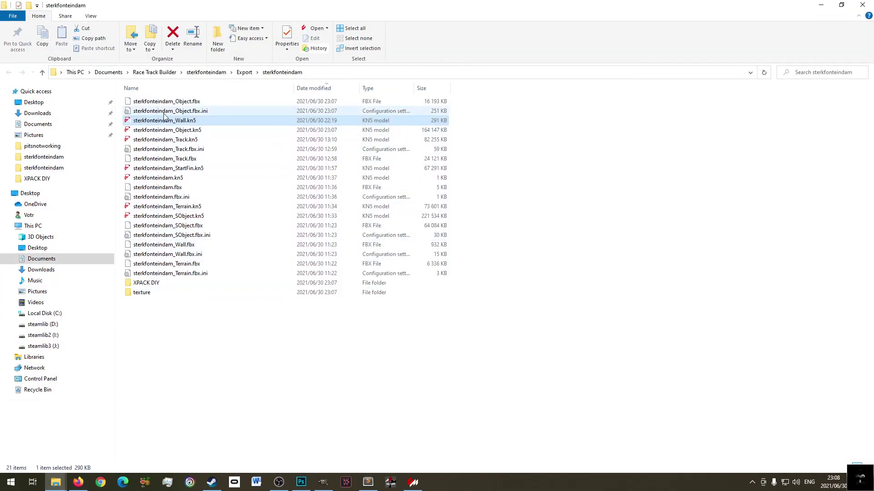
right_click(174, 130)
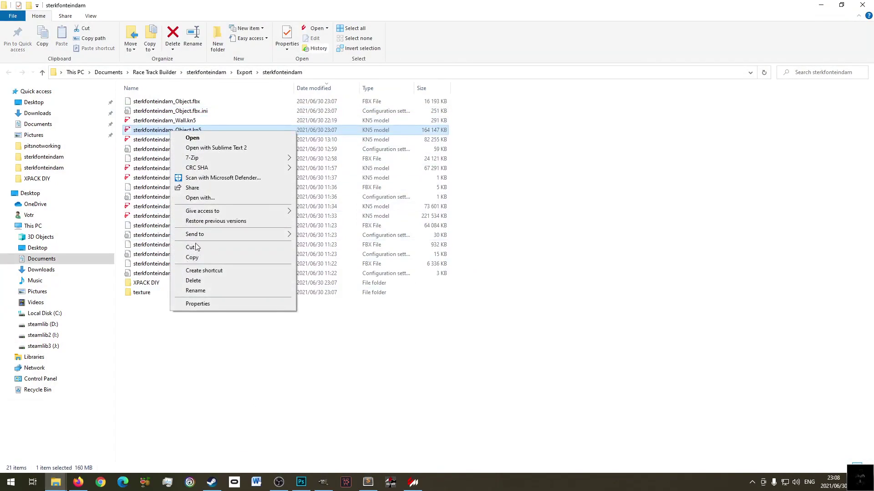
click(192, 257)
- Paste the KN5 into the Assetto Corsa sterkfonteindam track folder, replacing the old file
mouse_move(66, 473)
click(146, 437)
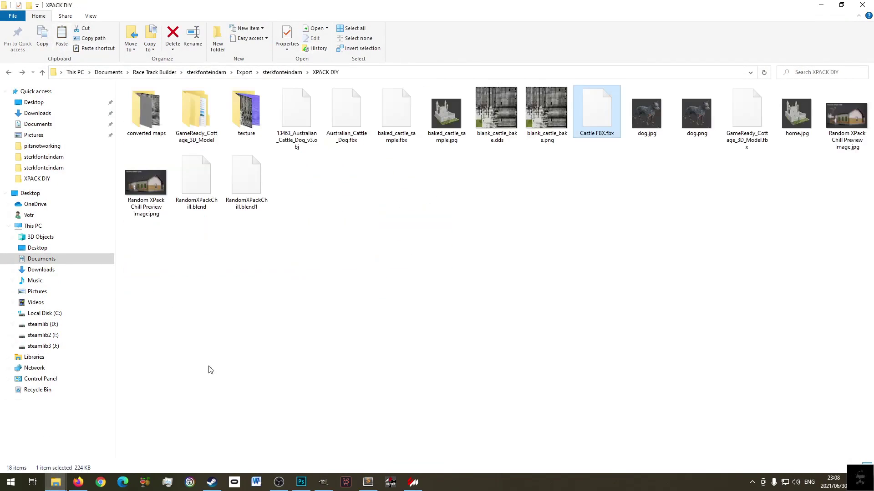
mouse_move(59, 486)
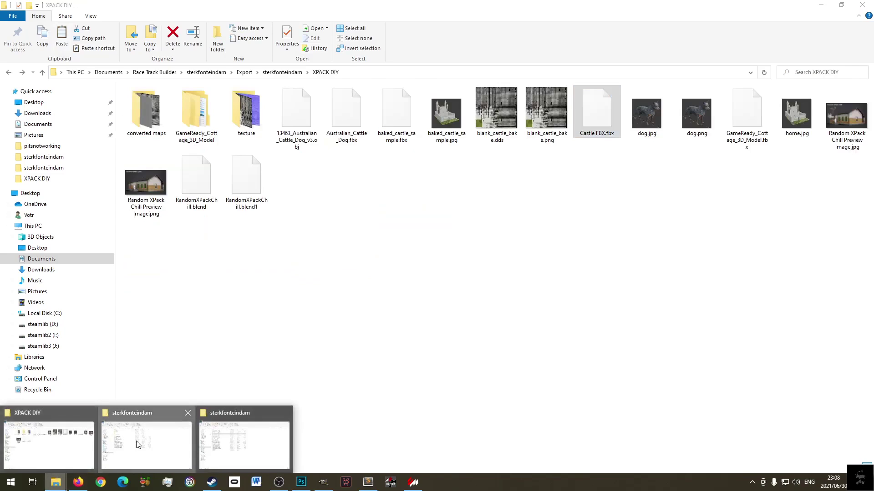
click(241, 444)
right_click(279, 384)
click(302, 314)
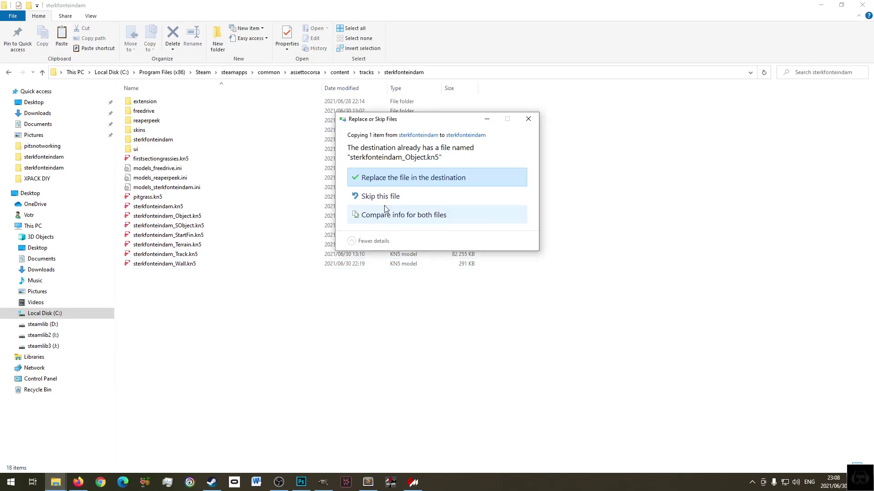
click(394, 176)
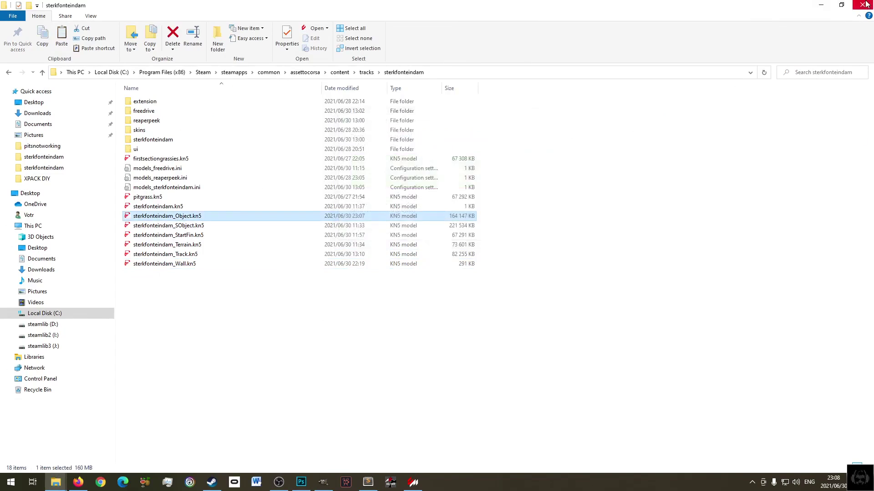
- Close the track, XPACK DIY and export folder windows
click(862, 5)
click(863, 4)
click(863, 4)
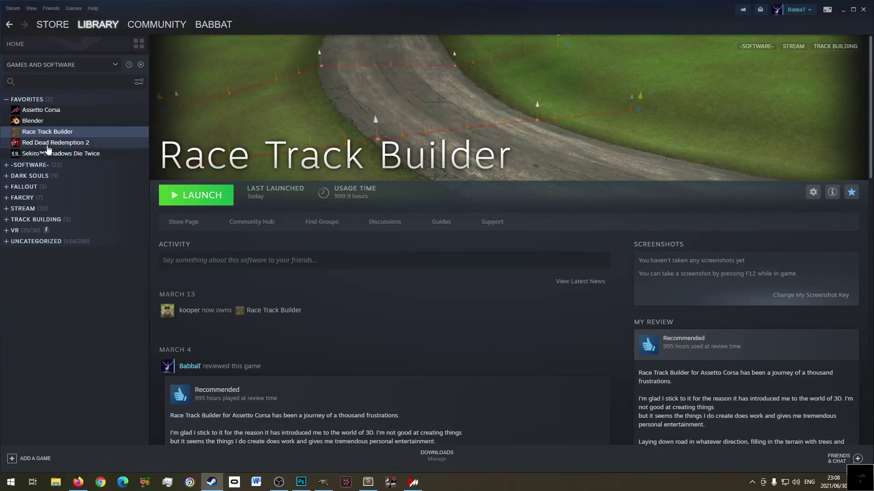
- Minimise Steam and launch the Ferrari F2004 FreeDrive practice from Content Manager
click(843, 11)
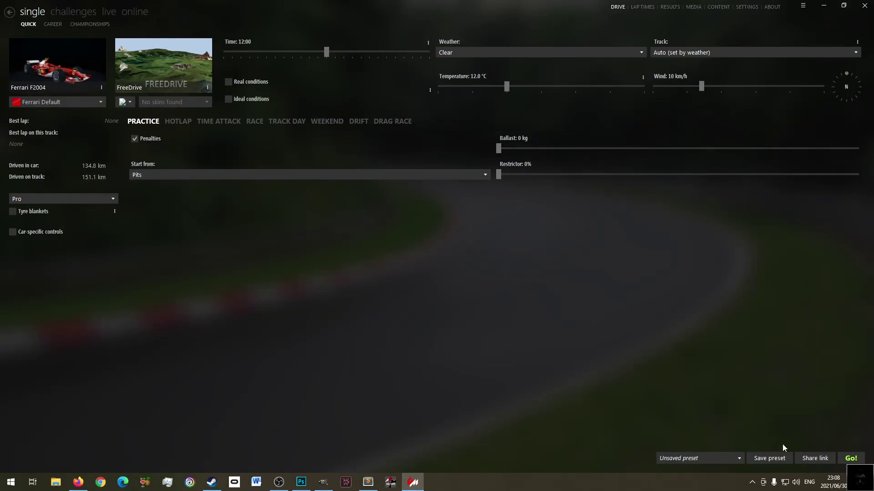
click(850, 460)
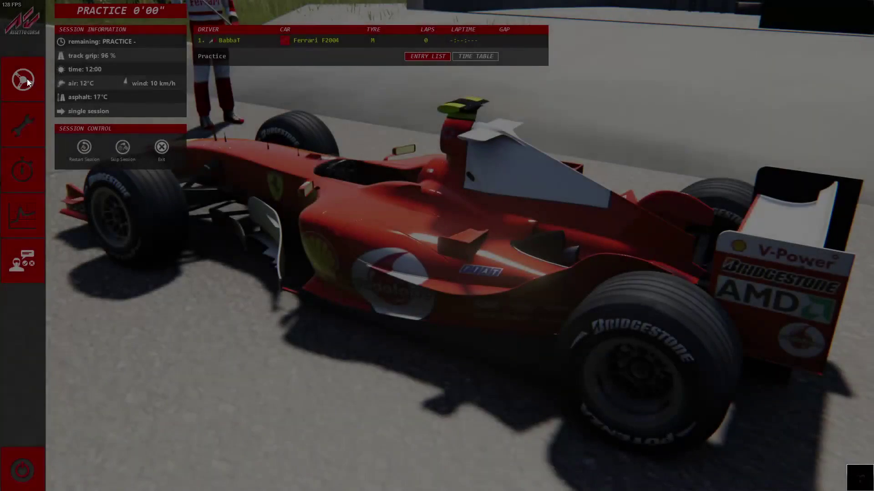
- Leave the pit menu, cycle camera views with F6, and drive forward past the buildings
click(27, 81)
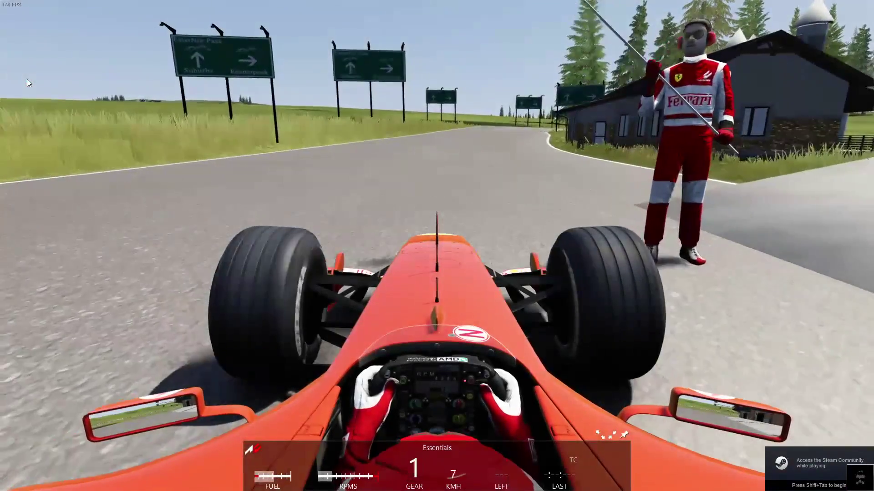
key(F6)
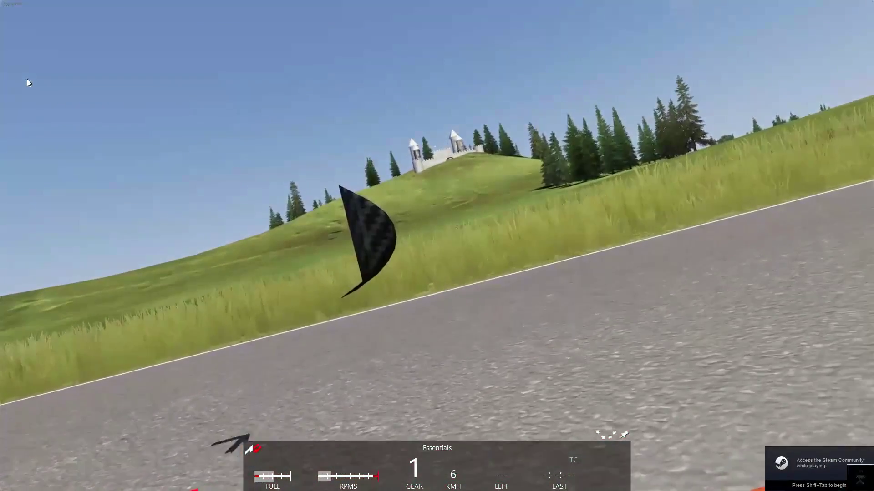
key(F6)
key(F6)
key(F6)
key(F6)
key(F6)
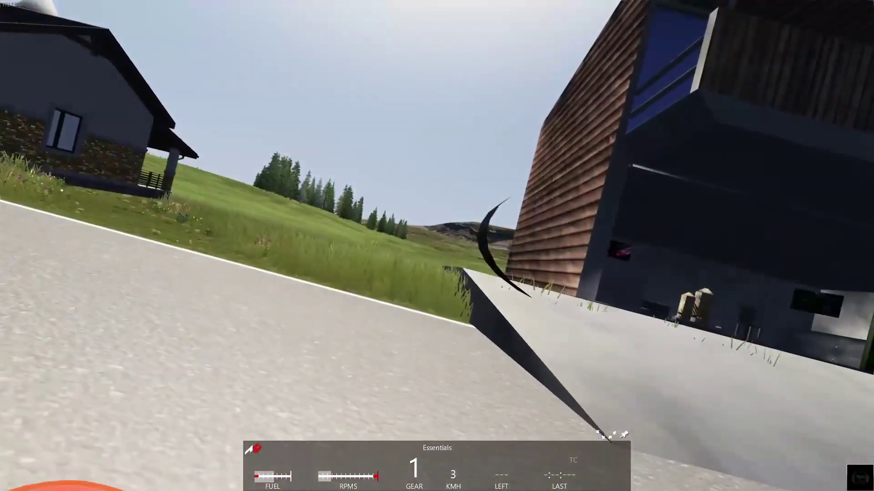
key(Up)
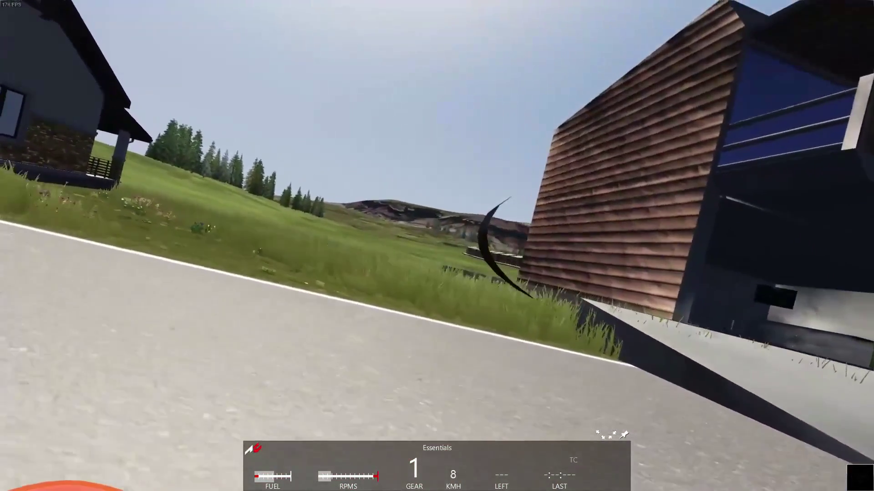
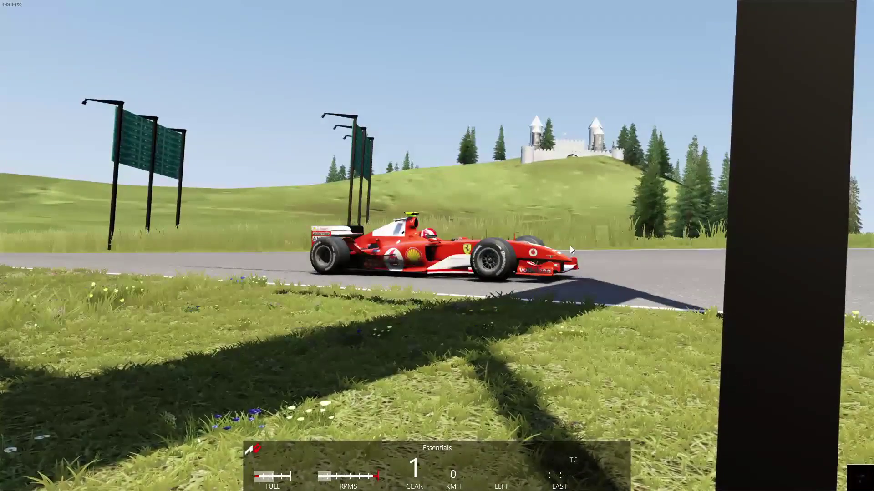
- Orbit the camera around the stopped Ferrari and spin its rear wheels into a smoky burnout
drag(569, 245, 24, 260)
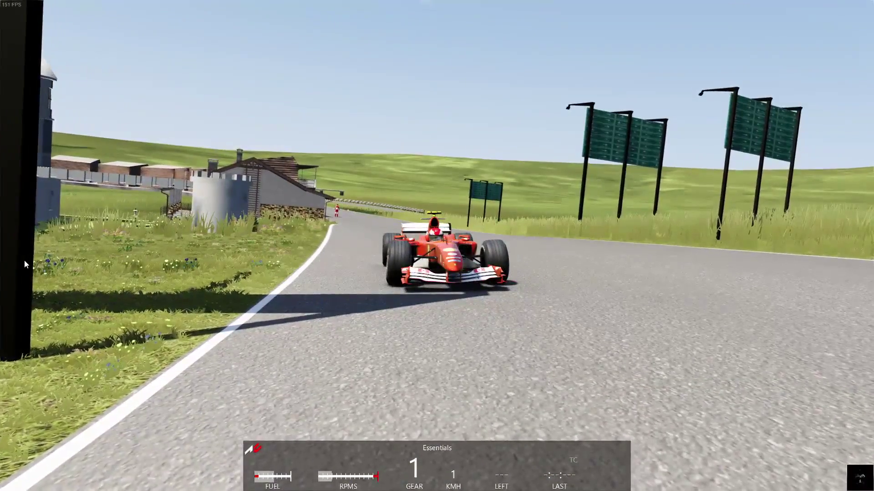
key(Up)
key(Down)
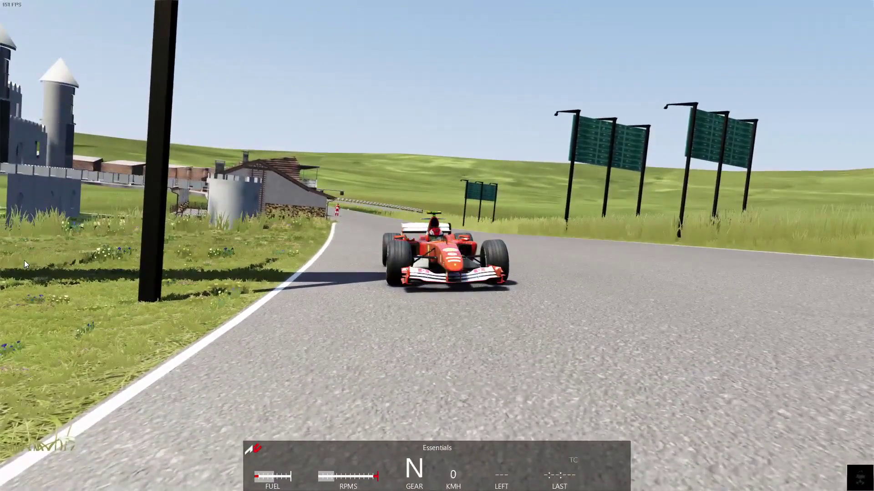
key(Up)
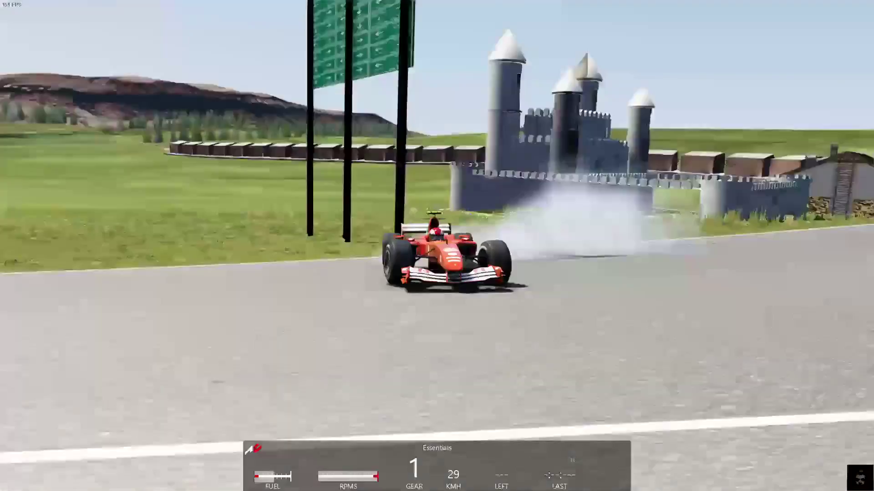
- Keep the Ferrari spinning donuts across the track and onto the grass, then pause the session
key(Right)
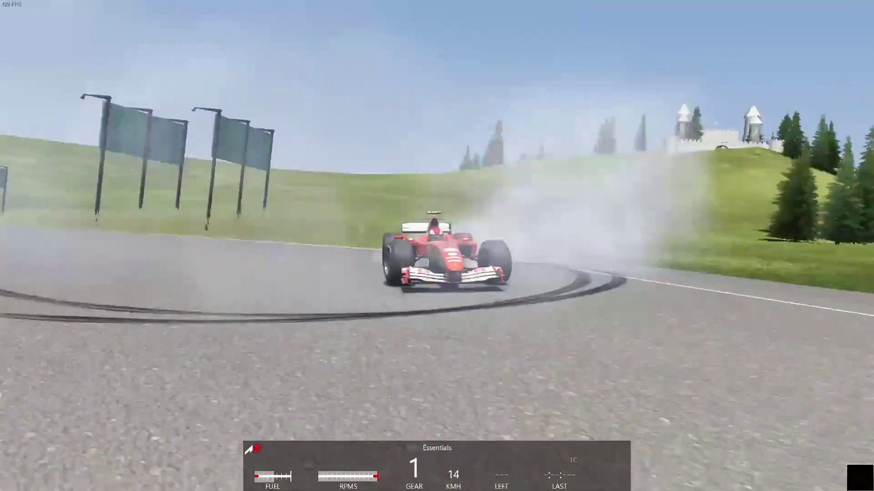
key(Right)
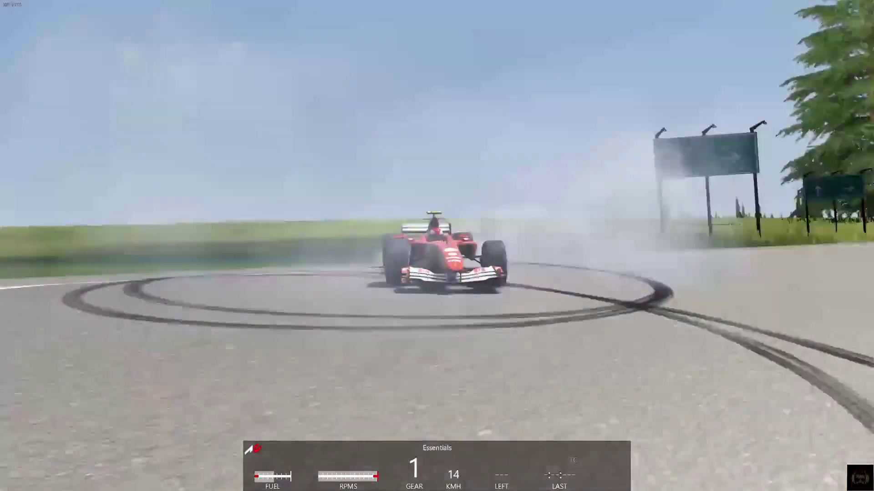
key(Right)
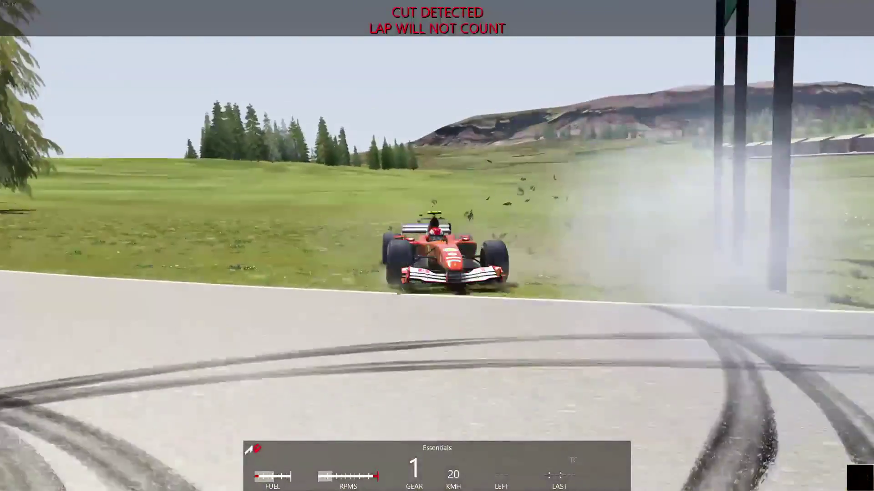
key(Right)
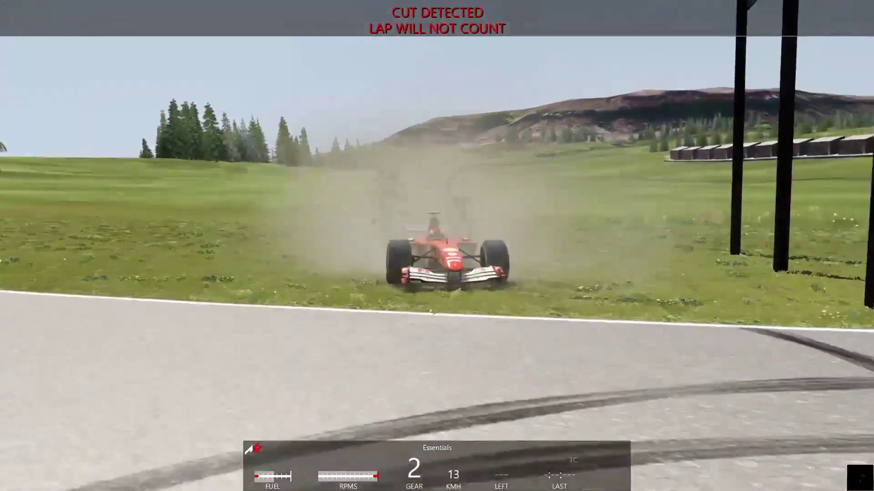
key(Right)
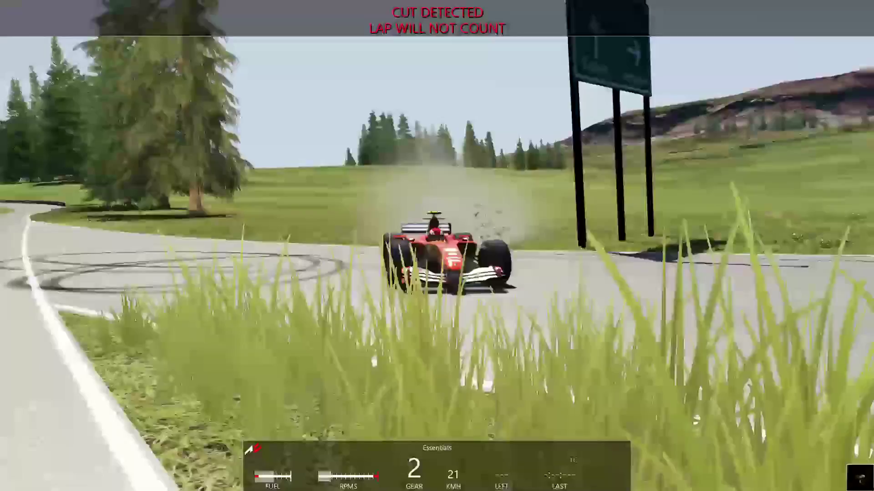
key(Right)
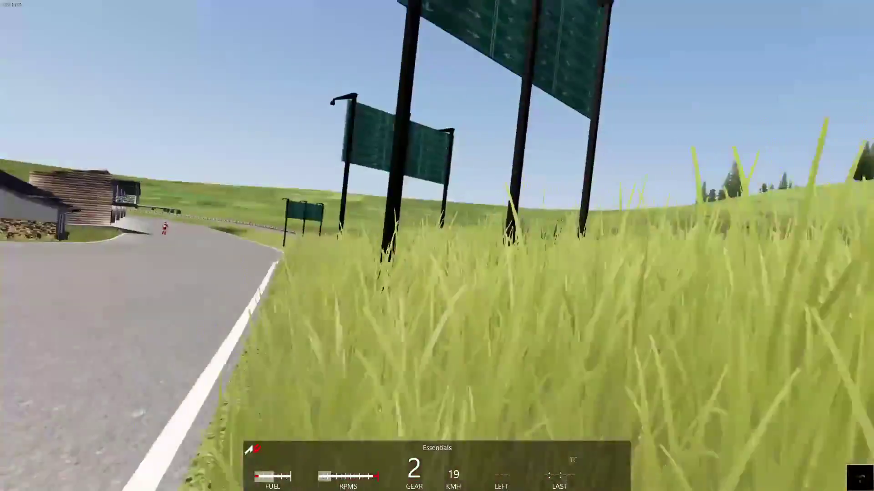
key(Escape)
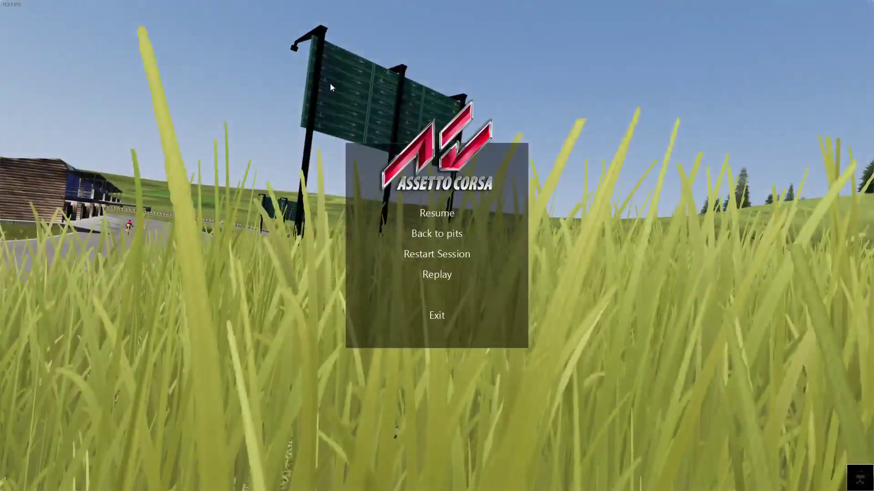
- Send the car back to the pits, then drive out, accelerating up to fourth gear
click(443, 234)
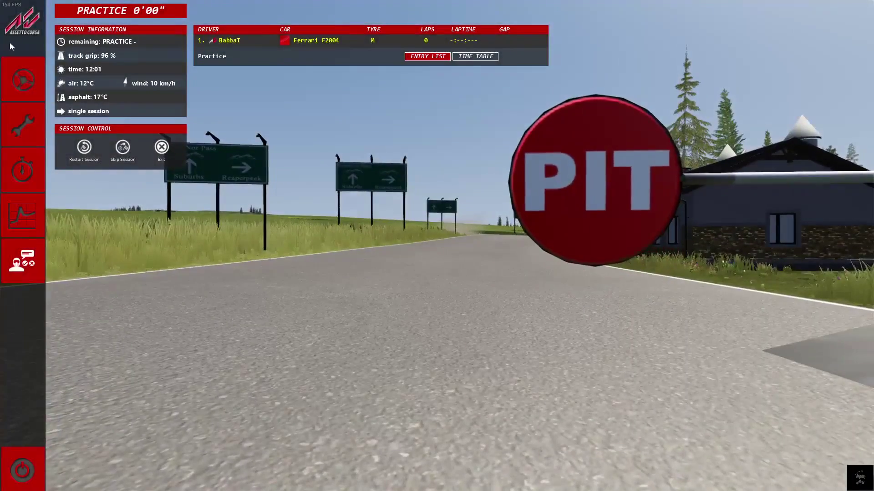
click(24, 80)
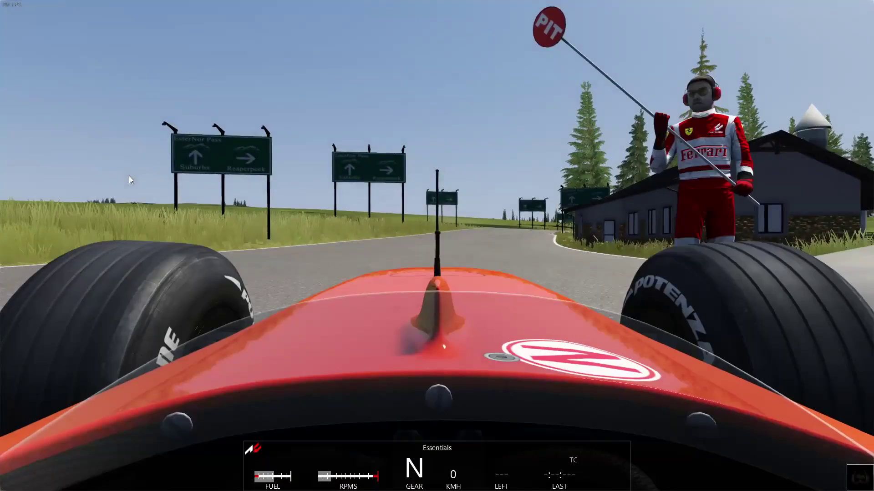
key(Up)
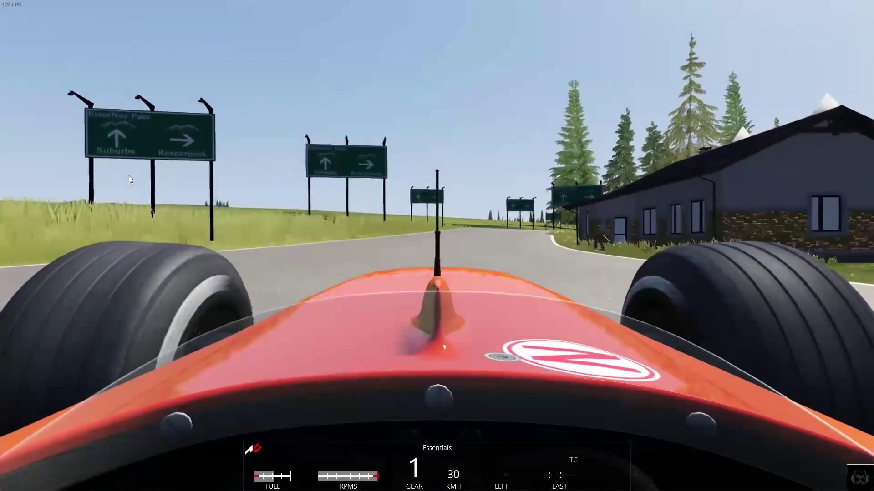
key(Up)
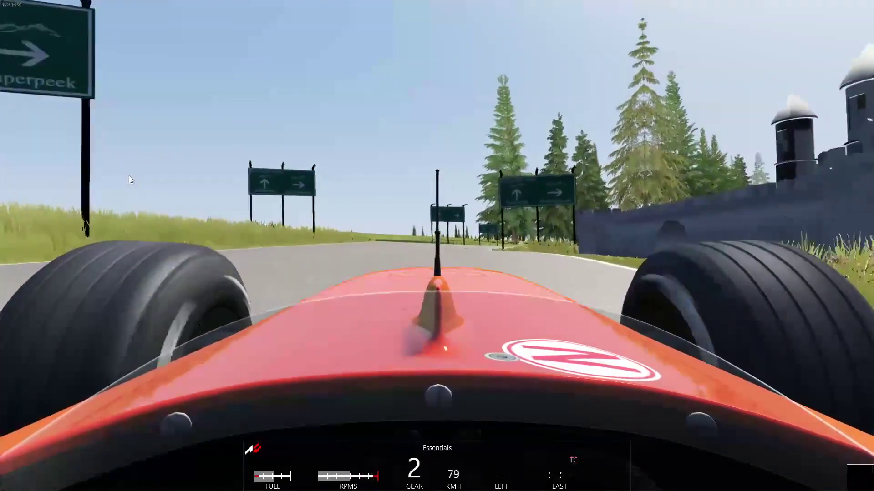
key(Up)
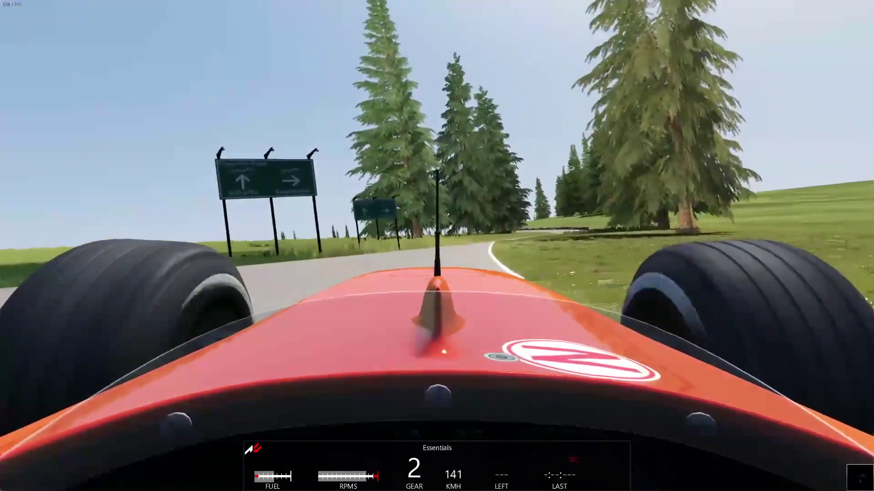
key(Up)
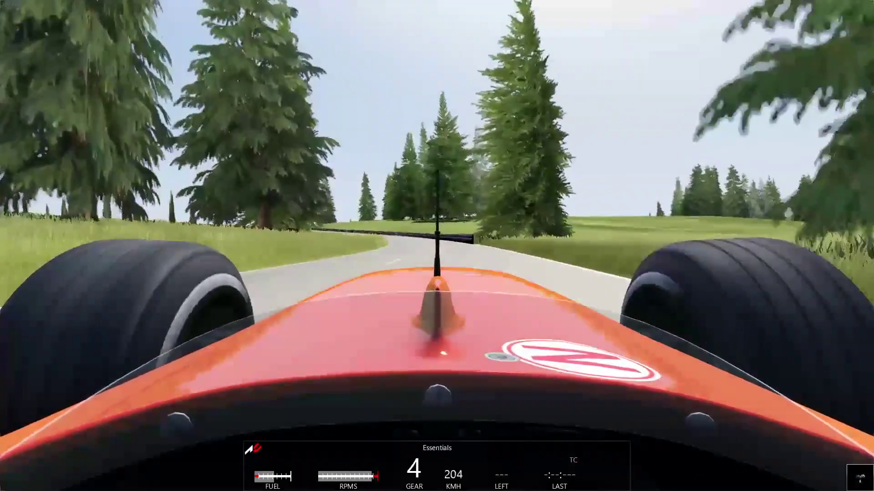
- Drive the winding road from the cockpit camera, braking and accelerating through each bend
key(F1)
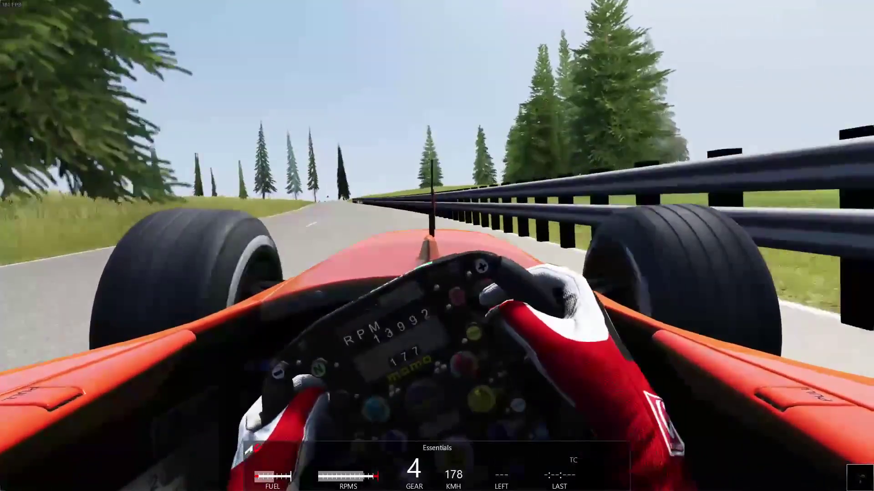
key(Up)
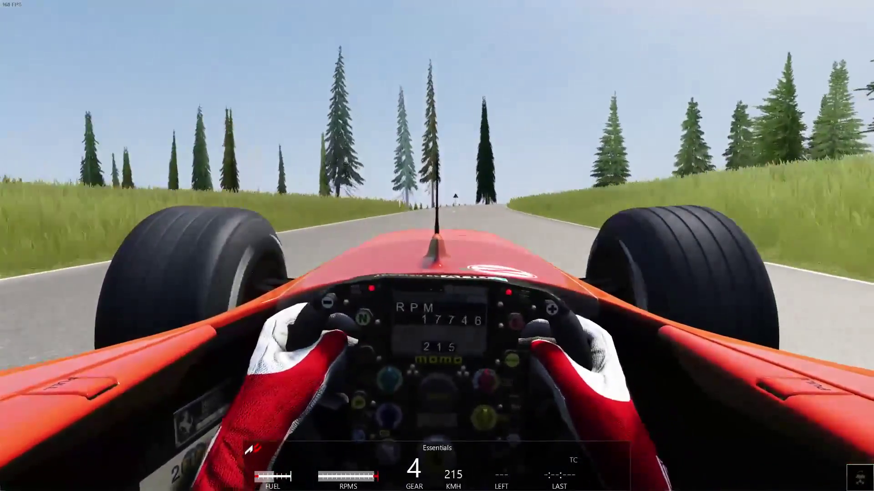
key(Down)
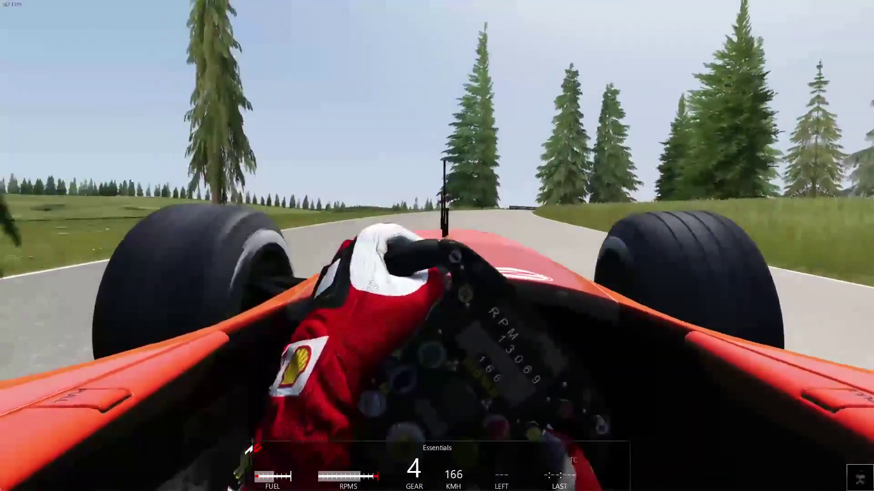
key(Up)
key(Up)
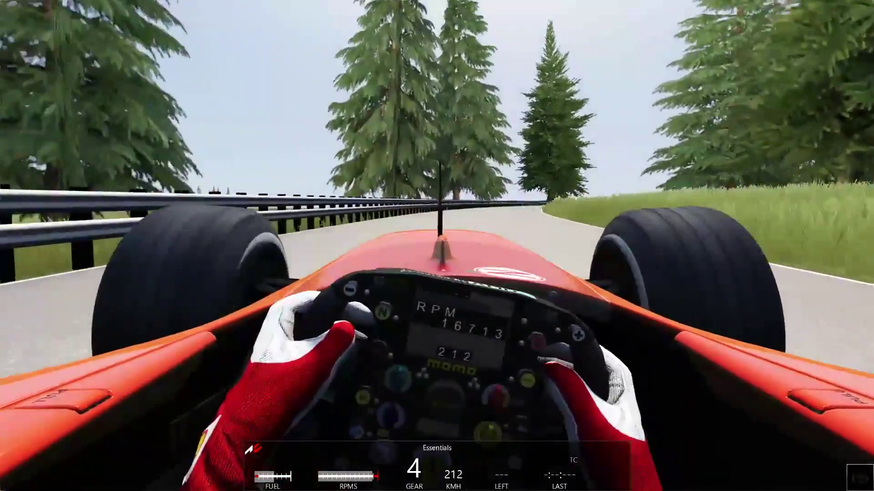
key(Down)
key(Down)
key(Up)
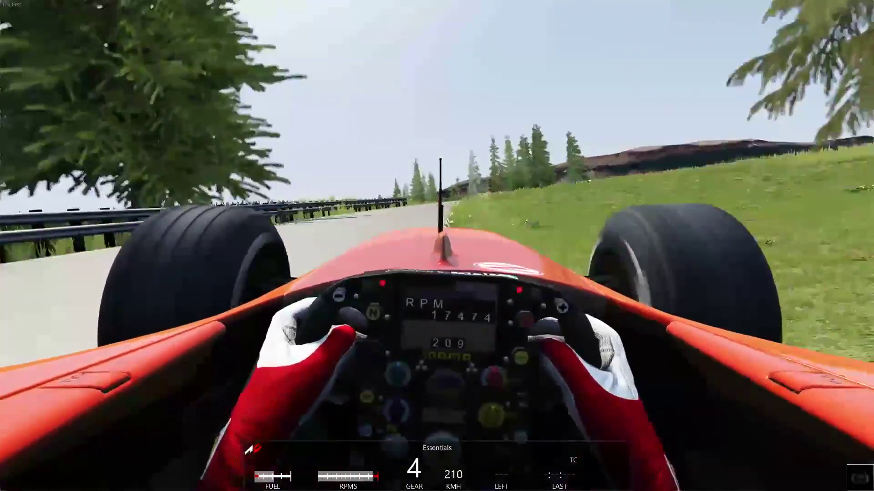
key(Down)
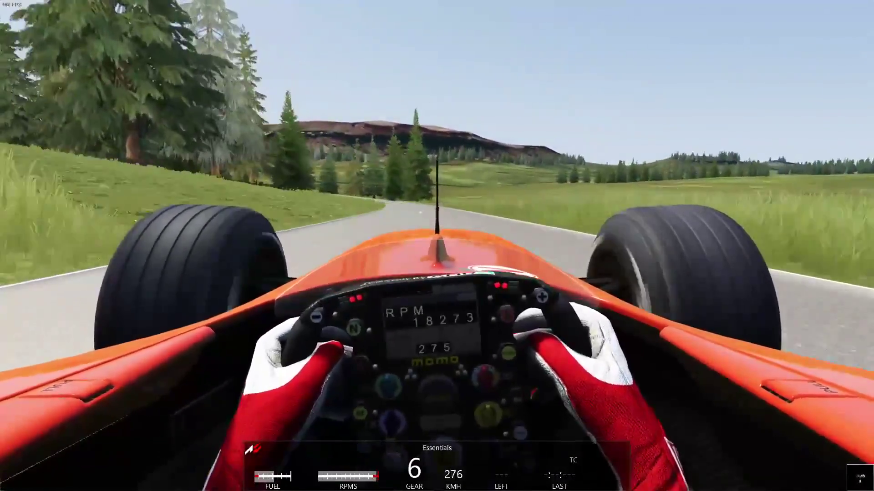
key(ctrl+Right)
key(Down)
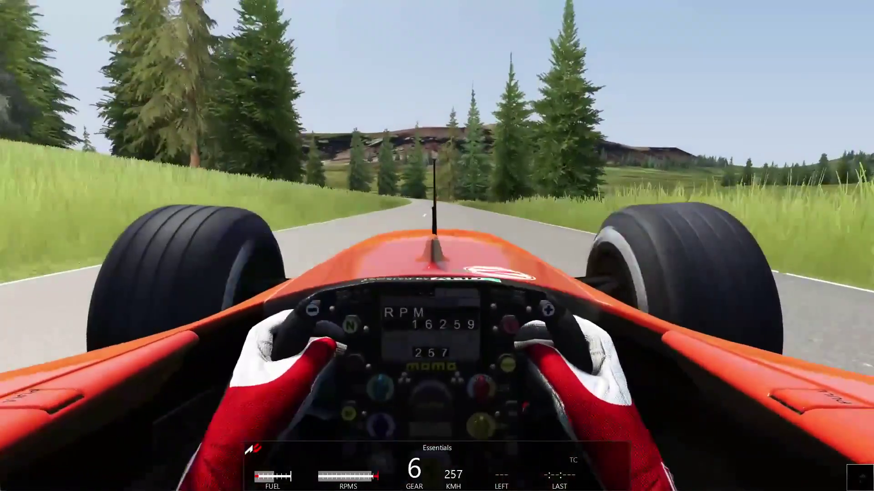
key(F1)
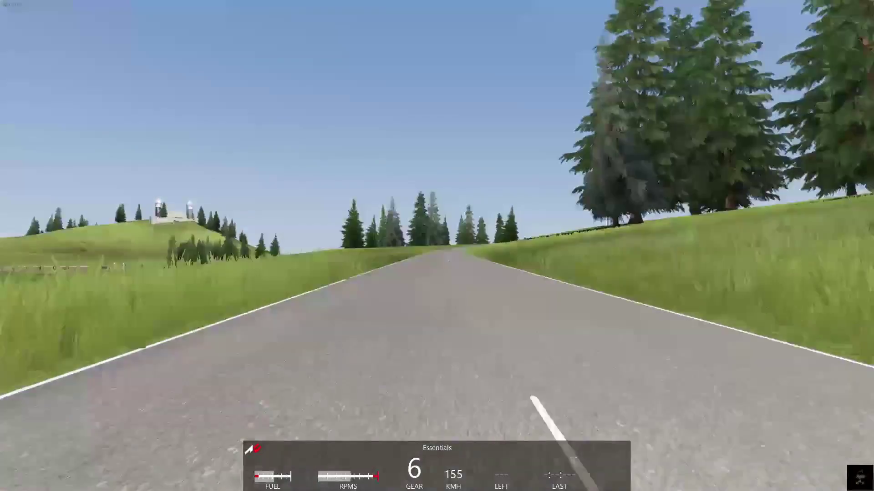
- Take the left-hand bends in cockpit view and power onto the straight
key(F1)
key(Up)
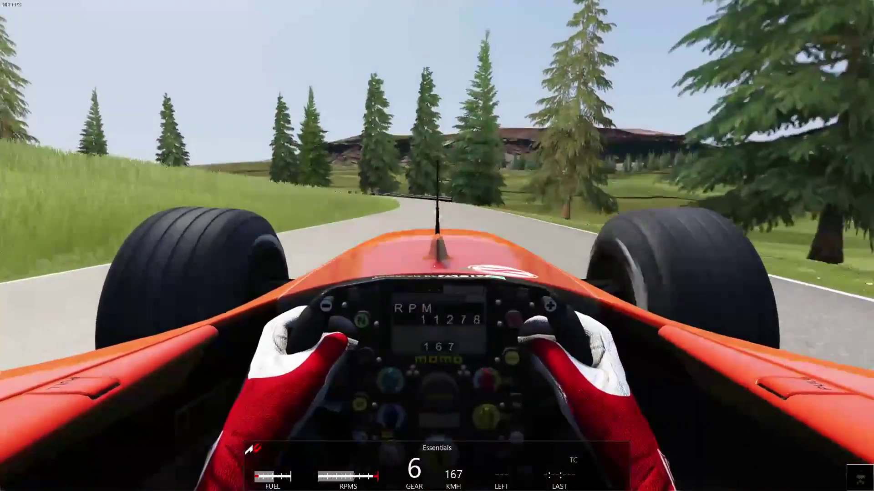
key(Left)
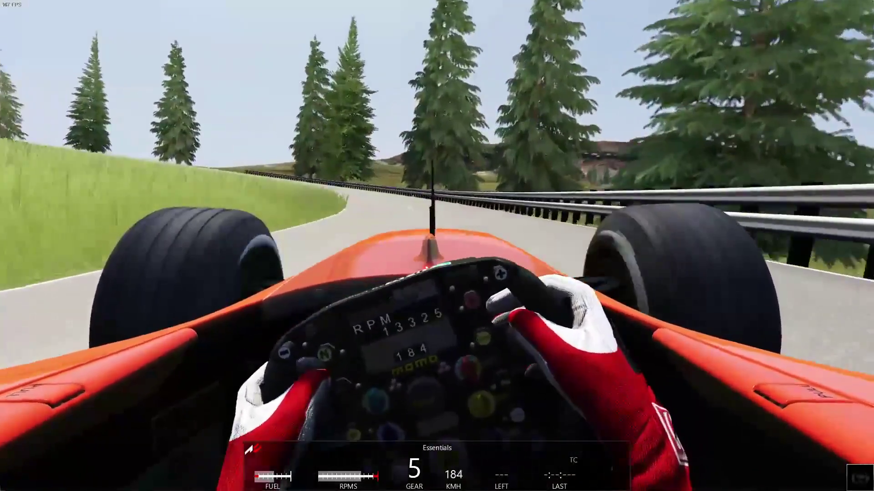
key(Left)
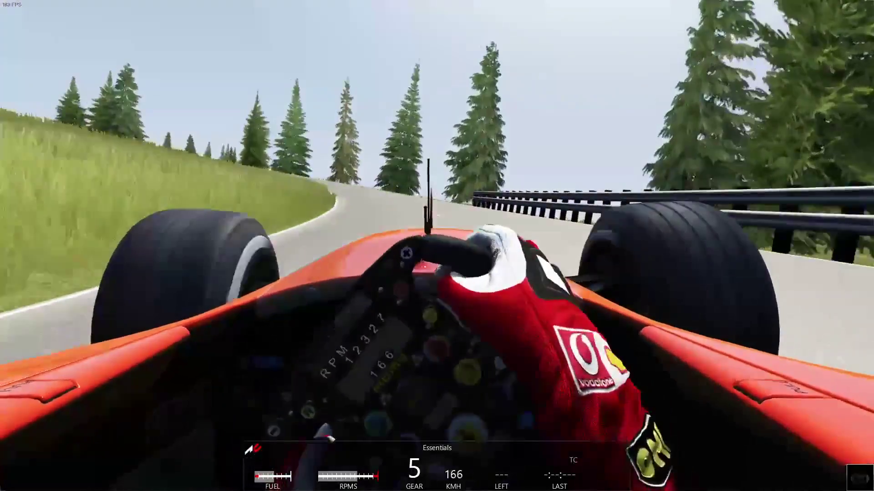
key(Up)
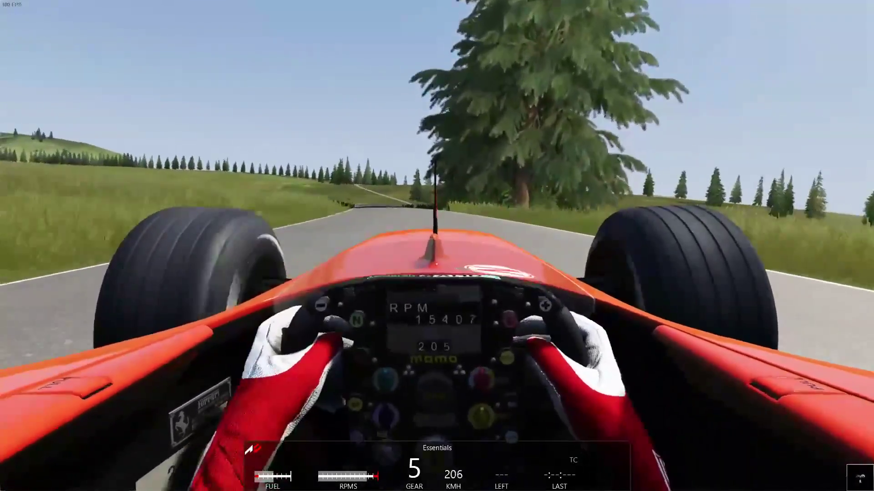
key(Up)
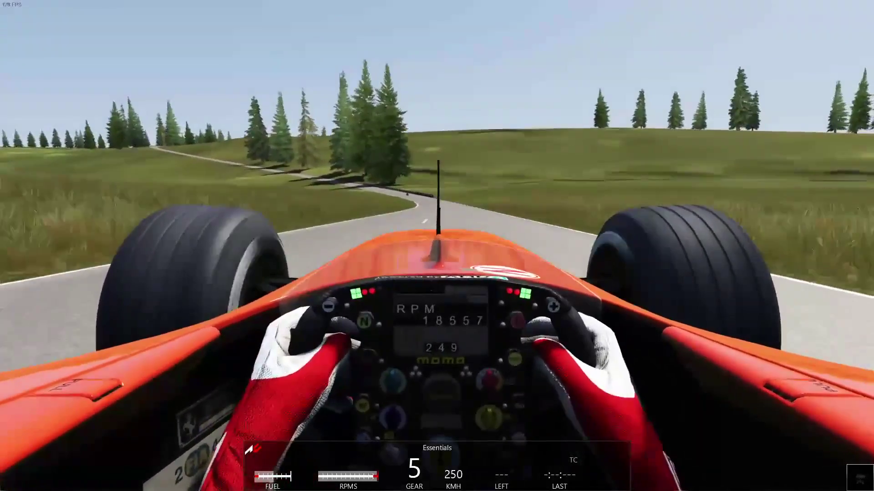
key(Left)
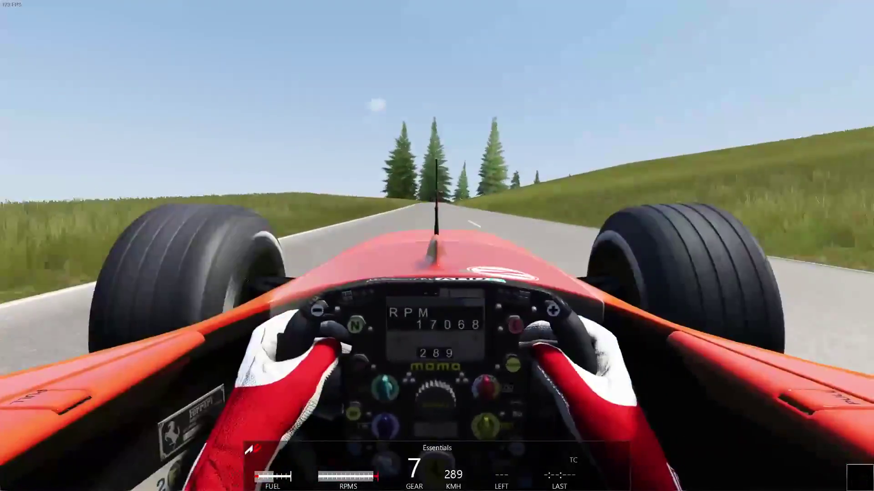
- Run the straight at over 300 km/h in sixth and seventh gear, then pause
key(Left)
key(Right)
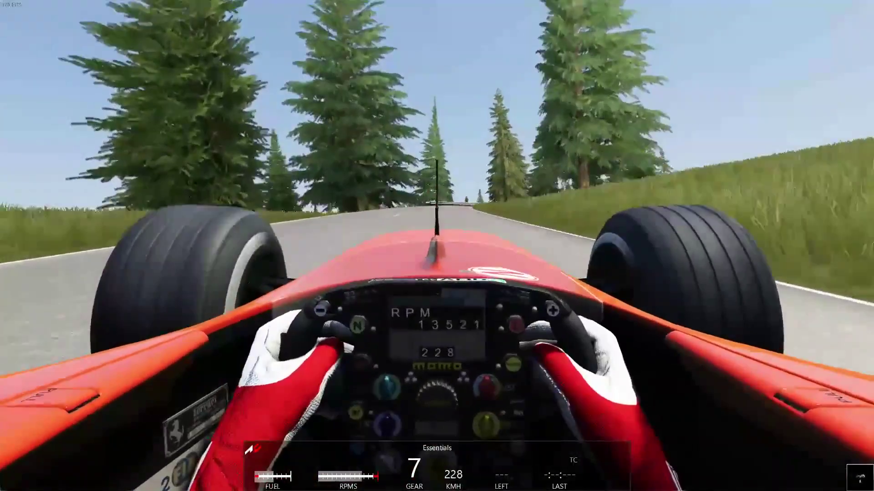
key(z)
key(z)
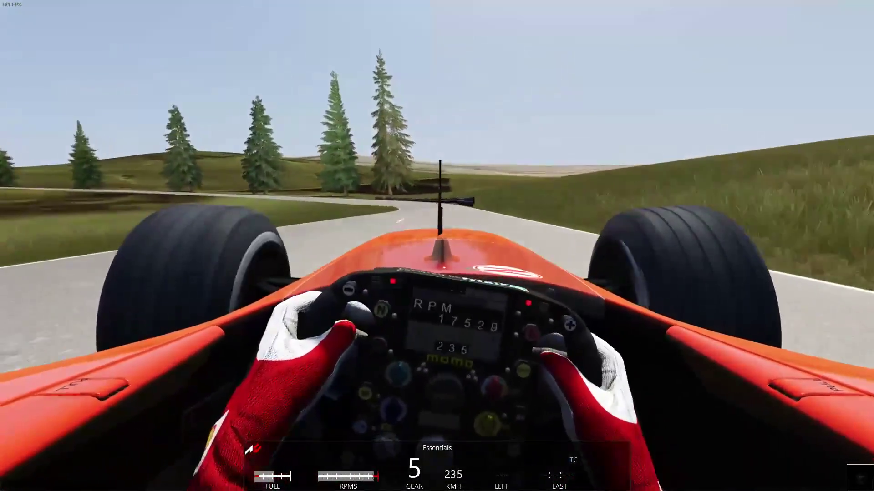
key(a)
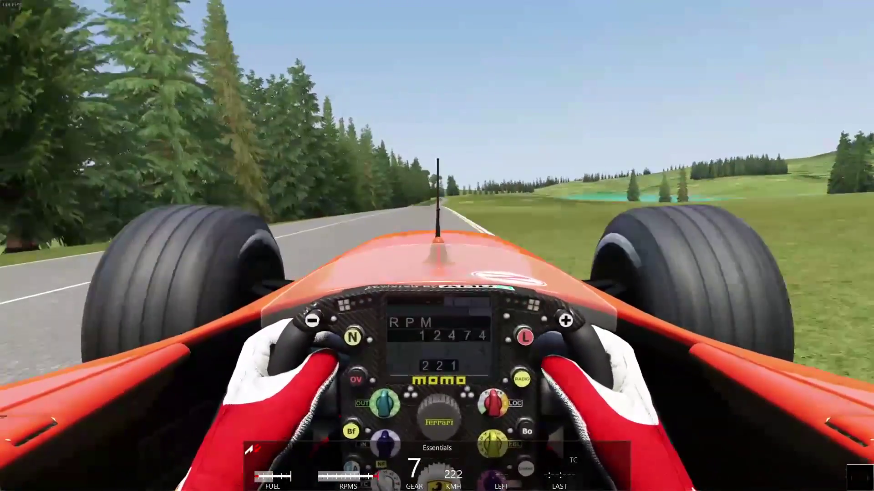
key(Escape)
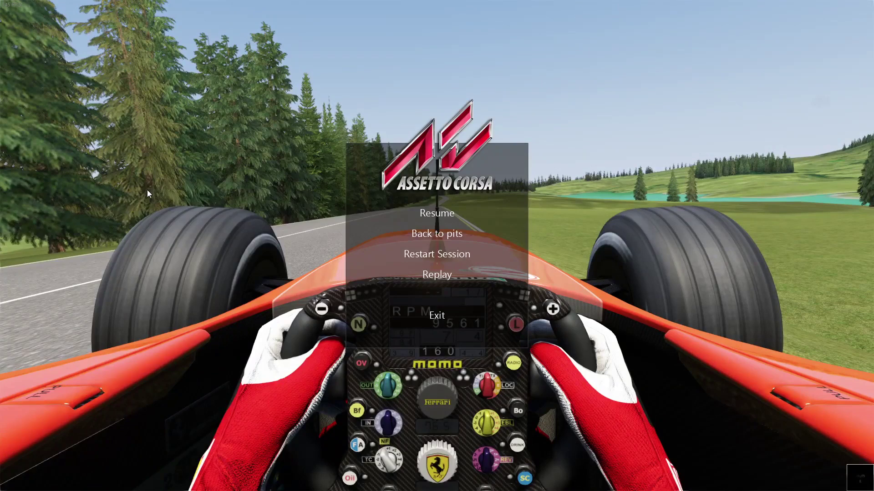
- Bring the ext_config.ini editor in Sublime Text in front of the game
key(super)
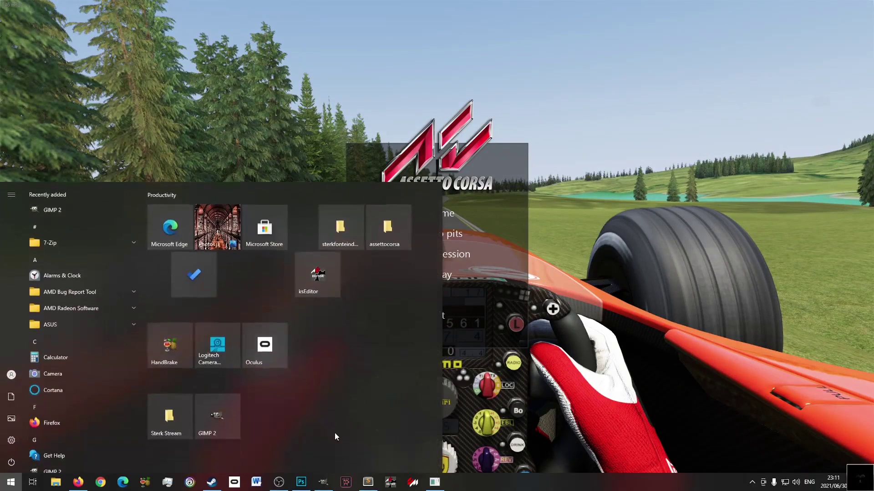
click(369, 484)
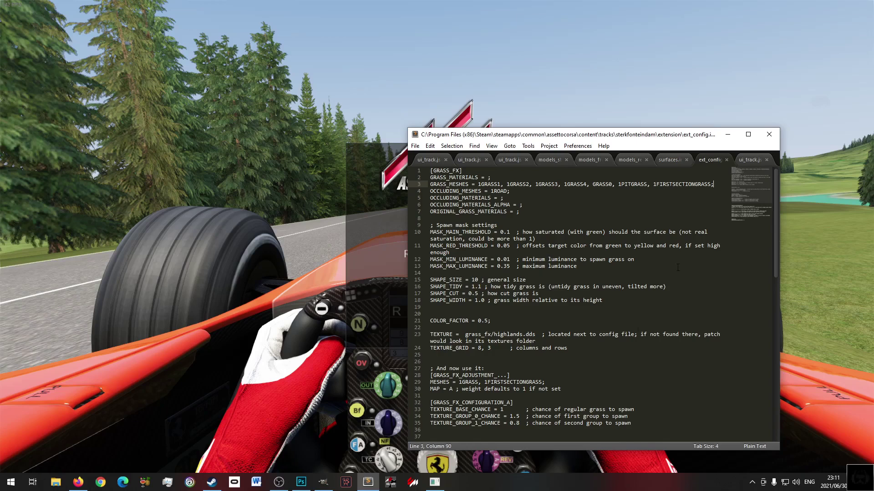
scroll(677, 268, down, 8)
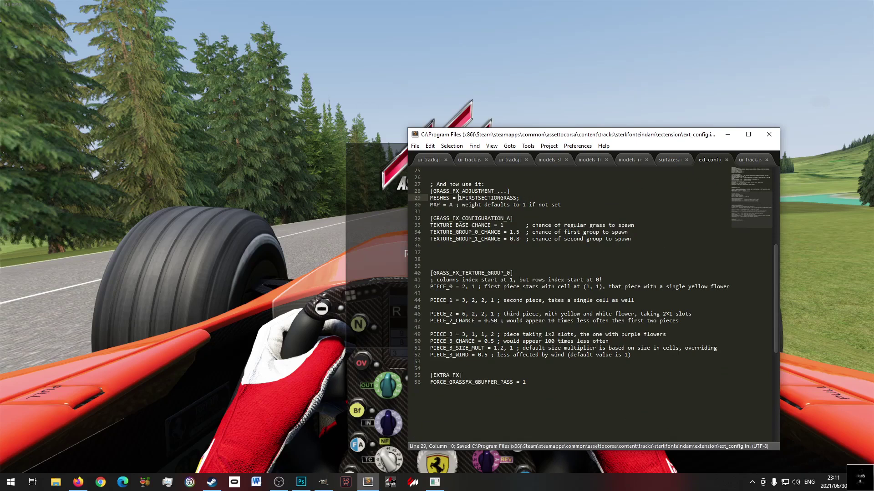
drag(542, 141, 381, 130)
scroll(382, 190, up, 9)
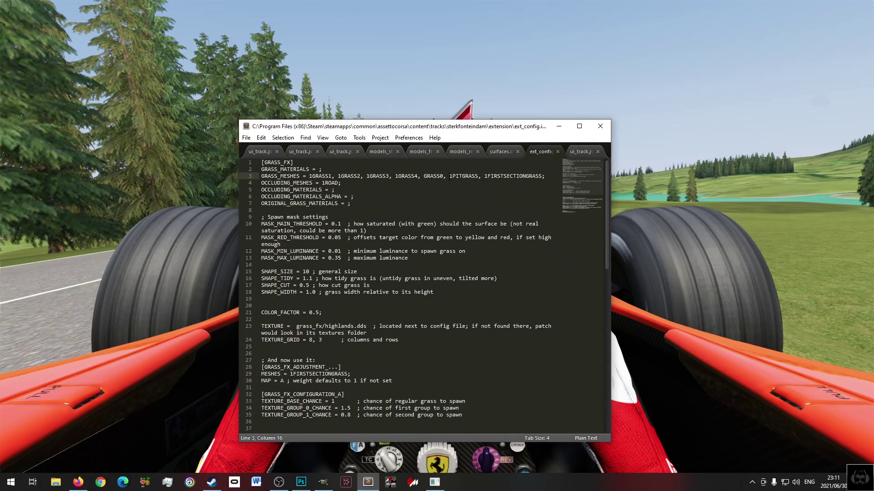
- Add 1GRASS0 to GRASS_MESHES, save ext_config.ini, and resume the game
text(S0,)
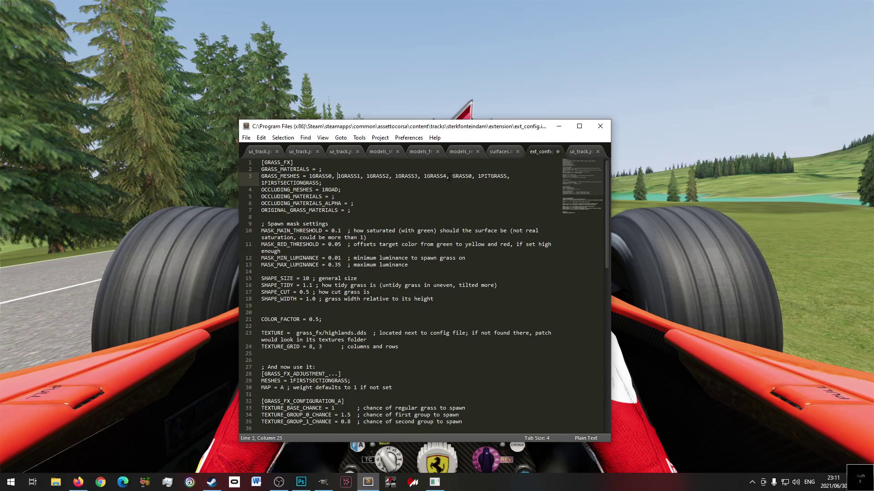
key(ctrl+s)
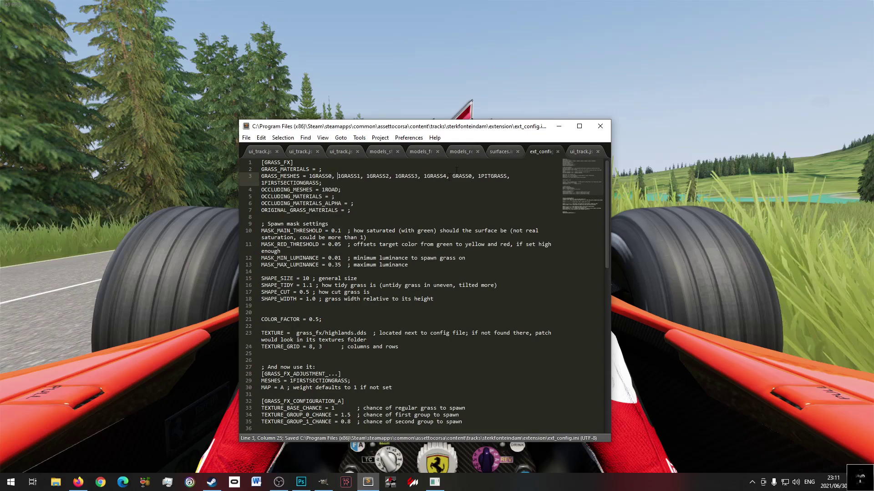
click(469, 67)
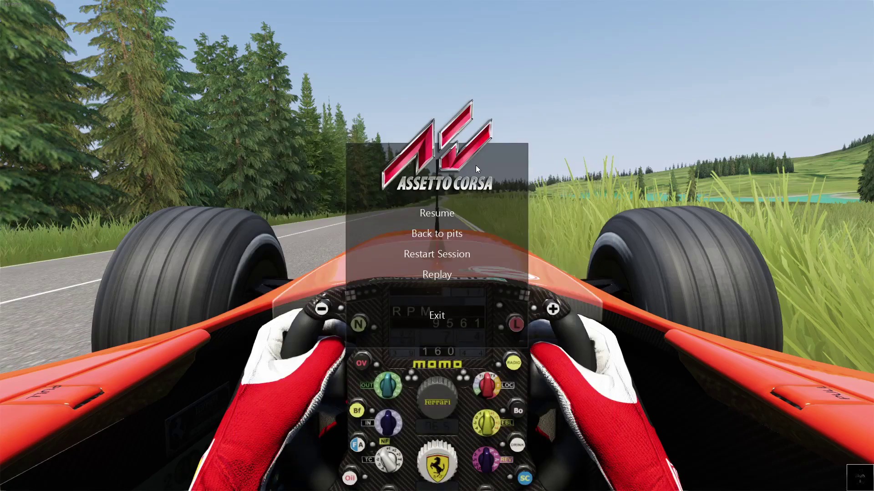
key(Escape)
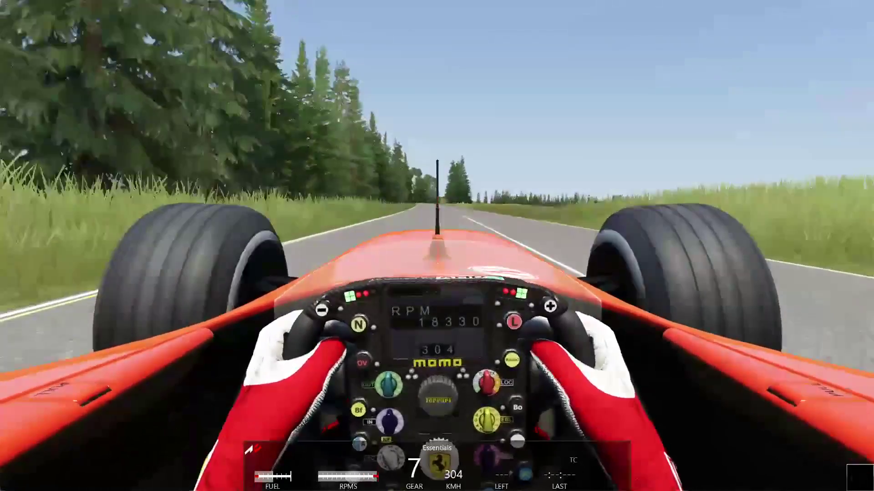
- Drive past the new dense roadside grass at up to 312 km/h, then pause in the tall grass
key(Right)
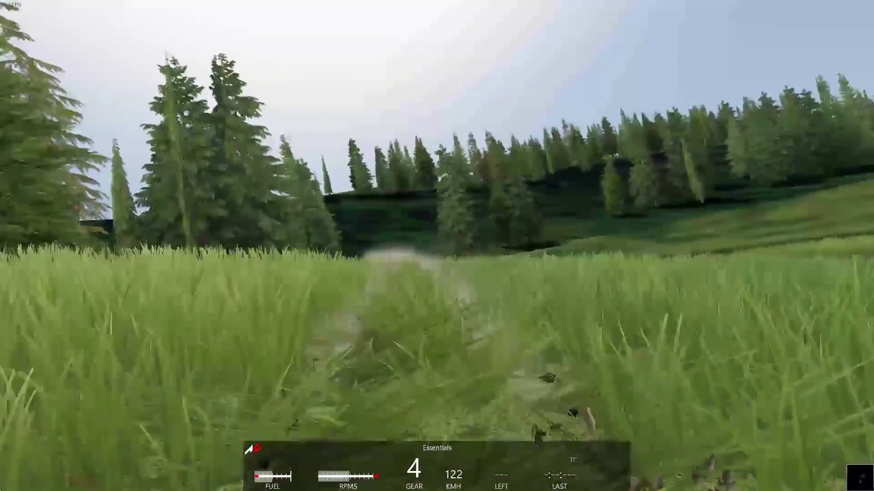
key(Escape)
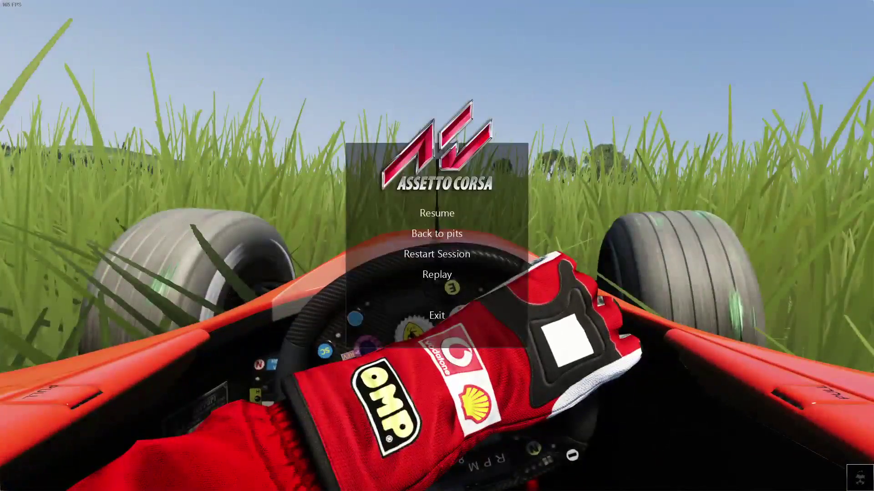
- Return the car to the pits, pull away in first gear, and pause again
key(Escape)
key(Escape)
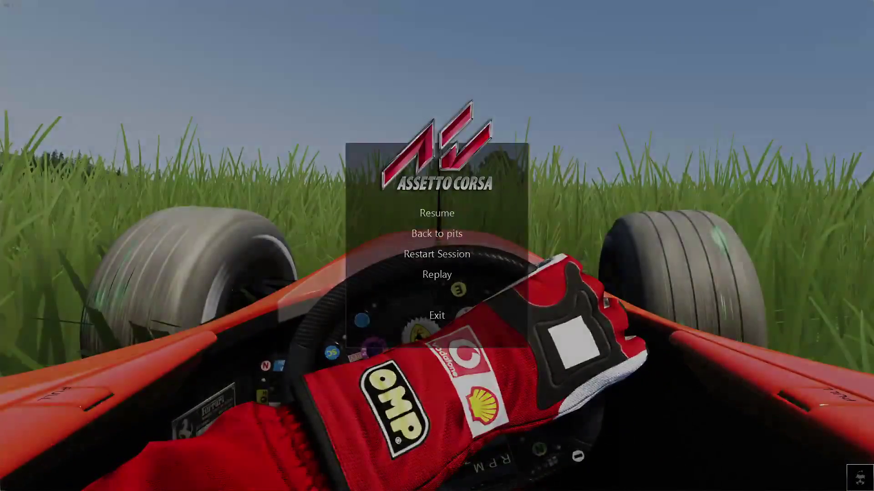
key(Escape)
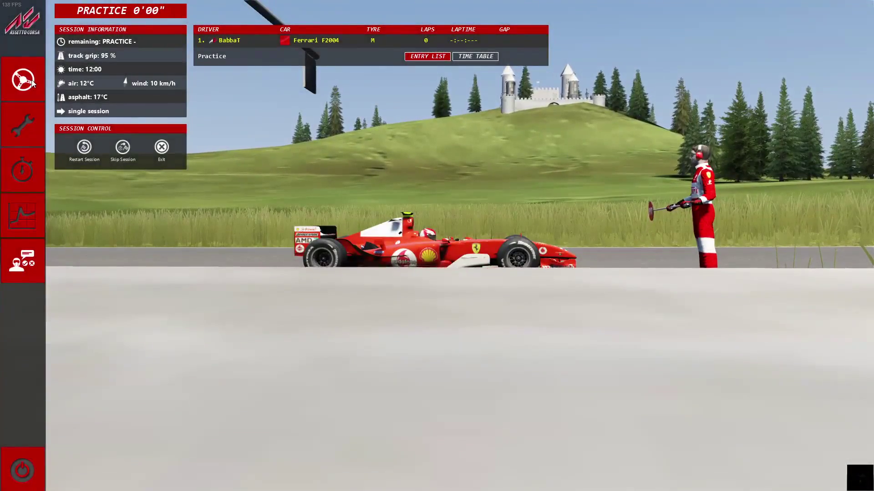
click(22, 80)
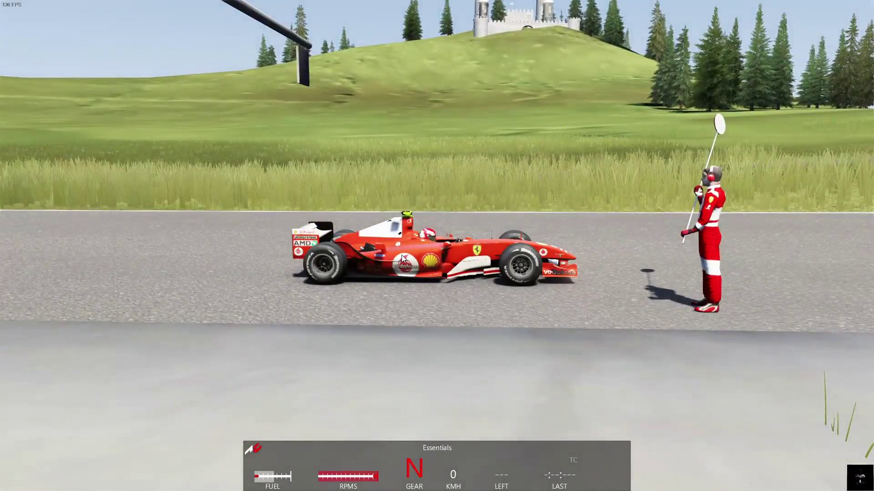
key(Up)
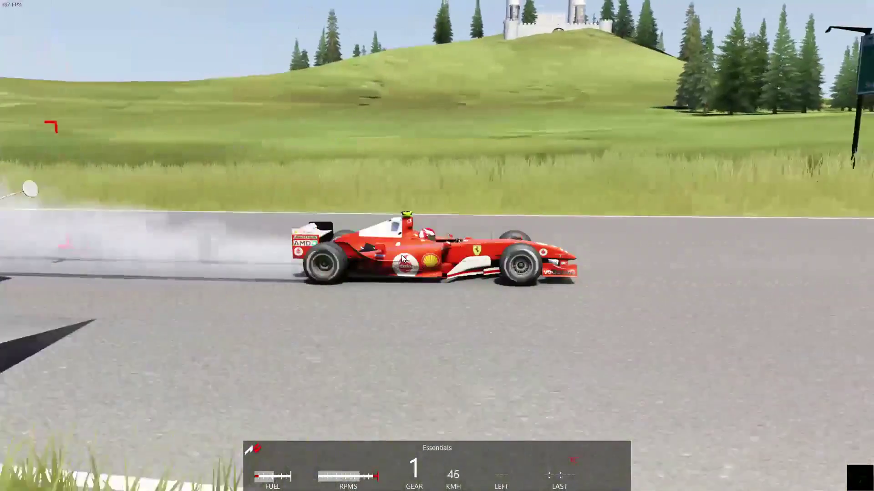
key(Escape)
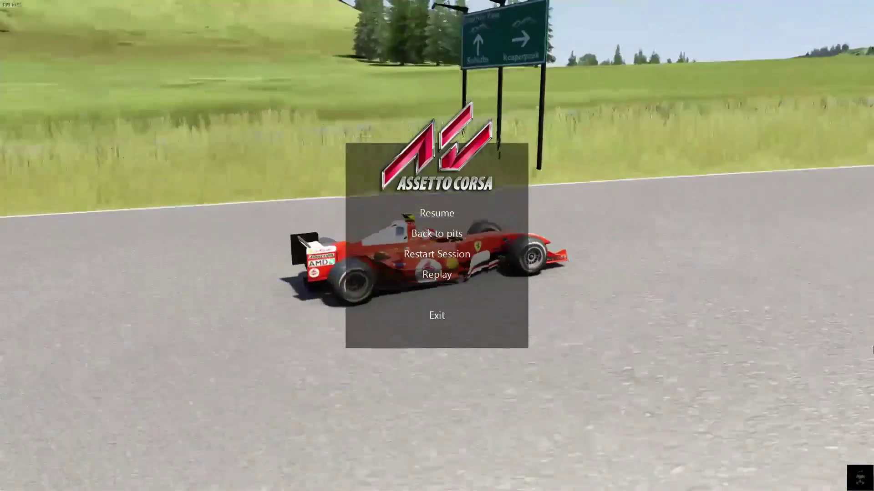
- Go back to the pits and drive out past the pit building, cycling camera views
click(455, 253)
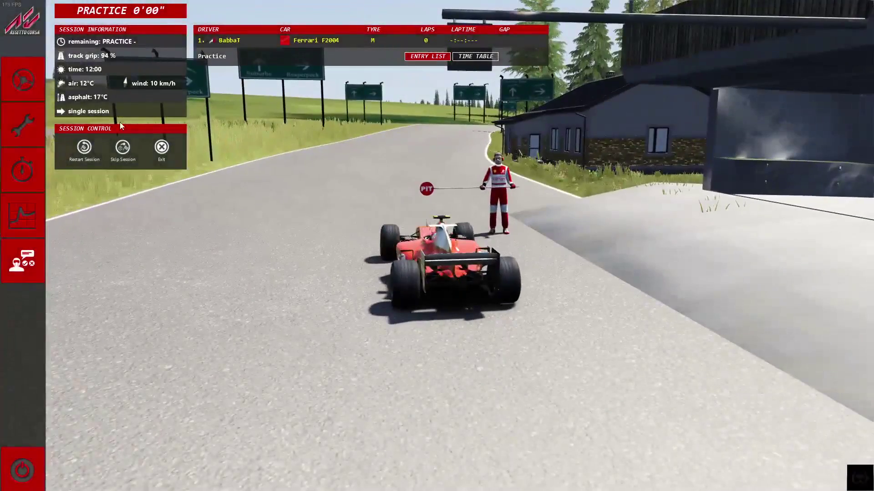
click(23, 80)
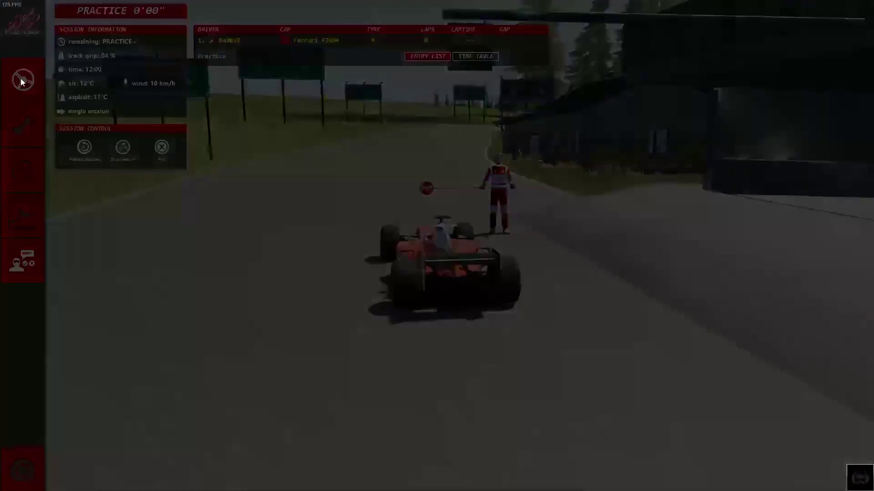
key(F1)
key(F1)
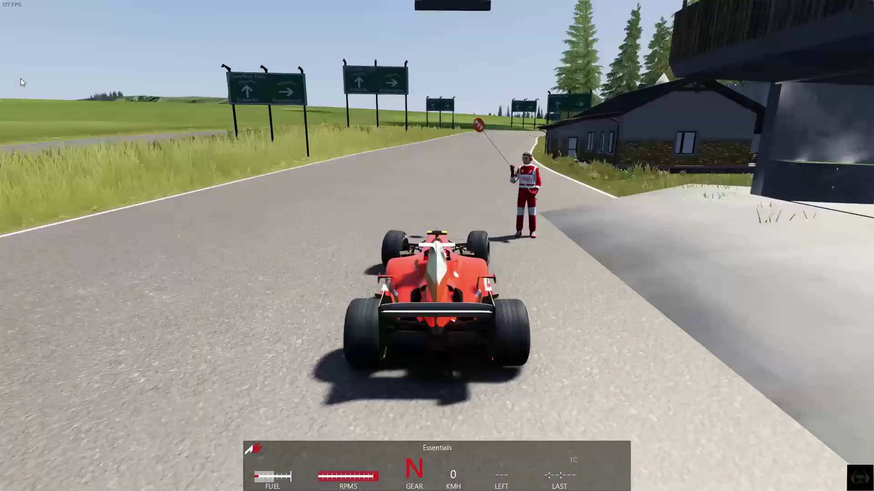
key(F1)
key(Up)
key(Right)
key(Left)
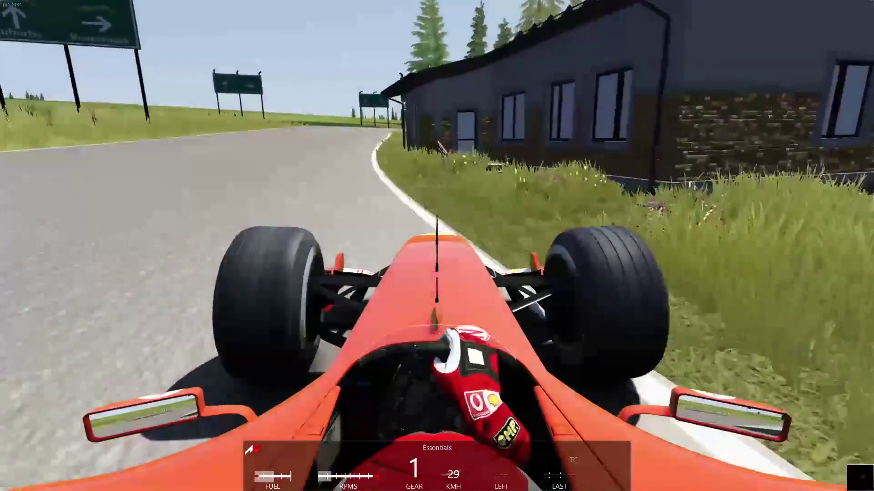
key(Down)
key(Down)
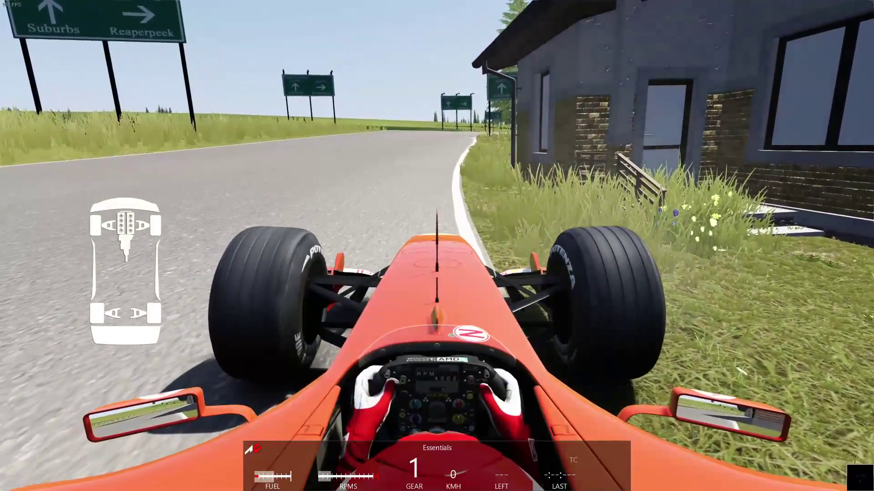
- View the stopped Ferrari side-on from an external camera, then quit the session
key(F5)
drag(636, 190, 498, 281)
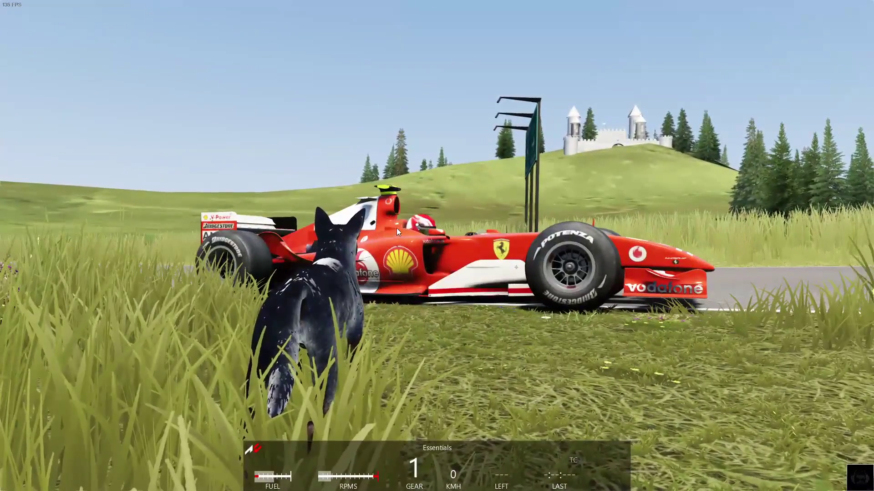
key(Escape)
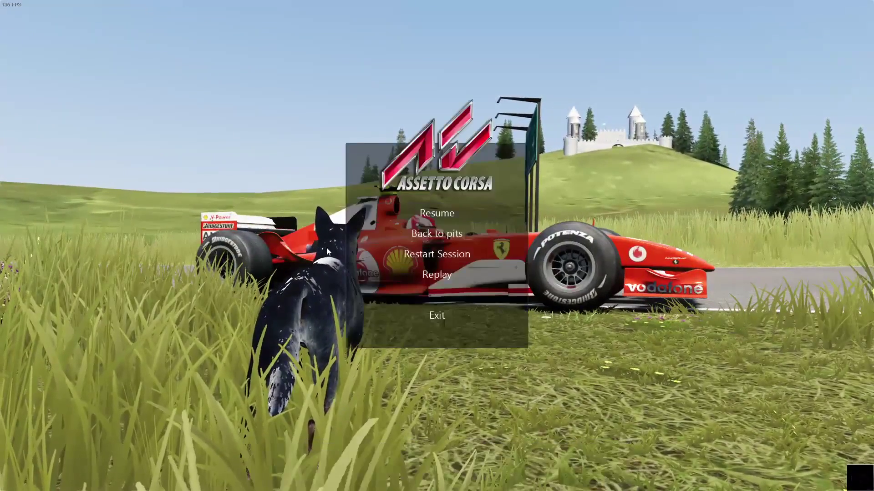
click(443, 315)
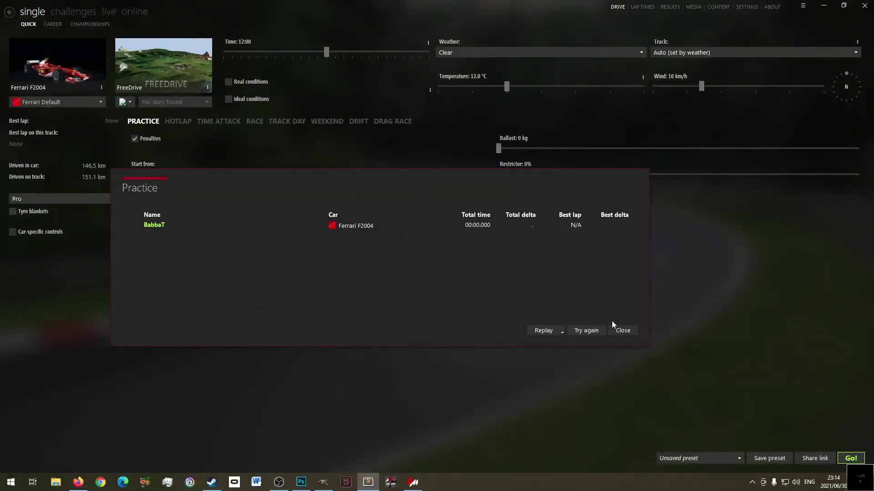
- Close the Practice results dialog and the Content Manager window
click(613, 330)
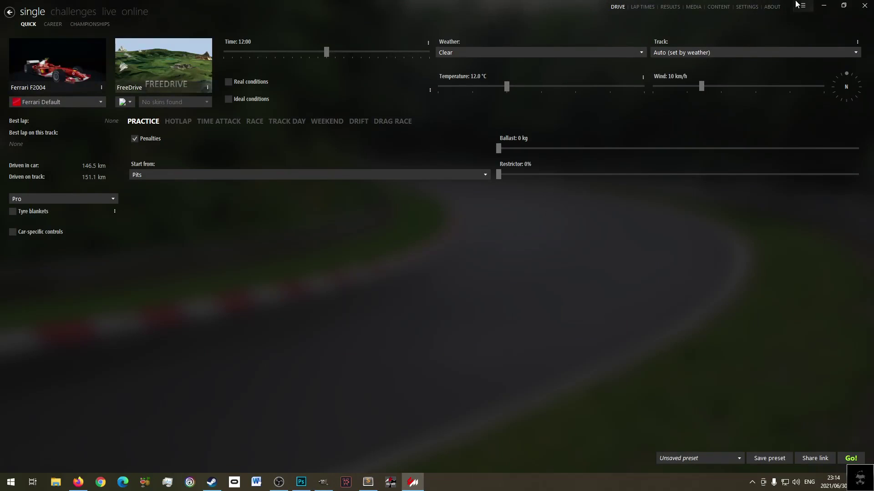
click(864, 6)
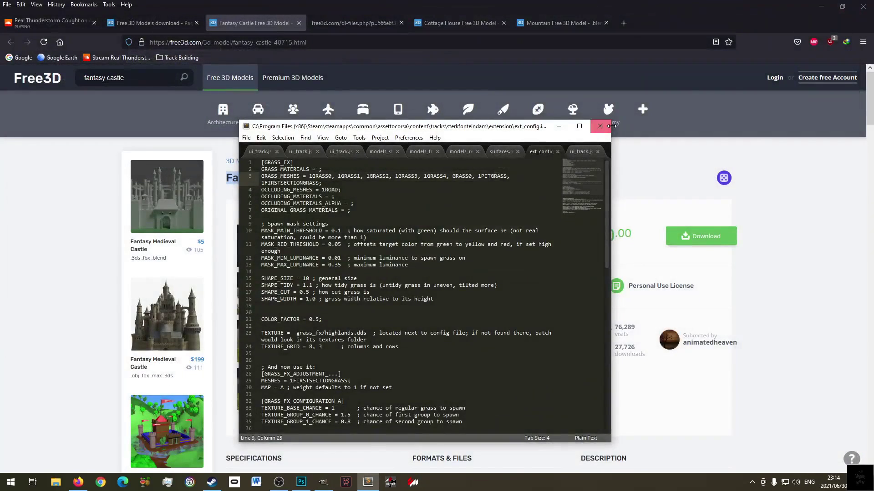
- Close Sublime Text and the Fantasy Castle, download, Cottage House, Mountain and Free 3D Models tabs
click(600, 126)
middle_click(265, 22)
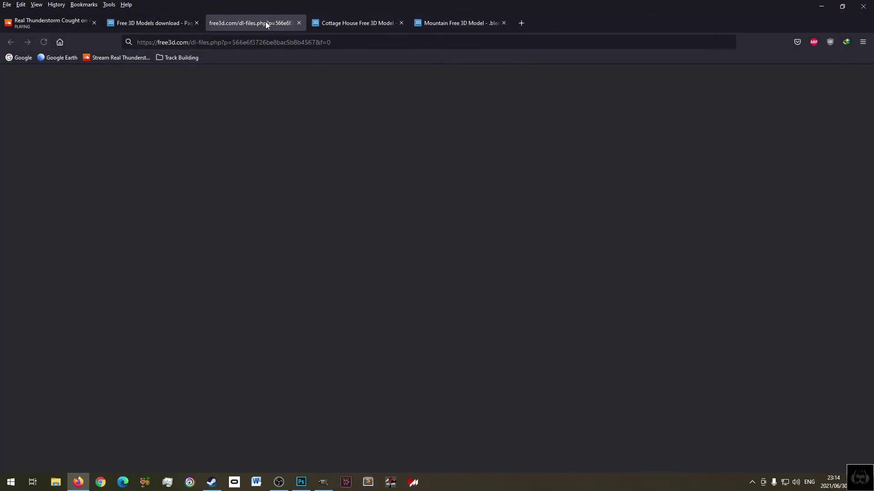
middle_click(265, 21)
middle_click(266, 22)
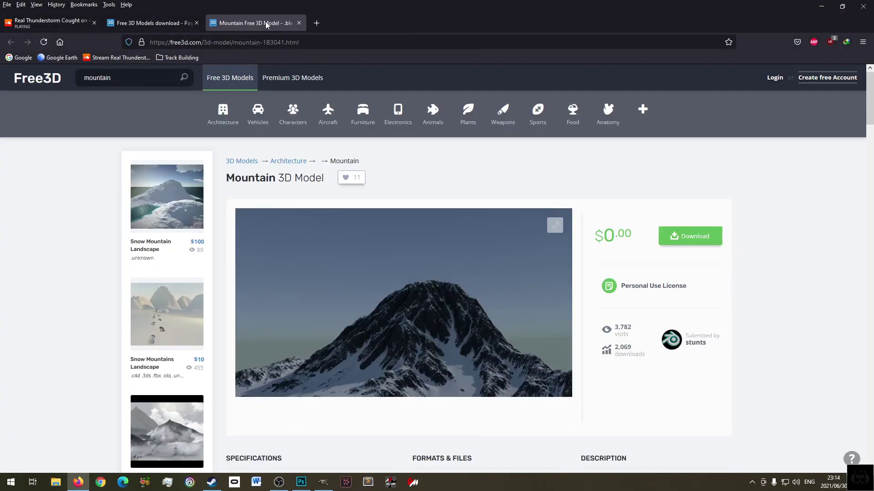
middle_click(265, 22)
middle_click(135, 25)
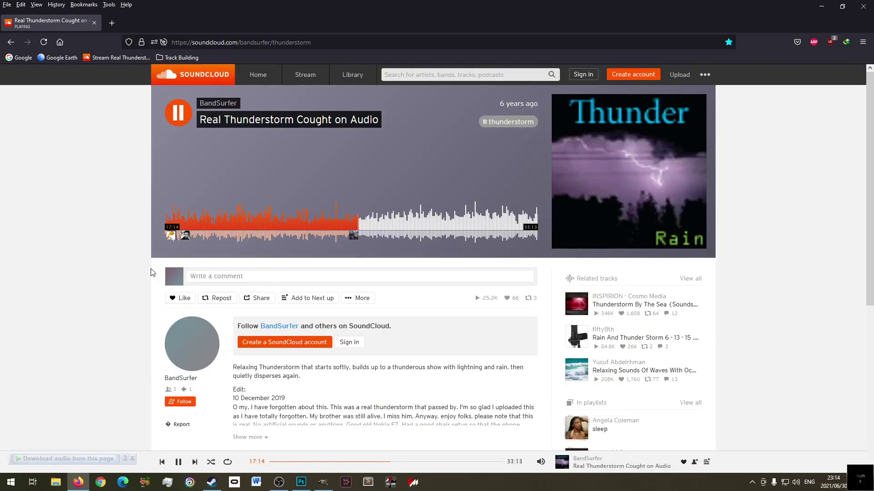
- Pause the thunderstorm audio, close Firefox, and refresh the desktop
click(178, 114)
click(863, 6)
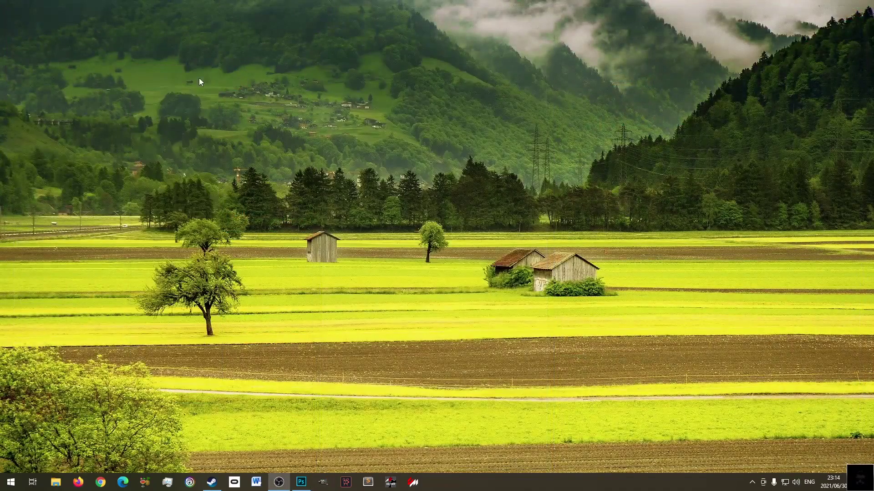
right_click(439, 101)
click(478, 143)
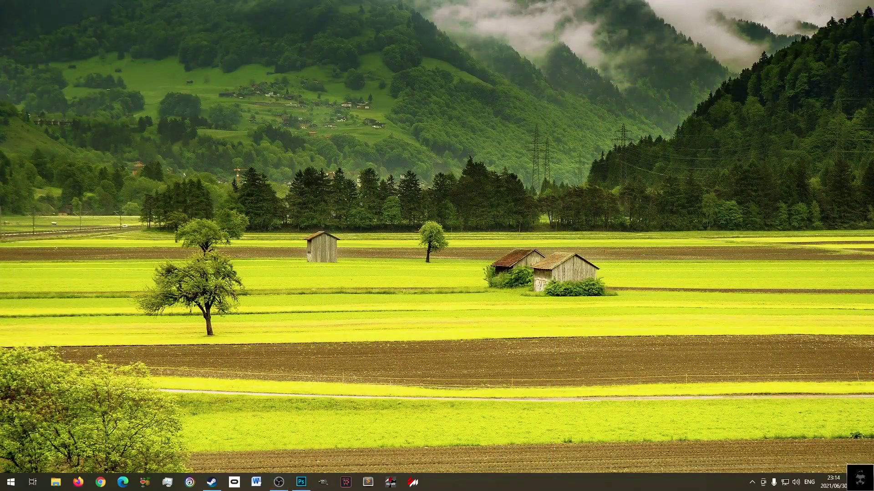